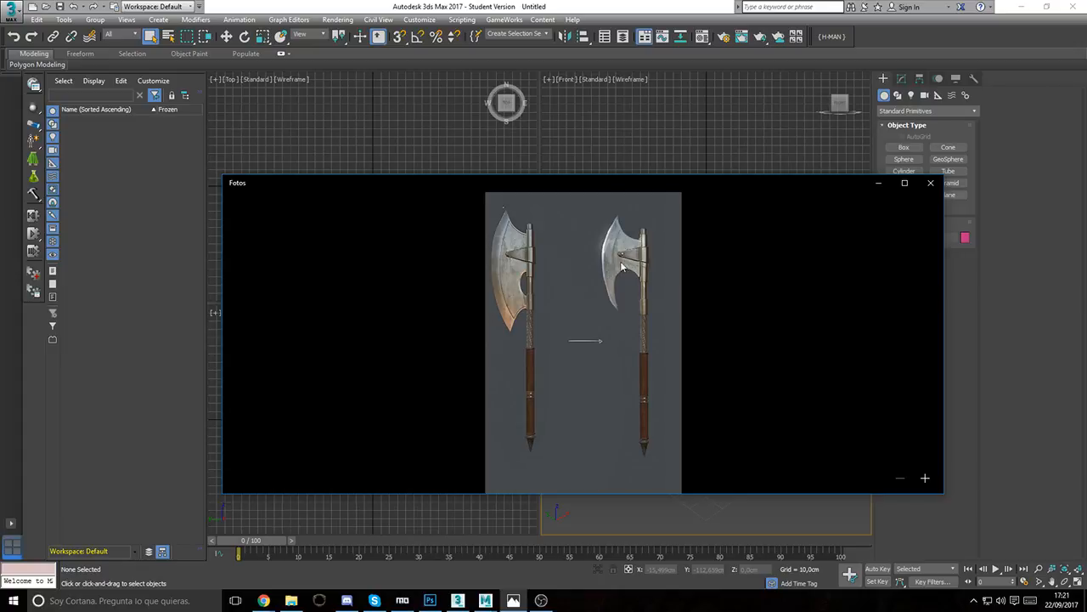
Step: Close the axe reference picture in the Photos window and return to the empty 3ds Max scene
left_click(348, 600)
key("alt+Tab")
key("alt+Tab")
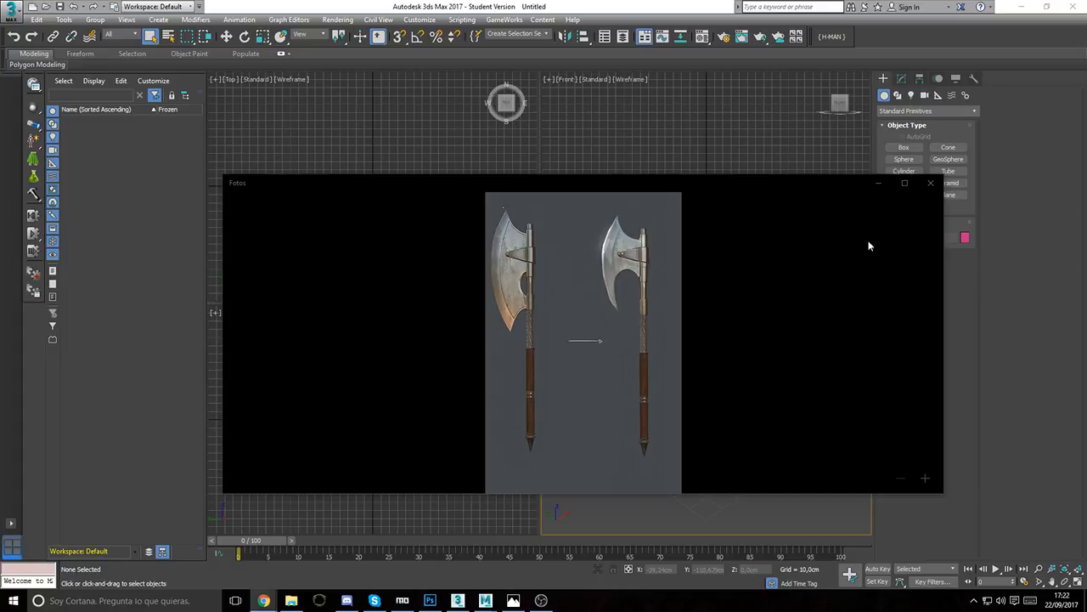
left_click_drag(637, 181, 595, 178)
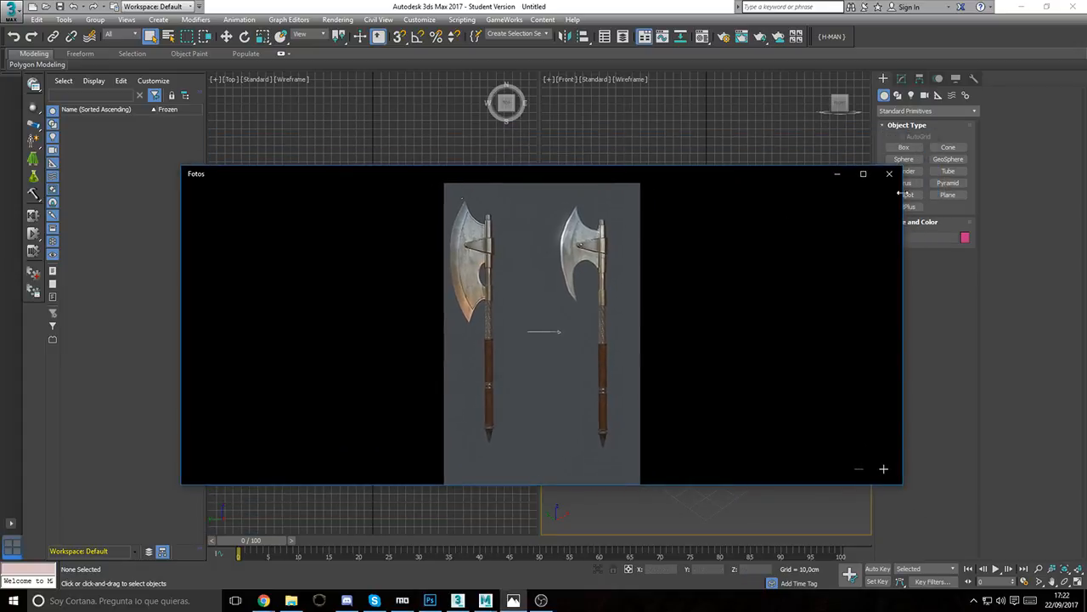
left_click(889, 174)
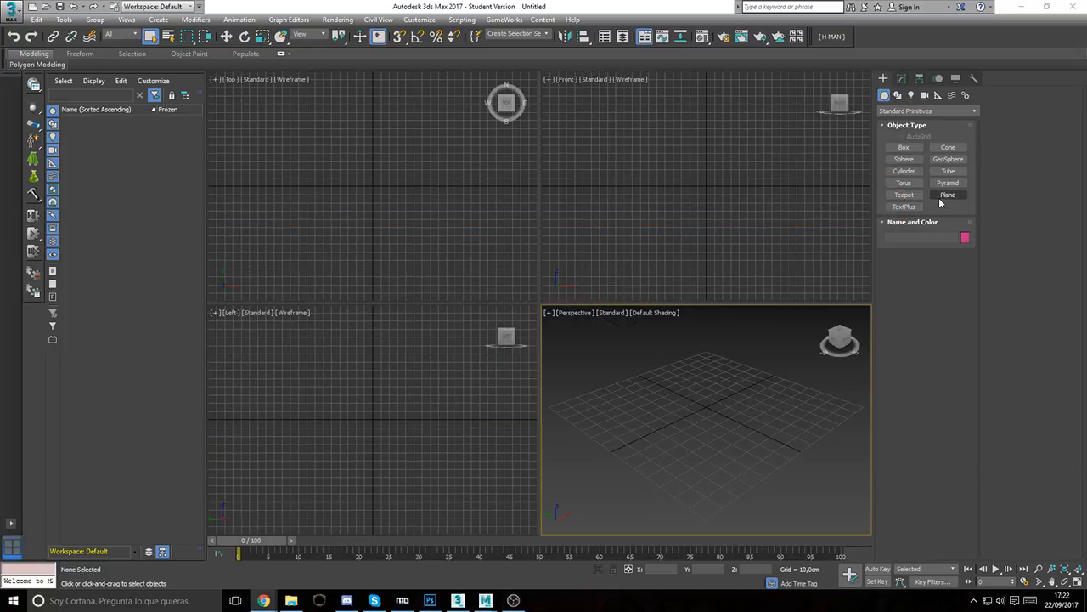
Step: Draw a plane about 173 cm long and 168 cm wide in the Top viewport and activate the Move tool
left_click(948, 194)
left_click_drag(299, 108, 434, 246)
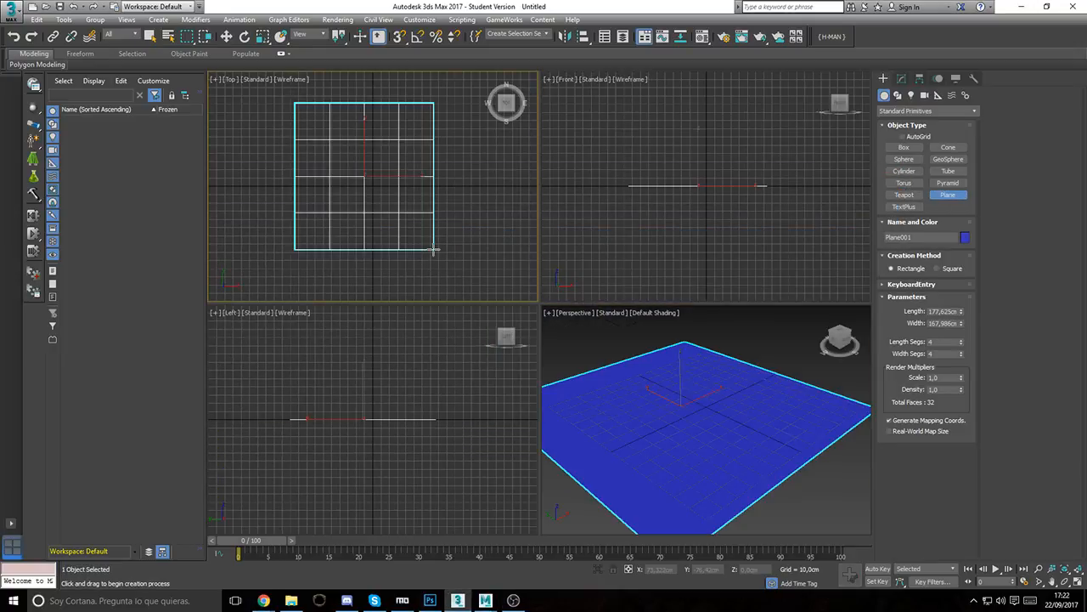
middle_click_drag(372, 189, 379, 180)
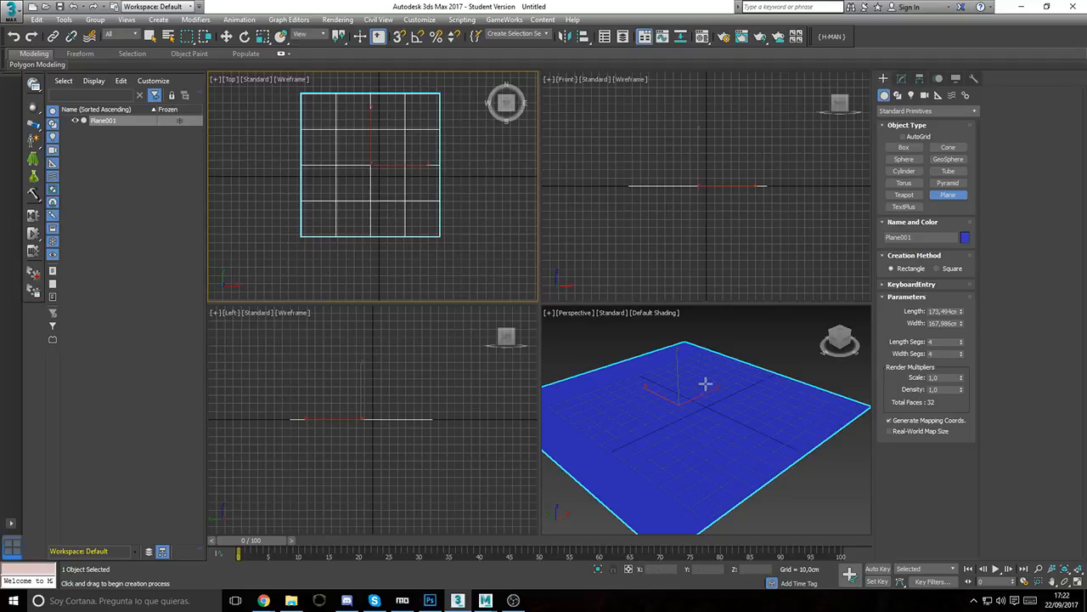
scroll(710, 378, "down", 3)
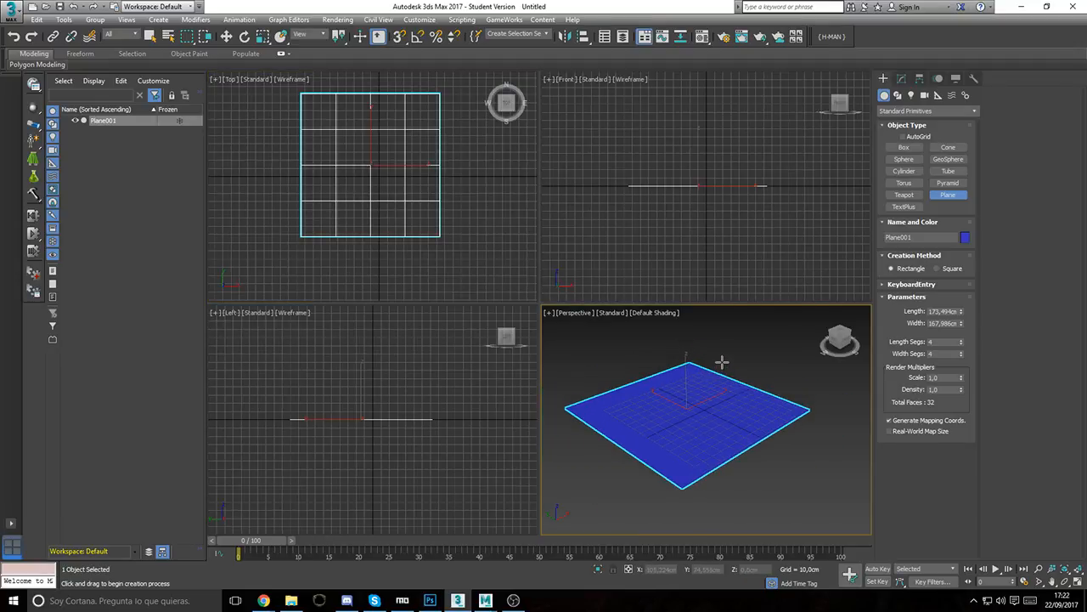
middle_click_drag(721, 366, 720, 382)
key("w")
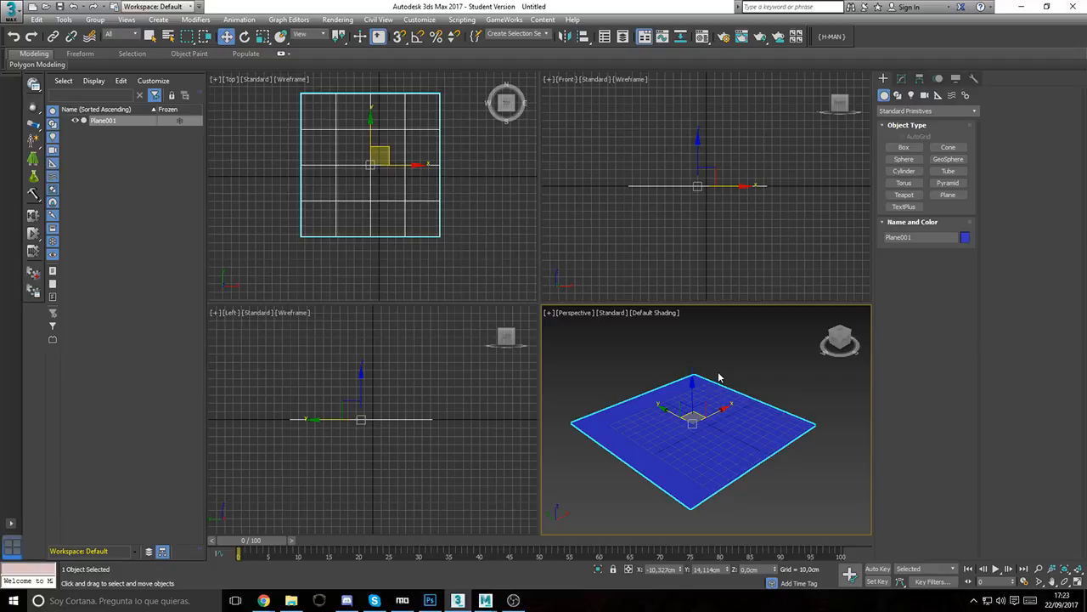
middle_click_drag(719, 376, 718, 371)
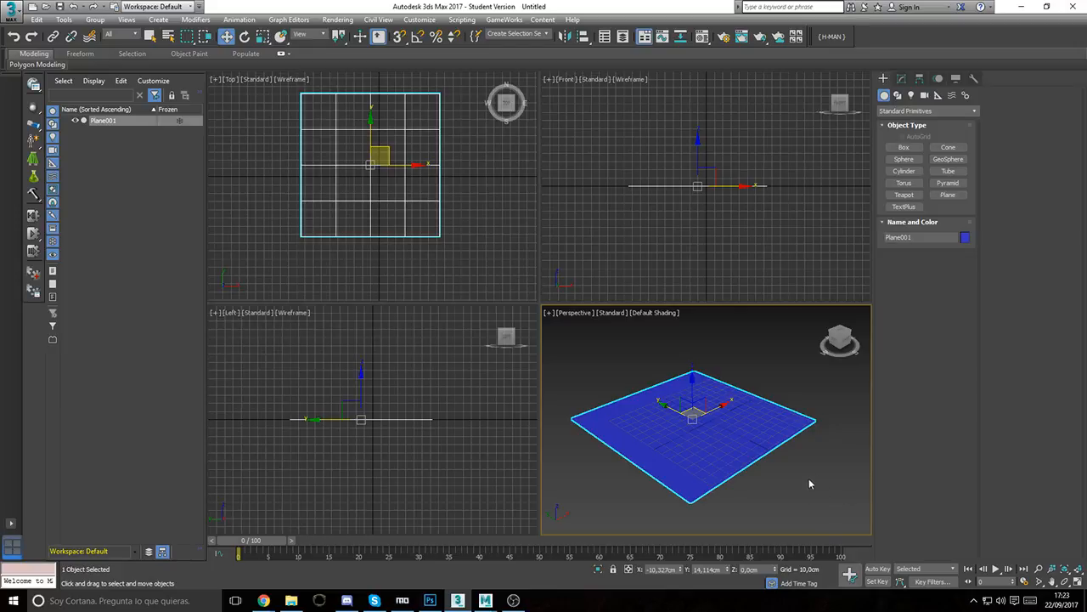
middle_click_drag(748, 423, 756, 418)
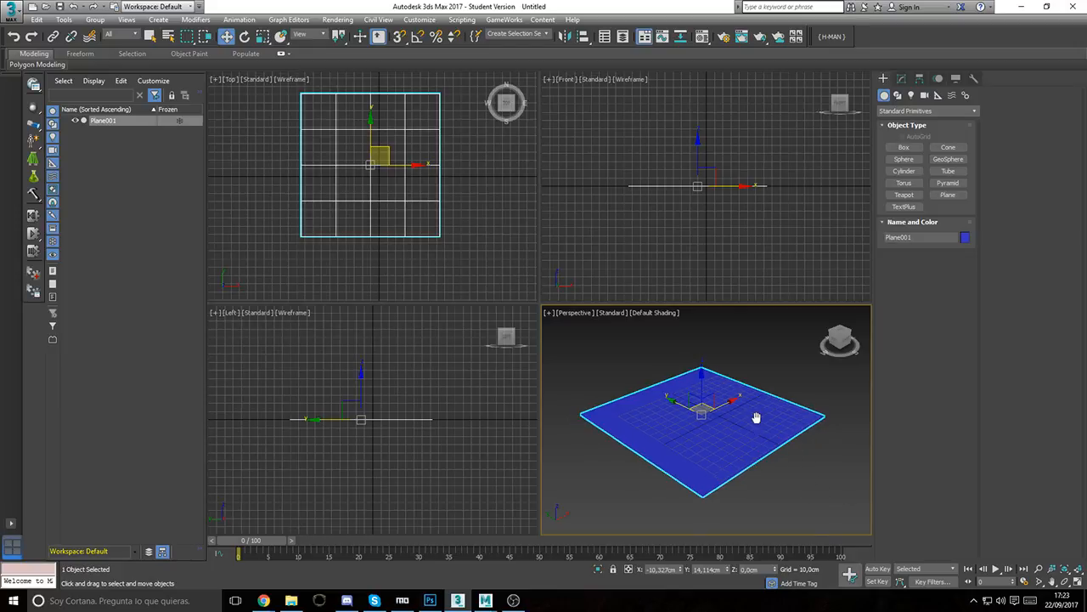
middle_click_drag(692, 473, 682, 476)
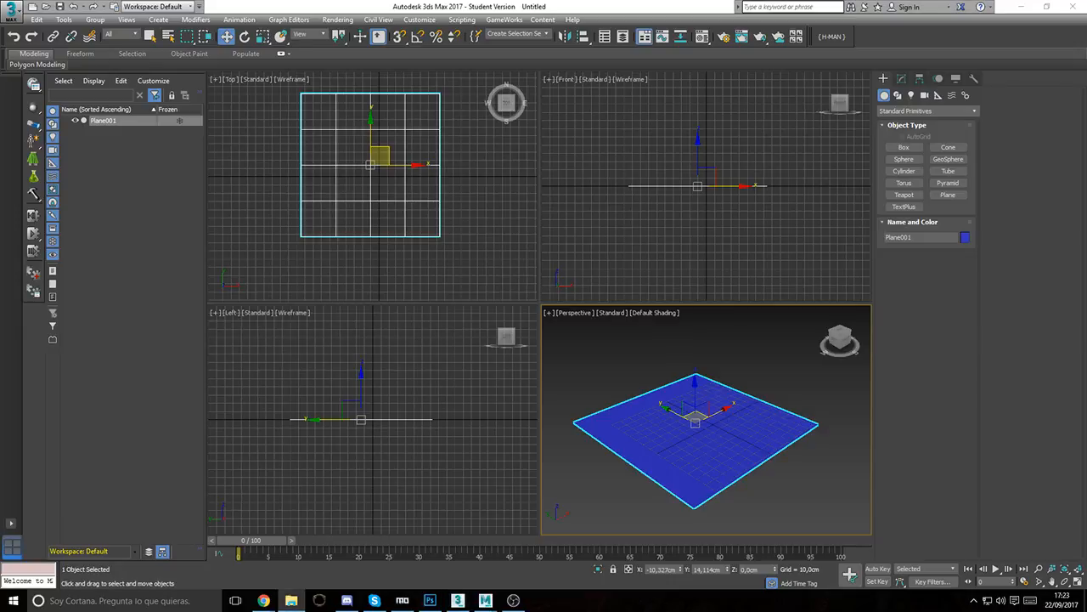
Step: Switch to File Explorer, open the properties of axe.png in the Dev_Skyblivion folder, and minimize the folder window
key("alt+Tab")
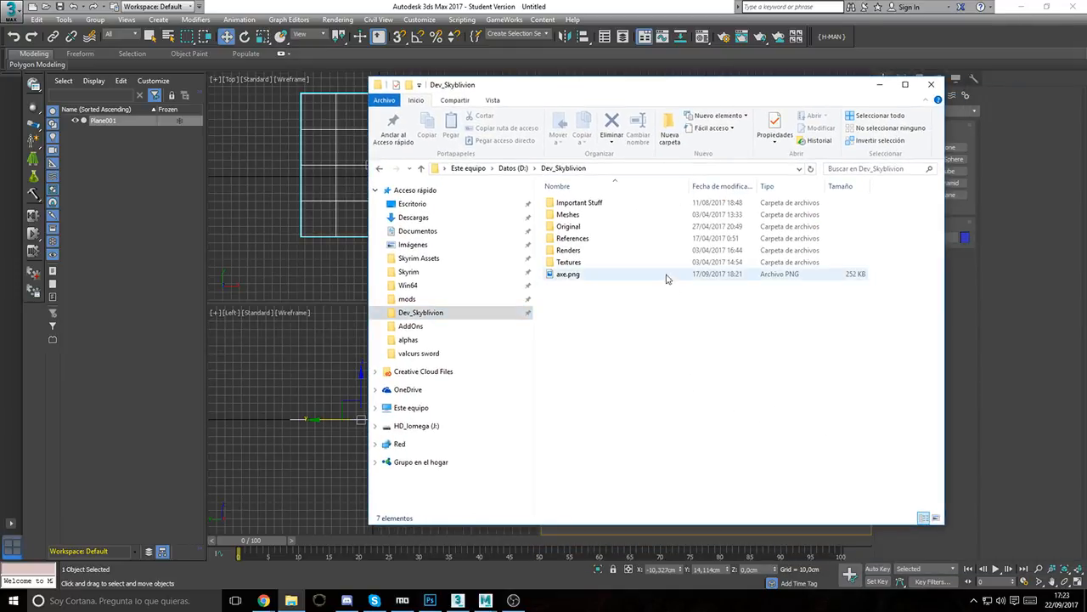
left_click(565, 274)
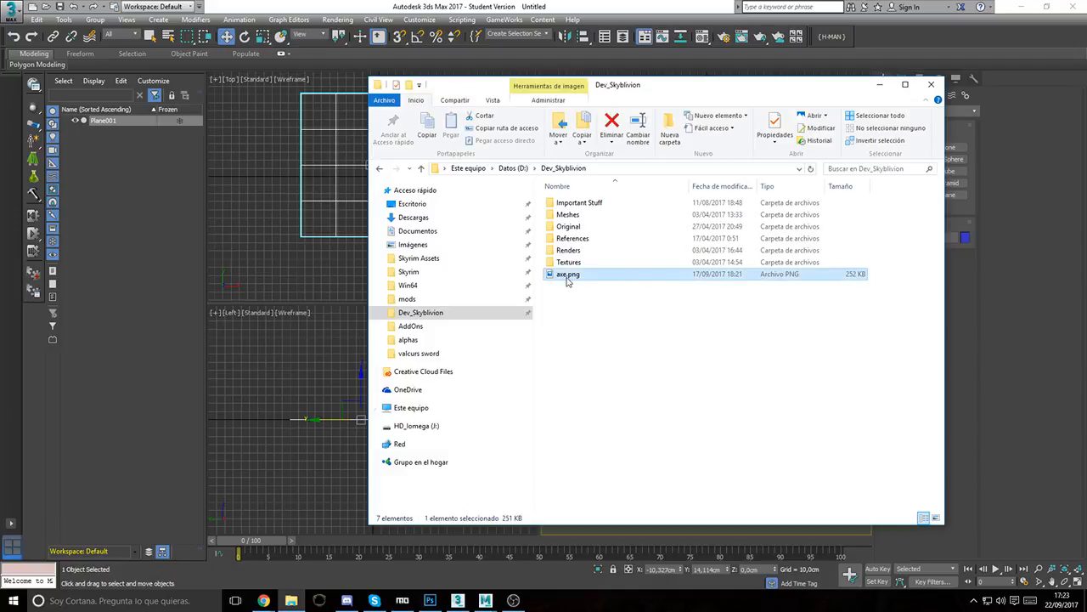
right_click(568, 274)
left_click(604, 580)
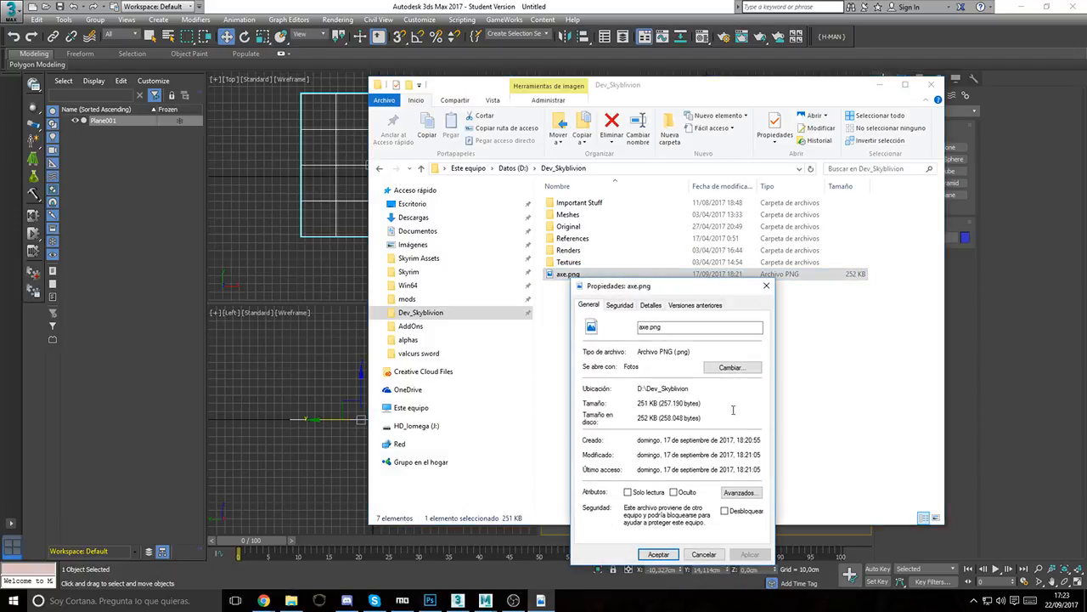
left_click_drag(664, 289, 866, 241)
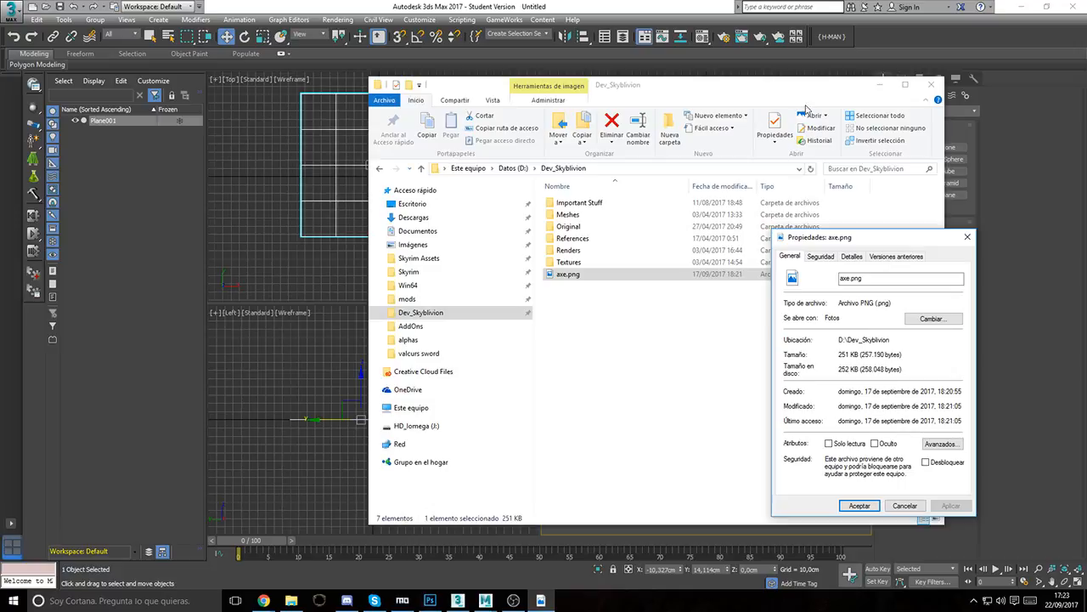
left_click(879, 87)
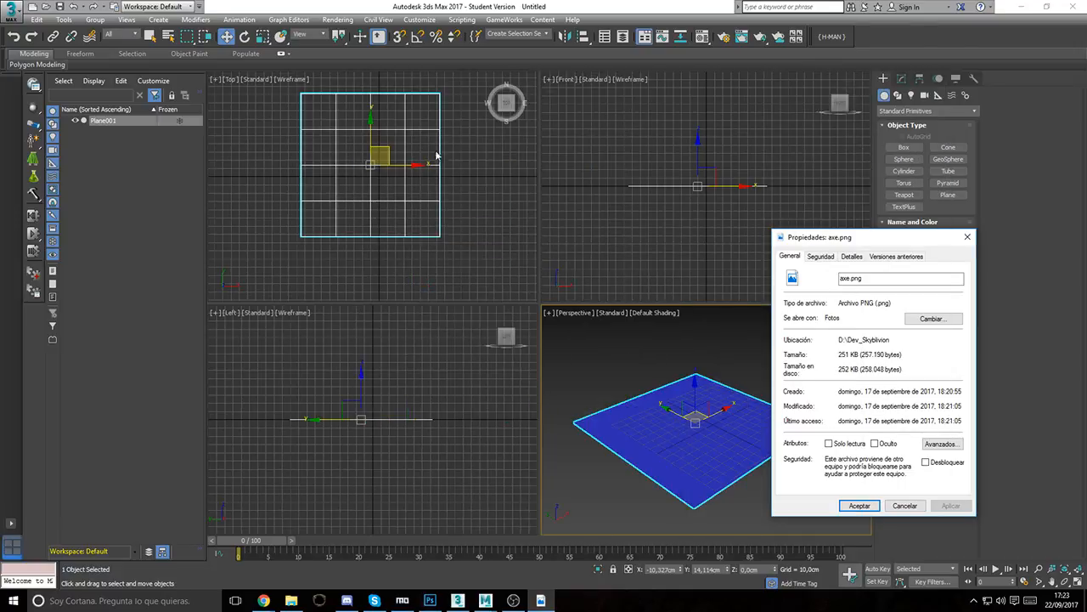
Step: Lower the plane along the Z axis to about -19.5 cm in the Perspective viewport
left_click(624, 419)
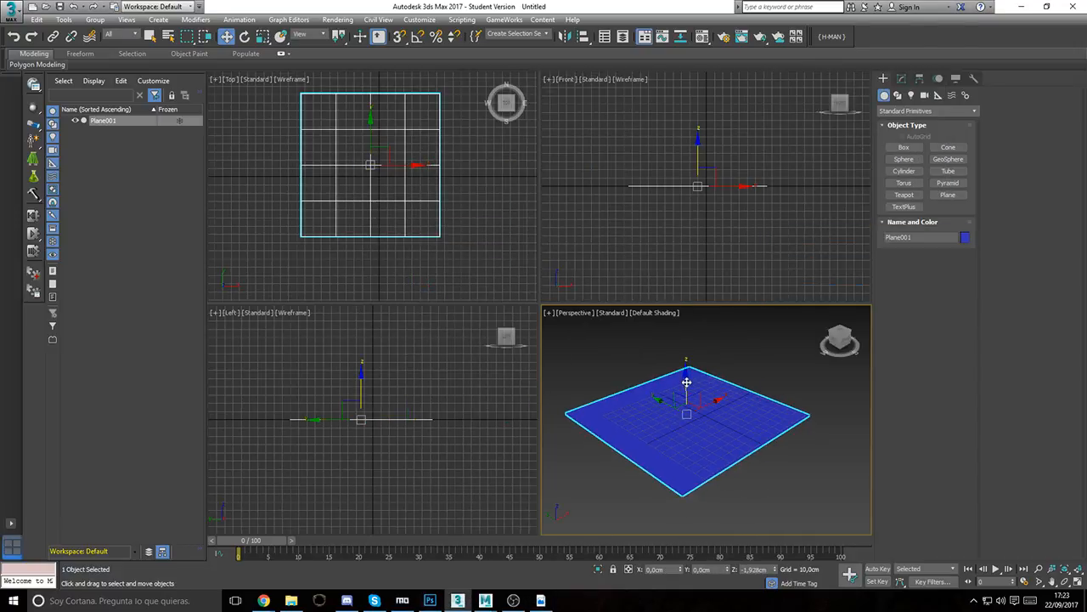
left_click_drag(686, 382, 686, 399)
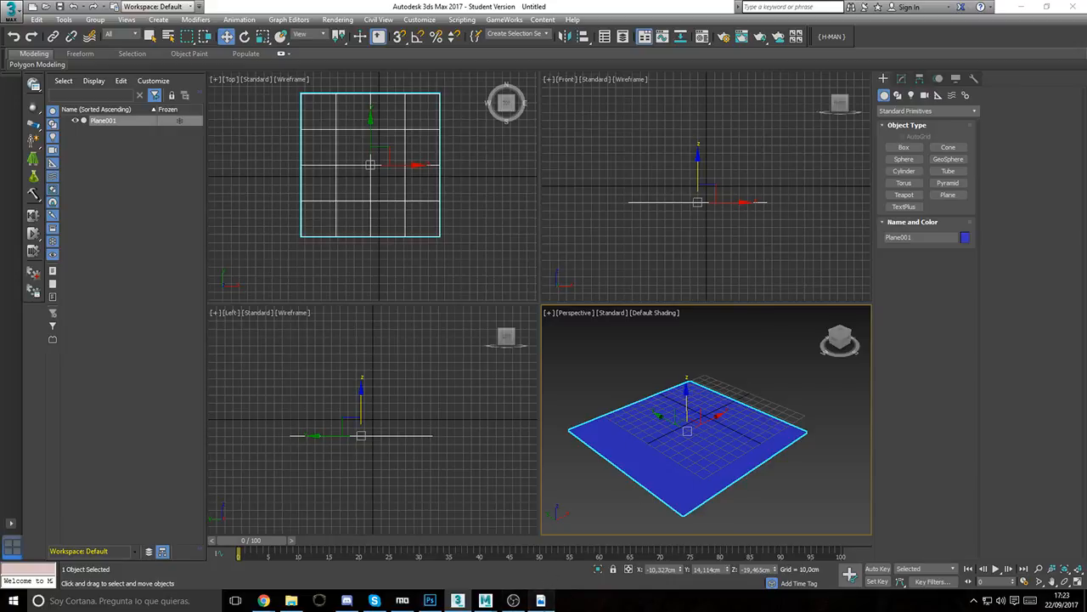
Step: Examine the pixel width and height of axe.png in its file details, clearing the properties window out of the way
left_click(541, 601)
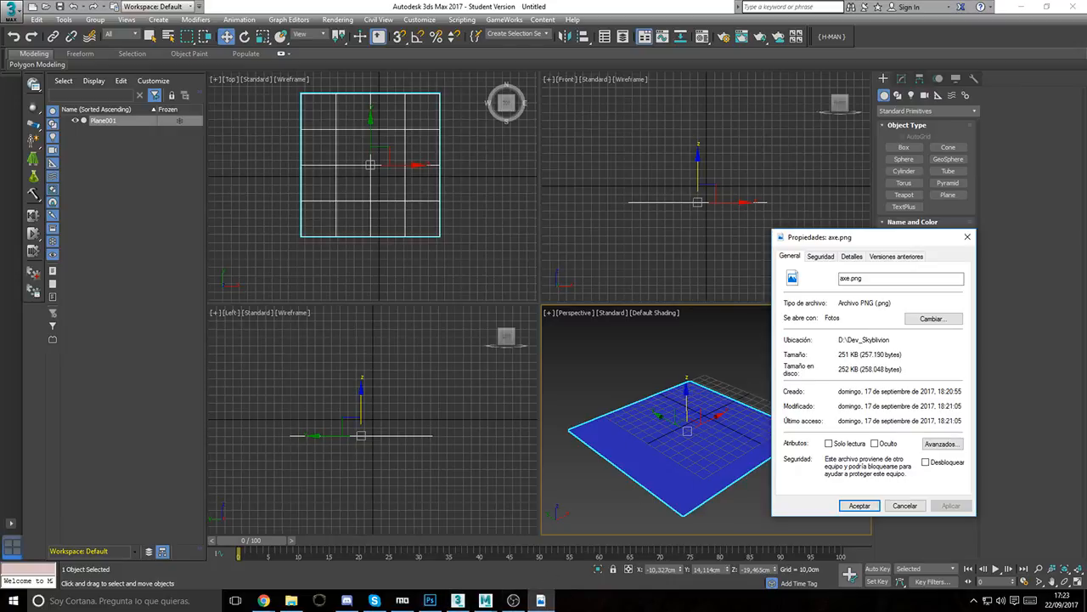
left_click(848, 258)
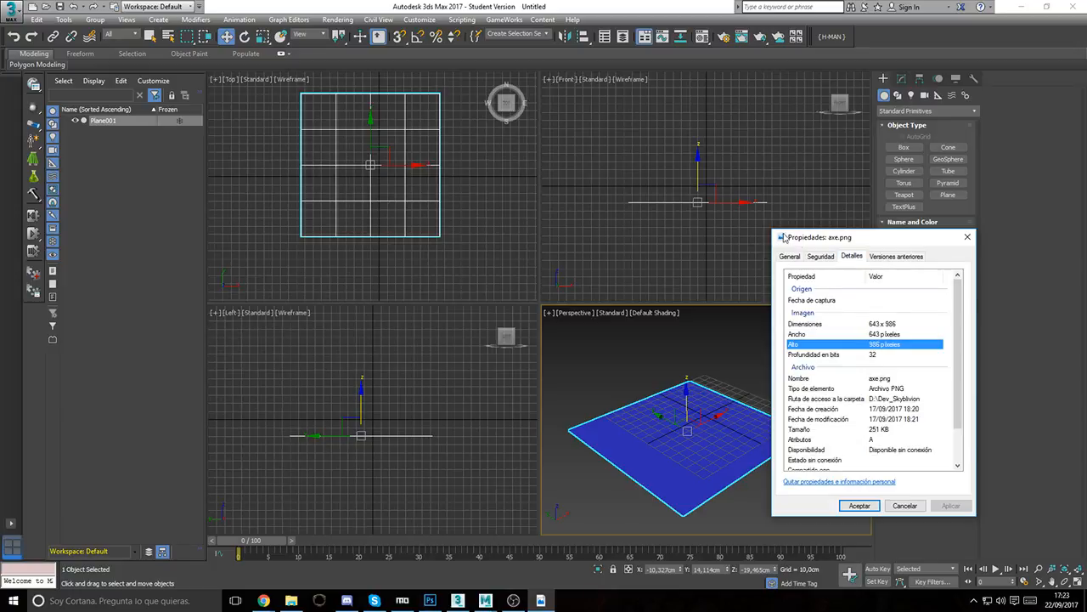
left_click_drag(808, 244, 769, 235)
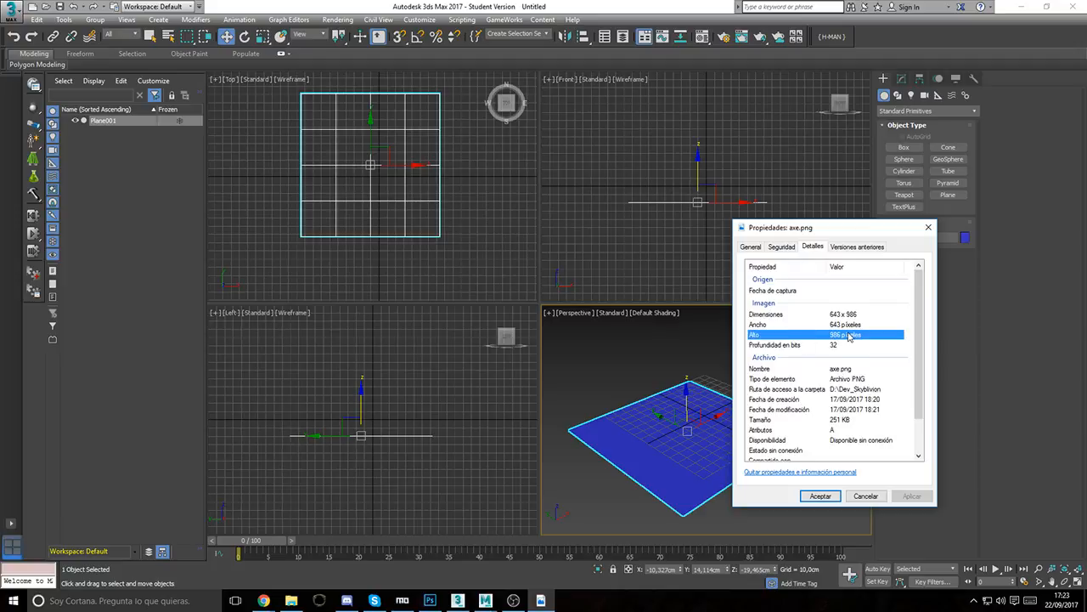
mouse_move(800, 229)
left_mouse_down()
mouse_move(787, 229)
mouse_move(802, 246)
left_mouse_up()
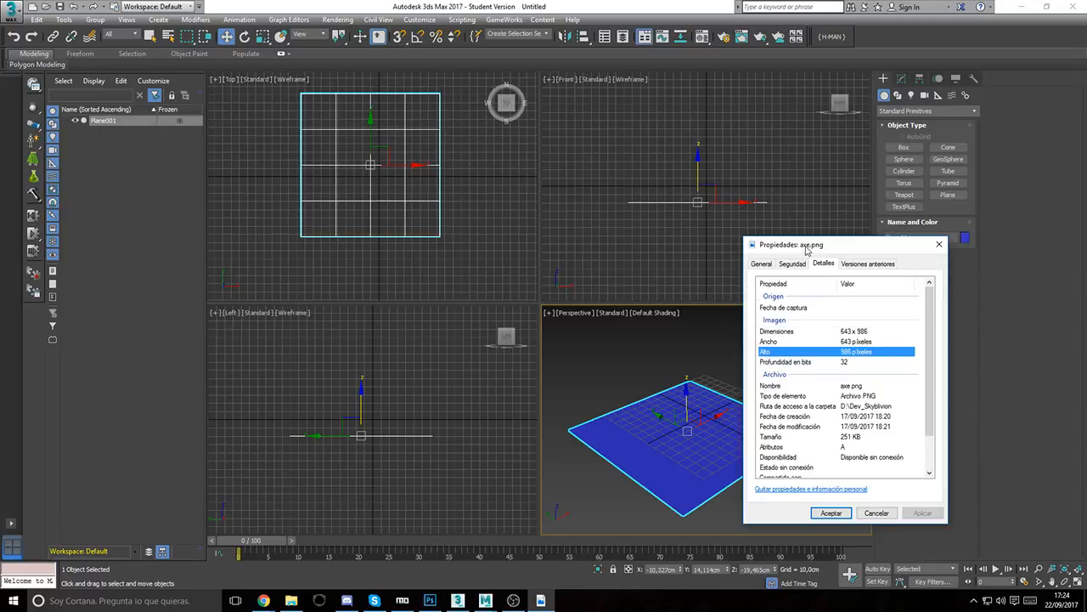
left_click_drag(806, 250, 1086, 250)
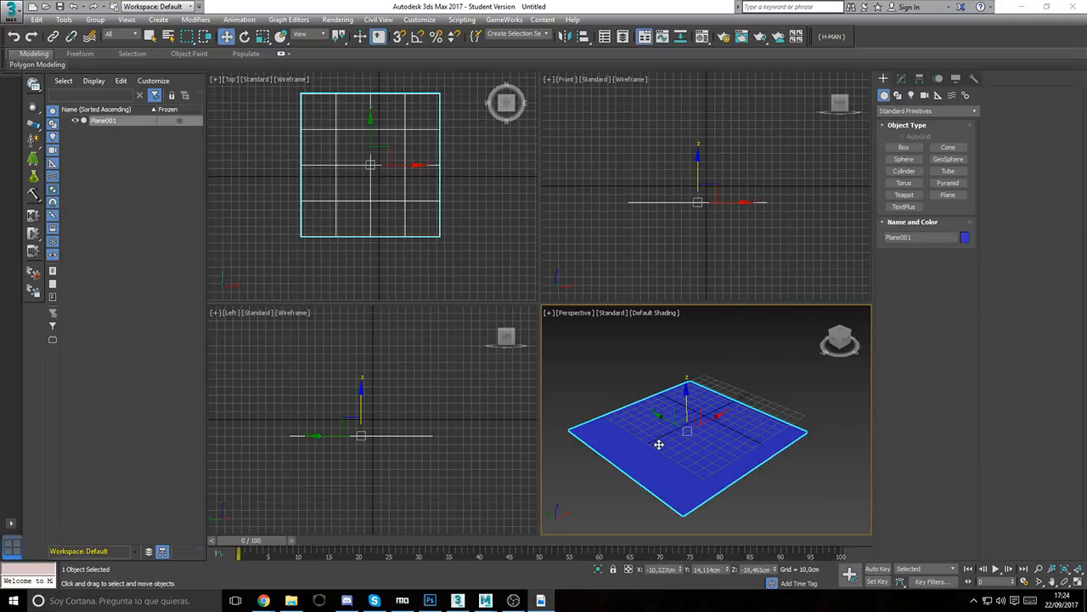
Step: Set the plane's length to 968 cm and its width to 643 cm
middle_click_drag(658, 443, 654, 430)
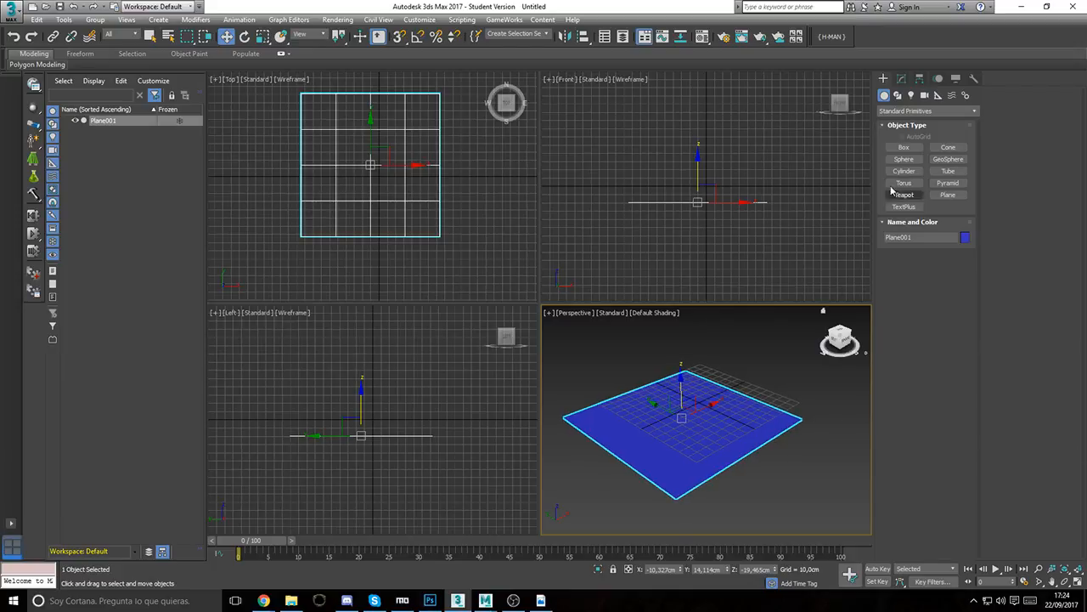
left_click(902, 78)
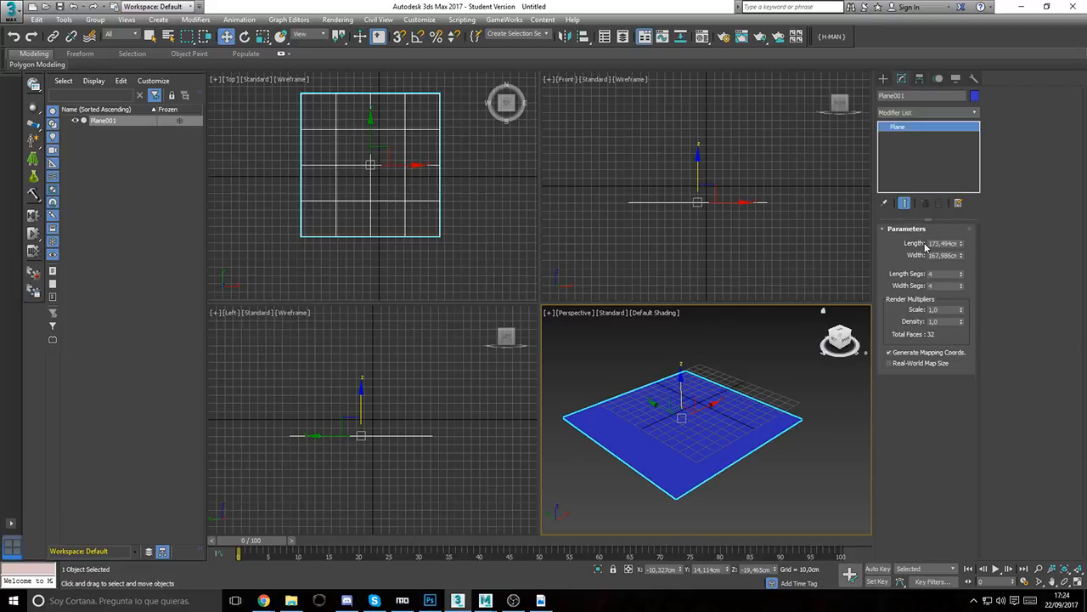
double_click(938, 243)
type("968")
key("Return")
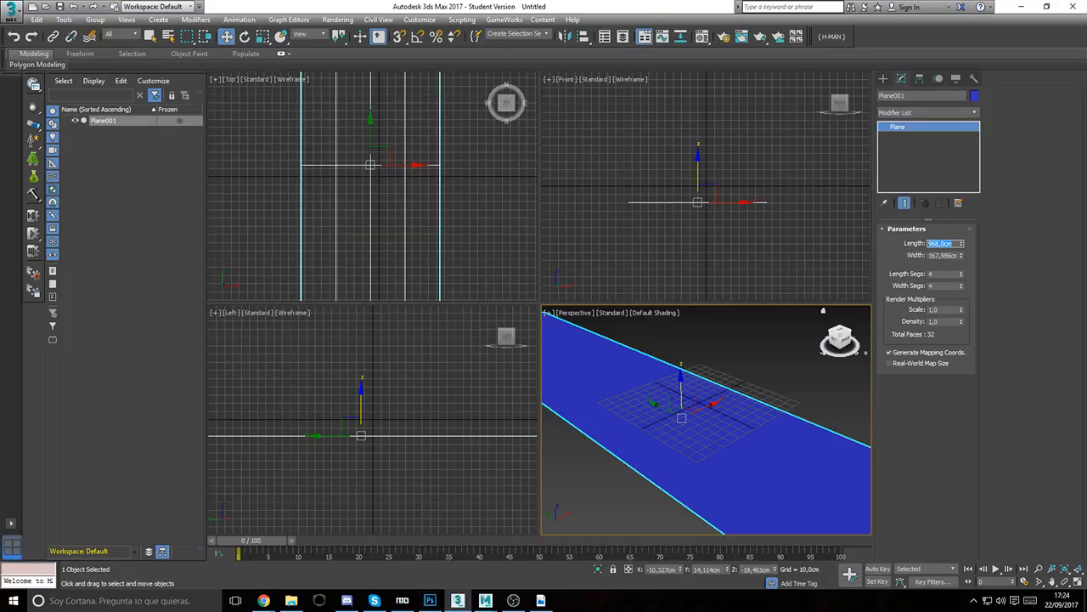
double_click(934, 258)
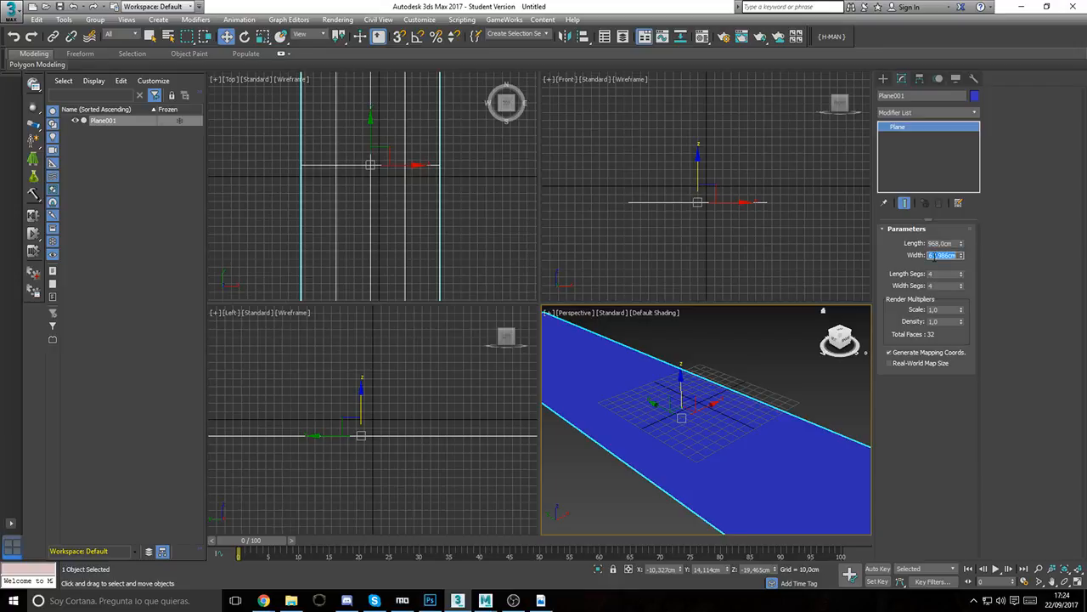
type("643")
key("Return")
scroll(736, 408, "down", 6)
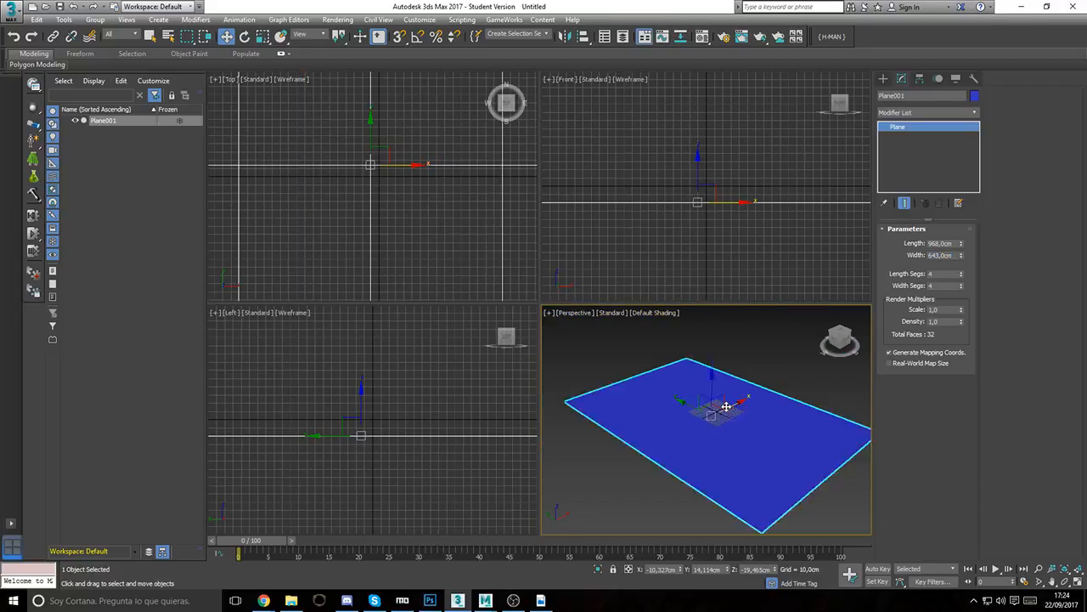
Step: Scale the plane uniformly down to about 26 percent and switch the Top viewport to Default Shading
key("r")
left_click_drag(735, 407, 673, 564)
middle_click_drag(395, 164, 390, 220)
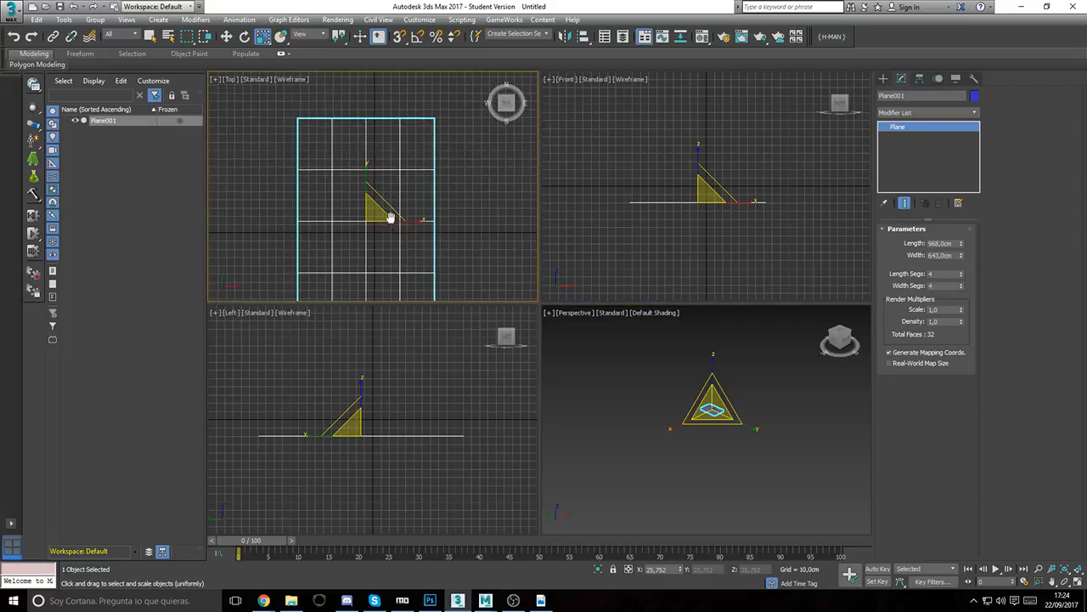
left_click(299, 80)
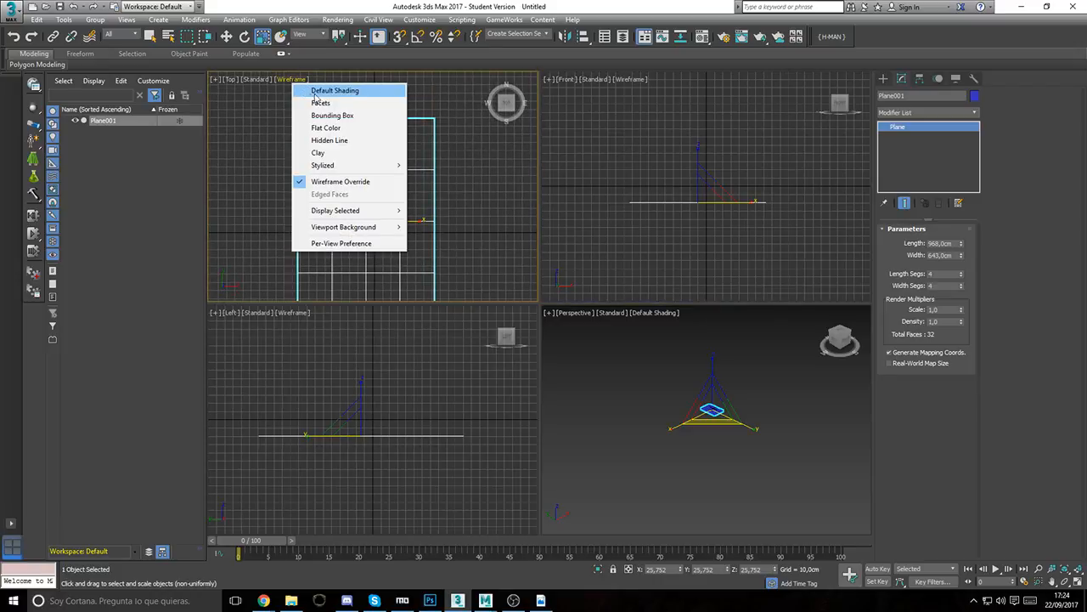
left_click(314, 93)
Step: Center the plane on the grid by setting its X and Y positions to 0
key("w")
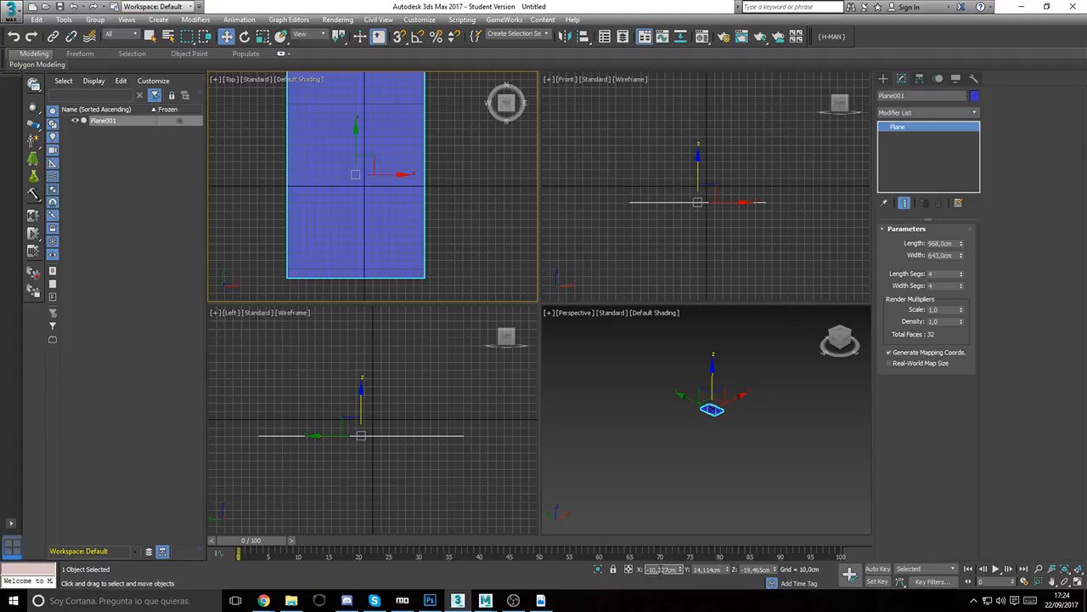
type("-0")
key("Return")
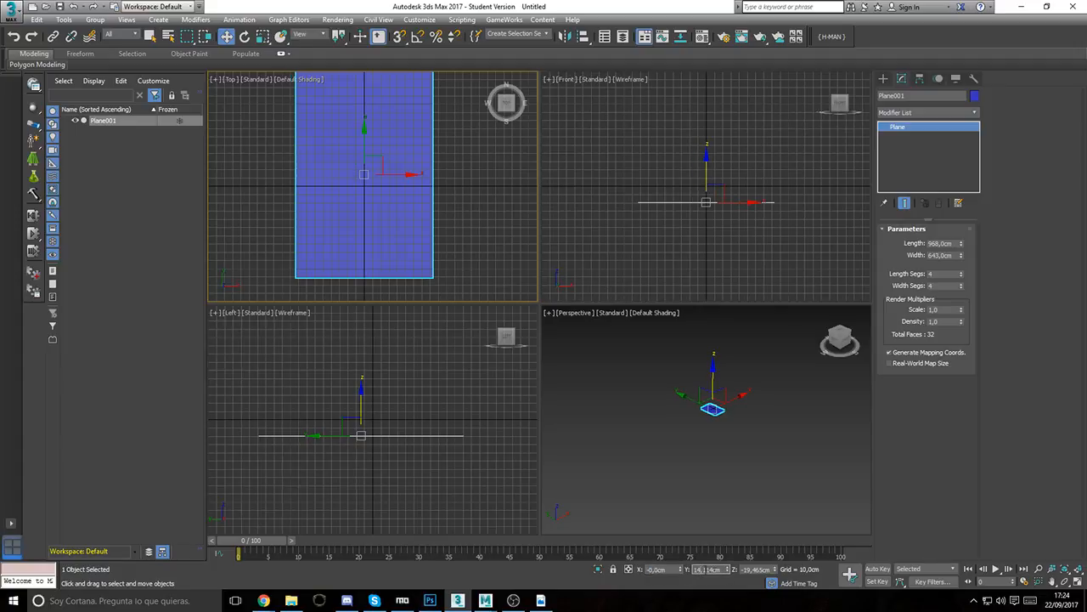
double_click(704, 569)
type("0")
key("Return")
middle_click_drag(358, 219, 366, 236)
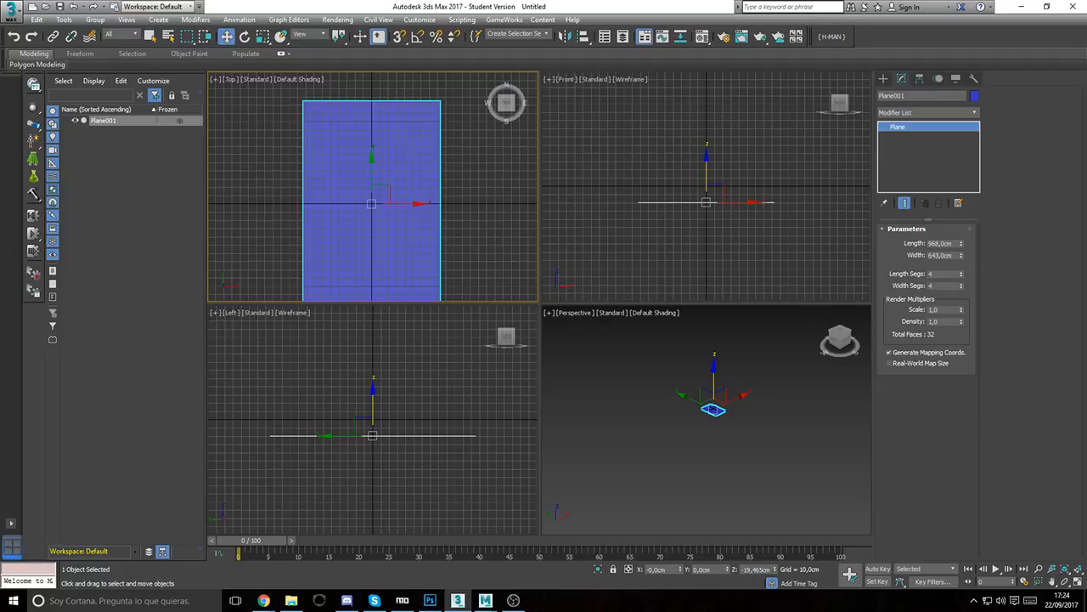
Step: Apply axe.png from the Dev_Skyblivion folder to the plane in the Top viewport, and toggle the grid off and on
key("alt+Tab")
left_click_drag(557, 277, 344, 180)
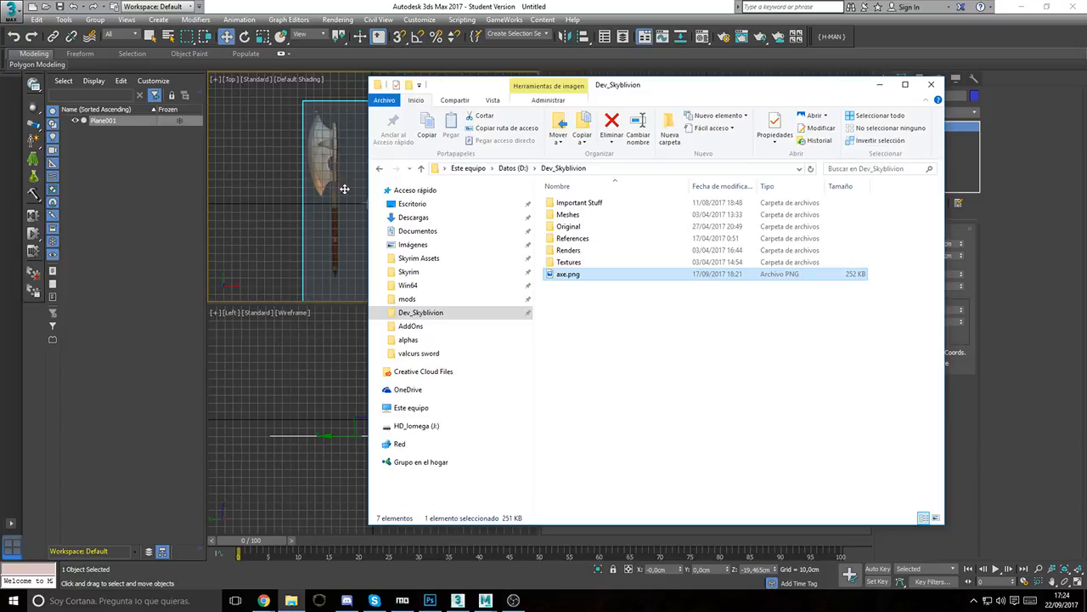
left_click(448, 7)
middle_click_drag(374, 209, 419, 181)
key("g")
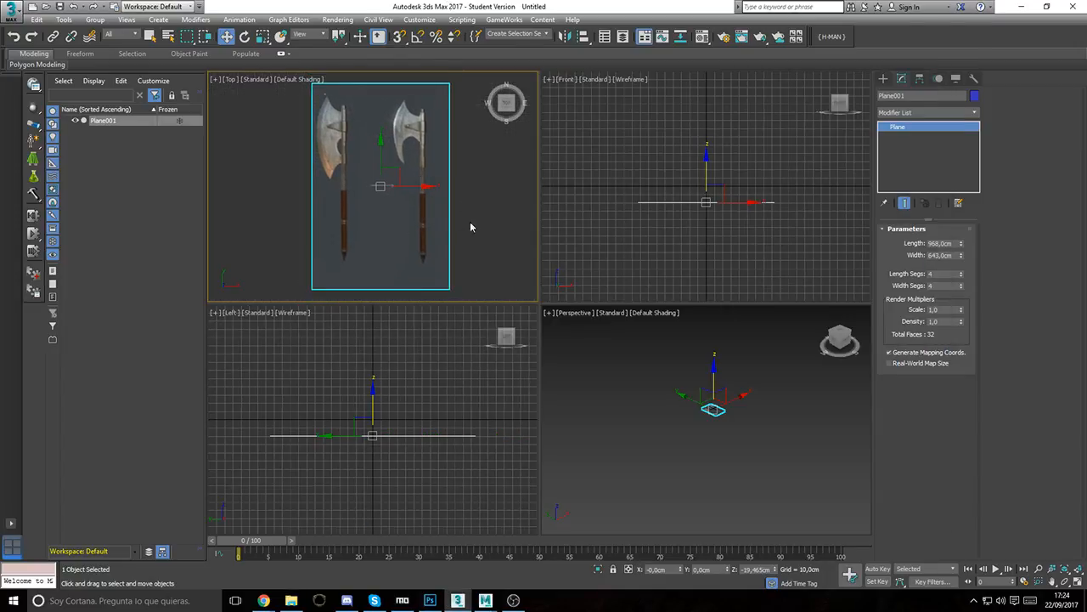
key("g")
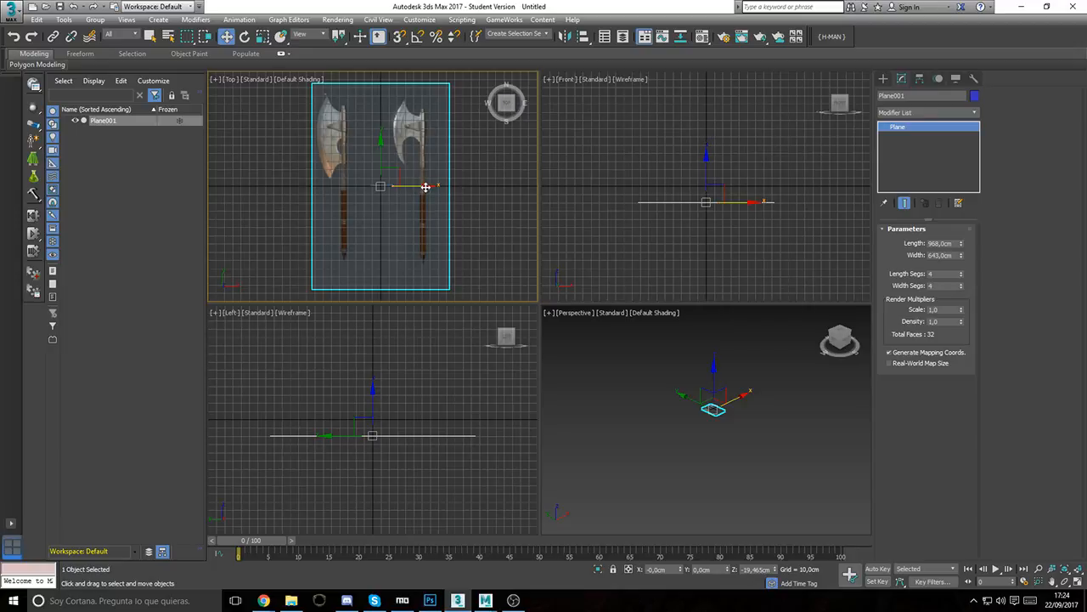
Step: Move the reference plane along X to about -50.9 cm so the second axe's handle lines up with the grid's centre line
left_click_drag(425, 187, 384, 203)
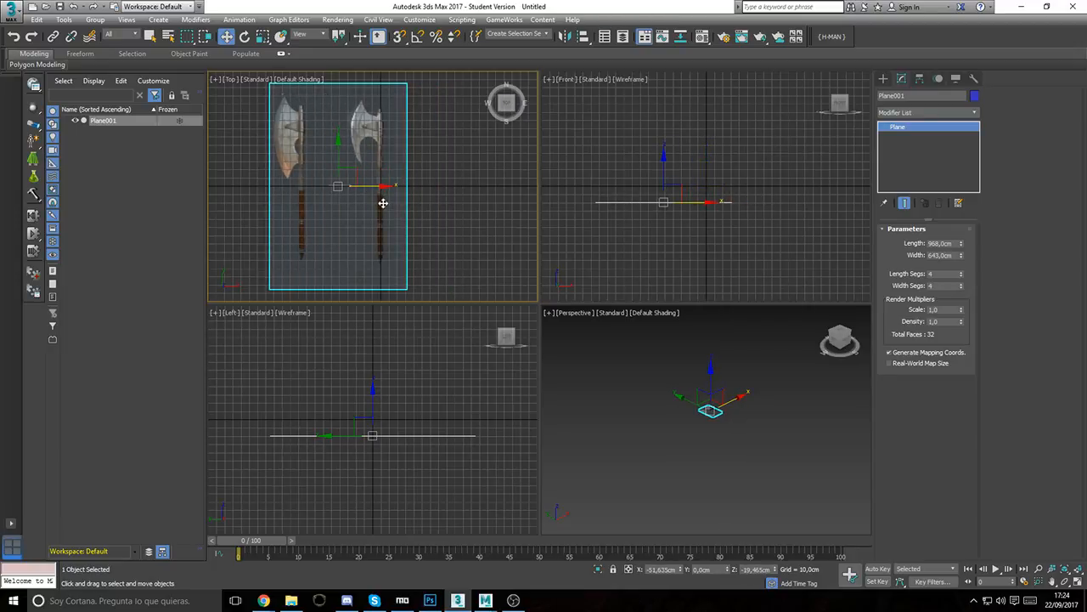
scroll(375, 182, "up", 4)
scroll(408, 218, "up", 1)
scroll(315, 206, "down", 1)
middle_click_drag(313, 195, 315, 252)
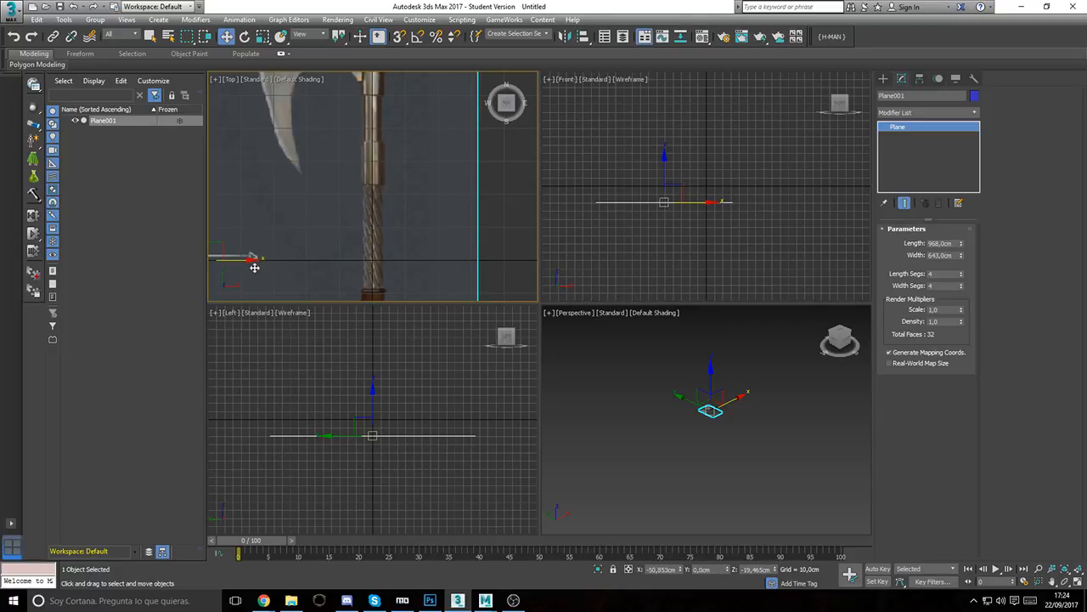
middle_click_drag(369, 178, 337, 157)
scroll(335, 167, "down", 5)
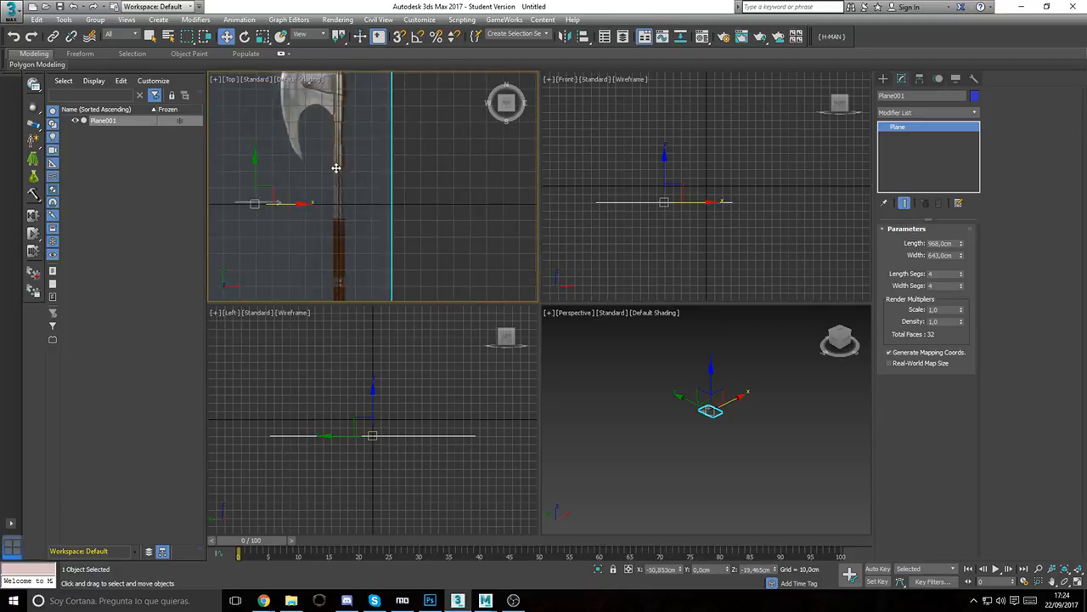
middle_click_drag(324, 217, 339, 193)
scroll(745, 380, "up", 8)
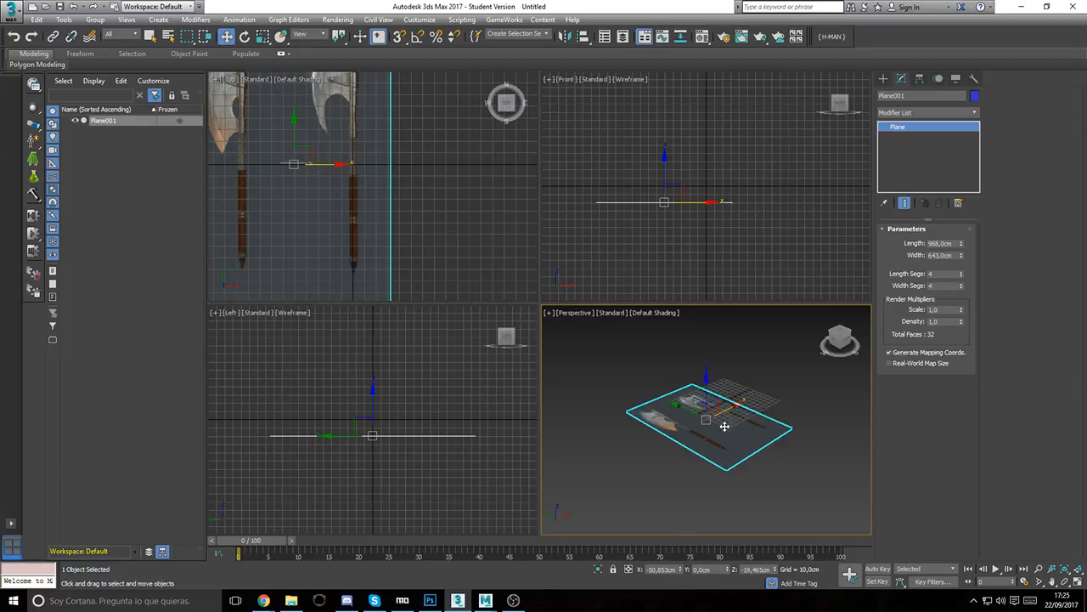
Step: Hide the grid in the Top viewport and deselect the reference plane
scroll(719, 421, "down", 3)
middle_click_drag(262, 184, 279, 184)
middle_click_drag(325, 143, 352, 187)
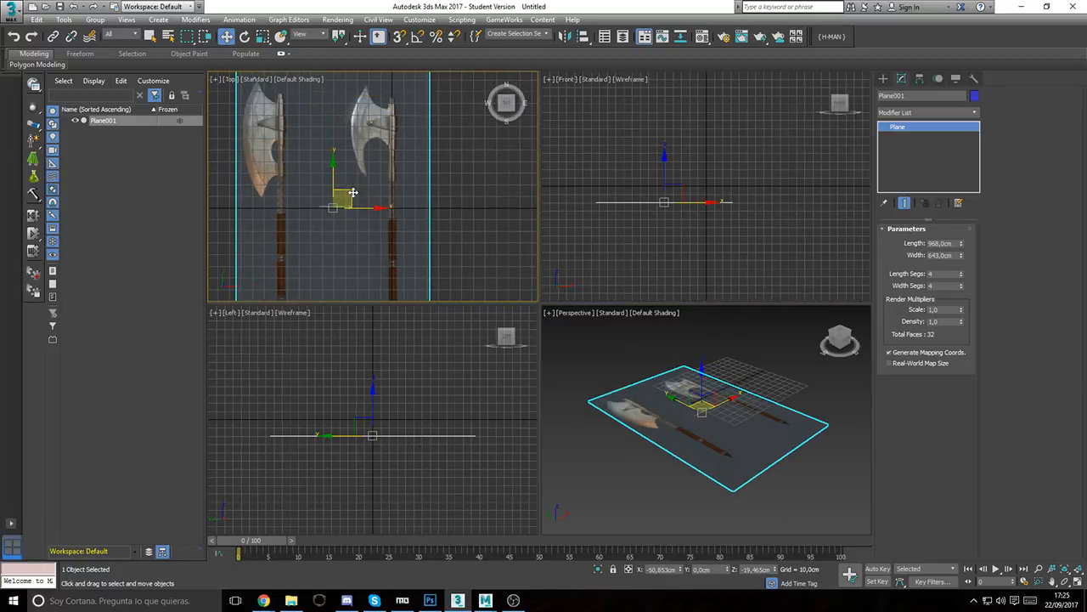
scroll(352, 198, "down", 3)
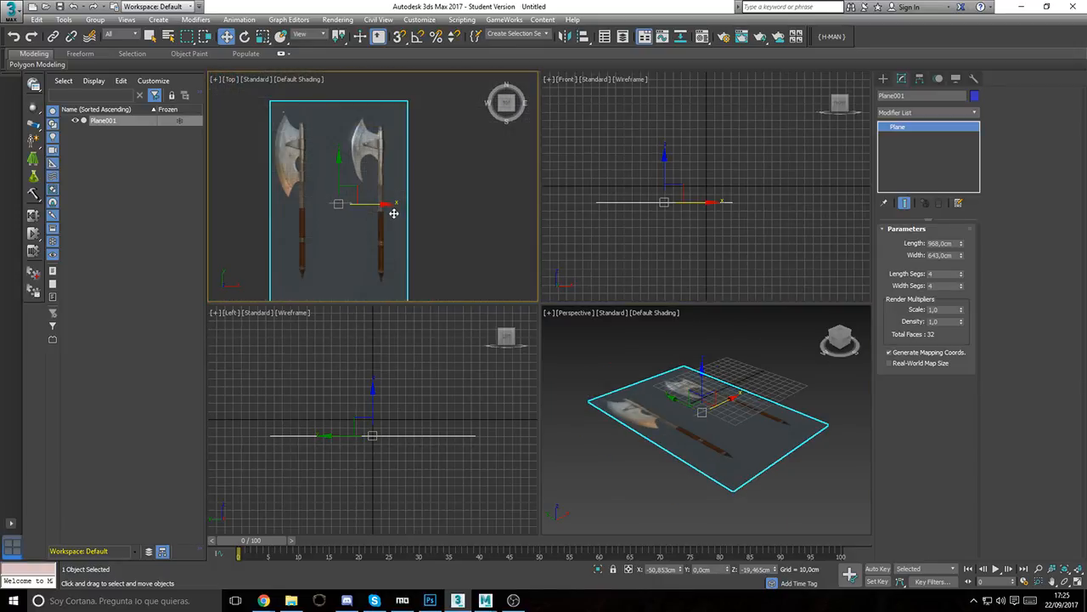
middle_click_drag(425, 185, 426, 179)
left_click(412, 175)
Step: Draw a box about 12.7 cm long, 6.5 cm wide and 5.7 cm high over the second axe's brown grip in the Top viewport
scroll(389, 139, "up", 5)
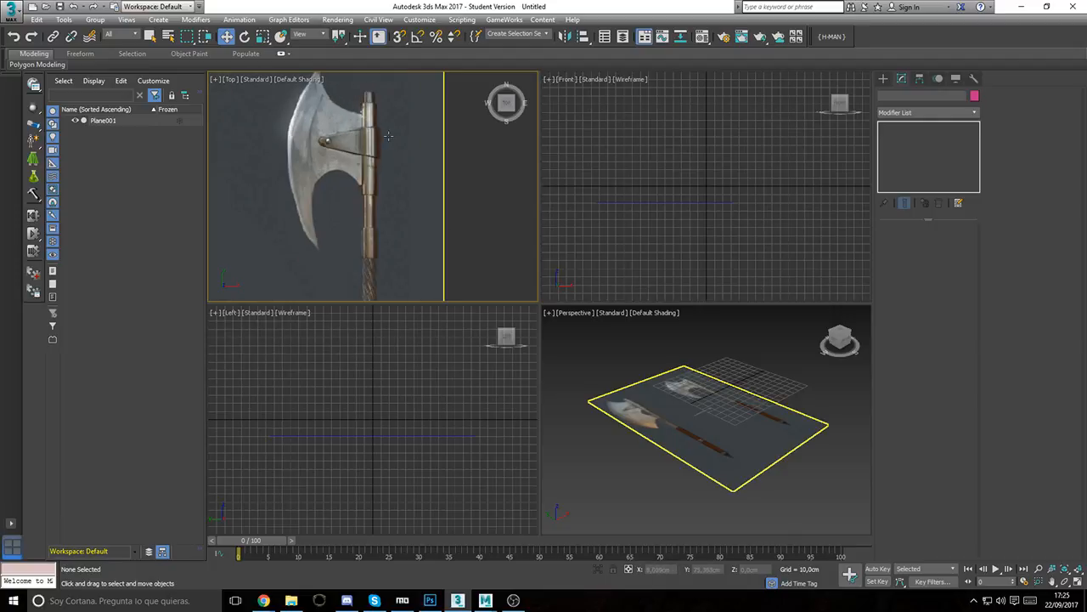
middle_click_drag(377, 226, 401, 114)
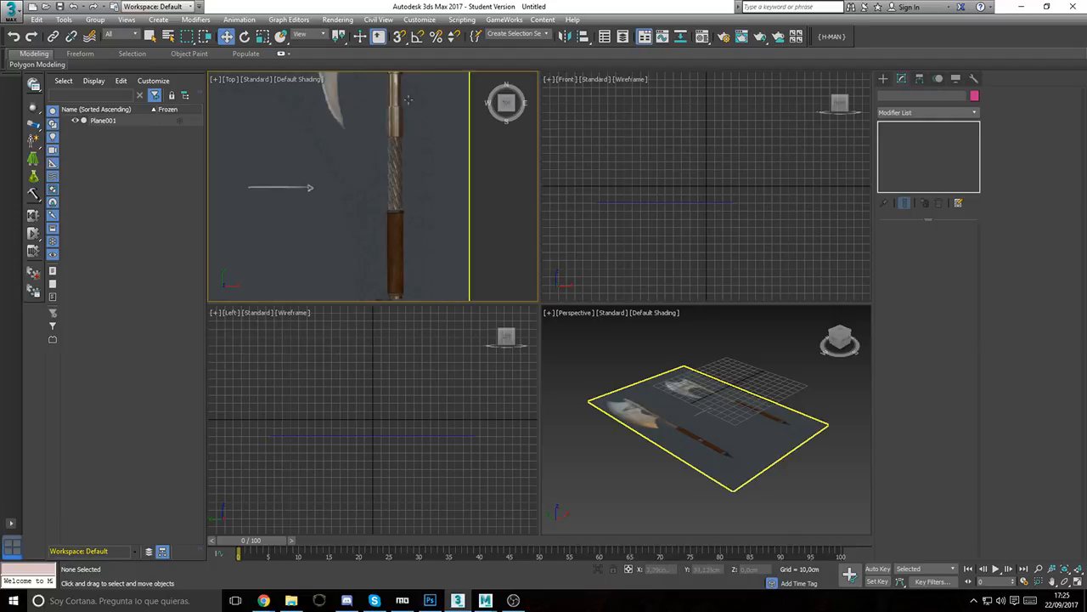
left_click(884, 78)
left_click(904, 147)
middle_click_drag(408, 245, 419, 67)
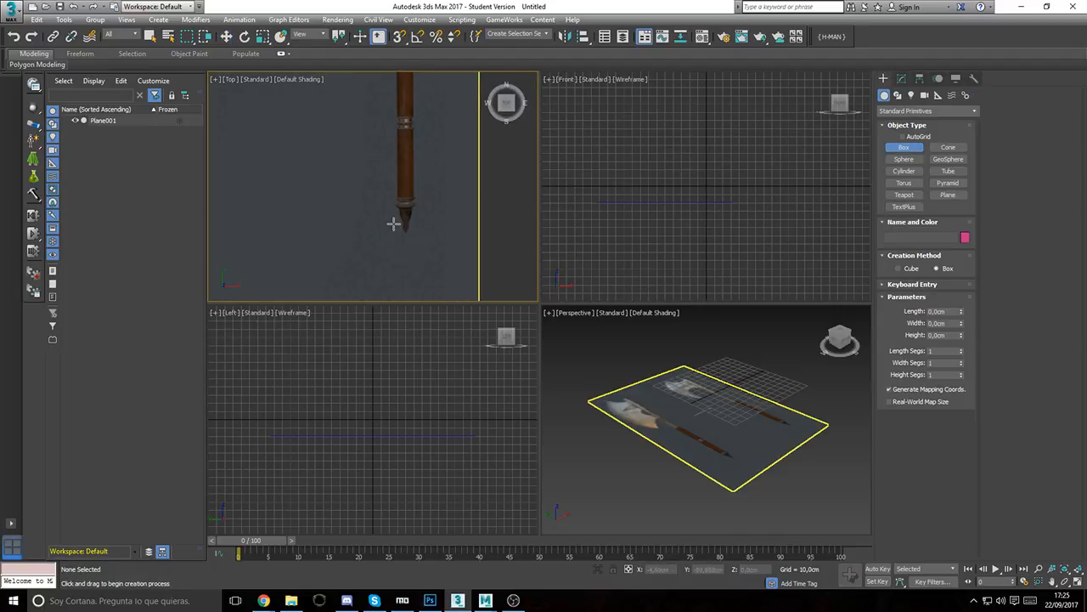
middle_click_drag(406, 123, 381, 257)
middle_click_drag(386, 102, 371, 249)
middle_click_drag(379, 126, 407, 119)
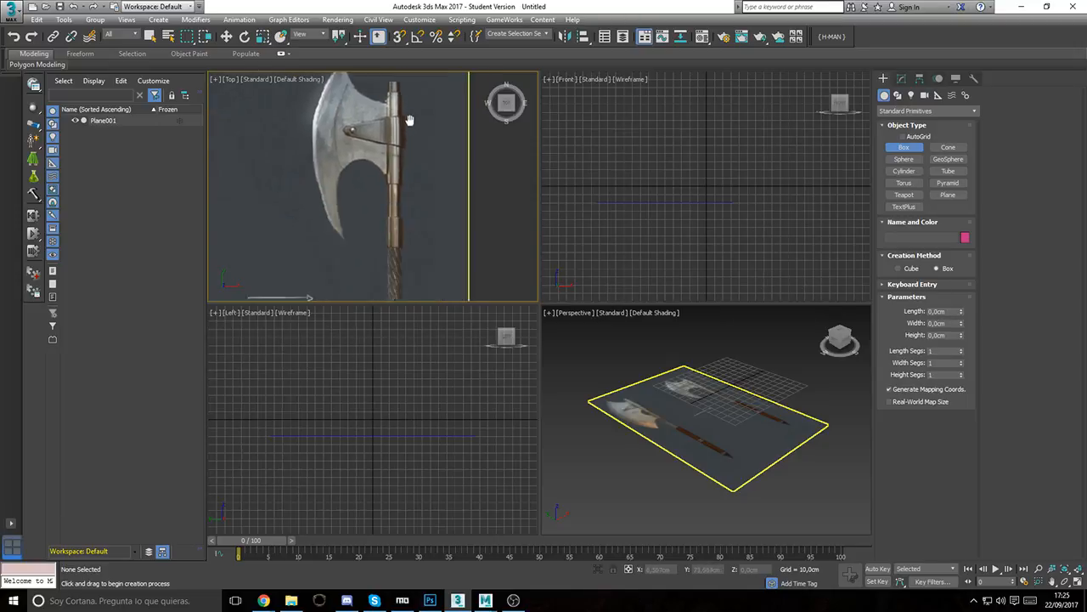
middle_click_drag(393, 279, 397, 128)
middle_click_drag(374, 166, 399, 162)
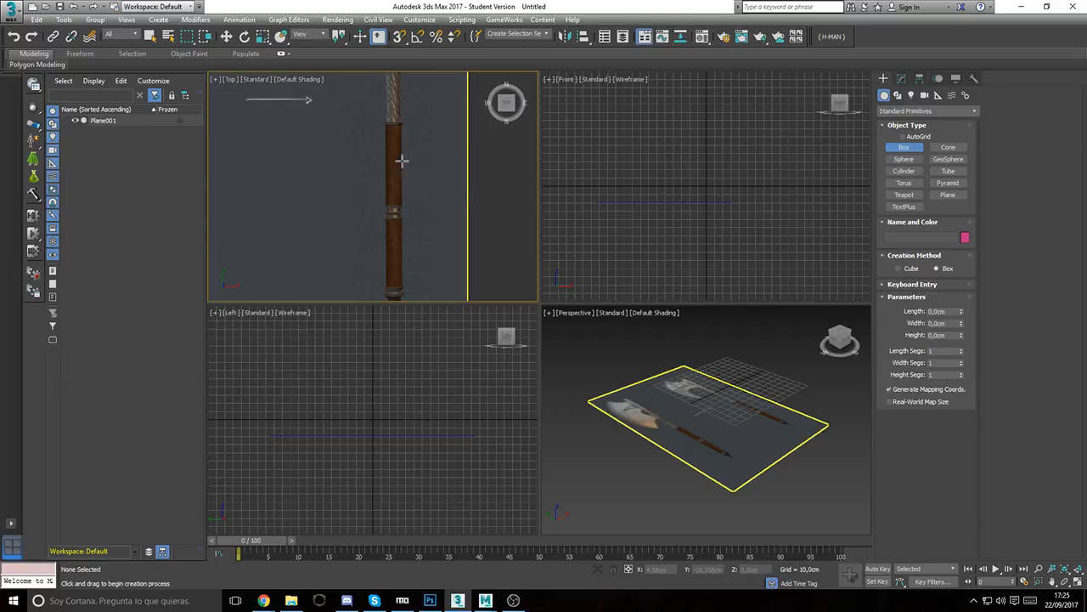
scroll(397, 162, "up", 5)
left_click_drag(365, 118, 409, 204)
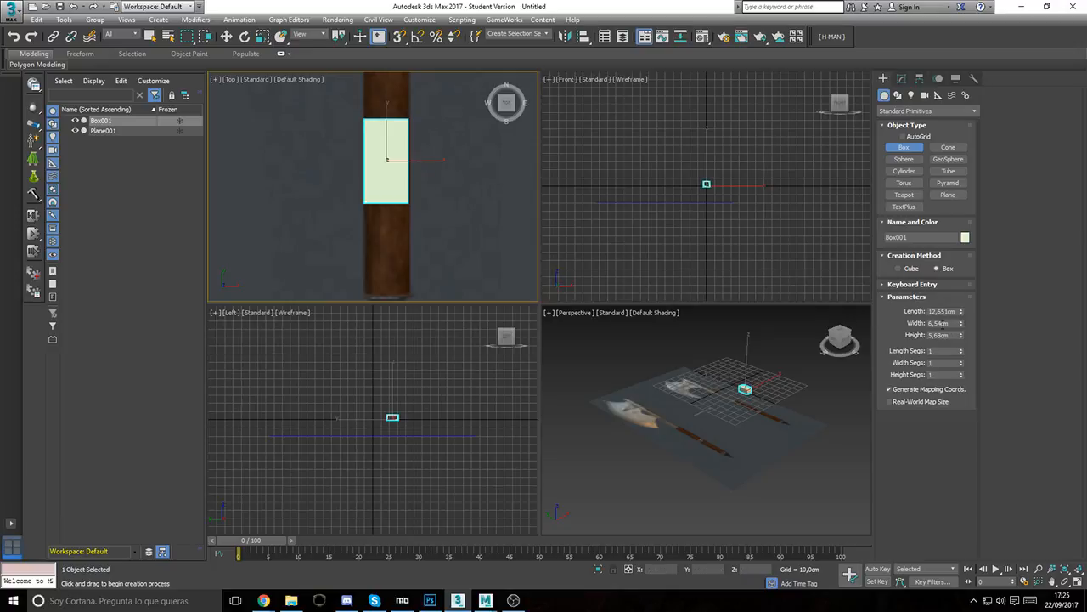
Step: Set the box's width and height to 6 cm
double_click(943, 324)
type("6")
key("Tab")
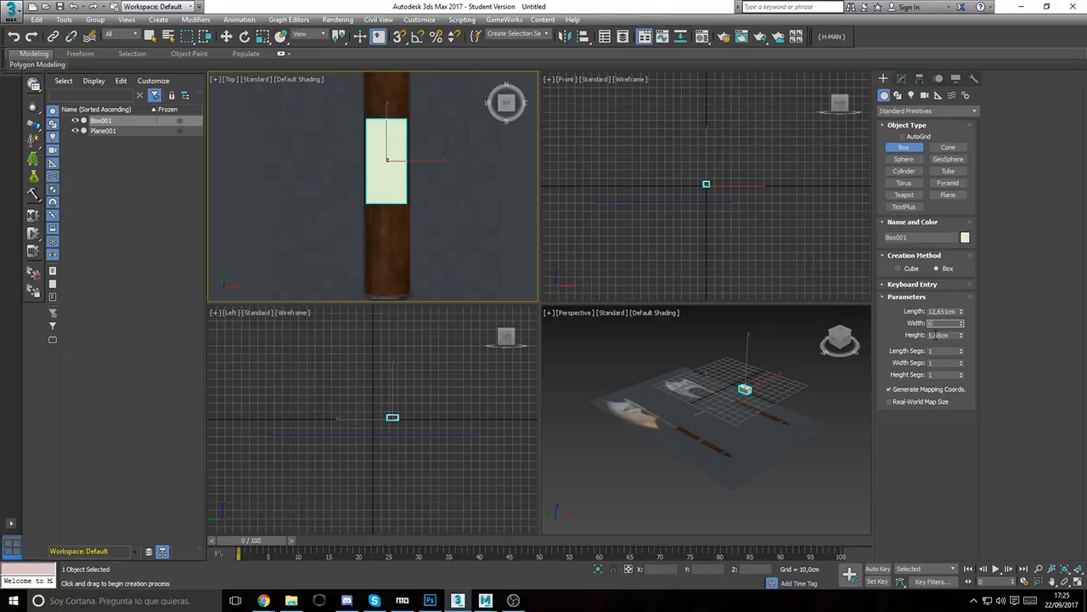
type("6")
key("Return")
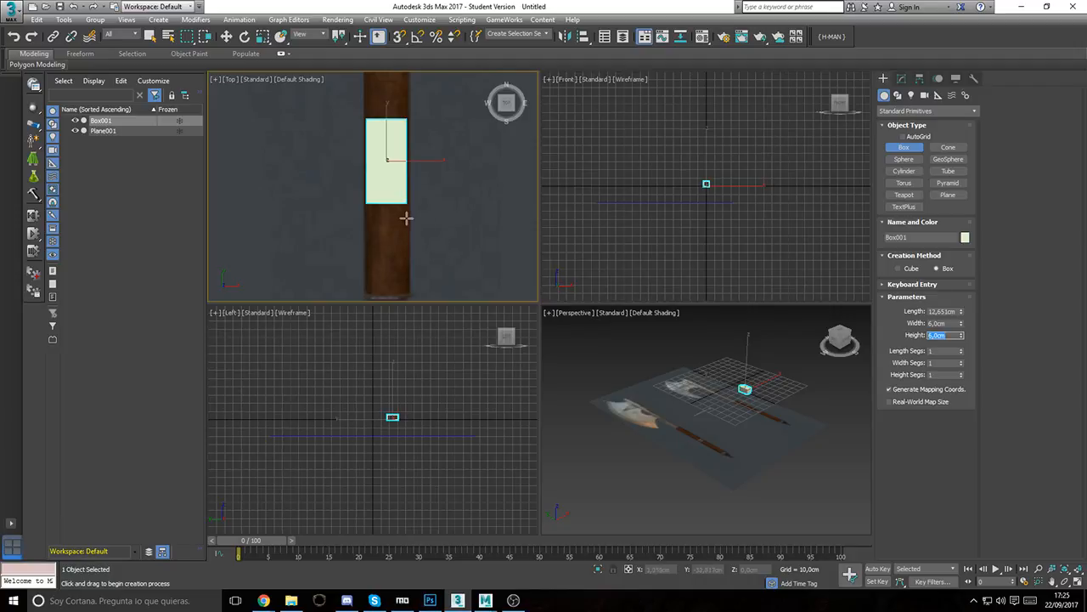
Step: Leave box creation, frame the box in the Perspective viewport and display edged faces there
middle_click_drag(407, 219, 387, 263)
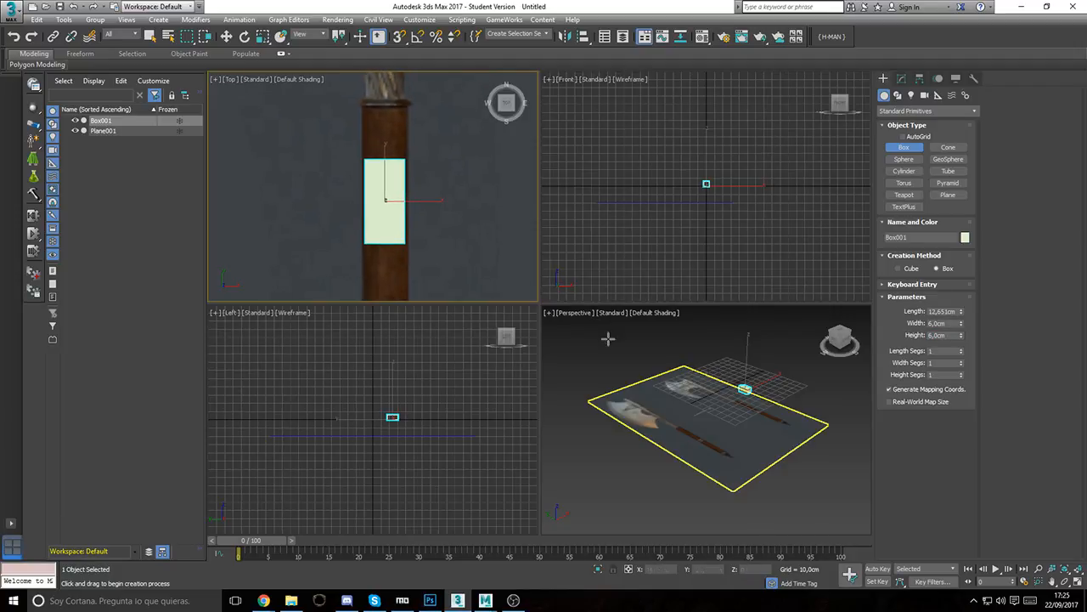
right_click(765, 427)
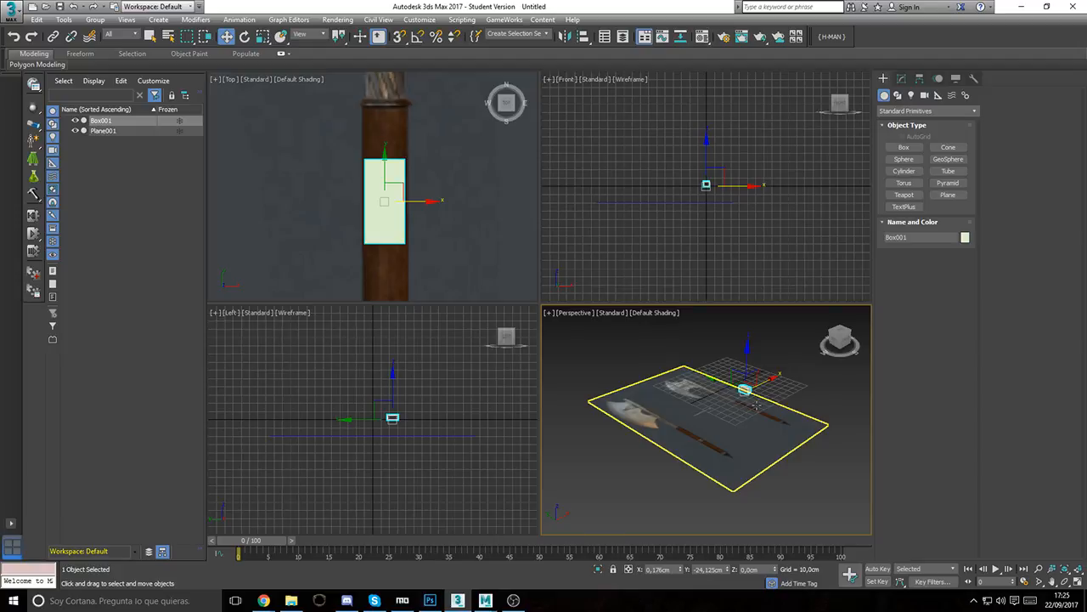
key("z")
scroll(764, 435, "down", 2)
middle_click_drag(633, 431, 632, 404)
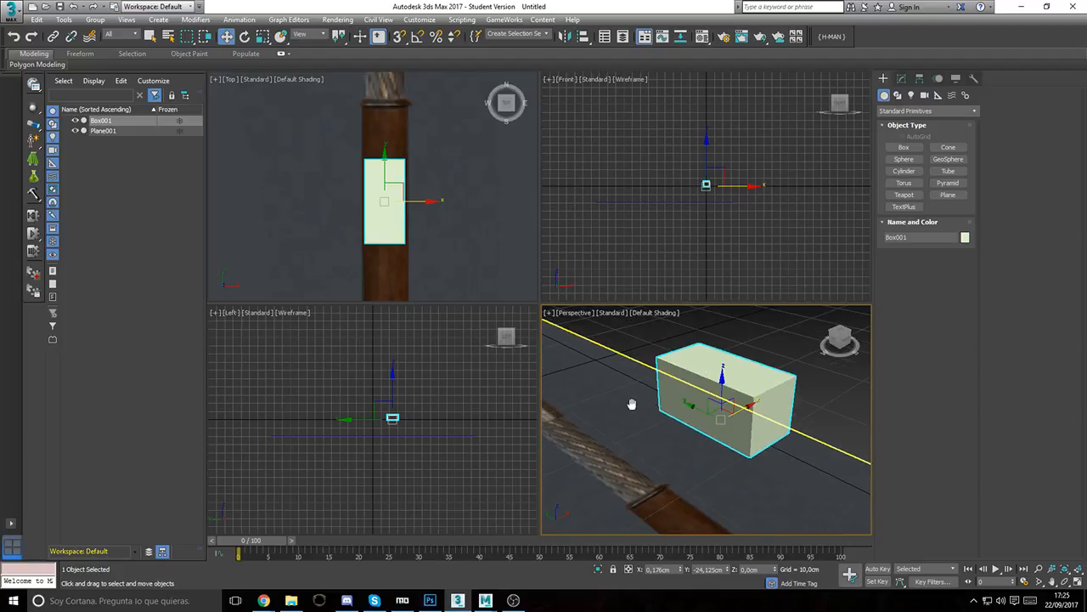
scroll(632, 404, "down", 2)
scroll(695, 418, "up", 3)
middle_click_drag(697, 415, 748, 340, "alt")
key("F4")
scroll(700, 407, "down", 4)
Step: Convert the box to an Editable Poly
left_click(904, 80)
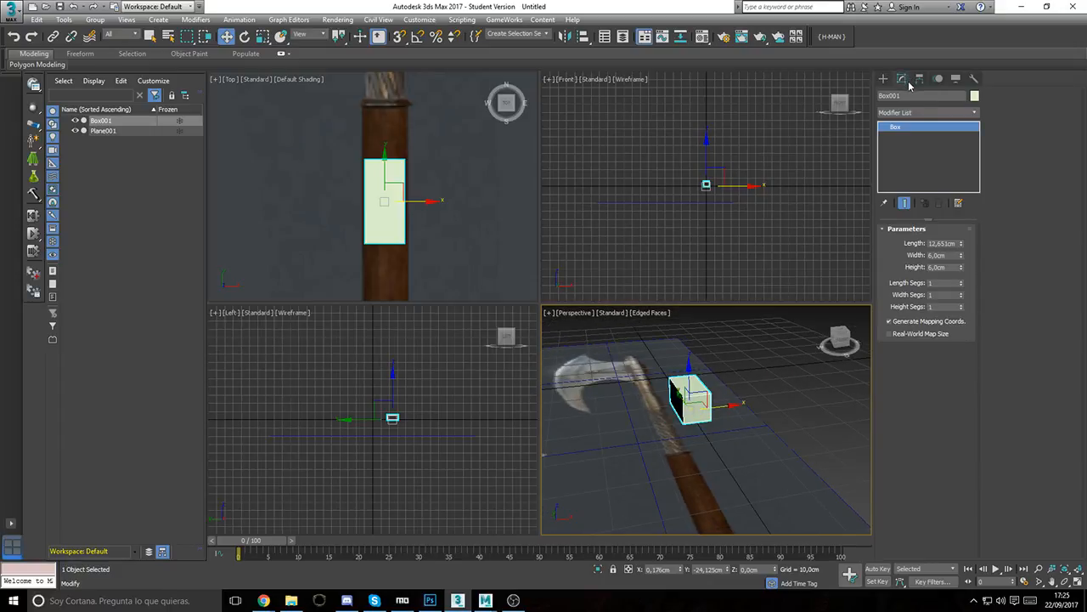
right_click(898, 126)
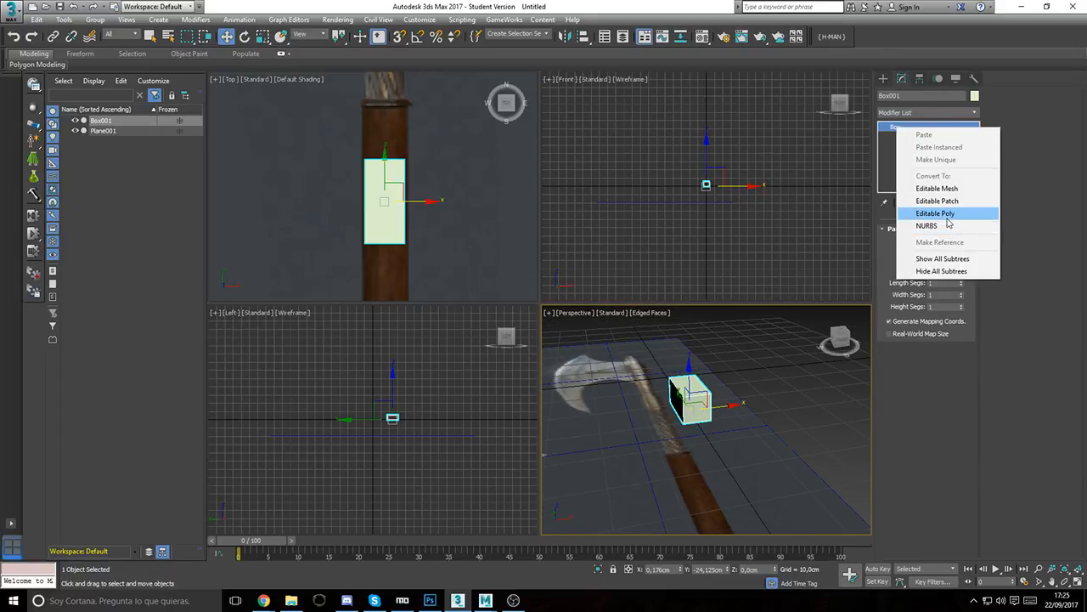
left_click(928, 213)
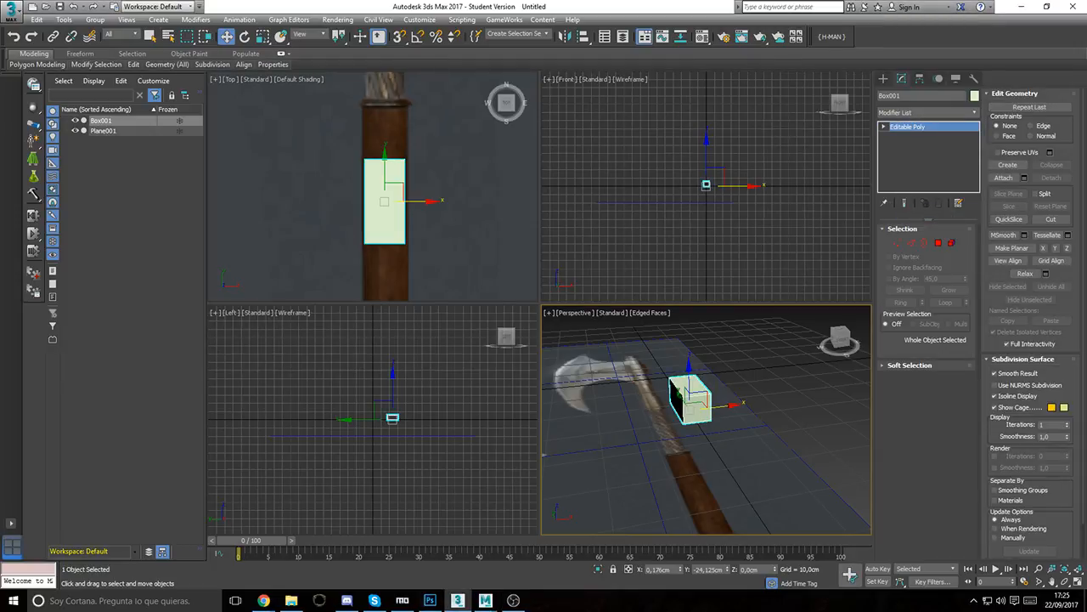
middle_click_drag(696, 430, 699, 429)
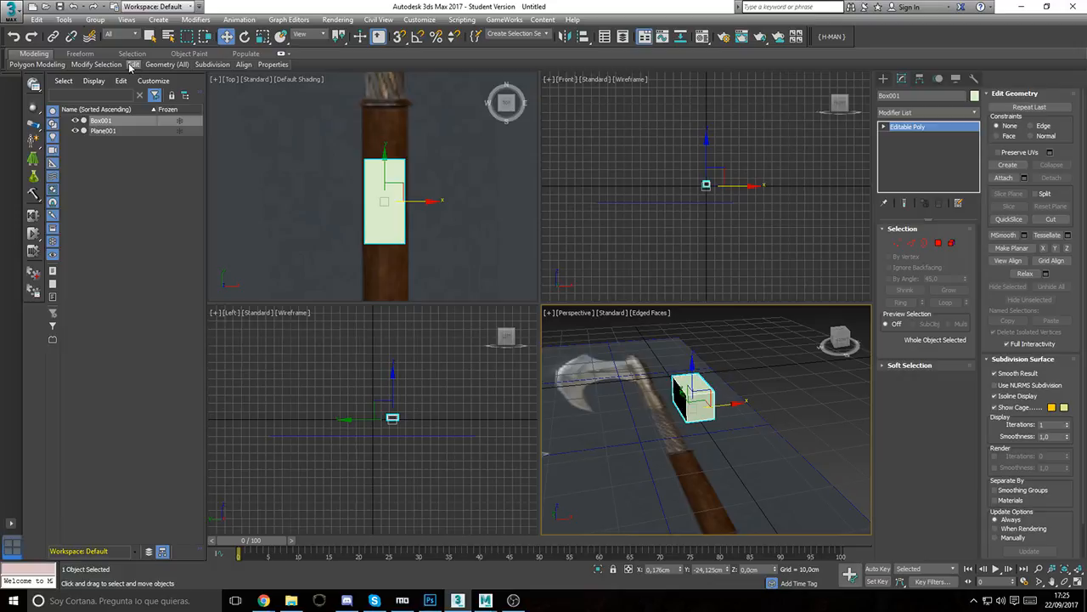
Step: Use Swift Loop to add edge loops through the middle of the box's width and height
mouse_move(131, 69)
left_click(229, 94)
scroll(380, 203, "up", 3)
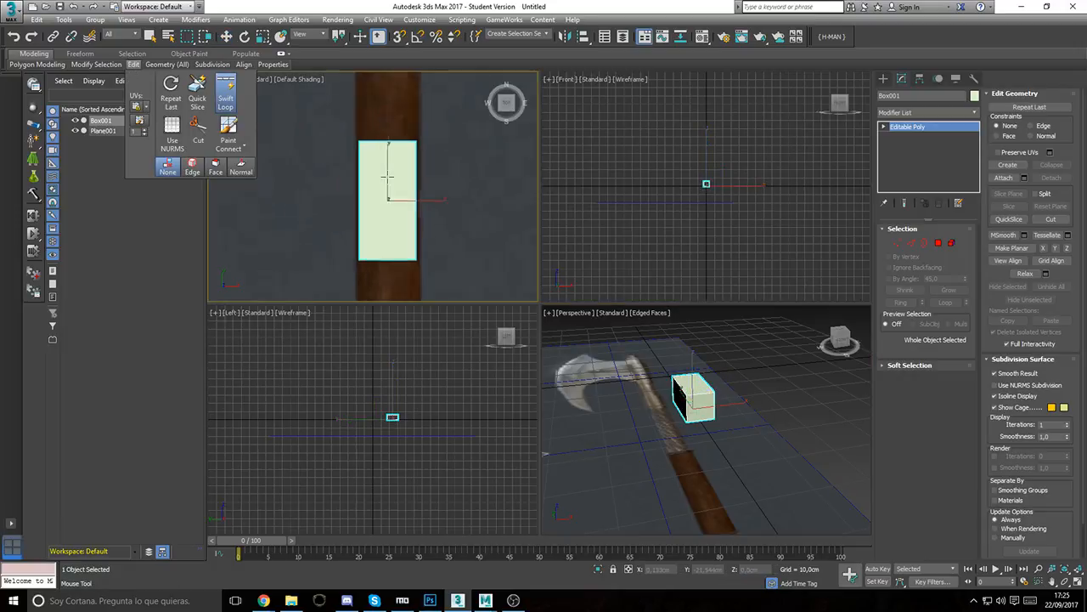
scroll(718, 417, "up", 4)
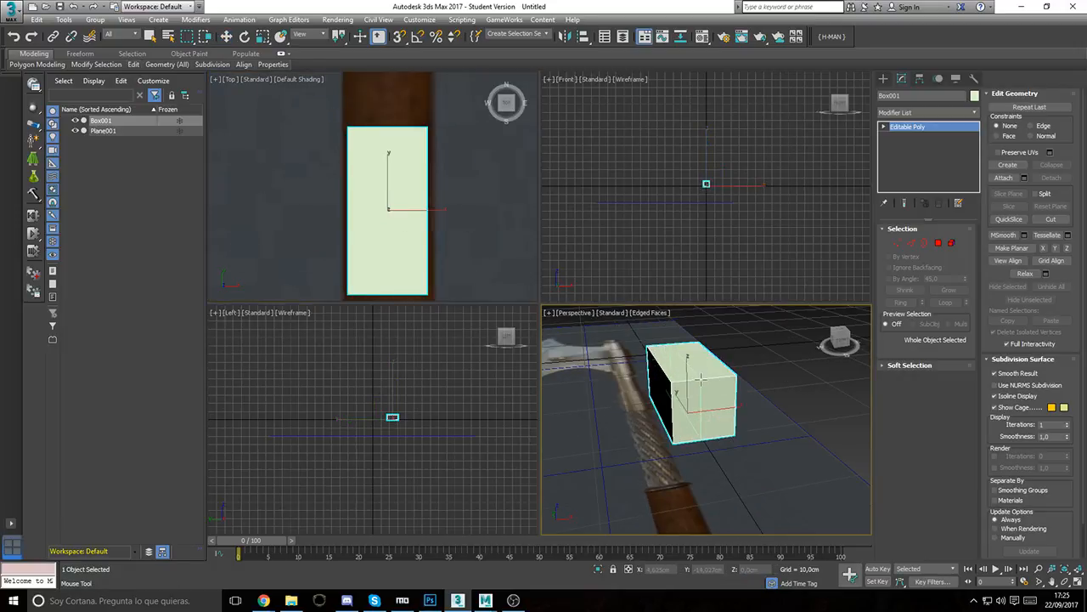
key("w")
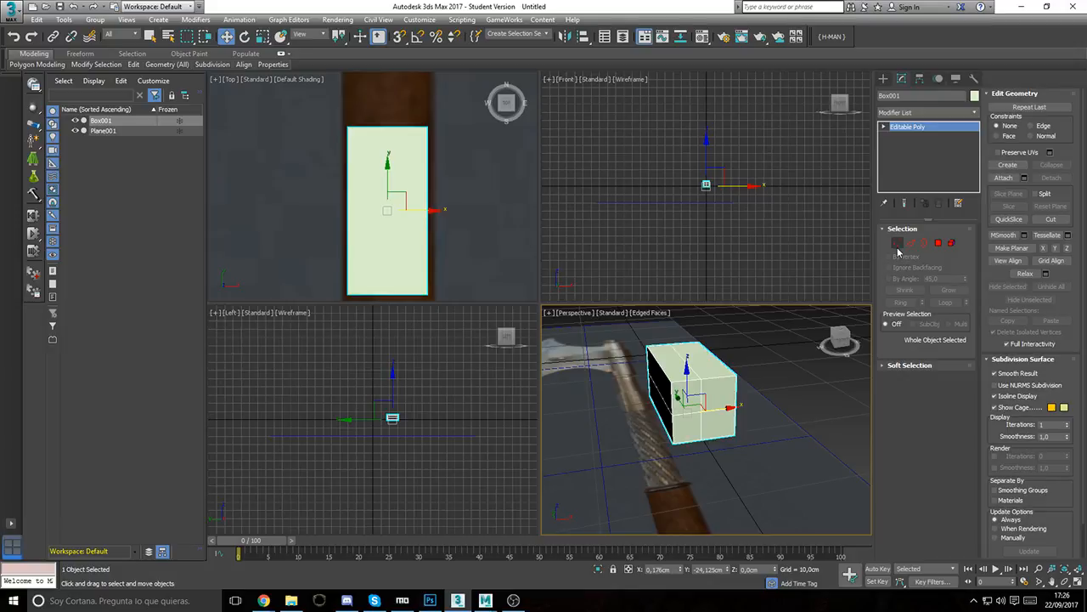
Step: Select the vertices of the box's vertical middle loop and set their X position to 0
left_click(898, 245)
left_click_drag(399, 110, 440, 271)
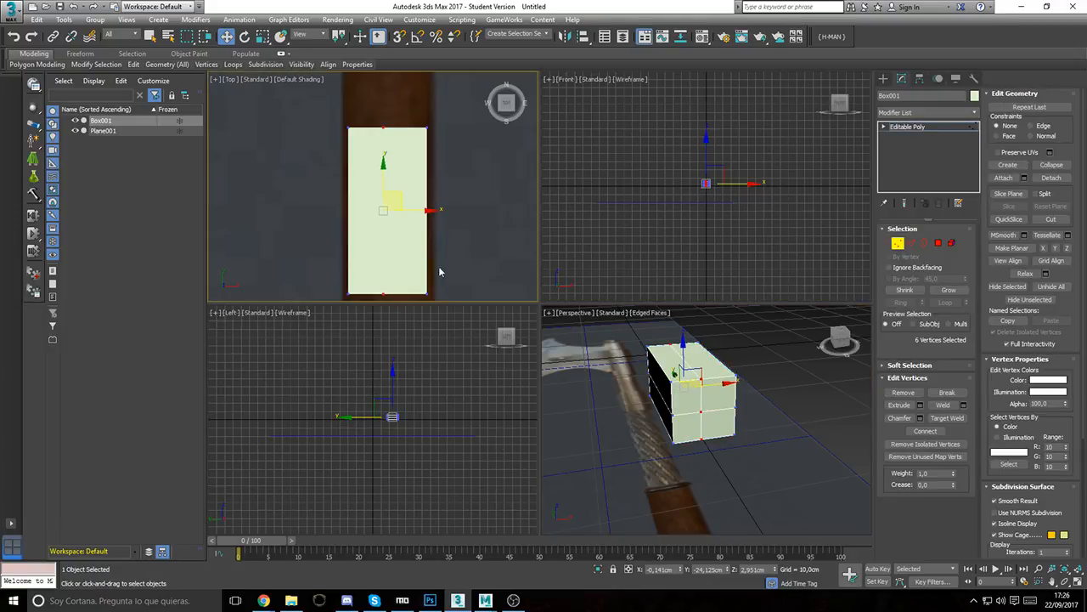
double_click(658, 570)
type("0")
key("Return")
scroll(745, 185, "up", 10)
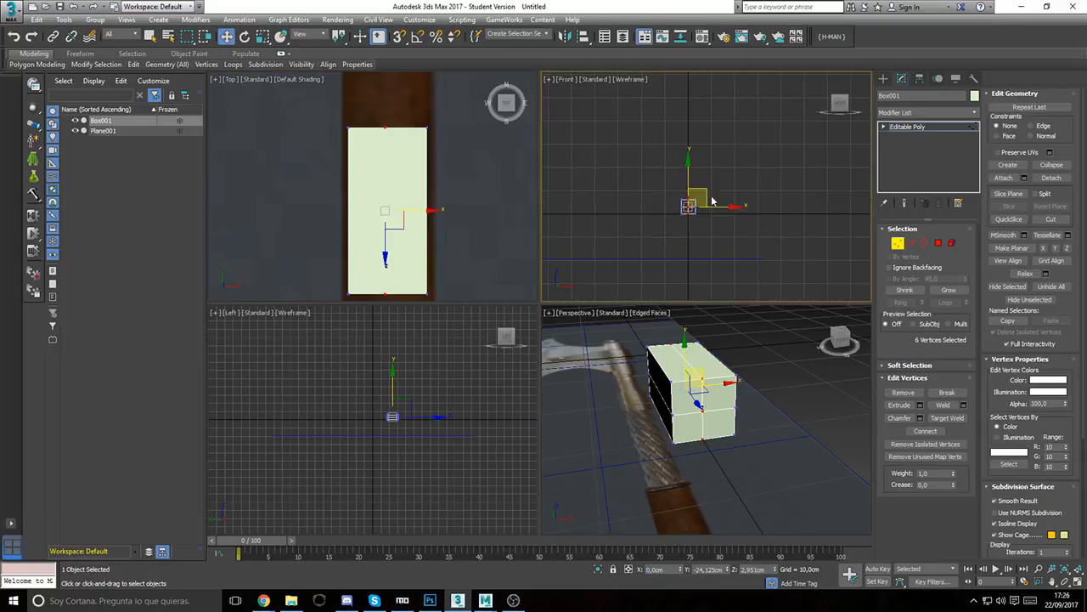
middle_click_drag(643, 260, 706, 235)
left_click(898, 244)
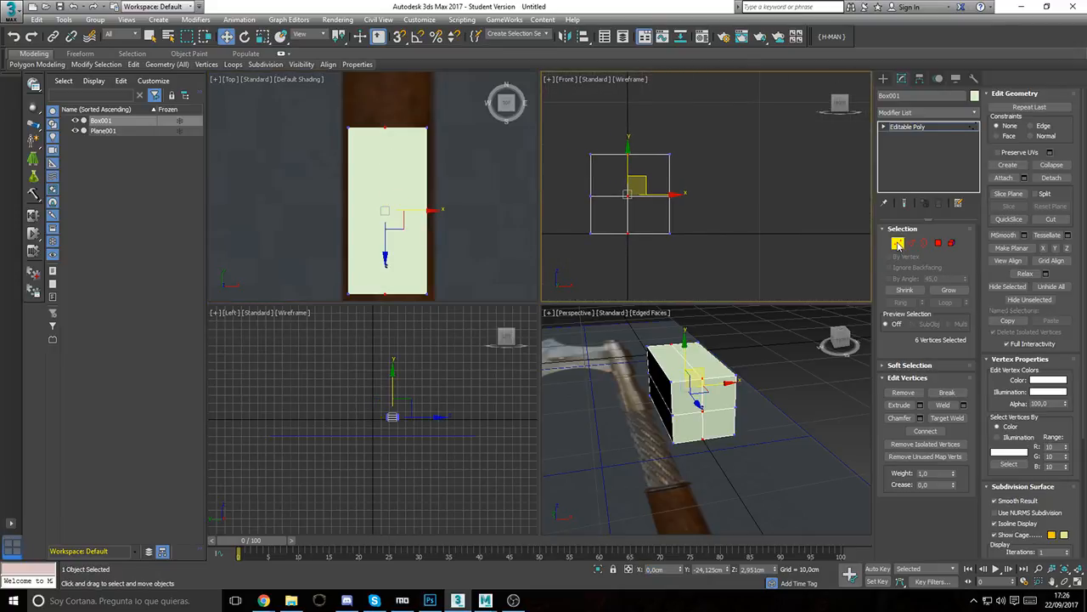
Step: Center the box's pivot on the object using Affect Pivot Only
left_click(919, 79)
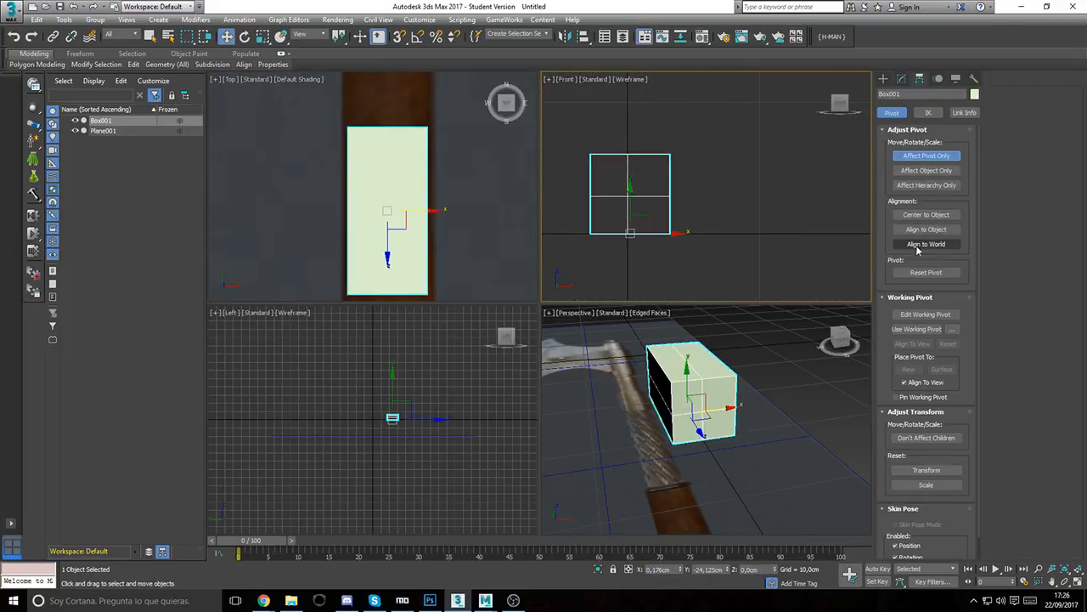
left_click(927, 156)
left_click(931, 156)
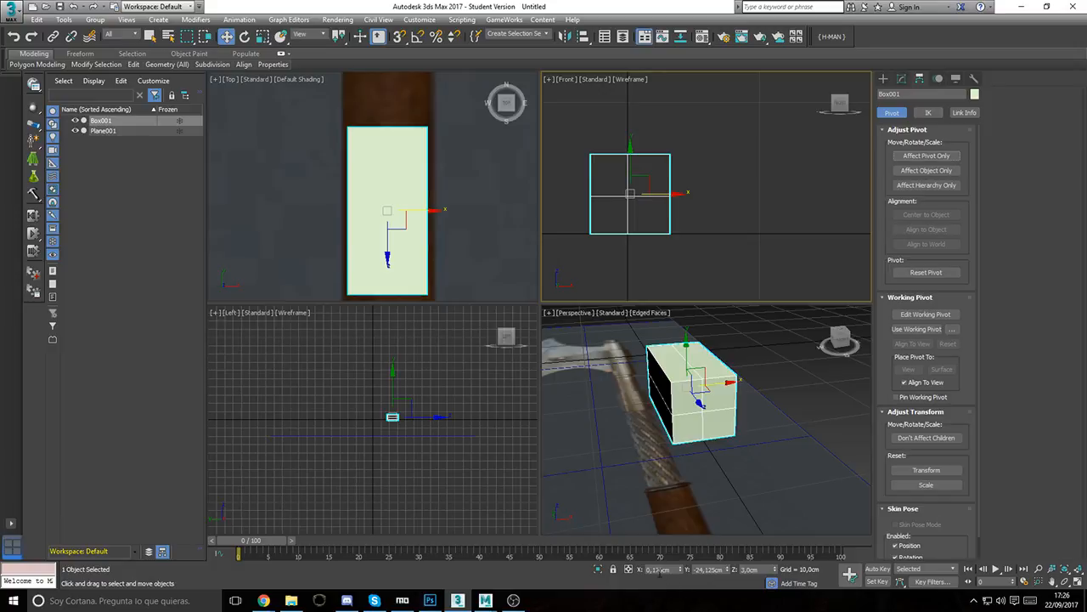
Step: Delete the box and draw a new one about 8.7 cm long, 6.7 cm wide and 6.1 cm high over the brown grip
key("Delete")
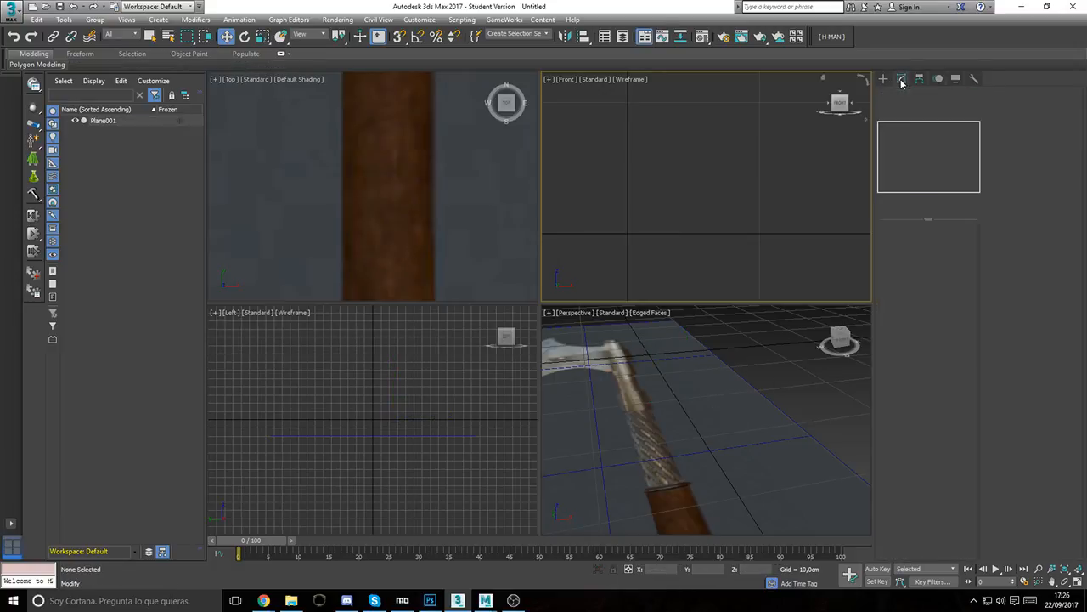
left_click(884, 79)
left_click(904, 146)
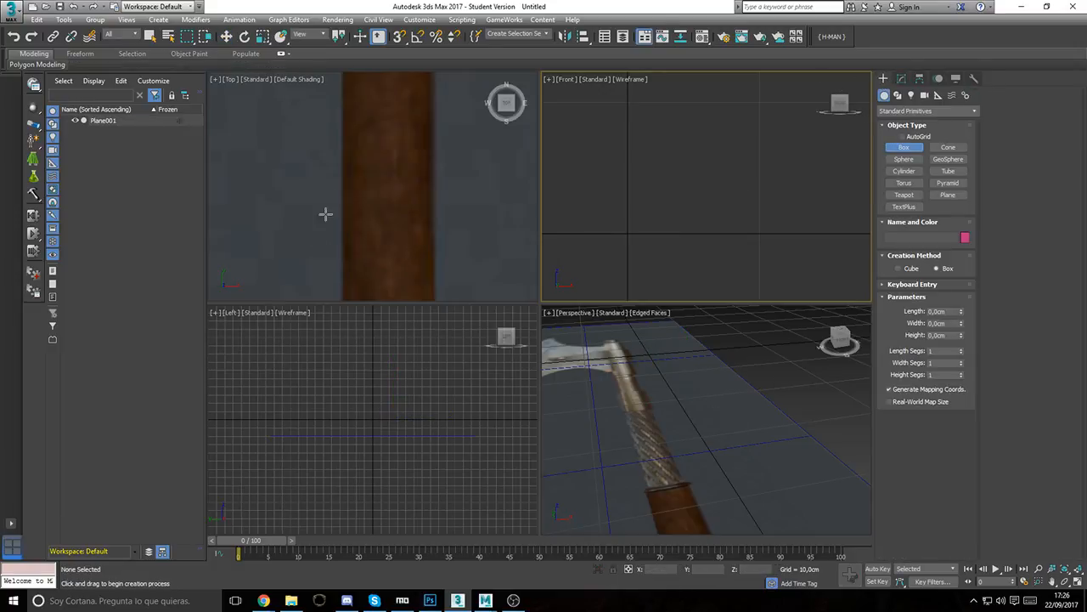
left_click_drag(343, 152, 432, 267)
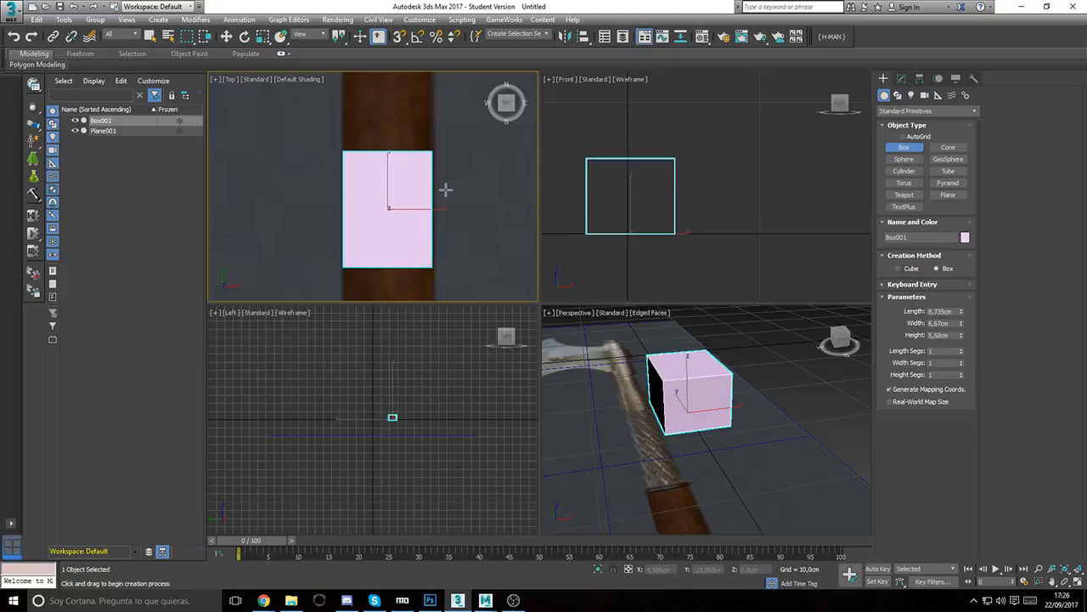
left_click(444, 187)
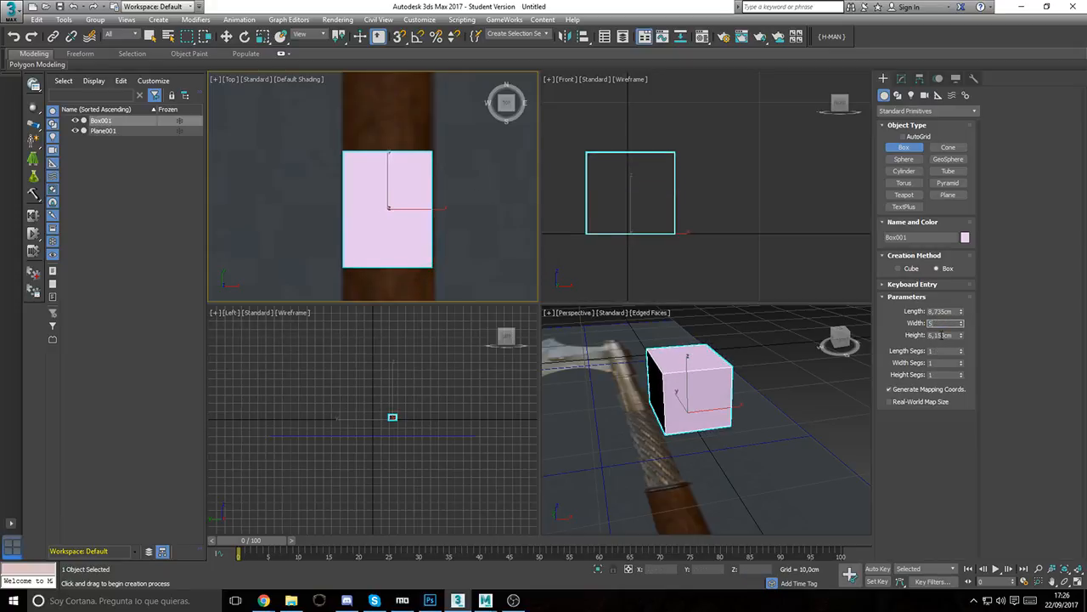
Step: Set the new box's width and height to 5 cm and center its pivot on the object
key("Return")
left_click(919, 78)
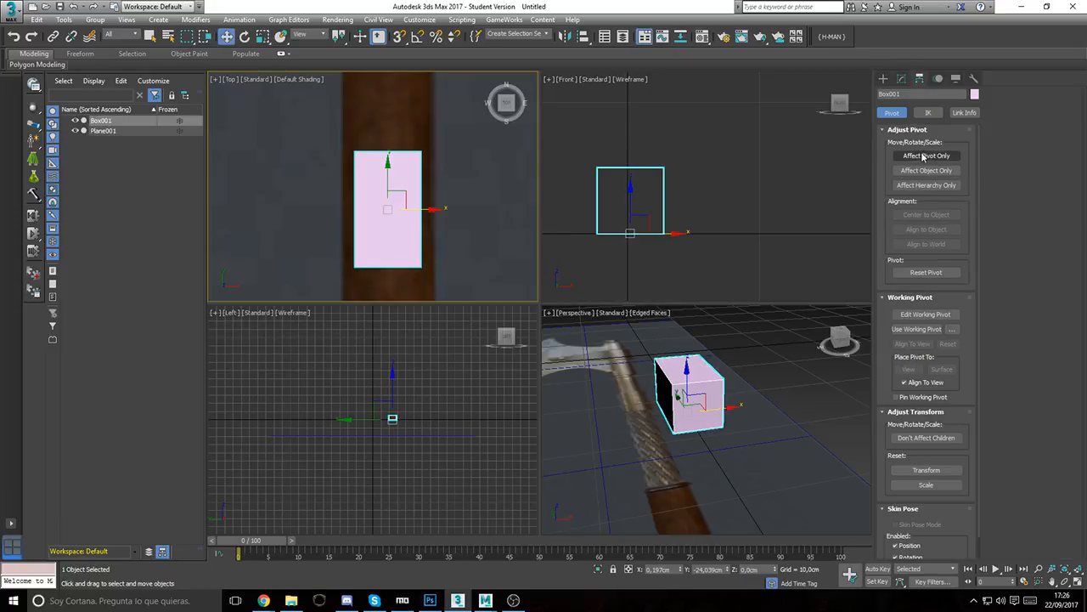
left_click(923, 156)
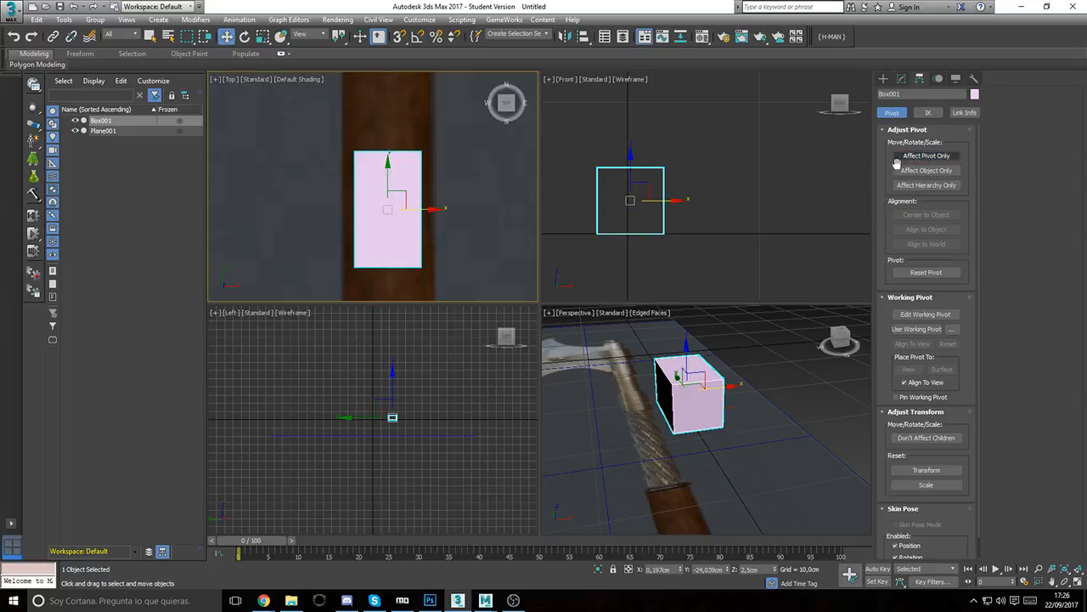
Step: Set the box's X, Y and Z position to 0
double_click(658, 570)
type("0")
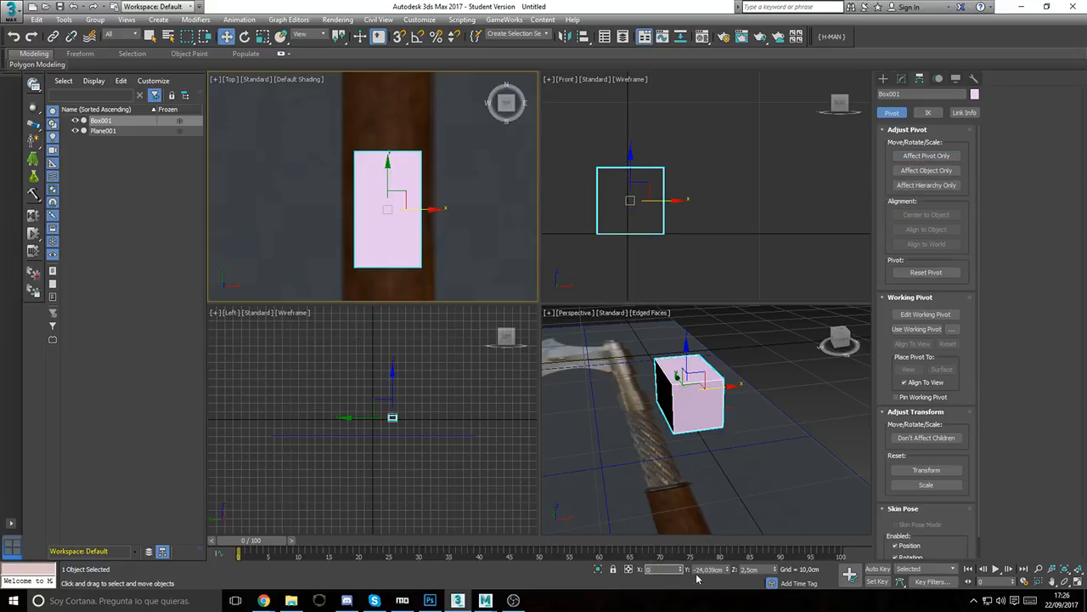
key("Tab")
type("-0")
key("Tab")
type("0")
key("Return")
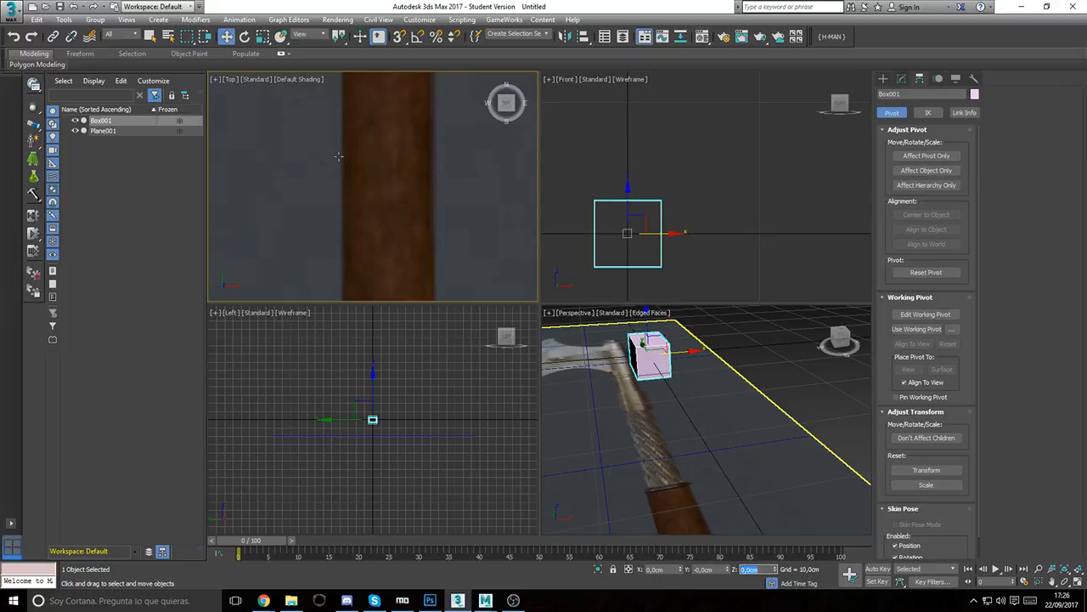
scroll(386, 253, "down", 4)
key("z")
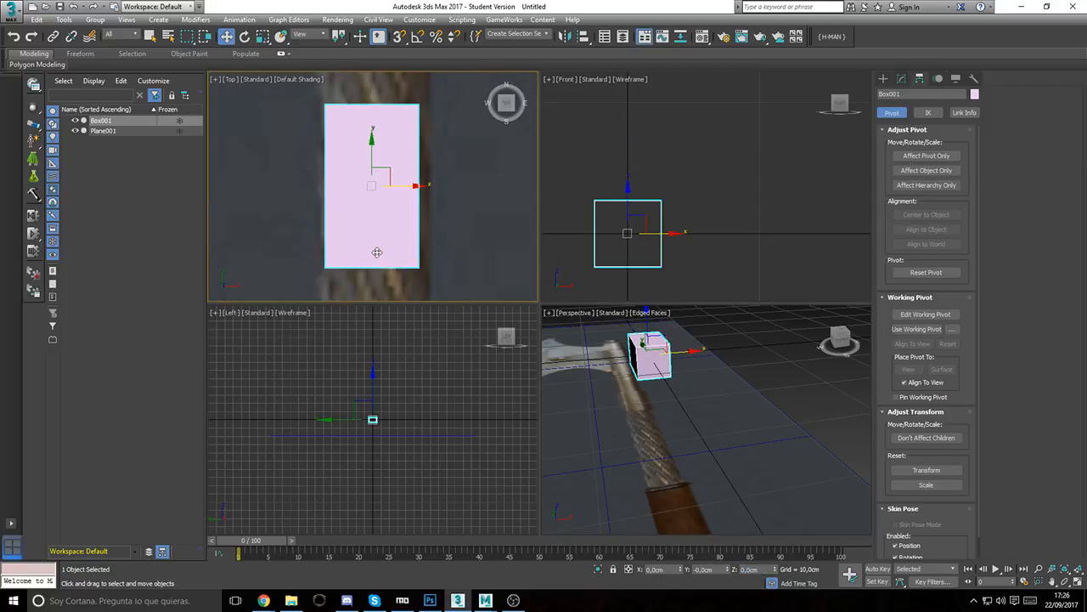
Step: Convert the box to Editable Poly and add one horizontal and one vertical edge loop around it with Swift Loop in the Front view
left_click(903, 79)
right_click(916, 126)
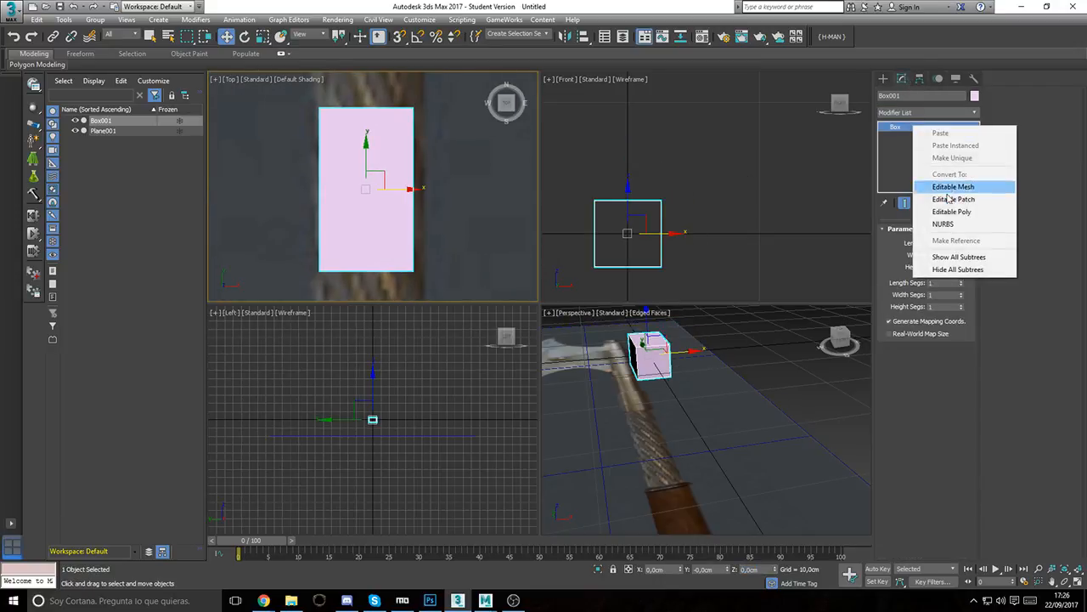
left_click(939, 210)
mouse_move(133, 64)
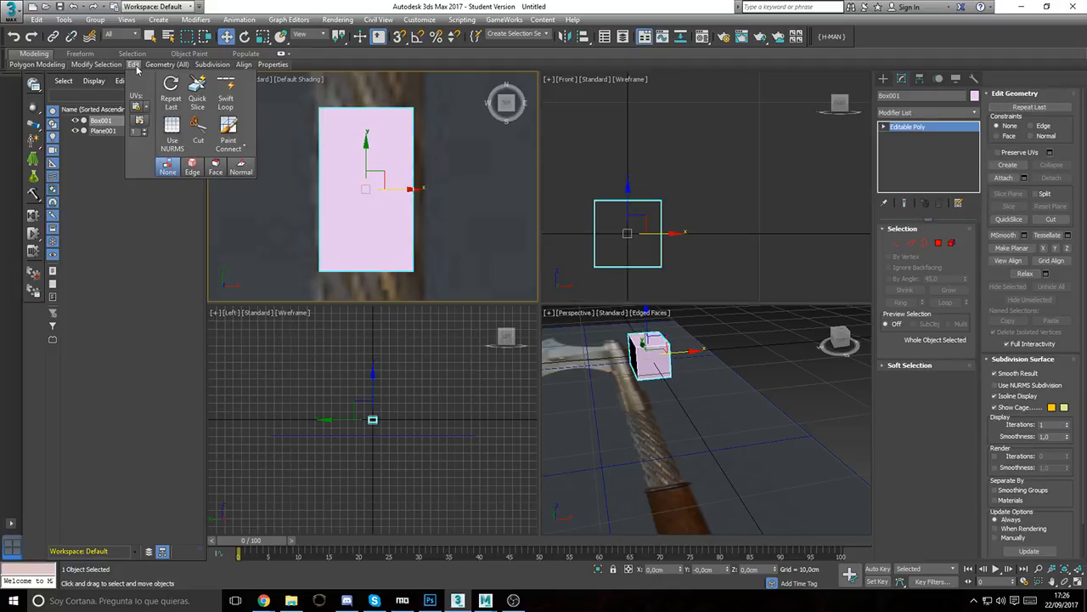
left_click(225, 92)
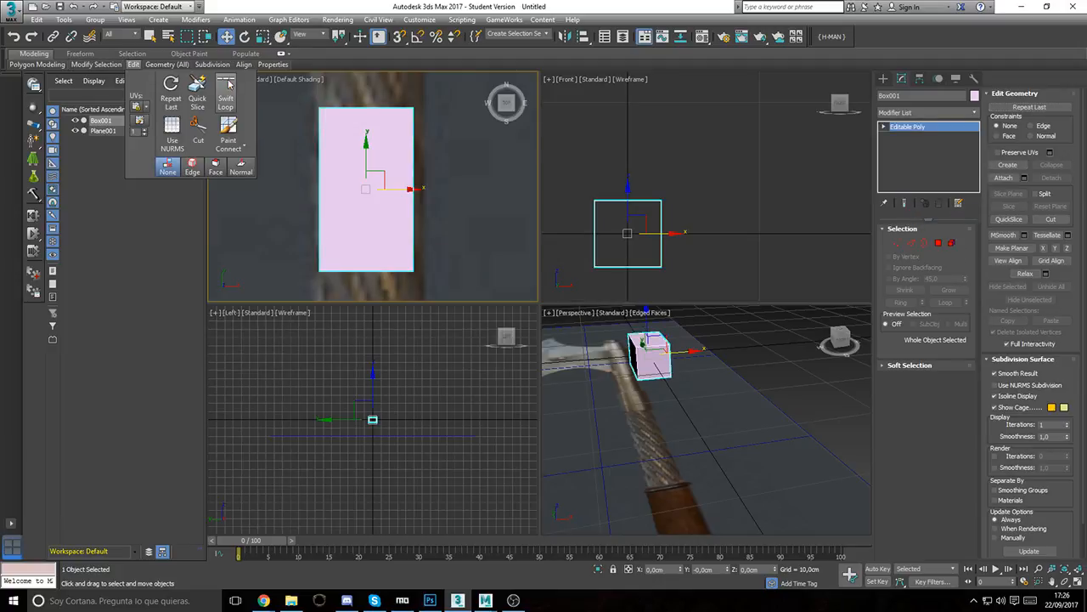
scroll(677, 218, "up", 3)
middle_click_drag(643, 191, 714, 171)
left_click(697, 206)
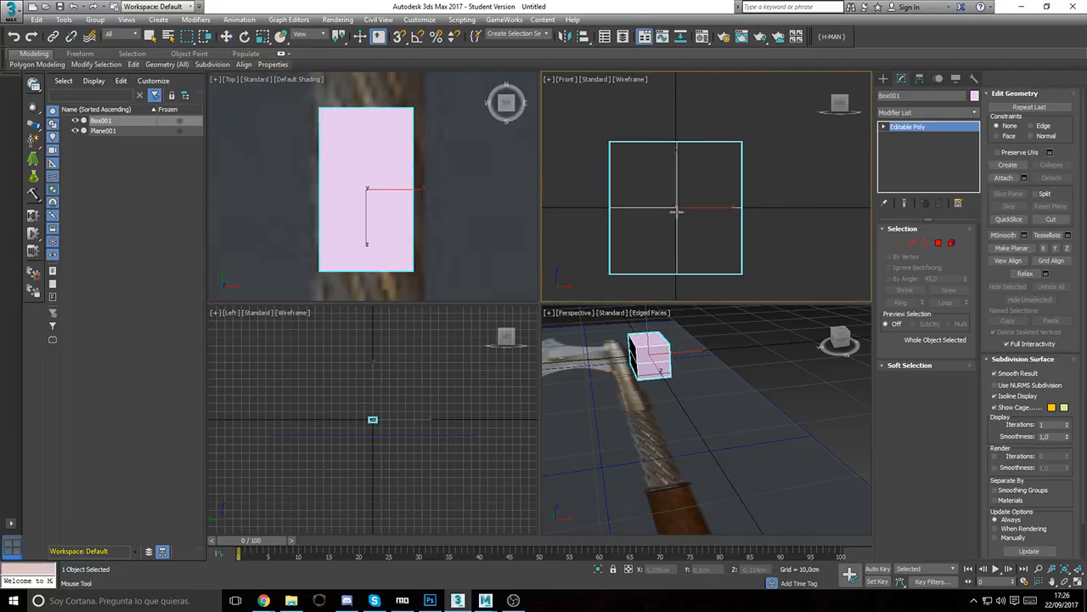
left_click(677, 214)
right_click(699, 225)
Step: Move the six vertices of the vertical middle loop to X position 0
left_click(897, 243)
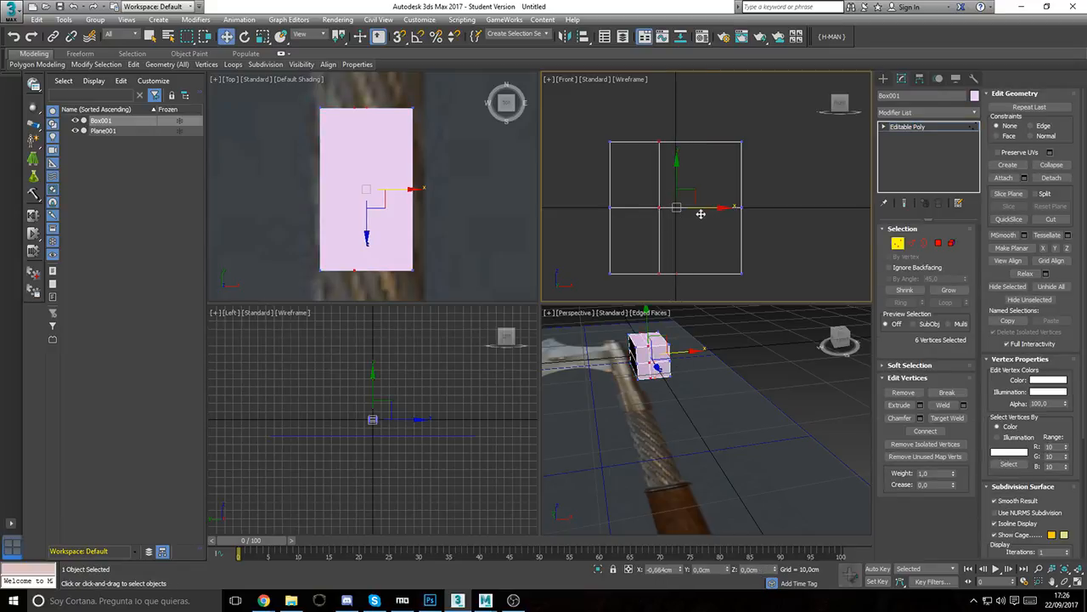
mouse_move(709, 210)
left_mouse_down()
mouse_move(723, 212)
mouse_move(711, 211)
left_mouse_up()
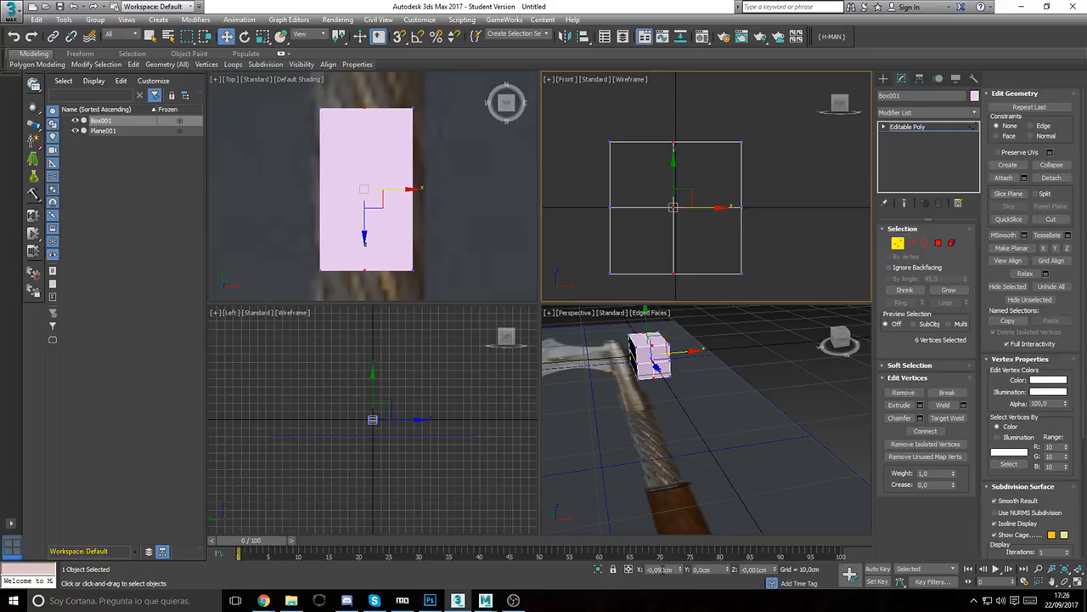
double_click(664, 570)
type("0")
key("Return")
Step: Select the six vertices of the horizontal middle loop and set their Z position to 0
left_click_drag(779, 193, 527, 245)
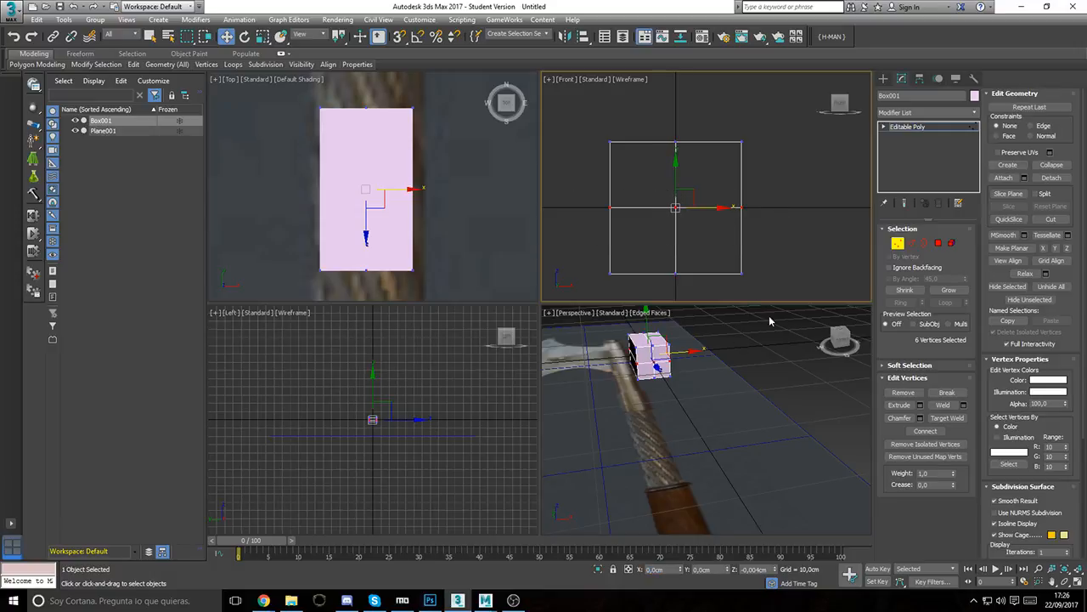
left_click_drag(677, 166, 677, 160)
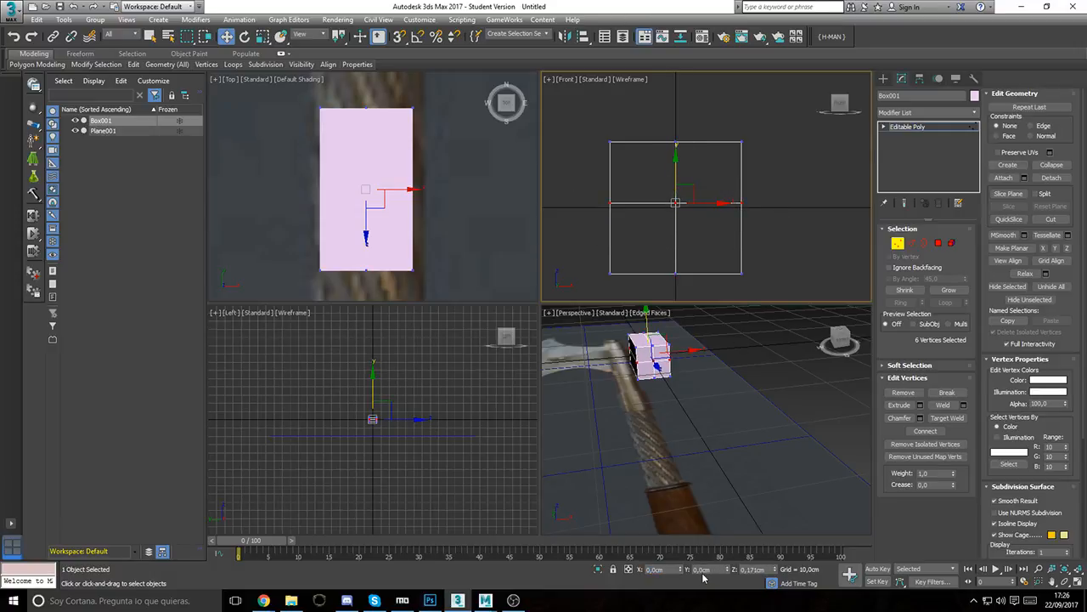
left_click(753, 569)
key("Return")
middle_click_drag(735, 196, 746, 196)
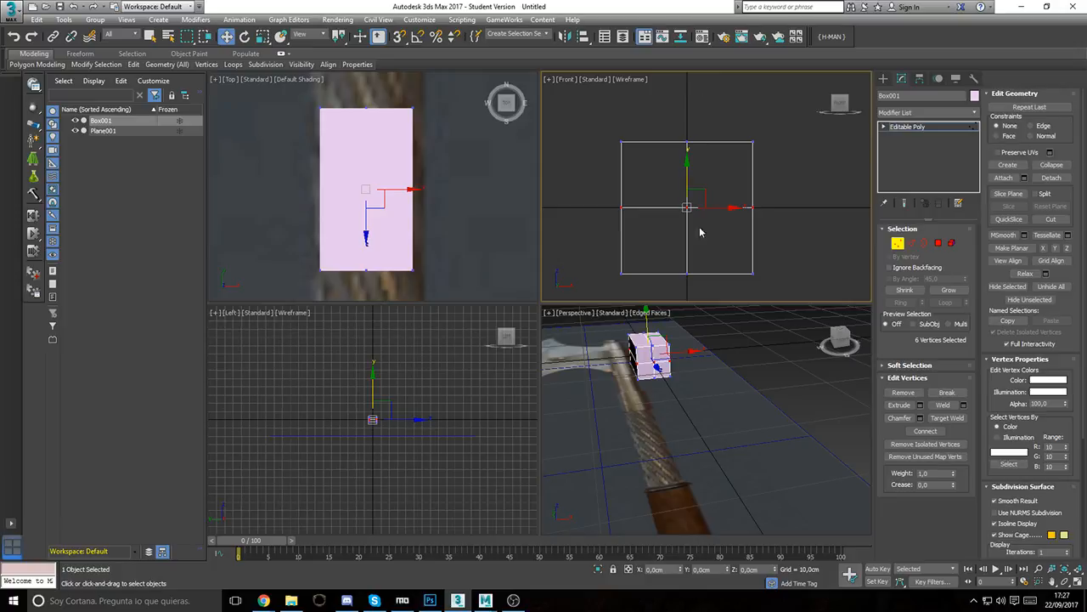
middle_click_drag(691, 208, 690, 194)
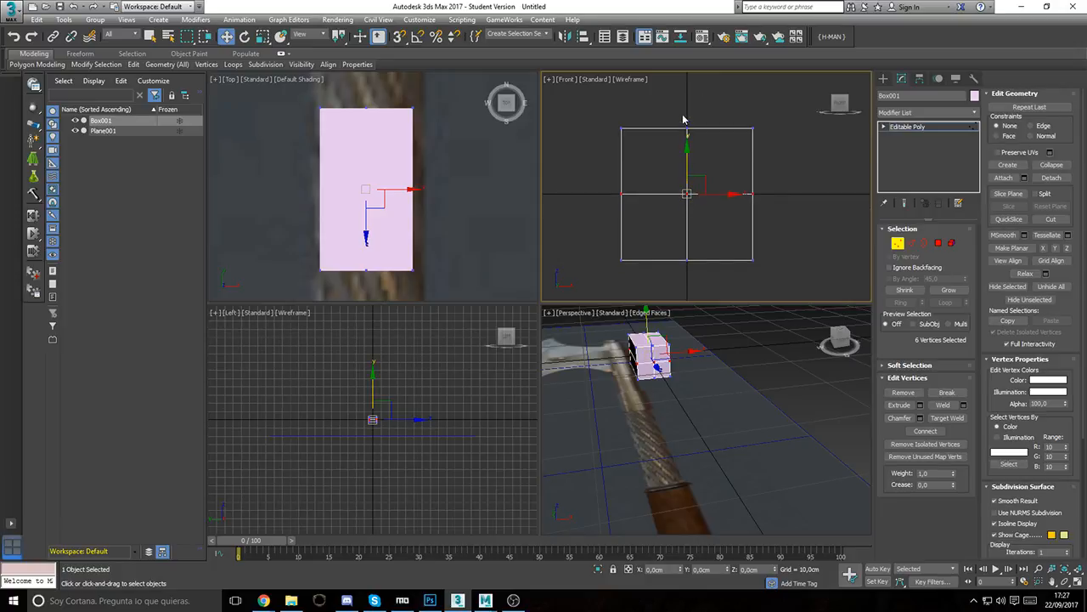
Step: Add the upper and lower middle vertices to the selection and scale them outward in the Front view to form an octagonal profile
left_click_drag(694, 252, 721, 313, "ctrl")
middle_click_drag(691, 192, 687, 200)
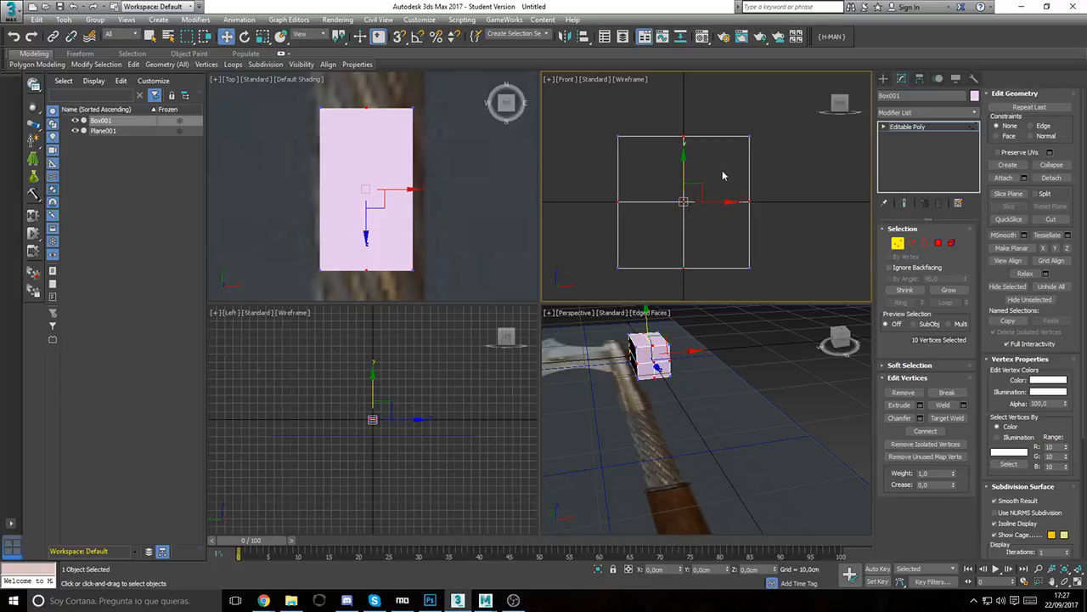
key("r")
left_click_drag(709, 190, 733, 175)
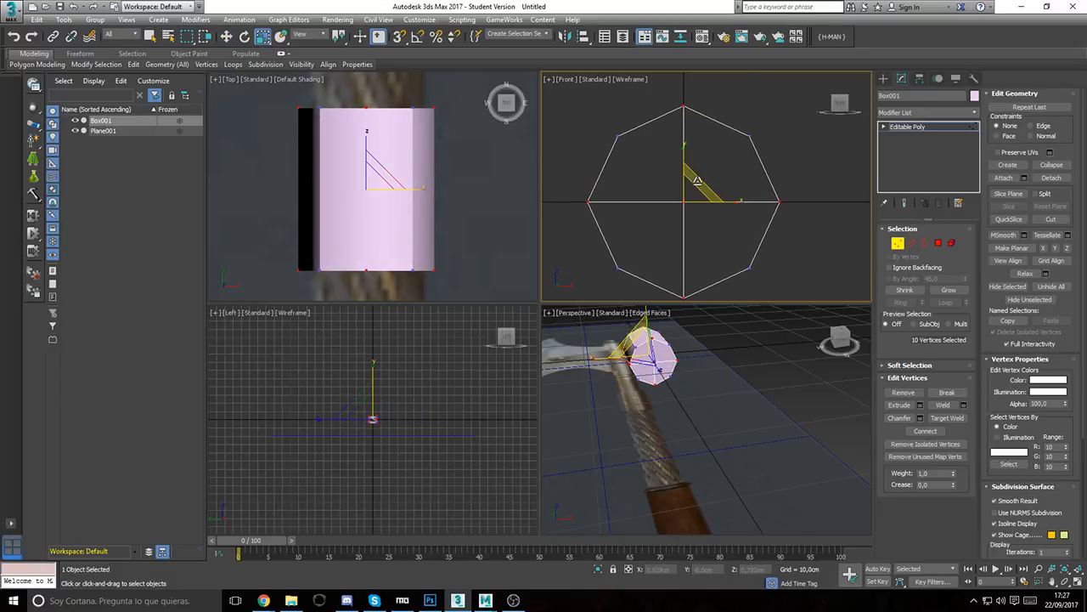
Step: Scale the whole octagonal piece uniformly to about 74% and move it down the handle onto the lower brown grip of the reference
left_click(898, 244)
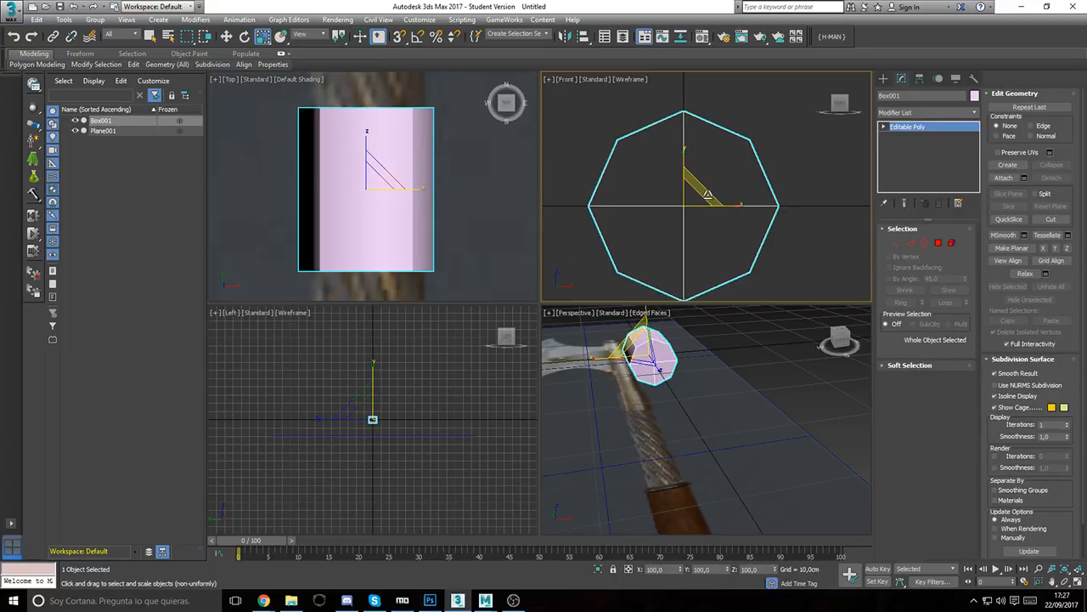
left_click_drag(692, 190, 692, 209)
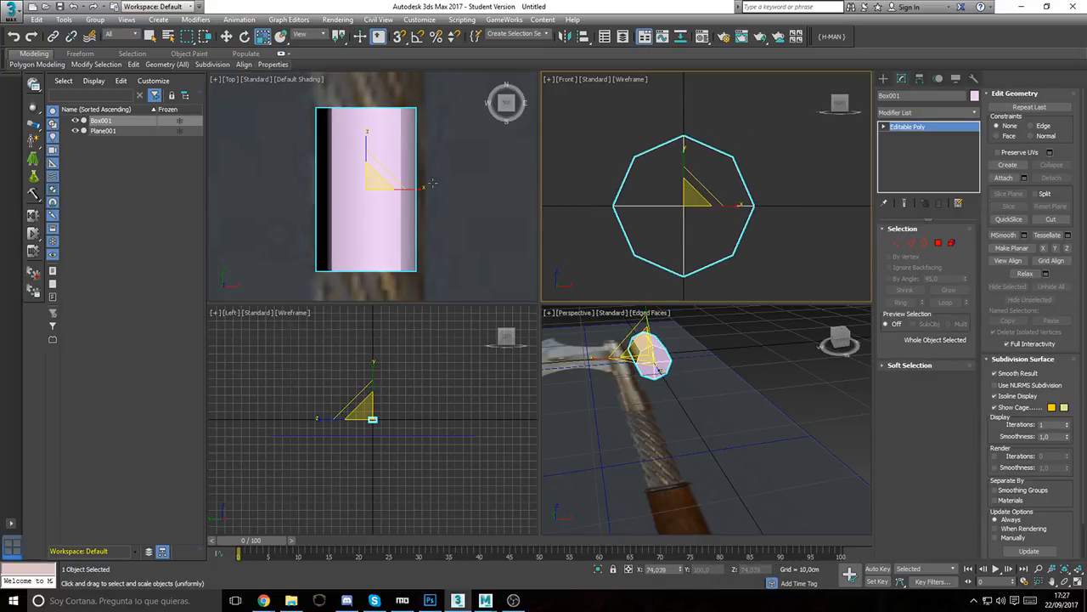
scroll(425, 154, "down", 8)
middle_click_drag(406, 167, 410, 103)
scroll(409, 192, "down", 4)
key("w")
left_click_drag(413, 75, 366, 180)
scroll(393, 174, "up", 5)
Step: Move the piece's upper end vertices up to the top of the lower brown grip, at about Y -50.3 cm
left_click(897, 242)
scroll(387, 159, "up", 5)
left_click_drag(426, 142, 426, 109)
scroll(443, 190, "down", 6)
middle_click_drag(444, 190, 441, 114)
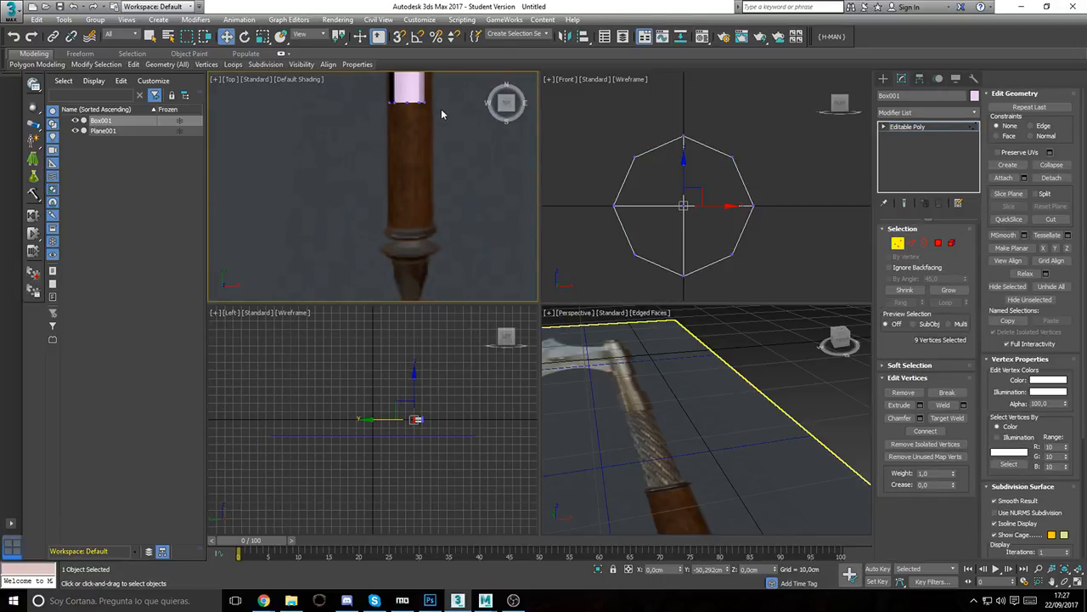
Step: Move the piece's lower end vertices down to the bottom of the brown grip, at about Y -79.3 cm
left_click_drag(358, 94, 358, 91)
middle_click_drag(401, 103, 399, 147)
left_click_drag(405, 102, 411, 228)
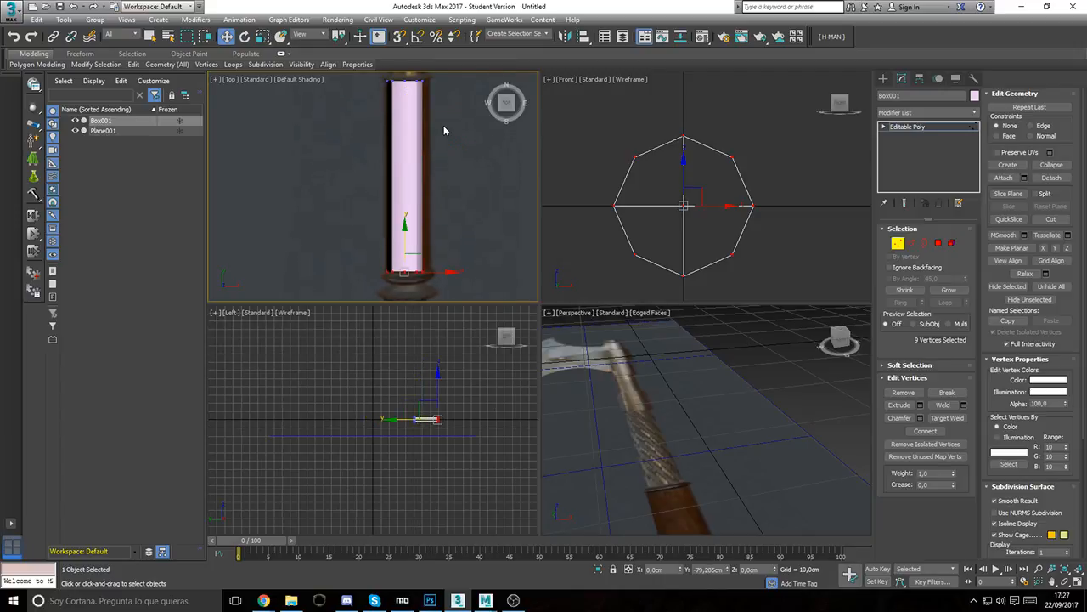
Step: Select all 18 vertices and scale them up slightly in the Front view to match the grip's thickness
left_click_drag(598, 121, 762, 286)
key("r")
left_click_drag(710, 196, 716, 198)
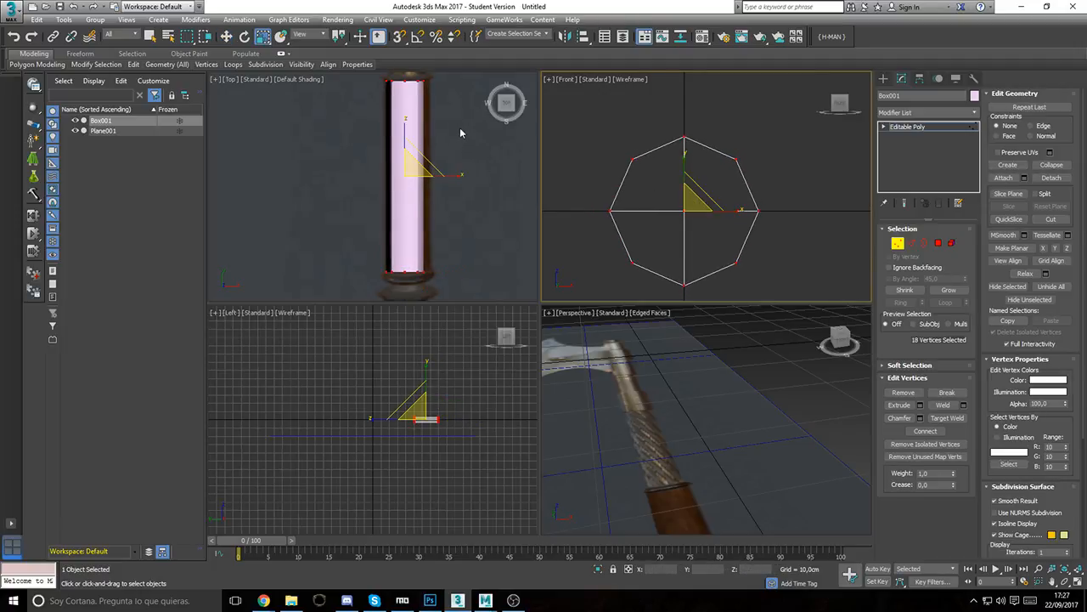
middle_click_drag(459, 127, 473, 227)
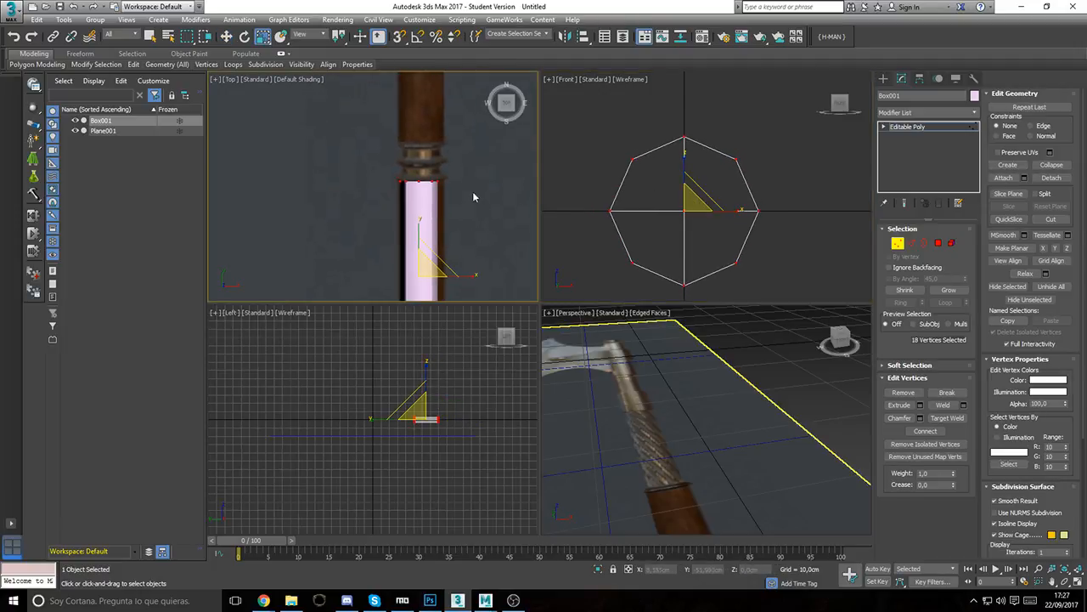
Step: Extrude the four polygons of the grip's upper end by 1 cm, then scale them outward and lower them into a flared rim
left_click(938, 243)
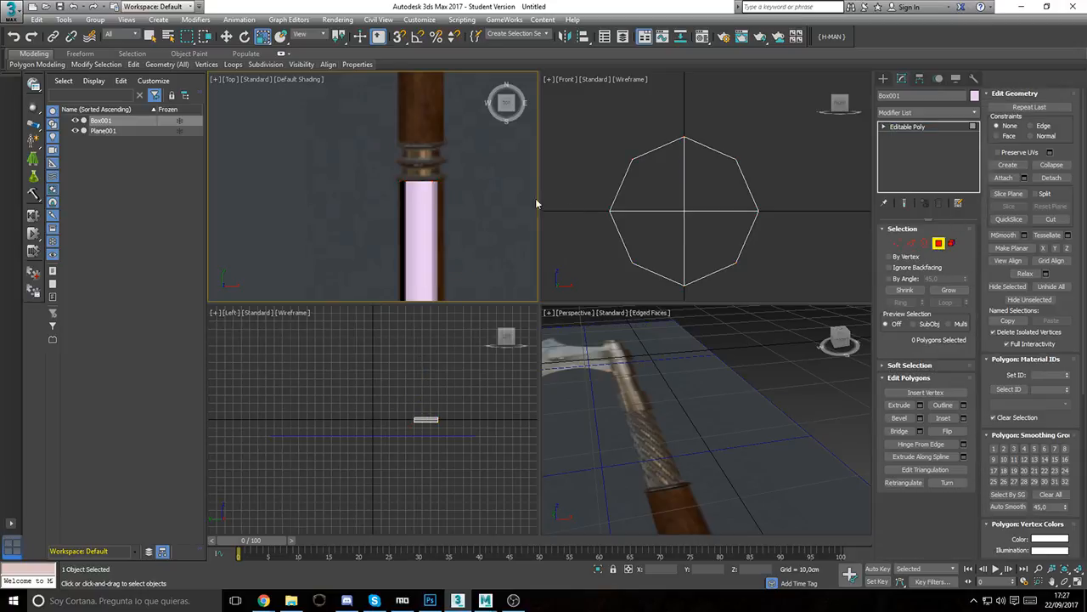
key("F4")
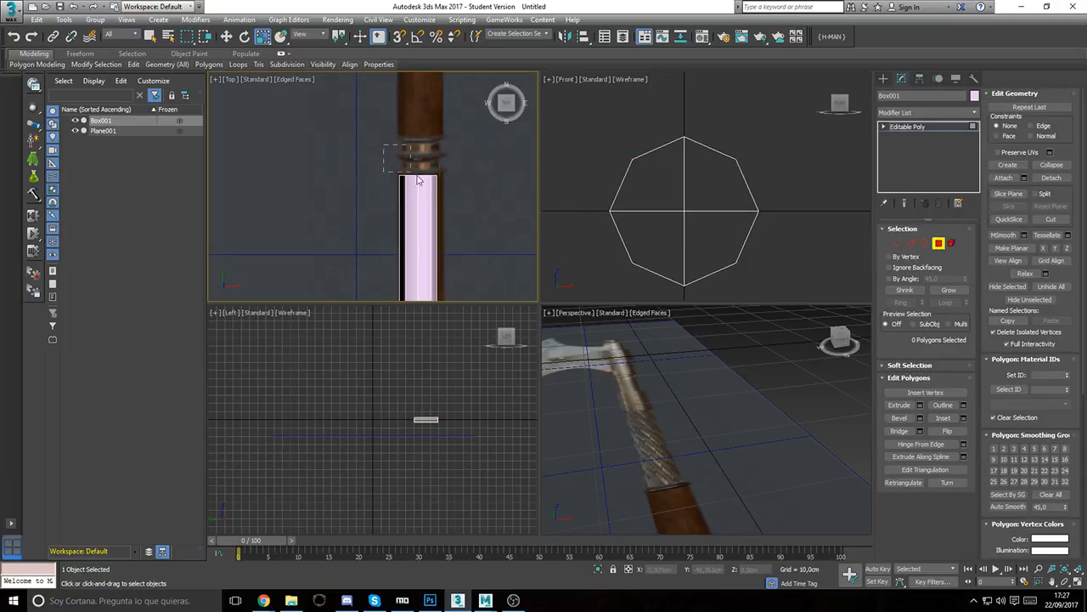
left_click_drag(417, 180, 307, 311)
scroll(407, 184, "up", 3)
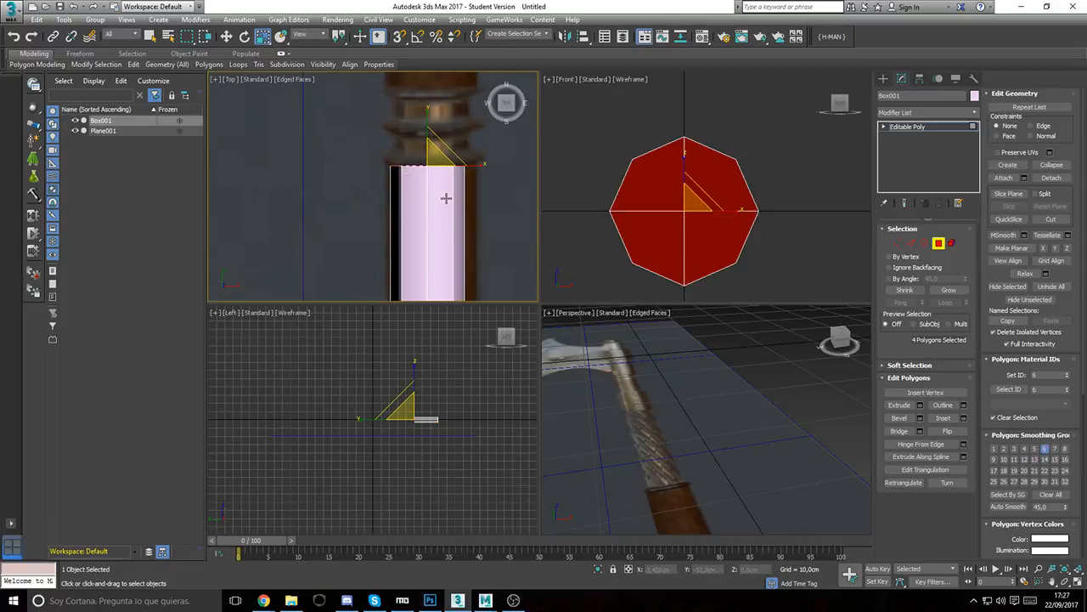
middle_click_drag(447, 199, 424, 232)
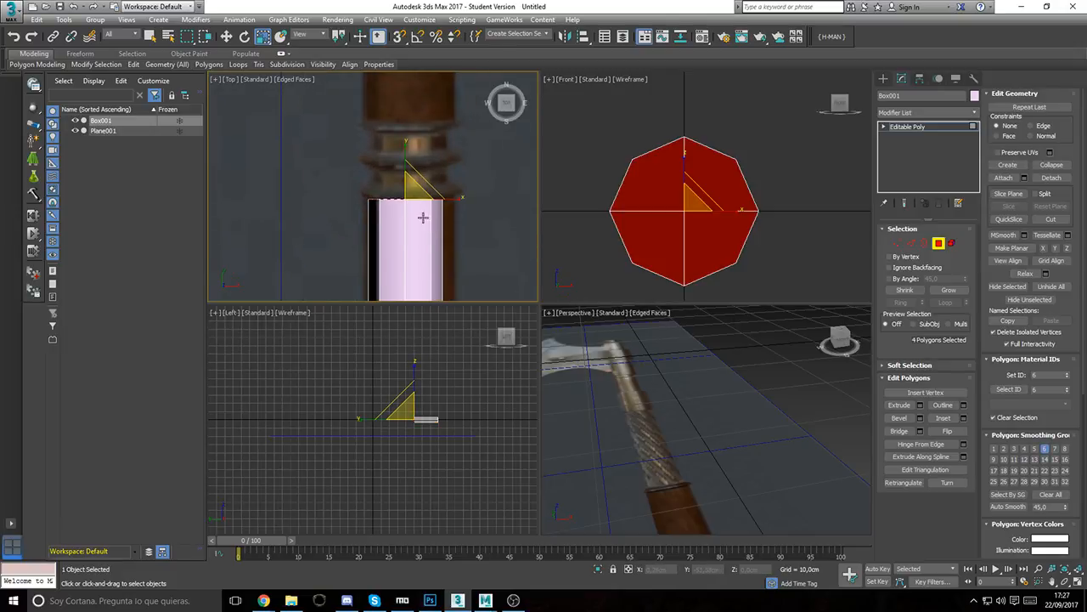
left_click(920, 408)
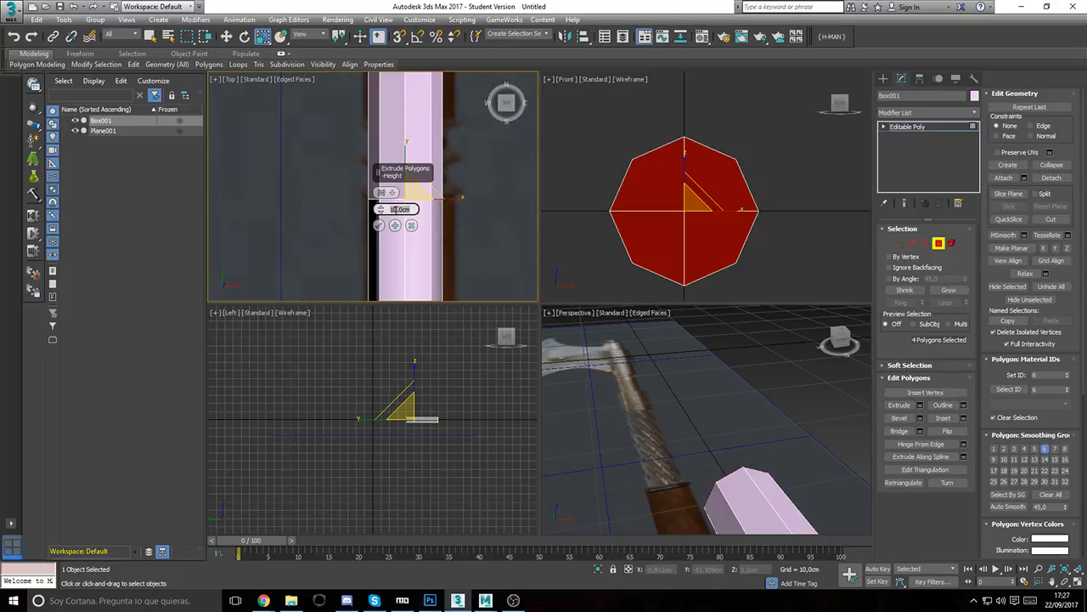
type("1")
key("Return")
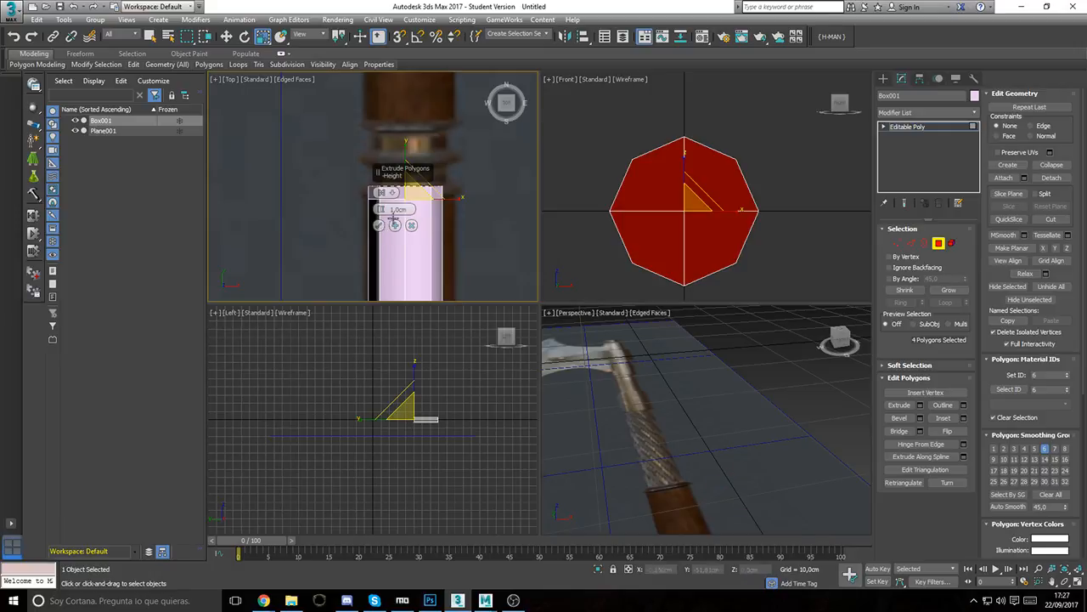
left_click(379, 225)
left_click_drag(419, 184, 411, 158)
key("w")
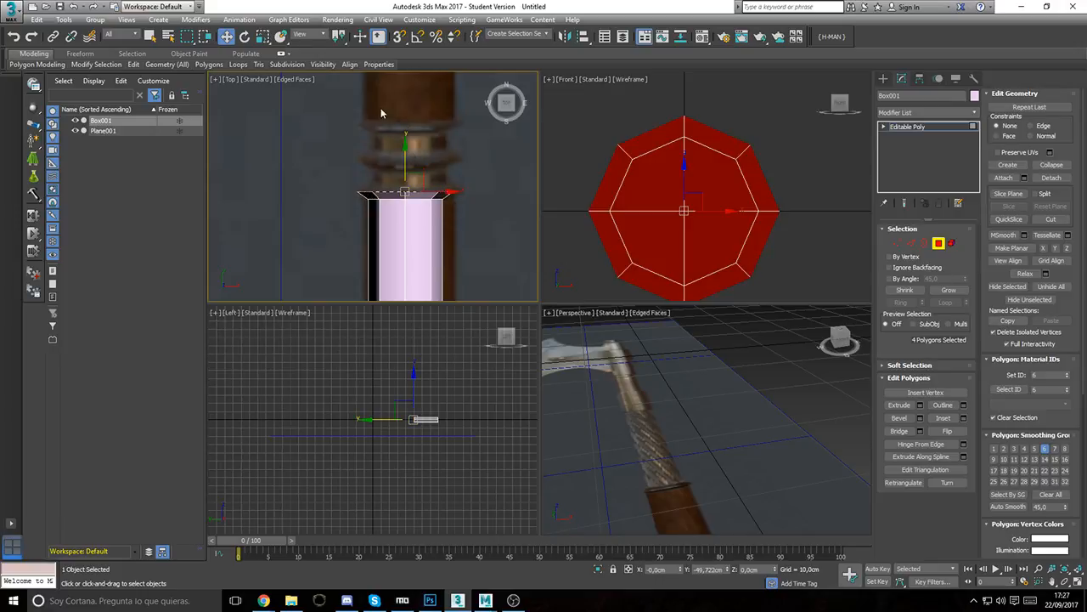
Step: Extrude the flared rim's four upper polygons by 1 cm
scroll(381, 113, "down", 5)
middle_click_drag(381, 142, 382, 328)
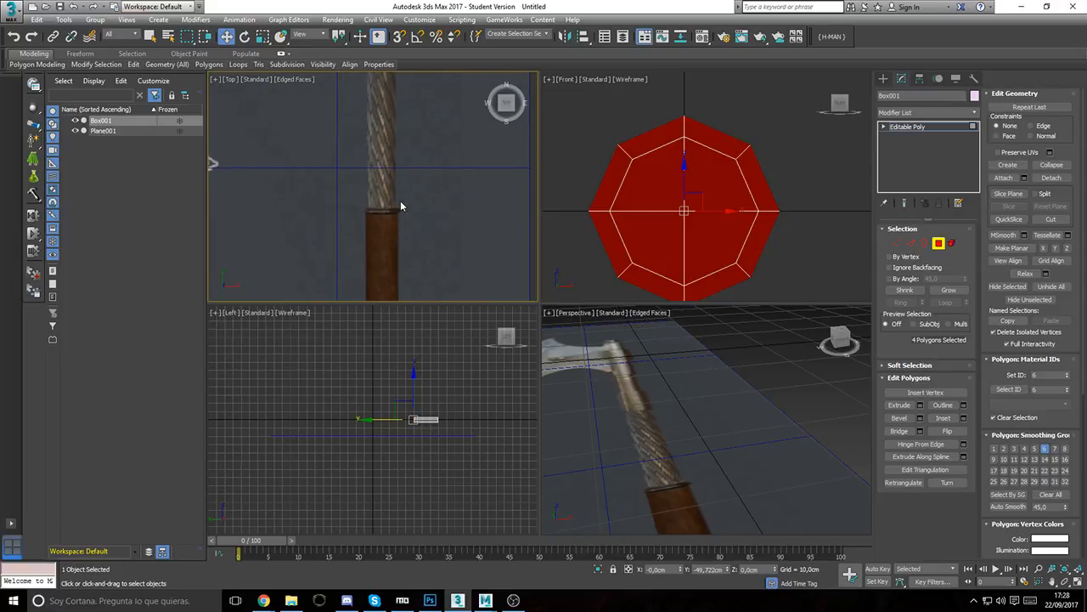
middle_click_drag(387, 209, 390, 107)
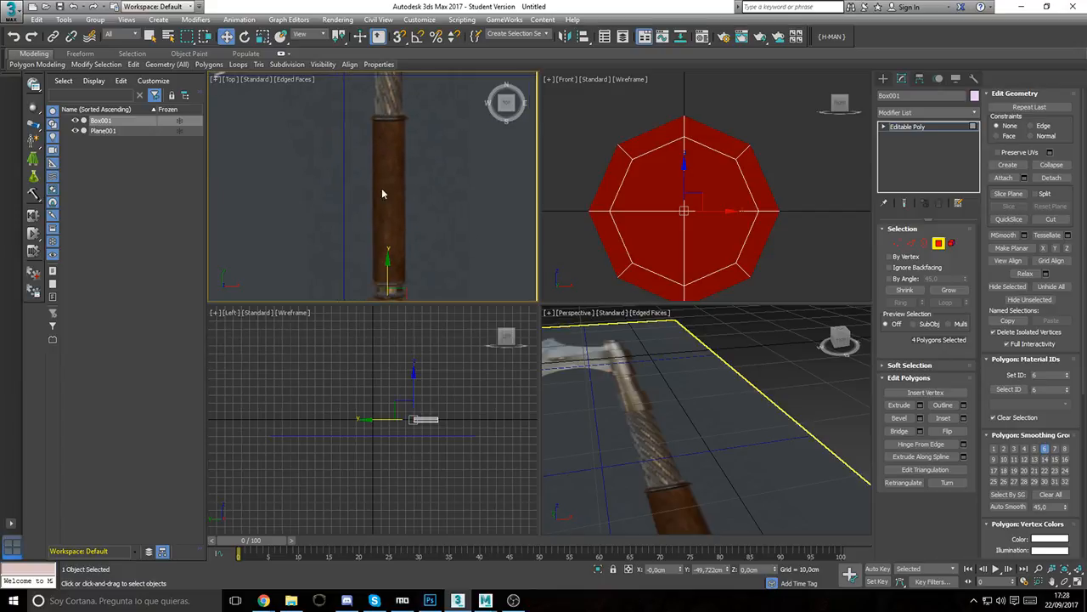
mouse_move(381, 187)
middle_mouse_down()
mouse_move(378, 140)
mouse_move(396, 157)
middle_mouse_up()
scroll(391, 190, "up", 4)
scroll(391, 193, "up", 4)
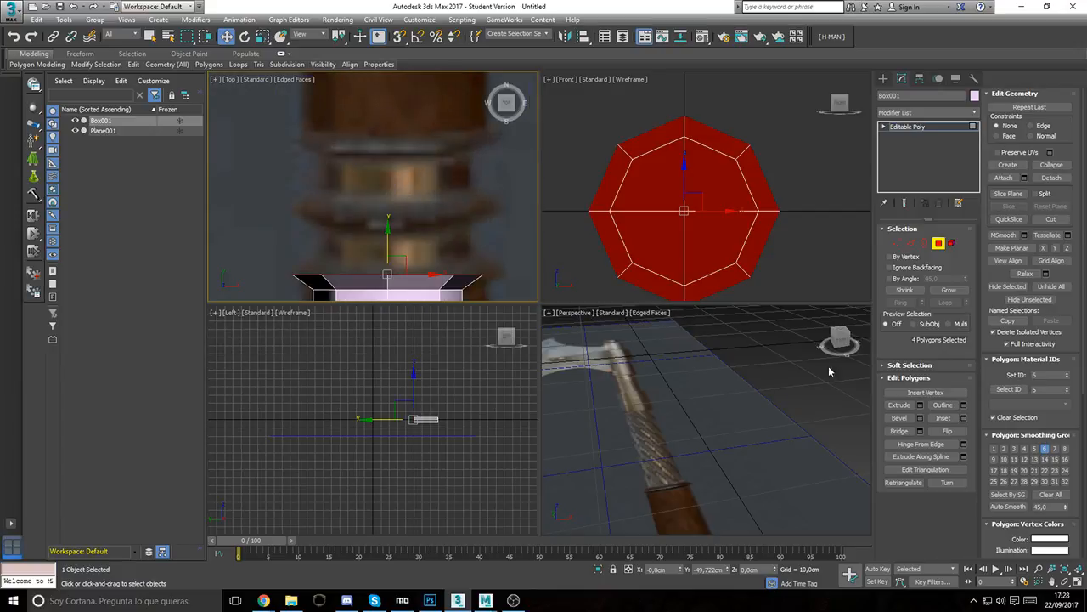
left_click(920, 405)
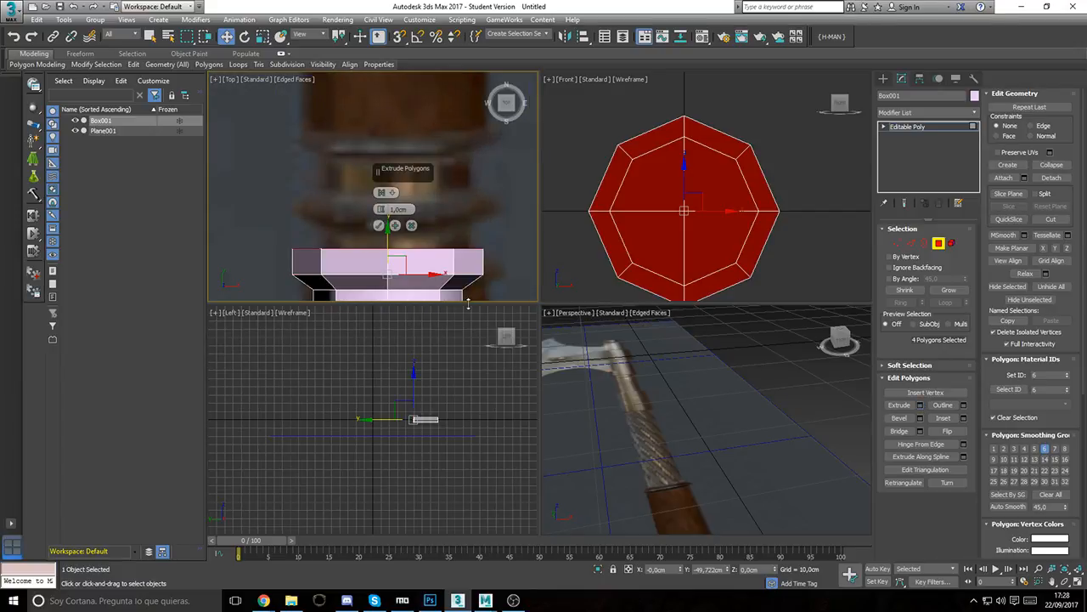
left_click(379, 225)
Step: Lower the newly extruded end polygons to shorten the section and scale them inward so the rim tapers toward the metal ring
middle_click_drag(381, 223, 397, 170)
mouse_move(397, 170)
left_mouse_down()
mouse_move(396, 204)
mouse_move(399, 178)
left_mouse_up()
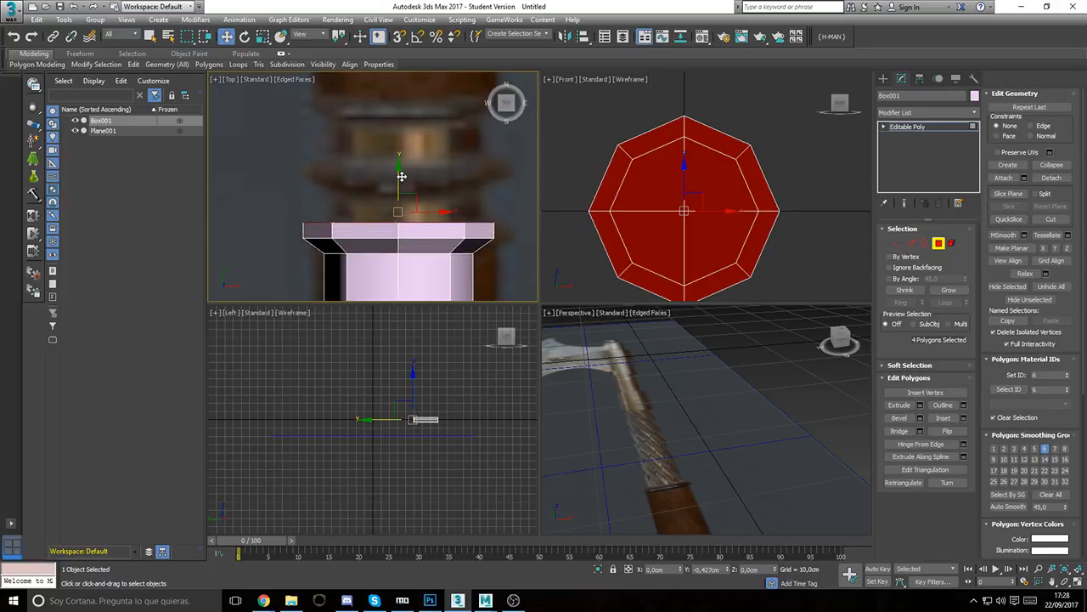
key("r")
left_click_drag(392, 217, 393, 240)
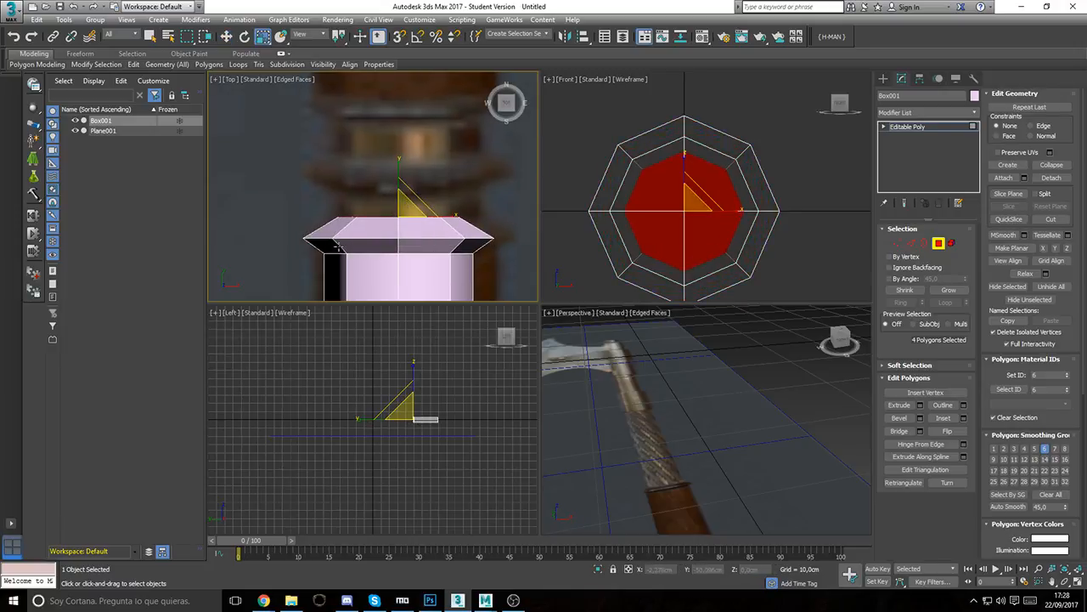
key("w")
key("r")
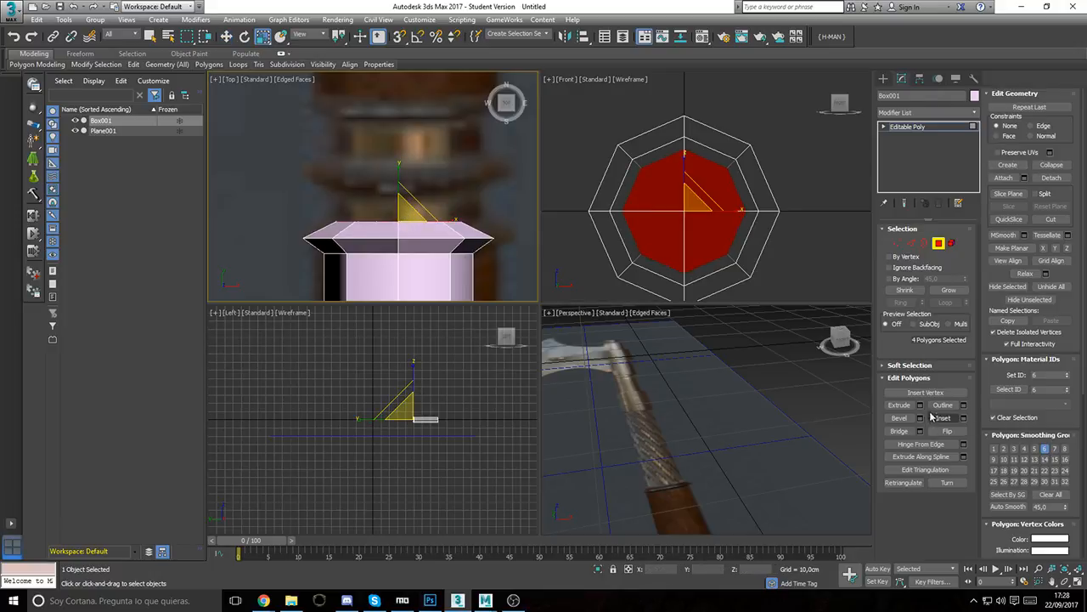
Step: Extrude the four end polygons by 1 cm to form a straight neck above the flared rim
left_click(919, 405)
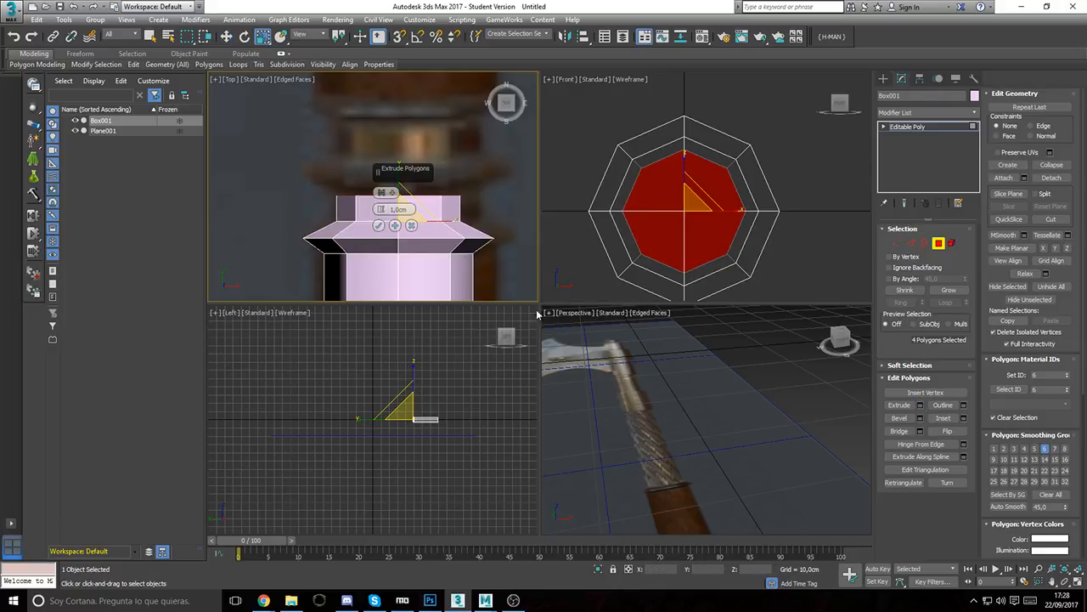
left_click(379, 226)
key("w")
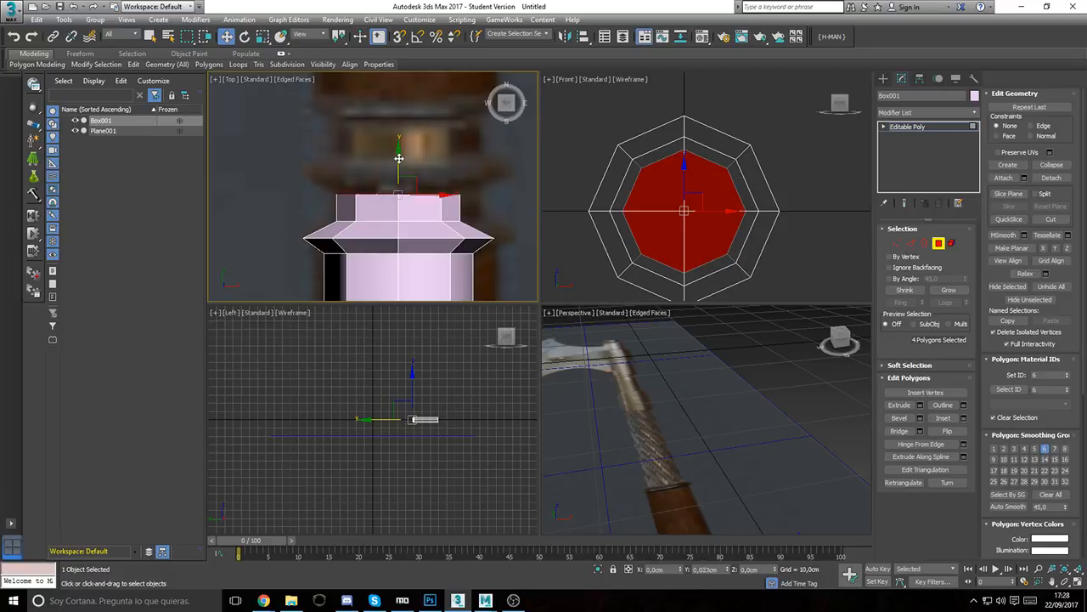
Step: Extrude the neck's end polygons by 1 cm, lower them slightly and scale them outward into a second flared rim
left_click(919, 405)
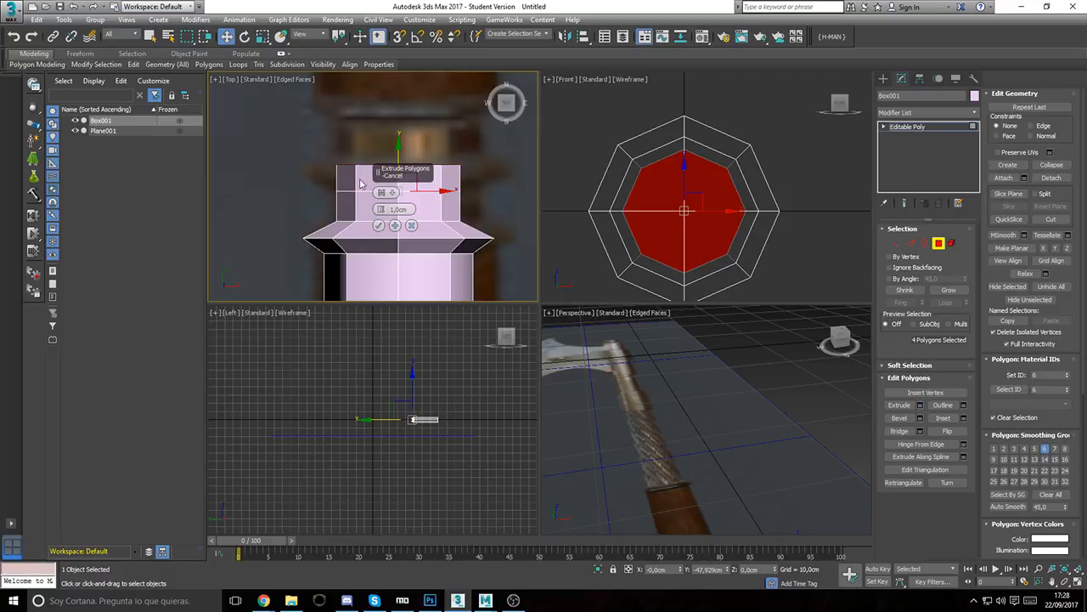
left_click(379, 226)
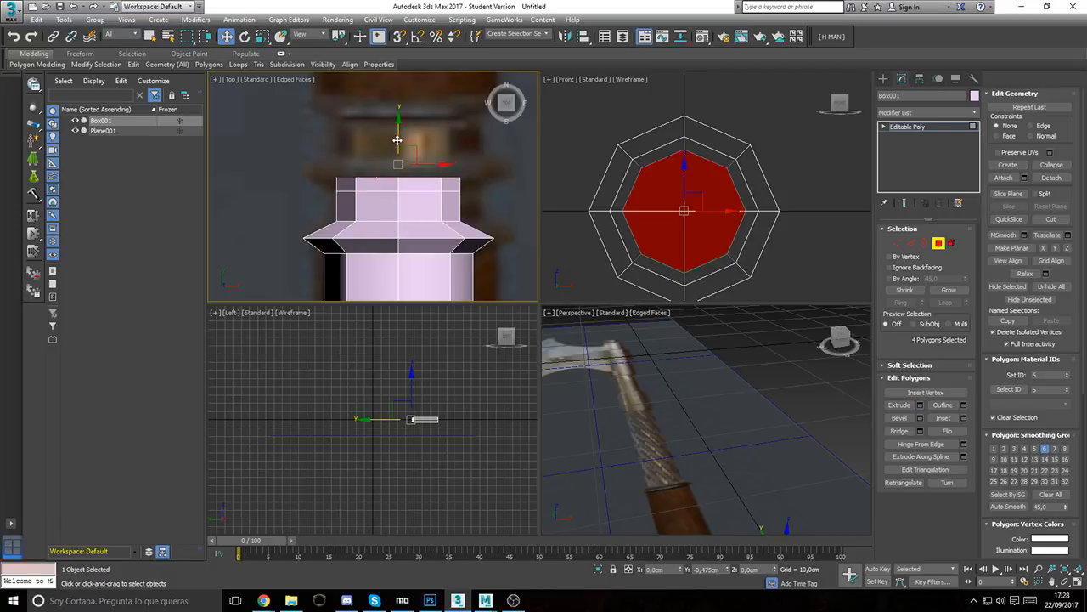
key("r")
left_click_drag(406, 166, 518, 145)
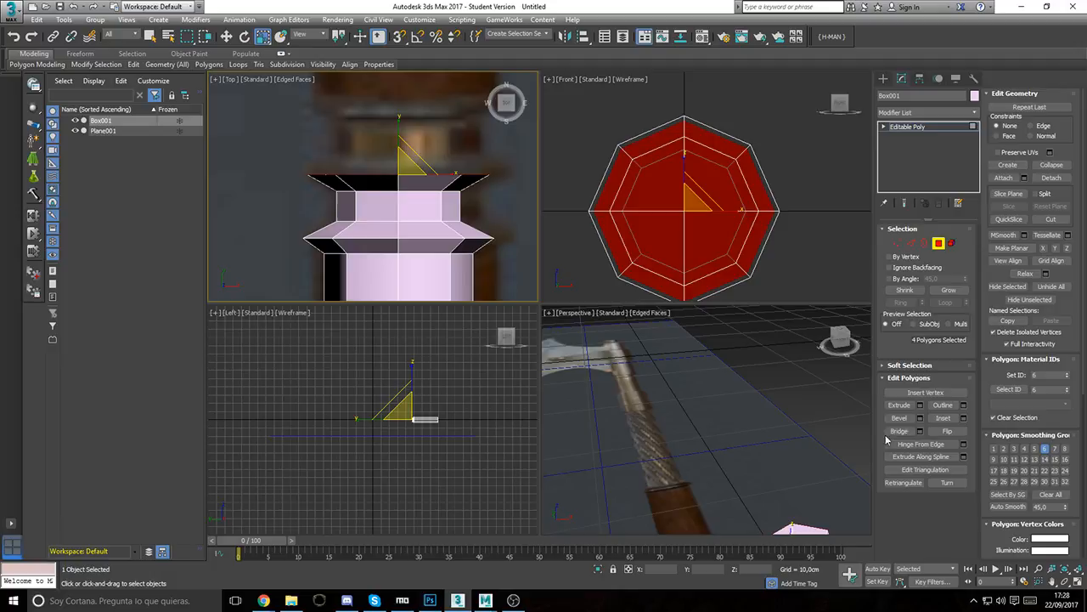
Step: Extrude the second rim's end polygons by 1 cm, then lower them and scale them inward to taper the rim to the neck's width
left_click(920, 405)
left_click(379, 226)
middle_click_drag(422, 127, 419, 144)
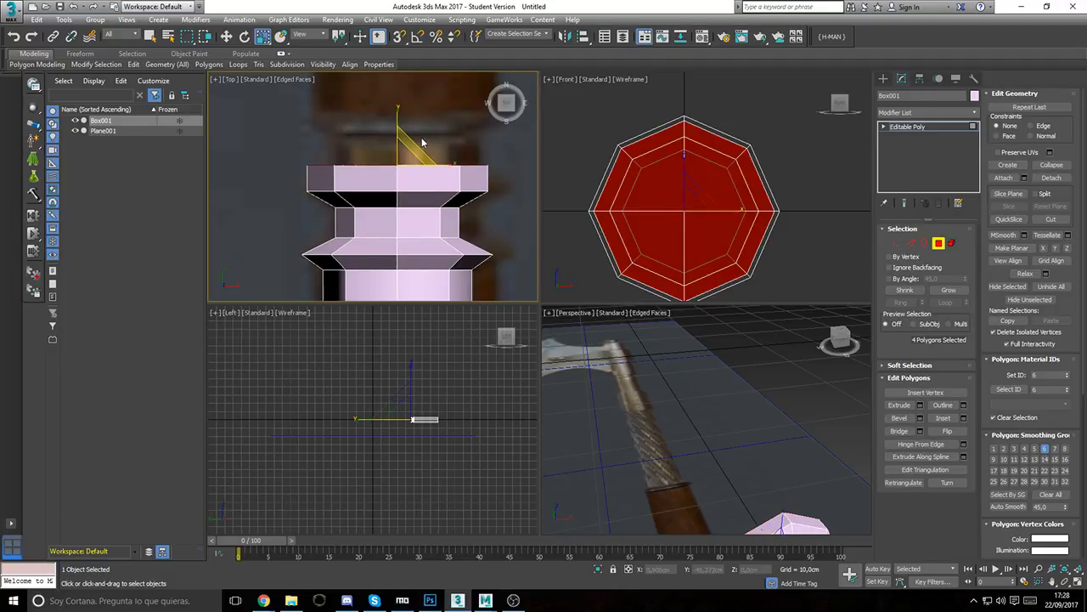
key("w")
left_click_drag(399, 124, 391, 200)
key("r")
key("r")
key("w")
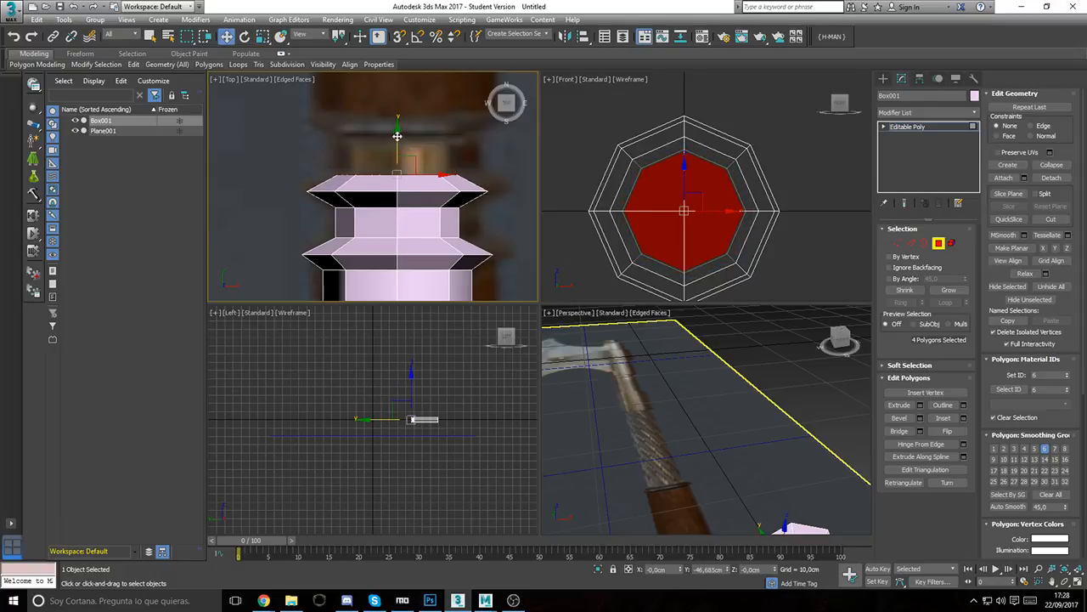
left_click_drag(397, 136, 397, 134)
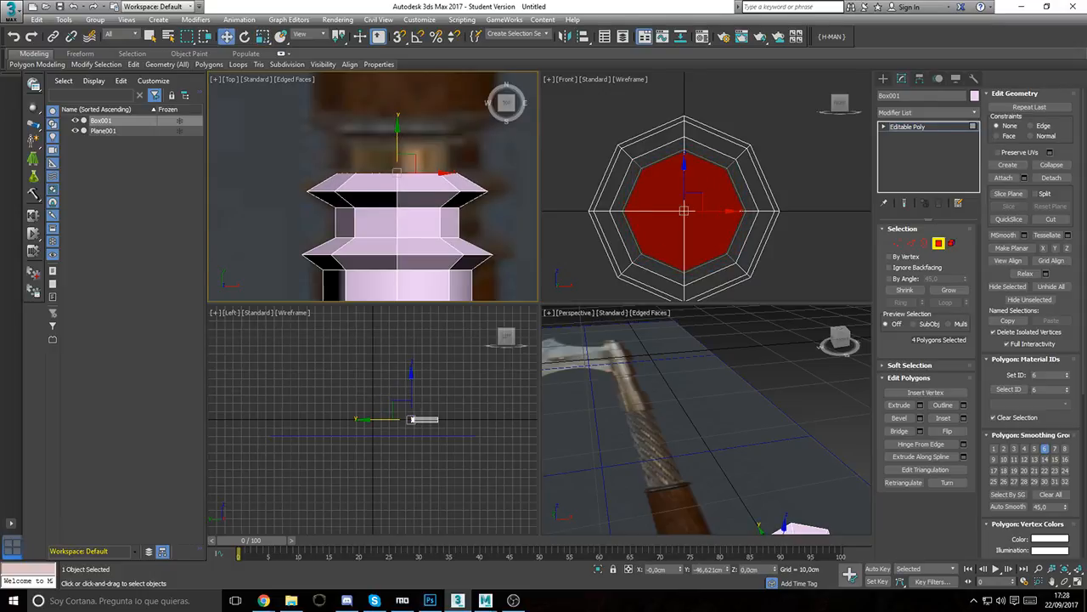
key("alt+Tab")
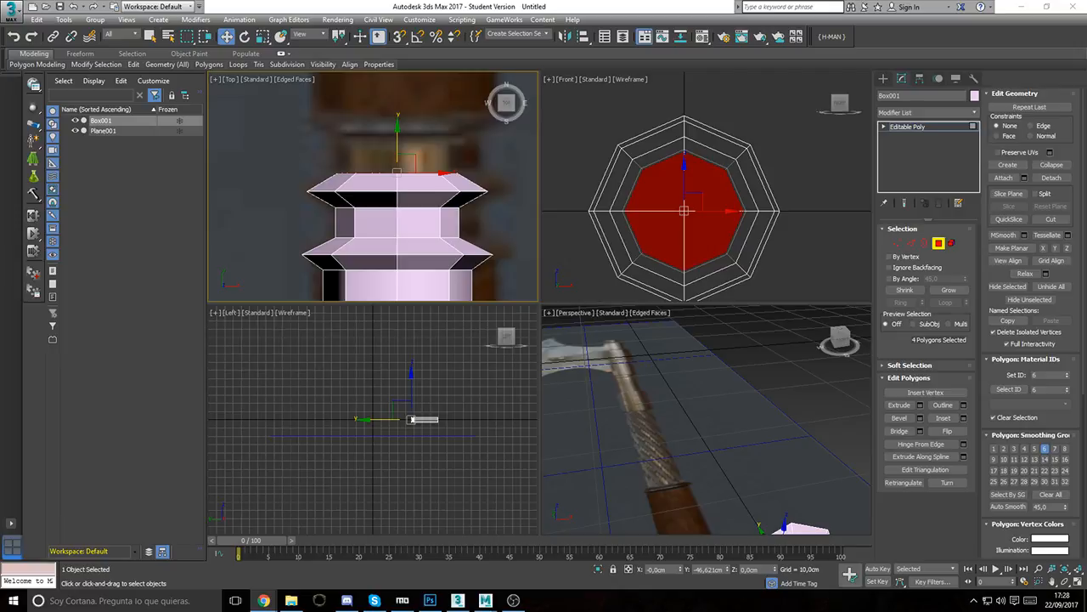
key("alt+Tab")
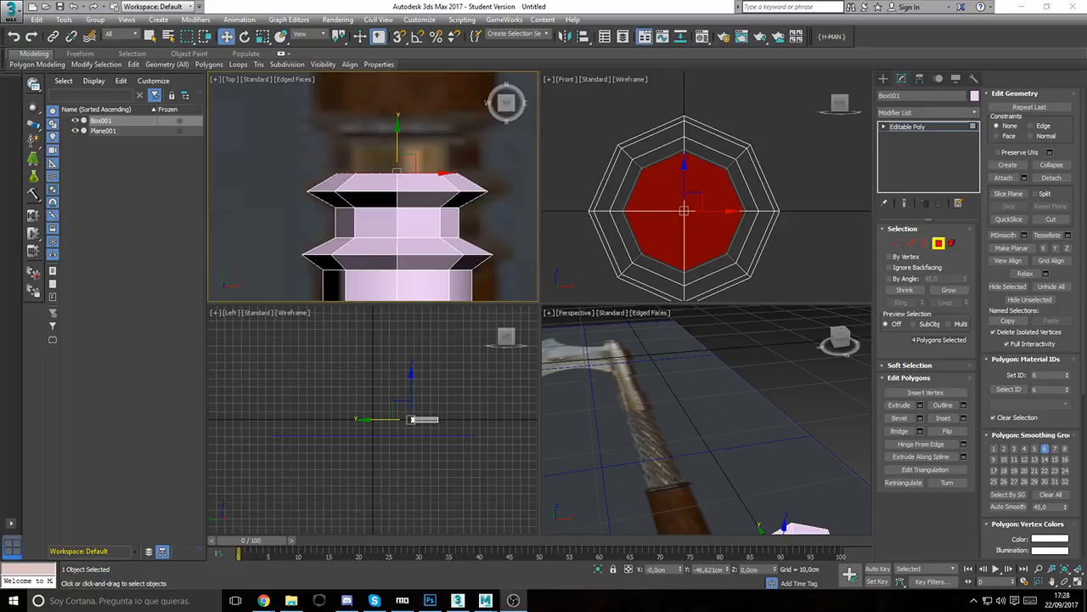
key("alt+Tab")
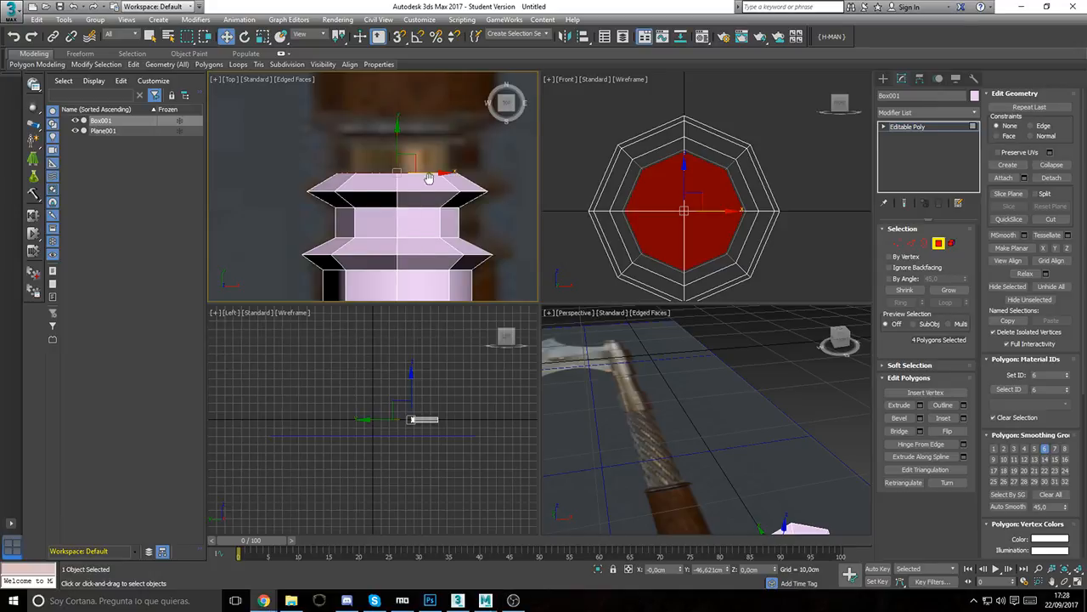
Step: Extrude the second rim's tapered end by 1 cm and raise it slightly to form the next neck up to the dark ring
middle_click_drag(428, 177, 430, 204)
middle_click_drag(365, 184, 369, 172)
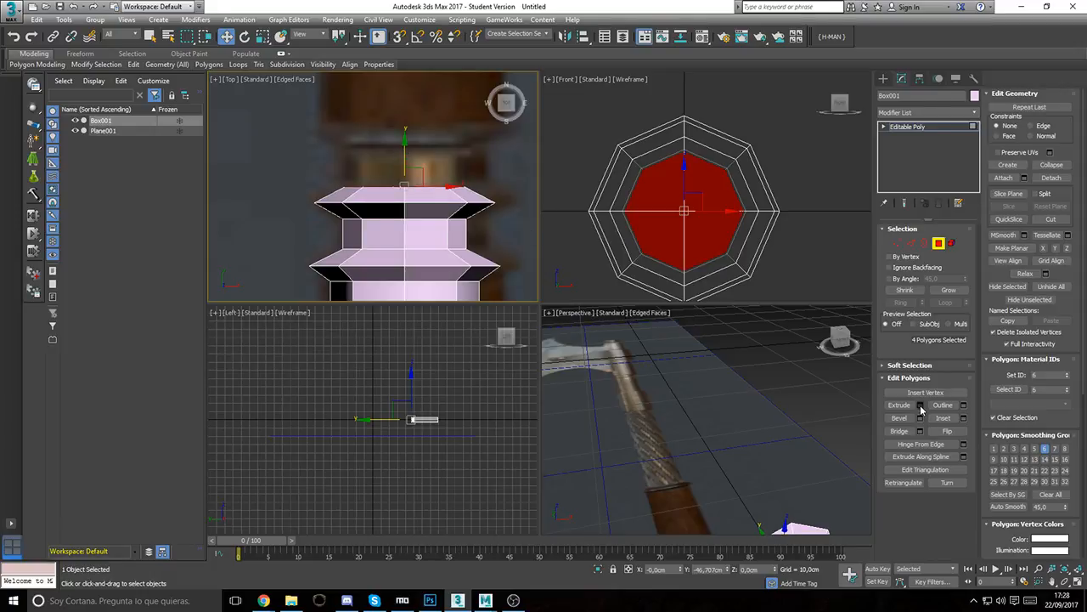
left_click(920, 405)
left_click(380, 226)
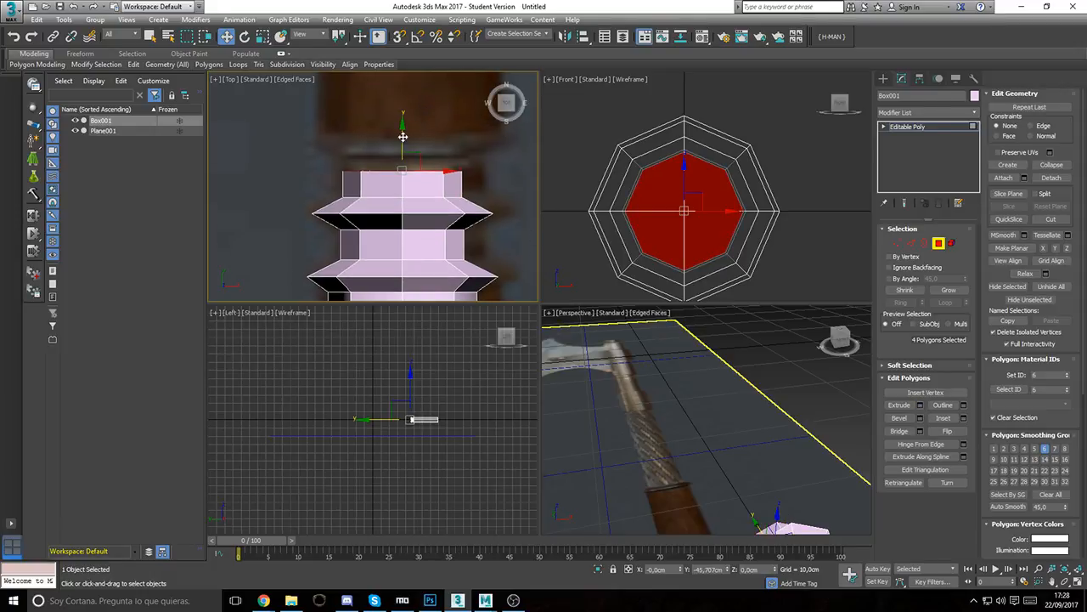
left_click_drag(404, 136, 403, 123)
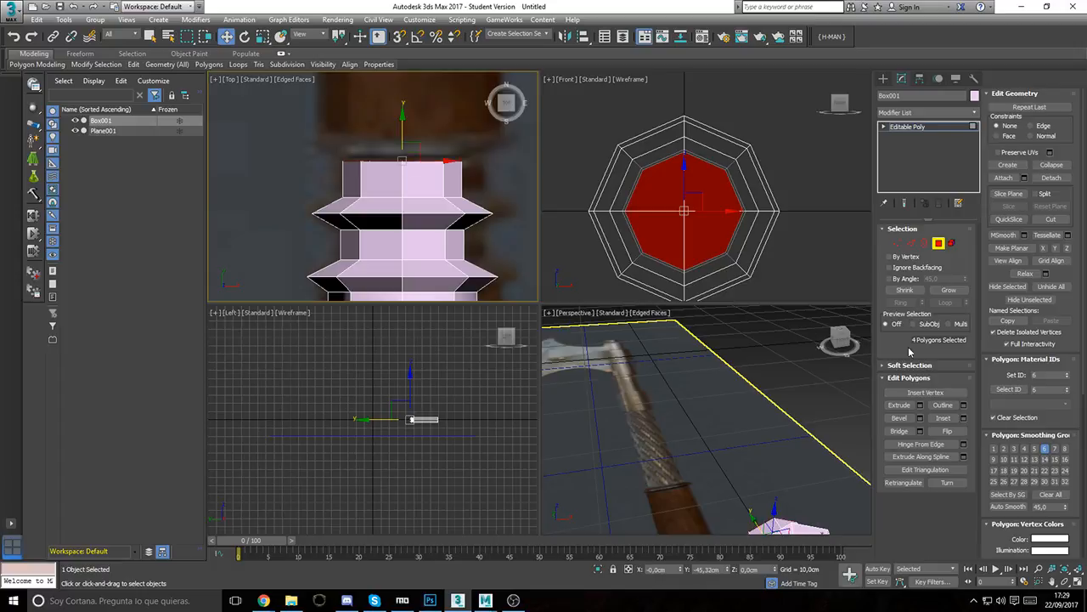
Step: Extrude the upper neck's end polygons by 1 cm, lower them and scale them outward into a third flared rim
left_click(920, 405)
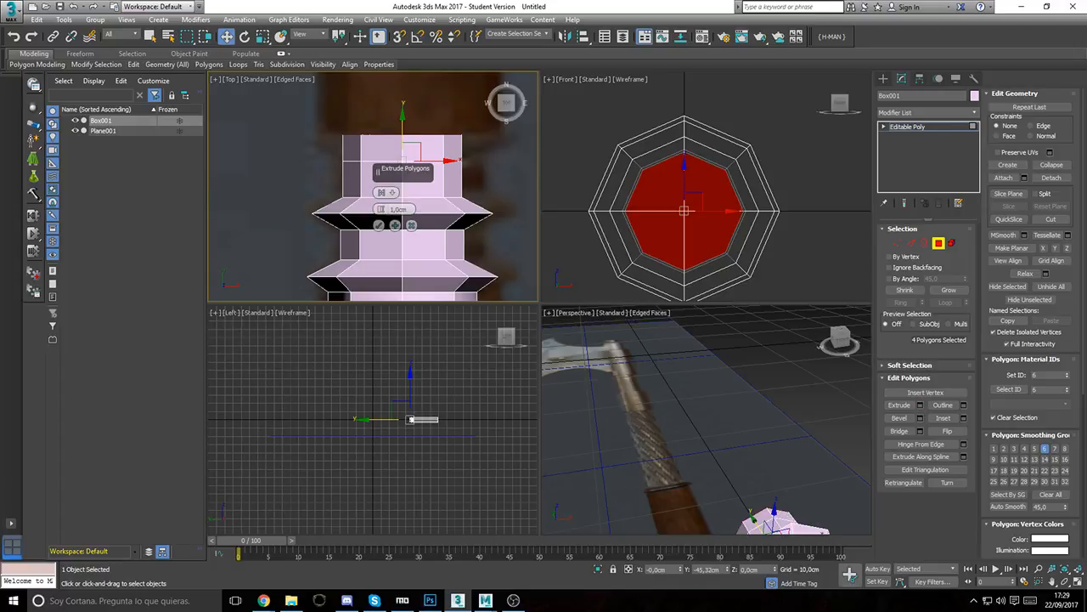
key("alt+Tab")
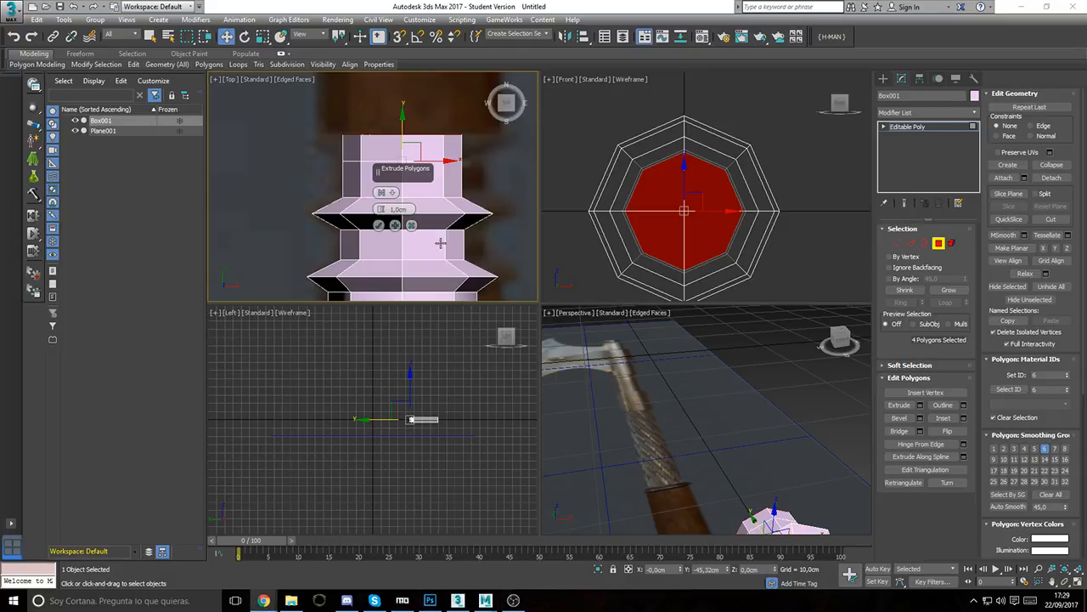
left_click(378, 224)
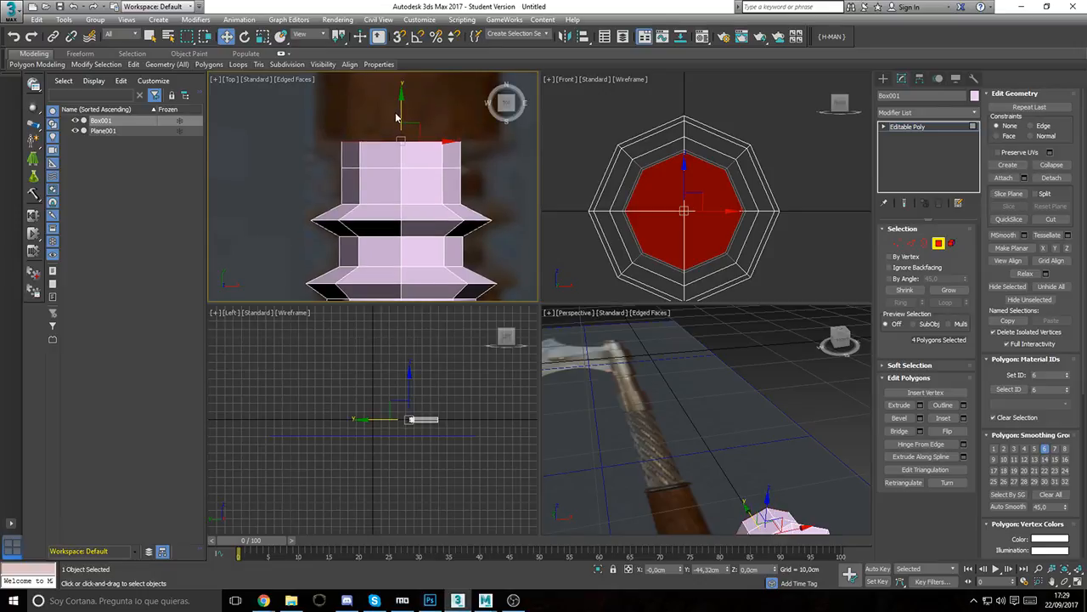
key("r")
left_click_drag(405, 150, 488, 123)
key("w")
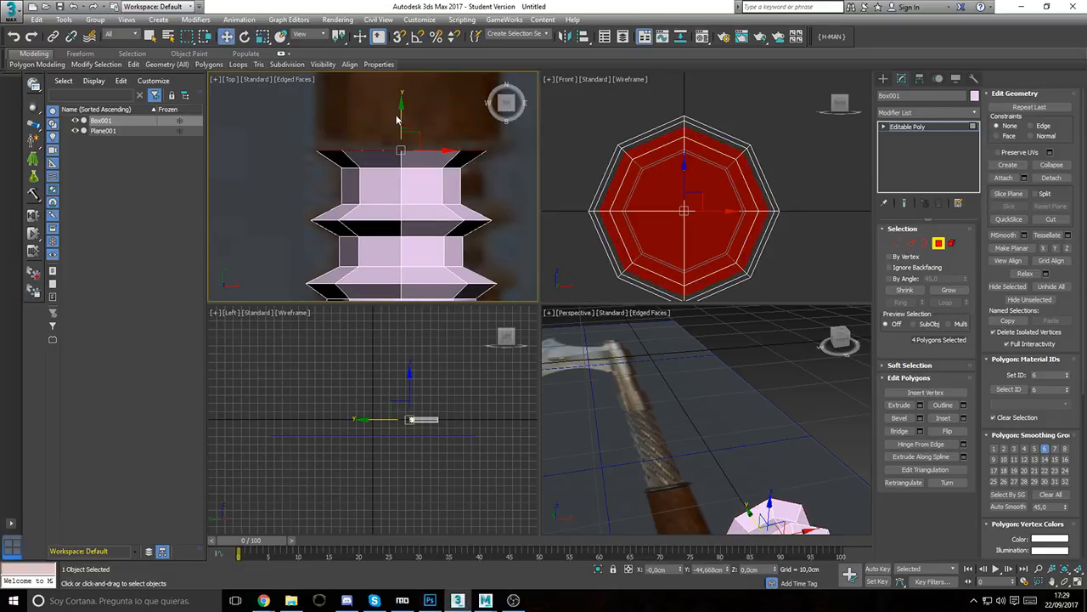
key("r")
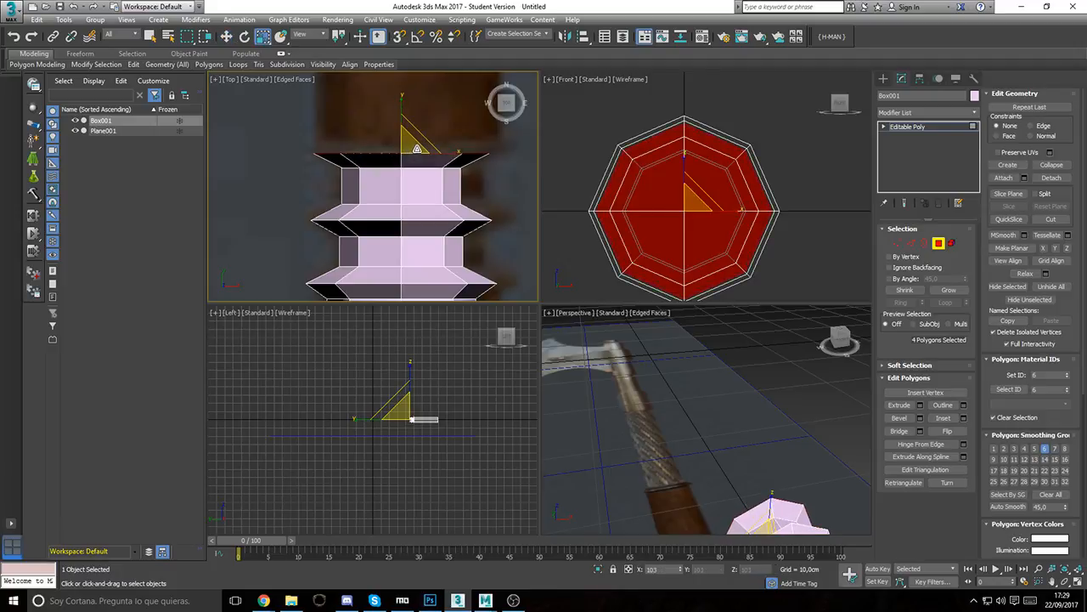
Step: Extrude the third rim's end polygons by 1 cm, then lower them and scale them inward to close the rim
left_click(919, 404)
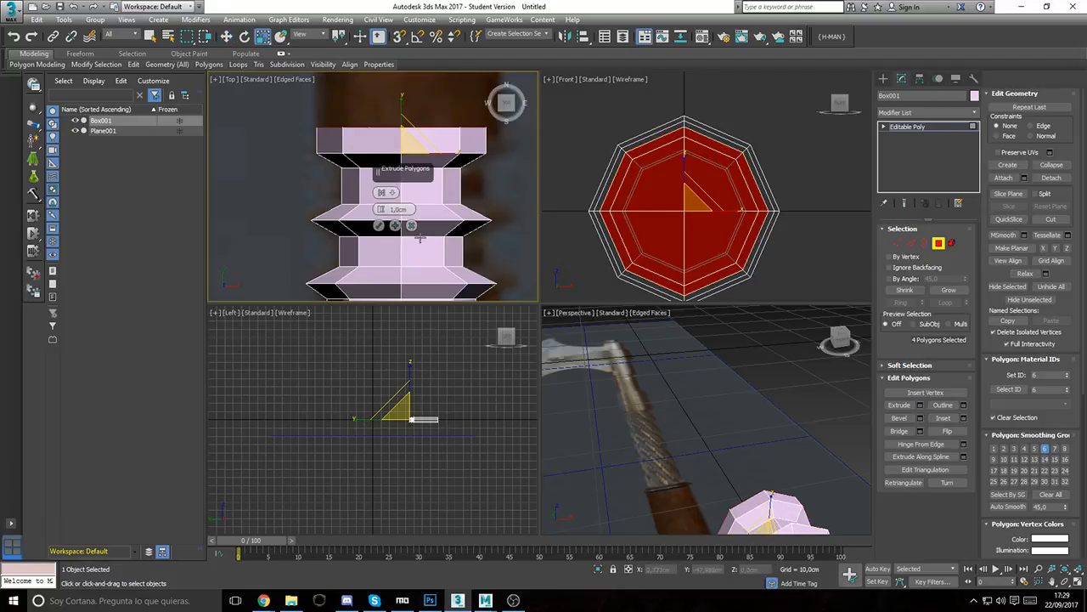
left_click(379, 227)
middle_click_drag(379, 186, 364, 238)
key("w")
left_click_drag(386, 135, 375, 197)
key("r")
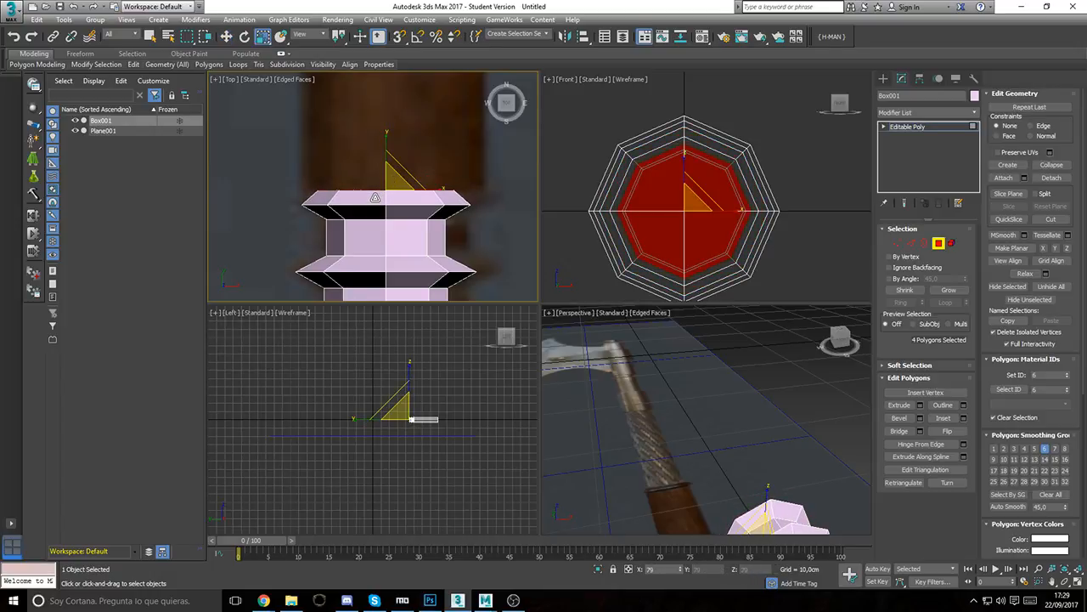
Step: Widen the end polygons slightly, extrude them by 1 cm and raise them along the wooden shaft to the collar below the textured grip
scroll(381, 192, "down", 5)
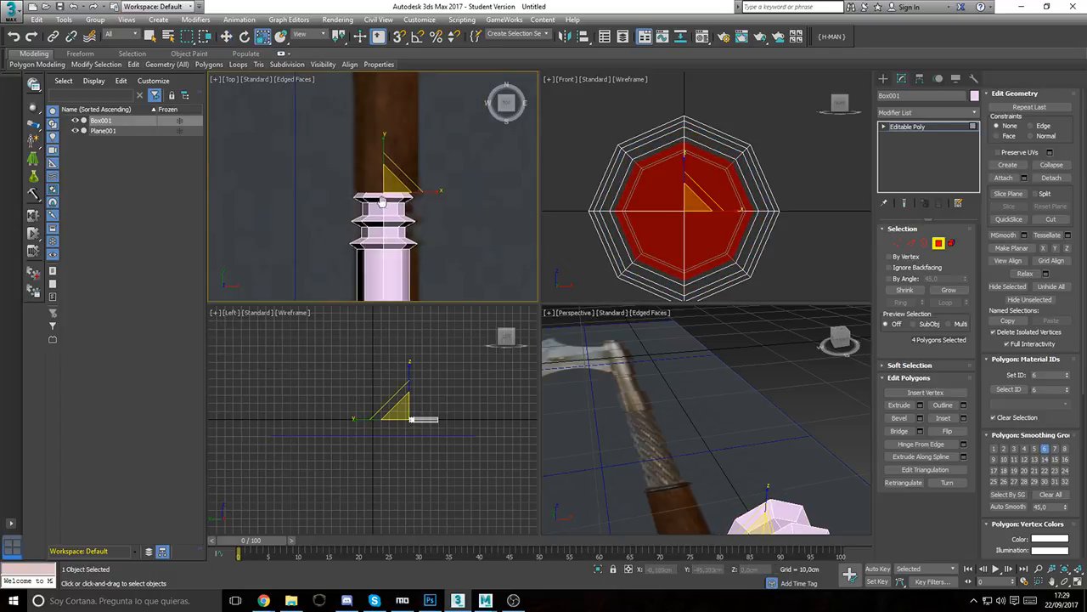
middle_click_drag(382, 193, 380, 242)
middle_click_drag(399, 175, 396, 213)
left_click_drag(384, 273, 383, 271)
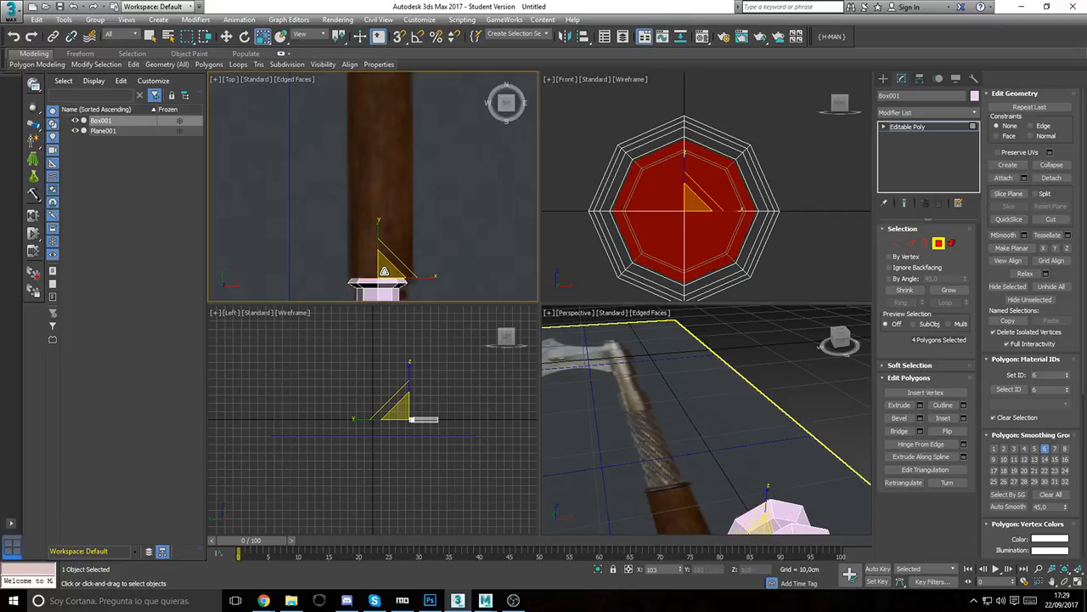
left_click(920, 405)
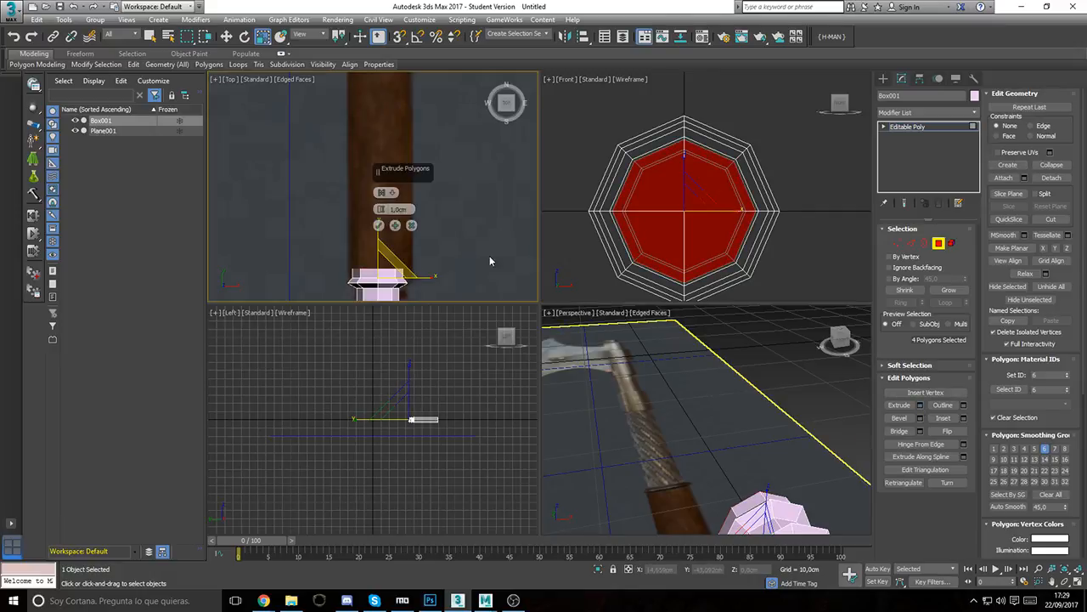
left_click(379, 225)
key("w")
scroll(375, 222, "down", 3)
left_click_drag(372, 215, 374, 68)
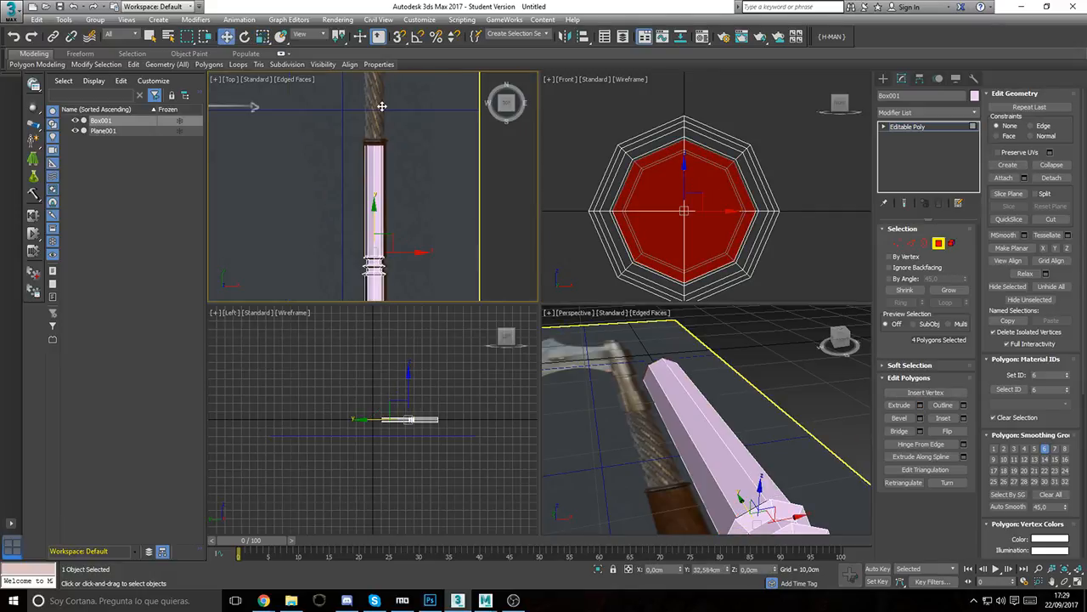
scroll(382, 172, "up", 4)
left_click_drag(382, 168, 380, 156)
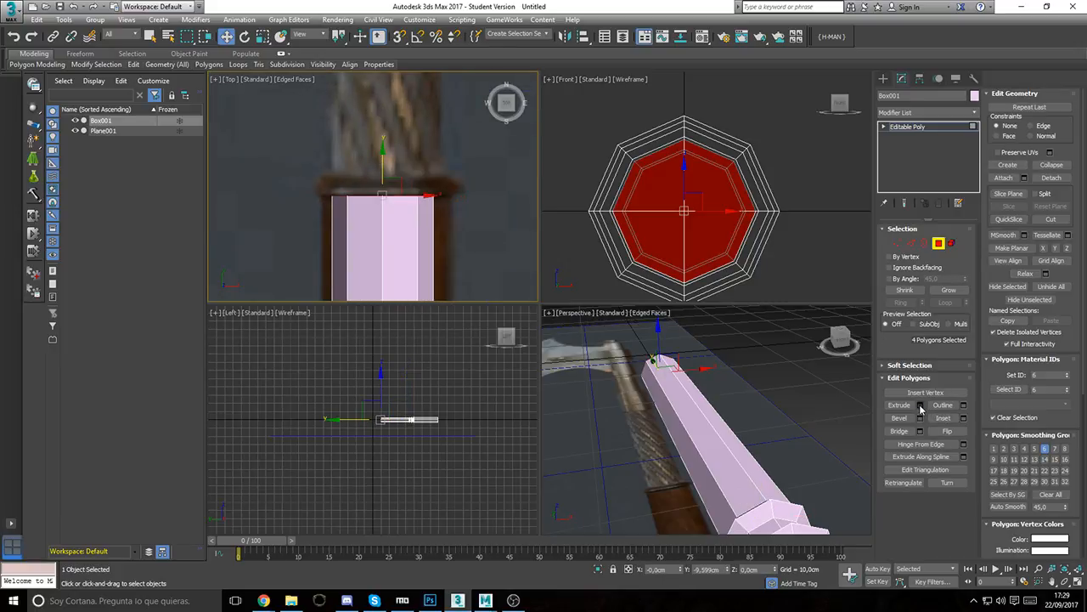
Step: Shape the shaft's upper collar by flaring its extruded end outward, then extruding 1 cm more, lowering that end and scaling it inward
left_click_drag(381, 200, 443, 171)
key("r")
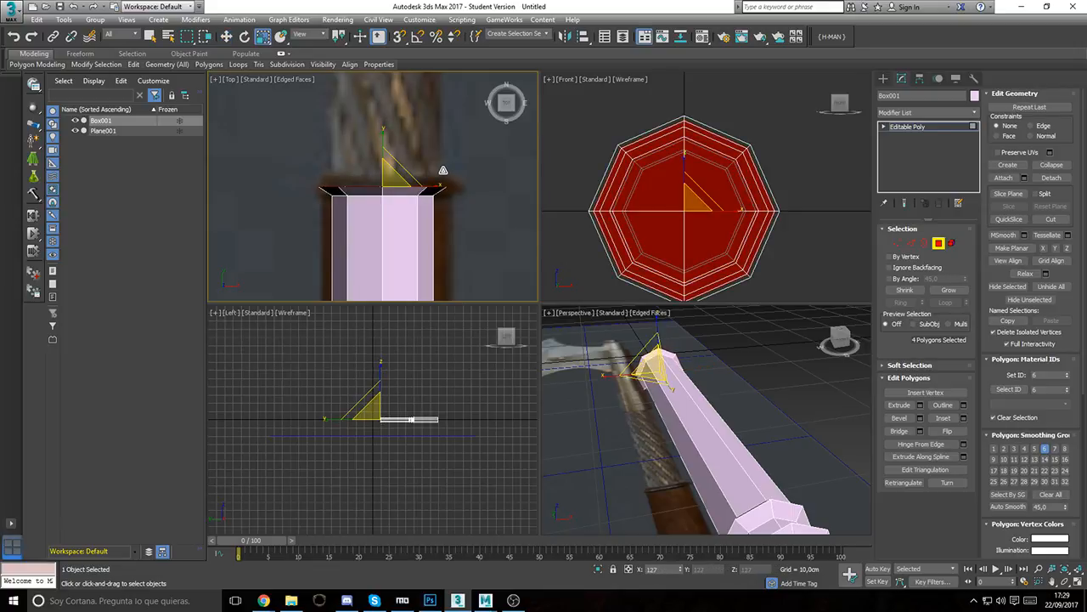
left_click(920, 405)
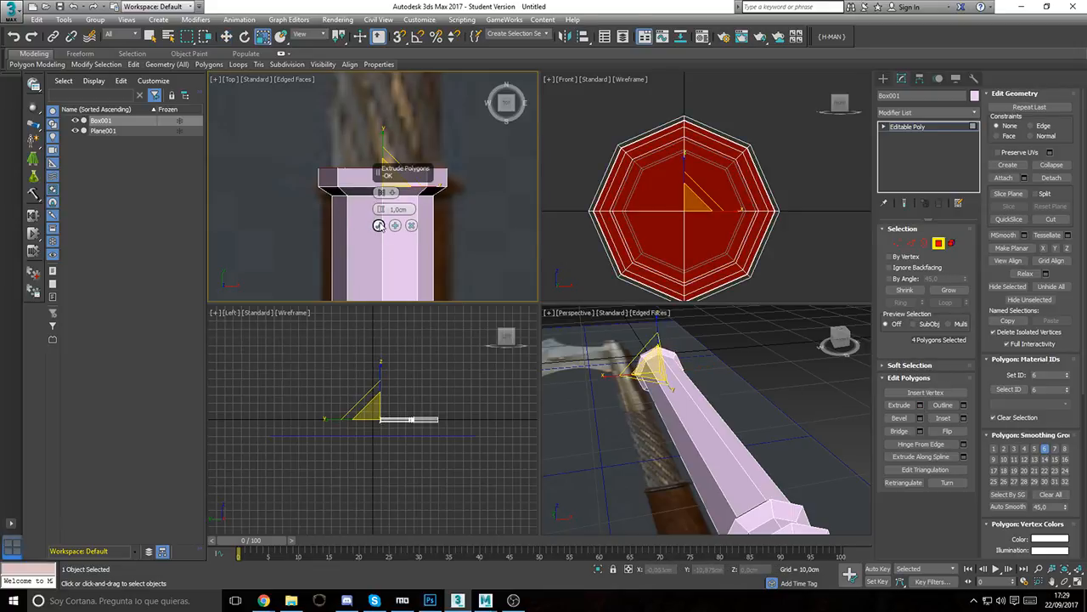
left_click(379, 226)
key("w")
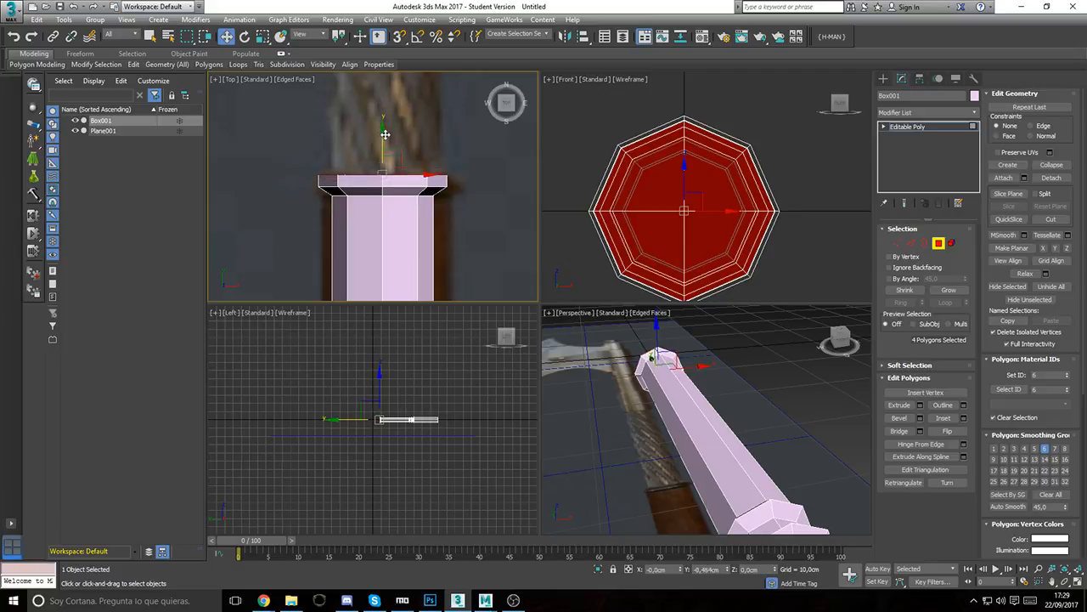
key("r")
left_click_drag(383, 163, 371, 184)
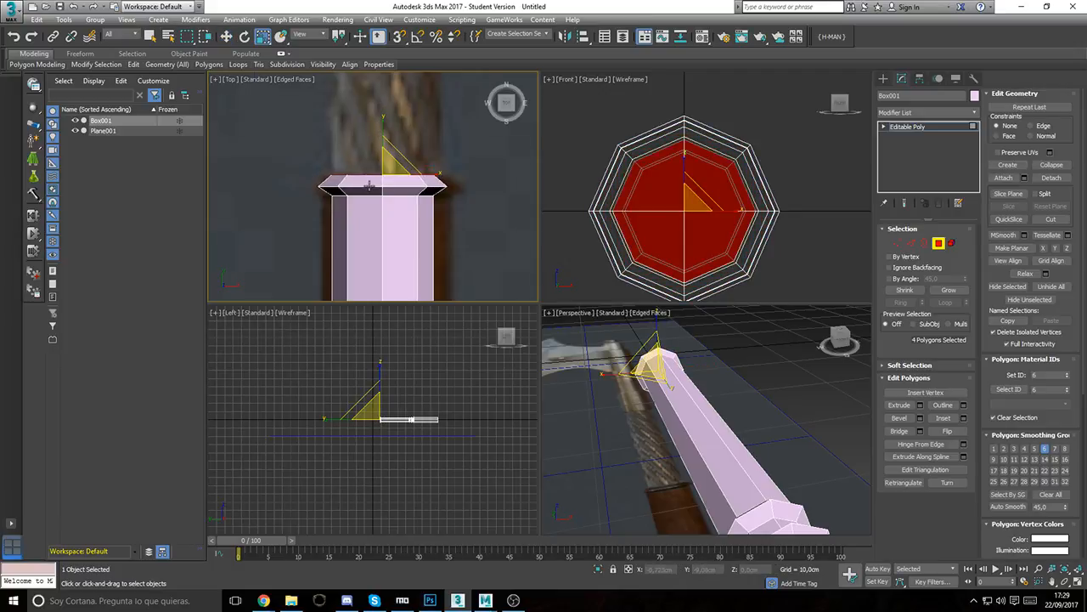
Step: Select only the end-cap polygons at the handle's lower end above the pommel, removing the side polygons from the selection
scroll(370, 185, "down", 4)
scroll(360, 282, "down", 3)
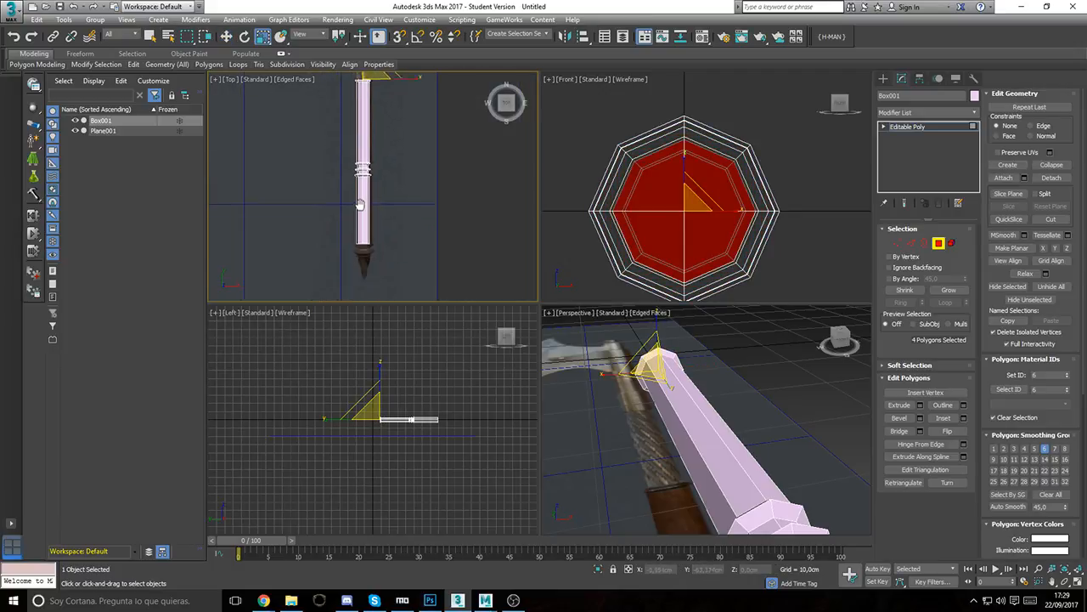
scroll(364, 255, "up", 3)
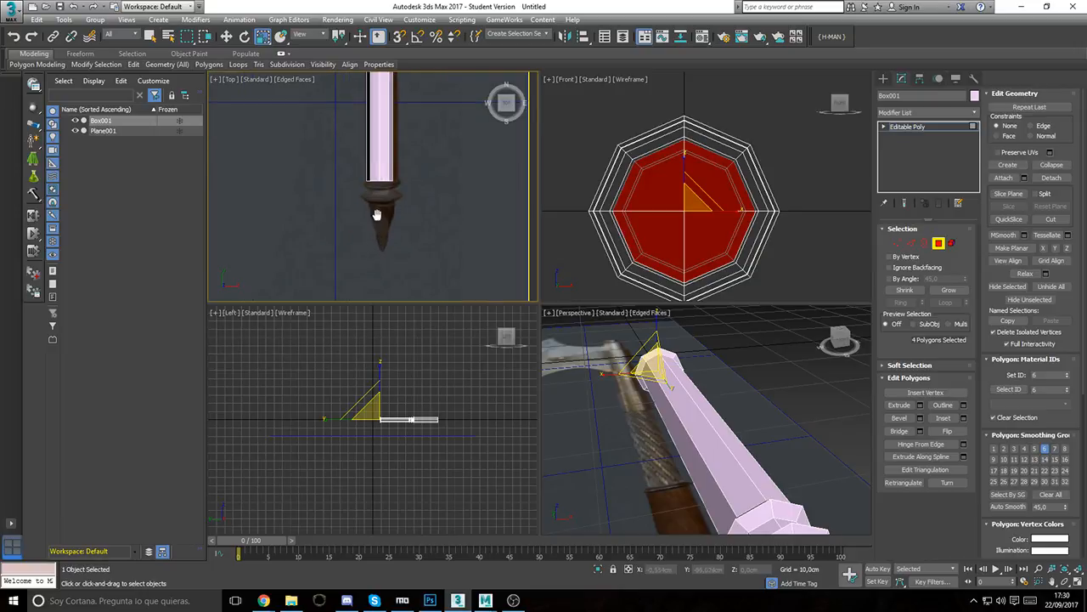
scroll(366, 255, "up", 5)
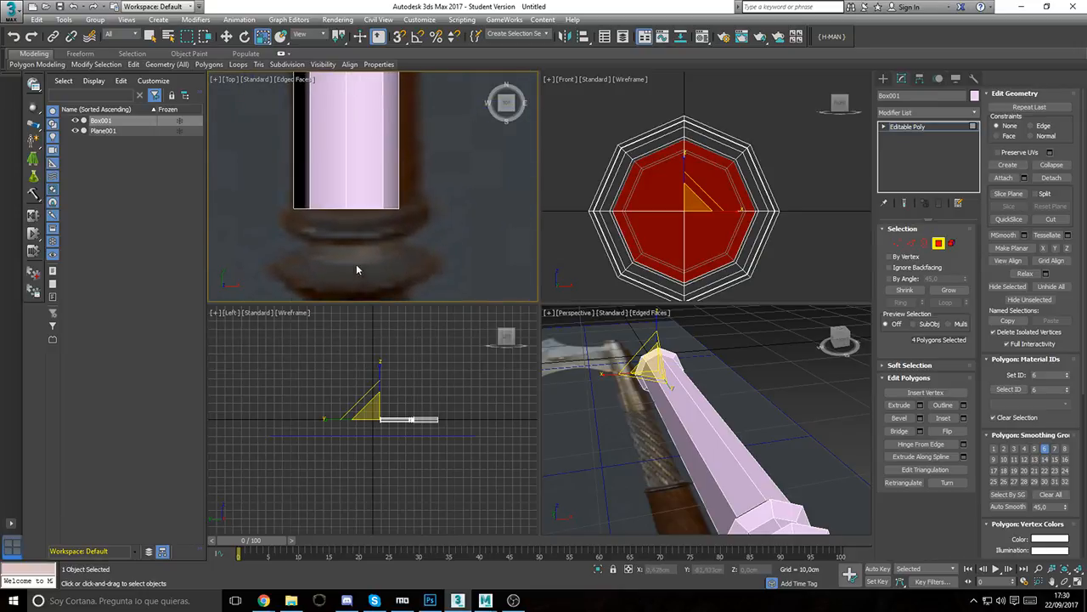
middle_click_drag(356, 269, 377, 116)
scroll(377, 115, "down", 2)
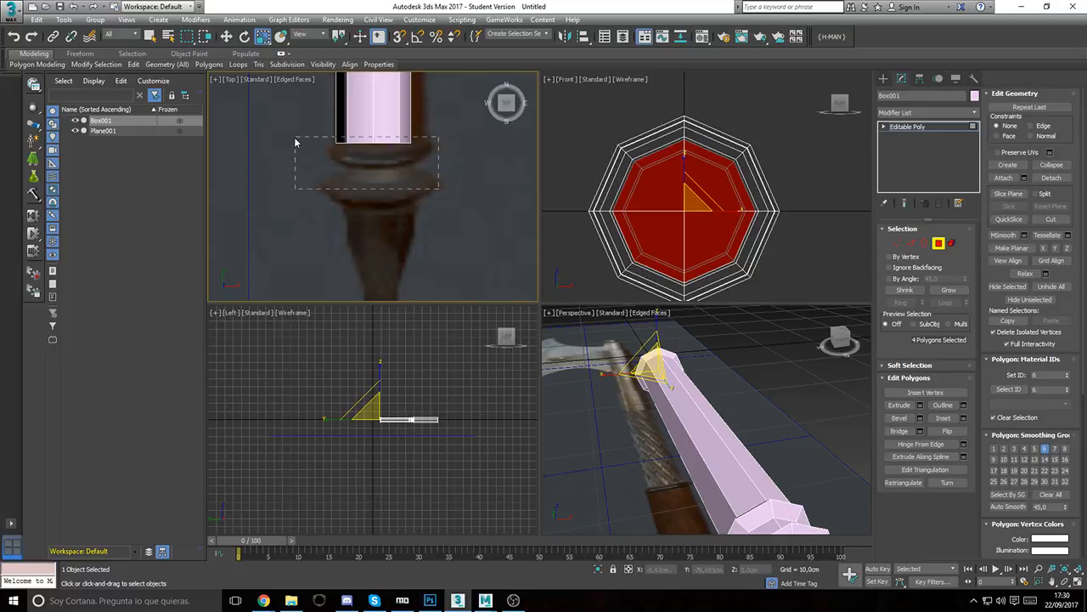
left_click_drag(294, 138, 293, 137)
middle_click_drag(383, 132, 389, 185)
left_click_drag(315, 131, 503, 160, "alt")
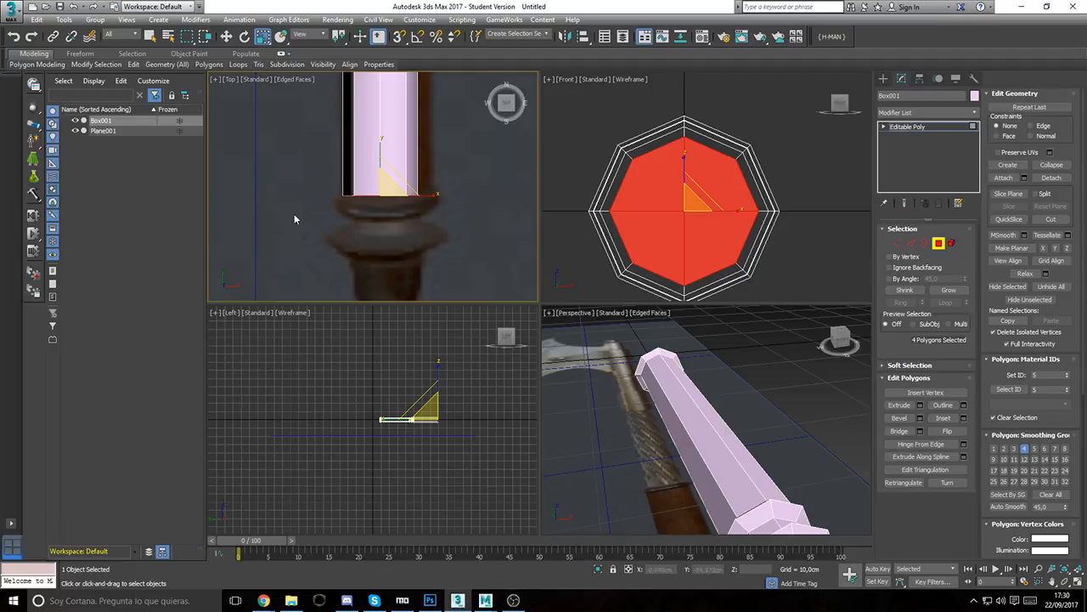
Step: Extrude the lower-end cap polygons by 1 cm, raise them slightly to shorten the extrusion, and scale them outward into a flare
middle_click_drag(372, 210, 375, 198)
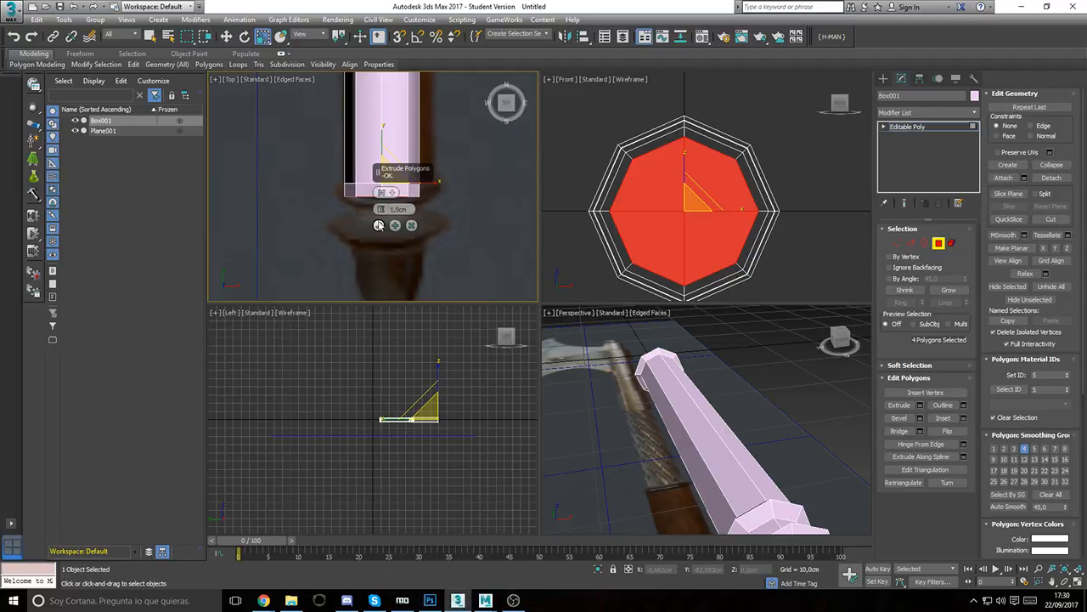
scroll(384, 183, "up", 2)
key("w")
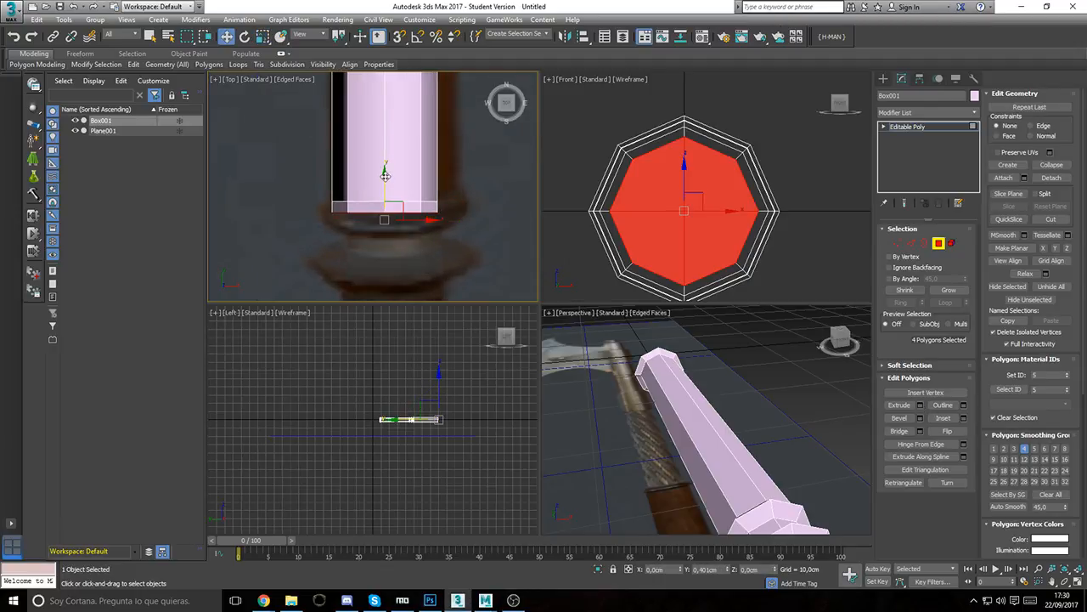
key("r")
left_click_drag(399, 200, 389, 250)
Step: Extrude the flared end polygons by 1 cm and scale them inward to close the pommel's upper rim
key("q")
left_click(921, 405)
left_click(379, 225)
key("r")
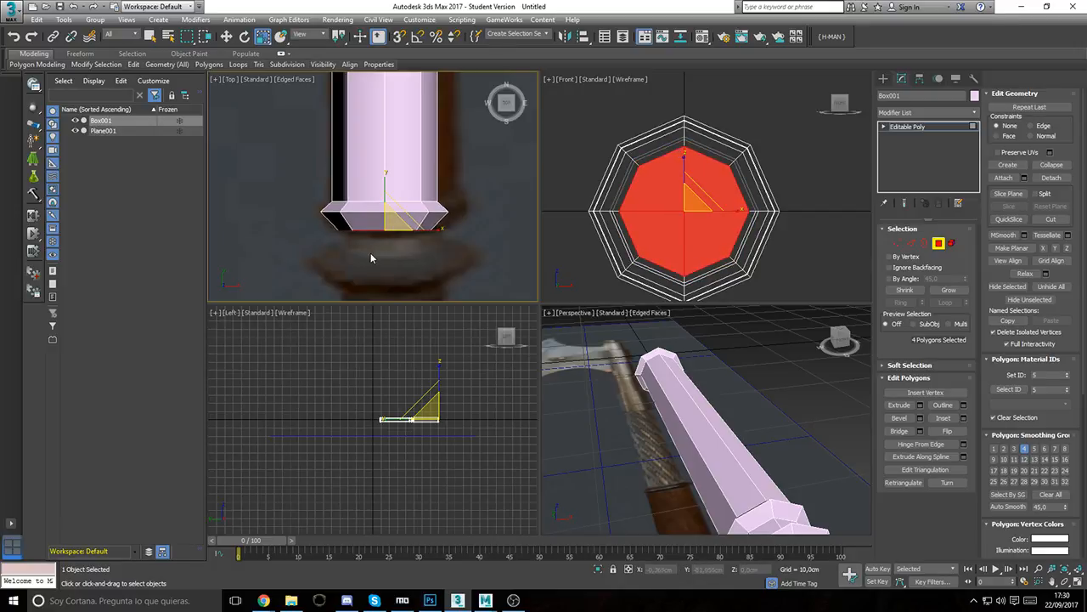
Step: Extrude the upper rim's end polygons with a height of 0 cm and scale them inward to the neck's width
middle_click_drag(371, 253, 383, 195)
scroll(383, 182, "up", 2)
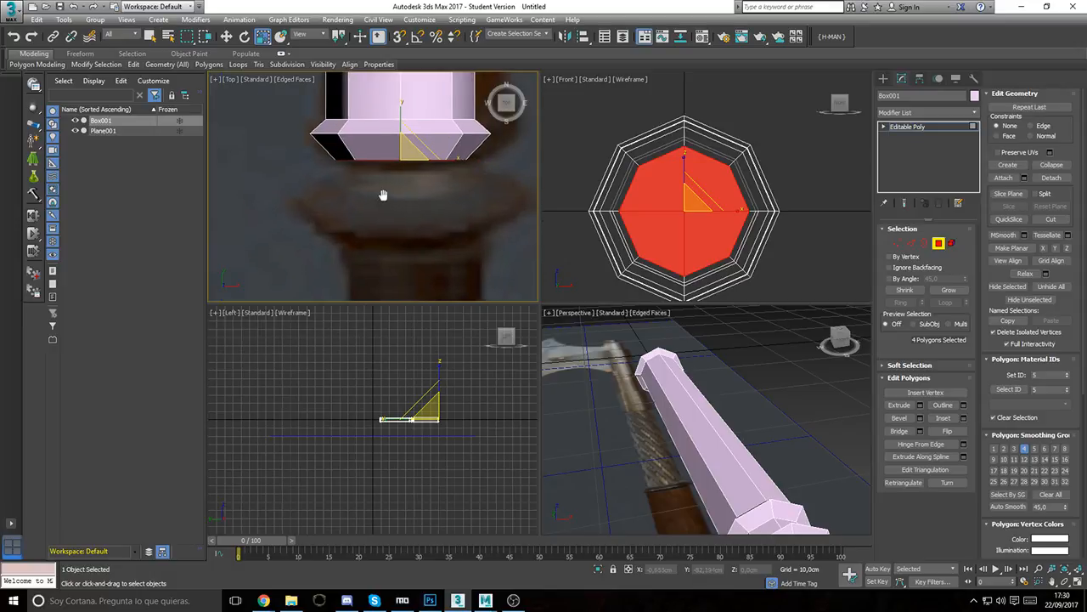
left_click(920, 406)
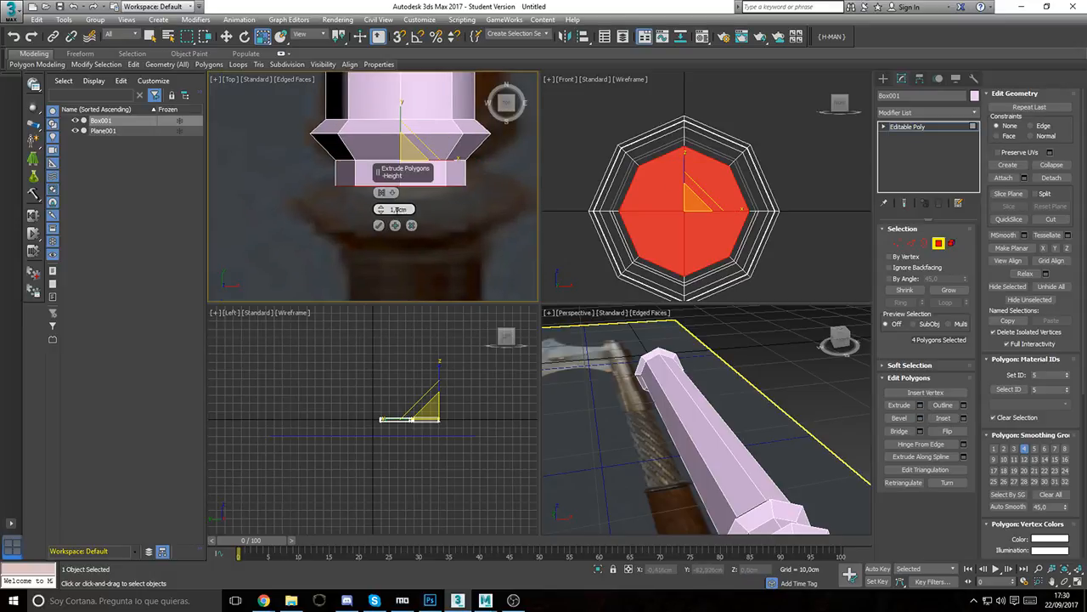
key("Return")
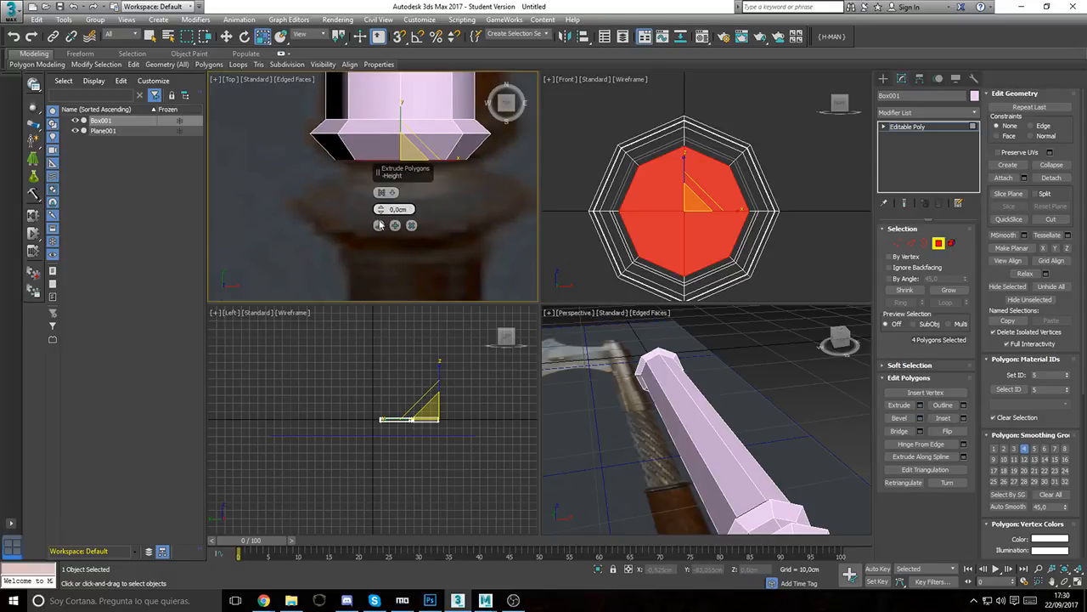
left_click(379, 227)
middle_click_drag(689, 204, 688, 211)
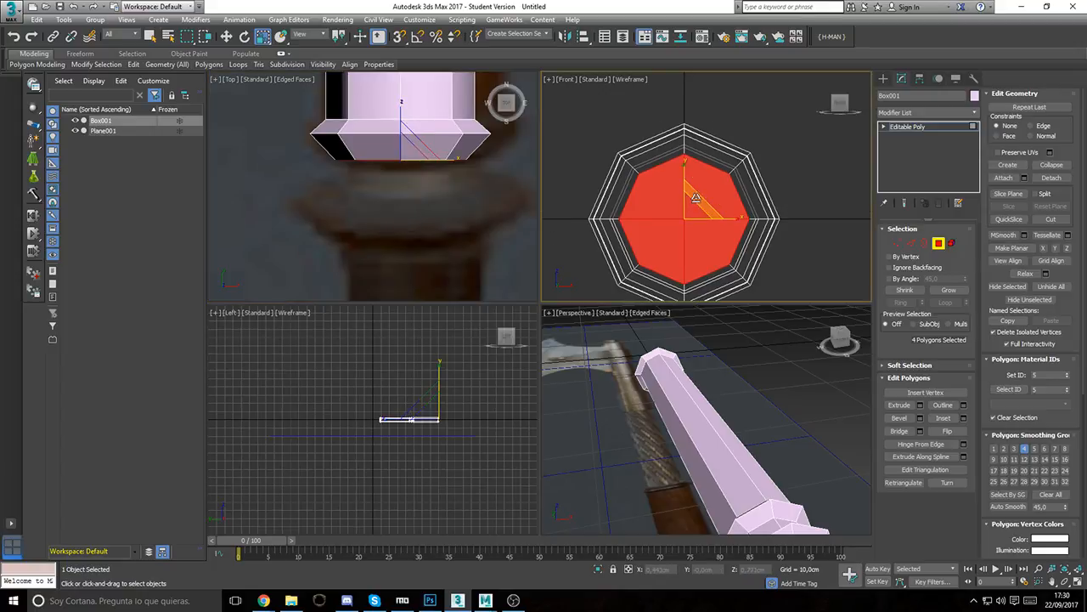
left_click_drag(689, 194, 689, 207)
Step: Extrude the narrowed end polygons again at 0 cm and lower them about 0.93 cm to form the neck
key("shift+e")
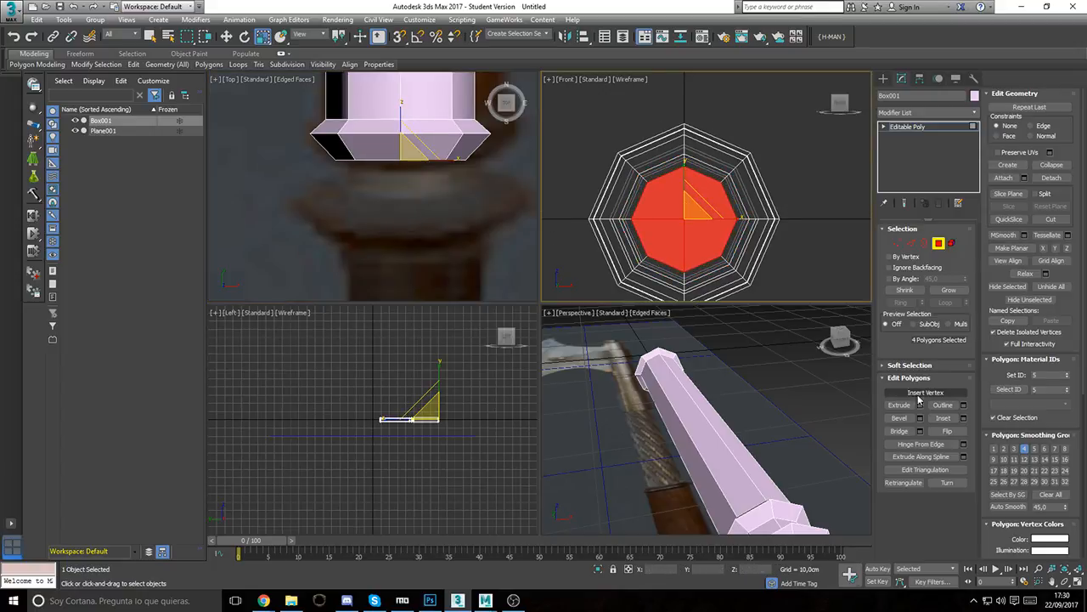
left_click(712, 227)
middle_click_drag(372, 181, 376, 150)
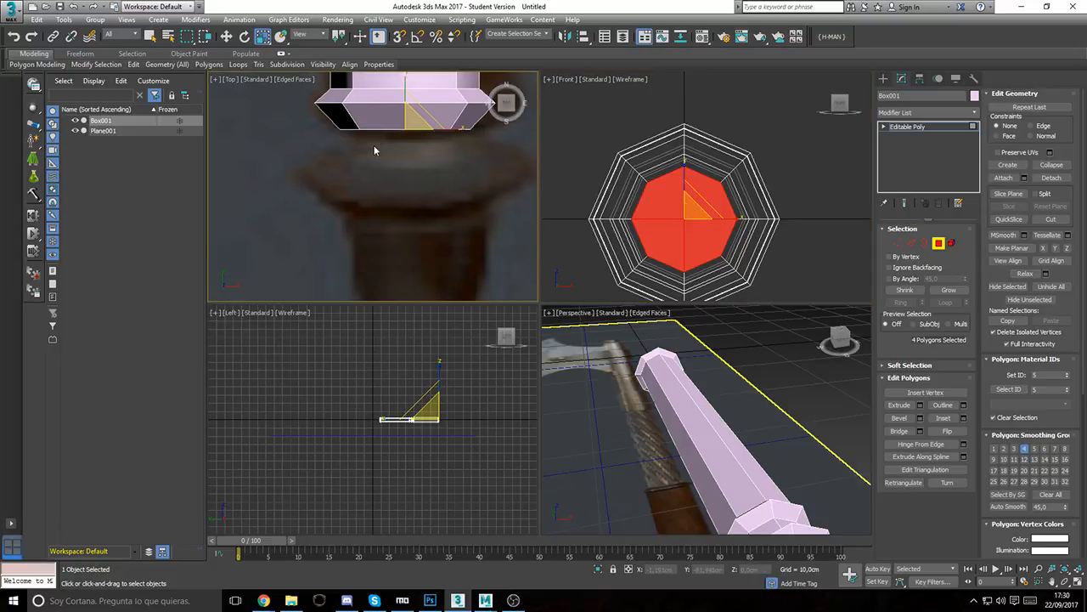
key("w")
left_click_drag(401, 94, 400, 115)
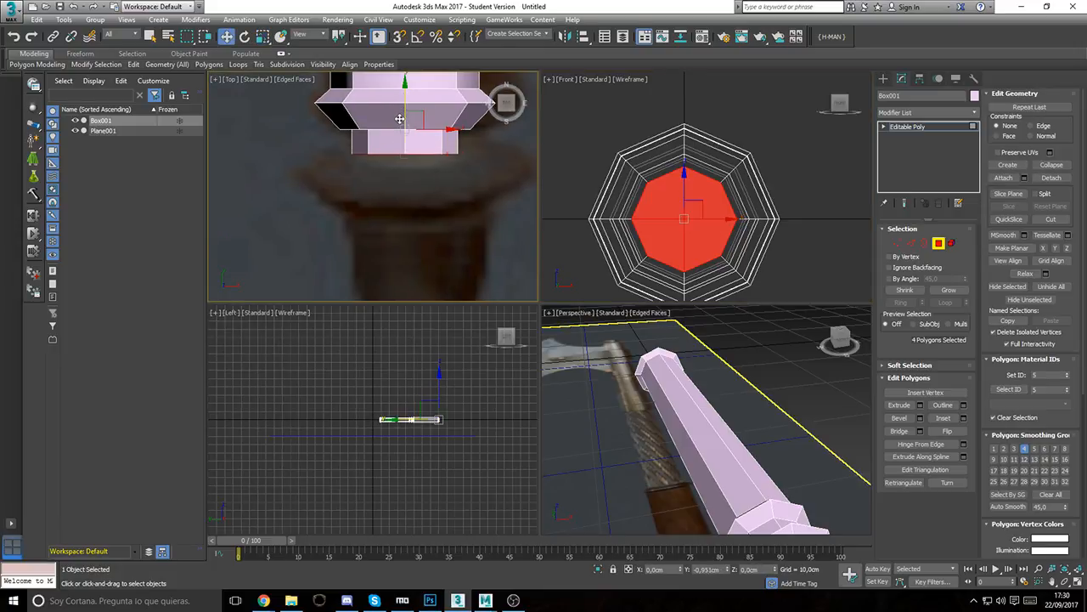
Step: Extrude the neck's end polygons at 0 cm, lower them, and scale them outward to start the pommel's second rim
left_click(919, 404)
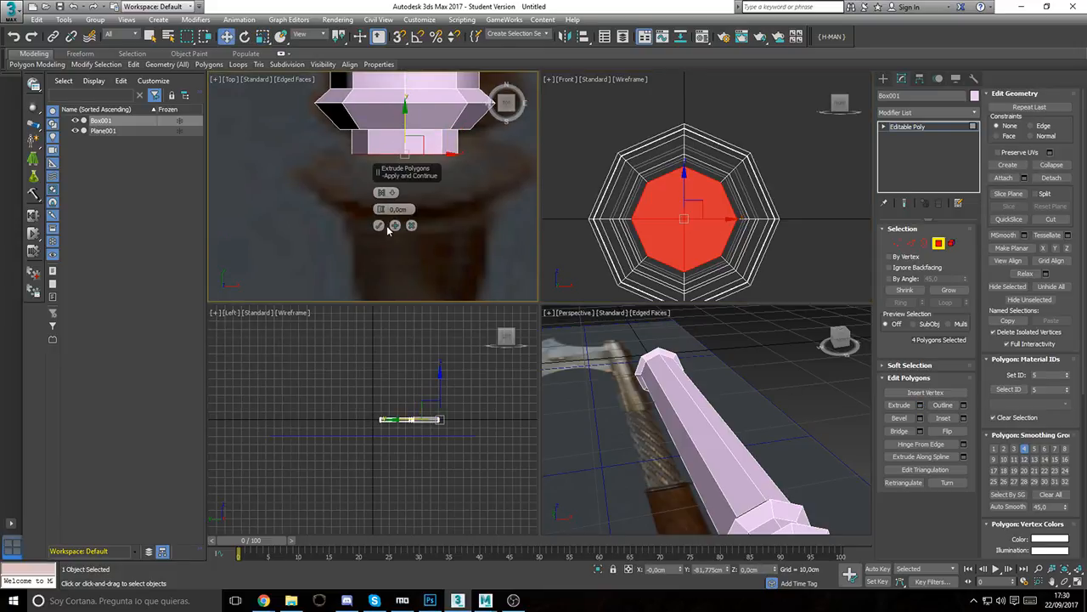
left_click(380, 226)
key("r")
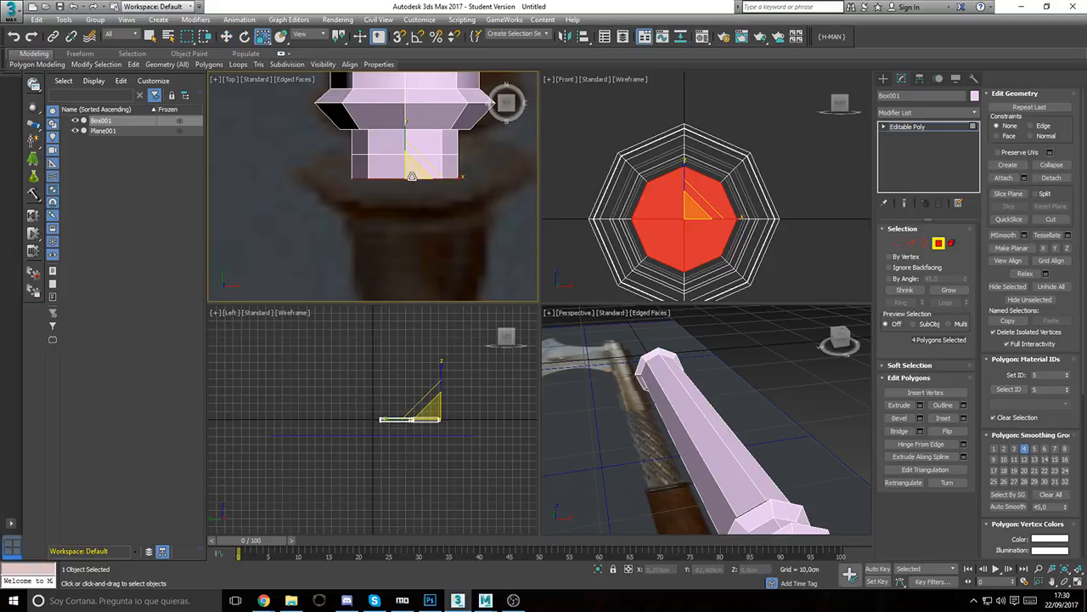
left_click_drag(412, 174, 584, 127)
key("w")
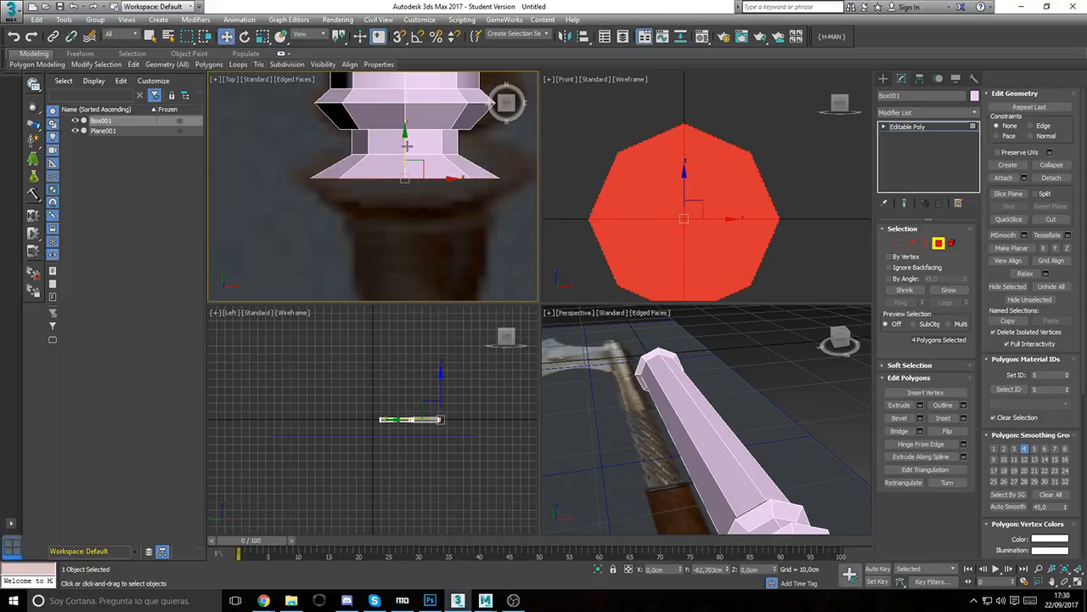
left_click_drag(404, 140, 404, 139)
Step: Extrude the second rim's end polygons, lower them, and scale them inward to close the rim
middle_click_drag(435, 233, 422, 197)
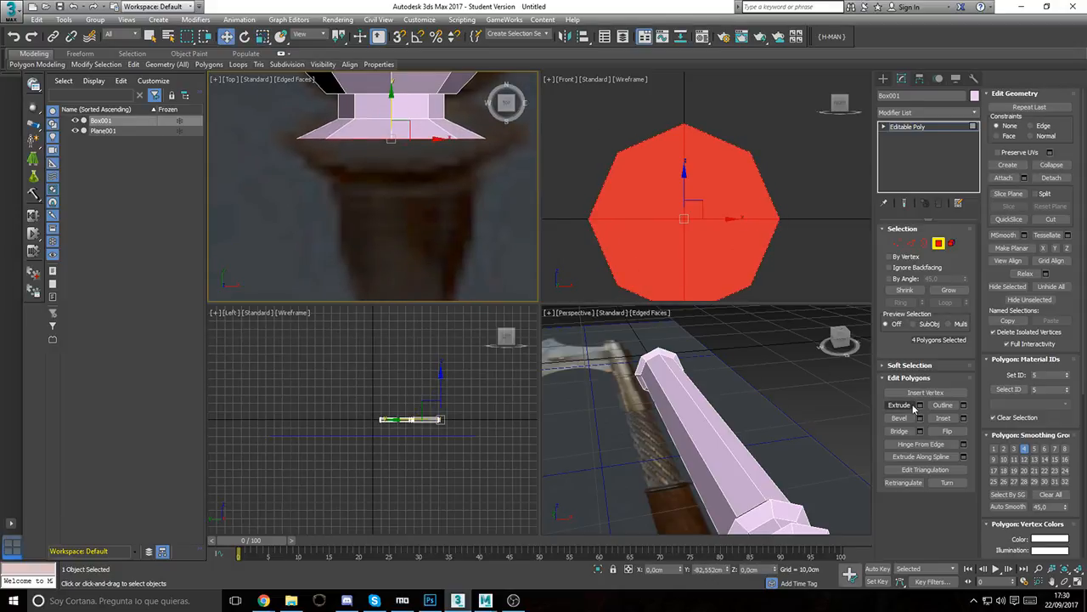
left_click(924, 405)
left_click(376, 212)
left_click_drag(391, 111, 376, 228)
key("r")
Step: Extrude the end polygons below the second rim at 0 cm and lower them about 2.8 cm to begin the pommel spike
scroll(375, 228, "down", 8)
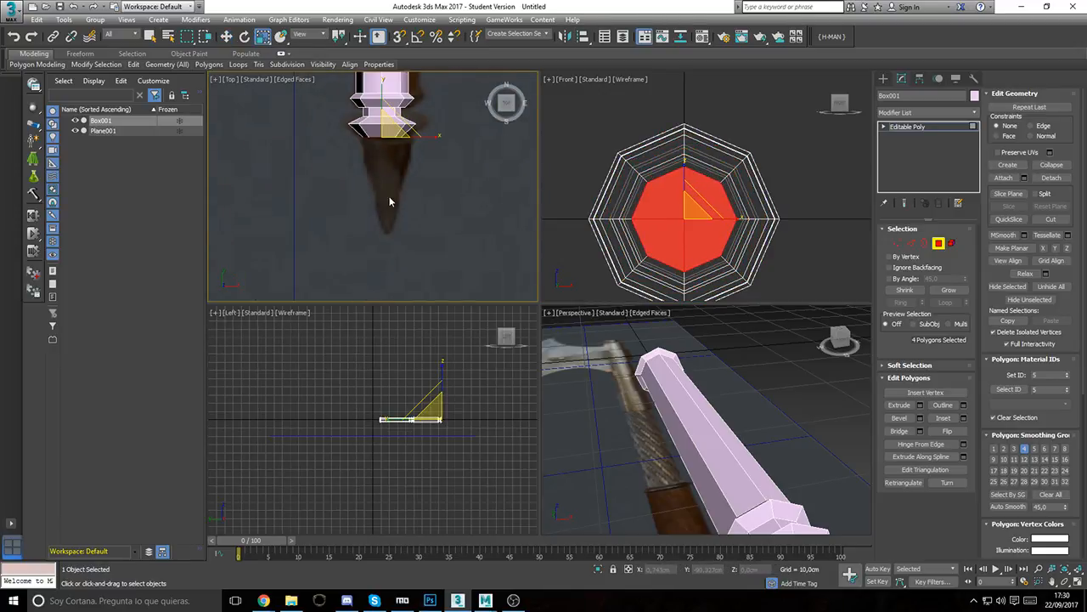
middle_click_drag(373, 243, 406, 92)
middle_click_drag(397, 158, 396, 221)
scroll(391, 194, "up", 2)
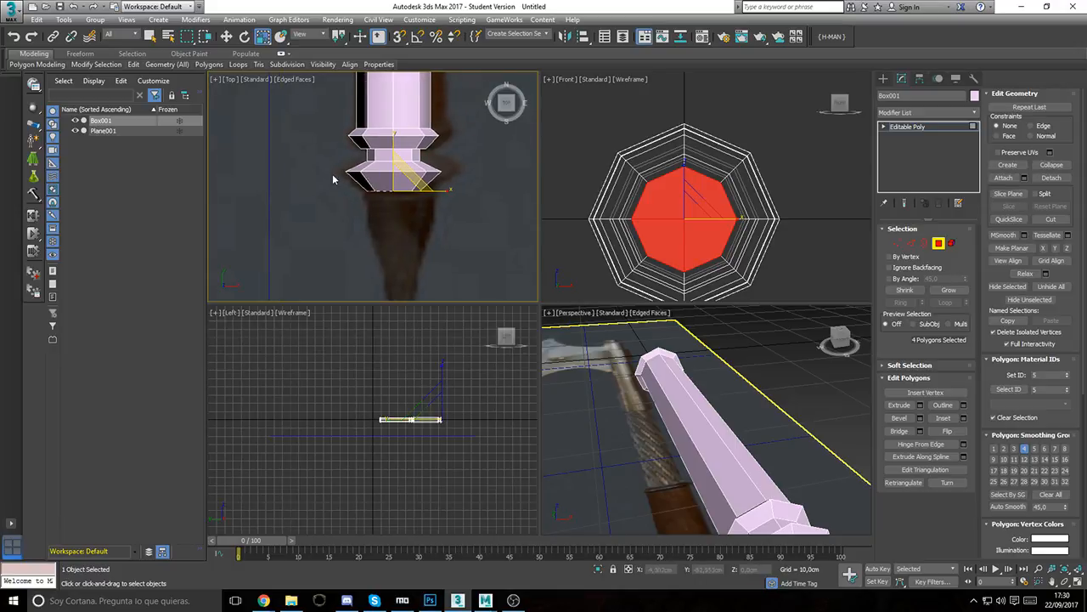
middle_click_drag(418, 183, 395, 142)
scroll(392, 199, "up", 4)
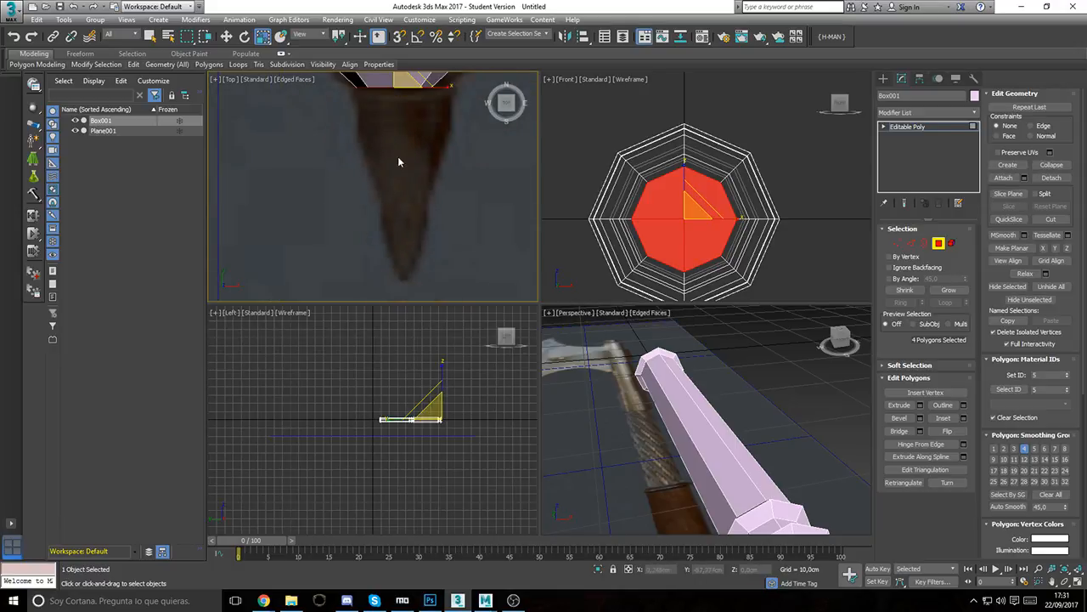
scroll(397, 156, "down", 2)
left_click(921, 405)
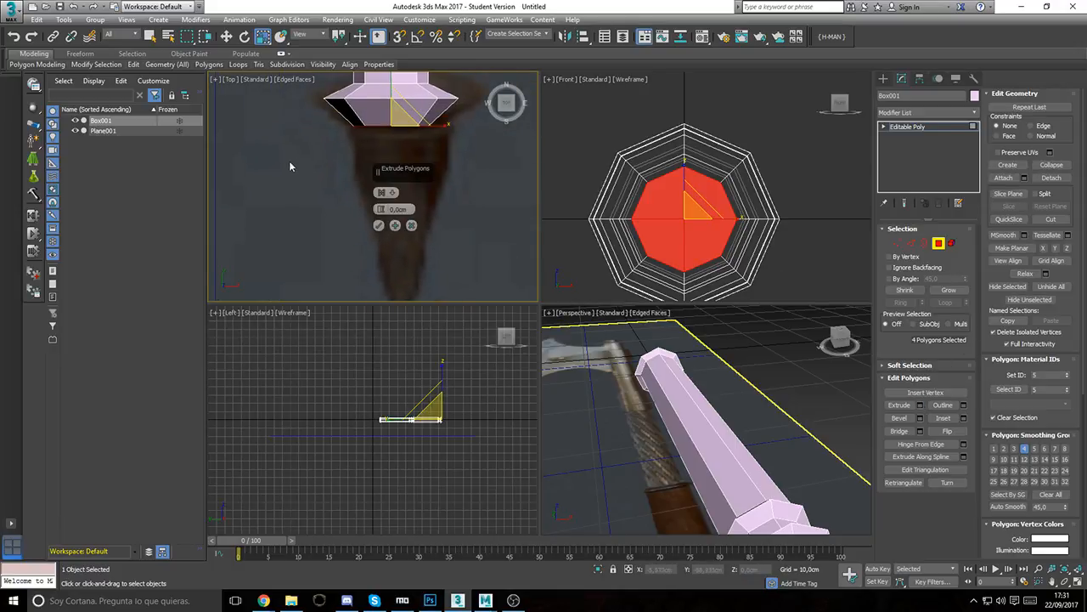
left_click(379, 226)
mouse_move(373, 219)
middle_mouse_down()
mouse_move(364, 198)
mouse_move(362, 220)
middle_mouse_up()
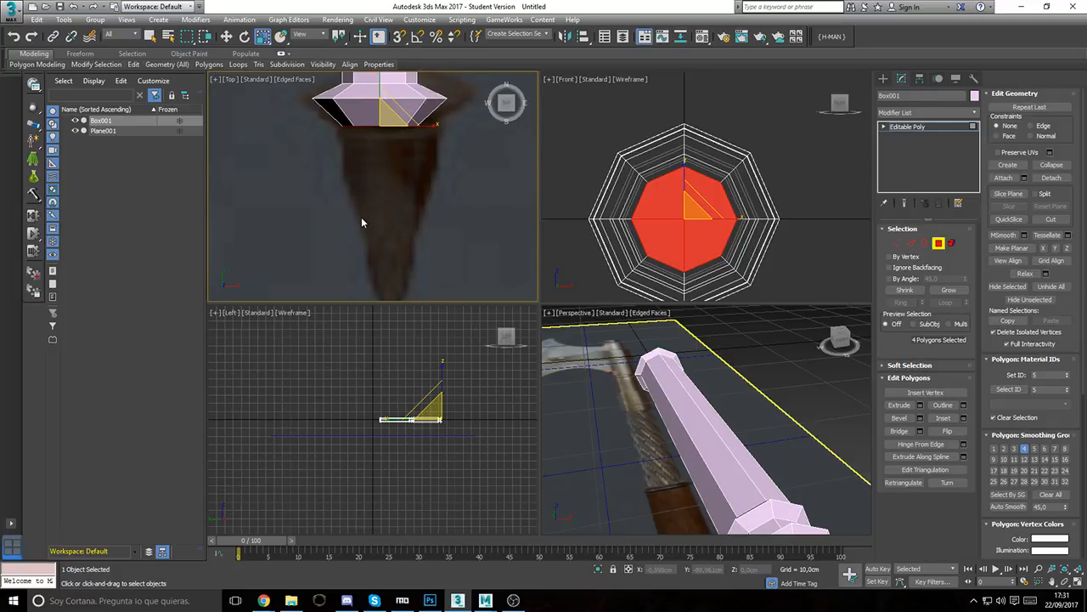
key("w")
middle_click_drag(389, 170, 385, 185)
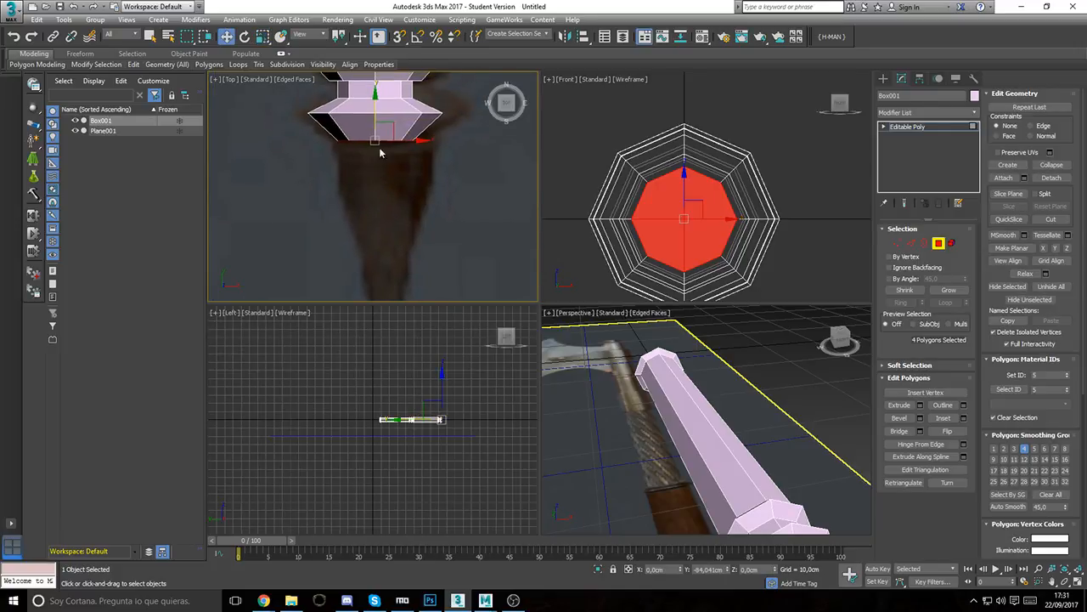
left_click_drag(379, 98, 379, 146)
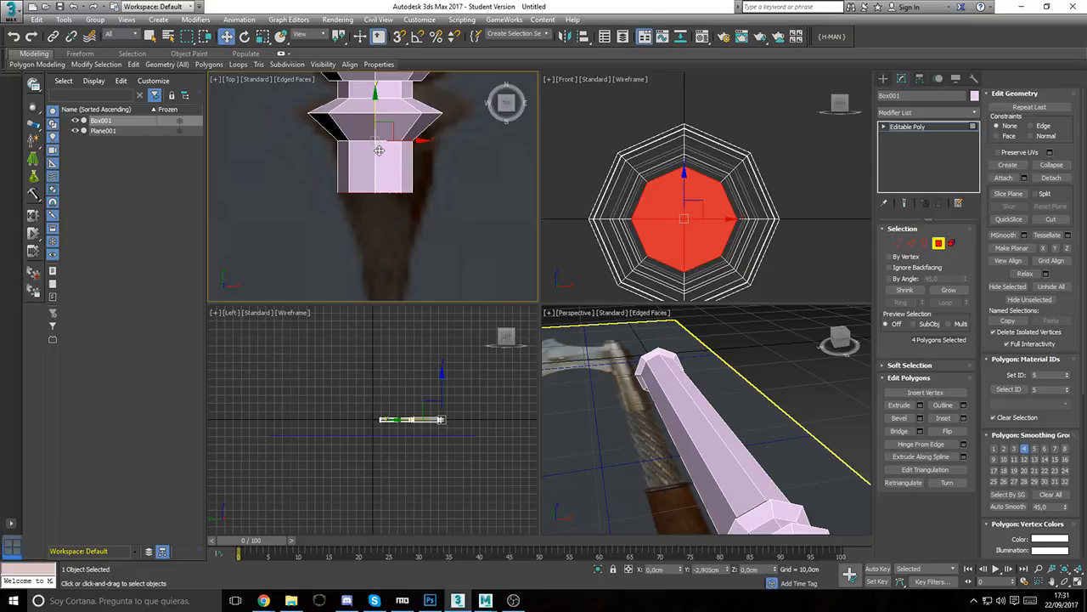
Step: Extrude the spike's end polygons again, lower them about 7.4 cm to the reference tip, and scale them inward to a narrow point
middle_click_drag(430, 225, 449, 184)
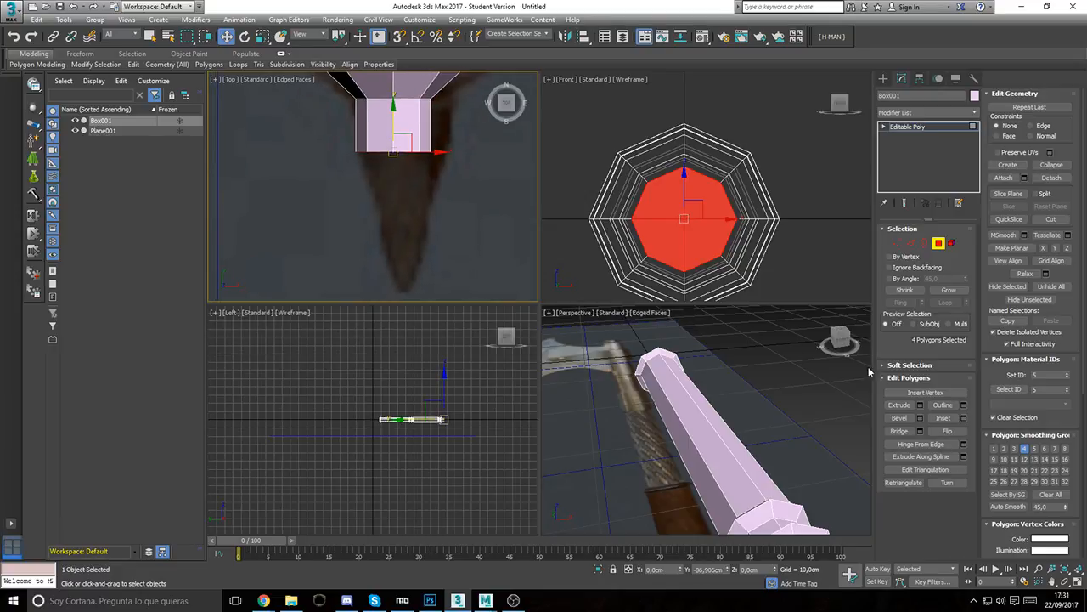
left_click(919, 405)
left_click(379, 225)
left_click_drag(393, 120, 396, 254)
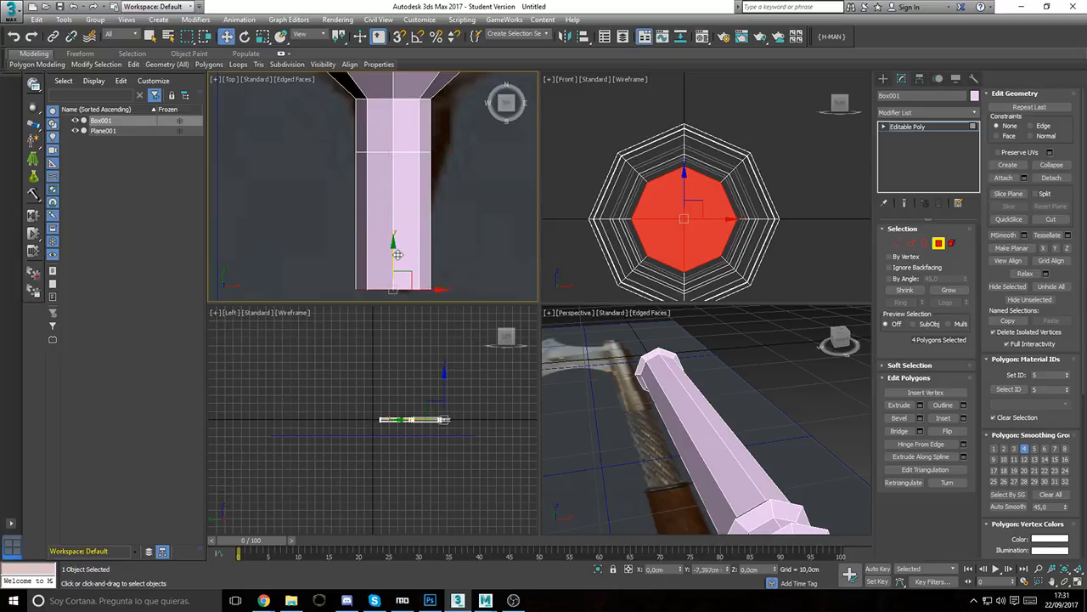
middle_click_drag(406, 244, 436, 178)
key("r")
left_click_drag(430, 217, 404, 90)
Step: Select the center vertex of the spike's end cap and pull it outward along the handle's axis to sharpen the tip
middle_click_drag(462, 134, 465, 171)
scroll(435, 96, "down", 2)
middle_click_drag(417, 95, 440, 189)
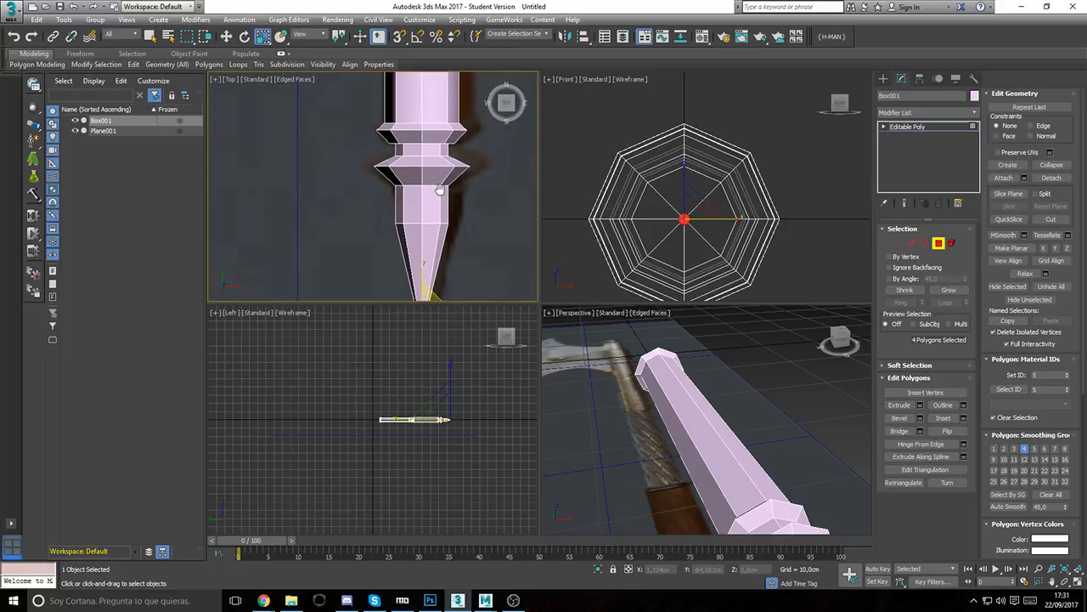
middle_click(736, 420)
key("z")
scroll(741, 407, "down", 3)
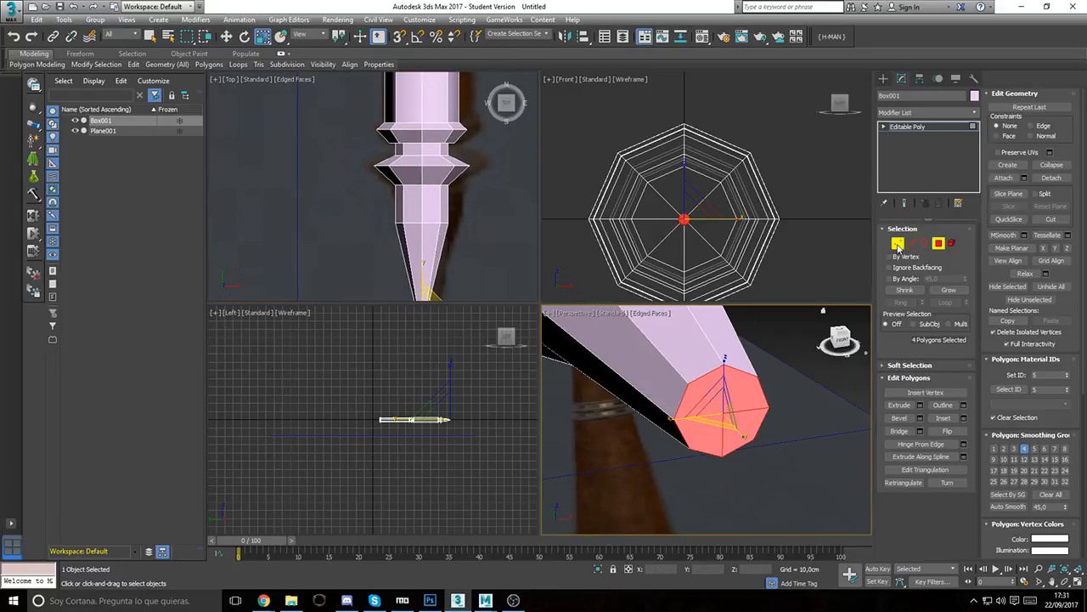
left_click(897, 244)
left_click(725, 410)
key("w")
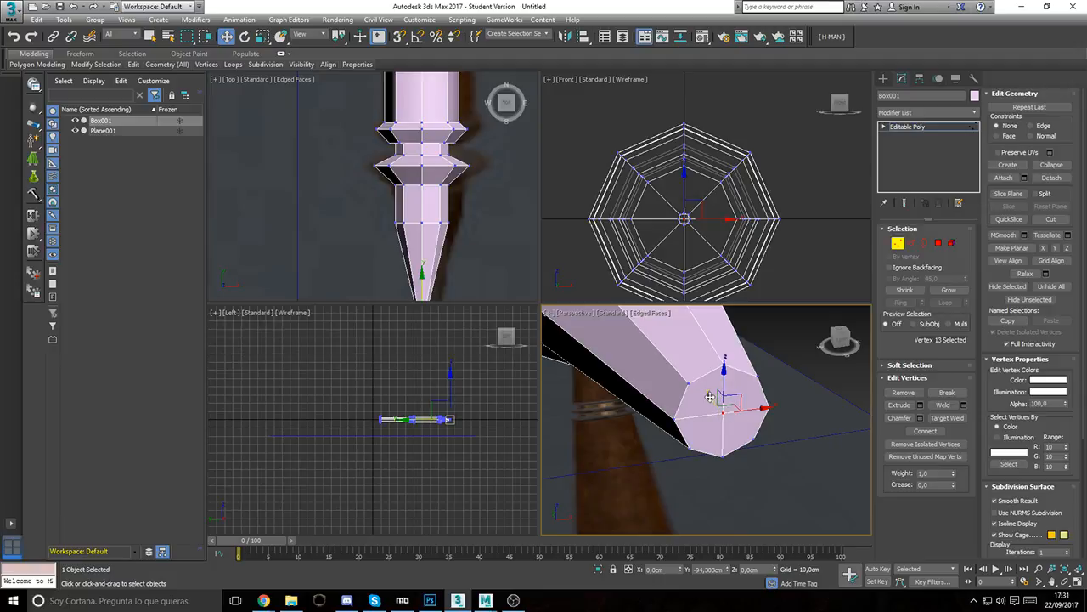
left_click_drag(709, 396, 747, 441)
Step: Select all nine vertices at the spike's tip and raise them slightly
middle_click_drag(429, 277, 410, 153)
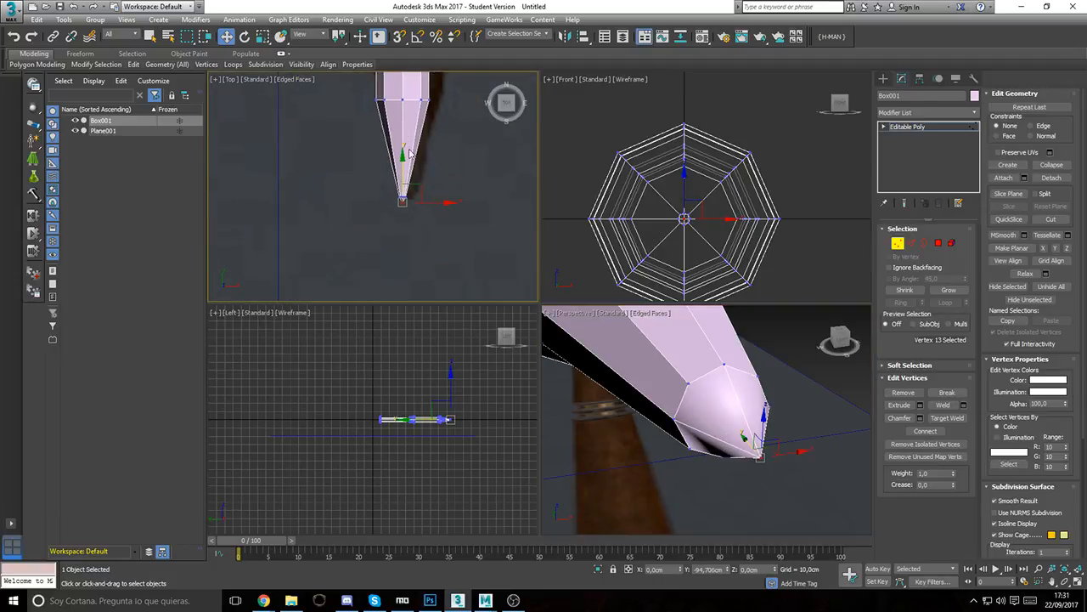
scroll(423, 179, "up", 4)
left_click_drag(314, 281, 359, 179)
middle_click_drag(371, 93, 386, 187)
scroll(387, 183, "down", 1)
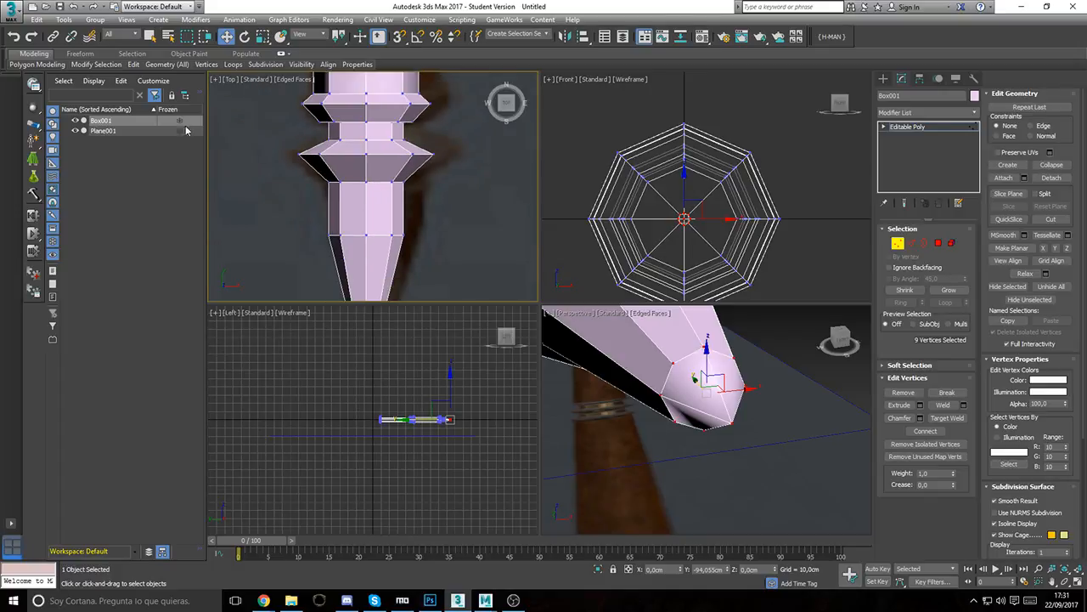
Step: Add a SwiftLoop edge loop around the lower slope of the pommel's second rim and scale it outward to round the profile
mouse_move(182, 71)
left_click(227, 86)
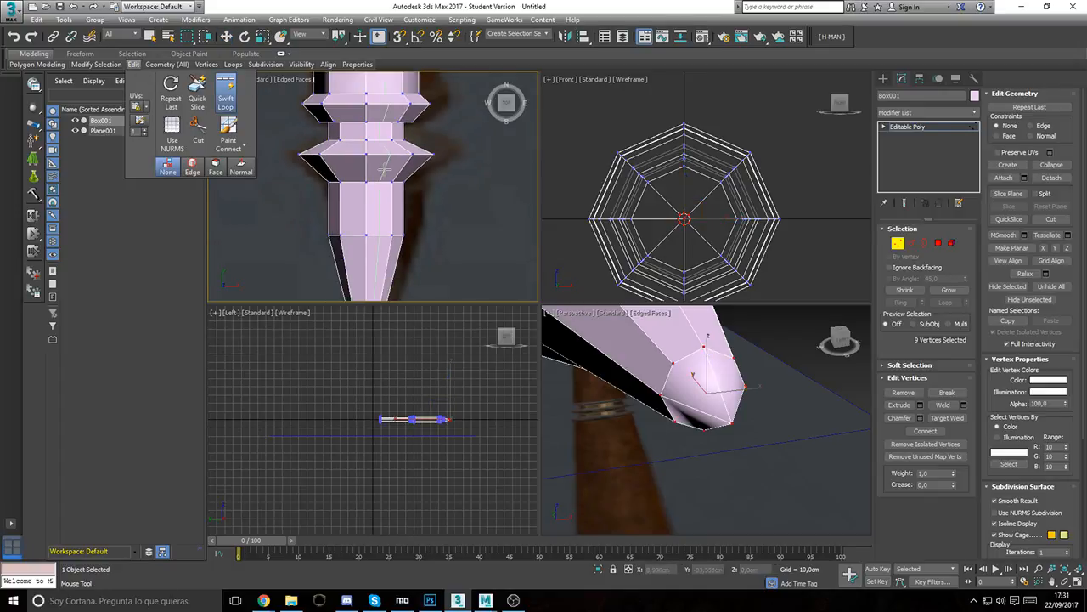
left_click(366, 171)
right_click(366, 171)
key("r")
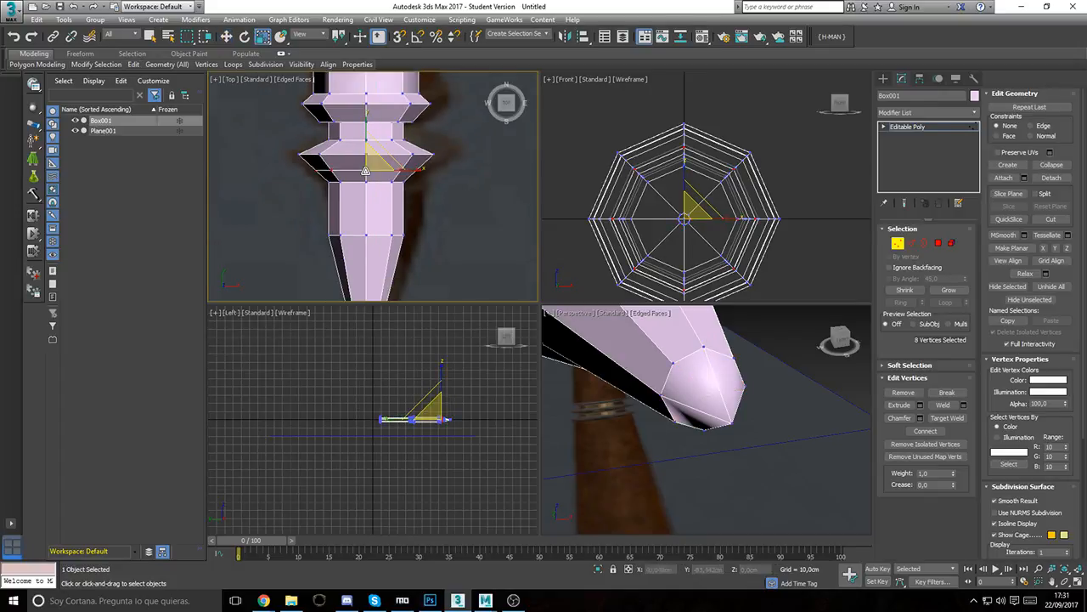
left_click_drag(372, 168, 376, 156)
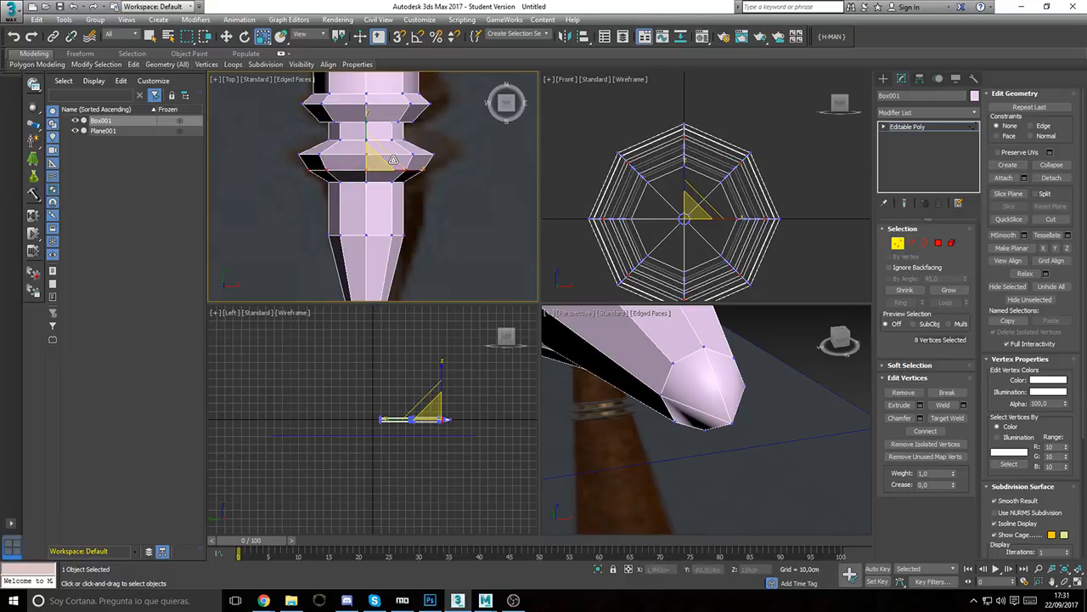
Step: Open the Material Editor and assign the 07 - Default material to the axe handle
middle_click_drag(423, 167, 431, 227)
scroll(378, 112, "down", 4)
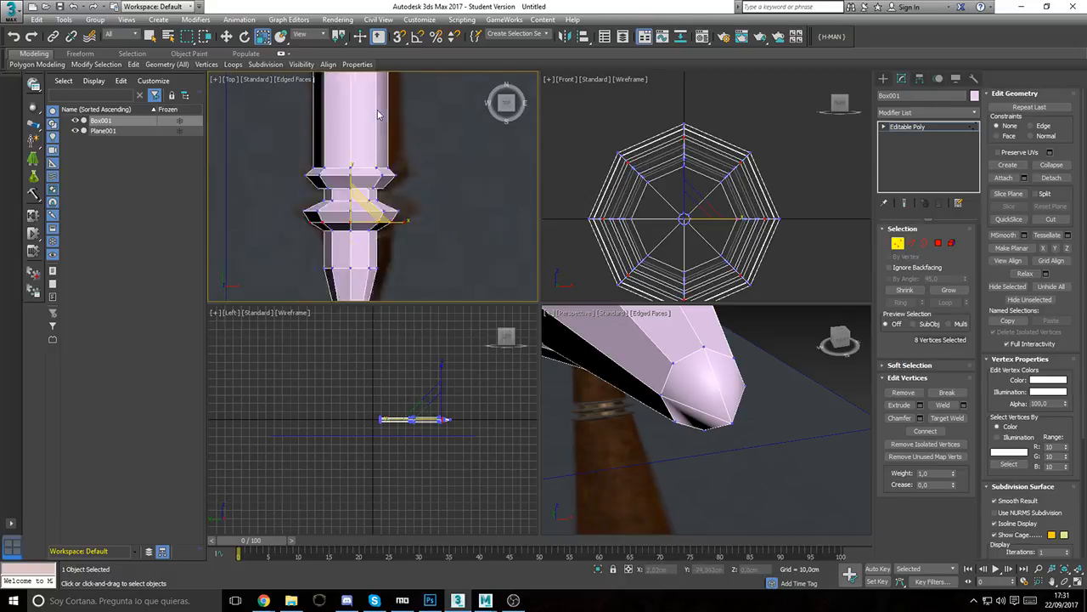
middle_click_drag(379, 111, 381, 263)
middle_click_drag(401, 140, 409, 220)
scroll(651, 373, "down", 8)
scroll(637, 371, "up", 10)
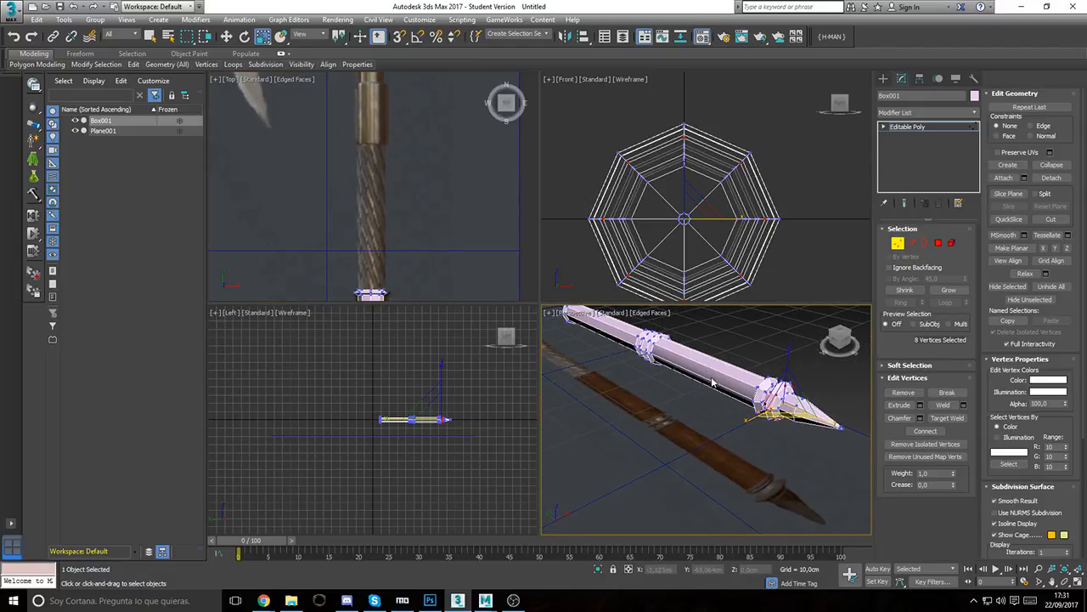
key("m")
left_click_drag(840, 213, 726, 374)
left_click(762, 331)
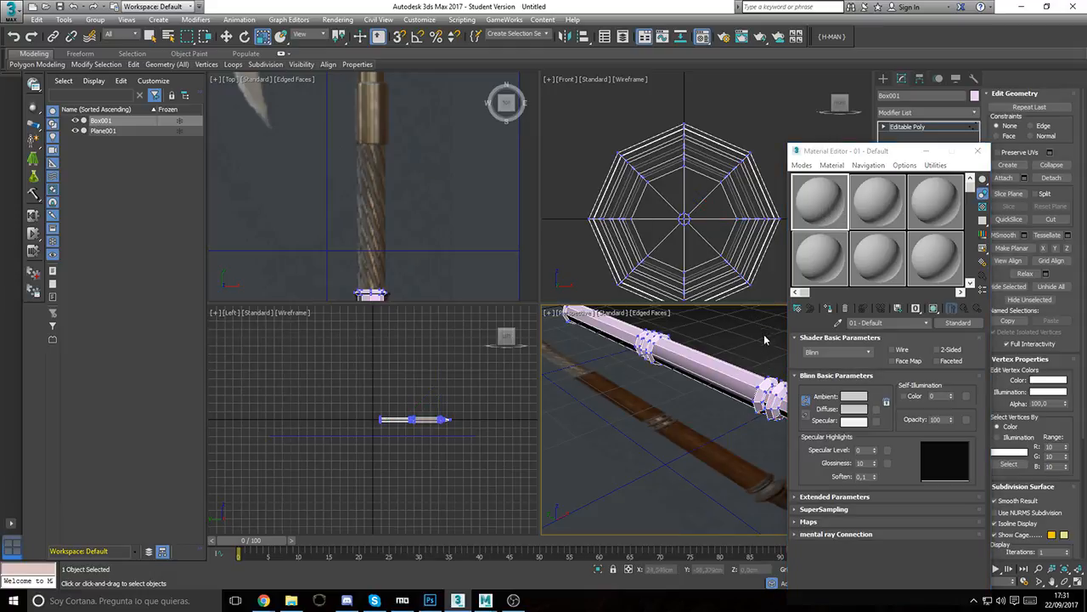
left_click_drag(822, 258, 735, 387)
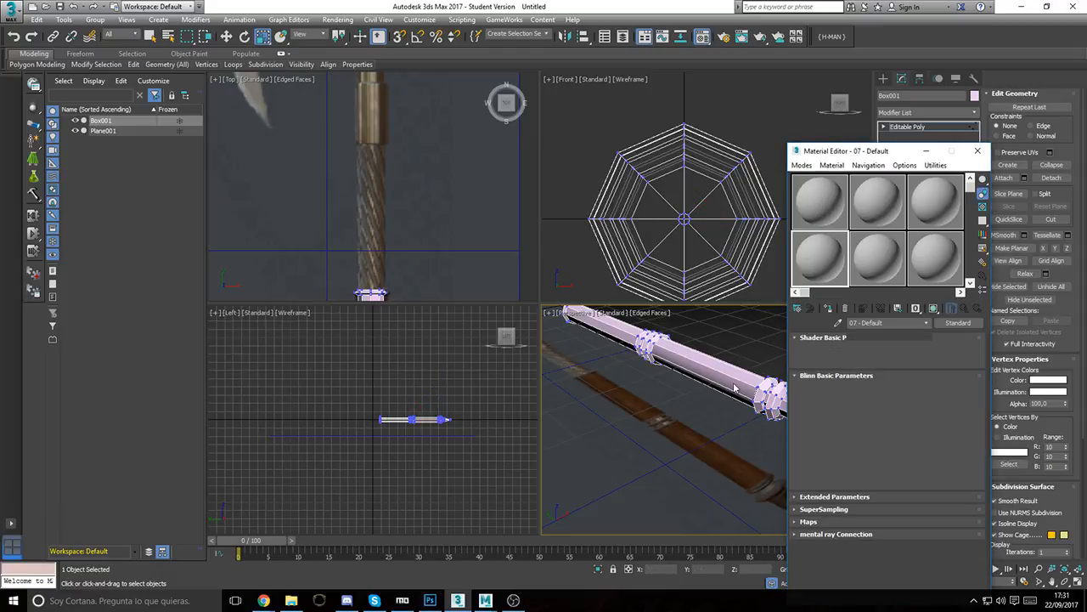
Step: Assign the 01 - Default material to the axe handle, close the Material Editor and leave vertex editing
double_click(824, 201)
left_click(178, 64)
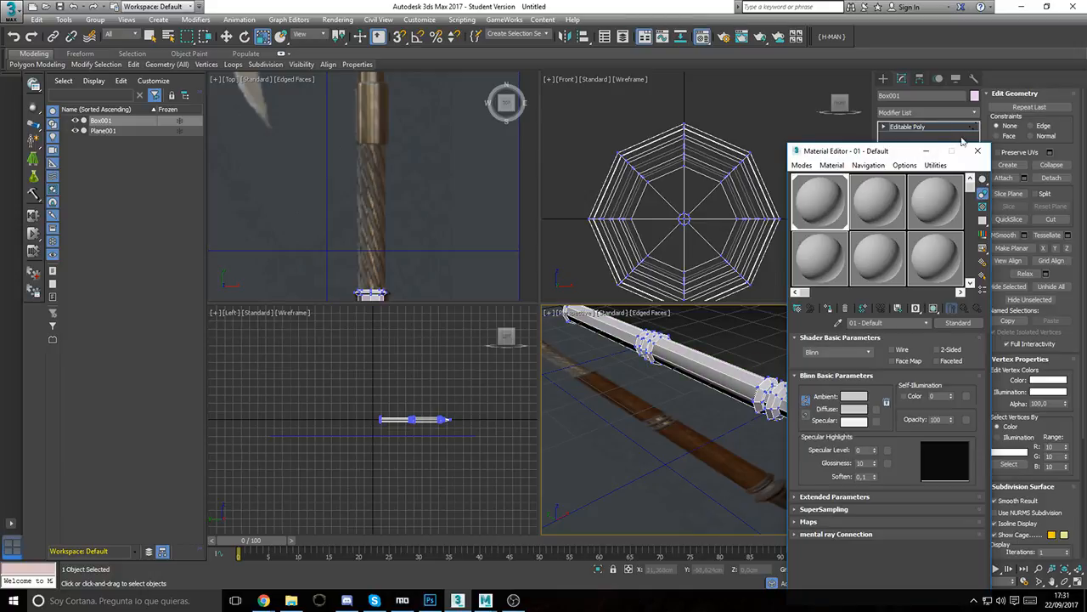
left_click(978, 151)
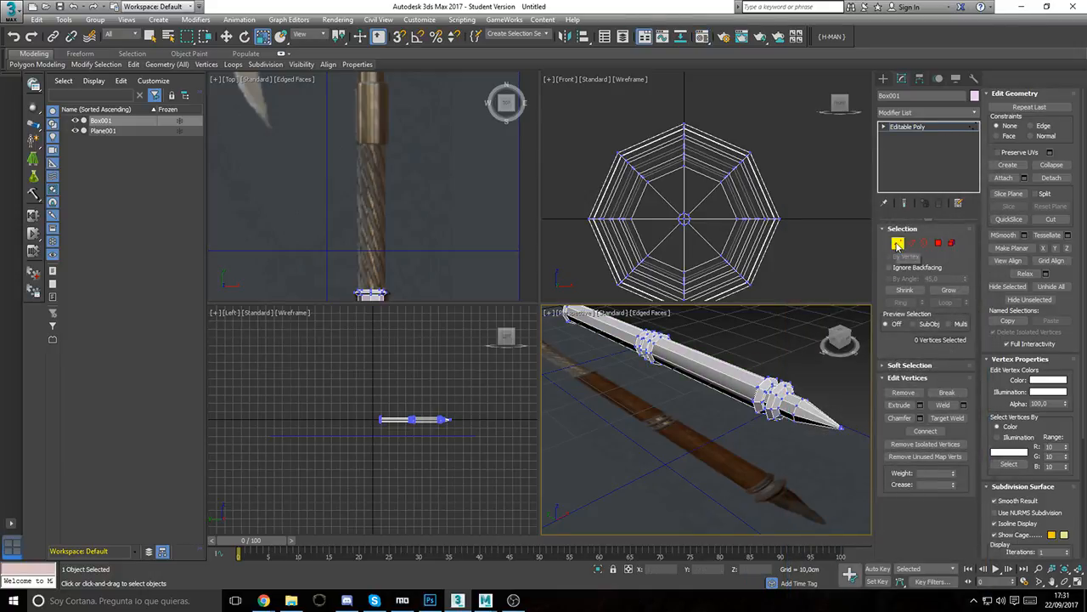
left_click(898, 245)
middle_click_drag(387, 226, 378, 155)
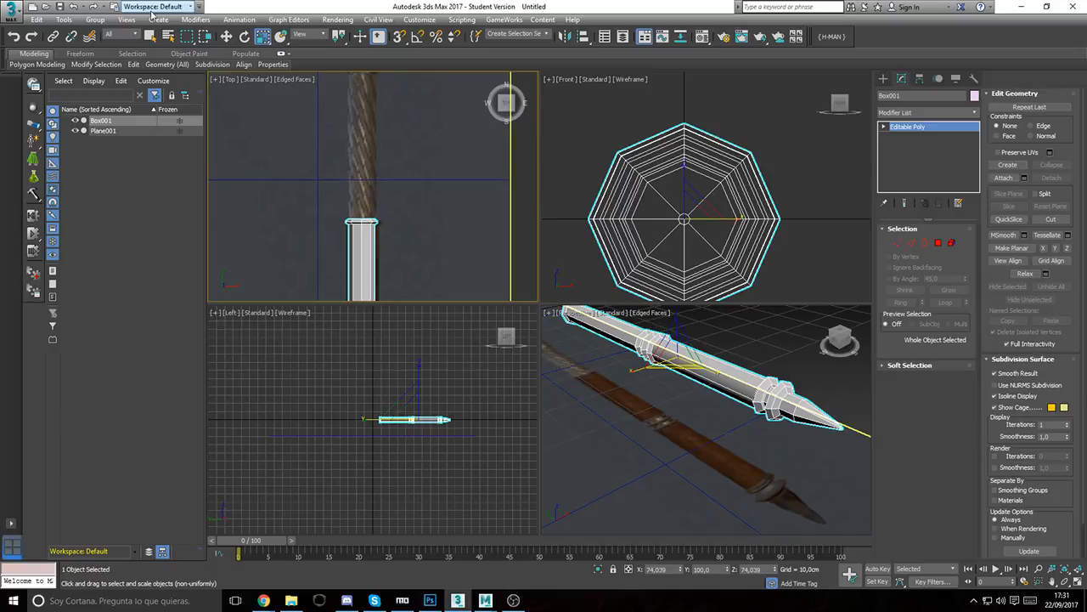
Step: Save the scene as battleaxe.max in the scenes folder
left_click(59, 8)
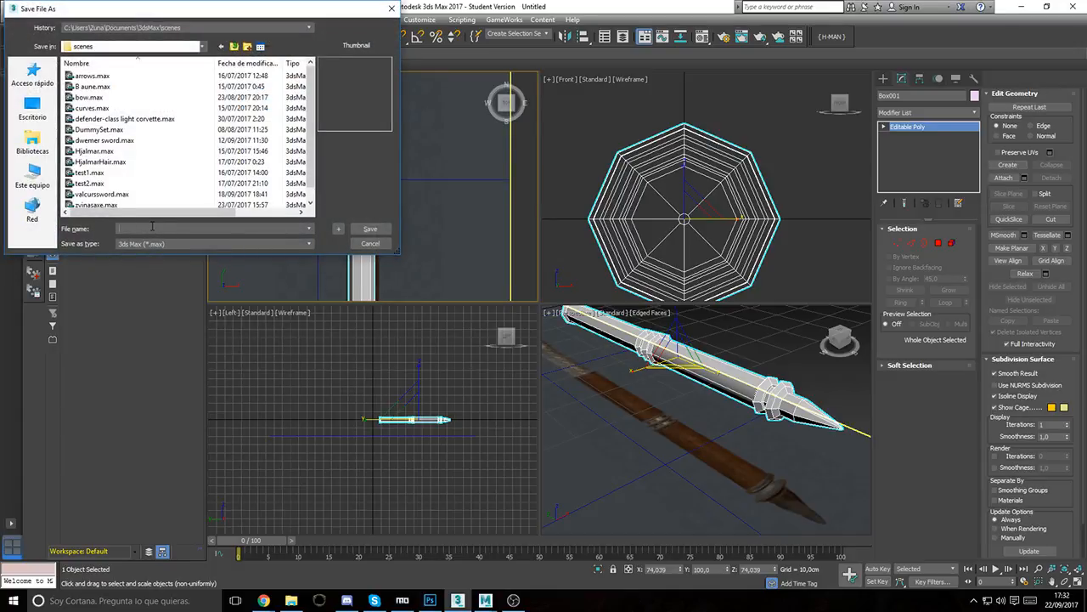
key("Return")
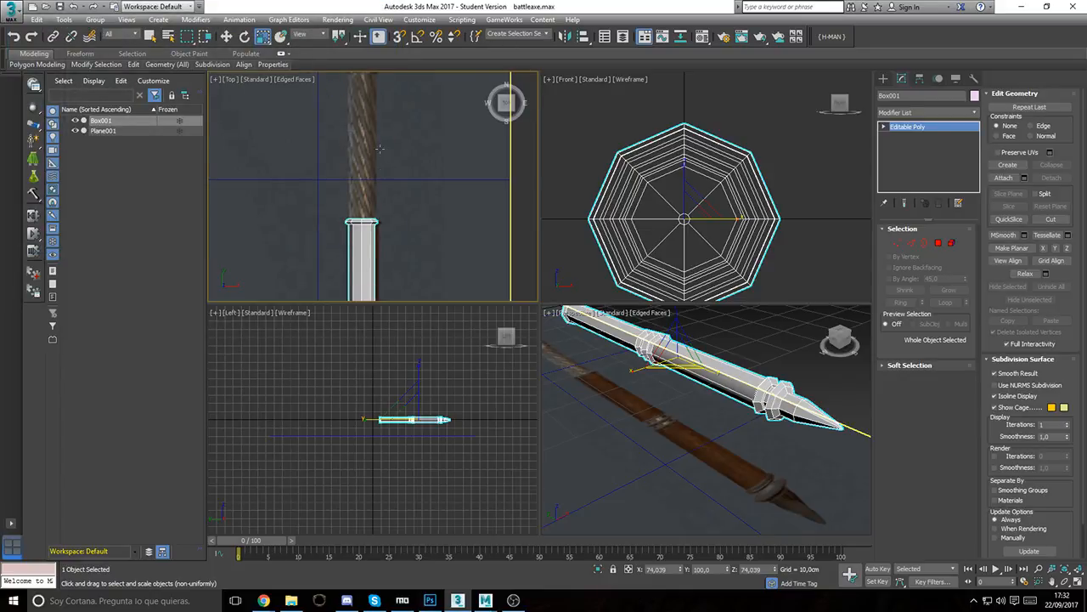
middle_click_drag(379, 125, 383, 90)
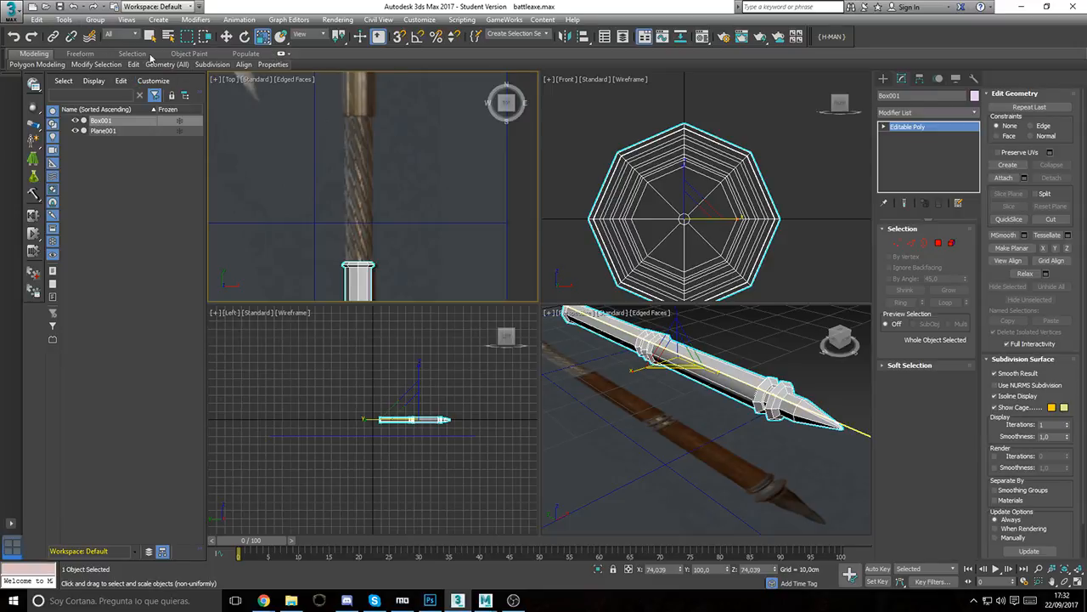
Step: Hide the axe handle Box001 so that only the reference plane remains displayed
left_click(76, 122)
left_click(117, 131)
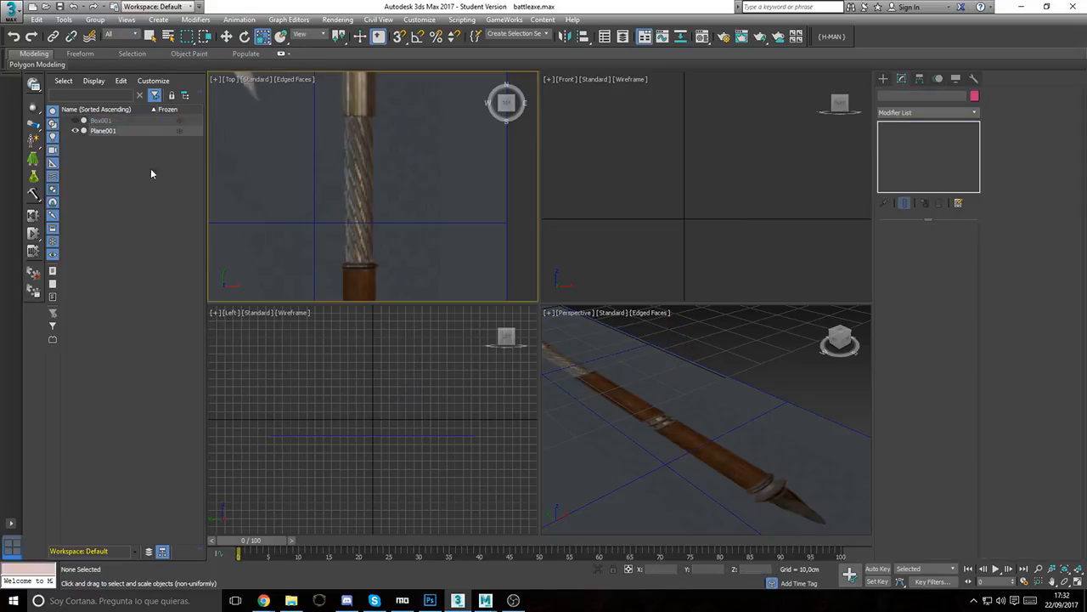
left_click(526, 192)
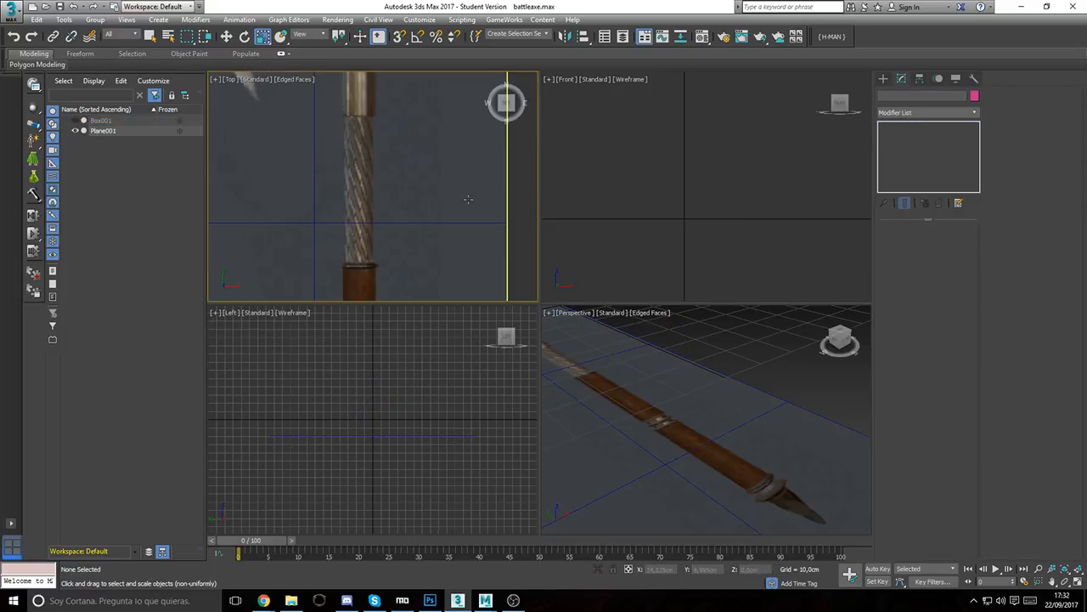
Step: Create a box about 3.04 cm long at the upper end of the twisted shaft section, with width and height of 5 cm
left_click(883, 78)
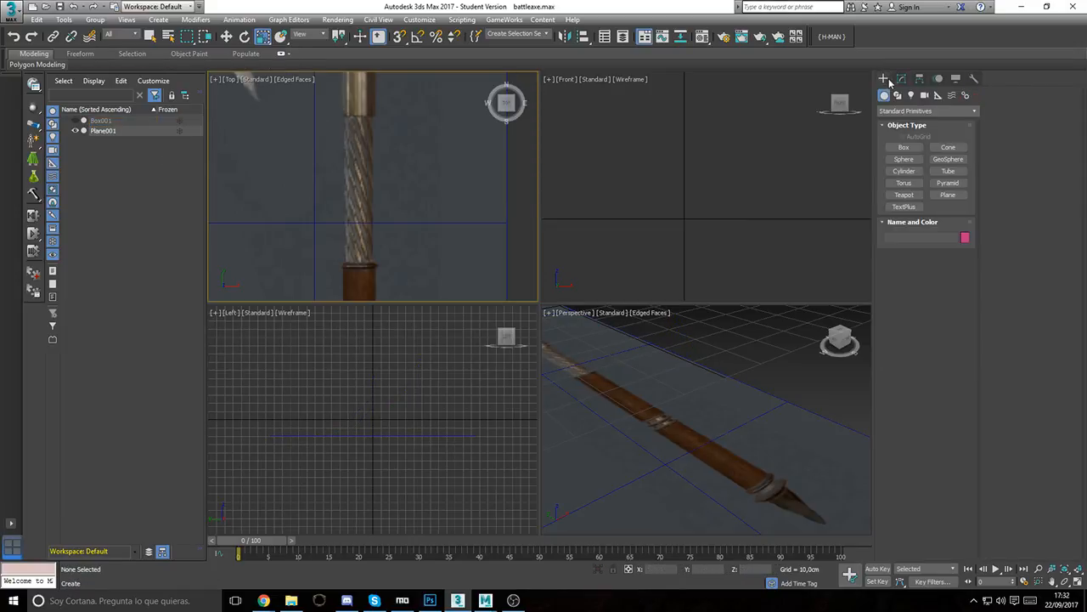
left_click(905, 149)
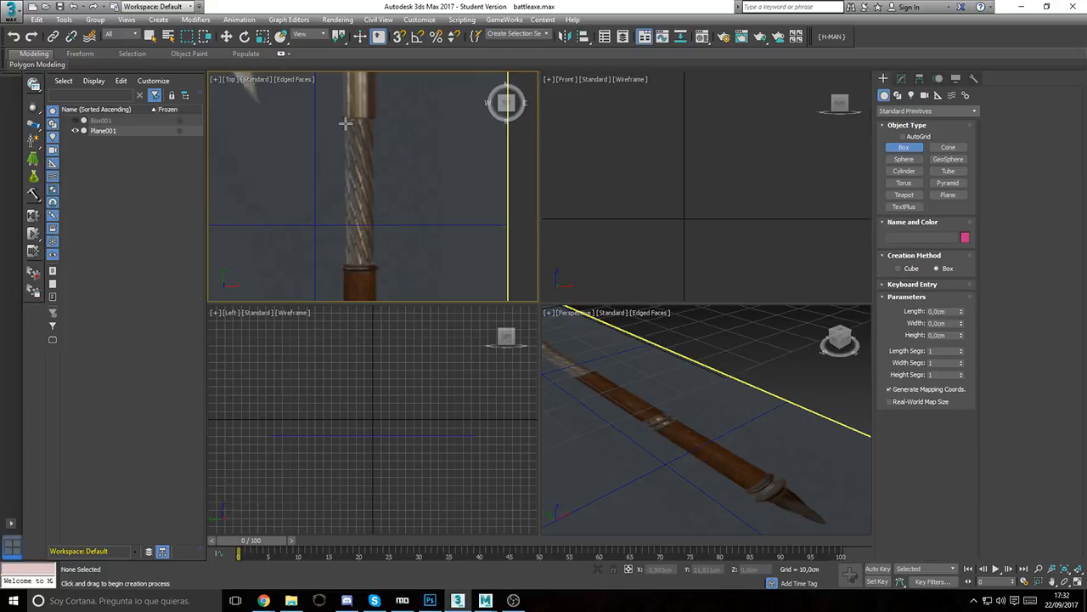
left_click_drag(345, 123, 372, 137)
left_click(586, 213)
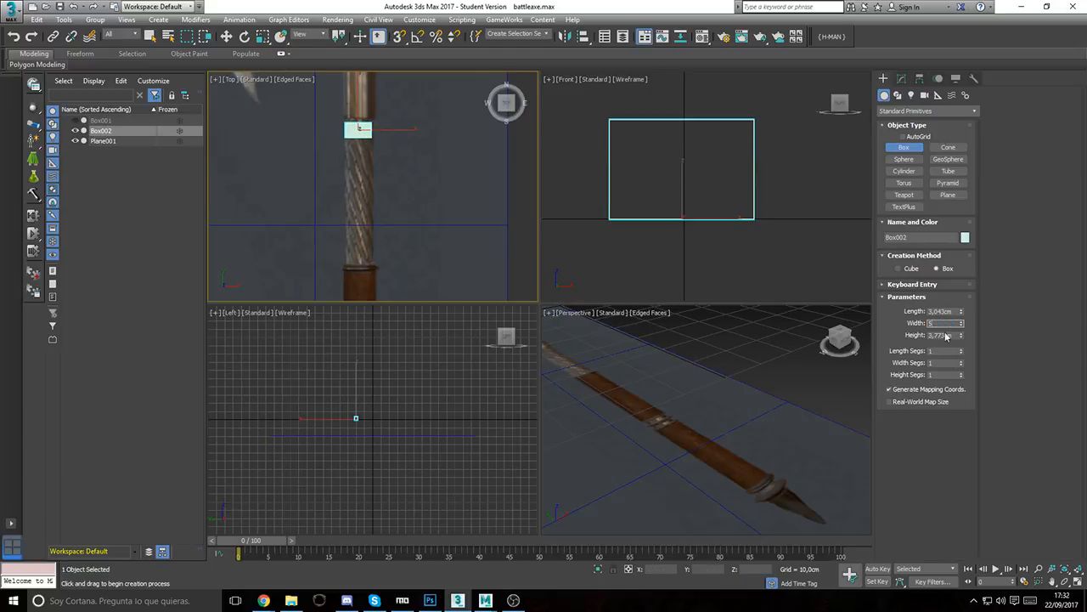
key("Tab")
type("5")
key("Return")
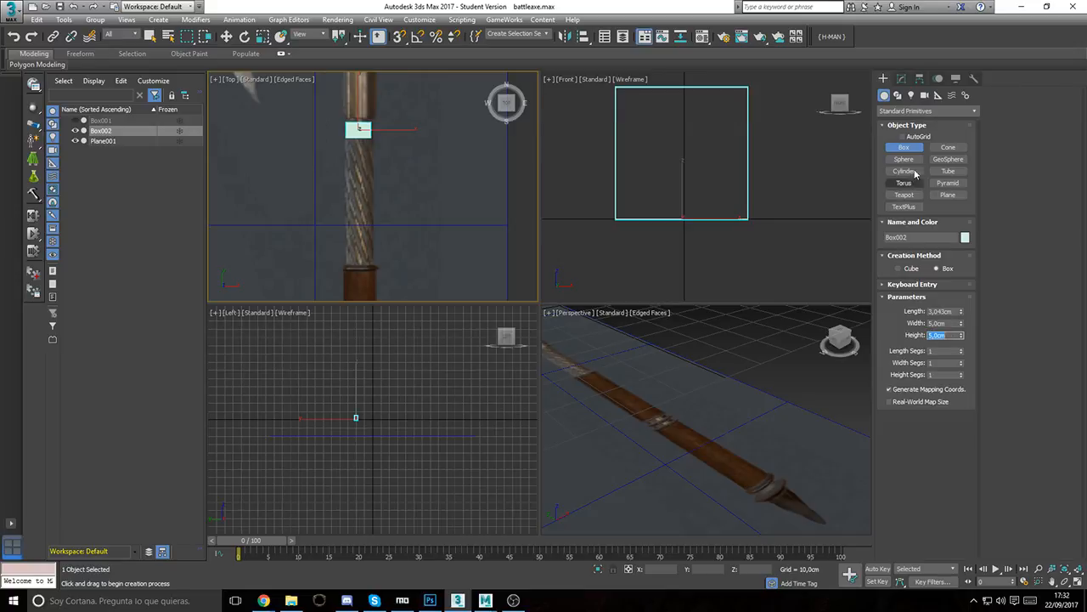
Step: Center the new box's pivot on the object
left_click(919, 78)
left_click(926, 155)
left_click(925, 215)
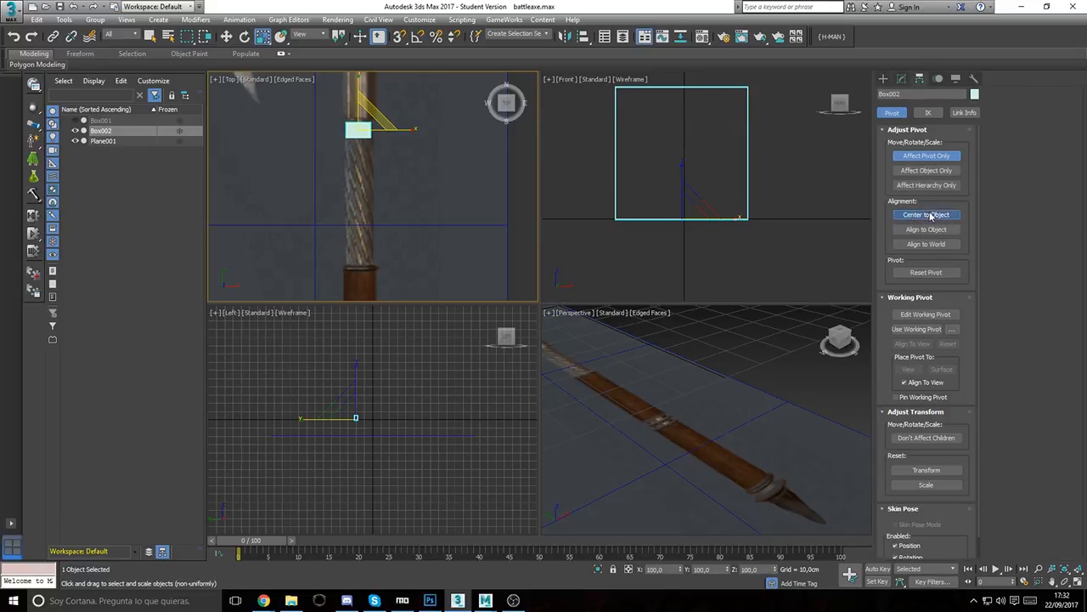
left_click(926, 156)
left_click(901, 78)
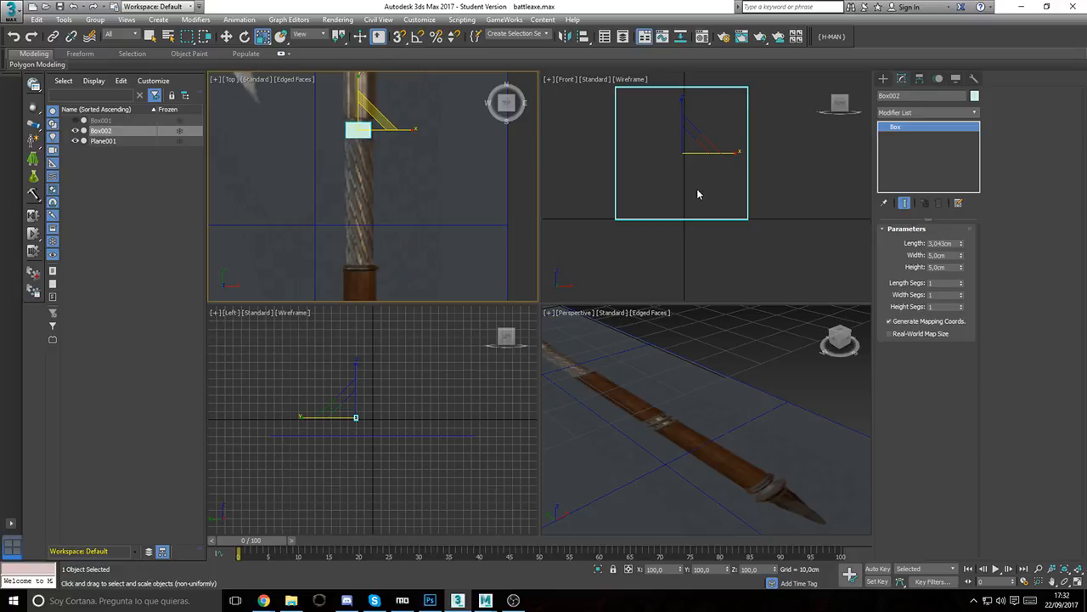
Step: Move the box to a Z position of 0
middle_click_drag(698, 192, 705, 188)
key("e")
middle_click(743, 365)
key("w")
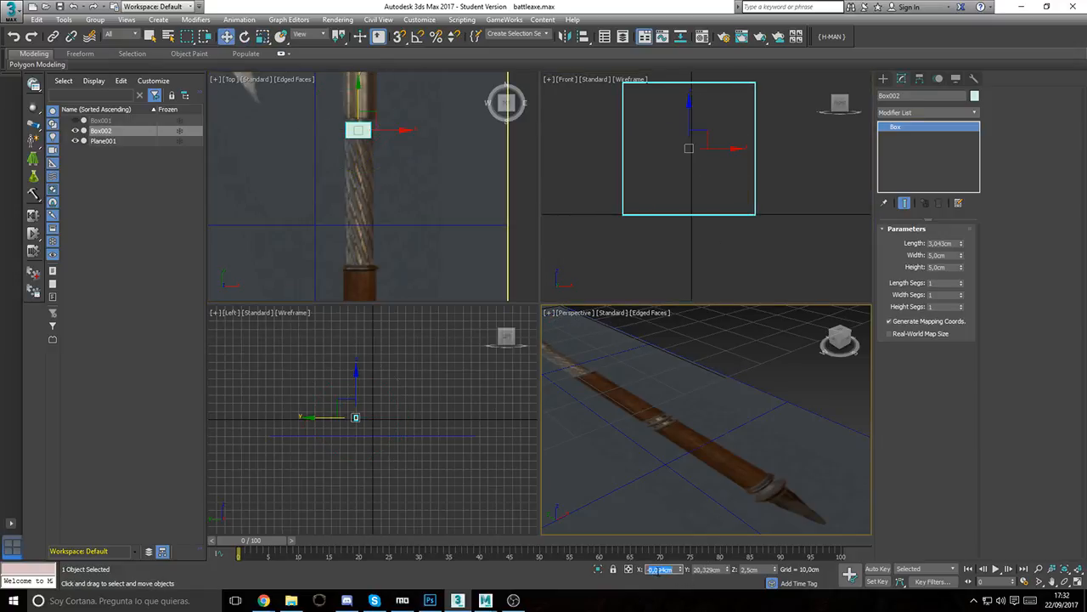
left_click(750, 570)
type("0")
key("Return")
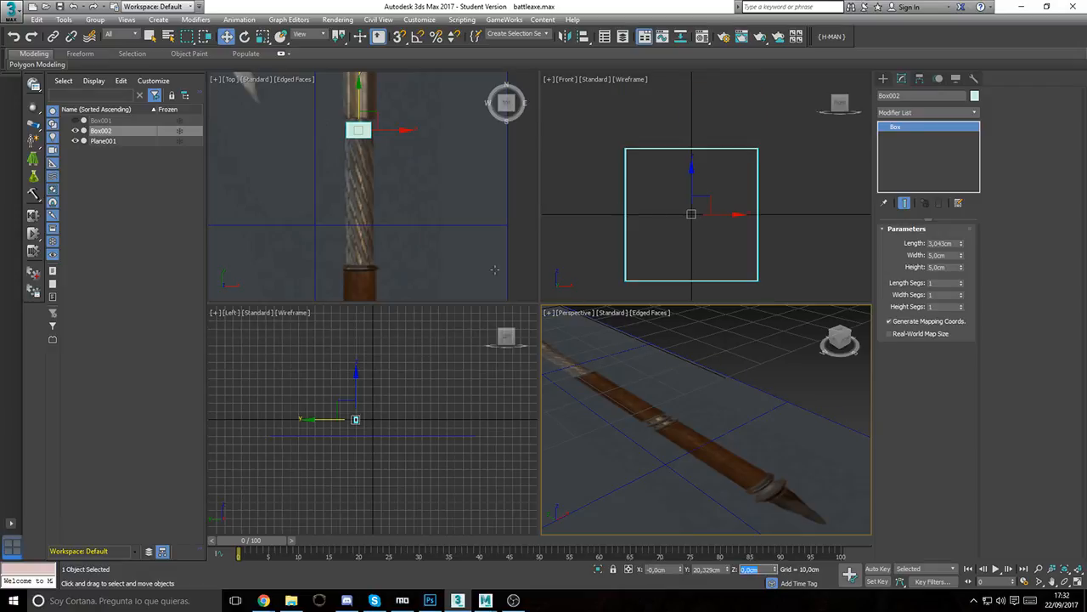
Step: Convert the box to an Editable Poly and add vertical and horizontal SwiftLoop edge loops through its middle
scroll(353, 151, "up", 2)
right_click(924, 134)
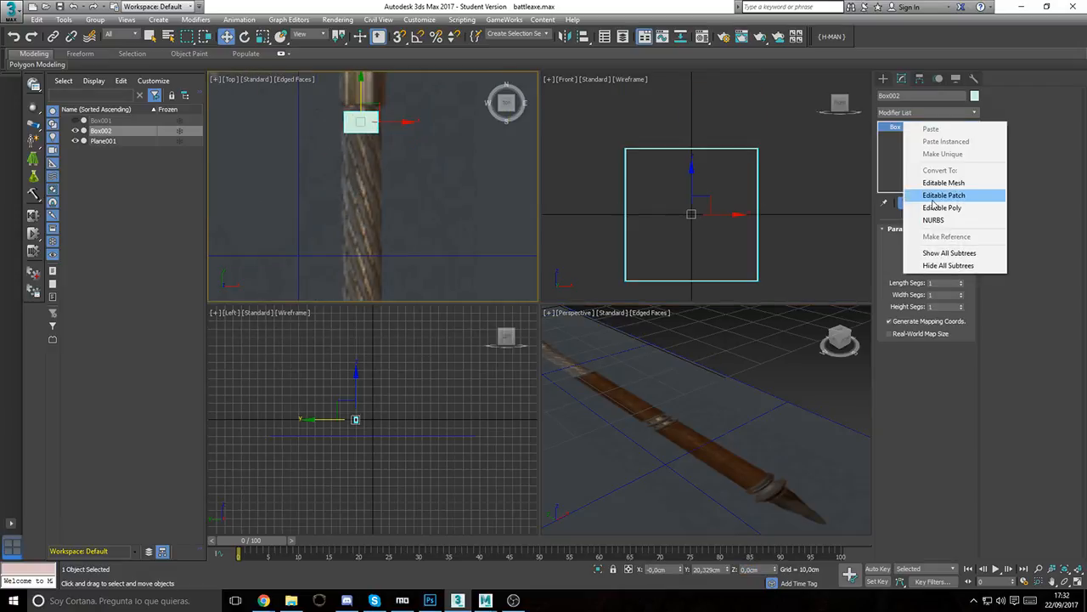
left_click(934, 193)
mouse_move(133, 66)
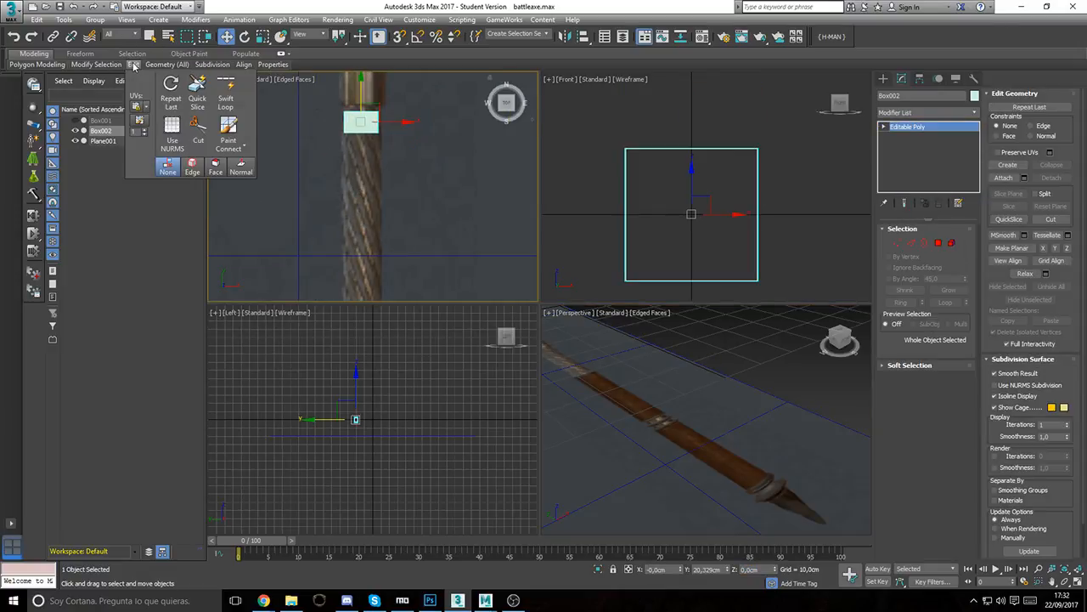
left_click(223, 92)
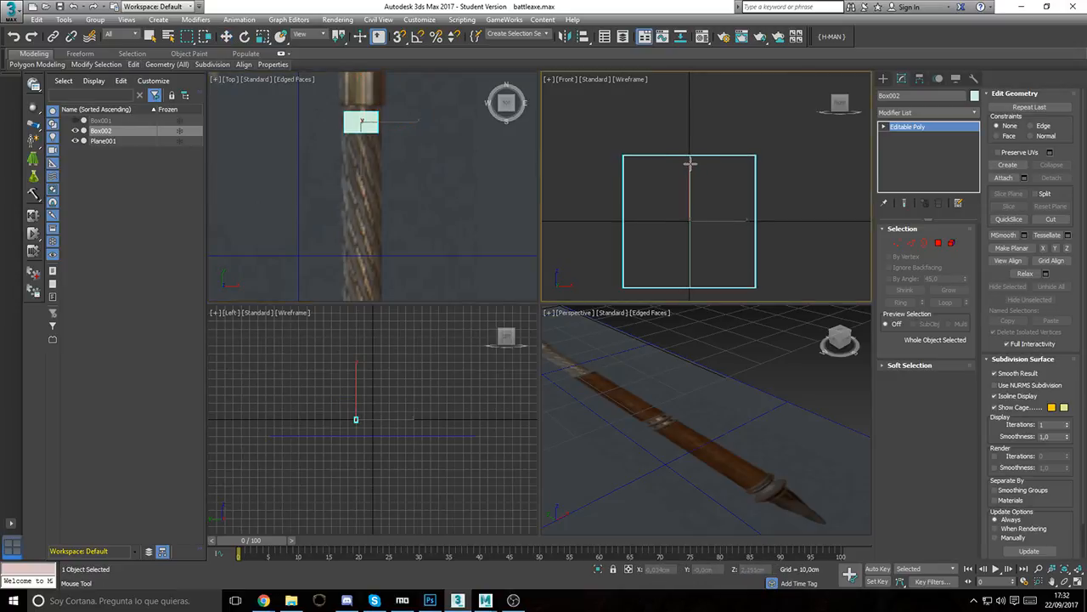
left_click(691, 164)
Step: Align the vertical loop's six vertices to X 0 and the horizontal loop's six vertices to Z 0
left_click(898, 244)
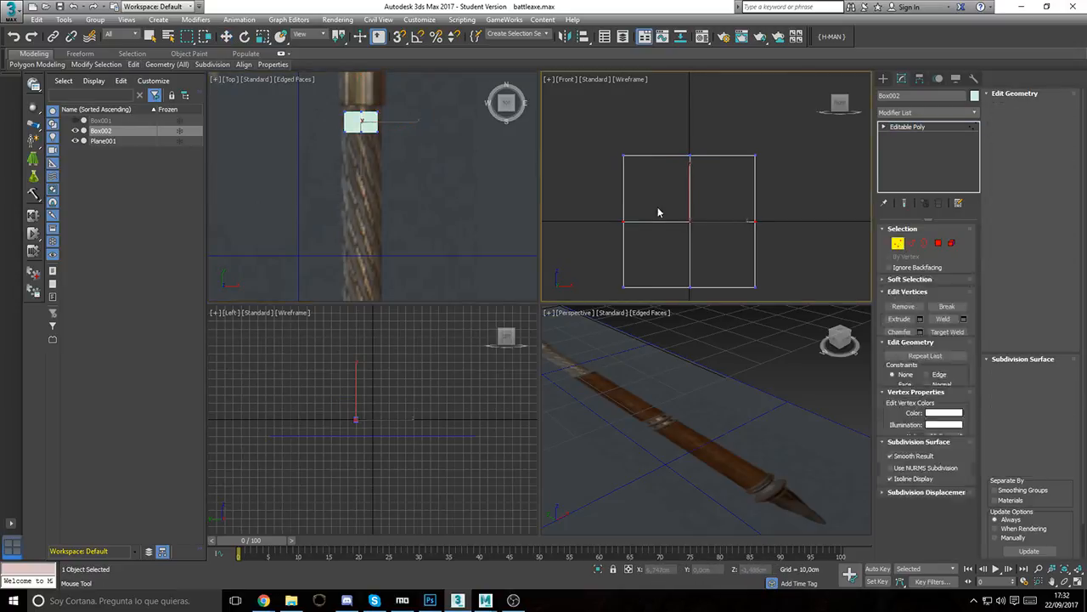
left_click_drag(675, 109, 705, 280)
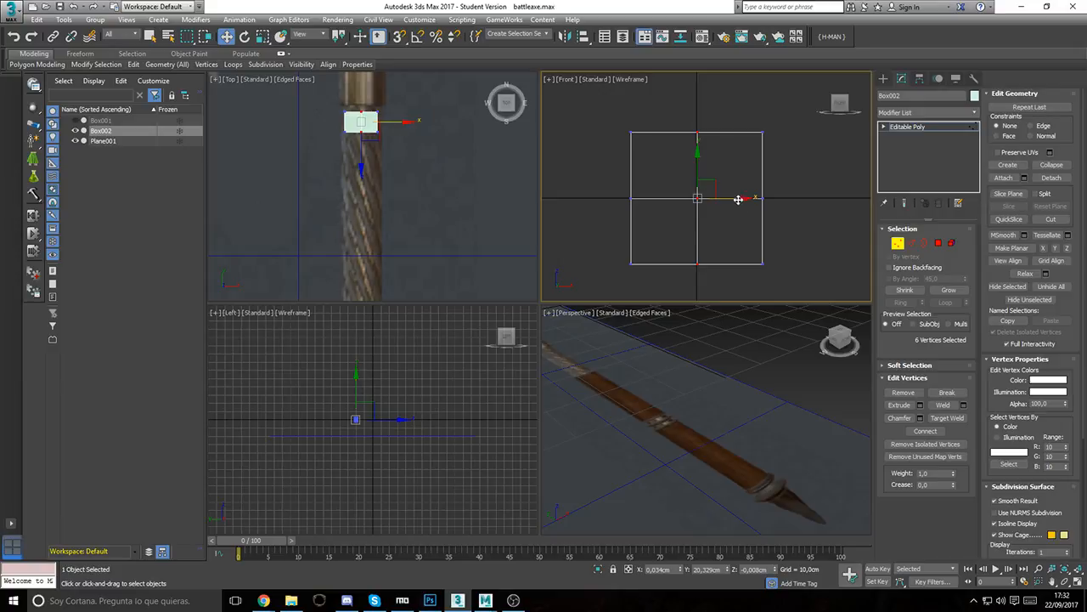
left_click_drag(739, 199, 735, 199)
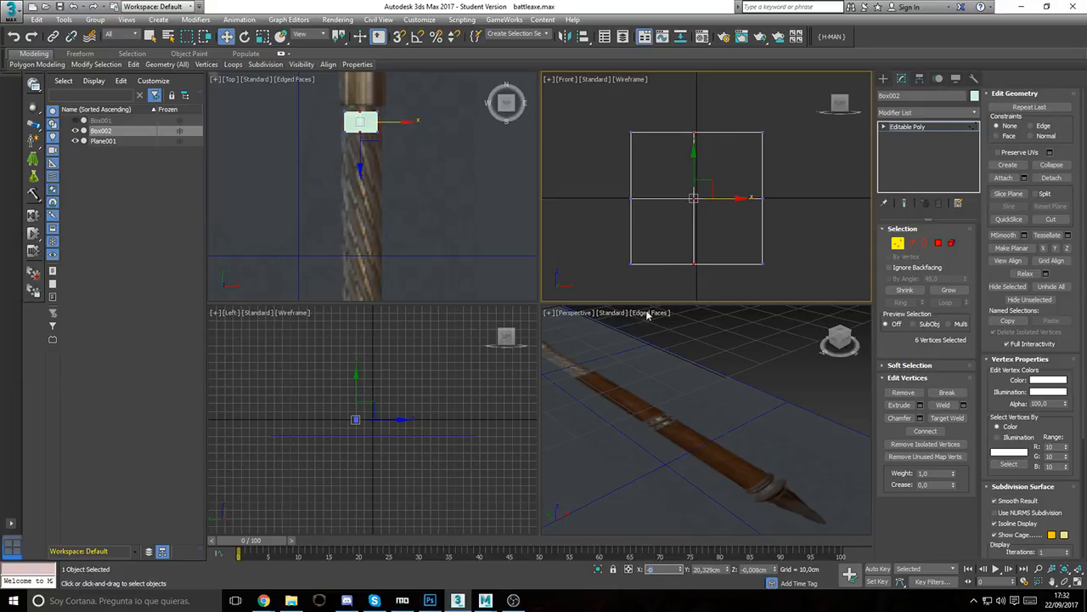
key("Return")
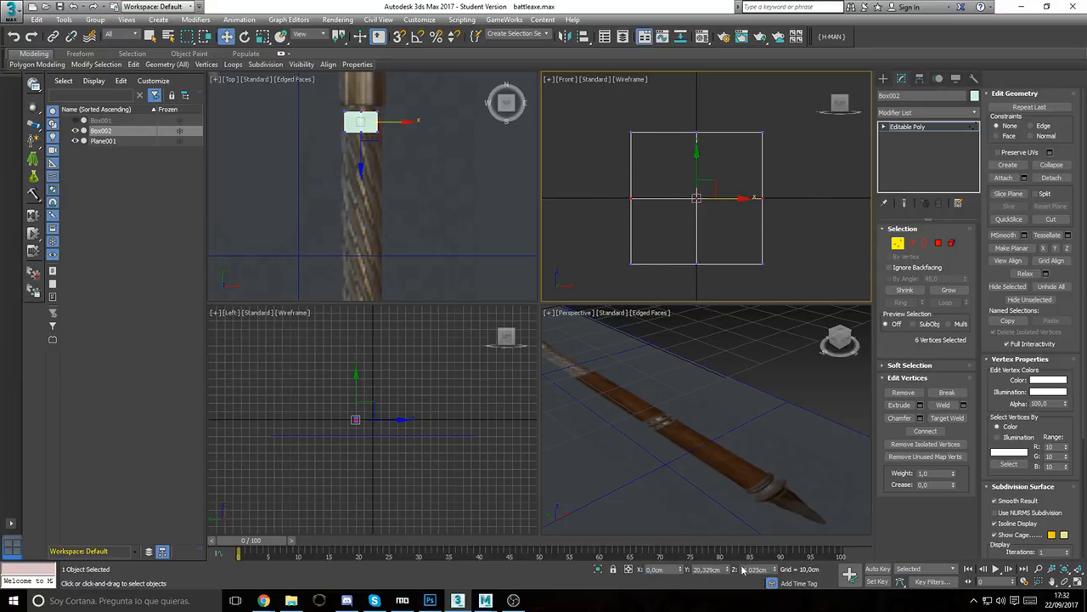
type("0")
key("Return")
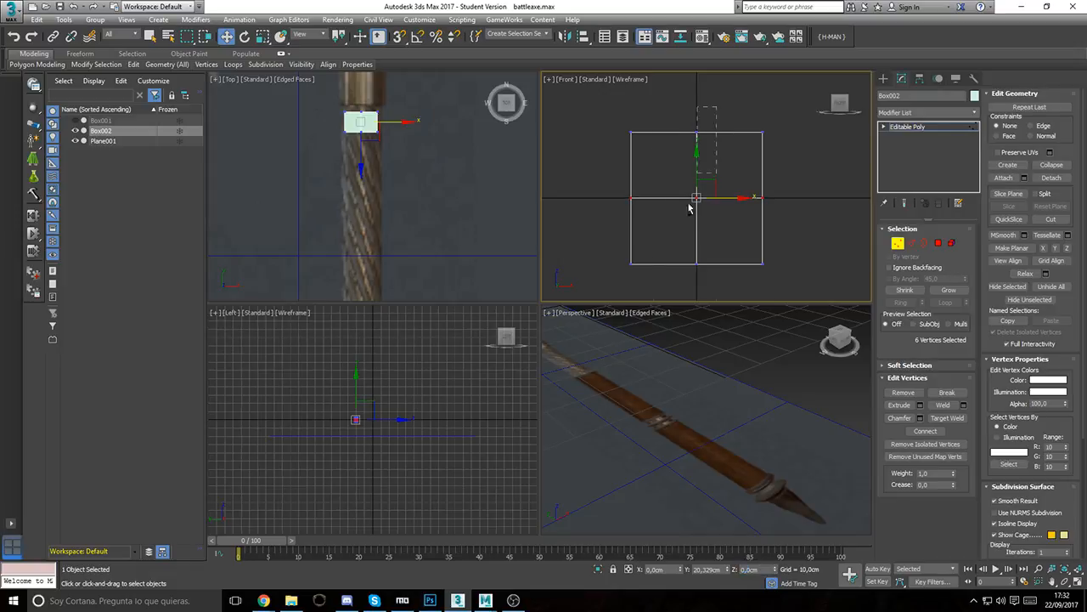
Step: Select the ten vertices of both middle loops and scale them outward to form an octagonal profile
left_click_drag(688, 208, 655, 347, "ctrl")
key("r")
left_click_drag(712, 180, 738, 167)
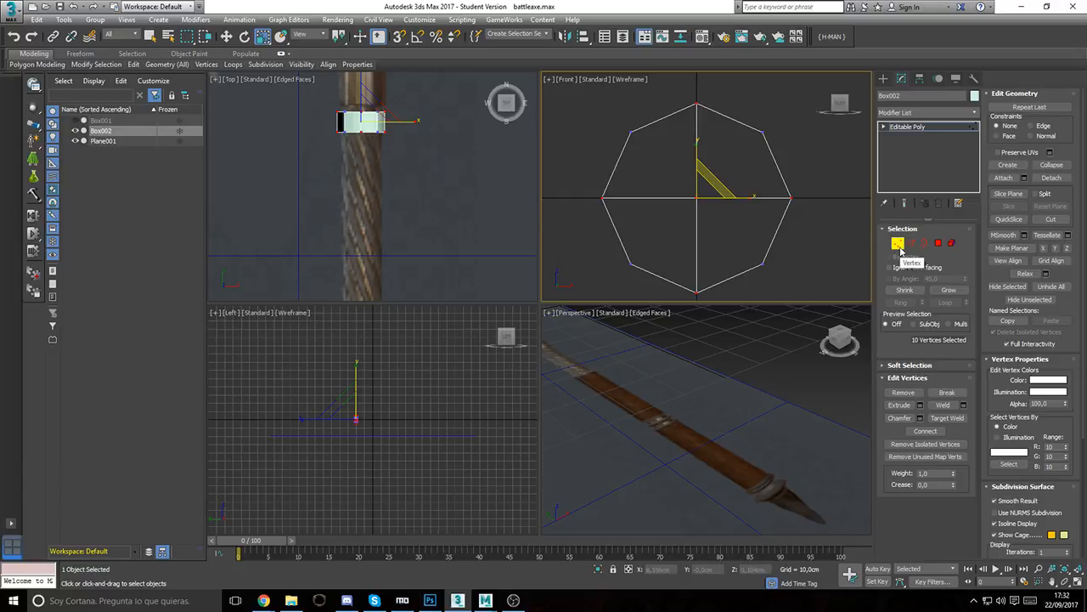
Step: Scale the whole octagonal box down to about 75% to match the twisted shaft's width
left_click(899, 248)
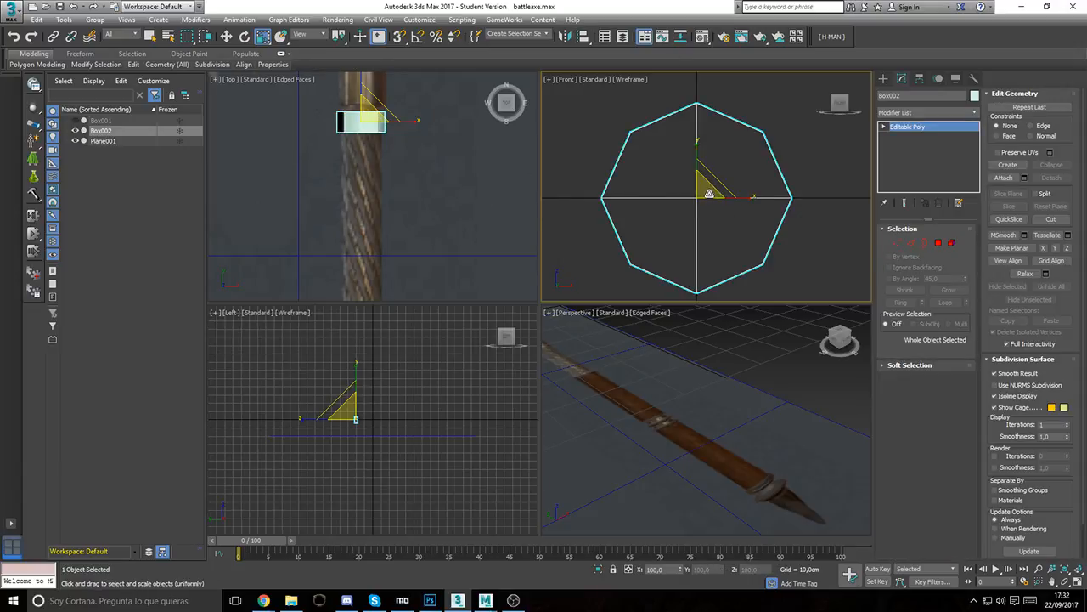
left_click_drag(711, 184, 701, 189)
left_click_drag(696, 188, 695, 200)
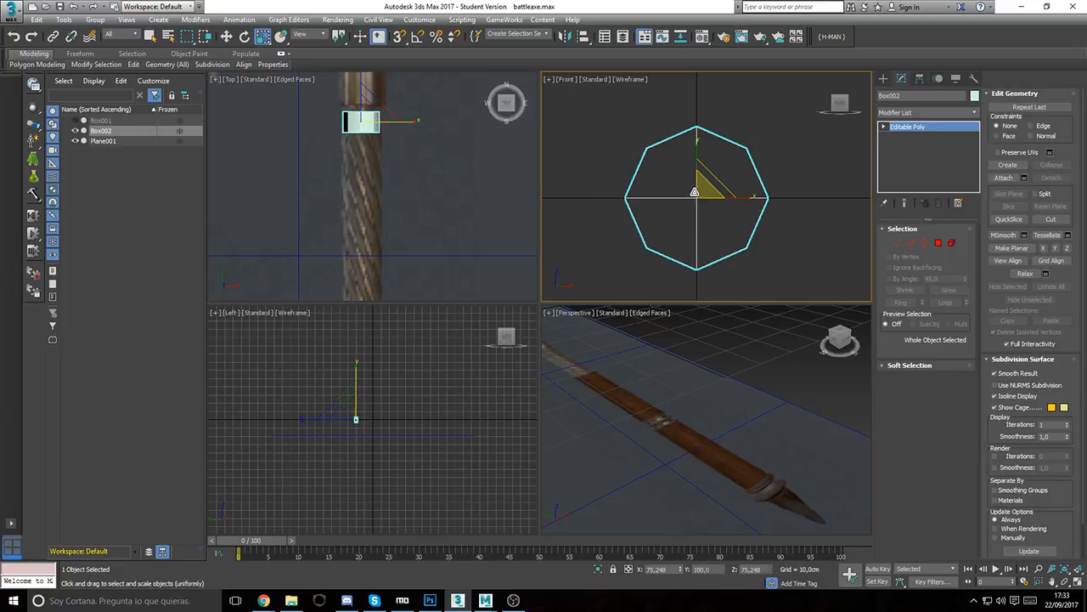
Step: Delete the octagonal box from the twisted shaft section
middle_click_drag(348, 114, 341, 149)
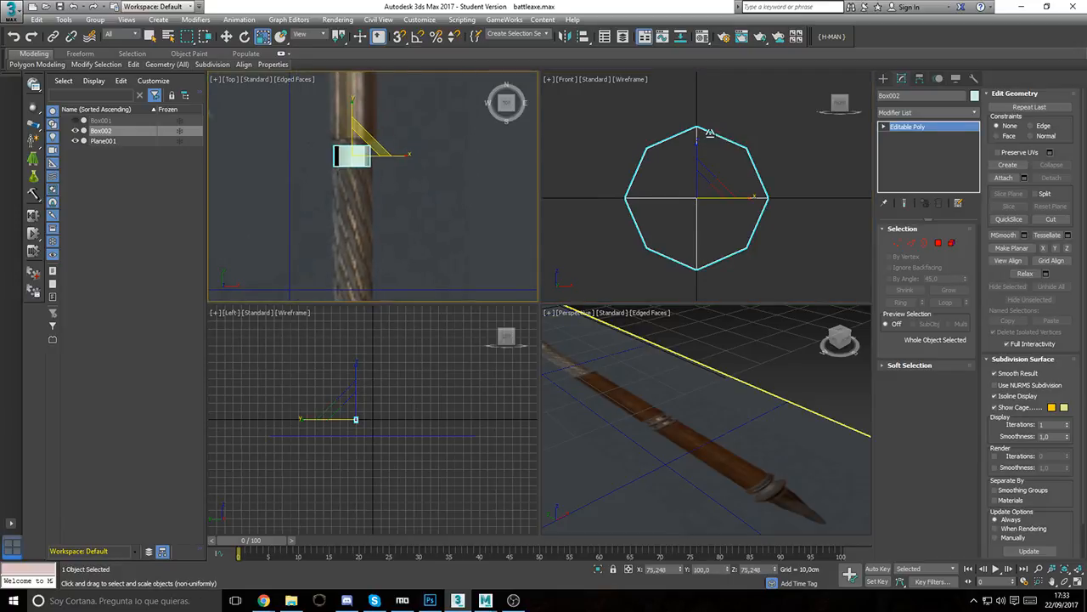
scroll(711, 189, "up", 3)
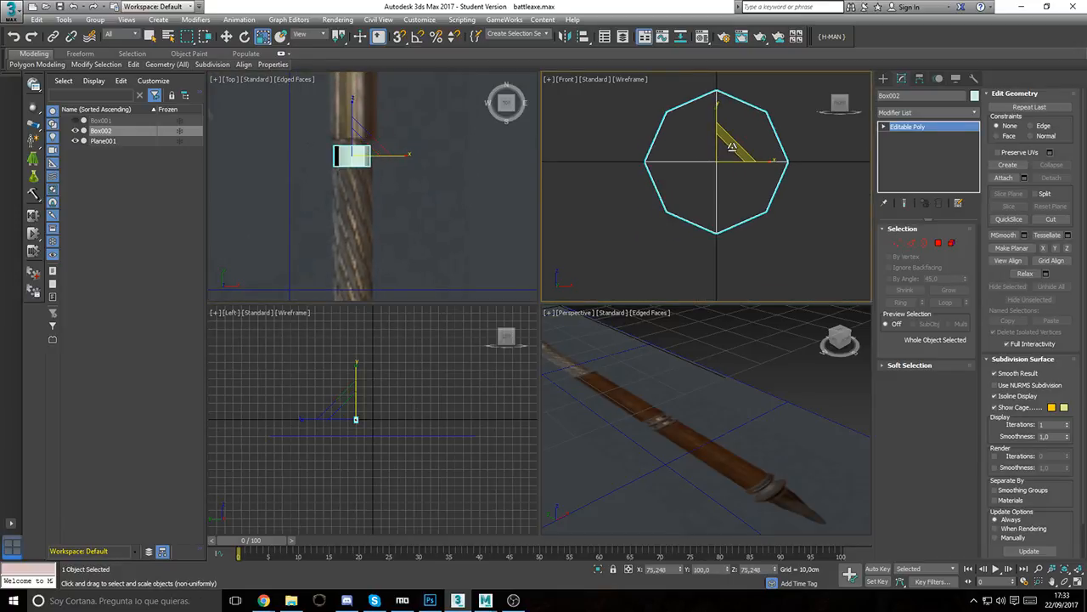
key("Delete")
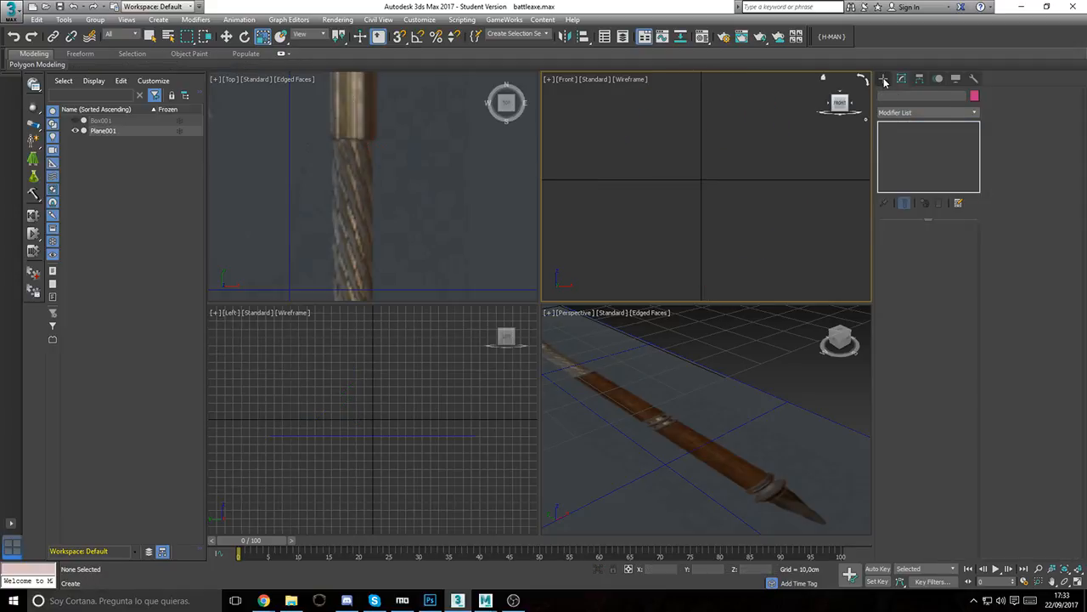
Step: Create a cylinder with a radius of about 2.89 cm and height of about 5.77 cm at the twisted shaft section's upper end
left_click(883, 78)
left_click(904, 171)
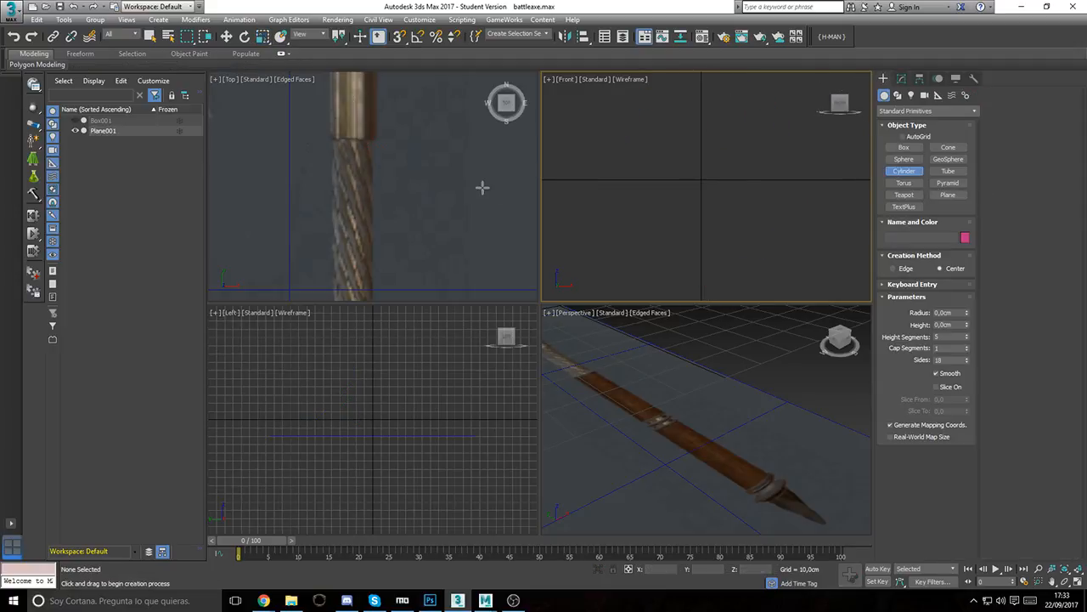
left_click_drag(339, 161, 358, 157)
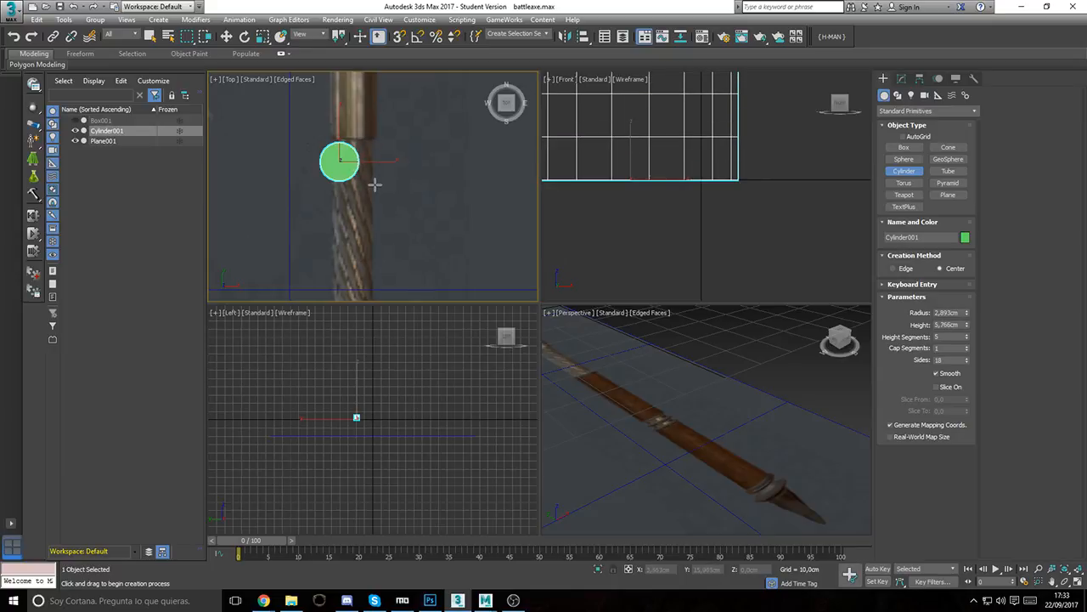
scroll(679, 221, "down", 5)
Step: Rotate the cylinder to 90 degrees about X so that it lies along the shaft
key("e")
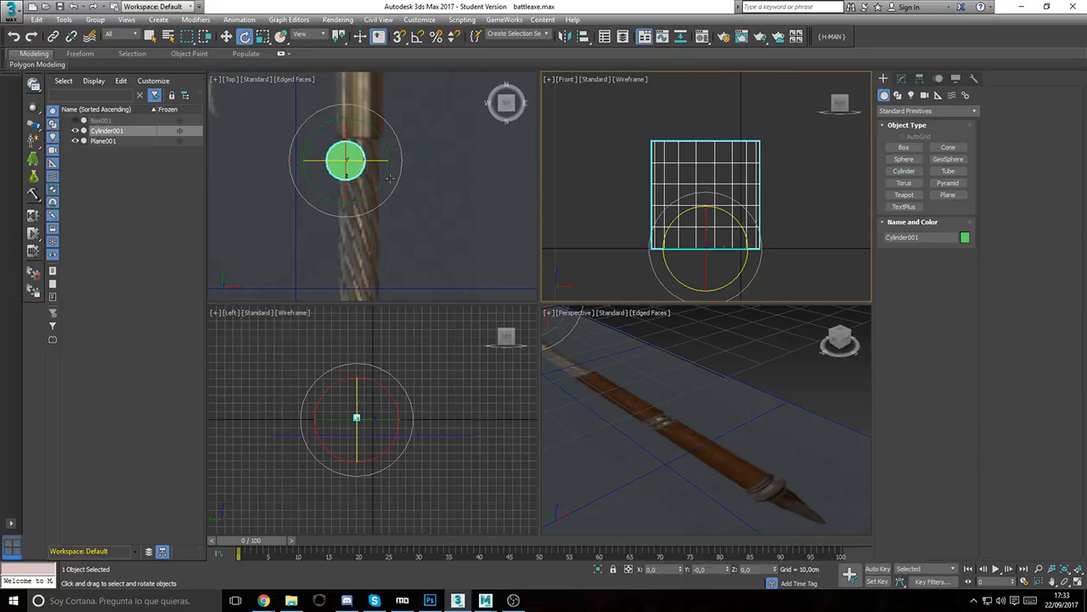
middle_click_drag(619, 380, 697, 457)
left_click_drag(626, 368, 677, 578)
left_click(671, 569)
type("90")
key("Return")
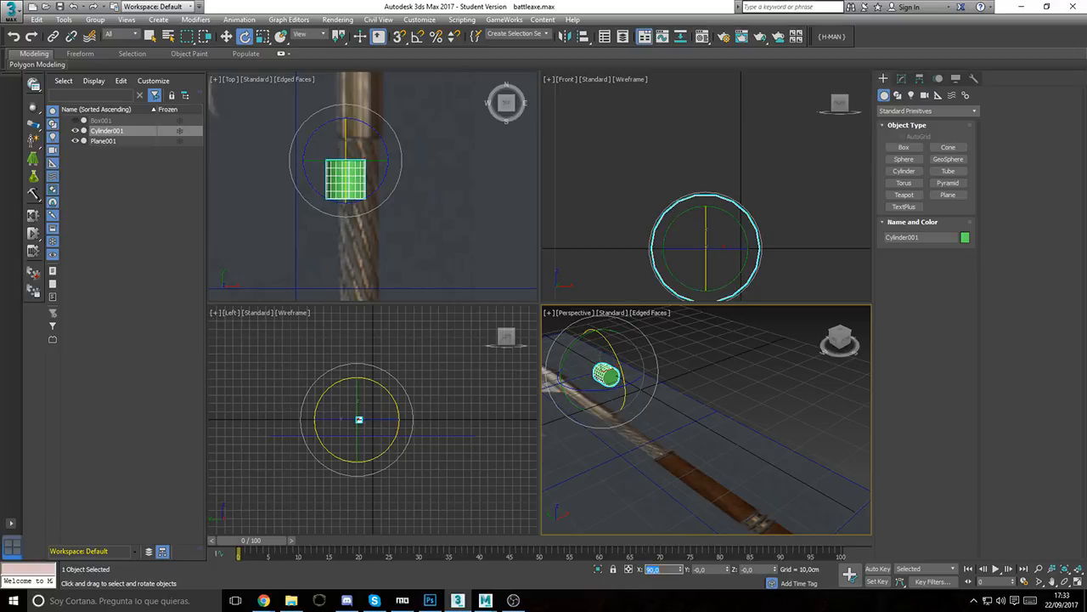
key("w")
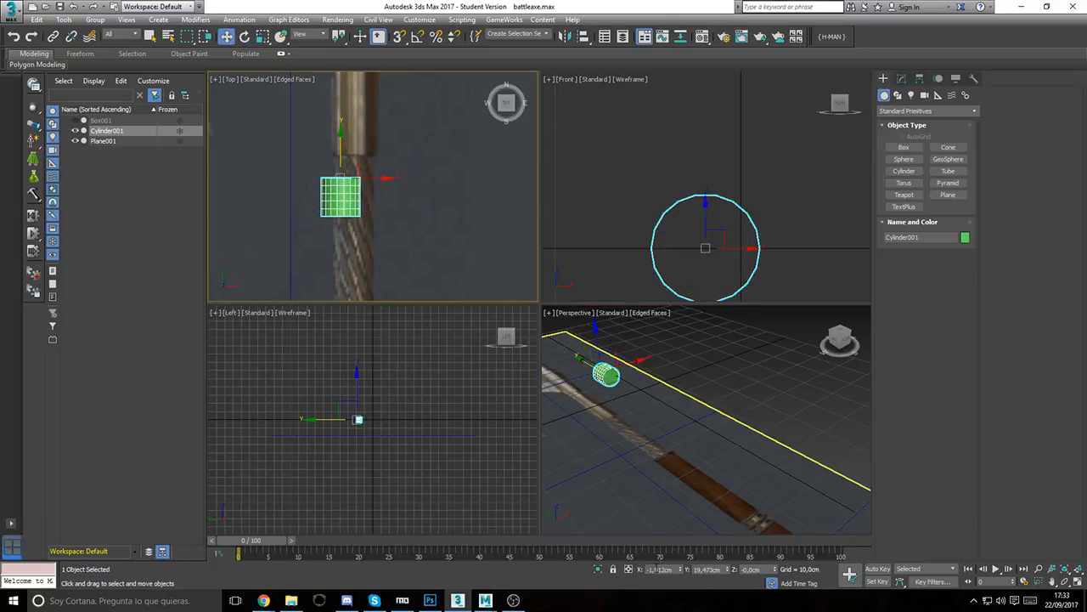
Step: Centre the cylinder at X 0 and move it along the shaft to about Y 22.9 cm, at the twisted section's upper end
left_click(662, 569)
type("0")
key("Return")
middle_click_drag(379, 185, 382, 171)
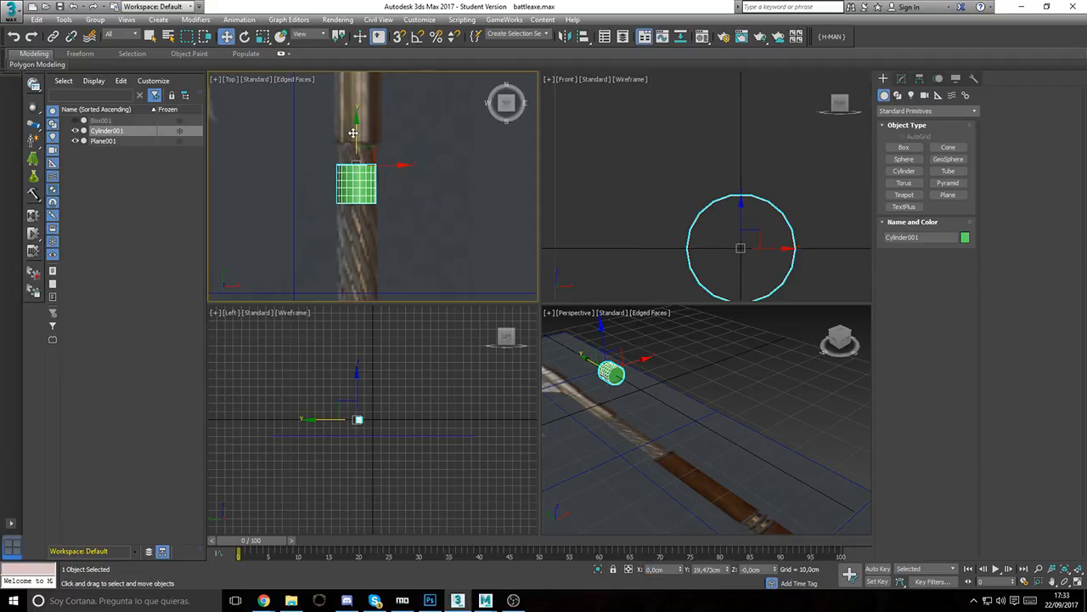
left_click_drag(355, 132, 361, 107)
Step: Stretch the cylinder lengthwise to about 549% so that it spans the twisted section down to the brown grip
scroll(370, 166, "down", 4)
scroll(368, 164, "up", 4)
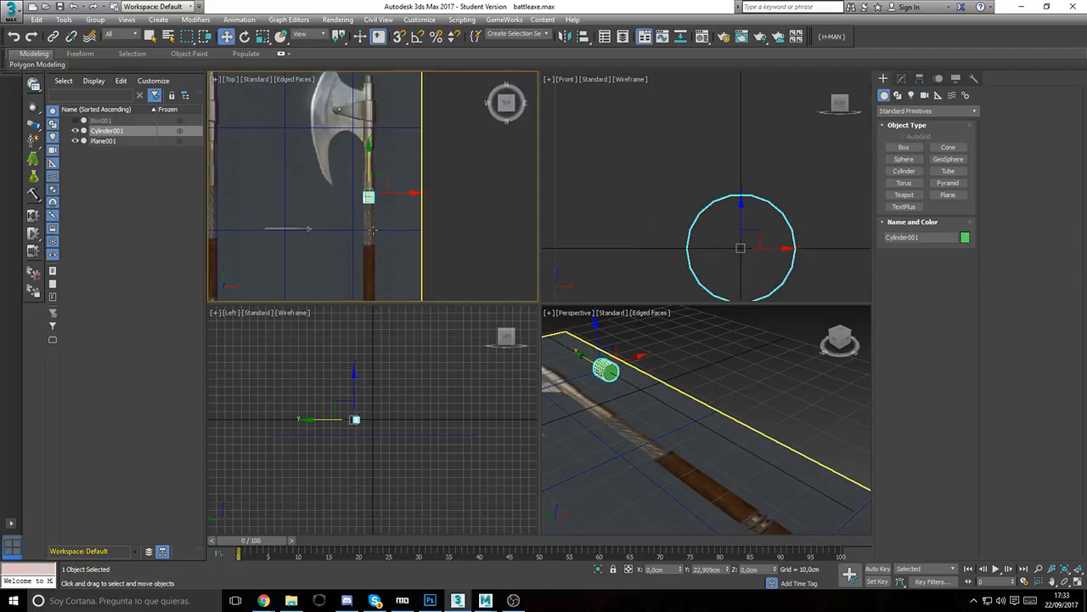
key("r")
left_click_drag(368, 79, 383, 473)
Step: Convert the stretched cylinder to an Editable Poly
left_click(903, 79)
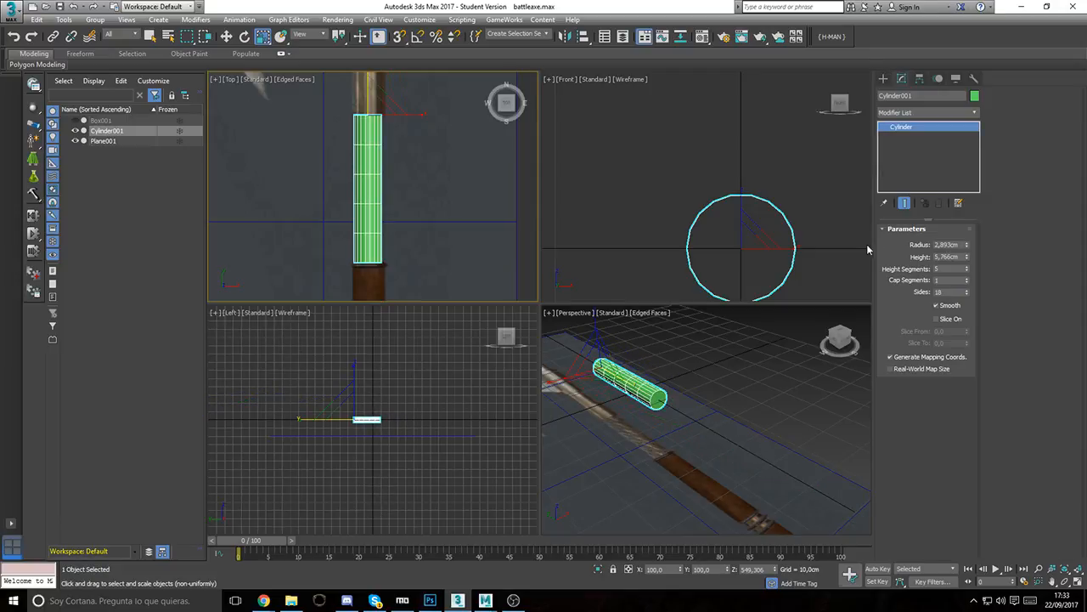
middle_click_drag(708, 255, 693, 206)
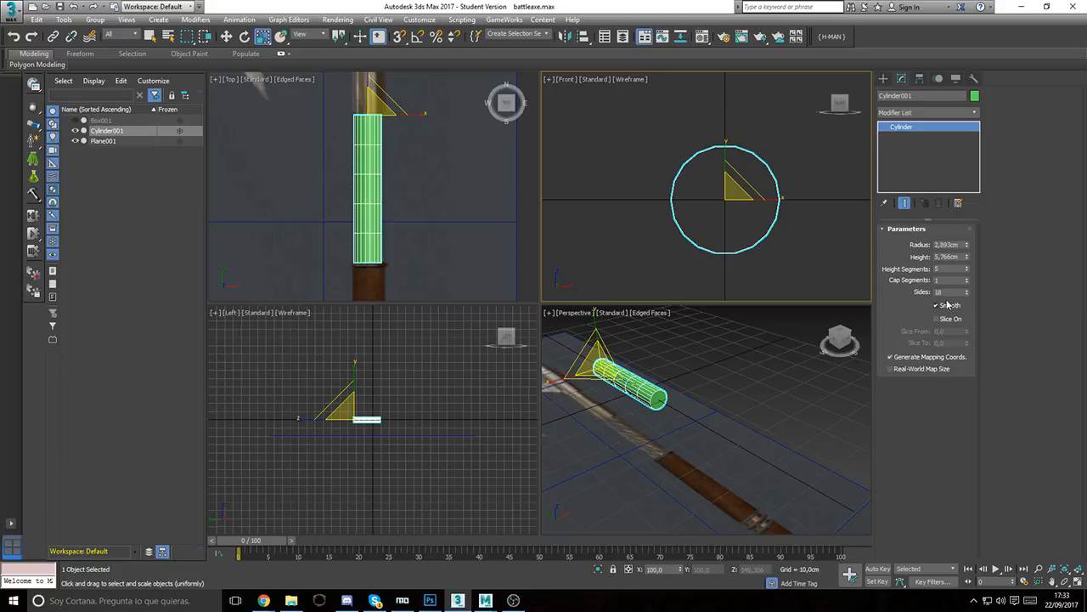
right_click(916, 134)
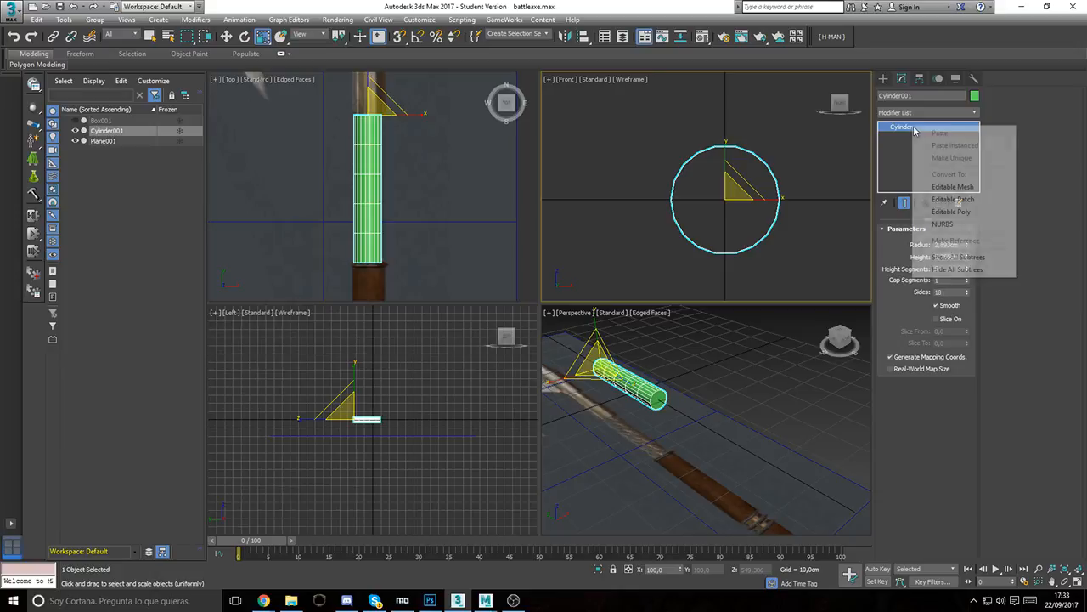
left_click(941, 212)
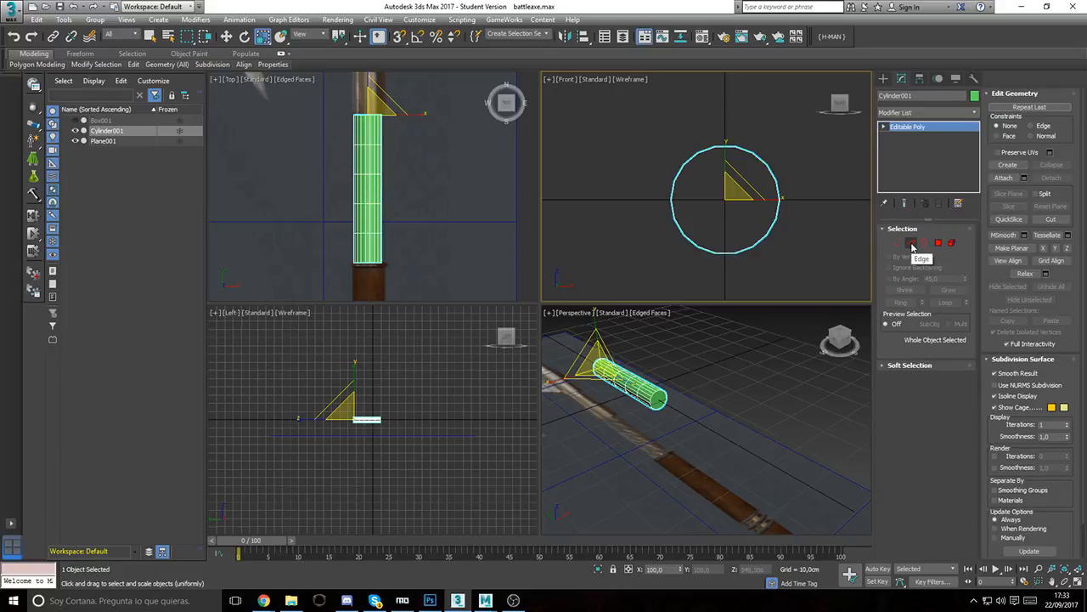
Step: Delete the cap polygons at both ends of the cylinder
left_click(938, 243)
left_click(720, 193)
key("Delete")
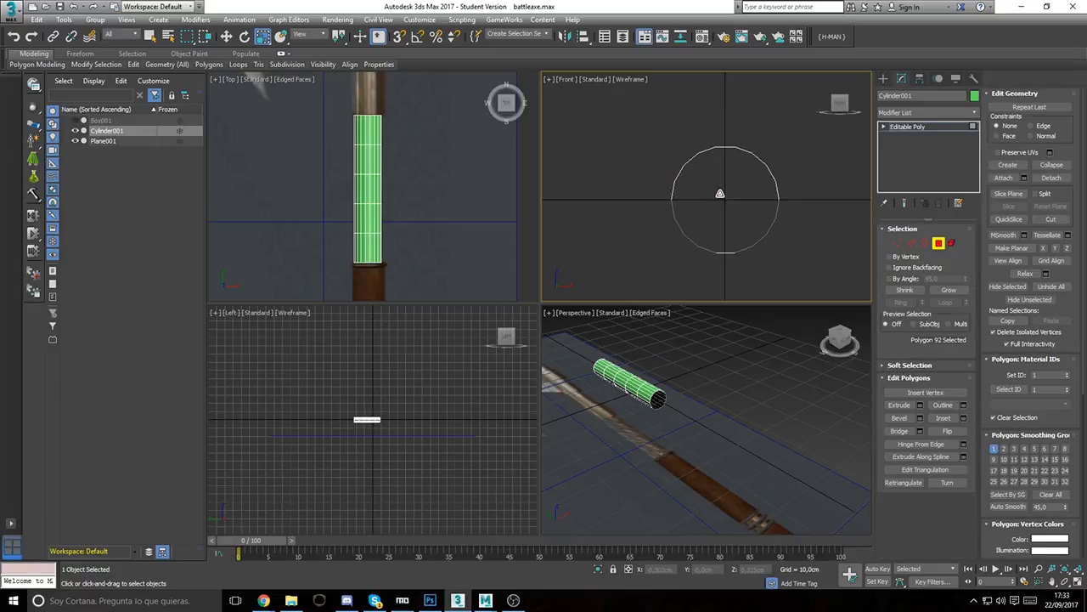
left_click(731, 199)
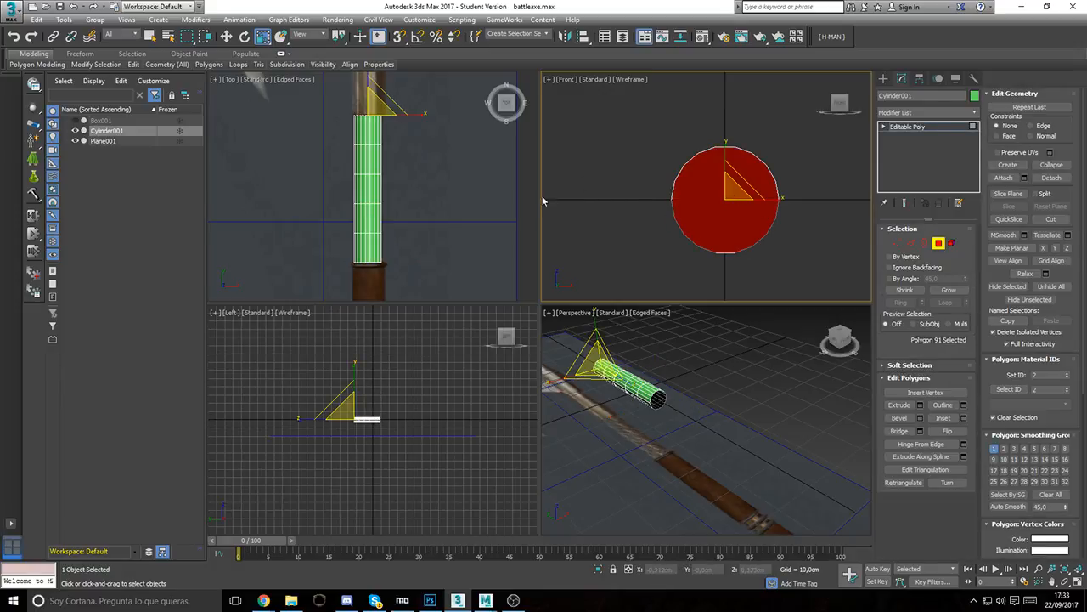
key("Delete")
Step: Select every other lengthwise strip of side polygons around the whole cylinder, working in the front view
key("2")
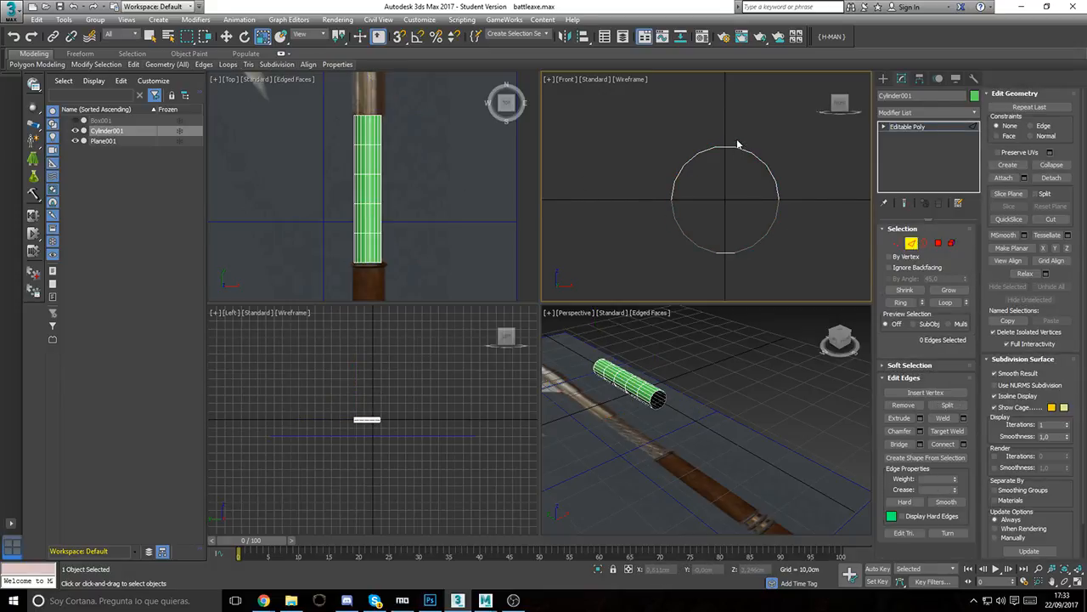
scroll(731, 141, "up", 4)
left_click(937, 243)
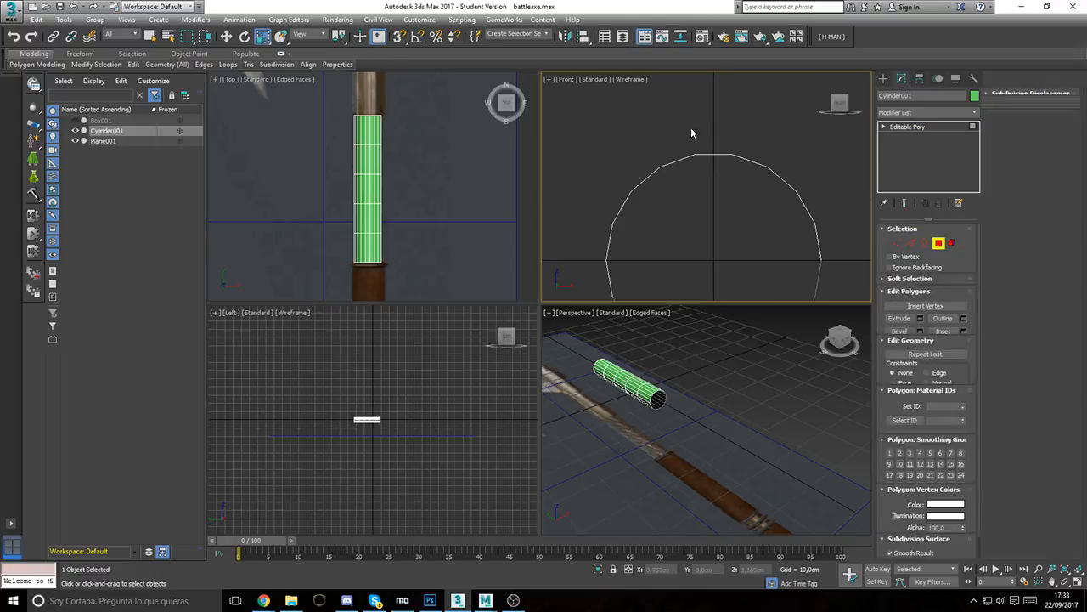
middle_click_drag(691, 127, 692, 112)
left_click_drag(714, 153, 784, 179)
left_click_drag(803, 222, 802, 224, "ctrl")
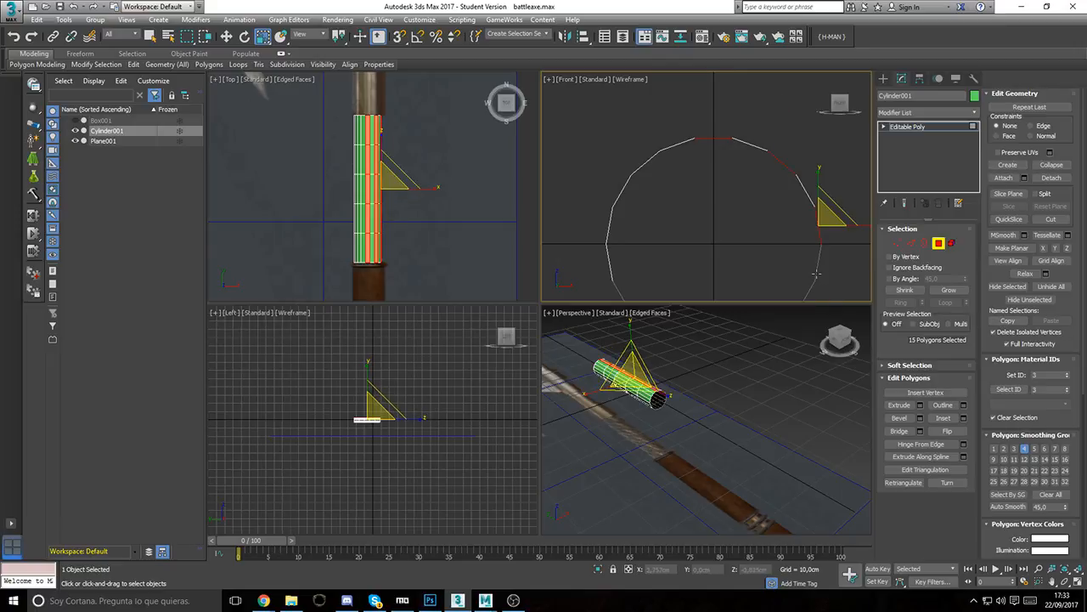
middle_click_drag(813, 270, 819, 210)
left_click_drag(824, 235, 806, 233, "ctrl")
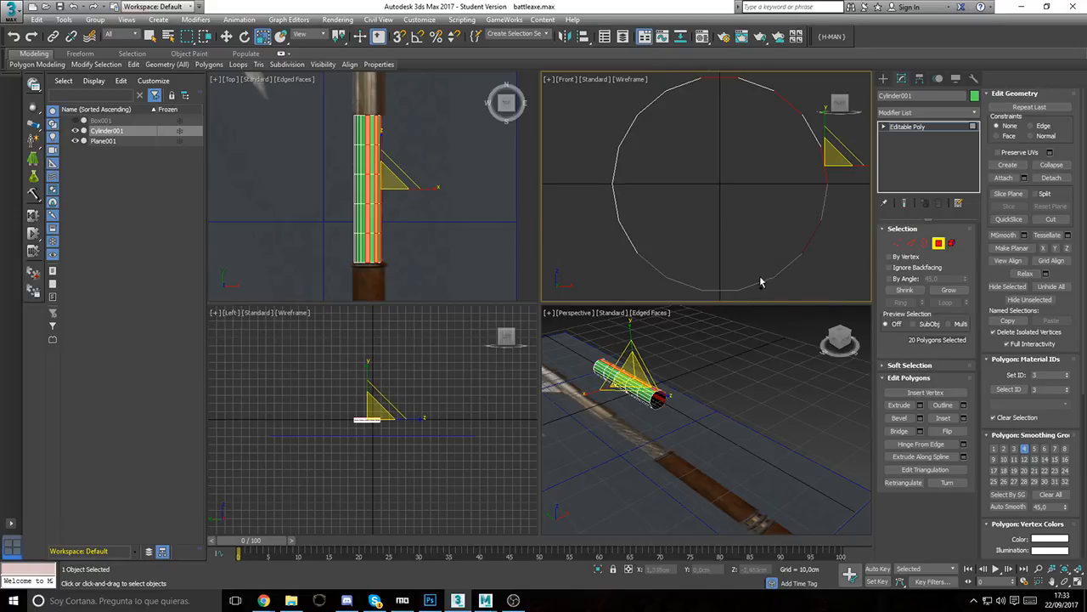
left_click(760, 275, "ctrl")
left_click(669, 273, "ctrl")
left_click(621, 193, "ctrl")
left_click(652, 122, "ctrl")
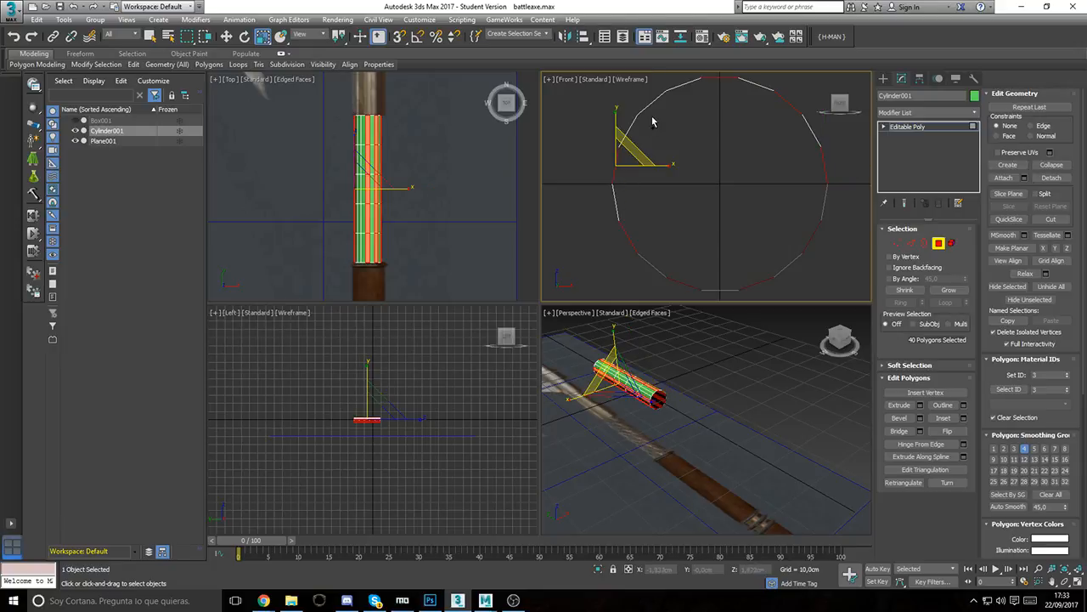
left_click(671, 88, "ctrl")
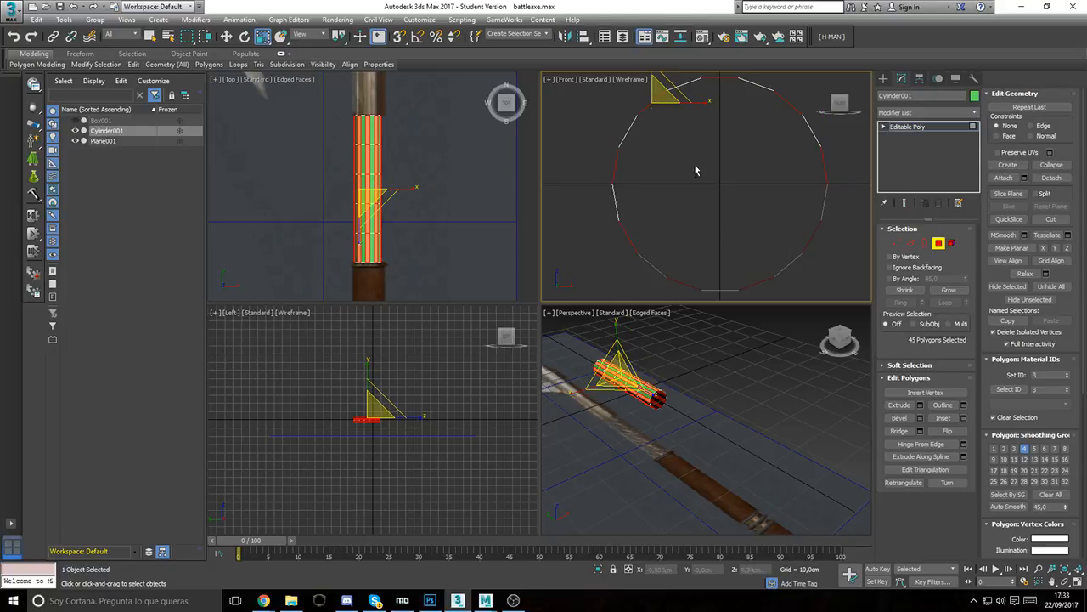
Step: Extrude the selected polygon strips outward by 1.0 cm with the Group extrusion type
left_click(919, 405)
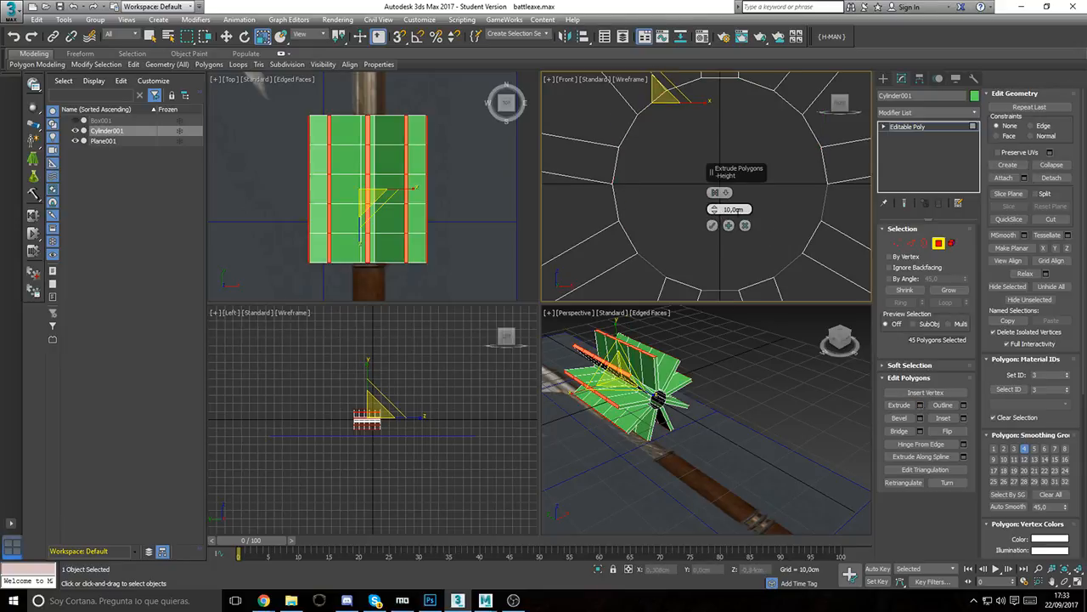
type("1")
key("Return")
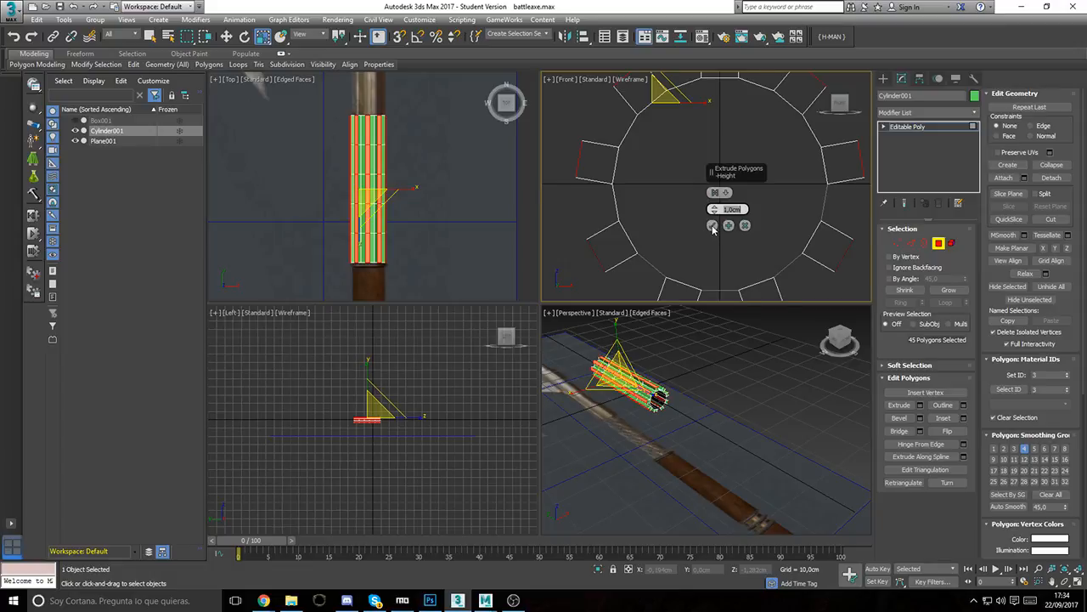
left_click(717, 192)
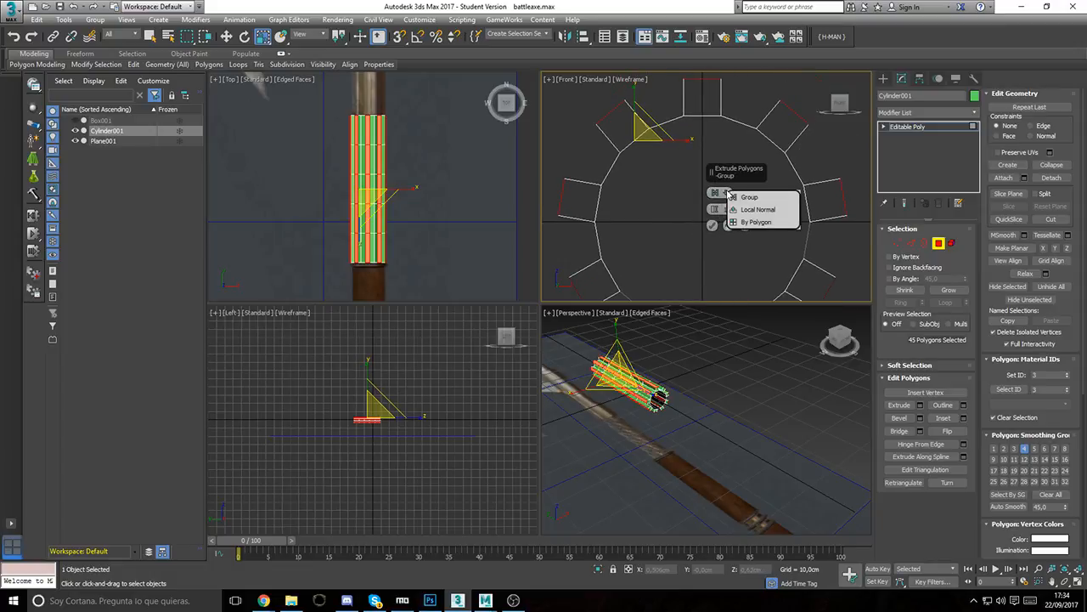
left_click(756, 209)
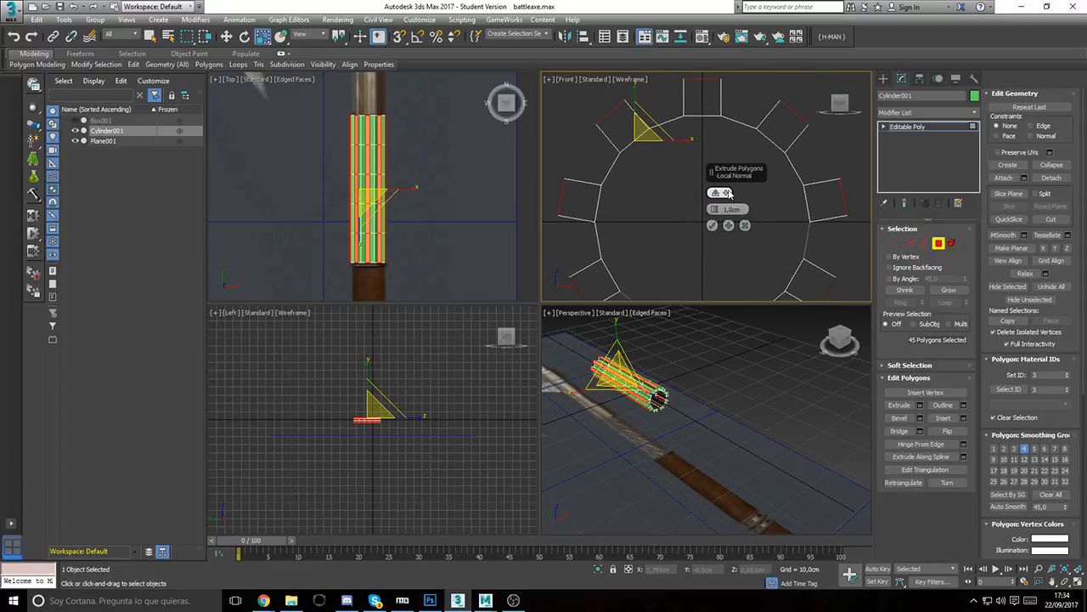
left_click(727, 193)
left_click(753, 226)
left_click(720, 193)
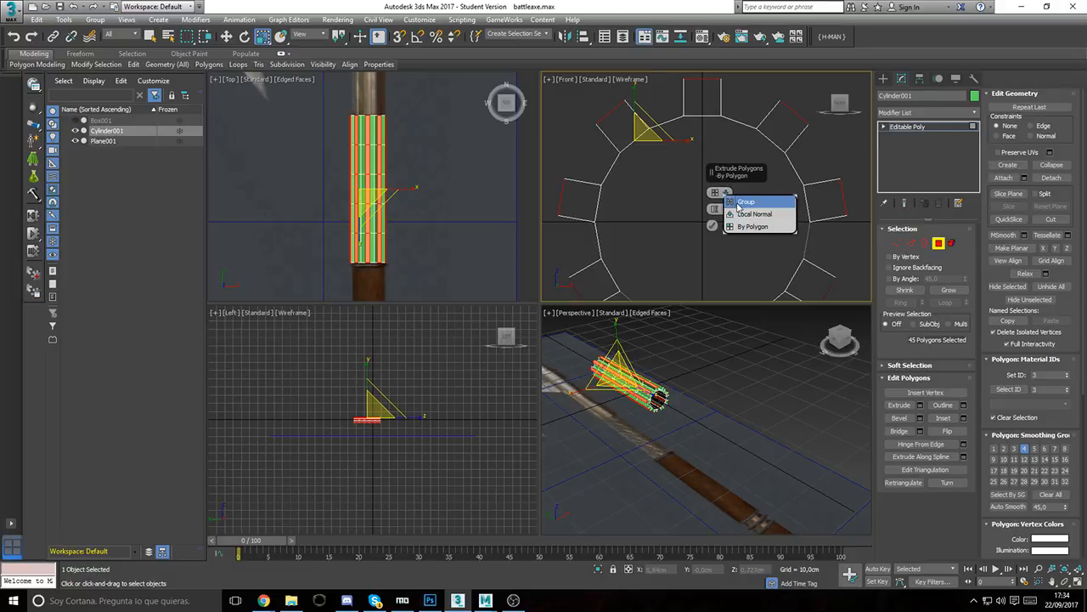
left_click(739, 204)
left_click(711, 225)
mouse_move(704, 221)
middle_mouse_down()
mouse_move(714, 192)
mouse_move(697, 200)
middle_mouse_up()
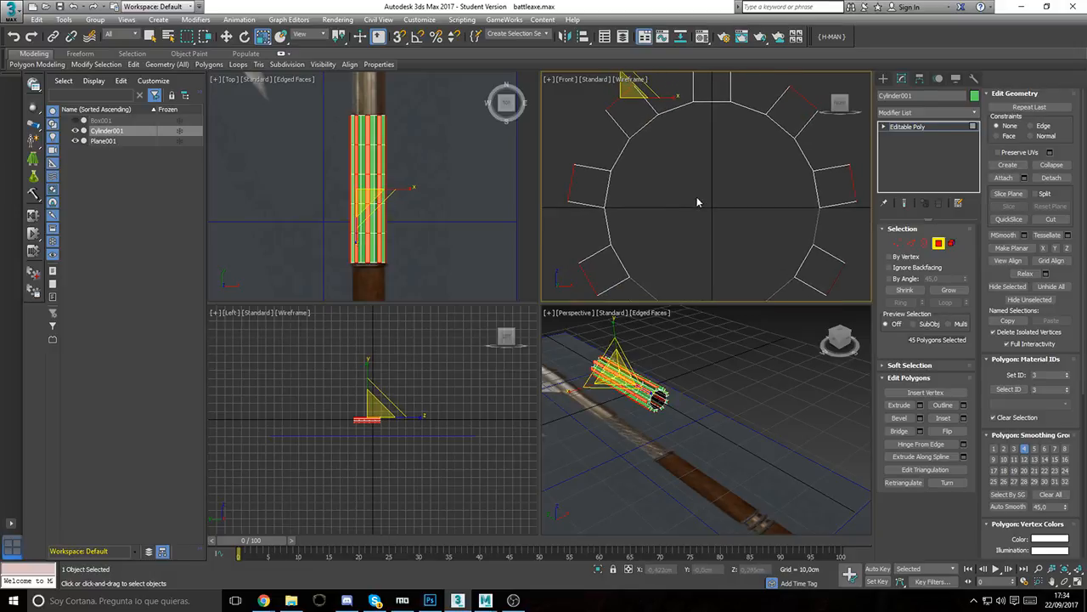
left_click(939, 244)
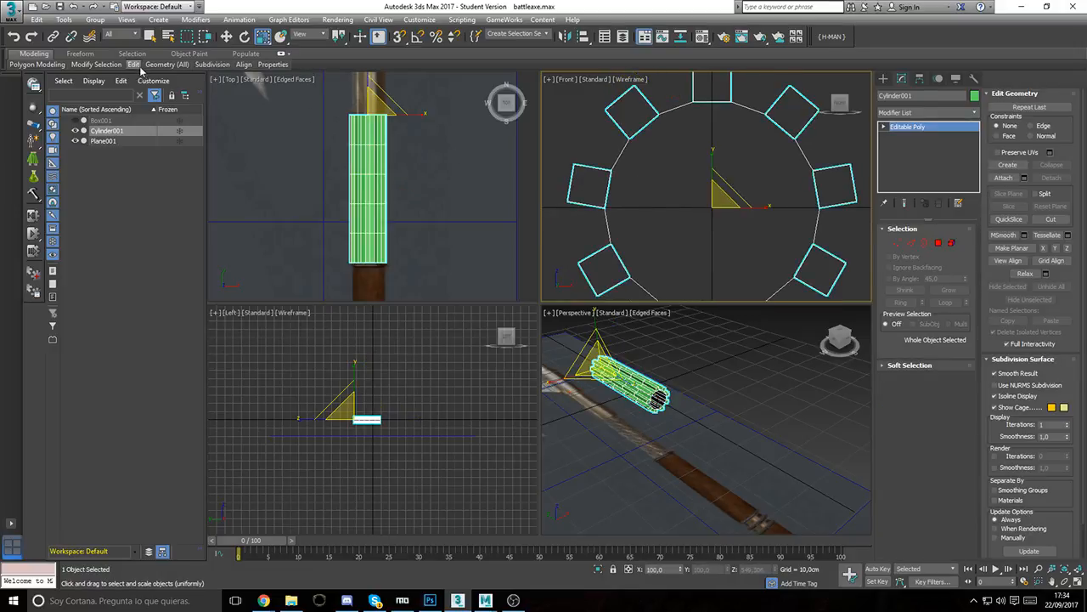
mouse_move(134, 64)
left_click(225, 92)
middle_click_drag(619, 144, 676, 179)
left_click(939, 244)
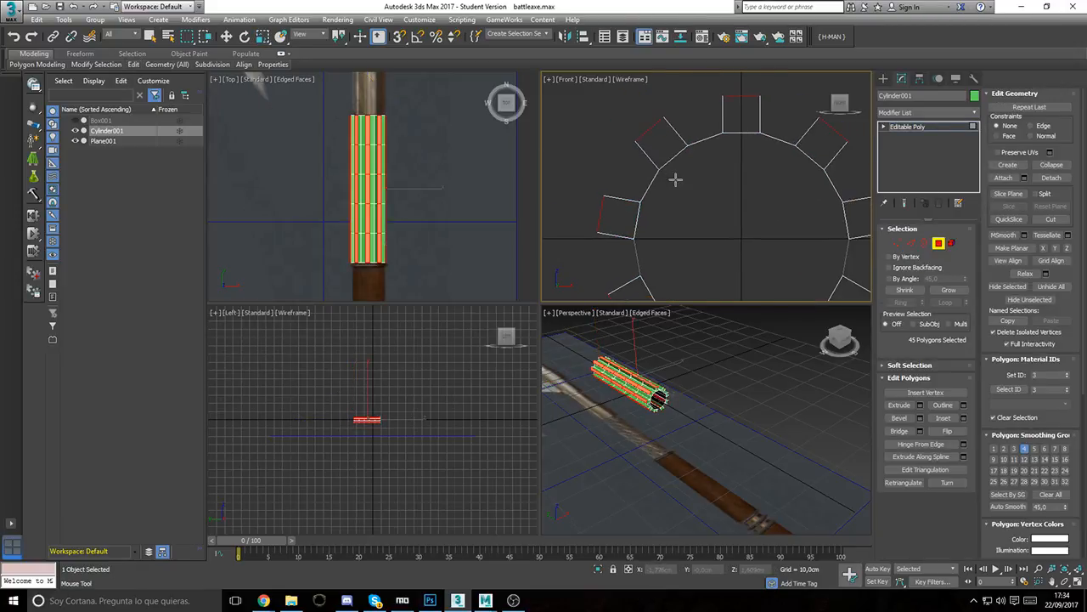
mouse_move(136, 66)
left_click(225, 86)
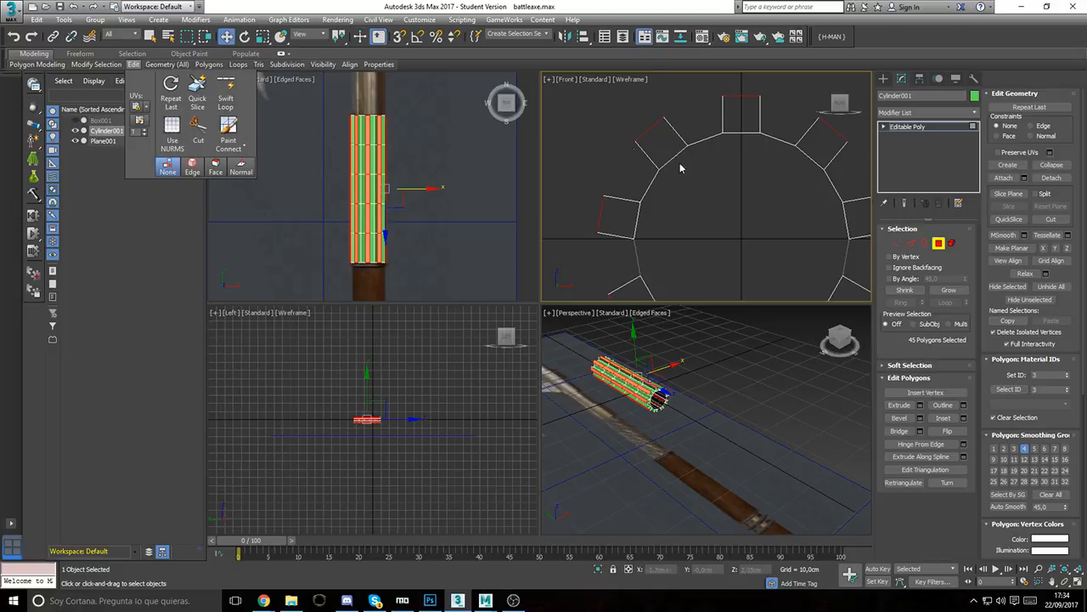
middle_click_drag(624, 144, 630, 153)
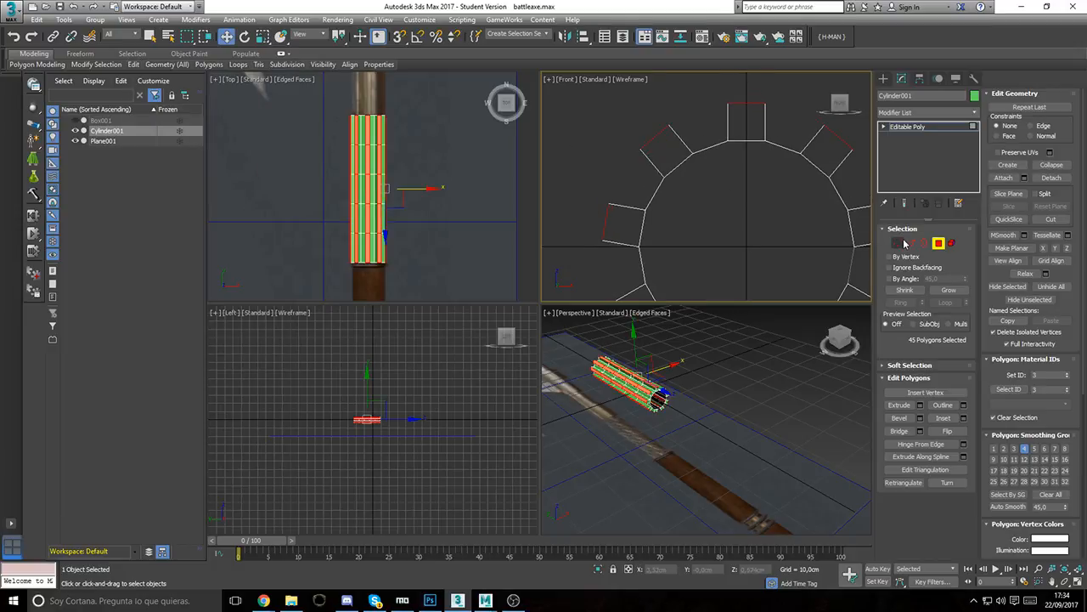
Step: With Swift Loop at edge level, add edge loops close to the outer and inner ends of the upper-left rib in the front view
left_click(910, 244)
mouse_move(134, 66)
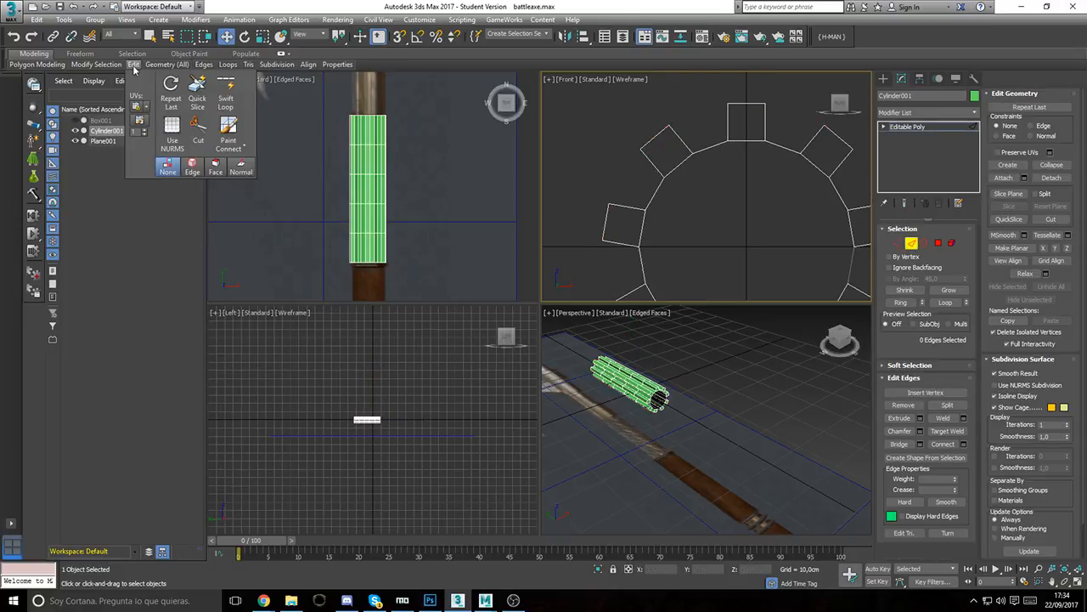
left_click(226, 90)
middle_click_drag(542, 201, 559, 220)
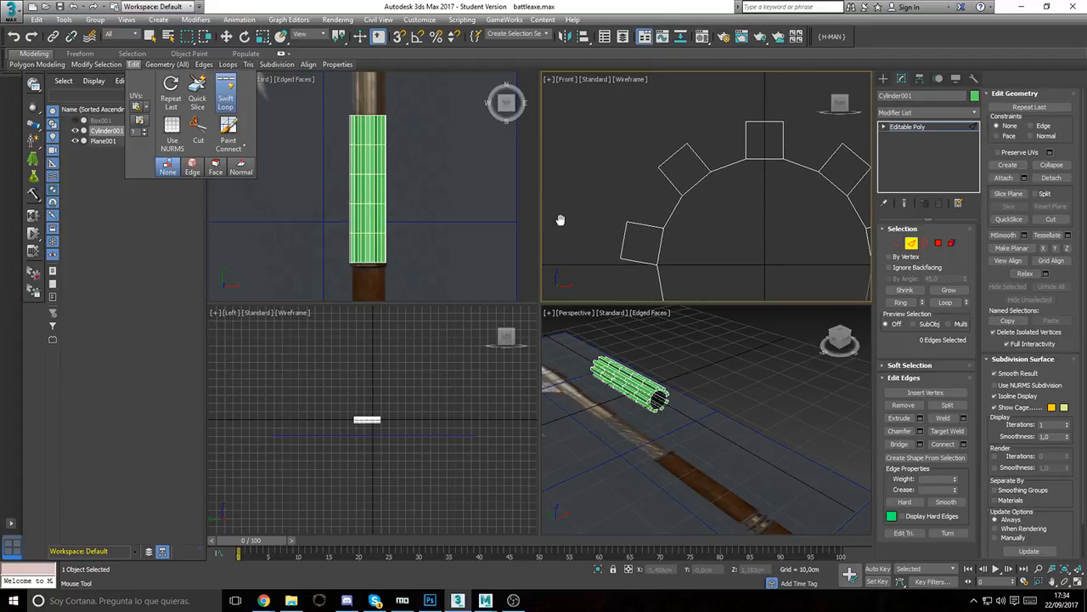
scroll(756, 172, "up", 3)
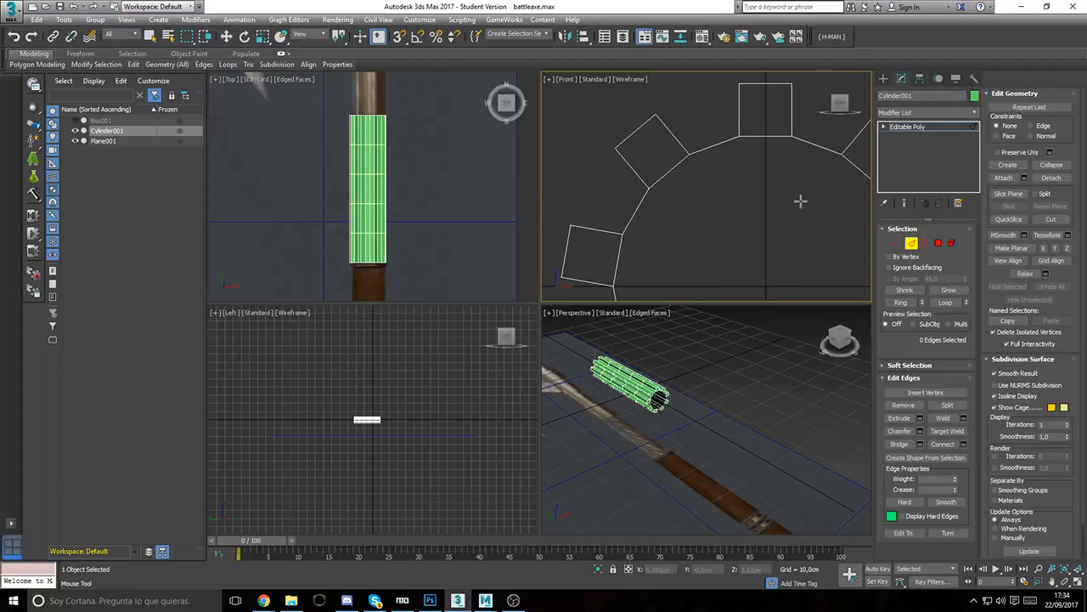
middle_click_drag(660, 137, 667, 160)
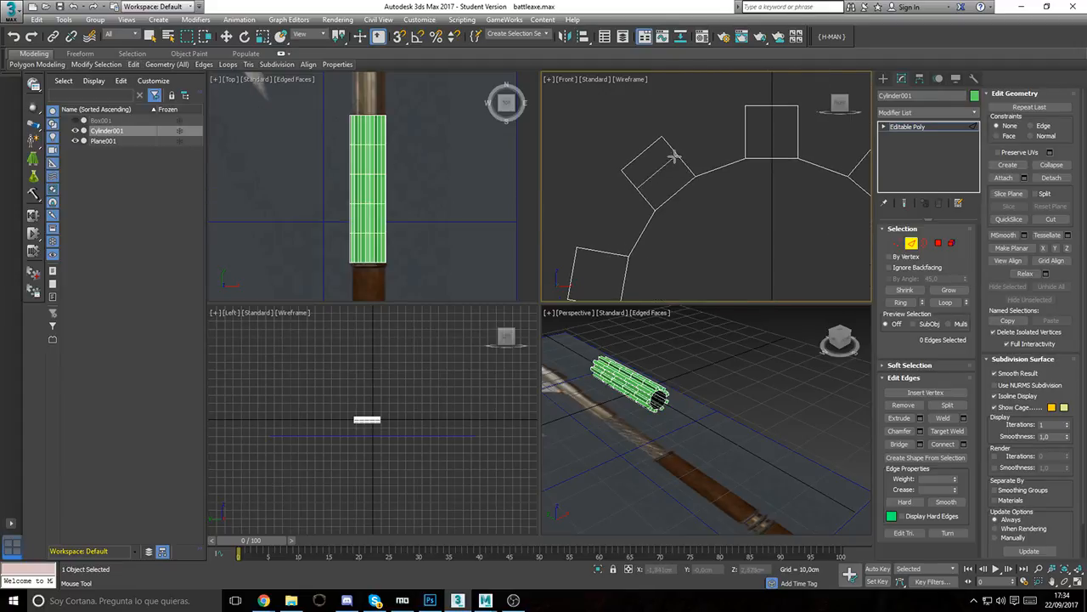
left_click(664, 141)
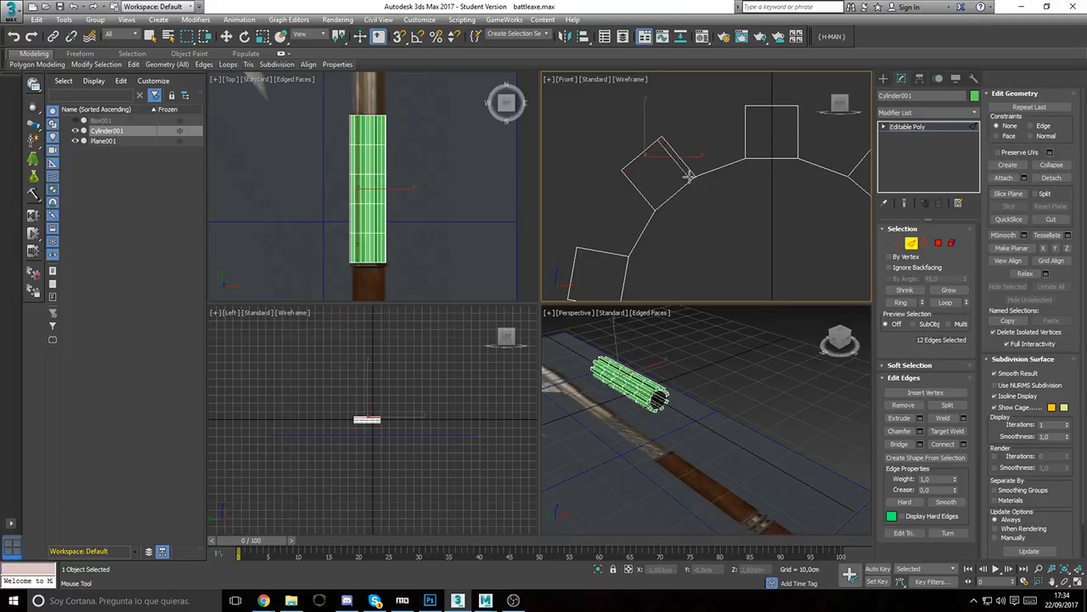
middle_click_drag(693, 173, 703, 160)
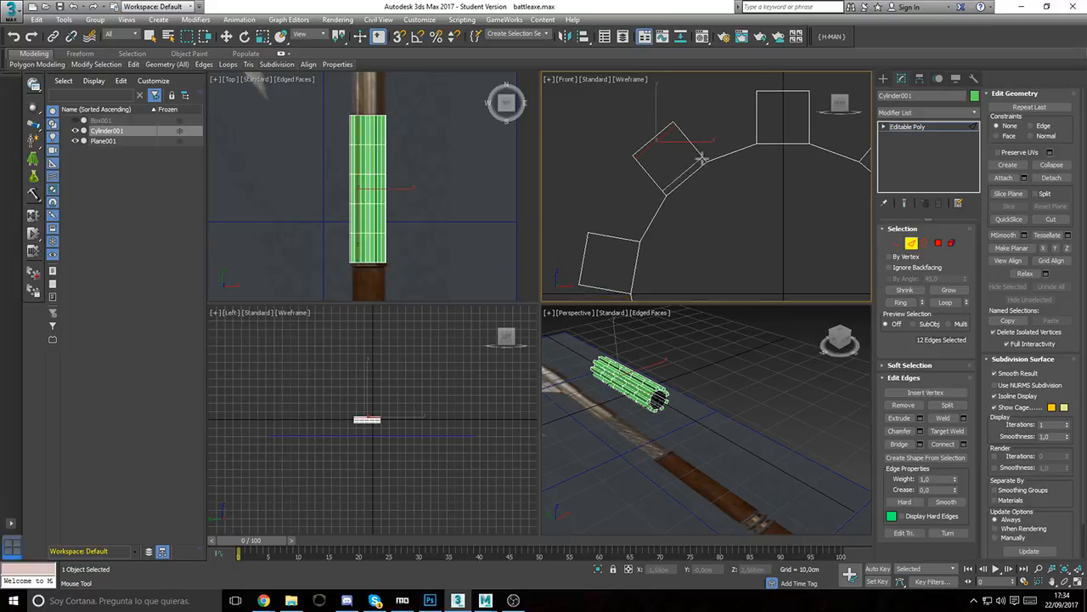
left_click(704, 160)
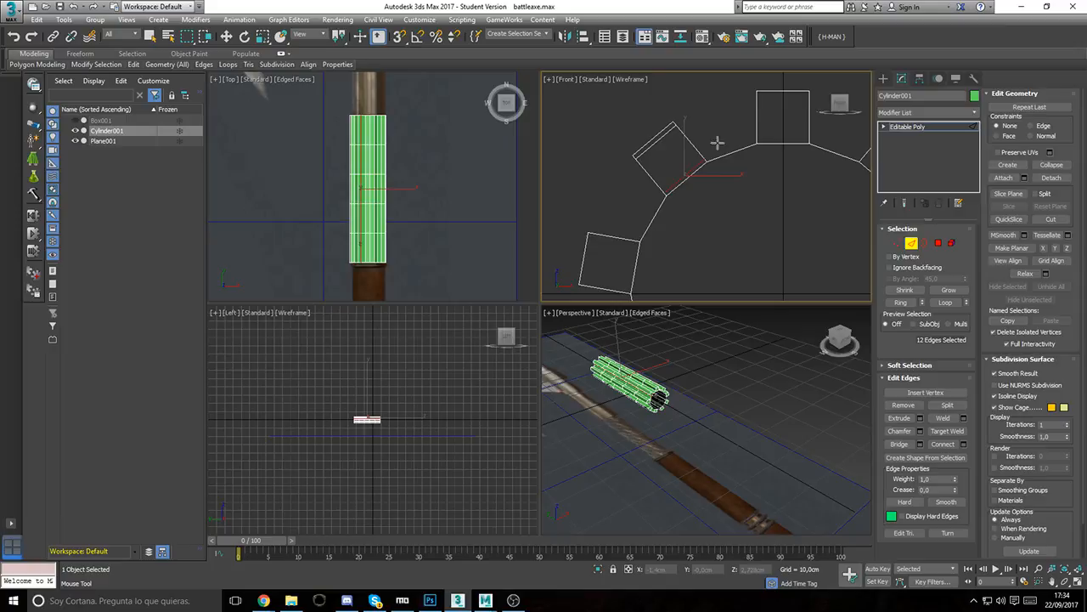
Step: Add Swift Loop edge loops close to the inner and outer ends of the top, upper-right and right ribs in the front view
left_click(757, 95)
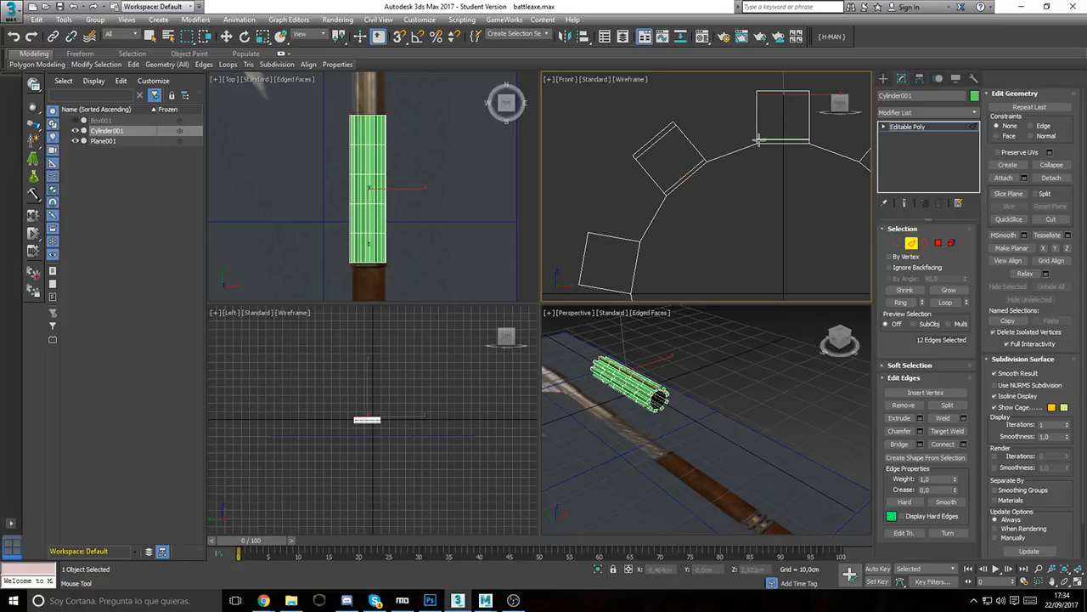
middle_click_drag(796, 173, 575, 166)
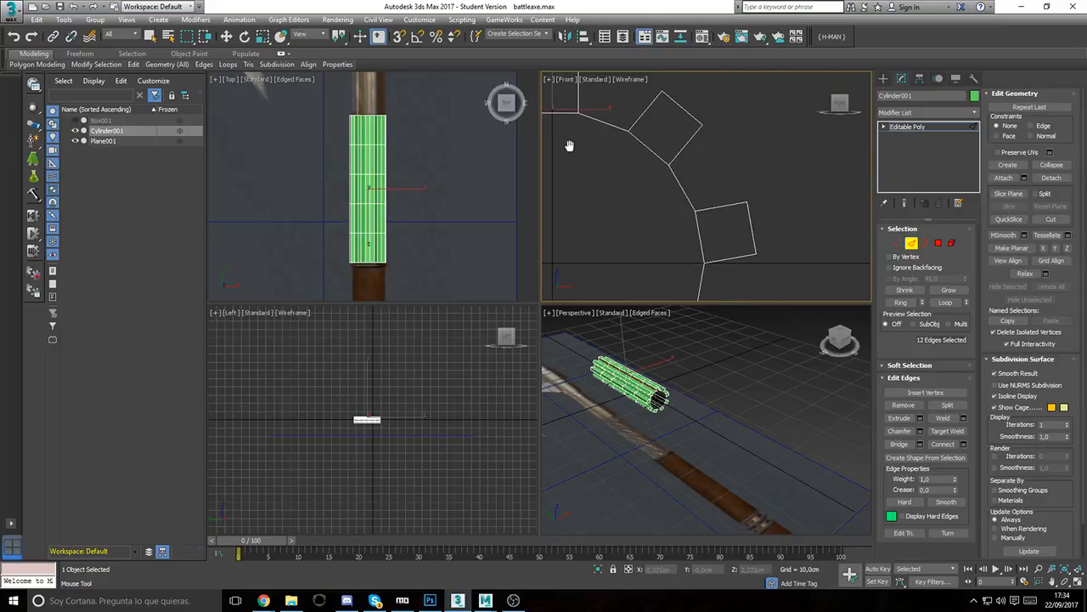
left_click(663, 113)
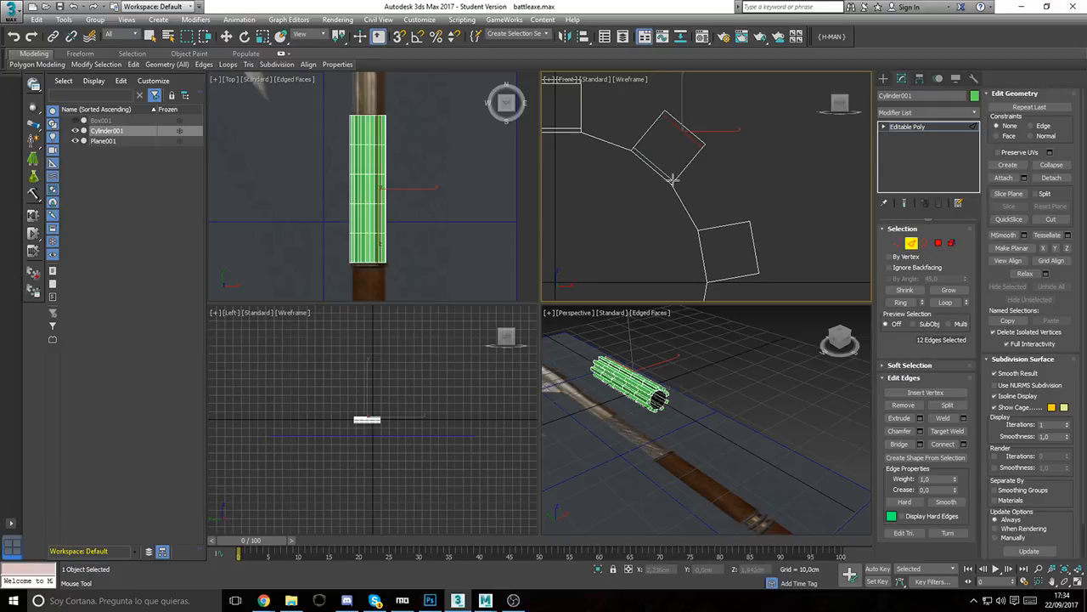
left_click(675, 179)
middle_click_drag(728, 233, 741, 169)
left_click(750, 198)
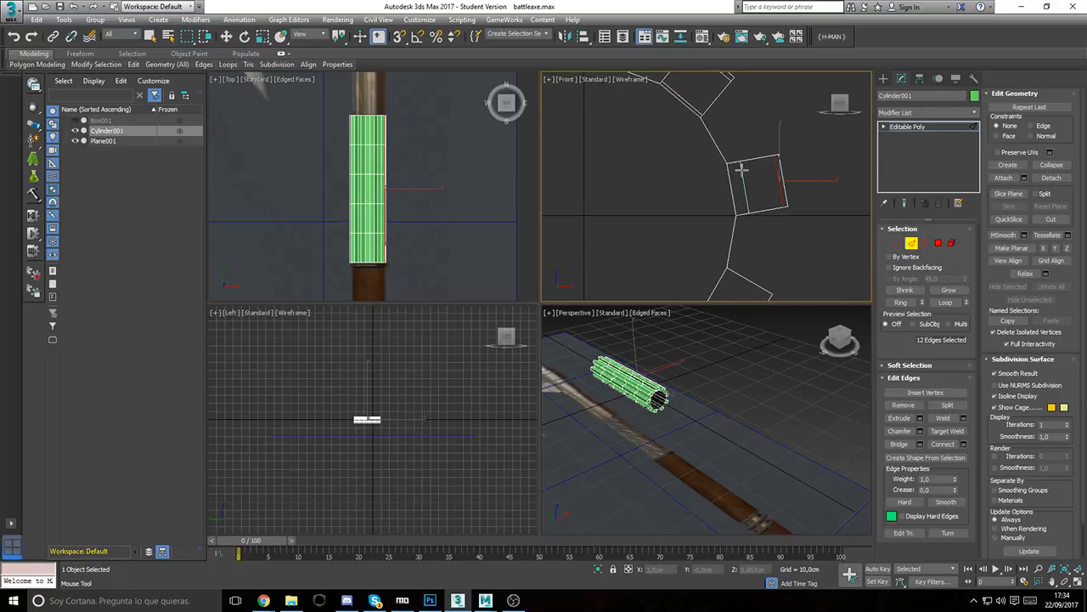
middle_click_drag(696, 198, 704, 191)
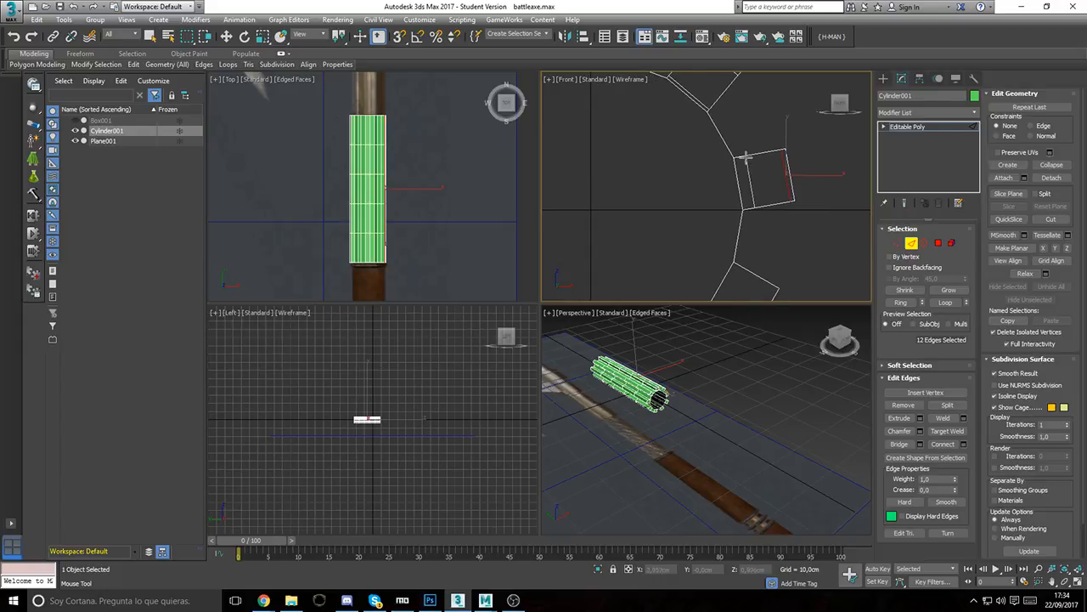
Step: Add edge loops near the inner and outer ends of the lower-right and bottom-right ribs in the front view
middle_click_drag(739, 297, 775, 201)
left_click(754, 185)
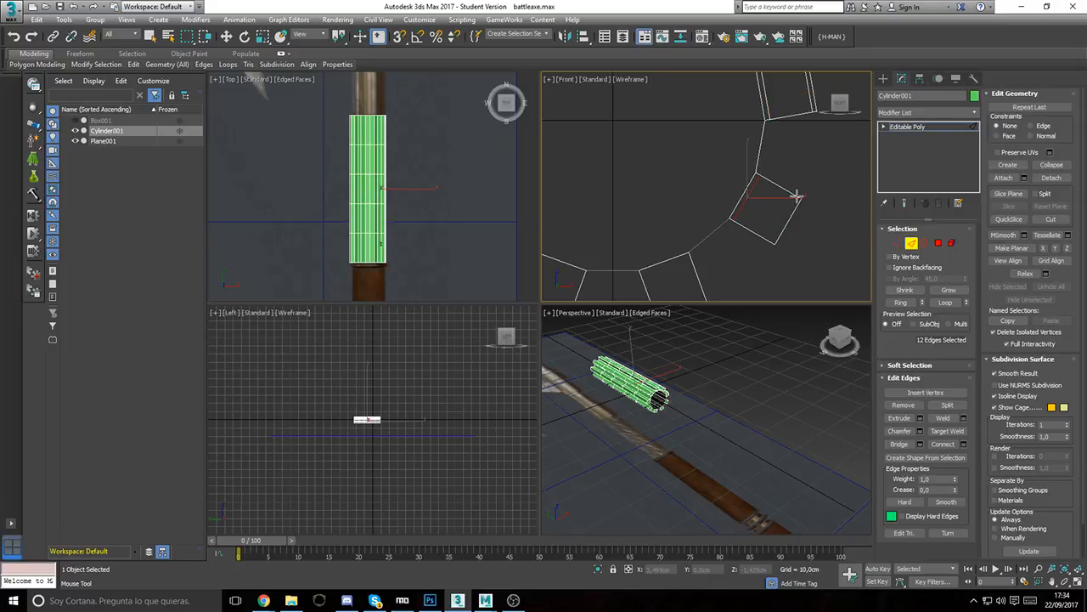
left_click(796, 198)
middle_click_drag(676, 257, 753, 181)
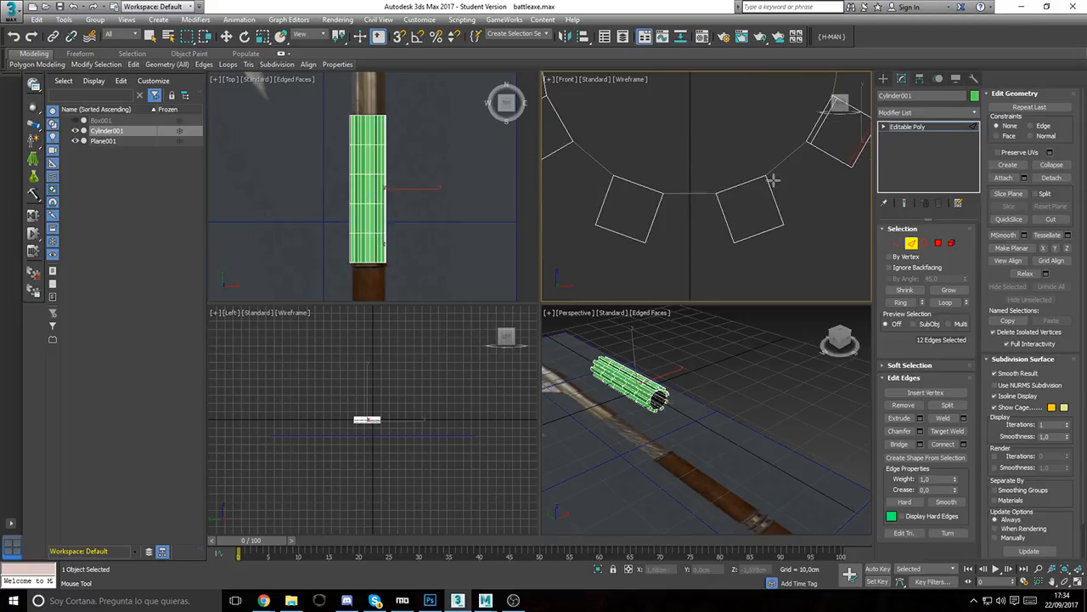
left_click(761, 226)
middle_click_drag(761, 227, 792, 232)
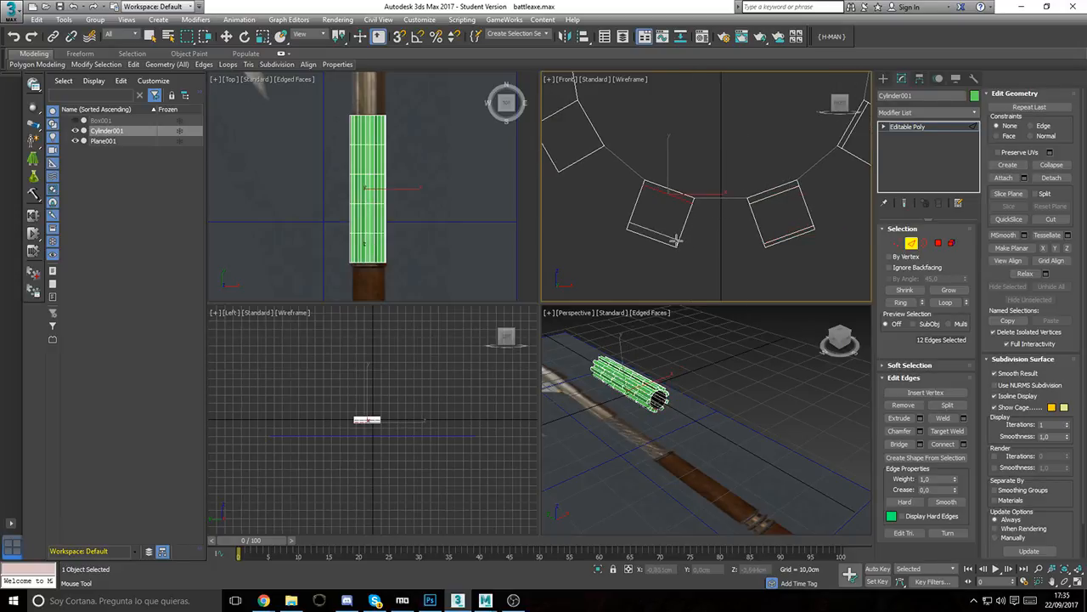
Step: Add edge loops near both ends of the remaining bottom-left, lower-left and left ribs in the front view
middle_click_drag(682, 240, 742, 223)
left_click(742, 219)
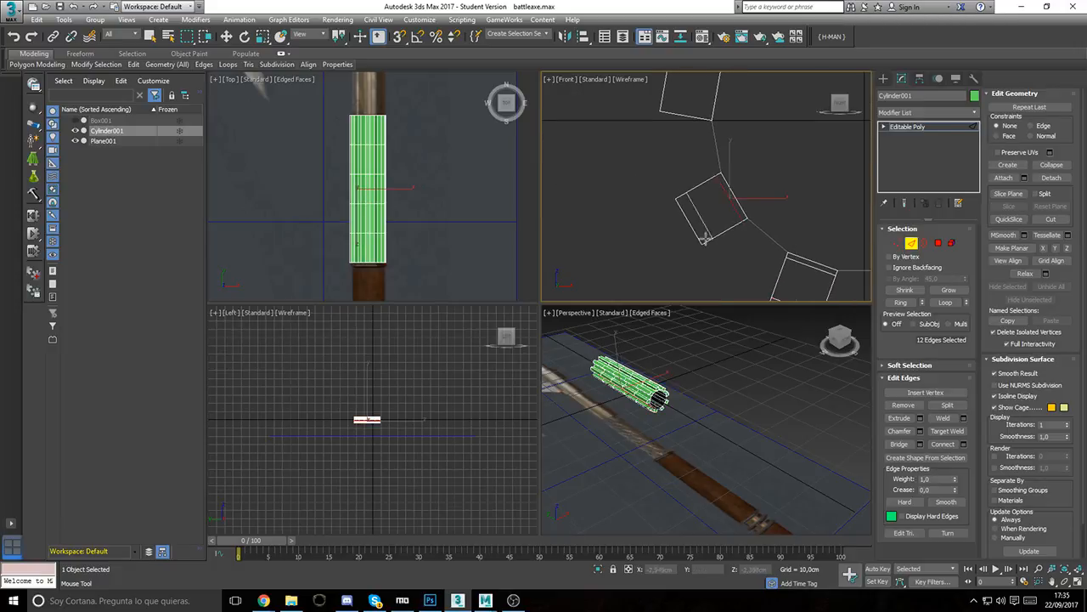
middle_click_drag(666, 127, 620, 225)
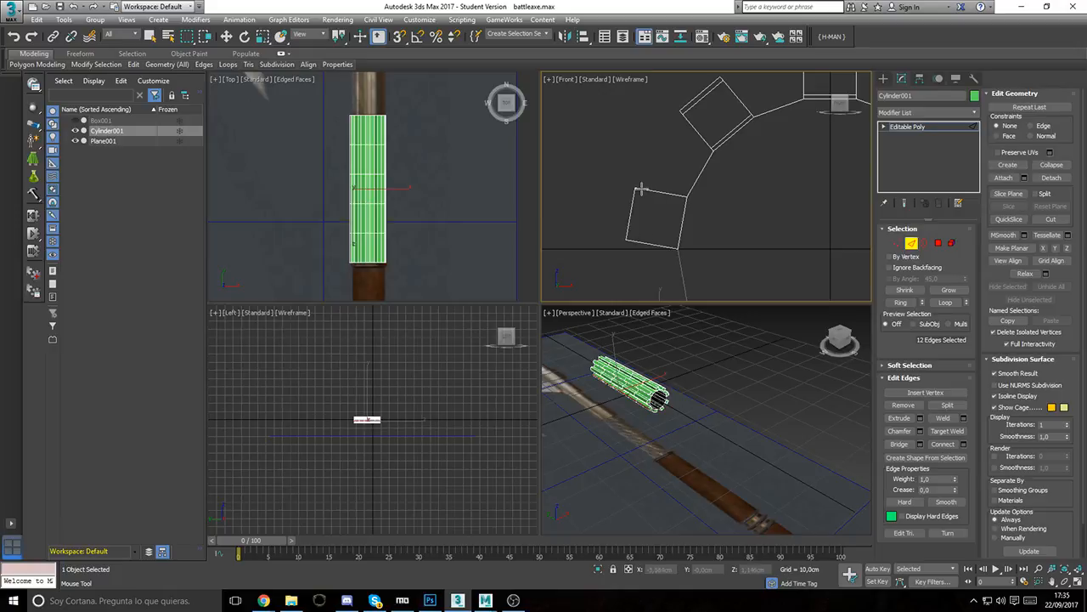
left_click(639, 193)
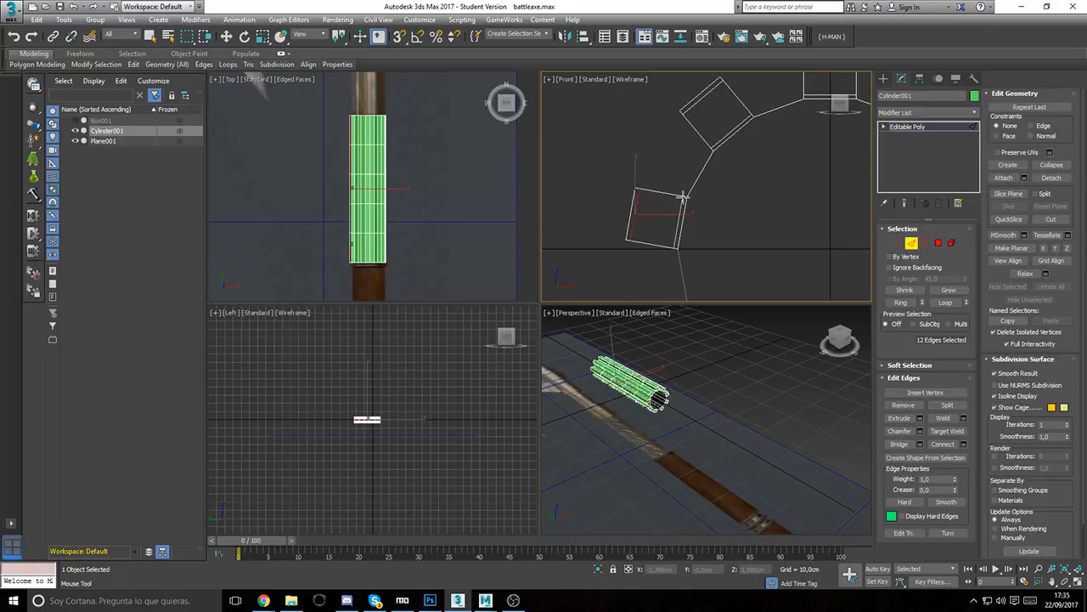
middle_click_drag(683, 197, 605, 263)
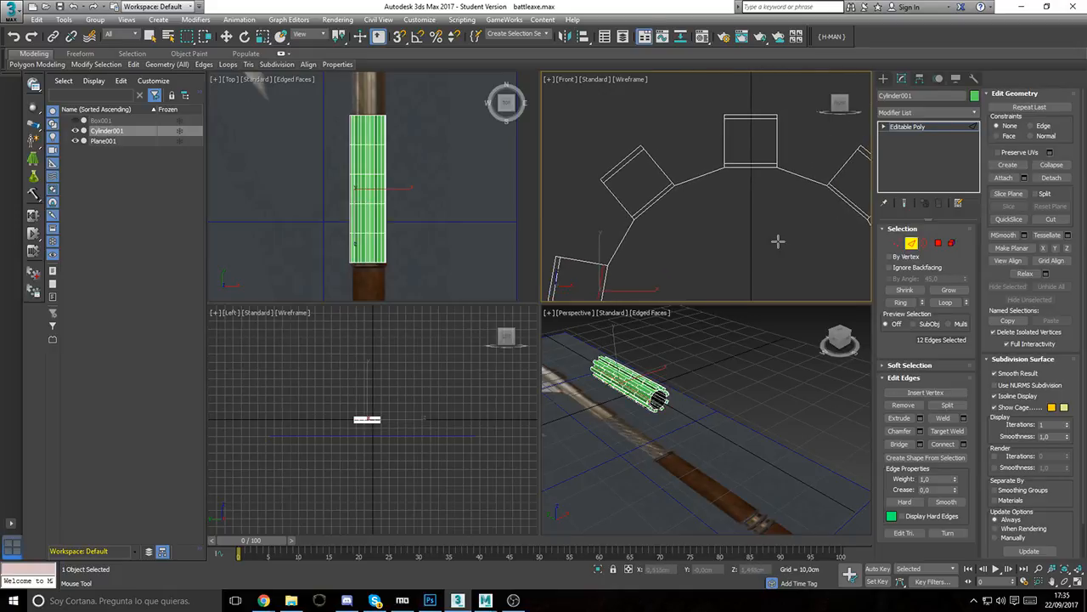
Step: In the top view, add an edge loop around the cylinder close to each of its two lengthwise ends
scroll(317, 128, "up", 10)
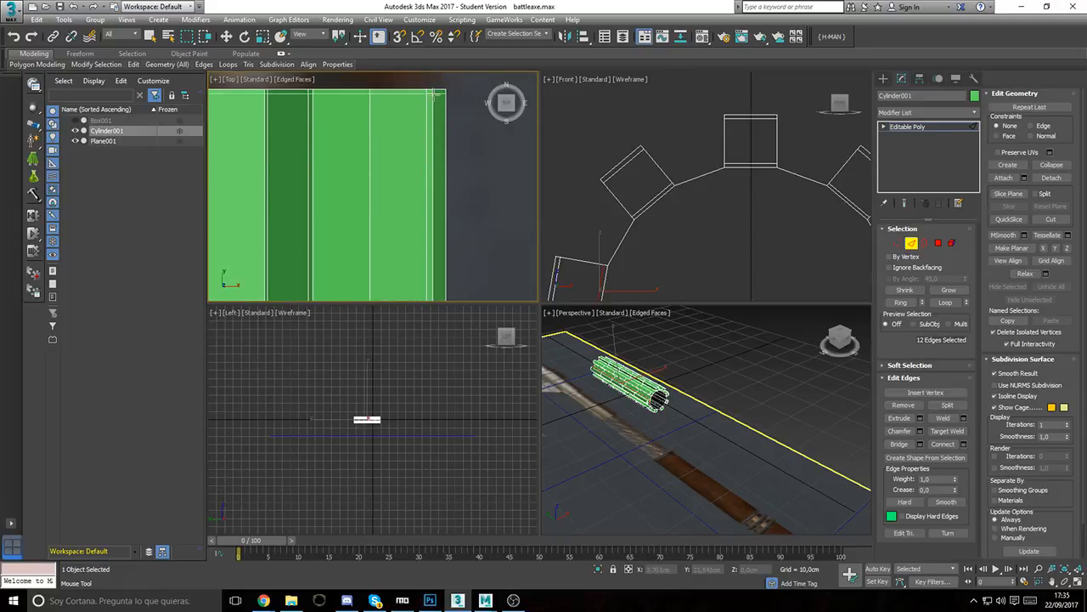
left_click(434, 96)
scroll(443, 146, "down", 10)
middle_click_drag(445, 197, 433, 107)
right_click(402, 601)
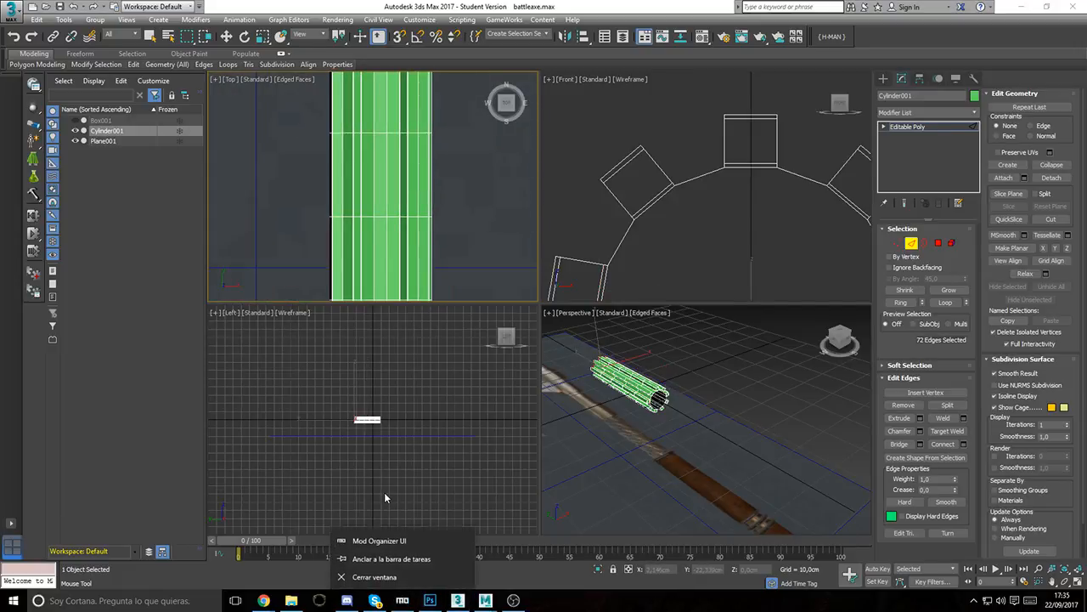
left_click(402, 357)
scroll(452, 242, "down", 4)
middle_click_drag(454, 244, 458, 103)
scroll(480, 200, "down", 2)
scroll(475, 204, "up", 2)
scroll(412, 155, "up", 2)
middle_click_drag(412, 154, 396, 172)
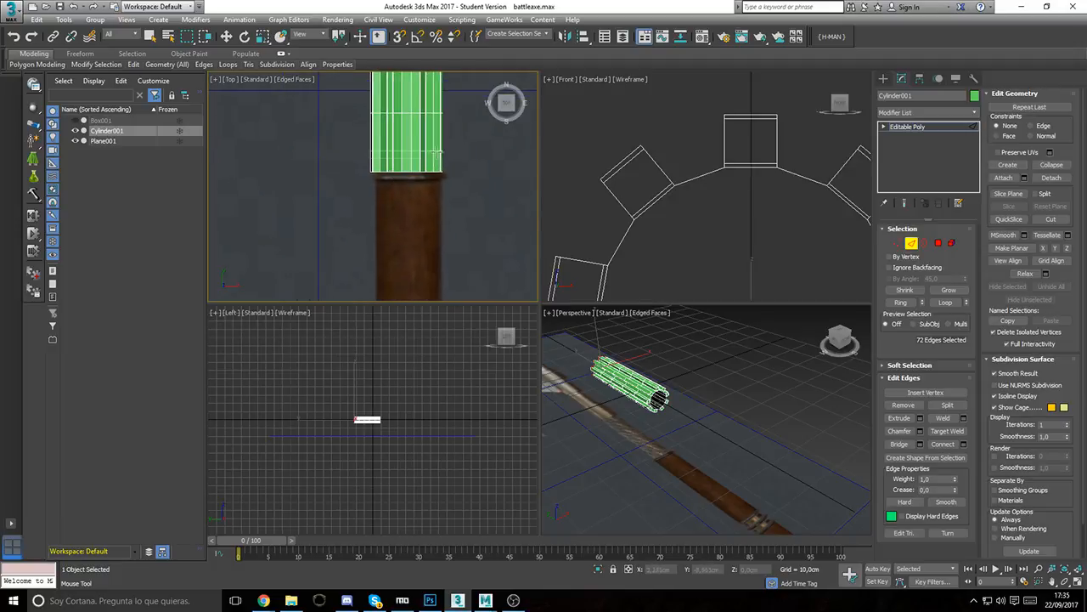
scroll(437, 153, "up", 3)
scroll(422, 158, "down", 5)
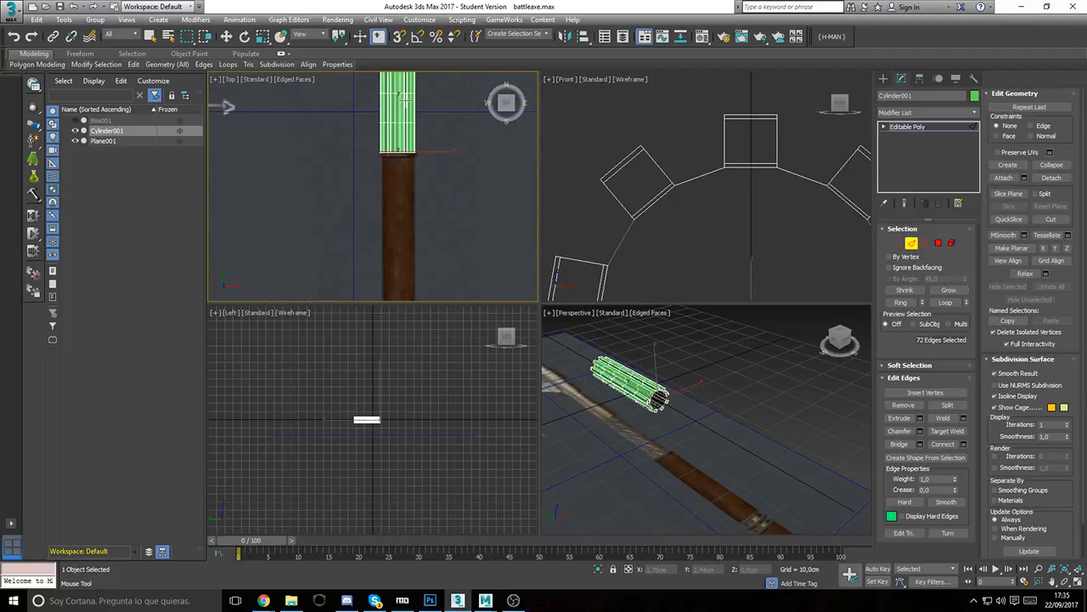
middle_click_drag(406, 100, 415, 211)
Step: Apply an OpenSubdiv modifier to the ribbed cylinder and inspect the smoothing in the perspective view with edge display off
left_click(912, 244)
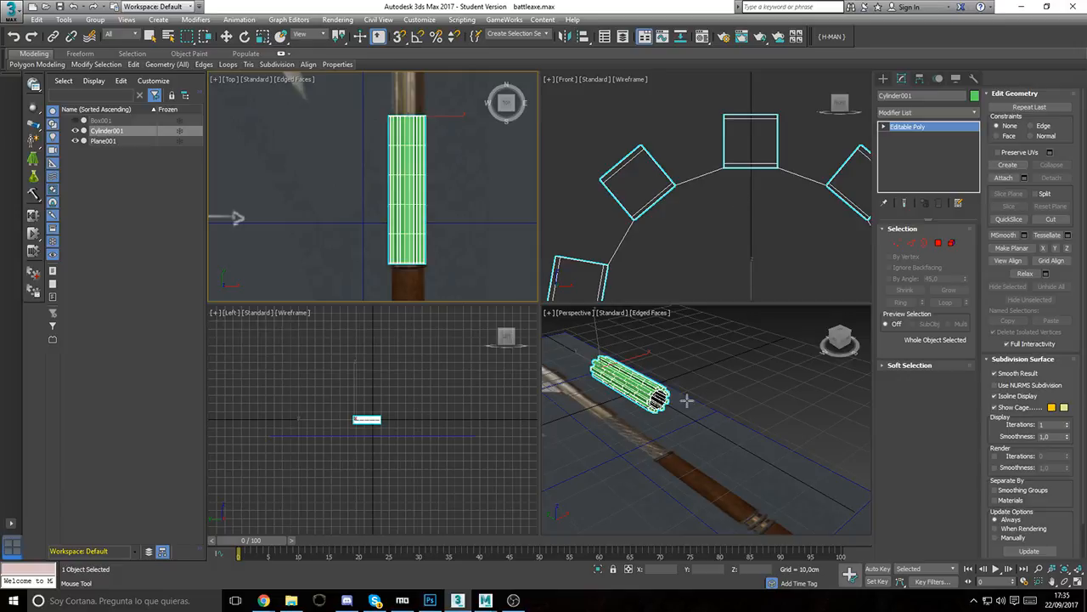
scroll(686, 400, "up", 6)
middle_click_drag(723, 436, 762, 387)
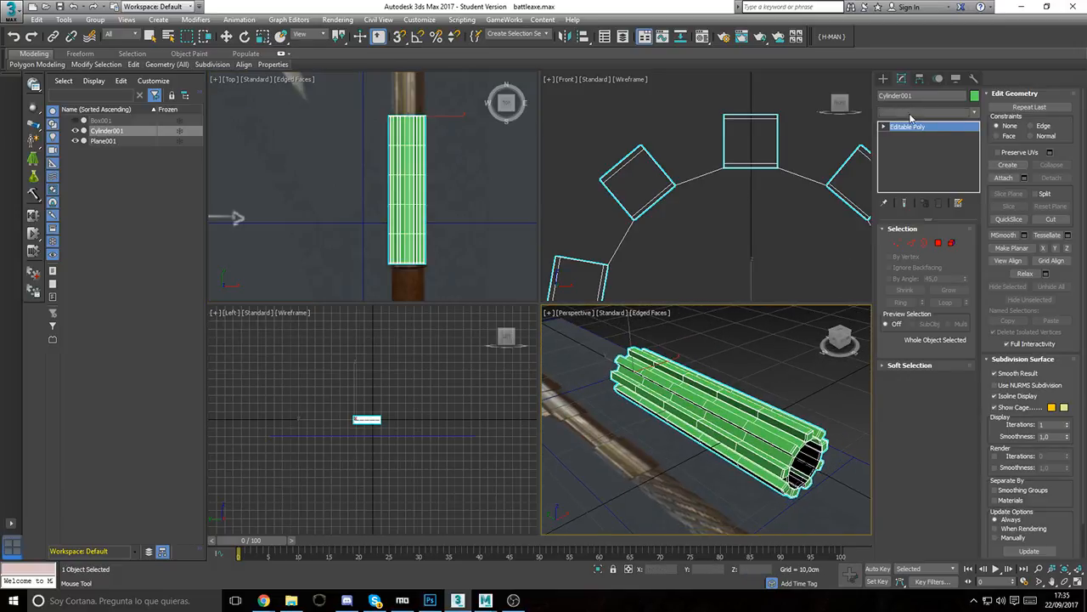
left_click(911, 112)
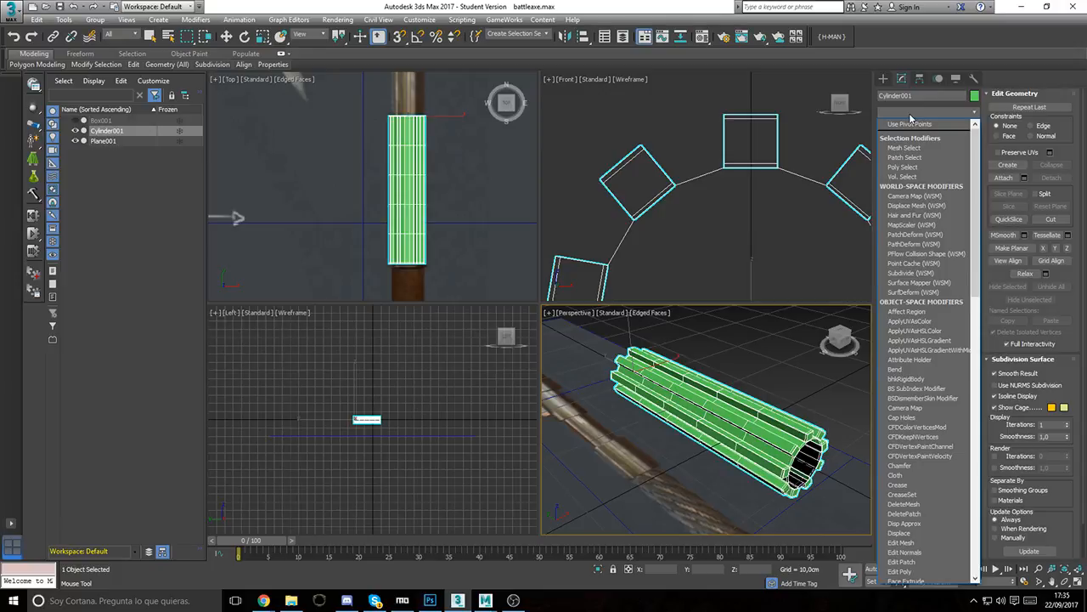
key("o")
key("Return")
key("w")
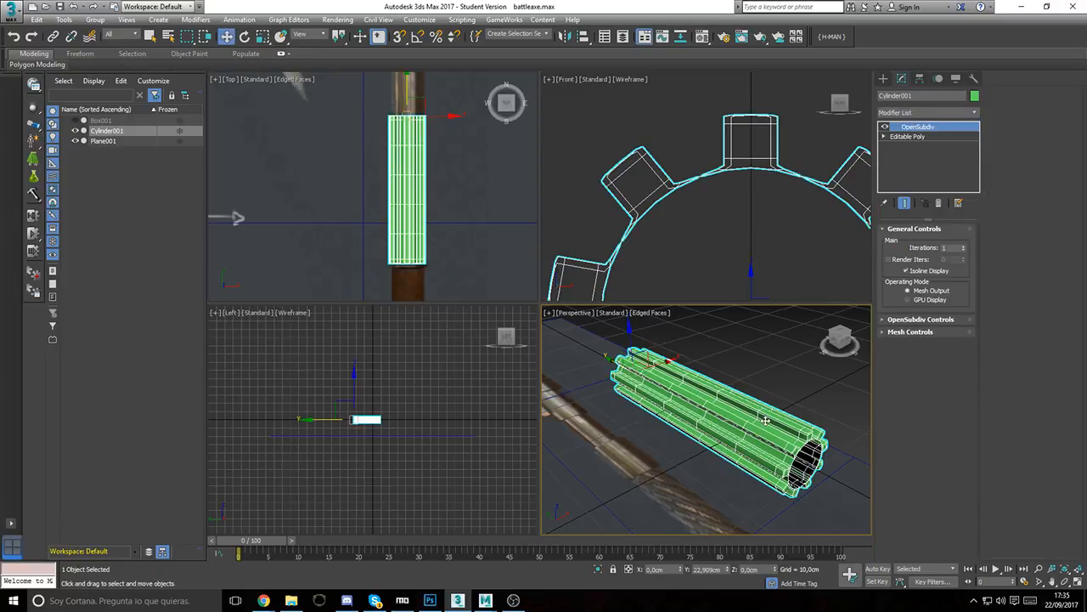
mouse_move(771, 419)
middle_mouse_down("alt")
mouse_move(782, 449)
mouse_move(776, 586)
mouse_move(764, 519)
mouse_move(740, 480)
mouse_move(789, 487)
middle_mouse_up("alt")
key("F4")
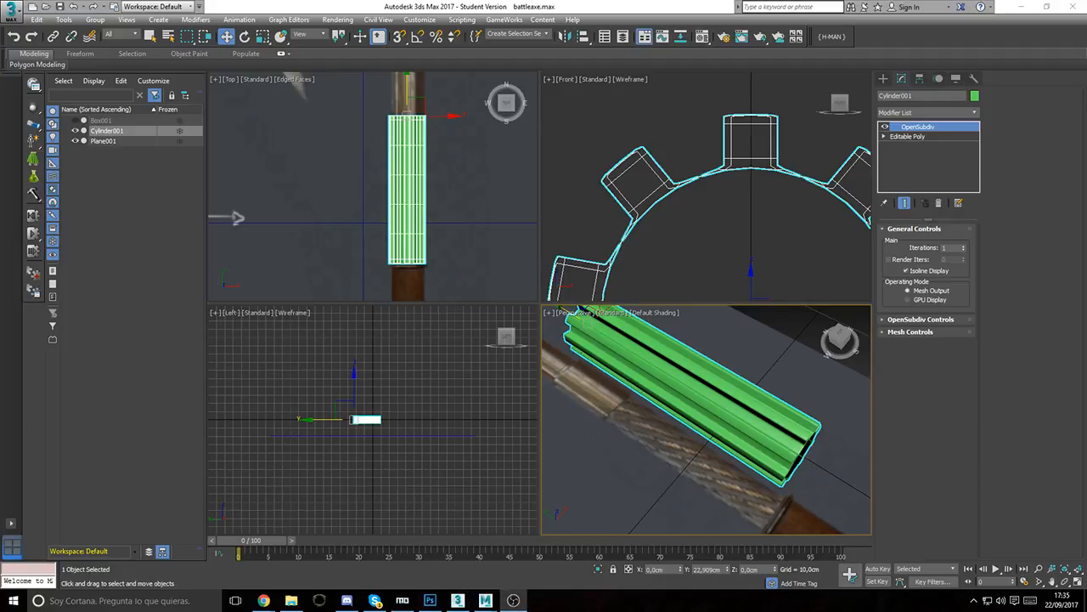
key("alt+Tab")
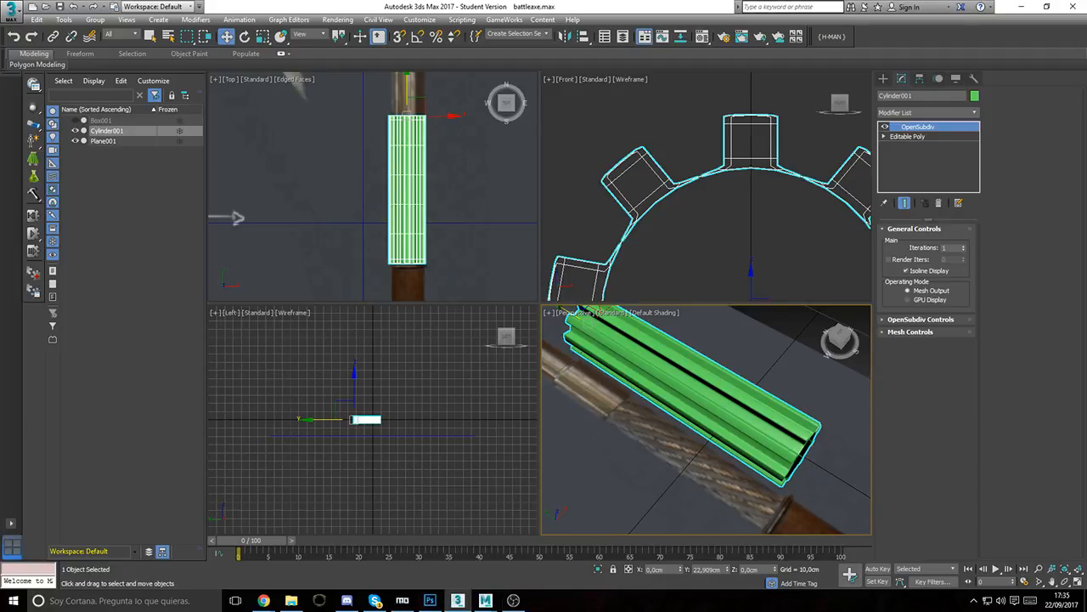
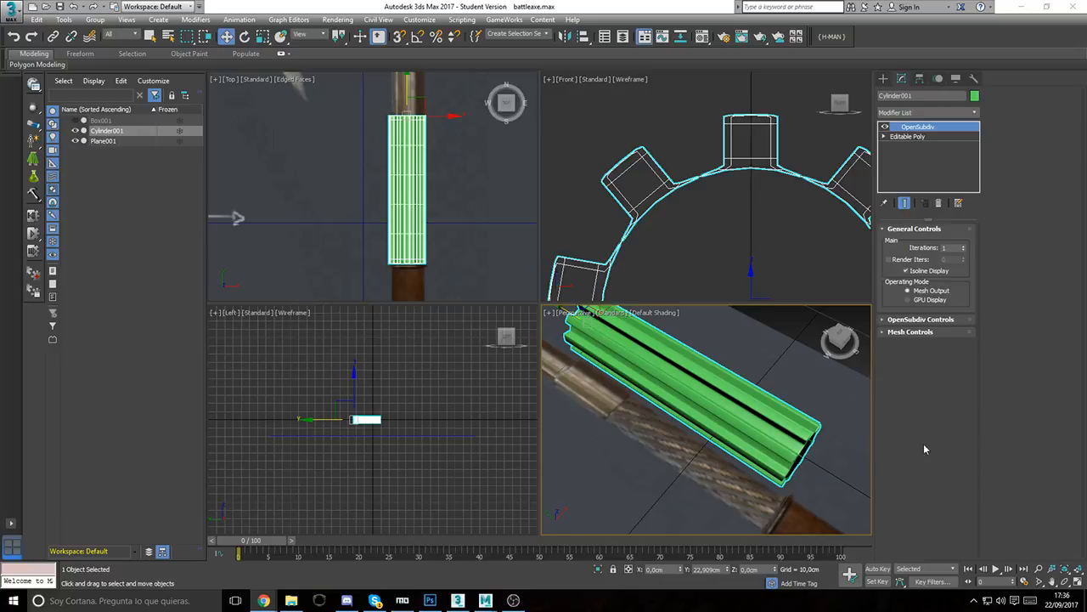
Step: Delete the OpenSubdiv modifier from the cylinder
middle_click_drag(397, 184, 379, 173)
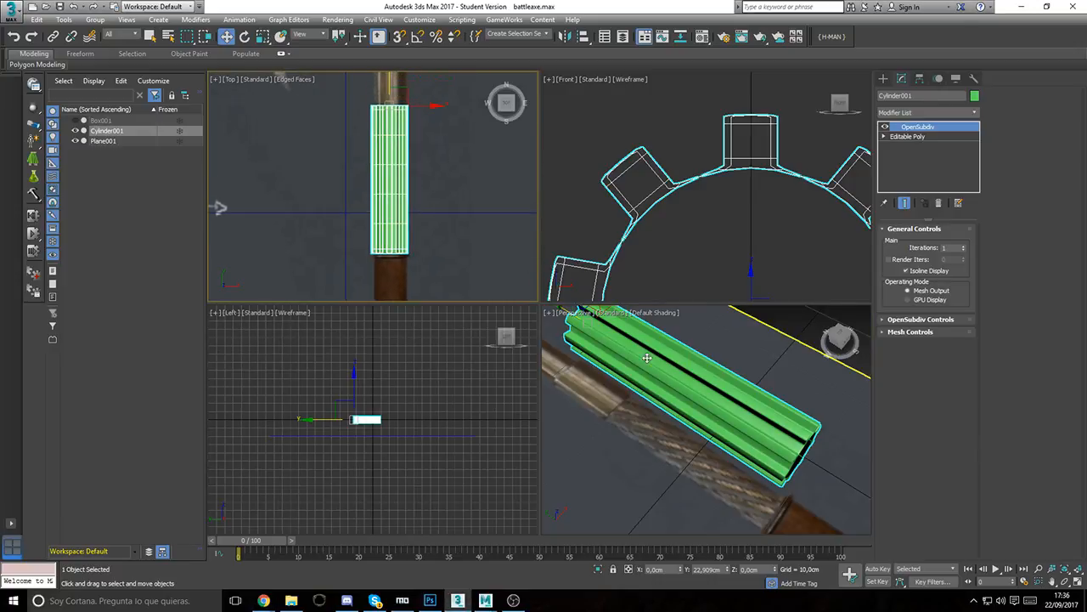
right_click(918, 129)
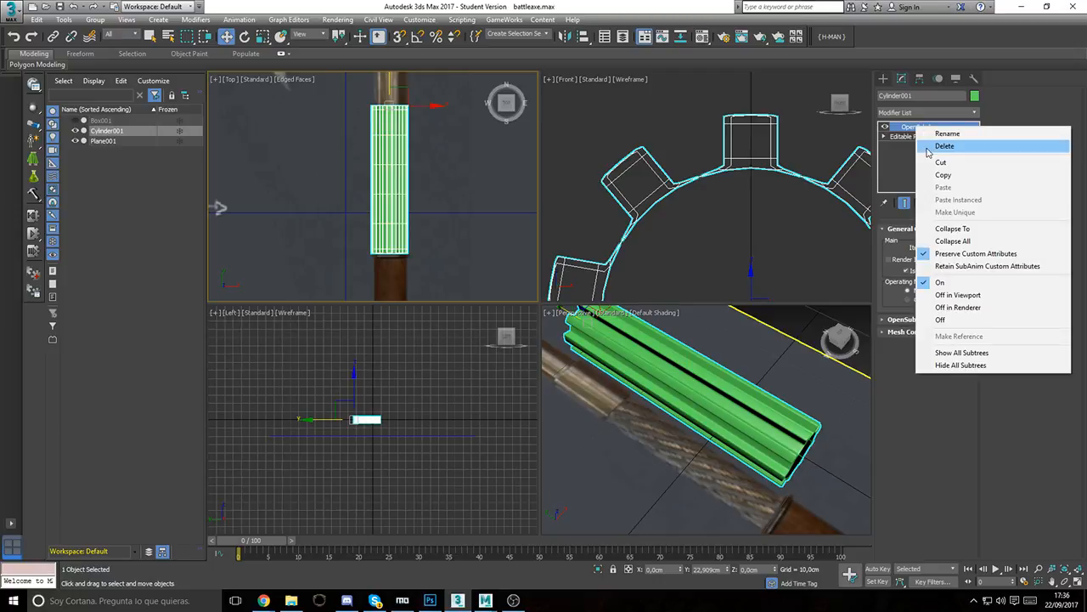
left_click(929, 148)
Step: At polygon level, select the polygons capping the ends of the top rib in the front view and delete them
left_click(939, 243)
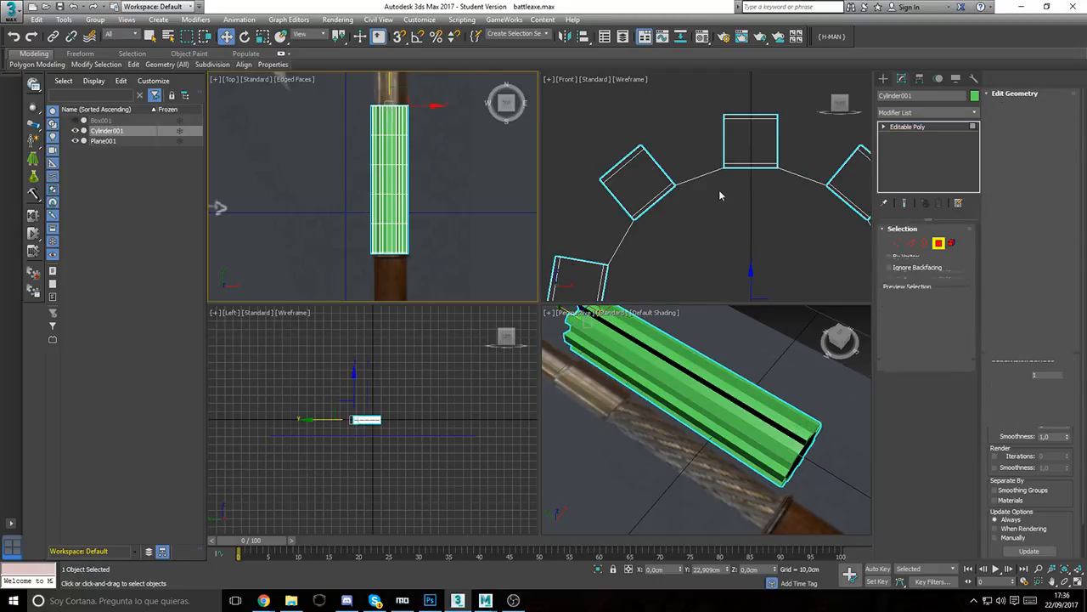
left_click(735, 128)
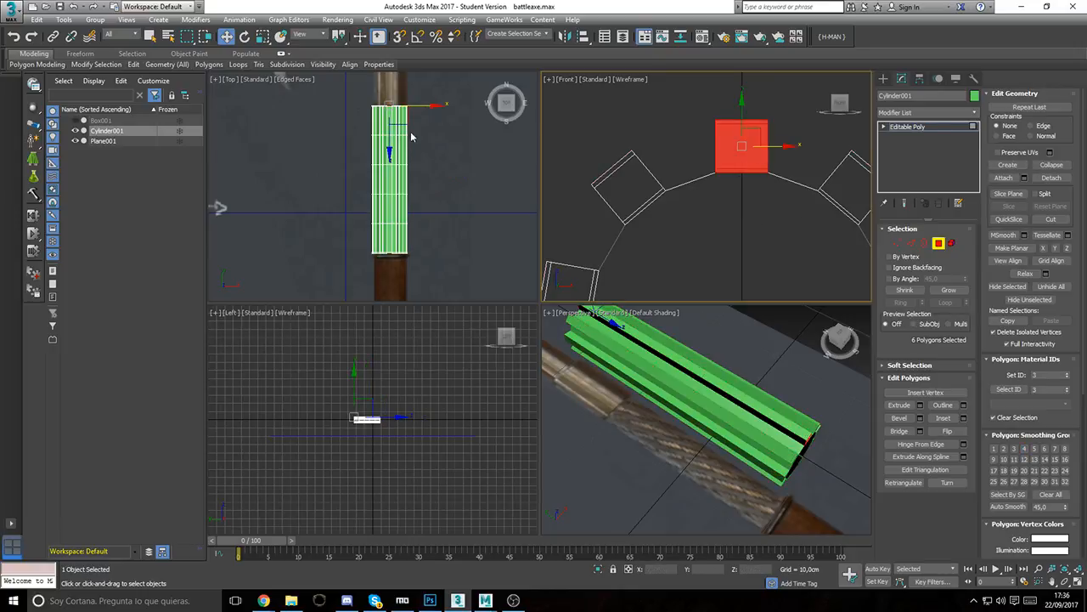
middle_click_drag(410, 130, 402, 132)
mouse_move(735, 418)
middle_mouse_down()
mouse_move(741, 438)
mouse_move(736, 429)
middle_mouse_up()
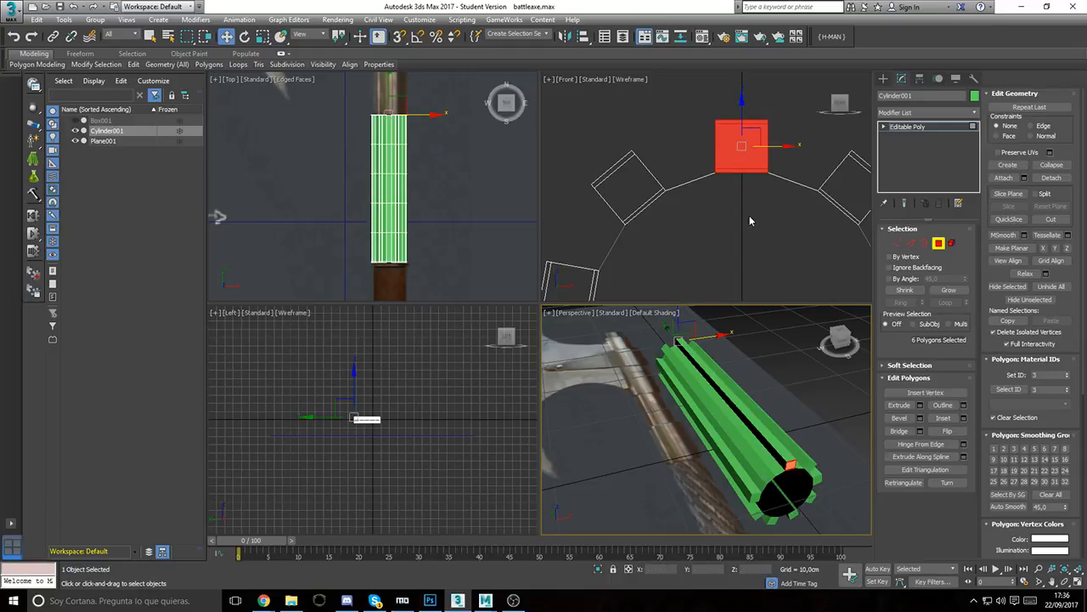
middle_click_drag(801, 230, 766, 221)
key("Delete")
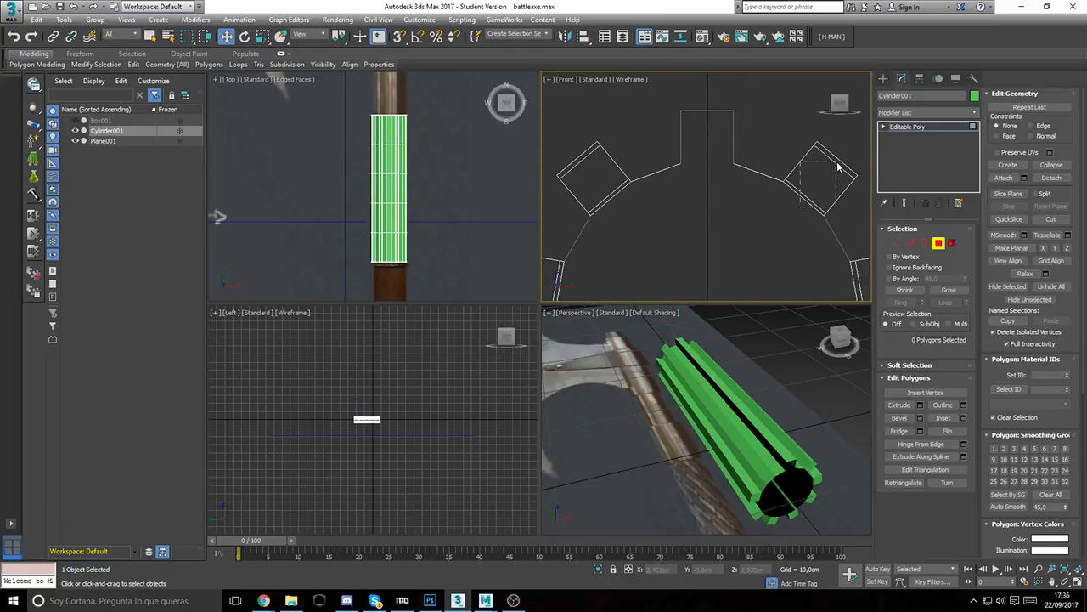
Step: Select and delete the end polygons of the upper-right rib, including its narrow outer strip
left_click_drag(838, 167, 844, 208)
left_click(768, 225)
key("ctrl+z")
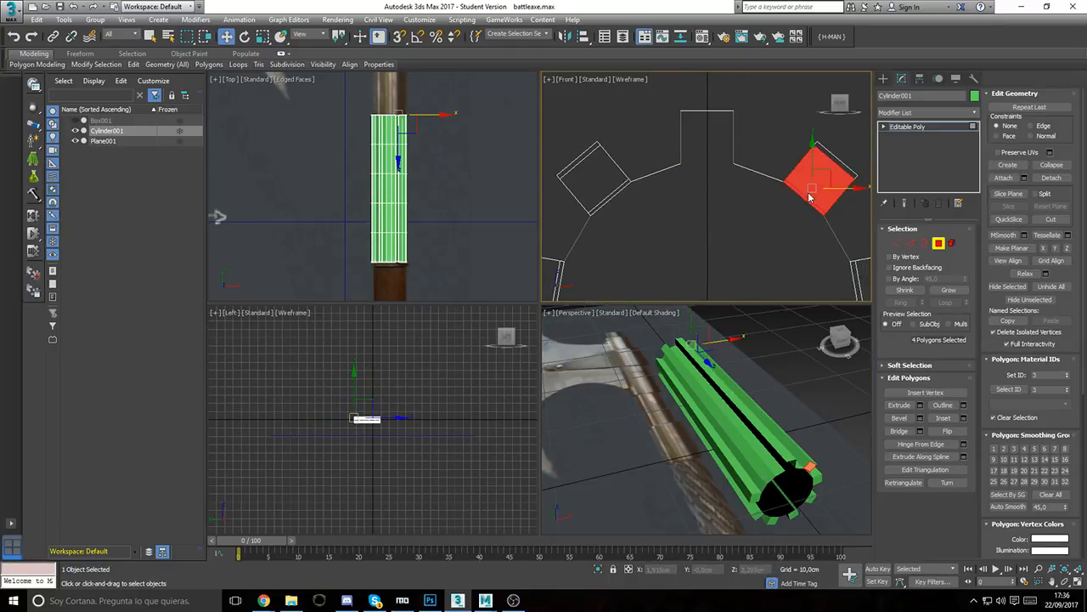
left_click(826, 167)
scroll(756, 193, "up", 2)
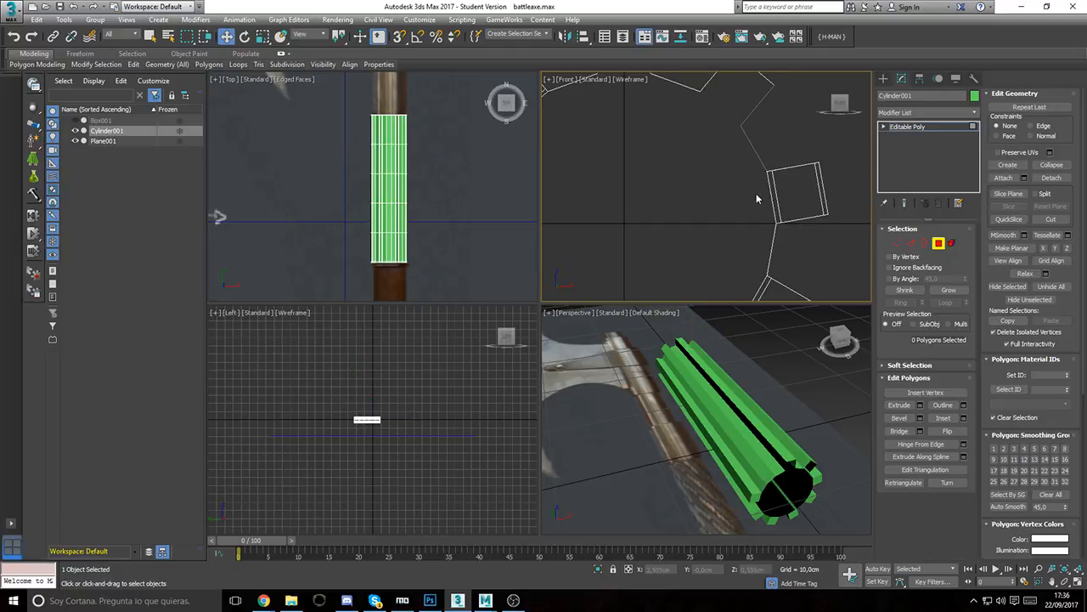
Step: Delete the end polygons of the right and lower-right ribs in the front view
middle_click_drag(794, 224, 746, 130)
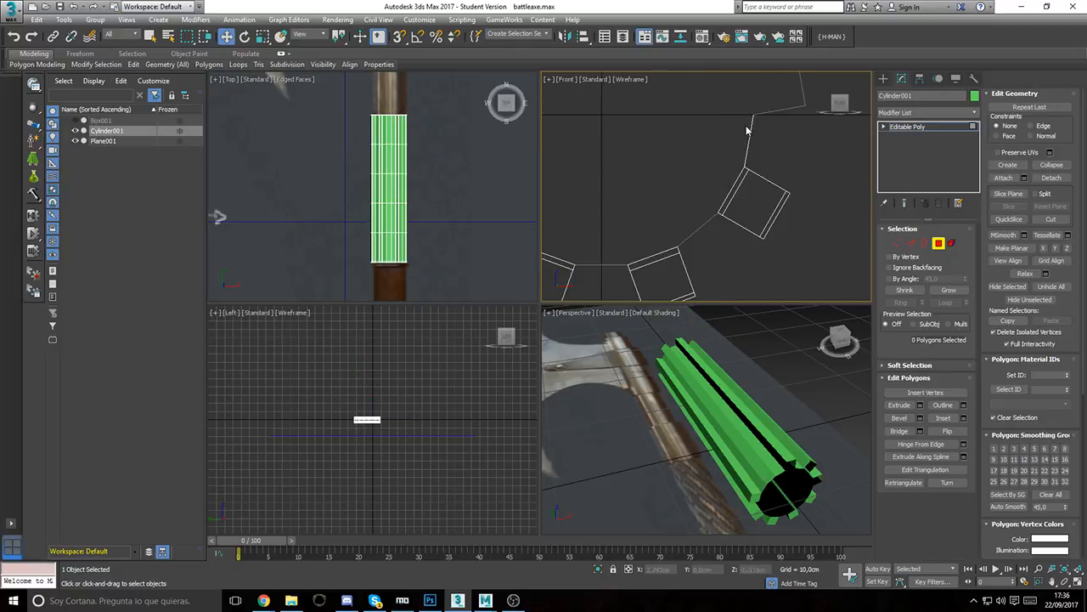
left_click_drag(728, 186, 762, 214)
left_click(773, 219)
left_click(694, 232)
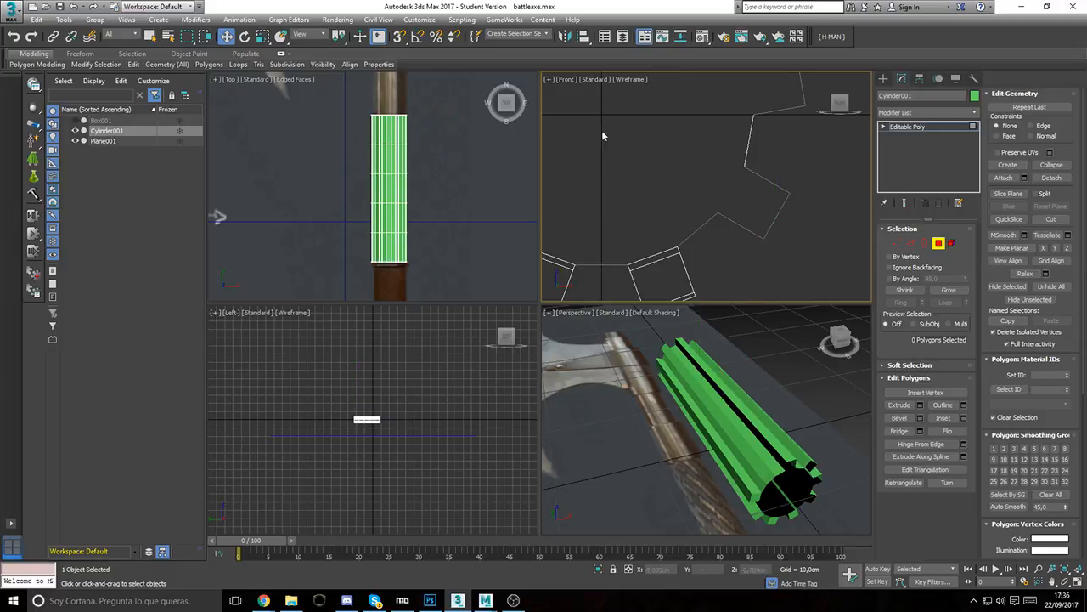
Step: Select and delete the end polygons of the two bottom ribs in the front view, including their narrow outer strips
middle_click_drag(660, 237, 682, 167)
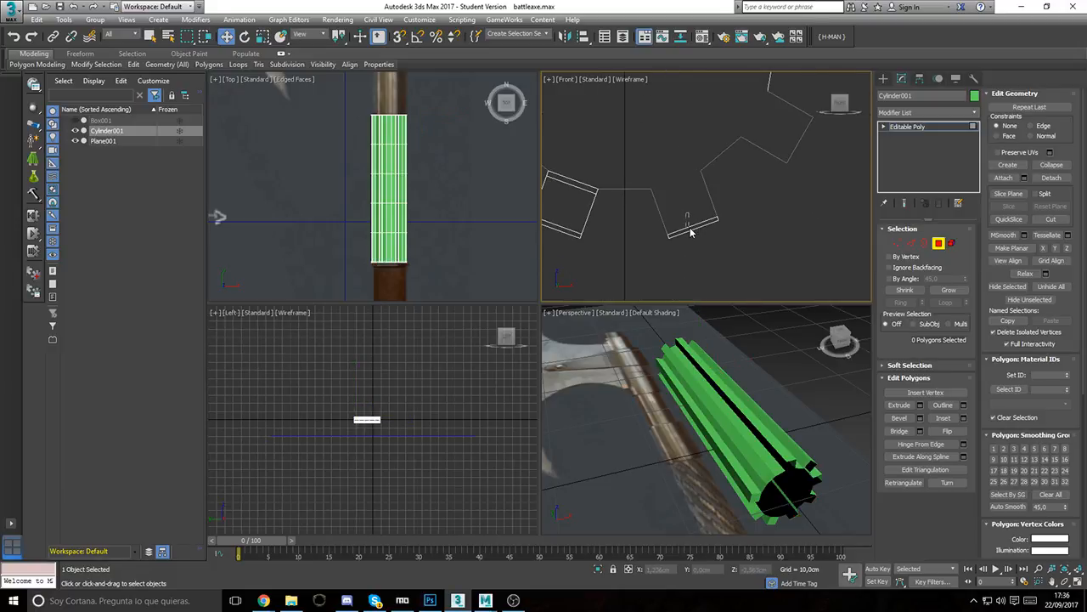
middle_click_drag(669, 214, 664, 159)
left_click(643, 231)
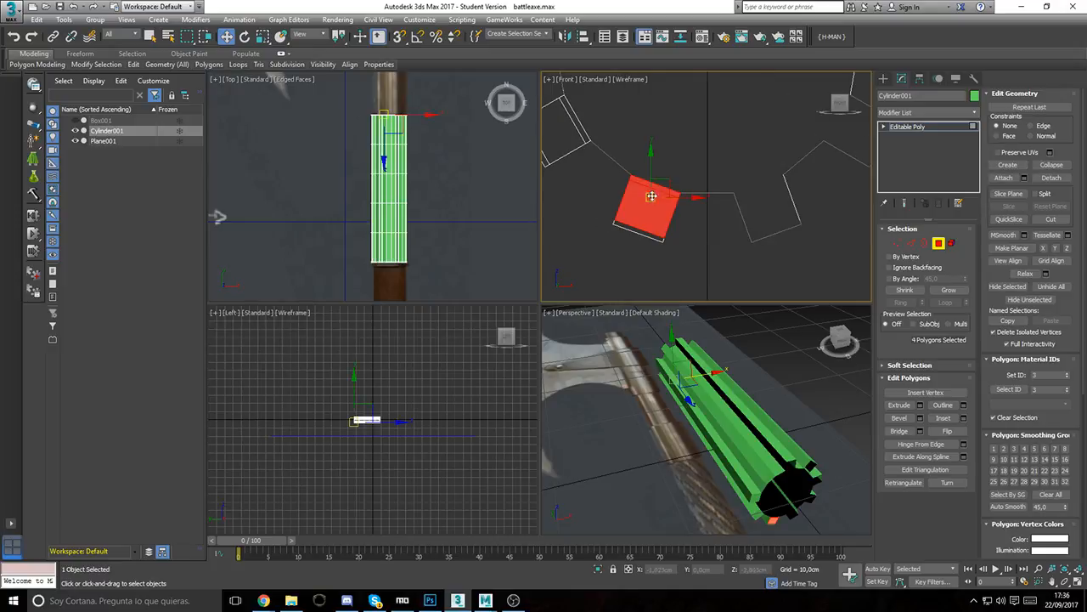
left_click(671, 195)
left_click_drag(619, 214, 643, 238)
middle_click_drag(643, 238, 716, 159)
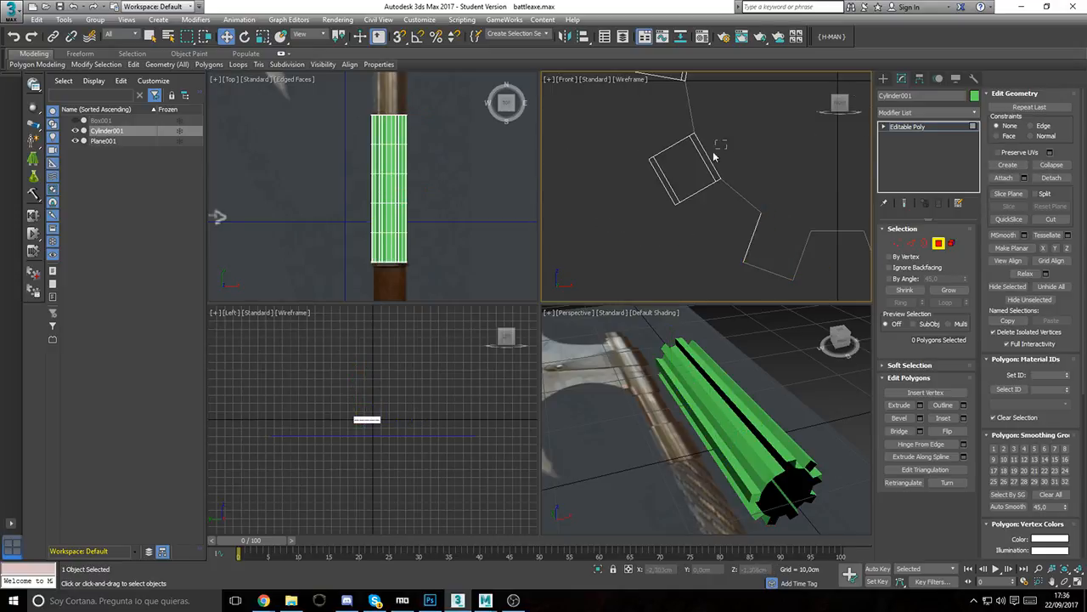
Step: Delete the remaining end polygons of the lower-left, left and upper-left ribs, including their narrow outer strips
left_click(695, 163)
key("Delete")
middle_click_drag(665, 182, 688, 217)
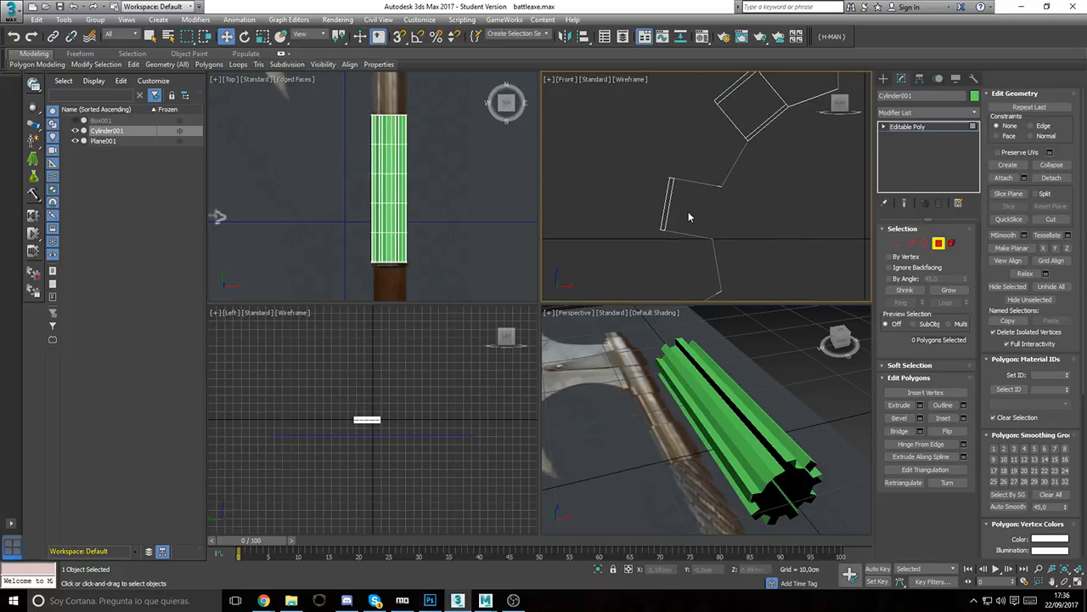
middle_click_drag(780, 137, 669, 160)
left_click(735, 166)
key("Delete")
left_click(714, 142)
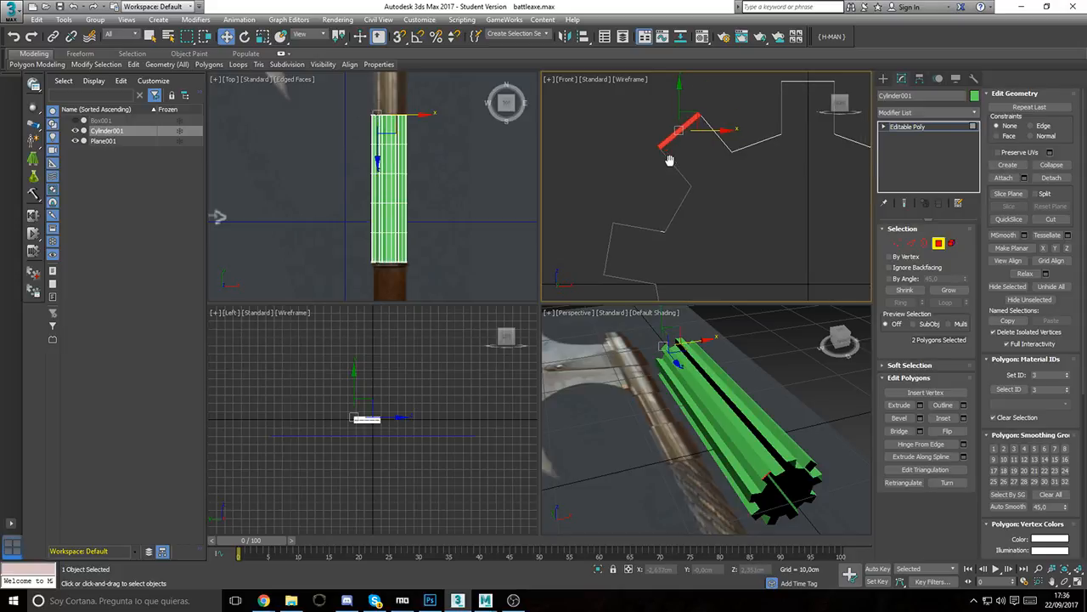
left_click(822, 312)
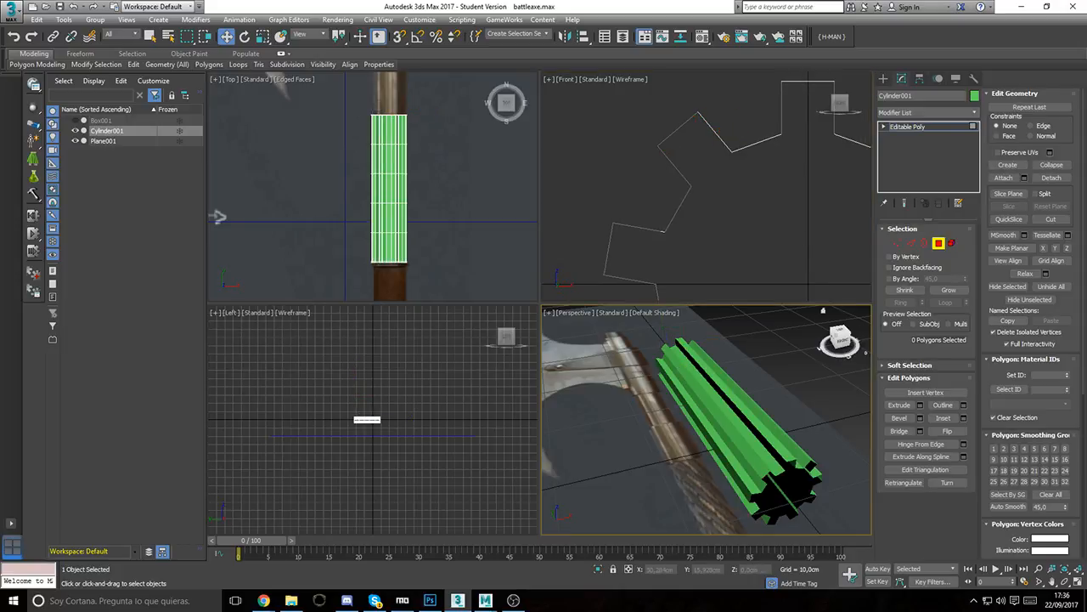
key("alt+Tab")
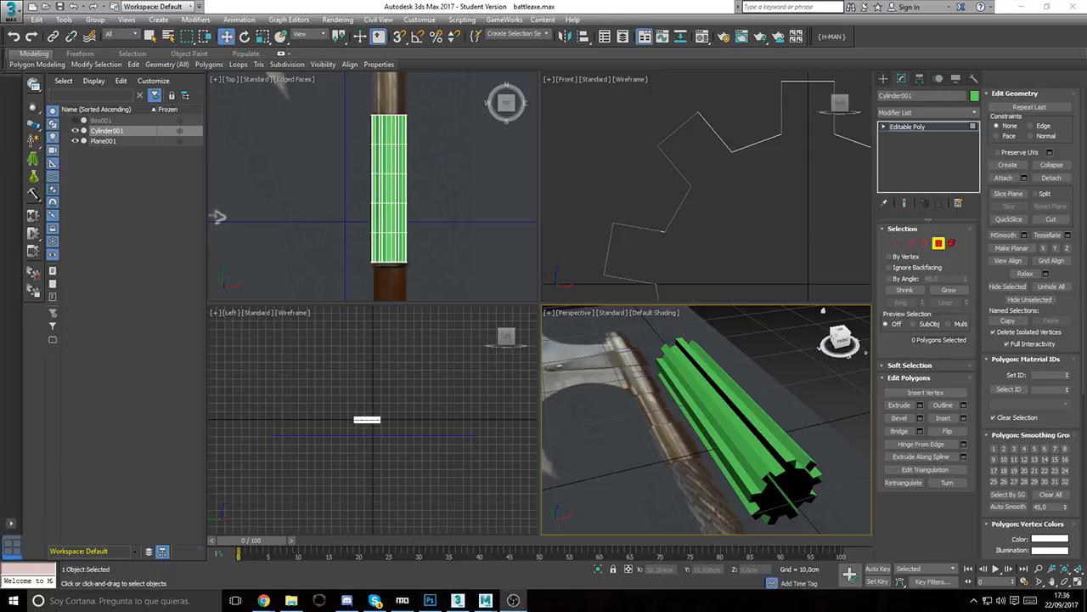
key("alt+Tab")
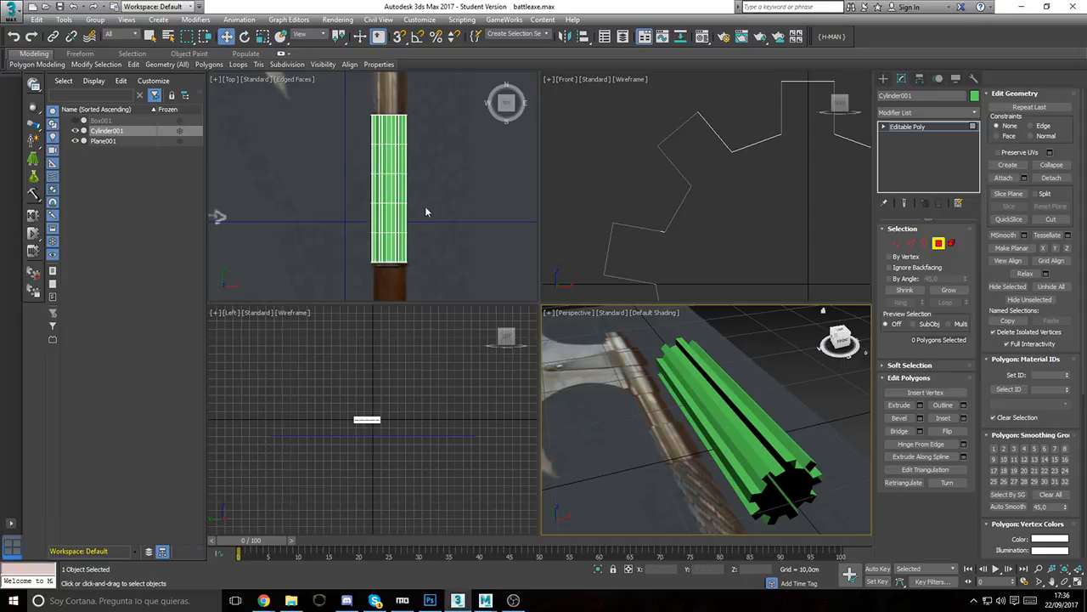
Step: Leave polygon level and try an OpenSubdiv modifier on the whole ribbed cylinder
middle_click_drag(760, 422, 611, 475, "alt")
left_click(938, 242)
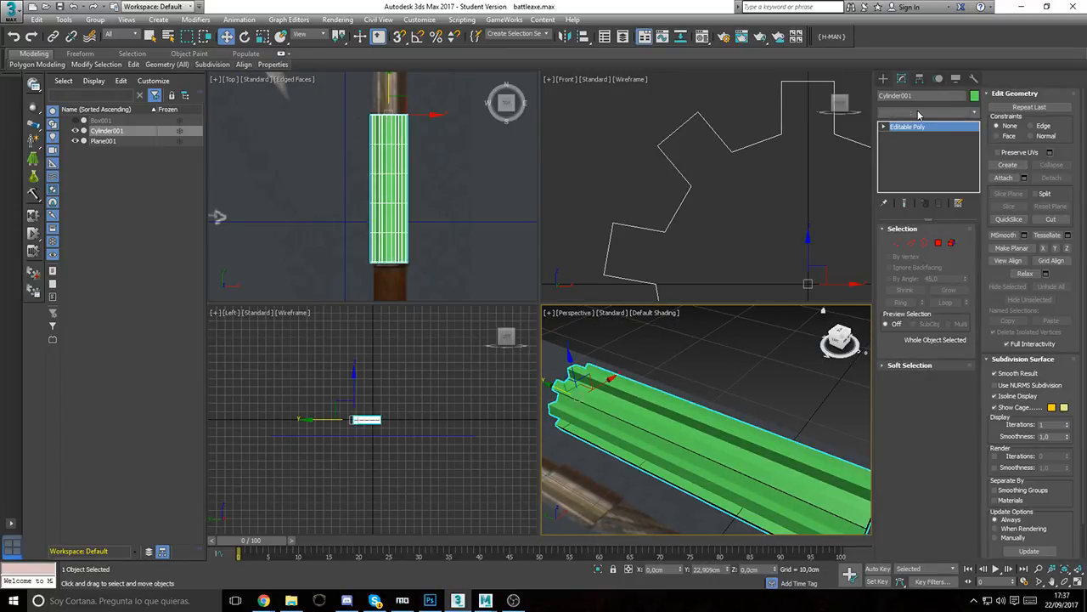
left_click(918, 112)
key("o")
left_click(918, 122)
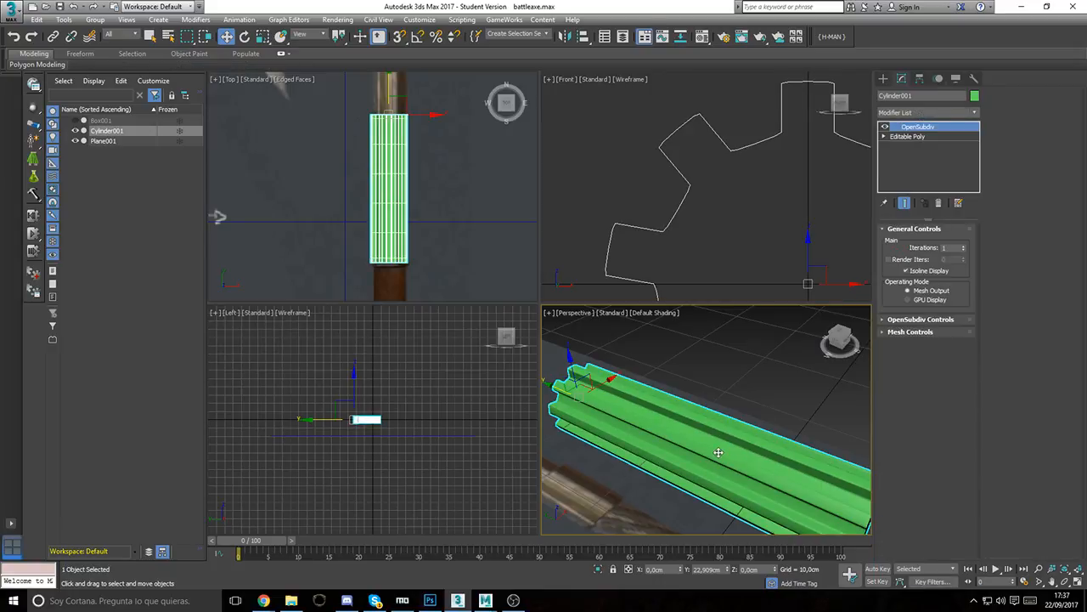
middle_click_drag(719, 452, 792, 388)
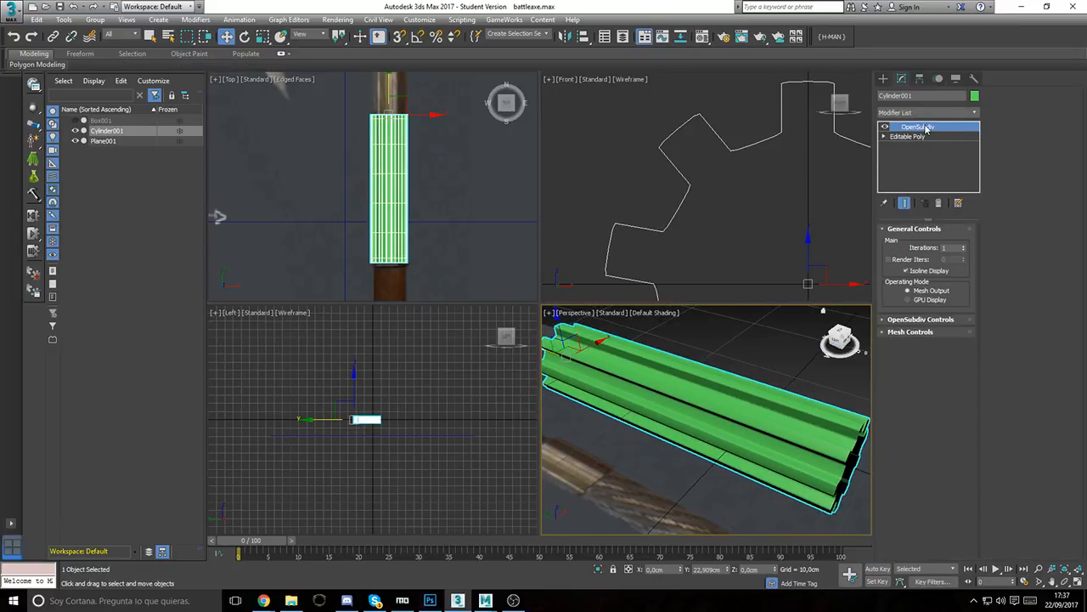
middle_click_drag(770, 433, 778, 427)
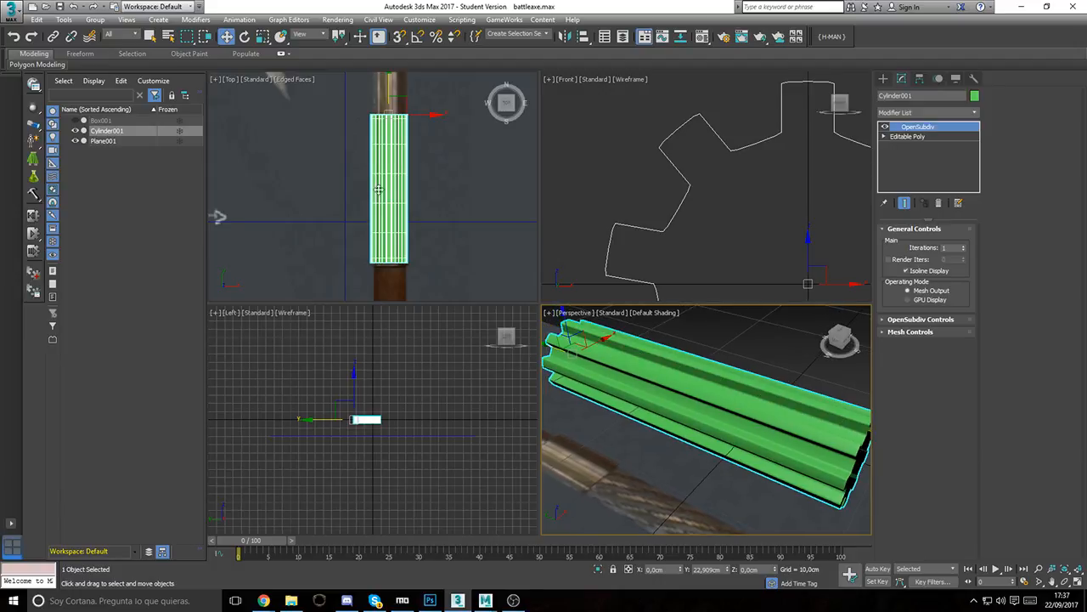
Step: Compare the cylinder with the shaft reference in the top view and delete its OpenSubdiv modifier
middle_click_drag(378, 146, 367, 152)
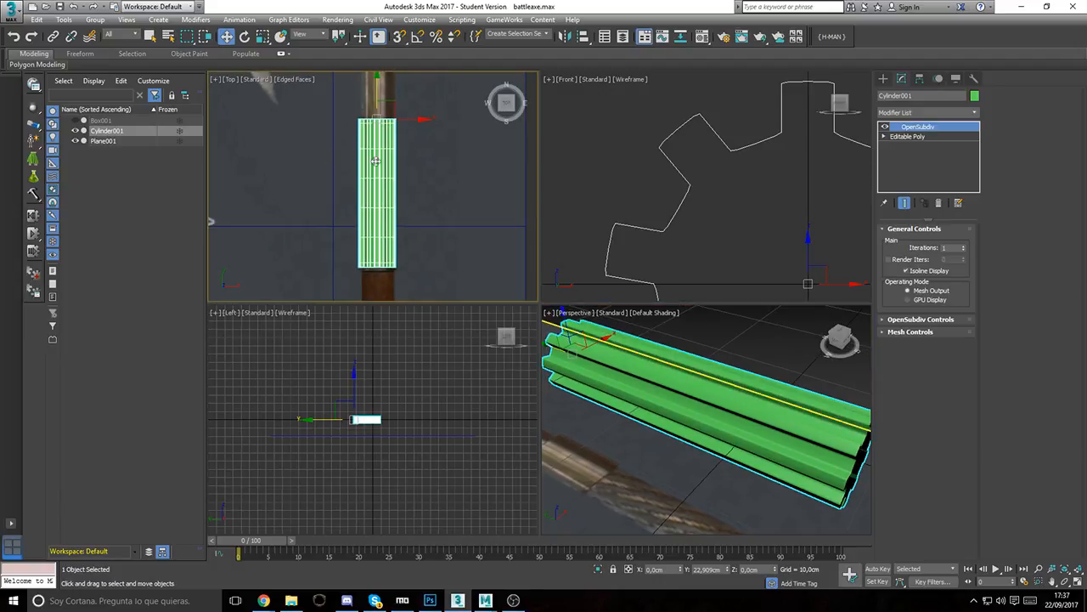
middle_click_drag(358, 147, 363, 145)
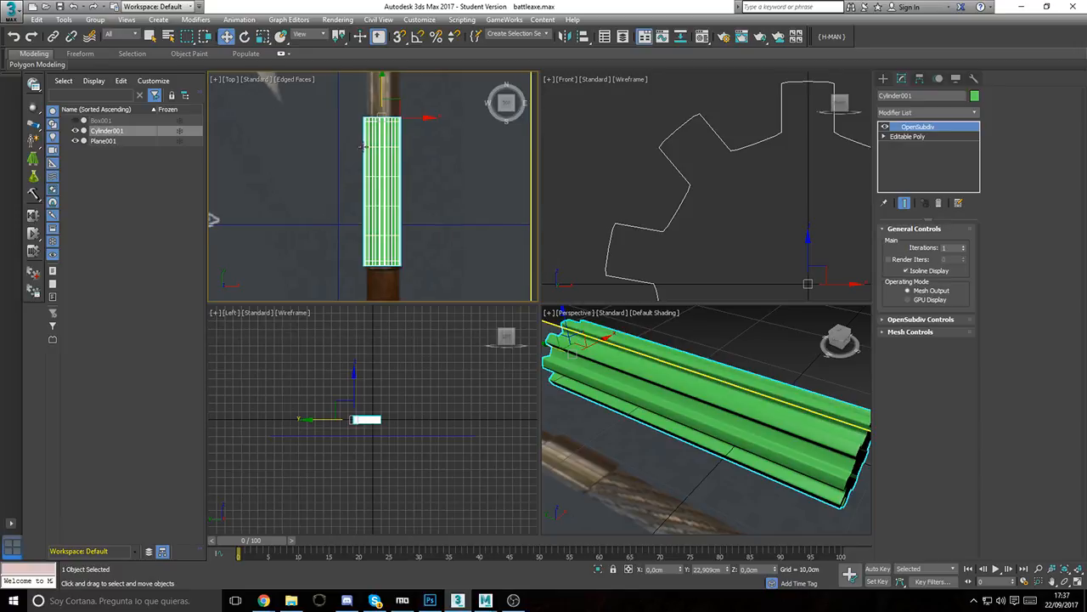
scroll(363, 145, "up", 3)
middle_click_drag(382, 195, 341, 152)
scroll(342, 151, "down", 3)
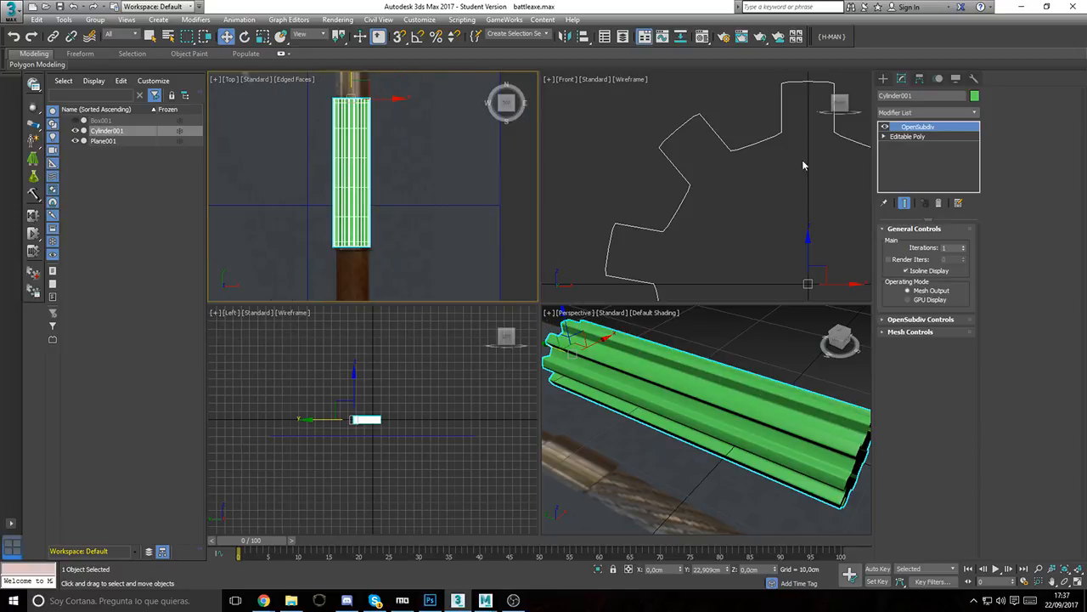
right_click(918, 130)
left_click(930, 145)
Step: Try a Twist modifier on the unsmoothed cylinder with an angle of 220 around Z and inspect the twisted ribs up close
left_click(916, 111)
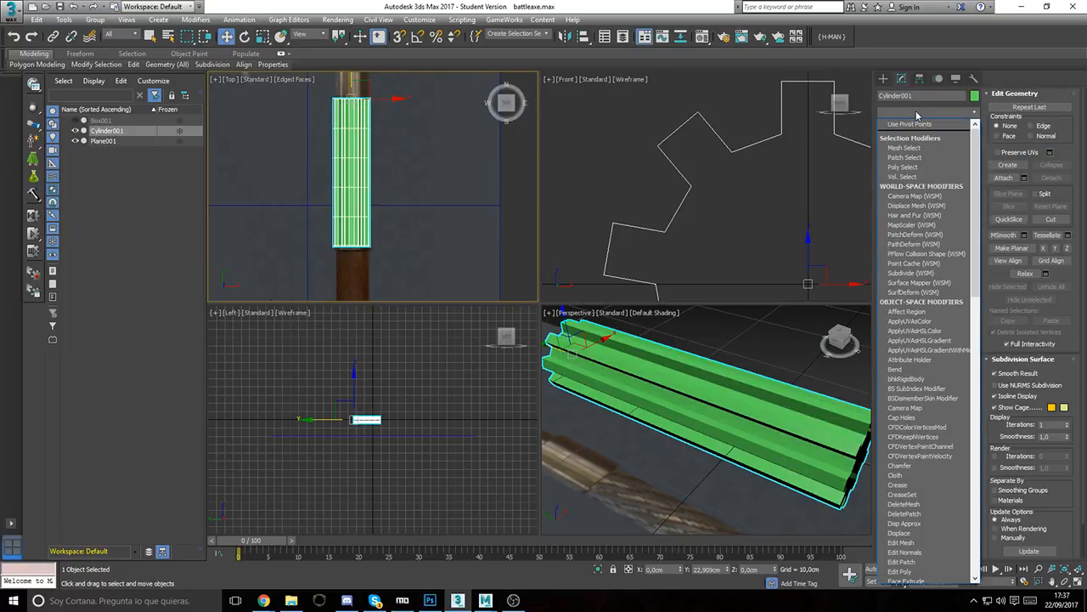
key("w")
key("Return")
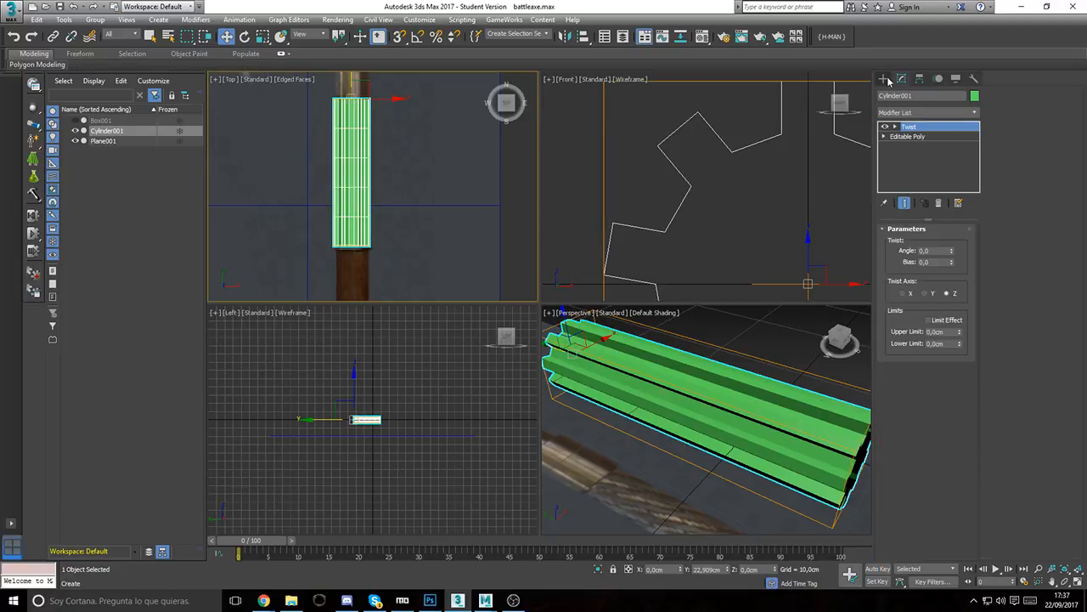
left_click_drag(952, 251, 968, 12)
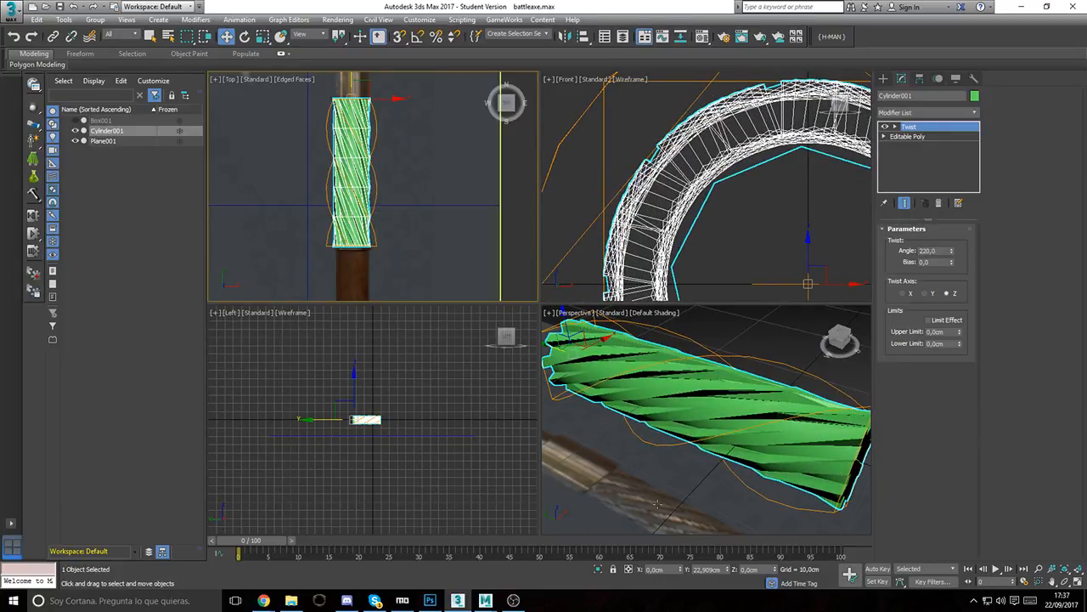
scroll(755, 415, "up", 4)
left_click(798, 356)
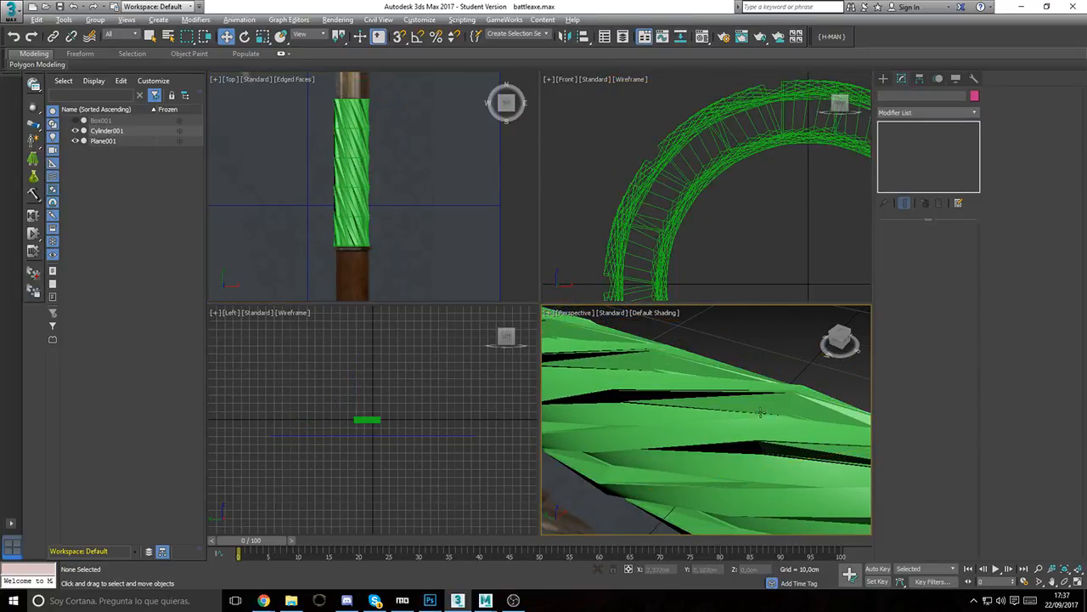
middle_click_drag(759, 413, 805, 402, "alt")
left_click(782, 416)
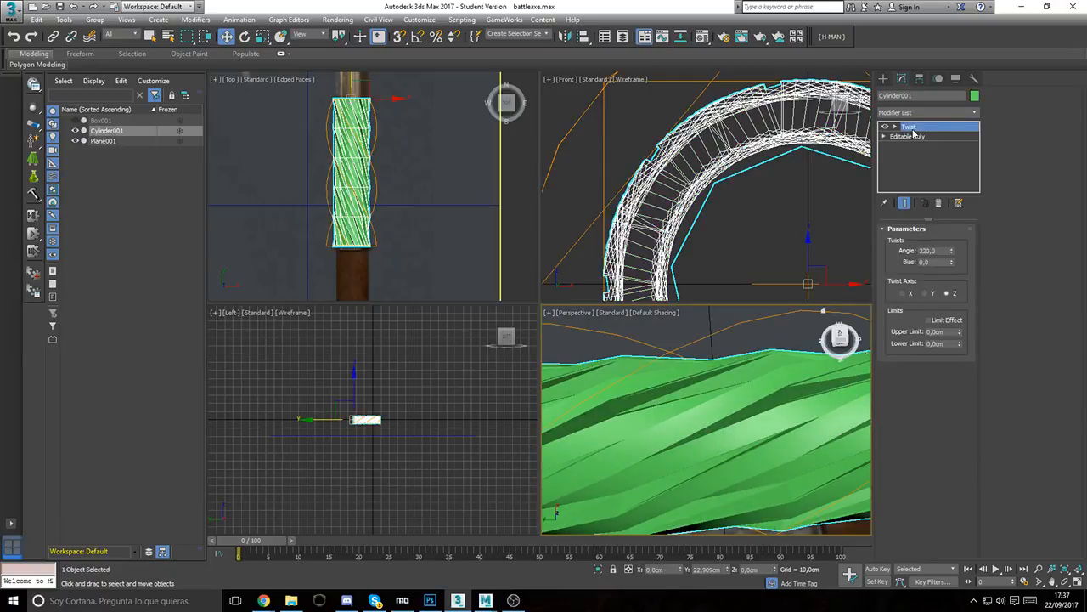
Step: Delete the Twist modifier and apply an OpenSubdiv modifier to the cylinder instead
right_click(914, 126)
left_click(920, 145)
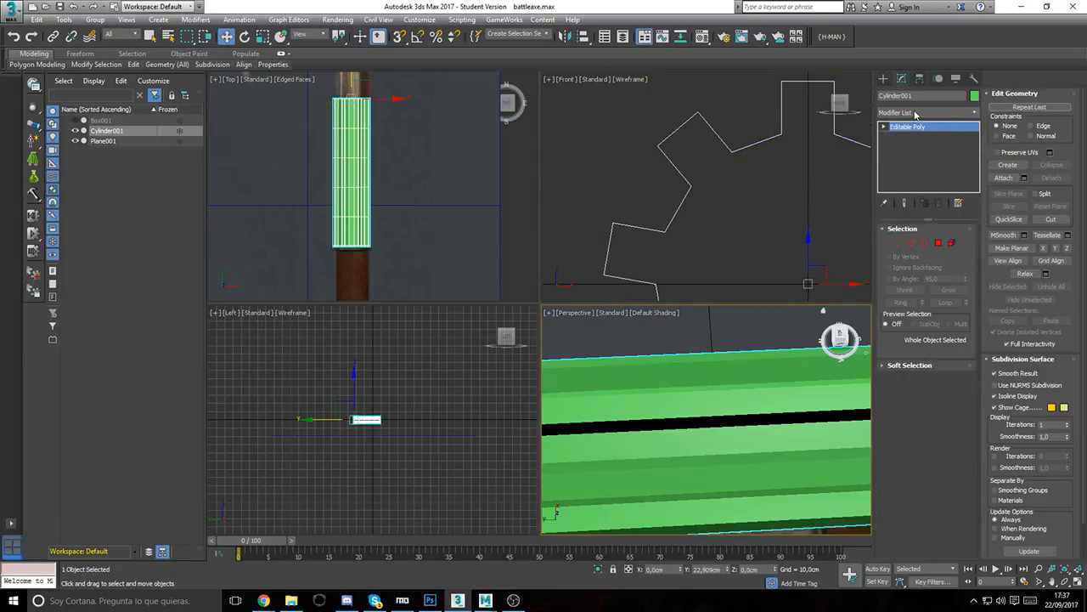
left_click(914, 111)
type("o")
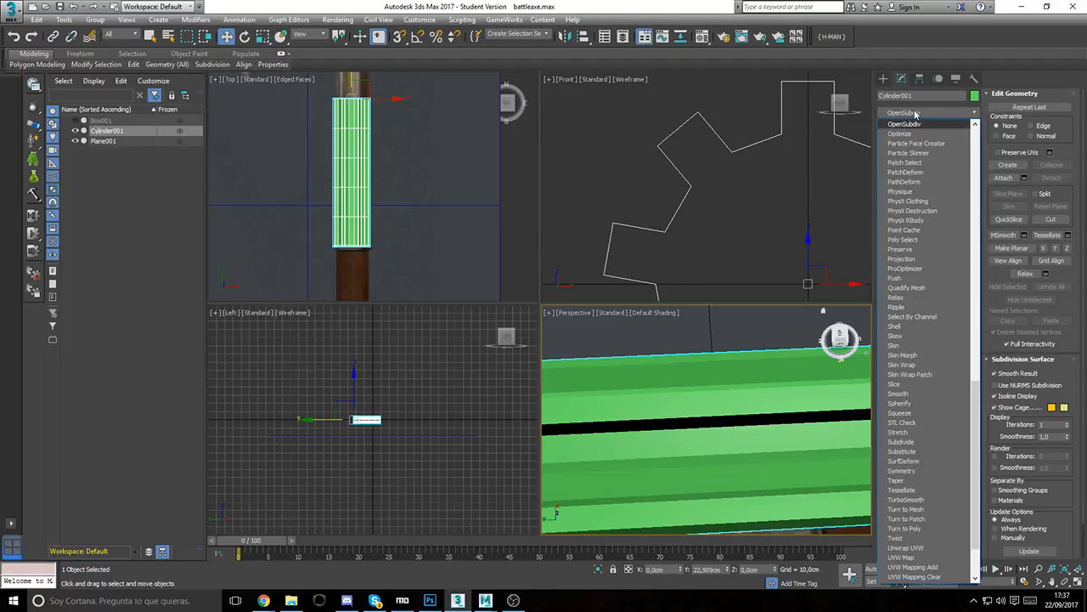
key("Return")
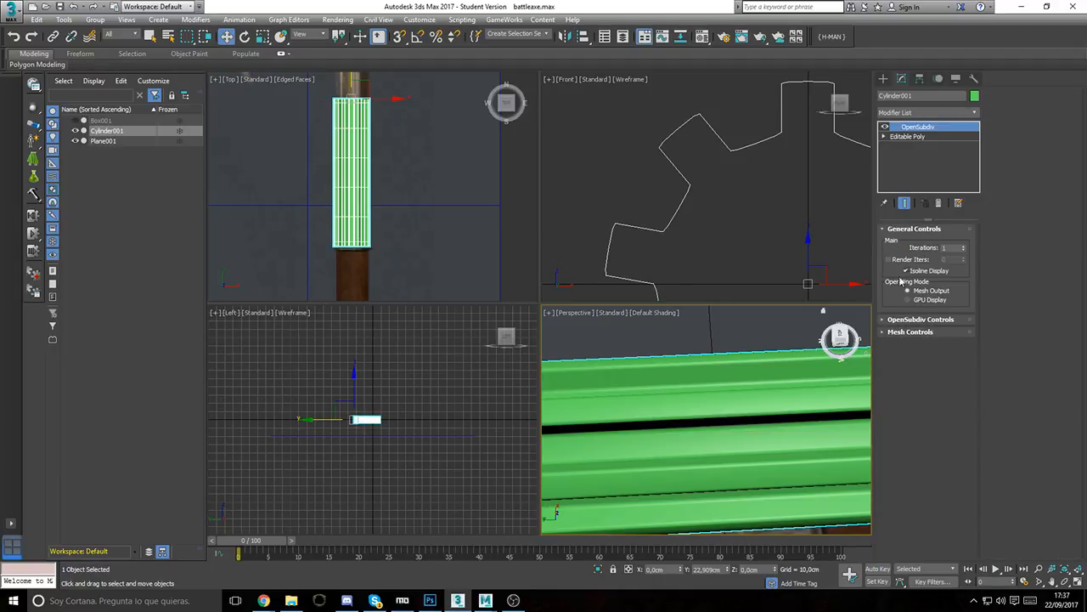
middle_click_drag(682, 380, 654, 364, "alt")
scroll(686, 394, "down", 4)
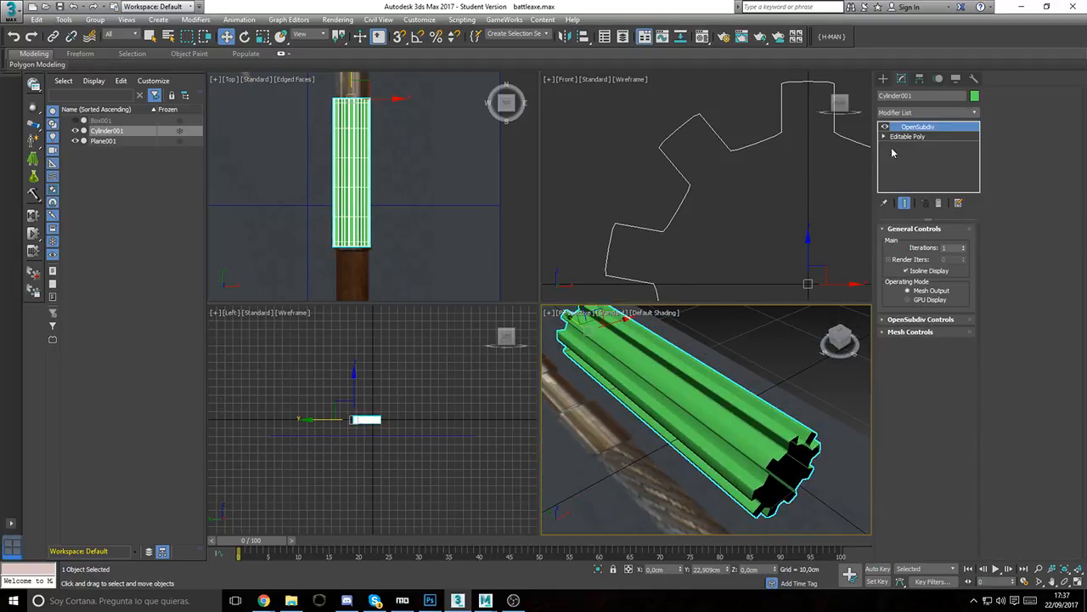
Step: Collapse the OpenSubdiv modifier into the editable poly, show edged faces in the perspective view and check the denser mesh at vertex level
right_click(901, 127)
left_click(914, 146)
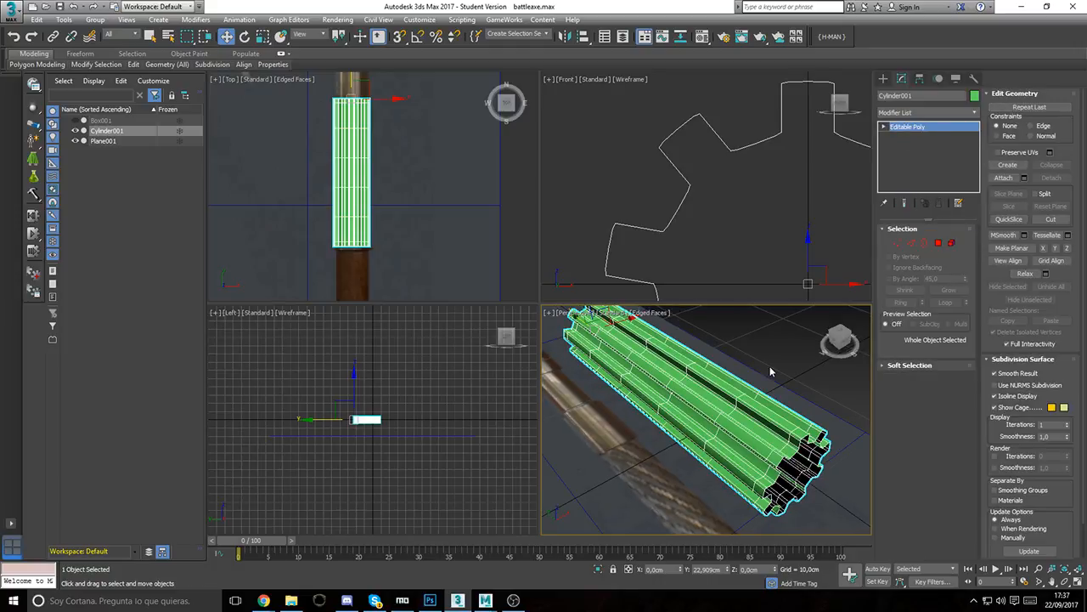
left_click(898, 243)
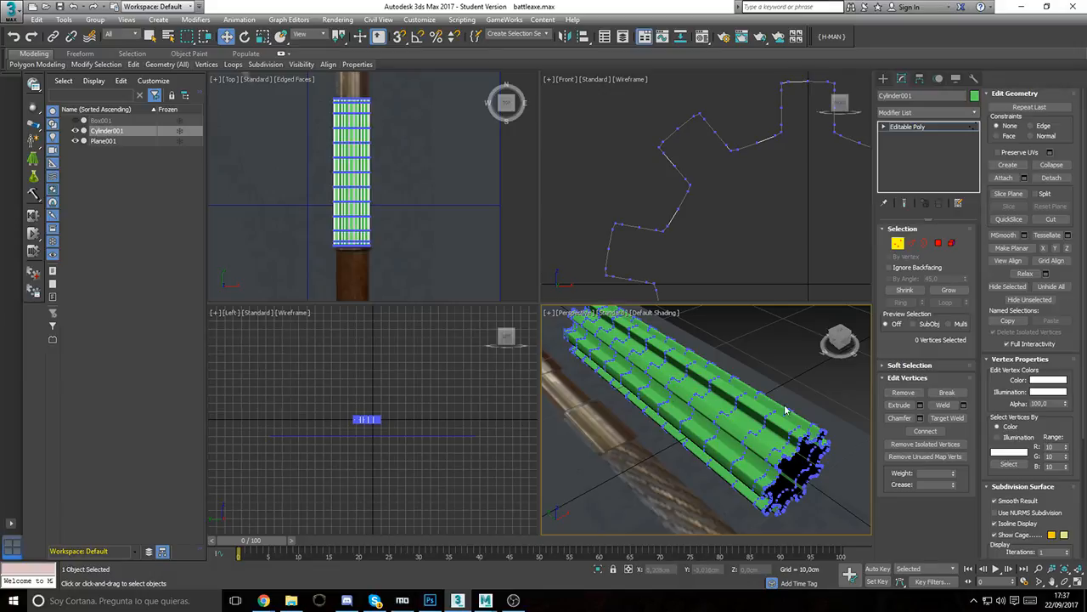
key("F4")
left_click(897, 243)
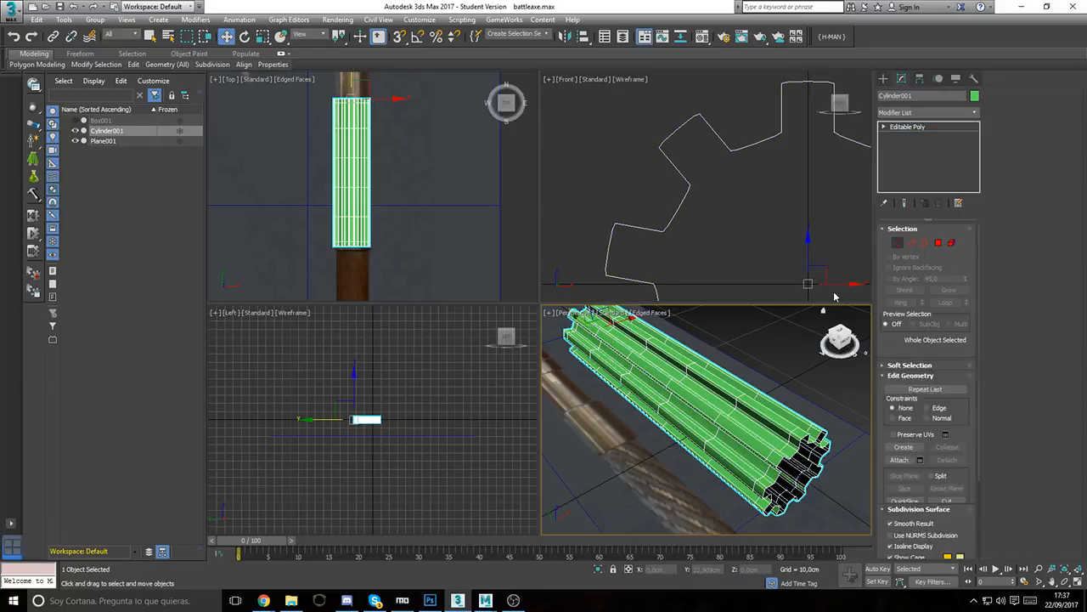
Step: Apply a Twist modifier to the smoothed cylinder with an angle of 261 around the Z axis
left_click(920, 114)
type("tw")
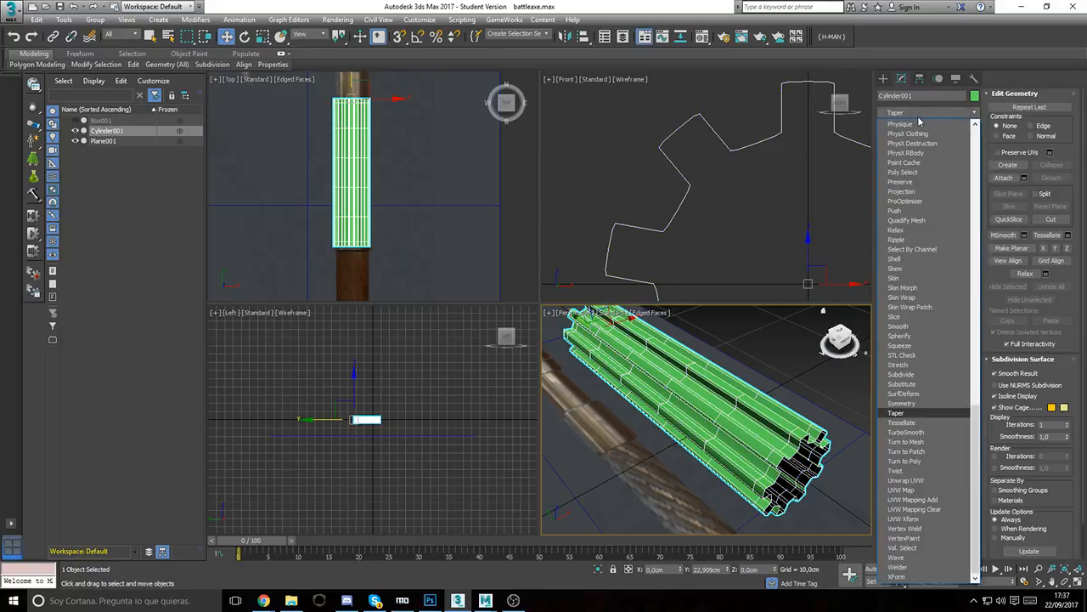
key("Return")
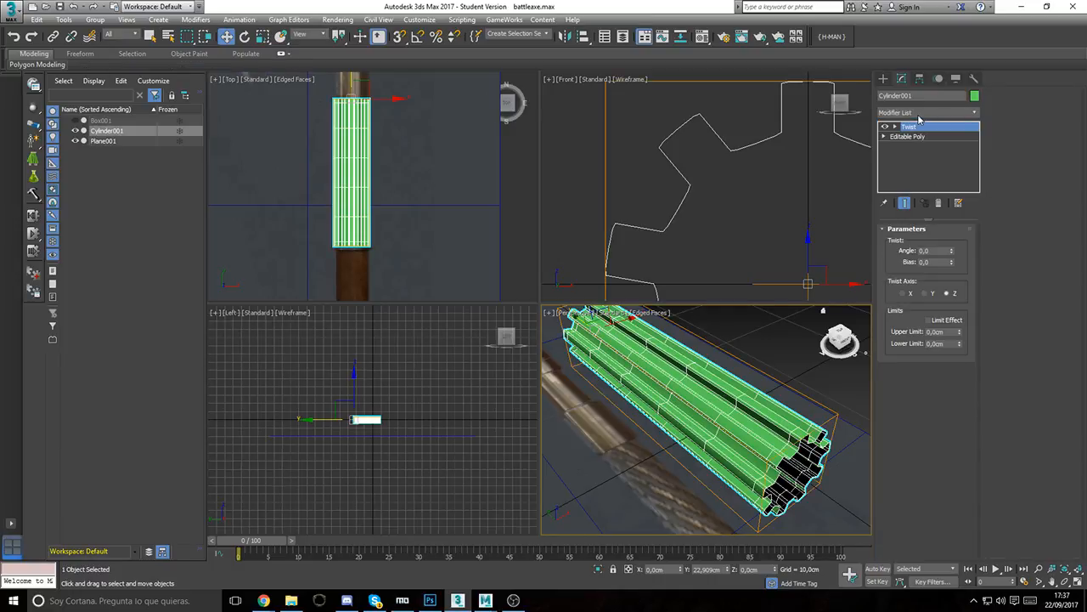
left_click_drag(952, 253, 917, 516)
middle_click_drag(732, 455, 677, 469, "alt")
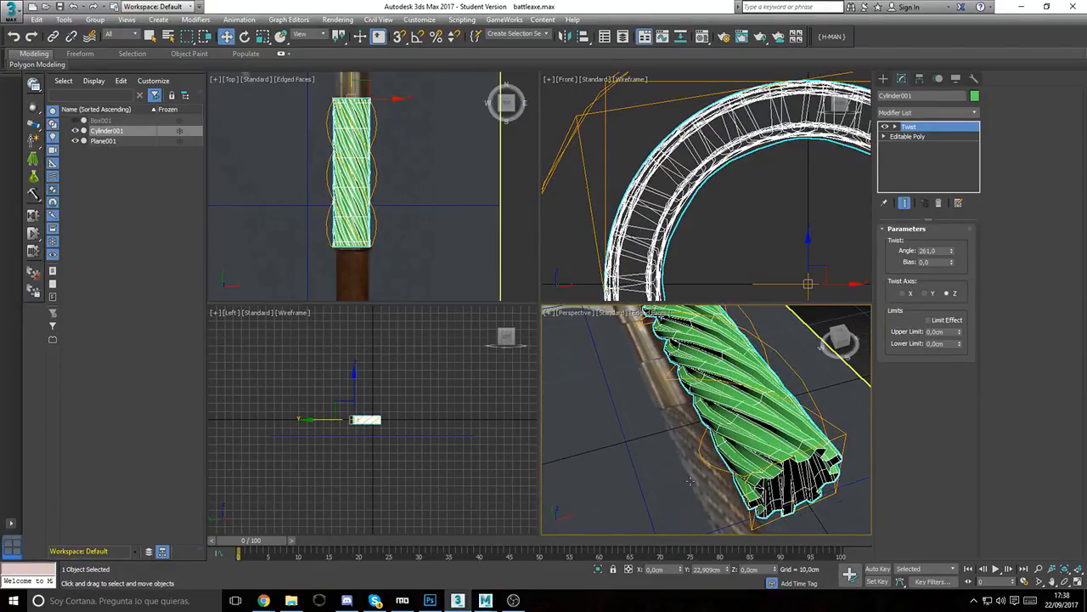
Step: Scale the twisted cylinder down across its diameter in the front view to about 69.2%, keeping its length
scroll(751, 174, "down", 5)
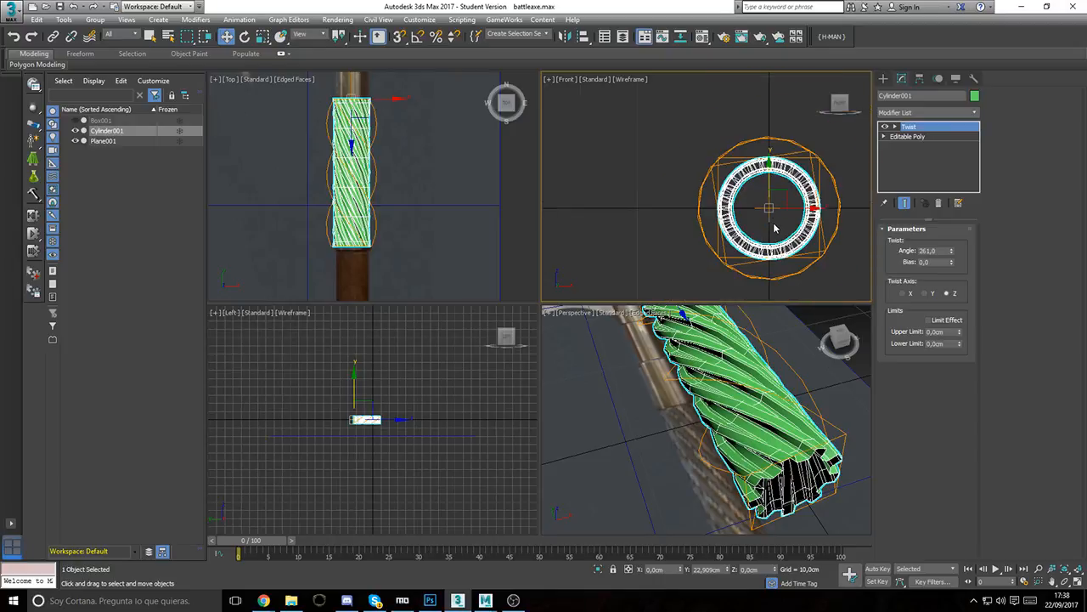
scroll(752, 245, "up", 2)
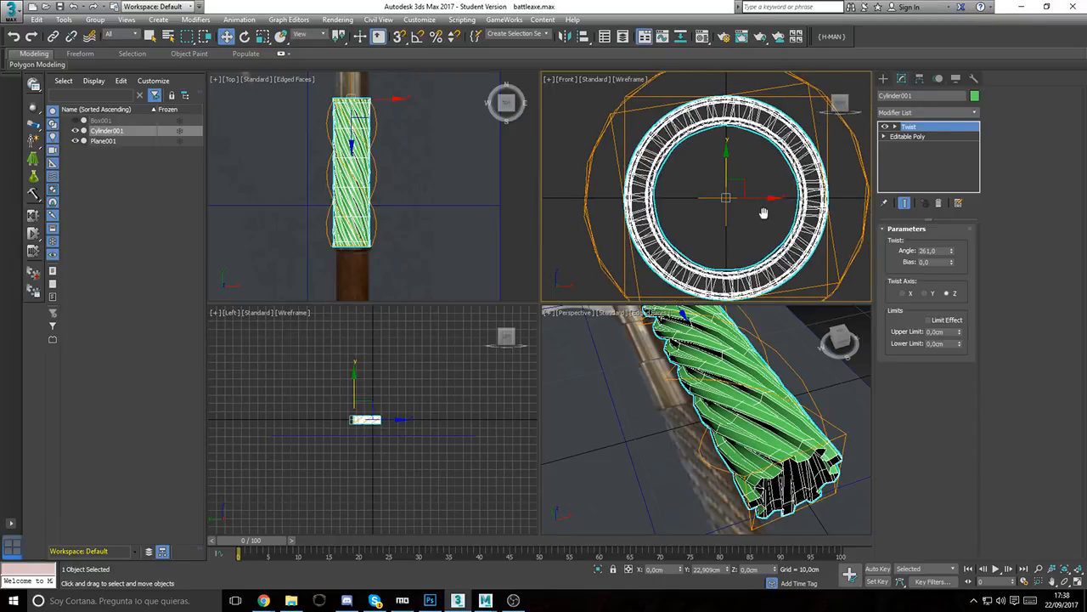
scroll(765, 212, "down", 2)
key("r")
left_click_drag(771, 196, 751, 298)
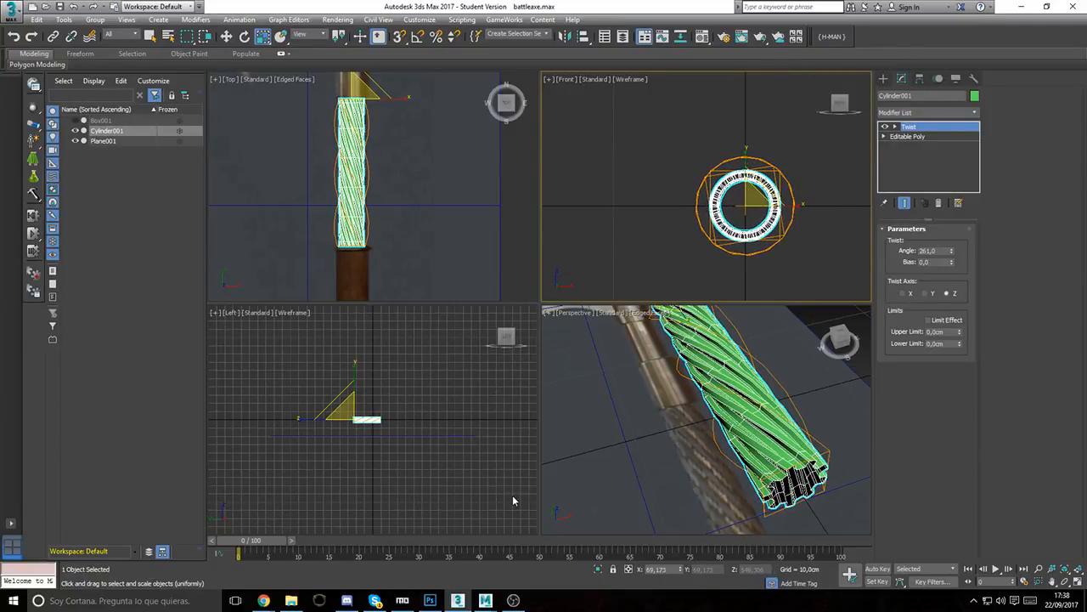
Step: Unhide the Box001 handle and deselect the cylinder to compare both parts in the perspective view
left_click(75, 121)
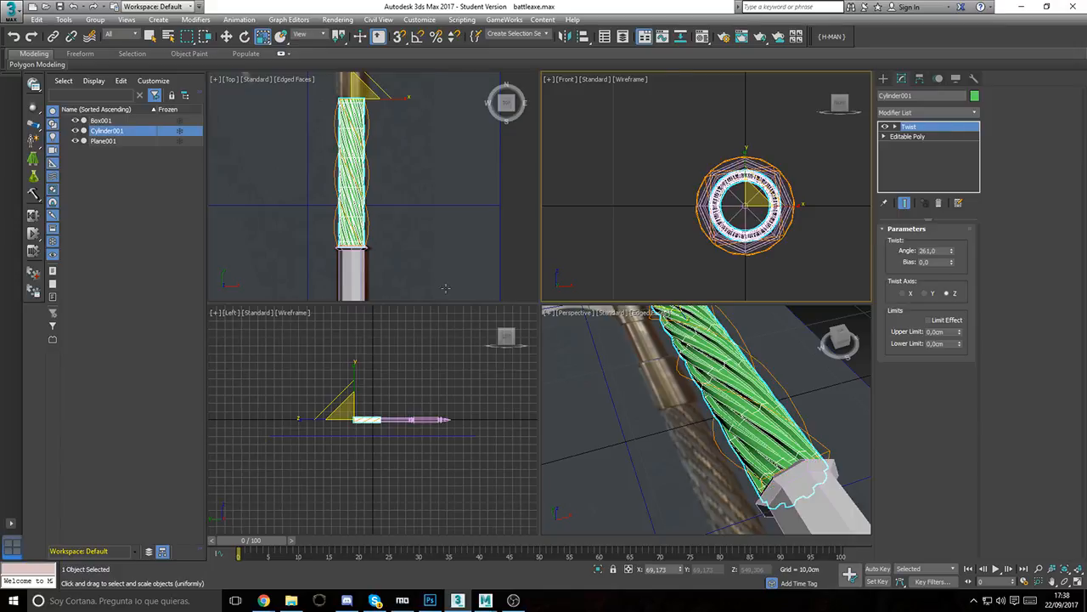
scroll(797, 385, "down", 1)
left_click(810, 318)
scroll(715, 407, "down", 5)
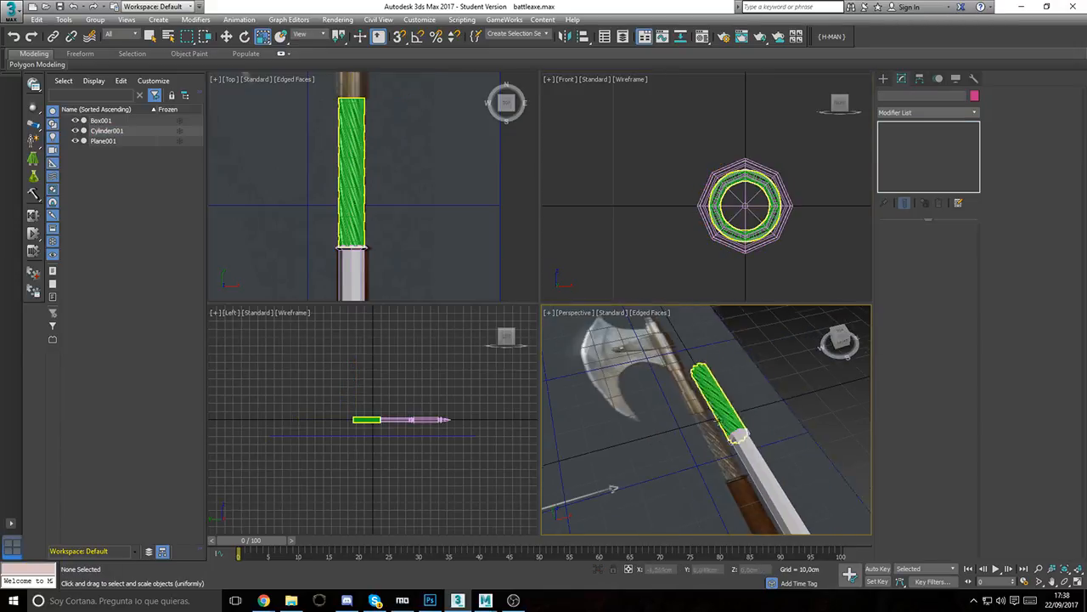
Step: Assign the plain grey 01 - Default material to the twisted cylinder
left_click(716, 407)
scroll(673, 359, "up", 5)
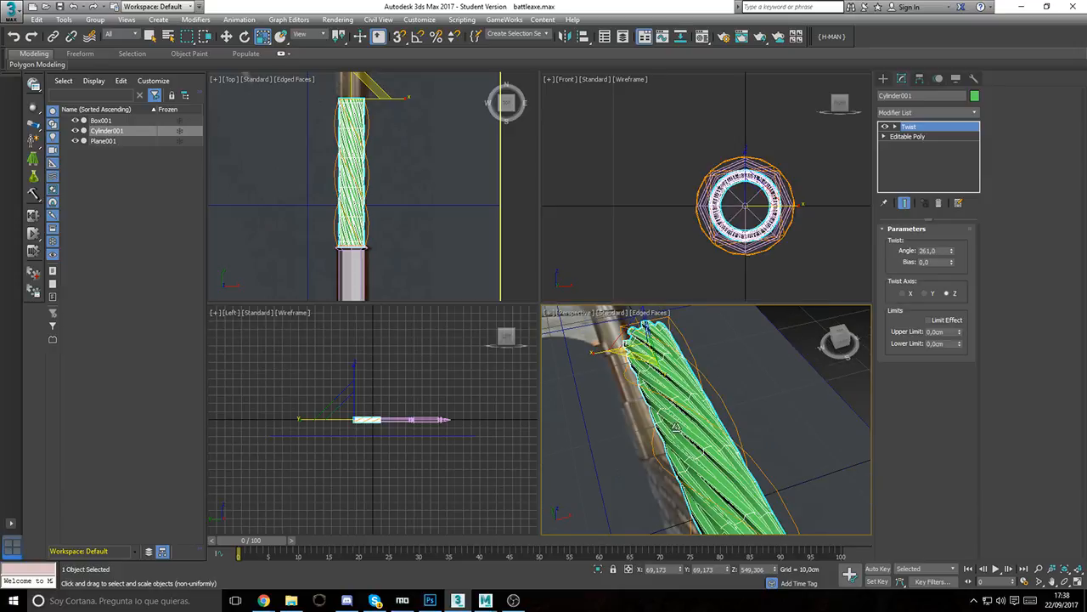
key("m")
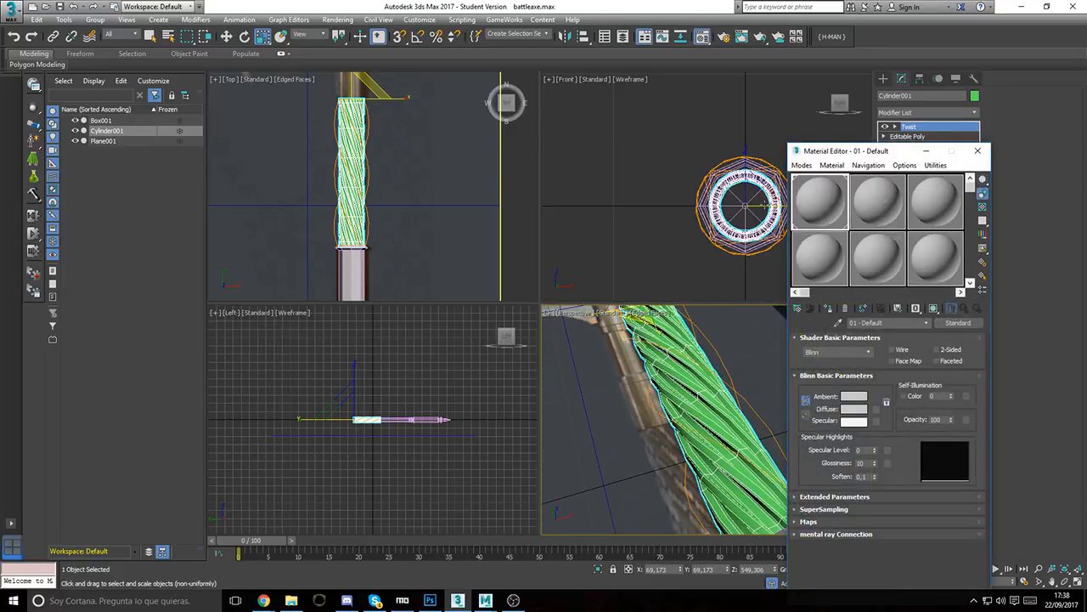
left_click_drag(820, 201, 701, 388)
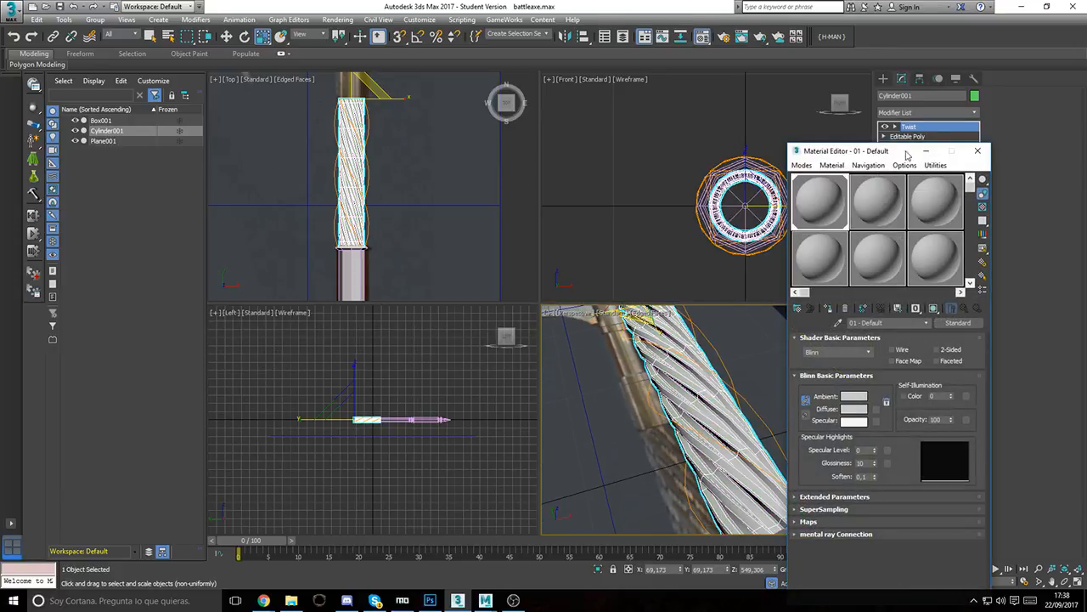
middle_click_drag(644, 422, 764, 395, "alt")
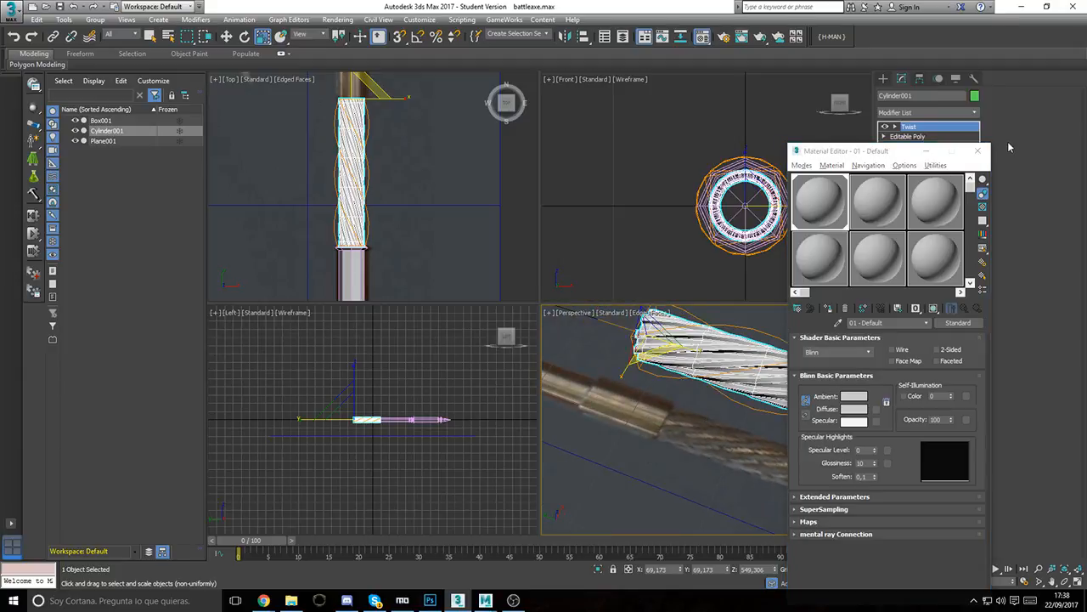
left_click(975, 155)
Step: Collapse the Twist modifier on the cylinder into its editable poly
right_click(922, 128)
left_click(943, 240)
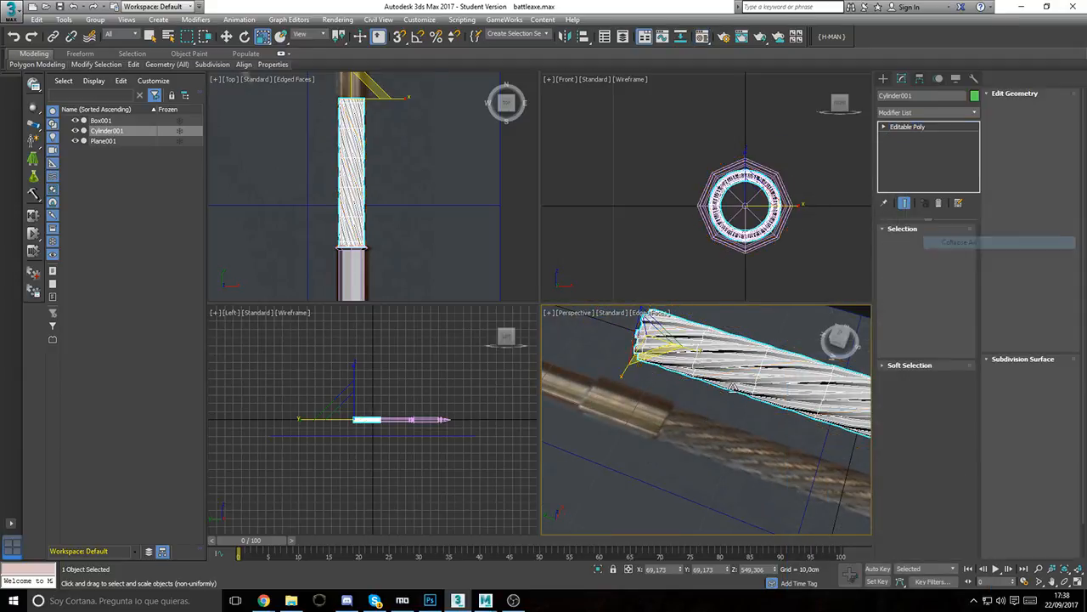
middle_click_drag(680, 399, 607, 384, "alt")
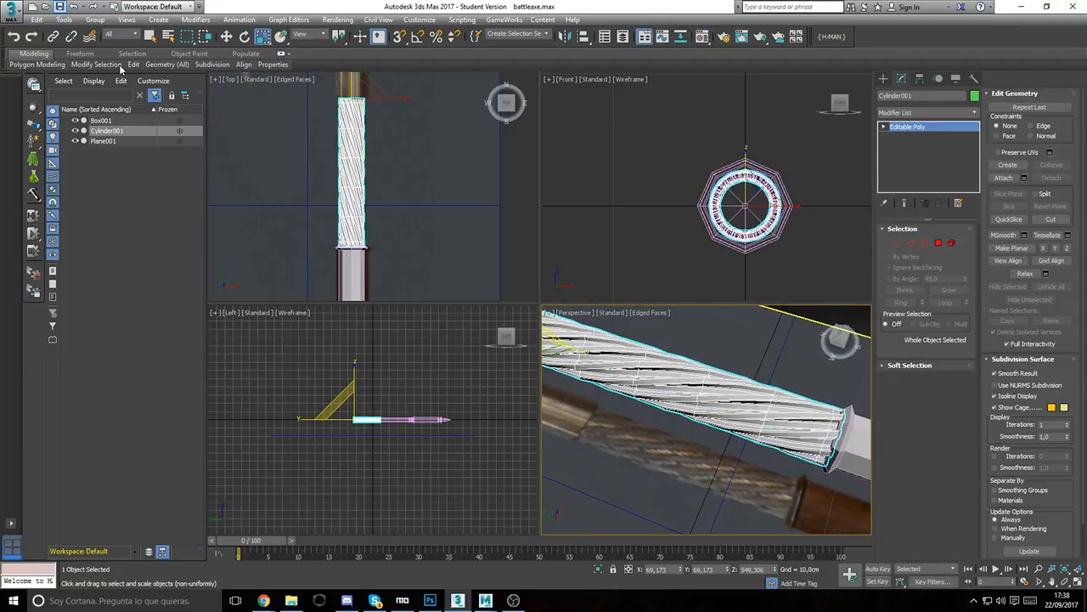
Step: Scale the twisted cylinder down across its diameter in the front view to about 61.3%, keeping its length, so it fits inside the handle's end
middle_click_drag(718, 433, 620, 437)
left_click(774, 333)
middle_click_drag(774, 335, 722, 450, "alt")
left_click(718, 459)
scroll(718, 459, "up", 5)
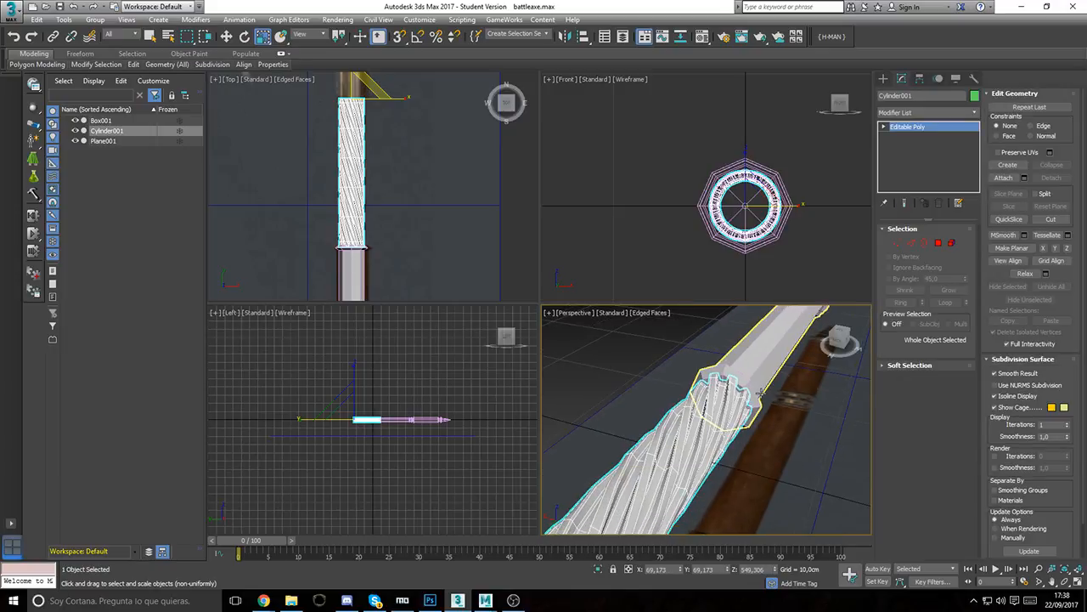
middle_click_drag(759, 189, 812, 207)
scroll(813, 207, "up", 4)
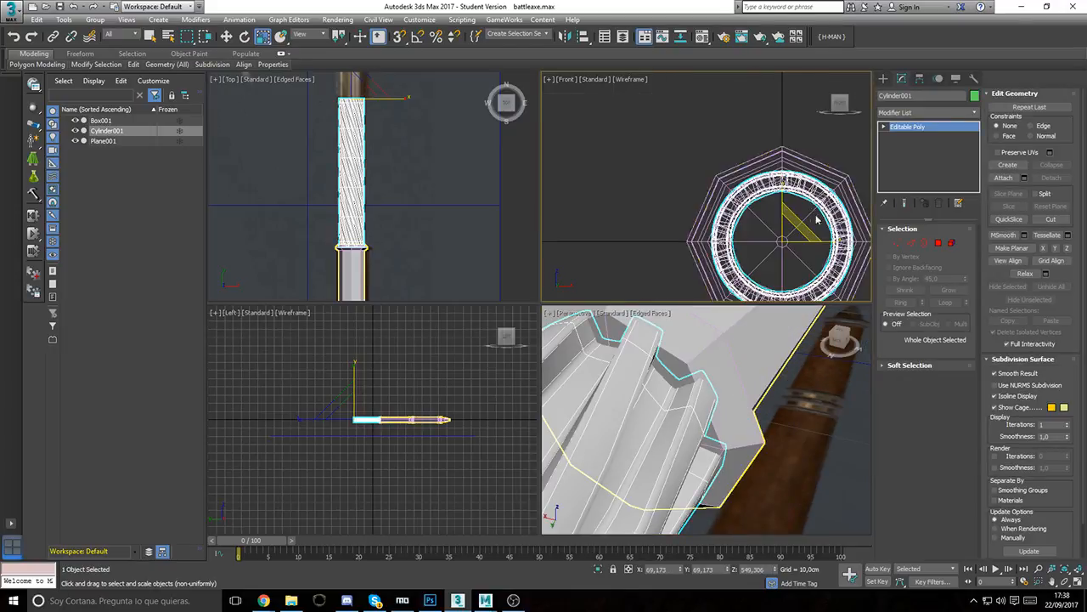
left_click_drag(800, 224, 793, 230)
middle_click_drag(643, 353, 712, 435)
scroll(714, 360, "down", 4)
scroll(677, 429, "down", 5)
Step: Create a box about 4.7 cm long, 4.7 cm wide and 4 cm high over the reference's metal shaft in the top view
middle_click_drag(340, 110, 344, 269)
middle_click_drag(343, 161, 349, 205)
scroll(357, 201, "down", 2)
scroll(365, 212, "down", 4)
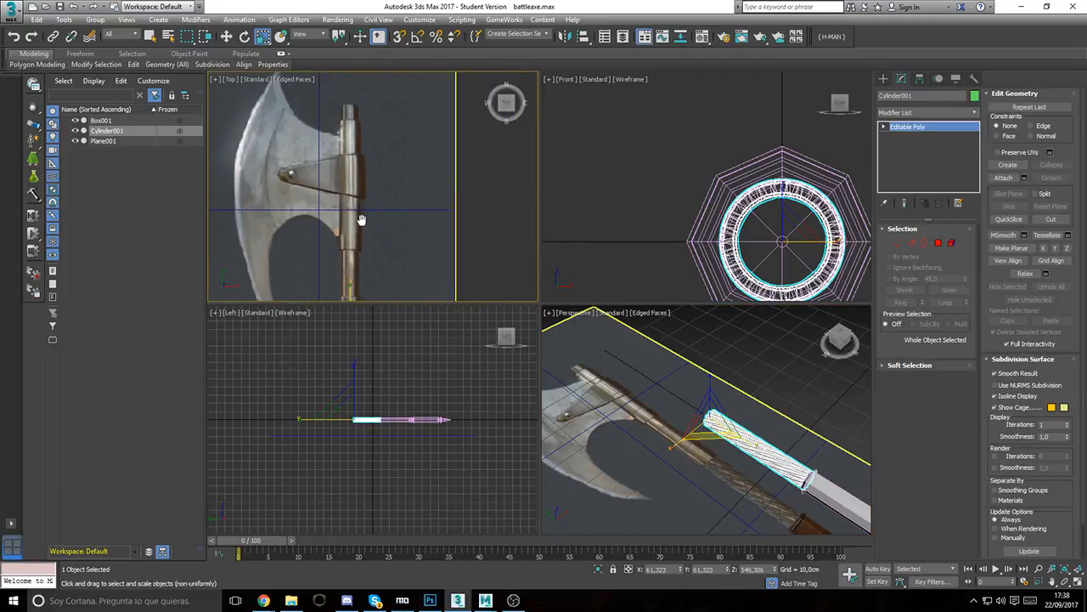
left_click(883, 78)
left_click(904, 147)
scroll(361, 188, "up", 5)
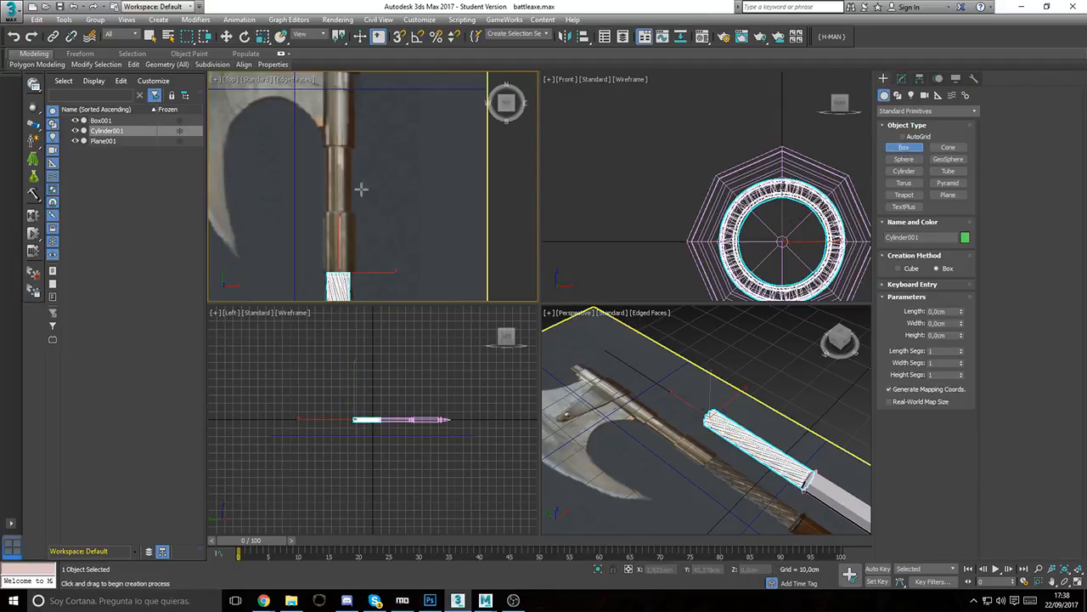
mouse_move(328, 168)
left_mouse_down()
mouse_move(351, 200)
mouse_move(351, 191)
left_mouse_up()
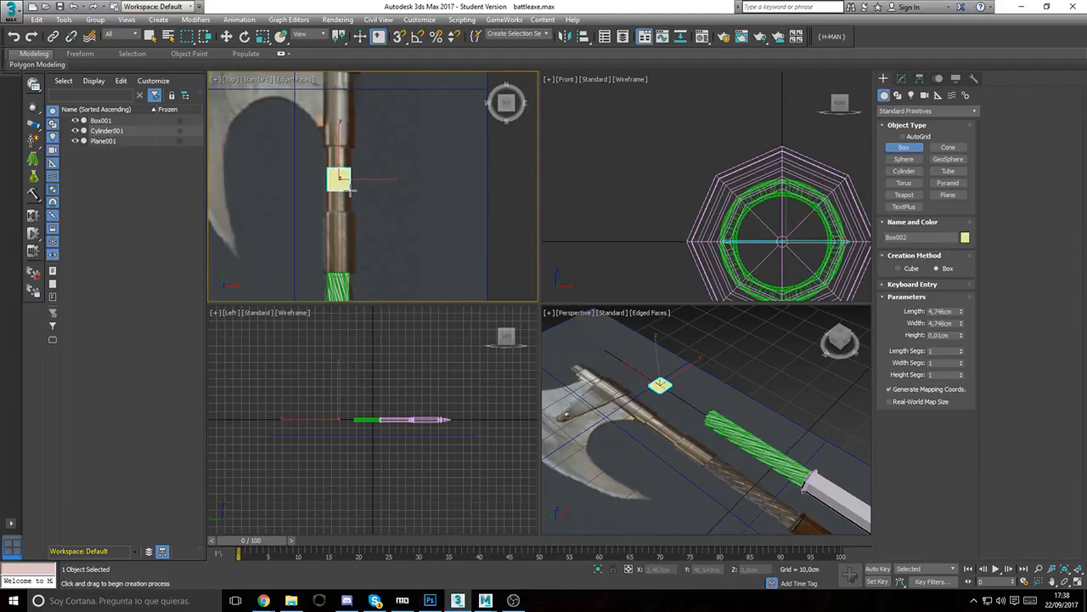
left_click(350, 175)
middle_click_drag(733, 183, 729, 168)
key("w")
Step: Set the new box's width and height to 5 cm and convert it to an editable poly
left_click(901, 78)
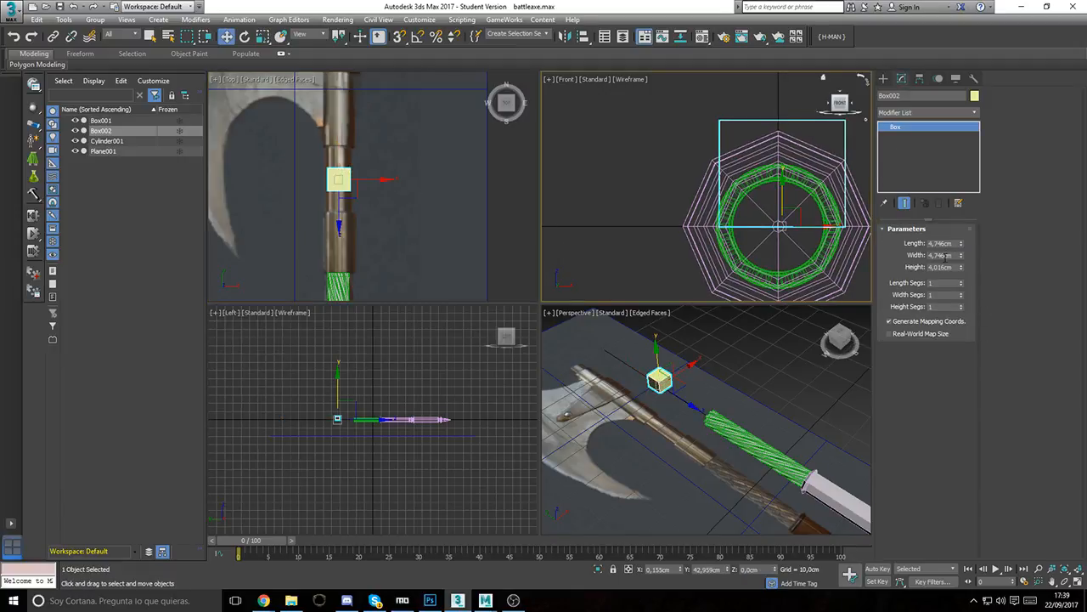
type("5")
key("Tab")
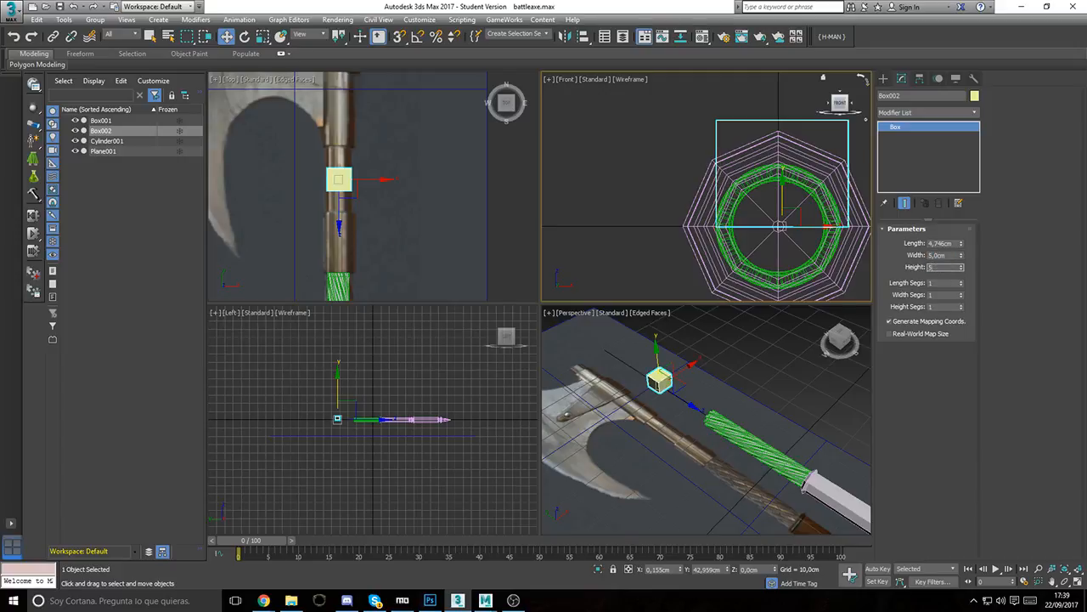
key("Return")
right_click(907, 131)
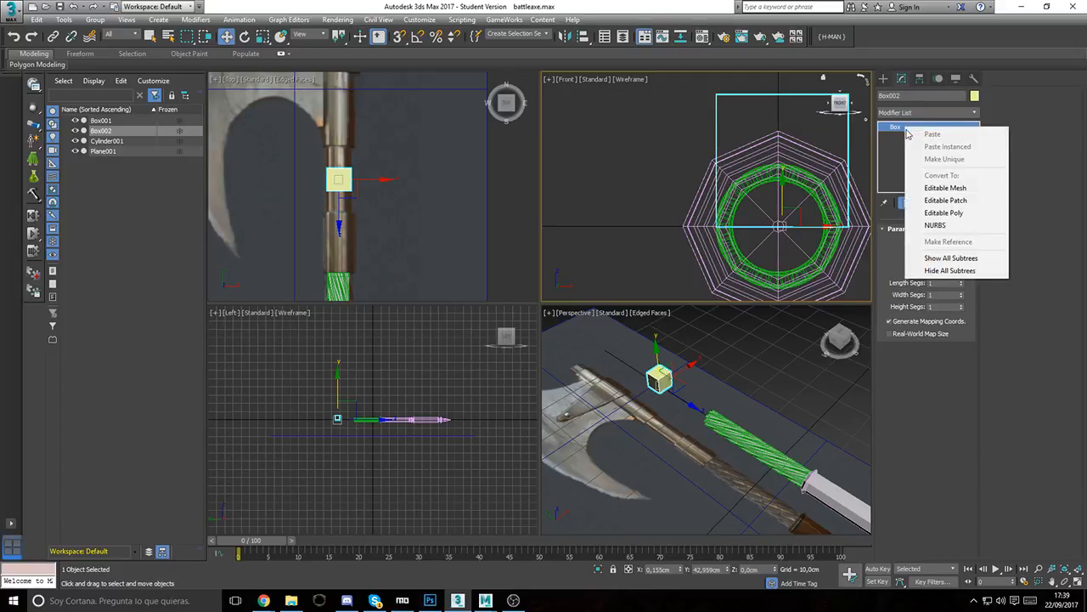
left_click(934, 214)
Step: Centre the pivot on the new box and set the box's X and Z positions to 0
left_click(920, 79)
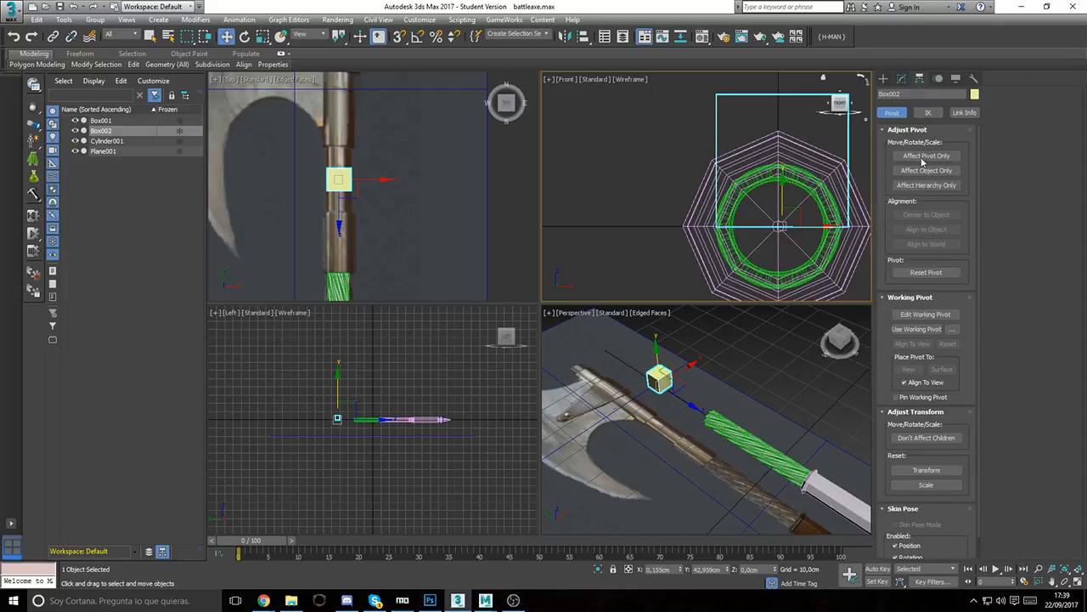
left_click(926, 155)
left_click(925, 215)
left_click(926, 156)
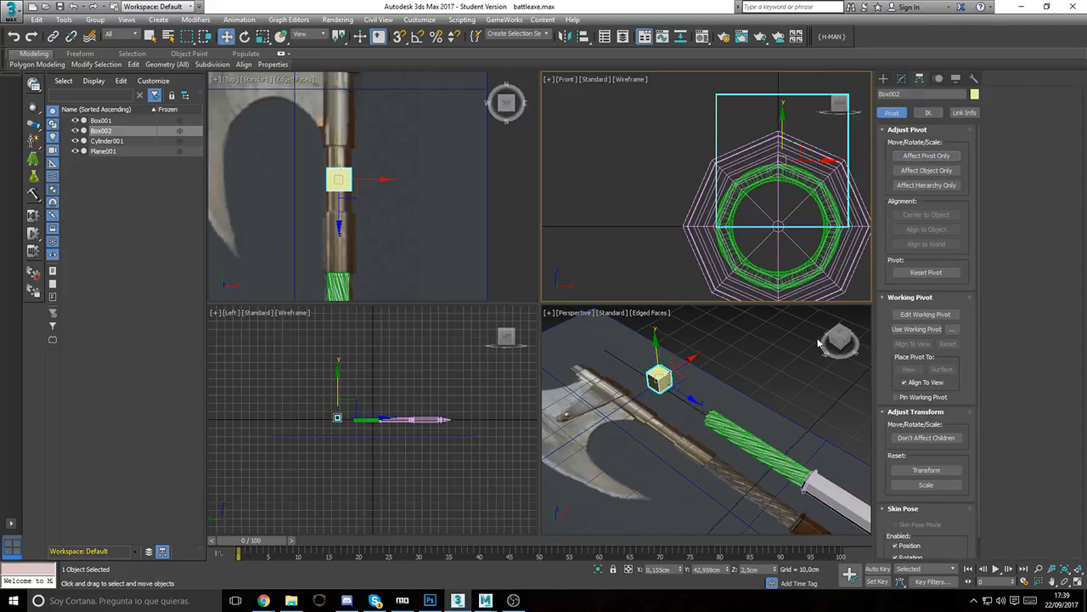
left_click(718, 570)
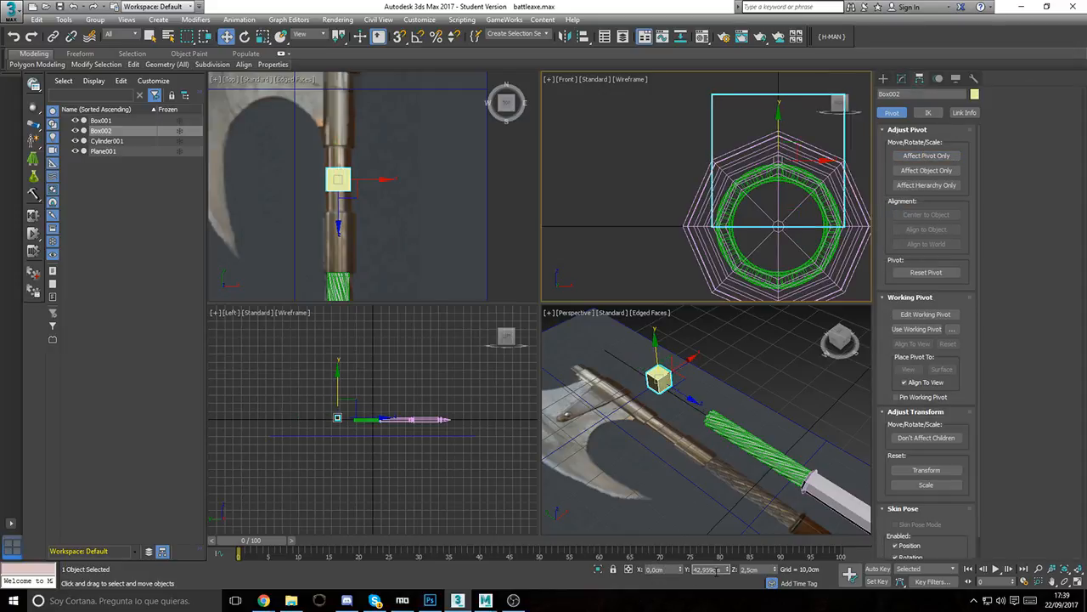
type("0")
key("Return")
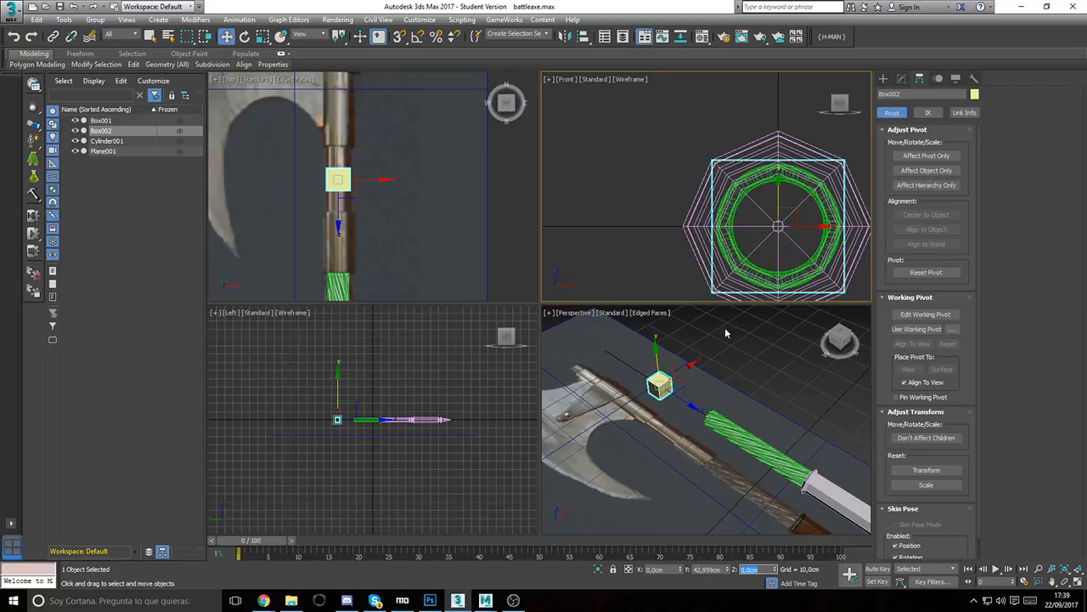
Step: Hide the Box001 handle so the new box and the twisted cylinder can be compared in the front view
scroll(696, 251, "up", 2)
middle_click_drag(733, 191, 666, 227)
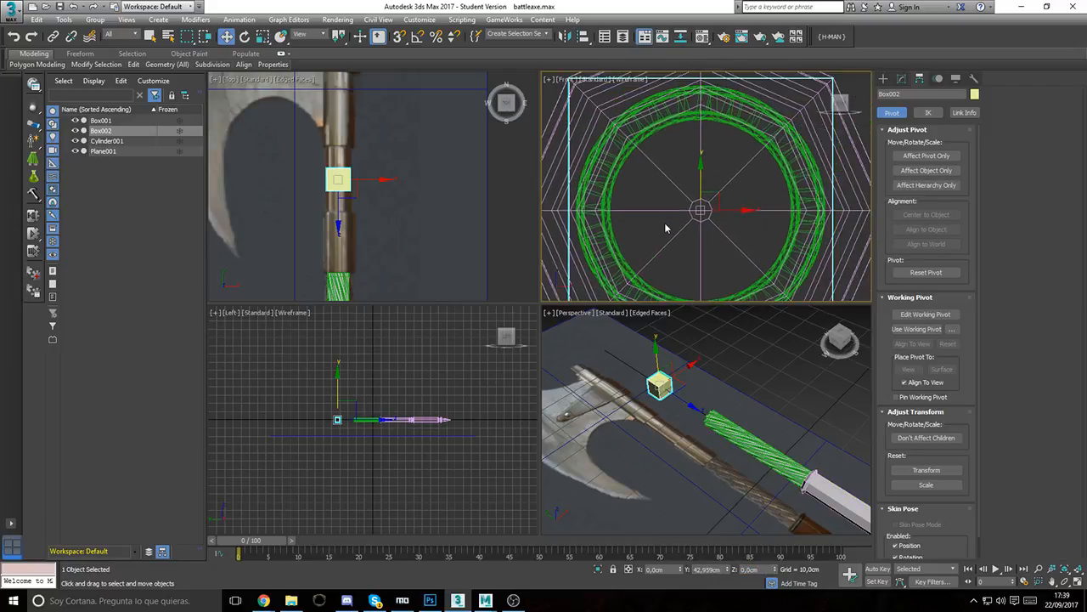
scroll(666, 227, "down", 2)
left_click(78, 130)
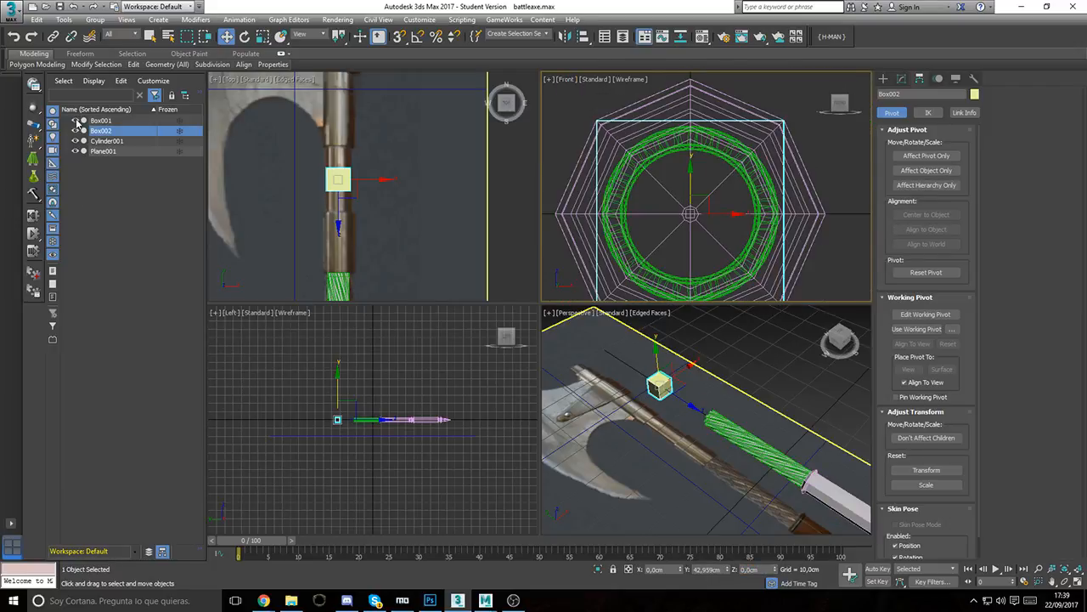
left_click(76, 121)
middle_click_drag(585, 153, 581, 169)
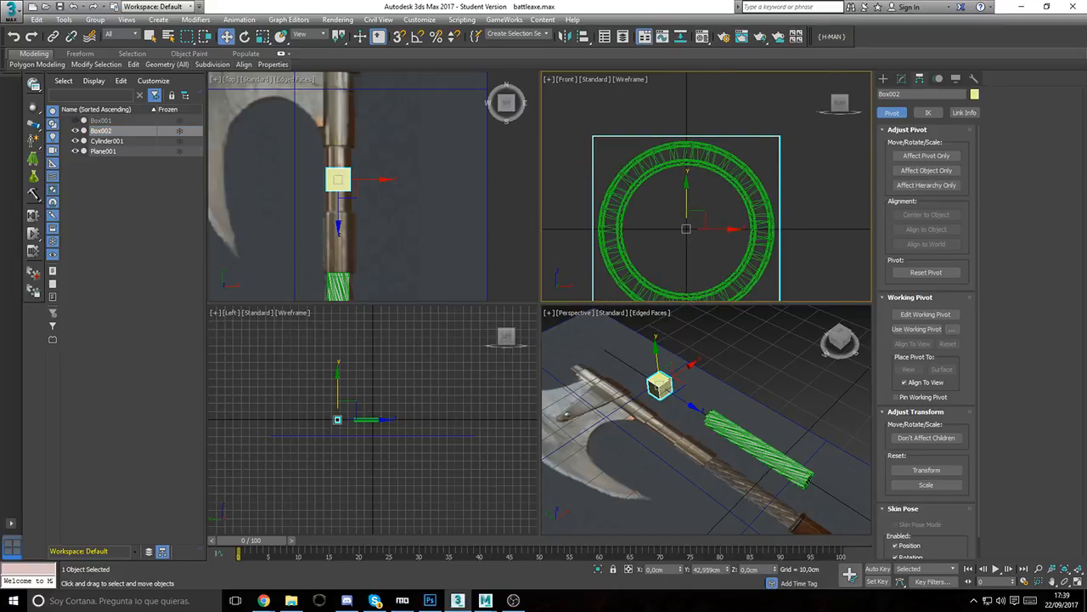
Step: Add a vertical and a horizontal Swift Loop through the box in the front view and centre their vertices at X 0 and Z 0
left_click(901, 79)
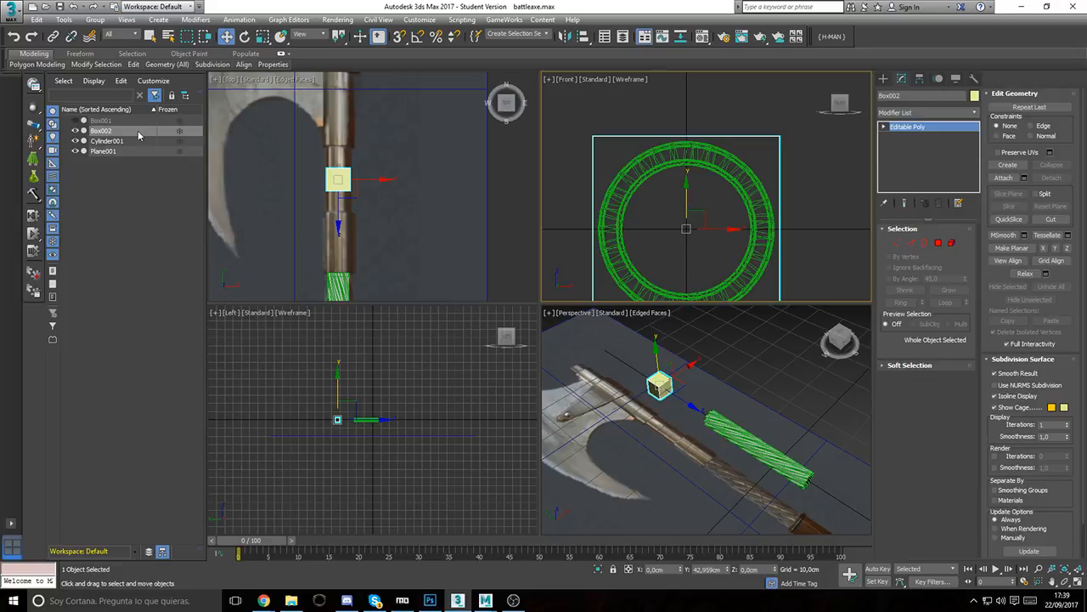
mouse_move(138, 68)
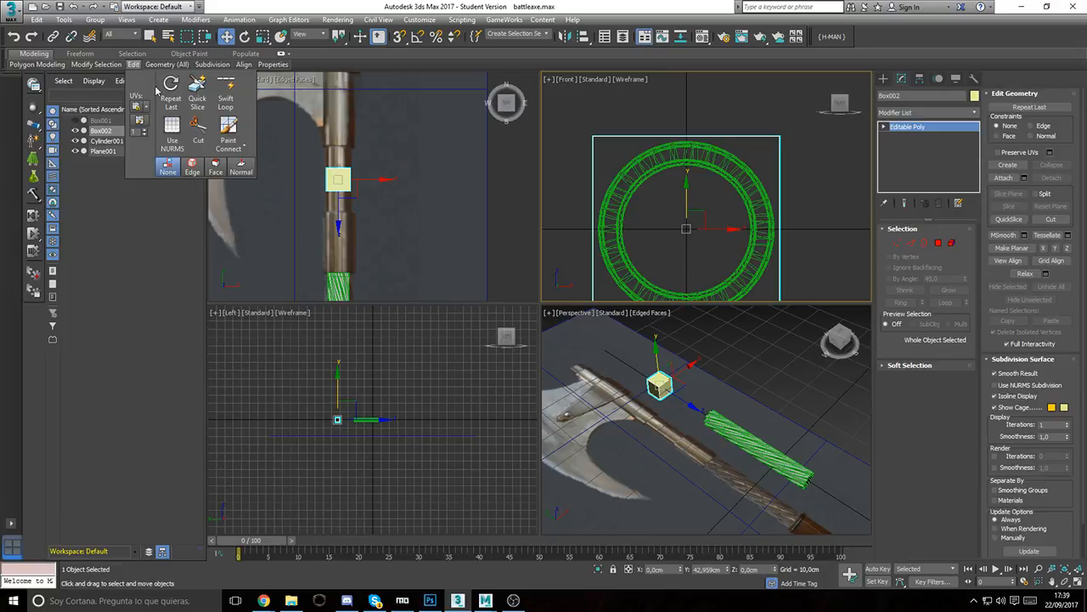
left_click(225, 89)
middle_click_drag(688, 127, 683, 112)
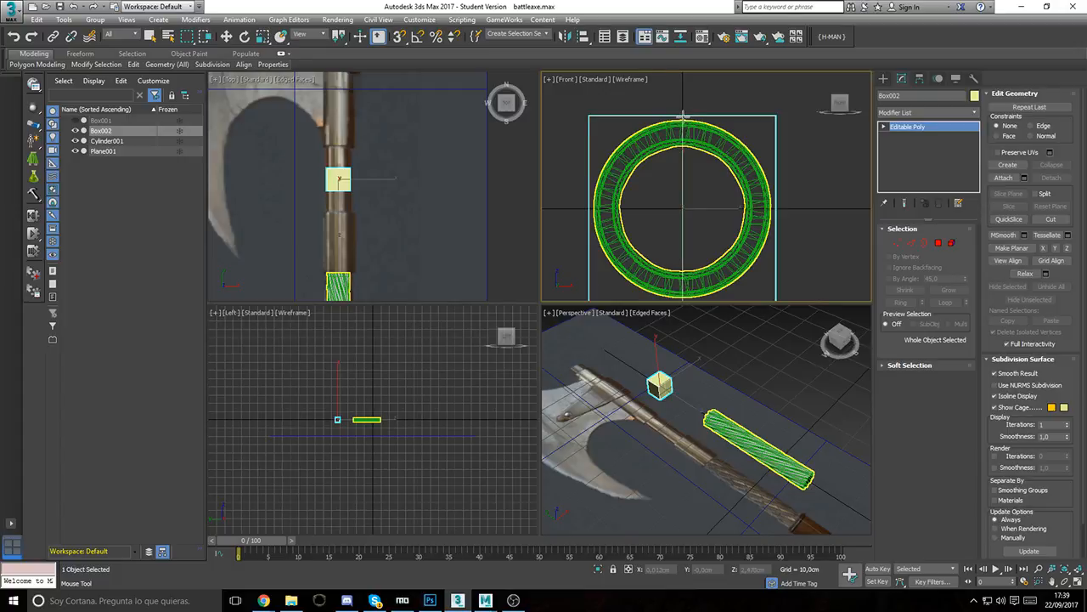
left_click(898, 244)
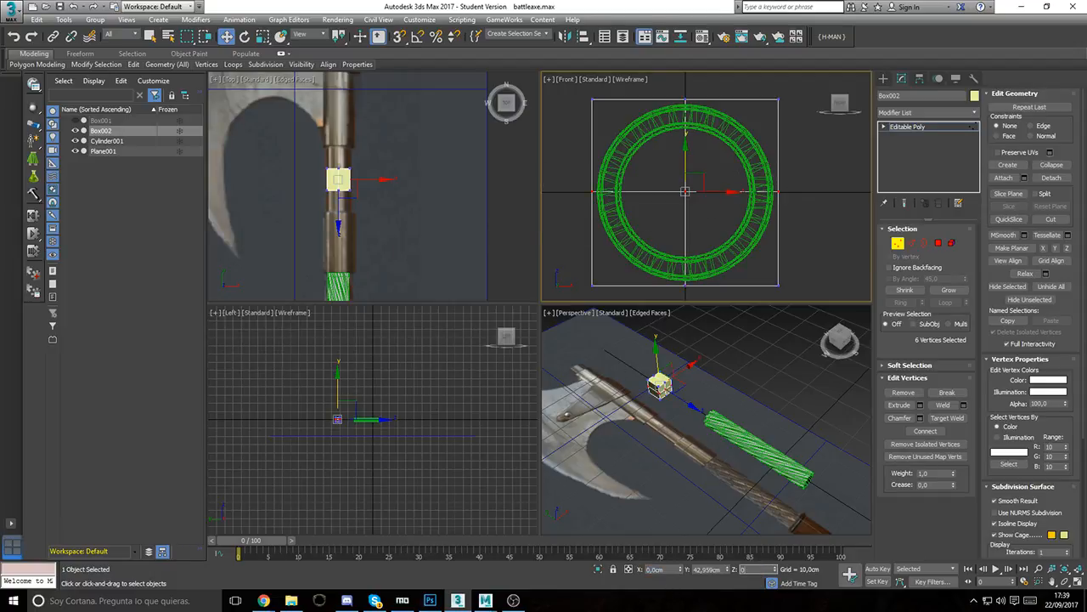
key("Return")
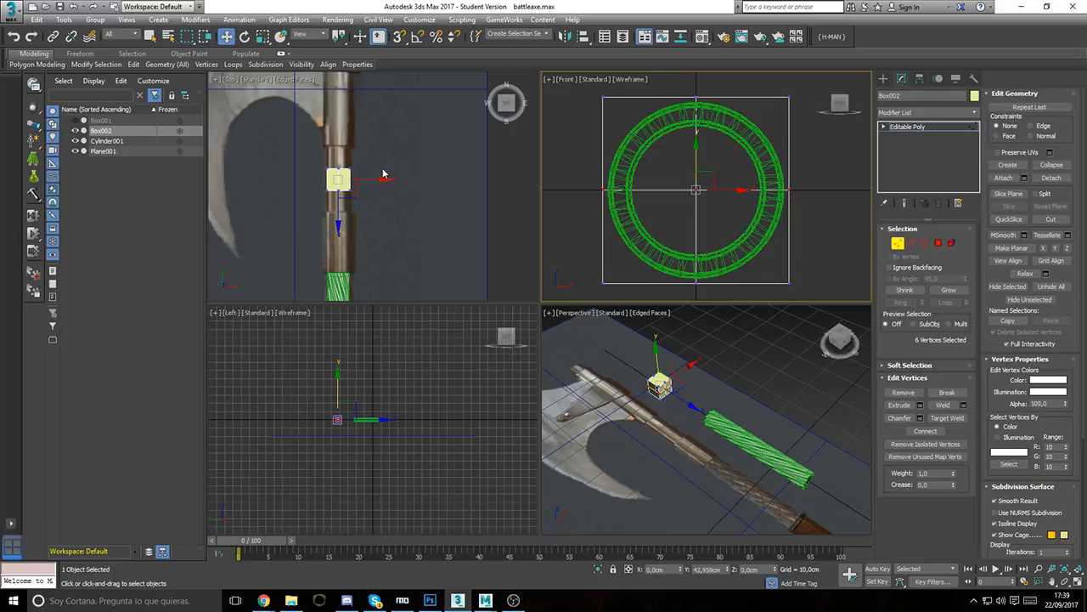
Step: Scale the loop vertices outward into an octagonal profile in the front view and shrink the whole box to about 63% across, keeping its length
middle_click_drag(745, 163, 744, 175)
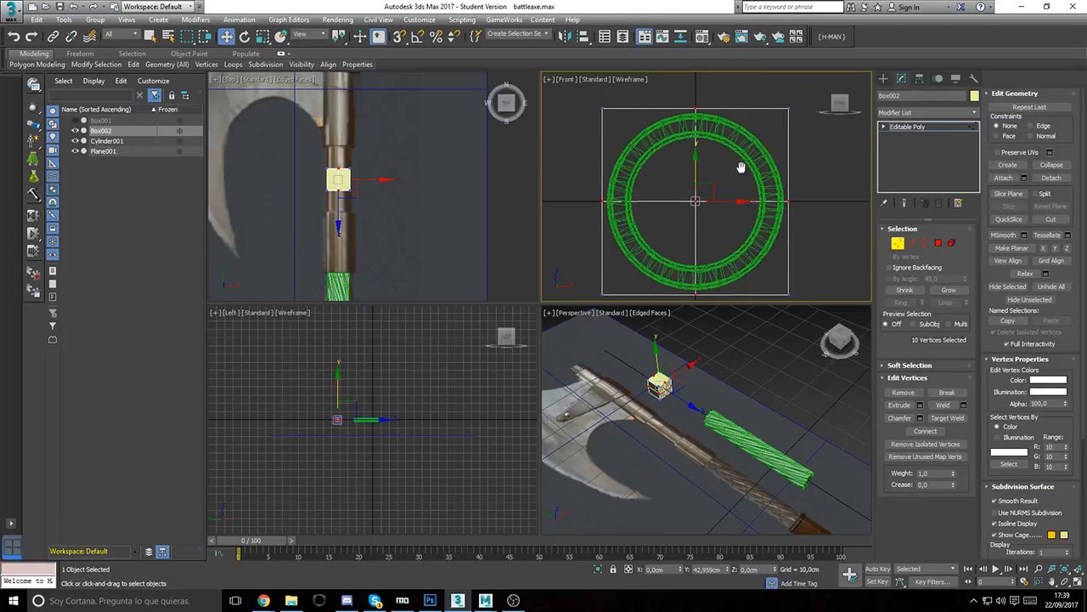
key("r")
left_click_drag(745, 175, 746, 174)
middle_click_drag(712, 190, 713, 208)
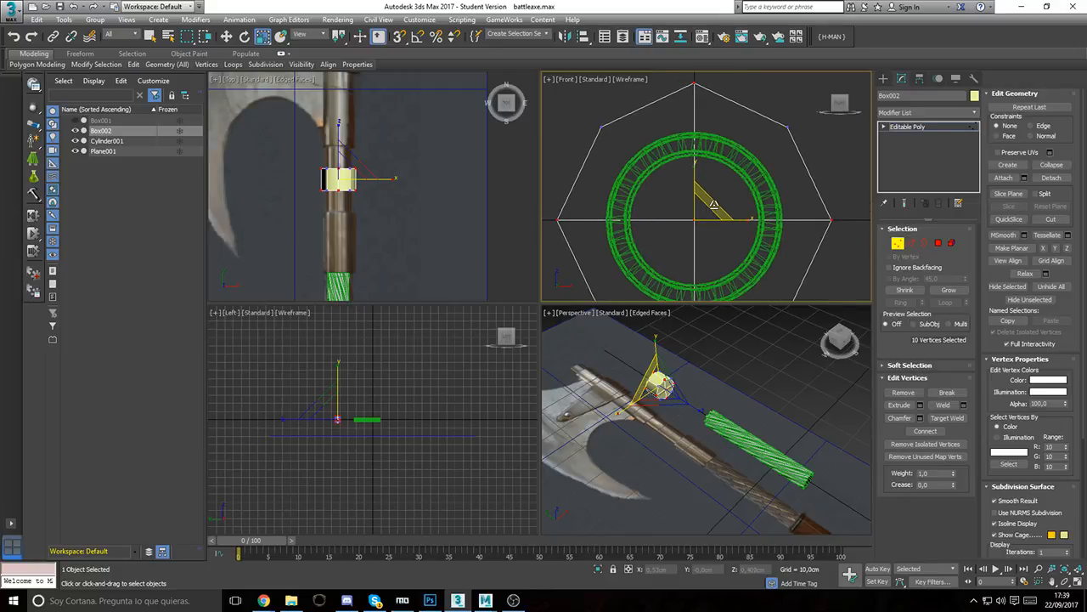
left_click_drag(714, 208, 717, 208)
key("1")
middle_click_drag(493, 230, 509, 251)
left_click_drag(710, 205, 690, 216)
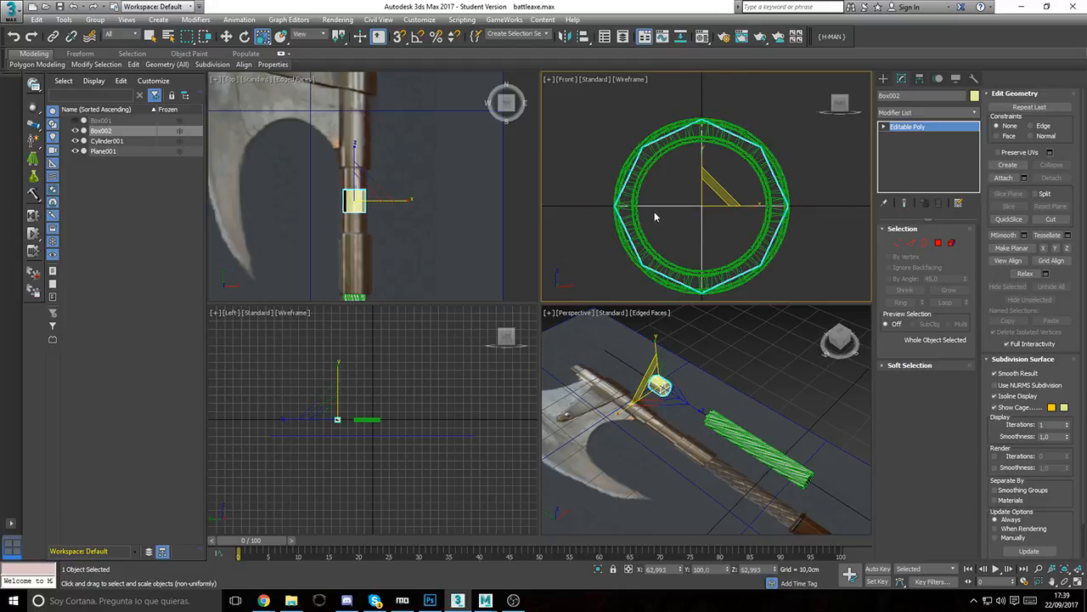
Step: Move Box002 down the handle against the green grip's upper end and scale it uniformly to about 92.5%
scroll(399, 185, "up", 2)
middle_click_drag(389, 252, 389, 204)
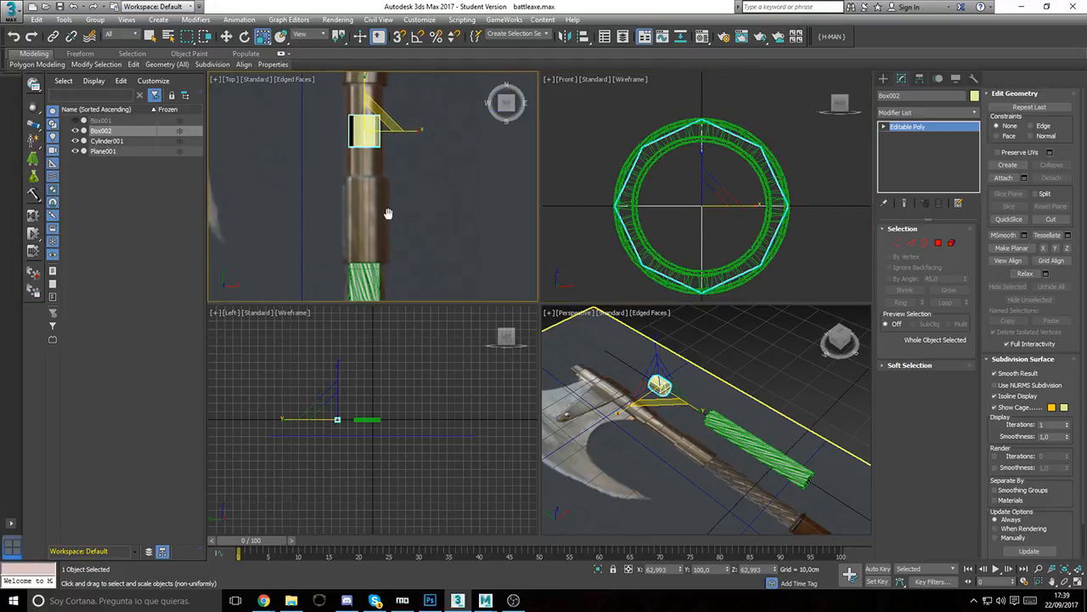
key("w")
left_click_drag(373, 131, 373, 252)
scroll(373, 252, "up", 4)
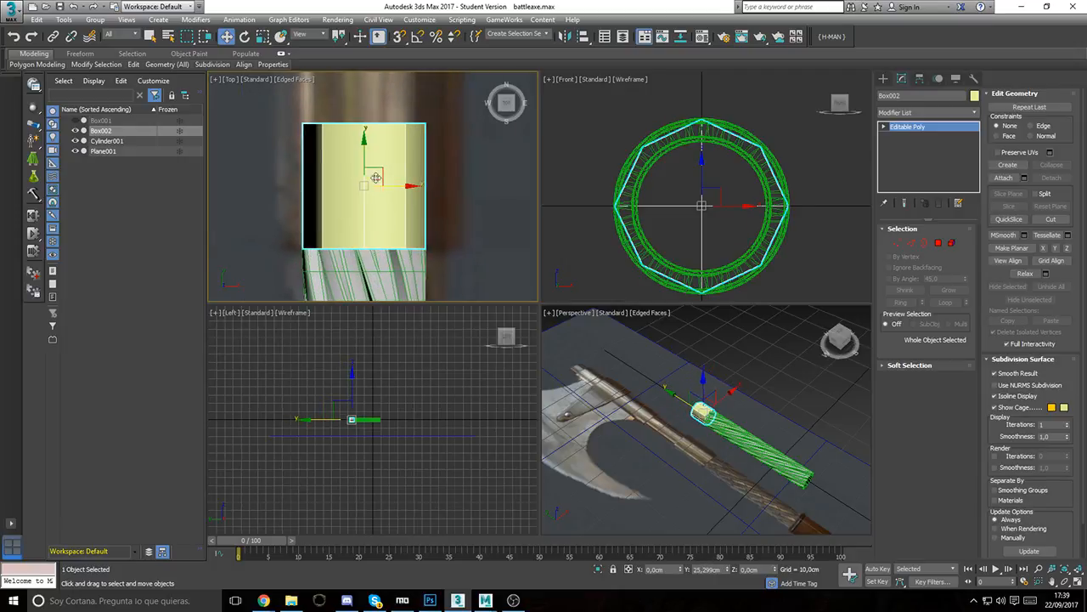
left_click_drag(365, 149, 366, 151)
key("r")
left_click_drag(720, 189, 741, 185)
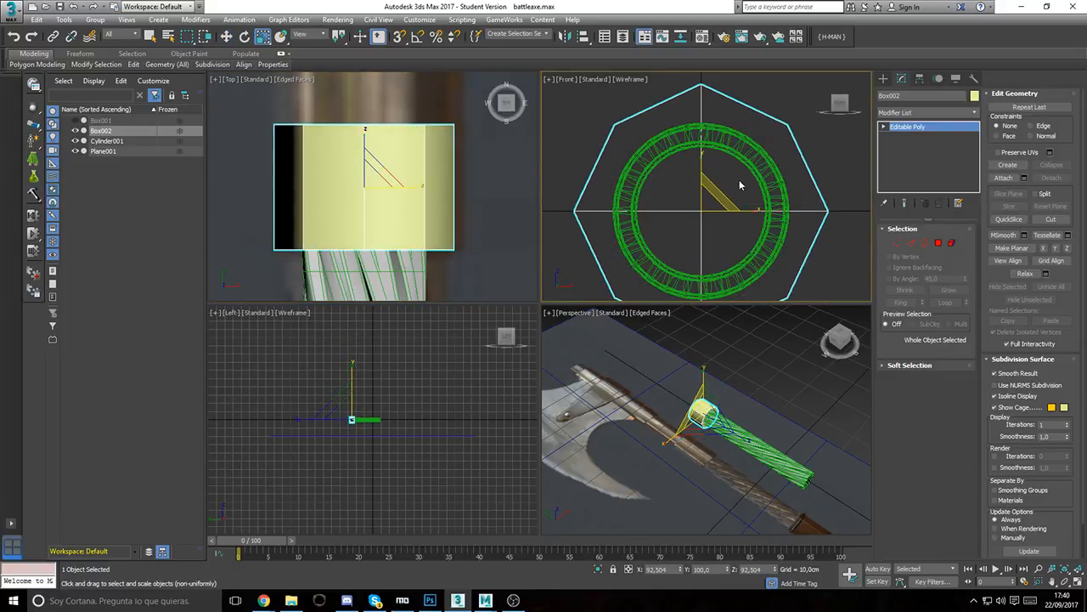
Step: Select Box002's upper end-cap polygons and move them up to the reference collar's upper edge, at Y about 36 cm
left_click(938, 243)
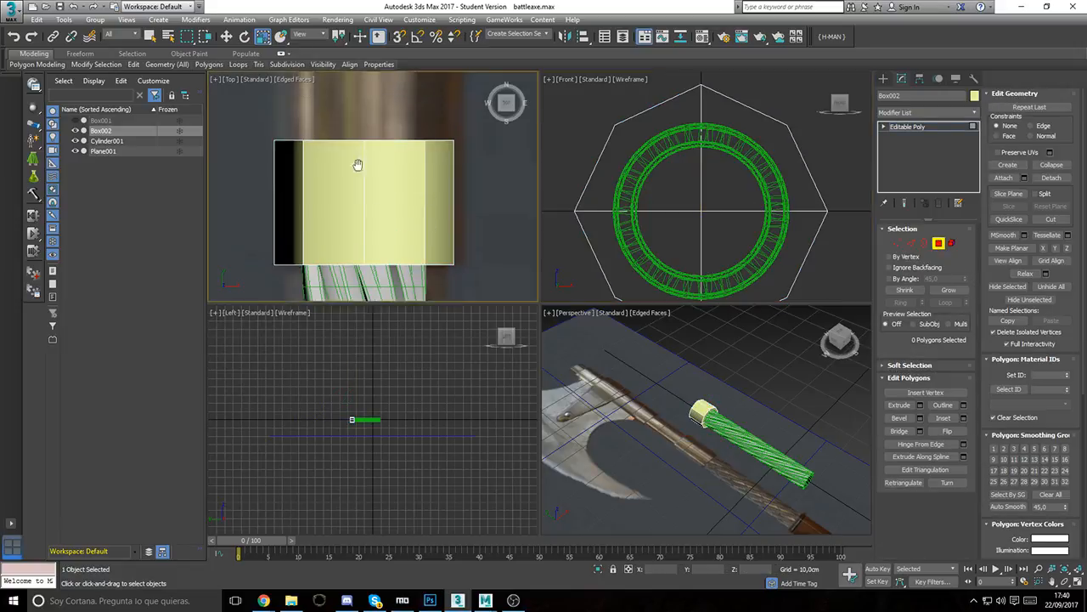
middle_click_drag(273, 102, 282, 184)
left_click_drag(282, 183, 512, 245)
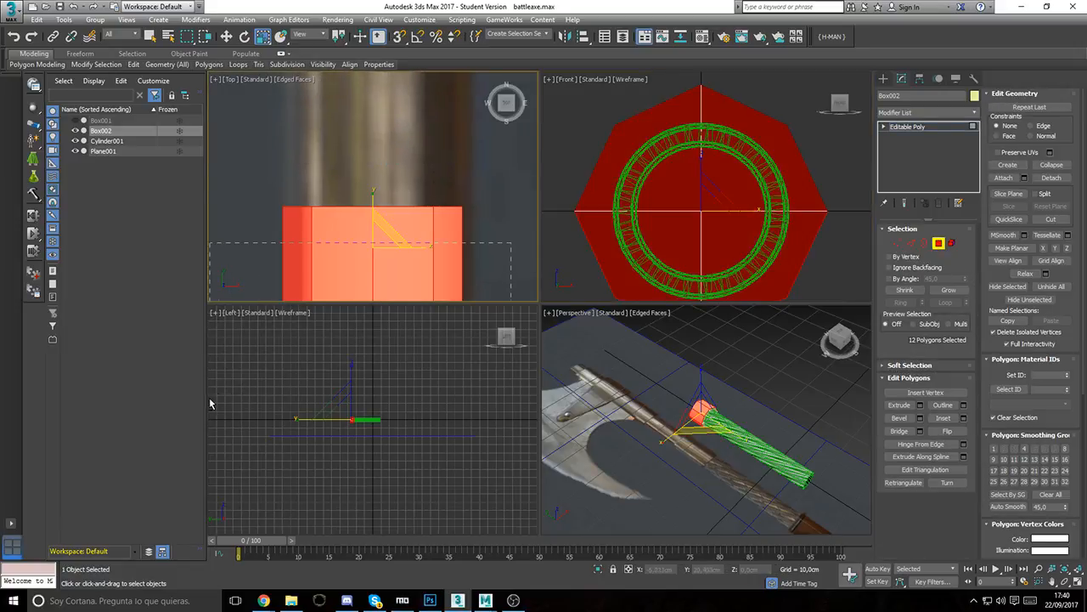
left_click_drag(210, 404, 209, 406)
scroll(394, 221, "down", 4)
key("w")
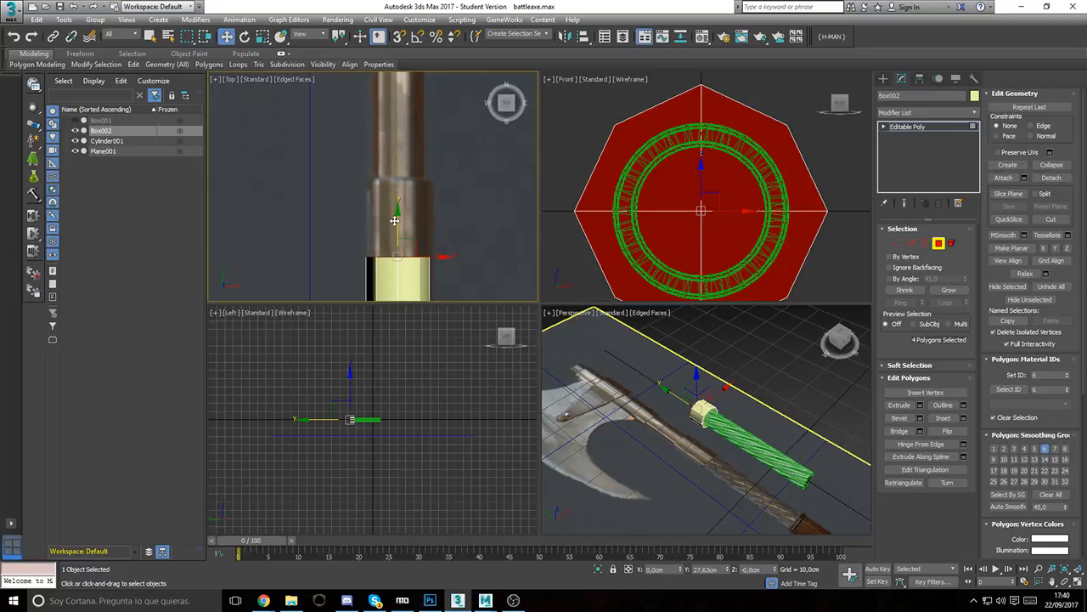
left_click_drag(394, 221, 403, 165)
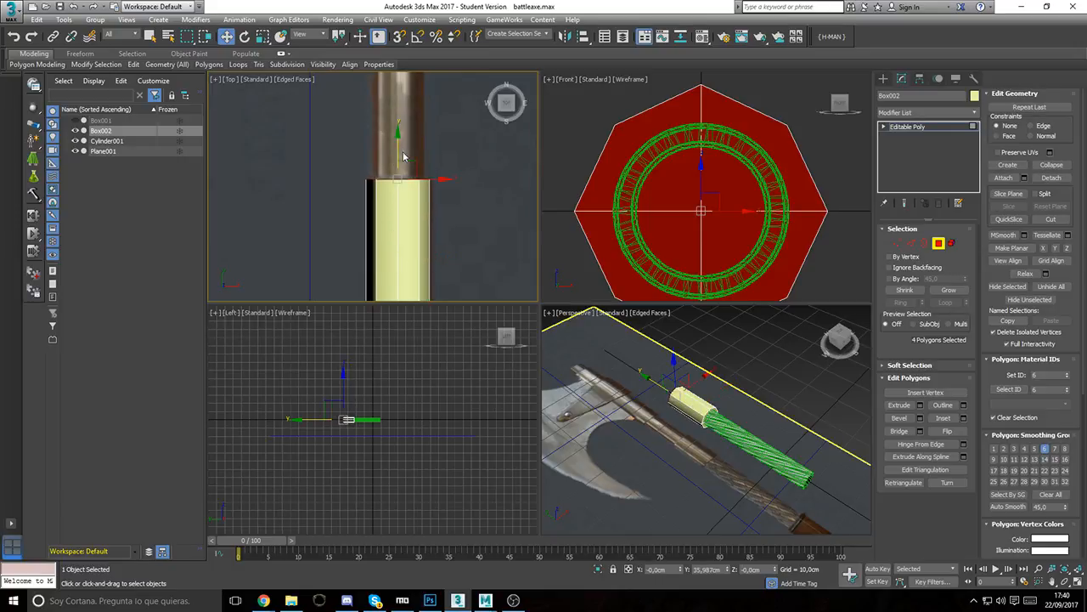
Step: Extrude the selected end-cap polygons with a height of 0 cm
scroll(400, 204, "up", 3)
middle_click_drag(418, 213, 386, 226)
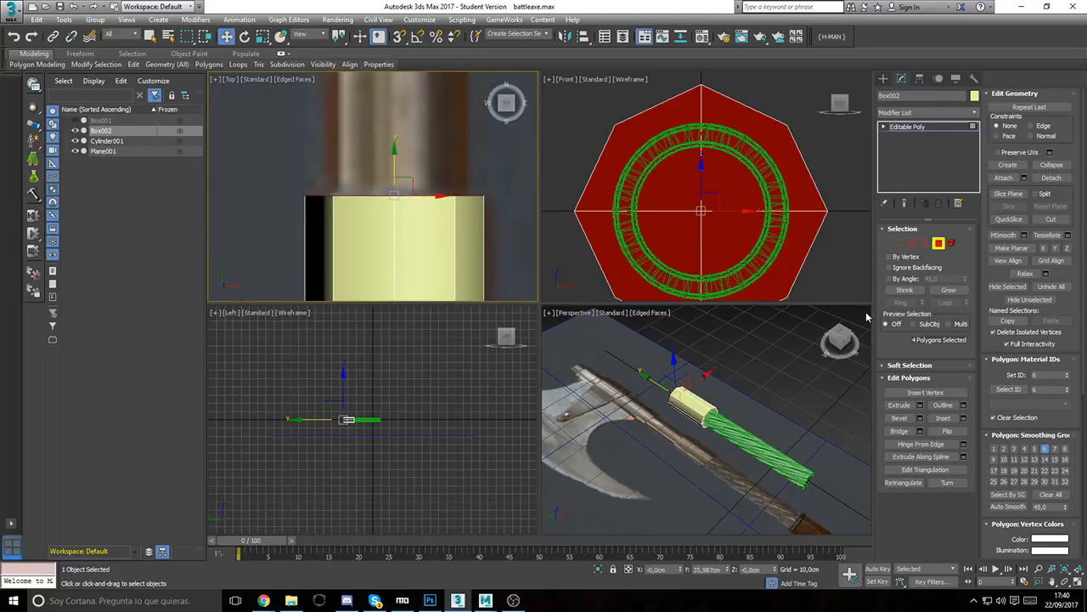
left_click(919, 406)
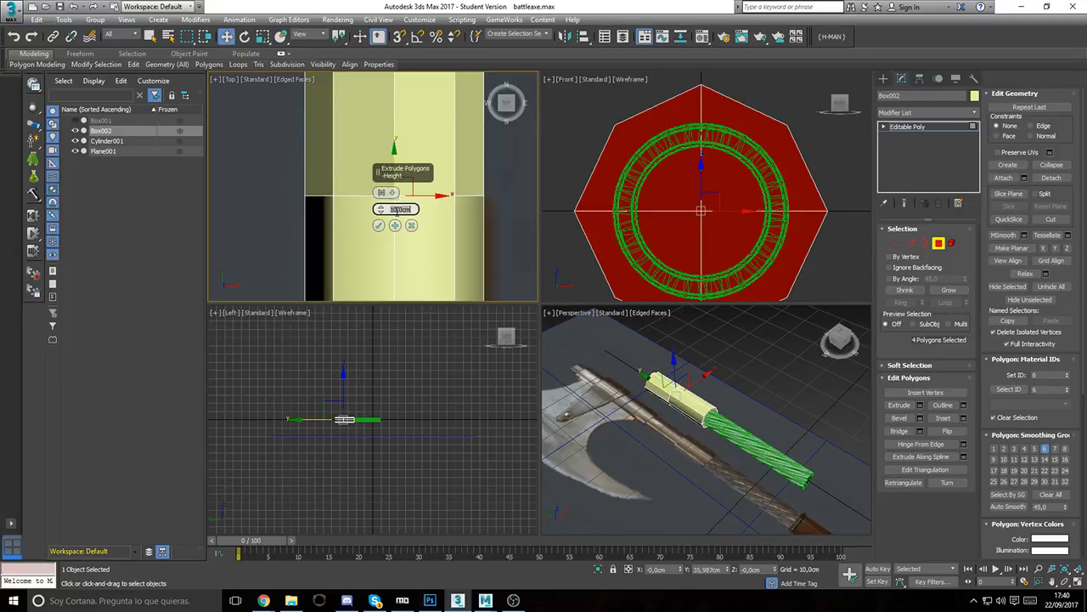
right_click(381, 209)
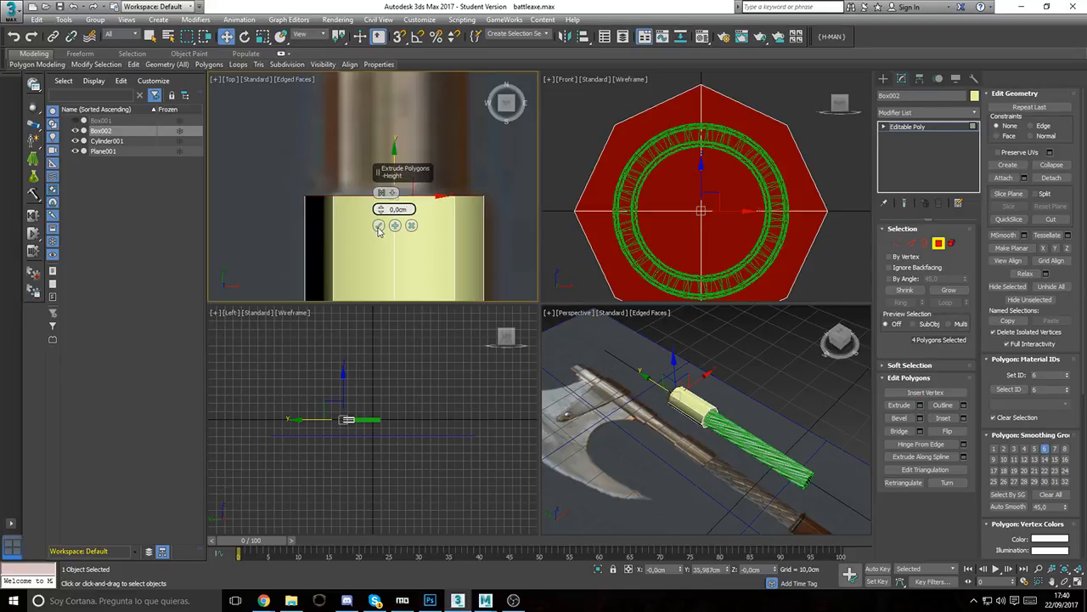
left_click(379, 225)
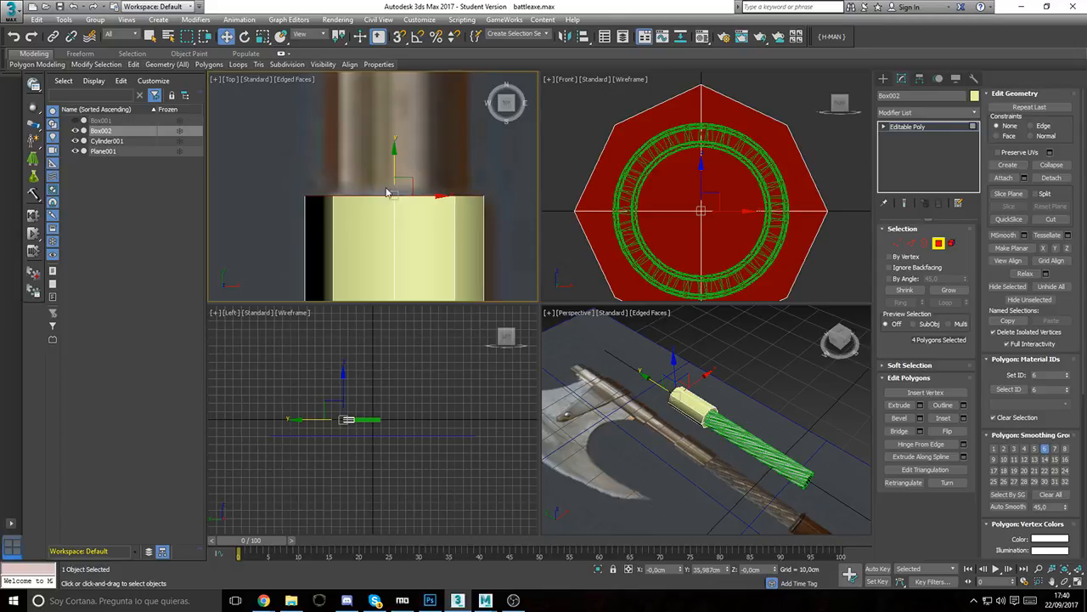
Step: Scale the extruded end cap uniformly inward to approximate the narrower shaft section above the collar
key("r")
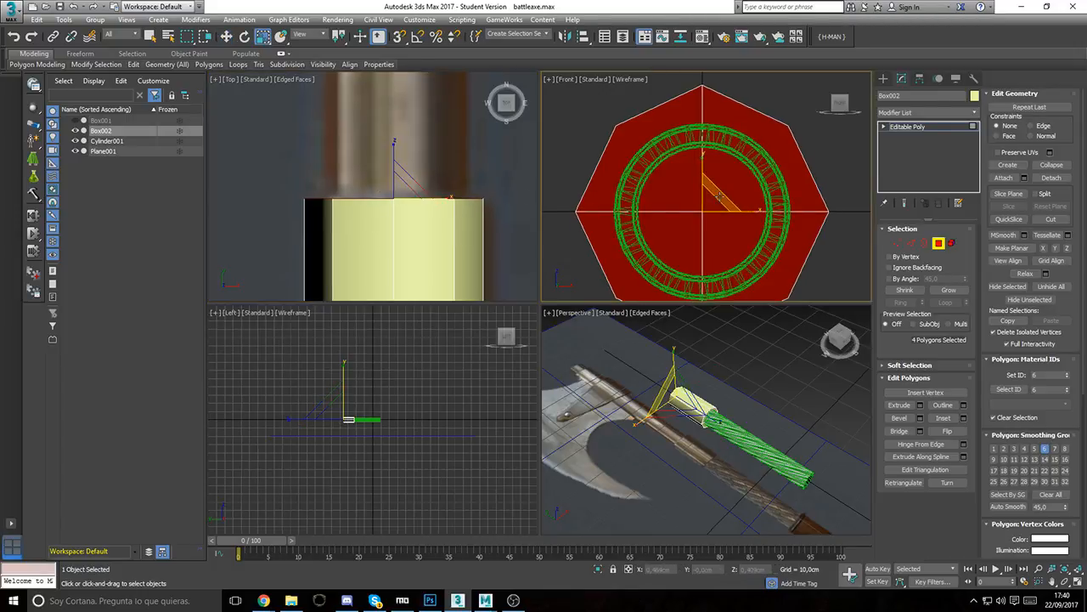
left_click(716, 204)
key("ctrl+z")
mouse_move(717, 195)
left_mouse_down("shift")
mouse_move(713, 205)
mouse_move(709, 195)
left_mouse_up("shift")
middle_click_drag(400, 215, 397, 224)
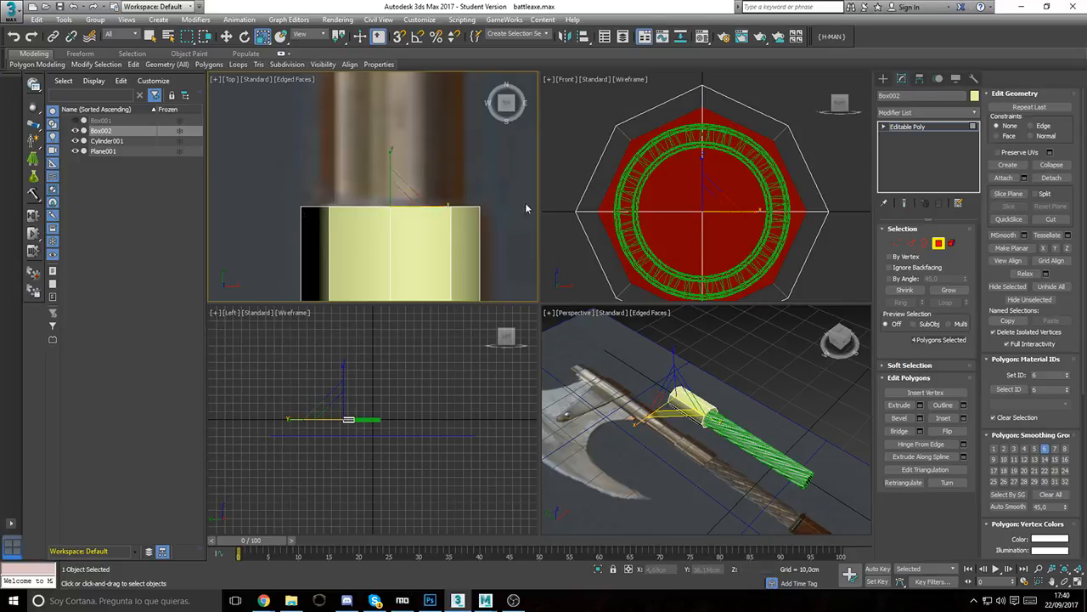
key("w")
left_click_drag(390, 160, 389, 176)
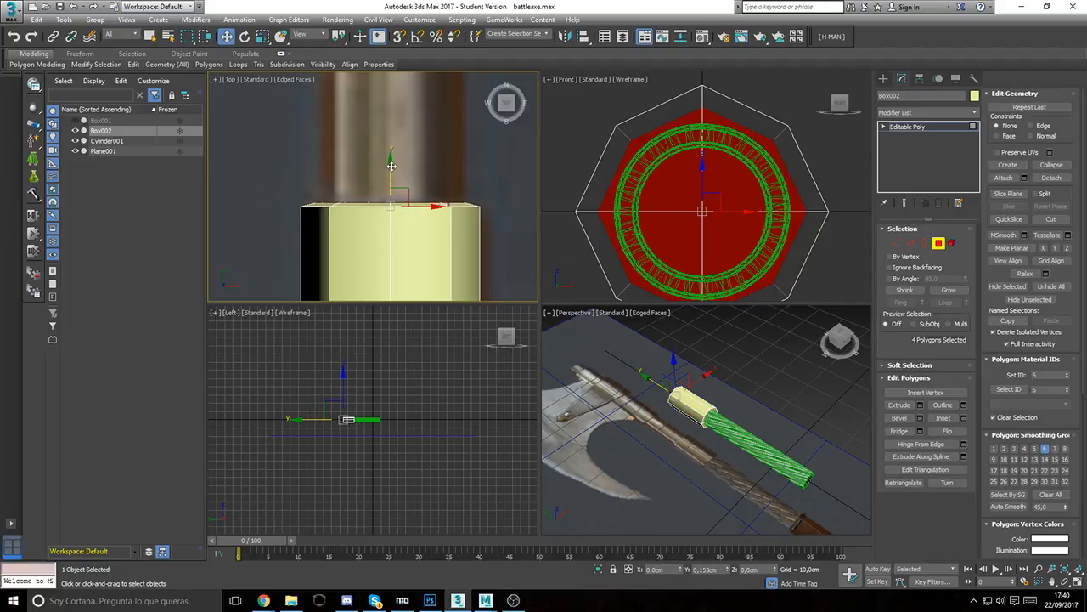
left_click_drag(461, 205, 464, 207)
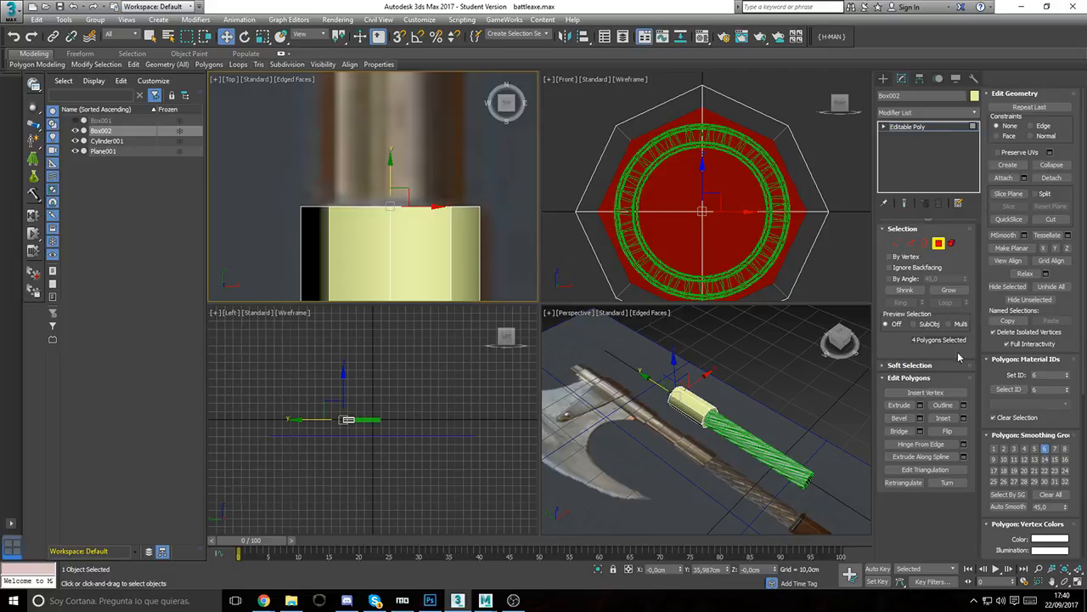
Step: Extrude the reduced end cap again and move it up to the next collar's lower edge, at Y about 50 cm
left_click(919, 406)
left_click(378, 226)
middle_click_drag(380, 226, 381, 246)
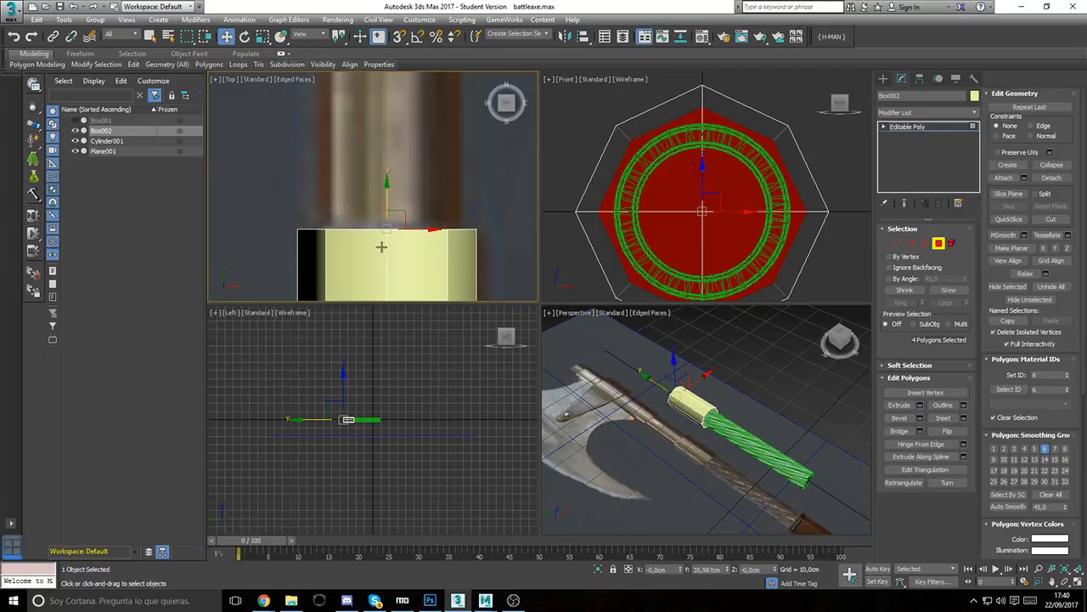
left_click_drag(385, 178, 386, 68)
middle_click_drag(409, 136, 399, 218)
scroll(400, 195, "down", 6)
left_click_drag(391, 178, 396, 113)
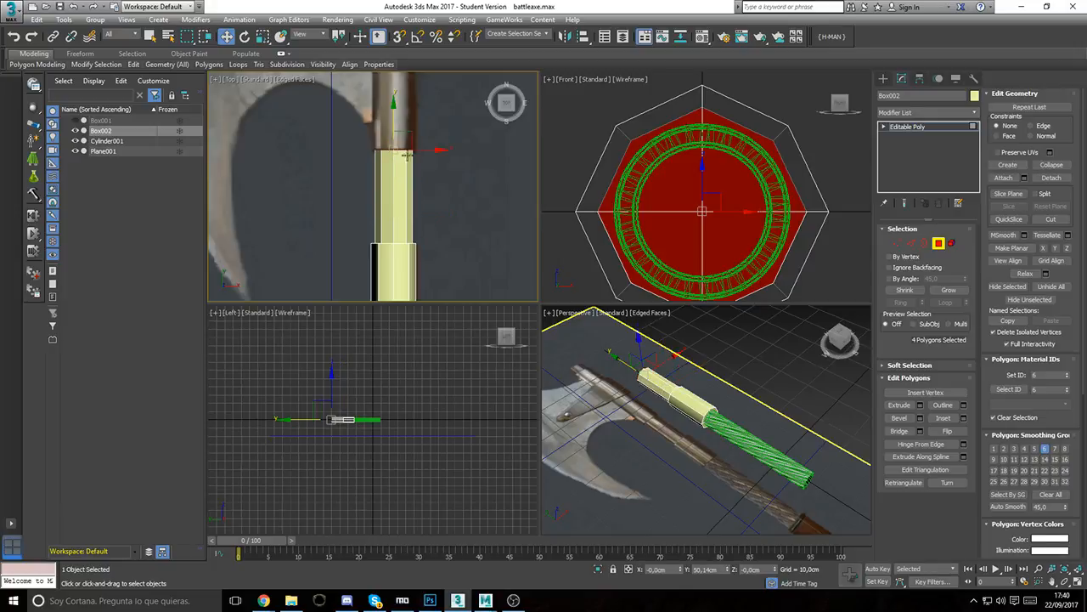
Step: Select the polygons of the narrow shaft section and scale them slightly inward around the shaft axis
middle_click_drag(424, 161, 424, 155)
left_click_drag(359, 209, 455, 179)
middle_click_drag(676, 211, 717, 192)
key("r")
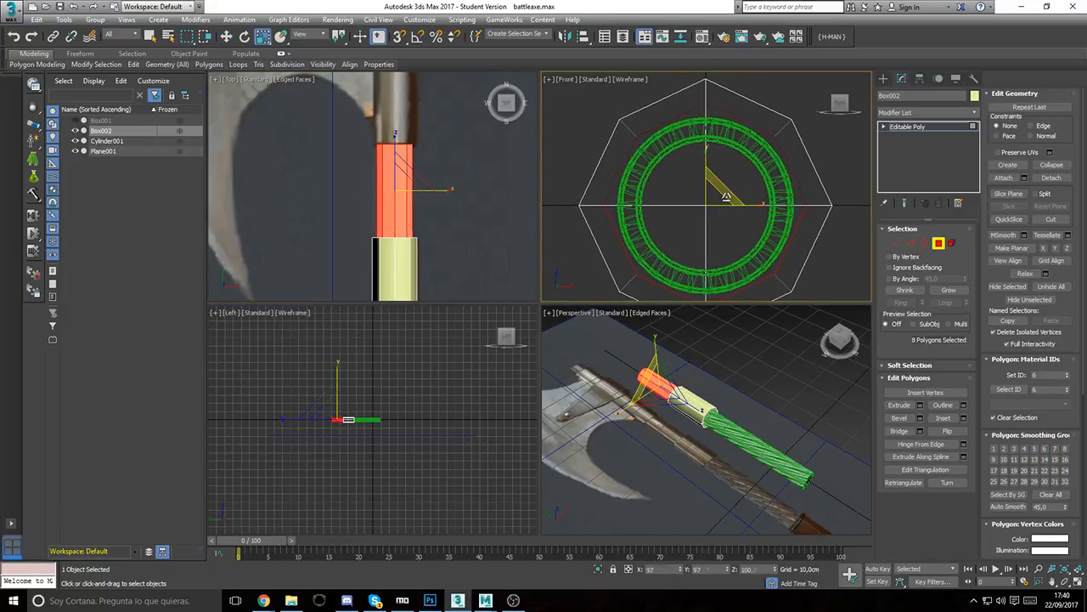
left_click_drag(723, 205, 723, 199)
Step: Extrude the narrow section's upper end-cap polygons and scale the new cap uniformly up to about 119%
middle_click_drag(349, 102, 425, 179)
scroll(400, 157, "up", 4)
scroll(425, 183, "up", 4)
left_click_drag(309, 236, 305, 239)
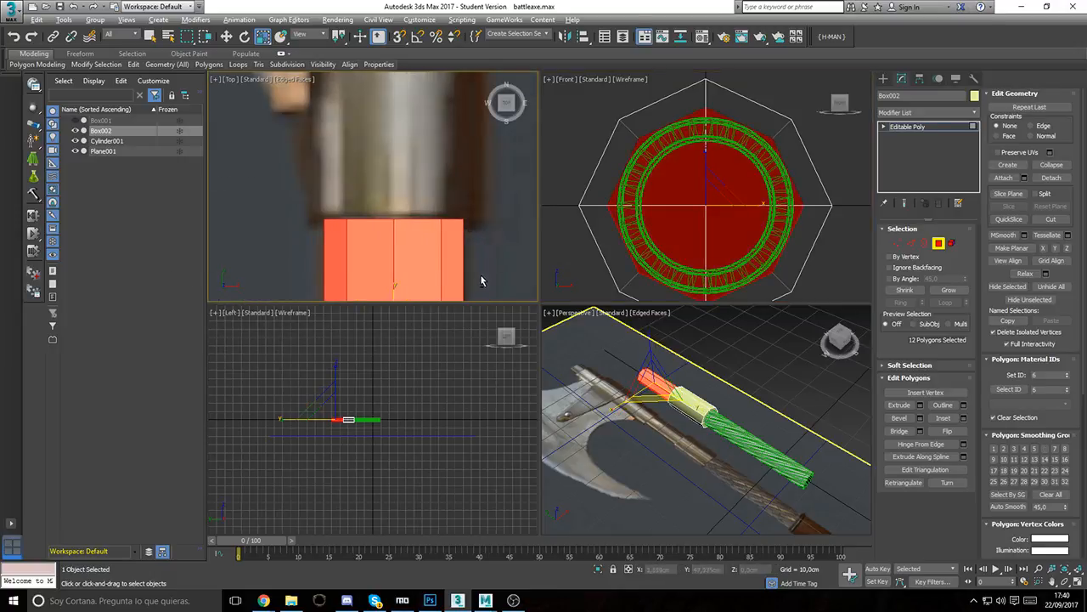
left_click_drag(106, 380, 108, 380, "alt")
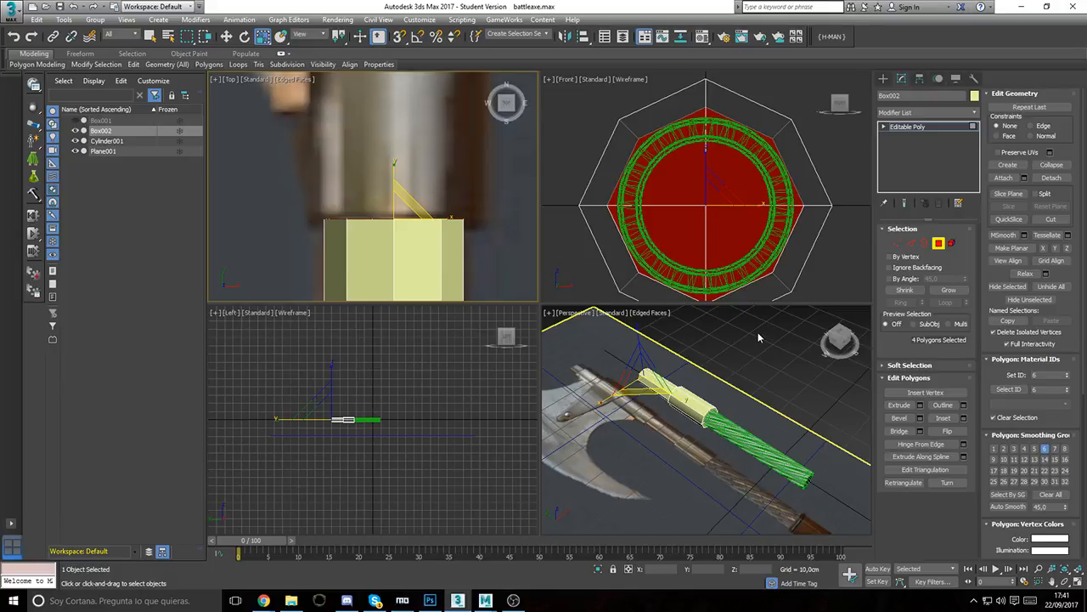
left_click(919, 406)
left_click(380, 226)
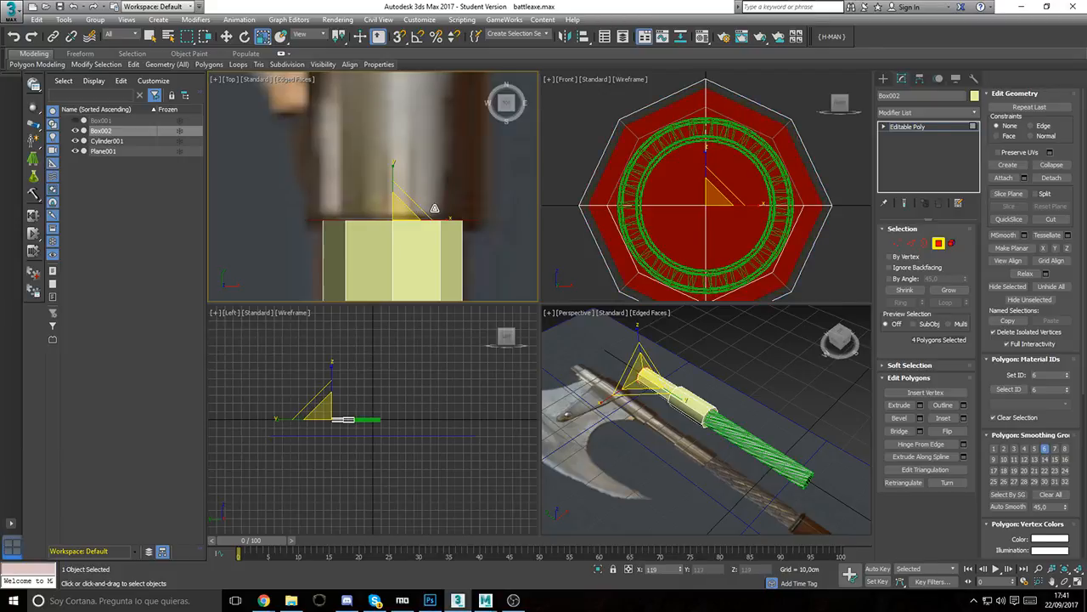
middle_click_drag(401, 194, 391, 219)
left_click_drag(387, 222, 392, 240)
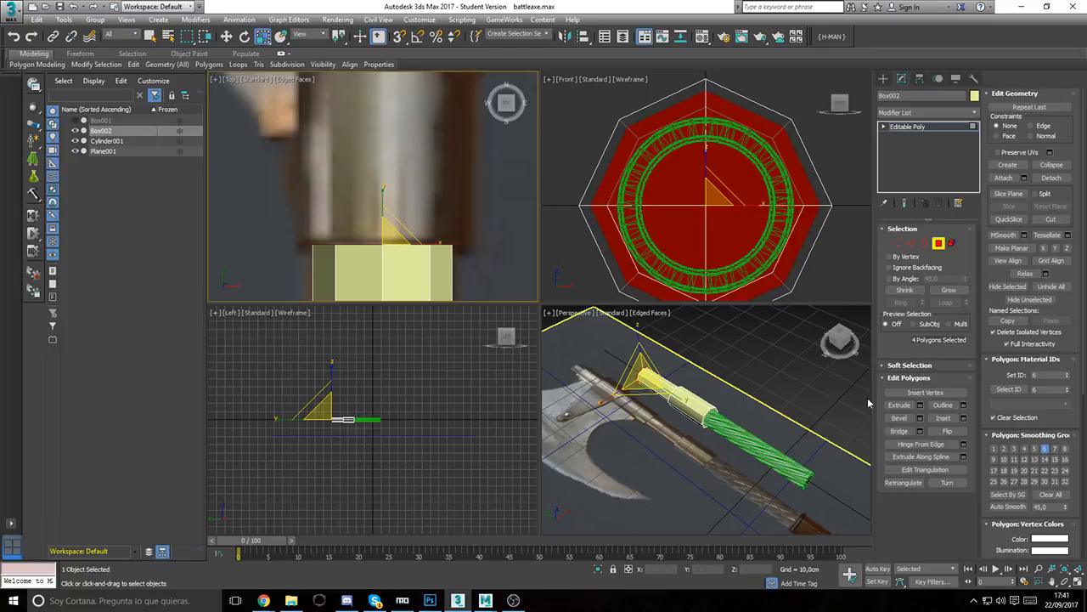
Step: Extrude the enlarged end cap and move it up the shaft to the axe-head bracket, at Y about 66.5 cm
left_click(921, 405)
left_click(379, 226)
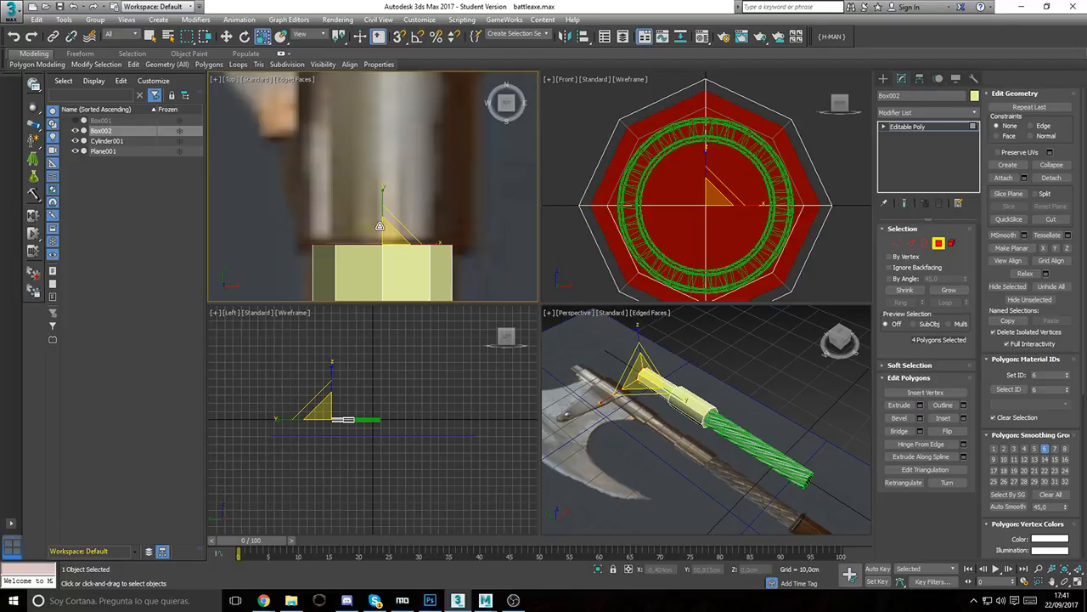
middle_click_drag(363, 151, 359, 202)
scroll(360, 206, "down", 6)
middle_click_drag(425, 195, 423, 222)
key("w")
left_click_drag(364, 212, 353, 106)
middle_click_drag(355, 135, 371, 200)
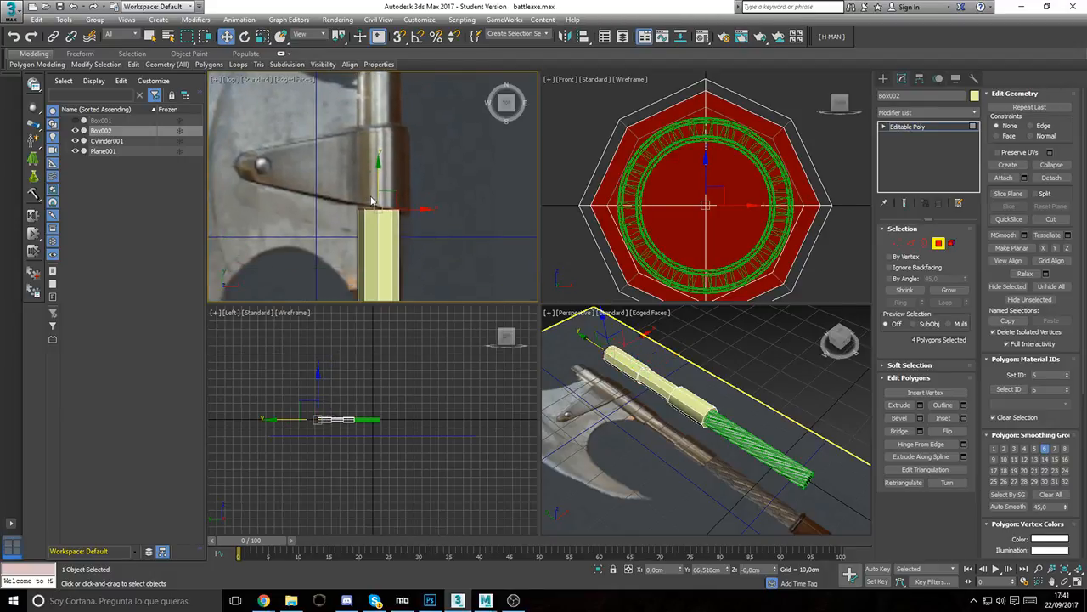
Step: Adjust the end cap's position to Y about 66 cm at the bracket's lower edge and save the scene
mouse_move(379, 176)
left_mouse_down()
mouse_move(374, 98)
mouse_move(367, 251)
mouse_move(362, 179)
left_mouse_up()
scroll(388, 240, "up", 5)
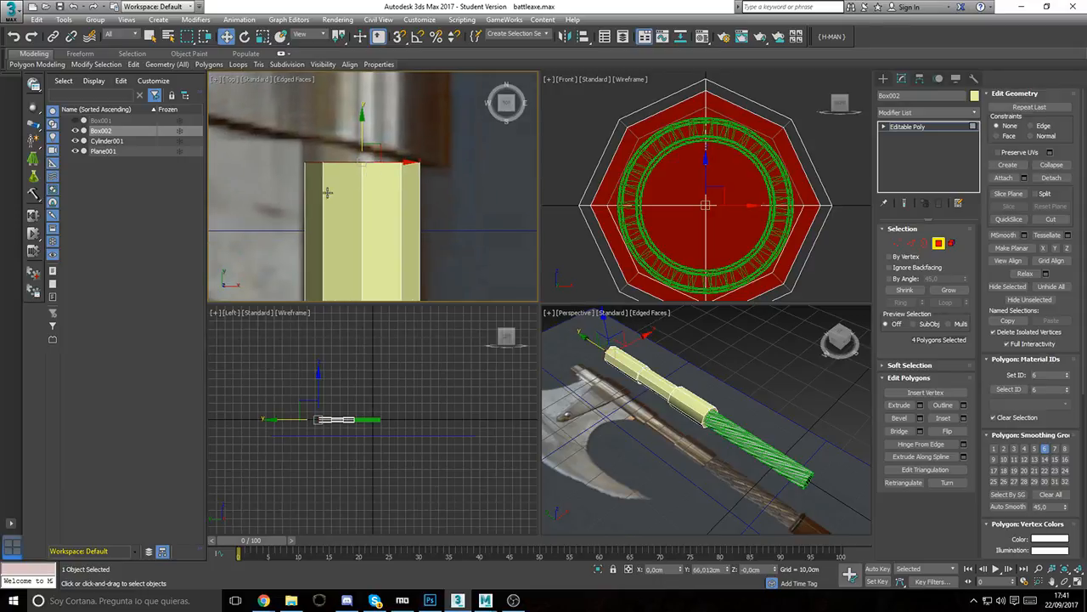
left_click(59, 6)
Step: Examine the axe-head bracket, its slanted lower edge and the upper shaft in the reference image
middle_click_drag(357, 178, 359, 222)
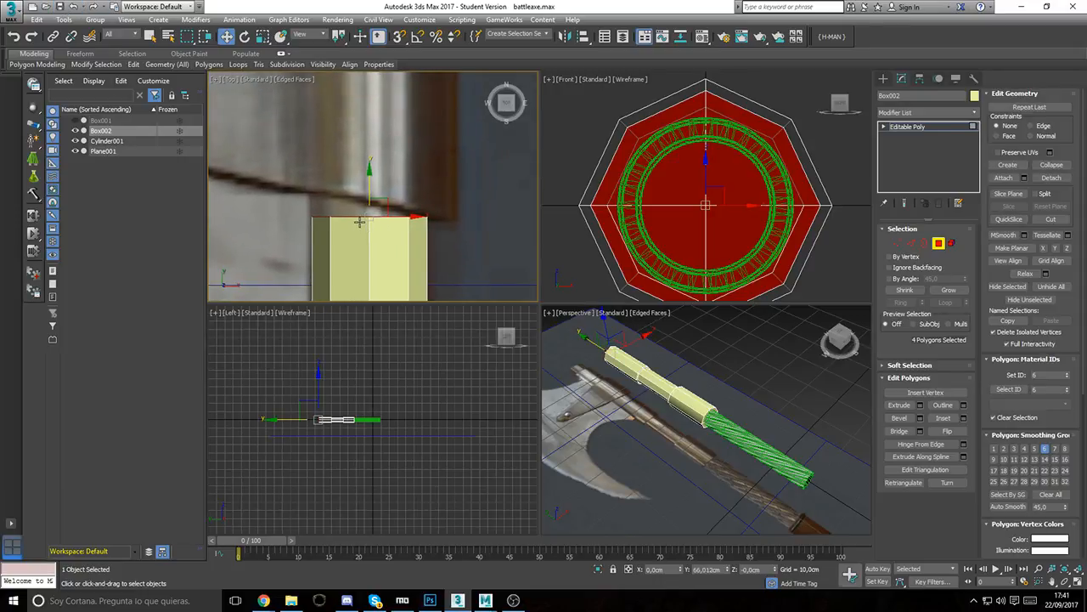
scroll(360, 220, "down", 2)
middle_click_drag(318, 163, 381, 238)
scroll(353, 227, "down", 3)
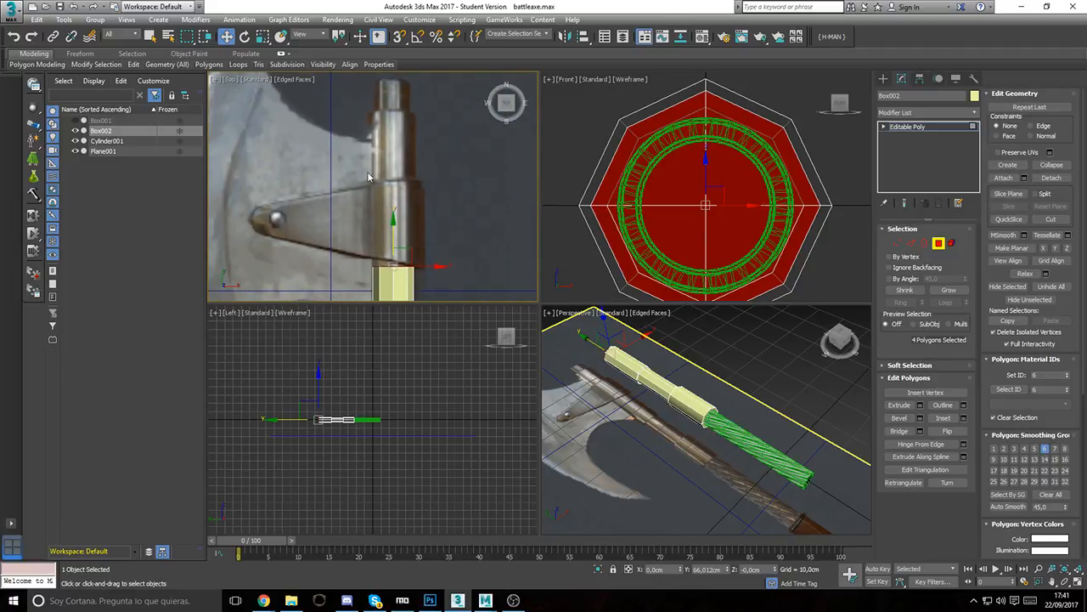
middle_click_drag(278, 223, 246, 216)
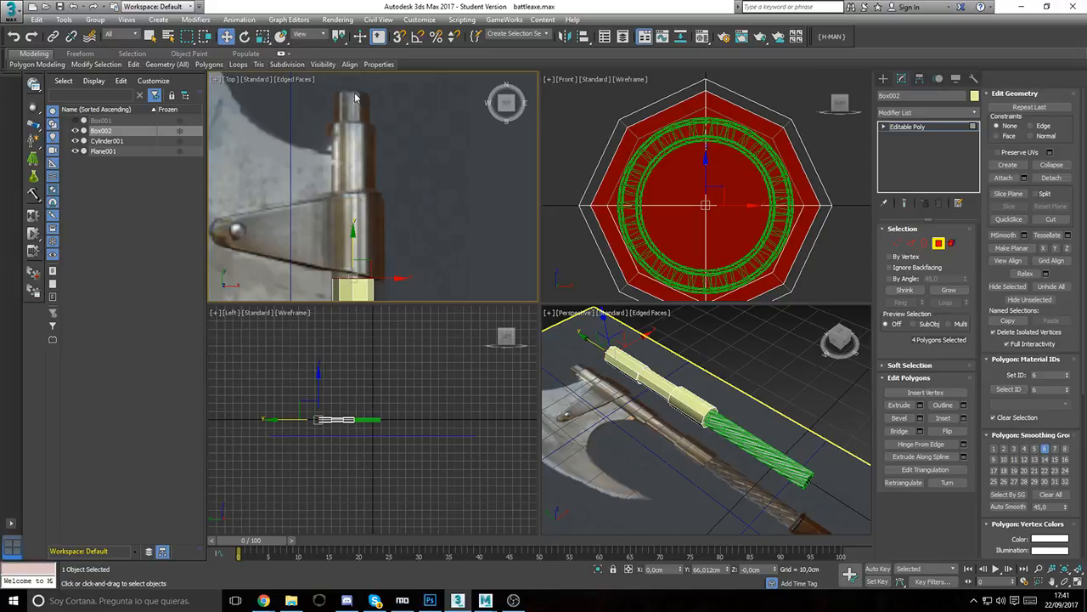
middle_click_drag(355, 98, 390, 150)
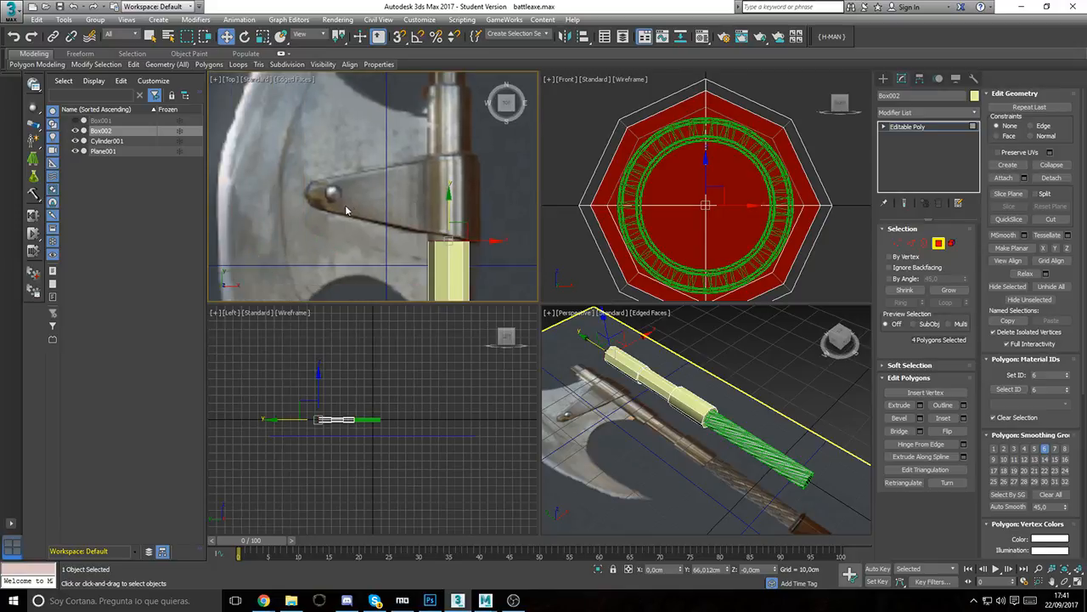
middle_click_drag(329, 203, 292, 178)
scroll(321, 193, "up", 3)
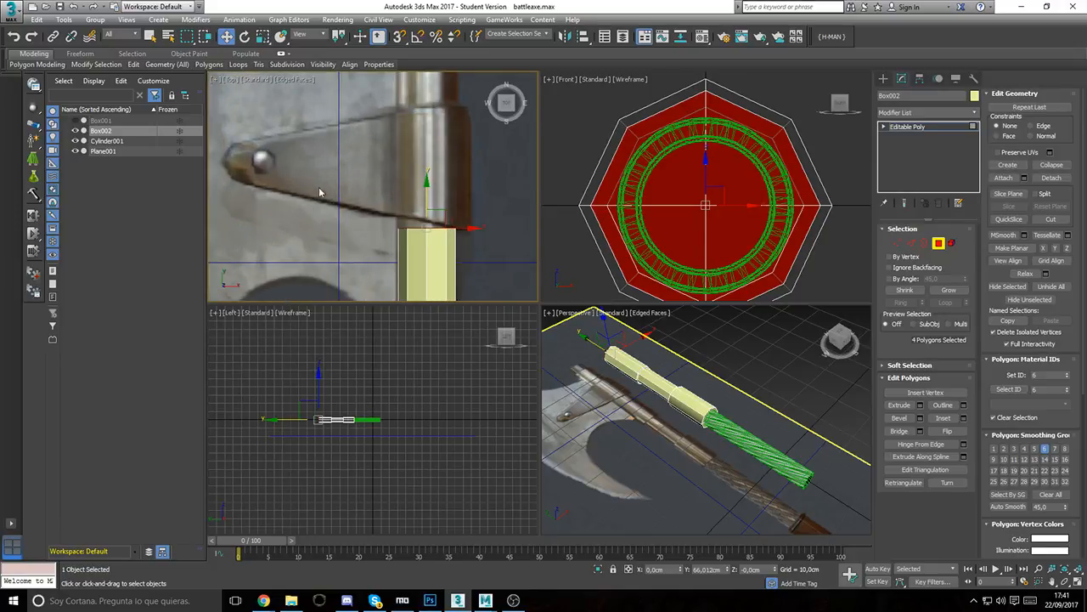
middle_click_drag(421, 212, 403, 191)
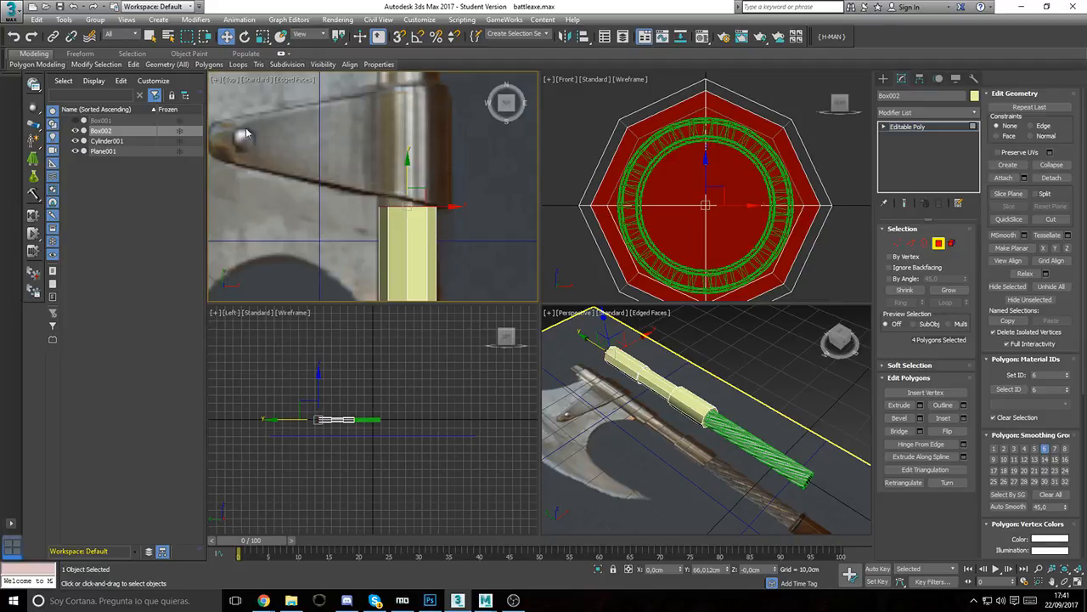
middle_click_drag(377, 148, 359, 210)
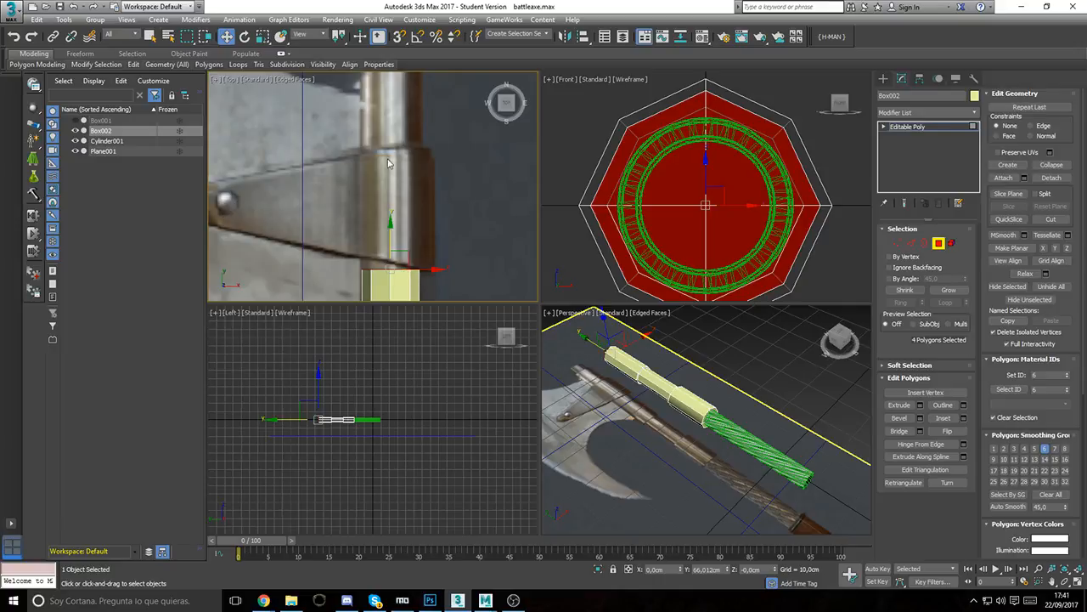
scroll(388, 163, "up", 5)
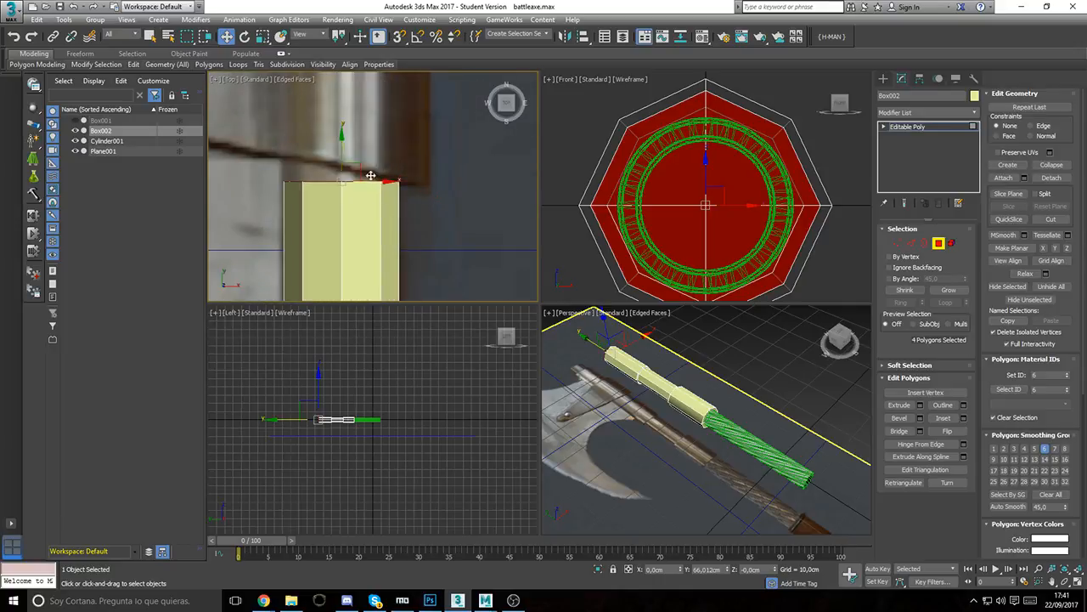
Step: Try to slant the shaft's end cap along the bracket's lower edge by raising its vertices progressively towards the blade side
middle_click_drag(371, 175, 414, 199)
key("e")
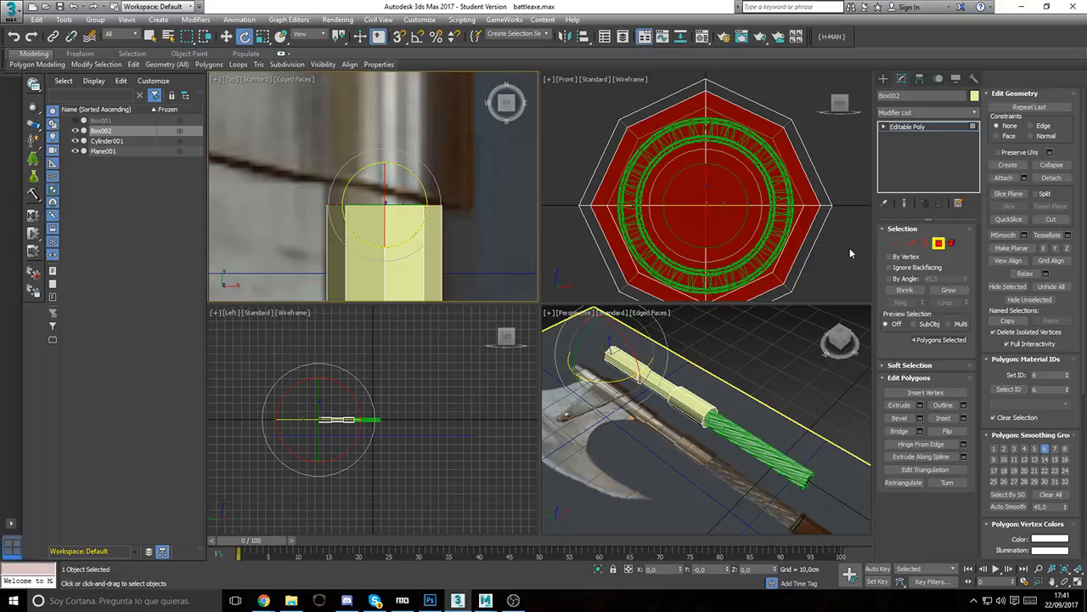
left_click(898, 244)
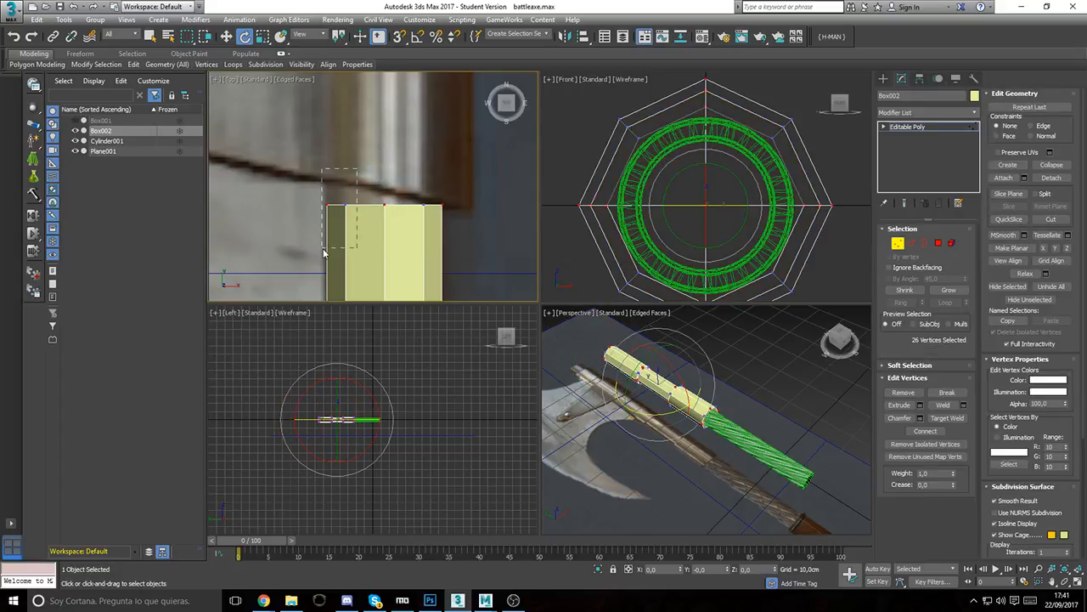
left_click_drag(324, 252, 325, 252)
left_click_drag(431, 242, 431, 242)
key("w")
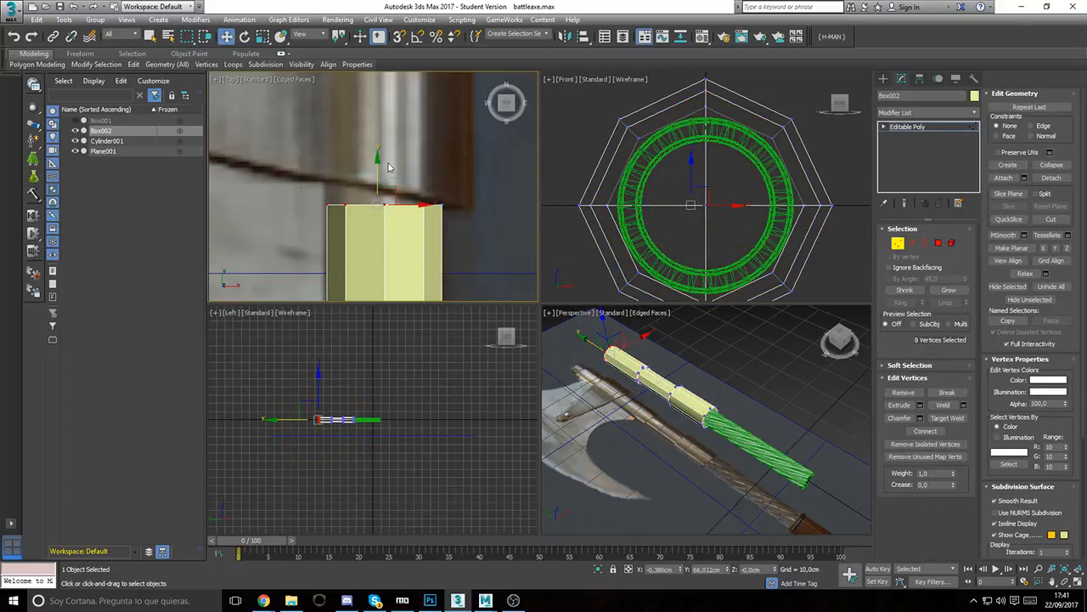
left_click_drag(377, 169, 377, 164)
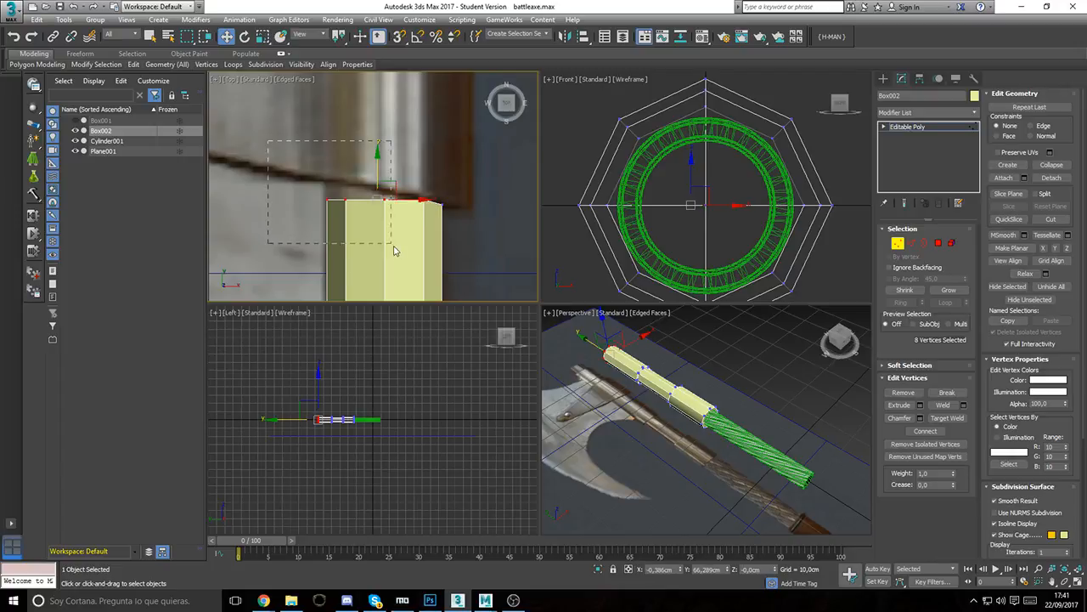
left_click_drag(394, 250, 394, 250)
left_click_drag(367, 170, 363, 151)
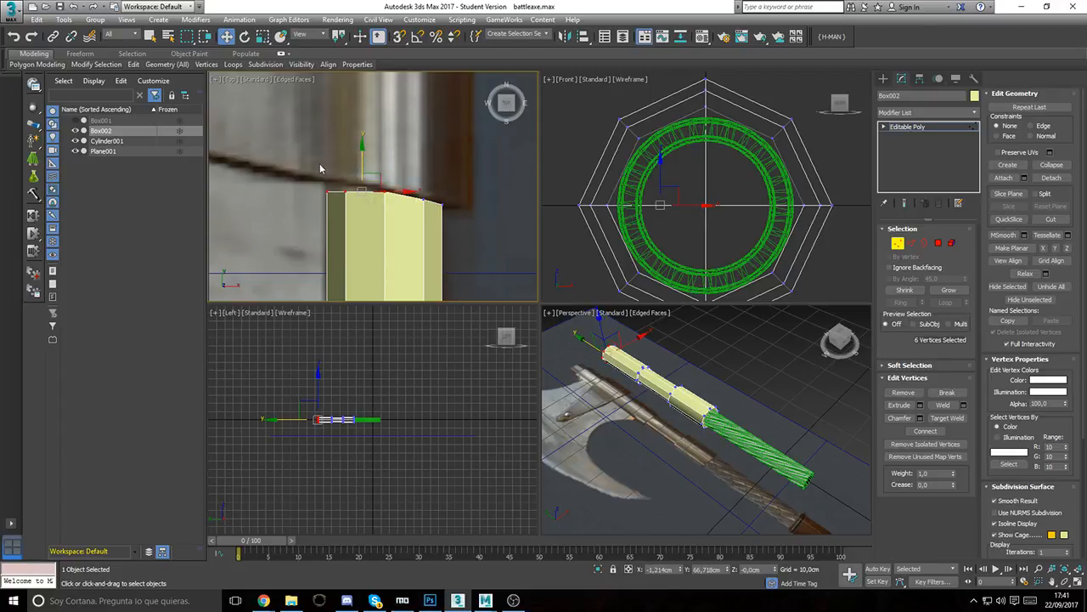
left_click_drag(356, 253, 357, 254)
left_click_drag(340, 153, 342, 148)
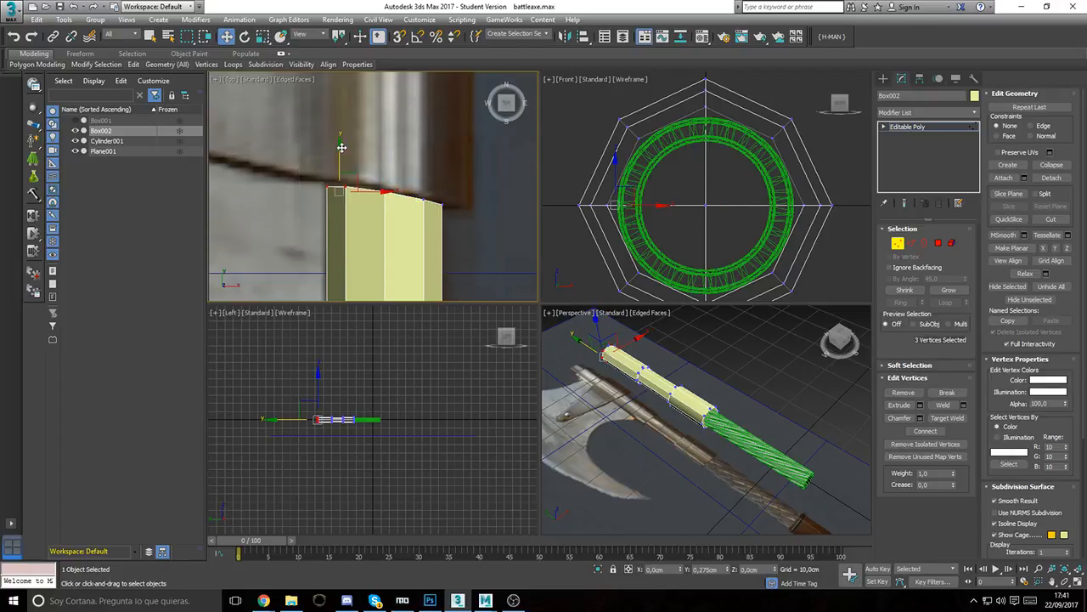
left_click(326, 189)
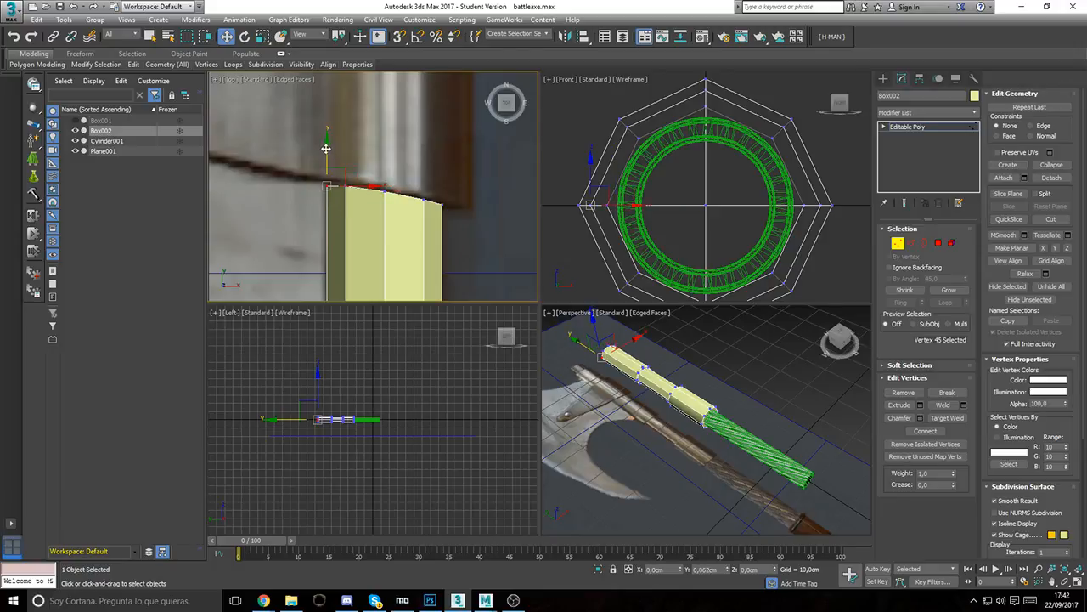
scroll(373, 255, "down", 4)
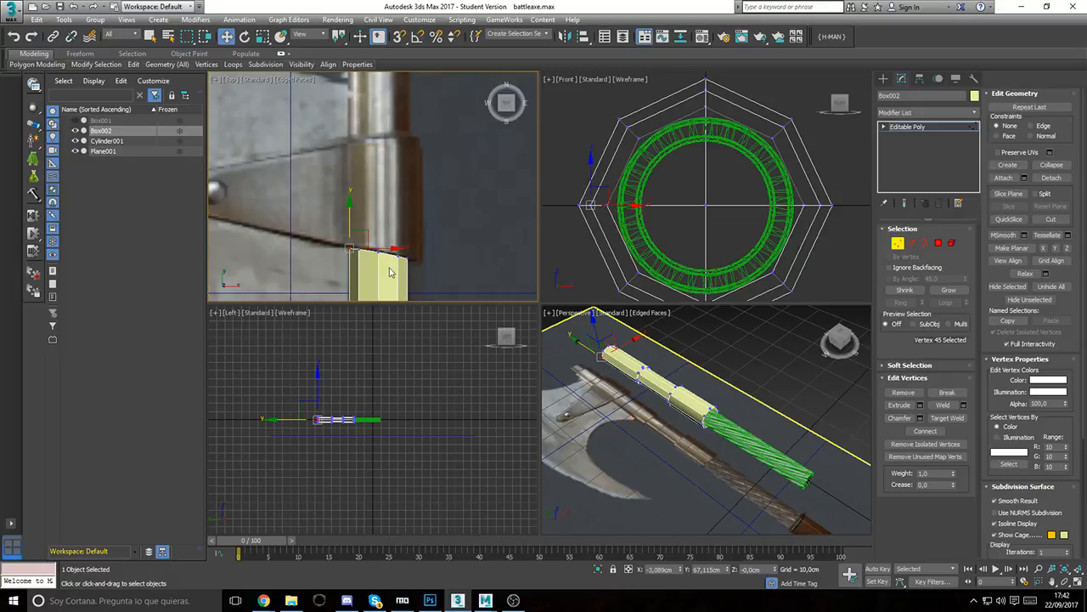
scroll(390, 272, "up", 4)
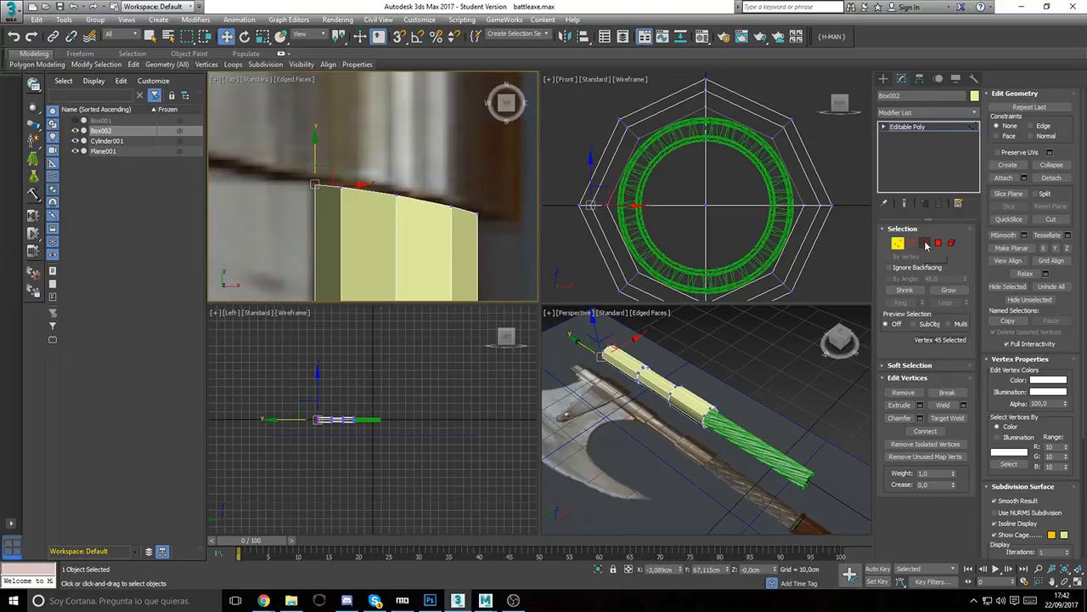
Step: Flatten the end-cap polygons along Y, rotate them to match the bracket's slanted lower edge, and nudge them into place
left_click(938, 243)
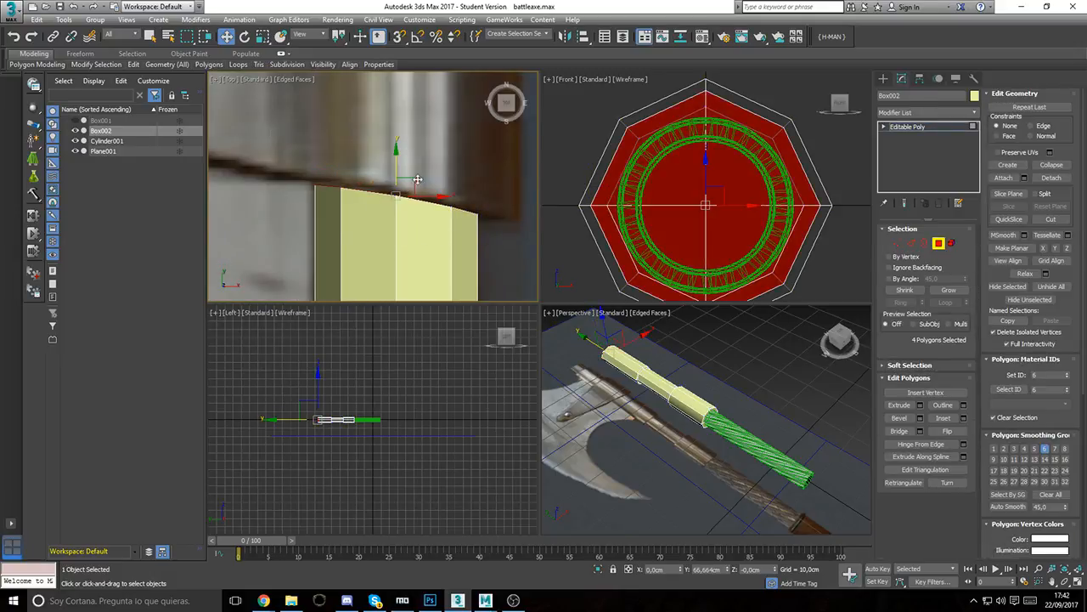
key("r")
left_click_drag(395, 154, 436, 82)
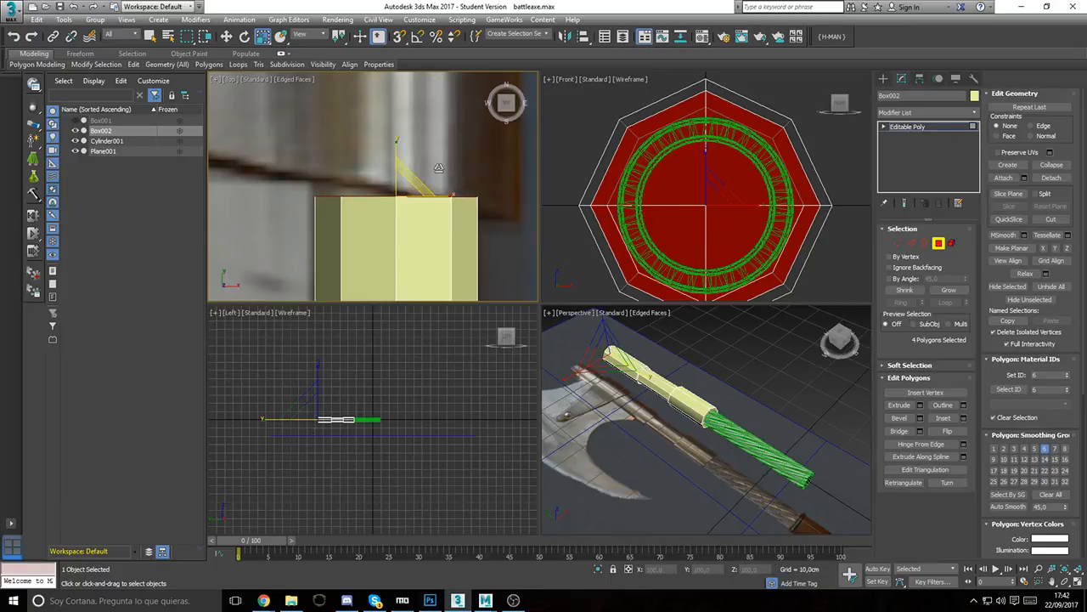
key("e")
left_click_drag(430, 168, 435, 183)
key("w")
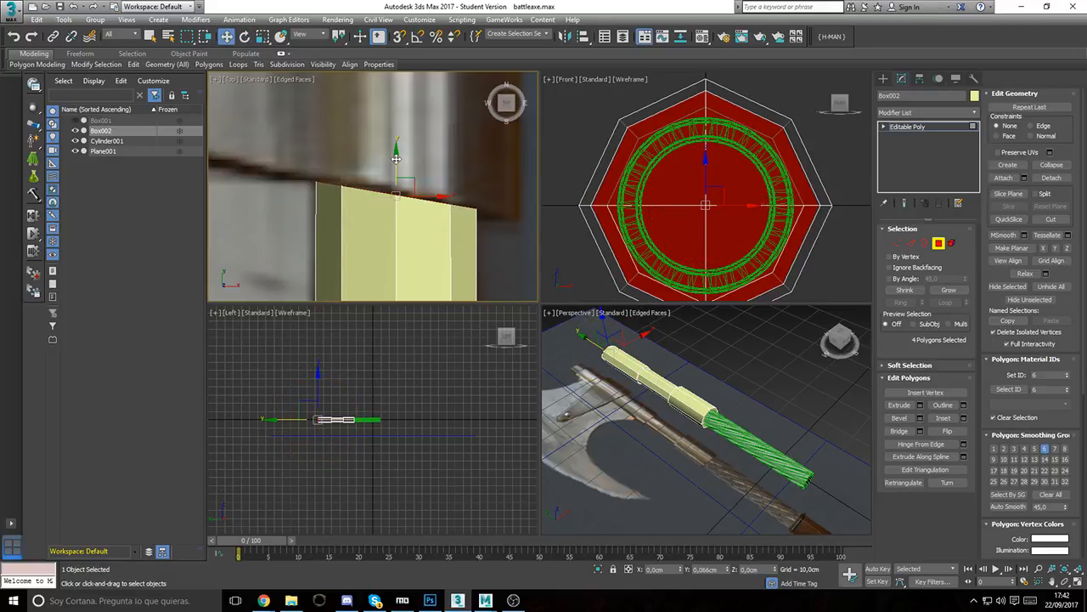
Step: Scale the slanted end cap to about 101% to match the shaft width in the reference image
key("r")
mouse_move(675, 176)
middle_mouse_down()
mouse_move(680, 165)
mouse_move(684, 175)
middle_mouse_up()
middle_click_drag(637, 391, 645, 404)
middle_click_drag(534, 241, 496, 169)
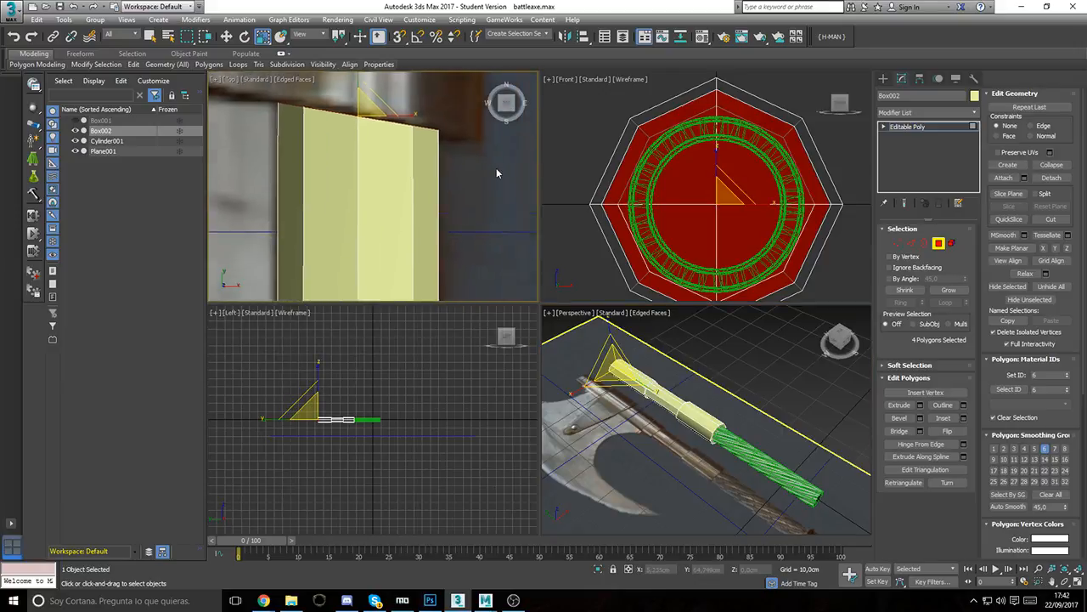
scroll(496, 170, "down", 8)
scroll(463, 221, "up", 3)
middle_click_drag(459, 250, 434, 187)
scroll(452, 163, "up", 5)
scroll(424, 177, "down", 3)
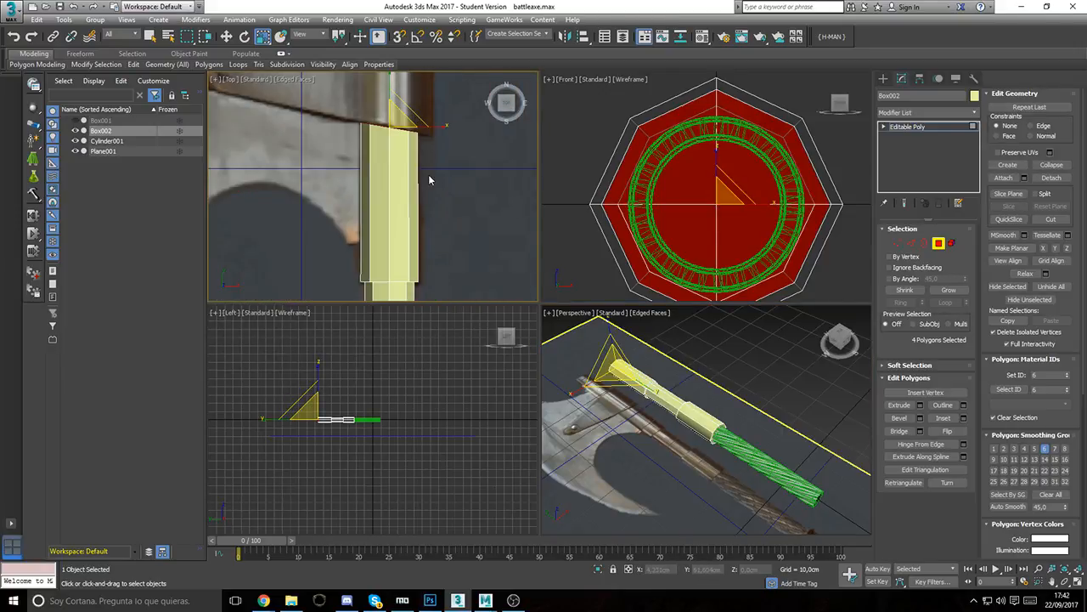
left_click_drag(406, 129, 409, 127)
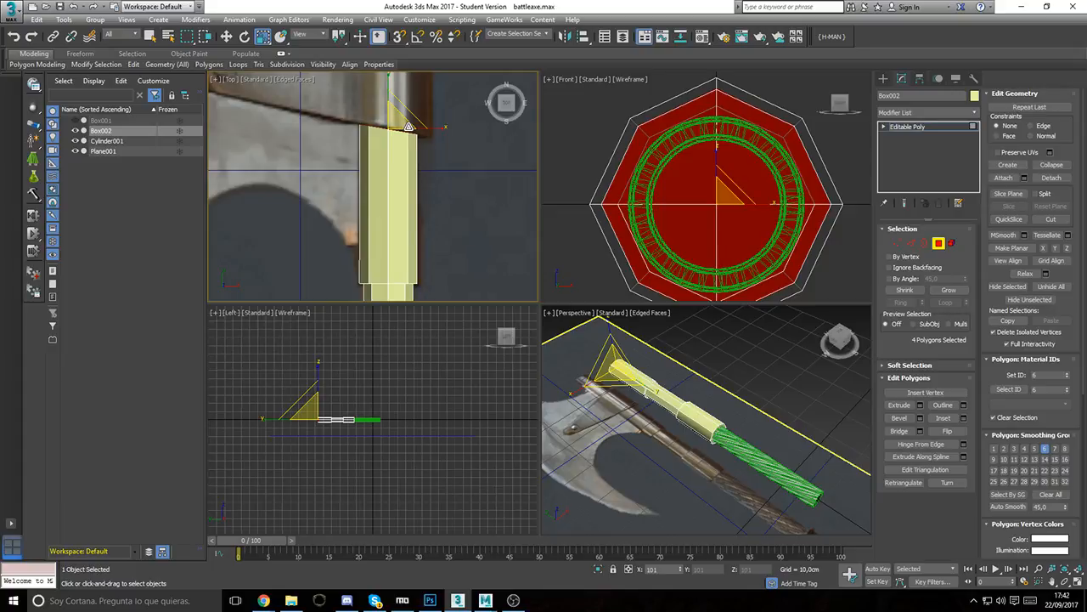
scroll(407, 189, "up", 2)
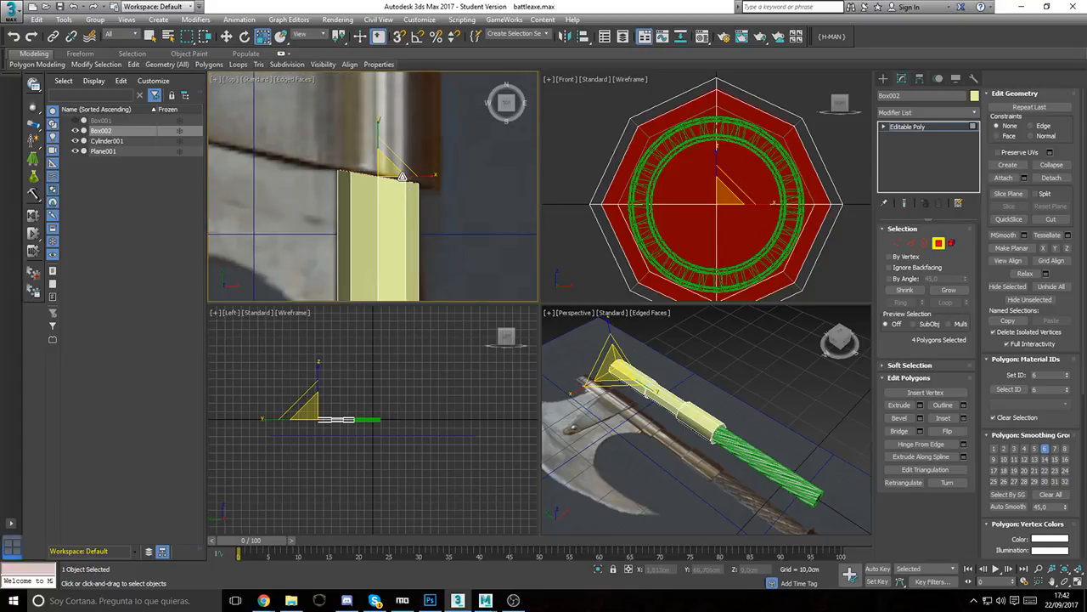
middle_click_drag(402, 177, 397, 195)
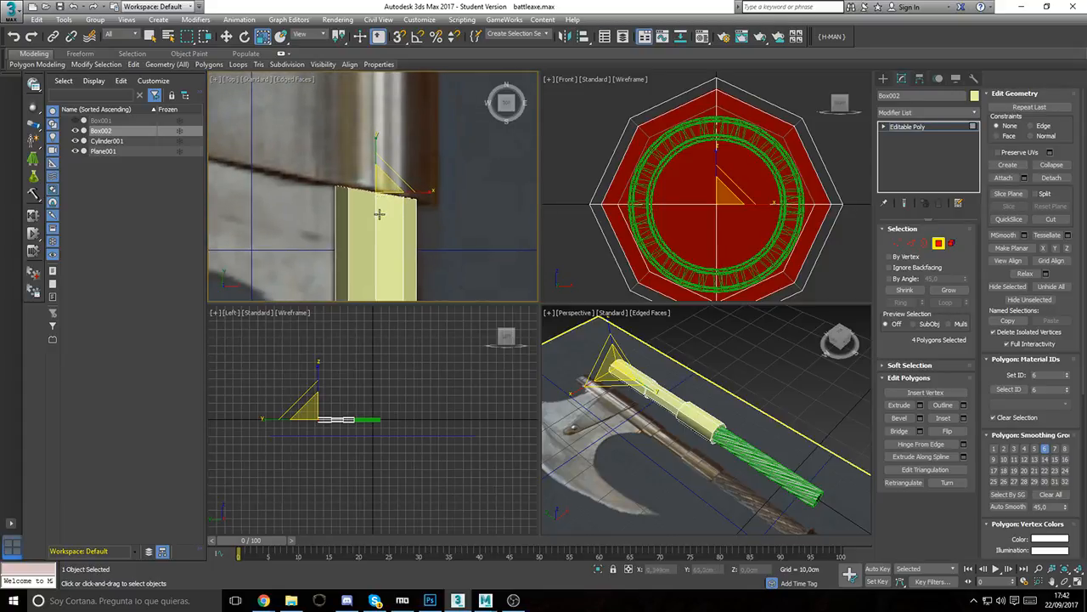
scroll(355, 212, "up", 2)
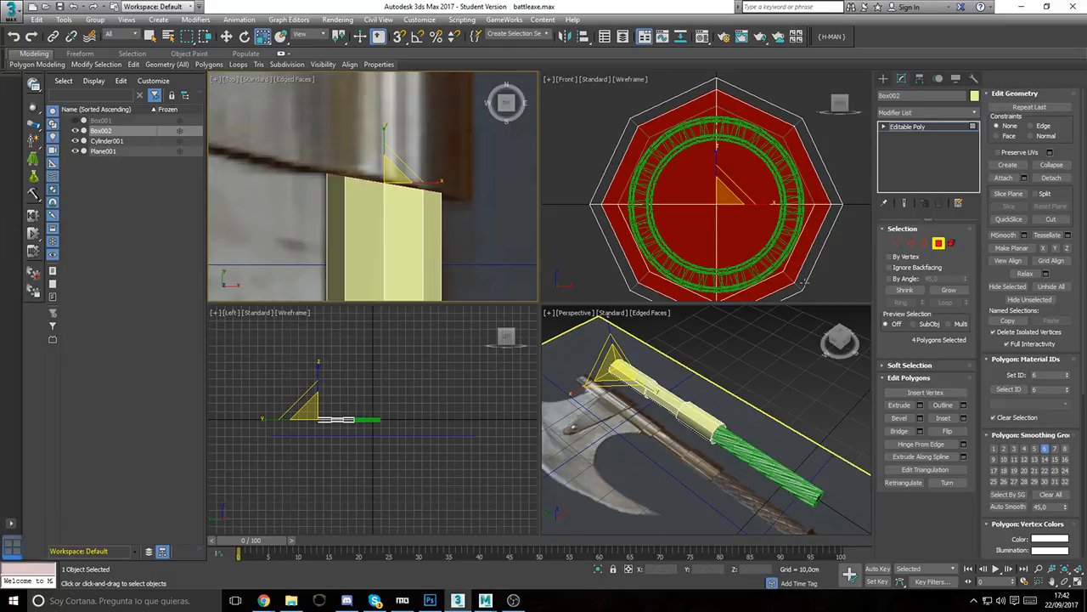
Step: Extrude the slanted end cap and move the new cap up the shaft, partway into the axe-head bracket
left_click(920, 405)
left_click(380, 226)
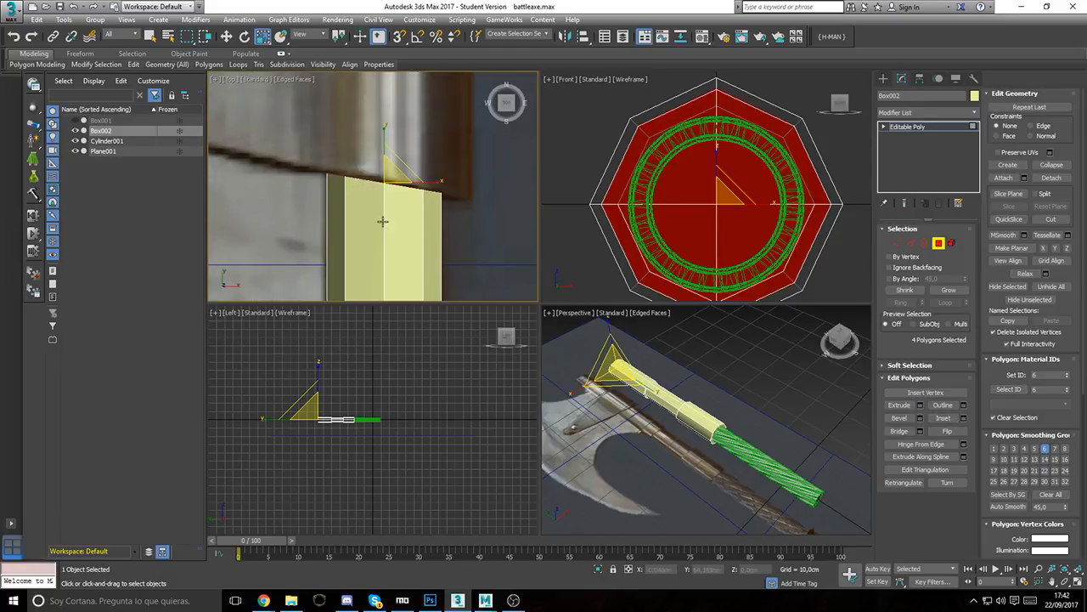
middle_click_drag(384, 131, 395, 200)
scroll(395, 199, "down", 3)
key("w")
left_click_drag(396, 185, 397, 145)
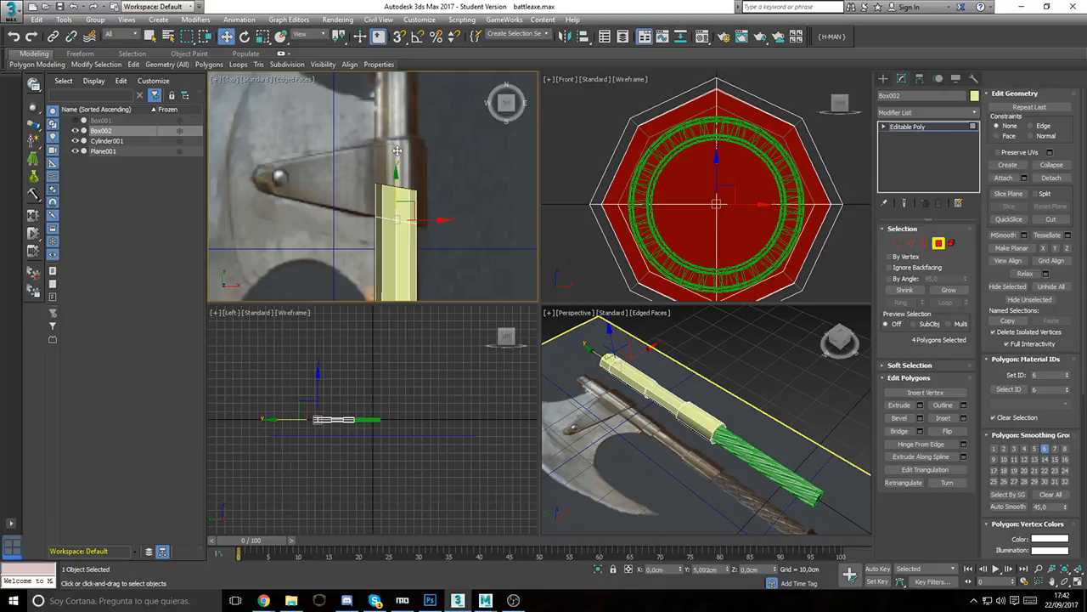
Step: Flatten the new end cap along Y and position it at Y about 72.7 cm inside the bracket
key("r")
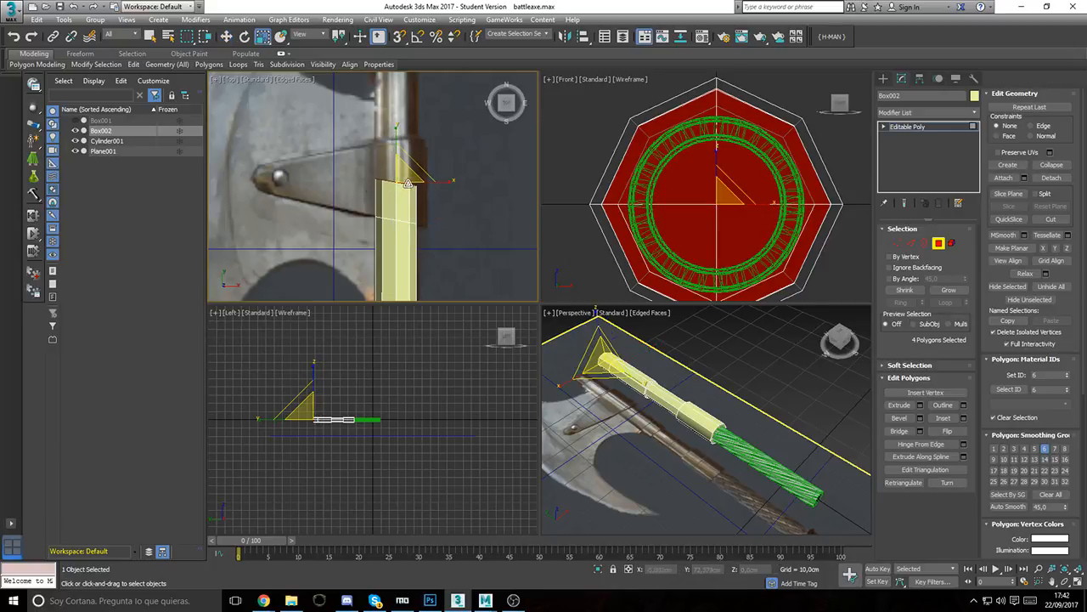
middle_click_drag(364, 181, 370, 211)
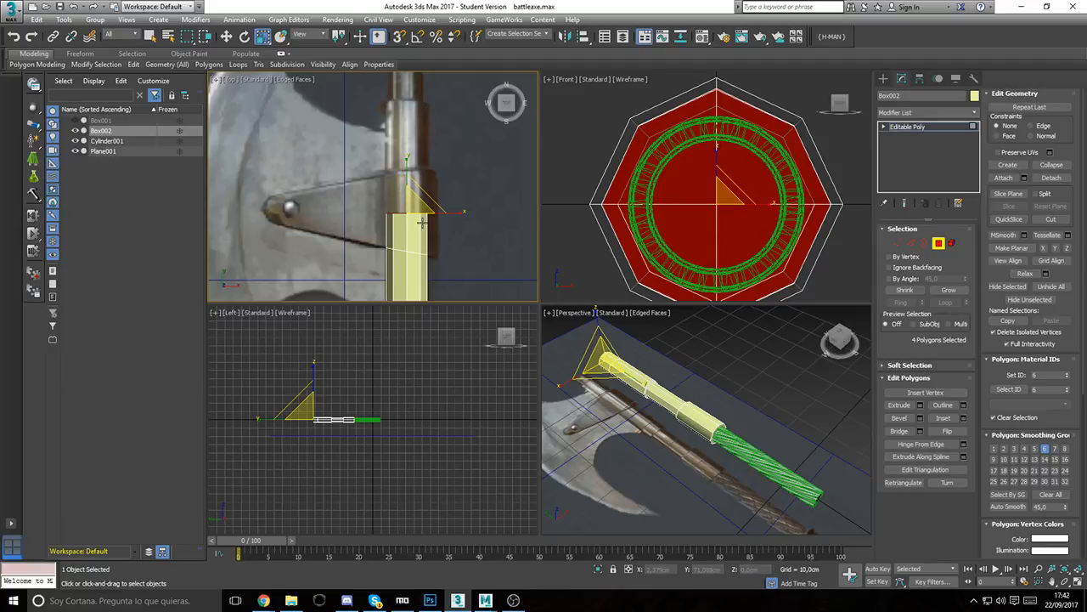
scroll(412, 204, "up", 3)
key("w")
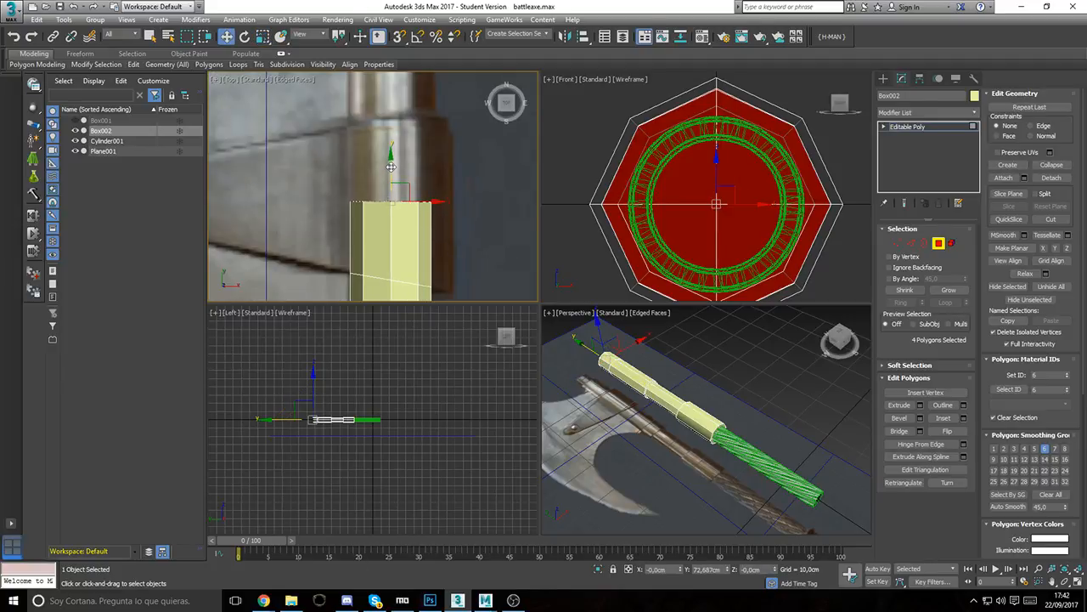
key("r")
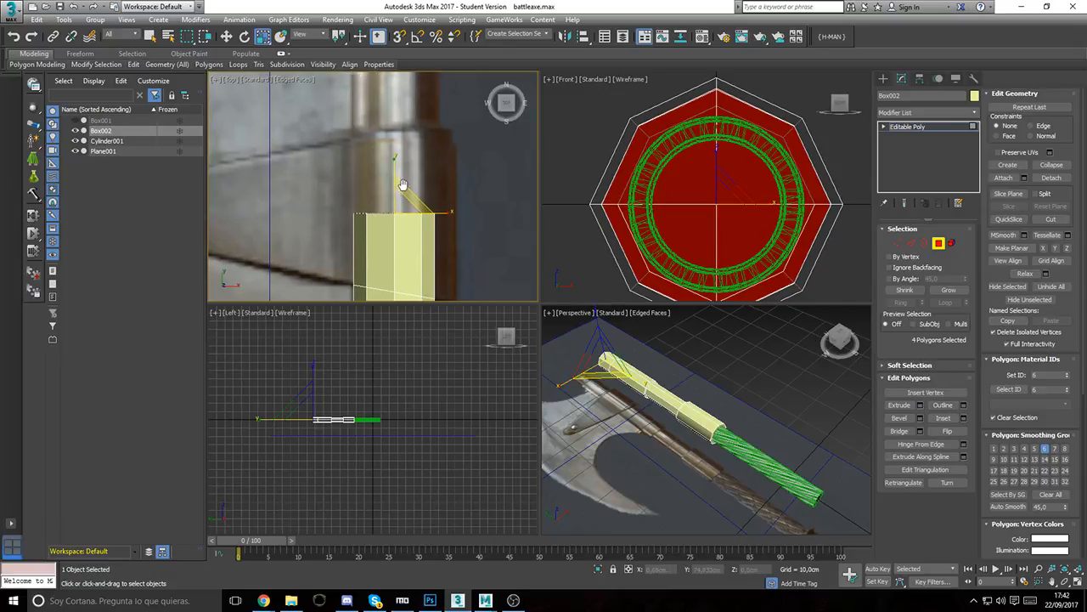
Step: Extrude the flattened cap and move it up to the bracket's upper edge, at Y about 78.8 cm
key("w")
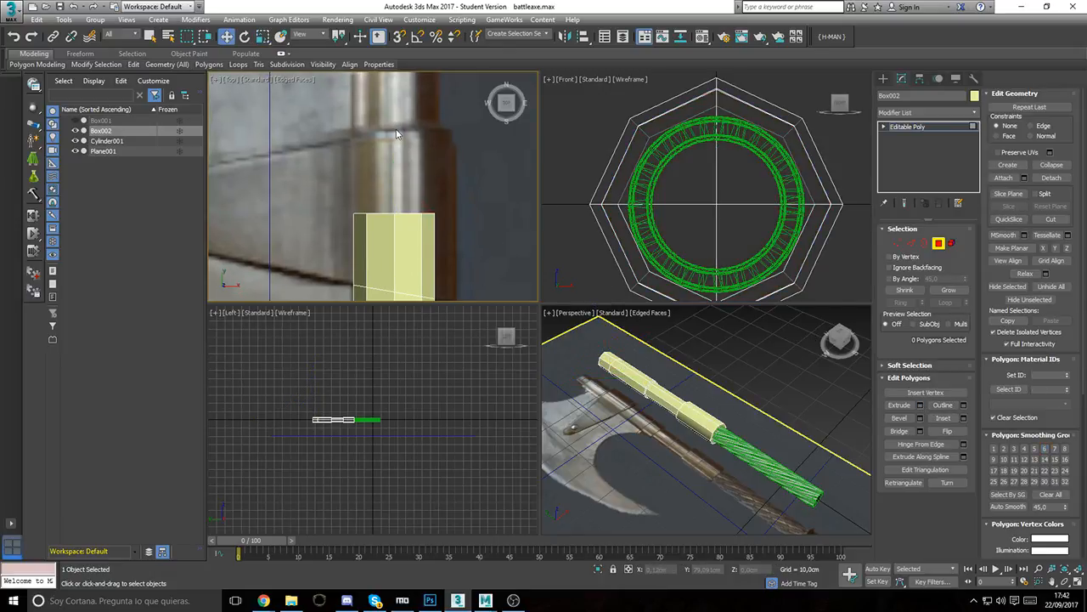
left_click_drag(394, 171, 400, 91)
middle_click_drag(427, 88, 444, 170)
scroll(441, 156, "down", 2)
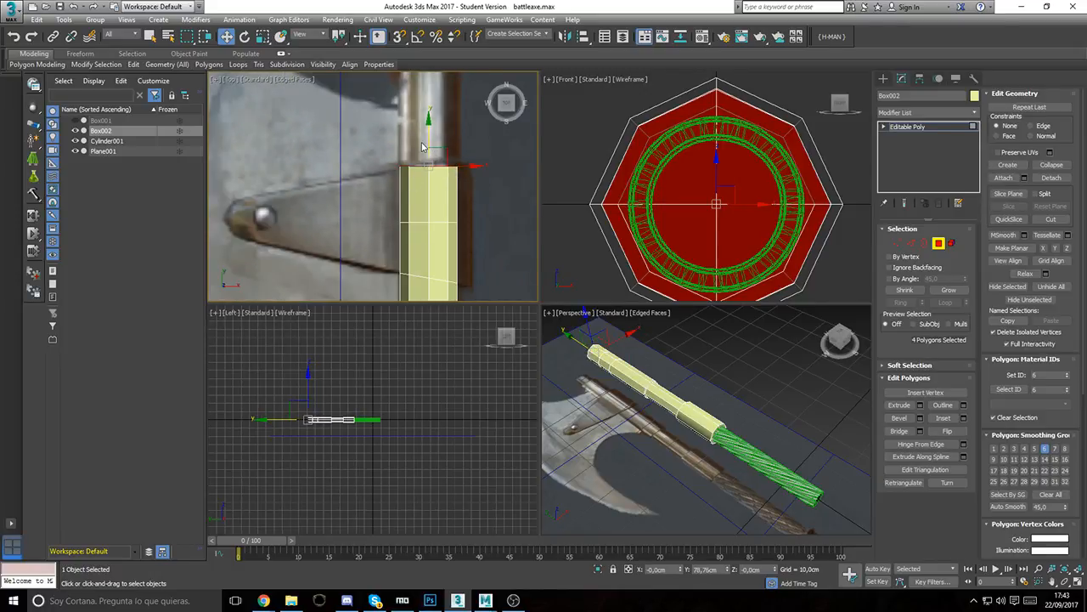
mouse_move(429, 125)
left_mouse_down()
mouse_move(427, 166)
mouse_move(429, 131)
left_mouse_up()
scroll(380, 178, "down", 3)
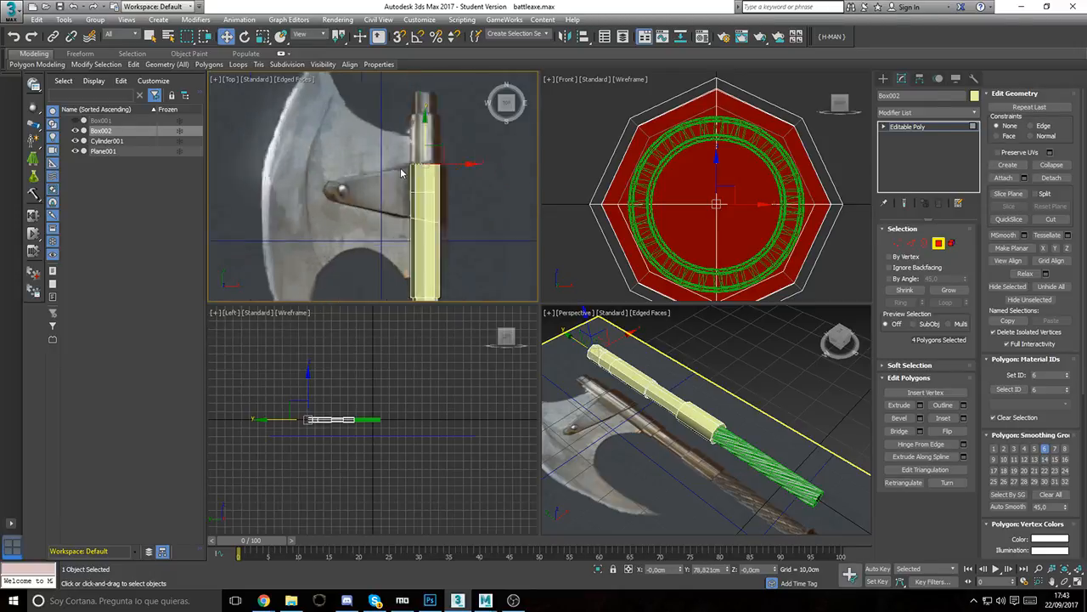
Step: Rotate the end cap slightly to follow the slant of the bracket's upper edge
middle_click_drag(379, 178, 373, 208)
scroll(348, 199, "up", 8)
middle_click_drag(376, 167, 438, 138)
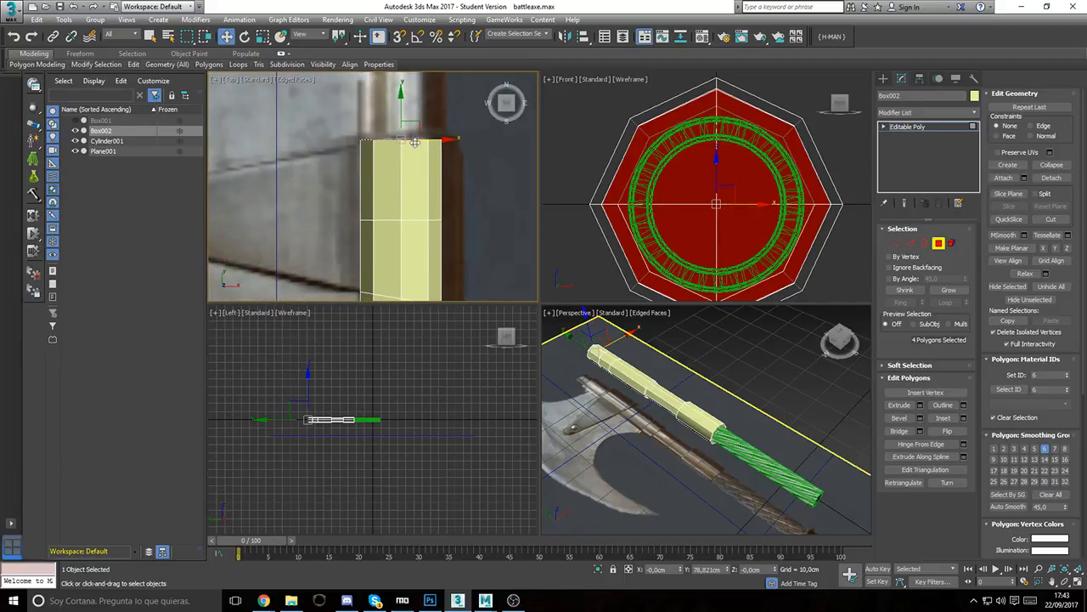
key("e")
left_click_drag(376, 104, 397, 96)
Step: Extrude the rotated cap up to the shaft's narrower tip, flatten it along Y, and position it at Y about 89.6 cm
key("w")
middle_click_drag(397, 96, 402, 225)
left_click_drag(401, 225, 404, 83)
key("r")
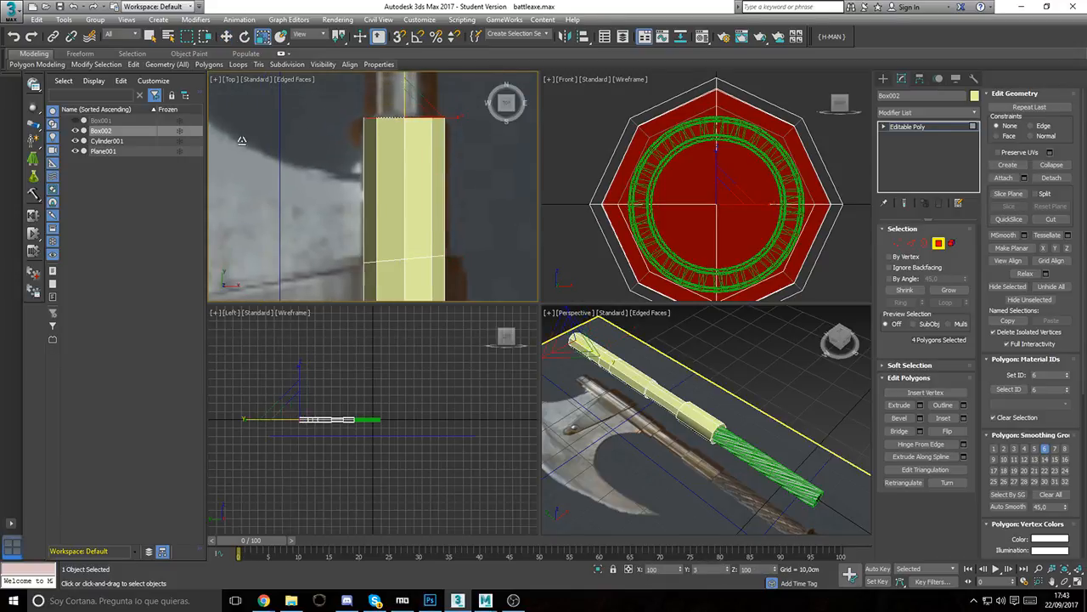
middle_click_drag(408, 73, 409, 132)
key("w")
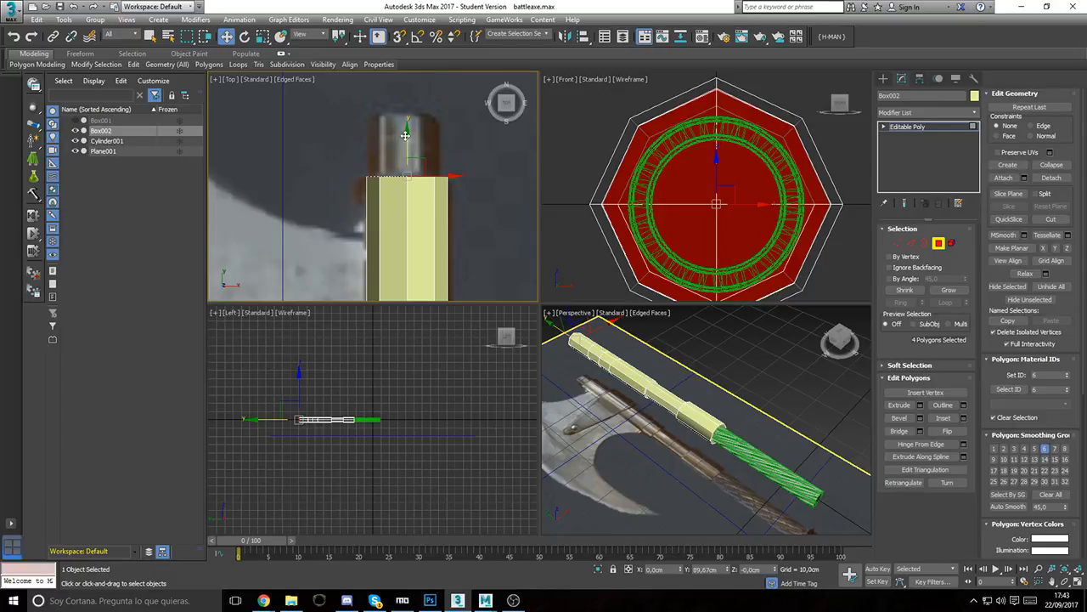
left_click_drag(406, 135, 407, 135)
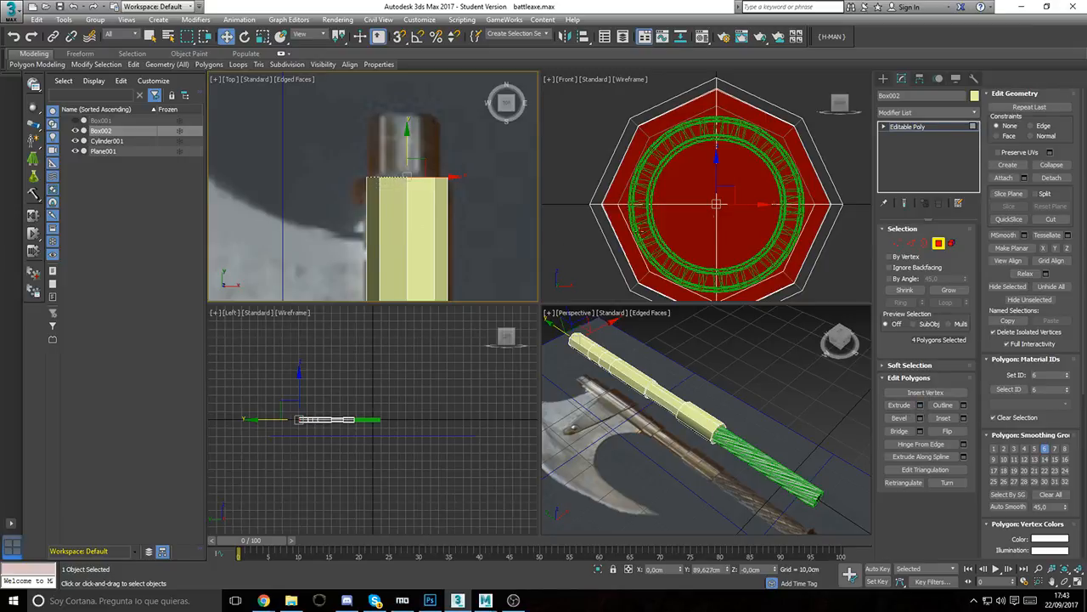
Step: Scale the upper end cap down uniformly to the width of the shaft's narrower tip
middle_click_drag(732, 198, 739, 201)
key("r")
left_click_drag(743, 191, 736, 195)
Step: Extrude the reduced end cap by 0 cm and move the new cap up to the shaft's tip, at Y about 94.4 cm
left_click(920, 406)
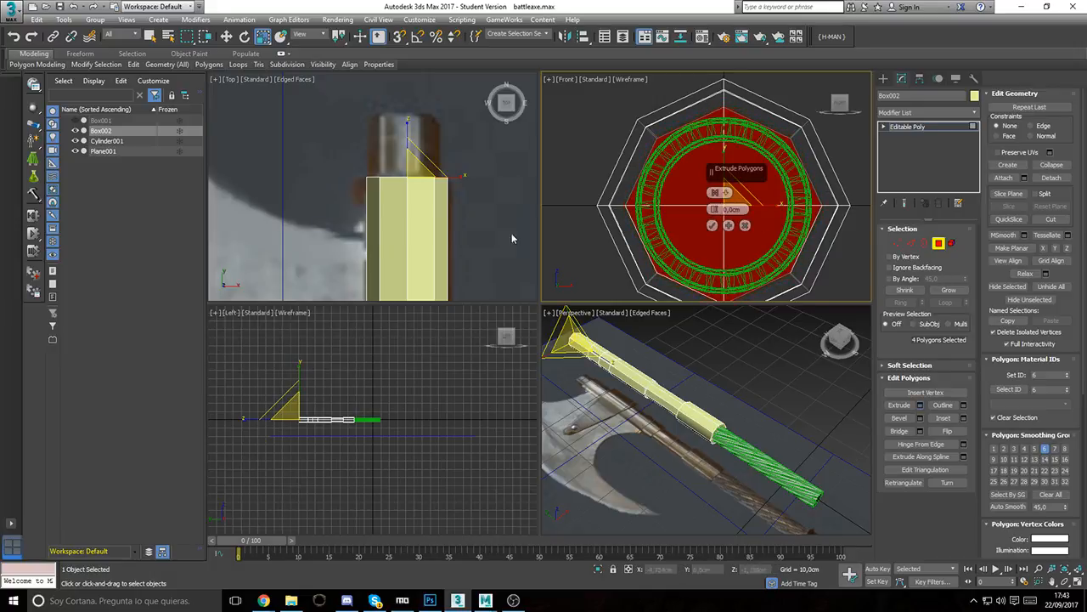
left_click(714, 227)
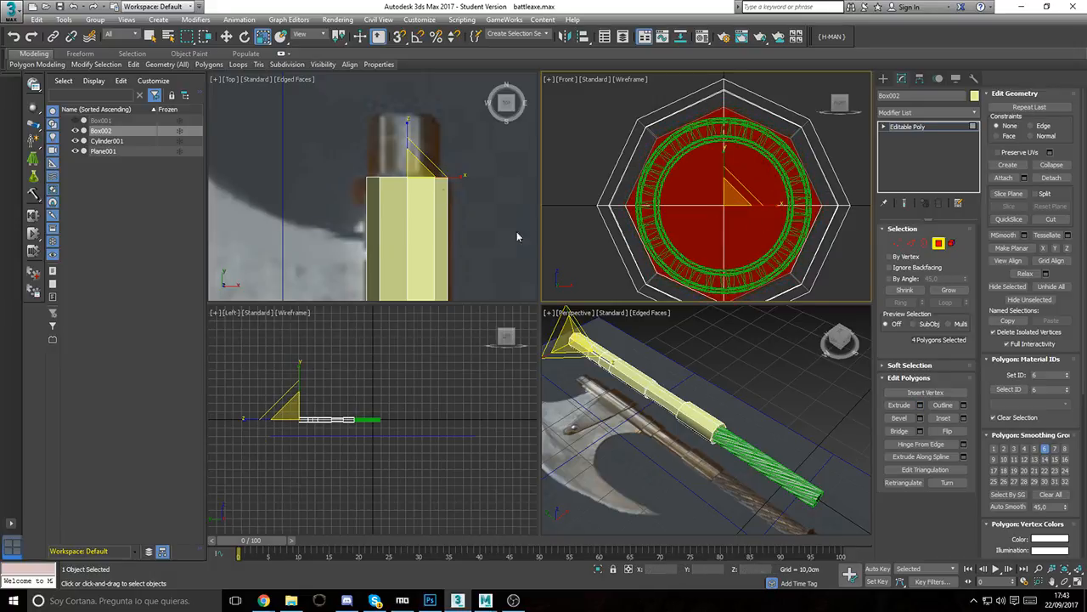
key("w")
left_click_drag(401, 151, 397, 79)
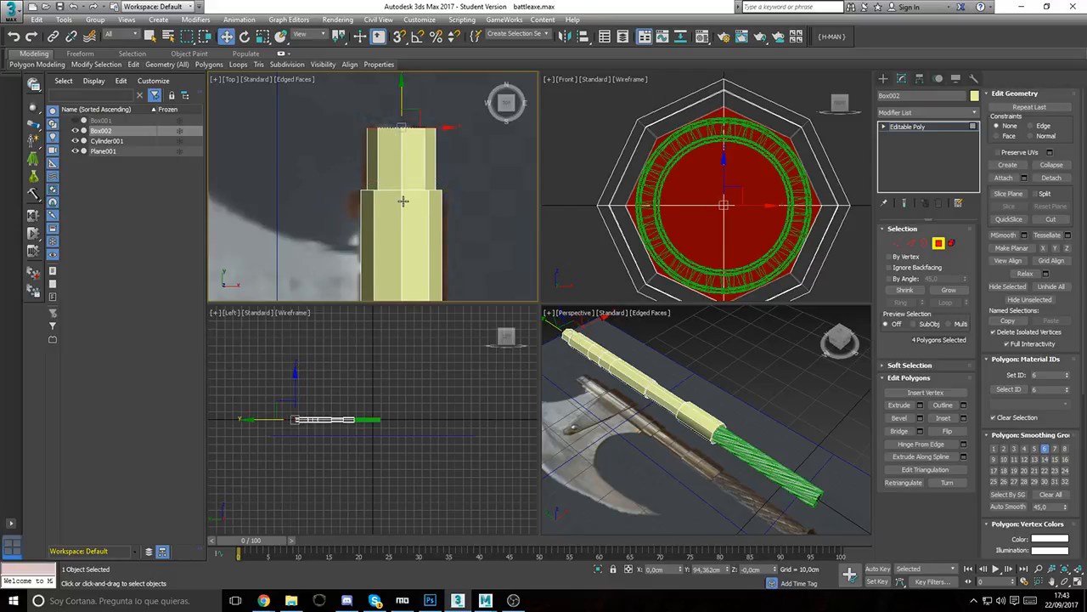
middle_click_drag(403, 200, 382, 195)
middle_click_drag(611, 194, 613, 183)
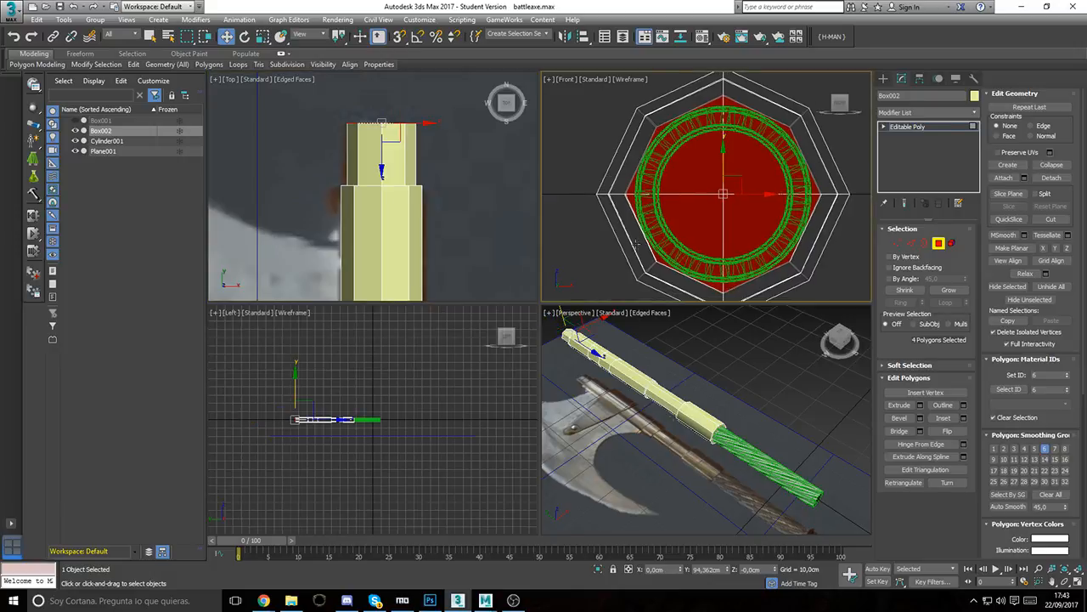
Step: Examine the bracket section of the shaft against the axe reference image, from its lower edge up to the tip
middle_click_drag(614, 371, 617, 381)
scroll(329, 416, "up", 10)
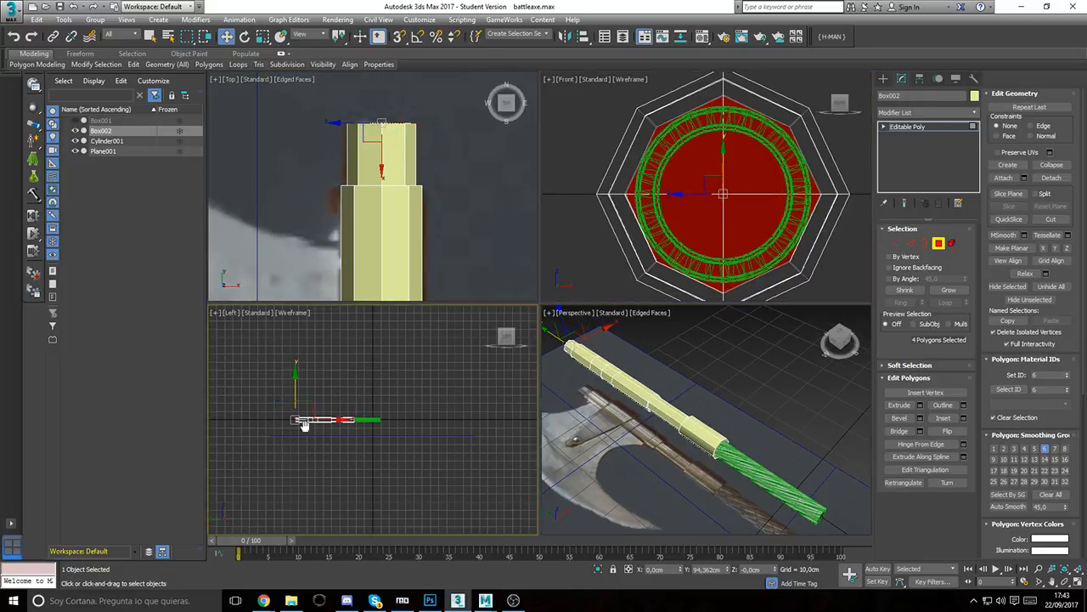
middle_click_drag(438, 432, 458, 440)
scroll(391, 472, "up", 5)
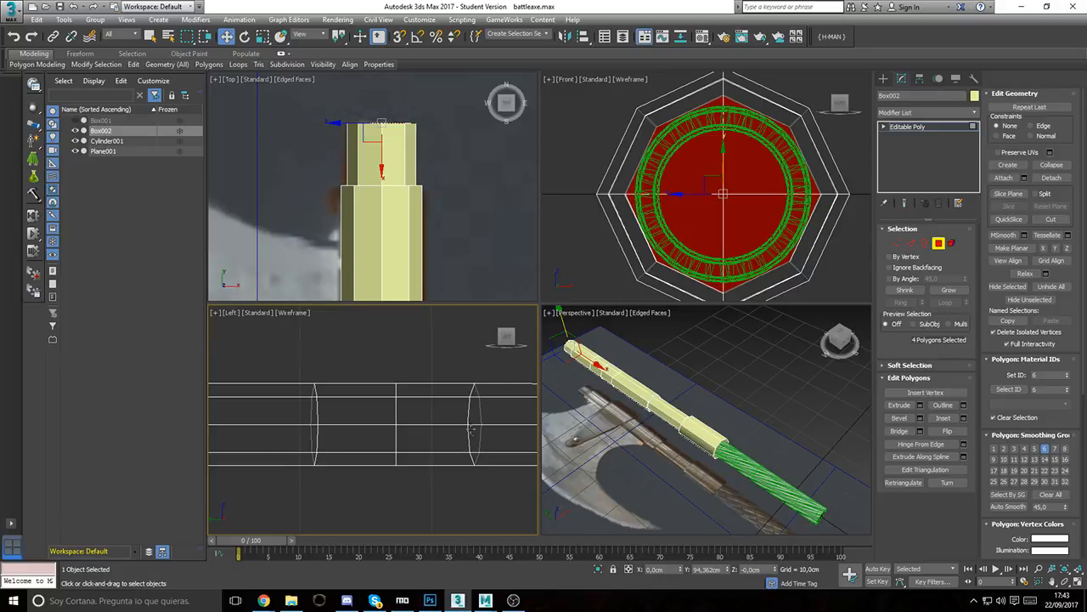
scroll(391, 153, "up", 6)
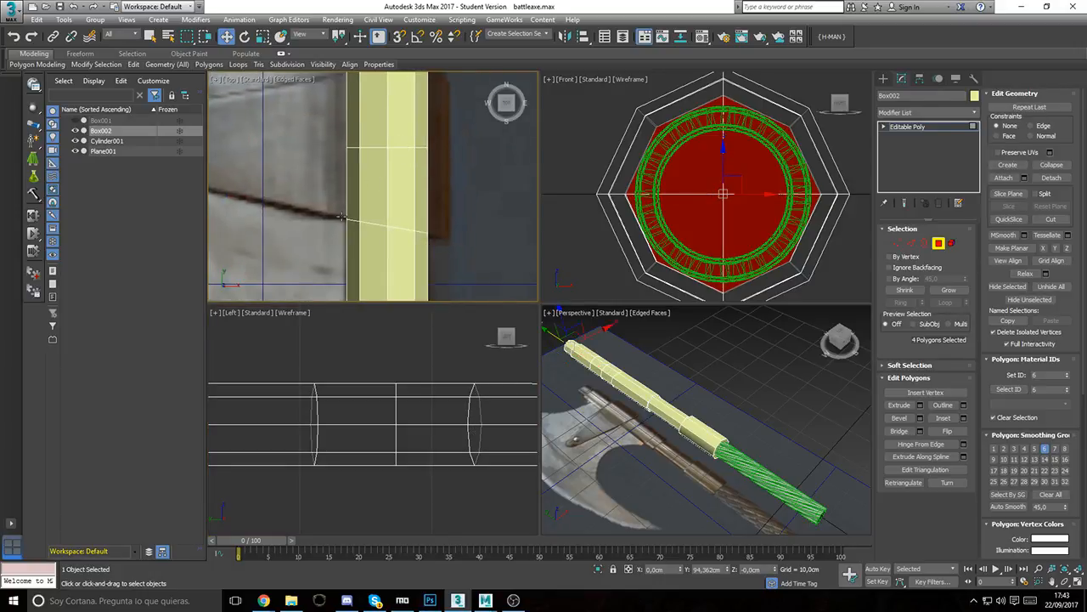
middle_click_drag(404, 222, 376, 225)
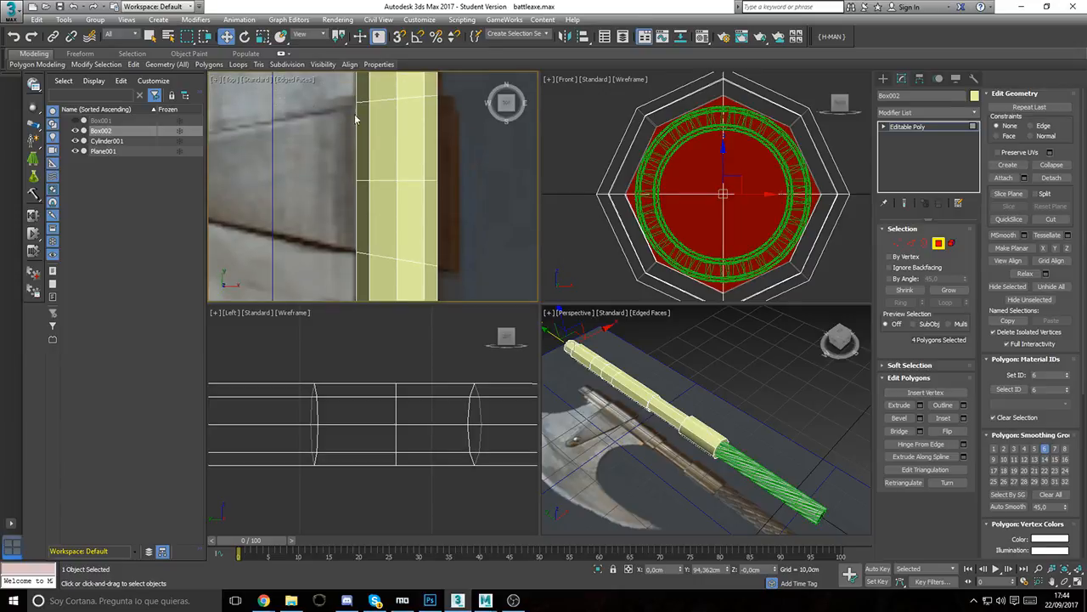
scroll(354, 114, "down", 2)
scroll(386, 226, "down", 4)
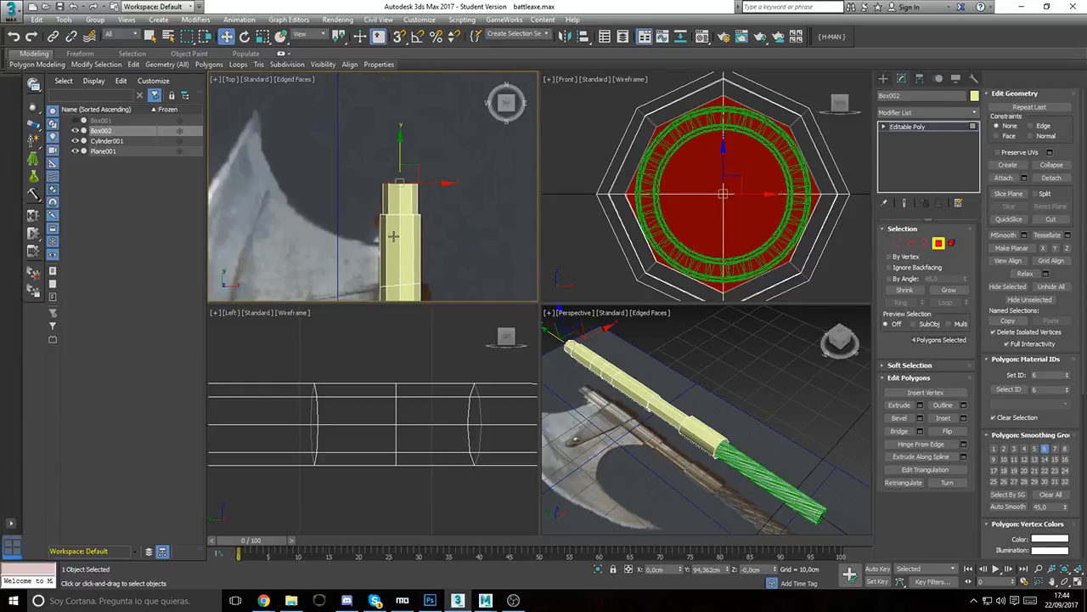
mouse_move(406, 218)
middle_mouse_down()
mouse_move(432, 130)
mouse_move(420, 215)
middle_mouse_up()
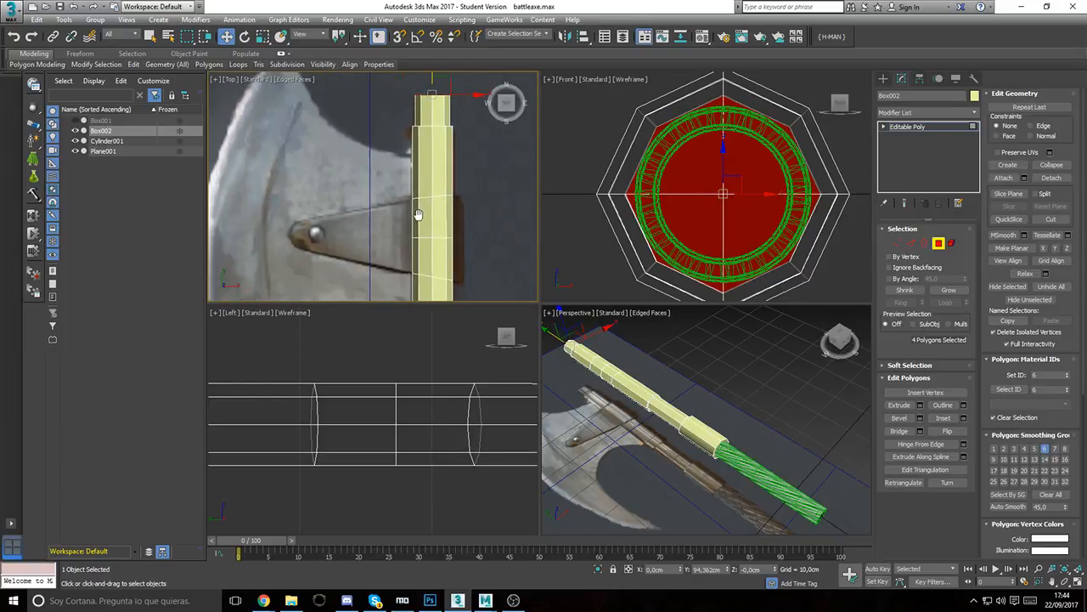
Step: Select the ring of shaft polygons between the bracket's slanted edges and extrude it outwards by Local Normal to the collar's width
left_click_drag(457, 232, 404, 257)
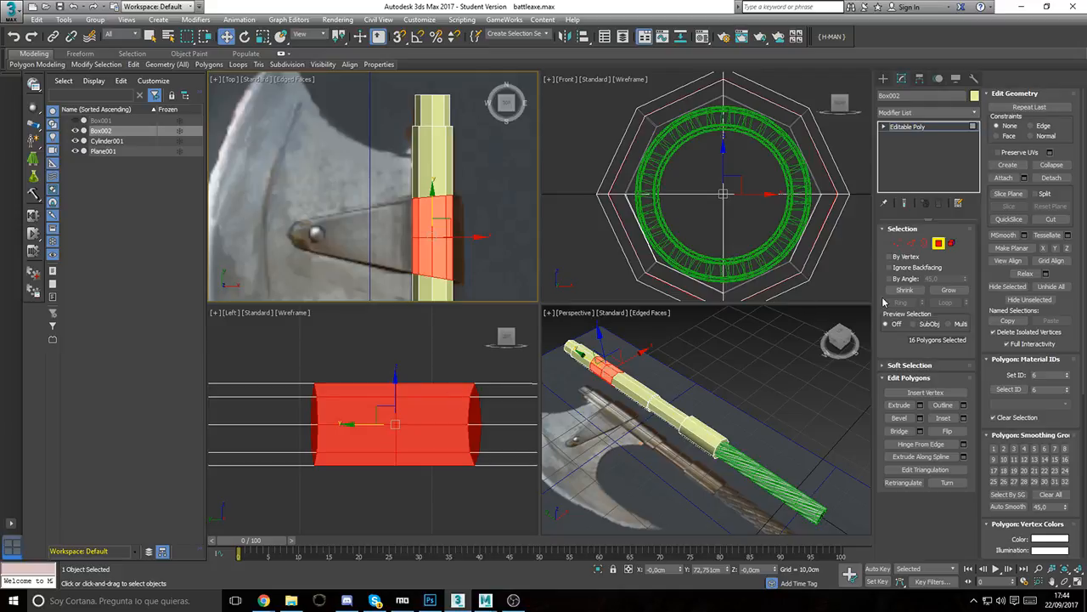
left_click(921, 407)
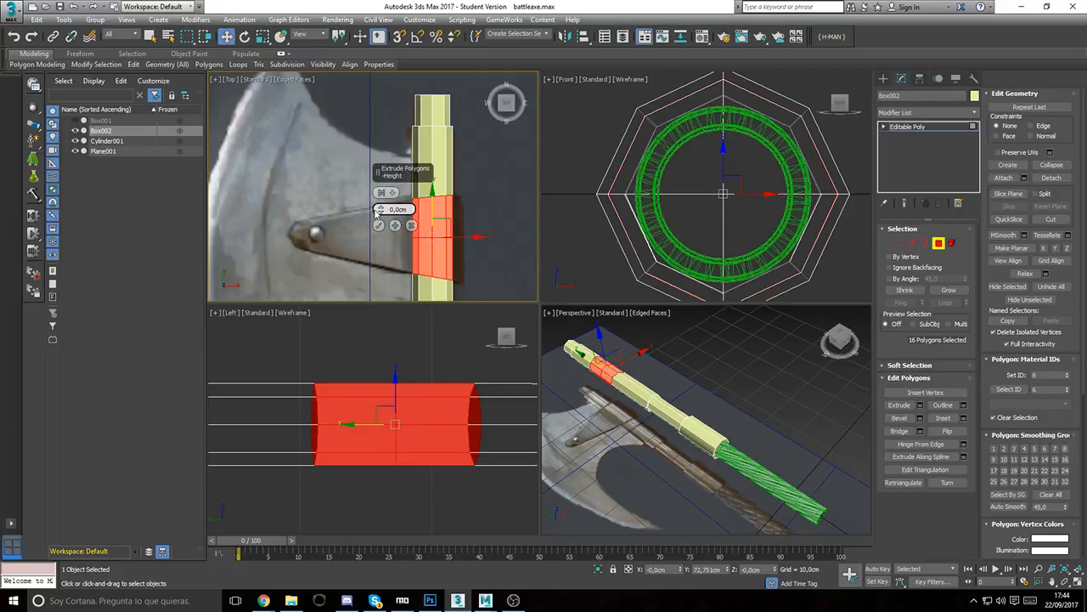
left_click_drag(379, 209, 380, 196)
left_click(383, 193)
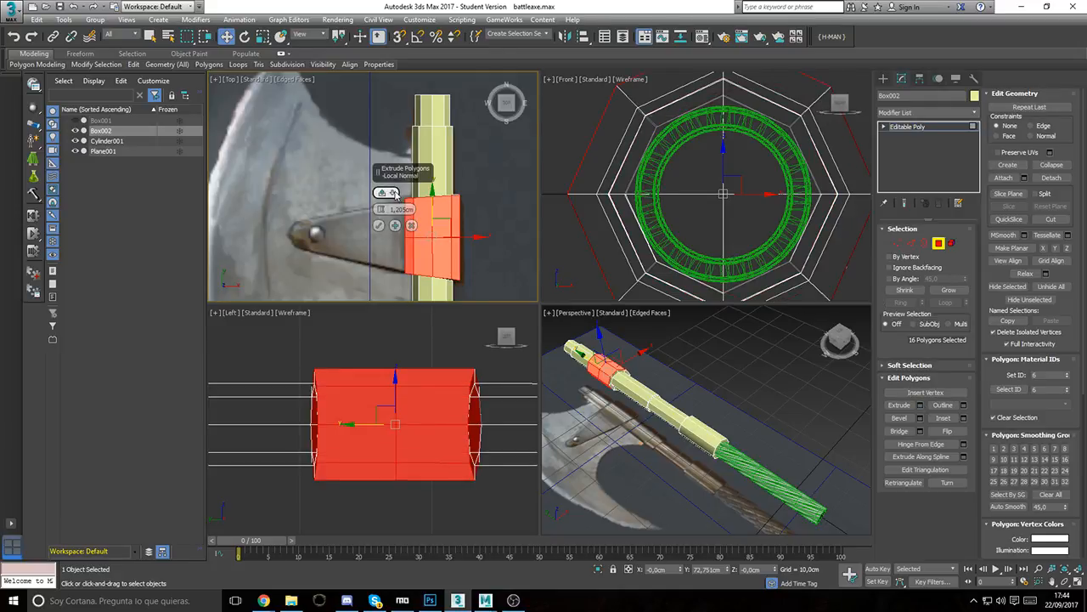
left_click(393, 194)
left_click(403, 201)
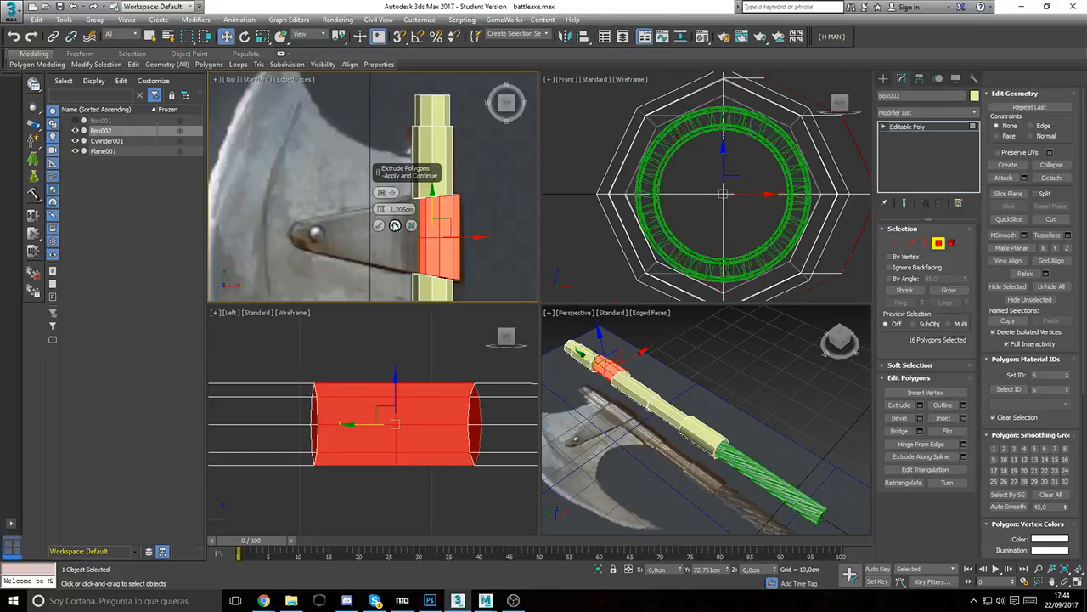
left_click(395, 225)
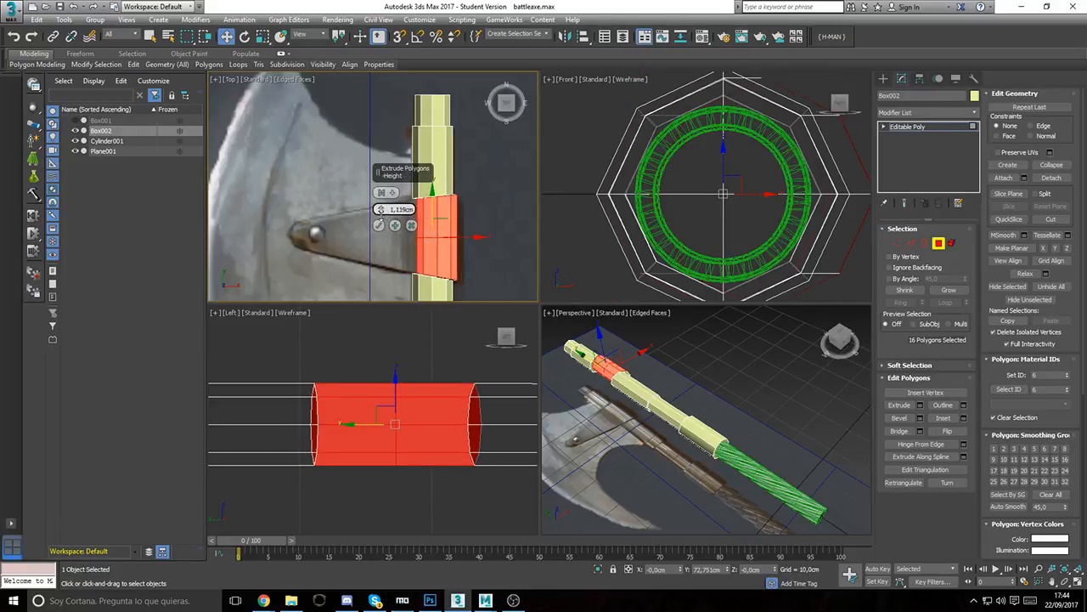
left_click(392, 194)
left_click(401, 227)
left_click(392, 193)
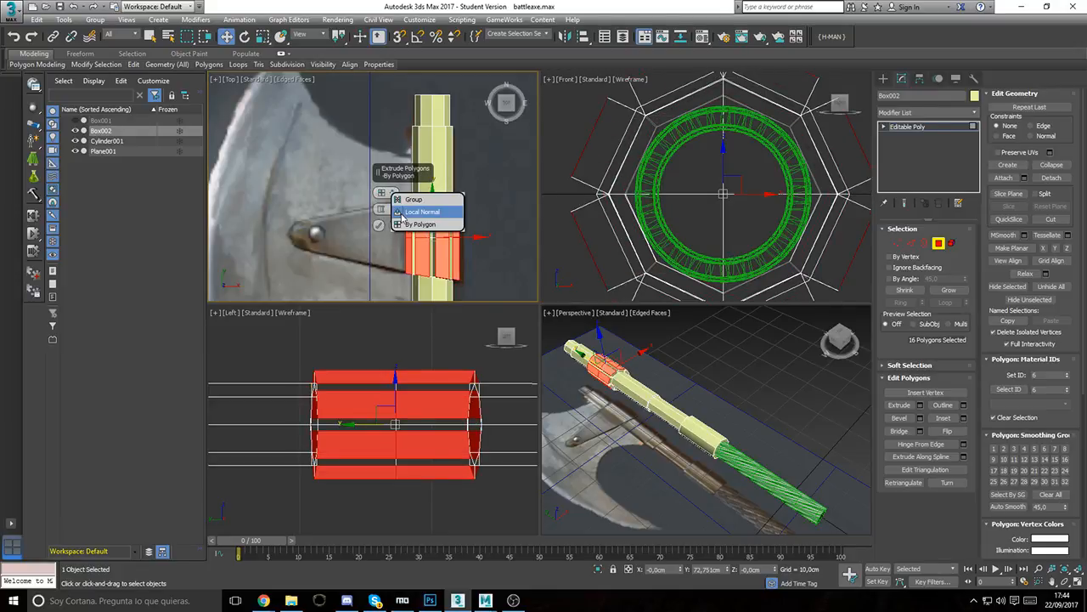
left_click(403, 213)
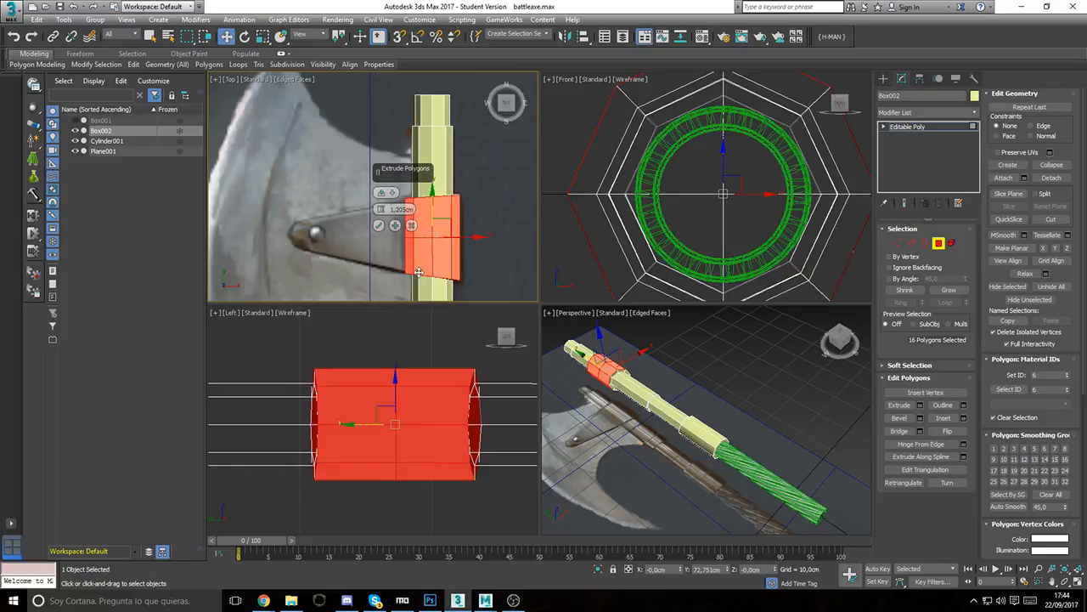
middle_click_drag(388, 230, 398, 218)
left_click_drag(381, 210, 390, 209)
left_click(379, 225)
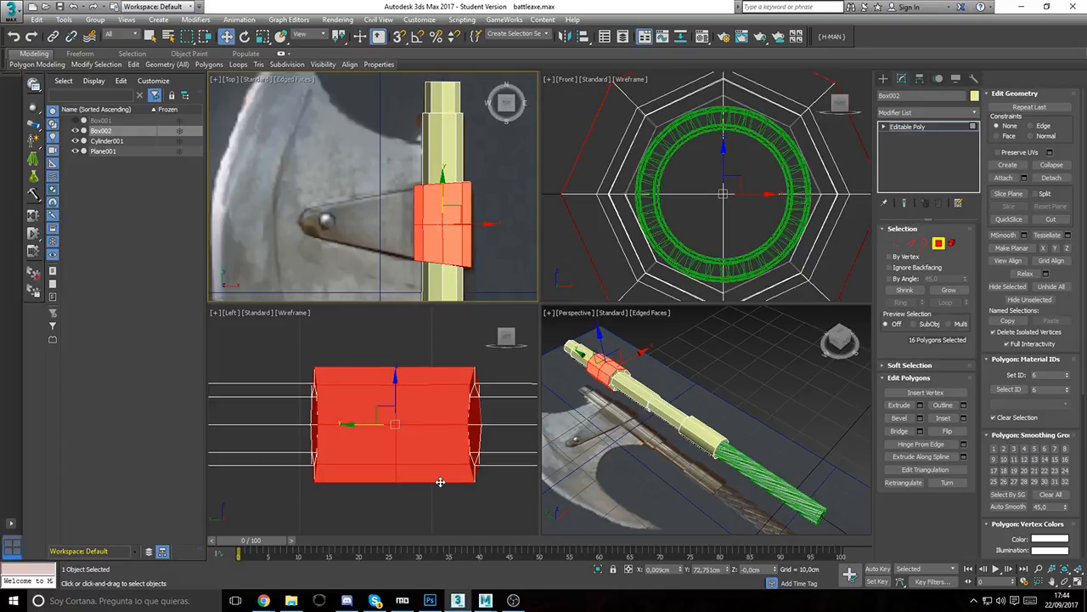
Step: Select the four outer polygons of the collar that face the axe blade
scroll(452, 260, "up", 8)
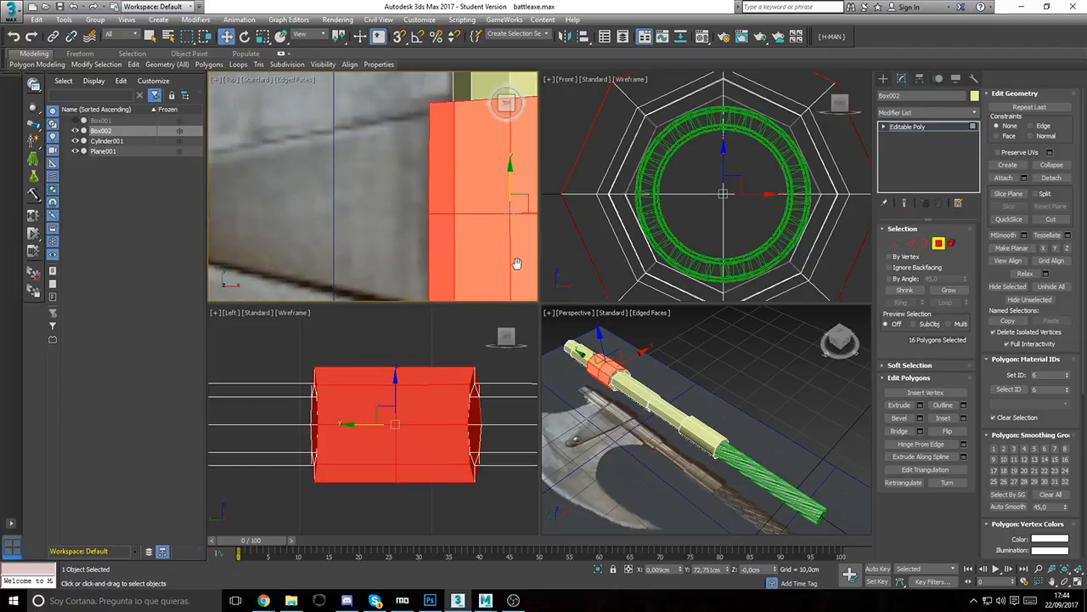
middle_click_drag(467, 226, 411, 198)
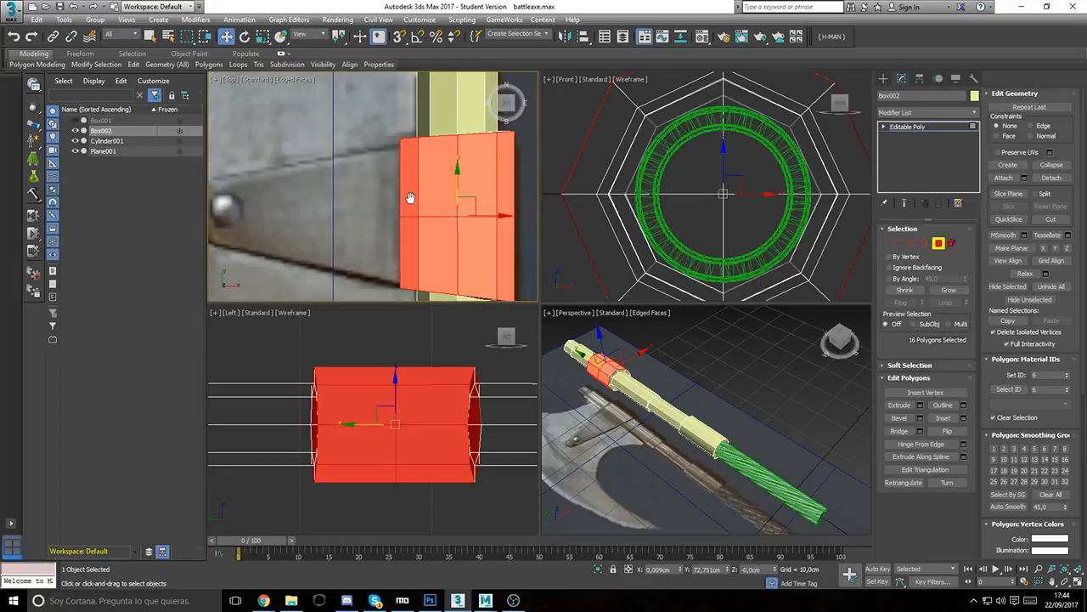
left_click(897, 244)
left_click(938, 244, "ctrl")
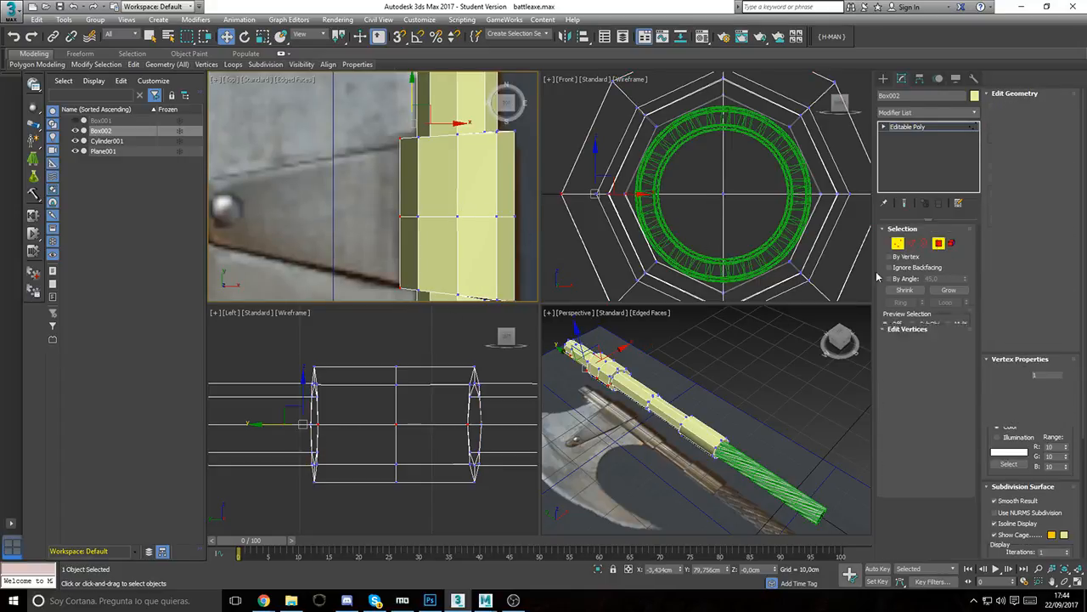
scroll(662, 390, "up", 6)
left_click(662, 391)
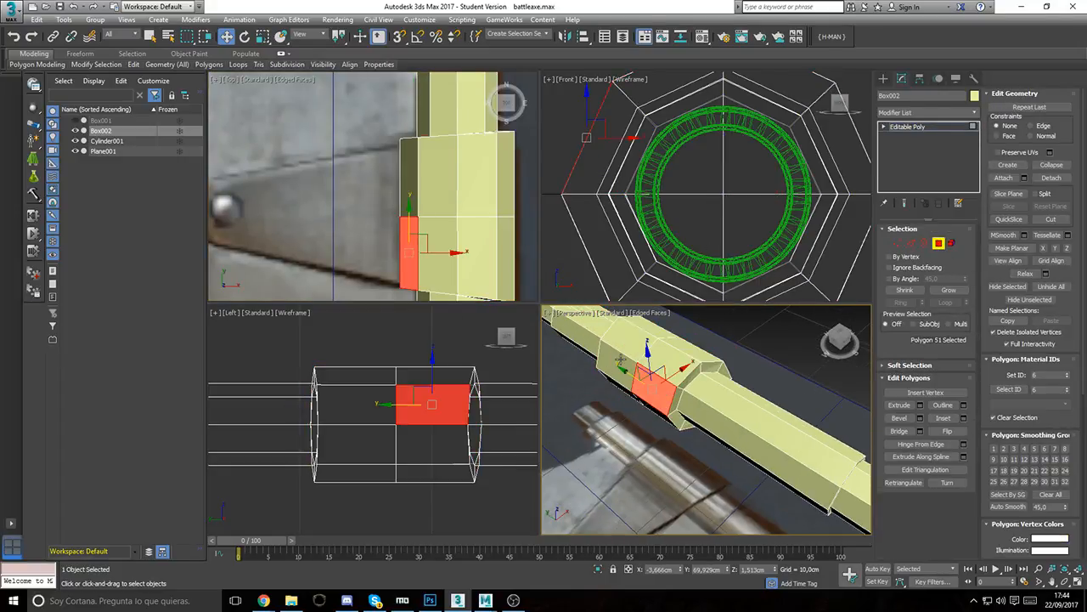
left_click(617, 367, "ctrl")
middle_click_drag(617, 366, 691, 335, "alt")
left_click(621, 418, "ctrl")
left_click(653, 420, "ctrl")
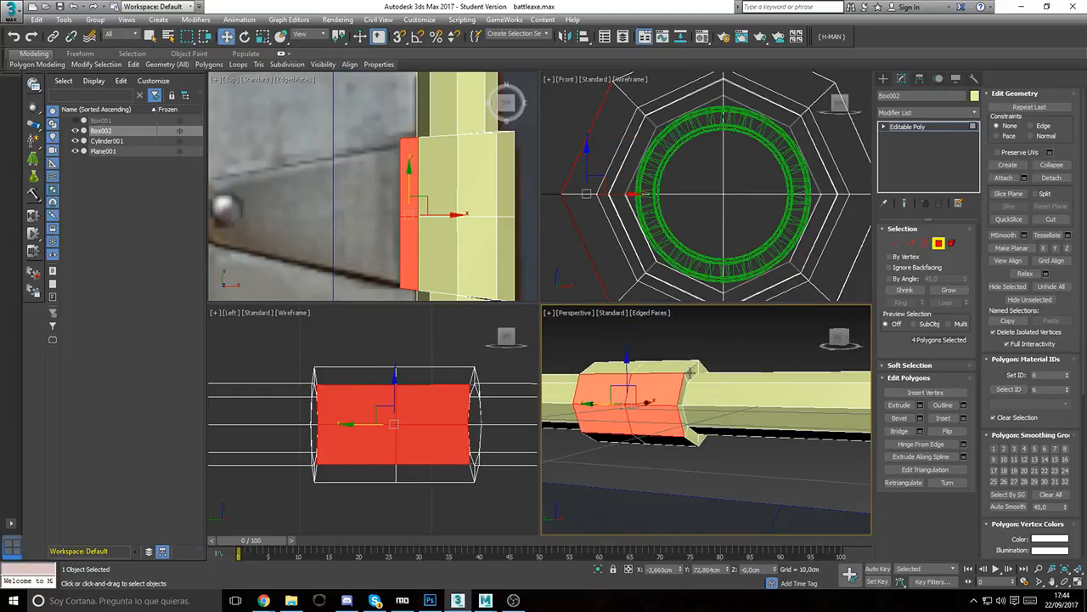
Step: Extrude the selected collar faces toward the blade and flatten them along X into a straight end
middle_click_drag(398, 225, 478, 223)
middle_click_drag(346, 219, 282, 203)
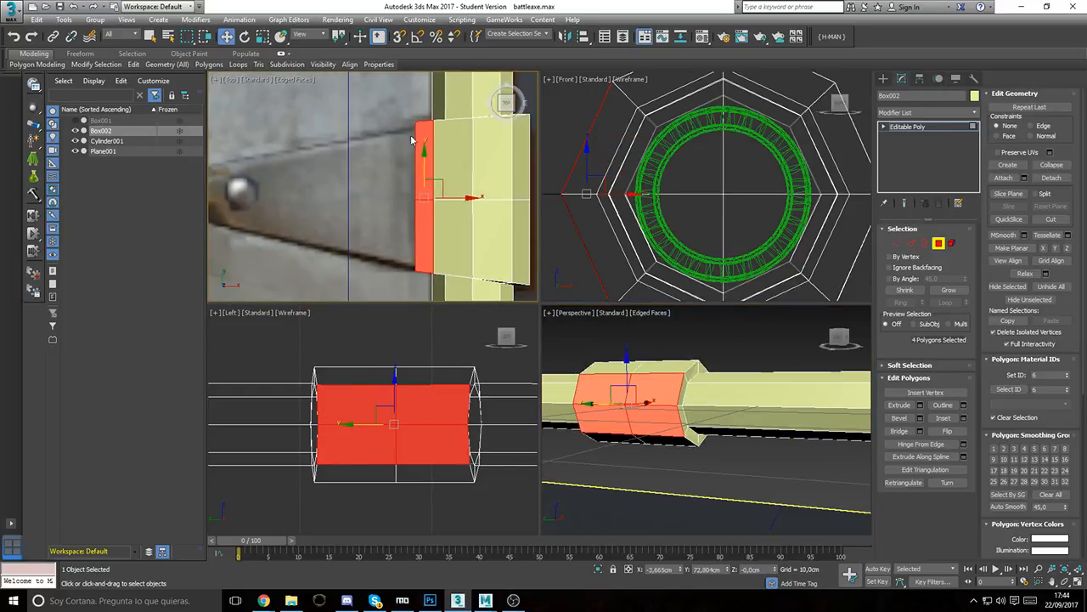
key("r")
left_click_drag(423, 153, 401, 156)
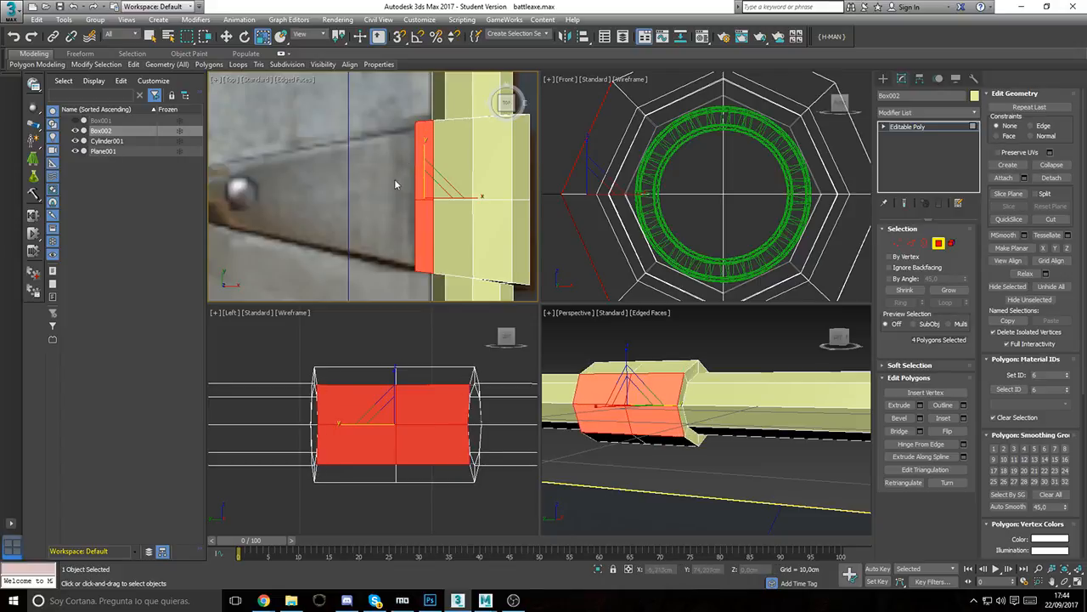
middle_click_drag(361, 184, 433, 174)
middle_click_drag(350, 205, 248, 257)
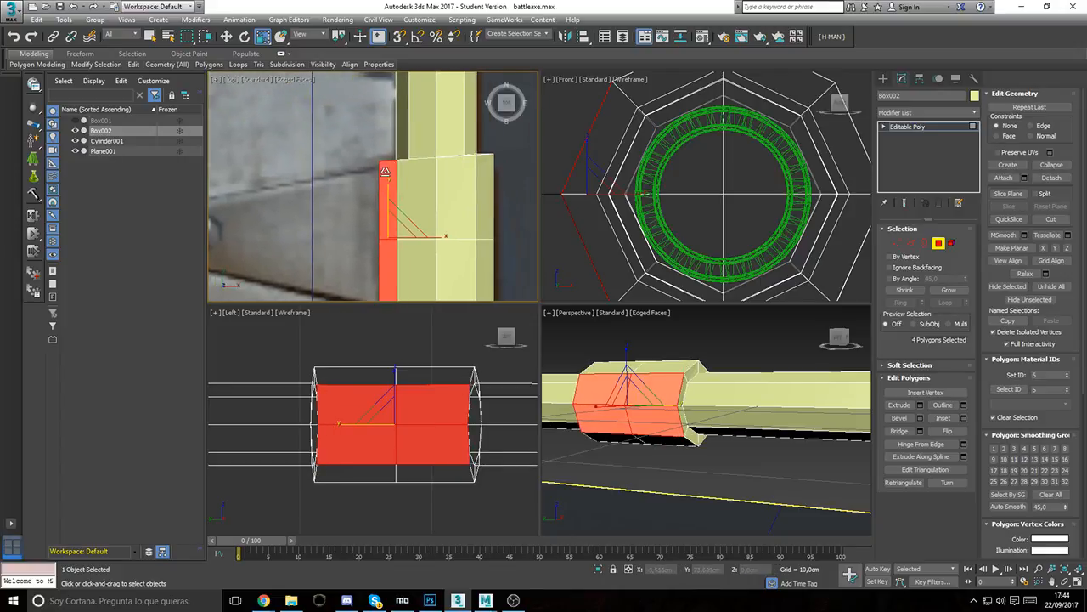
middle_click_drag(372, 163, 374, 123)
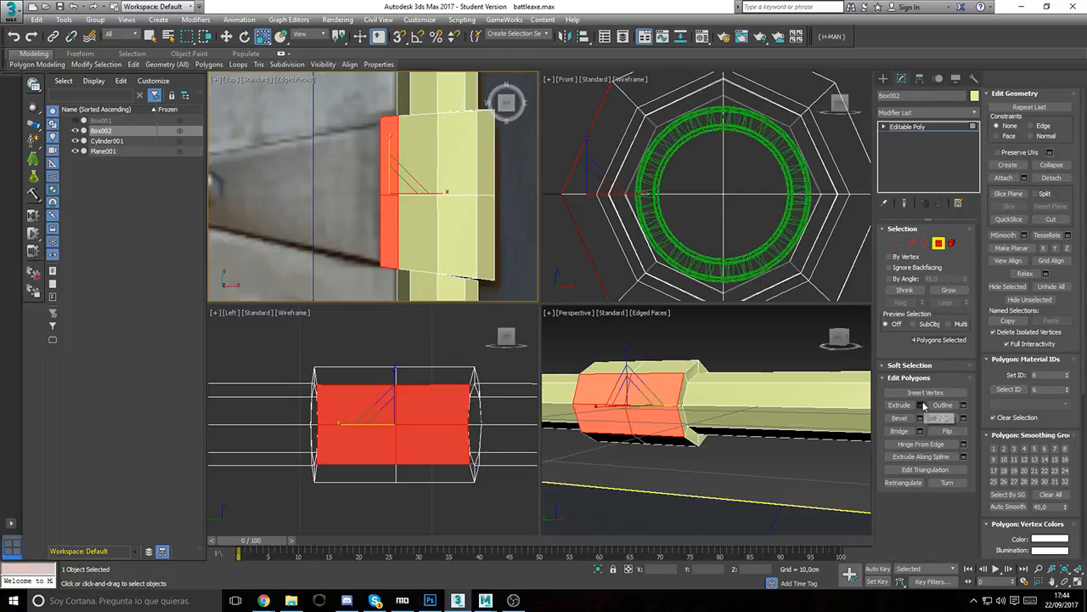
left_click(964, 405)
left_click(379, 226)
middle_click_drag(379, 226, 473, 224)
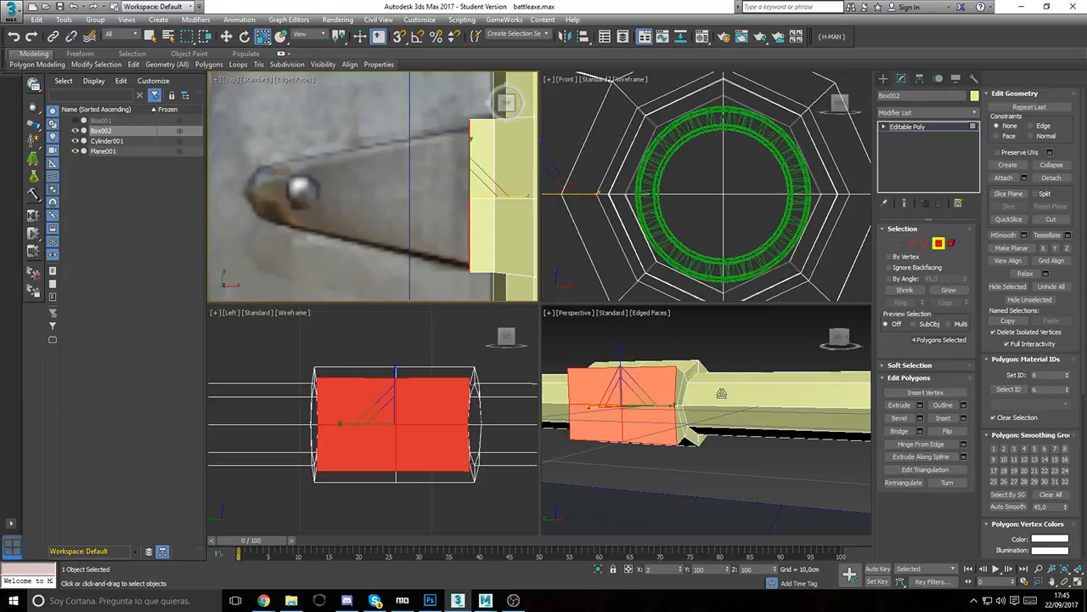
left_click_drag(412, 349, 2, 372)
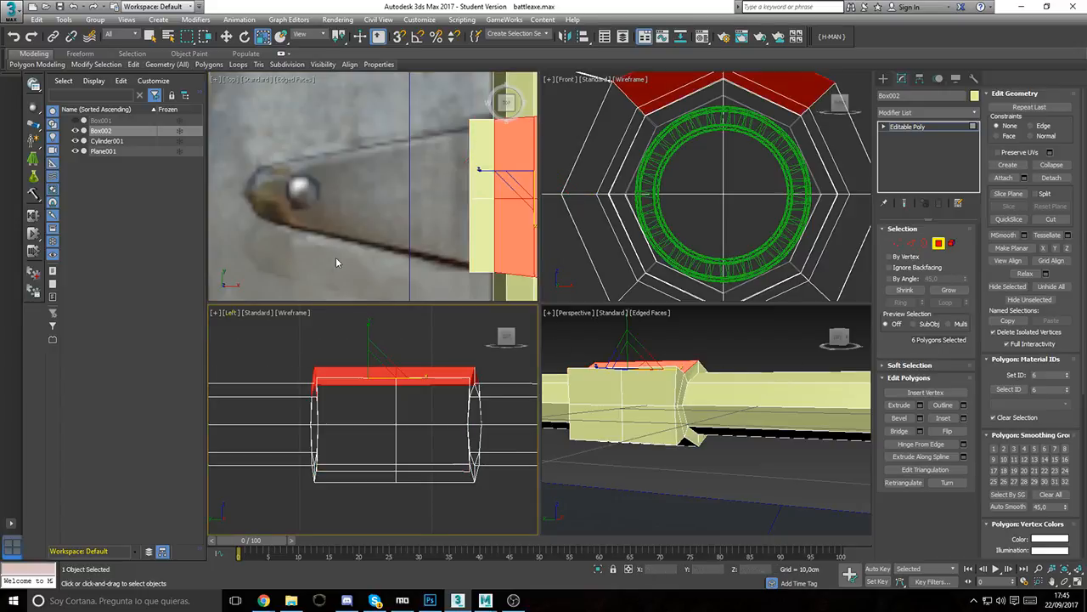
mouse_move(376, 217)
middle_mouse_down()
mouse_move(346, 209)
mouse_move(355, 208)
middle_mouse_up()
key("ctrl+z")
left_click_drag(439, 141, 438, 151)
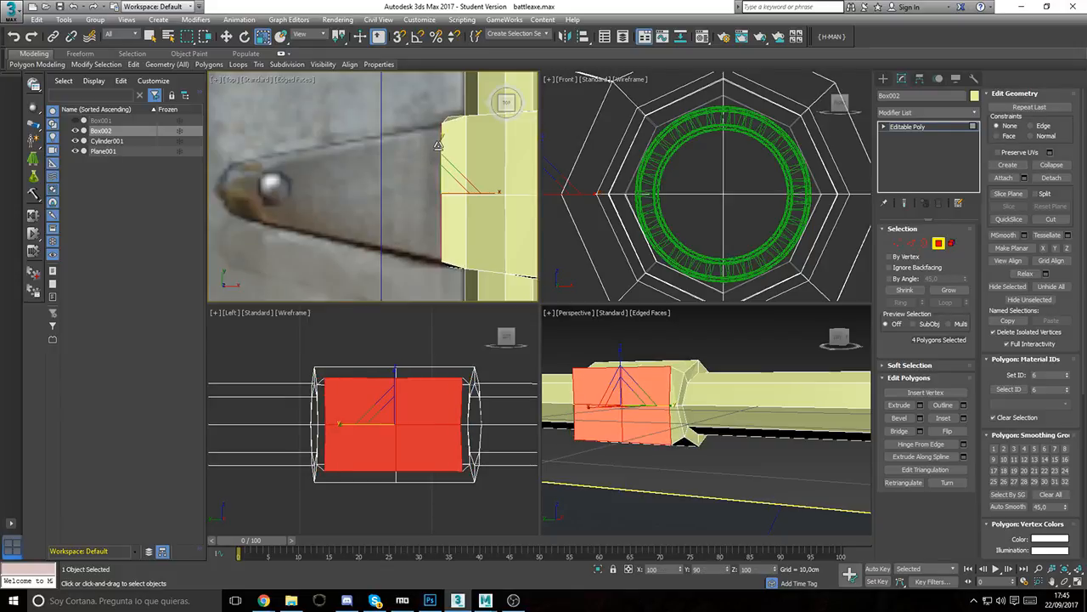
key("ctrl+z")
Step: Move the flattened end faces along X toward the bracket's rivet and scale them down along Y to the bracket's tapered edges
key("w")
left_click(493, 193)
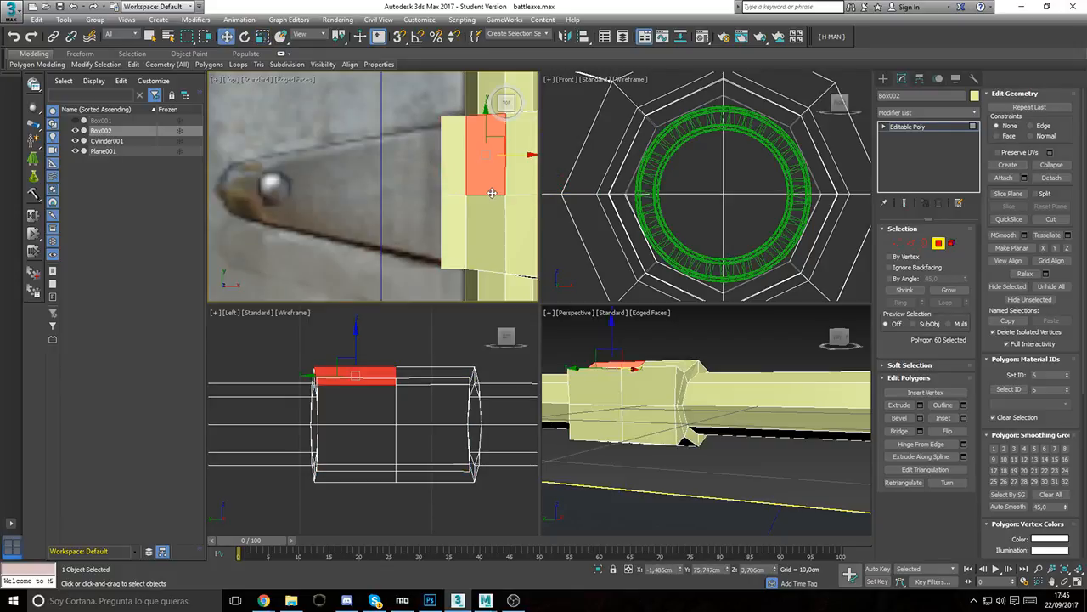
key("ctrl+z")
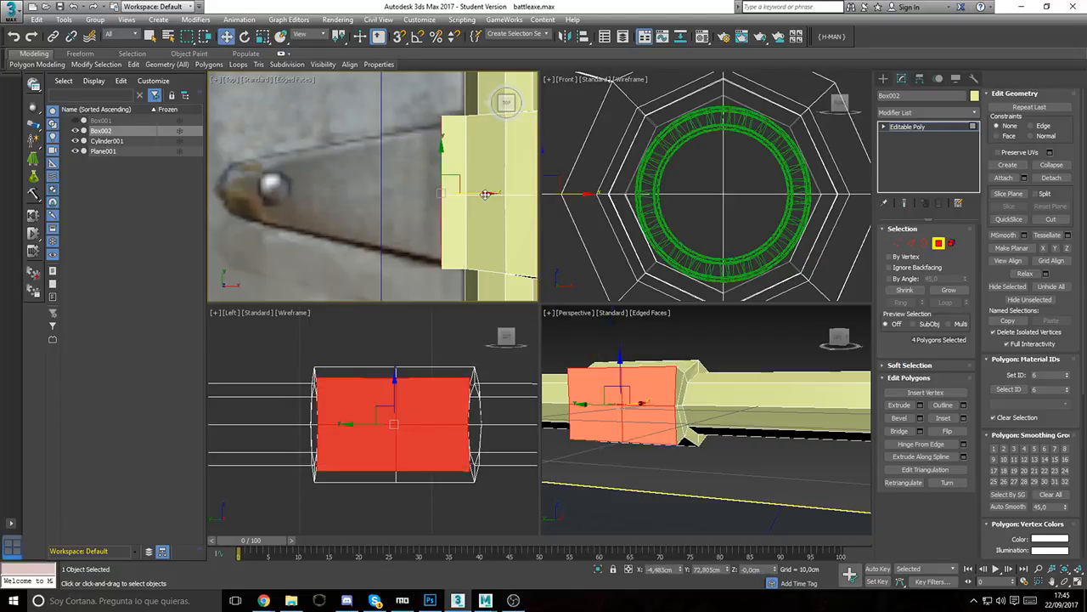
left_click(486, 194)
key("ctrl+z")
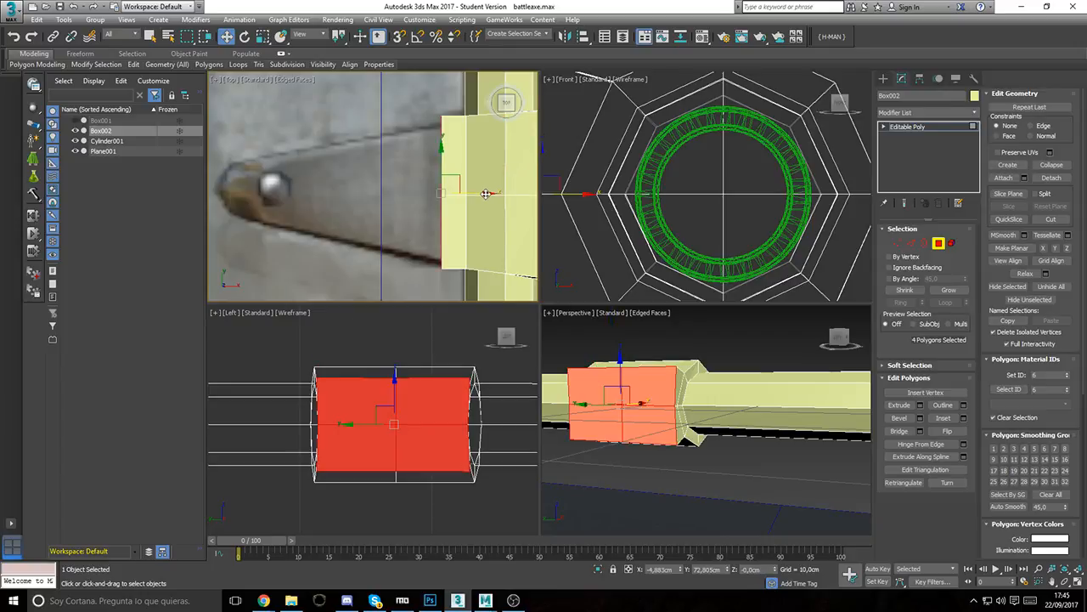
left_click_drag(486, 193, 431, 194)
key("r")
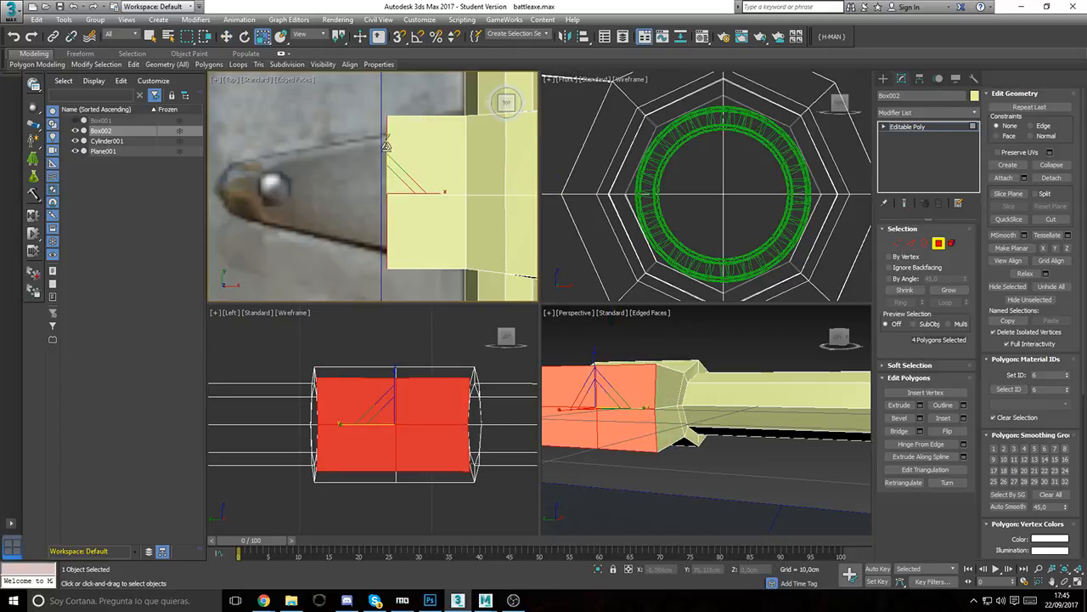
left_click_drag(386, 146, 385, 161)
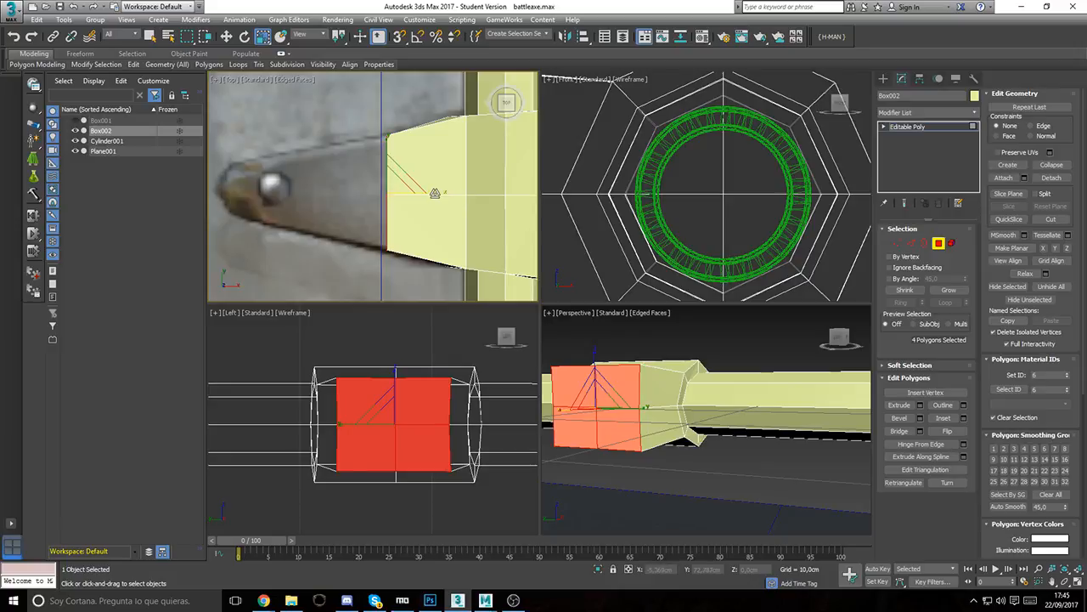
Step: Select the two outer vertices on the collar's blade side, one on each slanted edge of the bracket
left_click(897, 244)
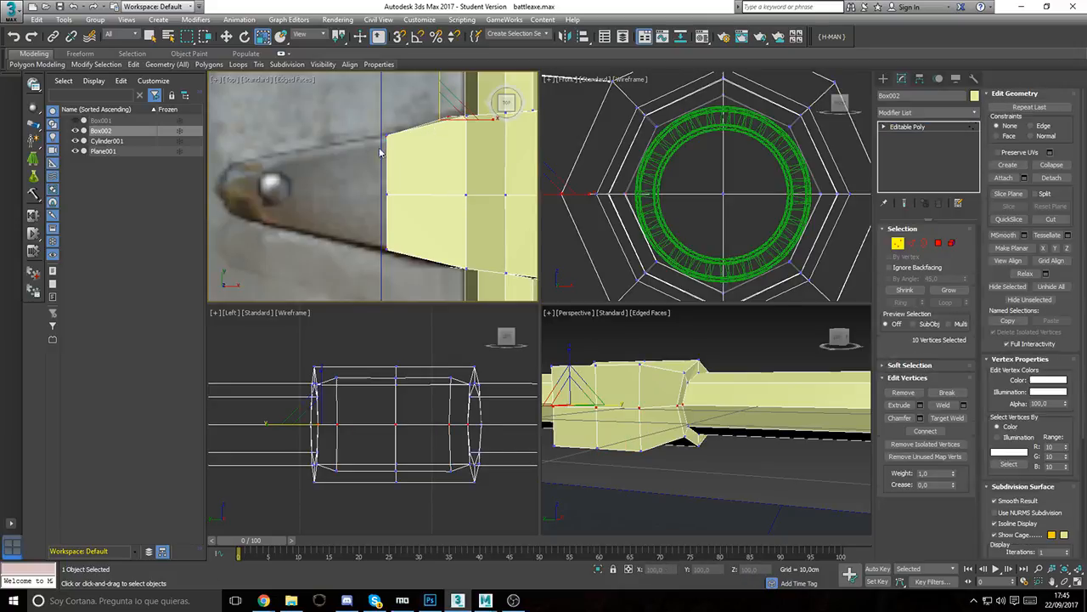
key("1")
scroll(383, 153, "up", 4)
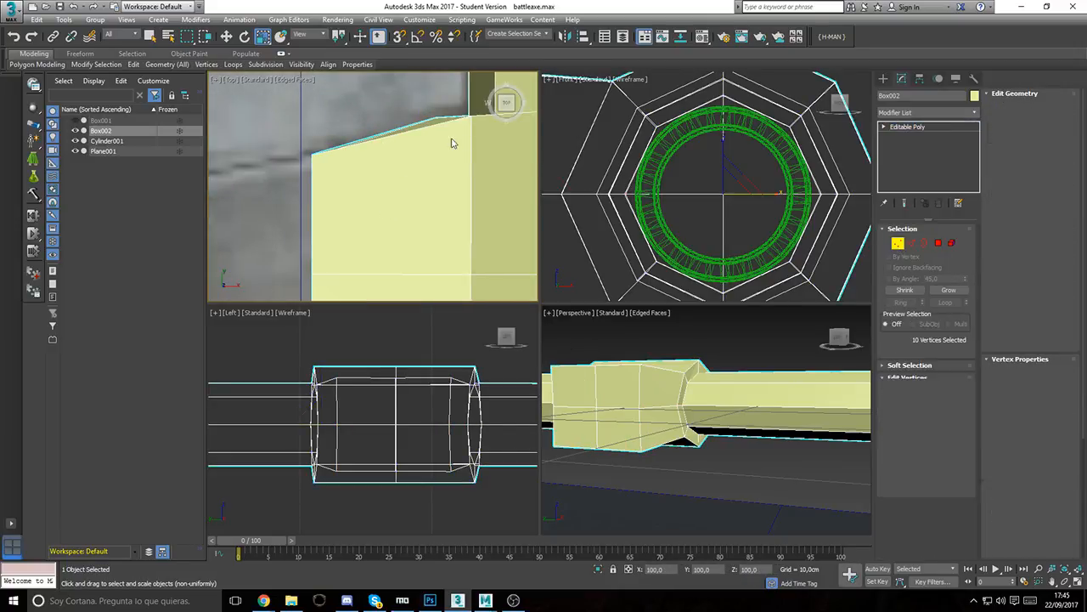
left_click(898, 244)
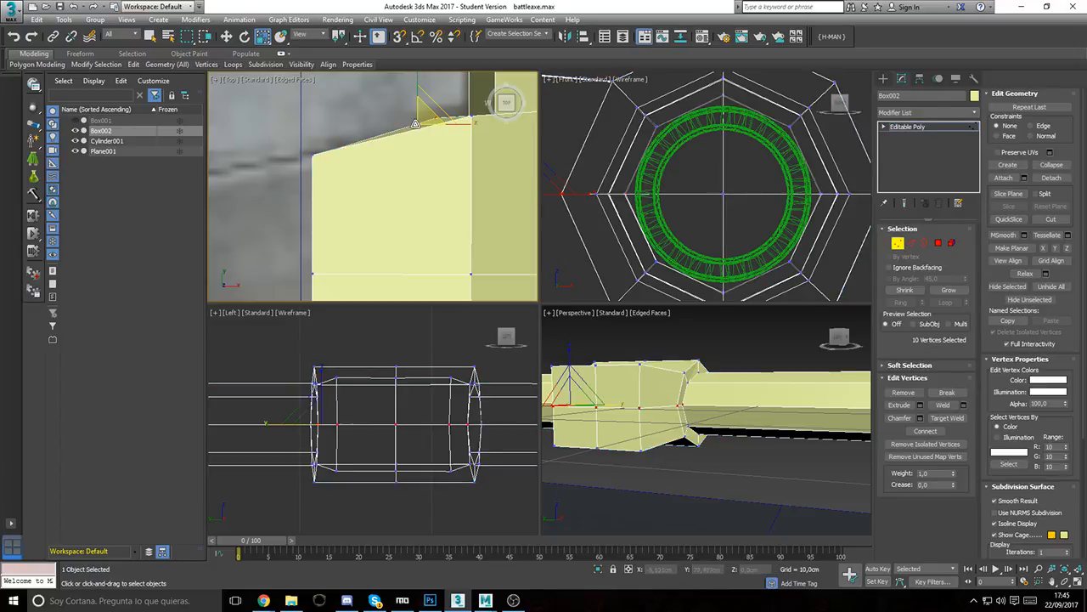
left_click_drag(400, 112, 456, 148)
middle_click_drag(705, 351, 729, 354)
scroll(671, 374, "up", 4)
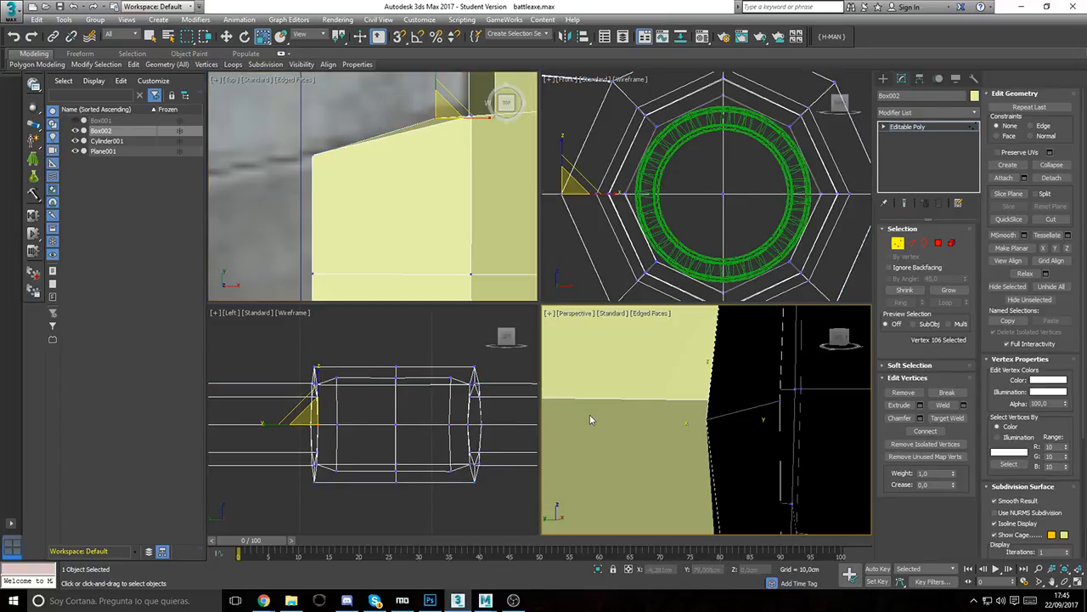
scroll(589, 415, "up", 2)
scroll(674, 369, "down", 5)
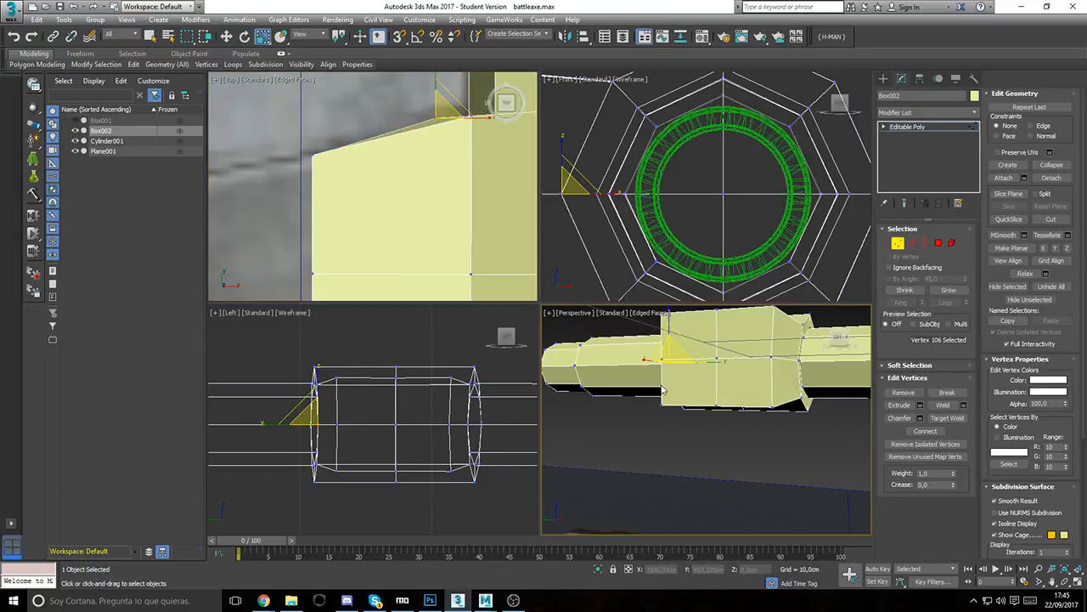
middle_click_drag(673, 368, 781, 451)
middle_click_drag(408, 218, 362, 65)
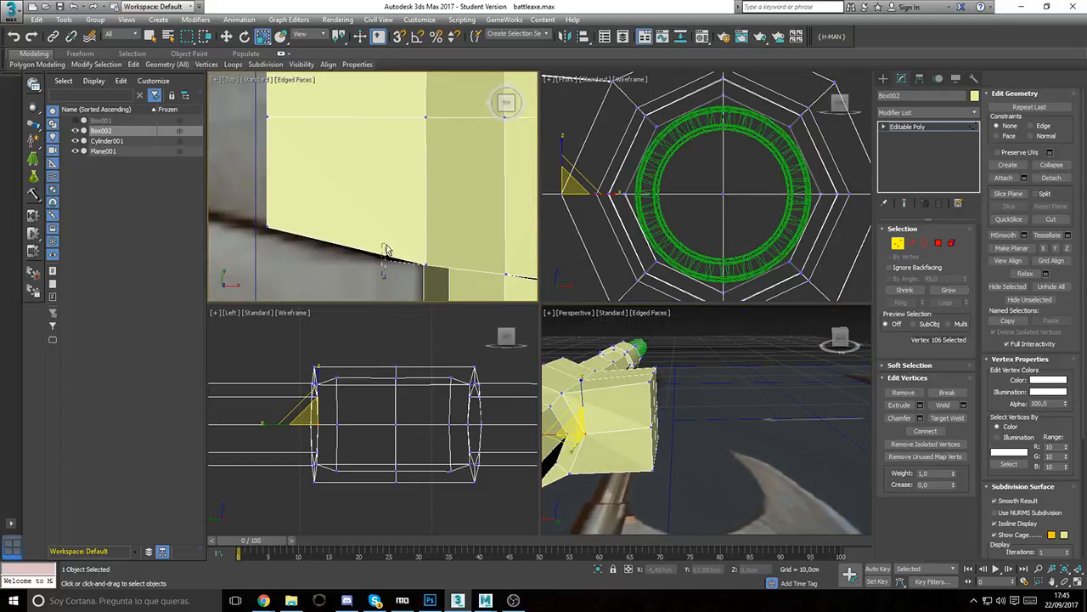
left_click_drag(386, 247, 399, 248, "ctrl")
middle_click_drag(431, 124, 418, 174)
Step: Move the two vertices along X toward the shaft into line with the collar's edge and scale them to about 99% along Y
key("w")
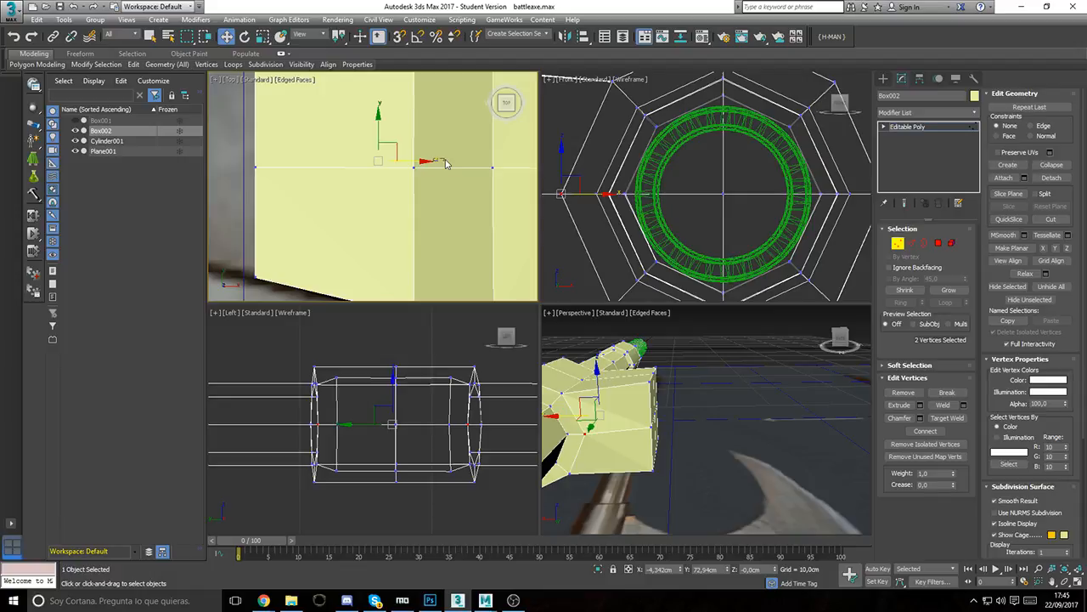
left_click_drag(424, 161, 447, 166)
middle_click_drag(437, 170, 409, 305)
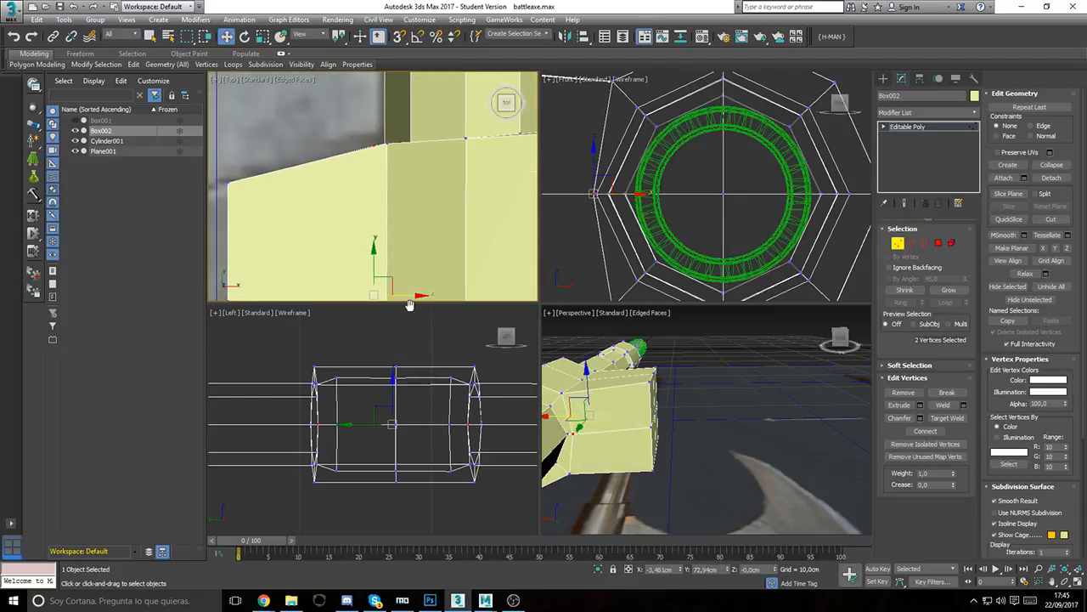
middle_click_drag(378, 172, 385, 163)
key("r")
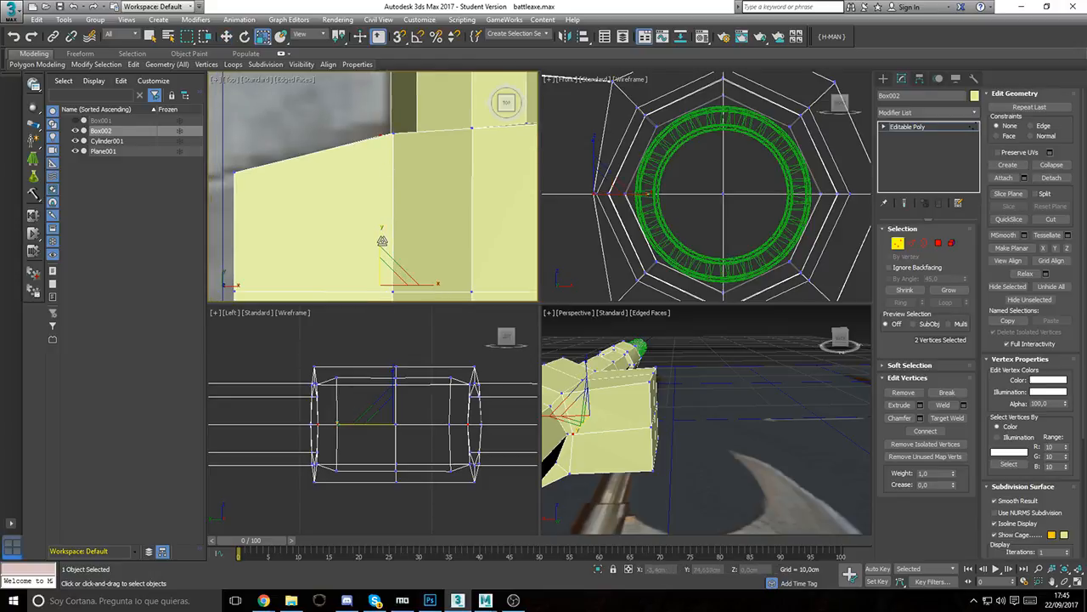
left_click_drag(382, 240, 384, 244)
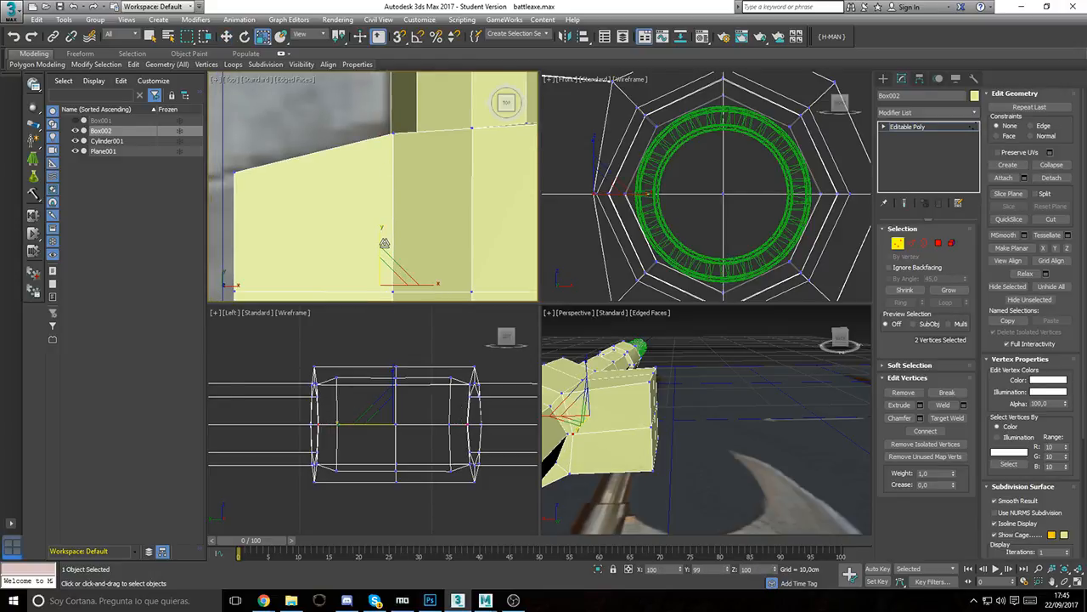
Step: Extrude the bracket's four end polygons about 10.6 cm toward the rivet and scale them down along Y to the tapered edges
middle_click_drag(343, 204, 436, 168)
scroll(370, 191, "down", 3)
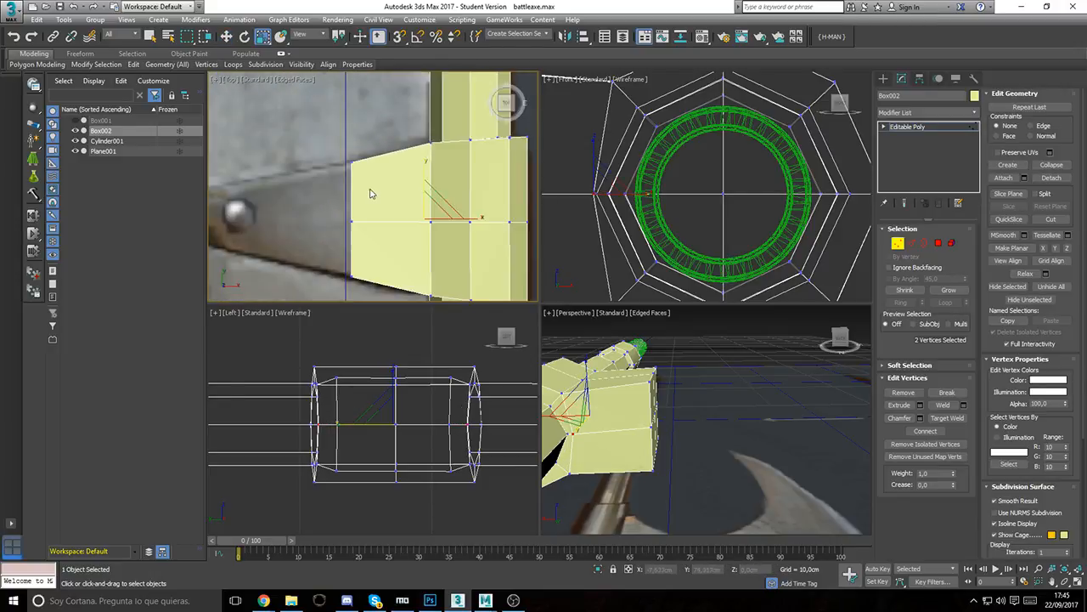
scroll(369, 194, "down", 2)
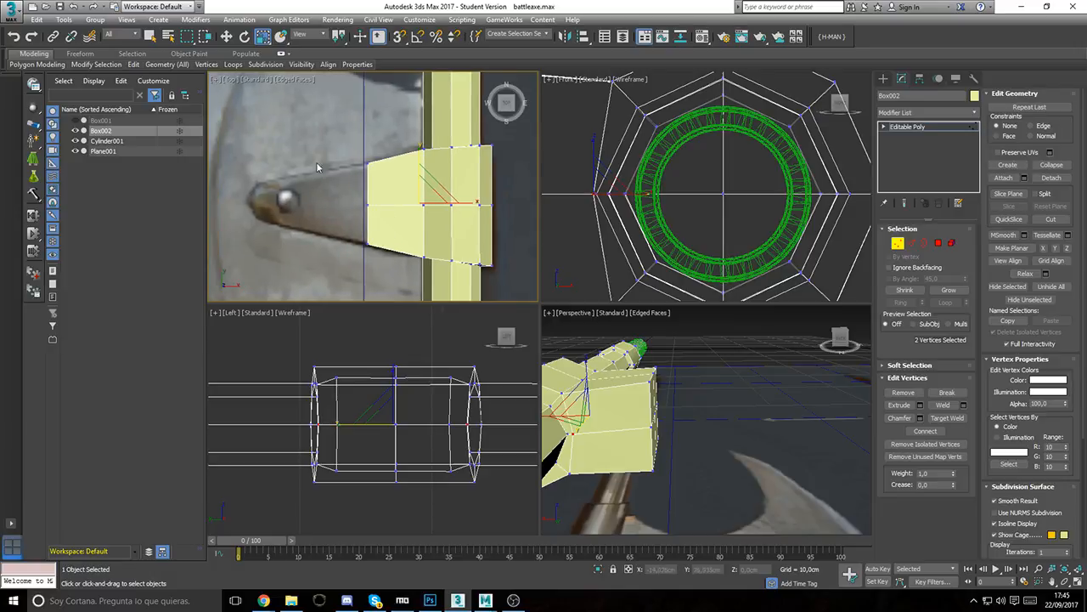
mouse_move(326, 179)
middle_mouse_down()
mouse_move(328, 167)
mouse_move(344, 181)
middle_mouse_up()
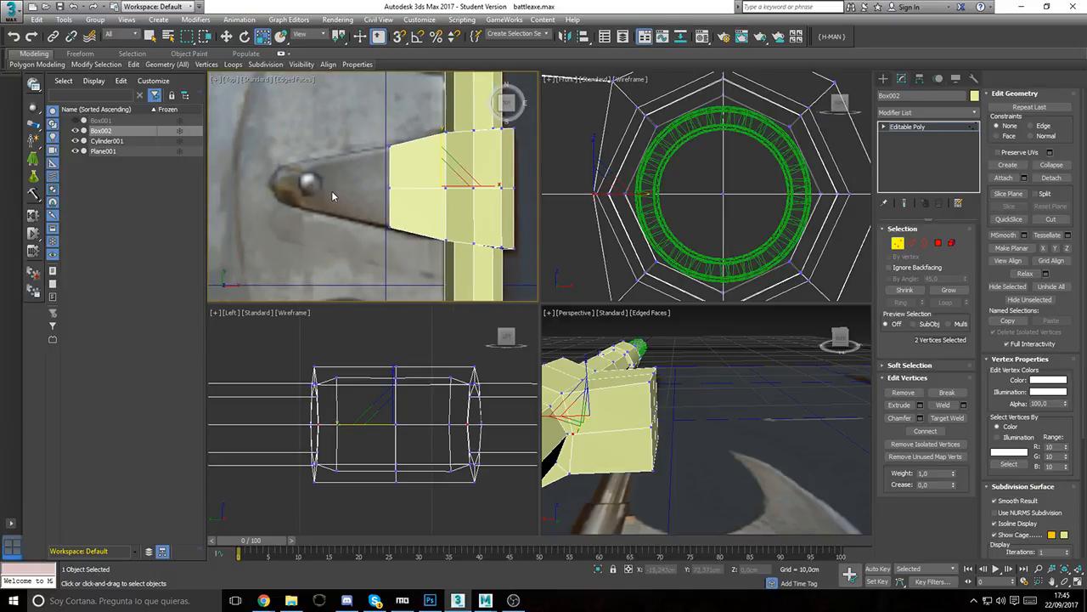
scroll(344, 166, "up", 3)
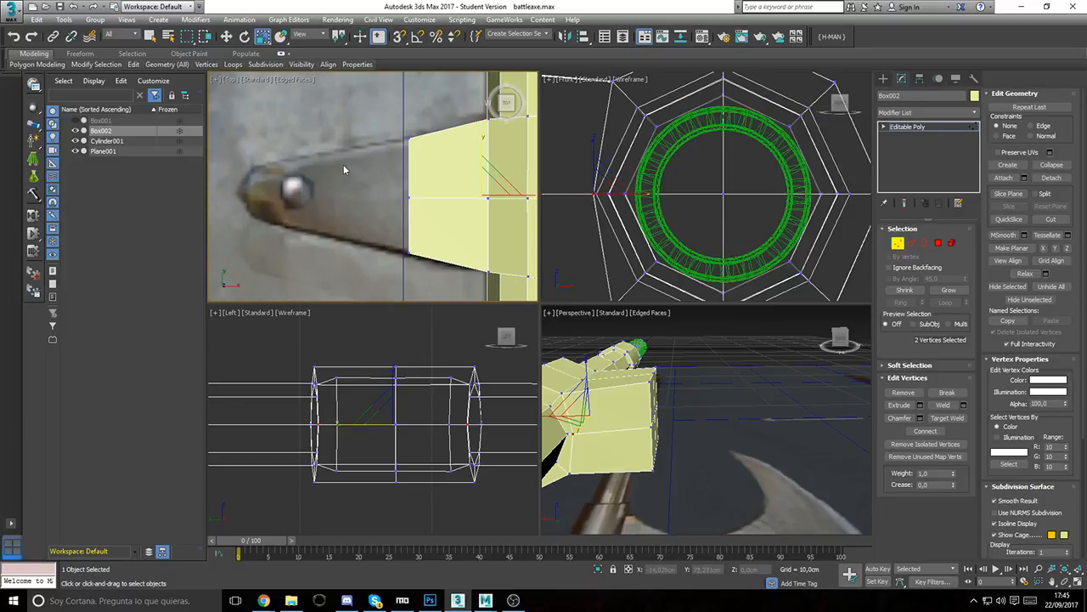
left_click(938, 242)
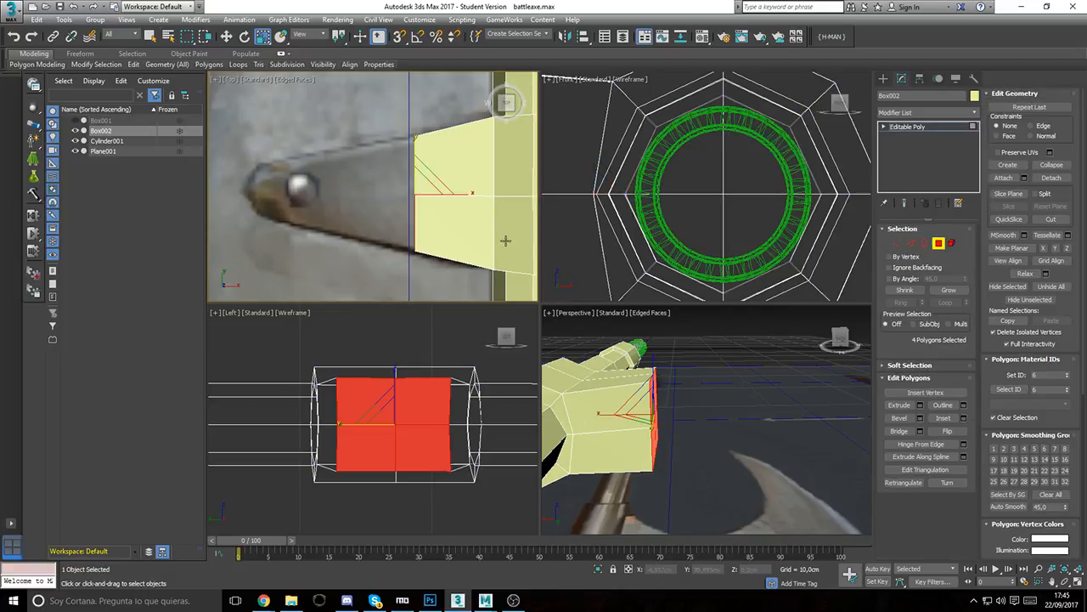
left_click(921, 406)
left_click_drag(380, 209, 450, 82)
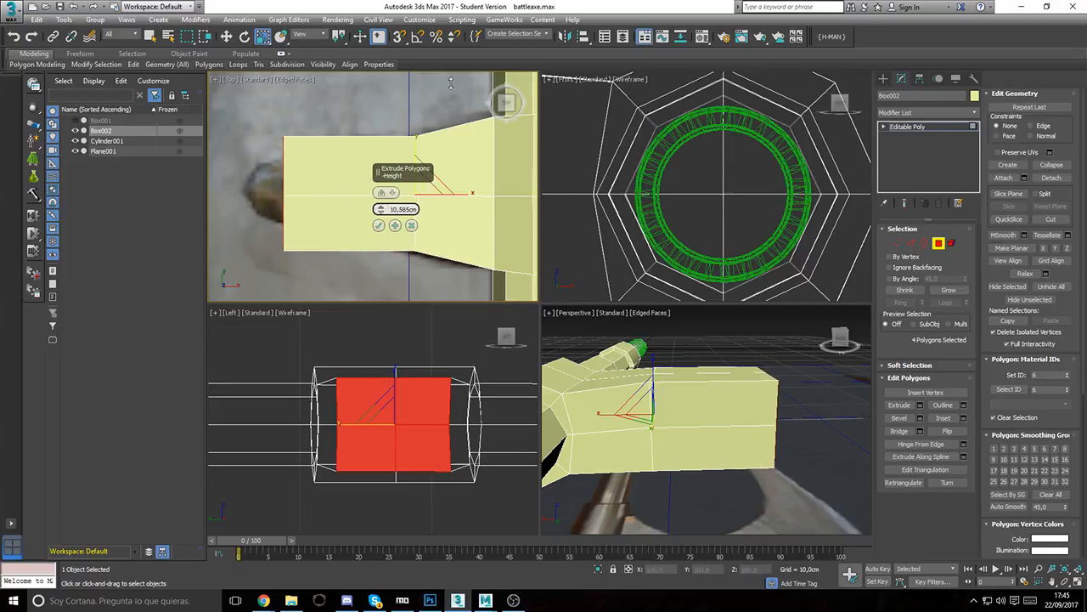
left_click(379, 225)
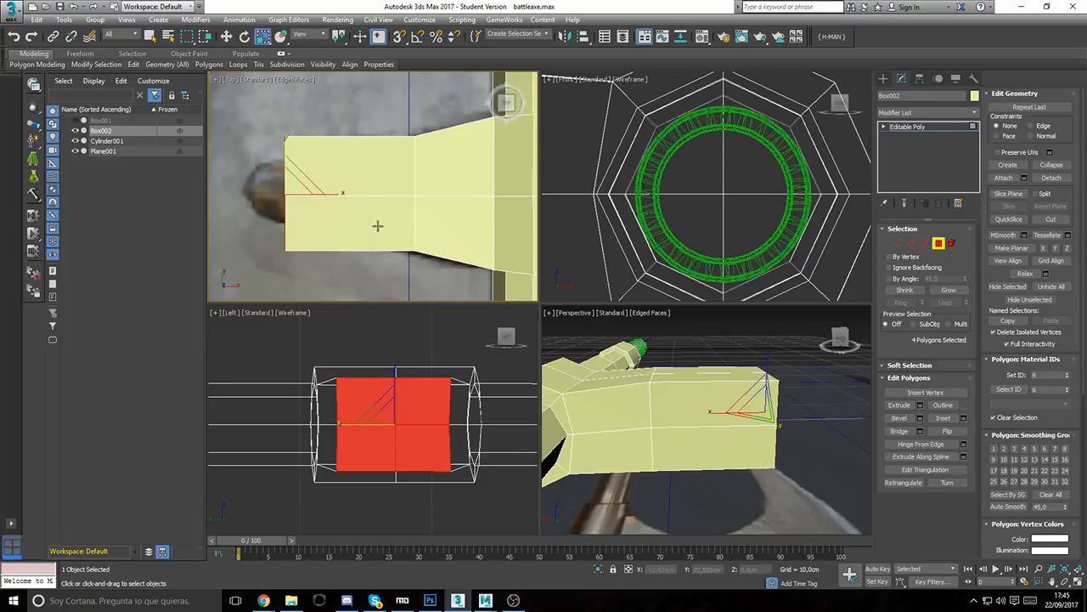
left_click_drag(283, 140, 283, 185)
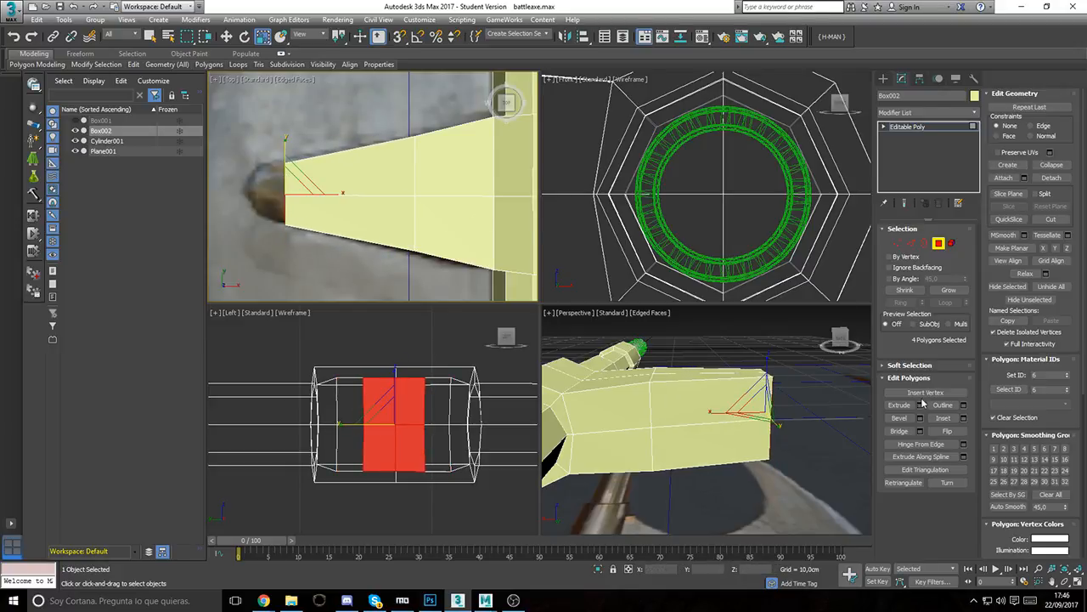
Step: Extrude the four narrowed end polygons by 1 cm to add a segment near the bracket's tip
middle_click_drag(654, 416, 660, 413)
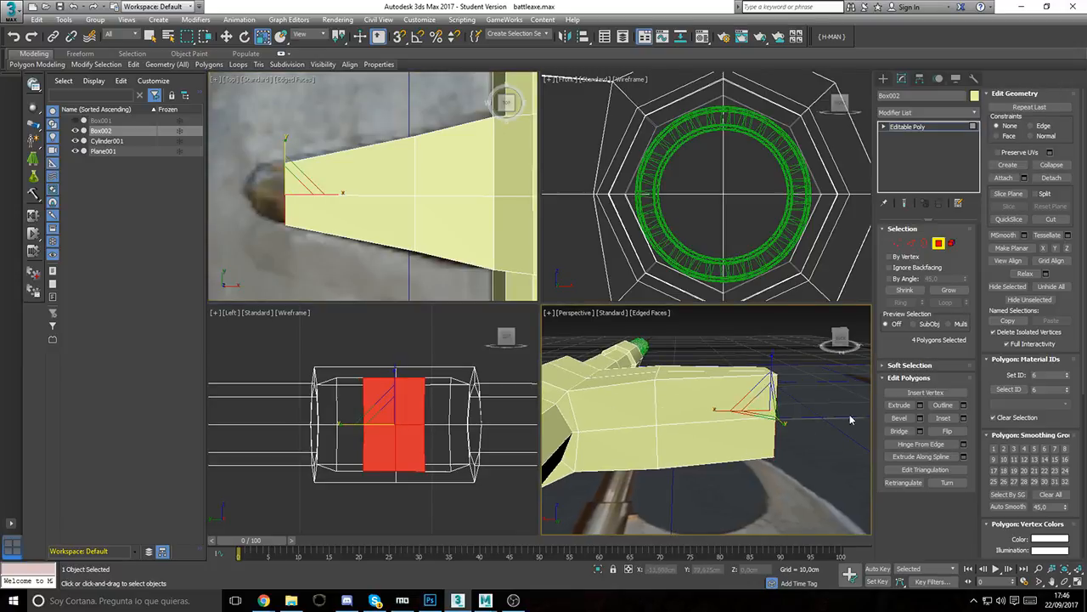
left_click(921, 407)
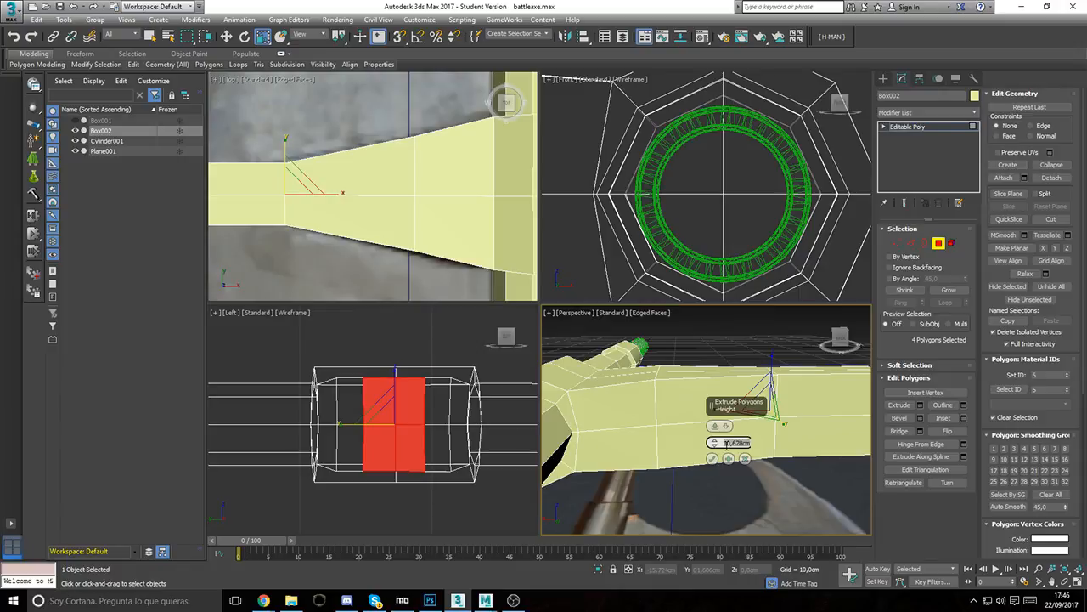
type("1")
key("Return")
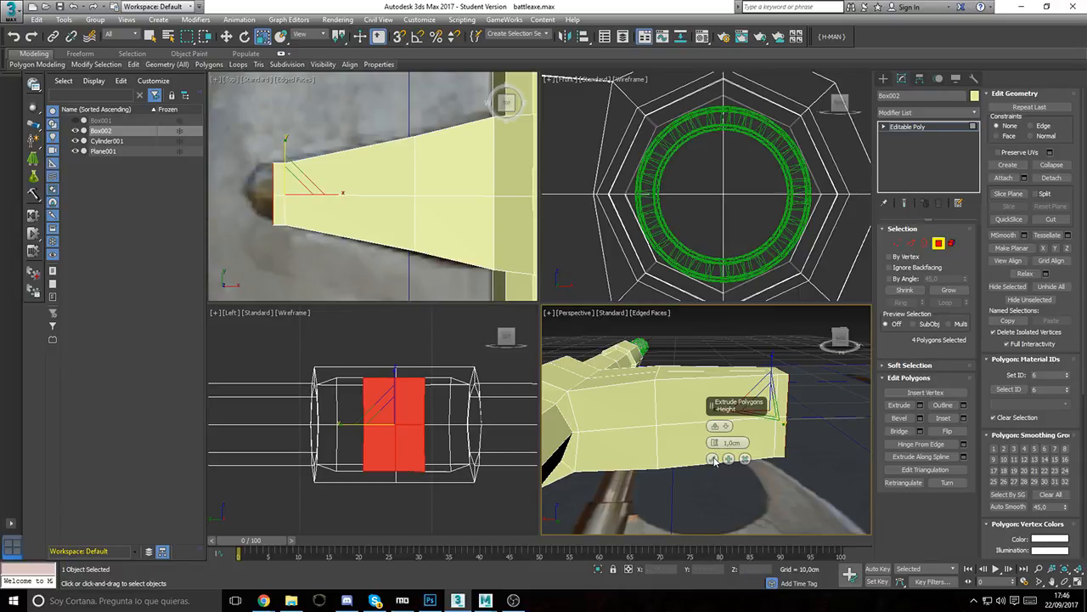
left_click(712, 459)
Step: Move the new end polygons slightly farther along X toward the tip and scale them down along Y to the reference outline
middle_click_drag(301, 198, 319, 198)
key("w")
left_click(328, 198)
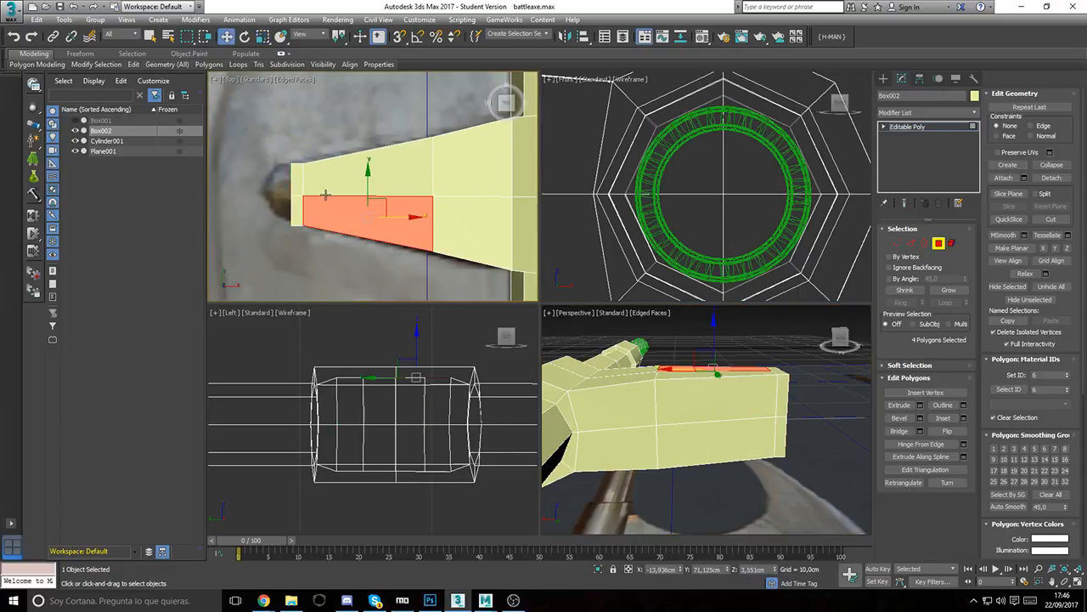
key("ctrl+z")
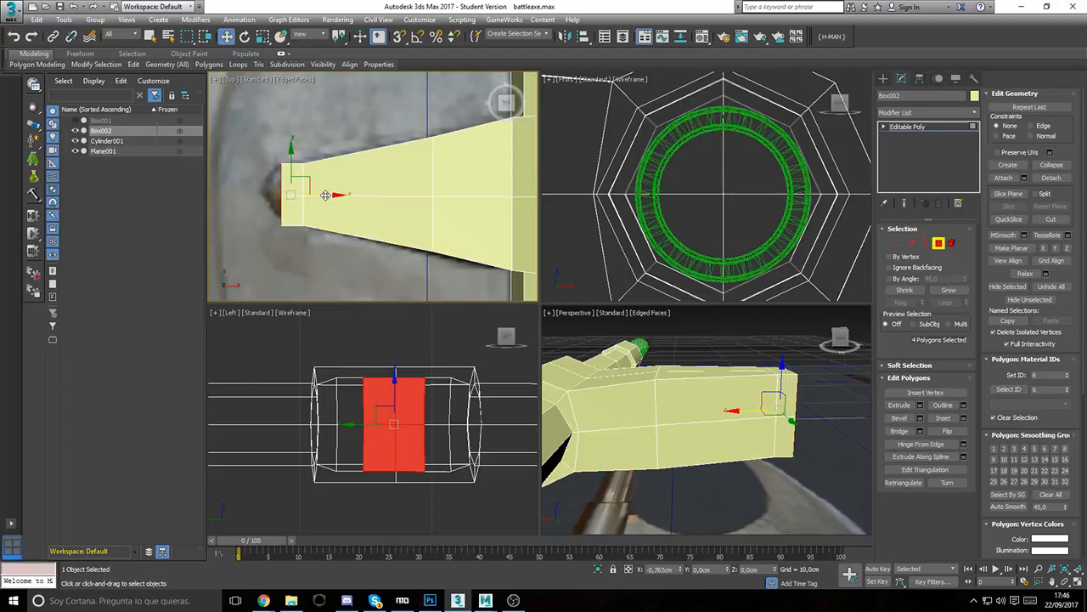
key("r")
left_click_drag(280, 150, 278, 160)
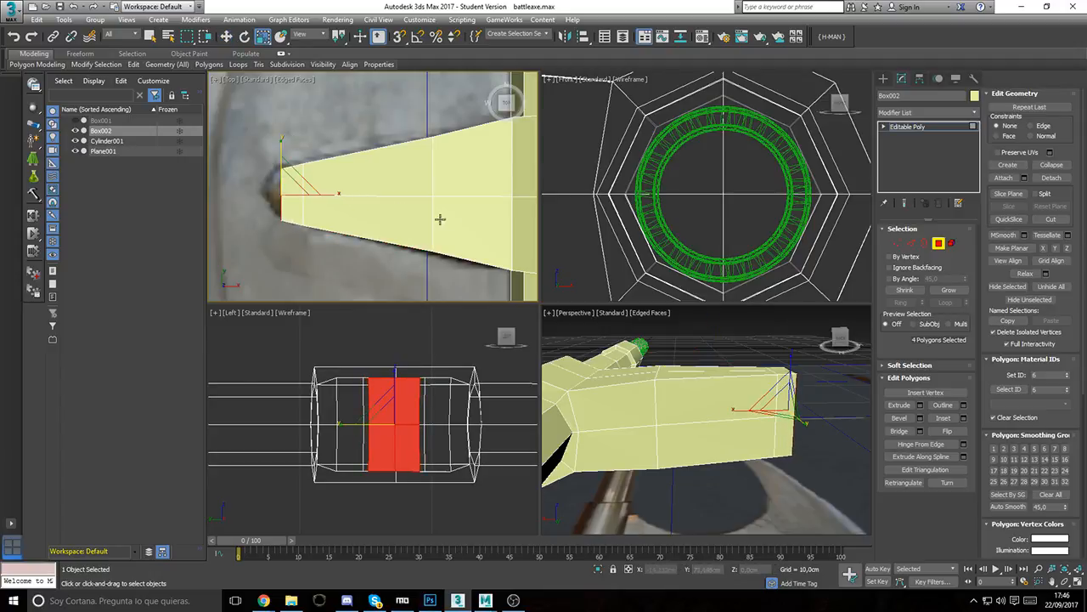
Step: Select the middle vertices of the bracket's end and move them outward along X to match the rounded tip
left_click(282, 196, "ctrl")
key("w")
left_click_drag(318, 195, 296, 194)
Step: Flatten the 25 bracket vertices beyond the collar along Z, and scale the 17 vertices nearest the tip down further along Z
middle_click_drag(833, 406, 723, 369, "alt")
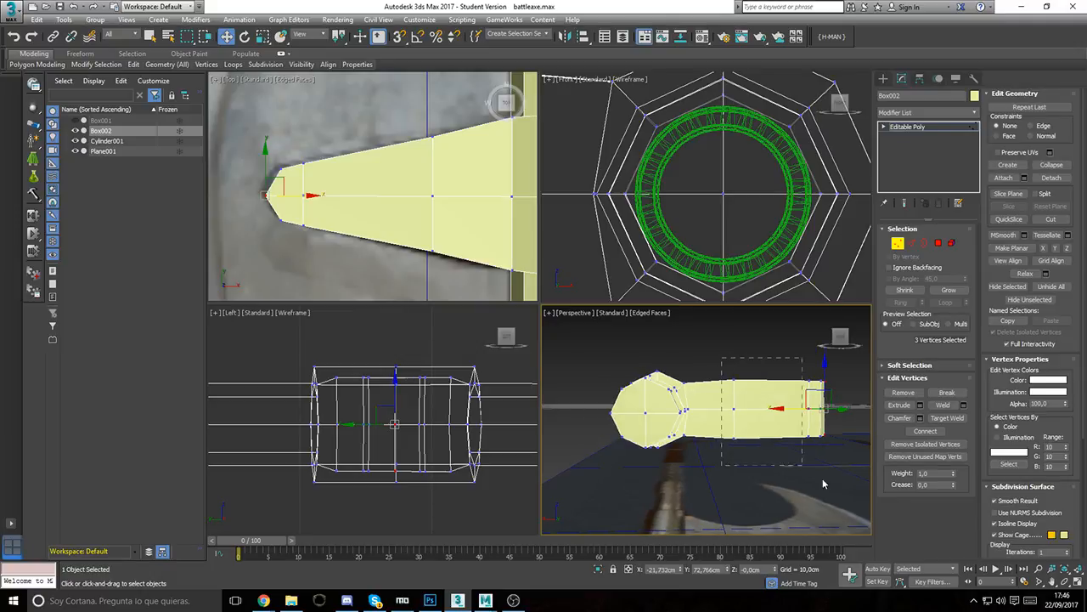
key("ctrl+a")
middle_click_drag(823, 485, 737, 420, "alt")
key("r")
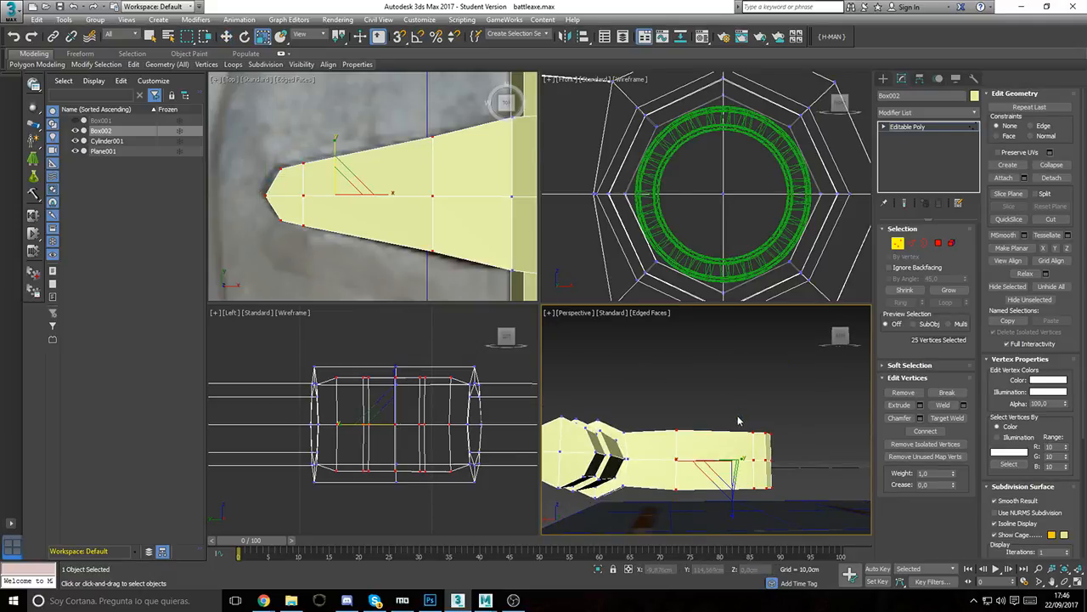
left_click_drag(734, 510, 708, 391)
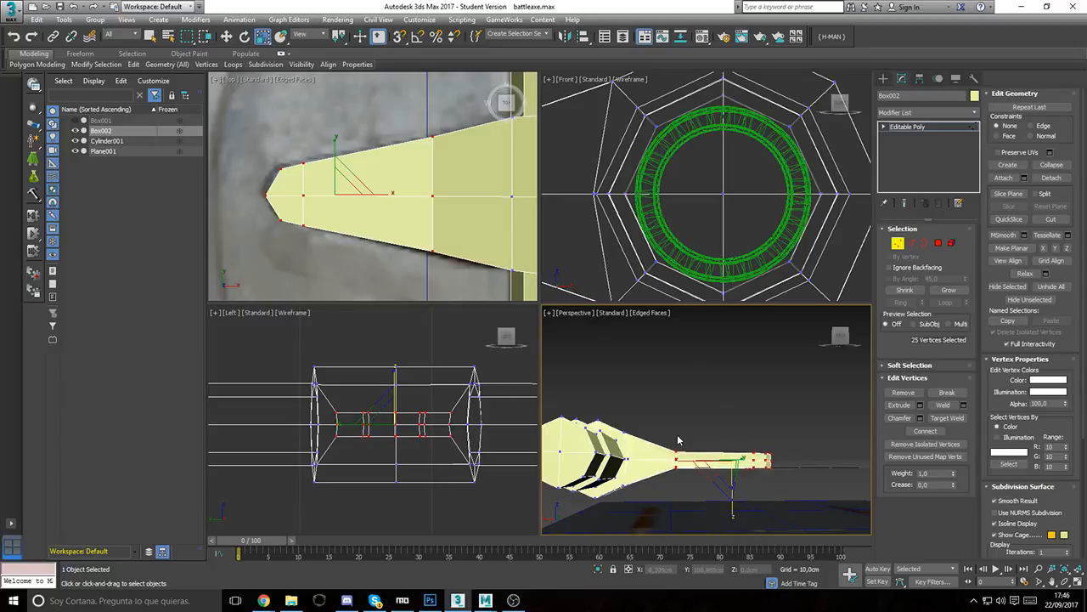
left_click_drag(739, 458, 759, 511)
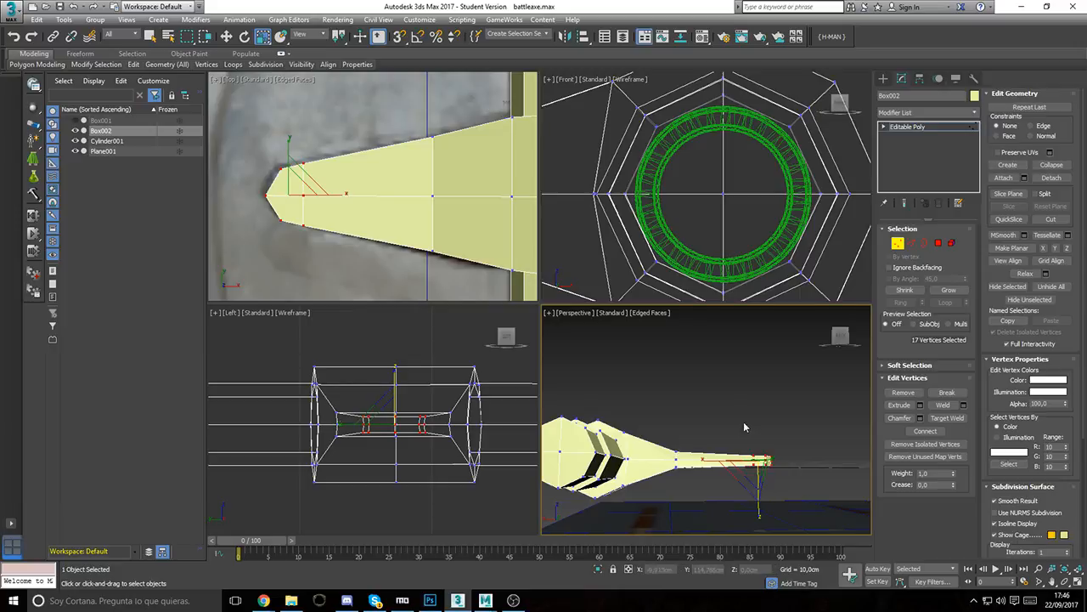
Step: Examine the flattened bracket's shape from several angles and compare it with the reference axe head
middle_click_drag(756, 507, 646, 458, "alt")
scroll(671, 467, "up", 3)
scroll(646, 459, "up", 4)
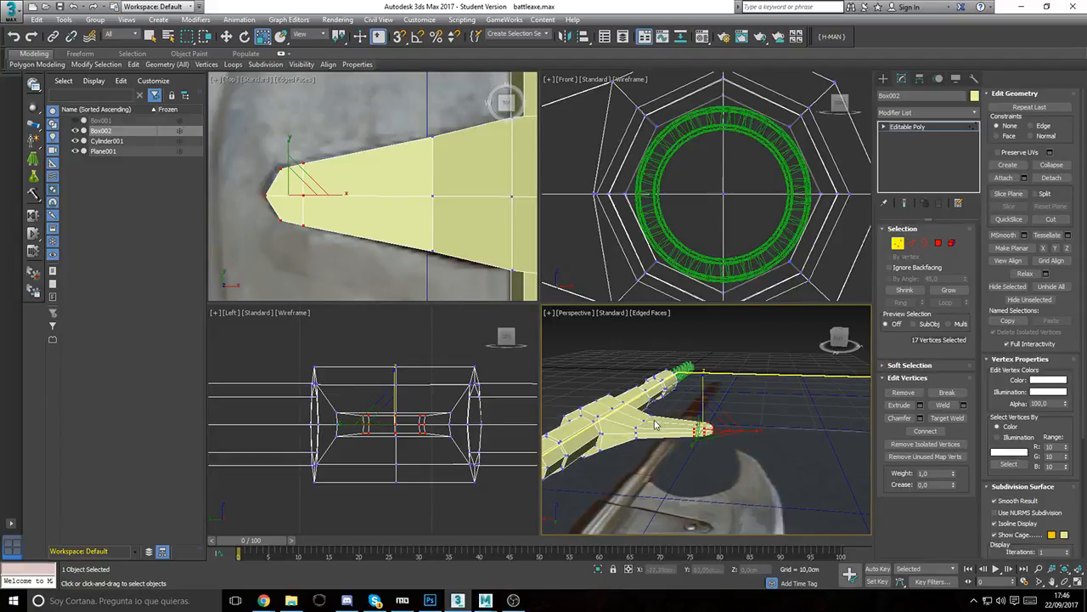
scroll(295, 204, "up", 2)
middle_click_drag(255, 204, 290, 204)
middle_click_drag(641, 421, 475, 435, "alt")
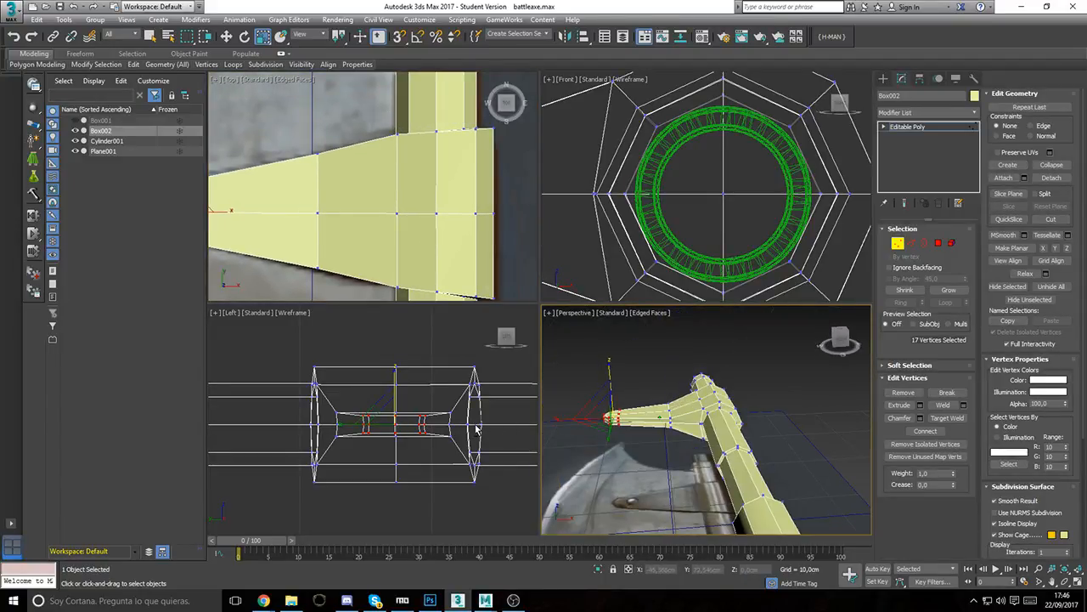
middle_click_drag(595, 412, 692, 435, "alt")
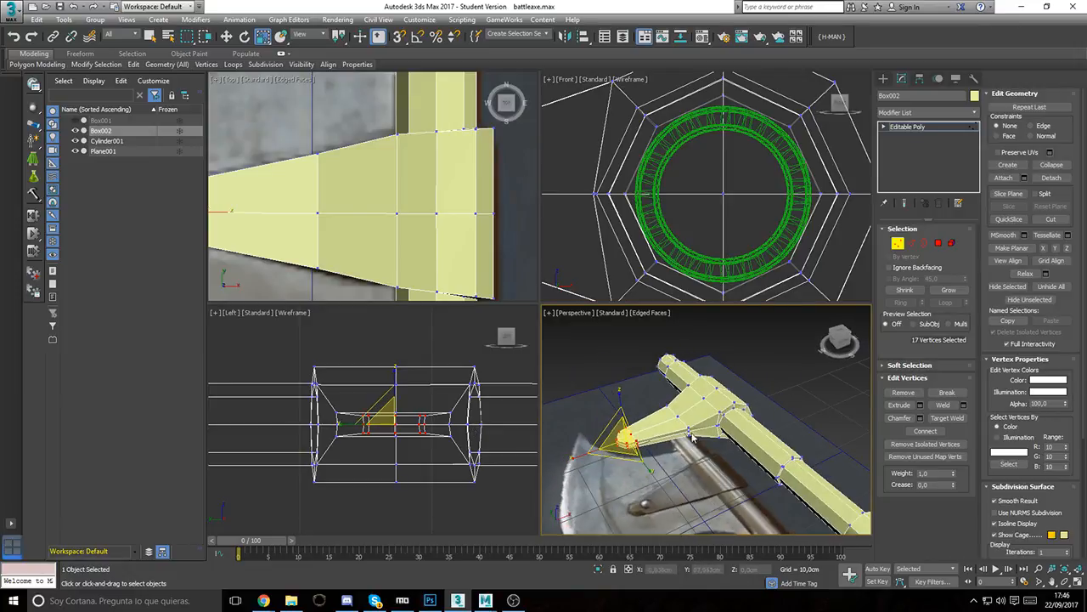
scroll(480, 226, "down", 8)
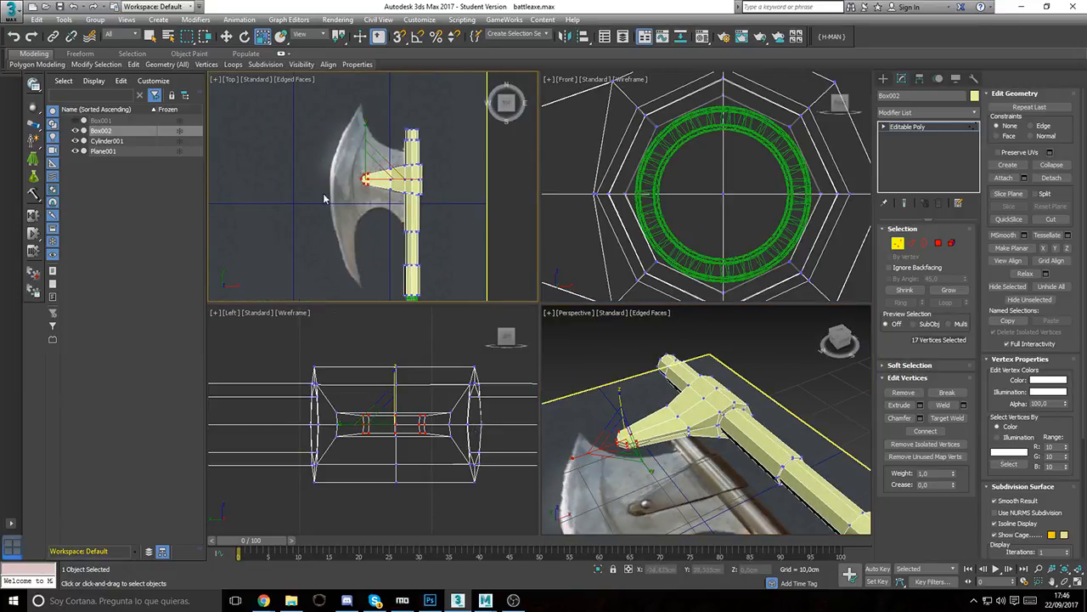
Step: Leave vertex editing on Box002 and bring the whole reference axe into view
key("r")
key("1")
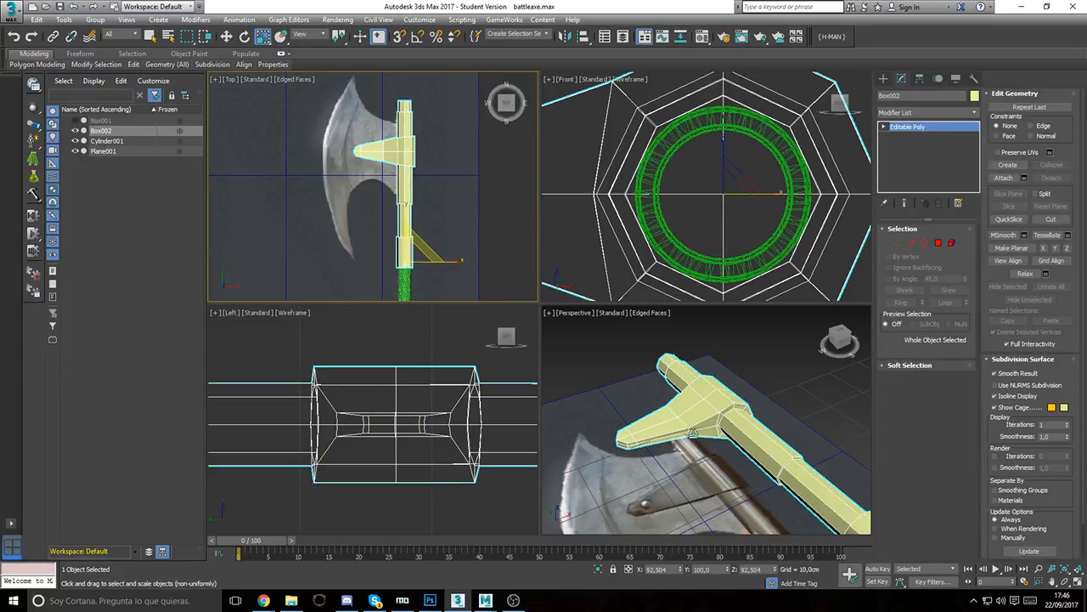
scroll(693, 431, "up", 2)
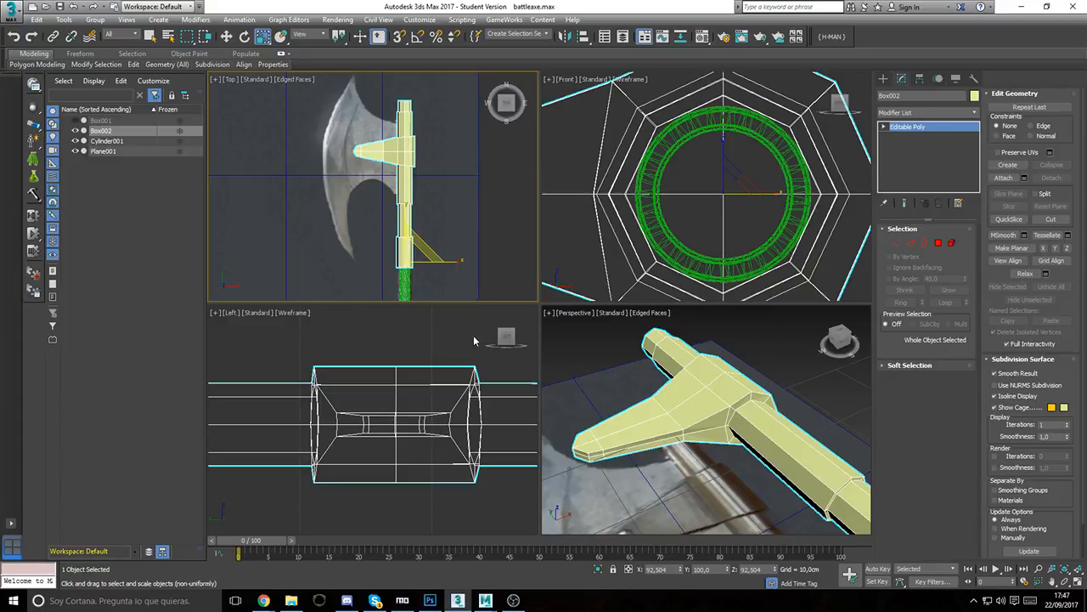
scroll(410, 235, "down", 4)
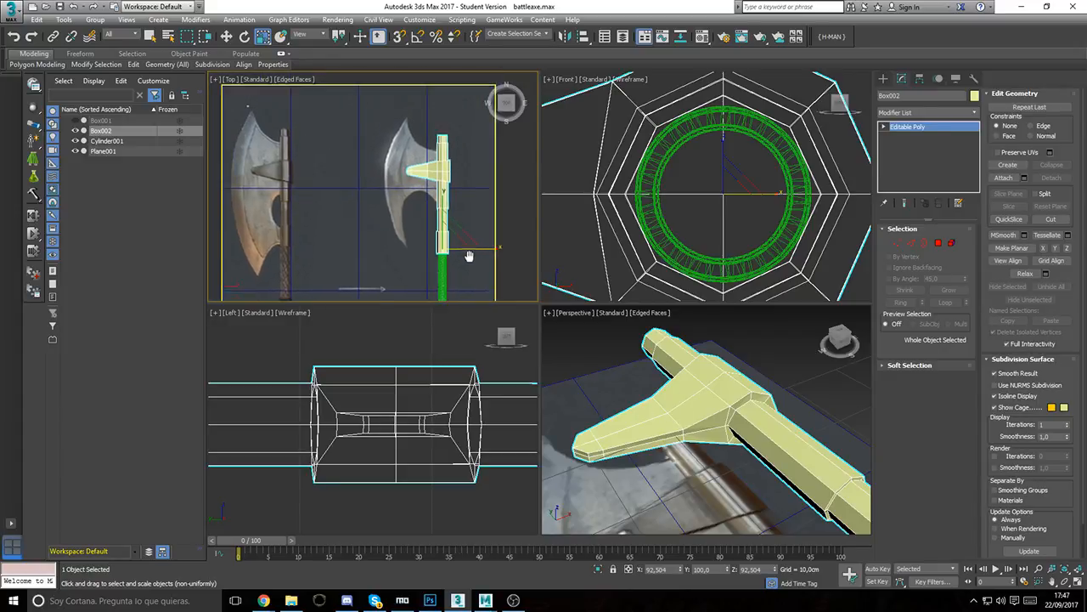
Step: Create a box about 29.9 cm long, 6.9 cm wide and 3.3 cm high over the blade's root beside the shaft
scroll(449, 239, "up", 3)
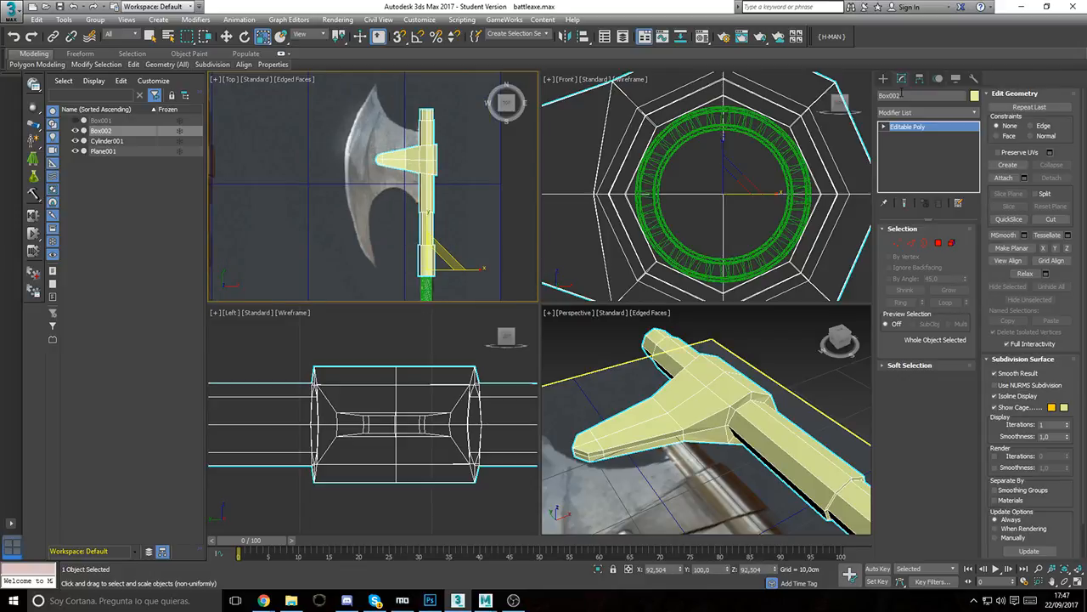
left_click(885, 79)
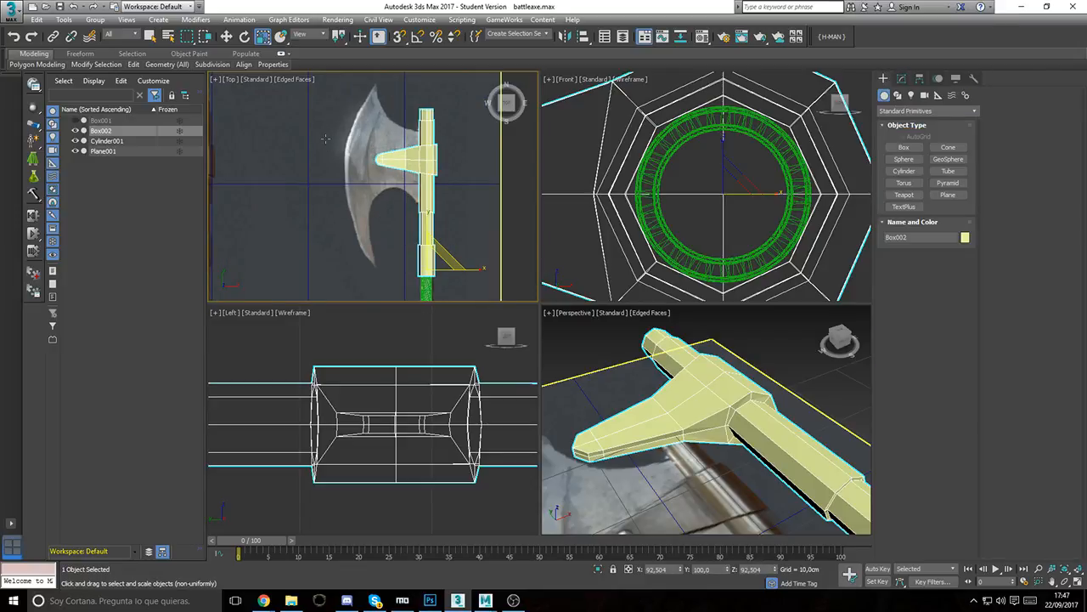
left_click(904, 148)
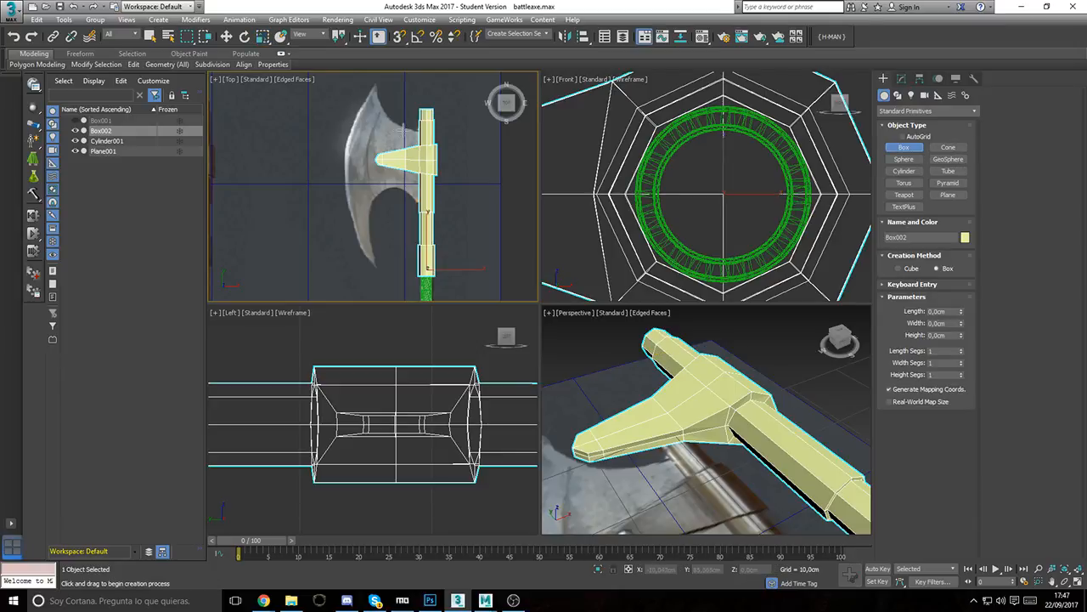
scroll(400, 127, "up", 2)
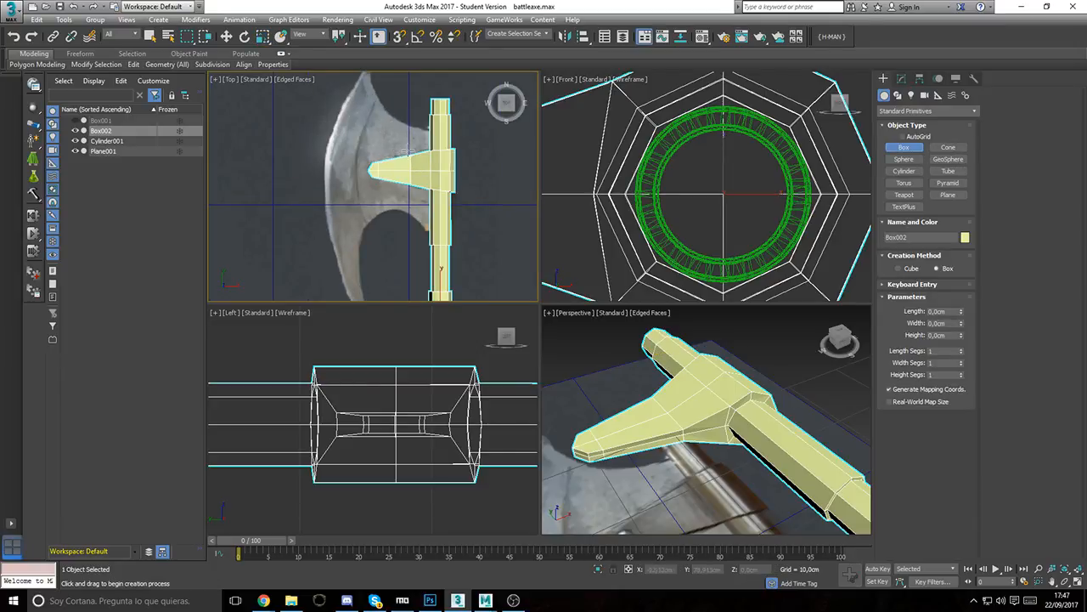
middle_click_drag(407, 151, 385, 181)
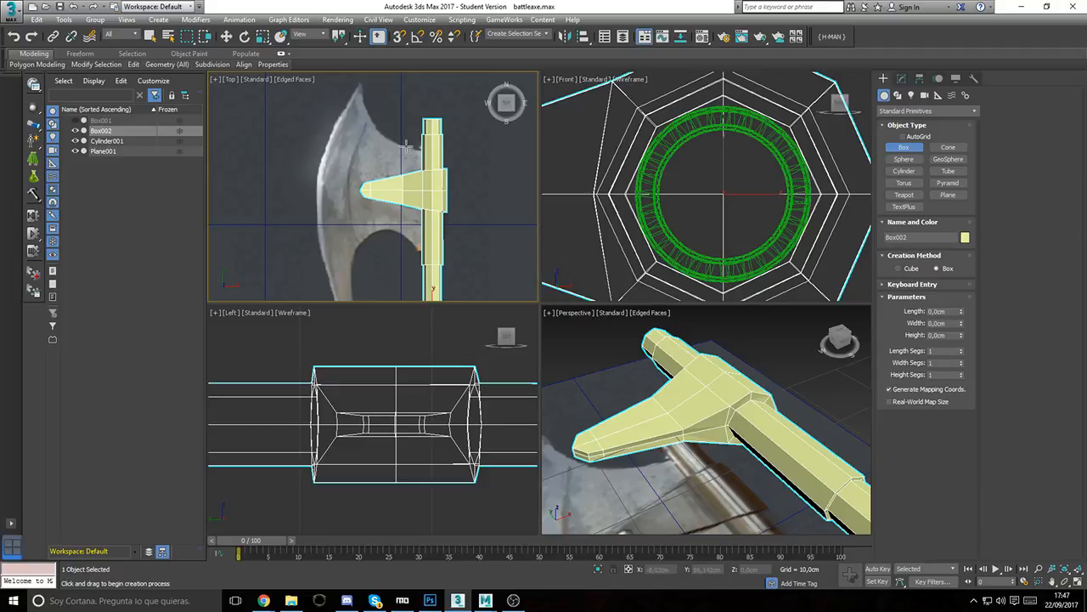
left_click_drag(406, 153, 427, 252)
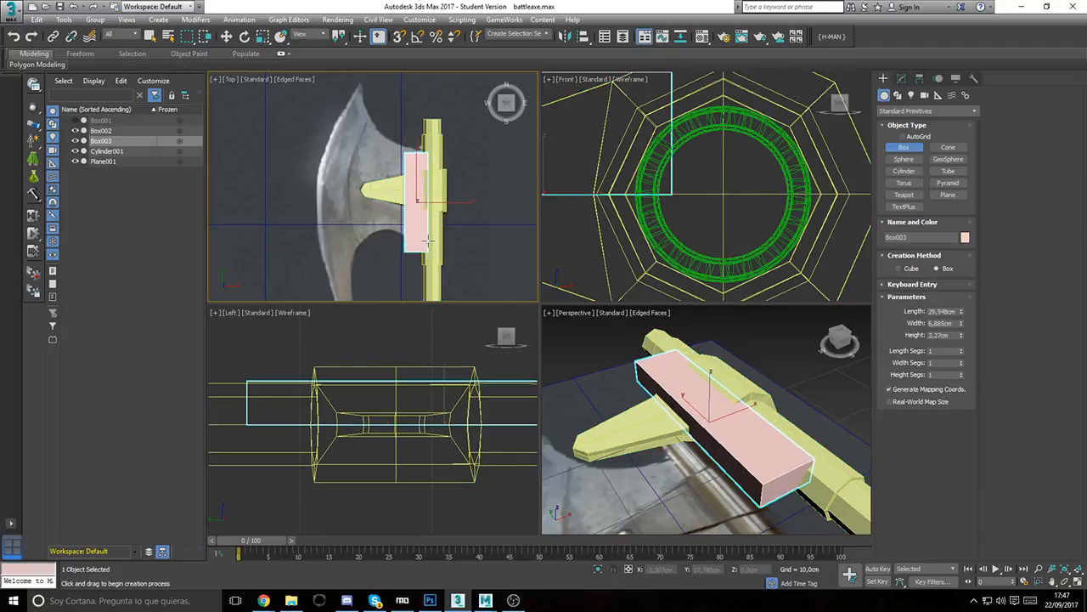
left_click(428, 241)
Step: Move the new box about 1.7 cm along X away from the shaft, and convert it to an editable poly
key("w")
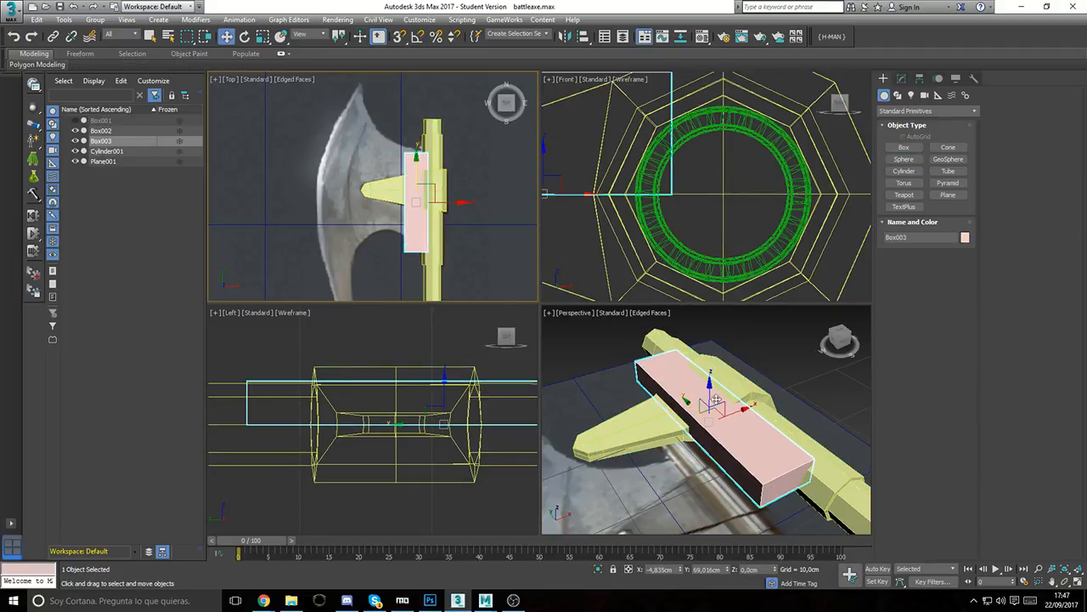
middle_click_drag(456, 203, 455, 220)
left_click_drag(454, 220, 447, 222)
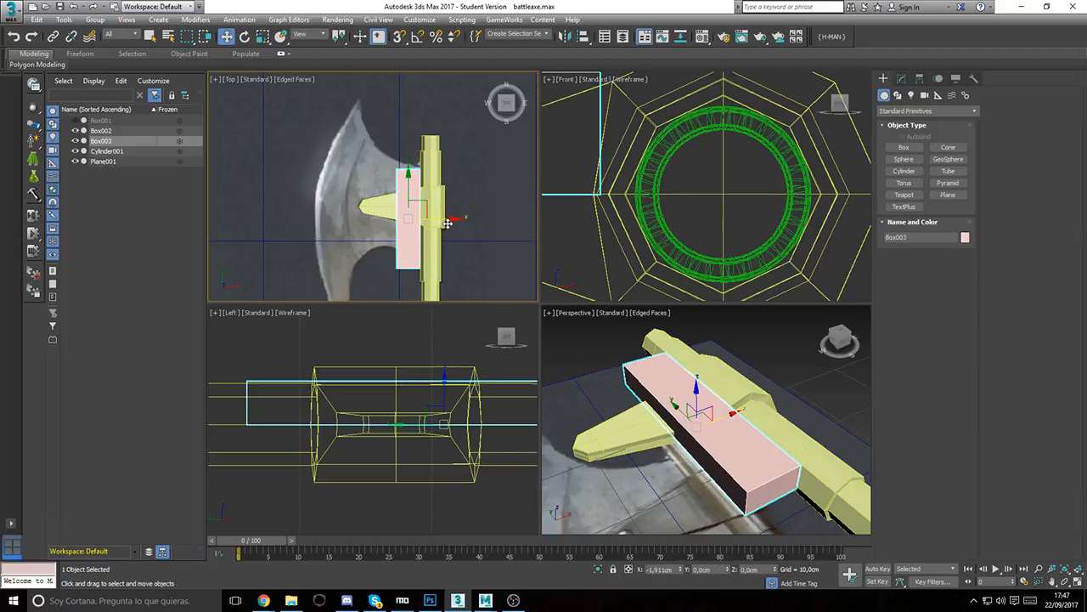
left_click(901, 78)
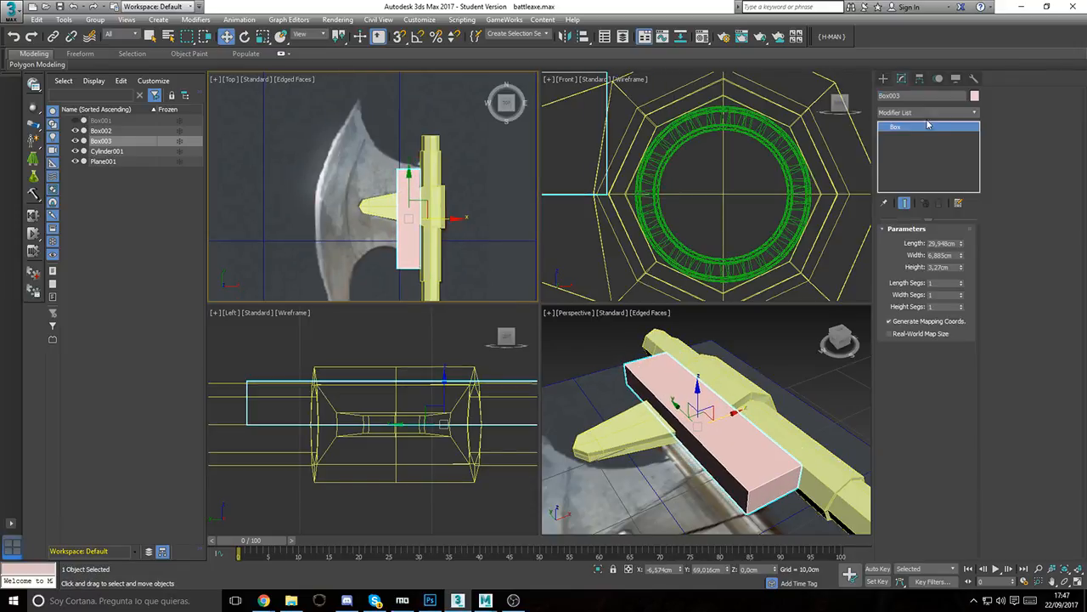
right_click(925, 130)
left_click(994, 213)
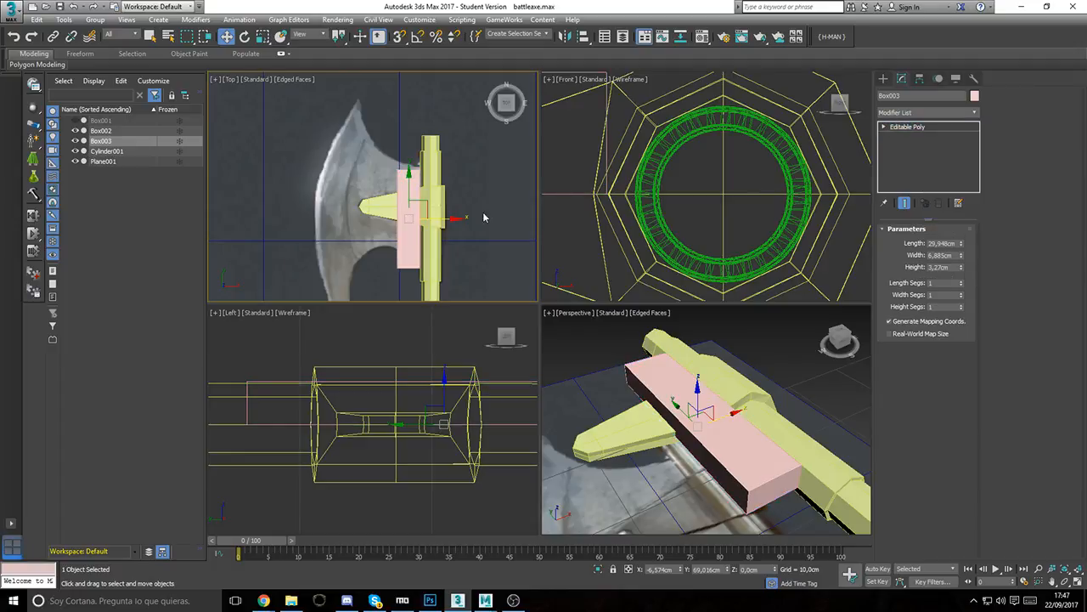
Step: Raise the box's four upper-end vertices along Y, and raise the two blade-side ones further to follow the reference blade's upper edge
left_click(897, 243)
scroll(340, 157, "up", 4)
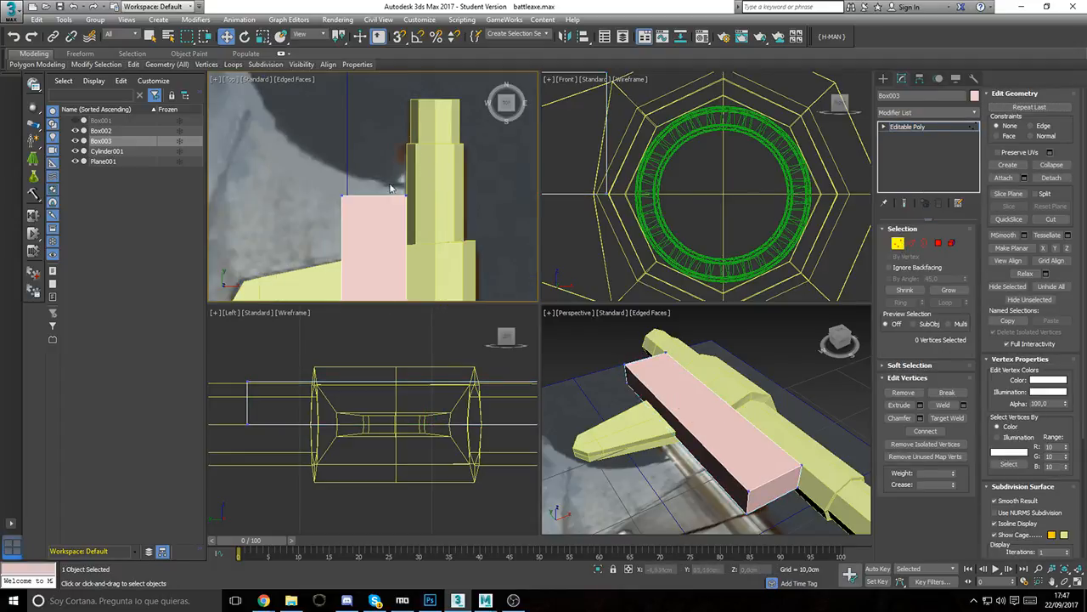
left_click_drag(431, 214, 424, 209)
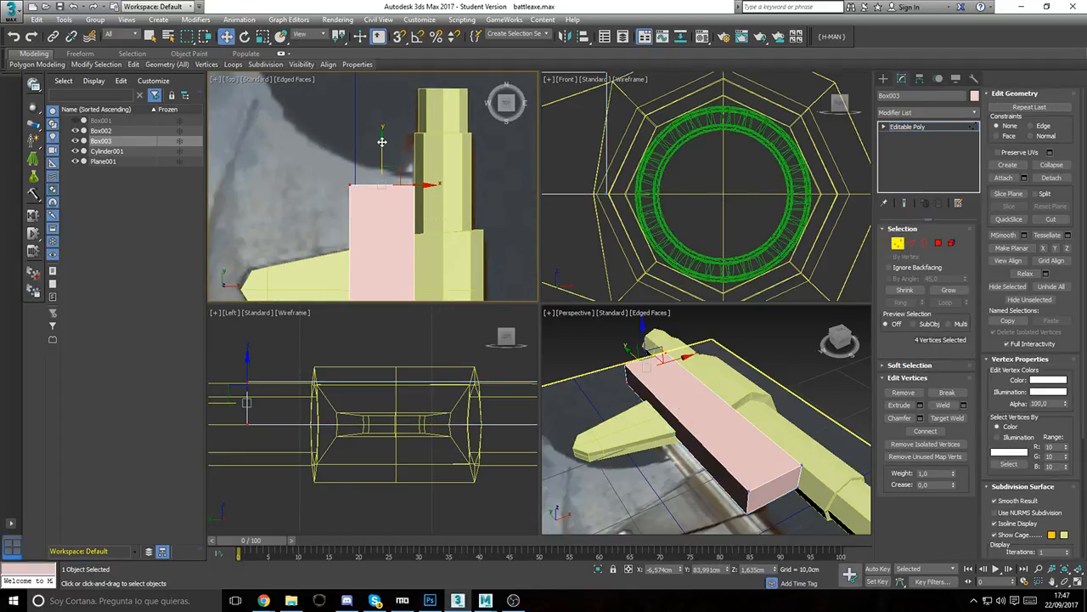
left_click_drag(388, 151, 382, 132)
left_click_drag(315, 147, 367, 237)
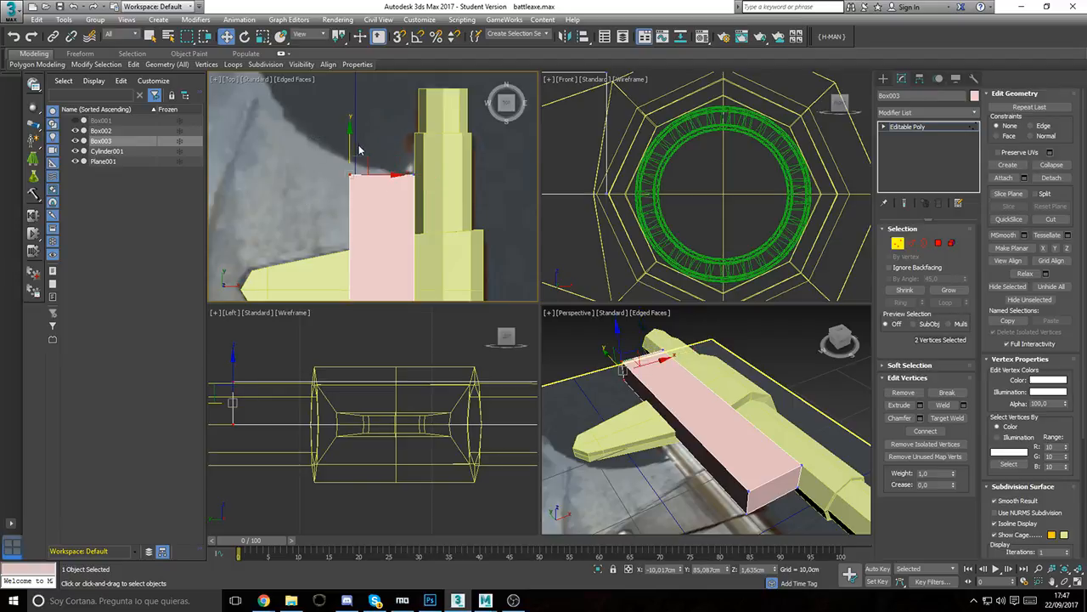
left_click_drag(351, 134, 351, 123)
Step: Select the vertices at the box's lower end and move them slightly along Y to match where the reference blade meets the shaft
scroll(386, 255, "down", 4)
middle_click_drag(387, 254, 384, 99)
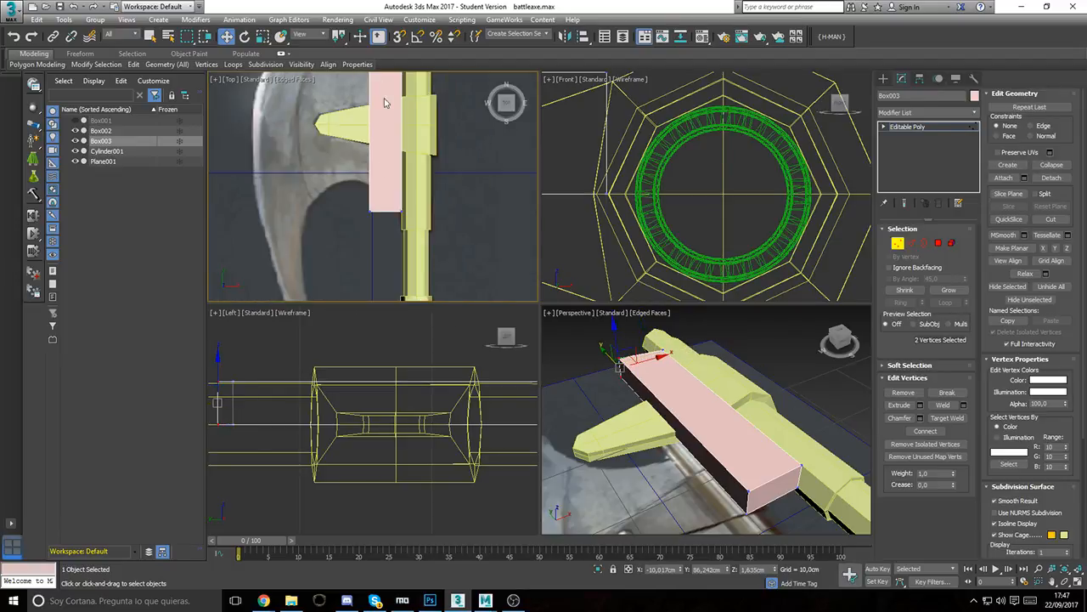
scroll(374, 206, "up", 4)
left_click_drag(428, 208, 386, 259)
left_click_drag(322, 211, 457, 264)
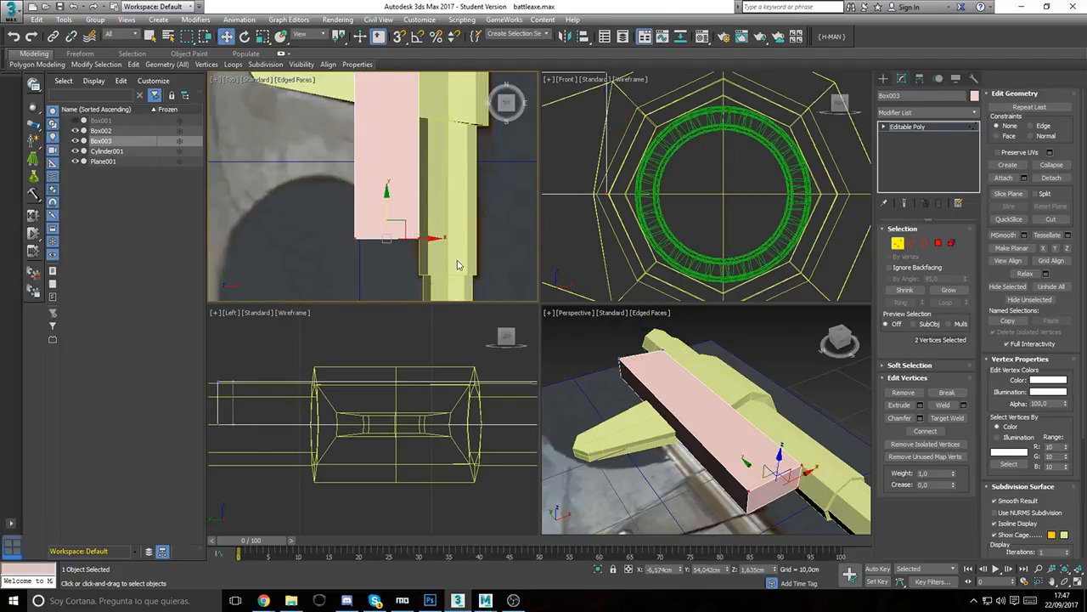
left_click_drag(384, 197, 382, 198)
scroll(381, 198, "down", 3)
Step: Move the box's four blade-side vertices along X toward the shaft, and raise the two lower ones along Y to slant the lower end
left_click(334, 83)
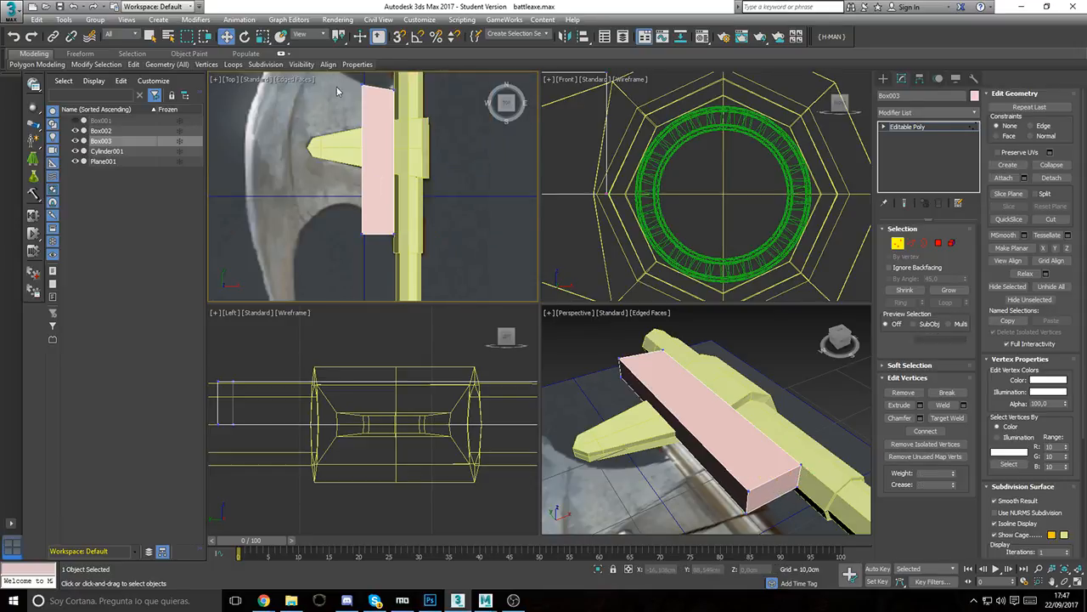
left_click_drag(319, 92, 317, 68)
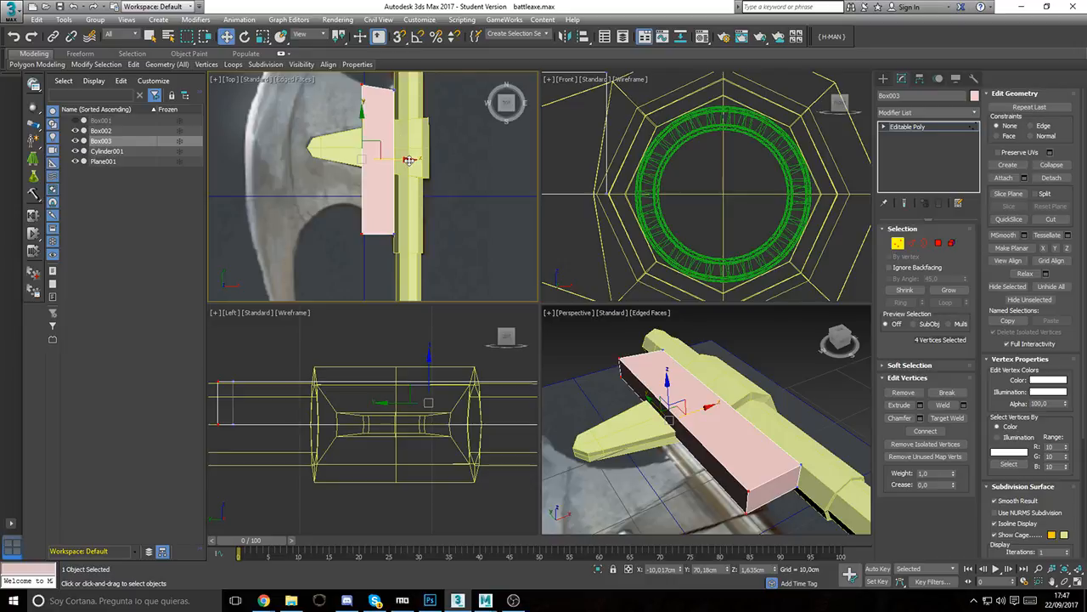
left_click_drag(412, 161, 422, 163)
left_click_drag(380, 252, 366, 226)
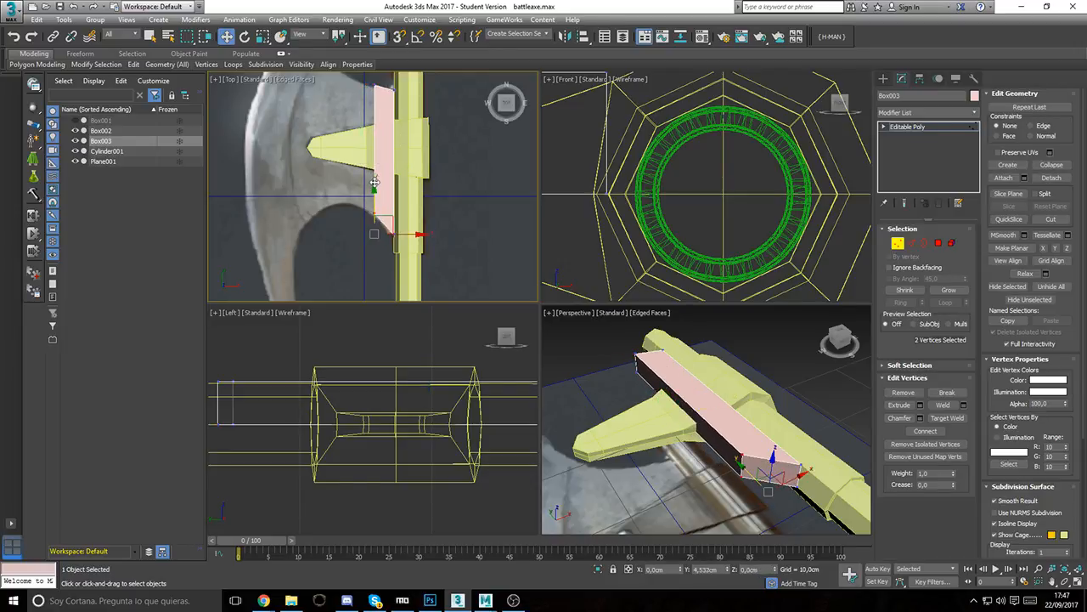
left_click_drag(374, 182, 374, 165)
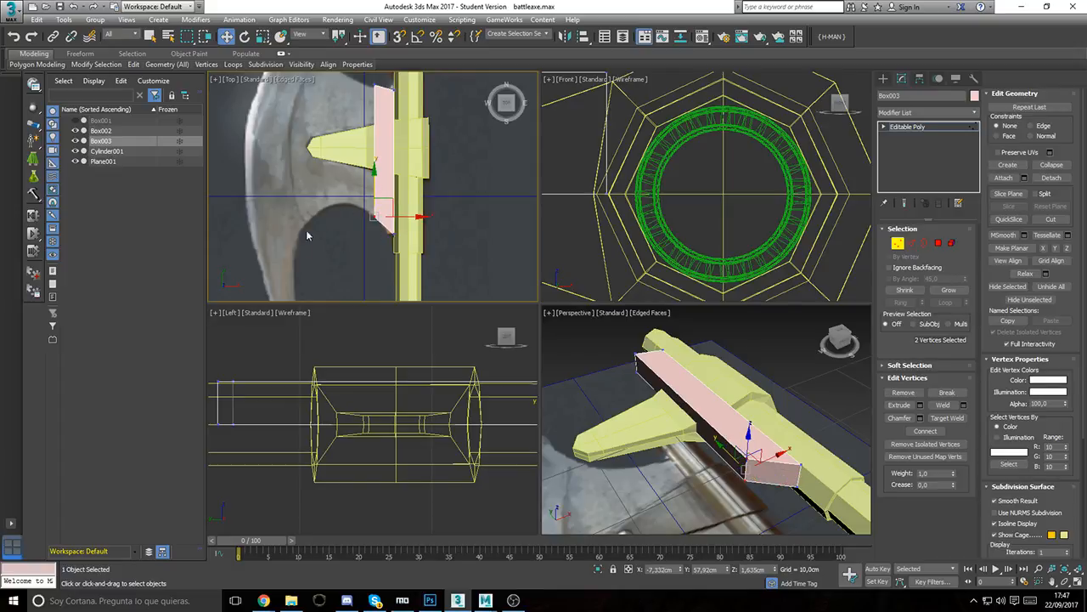
Step: Lower the box's two upper blade-side vertices about 0.5 cm along Y to fit the reference blade's edge
middle_click_drag(367, 119, 370, 152)
left_click(381, 136)
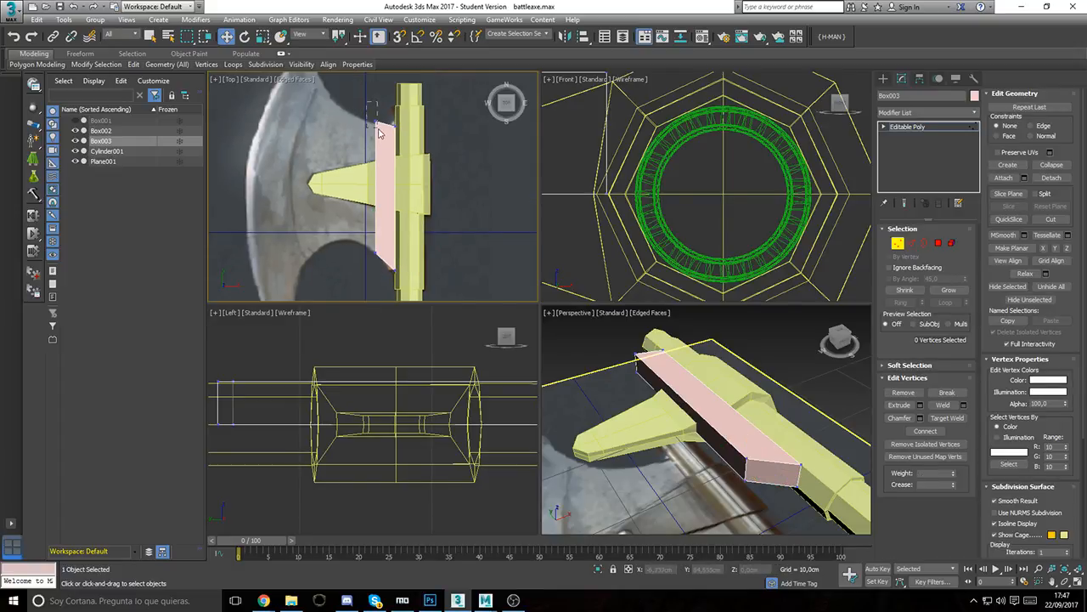
left_click_drag(380, 132, 379, 134)
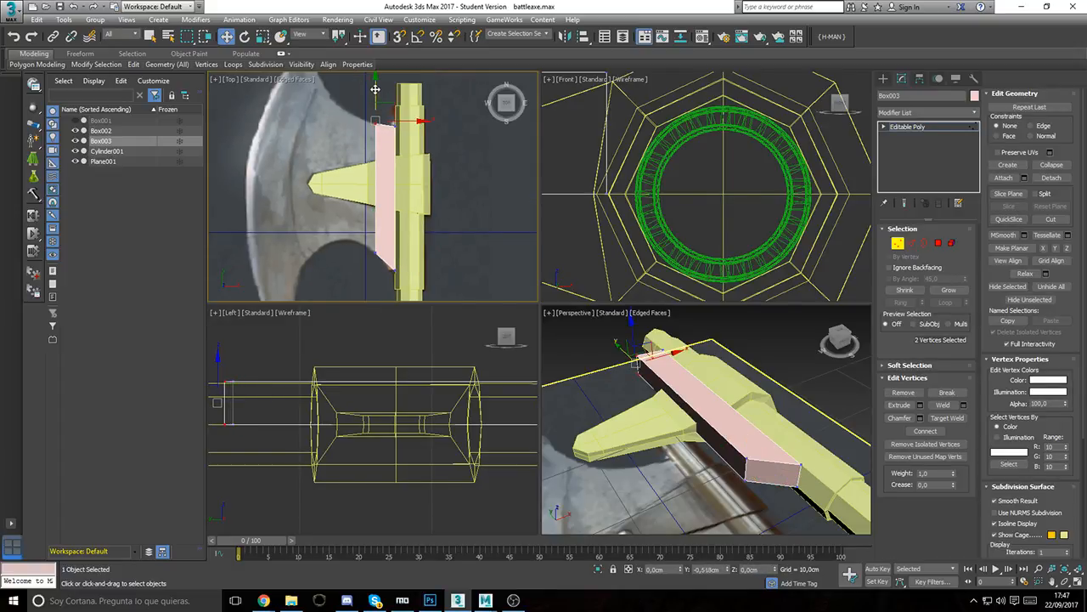
middle_click_drag(364, 187, 379, 172)
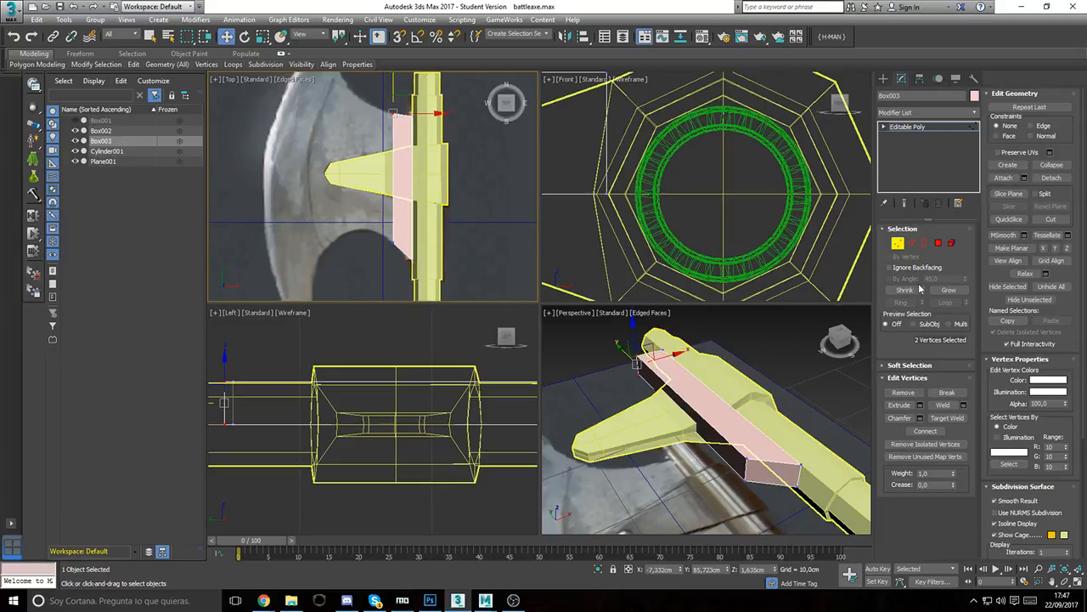
left_click(938, 244)
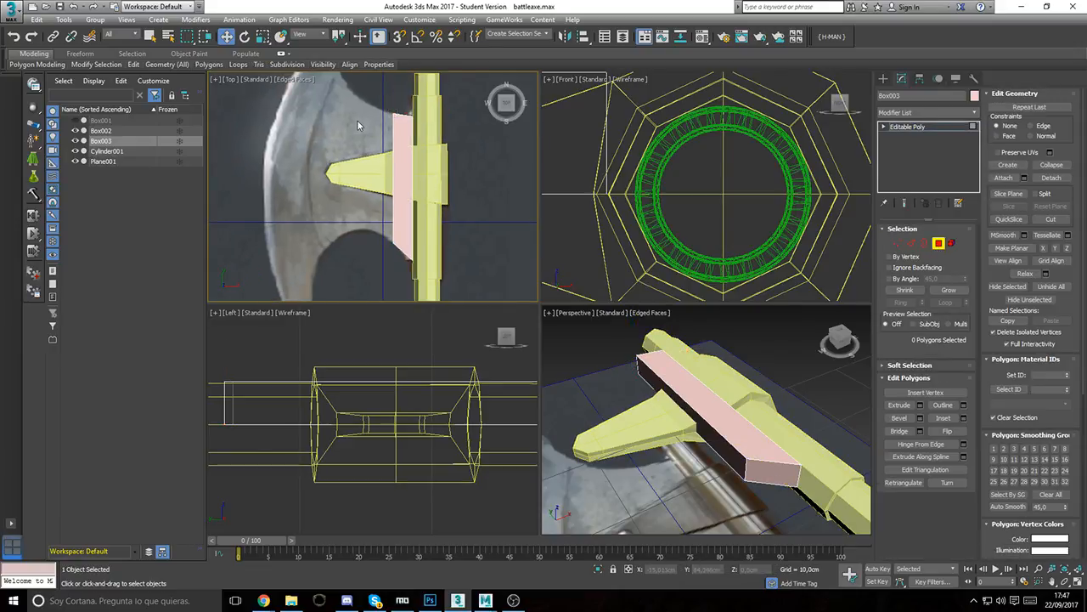
left_click(727, 450)
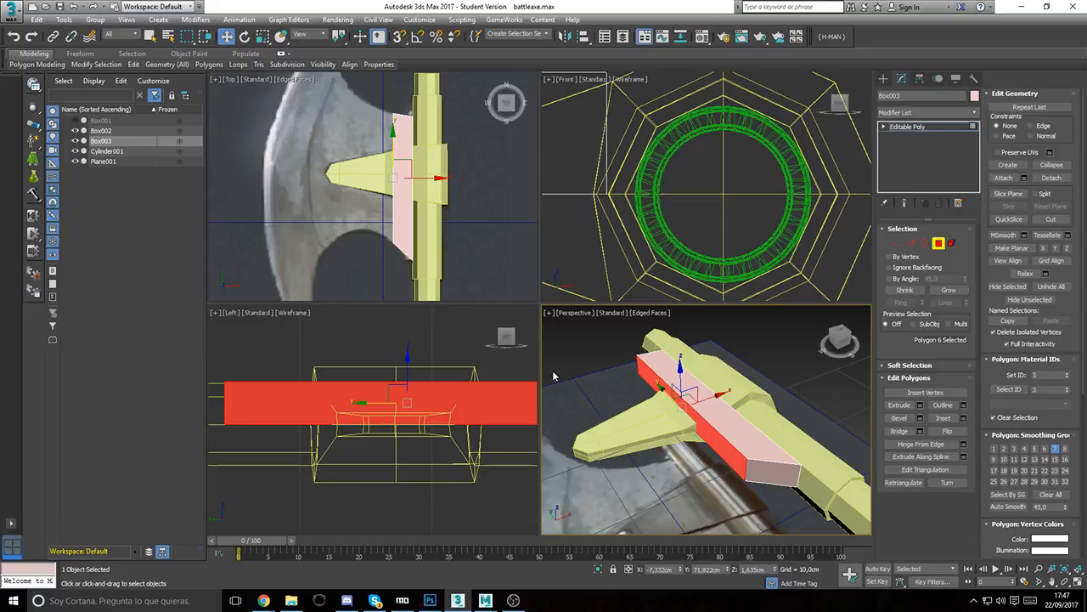
middle_click_drag(728, 445, 719, 393, "alt")
left_click(937, 233)
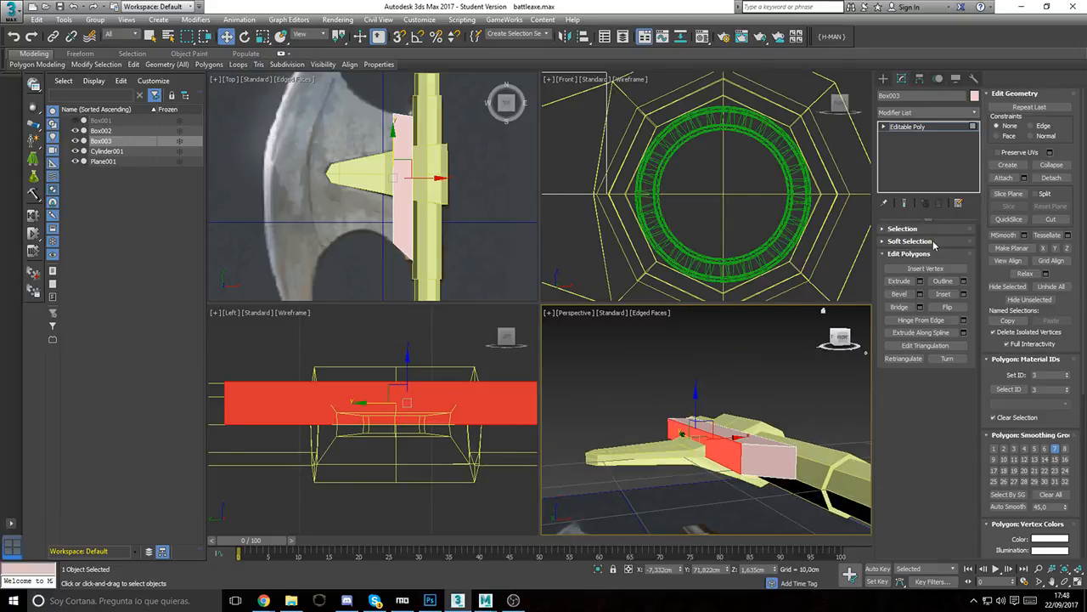
left_click(910, 242)
left_click(904, 242)
left_click(903, 229)
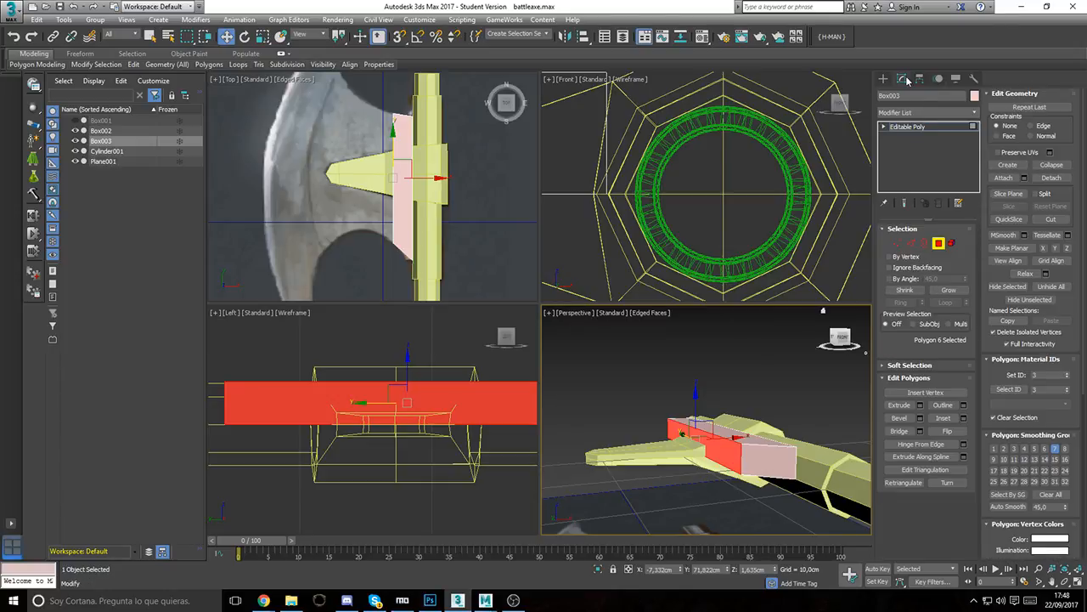
left_click(938, 244)
Step: Center Box003's pivot to the object and set the box's Z position to 0
left_click(902, 78)
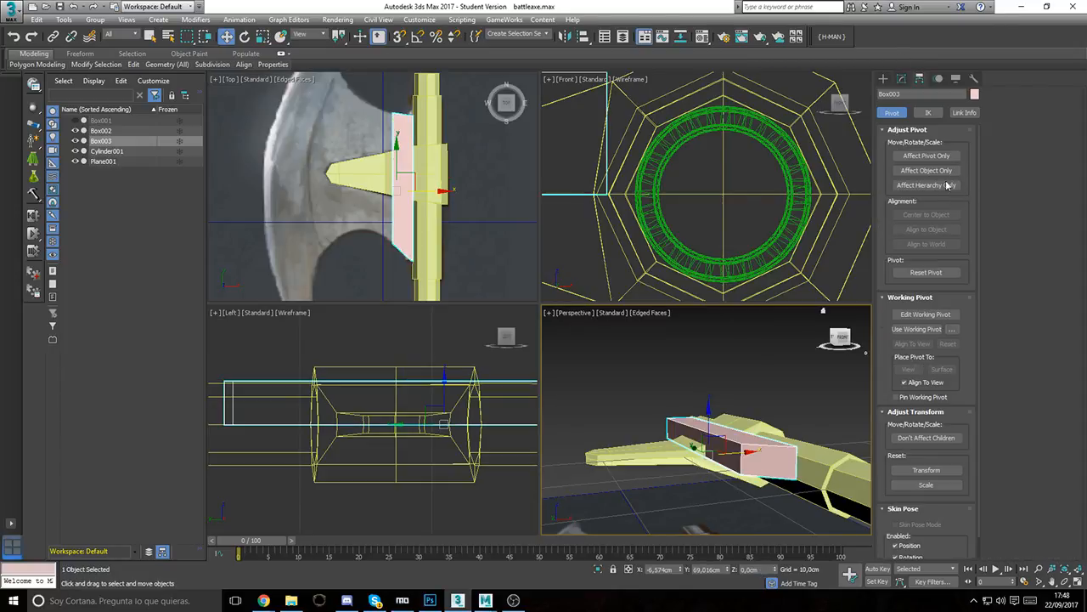
left_click(926, 155)
left_click(924, 215)
left_click(926, 156)
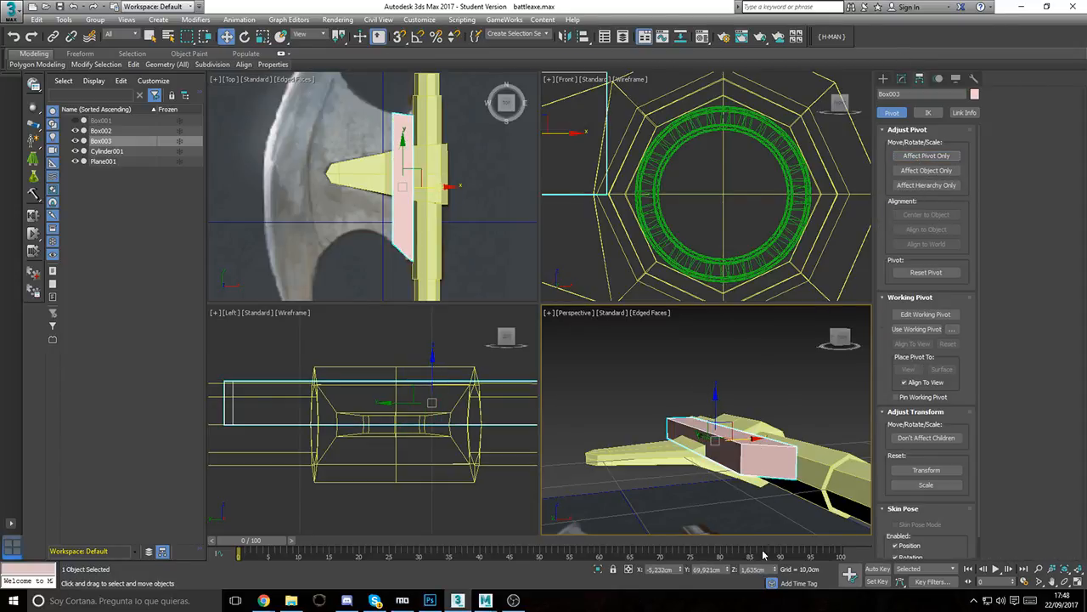
double_click(754, 569)
type("0")
key("Return")
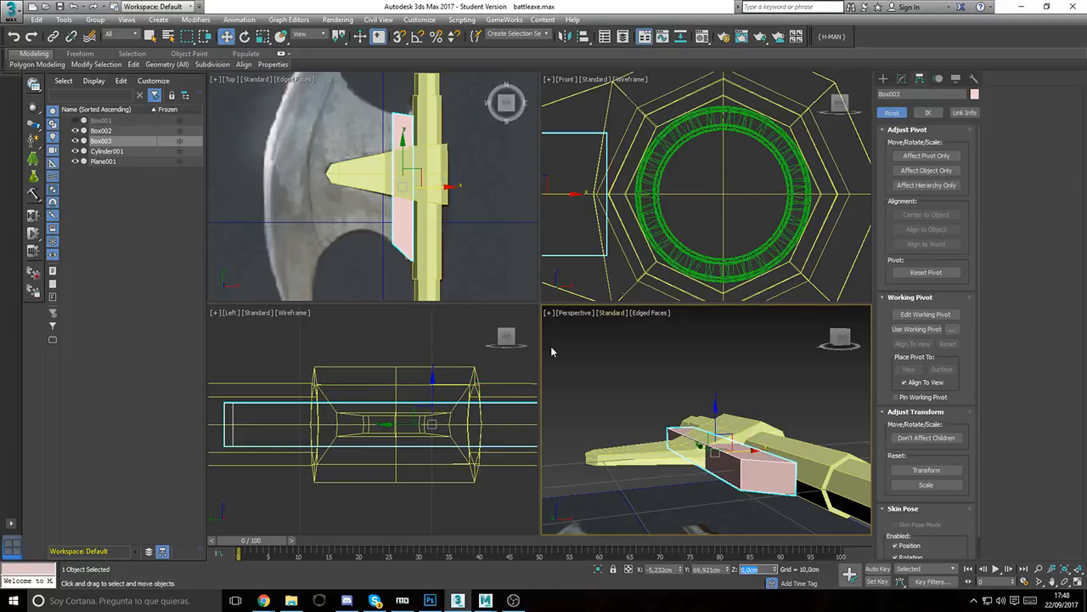
Step: Lower Box003's two upper blade-side vertices about 0.2 cm along Y to fit the reference blade's edge
scroll(699, 225, "down", 2)
middle_click_drag(642, 229, 762, 245)
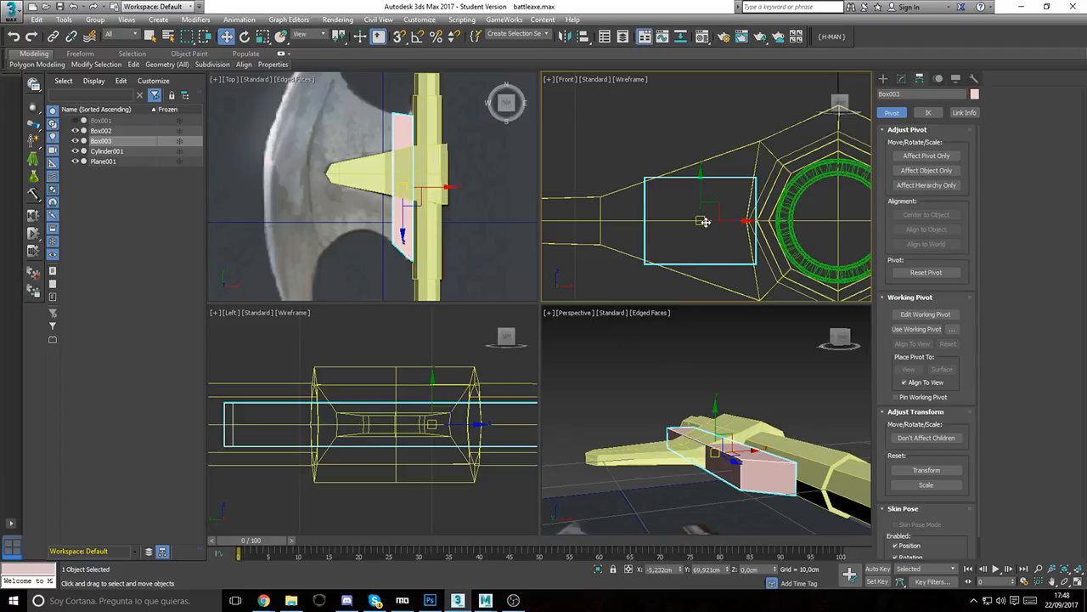
mouse_move(361, 225)
middle_mouse_down()
mouse_move(376, 243)
mouse_move(369, 236)
middle_mouse_up()
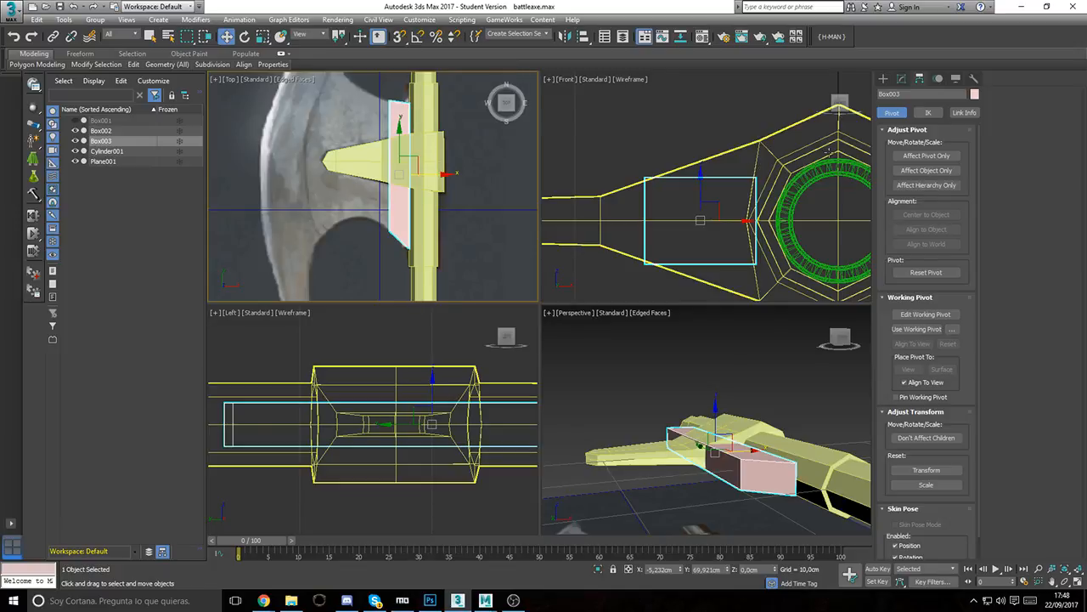
left_click(901, 78)
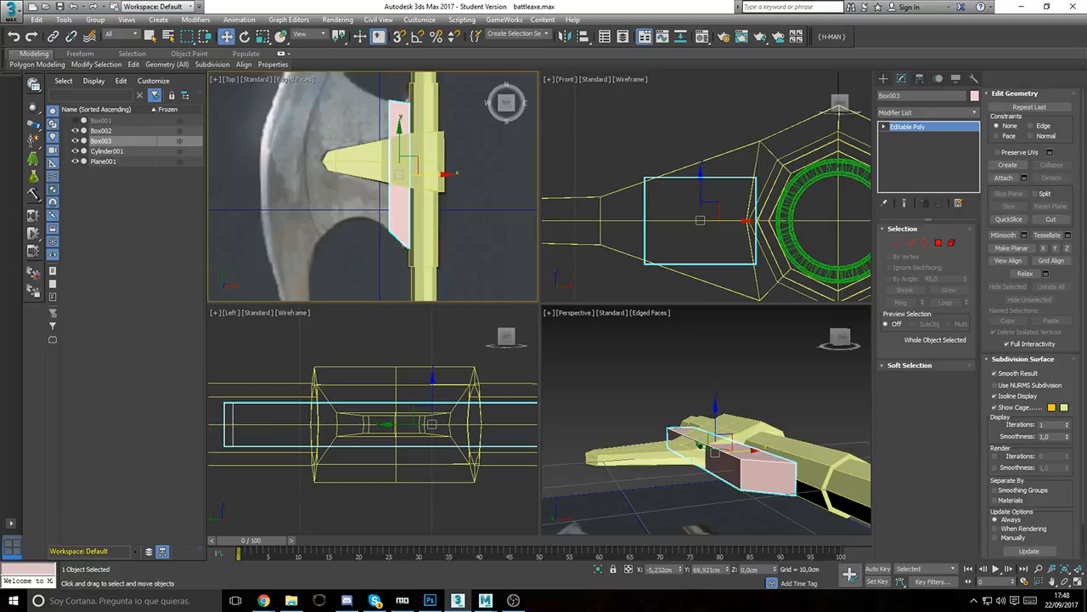
middle_click_drag(416, 210, 428, 229)
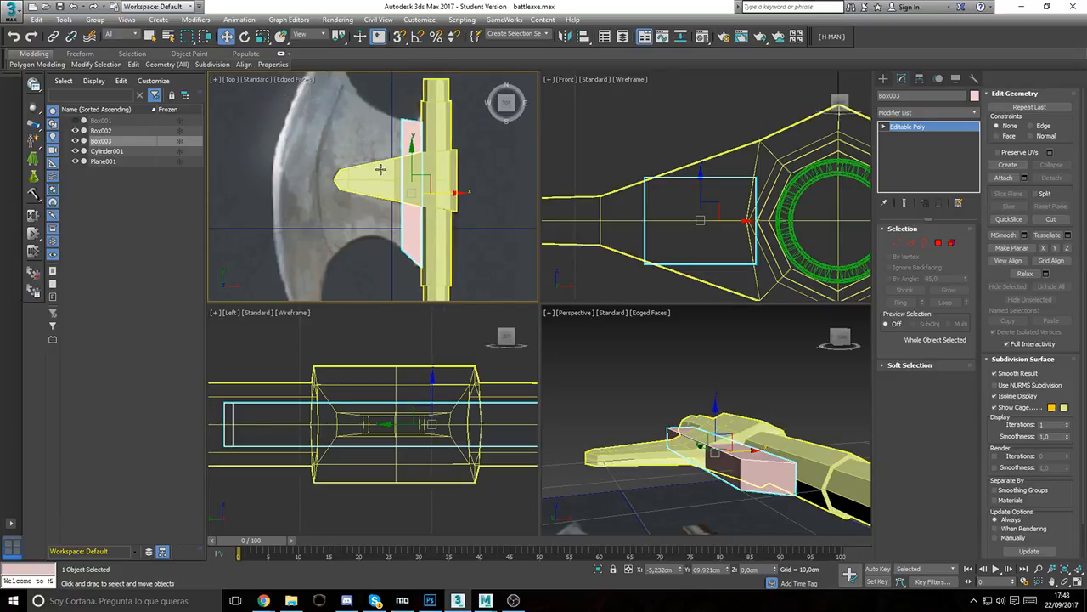
scroll(381, 169, "up", 4)
middle_click_drag(432, 129, 415, 195)
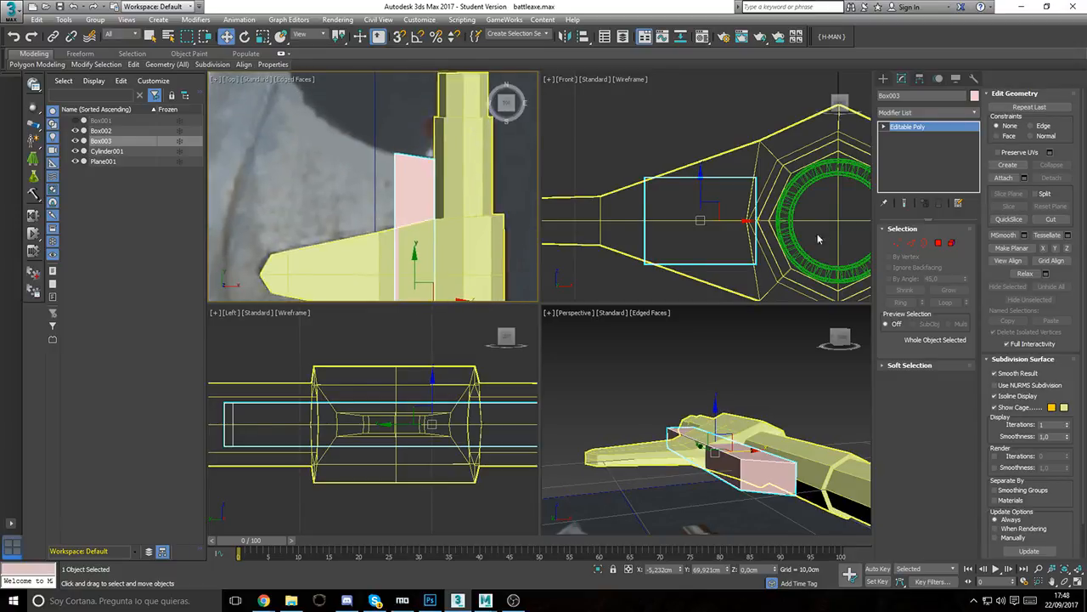
left_click(897, 244)
left_click_drag(380, 133, 406, 178)
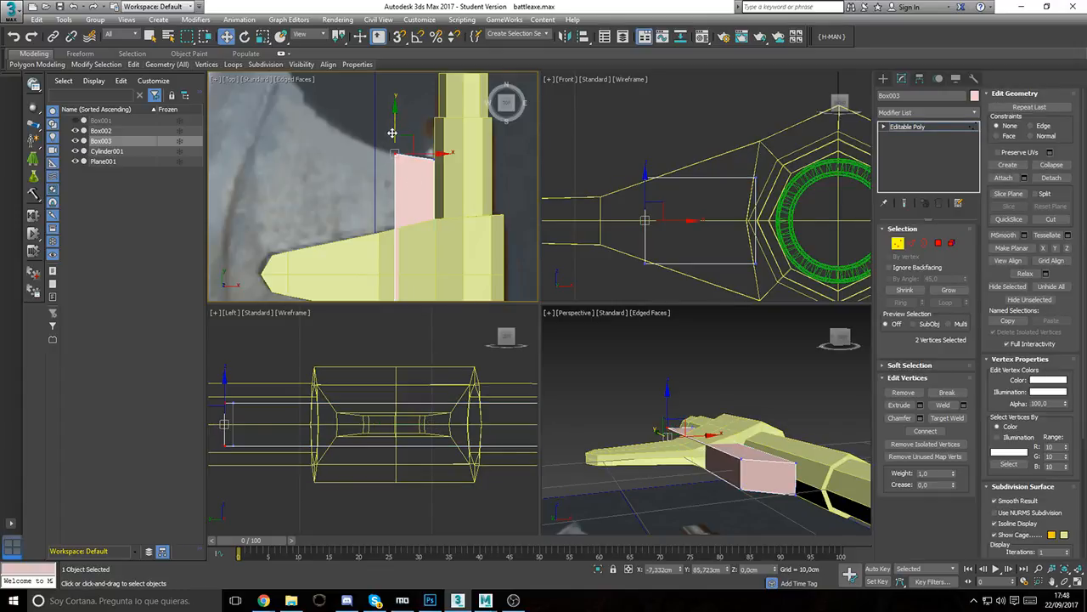
mouse_move(397, 120)
left_mouse_down()
mouse_move(397, 144)
mouse_move(397, 121)
left_mouse_up()
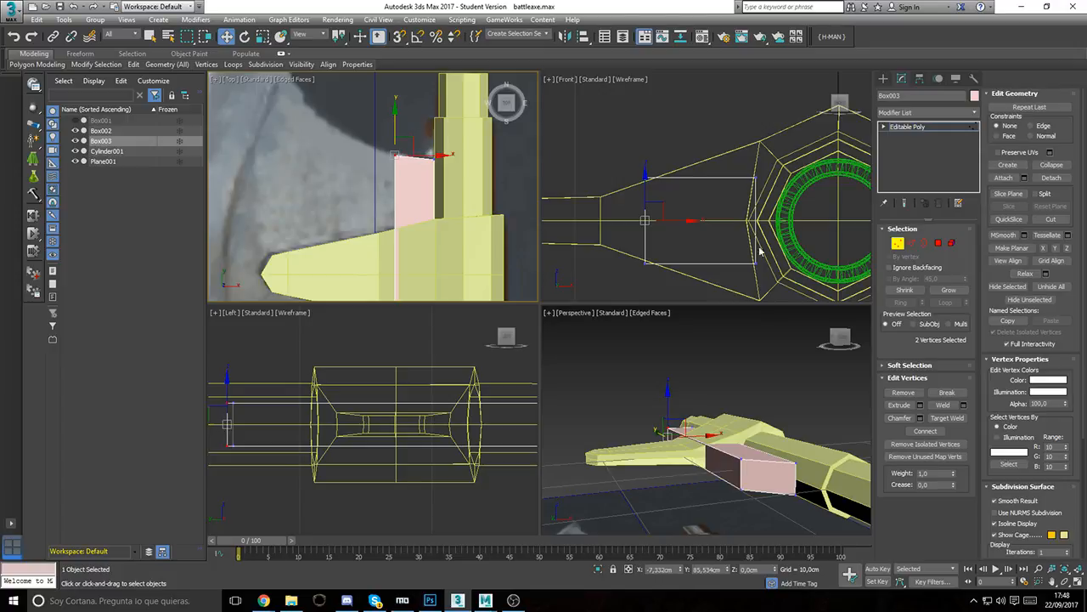
Step: Extrude the box's blade-side face by 10 cm and move it back along X to about -11.1 cm
left_click(938, 244)
scroll(378, 213, "down", 4)
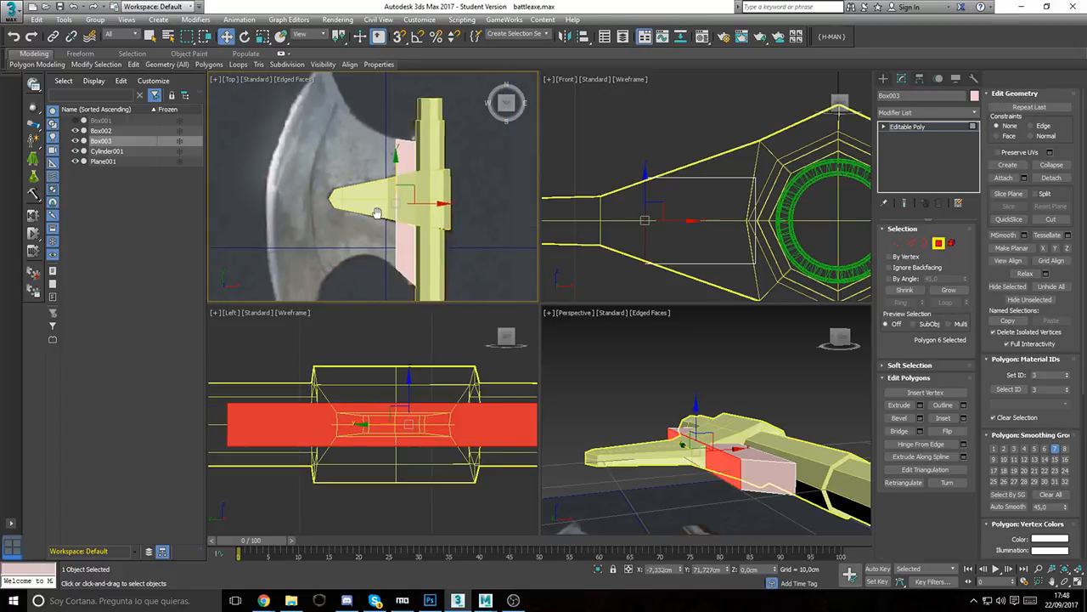
middle_click_drag(377, 213, 381, 178)
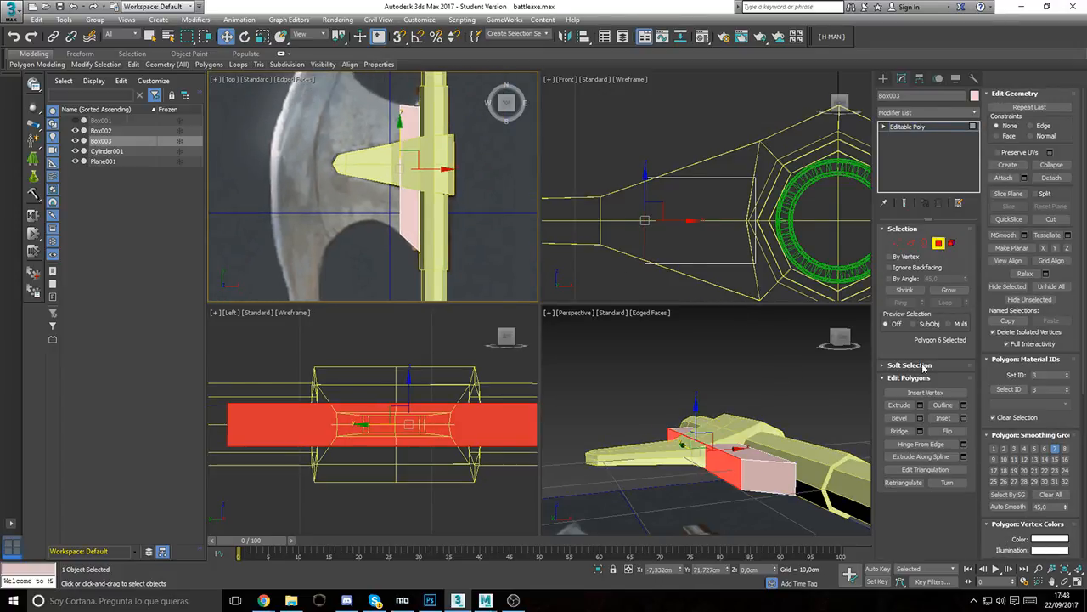
left_click(919, 406)
left_click(379, 225)
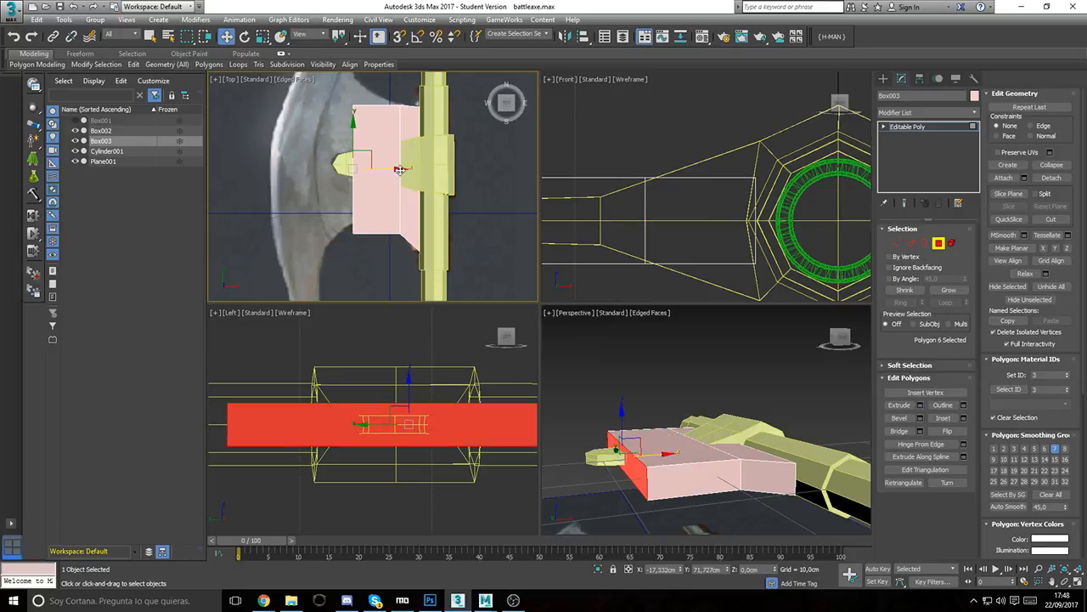
left_click_drag(399, 170, 435, 181)
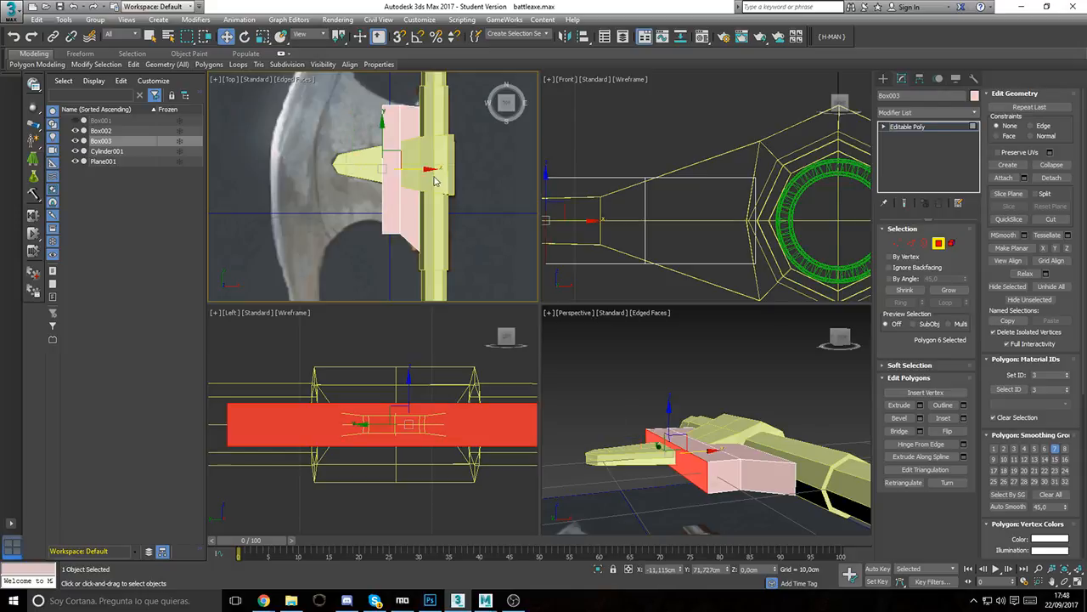
Step: Move the extruded end's upper and lower vertices along Y to fit the reference blade, placing the lower pair at about 60.3 cm
left_click(897, 243)
left_click_drag(378, 99, 400, 128)
scroll(388, 130, "up", 4)
middle_click_drag(406, 175, 400, 101)
left_click(412, 248)
left_click_drag(409, 245, 395, 151)
middle_click_drag(400, 150, 397, 195)
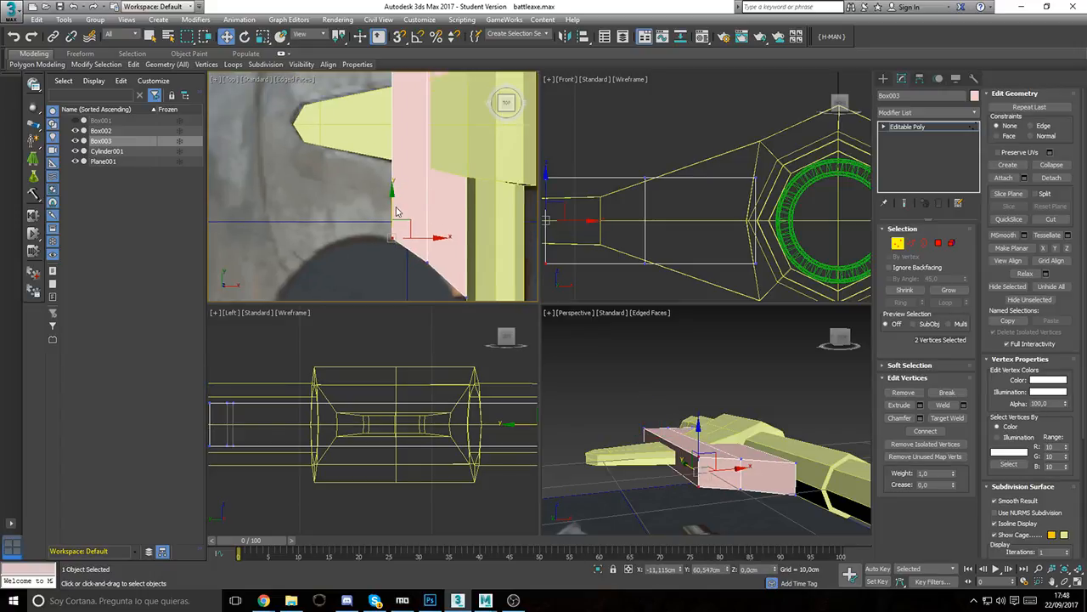
left_click(392, 201)
left_click_drag(396, 252, 390, 202)
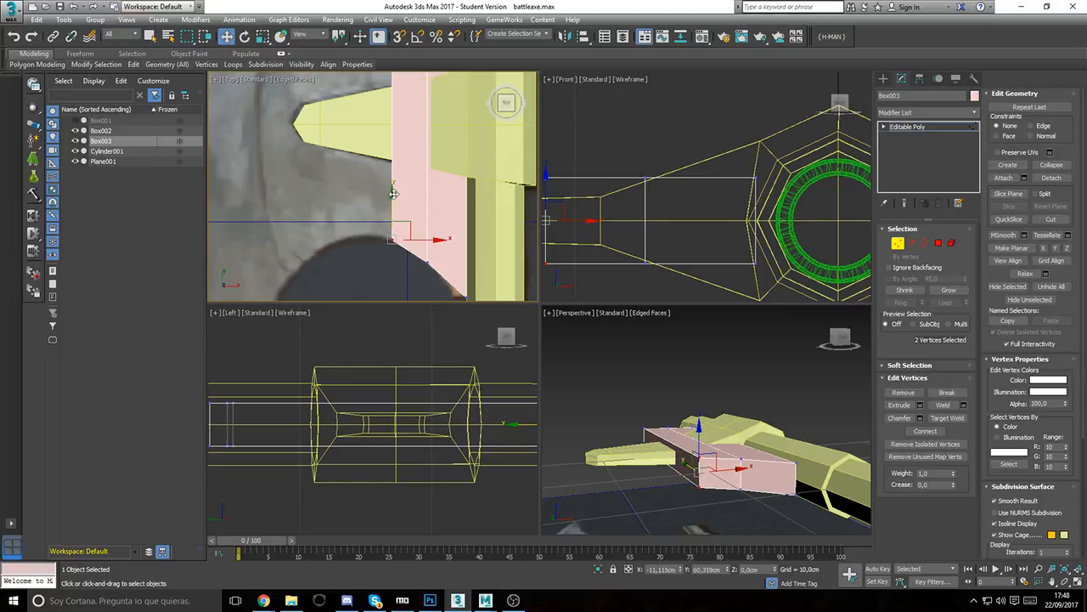
Step: Extrude the blade-side end face another 10 cm and move it back along X to about -16.6 cm
scroll(391, 180, "down", 5)
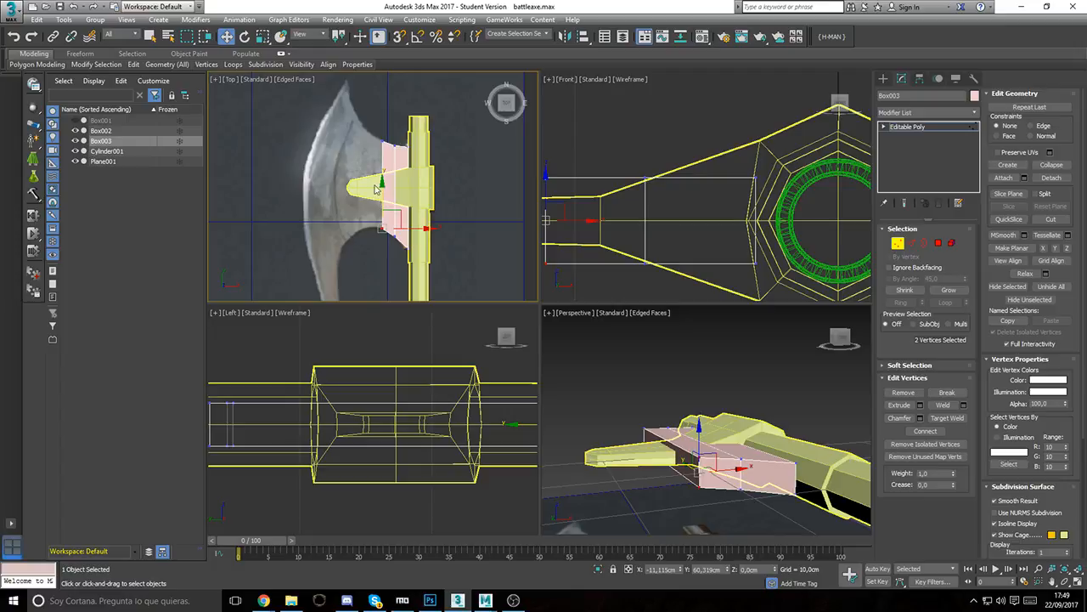
middle_click_drag(367, 154, 372, 145)
left_click(938, 244)
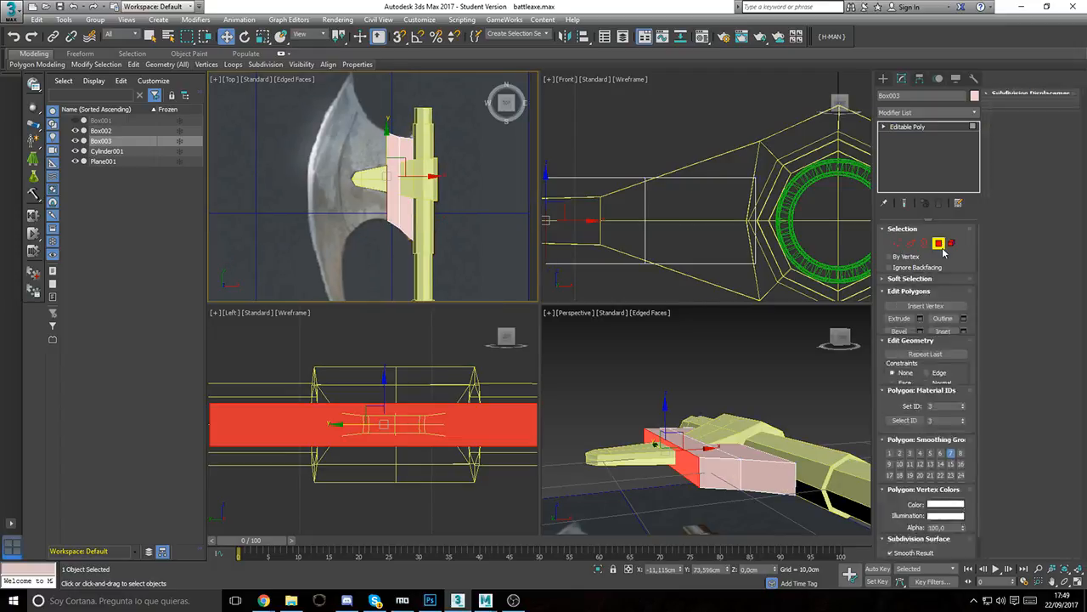
left_click(920, 405)
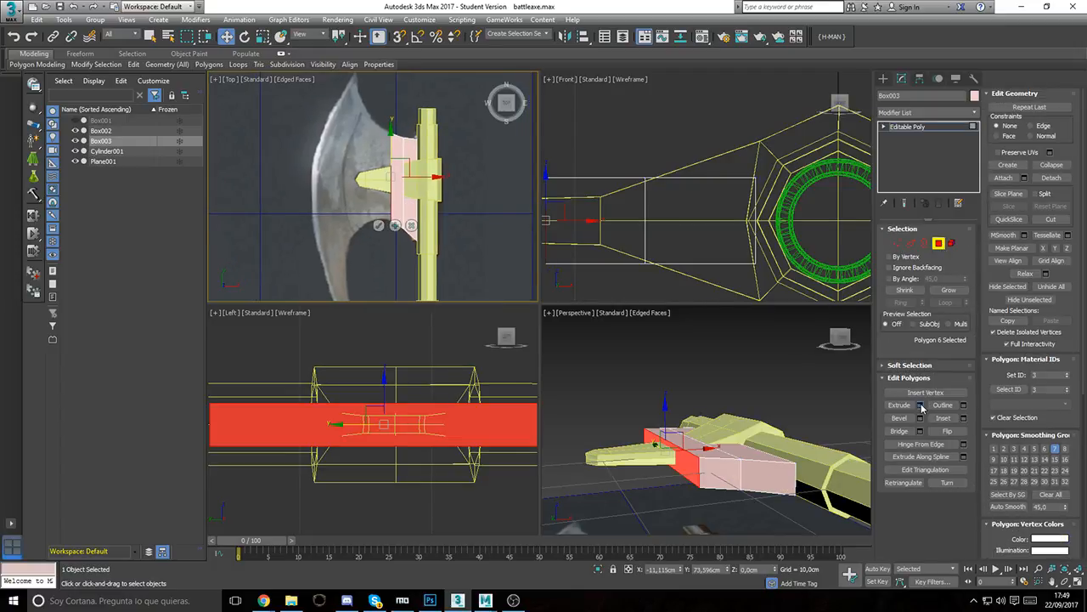
left_click(381, 226)
left_click(399, 182)
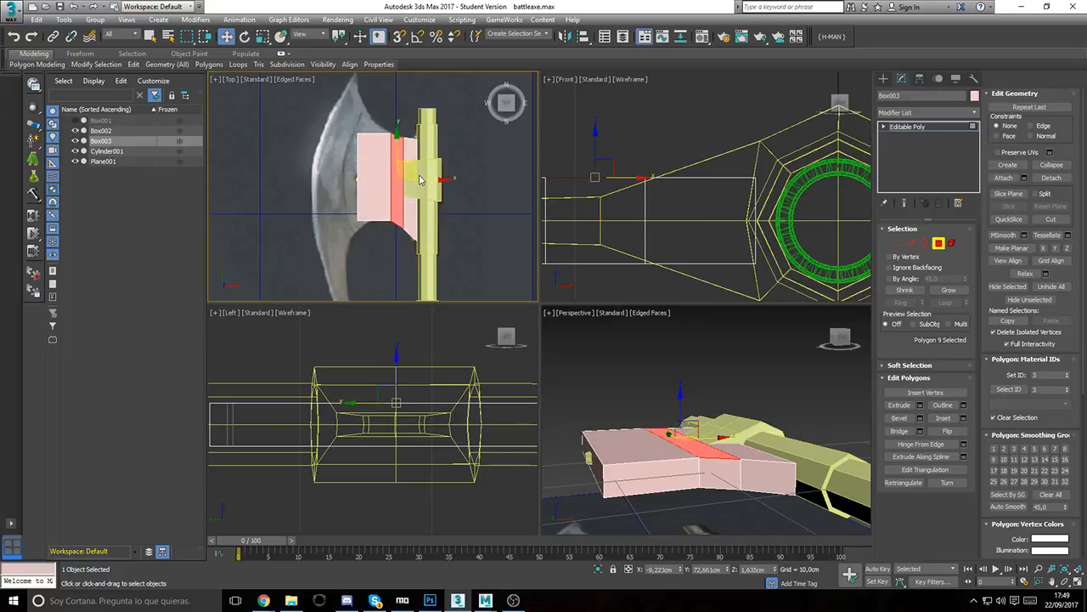
left_click(415, 177)
key("ctrl+z")
key("ctrl+z")
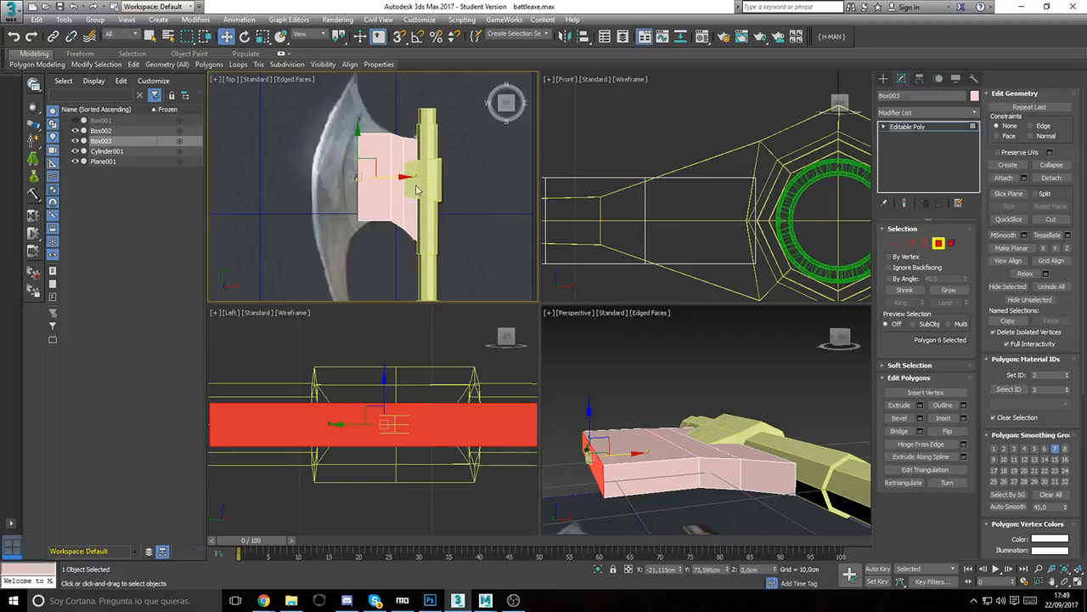
left_click_drag(405, 177, 418, 183)
Step: Raise the new end's two upper vertices along Y to follow the reference blade's upper curve
left_click(897, 245)
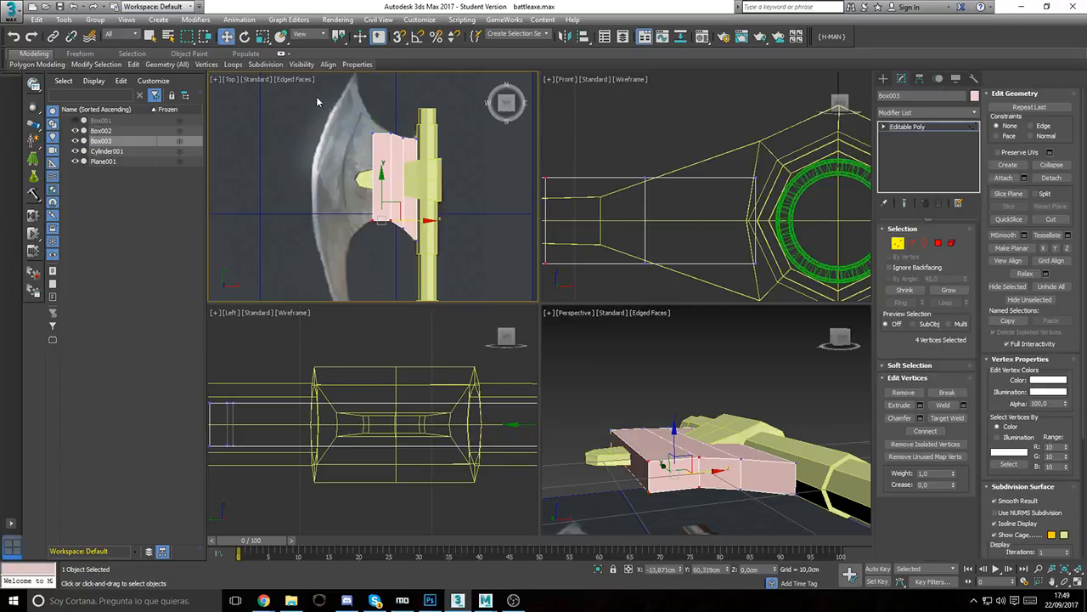
left_click_drag(367, 128, 384, 141)
scroll(378, 133, "up", 5)
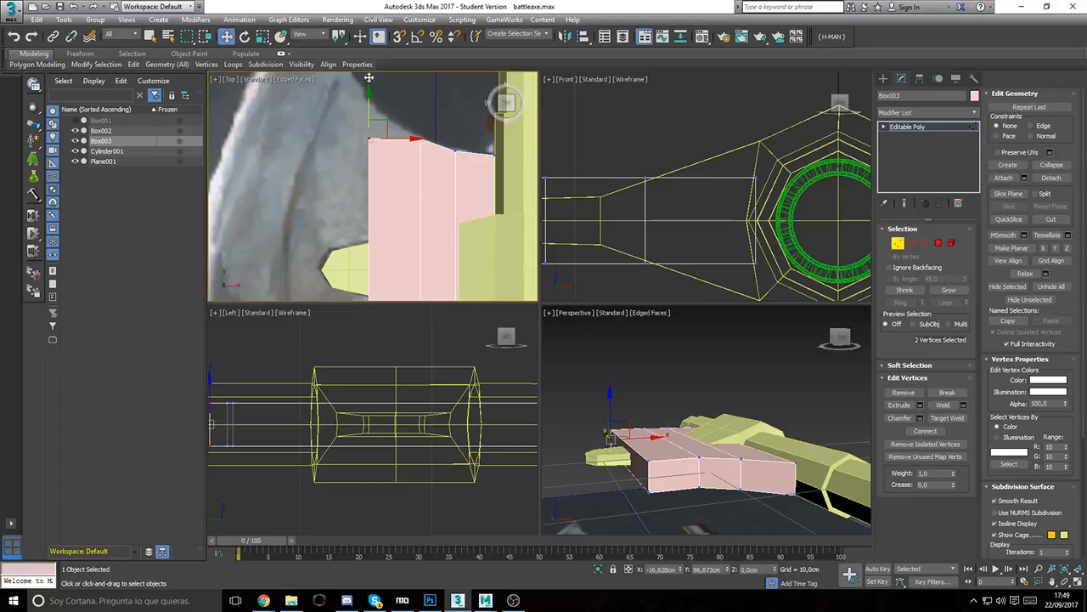
left_click(383, 186)
left_click_drag(355, 117, 378, 156)
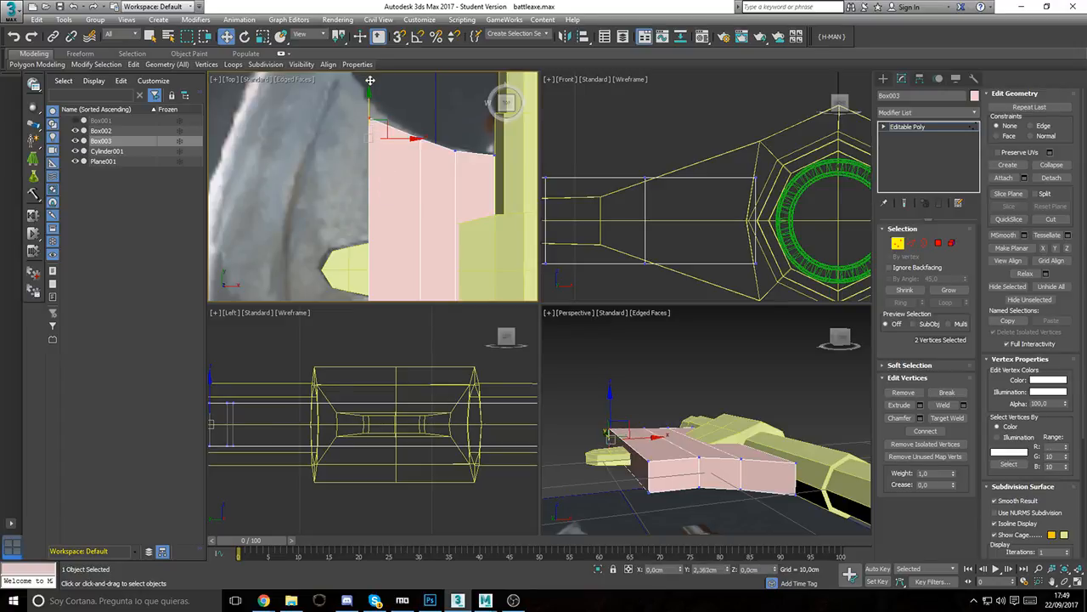
Step: Shift the new end's lower vertices toward the shaft and place its upper pair at about X -16.0, Y 89.8 cm
middle_click_drag(379, 157, 377, 1)
left_click_drag(360, 192, 400, 201)
middle_click_drag(408, 184, 395, 307)
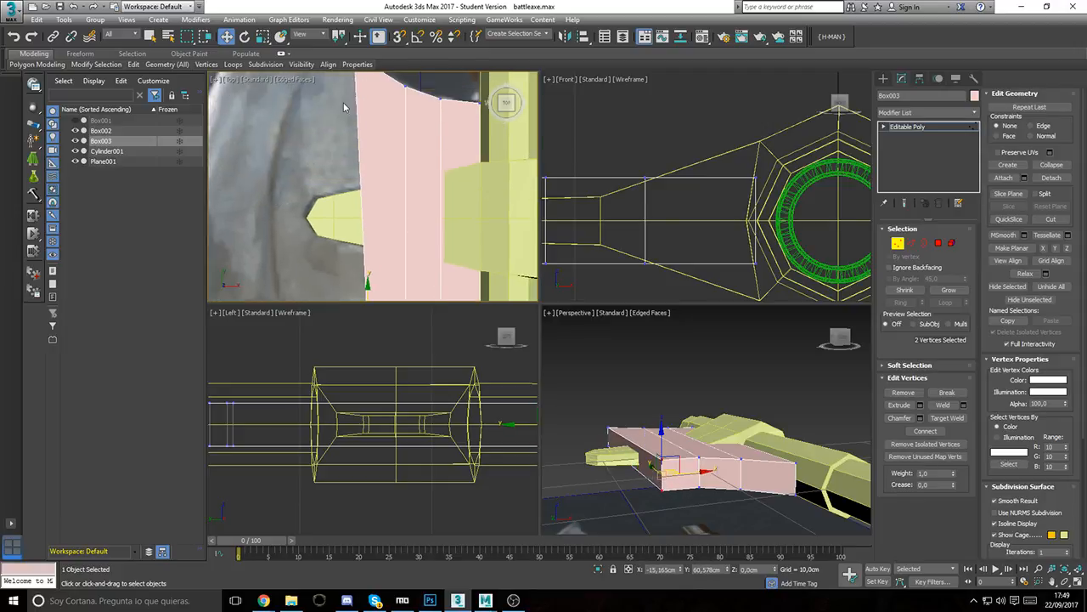
middle_click_drag(344, 102, 344, 194)
left_click_drag(340, 130, 369, 138)
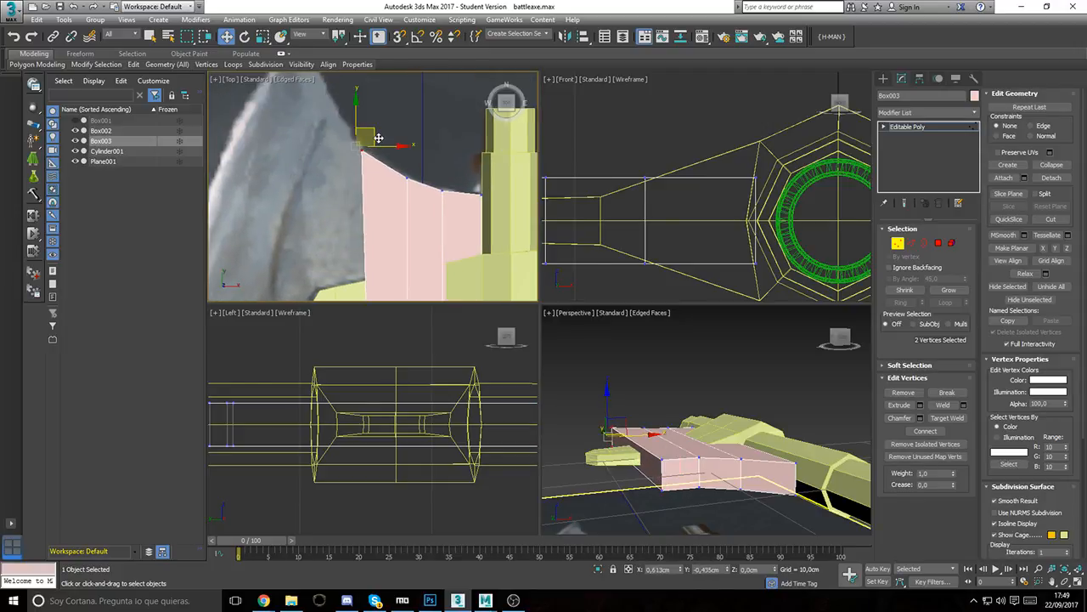
Step: Extrude the blade-side end face outward by 10 cm for a third blade segment
scroll(368, 138, "down", 5)
middle_click_drag(418, 243, 433, 221)
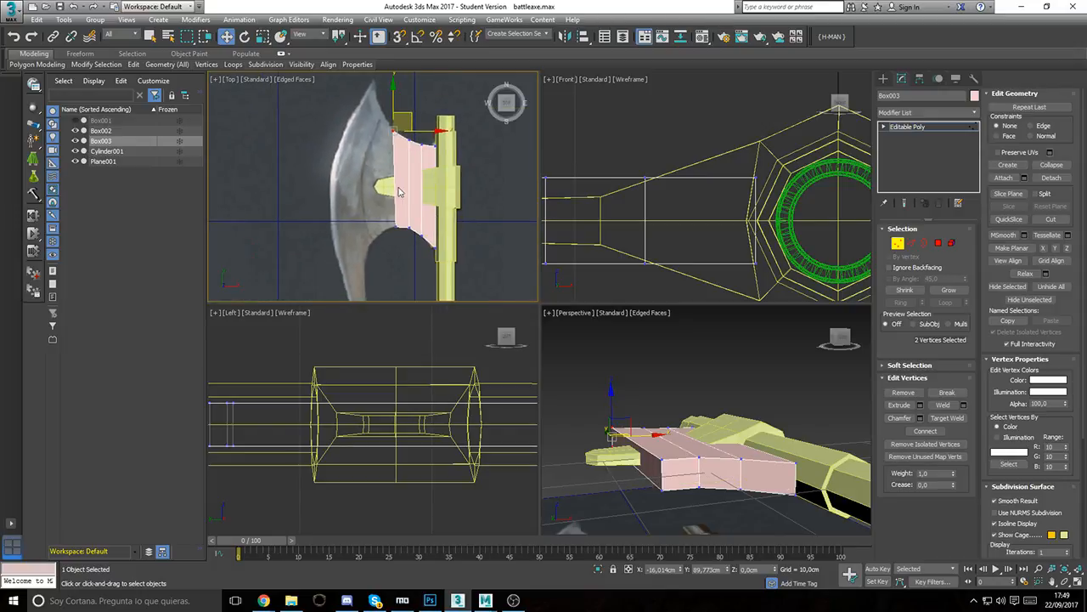
left_click(938, 243)
left_click(919, 406)
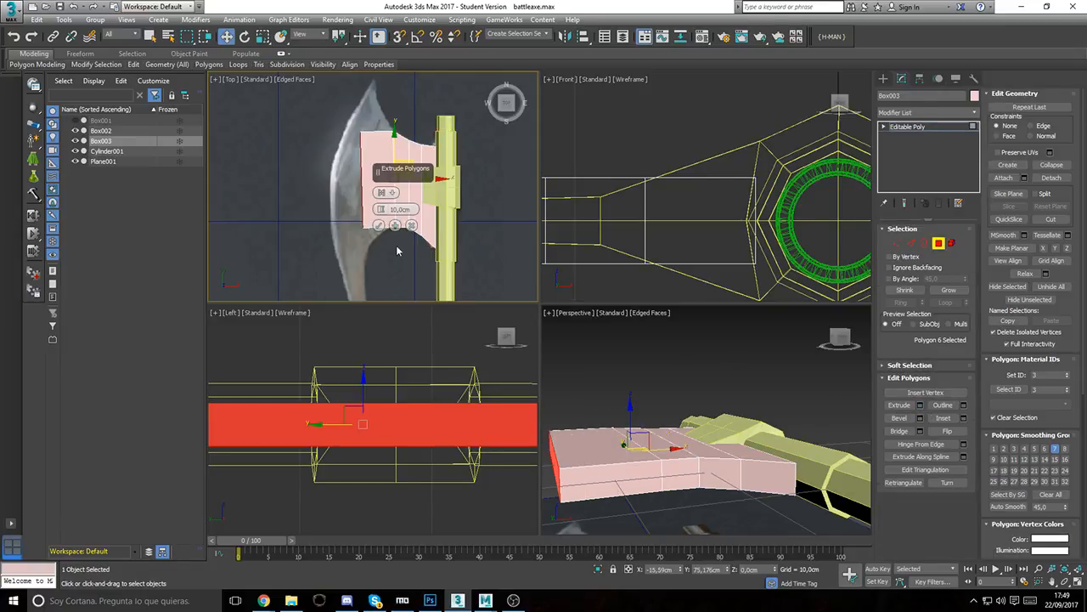
left_click(378, 226)
Step: Move the third segment's two upper outer vertices to about X -19.1, Y 95.0 cm on the reference blade's upper edge
left_click(898, 243)
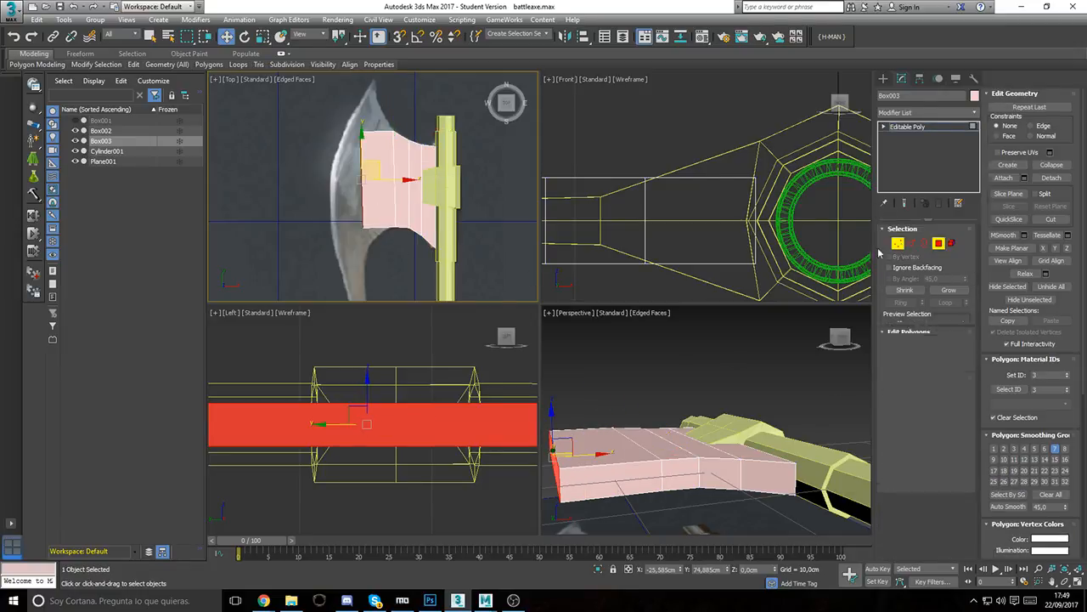
scroll(382, 154, "up", 3)
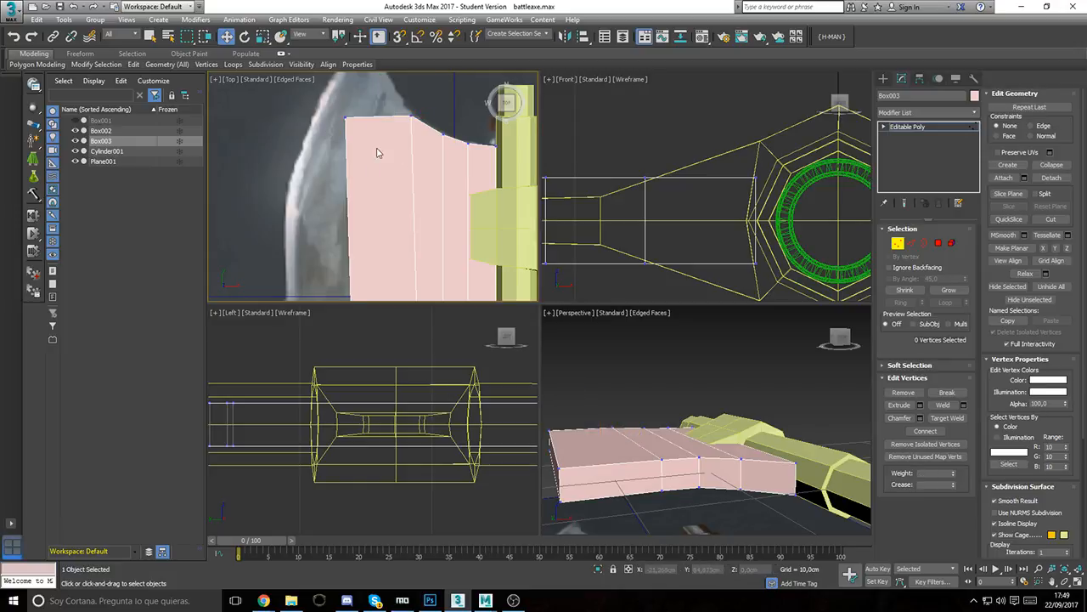
middle_click_drag(377, 152, 368, 188)
left_click_drag(288, 124, 341, 196)
left_click_drag(355, 139, 385, 115)
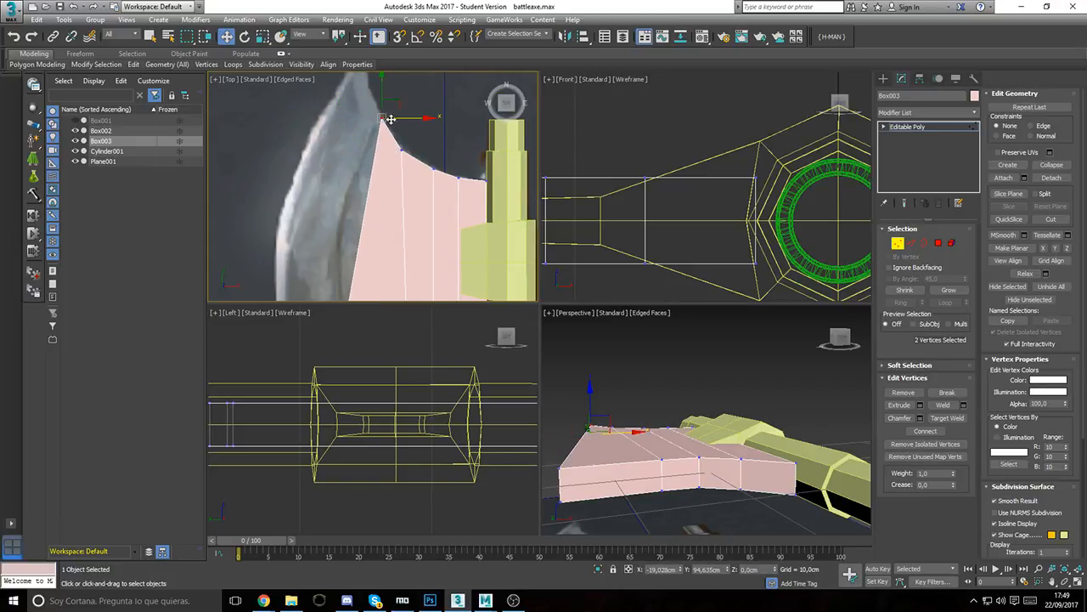
scroll(372, 148, "up", 3)
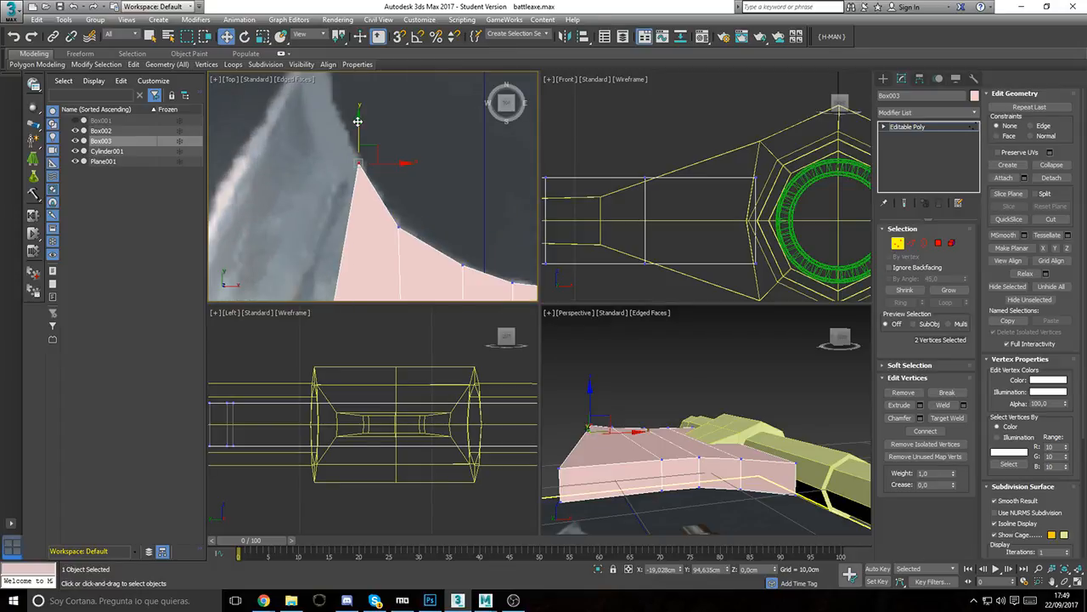
key("ctrl+z")
scroll(361, 248, "down", 5)
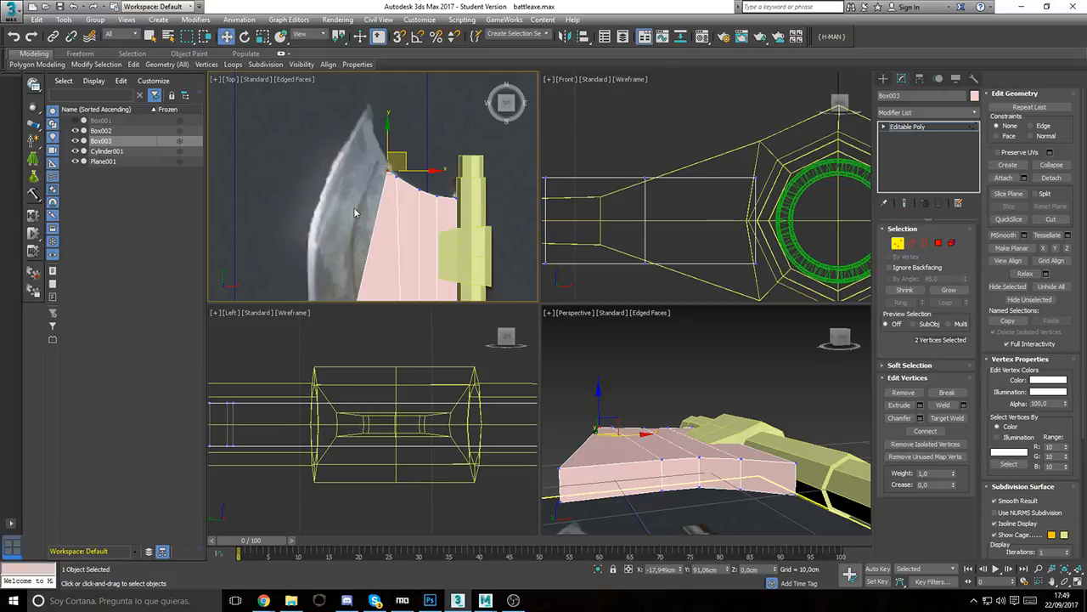
scroll(396, 178, "up", 6)
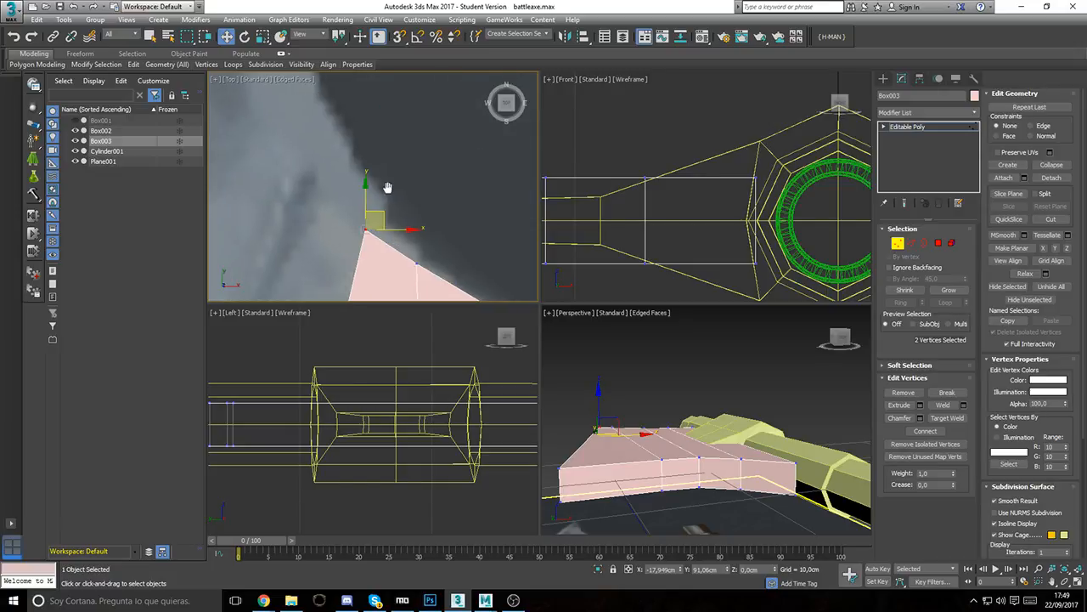
scroll(359, 114, "down", 3)
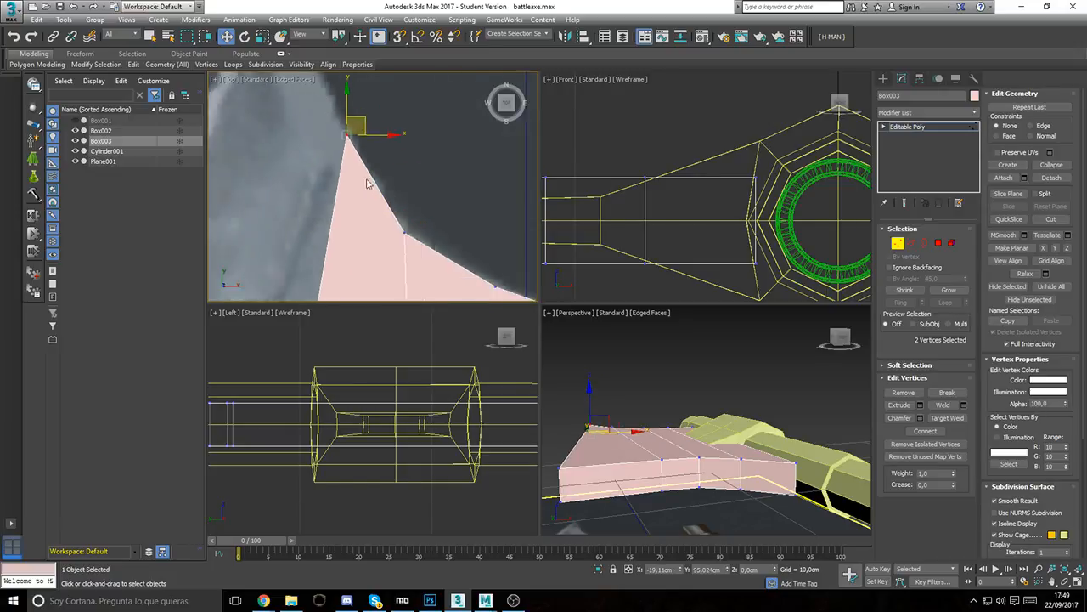
scroll(356, 173, "up", 4)
Step: Reposition the vertices along the blade's lower edge to follow the reference curve, and leave vertex editing
left_click_drag(320, 208, 427, 175)
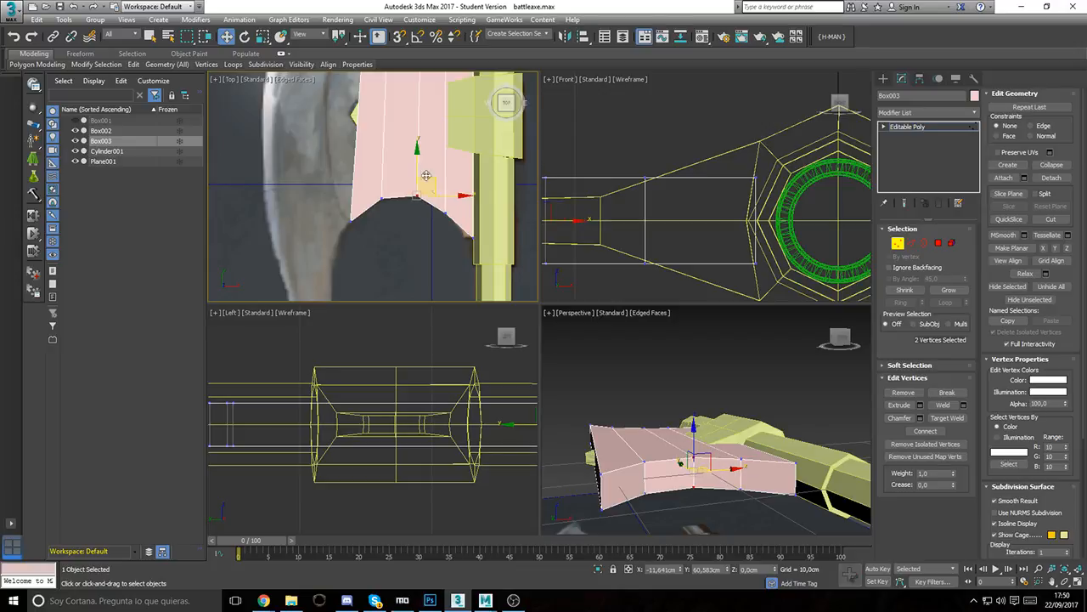
scroll(427, 175, "down", 5)
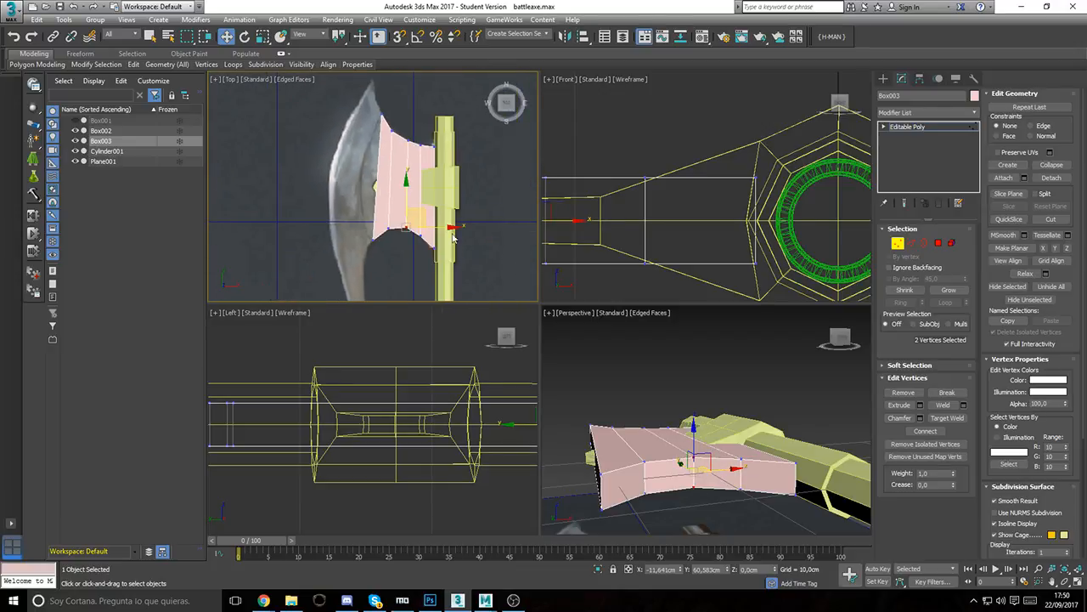
left_click(897, 243)
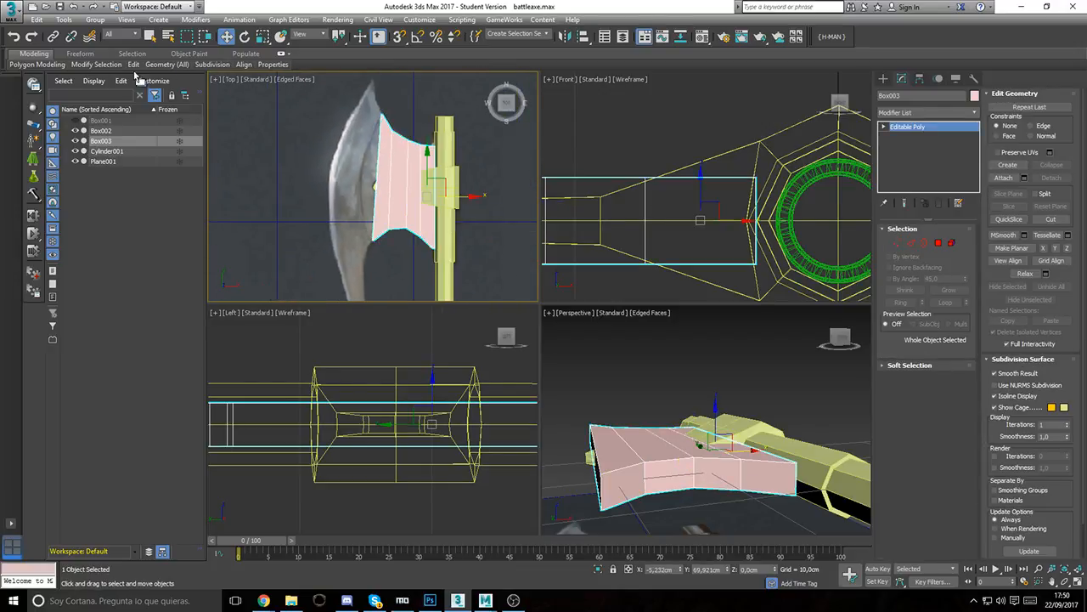
Step: Insert three edge loops along the length of Box003's blade segments with SwiftLoop, dividing its height into four rows
mouse_move(133, 68)
left_click(226, 93)
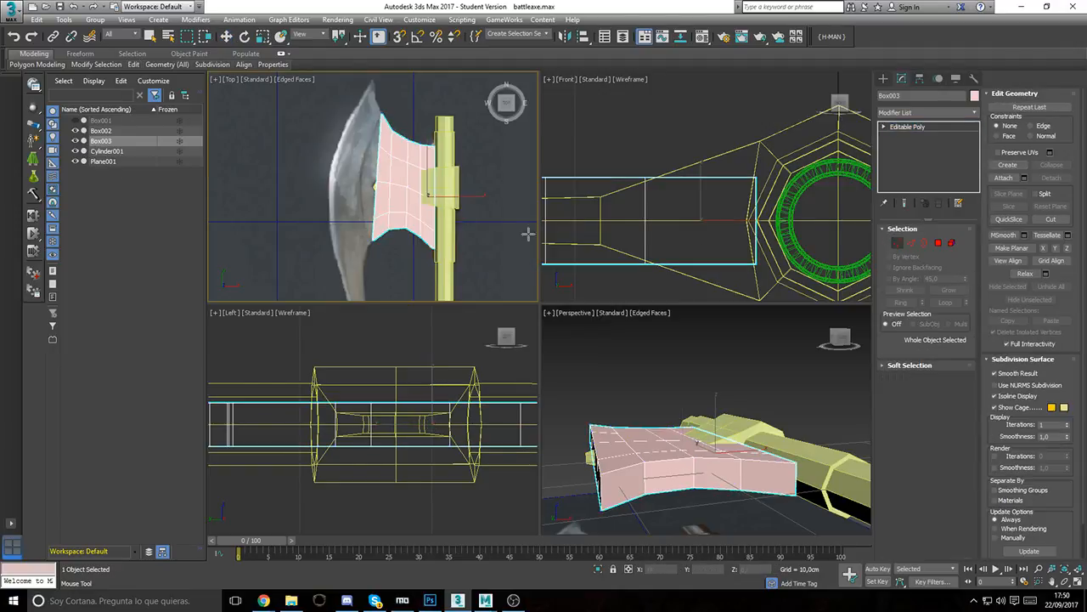
mouse_move(388, 194)
middle_mouse_down()
mouse_move(400, 185)
mouse_move(390, 196)
middle_mouse_up()
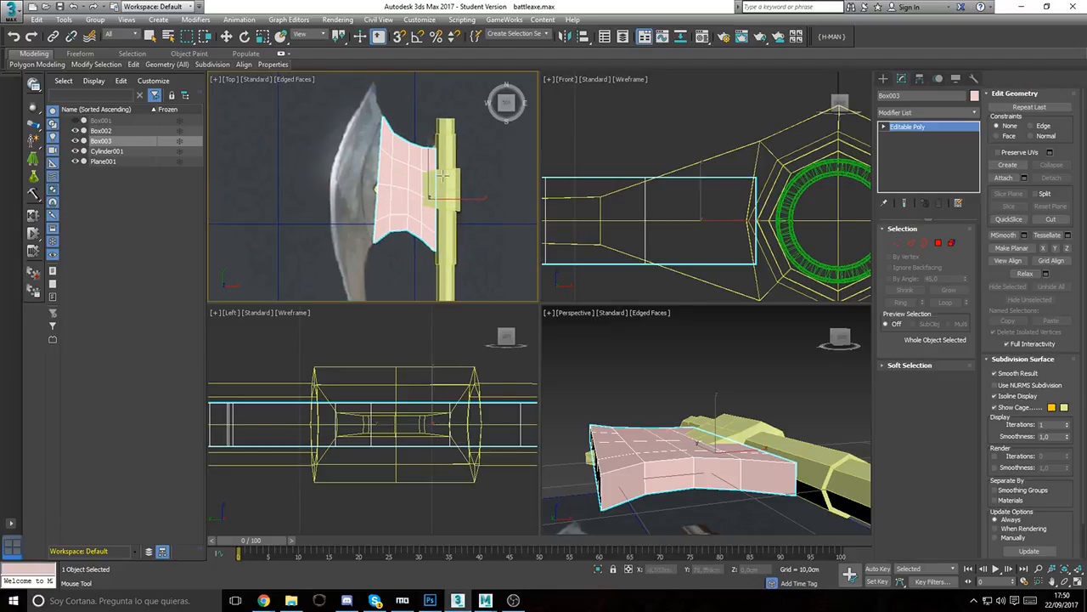
scroll(442, 175, "up", 5)
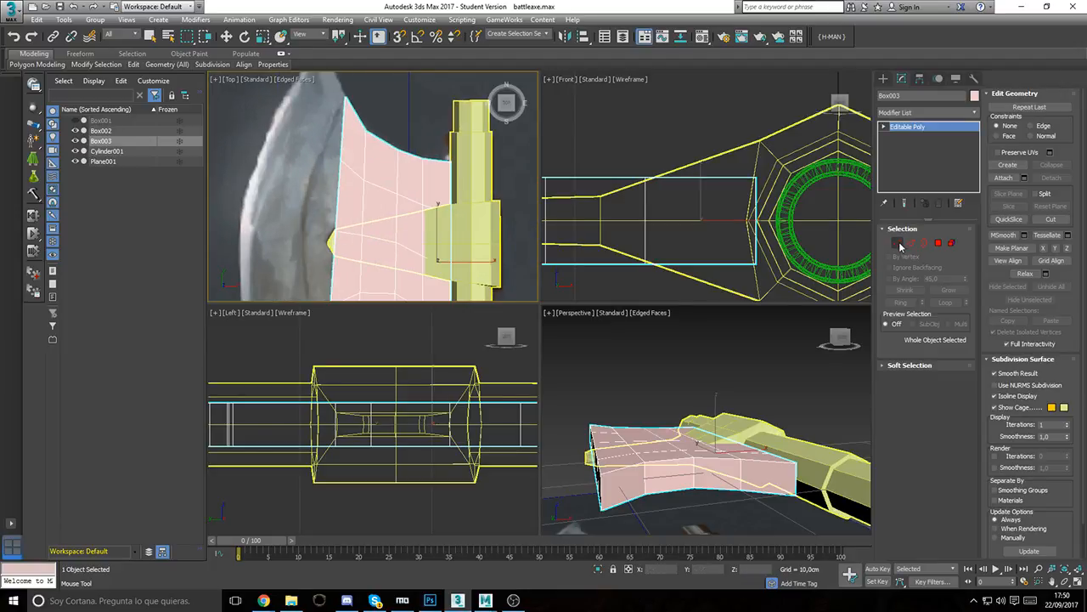
Step: Move the outer-edge vertices of the upper and middle new loops outward so the end of Box003 bulges along the reference bevel
left_click(899, 244)
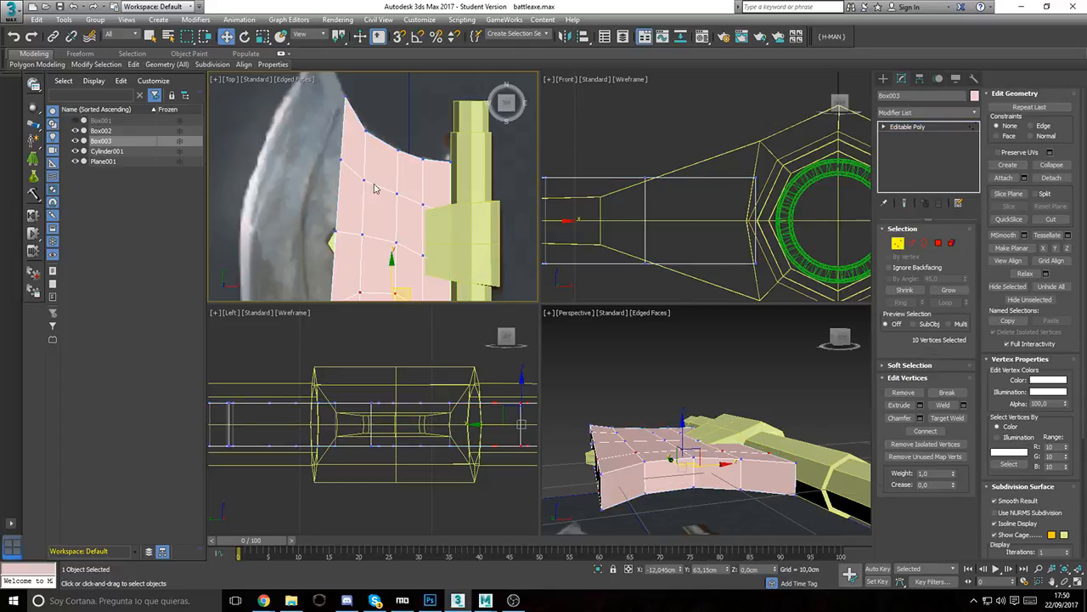
left_click_drag(358, 178, 324, 160)
scroll(373, 152, "up", 3)
middle_click_drag(309, 197, 330, 113)
left_click_drag(321, 209, 380, 260)
left_click_drag(380, 204, 315, 215)
middle_click_drag(325, 244, 345, 107)
left_click_drag(378, 260, 378, 260)
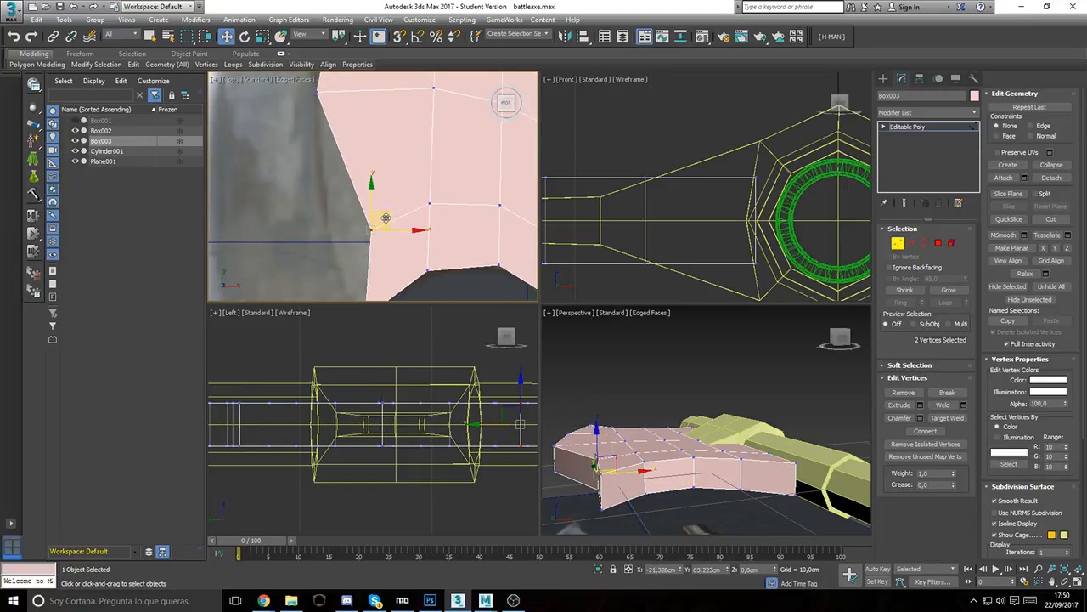
Step: Place the lowest loop's outer vertices at about X -24.3, Y 62.5 cm and the lower corner pair at about X -22.4, Y 56.1 cm
left_click_drag(386, 217, 346, 222)
scroll(348, 219, "down", 3)
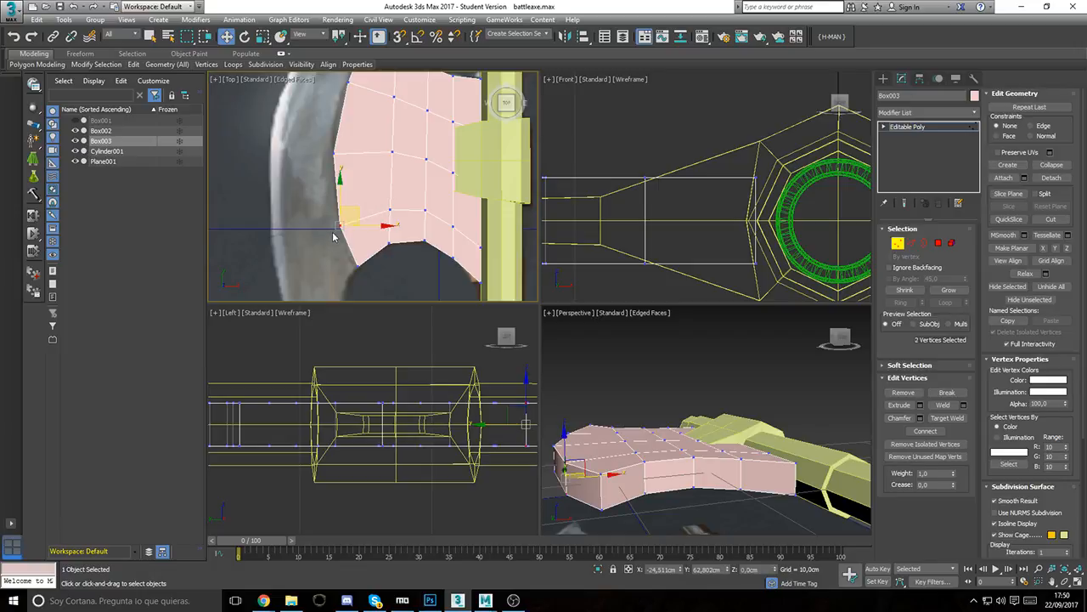
left_click_drag(360, 218, 362, 228)
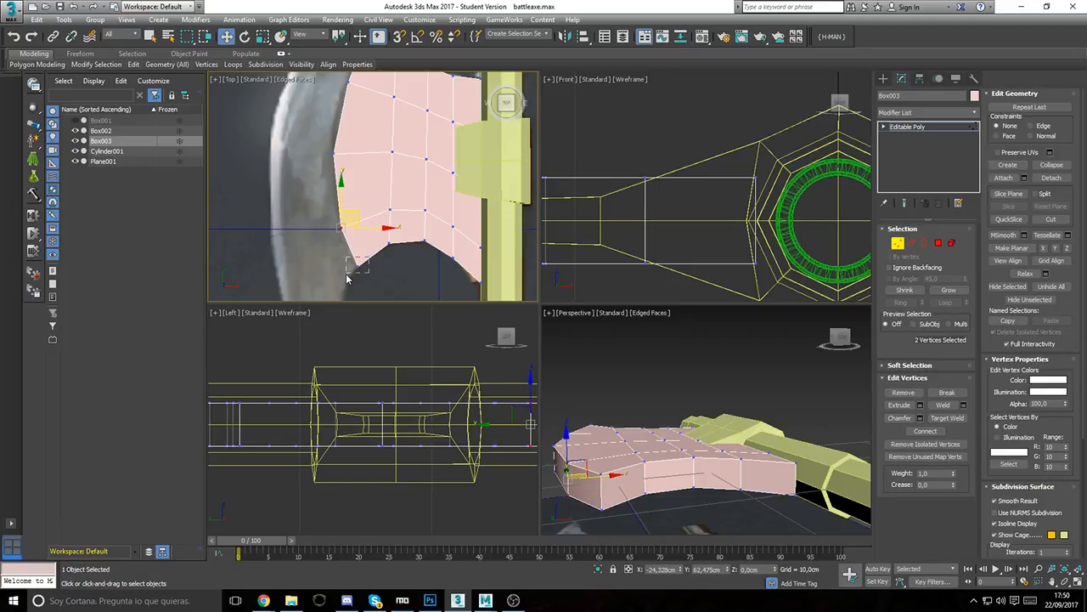
left_click_drag(346, 276, 367, 259)
middle_click_drag(431, 194, 403, 221)
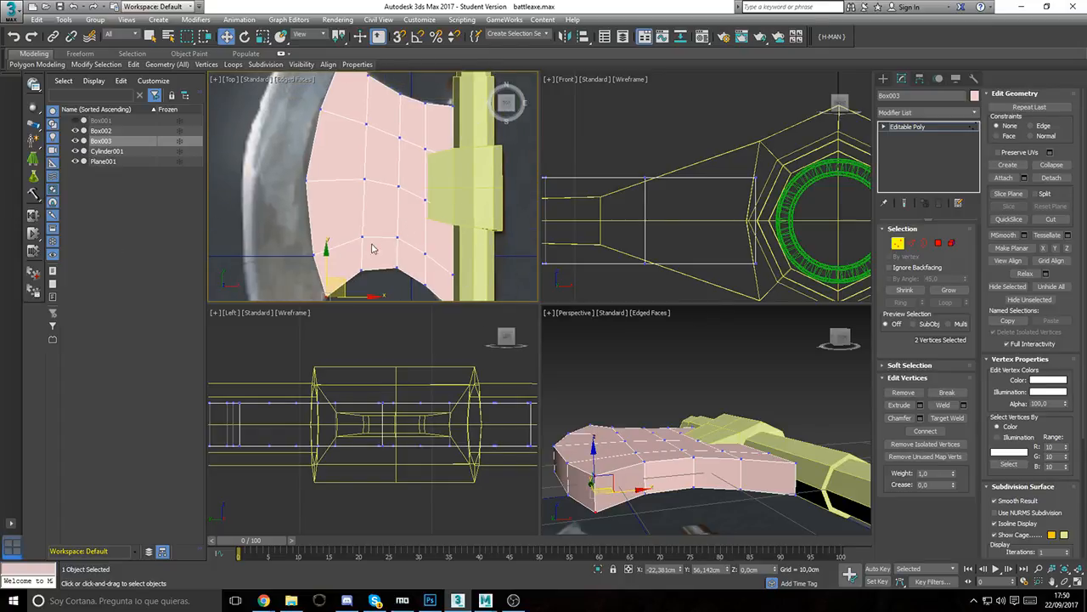
Step: Shift the interior loop vertices beside the outer edge toward the cutting side so the column follows the blade's curve
middle_click_drag(366, 235, 367, 224)
left_click_drag(384, 211, 371, 159)
left_click_drag(353, 104, 377, 104)
middle_click_drag(454, 150, 440, 196)
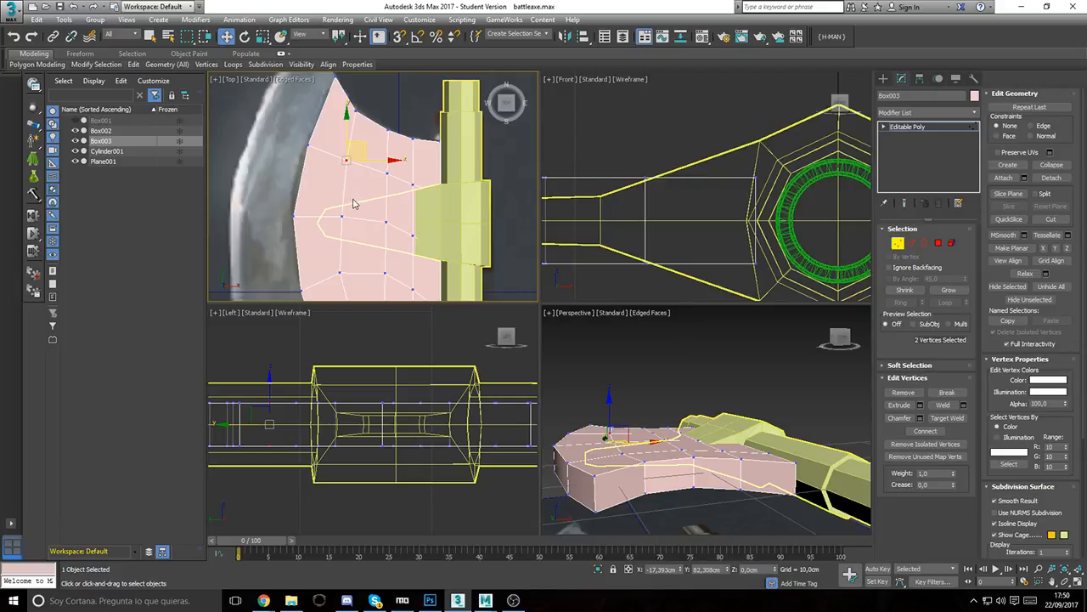
mouse_move(355, 203)
left_mouse_down()
mouse_move(332, 227)
mouse_move(354, 203)
left_mouse_up()
Step: Examine the reference image's side-view axe, especially the bevel line, the lower and upper blade points and the shaft joint
middle_click_drag(308, 214, 475, 182)
scroll(318, 198, "down", 6)
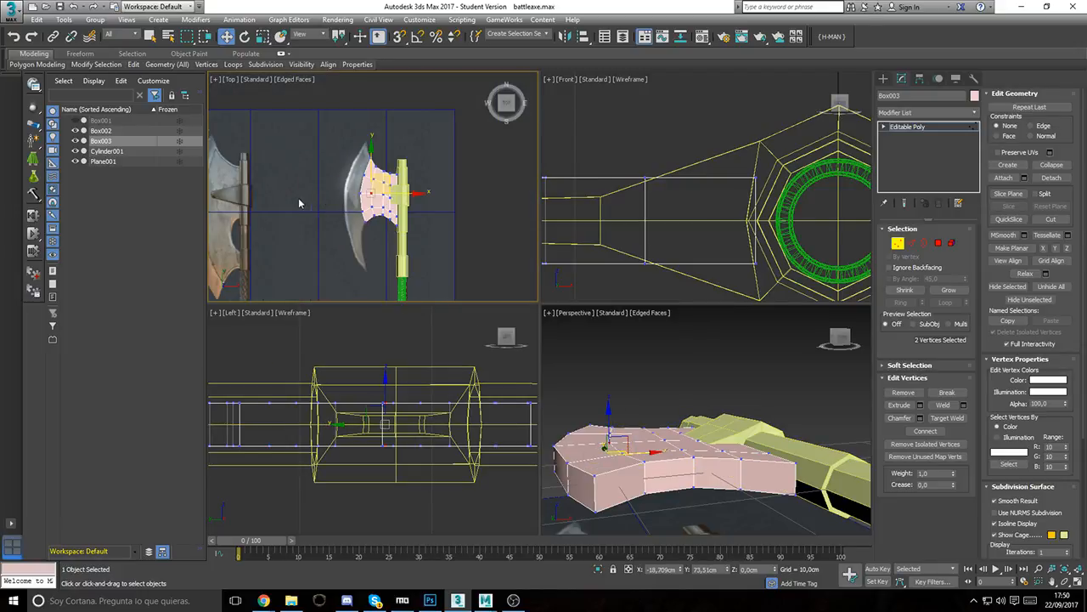
middle_click_drag(298, 203, 445, 150)
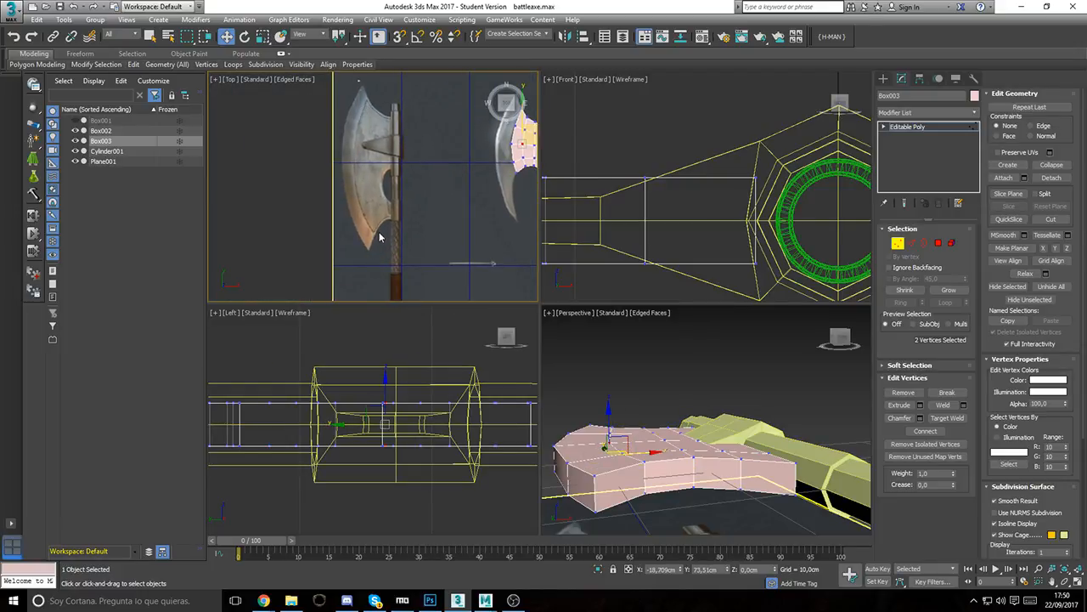
scroll(357, 255, "up", 6)
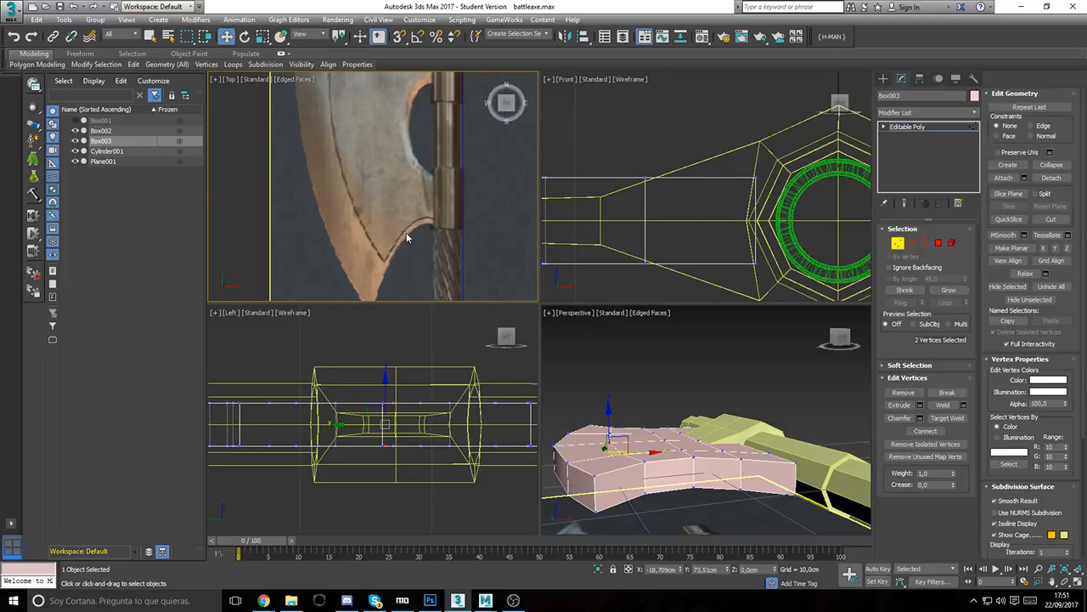
middle_click_drag(379, 262, 367, 298)
middle_click_drag(308, 86, 321, 269)
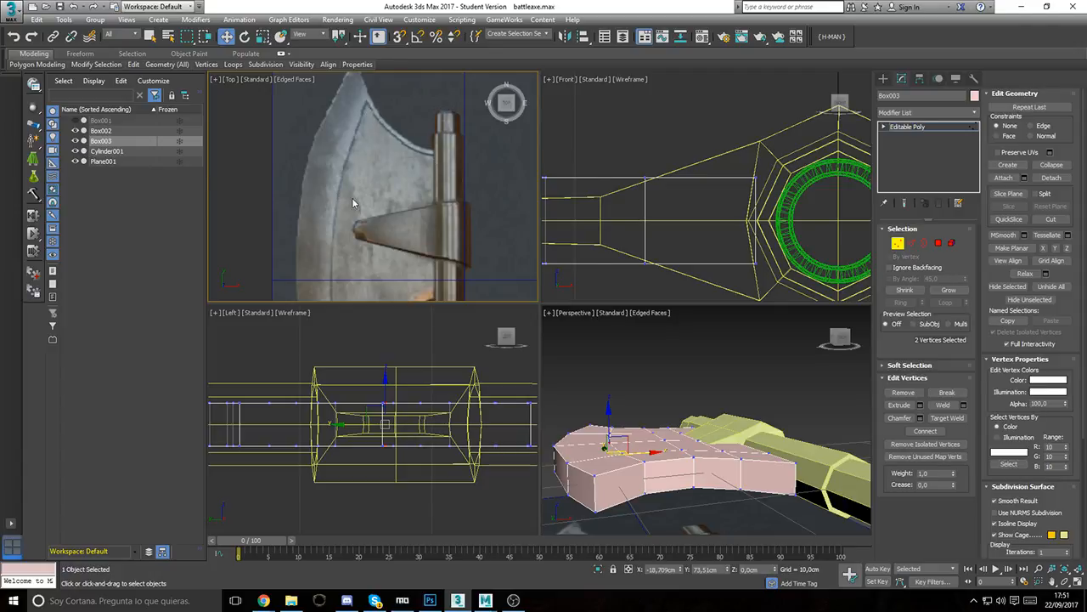
middle_click_drag(353, 247, 388, 195)
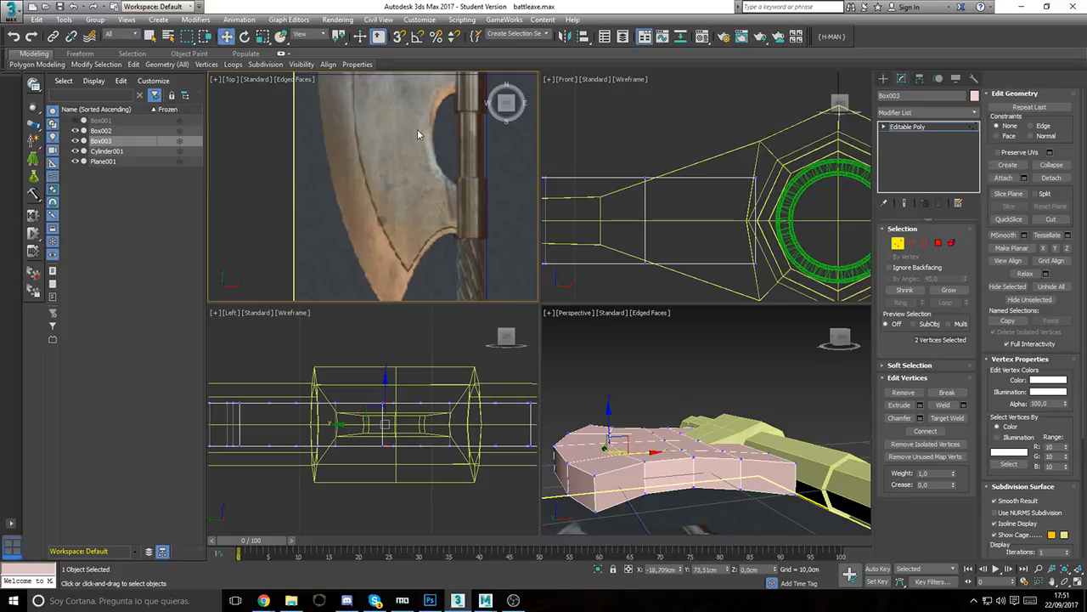
middle_click_drag(417, 134, 471, 226)
middle_click_drag(380, 154, 387, 227)
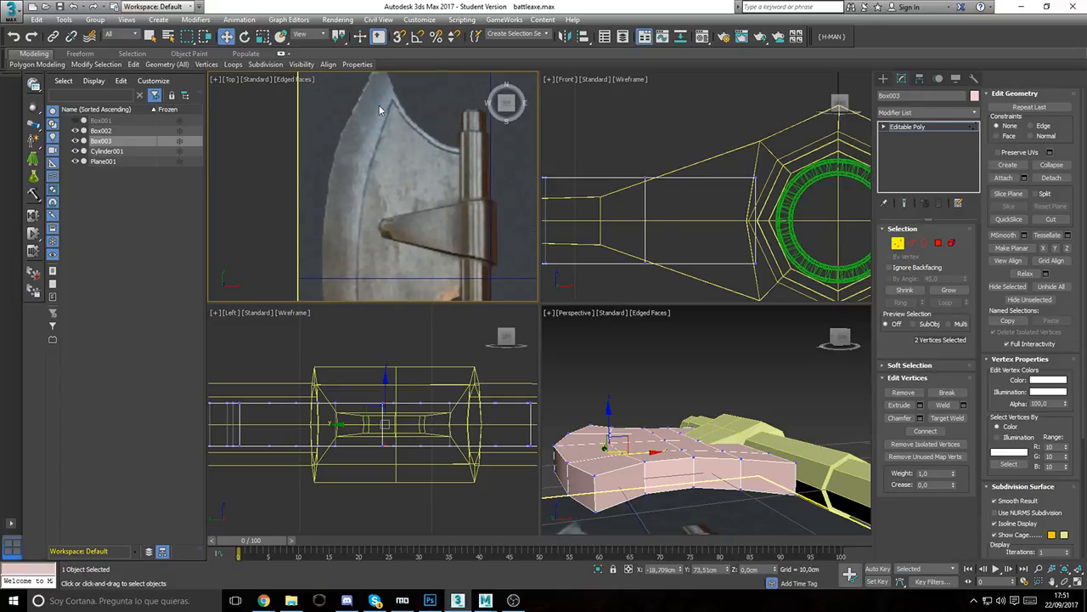
scroll(390, 127, "up", 4)
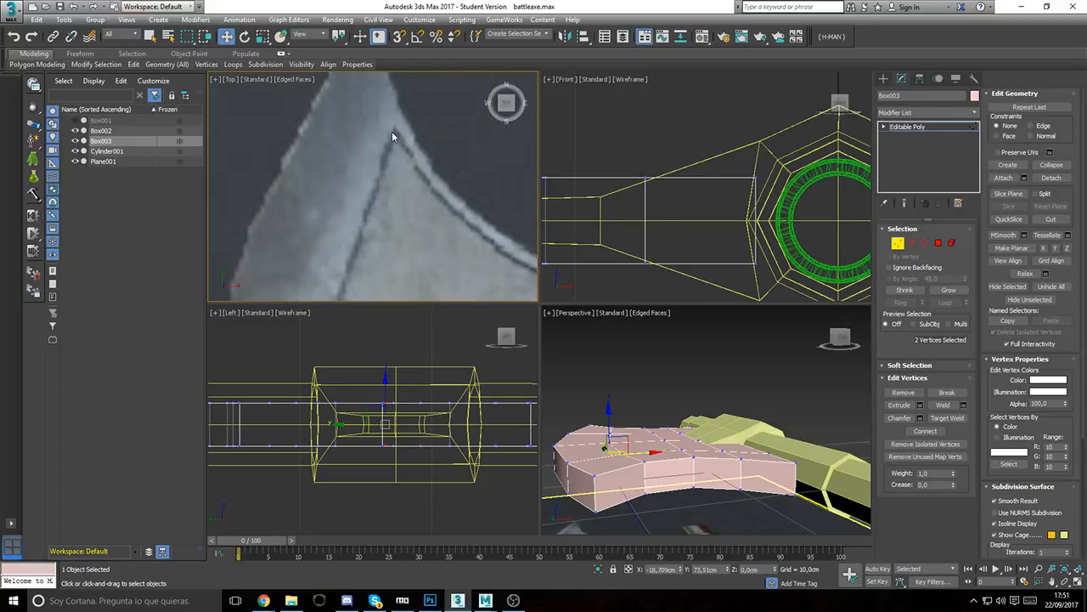
middle_click_drag(455, 214, 287, 146)
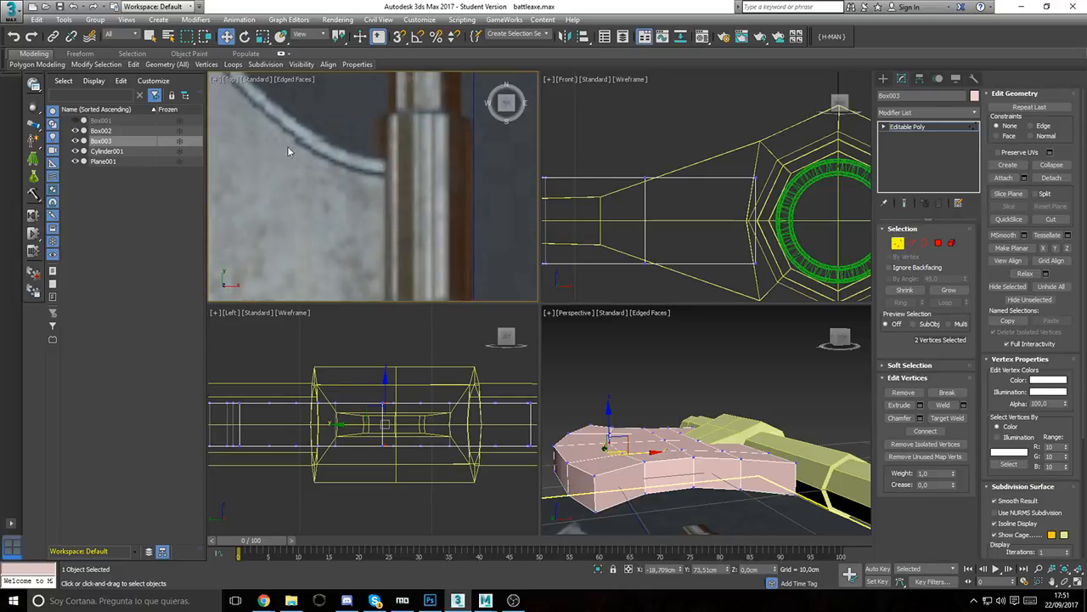
scroll(374, 168, "down", 8)
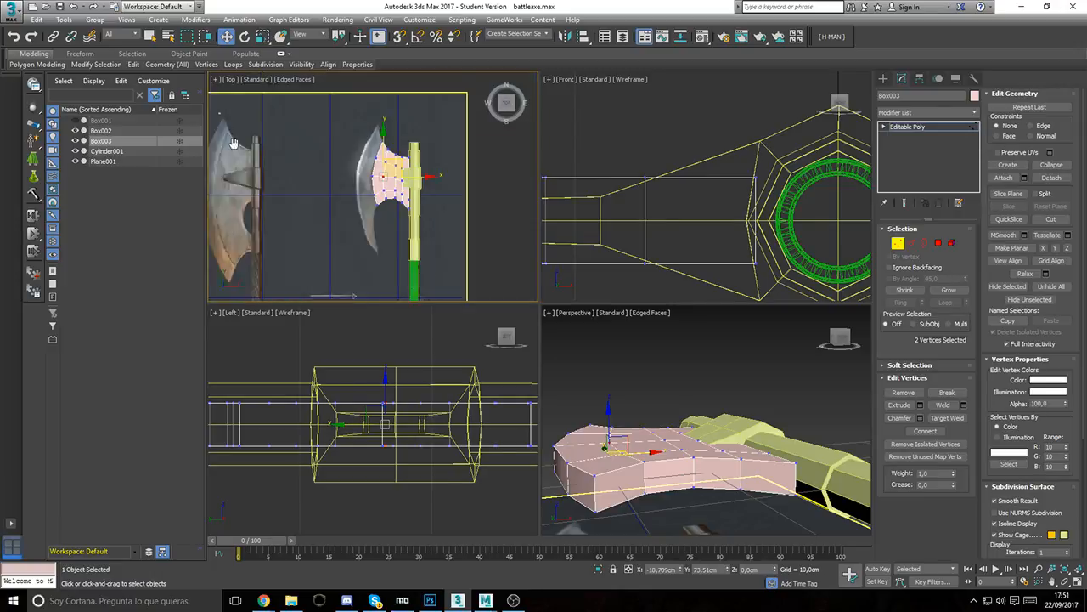
middle_click_drag(349, 180, 382, 165)
Step: Extrude the four outer end faces of Box003 by 10 cm toward the cutting edge
left_click(938, 243)
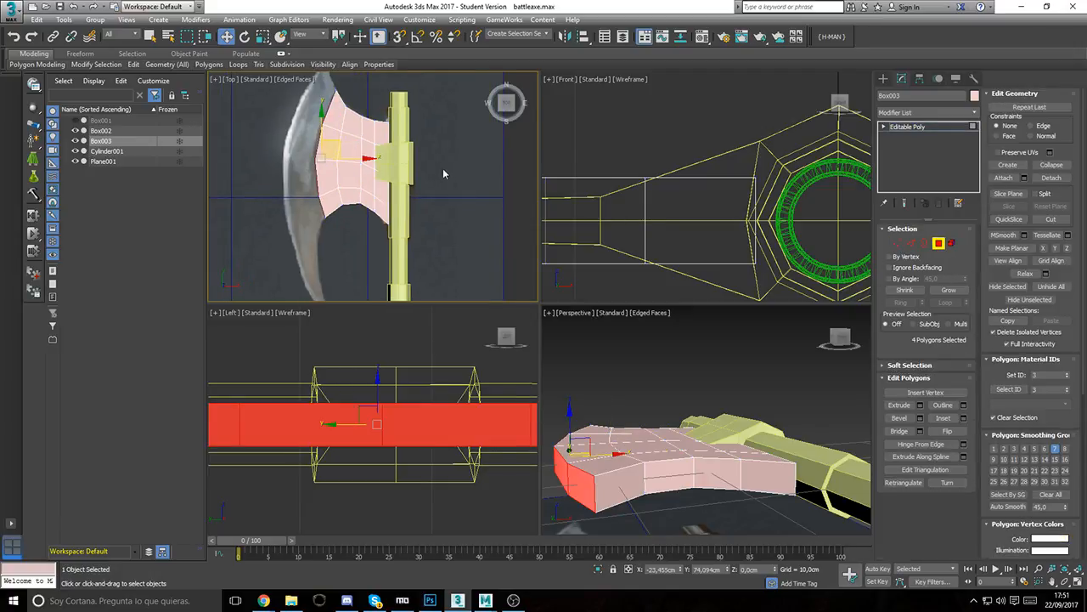
left_click(919, 404)
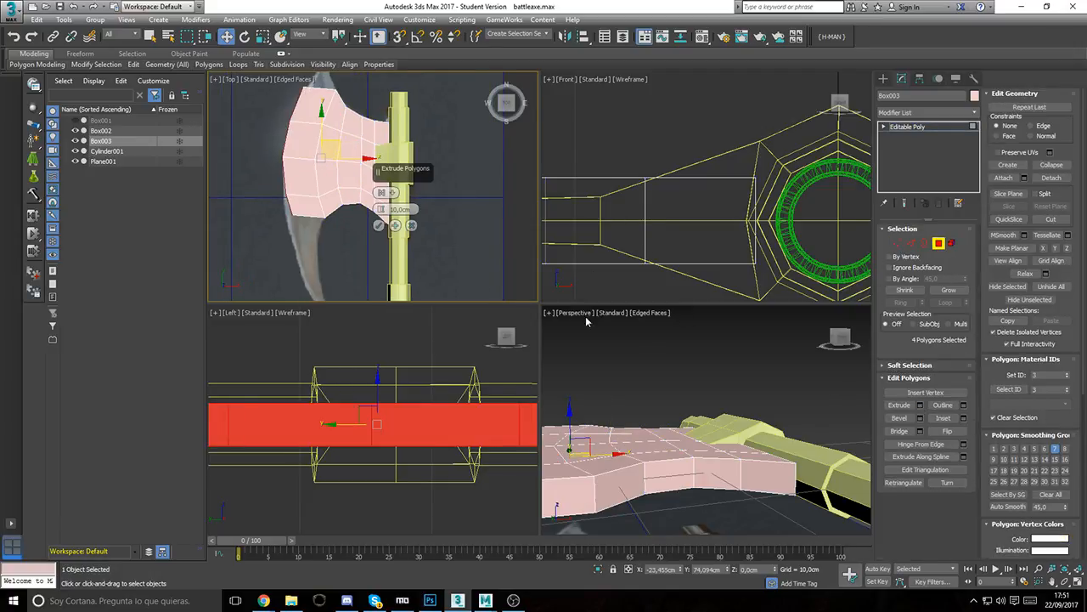
left_click(378, 226)
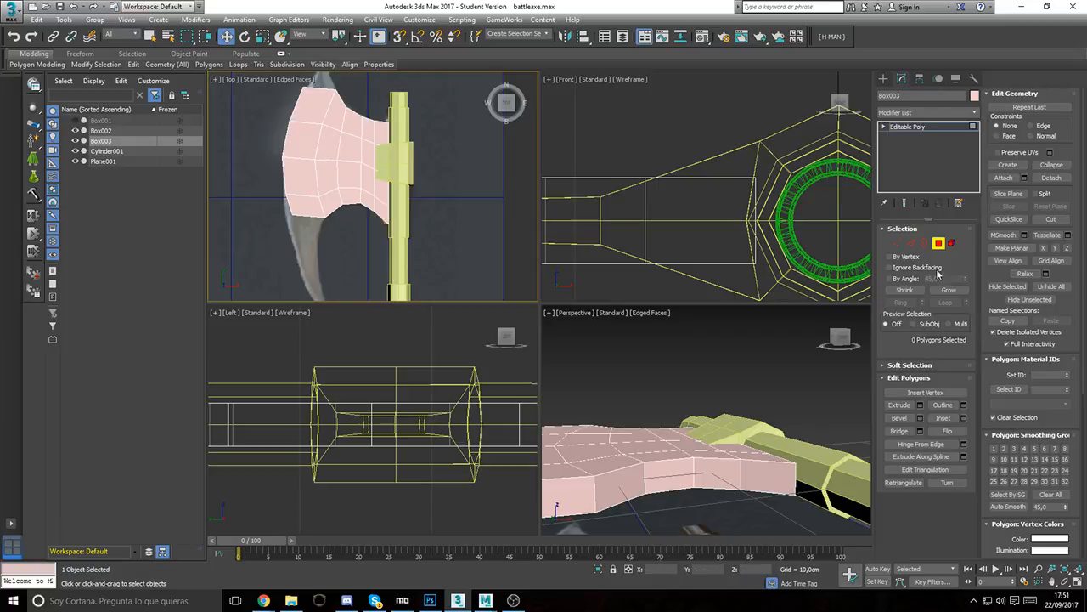
Step: Move the new segment's uppermost outer vertices to the upper tip of the reference blade
left_click(899, 244)
scroll(345, 180, "up", 5)
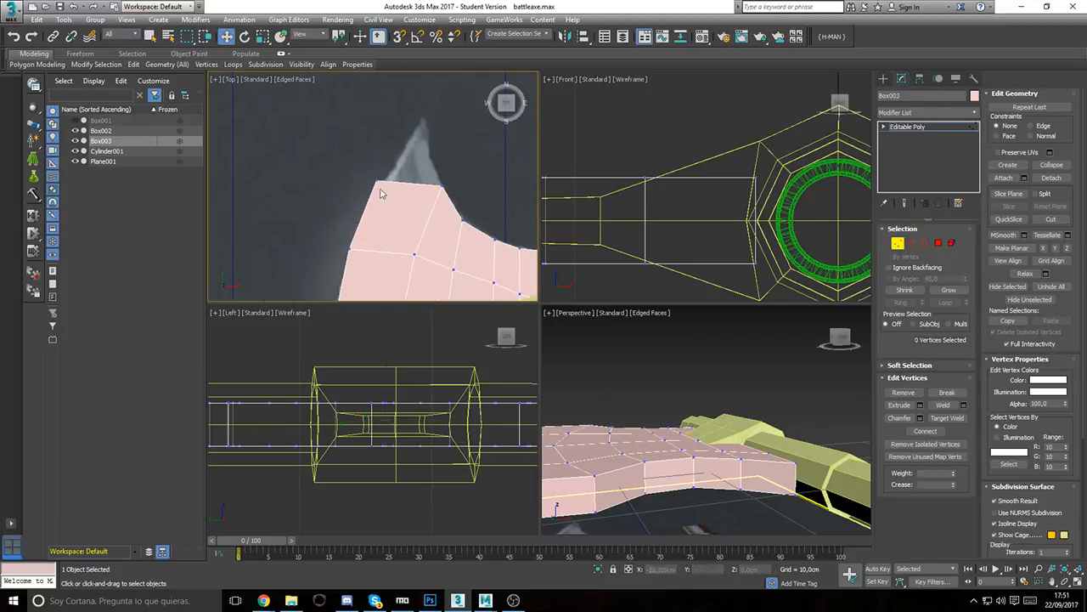
left_click_drag(360, 151, 437, 107)
left_click_drag(398, 279, 399, 280)
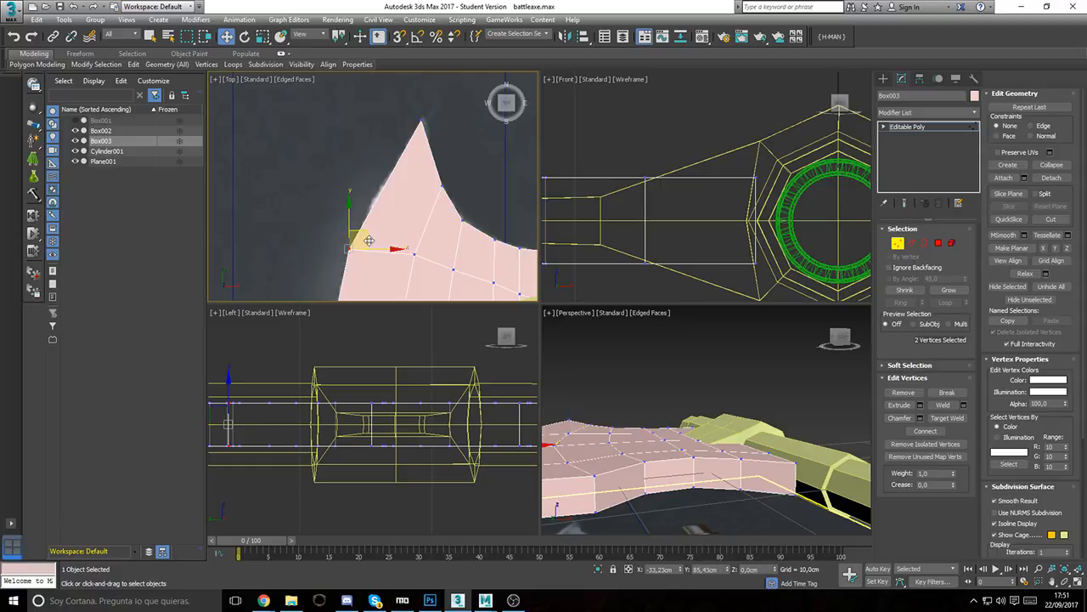
Step: Fit the next two outer vertex pairs below the tip to the cutting edge, the second at about X -34.9, Y 76.5 cm
left_click_drag(369, 240, 381, 219)
middle_click_drag(370, 241, 319, 168)
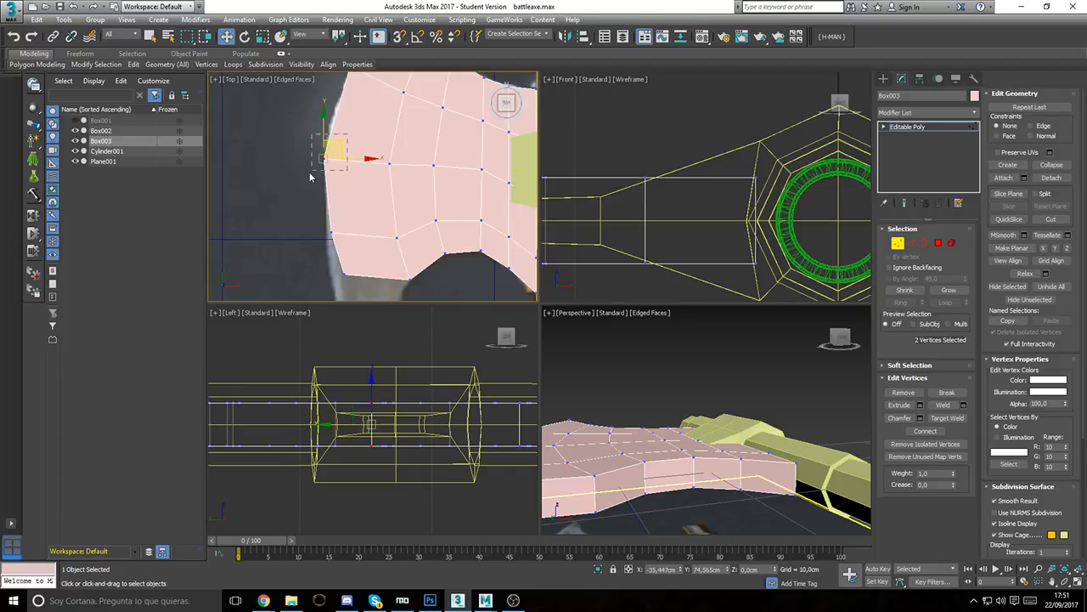
left_click_drag(341, 145, 344, 132)
middle_click_drag(345, 199, 344, 157)
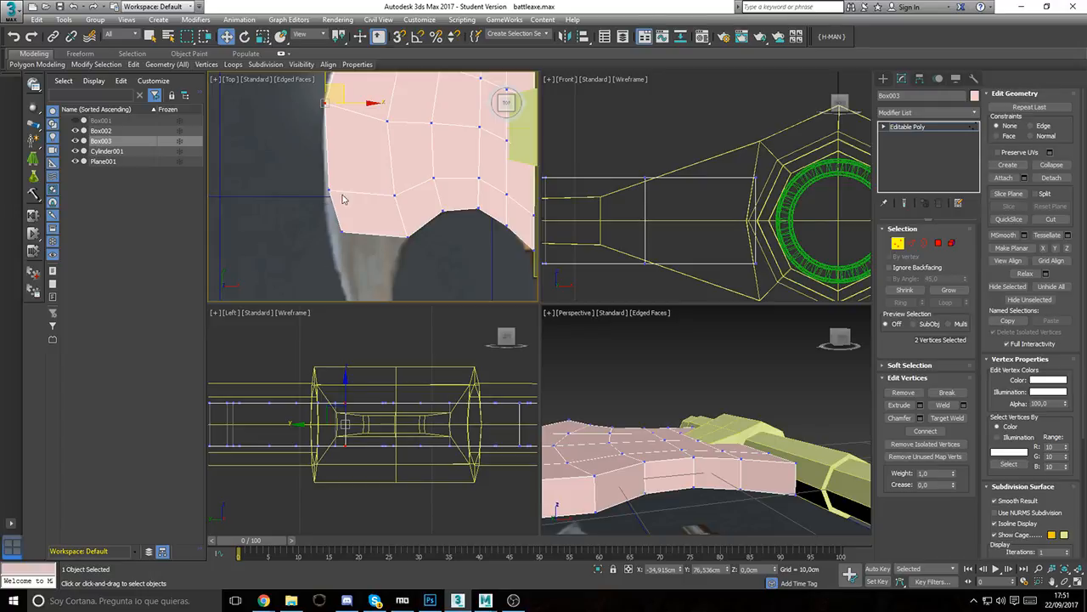
Step: Align the lower outer vertices with the cutting edge, placing the bottom corner pair at about X -34.0, Y 55.4 cm
left_click_drag(340, 207, 338, 164)
middle_click_drag(352, 224, 363, 203)
mouse_move(340, 223)
left_mouse_down()
mouse_move(366, 205)
mouse_move(360, 213)
left_mouse_up()
mouse_move(373, 240)
middle_mouse_down()
mouse_move(359, 164)
mouse_move(405, 141)
middle_mouse_up()
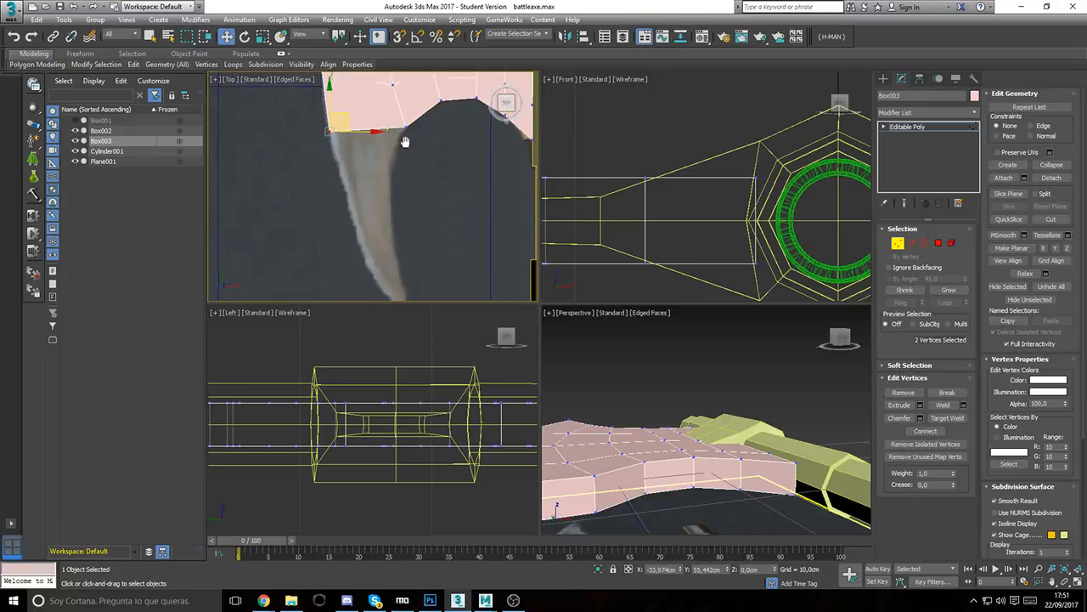
Step: Select only the underside face of the outermost blade segment and extrude it downward by 10 cm
middle_click_drag(406, 237, 384, 170)
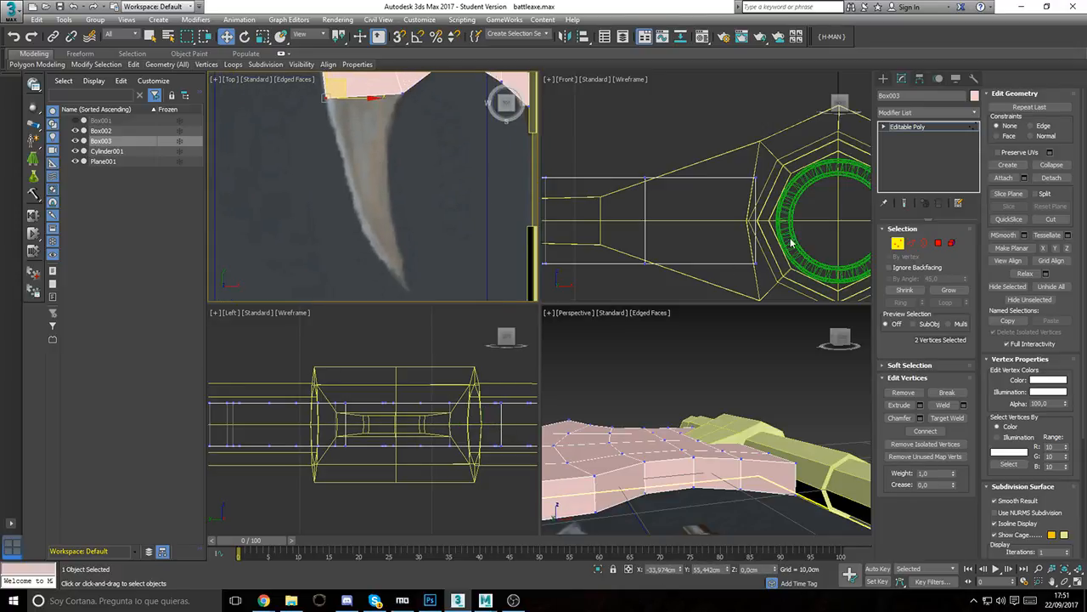
left_click(939, 242)
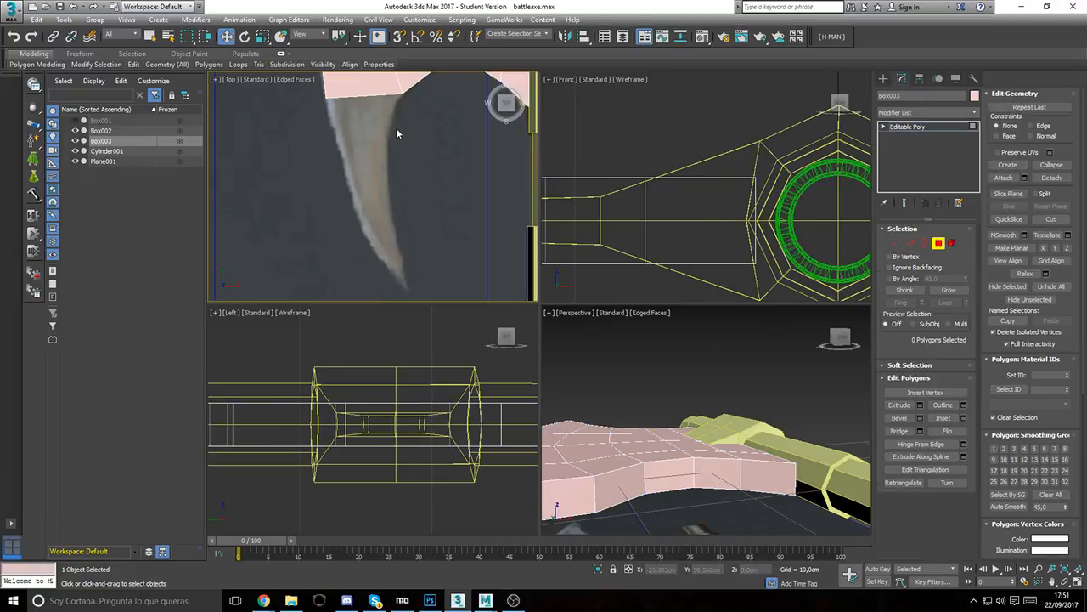
left_click_drag(396, 127, 339, 91)
middle_click_drag(388, 117, 383, 194)
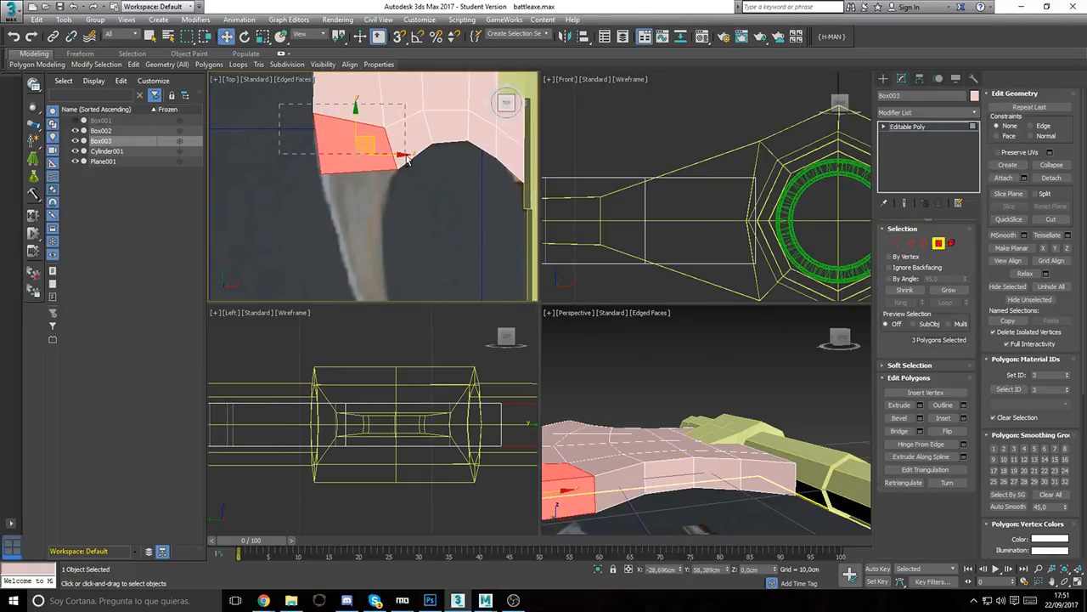
left_click_drag(406, 156, 407, 158, "alt")
middle_click_drag(418, 212, 423, 189)
left_click(920, 406)
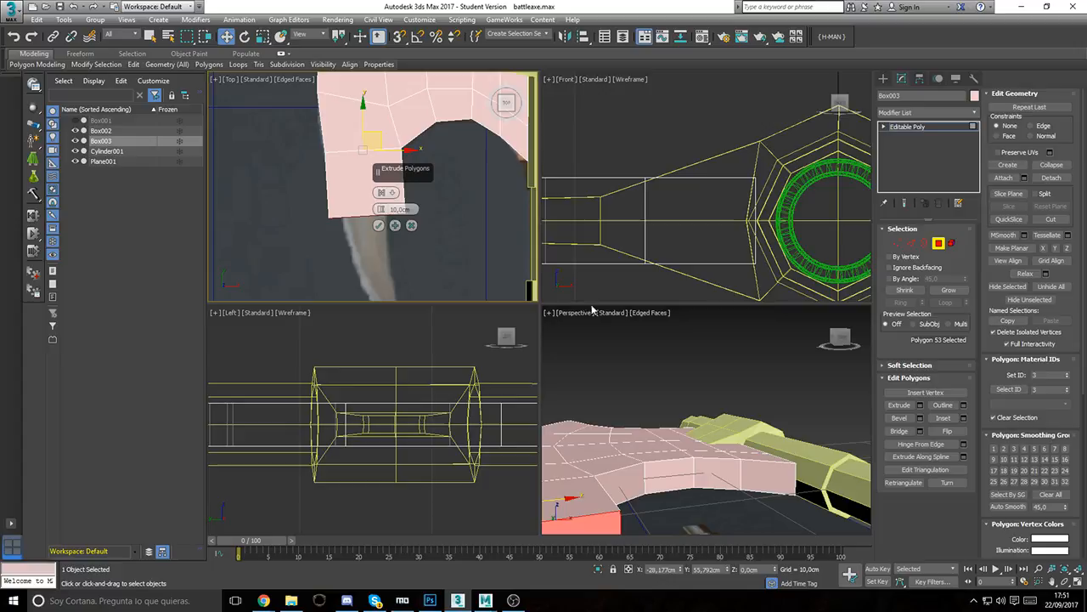
left_click(378, 225)
middle_click_drag(383, 223, 398, 172)
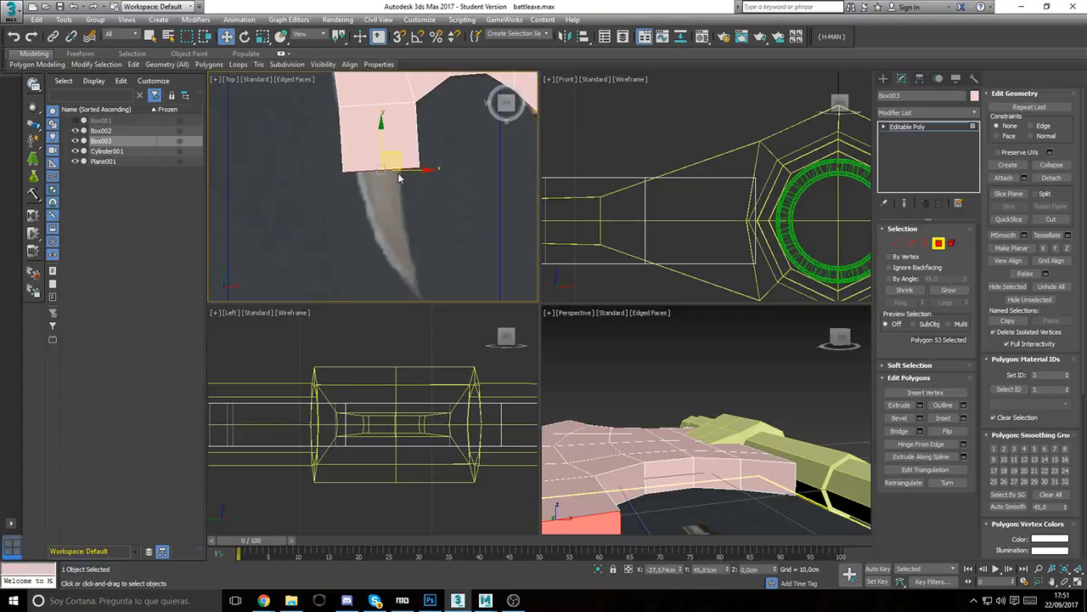
Step: Fit the downward extrusion's end vertices to the reference's lower horn, with the inner pair at about X -24.5, Y 49.6 cm
left_click(446, 168)
key("1")
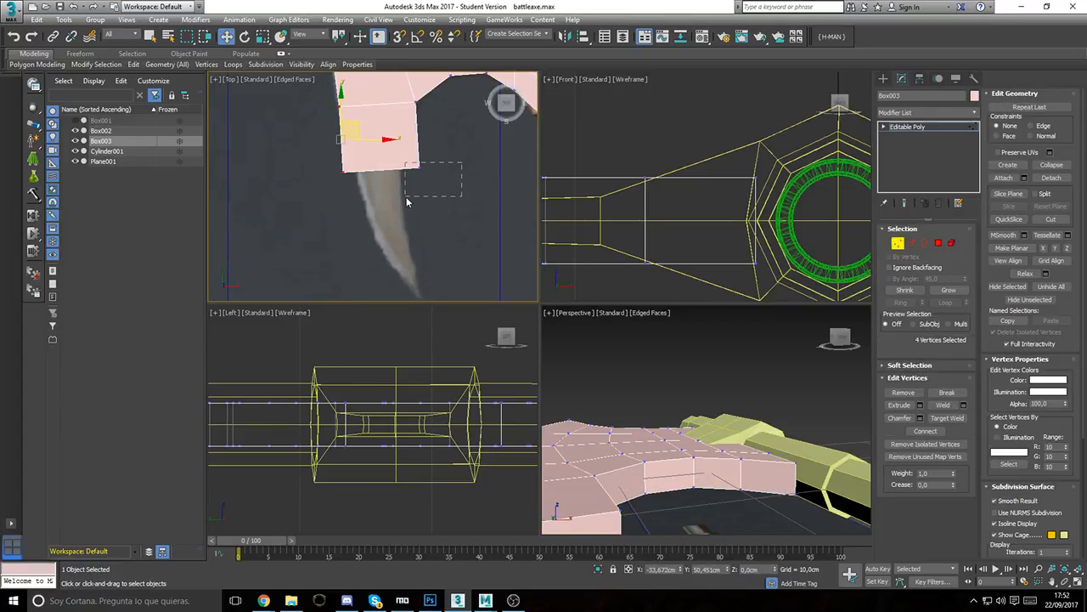
left_click_drag(406, 199, 404, 199)
left_click_drag(438, 159, 423, 138)
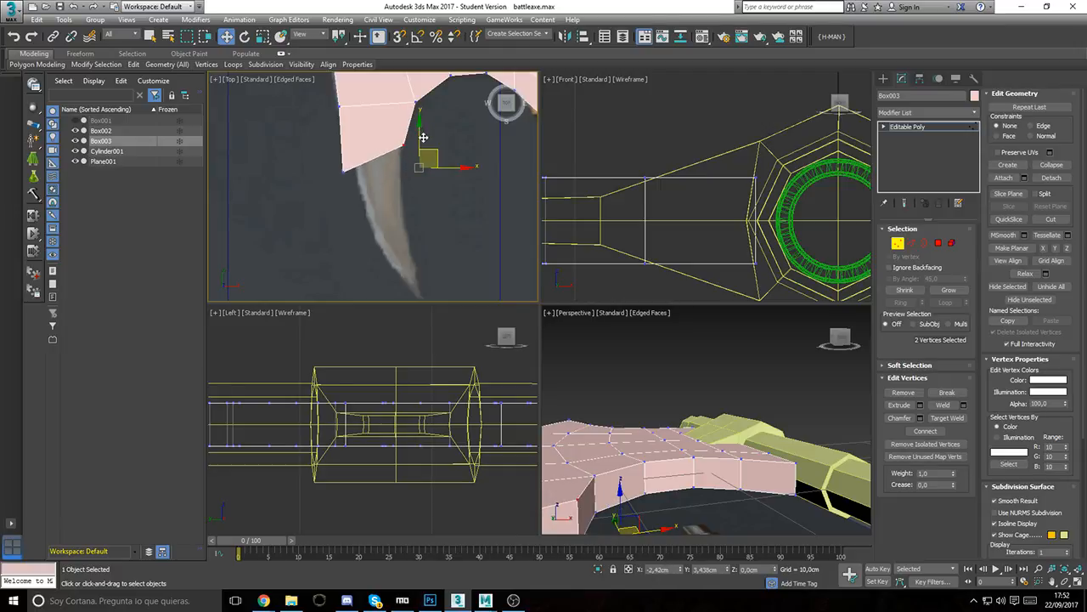
left_click(331, 202)
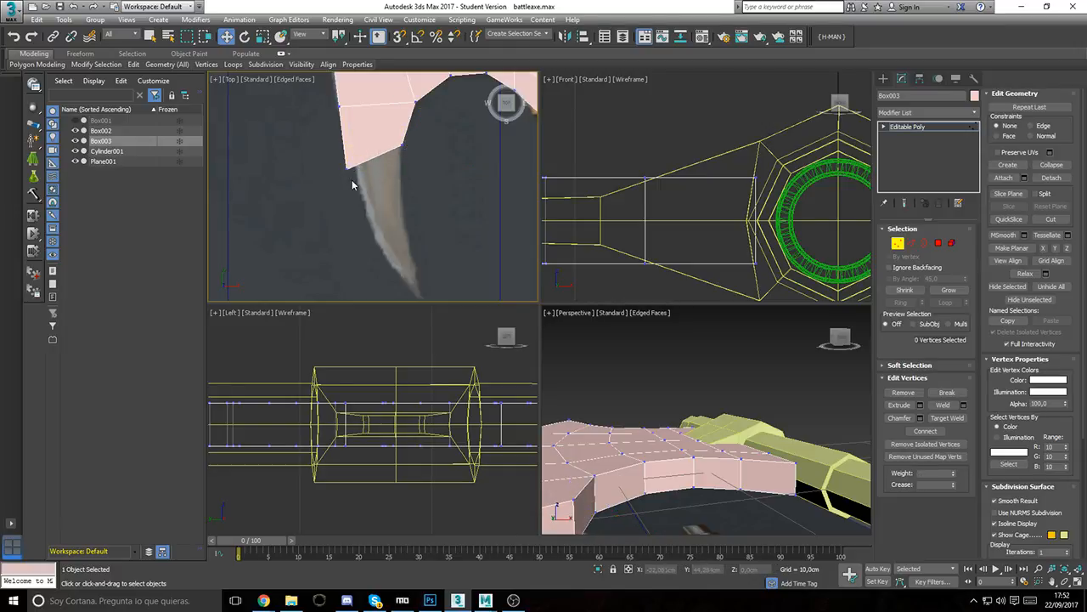
left_click_drag(348, 180, 368, 156)
left_click_drag(422, 129, 391, 154)
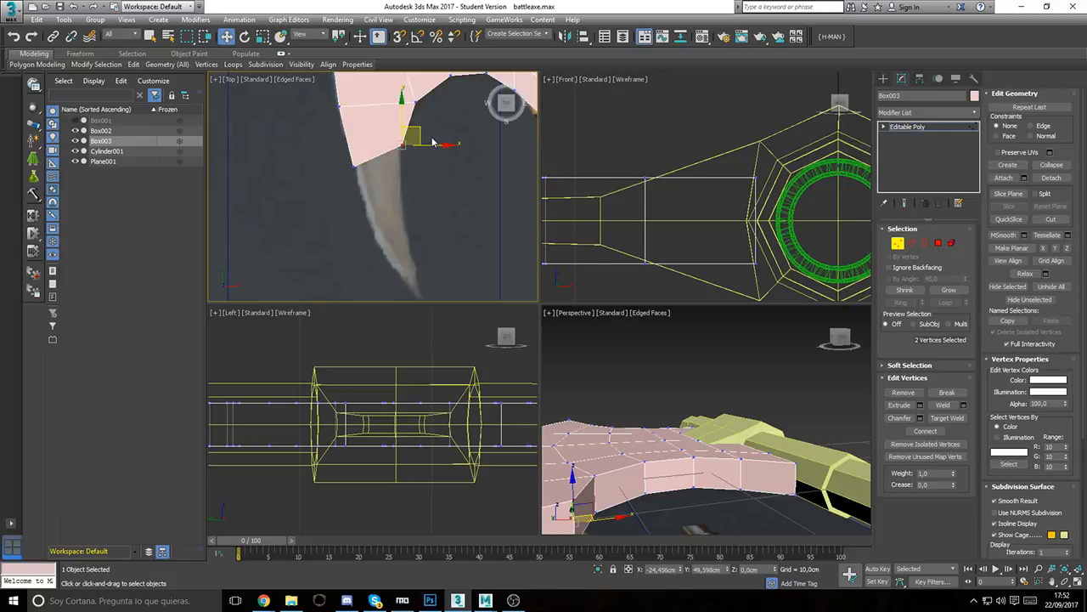
Step: Align the lower horn's outer end vertices with the reference and extrude only its end face downward by about 10 cm
left_click(348, 181)
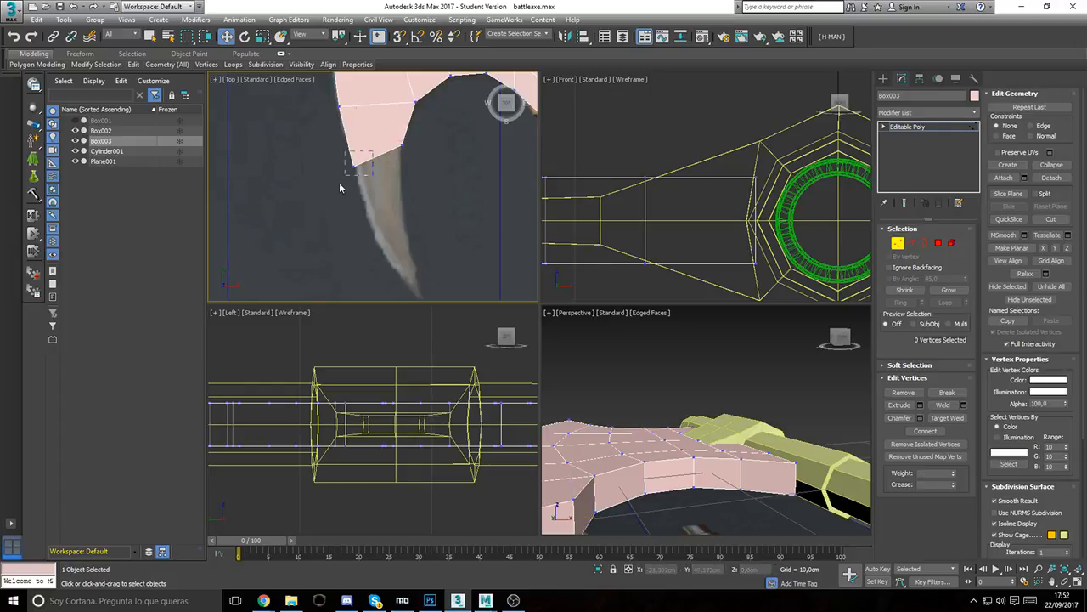
left_click_drag(340, 187, 342, 186)
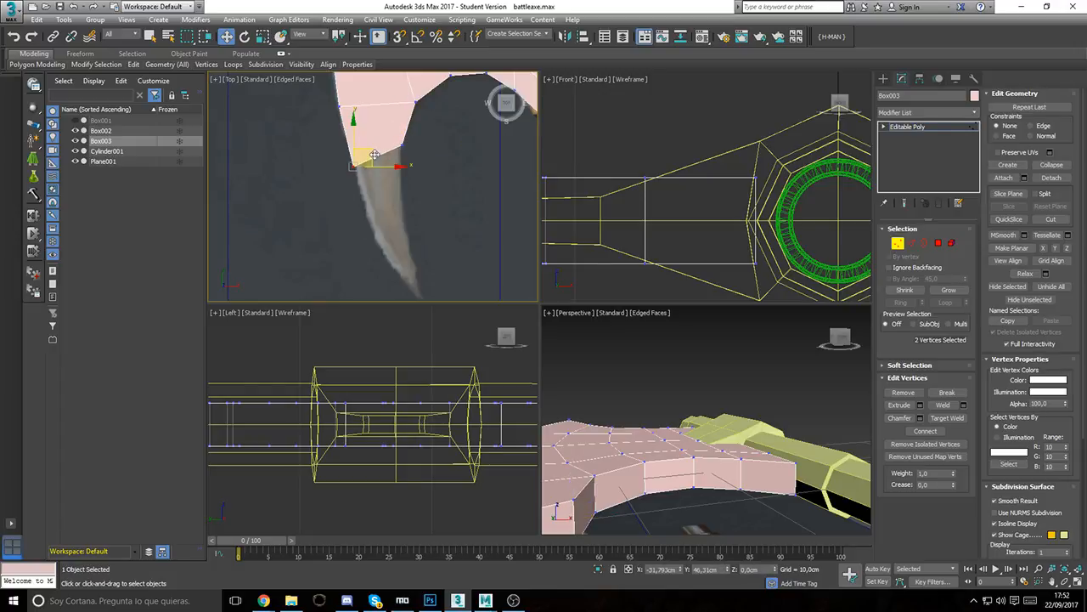
double_click(939, 244)
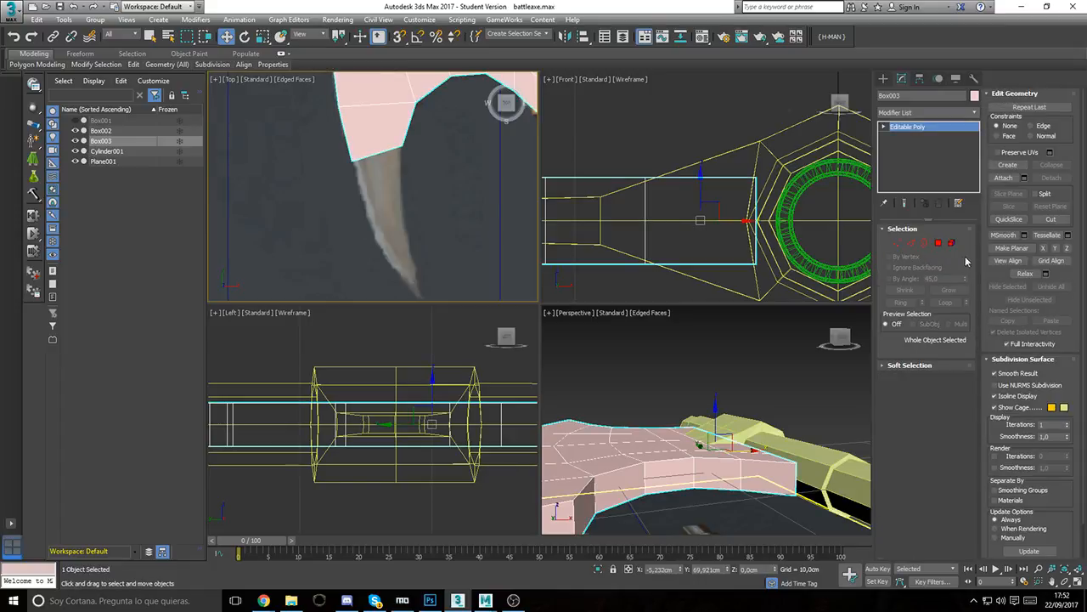
key("4")
left_click_drag(381, 151, 394, 145)
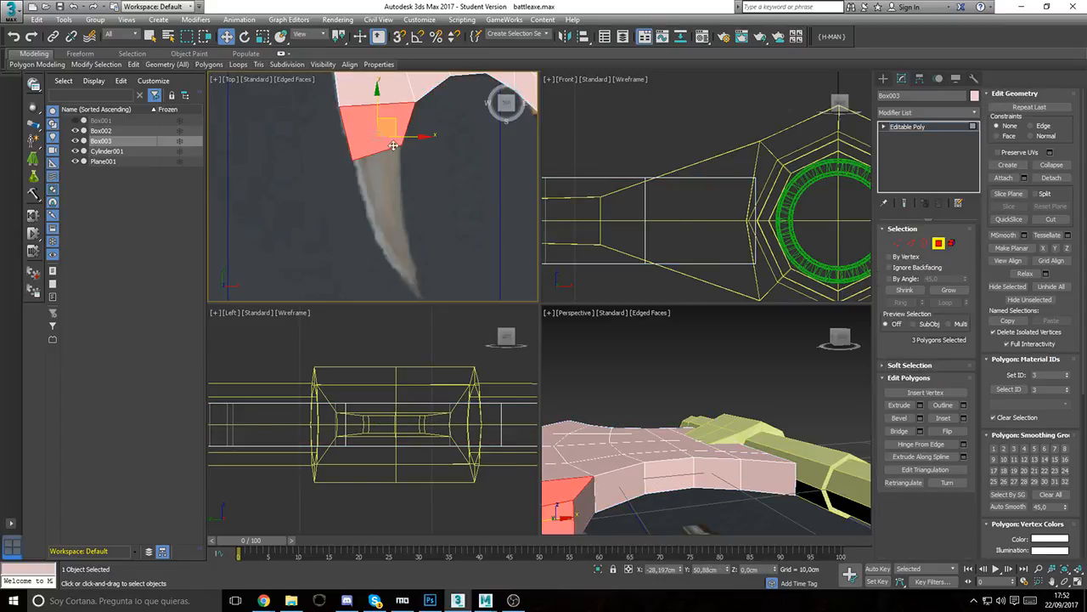
left_click_drag(326, 125, 326, 129)
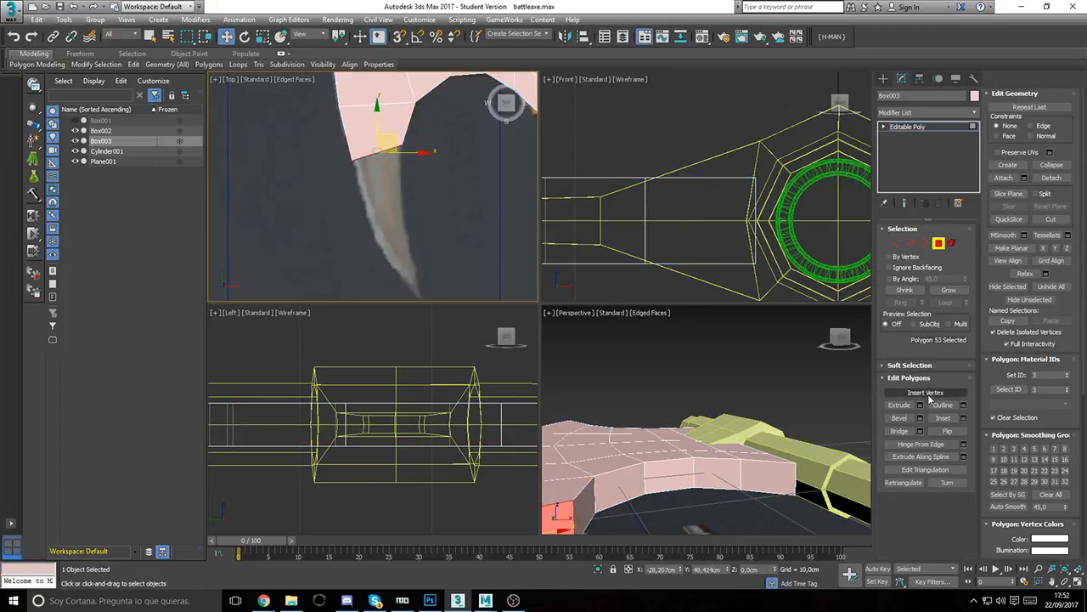
left_click(919, 405)
left_click(380, 227)
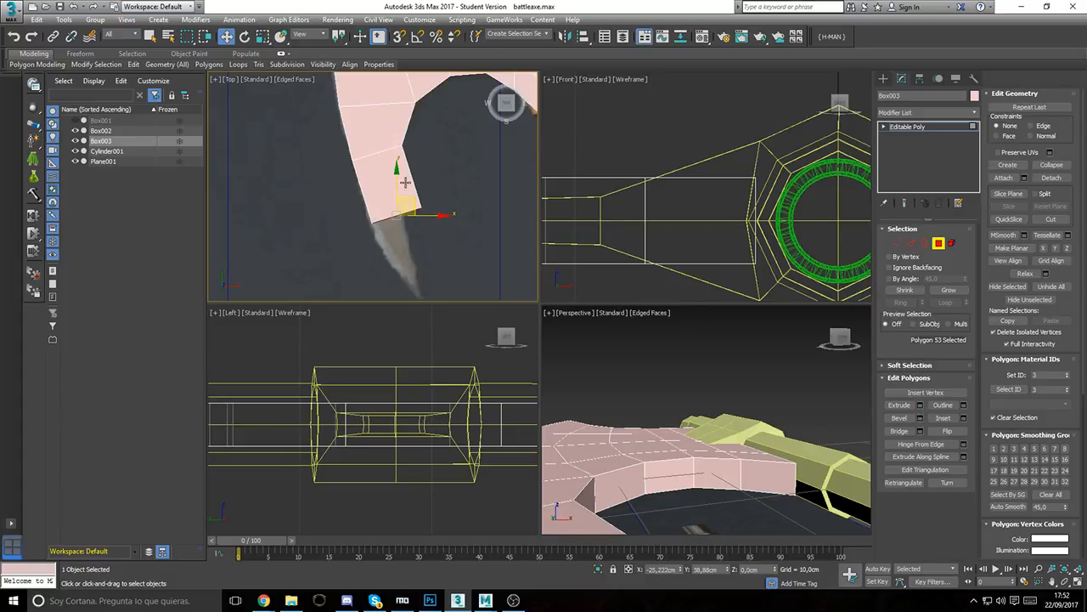
Step: Fit the new horn segment's end vertices to the reference, with the inner pair at about X -24.2, Y 39.9 cm
middle_click_drag(414, 209, 424, 187)
left_click(420, 170)
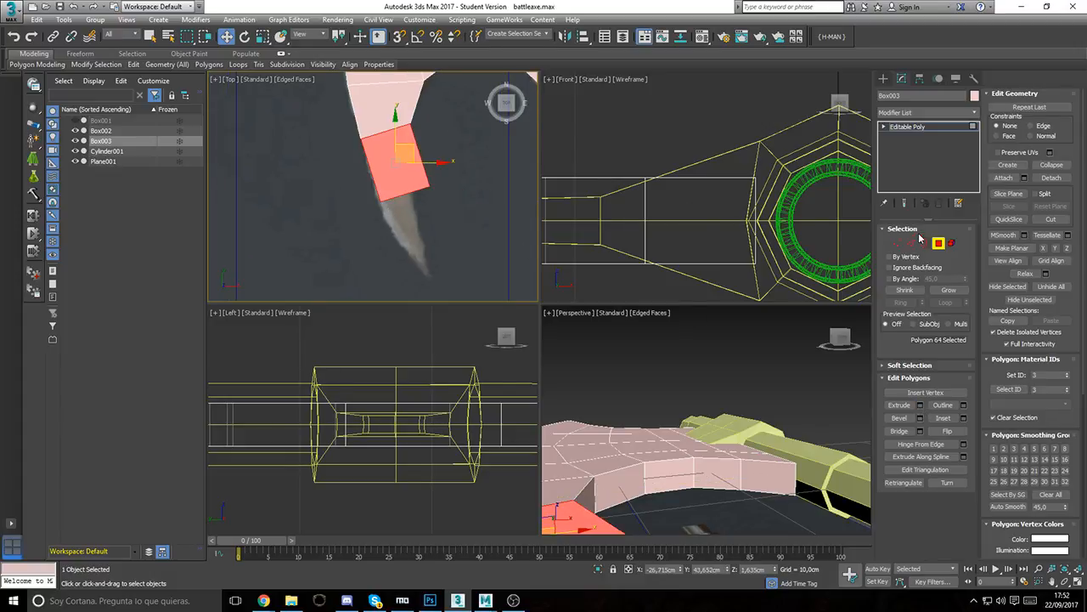
key("1")
mouse_move(389, 196)
left_mouse_down()
mouse_move(376, 205)
mouse_move(397, 188)
left_mouse_up()
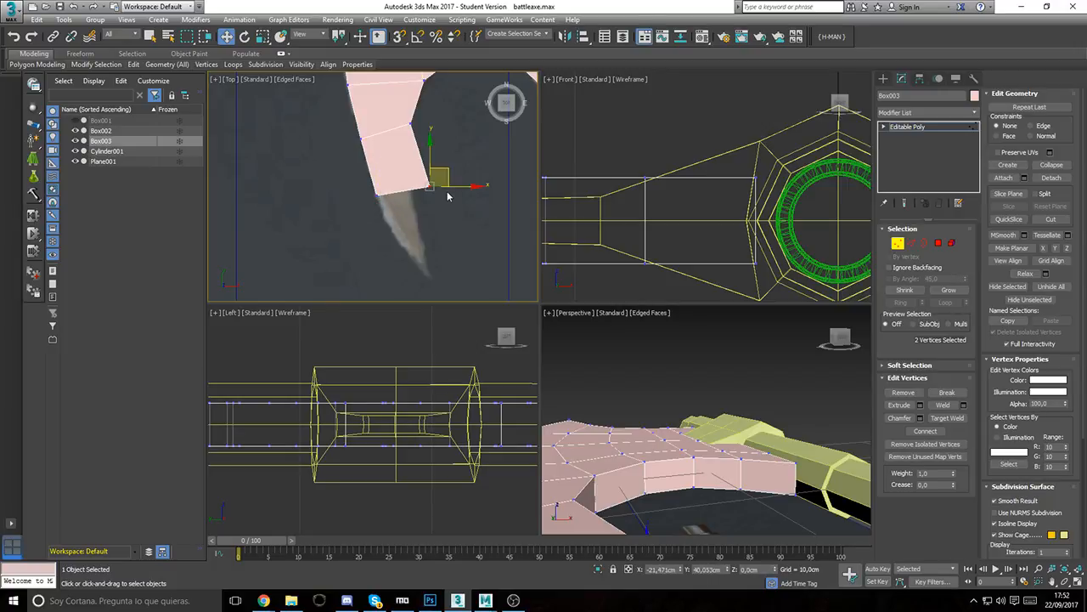
left_click_drag(457, 180, 436, 181)
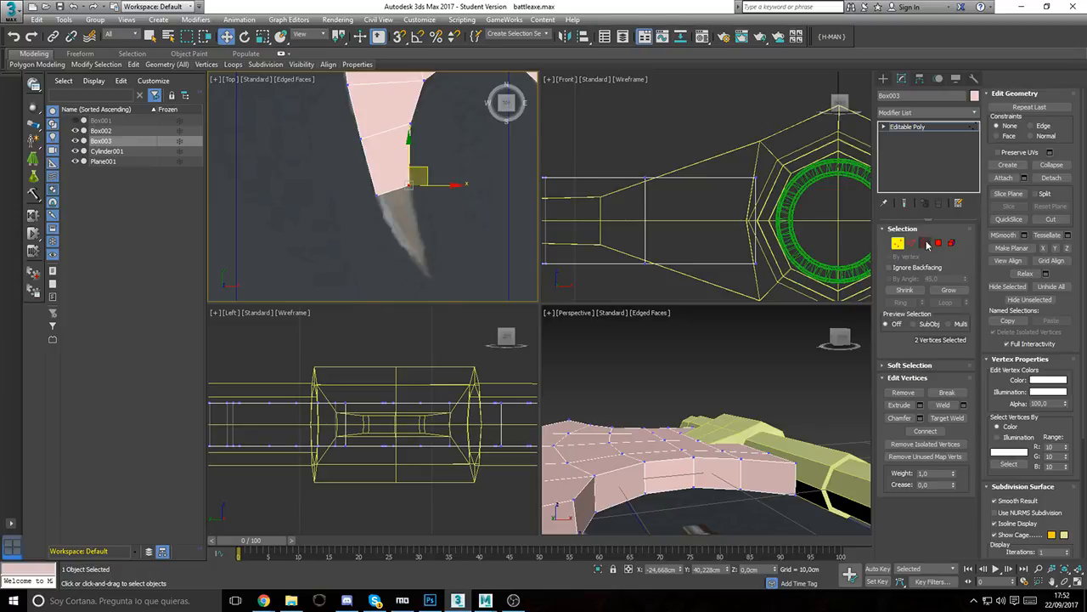
left_click(938, 243)
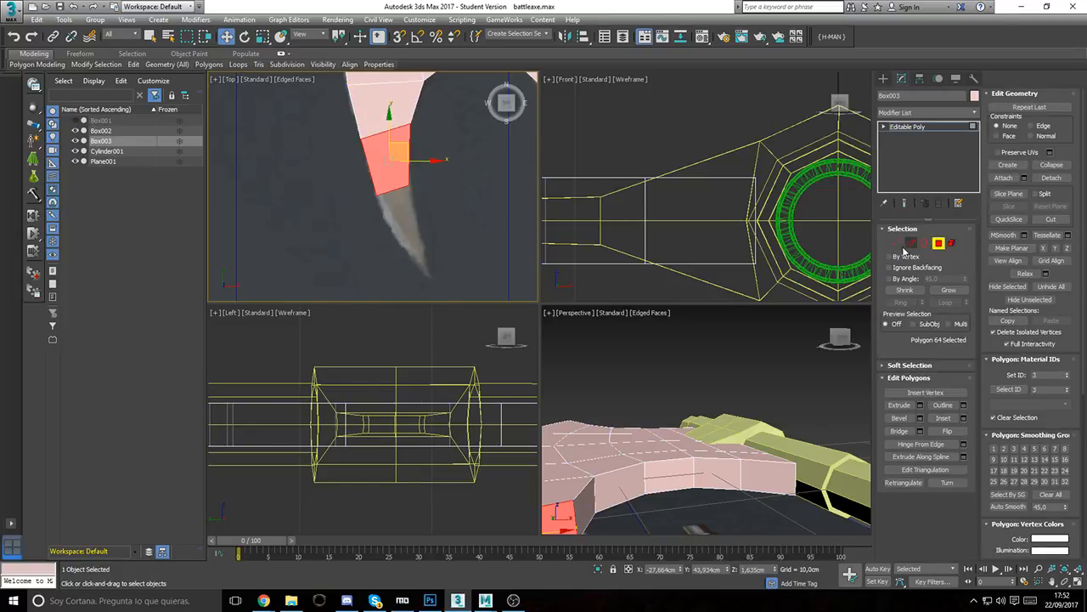
left_click(899, 244)
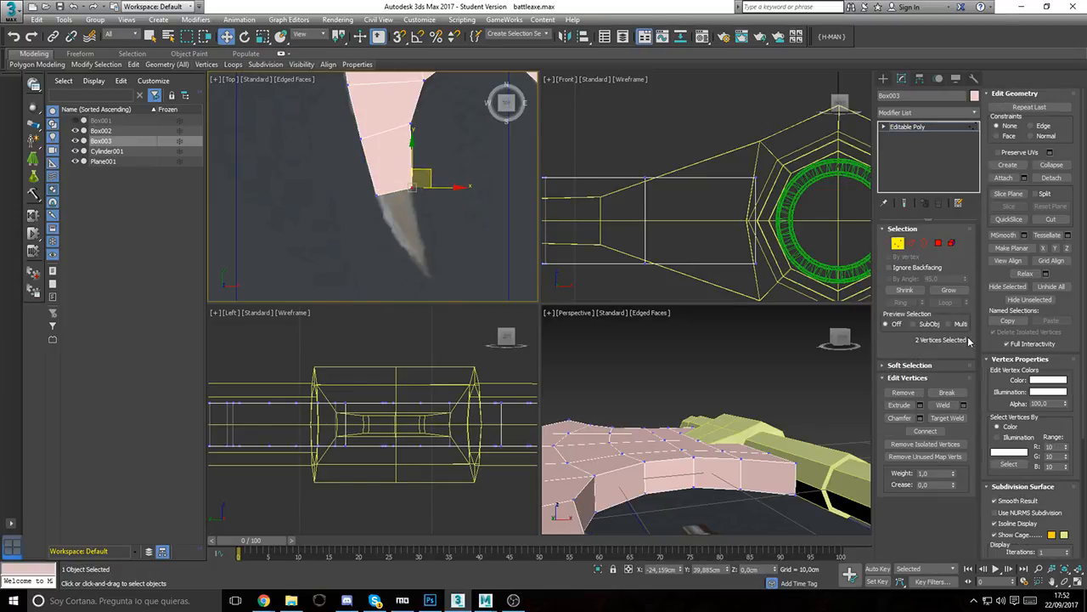
Step: Select only the lower horn's end face and extrude it further down towards the horn's point
left_click(937, 244)
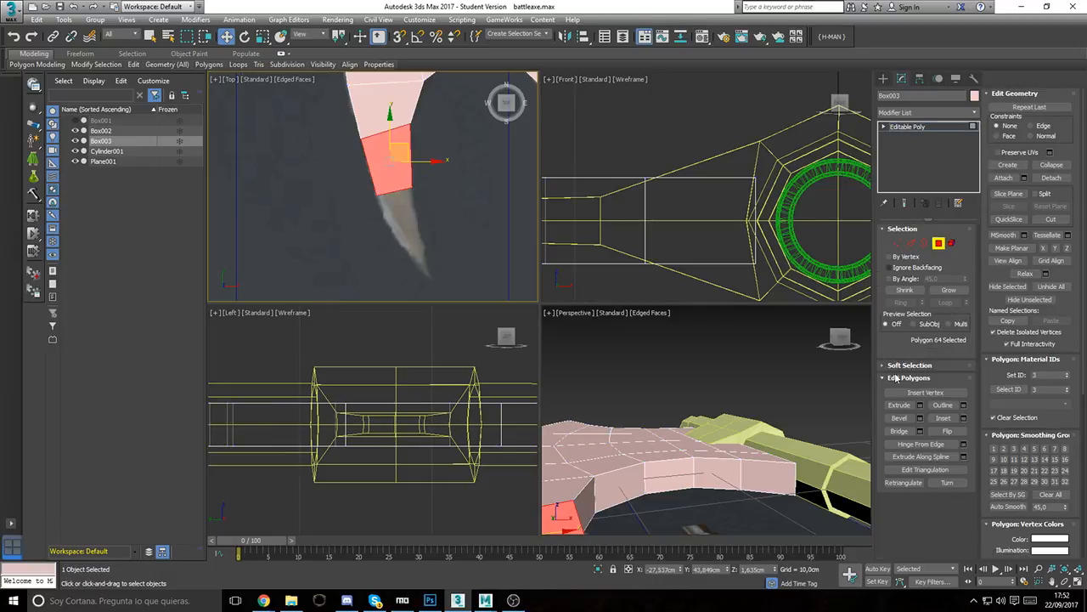
left_click(449, 230)
left_click_drag(436, 205, 443, 165)
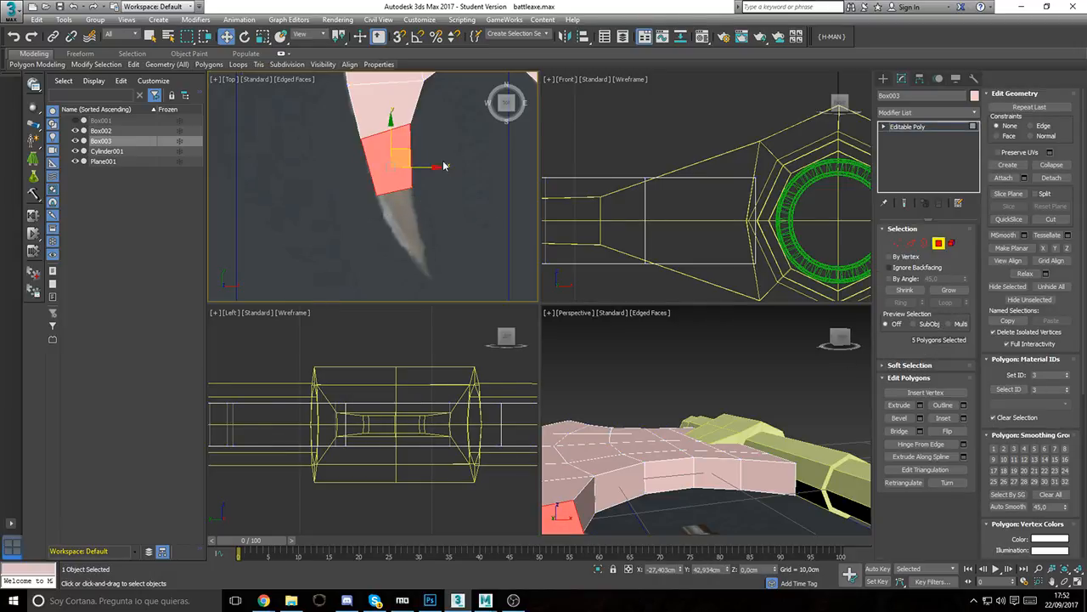
left_click(355, 152)
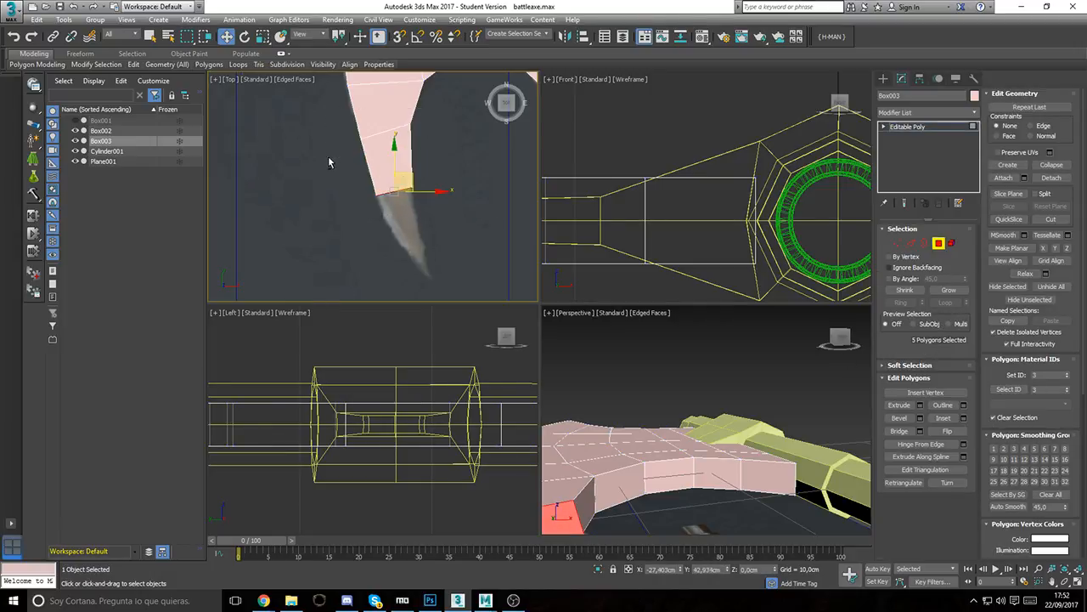
left_click(921, 405)
left_click(379, 225)
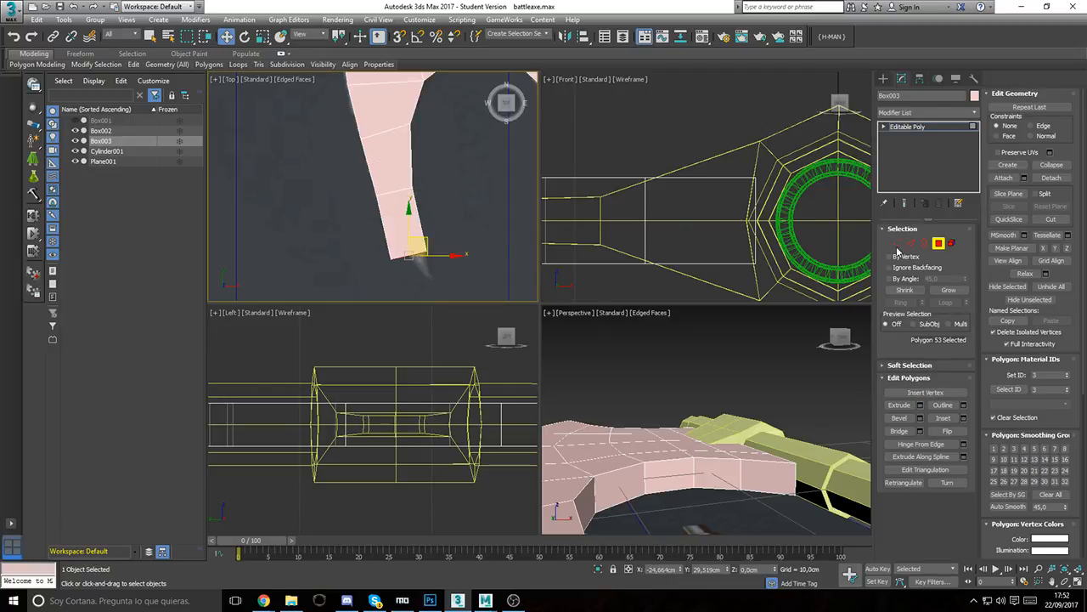
Step: Narrow the last horn segment to the reference's point, placing the outer end pair at about X -23.5, Y 28.2 cm
key("1")
scroll(443, 214, "up", 3)
left_click_drag(454, 189, 423, 241)
left_click_drag(451, 193, 460, 239)
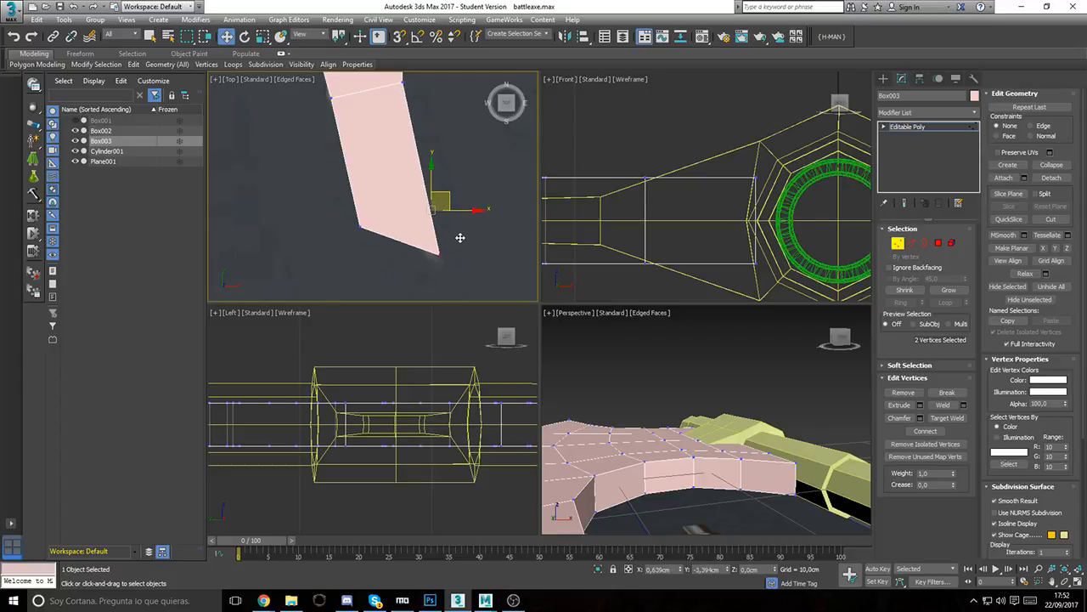
left_click_drag(369, 217, 433, 230)
Step: Insert an edge loop around the blade at the middle of its thickness with Swift Loop
scroll(396, 221, "down", 8)
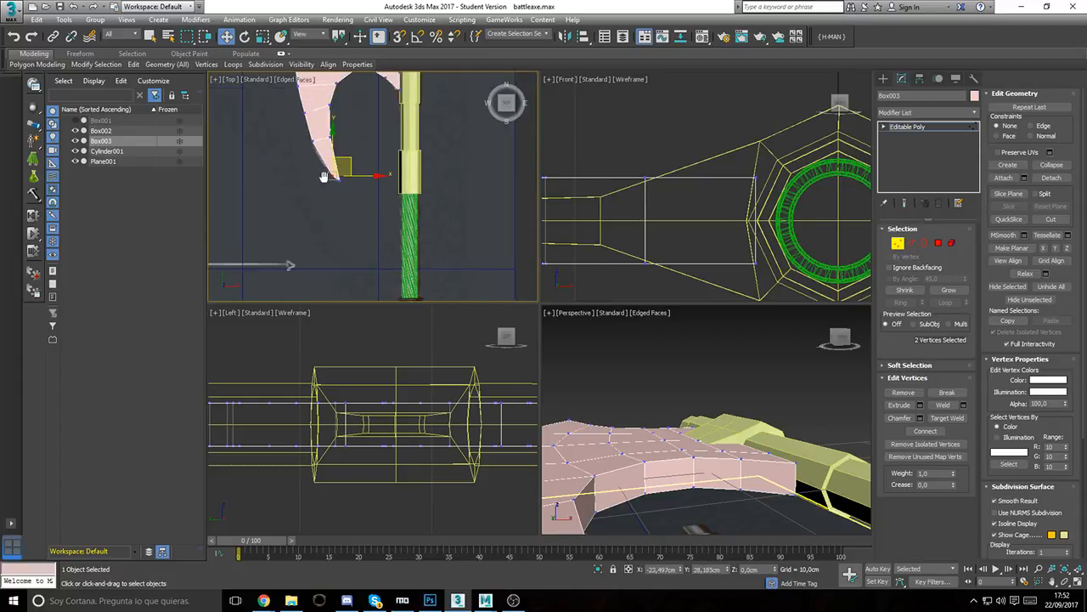
middle_click_drag(413, 182, 418, 142)
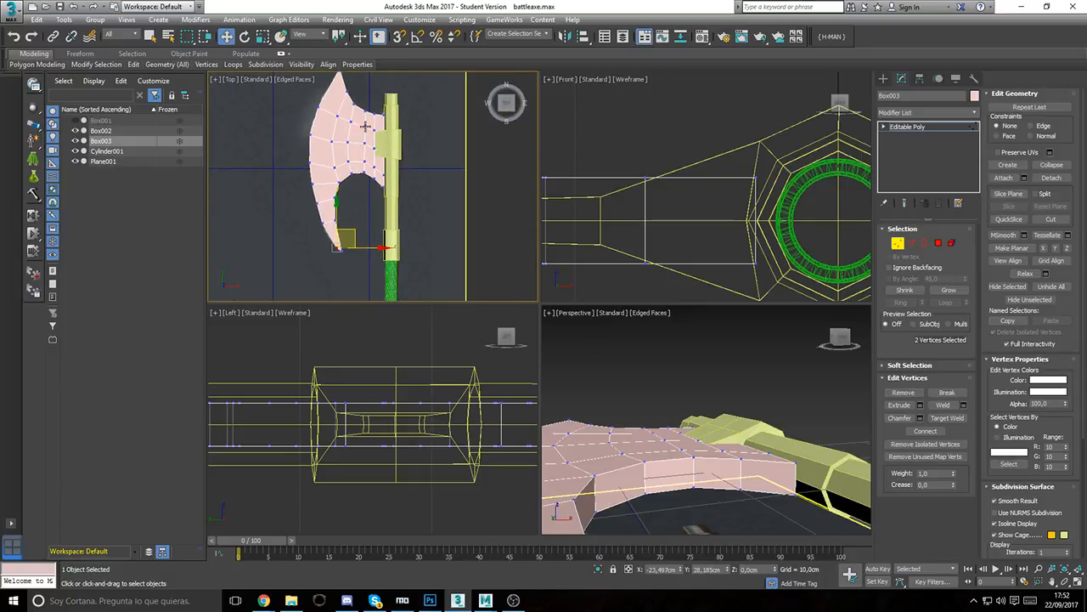
scroll(720, 443, "down", 10)
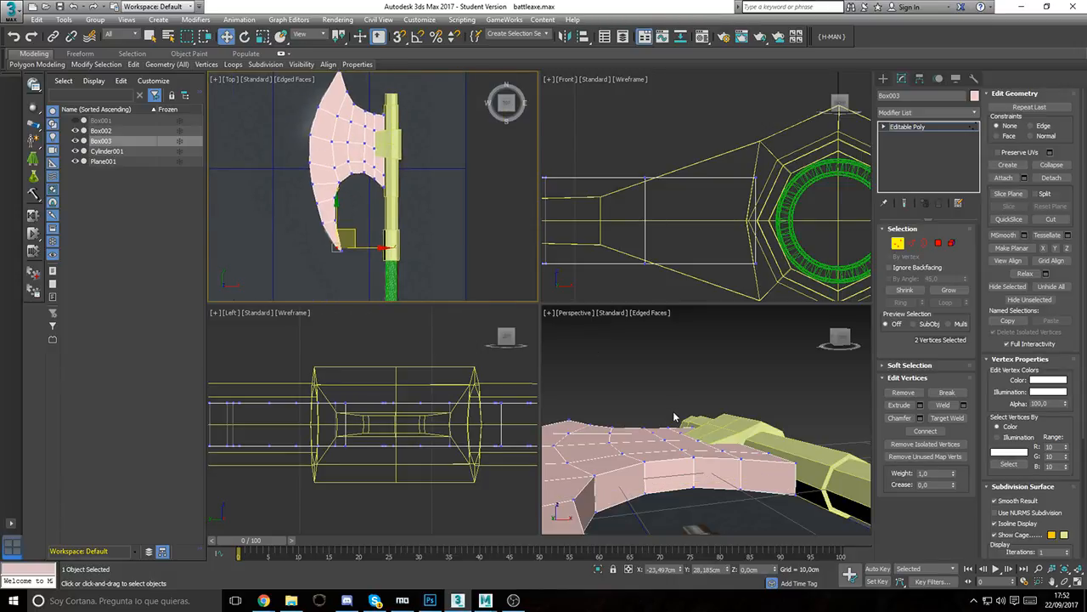
key("z")
middle_click_drag(750, 377, 685, 436, "alt")
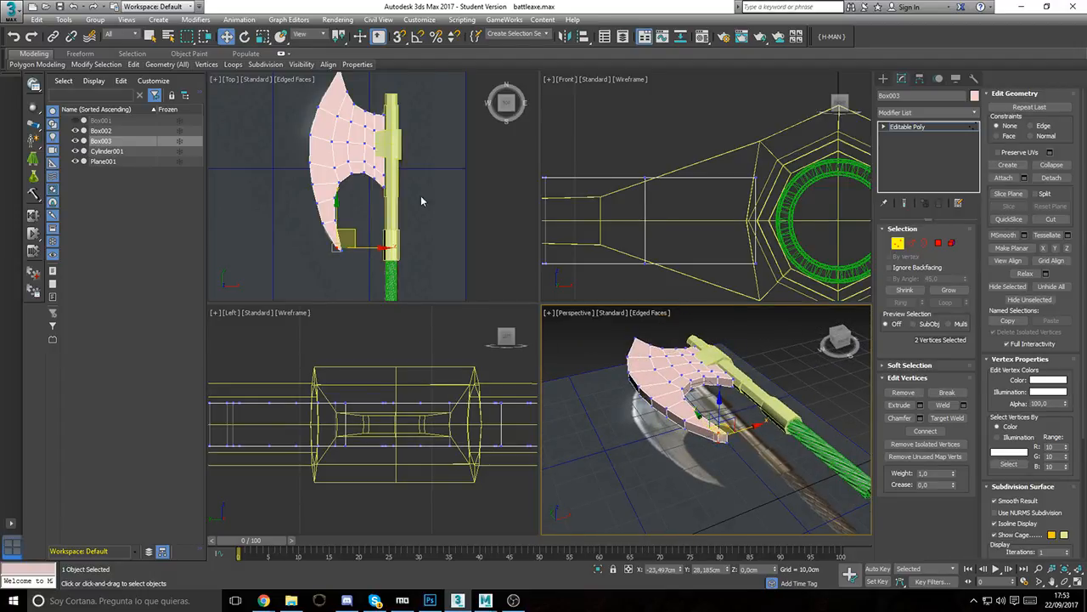
mouse_move(134, 65)
left_click(226, 93)
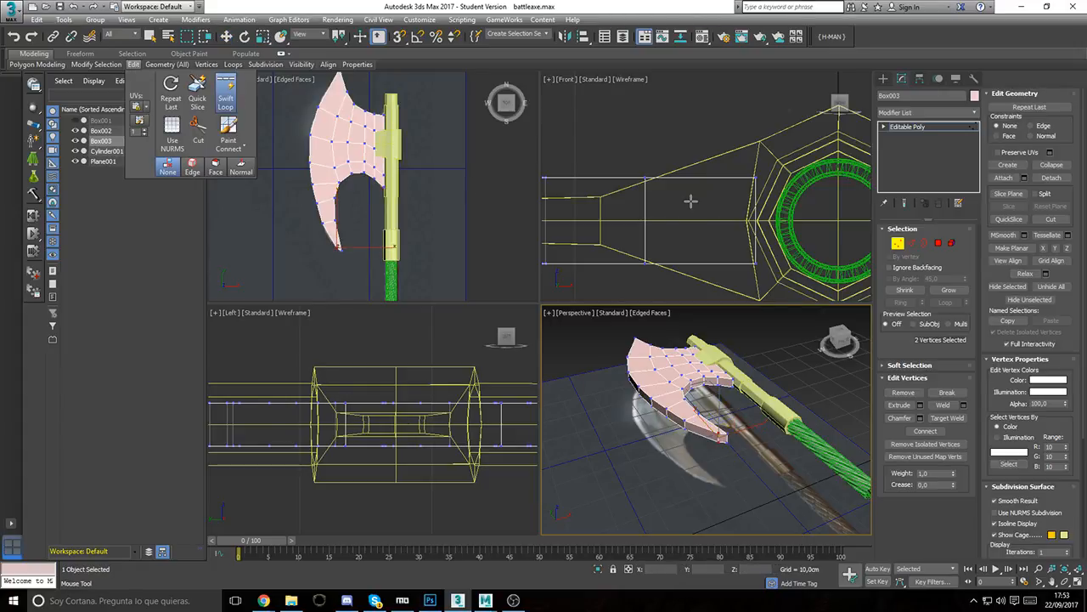
middle_click_drag(693, 204, 828, 191)
left_click(782, 196)
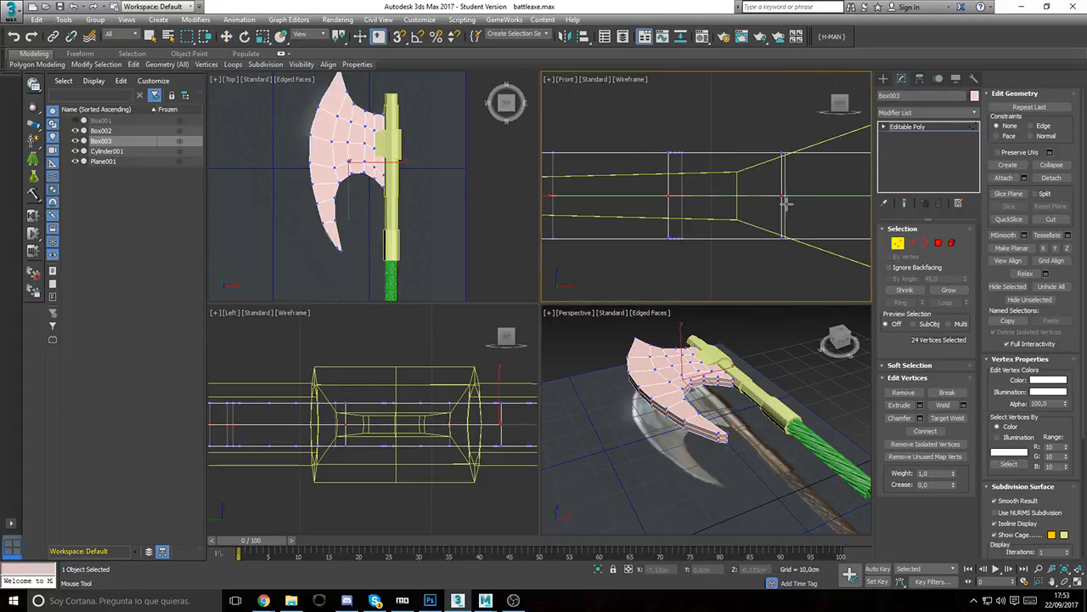
right_click(745, 214)
Step: Set the new middle edge loop's Z position to 0 cm
middle_click_drag(738, 444, 738, 451)
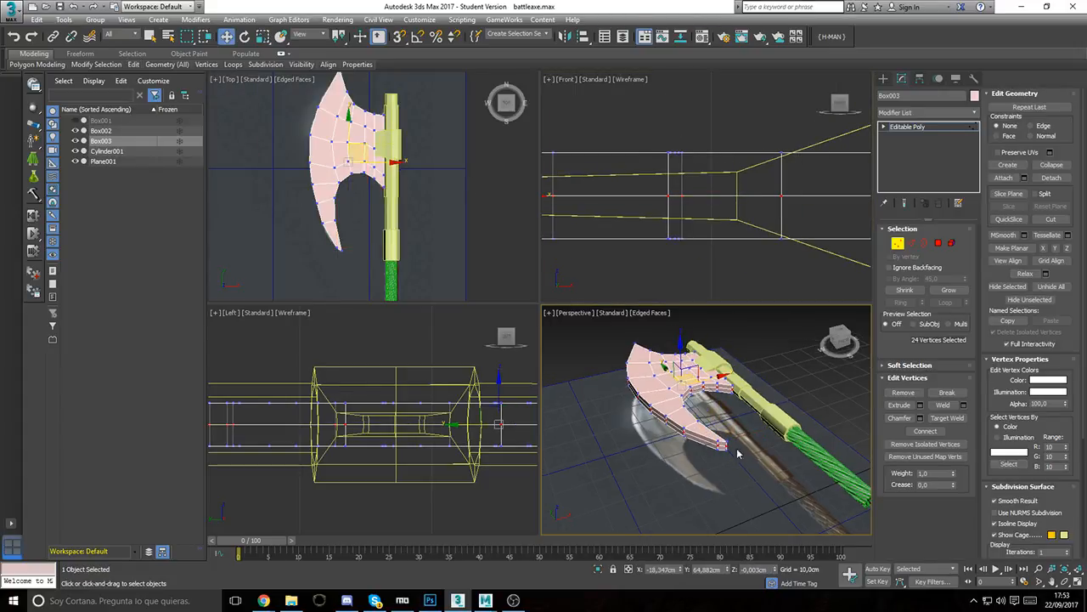
double_click(758, 570)
scroll(671, 447, "up", 6)
scroll(671, 448, "down", 4)
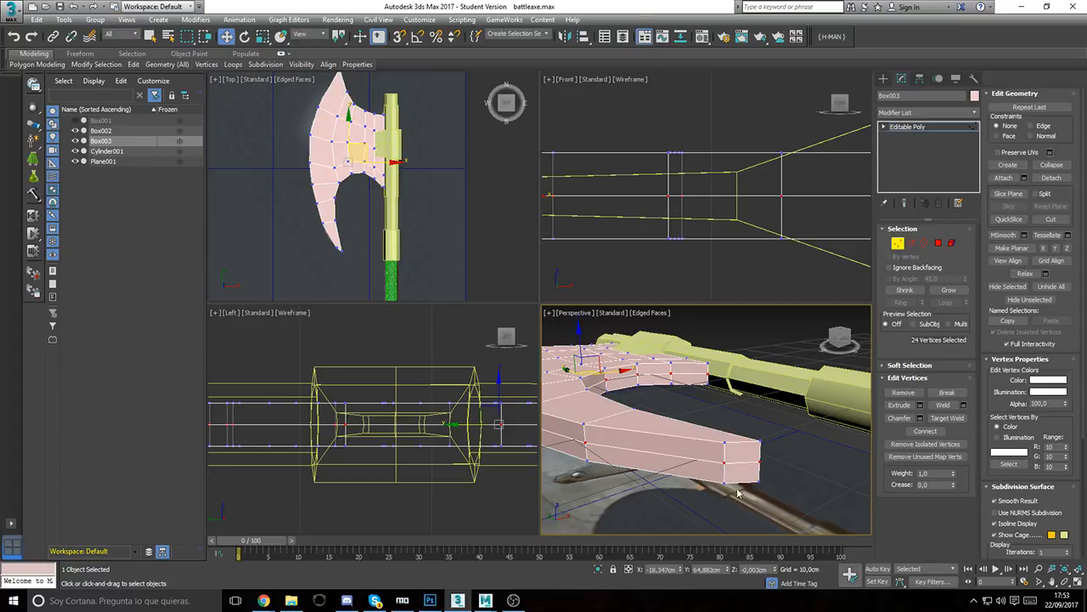
left_click(756, 569)
type("-0")
key("Return")
Step: Select only the middle-loop vertices along the cutting edge, excluding both tips, and pull them outward by about 3.7 cm in X
middle_click_drag(349, 217, 358, 225)
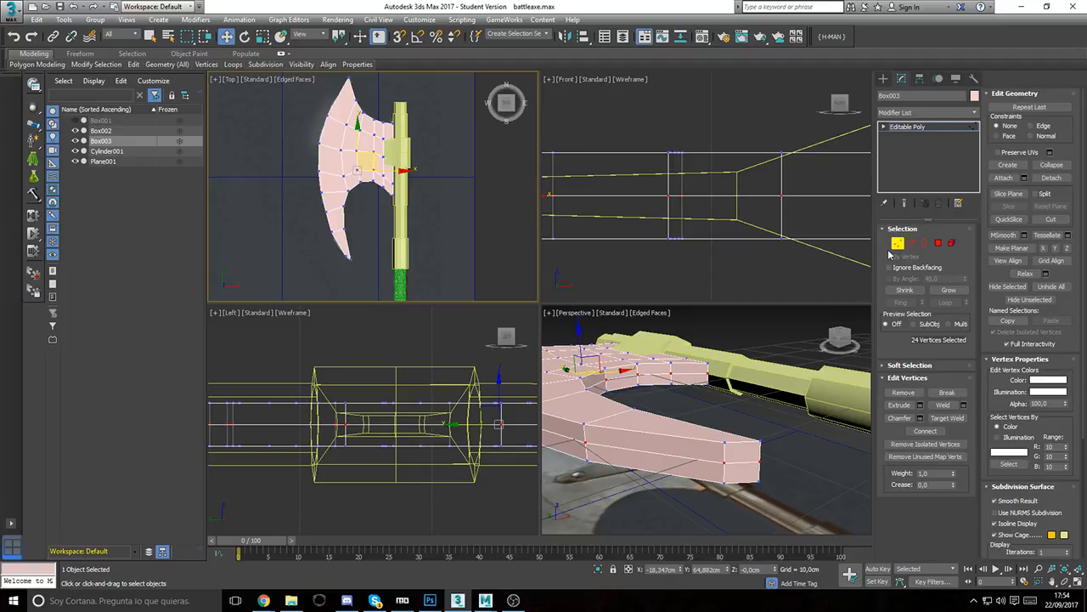
mouse_move(698, 218)
middle_mouse_down()
mouse_move(747, 223)
mouse_move(712, 228)
middle_mouse_up()
middle_click_drag(381, 147, 386, 161)
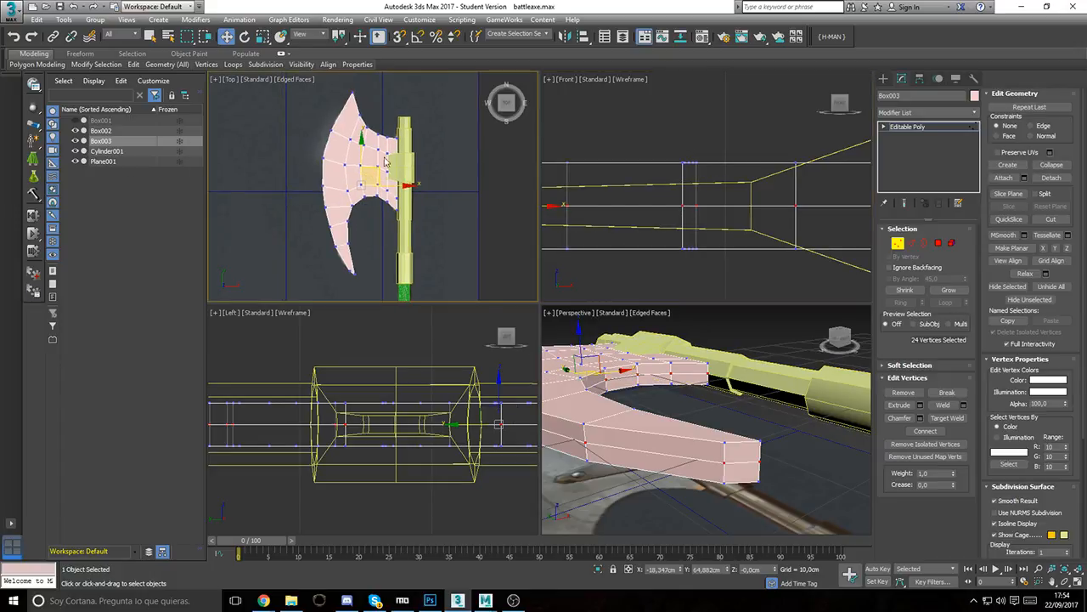
left_click_drag(432, 244, 345, 119)
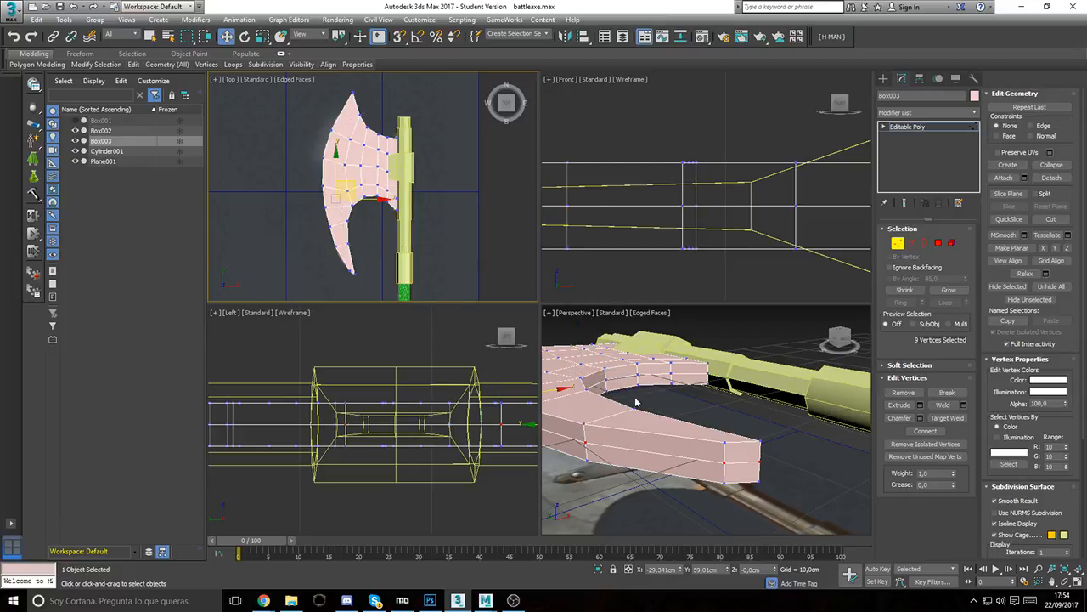
middle_click_drag(635, 402, 608, 433, "alt")
left_click_drag(679, 481, 644, 516, "alt")
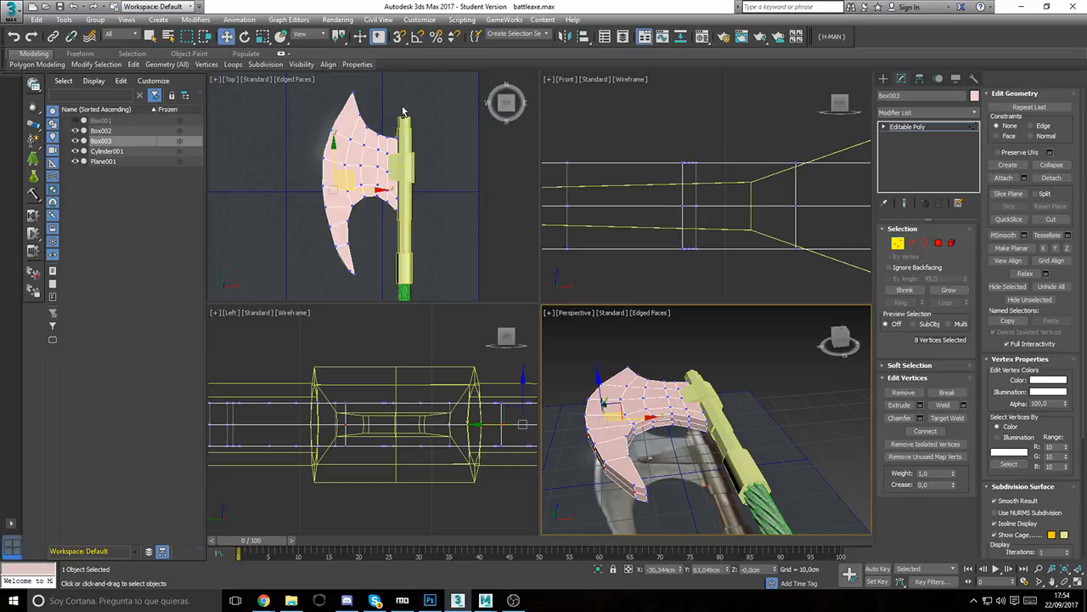
left_click_drag(359, 85, 341, 104, "alt")
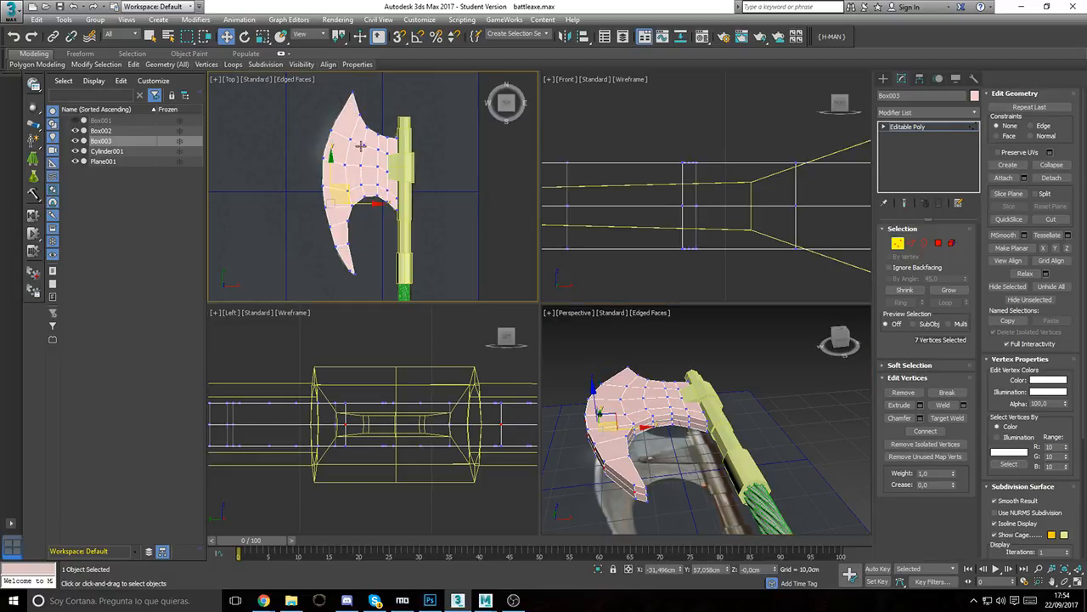
middle_click_drag(663, 376, 689, 406, "alt")
left_click_drag(692, 408, 672, 411)
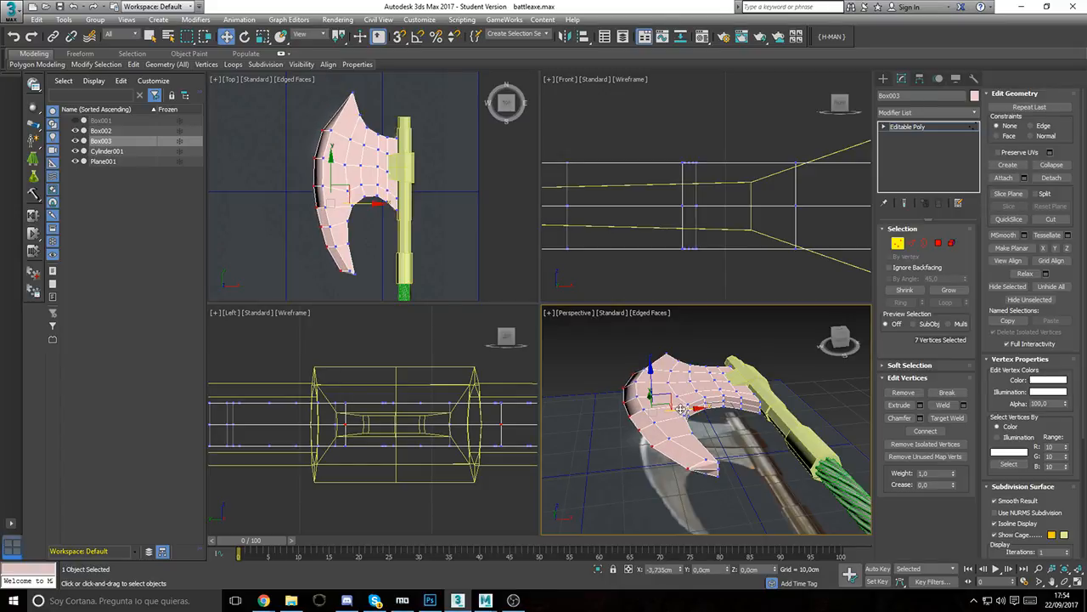
Step: Pull the middle vertex at the lower horn's inner tip down to about X -21.4, Y 23.8 cm
mouse_move(683, 414)
middle_mouse_down("alt")
mouse_move(676, 394)
mouse_move(684, 422)
middle_mouse_up("alt")
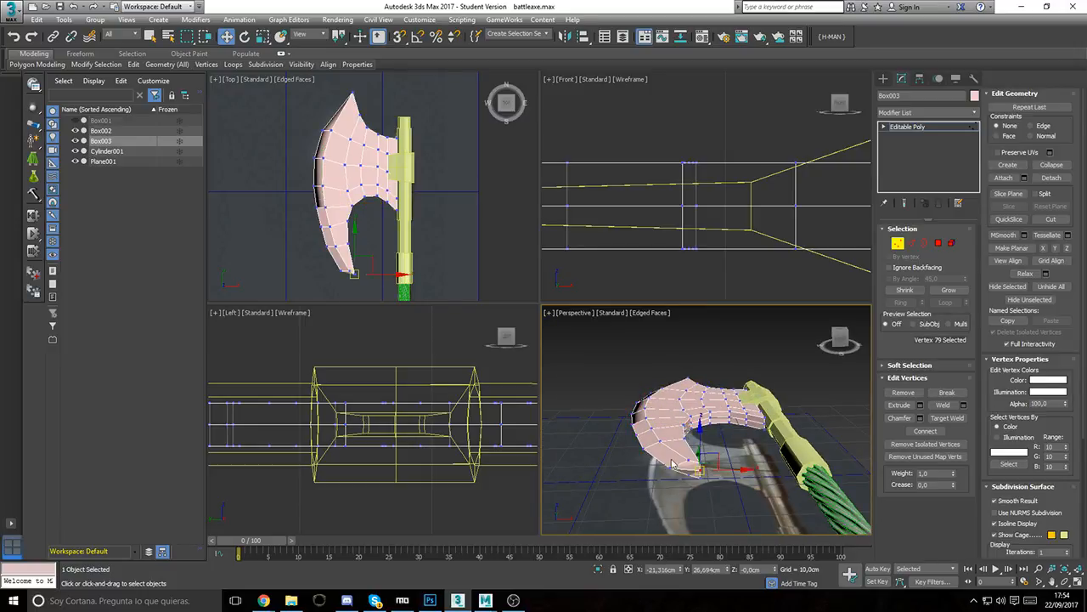
scroll(378, 273, "up", 8)
left_click(374, 225)
left_click_drag(393, 216, 393, 242)
middle_click_drag(367, 178, 360, 238)
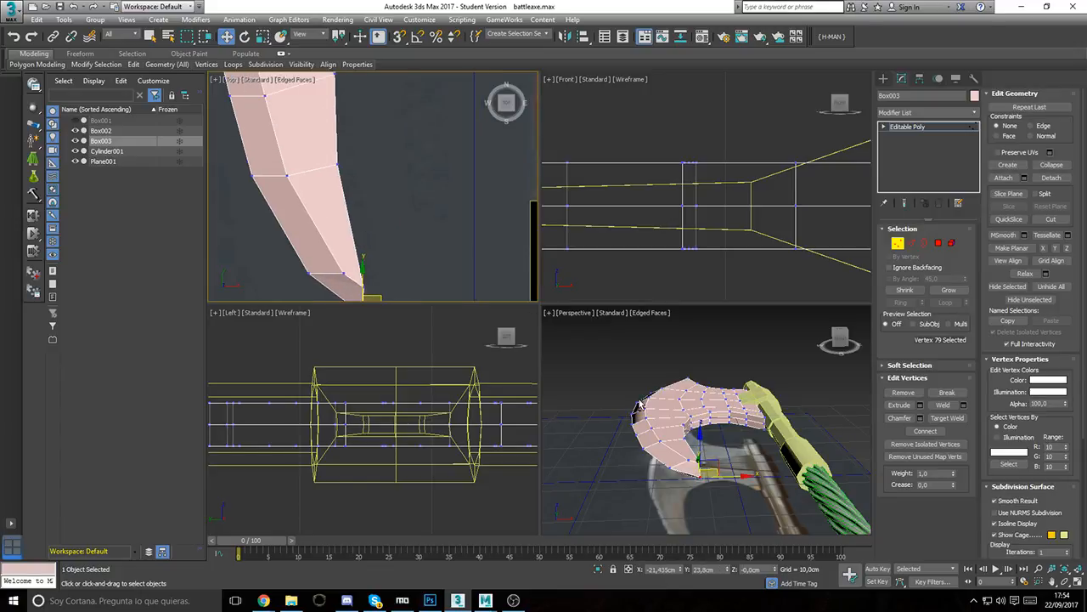
Step: Pull the middle vertex at the blade's upper tip outward to about X -23.6, Y 108.5 cm
middle_click_drag(641, 404, 674, 413, "alt")
scroll(674, 414, "up", 2)
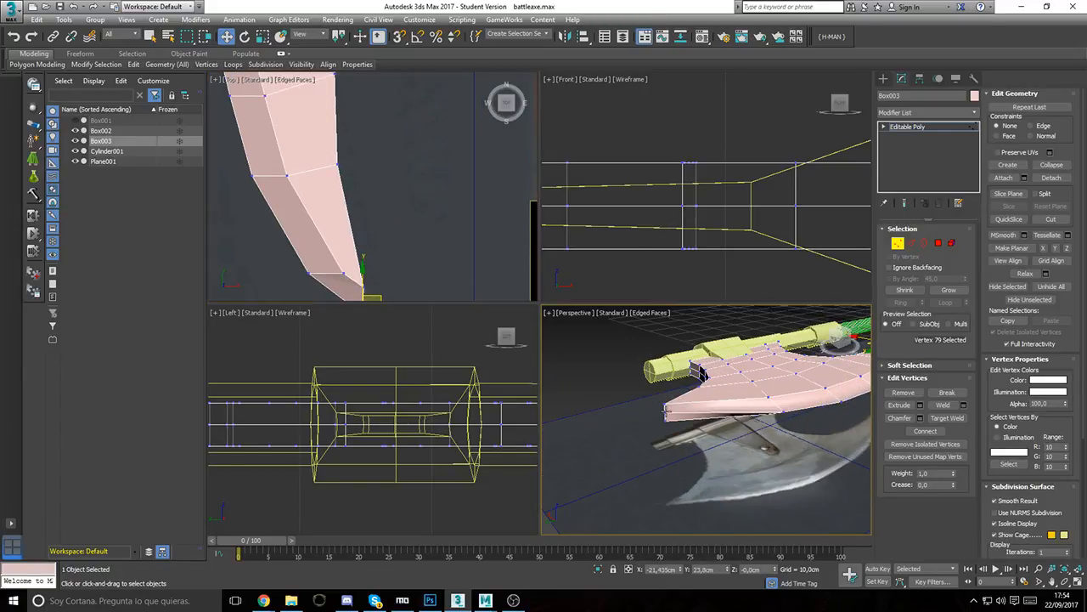
left_click(666, 413)
scroll(326, 220, "down", 5)
middle_click_drag(372, 188, 364, 242)
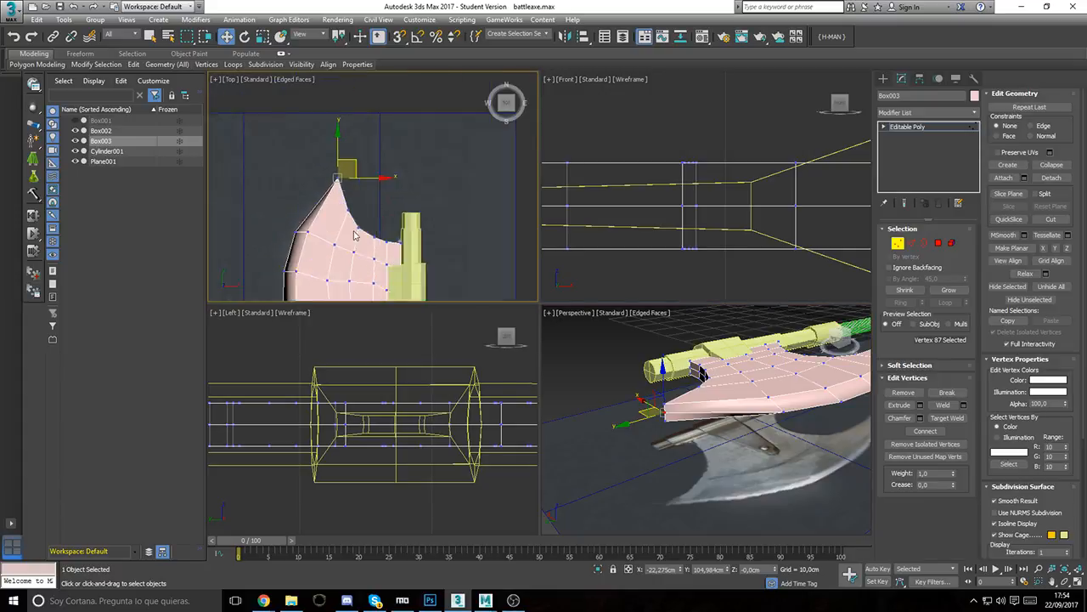
scroll(349, 212, "up", 5)
middle_click_drag(309, 156, 334, 244)
left_click_drag(370, 161, 358, 129)
scroll(358, 130, "down", 3)
middle_click_drag(357, 187, 347, 129)
scroll(394, 226, "down", 5)
middle_click_drag(392, 238, 373, 131)
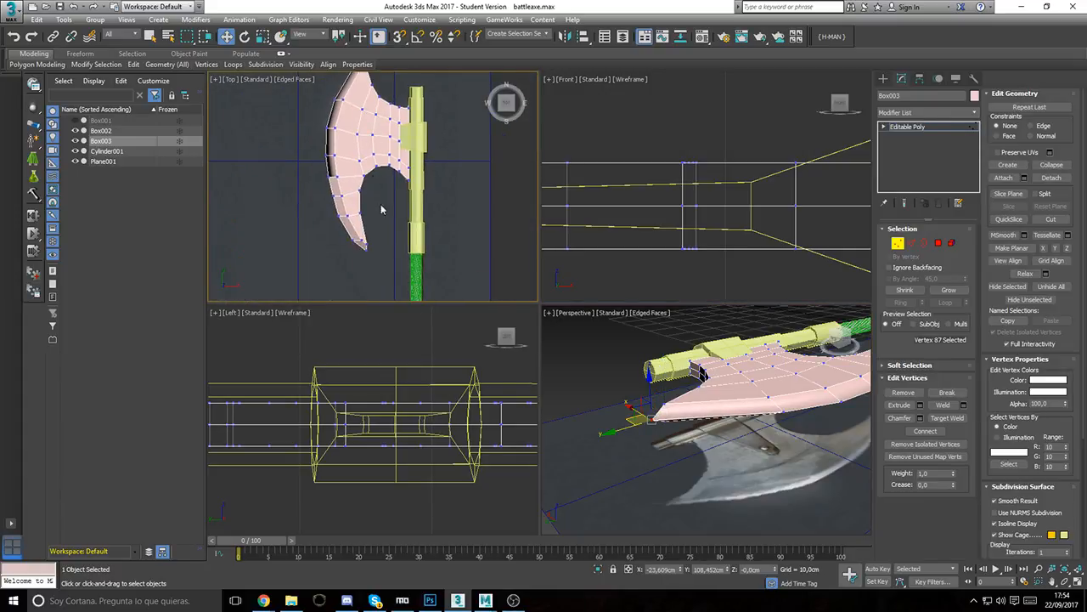
Step: Compare Box003's lower horn and cutting edge with the reference image by repeatedly hiding and showing Box003
scroll(383, 236, "up", 5)
scroll(354, 204, "down", 5)
middle_click_drag(365, 195, 374, 226)
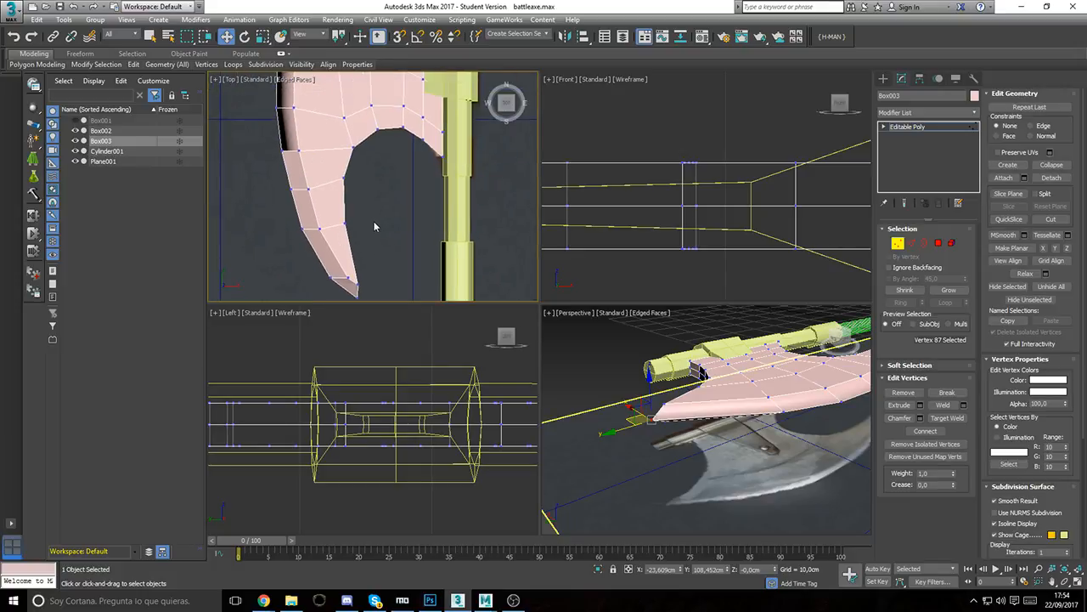
left_click(76, 141)
left_click(76, 141)
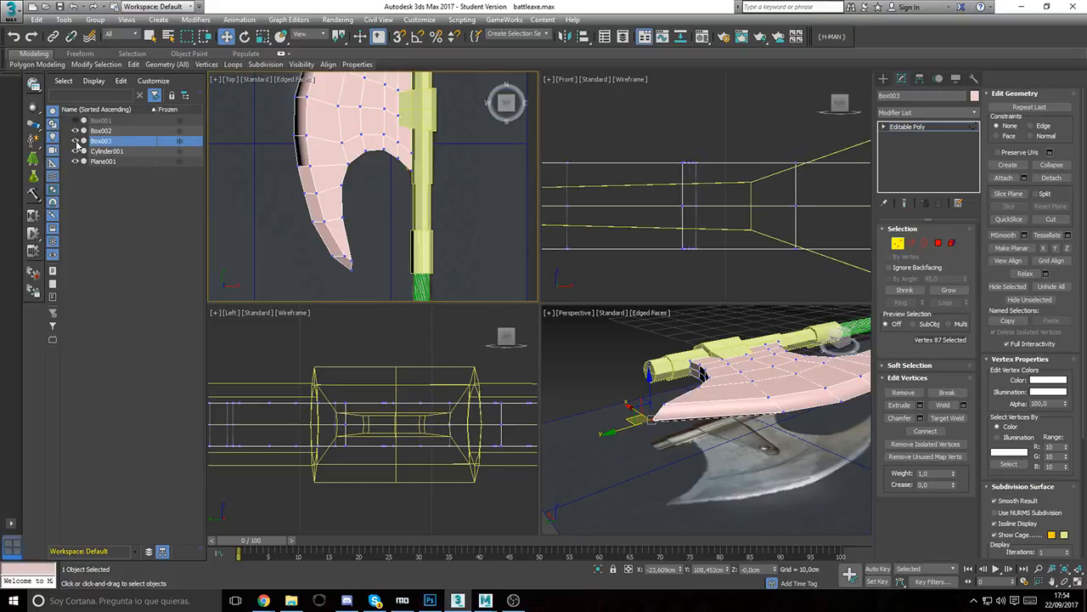
left_click(75, 141)
left_click(76, 141)
left_click(76, 141)
left_click(76, 141)
left_click(75, 141)
left_click(76, 141)
left_click(76, 141)
left_click(76, 141)
left_click(75, 141)
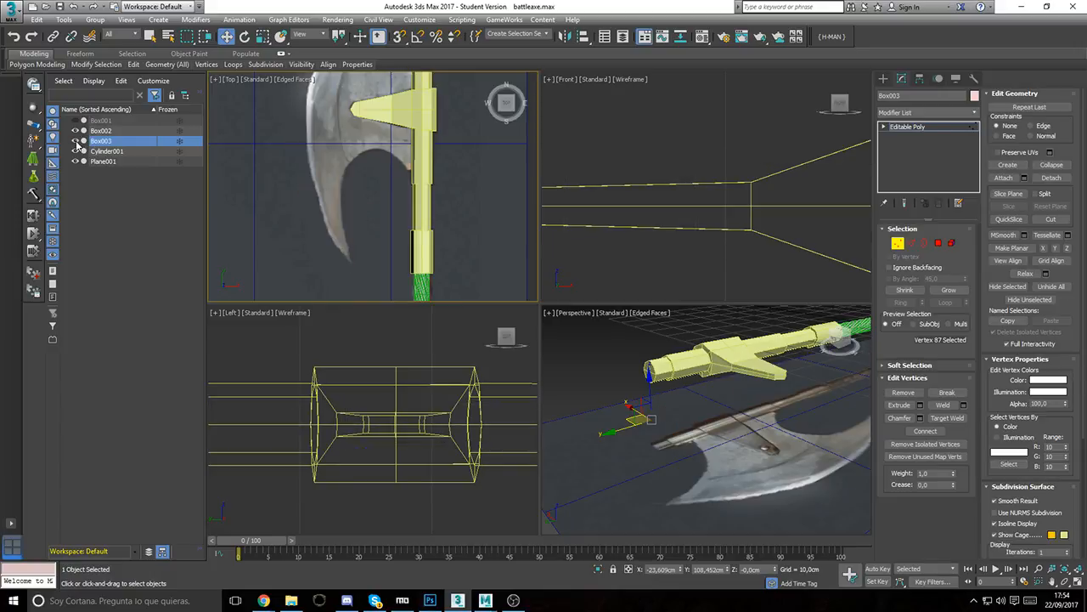
left_click(76, 141)
left_click(75, 141)
left_click(75, 141)
Step: Reposition the lower horn's tip vertices and move the row just above them to about X -25.8, Y 32.2 cm
scroll(266, 240, "up", 5)
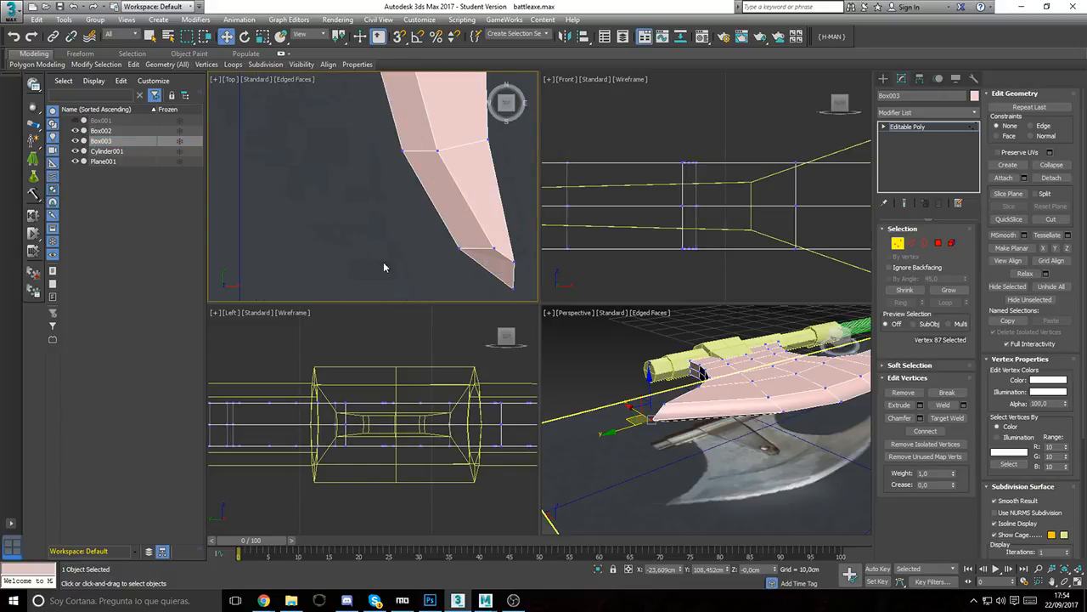
left_click_drag(408, 263, 332, 297)
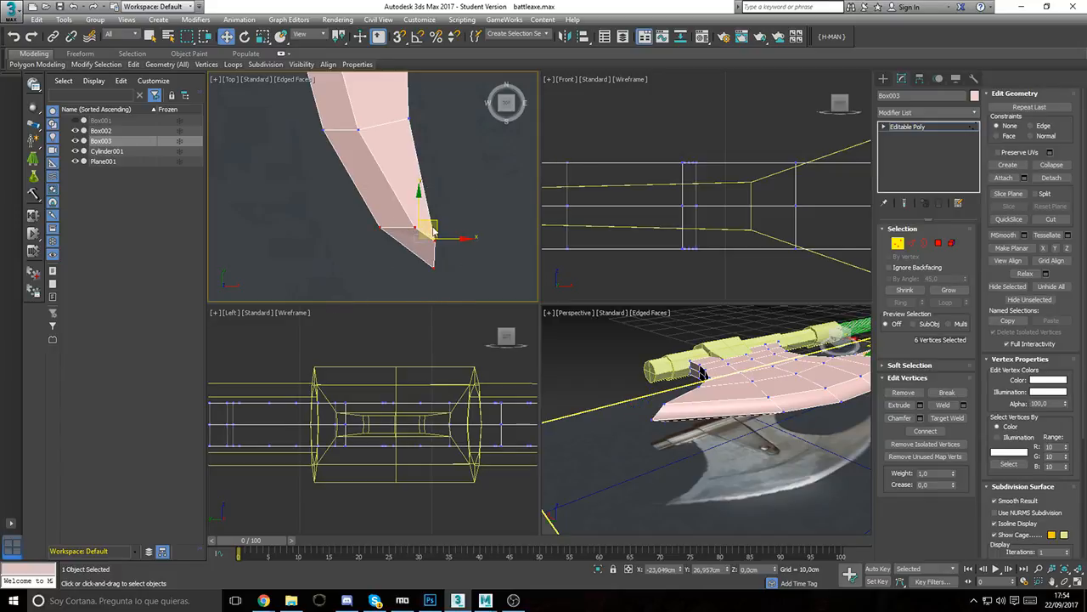
left_click_drag(438, 226, 433, 204)
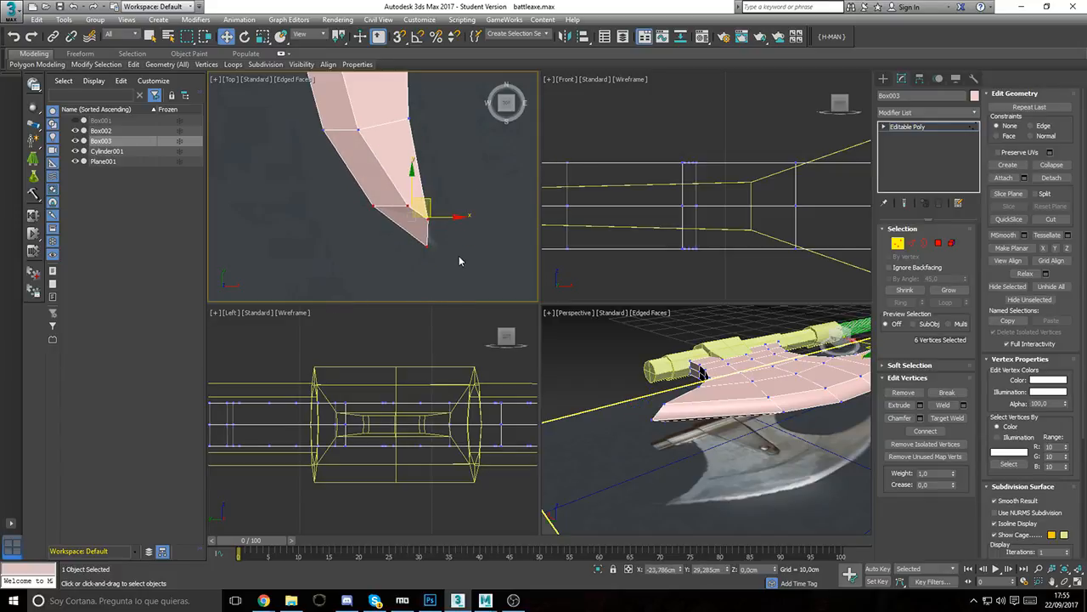
left_click_drag(412, 264, 458, 235)
middle_click_drag(349, 185, 293, 212)
left_click_drag(327, 220, 401, 271)
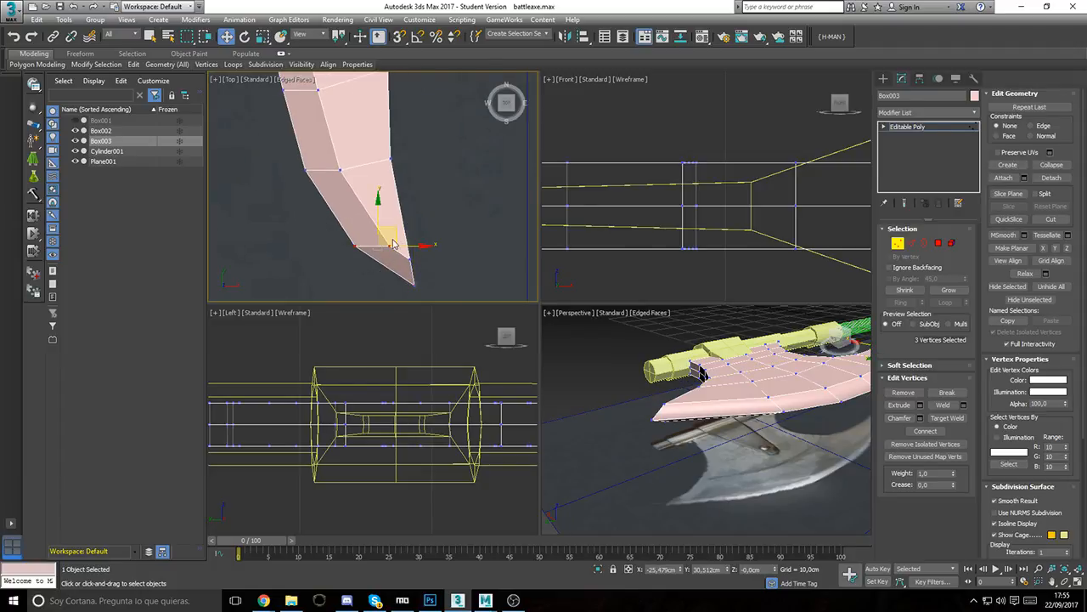
mouse_move(399, 228)
left_mouse_down()
mouse_move(401, 195)
mouse_move(397, 209)
mouse_move(424, 214)
mouse_move(385, 247)
mouse_move(396, 220)
left_mouse_up()
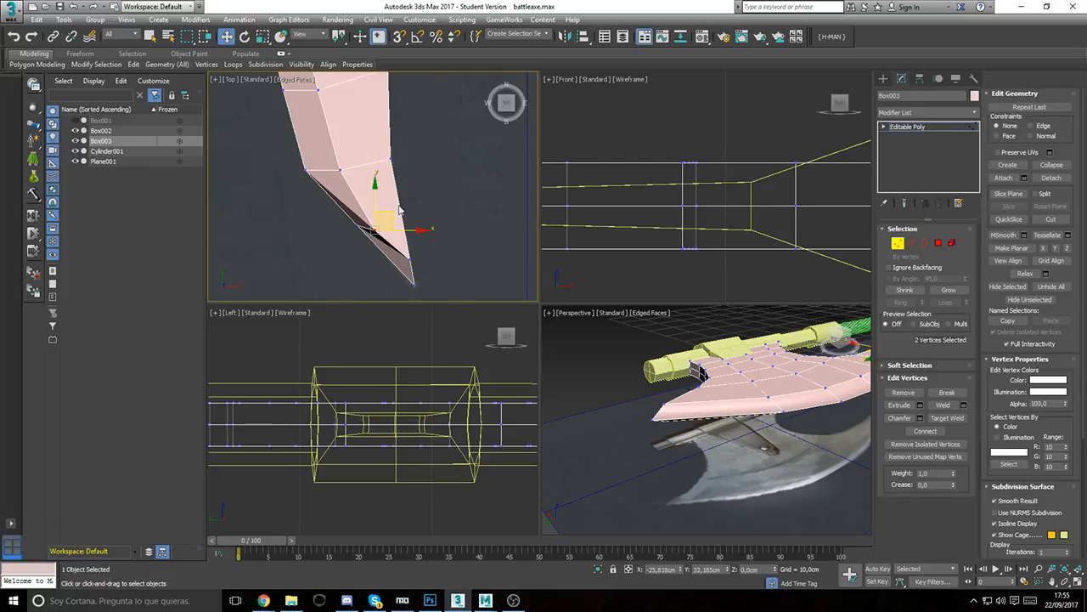
Step: Move the outer vertices of the horn's next row to about X -27, Y 42 cm and adjust the stray outer vertex near the tip
left_click_drag(387, 211, 359, 156)
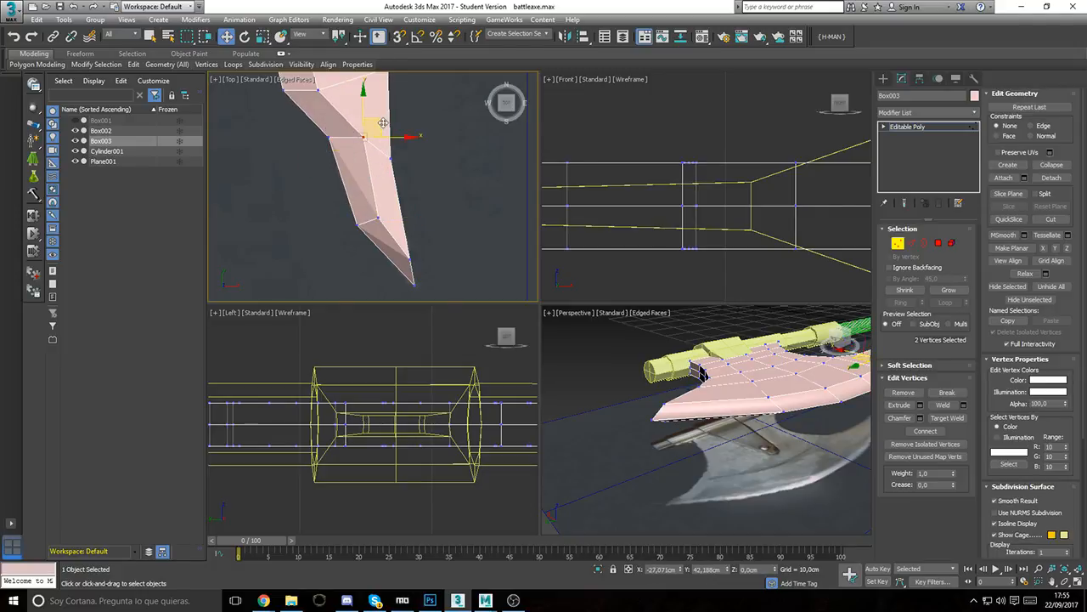
left_click_drag(384, 122, 379, 127)
left_click(359, 223)
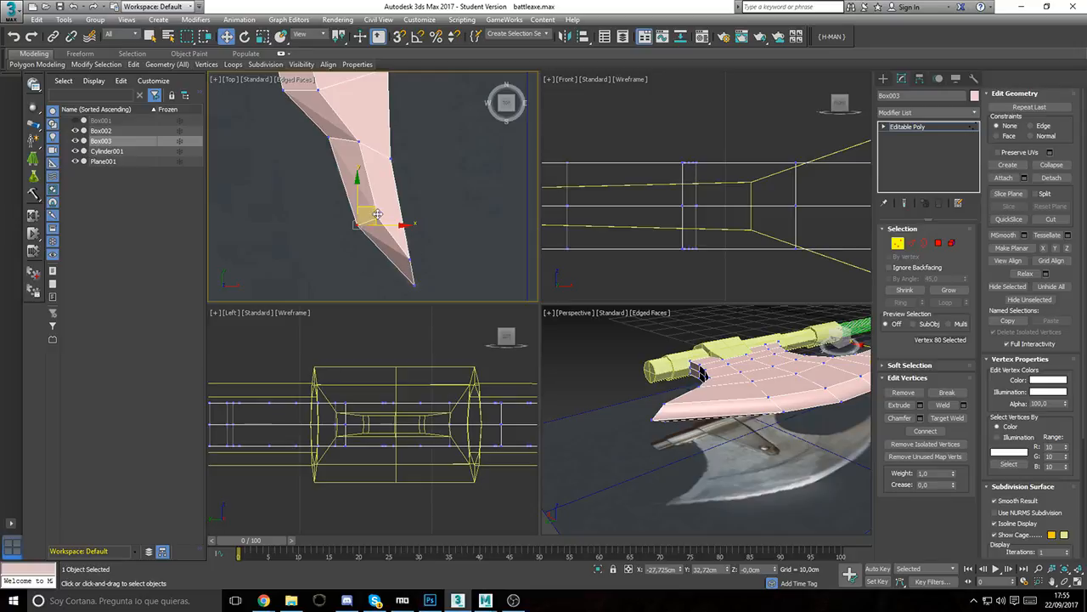
left_click_drag(374, 218, 398, 198)
Step: Move the outer vertices of the third row above the horn's tip to about X -28.8, Y 49.6 cm
middle_click_drag(355, 117, 377, 223)
left_click_drag(371, 165, 299, 221)
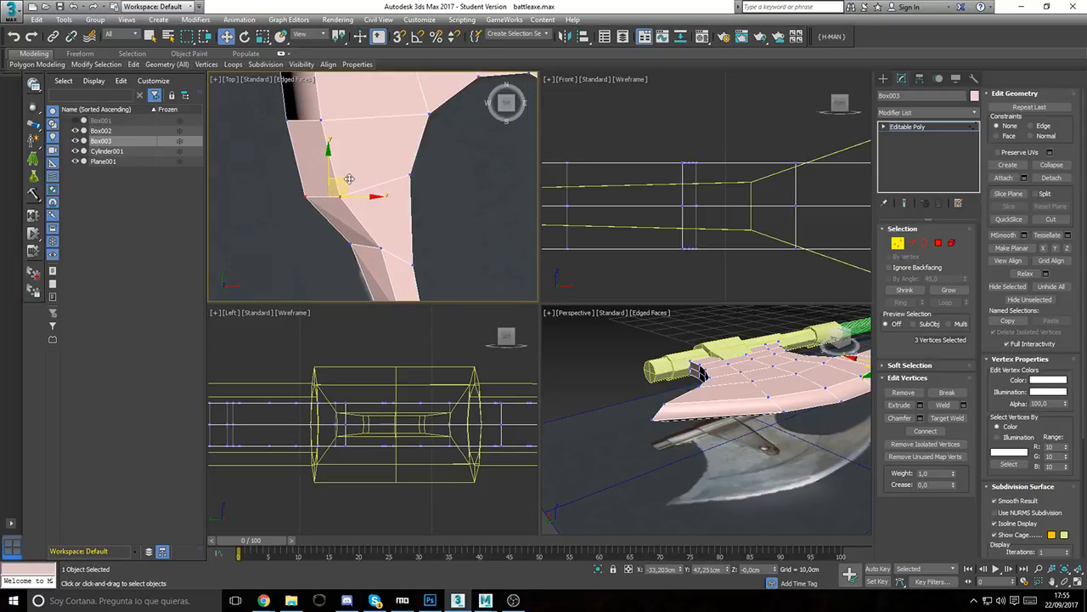
left_click_drag(346, 182, 354, 209)
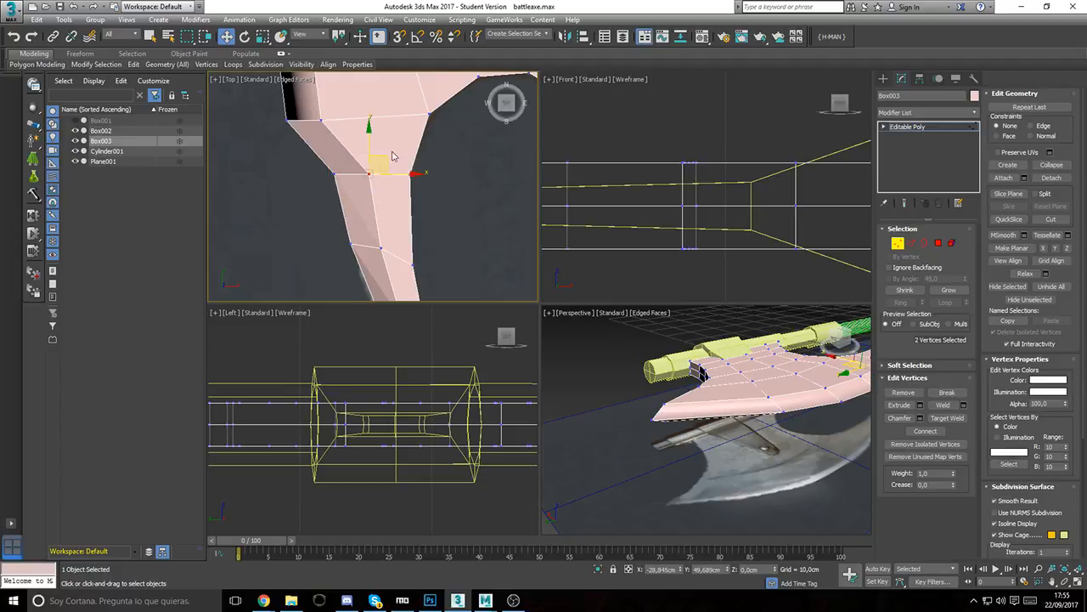
middle_click_drag(394, 156, 388, 175)
left_click_drag(382, 184, 382, 184)
Step: Move the next two cutting-edge vertex rows above the horn to about X -32, Y 56.4 cm and X -32.5, Y 67.5 cm
middle_click_drag(347, 114, 347, 158)
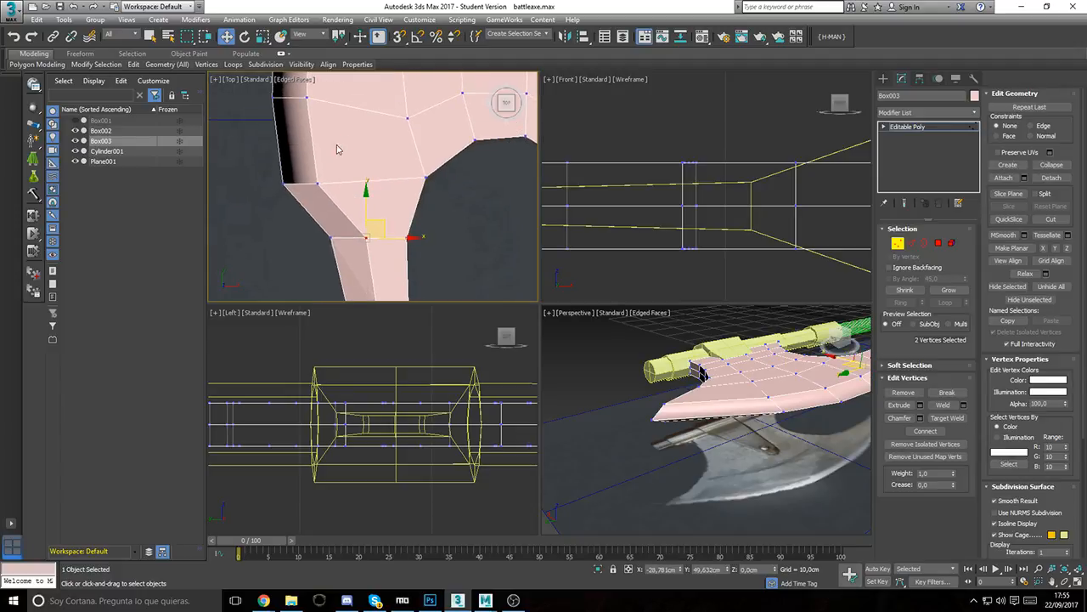
left_click_drag(338, 148, 274, 202)
left_click_drag(325, 174, 357, 165)
middle_click_drag(364, 140, 376, 223)
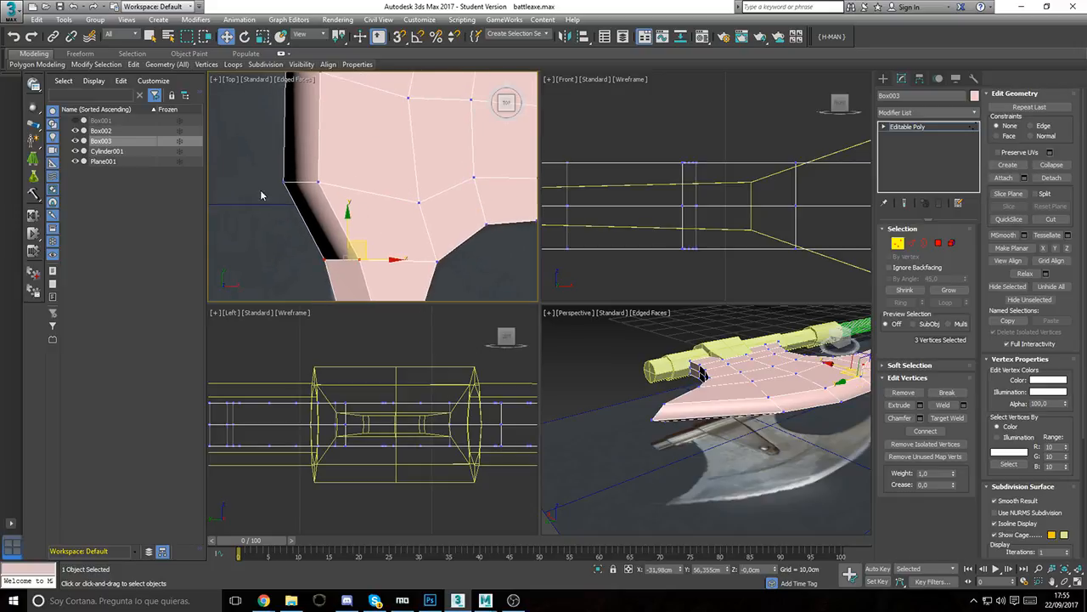
left_click_drag(309, 201, 355, 219)
left_click_drag(324, 174, 353, 145)
Step: Shift the two following cutting-edge vertex rows on the upper half of the blade to fit the reference outline
middle_click_drag(354, 145, 351, 242)
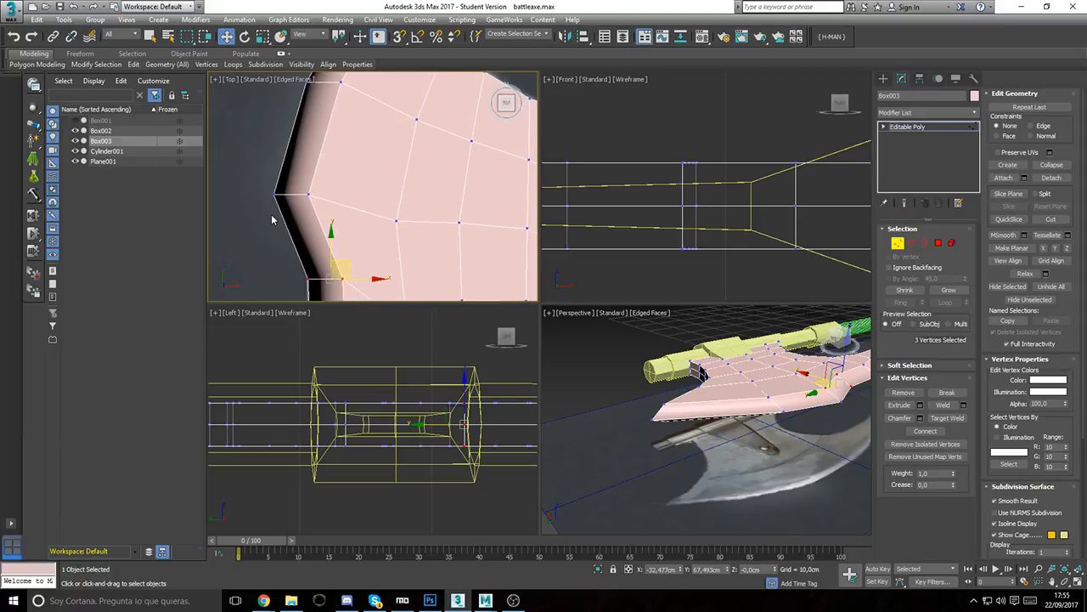
middle_click_drag(272, 219, 281, 214)
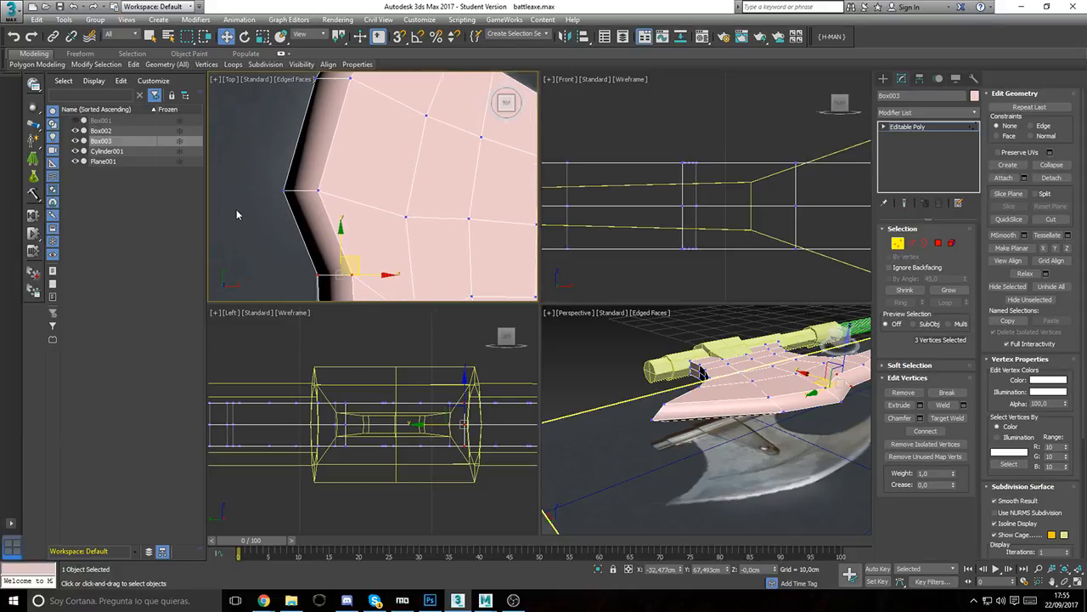
left_click_drag(307, 221, 331, 221)
left_click_drag(326, 177, 361, 168)
middle_click_drag(369, 148, 313, 254)
left_click_drag(246, 148, 315, 226)
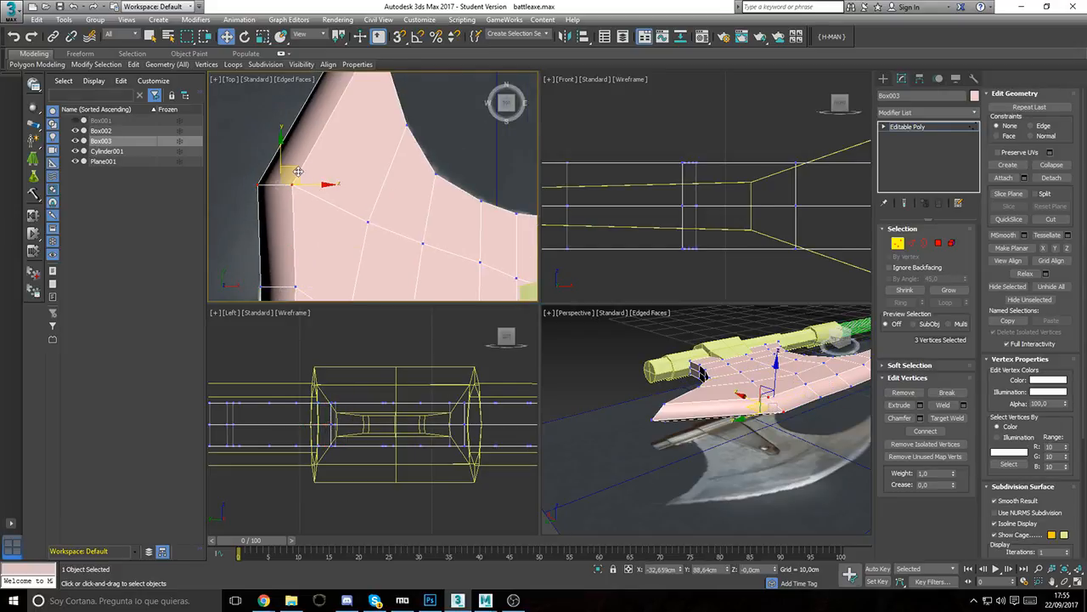
left_click_drag(302, 172, 325, 193)
Step: Move the three vertices at the blade's upper tip to about X -21.5, Y 103.2 cm
middle_click_drag(370, 120, 342, 236)
left_click_drag(299, 93, 368, 167)
left_click_drag(361, 122, 370, 151)
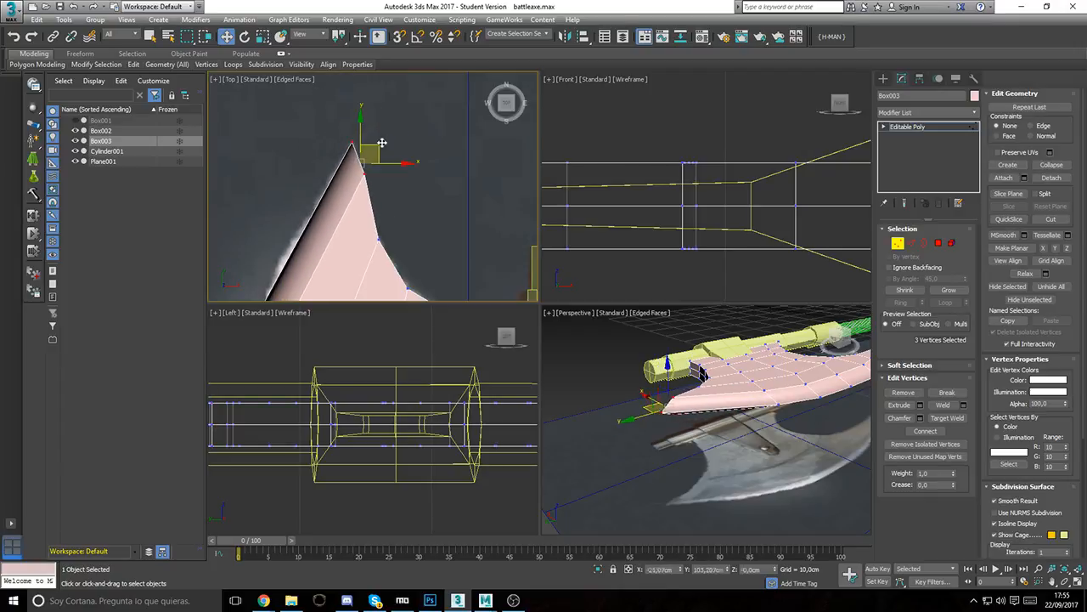
key("e")
key("w")
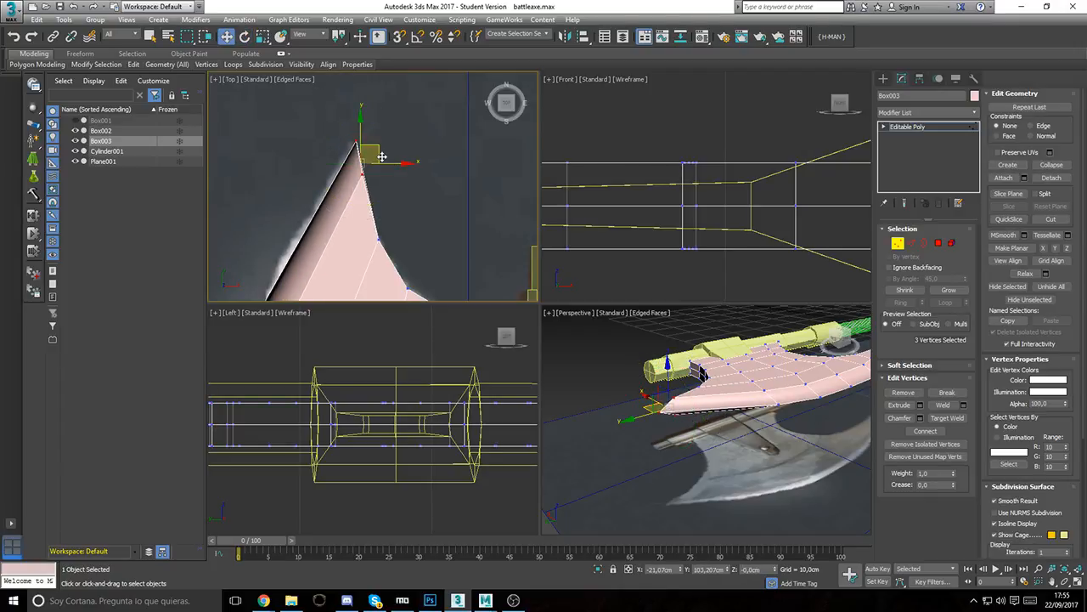
left_click_drag(376, 157, 373, 157)
Step: Move the cutting-edge vertex row below the upper tip to about X -27.8, Y 91.3 cm and nudge the edge inward further down
scroll(371, 199, "down", 3)
middle_click_drag(371, 204, 370, 104)
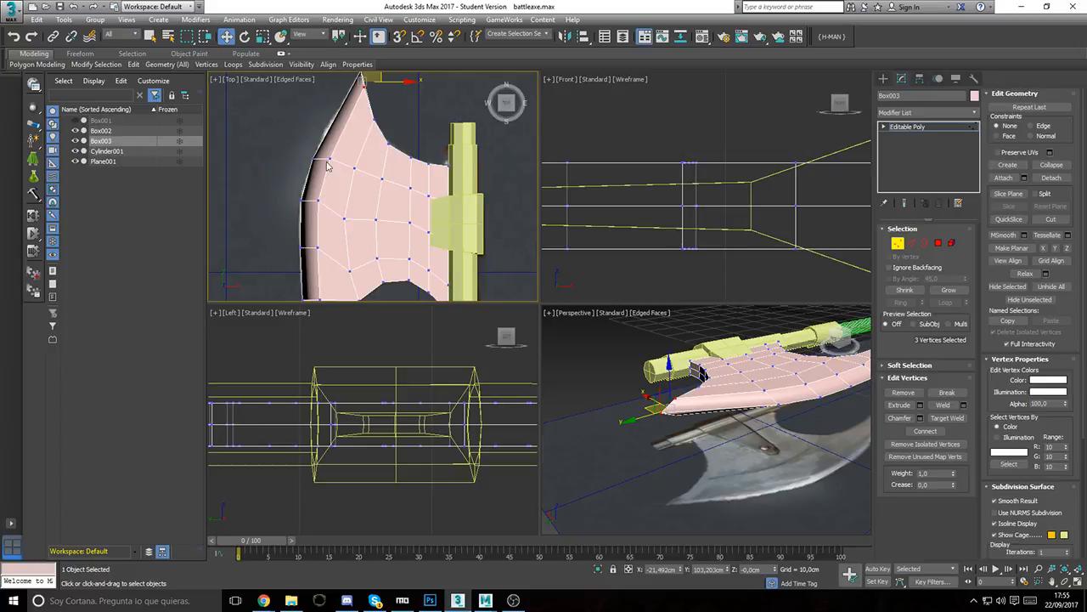
left_click_drag(340, 180, 347, 127)
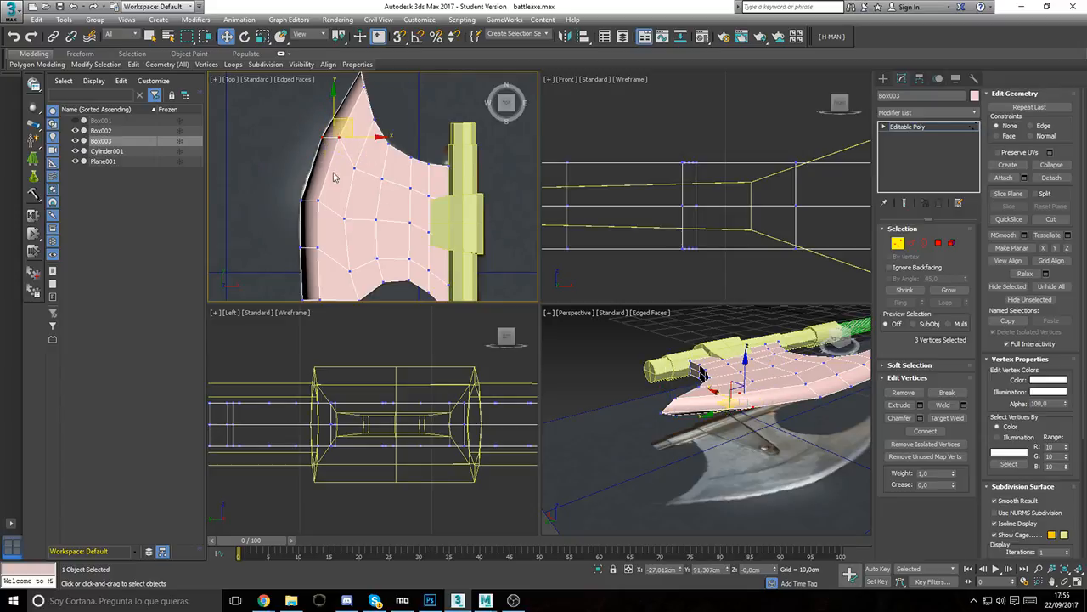
middle_click_drag(338, 296, 333, 185)
mouse_move(334, 209)
left_mouse_down()
mouse_move(294, 247)
mouse_move(338, 209)
left_mouse_up()
Step: Fine-tune the vertex rows along the middle and lower cutting edge so the outline follows the reference curve
left_click_drag(269, 173, 327, 175)
middle_click_drag(319, 226, 309, 169)
scroll(309, 169, "up", 4)
left_click_drag(285, 172, 360, 238)
left_click_drag(339, 193, 346, 196)
Step: Move the three outer vertices at the top of the lower horn outward to about X -30.1 cm
middle_click_drag(346, 195, 352, 231)
left_click_drag(358, 118, 264, 192)
middle_click_drag(297, 165, 321, 247)
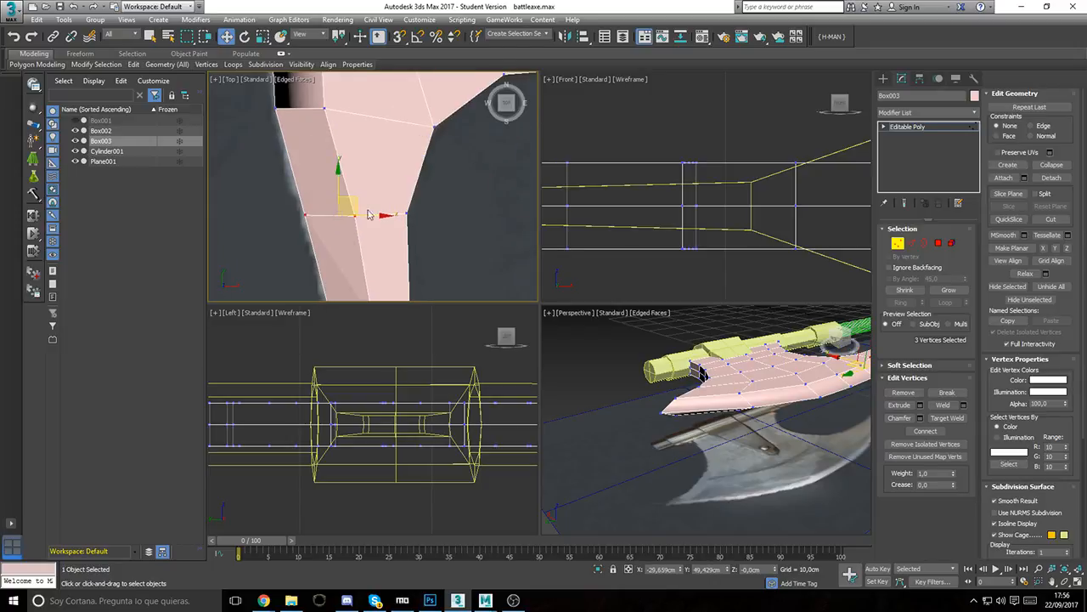
left_click_drag(385, 217, 378, 217)
scroll(385, 224, "down", 6)
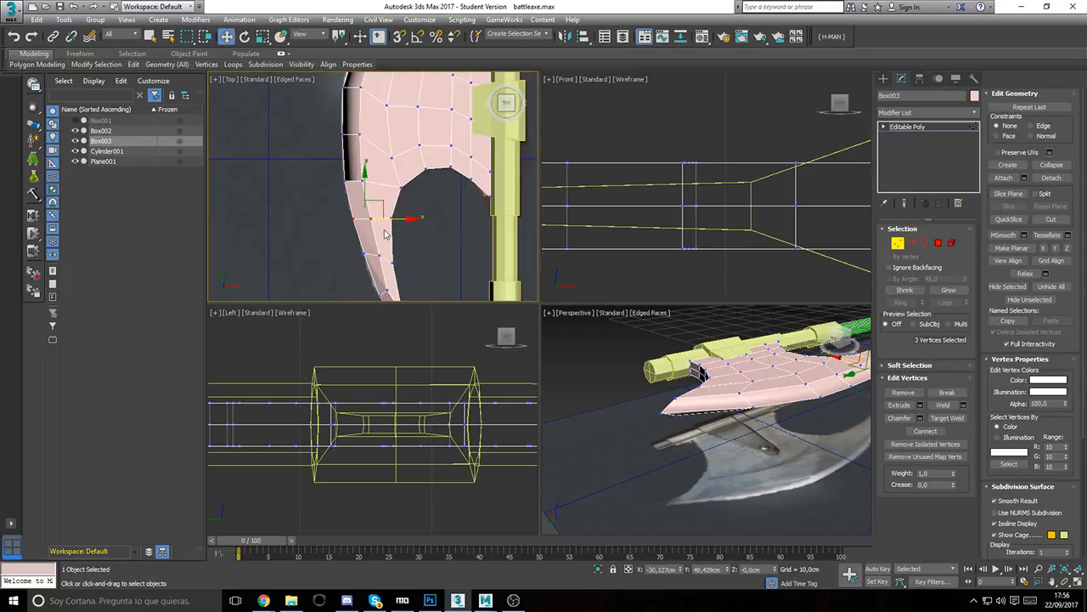
Step: Select all of Box003's vertices and scale them down in Z until the blade is about as thick as Box002's narrow end
middle_click_drag(405, 257, 329, 277)
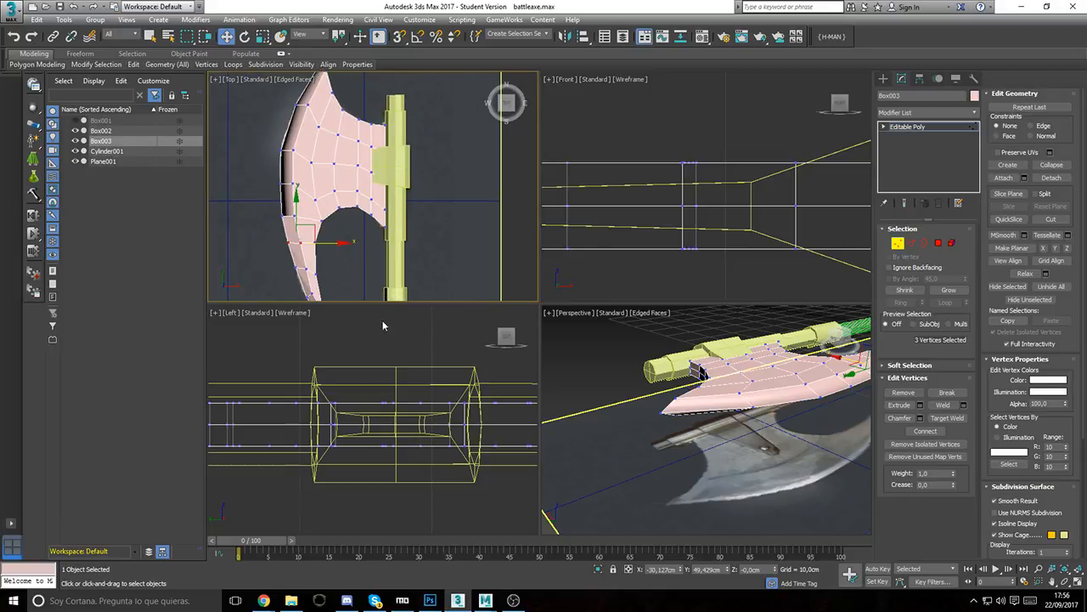
middle_click_drag(318, 229, 317, 205)
middle_click_drag(744, 387, 616, 383, "alt")
middle_click_drag(393, 236, 378, 271)
middle_click_drag(274, 163, 272, 218)
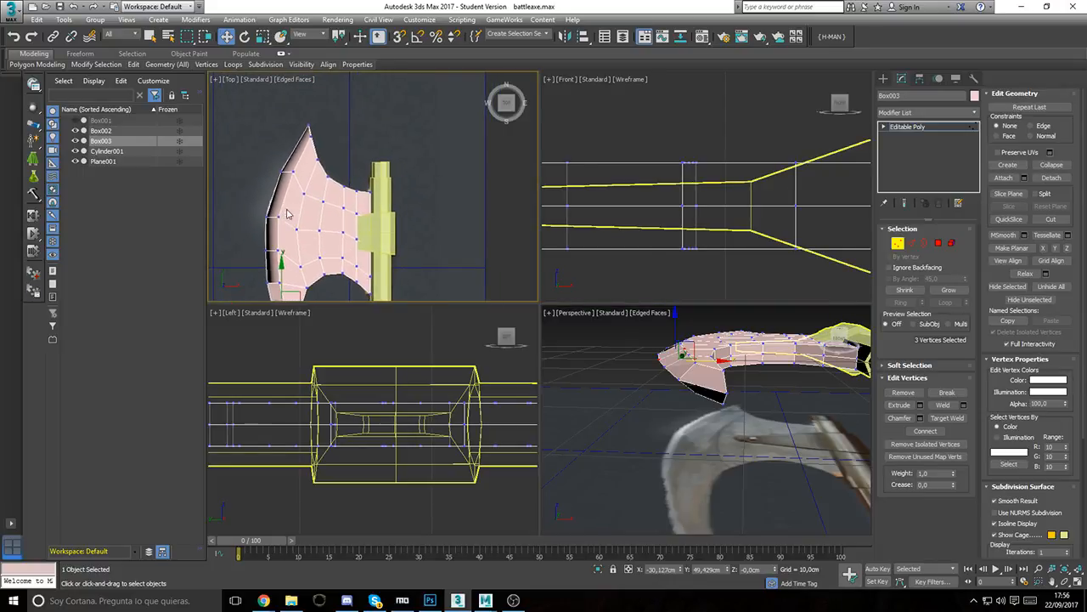
middle_click_drag(738, 351, 679, 348, "alt")
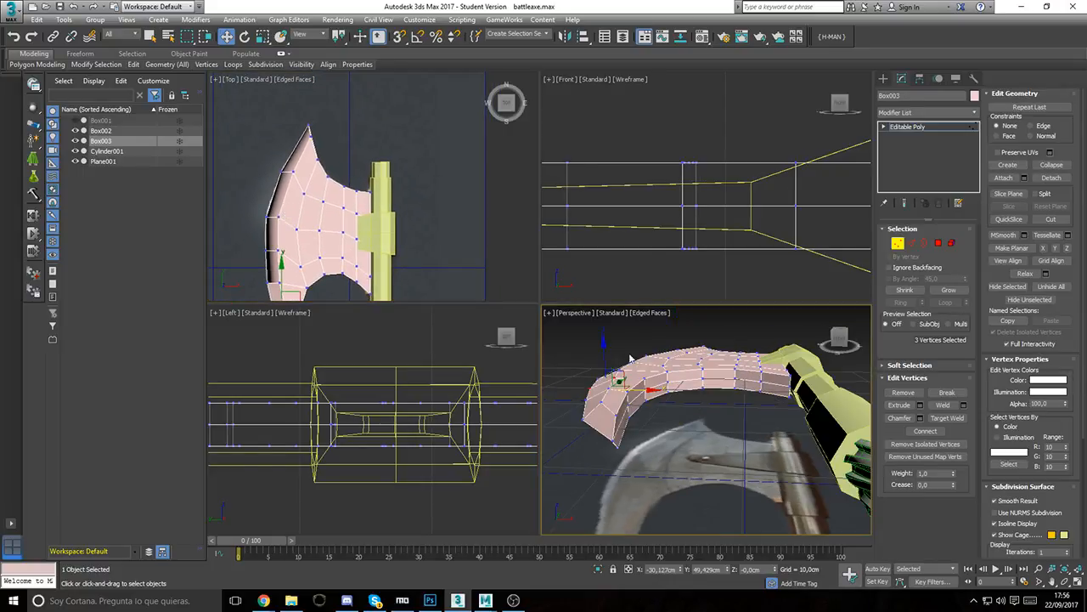
scroll(641, 346, "down", 4)
key("ctrl+a")
key("z")
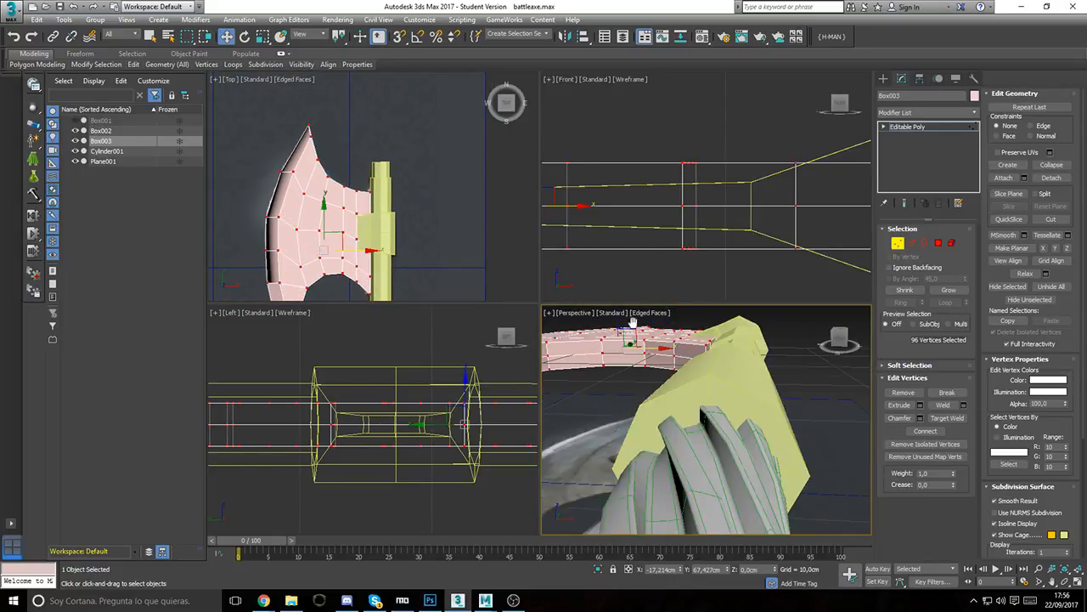
key("r")
left_click_drag(658, 325, 659, 371)
key("w")
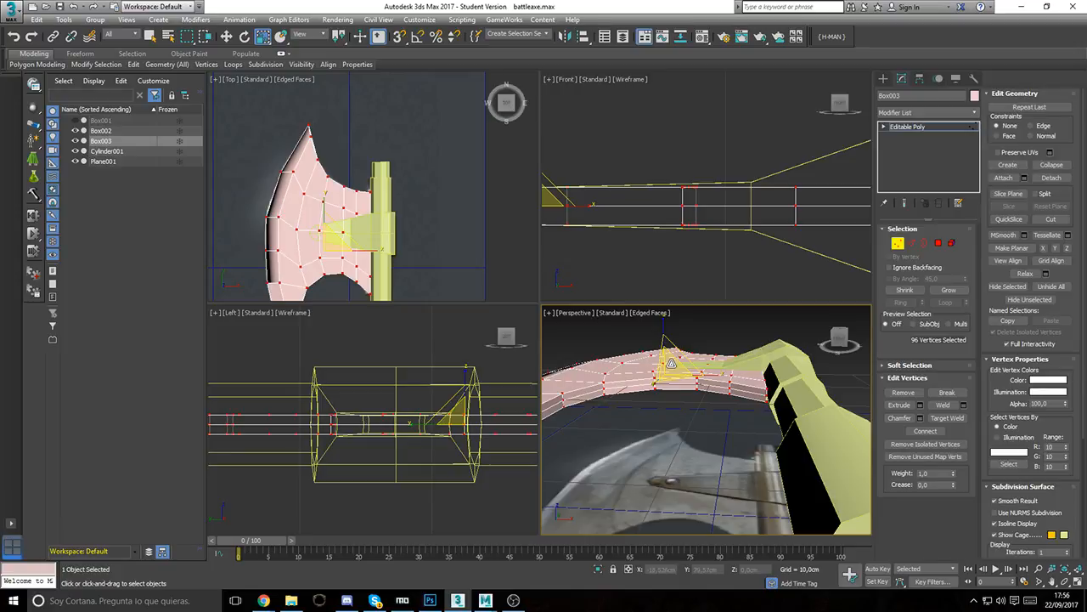
Step: Select all the vertices of the blade's lower horn
scroll(441, 173, "up", 2)
key("w")
left_click_drag(361, 259, 424, 211)
middle_click_drag(377, 238, 349, 225)
middle_click_drag(778, 416, 692, 397, "alt")
middle_click_drag(228, 255, 373, 265)
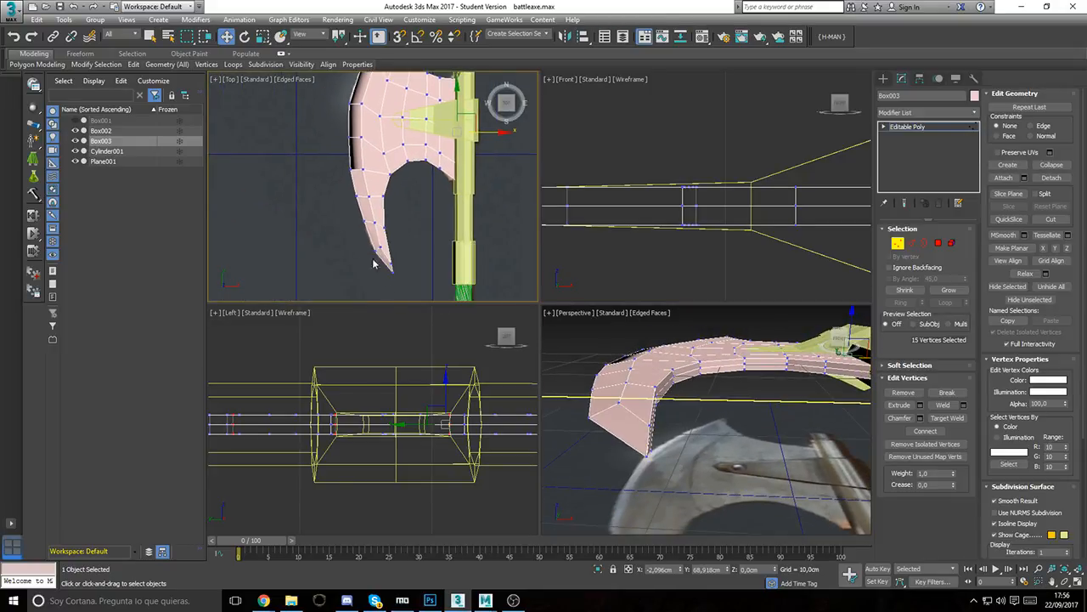
left_click_drag(340, 206, 332, 193)
middle_click_drag(332, 194, 303, 248)
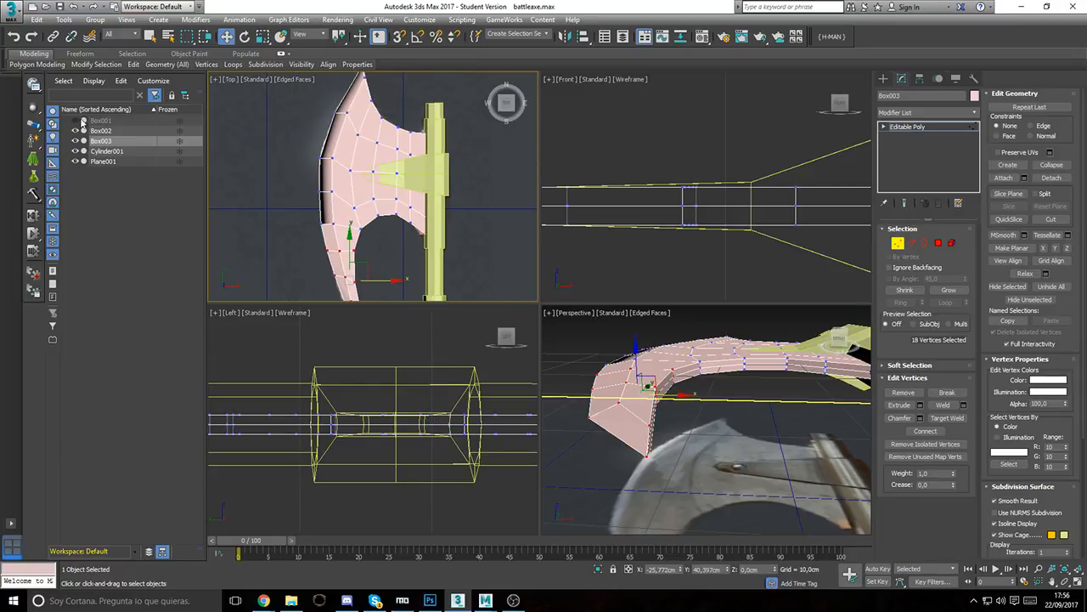
Step: Add a SwiftLoop edge loop along the blade near the bracket's pointed end, and hide Box003 to compare with the reference
left_click(133, 64)
left_click(225, 92)
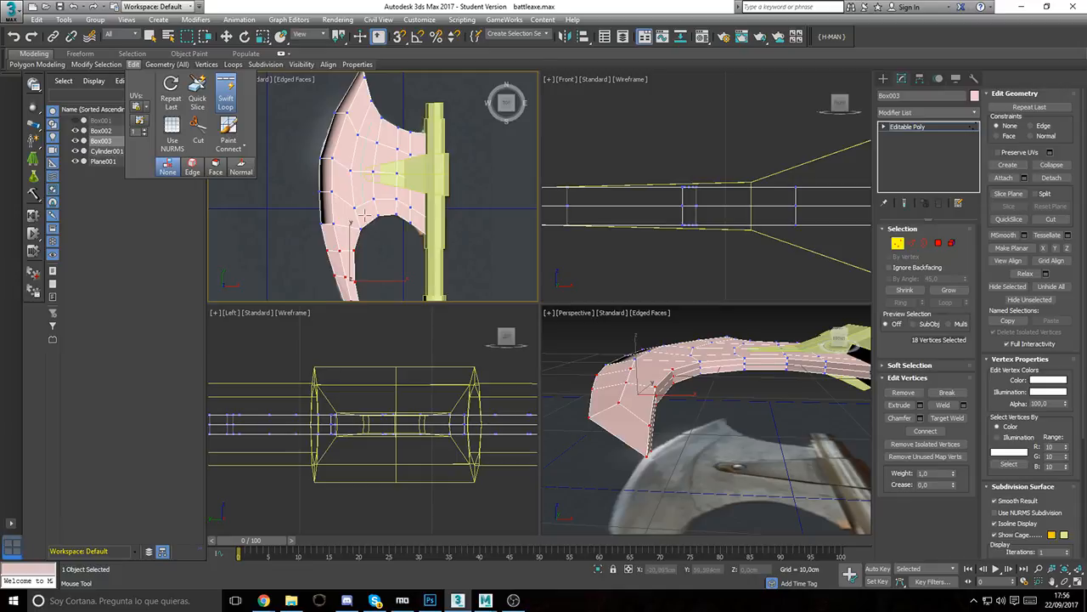
scroll(349, 253, "up", 5)
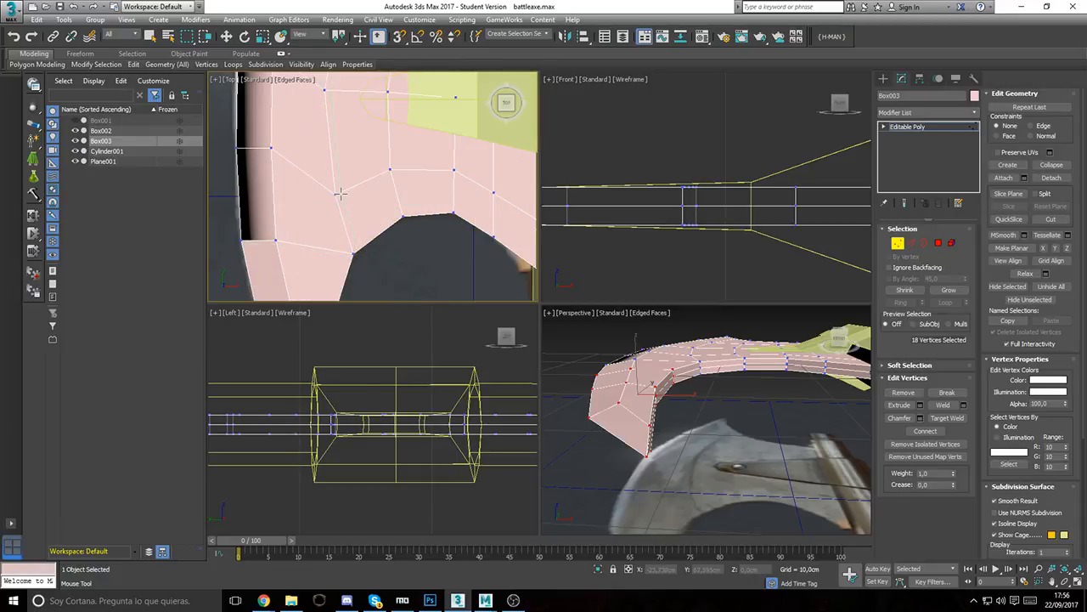
scroll(340, 194, "down", 6)
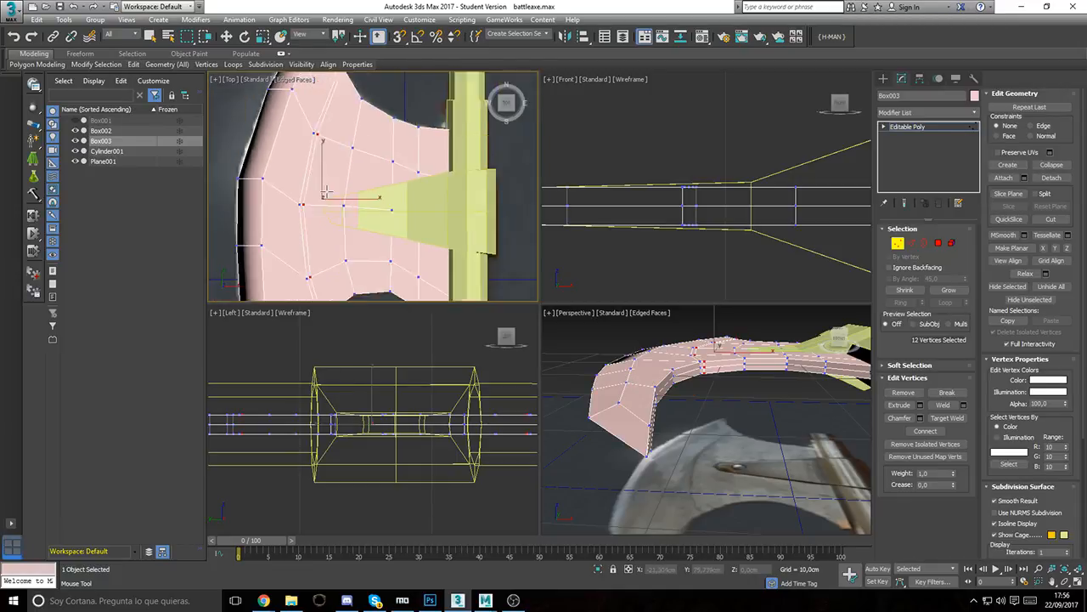
left_click(76, 142)
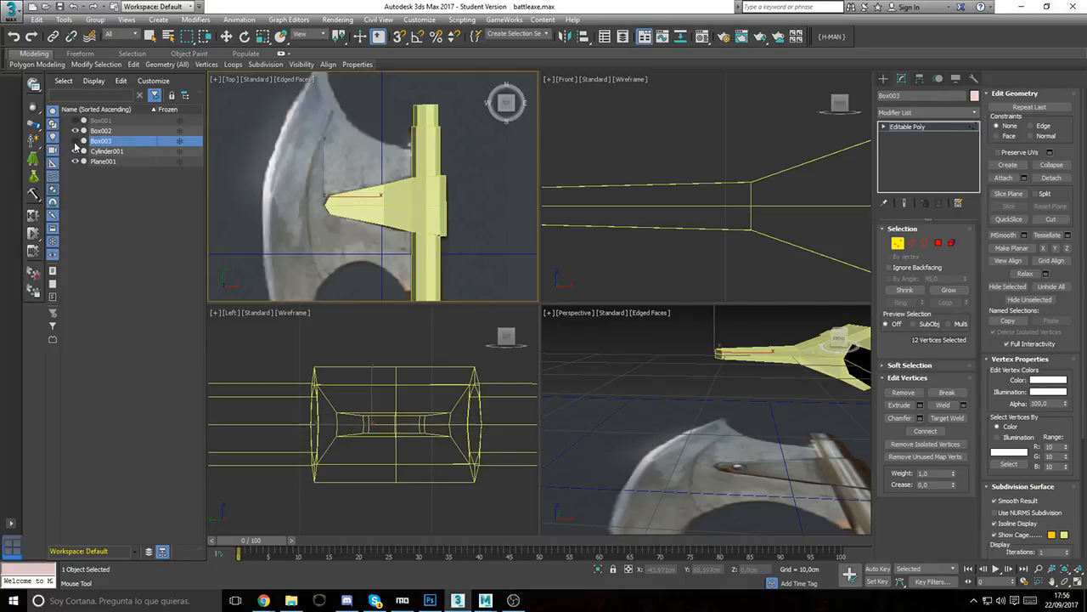
left_click(75, 141)
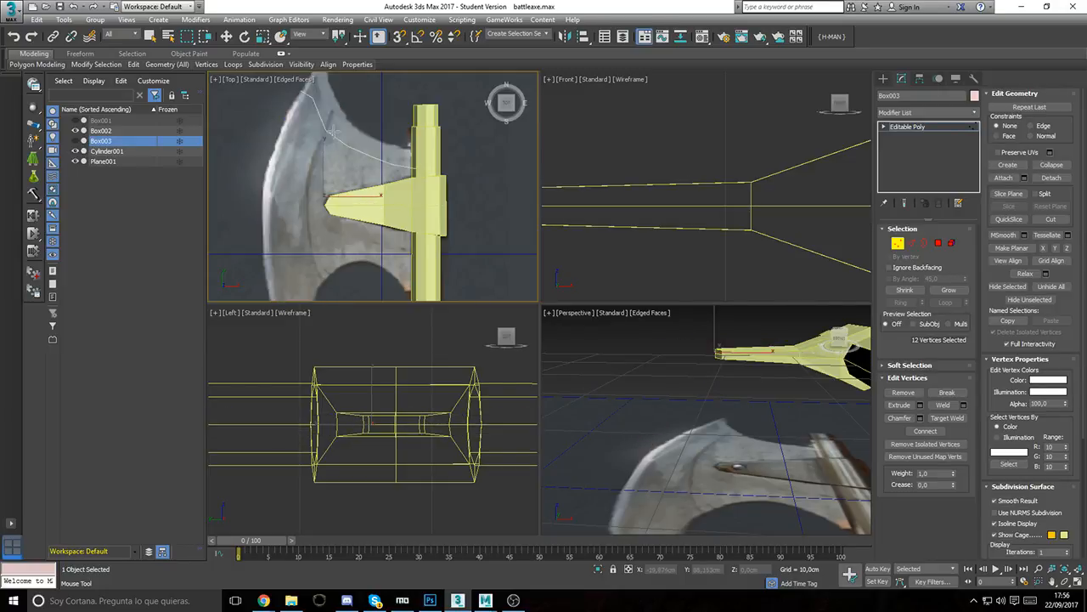
Step: Unhide Box003 and select its vertices at the upper horn and down along the cutting-edge side of the blade
left_click(76, 141)
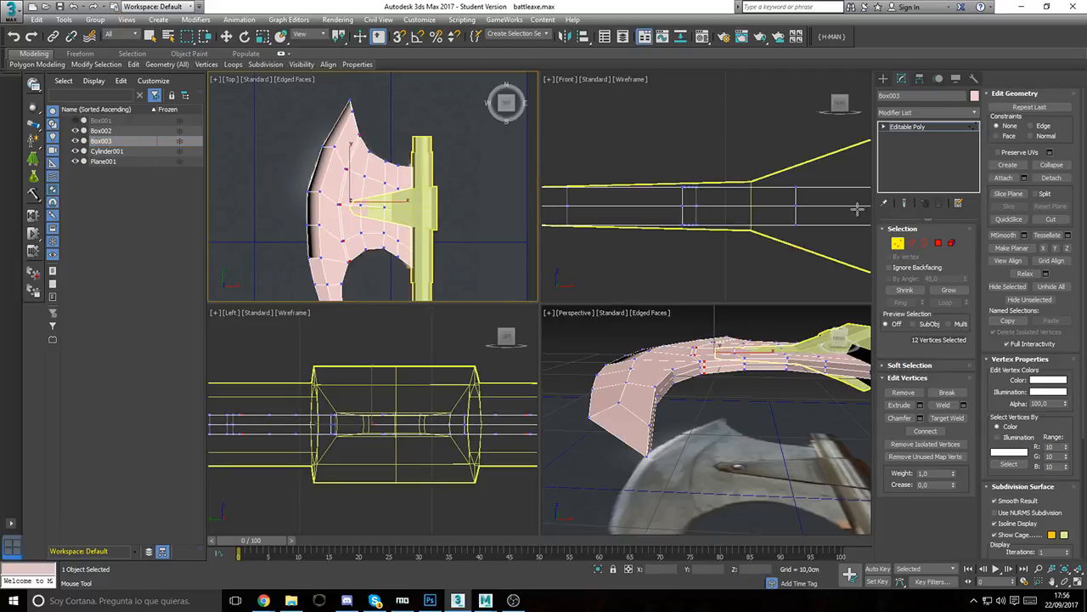
key("w")
middle_click_drag(274, 111, 281, 136)
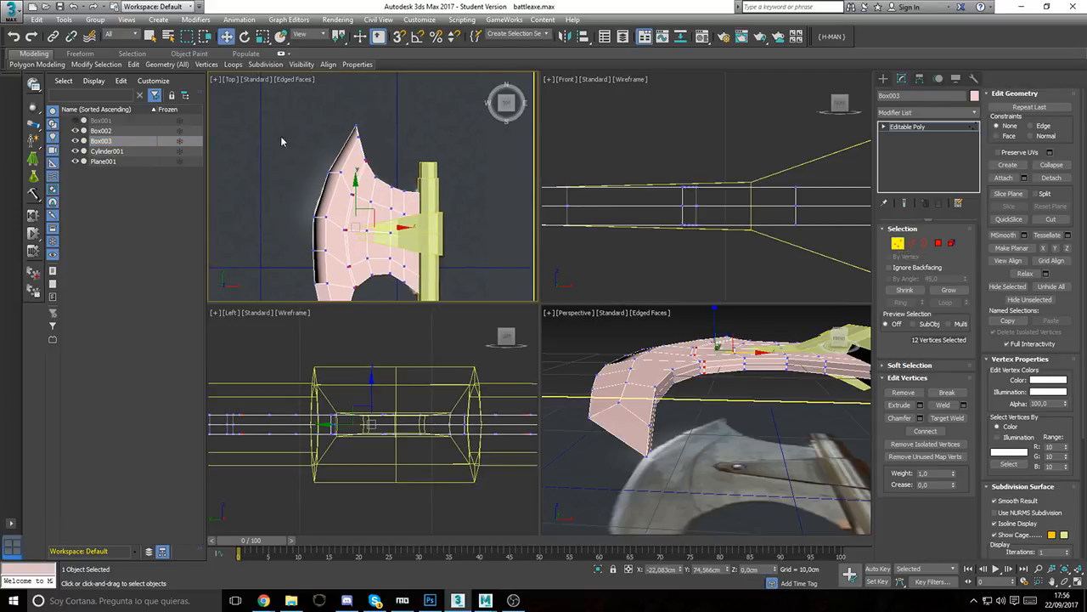
left_click_drag(363, 182, 364, 184)
scroll(352, 177, "up", 6)
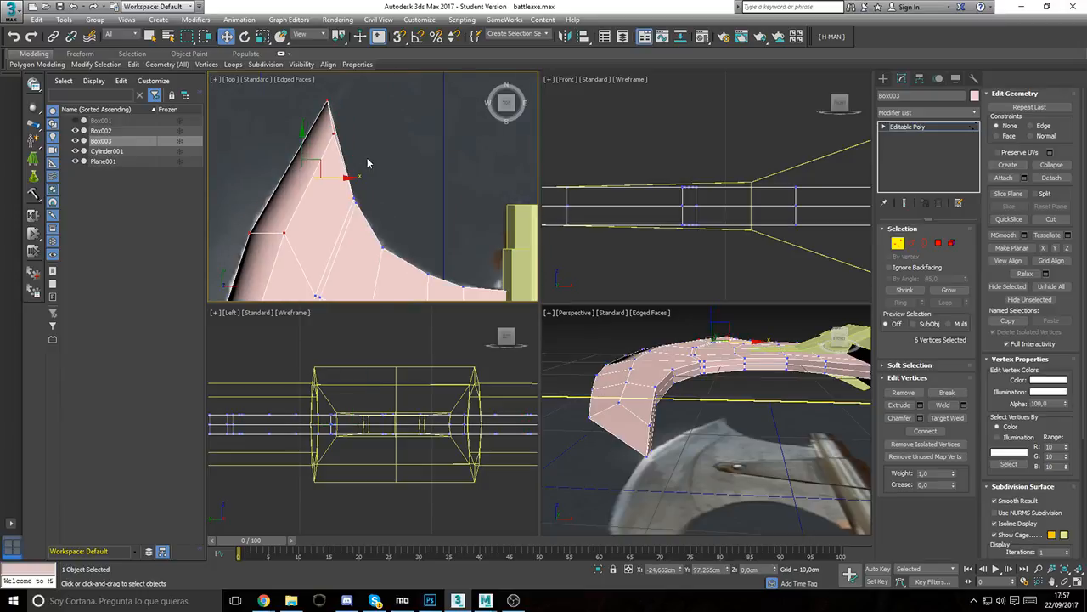
scroll(355, 255, "up", 5)
left_click_drag(354, 253, 338, 287)
scroll(311, 224, "down", 6)
middle_click_drag(334, 261, 354, 152)
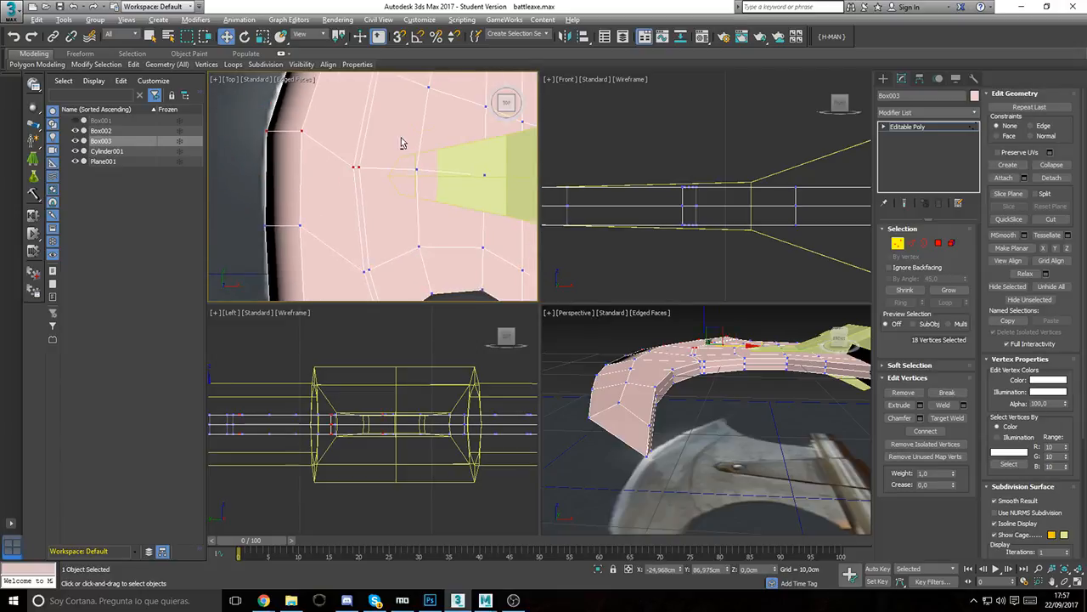
left_click_drag(358, 195, 358, 196, "alt")
middle_click_drag(323, 254, 341, 174)
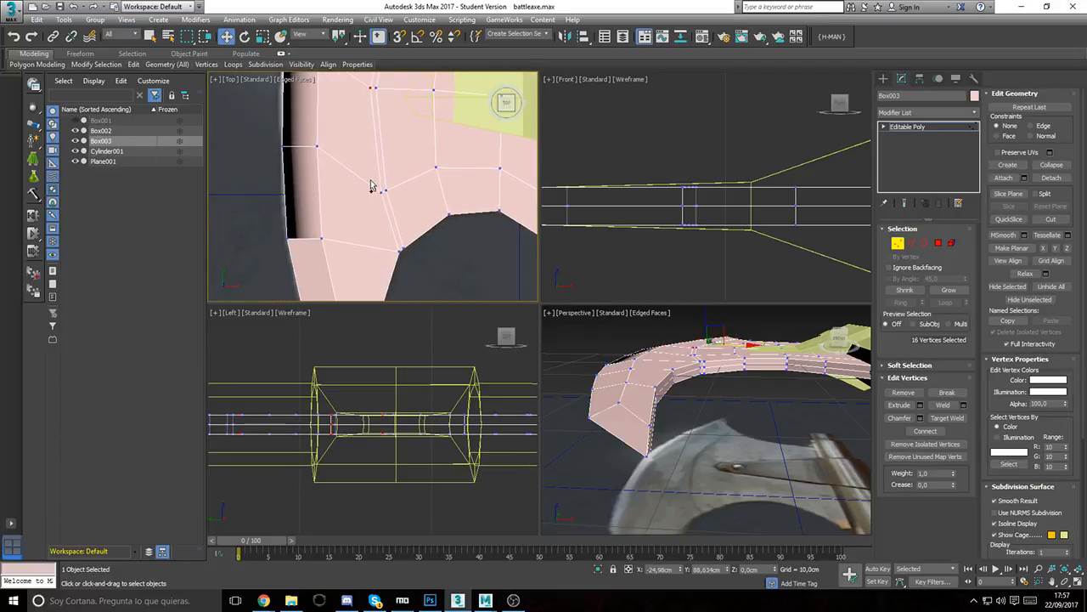
left_click_drag(369, 180, 382, 201, "ctrl")
mouse_move(408, 244)
left_mouse_down("ctrl")
mouse_move(383, 264)
mouse_move(403, 264)
left_mouse_up("ctrl")
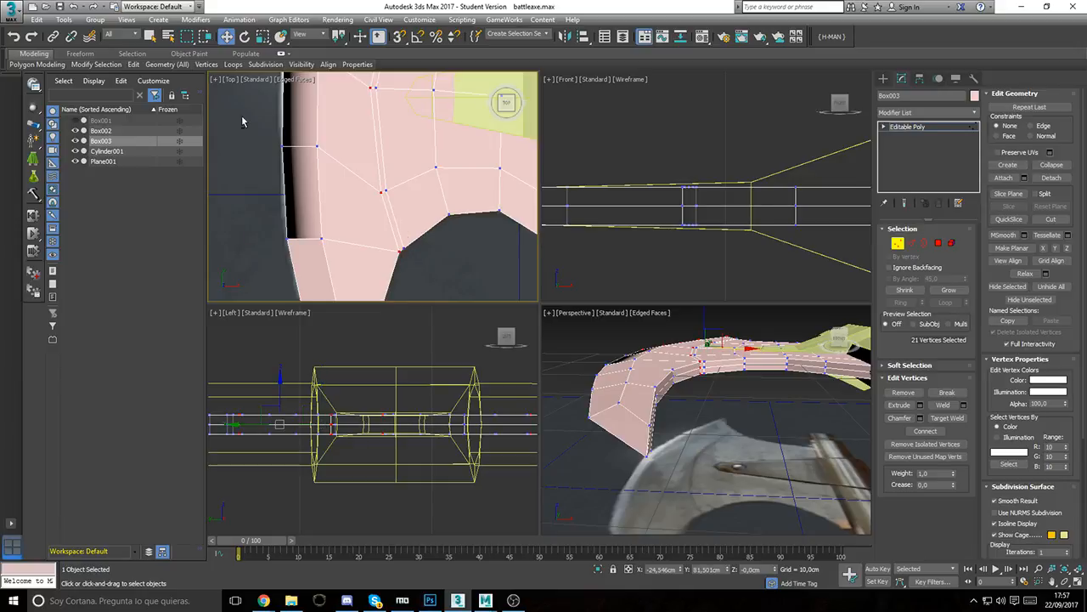
Step: Add the lower cutting edge and lower horn vertices to the selection and scale them down in Z to thin the blade
left_click_drag(333, 249, 334, 251, "ctrl")
middle_click_drag(338, 263, 320, 39)
scroll(379, 194, "down", 3)
left_click_drag(407, 131, 357, 153, "ctrl")
left_click_drag(315, 234, 287, 302, "ctrl")
left_click_drag(417, 295, 387, 252, "ctrl")
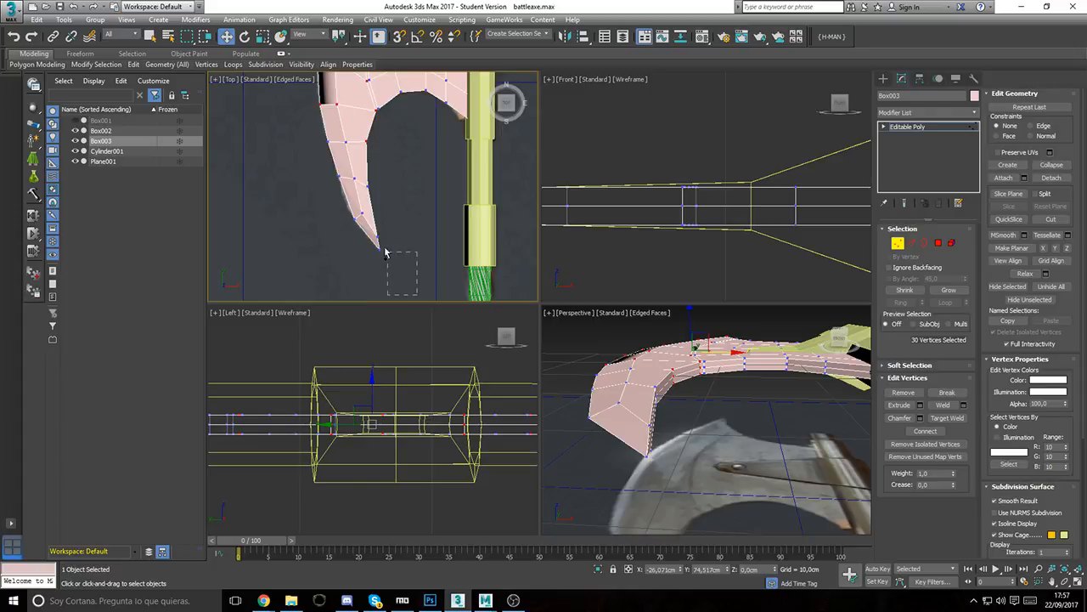
left_click_drag(292, 125, 291, 119, "ctrl")
middle_click_drag(394, 155, 389, 169)
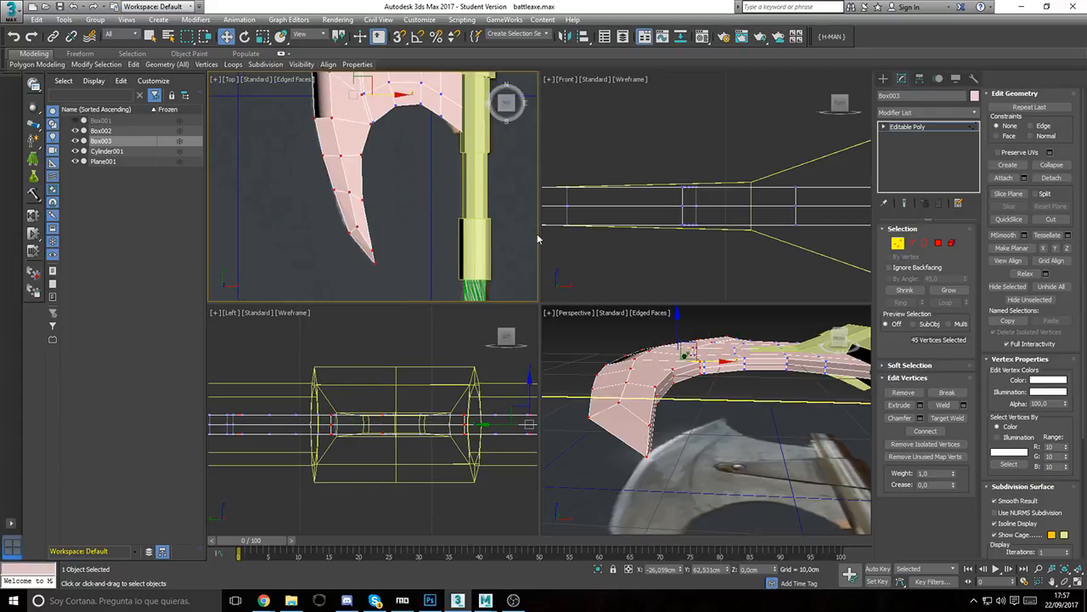
middle_click_drag(643, 322, 622, 340)
key("r")
left_click_drag(655, 325, 651, 341)
middle_click_drag(662, 367, 707, 422, "alt")
left_click(898, 244)
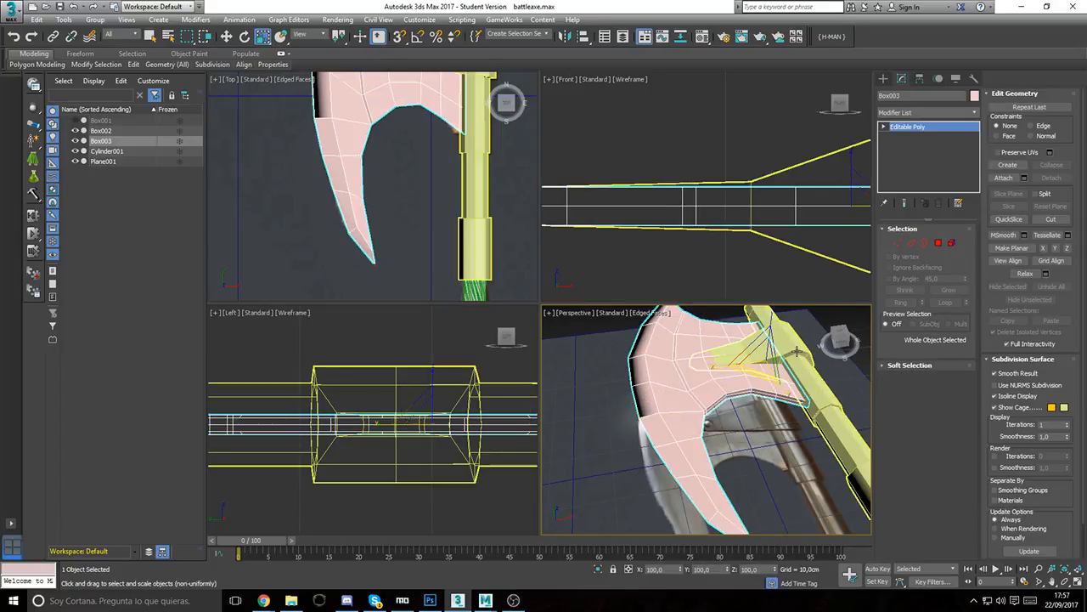
Step: Select the vertices of Box002's pointed arm and scale them up in Z so the arm stands out from the blade
left_click(790, 351)
scroll(730, 365, "up", 3)
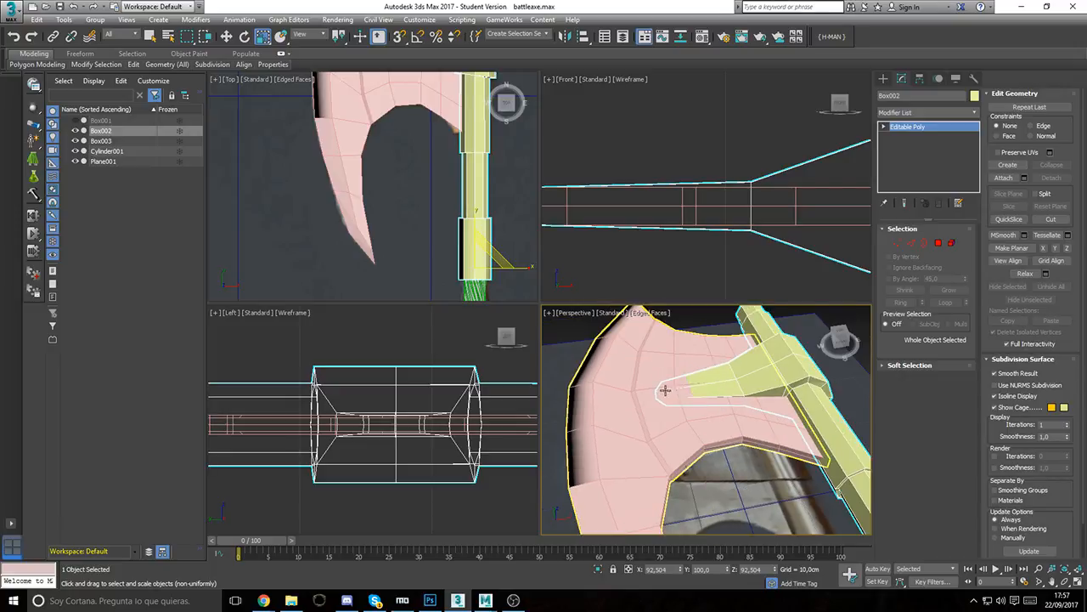
left_click(898, 243)
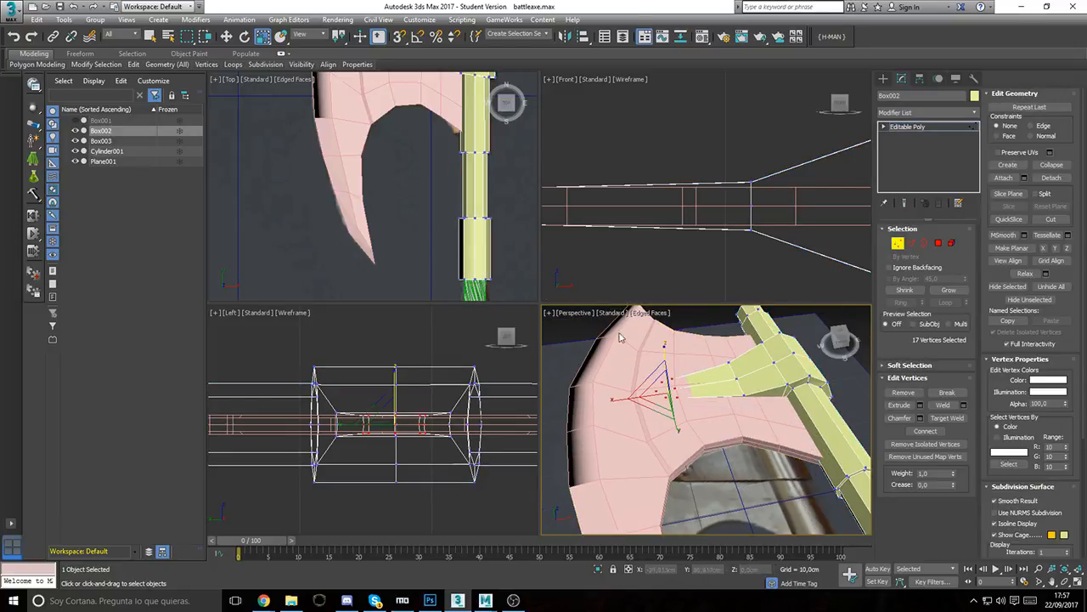
middle_click_drag(395, 148, 364, 317)
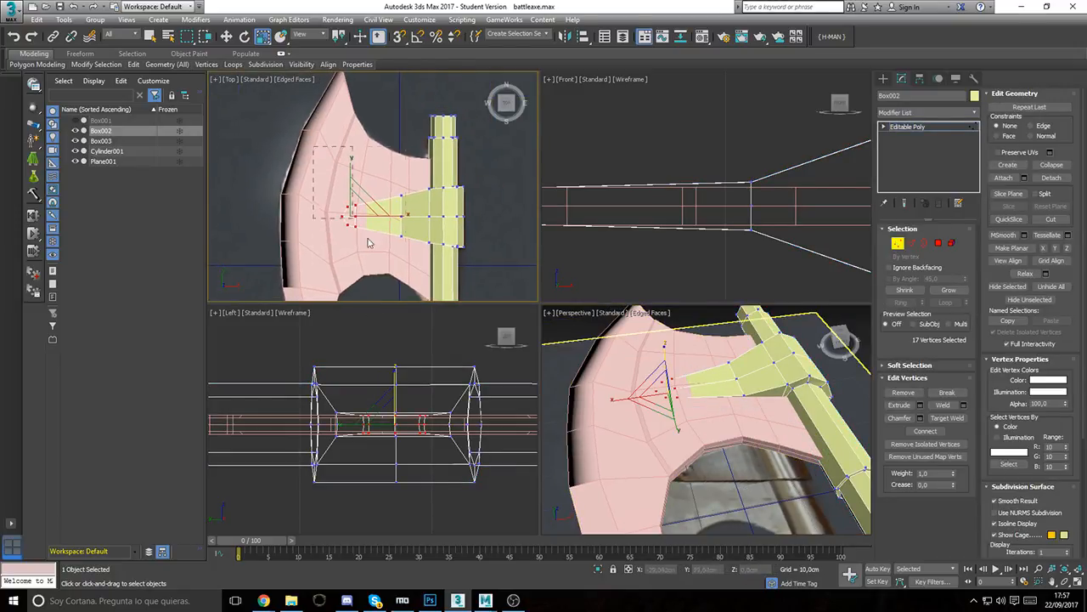
left_click_drag(416, 279, 418, 278)
middle_click_drag(747, 392, 724, 370, "alt")
scroll(751, 345, "up", 4)
left_click_drag(649, 387, 645, 355)
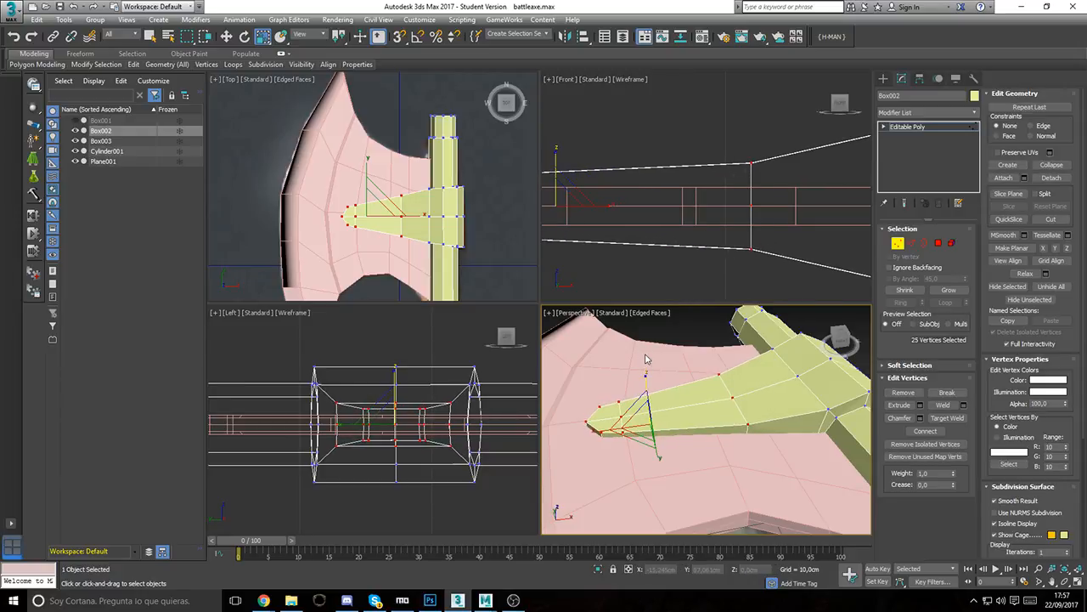
middle_click_drag(627, 406, 636, 367, "alt")
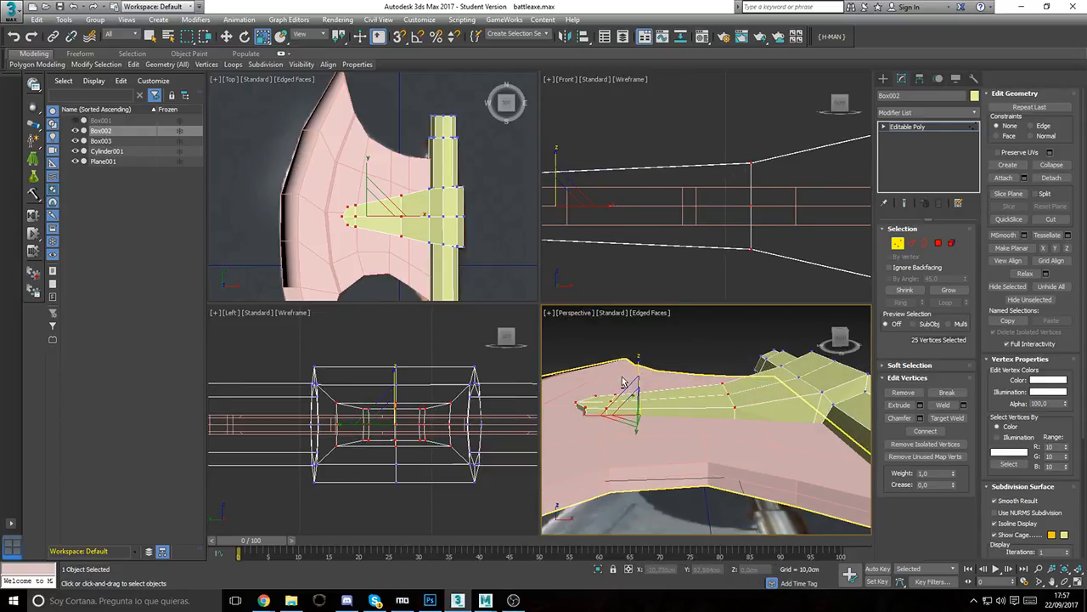
left_click_drag(638, 363, 634, 371)
Step: Add a SwiftLoop edge loop across Box002's arm next to the collar and scale the loop down in Z to form a step
middle_click_drag(455, 223, 443, 242)
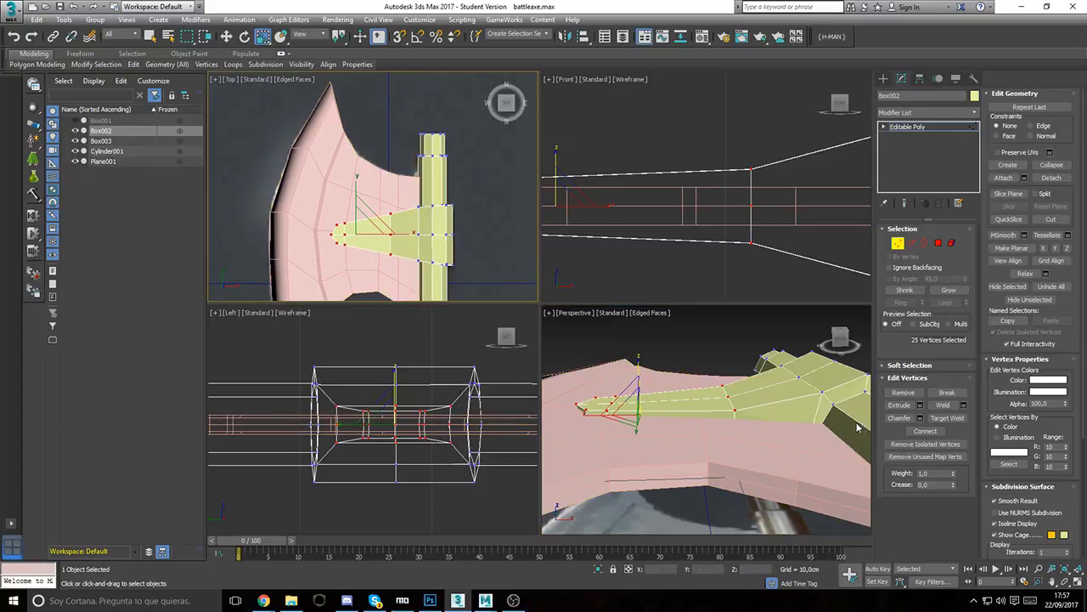
mouse_move(133, 64)
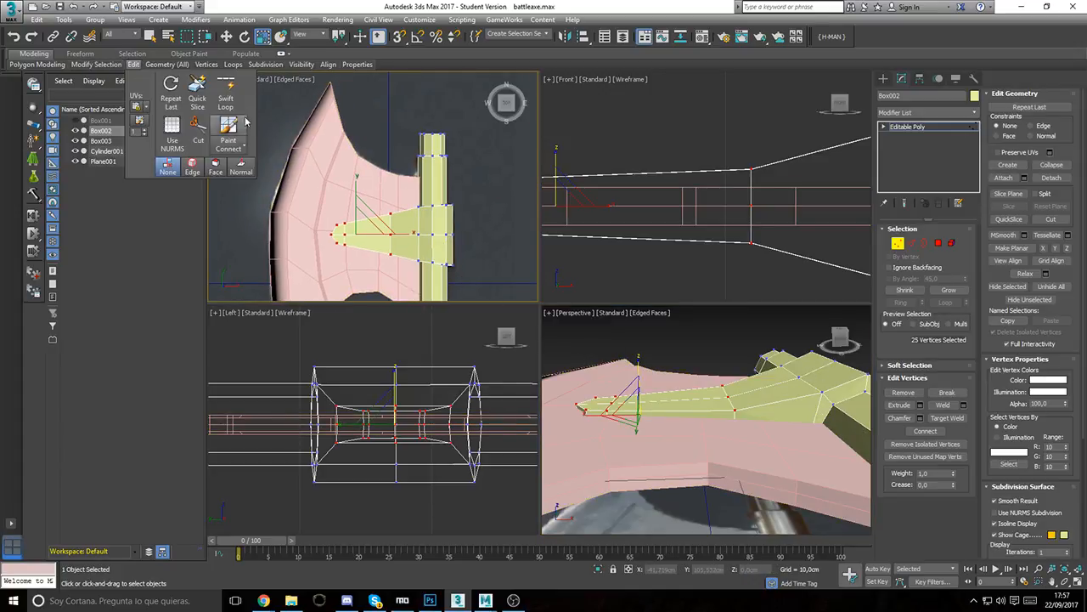
scroll(357, 155, "up", 5)
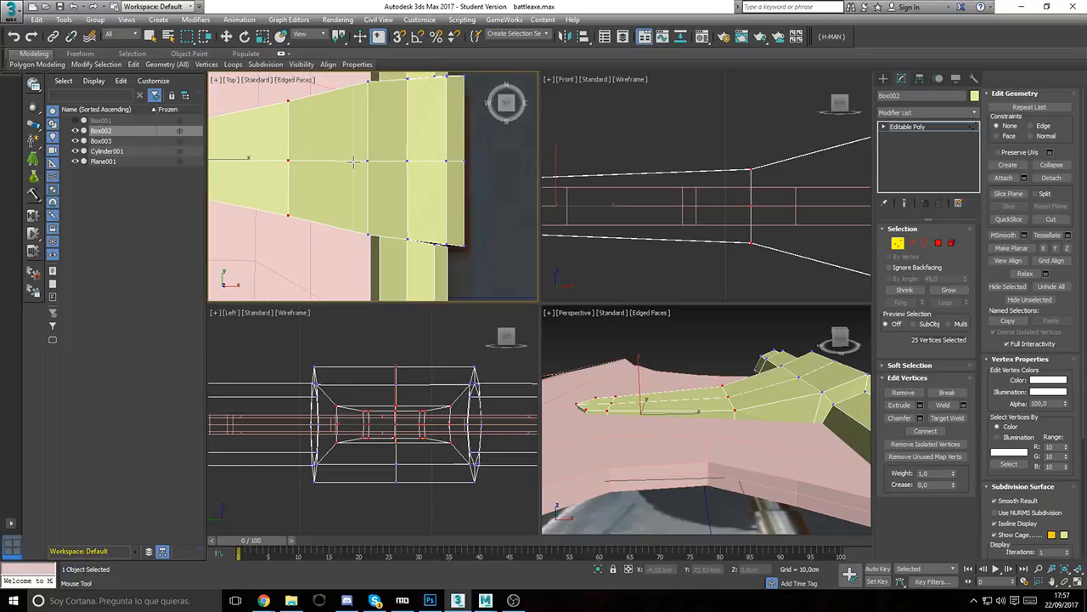
left_click(354, 161)
middle_click_drag(794, 346, 708, 363)
key("w")
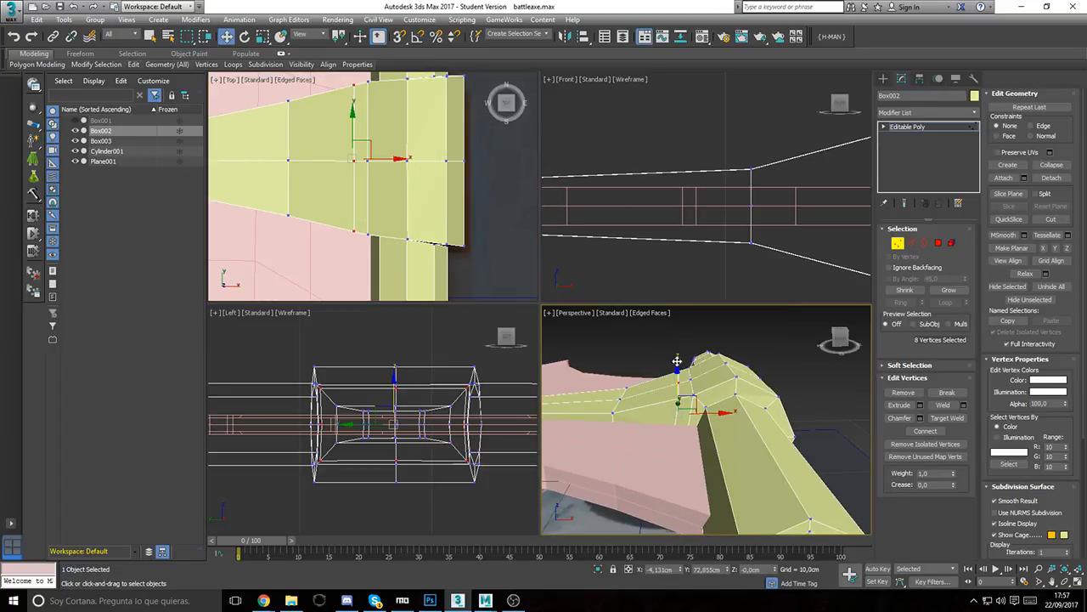
key("r")
left_click_drag(677, 374, 675, 395)
scroll(677, 392, "down", 3)
middle_click_drag(677, 394, 592, 382, "alt")
Step: Select the vertices at the tip of Box002's arm and scale them up slightly in Z
left_click_drag(637, 389, 578, 467)
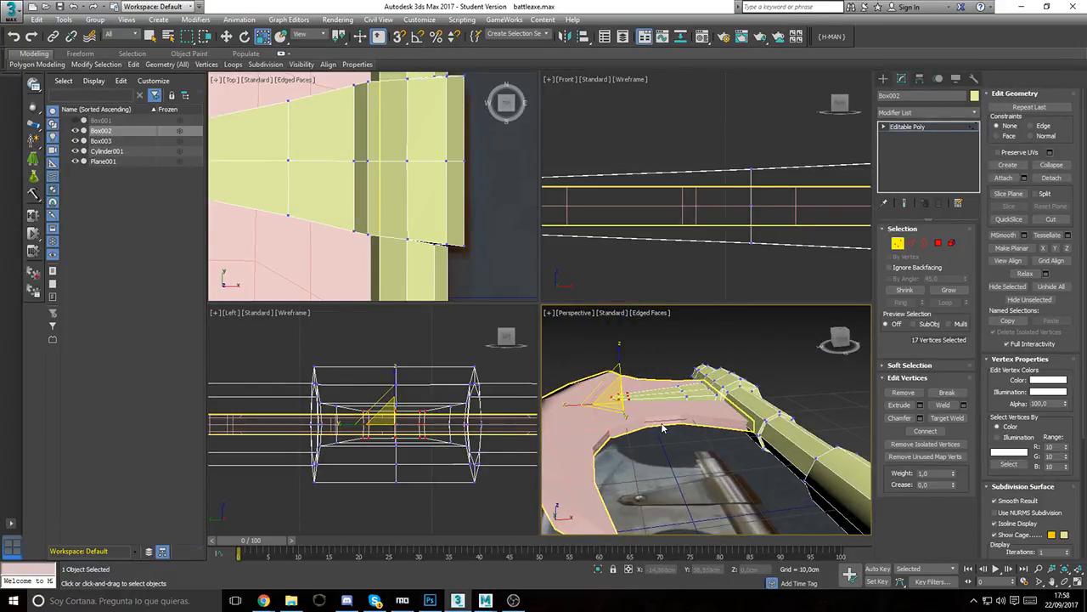
middle_click_drag(665, 427, 694, 443)
scroll(693, 443, "up", 3)
left_click_drag(638, 380, 638, 371)
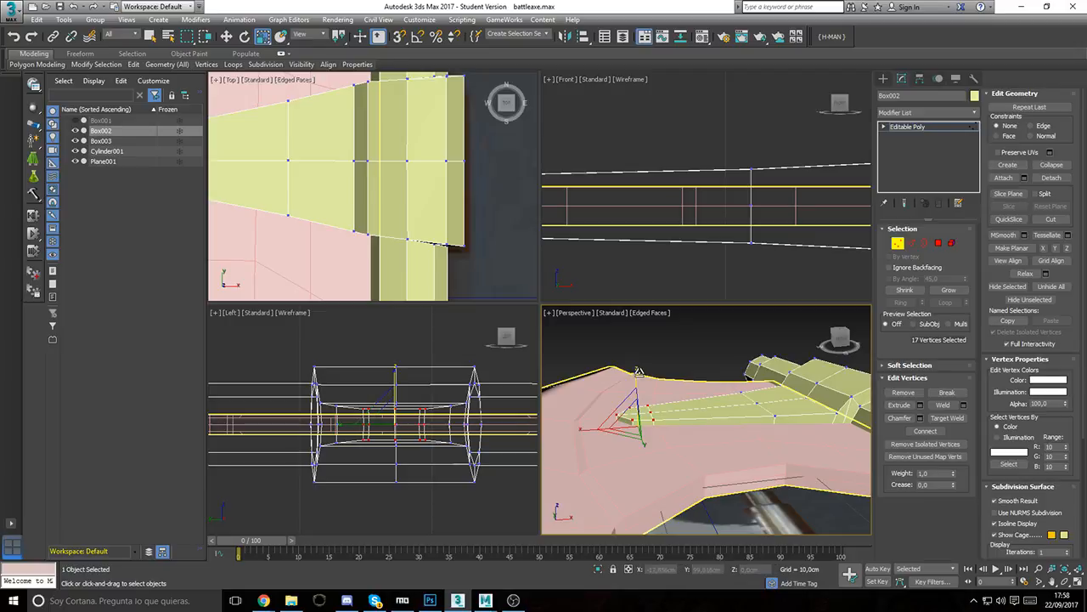
middle_click_drag(638, 371, 849, 365, "alt")
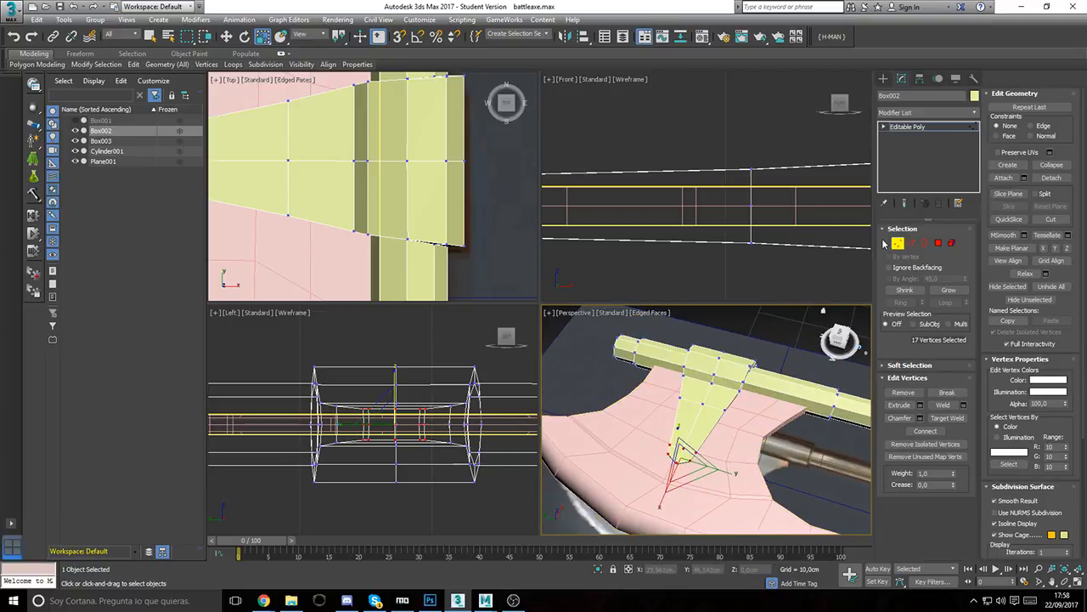
left_click(900, 242)
Step: Maximize the perspective viewport and unhide Box001 to show the whole axe
middle_click_drag(758, 419, 683, 419)
scroll(683, 387, "down", 3)
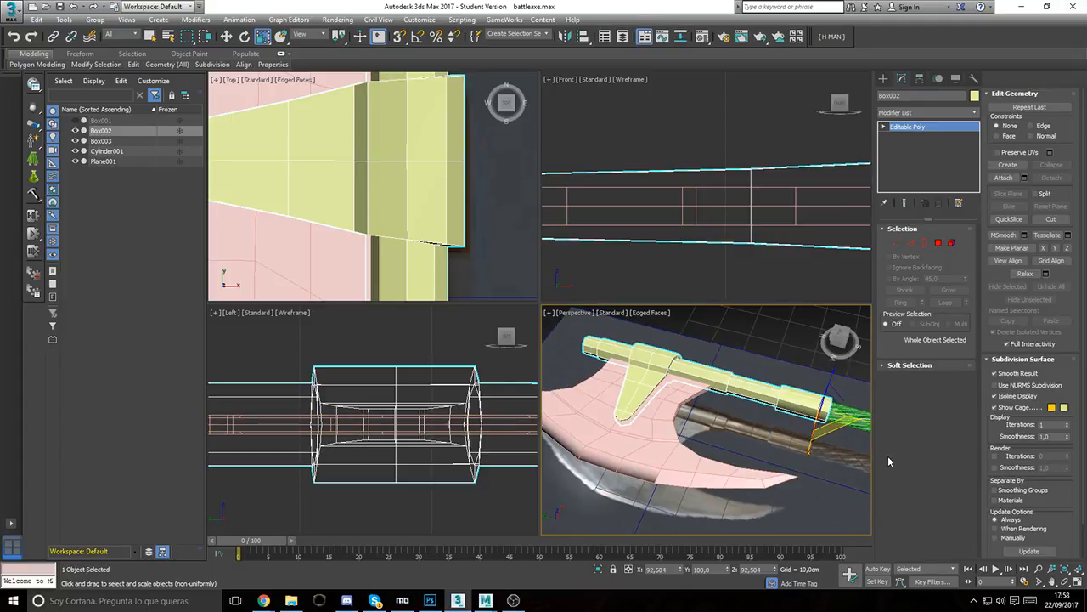
left_click(1079, 582)
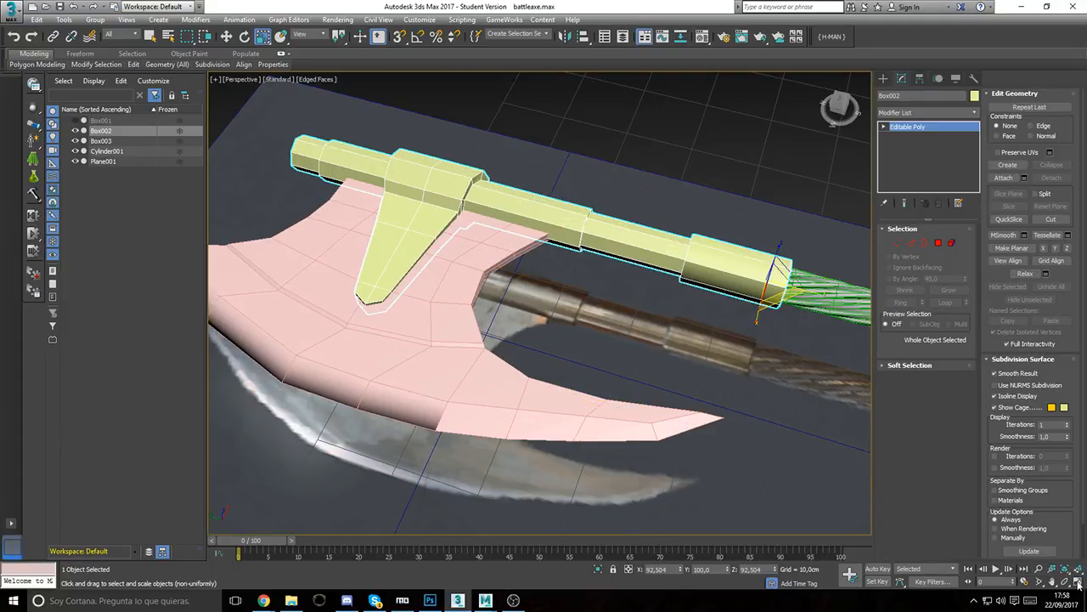
middle_click_drag(569, 343, 491, 361)
scroll(554, 347, "down", 3)
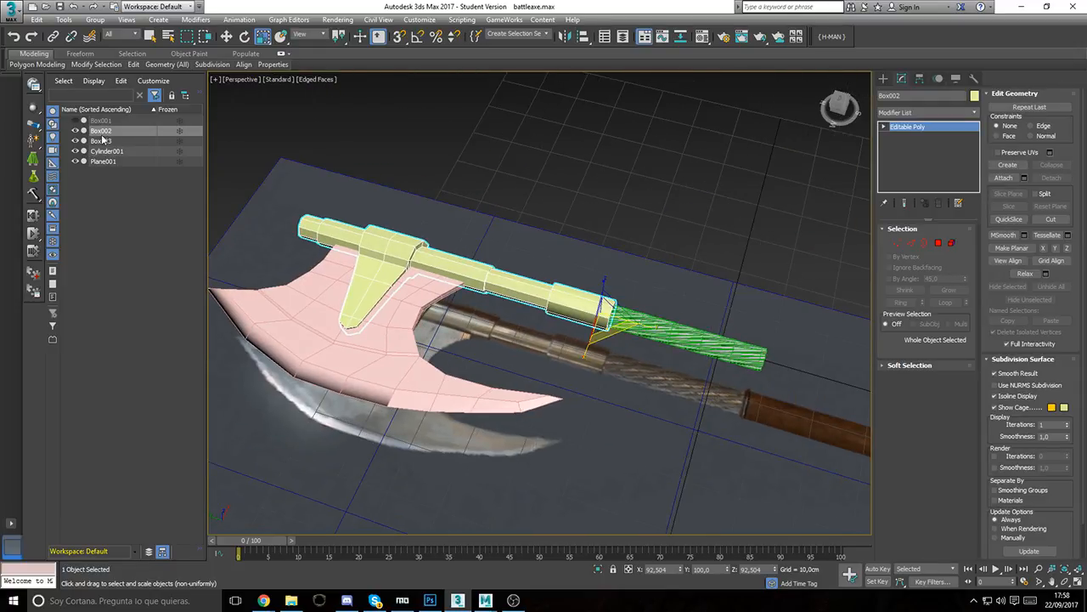
left_click(75, 120)
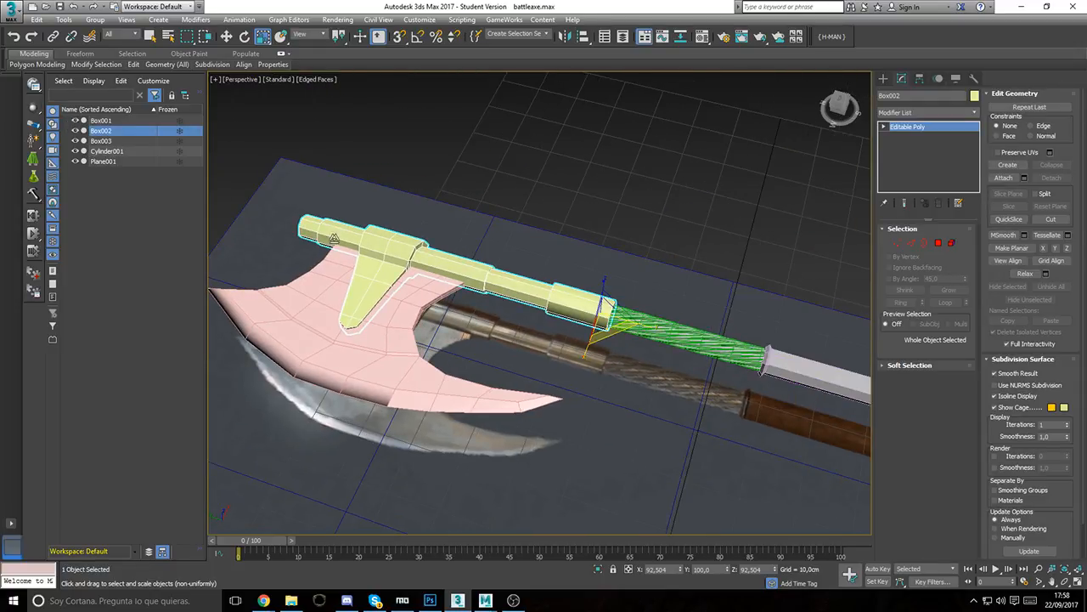
Step: Assign the 01 - Default material to the axe parts and turn off the edged faces display
key("m")
left_click(491, 296)
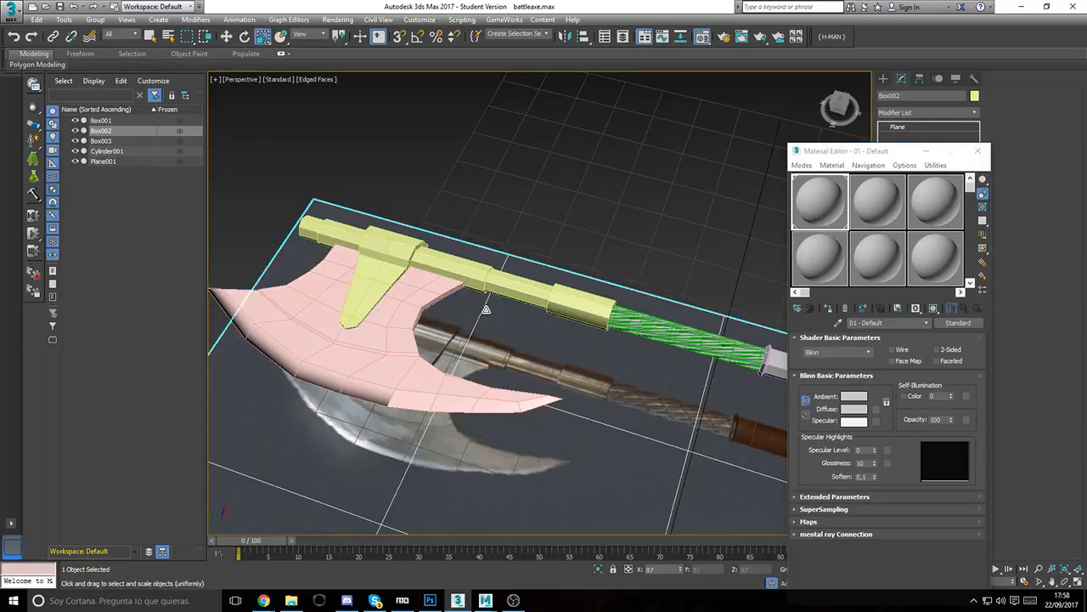
key("ctrl+z")
left_click_drag(818, 196, 564, 299)
left_click_drag(824, 220, 401, 343)
left_click(978, 150)
middle_click_drag(673, 244, 638, 244)
key("F4")
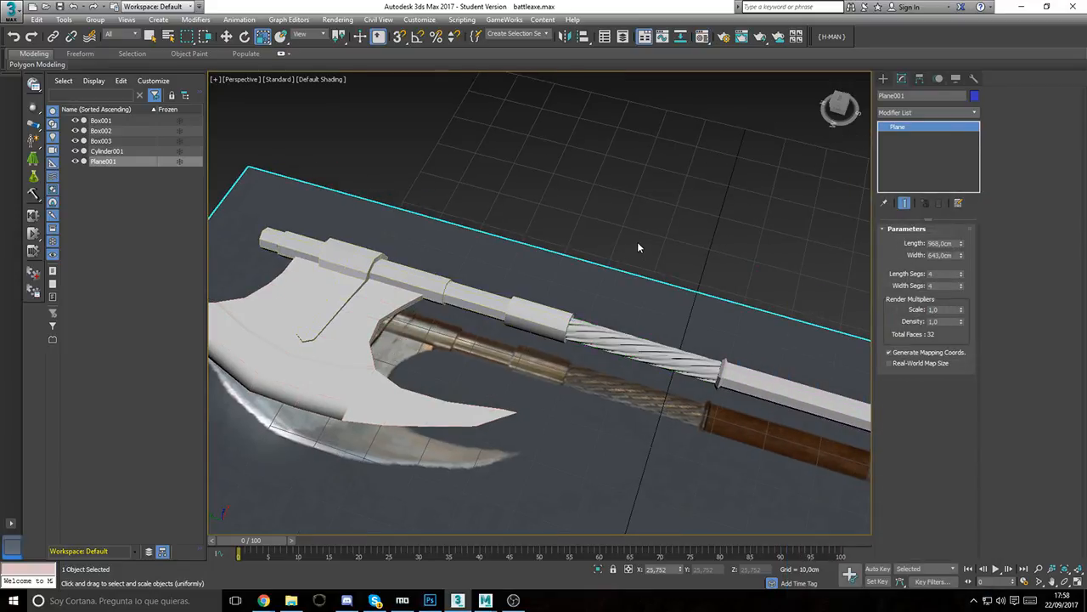
Step: Select the vertices of Box003 where the blade meets the shaft and scale them up in Z to about 171%
scroll(639, 246, "down", 2)
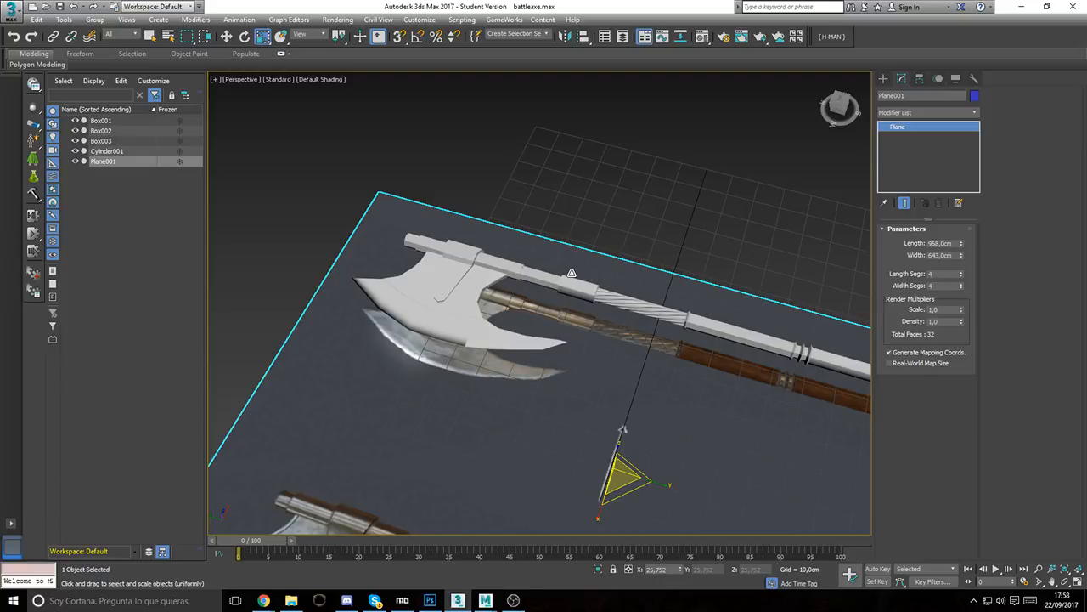
middle_click_drag(456, 335, 341, 305)
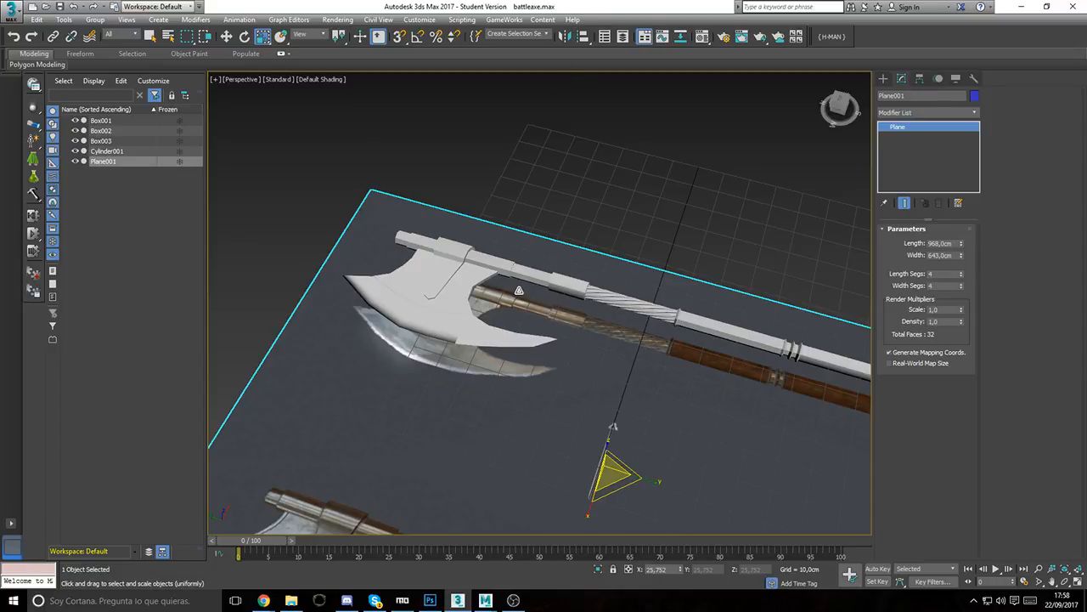
middle_click_drag(519, 290, 532, 287)
mouse_move(602, 360)
middle_mouse_down()
mouse_move(561, 371)
mouse_move(584, 425)
mouse_move(535, 332)
mouse_move(523, 349)
mouse_move(621, 369)
middle_mouse_up()
middle_click_drag(497, 335, 493, 371)
left_click(412, 393)
middle_click_drag(412, 394, 501, 313, "alt")
scroll(437, 329, "up", 7)
middle_click_drag(437, 330, 569, 348)
key("1")
left_click(573, 355)
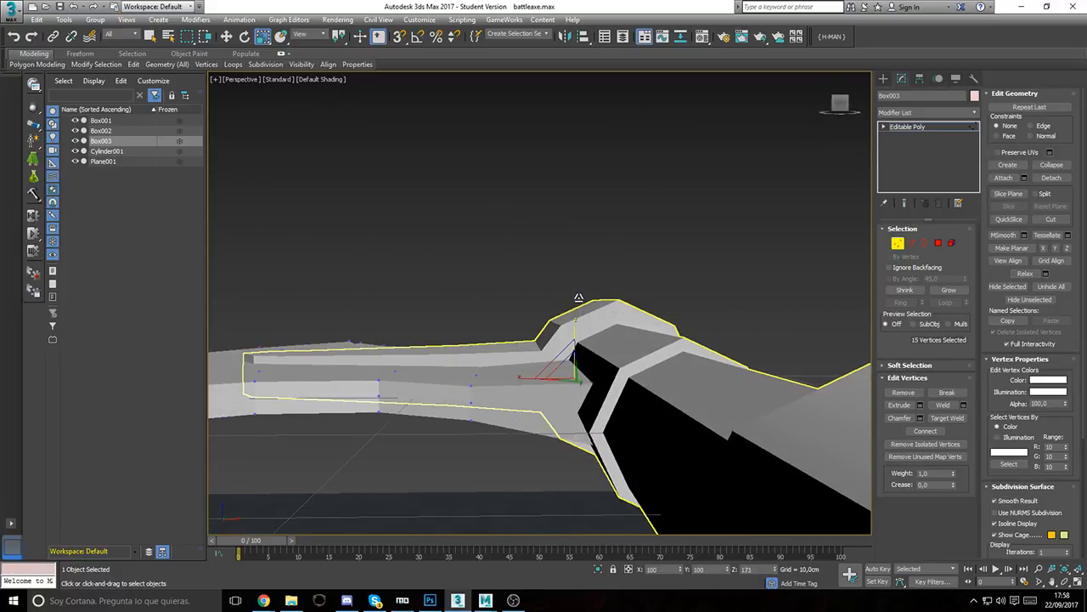
left_click(900, 245)
Step: Hide the reference image plane Plane001 so only the axe parts are displayed
middle_click_drag(368, 289, 308, 204, "alt")
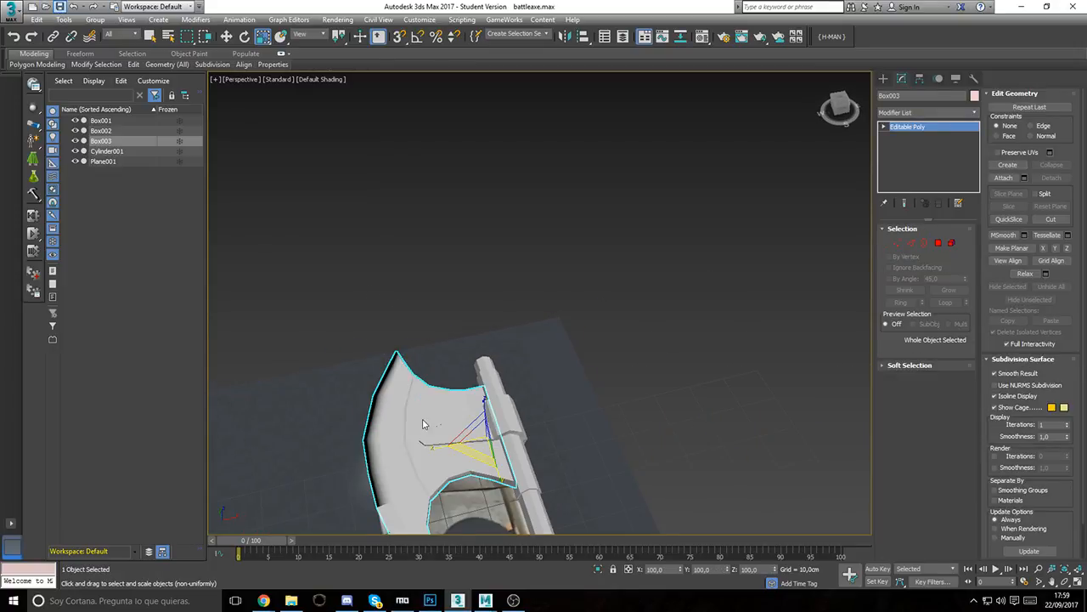
middle_click_drag(425, 425, 433, 332)
scroll(369, 282, "down", 5)
scroll(434, 330, "up", 3)
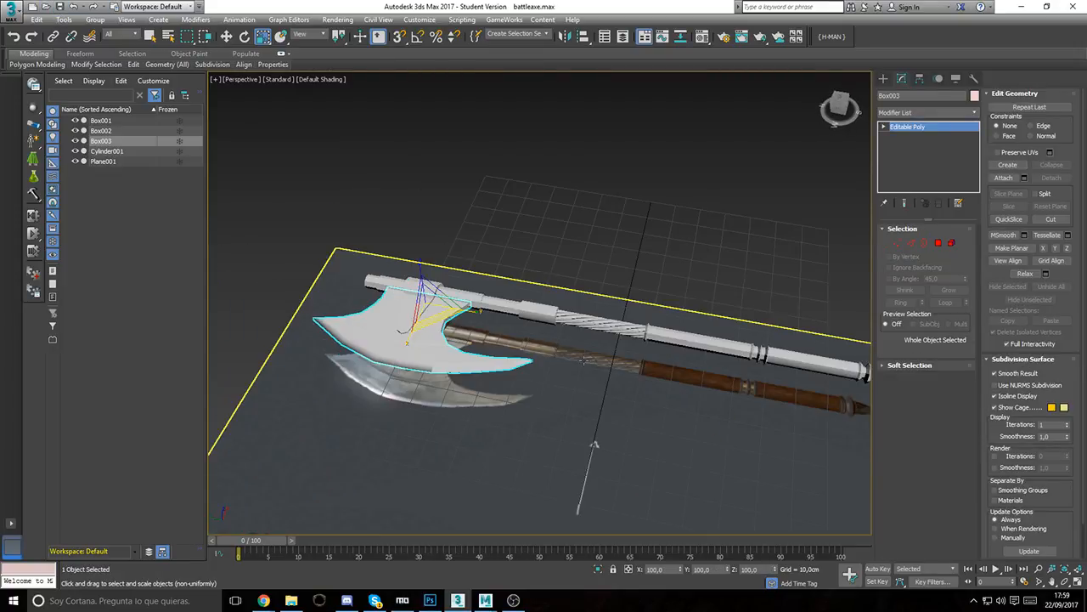
left_click(104, 162)
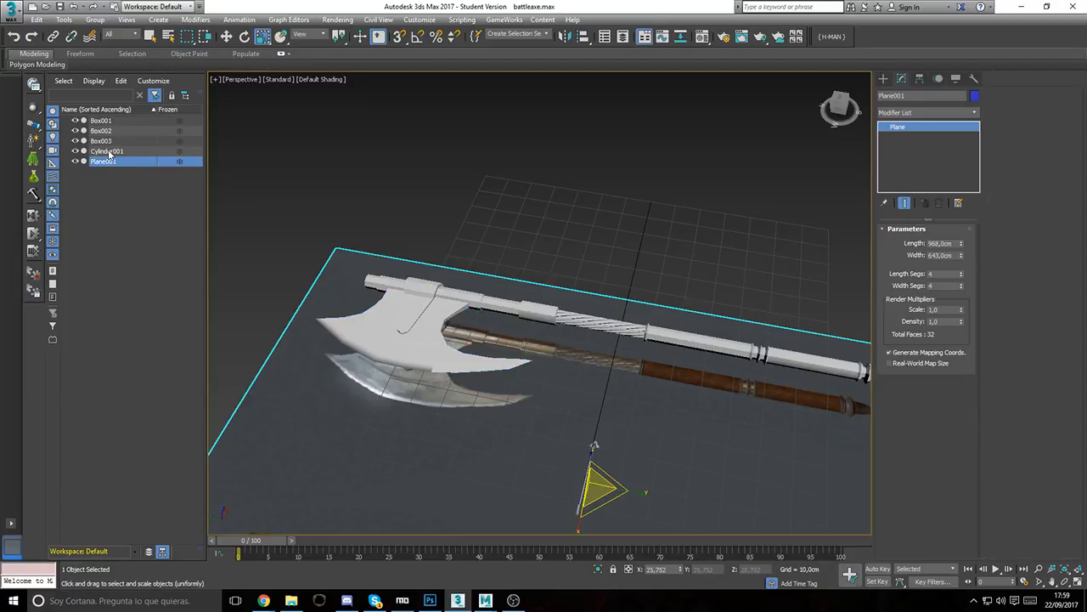
left_click(75, 161)
scroll(309, 214, "down", 3)
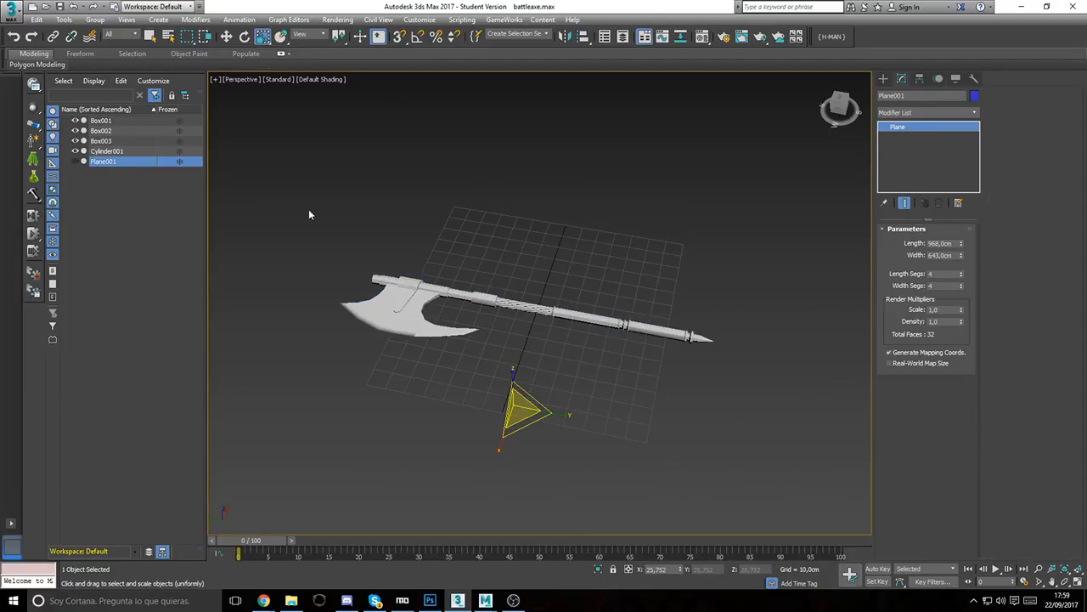
Step: Select all four axe objects and bring up the file commands
left_click_drag(309, 214, 833, 483)
left_click(12, 12)
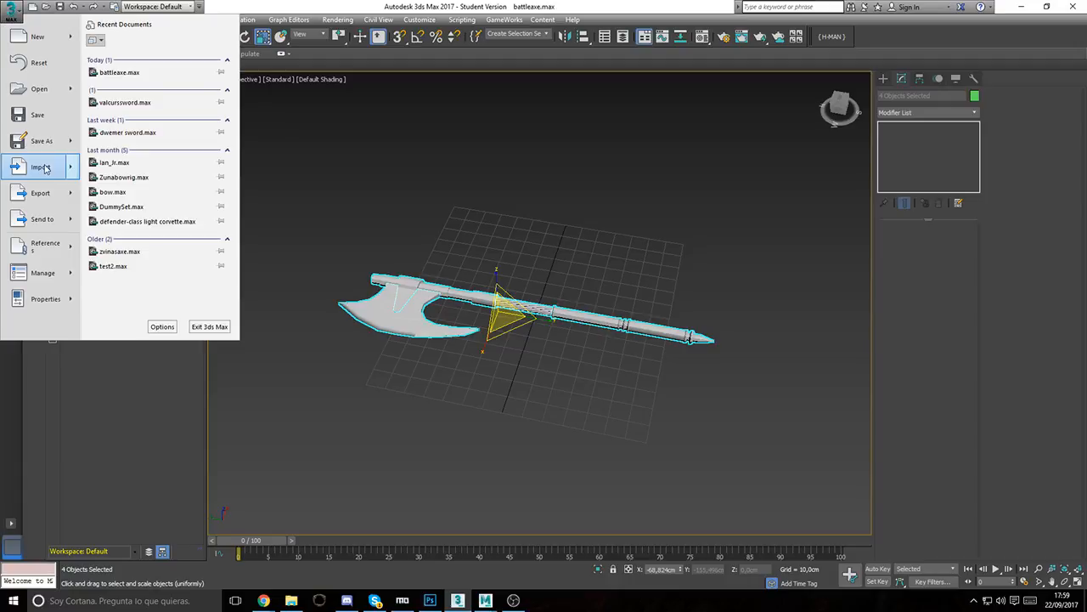
Step: Export the axe model to the Escritorio folder as battleaxe in gw::OBJ-Exporter format, keeping the offered export options
mouse_move(53, 193)
left_click(119, 93)
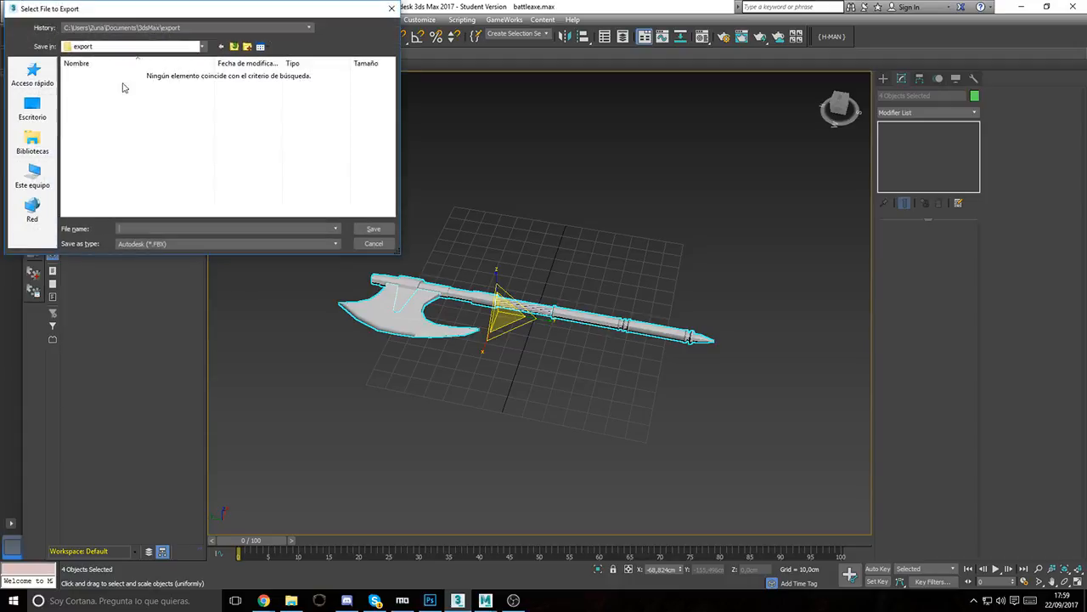
left_click(25, 108)
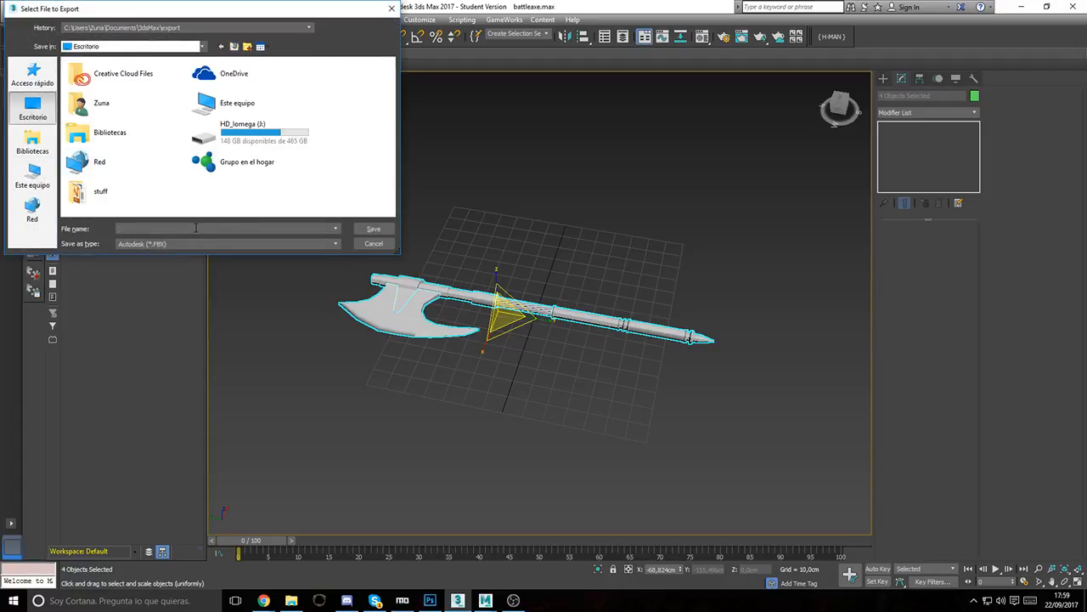
left_click(190, 242)
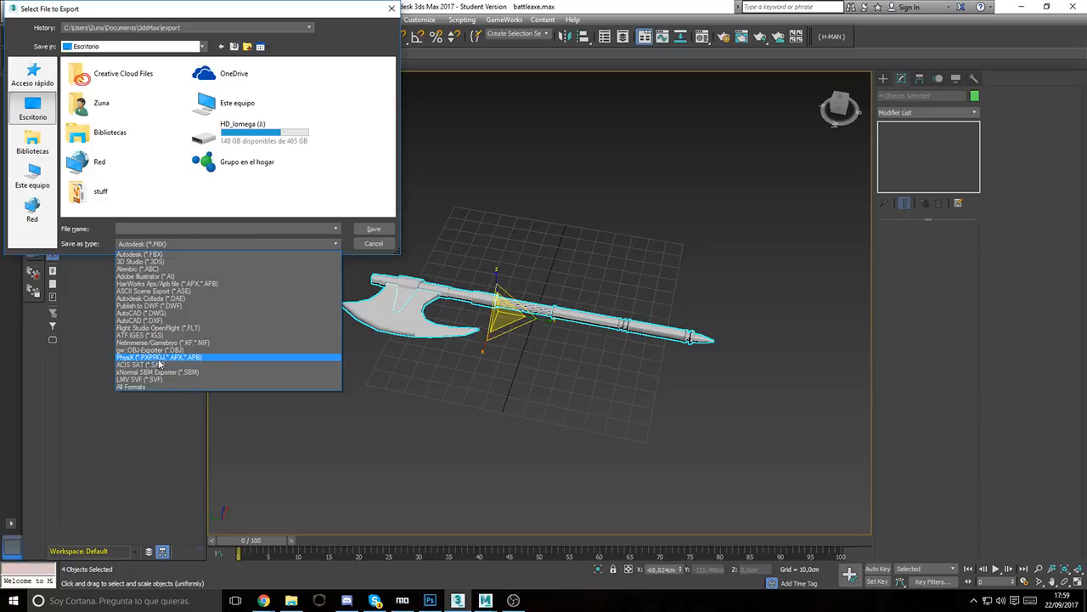
left_click(159, 349)
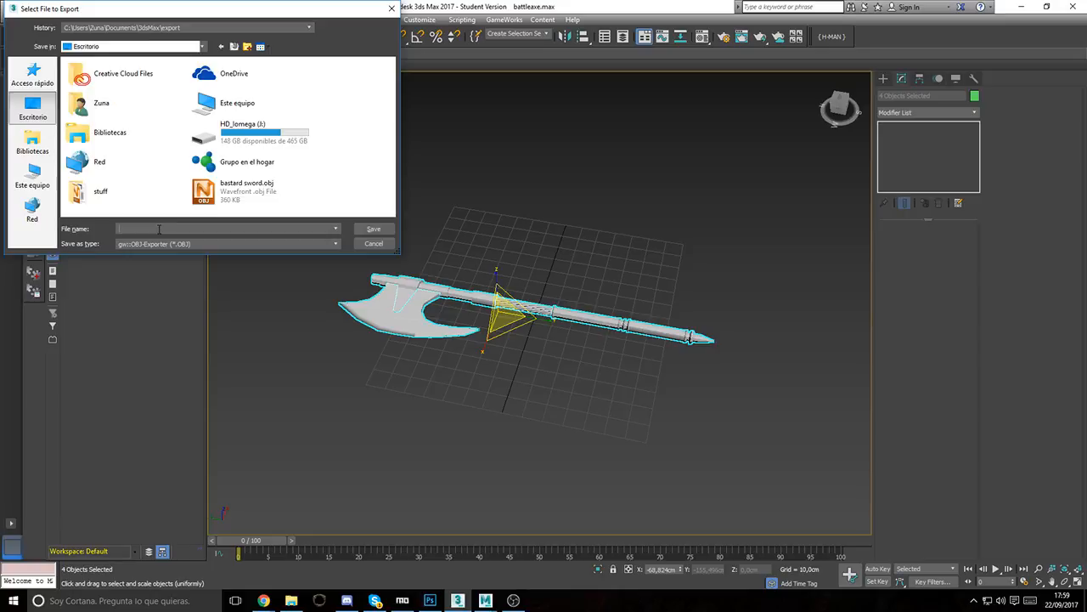
type("battleaxe")
key("Return")
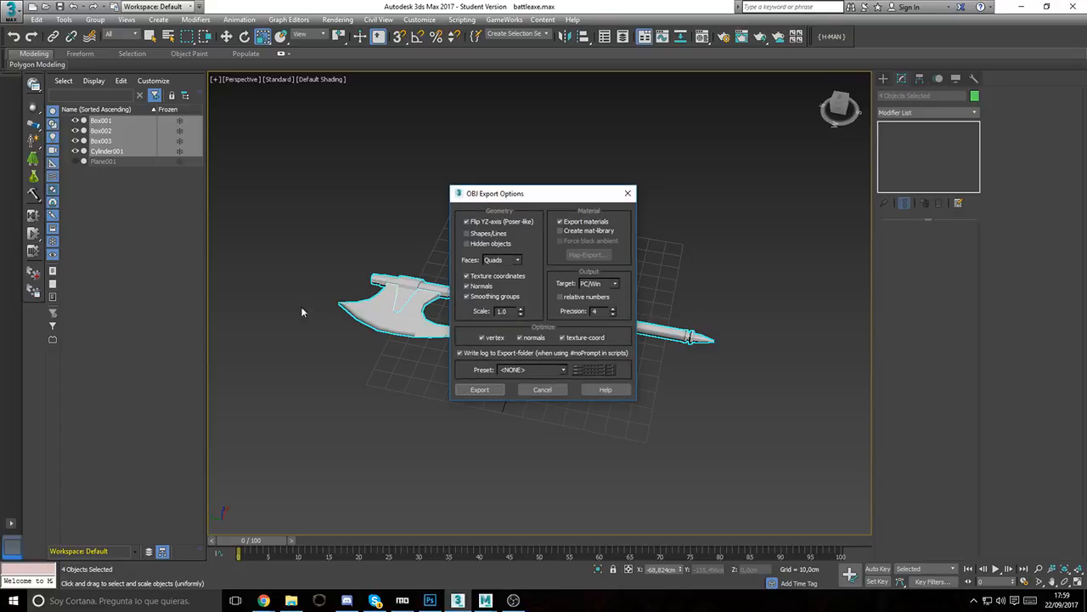
left_click(490, 390)
left_click(666, 393)
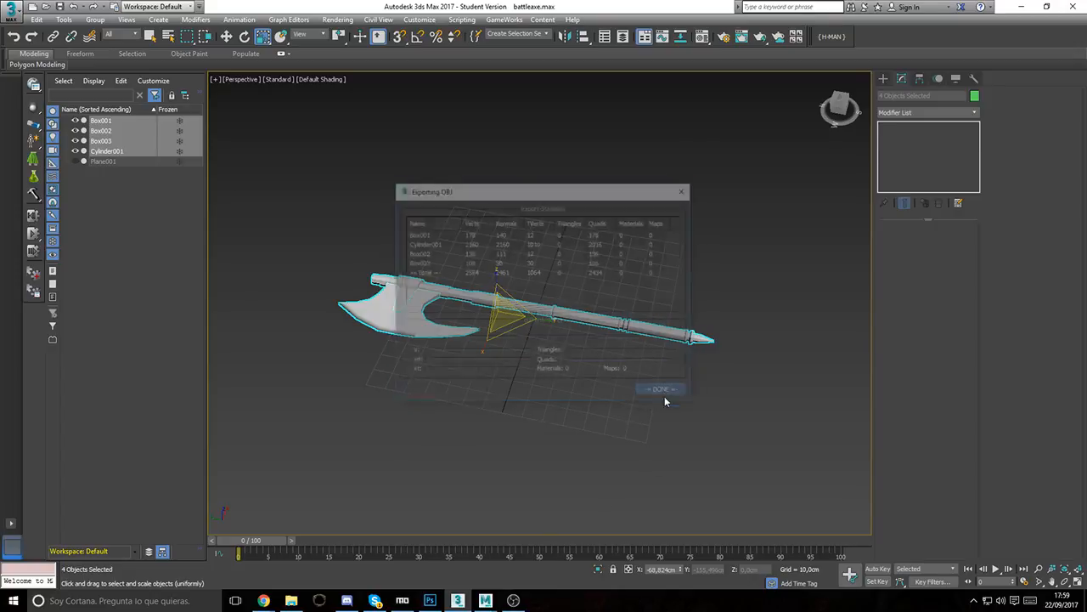
Step: Switch to Maya and import battleaxe.obj from the Desktop folder into the empty scene
left_click(485, 600)
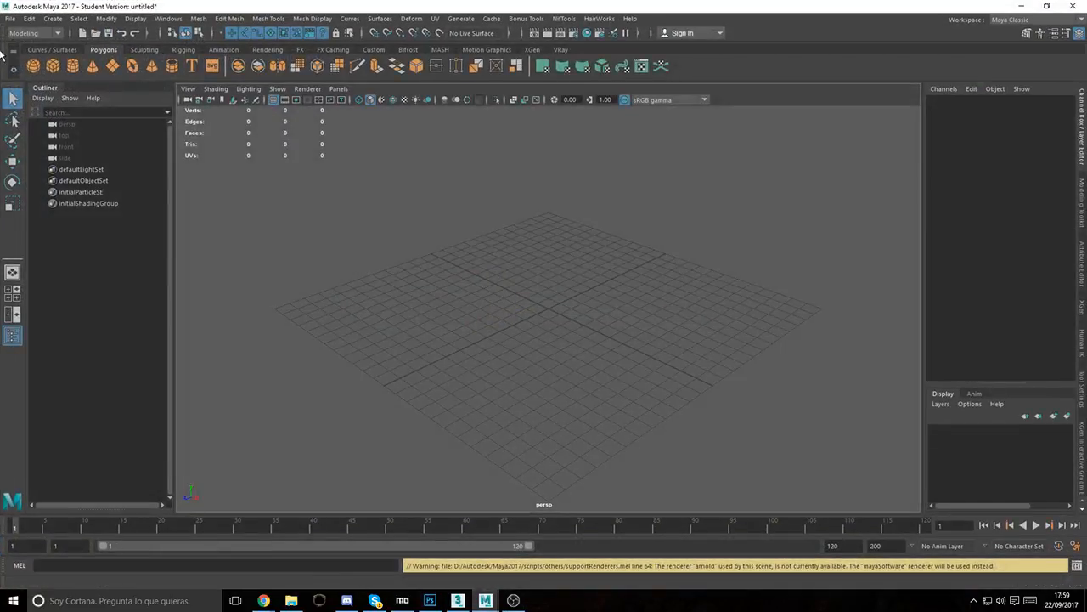
left_click(29, 19)
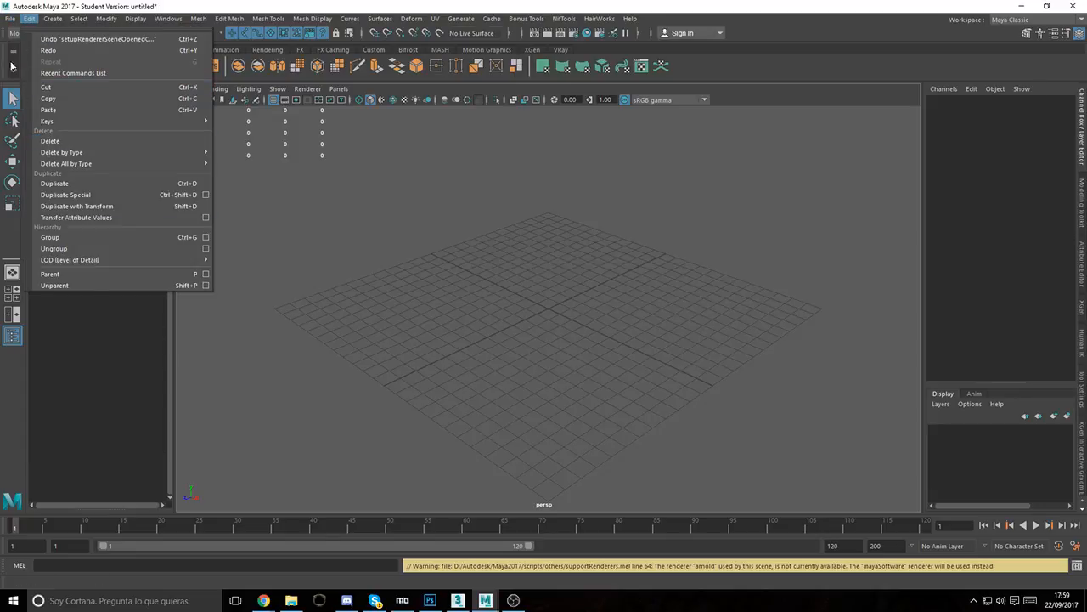
left_click(389, 264)
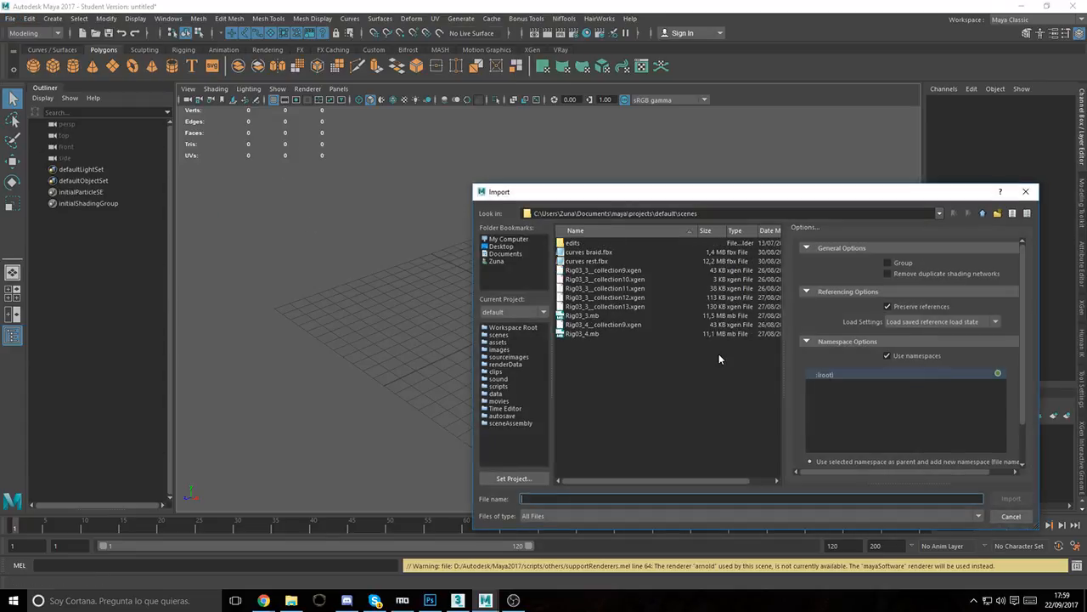
left_click(493, 245)
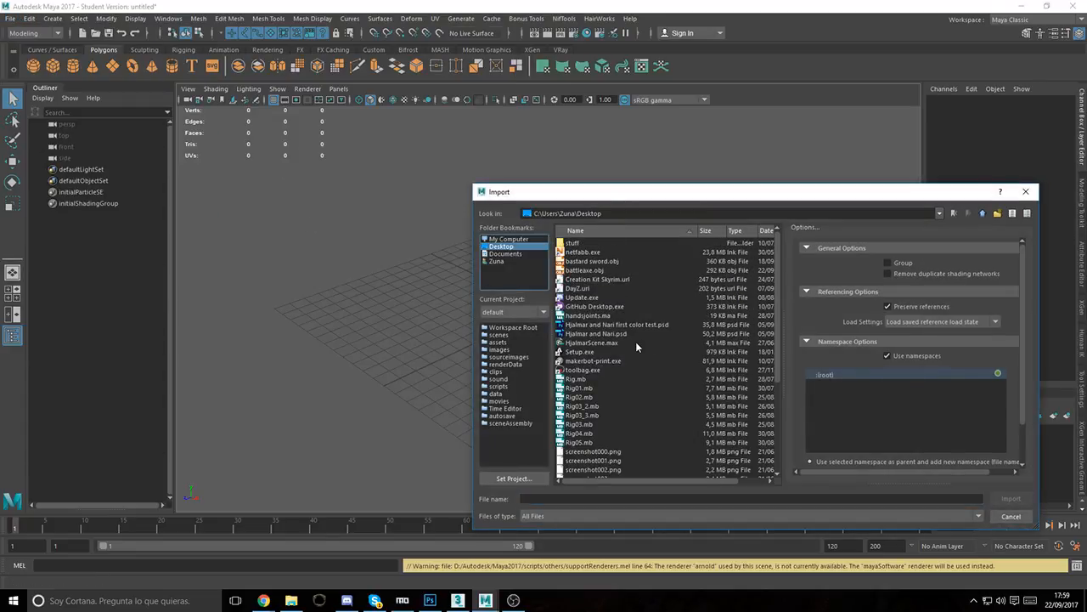
double_click(574, 270)
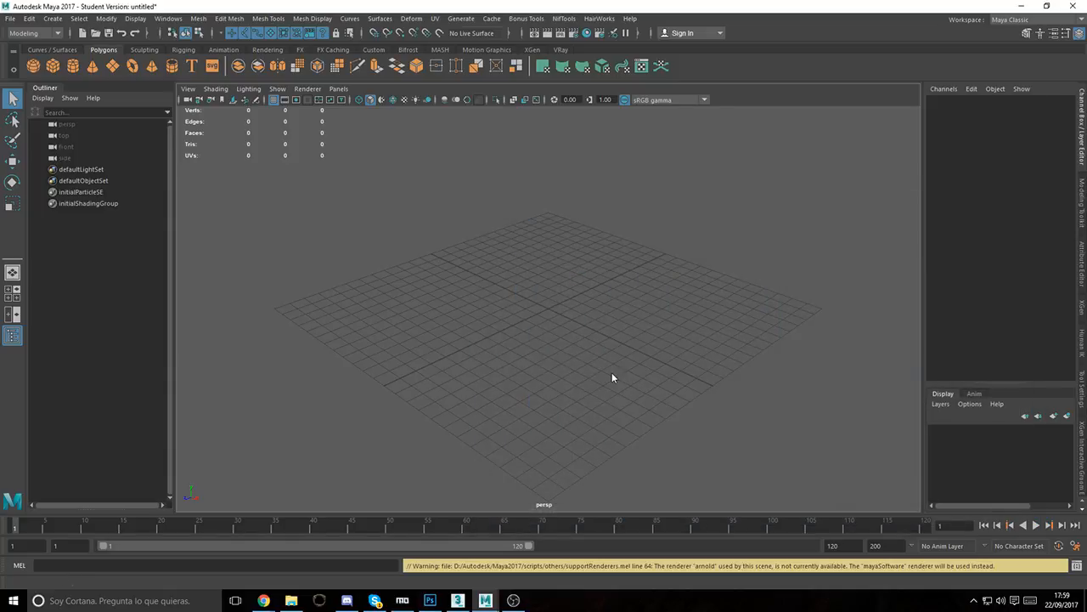
Step: Examine the imported axe and its twisted grip mesh up close and from several angles
left_click_drag(510, 300, 595, 345, "alt")
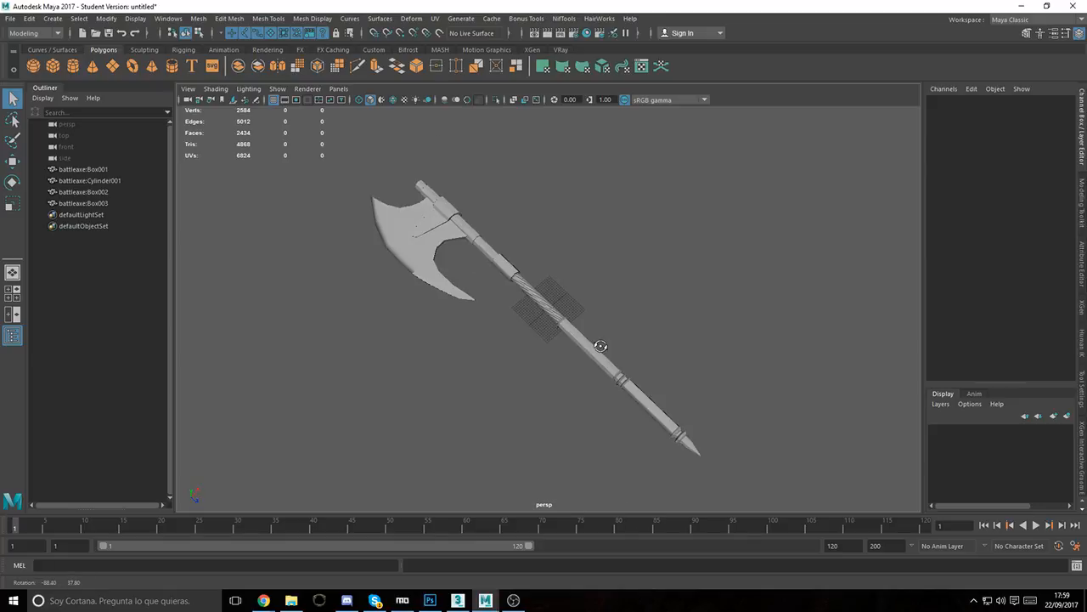
left_click_drag(346, 175, 710, 513)
left_click(509, 391)
left_click(546, 302)
scroll(565, 293, "up", 10)
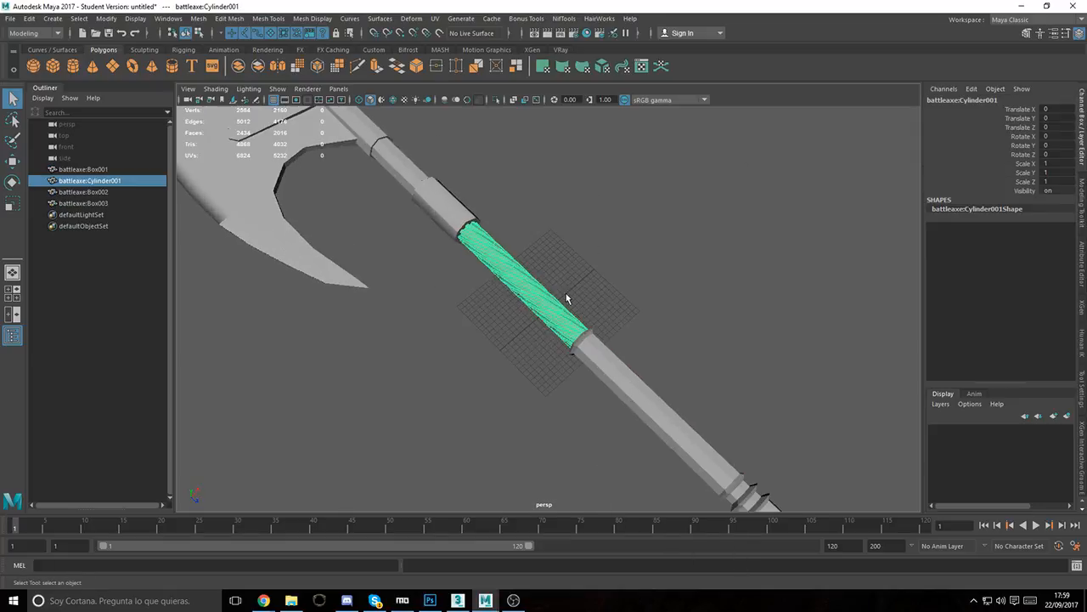
left_click(653, 269)
left_click(491, 294)
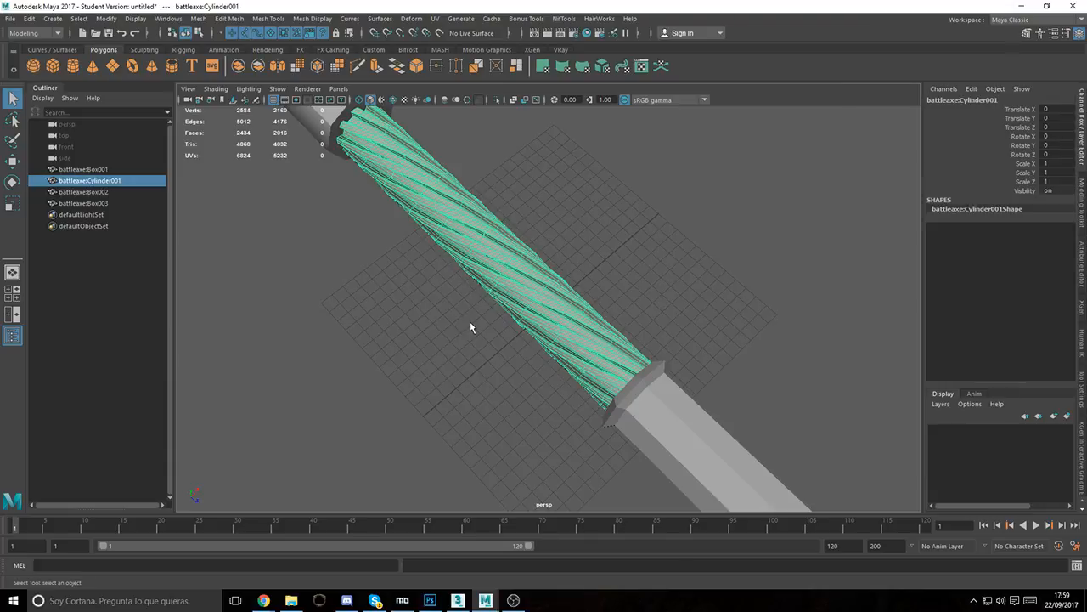
key("1")
left_click(471, 325)
left_click(570, 315)
left_click_drag(398, 438, 457, 373, "alt")
left_click(496, 305)
right_click_drag(495, 306, 373, 276, "alt")
left_click_drag(454, 340, 475, 285, "alt")
right_click_drag(475, 285, 327, 259, "alt")
left_click_drag(440, 296, 453, 328, "alt")
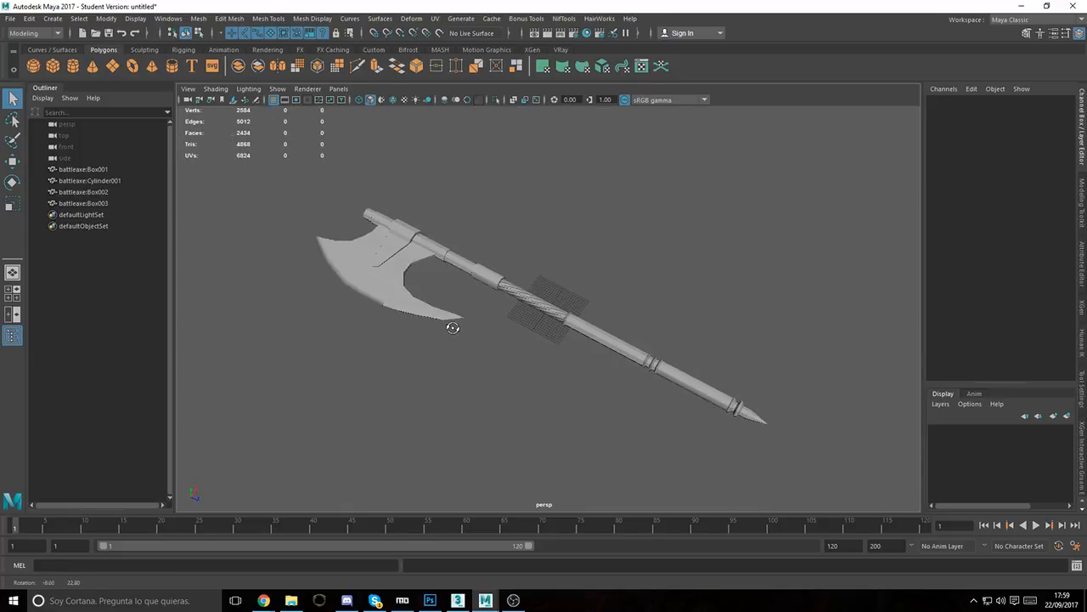
Step: Select the lower handle mesh and insert a support edge loop on the collar beside the twisted grip, undoing the extra loop
left_click(634, 349)
middle_click_drag(708, 371, 646, 351, "alt")
right_click_drag(646, 352, 820, 425, "alt")
left_click_drag(505, 354, 557, 346, "alt")
middle_click_drag(643, 347, 476, 339, "alt")
right_click_drag(285, 299, 406, 324, "alt")
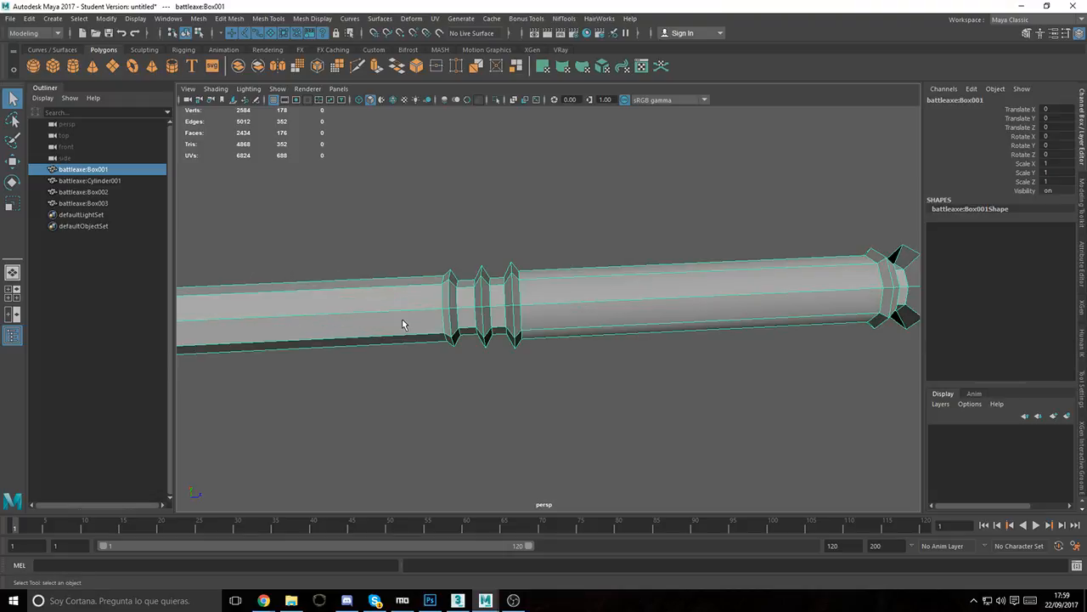
middle_click_drag(406, 323, 777, 320, "alt")
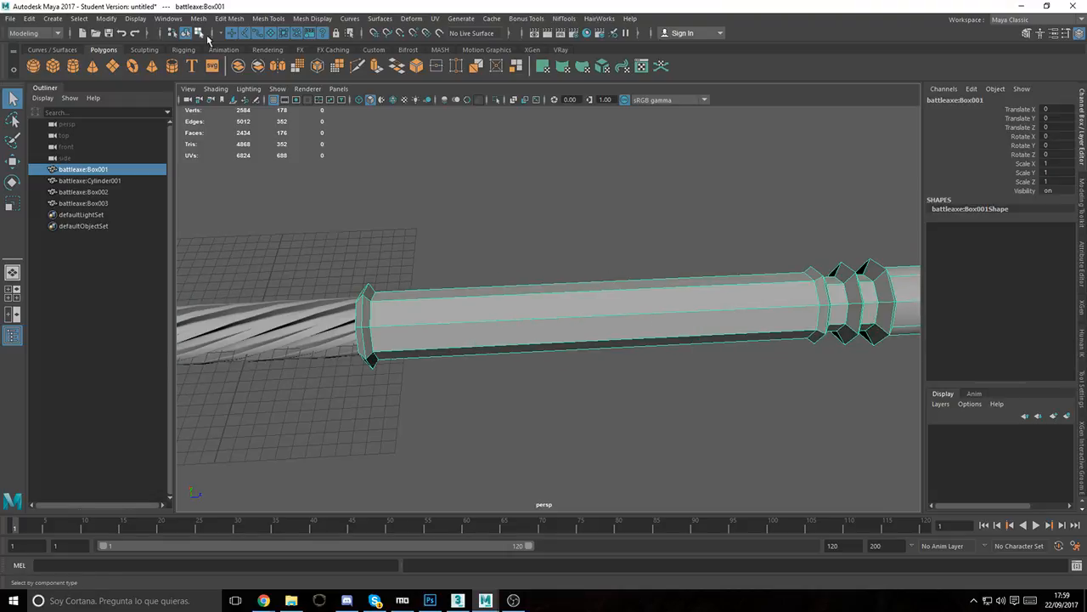
left_click(268, 18)
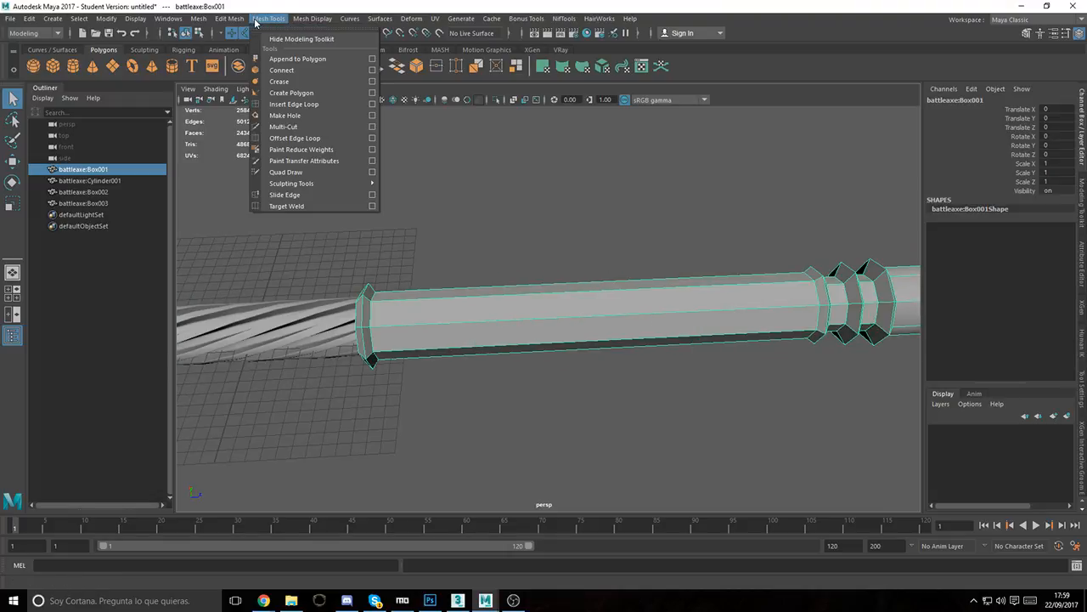
left_click(298, 107)
right_click_drag(383, 306, 614, 369, "alt")
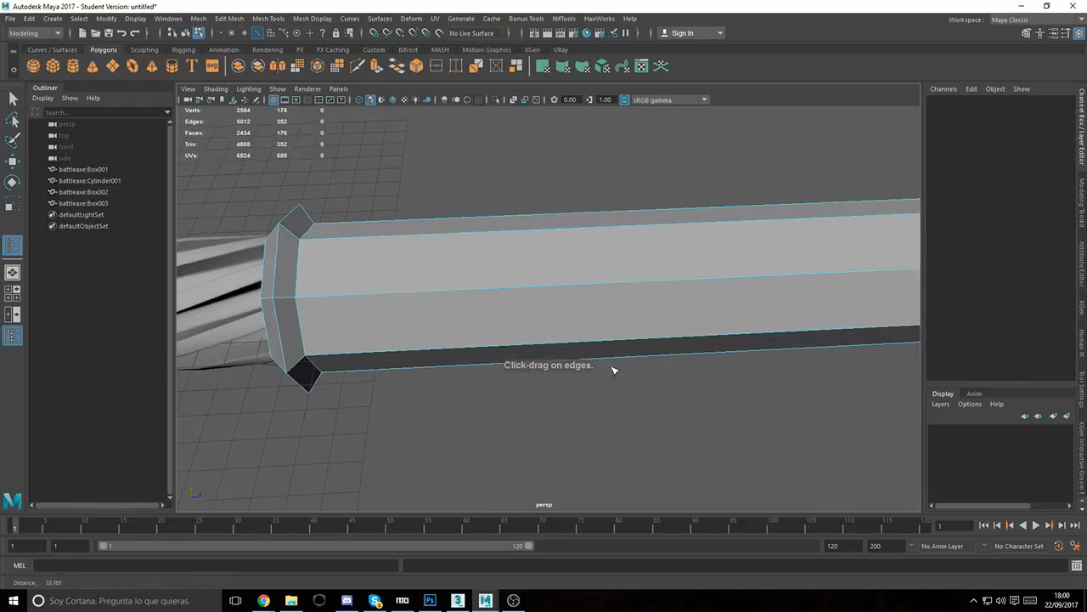
left_click_drag(349, 328, 464, 294, "alt")
left_click_drag(543, 296, 510, 276)
left_click(572, 278)
key("ctrl+z")
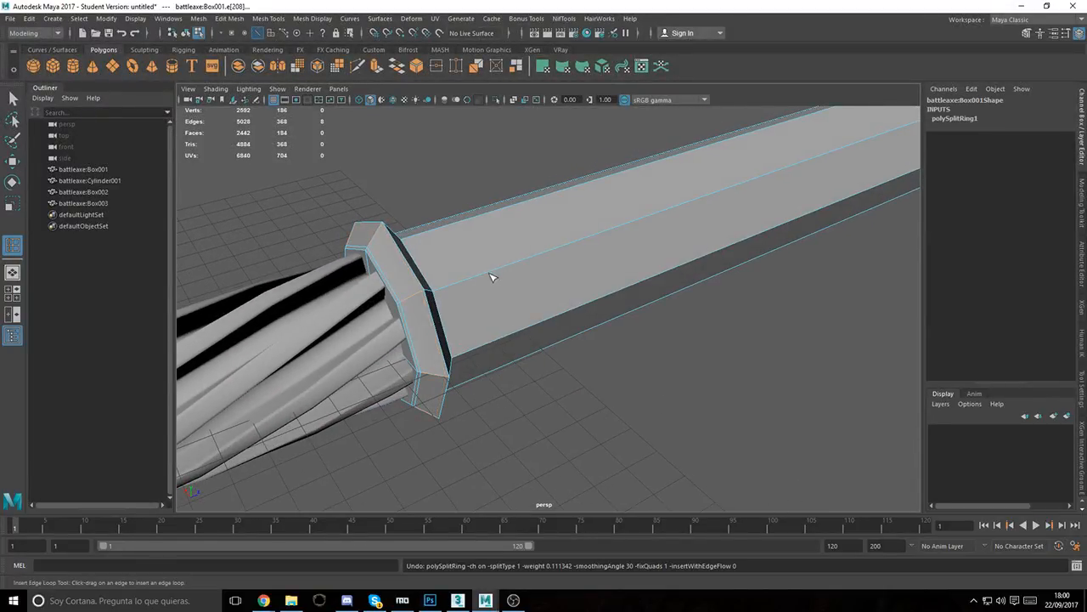
Step: Insert support edge loops along the collar's ridge and on both sides of its junction with the shaft
left_click(423, 299)
left_click_drag(422, 299, 473, 325, "alt")
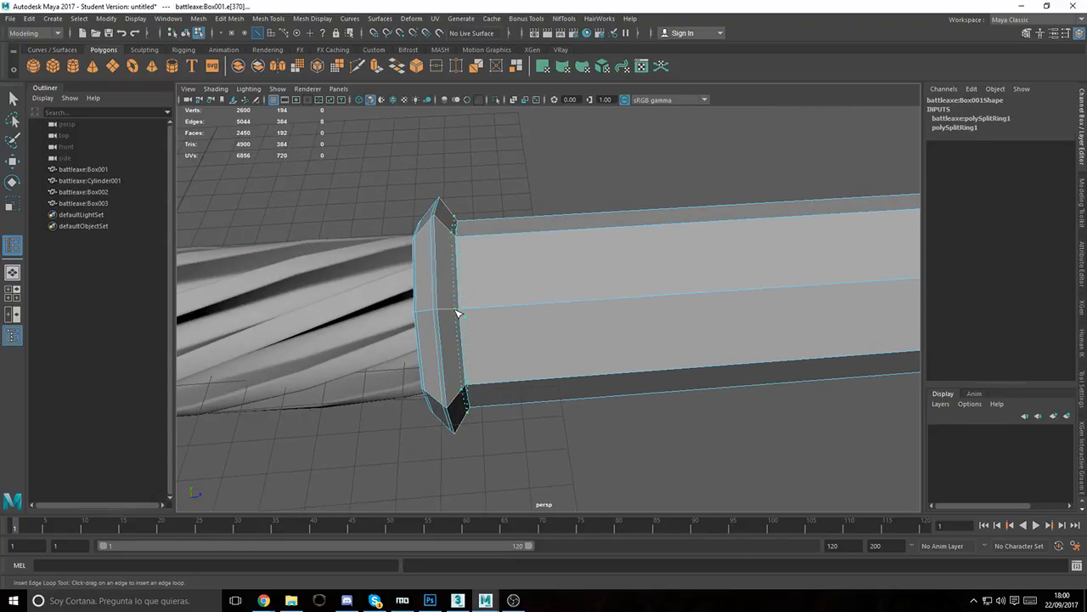
left_click(463, 311)
left_click(473, 312)
Step: Insert support edge loops around the first of the handle's three rings and at the near edge of the adjoining groove
middle_click_drag(708, 239, 463, 302, "alt")
left_click_drag(459, 304, 451, 303)
left_click_drag(471, 221, 431, 234, "alt")
scroll(542, 261, "up", 3)
left_click(548, 245)
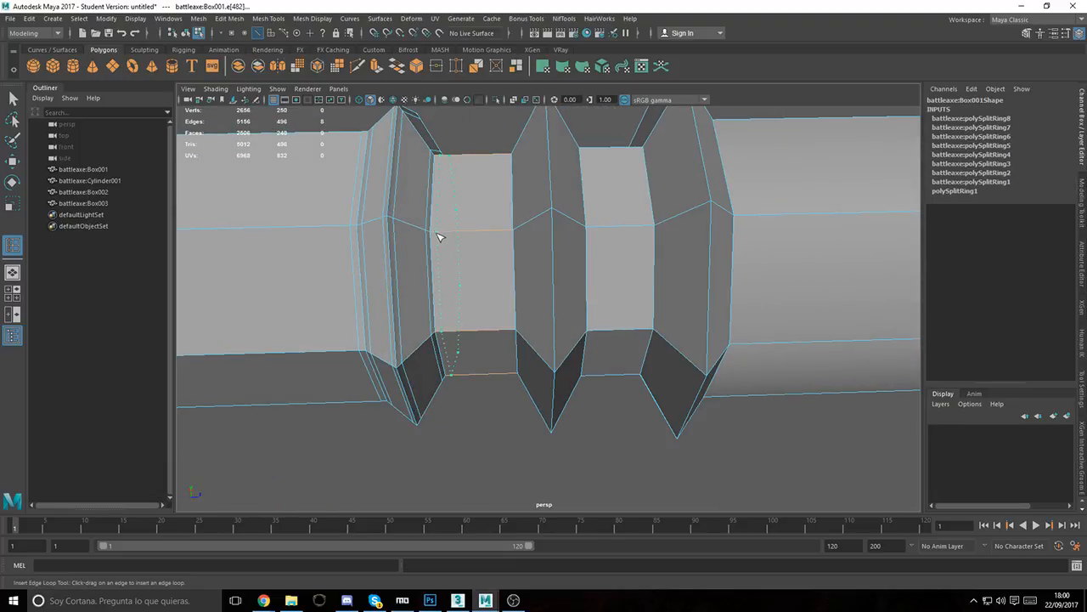
left_click(442, 235)
Step: Insert support edge loops at the first groove's far edge, around the middle ring's ridge and base, and at the second groove's start
left_click_drag(538, 213, 579, 259, "alt")
left_click(577, 260)
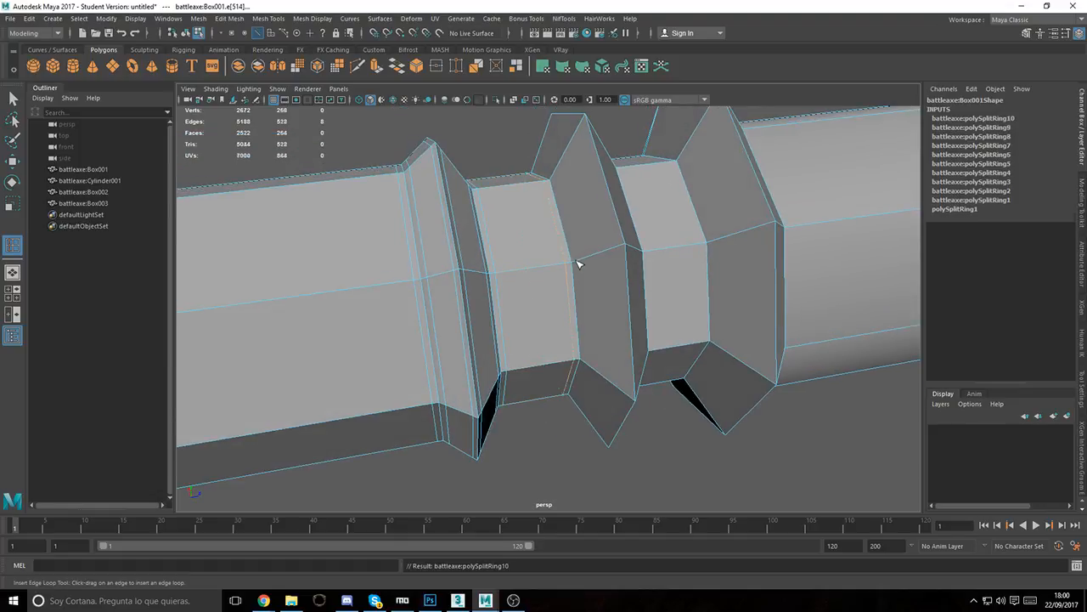
left_click(621, 247)
left_click(620, 246)
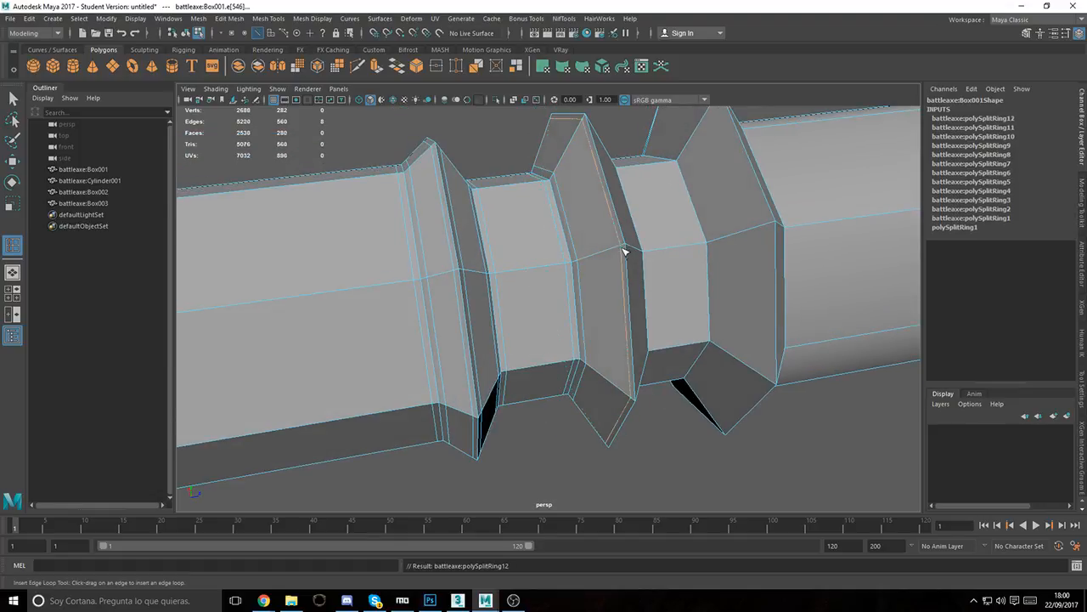
left_click_drag(623, 247, 406, 273, "alt")
left_click(430, 285)
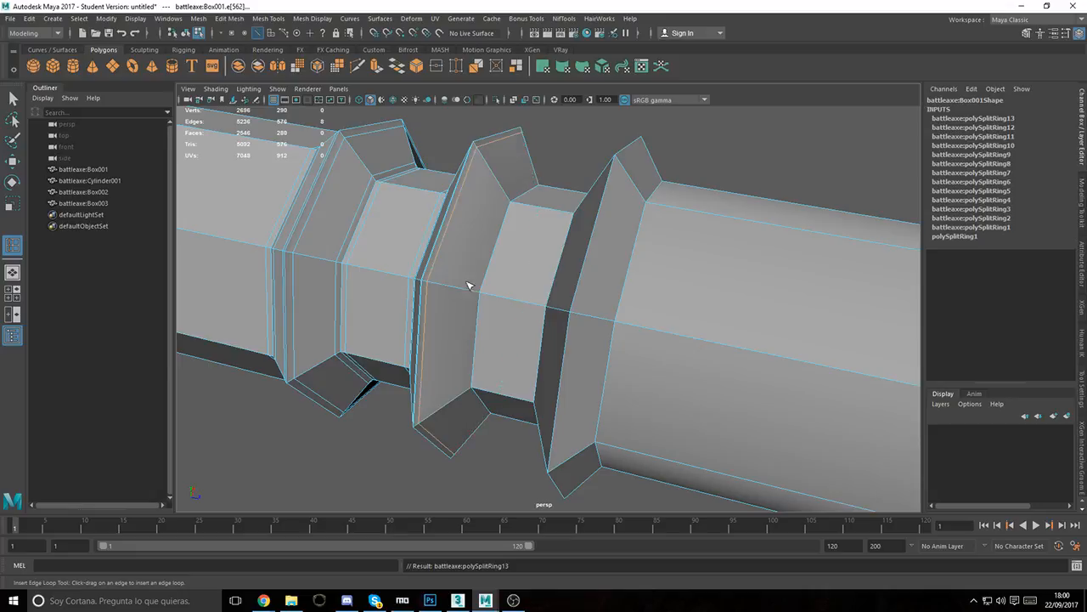
left_click(480, 296)
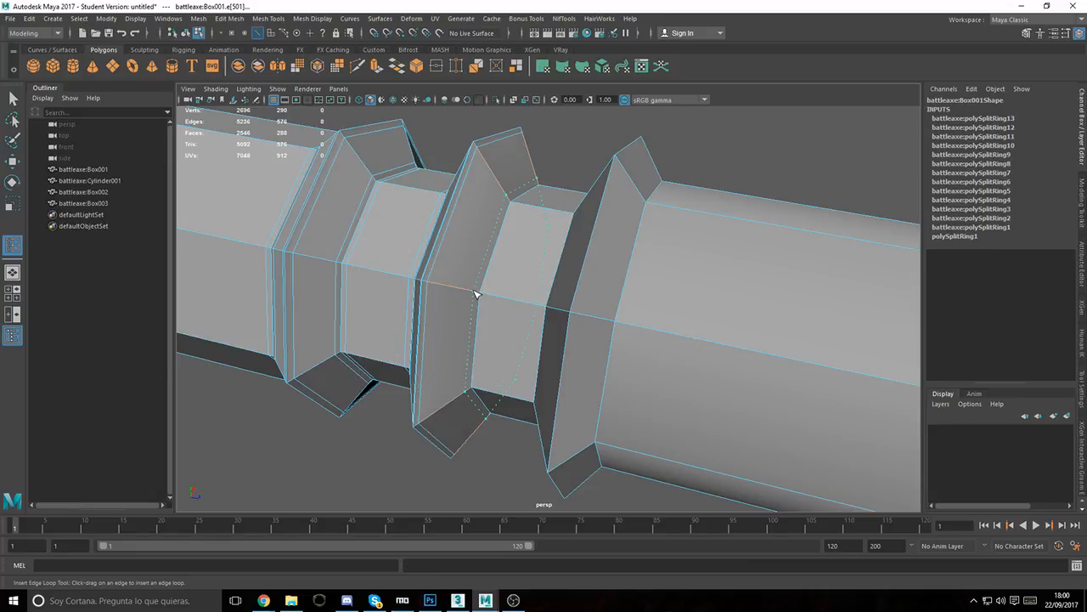
left_click(487, 297)
Step: Check the ringed handle section in smooth preview, return to object selection and restore the unsmoothed display
left_click_drag(488, 298, 592, 261, "alt")
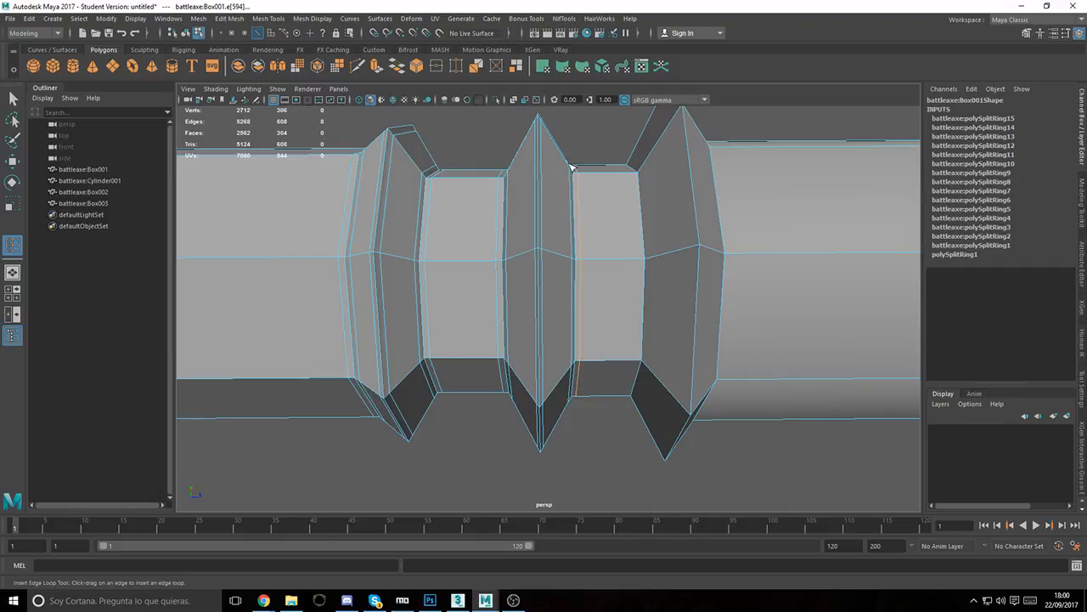
mouse_move(572, 168)
left_mouse_down("alt")
mouse_move(553, 150)
mouse_move(565, 167)
left_mouse_up("alt")
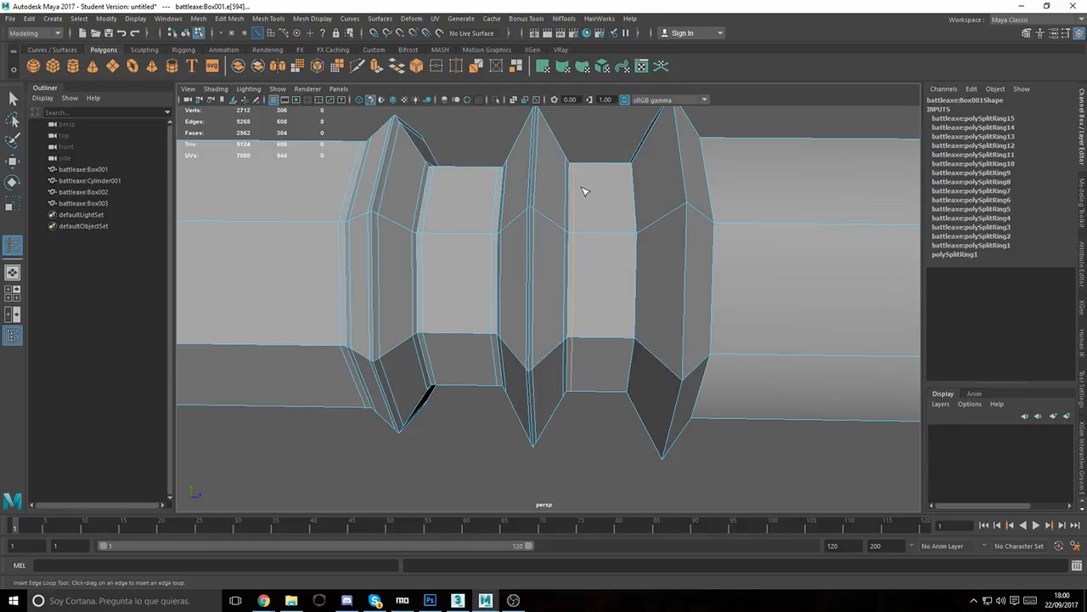
middle_click_drag(625, 184, 605, 182, "alt")
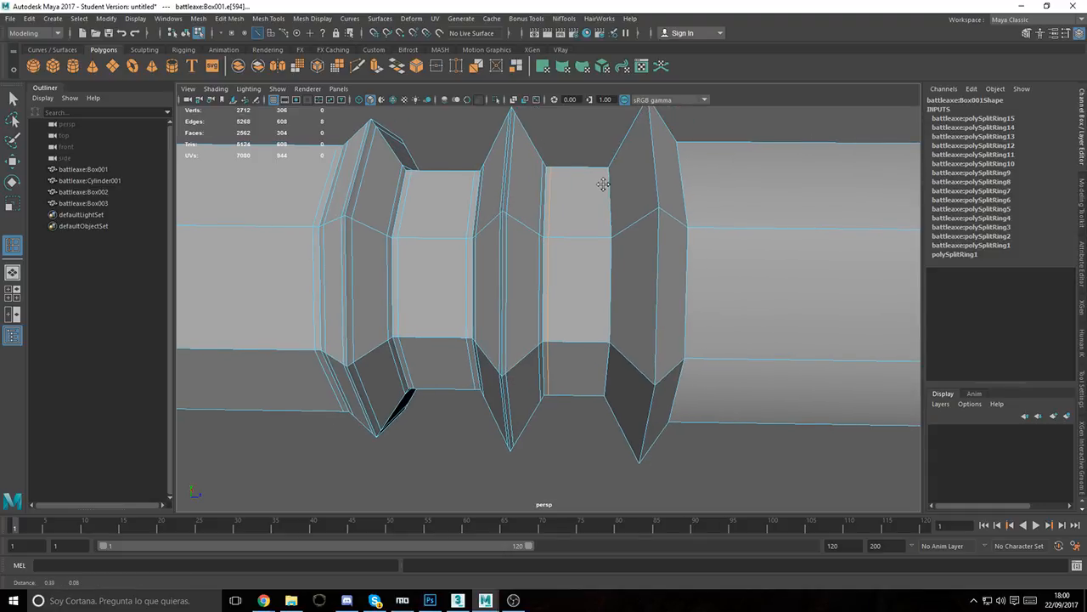
mouse_move(492, 251)
left_mouse_down("alt")
mouse_move(453, 250)
mouse_move(510, 238)
mouse_move(498, 255)
mouse_move(492, 246)
left_mouse_up("alt")
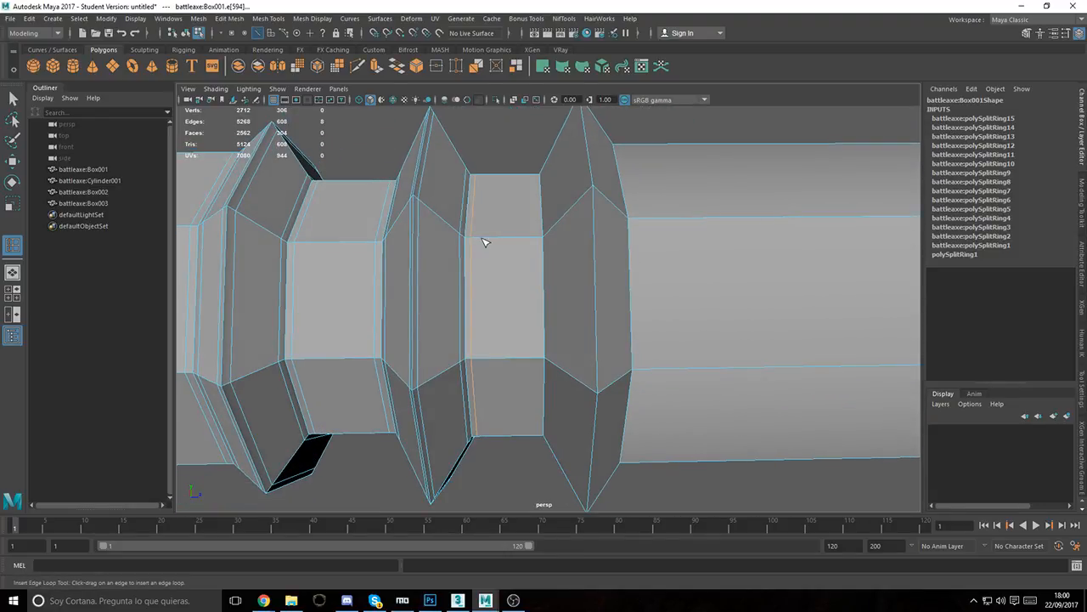
key("3")
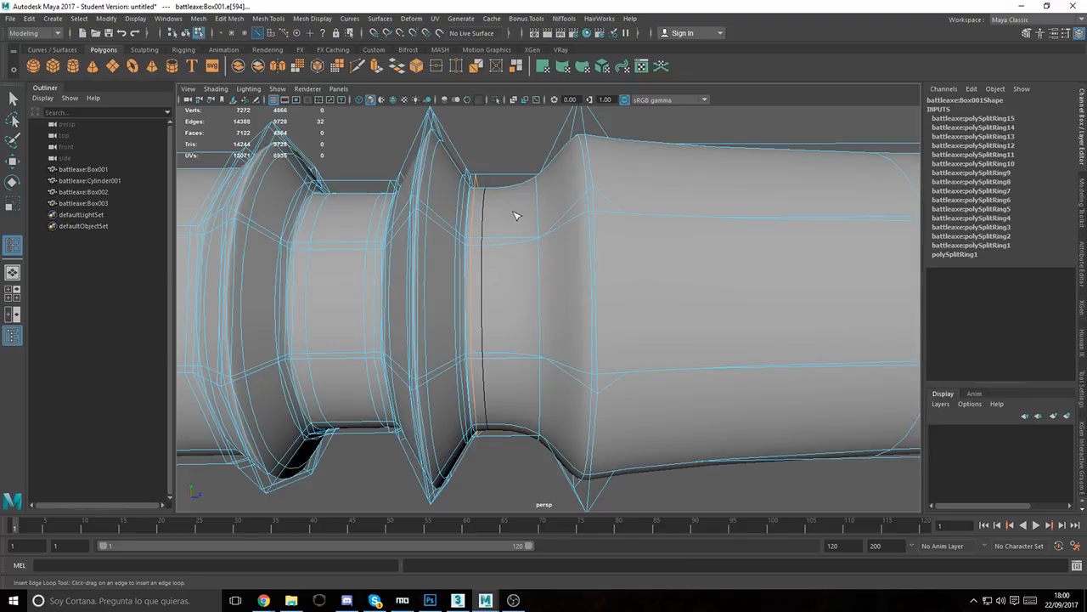
right_click_drag(467, 188, 517, 218, "alt")
middle_click_drag(518, 219, 546, 264, "alt")
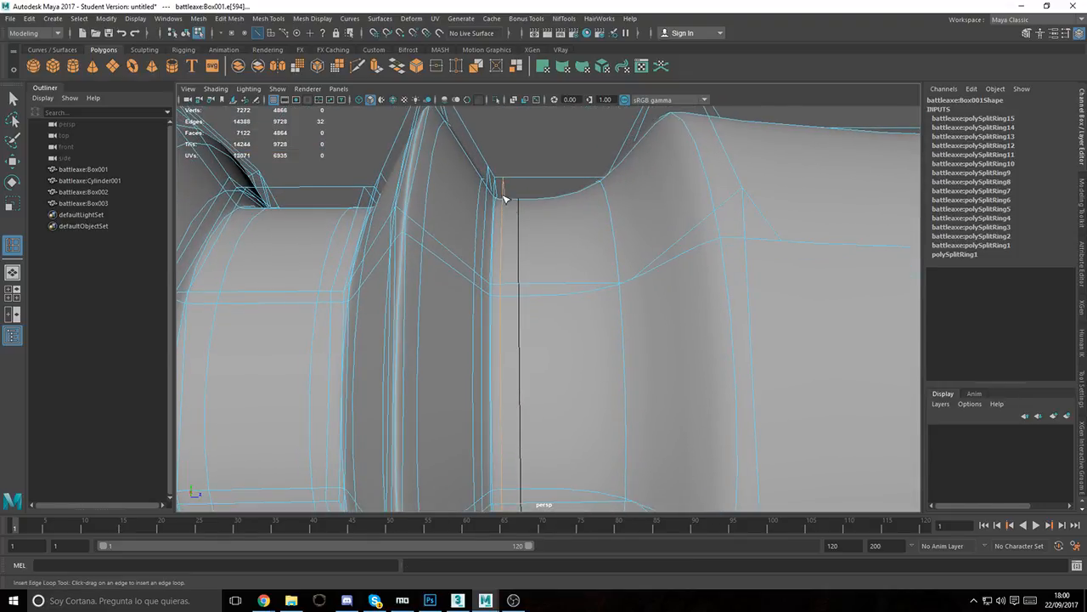
key("w")
left_click(514, 143)
left_click(512, 217)
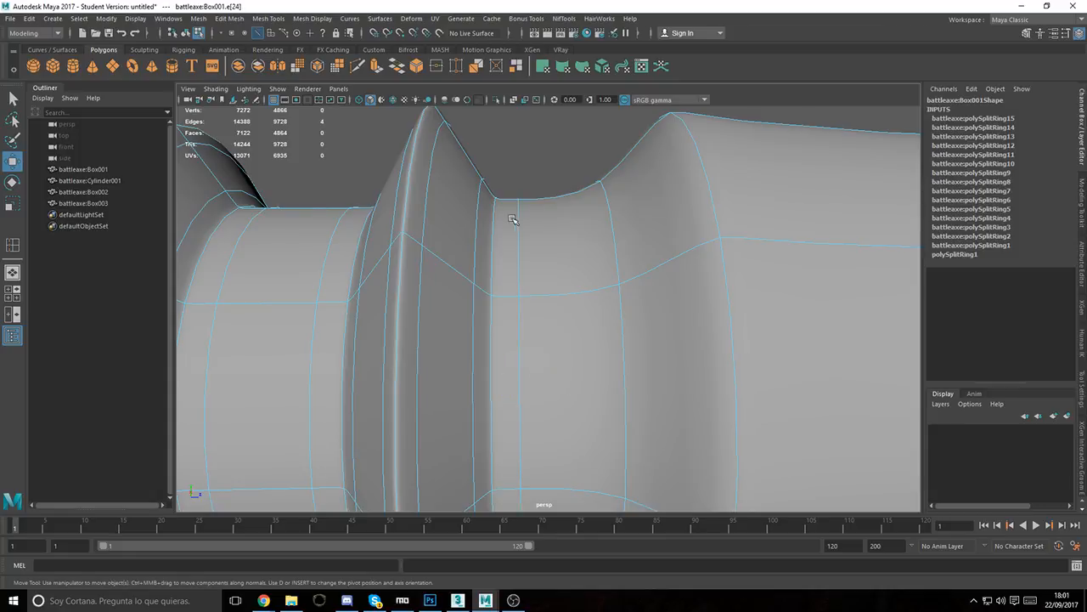
key("F8")
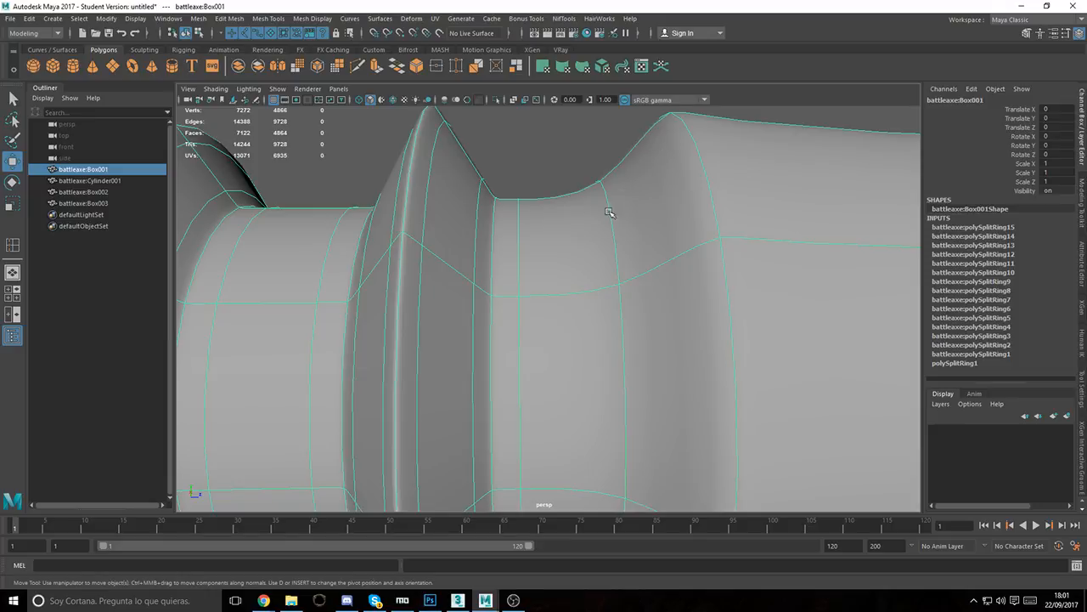
key("1")
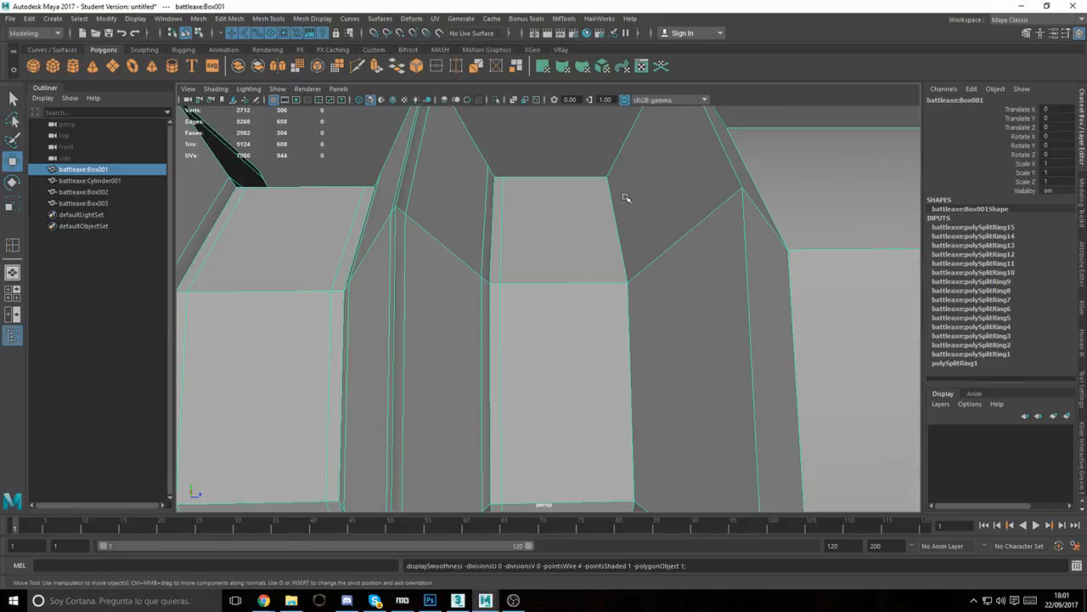
Step: Insert support edge loops at the second groove's far edge, on both sides of the third ring's ridge and at its base
left_click(17, 246)
mouse_move(622, 288)
left_mouse_down()
mouse_move(643, 277)
mouse_move(633, 286)
left_mouse_up()
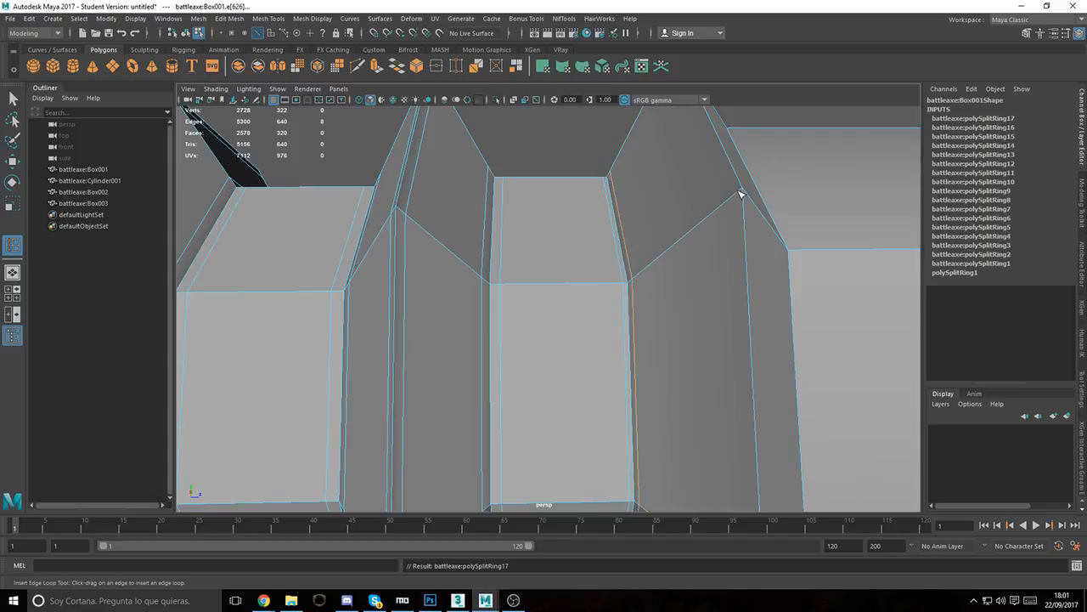
left_click_drag(739, 195, 749, 198)
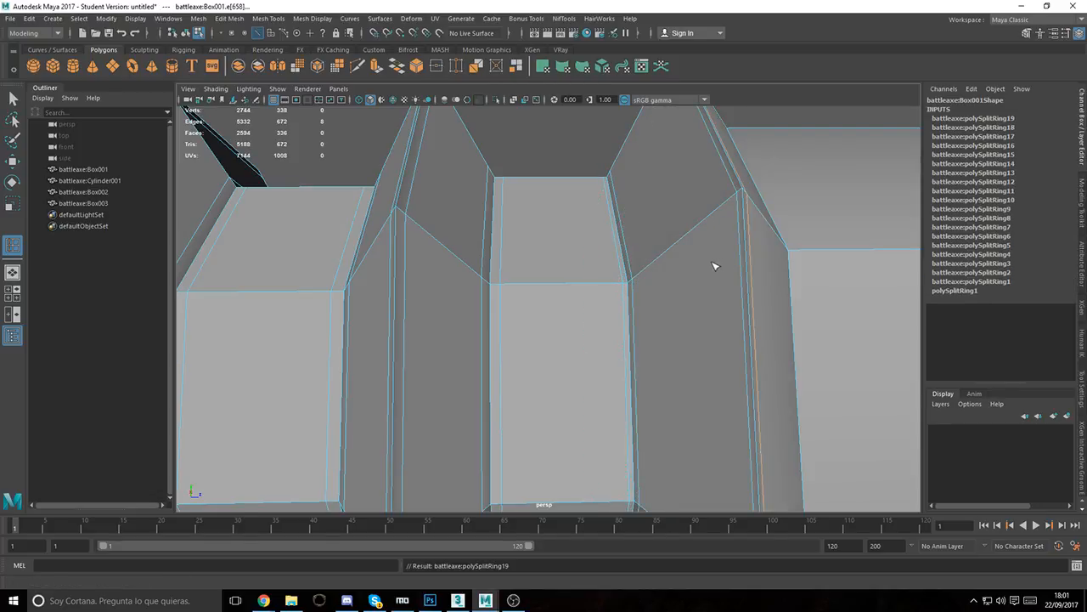
left_click_drag(714, 263, 587, 280, "alt")
left_click_drag(501, 255, 519, 288, "alt")
middle_click_drag(714, 278, 487, 274, "alt")
scroll(552, 280, "down", 5)
middle_click_drag(699, 291, 539, 283, "alt")
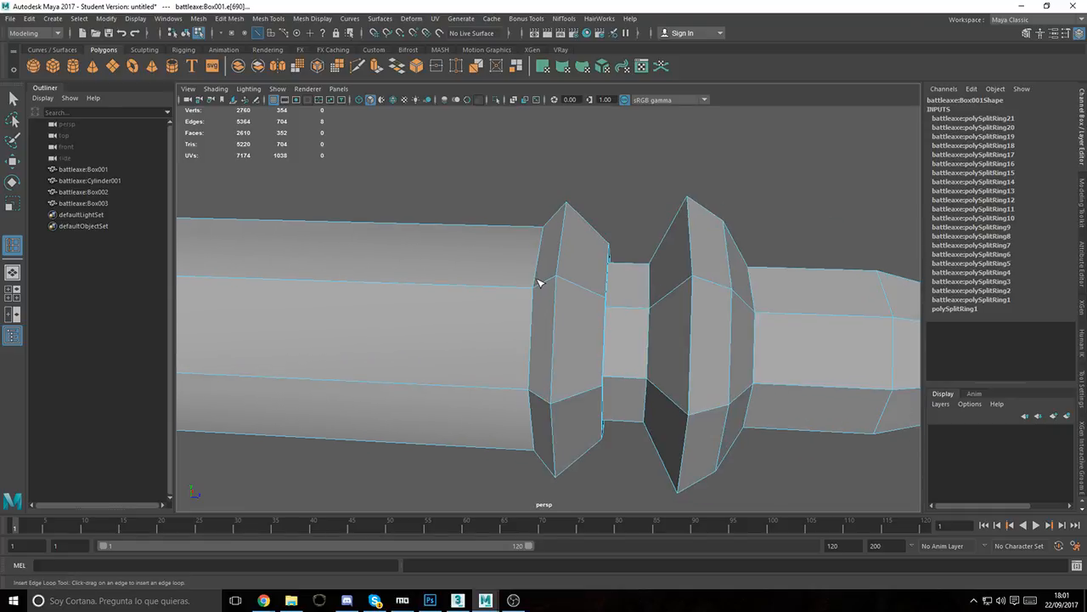
Step: Insert support edge loops on both sides of the shaft's junction with the first lower ring and around that ring's ridge
right_click_drag(538, 283, 648, 271, "alt")
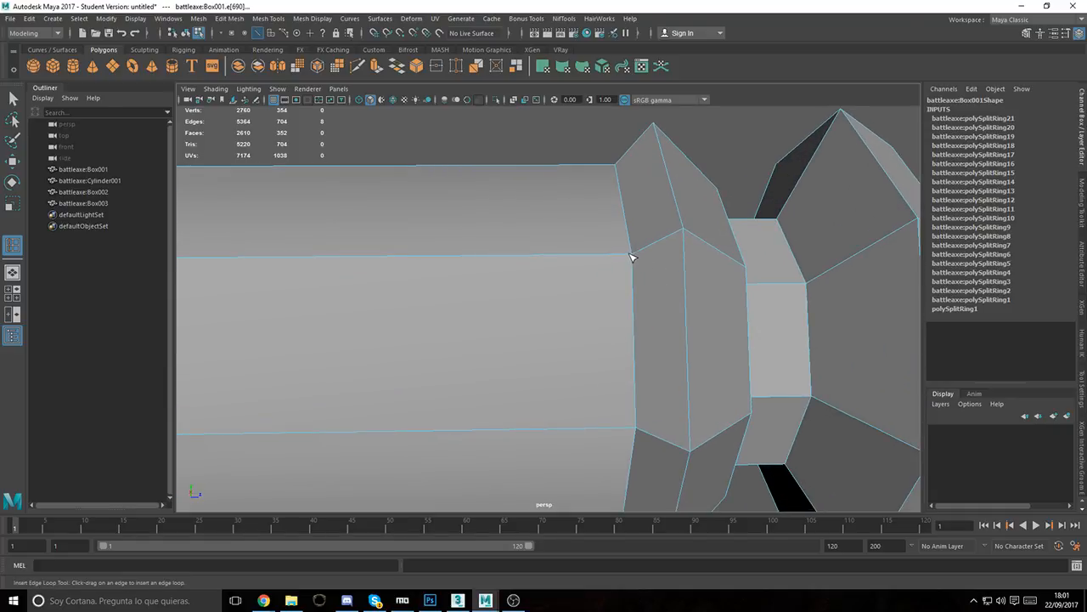
left_click(630, 255)
left_click(637, 253)
left_click(682, 231)
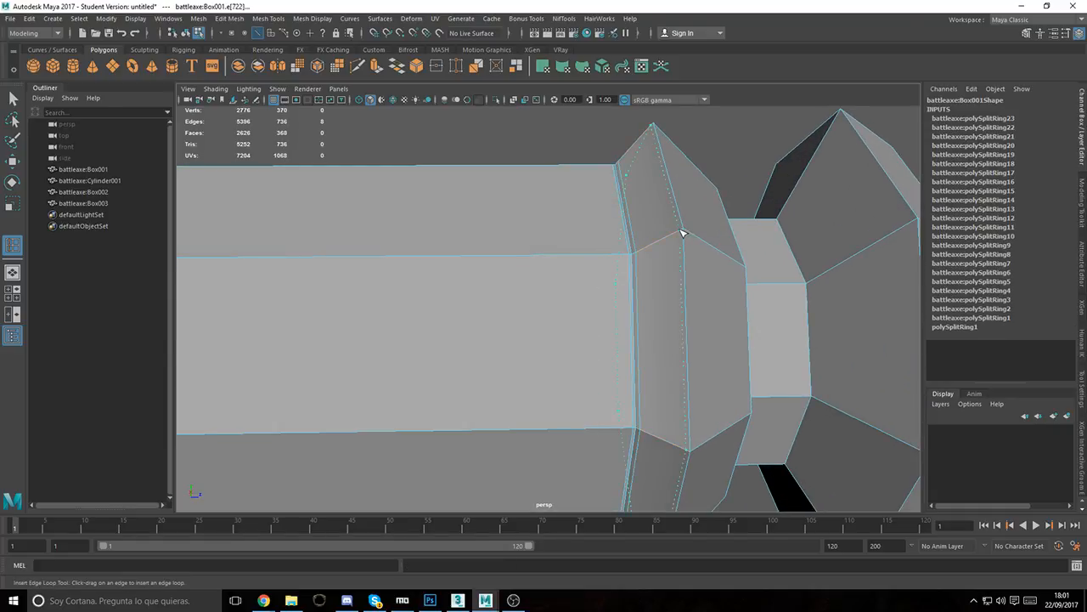
left_click(690, 235)
Step: Insert support edge loops at the first lower ring's far edge and at both ends of the narrow neck beside it
left_click_drag(690, 235, 519, 209, "alt")
left_click(578, 353)
left_click(515, 207)
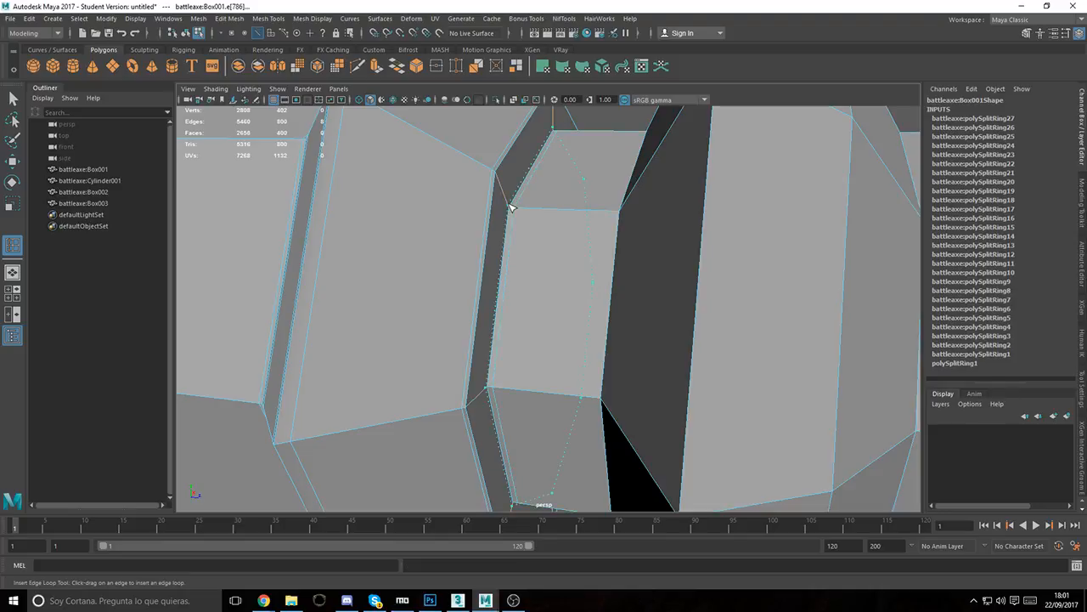
left_click(507, 196)
left_click(500, 179)
left_click_drag(597, 216, 638, 267, "alt")
left_click(626, 268)
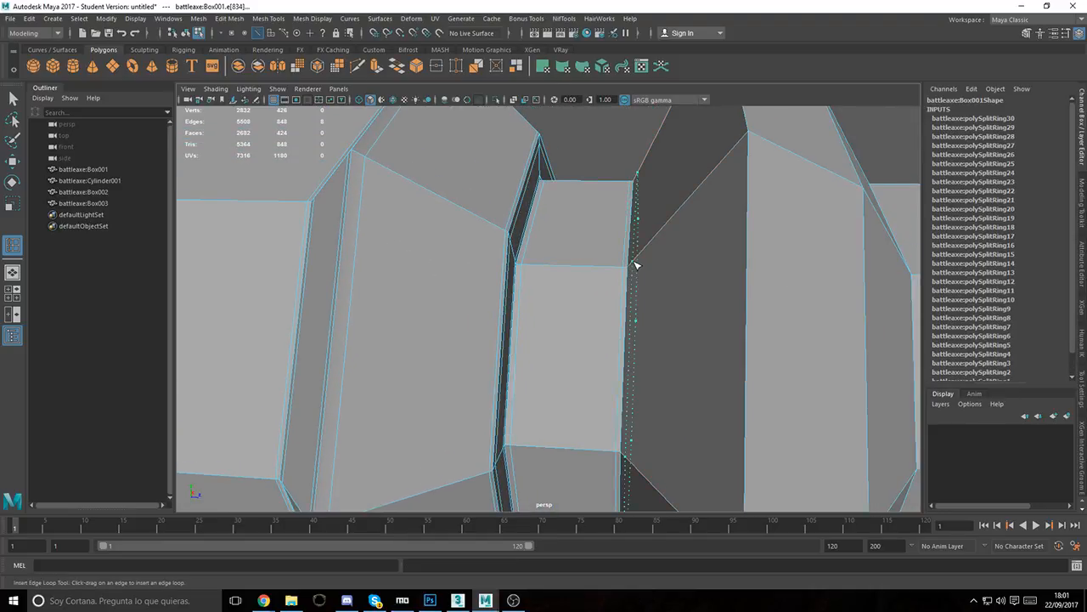
left_click(636, 263)
Step: Insert support edge loops along the larger lower ring's edges and at its junction with the end spike
left_click_drag(721, 249, 706, 264, "alt")
right_click_drag(706, 264, 654, 240, "alt")
left_click_drag(654, 240, 565, 206, "alt")
right_click_drag(565, 207, 590, 244, "alt")
left_click_drag(590, 245, 588, 240, "alt")
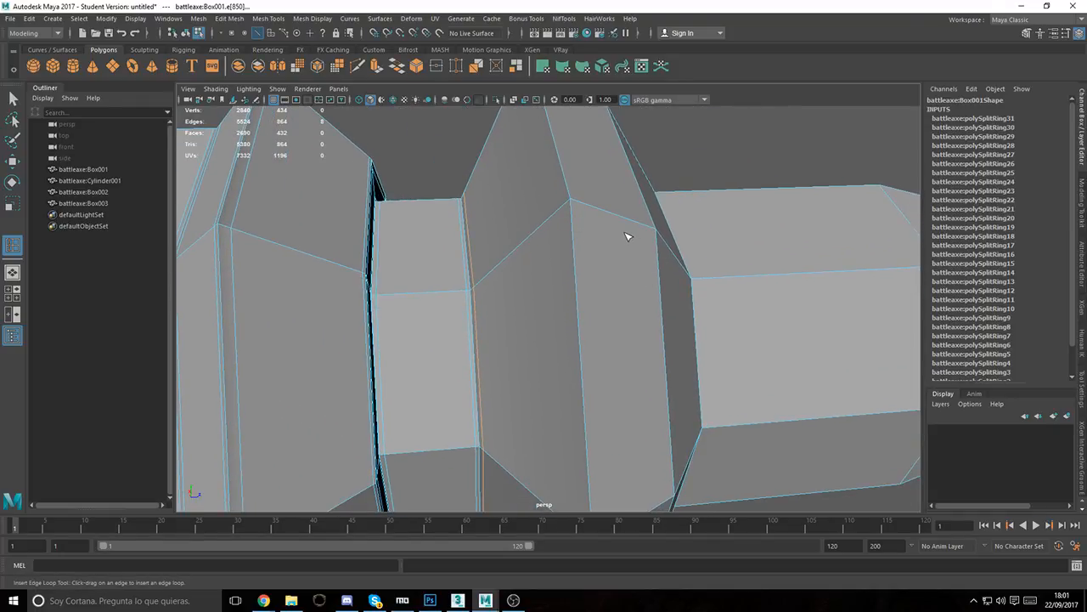
left_click(569, 205)
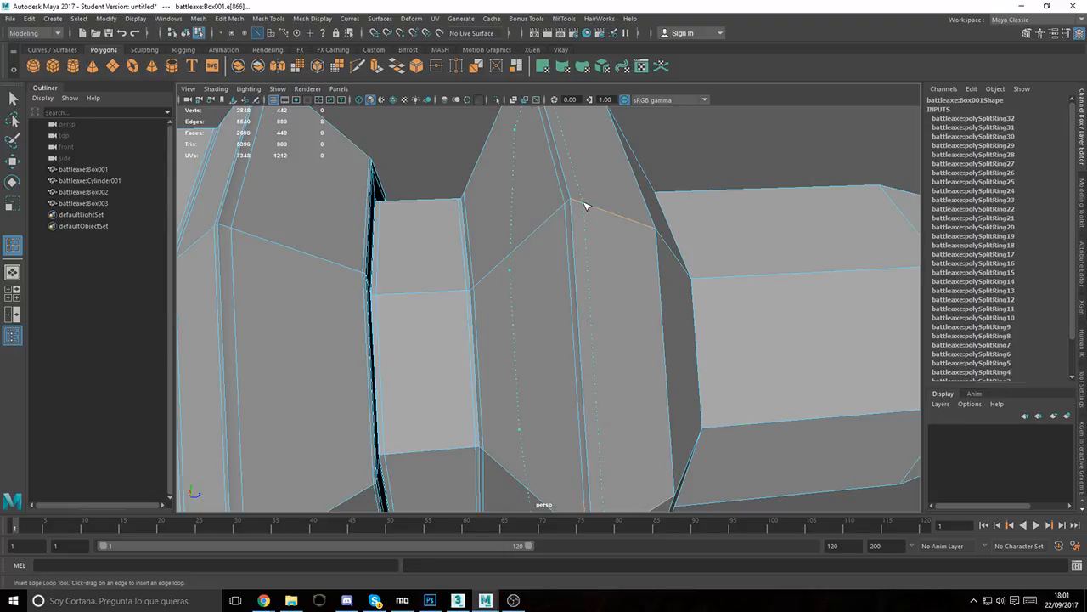
left_click(580, 203)
left_click_drag(569, 259, 518, 230, "alt")
left_click(507, 189)
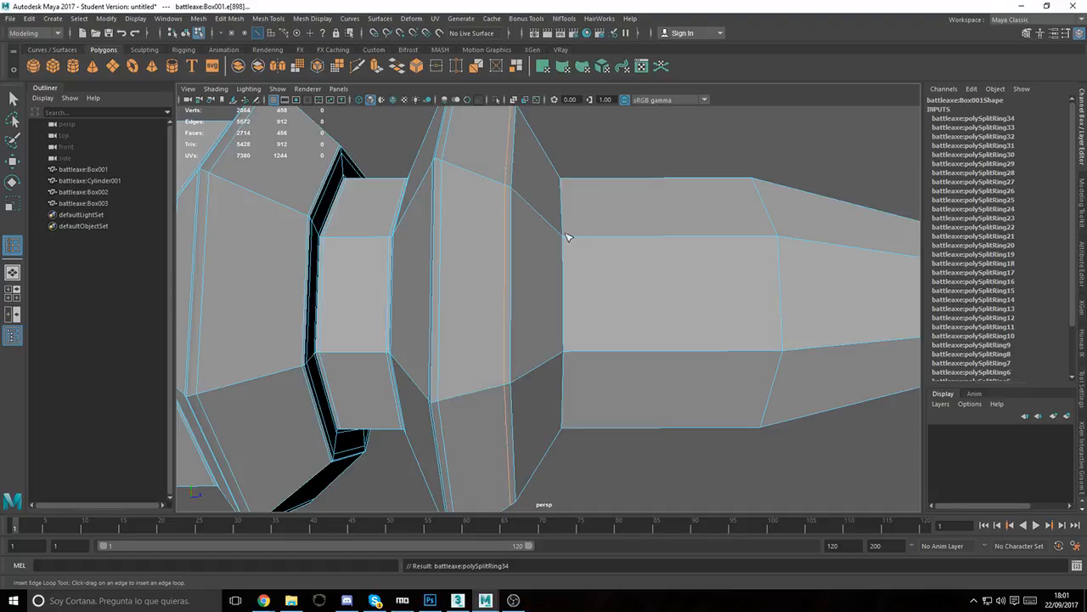
left_click_drag(563, 238, 485, 300, "alt")
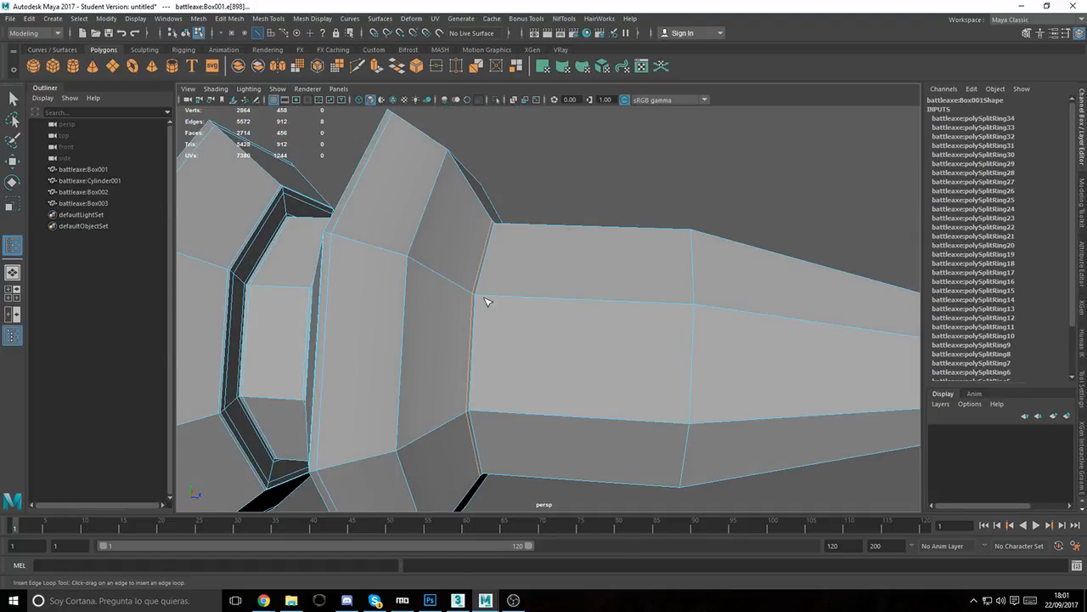
key("F8")
left_click(482, 294)
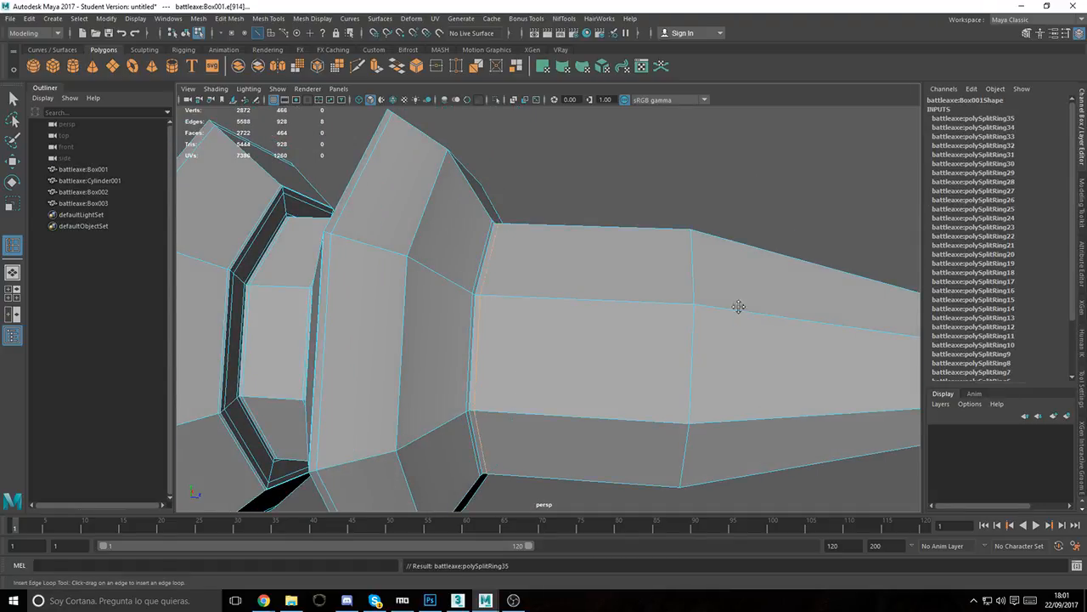
Step: Insert support edge loops on both sides of the edge where the end spike starts to taper, checking them in smooth preview
middle_click_drag(738, 306, 565, 295, "alt")
right_click_drag(565, 295, 497, 286, "alt")
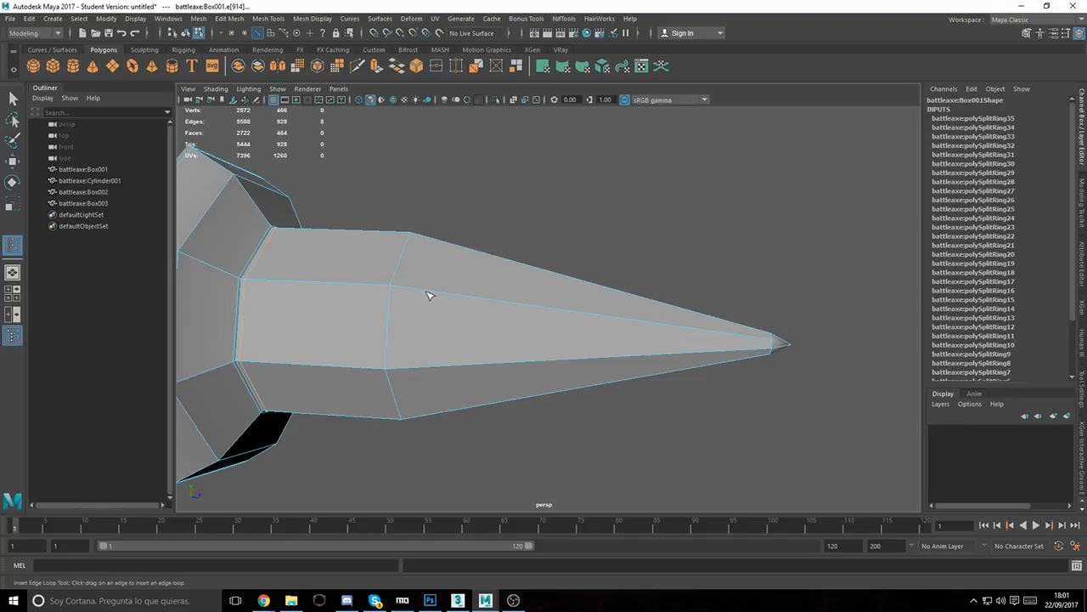
left_click_drag(394, 288, 395, 289)
key("3")
key("1")
left_click(384, 285)
key("3")
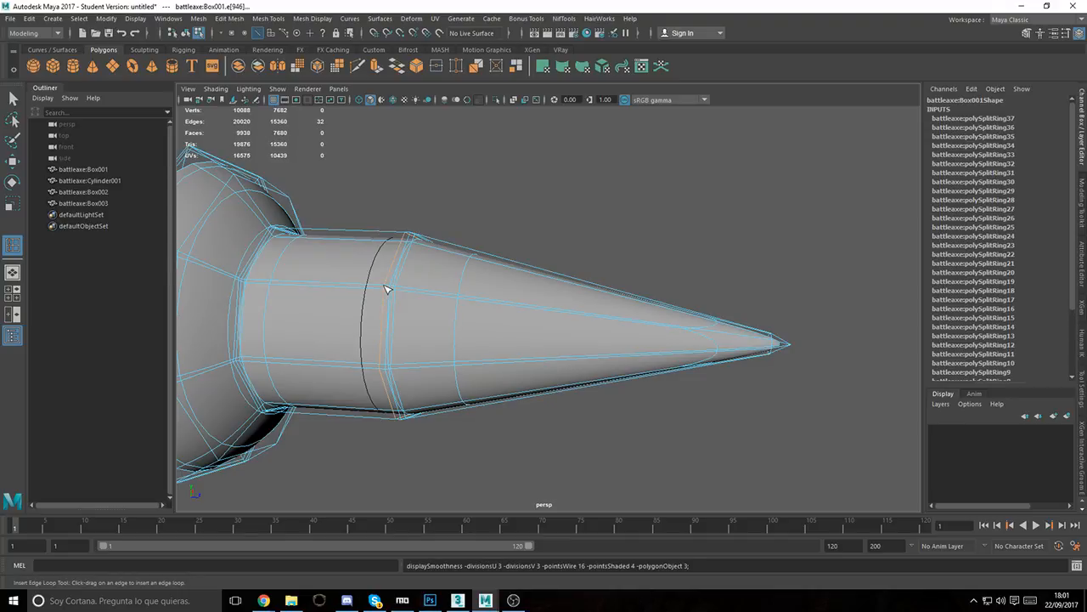
key("1")
Step: Select the shaft piece next to the blade and insert edge loops at its sleeve's grip-side end and around the sleeve's middle
middle_click_drag(332, 269, 502, 298, "alt")
right_click_drag(502, 298, 343, 260, "alt")
middle_click_drag(342, 260, 655, 273, "alt")
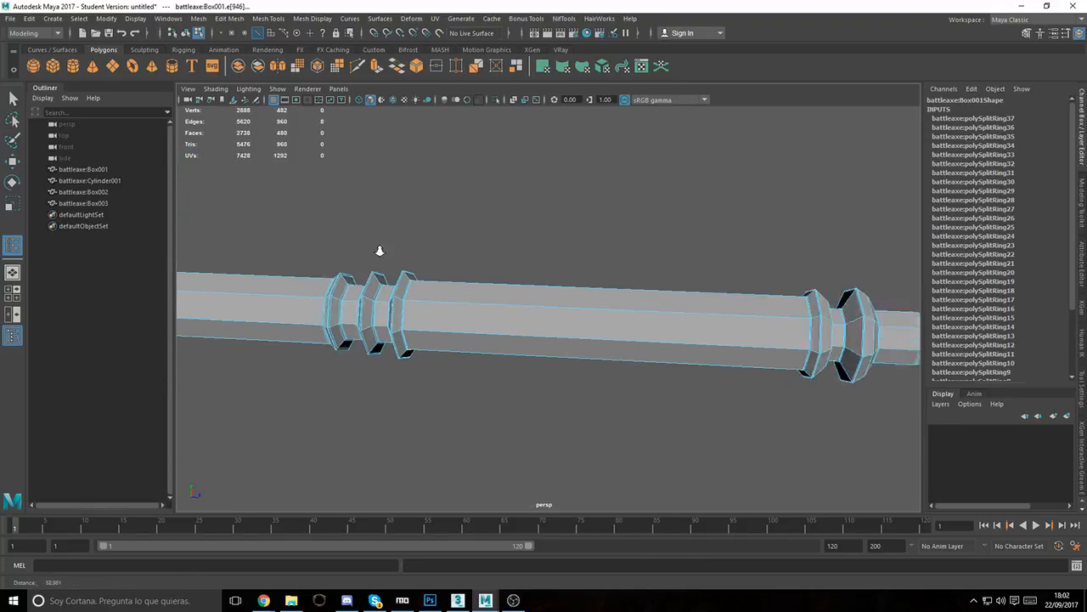
middle_click_drag(378, 249, 769, 265, "alt")
right_click_drag(453, 250, 408, 248, "alt")
middle_click_drag(433, 252, 754, 258, "alt")
key("w")
left_click(567, 338)
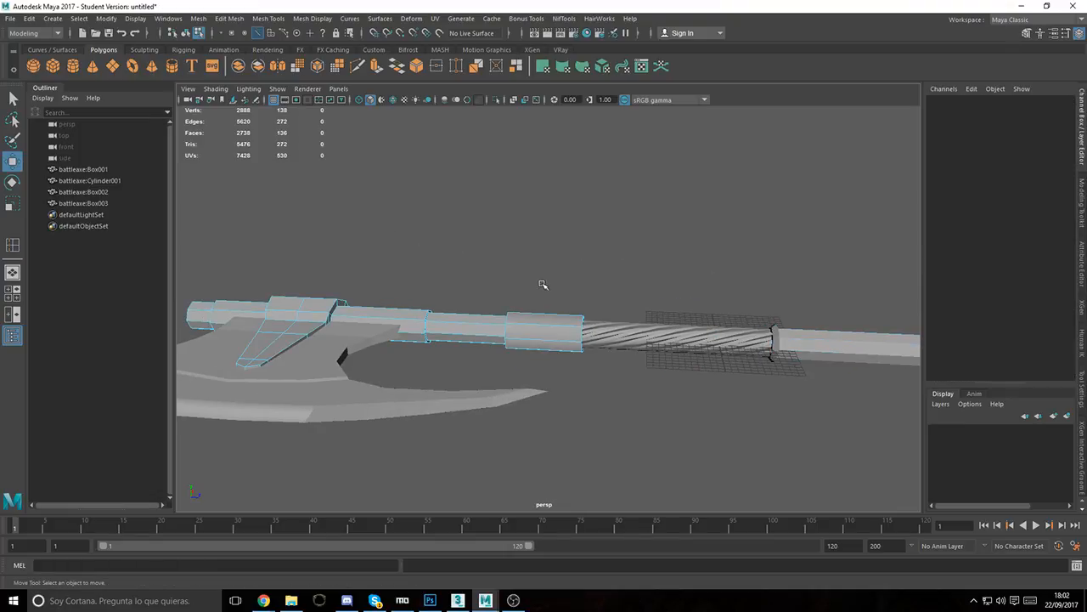
right_click_drag(562, 292, 683, 374, "alt")
left_click(12, 249)
middle_click_drag(553, 315, 518, 278, "alt")
right_click_drag(518, 278, 751, 369, "alt")
left_click_drag(668, 348, 671, 349)
middle_click_drag(477, 335, 513, 340, "alt")
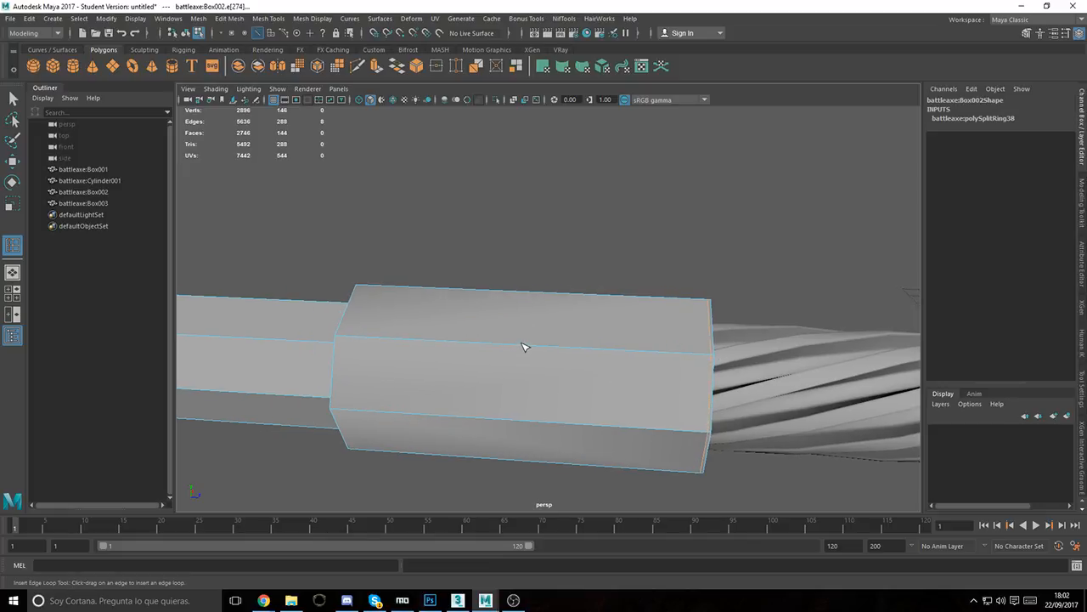
left_click(520, 349)
left_click_drag(509, 352, 618, 354, "alt")
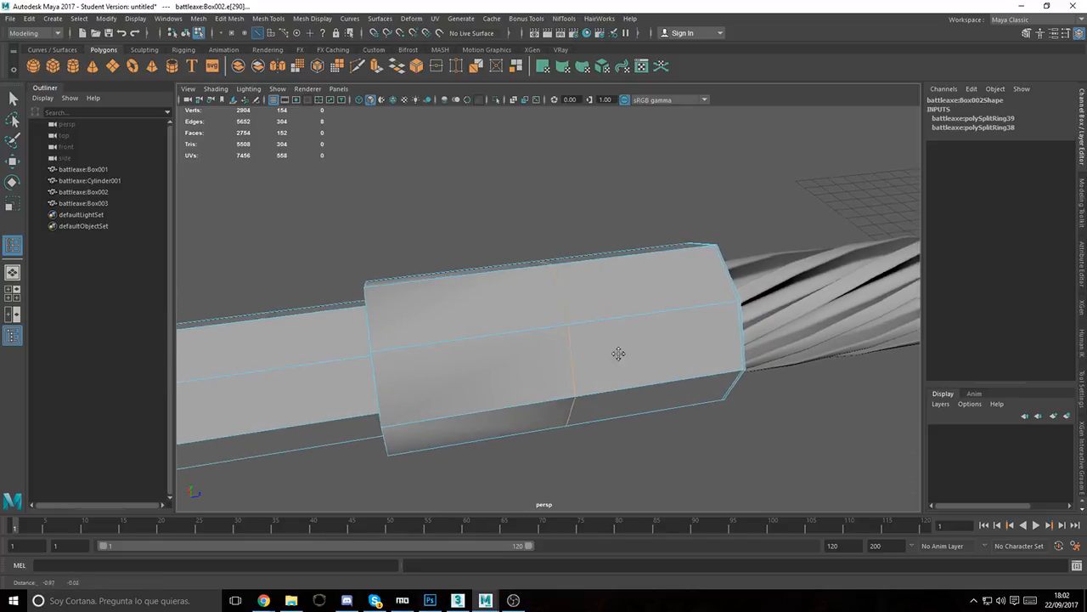
middle_click_drag(619, 353, 756, 366, "alt")
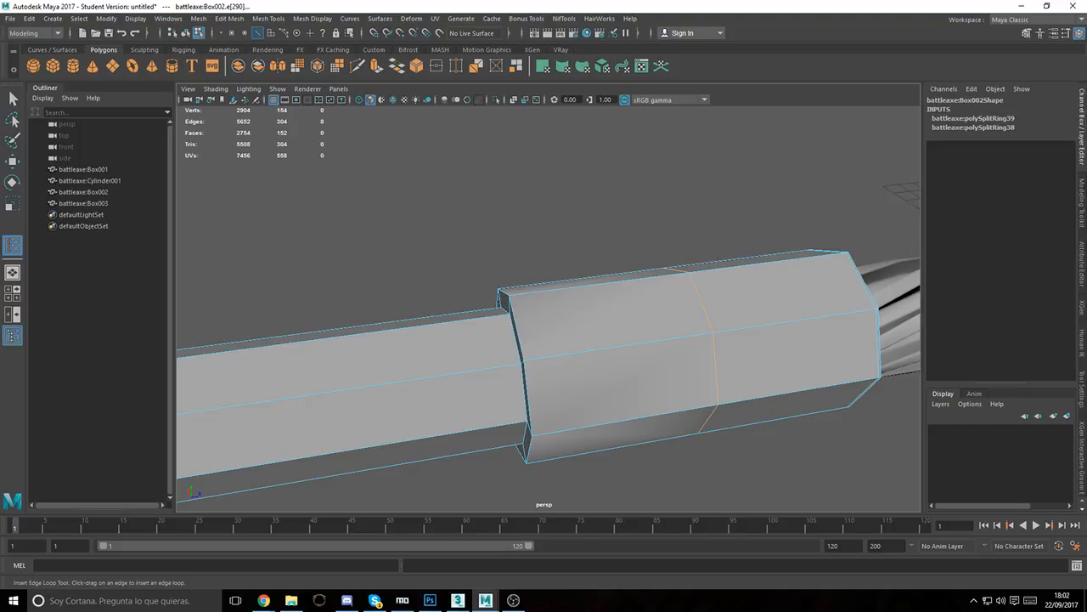
key("alt+Tab")
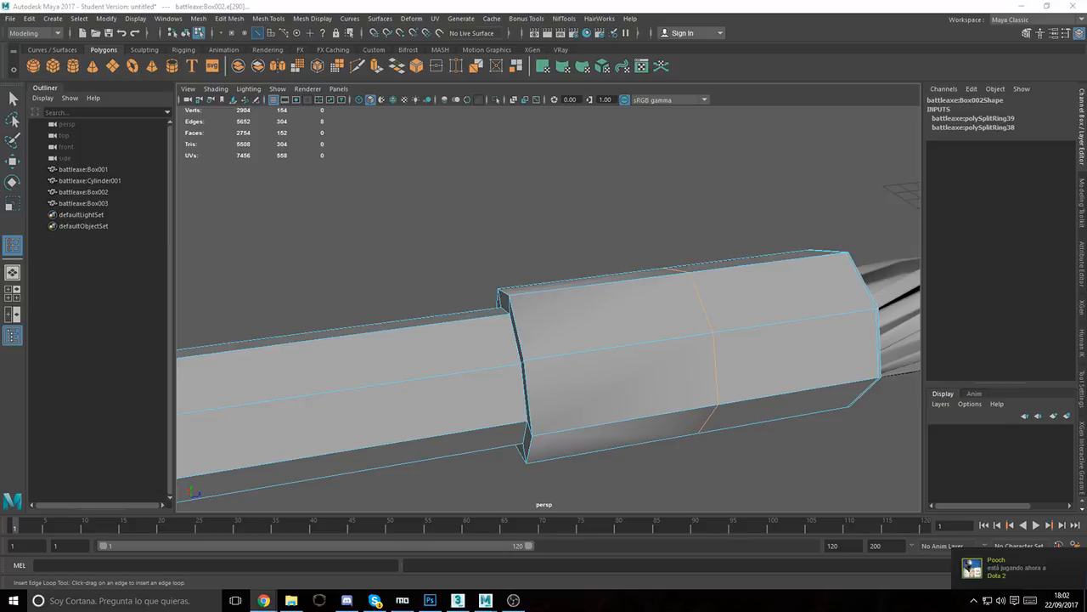
left_click(761, 325)
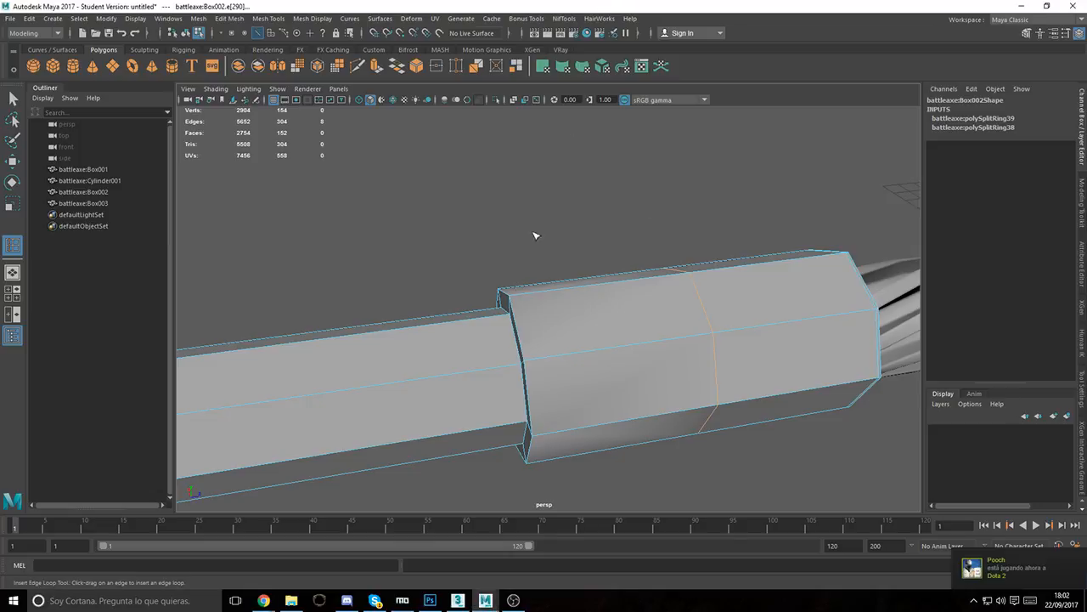
Step: Insert support edge loops on both sides of the sleeve's blade-side rim and of its junction with the thinner shaft
left_click(528, 364)
left_click_drag(528, 365, 661, 242, "alt")
right_click_drag(662, 242, 760, 405, "alt")
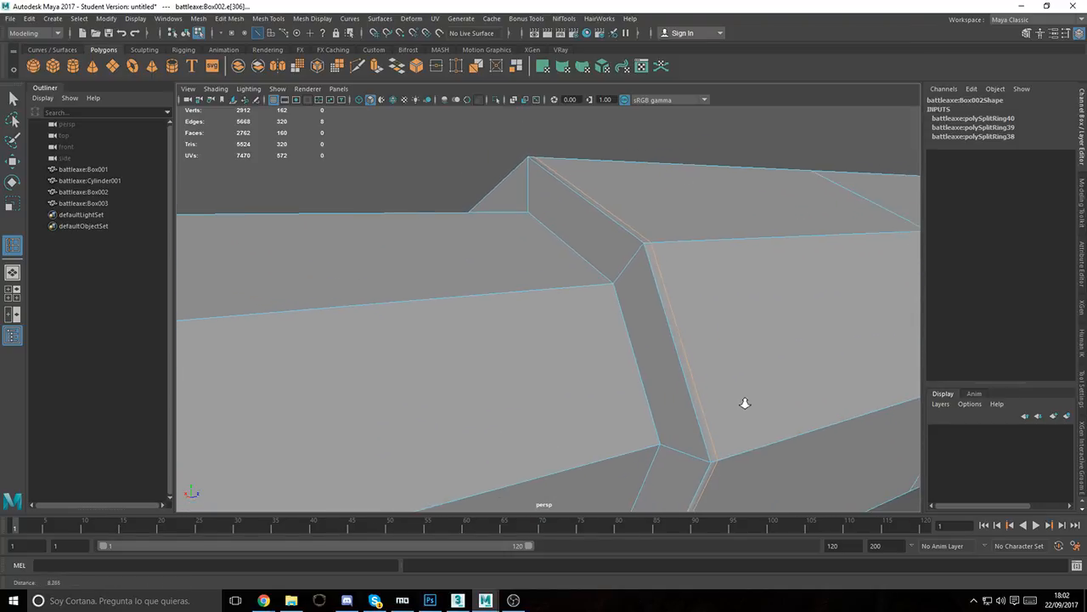
left_click(642, 254)
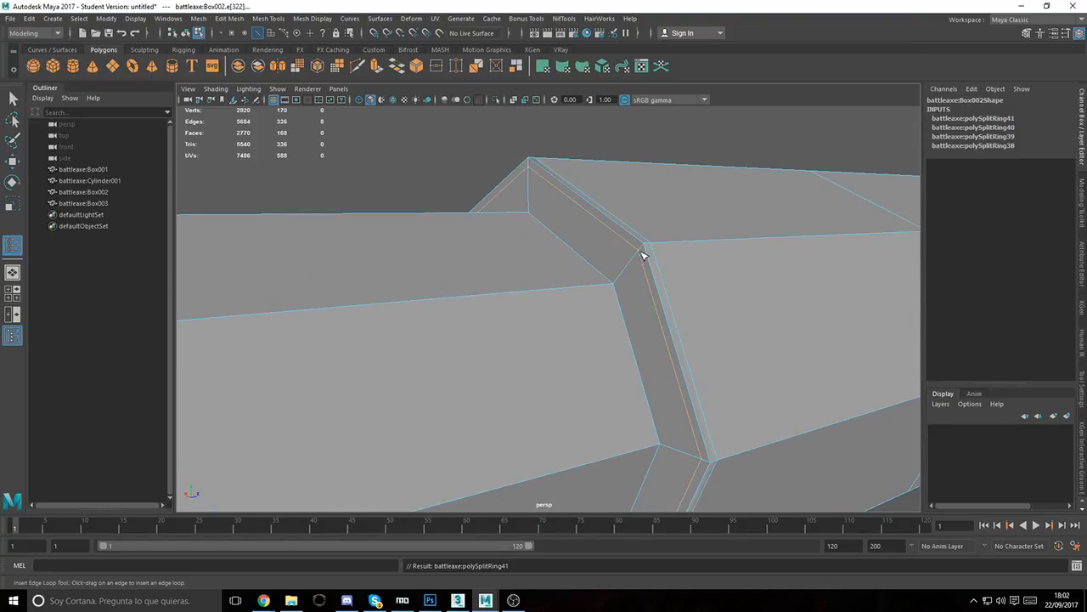
left_click(616, 289)
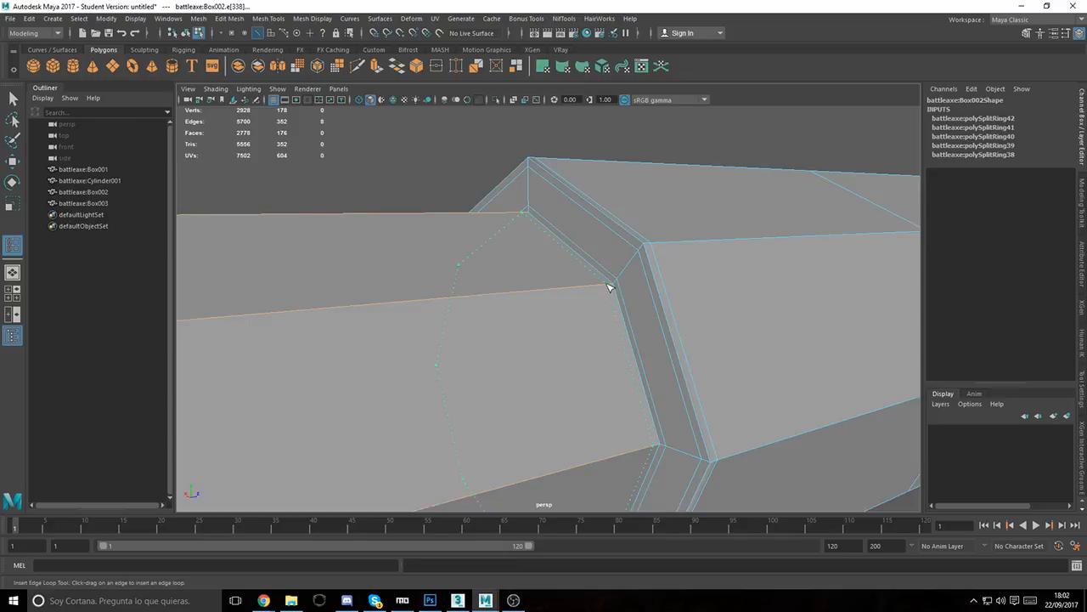
left_click(607, 294)
Step: Insert four support edge loops around the inner and outer corners of the step between the thin and thicker shaft sections
right_click_drag(599, 303, 546, 314, "alt")
left_click_drag(547, 313, 521, 332, "alt")
right_click_drag(522, 333, 374, 299, "alt")
middle_click_drag(374, 299, 549, 277, "alt")
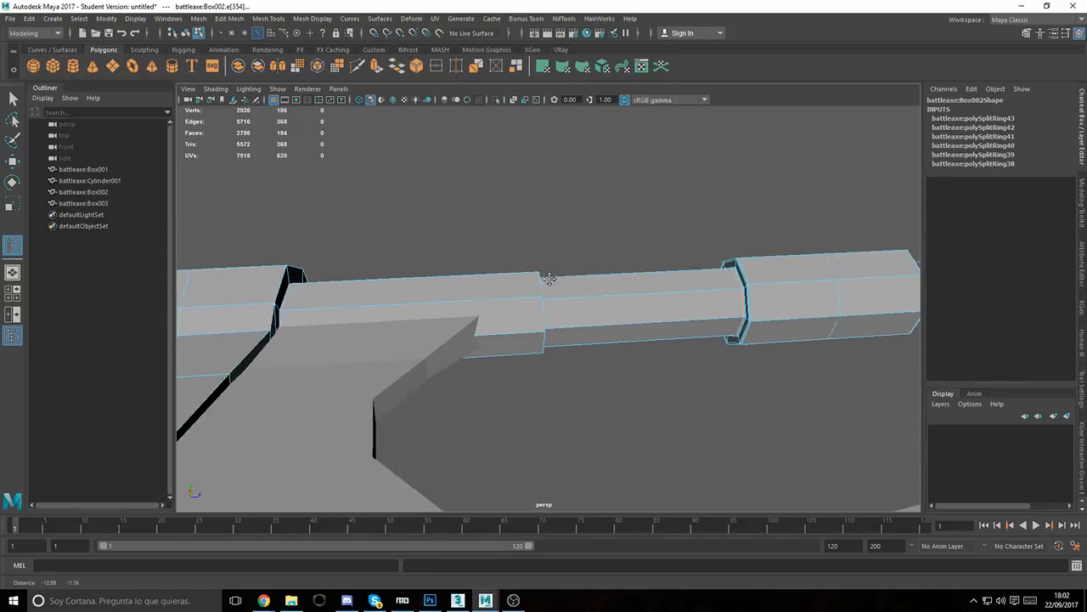
right_click_drag(549, 277, 742, 295, "alt")
left_click(736, 281)
left_click_drag(507, 296, 454, 328, "alt")
right_click_drag(455, 327, 671, 344, "alt")
left_click_drag(488, 251, 482, 248)
left_click(480, 244)
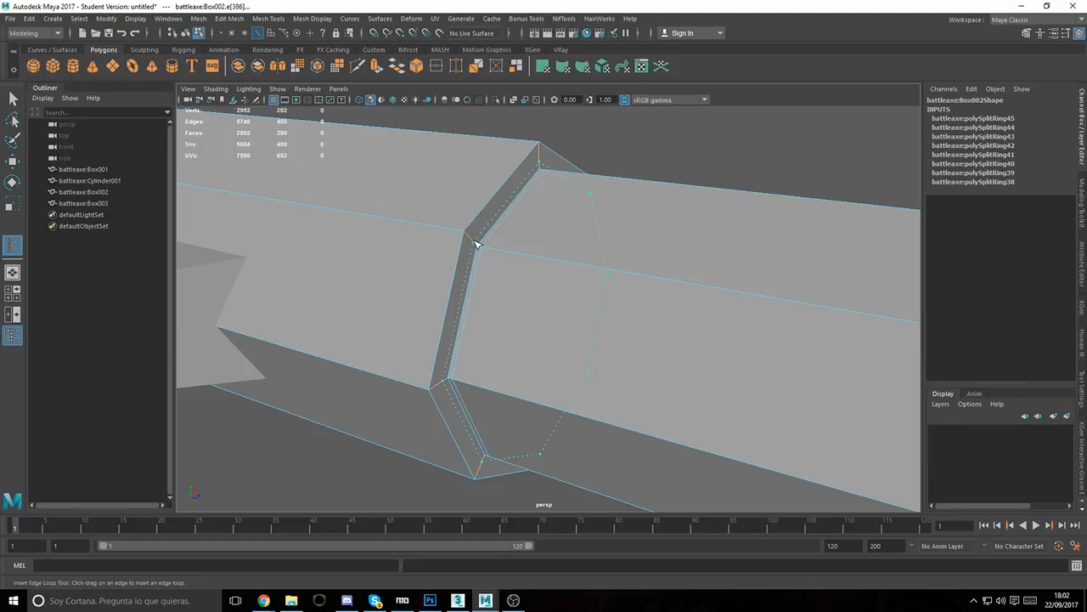
left_click(474, 238)
left_click(467, 235)
left_click(452, 230)
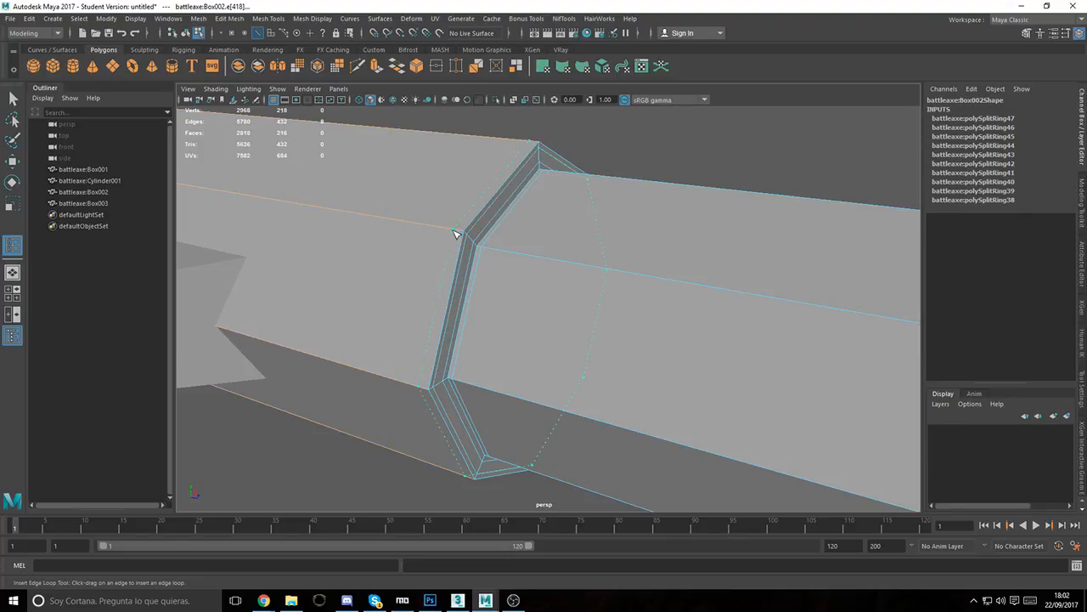
Step: Insert an edge loop around the thicker shaft section, between its stepped end and the blade socket
left_click_drag(563, 247, 518, 255, "alt")
right_click_drag(518, 255, 447, 260, "alt")
middle_click_drag(447, 260, 656, 256, "alt")
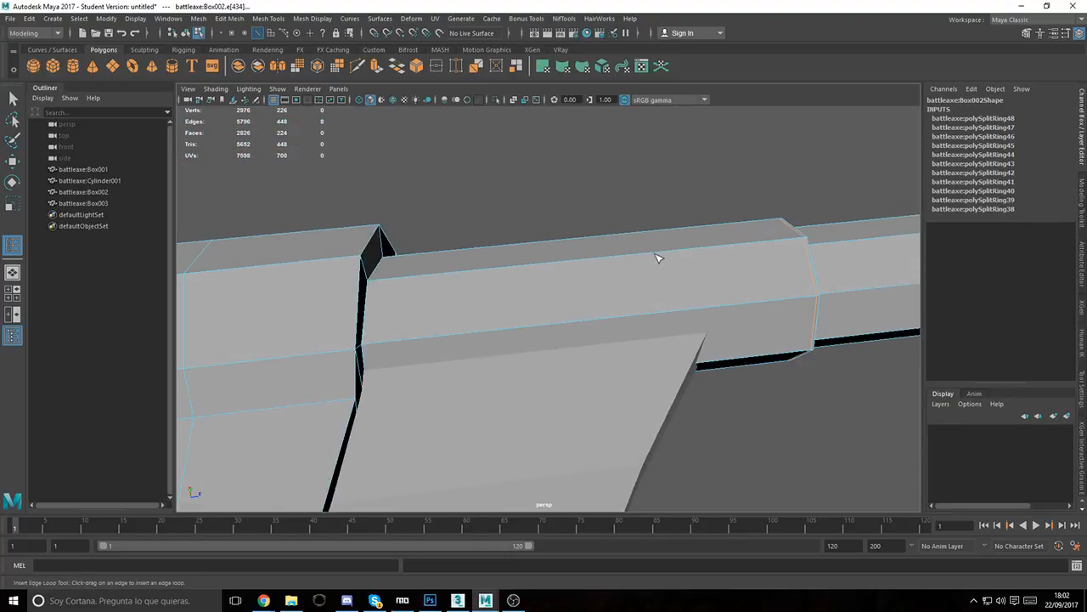
left_click(608, 262)
Step: Return to object selection, select the axe blade and hide it to expose the socket beneath
right_click_drag(442, 294, 459, 313, "alt")
middle_click_drag(458, 312, 716, 331, "alt")
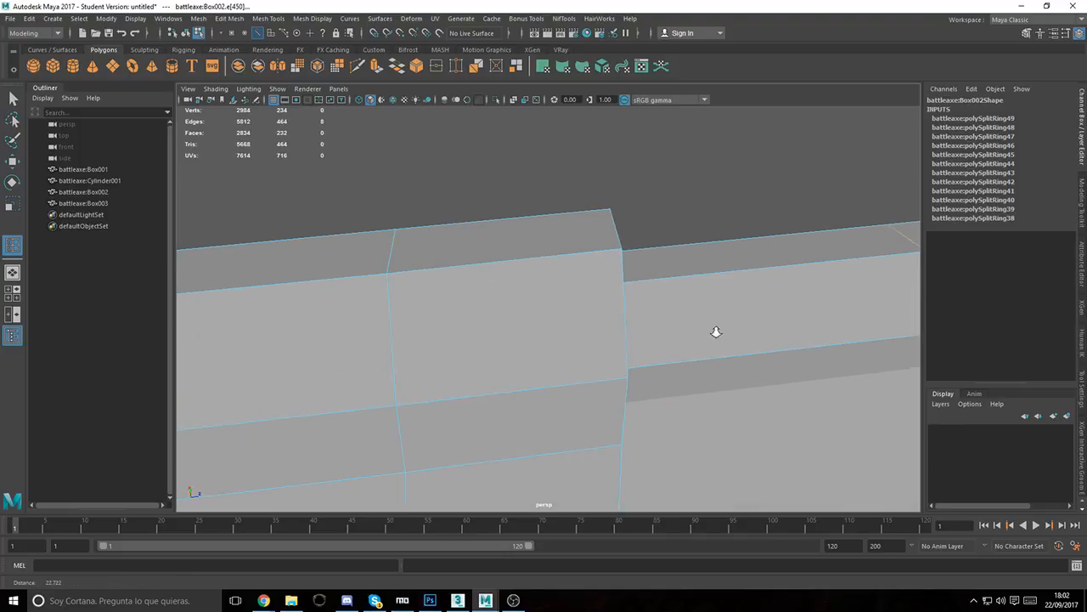
left_click_drag(716, 331, 473, 267, "alt")
right_click_drag(473, 267, 511, 291, "alt")
left_click_drag(511, 291, 573, 294, "alt")
right_click_drag(573, 294, 468, 342, "alt")
key("w")
left_click(453, 374)
right_click_drag(464, 274, 519, 258)
key("ctrl+g")
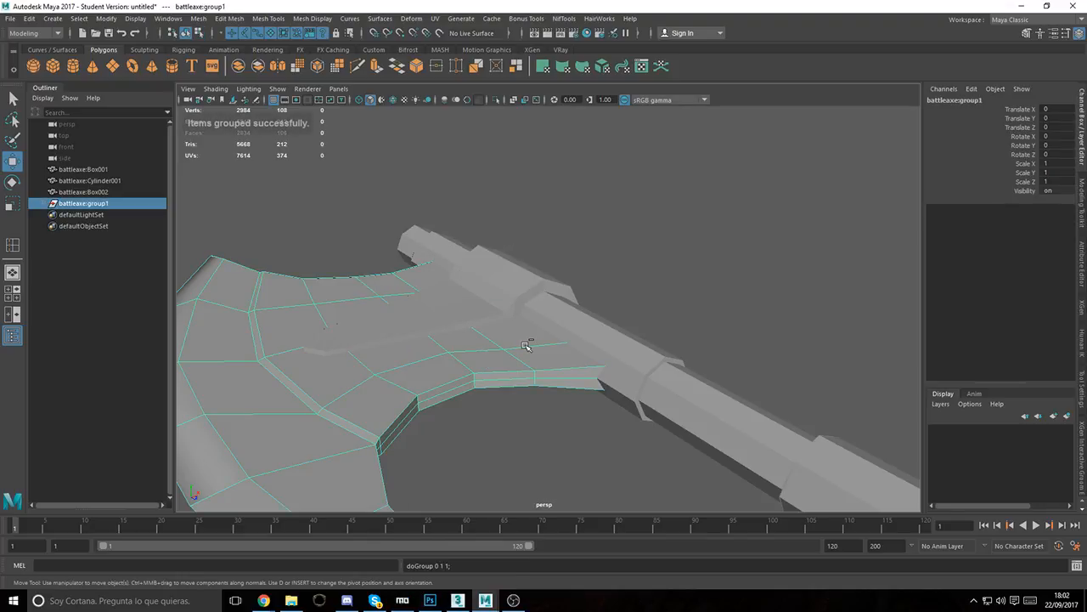
key("ctrl+z")
key("ctrl+h")
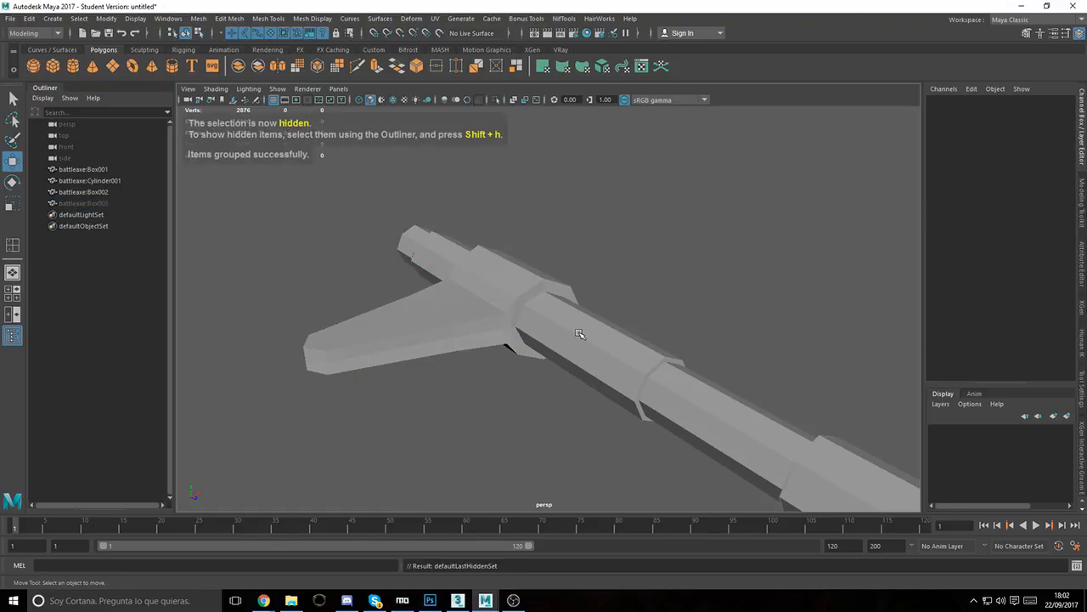
Step: Select the shaft piece and insert support edge loops on both sides of its inner corner with the blade socket
left_click(585, 347)
scroll(584, 347, "up", 5)
left_click_drag(554, 358, 670, 402, "alt")
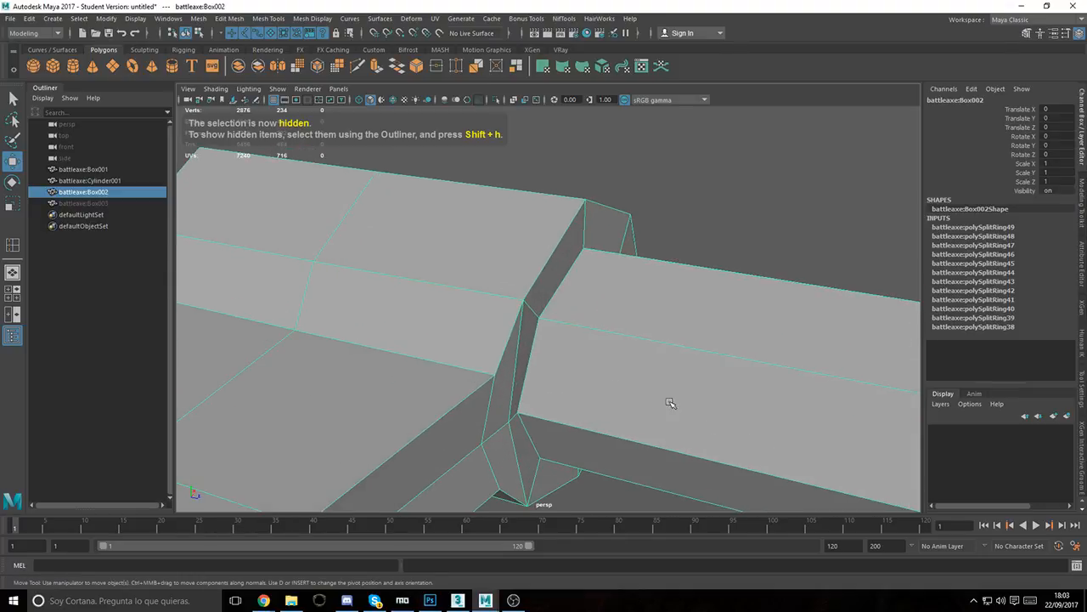
left_click(541, 321)
scroll(502, 312, "up", 2)
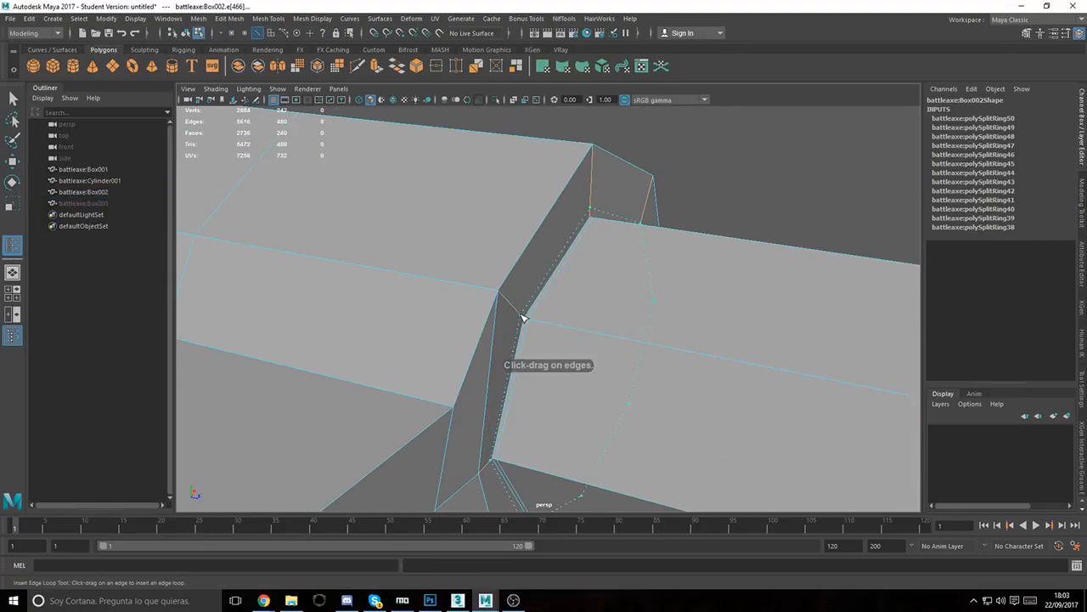
left_click(523, 318)
left_click_drag(604, 280, 527, 259, "alt")
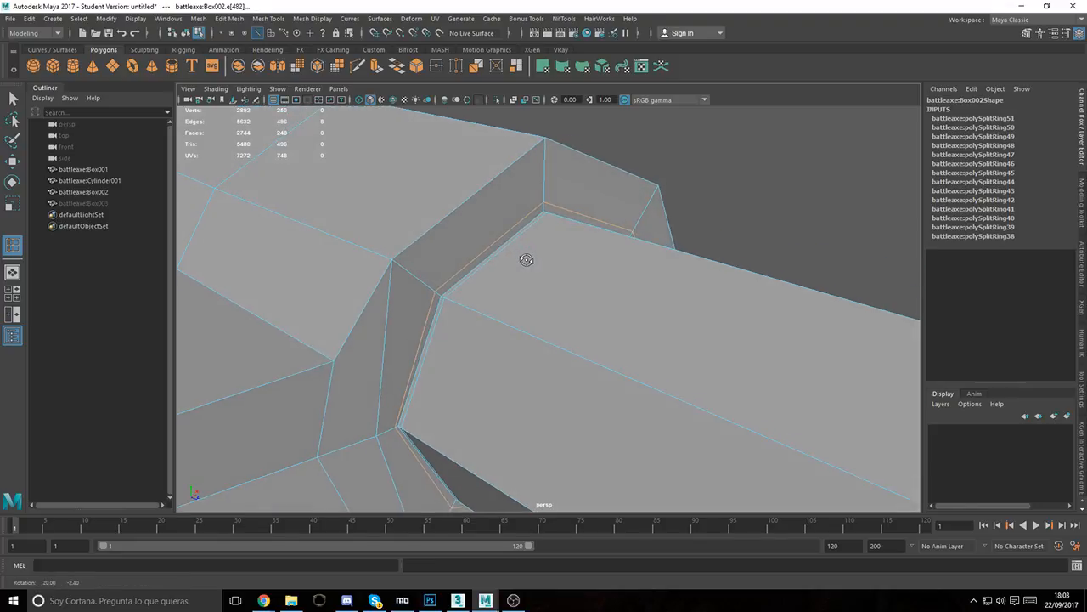
middle_click_drag(536, 245, 560, 257, "alt")
left_click(264, 600)
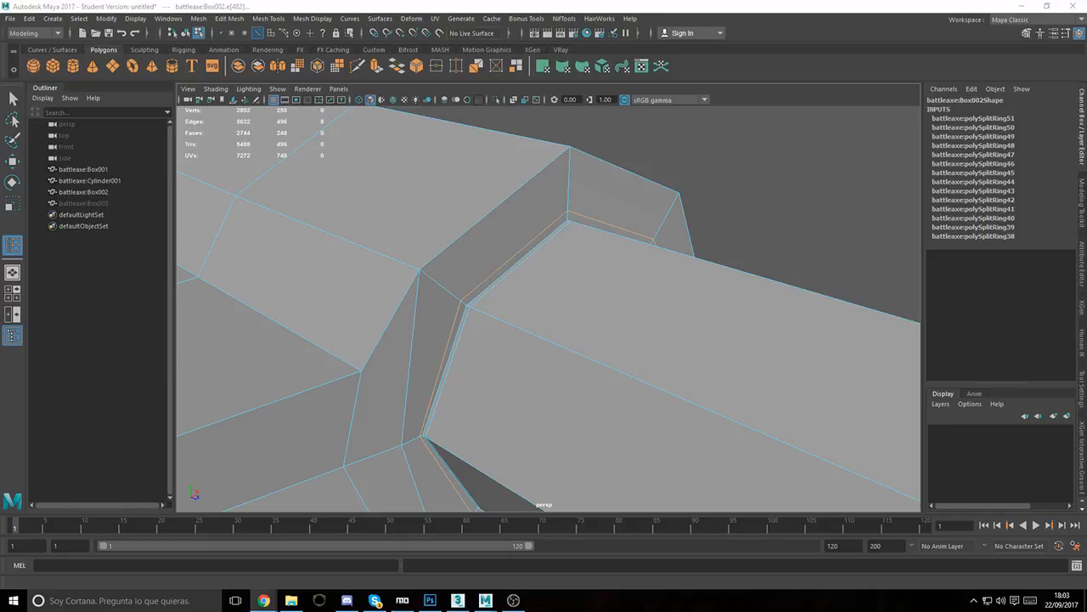
Step: Insert an edge loop beside one end rim of the socket, continuing along the nearest long edge of its tapered arm
left_click(639, 294)
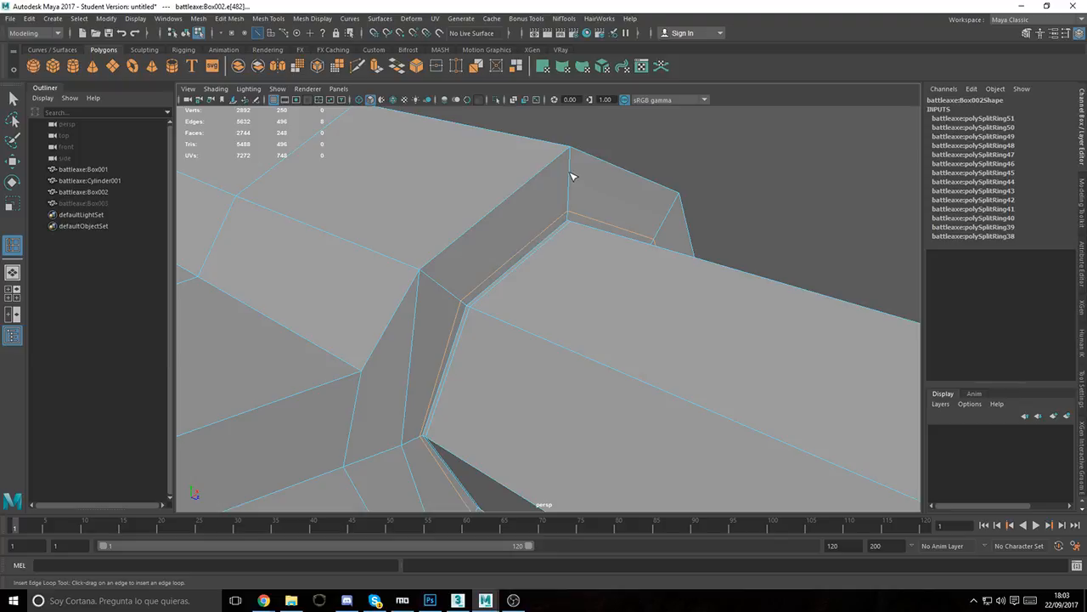
mouse_move(571, 172)
left_mouse_down()
mouse_move(571, 155)
mouse_move(569, 168)
left_mouse_up()
key("ctrl+z")
left_click(417, 270)
Step: Insert support edge loops on both sides of the inner corner where the tapered arm meets the socket
left_click_drag(680, 262, 551, 327, "alt")
right_click_drag(551, 326, 529, 318, "alt")
middle_click_drag(530, 317, 499, 340, "alt")
right_click_drag(452, 337, 687, 351, "alt")
left_click_drag(687, 351, 585, 304, "alt")
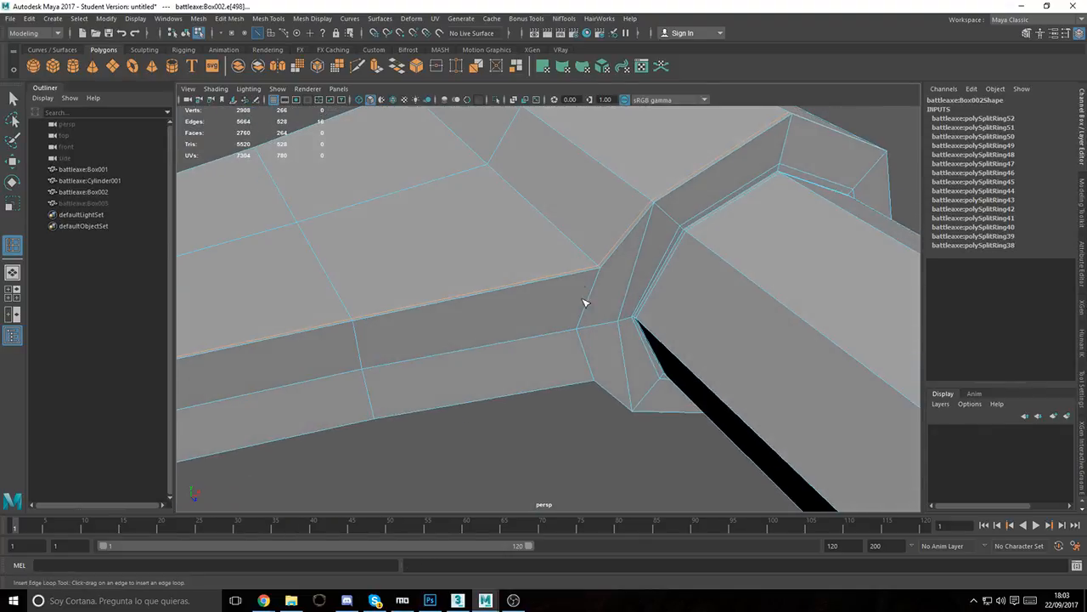
left_click(596, 270)
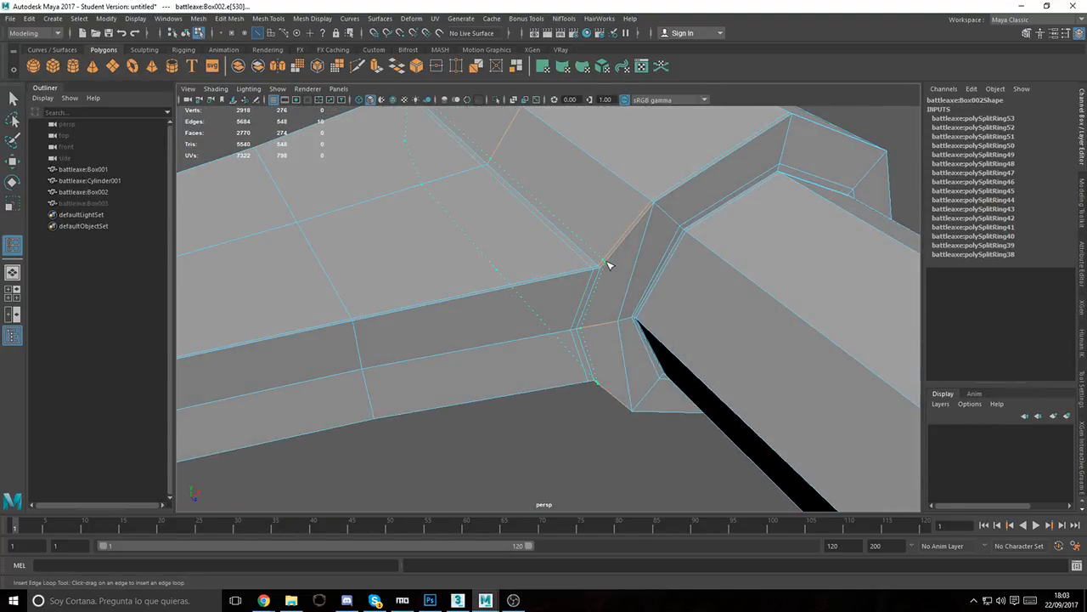
left_click(608, 265)
left_click_drag(607, 260, 539, 315, "alt")
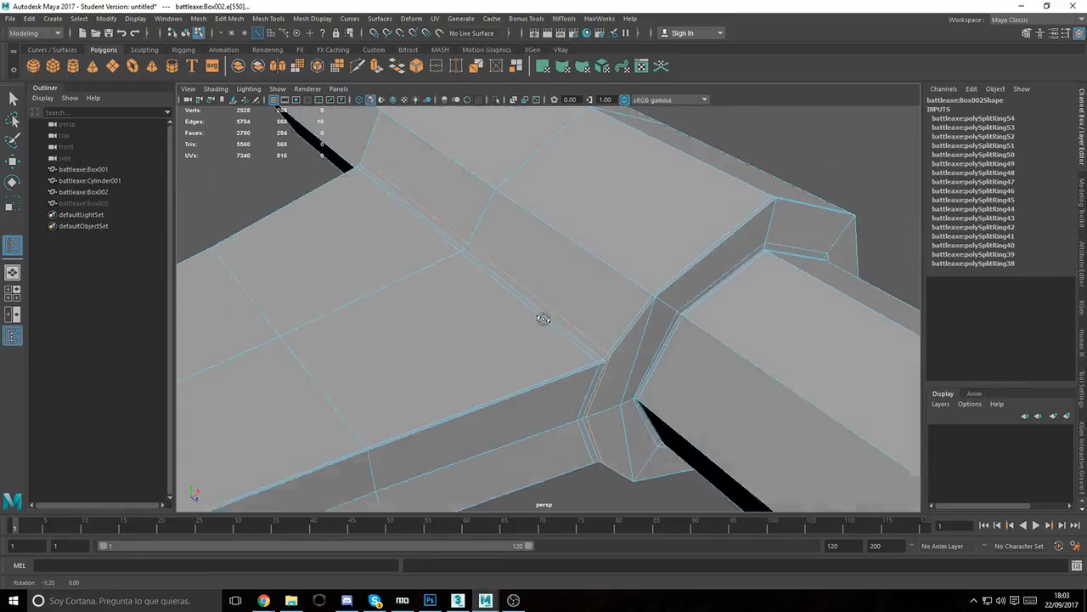
Step: Insert a matching edge loop beside the rim at the socket's opposite end, following the arm's other long edge
middle_click_drag(538, 316, 563, 368, "alt")
left_click_drag(563, 369, 515, 335, "alt")
middle_click_drag(514, 335, 694, 329, "alt")
right_click_drag(552, 340, 617, 344, "alt")
left_click(528, 333)
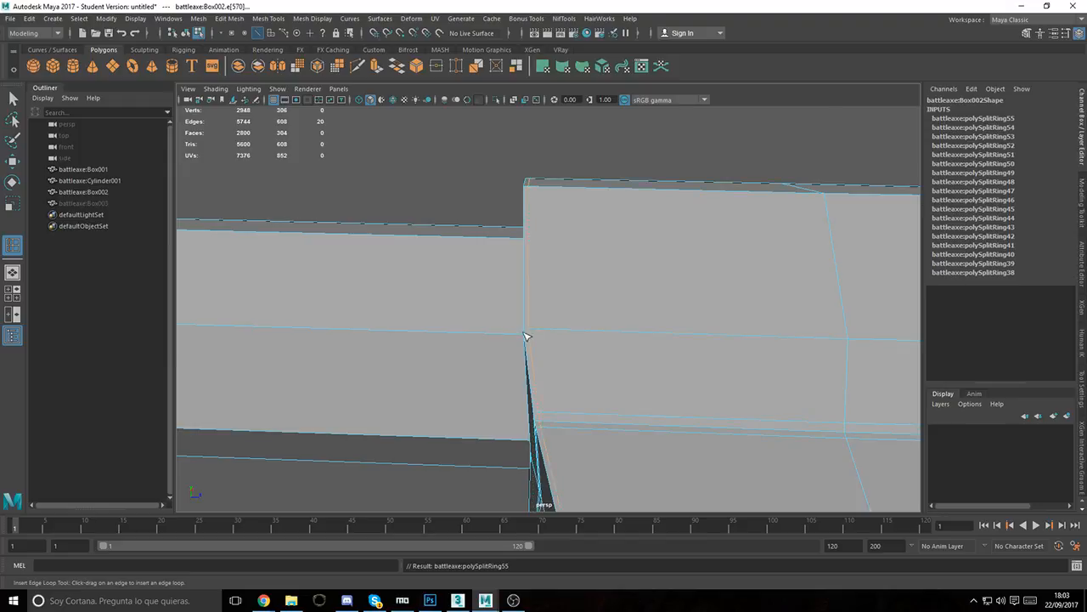
Step: Insert support edge loops on both sides of the inner corner between this socket end and the thicker shaft section
left_click_drag(528, 333, 578, 296, "alt")
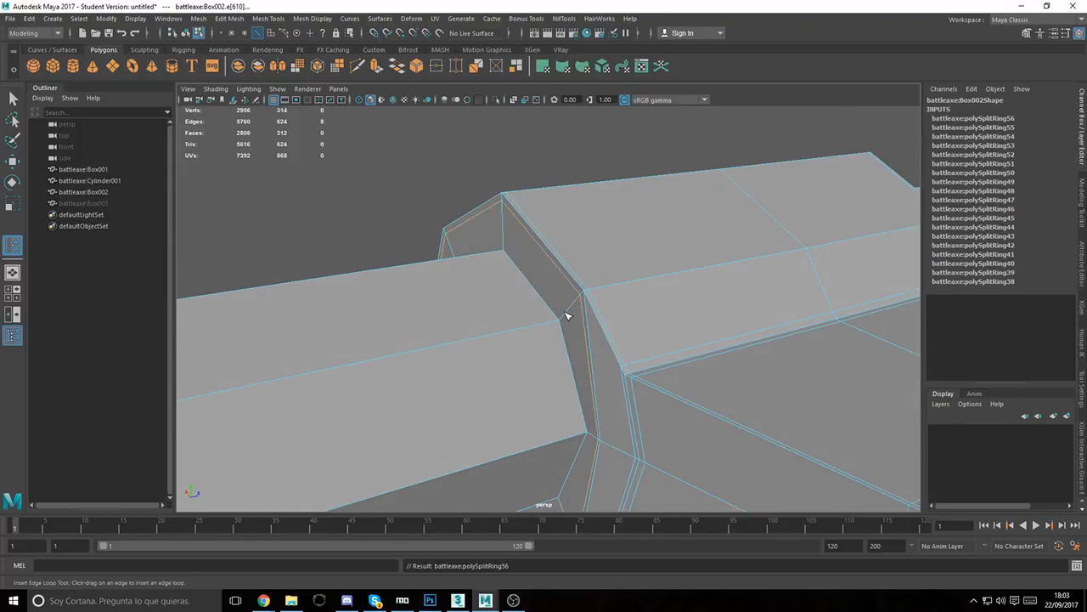
left_click(557, 324)
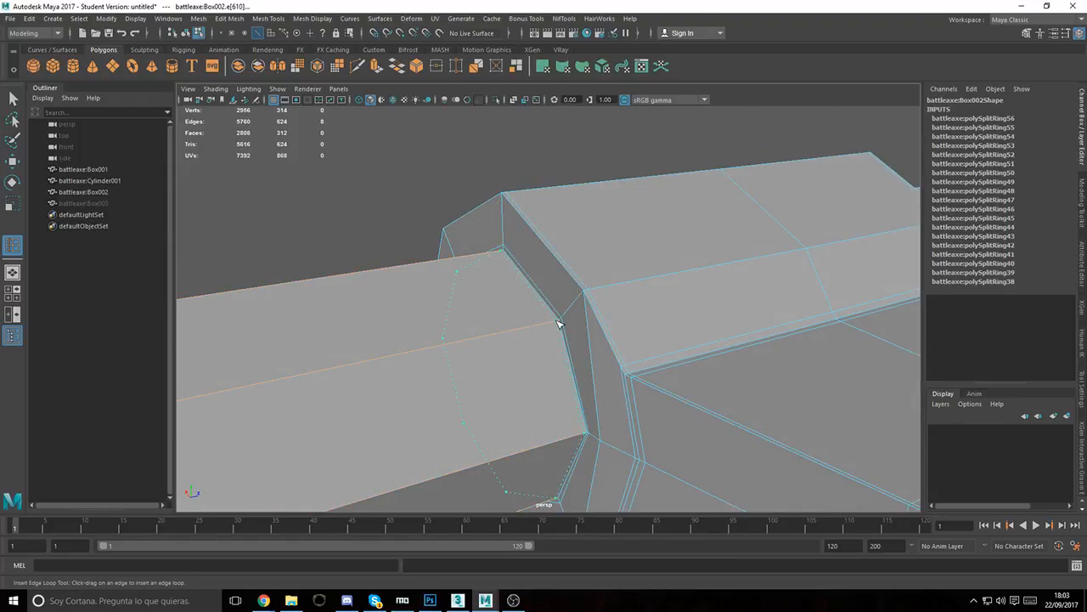
left_click(557, 324)
left_click_drag(670, 340, 495, 374, "alt")
middle_click_drag(496, 374, 640, 330, "alt")
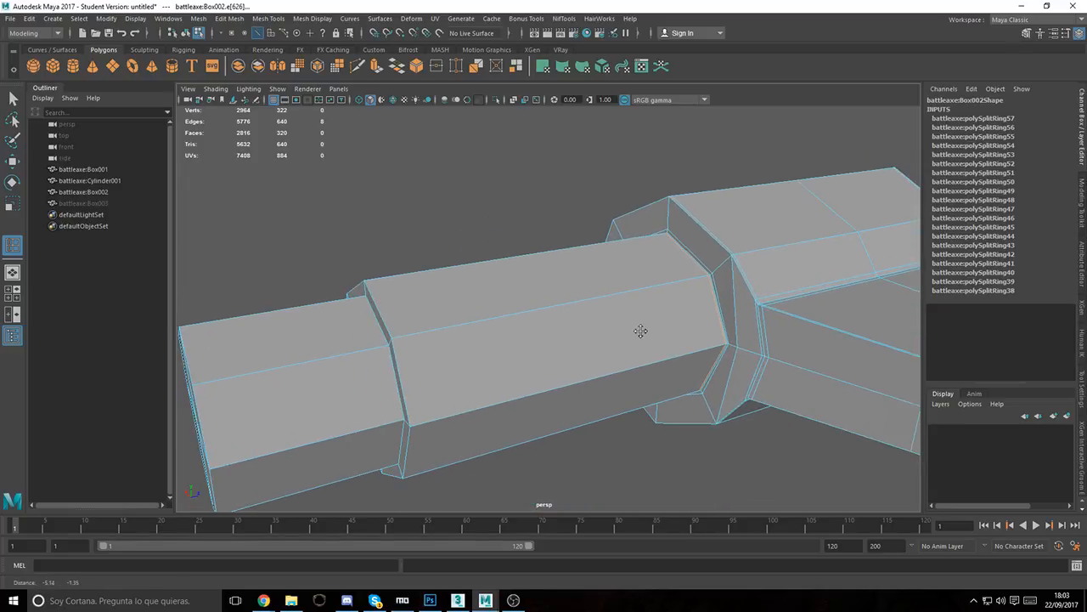
Step: Insert an edge loop around the middle of the thicker shaft section and two support loops around its stepped end's outer corner
left_click_drag(493, 347, 591, 315, "alt")
left_click(621, 318)
left_click_drag(512, 315, 545, 330, "alt")
left_click(542, 335)
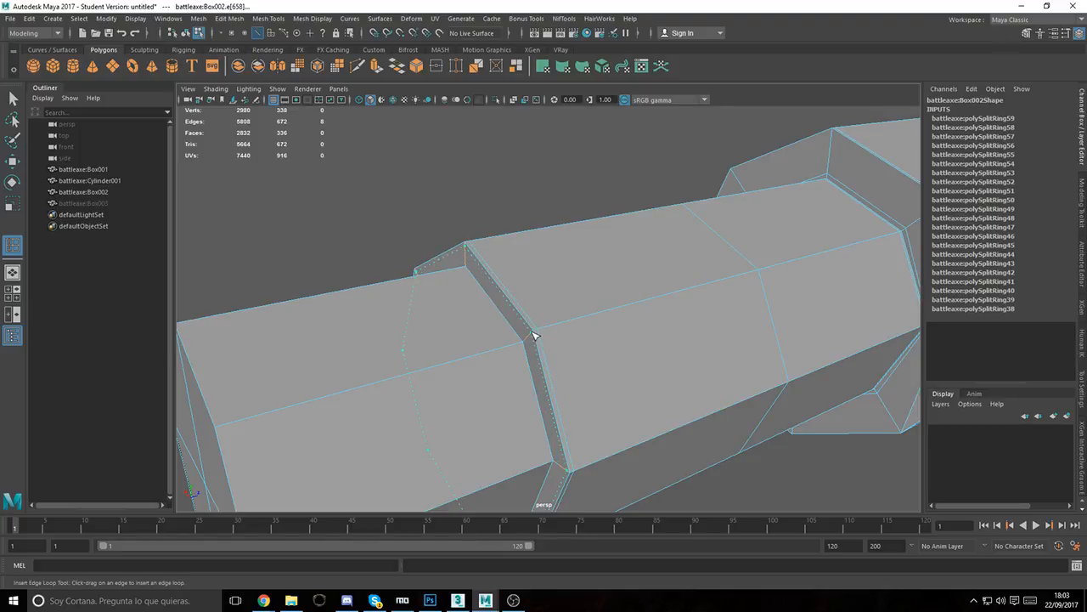
left_click(534, 336)
Step: Insert support edge loops on both sides of the inner corner where the thick shaft section steps down to the thin one
scroll(532, 349, "up", 4)
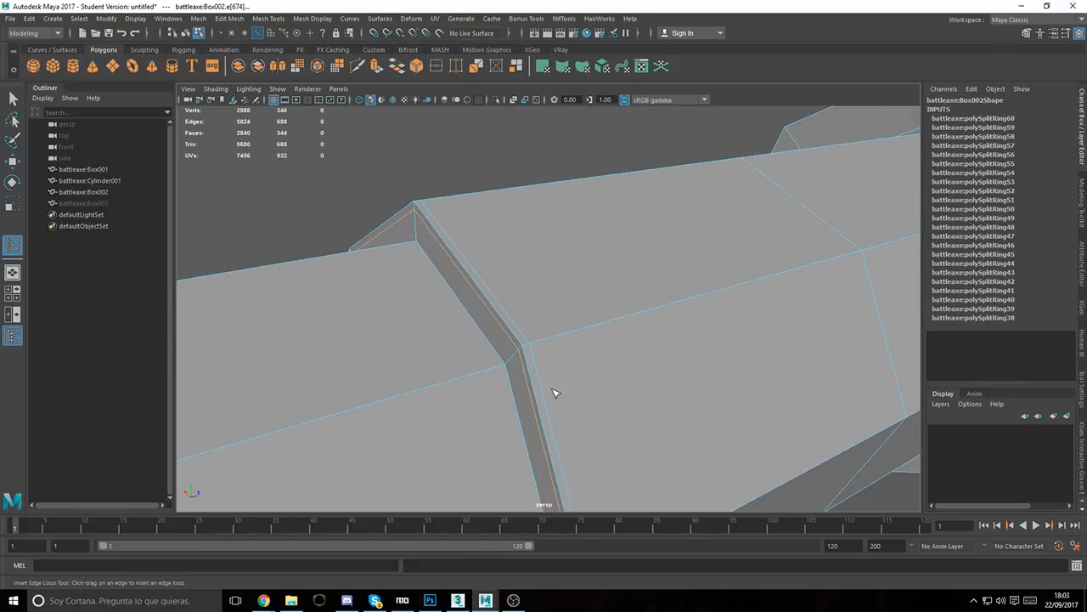
middle_click_drag(553, 391, 570, 294, "alt")
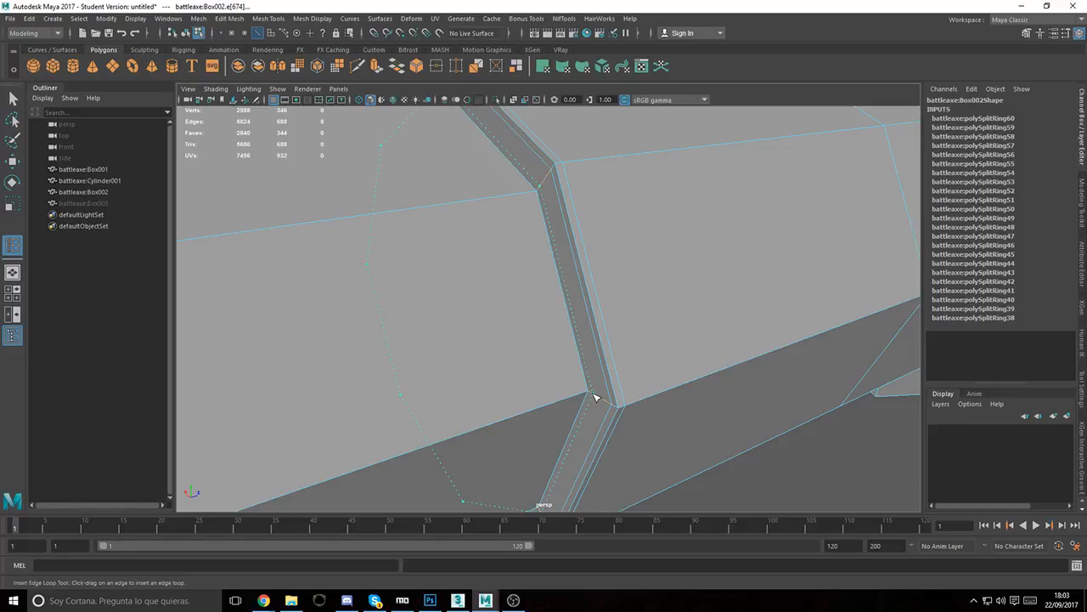
left_click(594, 397)
left_click(584, 397)
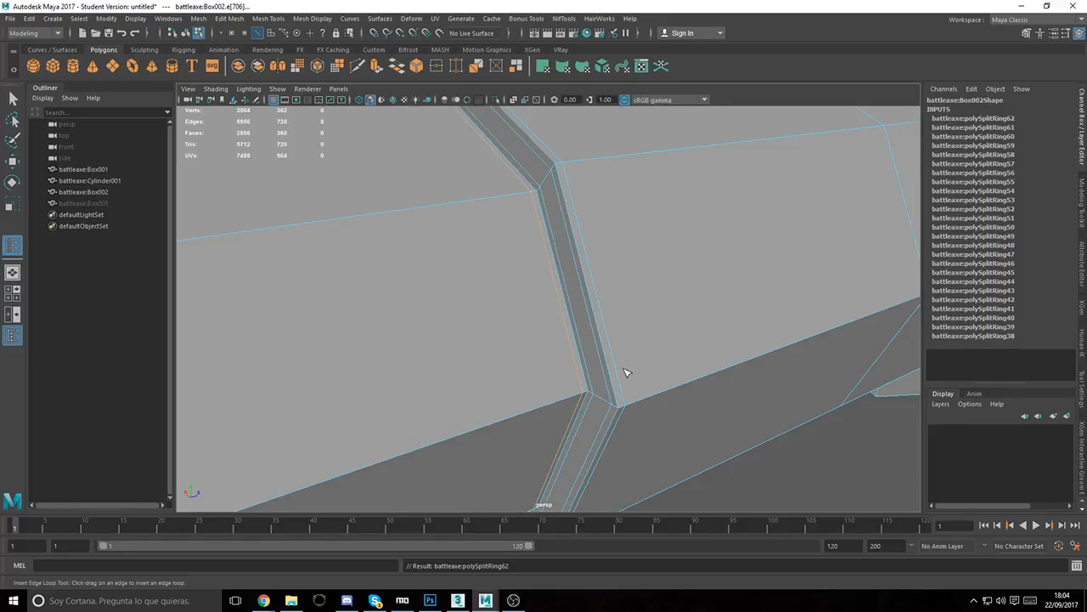
Step: Insert two edge loops around the thin shaft section close to its capped end
scroll(418, 335, "down", 5)
scroll(501, 354, "up", 3)
scroll(511, 367, "up", 2)
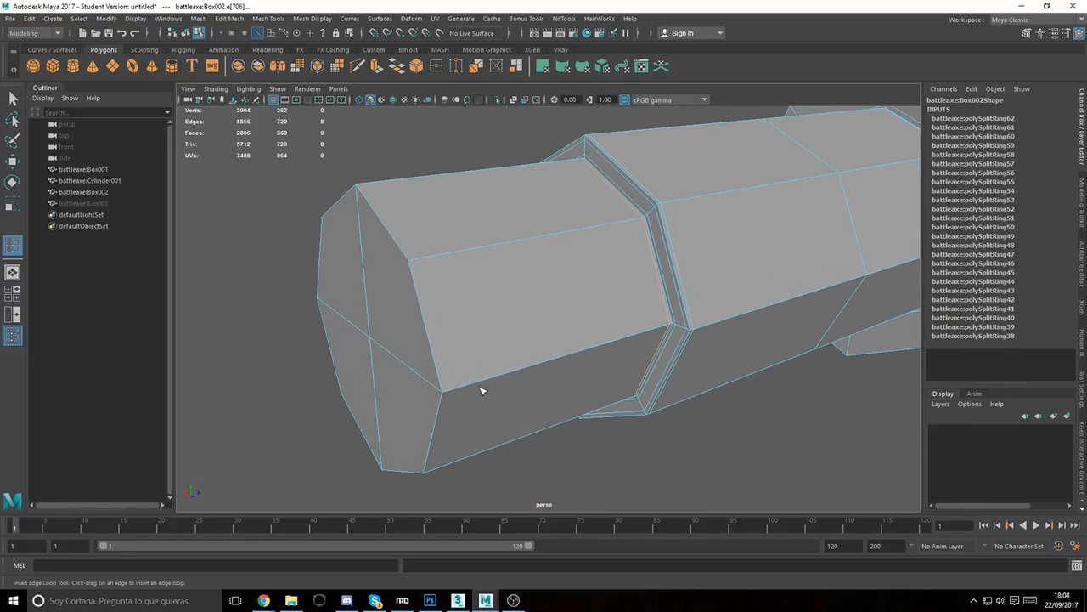
left_click(463, 389)
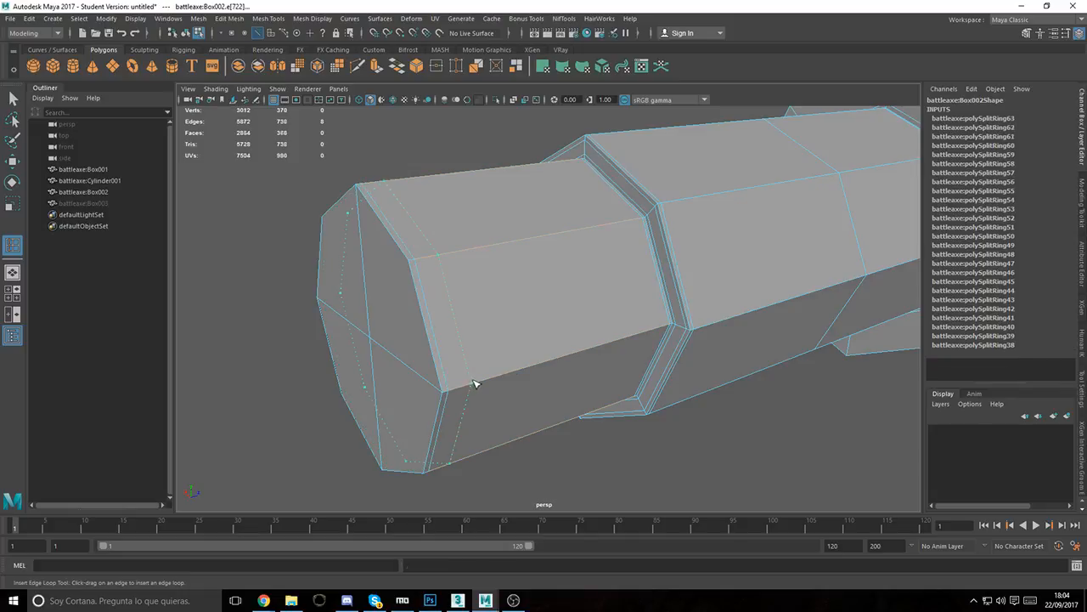
left_click(469, 383)
Step: Preview the shaft piece smoothed and examine the rounding of the shaft, the socket and the tip of the tapered arm
key("3")
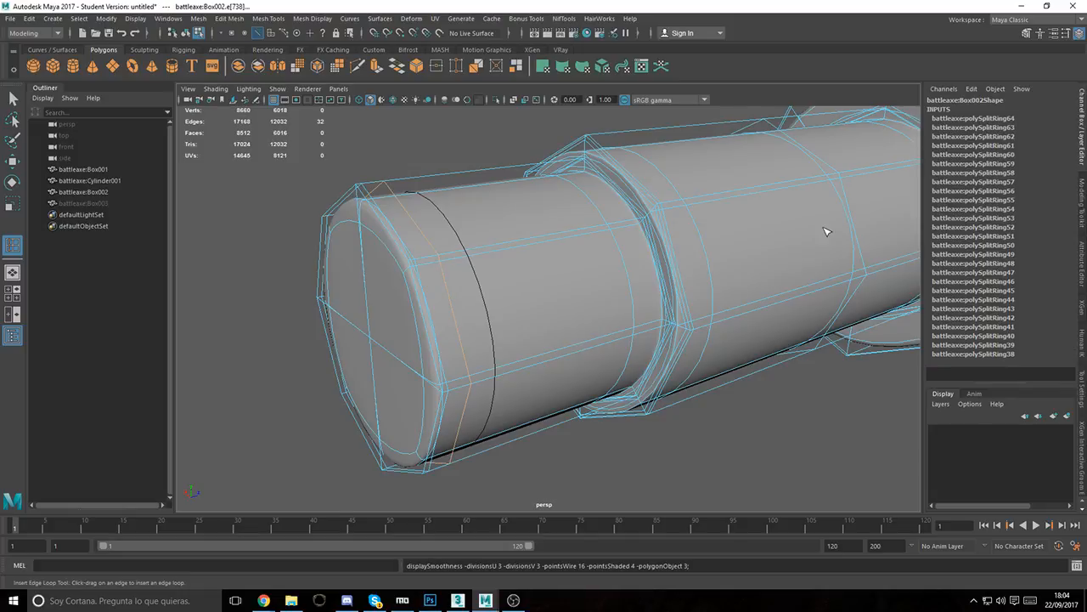
left_click_drag(826, 231, 626, 297, "alt")
key("1")
key("3")
key("1")
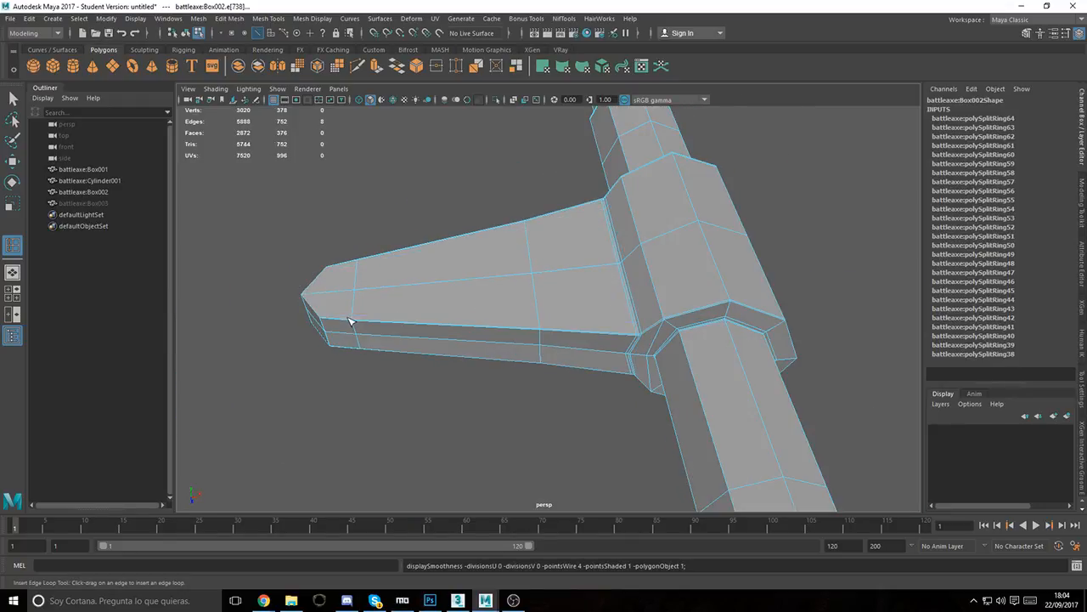
middle_click_drag(364, 317, 483, 311, "alt")
scroll(450, 327, "up", 5)
scroll(428, 337, "down", 5)
left_click_drag(408, 308, 485, 334, "alt")
key("3")
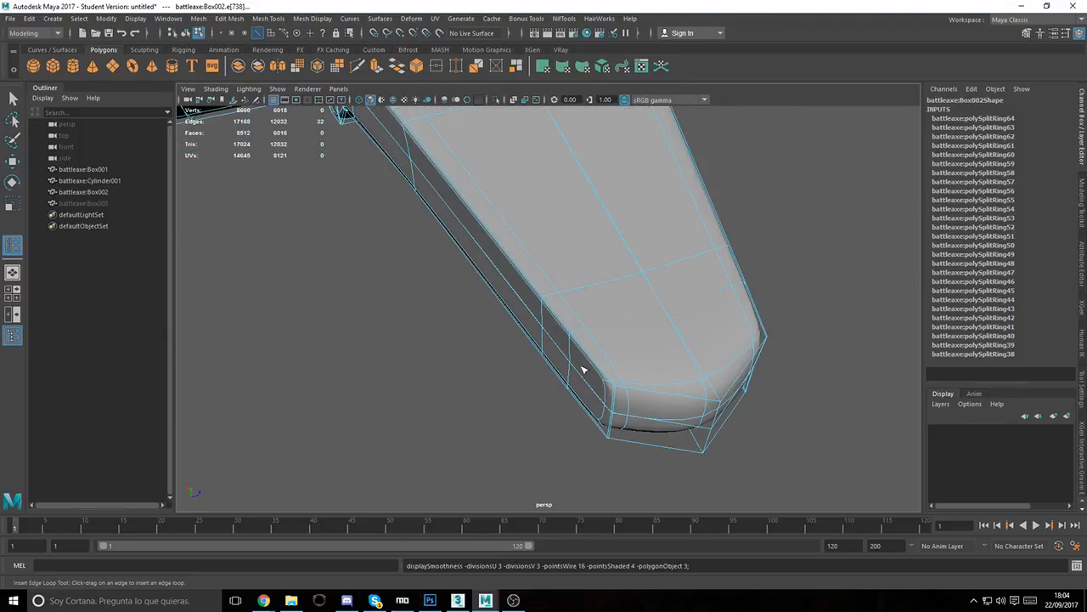
left_click_drag(606, 382, 505, 309, "alt")
Step: Return to the unsmoothed display and delete the two support loops running along the tapered arm's long edges and the socket rims
key("1")
key("w")
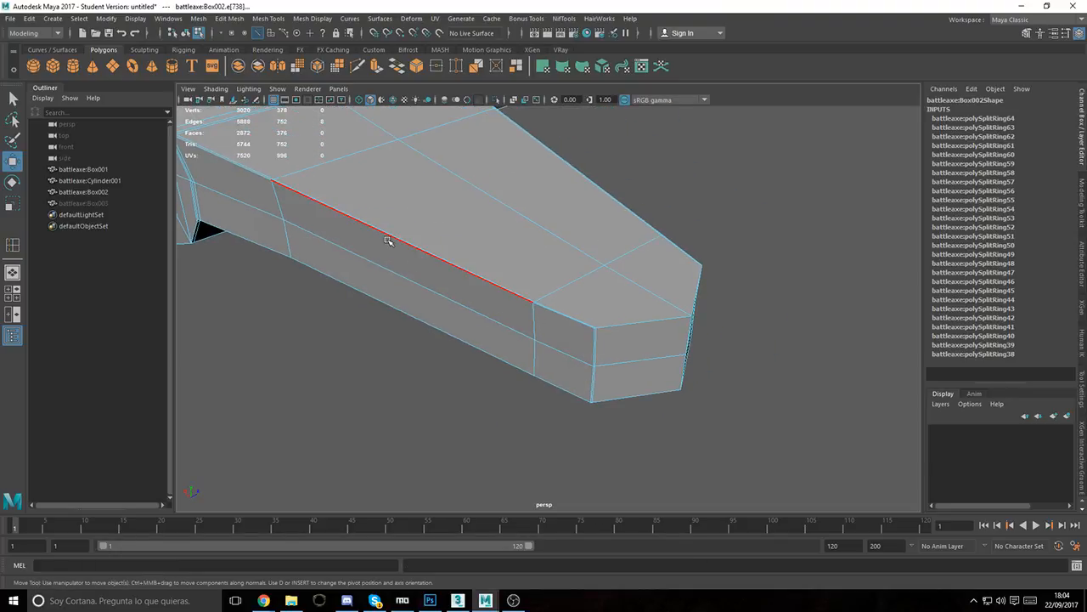
double_click(394, 233)
left_click_drag(394, 234, 605, 311, "alt")
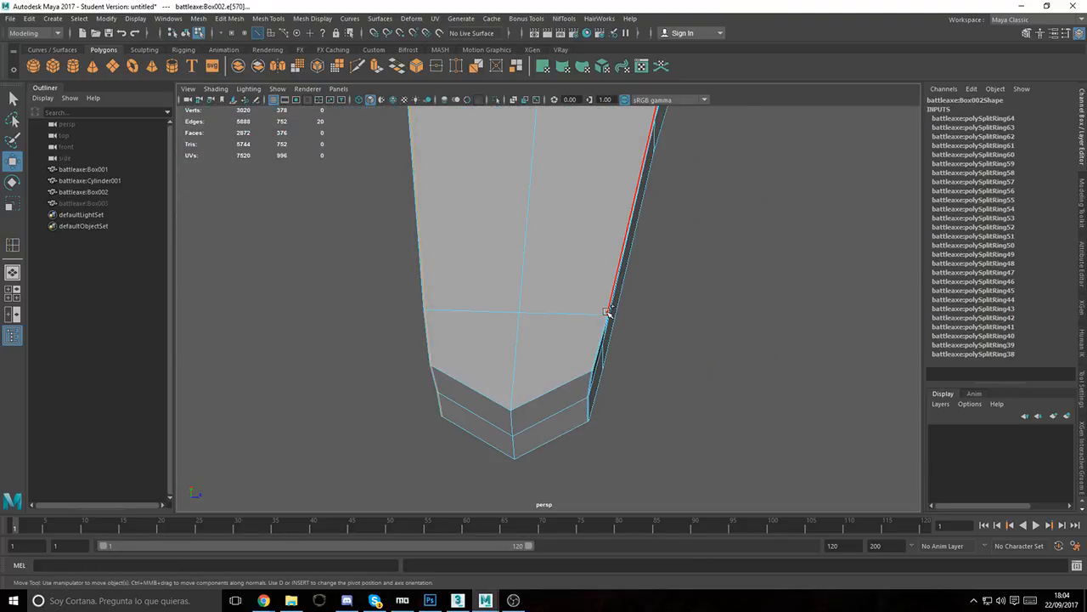
key("Delete")
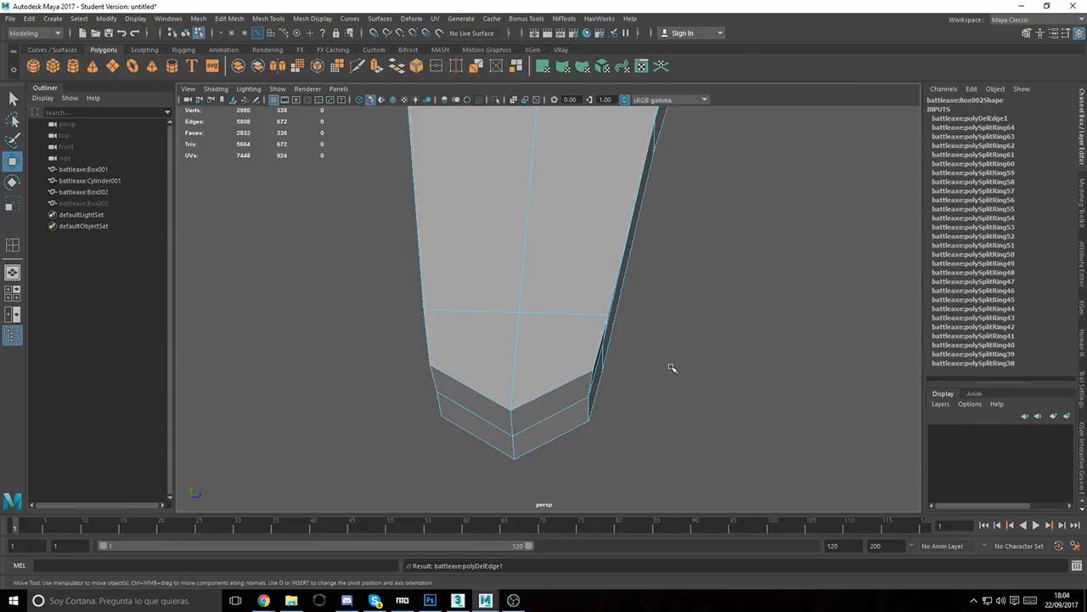
Step: Insert a support edge loop on the socket's end face close to its outer rim and check it in smooth preview
key("3")
left_click_drag(626, 267, 517, 141, "alt")
middle_click_drag(517, 141, 374, 306, "alt")
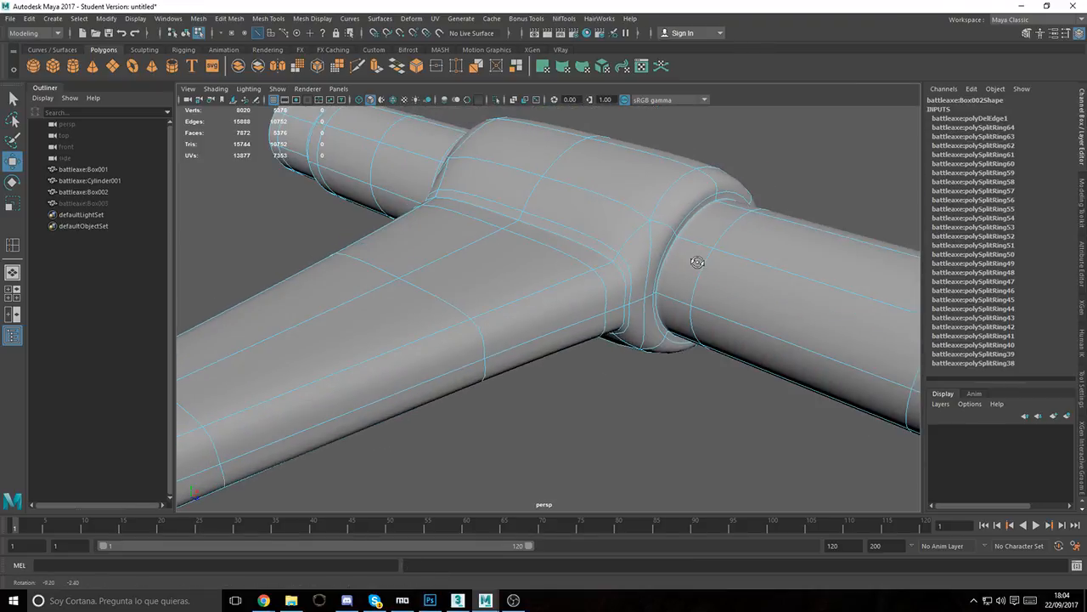
key("1")
scroll(692, 223, "up", 3)
middle_click_drag(693, 222, 565, 295, "alt")
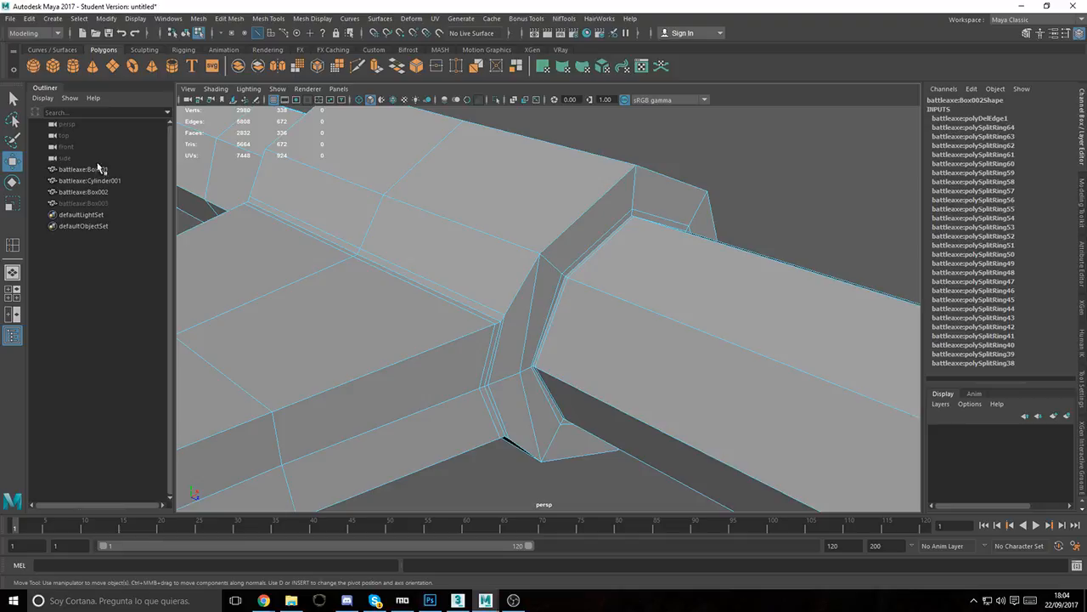
left_click(12, 245)
left_click(545, 260)
key("3")
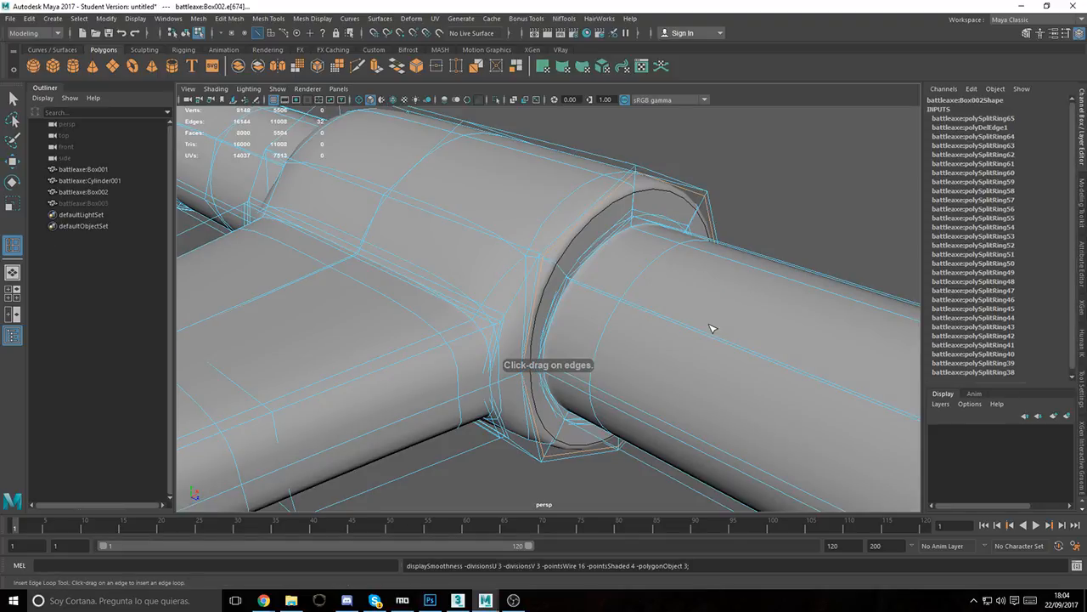
left_click_drag(553, 294, 472, 325, "alt")
key("1")
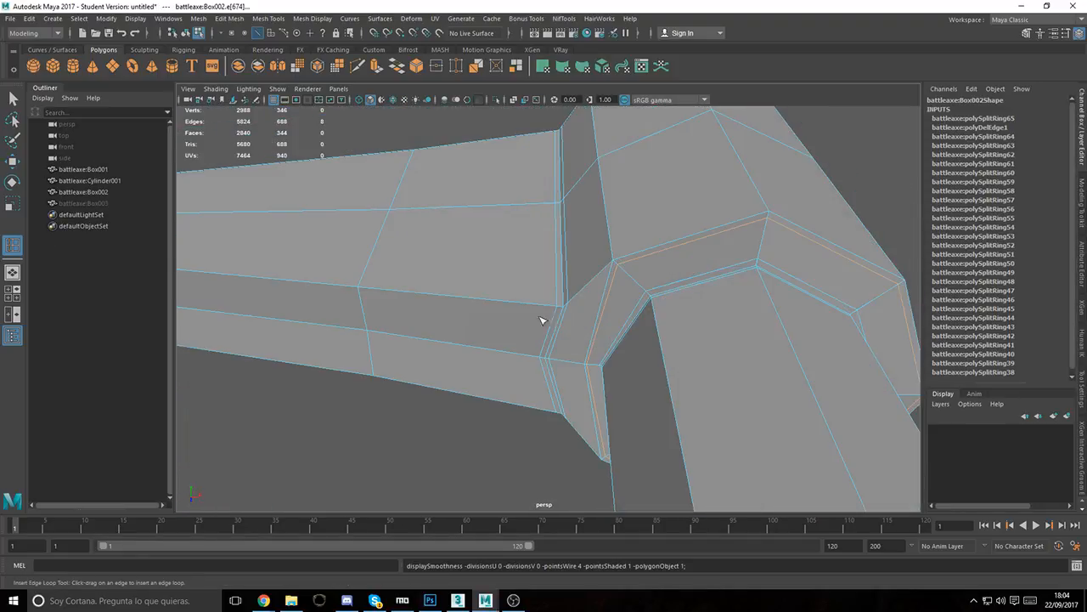
Step: Try to insert an edge loop lengthwise along the arm's side face just below its long edge
left_click_drag(562, 318, 568, 316)
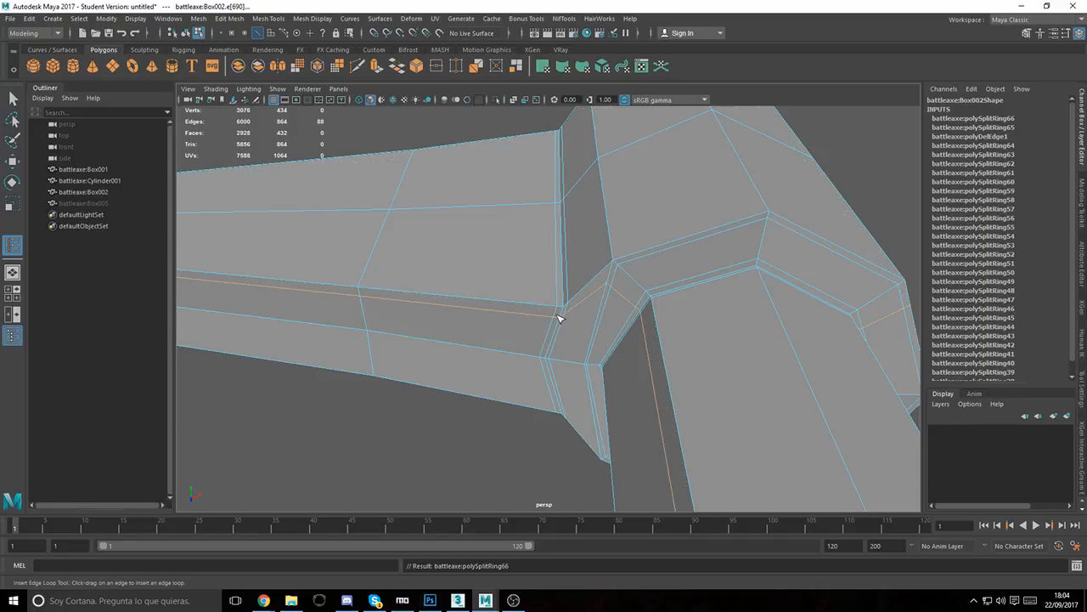
key("ctrl+z")
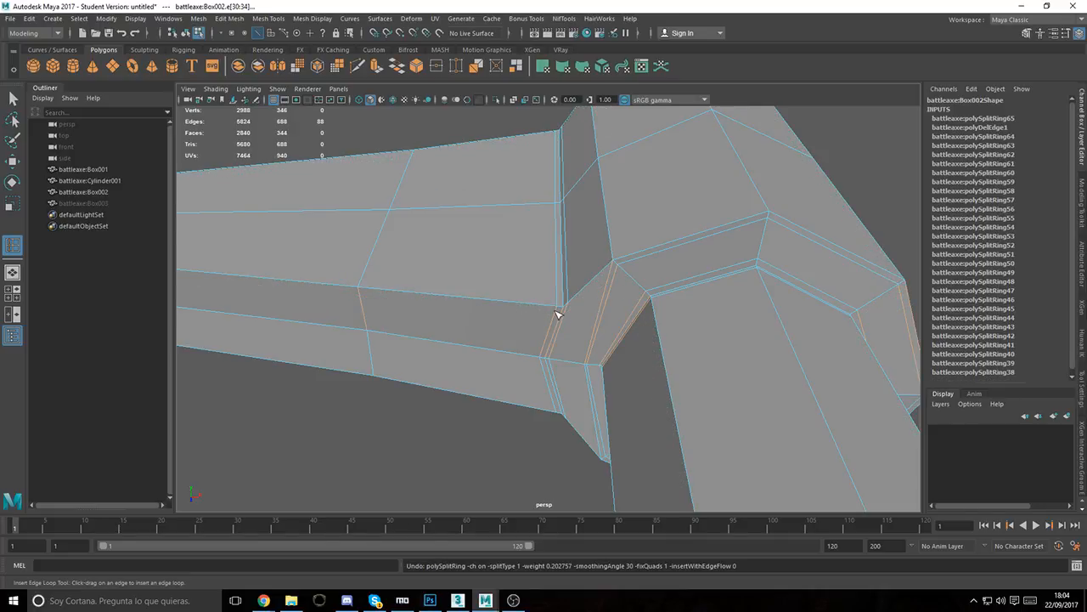
left_click_drag(537, 308, 615, 297, "alt")
key("ctrl+z")
Step: Insert support edge loops beside the rims at both socket ends, continuing along both long edges of the tapered arm
mouse_move(615, 297)
left_mouse_down("alt")
mouse_move(483, 291)
mouse_move(595, 291)
mouse_move(592, 332)
mouse_move(689, 316)
mouse_move(590, 294)
mouse_move(488, 308)
mouse_move(603, 279)
left_mouse_up("alt")
right_click_drag(604, 279, 722, 317, "alt")
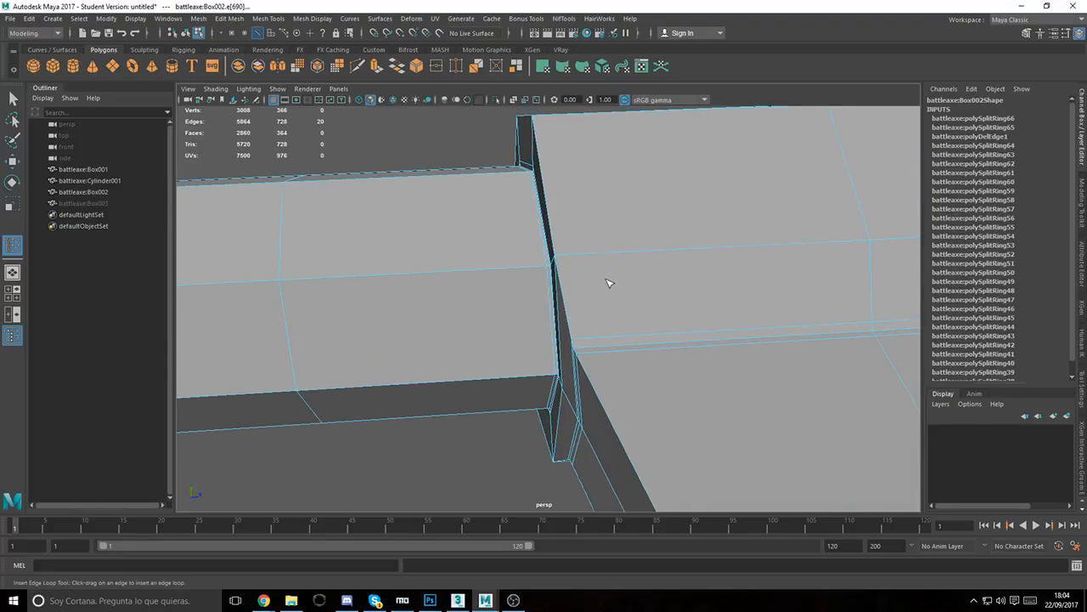
left_click(568, 257)
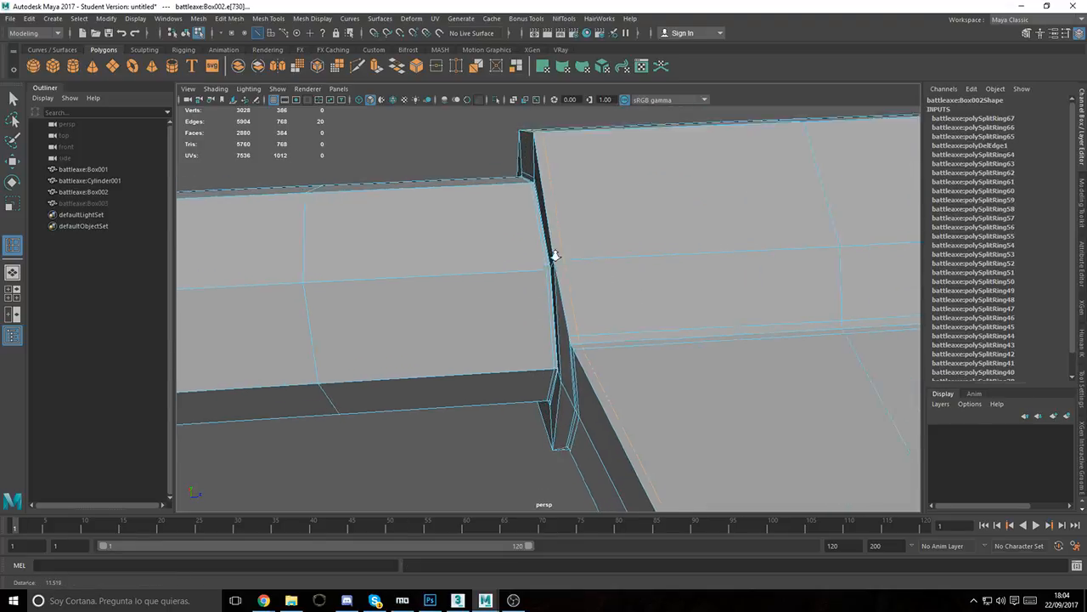
Step: Move the arm portion of one new edge loop inward from the arm's long edge, excluding the loop's socket edges from the selection
left_click_drag(553, 255, 585, 284, "alt")
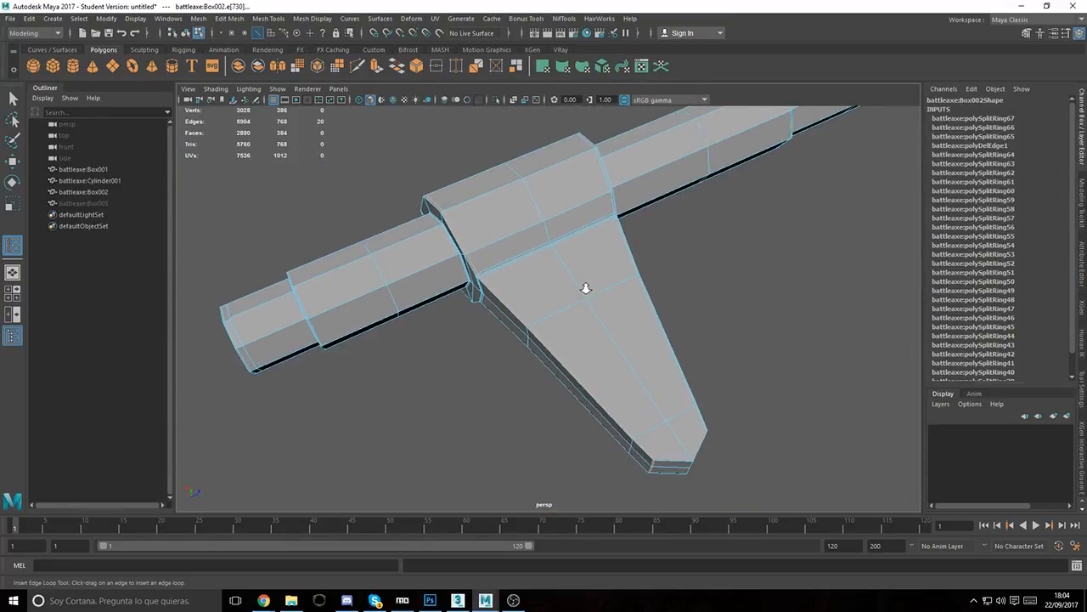
scroll(560, 293, "up", 3)
key("w")
left_click(457, 283)
left_click_drag(443, 260, 520, 213, "alt")
middle_click_drag(446, 279, 538, 236, "alt")
left_click_drag(246, 198, 480, 432, "ctrl")
right_click_drag(480, 432, 709, 432, "alt")
left_click_drag(351, 259, 408, 323, "ctrl")
middle_click_drag(413, 392, 414, 288, "alt")
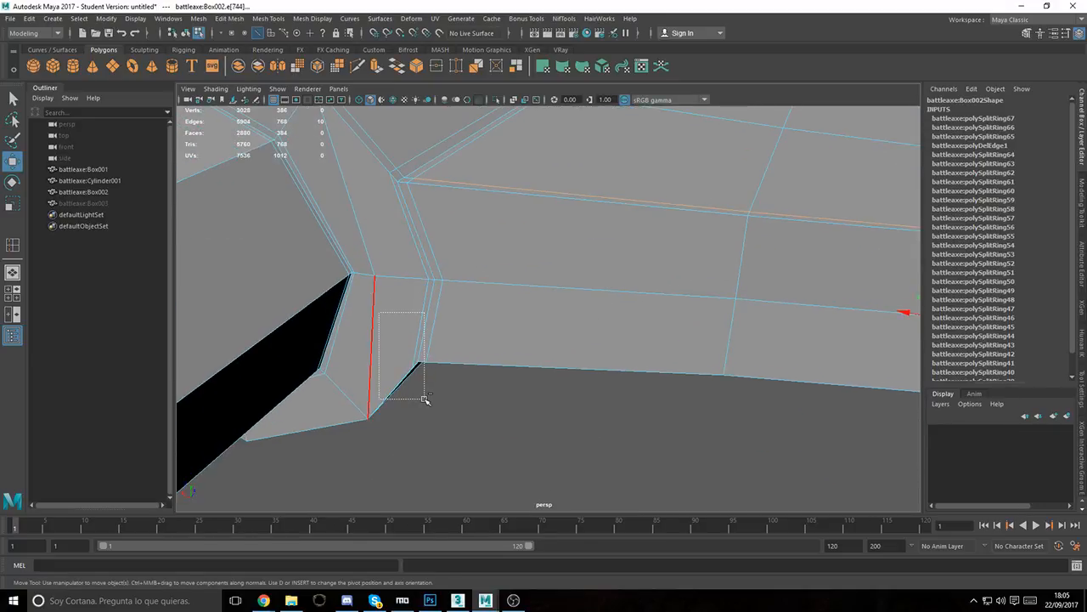
left_click_drag(639, 295, 491, 353, "alt")
middle_click_drag(491, 353, 496, 269, "alt")
right_click_drag(499, 303, 473, 298, "alt")
middle_click_drag(550, 295, 531, 332, "alt")
left_click_drag(517, 256, 536, 249)
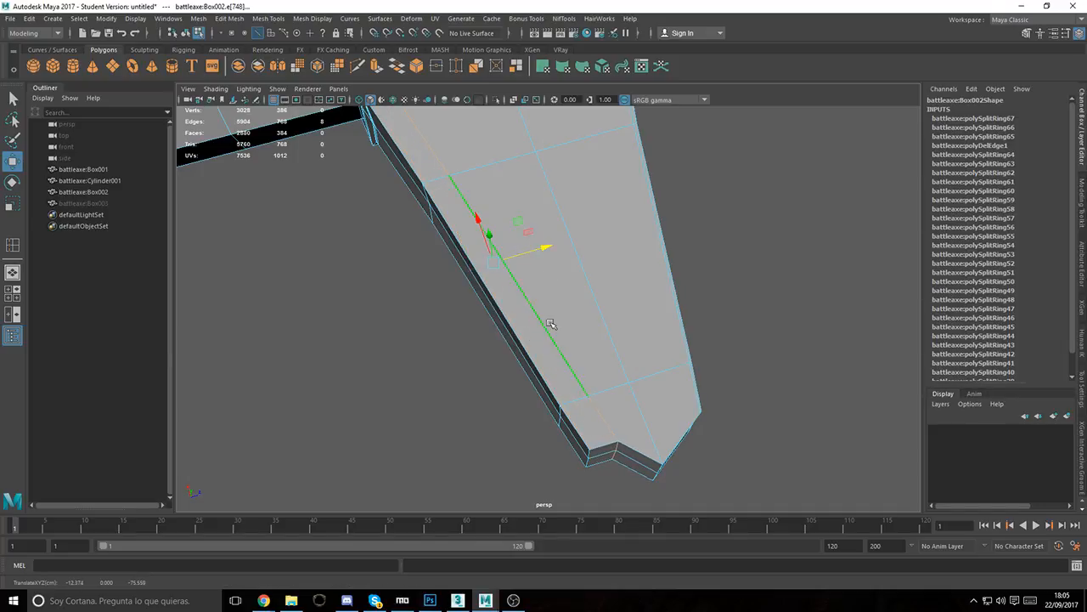
Step: Reposition the moved loop's end vertices at the arm's tip to straighten the notch, and return to edge selection
left_click_drag(551, 324, 549, 368, "alt")
right_click_drag(573, 273, 518, 274)
left_click(583, 396)
left_click_drag(573, 431, 636, 219, "alt")
right_click_drag(637, 217, 636, 171)
Step: Move the arm portion of the edge loop along the arm's other long edge inward, excluding the loop's socket edges from the selection
middle_click_drag(692, 240, 569, 321, "alt")
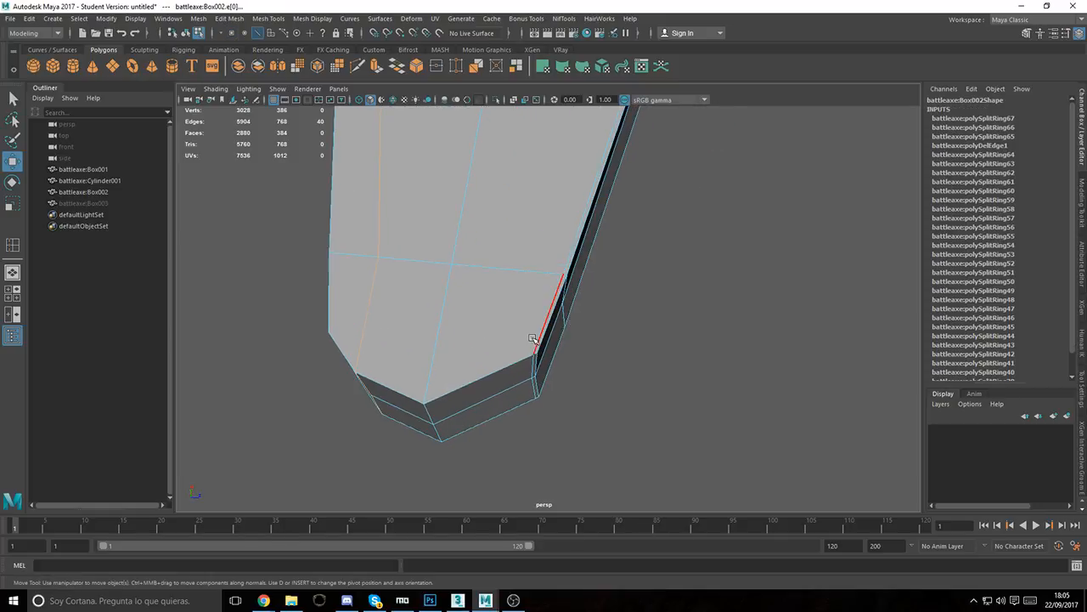
double_click(534, 336)
left_click_drag(638, 247, 607, 332, "alt")
scroll(501, 250, "down", 6)
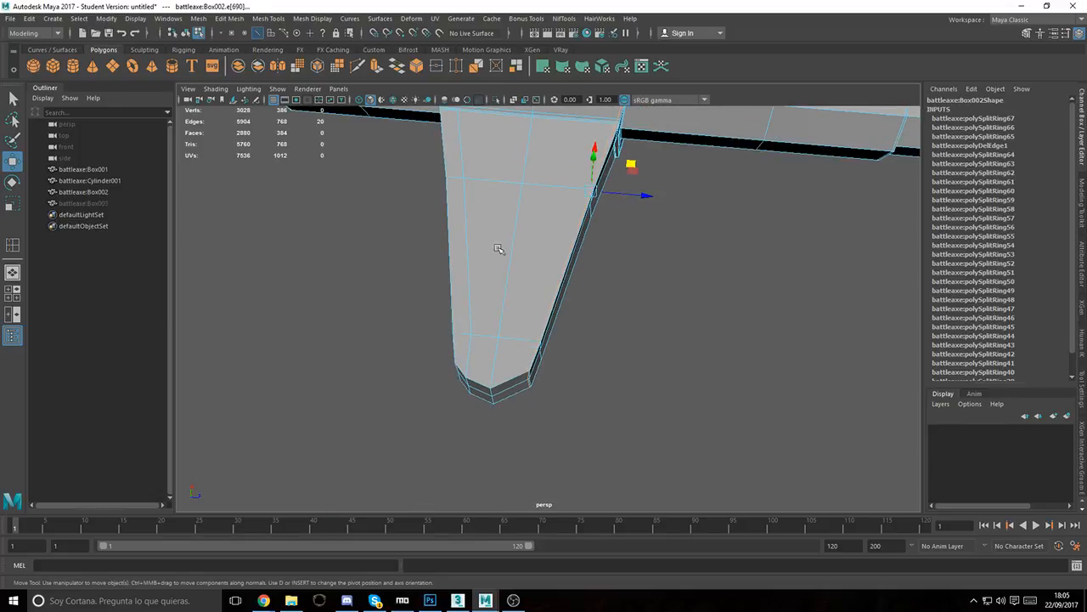
middle_click_drag(558, 138, 538, 303, "alt")
scroll(539, 303, "up", 6)
middle_click_drag(699, 182, 628, 336, "alt")
scroll(628, 336, "down", 2)
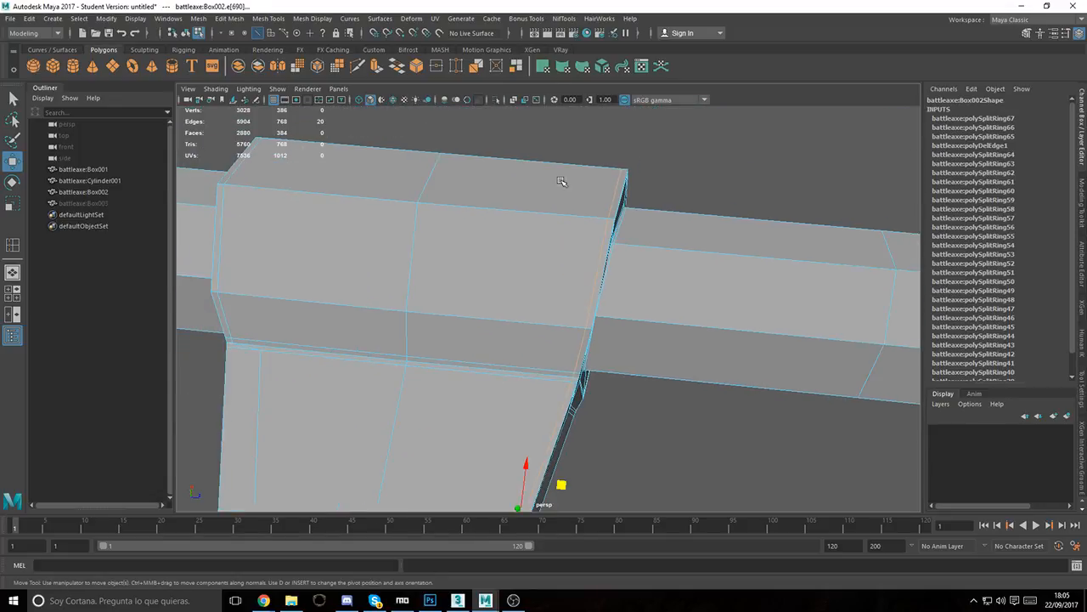
left_click_drag(549, 144, 651, 366, "ctrl")
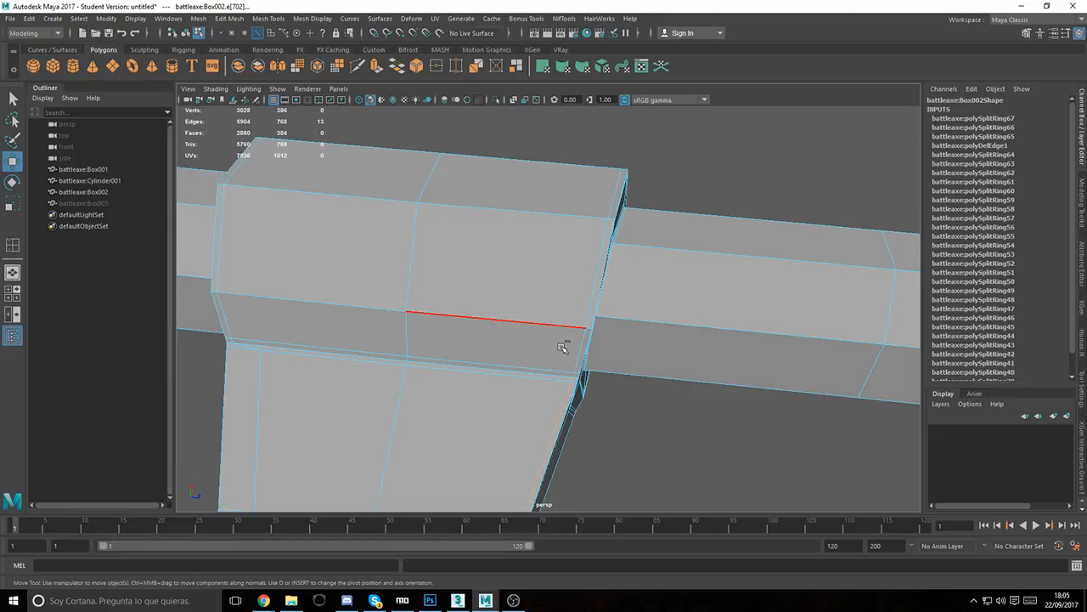
right_click_drag(553, 344, 550, 357, "ctrl")
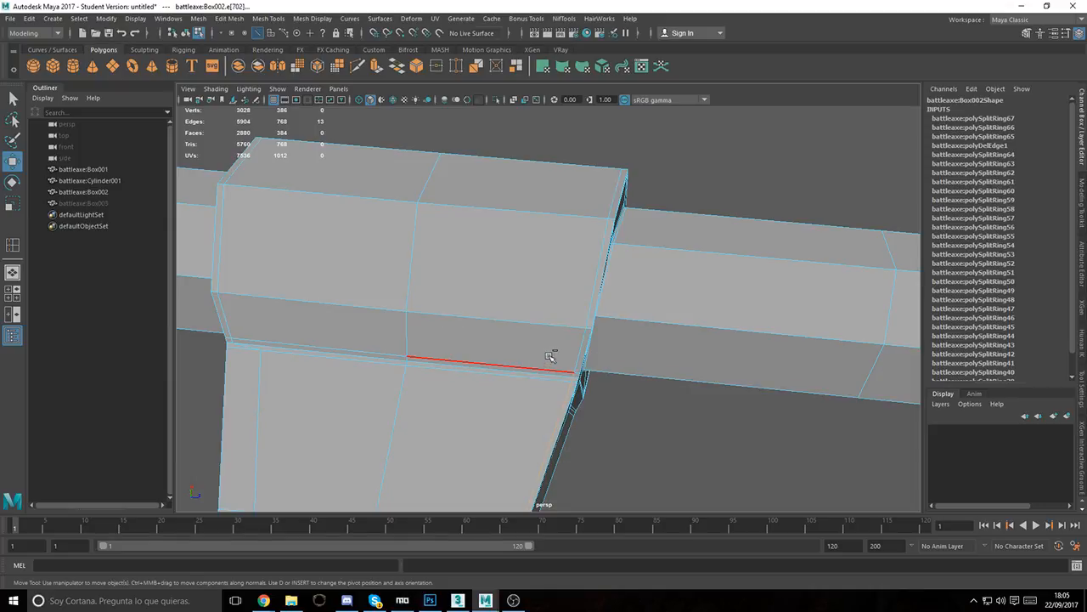
left_click_drag(584, 376, 662, 327, "ctrl")
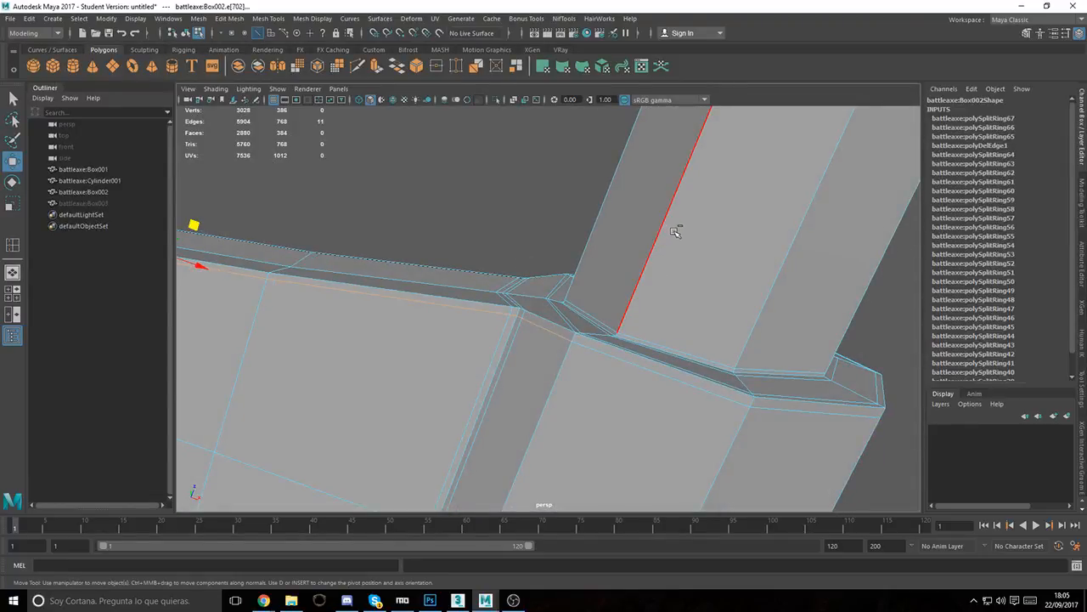
left_click_drag(680, 233, 544, 333, "alt")
middle_click_drag(543, 333, 669, 297, "alt")
left_click_drag(640, 379, 640, 380)
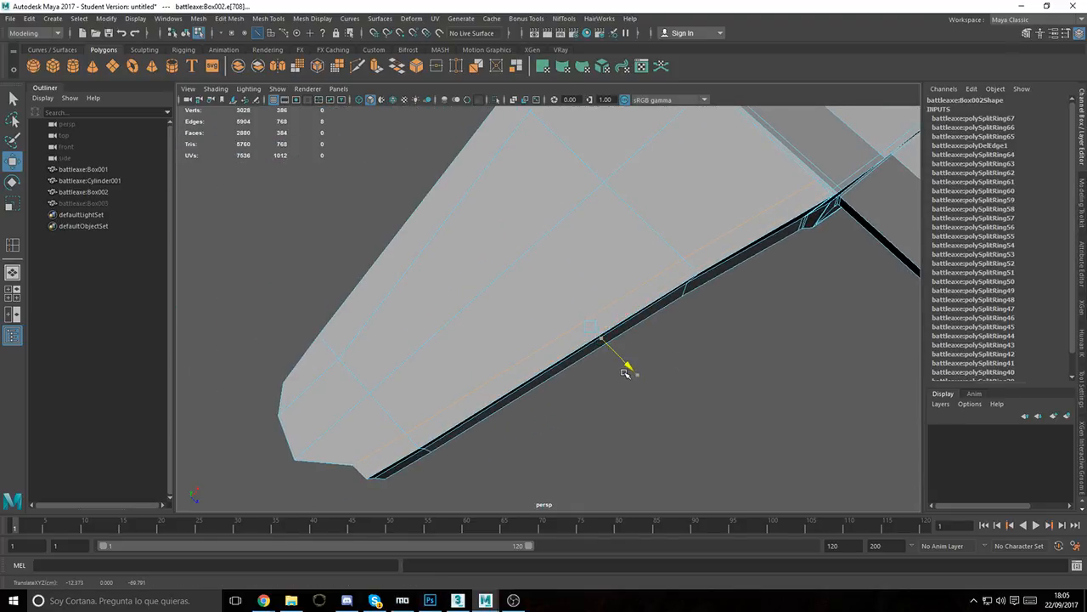
Step: Reposition the moved loop's end vertices at the arm's tip to even out the remaining notch
middle_click_drag(619, 373, 654, 303, "alt")
right_click_drag(556, 270, 520, 273)
left_click_drag(568, 376, 566, 375)
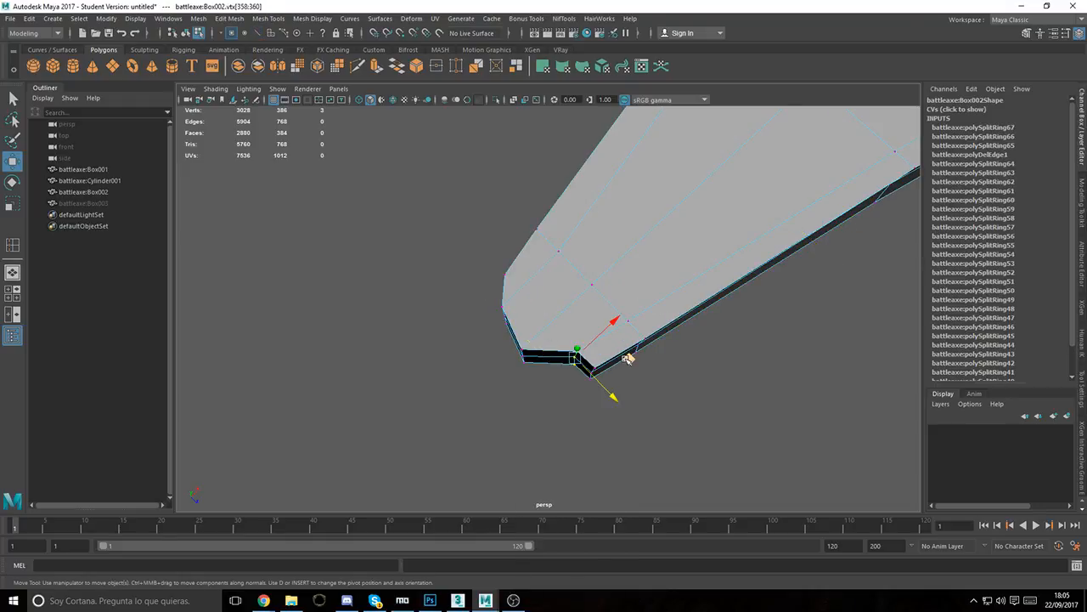
left_click_drag(628, 361, 615, 375)
middle_click_drag(643, 292, 507, 368, "alt")
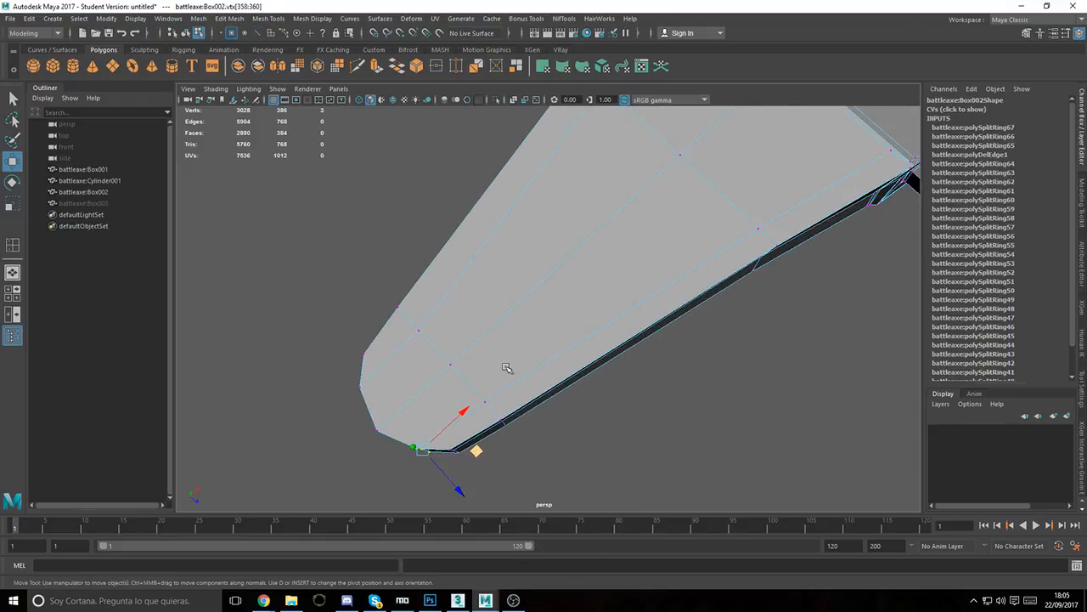
Step: Preview the socket and tapered arm smoothed in object mode, and unhide the axe blade
left_click_drag(507, 369, 617, 298, "alt")
key("3")
middle_click_drag(690, 296, 616, 325, "alt")
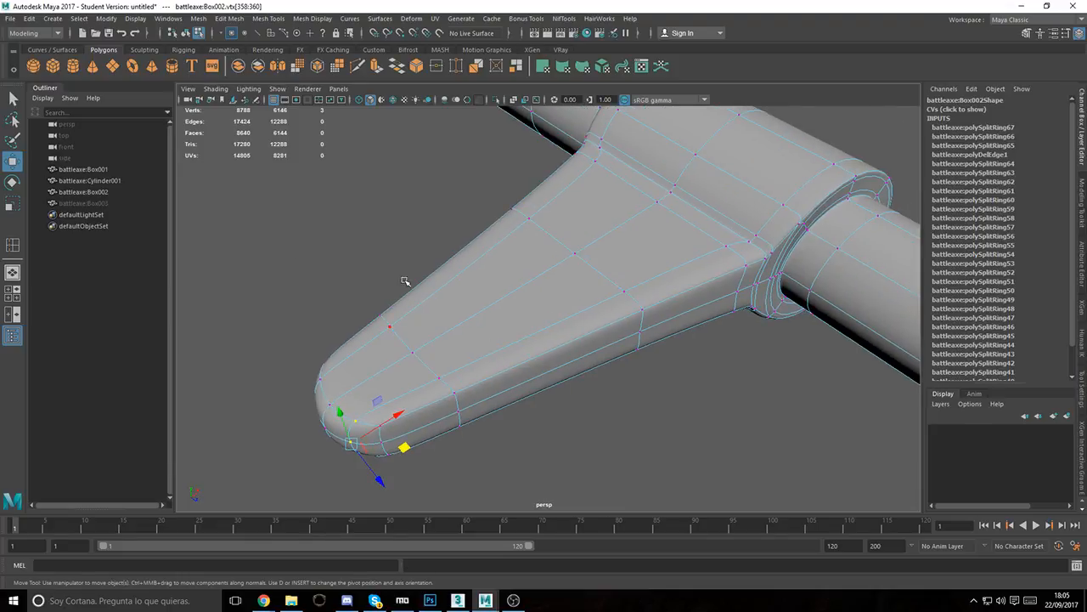
right_click_drag(366, 251, 416, 236)
left_click(426, 231)
right_click_drag(634, 294, 456, 288, "alt")
left_click_drag(468, 307, 180, 239, "alt")
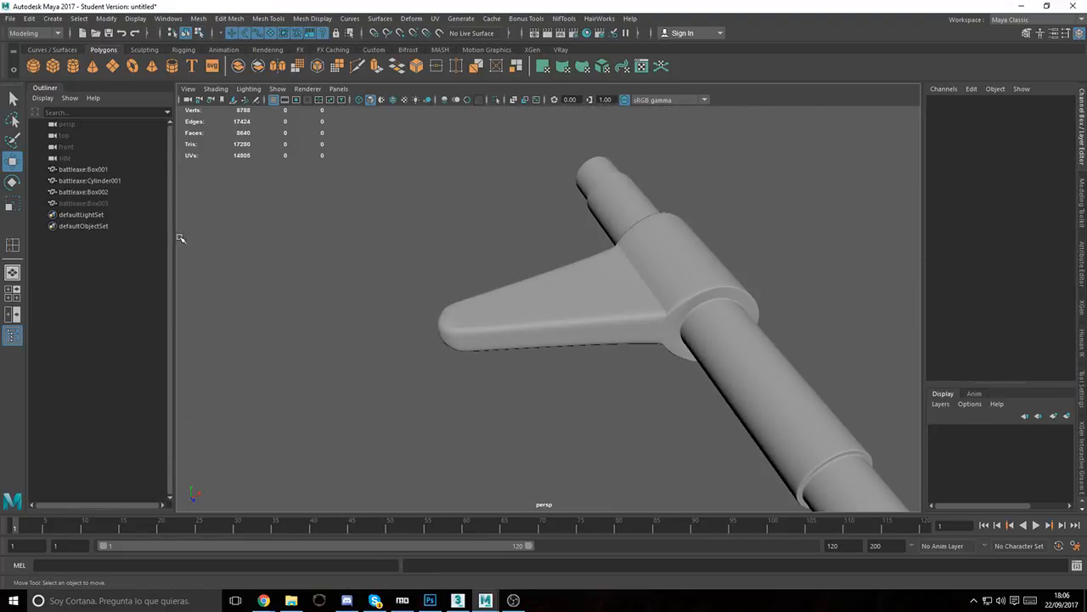
left_click(85, 204)
key("shift+h")
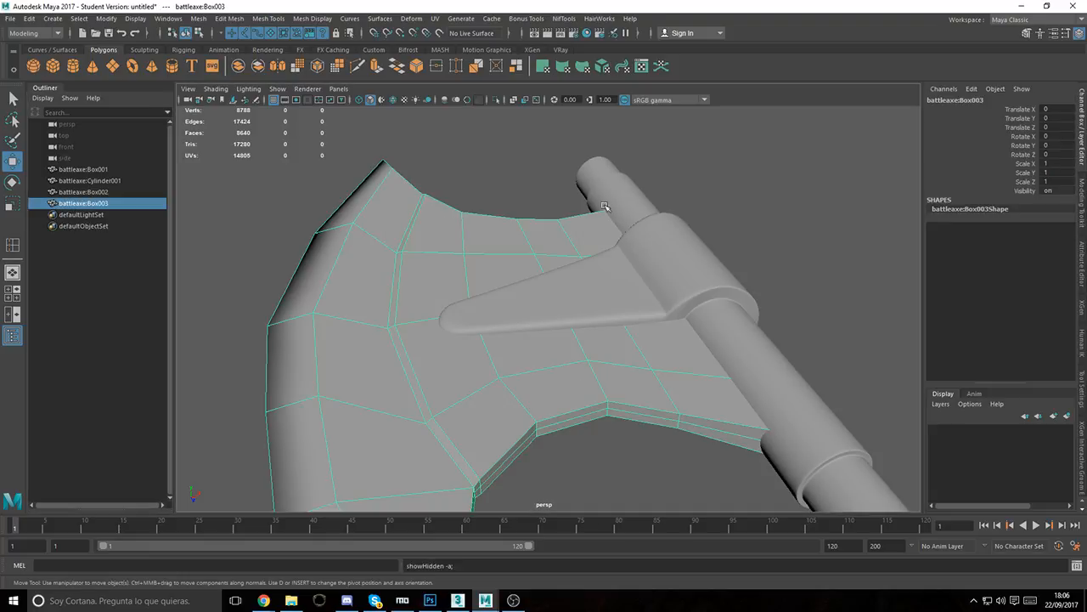
Step: Insert a support edge loop across the tapered arm close to its rounded tip
left_click_drag(605, 206, 595, 257, "alt")
left_click(553, 267)
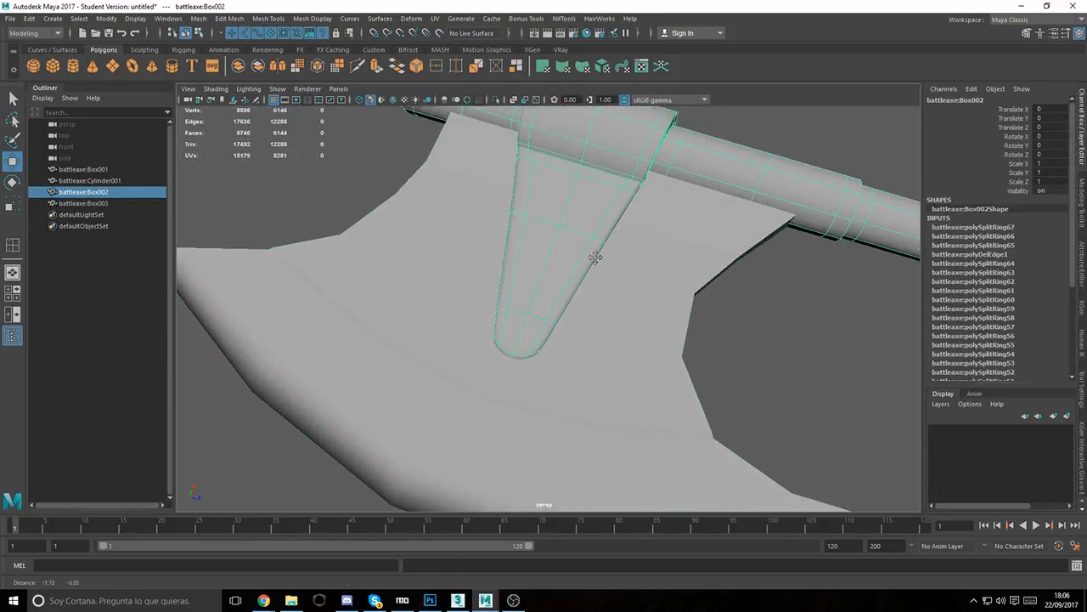
middle_click_drag(596, 257, 602, 243, "alt")
scroll(593, 334, "up", 5)
scroll(592, 335, "down", 3)
left_click(13, 245)
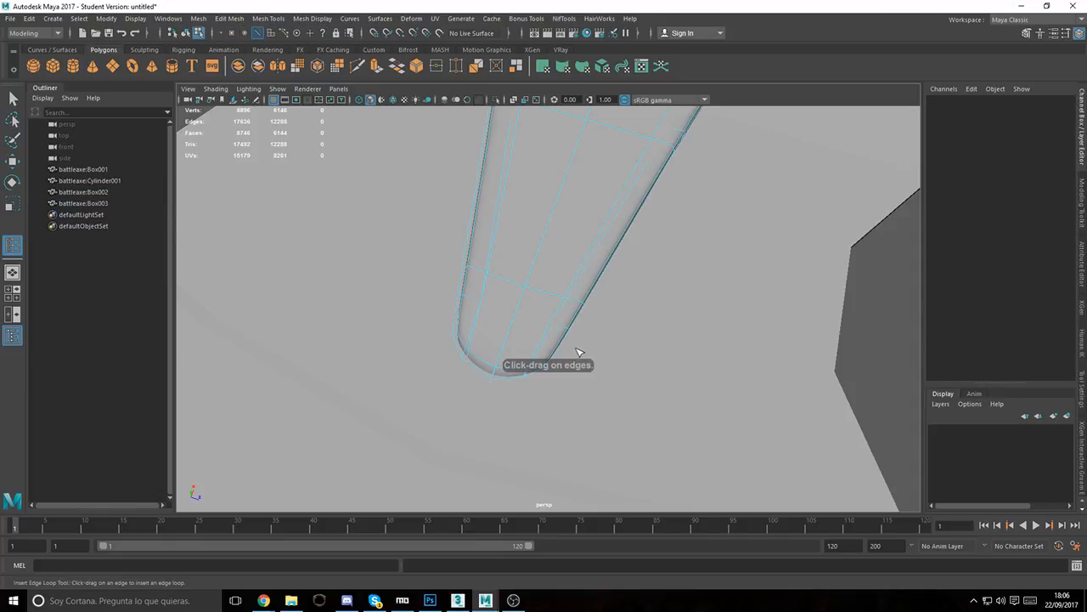
left_click_drag(534, 361, 510, 361)
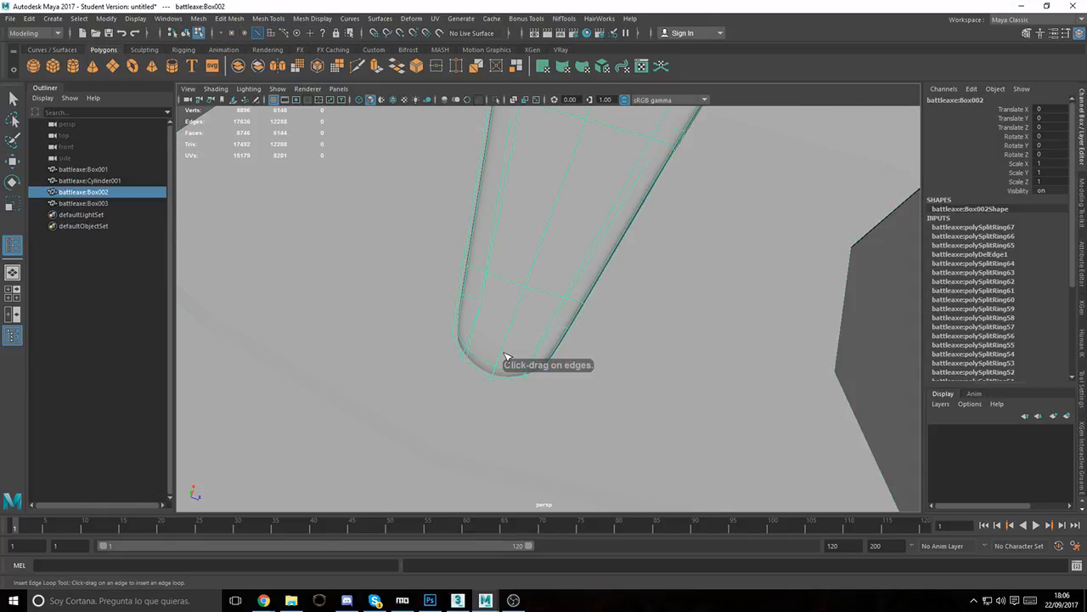
left_click(493, 368)
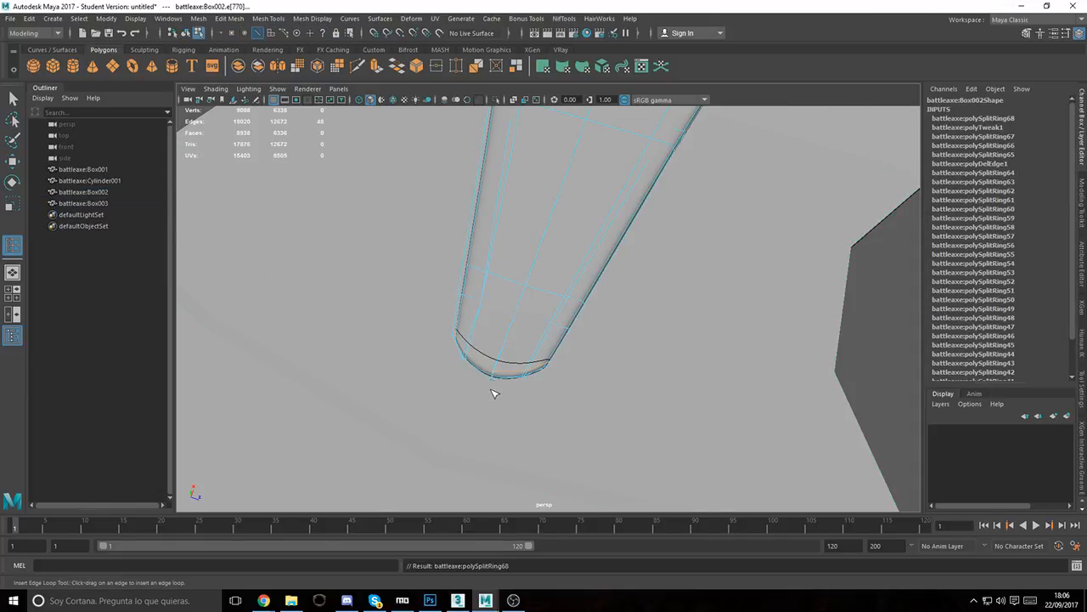
left_click_drag(495, 394, 620, 410, "alt")
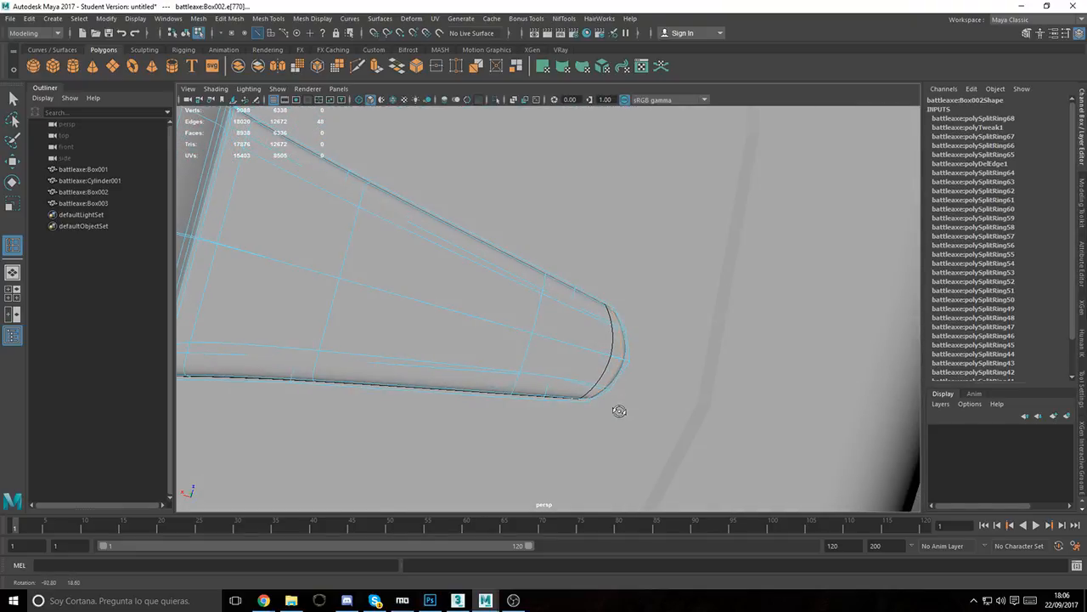
Step: Return to object selection, select the axe blade and preview it smoothed
key("w")
right_click_drag(569, 236, 632, 206)
left_click(634, 204)
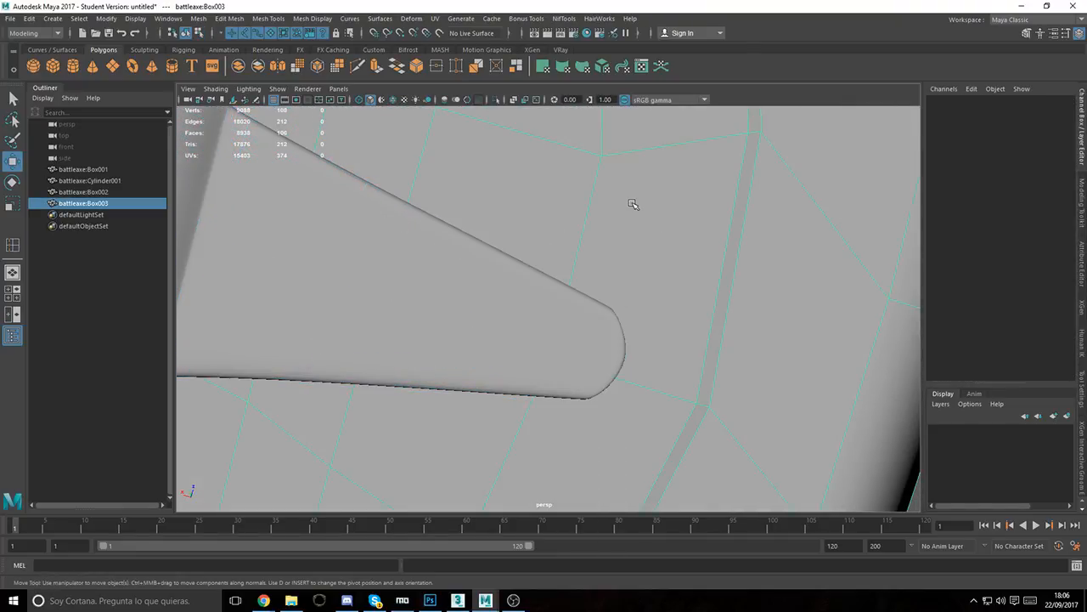
scroll(634, 205, "down", 6)
left_click_drag(583, 285, 618, 320, "alt")
mouse_move(619, 320)
middle_mouse_down("alt")
mouse_move(644, 313)
mouse_move(635, 332)
middle_mouse_up("alt")
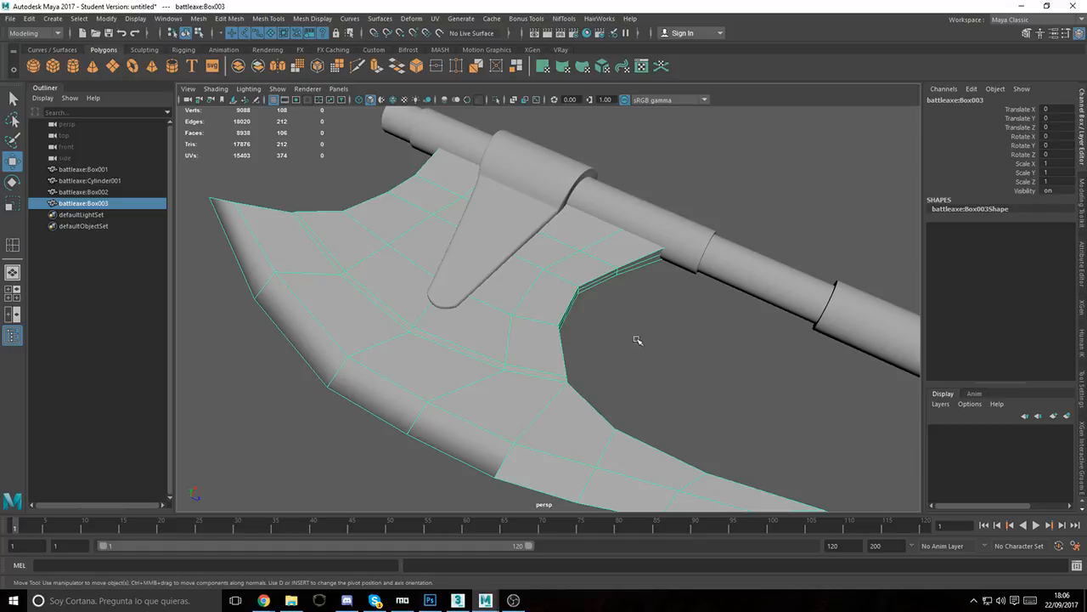
left_click_drag(638, 339, 596, 384, "alt")
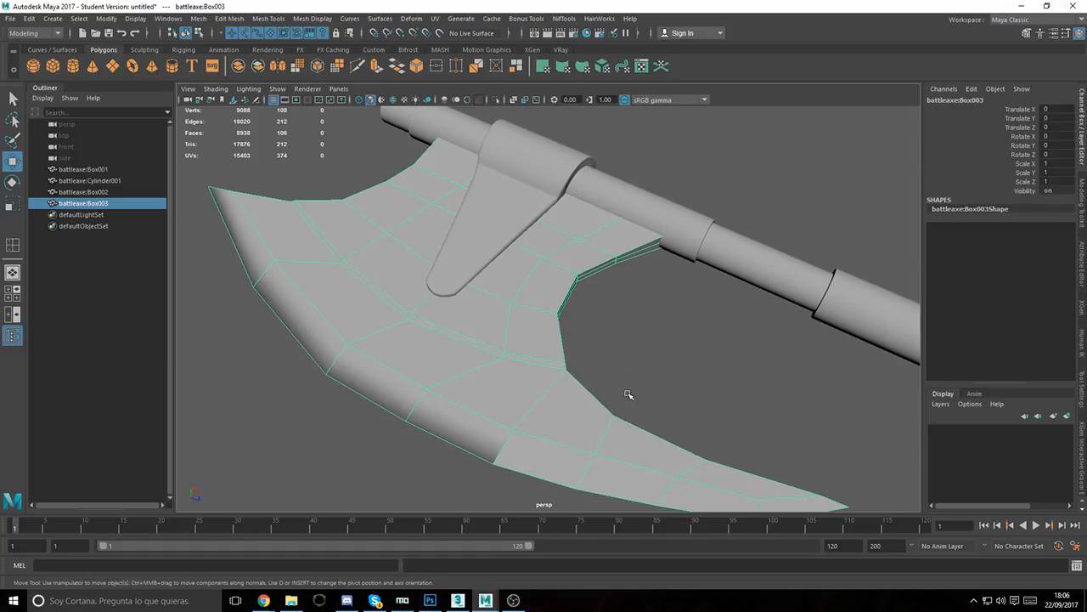
middle_click_drag(673, 394, 654, 357, "alt")
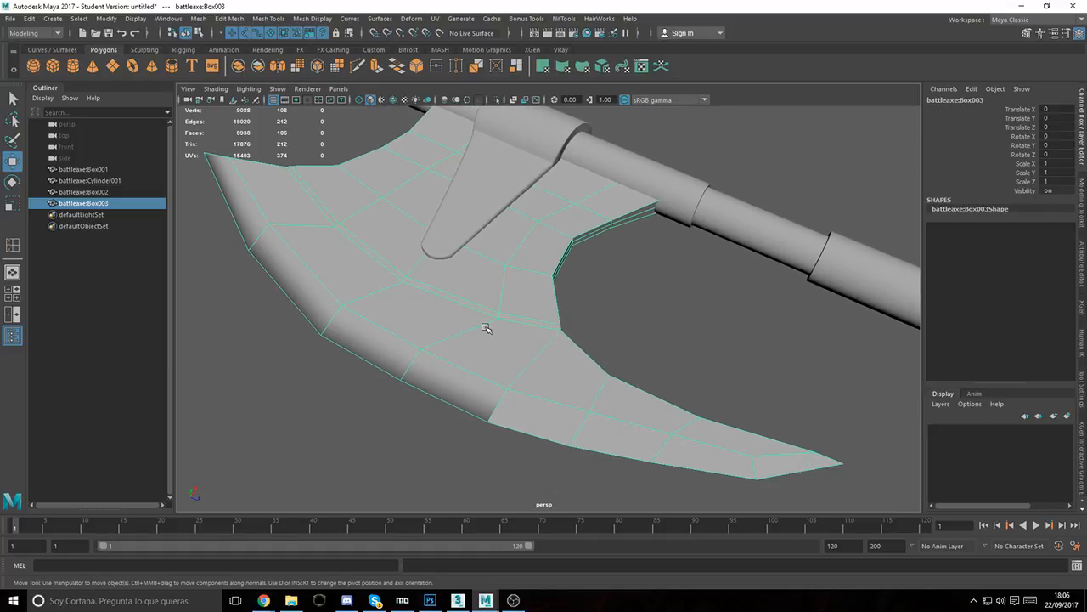
left_click_drag(531, 327, 195, 228, "alt")
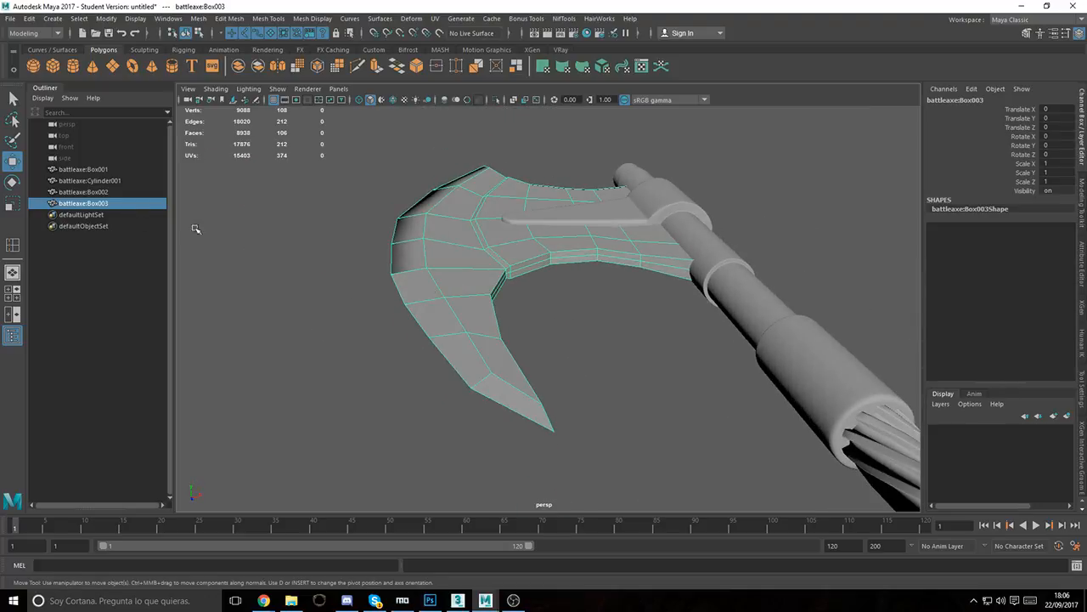
key("3")
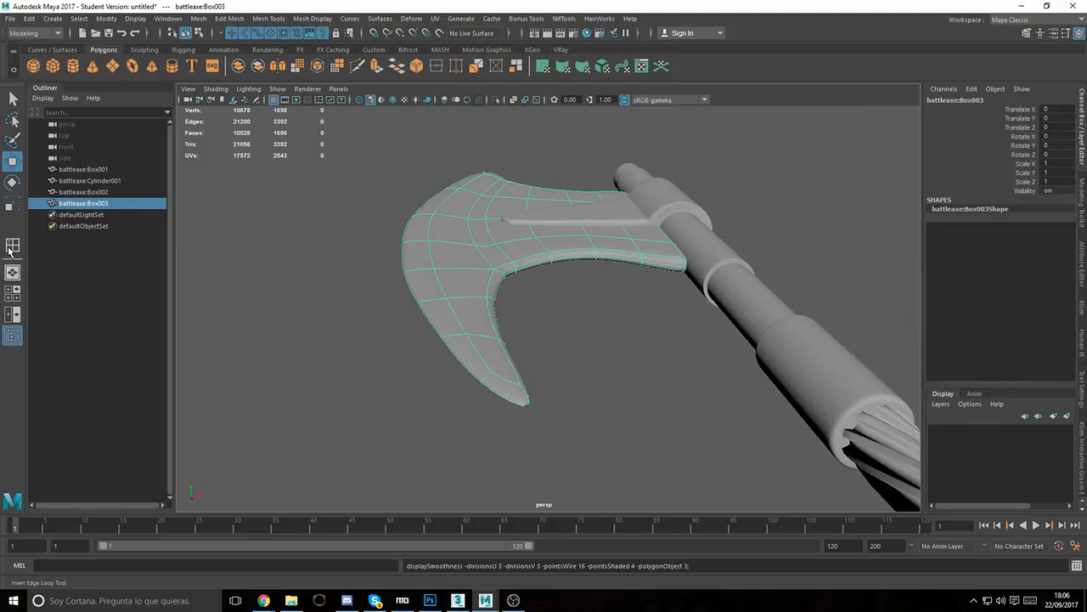
Step: Insert a support edge loop on the blade close to its end at the shaft and check it smoothed
left_click(12, 245)
key("1")
left_click_drag(212, 340, 466, 315, "alt")
key("3")
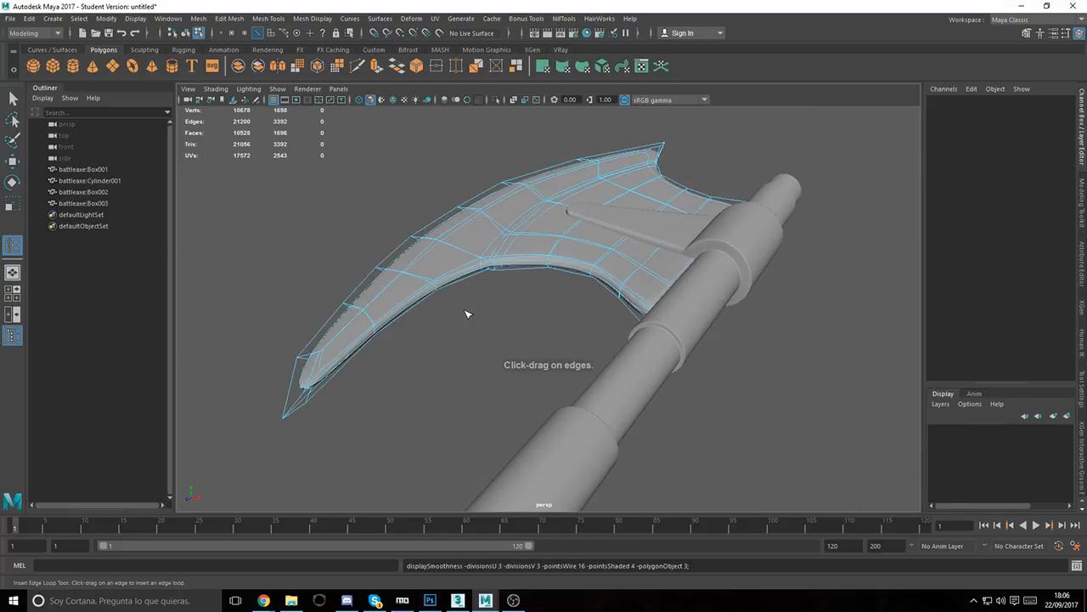
key("1")
left_click_drag(532, 279, 672, 388, "alt")
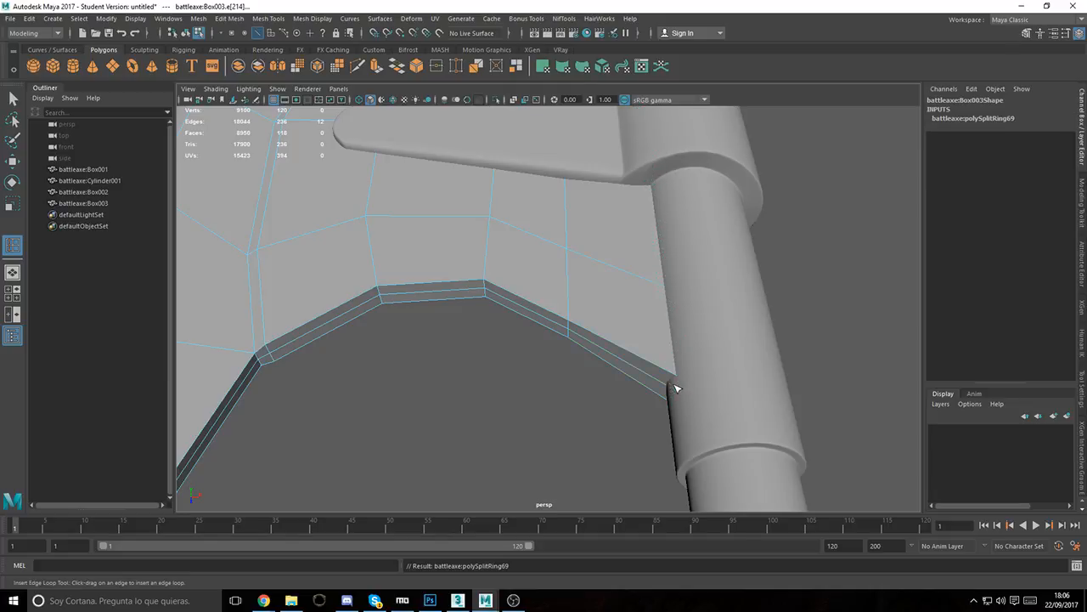
key("3")
left_click_drag(528, 288, 578, 405, "alt")
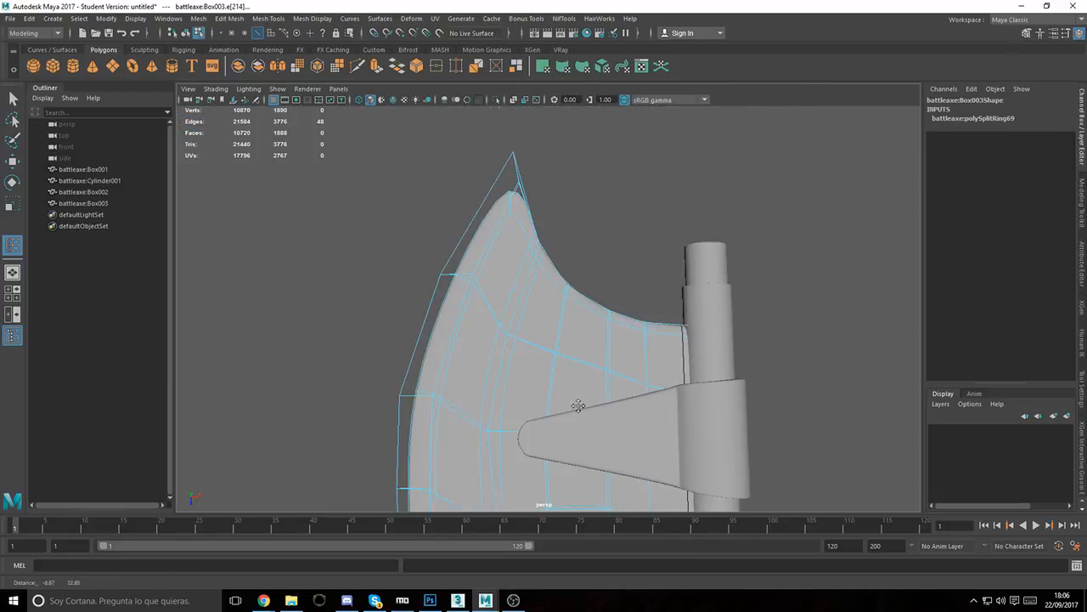
Step: Insert an edge loop along the blade just inside the cutting edge's bevel and check it in smooth preview
key("1")
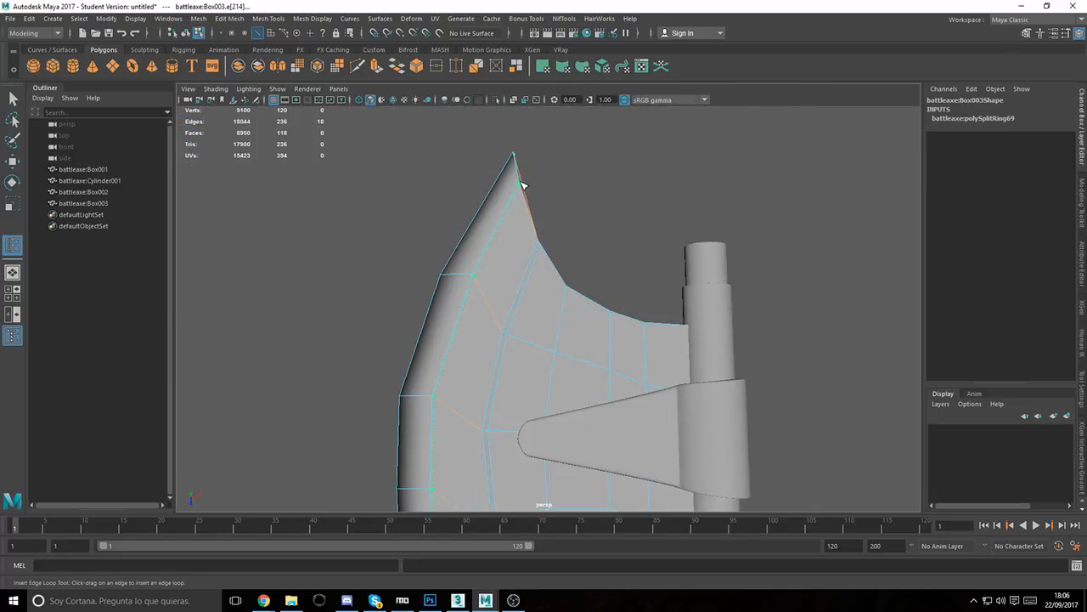
left_click(525, 191)
key("3")
left_click_drag(536, 315, 501, 307, "alt")
scroll(501, 308, "up", 5)
key("1")
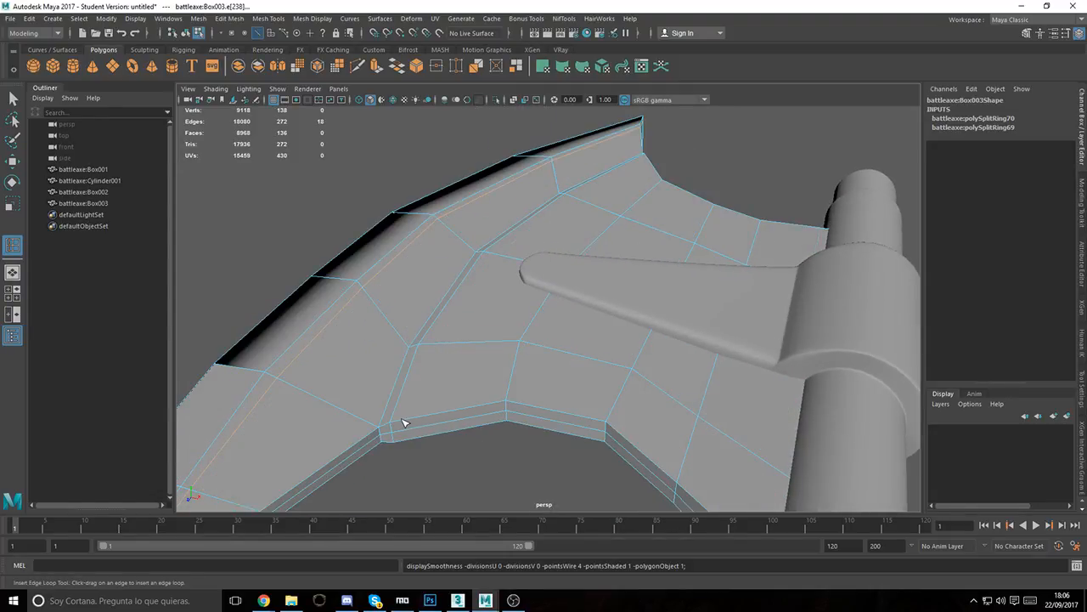
Step: Insert an edge loop inside the narrow strip along the blade's inner ridge, and undo the extra loop placed after it
left_click_drag(404, 422, 590, 308, "alt")
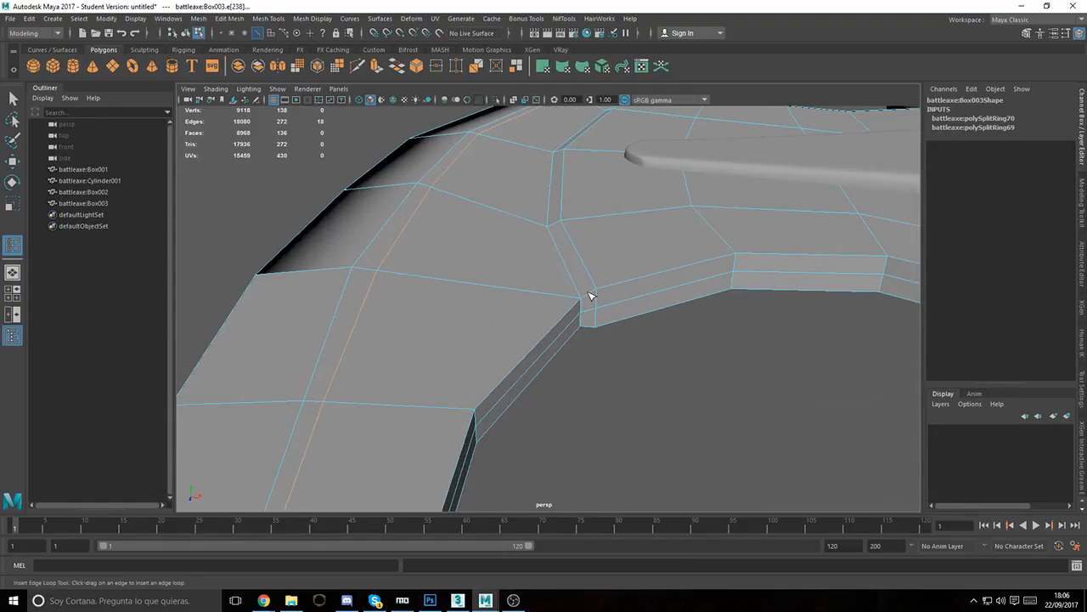
left_click(590, 296)
key("3")
key("1")
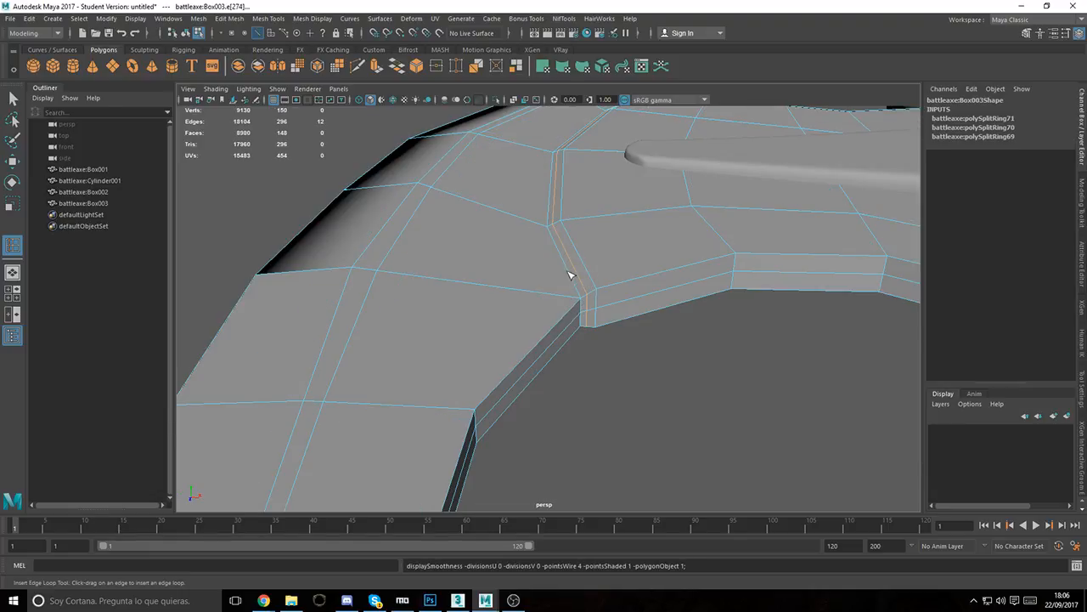
left_click(583, 309)
key("ctrl+z")
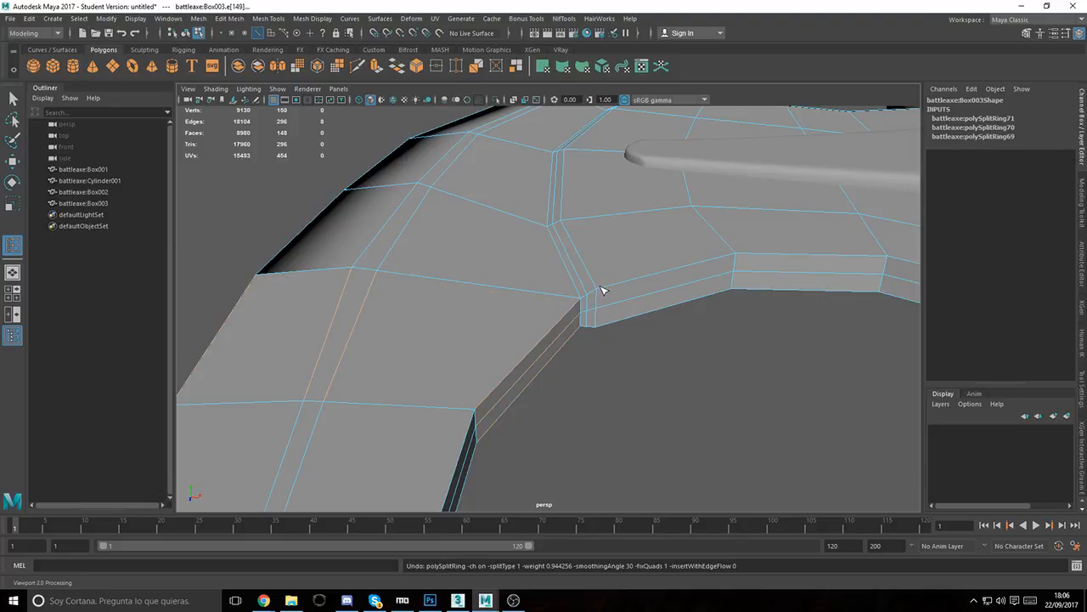
Step: Scale the new ridge edge loop up along the blade's thickness in smooth preview, and return to object mode
key("w")
left_click(577, 266)
left_click_drag(576, 268, 644, 222, "alt")
key("3")
key("r")
left_click_drag(605, 169, 614, 148)
left_click_drag(613, 162, 606, 280, "alt")
right_click_drag(279, 178, 309, 156)
left_click(309, 155)
scroll(418, 265, "down", 8)
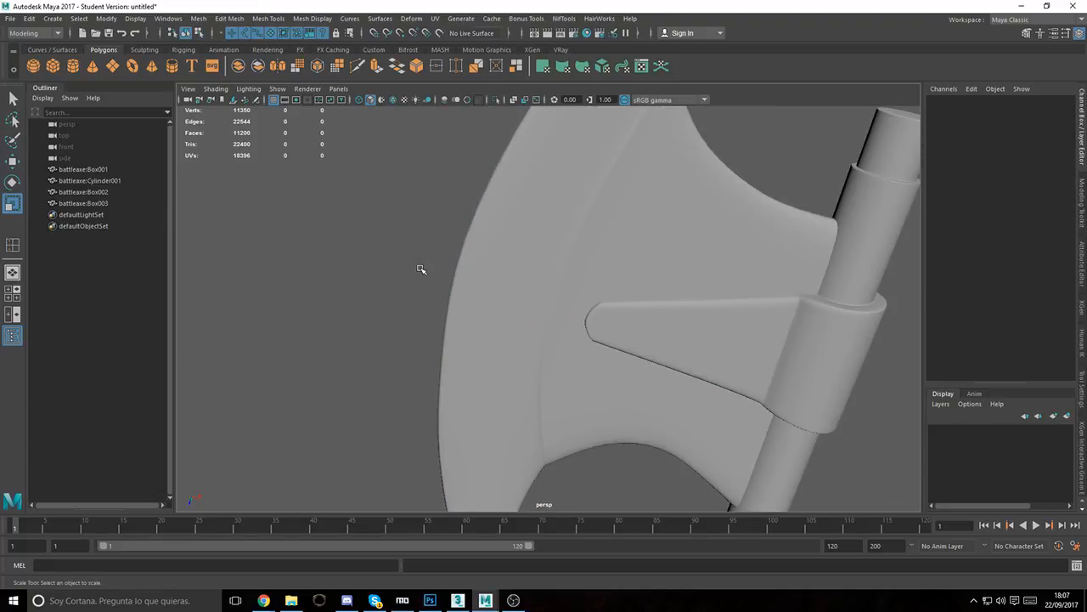
Step: Scale the edge loop on the shaft side of the blade's inner ridge up along the blade's thickness by about 1.16
left_click_drag(493, 335, 574, 268, "alt")
left_click(568, 267)
right_click_drag(557, 265, 504, 267)
scroll(636, 327, "up", 6)
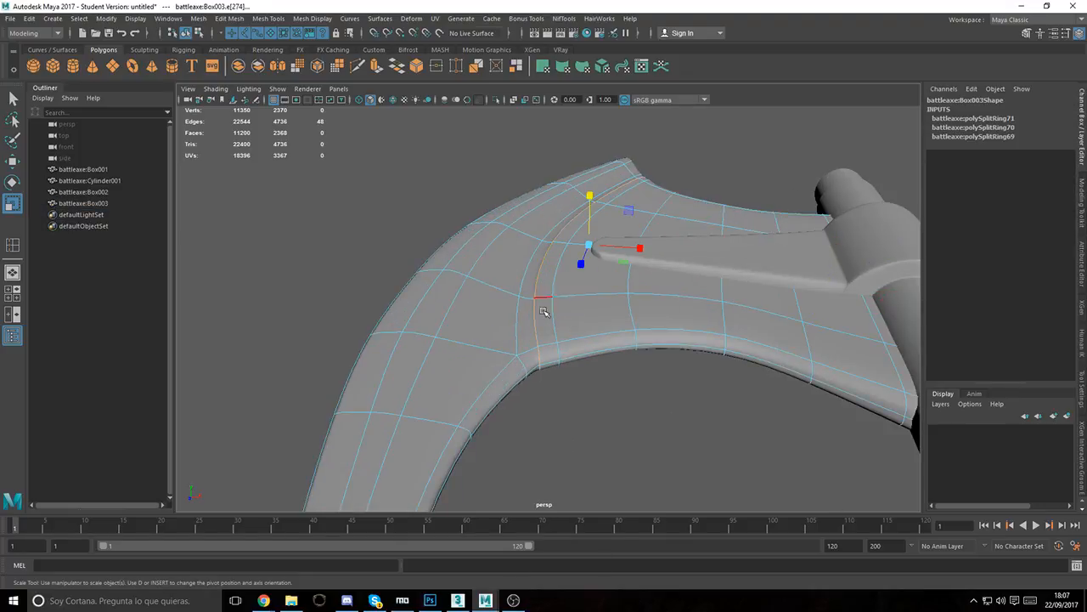
left_click_drag(552, 291, 571, 266, "alt")
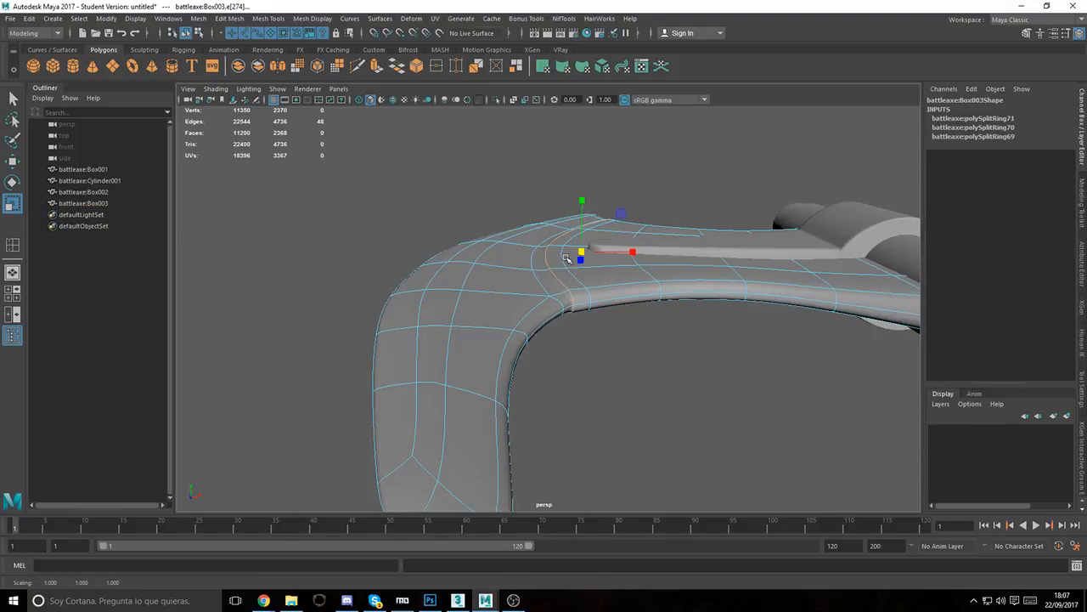
double_click(561, 255)
right_click_drag(560, 256, 659, 253, "alt")
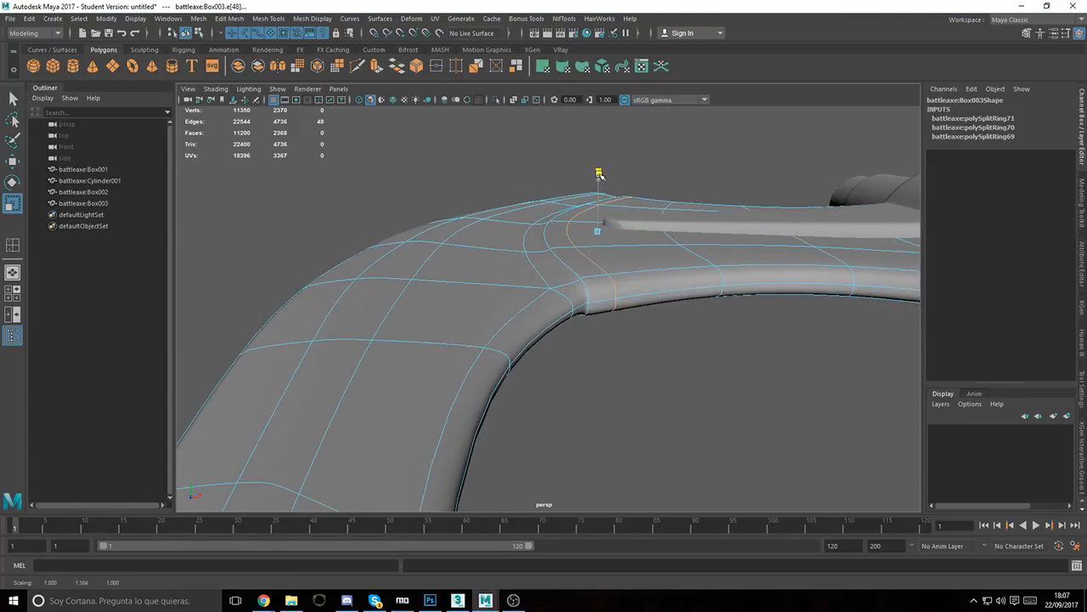
left_click(704, 154)
Step: Show the long handle section with the rings and pointed tip in smooth preview, and deselect it
right_click_drag(704, 154, 571, 200, "alt")
left_click_drag(571, 201, 648, 264, "alt")
right_click_drag(648, 265, 485, 182, "alt")
middle_click_drag(485, 182, 194, 230, "alt")
right_click_drag(718, 339, 673, 338, "alt")
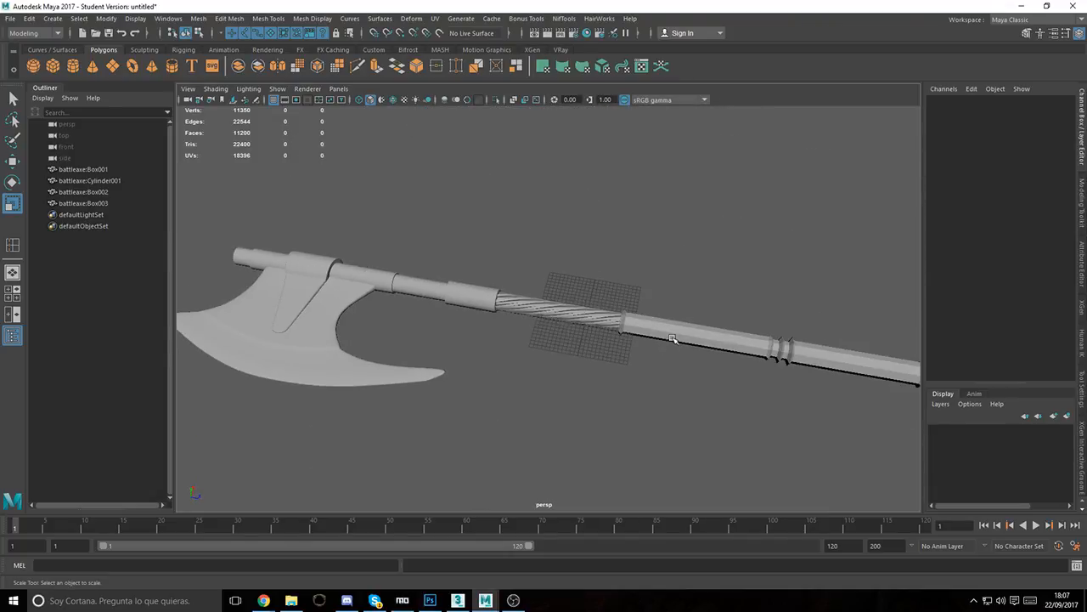
left_click(673, 338)
left_click(801, 309)
right_click_drag(801, 308, 701, 314, "alt")
mouse_move(701, 313)
left_mouse_down("alt")
mouse_move(698, 334)
mouse_move(670, 355)
mouse_move(683, 297)
mouse_move(708, 306)
mouse_move(700, 338)
mouse_move(591, 289)
mouse_move(371, 282)
mouse_move(379, 311)
mouse_move(704, 289)
mouse_move(602, 279)
mouse_move(861, 294)
mouse_move(695, 301)
left_mouse_up("alt")
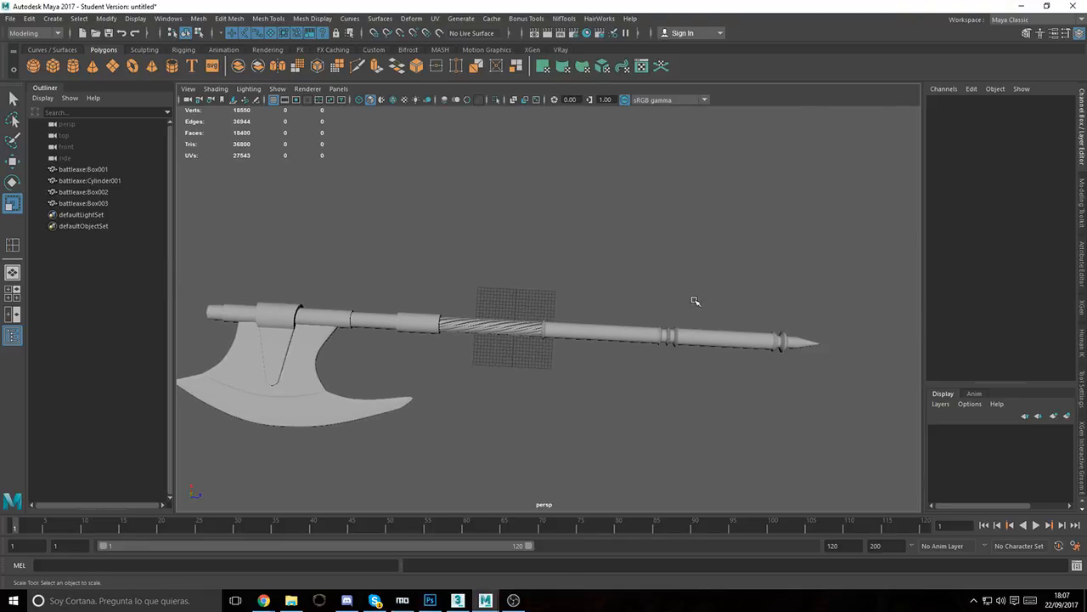
Step: Open the reference image axe.png from the Dev_Skyblivion folder and place it beside the model, closing the folder window
left_click(292, 598)
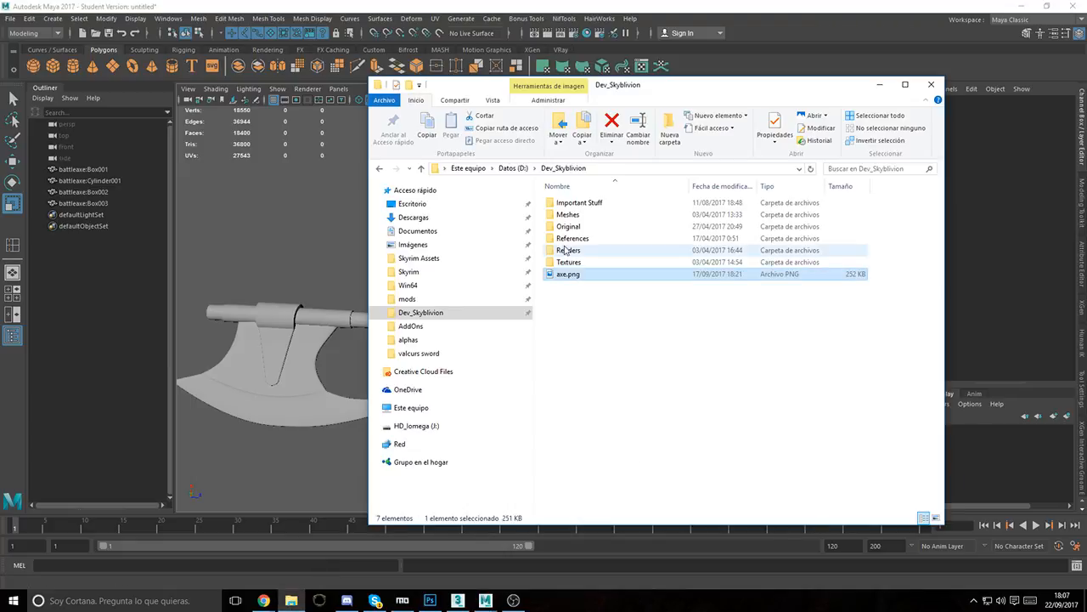
double_click(558, 277)
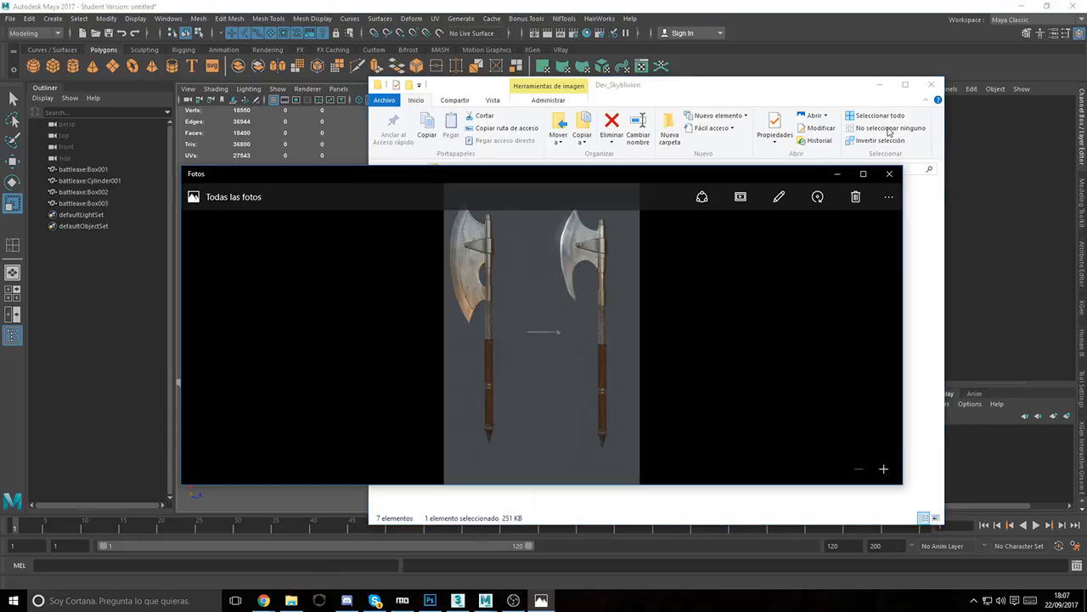
left_click(887, 88)
left_click_drag(618, 182, 907, 180)
scroll(912, 318, "up", 3)
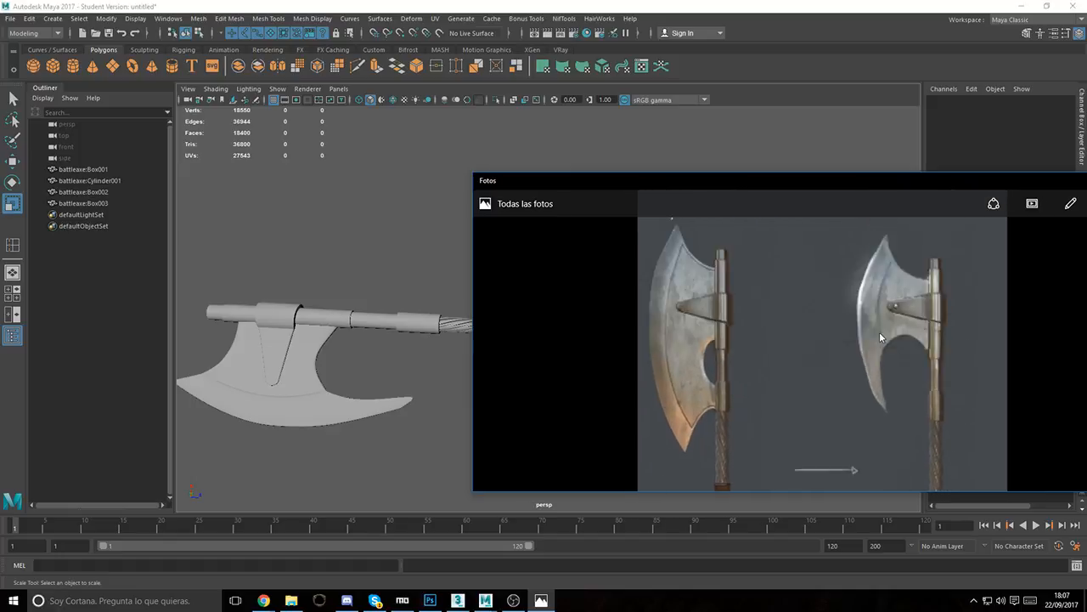
Step: Examine the reference axe enlarged from the blade and socket down to the pointed tip, and close the image
double_click(935, 176)
scroll(692, 255, "up", 4)
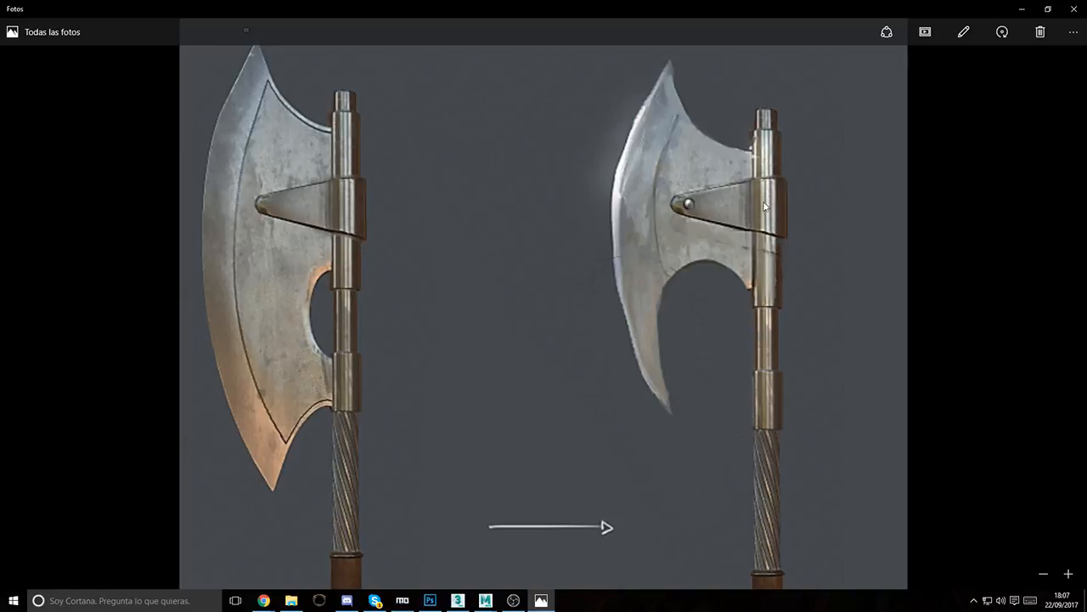
scroll(711, 344, "down", 10)
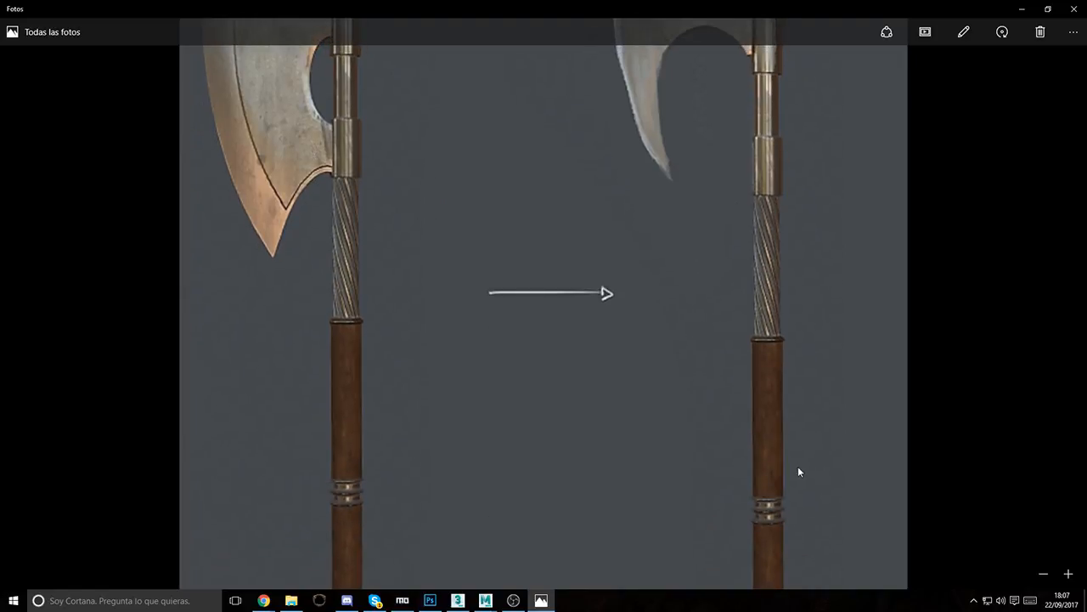
left_click_drag(783, 208, 779, 225)
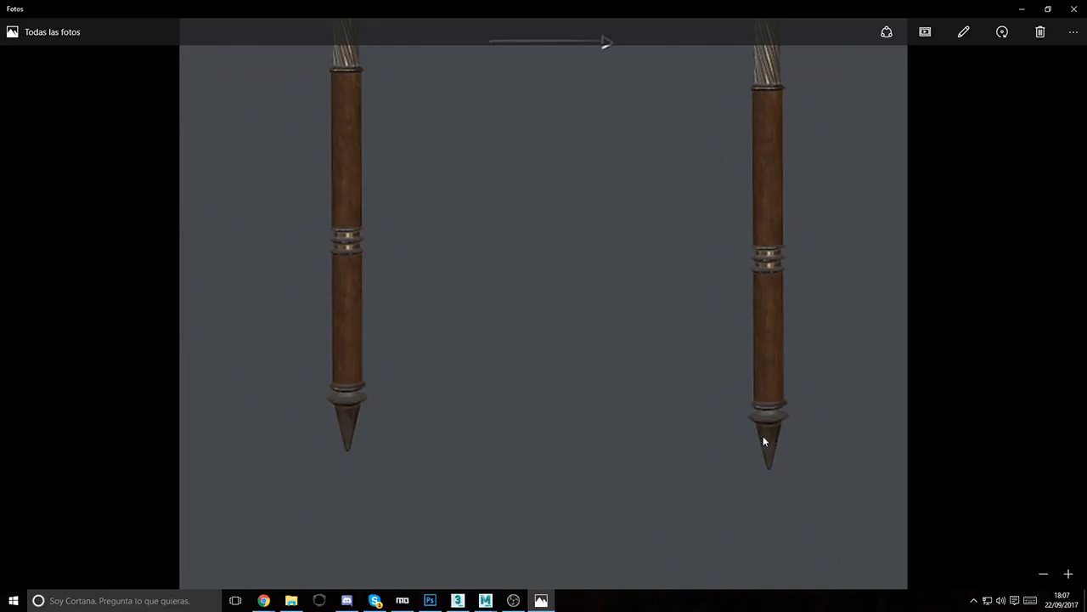
left_click(1075, 7)
scroll(672, 248, "up", 6)
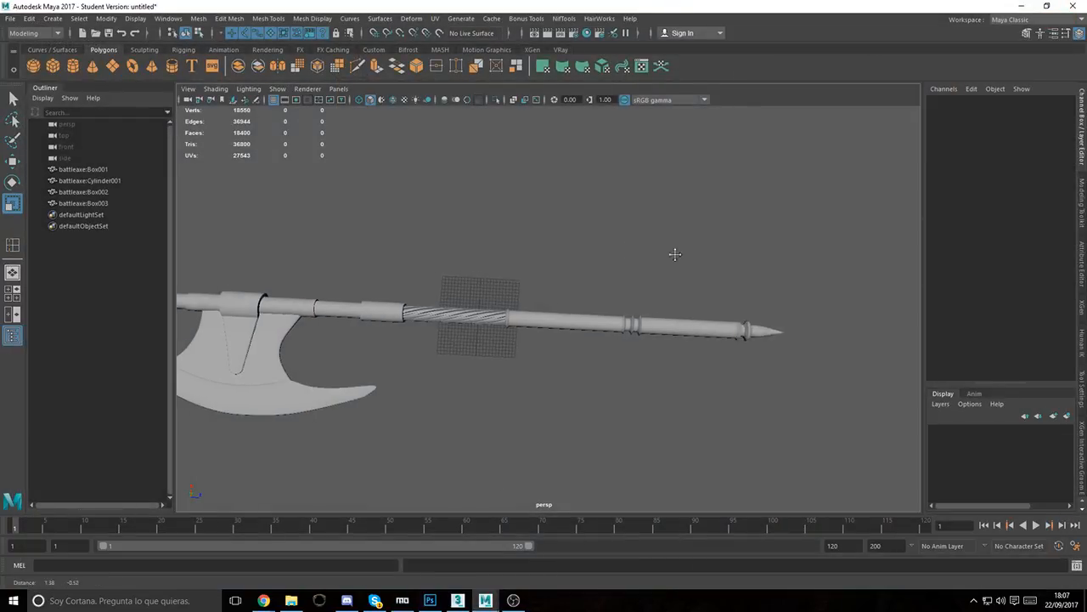
left_click(595, 331)
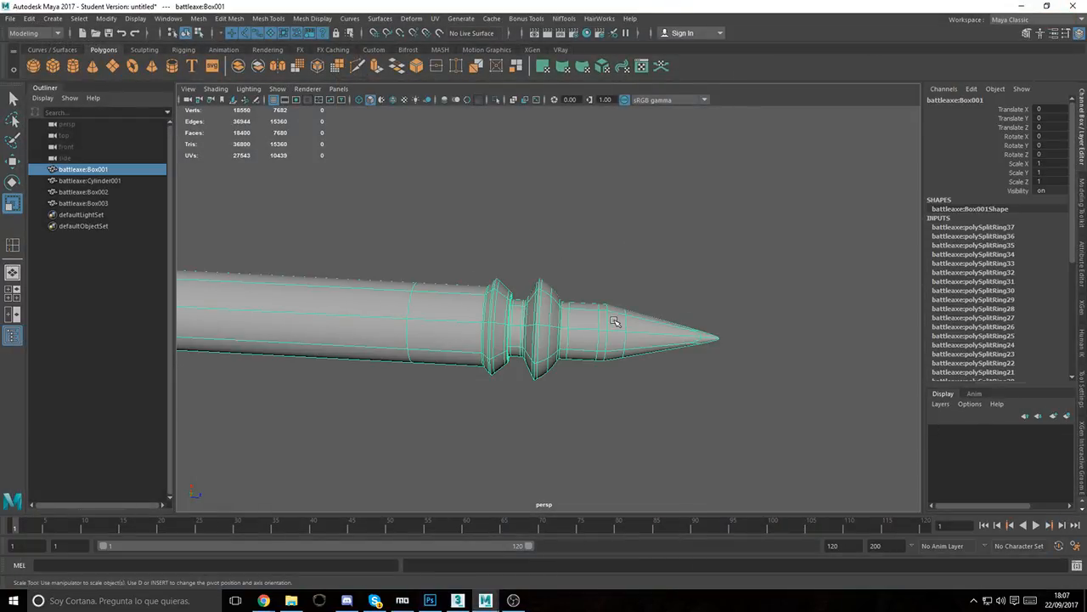
right_click_drag(613, 274, 628, 307)
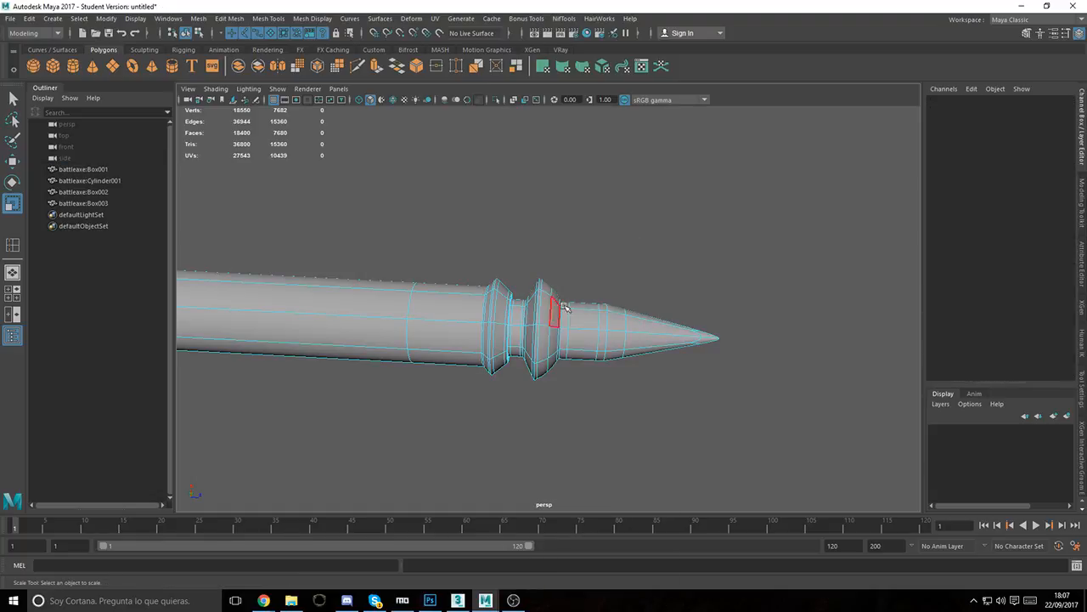
left_click_drag(655, 339, 664, 283, "alt")
left_click_drag(804, 250, 563, 466)
left_click_drag(564, 466, 640, 267, "alt")
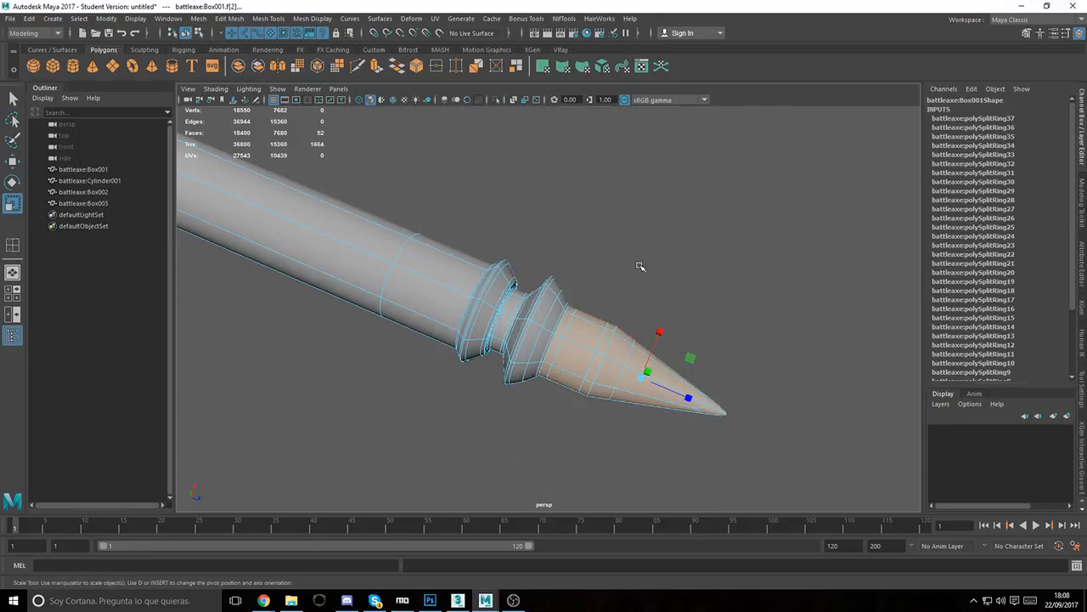
left_click(706, 283)
Step: Examine the smoothed axe head, socket and shaft from several angles in object mode
left_click_drag(706, 284, 431, 268, "alt")
left_click(431, 269)
left_click_drag(452, 222, 447, 260, "alt")
right_click(467, 241)
left_click(431, 239)
right_click(594, 256)
right_click_drag(595, 258, 651, 240)
left_click(415, 301)
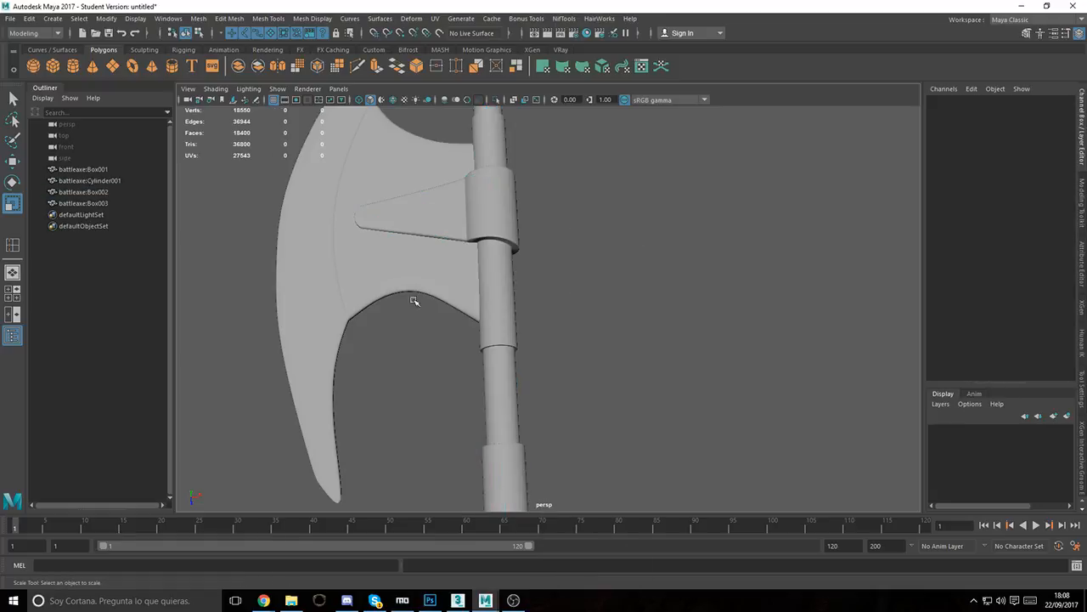
left_click_drag(414, 301, 548, 326, "alt")
scroll(595, 342, "down", 4)
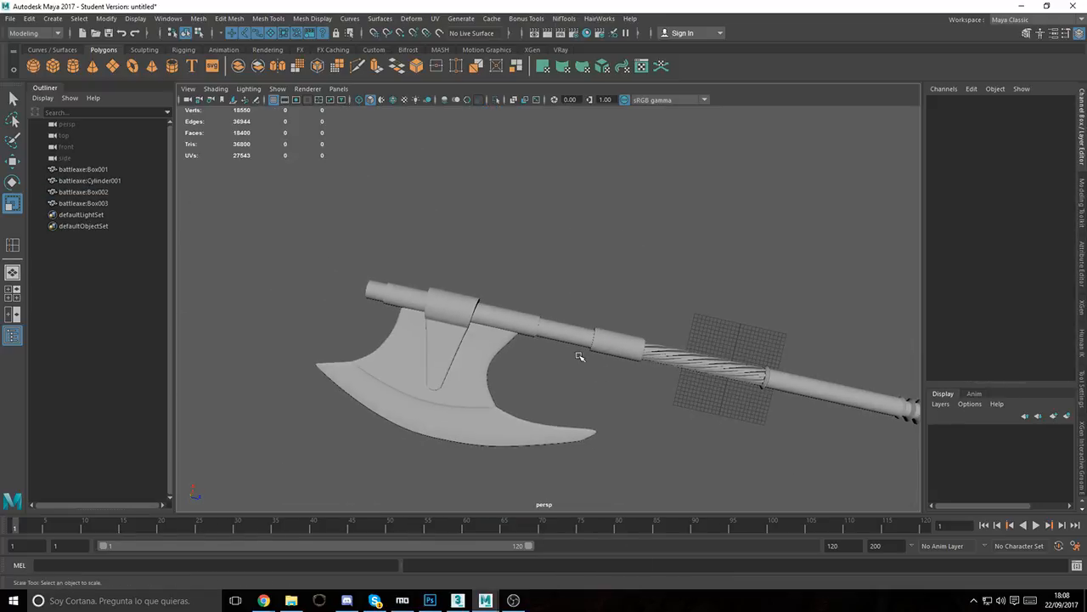
middle_click_drag(563, 374, 669, 384, "alt")
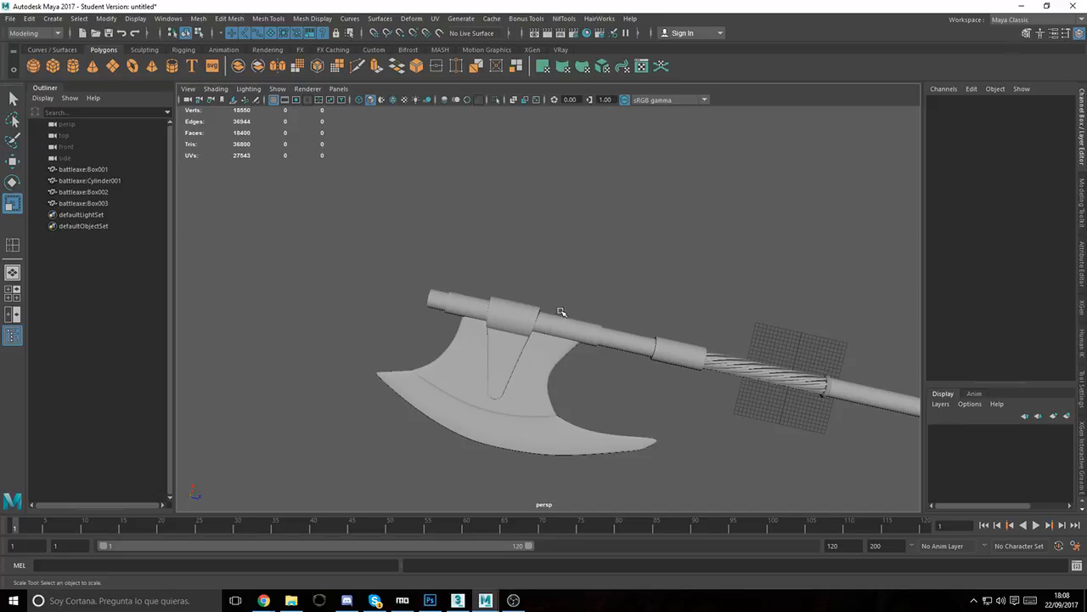
left_click_drag(548, 309, 585, 445, "alt")
scroll(699, 393, "up", 5)
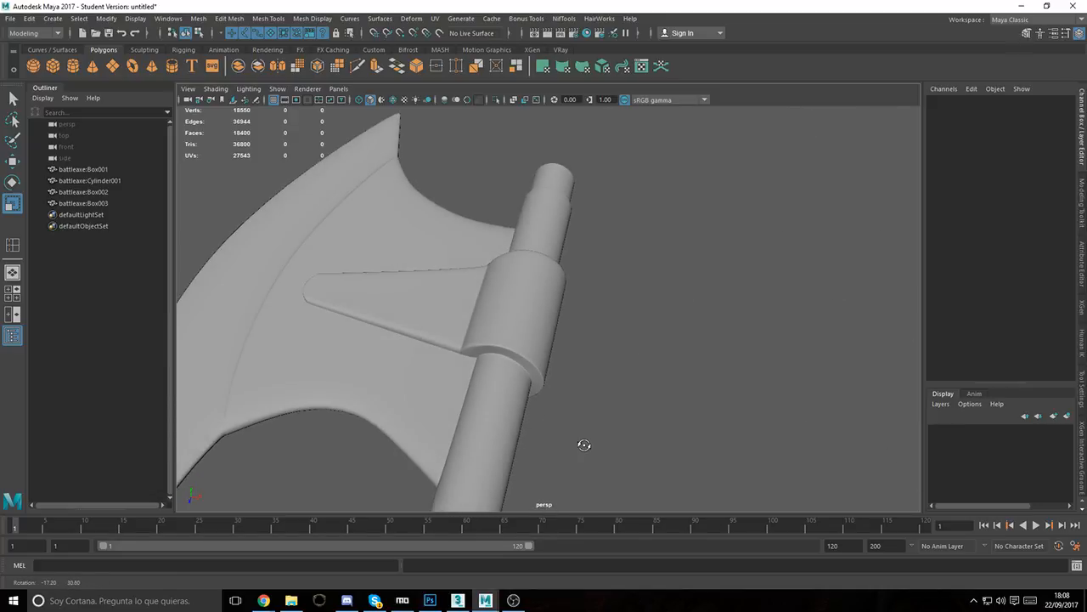
Step: Try moving the vertices along the back of the socket toward the shaft
left_click(547, 385)
right_click_drag(537, 274, 495, 280)
left_click_drag(495, 281, 550, 295, "alt")
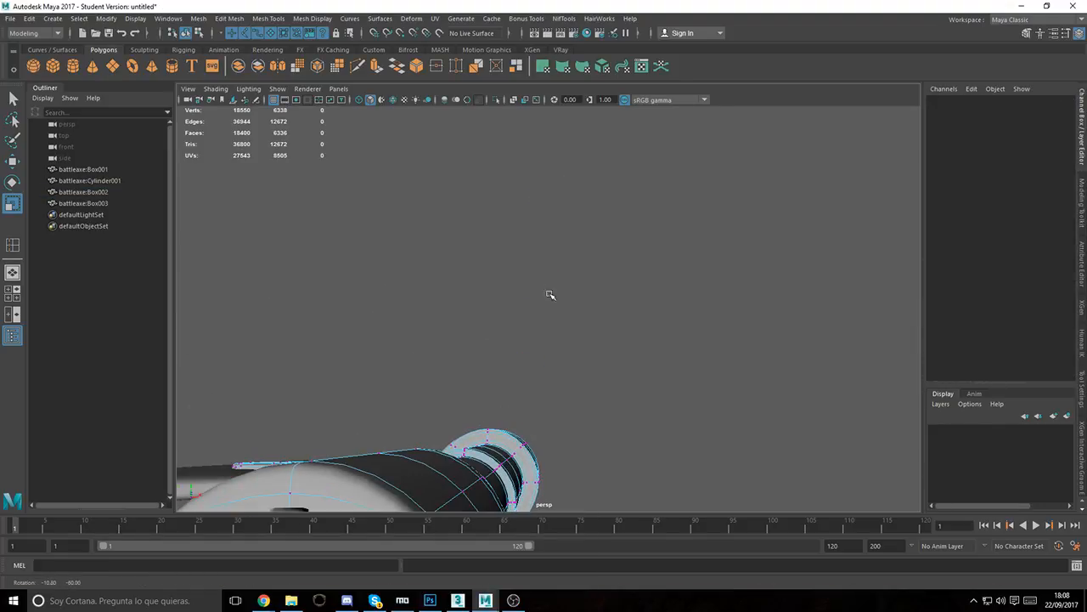
left_click_drag(537, 514, 536, 517)
key("f")
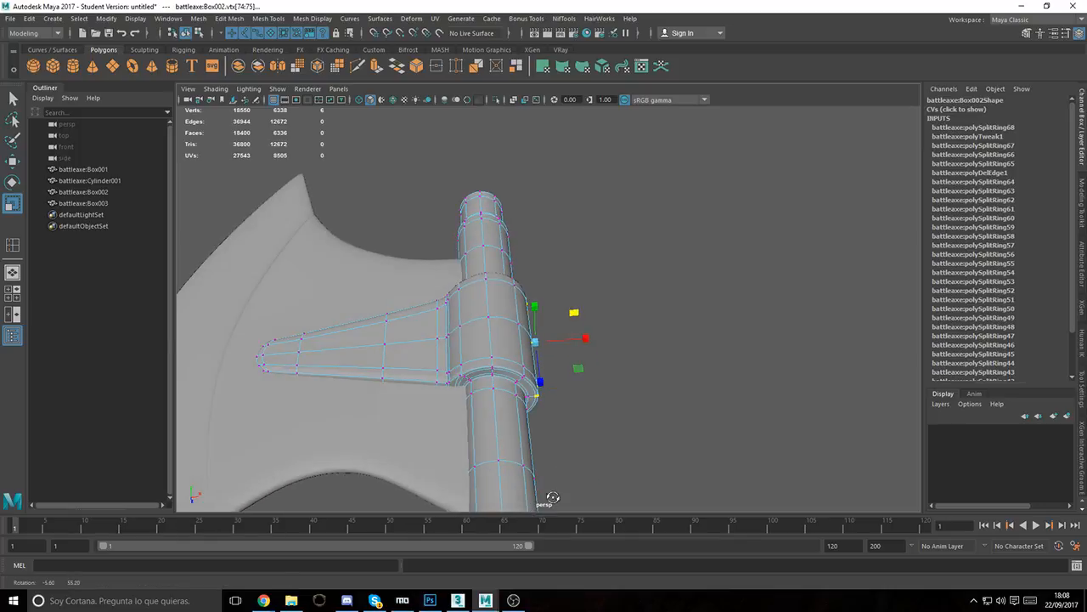
left_click_drag(578, 444, 509, 306, "alt")
key("w")
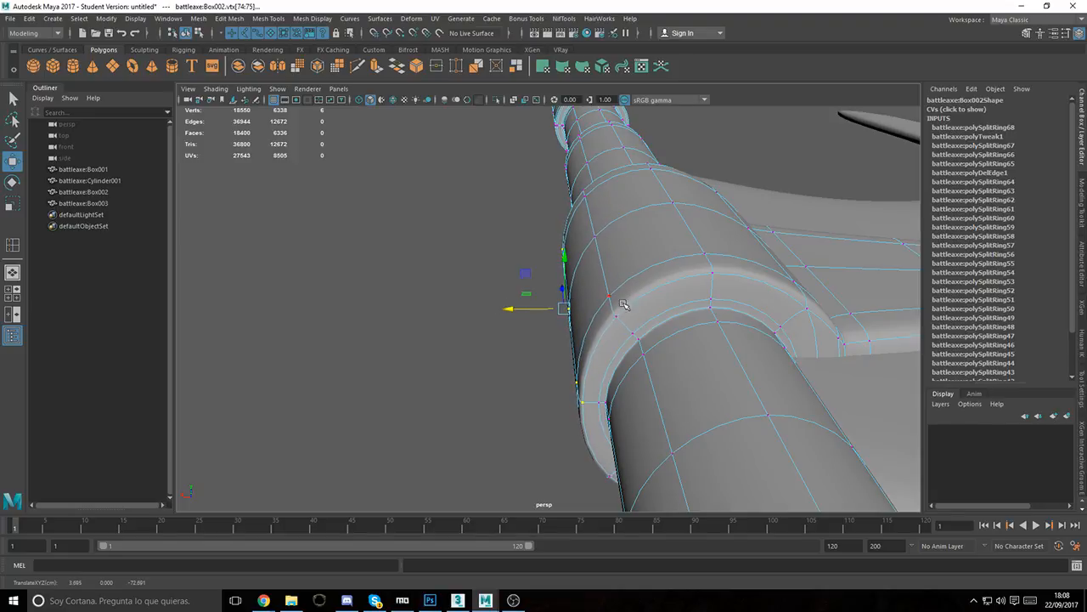
Step: Try inserting an edge loop around the socket's end face near its outer rim, and check it in object mode
left_click(10, 244)
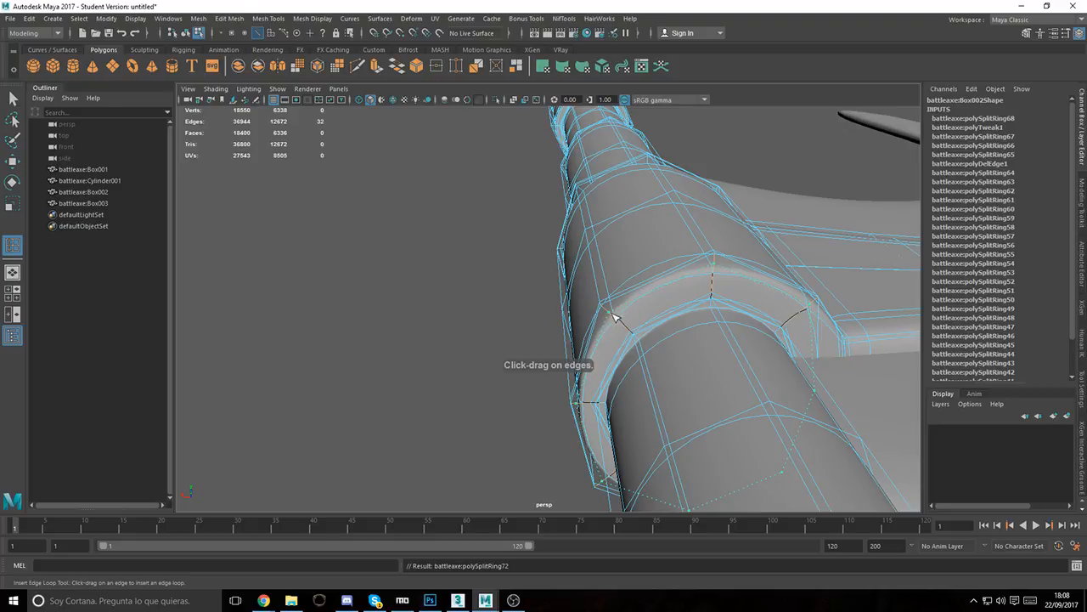
left_click(614, 316)
key("w")
left_click_drag(566, 323, 603, 344, "alt")
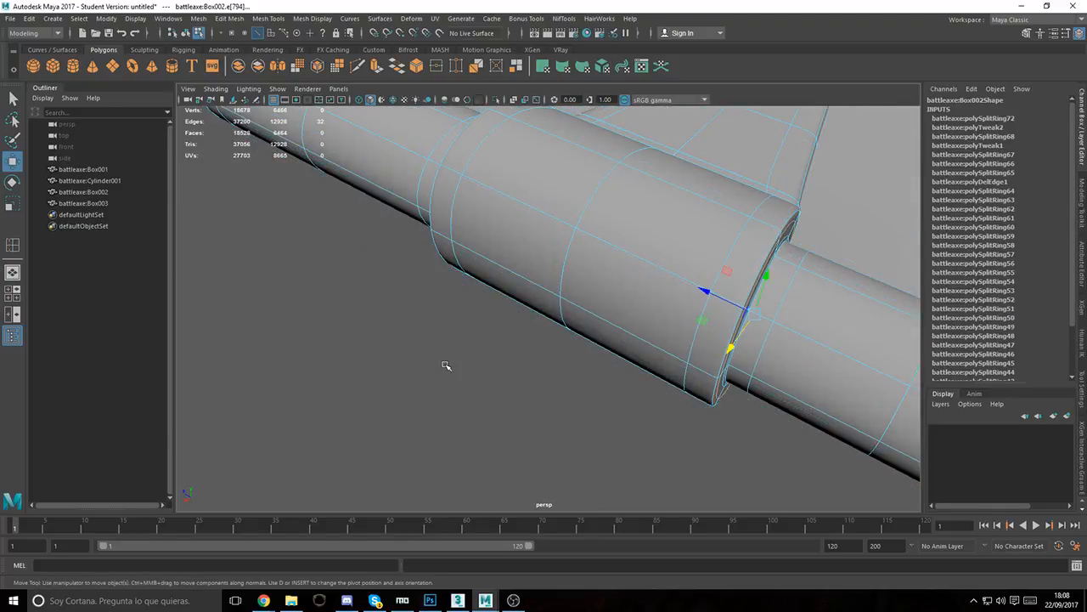
right_click_drag(433, 272, 510, 257)
right_click_drag(677, 316, 450, 272, "alt")
left_click_drag(391, 319, 614, 332, "alt")
left_click(614, 333)
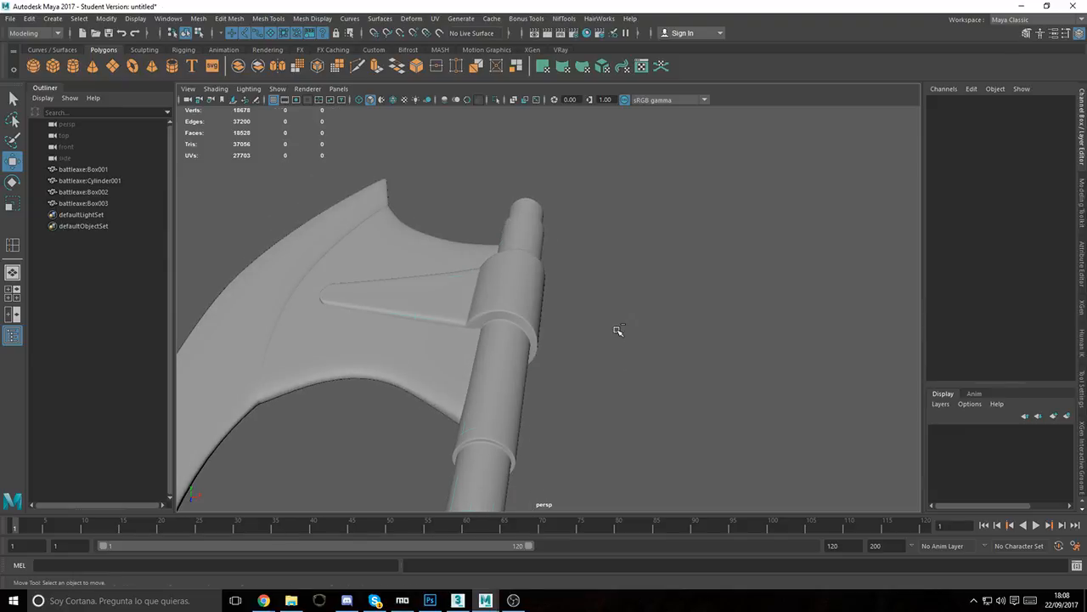
Step: Undo the socket's new edge loop and the vertex move before it
key("ctrl+z")
key("ctrl+z")
key("ctrl+z")
key("ctrl+z")
key("ctrl+z")
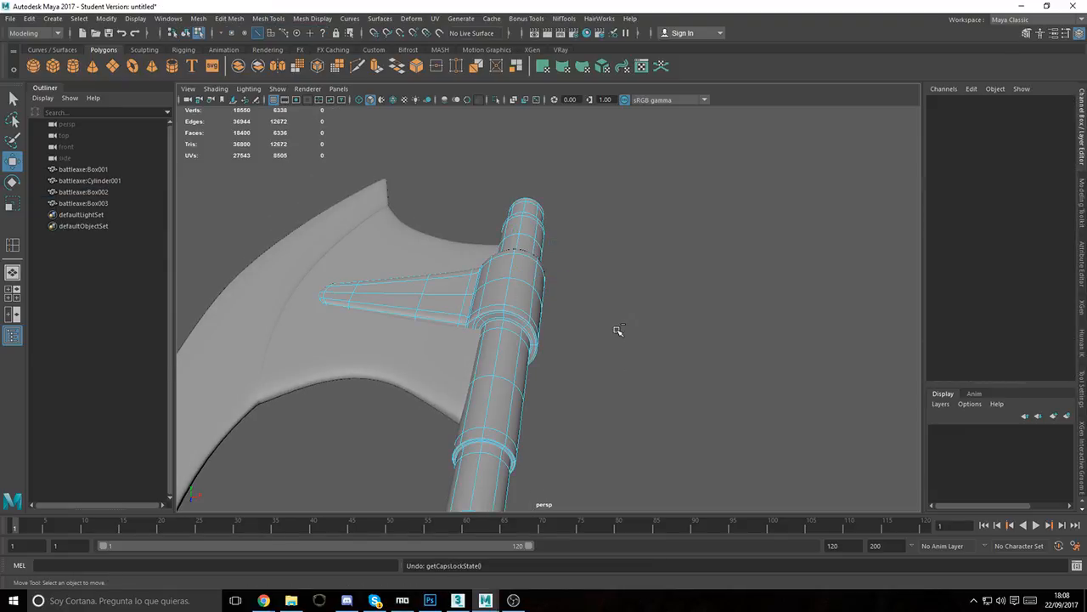
key("ctrl+z")
key("ctrl+z")
key("ctrl+z")
left_click(649, 328)
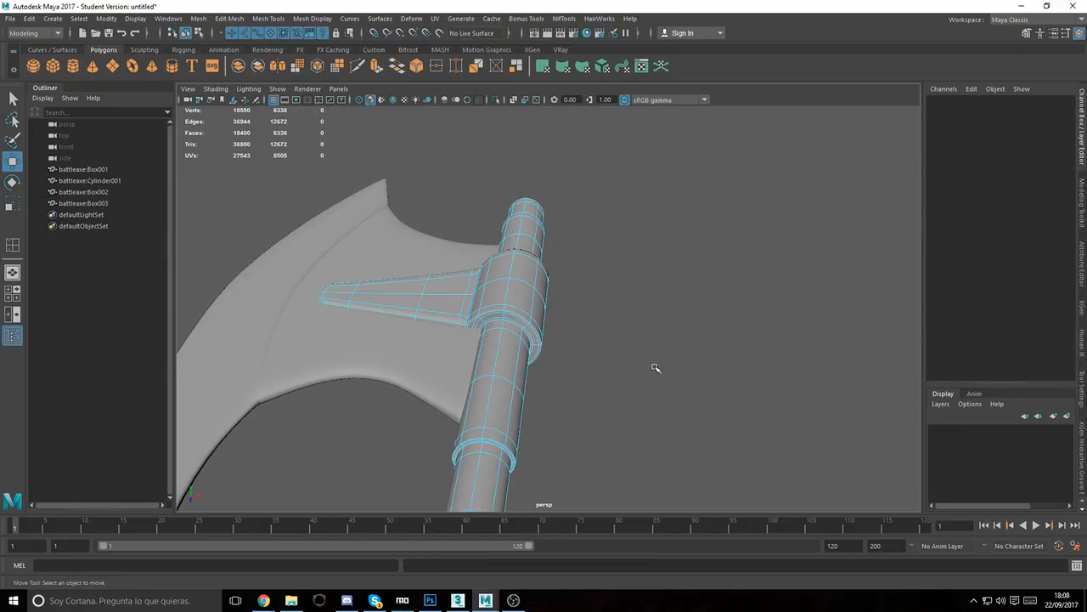
Step: Select the narrow band of faces around the socket's outer wall next to its end rim
left_click_drag(655, 367, 657, 332, "alt")
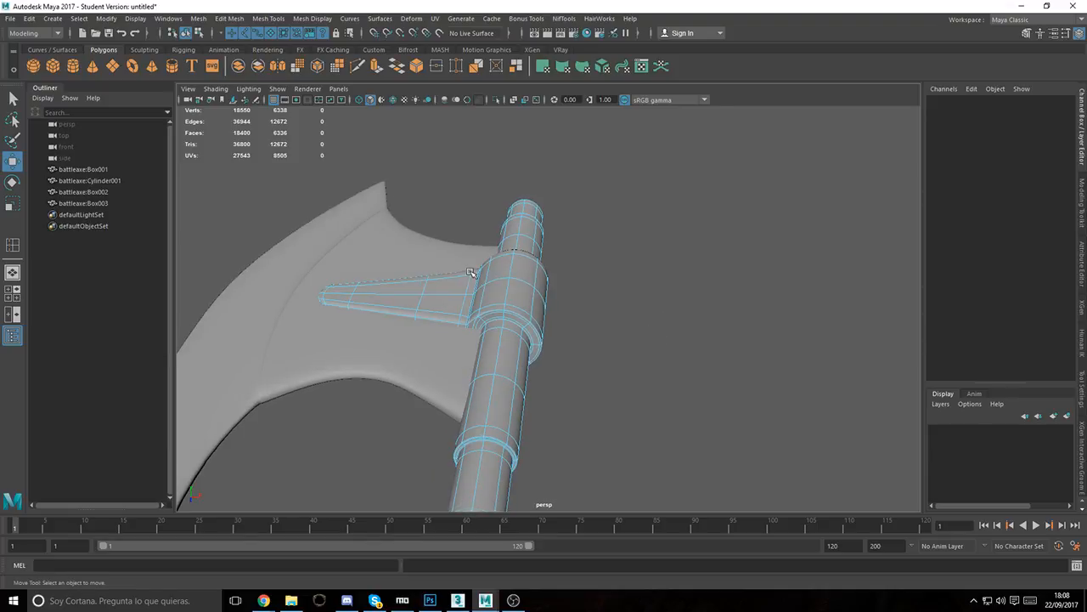
scroll(472, 272, "up", 3)
middle_click_drag(427, 309, 575, 340, "alt")
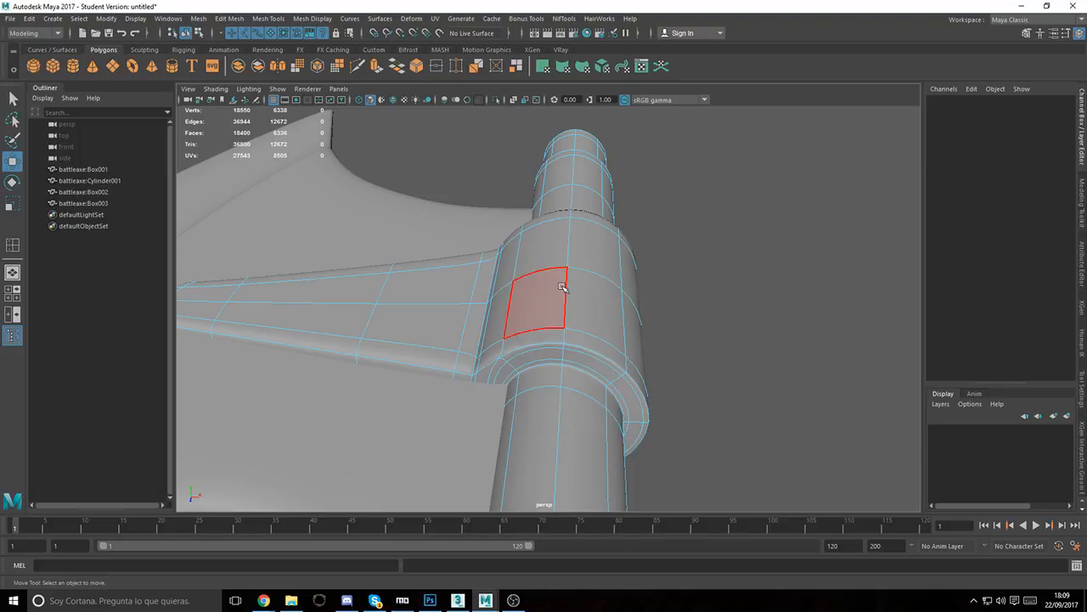
left_click(529, 348)
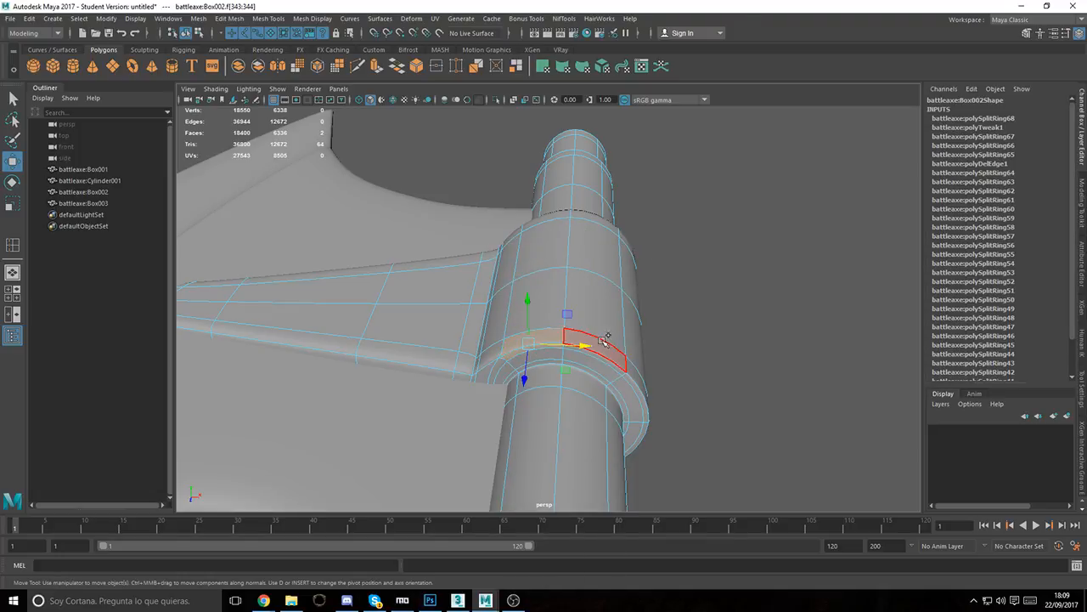
left_click(619, 353, "shift")
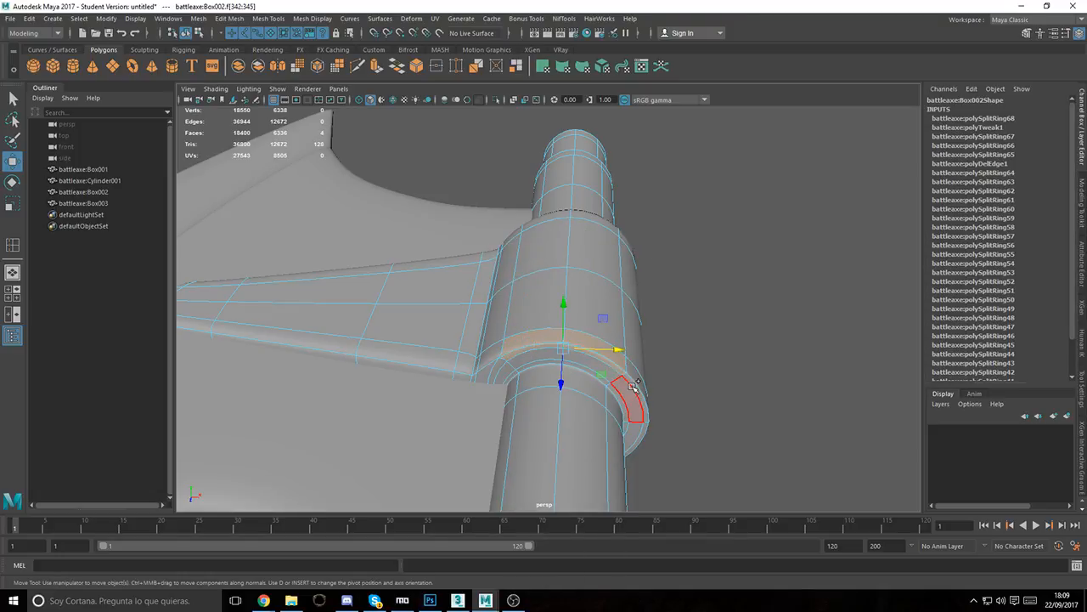
left_click(633, 387, "shift")
key("ctrl+z")
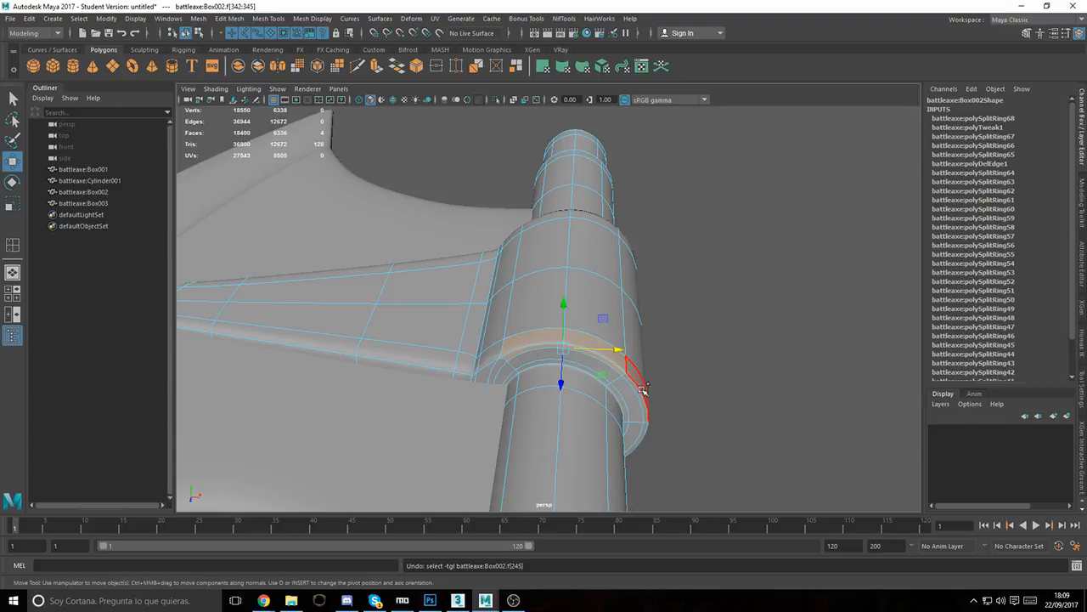
left_click(639, 390, "shift")
left_click(633, 373, "shift")
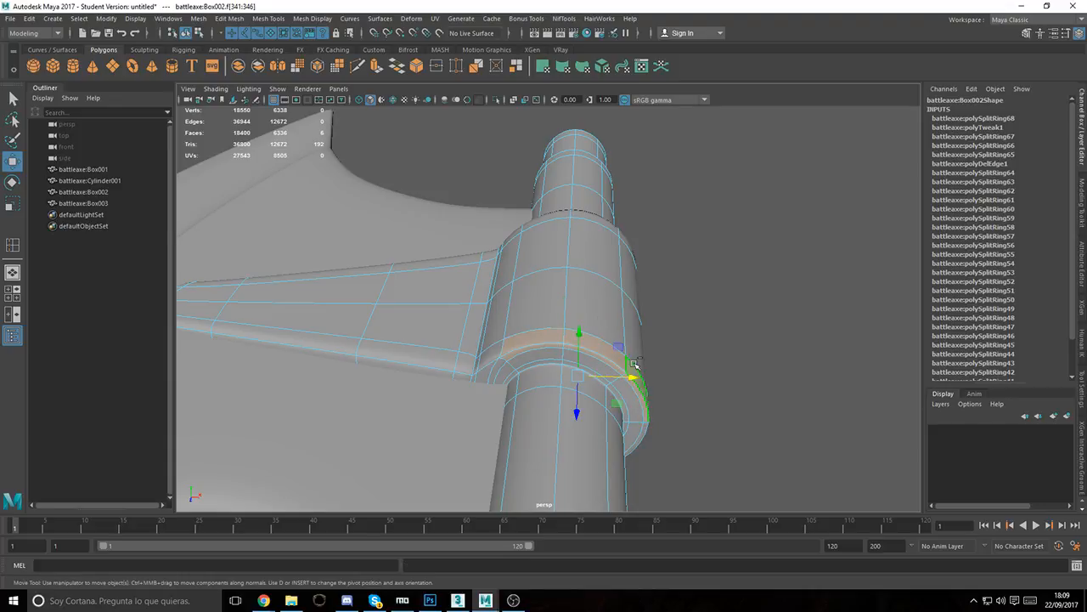
Step: Add the outer-wall faces on the blade-facing and top side of the socket to the current face selection
left_click(637, 331, "shift")
left_click(592, 314, "shift")
left_click(549, 299, "shift")
left_click(555, 257, "shift")
left_click(582, 253, "shift")
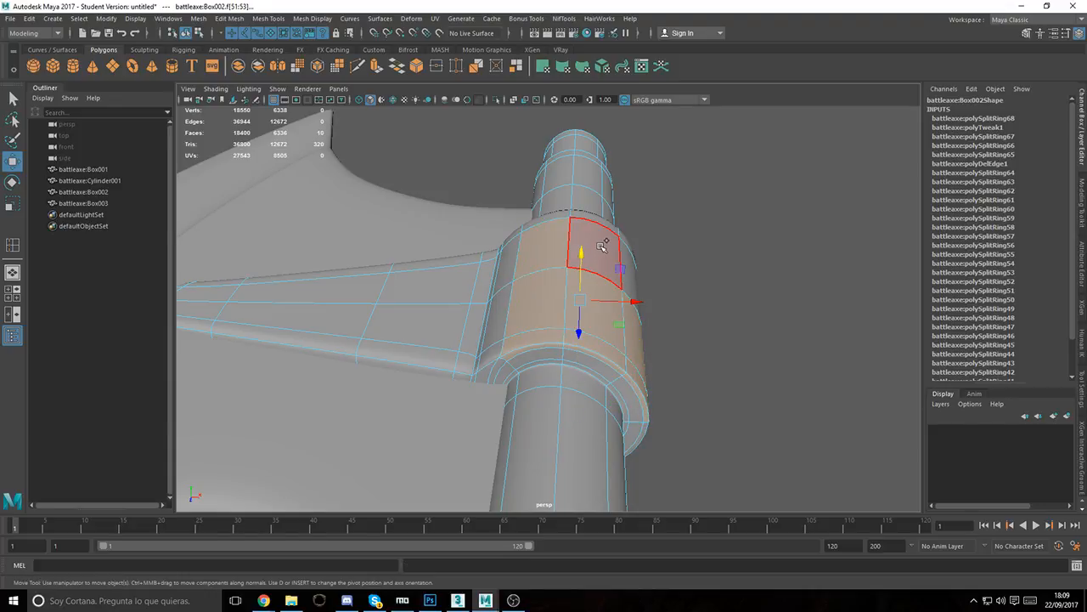
left_click(602, 244, "shift")
left_click(633, 287, "shift")
Step: Extend the face selection around the socket's end band and along its outer wall on the opposite side
left_click_drag(633, 286, 479, 324, "alt")
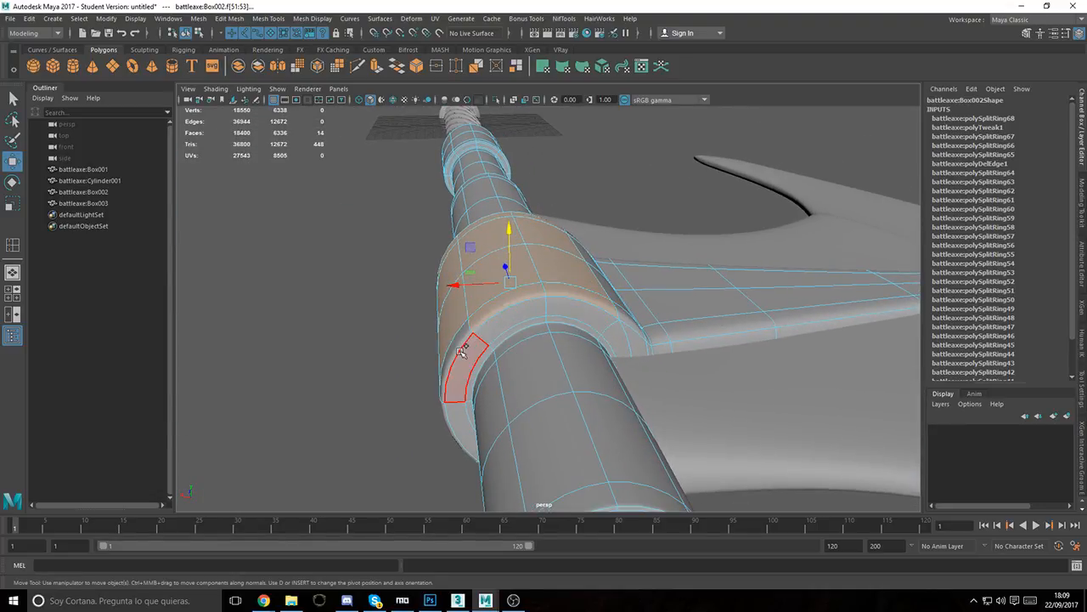
left_click_drag(459, 377, 537, 327, "alt")
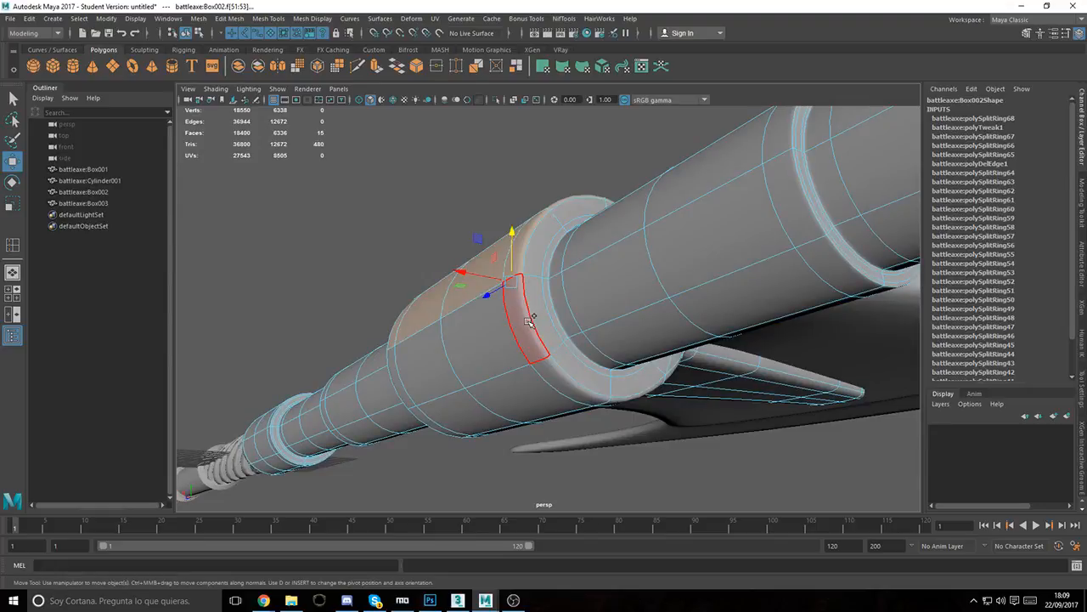
left_click(528, 320, "shift")
left_click(556, 370, "shift")
left_click_drag(556, 369, 528, 339, "alt")
left_click(550, 332, "shift")
left_click(569, 364, "shift")
left_click(556, 428, "shift")
left_click(500, 396, "shift")
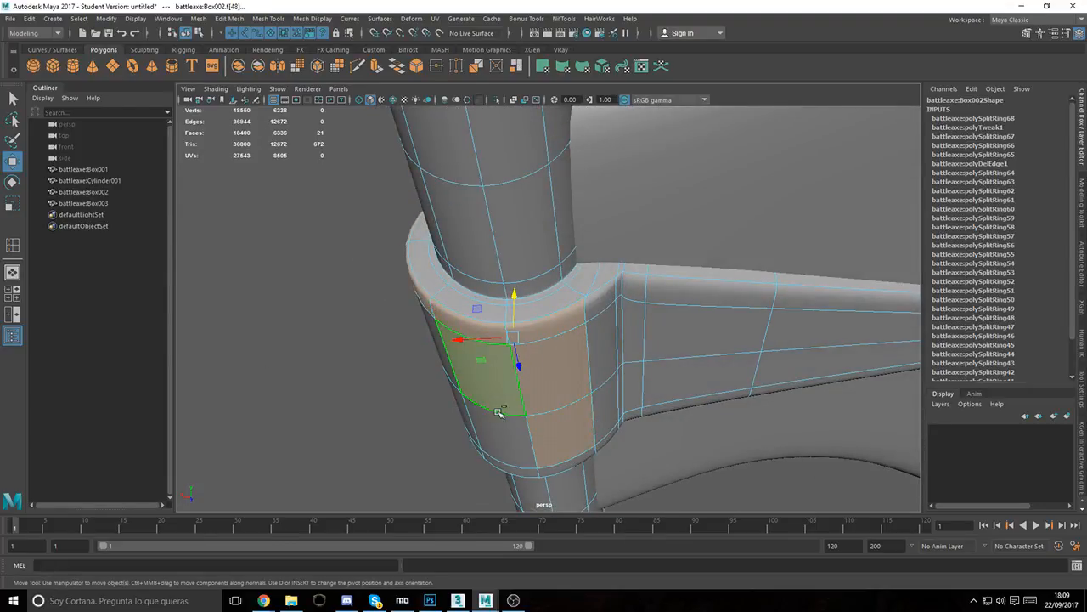
left_click(500, 422, "shift")
Step: Add the remaining faces across the back of the socket and its other end band to the selection
left_click_drag(501, 420, 610, 365, "alt")
left_click(564, 368, "shift")
left_click(481, 365, "shift")
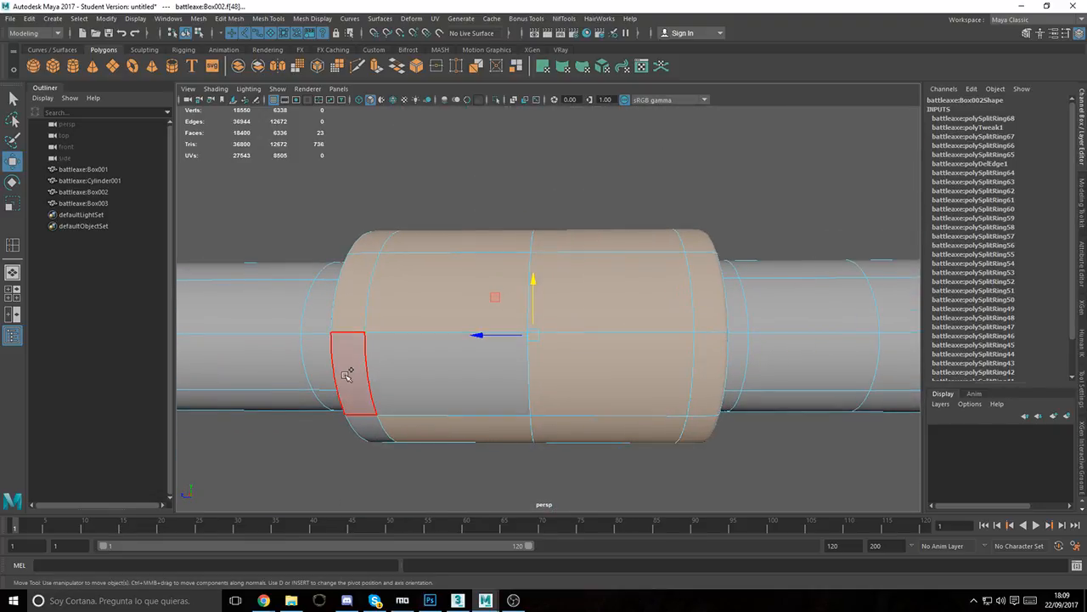
left_click(352, 374, "shift")
left_click_drag(437, 369, 375, 355, "alt")
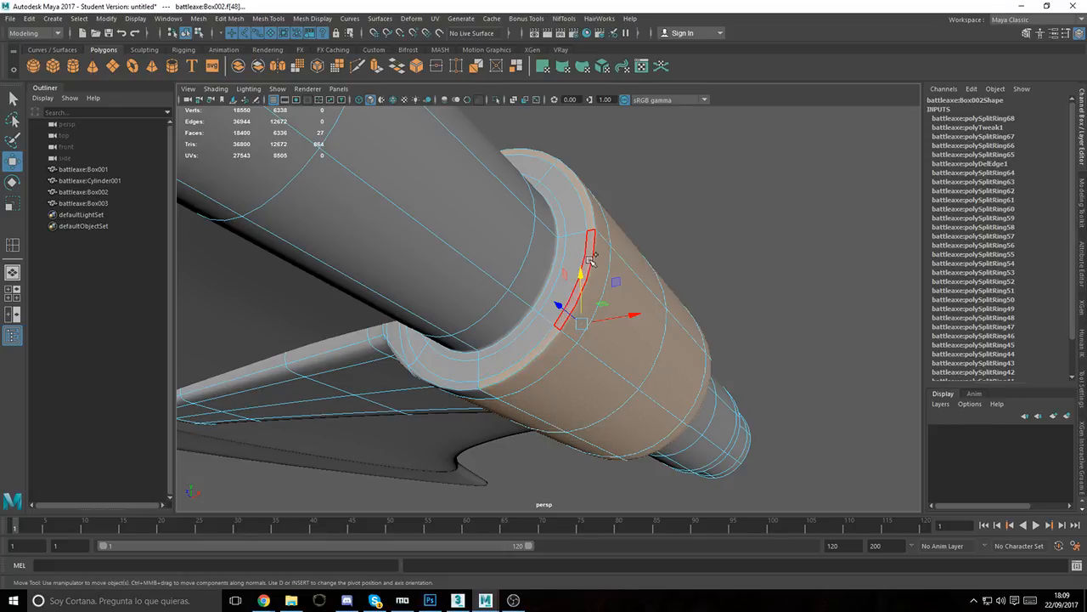
left_click_drag(440, 361, 498, 335, "alt")
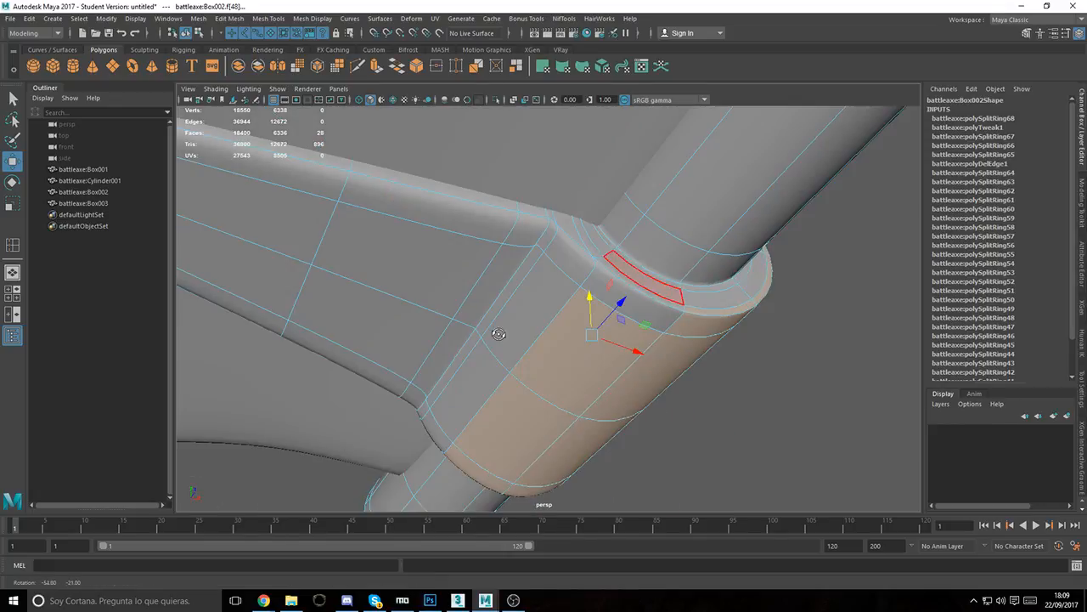
left_click(651, 302, "shift")
left_click(654, 293, "shift")
left_click_drag(654, 293, 752, 316, "alt")
Step: Activate Scale on the selected socket faces, inspect the socket around the shaft, and clear the selection
key("r")
left_click_drag(588, 281, 611, 316, "alt")
right_click_drag(612, 316, 621, 393, "alt")
left_click_drag(621, 393, 539, 335, "alt")
right_click_drag(538, 335, 528, 351, "alt")
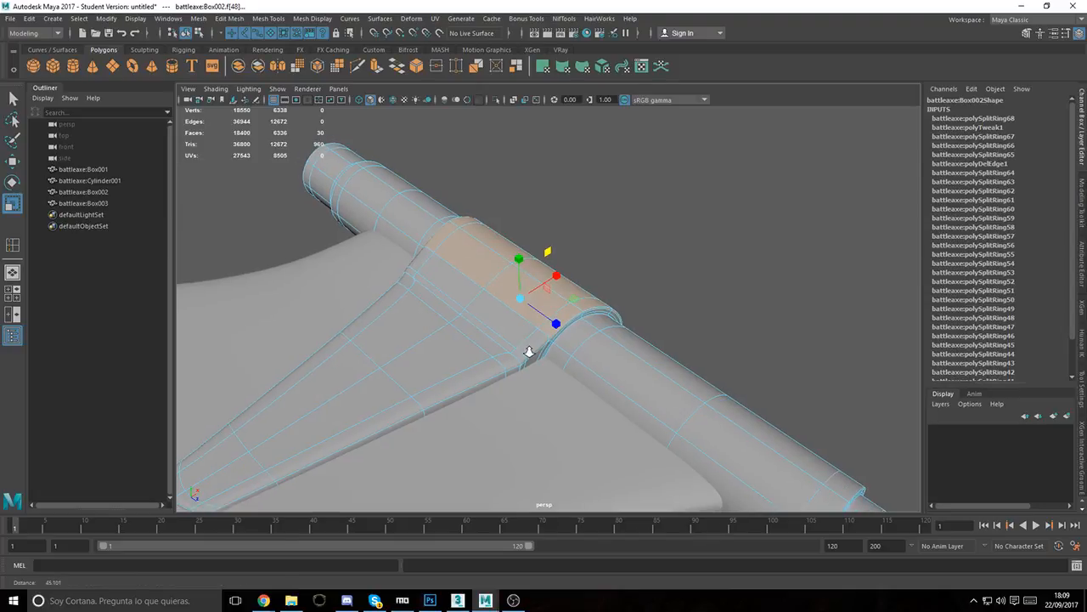
left_click(628, 272)
Step: Move the outer-edge vertex beside the blade's long tip out toward the tip
left_click_drag(629, 272, 618, 307, "alt")
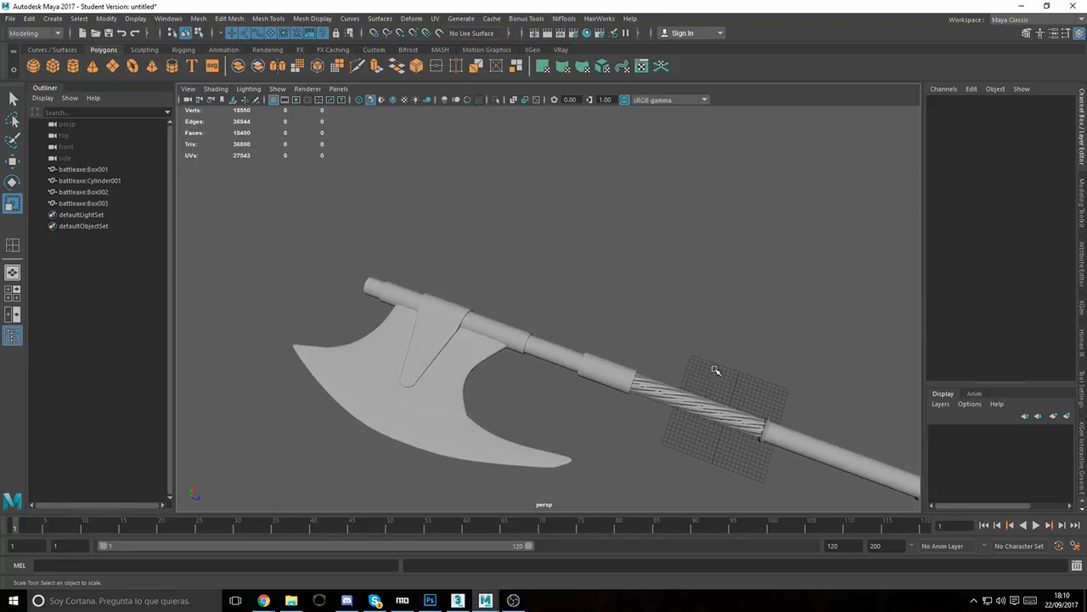
middle_click_drag(561, 350, 492, 350, "alt")
scroll(728, 388, "up", 5)
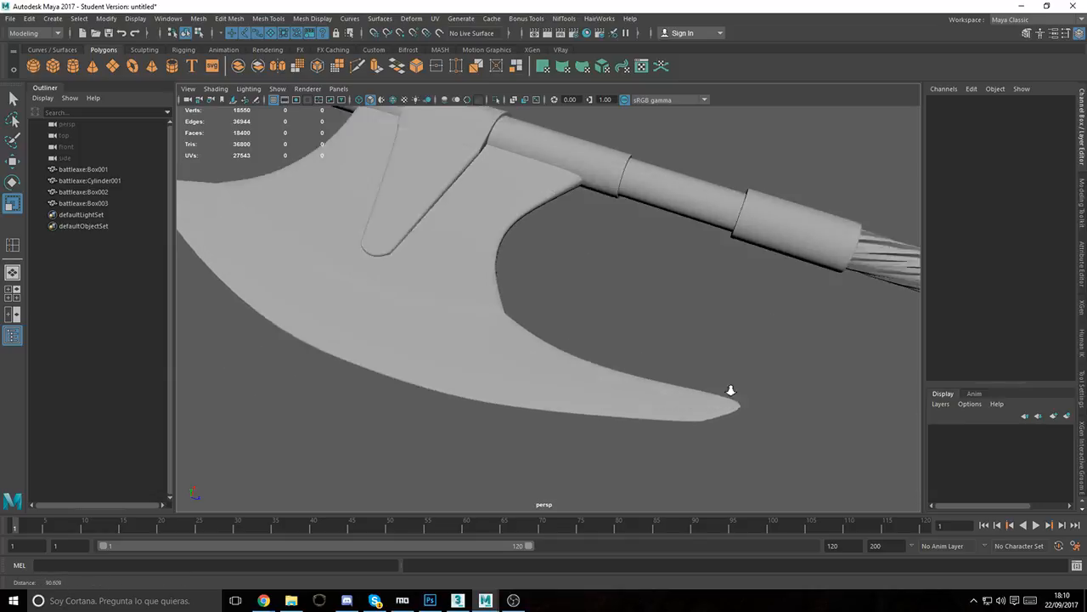
left_click(633, 399)
scroll(701, 363, "up", 3)
right_click_drag(502, 266, 447, 282)
left_click_drag(646, 437, 632, 425)
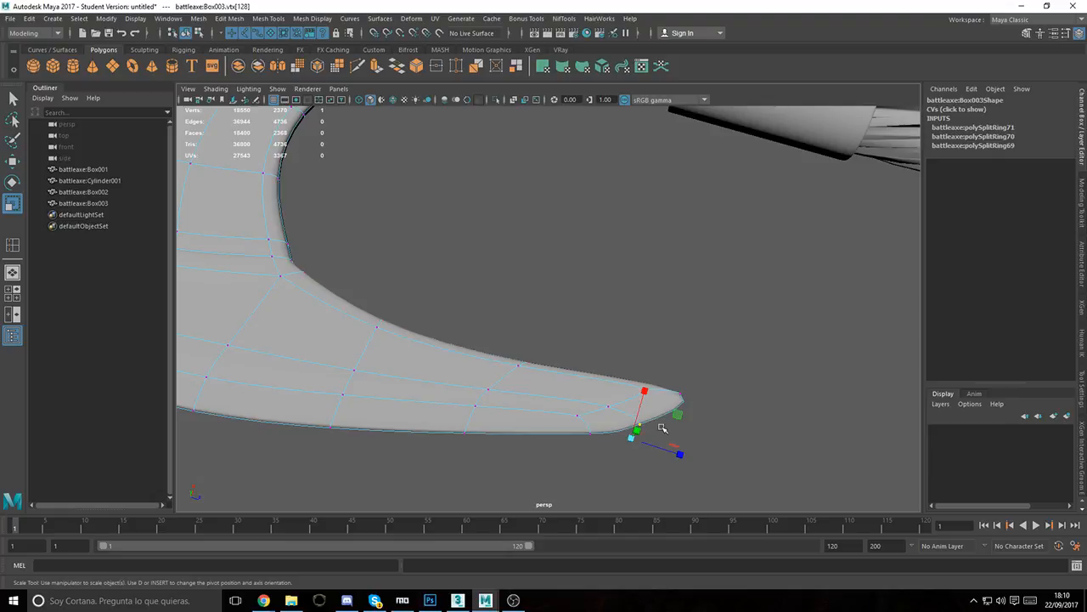
key("w")
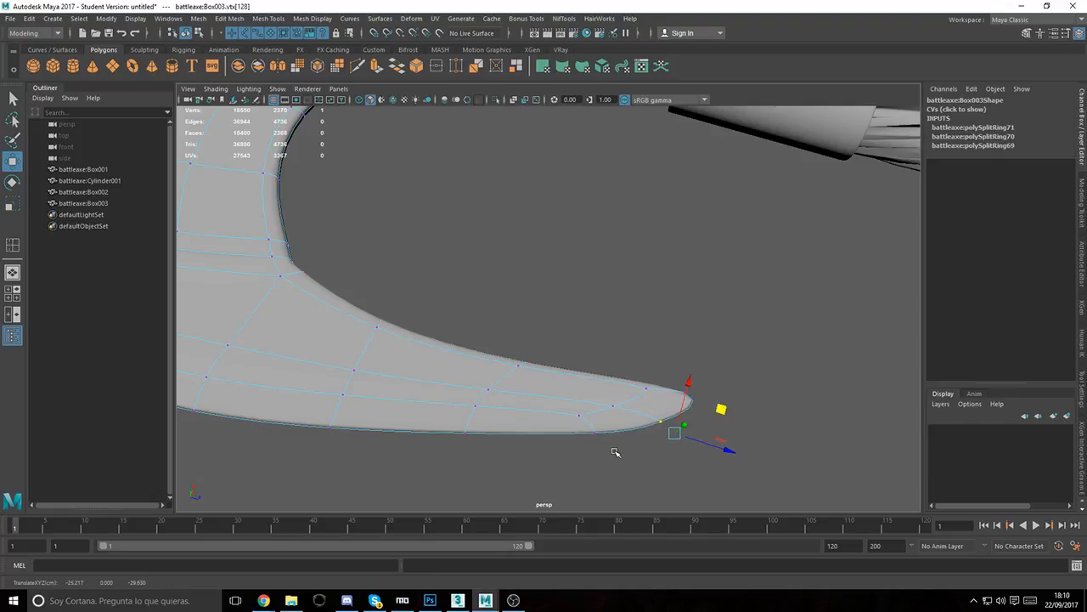
Step: Reposition the outer-edge and inner vertices behind the blade's long tip and pull the vertex beside it farther outward to sharpen it
left_click_drag(614, 451, 580, 432)
left_click_drag(650, 418, 656, 423)
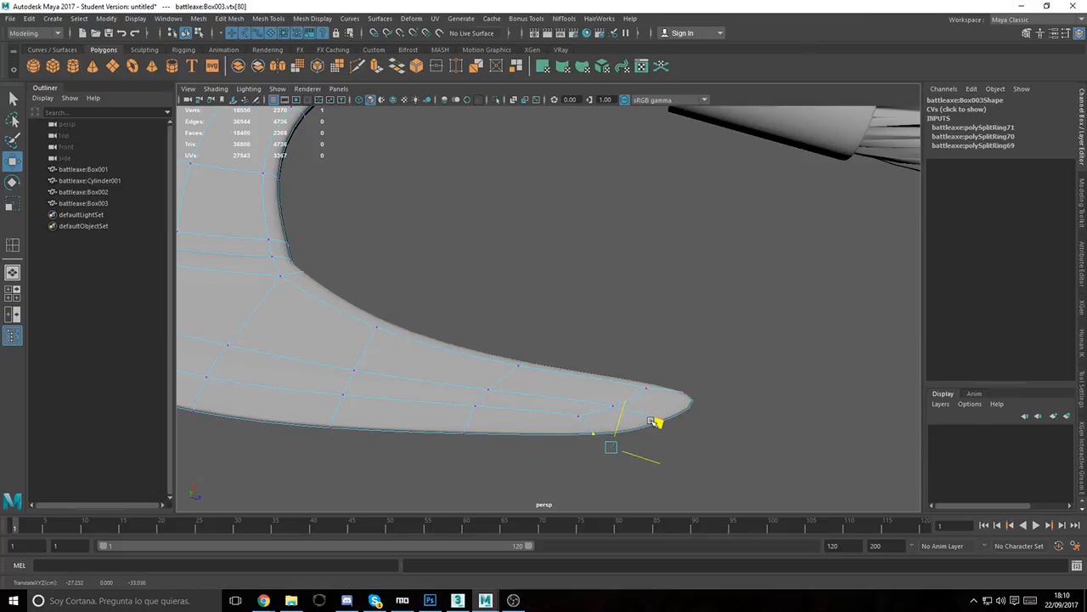
left_click_drag(543, 392, 632, 420)
middle_click_drag(657, 387, 652, 382)
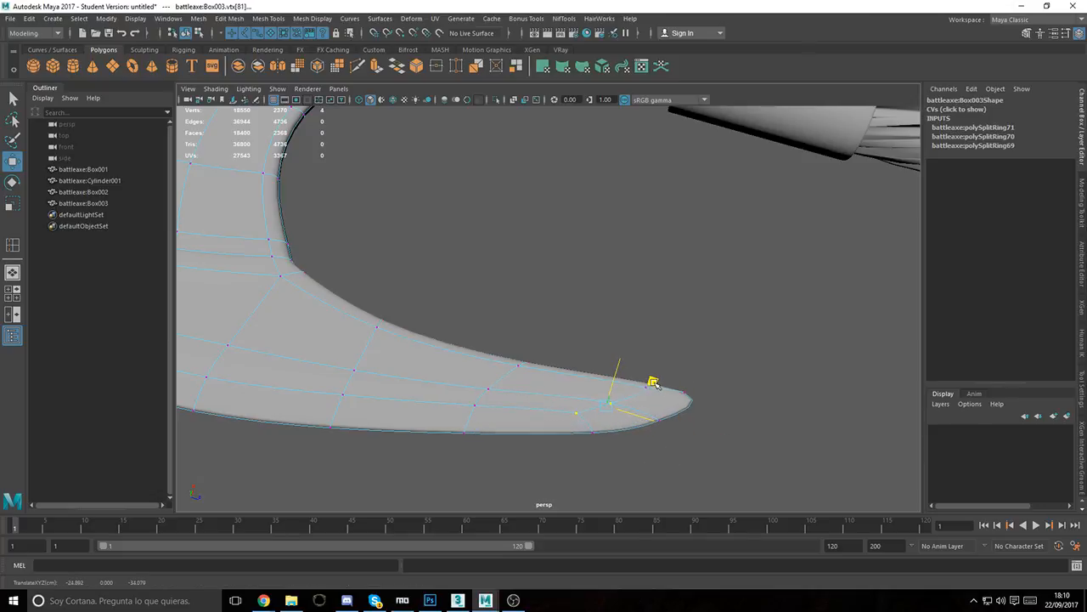
left_click_drag(670, 439, 650, 415)
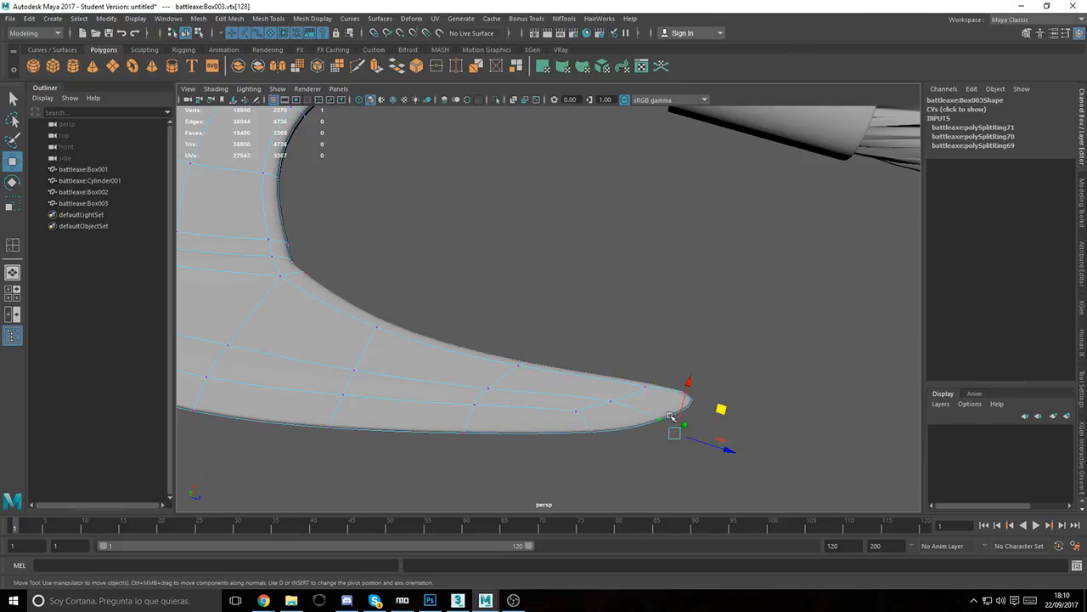
middle_click_drag(683, 406, 783, 379)
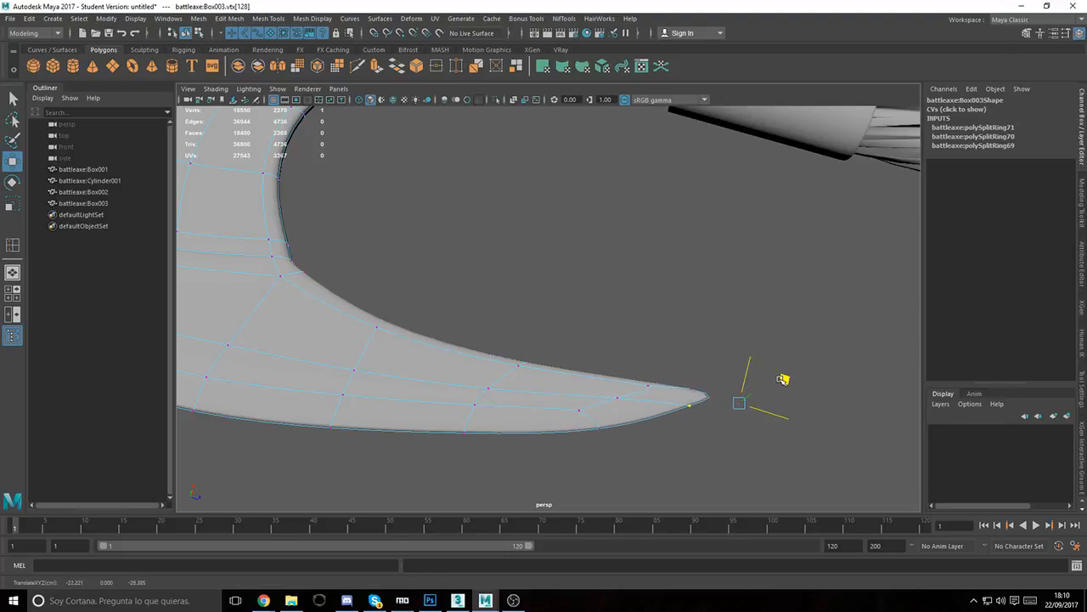
Step: Move the inner-edge vertex beside the blade's long tip to taper the point, and return to object mode with nothing selected
left_click_drag(602, 431, 498, 396, "alt")
key("f")
scroll(398, 310, "down", 4)
left_click_drag(621, 353, 510, 357, "alt")
left_click_drag(526, 276, 492, 301)
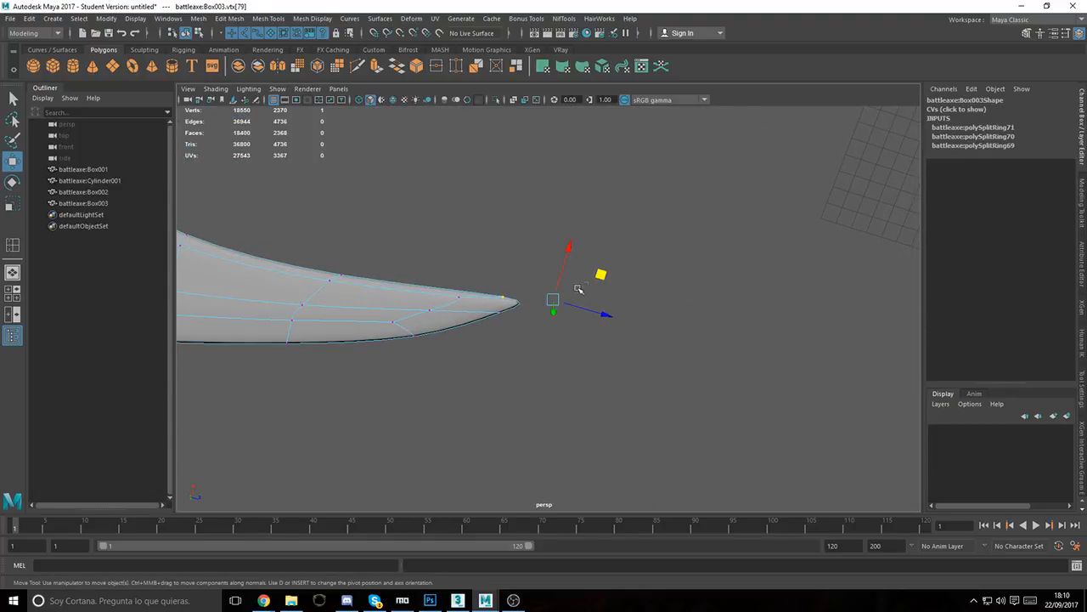
left_click_drag(597, 277, 568, 304)
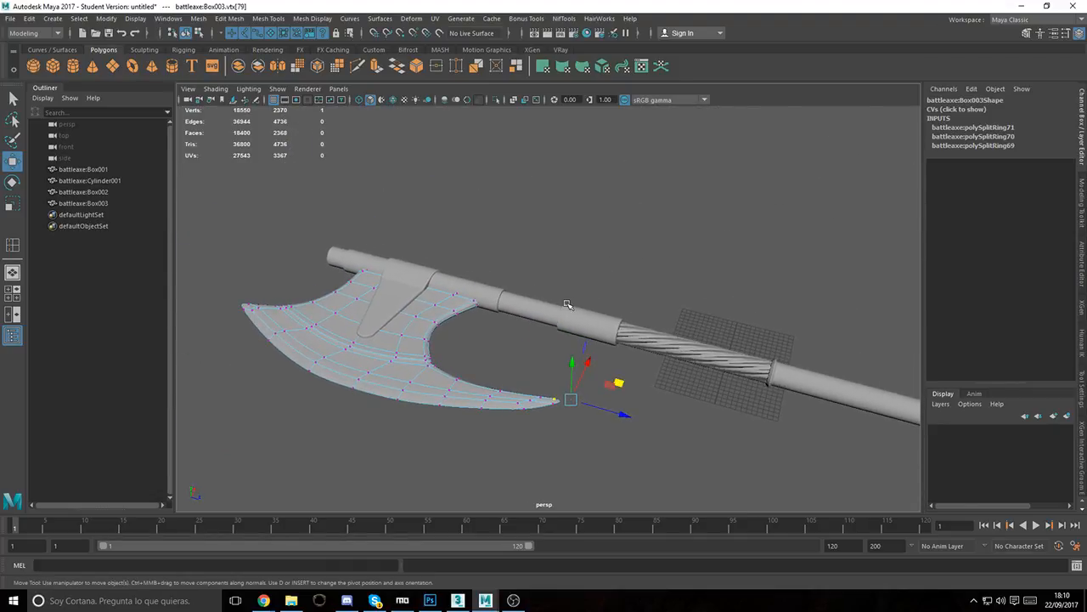
right_click_drag(508, 294, 652, 365, "alt")
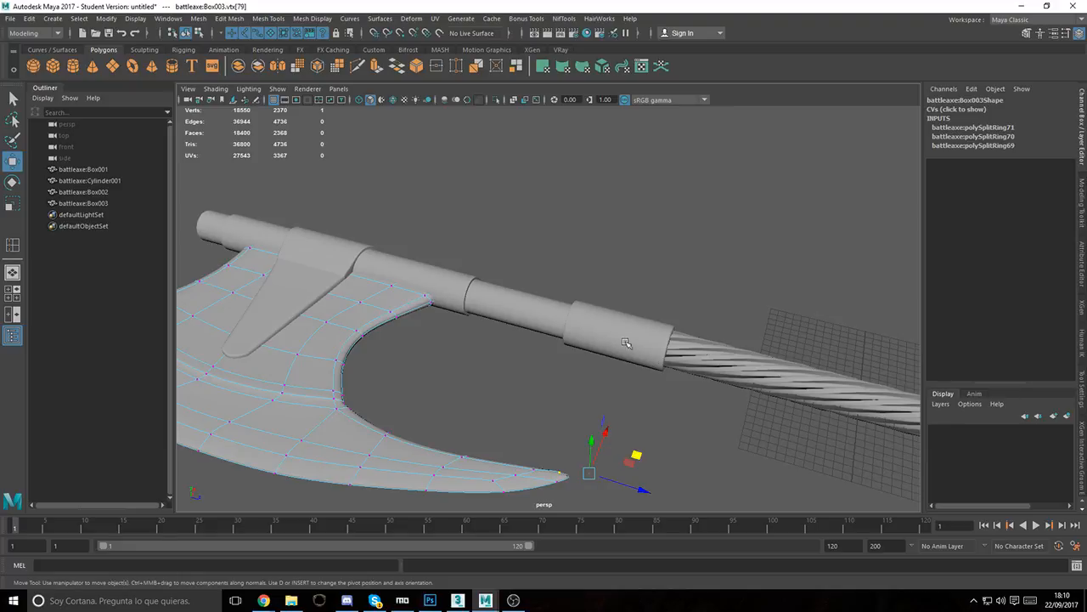
middle_click_drag(500, 288, 608, 235, "alt")
right_click_drag(646, 181, 704, 163)
right_click_drag(694, 201, 604, 193, "alt")
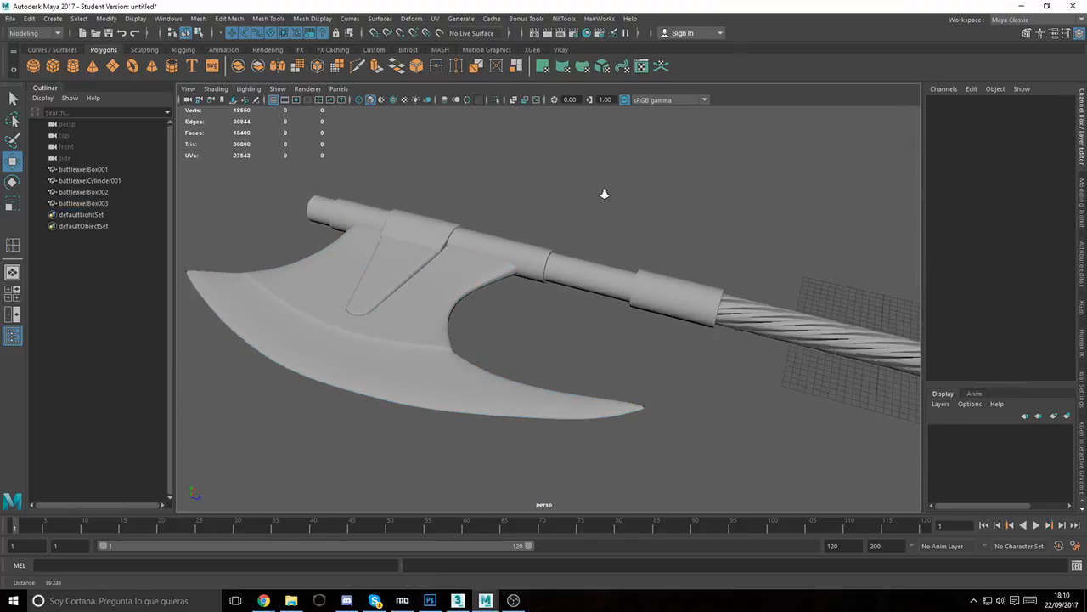
left_click_drag(605, 193, 507, 225, "alt")
left_click(507, 225)
Step: Show the blade unsmoothed and insert two support edge loops along its thin inner side, one close to each rim
left_click(499, 293)
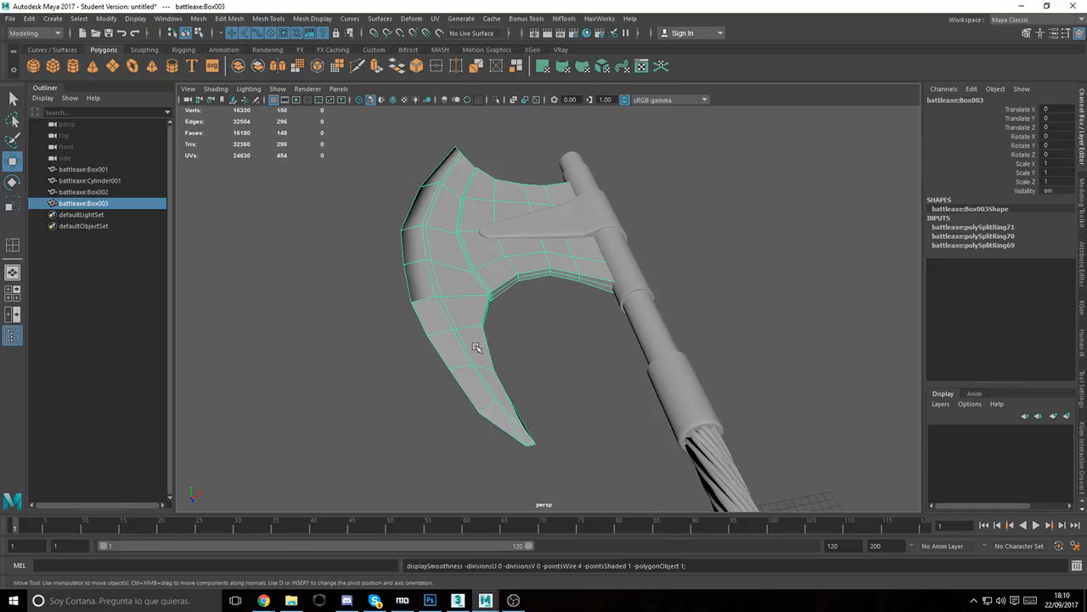
right_click_drag(475, 347, 568, 402, "alt")
left_click_drag(567, 403, 398, 383, "alt")
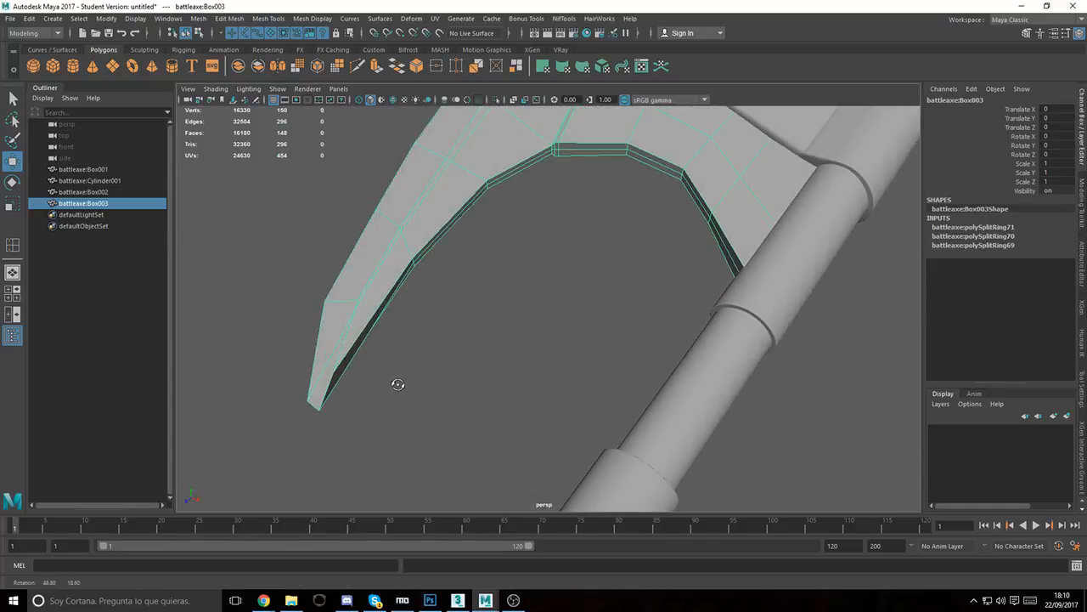
left_click(12, 244)
left_click_drag(328, 195, 584, 277, "alt")
left_click(633, 243)
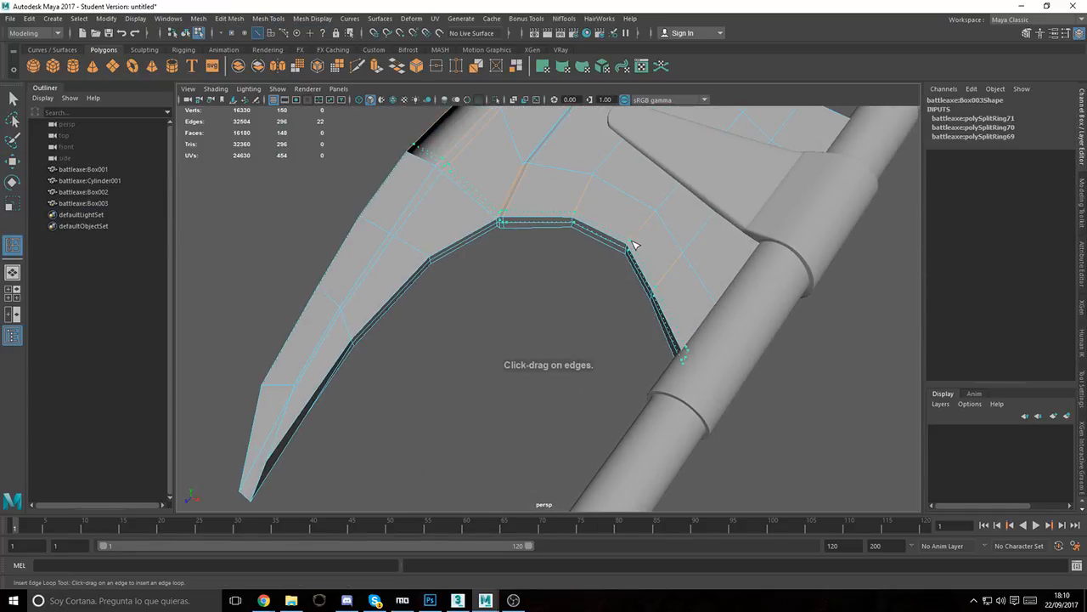
left_click_drag(630, 247, 478, 183, "alt")
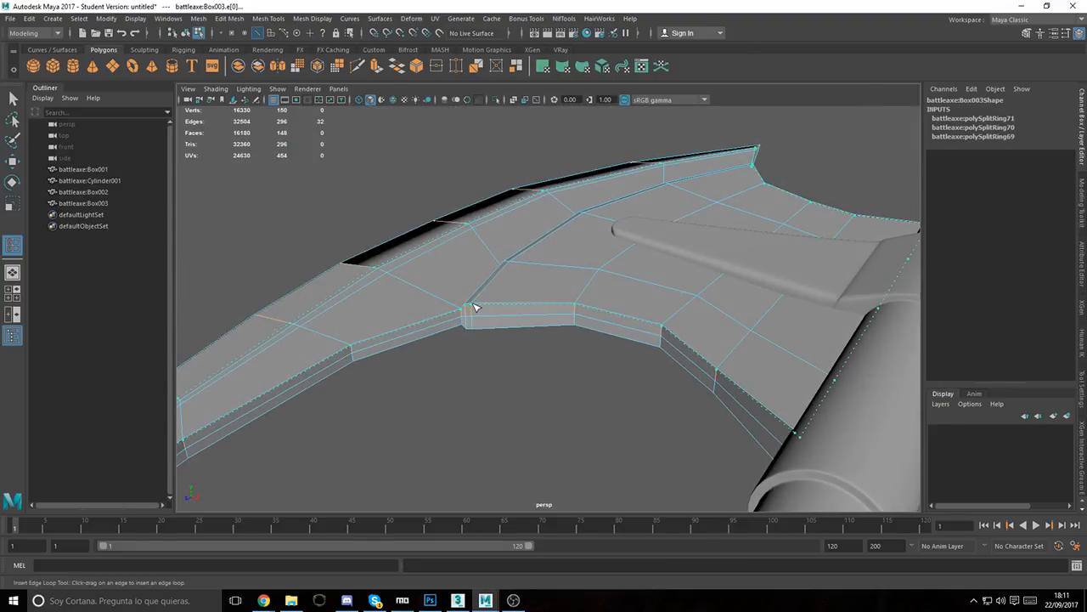
left_click_drag(474, 309, 475, 322)
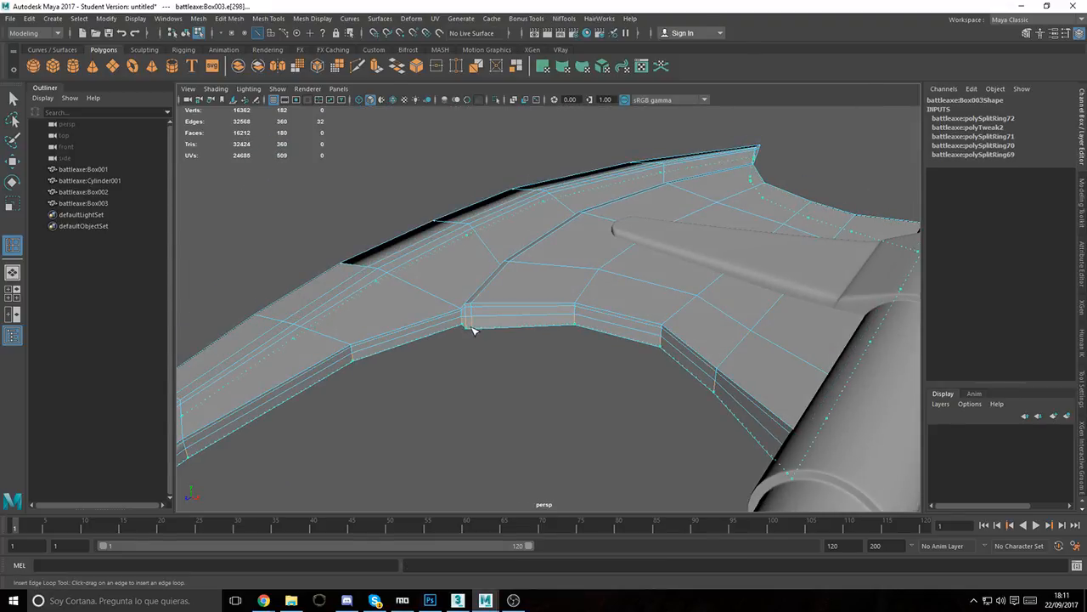
left_click(476, 328)
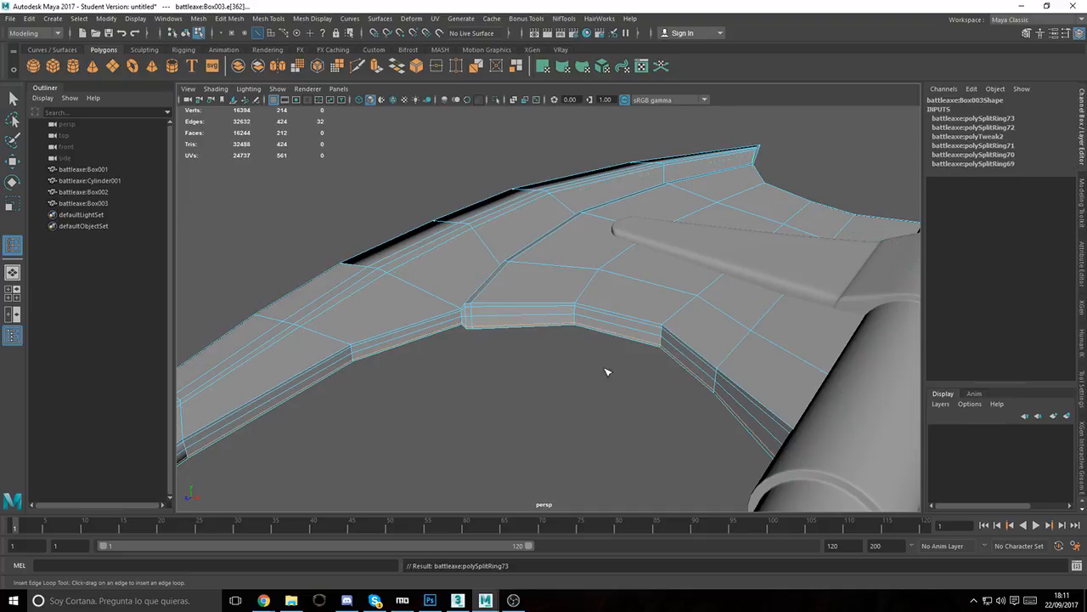
Step: Turn the blade's smooth preview back on, return to object mode and clear the selection
middle_click_drag(641, 392, 855, 315, "alt")
left_click_drag(447, 383, 441, 402, "alt")
key("3")
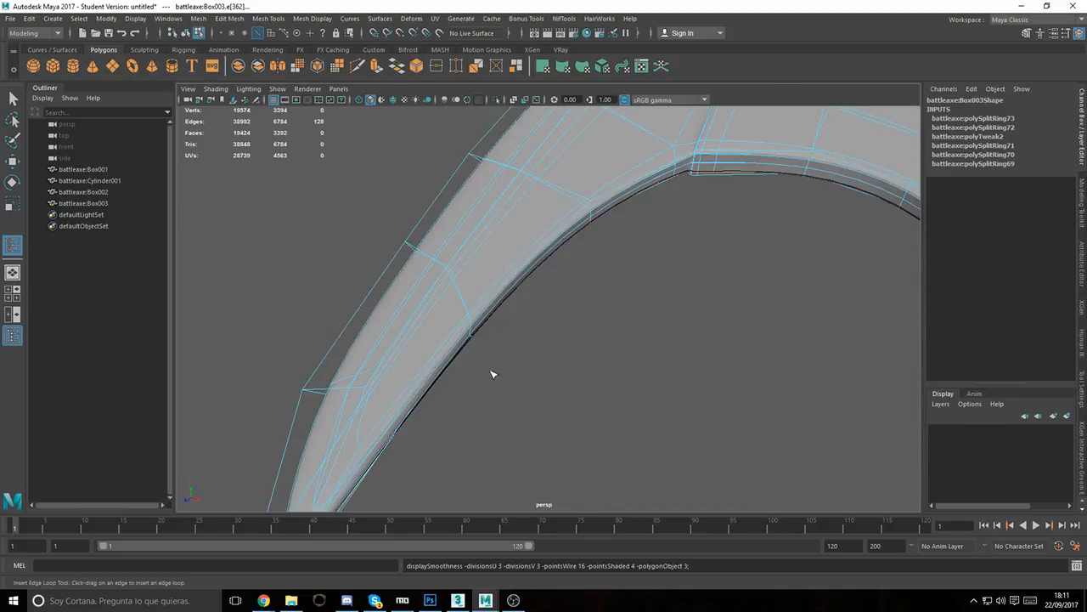
key("w")
right_click_drag(635, 306, 700, 246)
left_click(701, 246)
scroll(650, 236, "down", 3)
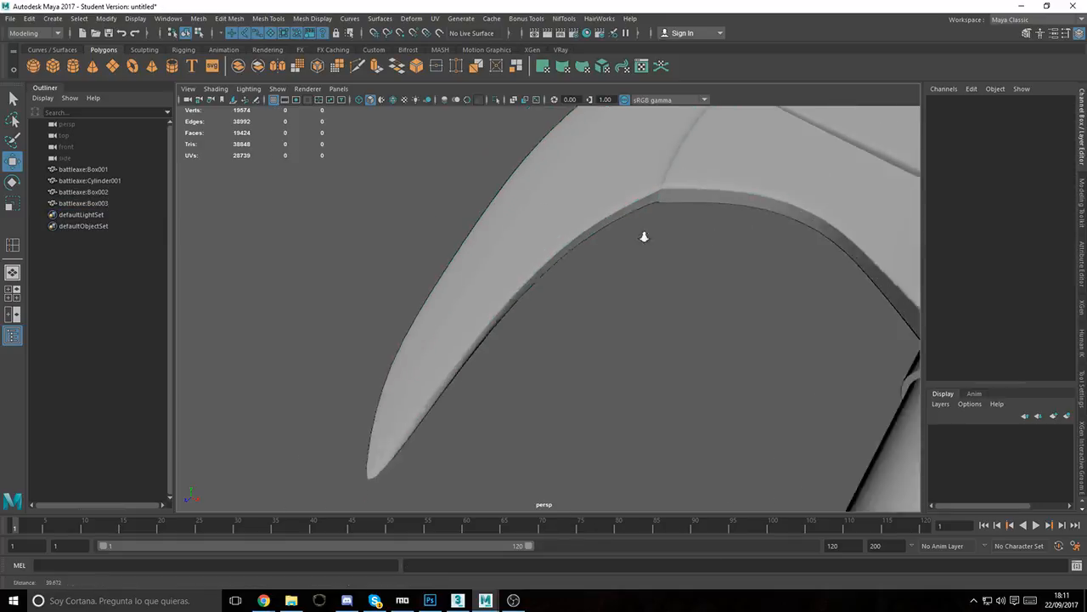
Step: Examine the smoothed blade's curved edges, tips and inner rim from several angles, with and without its wireframe
left_click_drag(643, 235, 195, 187, "alt")
left_click_drag(553, 320, 570, 317, "alt")
left_click(605, 380)
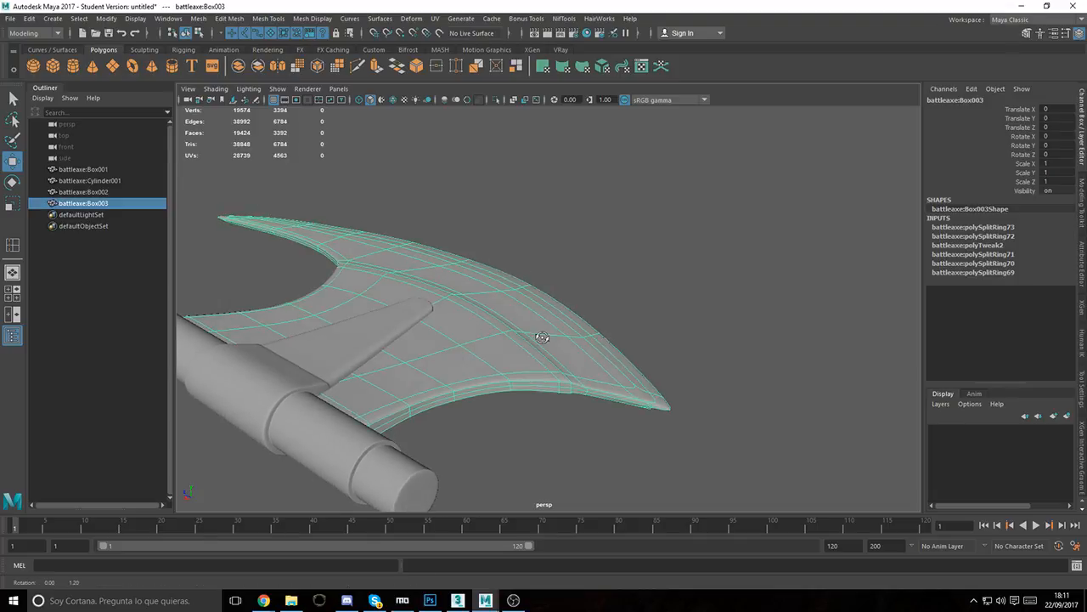
right_click_drag(541, 338, 672, 422, "alt")
left_click_drag(671, 422, 586, 368, "alt")
middle_click_drag(586, 368, 621, 362, "alt")
right_click_drag(621, 363, 262, 263, "alt")
left_click_drag(262, 262, 582, 243, "alt")
middle_click_drag(545, 344, 576, 284, "alt")
scroll(598, 343, "up", 5)
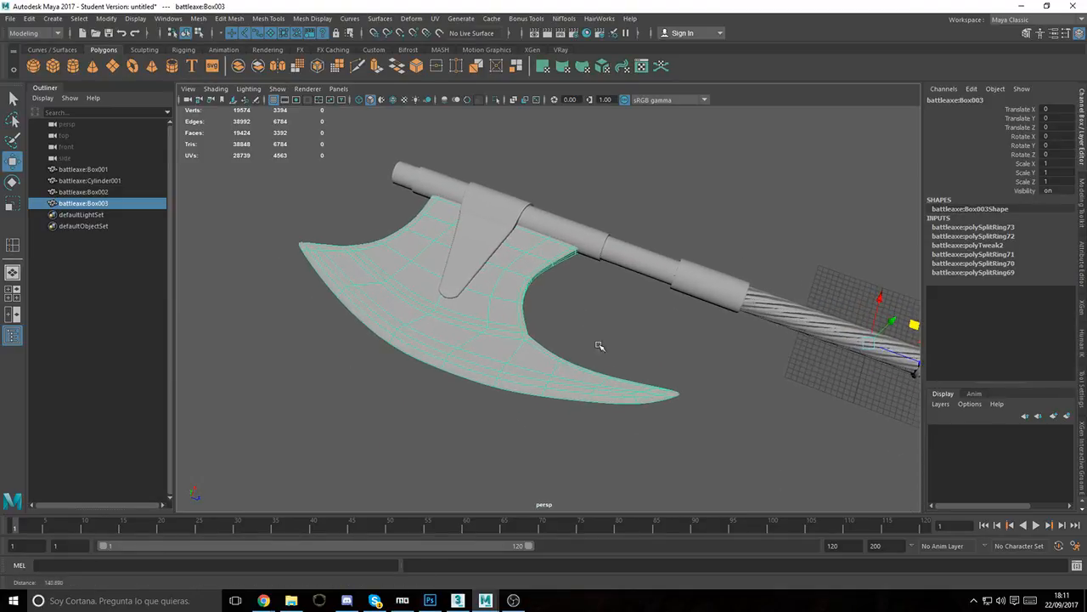
left_click(593, 338)
left_click_drag(665, 350, 545, 307, "alt")
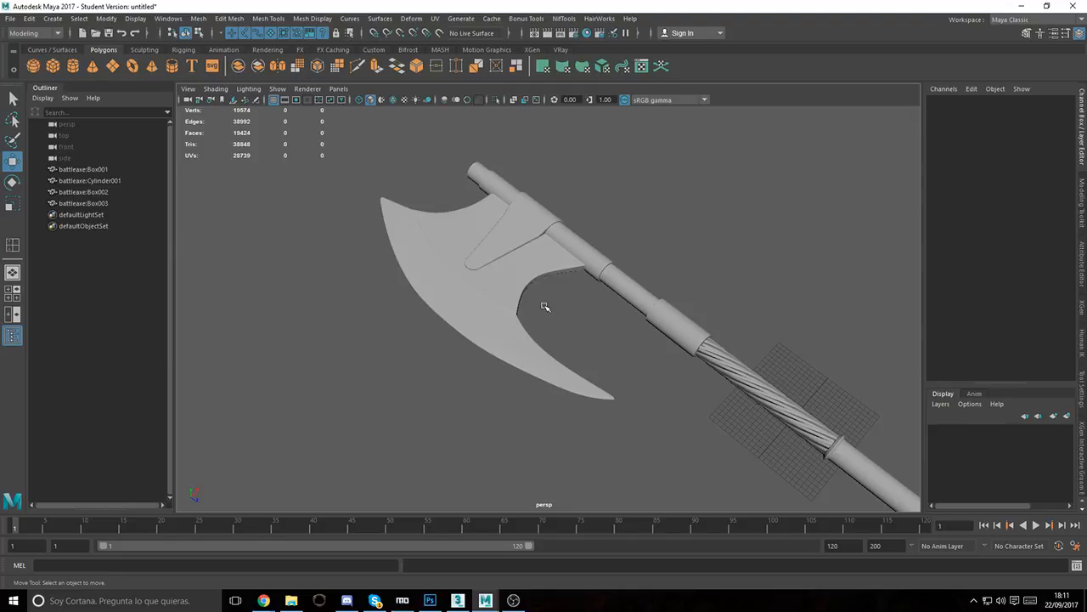
left_click_drag(544, 306, 653, 412, "alt")
middle_click_drag(653, 413, 712, 297, "alt")
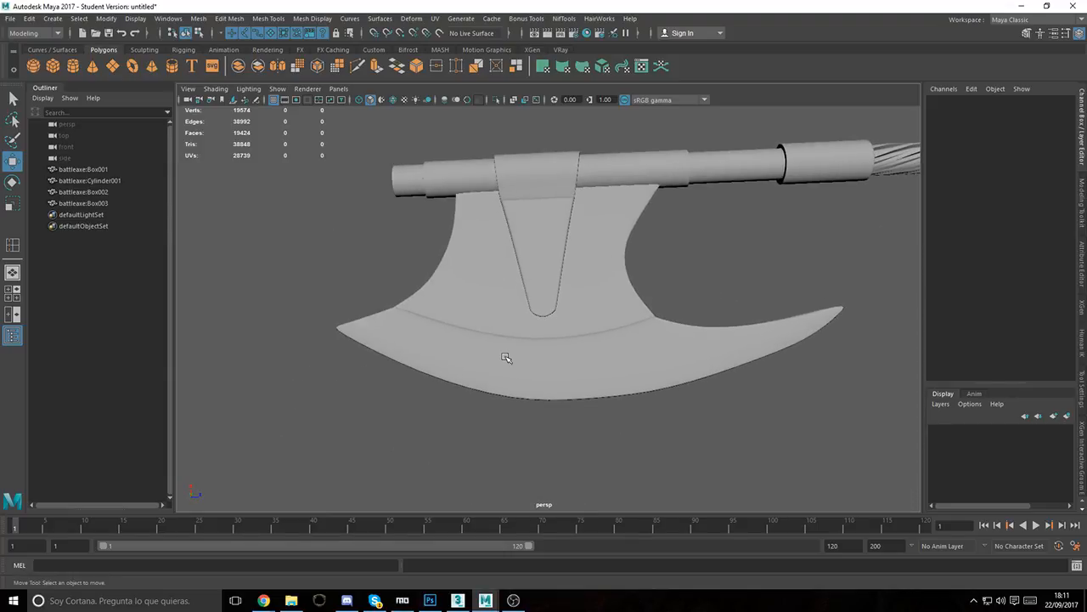
Step: Select the blade and switch it to edge selection mode
left_click(507, 359)
left_click_drag(506, 359, 580, 323, "alt")
right_click_drag(580, 323, 684, 354, "alt")
middle_click_drag(685, 354, 689, 358, "alt")
left_click_drag(689, 358, 591, 359, "alt")
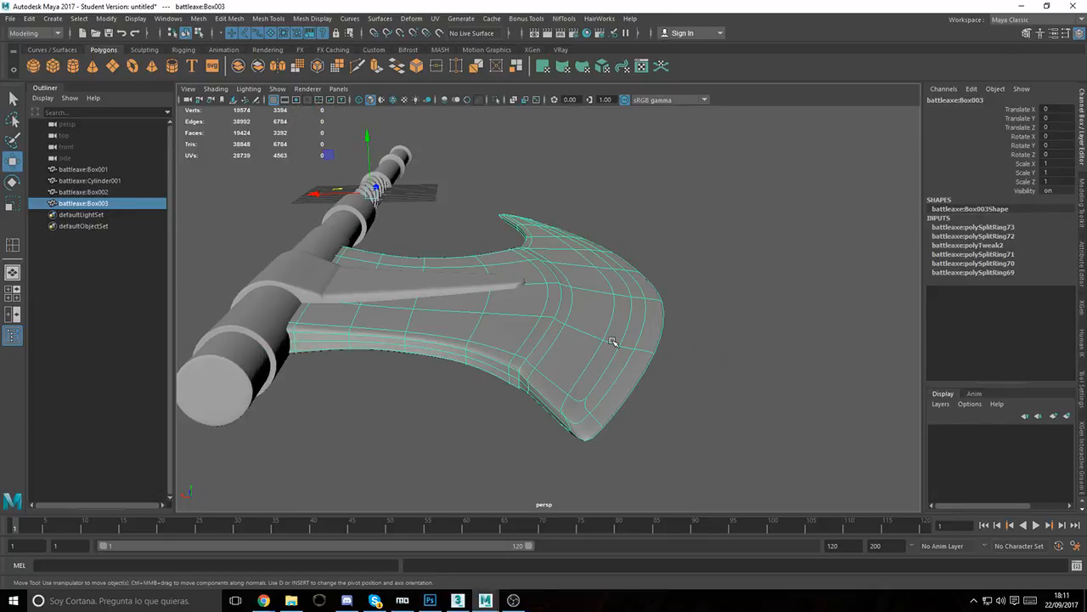
right_click_drag(635, 274, 638, 286)
right_click_drag(636, 239, 636, 240)
double_click(644, 335)
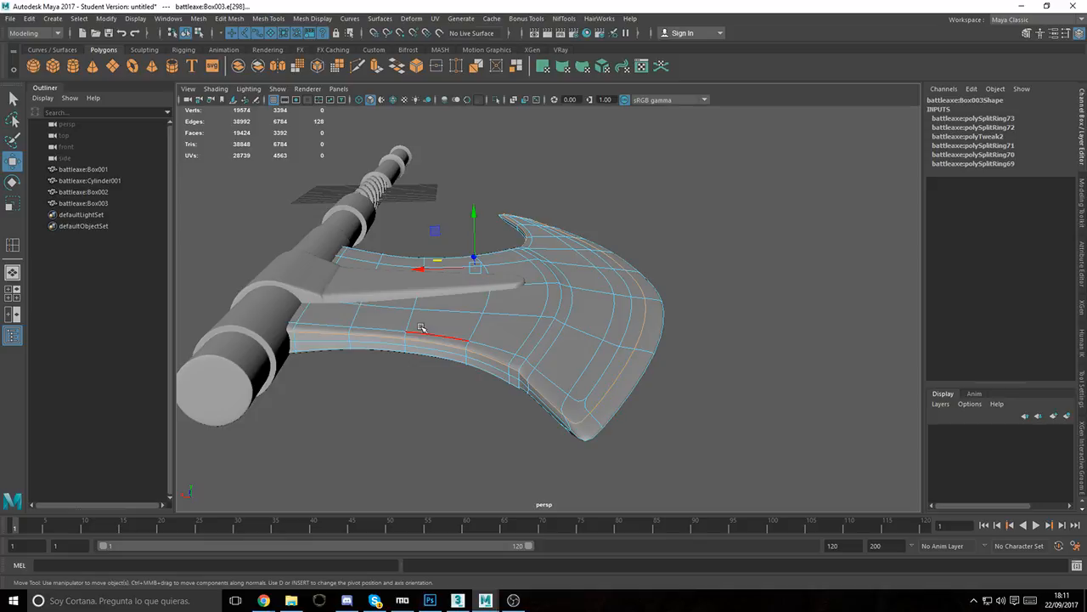
left_click_drag(178, 179, 476, 440, "ctrl")
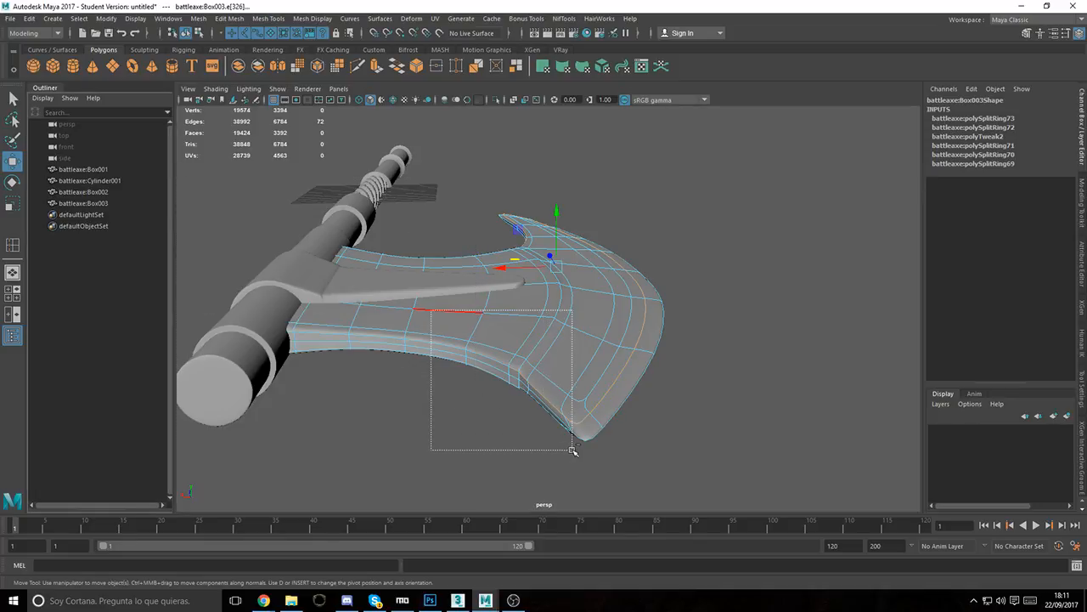
left_click_drag(565, 439, 746, 389, "ctrl")
right_click_drag(745, 389, 686, 391, "alt")
key("3")
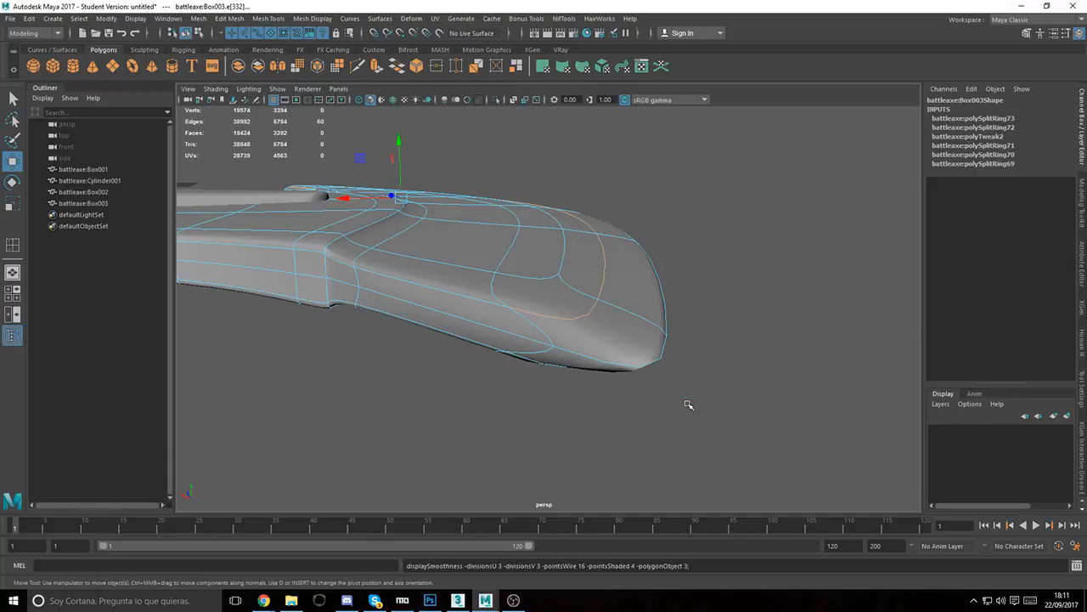
left_click(726, 303)
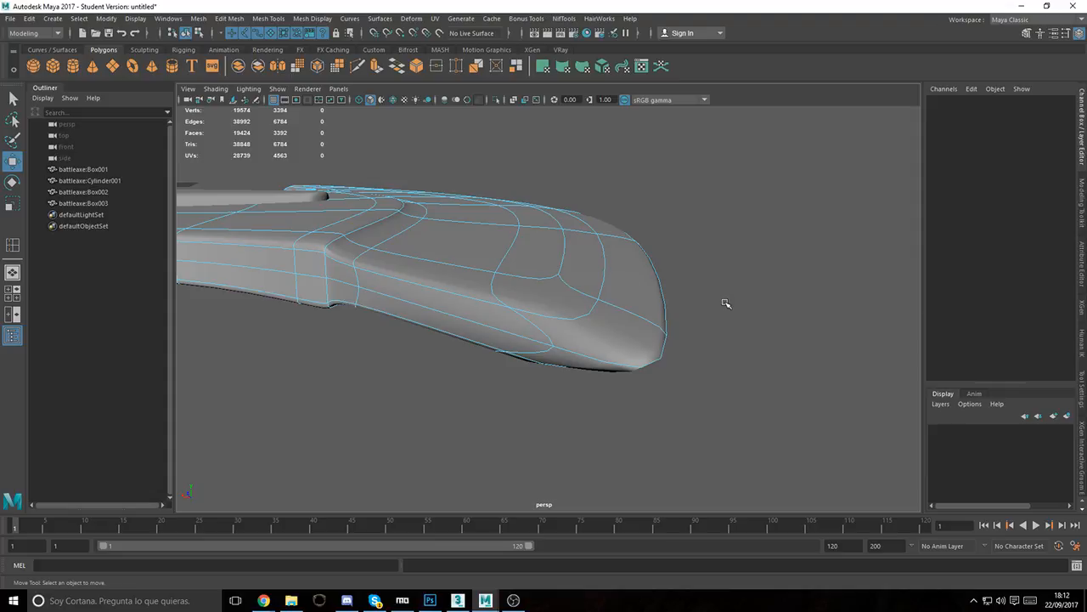
Step: Select the edge loop beside the cutting edge on one blade face, deselecting its stretches along the inner curves
left_click_drag(700, 305, 600, 302, "alt")
double_click(581, 302)
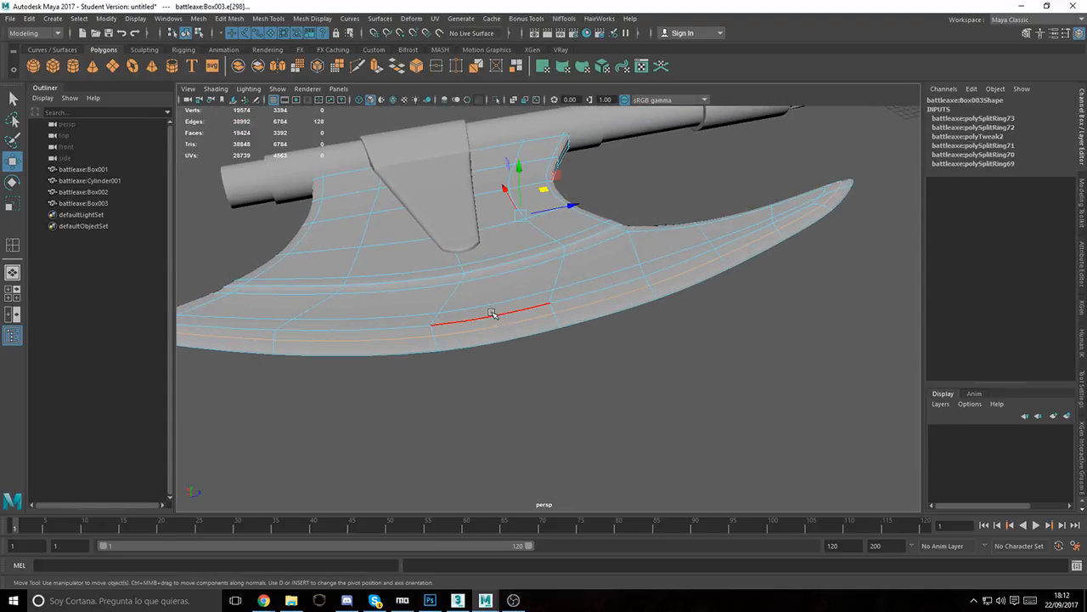
left_click_drag(493, 314, 520, 259, "alt")
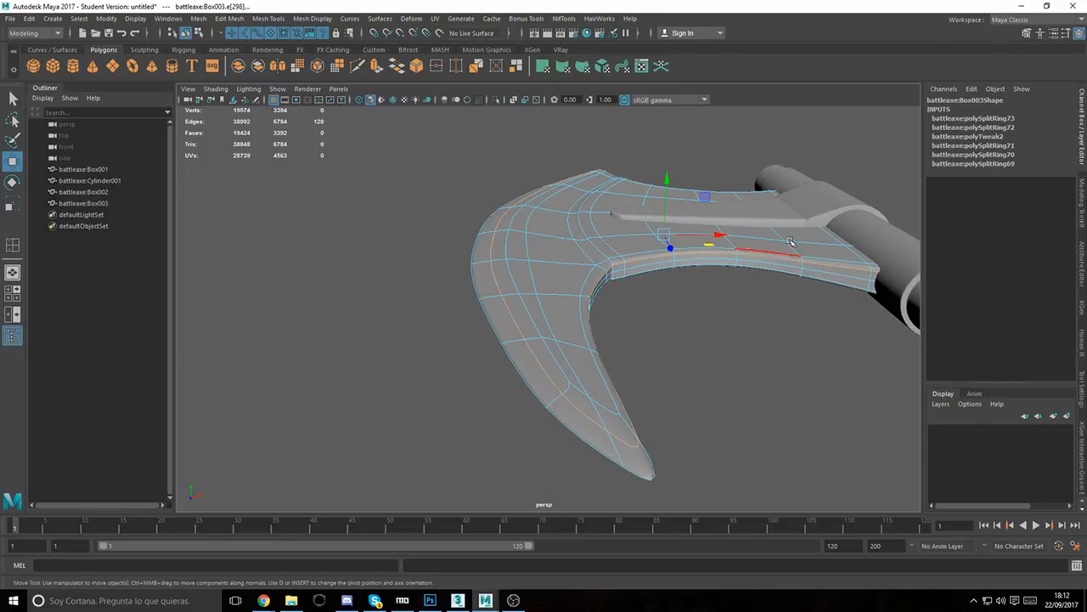
left_click_drag(890, 157, 685, 434, "ctrl")
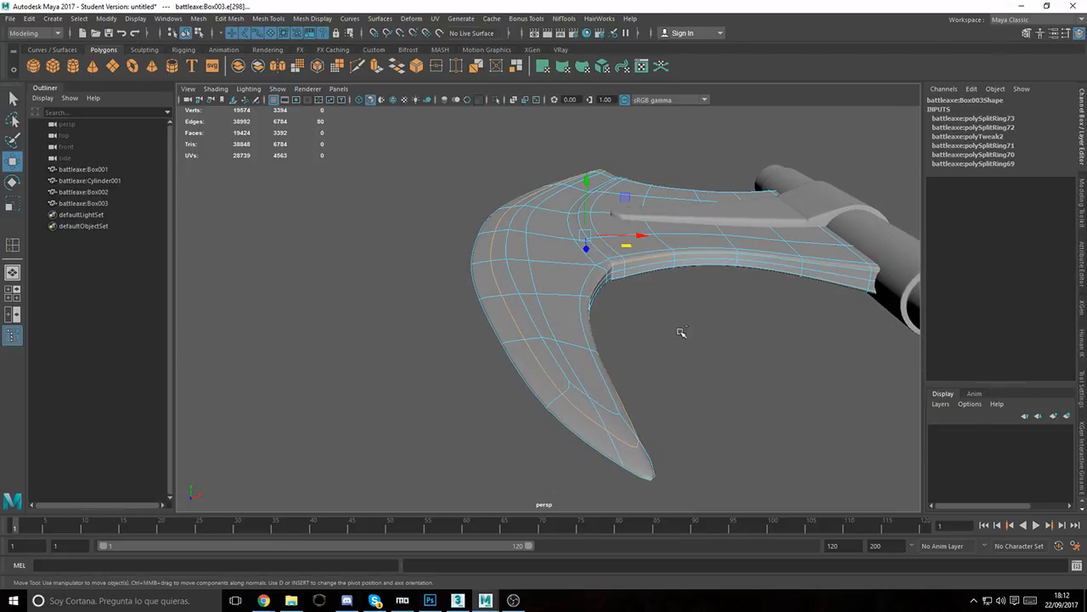
left_click_drag(681, 299, 735, 370, "alt")
left_click_drag(609, 342, 610, 341, "ctrl")
middle_click_drag(681, 359, 580, 280, "alt")
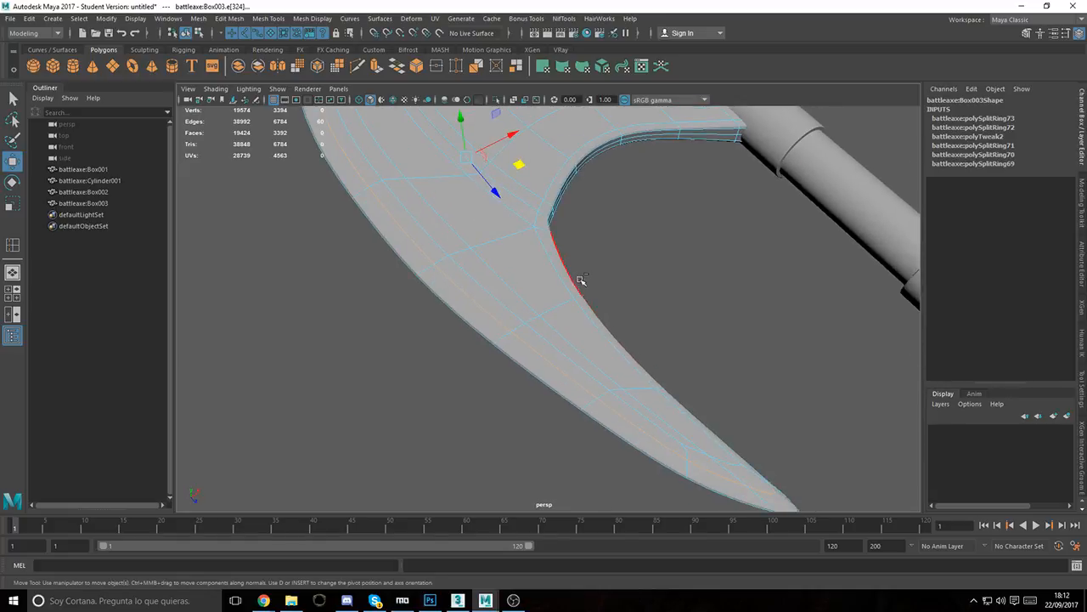
left_click_drag(644, 366, 705, 369, "alt")
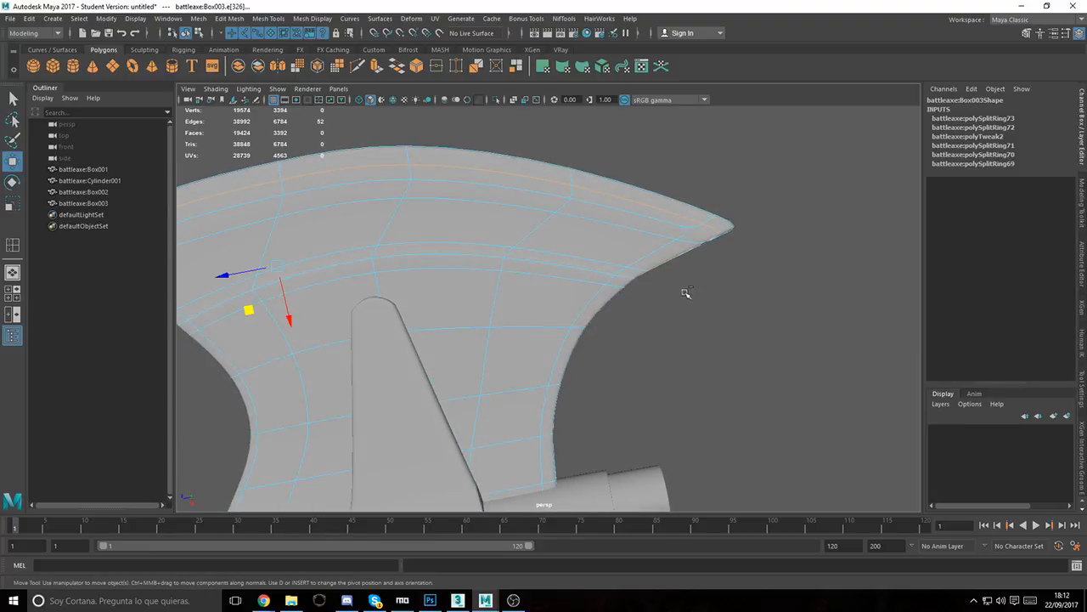
left_click_drag(602, 263, 602, 263, "ctrl")
Step: Add the matching edge loop on the blade's opposite face, deselecting its stretches along the inner curves
mouse_move(602, 263)
left_mouse_down("alt")
mouse_move(589, 264)
mouse_move(702, 218)
mouse_move(772, 301)
mouse_move(652, 291)
mouse_move(707, 209)
mouse_move(740, 213)
mouse_move(757, 250)
mouse_move(595, 246)
left_mouse_up("alt")
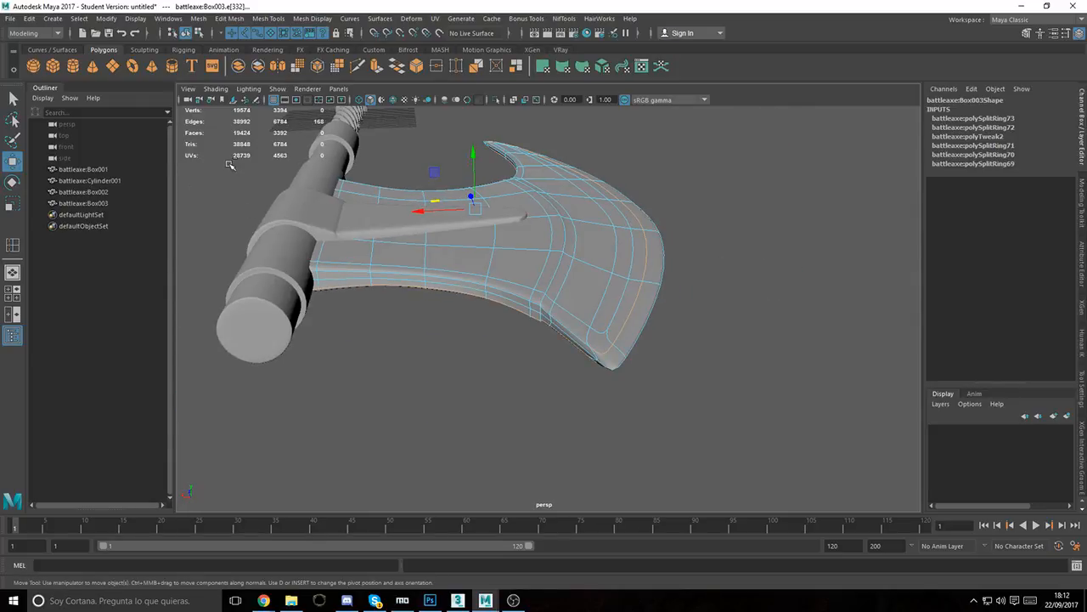
left_click_drag(229, 161, 435, 383)
left_click_drag(552, 368, 445, 311, "alt")
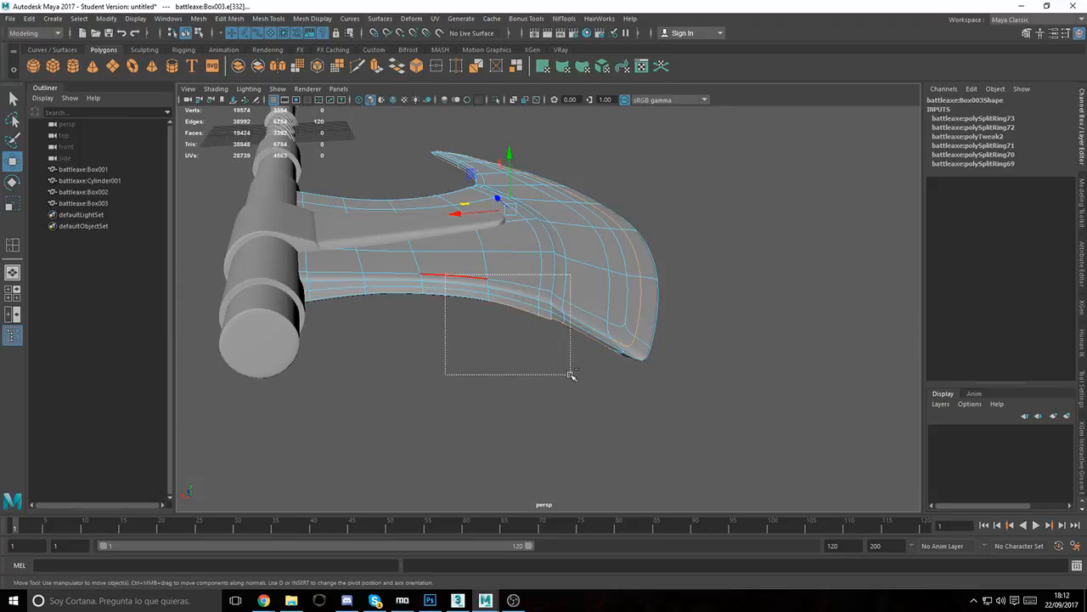
left_click_drag(600, 377, 602, 379, "ctrl")
left_click_drag(605, 365, 651, 270, "alt")
left_click_drag(661, 227, 650, 201, "alt")
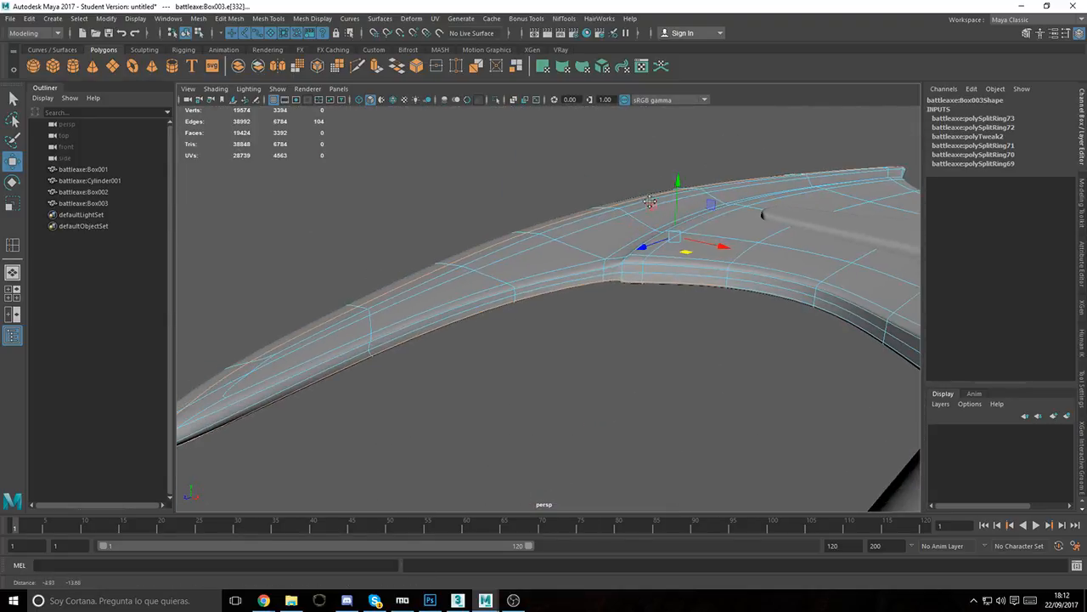
left_click_drag(572, 330, 701, 352, "alt")
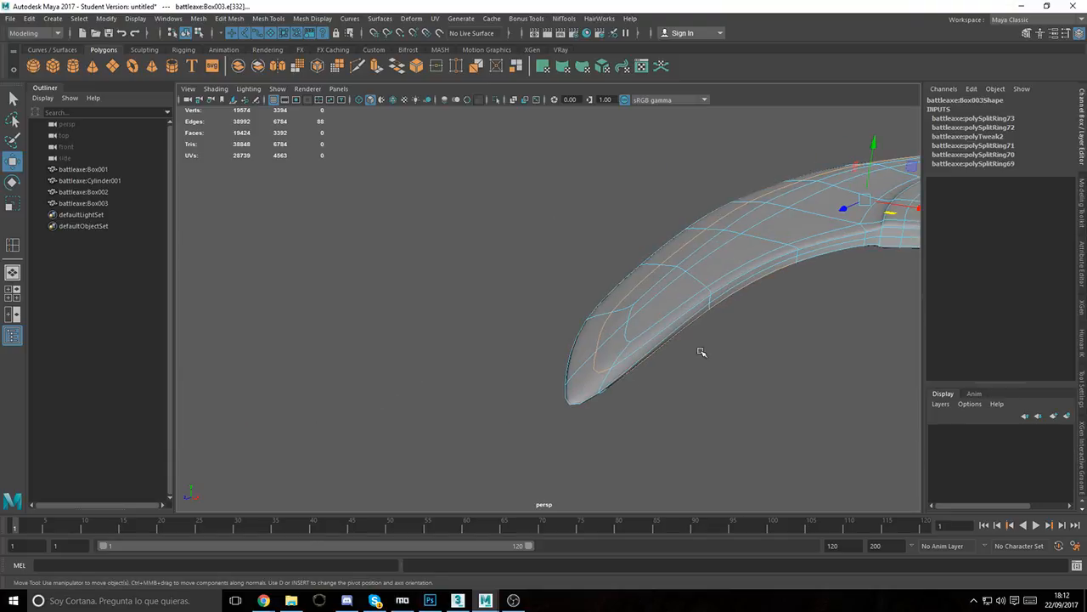
left_click_drag(730, 297, 520, 304, "alt")
Step: Scale the selected edges beside the cutting edge in the blade's thickness direction
right_click_drag(520, 304, 898, 476, "alt")
left_click_drag(898, 476, 548, 364, "alt")
key("r")
mouse_move(469, 255)
left_mouse_down("alt")
mouse_move(472, 271)
mouse_move(455, 246)
mouse_move(457, 260)
left_mouse_up("alt")
left_click_drag(454, 299, 608, 330, "alt")
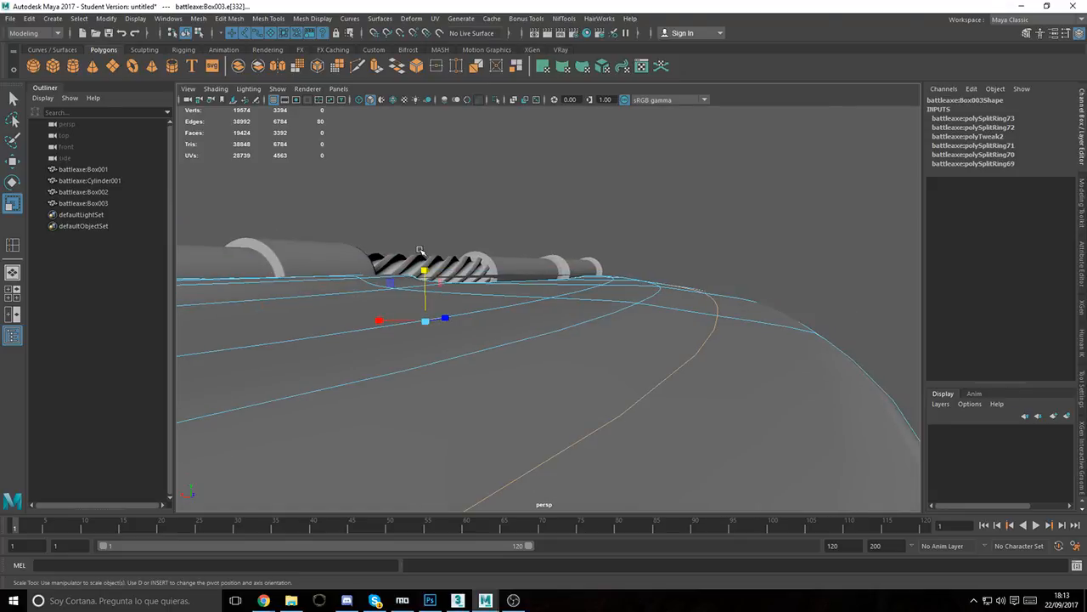
left_click_drag(425, 273, 394, 271, "alt")
Step: Clear the selection and select the next edge loop inward from the cutting edge on both blade faces
left_click(417, 190)
left_click_drag(417, 189, 570, 282, "alt")
left_click(534, 284)
key("F10")
double_click(546, 275)
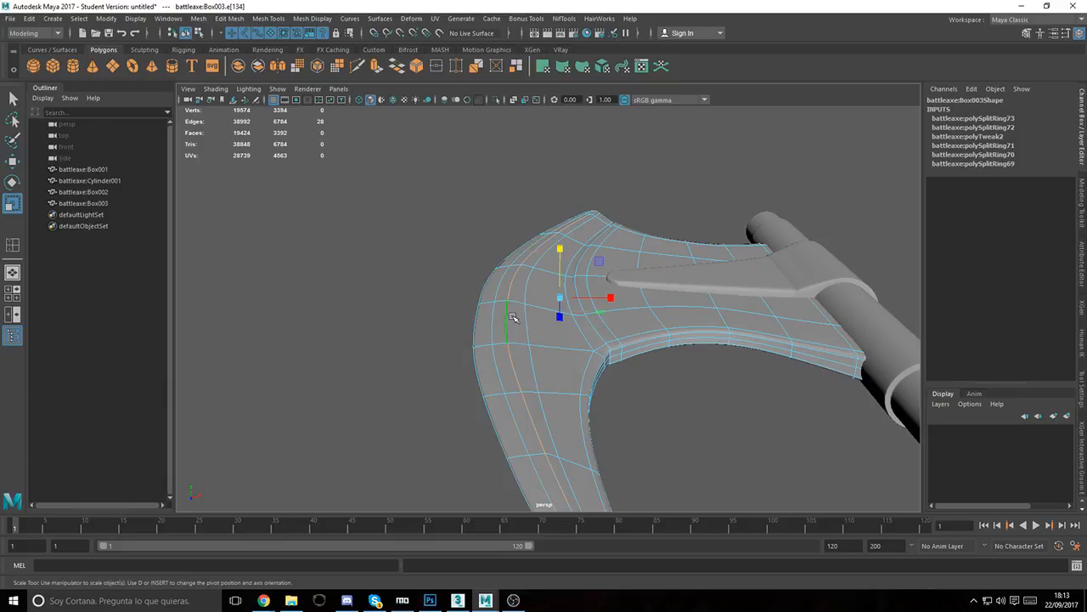
left_click_drag(513, 317, 546, 260, "alt")
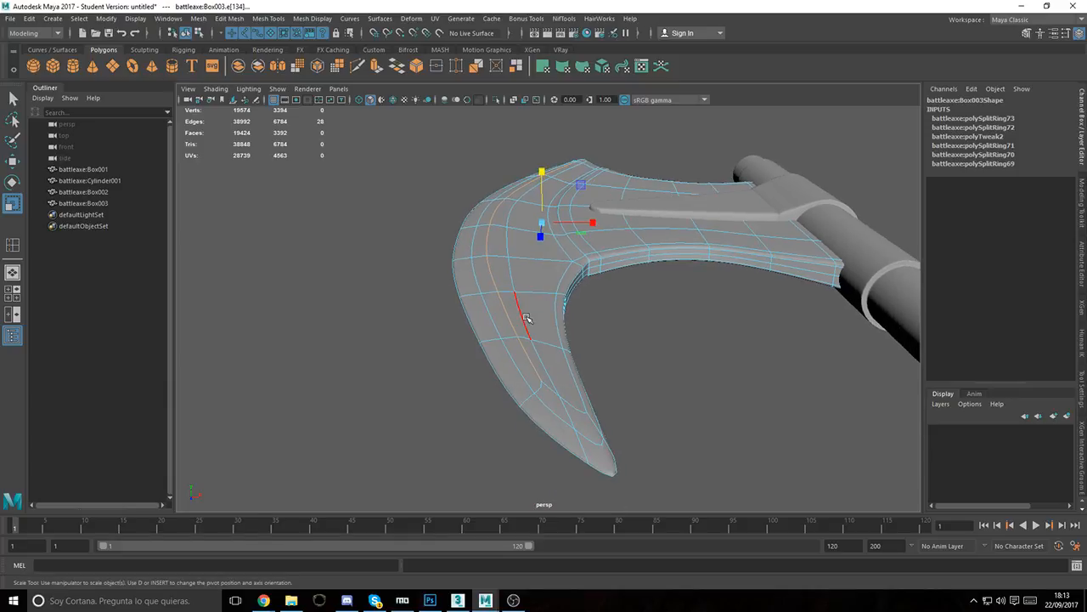
left_click_drag(526, 318, 530, 360, "alt")
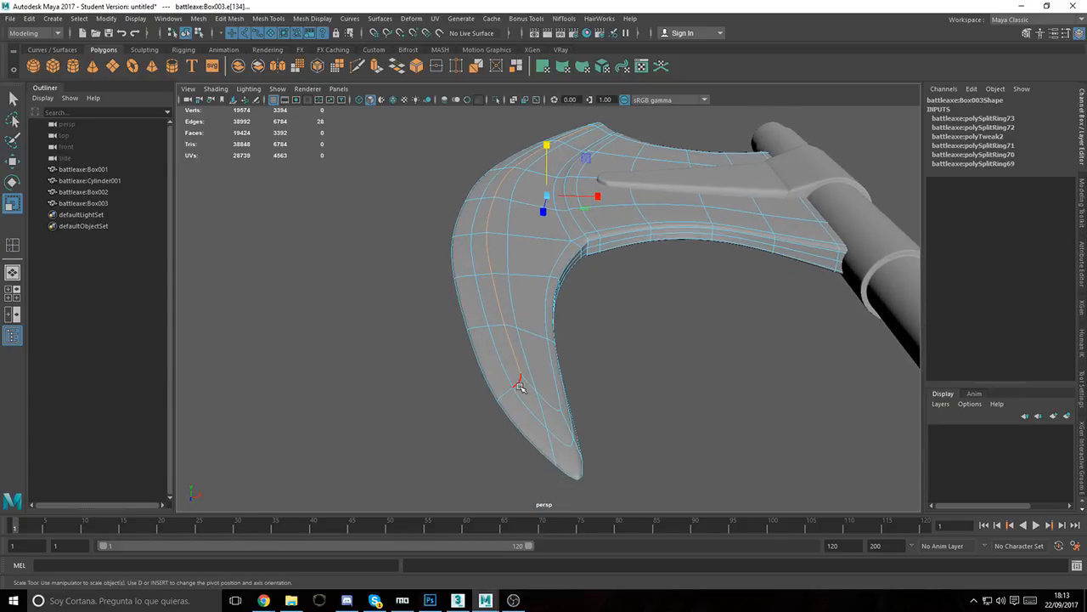
left_click_drag(507, 408, 530, 318, "alt")
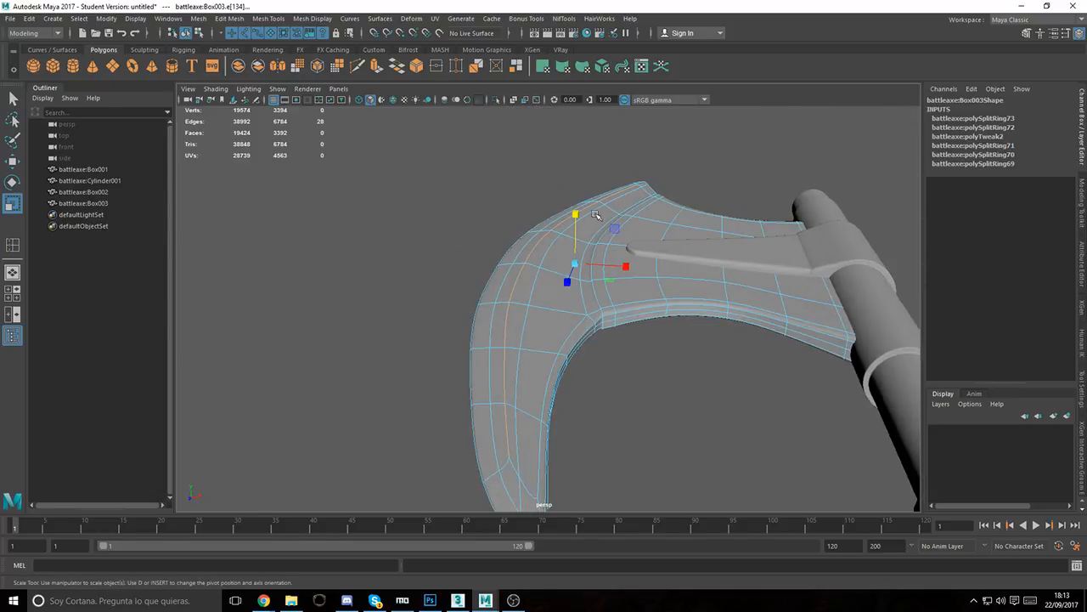
left_click_drag(575, 225, 514, 261, "alt")
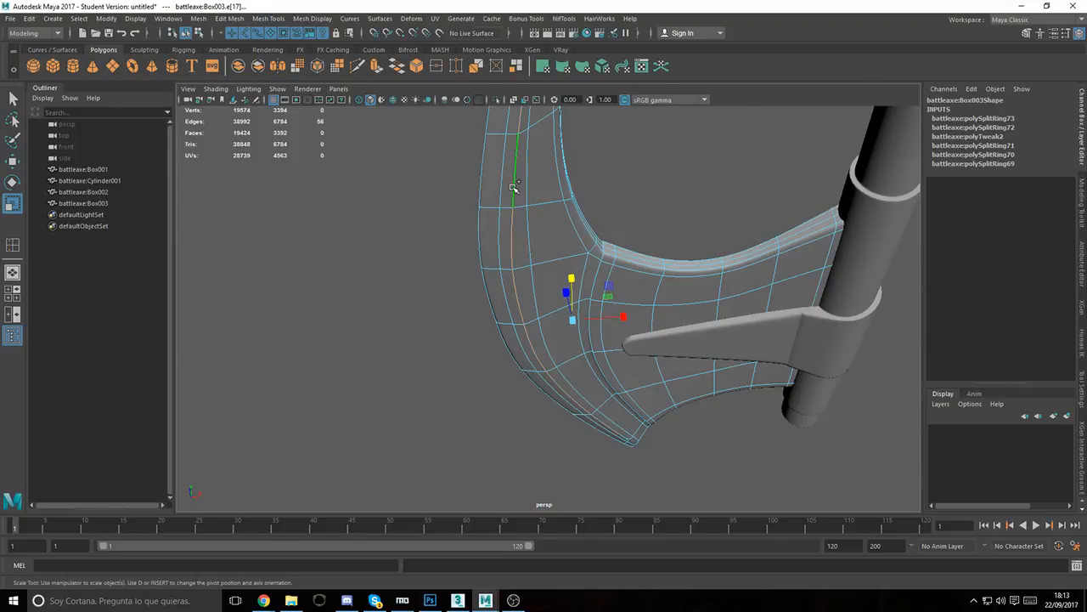
Step: Scale the two selected inner bevel loops in the blade's thickness direction
left_click_drag(514, 188, 647, 314, "alt")
right_click_drag(648, 314, 661, 320, "alt")
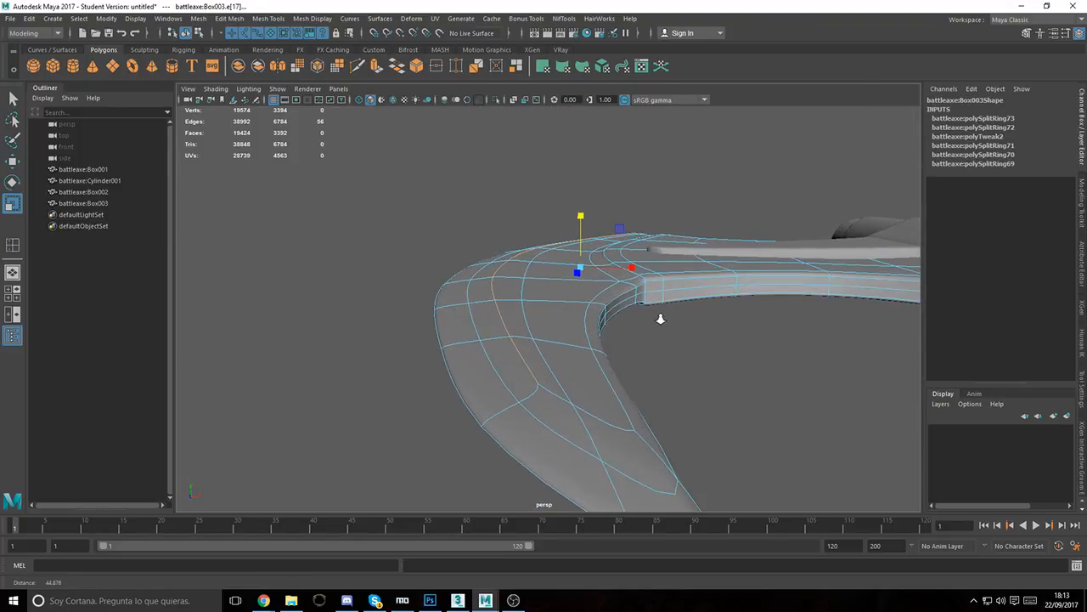
left_click_drag(661, 319, 619, 311, "alt")
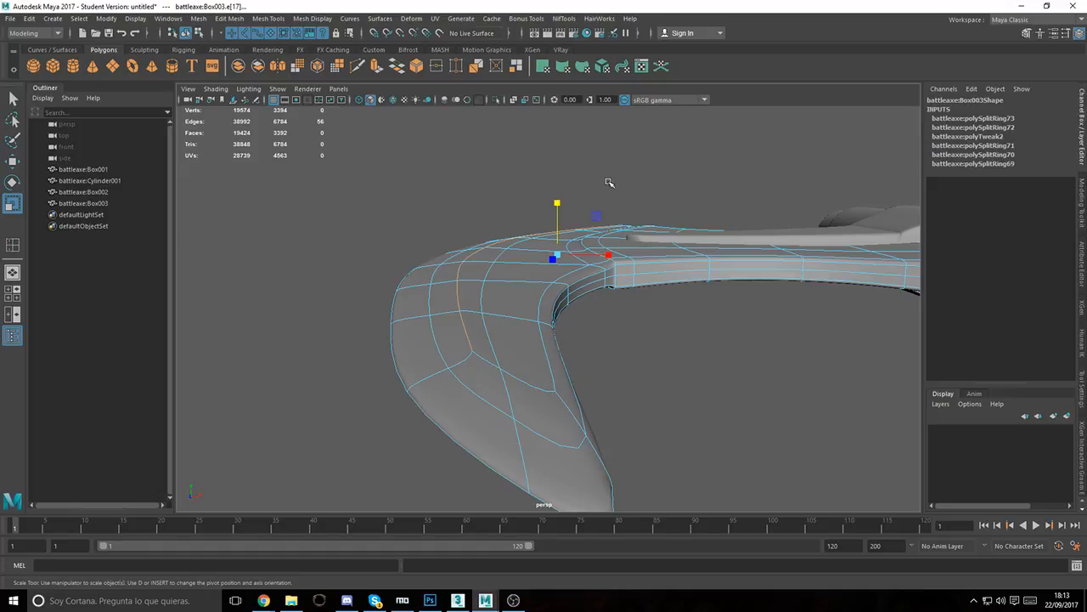
left_click_drag(557, 214, 527, 269, "alt")
right_click_drag(526, 270, 456, 291, "alt")
left_click_drag(456, 291, 615, 299, "alt")
Step: Select the vertices around the blade's long tip and scale them closer together in thickness to thin the point
middle_click_drag(615, 299, 293, 332, "alt")
right_click_drag(685, 220, 624, 219)
left_click_drag(697, 243, 670, 253, "alt")
left_click(634, 296, "shift")
right_click_drag(670, 253, 713, 301, "alt")
middle_click_drag(714, 301, 679, 321, "alt")
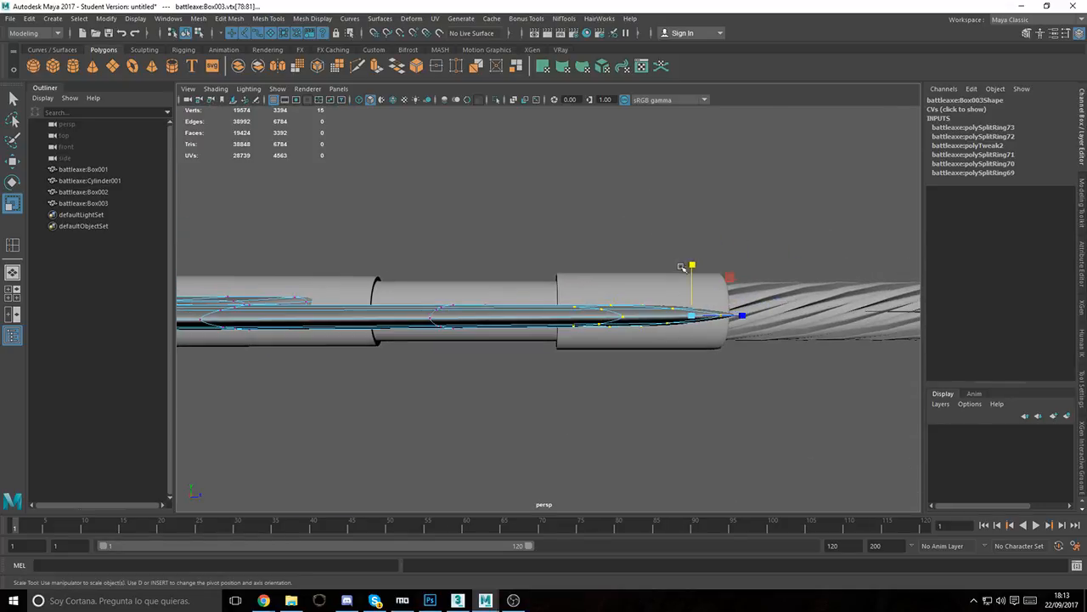
left_click_drag(682, 266, 698, 289)
left_click_drag(488, 314, 518, 324, "alt")
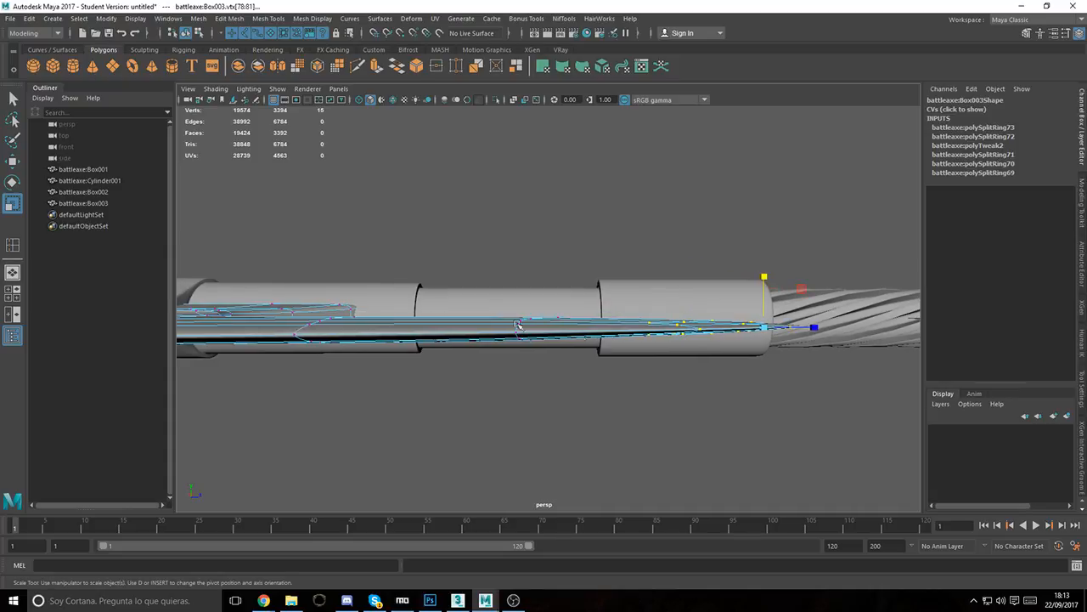
Step: Scale the next vertex row back from the long tip in thickness, return to object mode and clear the selection
left_click_drag(598, 406, 598, 406)
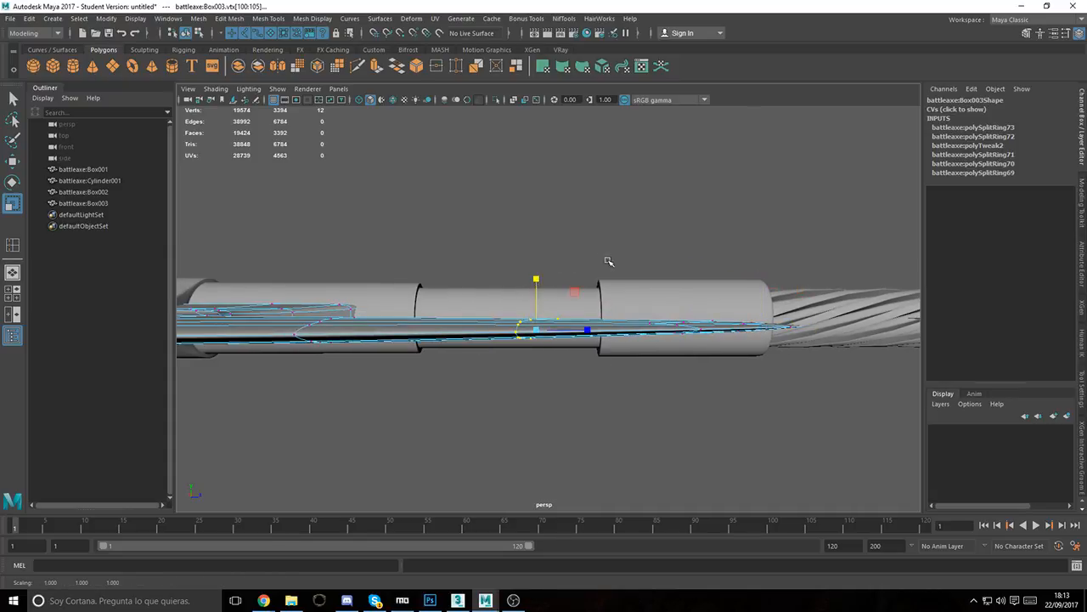
left_click_drag(608, 261, 519, 301, "alt")
right_click_drag(737, 261, 771, 241)
left_click(740, 228)
Step: Move the cutting-edge vertices near the long tip slightly inward to smooth its outline, and return to object mode with nothing selected
scroll(740, 228, "down", 6)
left_click_drag(740, 228, 637, 342, "alt")
right_click_drag(619, 307, 756, 396, "alt")
left_click_drag(755, 396, 713, 409, "alt")
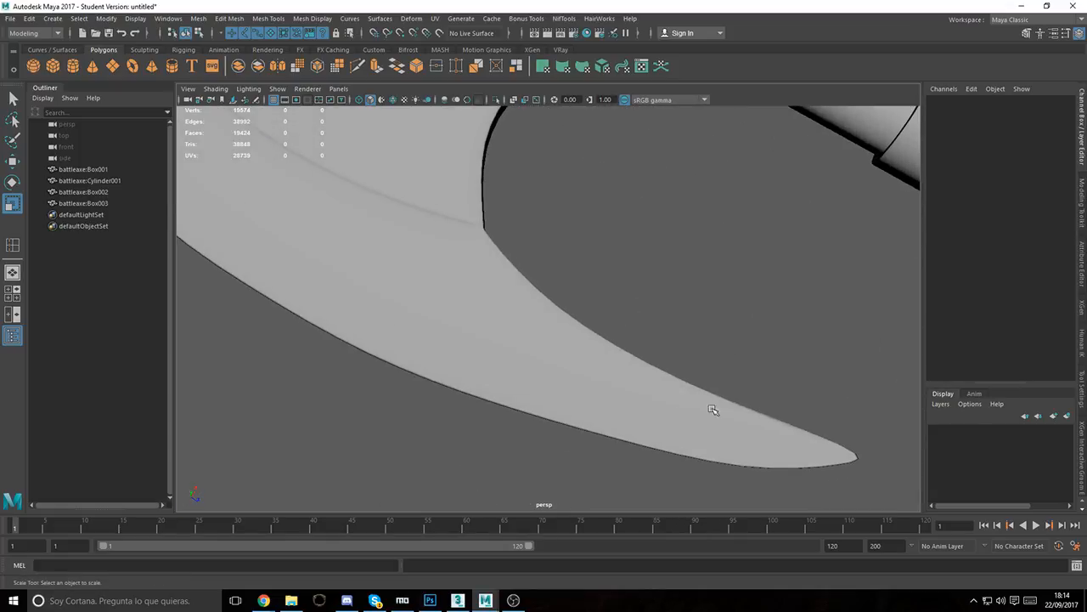
left_click(758, 429)
middle_click_drag(781, 440, 618, 354, "alt")
right_click_drag(555, 274, 499, 276)
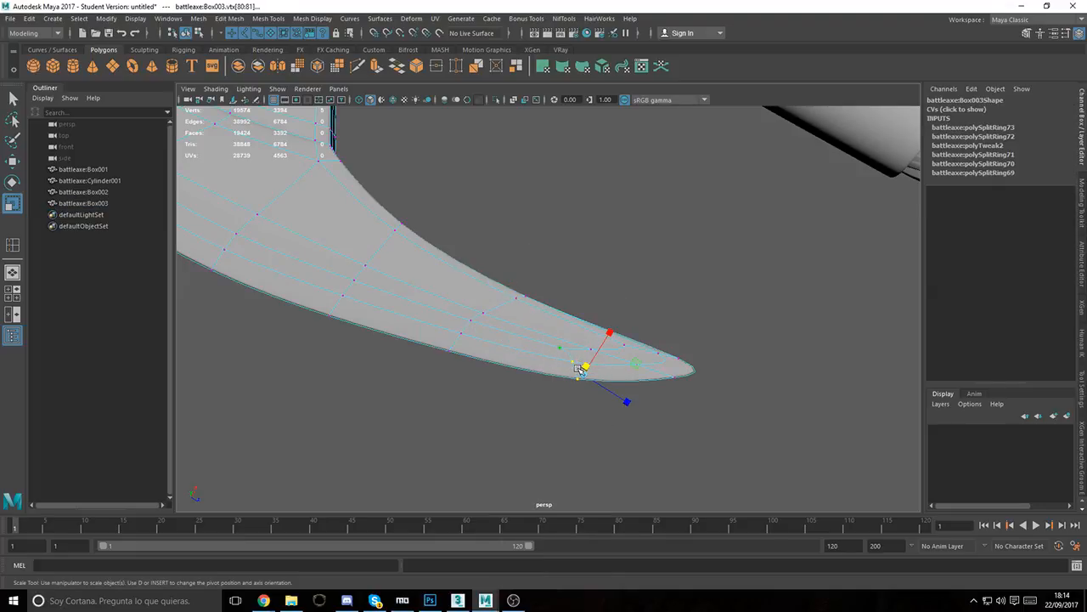
mouse_move(578, 367)
left_mouse_down("alt")
mouse_move(595, 323)
mouse_move(585, 376)
left_mouse_up("alt")
key("w")
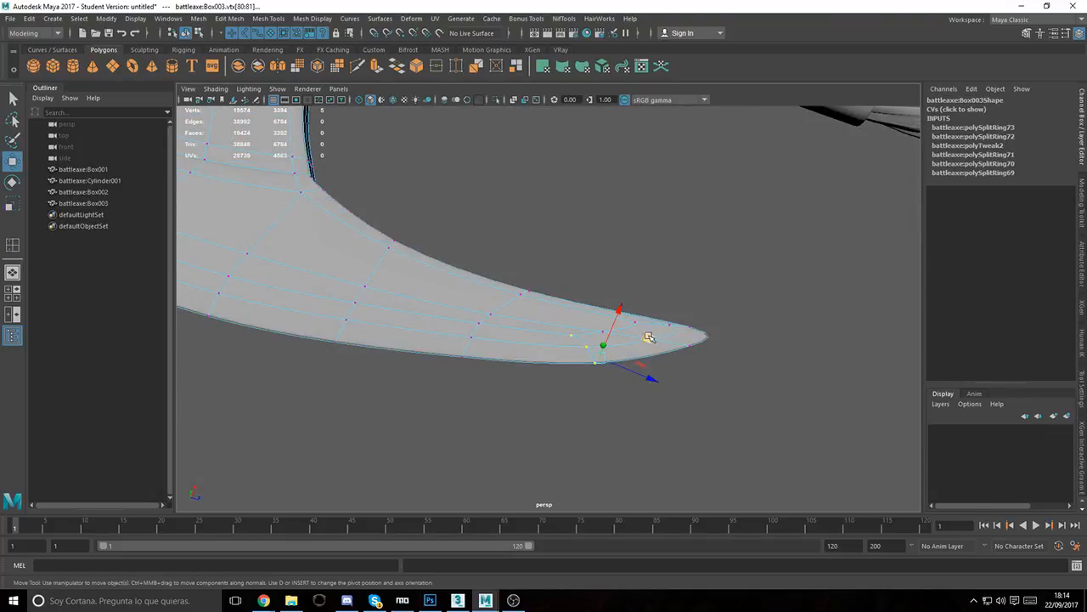
middle_click_drag(649, 337, 644, 334)
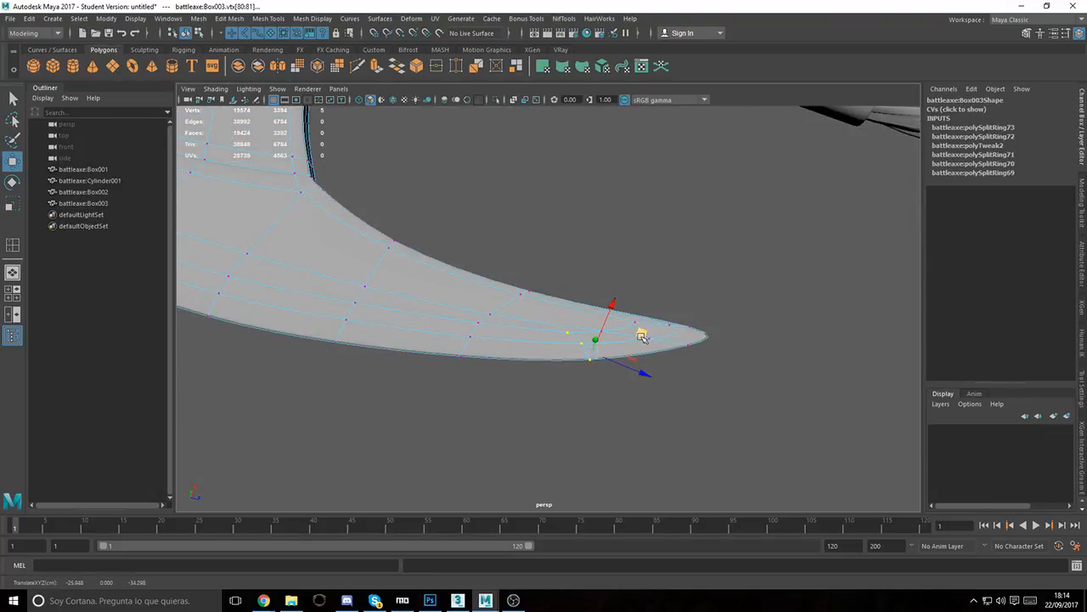
right_click_drag(642, 274, 687, 260)
left_click(687, 260)
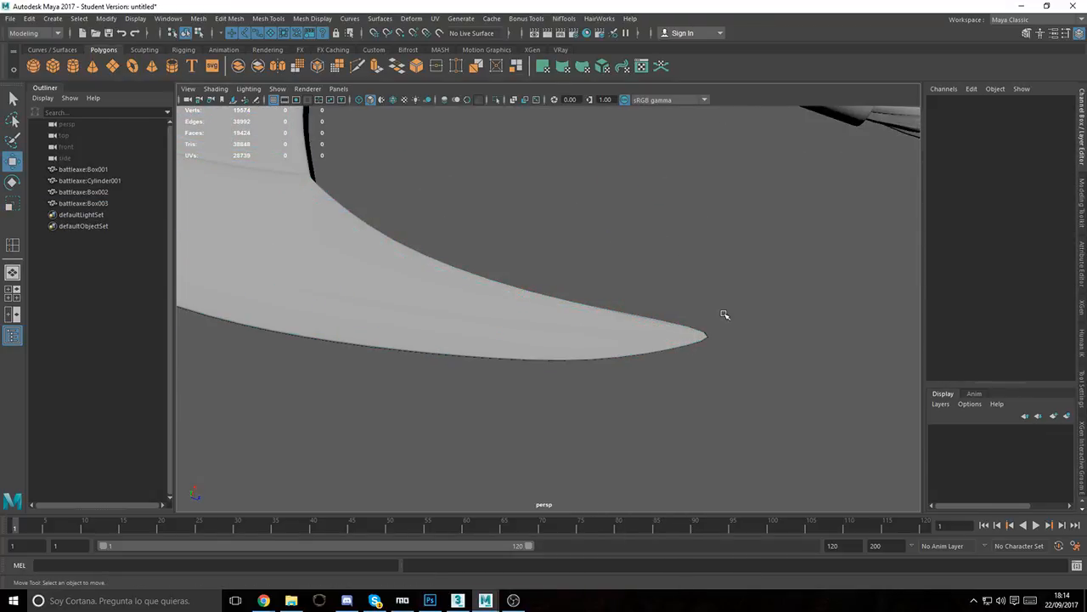
Step: Save the scene to the Desktop as the Maya Binary file battleaxe, accepting the student version notice
left_click_drag(723, 314, 532, 368, "alt")
left_click(107, 34)
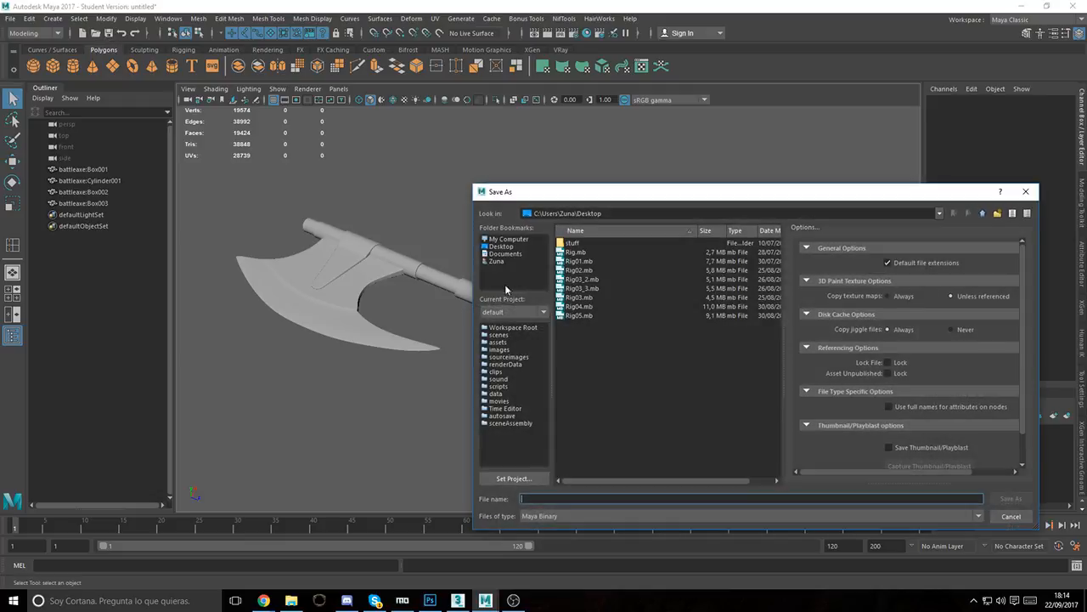
type("battleaxe")
key("Return")
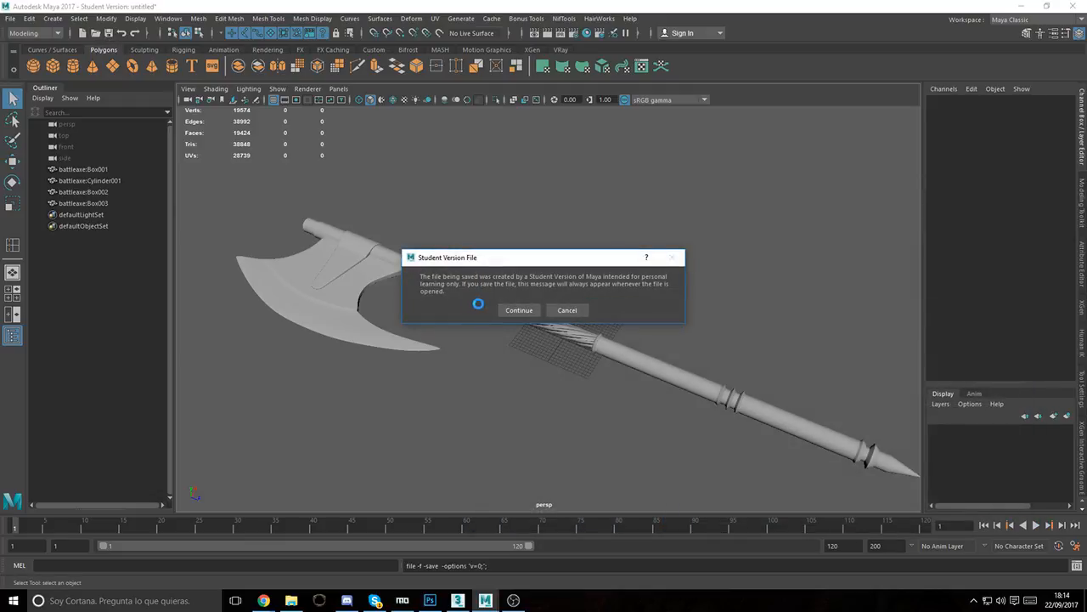
left_click(514, 311)
key("w")
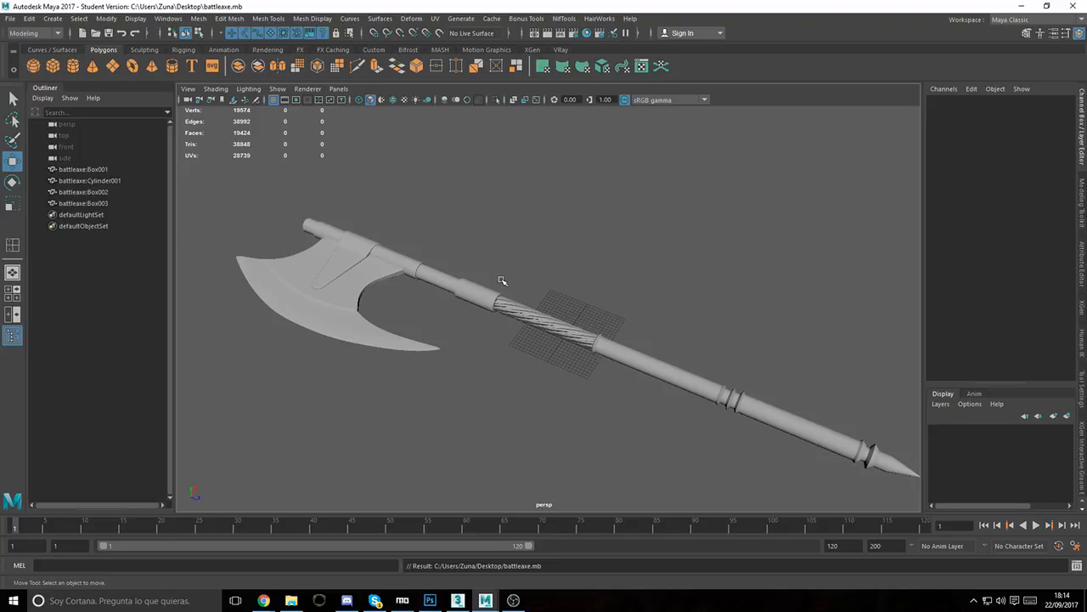
left_click(346, 292)
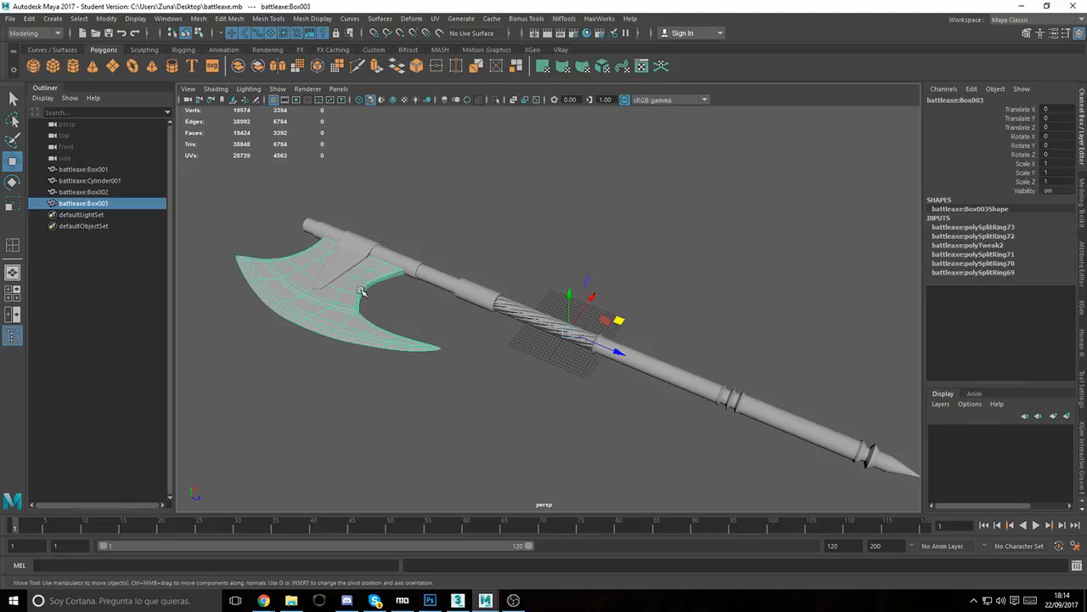
middle_click_drag(618, 344, 530, 323, "alt")
left_click_drag(529, 323, 570, 328, "alt")
left_click(583, 318)
scroll(584, 319, "down", 3)
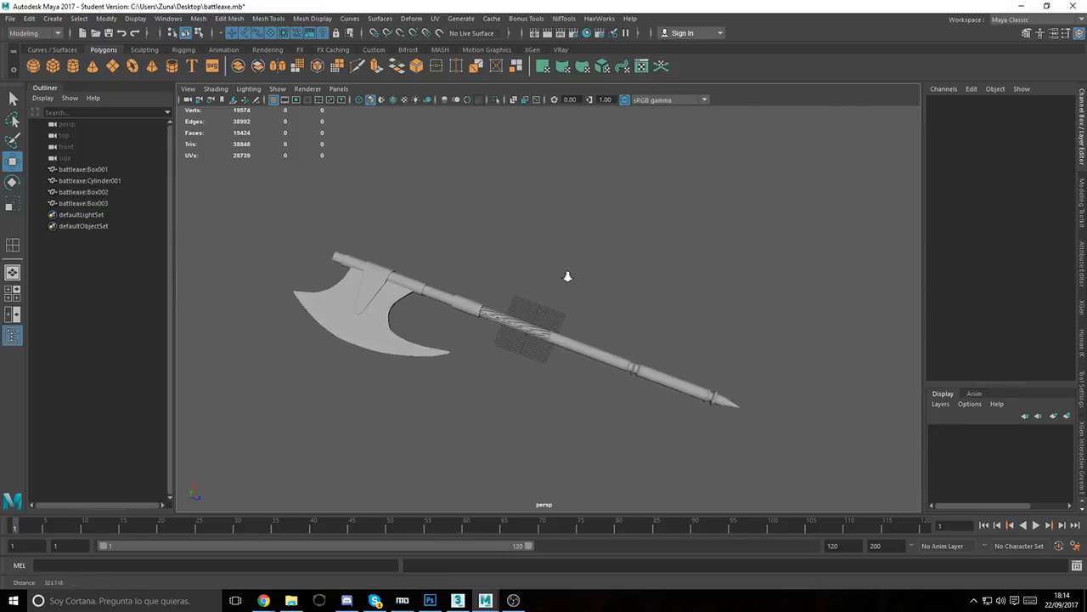
Step: Open the UV Editor and isolate the lower handle section in the viewport, with the editor placed beside it
left_click(514, 100)
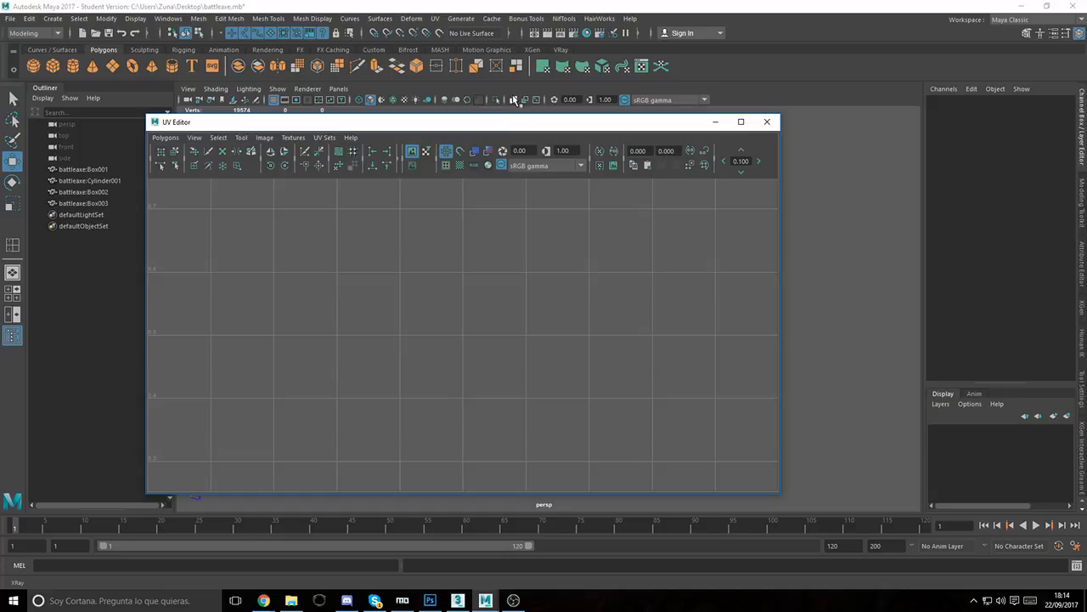
left_click_drag(498, 125, 749, 117)
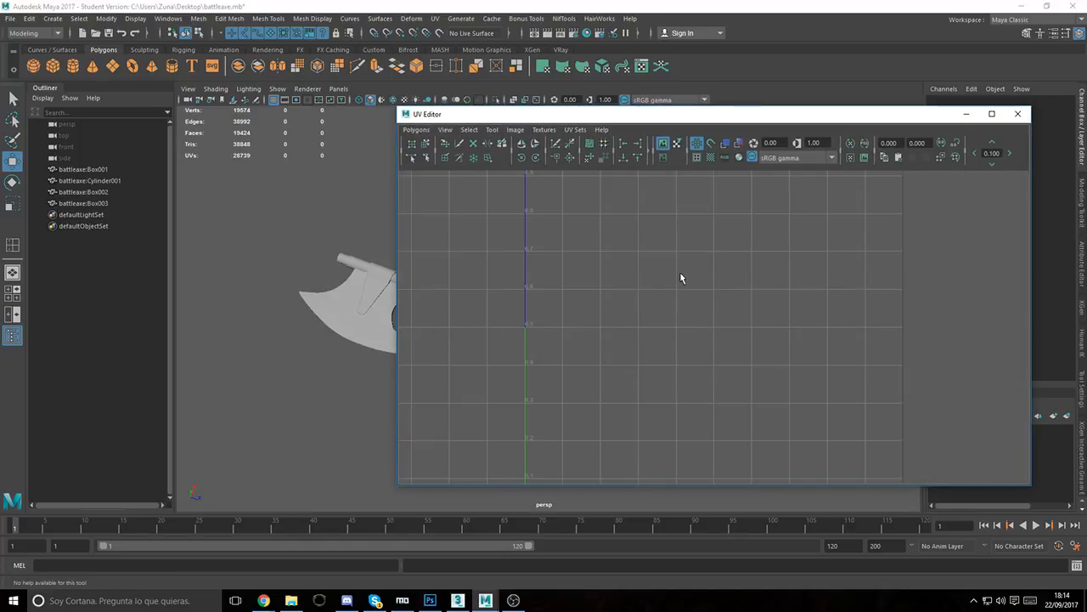
scroll(340, 248, "up", 3)
middle_click_drag(339, 248, 311, 259, "alt")
left_click(251, 257)
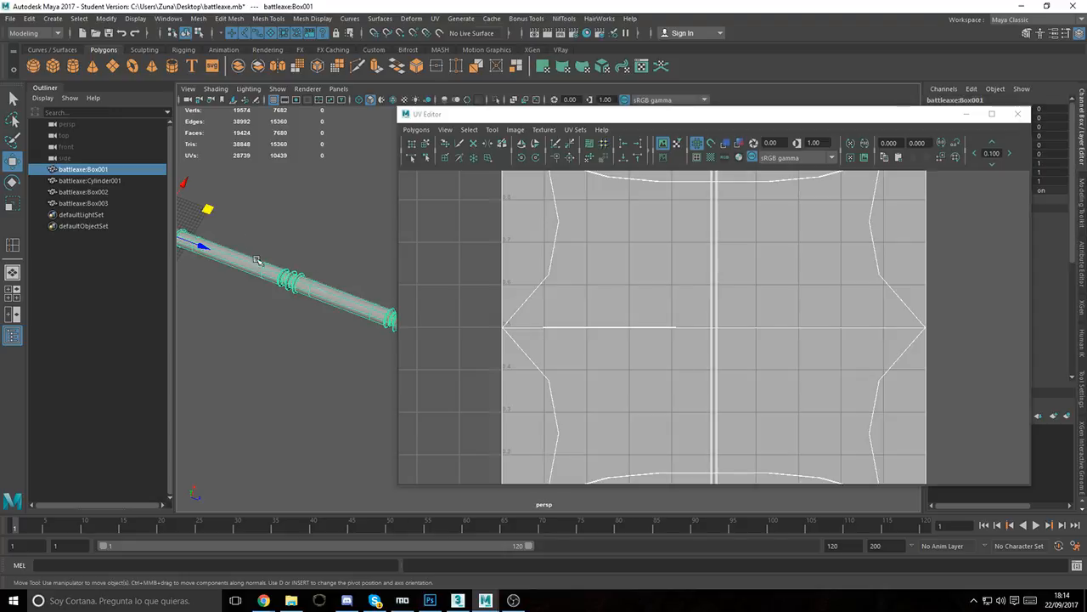
left_click_drag(473, 113, 644, 120)
left_click_drag(348, 248, 316, 243, "alt")
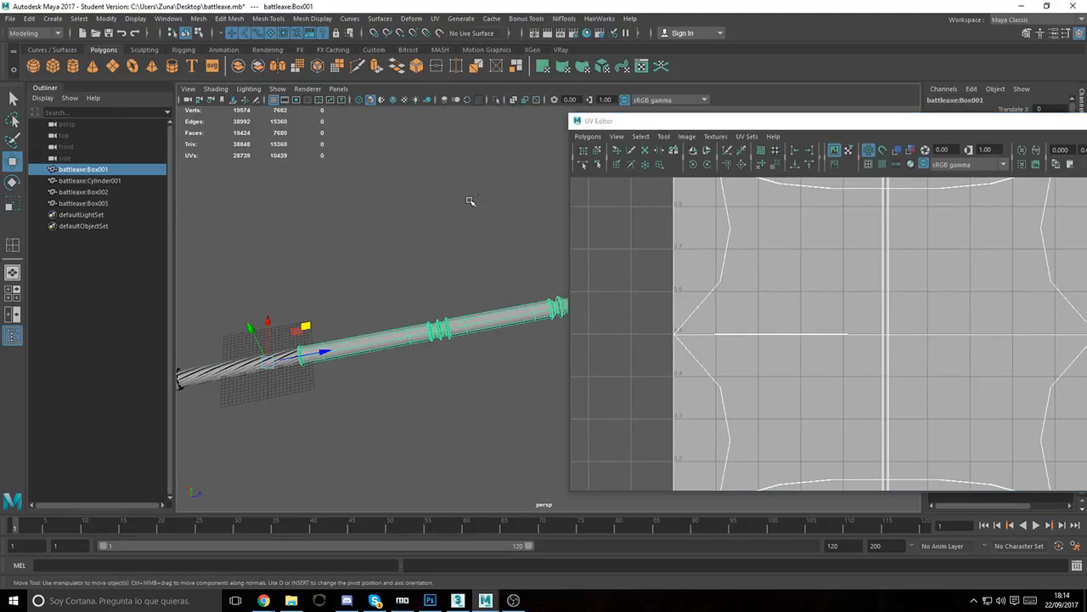
key("ctrl+1")
mouse_move(441, 235)
left_mouse_down("alt")
mouse_move(418, 275)
mouse_move(453, 235)
left_mouse_up("alt")
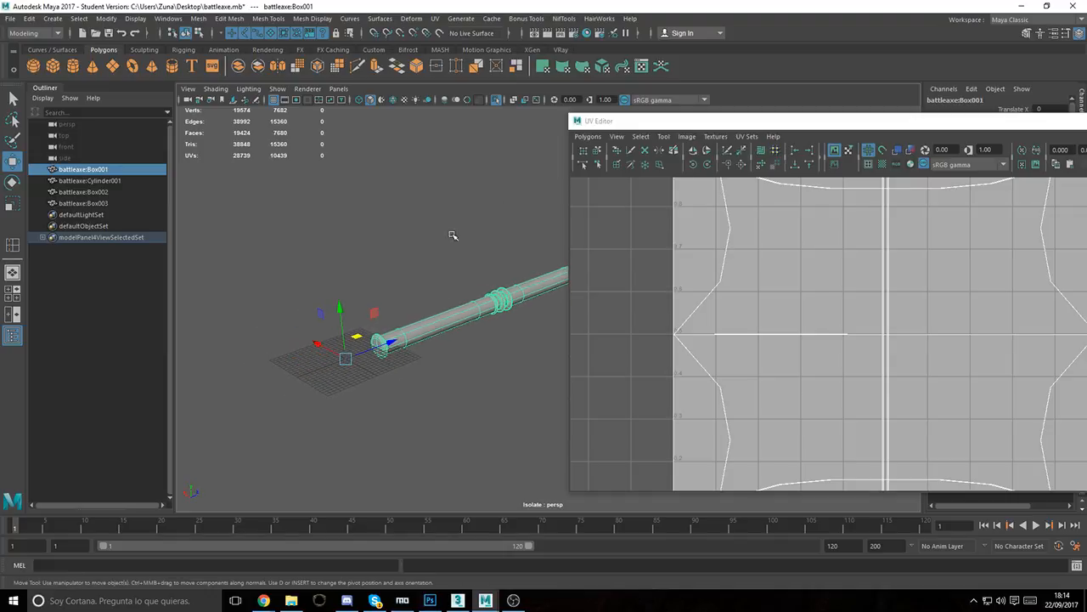
Step: Select all faces of the isolated lower handle section and apply a cylindrical UV projection to them
left_click(582, 68)
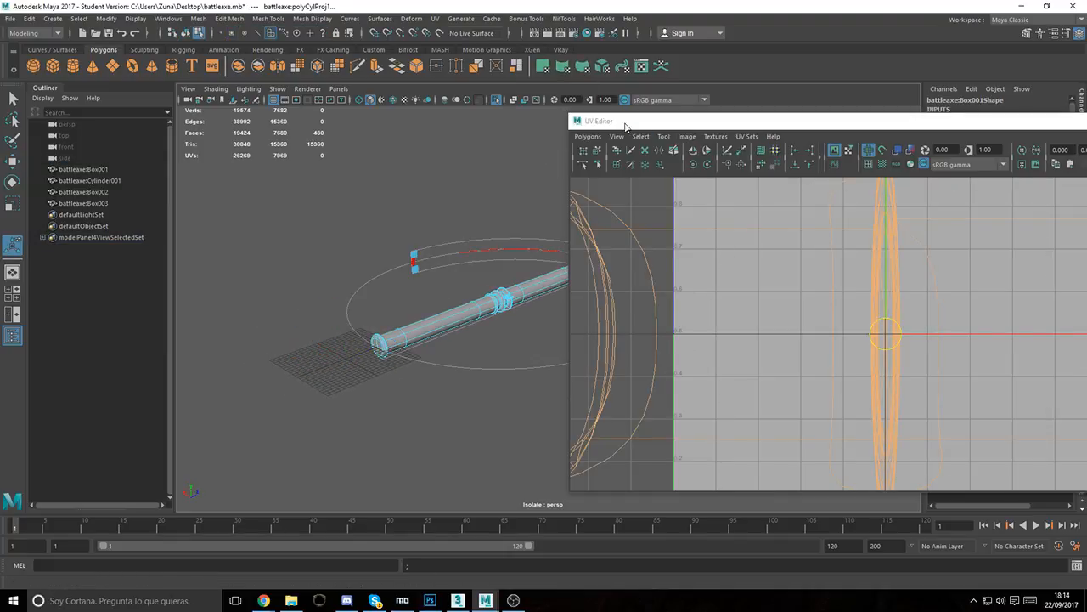
left_click_drag(626, 127, 1086, 194)
left_click(630, 365)
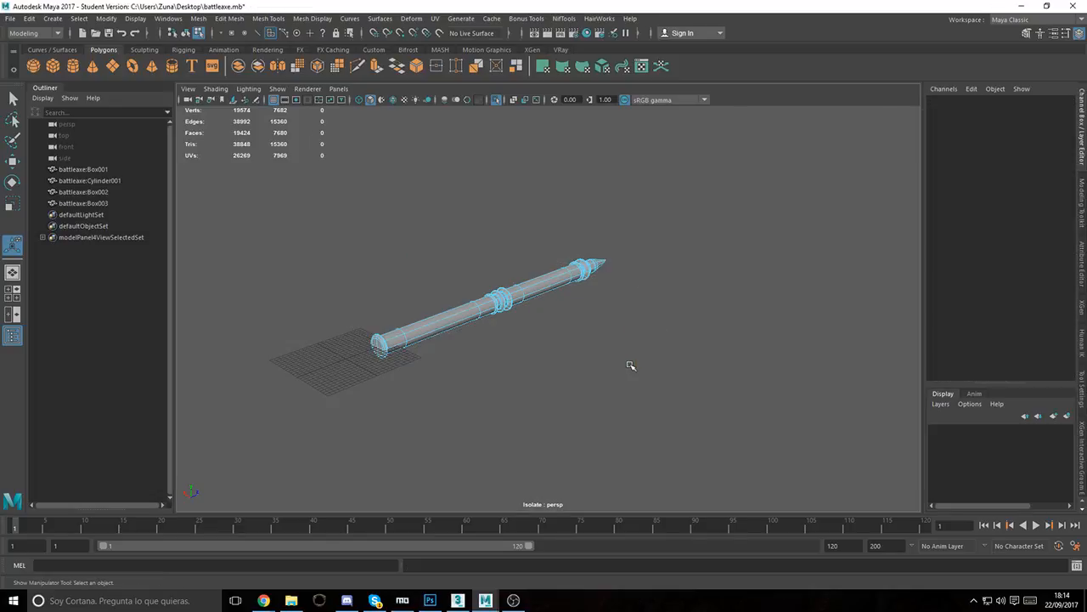
left_click_drag(581, 269, 347, 381)
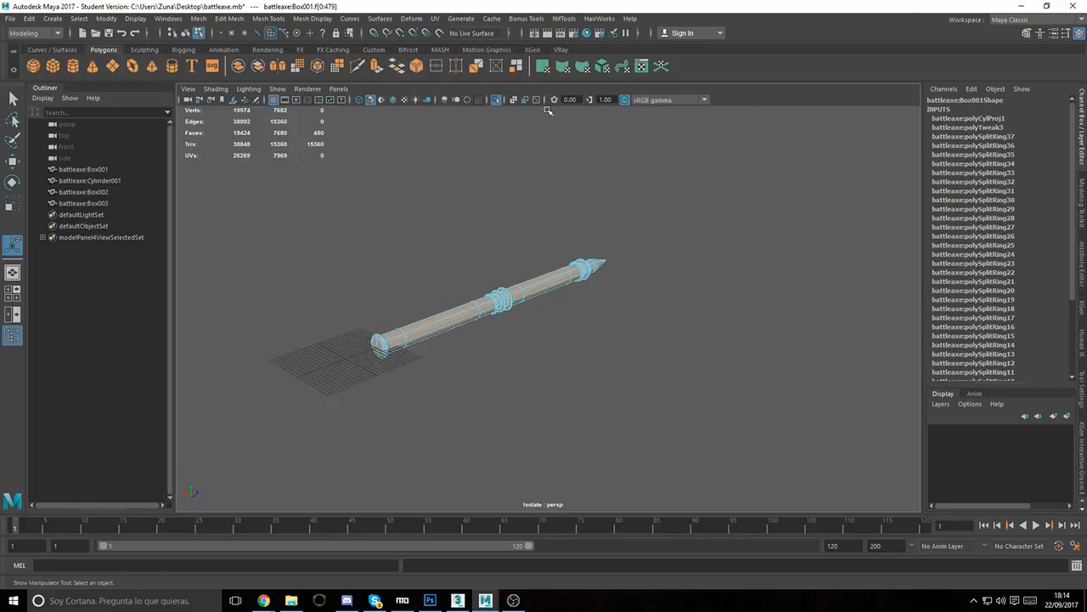
left_click(564, 69)
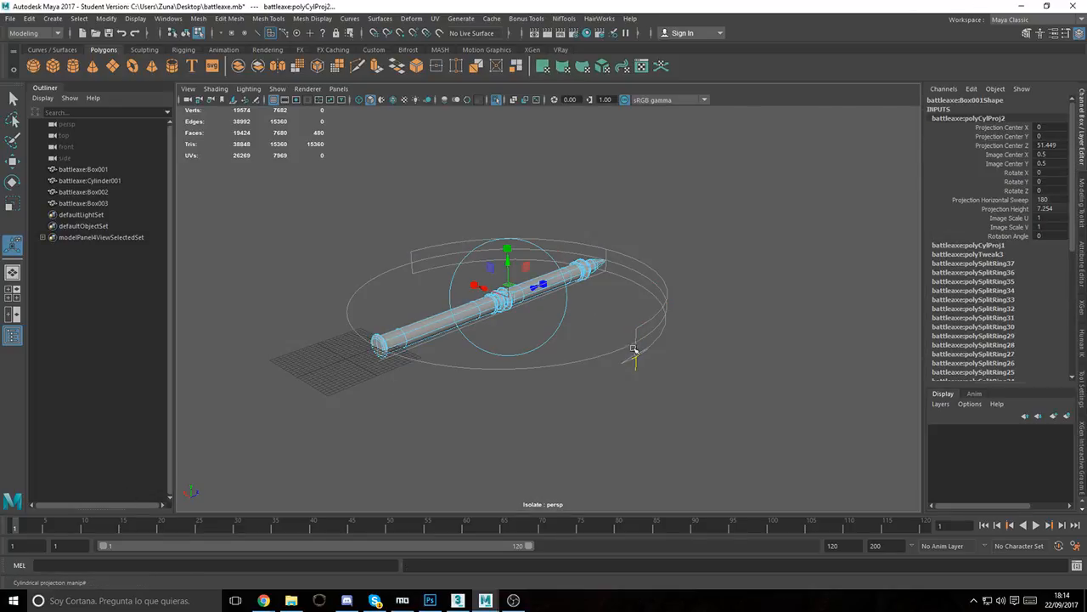
Step: Set the handle projection's Rotate X to 90 and bring the whole unwrapped shell into view in the UV Editor
left_click_drag(479, 274, 922, 200)
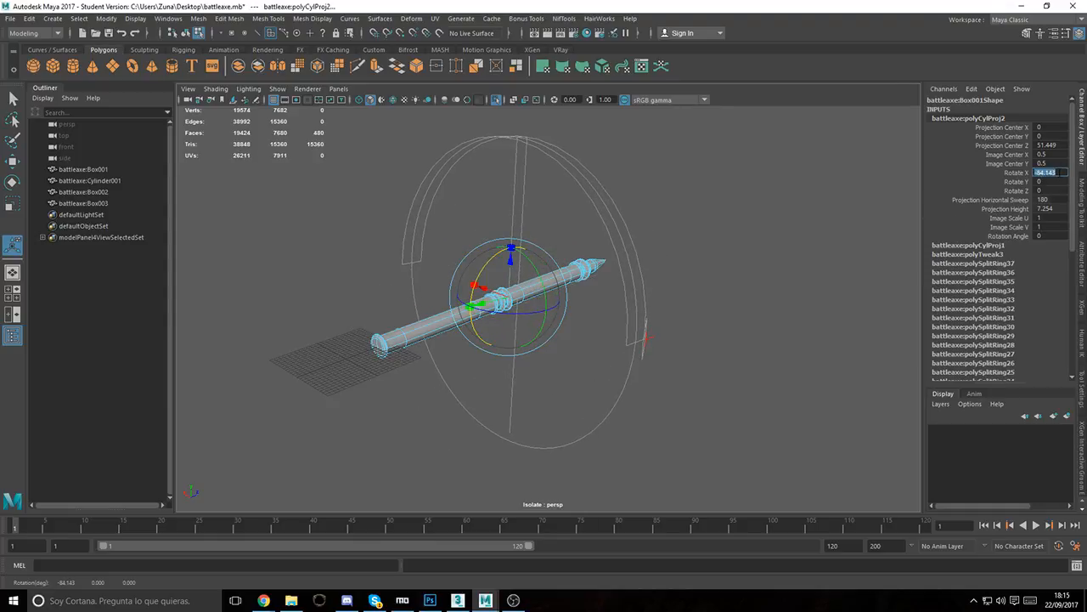
type("90")
key("Return")
left_click(641, 67)
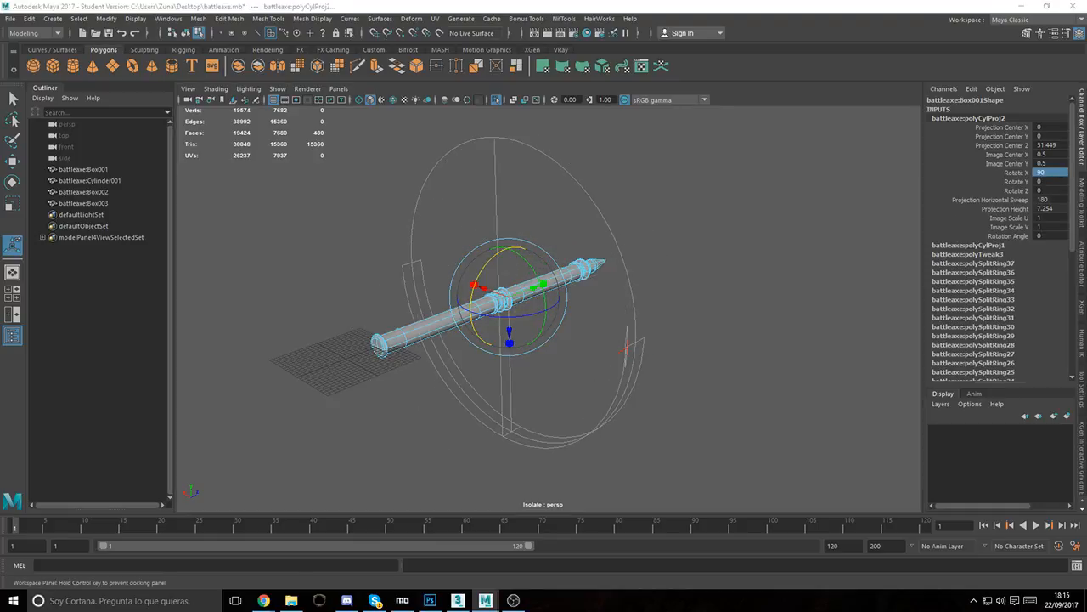
scroll(691, 304, "down", 9)
scroll(693, 289, "down", 8)
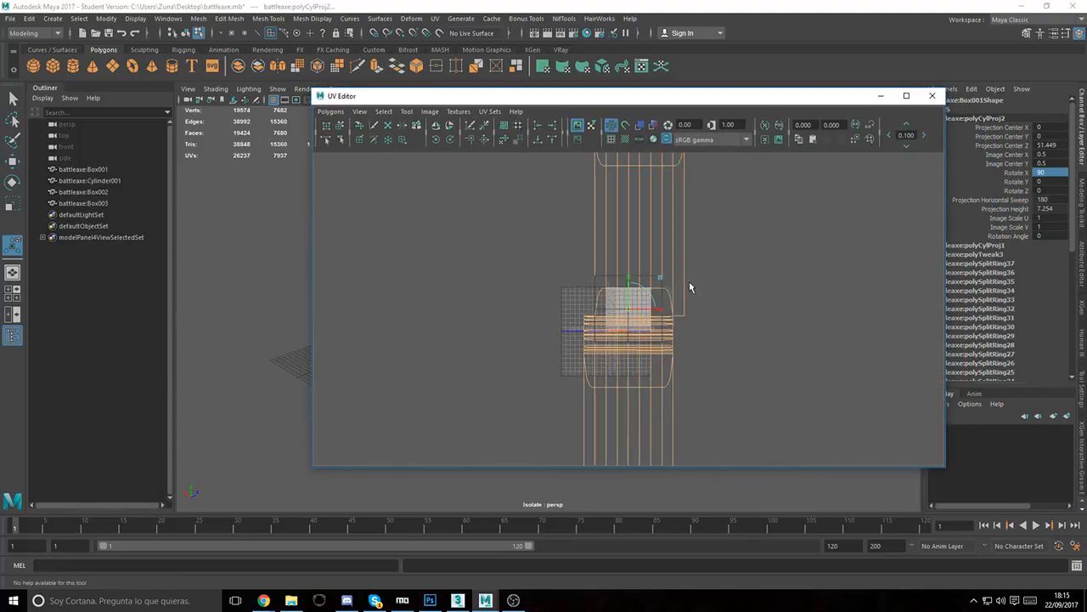
scroll(653, 300, "up", 2)
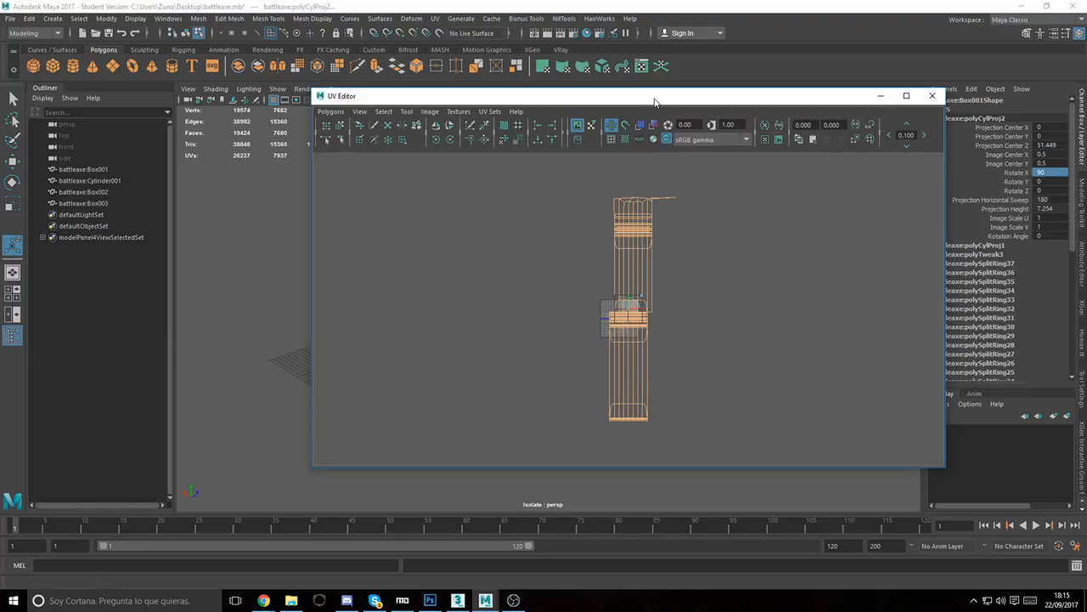
Step: Rotate the handle's projection about Z to about -5.4 degrees and move the resulting shell clear of the 0–1 UV square
left_click_drag(654, 102, 936, 149)
left_click(536, 270)
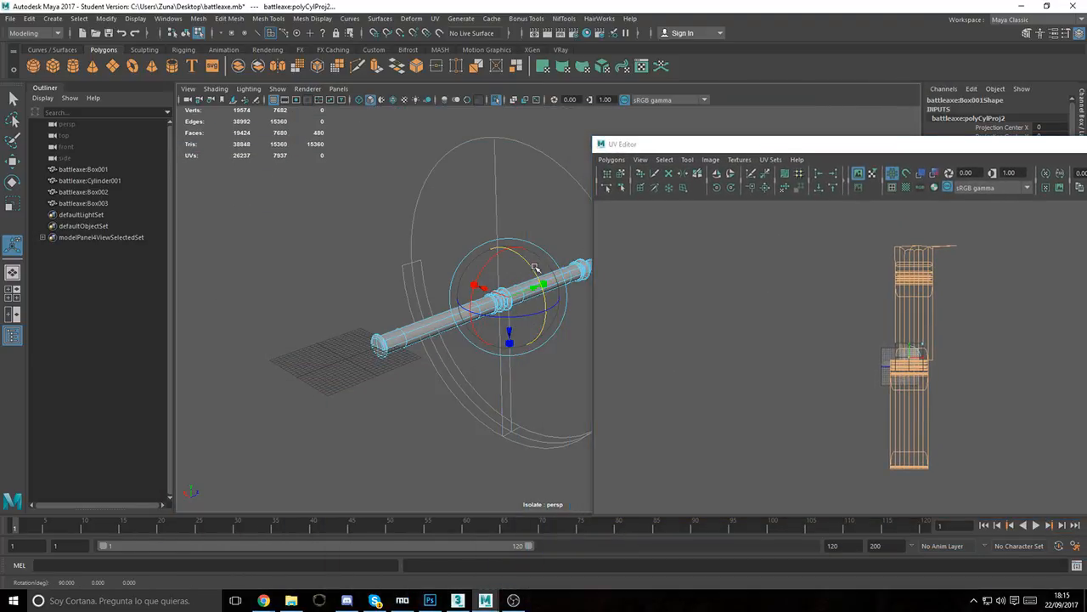
left_click_drag(528, 265, 525, 260)
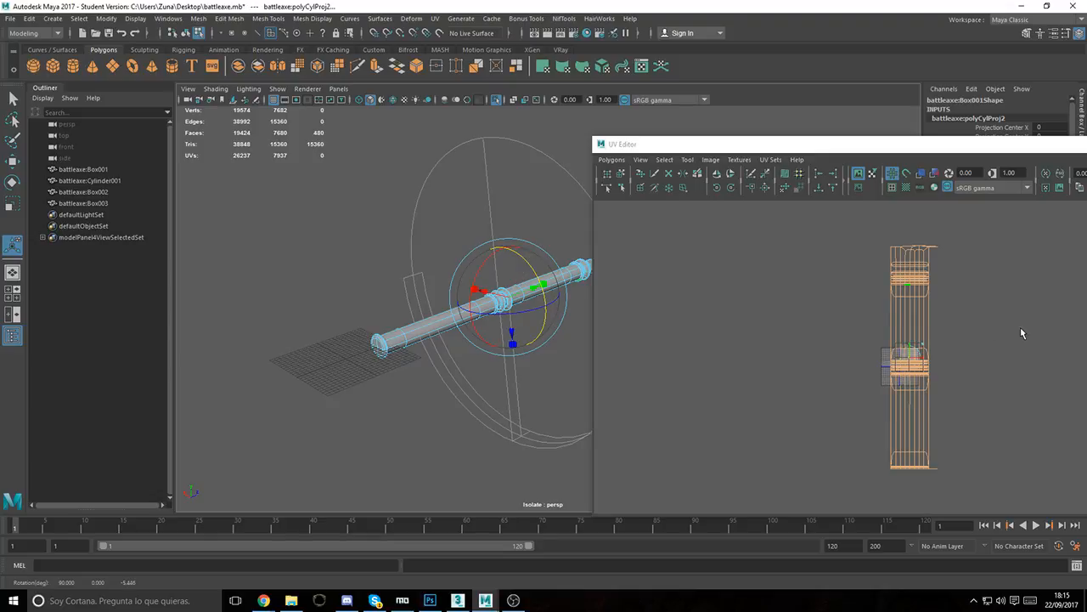
middle_click_drag(965, 372, 970, 361, "alt")
key("w")
left_click_drag(923, 351, 811, 365)
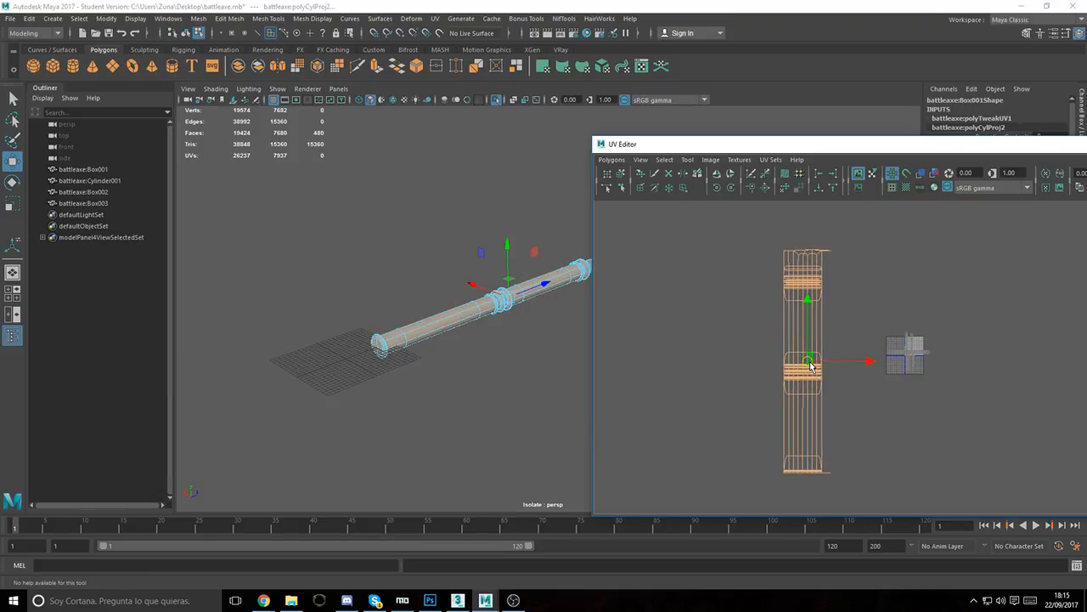
Step: Select the four flat cap faces at the blunt end of the lower handle and planar-map them from the Z axis
right_click_drag(457, 247, 720, 416, "alt")
right_click_drag(355, 299, 214, 272, "alt")
middle_click_drag(213, 276, 391, 272, "alt")
right_click_drag(391, 272, 477, 328, "alt")
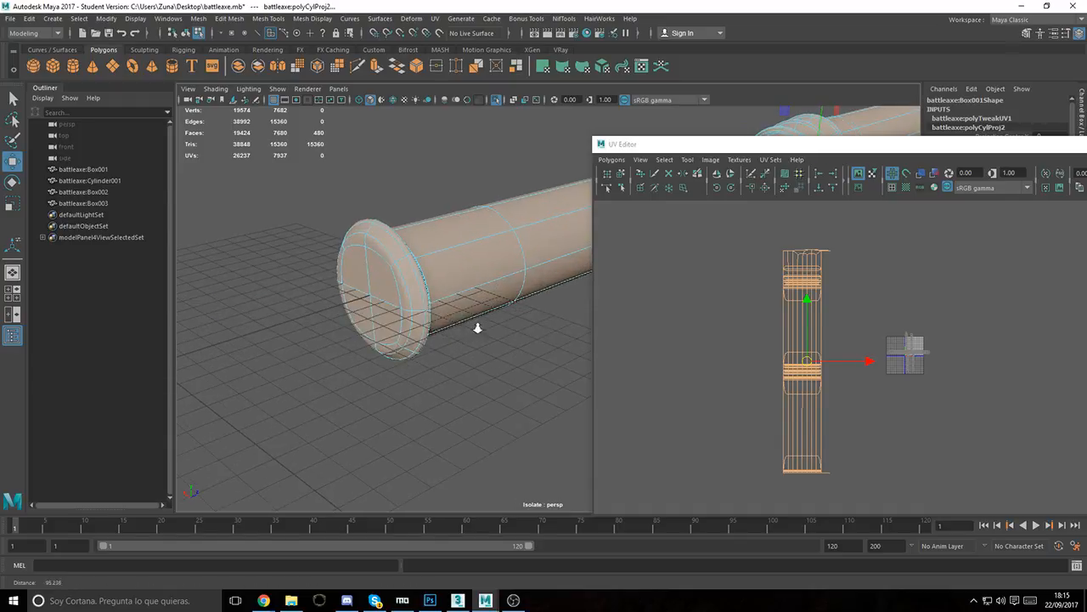
left_click(390, 282)
left_click(360, 279, "shift")
left_click(361, 309, "shift")
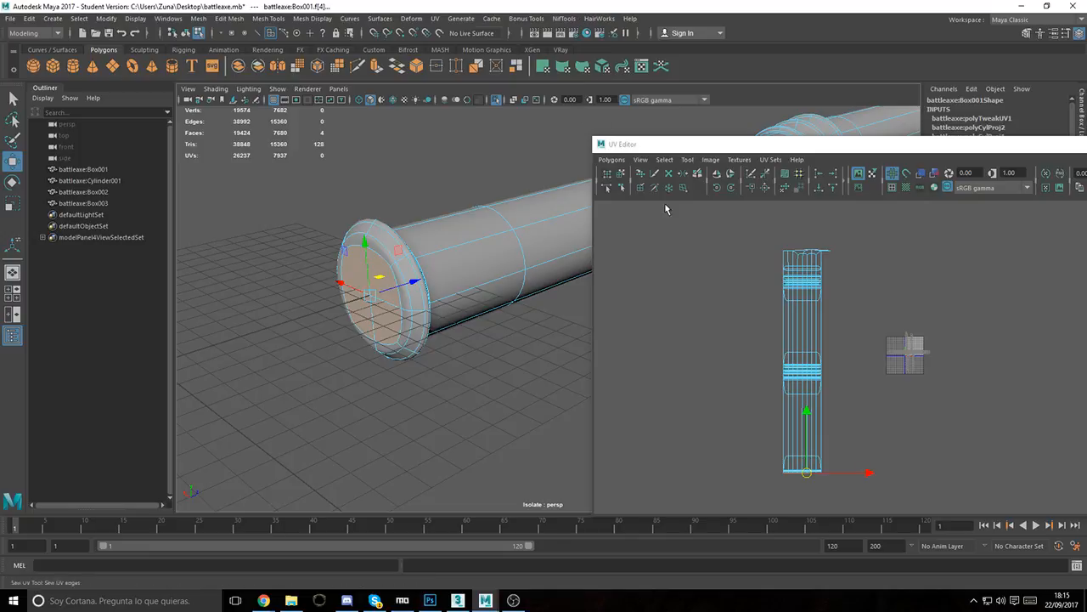
left_click(438, 19)
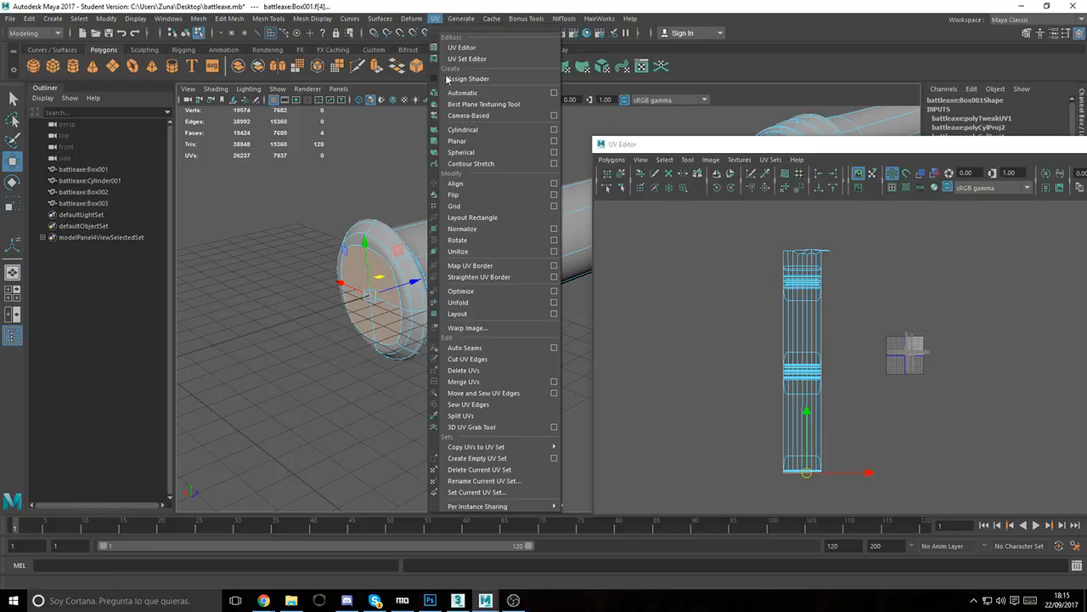
left_click(554, 140)
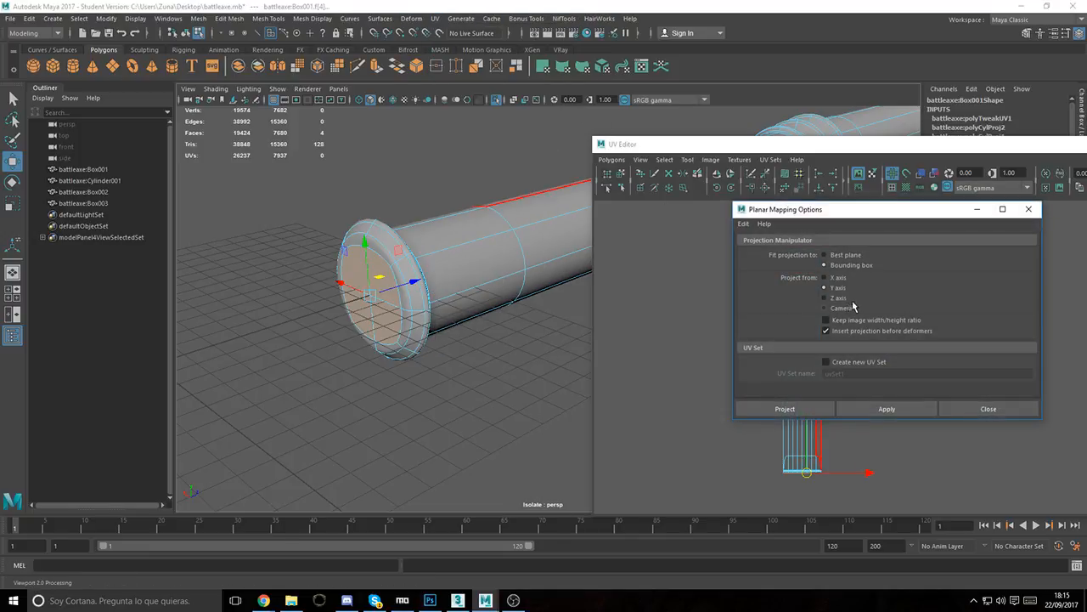
left_click(837, 298)
left_click(886, 409)
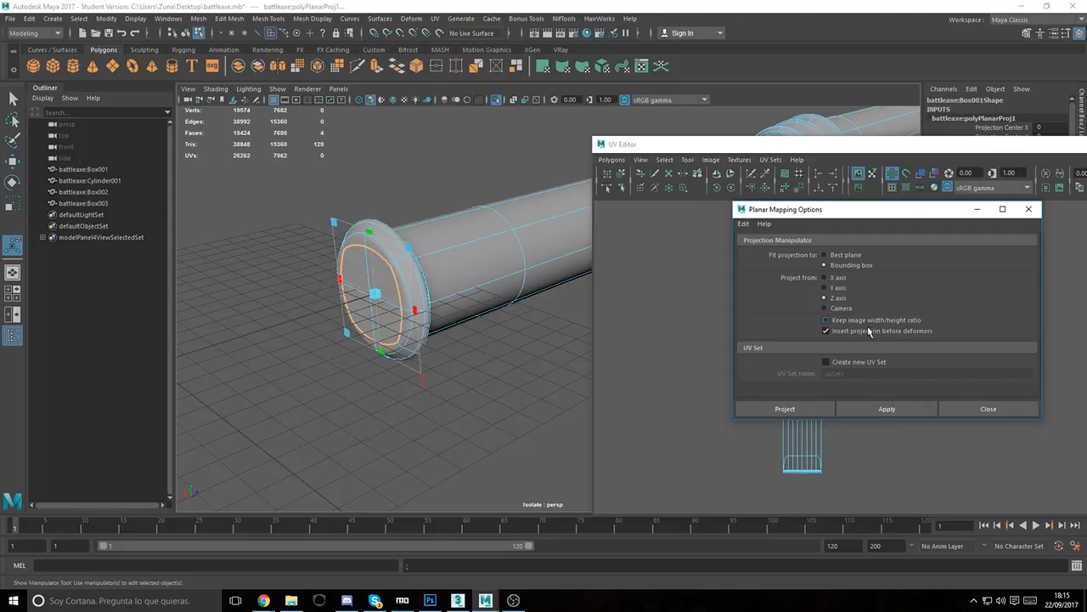
Step: Close the planar mapping options and move the cap's UV shell to the far side of the handle shell
left_click(967, 408)
key("w")
left_click_drag(911, 347, 609, 346)
Step: Repeat the planar projection on the four end faces at the handle's pointed tip and place their UV shell between the cap and handle shells
middle_click_drag(464, 192, 231, 264, "alt")
right_click_drag(326, 232, 255, 250, "alt")
left_click_drag(339, 246, 399, 221, "alt")
right_click_drag(497, 257, 544, 260, "alt")
middle_click_drag(429, 173, 459, 243, "alt")
left_click_drag(463, 201, 440, 240)
middle_click_drag(921, 332, 926, 361, "alt")
key("g")
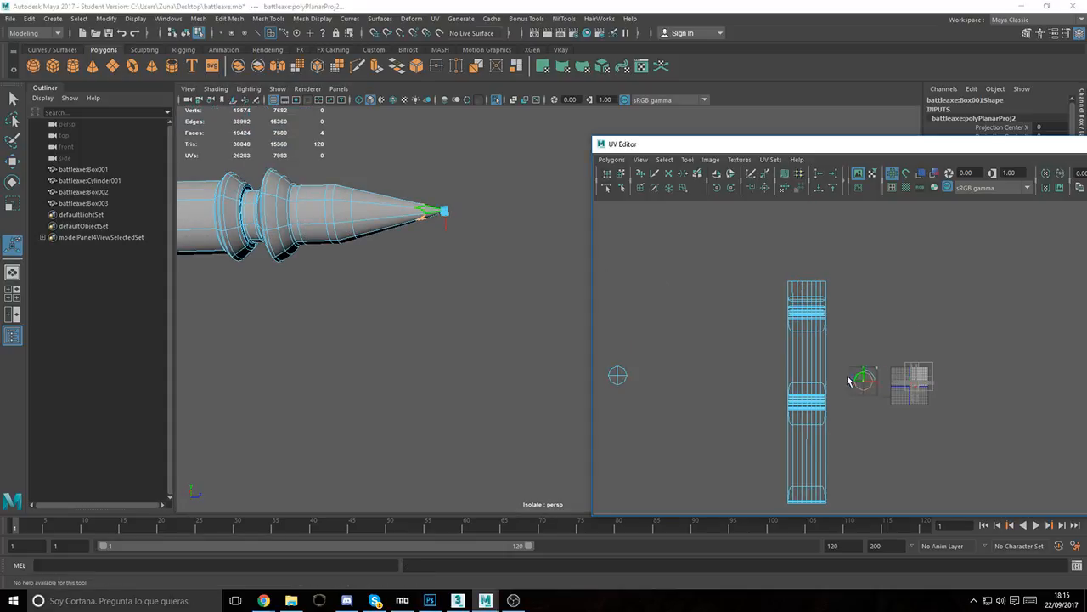
middle_click_drag(339, 195, 462, 231, "alt")
right_click_drag(462, 228, 228, 210, "alt")
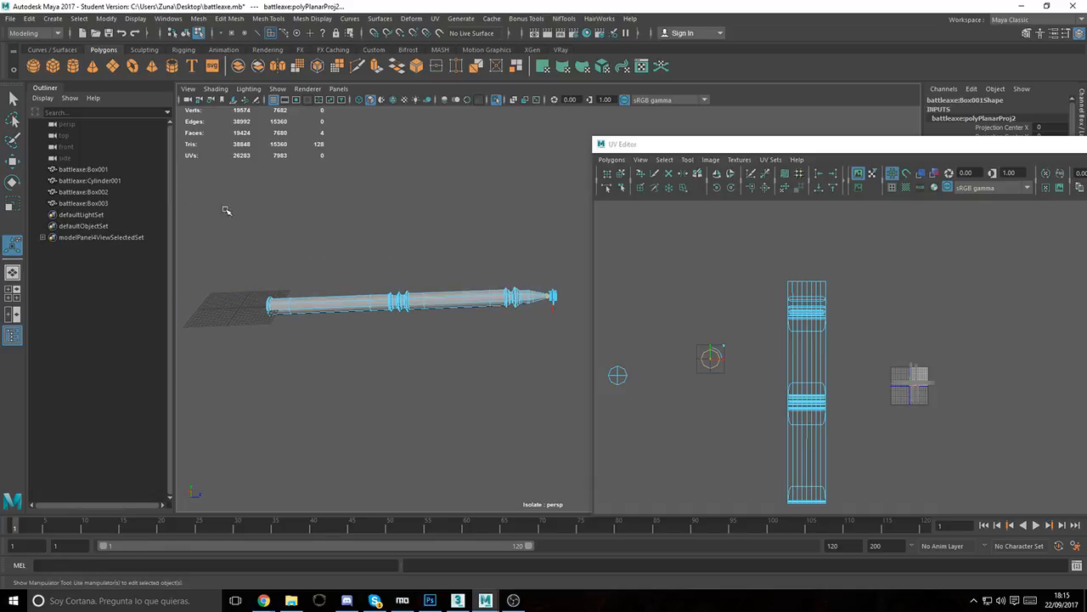
Step: Turn off isolation so the whole axe is displayed again, and frame the twisted grip and blade
middle_click_drag(369, 241, 416, 224, "alt")
left_click_drag(416, 224, 400, 226, "alt")
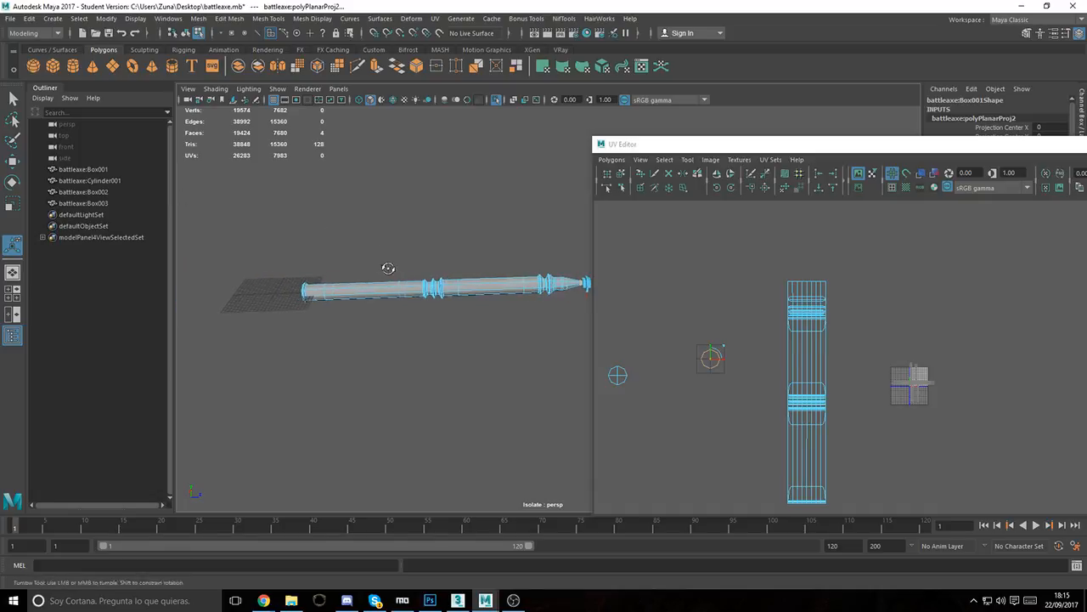
left_click_drag(387, 268, 364, 291, "alt")
key("ctrl+1")
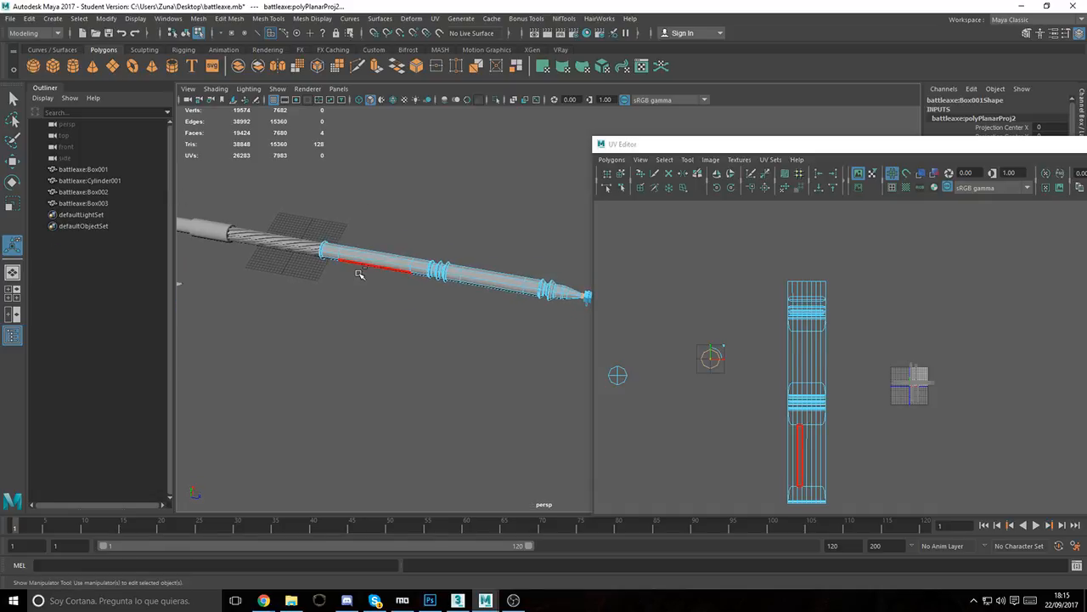
middle_click_drag(260, 237, 442, 291, "alt")
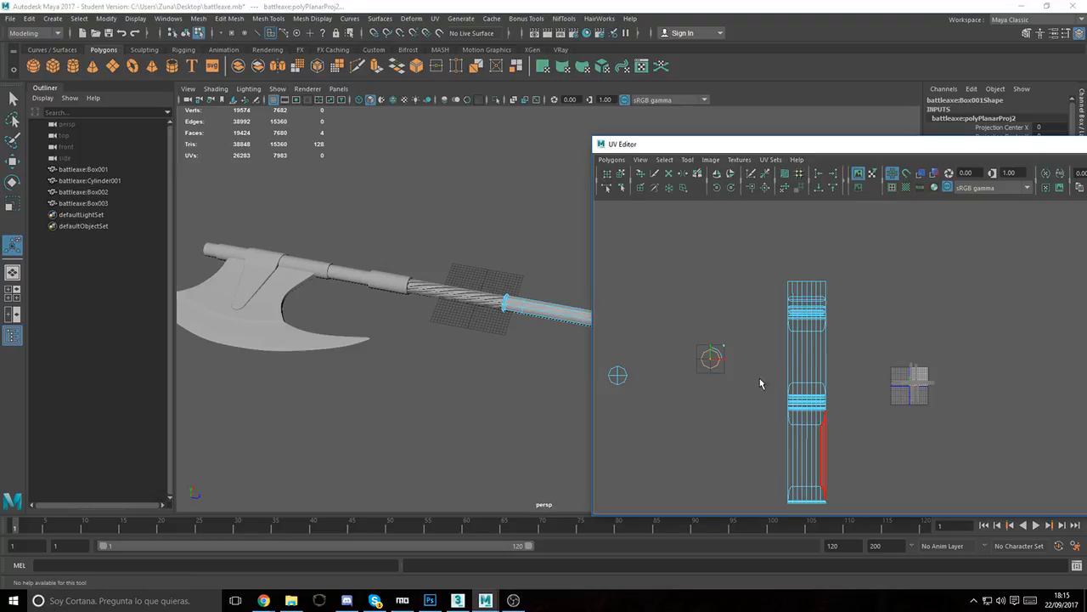
middle_click_drag(764, 381, 828, 336, "alt")
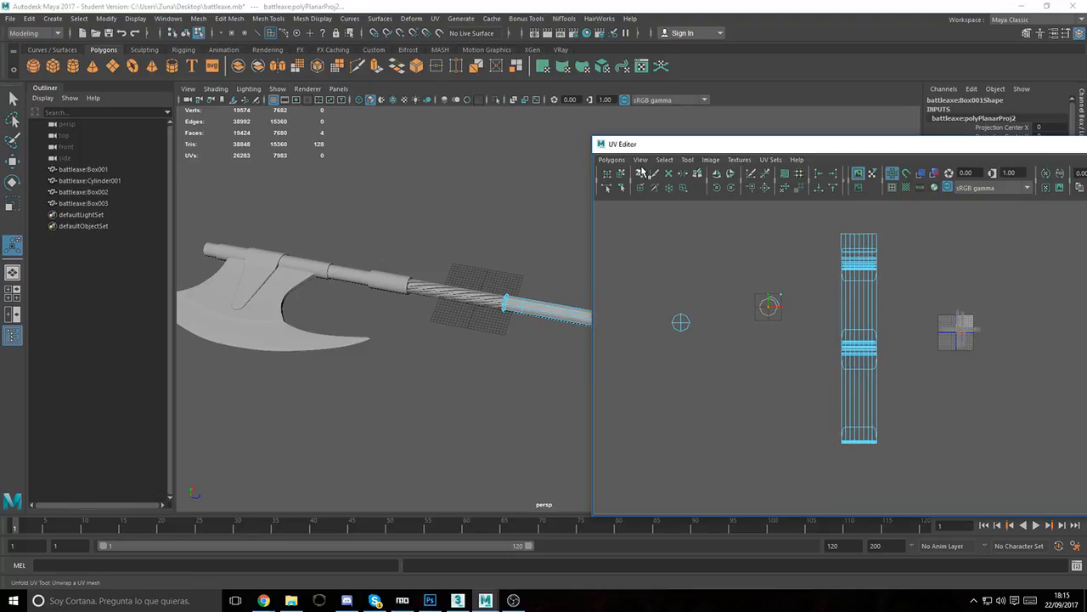
Step: Select all faces of the twisted grip and apply a cylindrical UV projection to them
left_click(442, 289)
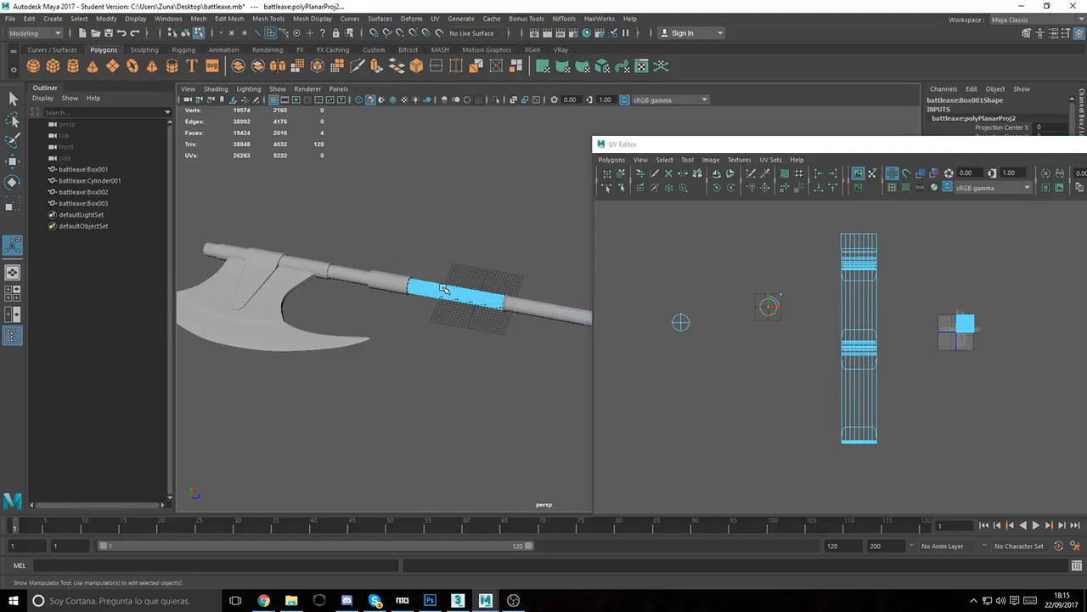
right_click_drag(412, 260, 570, 296, "alt")
middle_click_drag(192, 278, 429, 330, "alt")
double_click(427, 331)
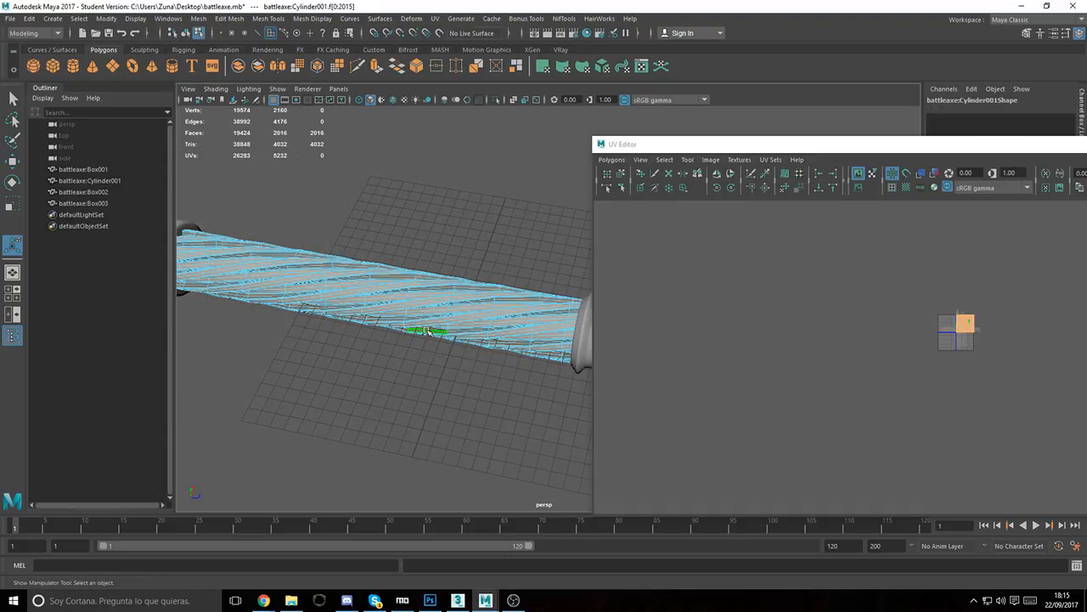
key("ctrl+1")
left_click_drag(459, 312, 502, 251, "alt")
scroll(434, 328, "up", 5)
key("ctrl+1")
left_click(563, 68)
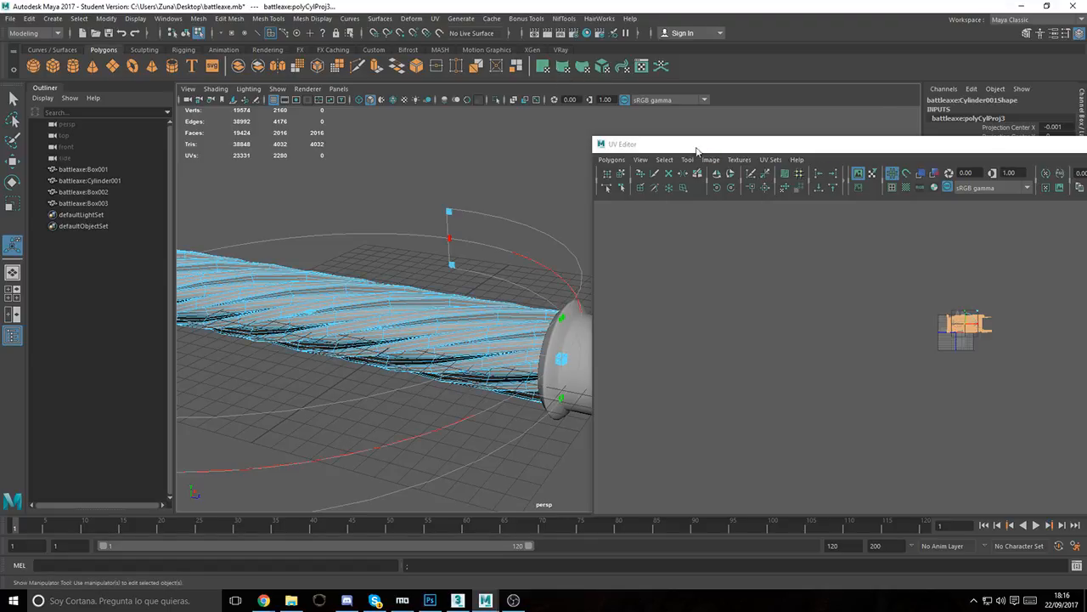
Step: Set the twisted grip projection's Rotate X to 90 so it follows the grip's length, and bring its UV shell into view
scroll(518, 250, "down", 3)
left_click(332, 399)
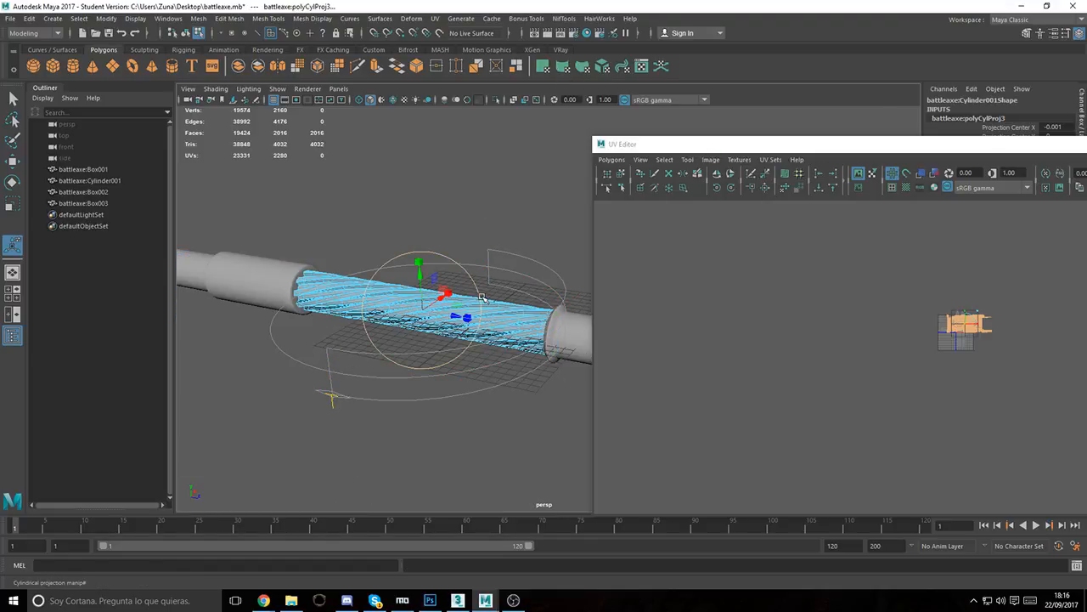
left_click_drag(481, 297, 489, 254)
key("ctrl+z")
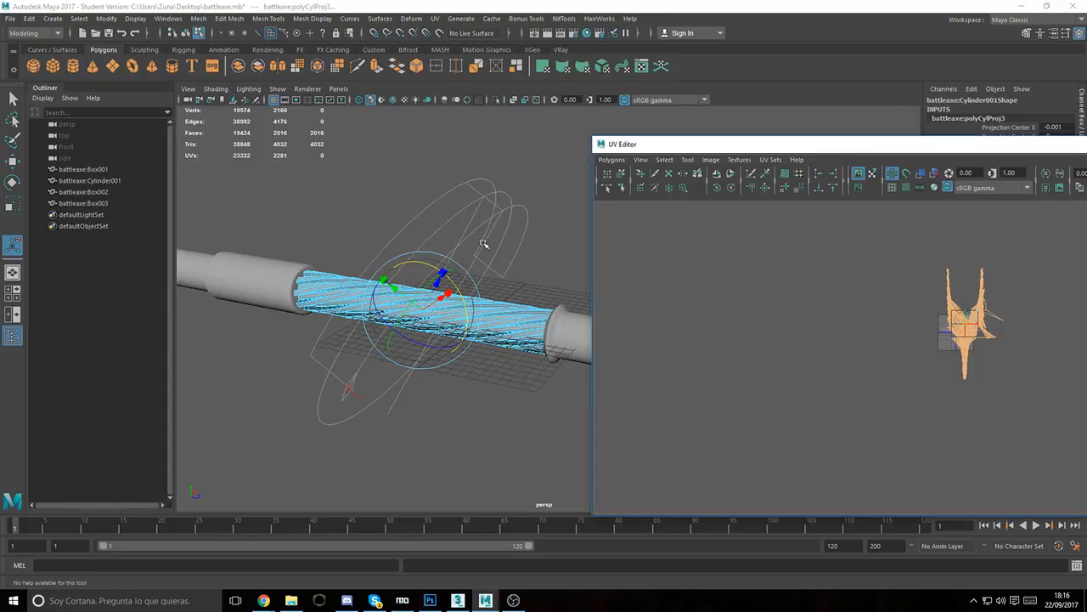
left_click_drag(665, 145, 374, 296)
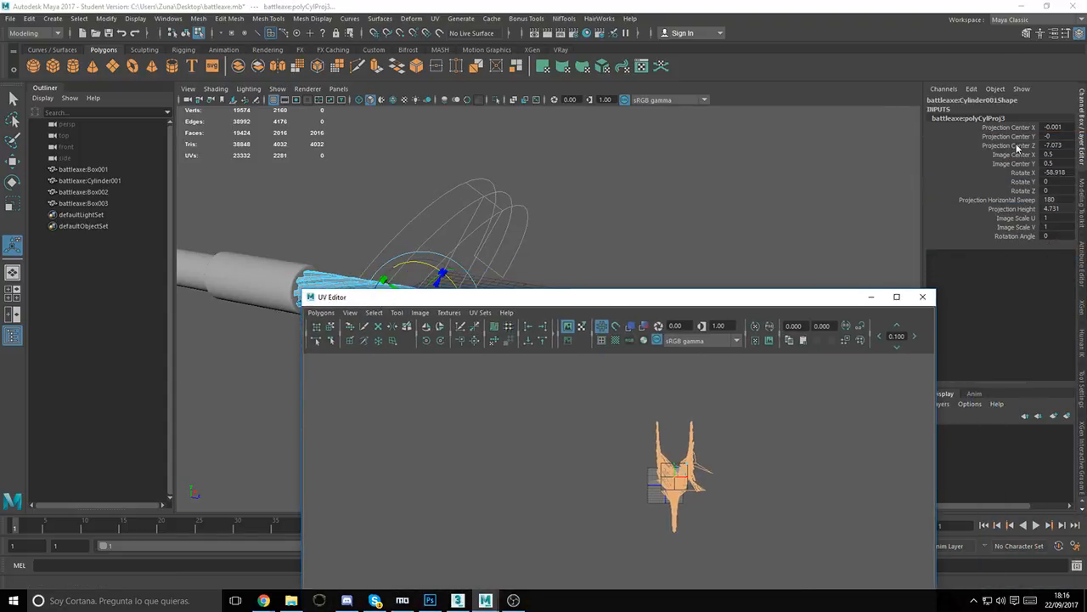
double_click(1053, 173)
key("Return")
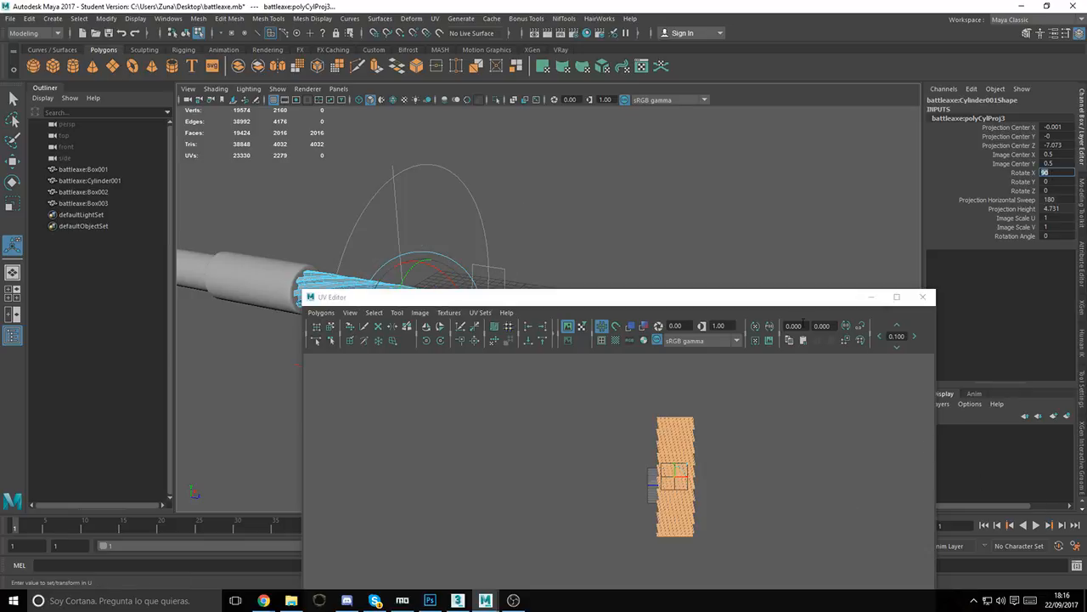
left_click_drag(772, 298, 879, 178)
scroll(817, 353, "up", 3)
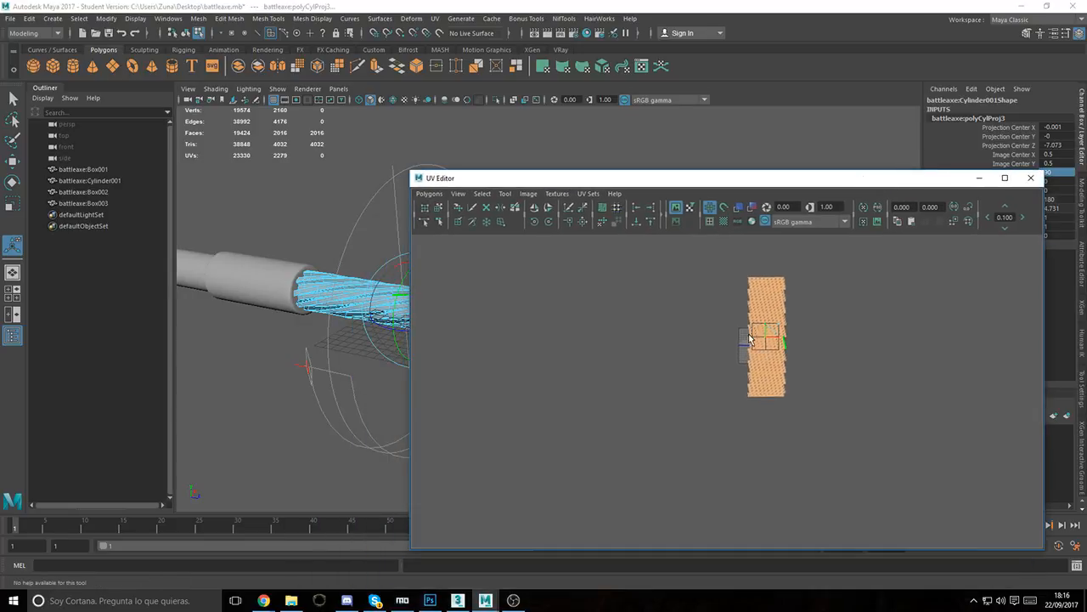
Step: Turn the twisted grip's cylindrical projection slightly about its axis and move its UV shell well clear of the UV grid
middle_click_drag(817, 352, 817, 384, "alt")
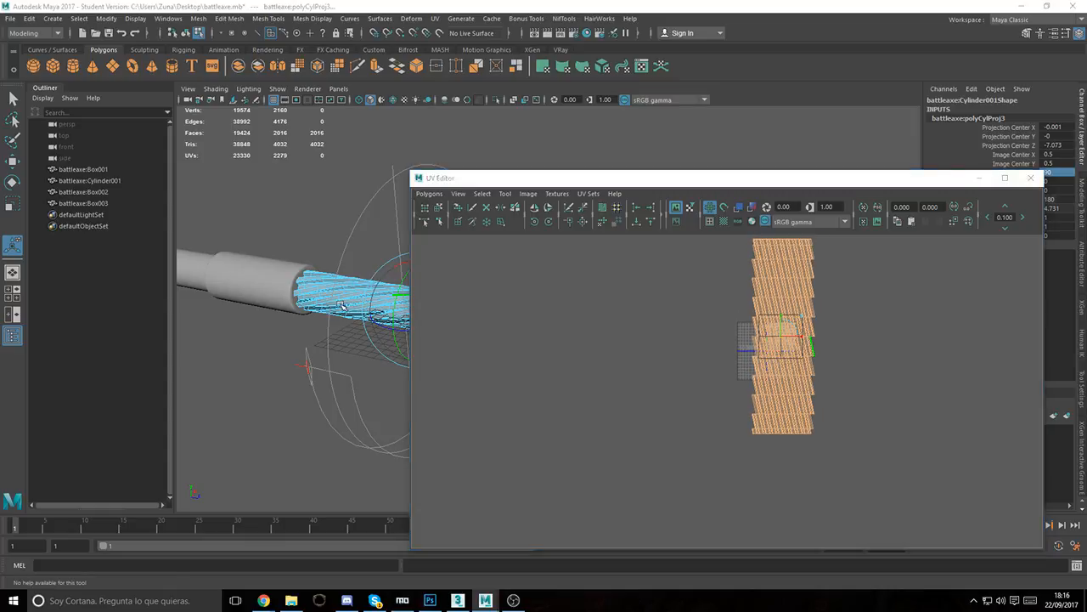
middle_click_drag(347, 305, 288, 307, "alt")
left_click_drag(340, 282, 346, 279)
left_click_drag(348, 268, 938, 266)
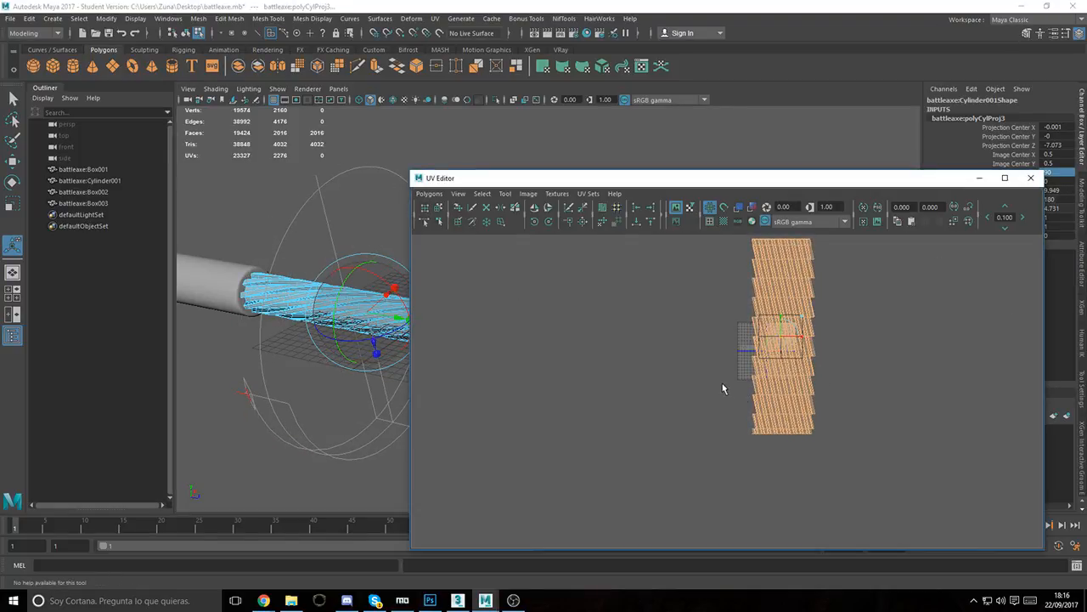
left_click_drag(723, 381, 818, 352)
key("w")
left_click_drag(735, 340, 560, 397)
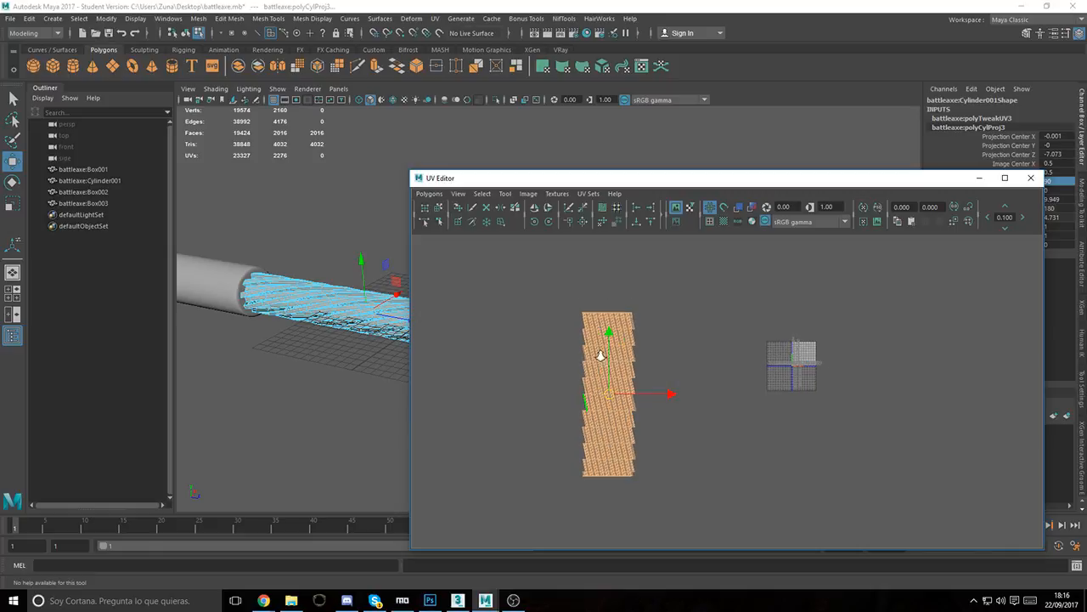
Step: Select all faces of the upper shaft piece with the blade bracket and apply a cylindrical UV projection to them
middle_click_drag(260, 295, 241, 288, "alt")
left_click_drag(241, 289, 314, 287, "alt")
left_click(386, 304)
double_click(348, 292)
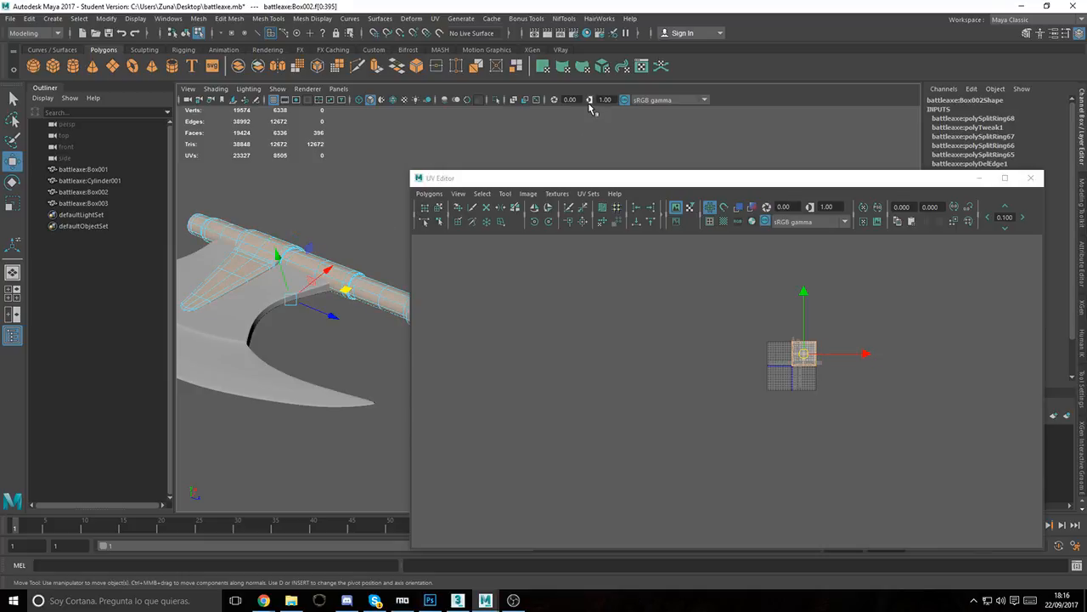
left_click_drag(513, 178, 785, 141)
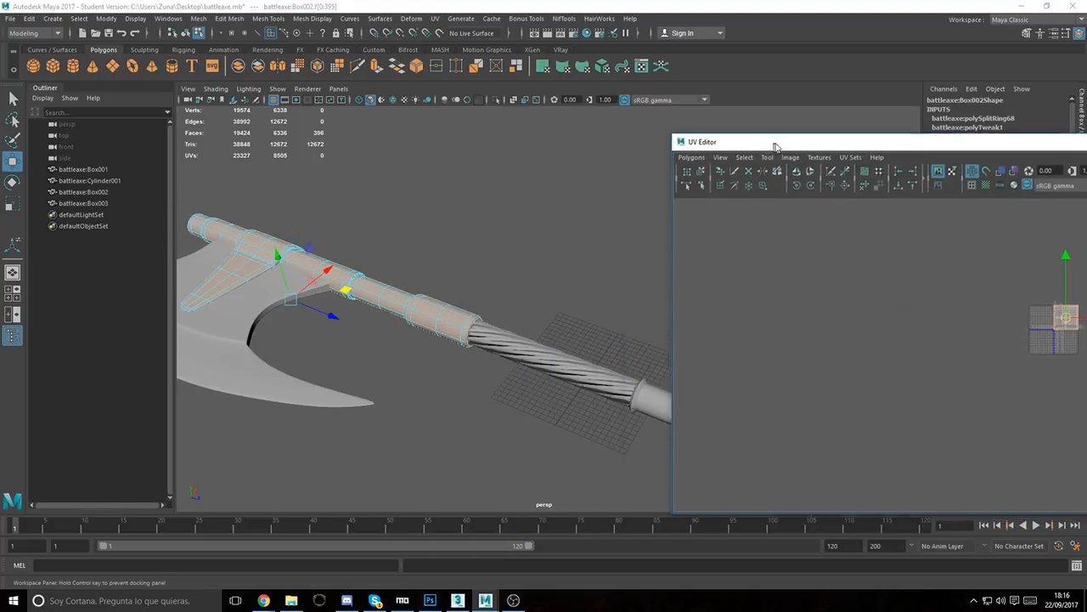
left_click_drag(595, 323, 536, 210, "alt")
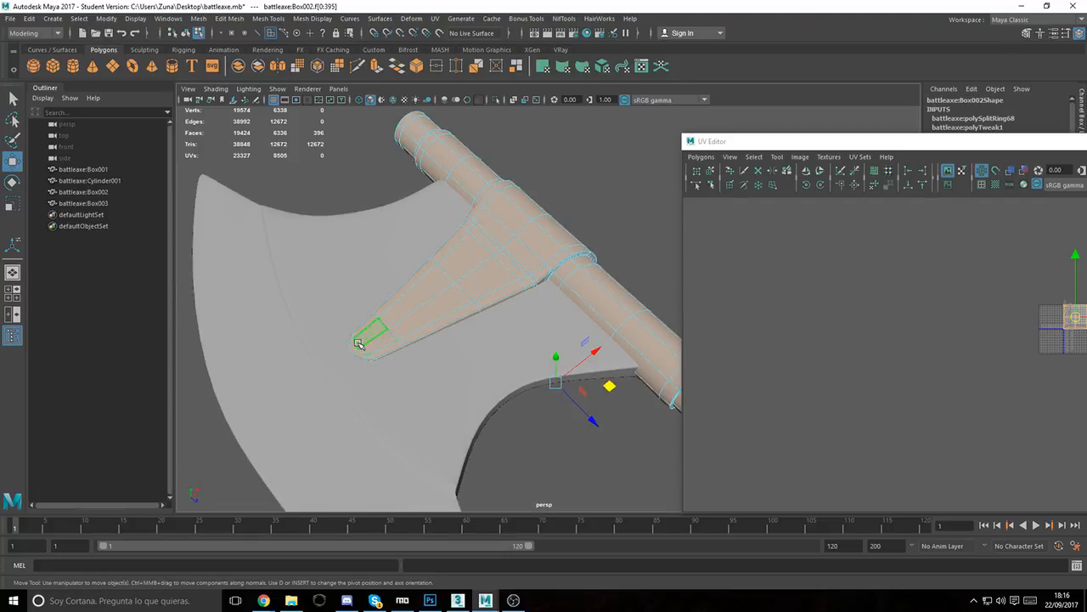
left_click_drag(839, 144, 562, 162)
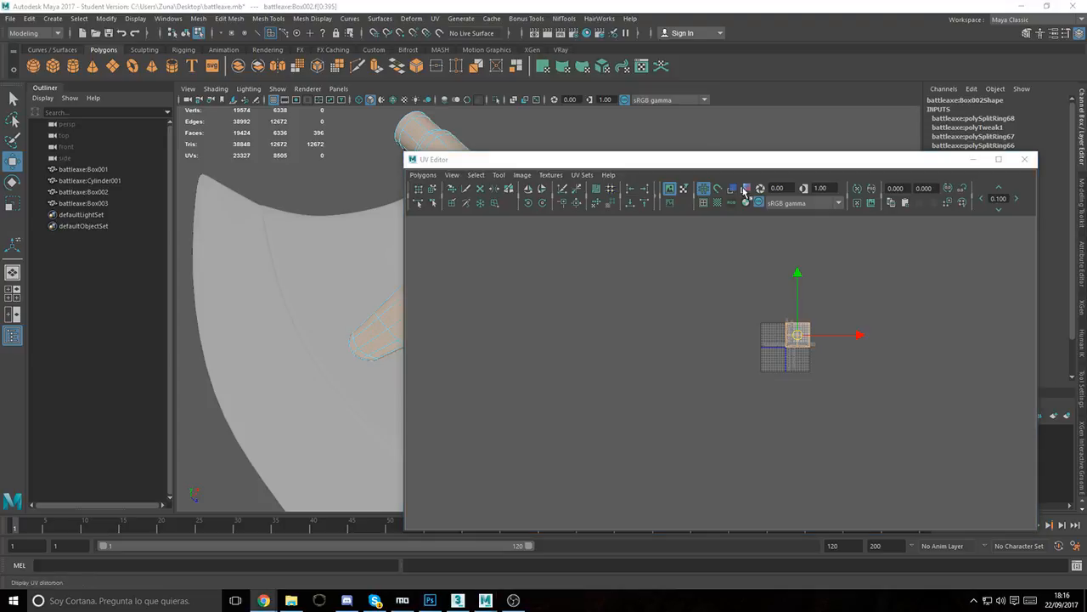
left_click(685, 163)
left_click_drag(561, 163, 753, 163)
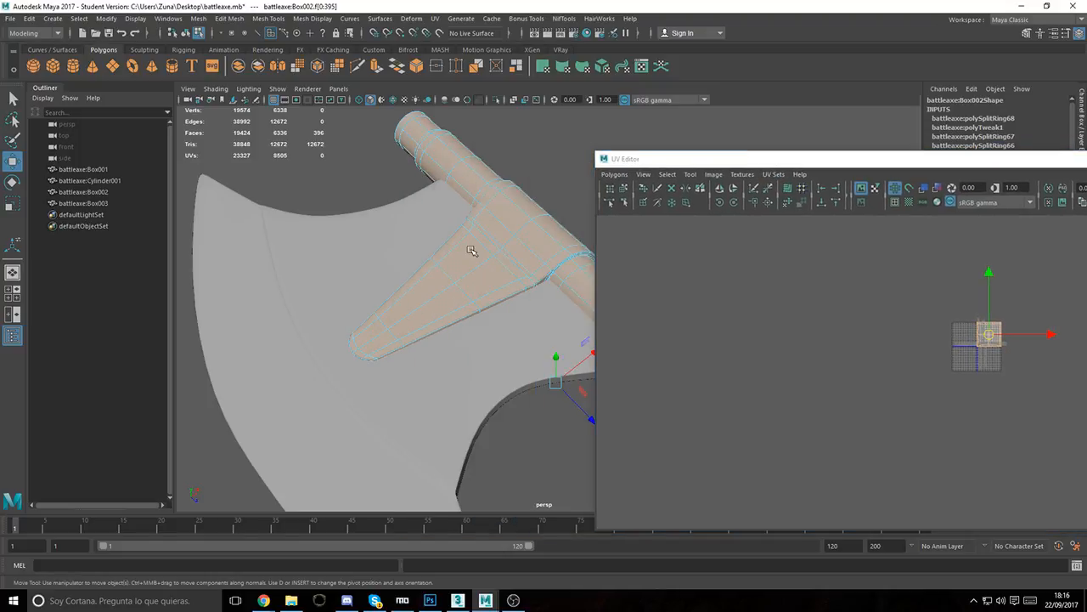
middle_click_drag(473, 250, 467, 266, "alt")
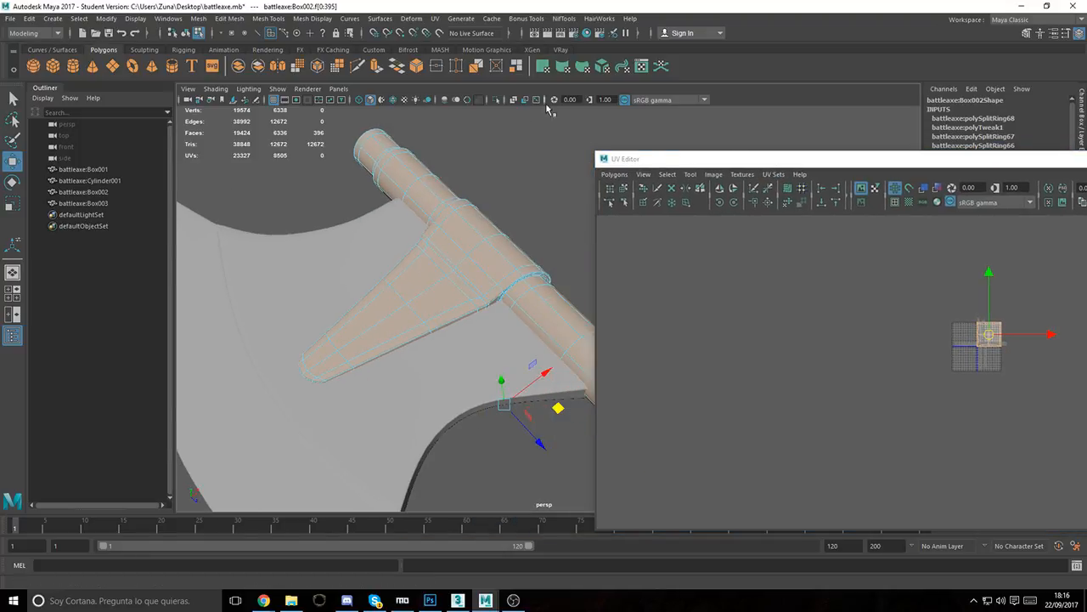
left_click(562, 66)
left_click_drag(689, 164, 1086, 164)
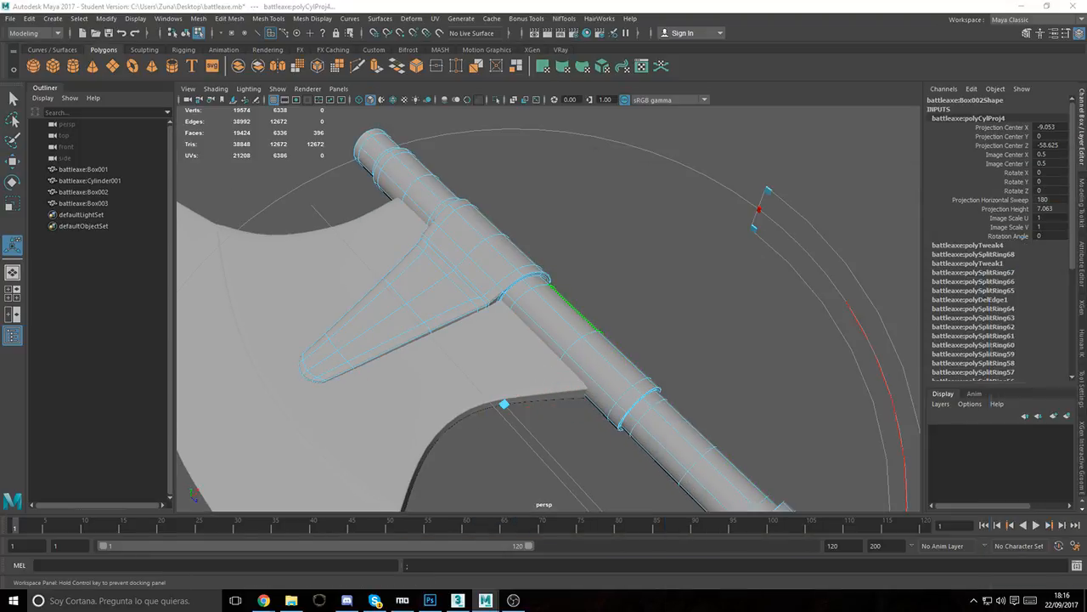
Step: Set the upper shaft projection's Rotate X to 90 and inspect the resulting UV layout
scroll(383, 383, "down", 3)
scroll(396, 431, "down", 2)
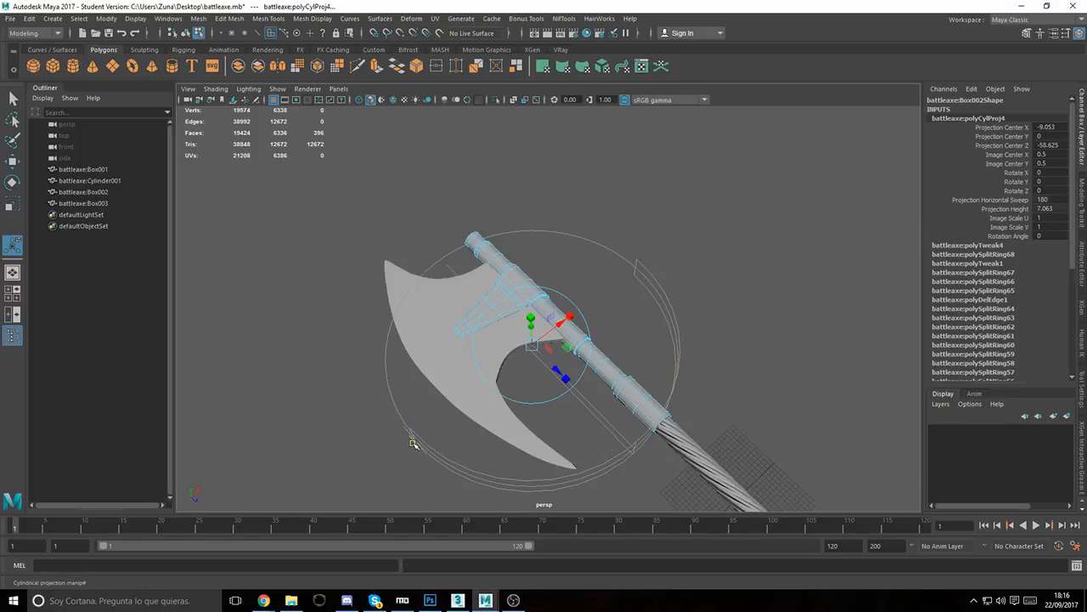
left_click(589, 342)
left_click_drag(553, 353, 521, 260)
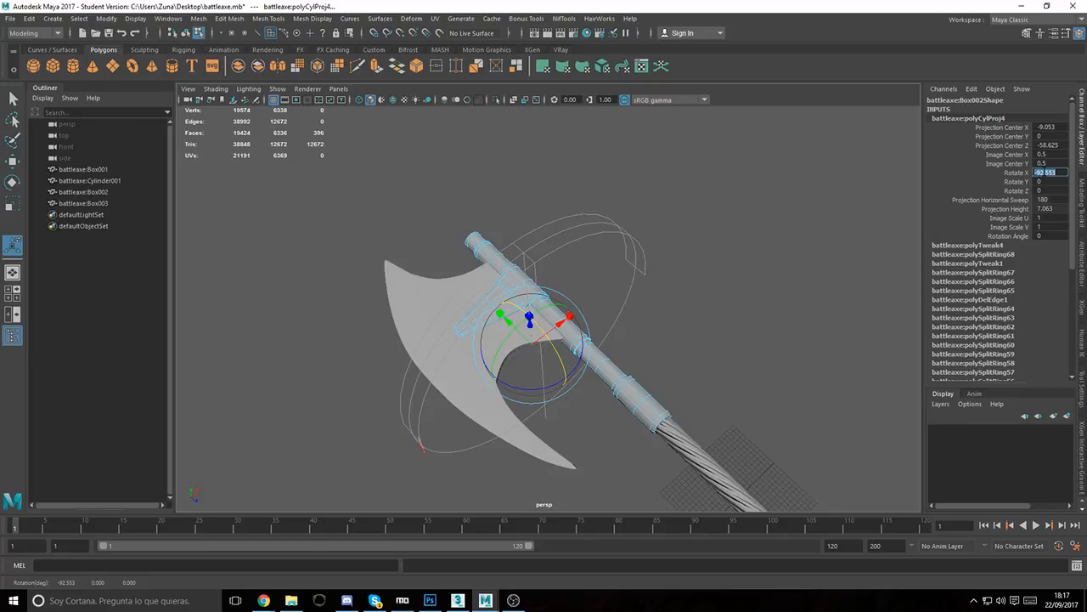
key("Return")
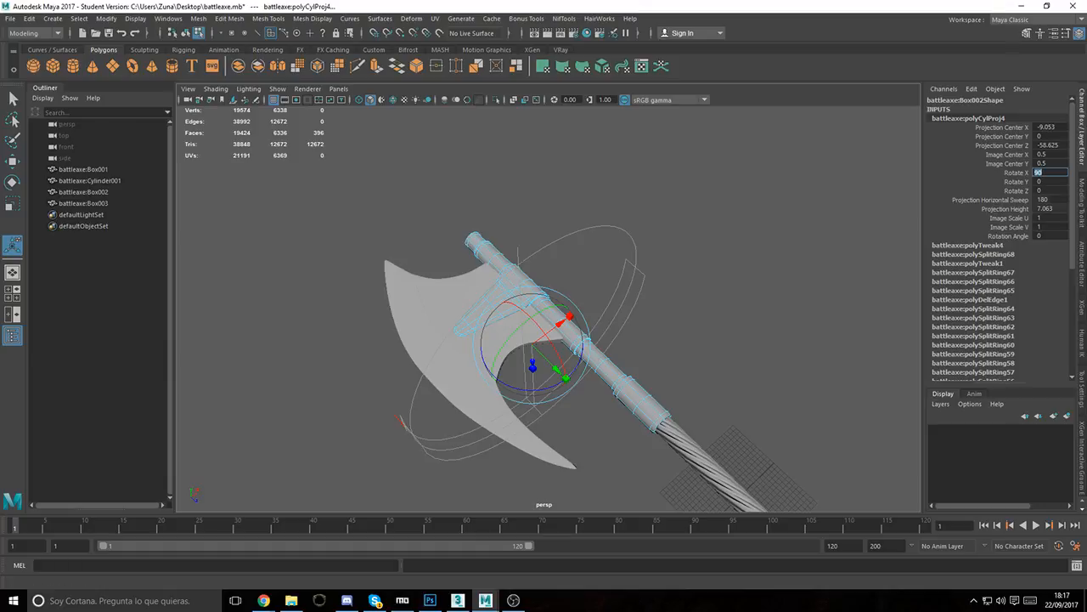
left_click_drag(1086, 201, 439, 139)
middle_click_drag(875, 280, 702, 367, "alt")
right_click_drag(702, 367, 590, 348, "alt")
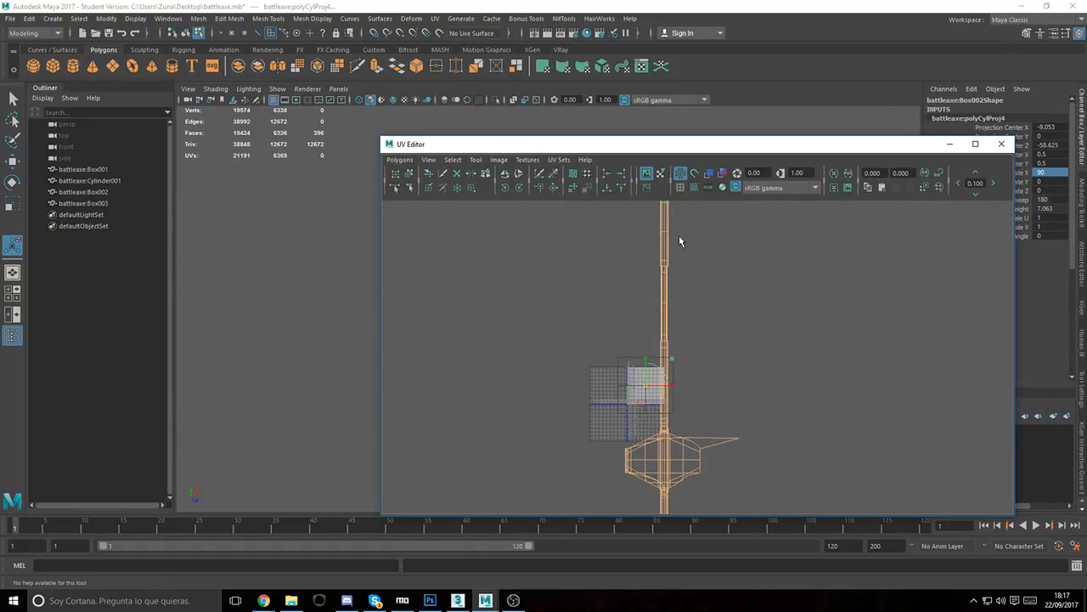
Step: Reapply the cylindrical projection to the whole upper shaft piece, try rotating it about X, and undo the rotation
left_click_drag(709, 147, 1086, 195)
double_click(623, 394)
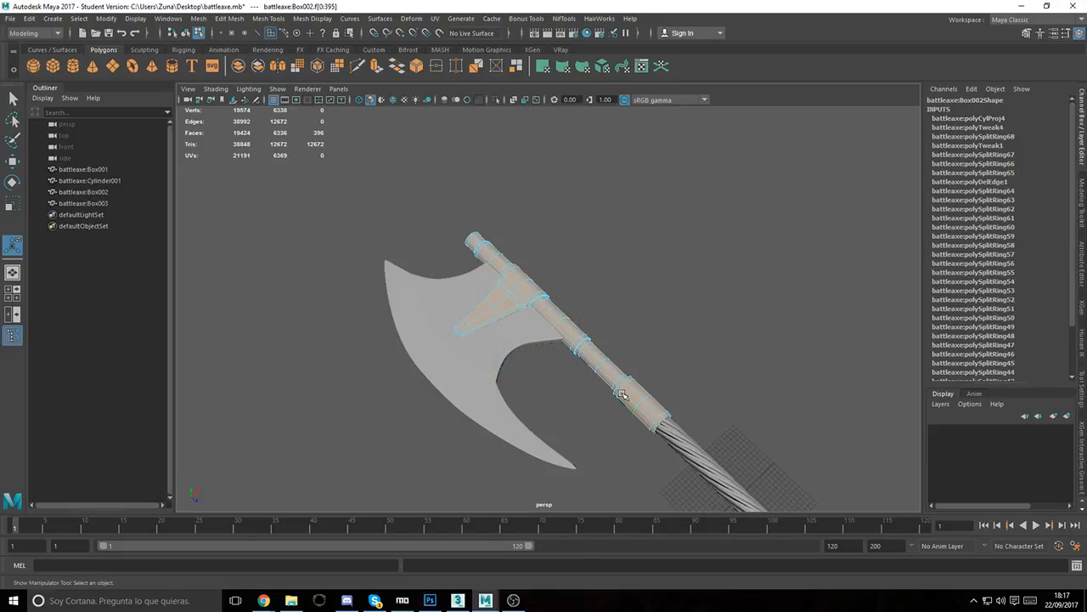
left_click(563, 68)
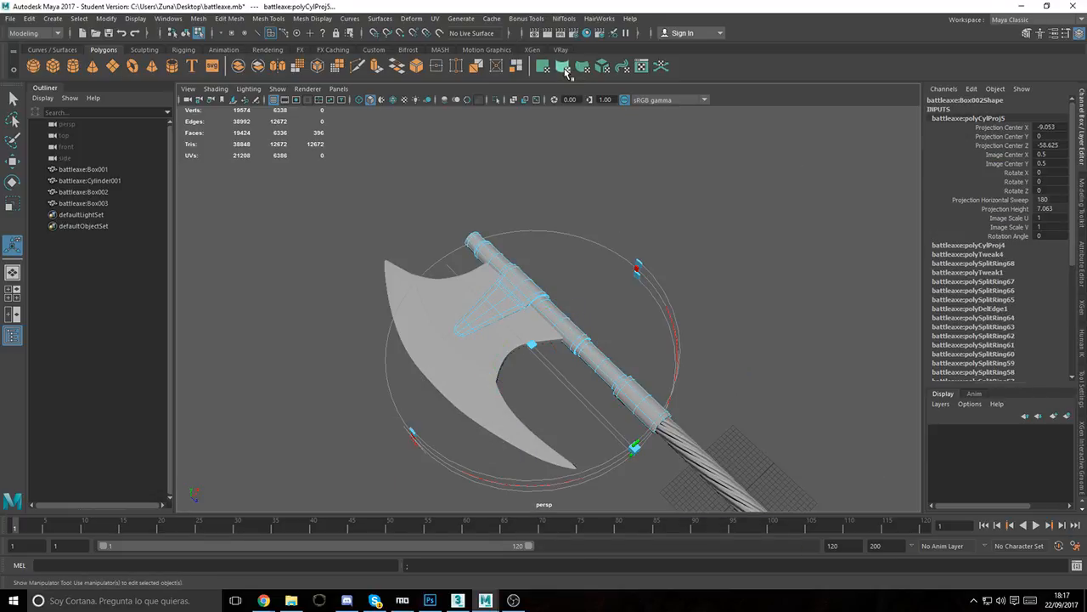
left_click(411, 434)
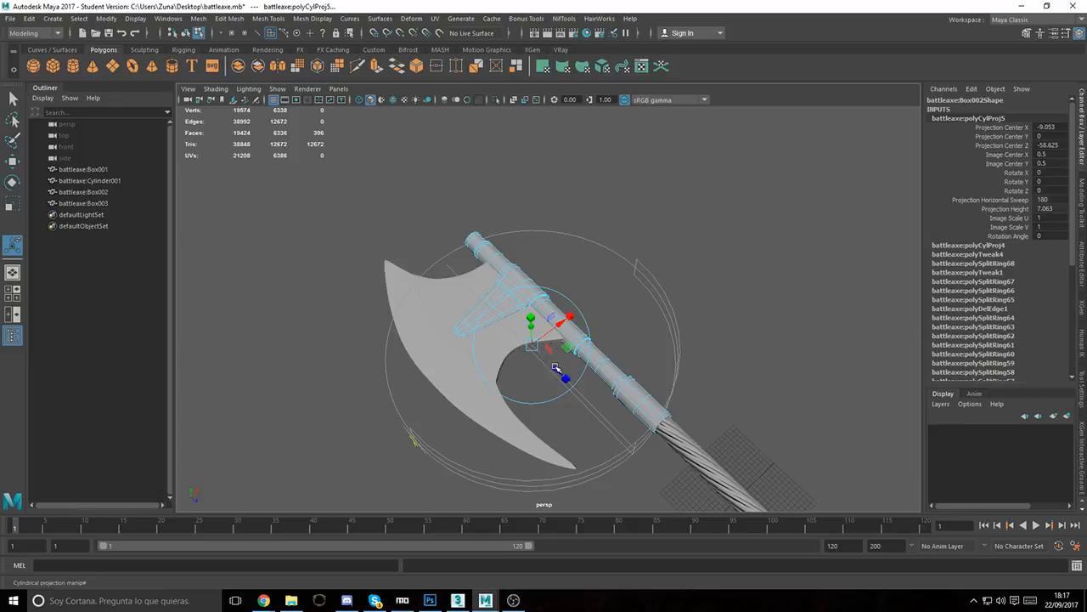
left_click(592, 339)
left_click_drag(551, 345, 510, 299)
key("ctrl+z")
Step: Select the round shaft faces between the blade bracket and the twisted grip, and isolate the upper shaft piece
left_click_drag(635, 237, 658, 419)
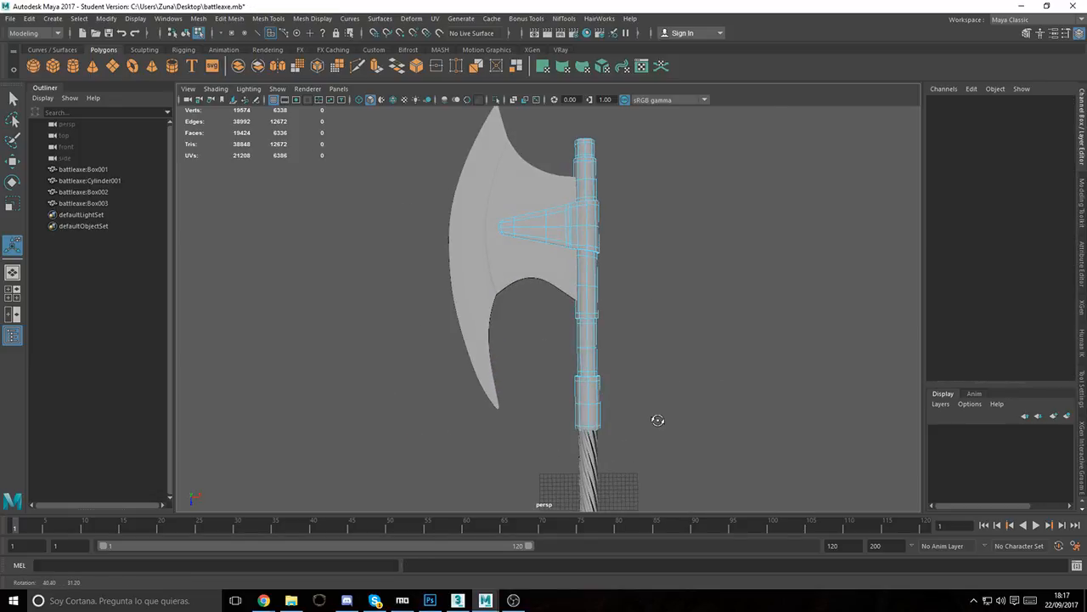
left_click_drag(640, 478, 512, 257)
scroll(756, 295, "up", 4)
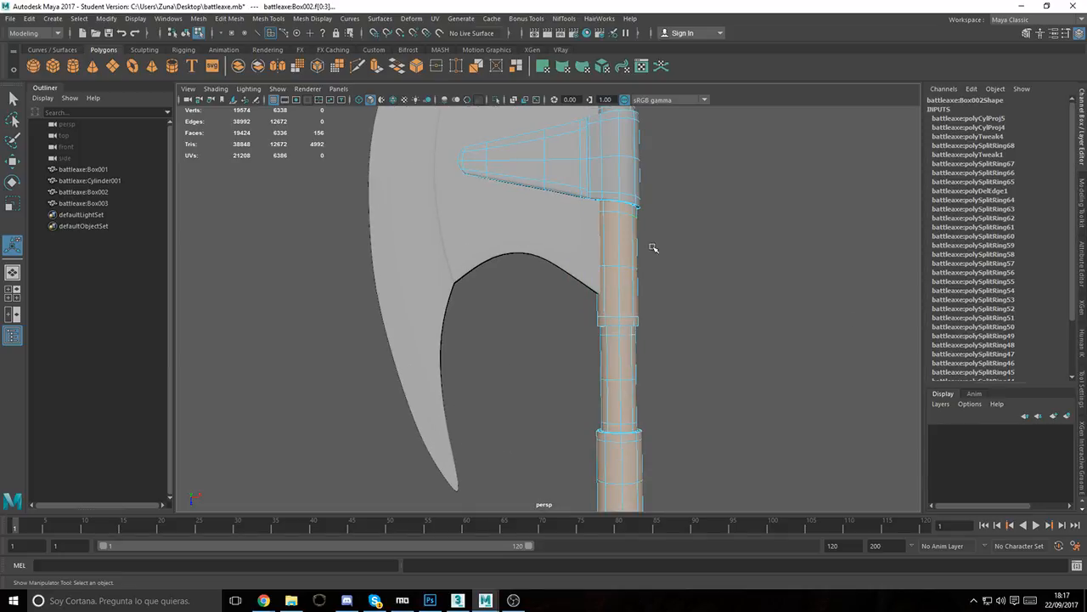
right_click_drag(631, 190, 704, 167)
key("ctrl+1")
right_click_drag(627, 250, 584, 298)
left_click_drag(584, 298, 654, 248, "alt")
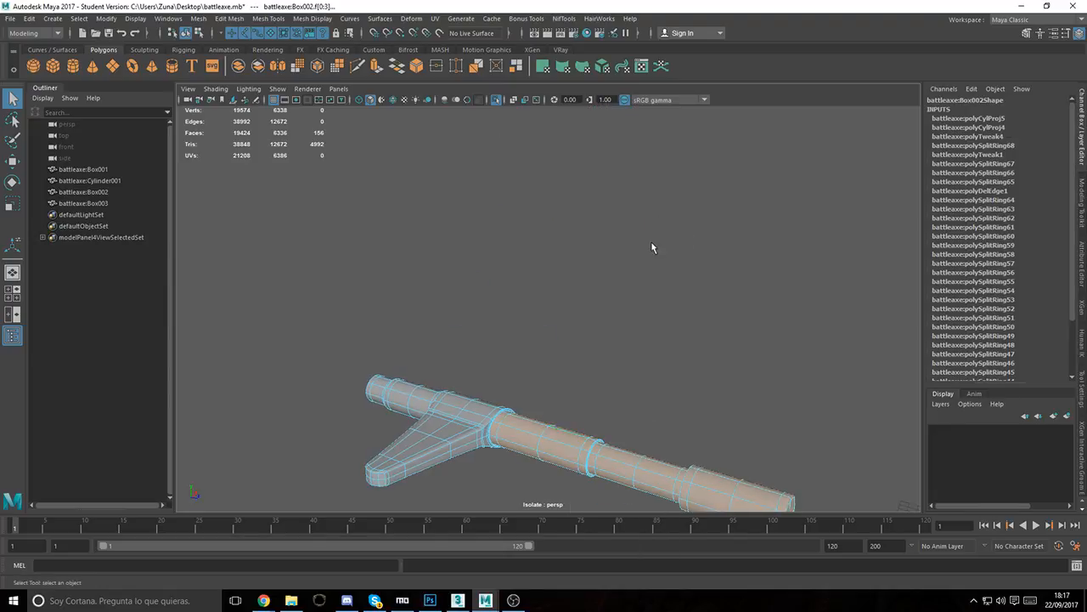
Step: Check the shaft selection up close and deselect the rim faces where the shaft meets the bracket collar
middle_click_drag(587, 459, 497, 307, "alt")
right_click_drag(497, 307, 551, 337, "alt")
left_click_drag(552, 337, 529, 294, "alt")
middle_click_drag(280, 293, 521, 318, "alt")
right_click_drag(522, 318, 691, 347, "alt")
left_click_drag(691, 348, 656, 304, "alt")
middle_click_drag(656, 136, 604, 211, "alt")
left_click_drag(604, 212, 466, 281, "alt")
middle_click_drag(680, 450, 555, 243, "alt")
middle_click_drag(653, 400, 603, 255, "alt")
left_click_drag(828, 374, 796, 318, "alt")
left_click_drag(864, 314, 731, 268)
left_click_drag(756, 420, 686, 362, "ctrl")
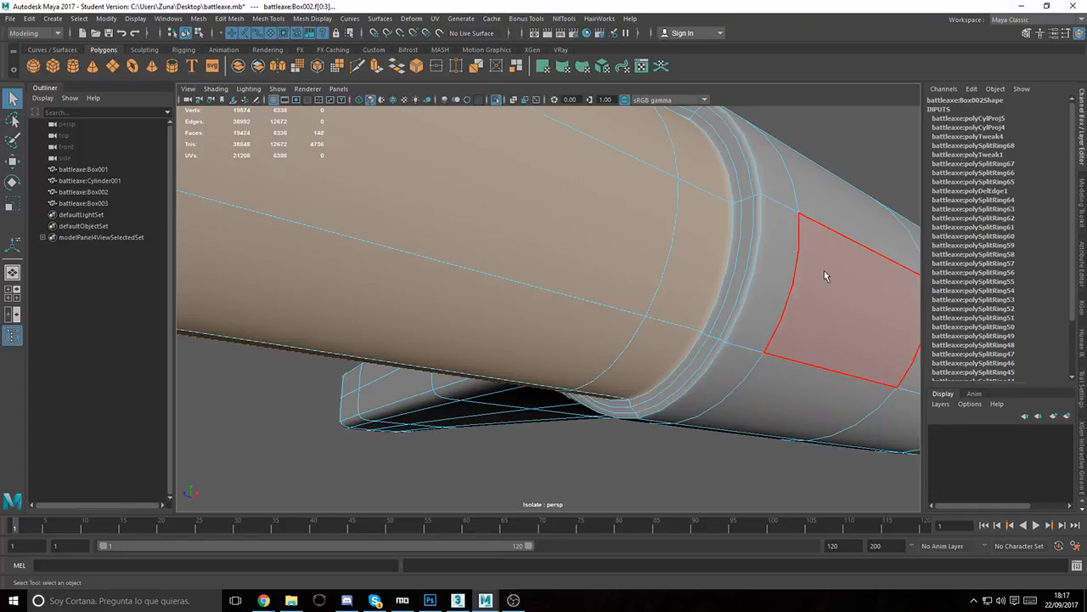
Step: Add the shaft section on the other side of the bracket to the selection and apply a cylindrical UV projection
right_click_drag(825, 275, 684, 286, "alt")
mouse_move(685, 287)
left_mouse_down("alt")
mouse_move(688, 318)
mouse_move(679, 280)
left_mouse_up("alt")
middle_click_drag(680, 280, 525, 351, "alt")
right_click_drag(525, 352, 877, 307, "alt")
left_click_drag(905, 239, 575, 470, "shift")
left_click_drag(595, 413, 571, 89, "alt")
left_click(562, 65)
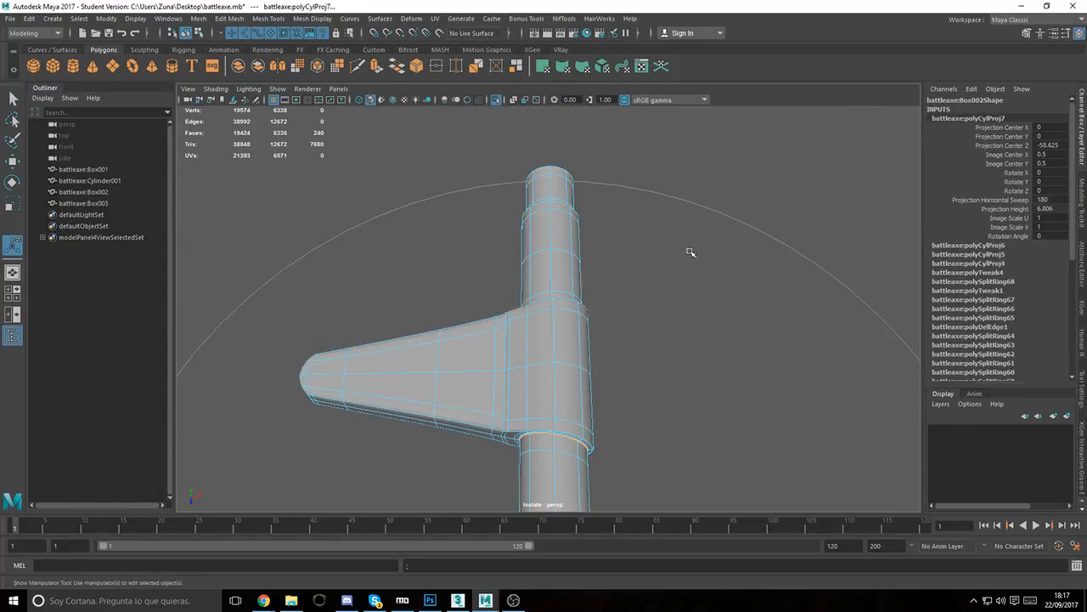
Step: Set the shaft projection's Rotate X to 90 so it follows the shaft's length, and examine its UV shells
scroll(689, 252, "down", 5)
left_click_drag(689, 252, 639, 316, "alt")
scroll(629, 331, "up", 5)
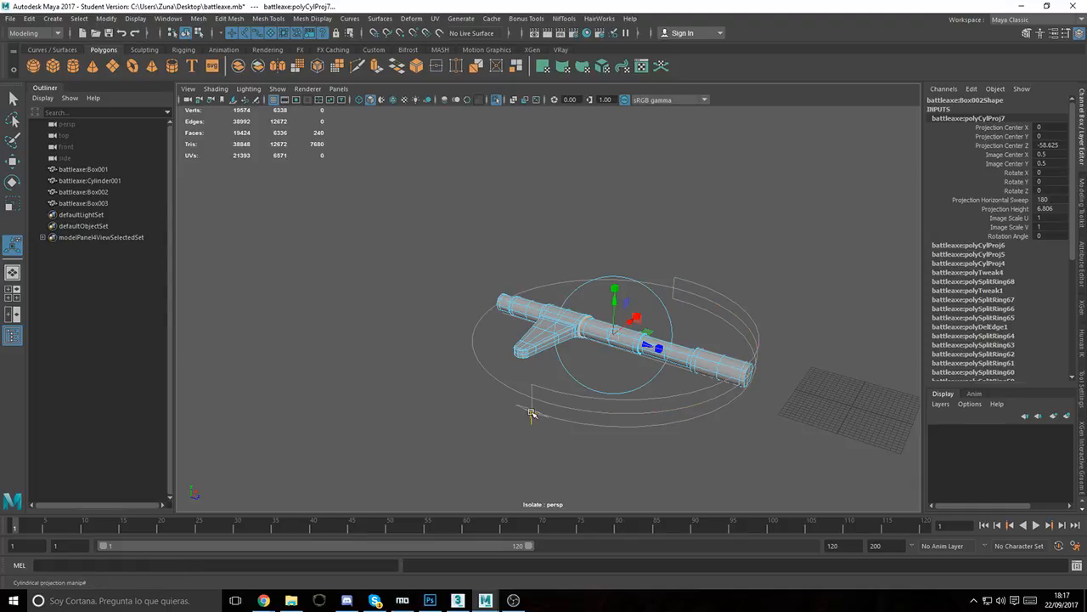
left_click(670, 312)
left_click_drag(653, 318, 675, 244)
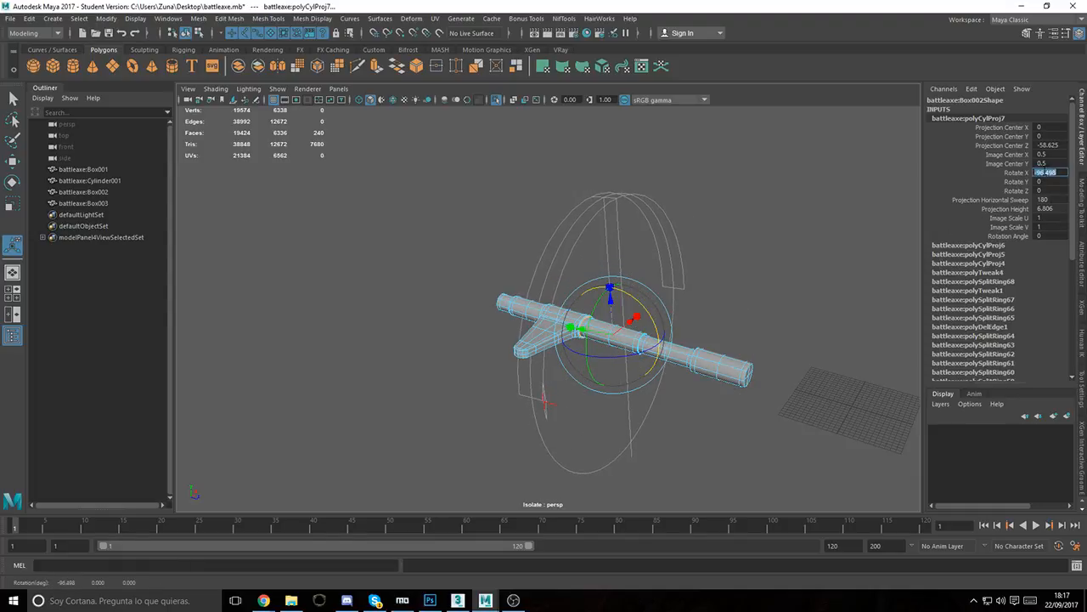
type("90")
key("Return")
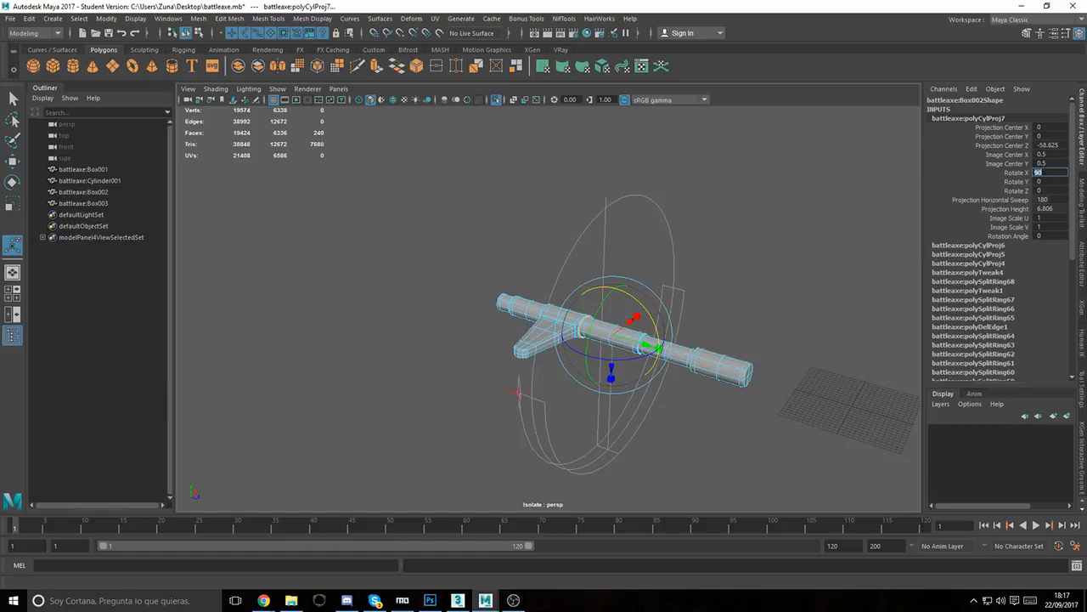
left_click_drag(1086, 150, 448, 134)
scroll(512, 298, "down", 5)
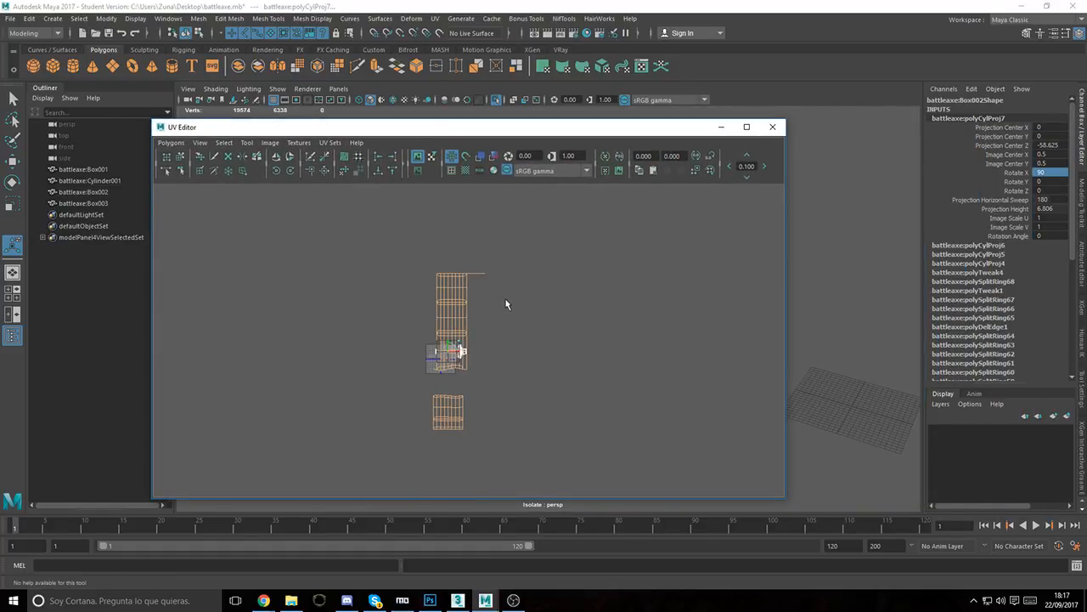
scroll(512, 344, "up", 3)
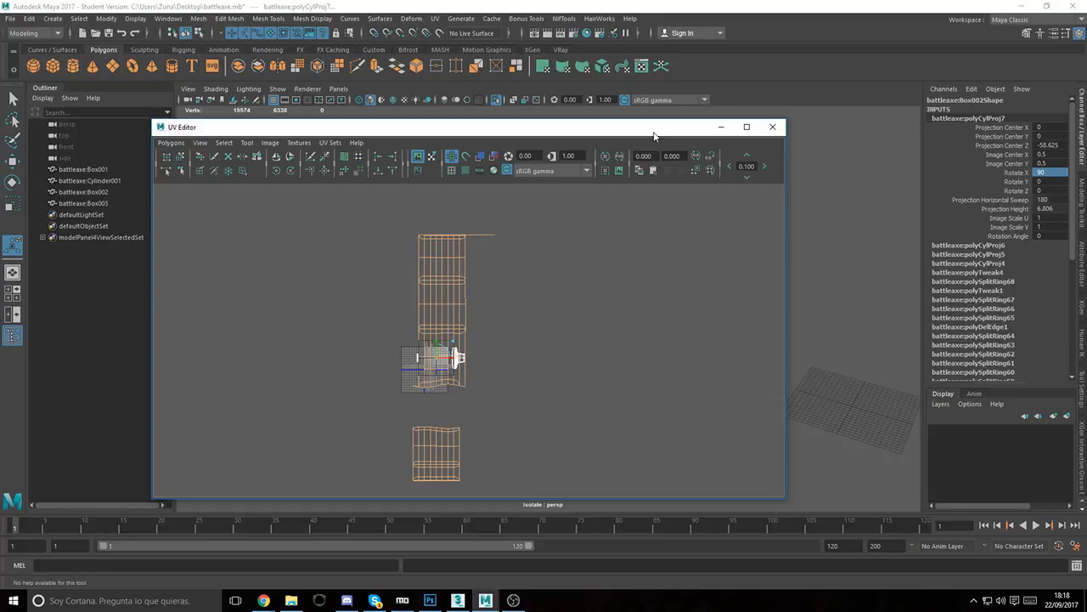
Step: Apply a planar UV projection to the four end-cap faces at the shaft's grip end and move their shell clear of the others
left_click_drag(654, 132, 492, 156)
right_click_drag(700, 241, 903, 390, "alt")
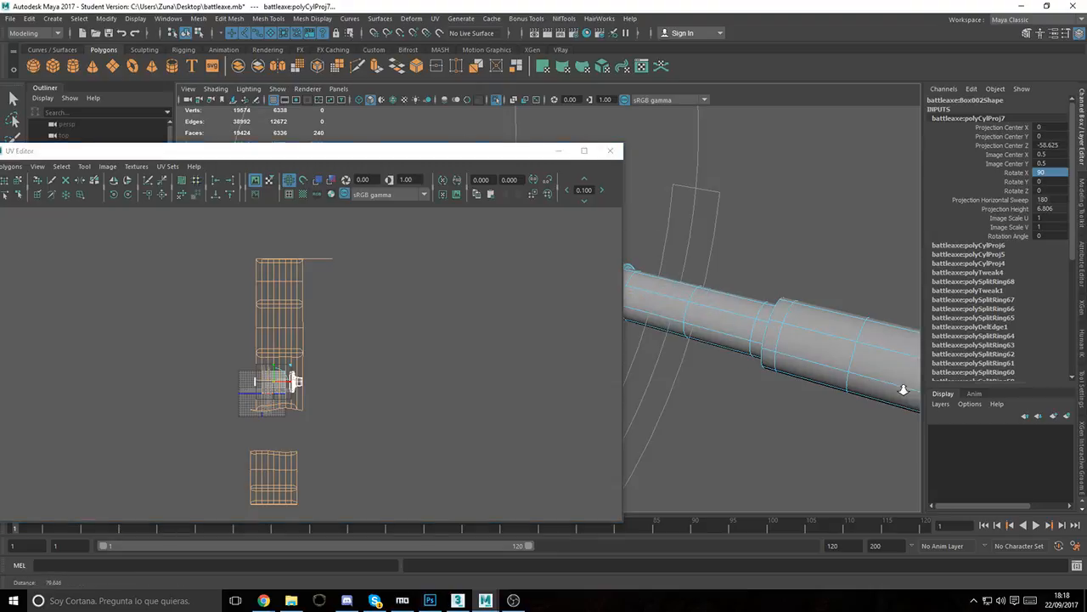
left_click_drag(904, 390, 811, 340, "alt")
left_click(804, 332)
left_click(829, 337, "shift")
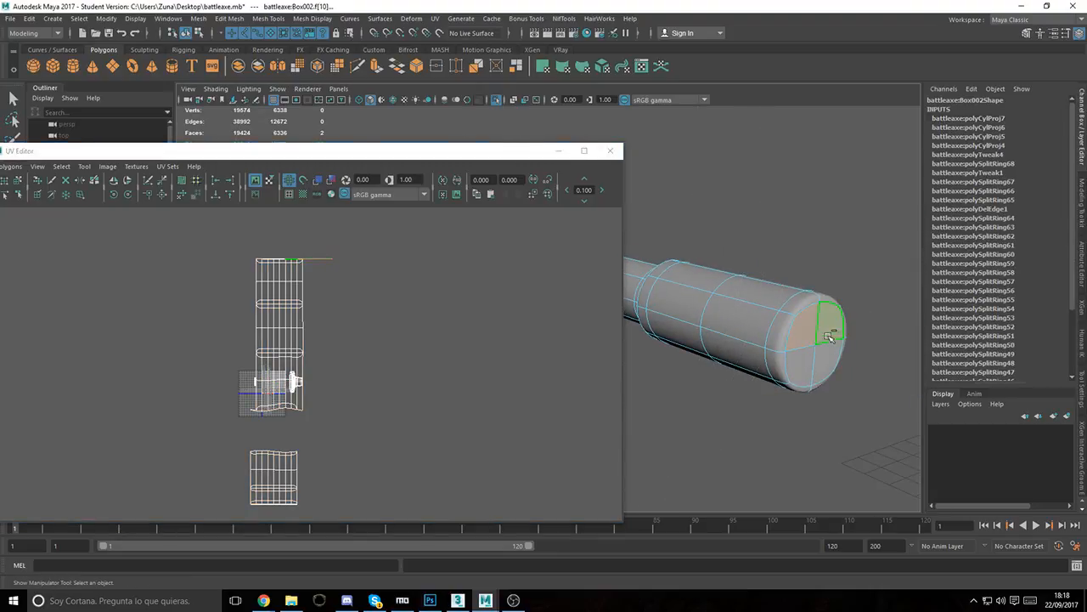
left_click(824, 364, "shift")
left_click(799, 366, "shift")
left_click(541, 68)
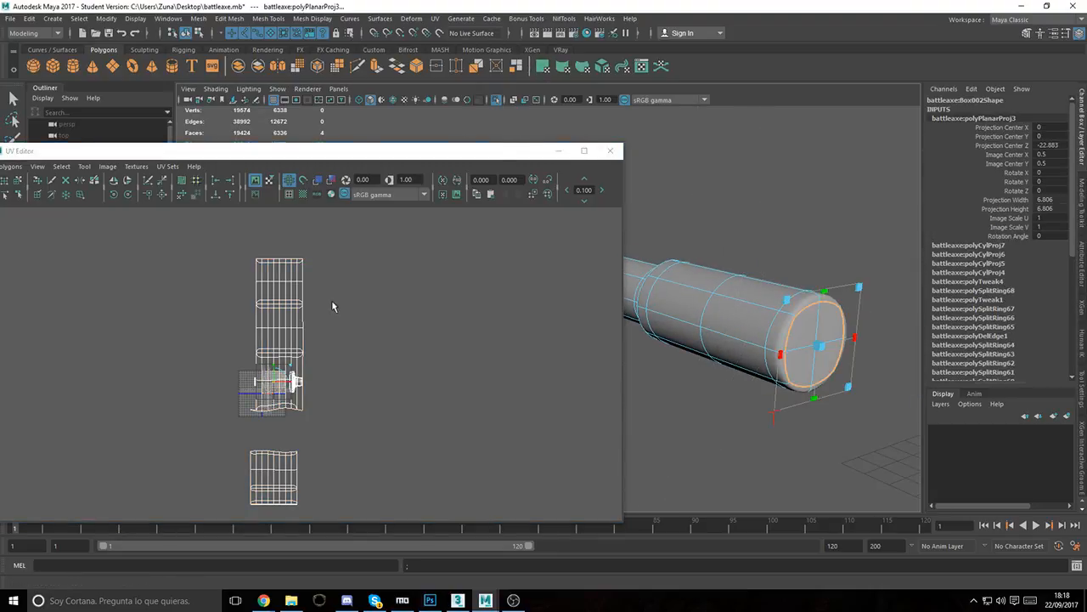
key("w")
Step: Apply a planar UV projection to the four end-cap faces at the shaft's bracket end and move their shell clear of the others
middle_click_drag(770, 264, 980, 313, "alt")
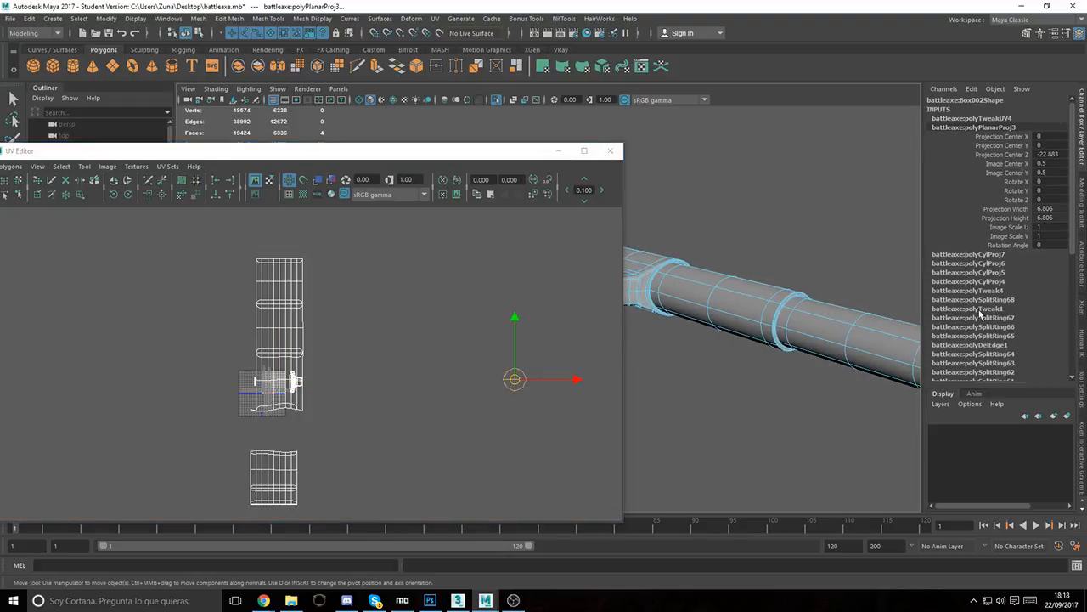
right_click_drag(837, 274, 703, 221, "alt")
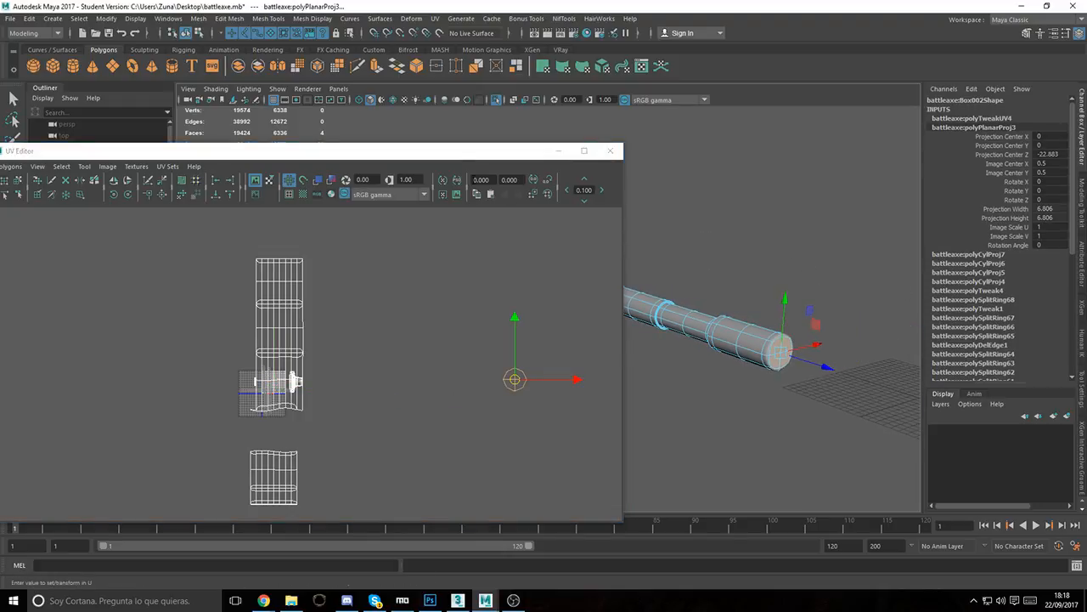
left_click_drag(489, 157, 415, 317)
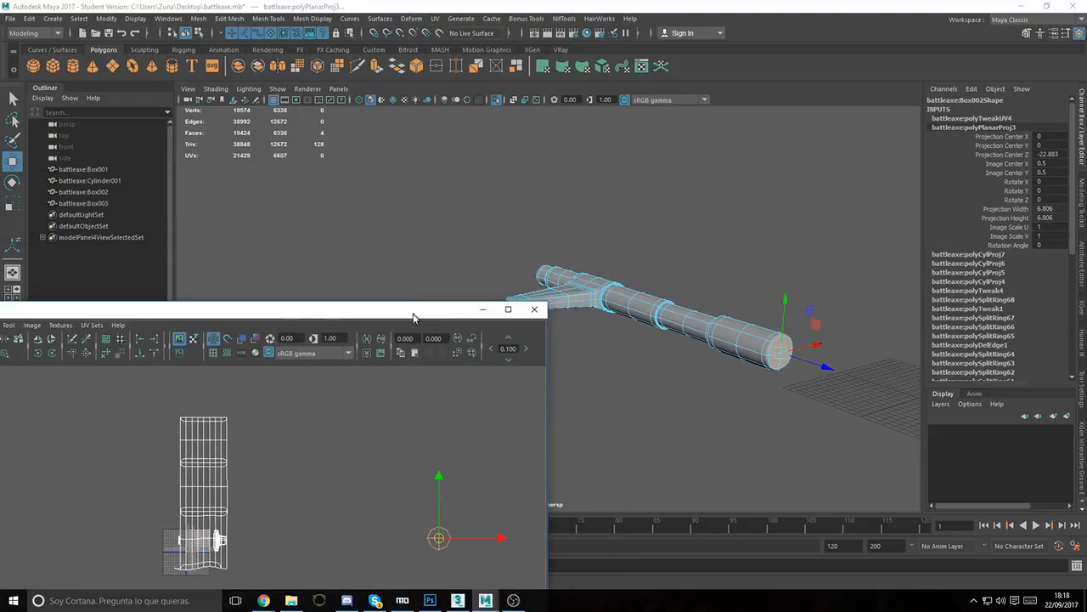
left_click_drag(510, 246, 721, 309, "alt")
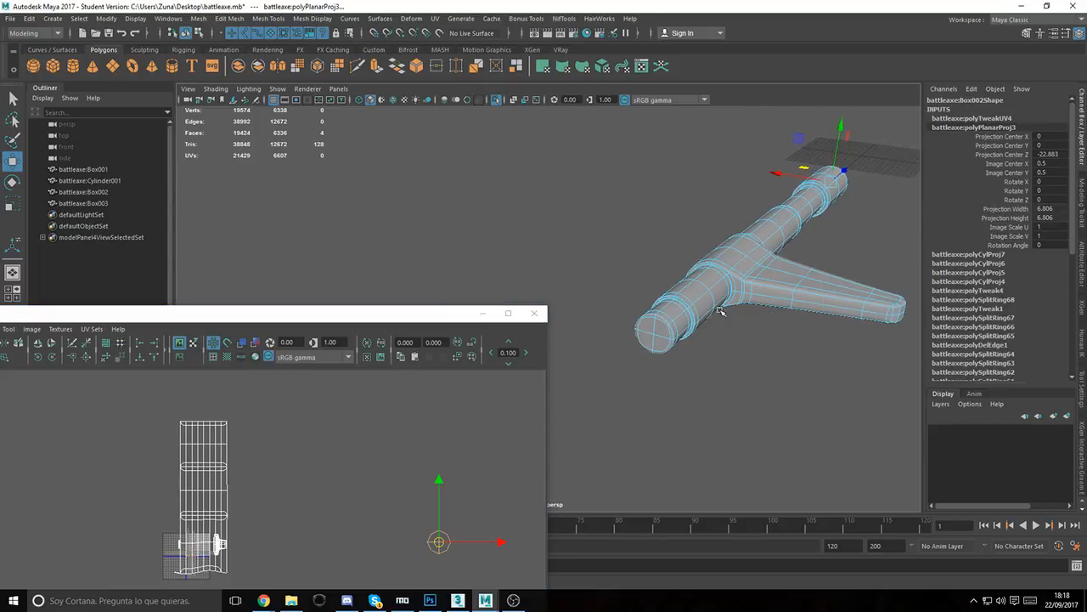
right_click_drag(721, 377, 873, 402, "alt")
left_click(841, 362)
key("f")
scroll(755, 299, "down", 5)
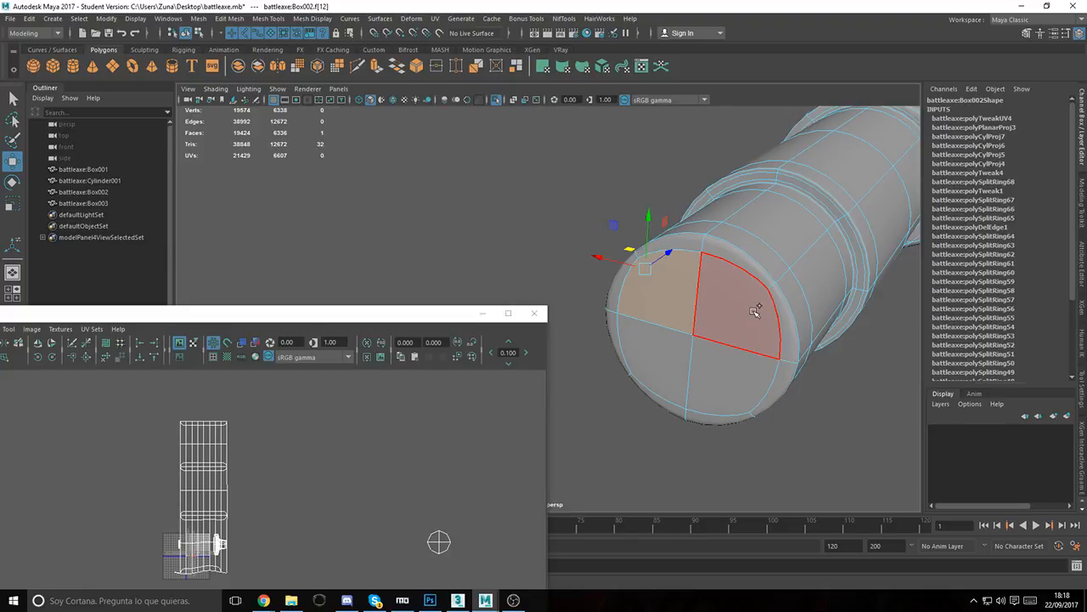
left_click(754, 311, "shift")
left_click(727, 373, "shift")
left_click(648, 365, "shift")
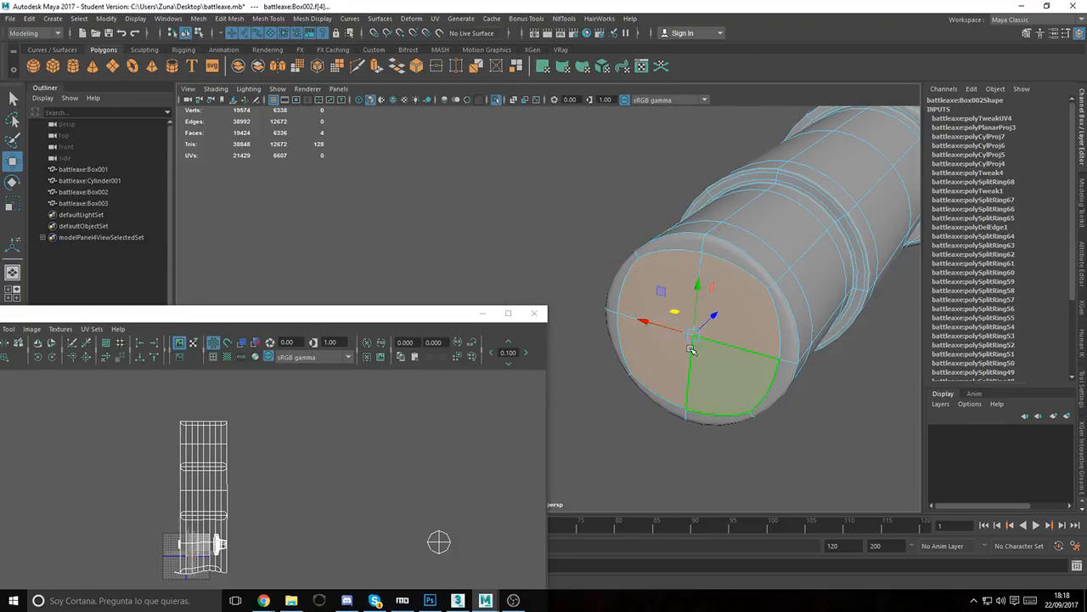
left_click(542, 65)
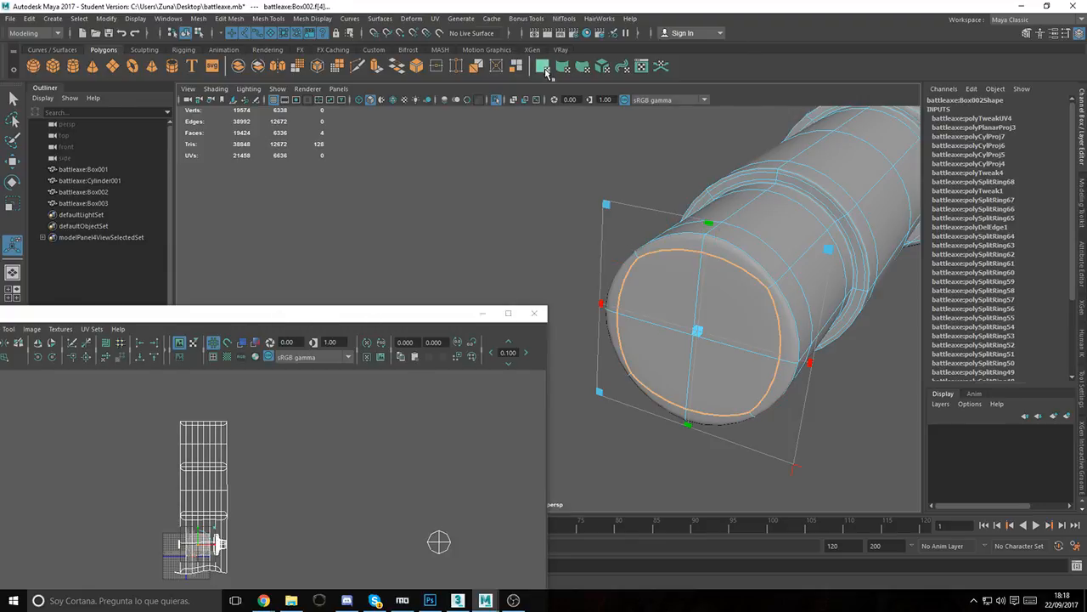
left_click_drag(200, 546, 403, 515)
Step: Select all faces of the shaft and bracket mesh and move their UV shells off the texture tile
double_click(656, 361)
key("w")
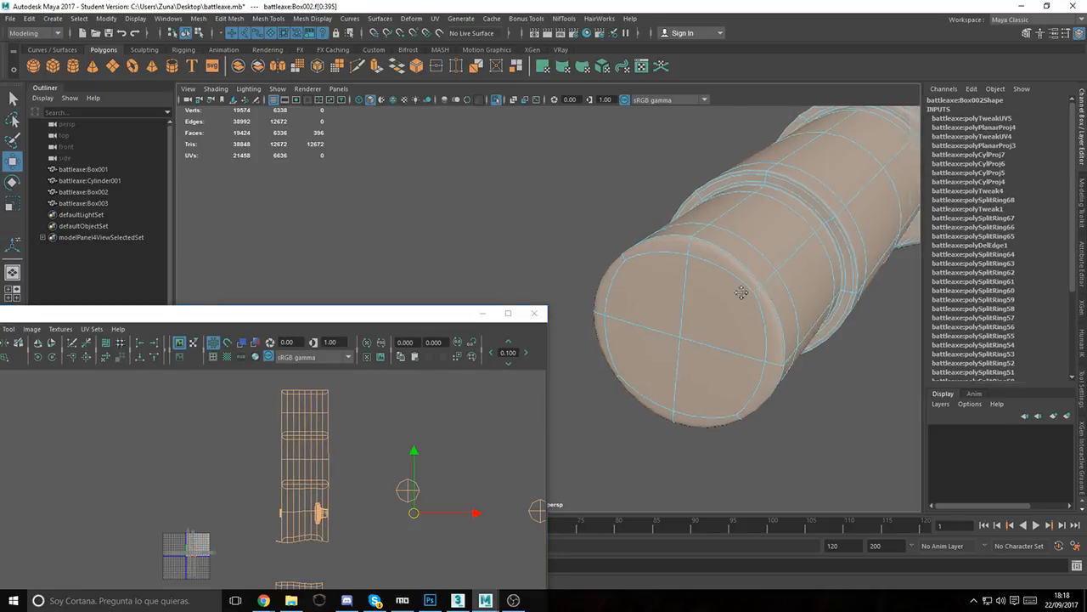
left_click_drag(733, 287, 713, 271, "alt")
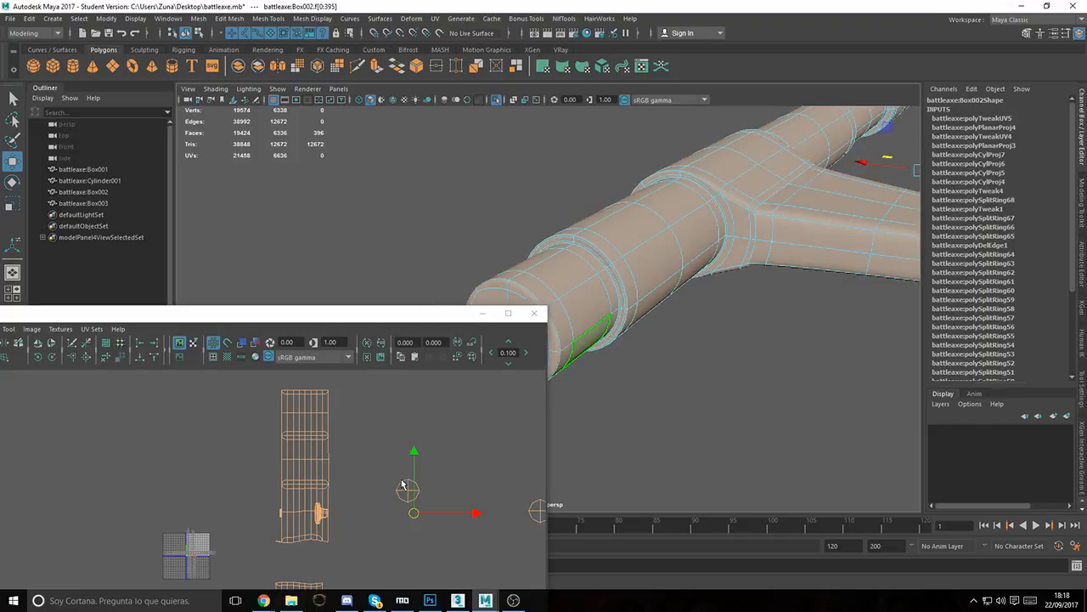
Step: Select all the bracket faces, including the arm's tip, and move their UVs away from the shaft shells to the tile's other side
left_click(320, 529)
right_click_drag(360, 435, 360, 463)
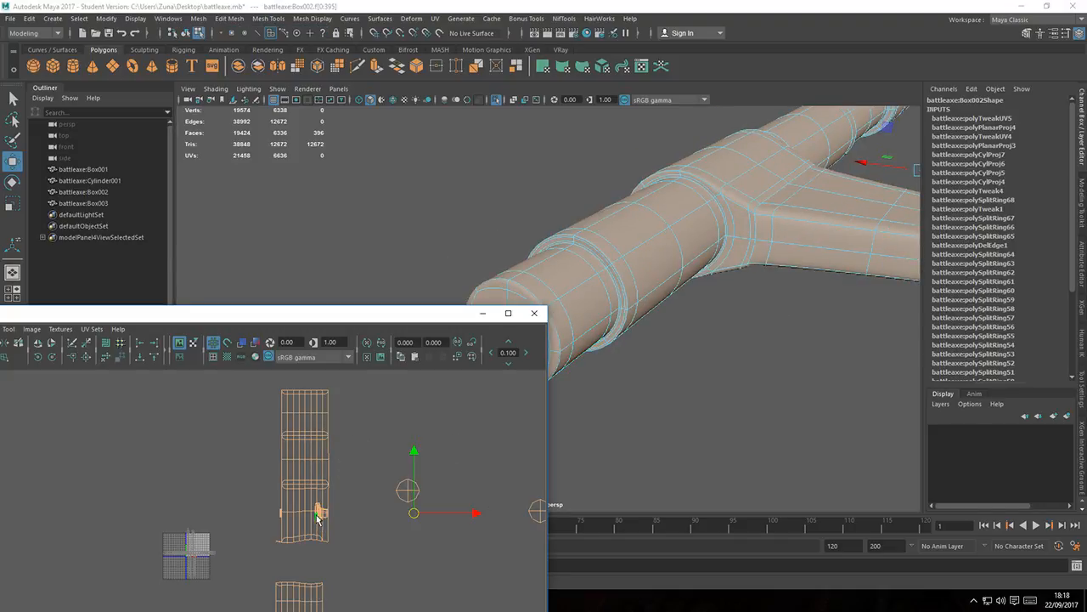
double_click(322, 515)
left_click_drag(721, 271, 493, 303, "alt")
right_click_drag(896, 267, 655, 242, "alt")
left_click_drag(655, 242, 729, 245, "alt")
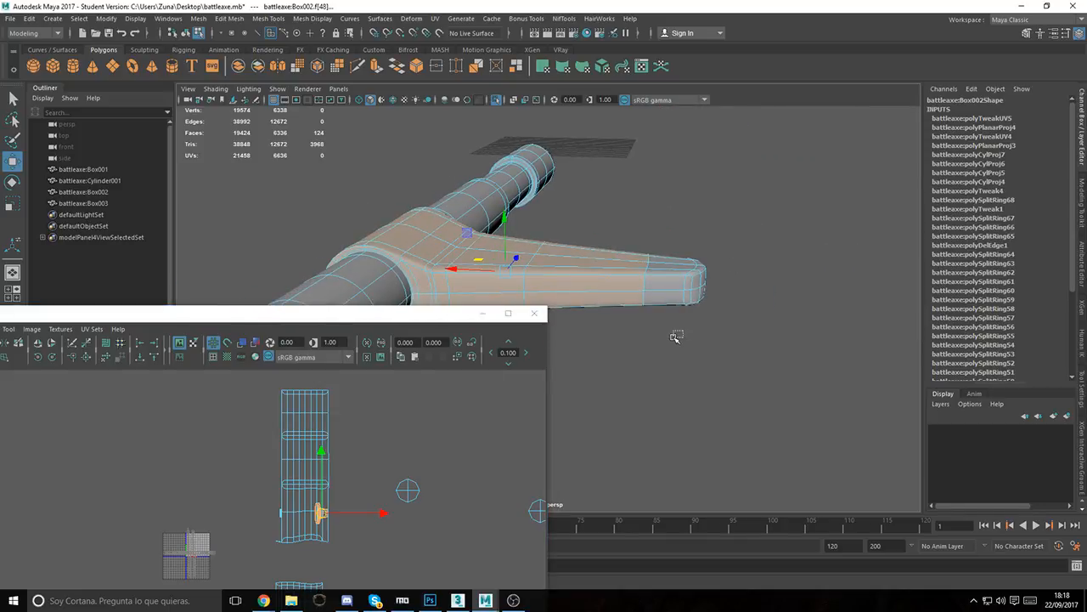
left_click_drag(775, 205, 434, 229, "shift")
mouse_move(622, 271)
right_mouse_down("alt")
mouse_move(827, 320)
mouse_move(671, 267)
mouse_move(632, 266)
right_mouse_up("alt")
middle_click_drag(632, 266, 721, 176, "alt")
middle_click_drag(313, 471, 362, 476, "alt")
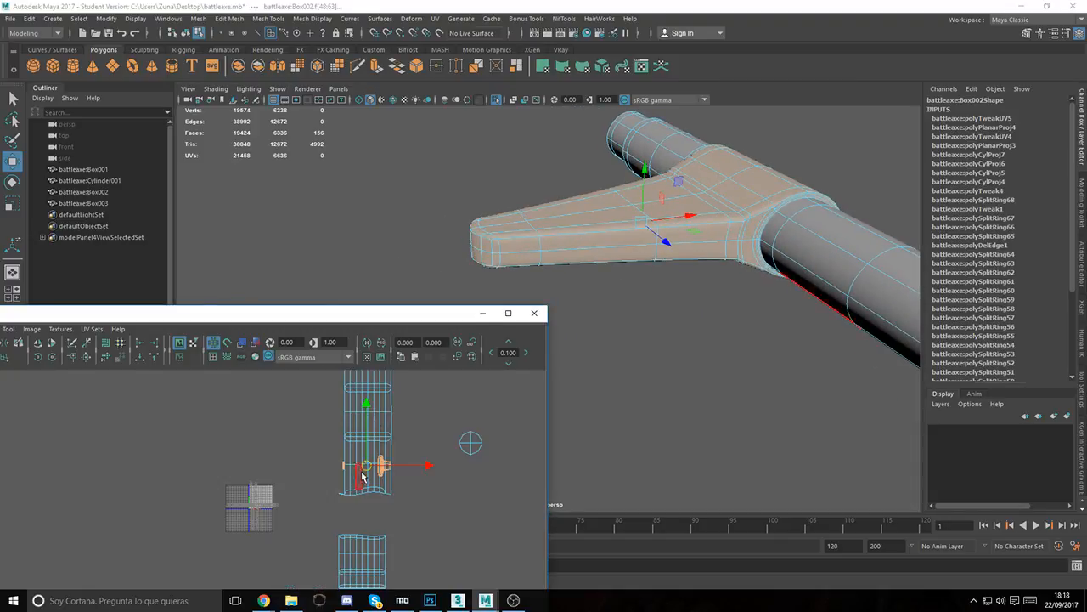
left_click_drag(370, 470, 203, 473)
middle_click_drag(258, 460, 285, 424, "alt")
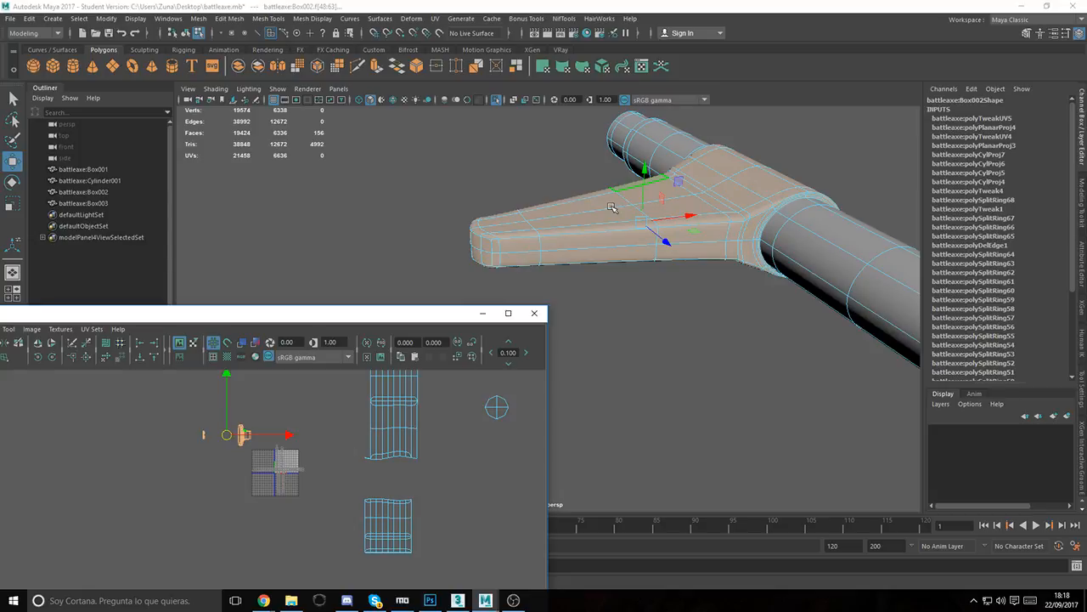
Step: Try a cylindrical UV projection on the bracket faces with its Rotate X set to 90
left_click_drag(722, 170, 657, 134, "alt")
left_click(566, 67)
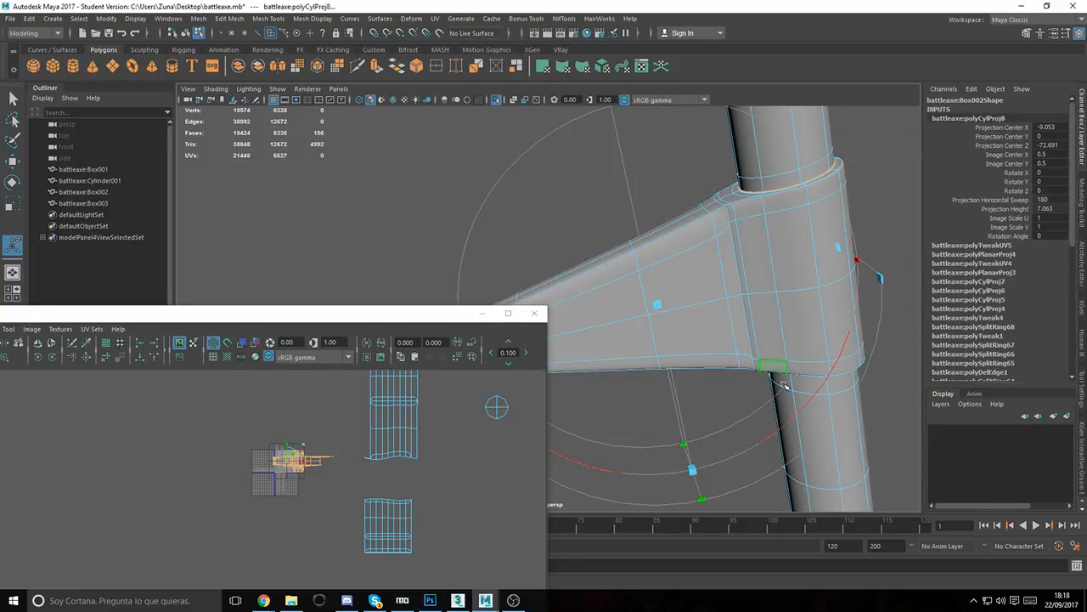
middle_click_drag(737, 371, 831, 183, "alt")
left_click_drag(560, 142, 477, 148, "alt")
middle_click_drag(497, 261, 523, 207, "alt")
left_click(501, 252)
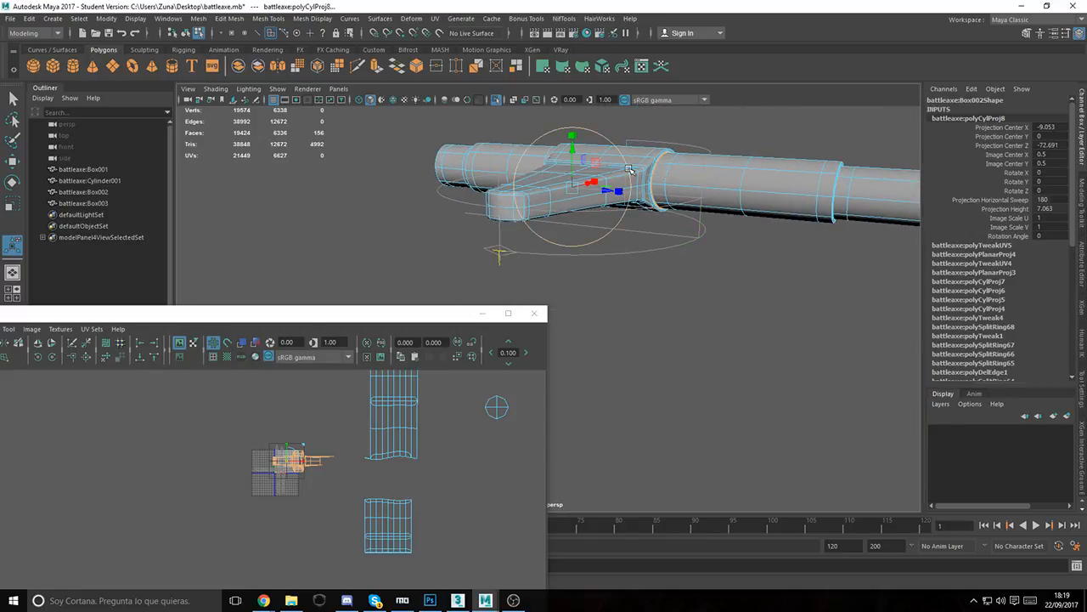
left_click_drag(630, 170, 788, 168)
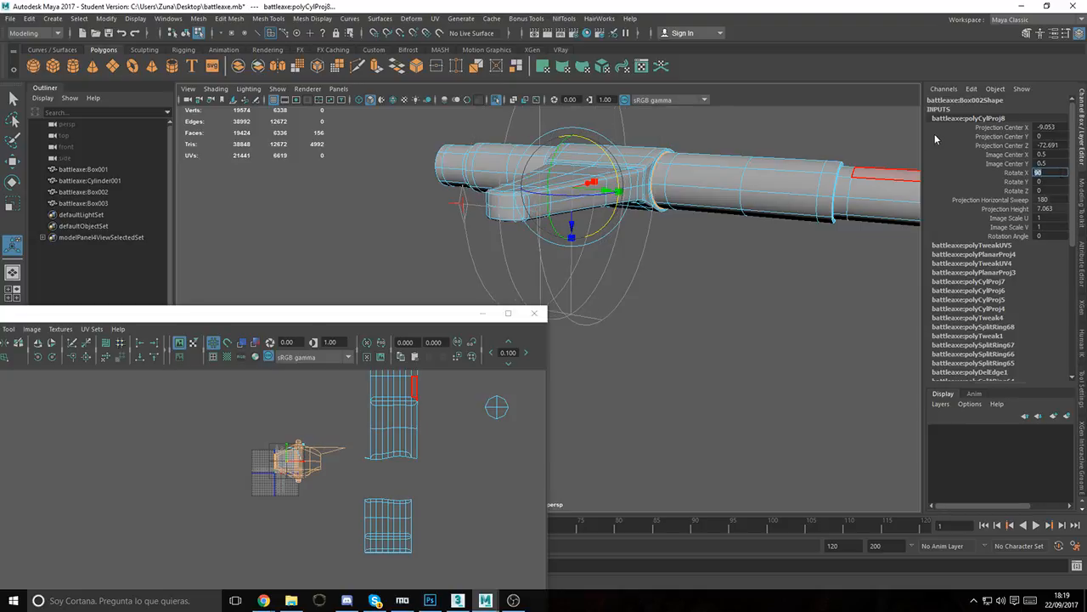
key("Return")
Step: Examine the bracket's cylindrical UV layout and the projection's orientation around the arm
middle_click_drag(323, 440, 328, 415, "alt")
right_click_drag(328, 415, 588, 497, "alt")
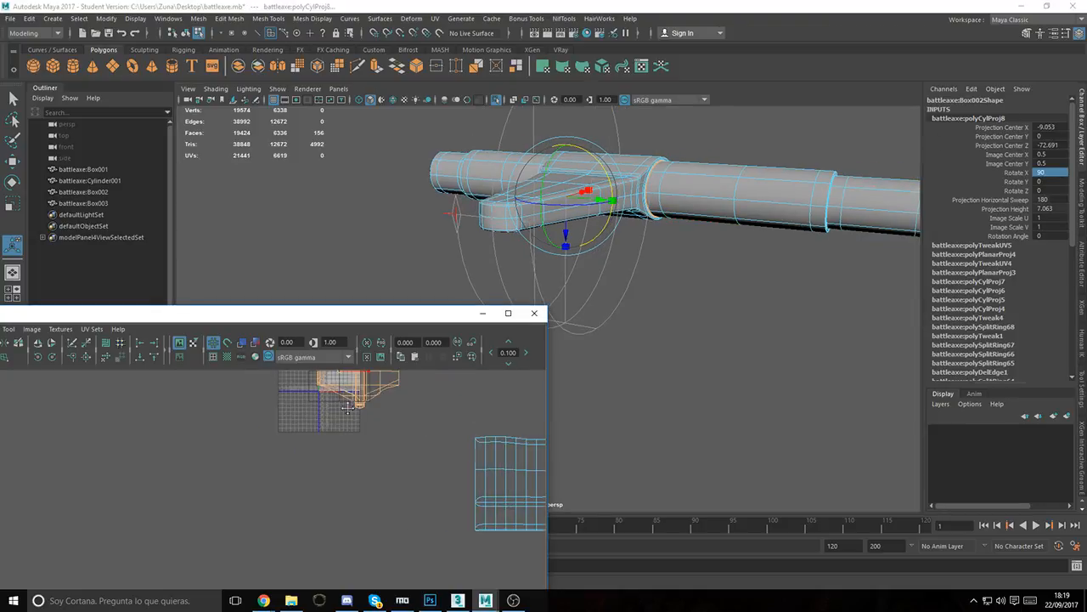
middle_click_drag(342, 403, 313, 452, "alt")
right_click_drag(312, 452, 460, 348, "alt")
middle_click_drag(547, 175, 546, 183, "alt")
left_click_drag(547, 184, 720, 285, "alt")
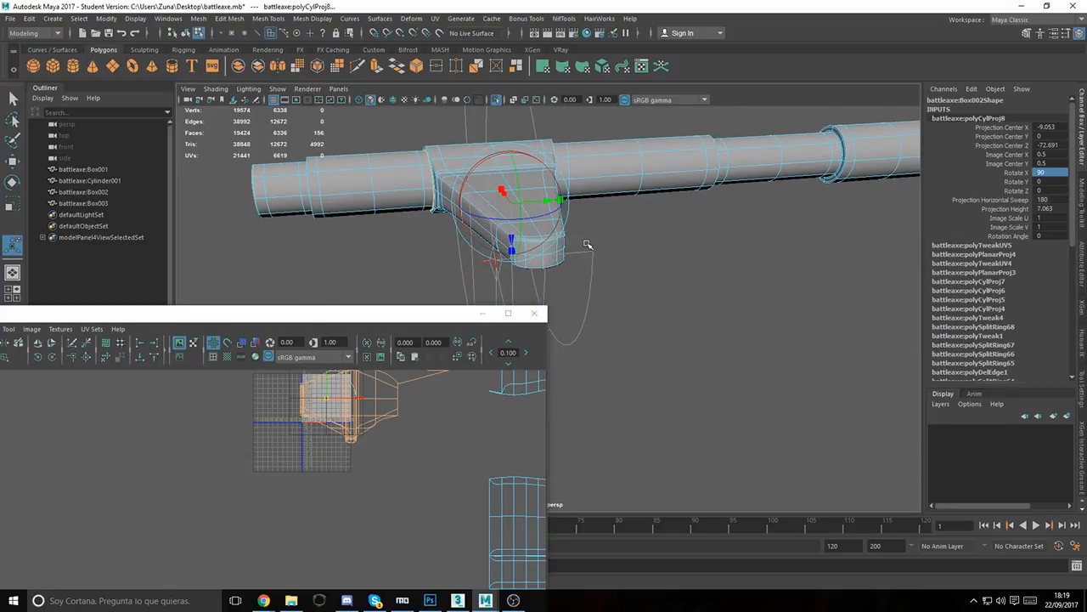
middle_click_drag(587, 245, 631, 264, "alt")
Step: Apply a planar UV projection from the Y axis, fitted to the bounding box, to the bracket faces
right_click_drag(517, 137, 510, 163)
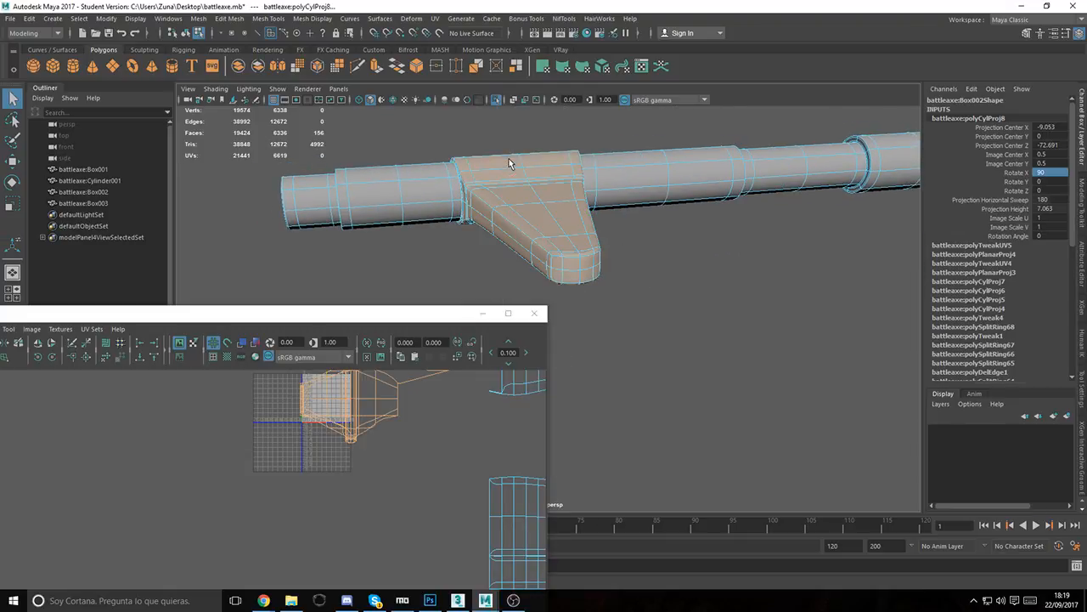
middle_click_drag(395, 436, 367, 459, "alt")
scroll(366, 459, "down", 1)
double_click(323, 489)
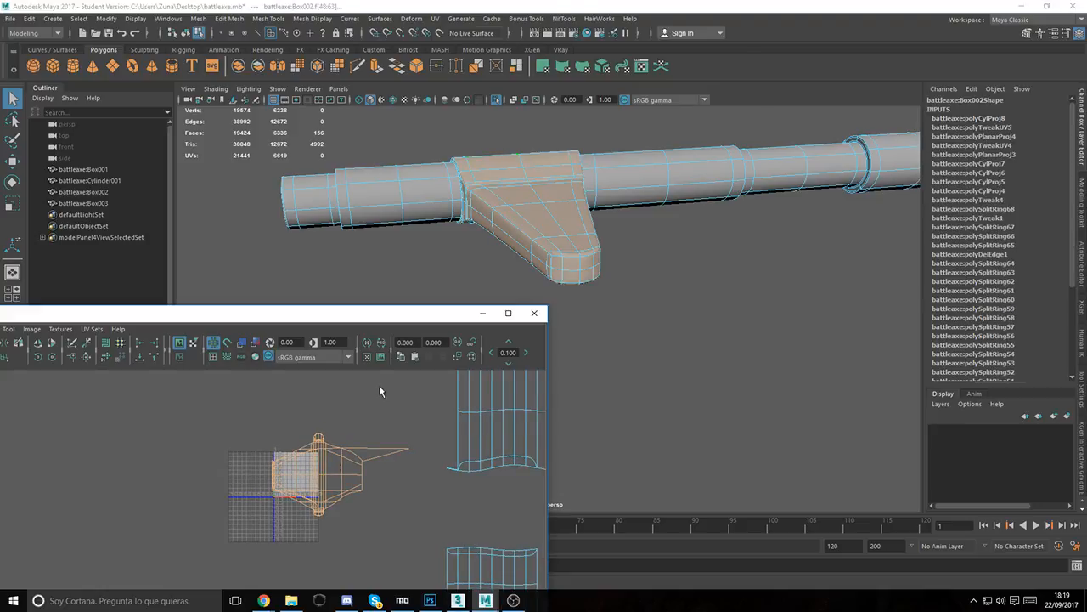
left_click(435, 18)
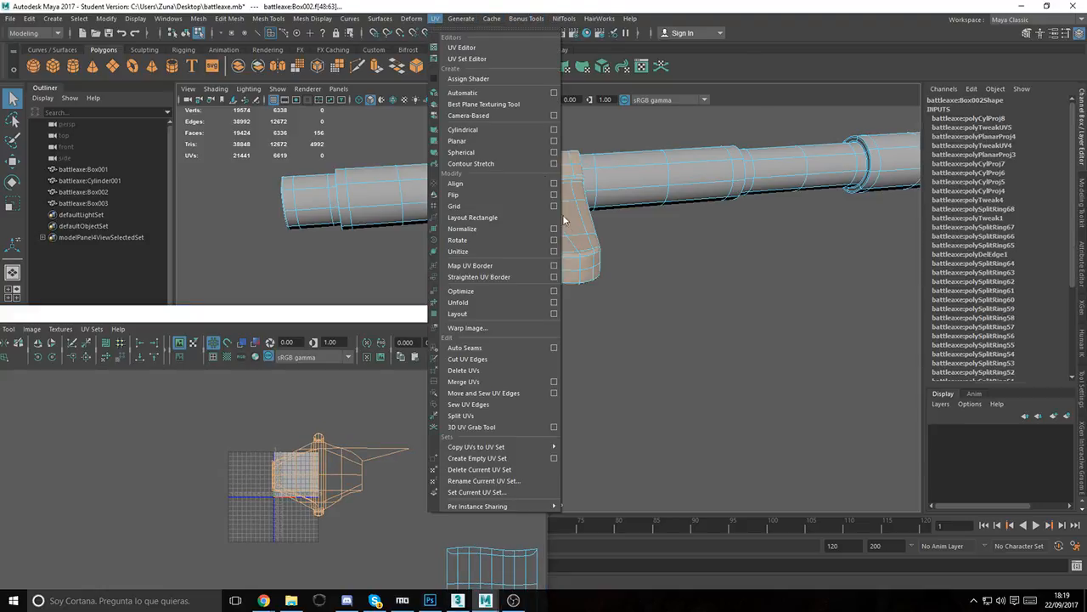
left_click(555, 142)
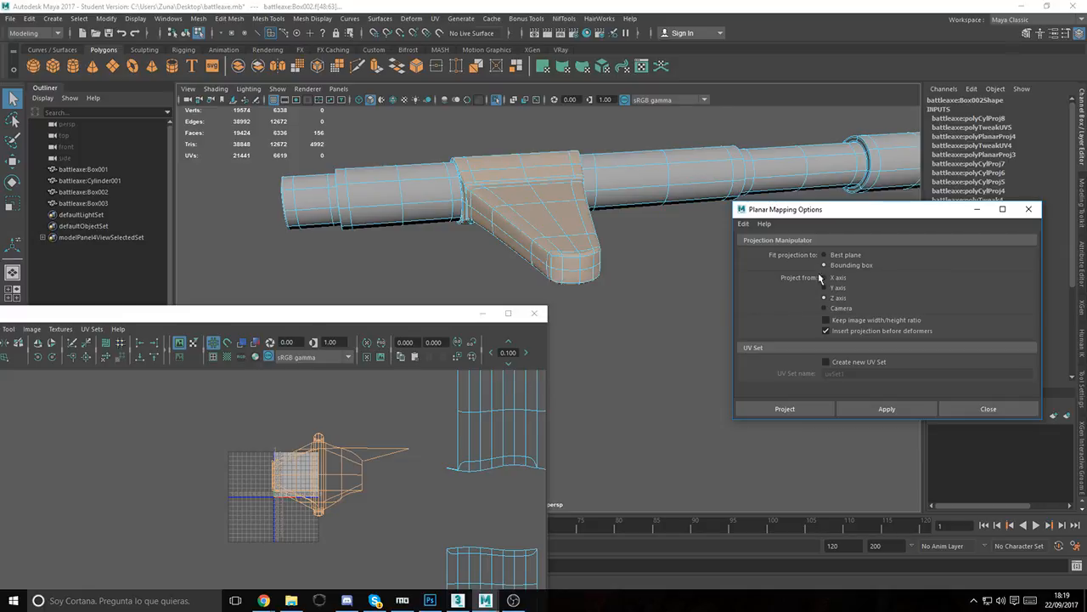
left_click(887, 409)
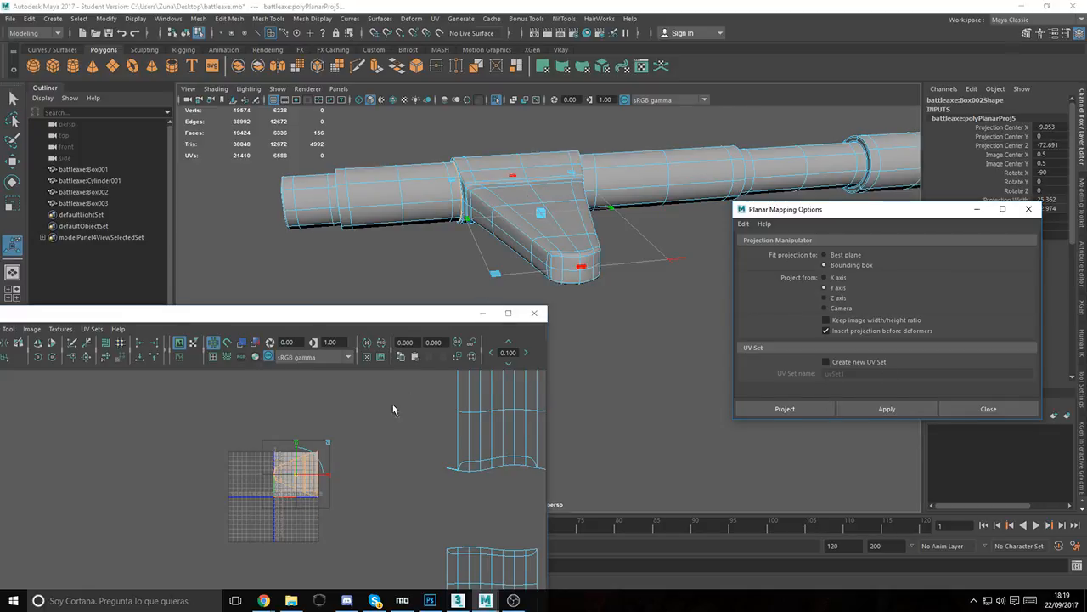
middle_click_drag(379, 550, 420, 502, "alt")
scroll(419, 480, "up", 8)
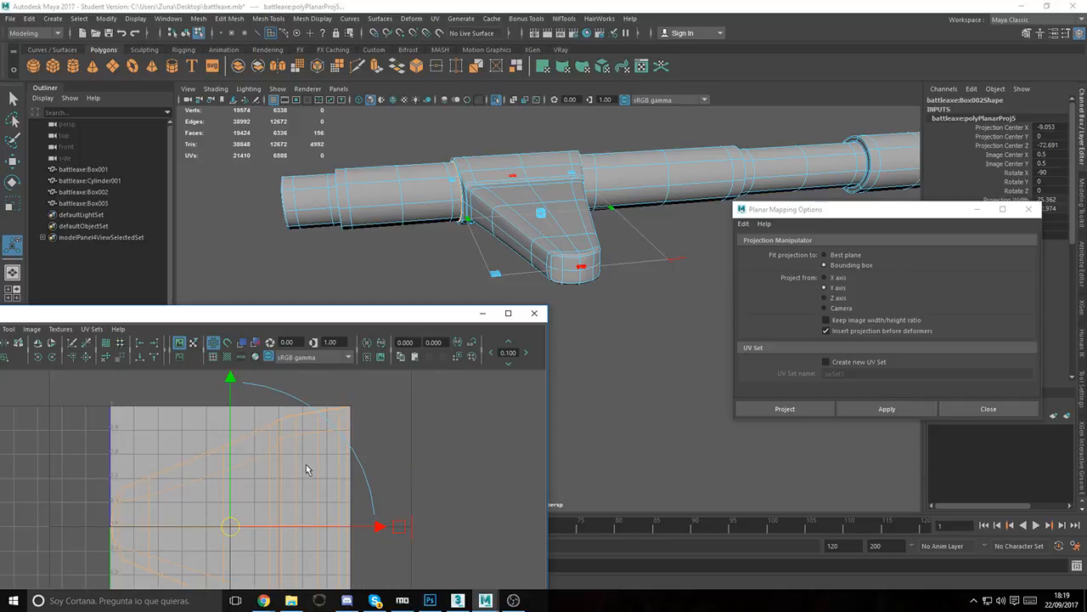
scroll(279, 444, "down", 1)
left_click_drag(360, 315, 370, 283)
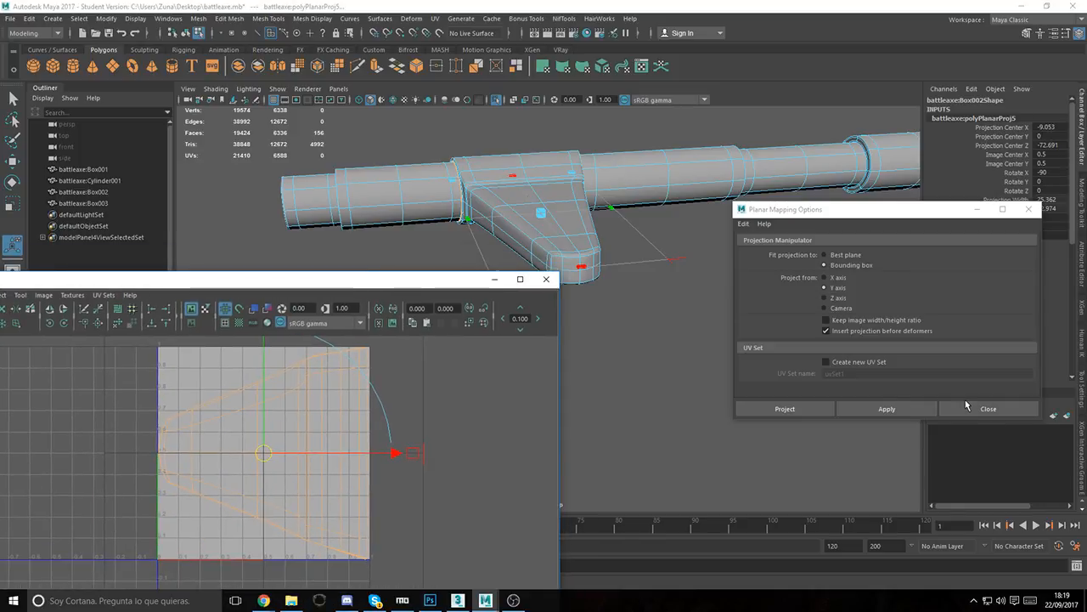
left_click(964, 408)
left_click_drag(448, 278, 378, 229)
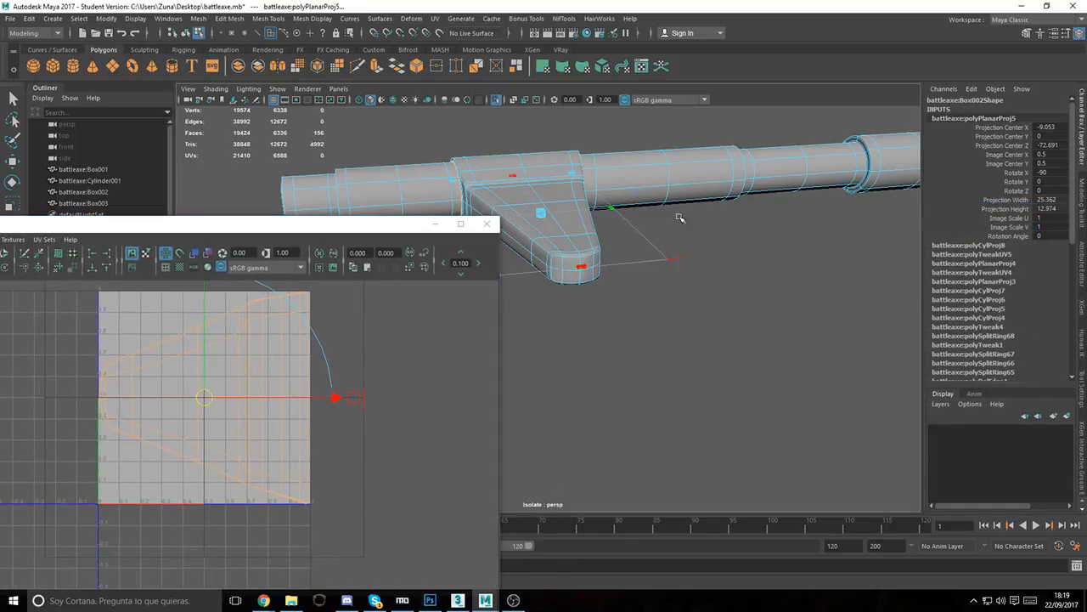
Step: Select the edge loop running along the middle of the bracket arm's side and check it from both sides
left_click_drag(679, 218, 685, 301, "alt")
right_click_drag(648, 303, 655, 253)
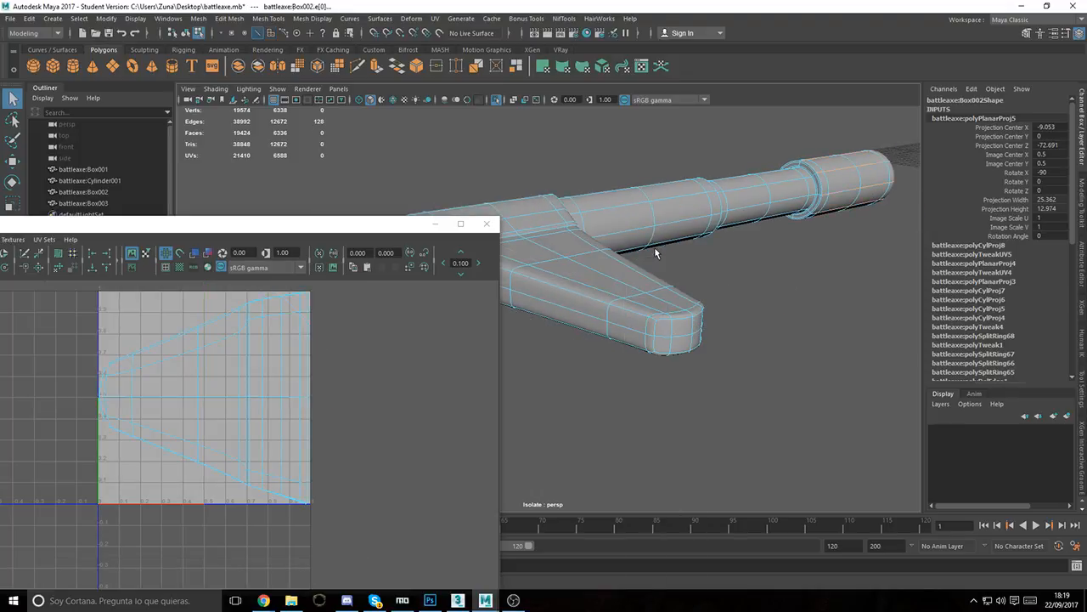
middle_click_drag(656, 253, 757, 291, "alt")
left_click(614, 309)
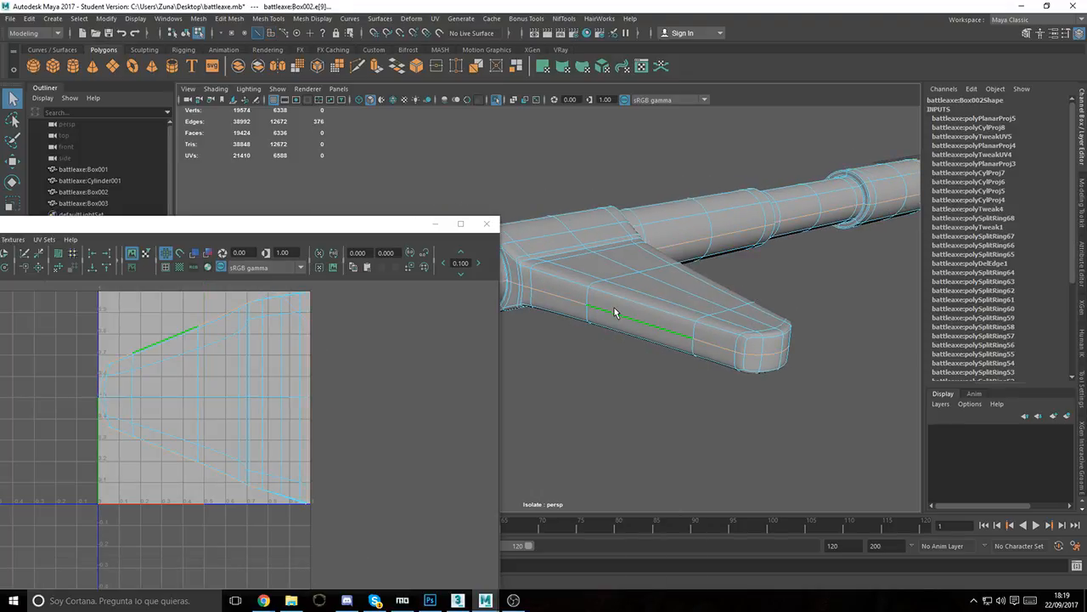
middle_click_drag(614, 308, 743, 312, "alt")
left_click_drag(787, 325, 639, 267, "alt")
middle_click_drag(639, 266, 451, 149, "alt")
right_click_drag(763, 328, 677, 276, "alt")
Step: Remove the edges on the shaft and end-cap shells and at the wide end of the bracket shell from the selection
middle_click_drag(258, 432, 202, 468, "alt")
right_click_drag(201, 468, 307, 345, "alt")
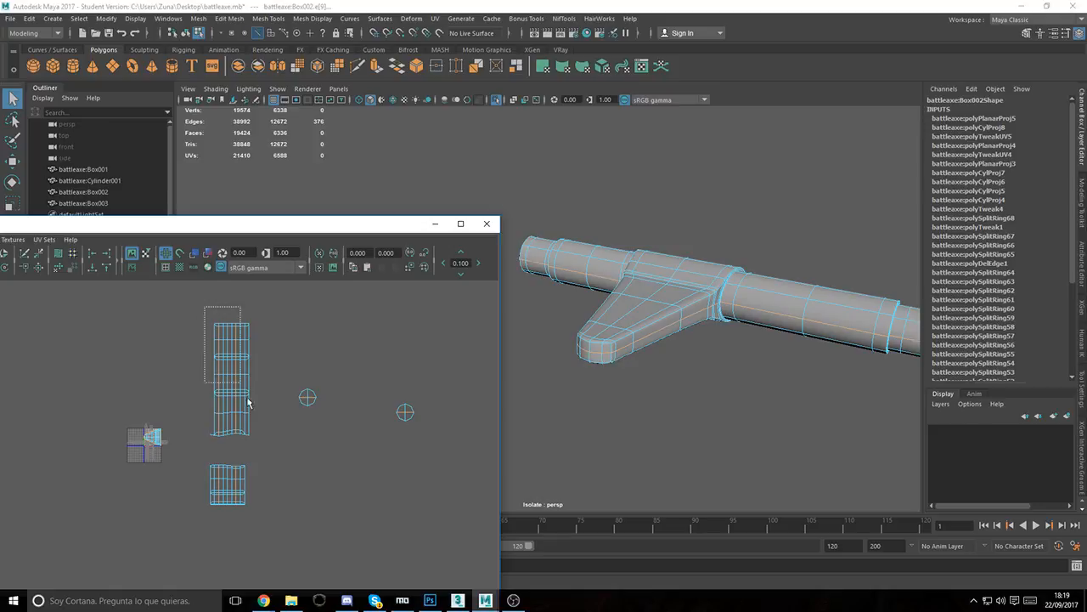
left_click_drag(248, 401, 477, 587)
key("f")
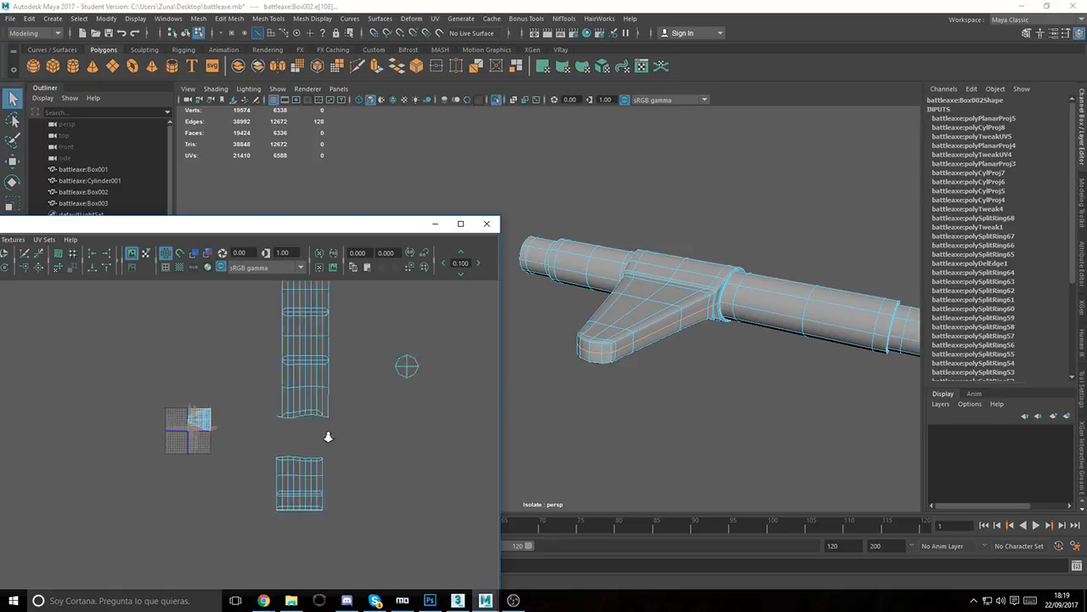
middle_click_drag(303, 360, 280, 395, "alt")
scroll(280, 395, "up", 3)
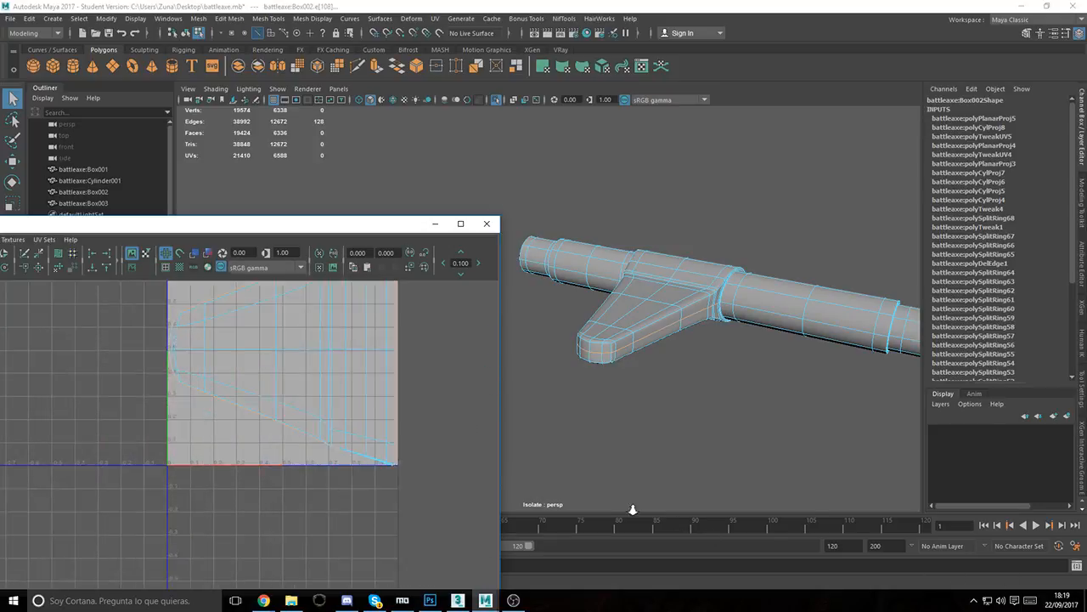
left_click_drag(408, 353, 366, 495)
middle_click_drag(384, 384, 407, 416, "alt")
left_click_drag(362, 328, 363, 326, "ctrl")
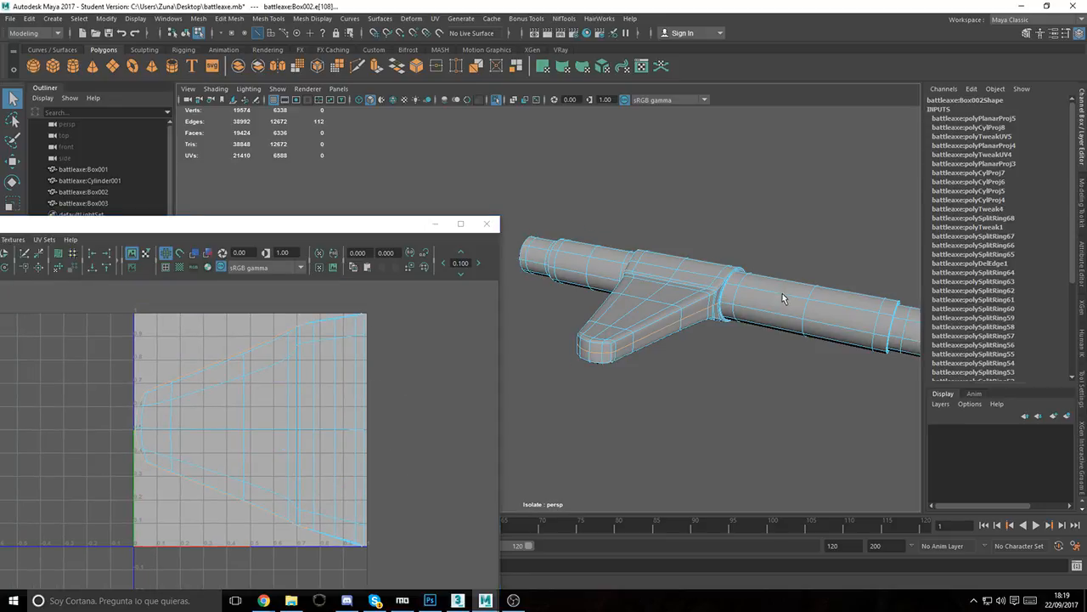
Step: Deselect the leftover edges at both rims of the bracket collar and cut the UVs along the arm's side edges
left_click_drag(782, 293, 663, 293, "alt")
right_click_drag(663, 292, 663, 380, "alt")
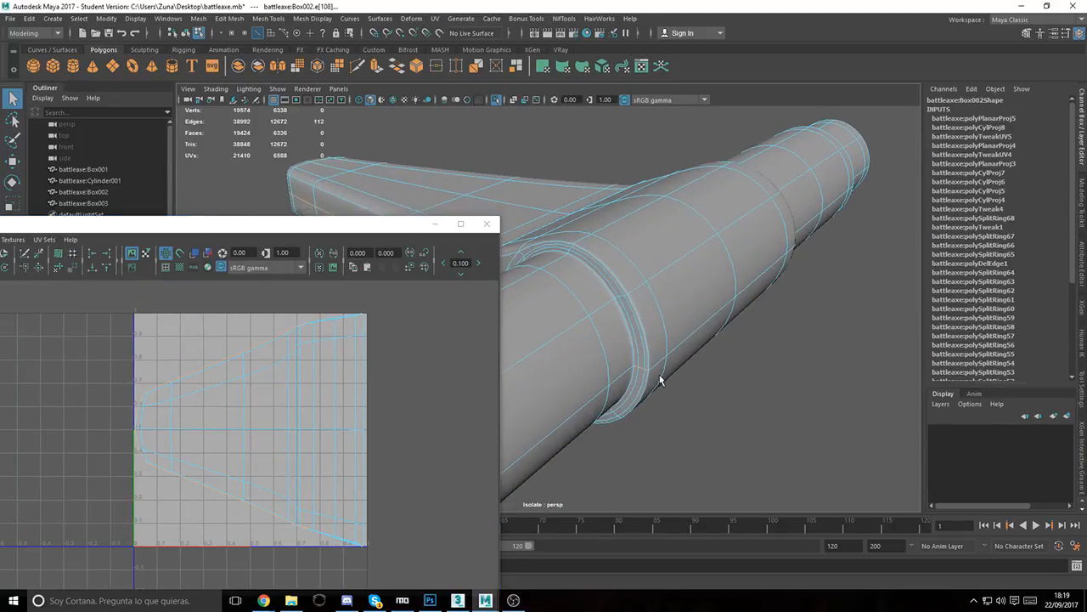
middle_click_drag(662, 380, 744, 363, "alt")
left_click_drag(744, 363, 779, 297, "alt")
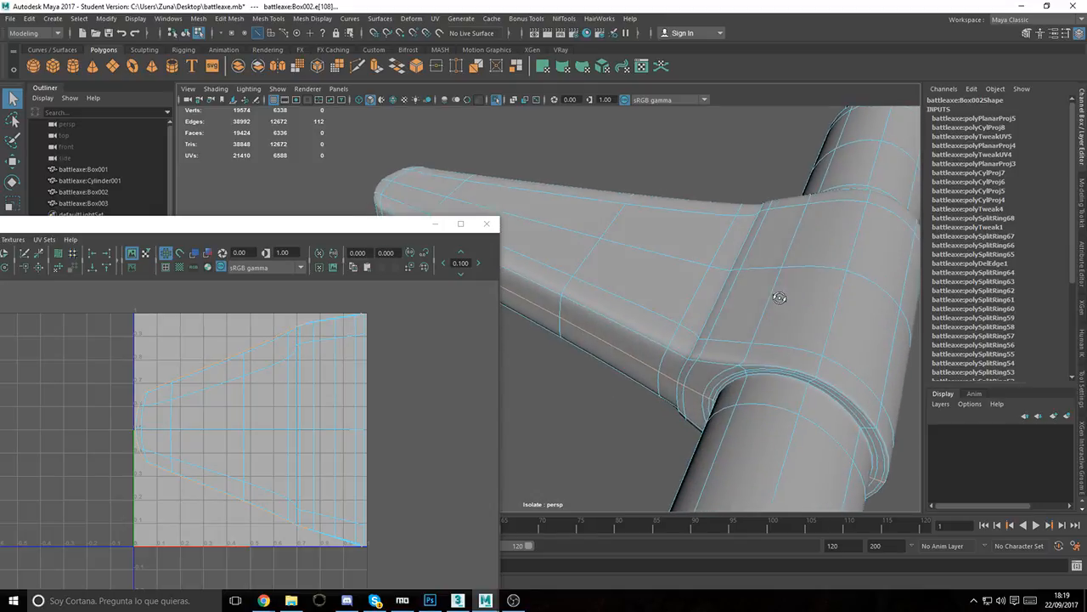
left_click_drag(784, 338, 714, 344, "alt")
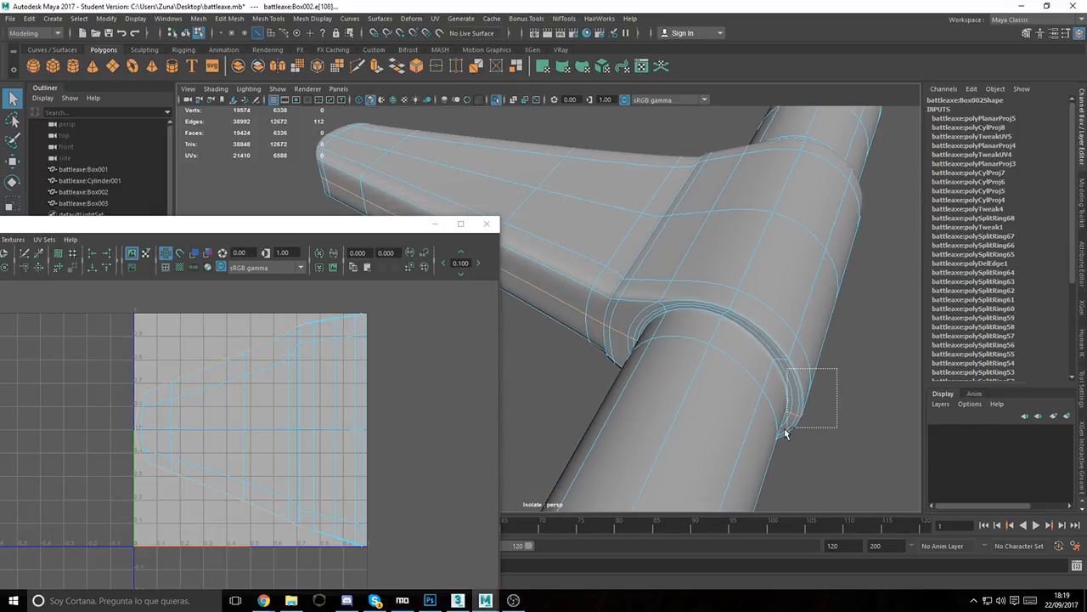
left_click_drag(846, 348, 533, 233, "alt")
left_click_drag(585, 269, 534, 358)
left_click_drag(731, 282, 465, 304, "alt")
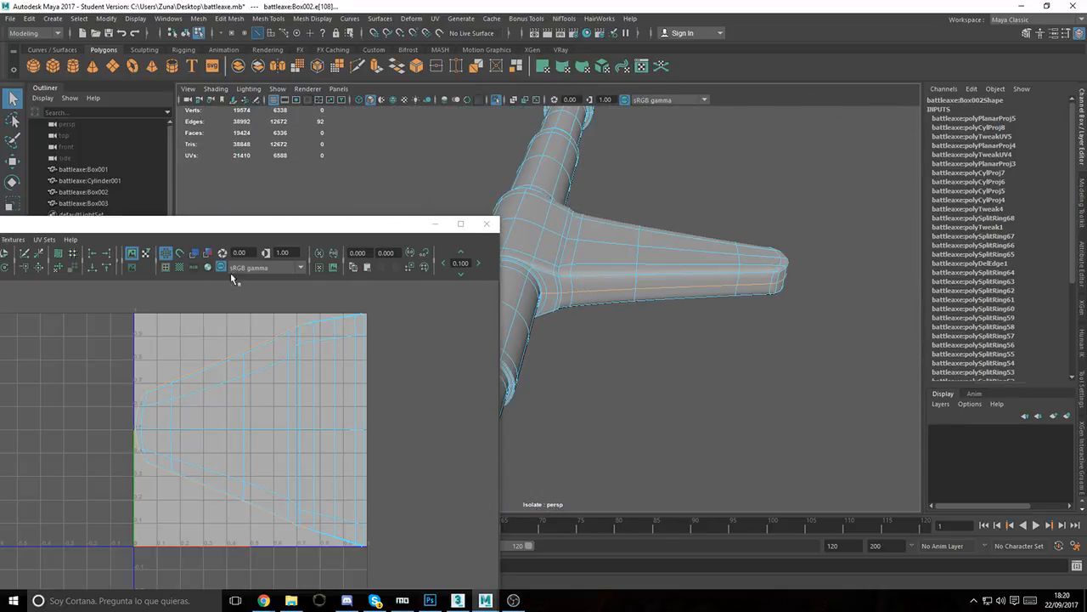
scroll(195, 303, "up", 1)
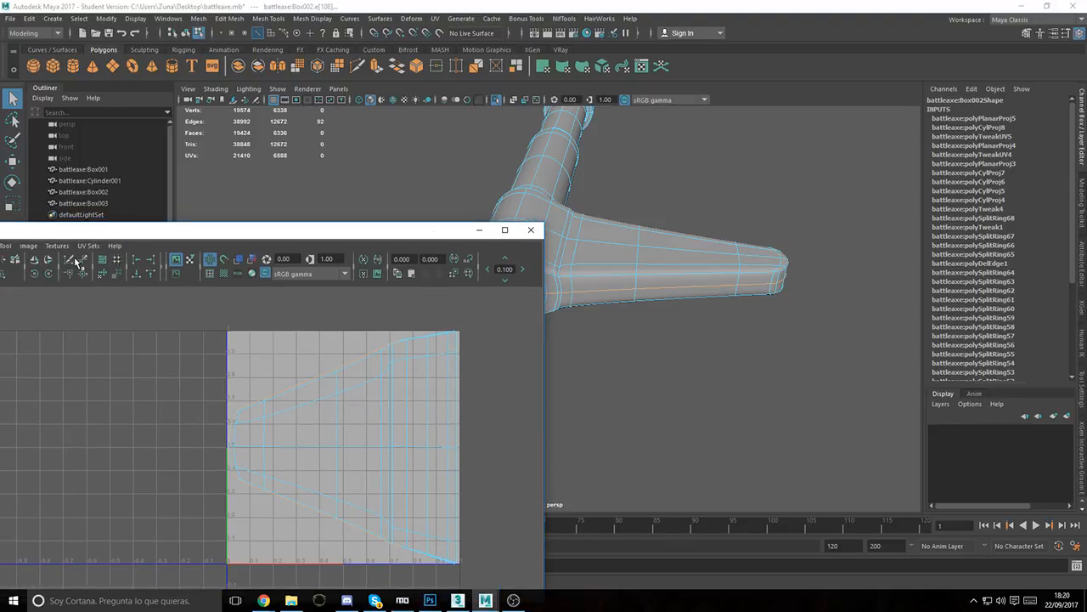
left_click(75, 262)
Step: Select the vertical edges near one rounded corner of the bracket arm's tip
left_click_drag(735, 294, 656, 277, "alt")
right_click_drag(656, 277, 706, 334, "alt")
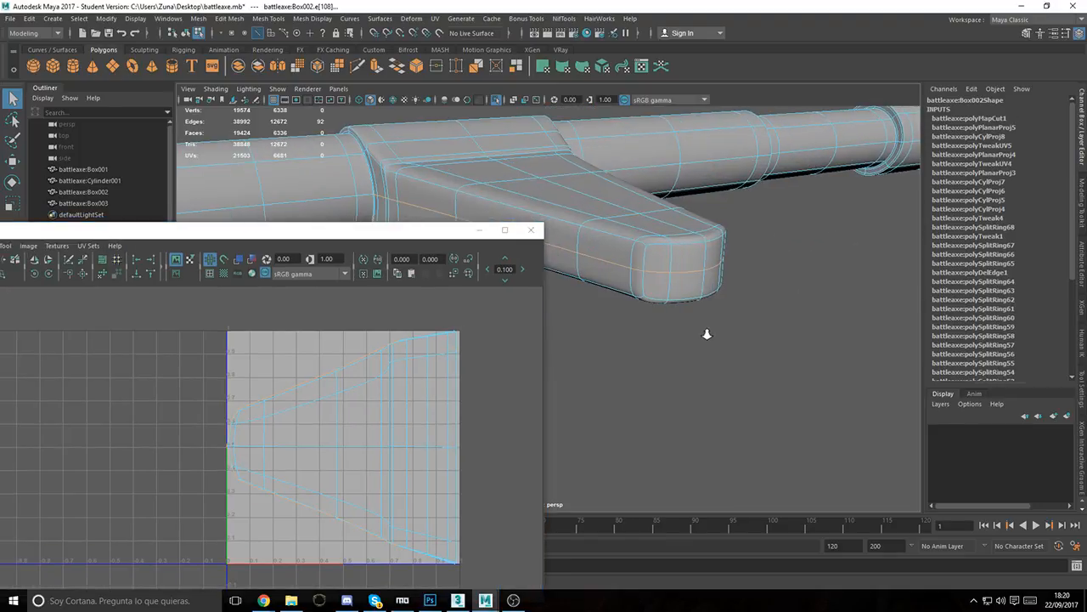
middle_click_drag(712, 258, 697, 275, "alt")
right_click_drag(697, 275, 775, 243, "alt")
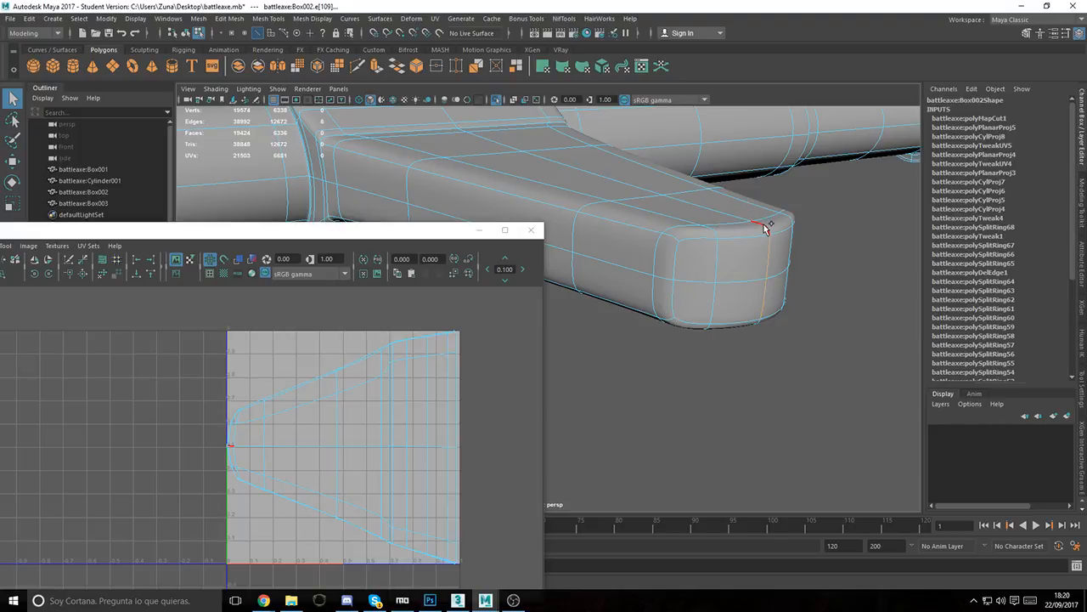
mouse_move(765, 237)
left_mouse_down("alt")
mouse_move(728, 267)
mouse_move(751, 253)
left_mouse_up("alt")
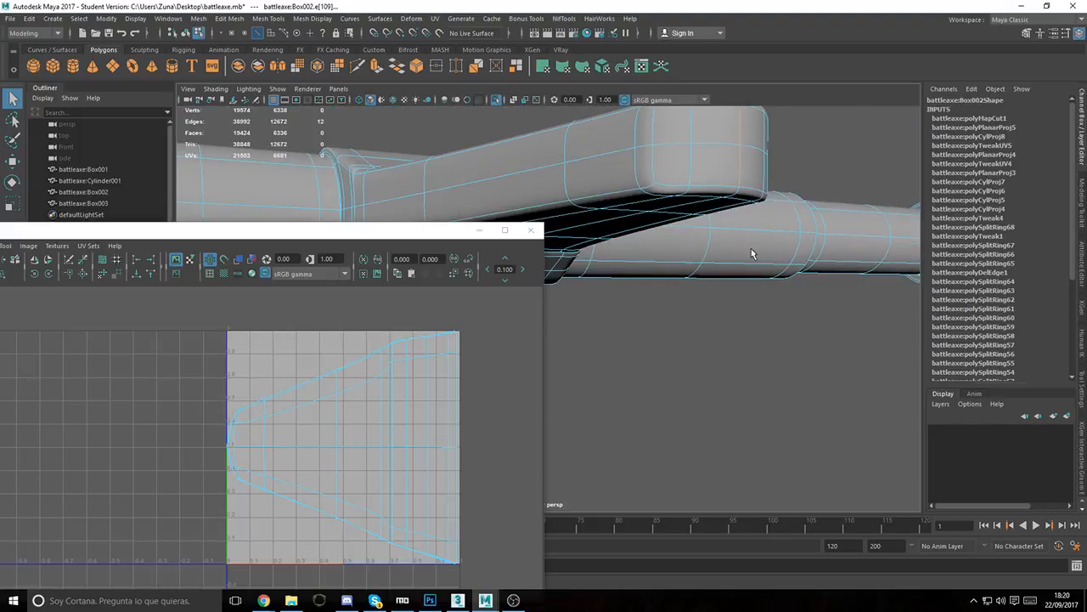
Step: Cut the UVs along the selected corner edges at the rounded tip of the wedge-shaped bracket
left_click_drag(691, 179, 769, 384, "alt")
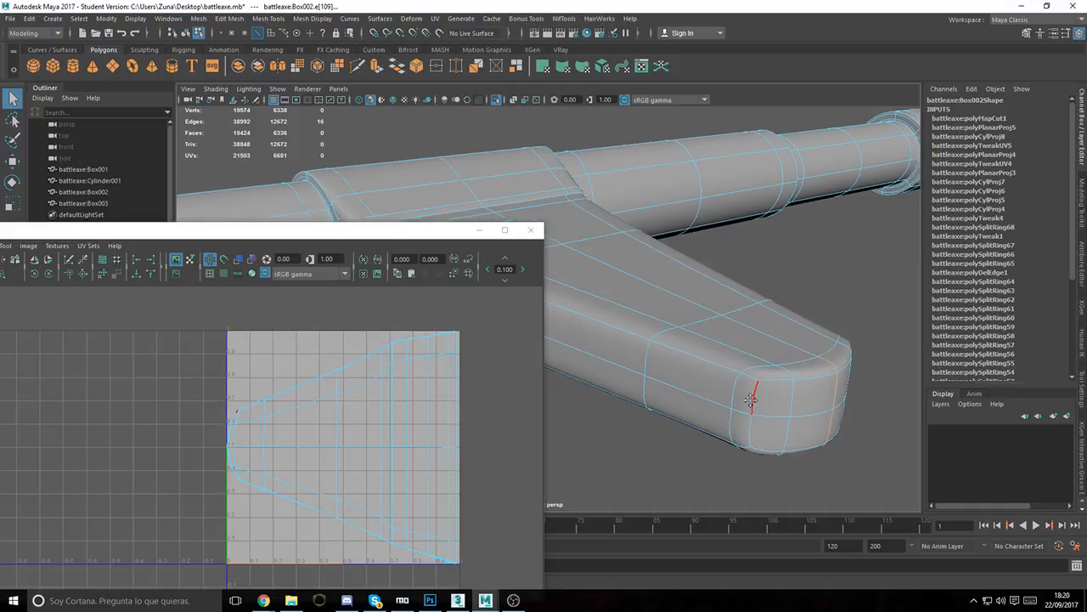
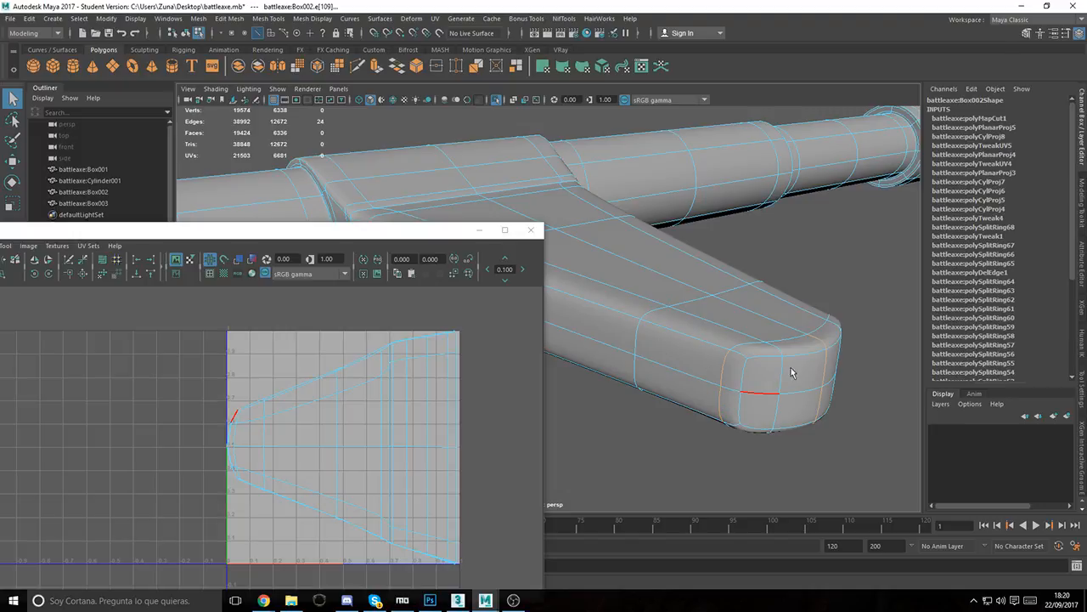
left_click_drag(708, 334, 747, 354, "alt")
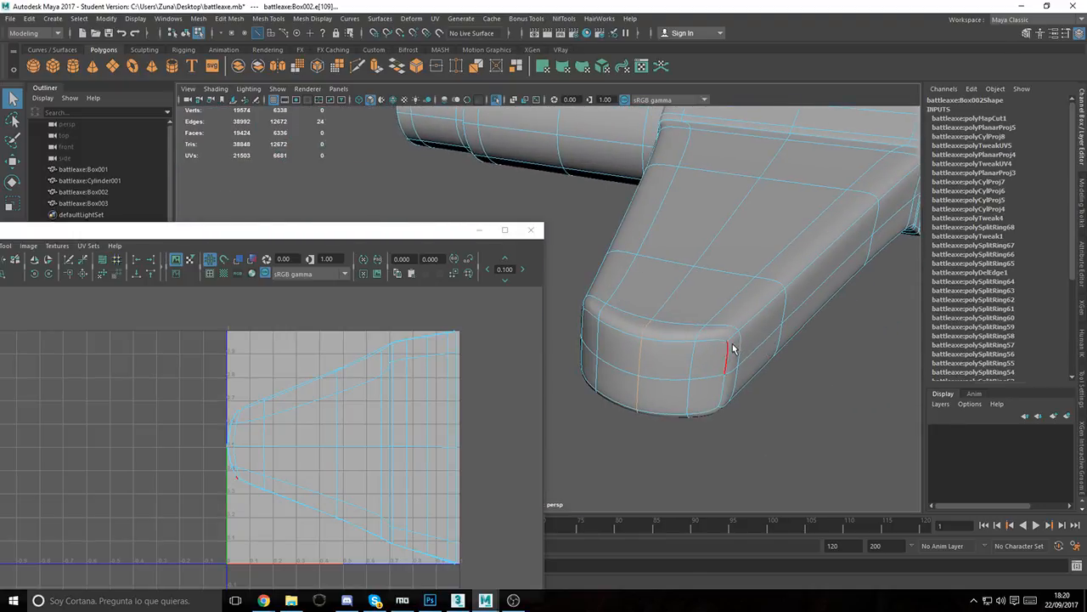
double_click(737, 387, "shift")
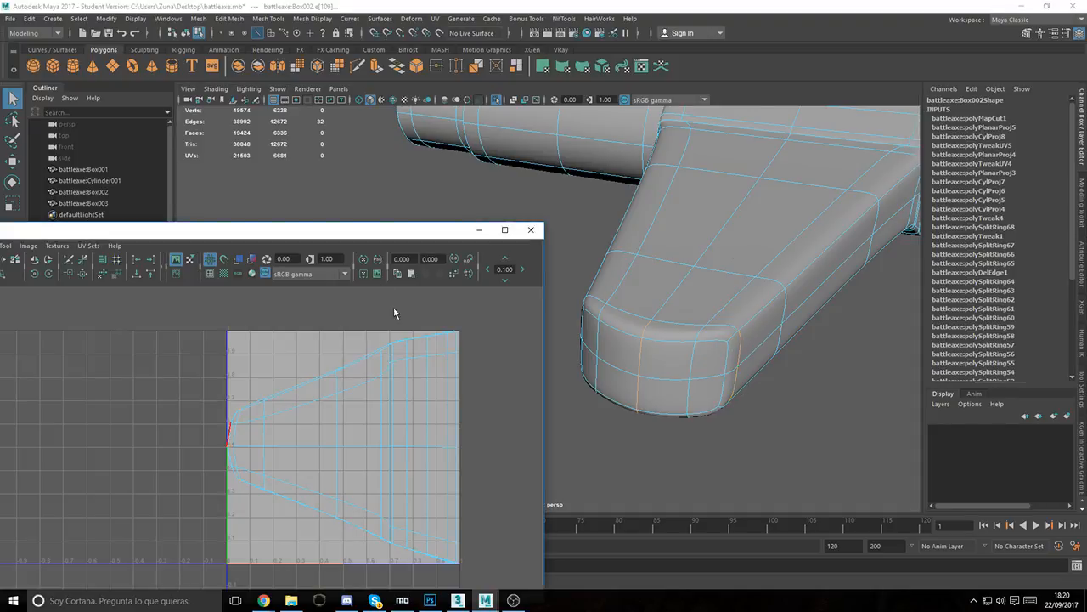
left_click_drag(707, 293, 651, 277, "alt")
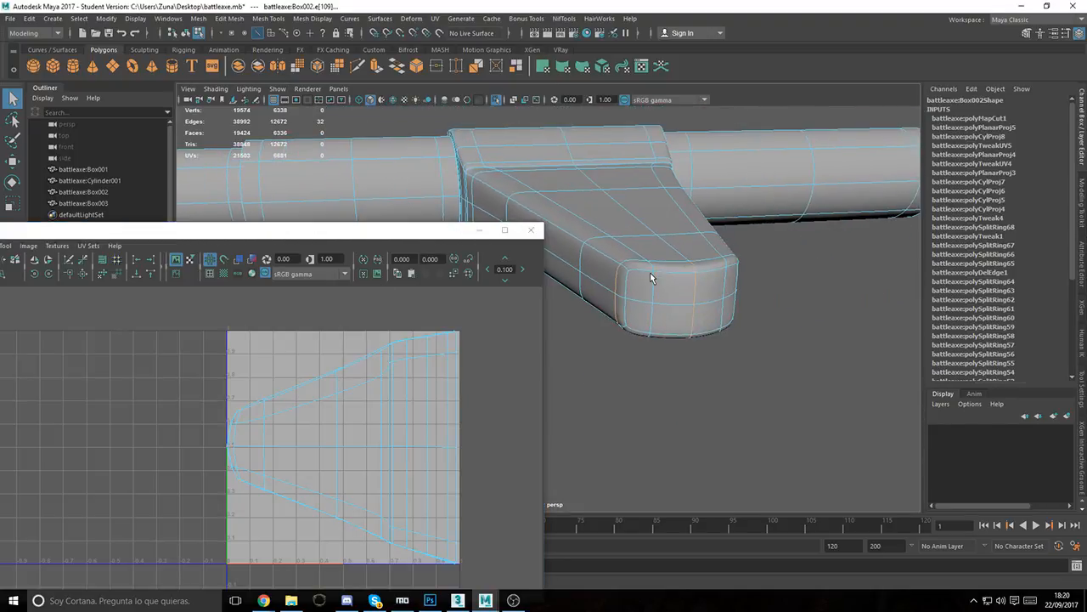
left_click(72, 260)
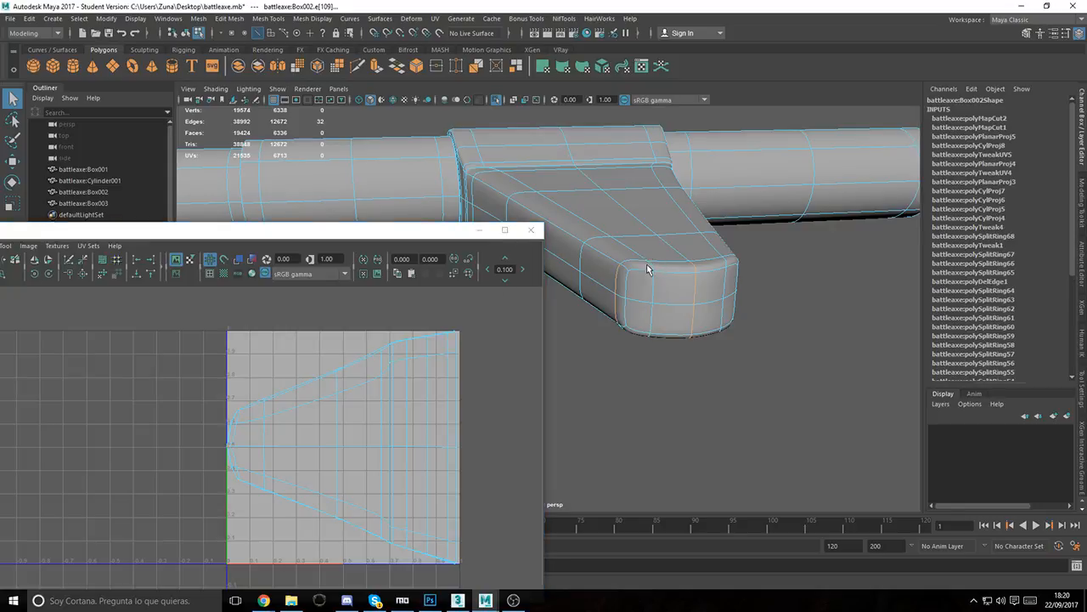
Step: Select the bracket's whole UV shell and unwrap it with the Unfold UV Tool
mouse_move(649, 282)
left_mouse_down("alt")
mouse_move(587, 266)
mouse_move(343, 297)
mouse_move(706, 259)
mouse_move(696, 243)
mouse_move(607, 255)
mouse_move(678, 294)
mouse_move(612, 289)
mouse_move(660, 270)
left_mouse_up("alt")
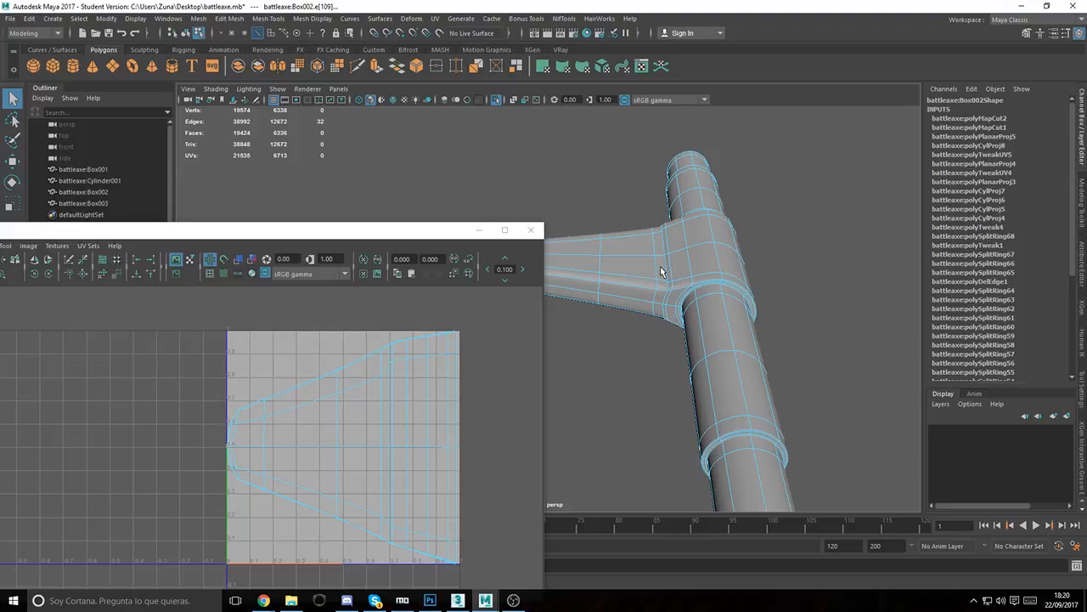
right_click_drag(454, 344, 245, 331, "alt")
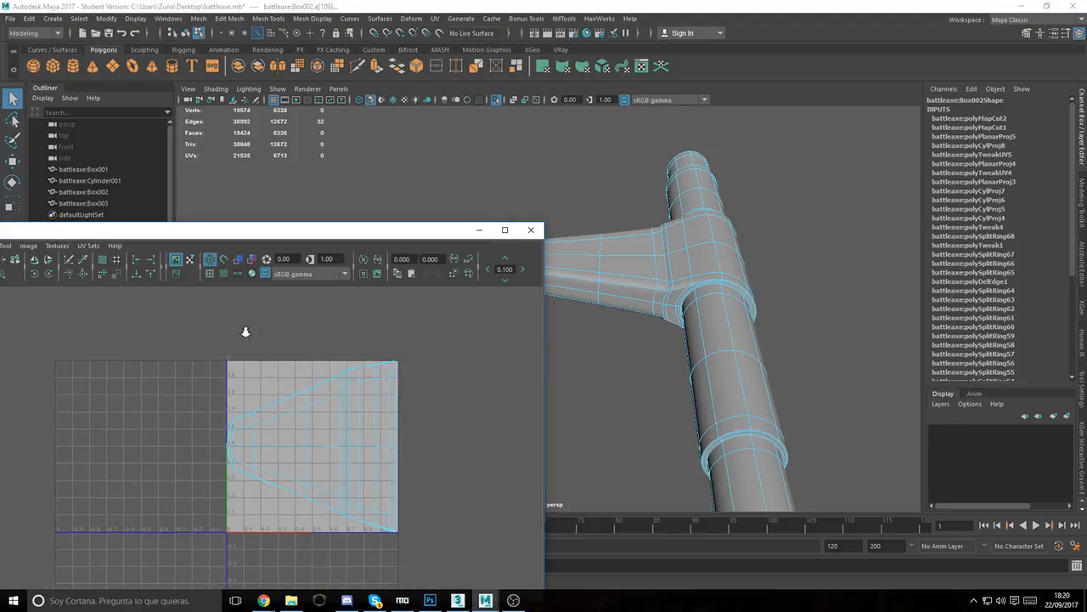
right_click_drag(347, 341, 341, 372)
double_click(347, 385)
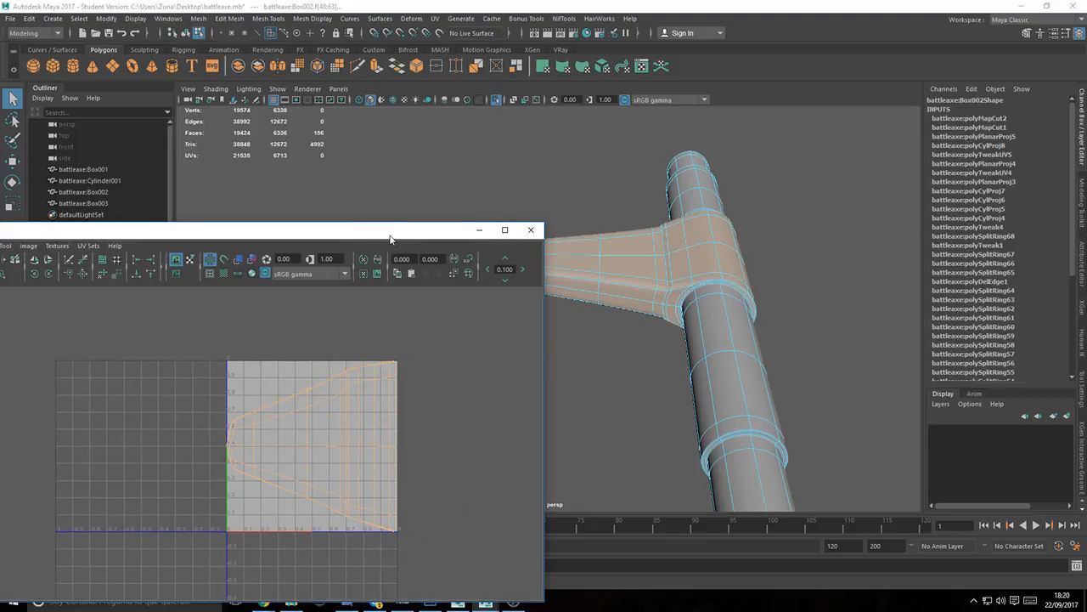
left_click_drag(389, 236, 494, 195)
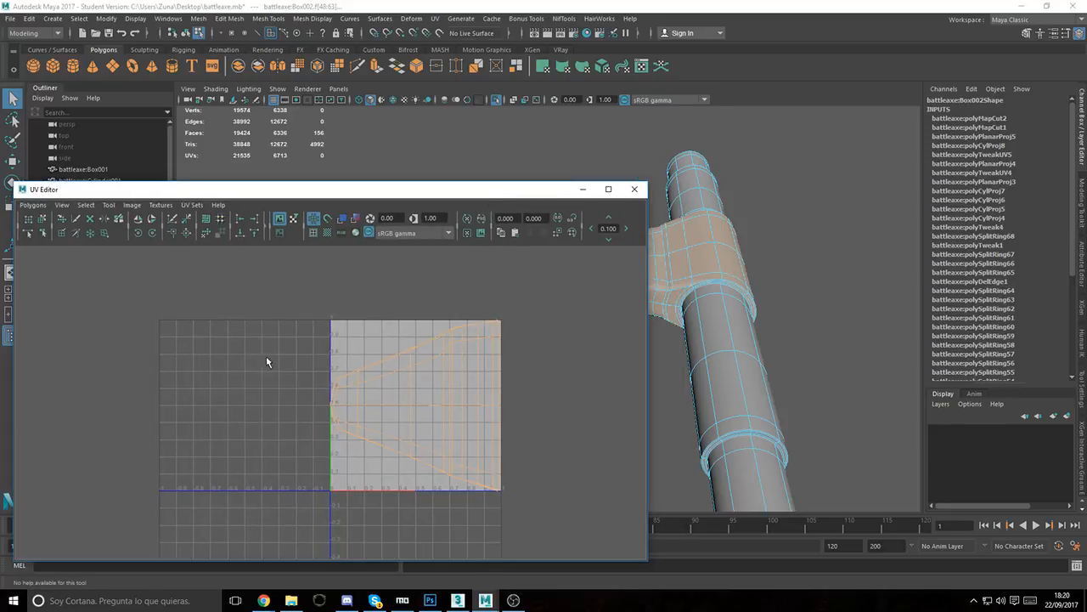
left_click(61, 219)
mouse_move(370, 385)
left_mouse_down()
mouse_move(442, 395)
mouse_move(413, 416)
left_mouse_up()
scroll(413, 417, "down", 5)
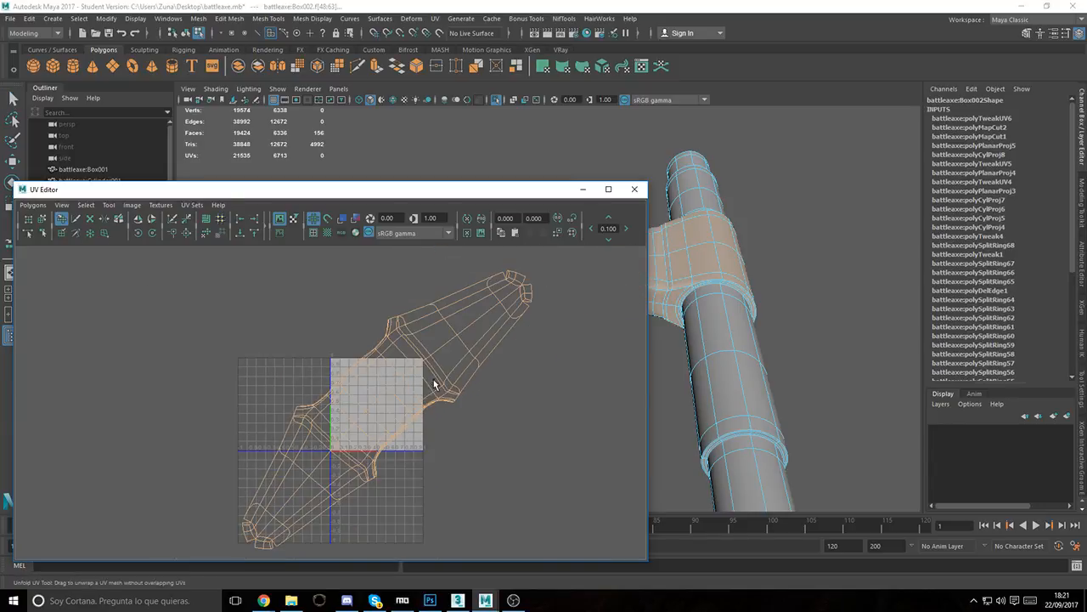
Step: Move the unfolded bracket shell out of the 0–1 UV tile into the empty space beside it
key("w")
scroll(377, 387, "up", 4)
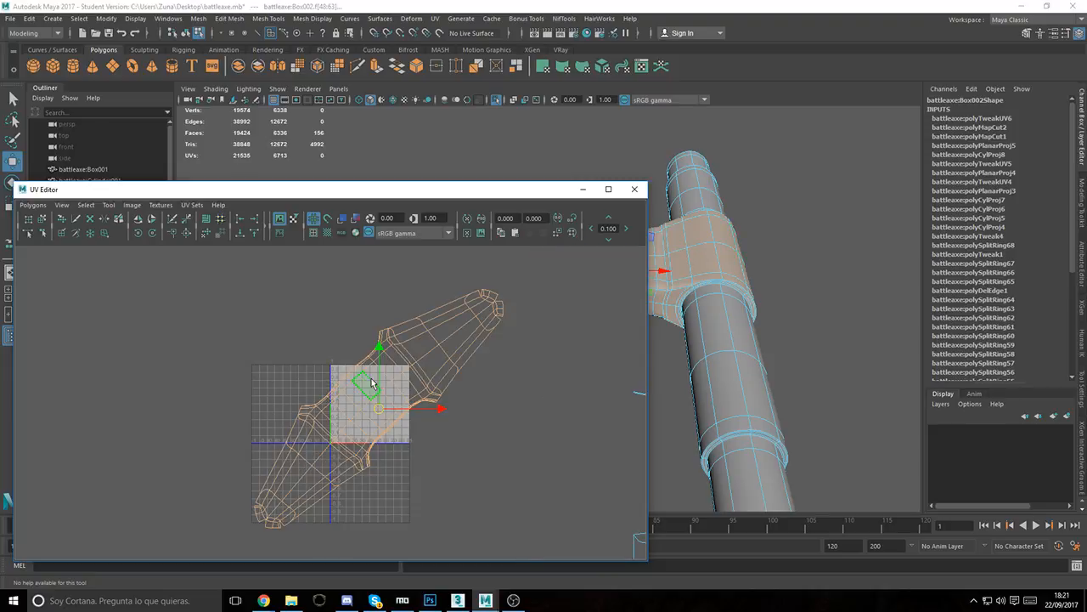
left_click_drag(392, 381, 164, 353)
middle_click_drag(273, 357, 533, 394, "alt")
middle_click_drag(730, 322, 842, 361, "alt")
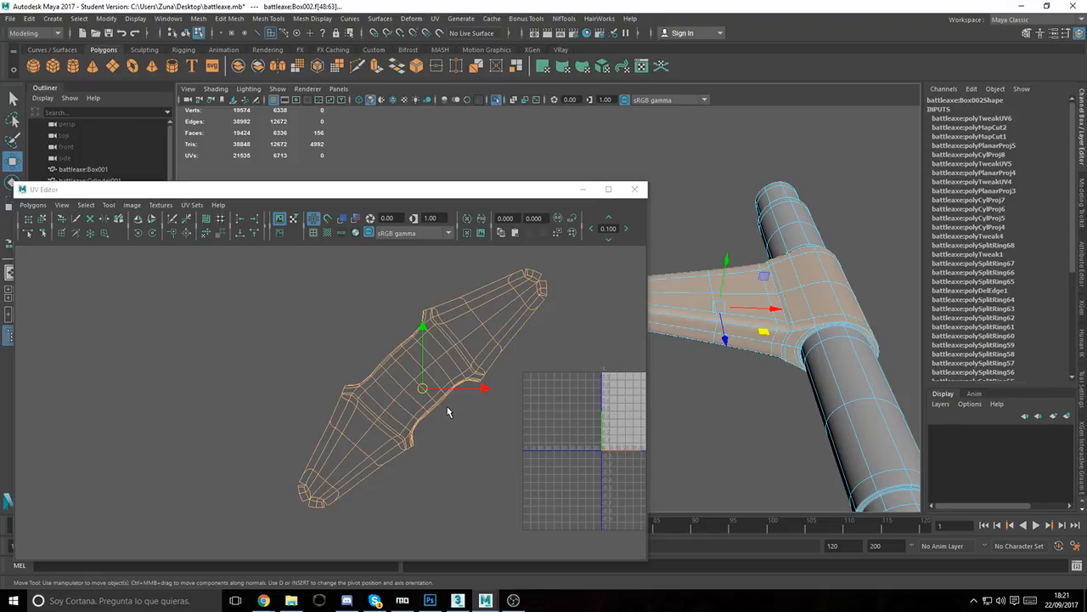
scroll(323, 364, "down", 6)
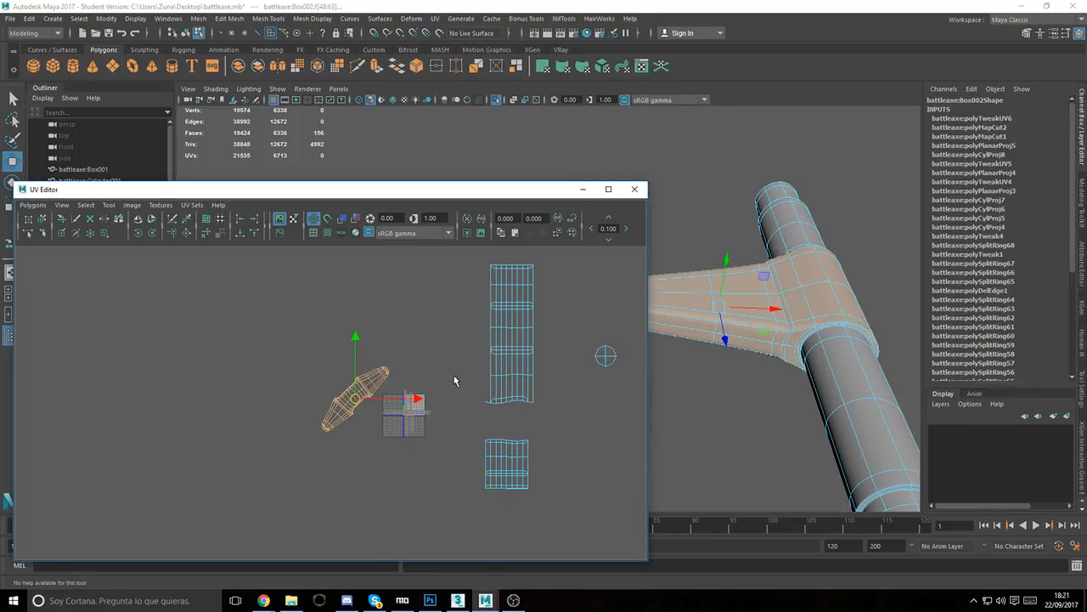
scroll(411, 408, "up", 8)
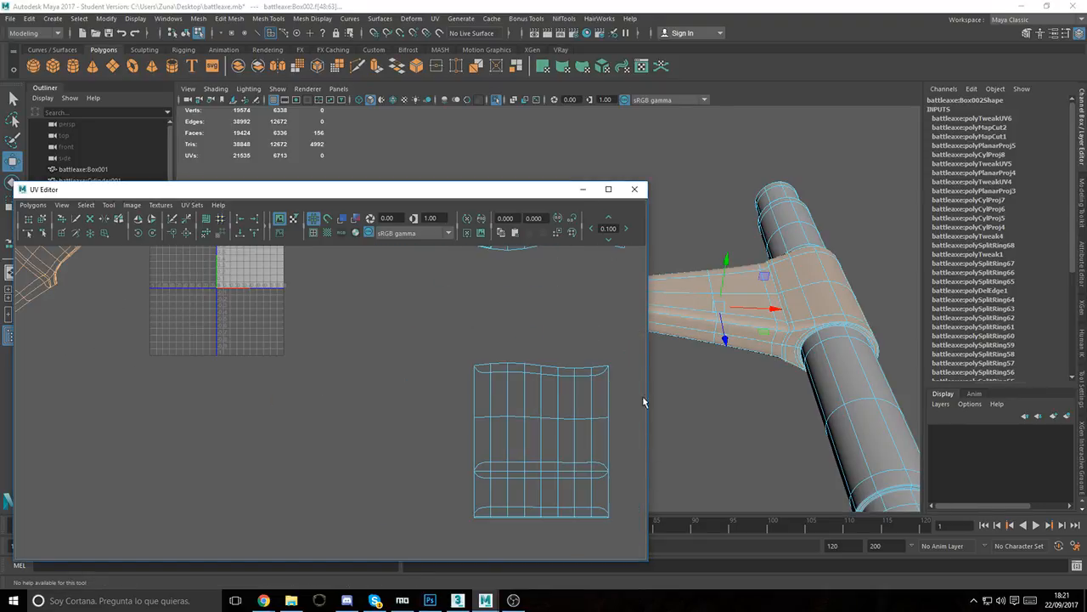
Step: Examine the thin face sticking out of the long handle shell's lower corner and locate it beside the collar on the model
left_click_drag(395, 381, 396, 382)
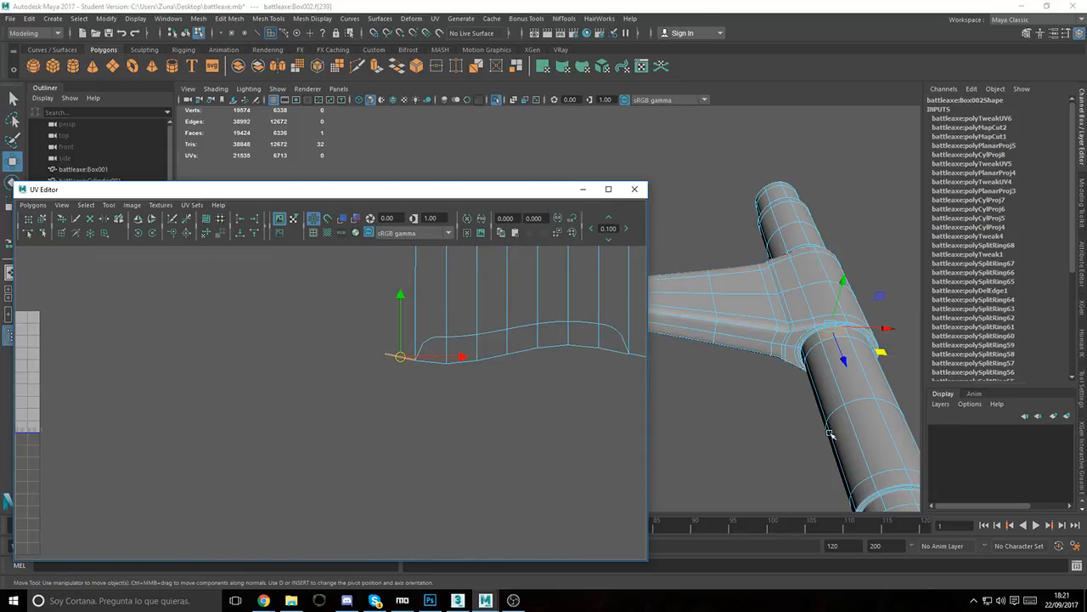
middle_click_drag(832, 433, 744, 463, "alt")
right_click_drag(744, 463, 886, 461, "alt")
middle_click_drag(886, 461, 778, 431, "alt")
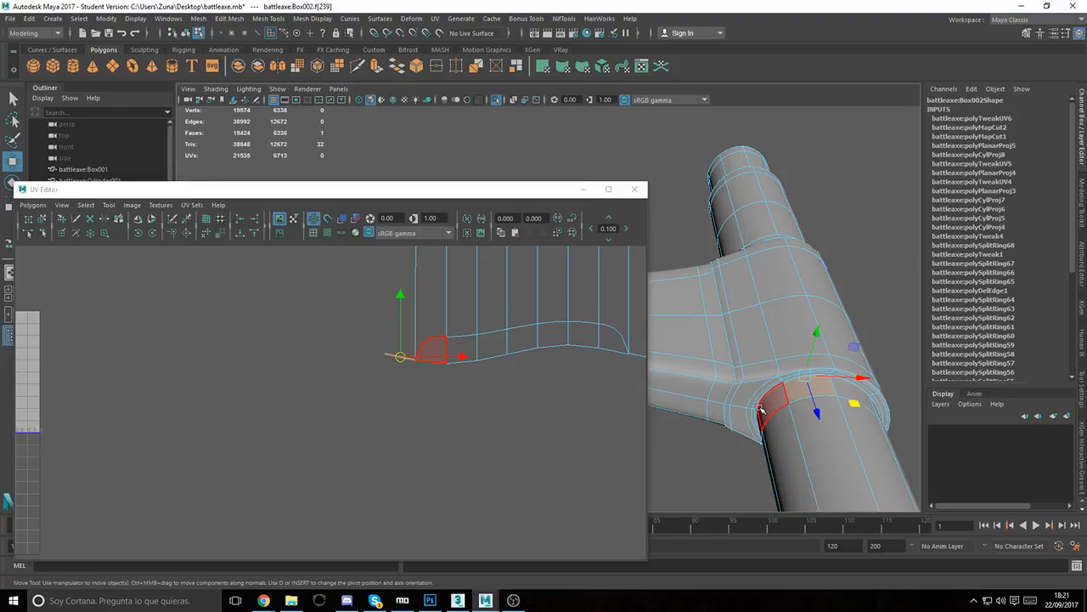
left_click(337, 362)
right_click_drag(476, 394, 543, 344, "alt")
middle_click_drag(454, 331, 355, 391, "alt")
right_click_drag(381, 336, 382, 306)
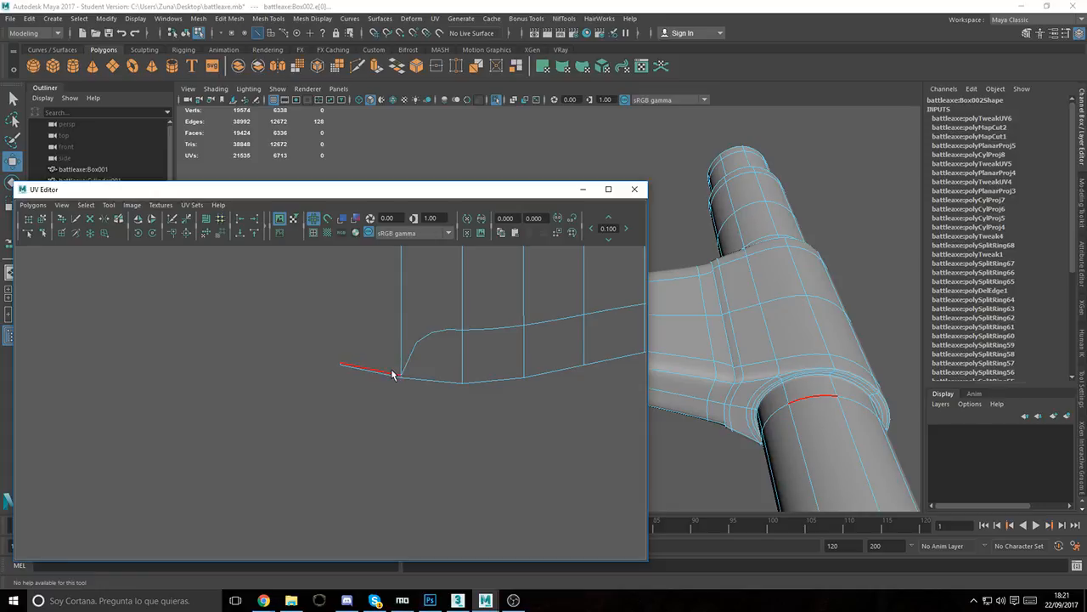
Step: Try to shift the edge at the lower corner of the long handle shell sideways beside the protruding strip
left_click(392, 375)
key("w")
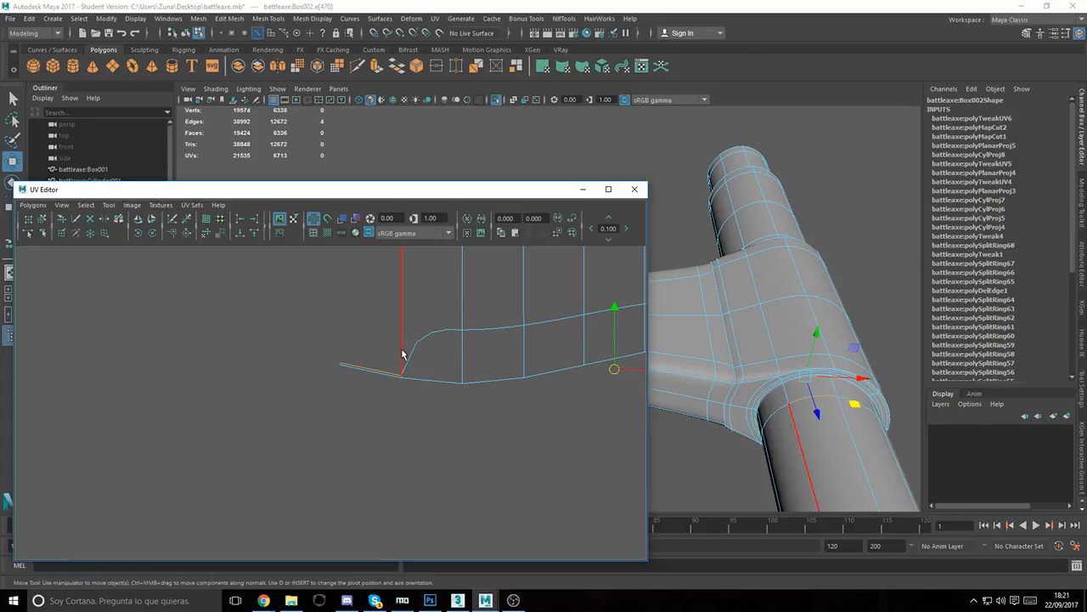
left_click(791, 400)
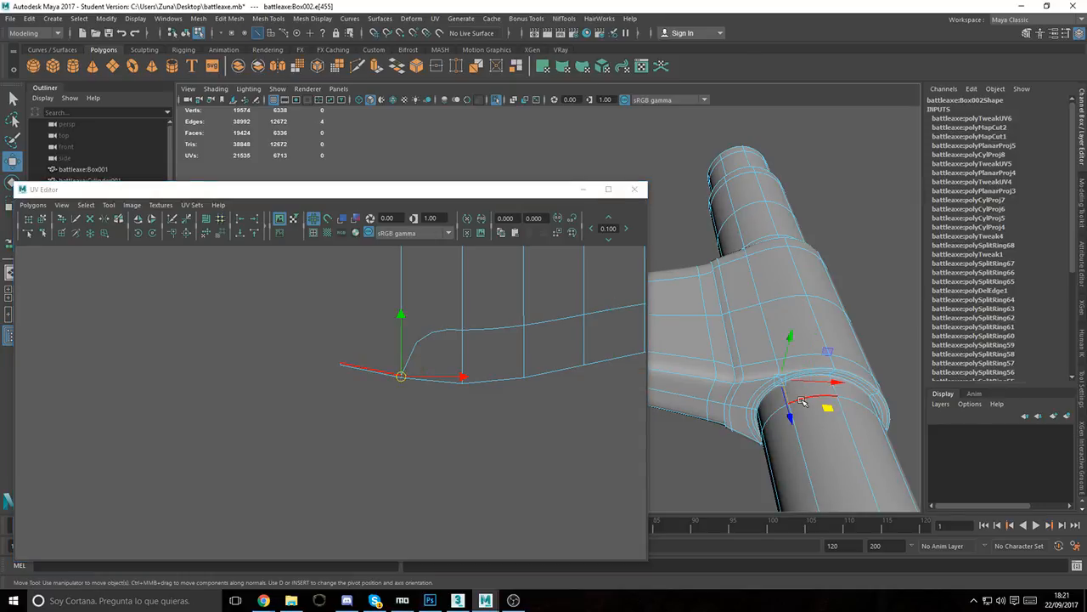
scroll(412, 398, "up", 2)
scroll(412, 396, "up", 3)
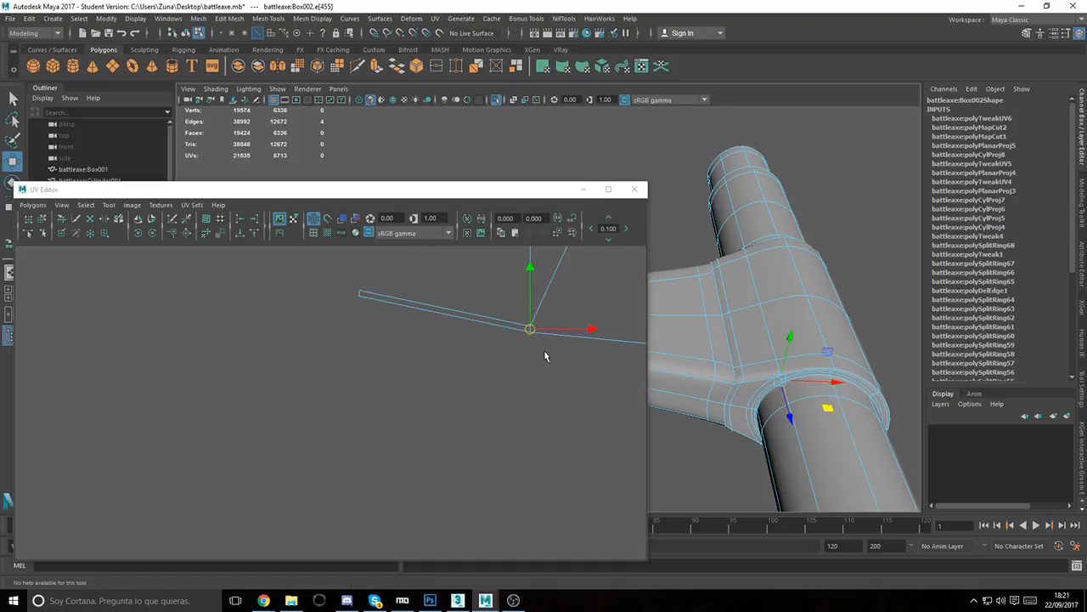
middle_click_drag(544, 350, 507, 381, "alt")
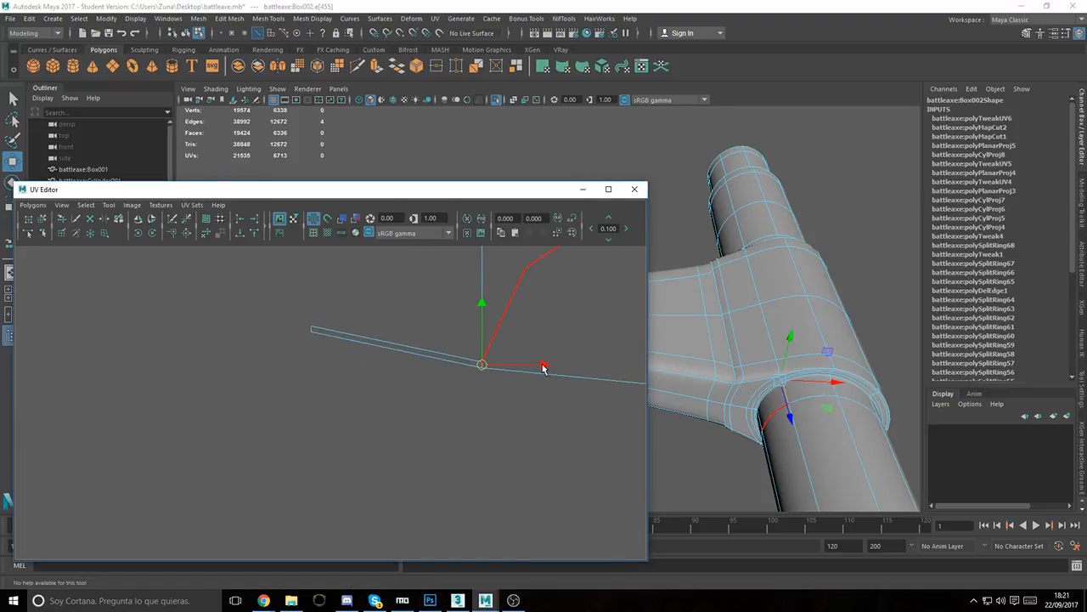
left_click_drag(541, 365, 501, 366)
left_click_drag(570, 384, 513, 387)
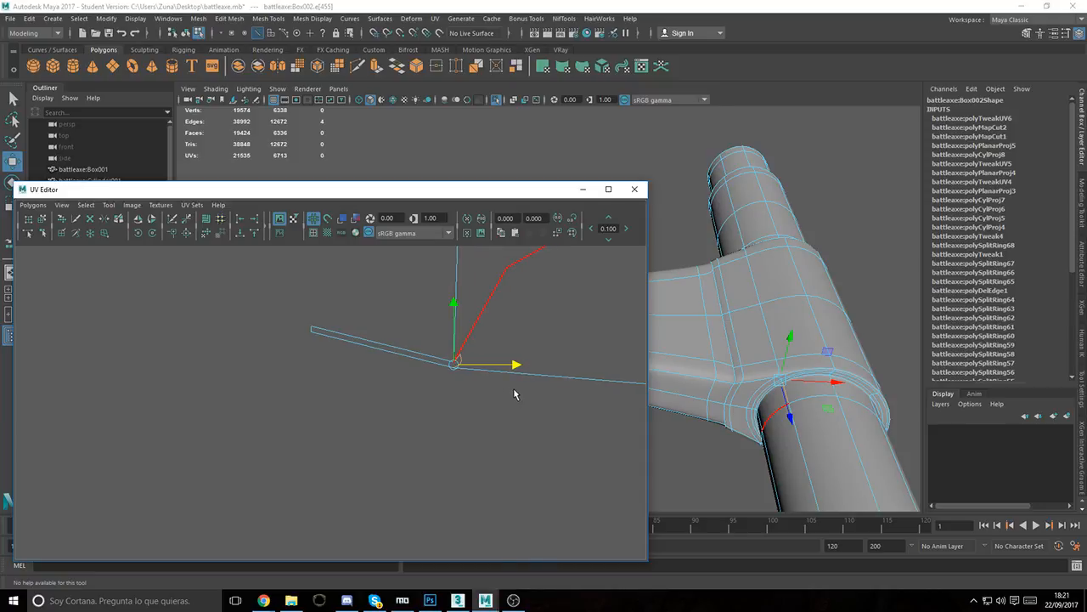
key("ctrl+z")
Step: Select both rectangular handle UV shells and apply a cylindrical UV projection to their faces
scroll(513, 387, "down", 4)
scroll(501, 373, "down", 7)
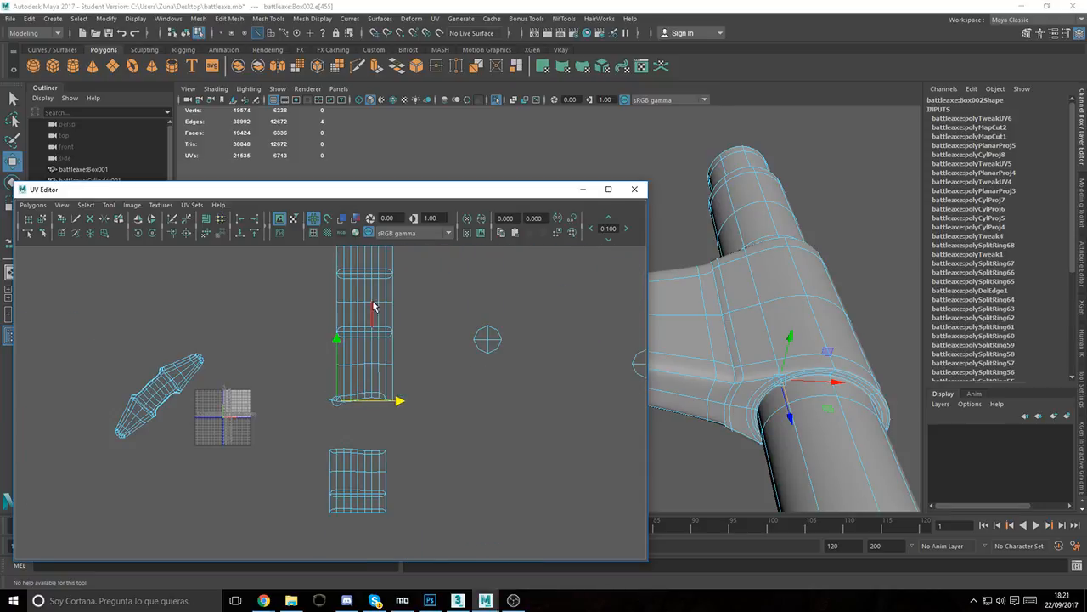
right_click_drag(372, 304, 366, 338)
left_click(370, 350)
left_click(376, 498, "shift")
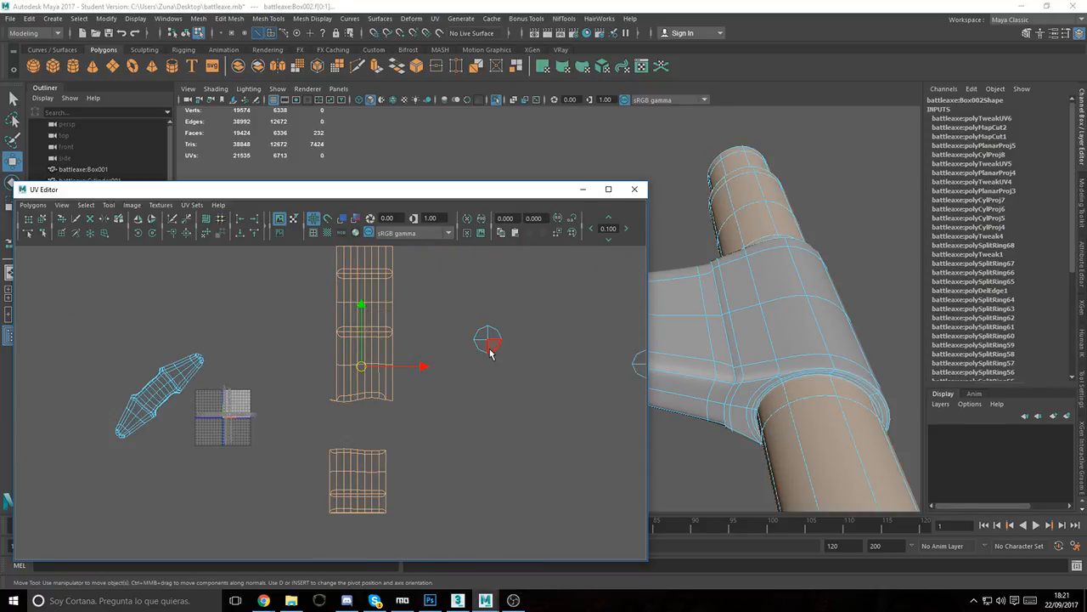
left_click(563, 68)
scroll(740, 413, "down", 5)
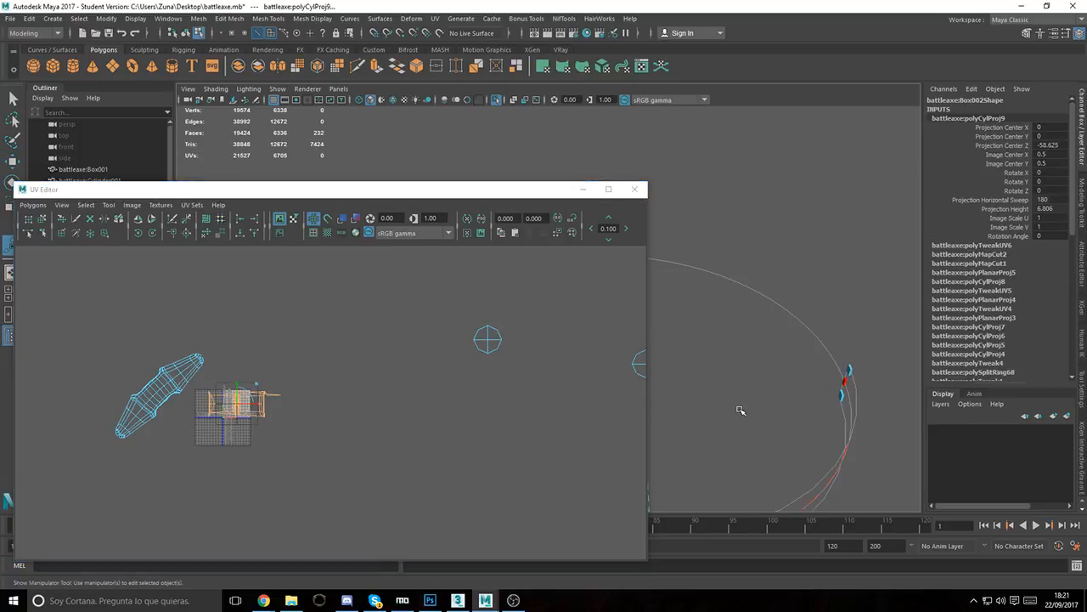
Step: Rotate the cylindrical projection to align with the handle, setting its Rotate X to 90
left_click(662, 278)
middle_click_drag(913, 254, 859, 289, "alt")
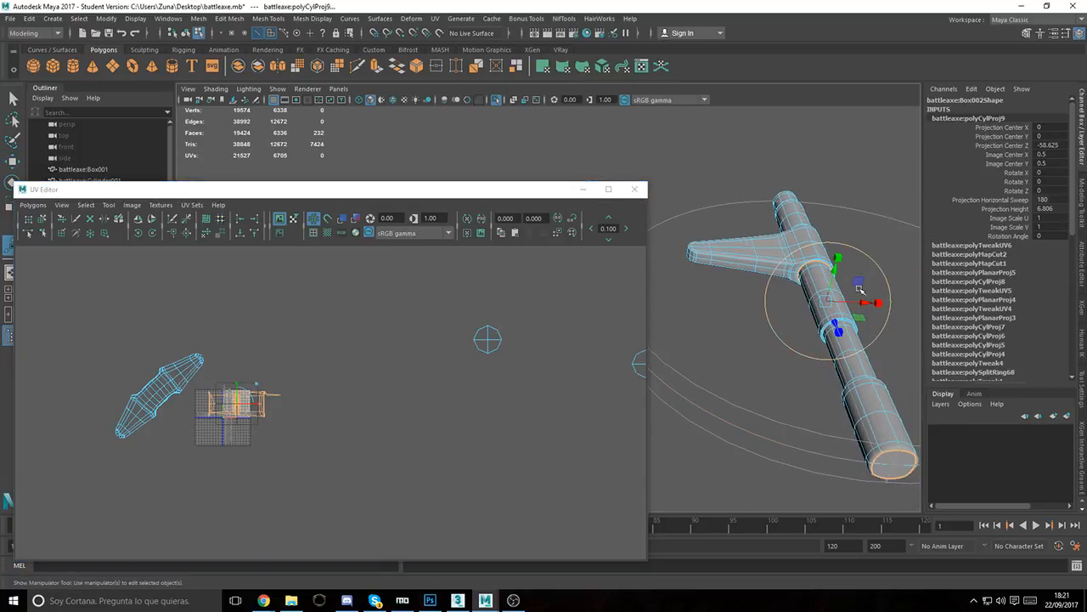
left_click(882, 269)
left_click_drag(845, 287, 900, 212)
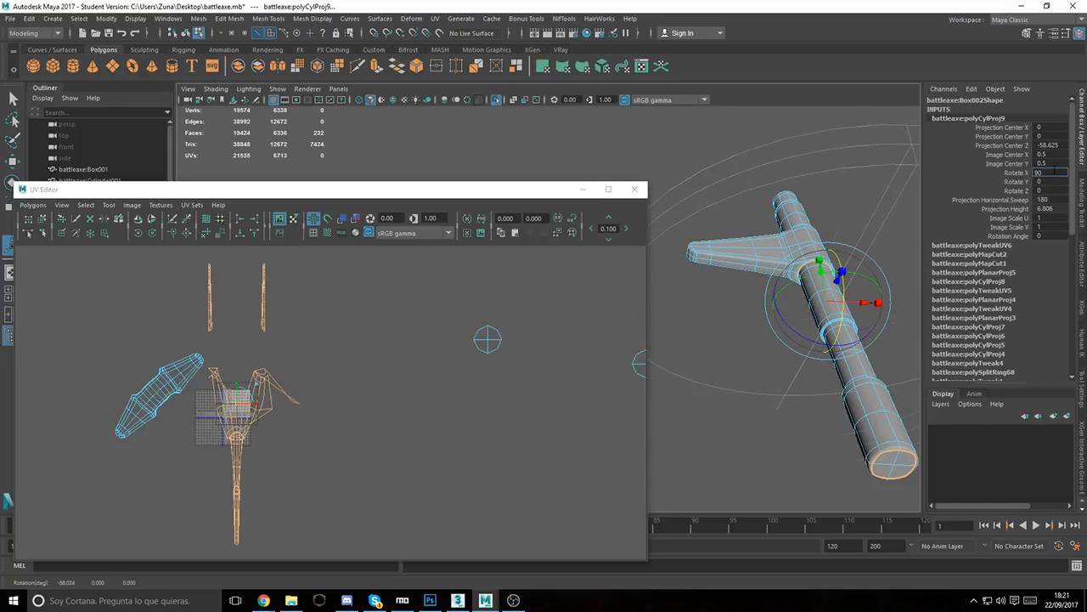
key("Return")
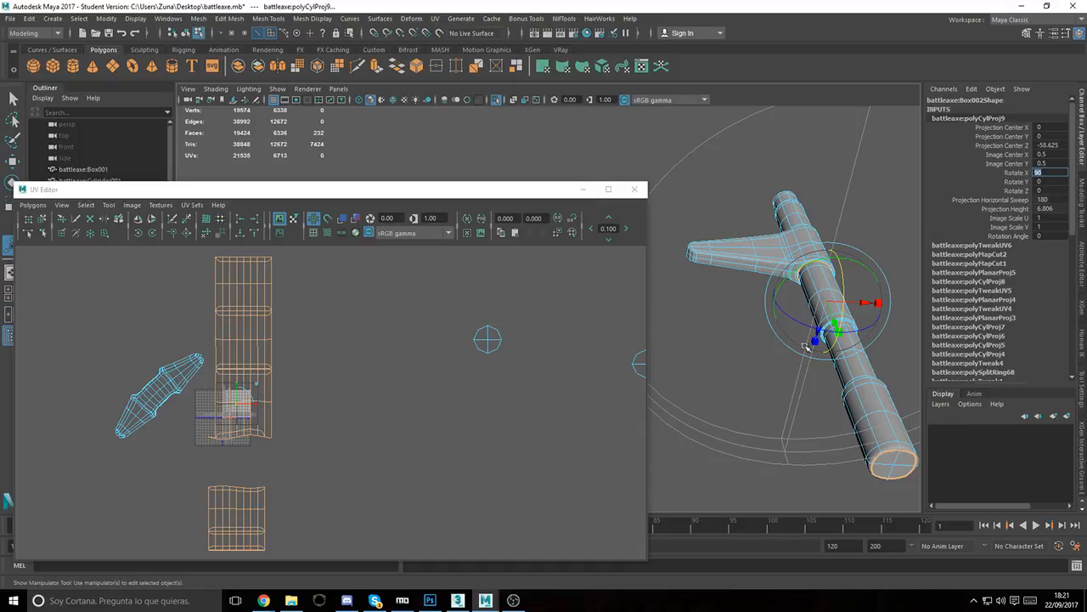
Step: Examine the reprojected handle shells around the seam where the handle meets the collar
middle_click_drag(783, 341, 746, 356, "alt")
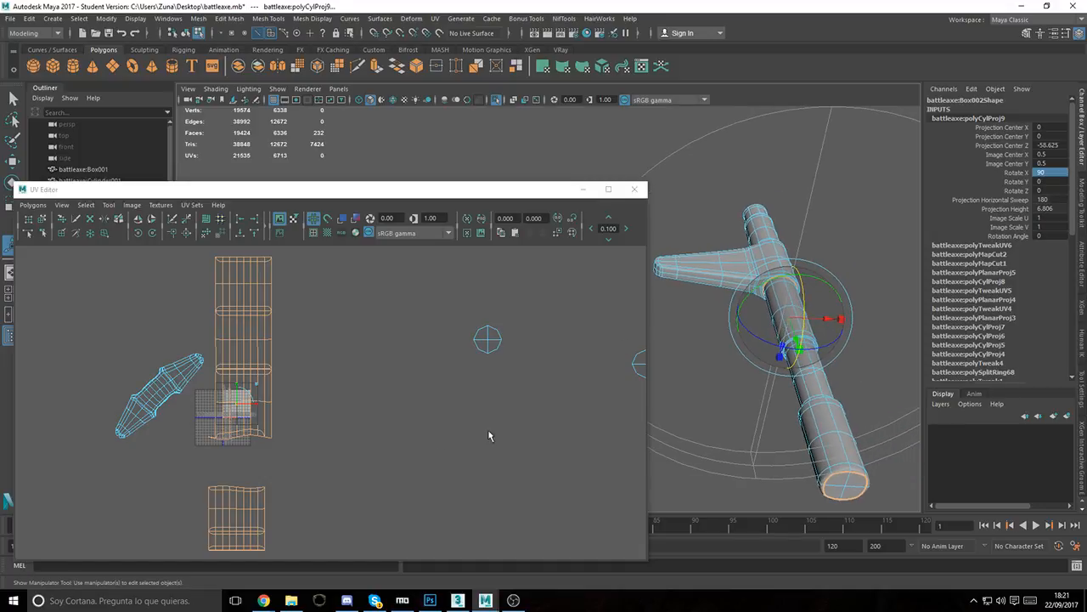
middle_click_drag(416, 431, 421, 419, "alt")
left_click_drag(772, 363, 718, 226, "alt")
right_click_drag(719, 226, 815, 263, "alt")
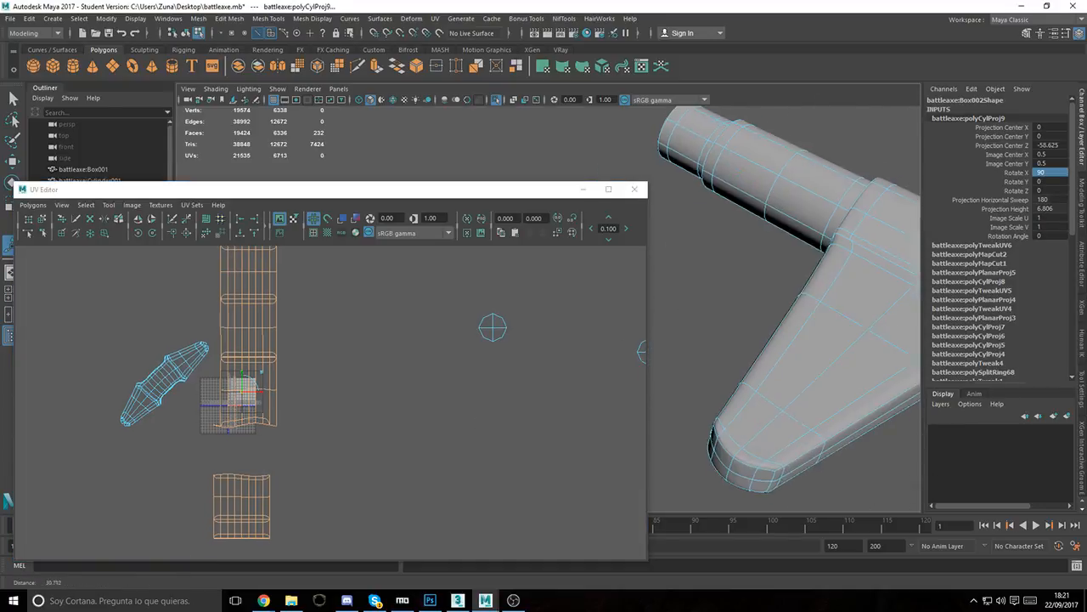
middle_click_drag(815, 264, 612, 340, "alt")
left_click_drag(832, 339, 884, 362, "alt")
middle_click_drag(880, 356, 782, 369, "alt")
middle_click_drag(248, 427, 275, 351, "alt")
right_click_drag(226, 338, 382, 397, "alt")
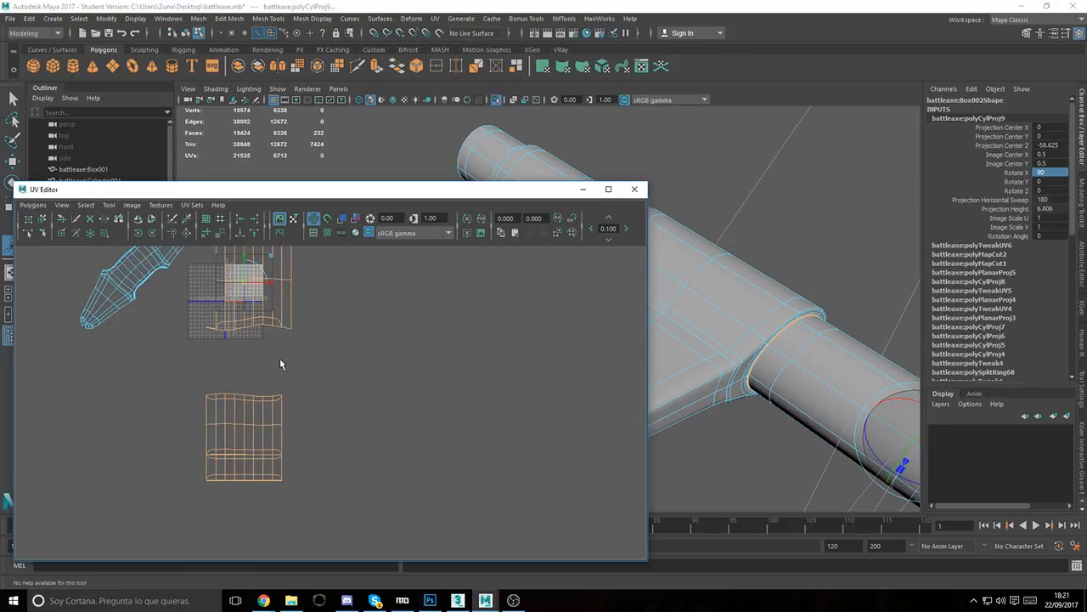
middle_click_drag(245, 340, 341, 391, "alt")
right_click_drag(343, 394, 520, 424, "alt")
middle_click_drag(371, 374, 377, 406, "alt")
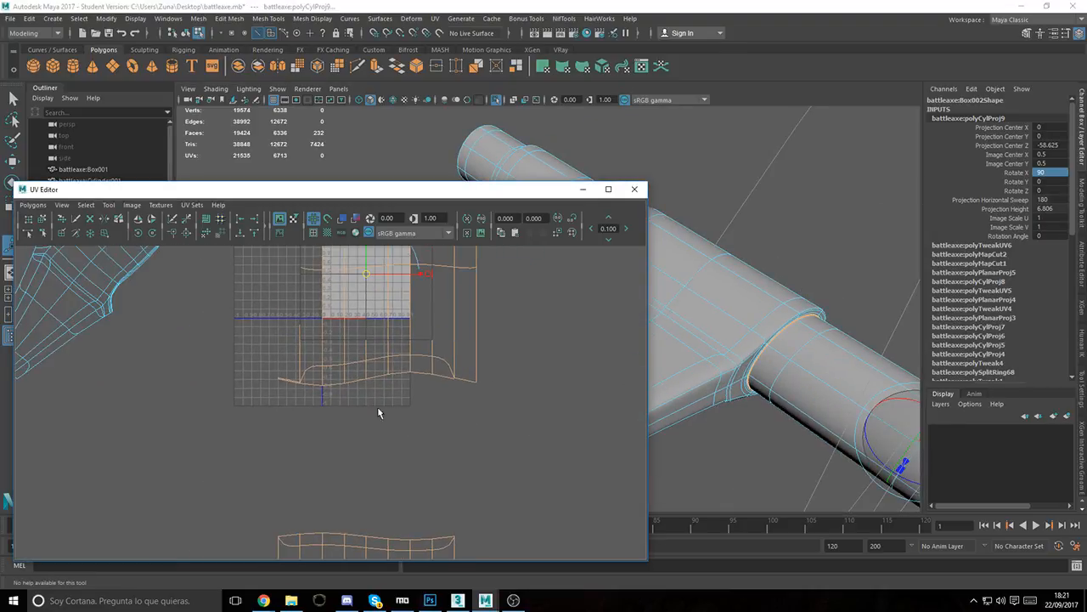
Step: Switch to edge selection for the handle shell's wavy lower border and turn off the smooth mesh preview
right_click_drag(377, 407, 513, 448, "alt")
right_click_drag(272, 331, 273, 299)
key("1")
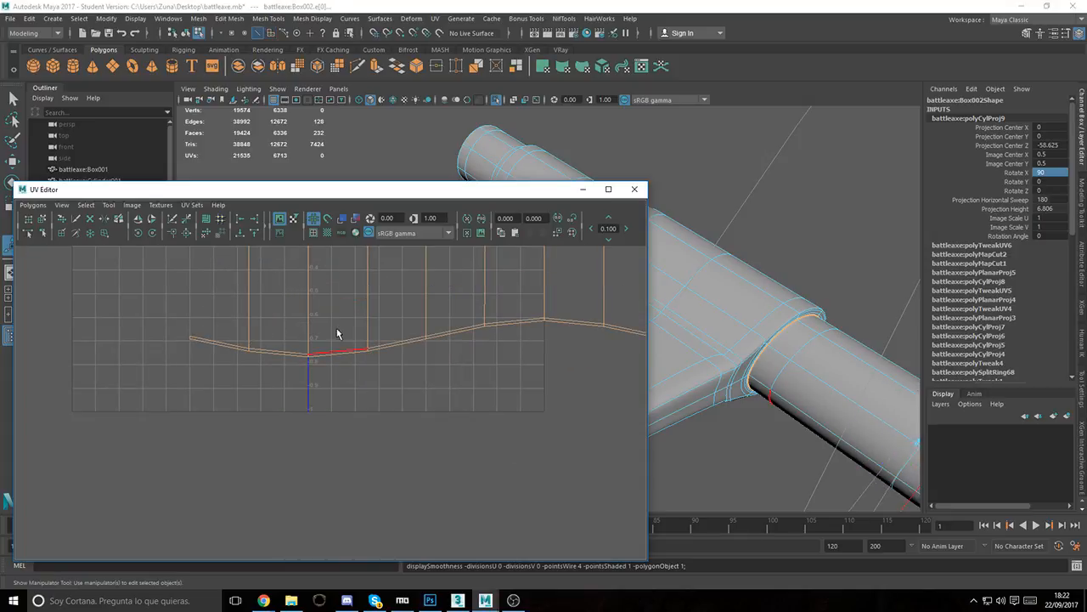
left_click(252, 359)
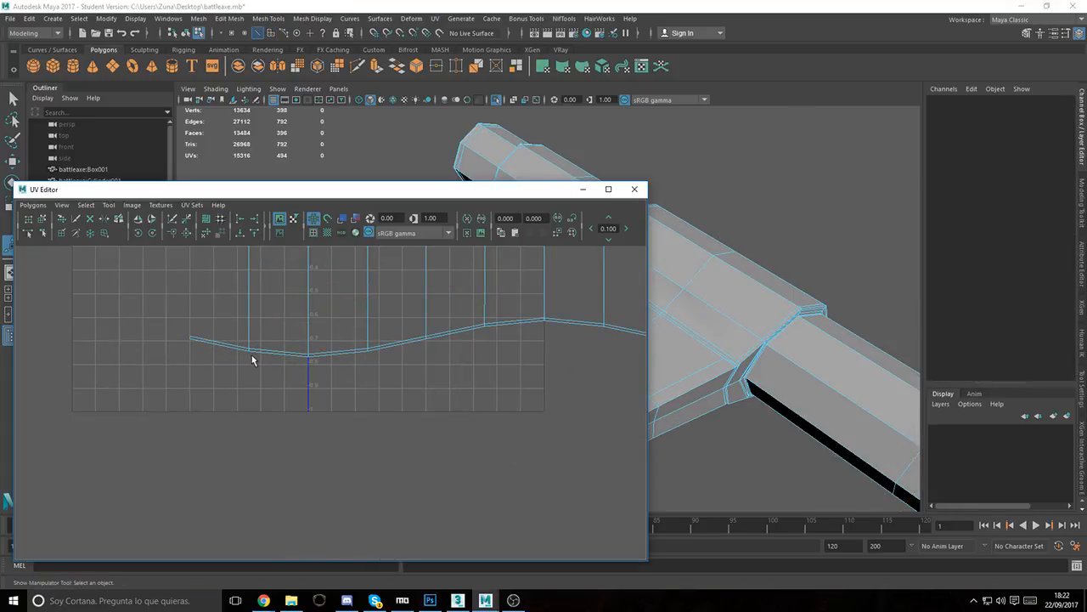
Step: Select the protruding end face of the handle shell's wavy border strip and locate it on the model
right_click_drag(203, 327, 209, 359)
left_click_drag(225, 332, 194, 362)
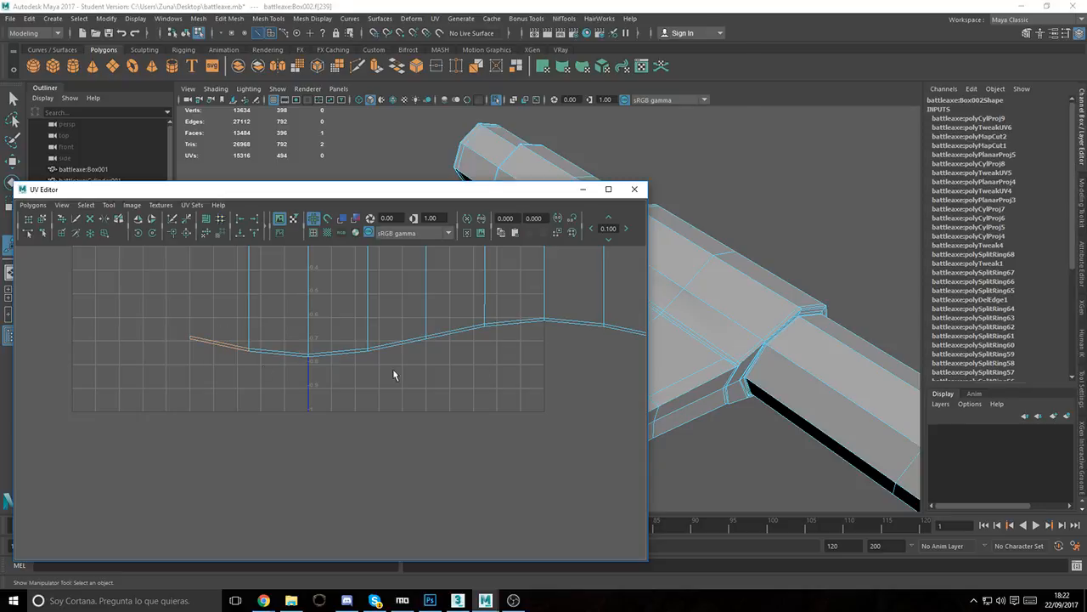
left_click_drag(696, 389, 782, 340, "alt")
key("f")
mouse_move(718, 288)
left_mouse_down("alt")
mouse_move(690, 297)
mouse_move(709, 288)
left_mouse_up("alt")
right_click_drag(795, 249, 772, 249, "alt")
mouse_move(772, 249)
left_mouse_down("alt")
mouse_move(721, 238)
mouse_move(807, 278)
mouse_move(790, 255)
left_mouse_up("alt")
Step: Compare the collar seam's edges on the model with the protruding end of the wavy UV strip
left_click_drag(510, 188, 348, 163)
left_click_drag(752, 232, 708, 266, "alt")
right_click_drag(760, 236, 753, 204)
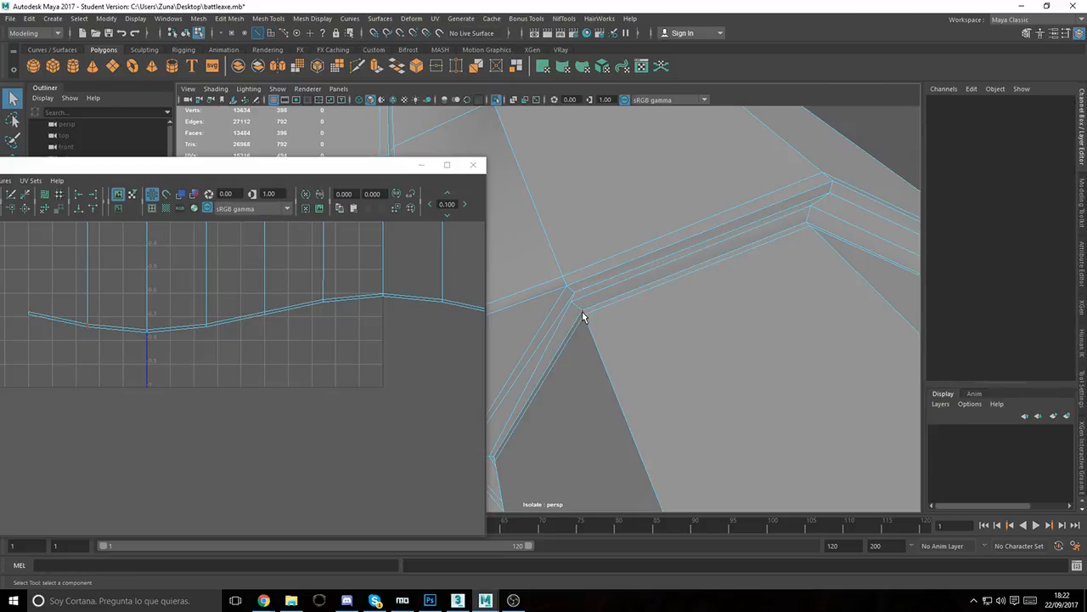
left_click(543, 294)
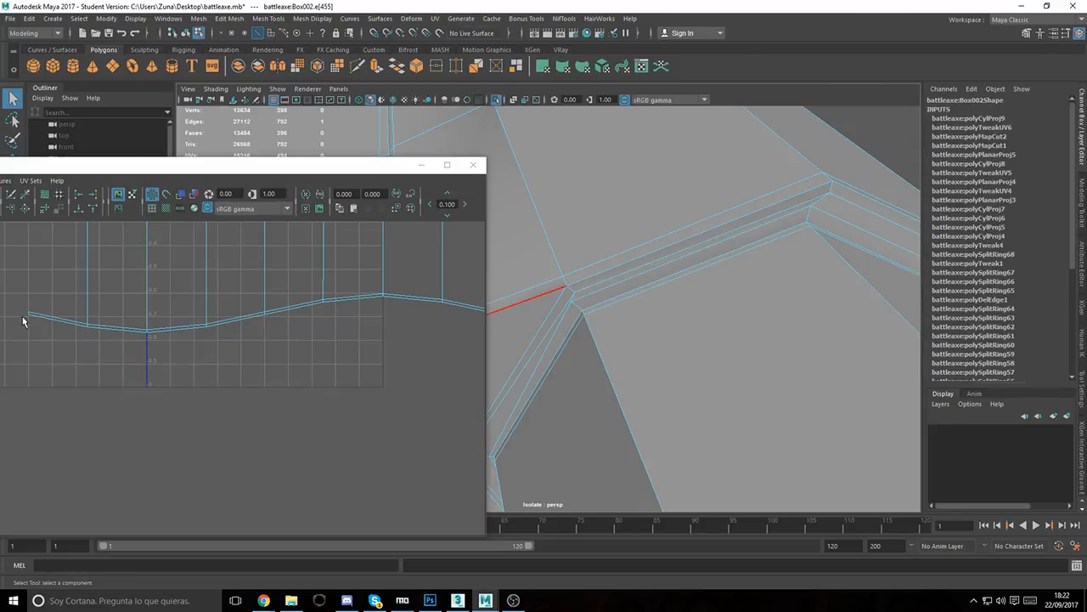
left_click(808, 228)
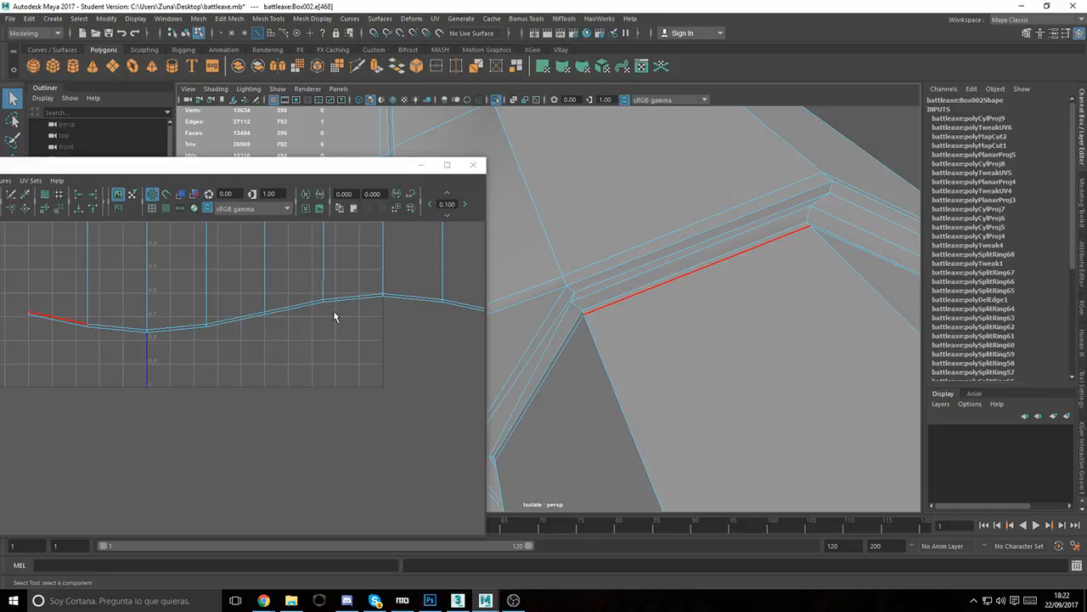
Step: Cut the short UV edge that joins the protruding strip segment to the rest of the wavy border
middle_click_drag(335, 313, 235, 328, "alt")
middle_click_drag(157, 361, 283, 363, "alt")
left_click(162, 348)
left_click(151, 346)
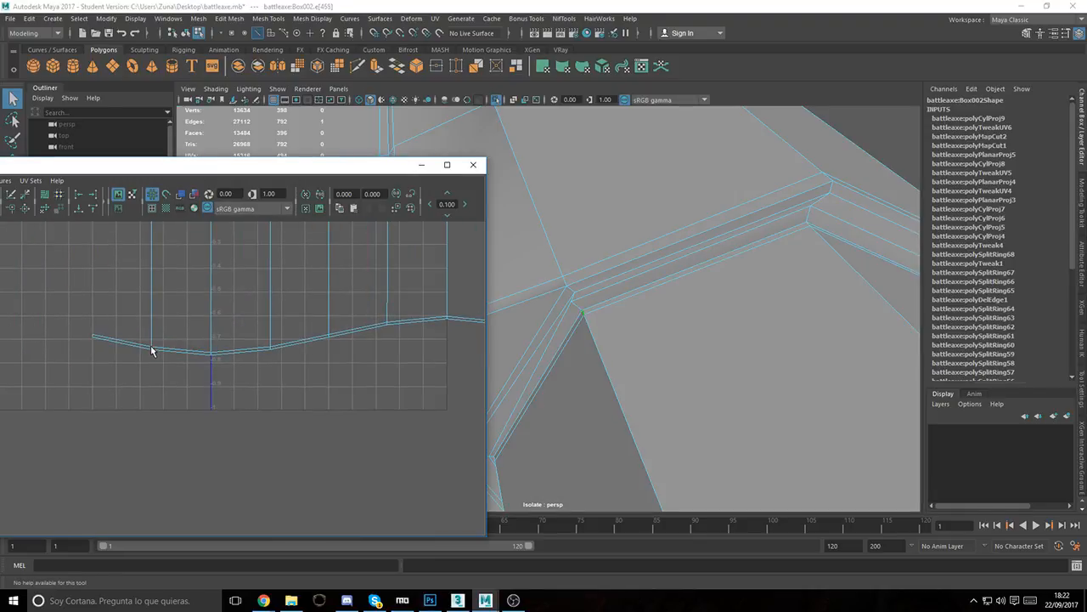
left_click_drag(49, 165, 172, 180)
left_click(136, 215)
Step: Move and sew the detached strip segment onto the opposite end of the shell's lower border, including its short side edge
middle_click_drag(442, 330, 260, 346, "alt")
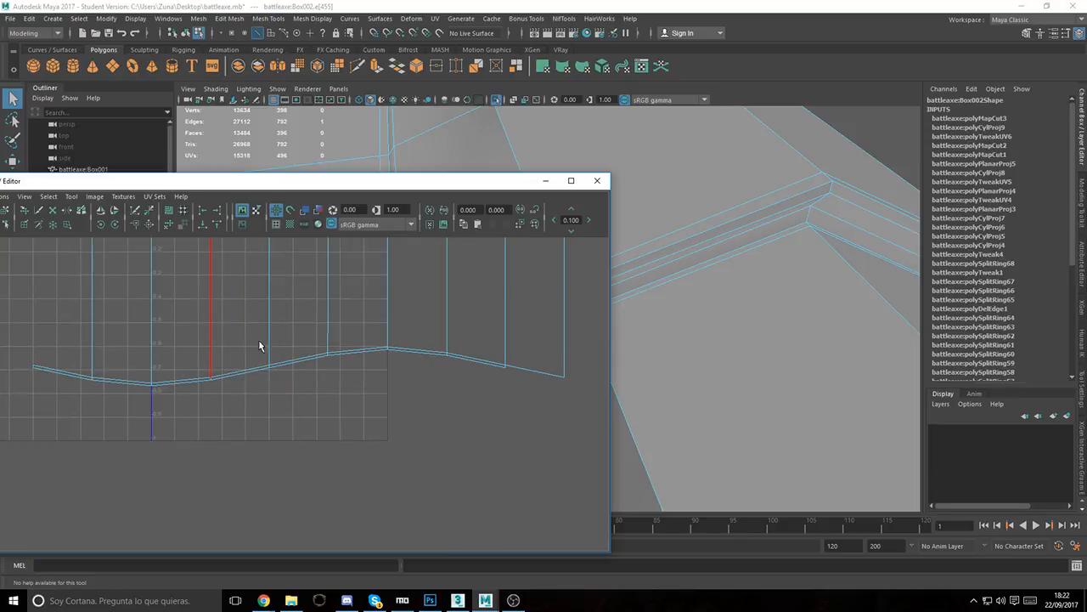
left_click(522, 377)
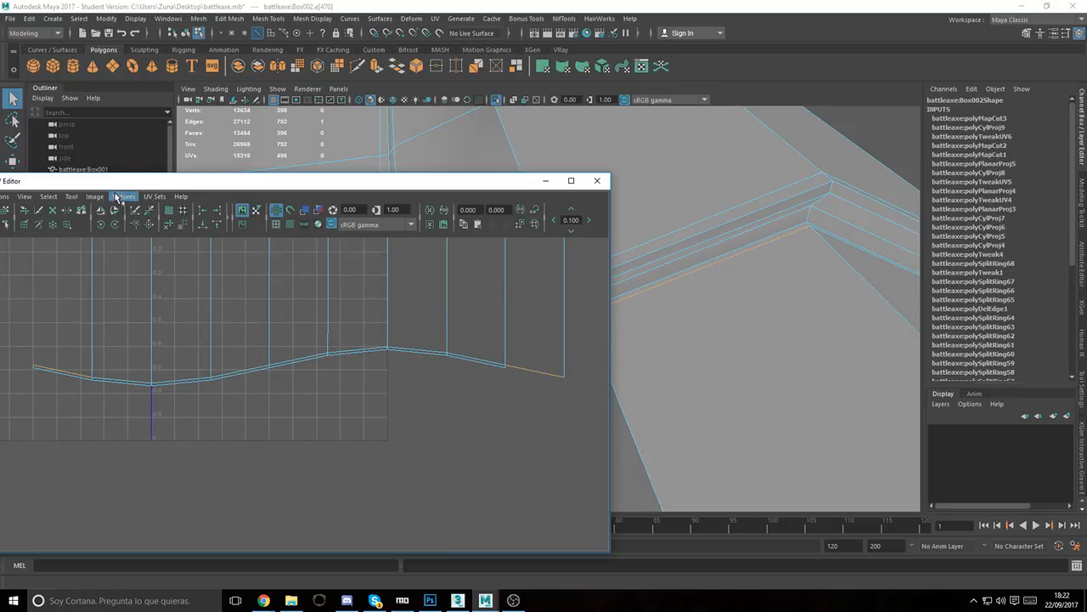
left_click(148, 226)
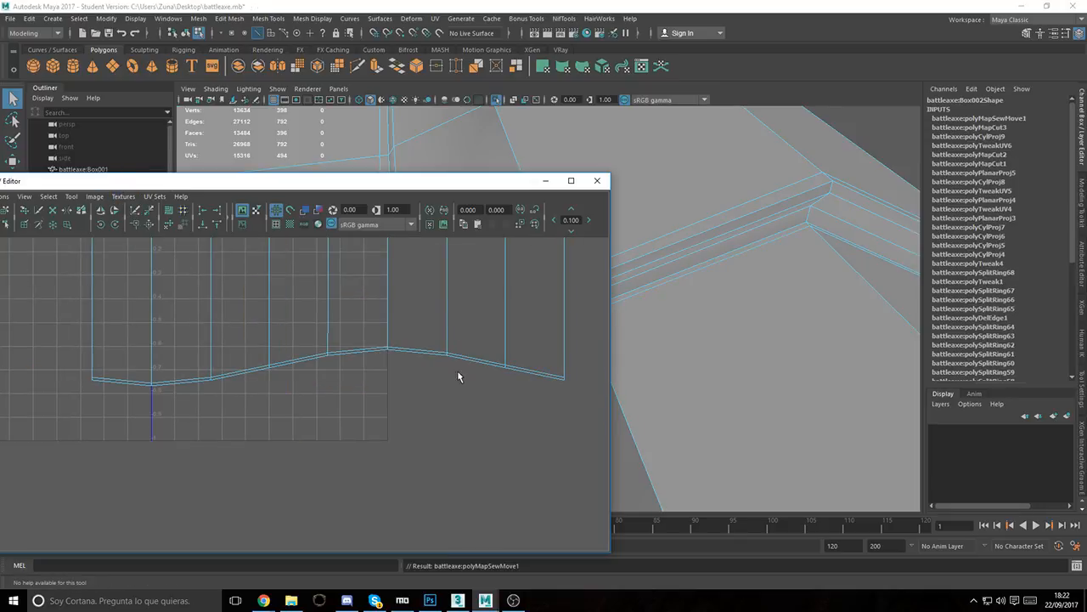
scroll(457, 377, "up", 6)
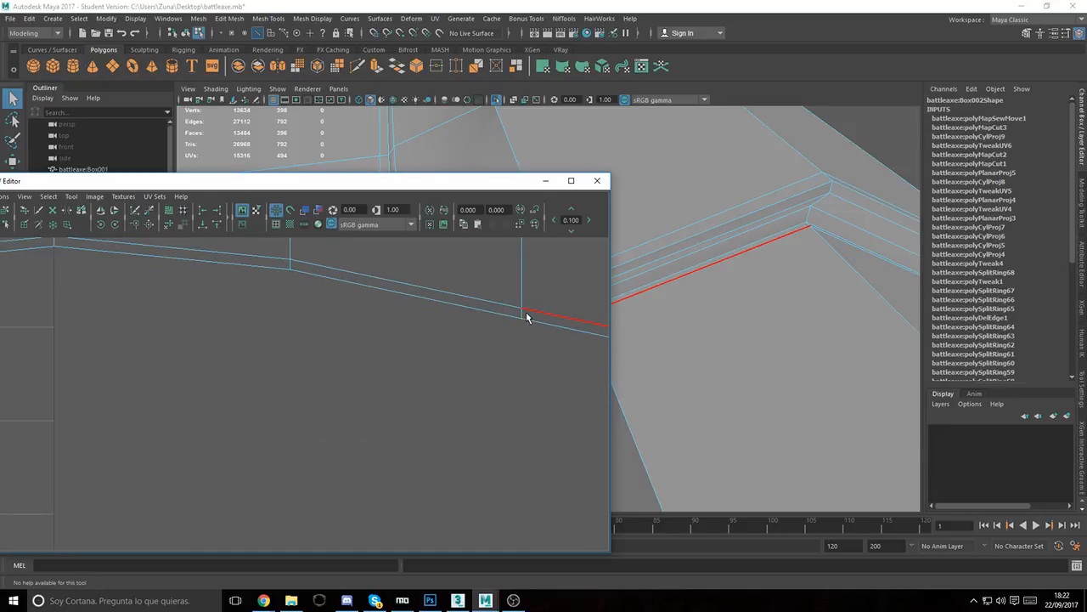
left_click(138, 247)
left_click(149, 226)
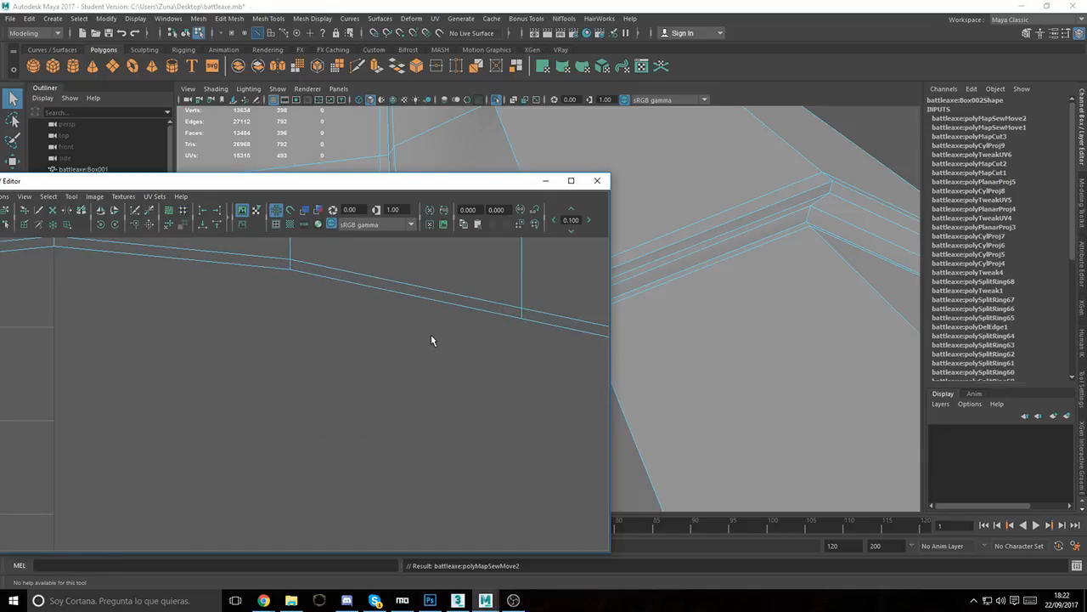
Step: Return the handle to object mode with smooth preview on and review its complete UV layout
scroll(703, 200, "down", 6)
middle_click_drag(652, 331, 765, 272, "alt")
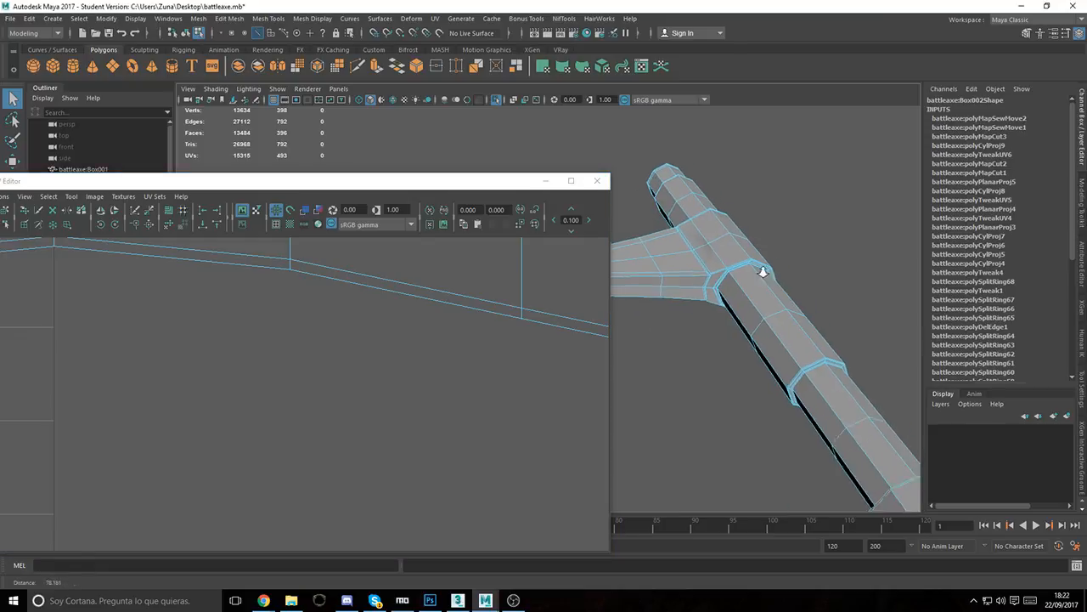
scroll(730, 263, "down", 2)
key("3")
right_click_drag(724, 212, 761, 190)
scroll(437, 322, "down", 14)
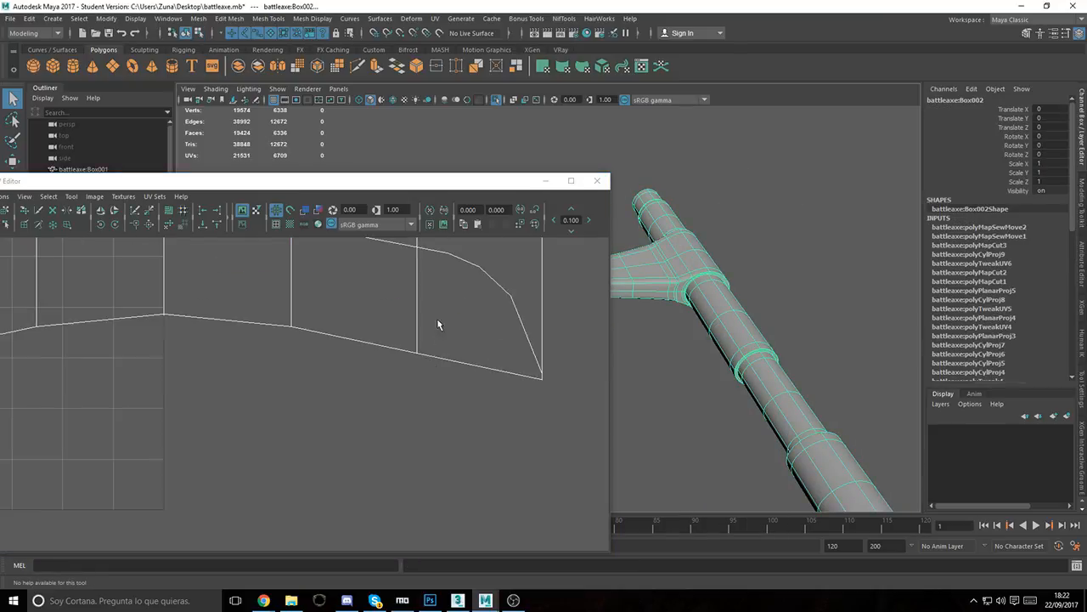
scroll(429, 382, "down", 3)
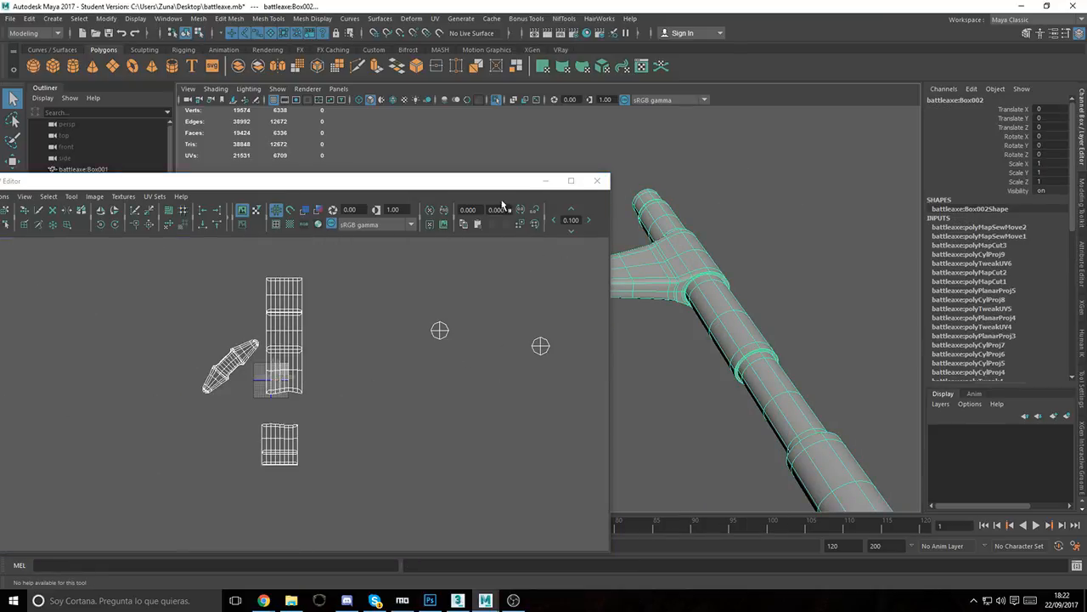
Step: End the handle's isolation, then select the axe blade and isolate it with its handle-side end in view
left_click_drag(432, 196, 805, 409)
key("ctrl+1")
left_click(584, 343)
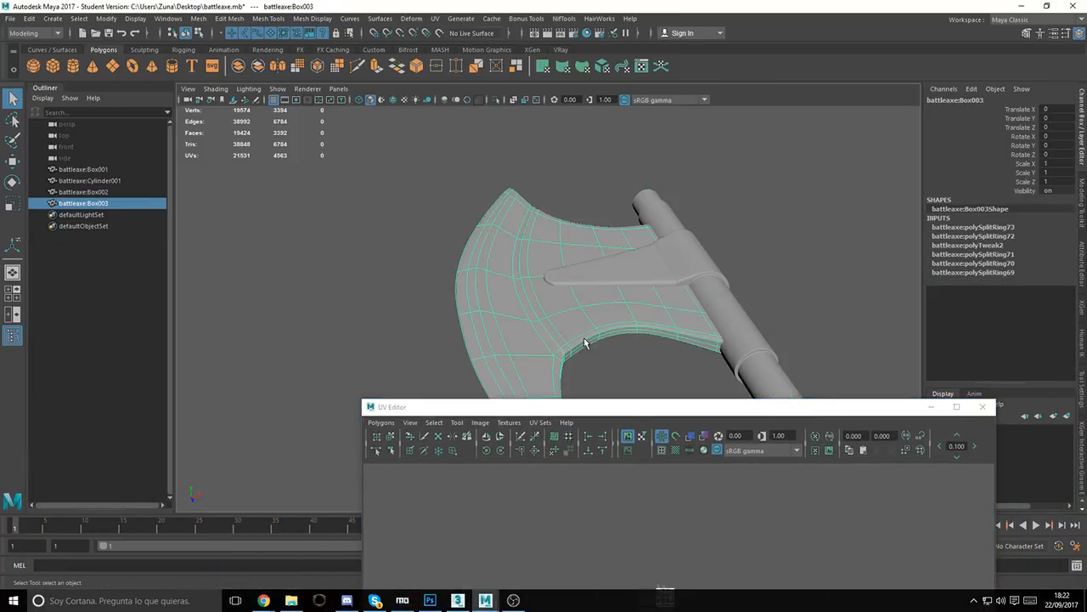
left_click_drag(547, 325, 445, 311, "alt")
left_click_drag(637, 314, 606, 323, "alt")
left_click_drag(715, 344, 624, 133, "alt")
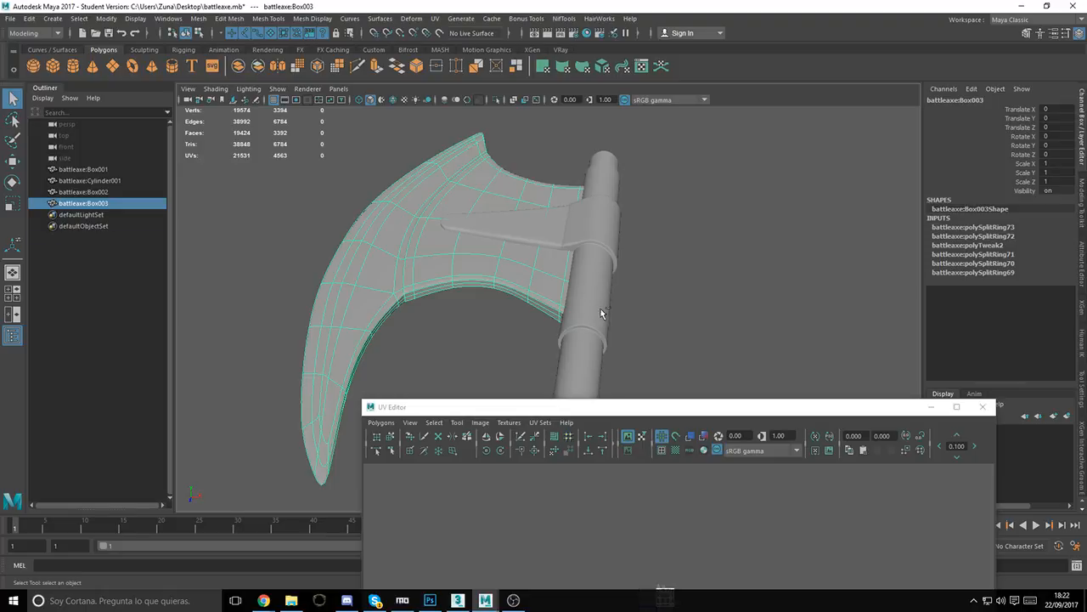
key("ctrl+1")
left_click_drag(570, 304, 437, 224, "alt")
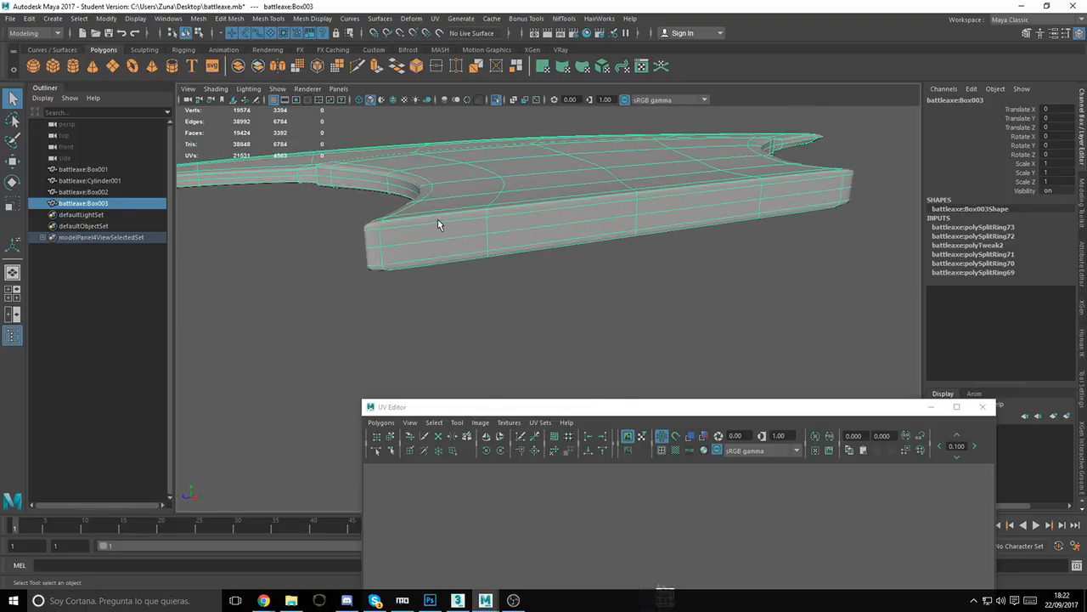
Step: Delete the faces of the first section of the blade's handle-side end, starting at its near corner
key("F11")
left_click(412, 224)
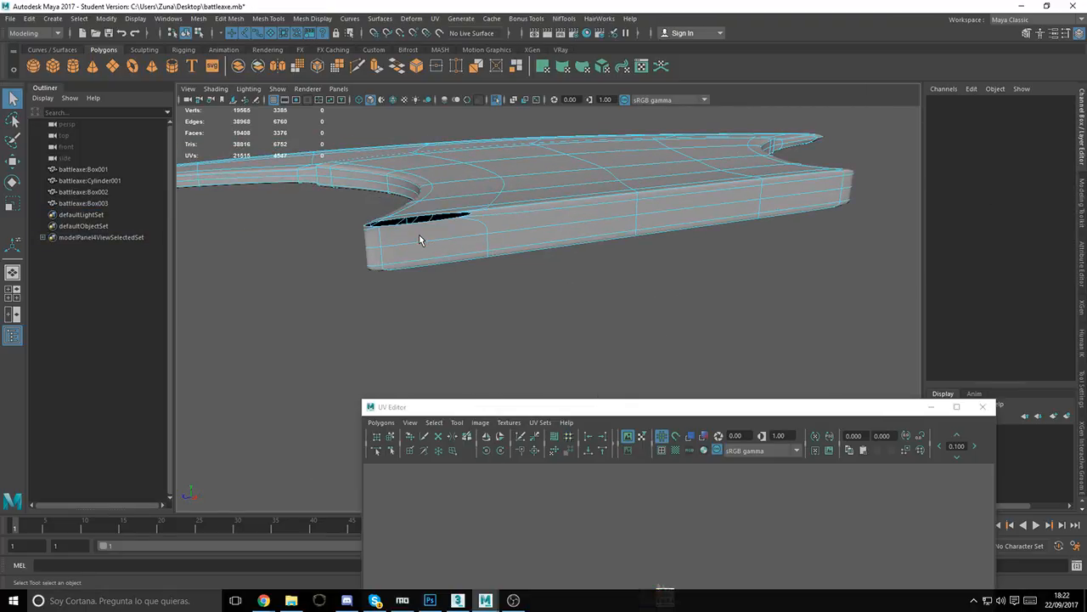
key("Delete")
left_click(416, 264)
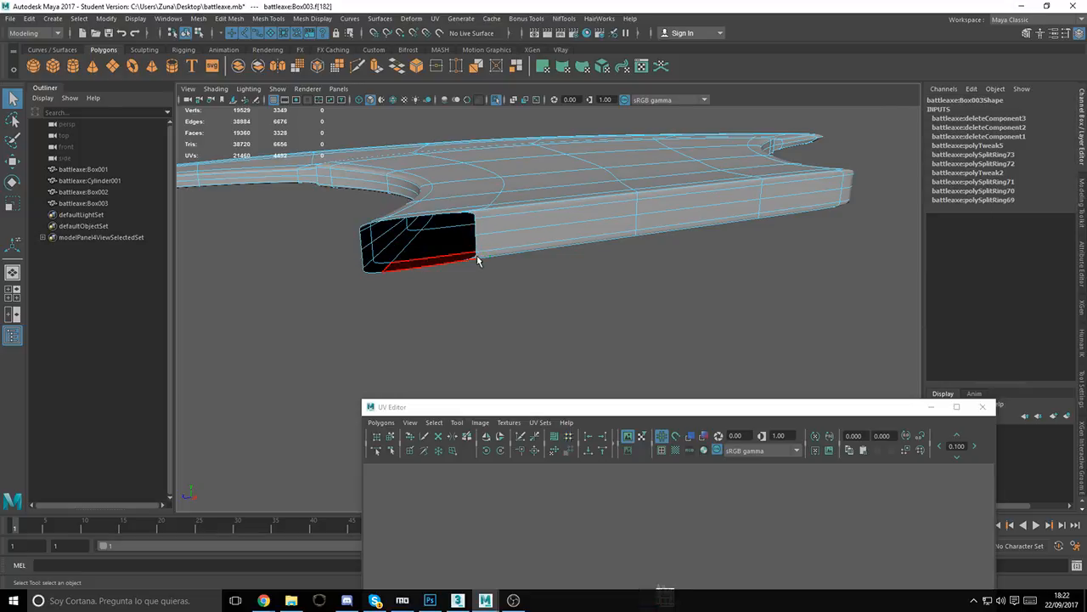
key("Delete")
Step: Delete the middle, upper and lower faces of the second section along the blade's handle-side end
left_click(506, 253)
key("Delete")
double_click(499, 228)
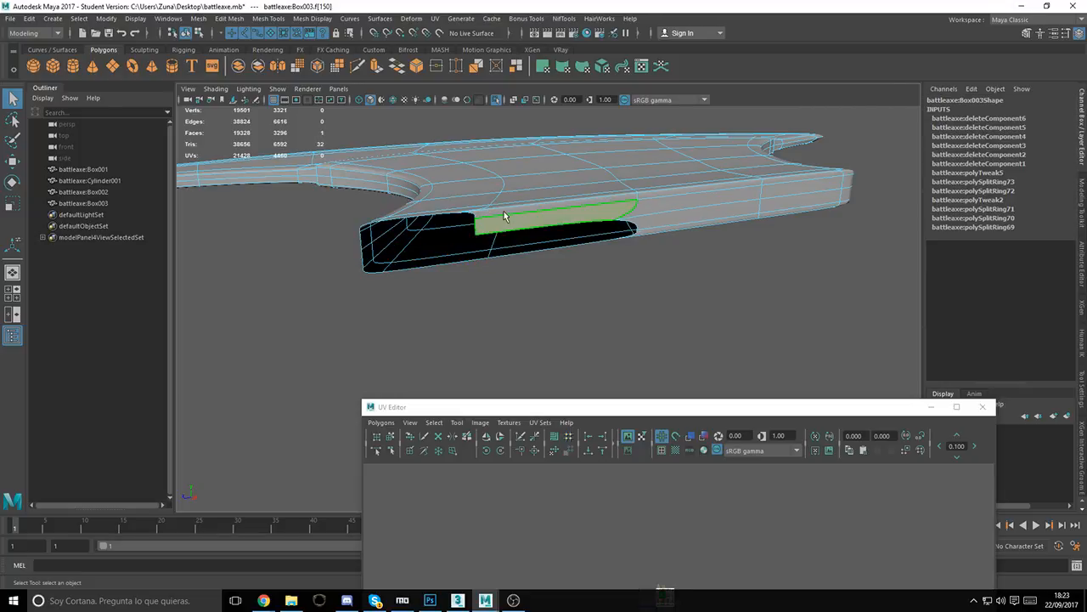
key("Delete")
left_click(626, 214)
key("Delete")
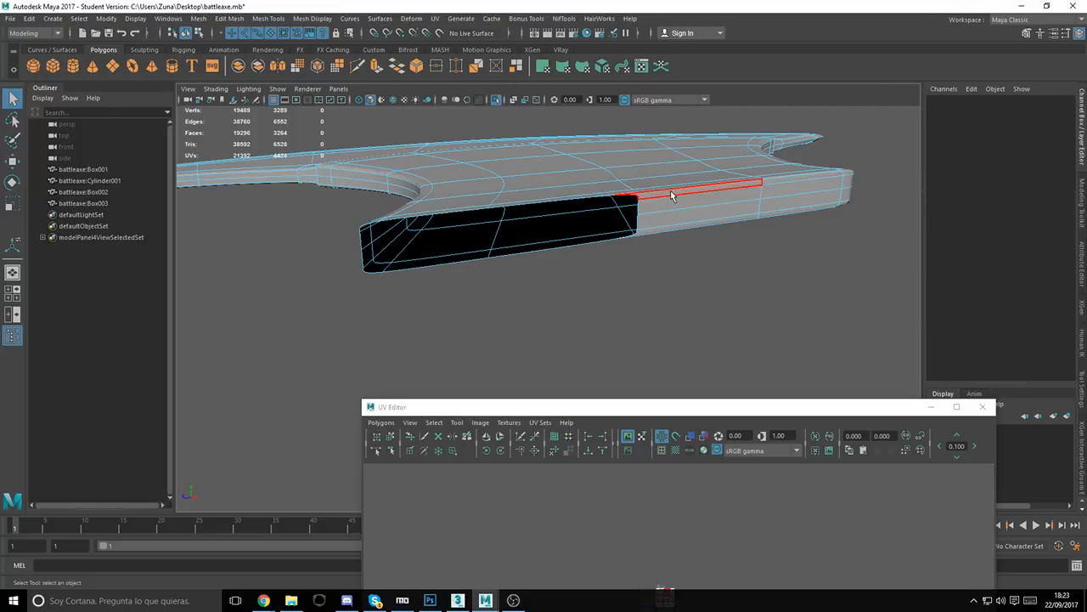
Step: Delete the faces of the third section along the blade's handle-side end
double_click(697, 203)
key("Delete")
double_click(706, 221)
key("Delete")
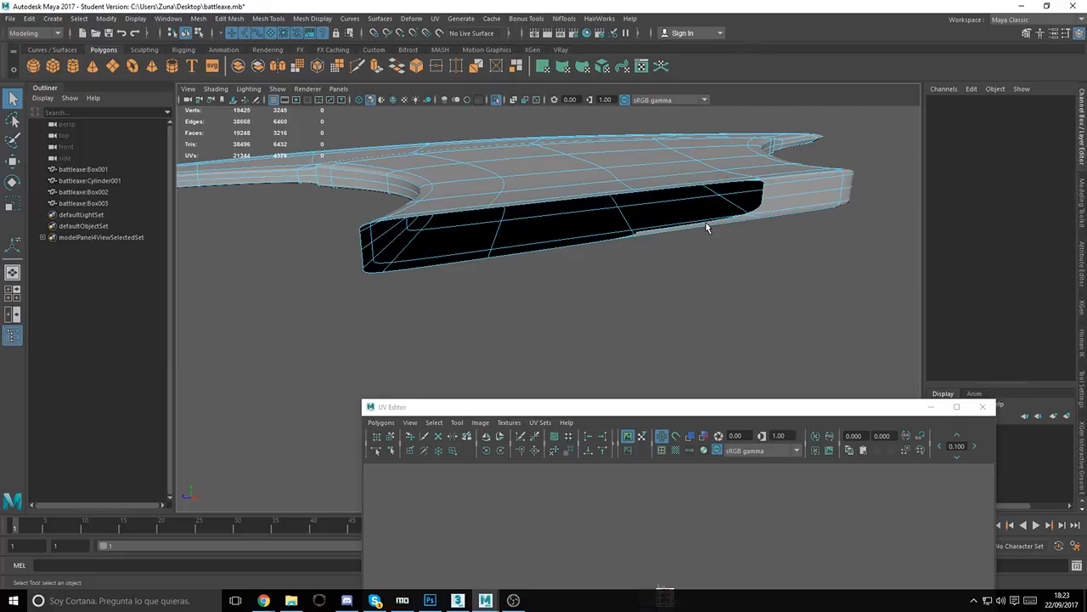
left_click(701, 223)
double_click(788, 214)
key("Delete")
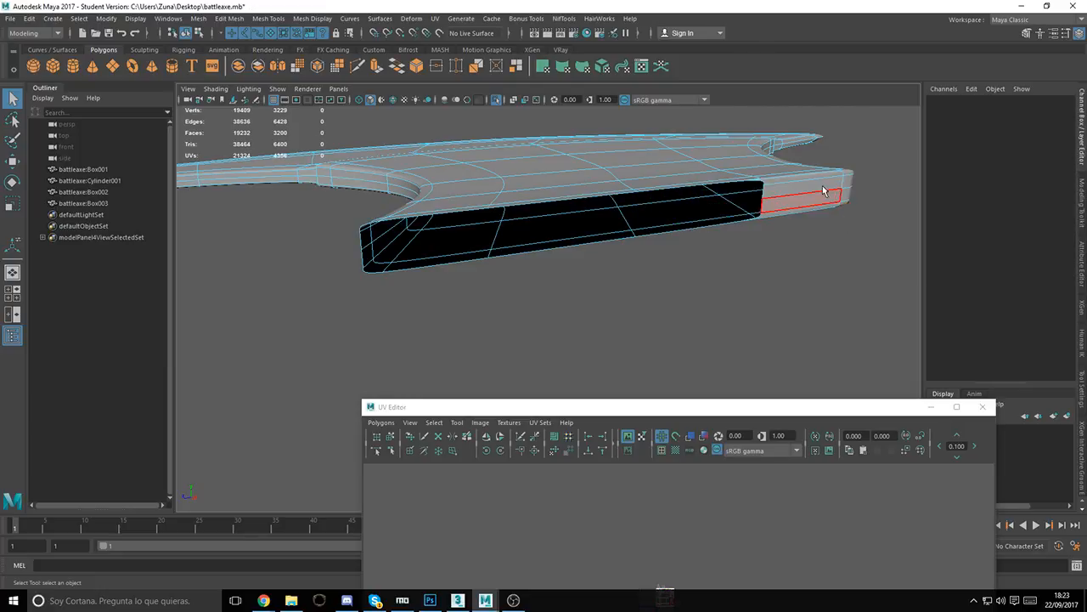
Step: Delete the faces of the last section at the far corner so the blade's handle-side end is fully open
scroll(822, 192, "up", 3)
left_click_drag(784, 371, 633, 203, "alt")
left_click(622, 199)
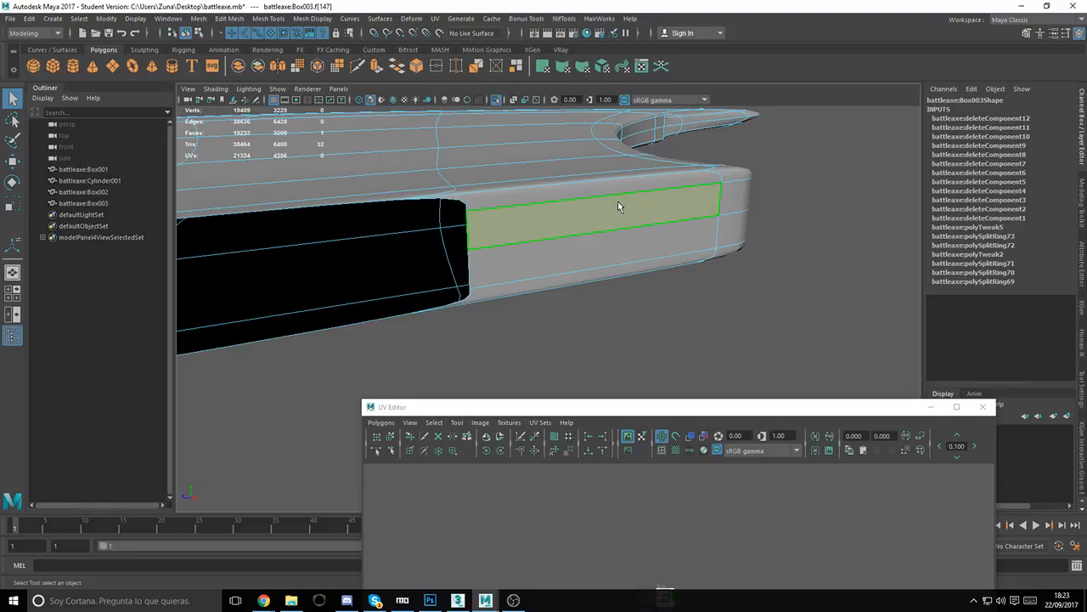
key("Delete")
double_click(587, 190)
key("Delete")
left_click(552, 281)
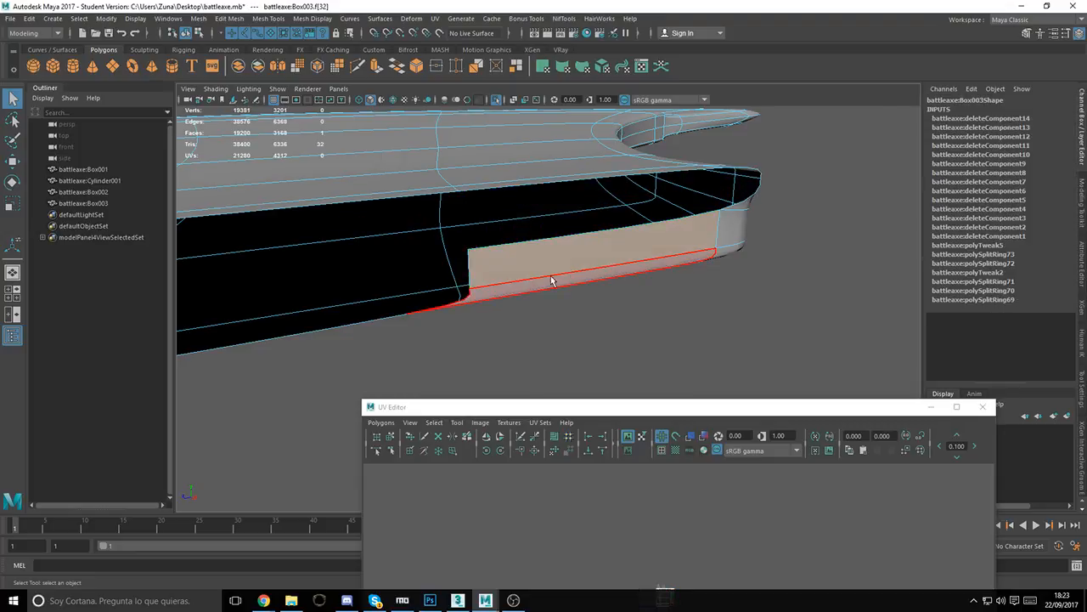
key("Delete")
left_click(547, 283)
key("Delete")
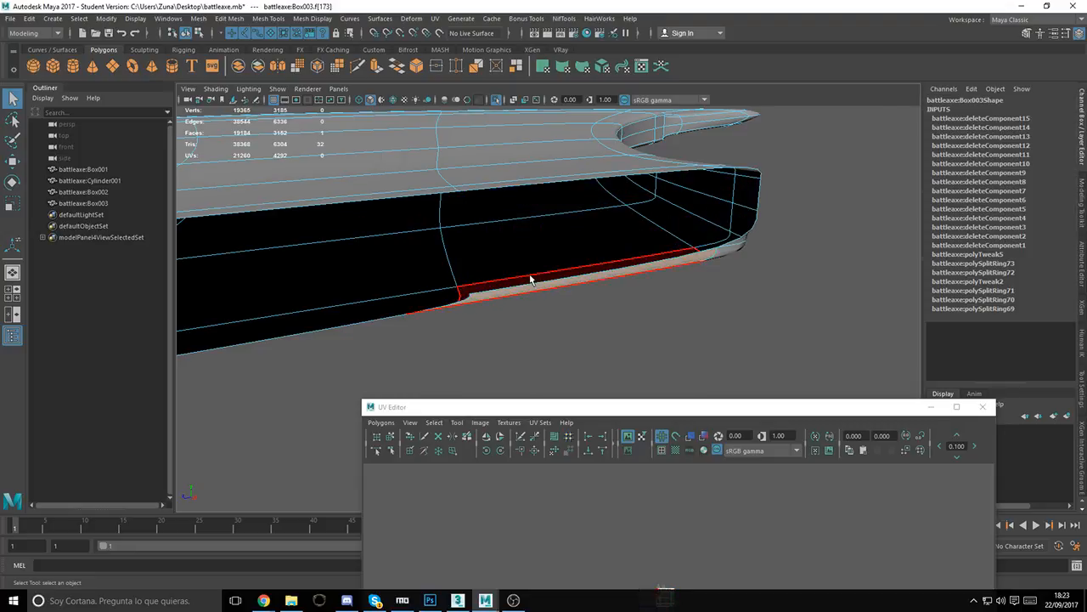
Step: Show the whole axe again and select all the blade's faces, with its UVs in view beside the model
key("[")
mouse_move(530, 276)
left_mouse_down("alt")
mouse_move(337, 252)
mouse_move(514, 226)
mouse_move(543, 255)
mouse_move(514, 242)
mouse_move(525, 195)
mouse_move(524, 263)
left_mouse_up("alt")
scroll(675, 326, "up", 5)
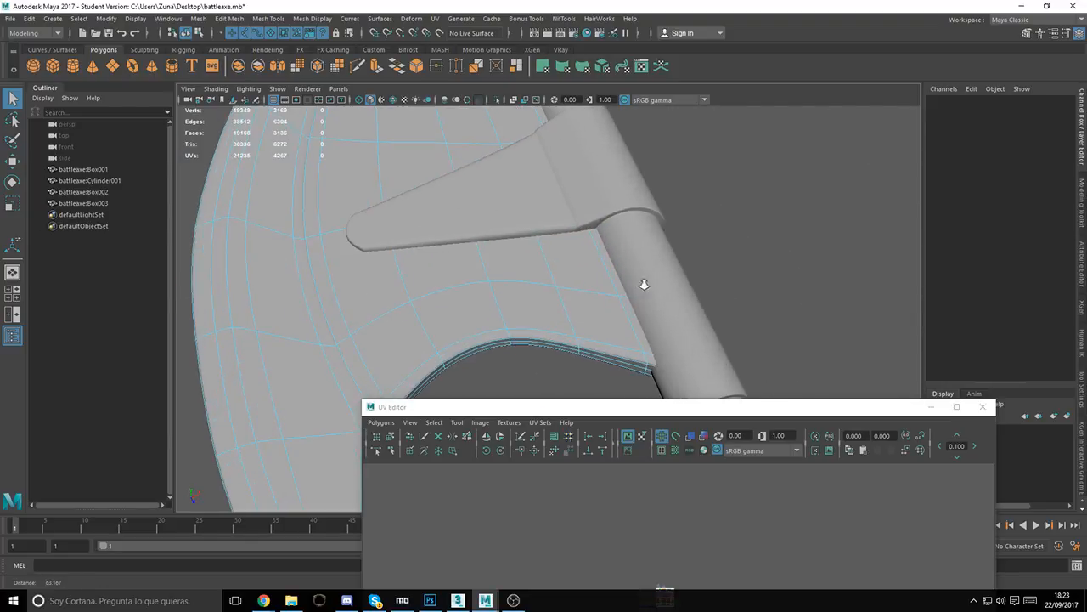
scroll(643, 283, "down", 5)
left_click_drag(662, 401, 786, 142)
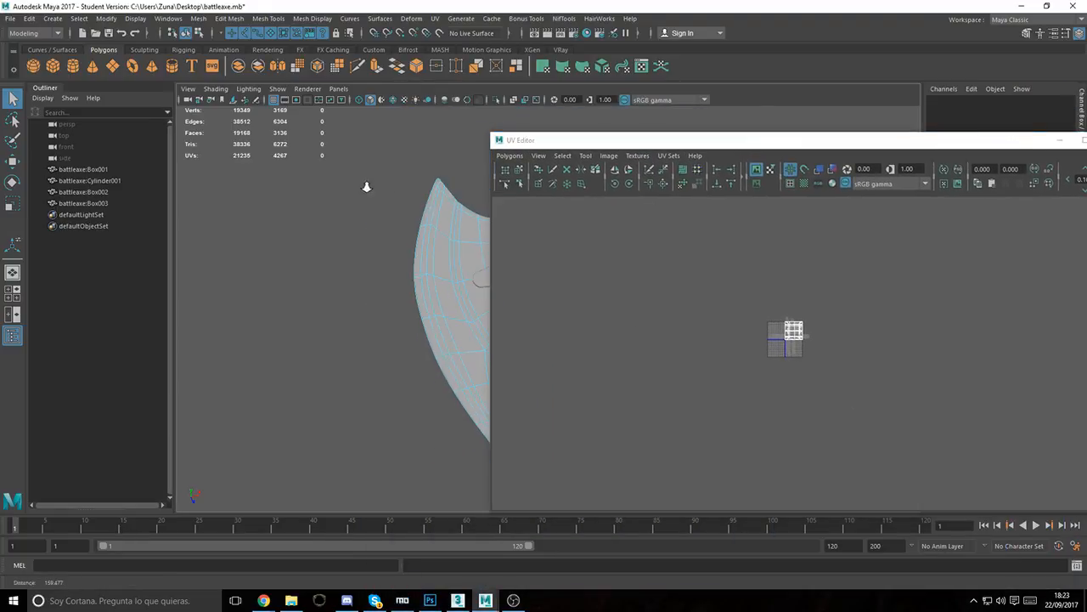
left_click(308, 208)
left_click_drag(337, 245, 339, 282, "alt")
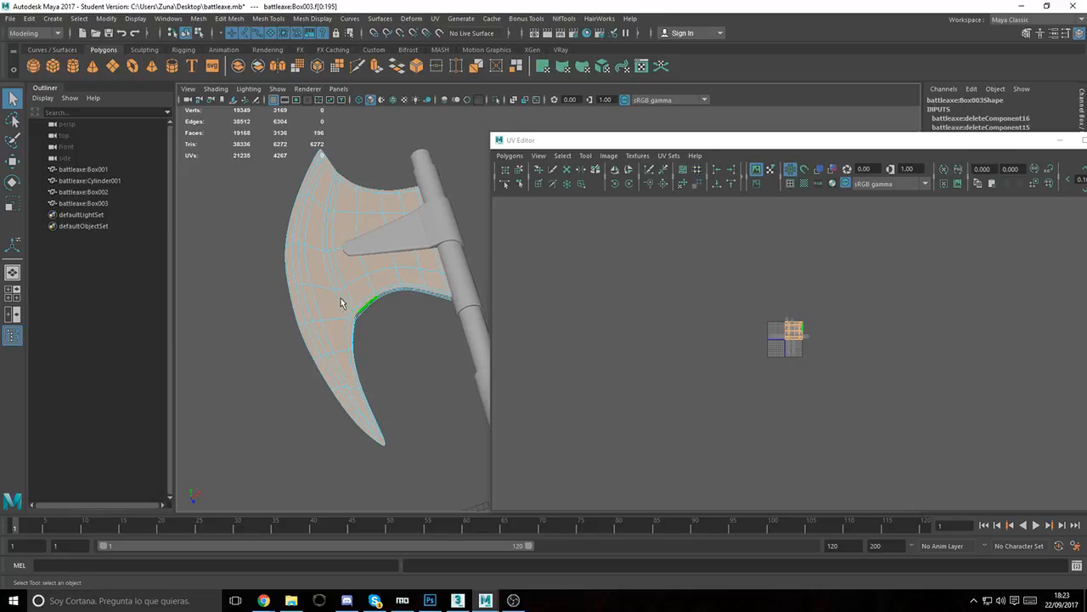
Step: Apply a planar UV projection to the blade faces from the Y axis, fitted to the bounding box
left_click(739, 347)
left_click_drag(345, 308, 315, 281, "alt")
left_click(435, 18)
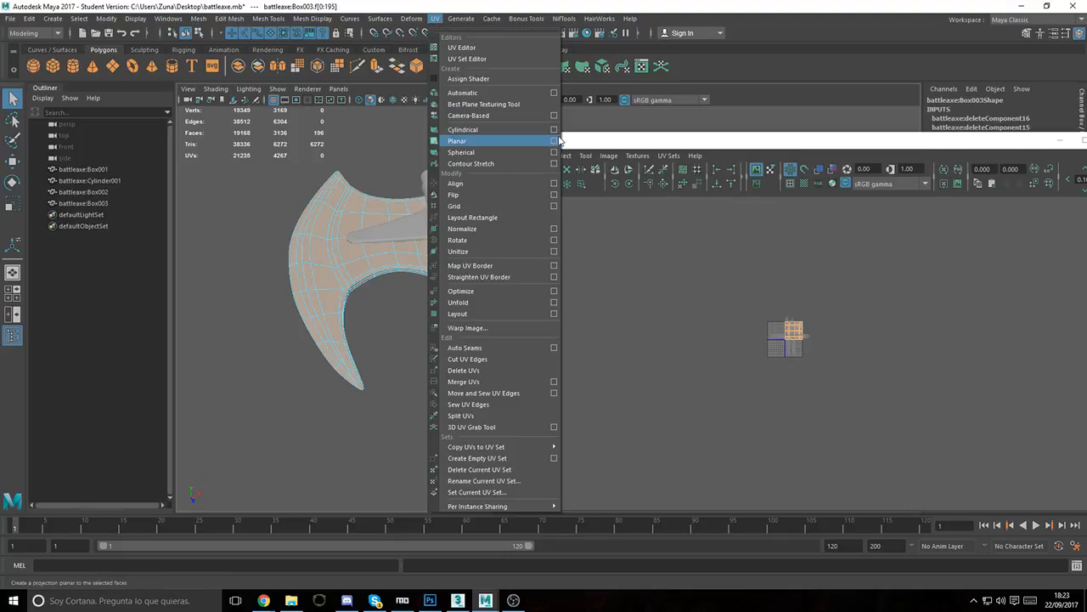
left_click(557, 139)
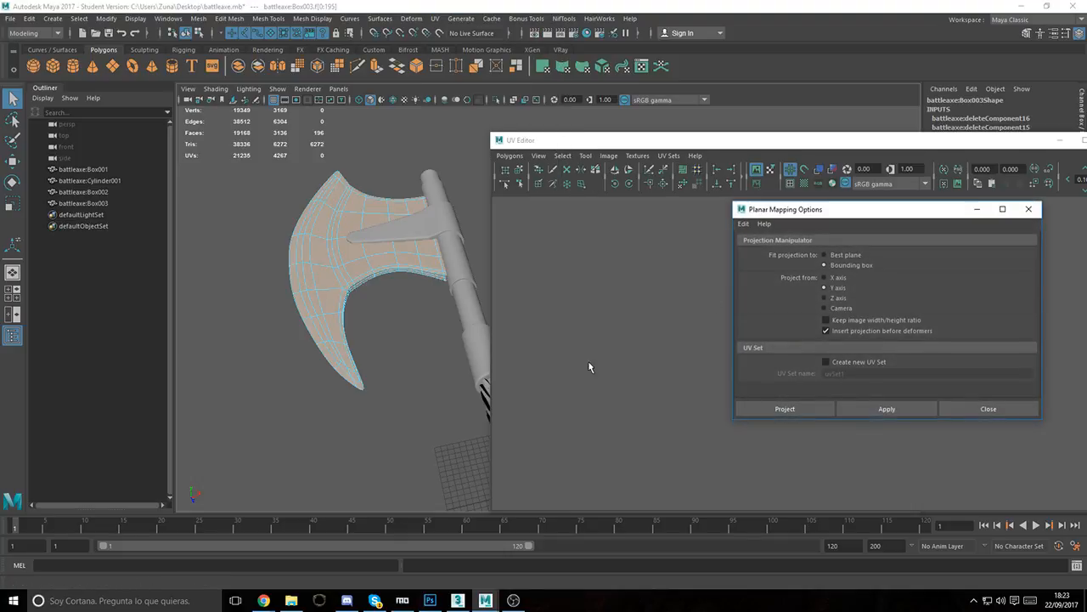
left_click(887, 409)
left_click(947, 409)
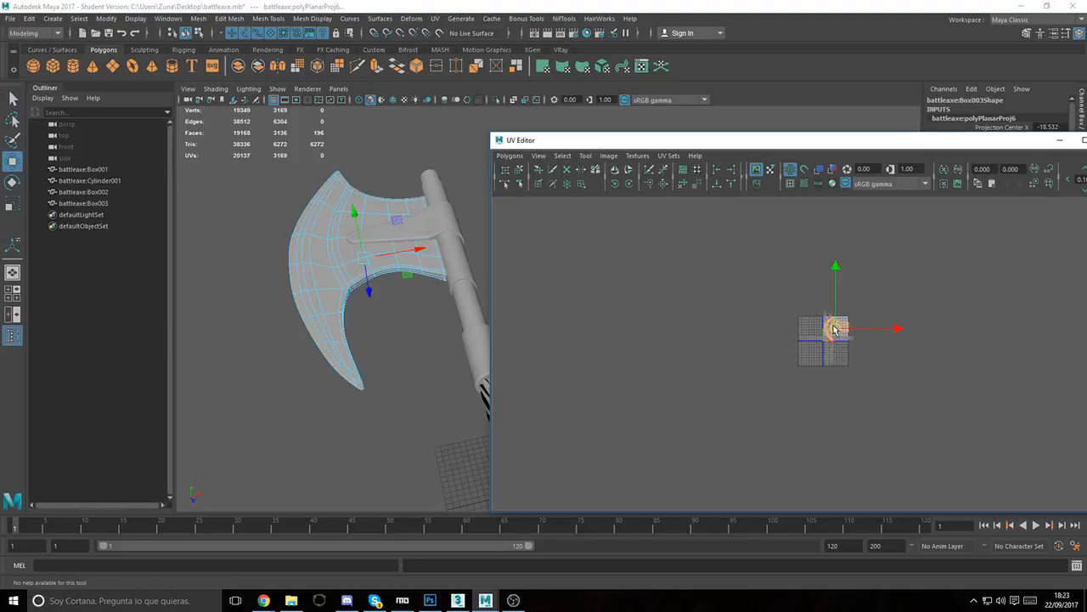
Step: Move the blade's projected UV shell out of the UV grid and frame it
left_click_drag(835, 330, 699, 308)
key("f")
right_click_drag(895, 337, 765, 310, "alt")
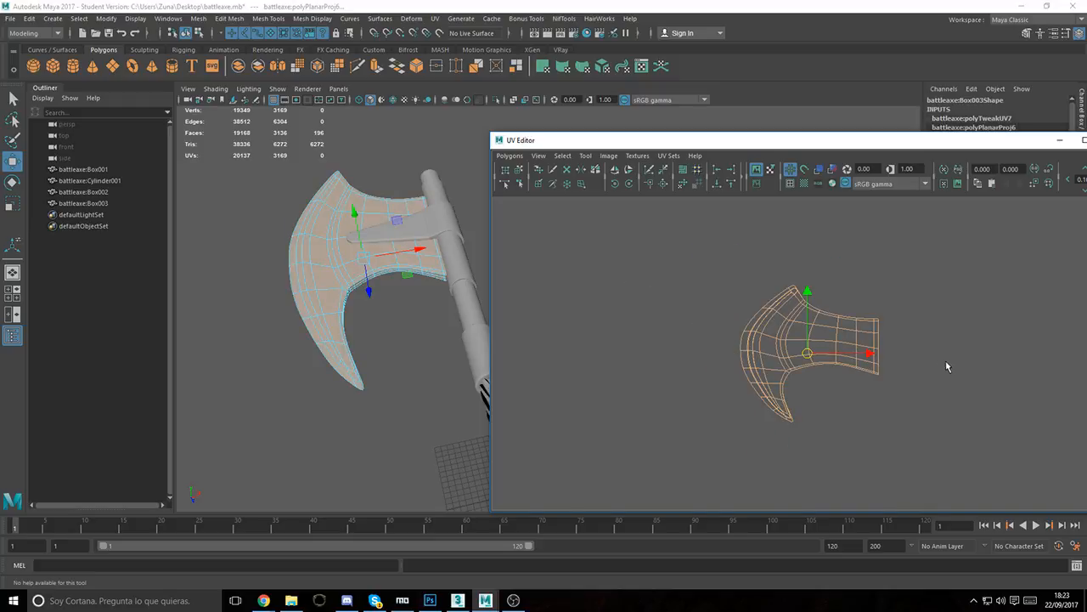
Step: Examine the blade's UV shell against the UV grid and compare its shape with the blade on the model
right_click_drag(948, 367, 836, 340, "alt")
right_click_drag(941, 346, 794, 319, "alt")
middle_click_drag(900, 350, 536, 284, "alt")
right_click_drag(788, 373, 975, 427, "alt")
middle_click_drag(656, 328, 800, 353, "alt")
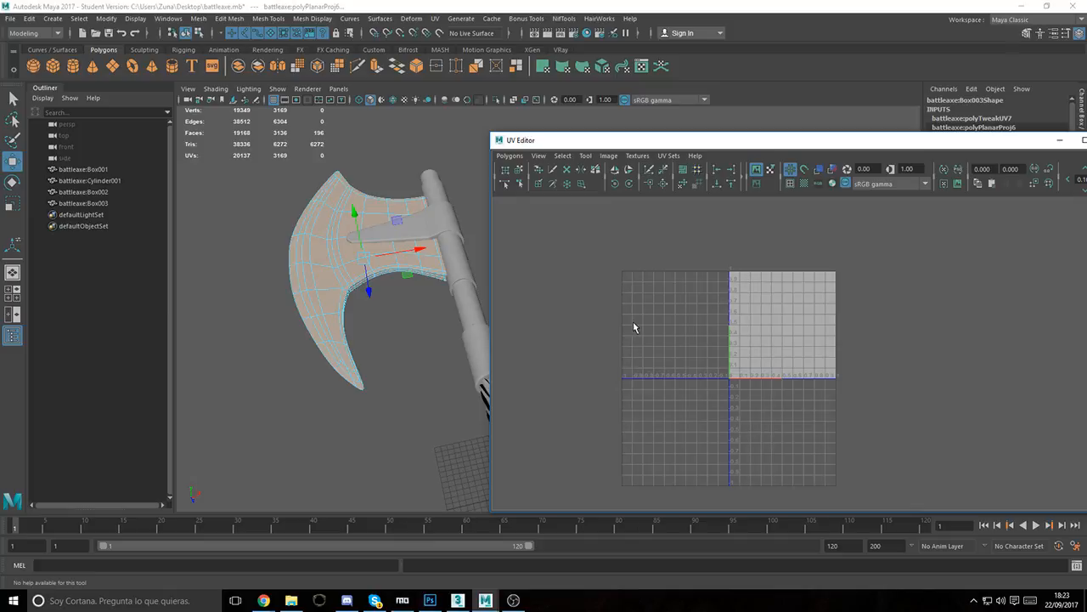
middle_click_drag(647, 292, 888, 388, "alt")
right_click_drag(889, 389, 769, 357, "alt")
middle_click_drag(627, 276, 833, 294, "alt")
right_click_drag(833, 294, 885, 397, "alt")
right_click_drag(716, 311, 820, 328, "alt")
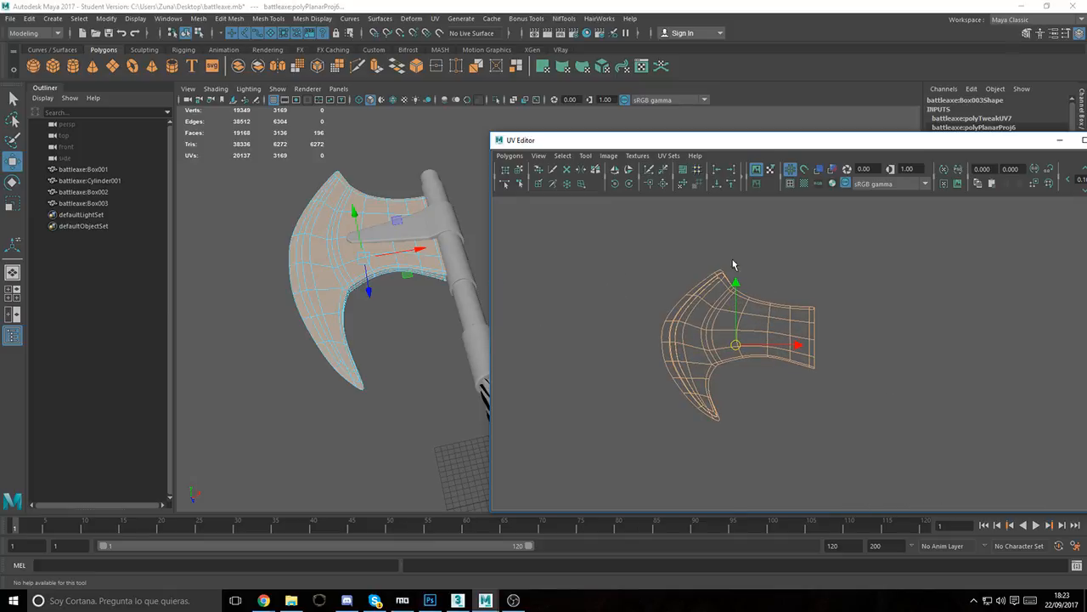
mouse_move(408, 276)
left_mouse_down("alt")
mouse_move(432, 283)
mouse_move(416, 285)
left_mouse_up("alt")
right_click_drag(417, 285, 491, 322, "alt")
middle_click_drag(385, 289, 424, 310, "alt")
middle_click_drag(752, 331, 769, 330, "alt")
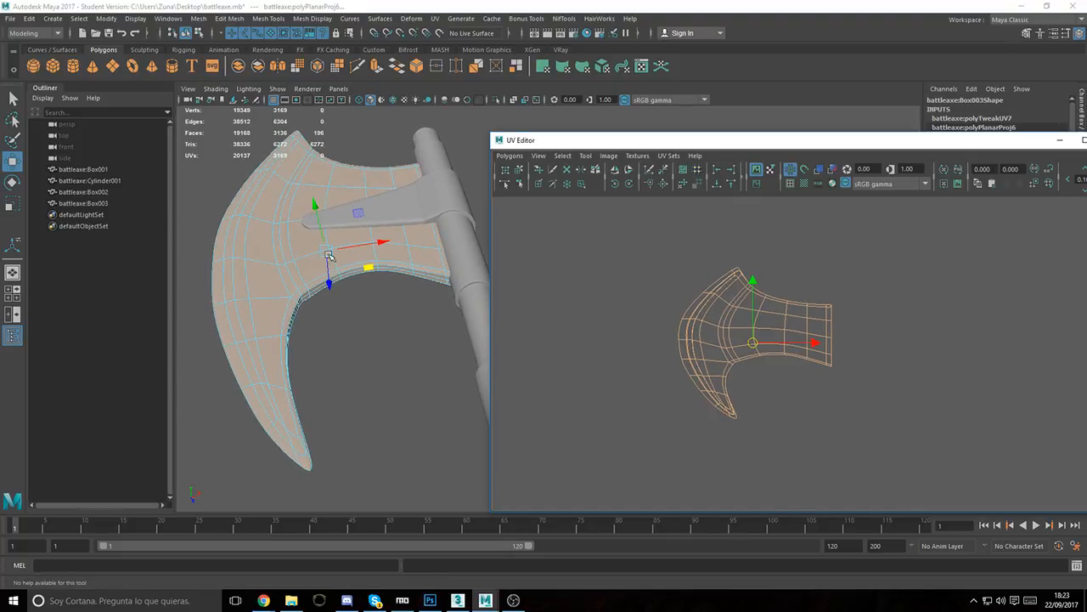
Step: Cut the blade's UVs along the edge loop running around the middle of its thin rim
right_click_drag(329, 255, 327, 231)
left_click_drag(326, 245, 309, 230, "alt")
right_click_drag(309, 230, 345, 253, "alt")
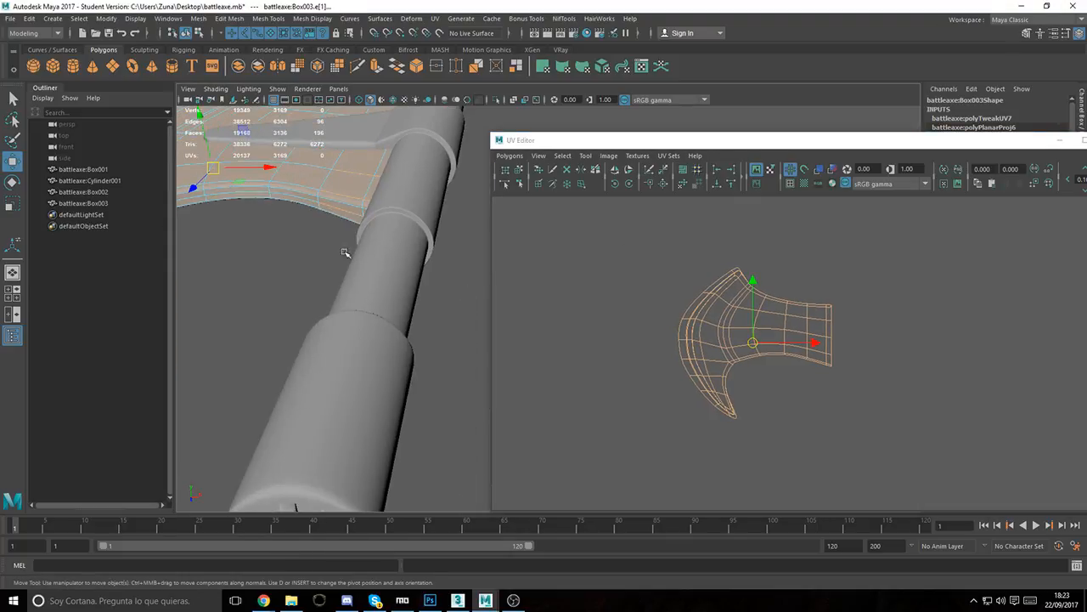
left_click_drag(345, 254, 478, 226, "alt")
double_click(420, 178)
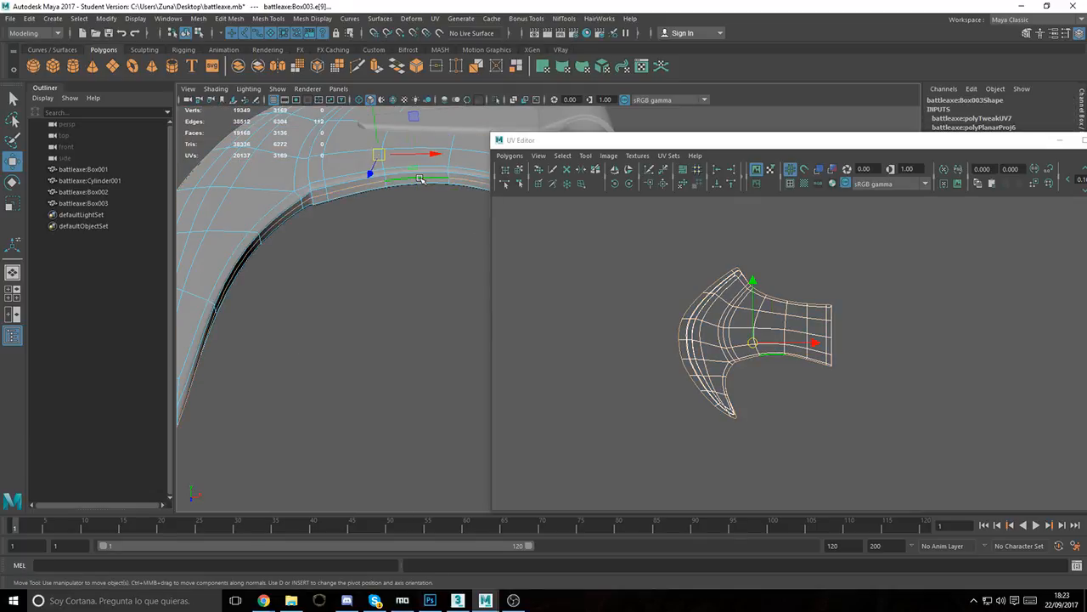
mouse_move(380, 239)
left_mouse_down("alt")
mouse_move(362, 255)
mouse_move(393, 222)
left_mouse_up("alt")
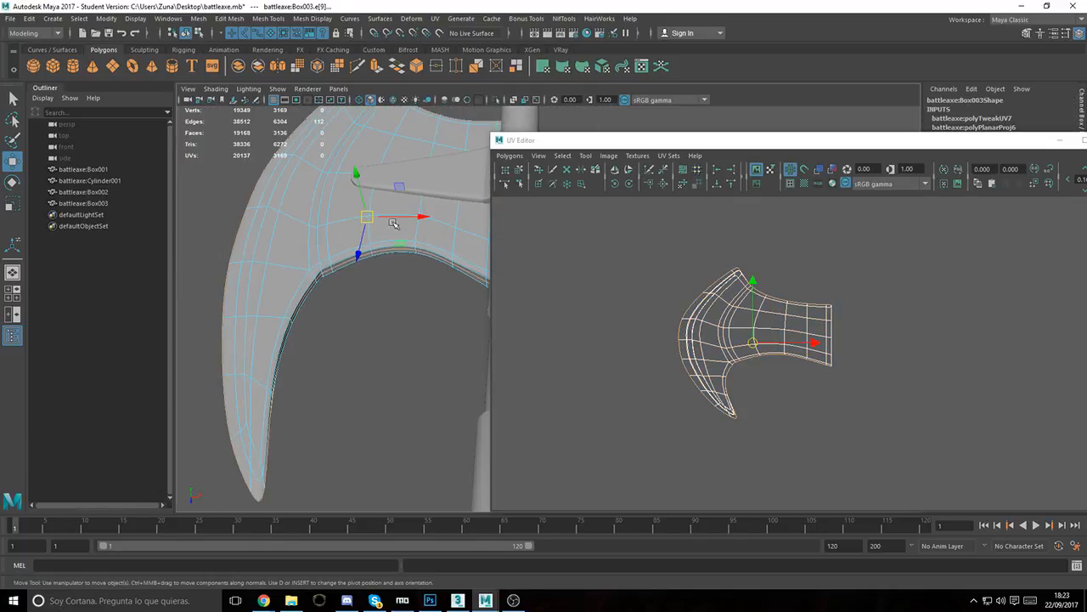
middle_click_drag(643, 237, 640, 248, "alt")
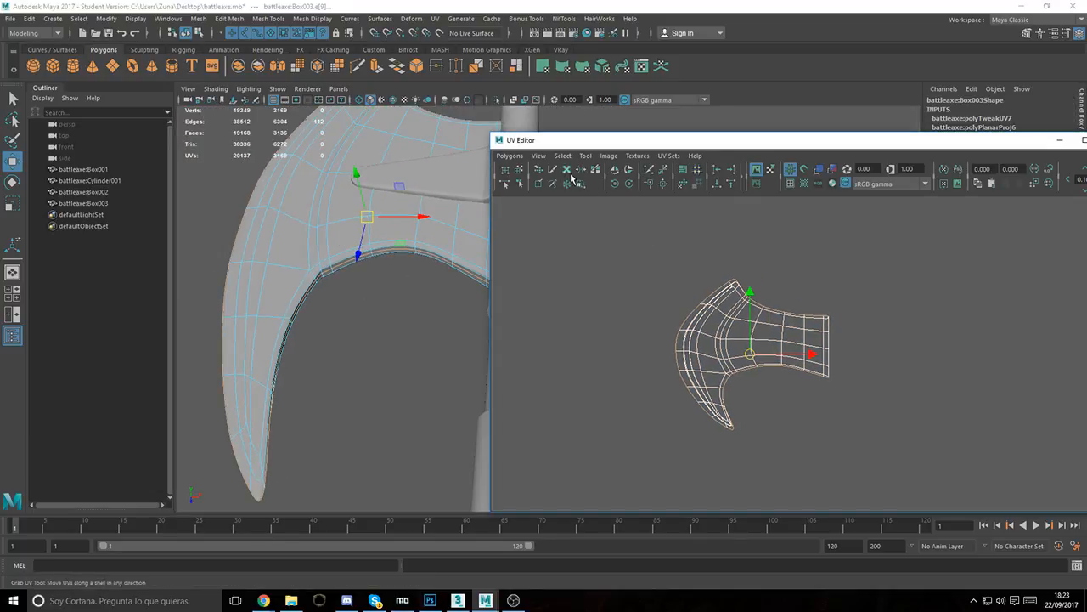
left_click(644, 171)
Step: Select all faces of one blade half and move its UV shell clear of the other half
key("F11")
left_click(736, 336)
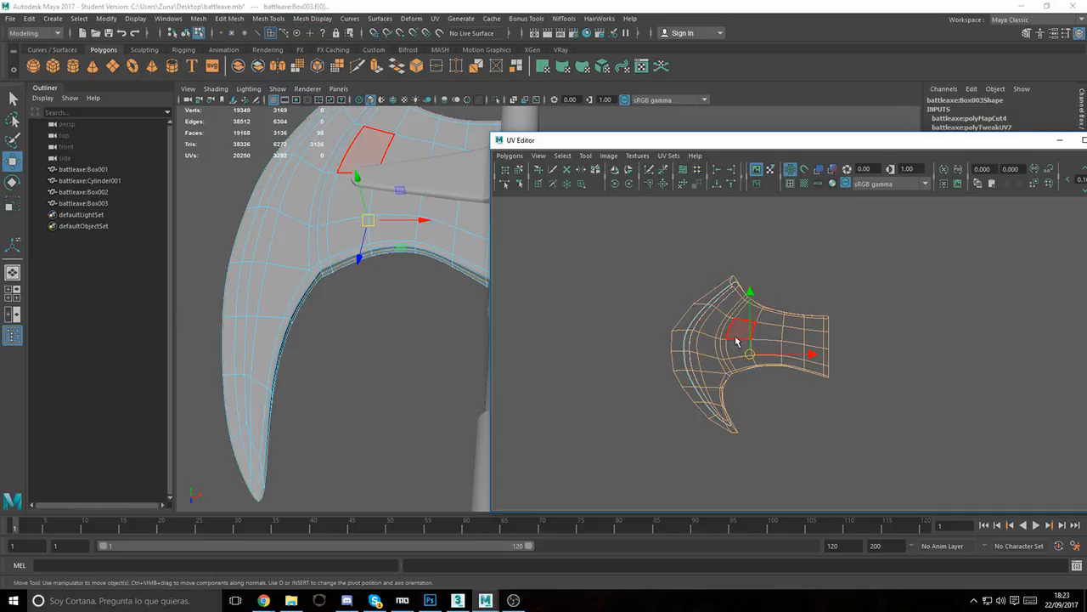
left_click_drag(750, 355, 936, 471)
middle_click_drag(890, 416, 770, 357, "alt")
right_click_drag(680, 331, 569, 303, "alt")
middle_click_drag(725, 387, 671, 346, "alt")
Step: Try to unfold the moved blade half's UV shell with the Unfold UV tool
right_click_drag(321, 255, 330, 208)
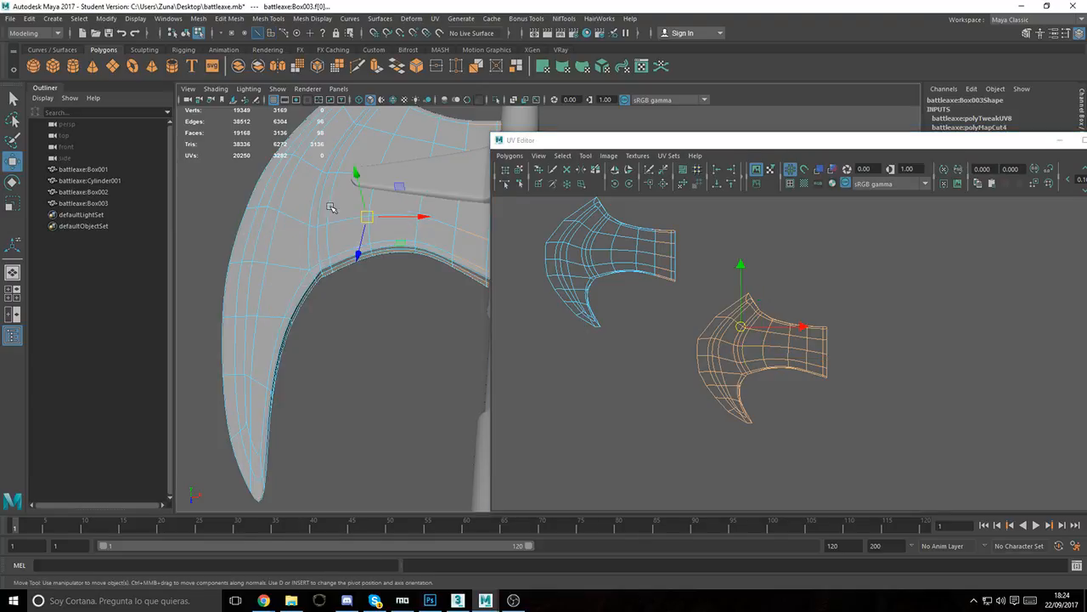
left_click_drag(302, 255, 316, 218, "alt")
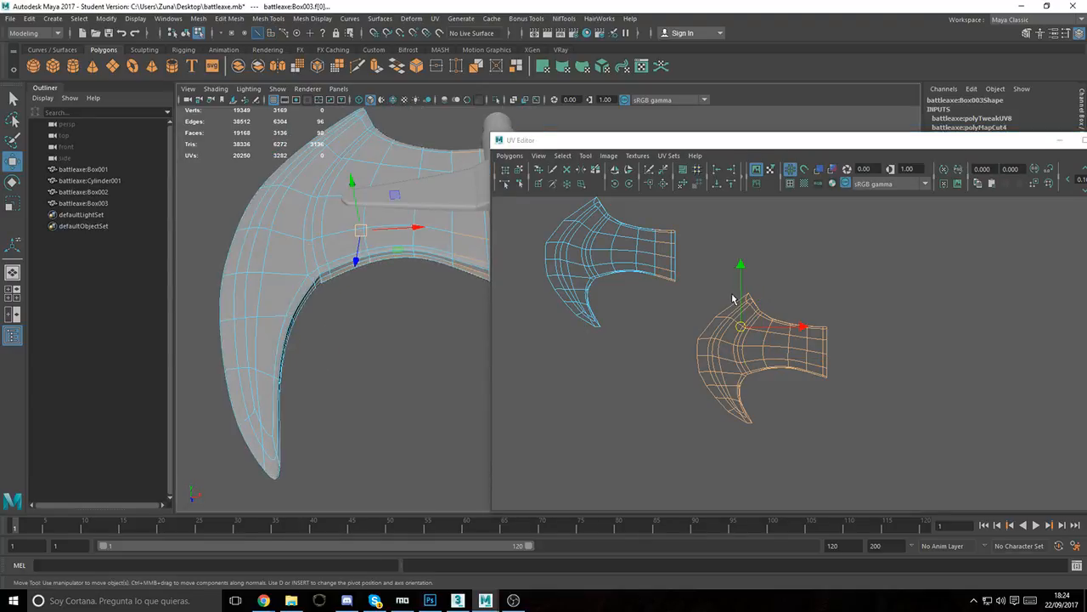
left_click(707, 328)
right_click_drag(708, 324, 710, 354)
double_click(740, 341)
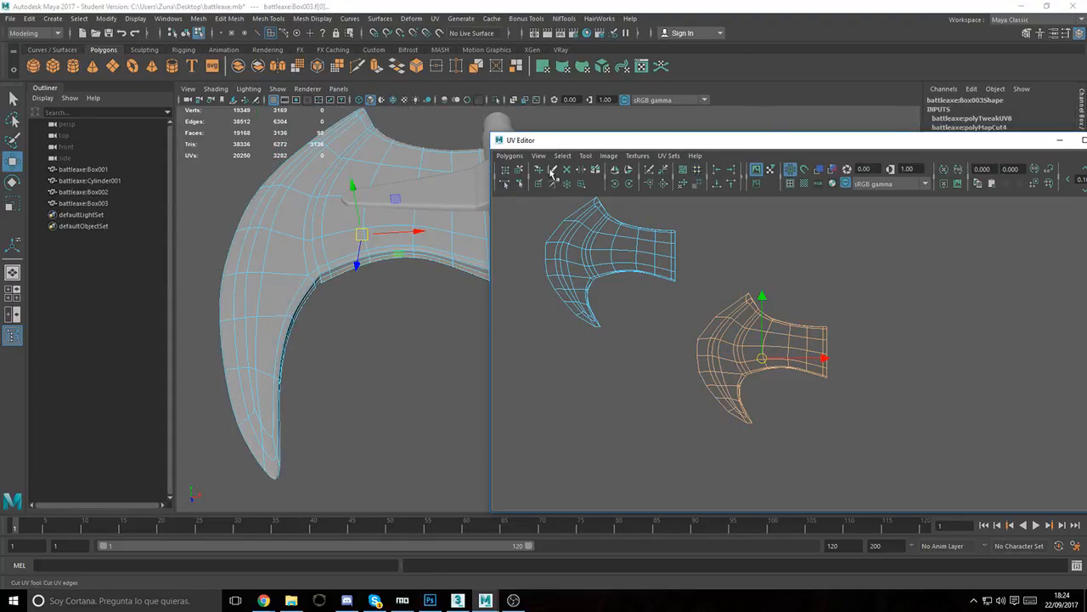
left_click(538, 170)
mouse_move(813, 339)
left_mouse_down()
mouse_move(773, 355)
mouse_move(735, 338)
left_mouse_up()
Step: Select the short edges crossing the blade's rim at the corner of its inner curve
left_click_drag(457, 273, 289, 222, "alt")
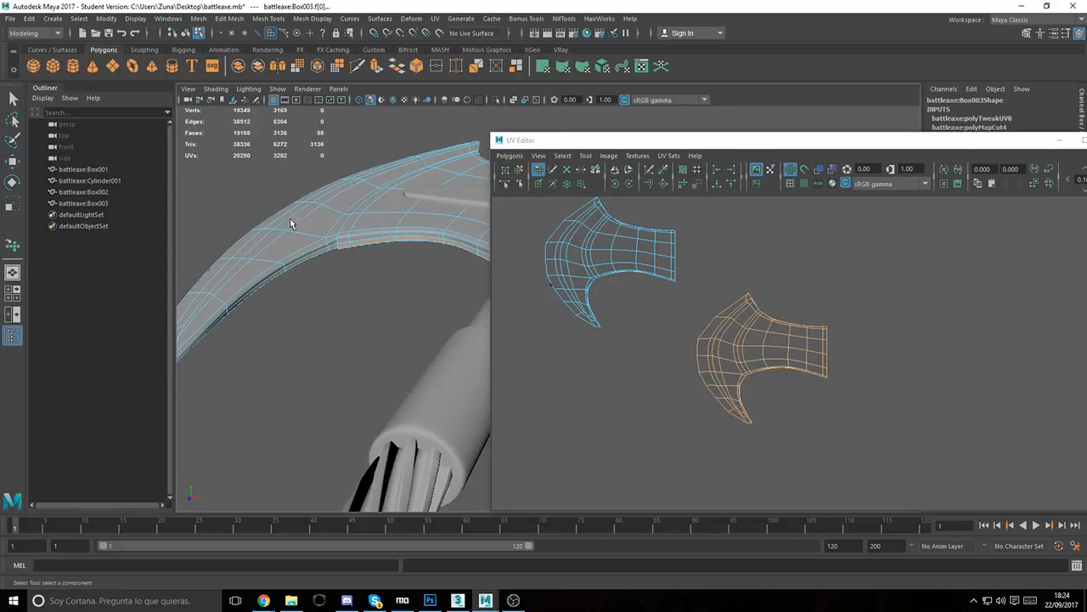
scroll(306, 191, "up", 3)
right_click_drag(316, 175, 318, 143)
left_click_drag(356, 170, 482, 285, "alt")
scroll(482, 285, "up", 3)
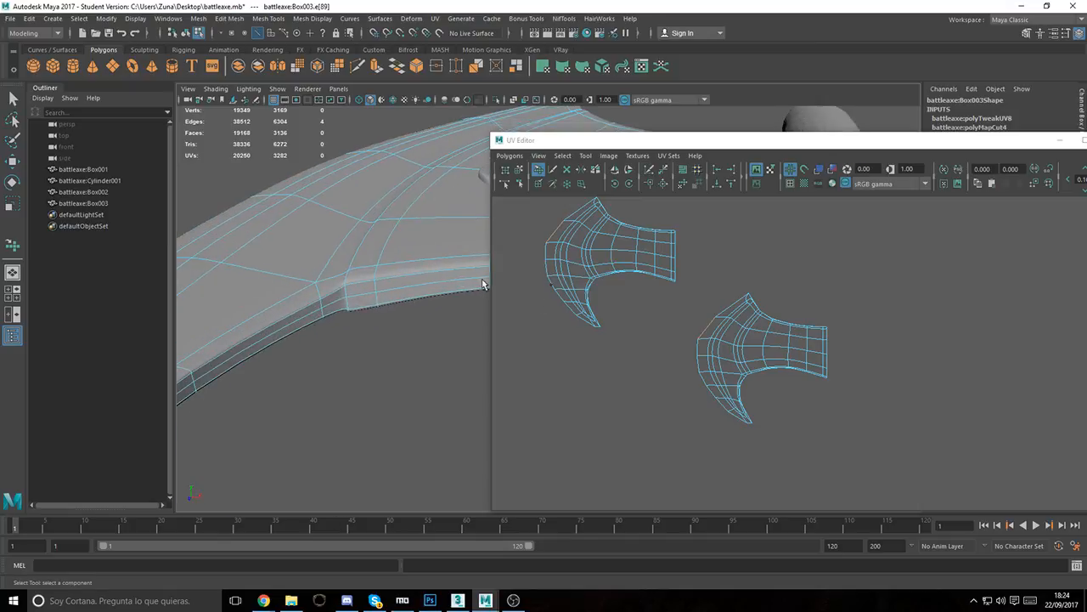
middle_click_drag(482, 284, 476, 309, "alt")
left_click_drag(337, 329, 613, 340, "alt")
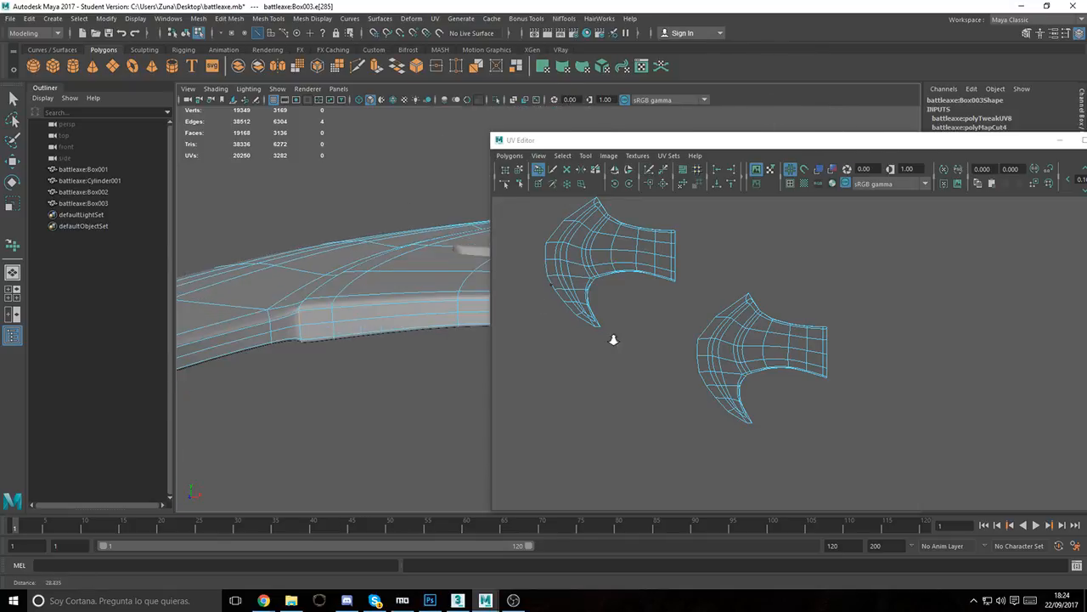
middle_click_drag(329, 350, 452, 330, "alt")
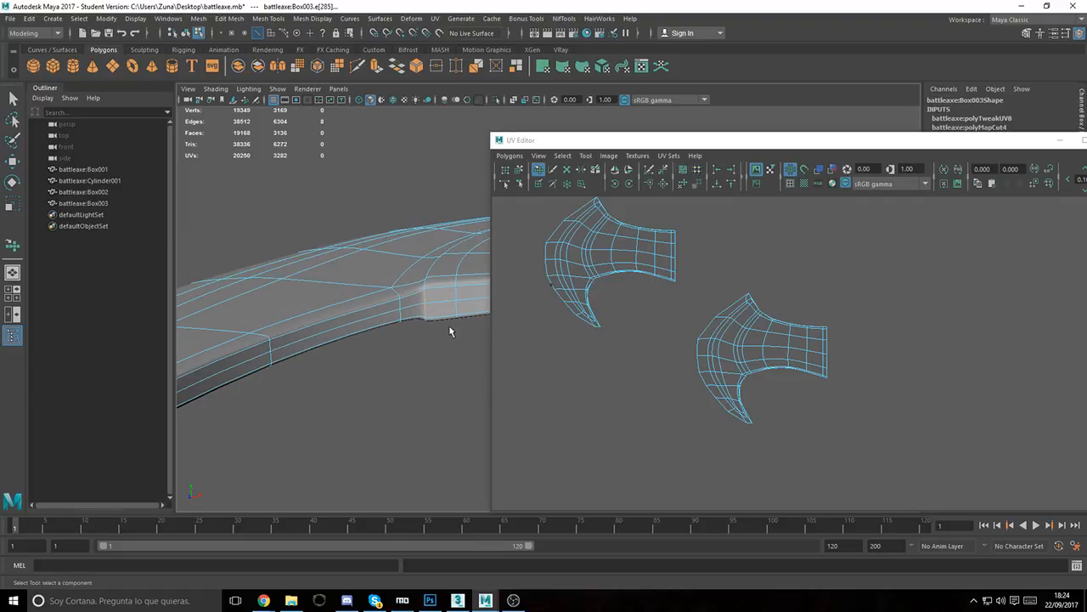
Step: Add the short rim edges at the blade's long pointed tip to the edge selection
left_click_drag(451, 329, 394, 316, "alt")
middle_click_drag(393, 316, 880, 221, "alt")
right_click_drag(453, 362, 309, 425, "alt")
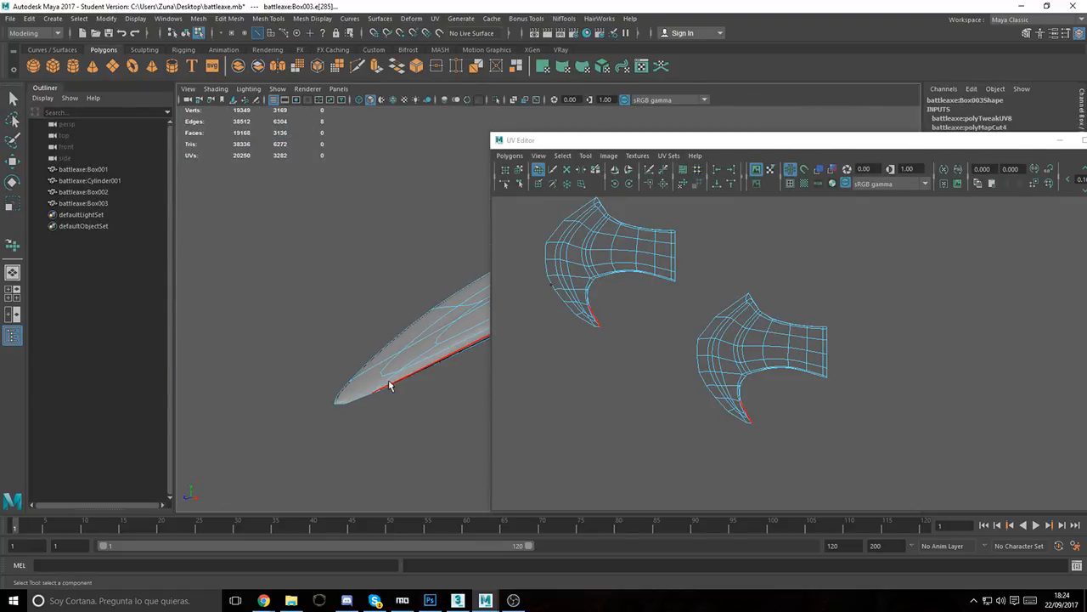
left_click_drag(414, 375, 464, 205, "alt")
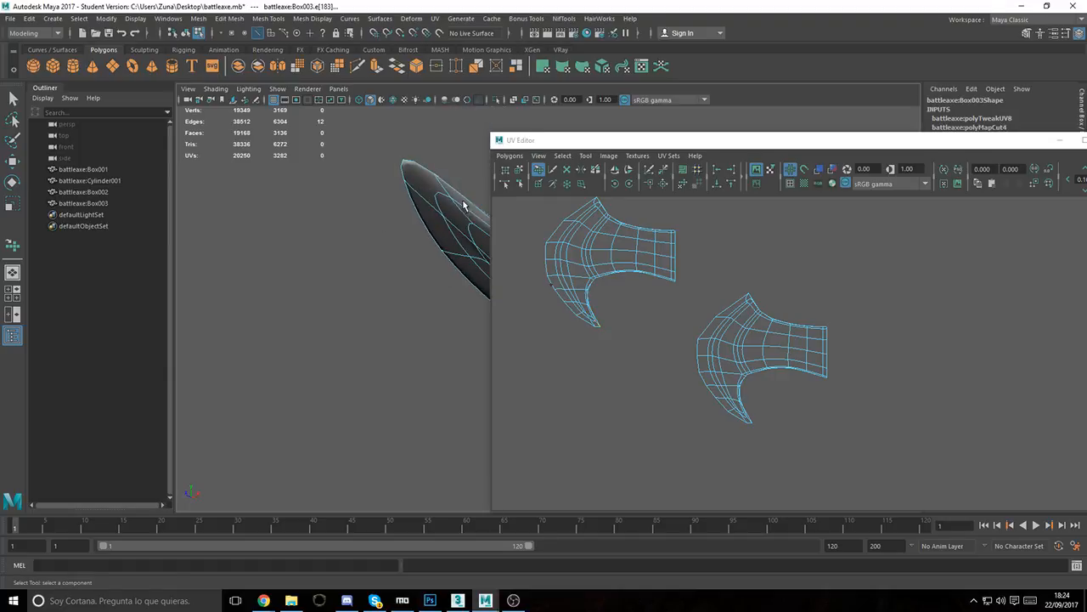
left_click_drag(358, 215, 439, 277, "alt")
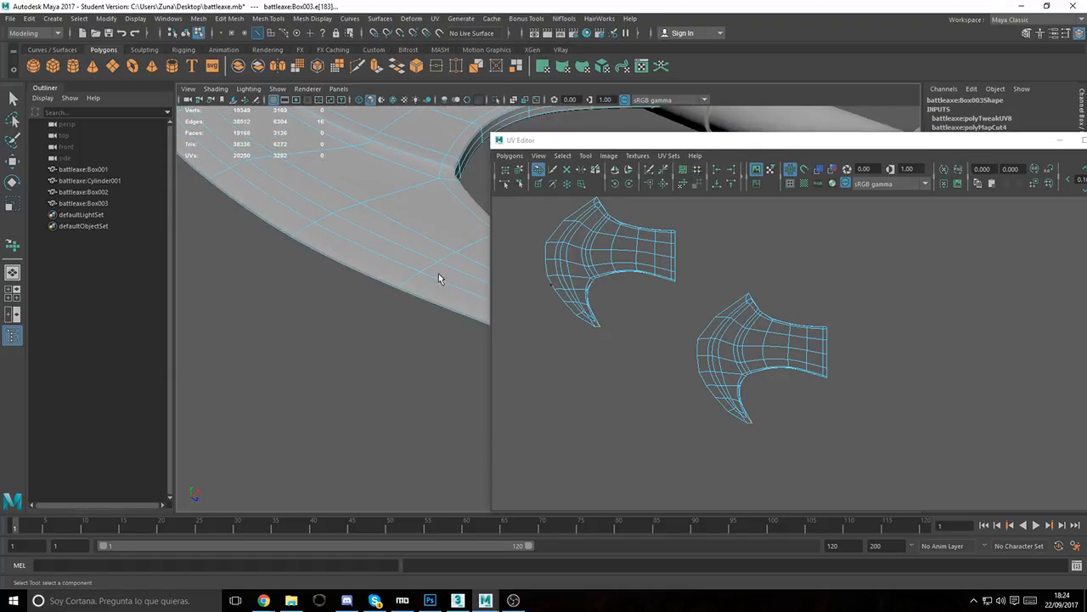
Step: Add the short edges at the blade's remaining rim corners to the selection and cut the UVs along all selected edges
left_click_drag(556, 143, 852, 191)
left_click_drag(399, 280, 466, 300, "alt")
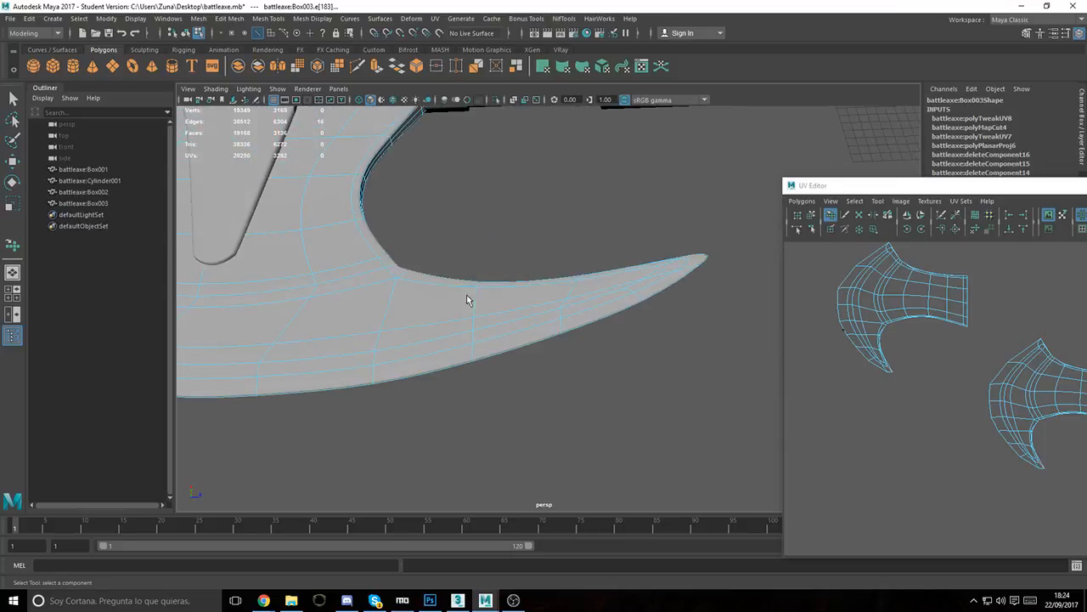
left_click_drag(373, 382, 534, 323, "alt")
right_click_drag(534, 323, 628, 362, "alt")
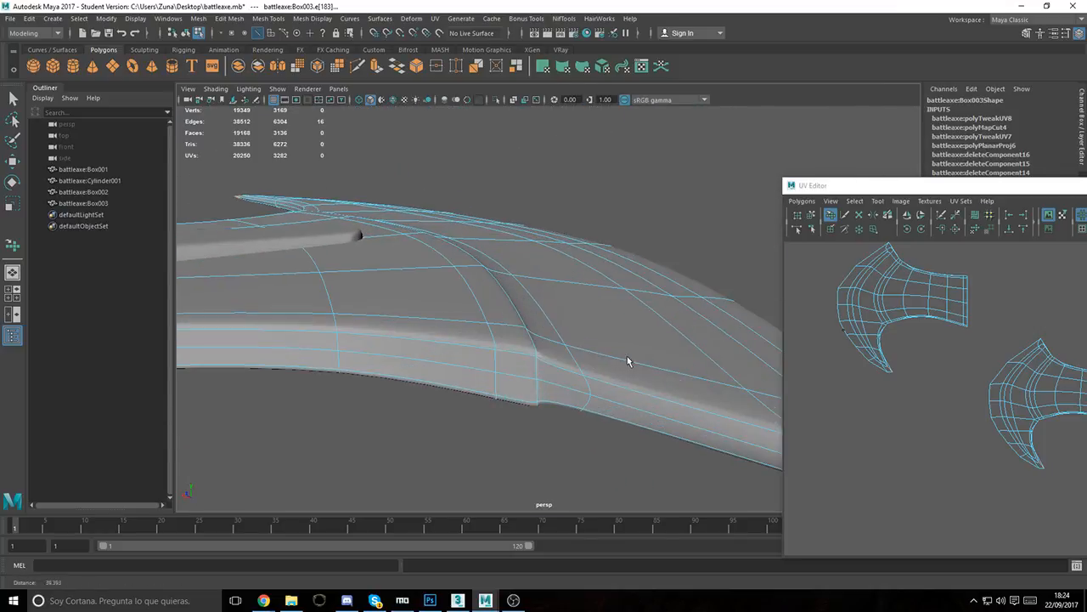
left_click(537, 395, "shift")
left_click_drag(560, 387, 509, 362, "alt")
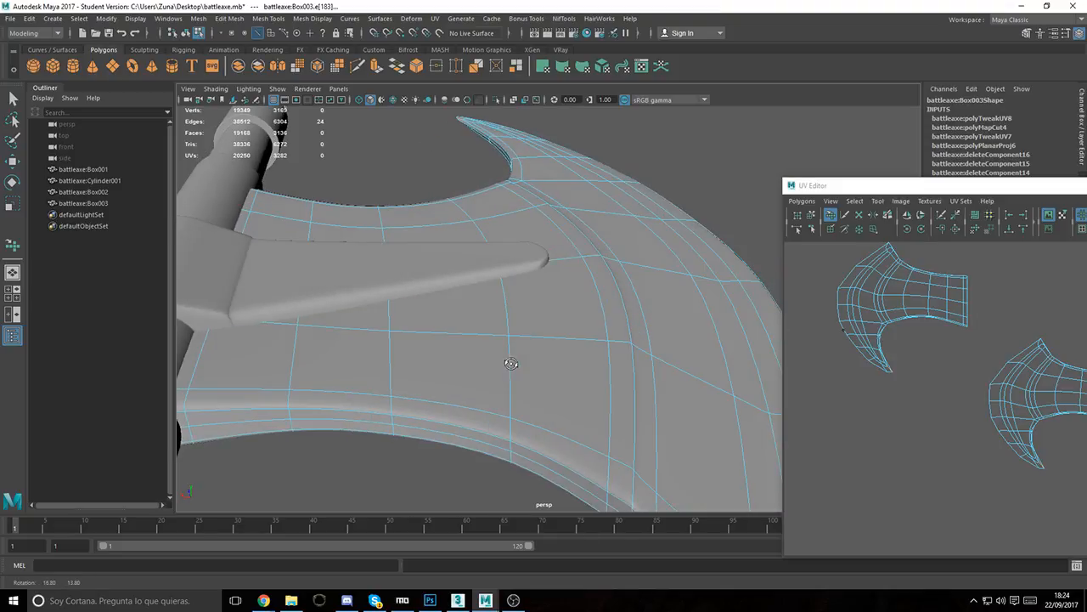
right_click_drag(509, 362, 362, 345, "alt")
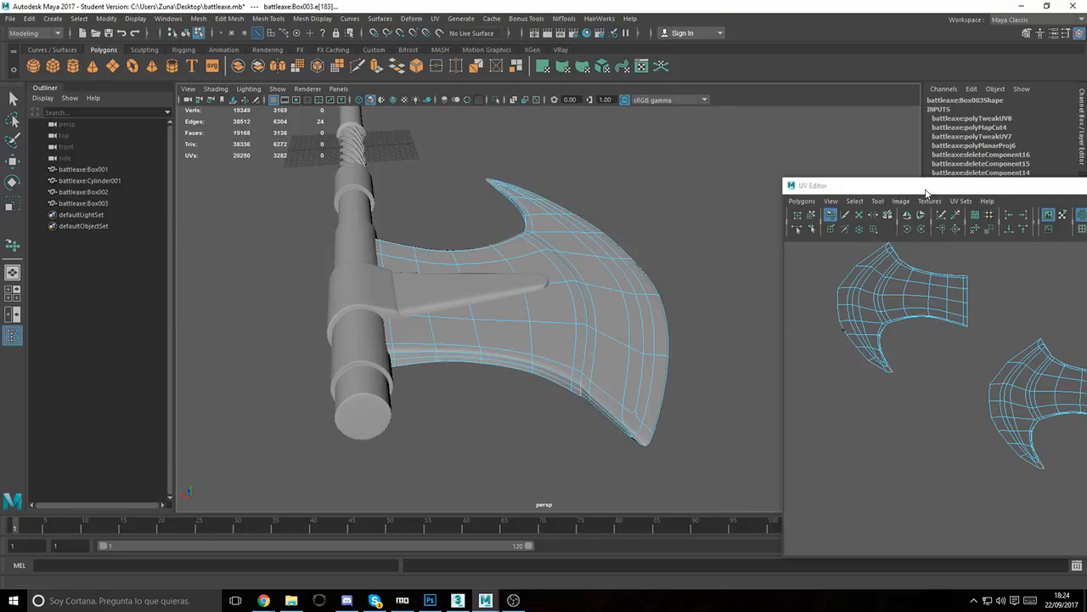
left_click_drag(926, 194, 414, 190)
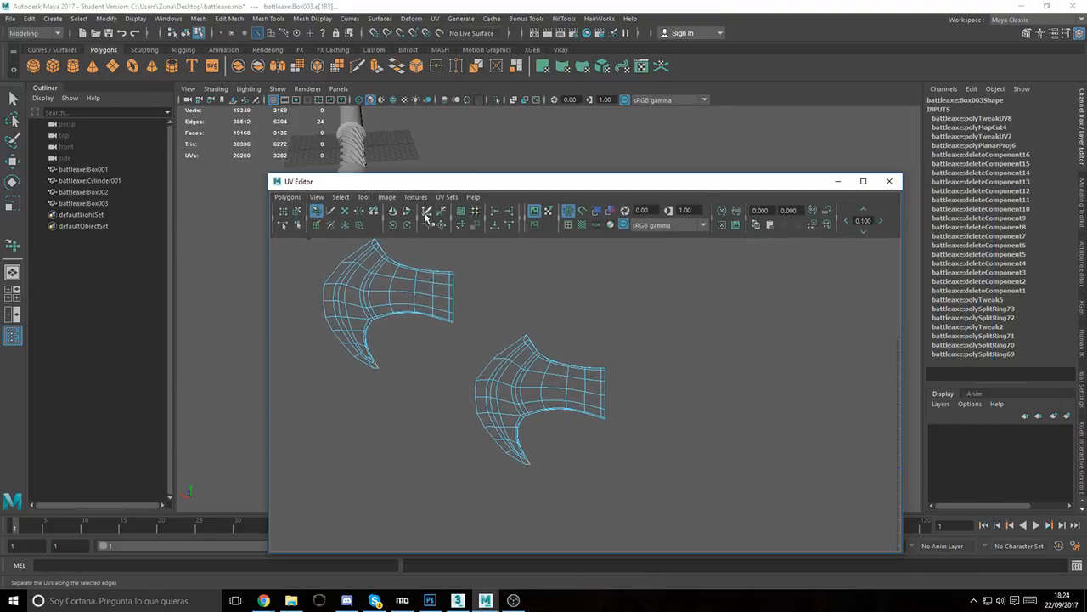
left_click(428, 212)
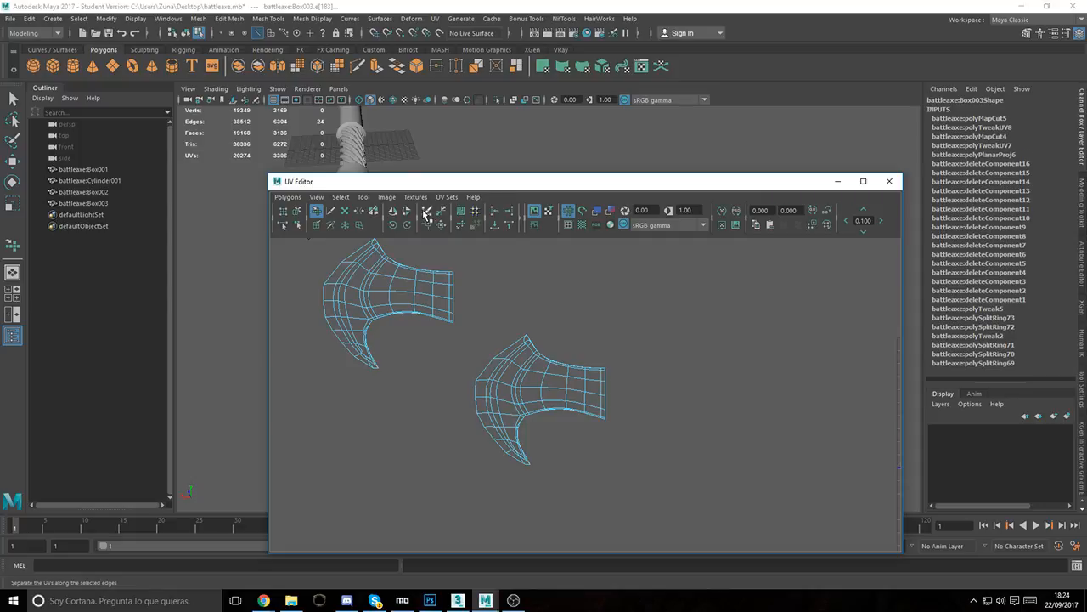
Step: Select the faces of both blade shells and unfold them with the Unfold UV tool
middle_click_drag(556, 418, 531, 411, "alt")
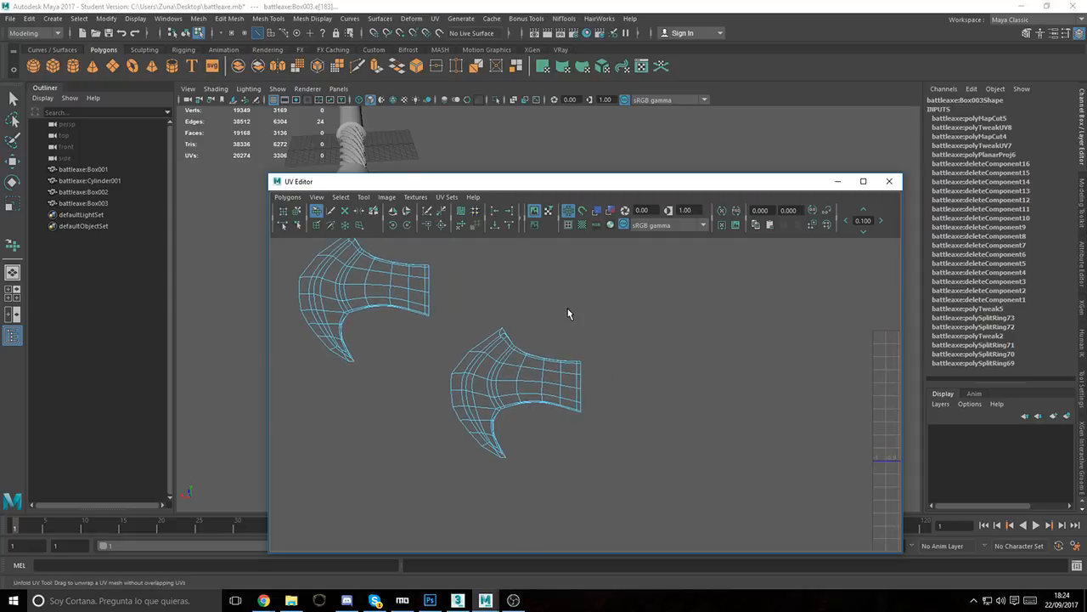
right_click_drag(582, 312, 581, 315)
double_click(529, 374)
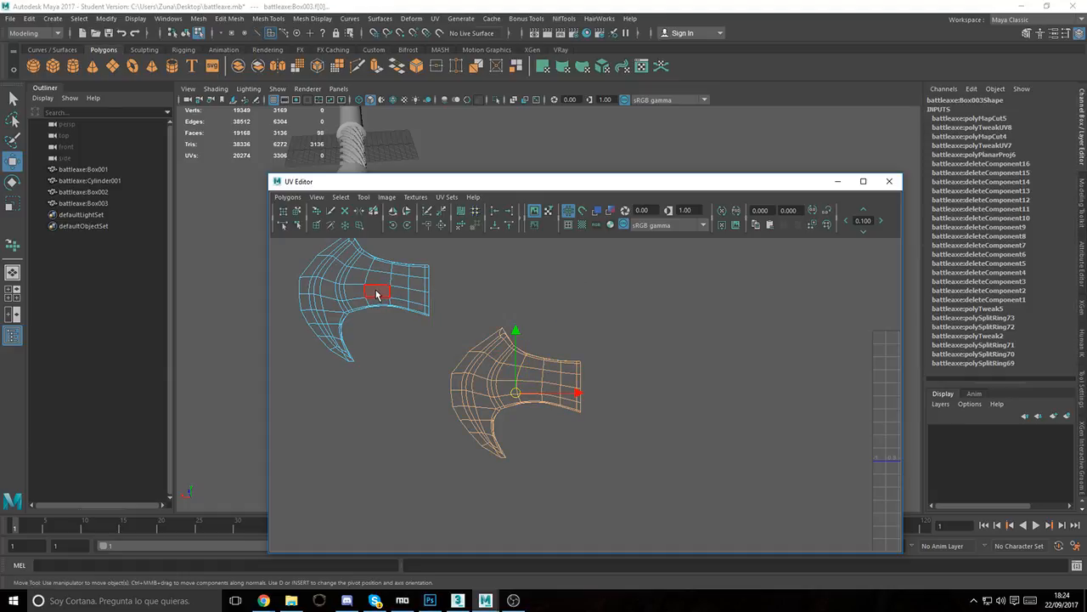
right_click_drag(496, 321, 350, 242, "alt")
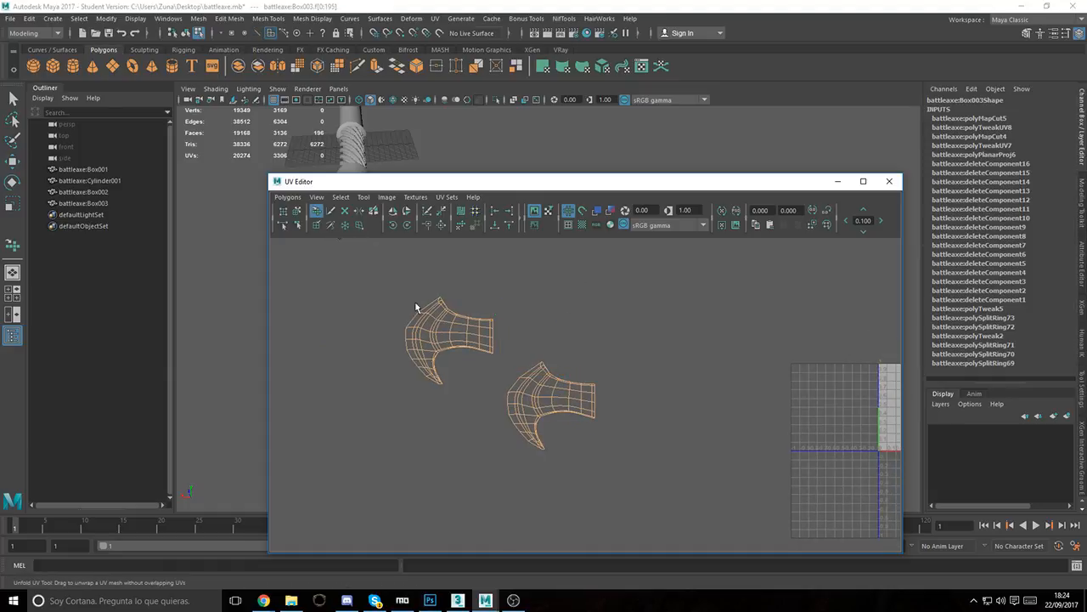
left_click_drag(416, 303, 470, 333)
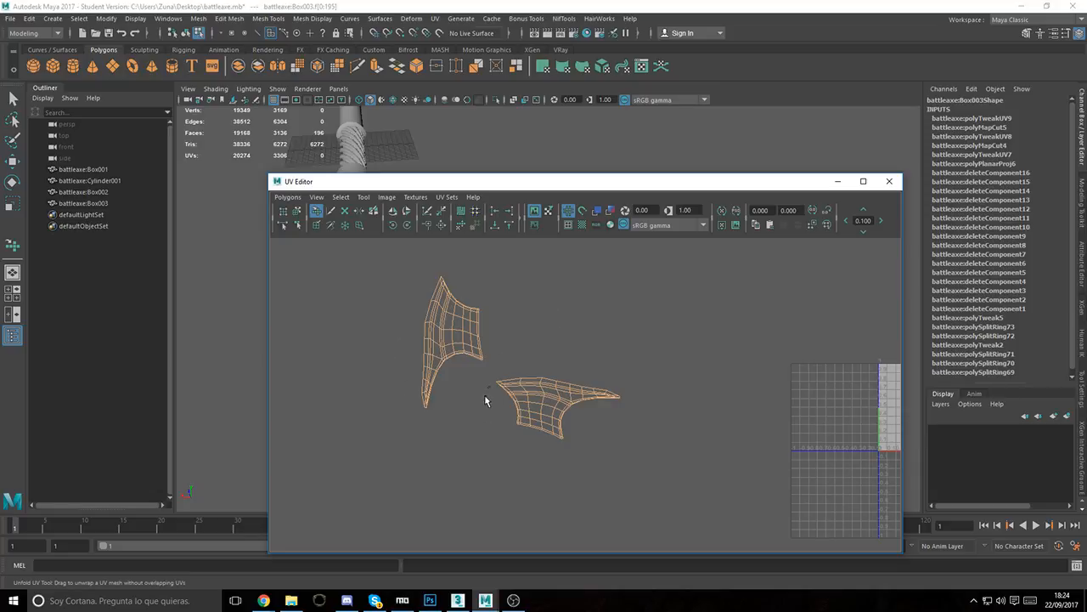
left_click_drag(537, 350, 500, 334)
Step: Examine both unfolded blade shells against the blade on the model and the UV grid
left_click_drag(499, 191, 761, 161)
left_click_drag(457, 228, 289, 261, "alt")
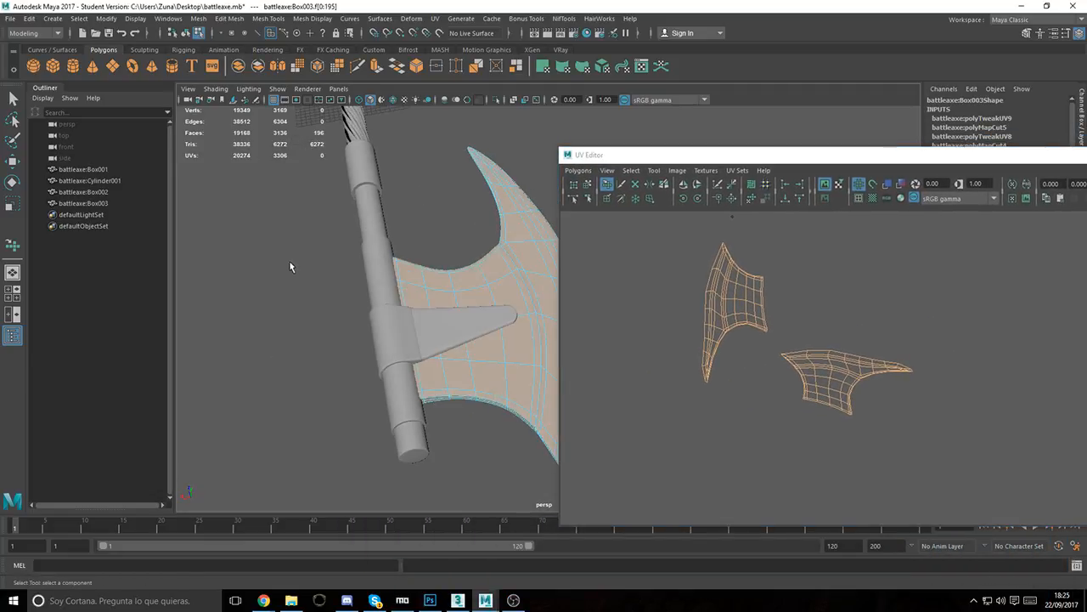
middle_click_drag(397, 294, 306, 283, "alt")
left_click_drag(308, 285, 623, 304, "alt")
middle_click_drag(551, 301, 201, 221, "alt")
left_click_drag(299, 297, 379, 261, "alt")
scroll(612, 314, "down", 5)
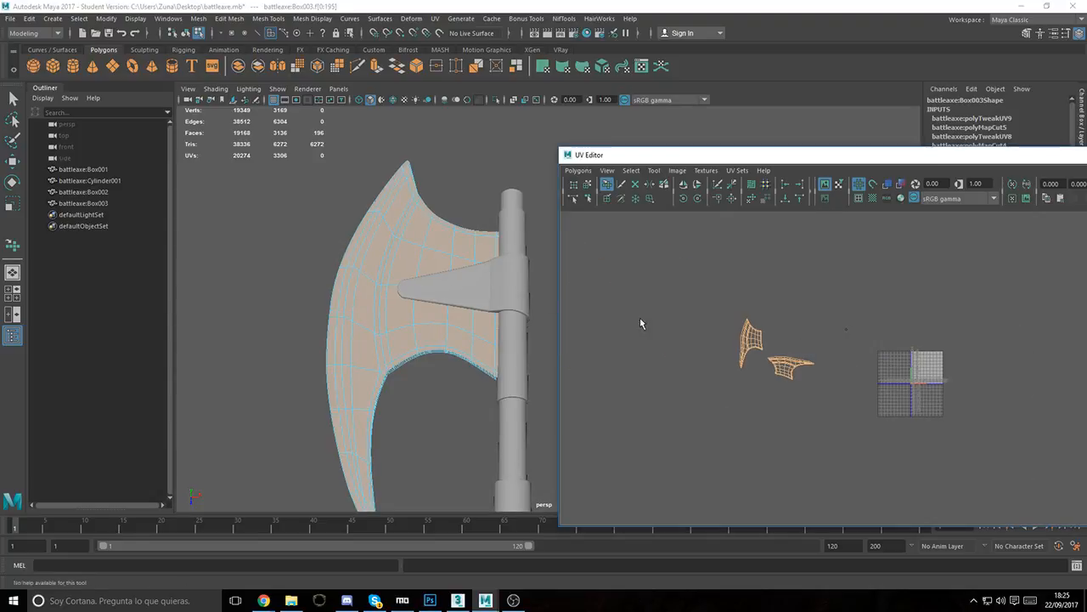
scroll(801, 362, "up", 5)
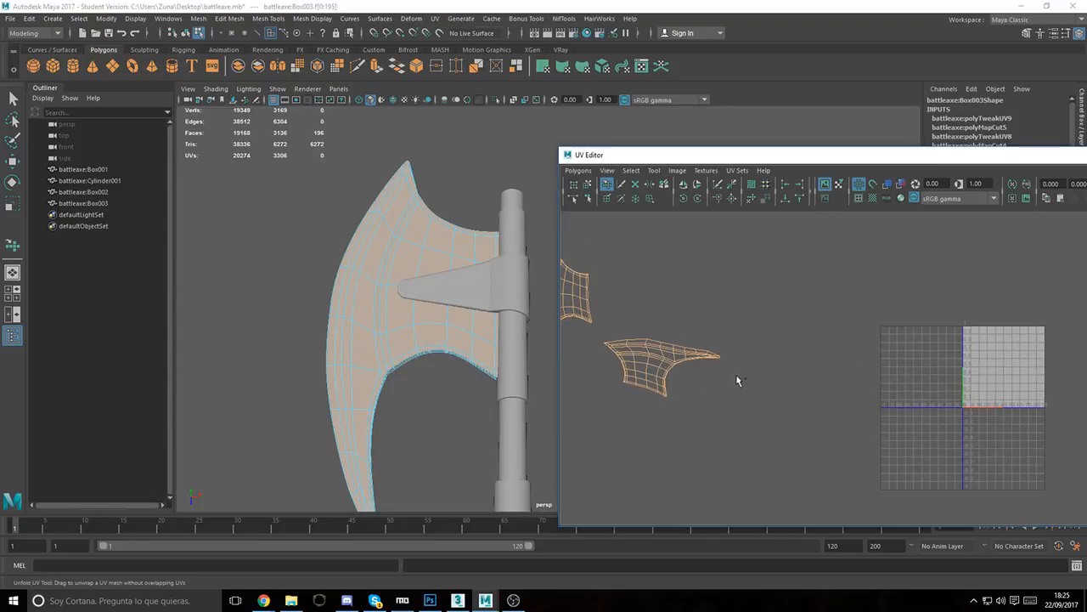
middle_click_drag(747, 376, 797, 346, "alt")
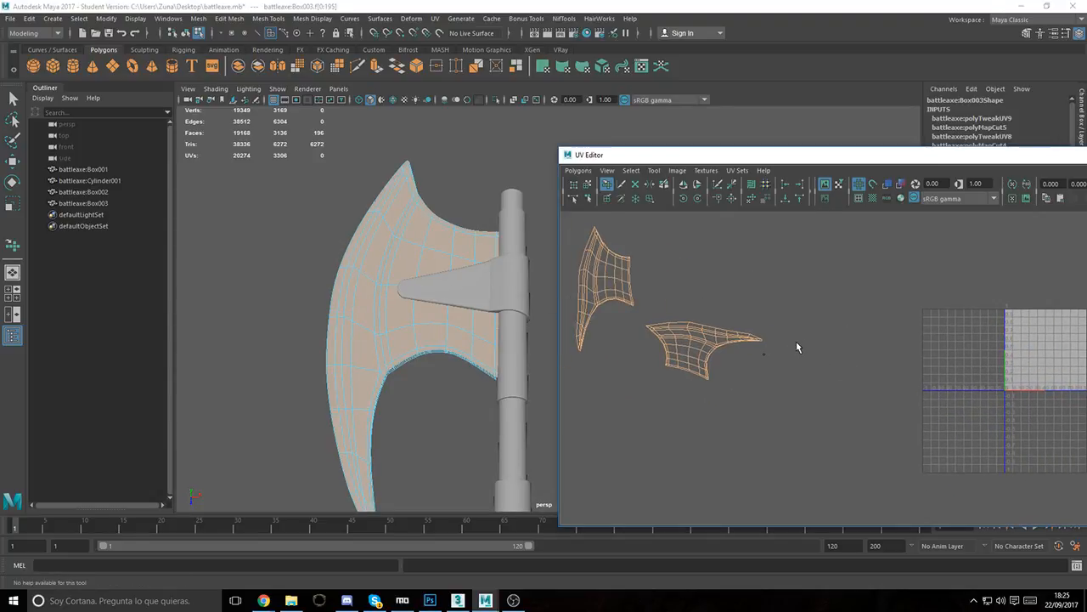
scroll(853, 391, "down", 3)
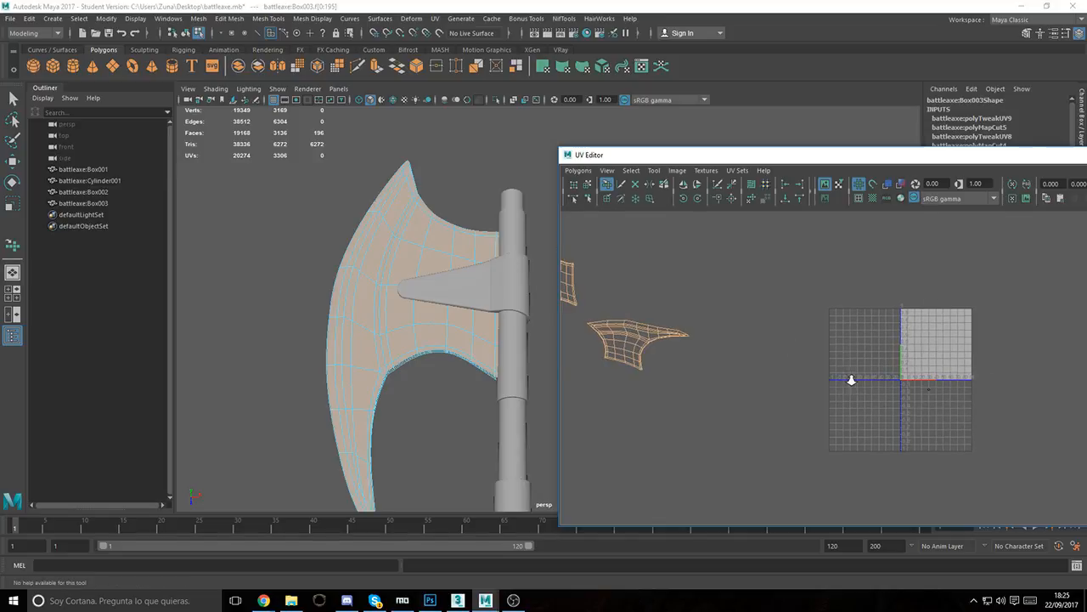
Step: Return to object mode, select all four axe parts and turn off their smooth mesh preview
key("w")
scroll(913, 358, "down", 3)
left_click(914, 358)
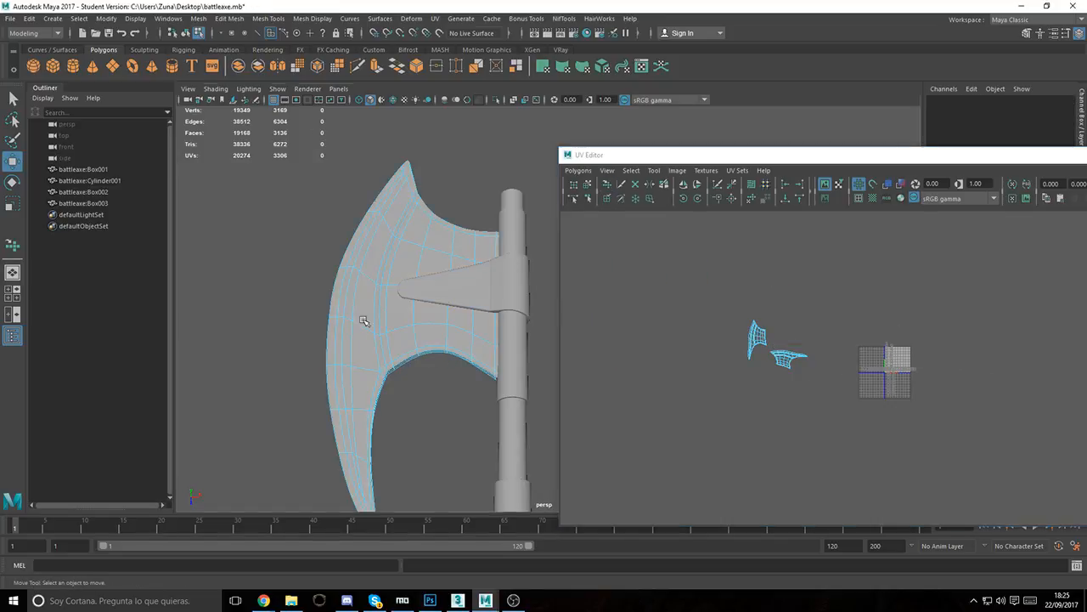
middle_click_drag(364, 317, 292, 280, "alt")
right_click_drag(500, 202, 527, 182)
left_click(527, 182)
scroll(389, 231, "down", 6)
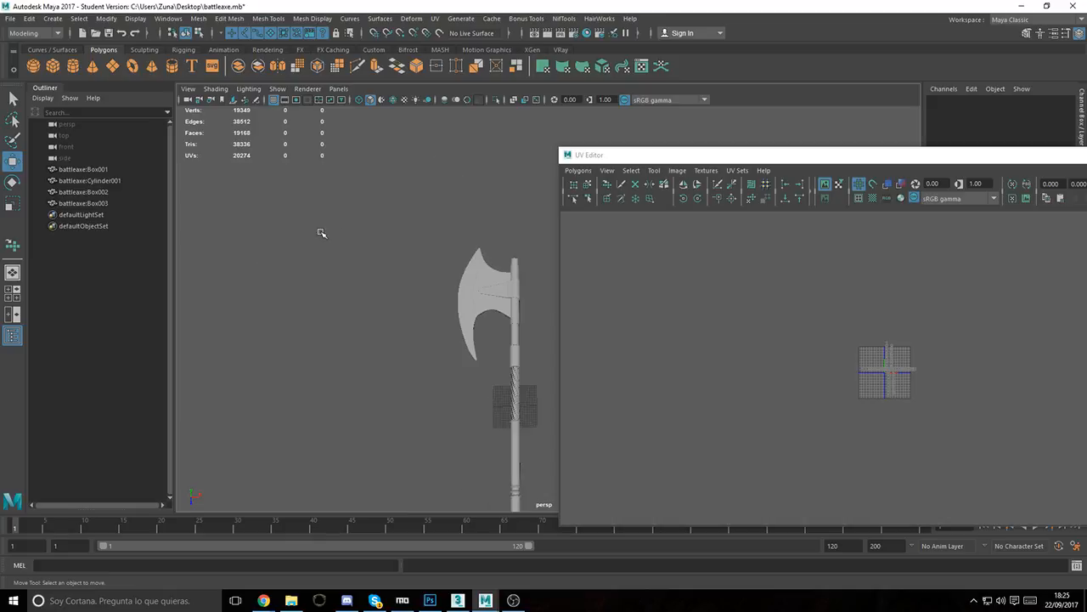
left_click_drag(362, 209, 604, 586)
key("1")
scroll(408, 322, "up", 3)
right_click_drag(408, 323, 565, 400, "alt")
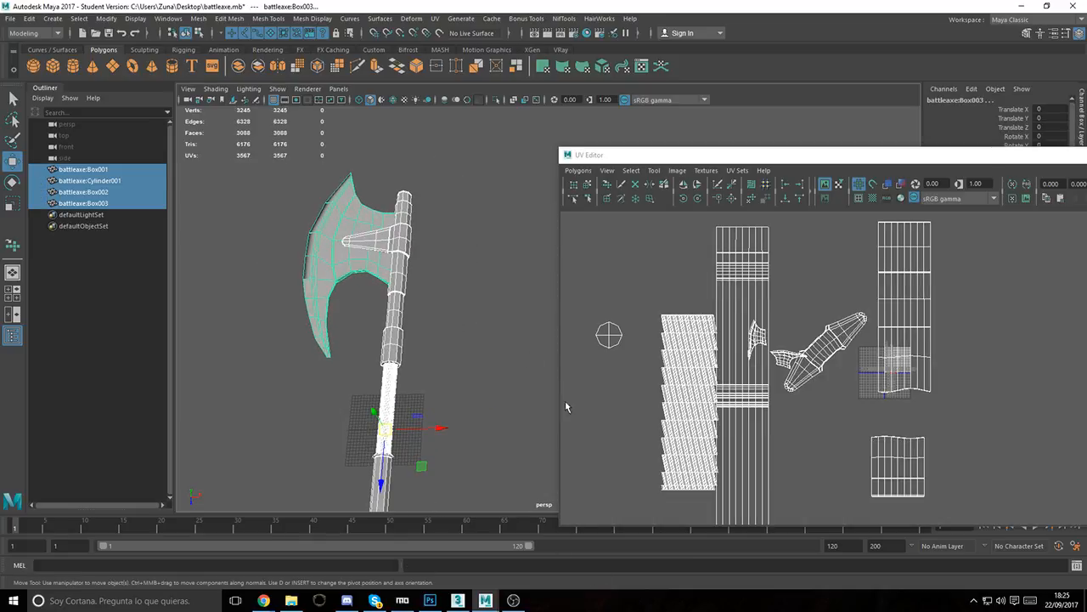
Step: Combine the four selected axe parts into a single mesh
left_click_drag(426, 474, 520, 402, "alt")
middle_click_drag(520, 402, 383, 233, "alt")
right_click_drag(383, 233, 305, 161, "alt")
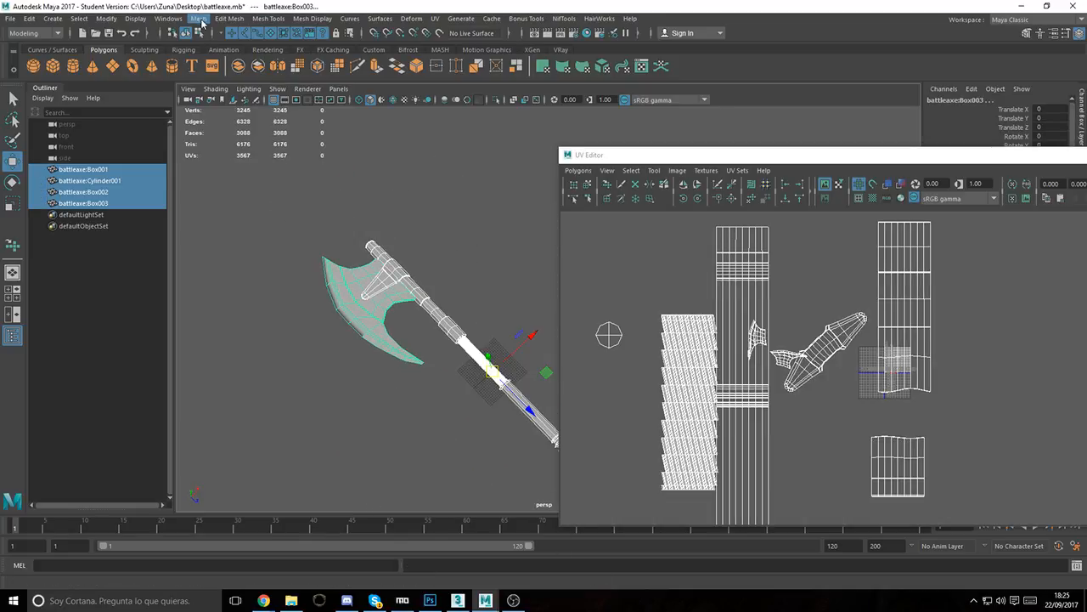
left_click(198, 18)
left_click(223, 47)
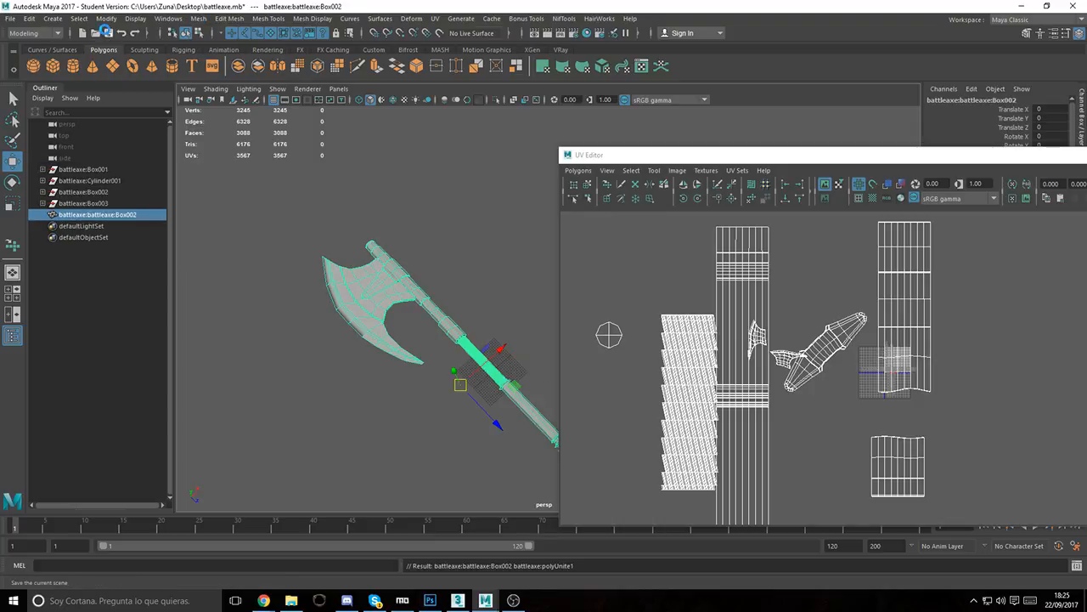
Step: Save the scene and undo the combine of the four axe parts
left_click(104, 33)
left_click(512, 310)
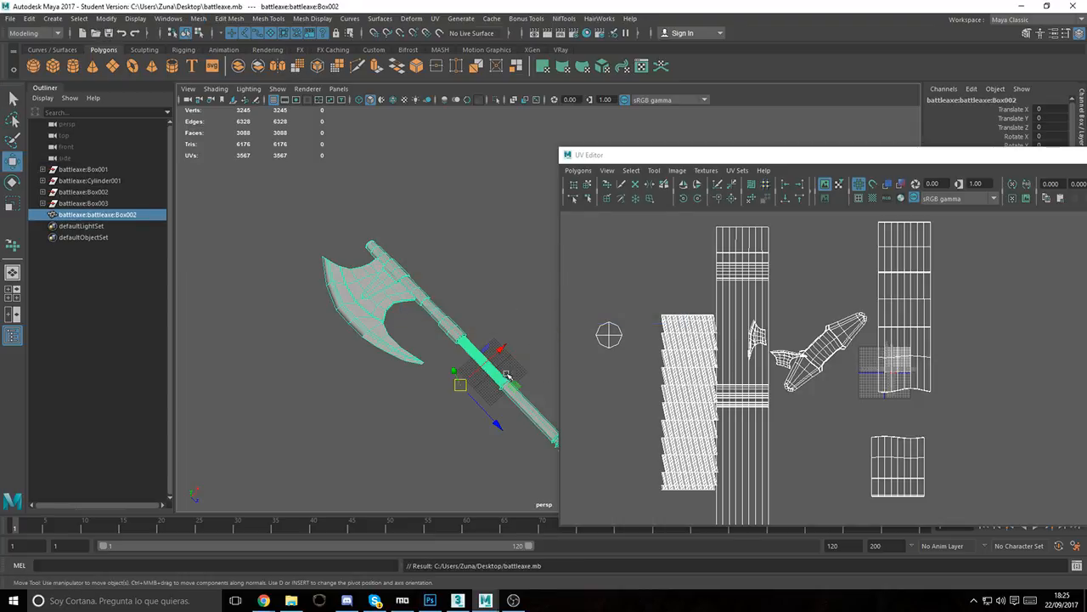
left_click_drag(507, 374, 377, 333, "alt")
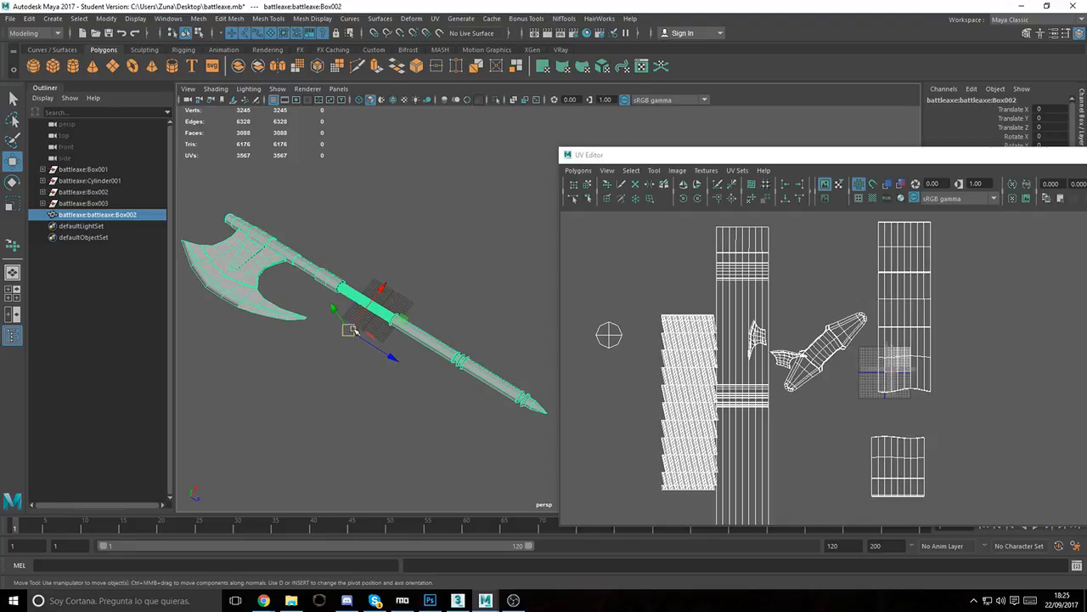
key("ctrl+z")
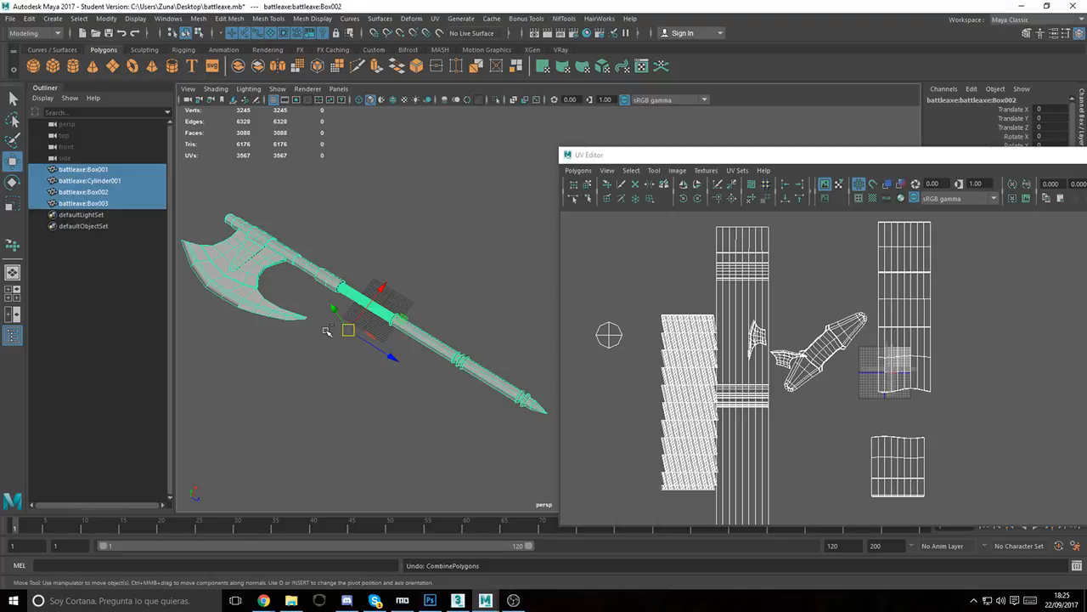
Step: Select the three axe parts other than the twisted grip and combine them into one mesh
left_click(409, 209)
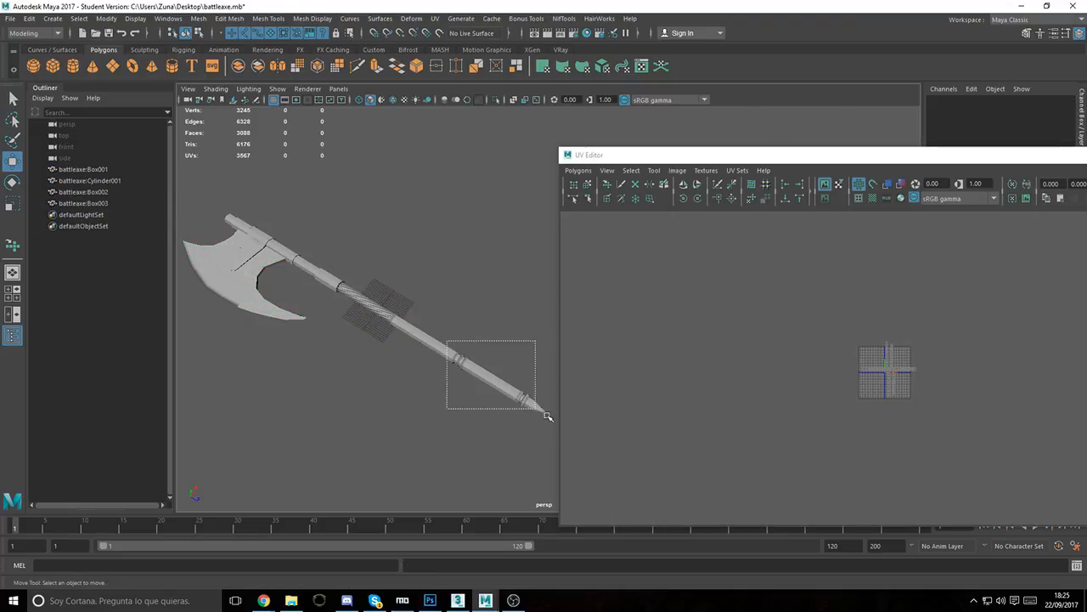
left_click_drag(547, 416, 548, 417)
left_click_drag(213, 192, 279, 338, "shift")
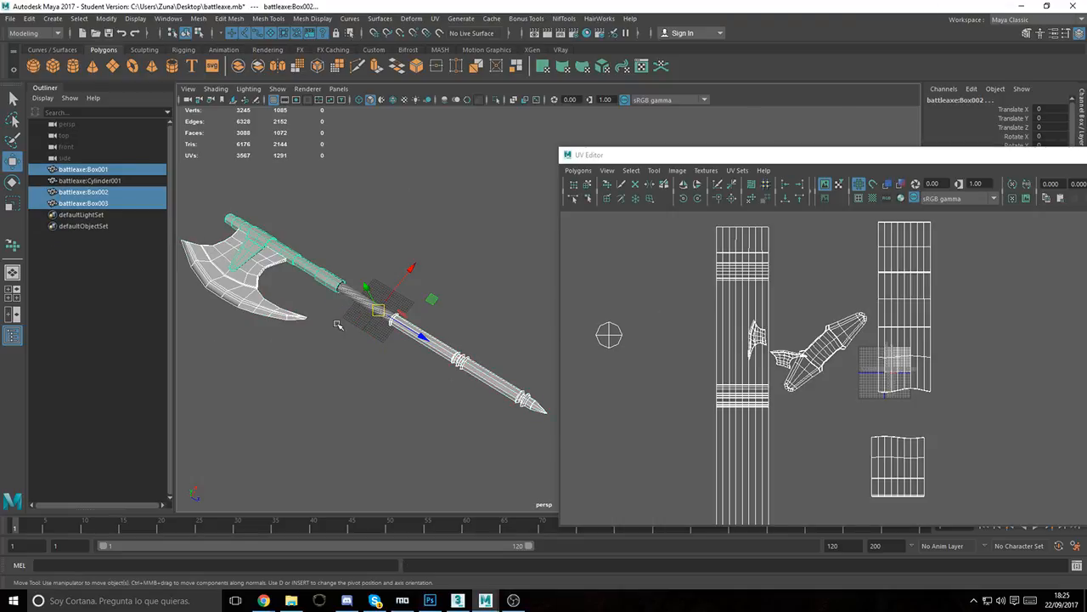
left_click(198, 18)
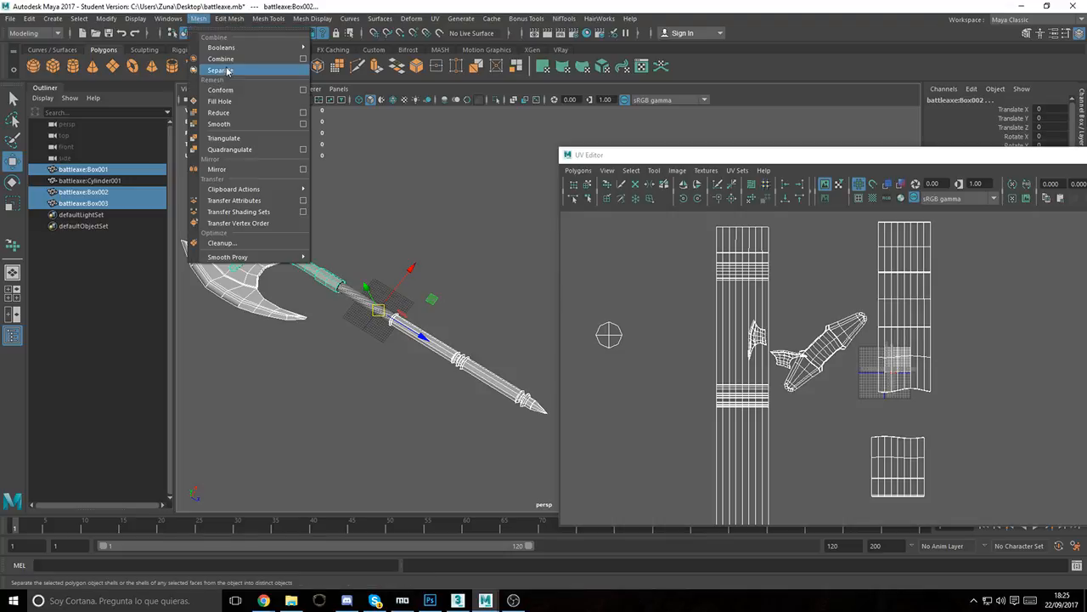
left_click(222, 69)
Step: Turn on smooth mesh preview for the combined mesh without the twisted grip and convert that preview to polygons
left_click(167, 18)
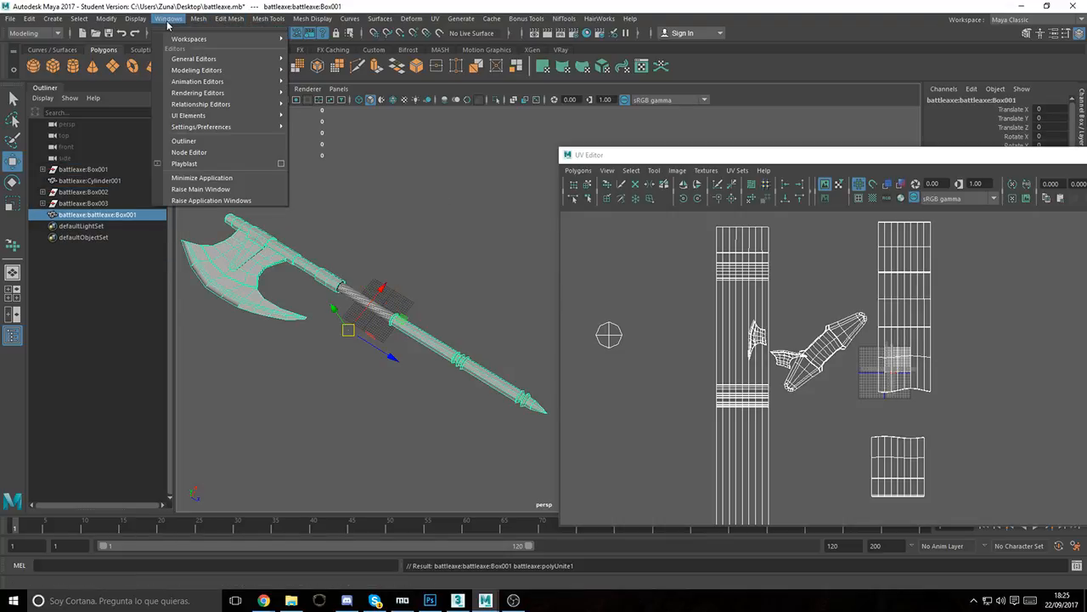
mouse_move(103, 20)
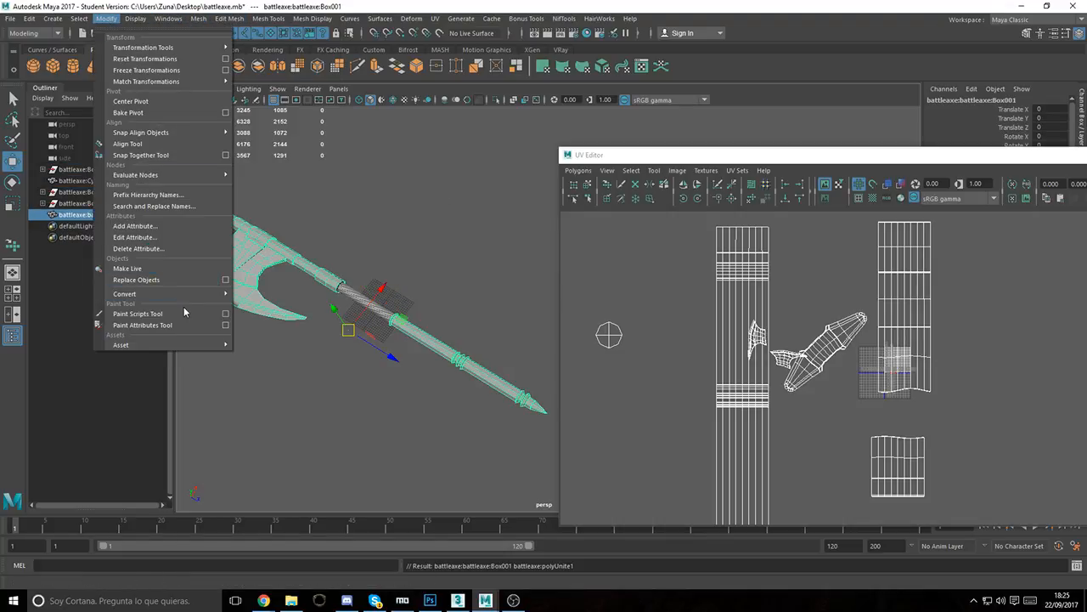
key("Escape")
left_click(351, 268)
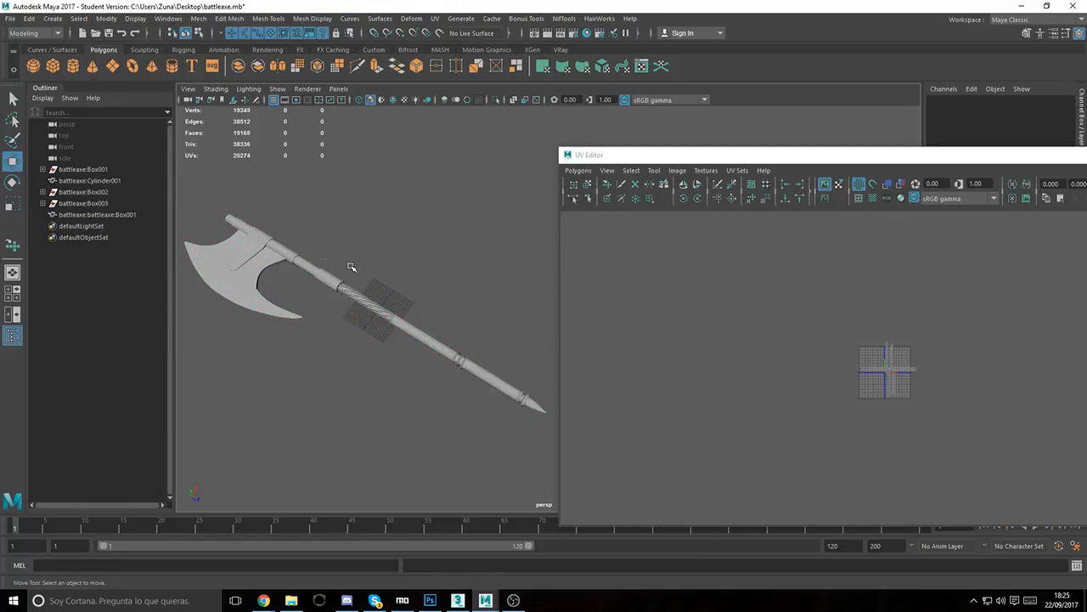
left_click_drag(364, 334, 365, 335)
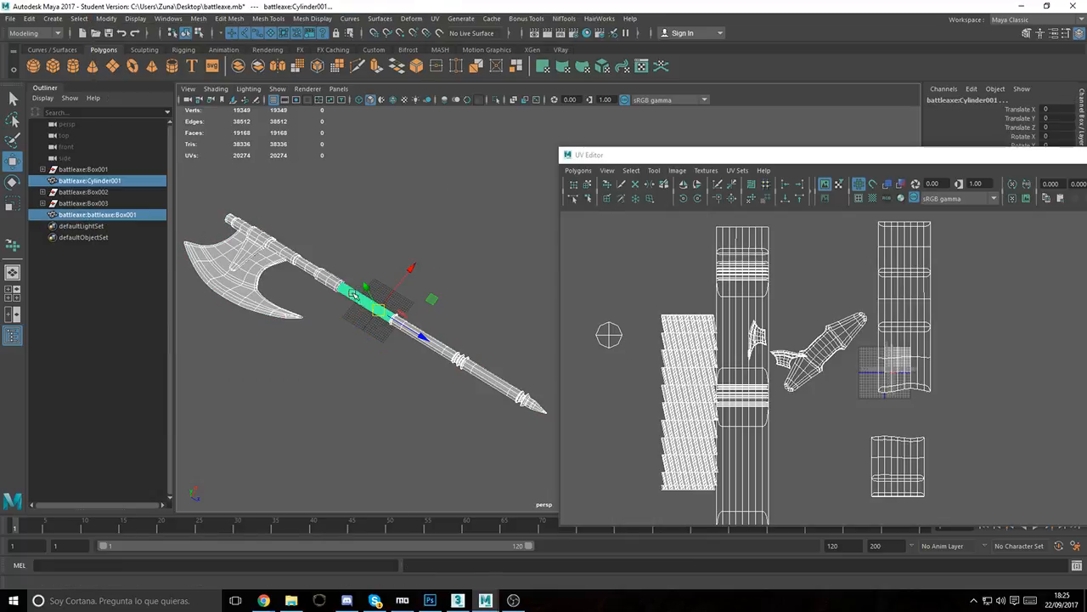
left_click(352, 294, "ctrl")
left_click(107, 19)
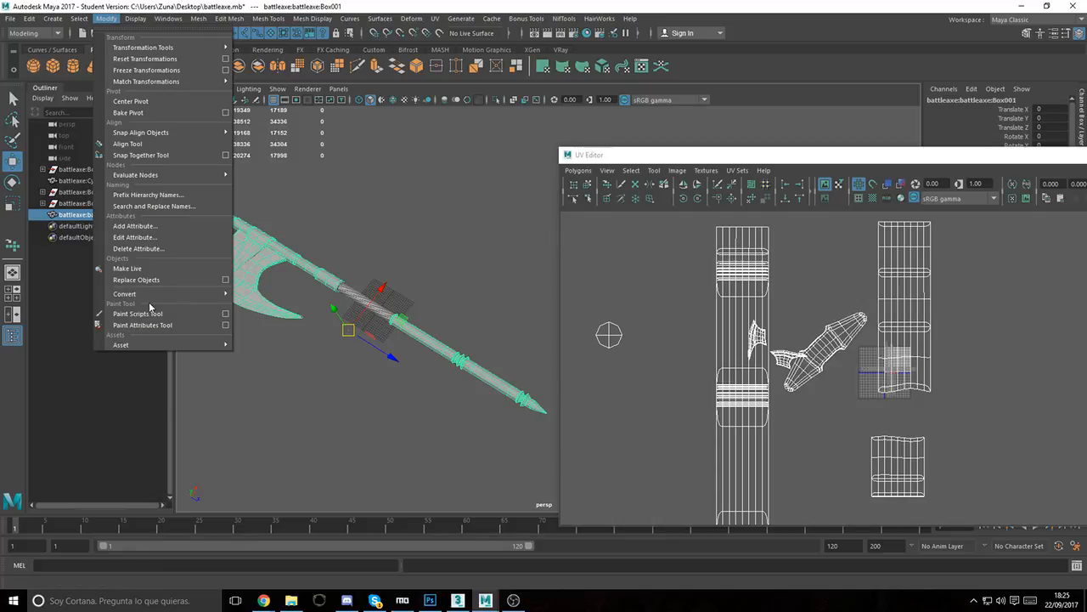
mouse_move(150, 294)
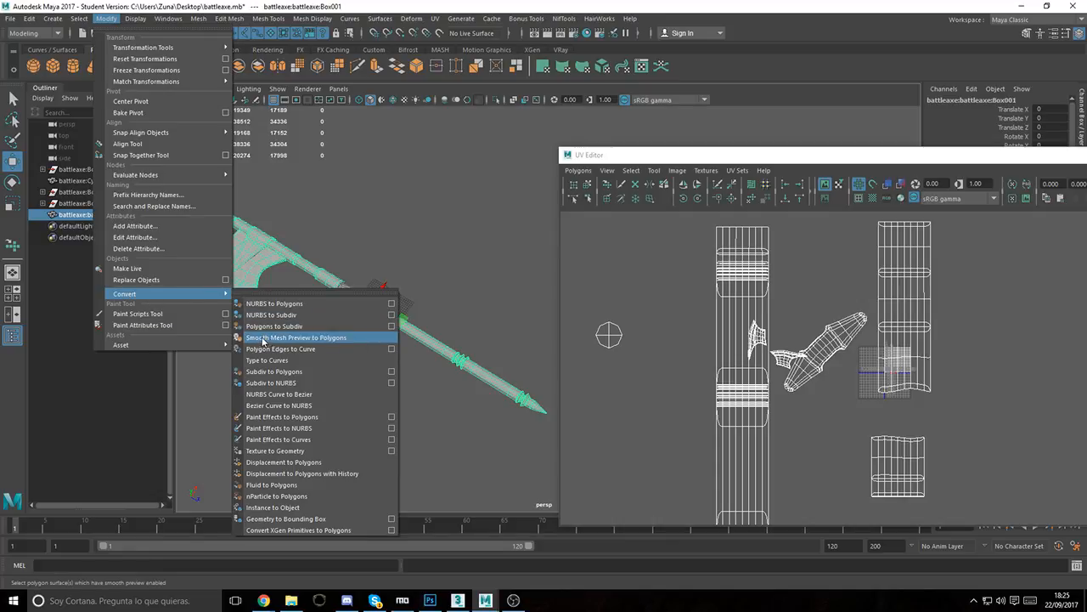
left_click(307, 340)
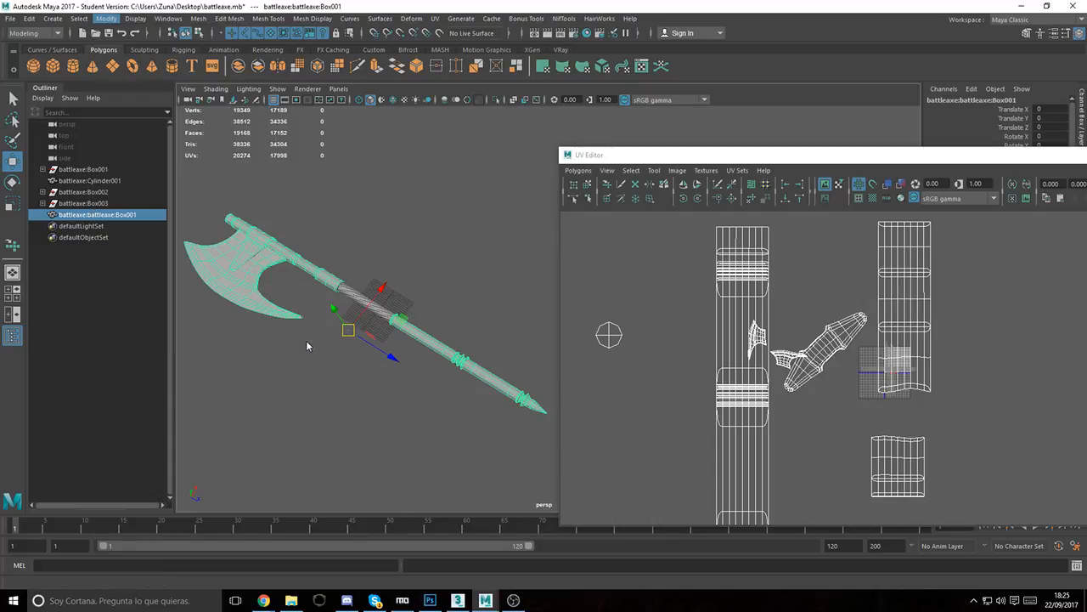
Step: Examine the smoothed blade and handle of the axe from several angles
left_click(392, 249)
left_click_drag(383, 275, 396, 366, "alt")
middle_click_drag(411, 350, 423, 345, "alt")
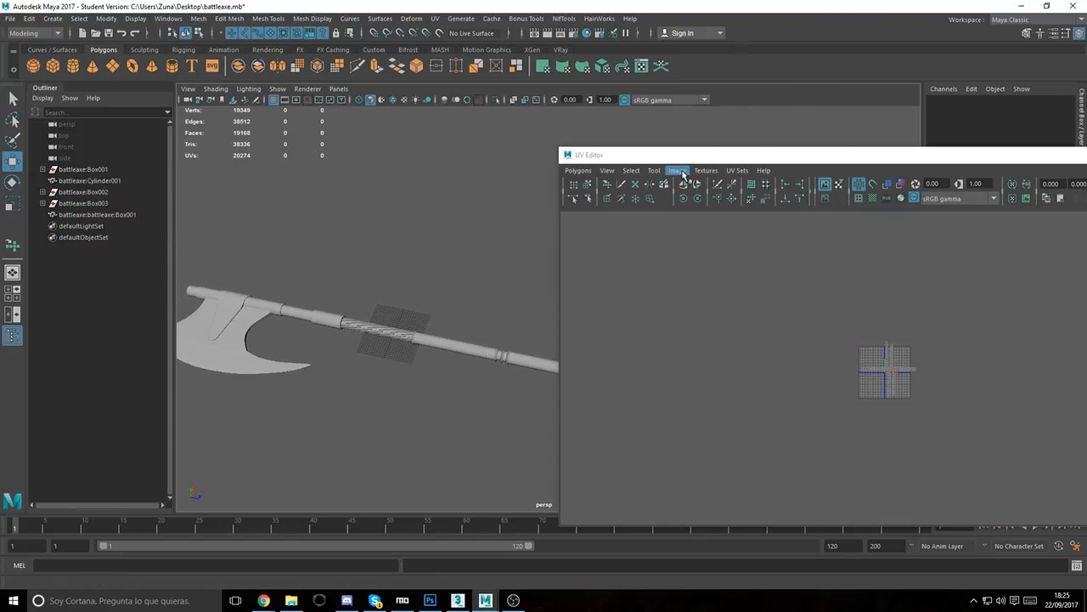
mouse_move(667, 156)
left_mouse_down()
mouse_move(691, 165)
mouse_move(661, 162)
left_mouse_up()
middle_click_drag(344, 286, 405, 262, "alt")
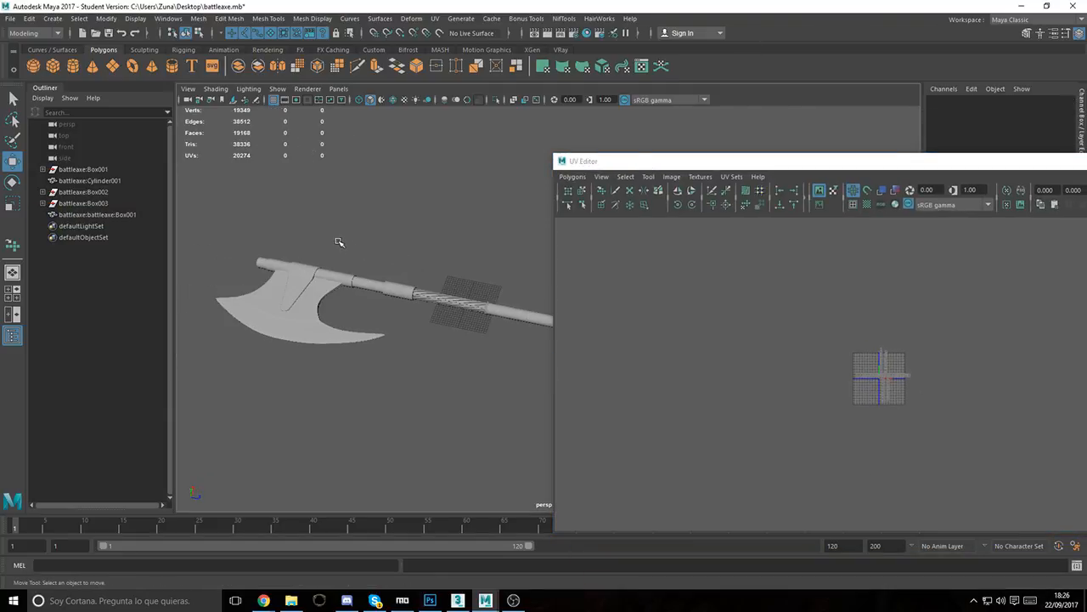
middle_click_drag(383, 311, 369, 311, "alt")
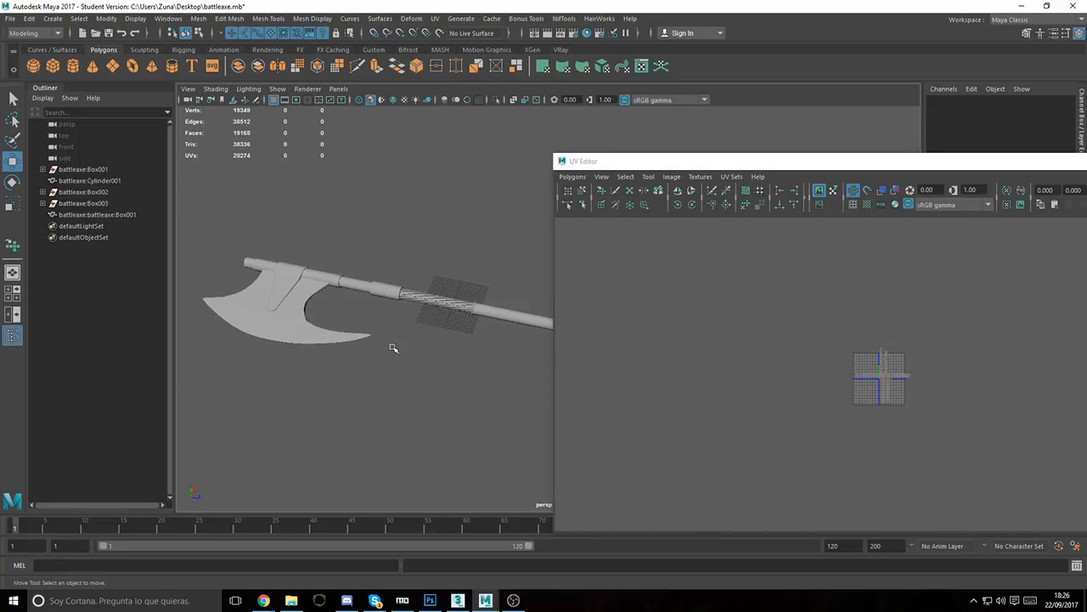
right_click_drag(368, 314, 324, 356, "alt")
left_click_drag(414, 385, 368, 270, "alt")
left_click(303, 194)
Step: Select the twisted grip and the smoothed axe mesh and combine them into a single mesh
left_click(374, 263)
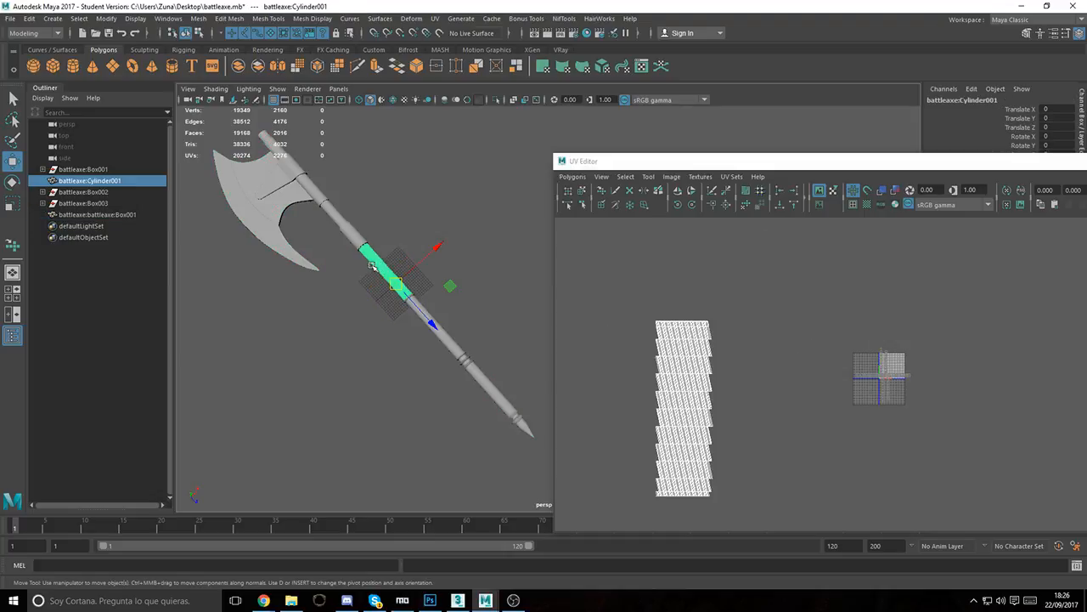
left_click(333, 219, "shift")
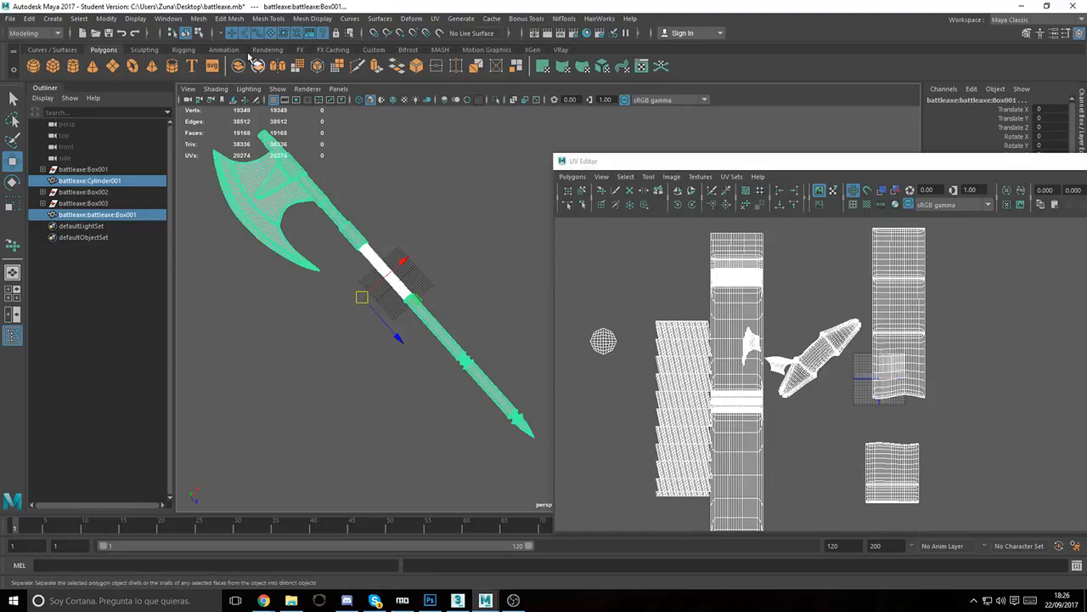
left_click(198, 19)
left_click(220, 49)
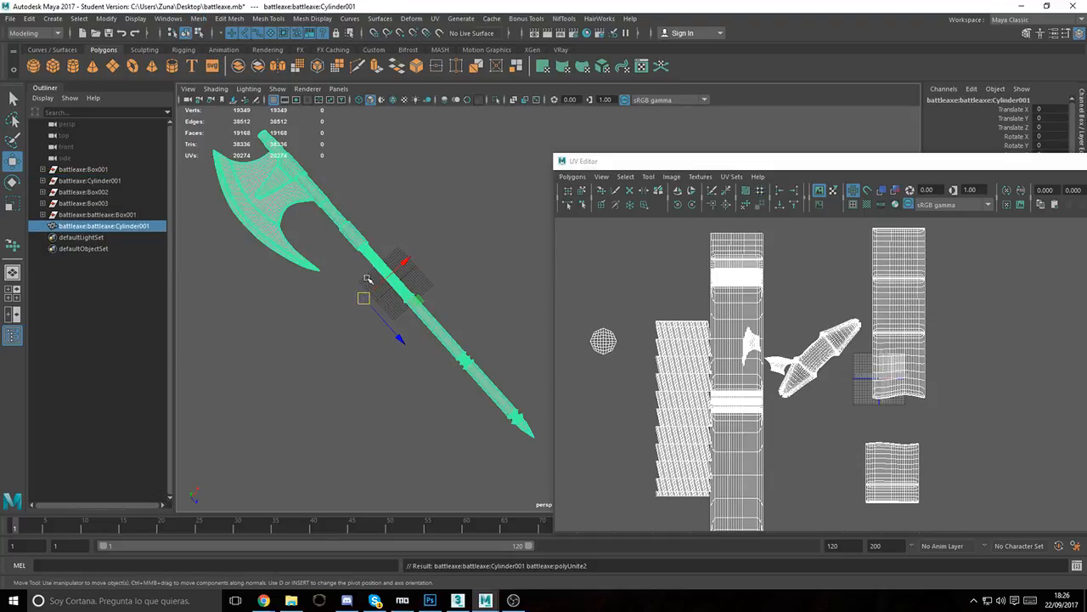
Step: Examine the blade, socket and handle end of the fully combined axe up close
left_click(378, 285)
middle_click_drag(390, 276, 450, 340, "alt")
scroll(374, 290, "up", 5)
middle_click_drag(255, 272, 405, 323, "alt")
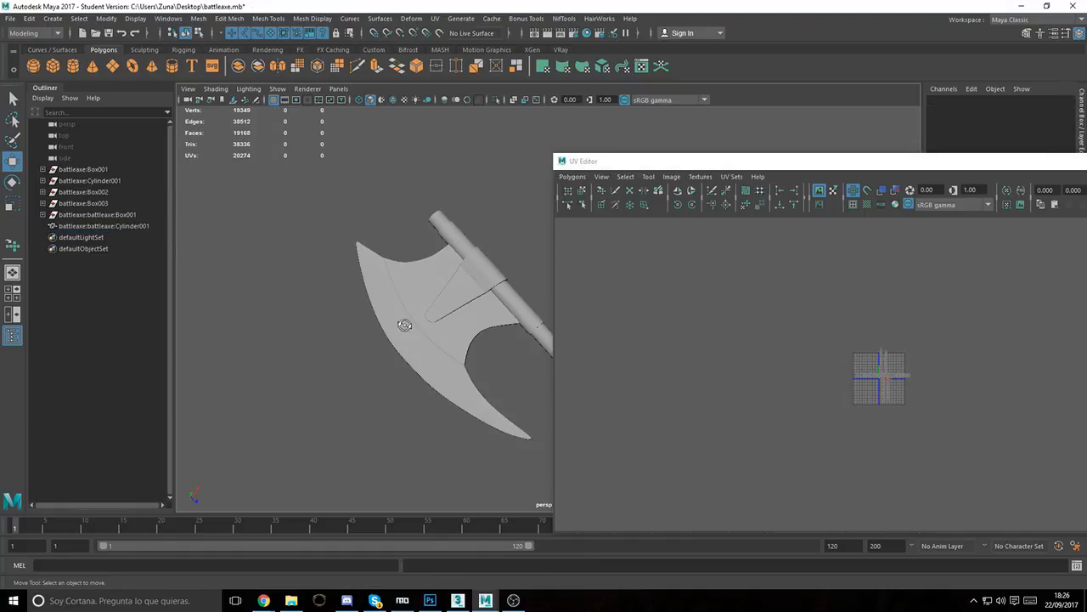
left_click_drag(405, 323, 483, 276, "alt")
middle_click_drag(483, 276, 425, 311, "alt")
left_click_drag(425, 311, 343, 308, "alt")
middle_click_drag(360, 296, 583, 340, "alt")
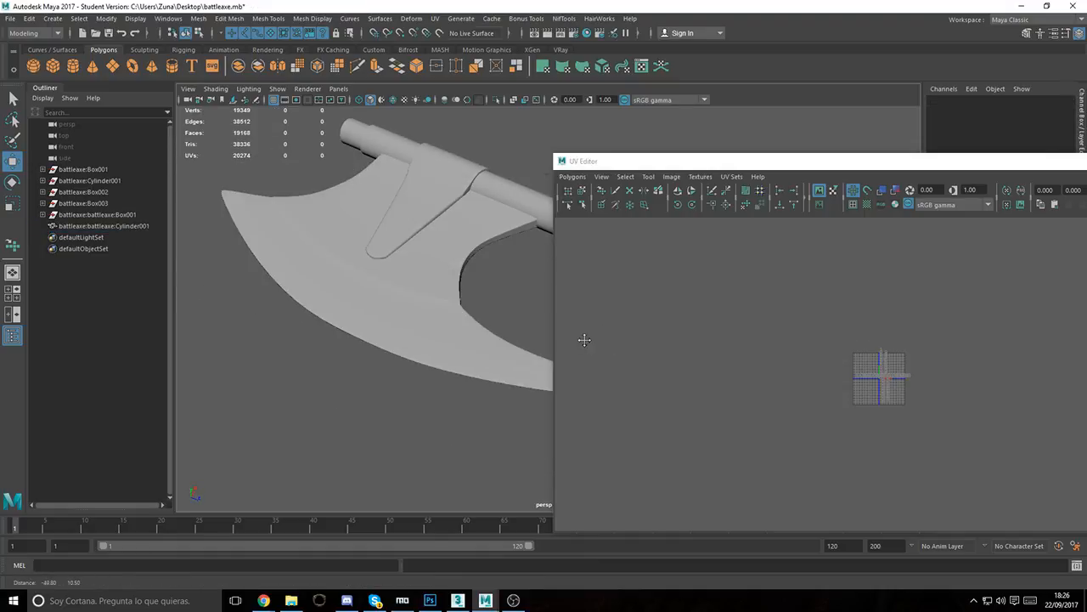
left_click_drag(391, 279, 325, 353, "alt")
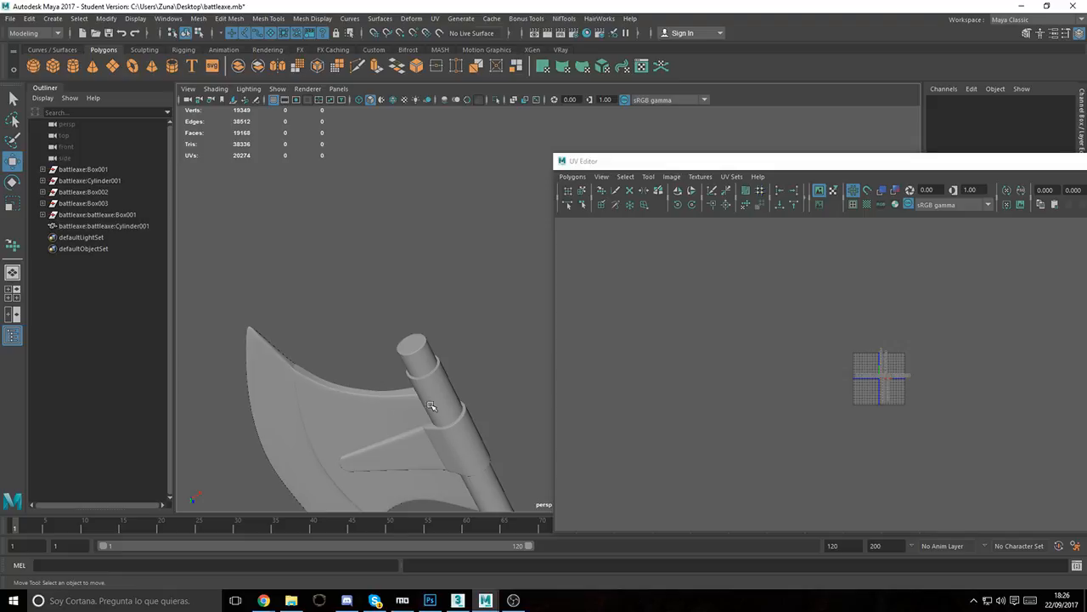
left_click(430, 406)
left_click_drag(431, 407, 453, 355, "alt")
Step: Try to lower the twisted grip's polygon density by selecting its faces and applying Reduce
right_click_drag(393, 274, 394, 307)
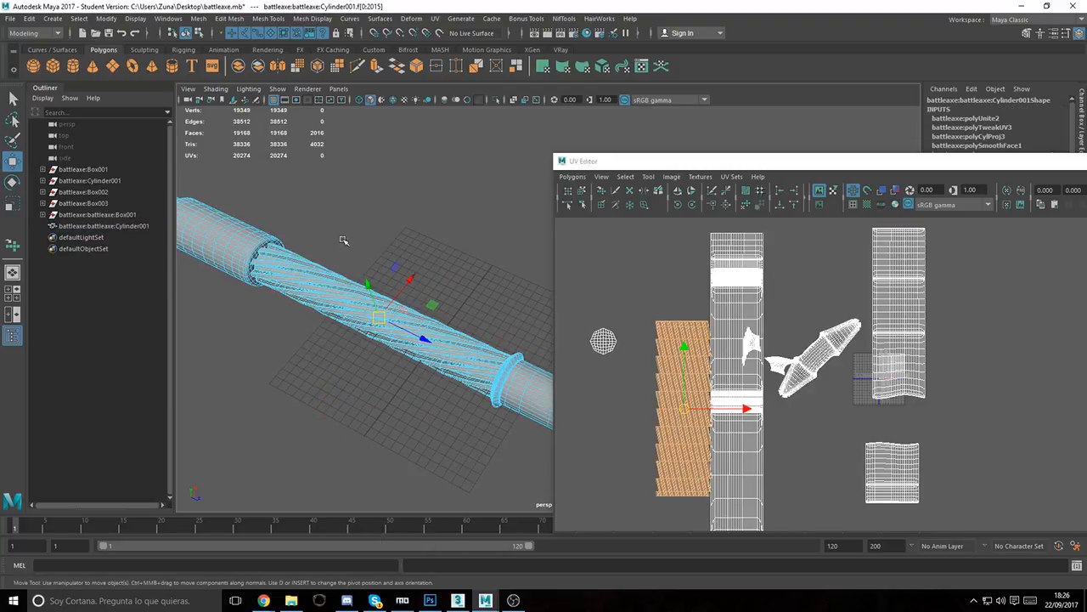
left_click(198, 17)
left_click(198, 18)
left_click(198, 17)
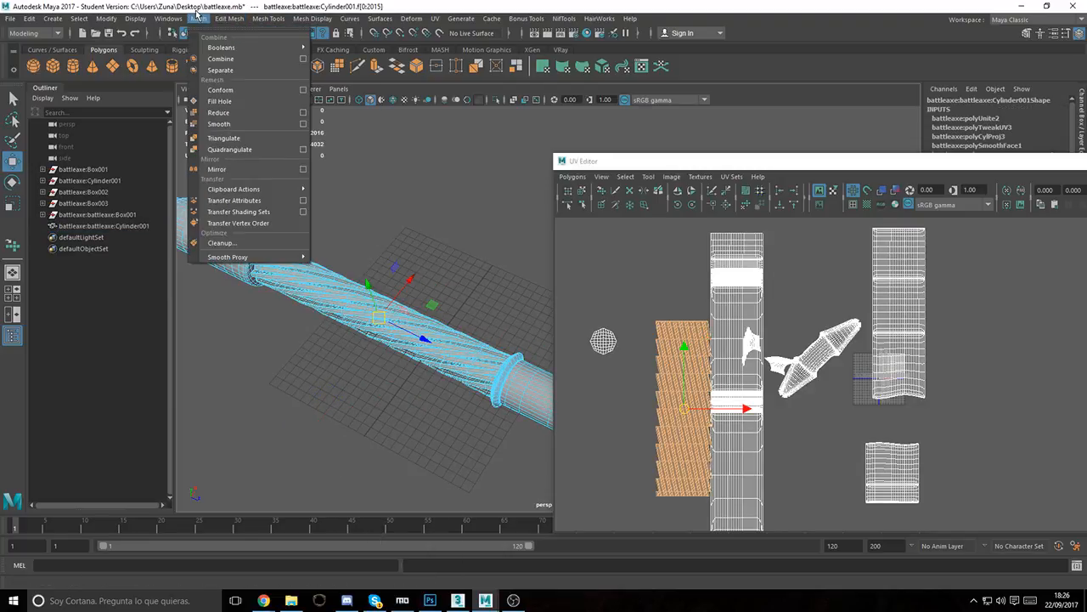
left_click(224, 113)
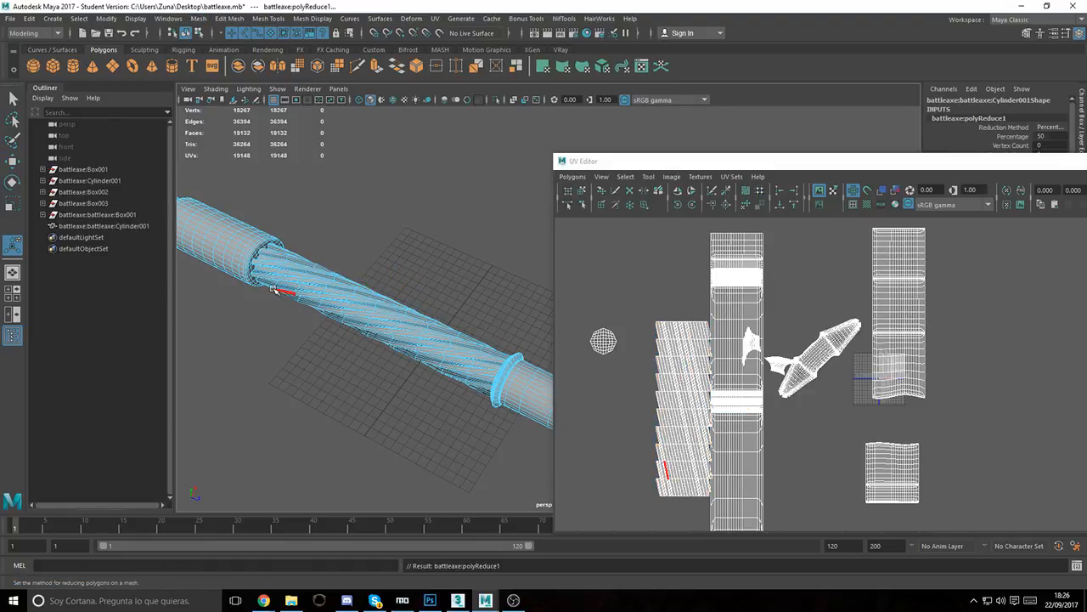
Step: Close the UV Editor and set the twisted grip's Reduce percentage to 0
scroll(274, 288, "up", 4)
left_click_drag(969, 163, 576, 163)
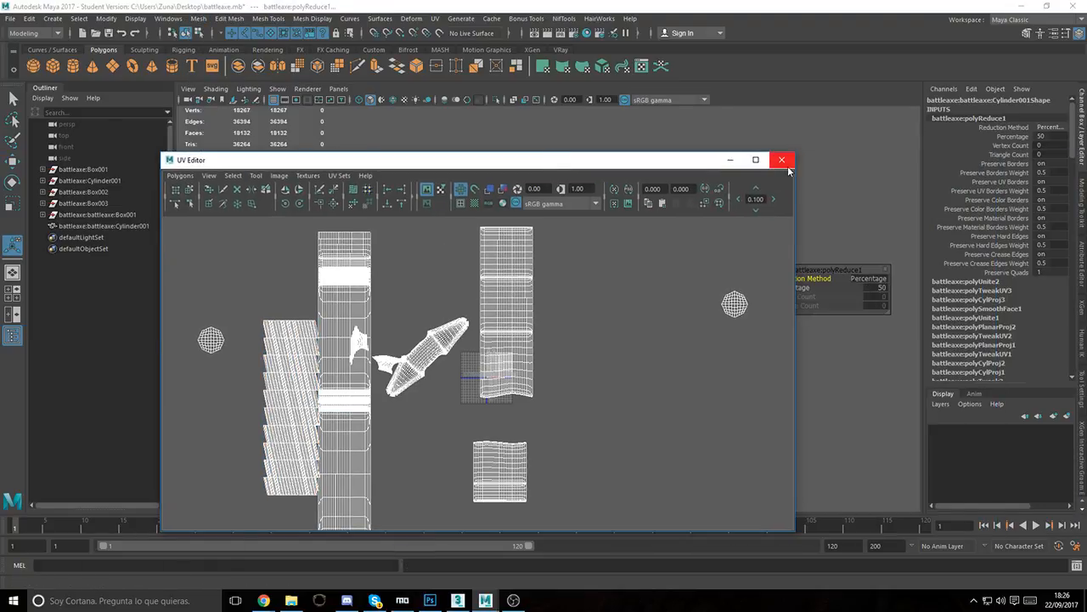
left_click(783, 161)
left_click(791, 287)
left_click_drag(792, 287, 818, 287)
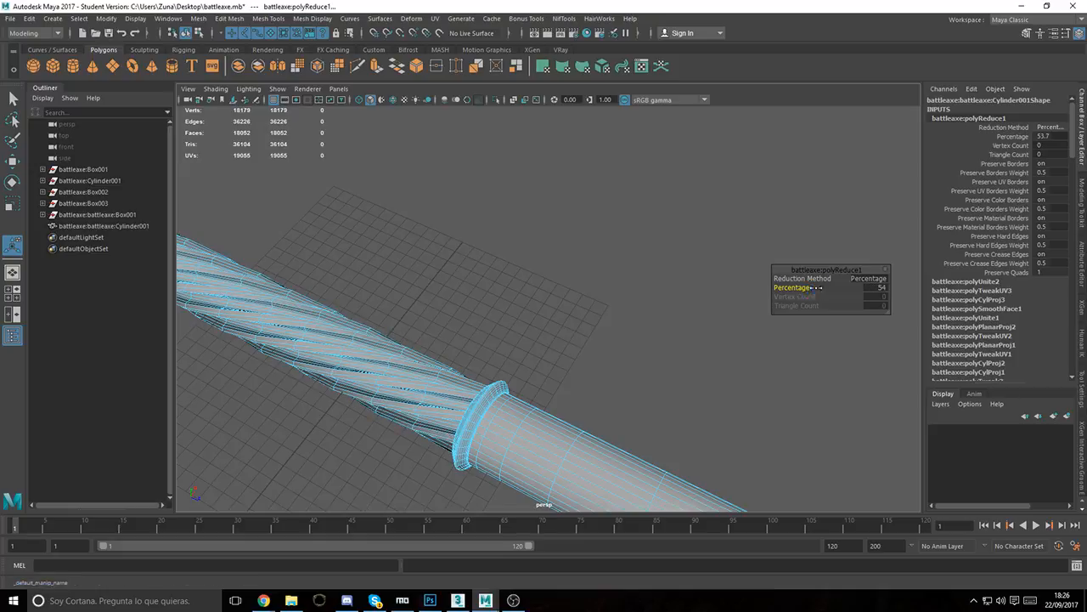
middle_click_drag(331, 295, 641, 279, "alt")
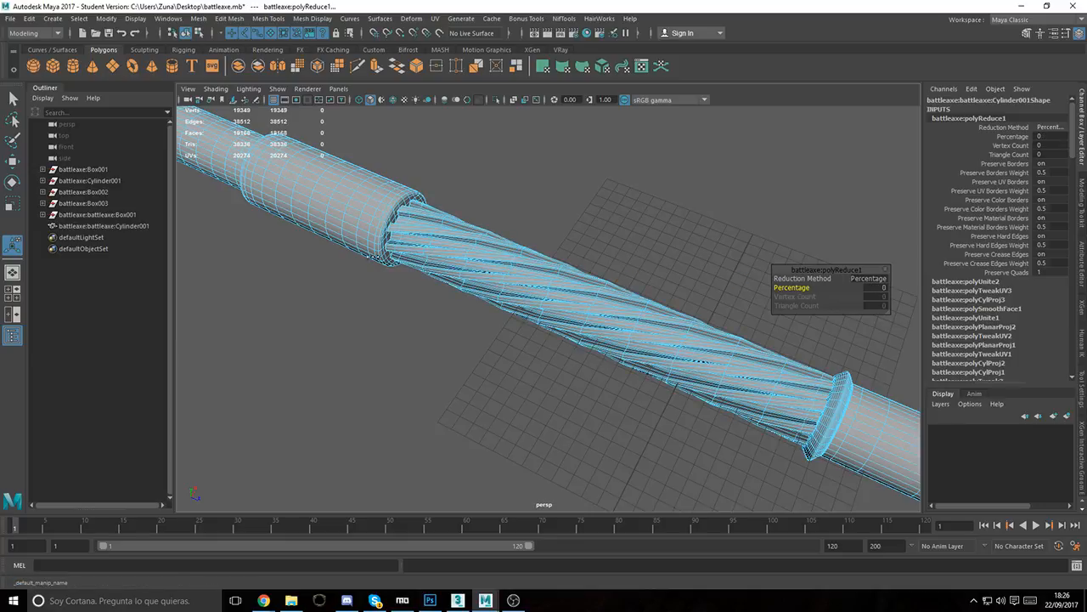
Step: Return to object mode, select the whole axe and start exporting the selection
right_click(595, 203)
left_click(649, 167)
right_click_drag(649, 167, 425, 231, "alt")
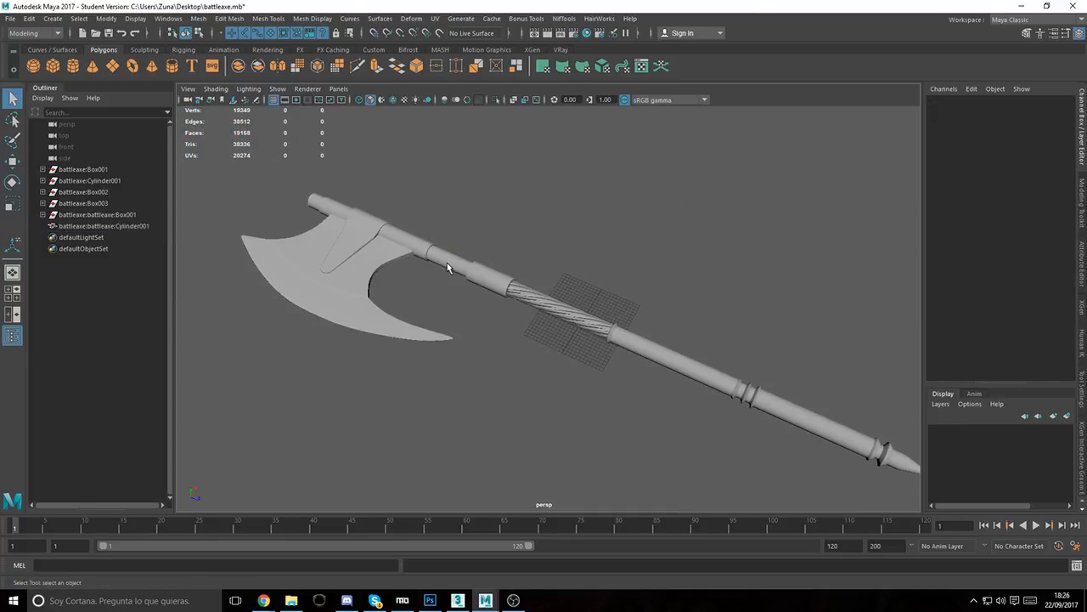
left_click(447, 263)
left_click(10, 18)
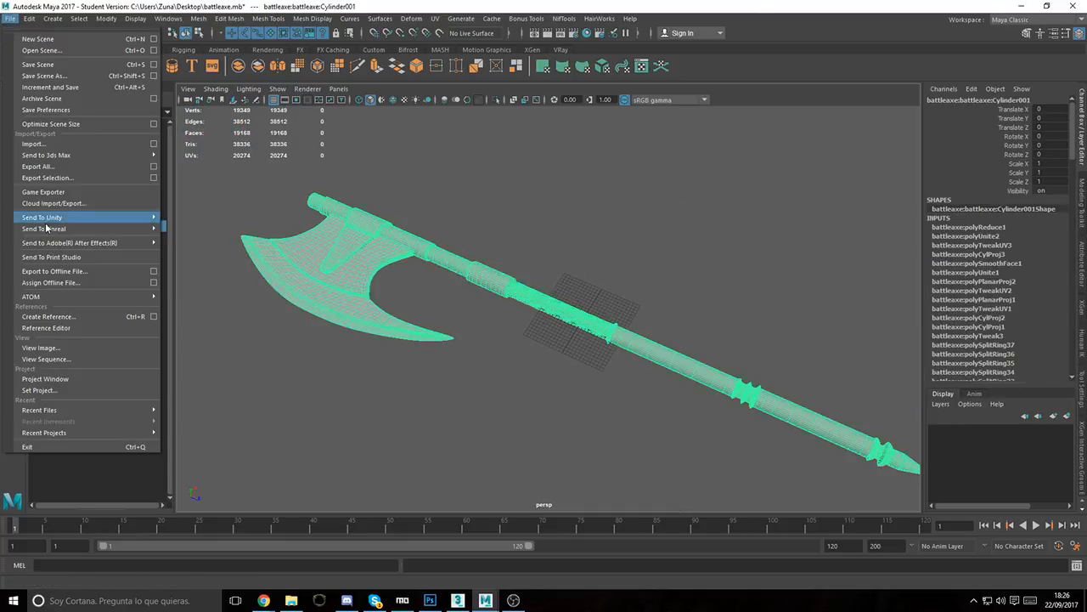
left_click(48, 178)
Step: Browse the export destination to D:\Dev_Skyblivion\Meshes\Weapons\Steel Set\Battle Axe
left_click(508, 239)
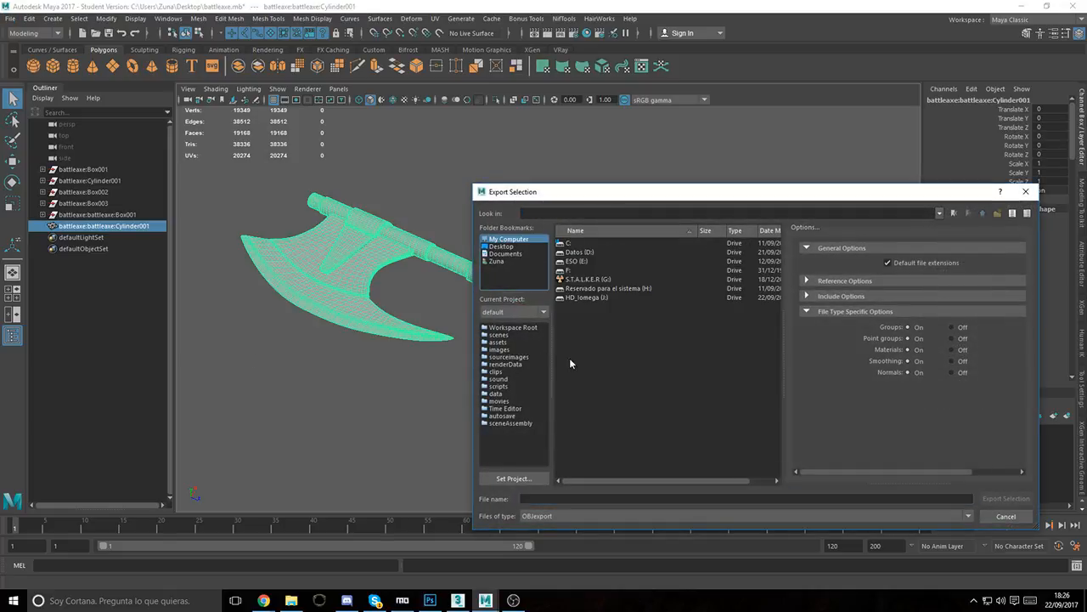
double_click(578, 253)
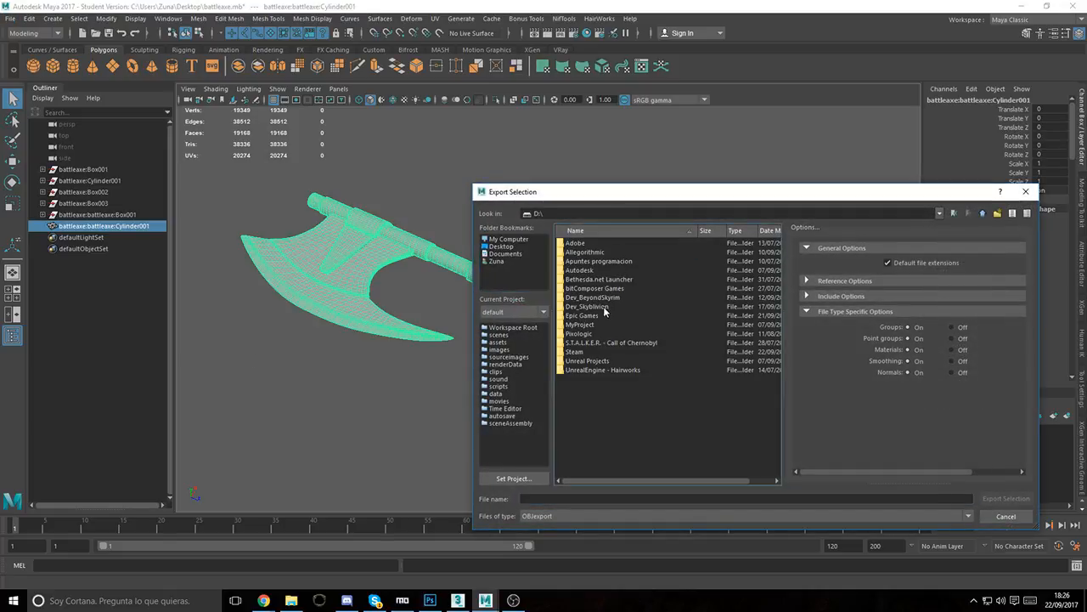
double_click(596, 307)
double_click(582, 254)
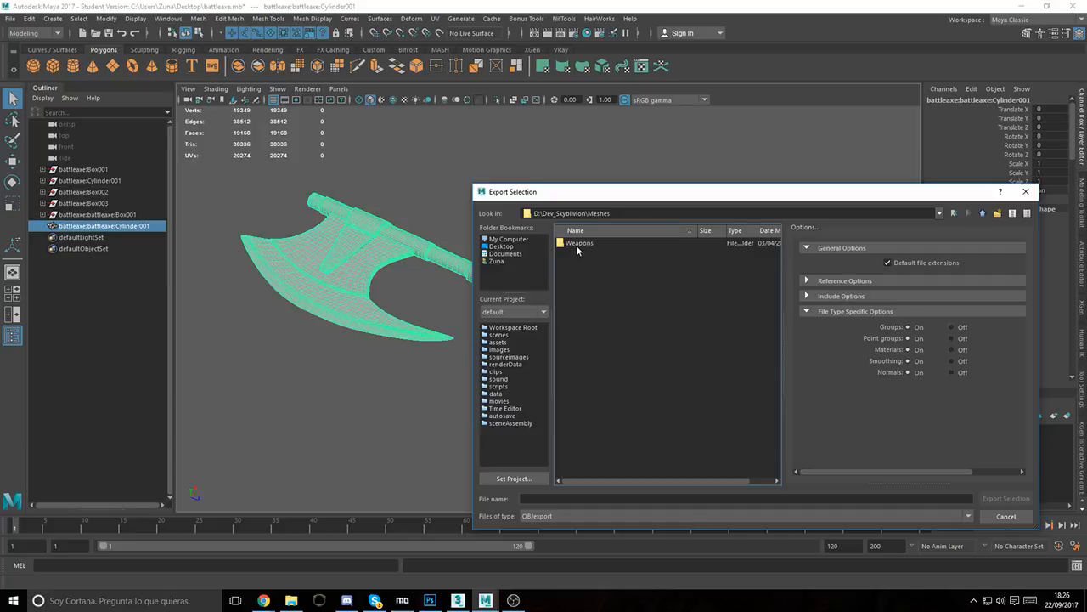
double_click(576, 245)
double_click(581, 247)
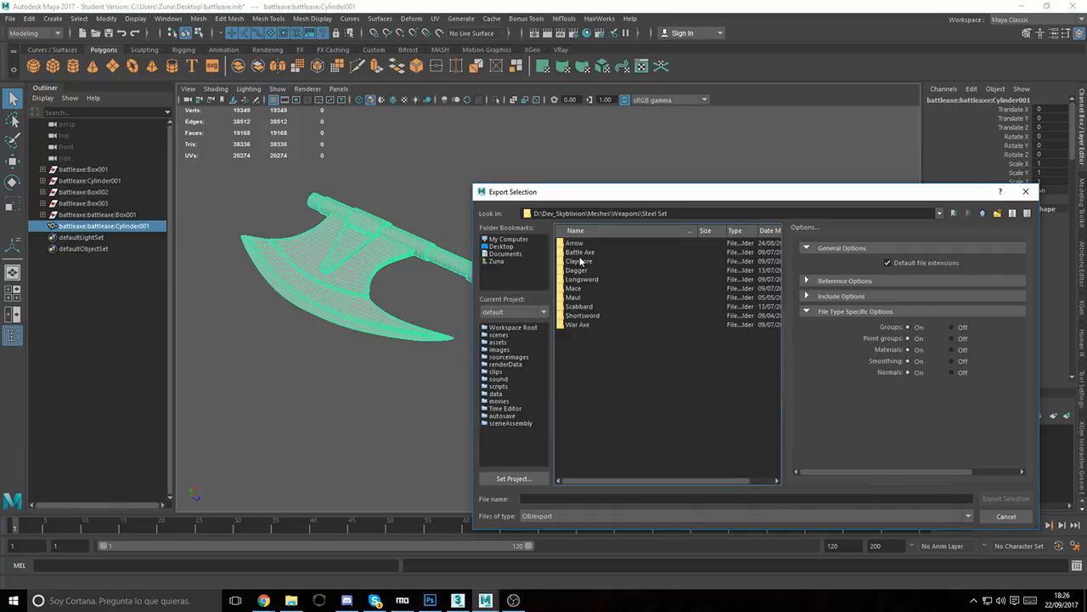
double_click(581, 253)
Step: Create a new folder named v2 inside the Battle Axe folder and open it
right_click(637, 340)
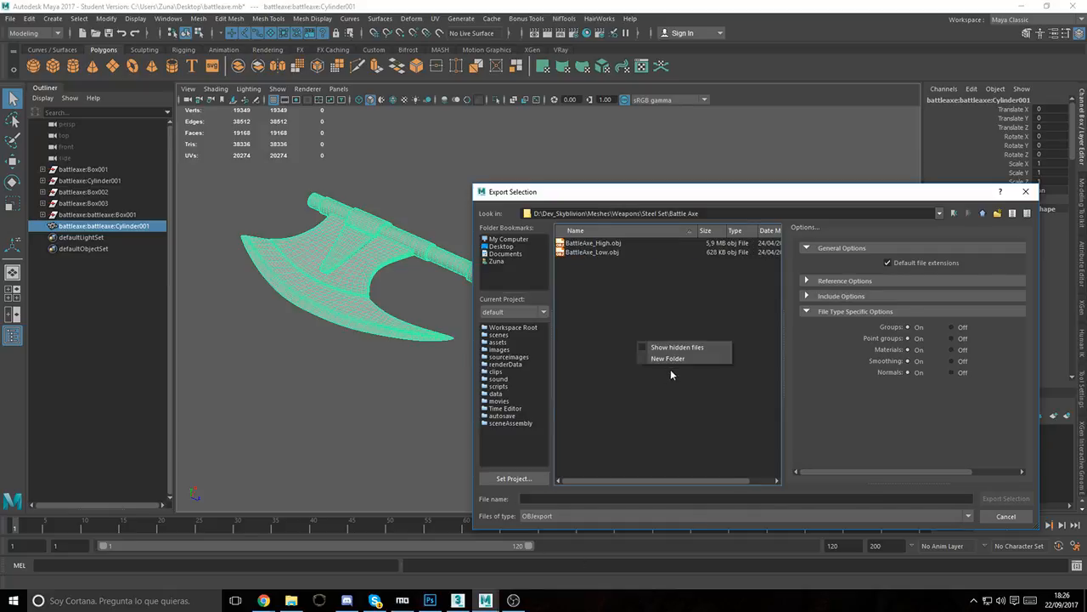
left_click(671, 361)
type("v2")
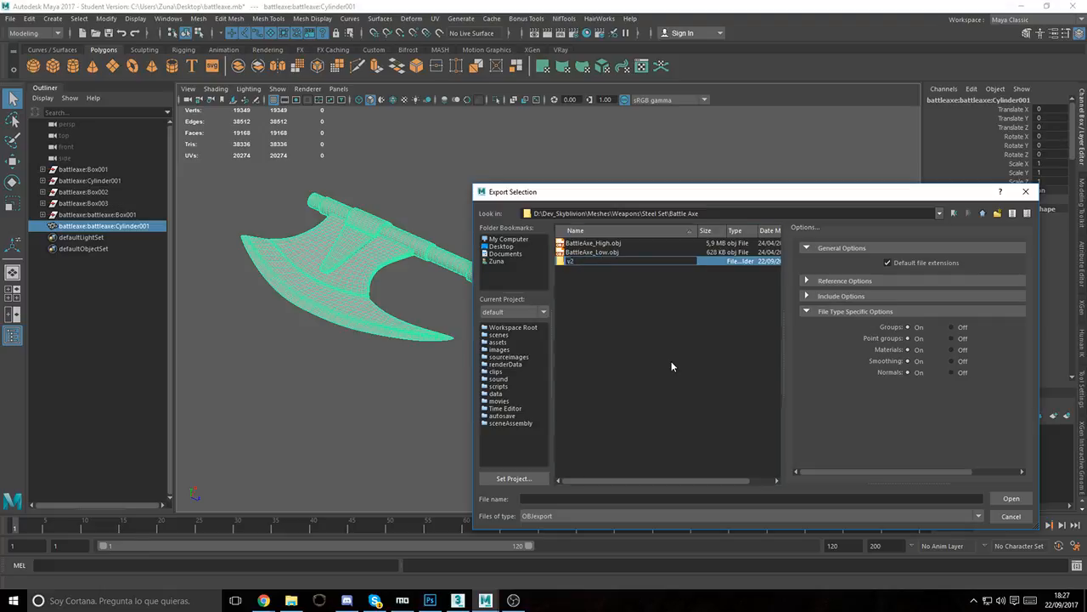
key("Return")
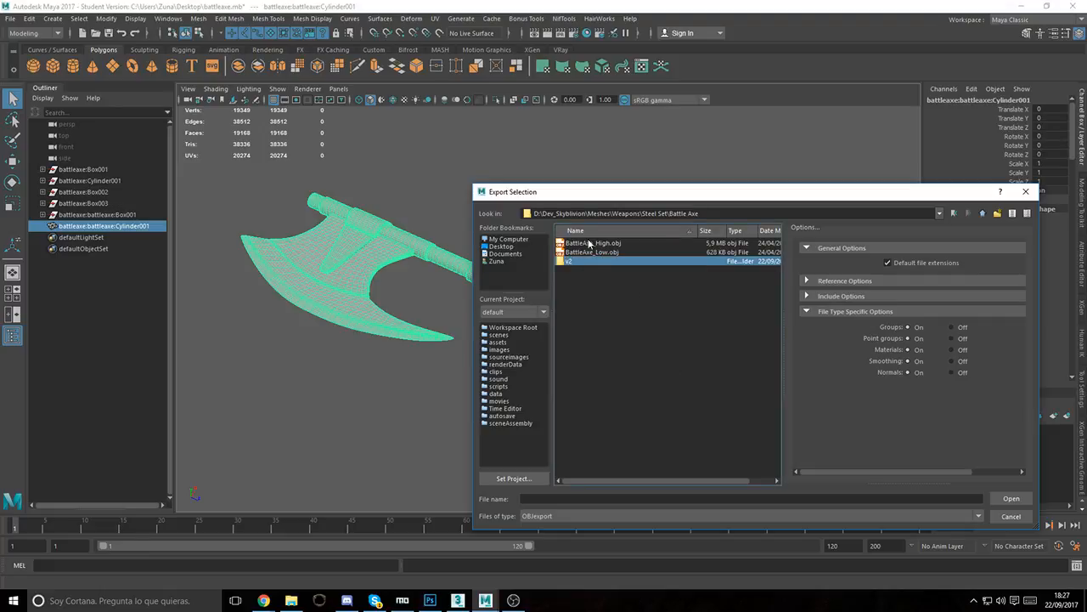
double_click(571, 260)
Step: Export the selected axe as an OBJ file named BattleAxe_High
left_click(567, 496)
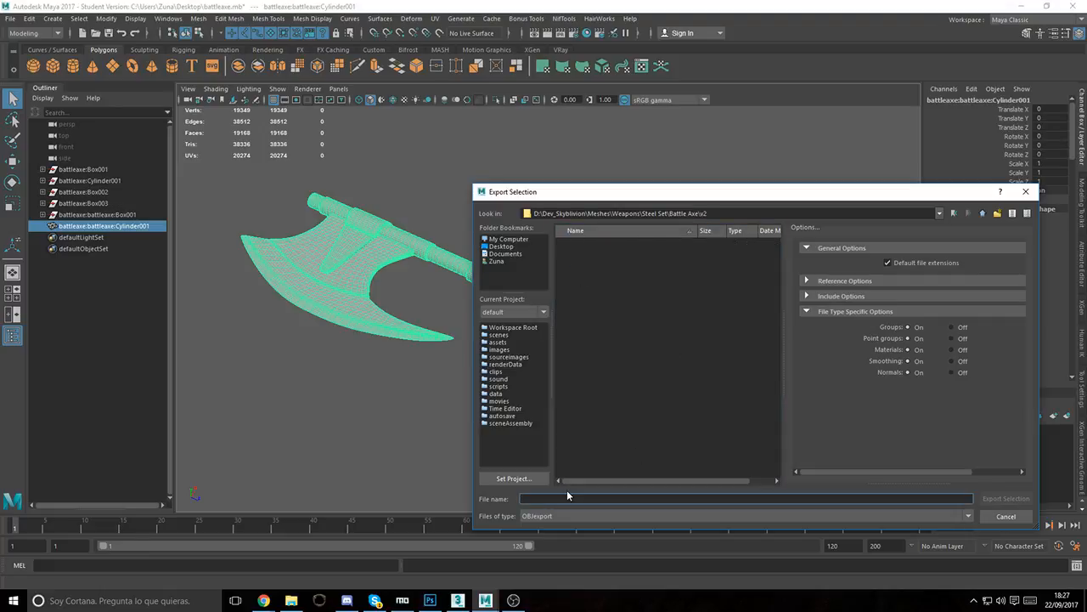
type("BattleAxe")
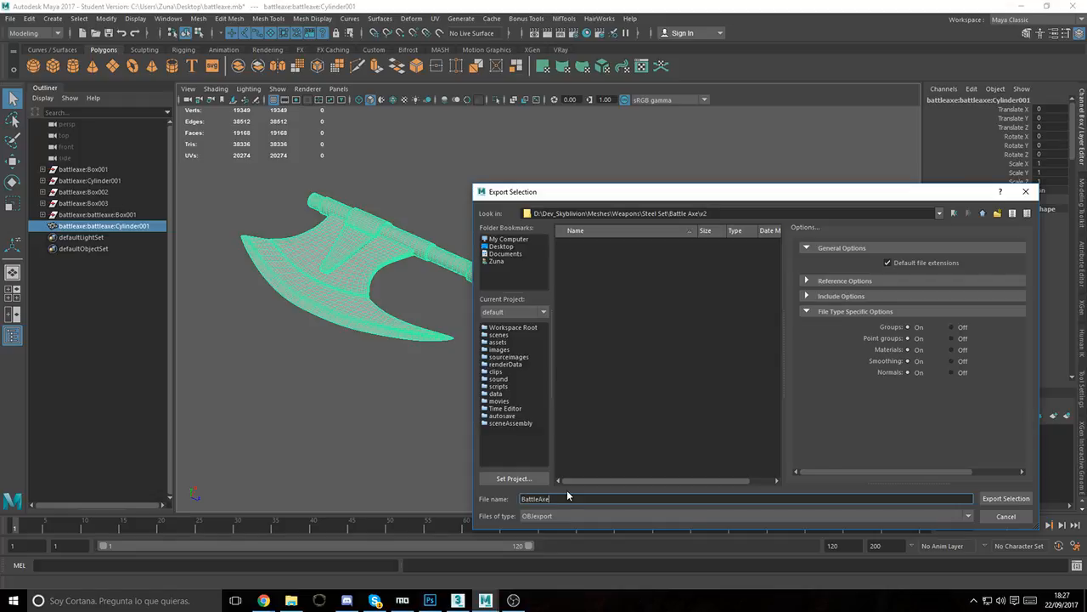
type("_High")
key("Return")
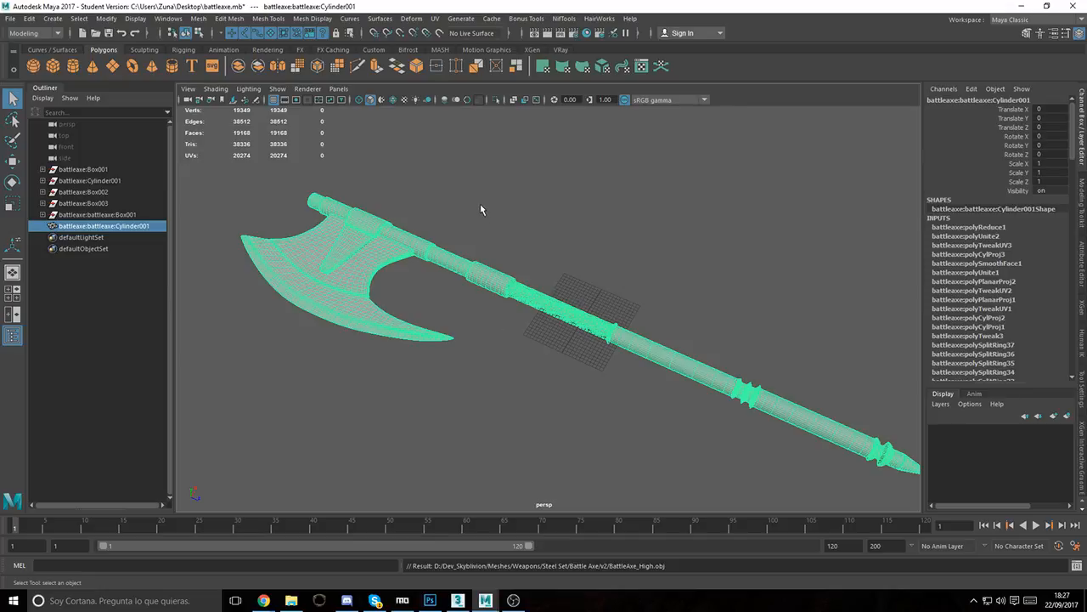
Step: Open axe.png from the Dev_Skyblivion folder in File Explorer, examine the reference axe head, and return to the Maya scene
left_click_drag(486, 379, 515, 381, "alt")
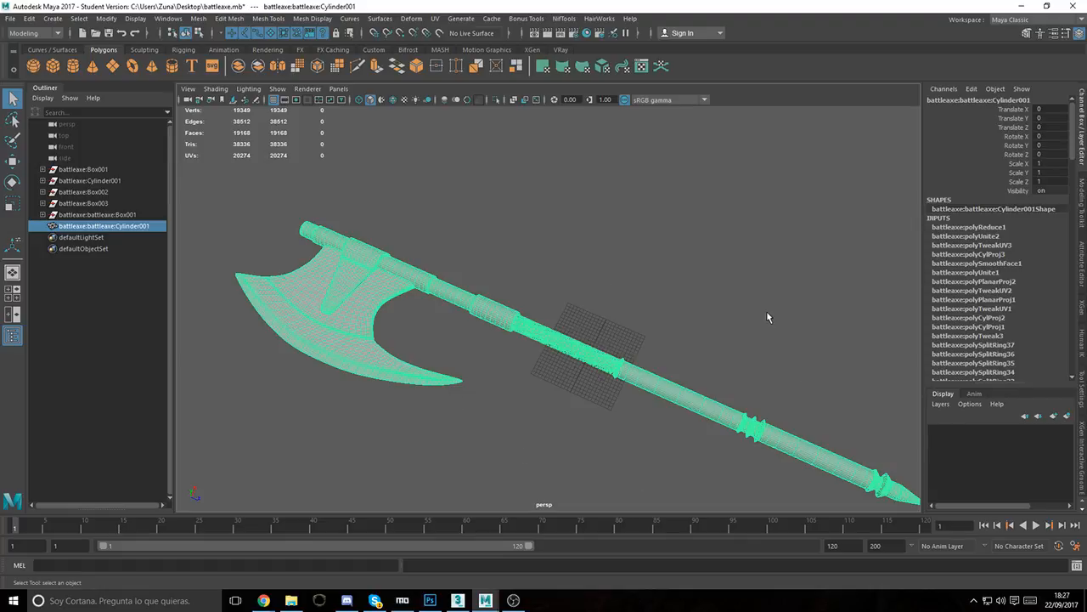
left_click_drag(405, 367, 599, 344, "alt")
left_click(295, 598)
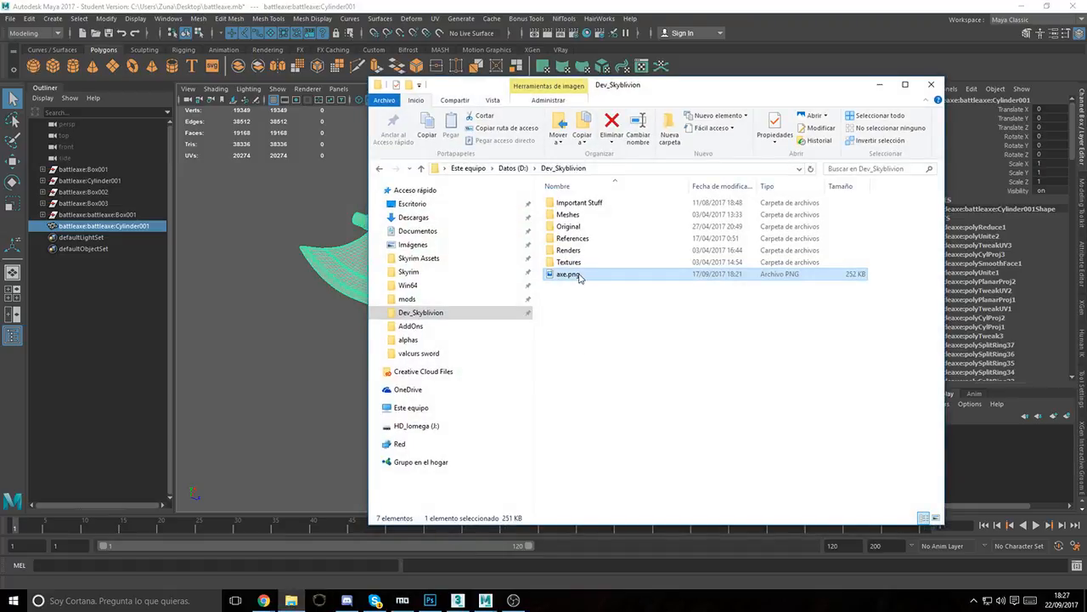
double_click(578, 280)
scroll(685, 248, "up", 4)
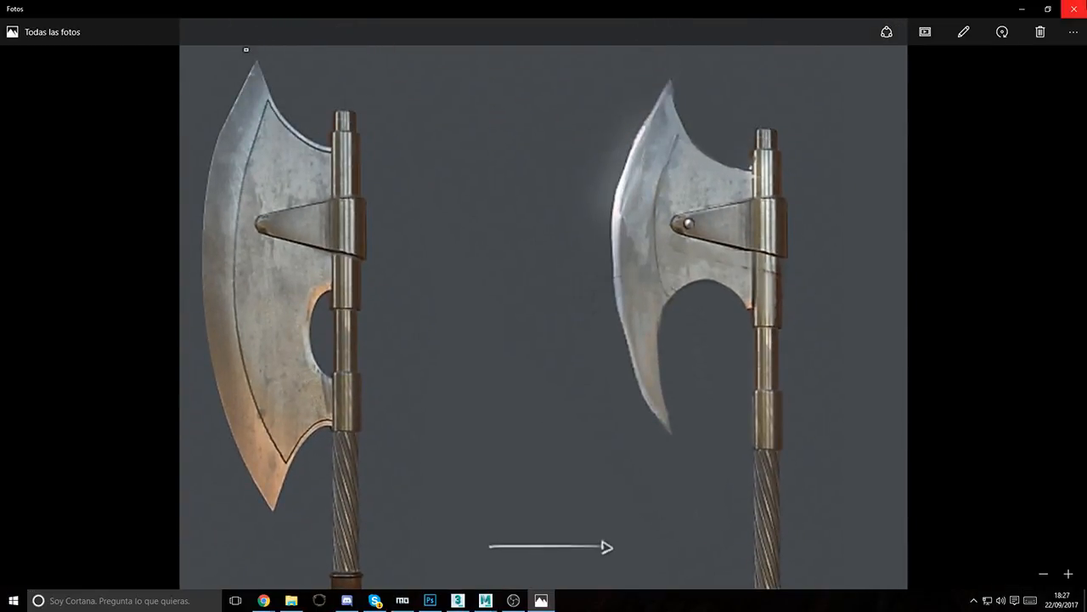
left_click(1074, 8)
left_click(1073, 6)
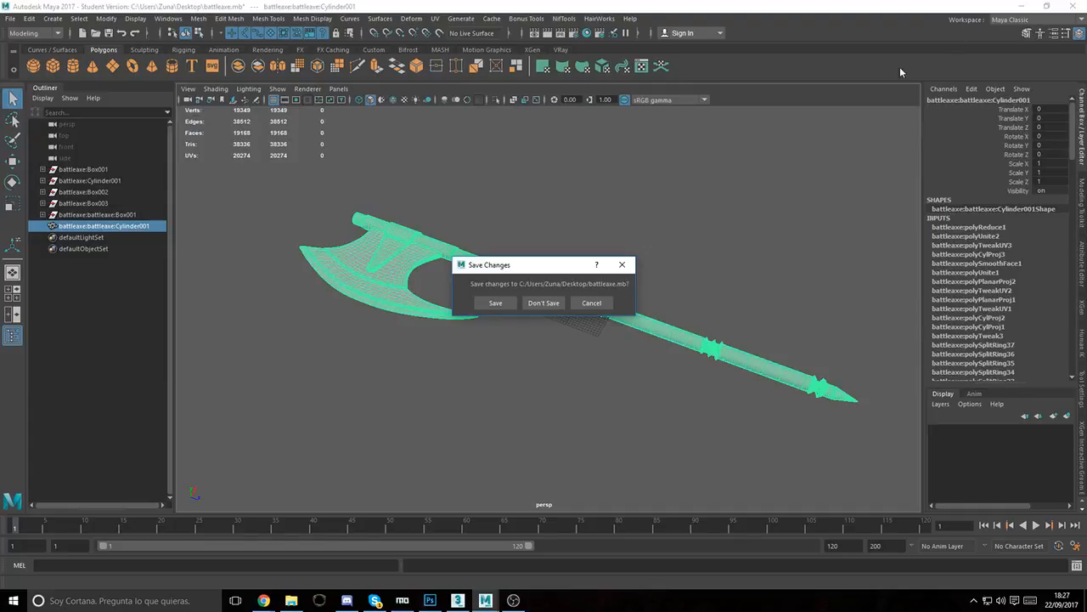
left_click(594, 304)
Step: Select the twisted grip's faces, apply Reduce with the percentage raised to about 68, and return to object mode
mouse_move(508, 325)
left_mouse_down("alt")
mouse_move(524, 338)
mouse_move(490, 328)
left_mouse_up("alt")
middle_click_drag(490, 328, 493, 375, "alt")
right_click_drag(493, 375, 577, 381, "alt")
middle_click_drag(522, 363, 508, 311, "alt")
right_click_drag(508, 312, 739, 355, "alt")
double_click(560, 307)
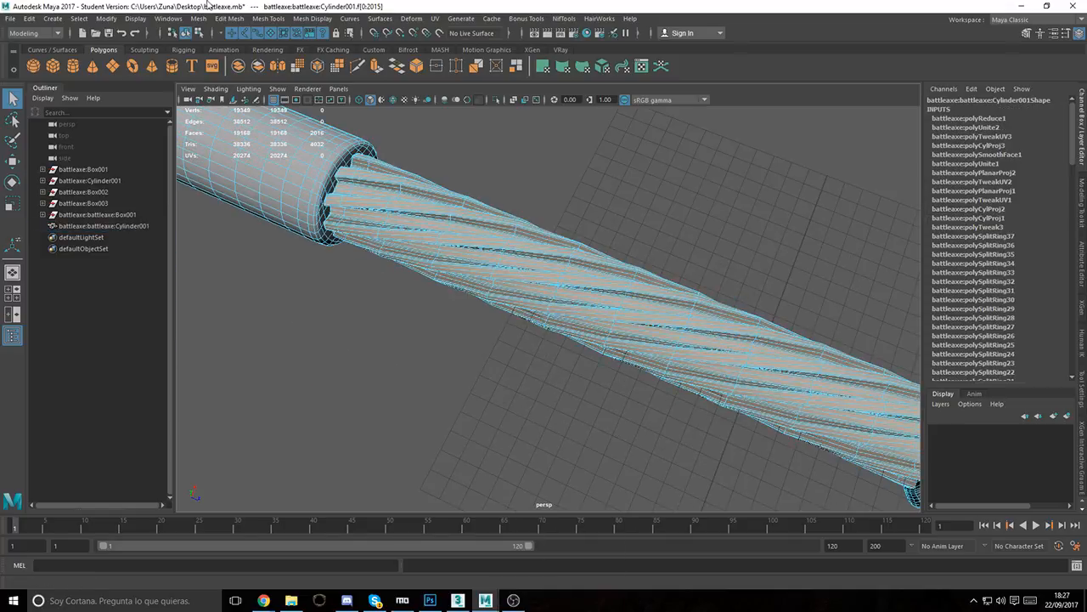
left_click(198, 18)
left_click(226, 119)
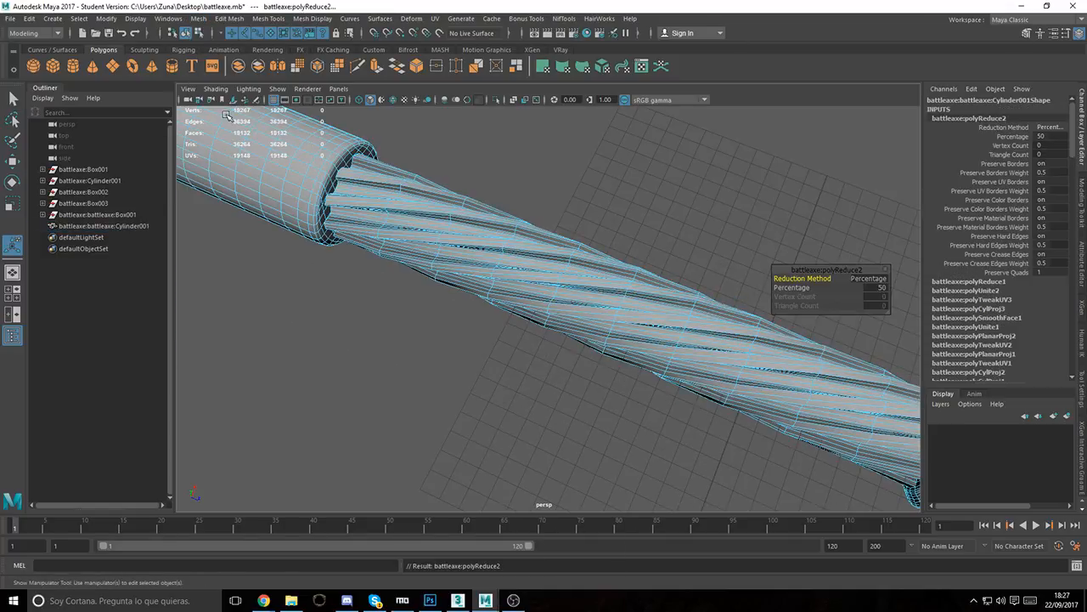
left_click_drag(463, 285, 520, 316, "alt")
left_click_drag(791, 287, 894, 287)
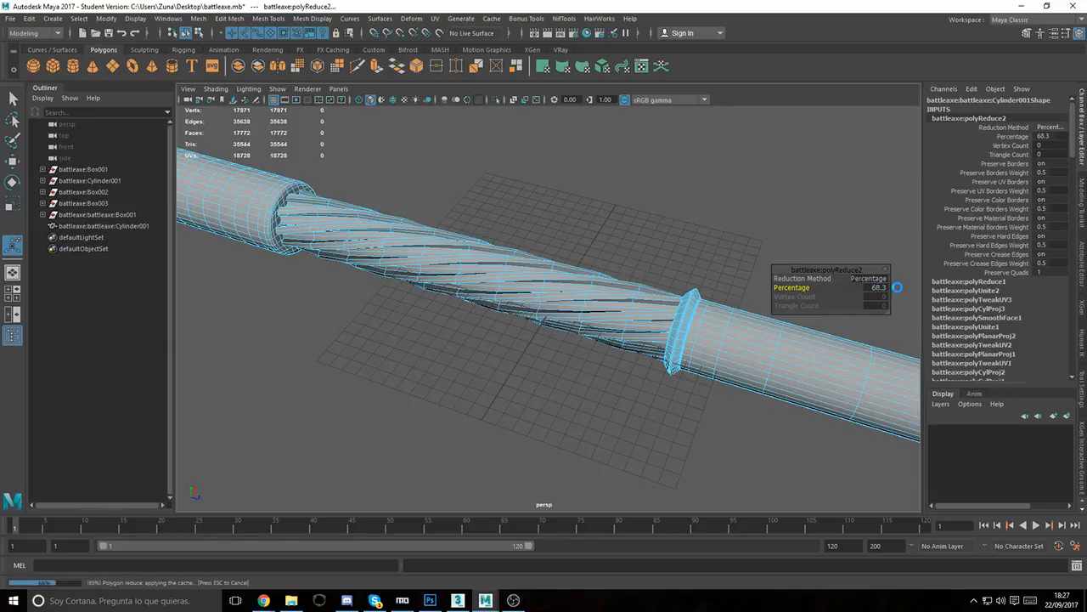
right_click_drag(666, 209, 720, 184)
left_click(721, 184)
Step: Select the faces of the lower handle, including its rings and pointed end, and apply Reduce
scroll(618, 237, "down", 1)
left_click_drag(617, 237, 650, 336, "alt")
right_click_drag(650, 337, 541, 293, "alt")
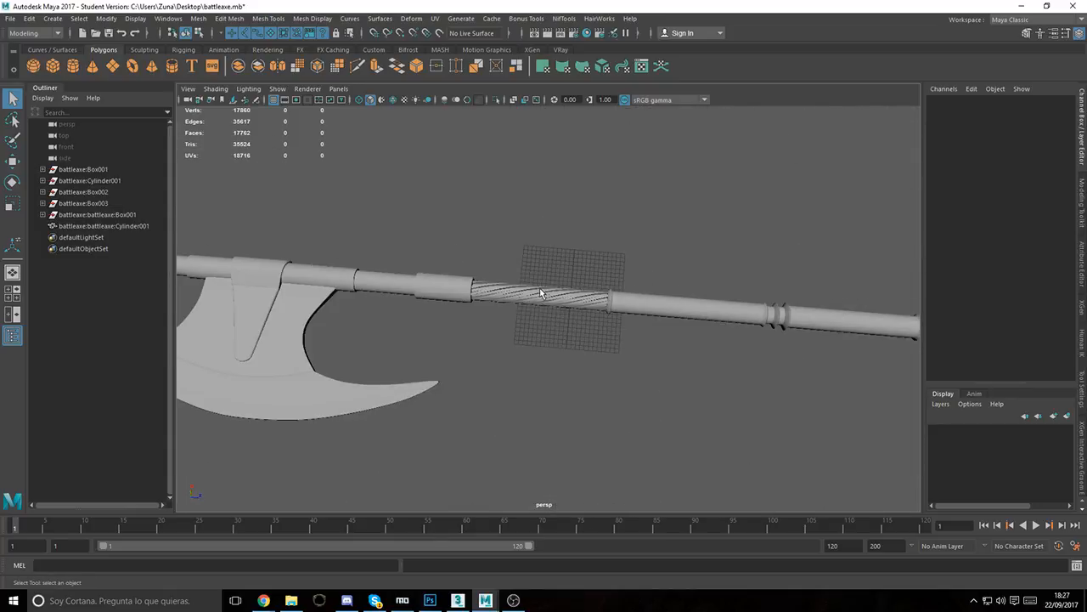
left_click(541, 293)
left_click_drag(636, 317, 505, 291, "alt")
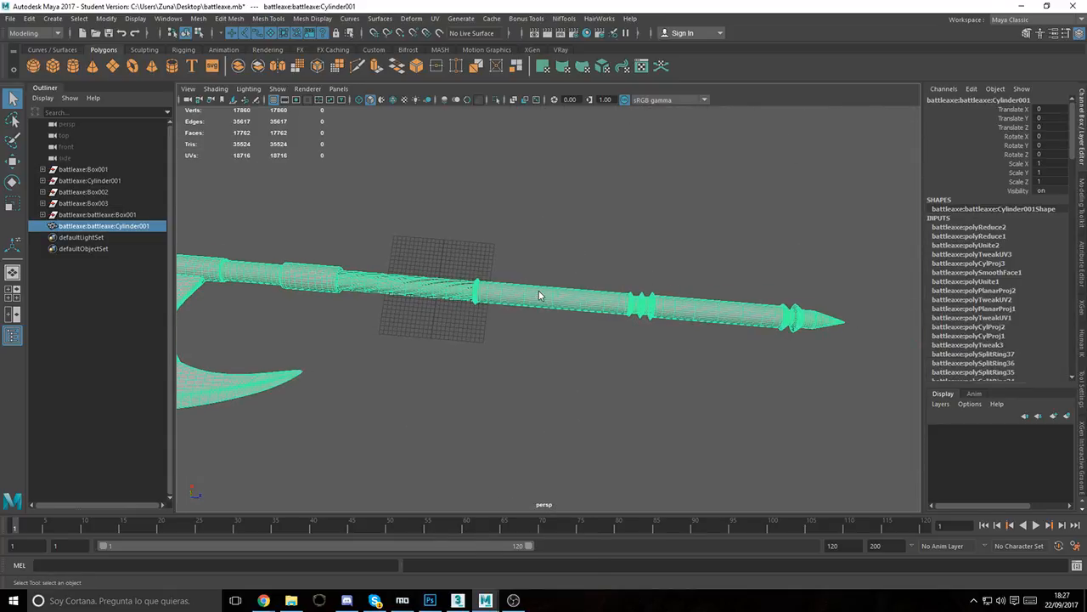
right_click_drag(538, 294, 535, 306)
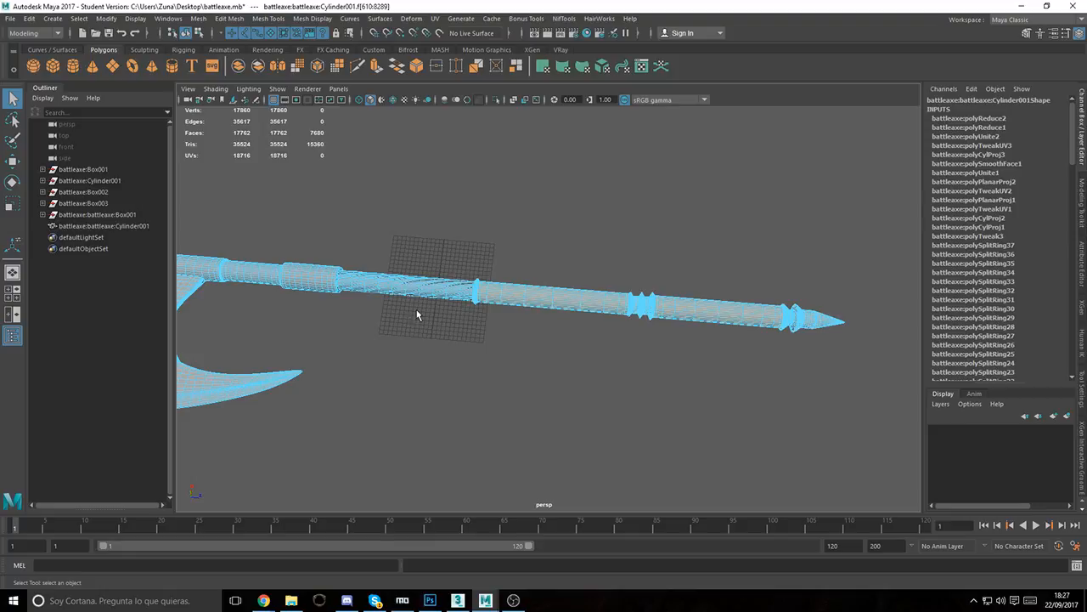
key("g")
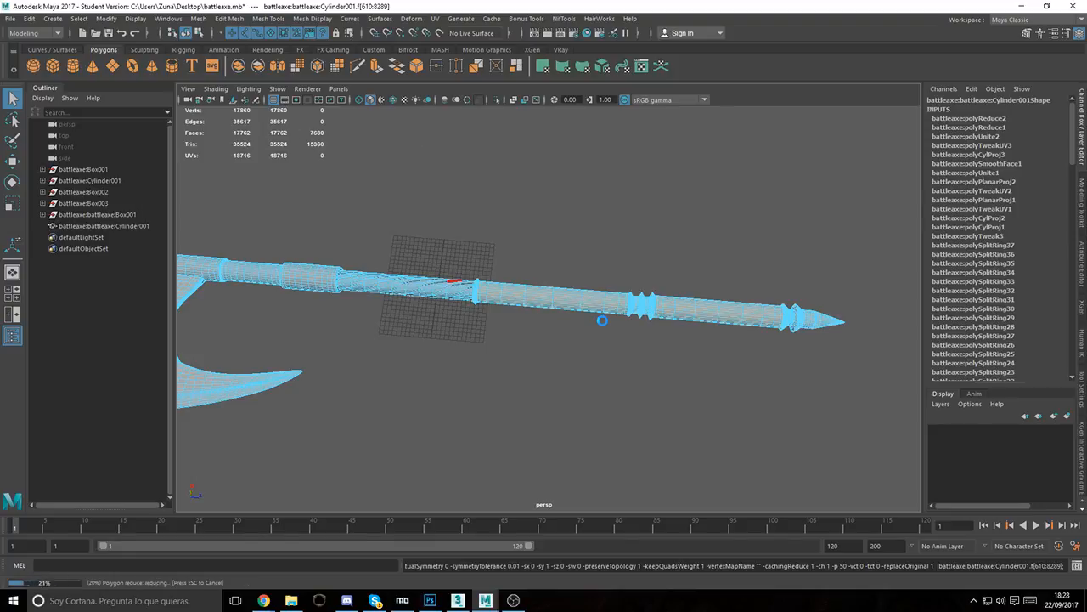
Step: Inspect the lower handle's rings and raise its Reduce percentage to 81.1
right_click_drag(699, 353, 790, 381, "alt")
middle_click_drag(560, 161, 620, 339, "alt")
right_click_drag(619, 340, 290, 156, "alt")
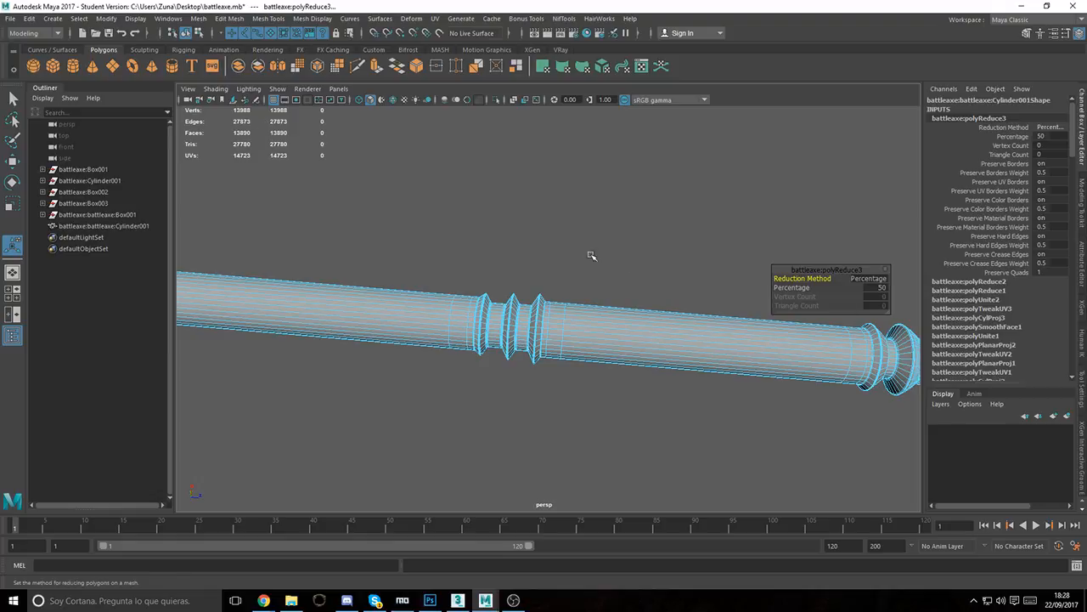
scroll(591, 256, "down", 3)
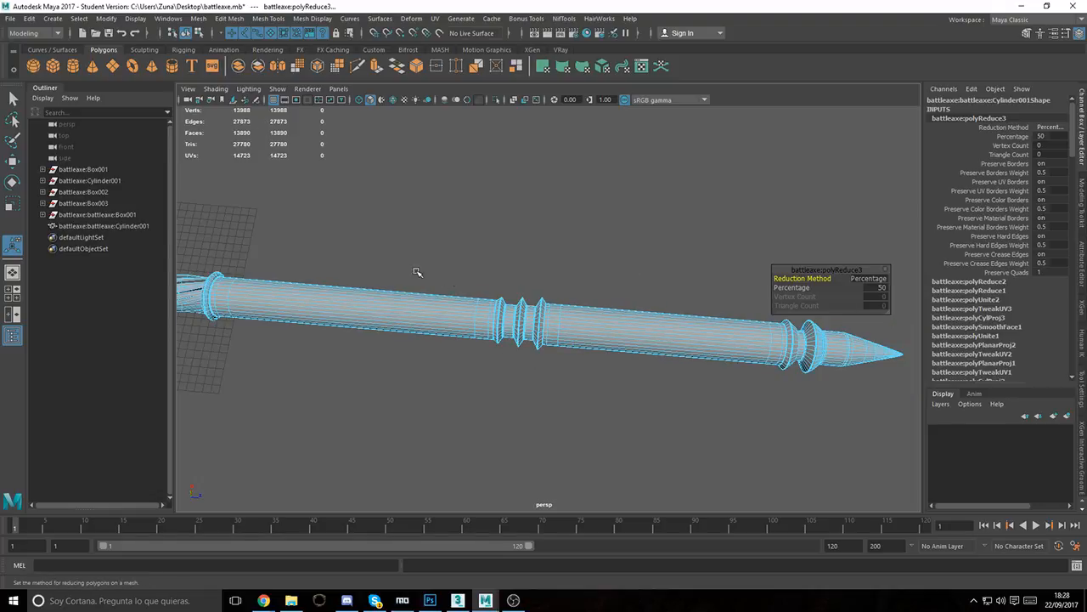
scroll(607, 335, "up", 5)
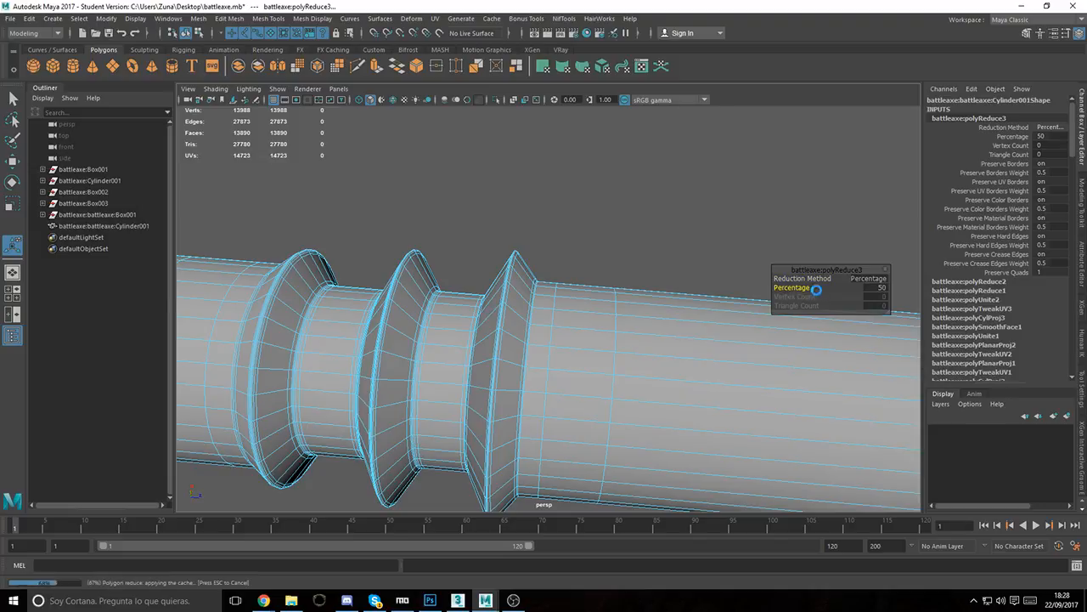
left_click_drag(815, 289, 964, 269)
Step: Delete the surplus edge loops beside the ridge of the ring where the twisted grip meets the lower handle
scroll(658, 208, "down", 5)
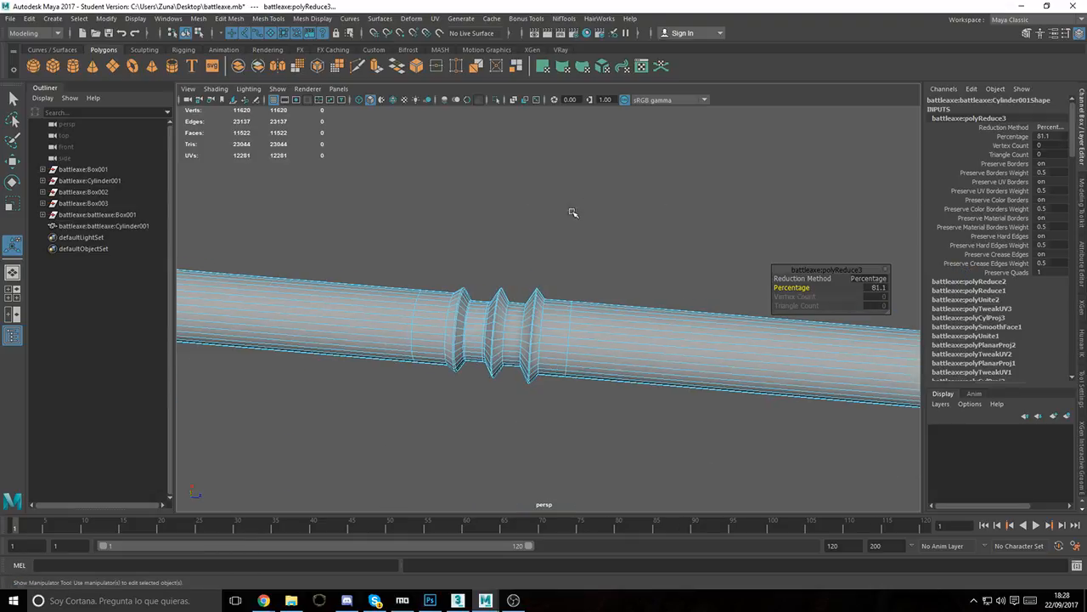
middle_click_drag(573, 212, 953, 264, "alt")
scroll(461, 209, "down", 6)
middle_click_drag(462, 209, 369, 212, "alt")
scroll(725, 322, "up", 10)
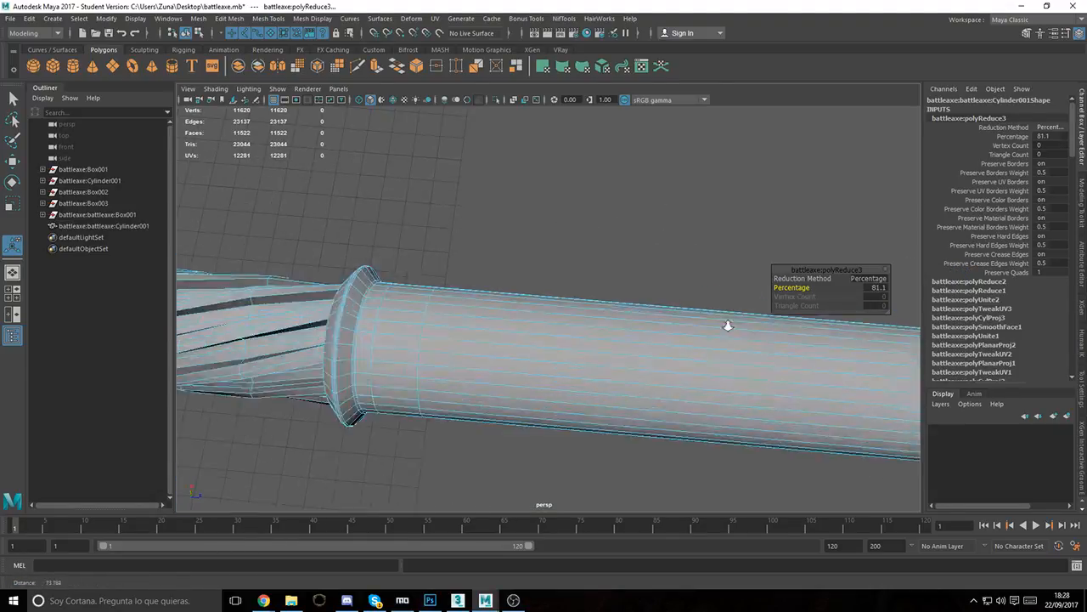
middle_click_drag(382, 321, 531, 312, "alt")
scroll(530, 294, "down", 9)
right_click_drag(536, 241, 538, 211)
double_click(505, 243)
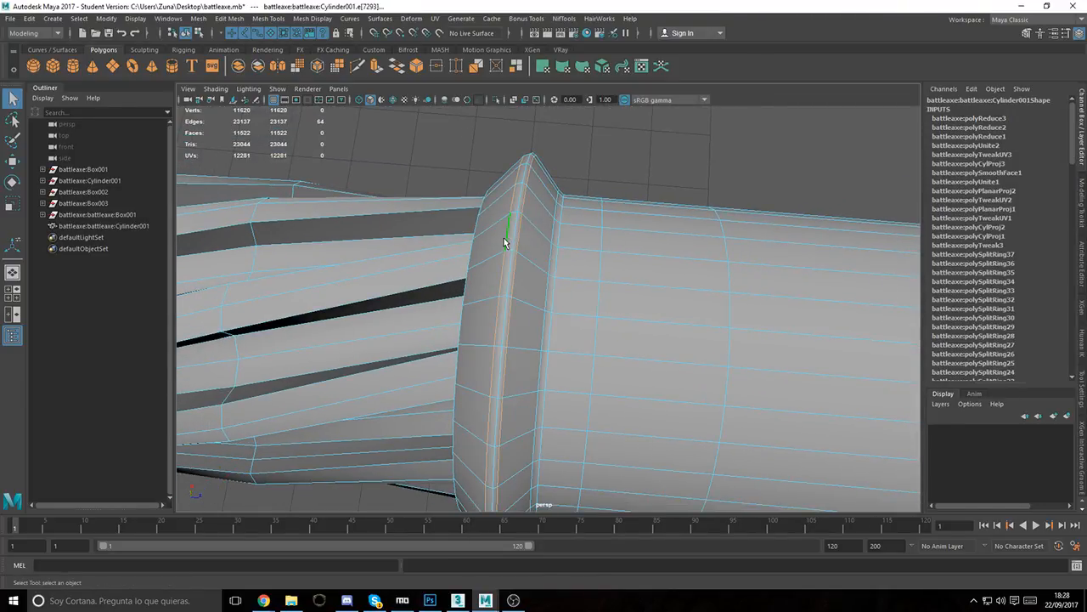
key("Delete")
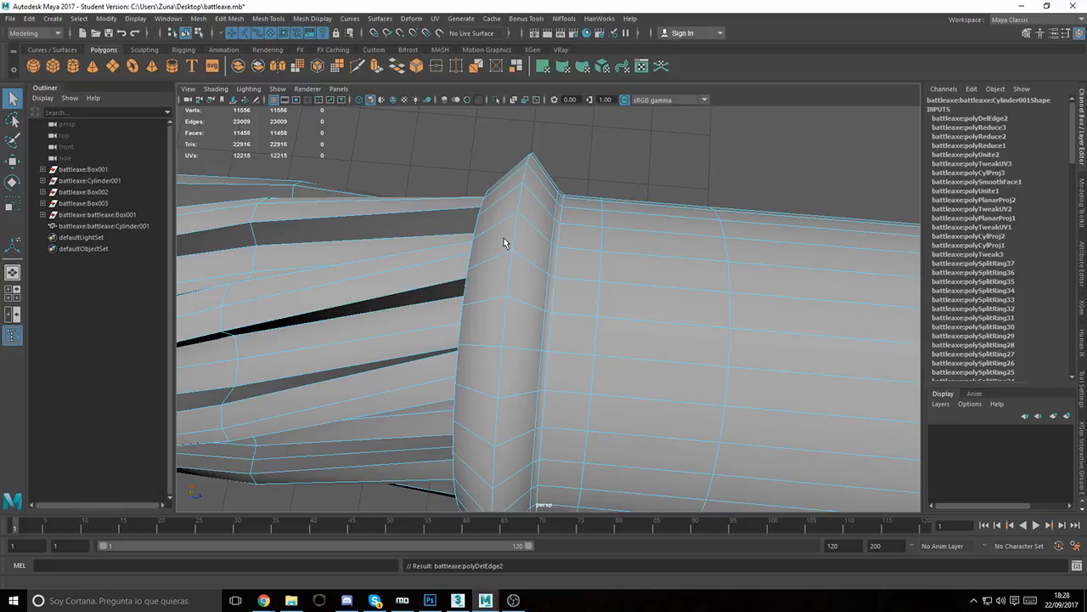
Step: Select the faces of the upper shaft and the blade's tapered bracket and apply Reduce
right_click_drag(505, 243, 379, 247, "alt")
middle_click_drag(379, 247, 688, 289, "alt")
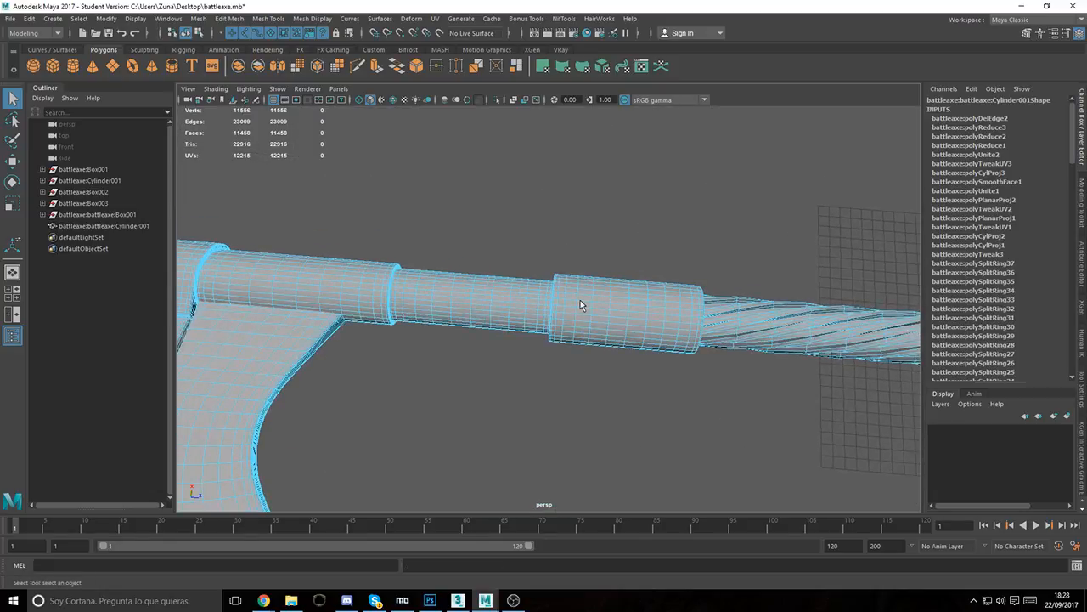
right_click_drag(540, 282, 540, 323)
double_click(469, 296)
middle_click_drag(466, 297, 697, 289, "alt")
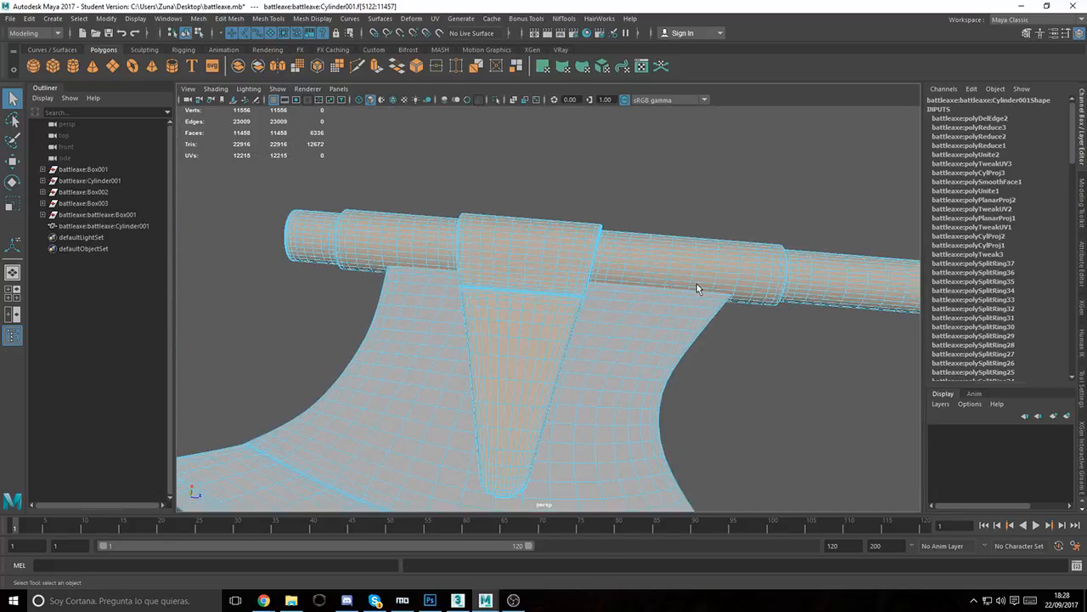
right_click_drag(697, 289, 671, 276, "alt")
key("g")
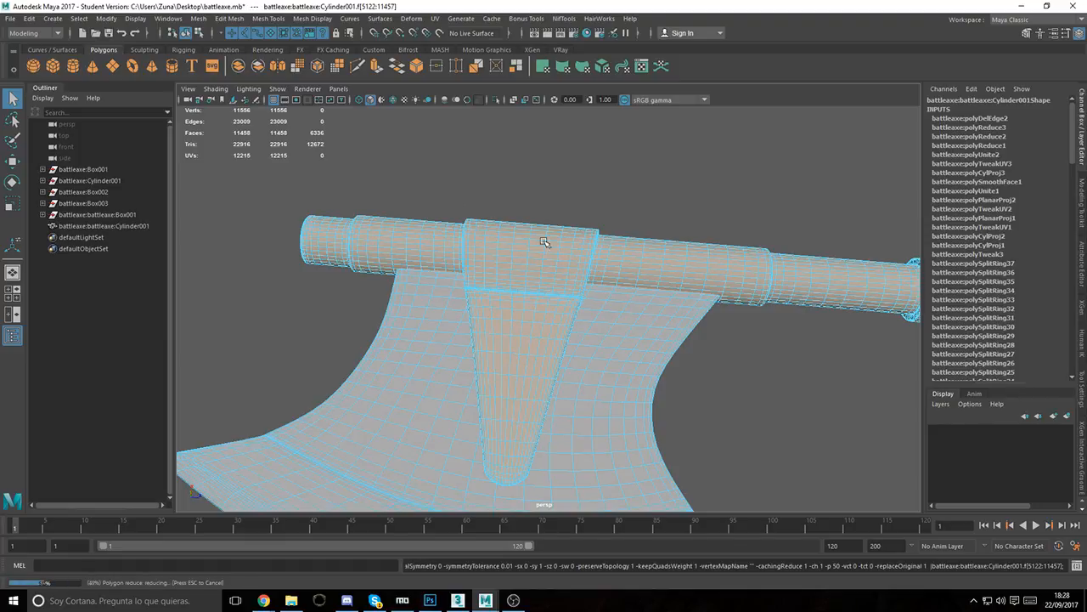
Step: Raise the Reduce percentage of the upper shaft and bracket to 75.1, check the mesh, and increase it further
left_click_drag(781, 287, 922, 289)
left_click_drag(658, 262, 514, 319, "alt")
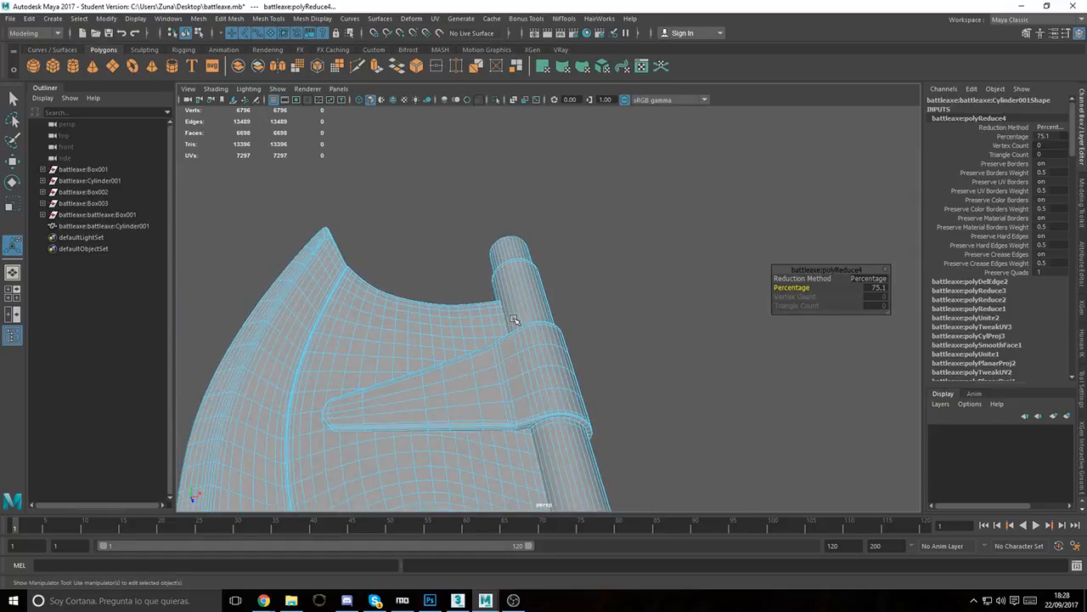
left_click_drag(795, 288, 856, 278)
Step: Select the blade's faces and apply Reduce with the percentage set to about 65.8
left_click_drag(696, 331, 449, 291, "alt")
double_click(371, 318)
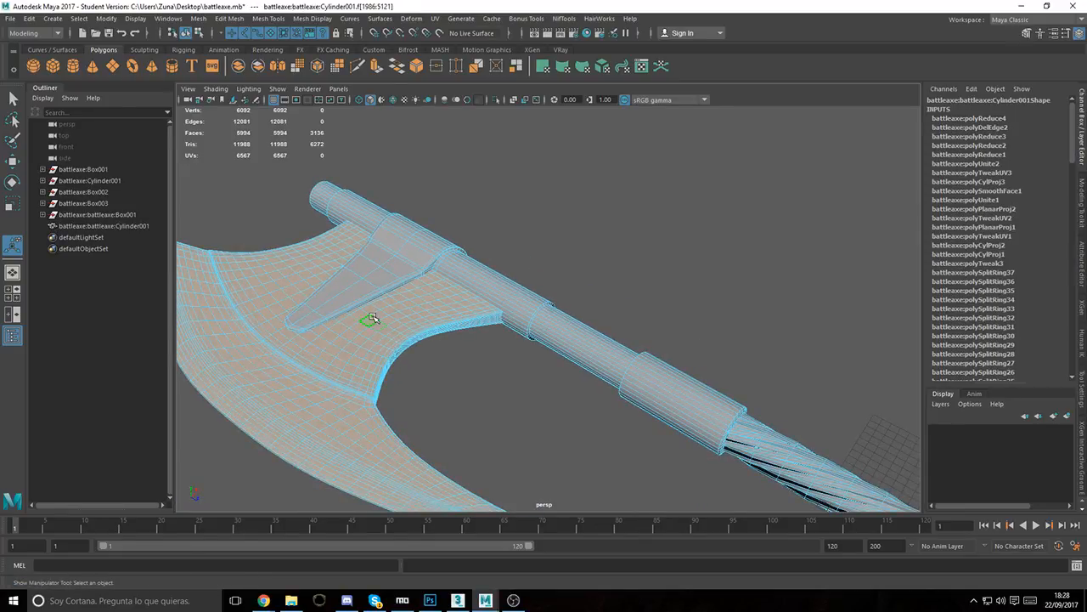
middle_click_drag(467, 326, 560, 303, "alt")
left_click_drag(561, 304, 428, 311, "alt")
middle_click_drag(428, 311, 471, 252, "alt")
key("g")
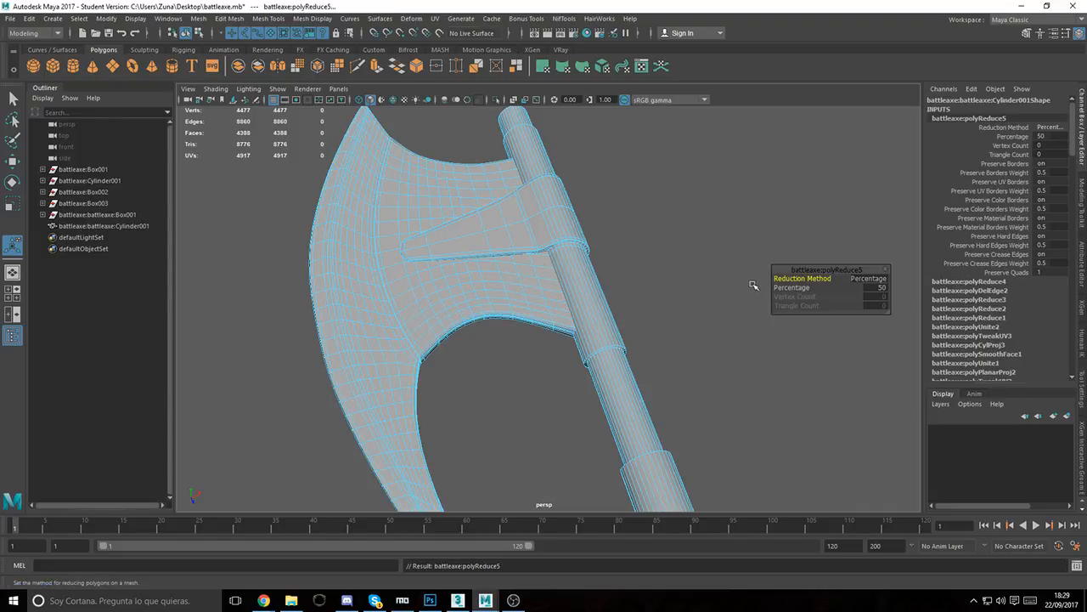
left_click_drag(790, 289, 874, 297)
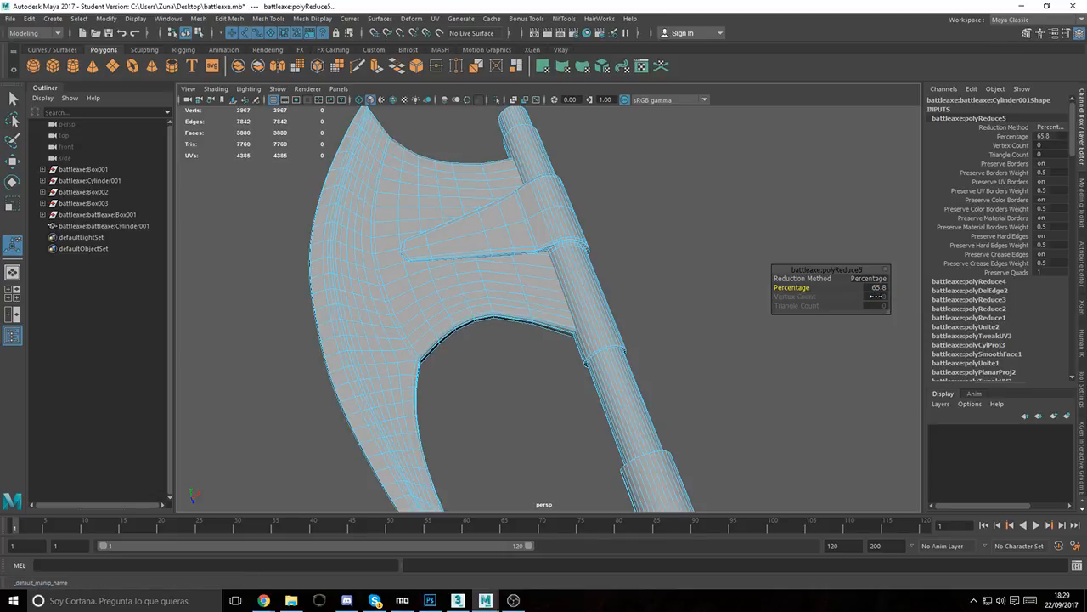
Step: Try to delete the edge loop running around the blade's thin rim
left_click_drag(410, 290, 470, 215, "alt")
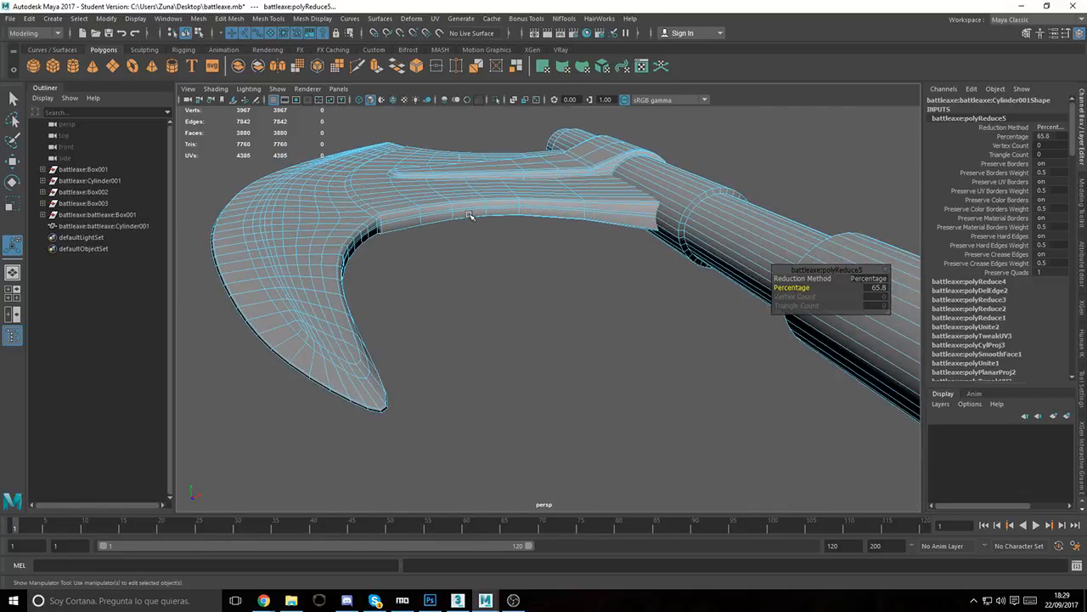
right_click_drag(470, 216, 470, 183)
double_click(460, 210)
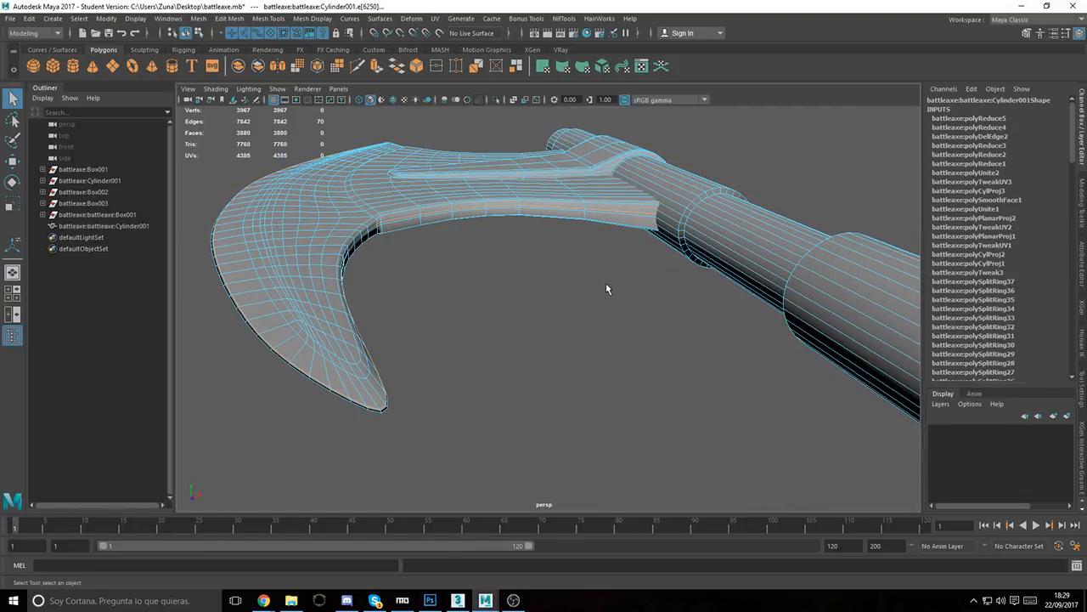
key("ctrl+Delete")
left_click_drag(472, 263, 308, 286, "alt")
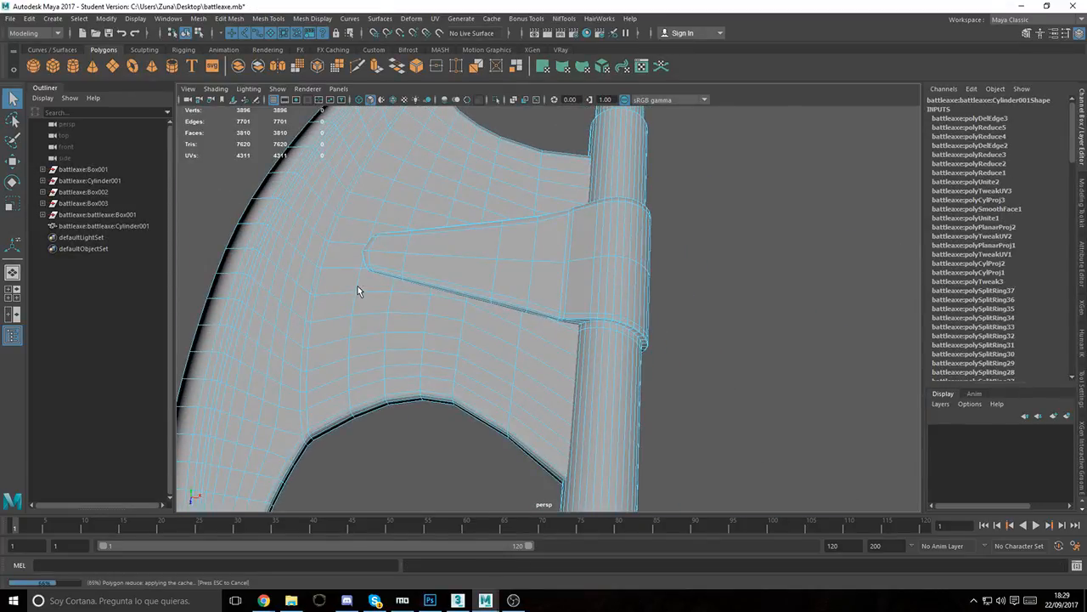
key("ctrl+z")
middle_click_drag(357, 290, 457, 260, "alt")
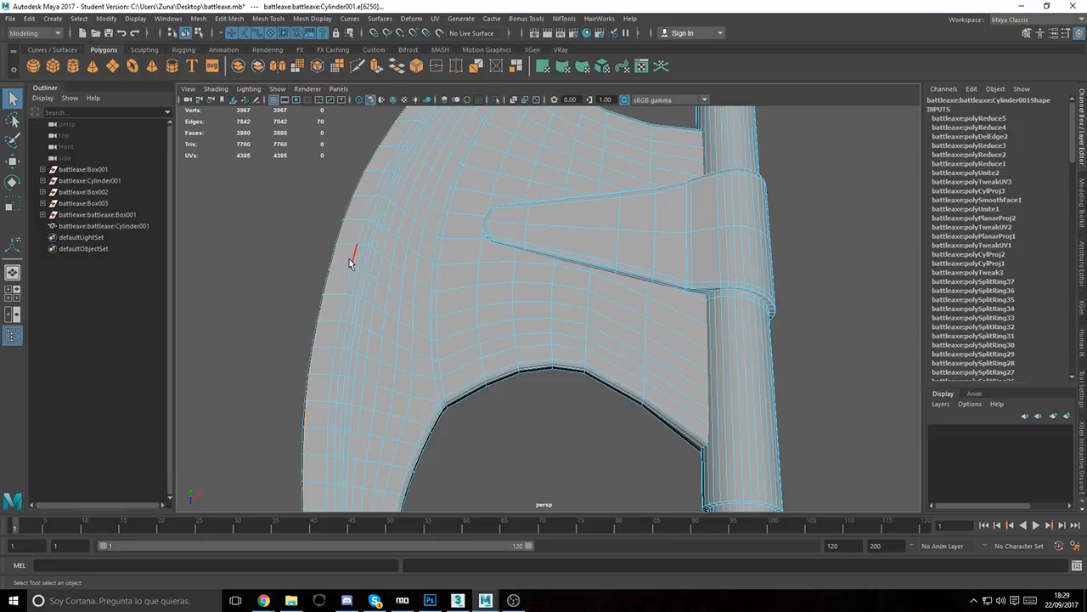
key("ctrl+Delete")
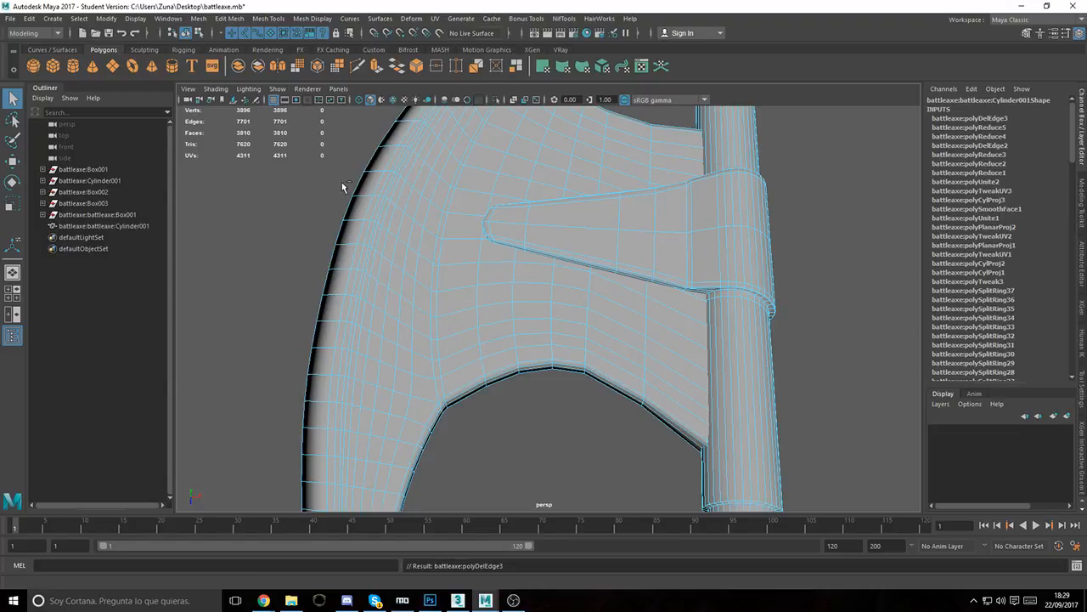
key("ctrl+z")
Step: Delete the surplus edge loops running lengthwise along the blade, roughly parallel to its cutting edge
left_click_drag(379, 182, 451, 338, "alt")
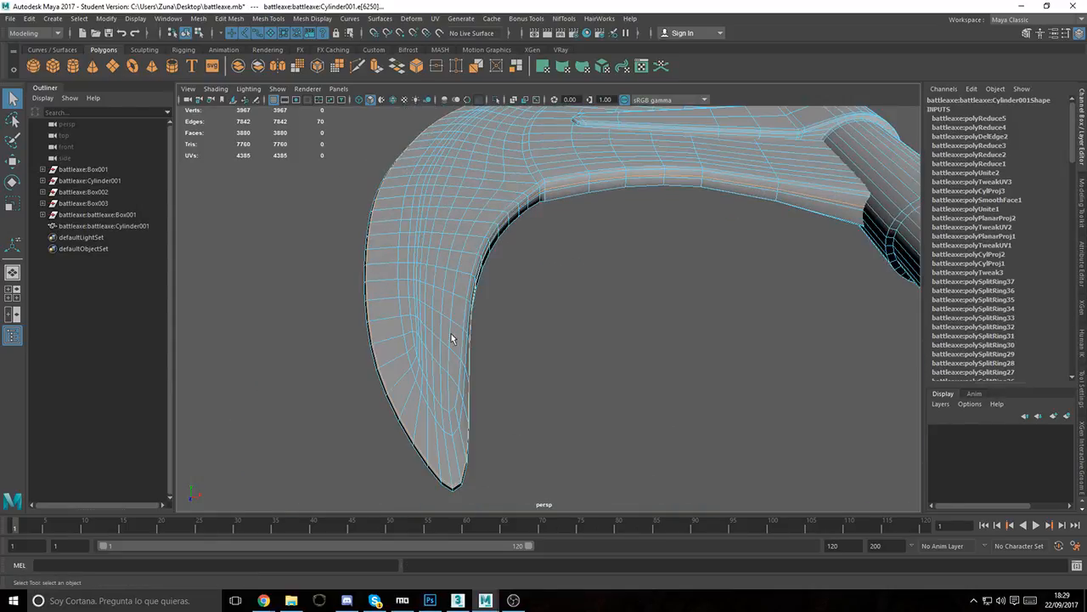
double_click(427, 223, "shift")
double_click(401, 211, "shift")
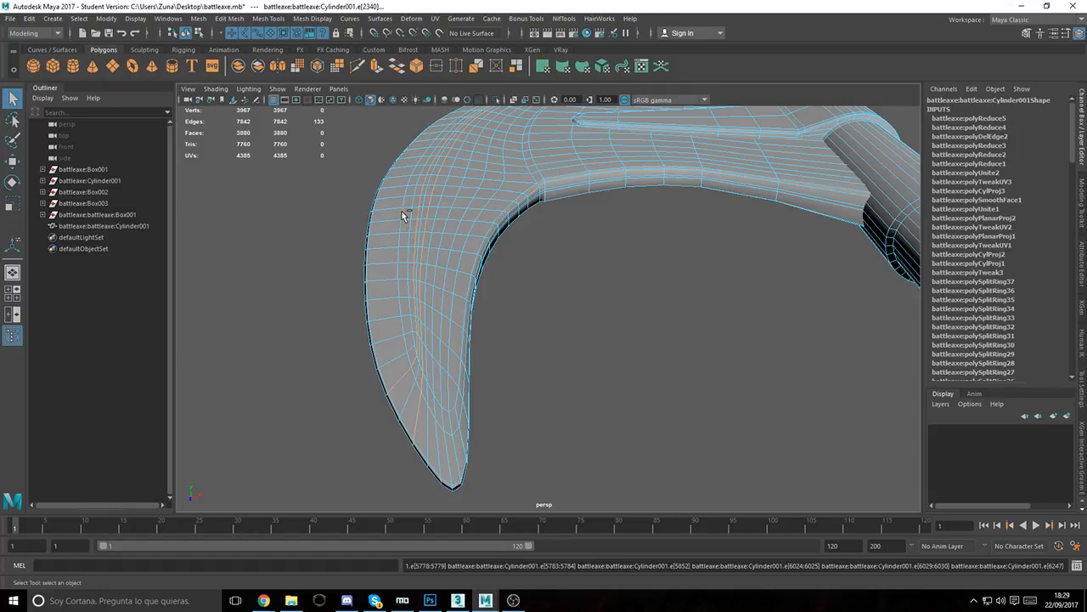
double_click(410, 212)
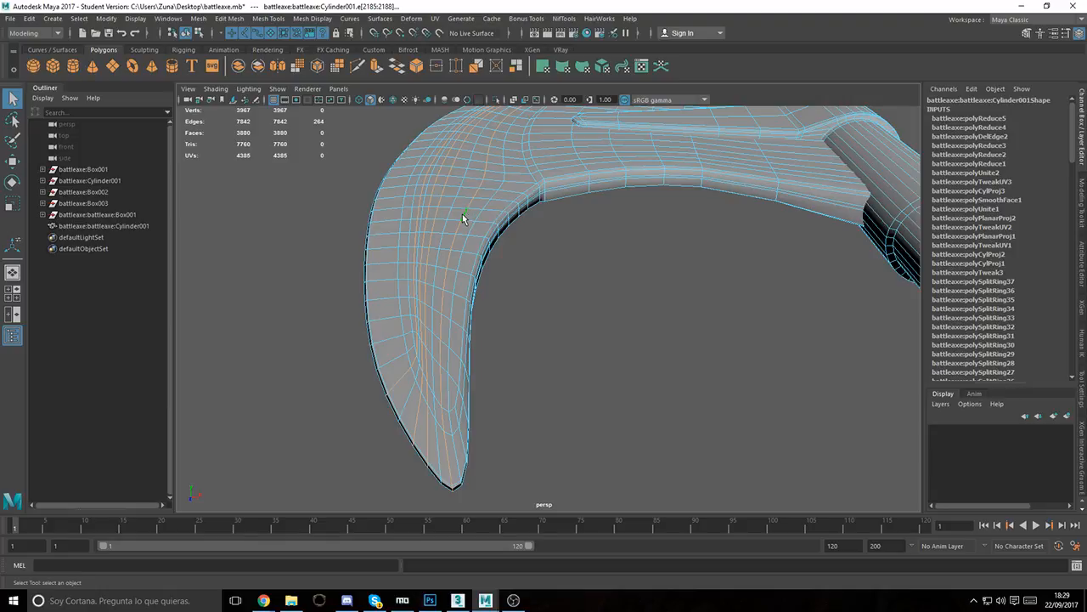
key("ctrl+Delete")
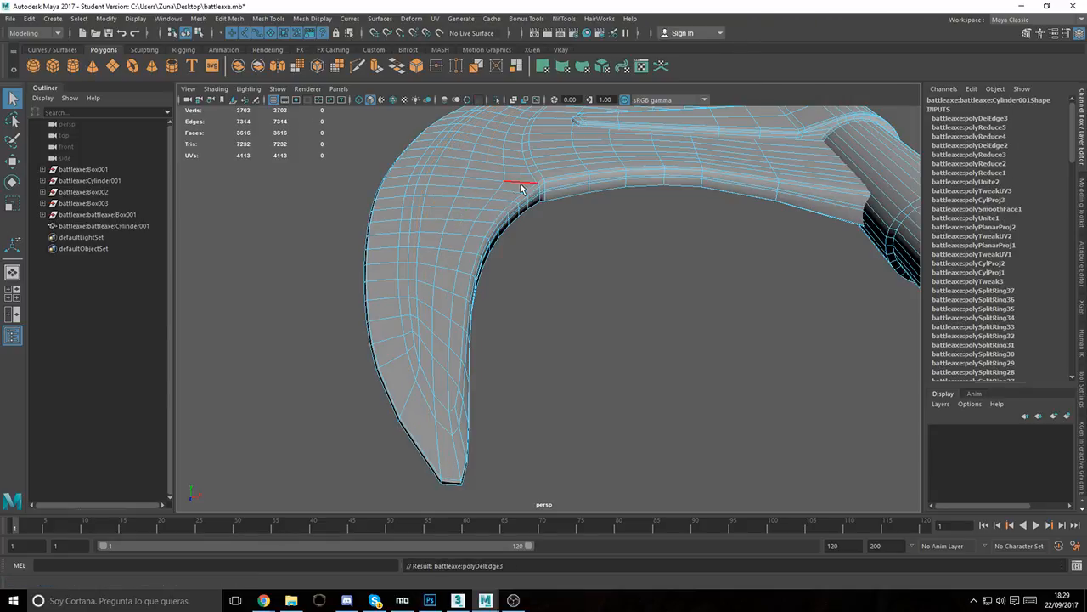
Step: Delete the edge loop that crosses the blade near its lower tip
left_click_drag(515, 178, 552, 235, "alt")
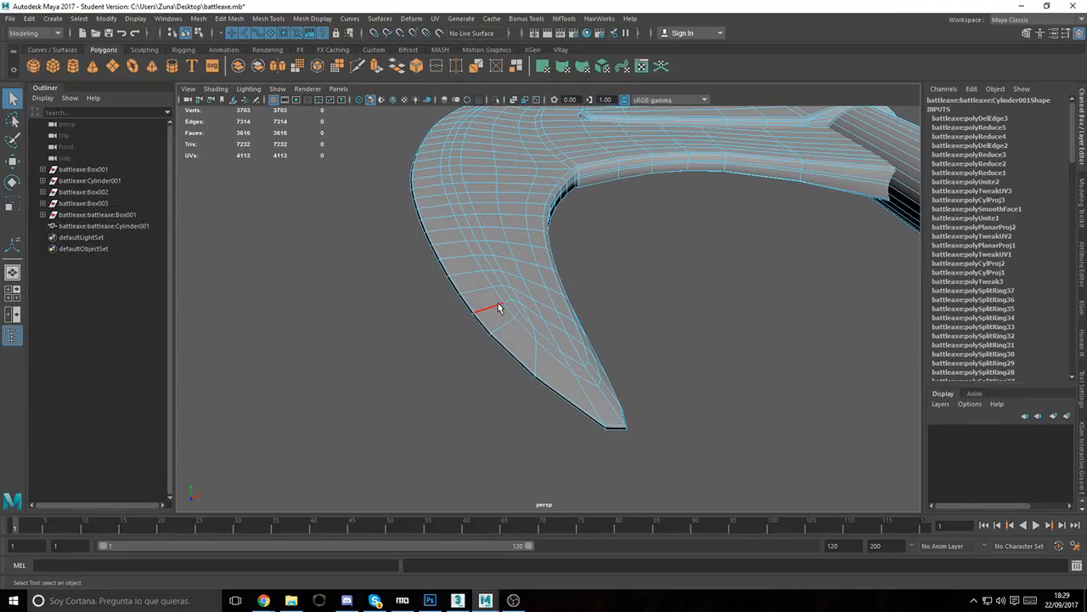
double_click(498, 303)
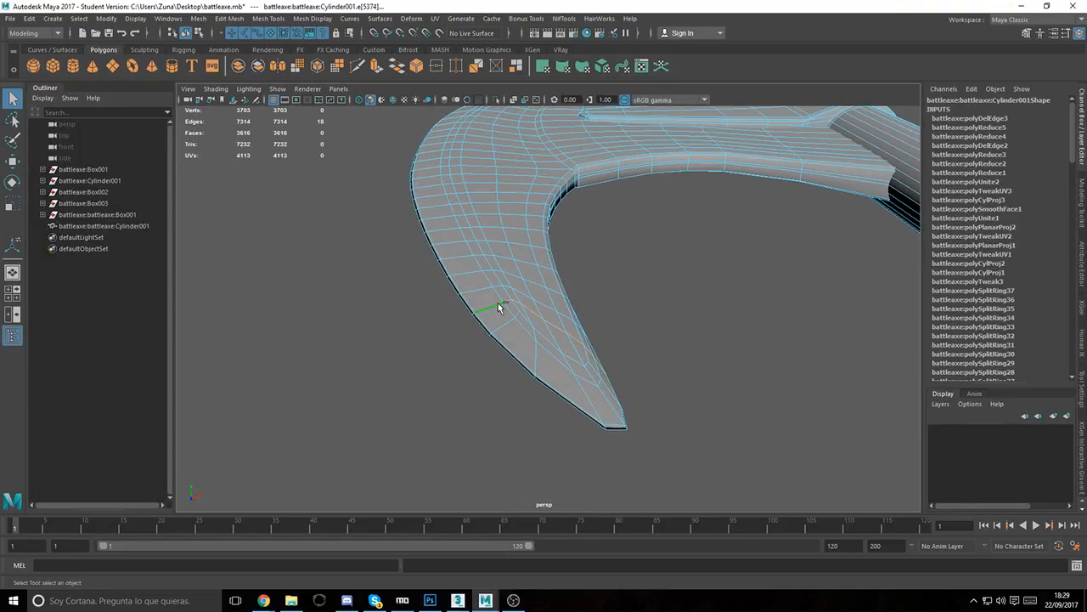
key("Delete")
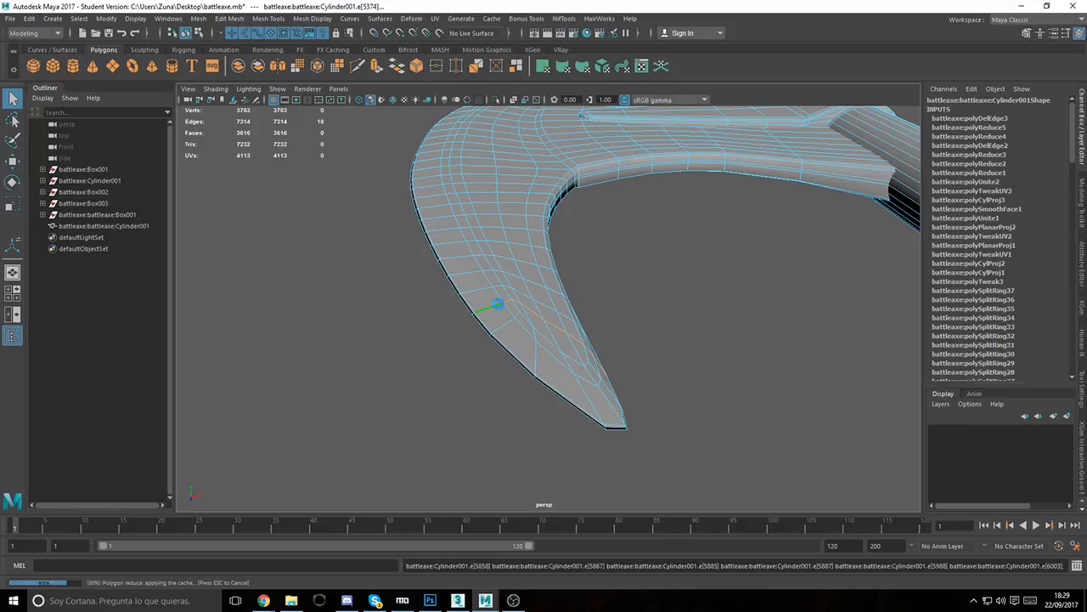
Step: Delete the surplus edge loops that cross the blade from the cutting edge toward the shaft on both sides of the bracket
mouse_move(504, 289)
left_mouse_down("alt")
mouse_move(476, 303)
mouse_move(524, 285)
left_mouse_up("alt")
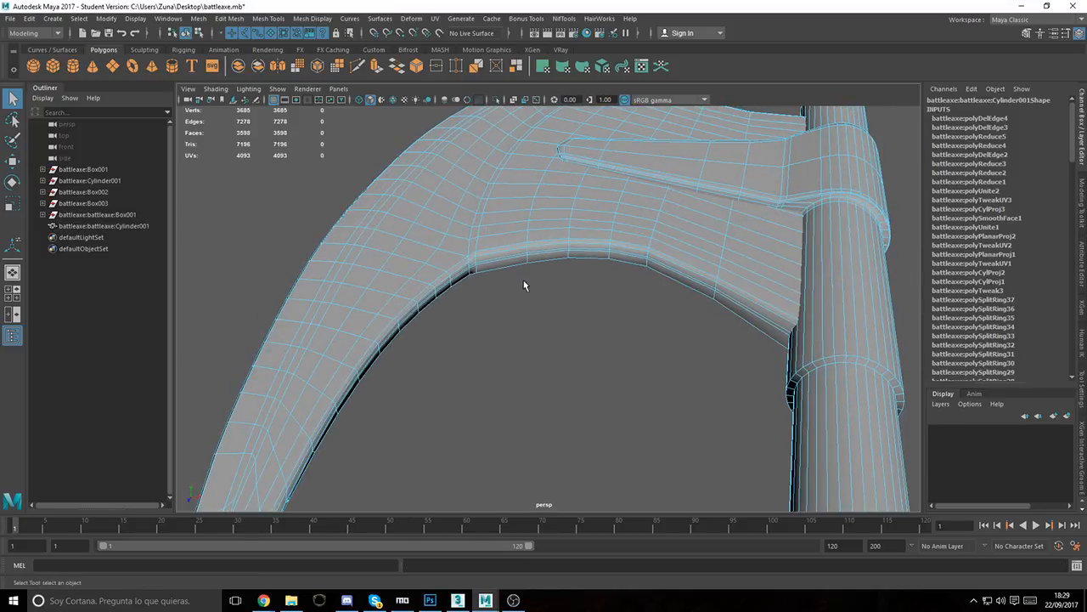
left_click_drag(543, 247, 476, 269, "alt")
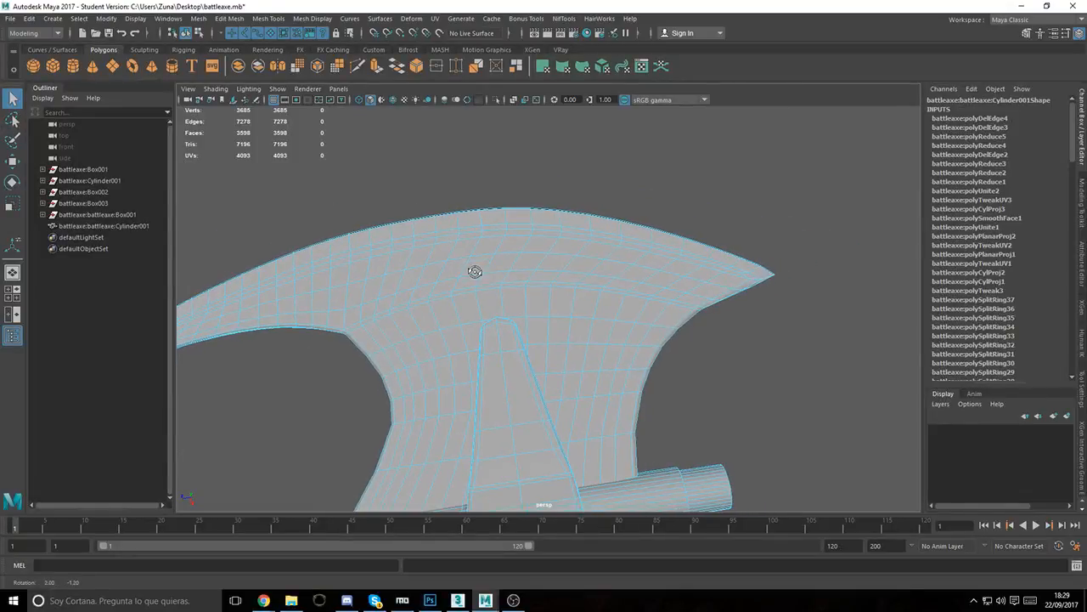
double_click(646, 280)
double_click(609, 252, "shift")
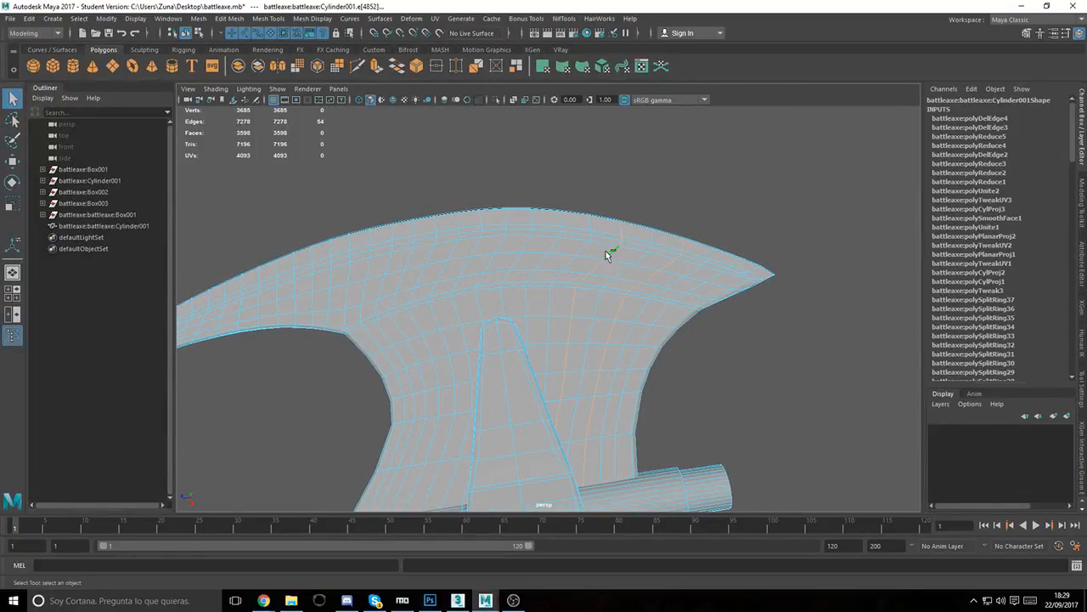
double_click(503, 244, "shift")
double_click(412, 255, "shift")
key("Delete")
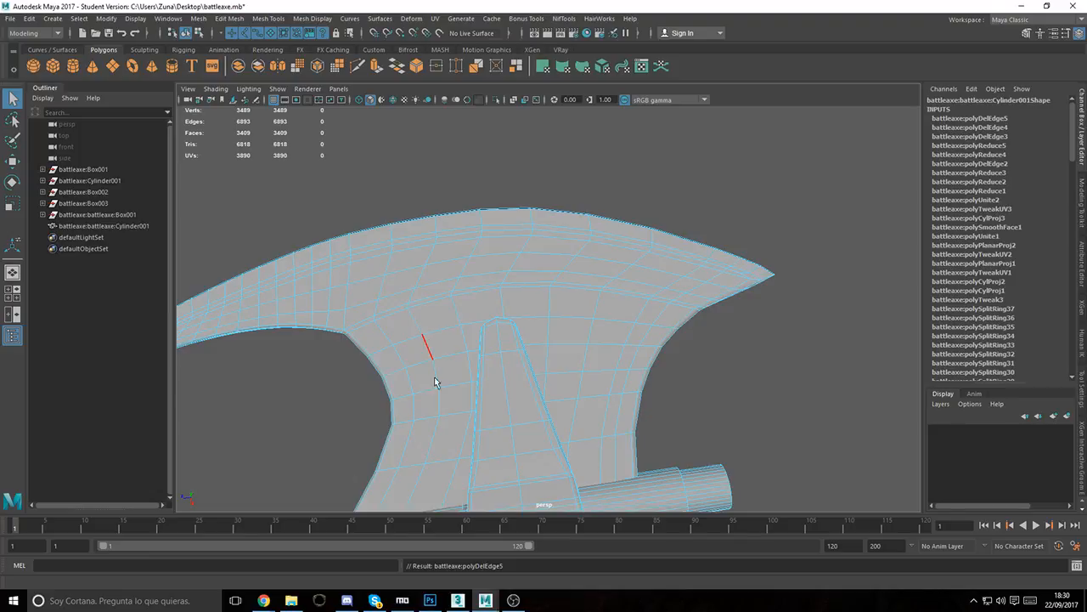
Step: Return to object mode, deselect the axe and examine the reduced mesh from blade to pommel
left_click_drag(434, 382, 571, 340, "alt")
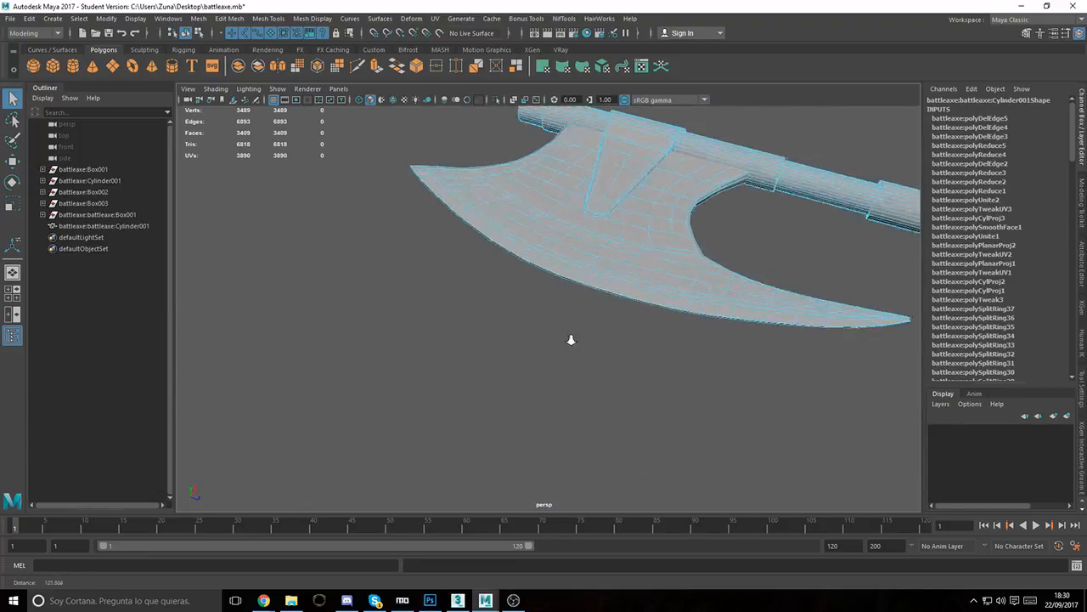
right_click_drag(570, 340, 526, 280, "alt")
middle_click_drag(669, 252, 533, 298, "alt")
right_click_drag(634, 221, 694, 204)
left_click(829, 244)
right_click_drag(829, 244, 736, 247, "alt")
middle_click_drag(736, 246, 664, 248, "alt")
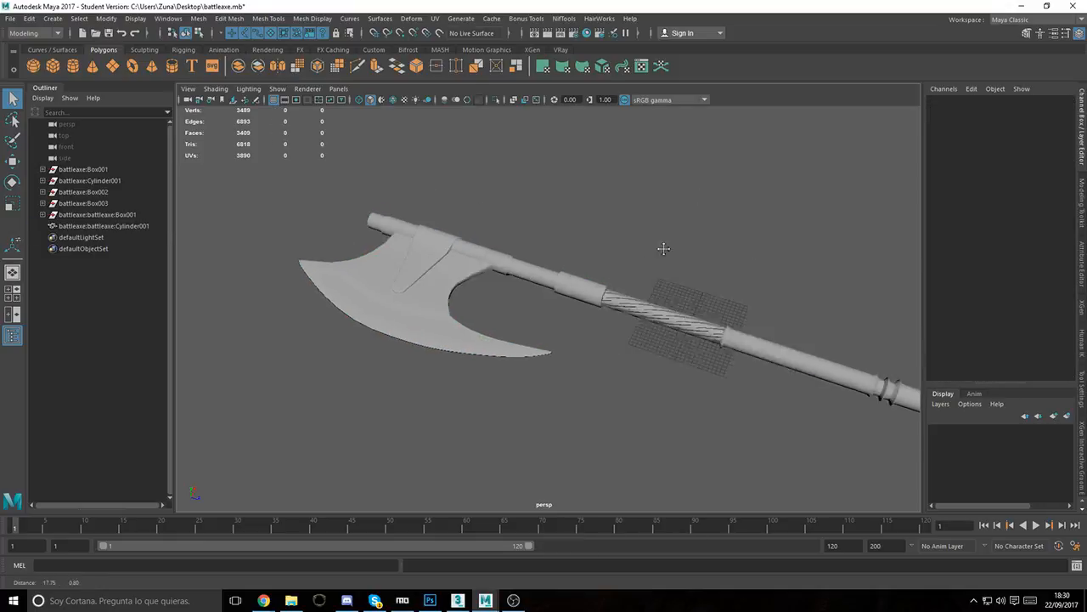
left_click_drag(663, 248, 569, 283, "alt")
left_click_drag(322, 204, 561, 274, "alt")
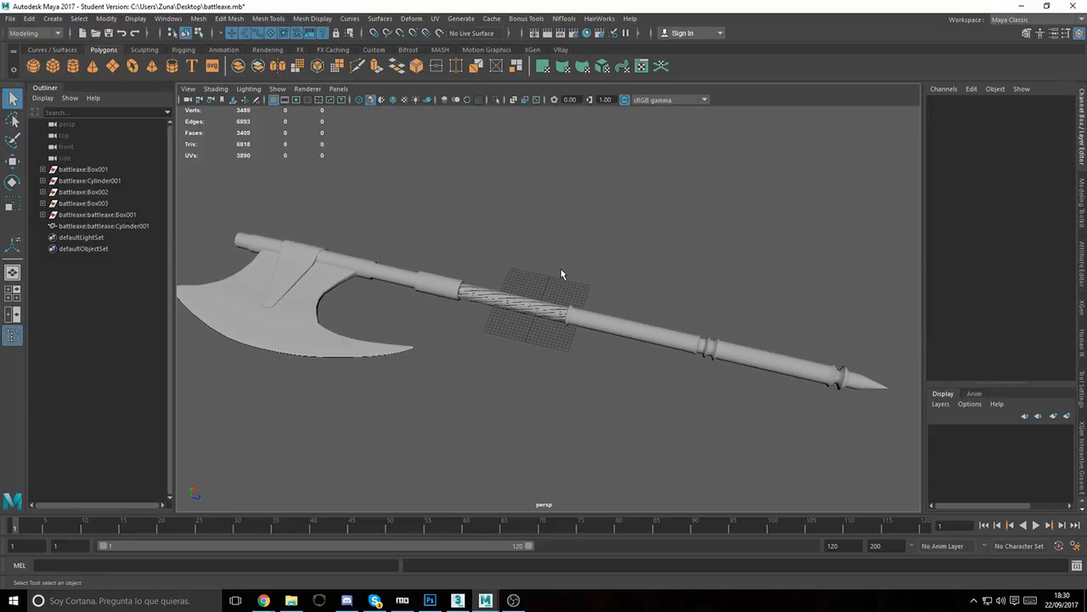
Step: Unfold the whole battleaxe's UV shells with the Unfold UV Tool in the UV Editor and close the editor
left_click(322, 254)
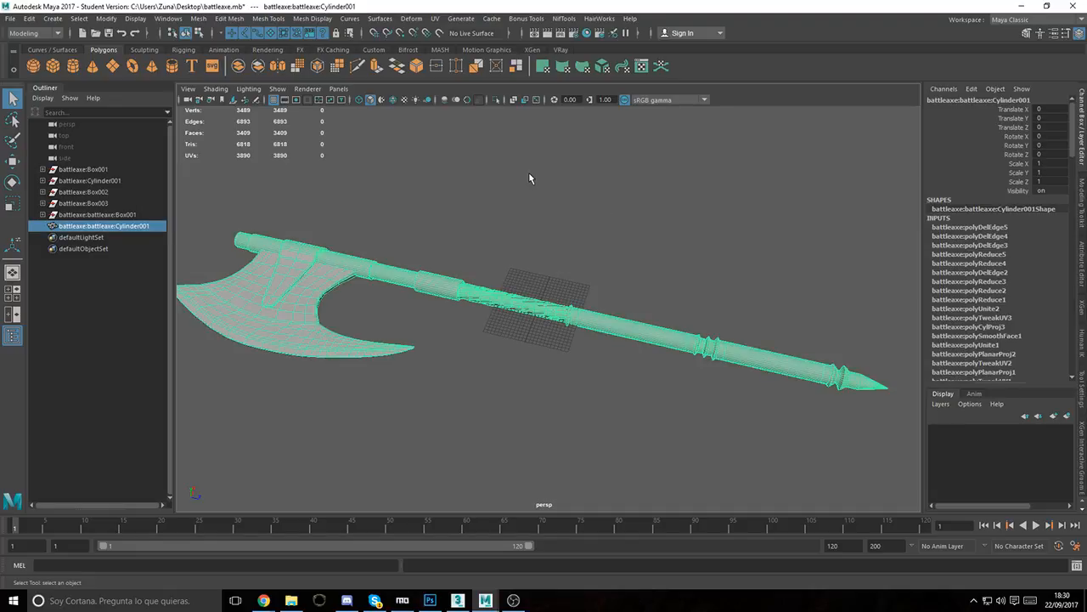
left_click(642, 65)
scroll(412, 405, "down", 3)
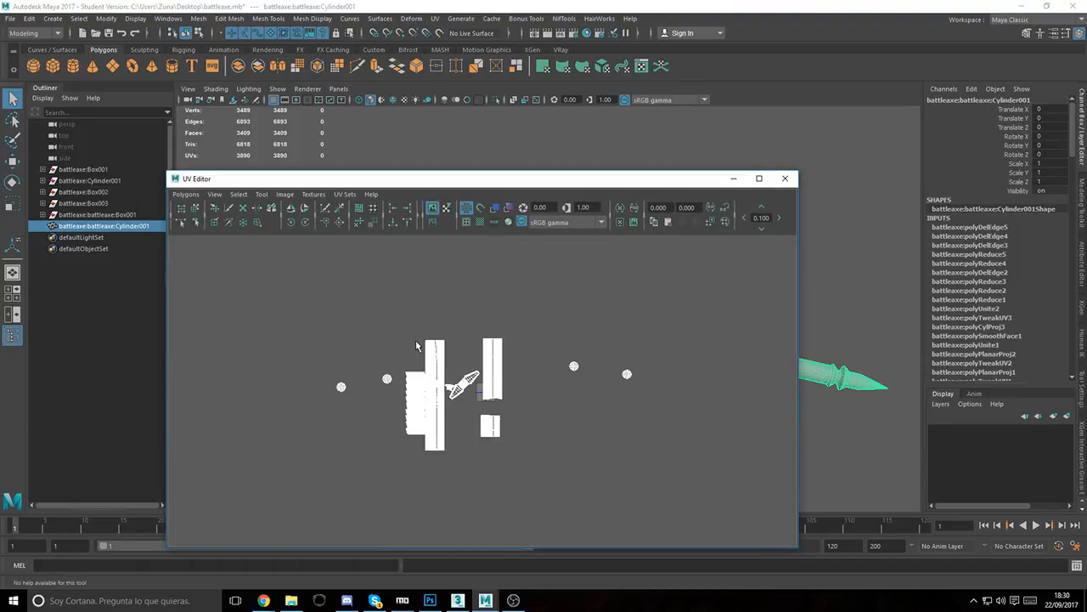
left_click(214, 209)
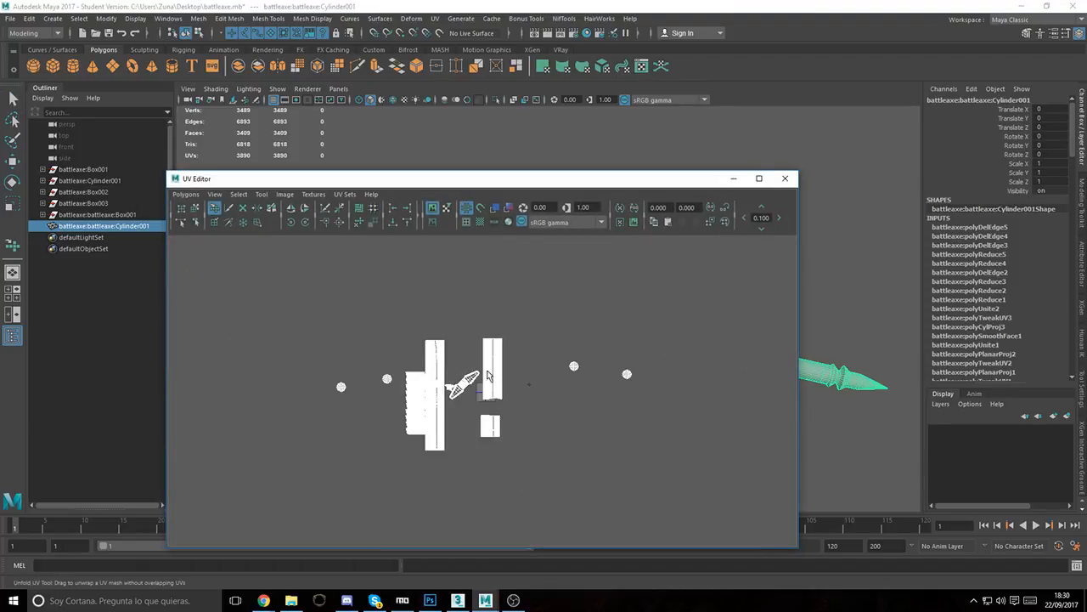
mouse_move(463, 385)
left_mouse_down()
mouse_move(447, 390)
mouse_move(474, 367)
mouse_move(501, 374)
mouse_move(471, 378)
mouse_move(522, 387)
mouse_move(501, 378)
mouse_move(522, 371)
mouse_move(495, 386)
left_mouse_up()
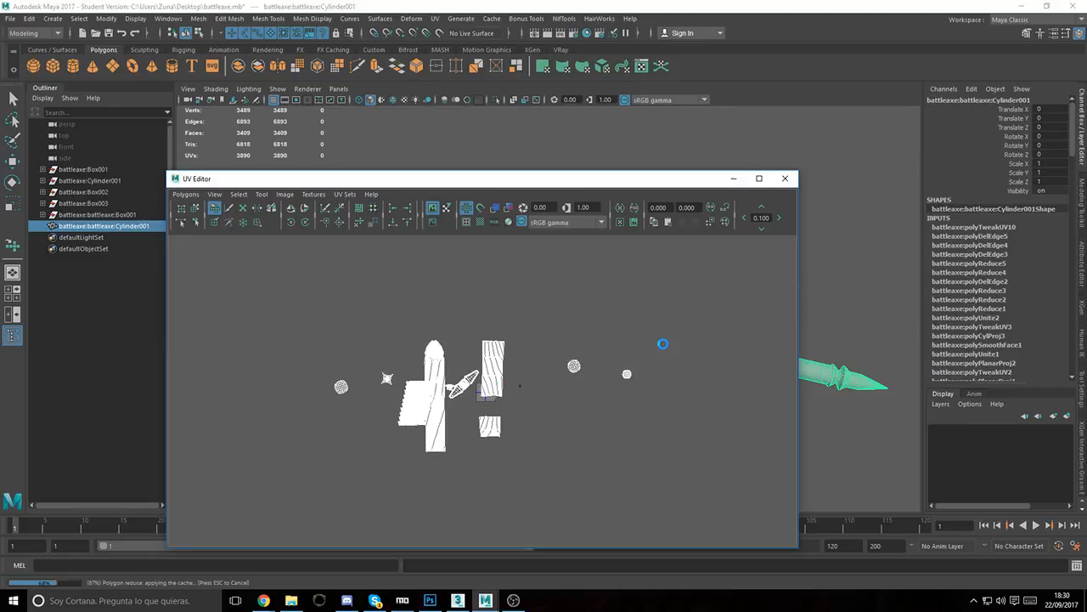
left_click(785, 178)
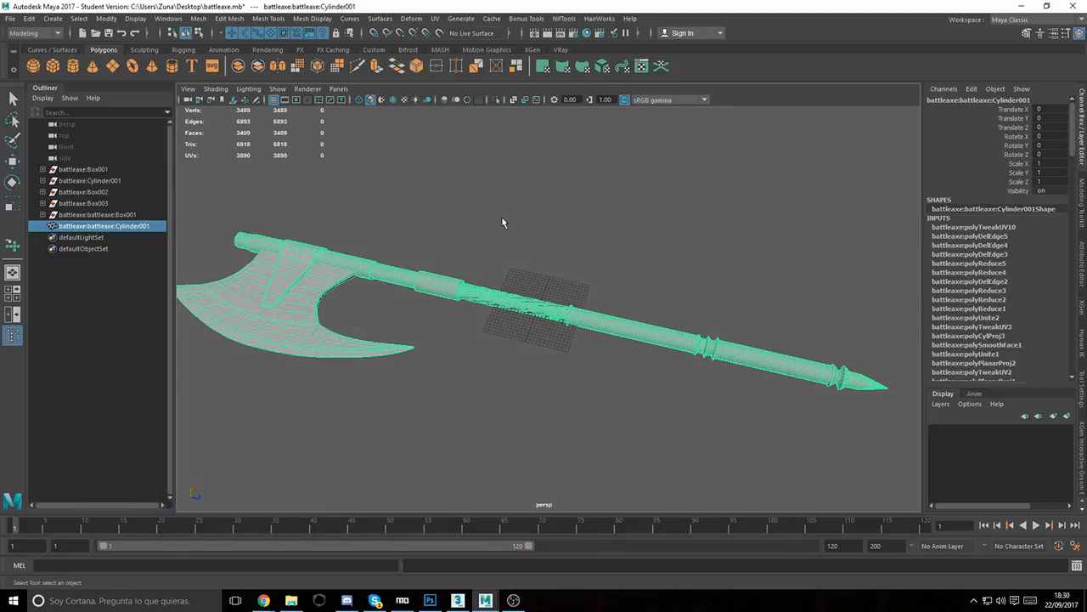
Step: Save the scene to battleaxe.mb with the battleaxe mesh selected
left_click(550, 182)
left_click(371, 268)
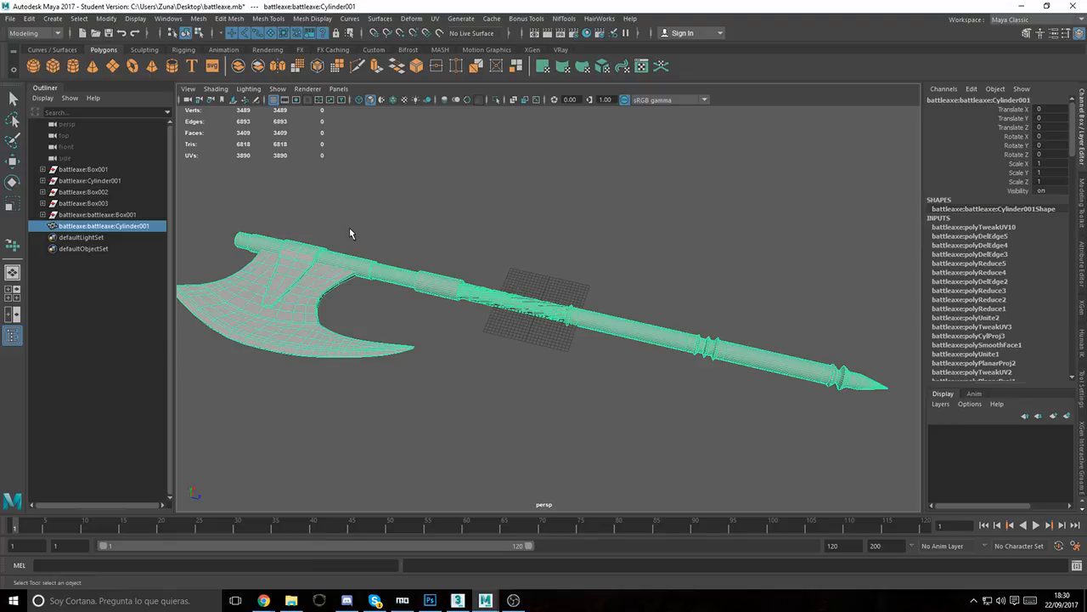
left_click(11, 18)
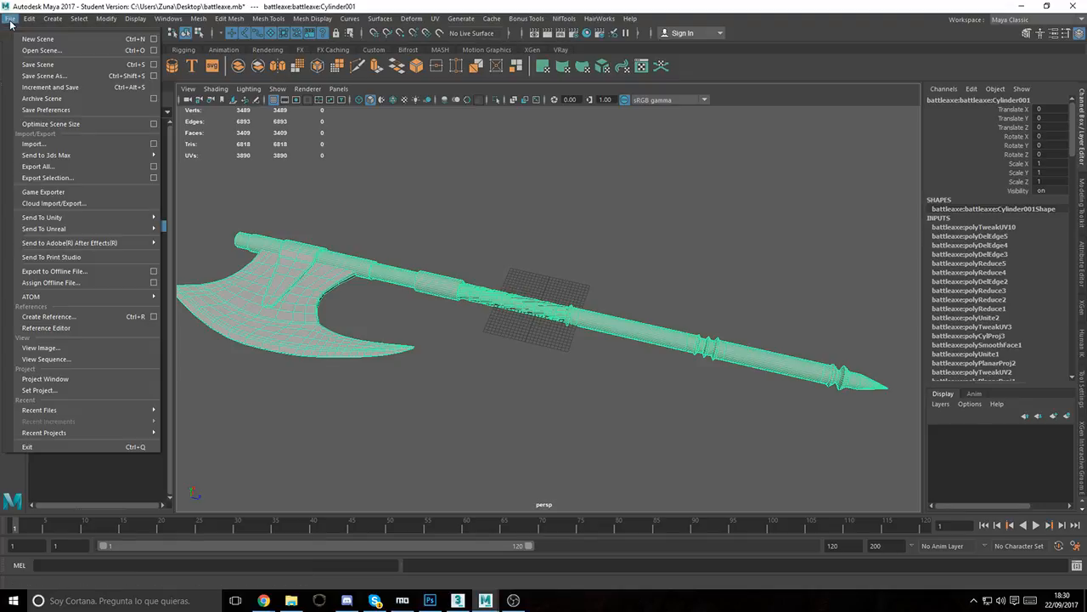
left_click(42, 64)
left_click(518, 309)
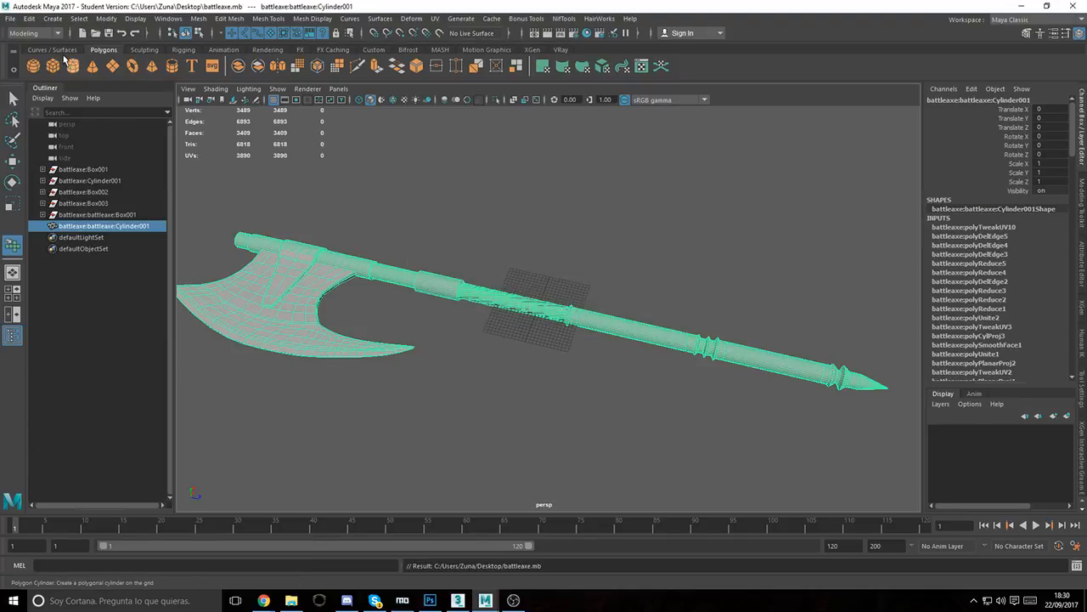
Step: Export the selected battleaxe as battleaxe.obj to the Desktop, replacing the existing file
left_click(10, 18)
left_click(42, 178)
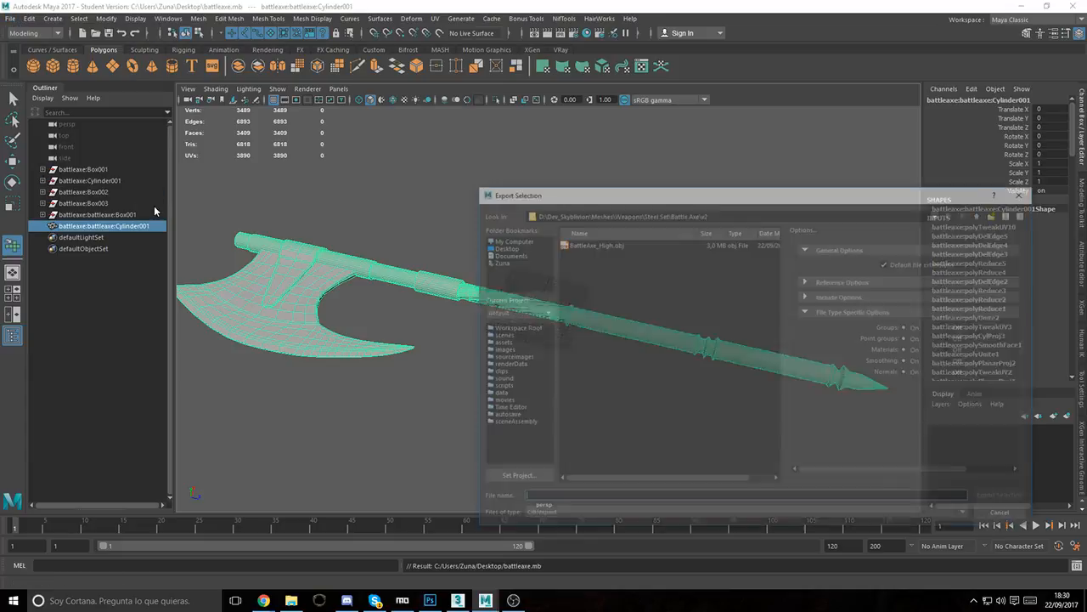
left_click(502, 246)
double_click(578, 261)
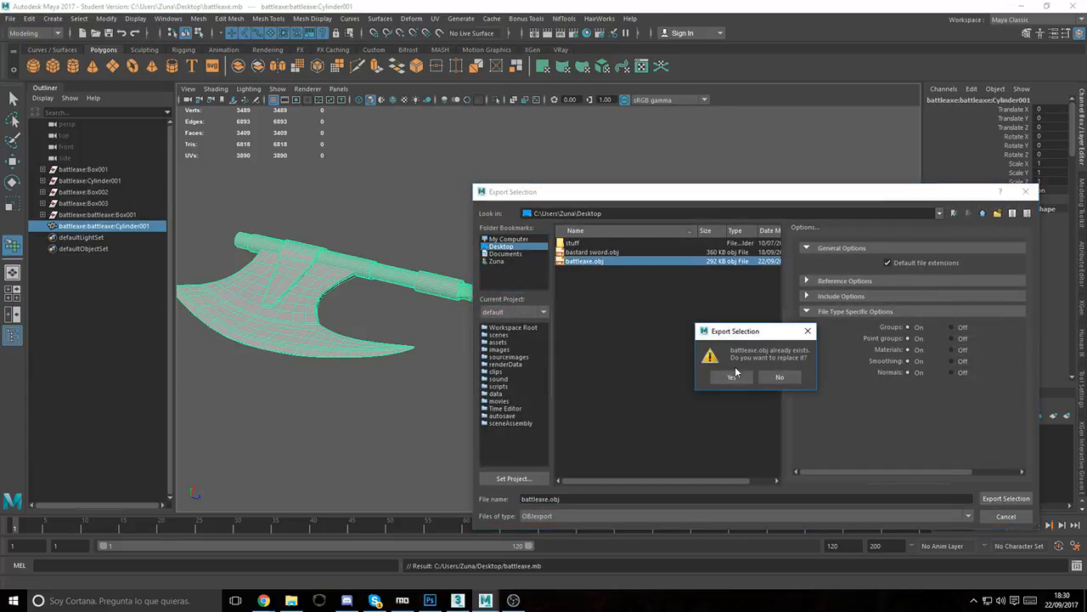
left_click(734, 379)
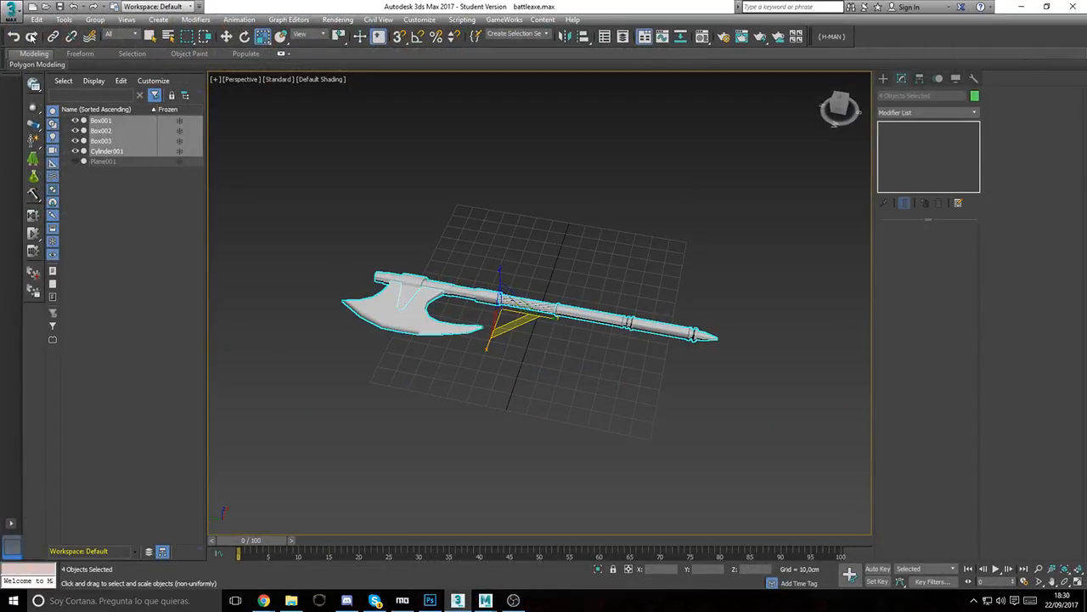
Step: Switch to 3ds Max, clear the old axe parts from the scene and import battleaxe.obj from the Desktop
left_click(13, 36)
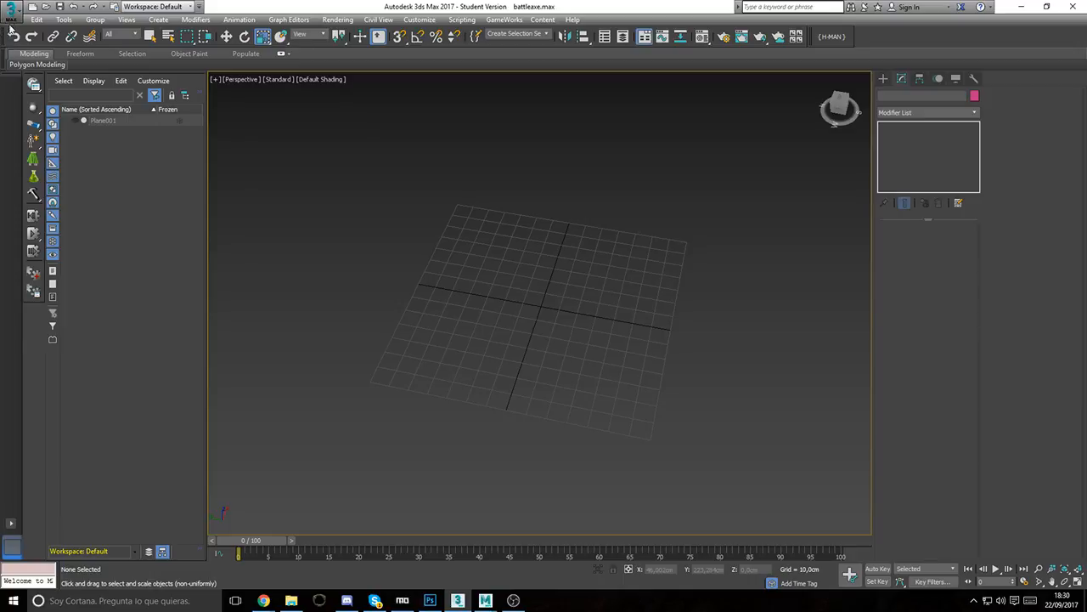
left_click(12, 13)
left_click(252, 206)
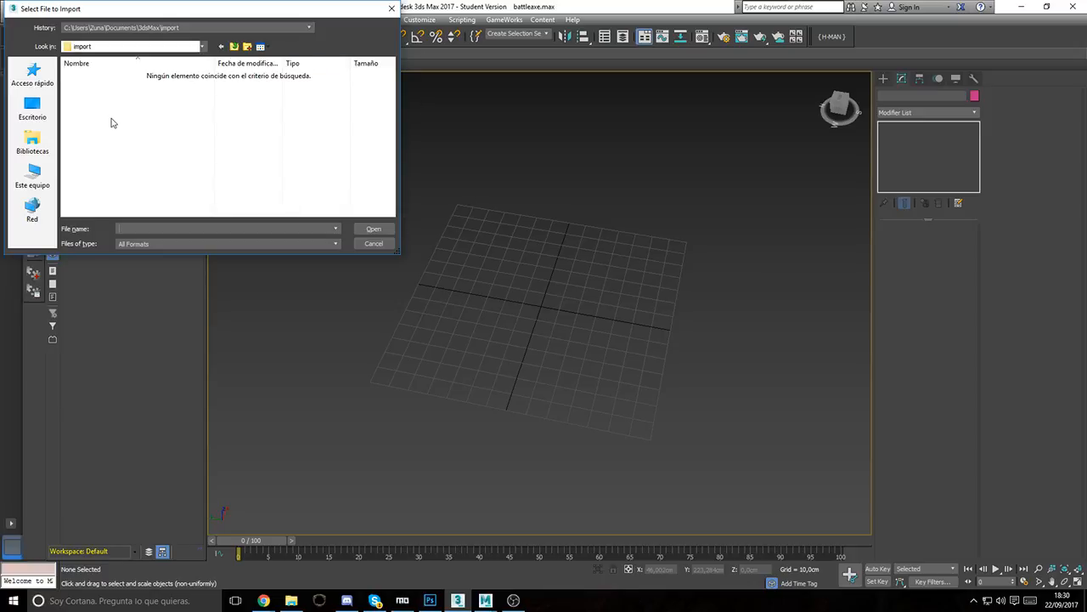
left_click(32, 107)
scroll(97, 198, "down", 1)
double_click(97, 198)
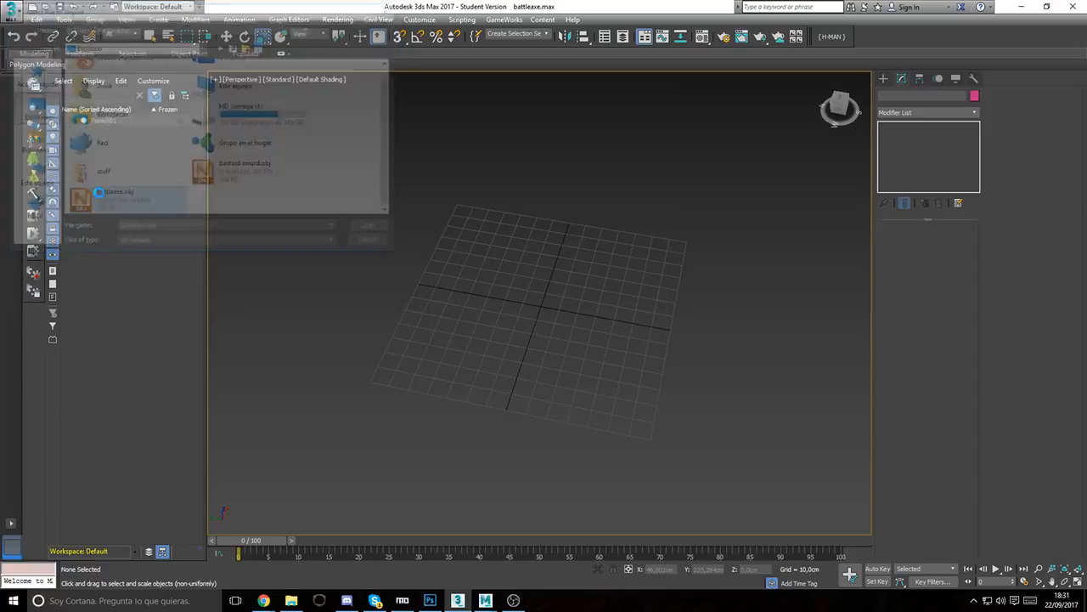
left_click(447, 488)
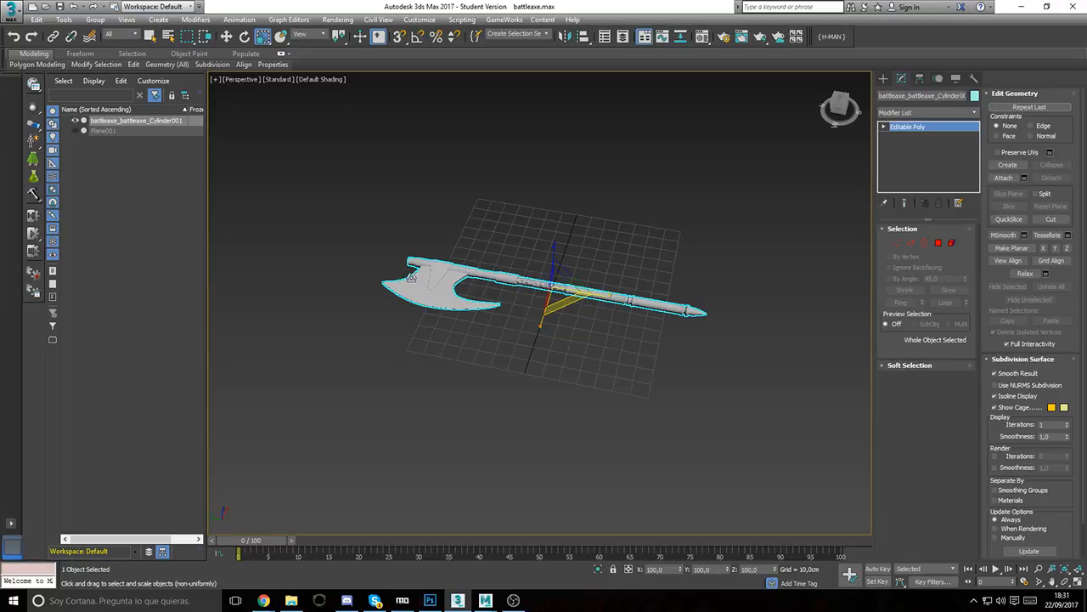
Step: Add an Unwrap UVW modifier to the battleaxe and open its UV editor maximized
scroll(485, 334, "up", 6)
middle_click_drag(411, 277, 439, 328)
left_click(943, 112)
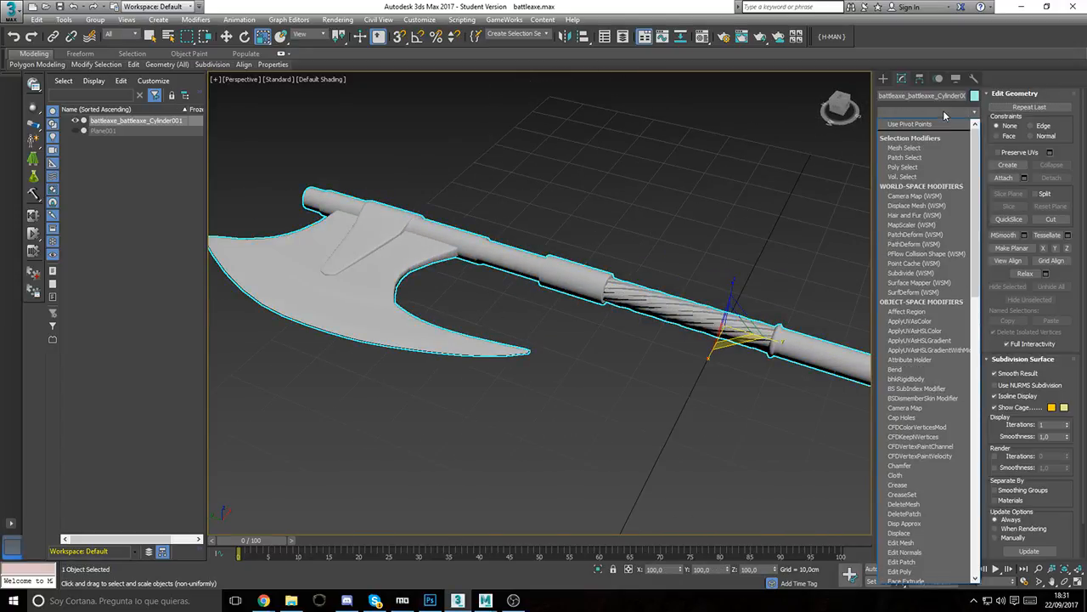
key("u")
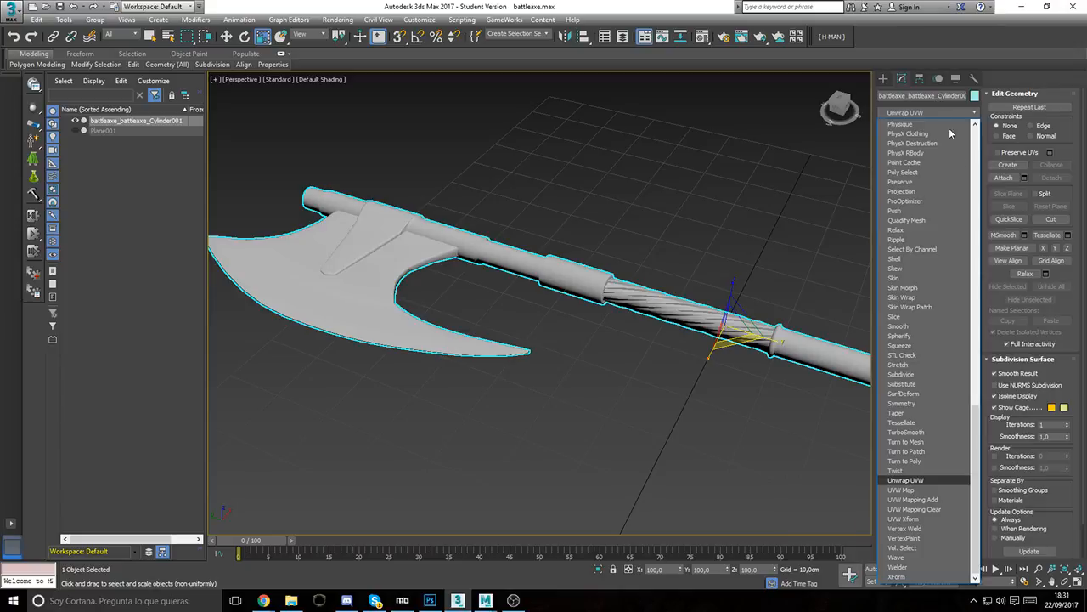
key("Return")
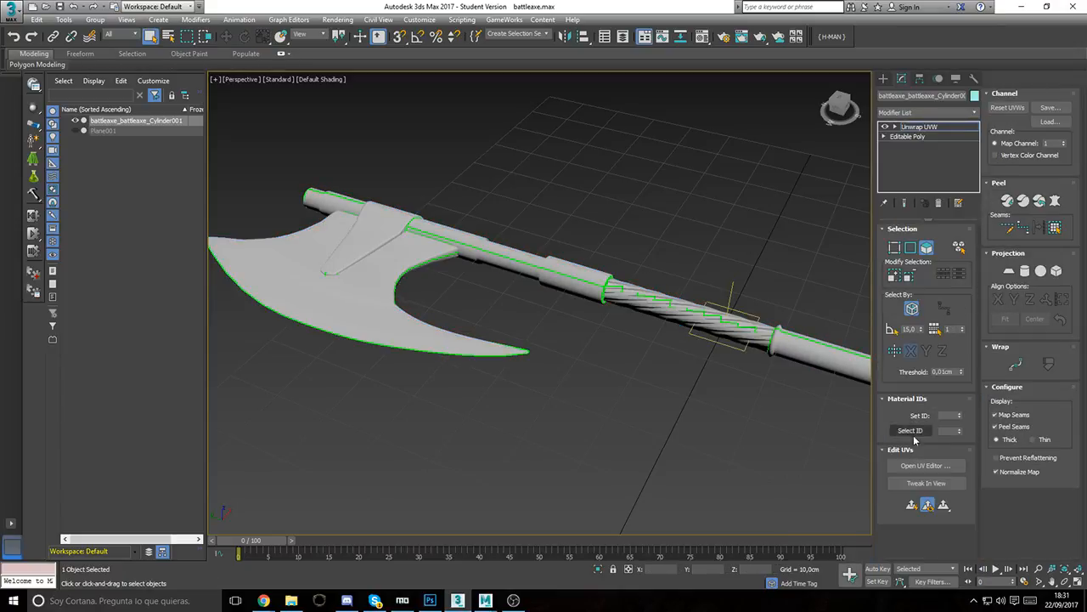
left_click(924, 465)
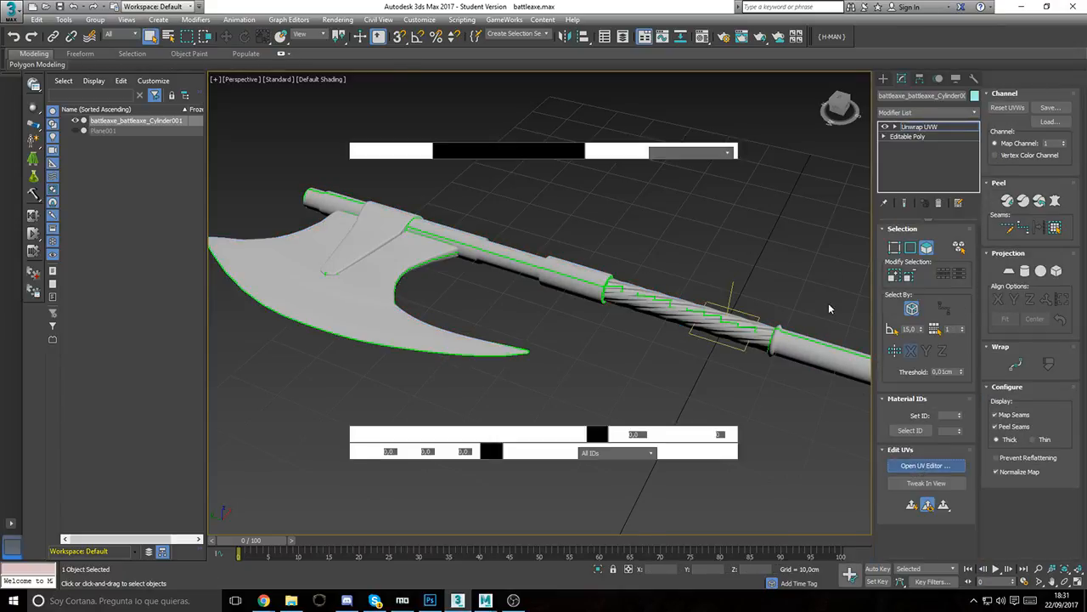
scroll(214, 278, "down", 5)
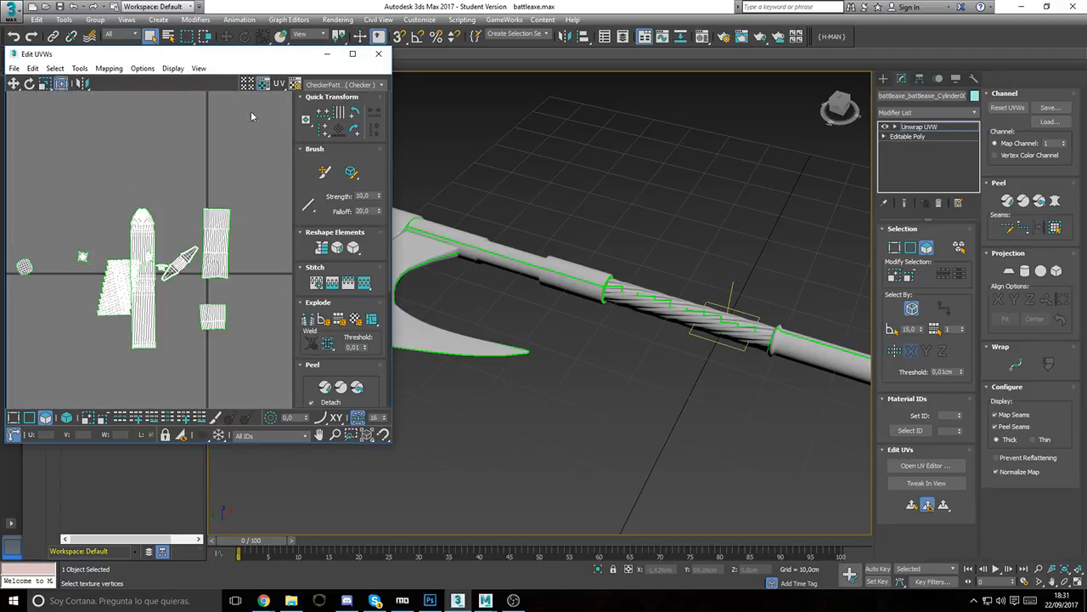
double_click(250, 57)
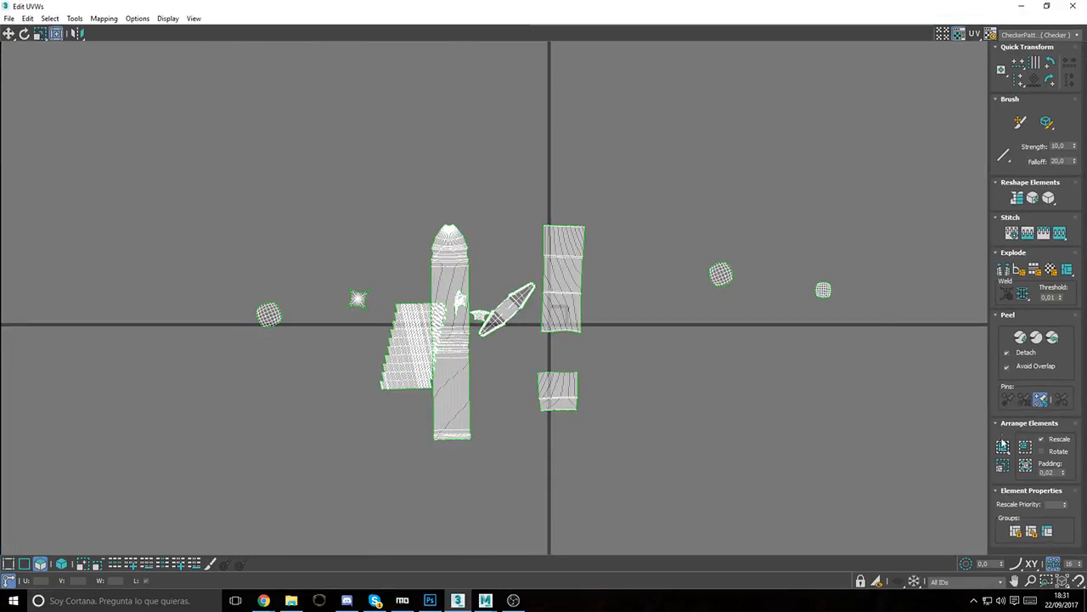
Step: Rotate the narrow diagonal UV shell beside the long handle shell until it stands upright
scroll(493, 292, "up", 3)
left_click(523, 304)
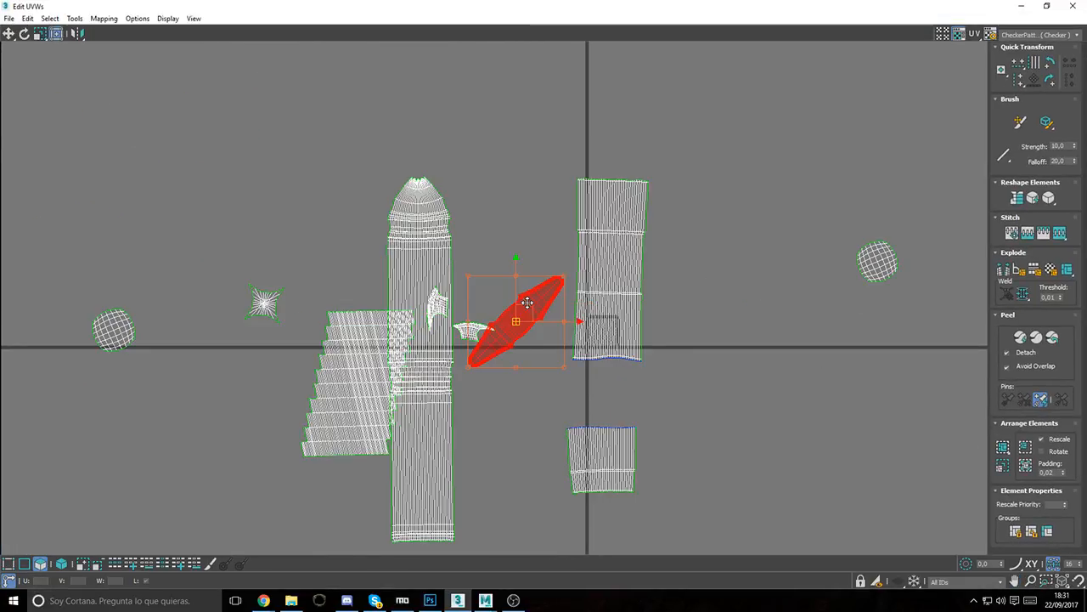
left_click_drag(513, 280, 480, 292)
scroll(595, 339, "down", 2)
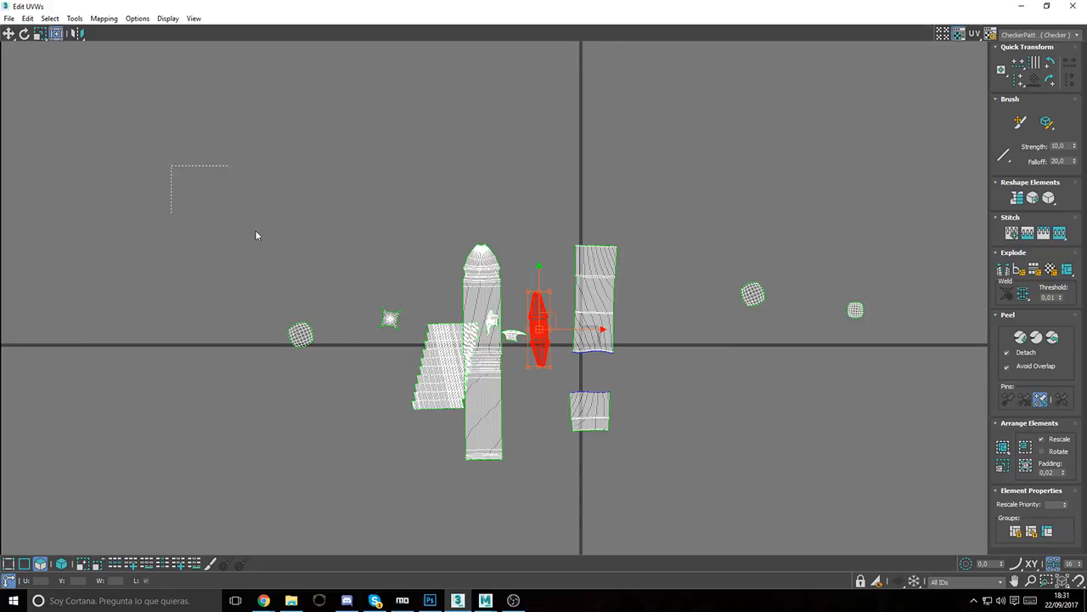
Step: Select all UV shells and pack them into the UV tile with Rescale enabled and 0.02 padding
left_click_drag(254, 235, 927, 517)
left_click(1003, 448)
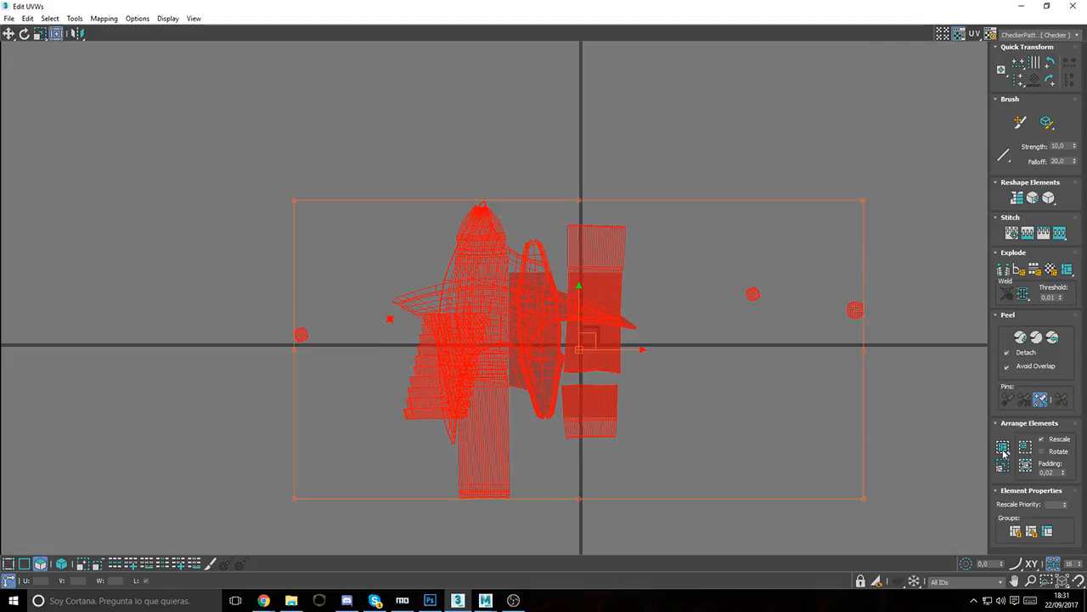
scroll(546, 328, "up", 6)
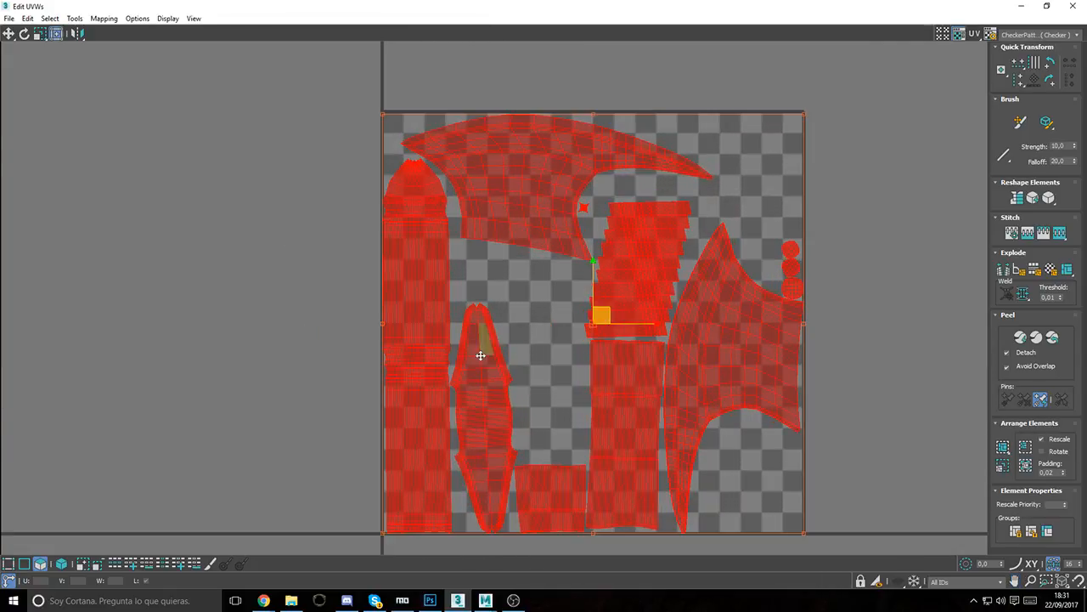
scroll(462, 360, "up", 8)
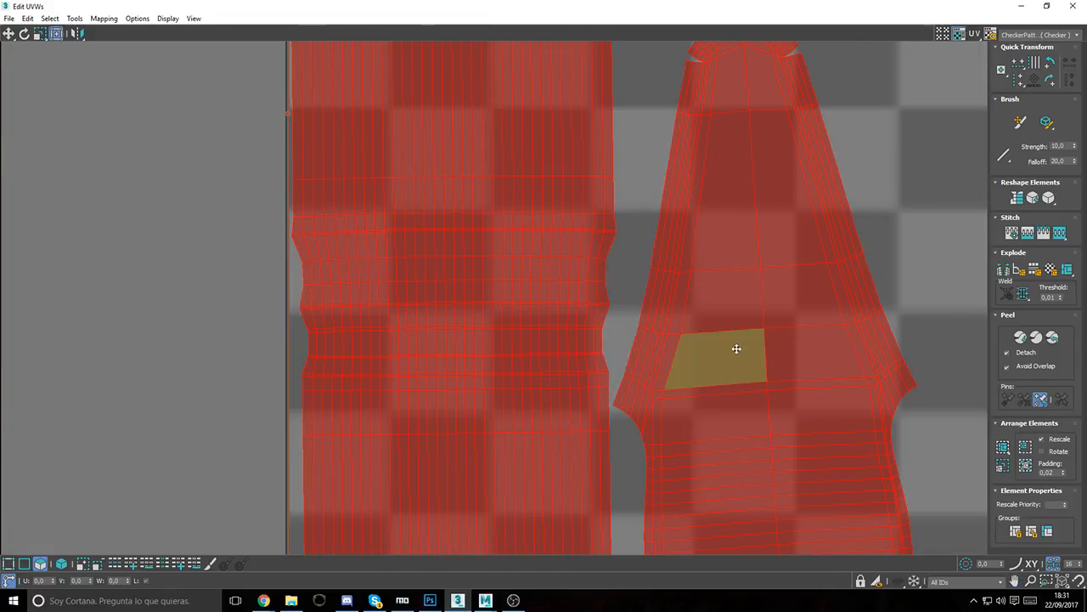
Step: In edge mode, select the horizontal edge loop between the ring details of the long handle shell and break the UVs there
left_click(1004, 295)
left_click(901, 278)
right_click(900, 278)
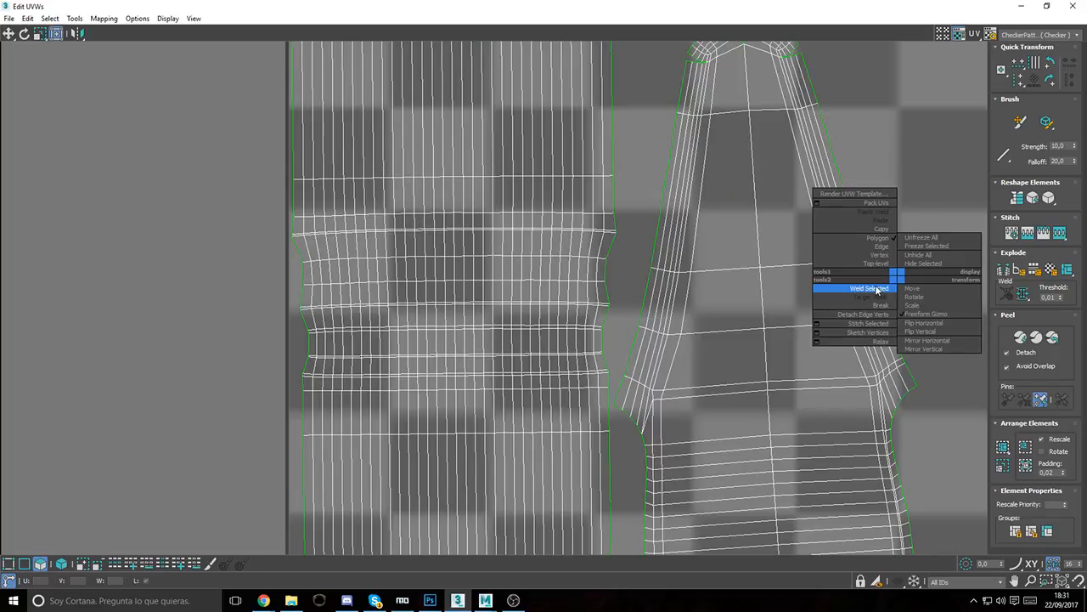
left_click(881, 248)
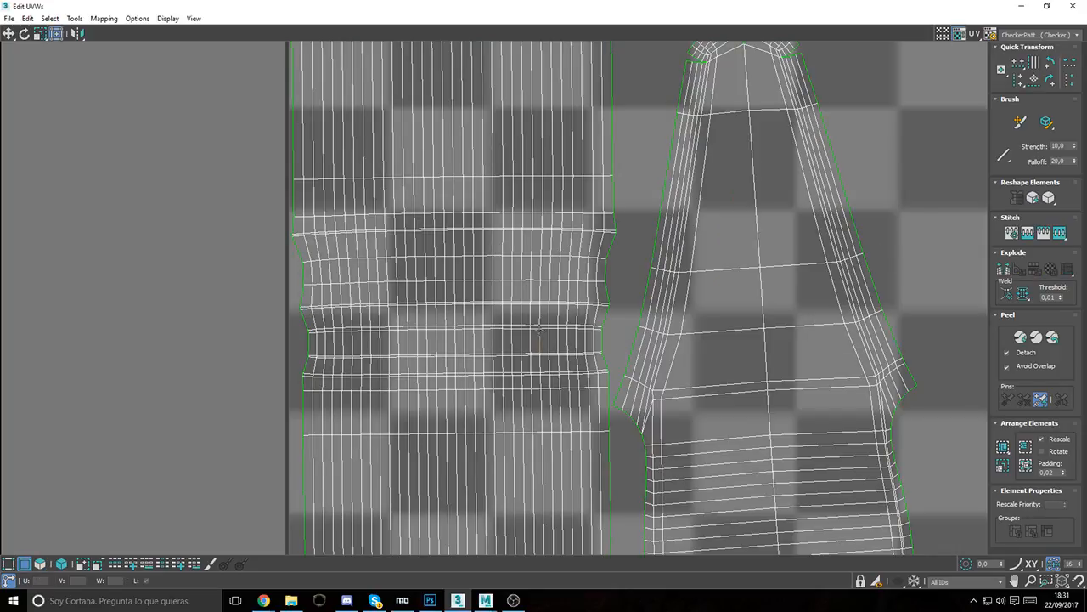
double_click(544, 327)
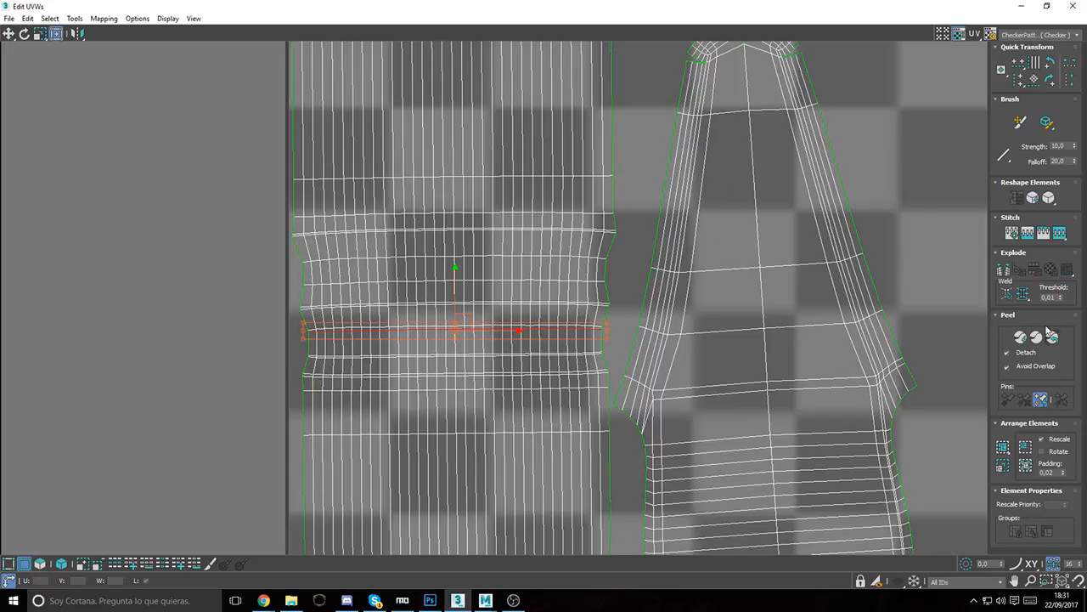
left_click(1004, 269)
middle_click_drag(819, 317, 656, 269)
middle_click_drag(709, 437, 732, 281)
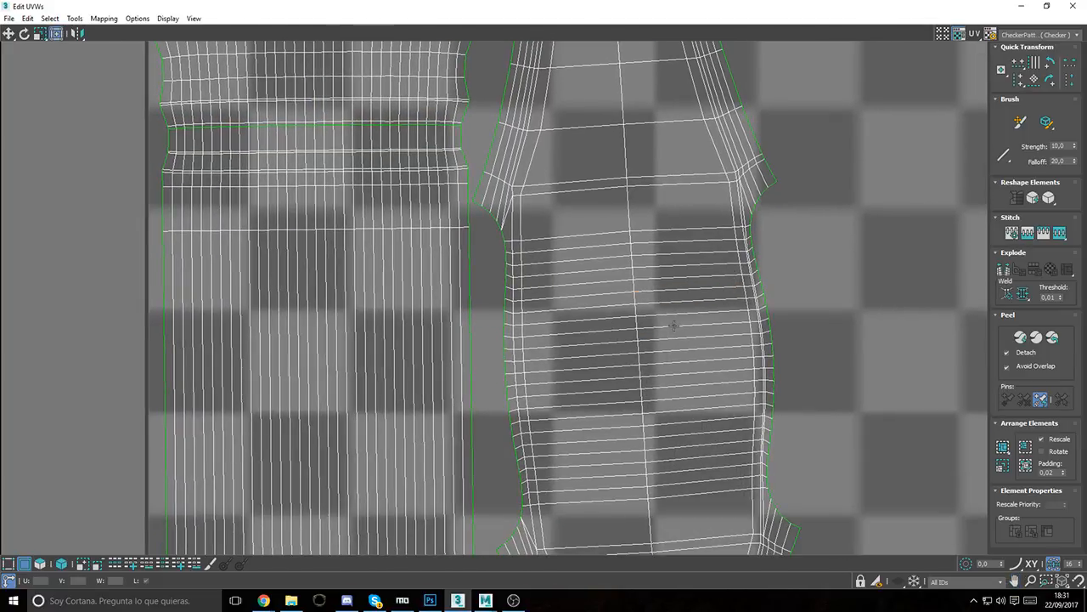
double_click(671, 327)
scroll(667, 339, "down", 5)
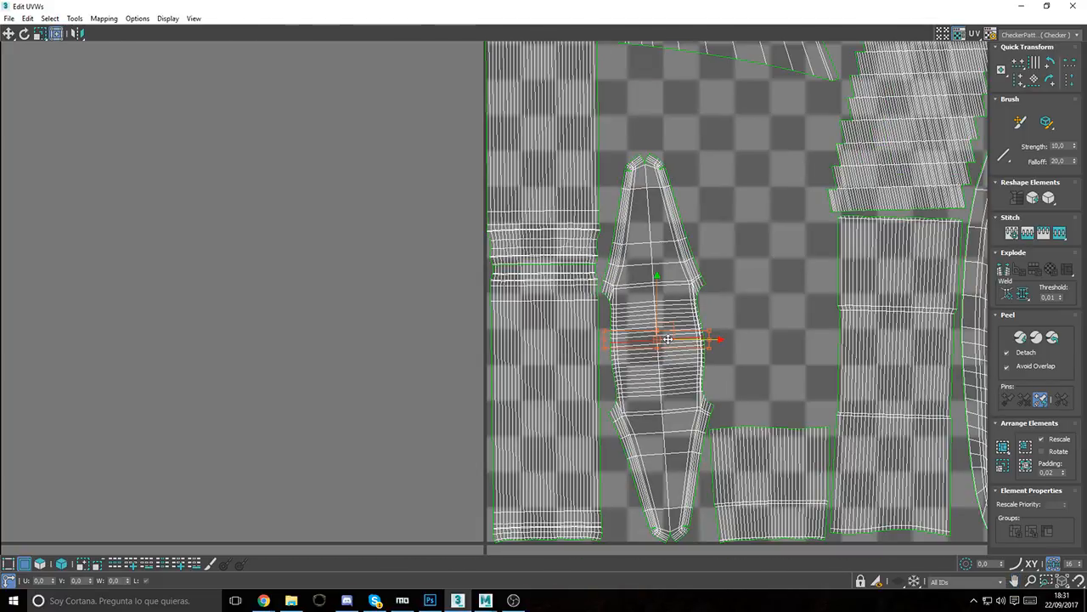
left_click(758, 303)
Step: Select the whole UV layout and repack the shells, including the split handle pieces, into the tile
middle_click_drag(757, 304, 510, 299)
scroll(510, 299, "down", 6)
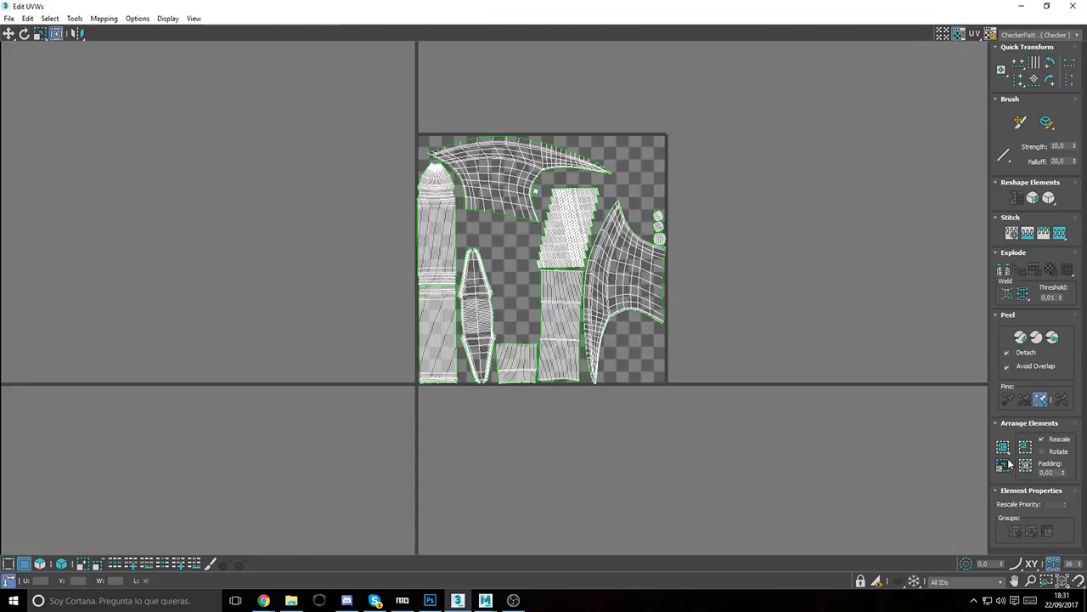
left_click_drag(327, 78, 814, 529)
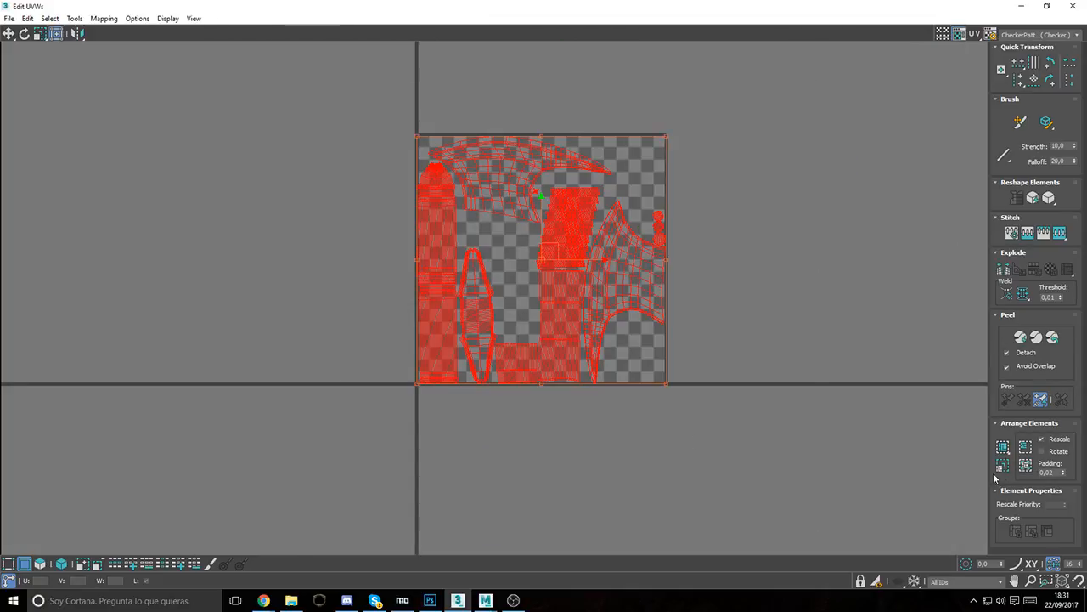
left_click(1006, 467)
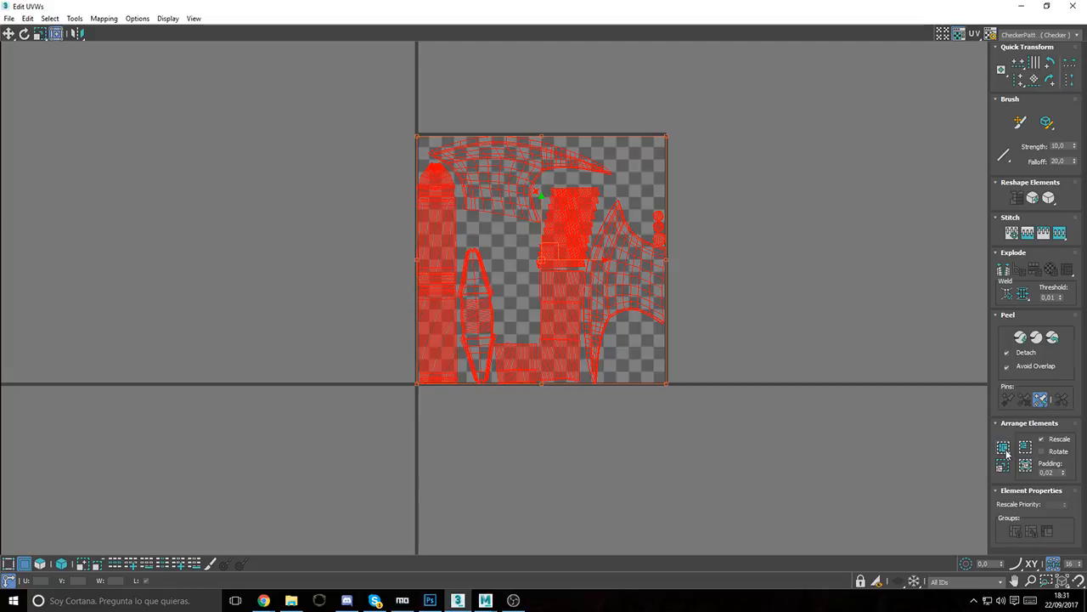
Step: Clear the selection and inspect the placement and spacing of the repacked battleaxe UV shells
middle_click_drag(549, 252, 593, 278)
scroll(747, 338, "up", 4)
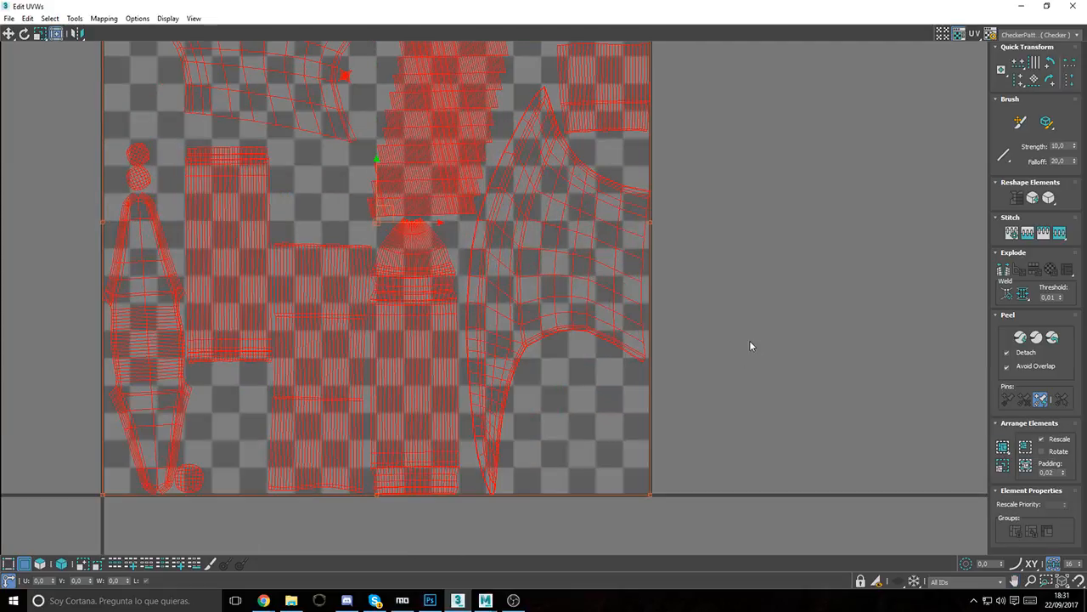
left_click(749, 341)
middle_click_drag(585, 355, 709, 396)
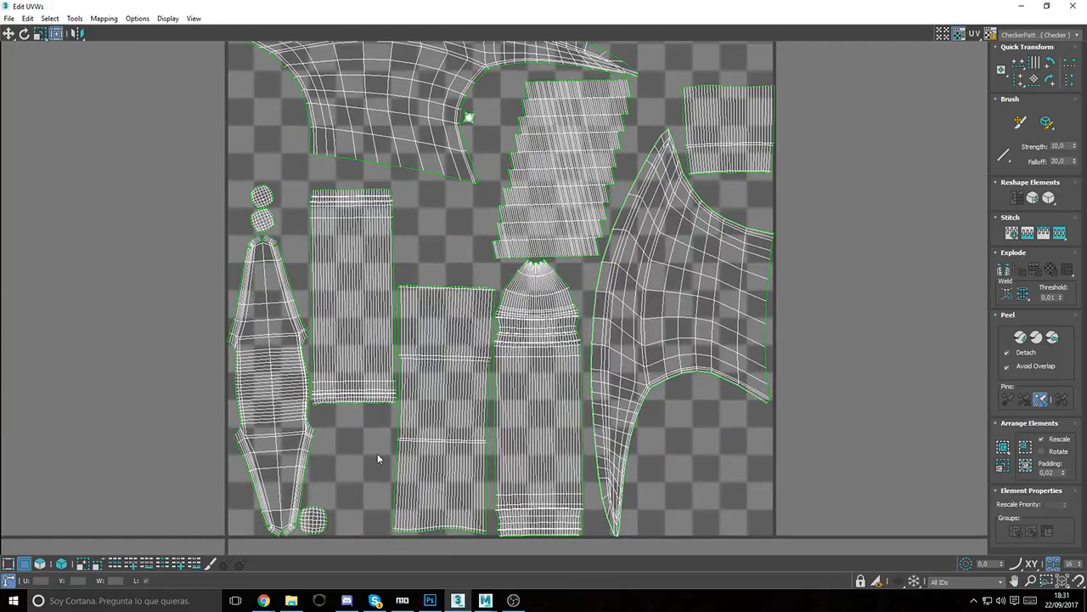
middle_click_drag(444, 351, 466, 413)
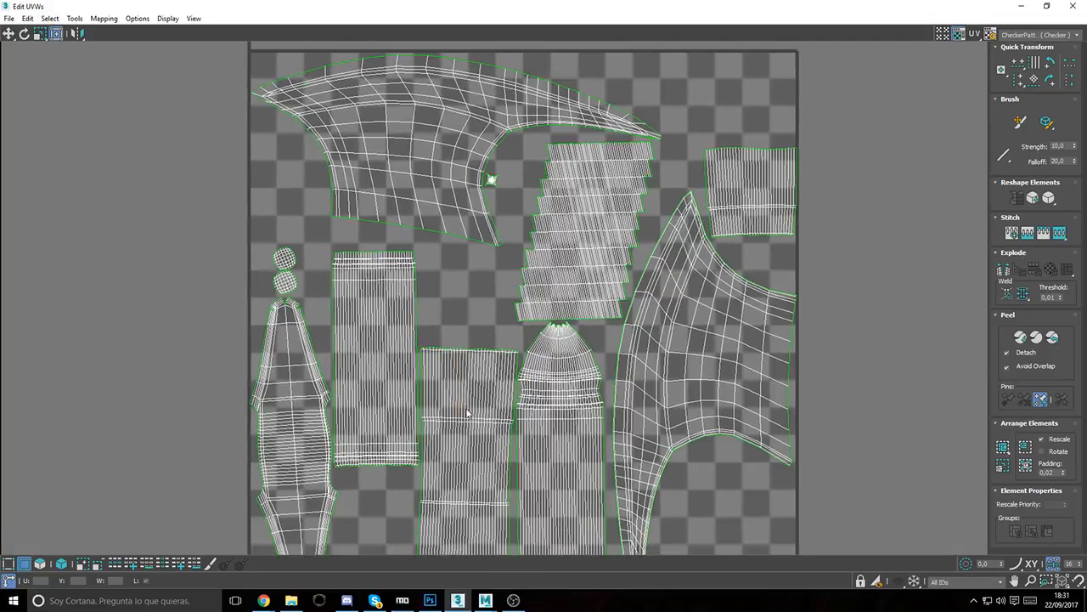
middle_click_drag(323, 418, 474, 279)
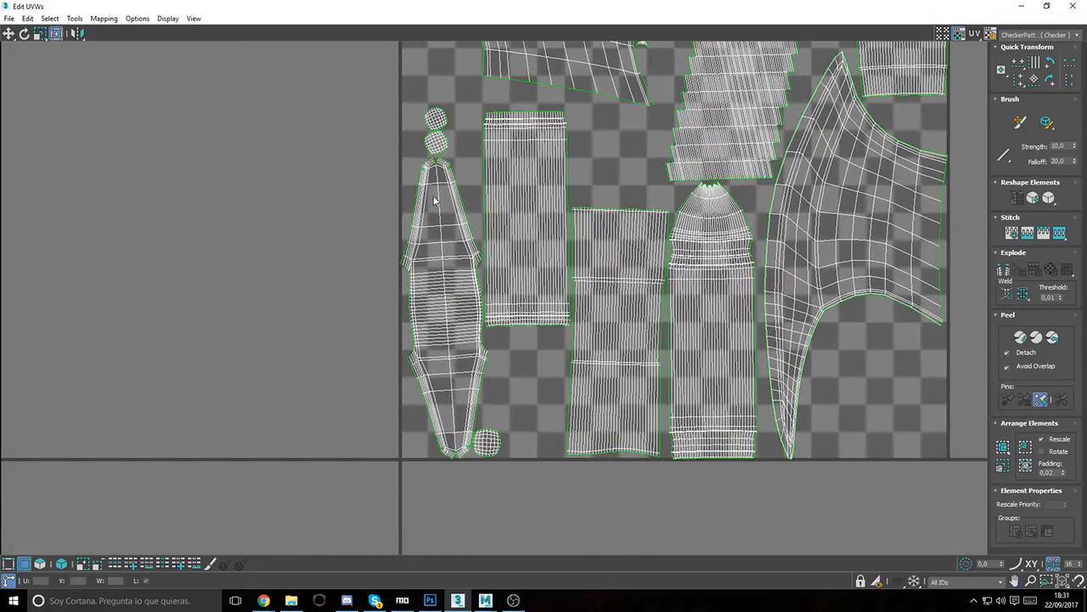
middle_click_drag(664, 340, 637, 381)
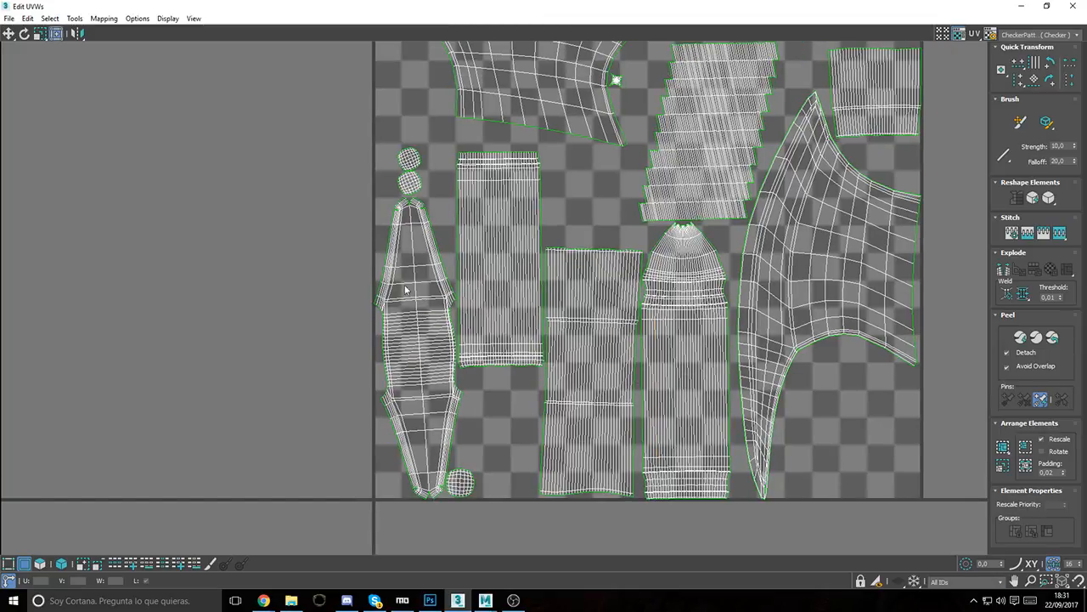
scroll(830, 314, "down", 1)
scroll(766, 342, "down", 1)
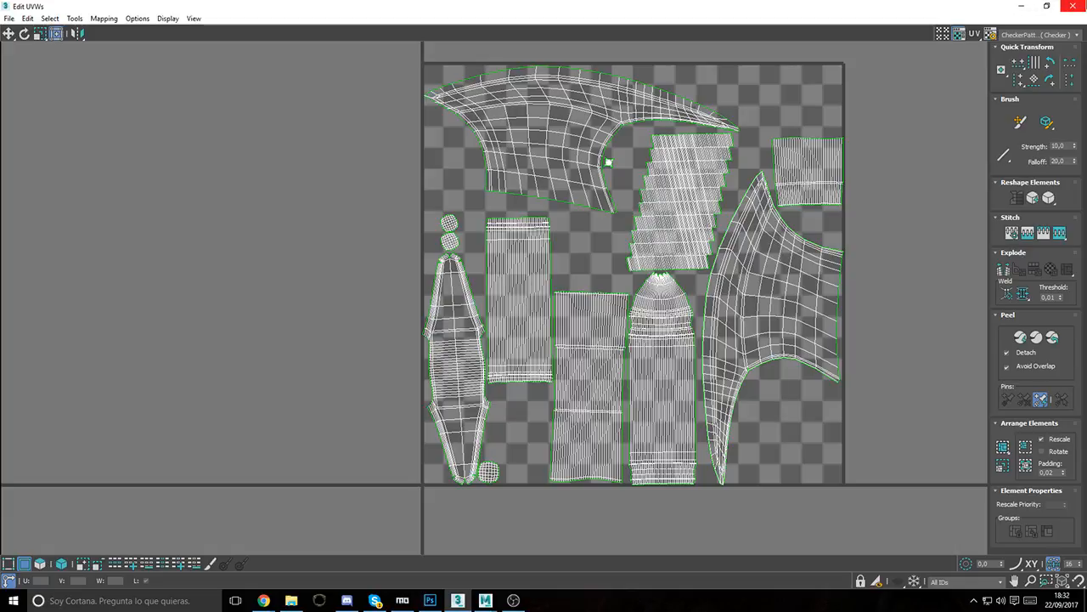
Step: Close the UV editor and collapse the Unwrap UVW modifier into the battleaxe's editable poly
left_click(1073, 6)
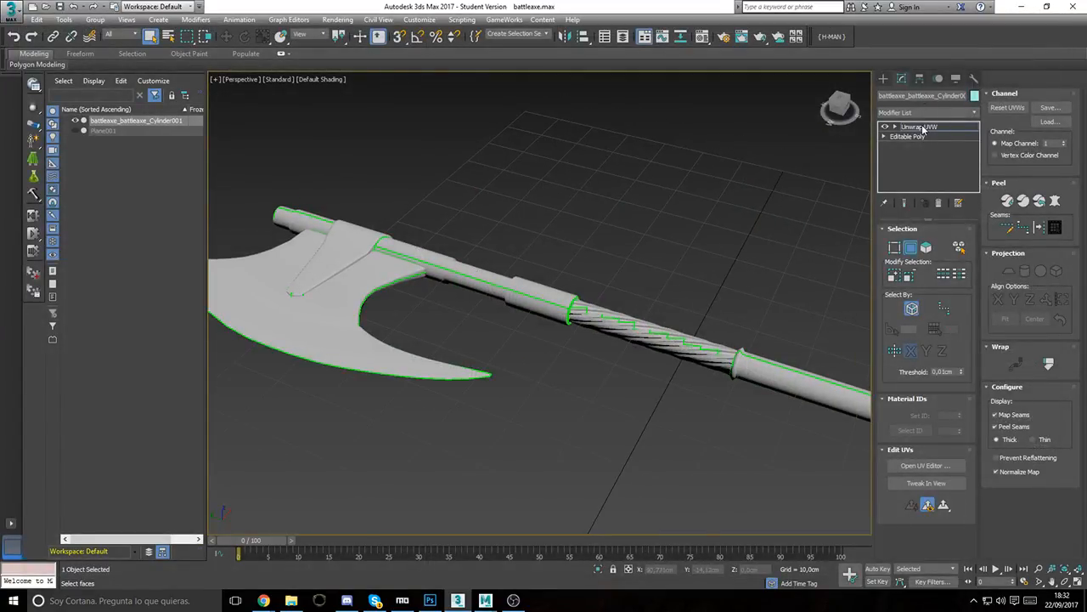
right_click(924, 129)
left_click(960, 236)
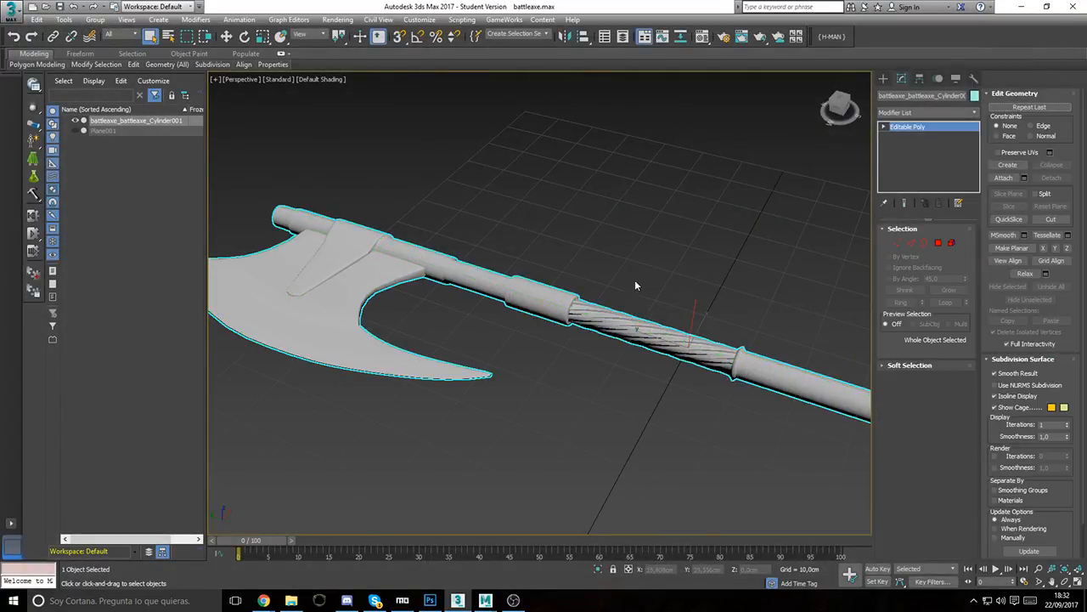
left_click(952, 243)
left_click(645, 338)
key("e")
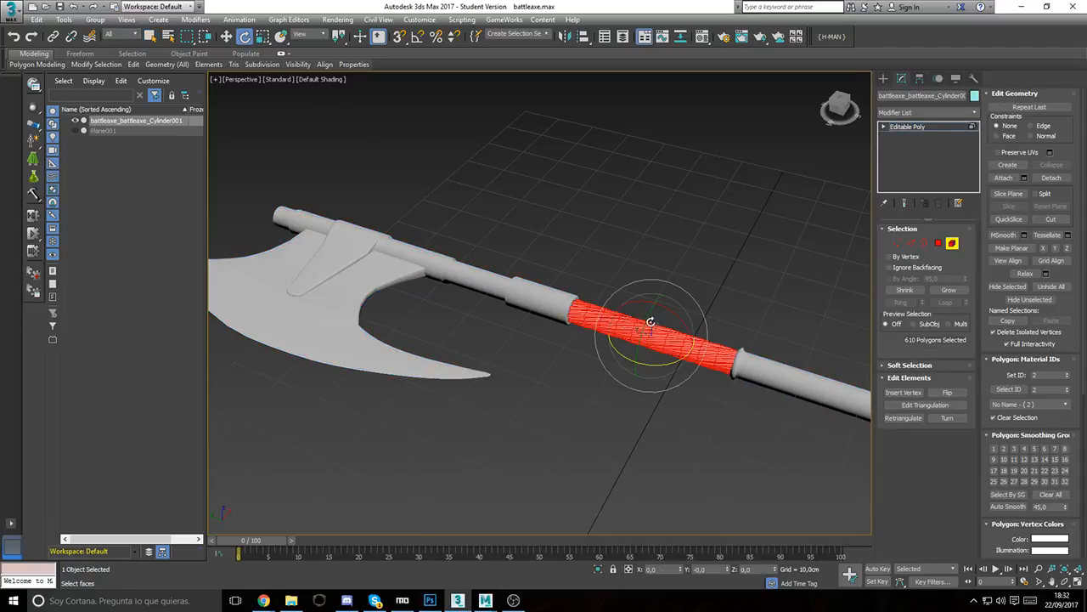
left_click_drag(638, 350, 615, 473)
left_click(953, 244)
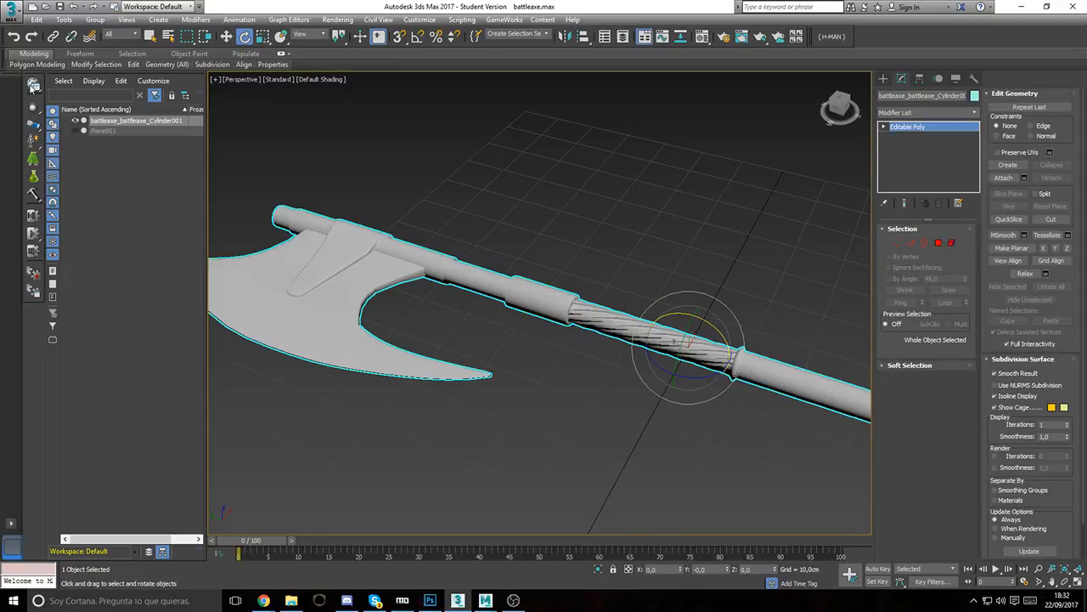
left_click(12, 12)
left_click(25, 193)
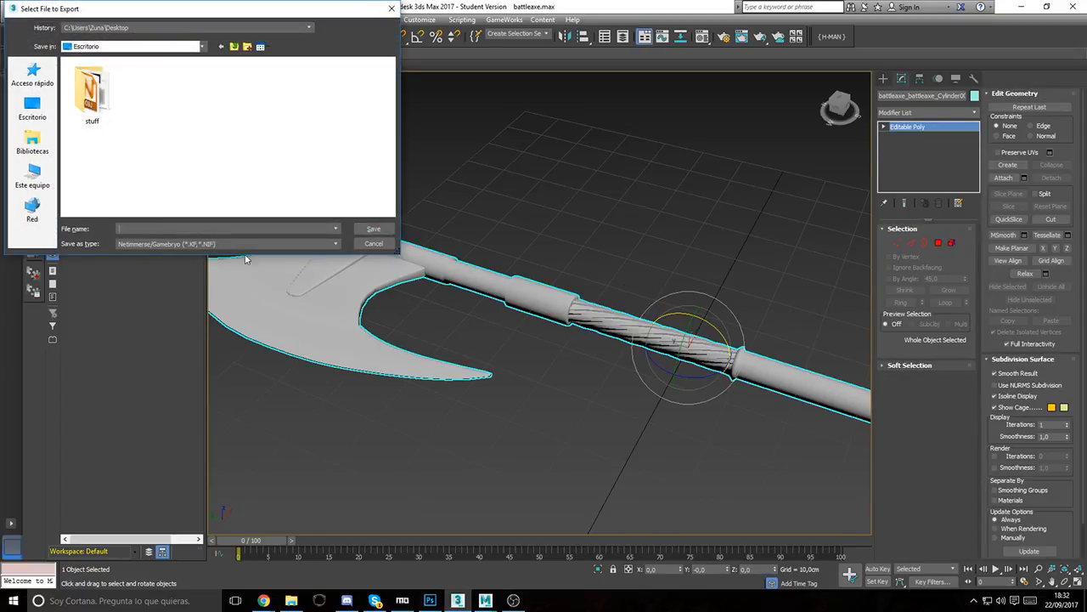
left_click(373, 243)
Step: Start an OBJ export of the battleaxe and browse to Dev_Skyblivion > Meshes > Weapons > Steel Set > Battle Axe > v2 on drive D
left_click(12, 12)
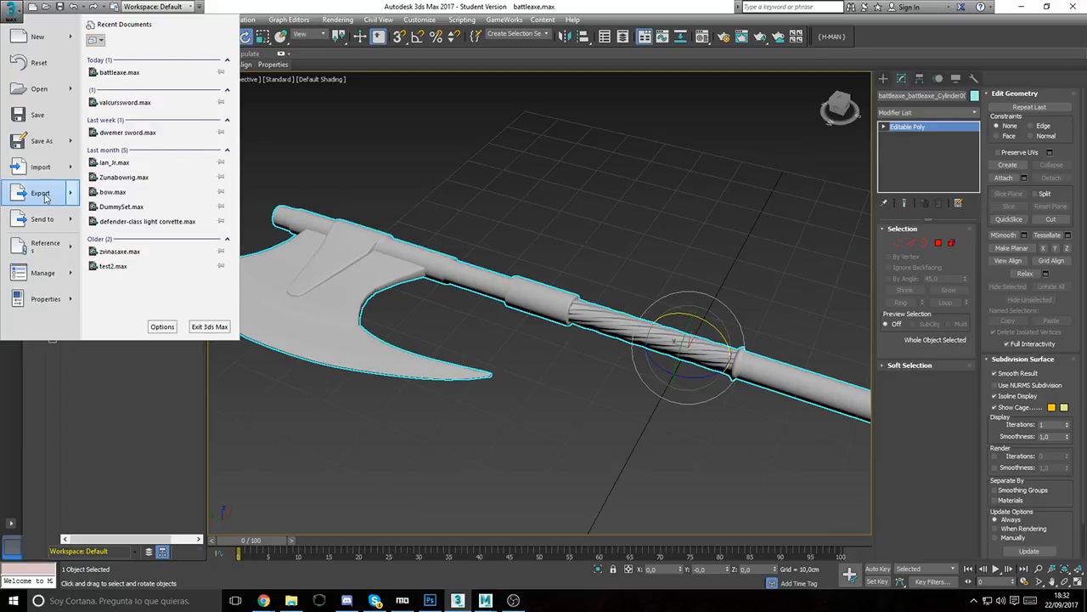
mouse_move(45, 195)
left_click(140, 93)
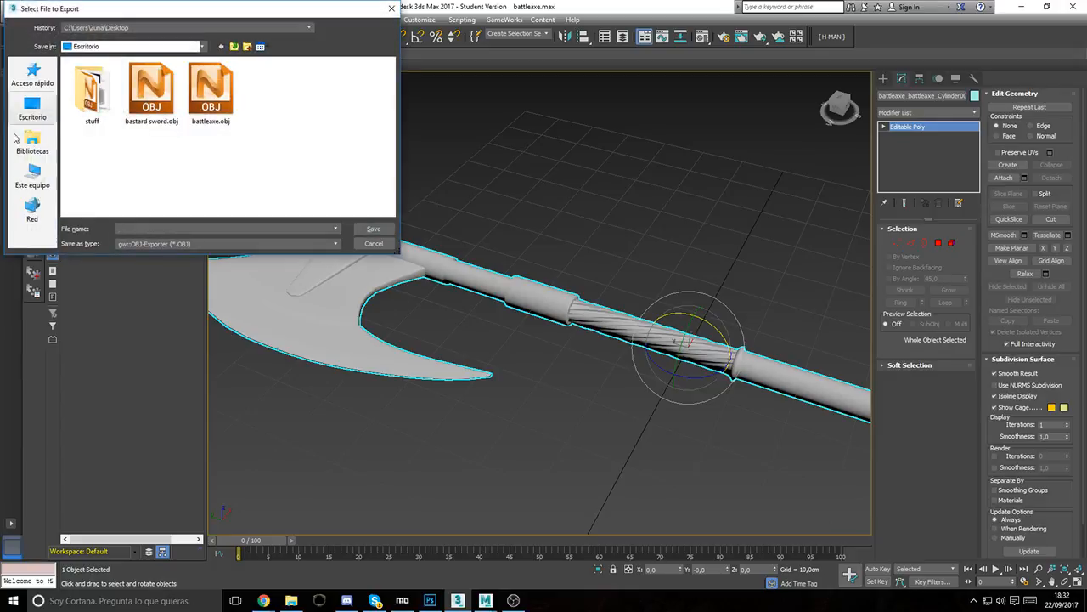
left_click(32, 175)
scroll(247, 144, "down", 2)
double_click(241, 117)
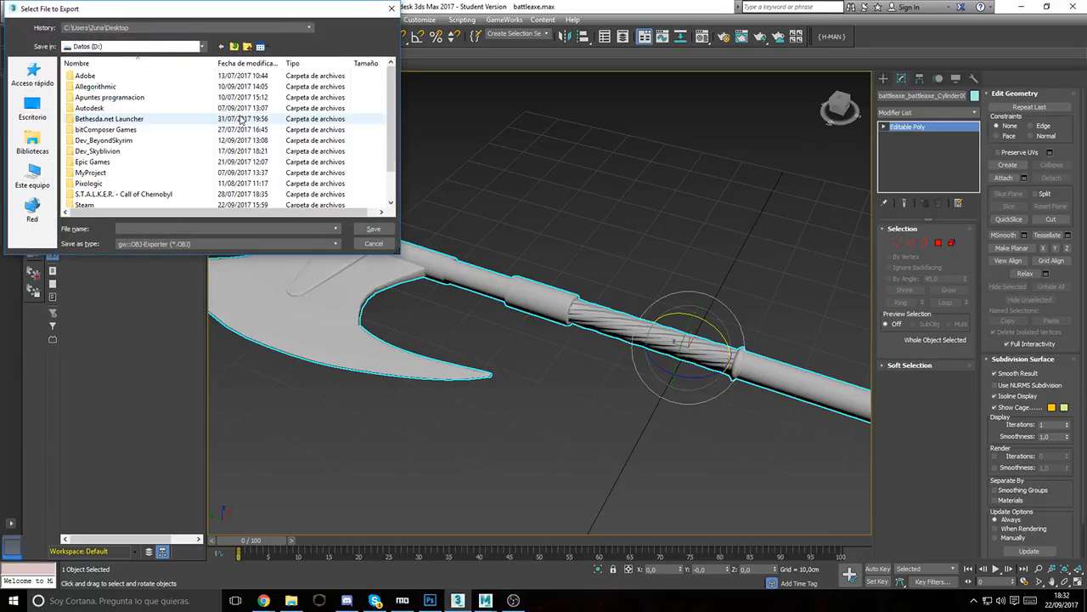
double_click(105, 150)
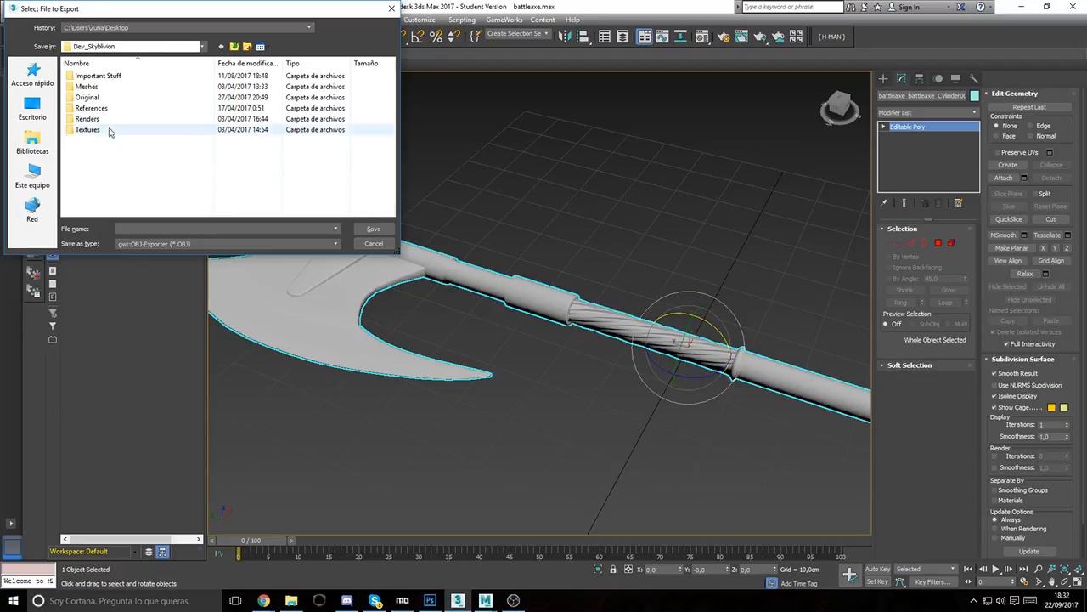
double_click(85, 86)
double_click(87, 76)
double_click(88, 76)
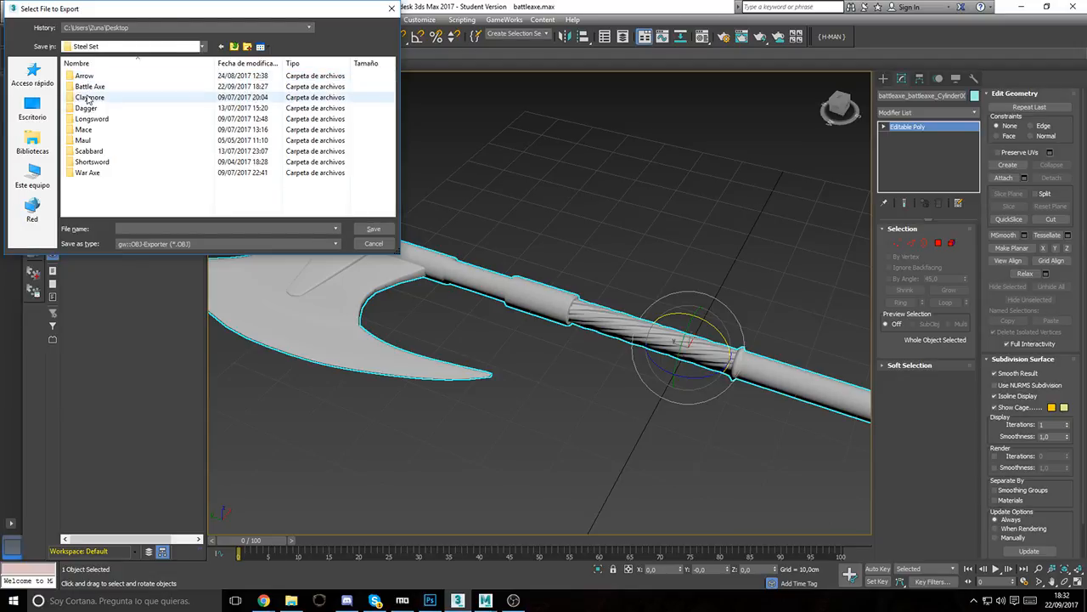
double_click(89, 86)
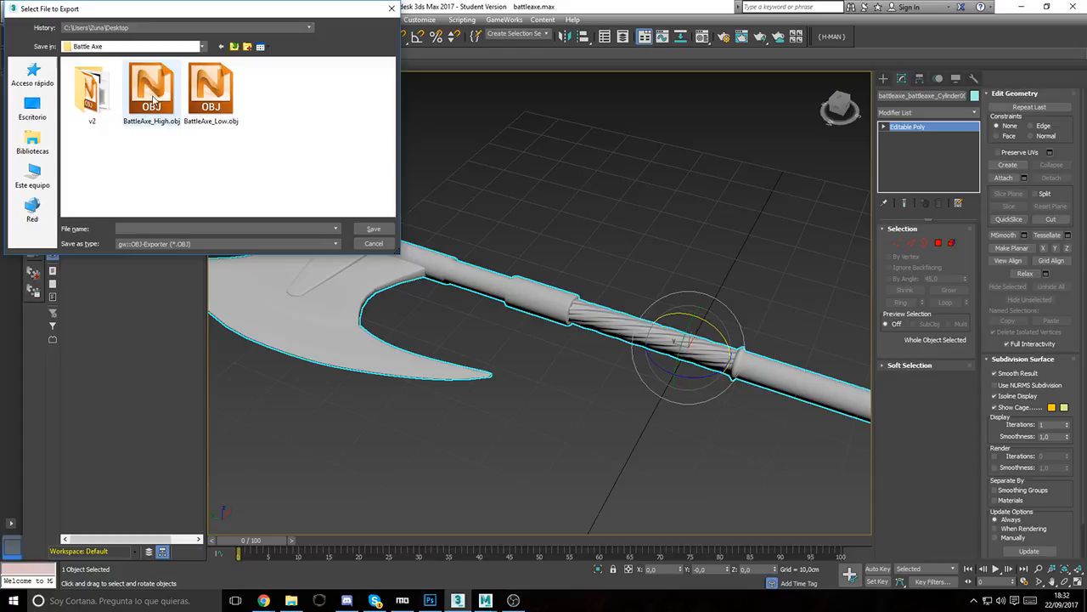
double_click(92, 113)
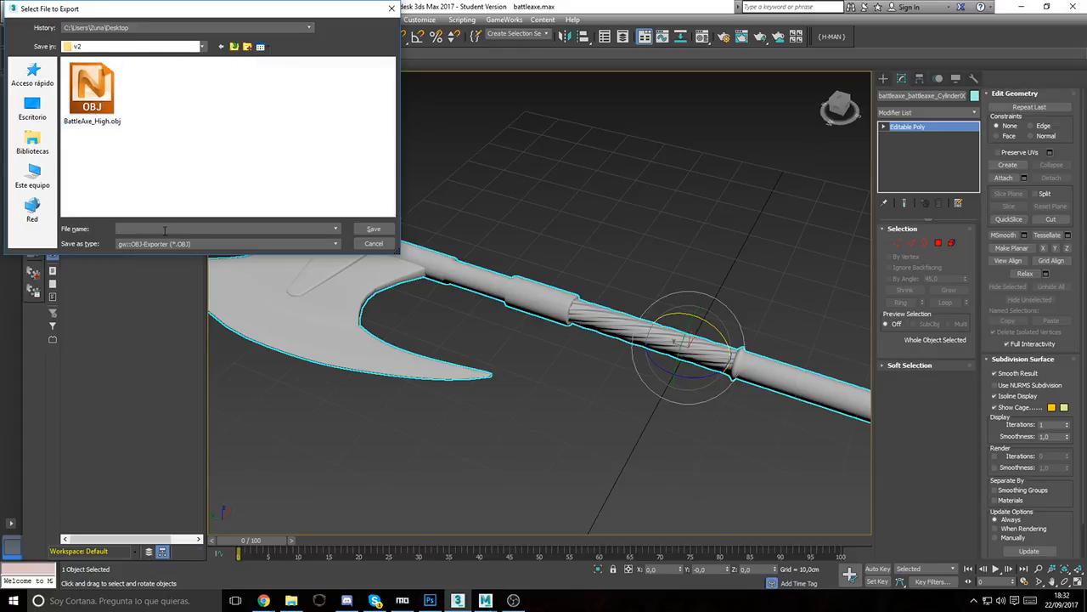
Step: Name the export file BattleAxe_Low, run the OBJ export and close the export statistics
left_click(165, 230)
type("BattleAx")
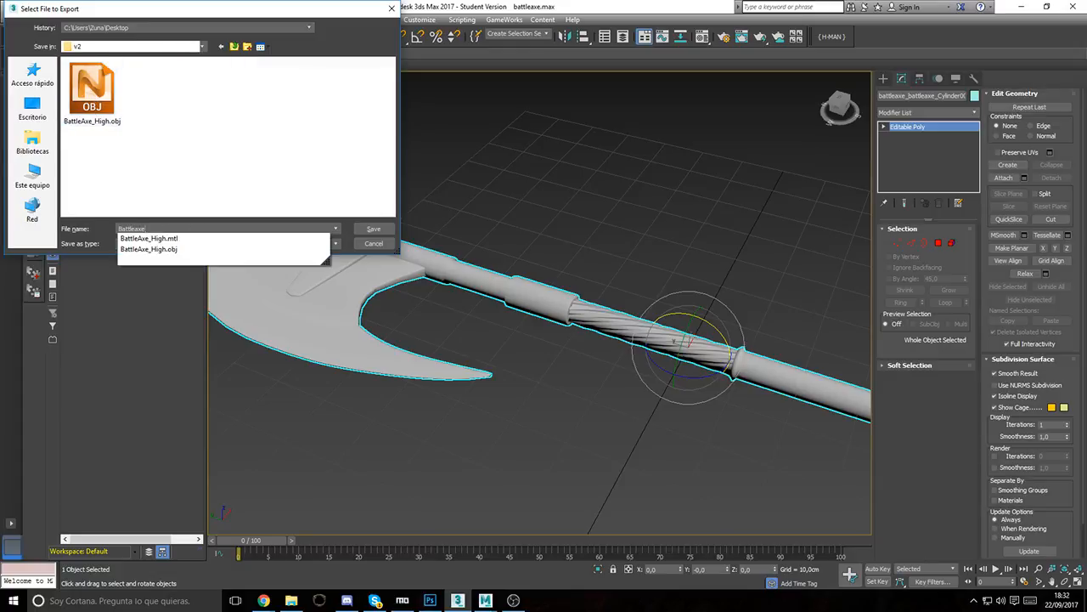
key("Return")
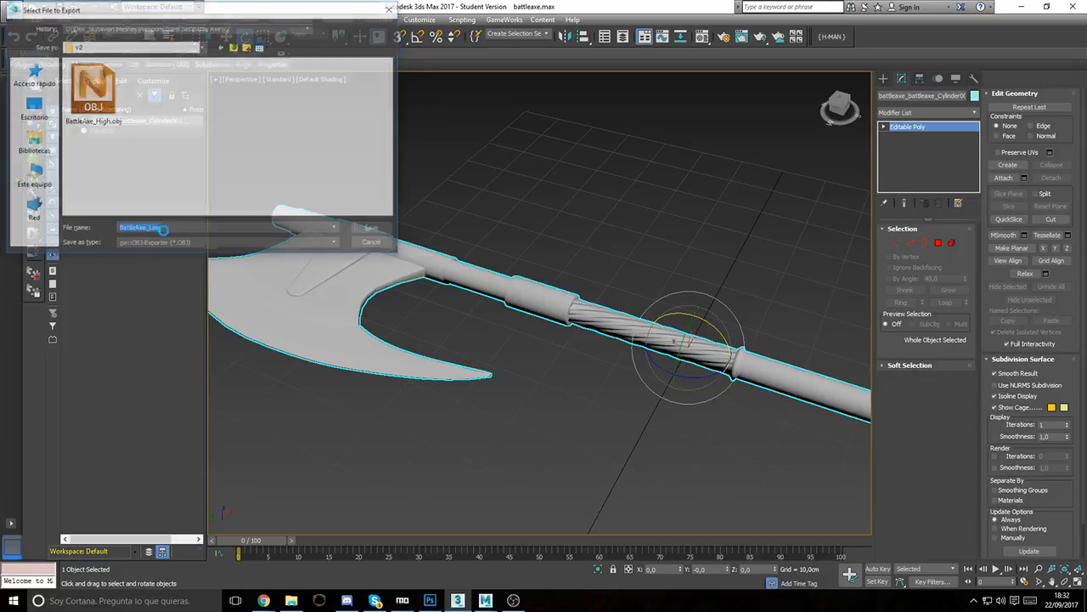
left_click(487, 388)
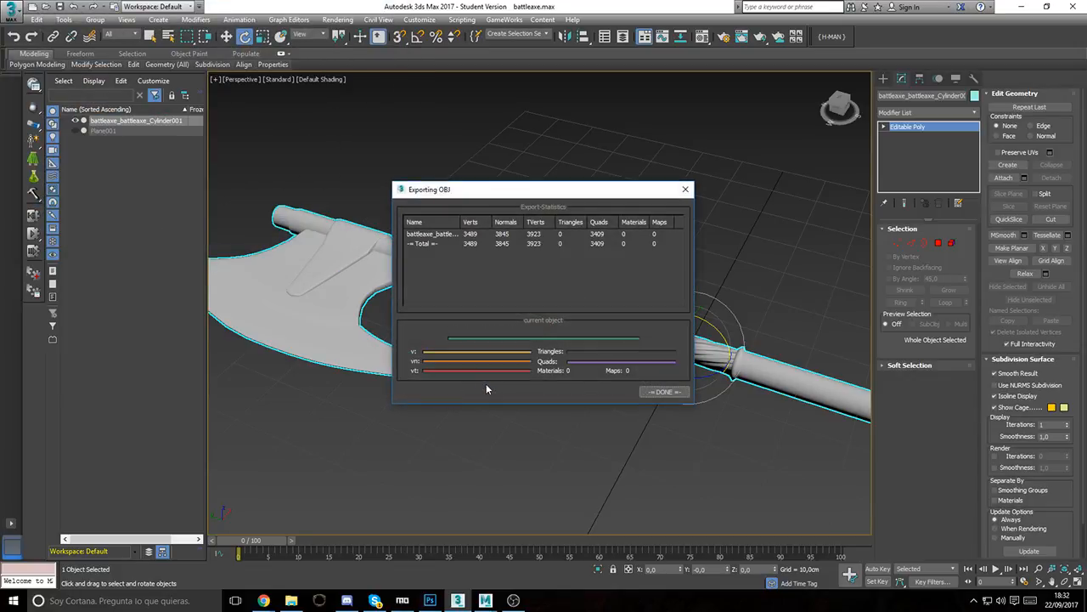
left_click(656, 391)
Step: Launch Substance Painter and dismiss its welcome window
key("super")
type("sub")
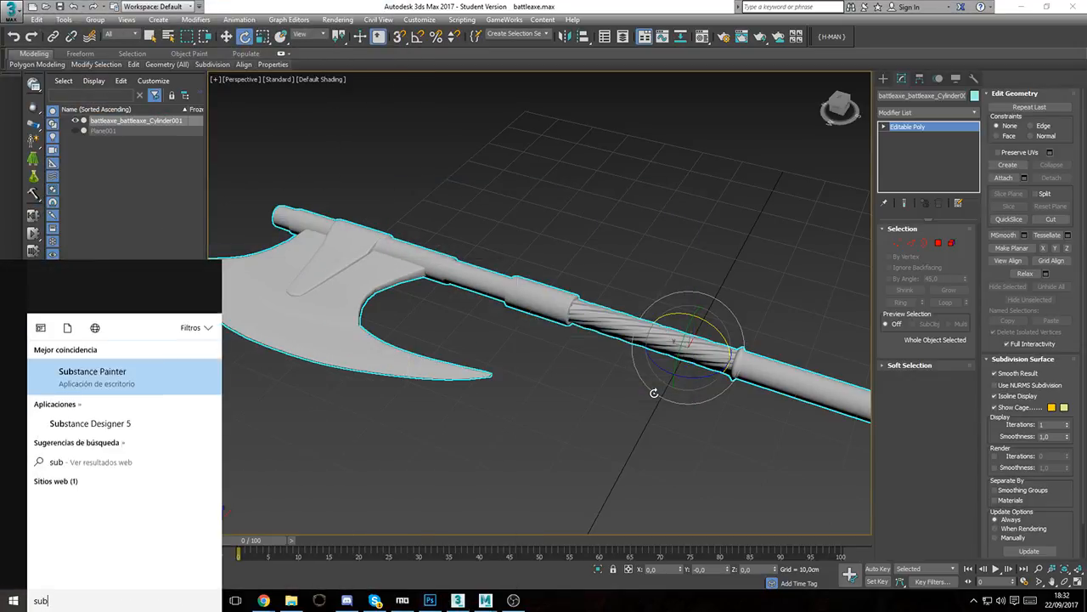
key("Return")
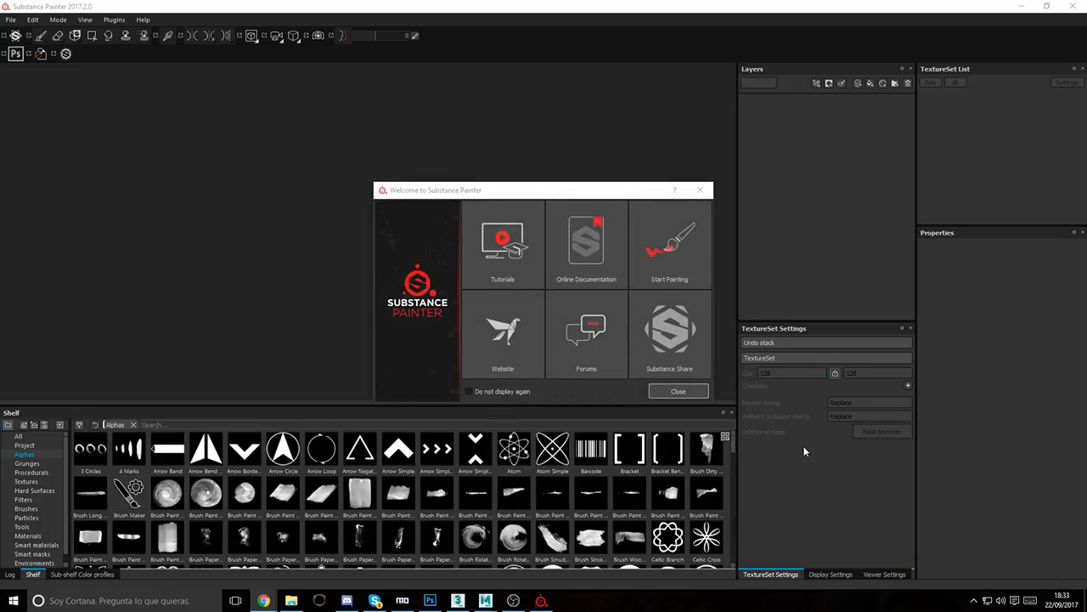
left_click(699, 391)
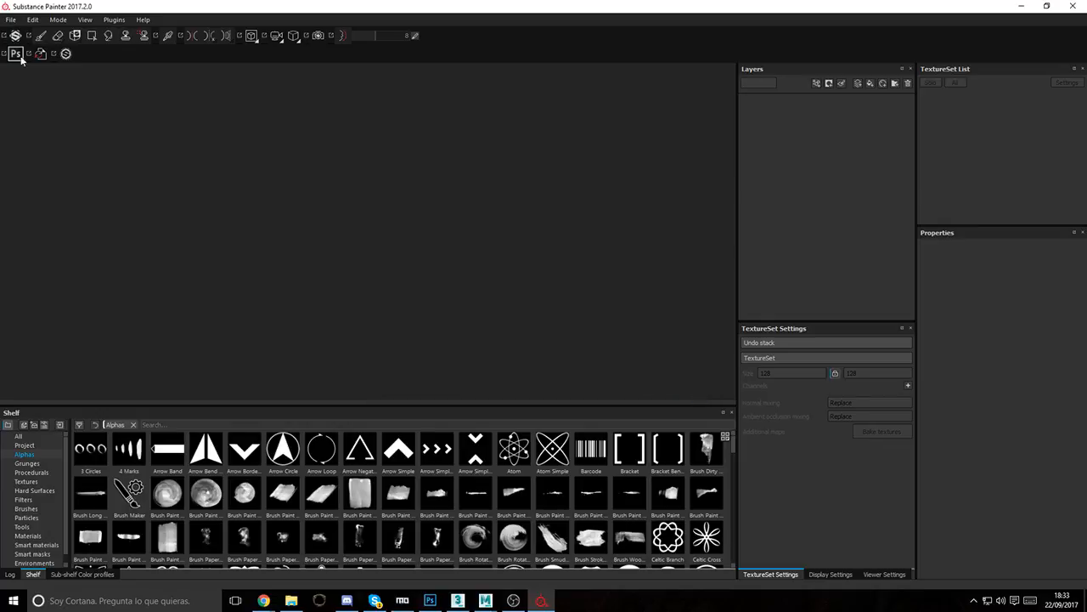
Step: Create a PBR - Metallic Roughness project using BattleAxe_Low.obj from the Steel Set's Battle Axe v2 folder as the mesh
left_click(11, 20)
left_click(20, 33)
left_click(626, 192)
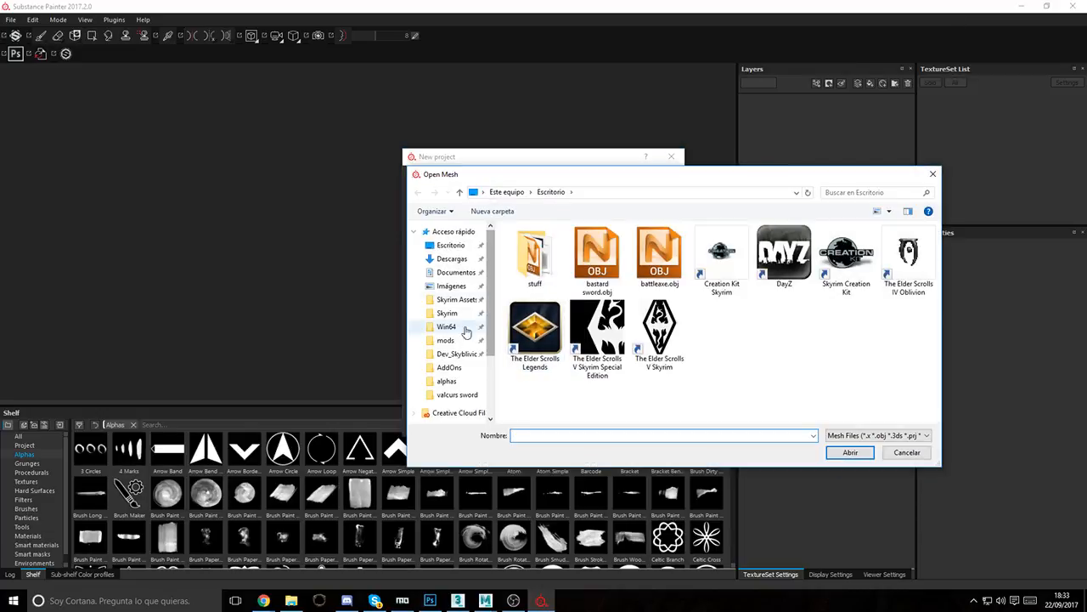
left_click(451, 353)
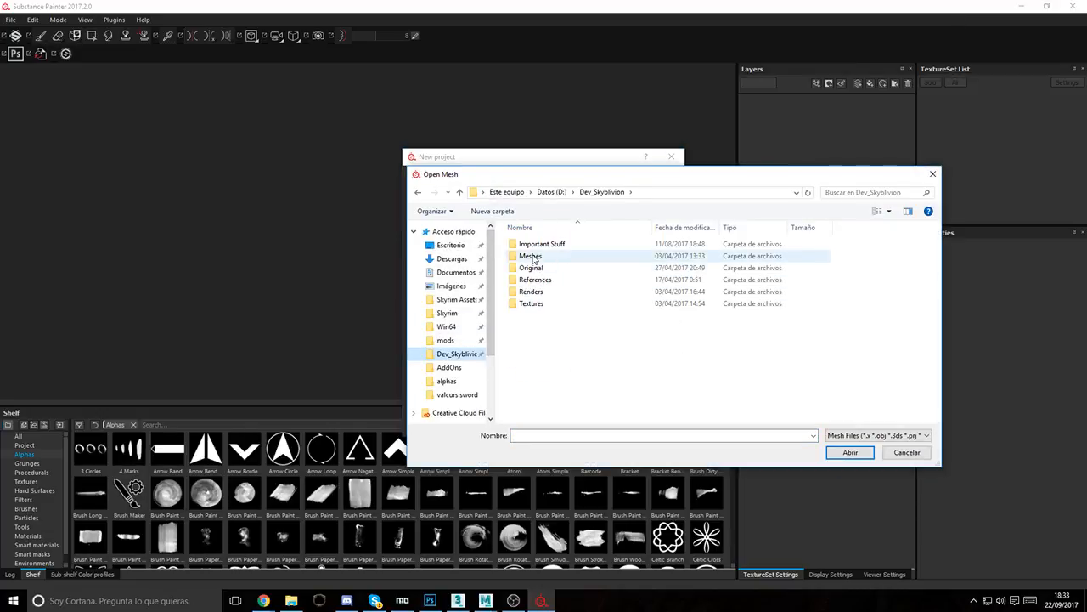
double_click(534, 257)
double_click(528, 244)
double_click(531, 244)
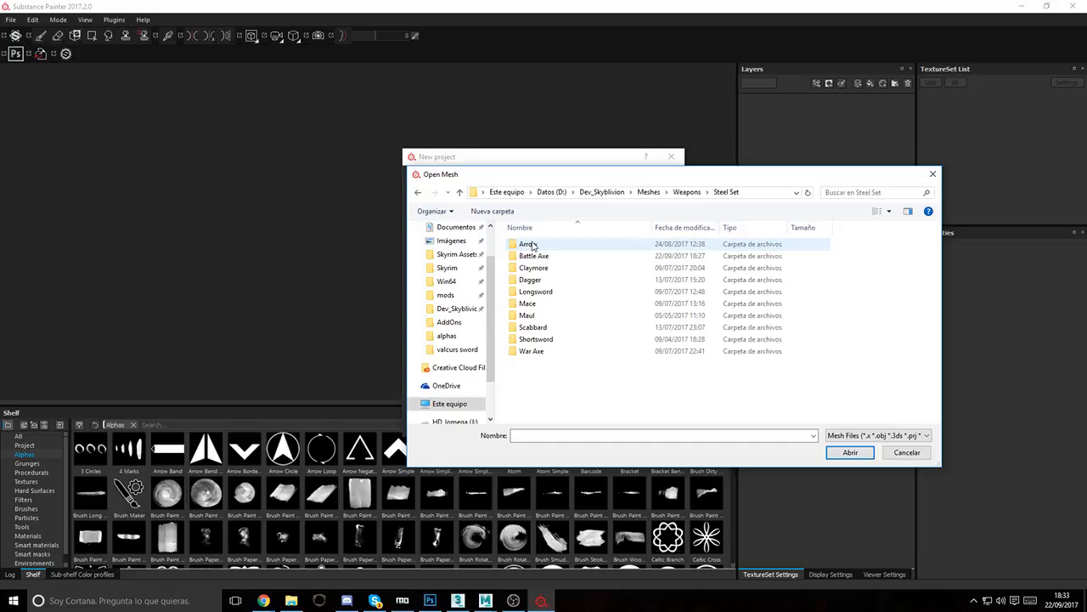
double_click(534, 256)
double_click(534, 255)
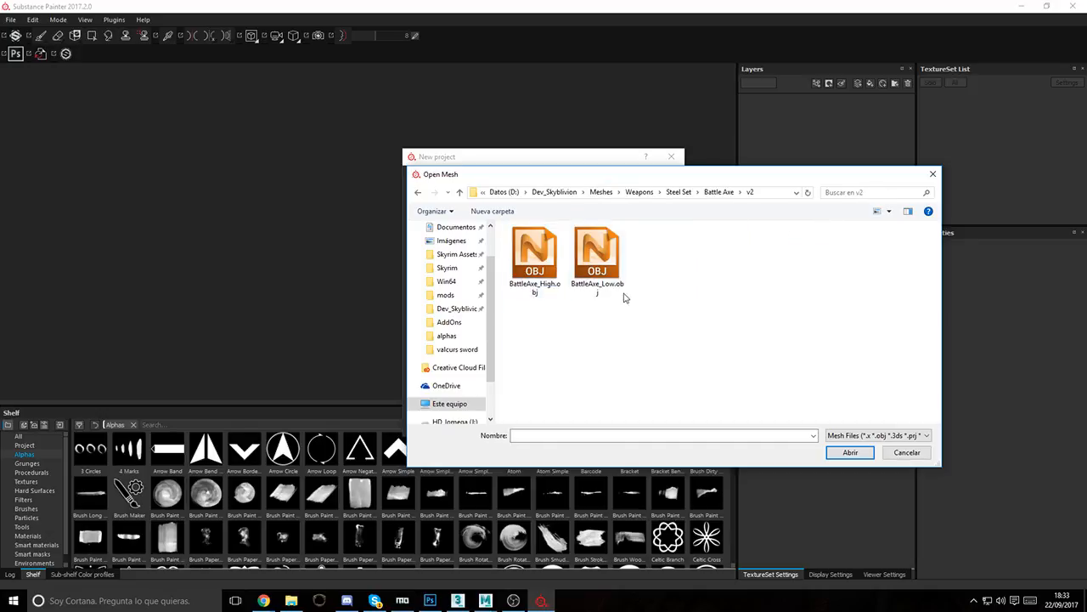
double_click(624, 297)
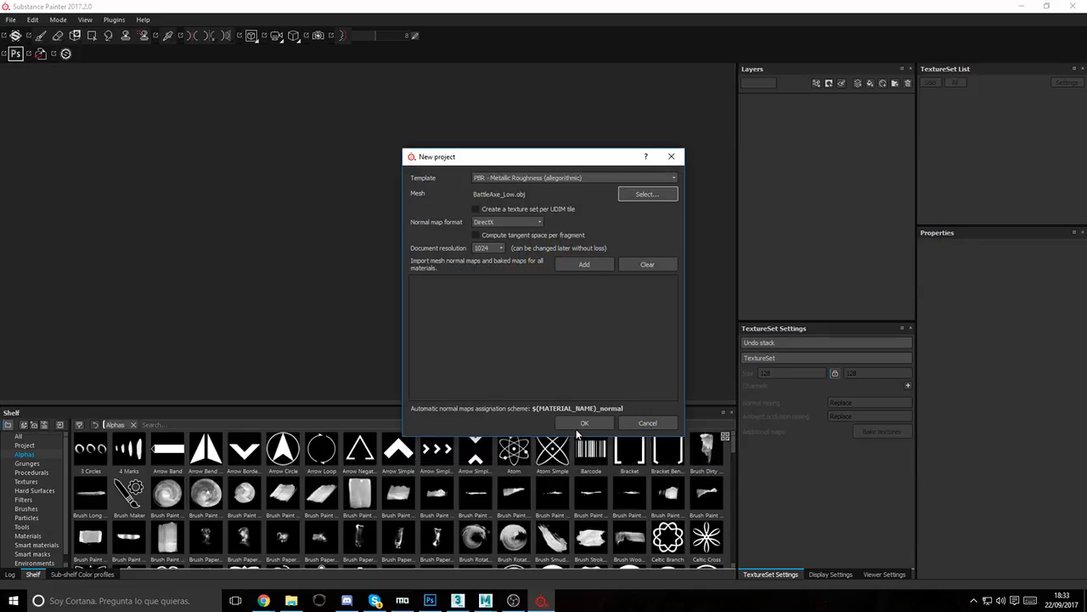
left_click(580, 424)
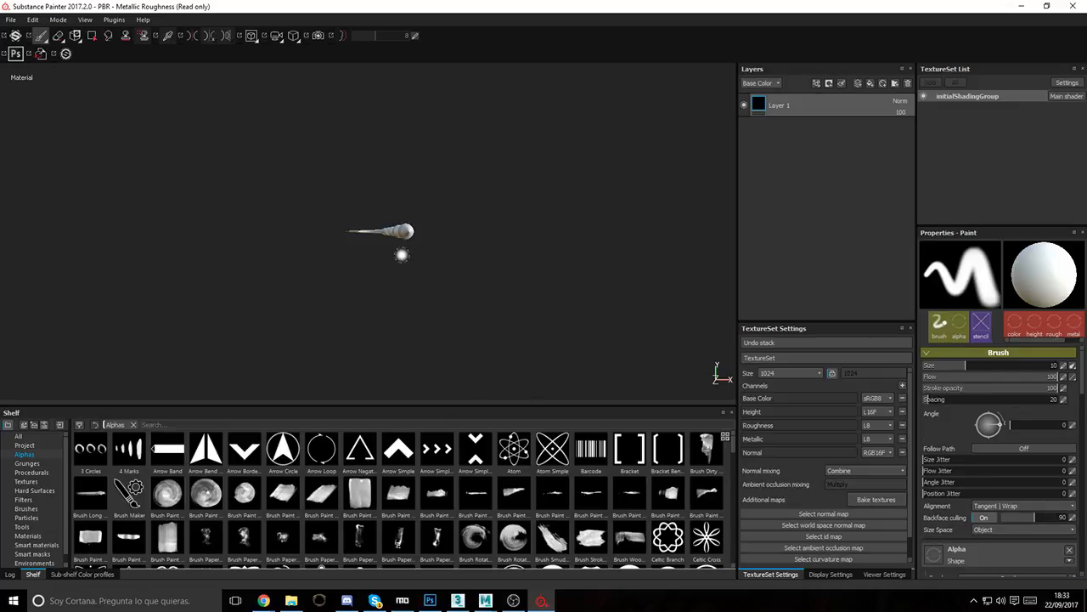
Step: Set up texture baking with an output size of 4096 and BattleAxe_High.obj as the high definition mesh
left_click_drag(575, 326, 371, 239, "alt")
right_click_drag(371, 239, 478, 276, "alt")
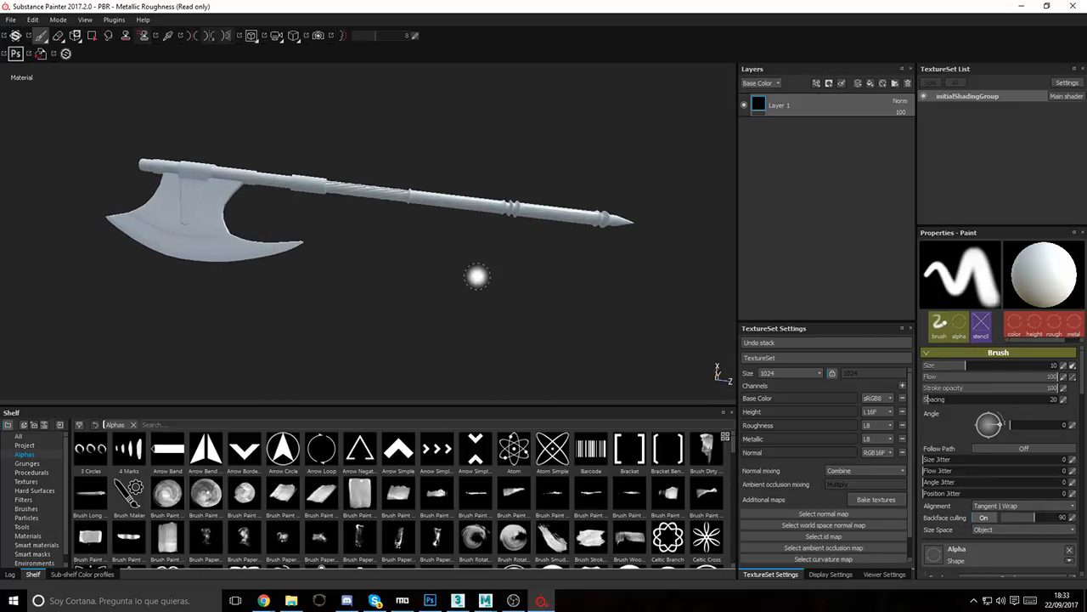
left_click(875, 498)
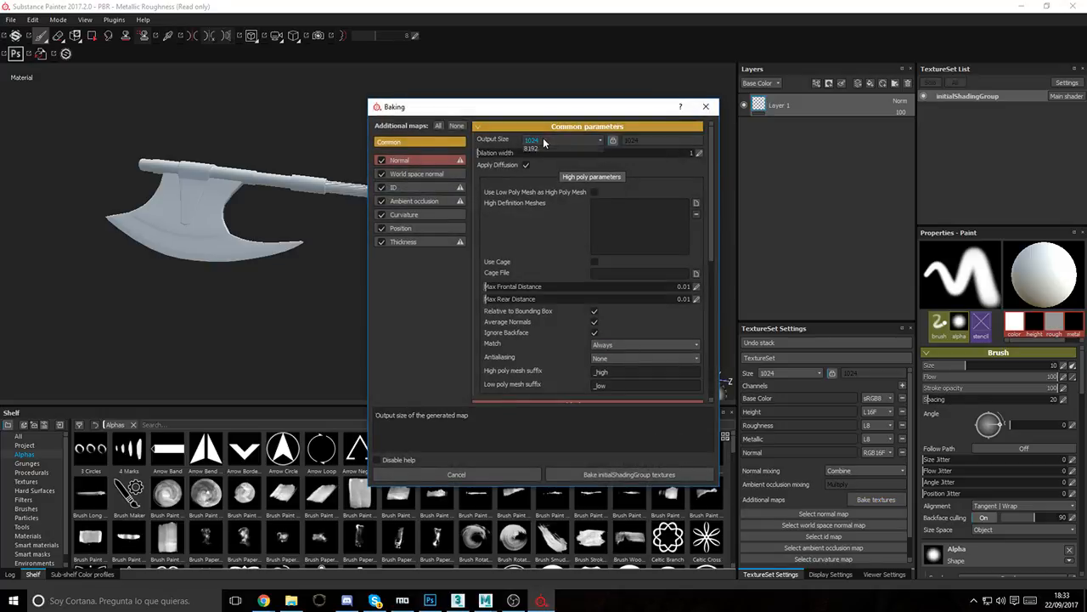
left_click(565, 140)
left_click(542, 201)
left_click(695, 202)
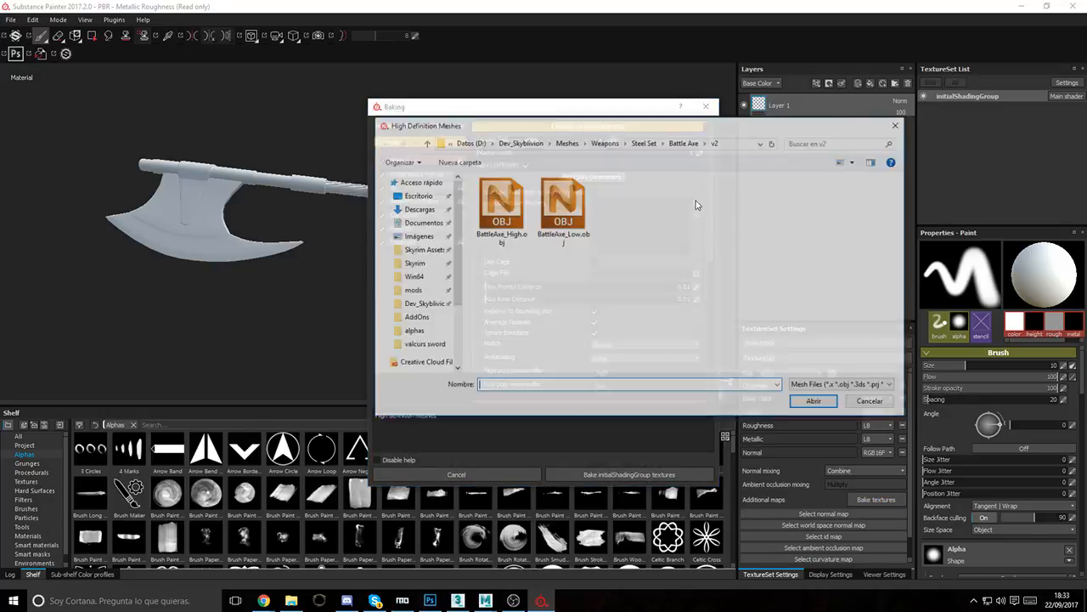
left_click(499, 217)
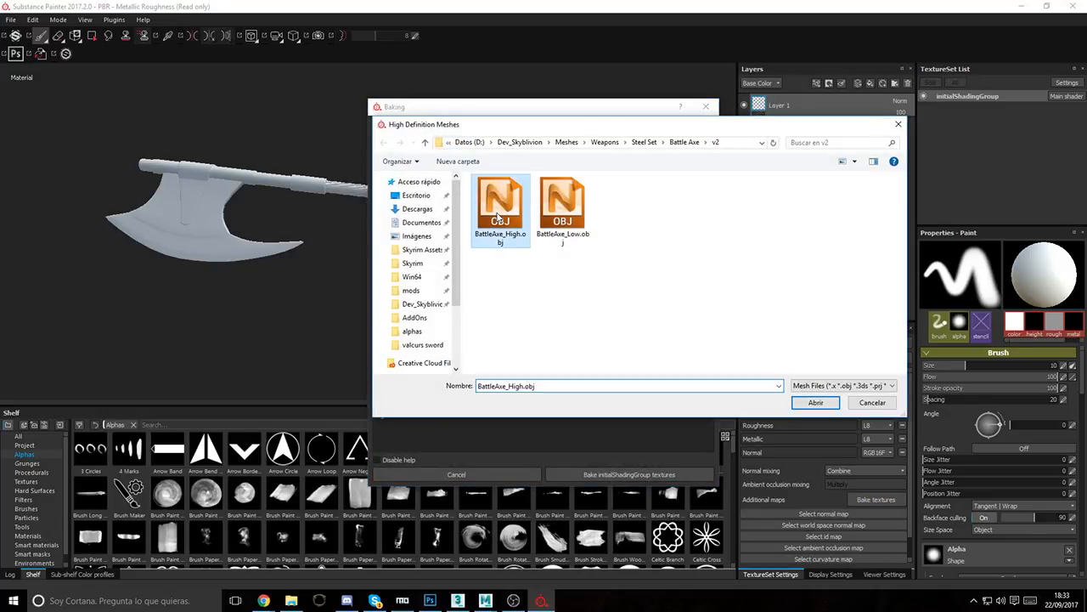
left_click(815, 403)
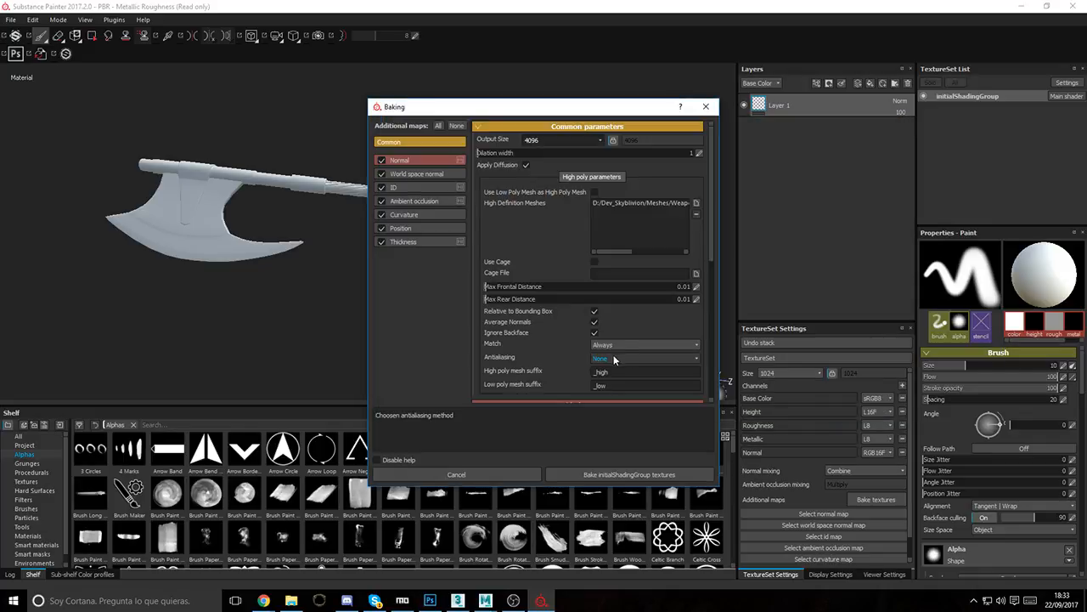
Step: Set the bake antialiasing to Subsampling 2x2 and bake the initialShadingGroup textures
left_click(615, 357)
left_click(613, 374)
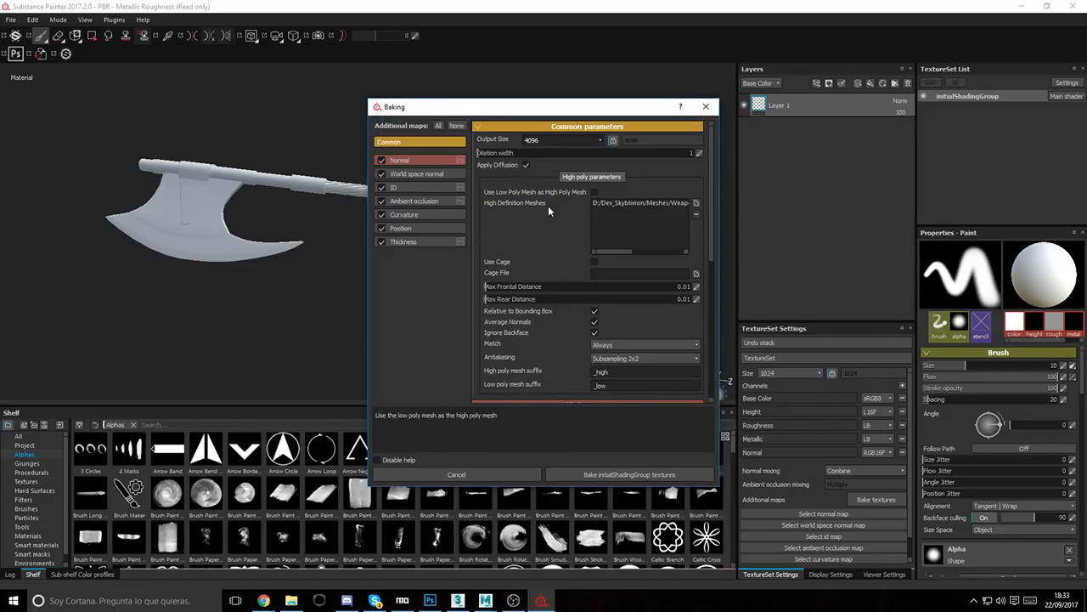
left_click(616, 476)
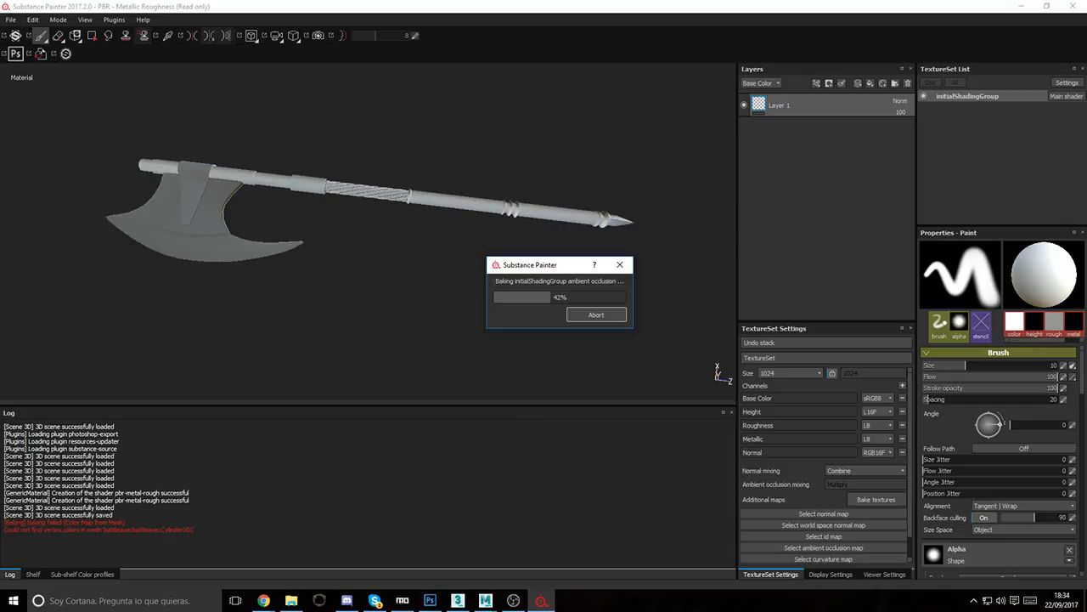
Step: Switch to Maya, close it and return to 3ds Max
key("alt+Tab")
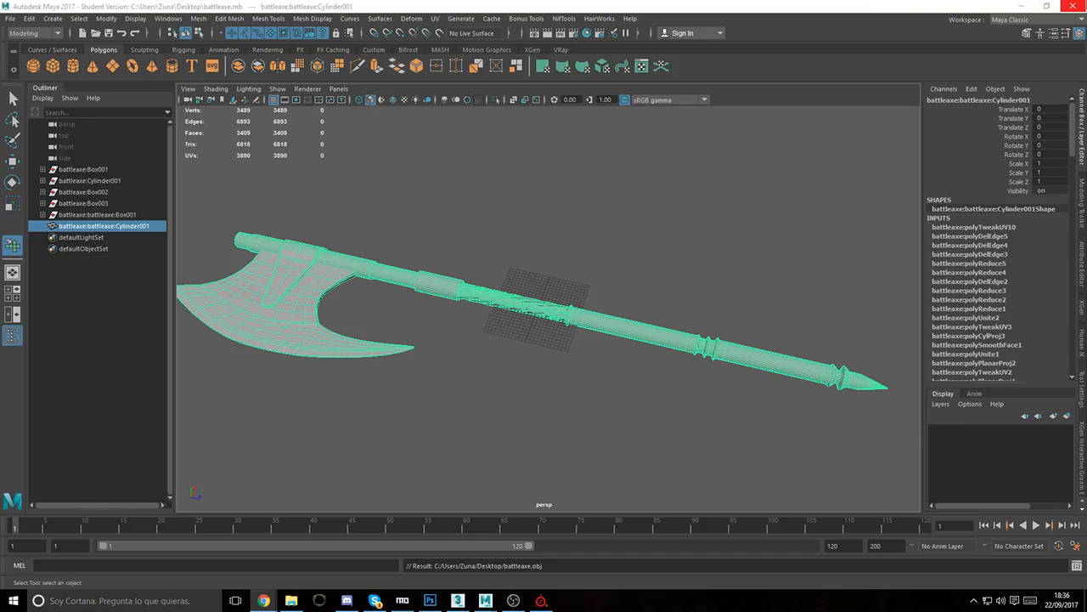
left_click(974, 75)
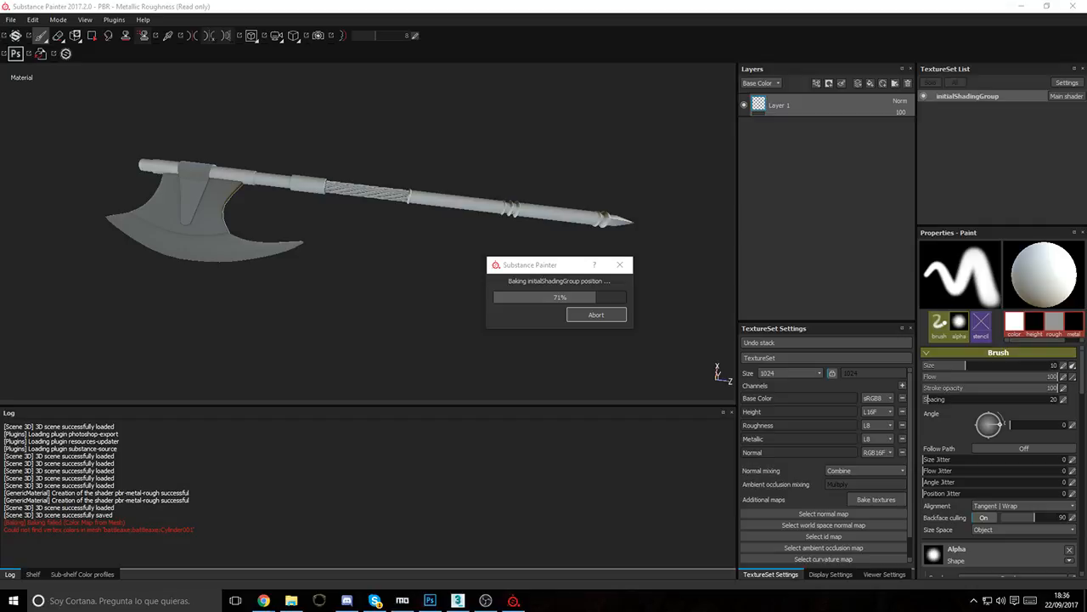
key("alt+Tab")
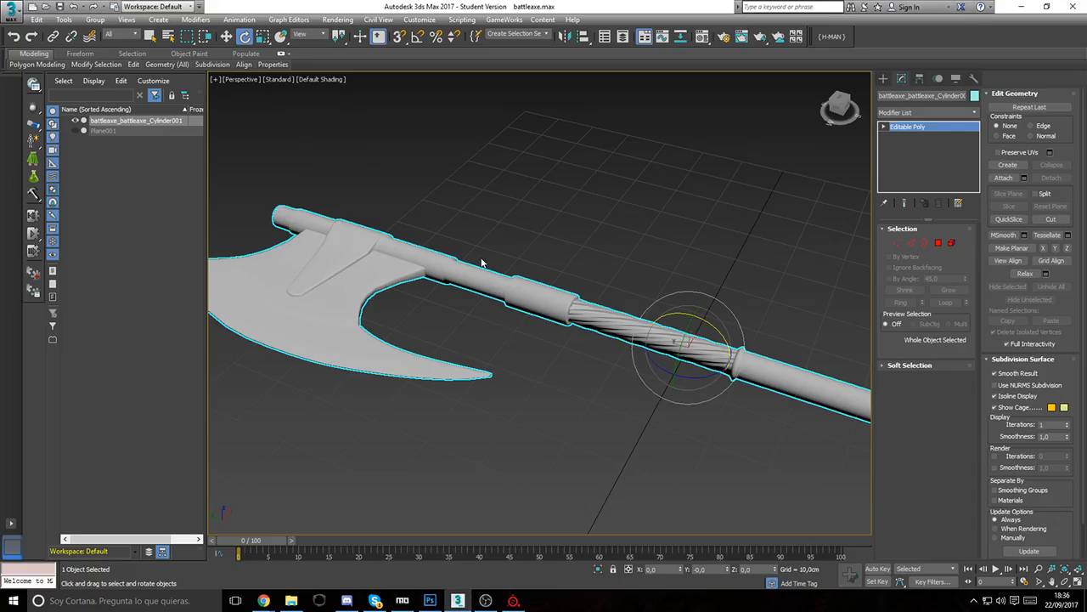
Step: Check the battleaxe's vertex and face counts in its object properties, then close them
right_click(479, 258)
left_click(544, 337)
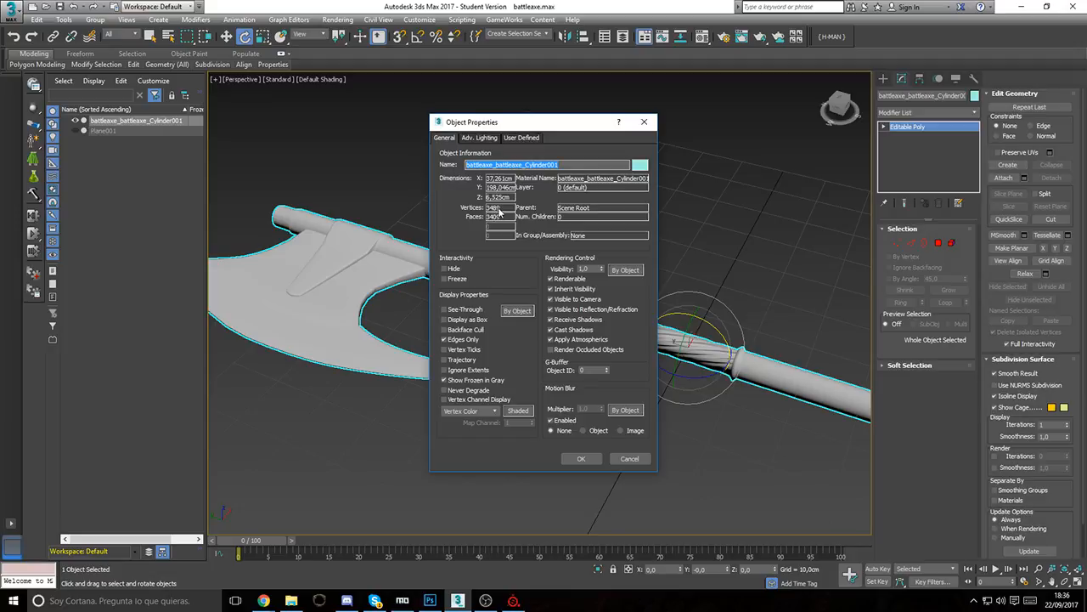
left_click(643, 123)
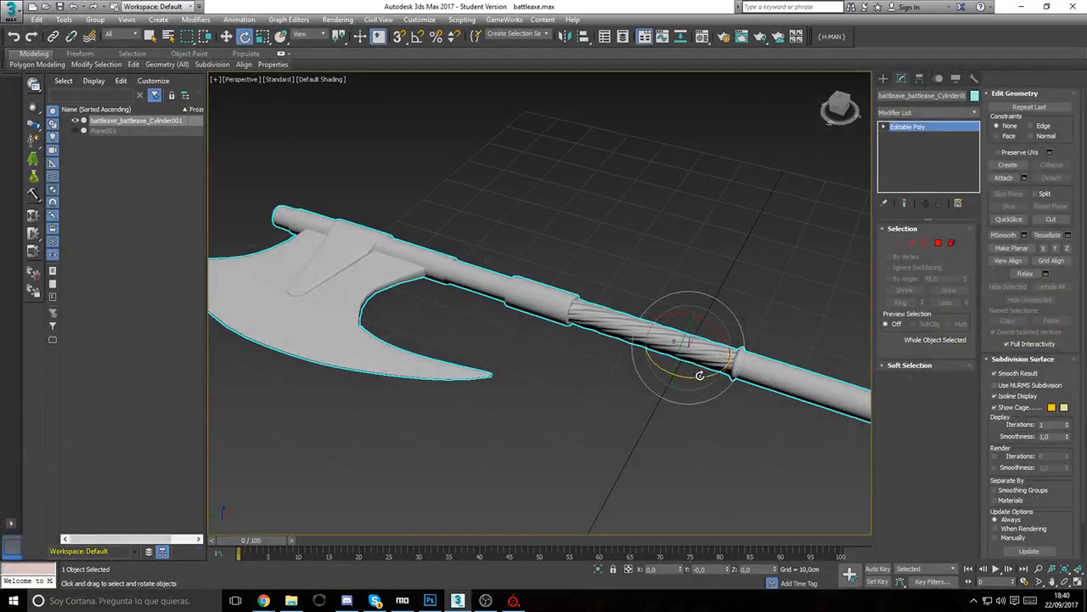
Step: Delete the hidden Plane001 object from the scene
middle_click_drag(679, 351, 582, 291, "alt")
left_click(105, 131)
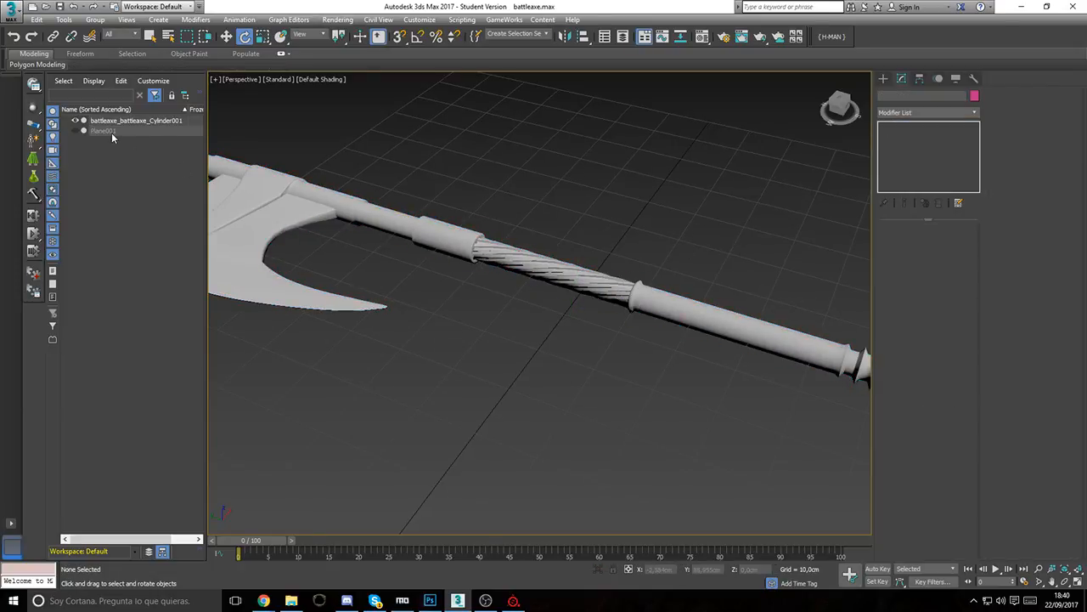
key("Delete")
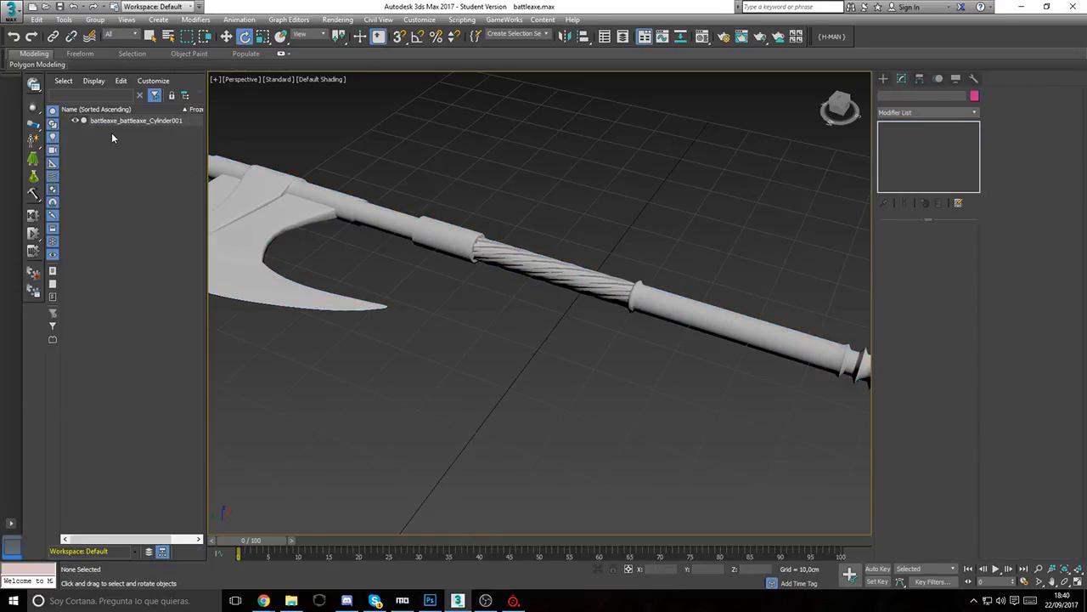
Step: Start importing a file and browse to the Dev_Skyblivion folder on the Datos (D:) drive
scroll(434, 222, "down", 5)
middle_click_drag(433, 222, 566, 348, "alt")
scroll(589, 343, "up", 6)
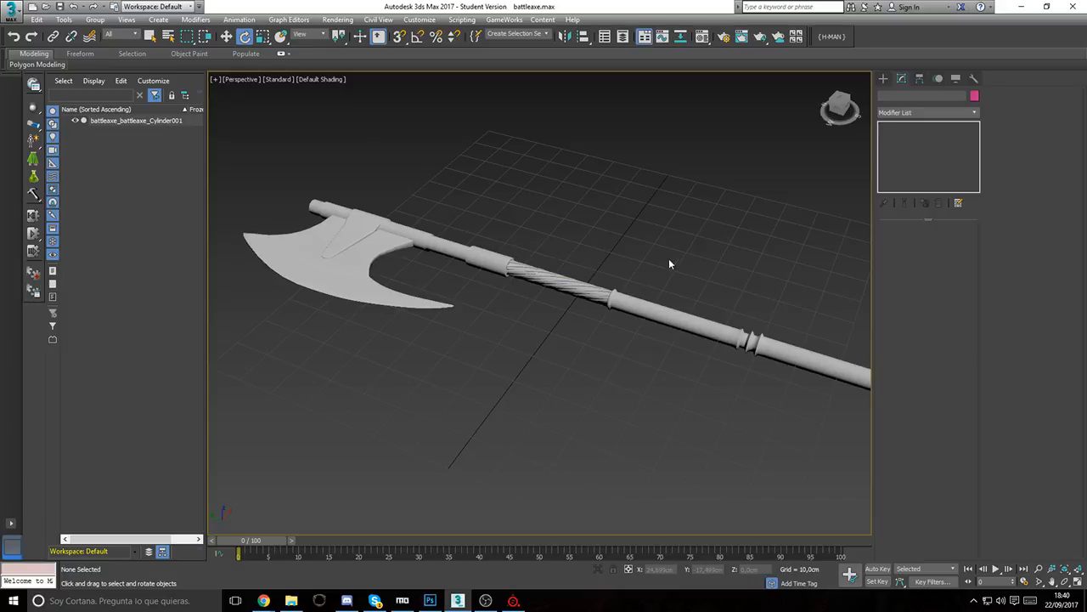
left_click(12, 12)
left_click(26, 168)
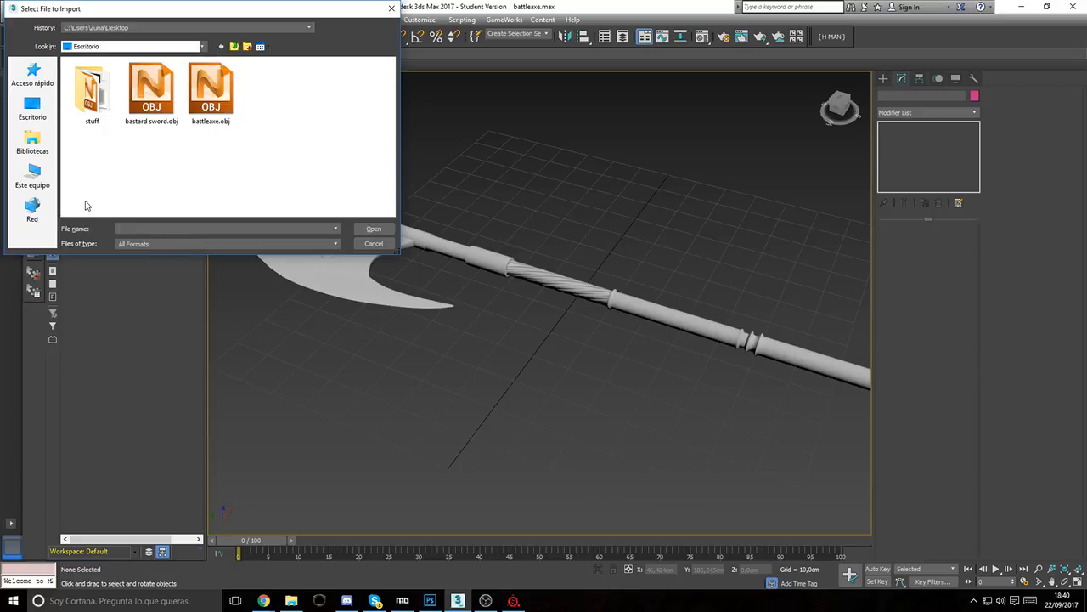
left_click(32, 176)
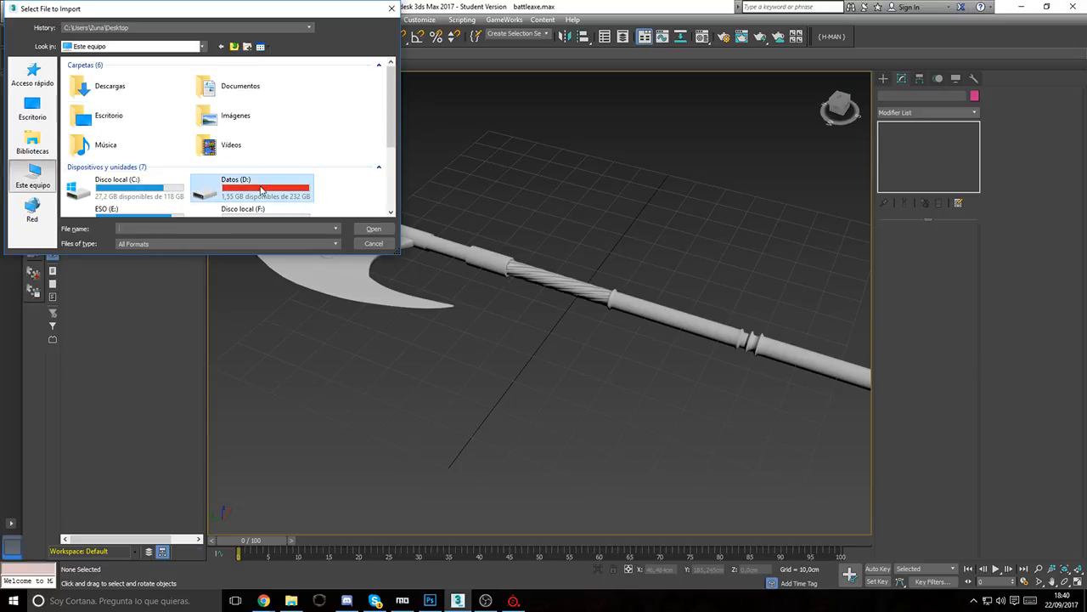
double_click(261, 188)
double_click(110, 150)
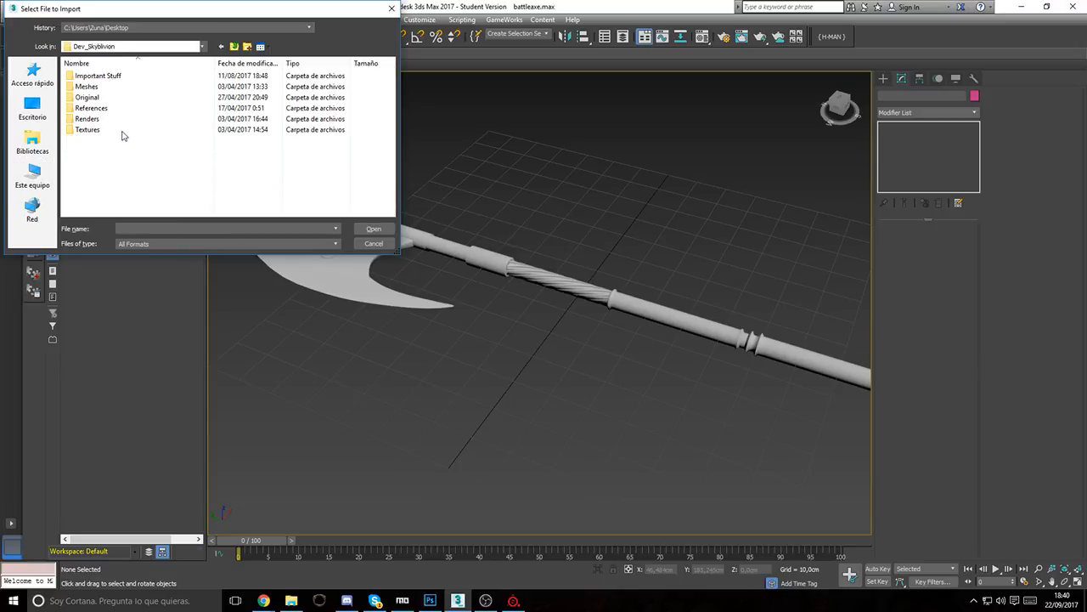
double_click(110, 88)
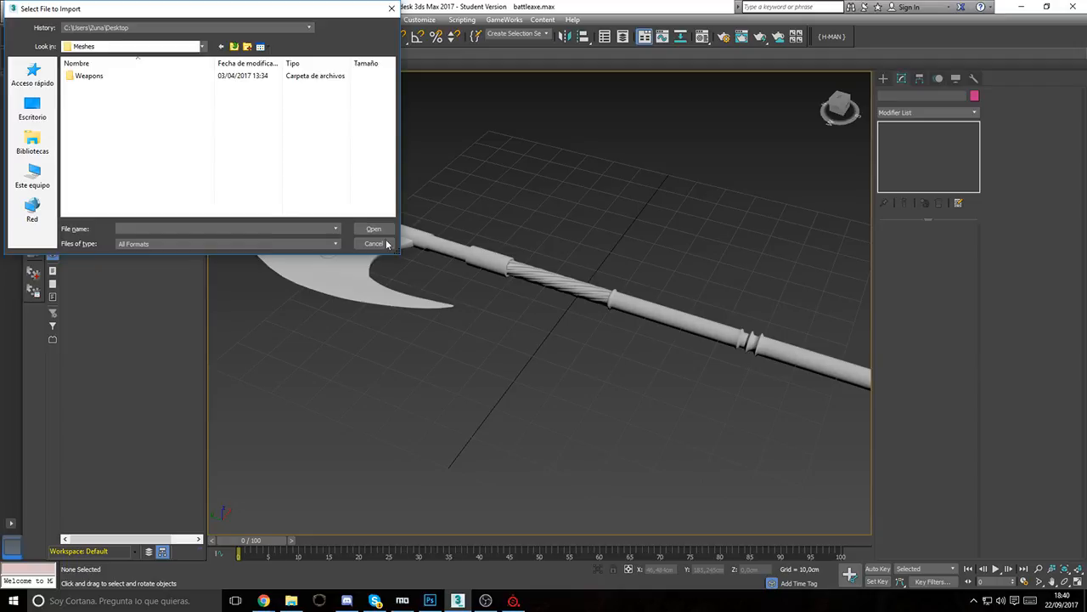
double_click(88, 79)
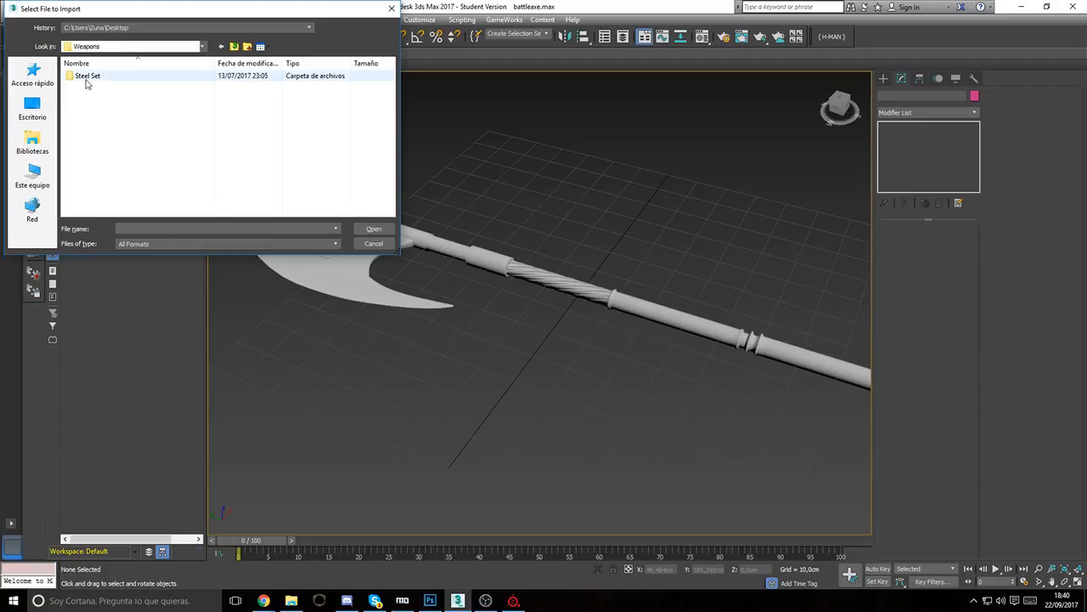
left_click(86, 79)
double_click(86, 79)
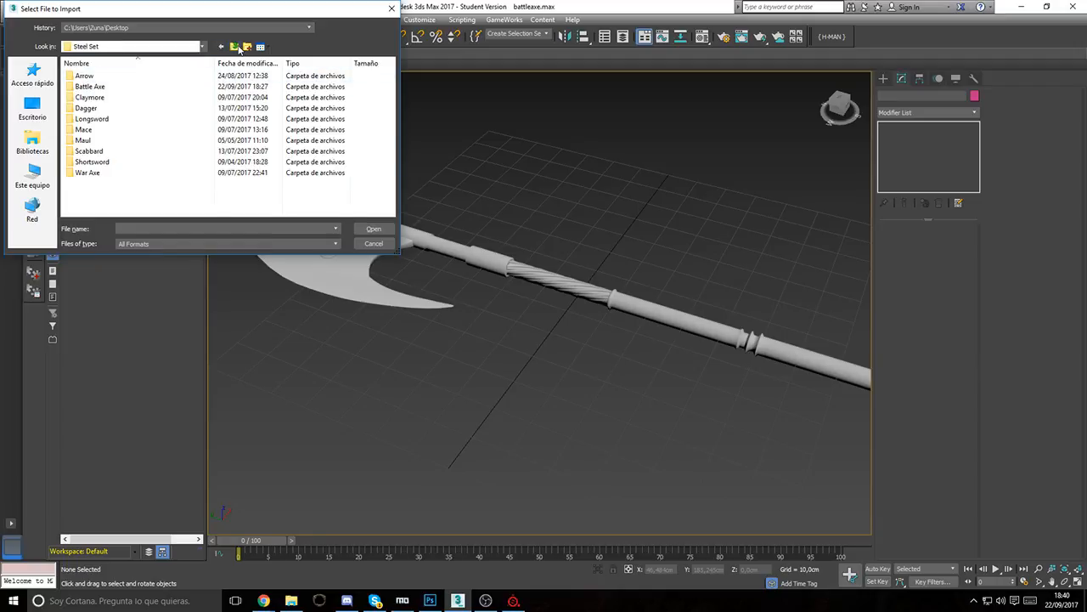
left_click(237, 47)
left_click(237, 47)
left_click(237, 47)
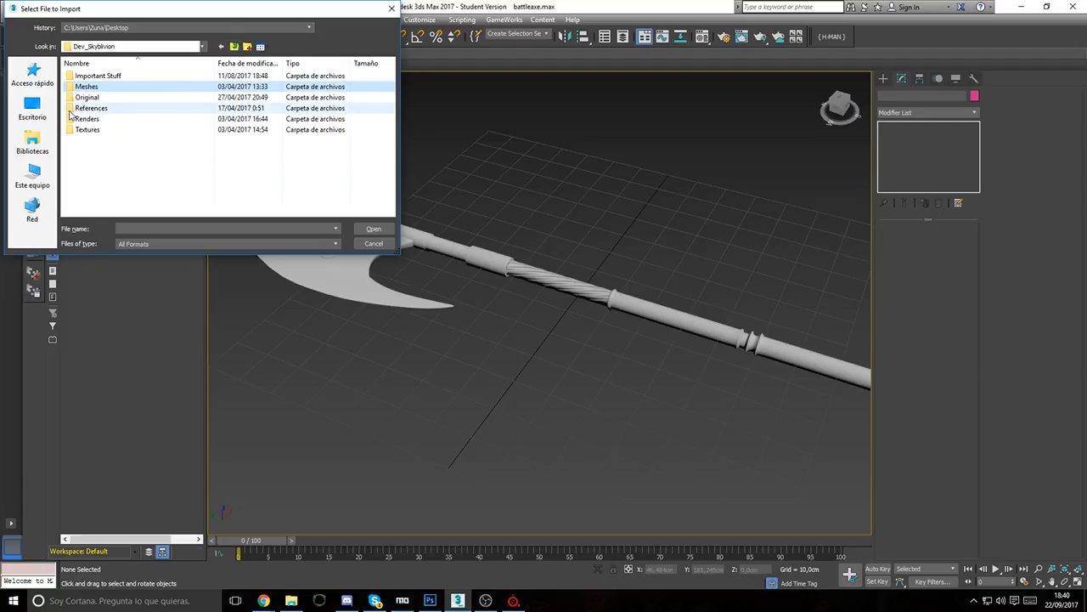
Step: Import steelbattleaxe.nif from the References/steel folder using the Skyrim game setting
double_click(87, 85)
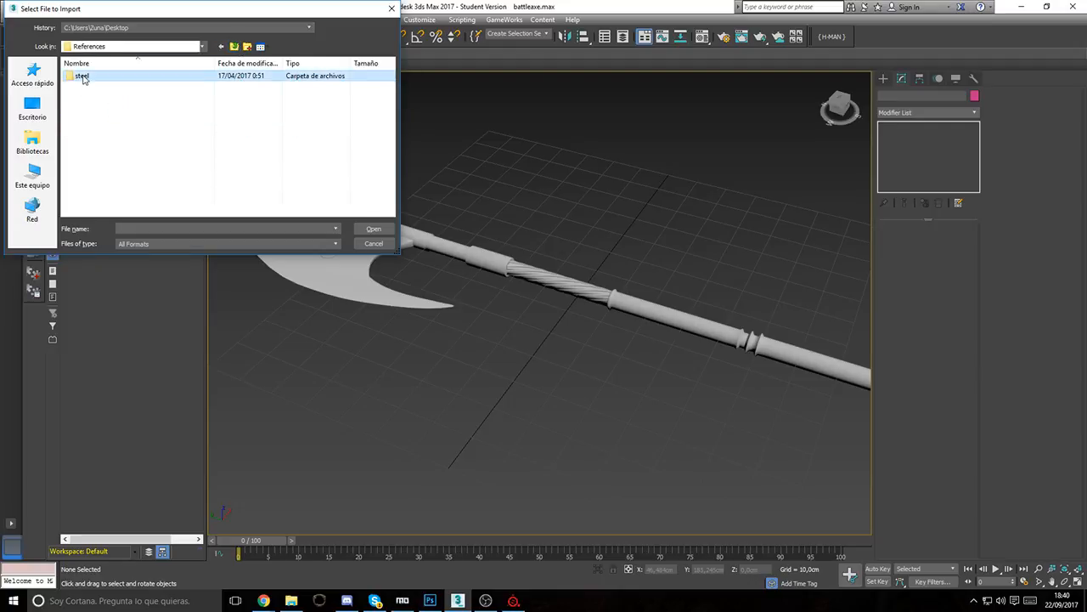
double_click(77, 75)
scroll(170, 169, "down", 7)
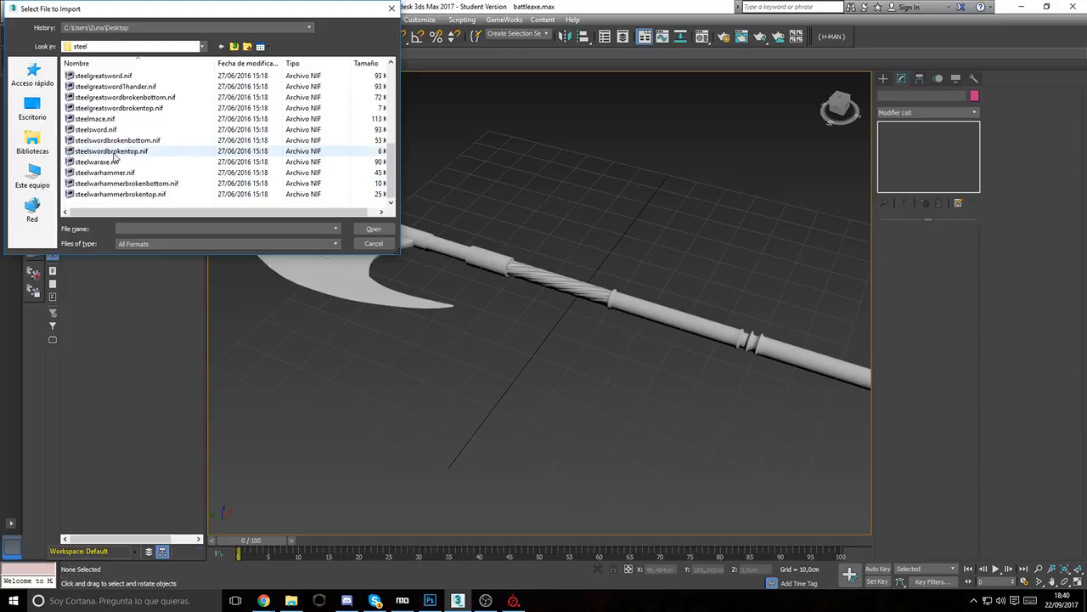
scroll(115, 149, "up", 4)
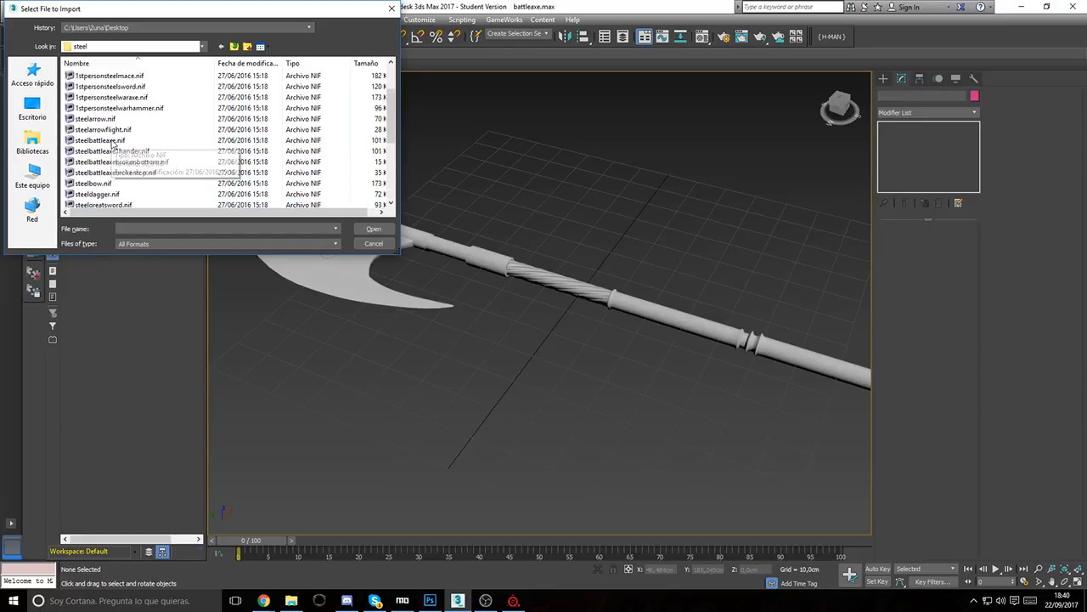
double_click(109, 141)
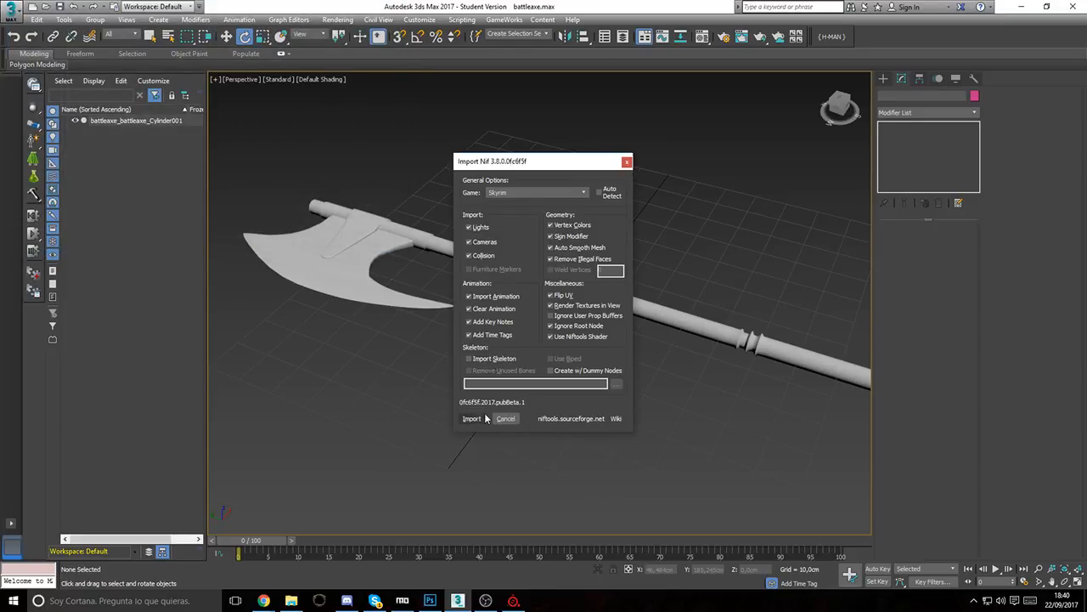
left_click(484, 418)
left_click(557, 338)
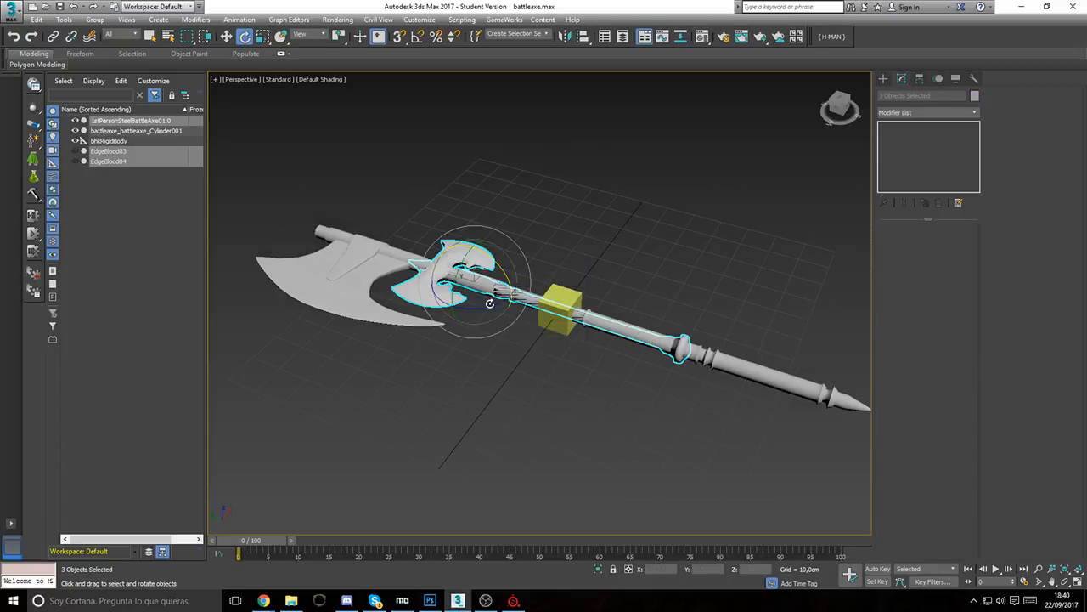
Step: Compare the size and placement of the imported steel battleaxe with the modelled battleaxe
middle_click_drag(473, 310, 474, 350)
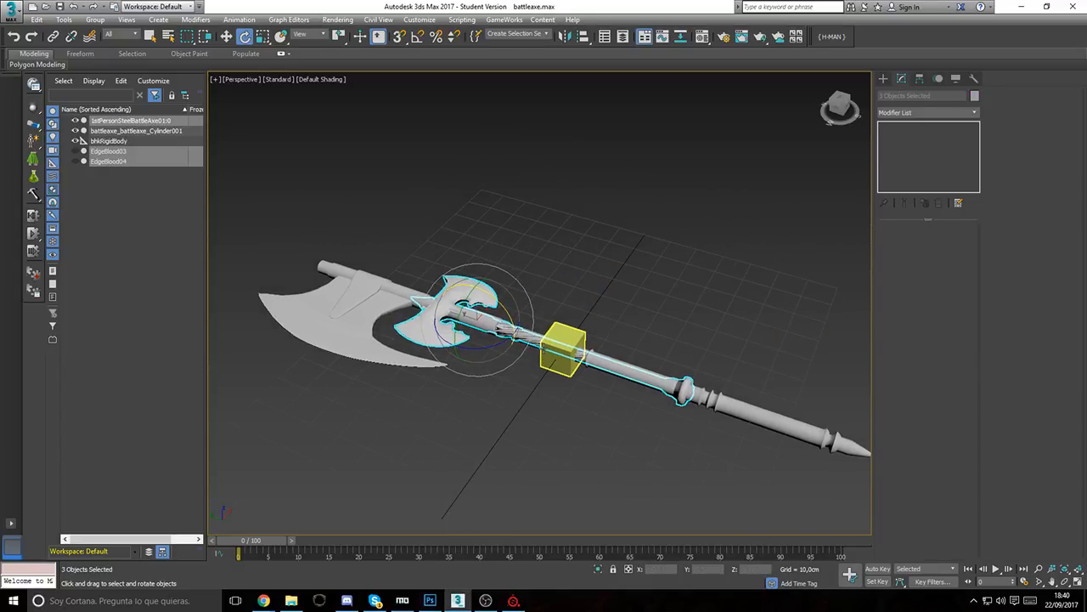
middle_click_drag(544, 374, 554, 326)
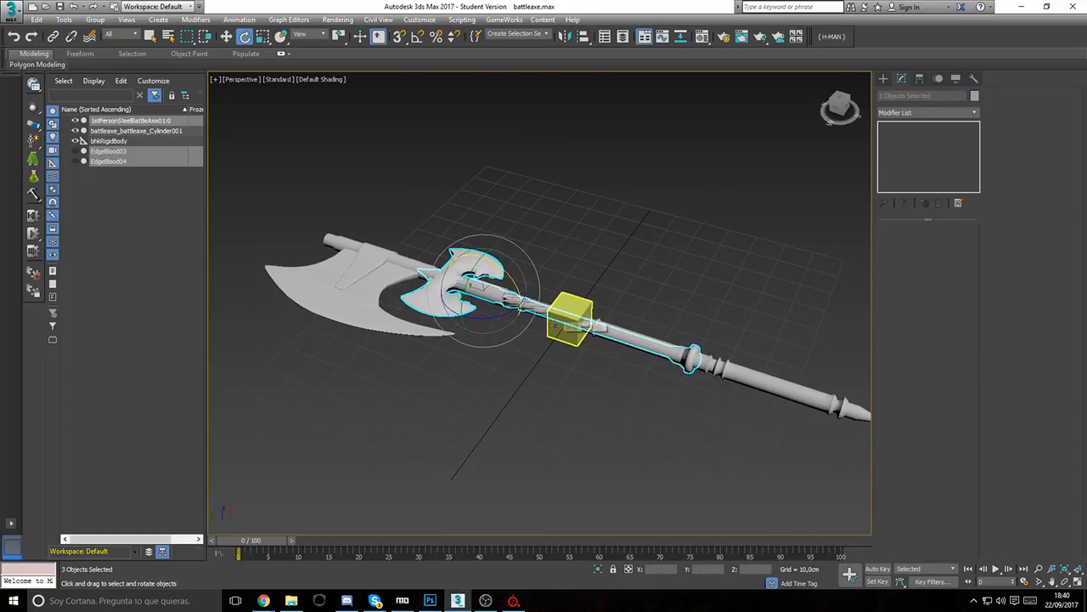
scroll(557, 326, "up", 5)
scroll(557, 326, "down", 3)
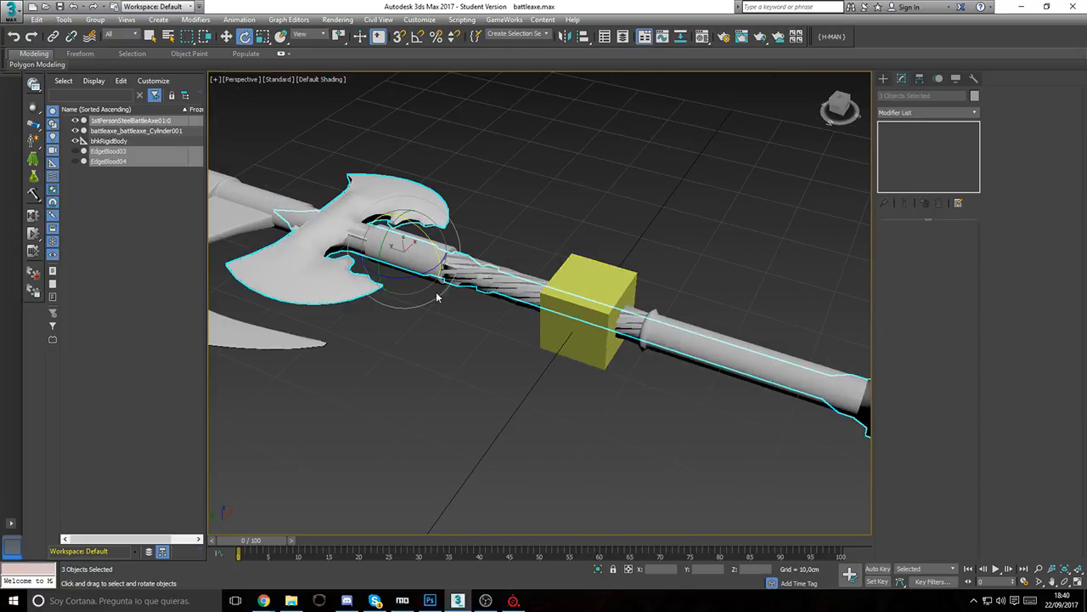
scroll(438, 296, "down", 4)
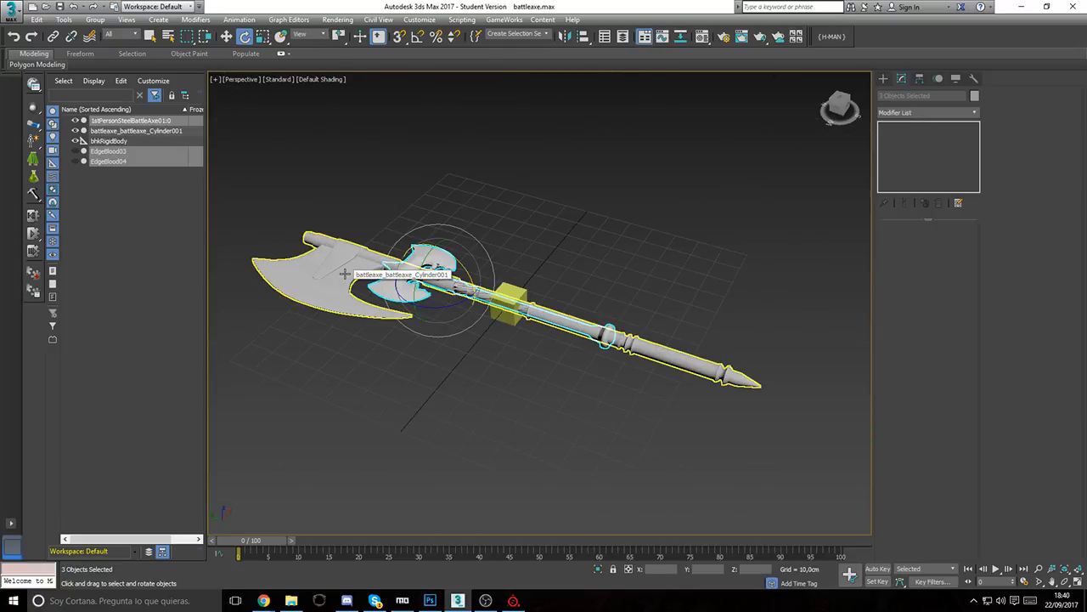
scroll(408, 272, "up", 5)
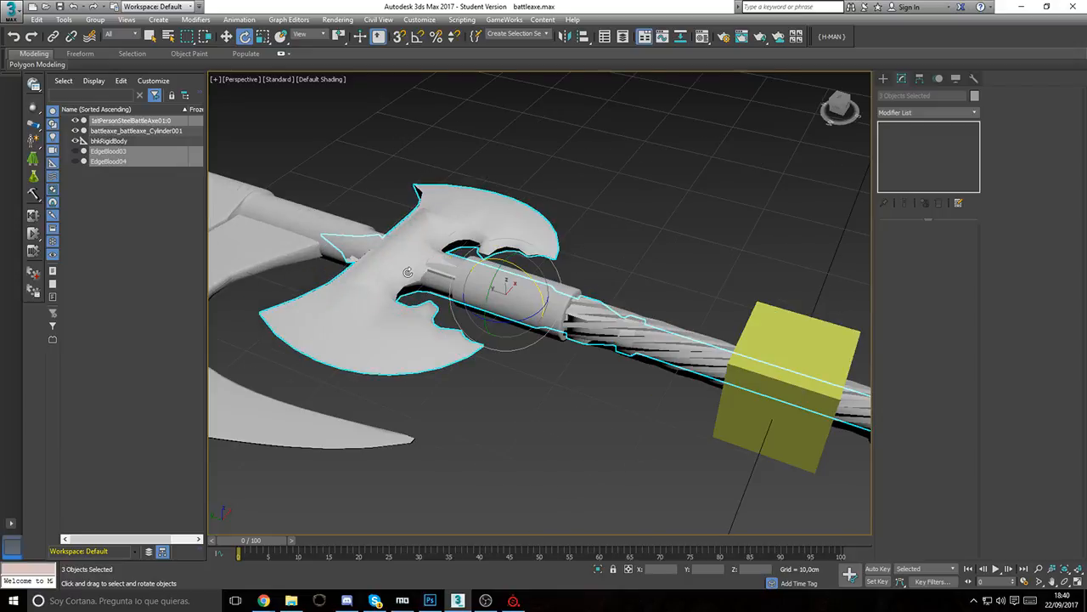
scroll(372, 293, "down", 6)
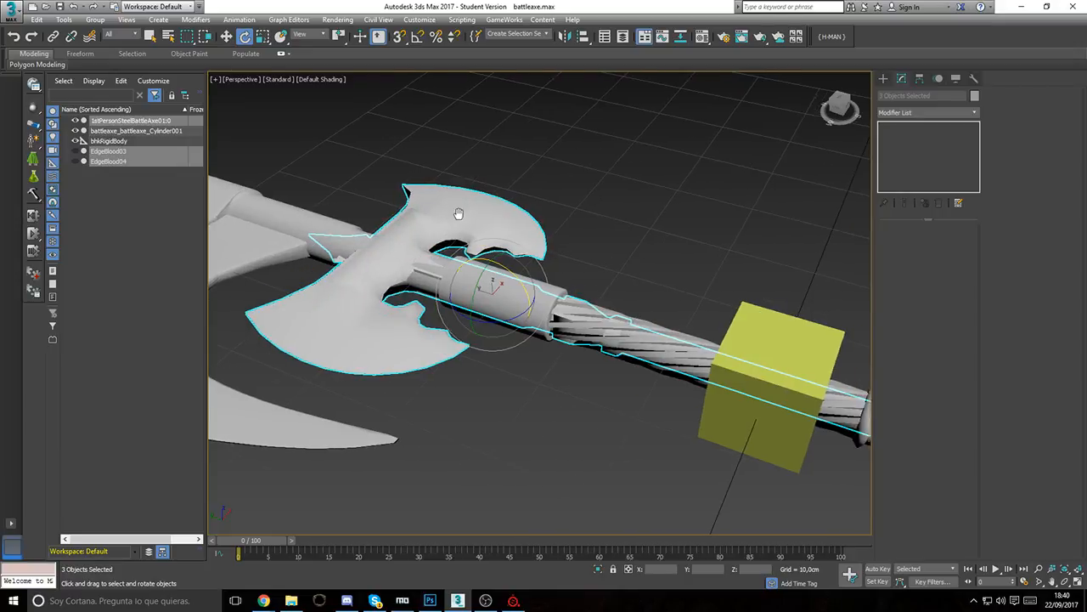
Step: Delete the imported steel battleaxe, its EdgeBlood objects and the bhkRigidBody collision object
key("Delete")
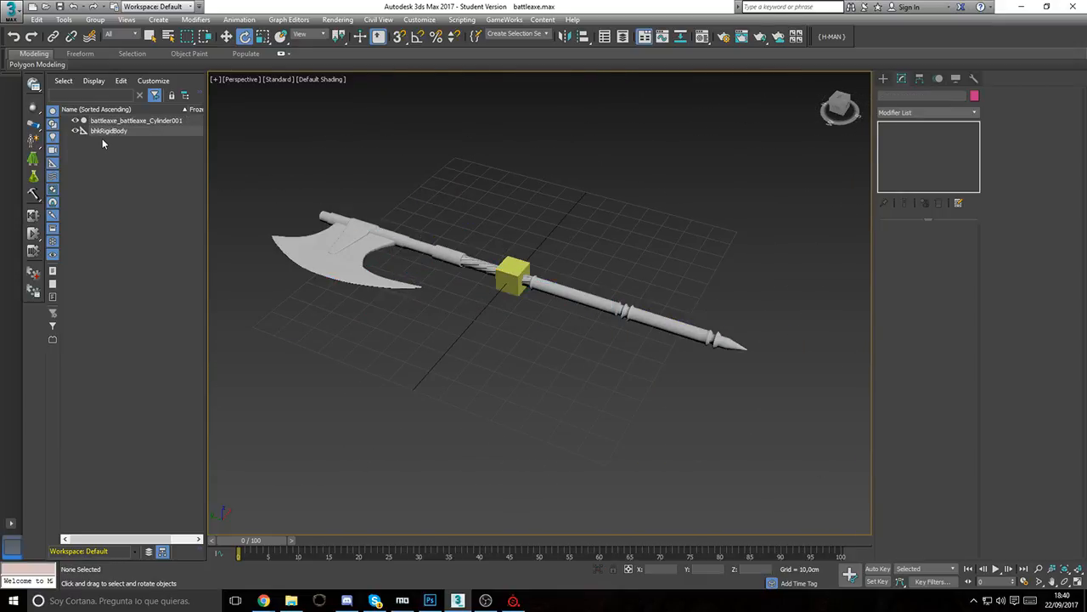
left_click(102, 139)
key("Delete")
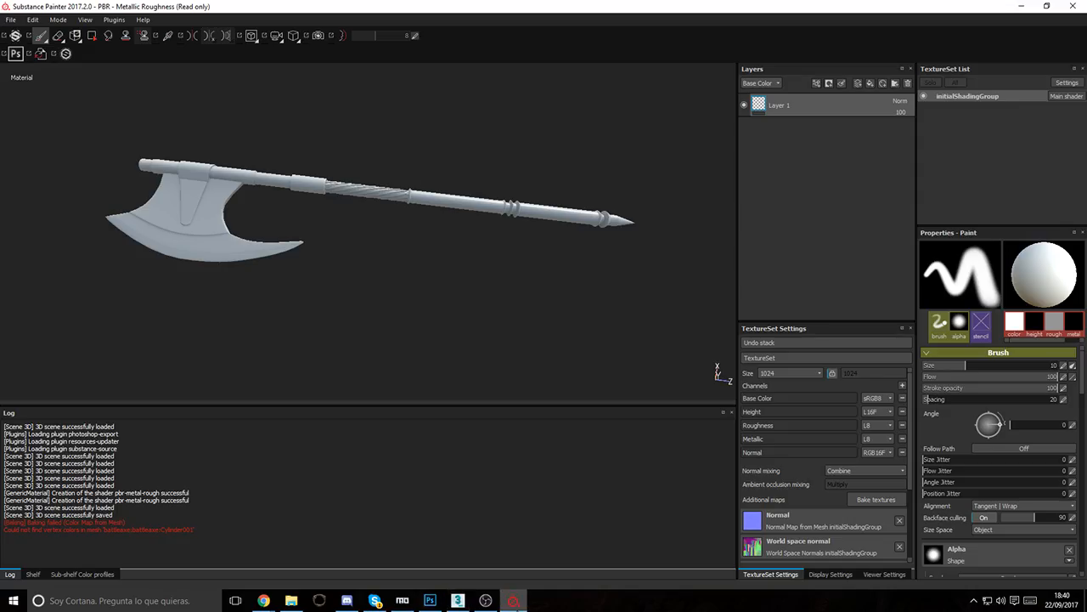
Step: Switch to Substance Painter, show the shelf and inspect the baked detail on the axe head and handle
left_click(32, 574)
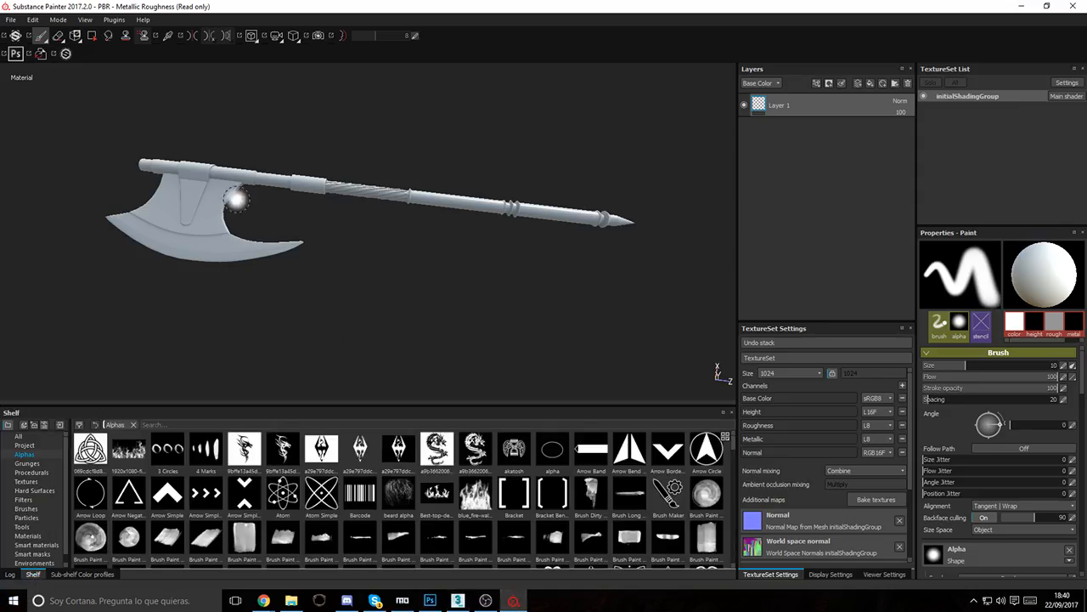
scroll(234, 191, "up", 5)
right_click_drag(291, 184, 776, 306, "alt")
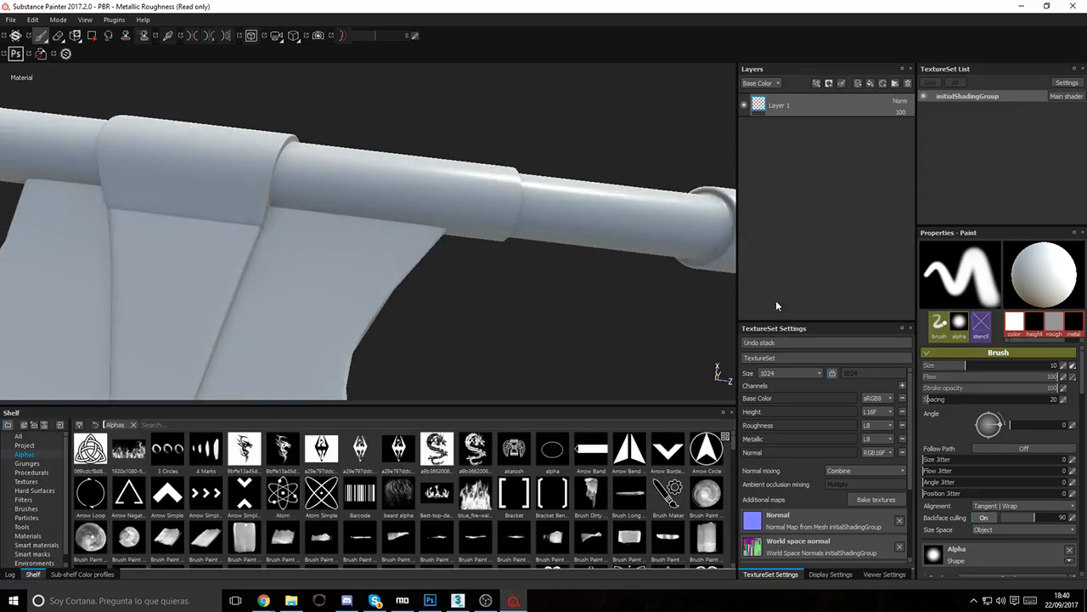
left_click_drag(386, 228, 243, 187, "alt")
scroll(323, 177, "down", 5)
left_click_drag(323, 177, 407, 212, "alt")
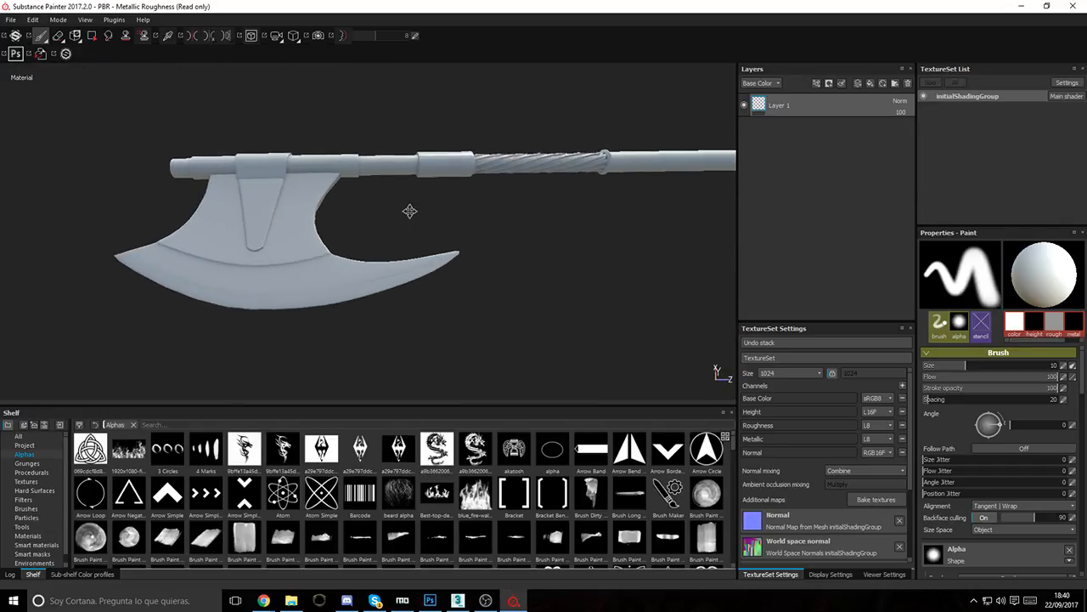
middle_click_drag(407, 211, 195, 259, "alt")
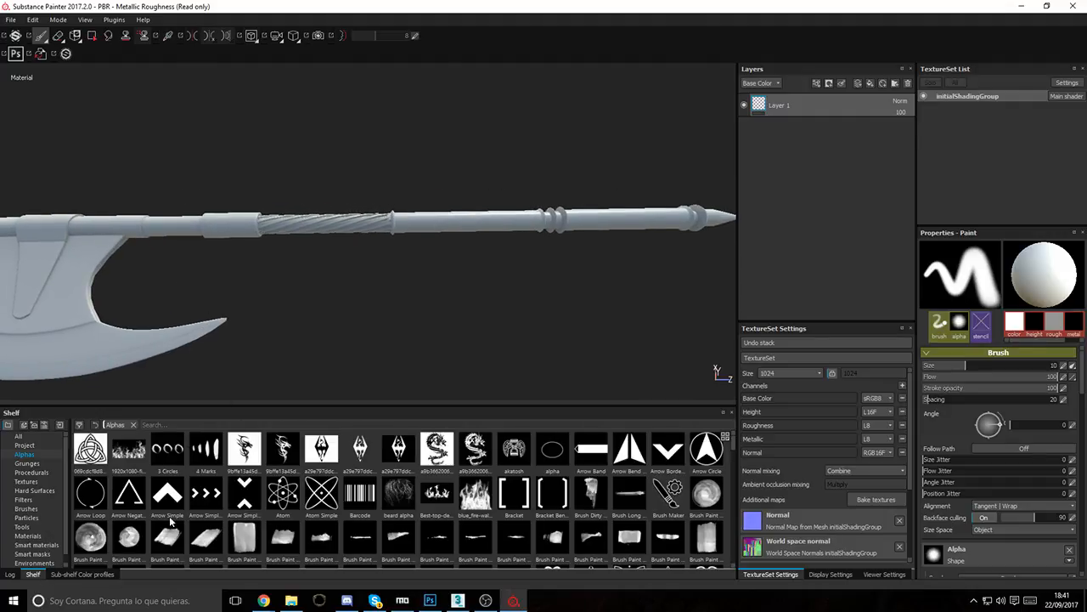
Step: Add the SkyblivionSteelBattleaxe smart material to the layer stack beneath Layer 1
left_click(37, 544)
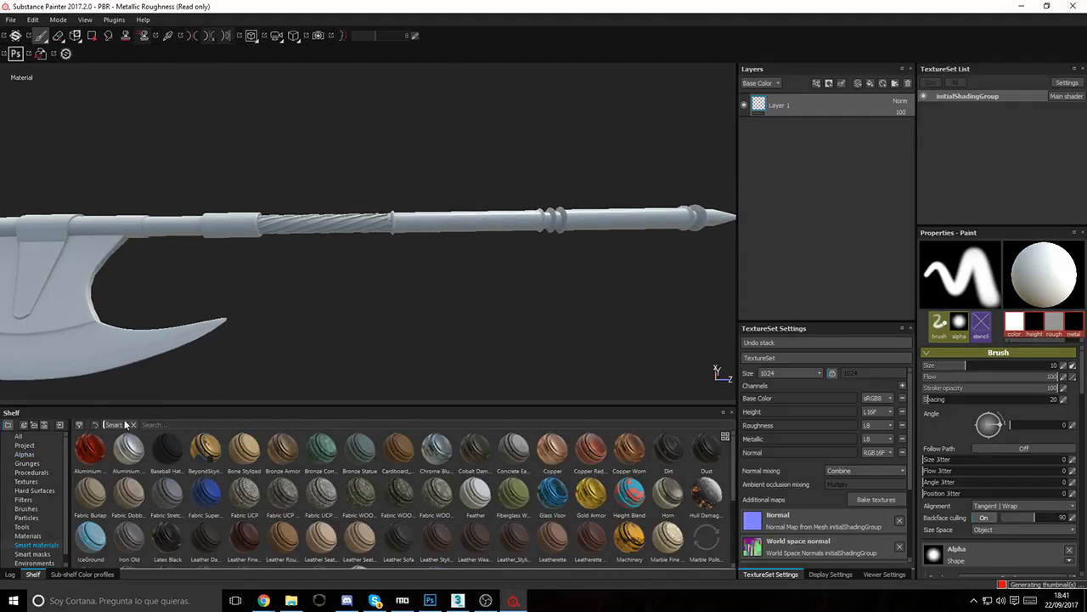
scroll(720, 459, "down", 3)
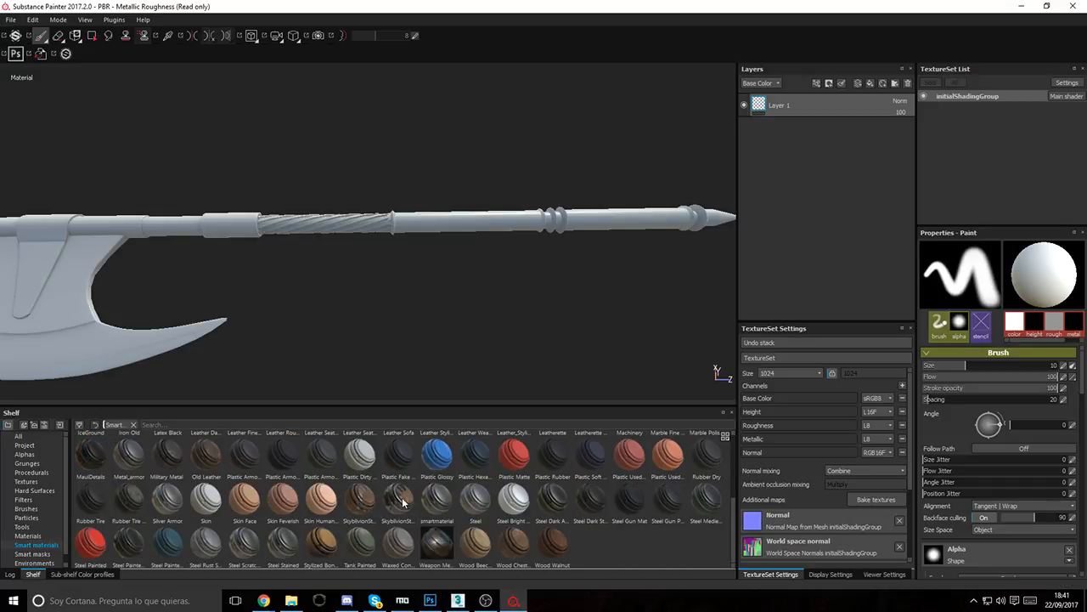
mouse_move(403, 502)
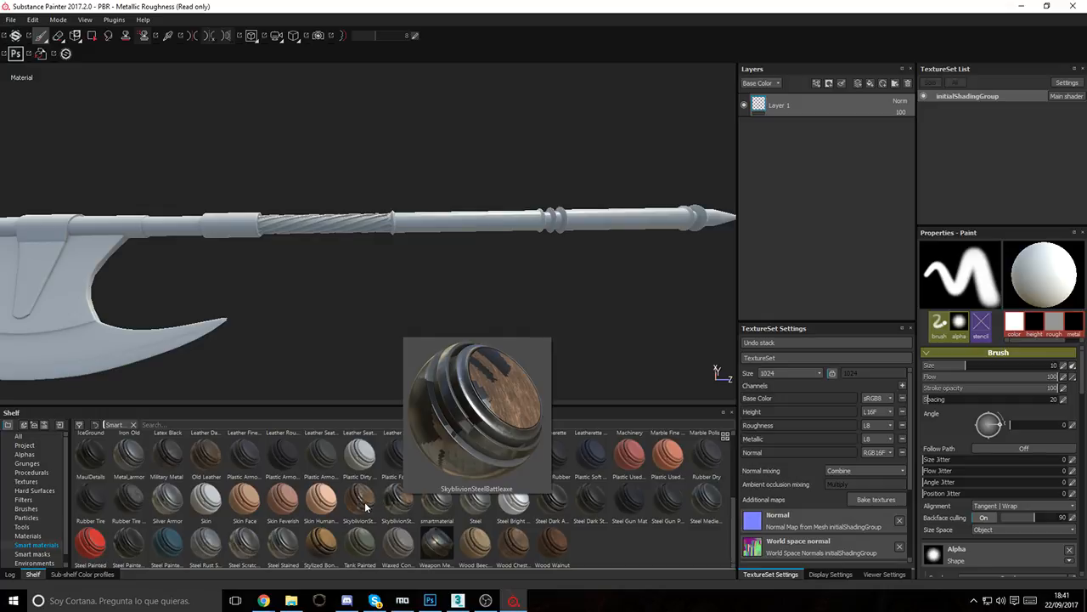
left_click_drag(359, 510, 856, 197)
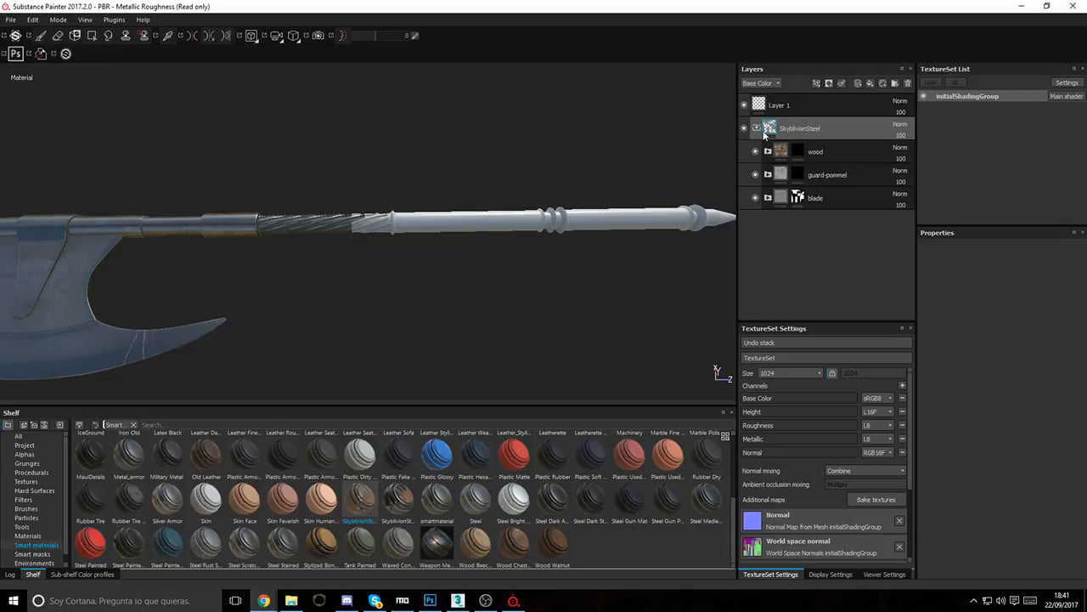
Step: Clear the blade folder's mask to black so its material no longer covers the axe
left_click_drag(645, 247, 726, 181, "alt")
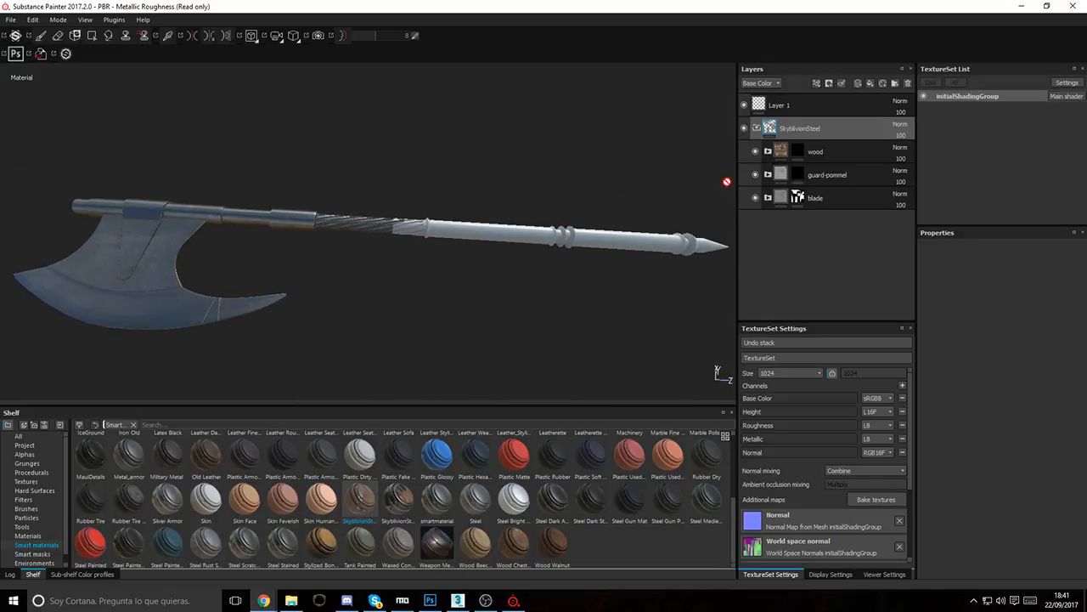
right_click(802, 201)
left_click(821, 217)
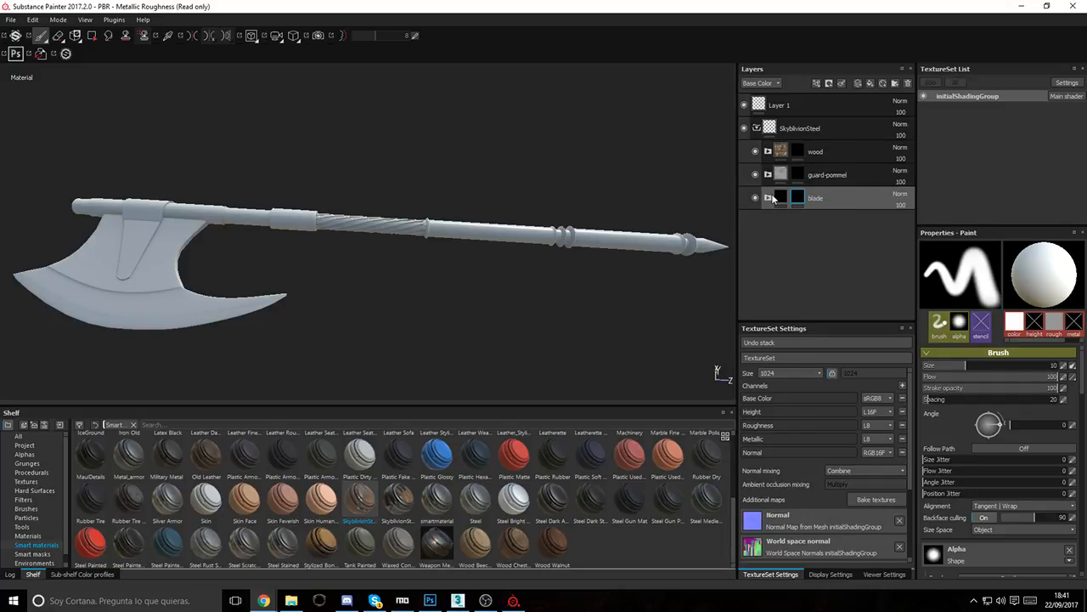
Step: Replace Layer 3 and Wood Chest Stylized inside the wood folder with the Wood Walnut smart material
left_click(802, 155)
left_click(770, 154)
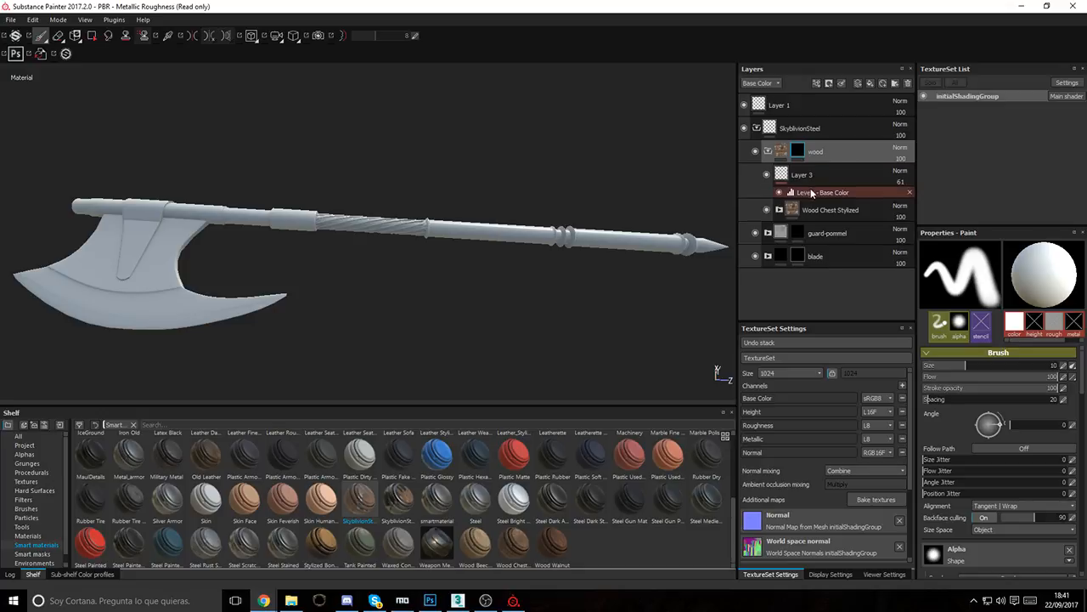
left_click(812, 176)
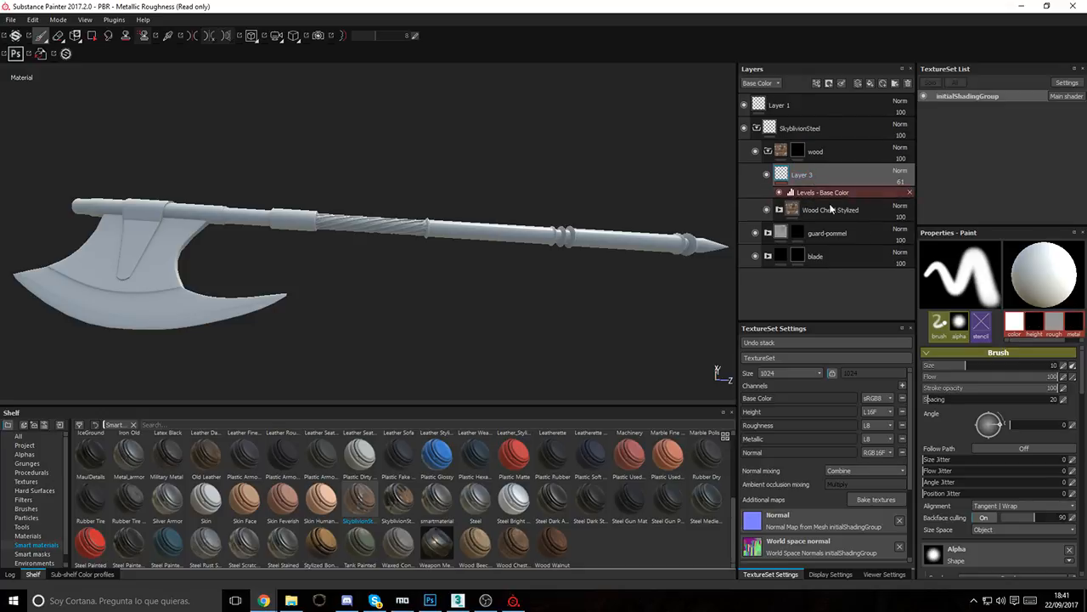
key("Delete")
key("Delete")
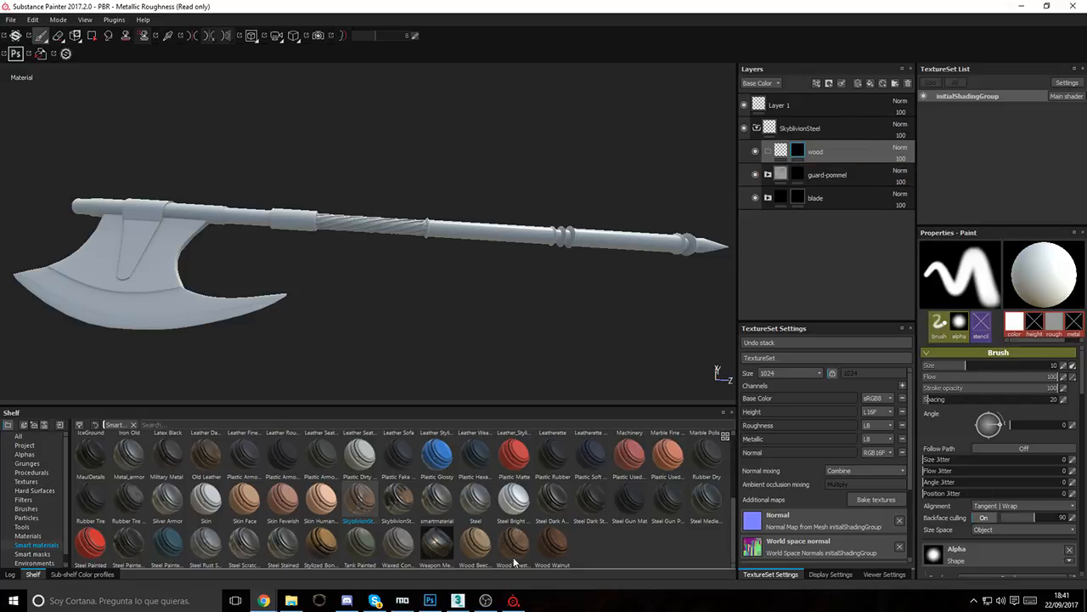
left_click_drag(559, 547, 794, 151)
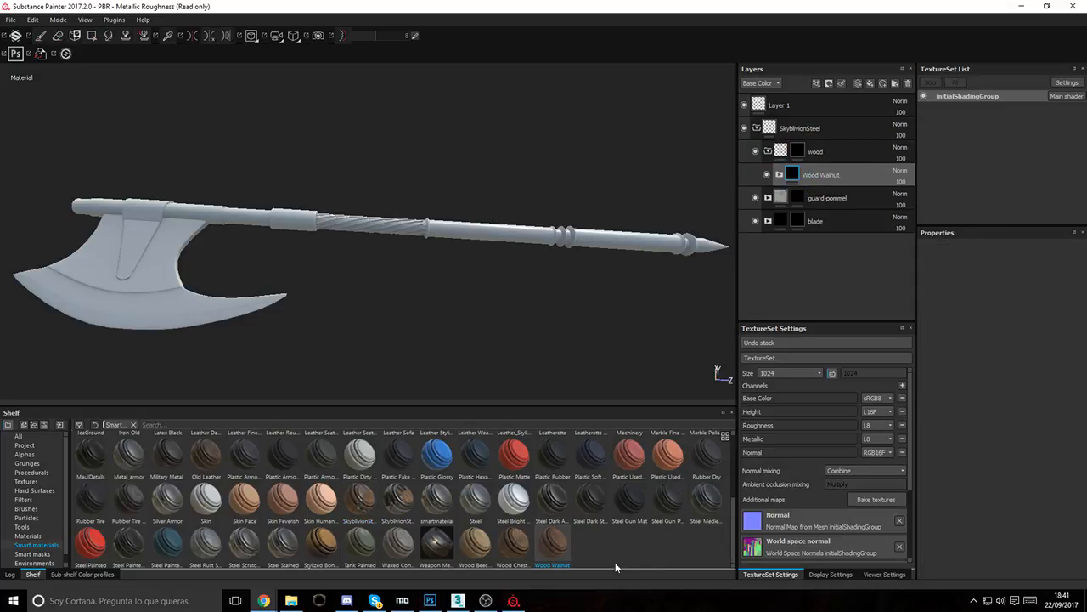
Step: Replace the wood folder's mask with a fresh black mask
left_click(798, 151)
right_click(797, 151)
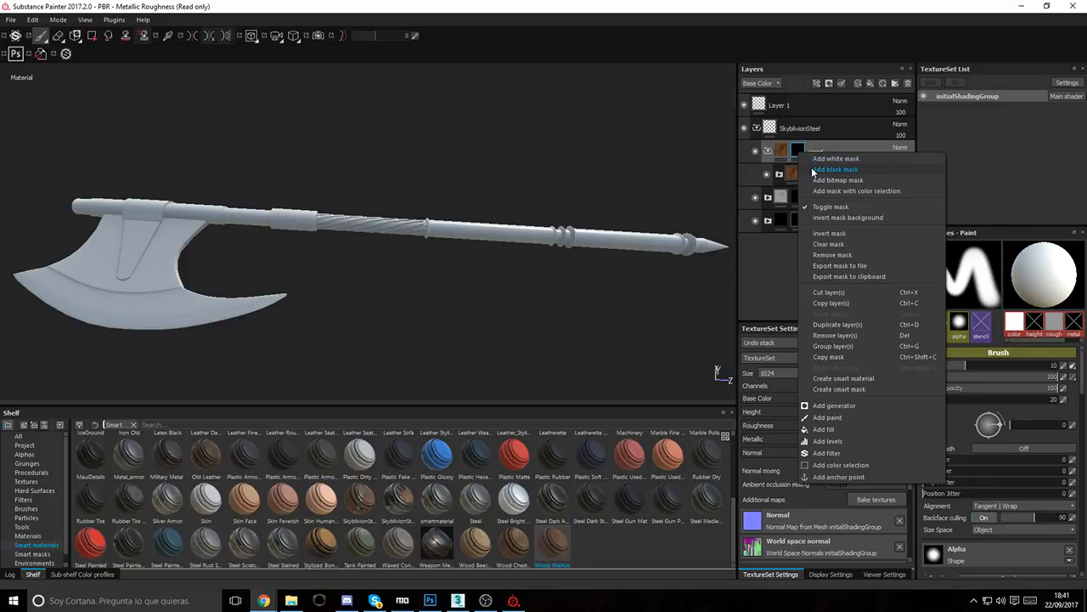
left_click(816, 169)
Step: Reveal the wood on the handle section between the pommel and the triple ring by polygon-filling the wood mask
left_click(92, 36)
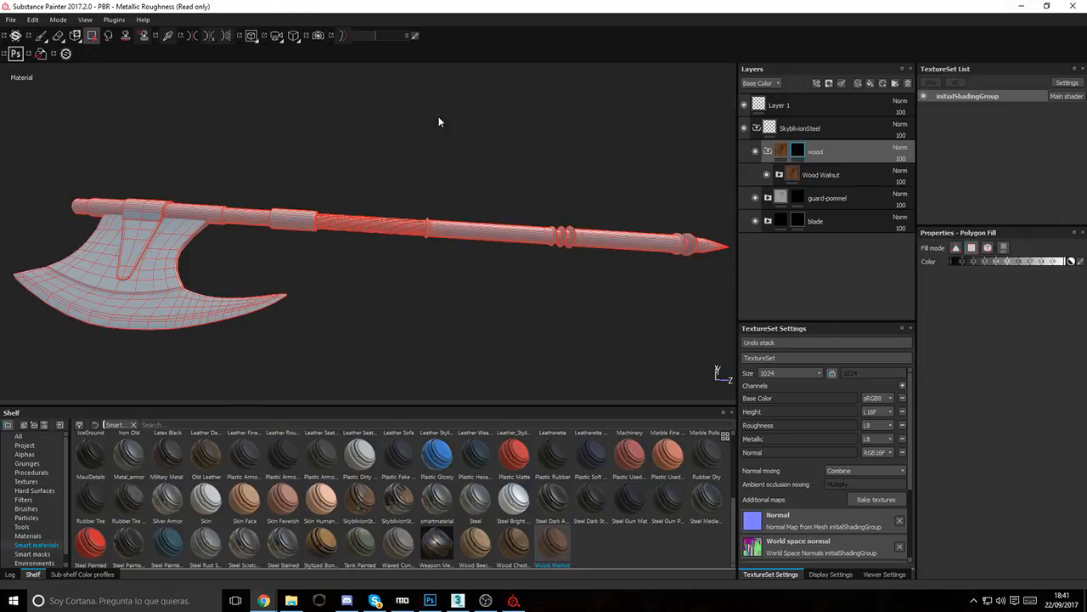
middle_click_drag(686, 262, 464, 265, "alt")
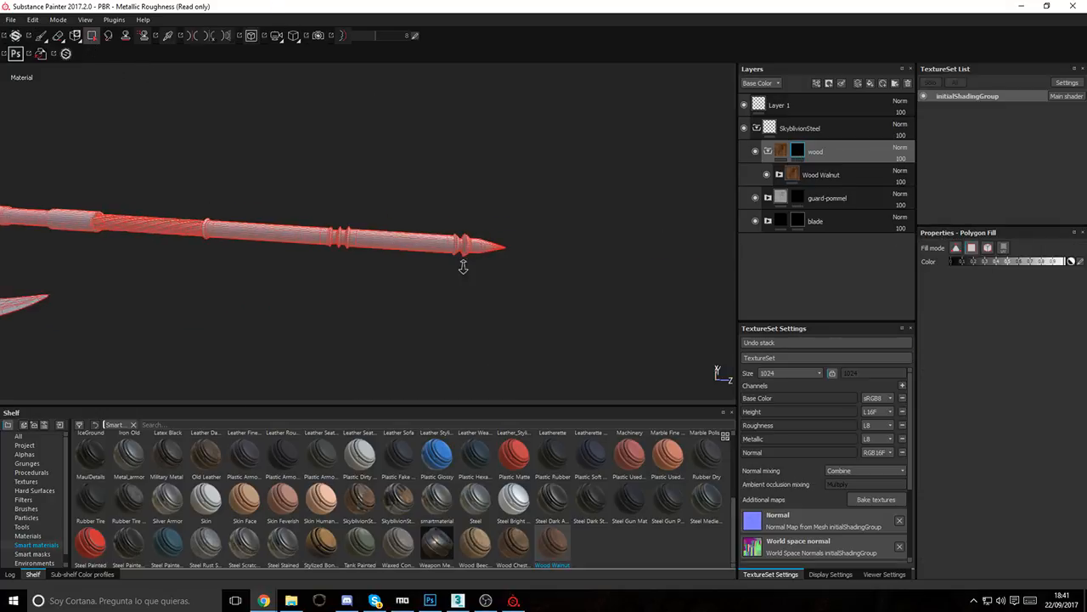
right_click_drag(464, 265, 581, 292, "alt")
left_click_drag(356, 200, 401, 307)
middle_click_drag(426, 236, 356, 223, "alt")
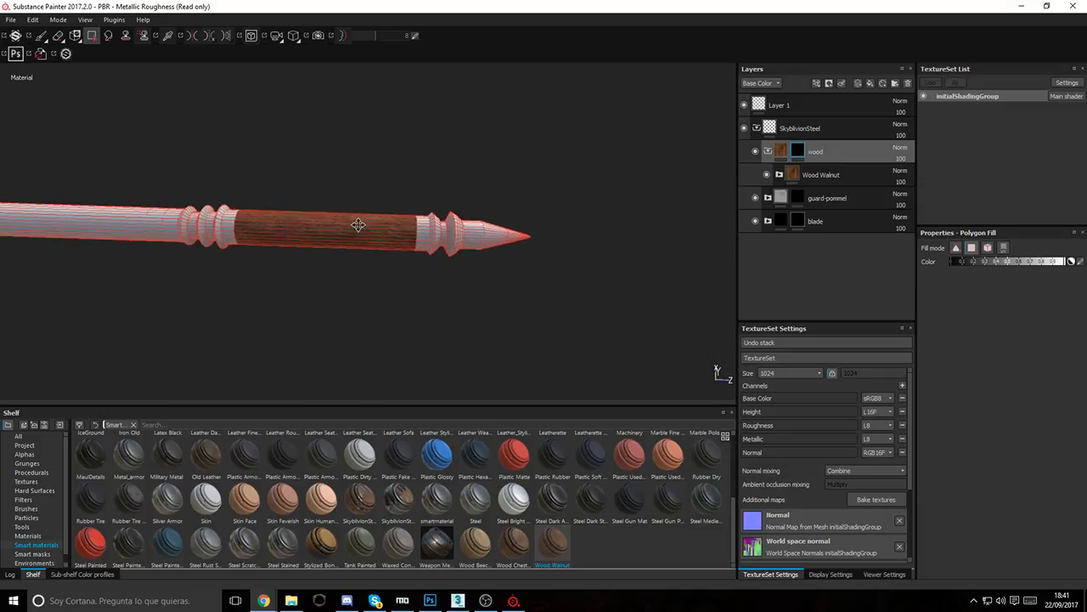
right_click_drag(357, 224, 520, 250, "alt")
middle_click_drag(520, 250, 441, 230, "alt")
left_click_drag(305, 146, 383, 307)
Step: Polygon-fill the wood mask over the handle section between the triple ring and the collar of the twisted grip
middle_click_drag(257, 251, 614, 329, "alt")
middle_click_drag(542, 313, 587, 290, "alt")
left_click_drag(472, 181, 403, 358)
middle_click_drag(348, 325, 478, 333, "alt")
left_click_drag(291, 186, 413, 341)
middle_click_drag(271, 270, 655, 285, "alt")
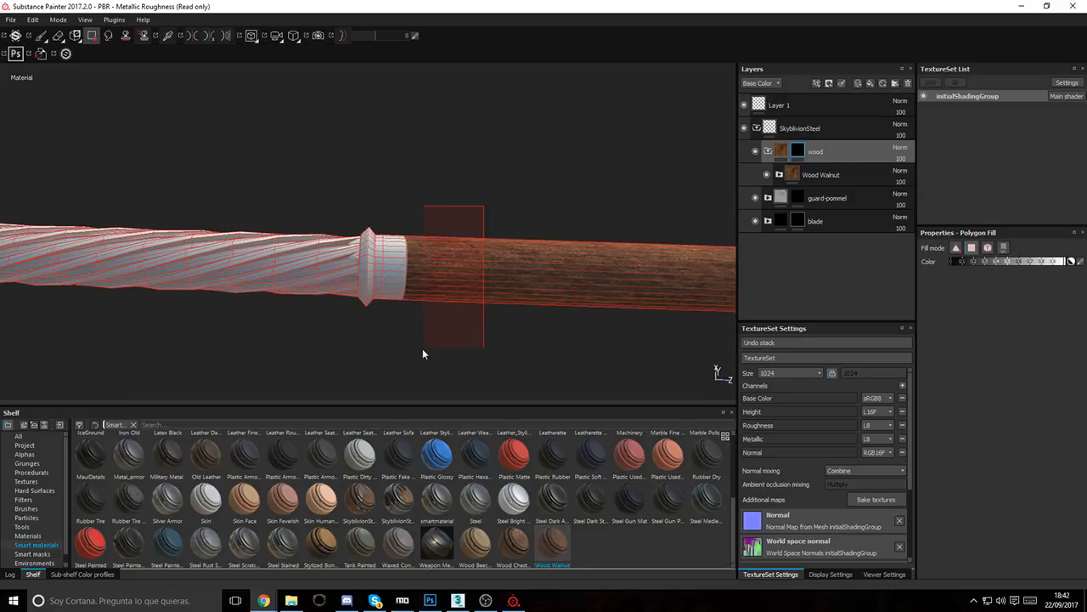
left_click_drag(422, 348, 381, 377)
middle_click_drag(583, 298, 330, 248, "alt")
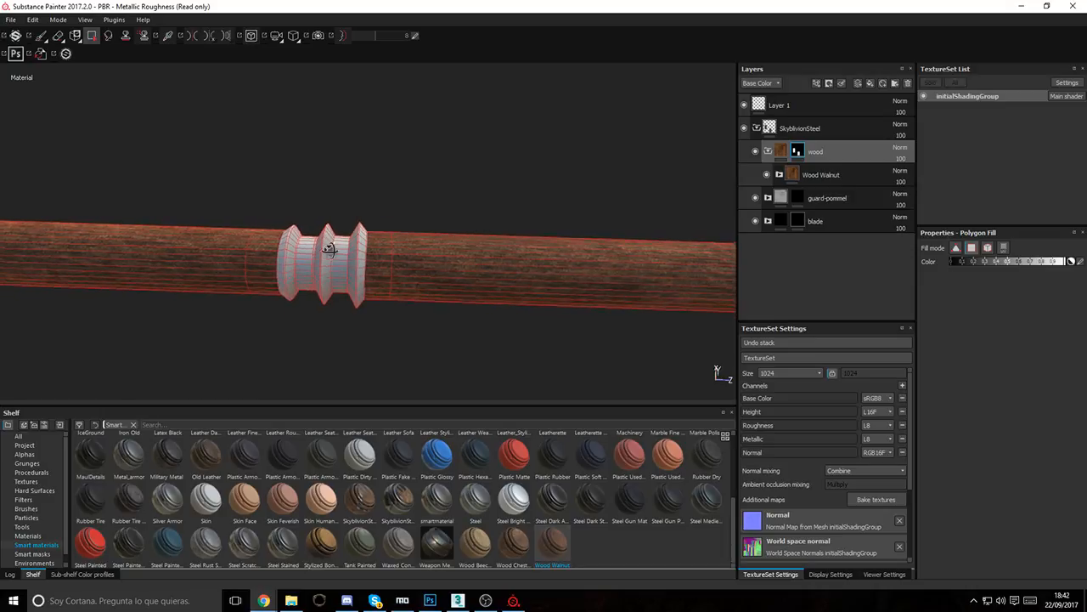
left_click_drag(329, 248, 330, 127, "alt")
middle_click_drag(424, 298, 448, 199, "alt")
left_click_drag(494, 142, 404, 343)
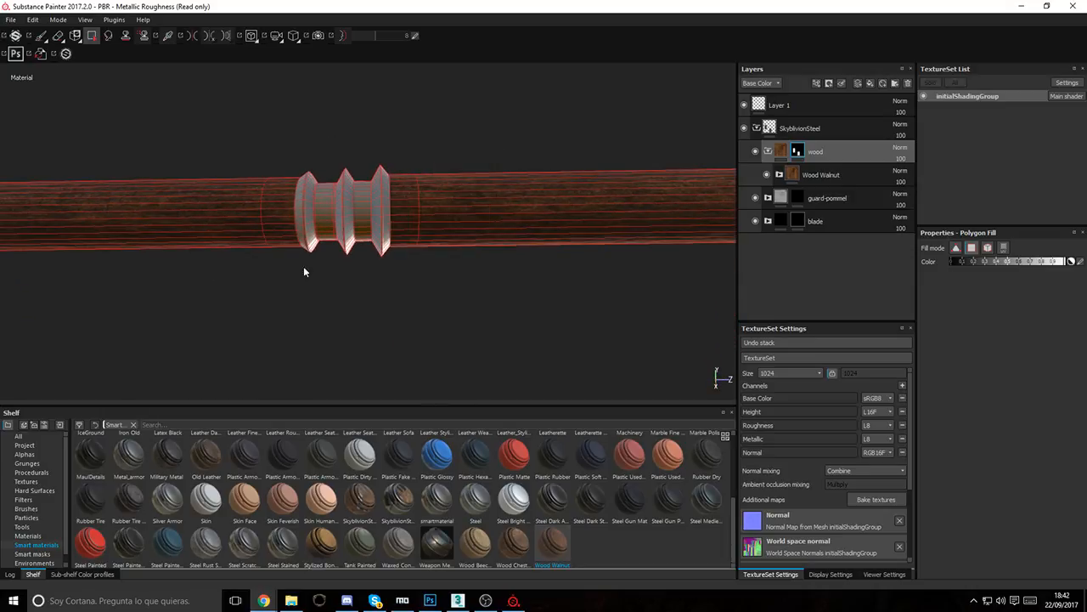
Step: Inspect the edges of the wood fill at the twisted grip's collar, the triple ring and the pommel from several sides
left_click_drag(304, 268, 365, 150, "alt")
scroll(365, 150, "down", 3)
middle_click_drag(175, 273, 344, 319, "alt")
middle_click_drag(195, 257, 312, 283, "alt")
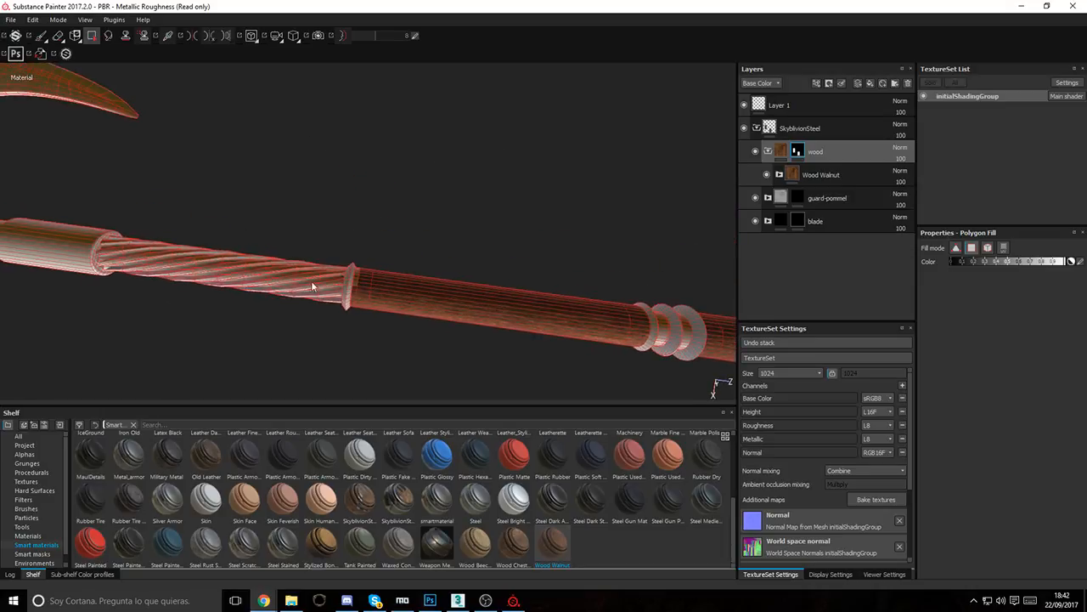
left_click_drag(312, 284, 468, 272, "alt")
scroll(433, 278, "up", 3)
scroll(583, 246, "up", 2)
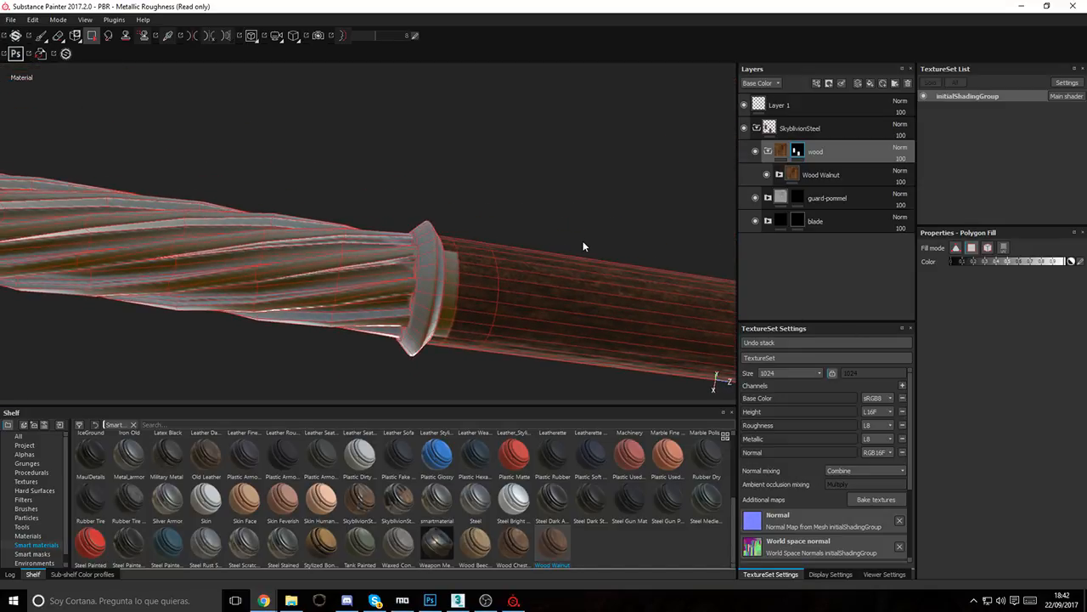
left_click_drag(543, 235, 448, 404, "alt")
middle_click_drag(502, 329, 139, 284, "alt")
middle_click_drag(714, 314, 451, 280, "alt")
scroll(451, 280, "down", 2)
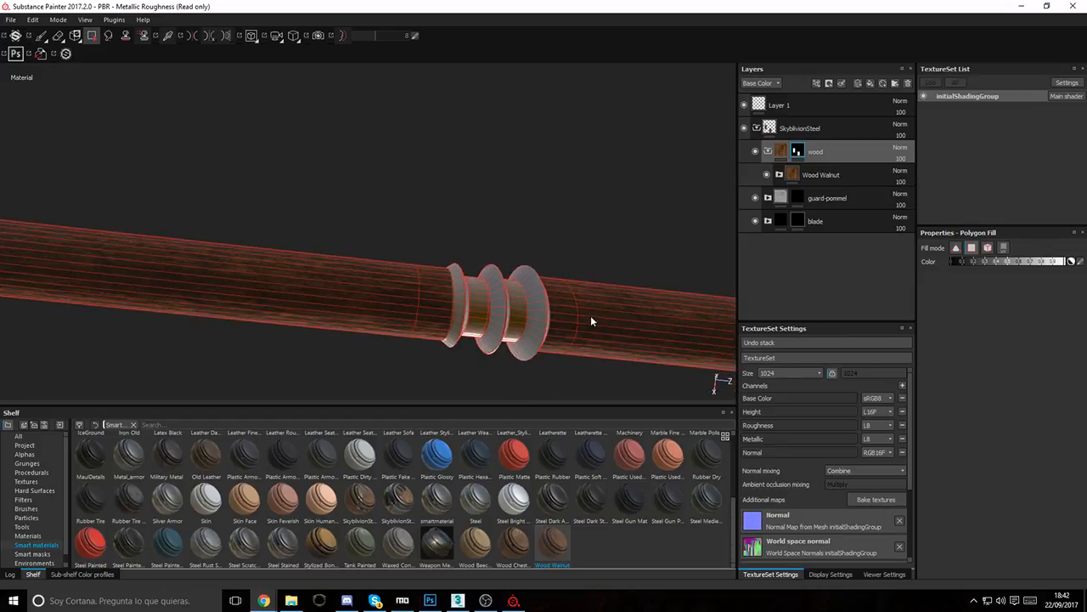
middle_click_drag(680, 327, 449, 299, "alt")
left_click_drag(449, 297, 385, 152, "alt")
middle_click_drag(680, 365, 586, 319, "alt")
right_click_drag(586, 318, 496, 341, "alt")
left_click_drag(496, 342, 378, 171, "alt")
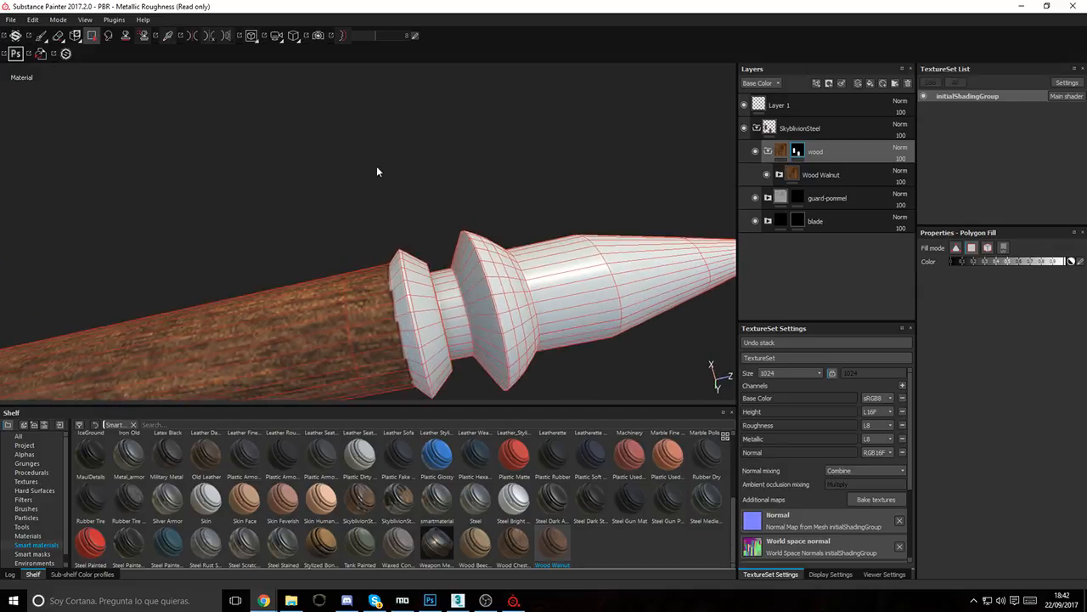
right_click_drag(548, 256, 408, 255, "alt")
middle_click_drag(196, 333, 492, 263, "alt")
left_click_drag(351, 266, 194, 38, "alt")
Step: Examine the wood coverage along the whole handle, from the axe head to the pommel
scroll(141, 235, "down", 5)
left_click_drag(243, 226, 238, 332, "alt")
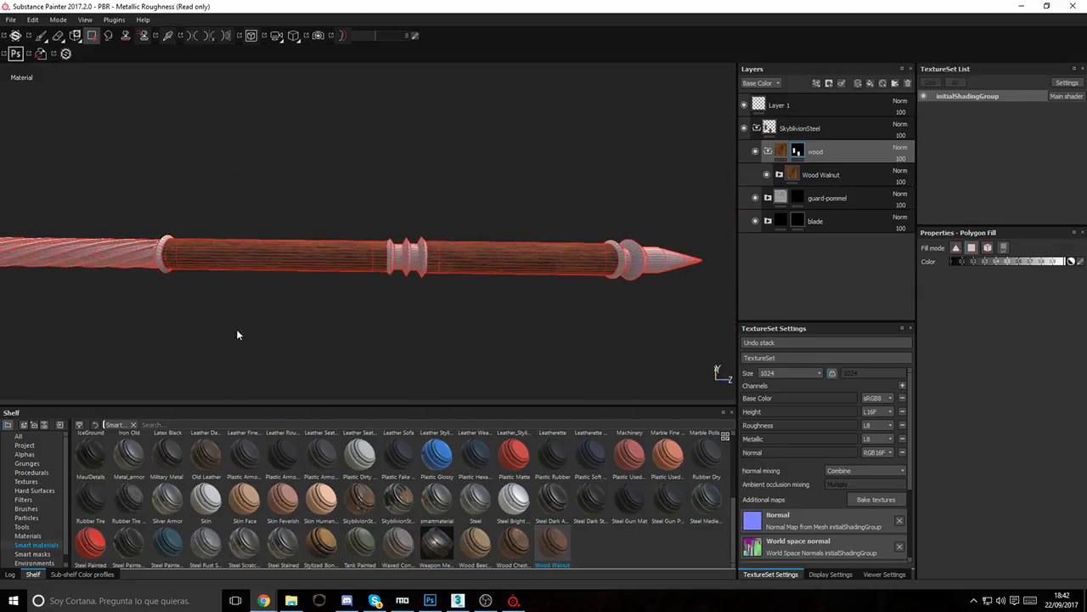
middle_click_drag(277, 261, 536, 268, "alt")
right_click_drag(536, 268, 376, 276, "alt")
left_click_drag(377, 277, 286, 212, "alt")
scroll(406, 284, "down", 3)
middle_click_drag(406, 284, 237, 223, "alt")
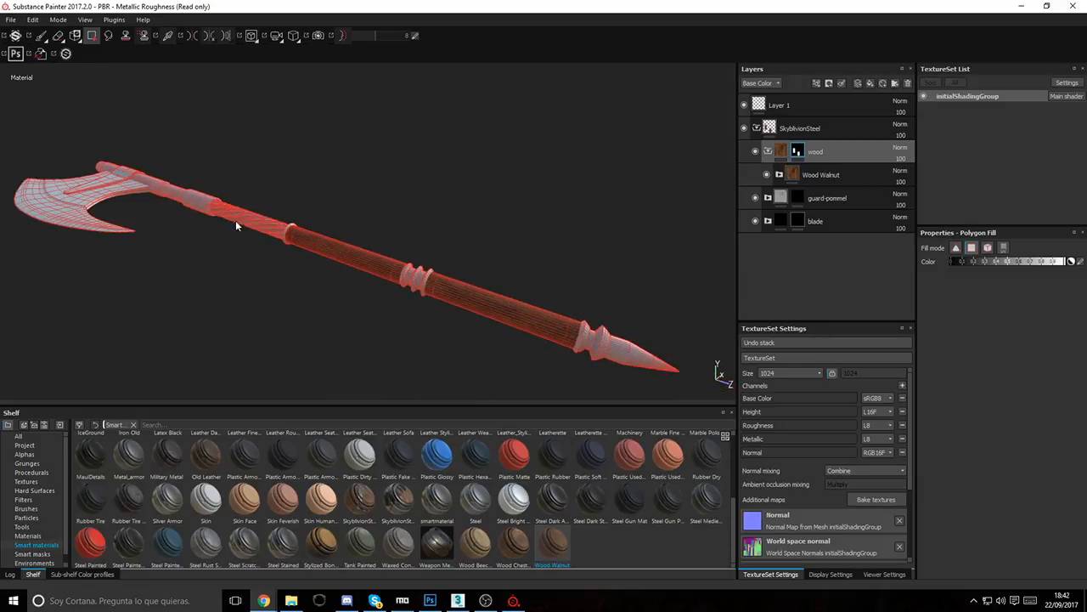
right_click_drag(236, 226, 517, 327, "alt")
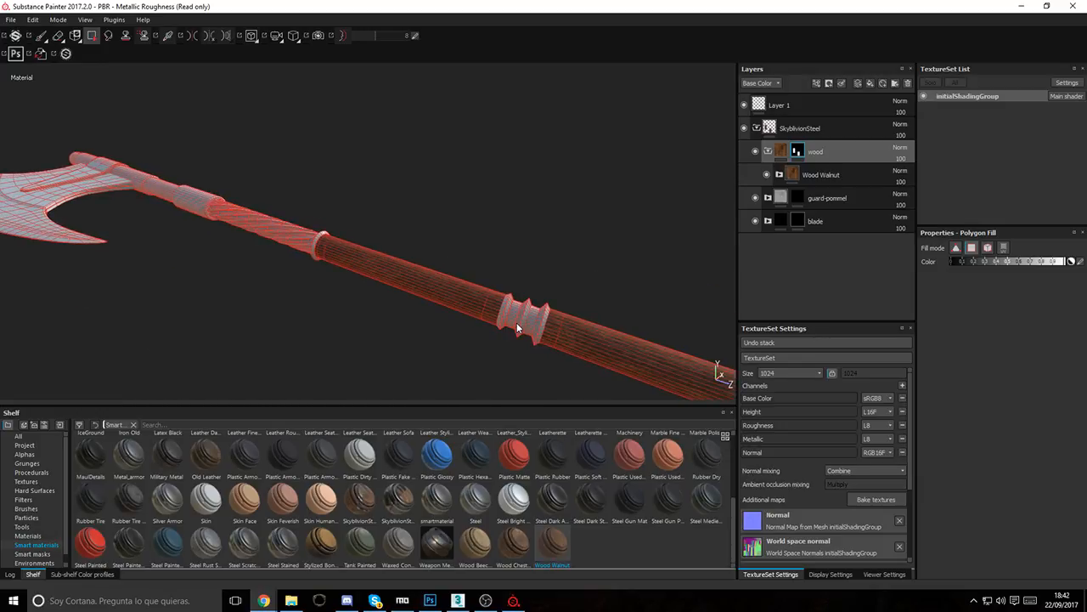
left_click_drag(463, 304, 259, 289, "alt")
middle_click_drag(476, 341, 260, 284, "alt")
left_click_drag(260, 283, 326, 299, "alt")
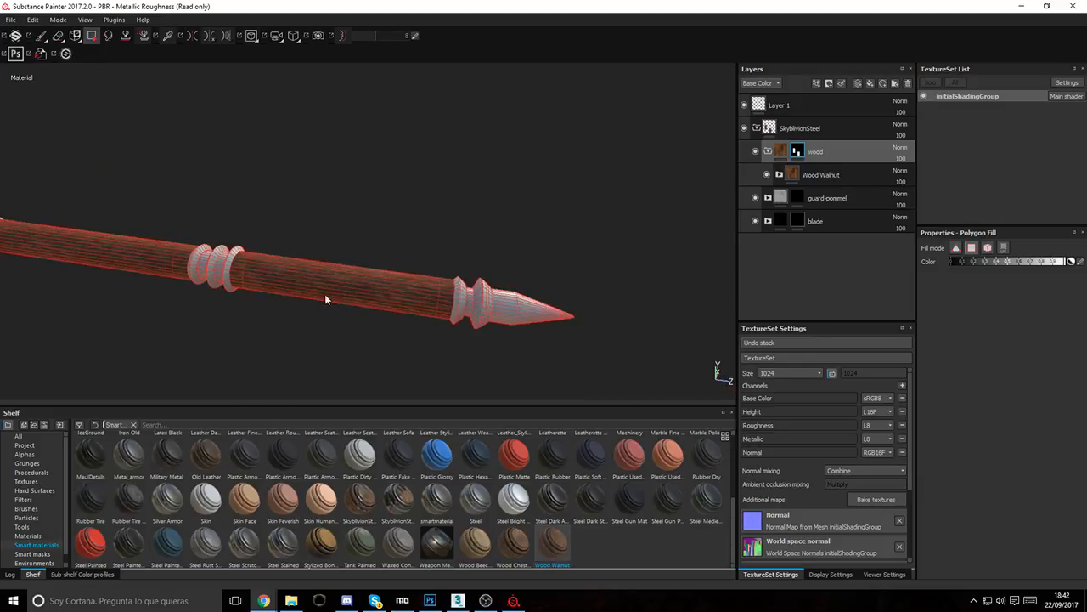
middle_click_drag(319, 285, 672, 294, "alt")
right_click_drag(672, 294, 600, 261, "alt")
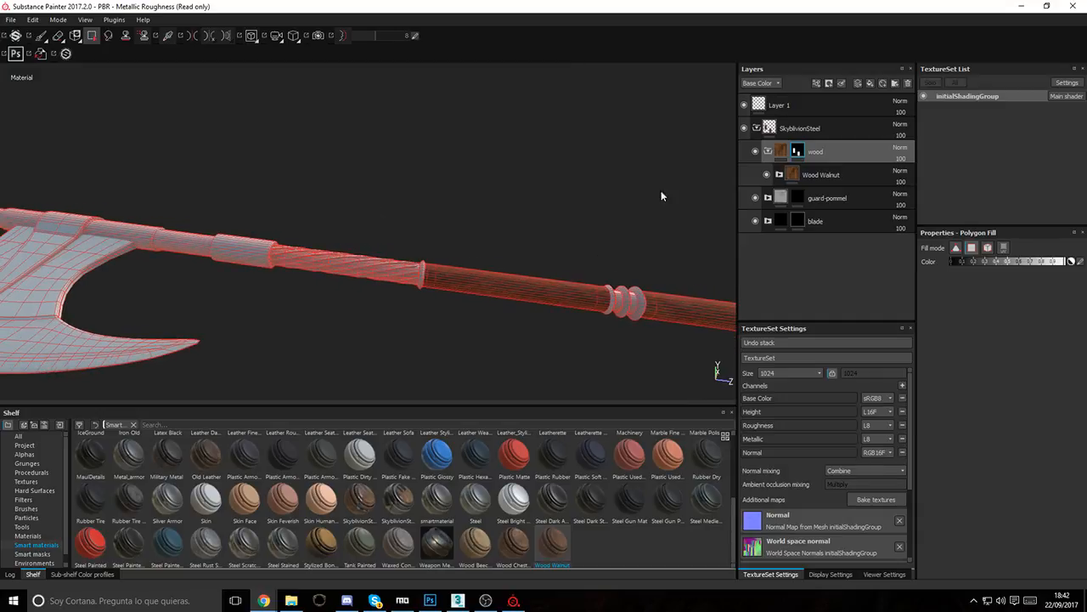
Step: Collapse the wood folder, expand guard-pommel and polygon-fill its mask over the pommel at the handle's end
left_click(769, 153)
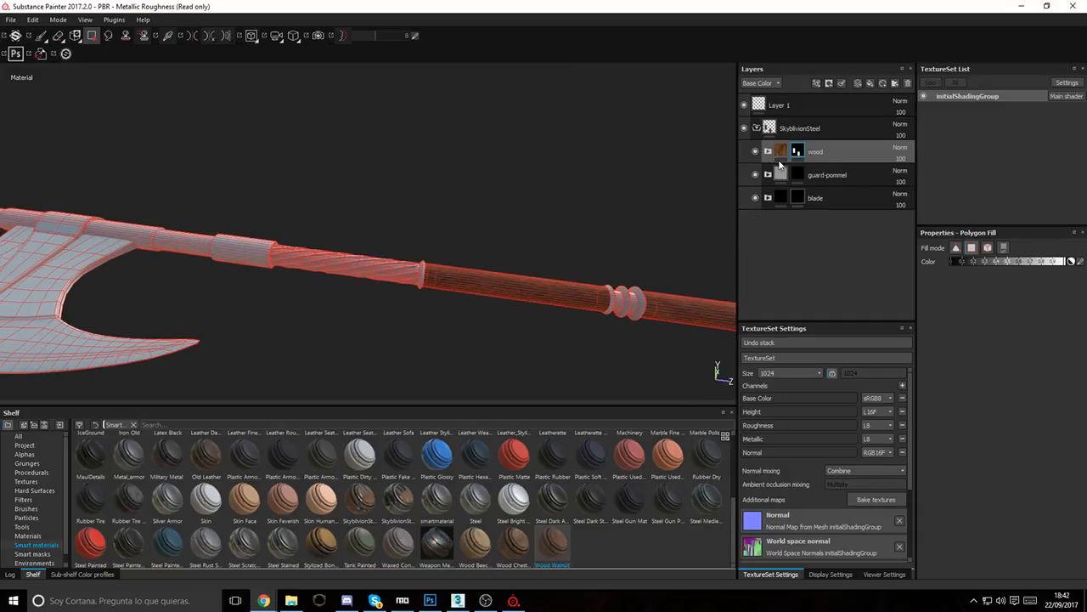
left_click(768, 174)
left_click(797, 176)
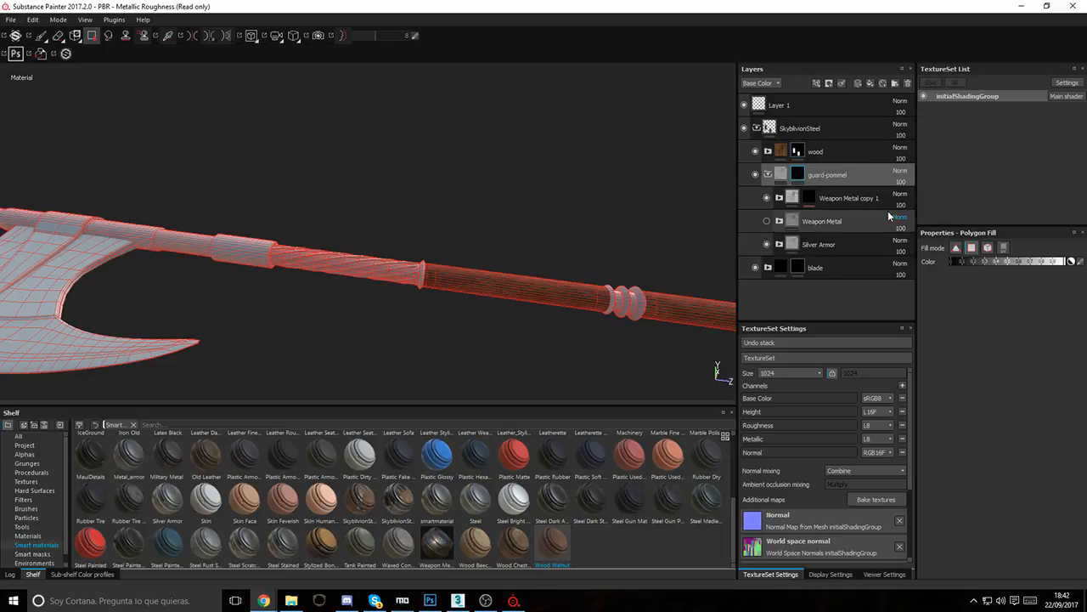
middle_click_drag(458, 219, 80, 172, "alt")
middle_click_drag(561, 230, 433, 205, "alt")
right_click_drag(509, 251, 544, 255, "alt")
left_click_drag(340, 216, 239, 219, "alt")
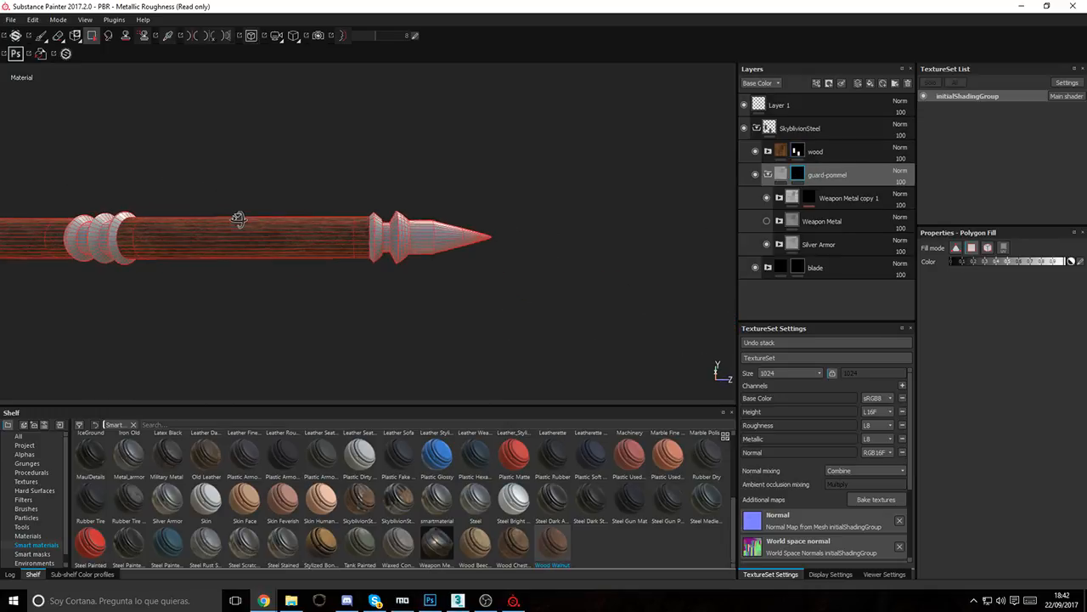
right_click_drag(239, 218, 564, 186, "alt")
middle_click_drag(565, 186, 391, 192, "alt")
mouse_move(383, 191)
left_mouse_down("alt")
mouse_move(370, 192)
mouse_move(383, 200)
left_mouse_up("alt")
left_click_drag(599, 153, 329, 345)
Step: Fill the remaining faces of the pommel rings in the guard-pommel mask, checking the pommel from all sides
middle_click_drag(377, 281, 517, 176, "alt")
left_click_drag(570, 139, 408, 328)
left_click_drag(409, 230, 892, 155, "alt")
left_click_drag(261, 237, 176, 176, "alt")
right_click_drag(374, 262, 402, 283, "alt")
left_click_drag(446, 254, 361, 214)
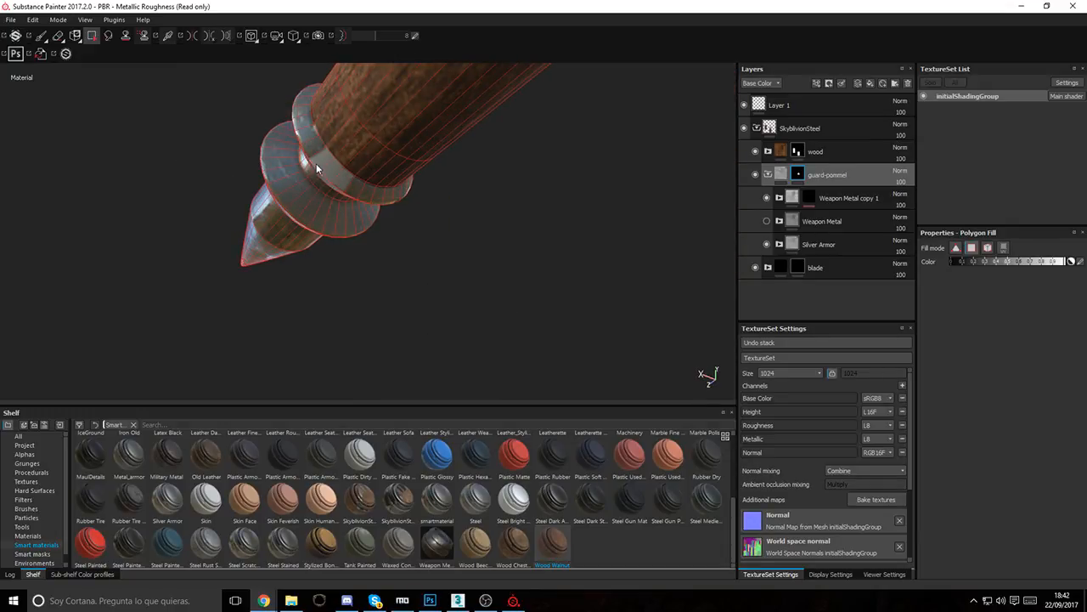
left_click_drag(344, 184, 381, 151, "alt")
right_click_drag(380, 151, 806, 317, "alt")
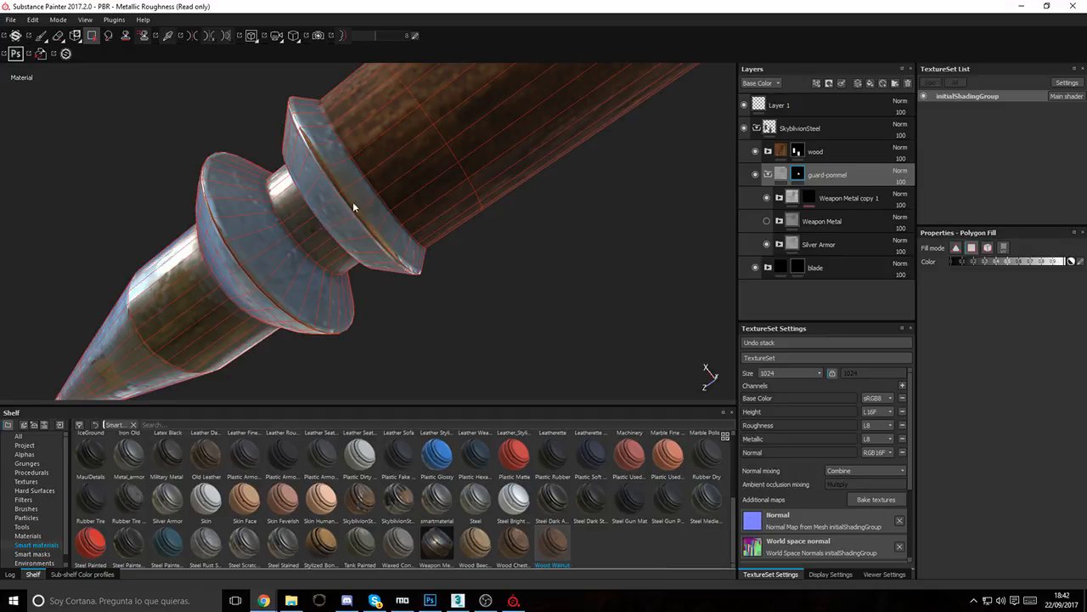
left_click_drag(353, 207, 262, 194, "alt")
left_click_drag(162, 185, 156, 198)
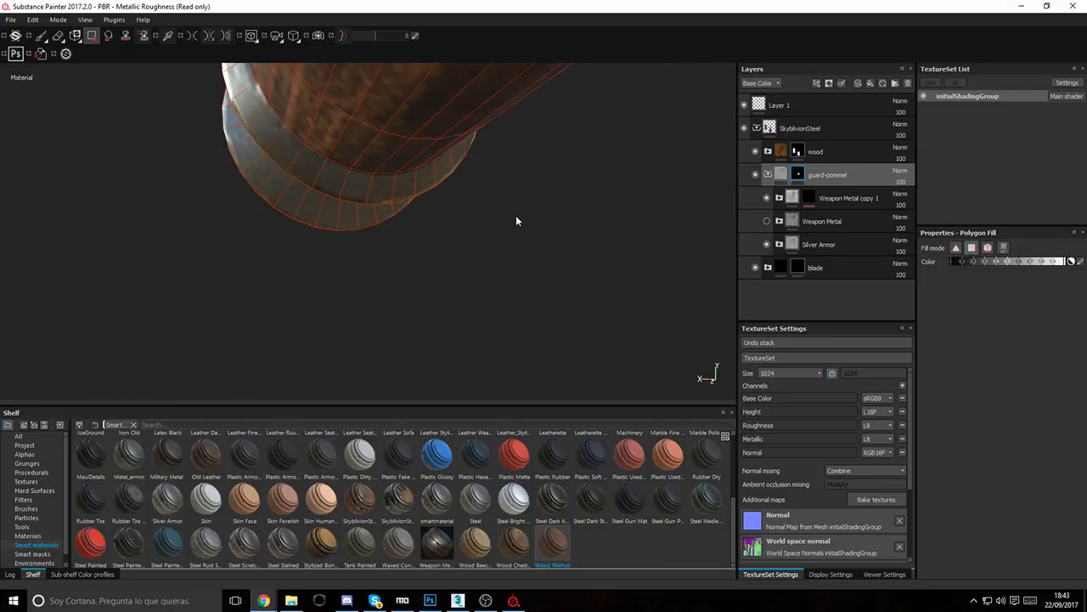
left_click_drag(515, 219, 317, 182, "alt")
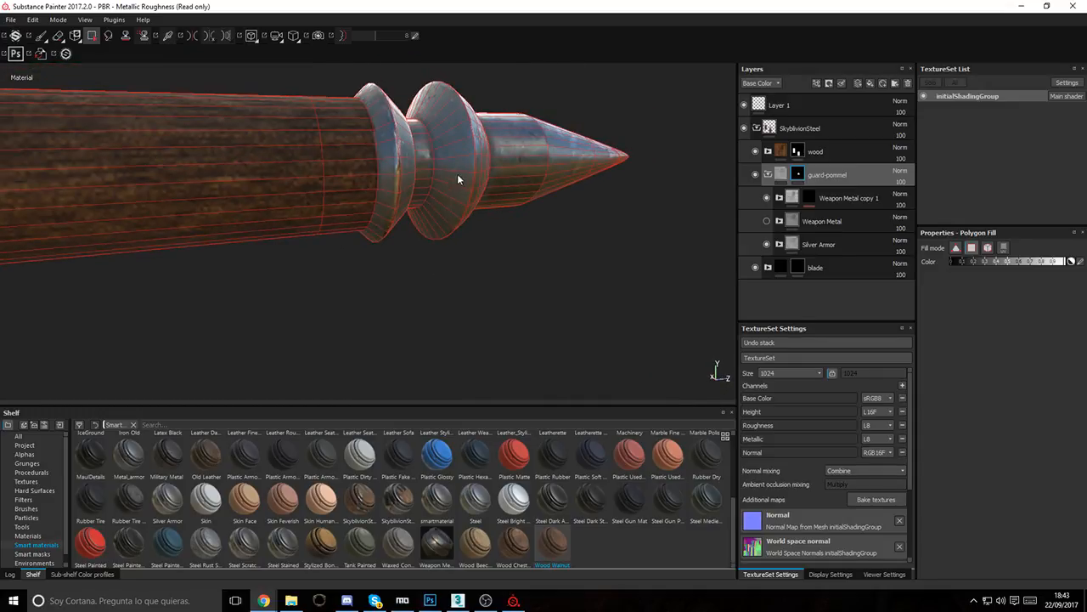
Step: Polygon-fill the guard-pommel mask over the triple ring in the middle of the wooden handle
left_click_drag(457, 173, 362, 154, "alt")
middle_click_drag(422, 164, 439, 143, "alt")
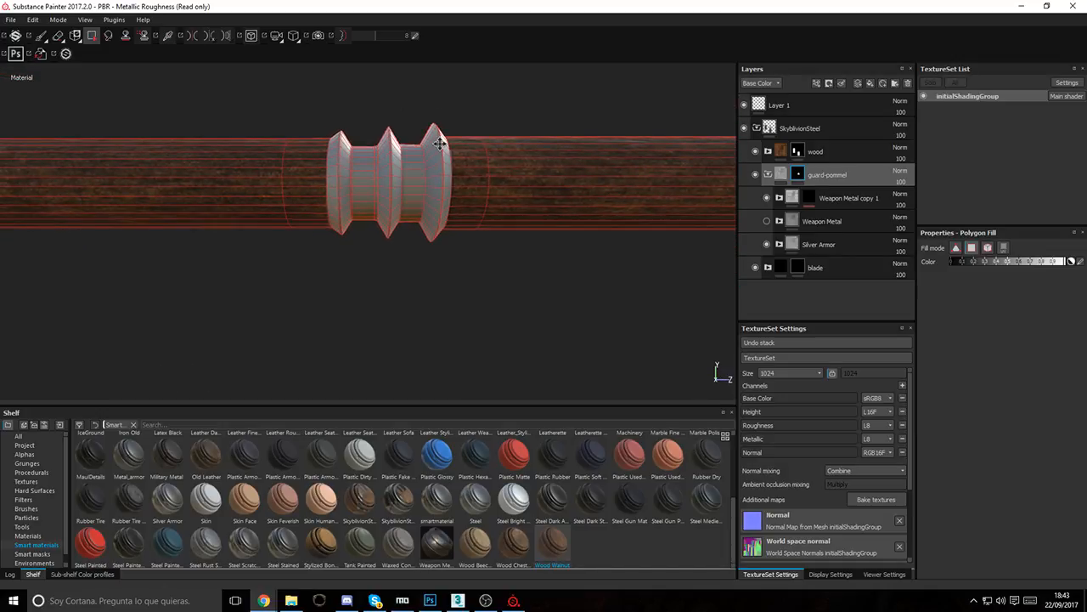
left_click_drag(440, 143, 431, 261, "alt")
middle_click_drag(431, 210, 337, 226, "alt")
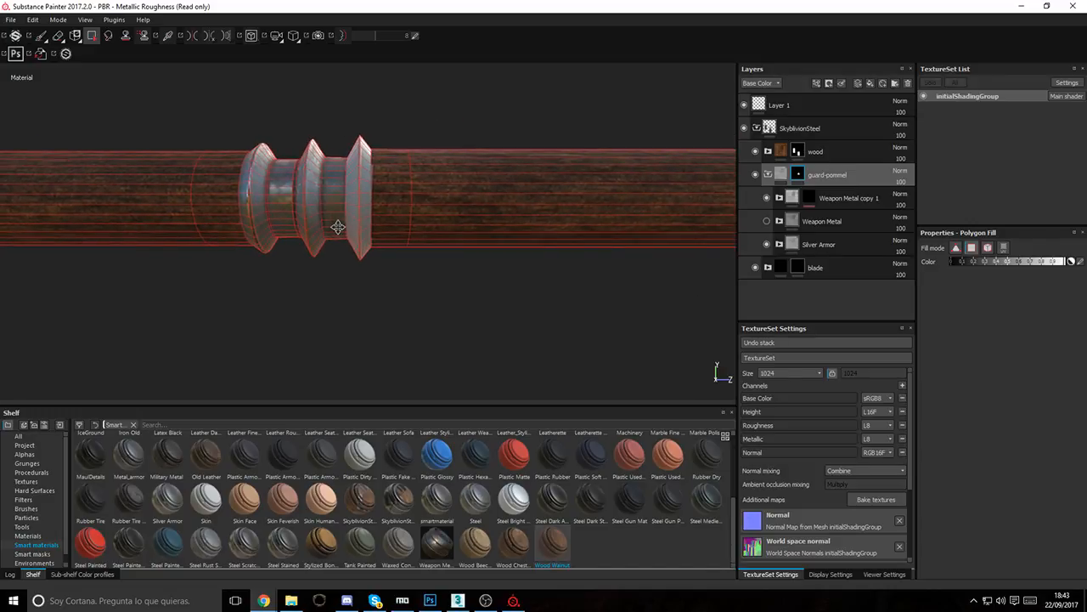
left_click_drag(314, 114, 368, 280)
Step: Fill the whole twisted grip in the guard-pommel mask using the mesh fill mode
left_click_drag(311, 194, 60, 185, "alt")
scroll(61, 185, "down", 5)
middle_click_drag(310, 194, 655, 131, "alt")
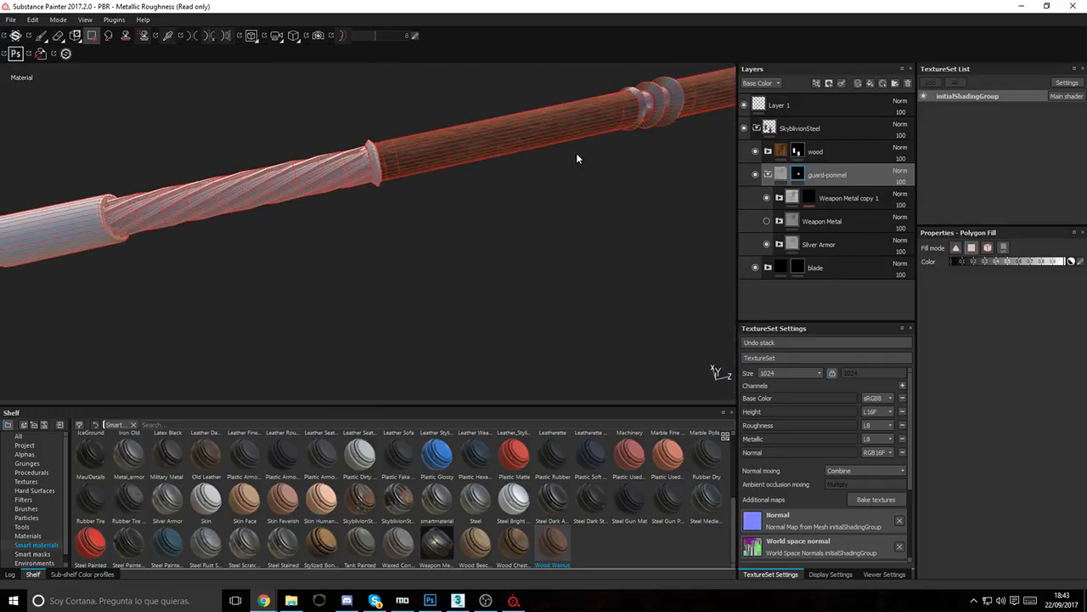
left_click_drag(576, 155, 372, 134, "alt+shift")
middle_click_drag(372, 134, 496, 217, "alt")
right_click_drag(514, 242, 691, 248, "alt")
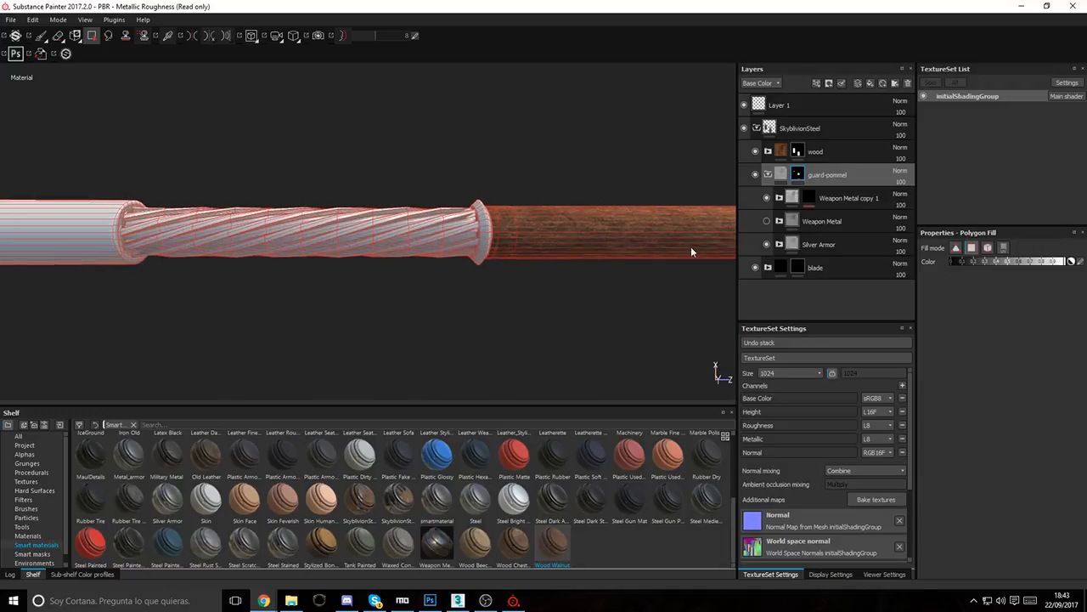
left_click(391, 240)
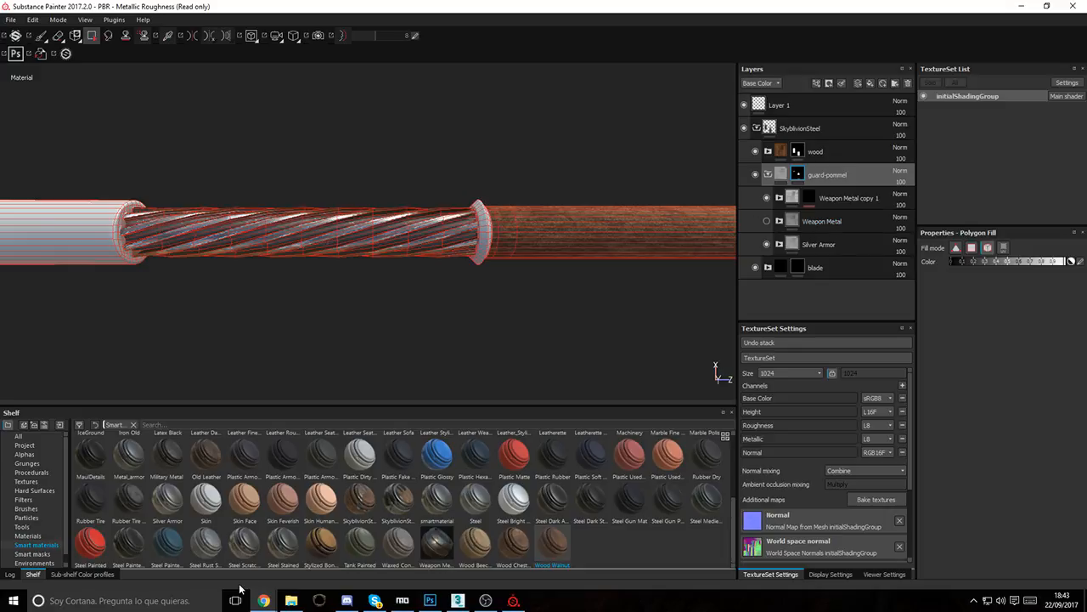
Step: Browse to the Steel Set renders in Dev_Skyblivion and examine the twisted grip in Mace_Render01.jpg
left_click(291, 600)
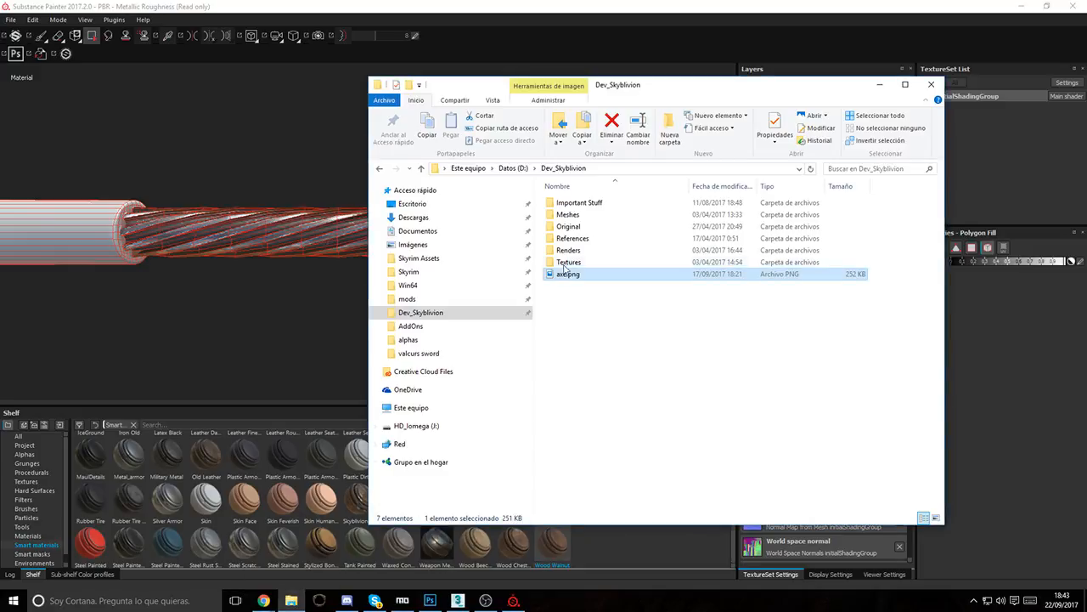
double_click(568, 249)
double_click(564, 203)
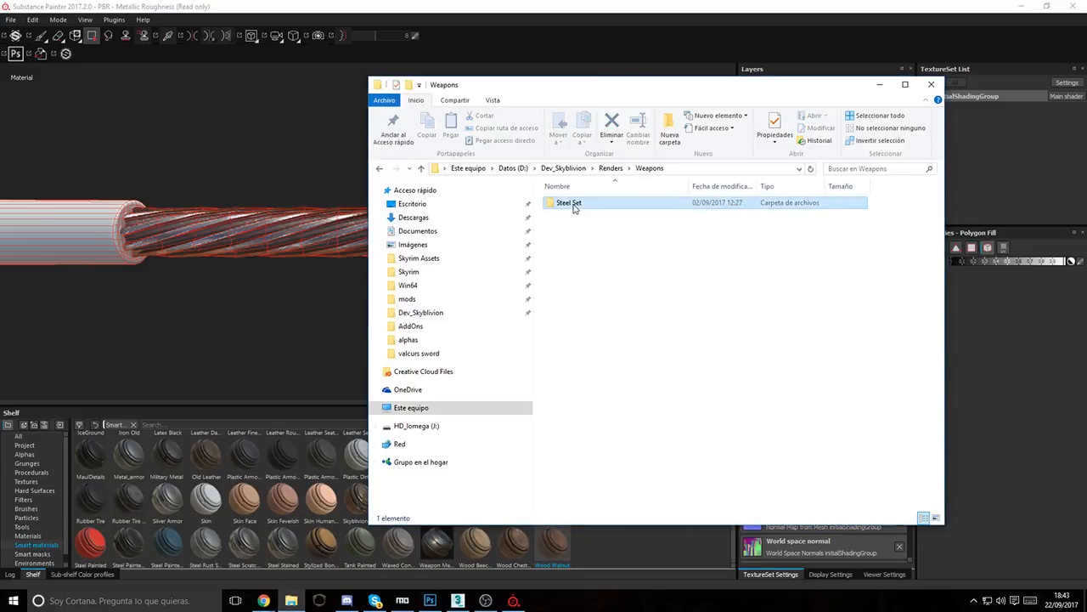
double_click(566, 204)
double_click(573, 208)
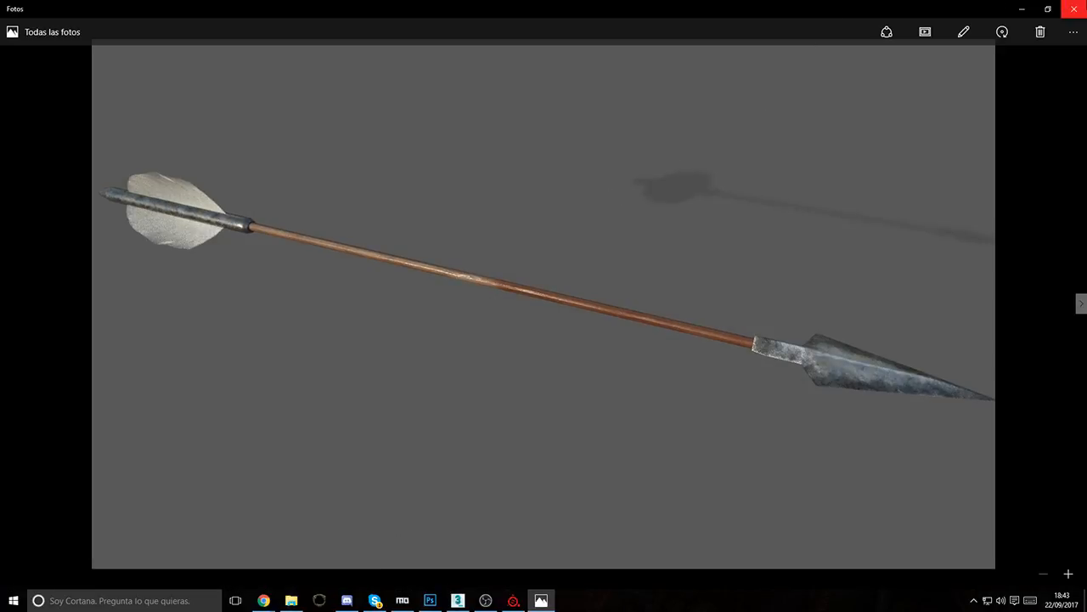
left_click(1074, 9)
scroll(835, 406, "down", 1)
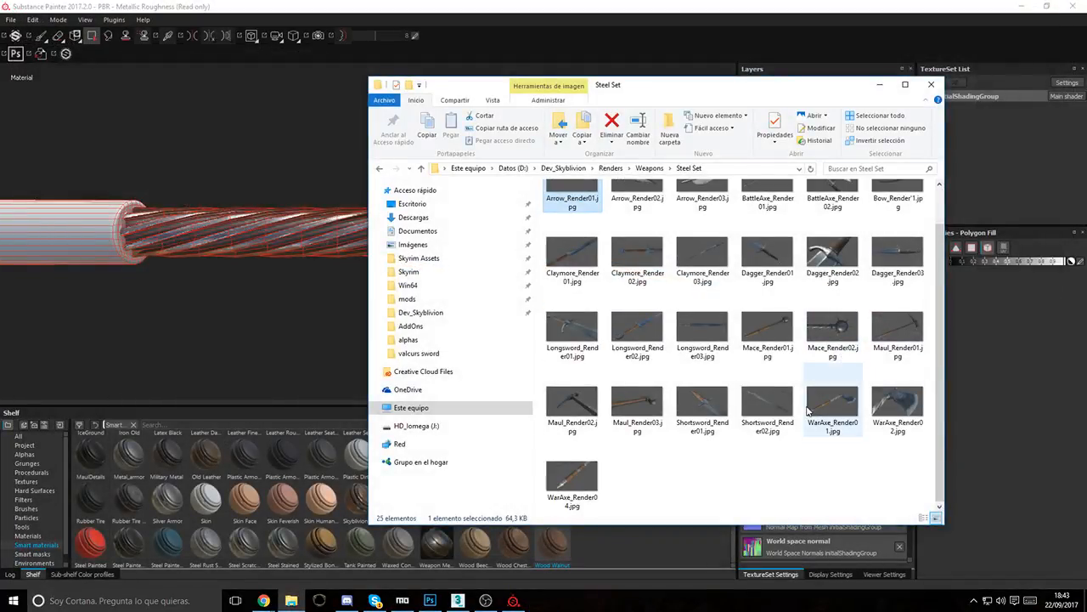
double_click(774, 328)
scroll(735, 205, "up", 3)
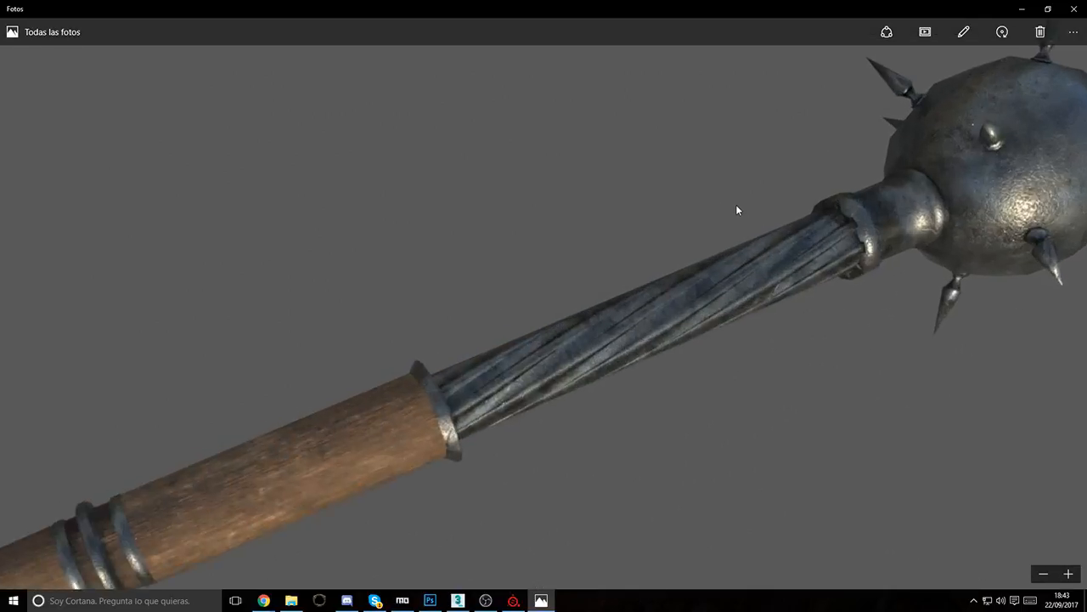
scroll(736, 205, "down", 3)
left_click(1075, 8)
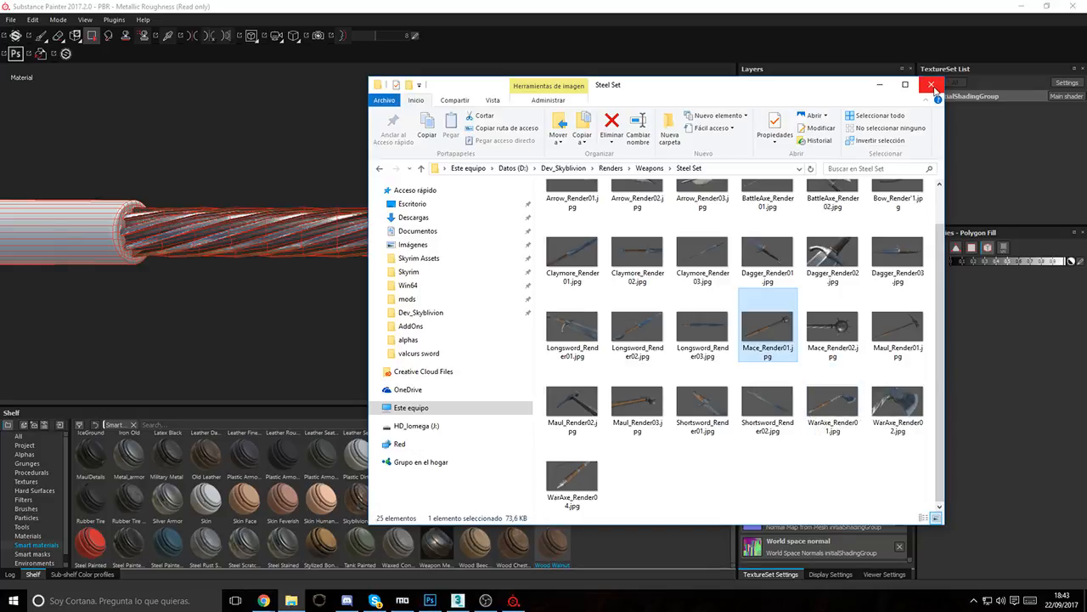
left_click(931, 84)
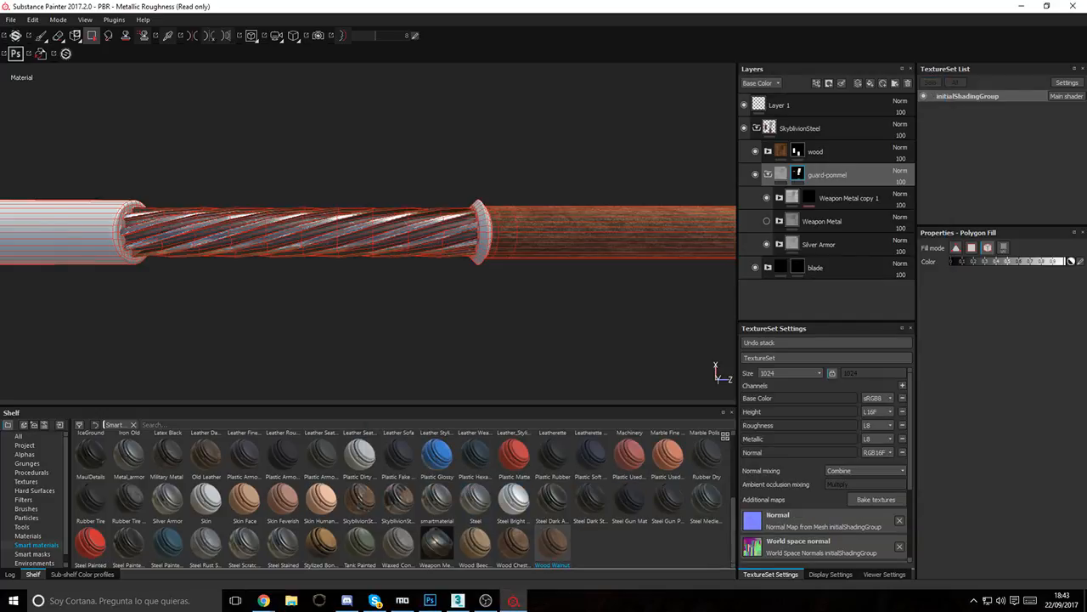
Step: Return to Substance Painter and examine the metal material on the twisted grip beside its collar
key("alt+Tab")
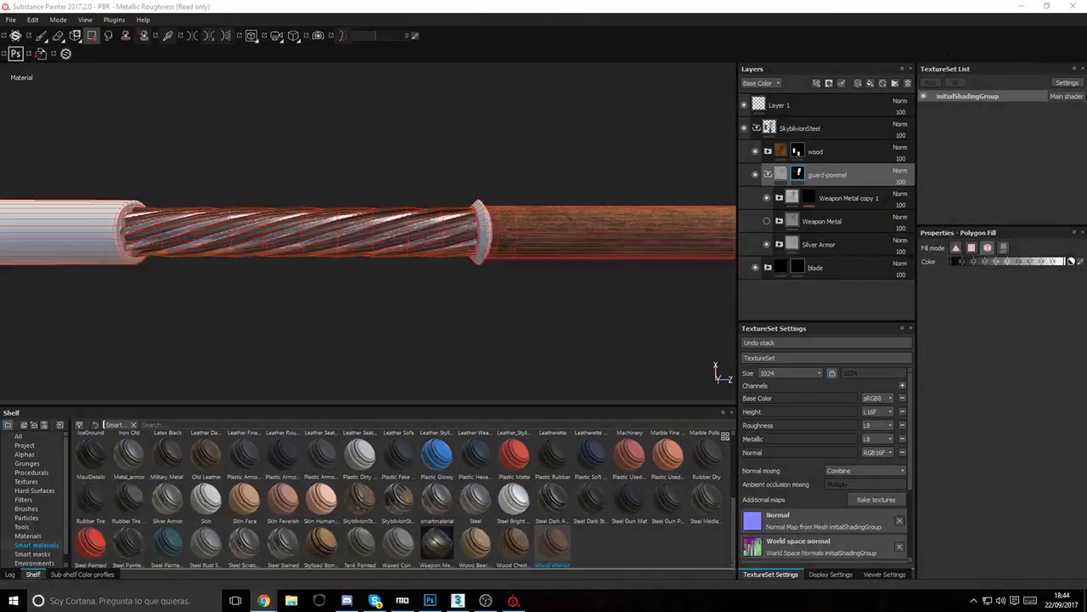
left_click(568, 7)
mouse_move(489, 208)
middle_mouse_down("alt")
mouse_move(615, 219)
mouse_move(469, 201)
middle_mouse_up("alt")
right_click_drag(470, 201, 362, 212, "alt")
left_click_drag(363, 211, 390, 225, "alt")
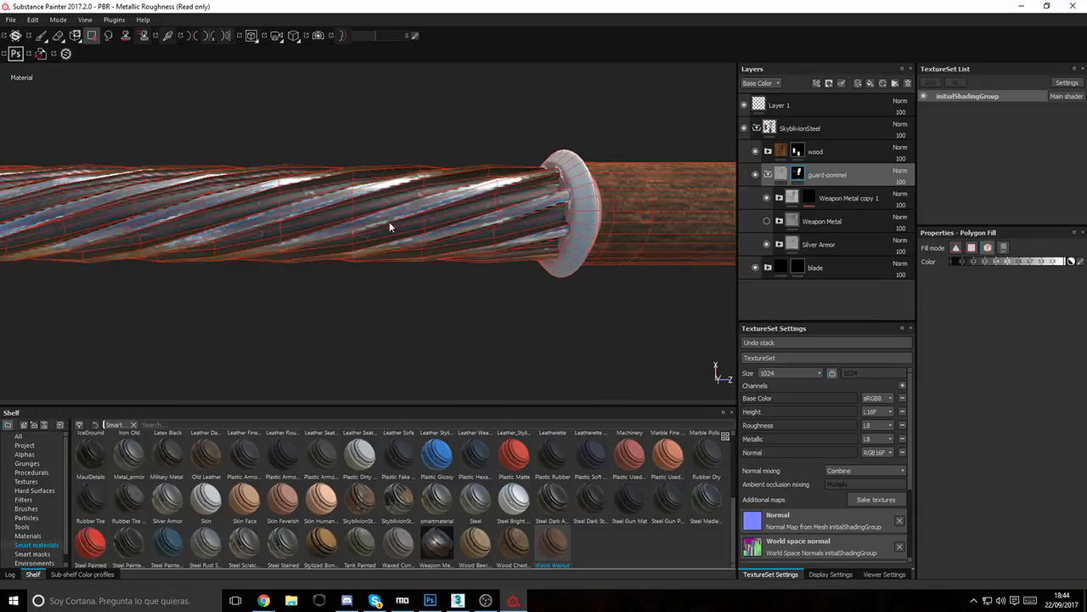
Step: Add all faces of the ring between the twisted grip and the wooden handle to the guard-pommel mask using Polygon Fill
middle_click_drag(398, 217, 223, 204, "alt")
left_click(973, 248)
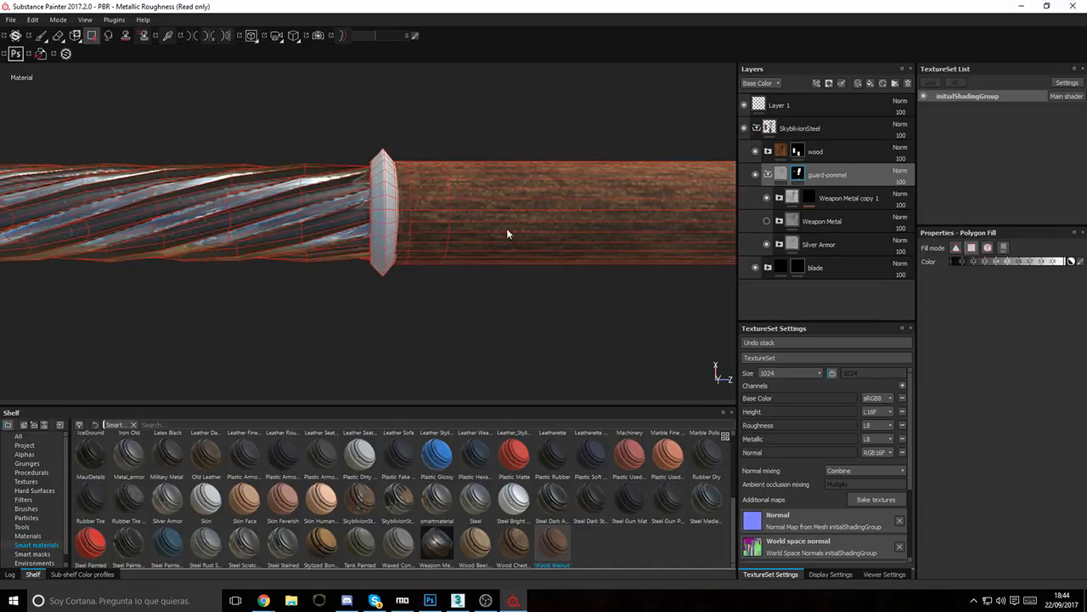
middle_click_drag(466, 231, 445, 236, "alt")
left_click_drag(287, 118, 386, 338)
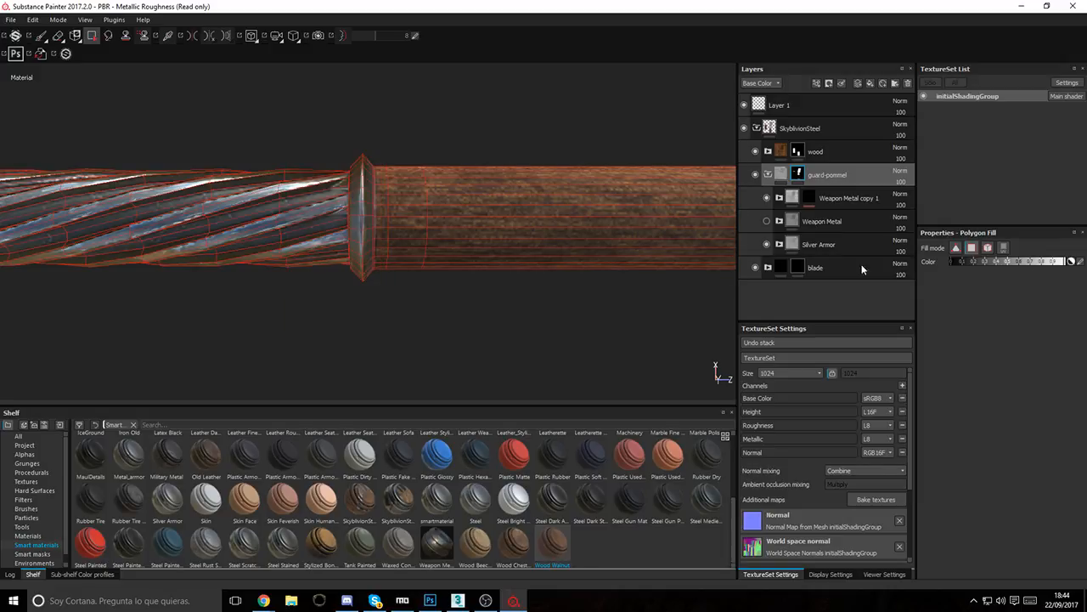
middle_click_drag(445, 196, 435, 207, "alt")
left_click_drag(454, 140, 369, 343)
left_click_drag(357, 254, 348, 5, "alt")
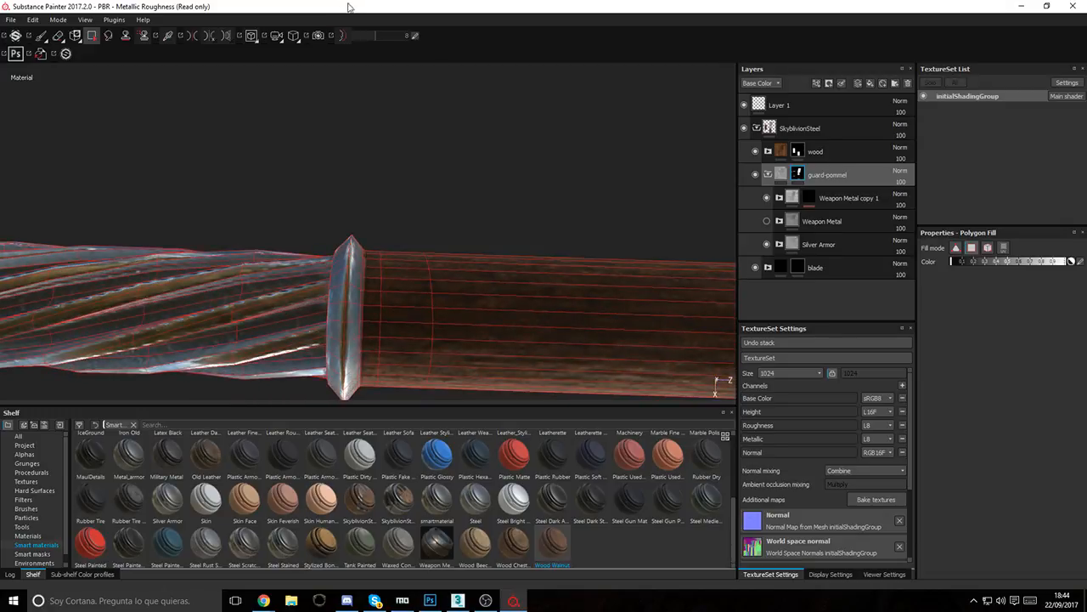
right_click_drag(510, 170, 136, 212, "alt")
left_click_drag(319, 229, 316, 443, "alt")
right_click_drag(352, 224, 78, 187, "alt")
left_click_drag(211, 235, 219, 195, "alt")
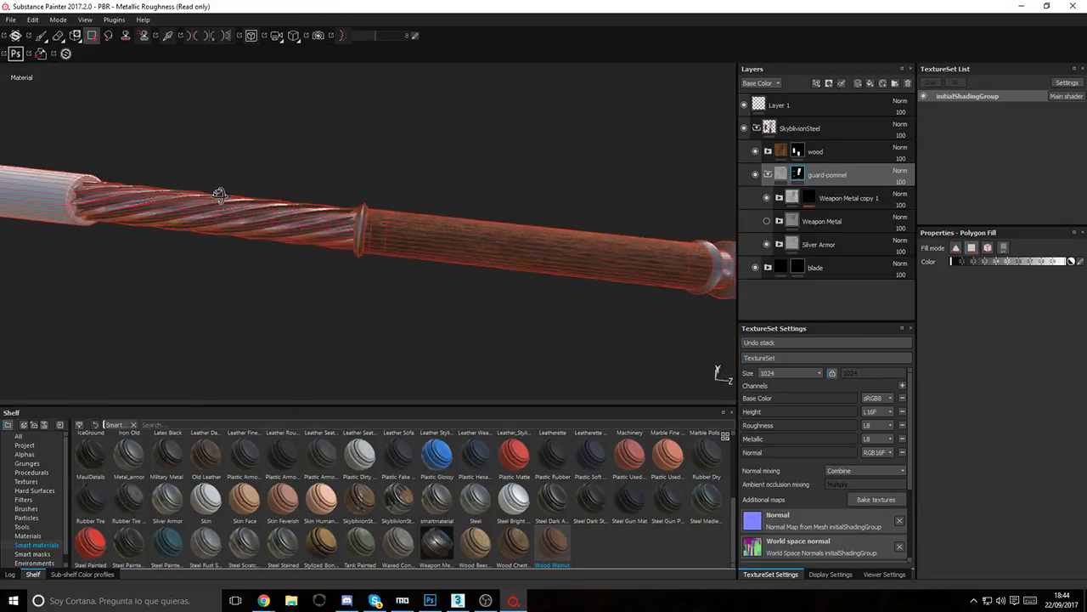
Step: Add the axe head's shaft sleeves and tapered bracket to the guard-pommel mask using Polygon Fill in mesh mode
middle_click_drag(292, 211, 467, 268, "alt")
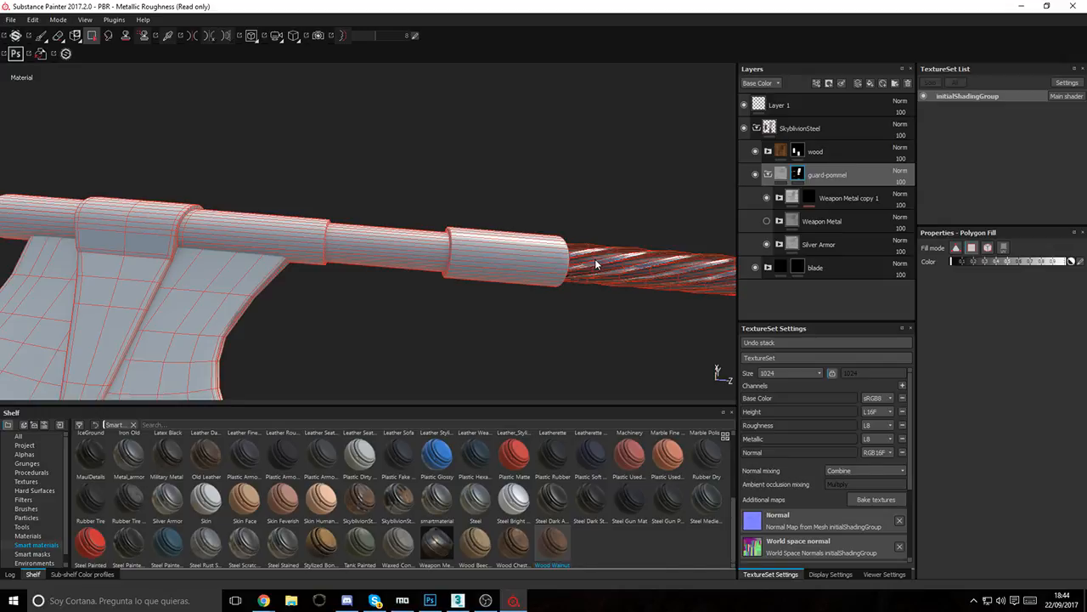
middle_click_drag(272, 245, 292, 206, "alt")
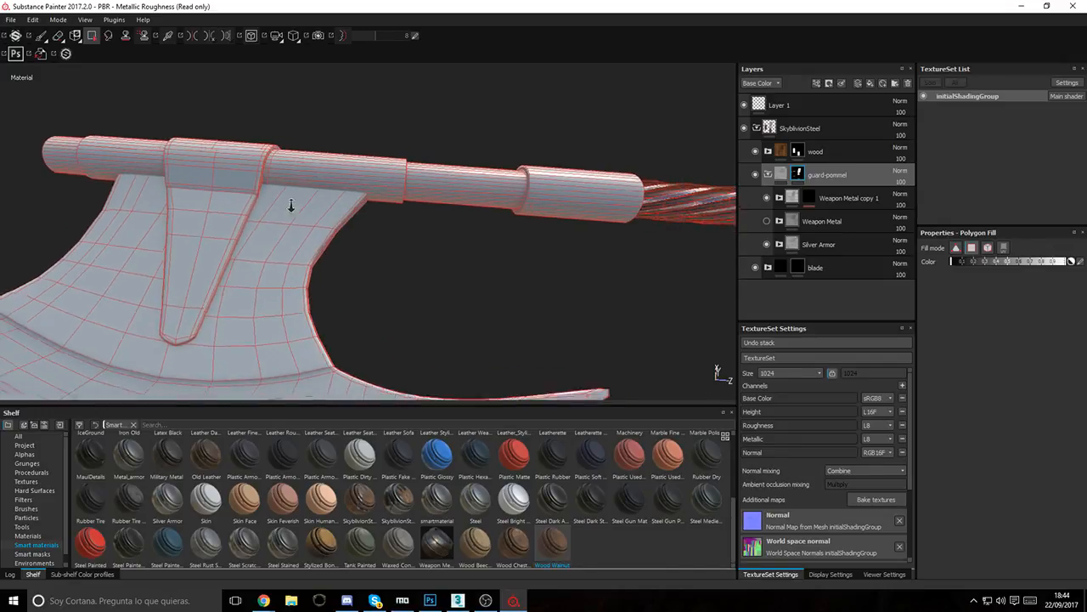
right_click_drag(292, 205, 306, 303, "alt")
middle_click_drag(306, 304, 226, 306, "alt")
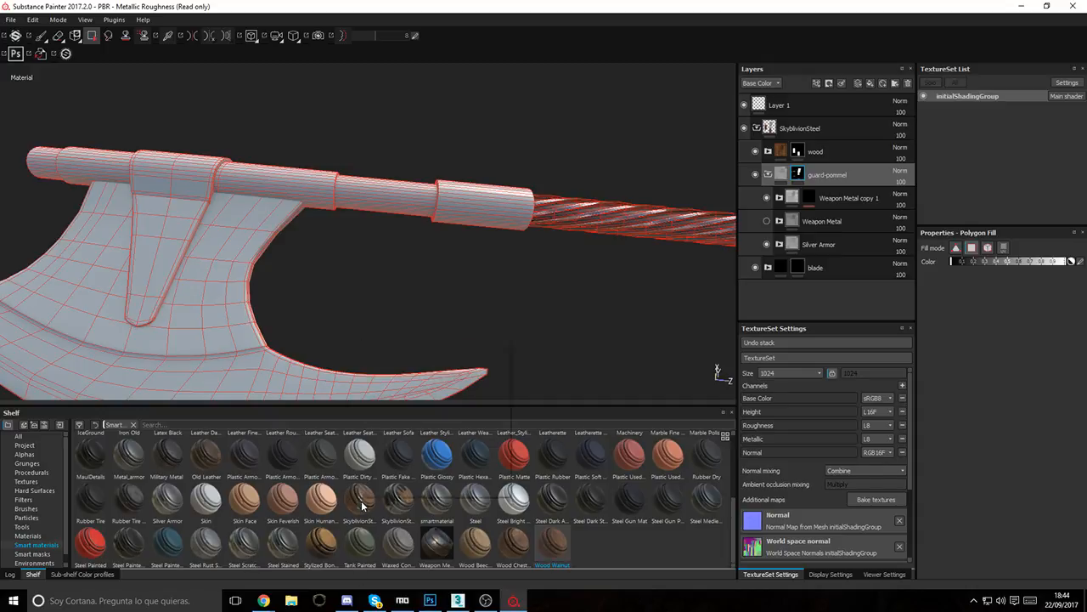
mouse_move(362, 505)
key("Return")
left_click(988, 248)
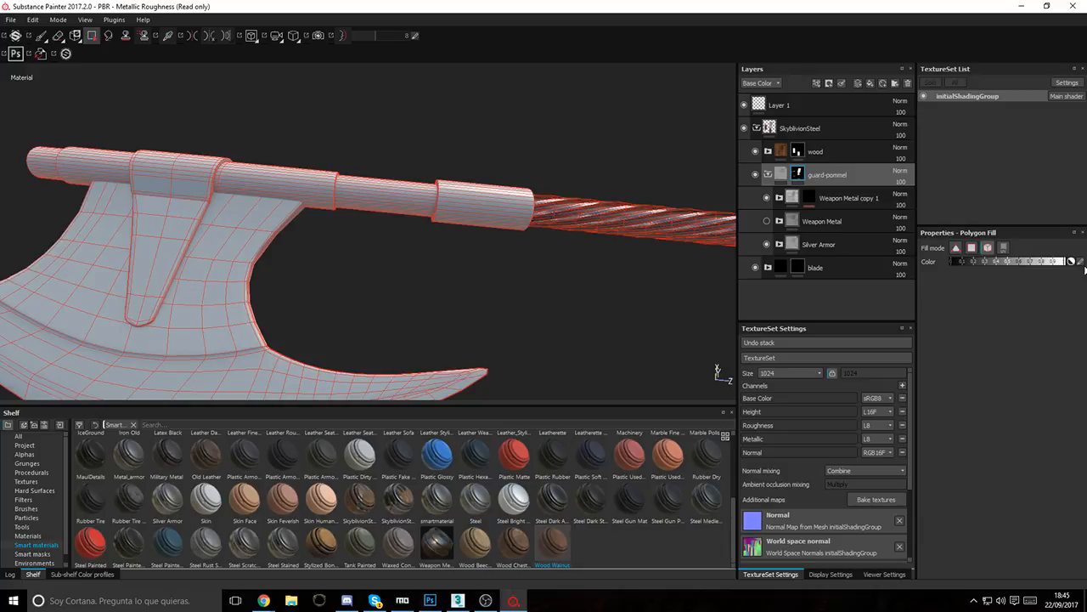
left_click(508, 212)
middle_click_drag(253, 178, 547, 206, "alt")
scroll(554, 222, "up", 5)
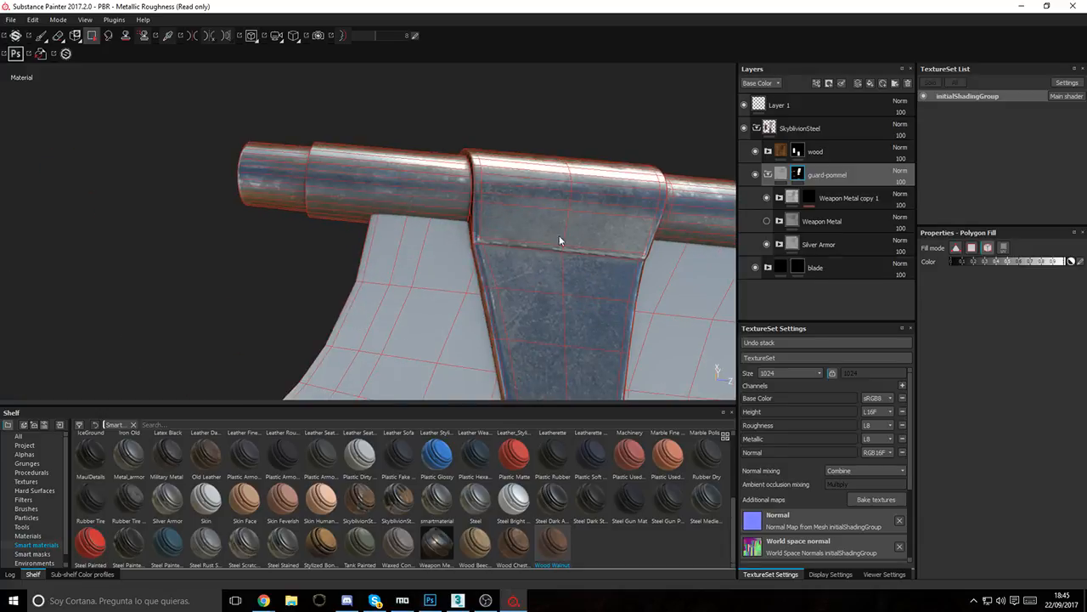
Step: Fill the blade body faces between the shaft and the cutting-edge groove into the guard-pommel mask, leaving the cutting edge unfilled
left_click_drag(559, 235, 371, 198, "alt")
scroll(586, 163, "down", 4)
middle_click_drag(380, 275, 319, 141, "alt")
left_click_drag(318, 142, 466, 255, "alt")
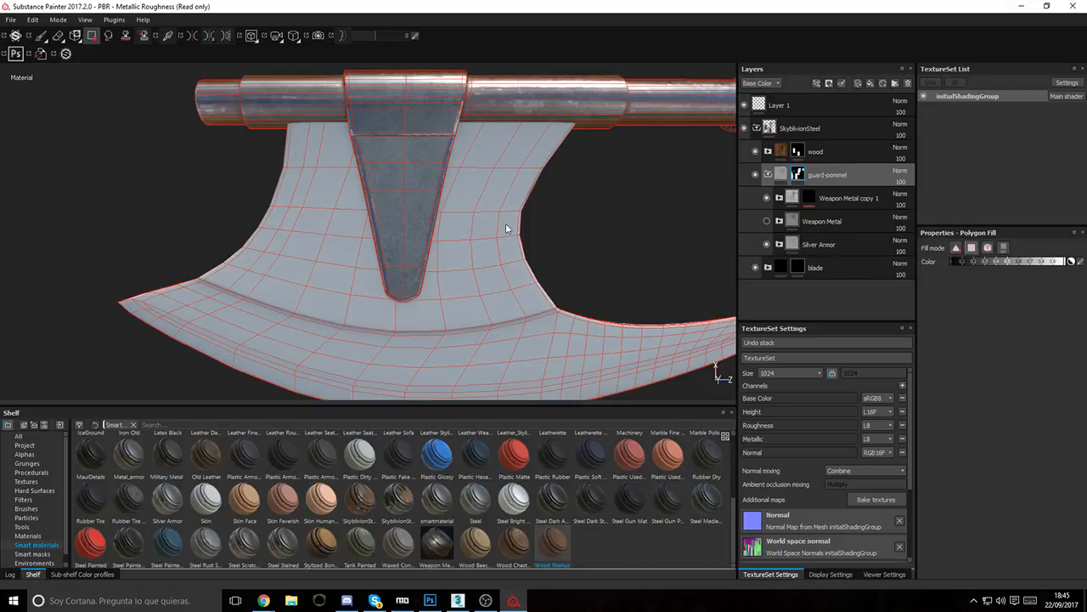
left_click_drag(165, 76, 604, 273)
left_click_drag(246, 258, 500, 307)
left_click_drag(515, 252, 550, 294)
Step: Inspect the guard-pommel metal coverage on the sleeves, bracket, blade body and twisted grip from several angles
left_click_drag(403, 293, 393, 3, "alt")
left_click_drag(381, 150, 119, 183, "alt")
right_click_drag(119, 183, 124, 201, "alt")
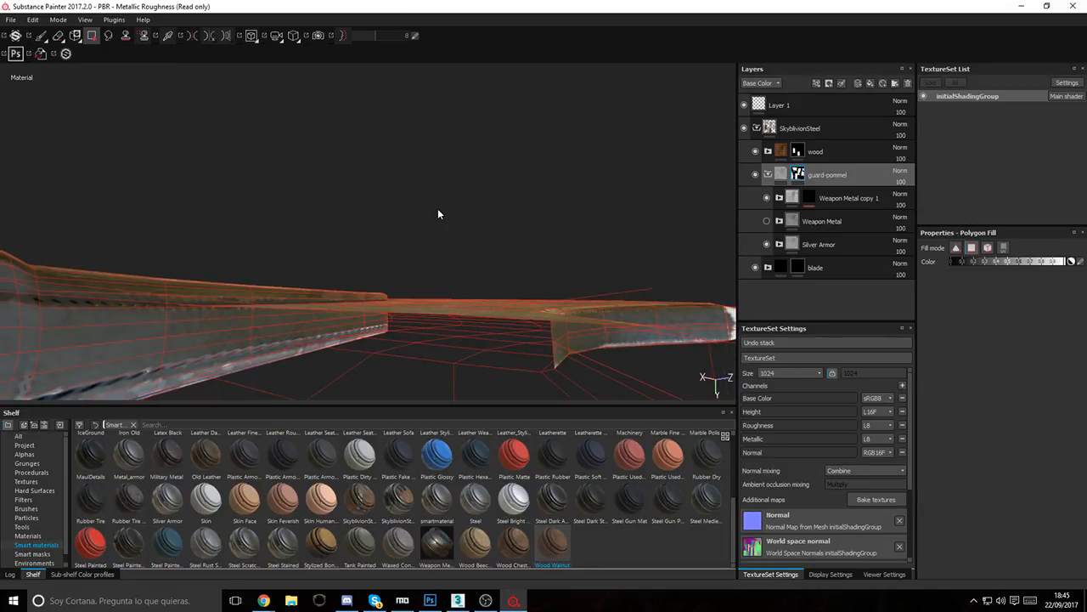
right_click_drag(110, 127, 79, 122, "alt")
left_click_drag(78, 122, 357, 253, "alt")
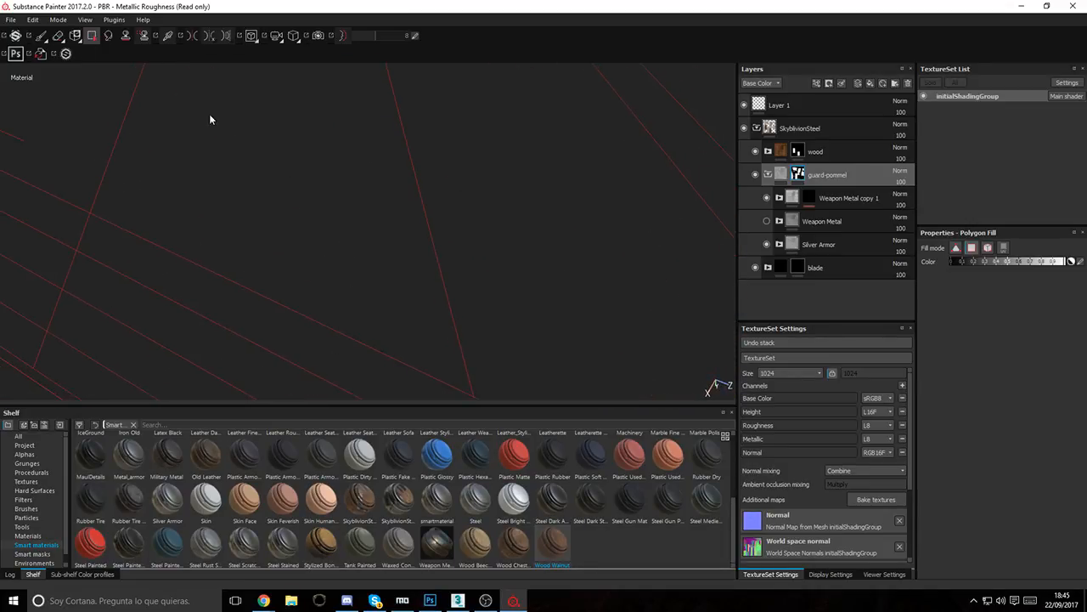
right_click(515, 229)
right_click_drag(278, 109, 433, 173, "alt")
key("f")
scroll(648, 251, "up", 5)
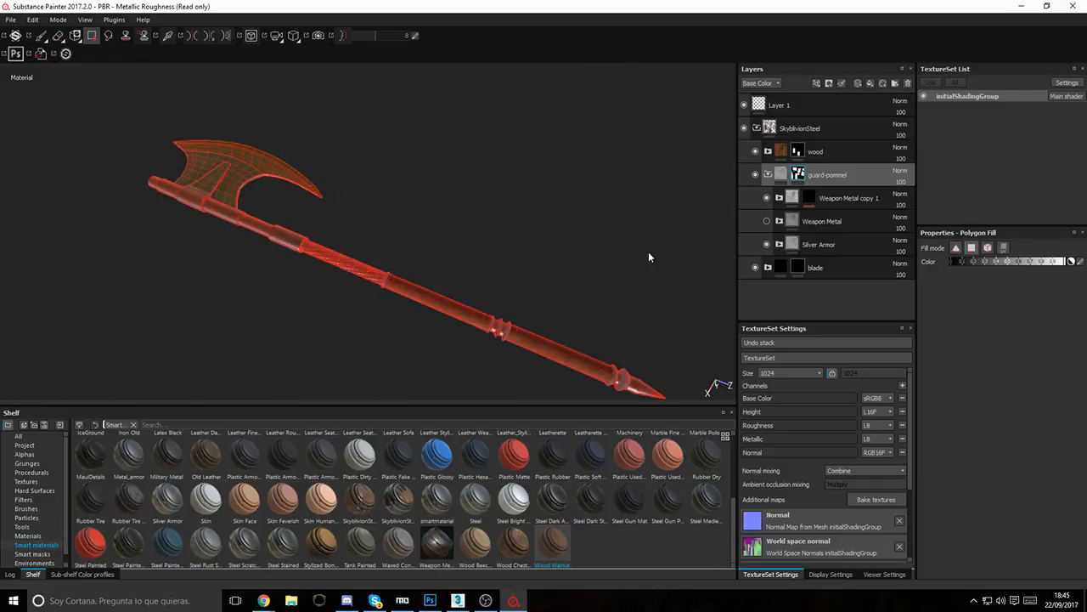
left_click_drag(239, 137, 362, 330, "alt")
middle_click_drag(362, 331, 418, 226, "alt")
right_click_drag(417, 226, 416, 161, "alt")
middle_click_drag(417, 161, 403, 260, "alt")
right_click_drag(403, 260, 396, 172, "alt")
left_click_drag(396, 172, 263, 161, "alt")
middle_click_drag(264, 162, 7, 217, "alt")
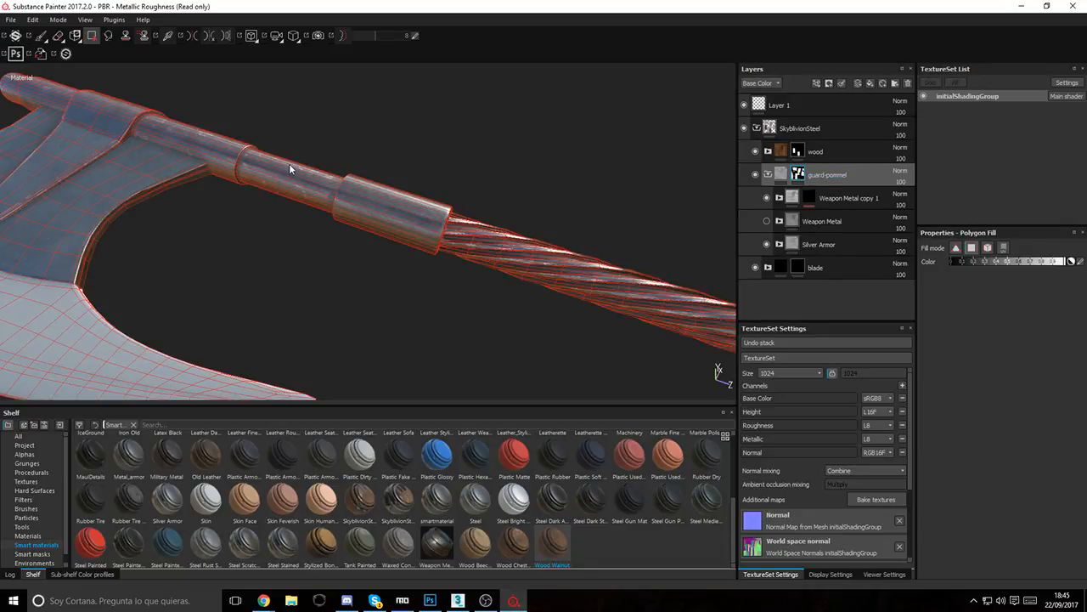
middle_click_drag(289, 167, 593, 149, "alt")
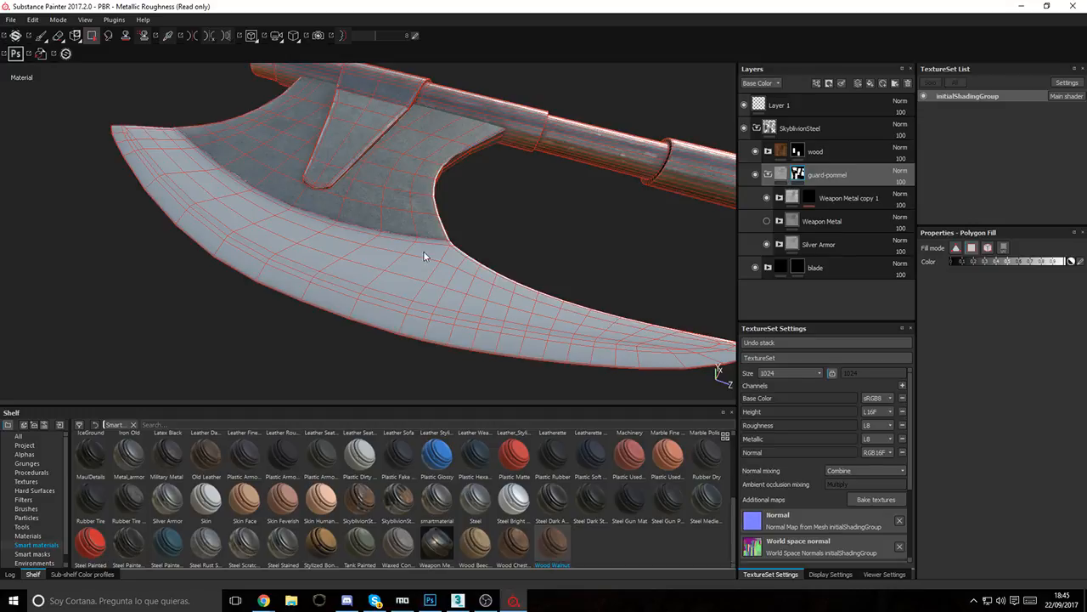
left_click_drag(201, 201, 74, 137, "alt")
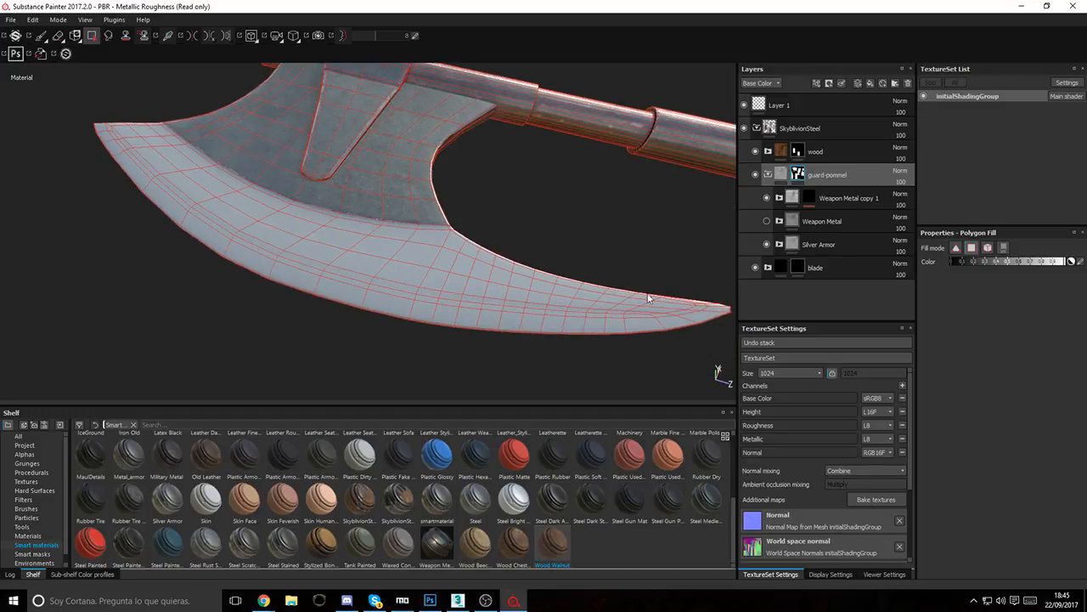
Step: Expand the blade layer folder and study the axe head's finish in the reference image axe.png from the Dev_Skyblivion folder
left_click(768, 268)
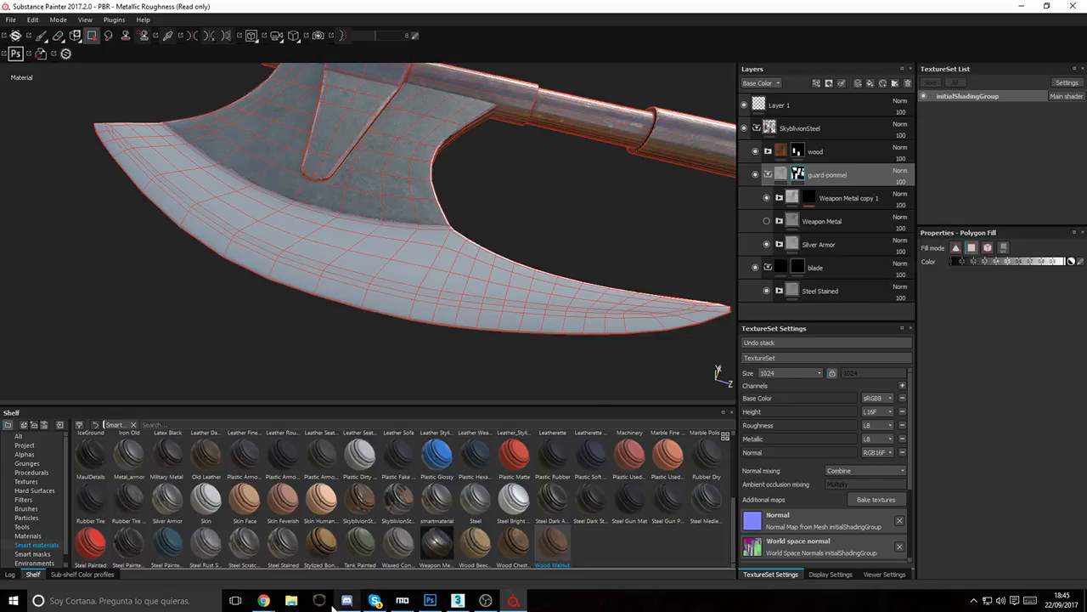
left_click(291, 600)
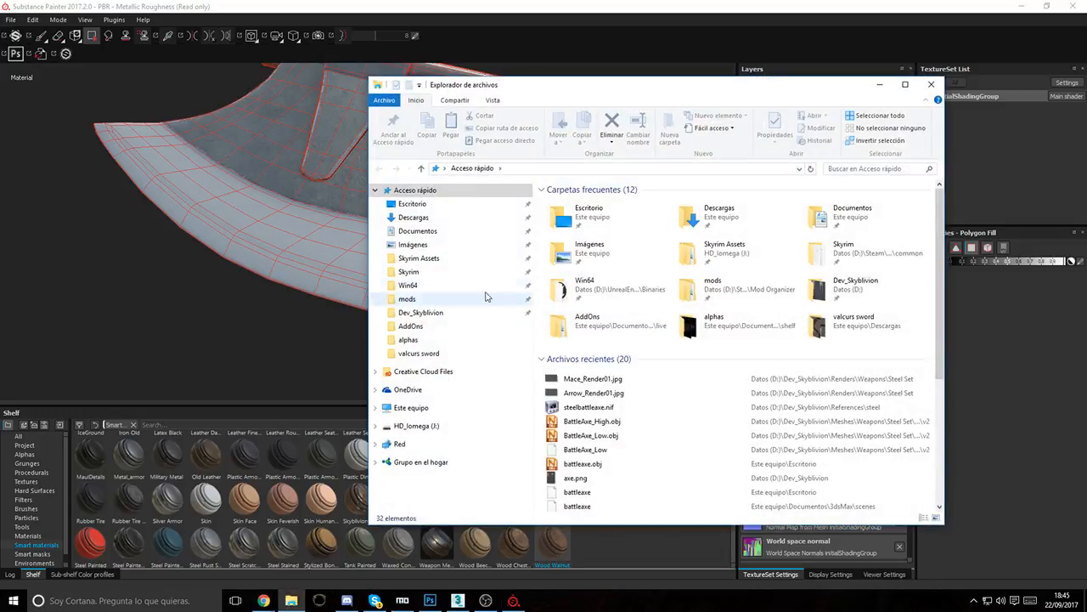
left_click(432, 312)
left_click(589, 274)
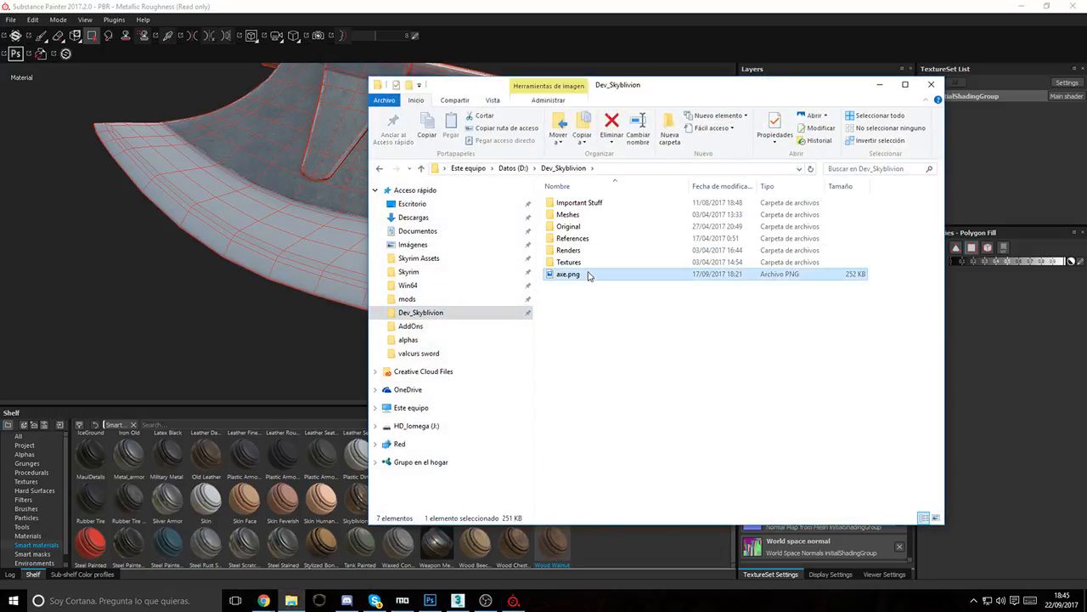
double_click(589, 274)
scroll(598, 118, "up", 3)
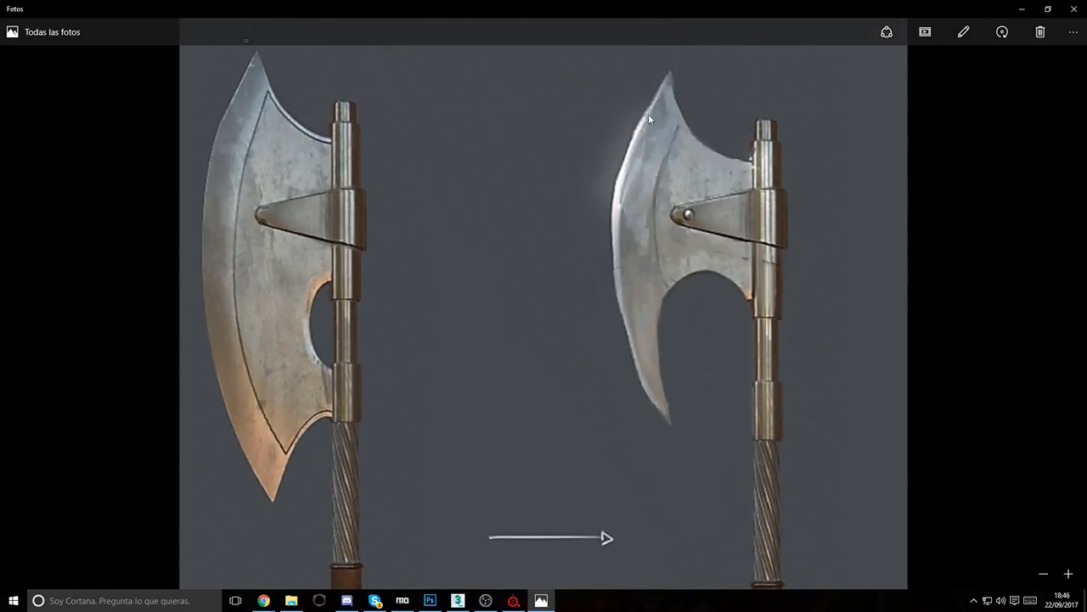
left_click(1022, 8)
left_click(974, 24)
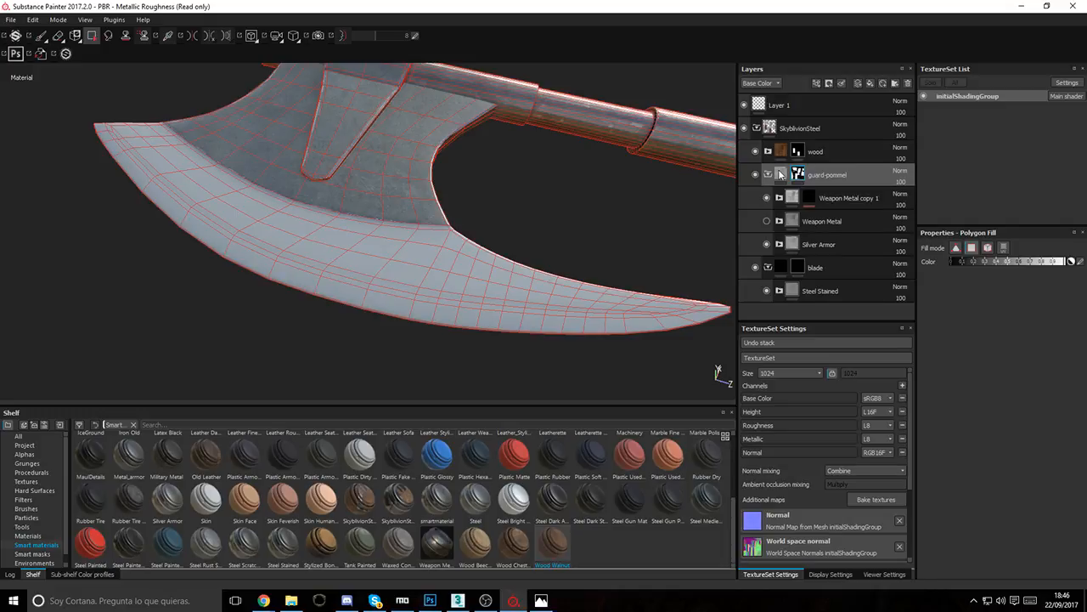
Step: Collapse the guard-pommel folder and fill the blade's long hooked tip and cutting edge into the blade folder's mask
left_click(768, 174)
left_click(803, 222)
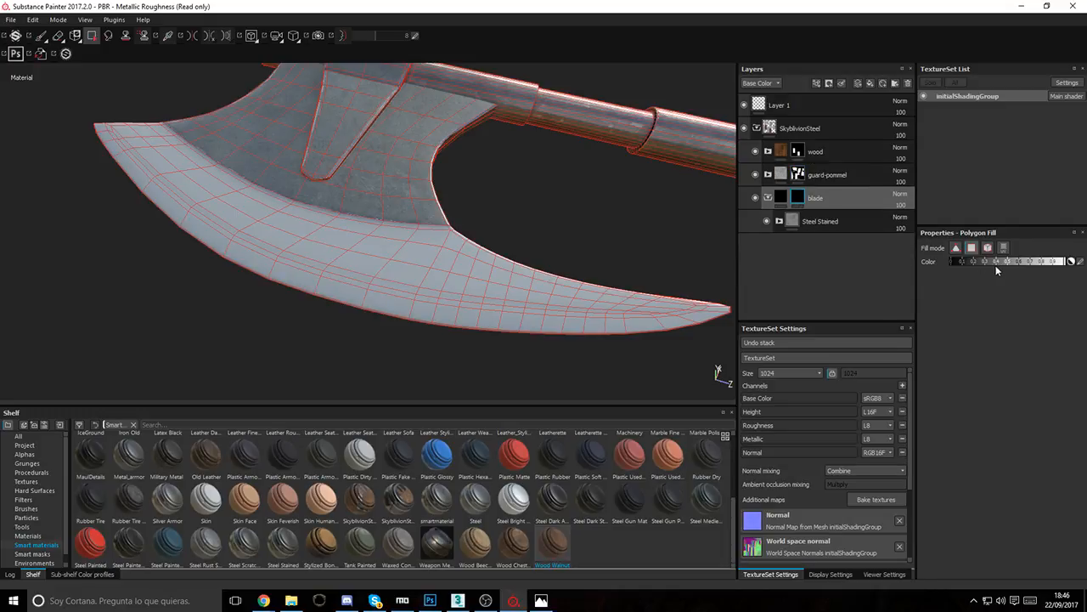
left_click_drag(605, 240, 822, 439)
left_click_drag(486, 317, 556, 354, "alt")
left_click_drag(730, 397, 454, 223)
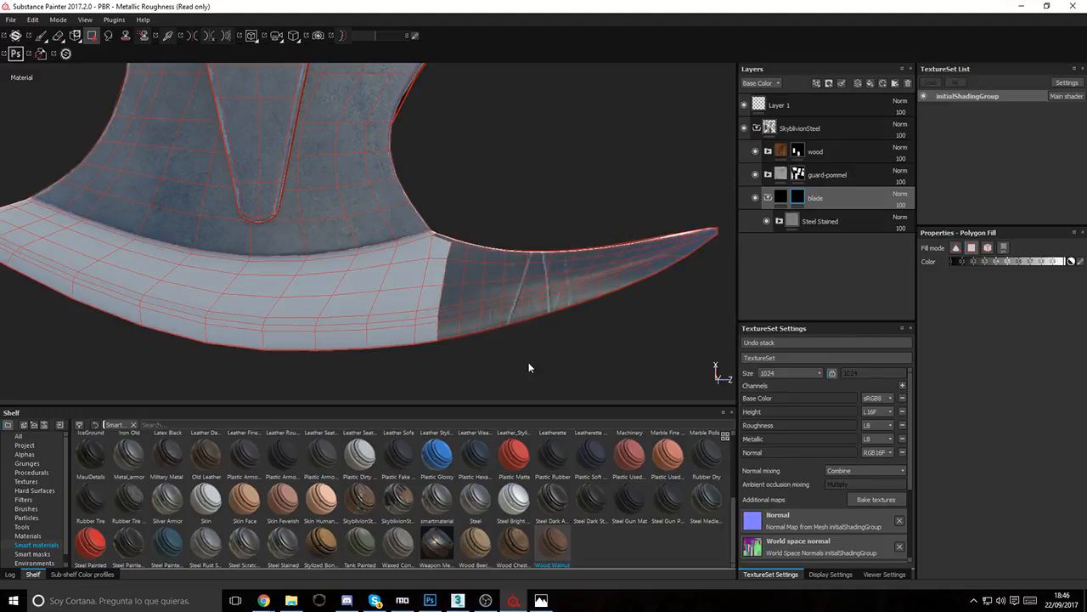
left_click_drag(539, 346, 1, 266)
Step: Fill the remaining bare faces along the groove and near the short blade tip into the blade mask, undoing a stray fill
left_click_drag(136, 257, 194, 294, "alt")
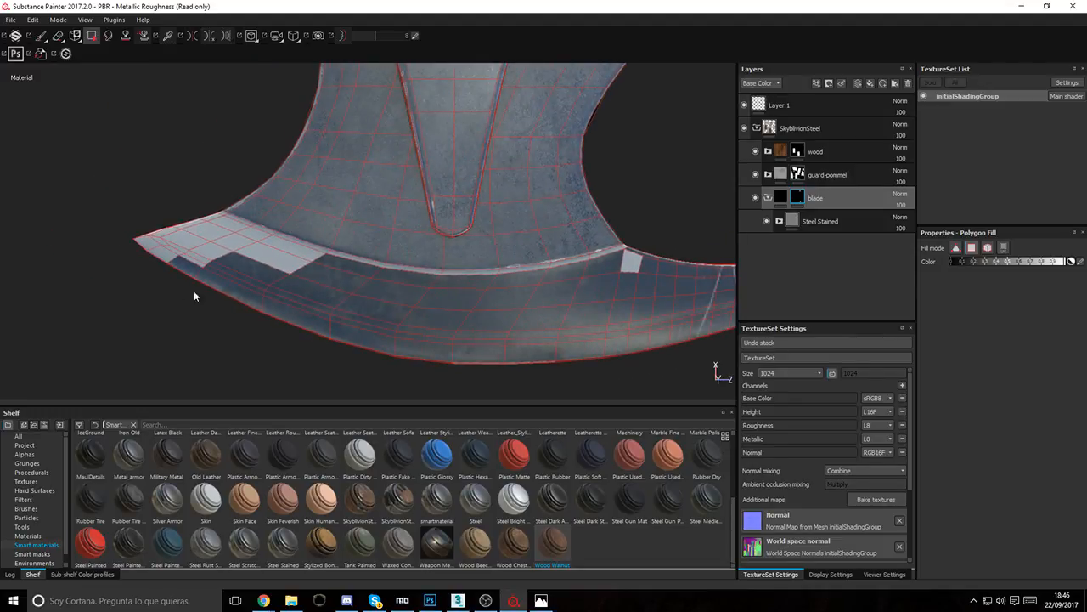
middle_click_drag(432, 290, 326, 279, "alt")
right_click_drag(326, 280, 778, 340, "alt")
left_click_drag(610, 275, 490, 304, "alt")
right_click_drag(490, 303, 582, 255, "alt")
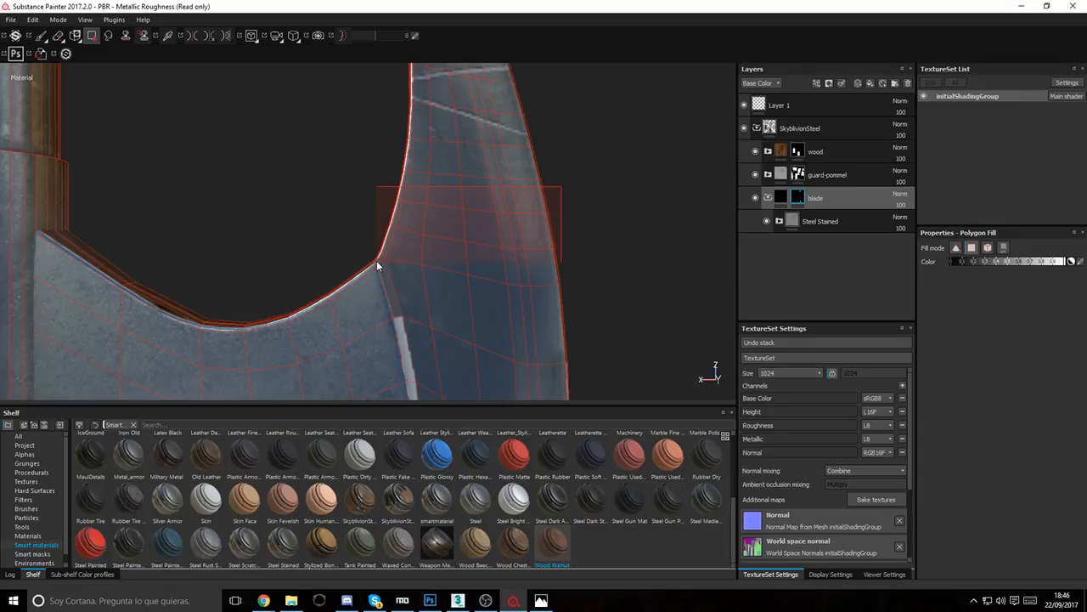
middle_click_drag(379, 259, 482, 181)
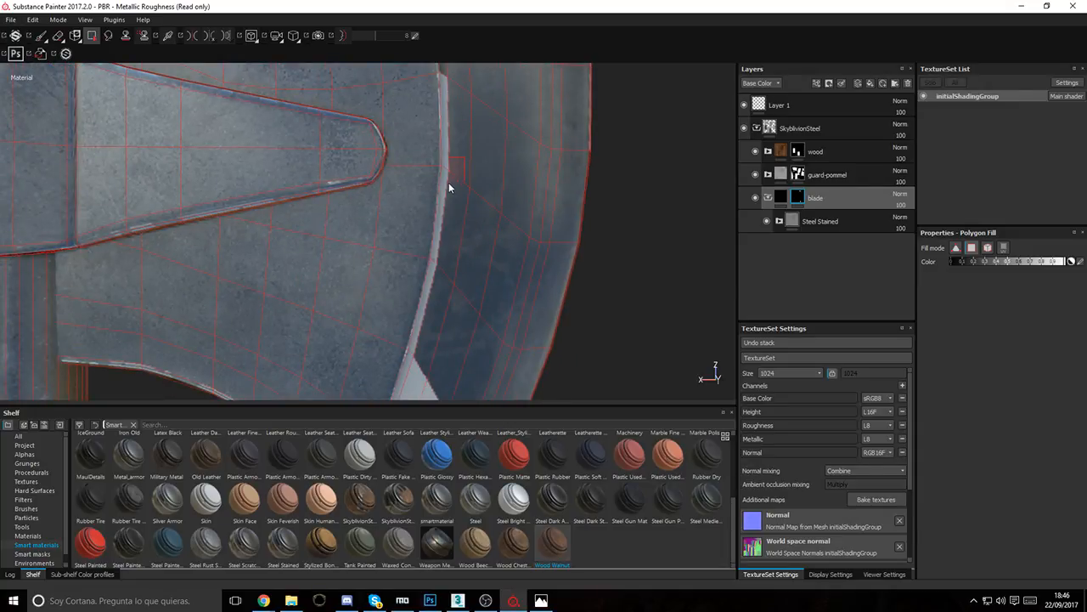
middle_click_drag(415, 316, 499, 88)
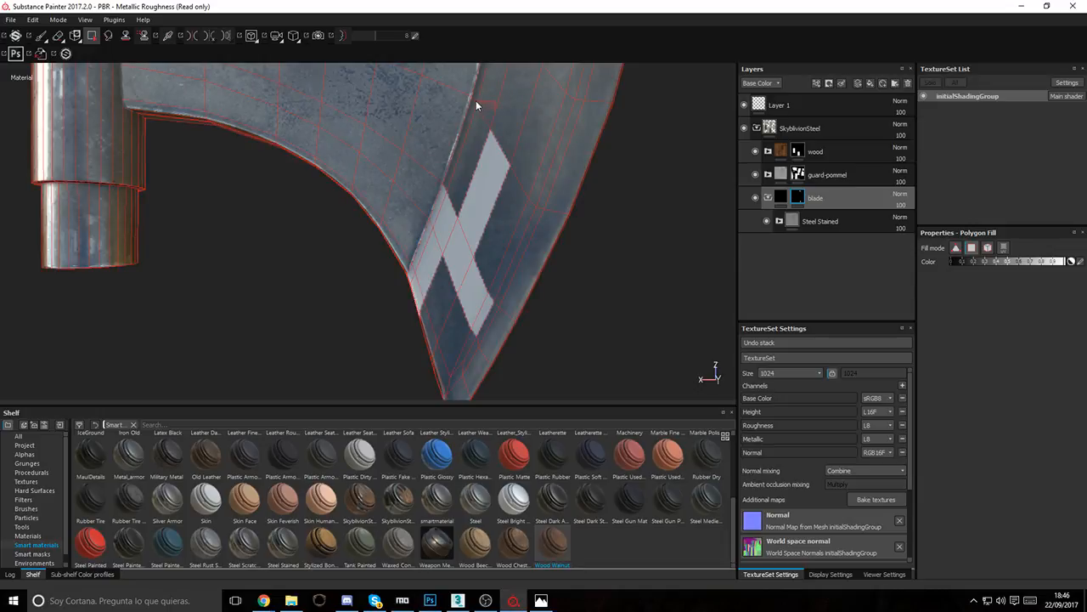
key("ctrl+z")
left_click_drag(491, 332, 432, 237)
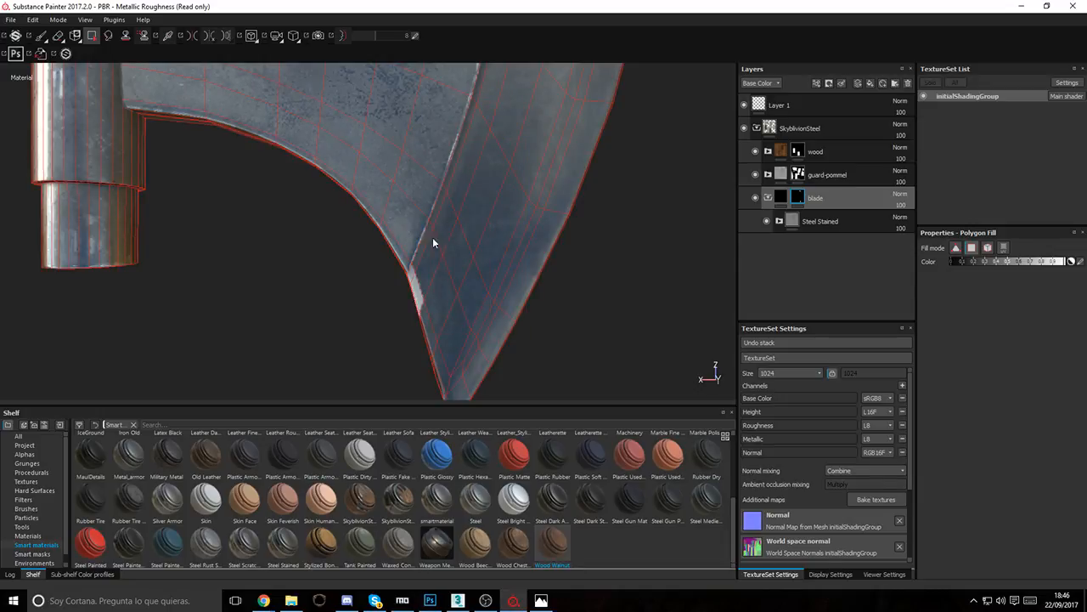
Step: Fill the bare groove faces along the cutting edge on the opposite side of the blade into the blade mask
left_click_drag(405, 316, 90, 107, "alt")
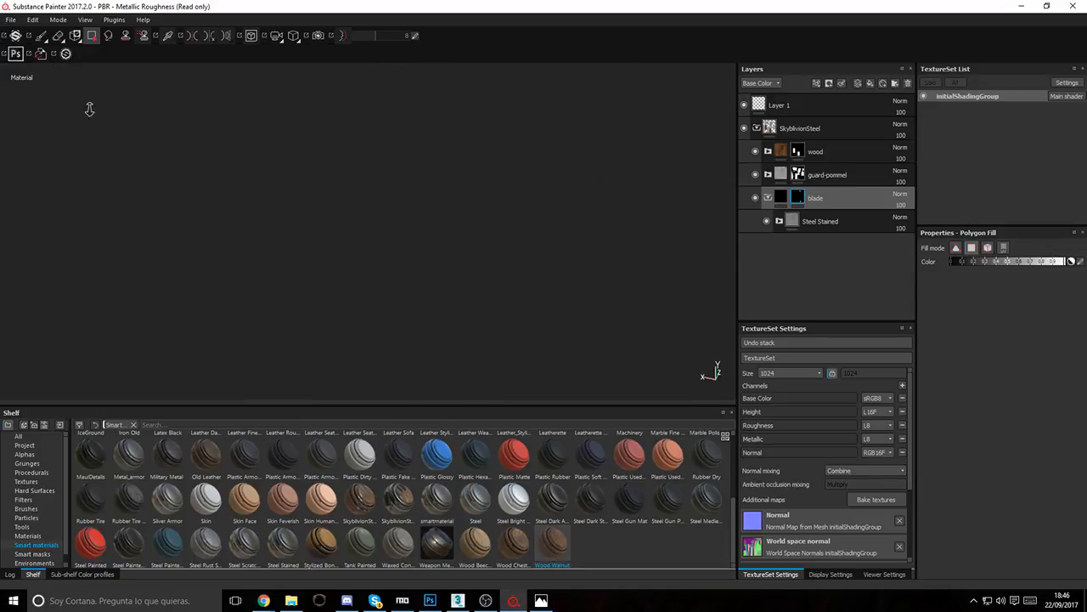
key("f")
left_click_drag(330, 266, 447, 170, "alt")
right_click_drag(447, 169, 774, 276, "alt")
left_click_drag(774, 276, 424, 233, "alt")
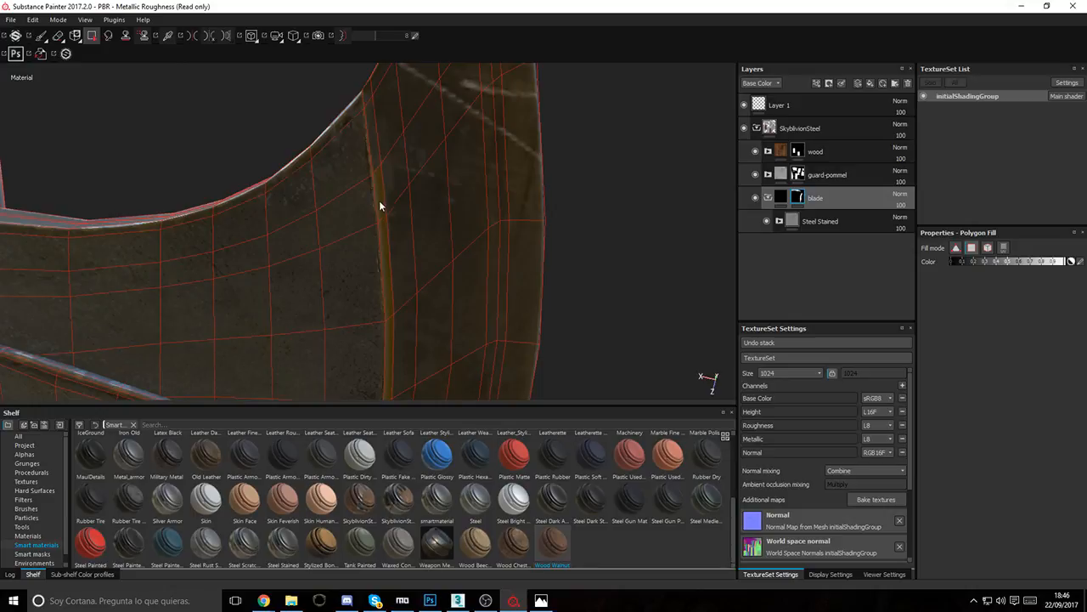
left_click_drag(339, 150, 282, 250, "alt")
left_click_drag(221, 320, 355, 241, "alt")
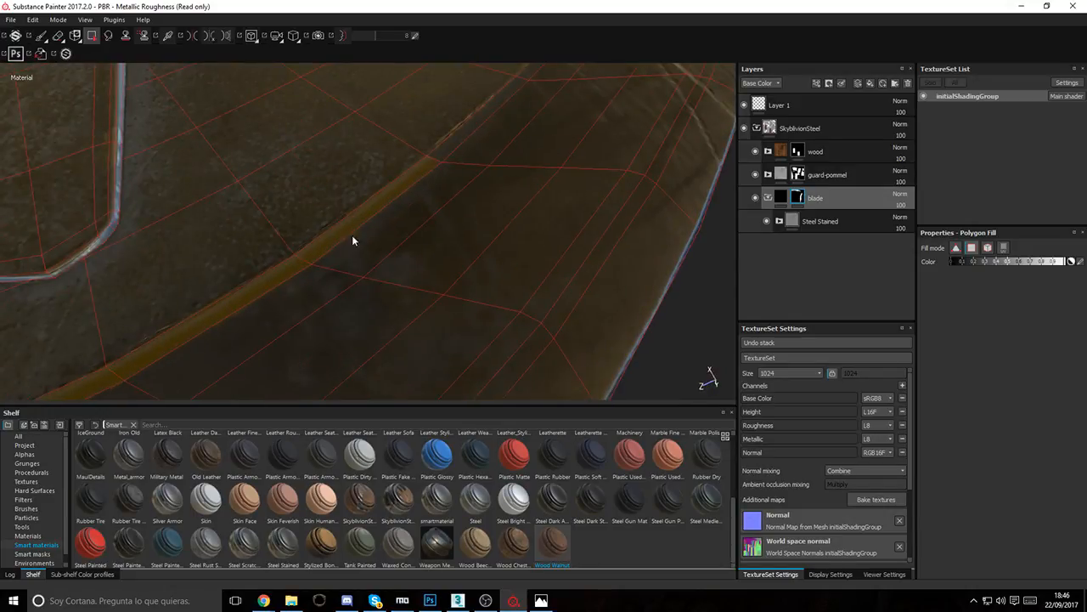
left_click_drag(226, 298, 251, 223, "alt")
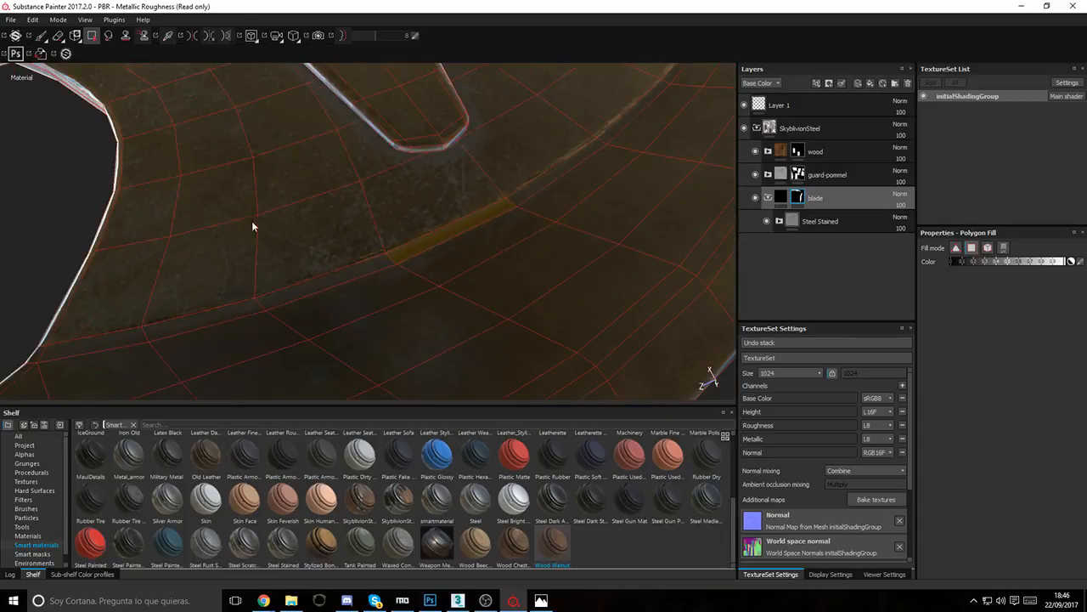
left_click(443, 233)
Step: Inspect the finish on the axe head, shaft sleeves and hooked blade tip, and reselect the blade folder's mask
left_click_drag(409, 175, 803, 187, "alt")
left_click(784, 200)
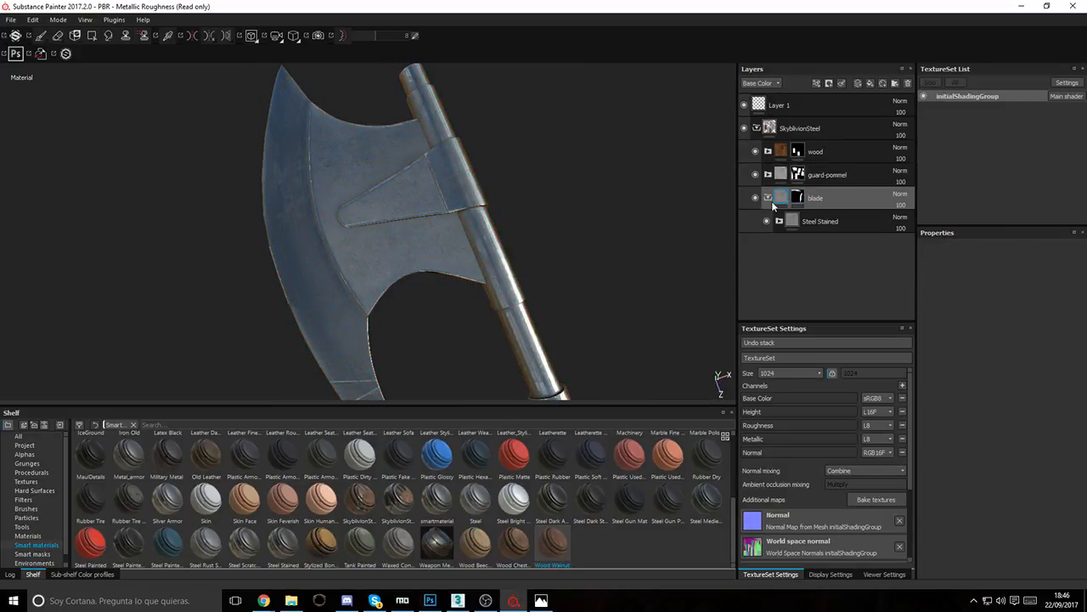
left_click_drag(429, 258, 422, 204, "alt")
scroll(404, 212, "down", 3)
middle_click_drag(397, 215, 334, 114, "alt")
right_click_drag(335, 114, 663, 191, "alt")
middle_click_drag(662, 191, 488, 362, "alt")
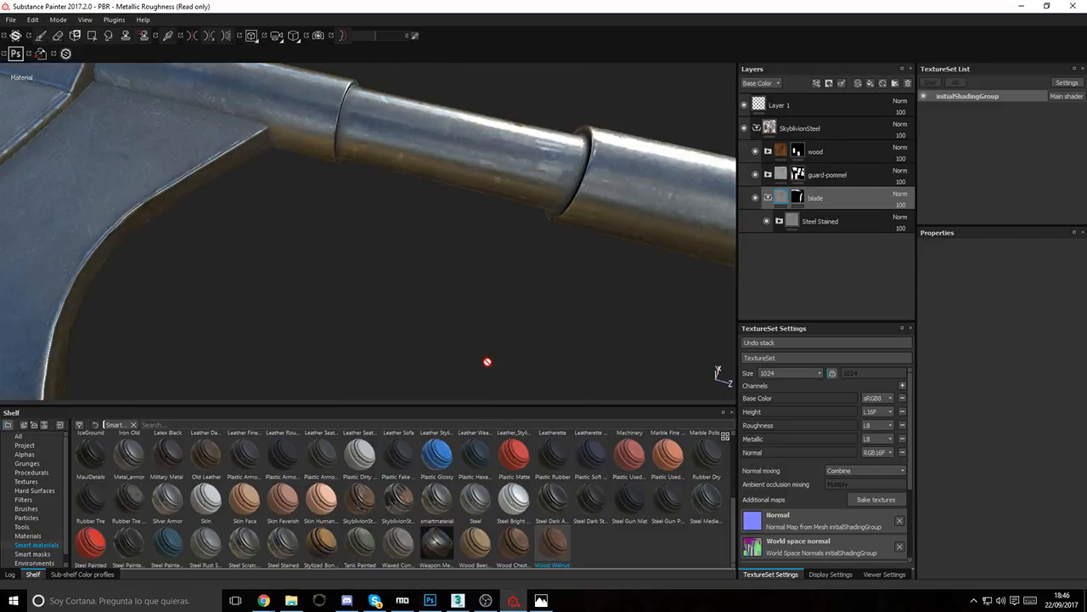
middle_click_drag(340, 306, 565, 161, "alt")
right_click_drag(566, 160, 373, 369, "alt")
middle_click_drag(374, 370, 521, 220, "alt")
left_click(798, 198)
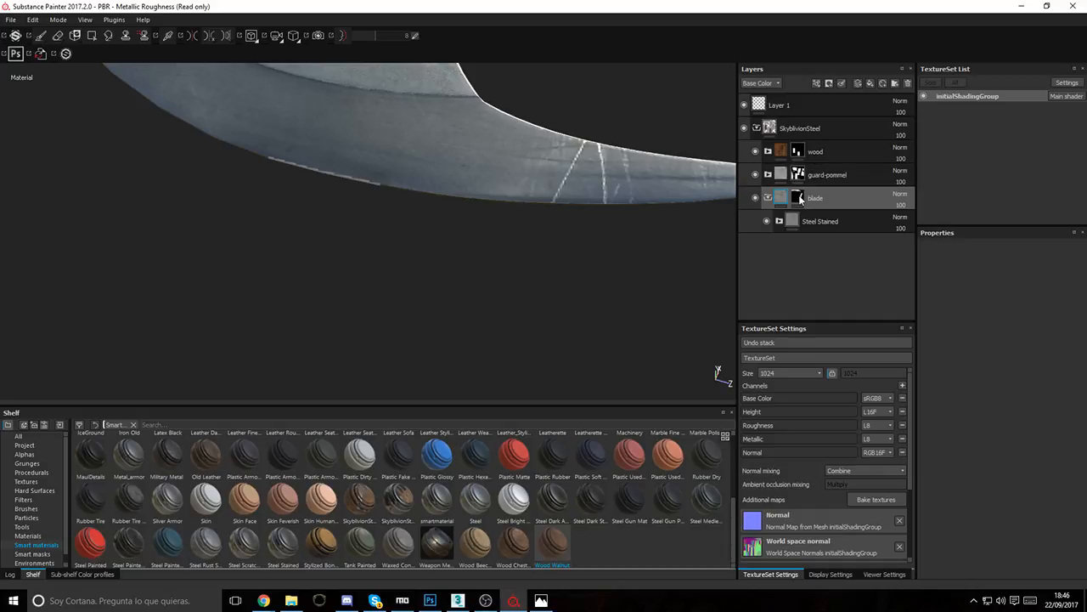
Step: Fill the bare sliver of faces along the blade's cutting edge into the blade folder's mask with Polygon Fill
key("4")
left_click_drag(534, 281, 176, 161)
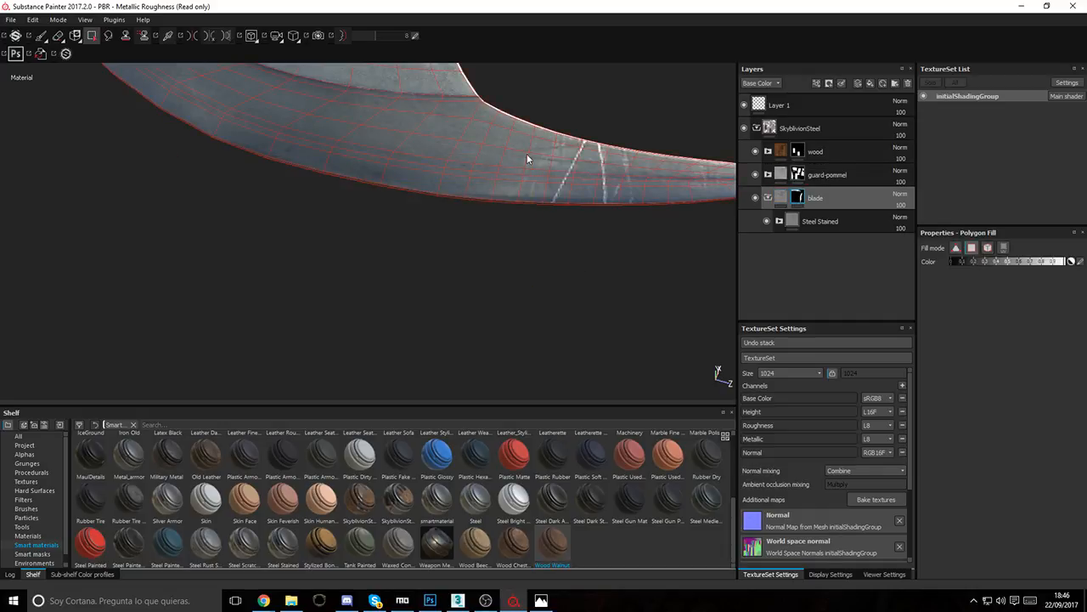
left_click_drag(527, 155, 475, 240, "alt")
Step: Expand the Steel Stained folder and toggle the visibility of its Dirt, Sharpen and Steel Base layers to check their effect
left_click(779, 220)
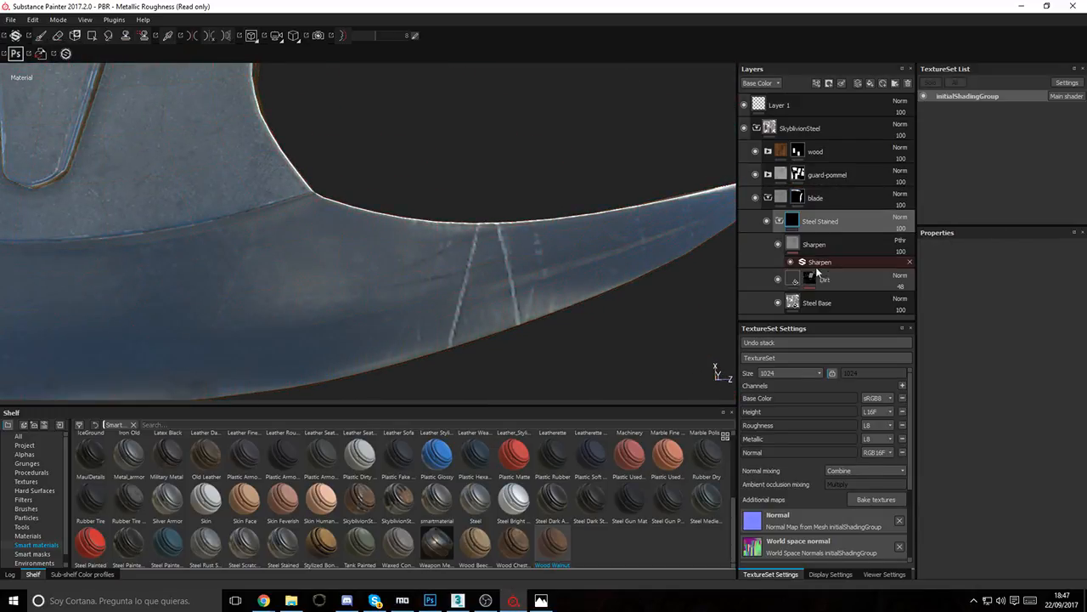
left_click(778, 280)
left_click(778, 244)
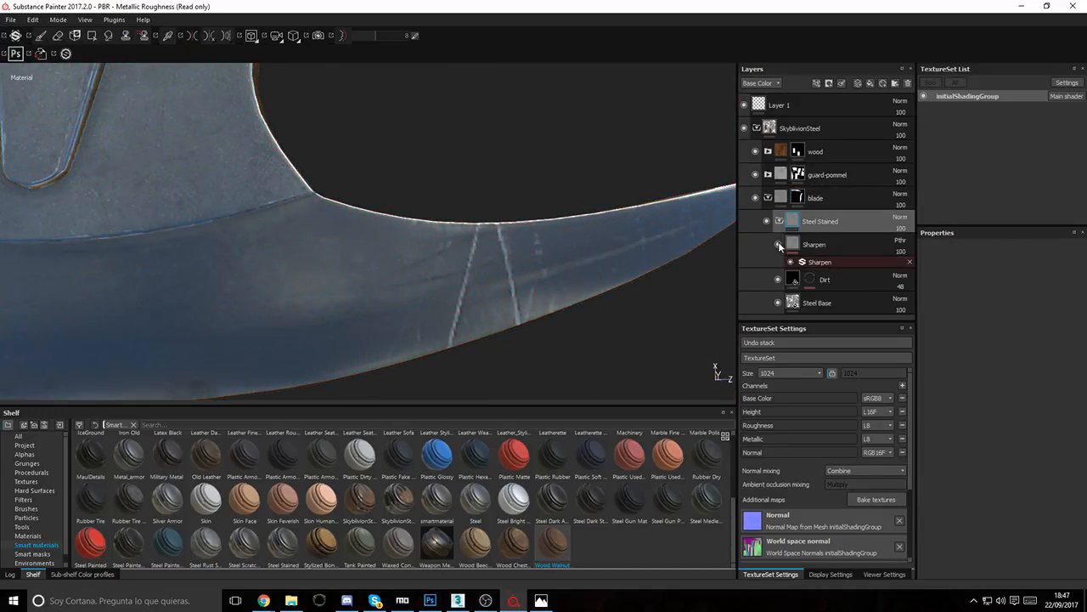
left_click(778, 244)
left_click(778, 303)
left_click(778, 304)
Step: Search the Steel Base layer's material resources for steel and replace its material with Steel Battered
left_click(817, 304)
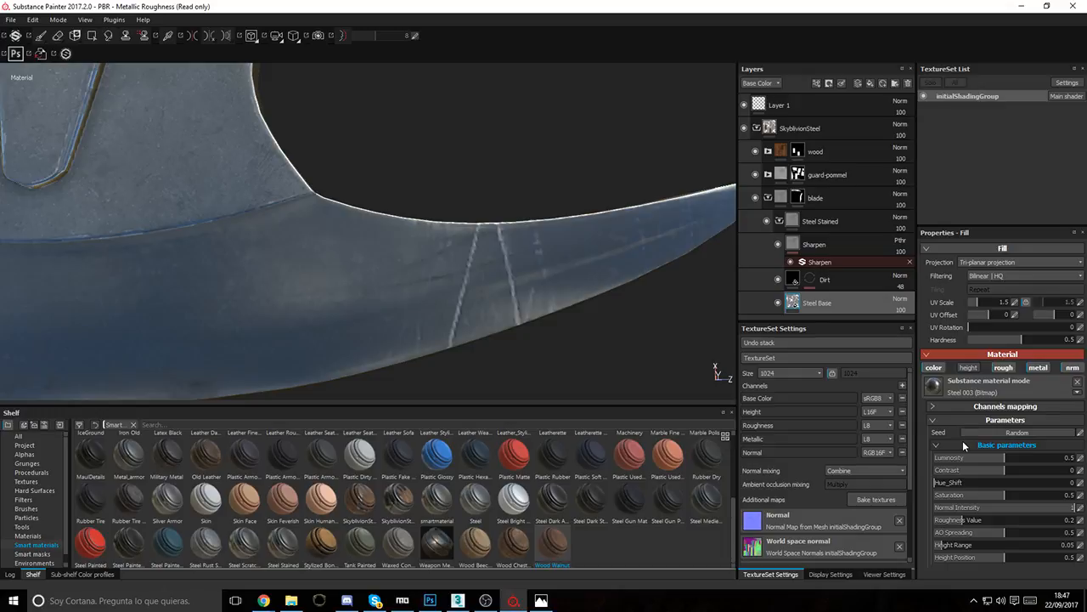
left_click(958, 390)
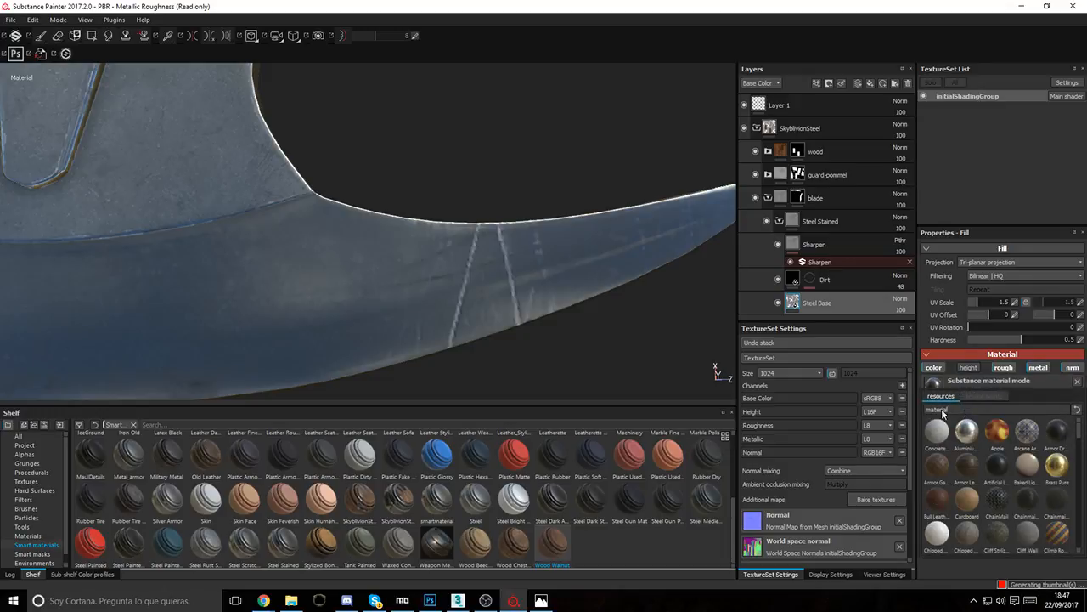
type("steel")
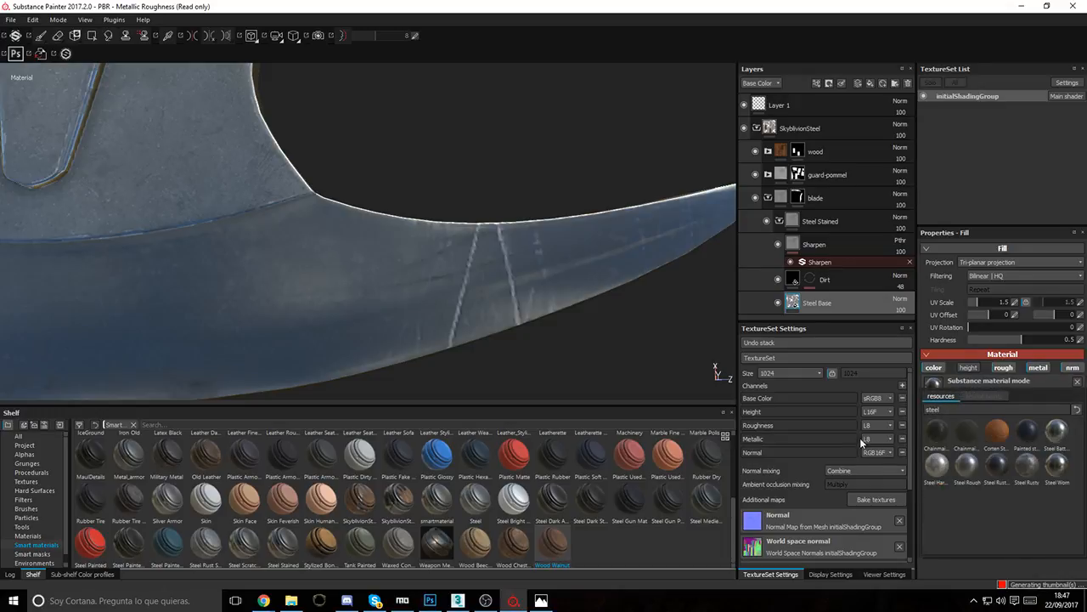
left_click(1061, 439)
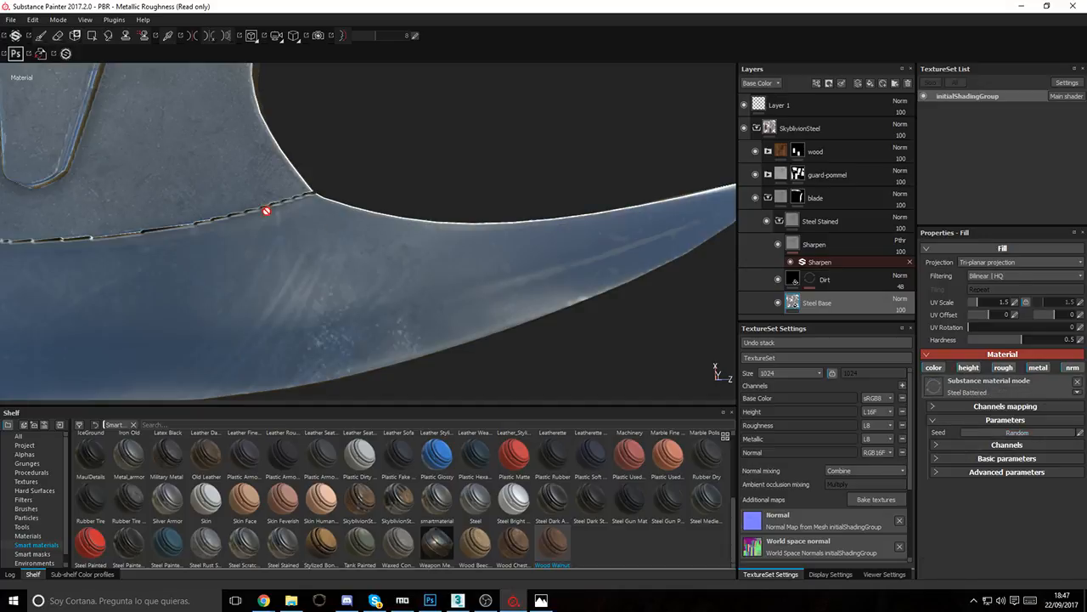
Step: Expand the Steel Battered material's advanced parameters, turn off the Steel Base height channel, and inspect the axe head
left_click_drag(370, 240, 415, 222, "alt")
left_click(972, 474)
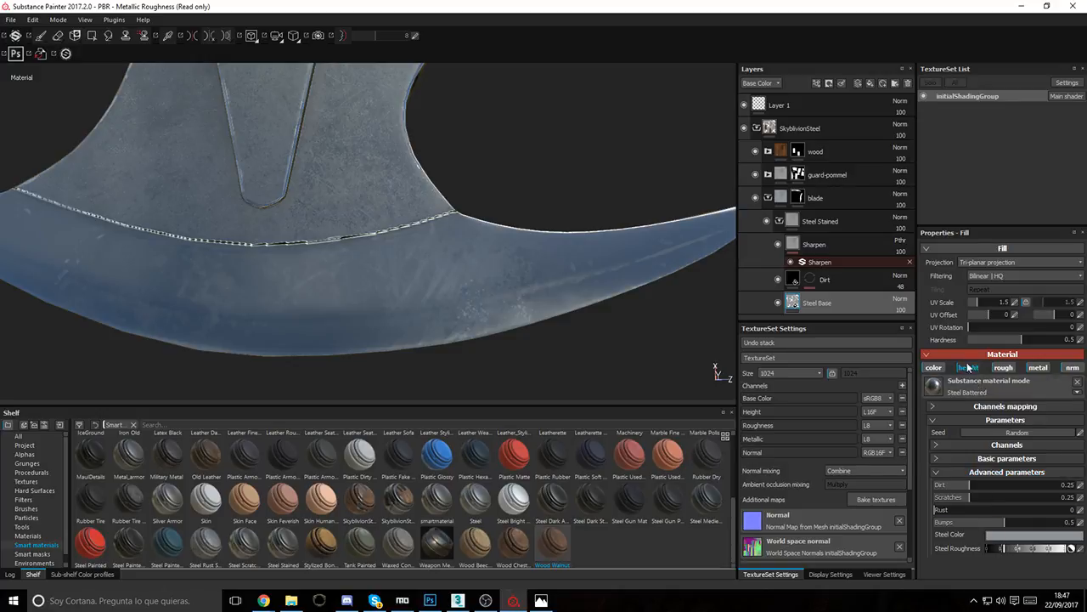
left_click_drag(524, 355, 451, 290, "alt")
right_click_drag(451, 290, 622, 347, "alt")
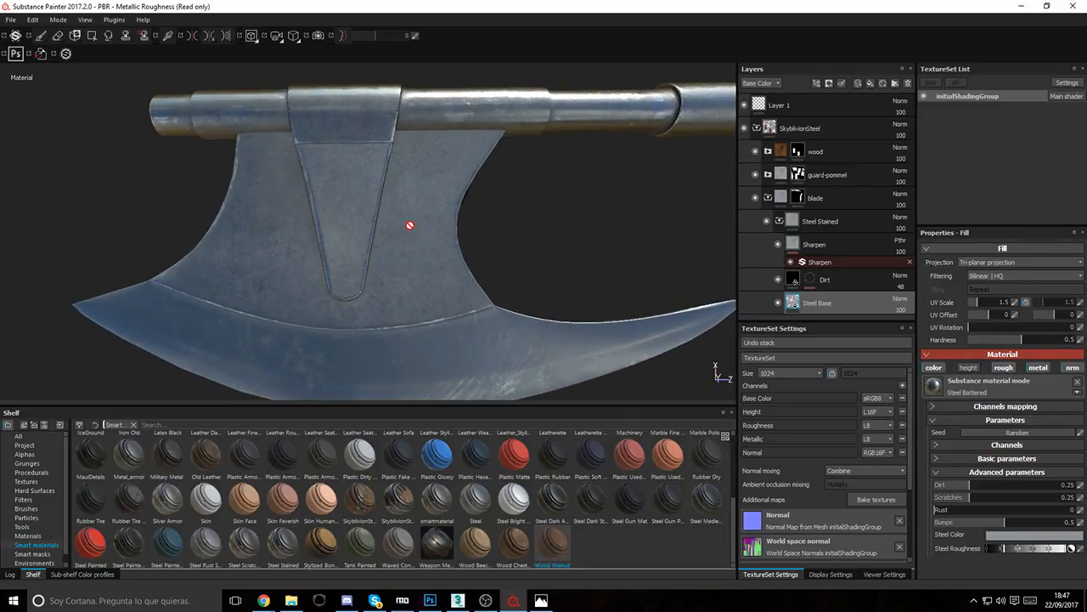
middle_click_drag(409, 225, 412, 243, "alt")
right_click_drag(413, 244, 538, 288, "alt")
middle_click_drag(539, 287, 527, 301, "alt")
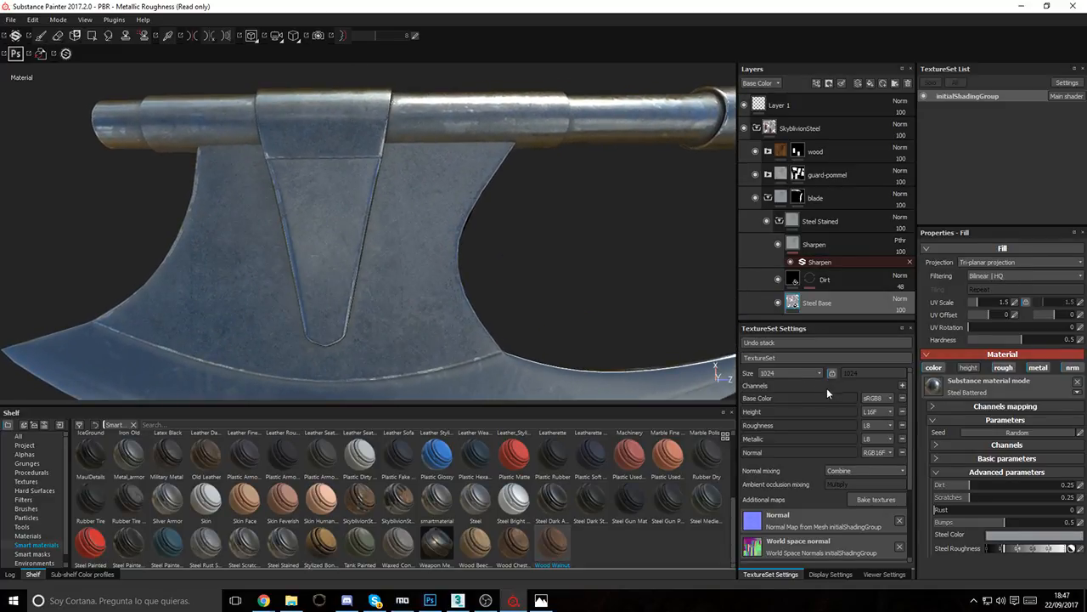
left_click(796, 377)
left_click(796, 377)
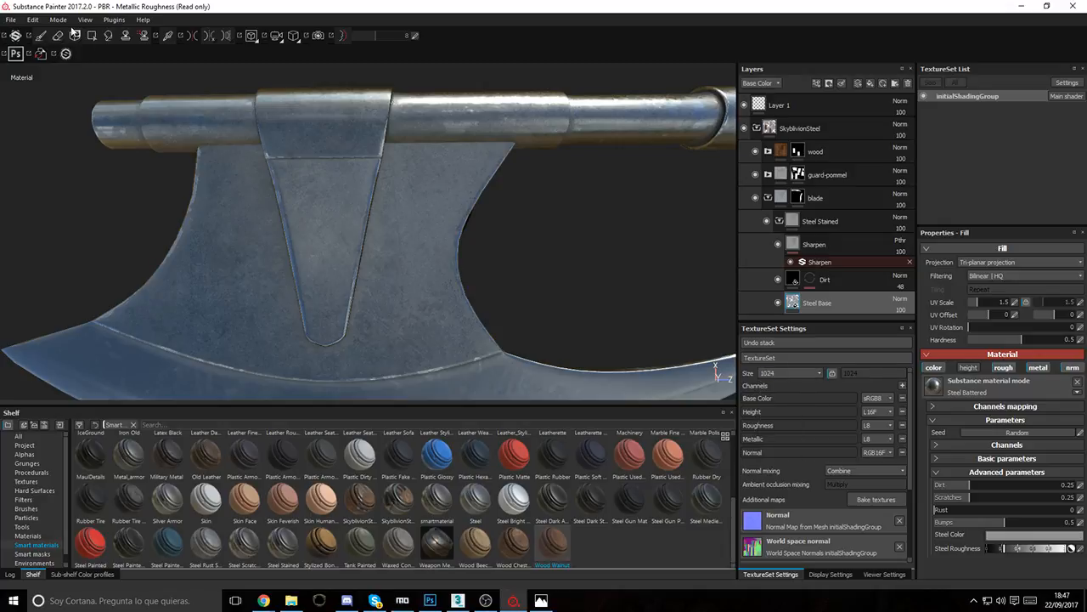
Step: Start saving the project and browse to the Dev_Skyblivion, Textures, Weapons, Steel Set, Battle Axe folder
left_click(12, 22)
left_click(41, 120)
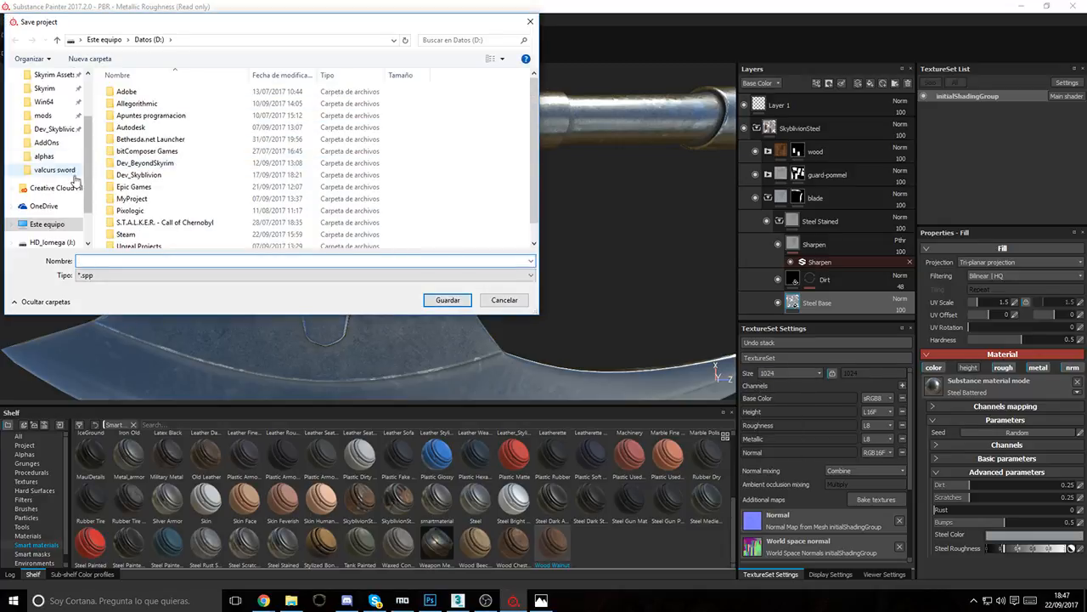
left_click(53, 129)
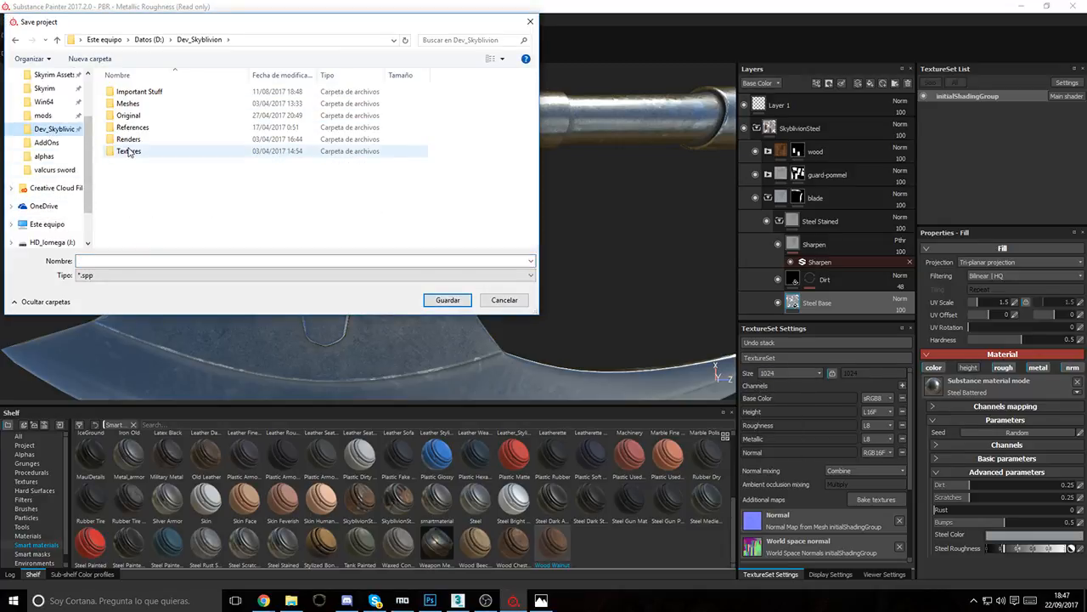
double_click(129, 152)
double_click(146, 92)
double_click(146, 91)
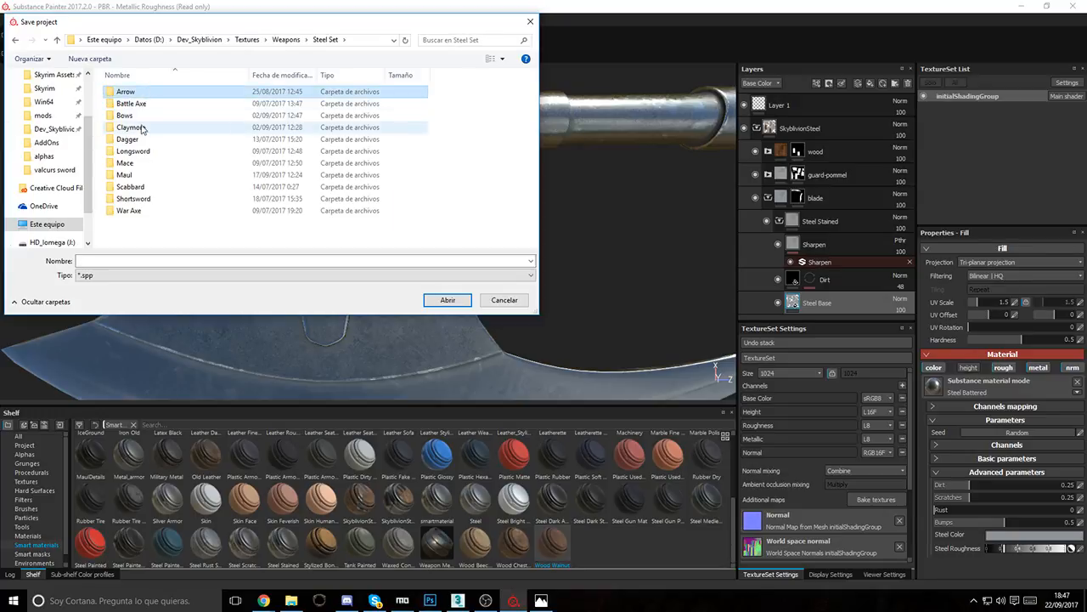
double_click(132, 104)
double_click(146, 105)
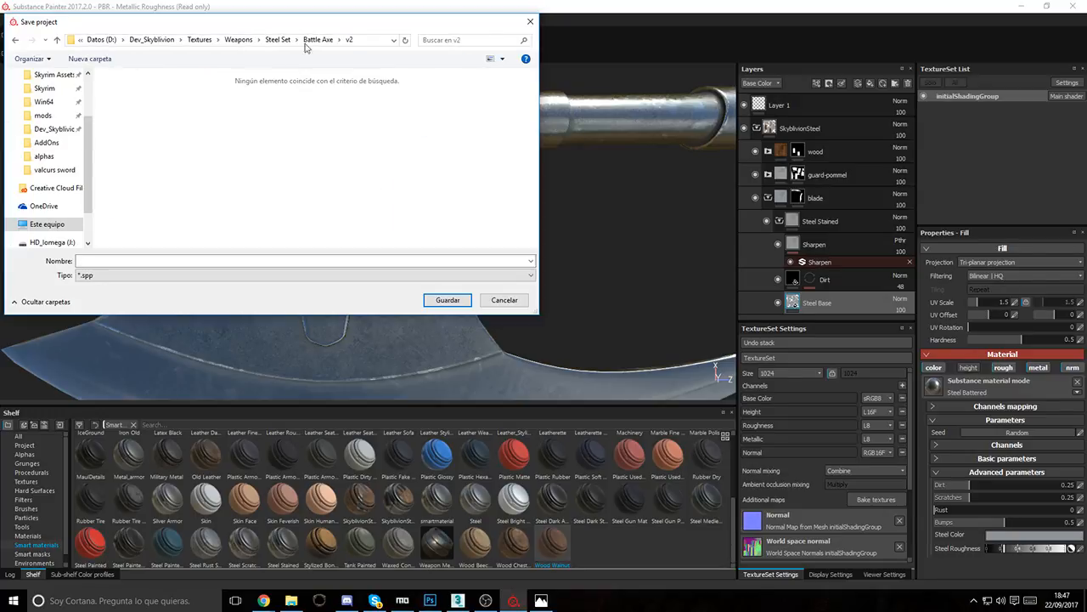
left_click(318, 40)
Step: Create a folder named v3 inside Battle Axe and save the project in it as battleaxe
right_click(360, 94)
mouse_move(450, 228)
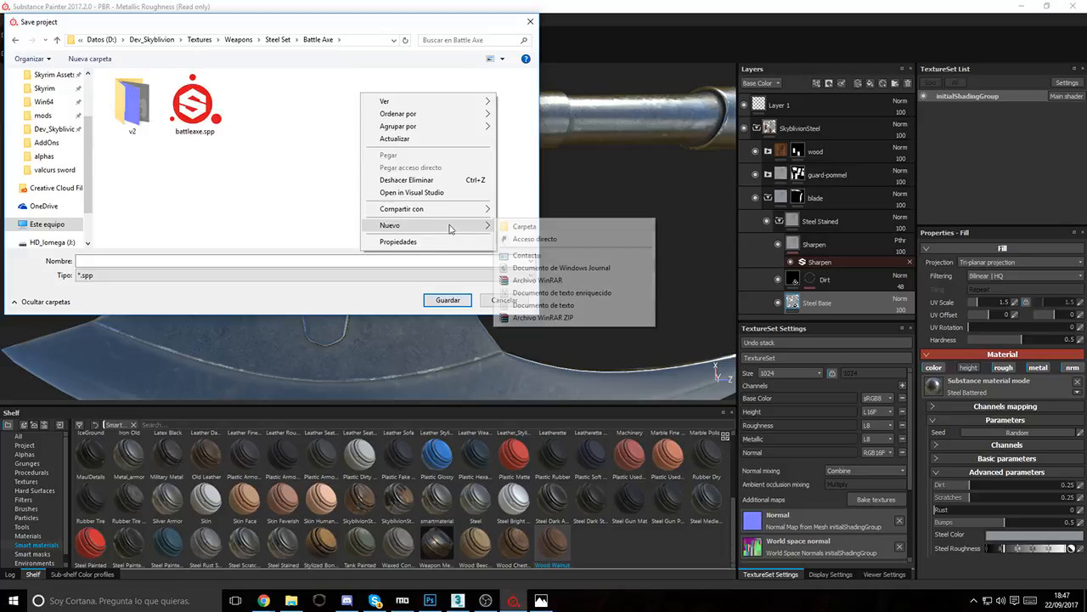
left_click(525, 226)
type("v3")
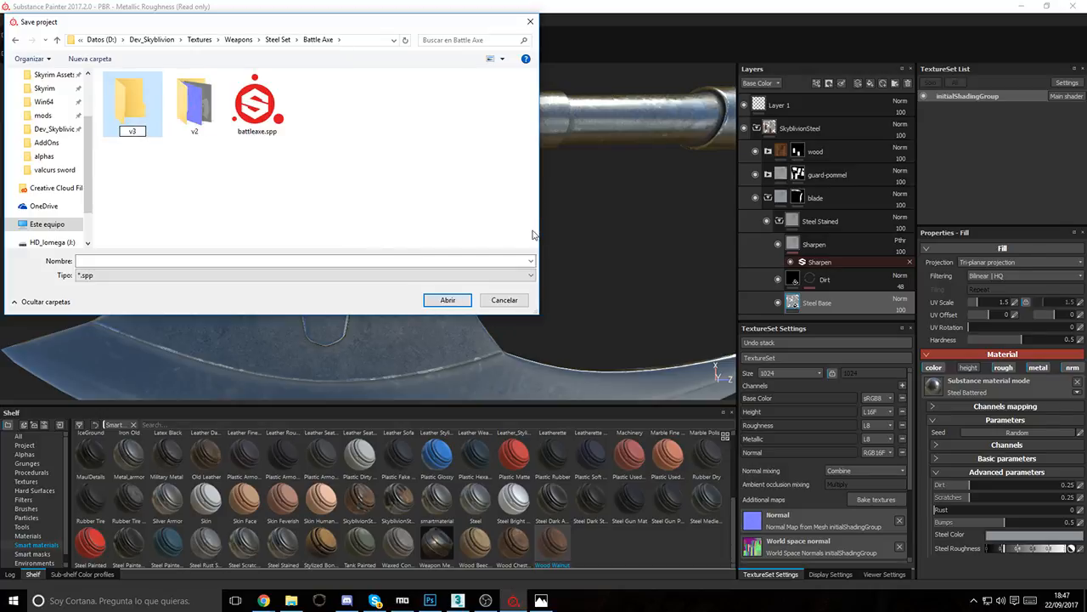
key("Return")
key("Return")
left_click(152, 262)
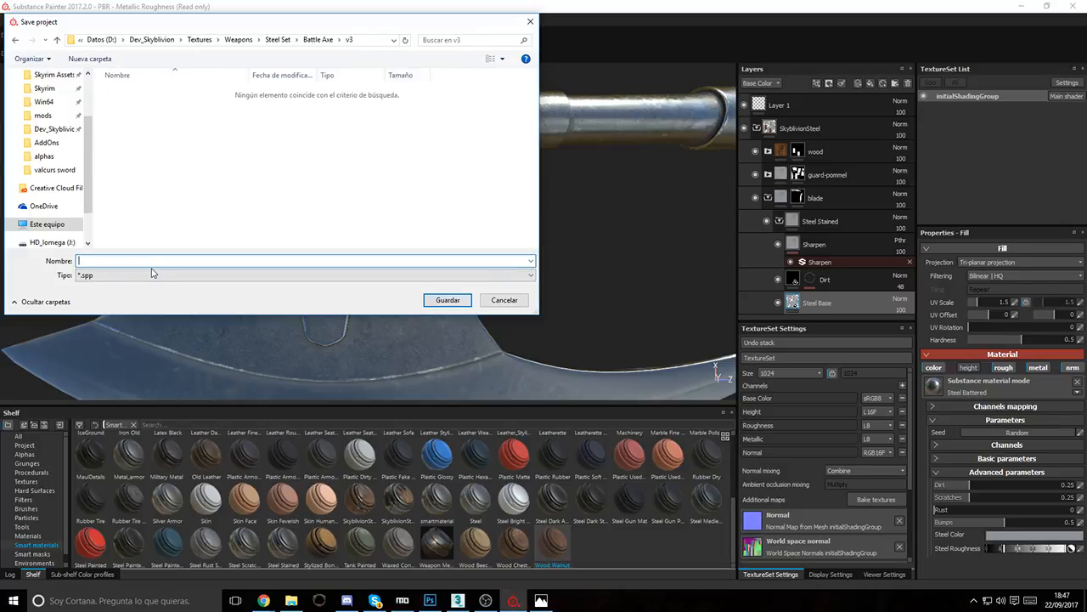
key("Return")
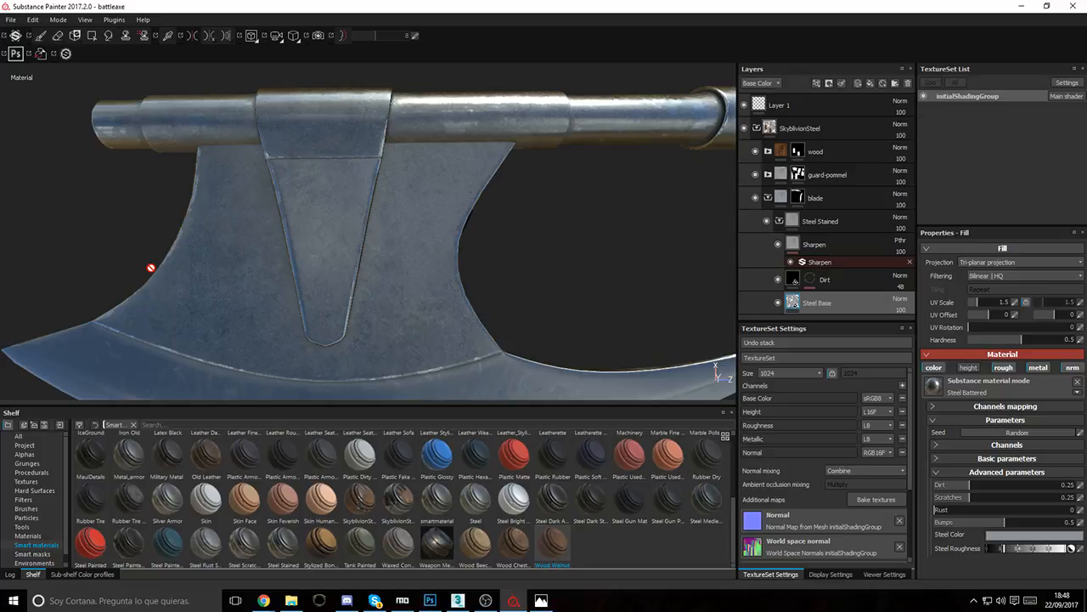
Step: Inspect the axe head from the other side, and collapse the Steel Stained and blade folders
scroll(321, 238, "up", 2)
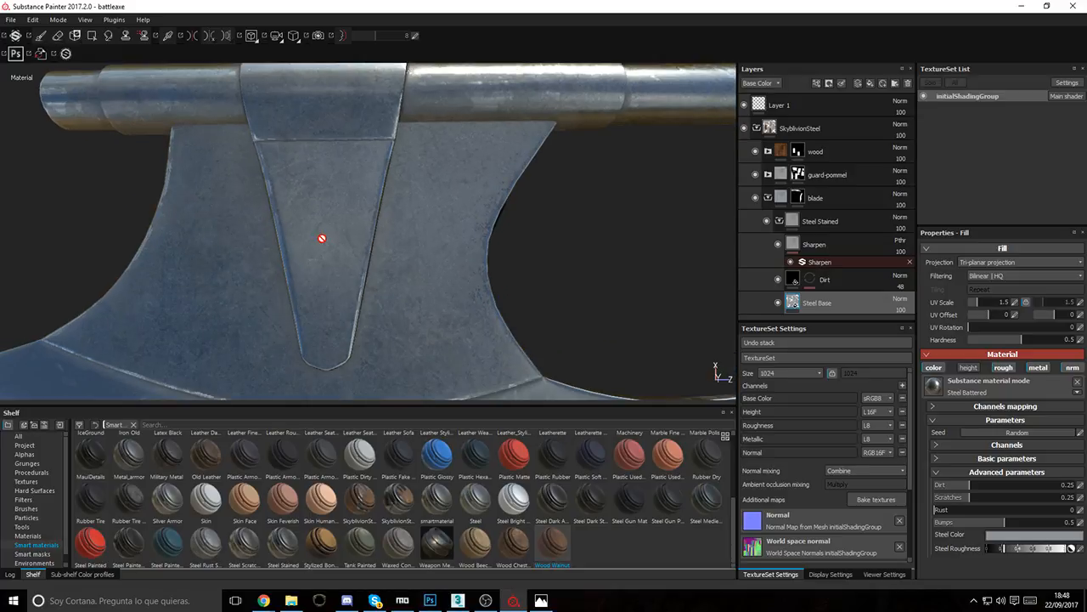
scroll(340, 242, "down", 3)
left_click_drag(559, 300, 190, 277, "alt")
scroll(541, 212, "up", 2)
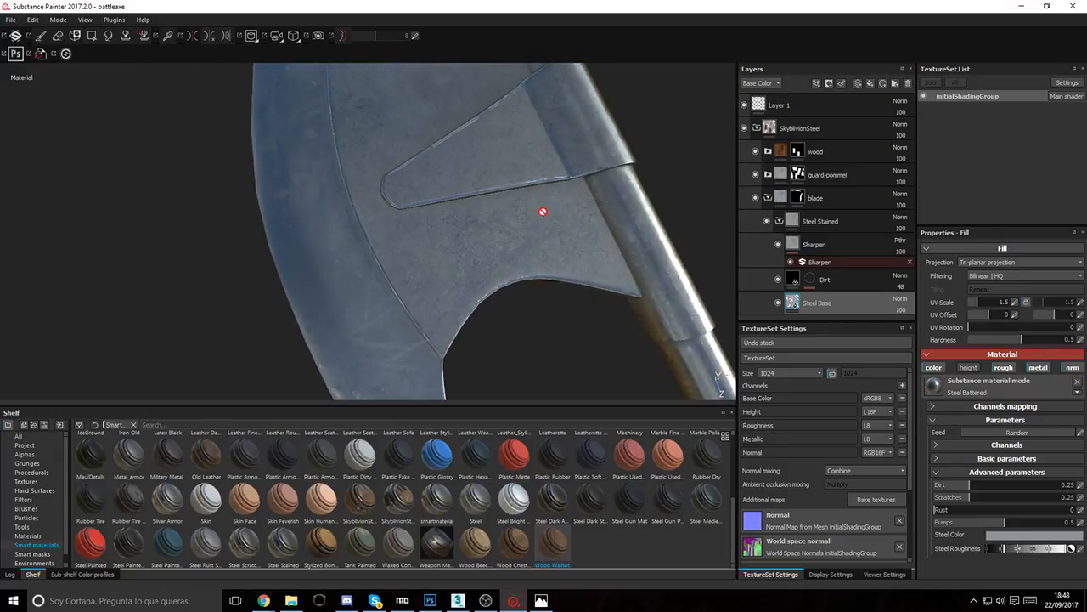
left_click(779, 221)
left_click(768, 198)
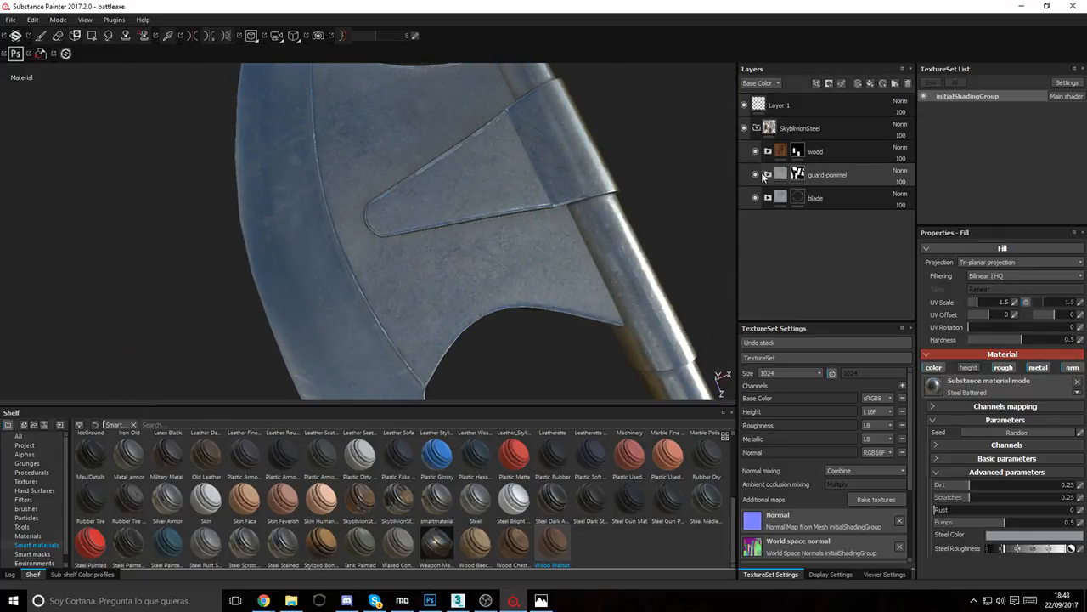
Step: Expand the guard-pommel folder and examine its Silver Armor and Weapon Metal copy 1 folders, toggling their visibility
left_click(768, 174)
left_click(766, 199)
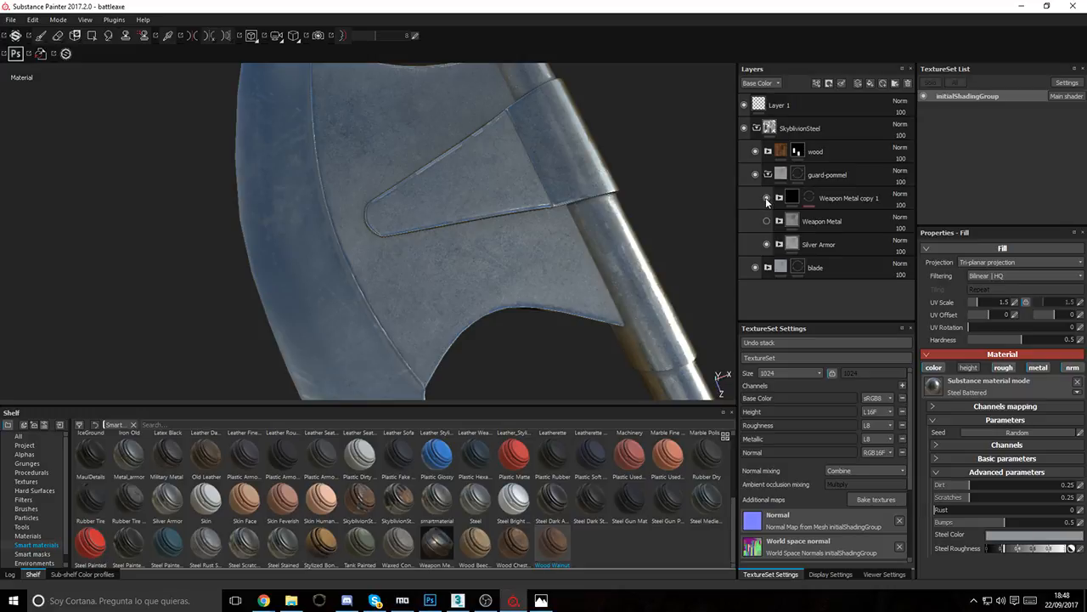
left_click(768, 244)
left_click(767, 244)
left_click(779, 245)
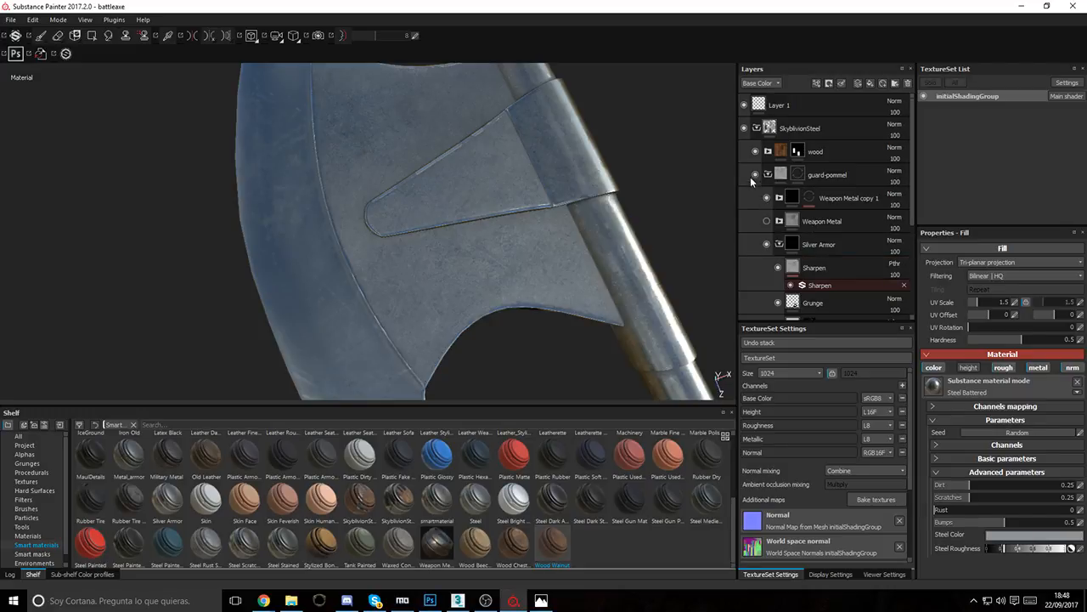
left_click(767, 198)
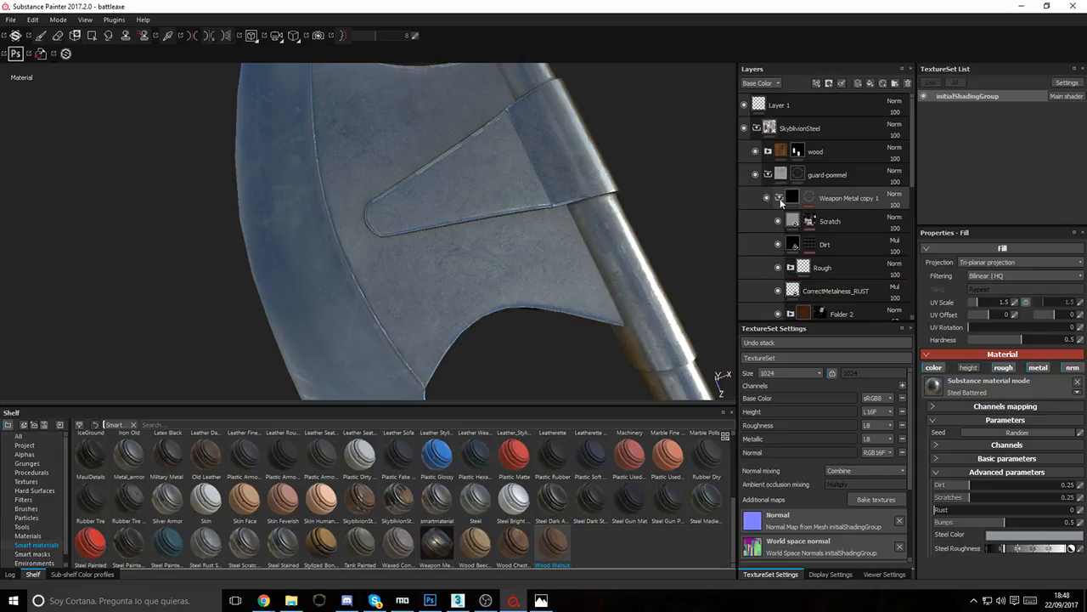
Step: Try deleting the Weapon Metal copy 1 folder, and undo the deletion
left_click(826, 203)
key("Delete")
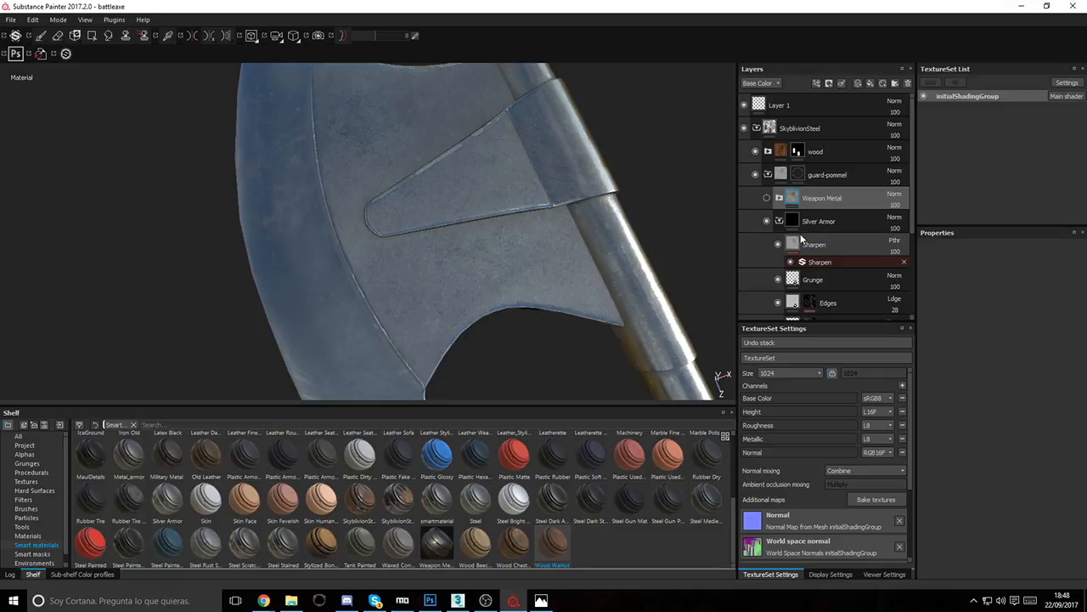
mouse_move(801, 241)
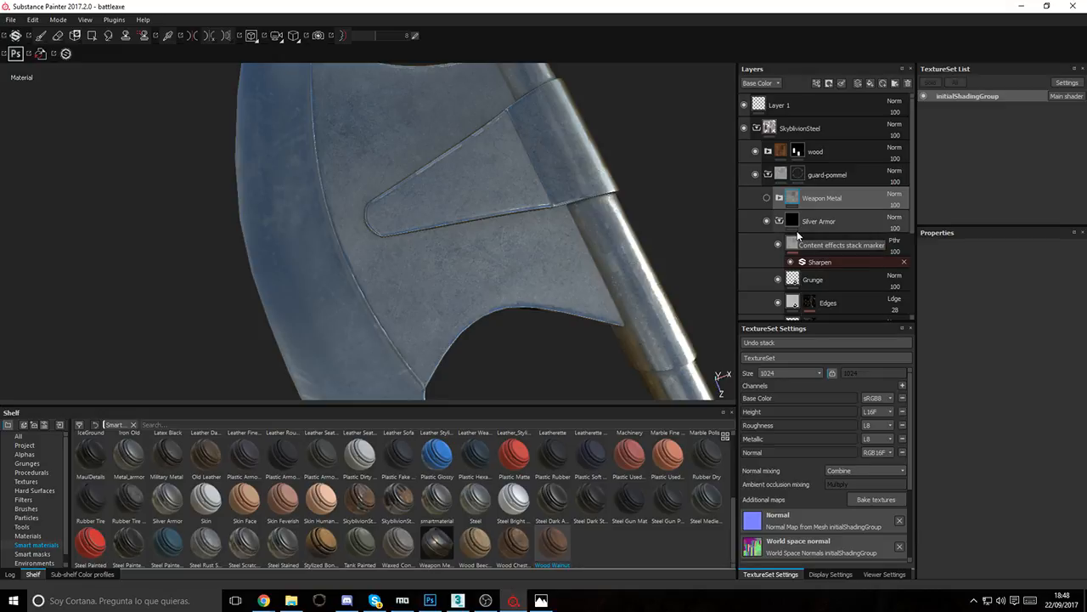
key("ctrl+z")
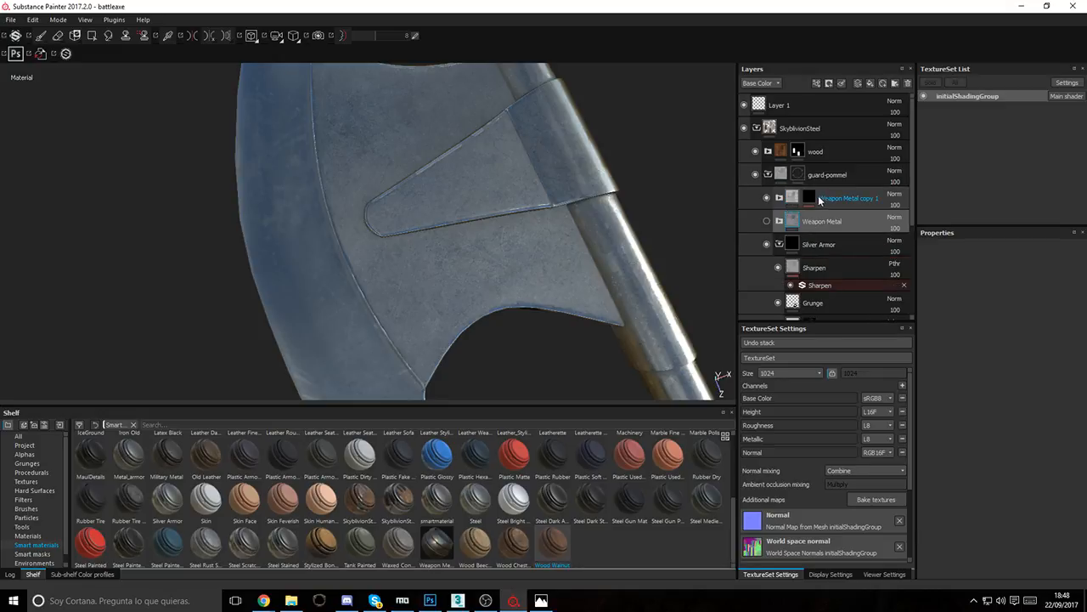
Step: Select the Weapon Metal copy 1 folder's mask and remove its Levels effect to see the material on the axe head
left_click(810, 198)
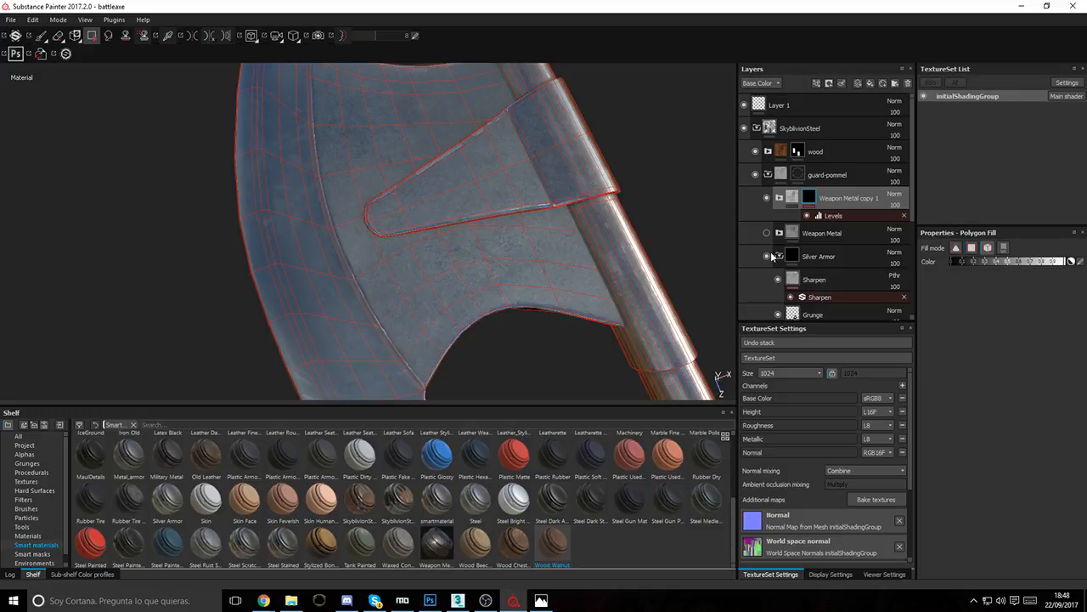
middle_click_drag(628, 242, 568, 242, "alt")
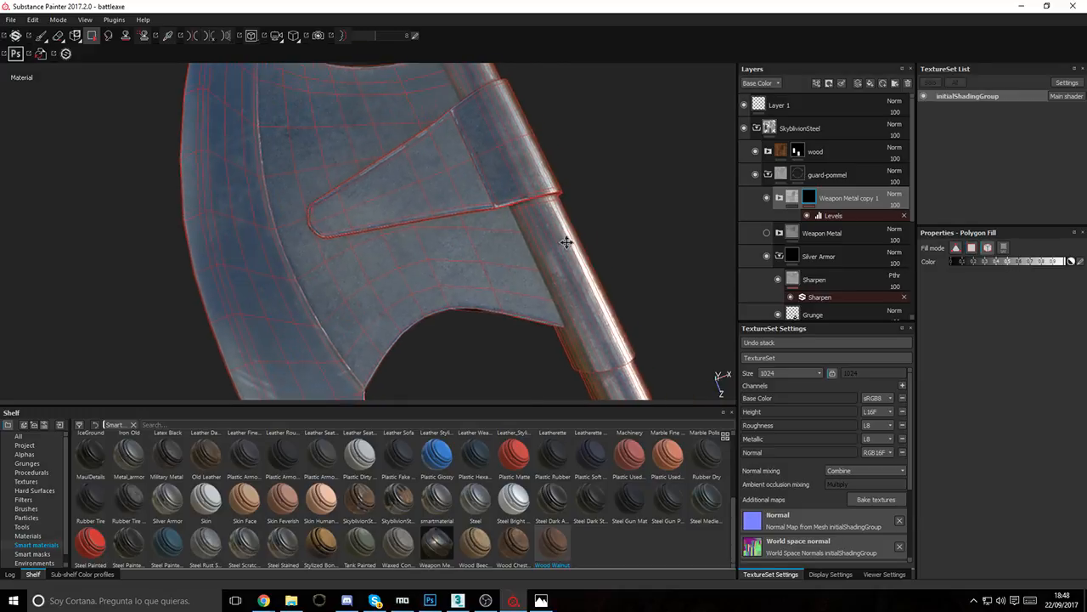
left_click(988, 248)
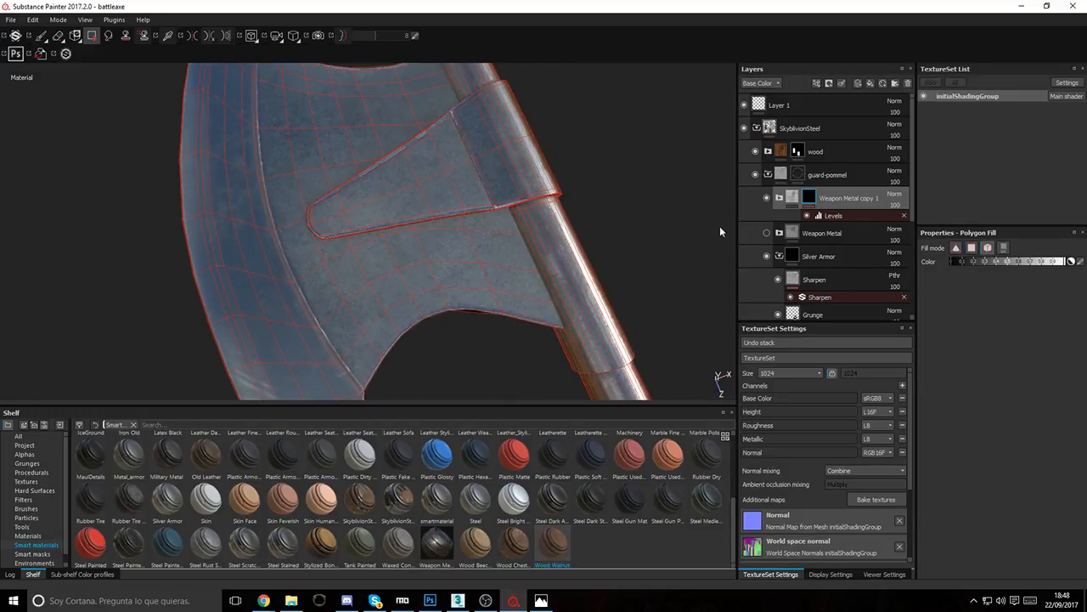
left_click(903, 215)
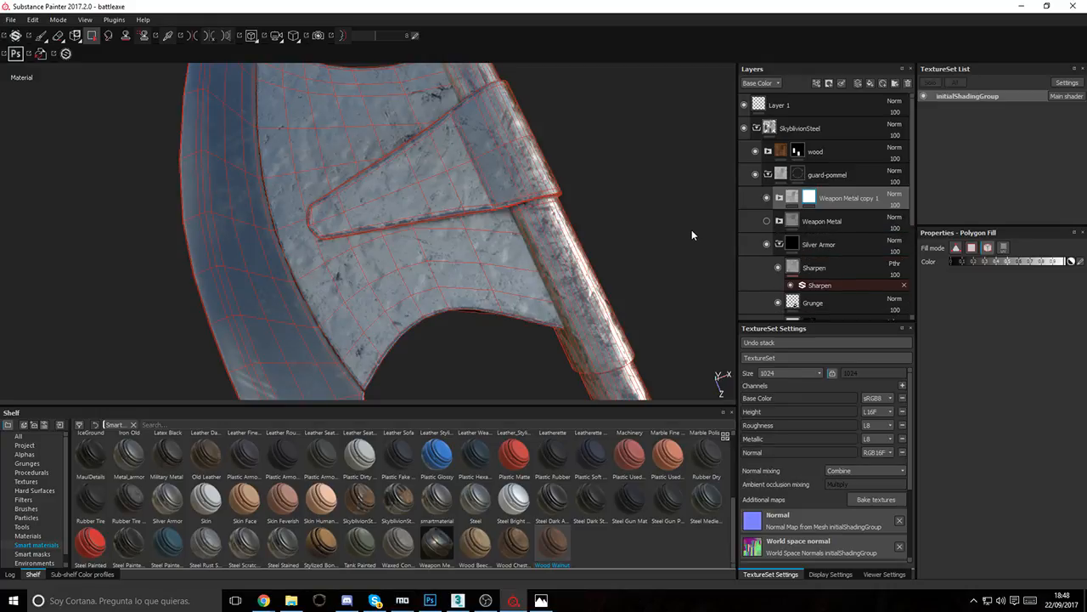
Step: Delete the Weapon Metal copy 1 folder from the guard-pommel folder
left_click(821, 210)
left_click(820, 202)
key("Delete")
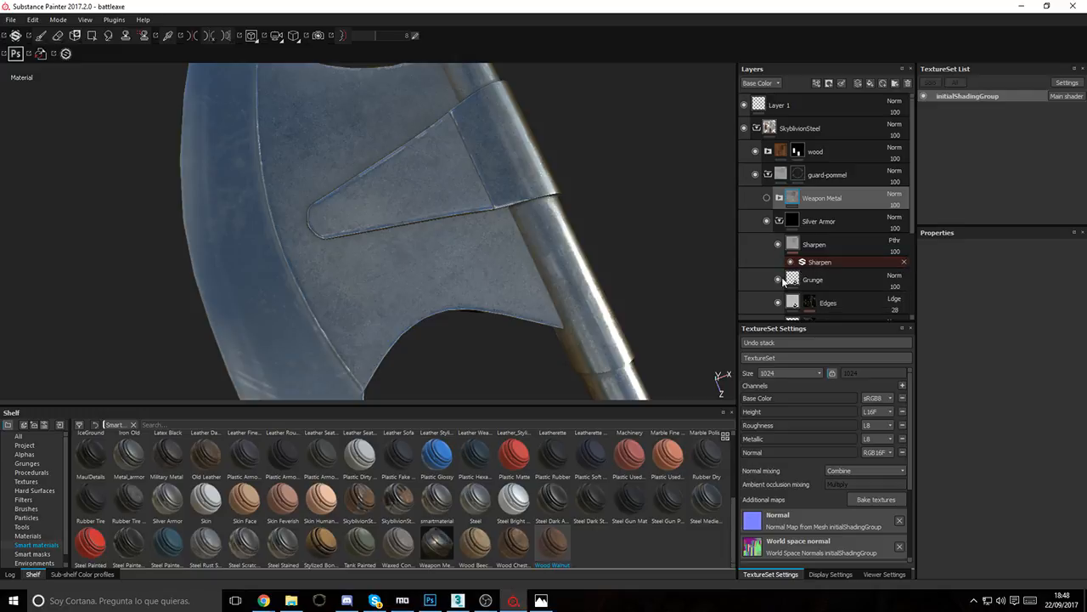
Step: Set the texture set size to 2048 and zoom in on the axe head's finish
left_click(778, 279)
left_click(790, 373)
left_click(779, 416)
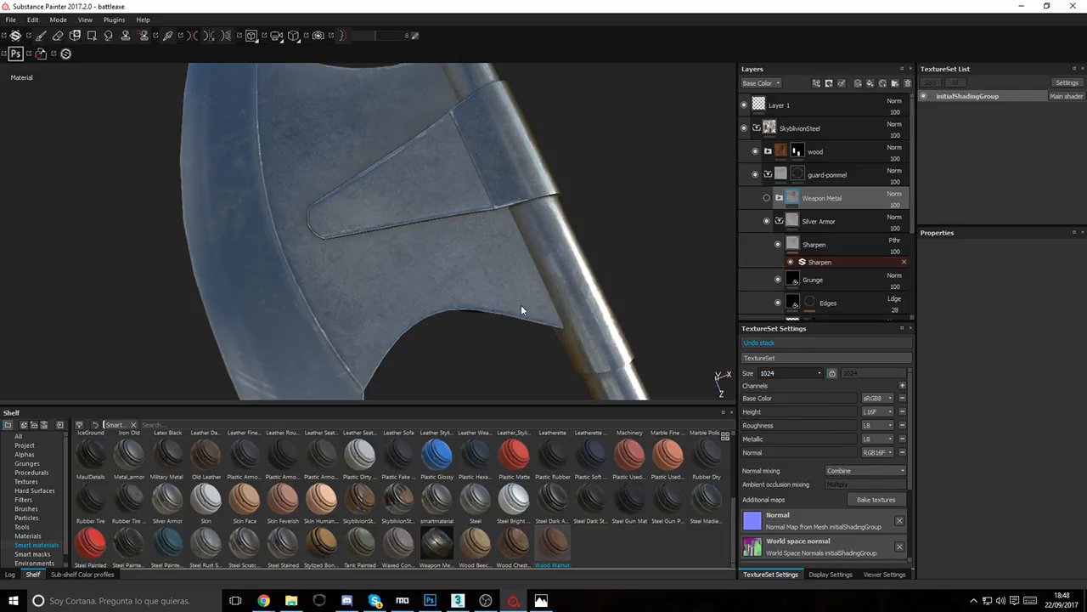
scroll(521, 307, "up", 3)
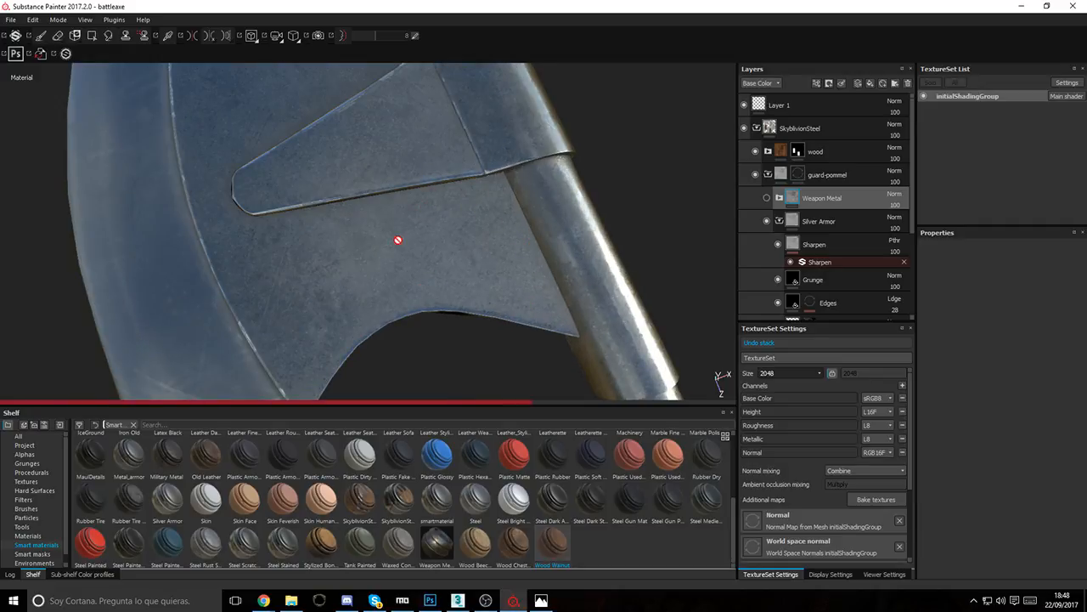
Step: Compare the steel finish around the axe head's tapered plate with the Silver Armor Edges layer hidden and shown
left_click_drag(528, 305, 462, 252, "alt")
right_click_drag(463, 253, 408, 263, "alt")
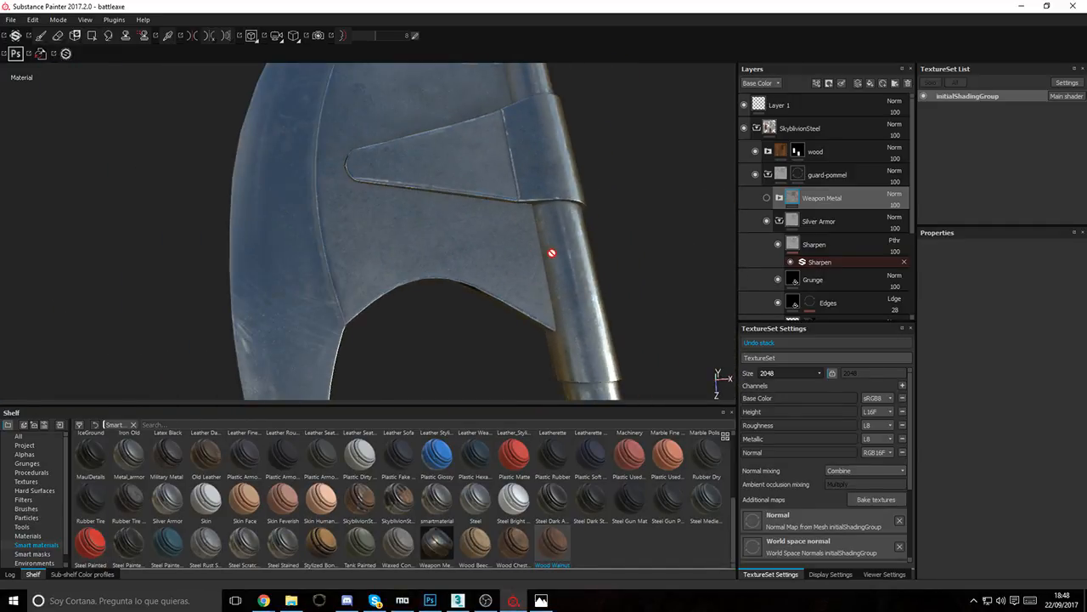
right_click_drag(551, 249, 408, 270, "alt")
left_click_drag(407, 270, 383, 197, "alt")
right_click_drag(383, 196, 374, 269, "alt")
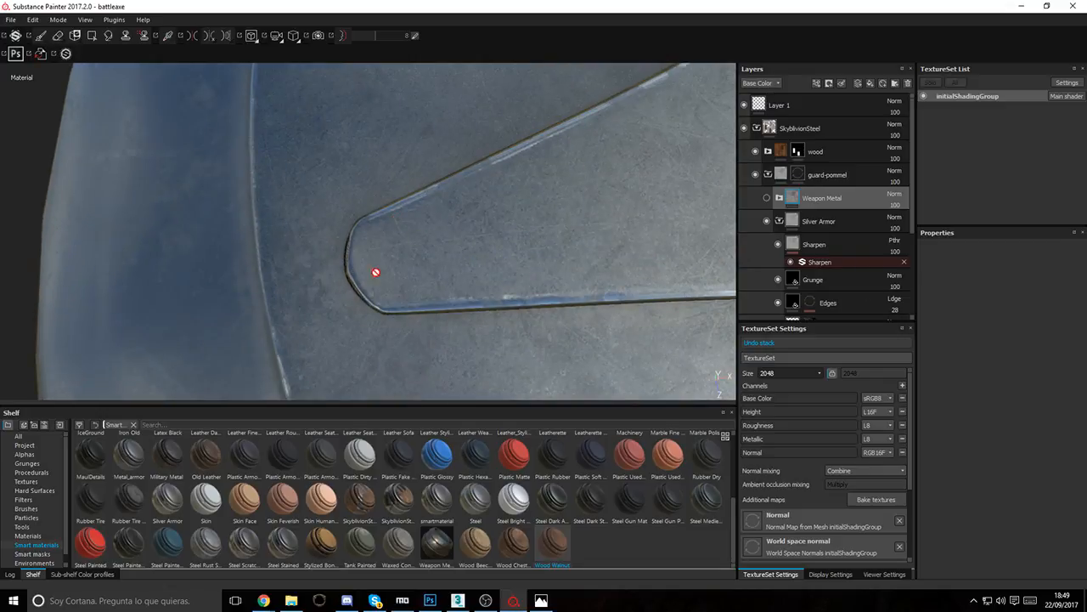
left_click(779, 303)
left_click(779, 302)
left_click(779, 302)
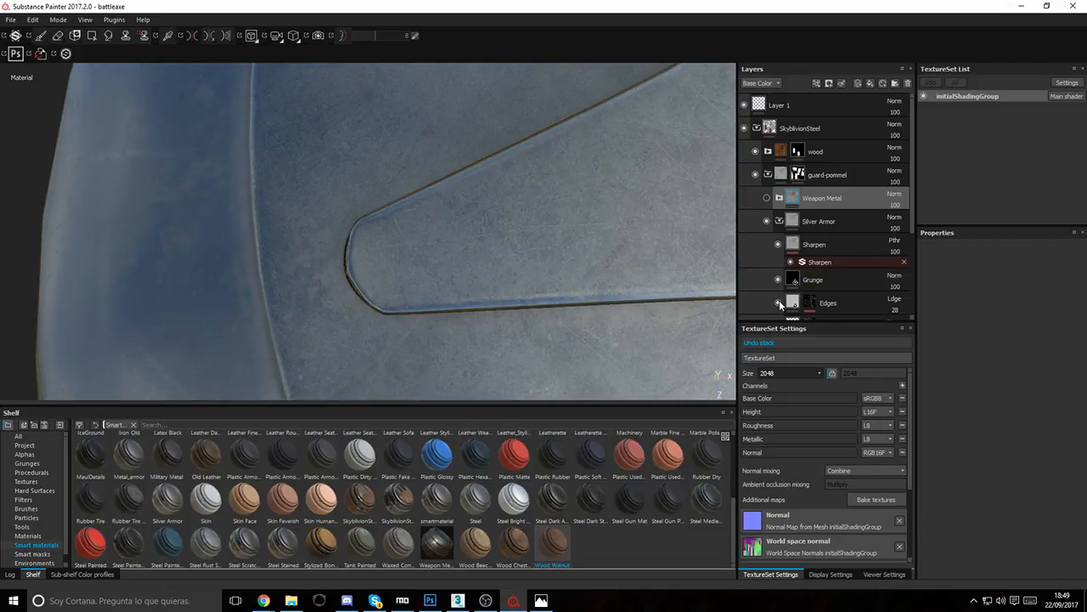
left_click(779, 302)
Step: Reduce the MG Mask Editor effect's opacity to 28 in the mask of the Silver Armor Edges layer
left_click(848, 309)
scroll(871, 306, "down", 3)
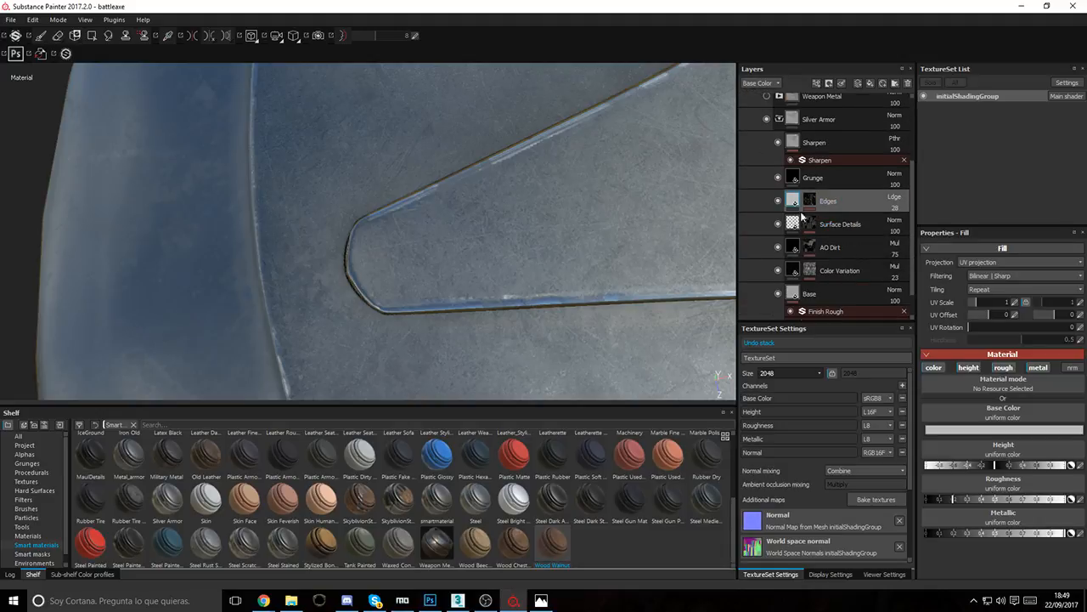
left_click(810, 202)
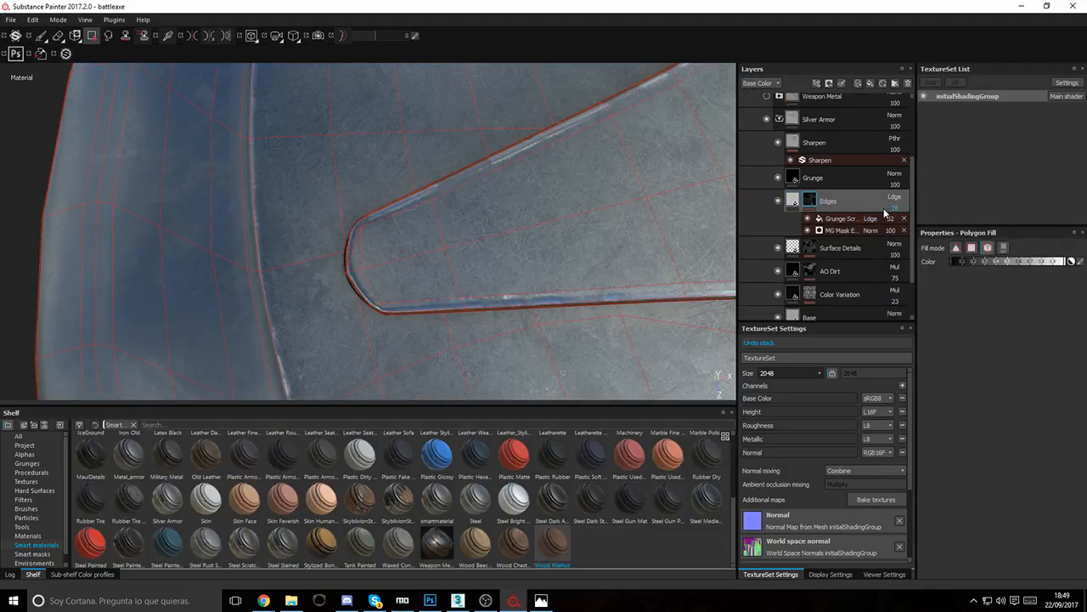
left_click(808, 220)
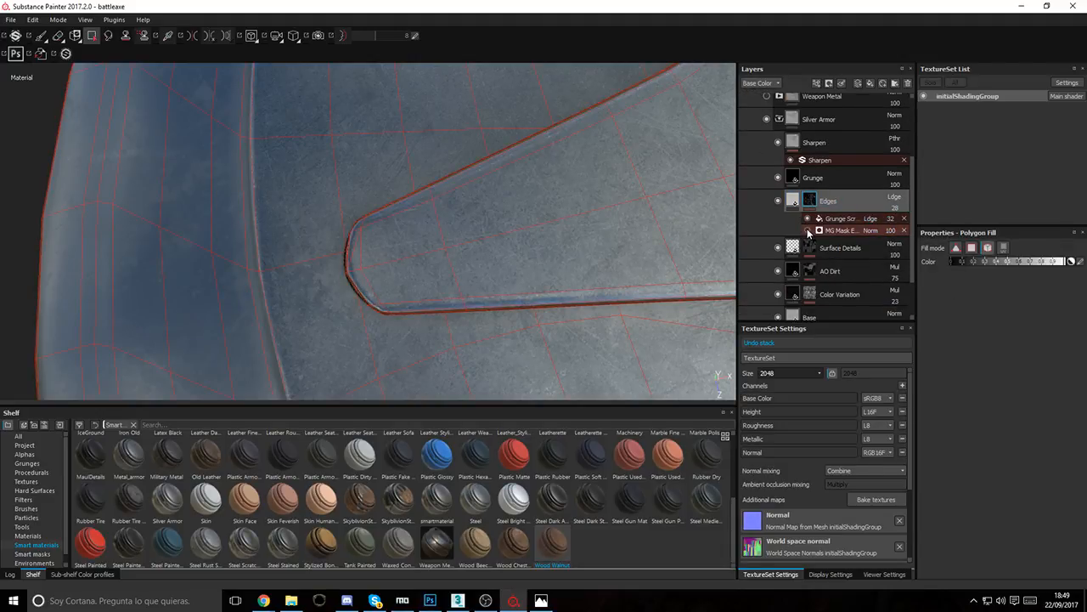
left_click_drag(890, 230, 894, 246)
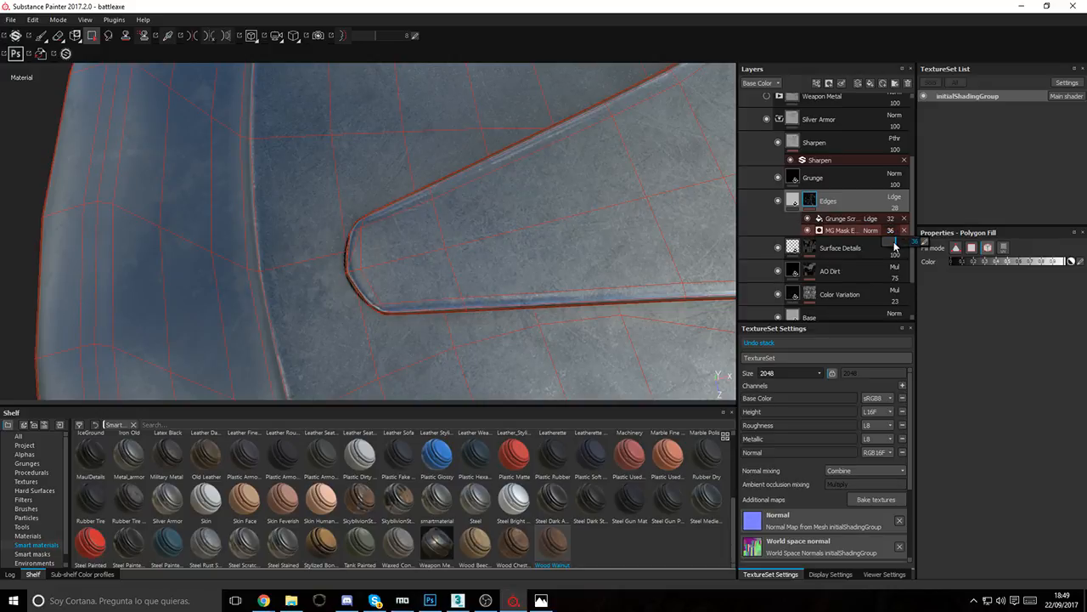
right_click_drag(537, 191, 826, 194, "alt")
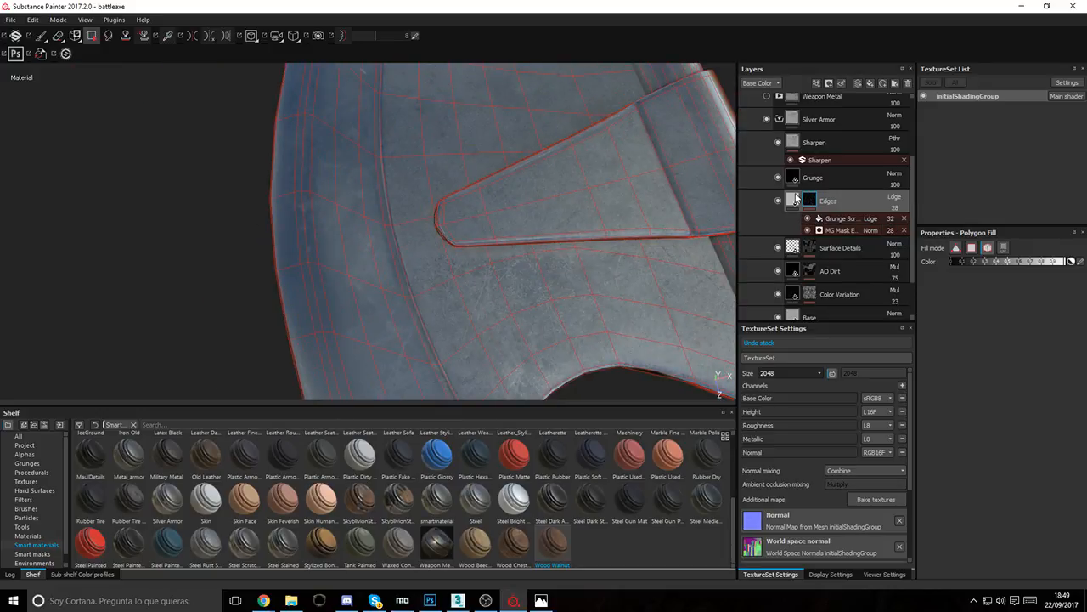
left_click(796, 198)
Step: Set the Silver Armor Base layer's base color to a neutral grey with a value of 0.373
left_click_drag(573, 179, 442, 187, "alt")
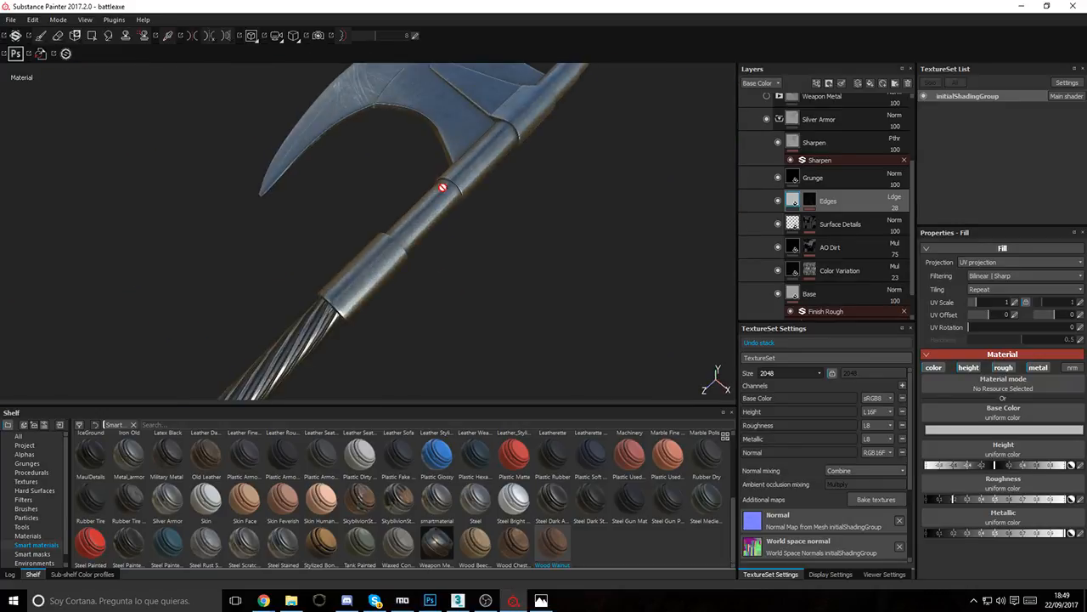
right_click_drag(442, 186, 432, 240, "alt")
left_click_drag(427, 239, 612, 250, "alt")
right_click_drag(612, 249, 153, 197, "alt")
mouse_move(323, 242)
left_mouse_down("alt")
mouse_move(405, 236)
mouse_move(408, 144)
mouse_move(366, 192)
mouse_move(646, 100)
mouse_move(417, 252)
mouse_move(544, 230)
mouse_move(484, 205)
mouse_move(630, 216)
mouse_move(503, 197)
mouse_move(340, 235)
left_mouse_up("alt")
right_click_drag(340, 235, 658, 218, "alt")
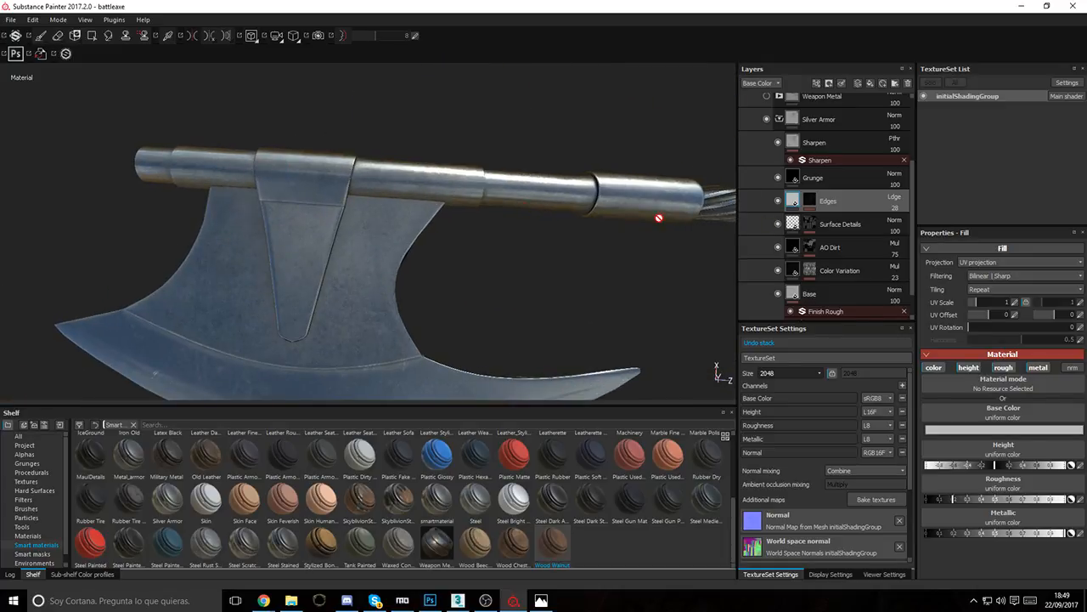
scroll(858, 272, "down", 1)
left_click(830, 261)
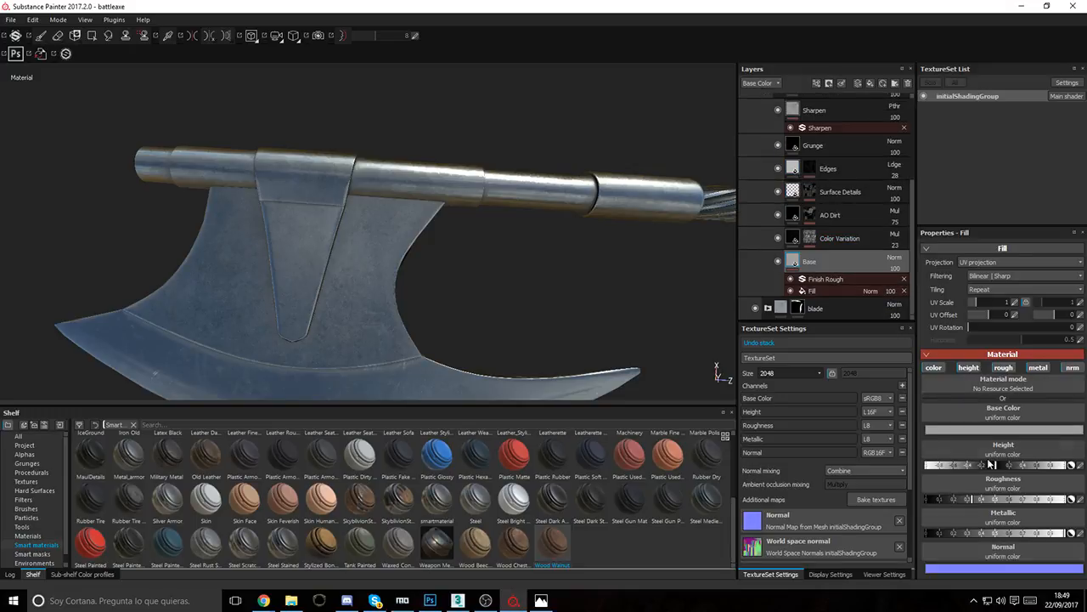
left_click(980, 430)
left_click(1040, 429)
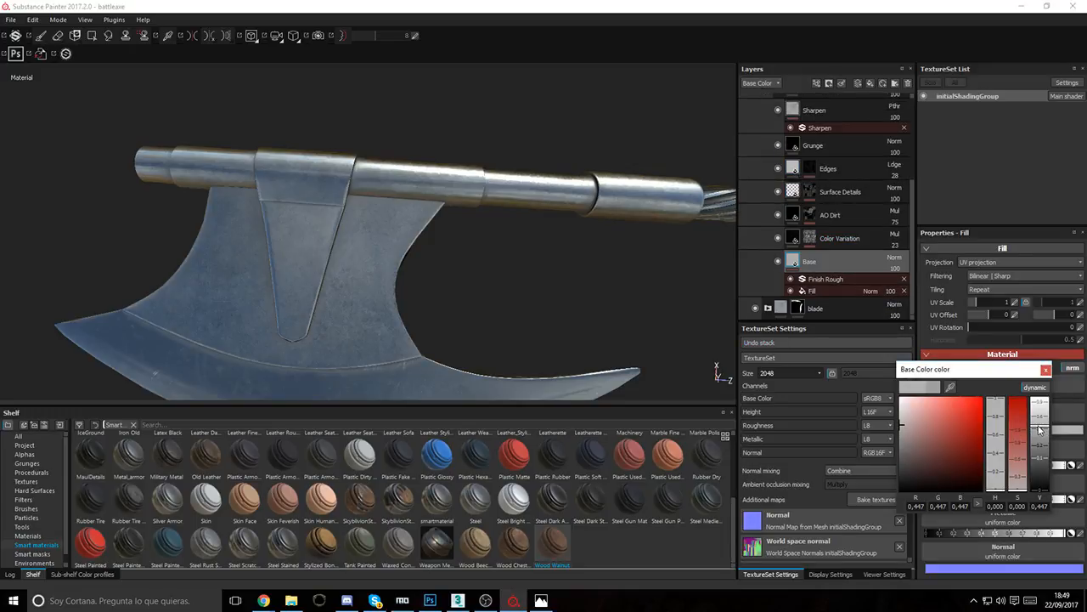
left_click_drag(1039, 431, 1043, 406)
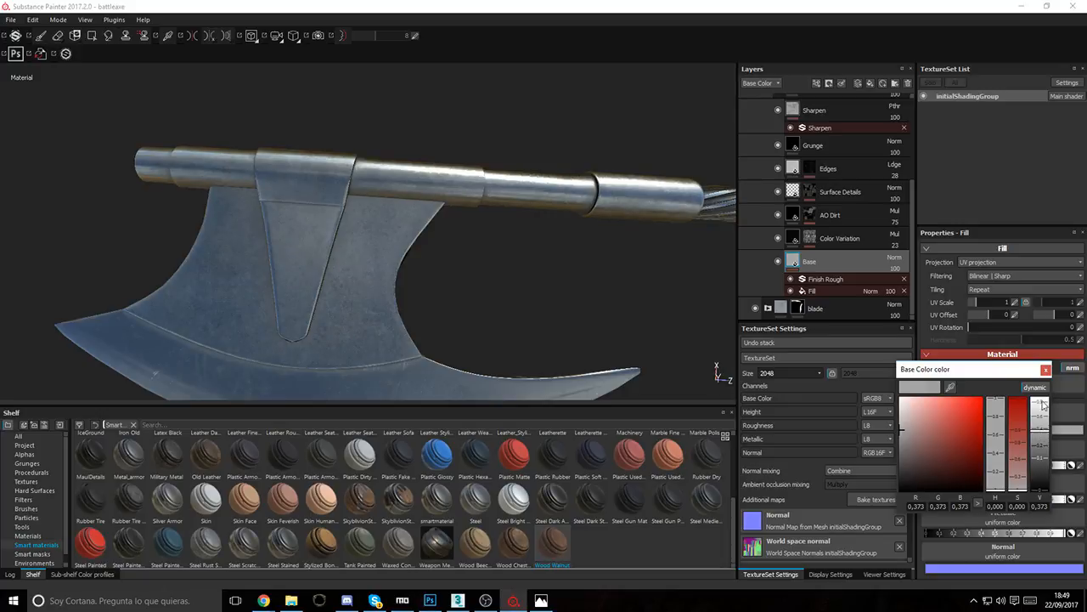
left_click(1047, 372)
Step: Set the Steel Color value to 0.663 on the Steel Base layer of the blade folder's Steel Stained material
scroll(817, 196, "up", 5)
left_click(768, 175)
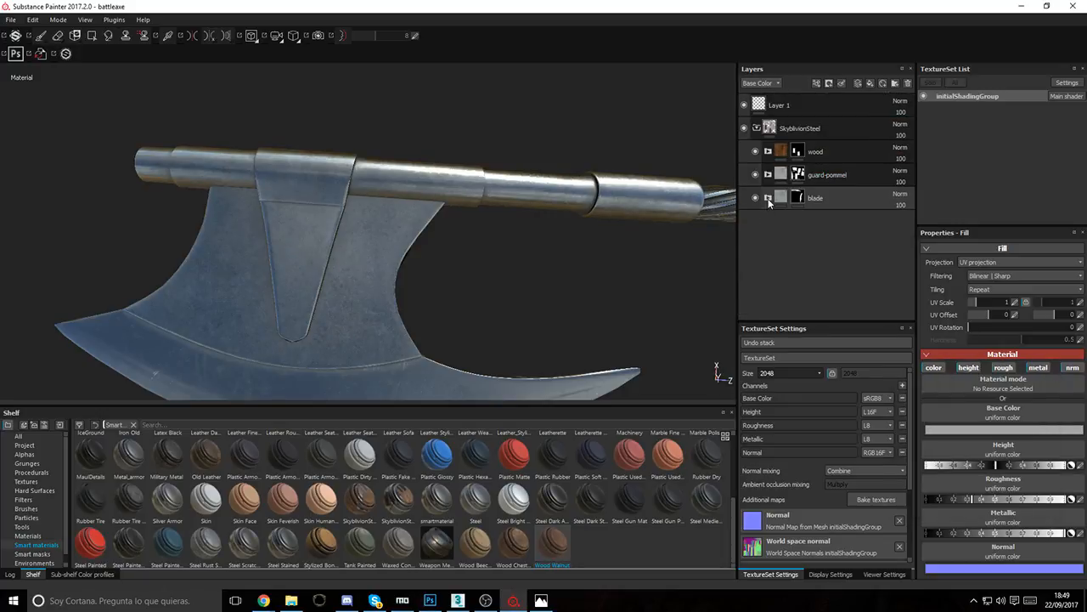
left_click(768, 198)
left_click(779, 221)
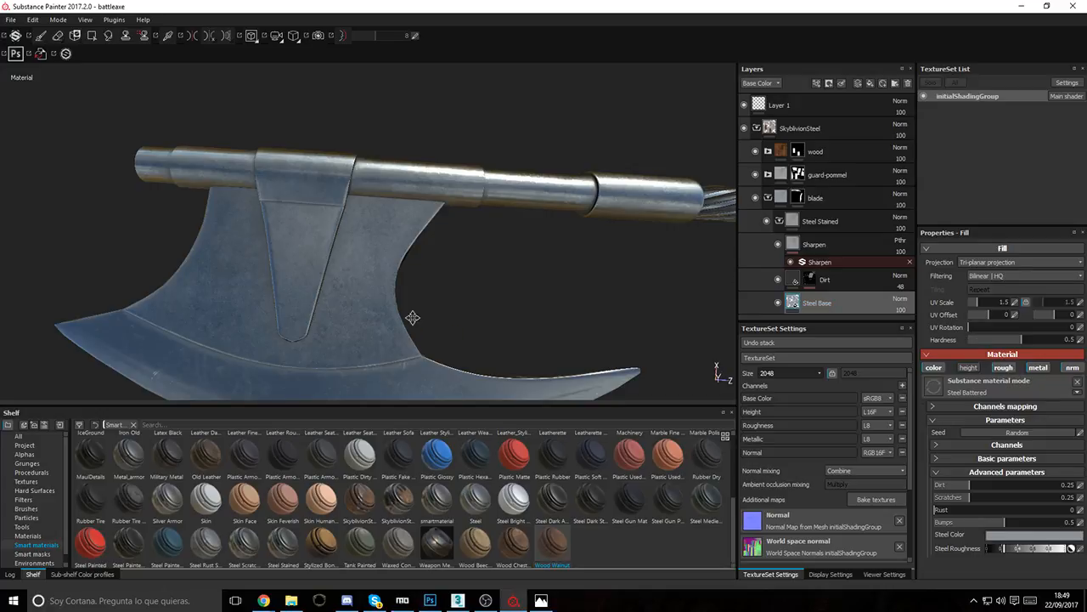
middle_click_drag(408, 315, 448, 230, "alt")
left_click(1029, 536)
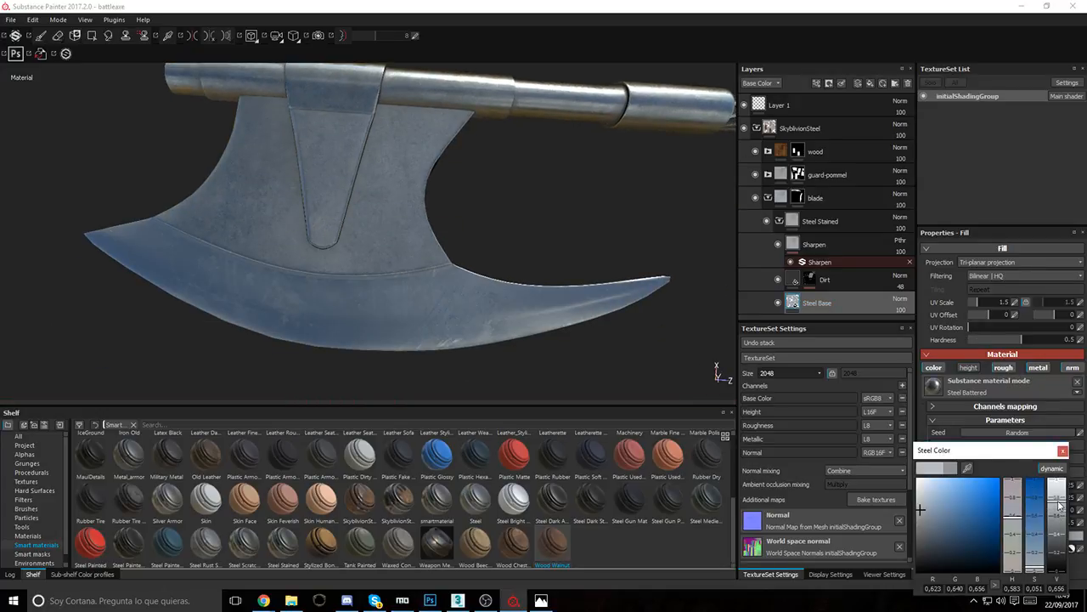
left_click(1058, 505)
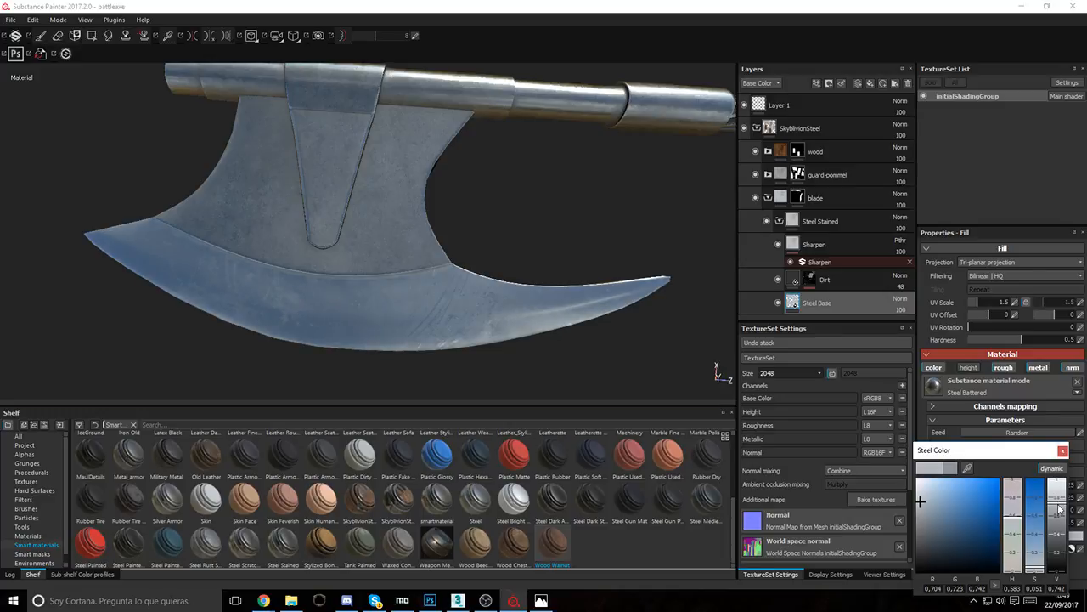
left_click_drag(1058, 513, 1059, 521)
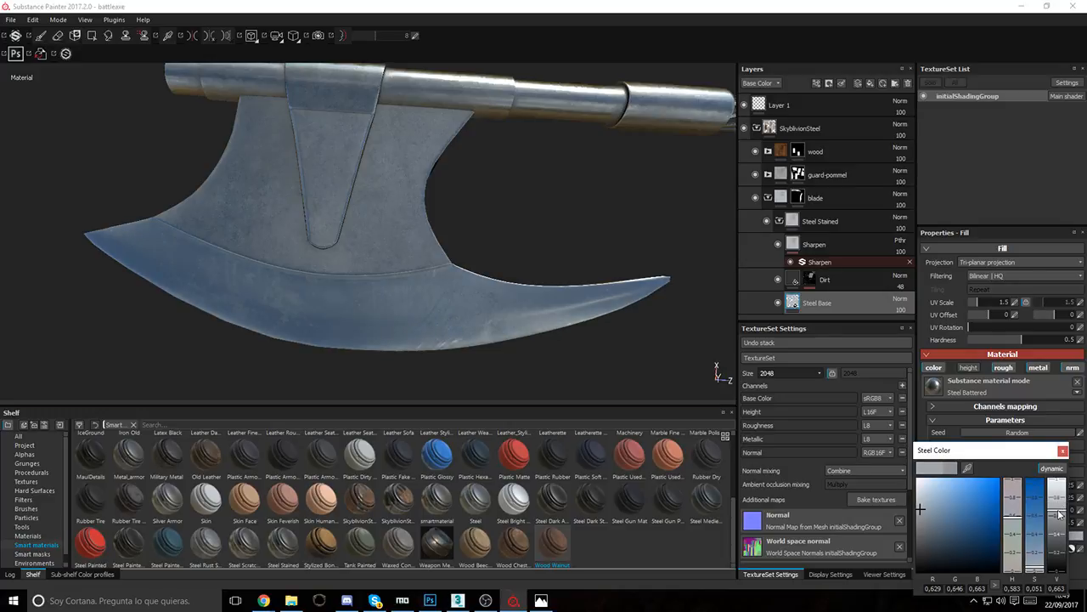
left_click_drag(382, 268, 374, 229, "alt")
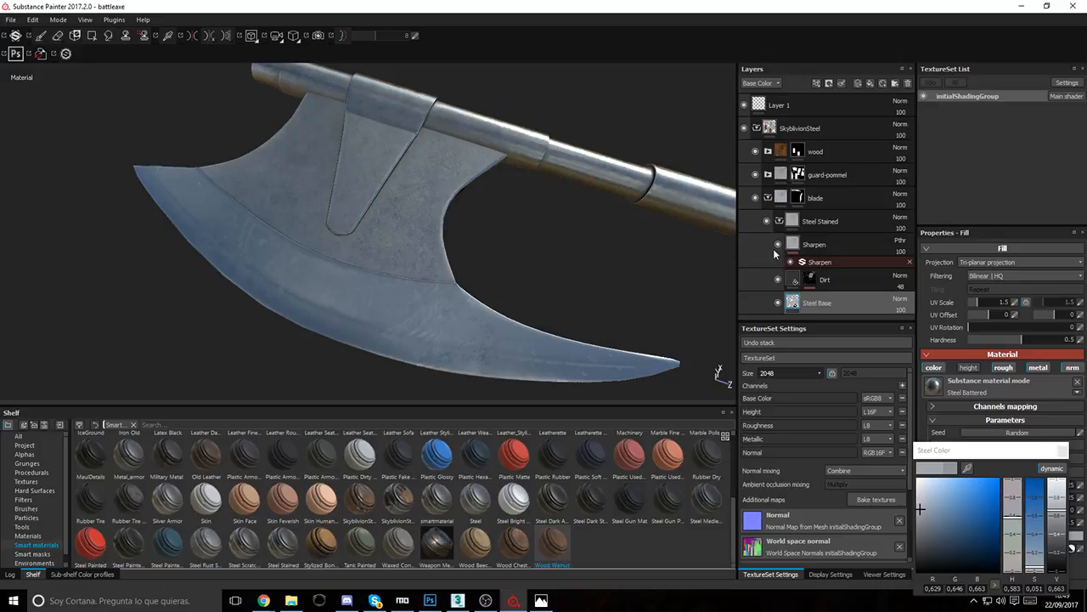
Step: Darken the base color of the guard-pommel folder's Silver Armor Base layer to a grey value of 0.306
left_click(768, 174)
scroll(840, 264, "down", 3)
scroll(840, 264, "down", 1)
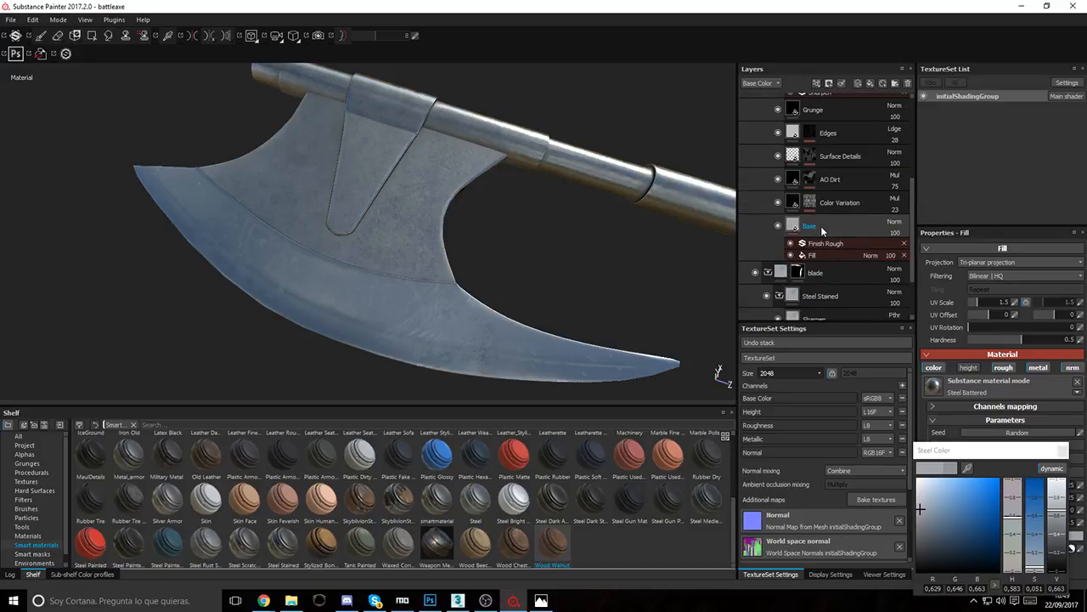
left_click(821, 226)
left_click(996, 430)
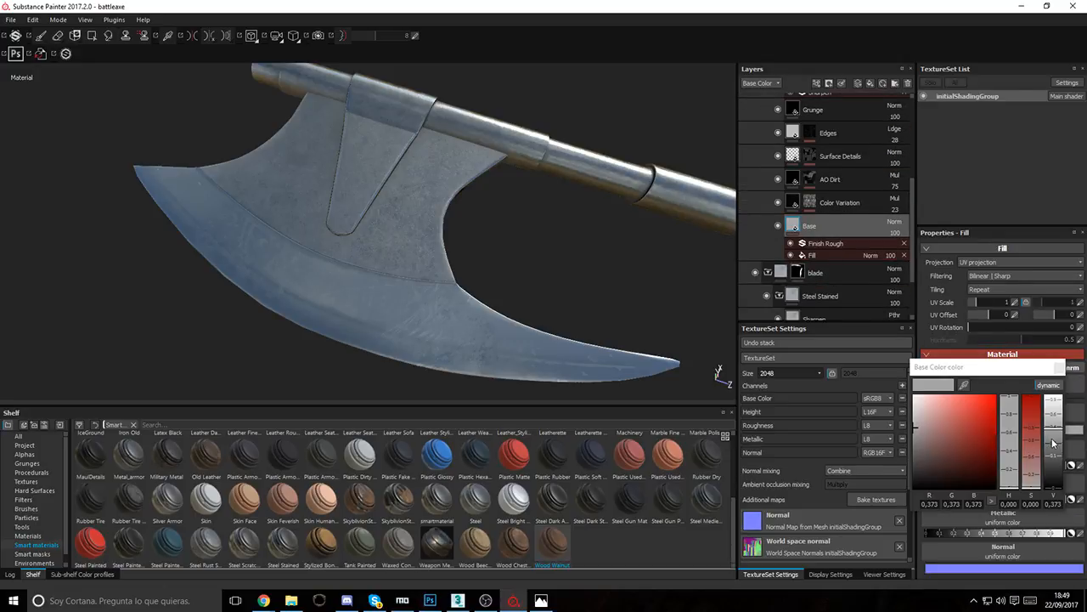
left_click(1053, 443)
left_click(1055, 436)
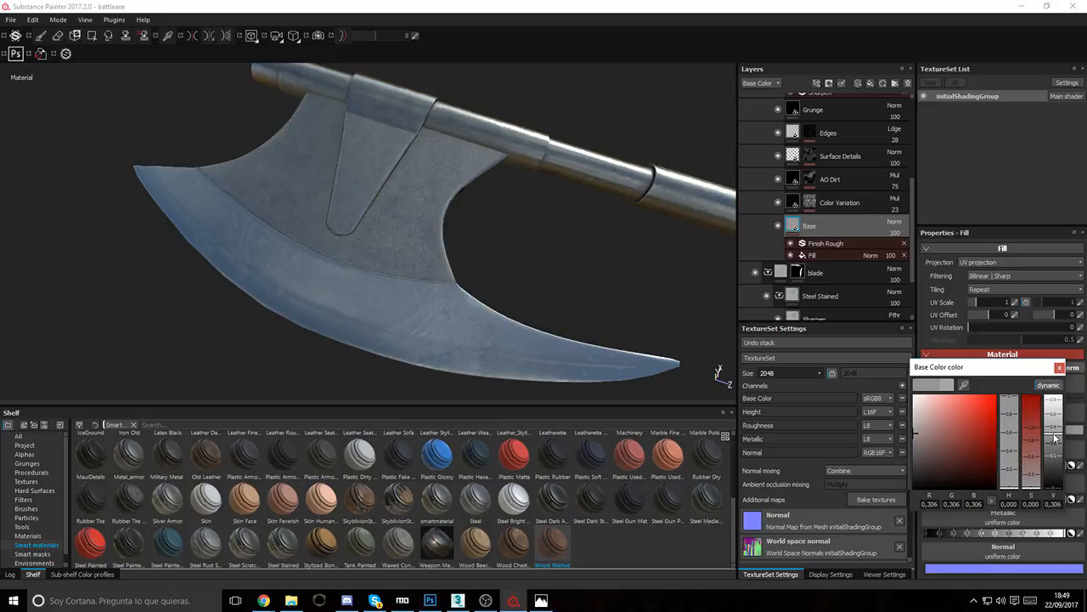
left_click(1059, 367)
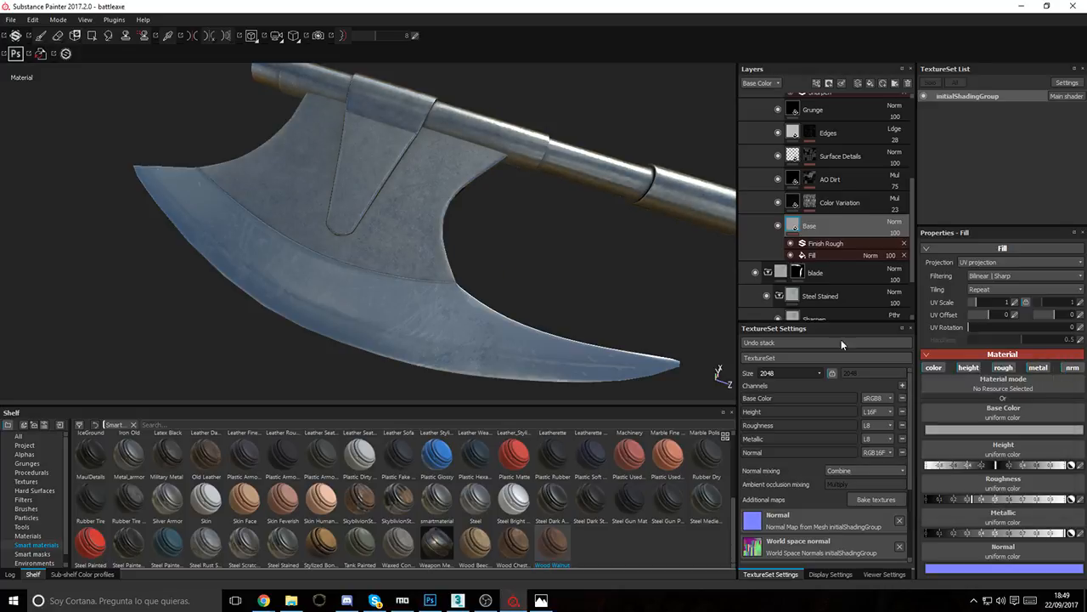
Step: Inspect the axe head's tapered plate up close and compare it with the Silver Armor folder hidden and shown
left_click_drag(461, 250, 159, 195, "alt")
right_click_drag(158, 196, 567, 276, "alt")
middle_click_drag(374, 161, 415, 214, "alt")
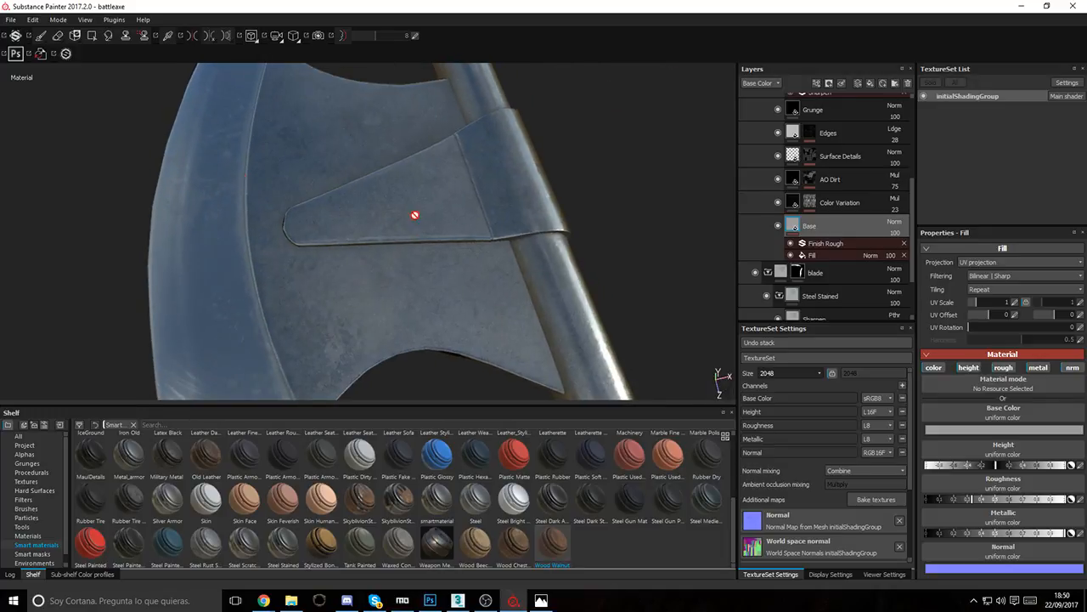
left_click_drag(415, 213, 471, 258, "alt")
middle_click_drag(322, 165, 406, 221, "alt")
right_click_drag(405, 221, 451, 261, "alt")
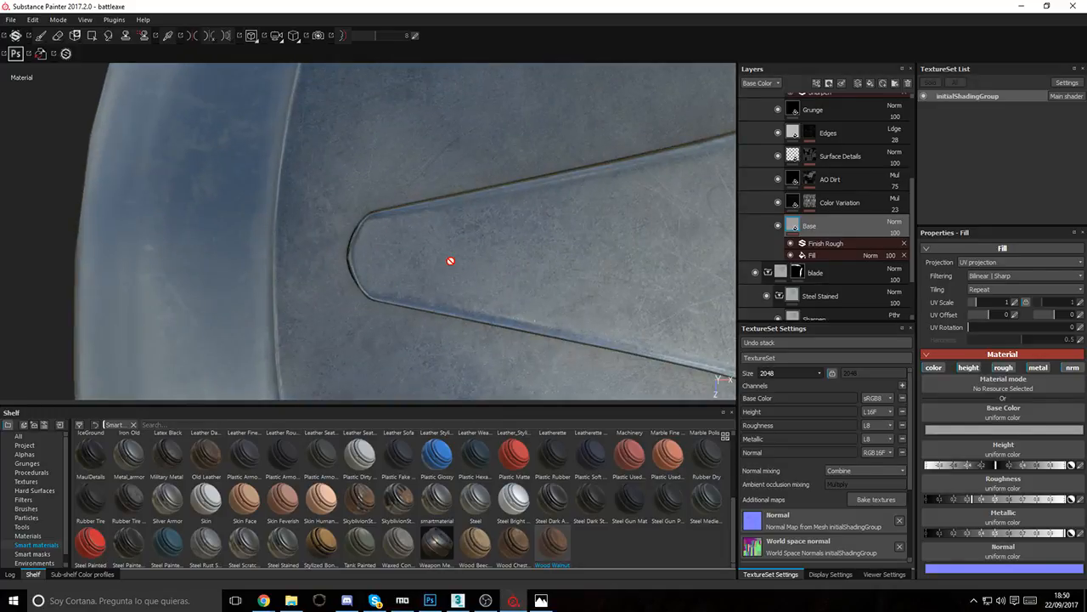
middle_click_drag(451, 260, 450, 247, "alt")
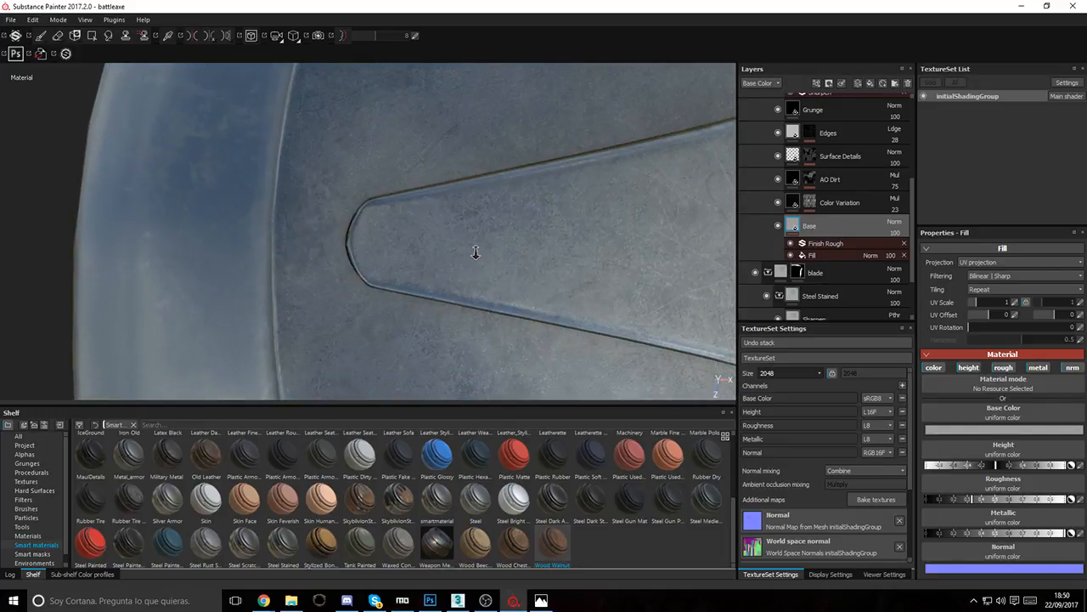
right_click_drag(475, 253, 450, 246, "alt")
scroll(844, 143, "up", 3)
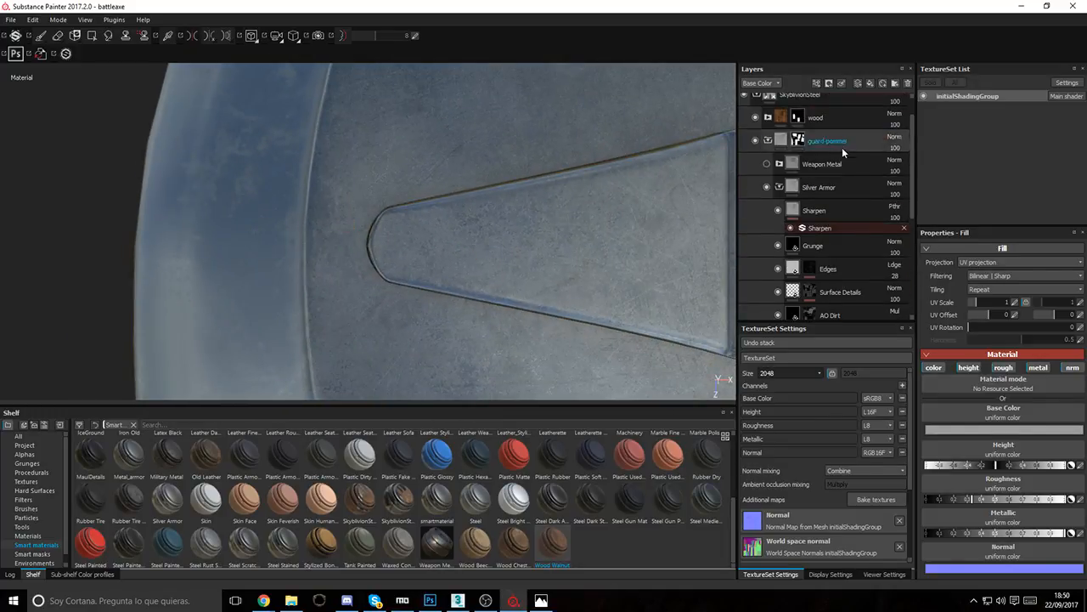
left_click(768, 186)
left_click(767, 187)
Step: Duplicate the Silver Armor folder inside guard-pommel and add a black mask to the copy
left_click(806, 190)
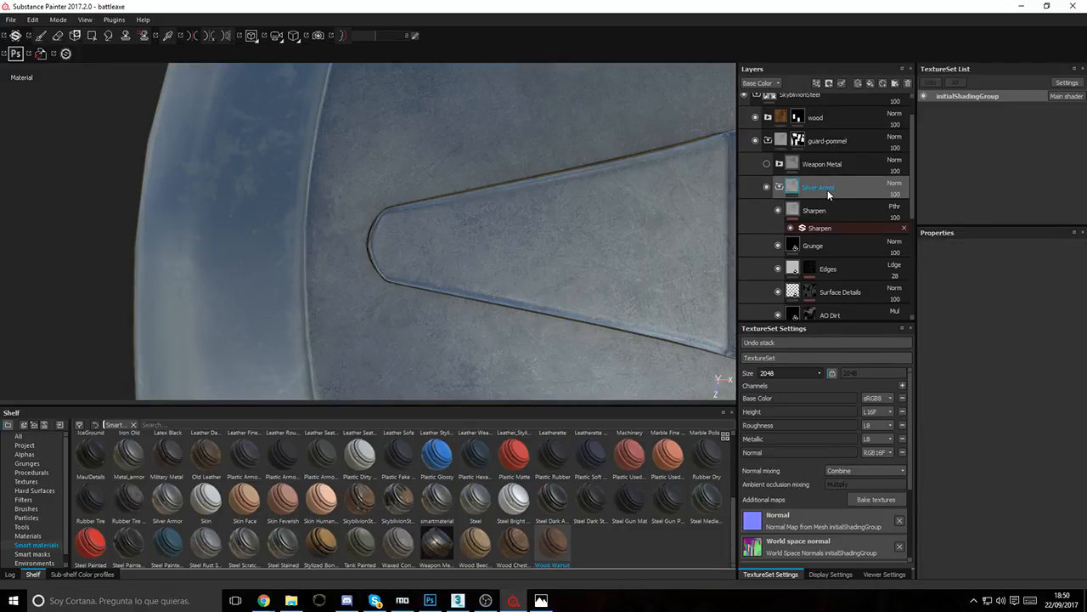
right_click(828, 195)
left_click(884, 365)
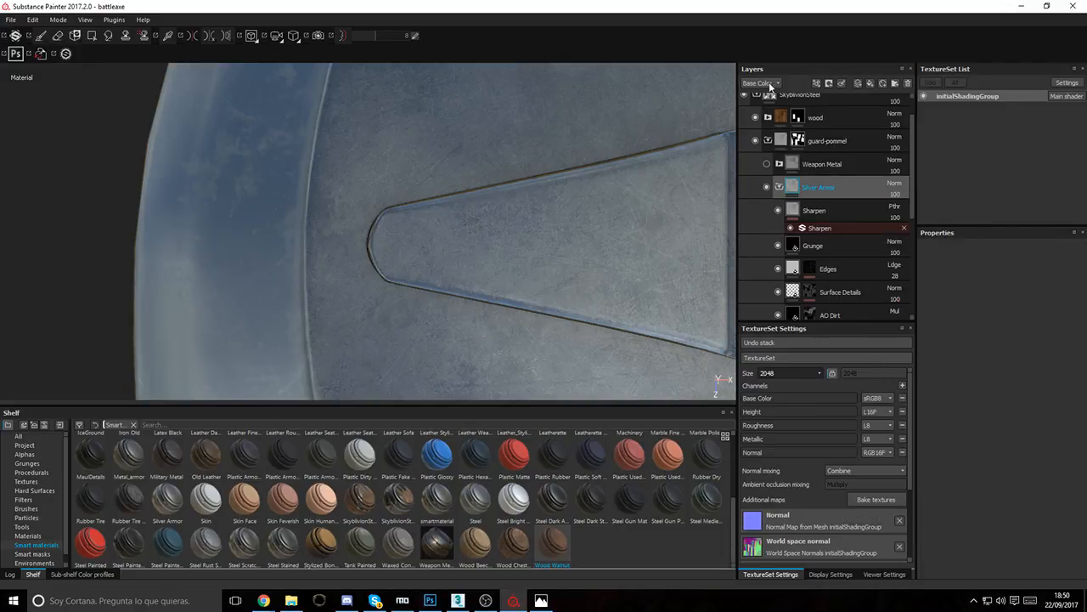
right_click(796, 189)
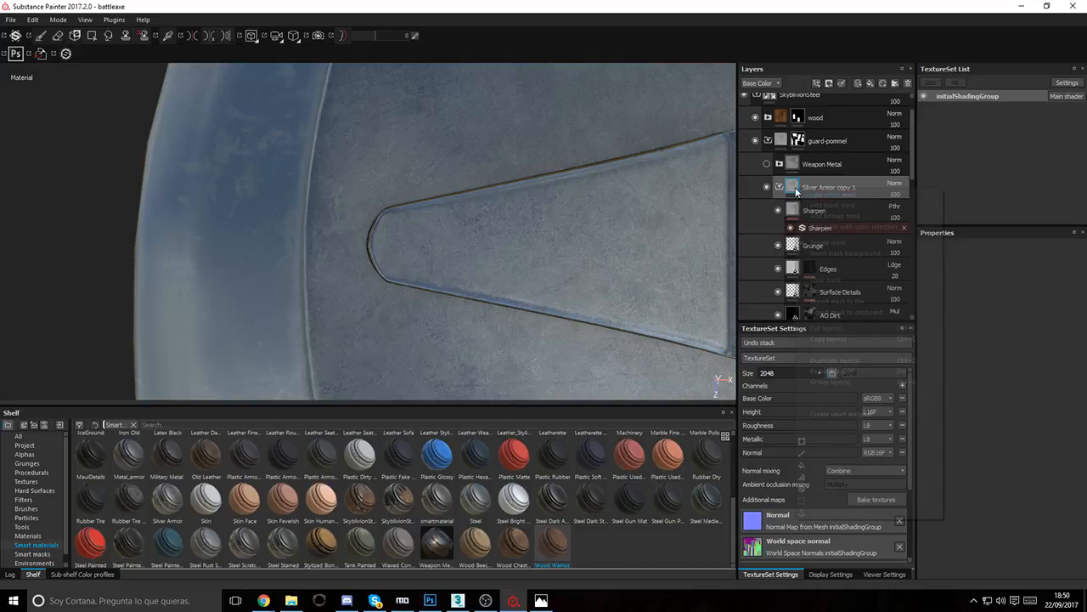
left_click(810, 206)
Step: Open the fill properties of the Base layer inside the Silver Armor copy 1 folder
scroll(783, 195, "down", 3)
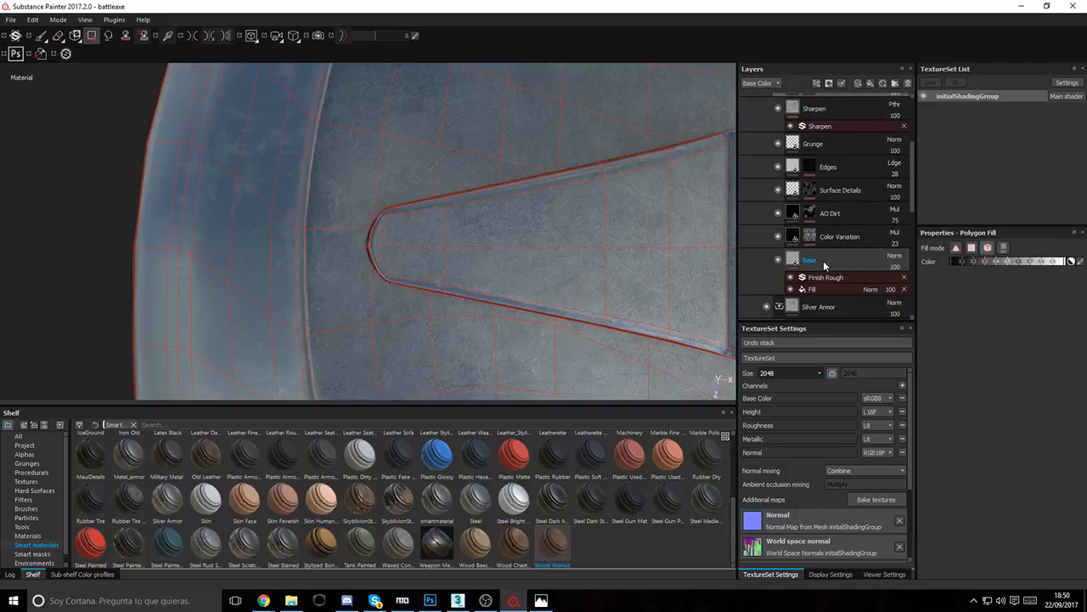
left_click(824, 266)
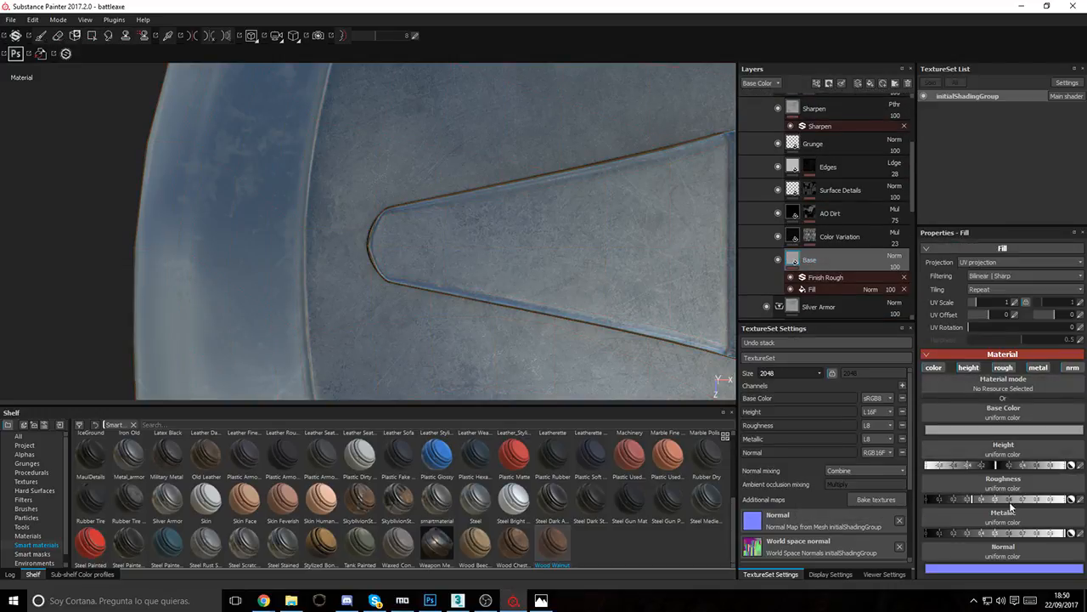
scroll(833, 131, "up", 4)
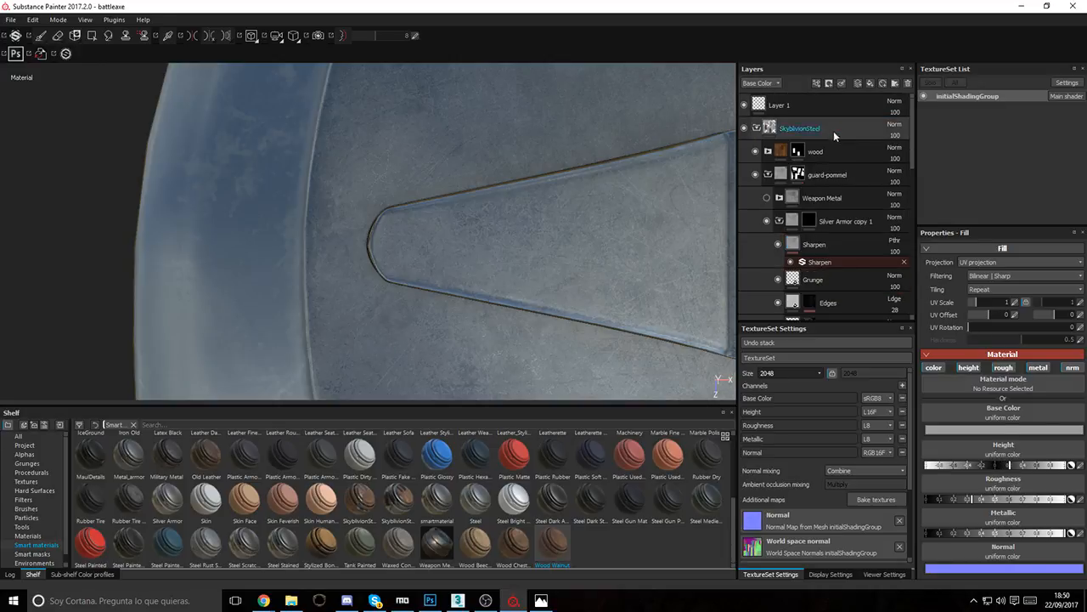
Step: Activate the Paint brush on the Silver Armor copy 1 mask and reduce the brush size to 1.48
left_click(809, 222)
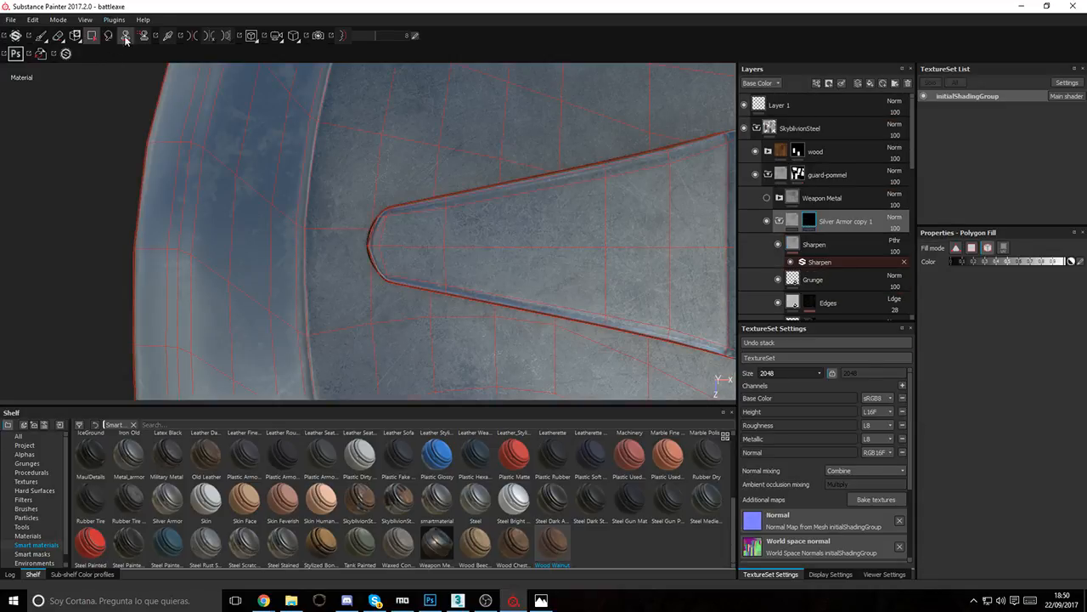
left_click(41, 35)
left_click(954, 368)
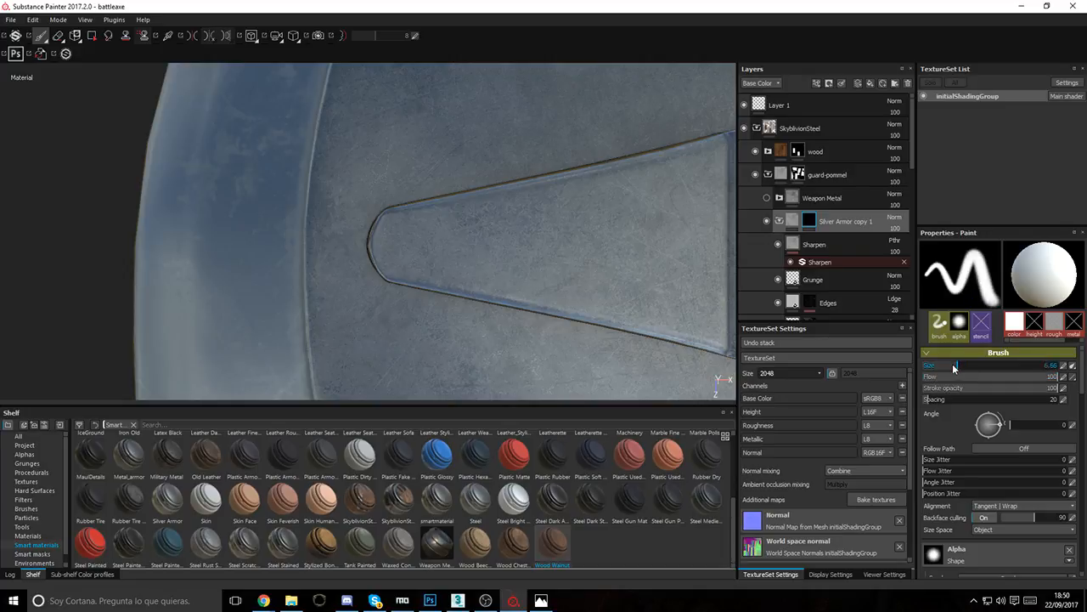
left_click_drag(954, 368, 939, 366)
Step: Try a wavy test stroke along the middle of the tapered plate, and undo it
left_click_drag(461, 247, 649, 242)
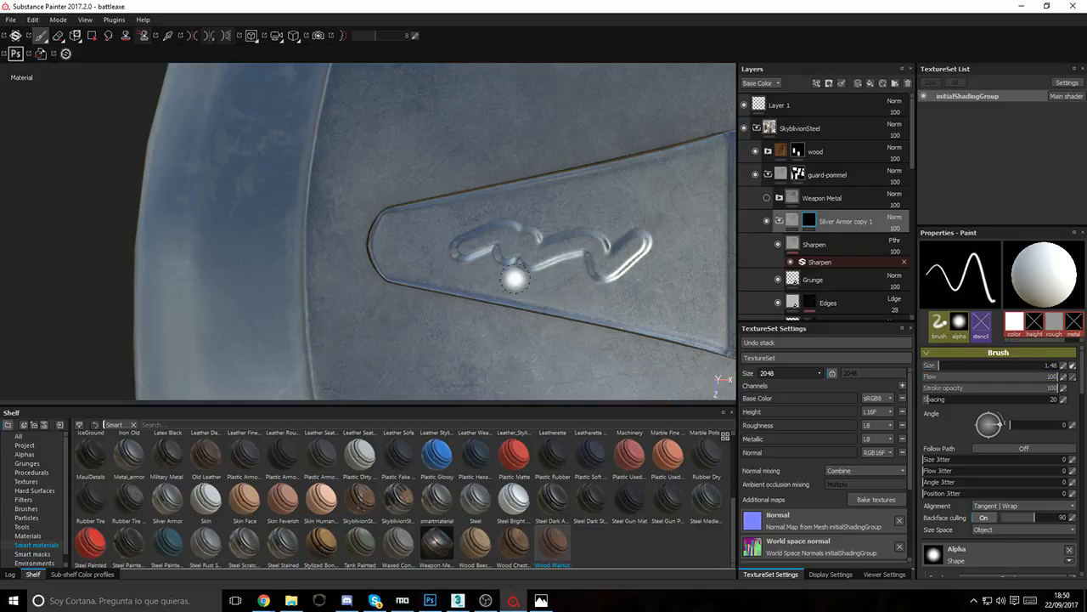
key("ctrl+z")
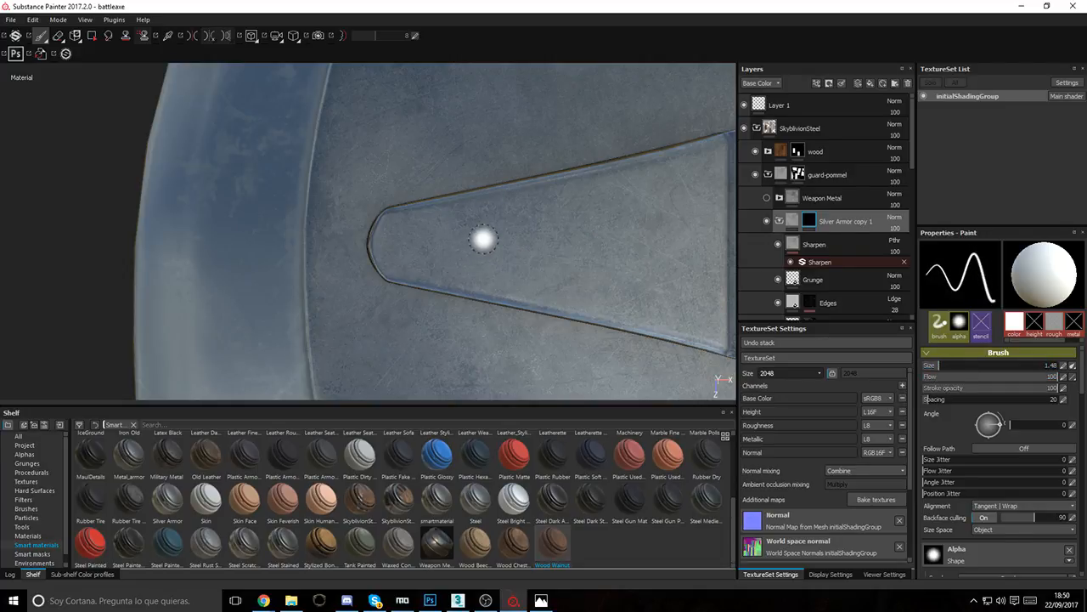
Step: Turn on symmetry painting and change its mirror axis so the symmetry plane does not cut across the tapered plate
left_click(195, 35)
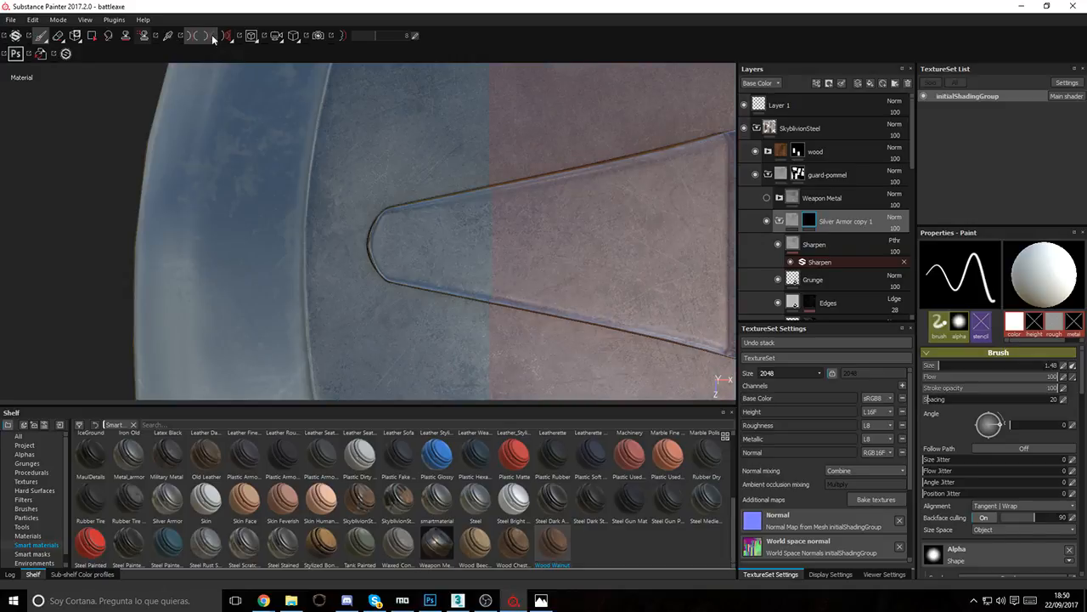
left_click(212, 38)
left_click(219, 66)
left_click_drag(383, 213, 499, 174, "alt")
right_click_drag(499, 174, 450, 204, "alt")
left_click_drag(450, 204, 366, 233, "alt")
mouse_move(366, 233)
right_mouse_down("alt")
mouse_move(260, 166)
mouse_move(340, 233)
right_mouse_up("alt")
Step: Set the brush alpha to Shape Paraboloid from the alpha library
scroll(1018, 508, "down", 5)
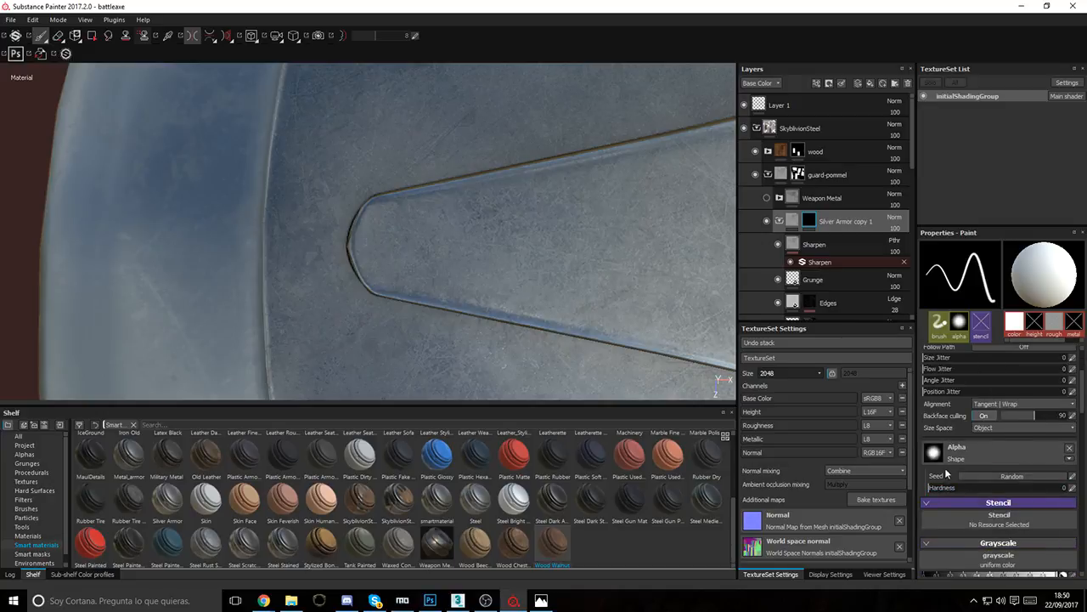
left_click(937, 456)
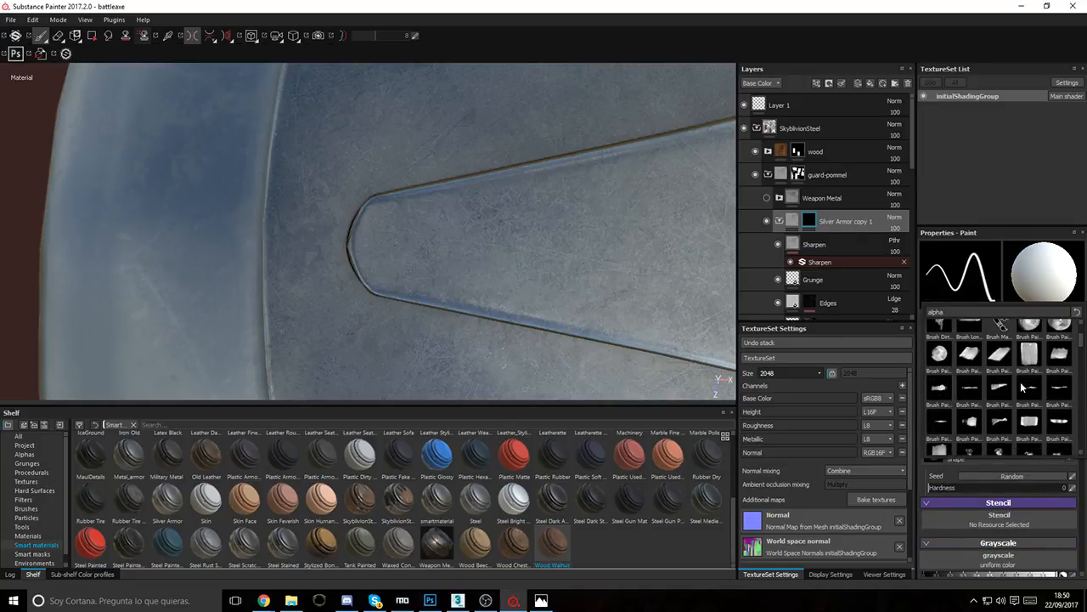
scroll(1024, 386, "down", 5)
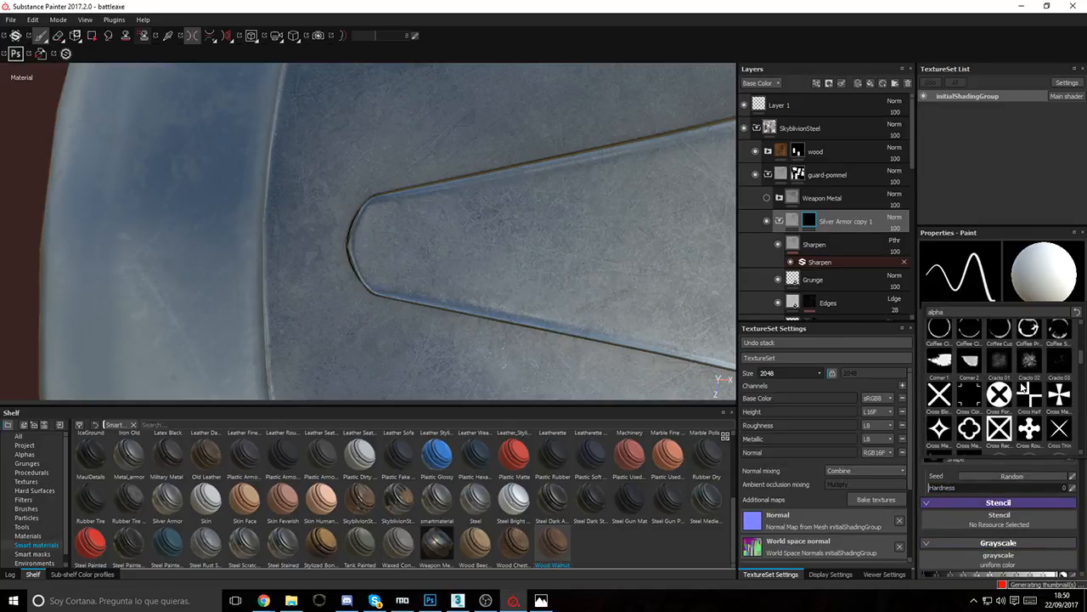
scroll(1024, 387, "down", 5)
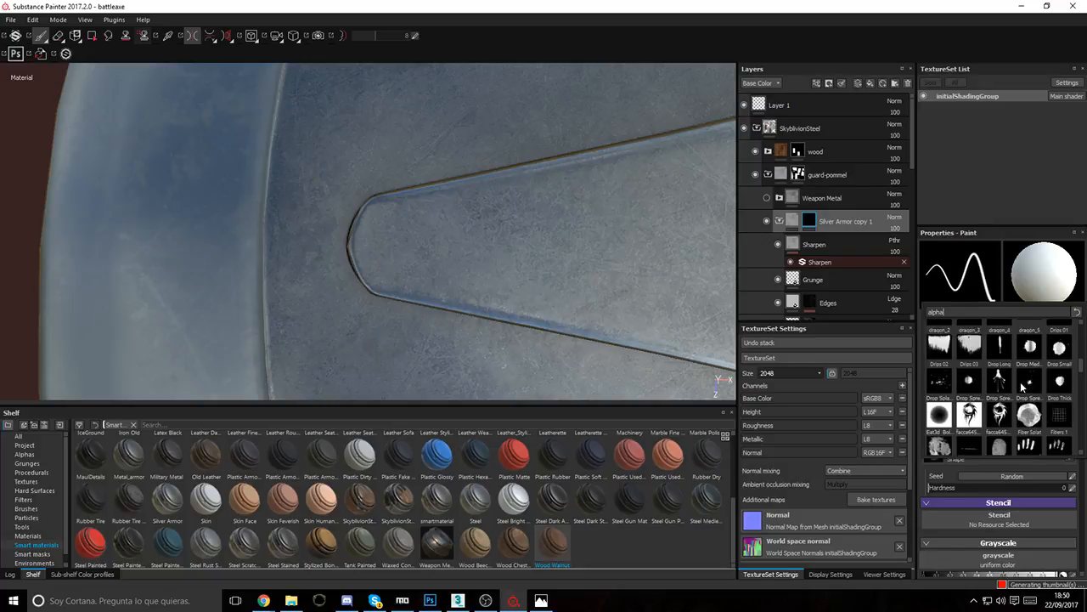
scroll(1020, 381, "down", 5)
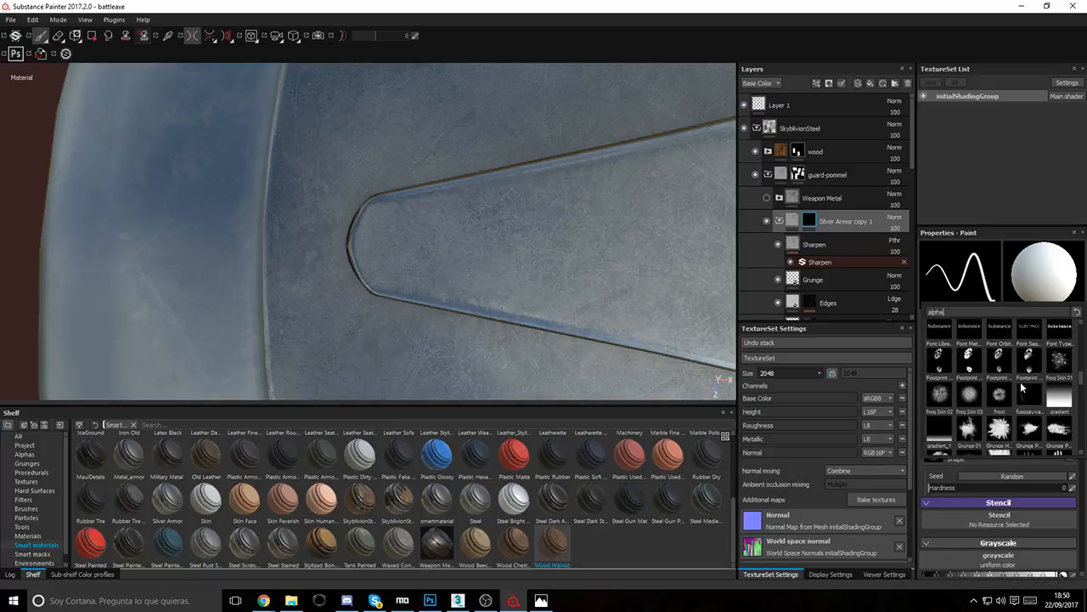
scroll(1021, 384, "down", 3)
scroll(1021, 385, "down", 3)
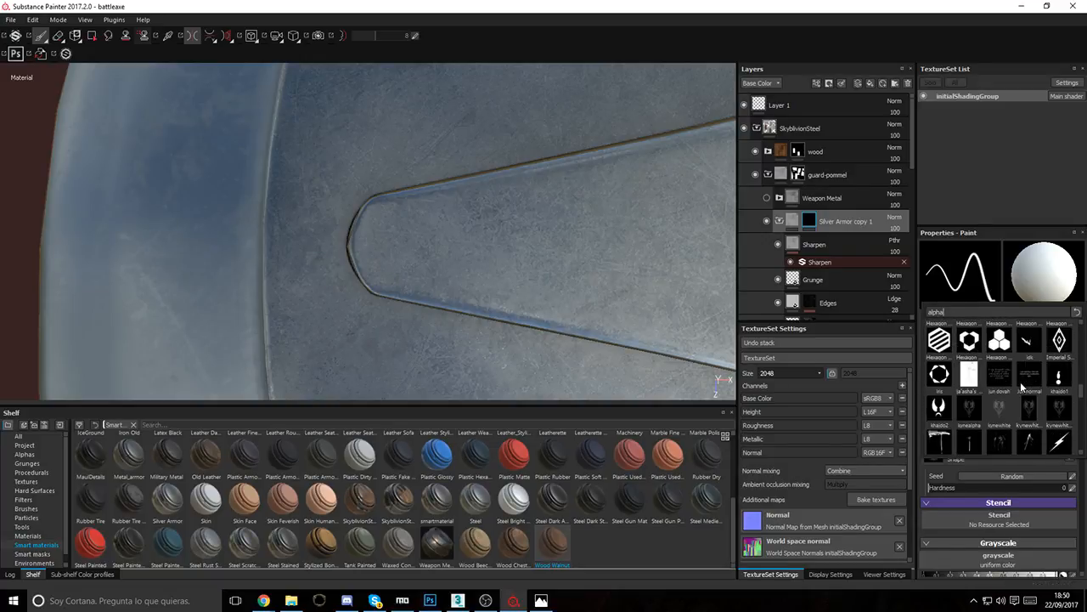
scroll(1021, 386, "down", 3)
scroll(1021, 386, "down", 3)
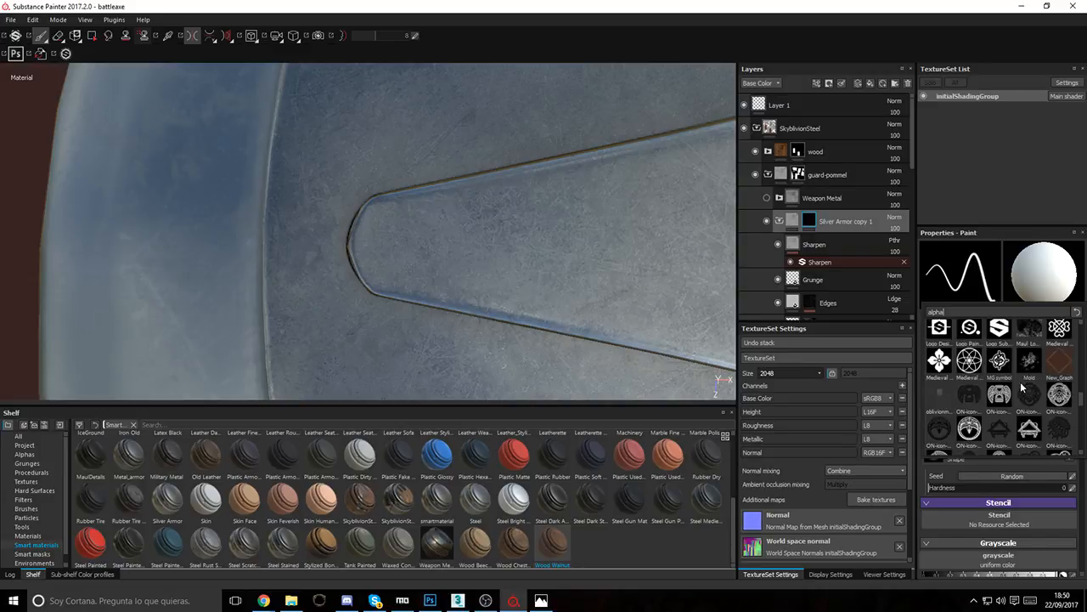
scroll(1022, 387, "down", 3)
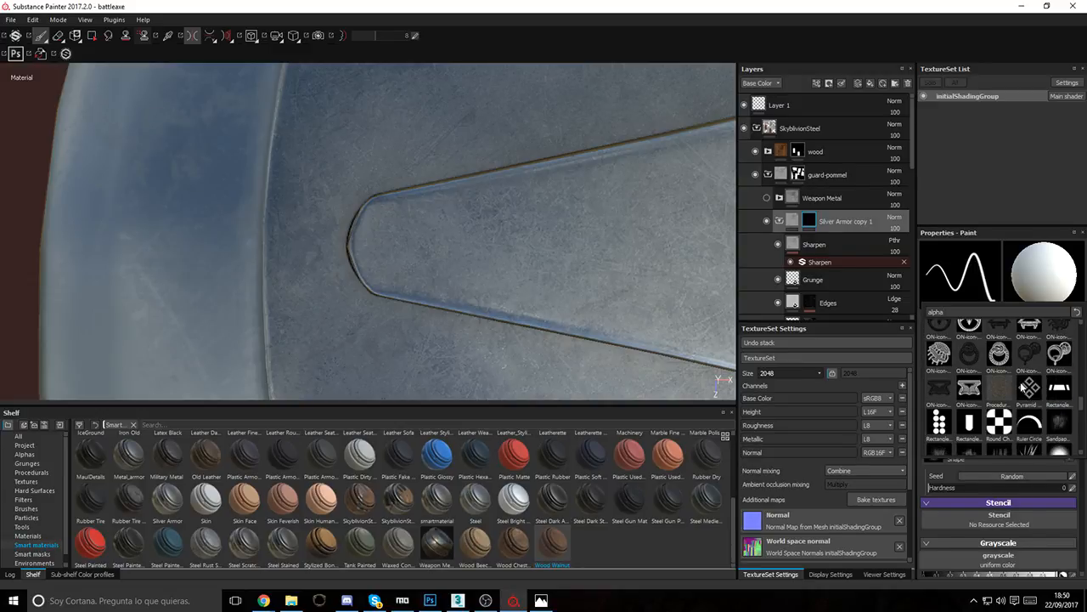
scroll(1021, 387, "down", 3)
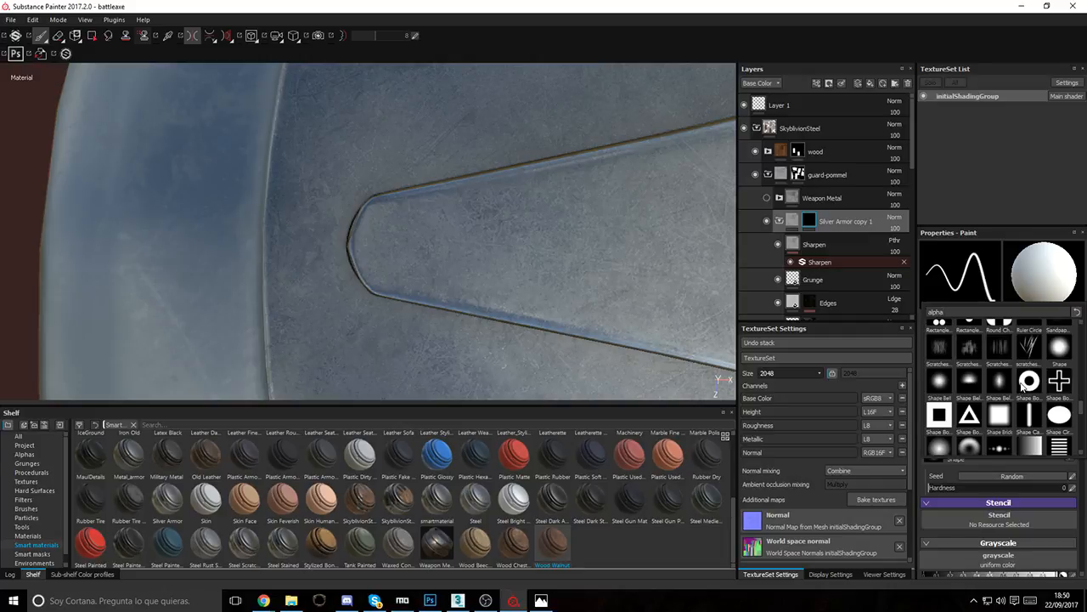
scroll(1022, 384, "down", 3)
mouse_move(947, 384)
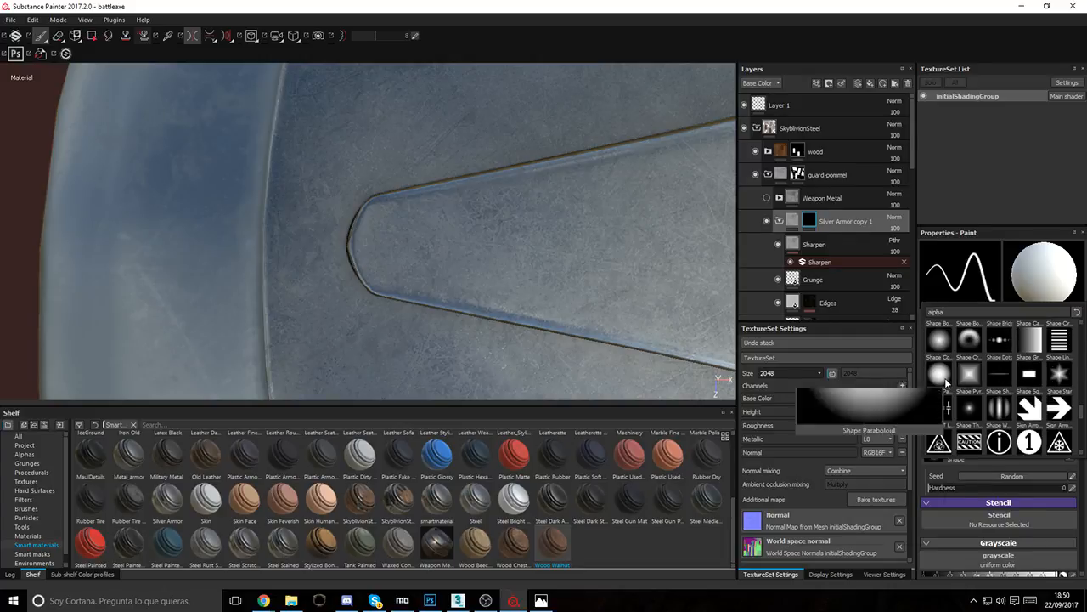
scroll(947, 384, "down", 3)
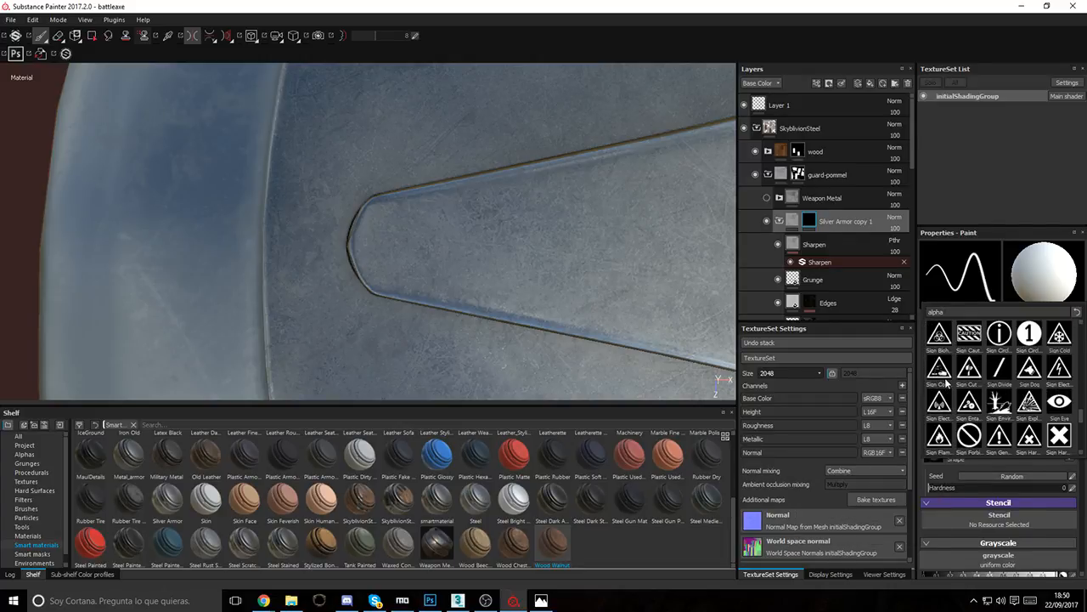
scroll(948, 384, "down", 5)
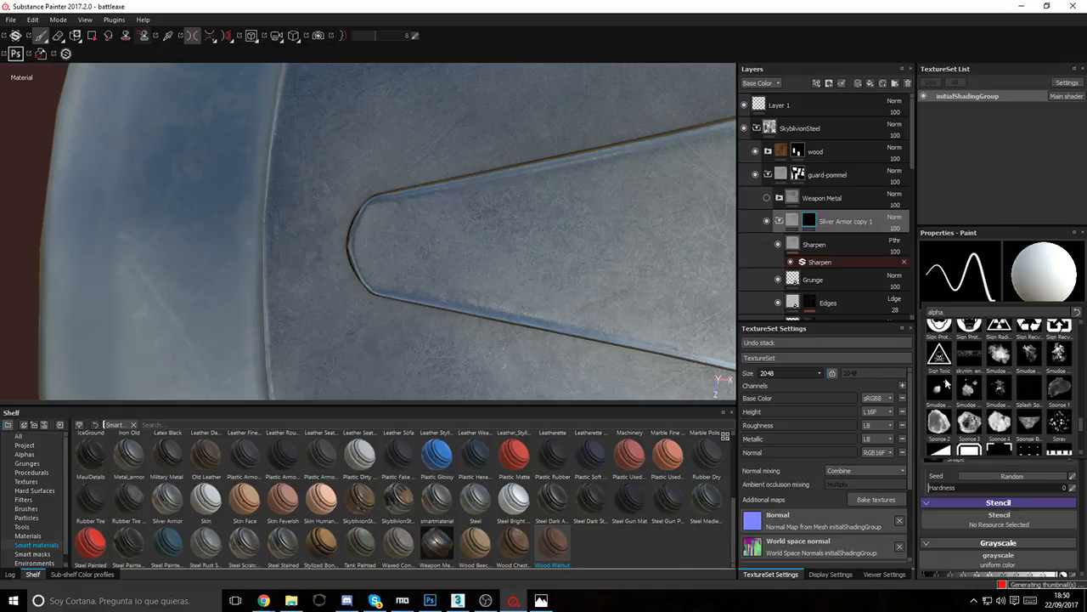
scroll(947, 384, "down", 5)
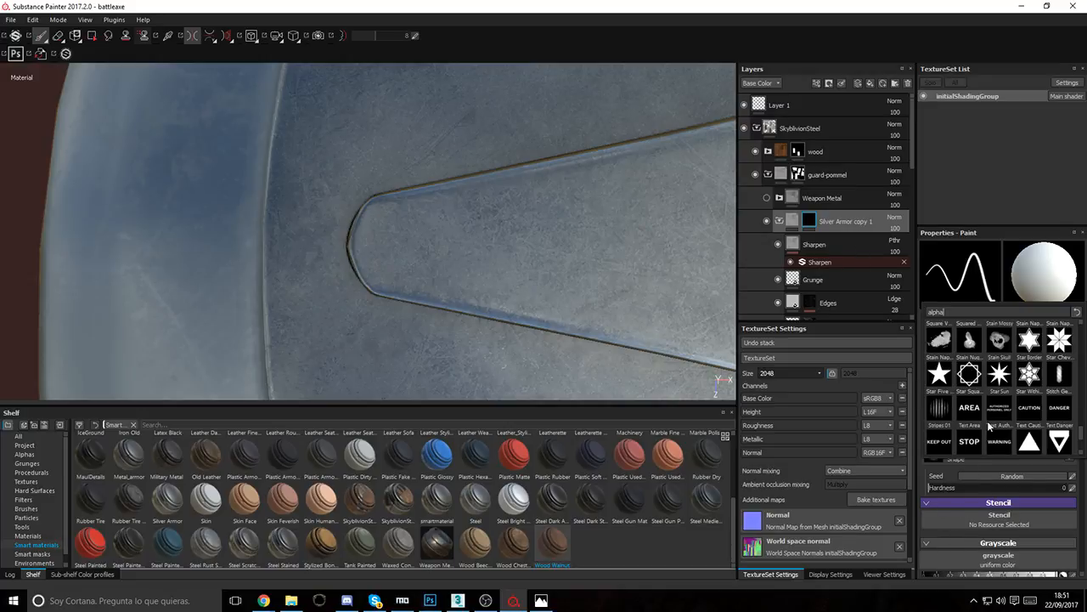
scroll(988, 424, "down", 3)
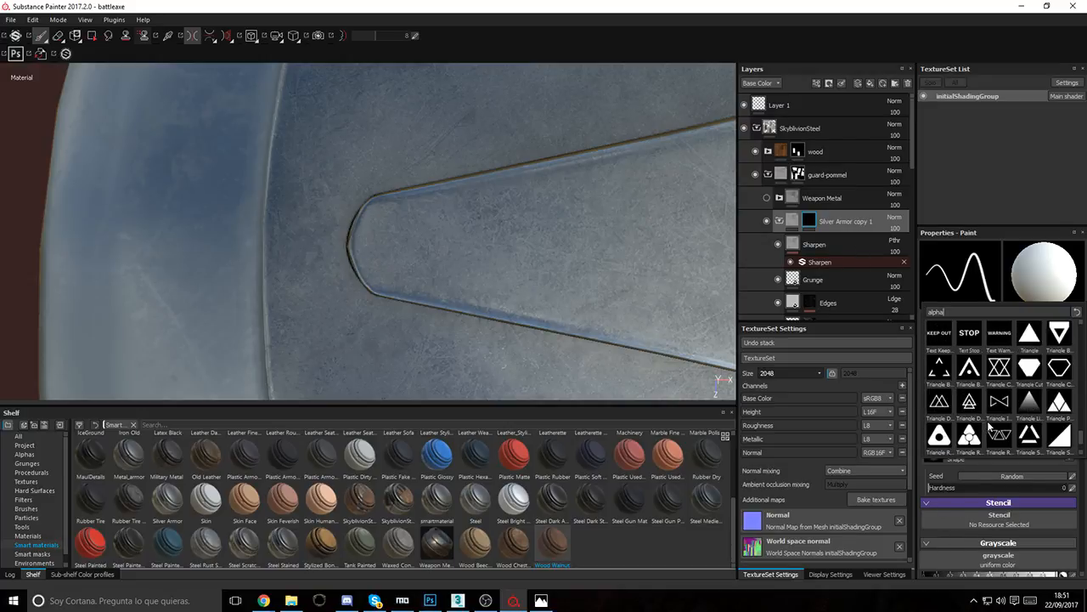
scroll(988, 425, "down", 4)
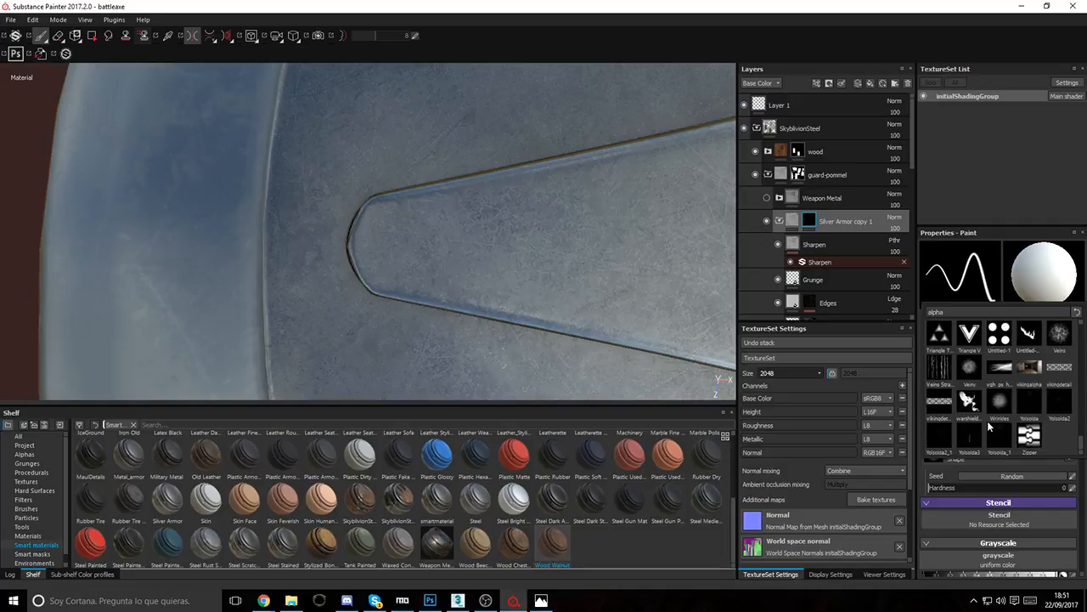
scroll(1028, 435, "up", 8)
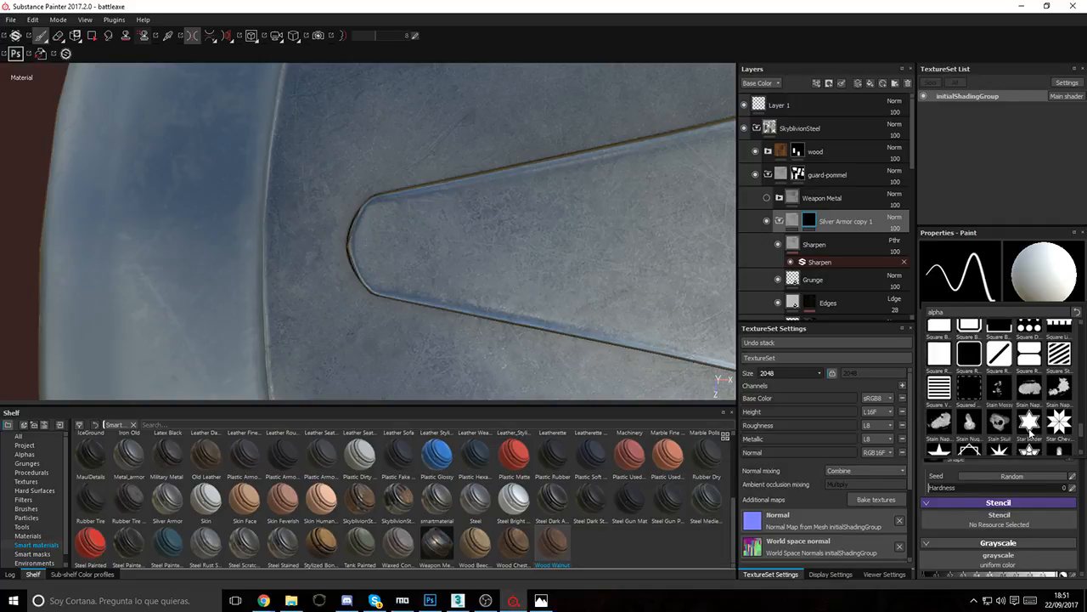
scroll(1030, 435, "up", 3)
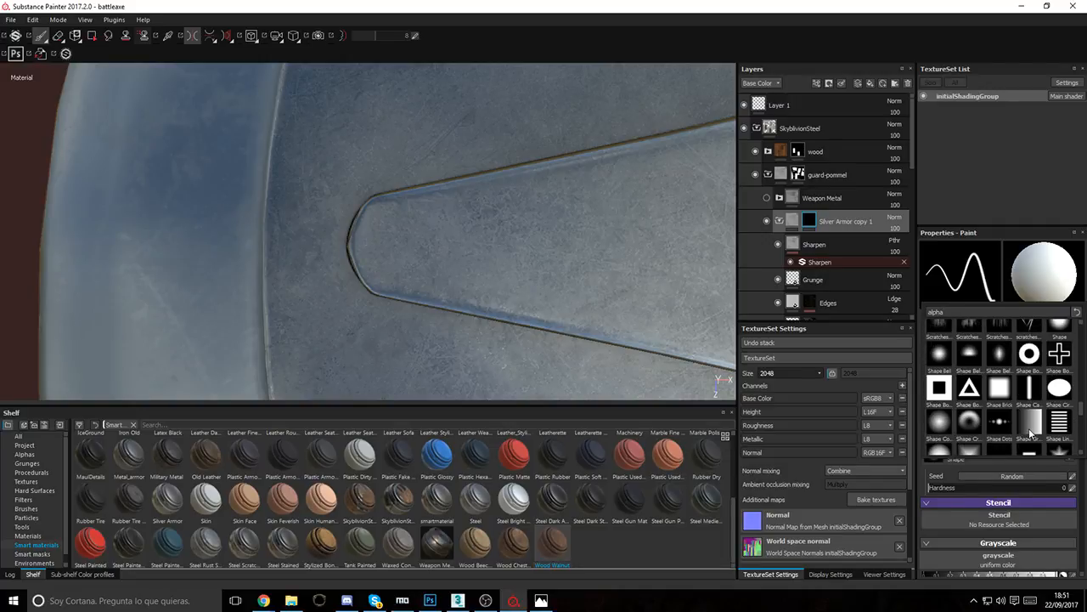
scroll(952, 432, "down", 2)
left_click(941, 357)
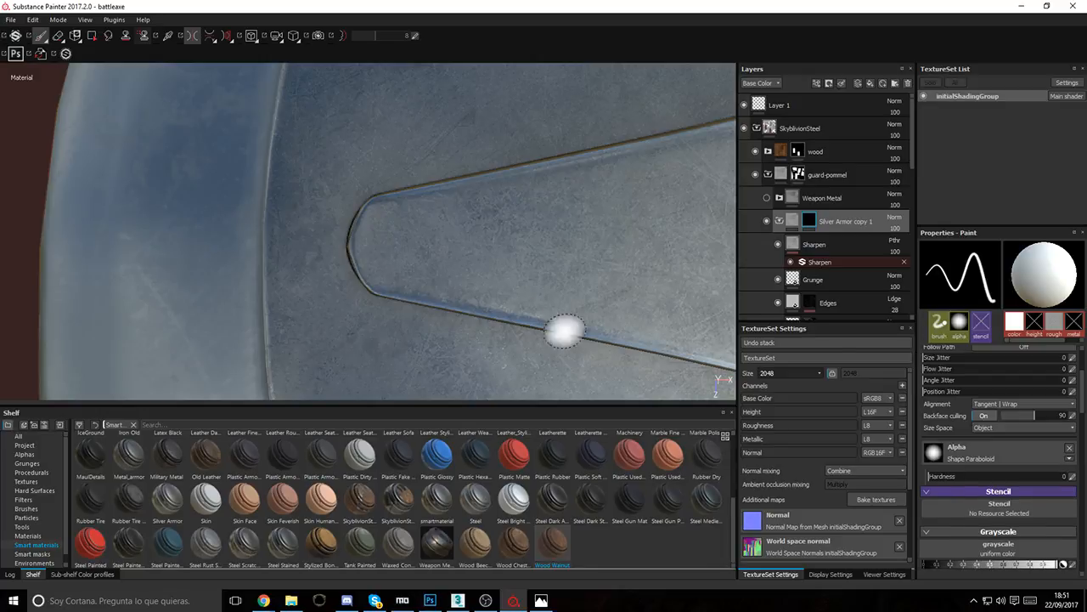
Step: Stamp one round rivet near the plate's rounded tip with brush size 2.18 and alpha hardness 0.2
right_click_drag(423, 247, 437, 246, "ctrl")
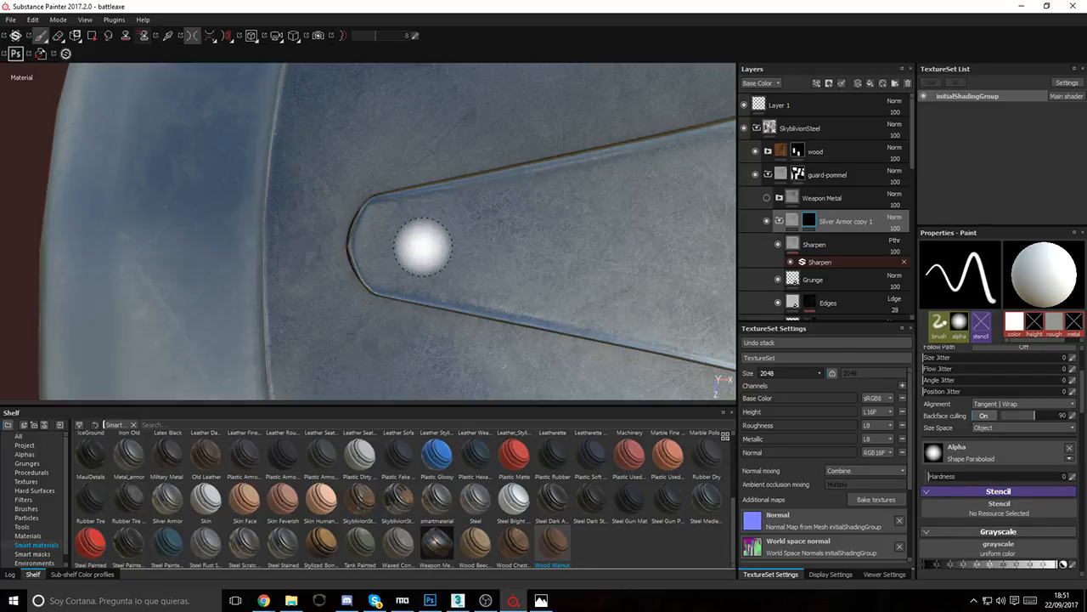
scroll(959, 417, "up", 2)
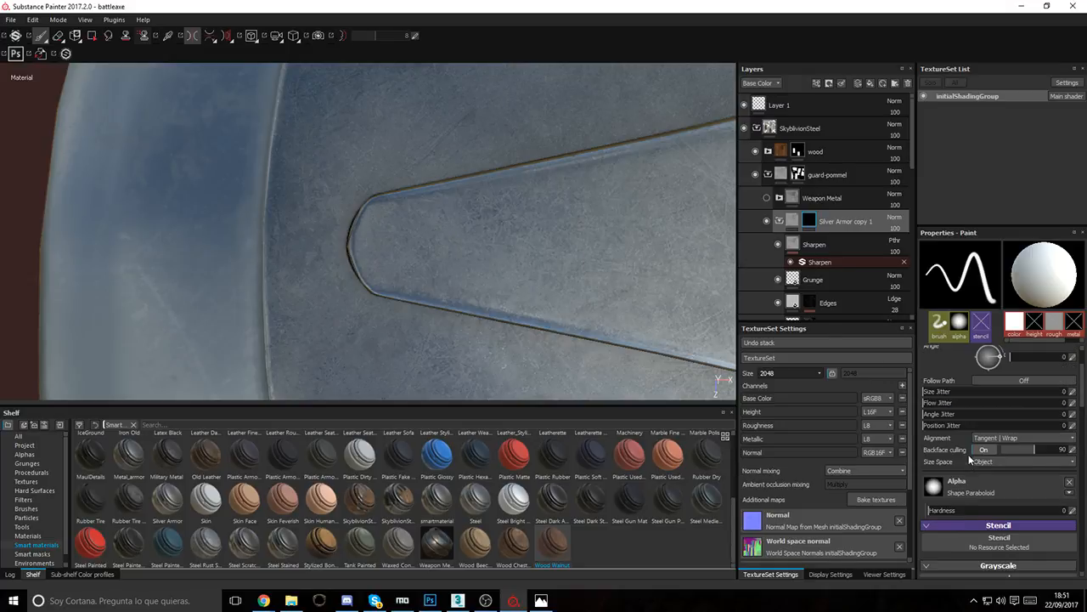
scroll(995, 429, "down", 1)
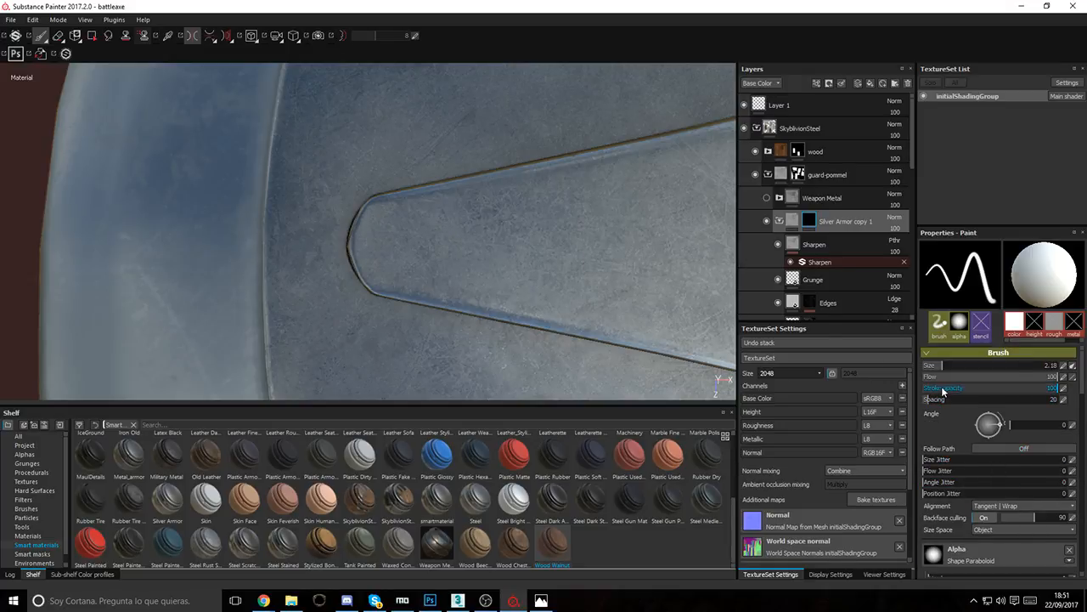
mouse_move(970, 508)
left_mouse_down()
mouse_move(997, 512)
mouse_move(946, 514)
left_mouse_up()
left_click(412, 248)
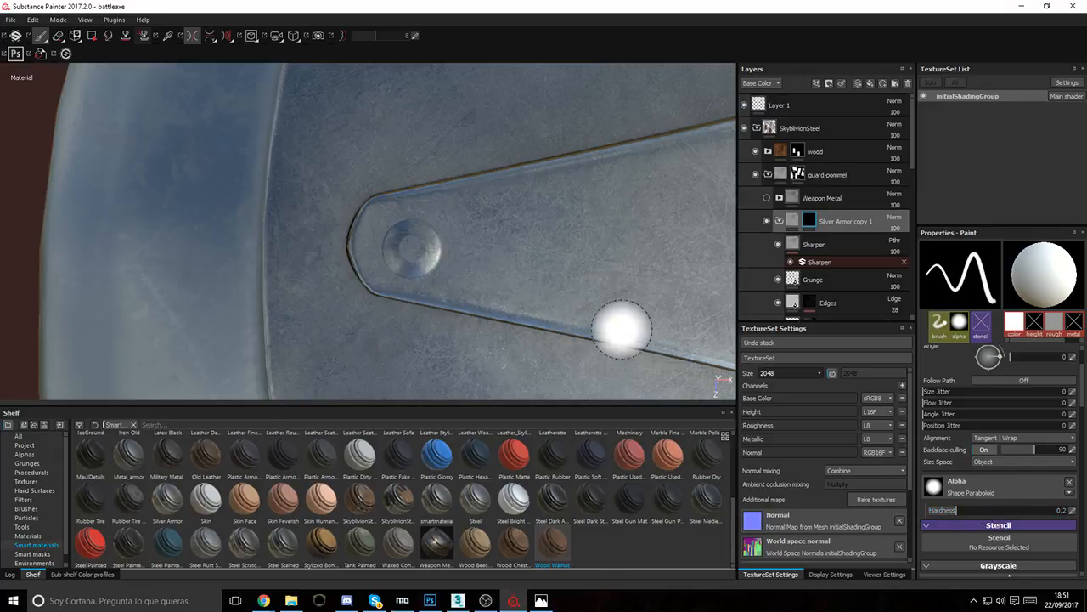
Step: Raise the height value of the Base fill layer inside the Silver Armor copy 1 folder to make the rivet stand out more
right_click_drag(601, 236, 713, 336, "alt")
scroll(833, 295, "down", 3)
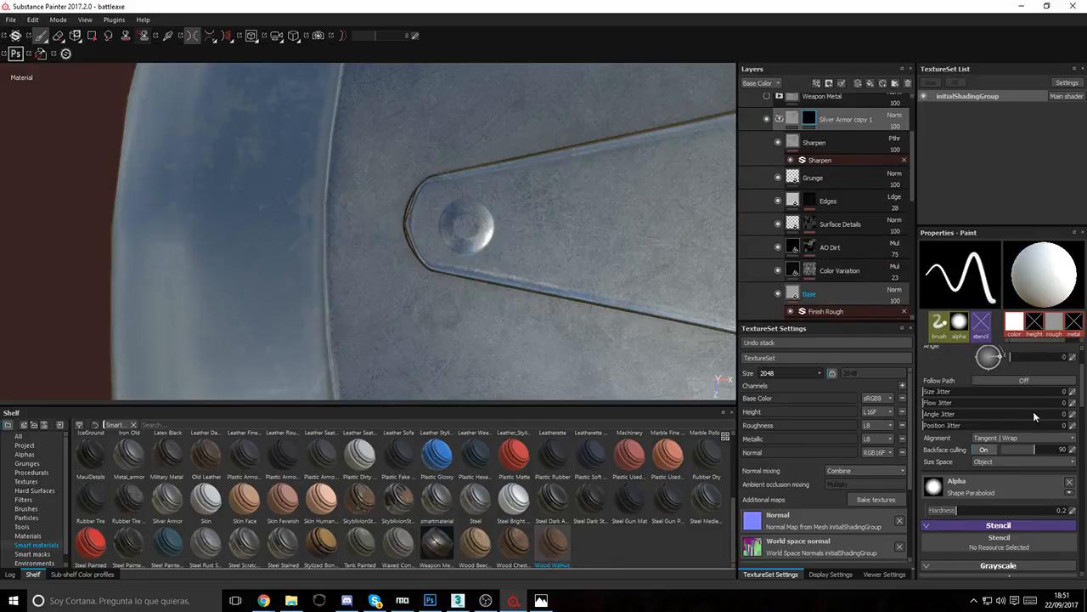
left_click_drag(1019, 467, 1035, 466)
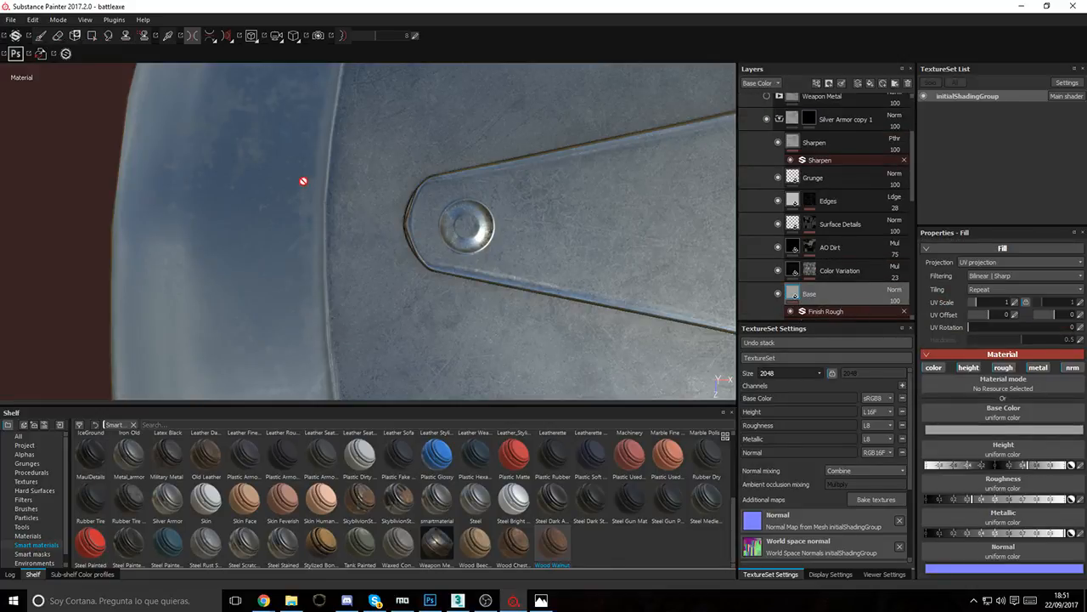
left_click_drag(516, 258, 479, 243, "alt")
right_click_drag(478, 243, 942, 202, "alt")
Step: Clear the Silver Armor copy 1 mask to remove the painted rivet
scroll(807, 194, "up", 1)
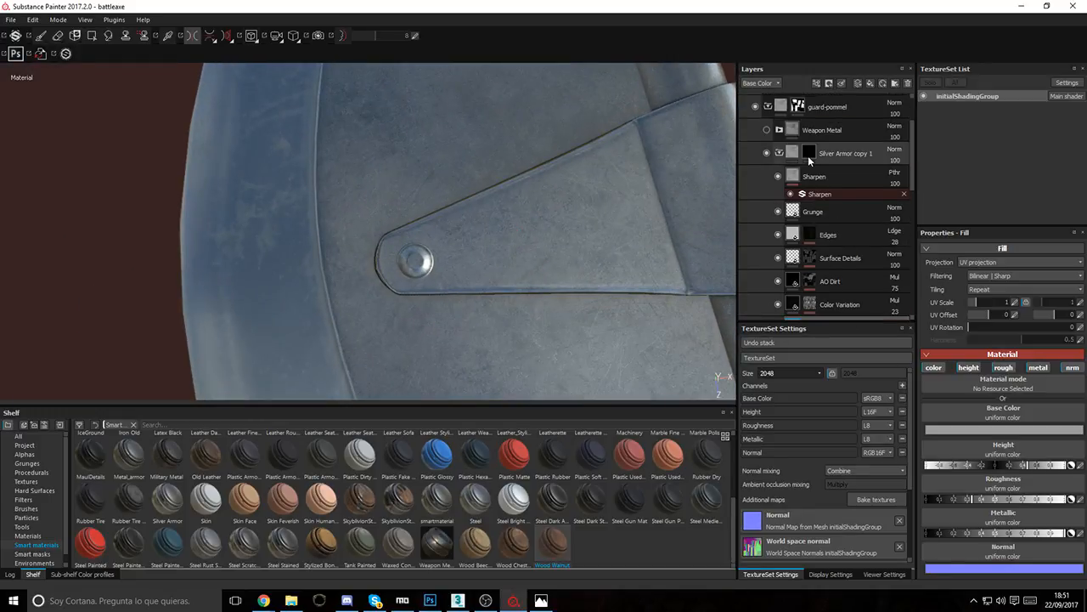
left_click(810, 153)
right_click(809, 153)
left_click(835, 175)
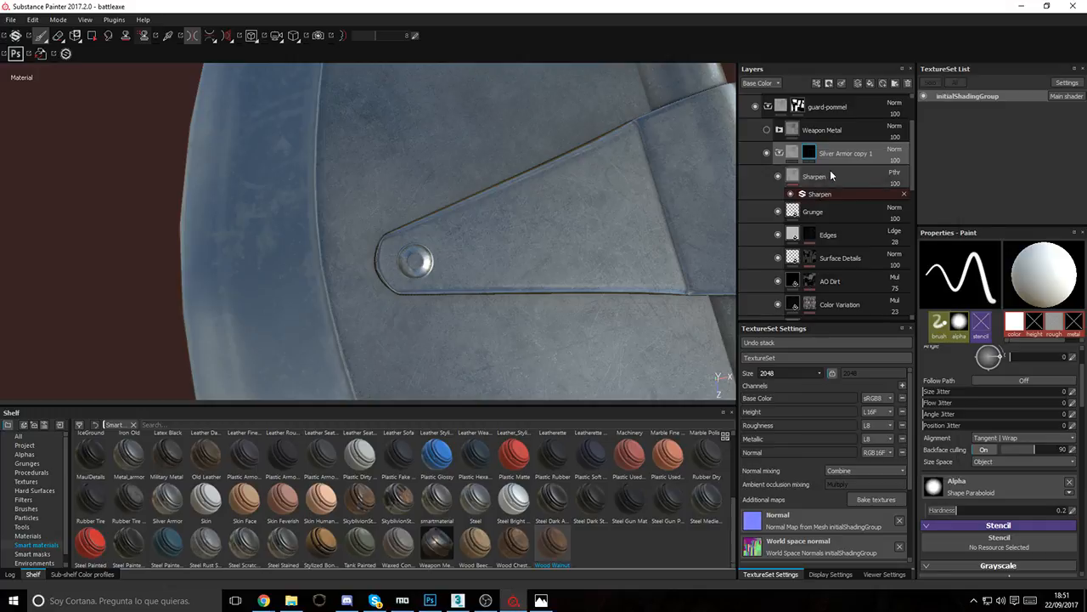
Step: Set the brush alpha to Shape from the alpha library
scroll(977, 441, "up", 2)
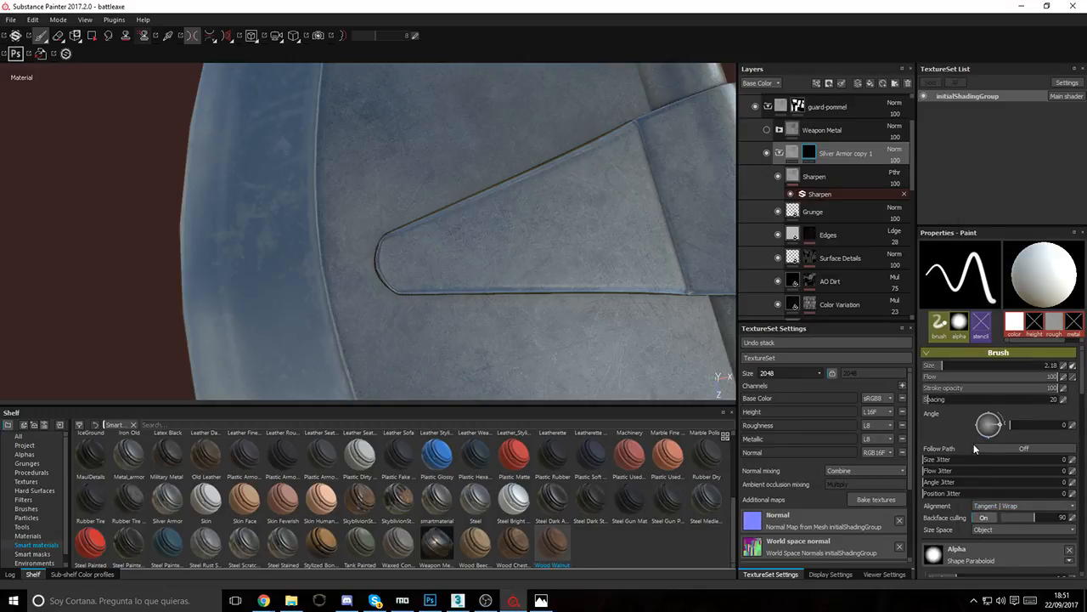
scroll(971, 468, "down", 1)
left_click(954, 516)
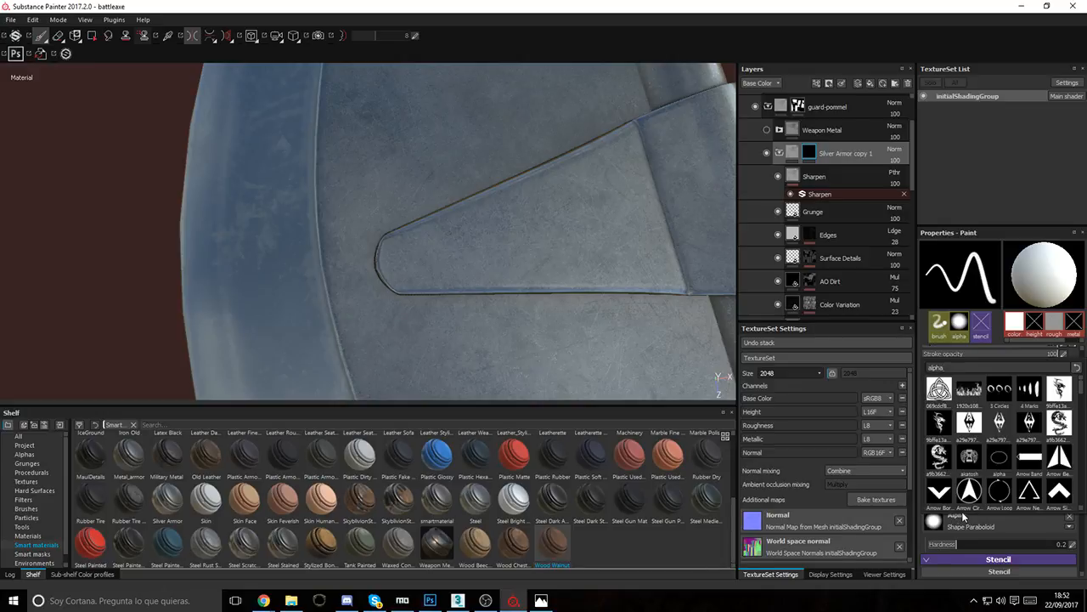
scroll(956, 492, "down", 3)
scroll(968, 470, "down", 5)
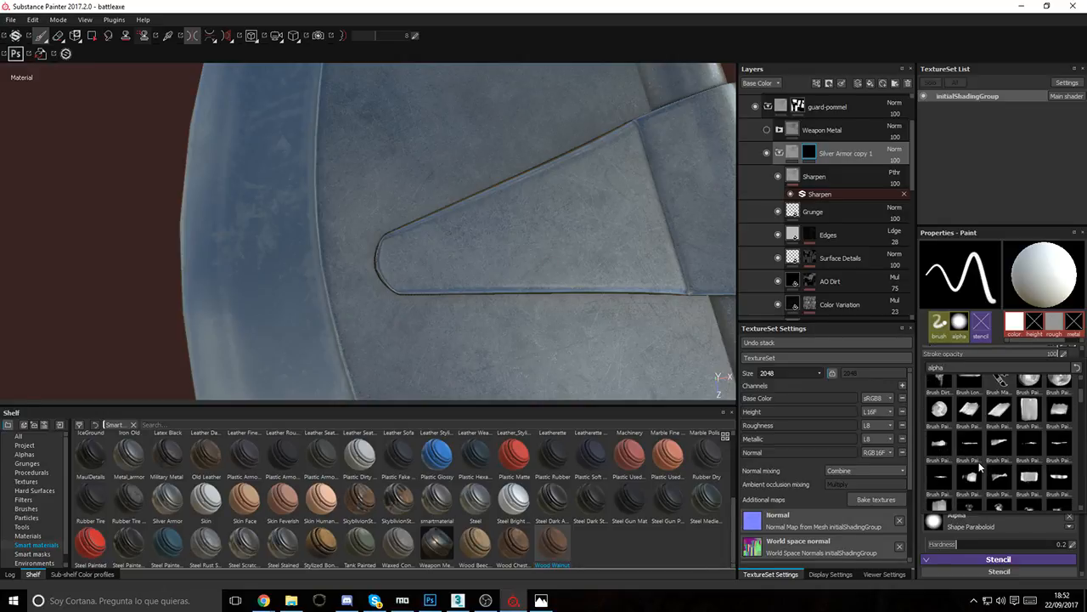
scroll(978, 467, "down", 10)
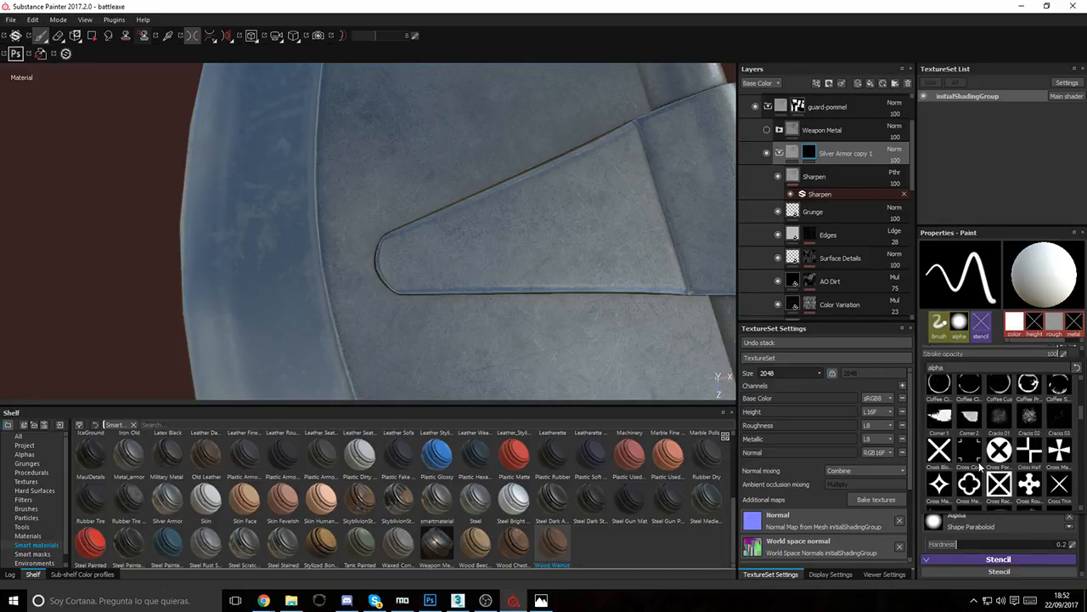
scroll(979, 467, "down", 12)
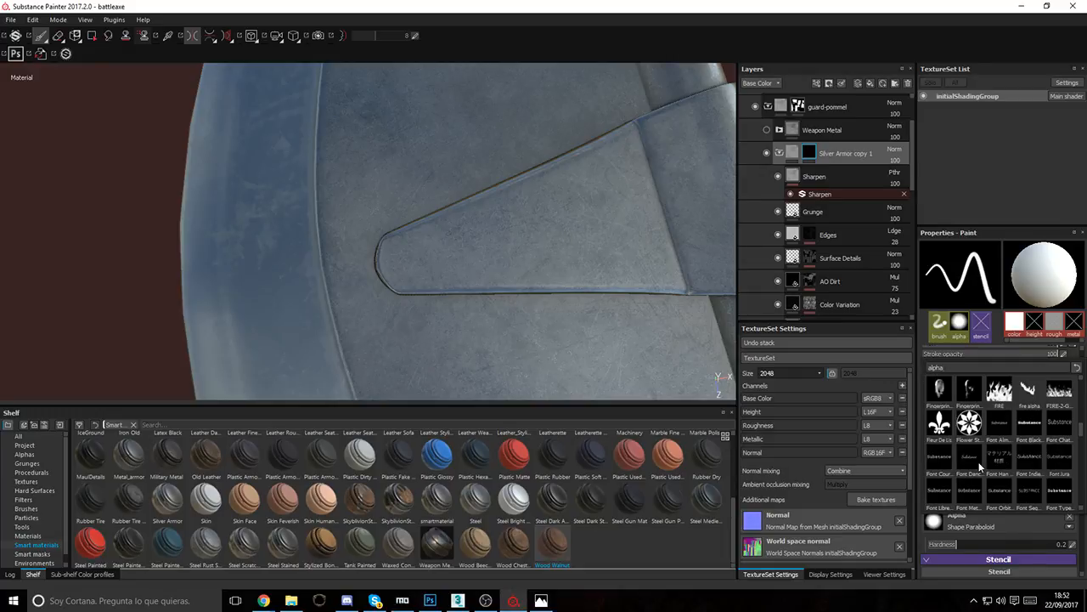
scroll(979, 466, "down", 10)
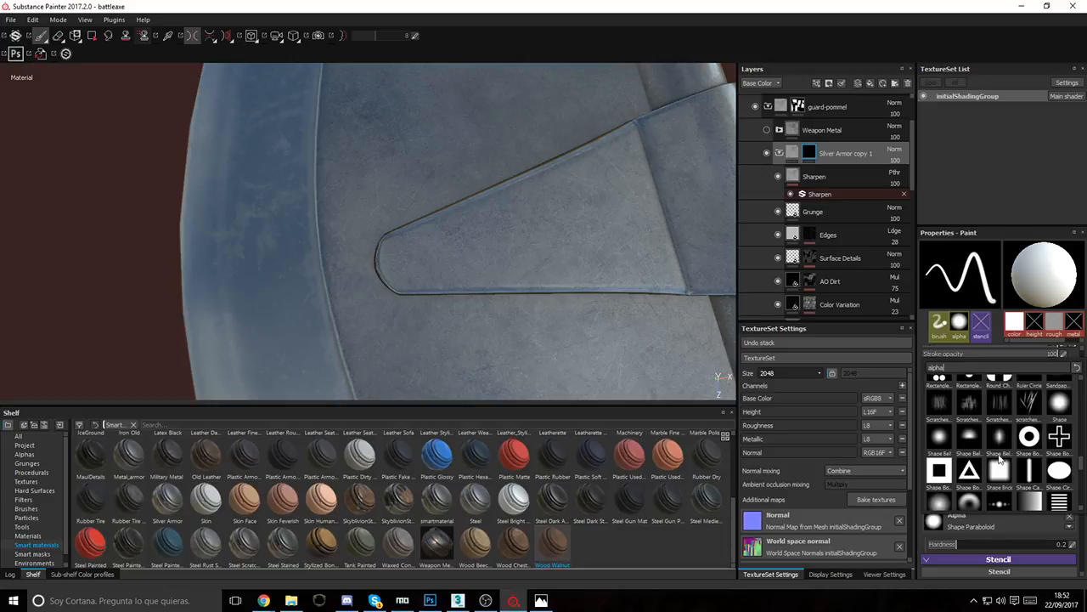
left_click(1053, 409)
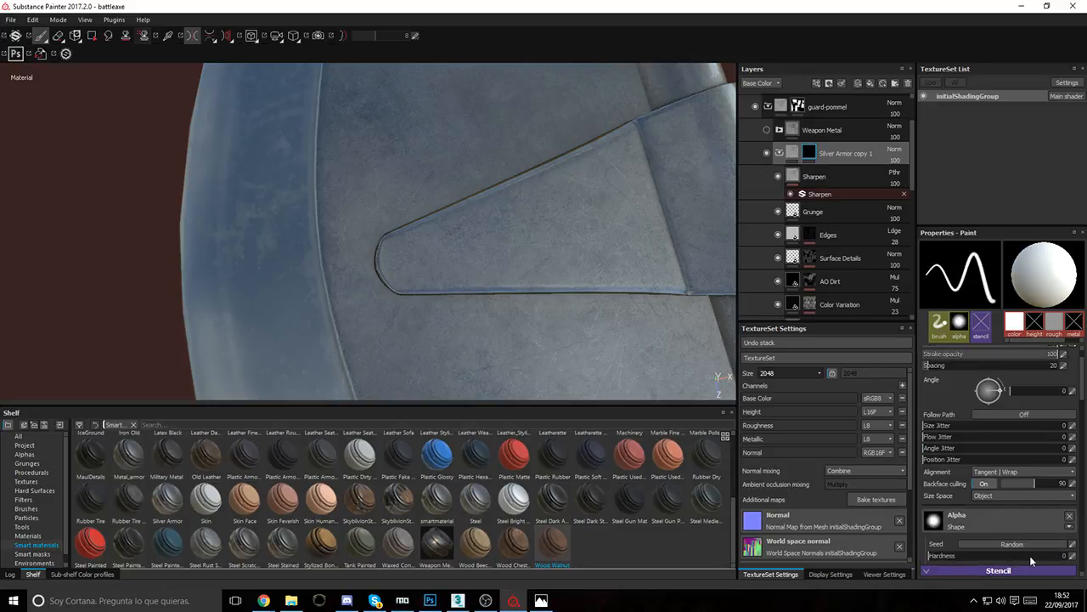
Step: Try stamping a rivet near the plate's rounded tip with the alpha hardness at 0.3
mouse_move(1030, 556)
left_mouse_down()
mouse_move(1049, 559)
mouse_move(947, 559)
left_mouse_up()
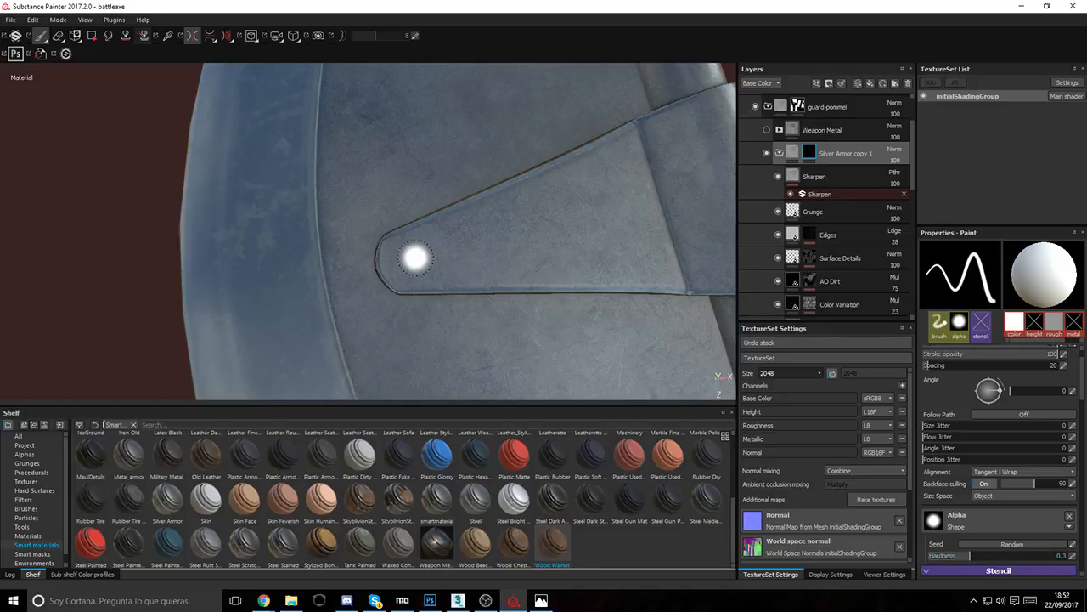
left_click(414, 258)
key("ctrl+z")
key("ctrl+z")
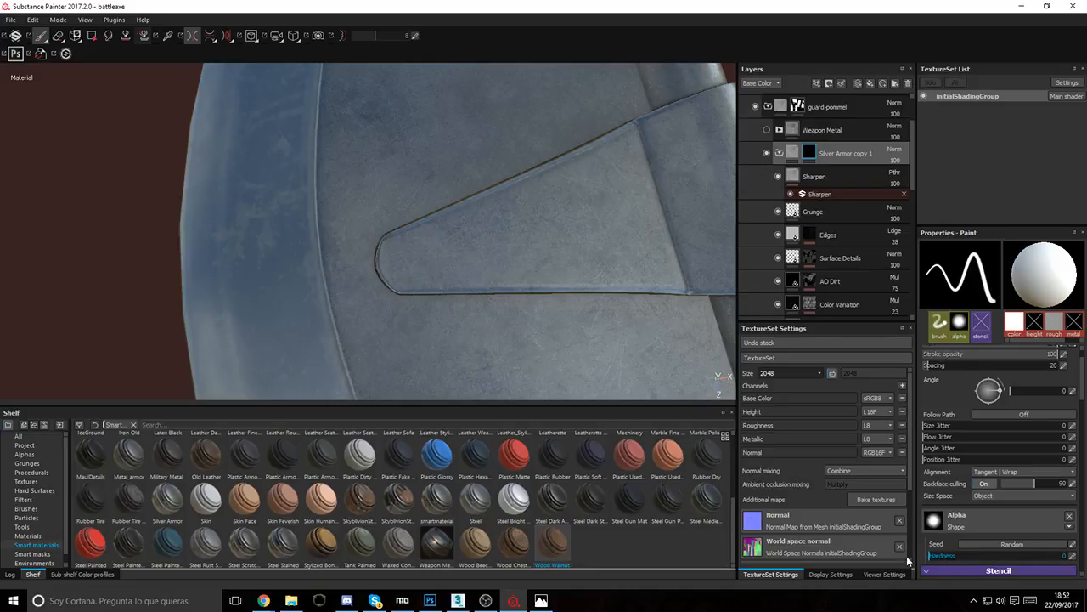
Step: Reselect the Shape alpha with hardness 0 and stamp one round rivet near the plate's rounded tip
left_click(939, 521)
scroll(977, 469, "down", 10)
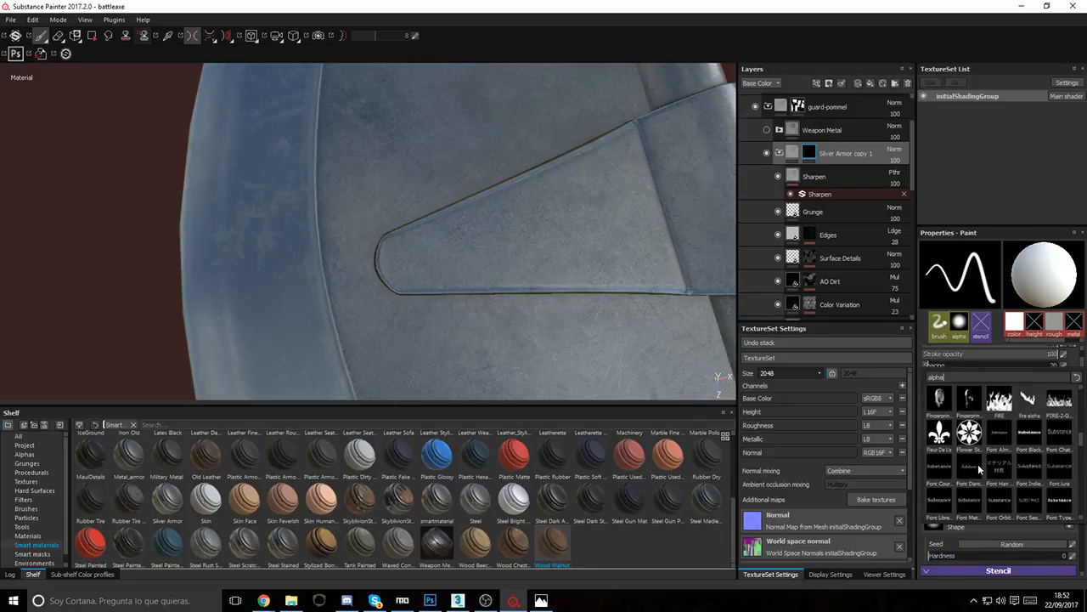
scroll(978, 465, "down", 6)
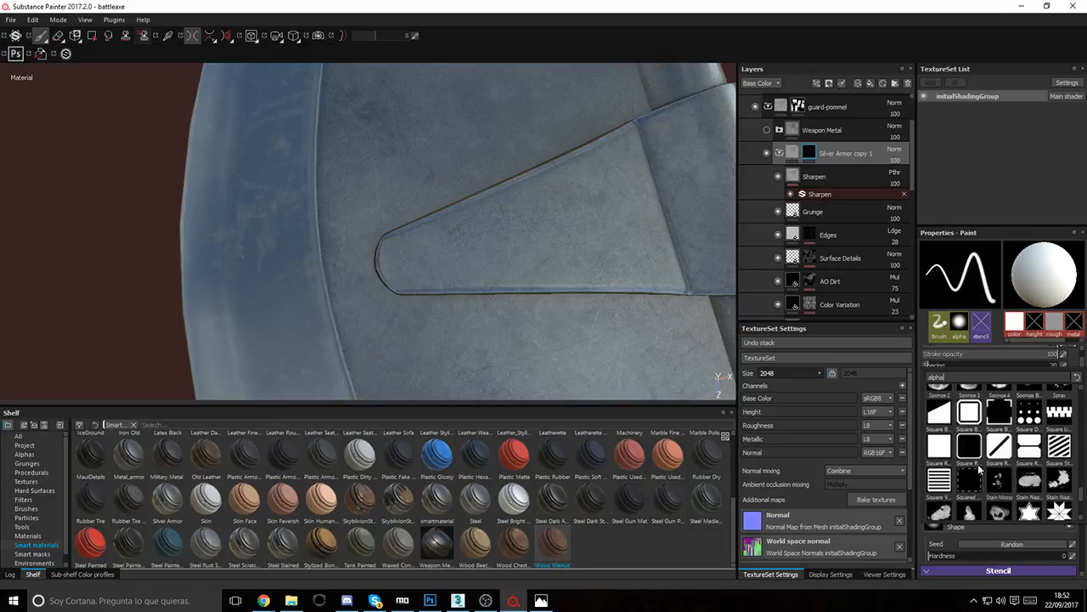
scroll(977, 464, "up", 5)
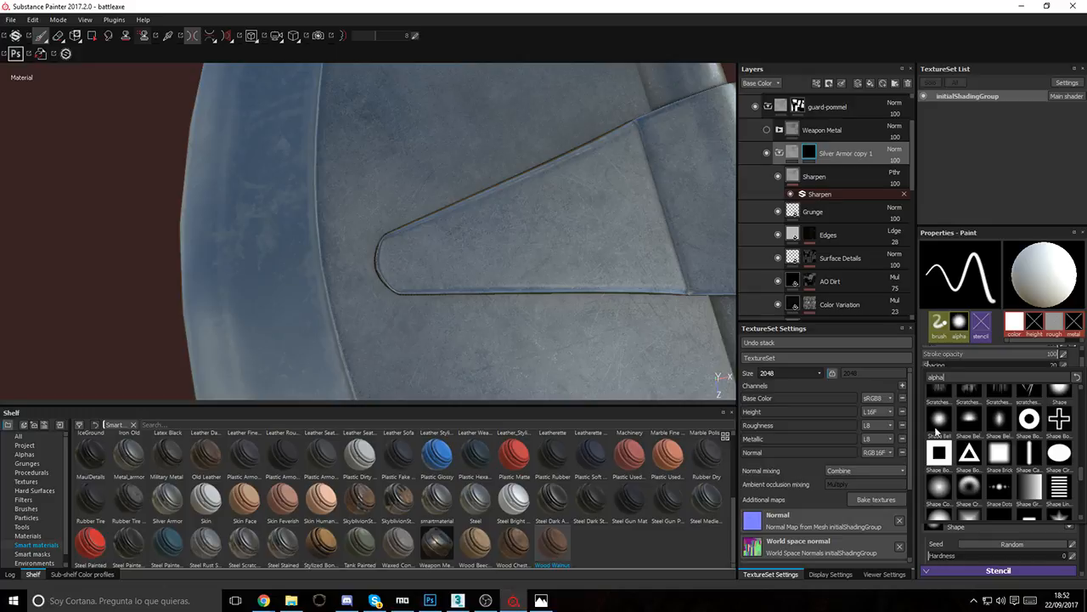
scroll(937, 427, "up", 2)
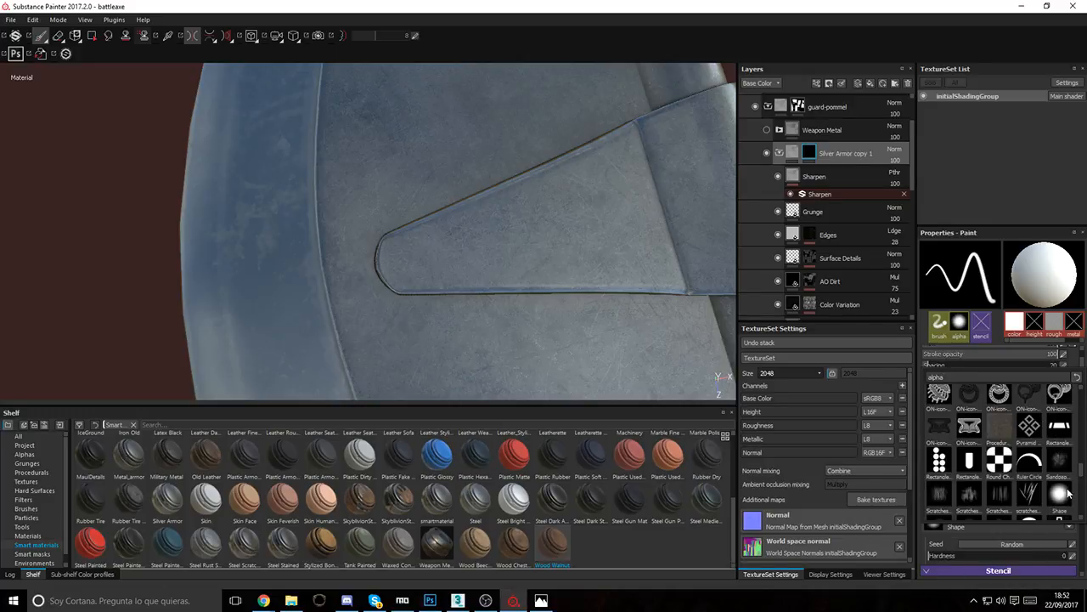
left_click(1066, 495)
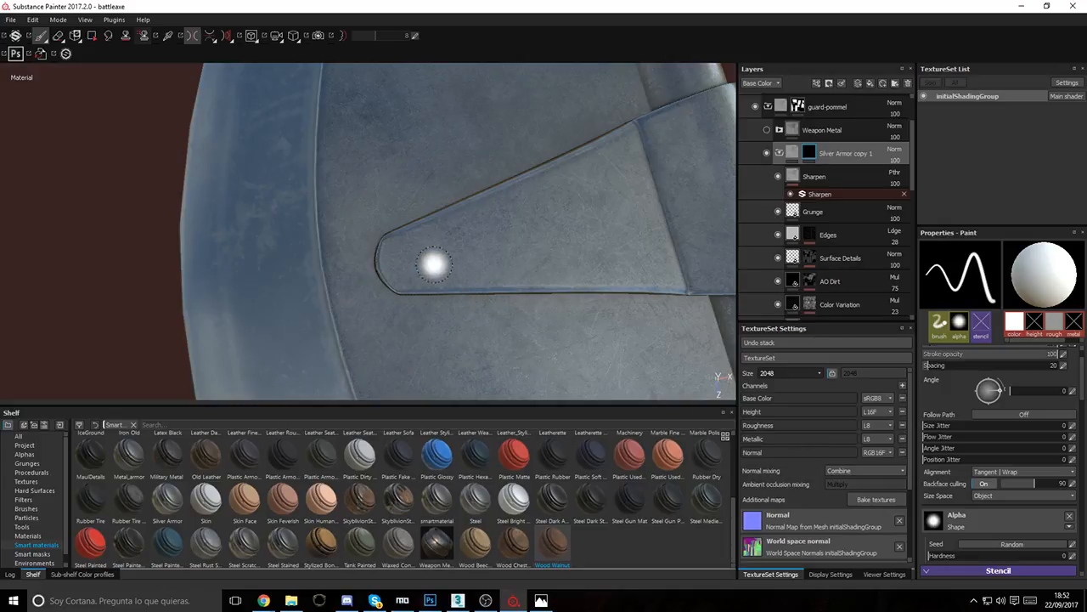
left_click(424, 259)
Step: Examine the stamped rivet and the surrounding plate from several angles and distances
scroll(598, 254, "down", 3)
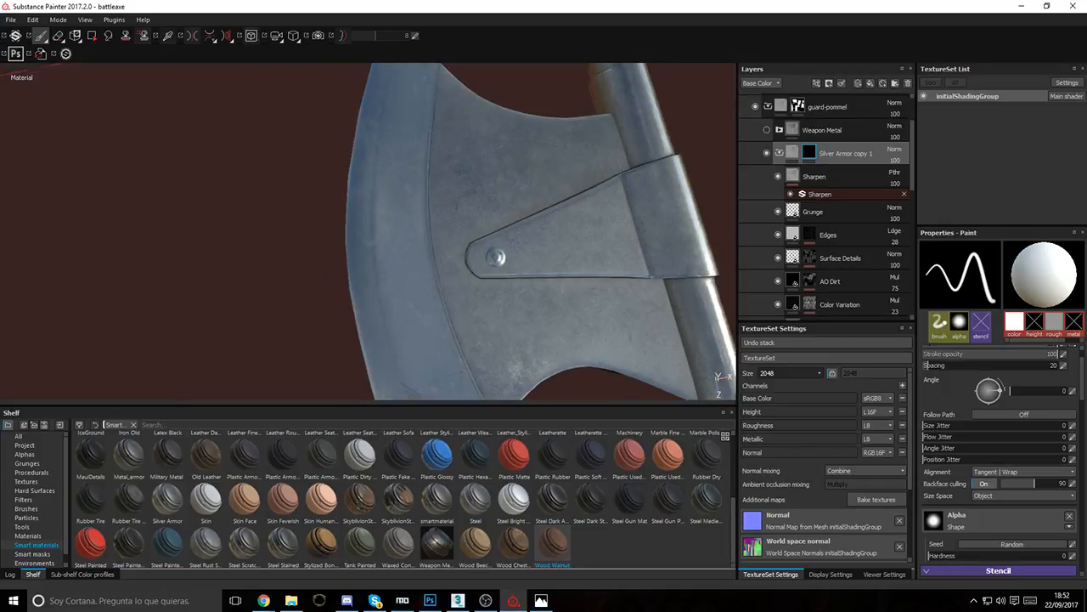
left_click_drag(599, 254, 634, 294, "alt")
scroll(597, 199, "down", 3)
scroll(634, 294, "up", 3)
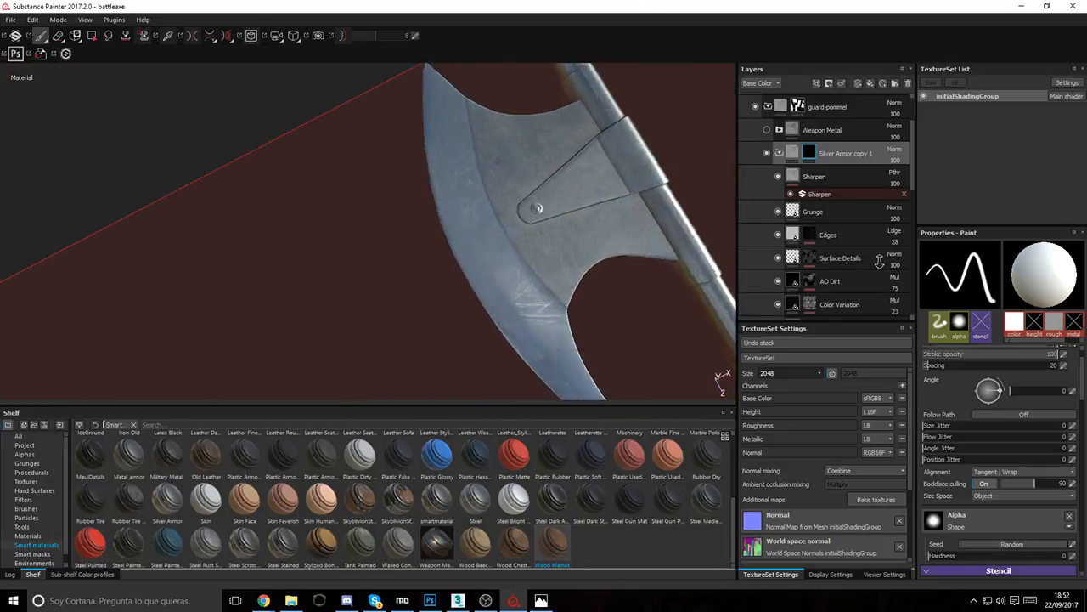
right_click_drag(879, 262, 1011, 254, "alt")
middle_click_drag(517, 267, 424, 250, "alt")
right_click_drag(548, 247, 230, 143, "alt")
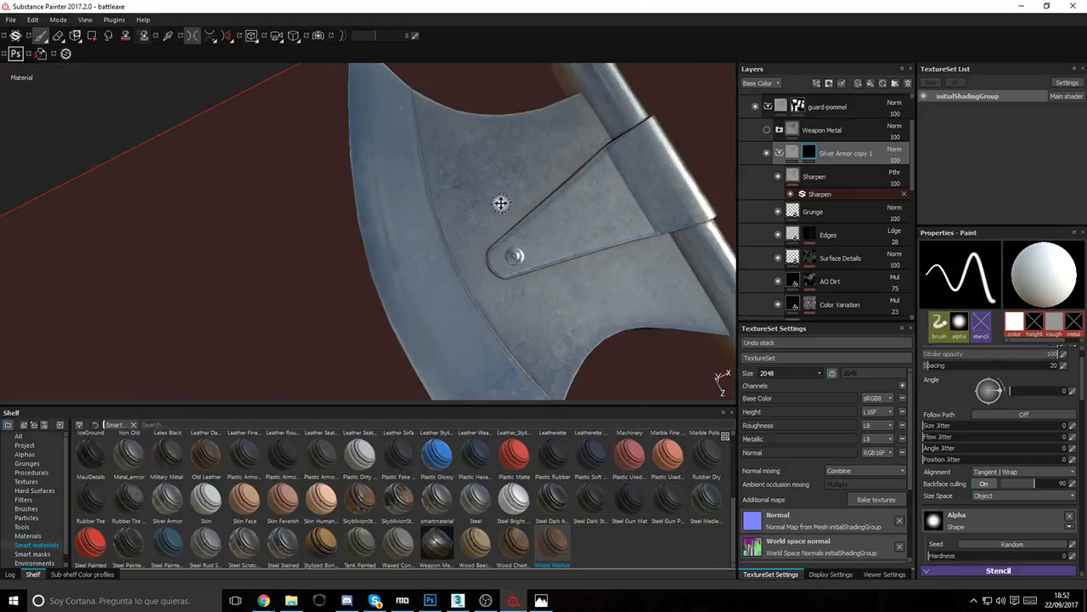
middle_click_drag(501, 203, 470, 219, "alt")
right_click_drag(470, 218, 532, 233, "alt")
middle_click_drag(532, 233, 486, 248, "alt")
right_click_drag(624, 246, 527, 219, "alt")
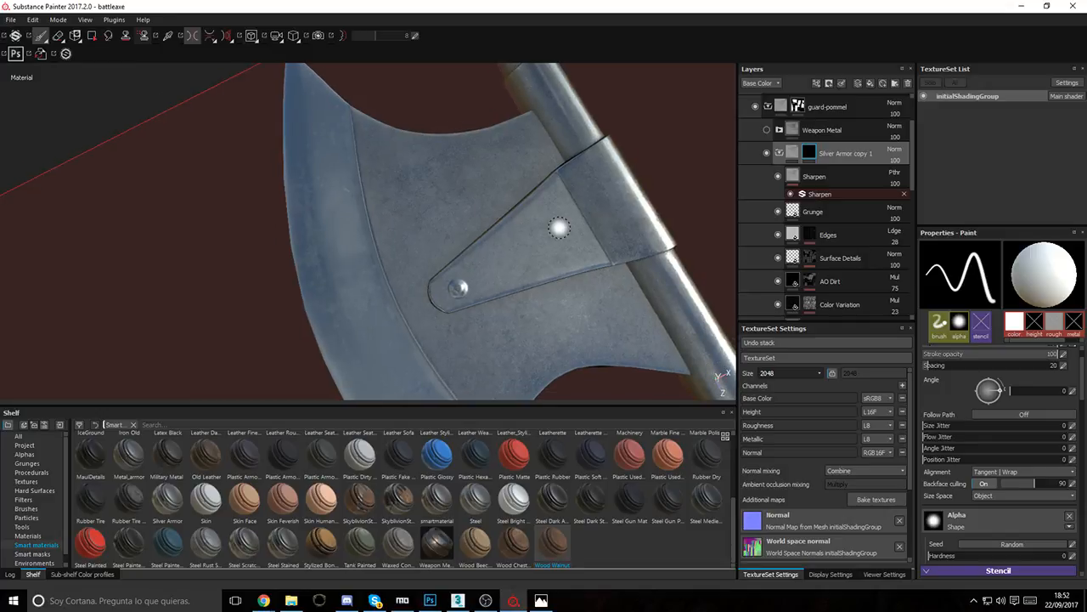
Step: Collapse the Silver Armor copy 1 folder and check how the rivet looks on the whole axe head
left_click(779, 153)
left_click_drag(650, 292, 480, 210, "alt")
right_click_drag(480, 211, 318, 194, "alt")
middle_click_drag(318, 195, 133, 175, "alt")
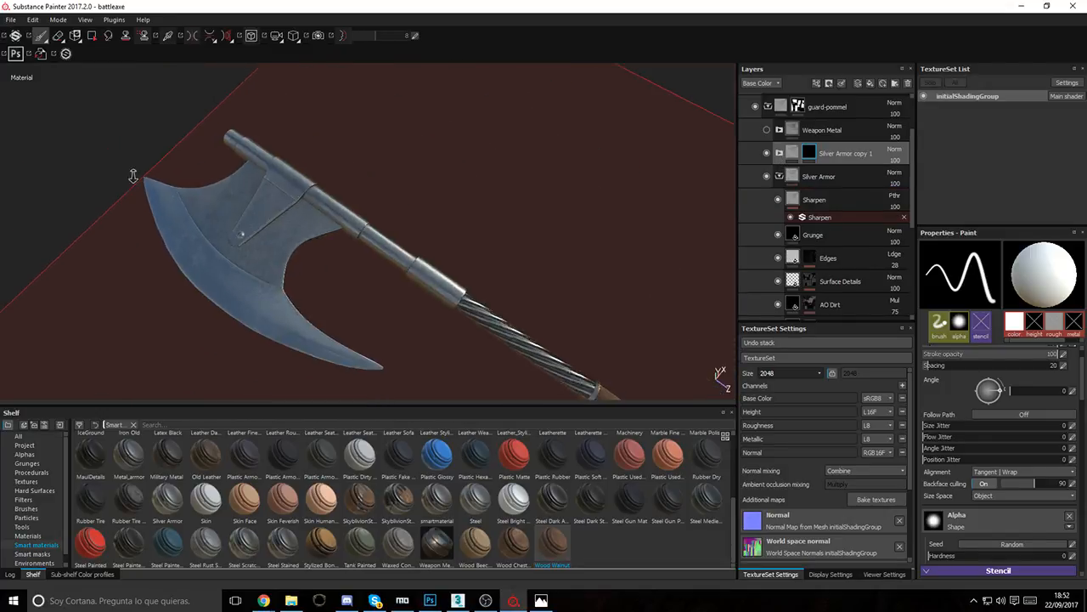
left_click_drag(133, 175, 340, 161, "alt")
right_click_drag(475, 246, 594, 275, "alt")
middle_click_drag(595, 274, 664, 296, "alt")
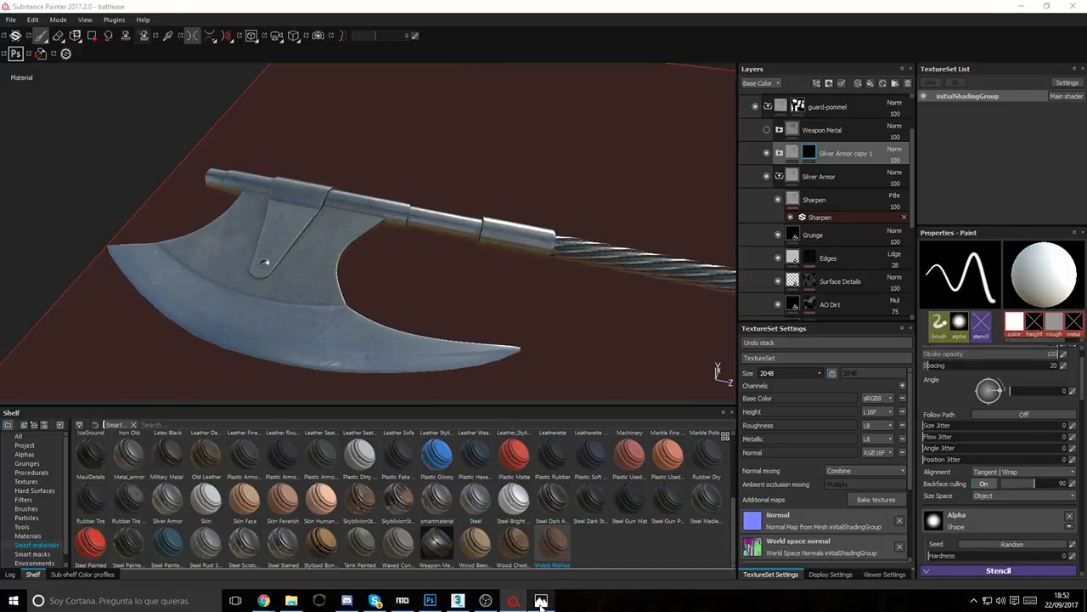
Step: Switch to Fotos, compare the reference axes from blade to handle, and close the reference image
left_click(541, 600)
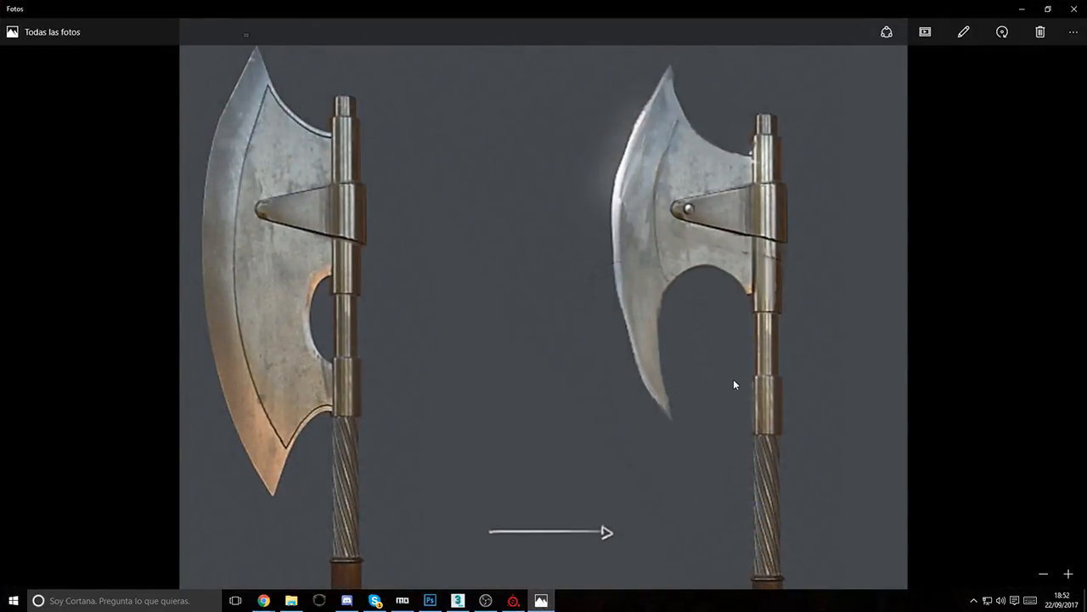
scroll(733, 379, "down", 5)
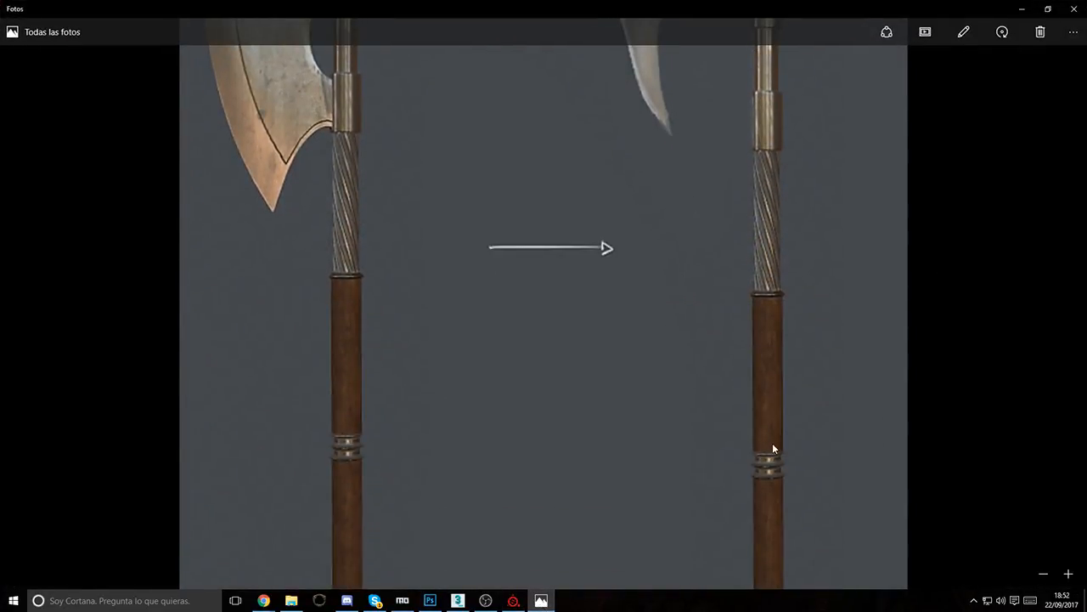
scroll(780, 333, "up", 3)
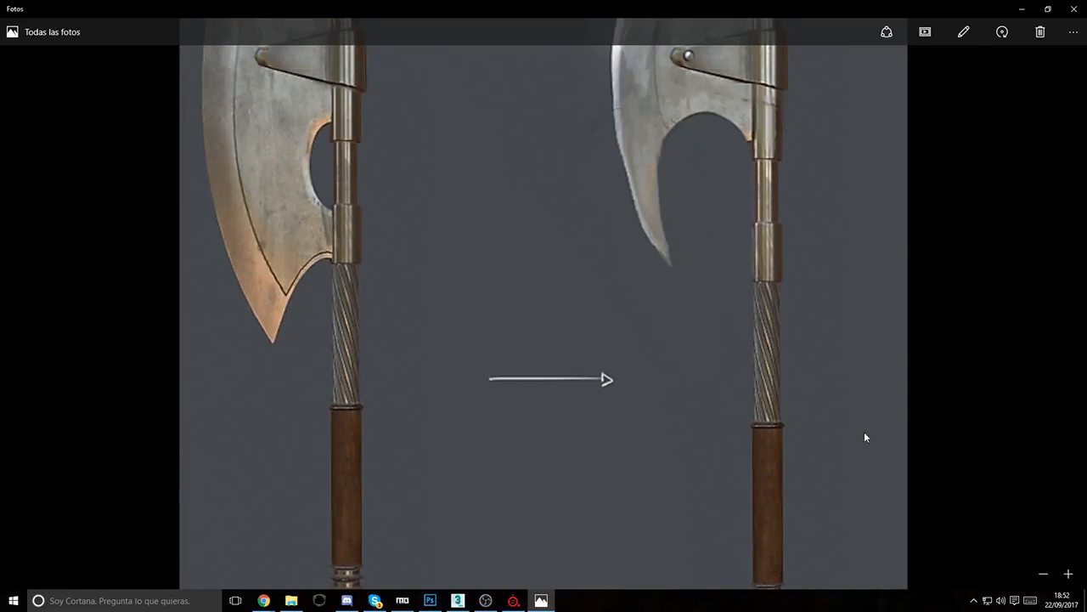
left_click(1075, 6)
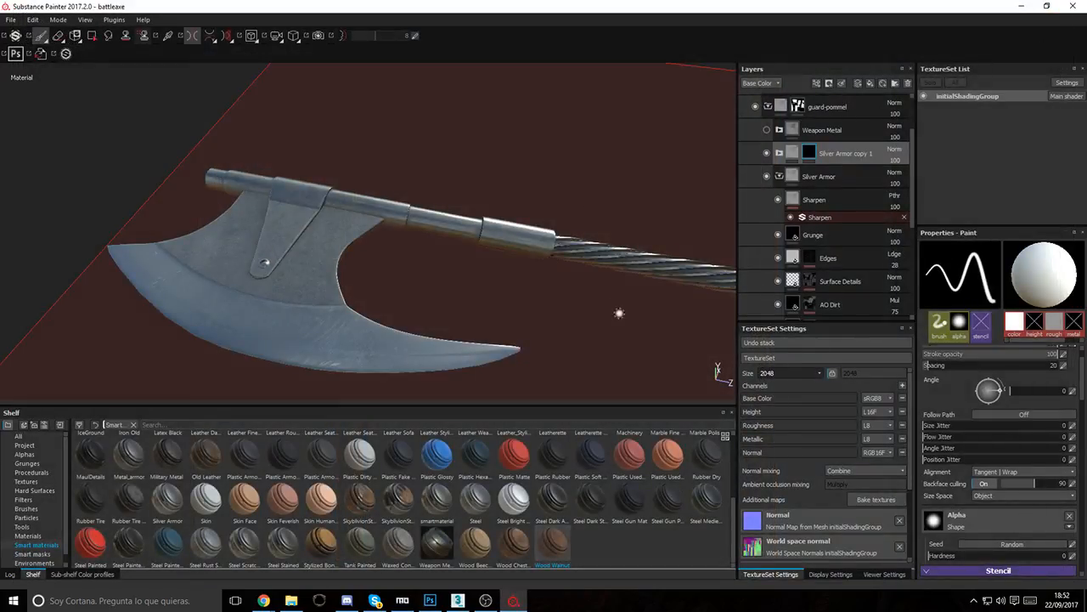
Step: Examine the wooden handle, its metal rings, the twisted shaft and the axe head
middle_click_drag(595, 297, 212, 265, "alt")
scroll(528, 253, "up", 5)
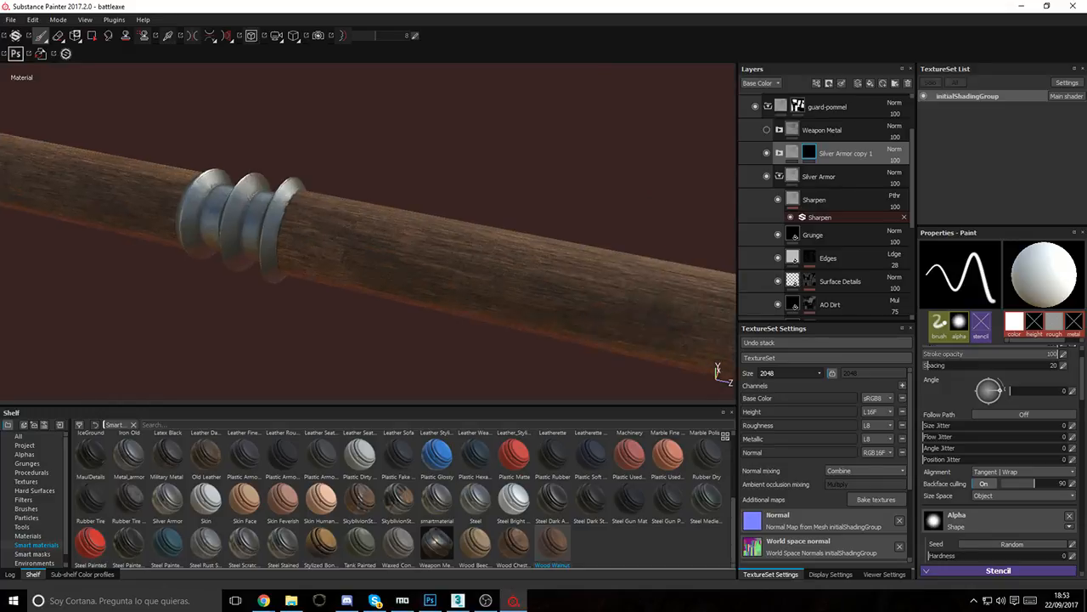
left_click_drag(333, 253, 255, 196, "alt")
right_click_drag(255, 195, 46, 151, "alt")
middle_click_drag(39, 99, 311, 219, "alt")
right_click_drag(311, 218, 182, 181, "alt")
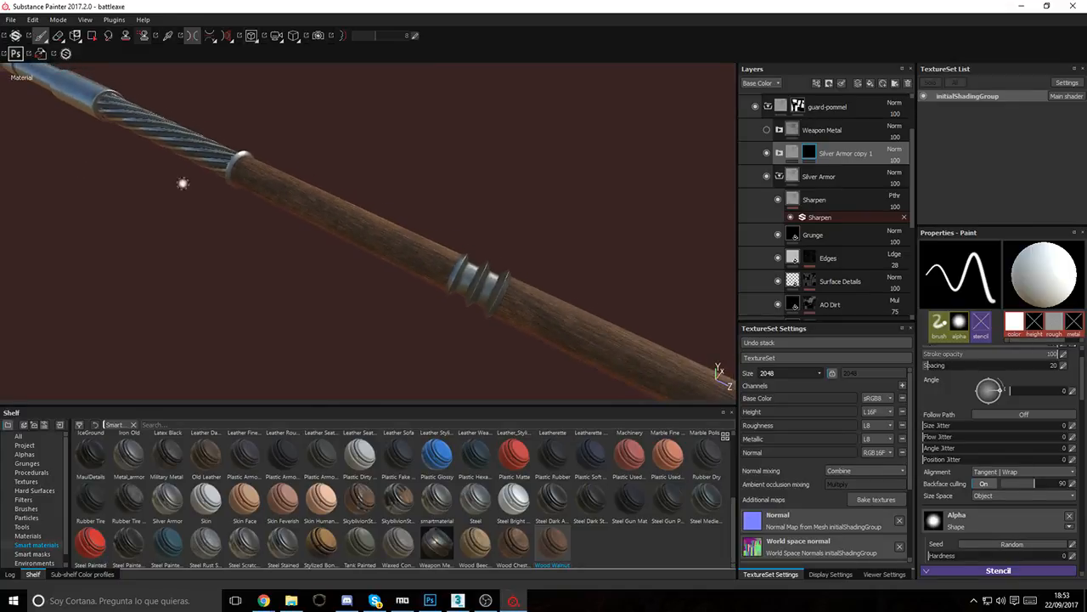
middle_click_drag(182, 182, 356, 246, "alt")
mouse_move(281, 102)
left_mouse_down("alt")
mouse_move(271, 150)
mouse_move(366, 286)
mouse_move(288, 196)
mouse_move(258, 183)
left_mouse_up("alt")
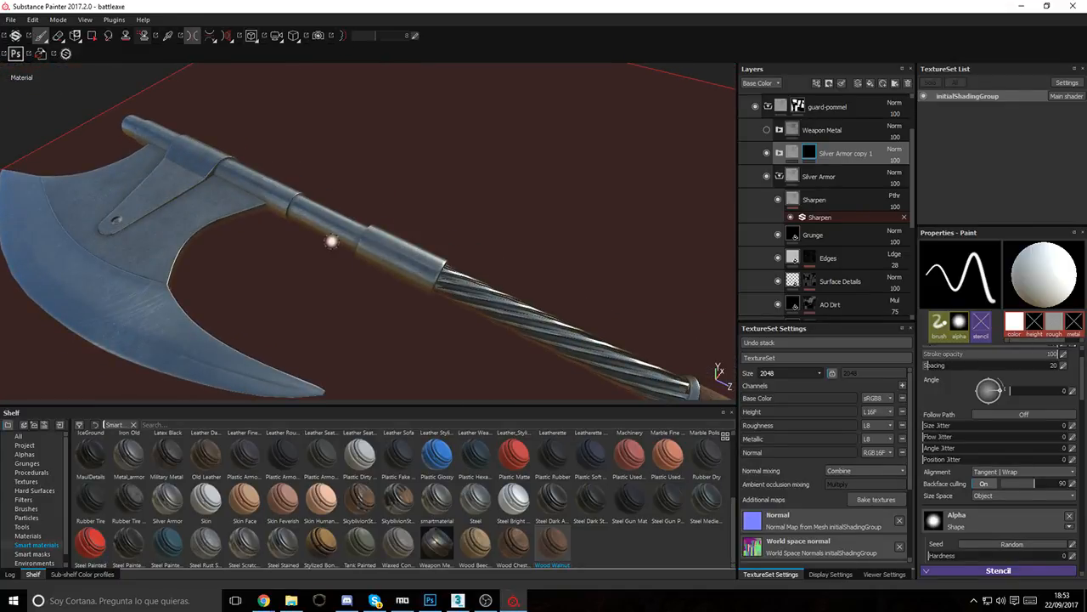
right_click_drag(293, 250, 361, 276, "alt")
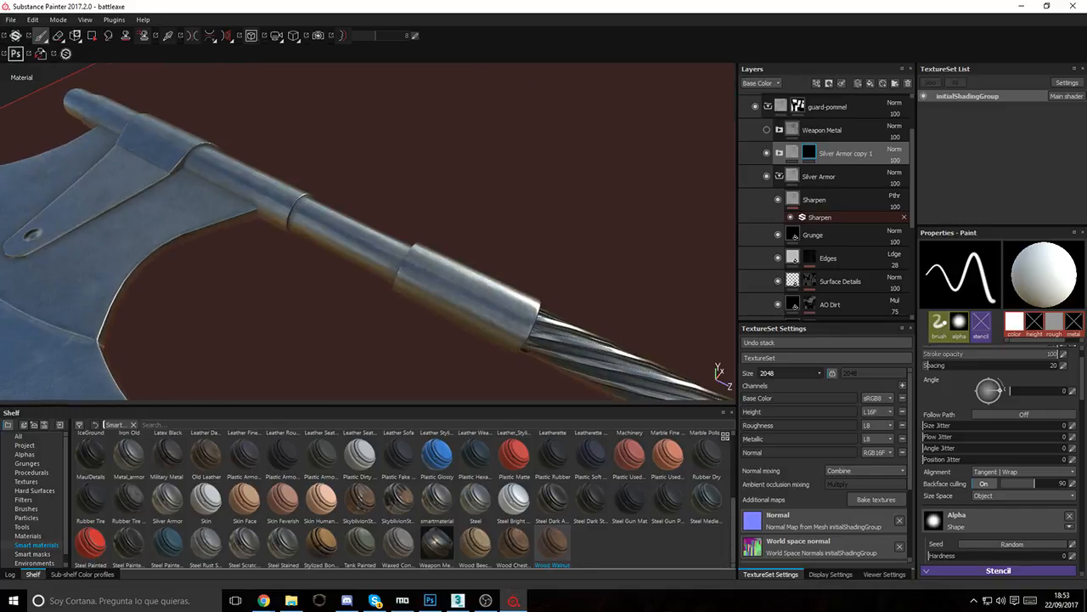
middle_click_drag(242, 230, 423, 209, "alt")
left_click_drag(271, 213, 338, 256, "alt")
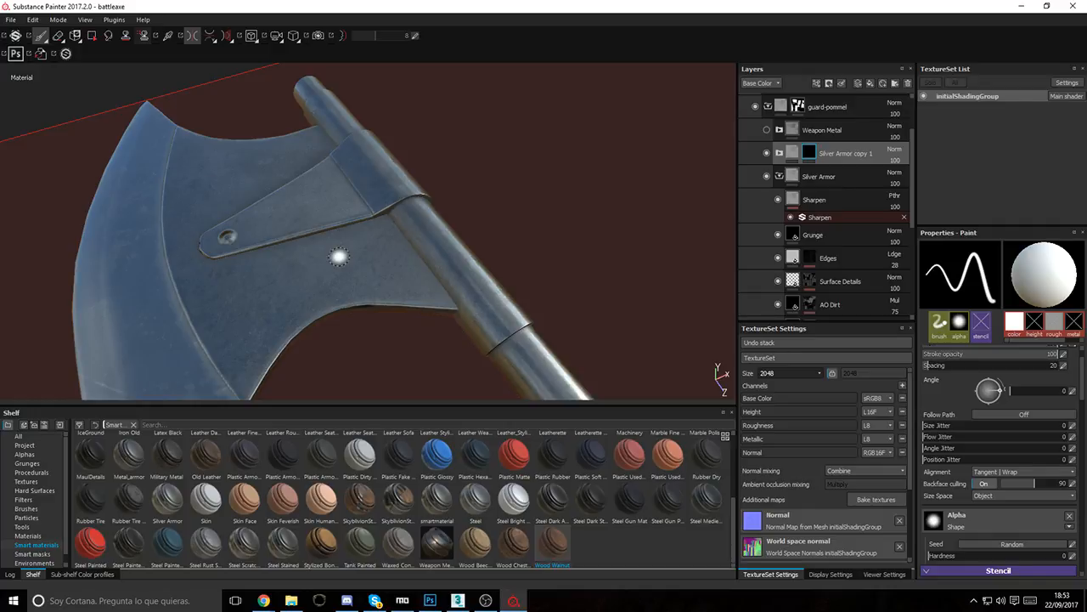
Step: Examine the pommel spike and its collars up close, followed by the overall battleaxe
mouse_move(338, 255)
left_mouse_down("alt")
mouse_move(301, 138)
mouse_move(294, 187)
mouse_move(841, 170)
mouse_move(798, 204)
mouse_move(897, 161)
mouse_move(560, 263)
mouse_move(428, 318)
mouse_move(323, 262)
mouse_move(349, 416)
mouse_move(342, 370)
mouse_move(419, 297)
mouse_move(359, 209)
mouse_move(213, 255)
mouse_move(10, 294)
left_mouse_up("alt")
scroll(399, 310, "up", 8)
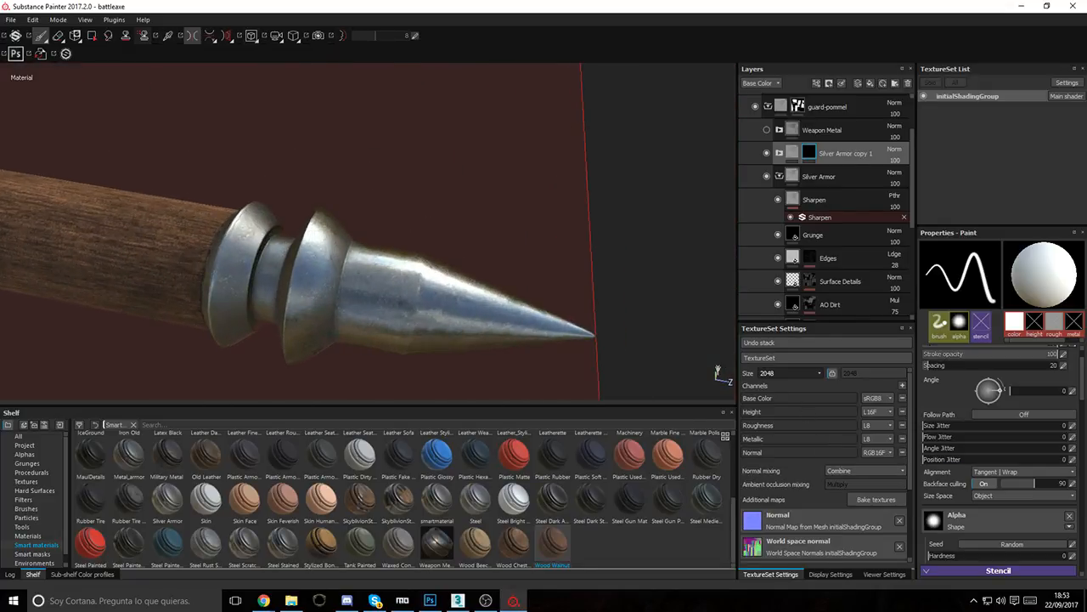
left_click_drag(476, 297, 543, 272, "alt")
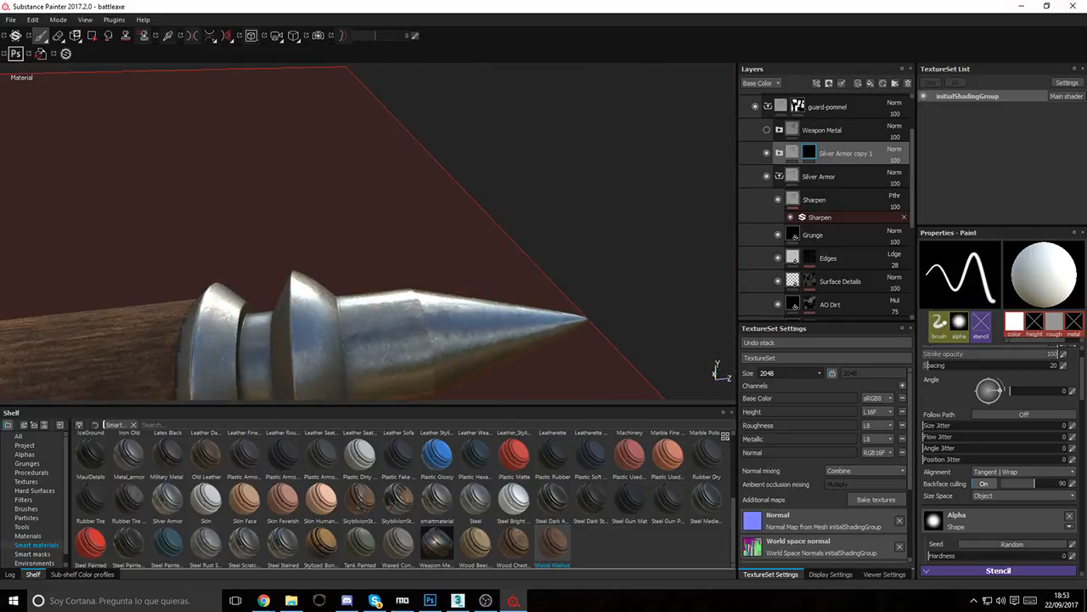
right_click_drag(543, 272, 94, 230, "alt")
middle_click_drag(94, 231, 254, 161, "alt")
right_click_drag(255, 161, 48, 168, "alt")
left_click_drag(48, 167, 371, 264, "alt")
middle_click_drag(371, 265, 366, 425, "alt")
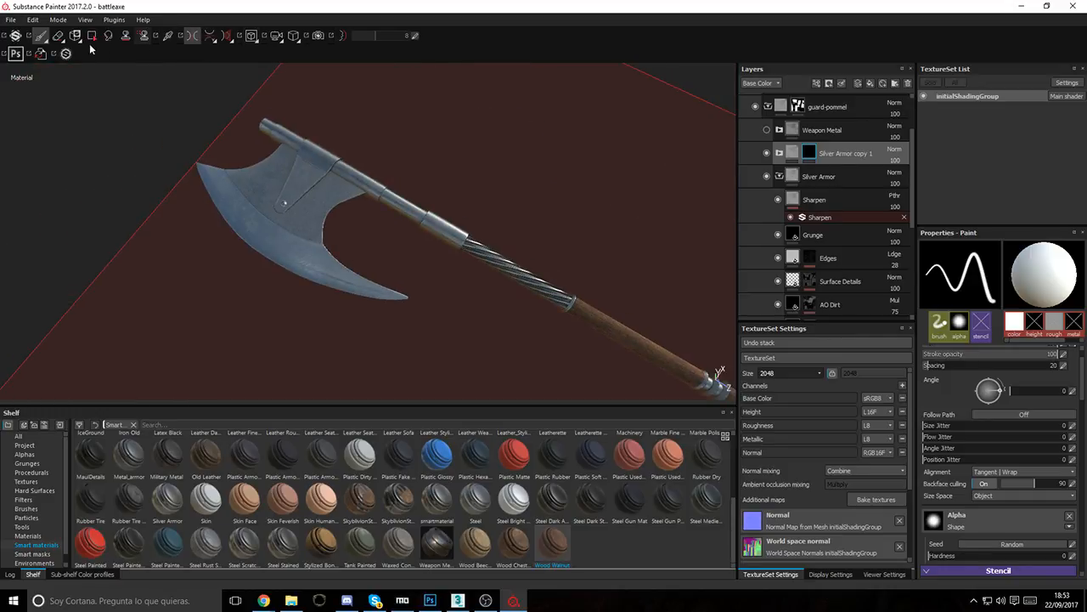
Step: Turn off symmetry to hide the mirror plane and inspect the axe head without it
left_click(194, 37)
left_click_drag(442, 219, 450, 190, "alt")
right_click_drag(450, 189, 699, 288, "alt")
left_click_drag(316, 285, 263, 249, "alt")
middle_click_drag(263, 250, 327, 228, "alt")
right_click_drag(327, 228, 268, 227, "alt")
mouse_move(267, 228)
left_mouse_down("alt")
mouse_move(281, 246)
mouse_move(296, 194)
left_mouse_up("alt")
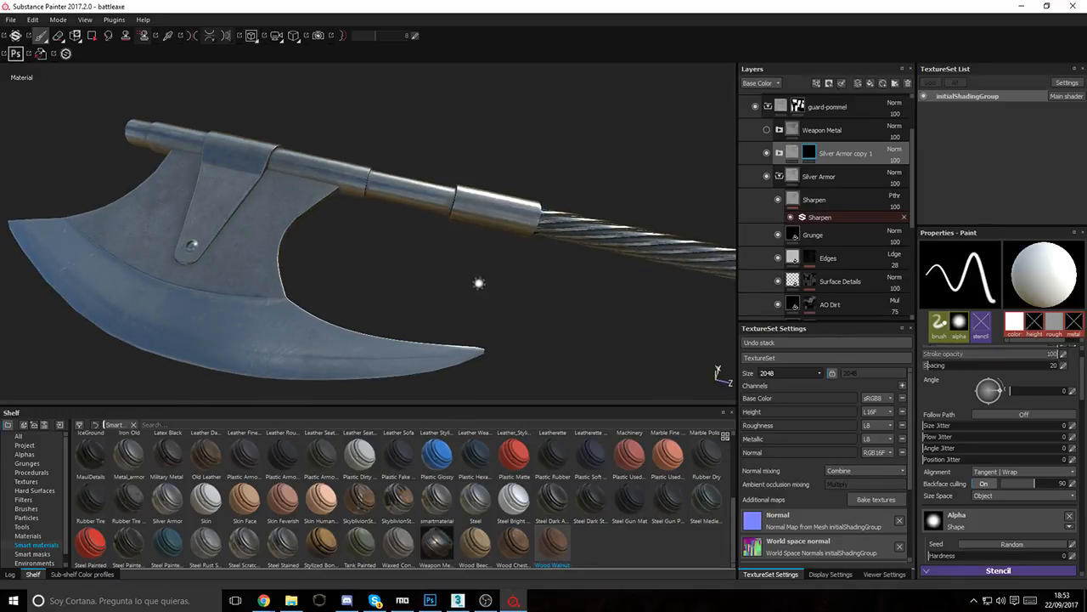
Step: Set the texture set size to 4096
left_click(785, 374)
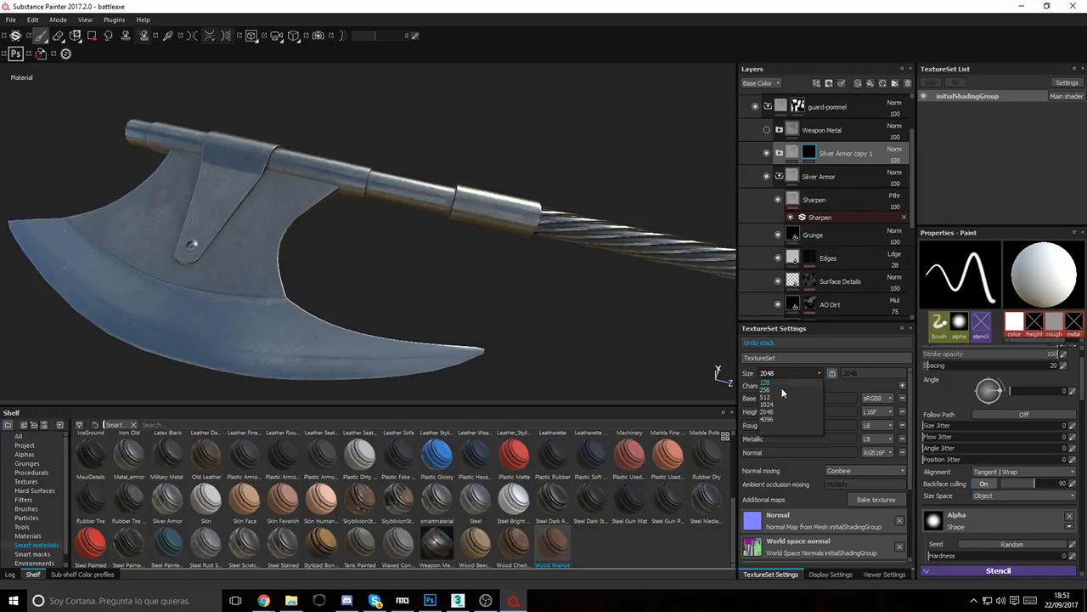
left_click(711, 398)
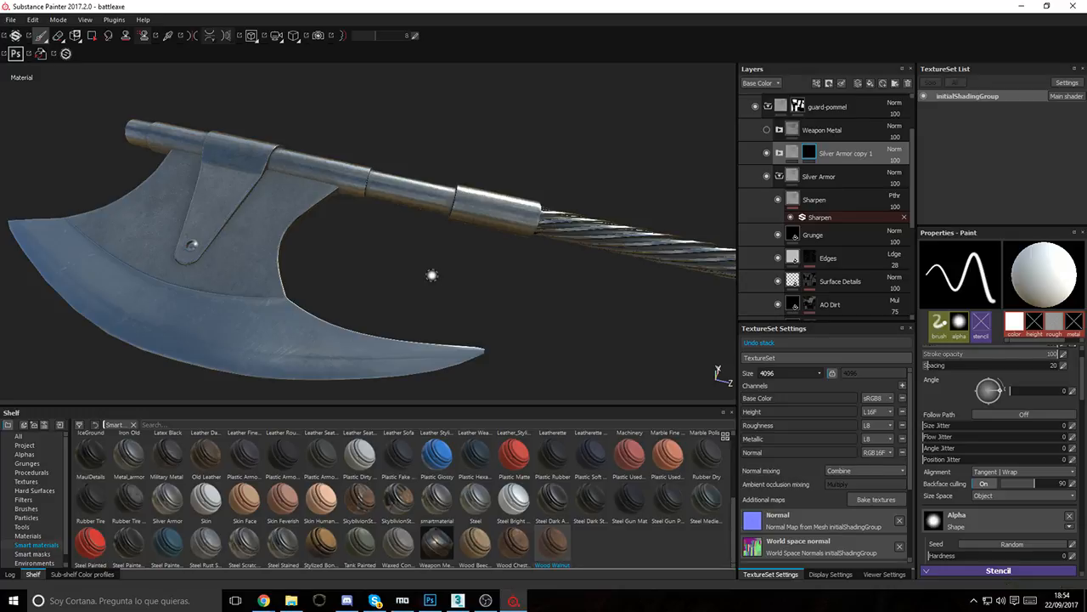
Step: Examine the axe head at close range: the riveted plate, the blade surface, the bevel line and the inner edge
middle_click_drag(439, 213, 581, 261, "alt")
right_click_drag(582, 261, 654, 319, "alt")
left_click_drag(487, 224, 281, 323, "alt")
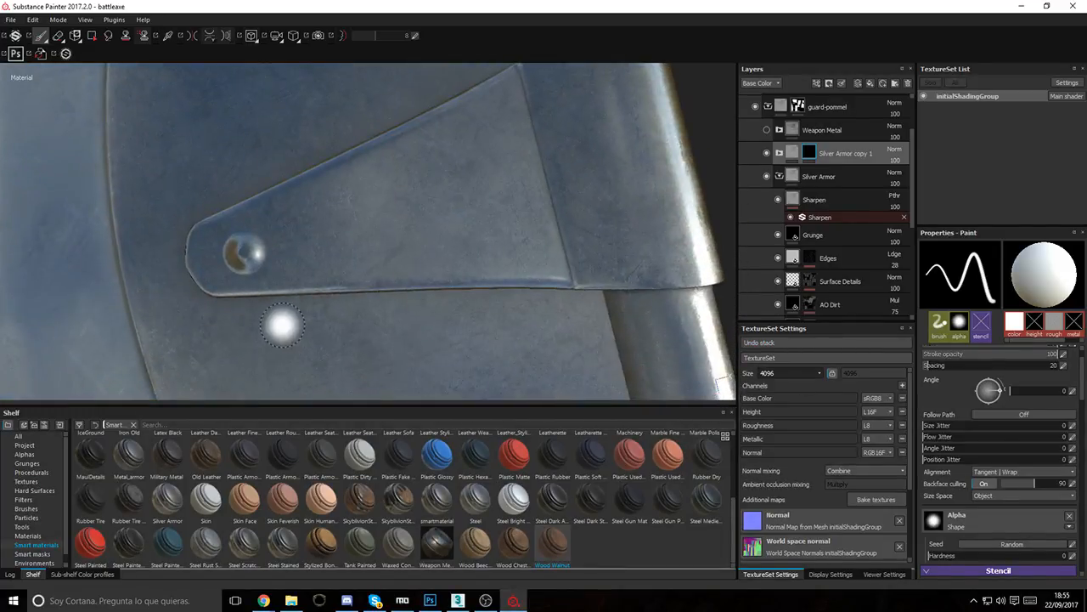
middle_click_drag(281, 280, 494, 90, "alt")
right_click_drag(420, 259, 459, 294, "alt")
left_click_drag(458, 294, 616, 259, "alt")
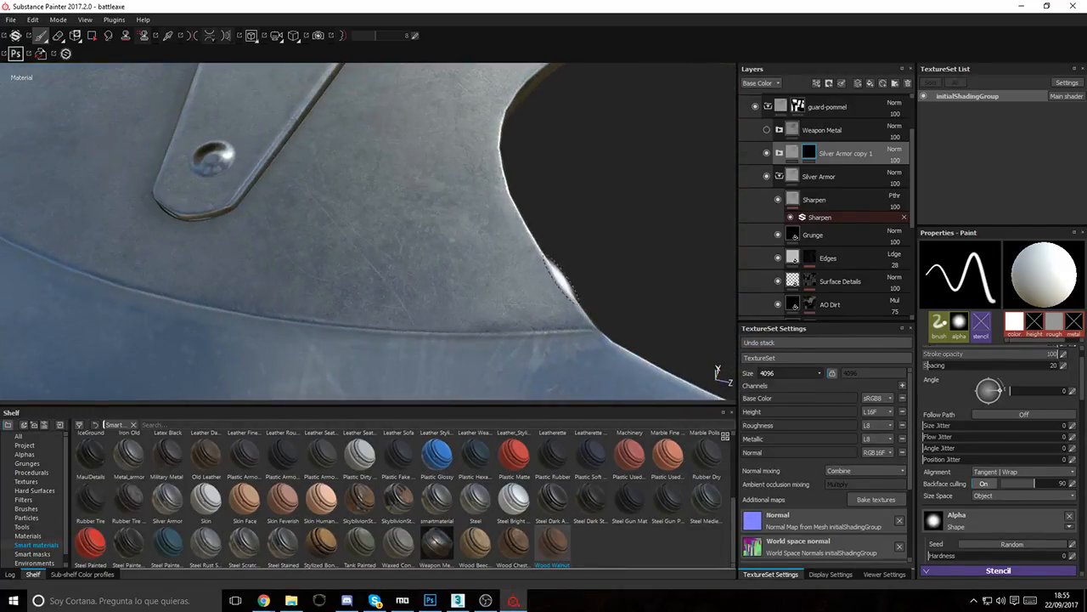
middle_click_drag(560, 278, 595, 266, "alt")
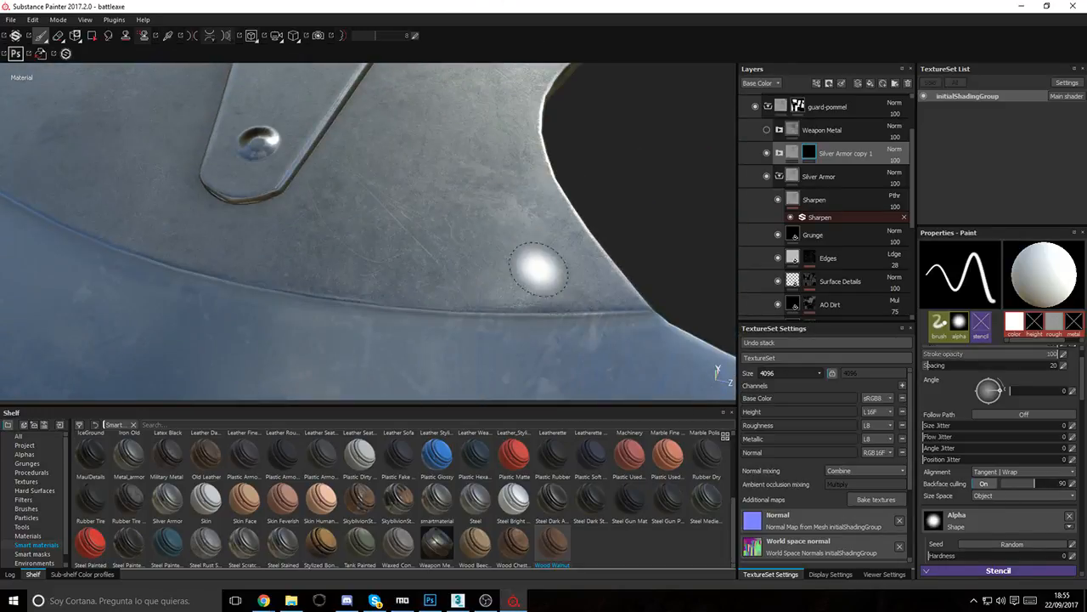
mouse_move(538, 266)
left_mouse_down("alt")
mouse_move(547, 272)
mouse_move(557, 242)
mouse_move(538, 213)
left_mouse_up("alt")
middle_click_drag(539, 213, 461, 339, "alt")
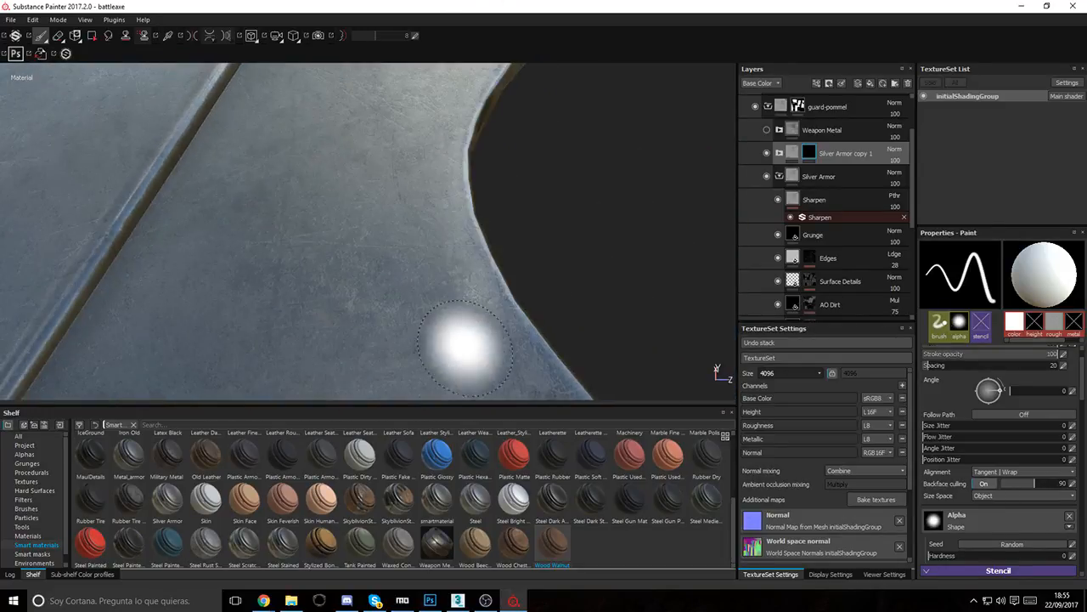
mouse_move(508, 76)
middle_mouse_down("alt")
mouse_move(461, 151)
mouse_move(372, 251)
middle_mouse_up("alt")
left_click_drag(534, 184, 229, 246, "alt")
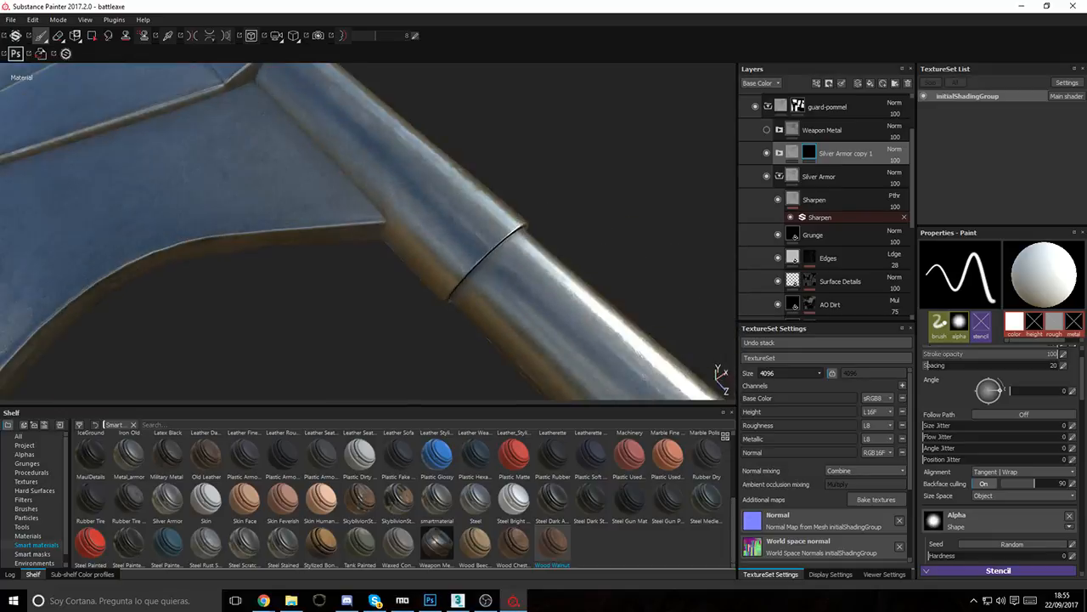
Step: Examine the metal socket sections, the shaft and the ringed collar on the wooden handle up close
right_click_drag(229, 246, 431, 233, "alt")
middle_click_drag(431, 233, 353, 169, "alt")
left_click_drag(378, 247, 488, 281, "alt")
middle_click_drag(501, 229, 173, 185, "alt")
middle_click_drag(393, 260, 671, 332, "alt")
right_click_drag(671, 332, 776, 353, "alt")
mouse_move(442, 255)
left_mouse_down("alt")
mouse_move(341, 278)
mouse_move(374, 301)
left_mouse_up("alt")
middle_click_drag(382, 310, 269, 272, "alt")
mouse_move(281, 255)
left_mouse_down("alt")
mouse_move(383, 221)
mouse_move(360, 144)
left_mouse_up("alt")
right_click_drag(567, 294, 442, 276, "alt")
middle_click_drag(434, 275, 34, 273, "alt")
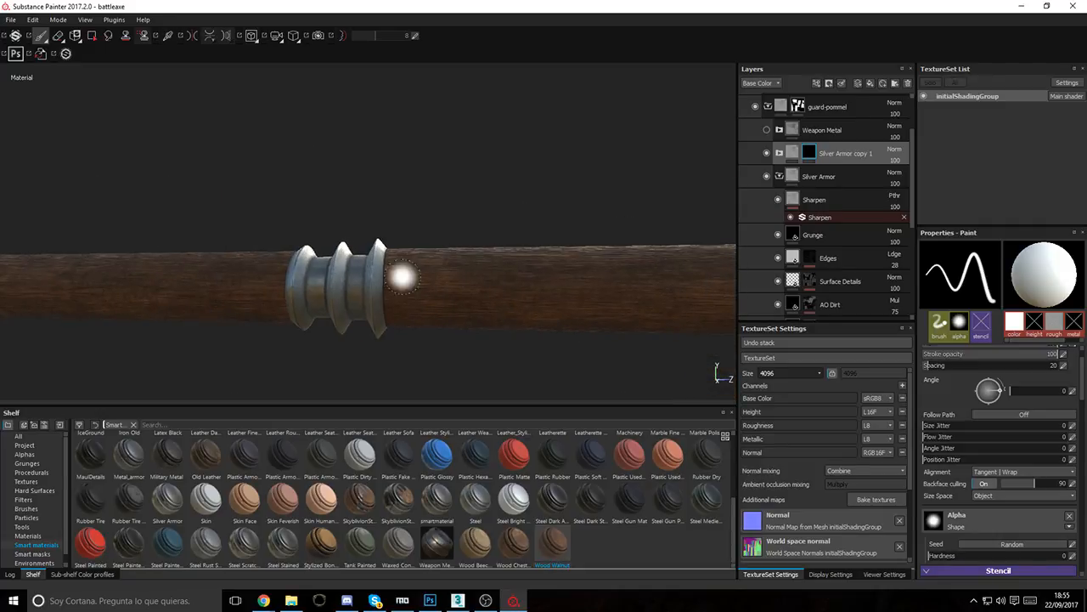
left_click_drag(403, 277, 423, 392, "alt")
Step: Examine the whole axe head from several angles and distances, together with the twisted shaft
middle_click_drag(170, 247, 498, 294, "alt")
right_click_drag(498, 294, 48, 198, "alt")
mouse_move(49, 198)
middle_mouse_down("alt")
mouse_move(448, 185)
mouse_move(566, 155)
mouse_move(553, 107)
middle_mouse_up("alt")
left_click_drag(365, 232, 398, 225, "alt")
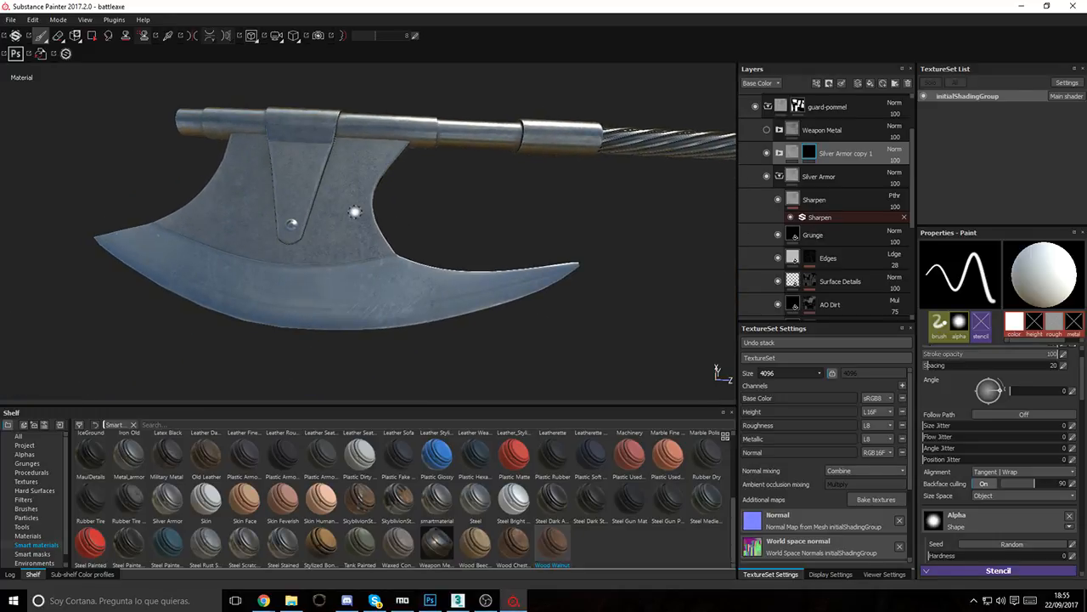
middle_click_drag(354, 212, 223, 237, "alt")
right_click_drag(223, 237, 429, 224, "alt")
middle_click_drag(265, 223, 352, 240, "alt")
left_click_drag(352, 240, 376, 221, "alt")
right_click_drag(377, 221, 338, 221, "alt")
mouse_move(338, 221)
middle_mouse_down("alt")
mouse_move(369, 214)
mouse_move(375, 197)
middle_mouse_up("alt")
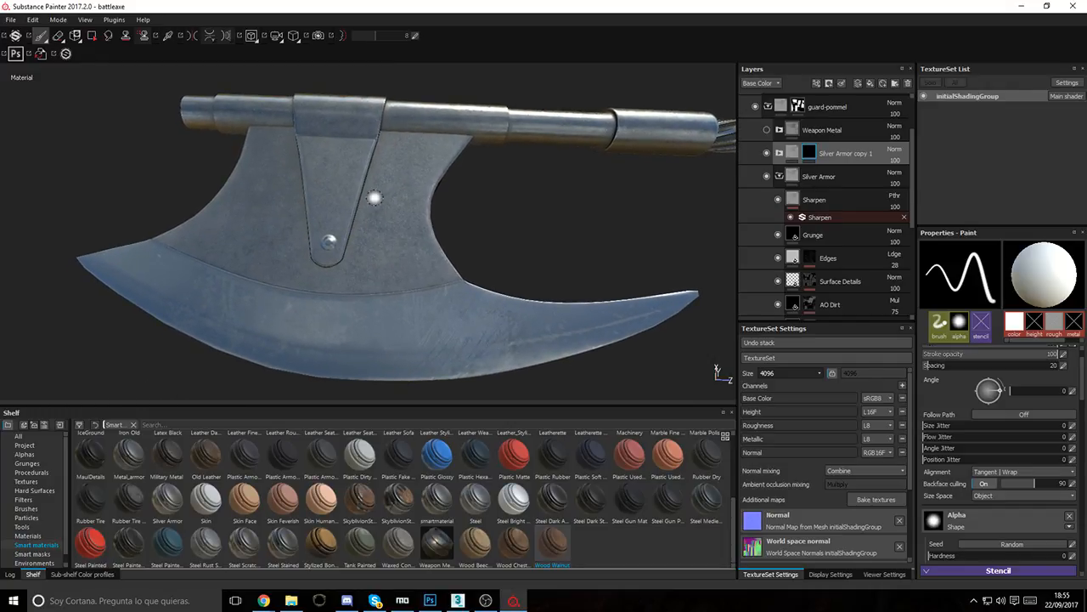
mouse_move(167, 177)
left_mouse_down("alt")
mouse_move(592, 145)
mouse_move(246, 221)
left_mouse_up("alt")
right_click_drag(245, 221, 230, 185, "alt")
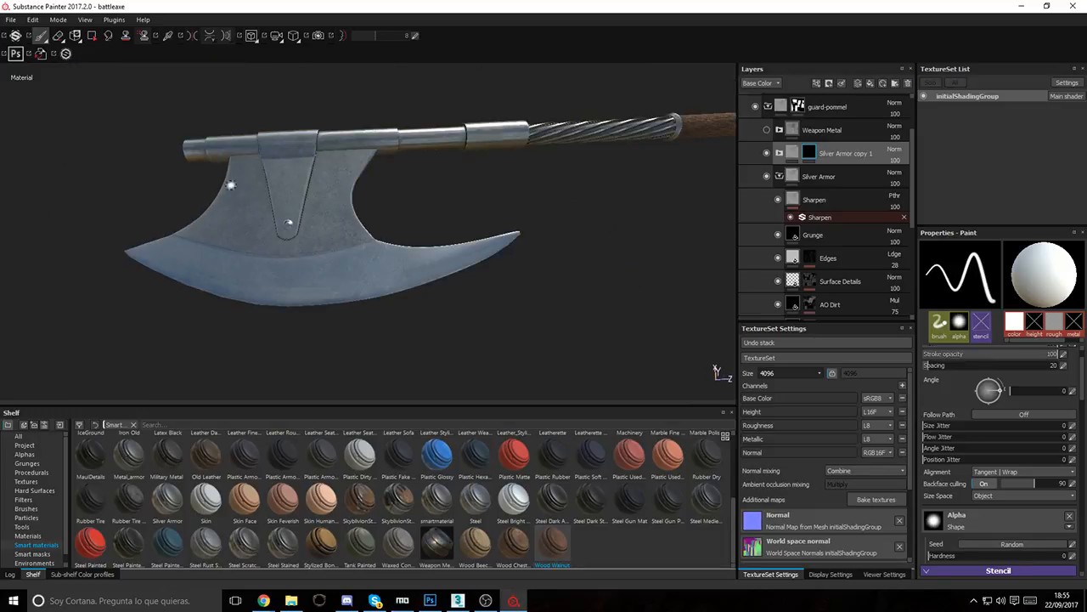
left_click_drag(230, 185, 396, 175, "alt")
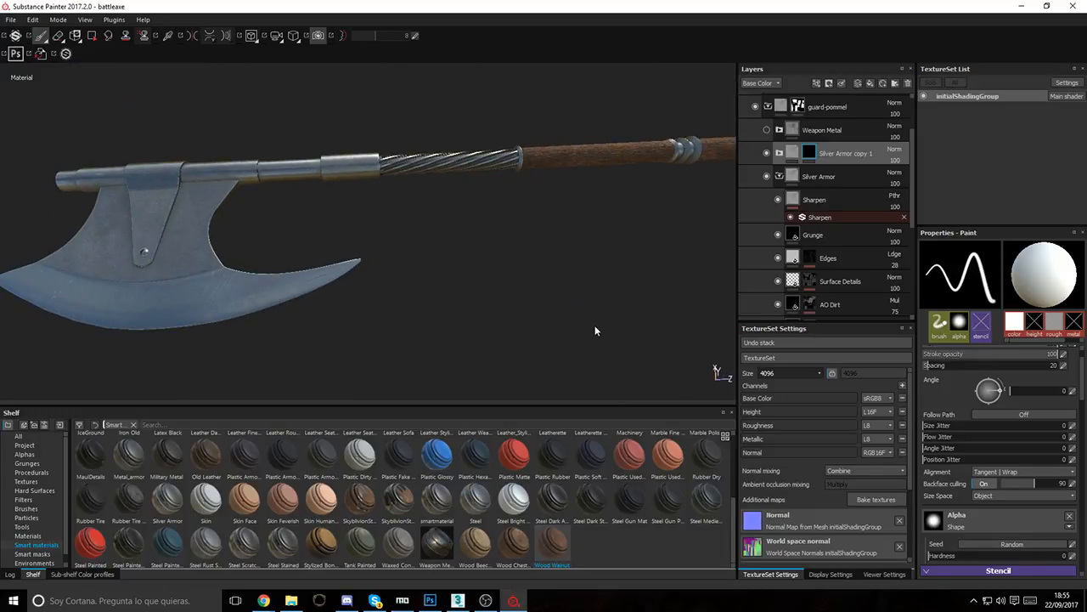
Step: Switch to Iray rendering and replace the panorama background with the dome's clear color
key("F10")
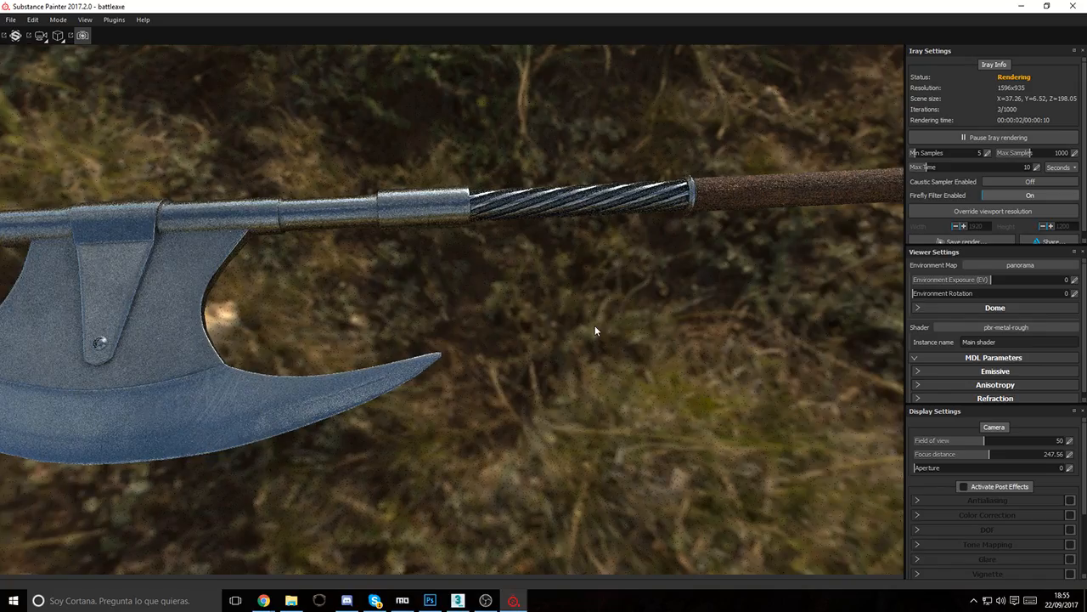
left_click(934, 308)
left_click(923, 364)
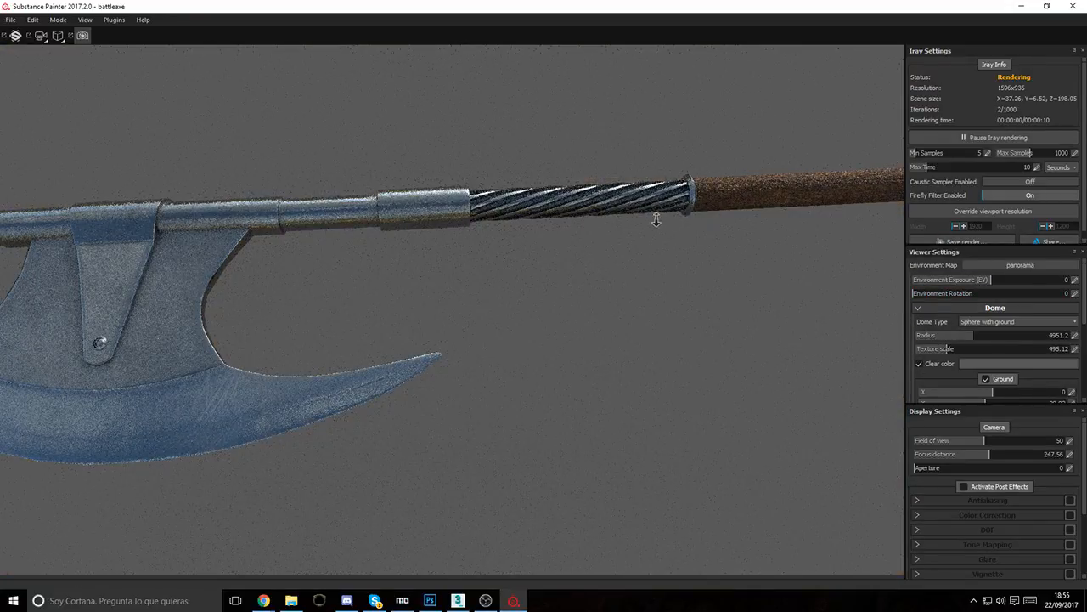
Step: Render the whole battleaxe diagonally and save it over BattleAxe_Render01.jpg in Dev_Skyblivion/Renders/Weapons/Steel Set
right_click_drag(654, 214, 621, 261, "alt")
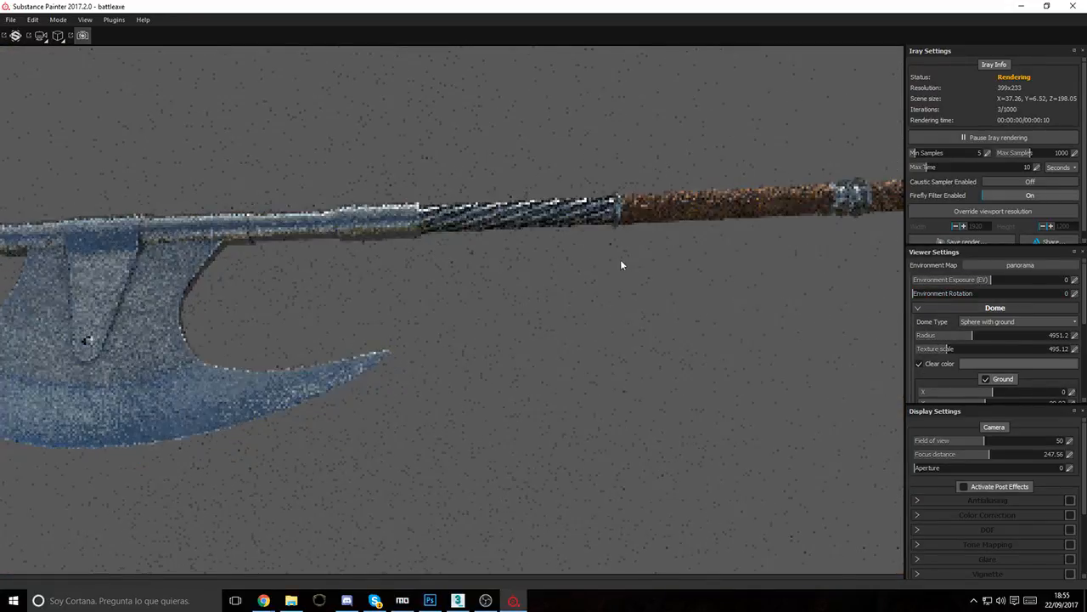
left_click_drag(621, 261, 517, 202, "alt")
right_click_drag(518, 203, 507, 206, "alt")
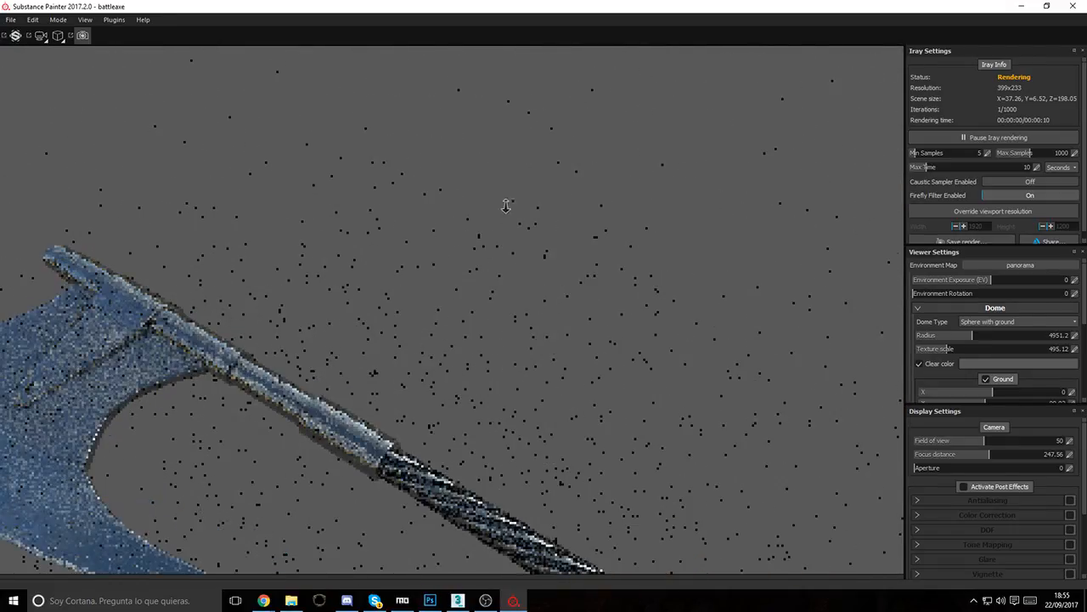
right_click_drag(445, 192, 376, 233, "alt")
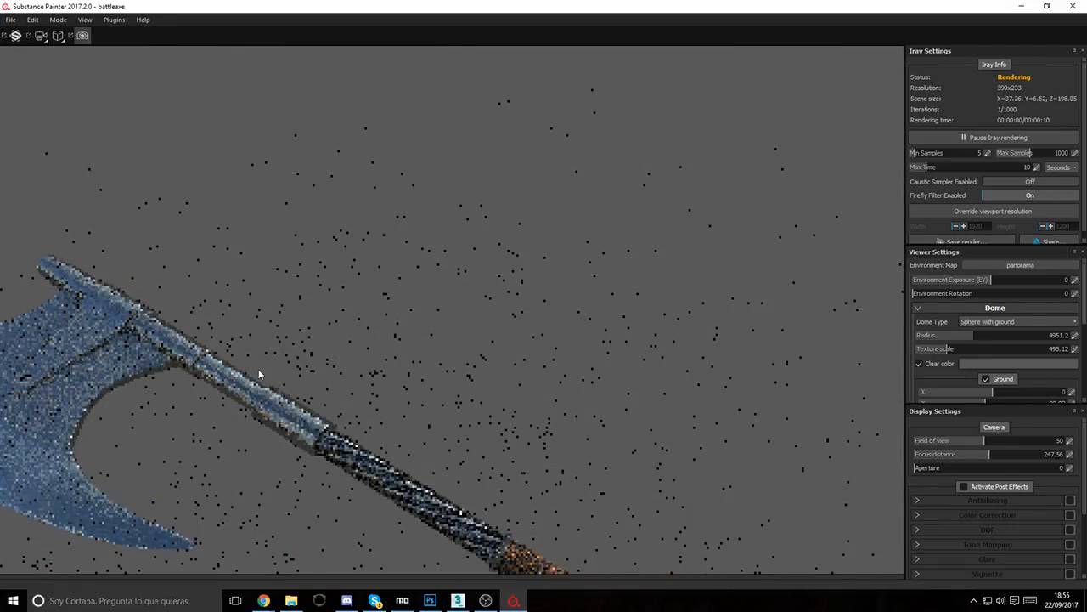
middle_click_drag(287, 303, 287, 225, "alt")
right_click_drag(239, 210, 293, 247, "alt")
middle_click_drag(298, 243, 304, 240, "alt")
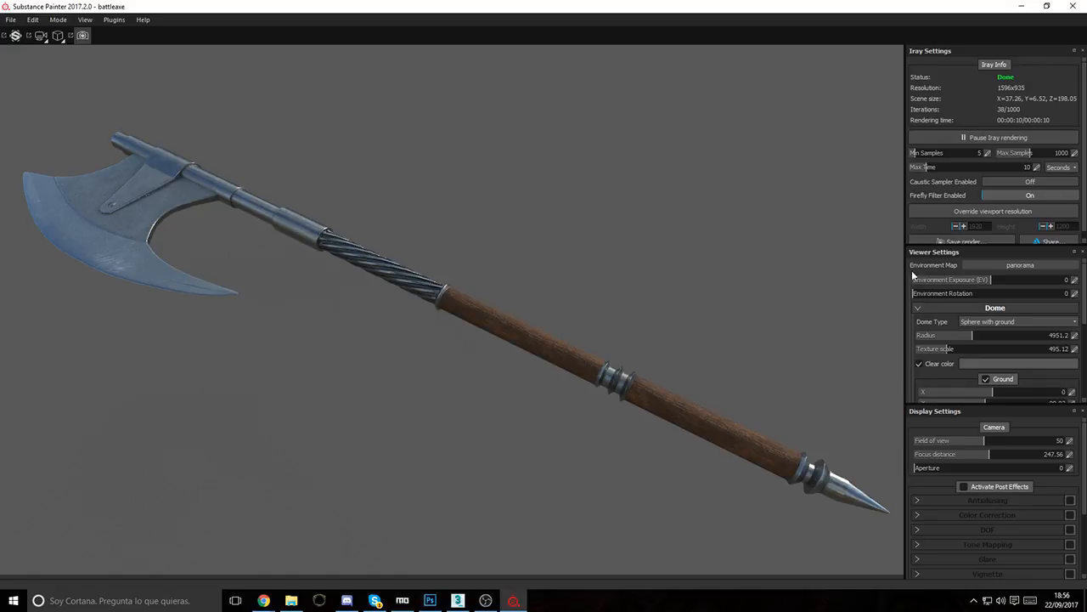
left_click(925, 237)
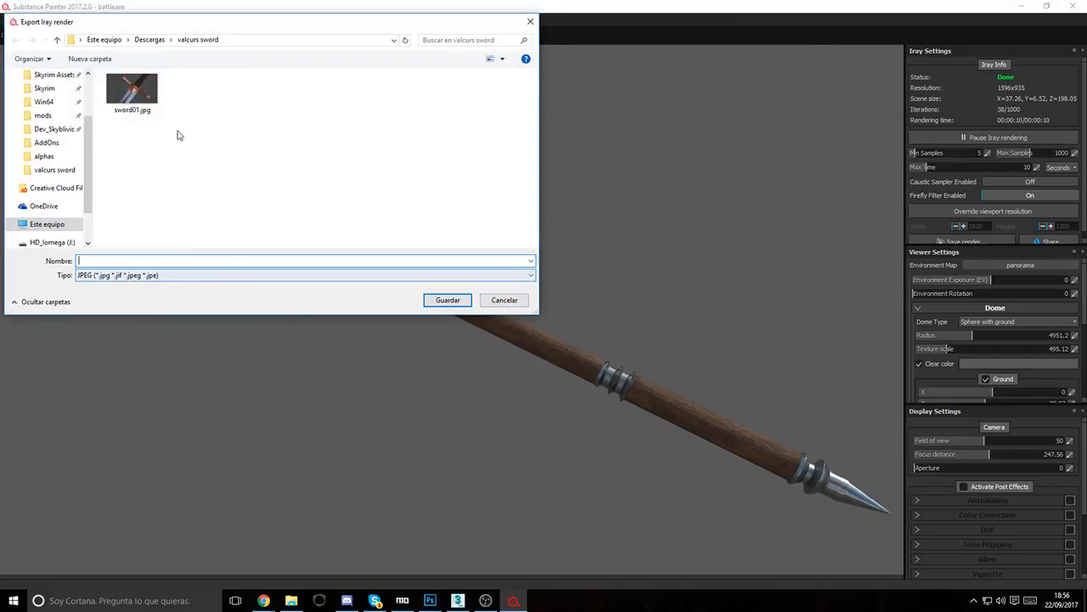
scroll(71, 177, "up", 1)
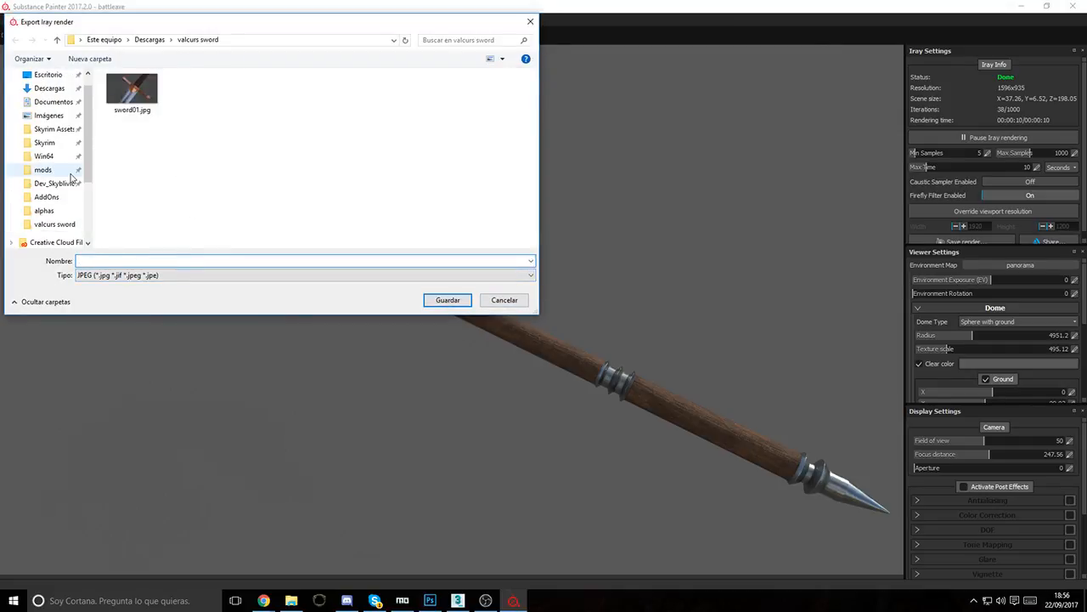
left_click(51, 184)
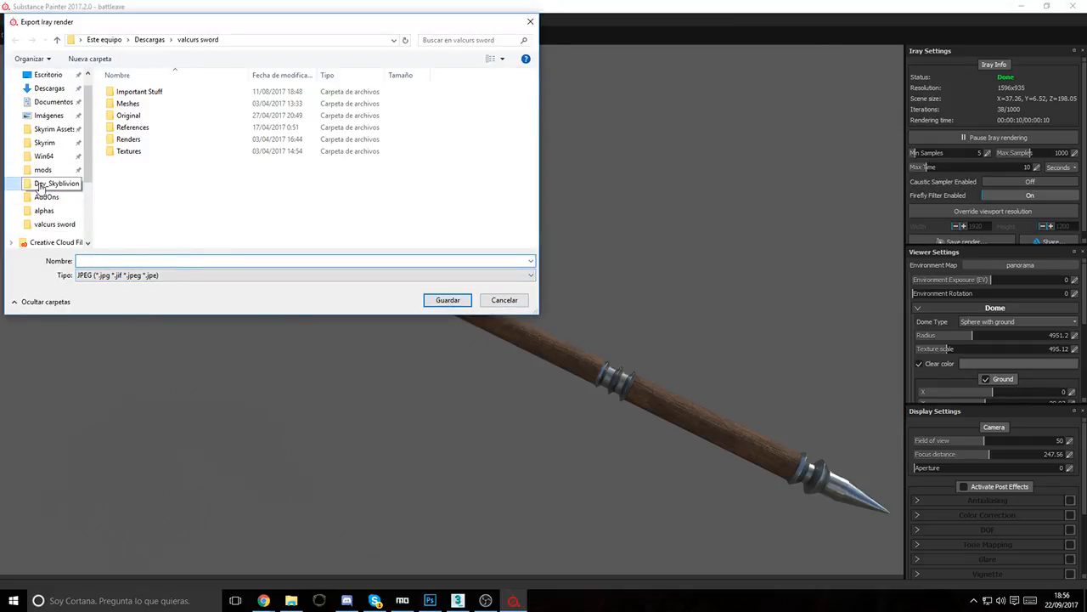
double_click(130, 139)
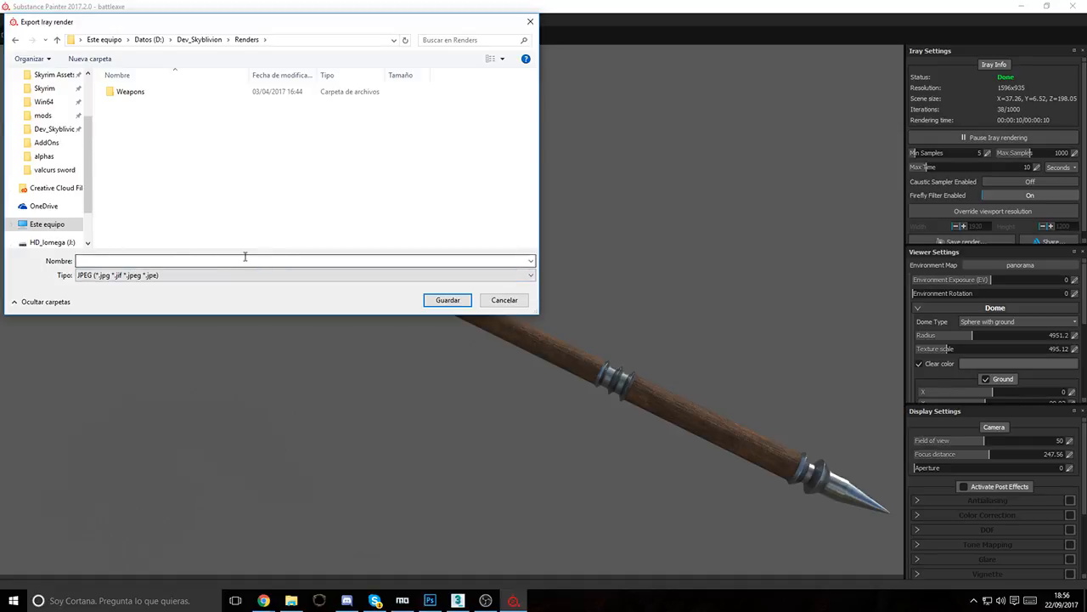
double_click(119, 93)
double_click(129, 92)
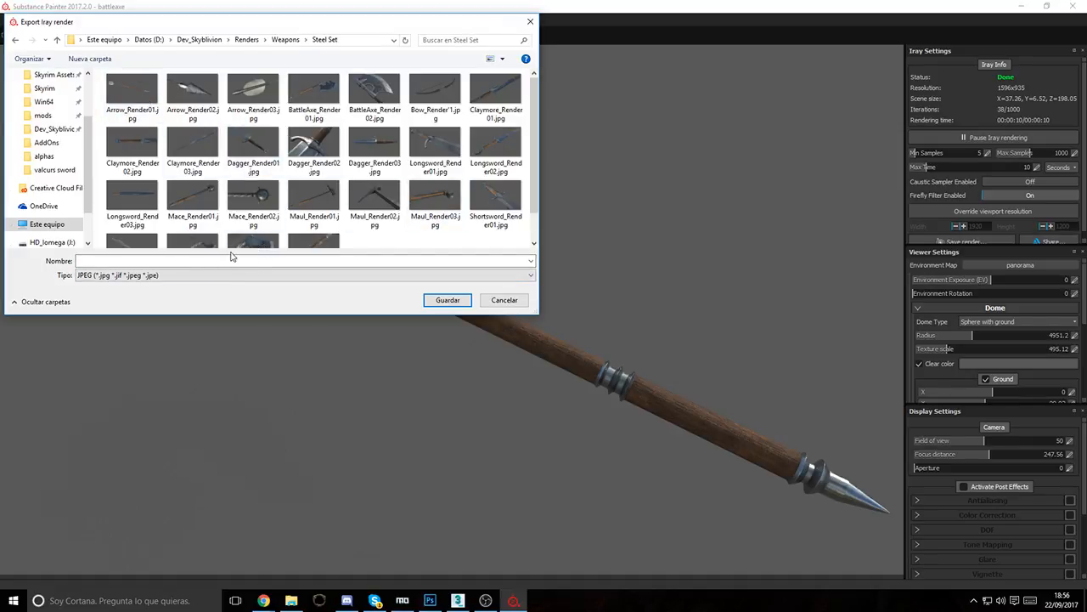
double_click(313, 95)
left_click(570, 301)
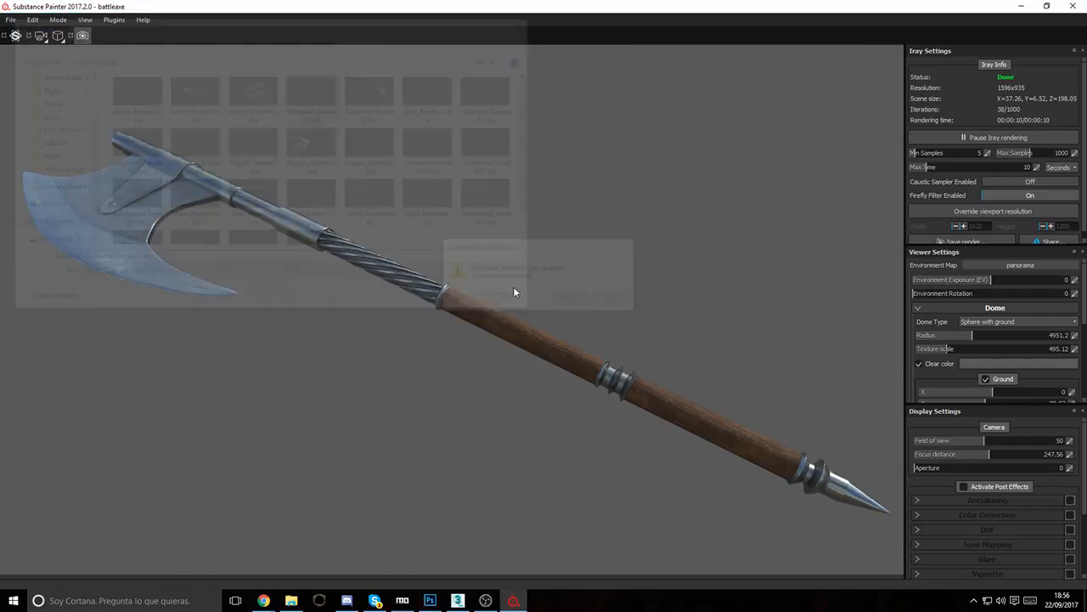
Step: Render a close view of the axe head and save it over BattleAxe_Render02.jpg in the Steel Set folder
left_click_drag(301, 190, 593, 296, "alt")
left_click_drag(646, 356, 685, 340, "alt")
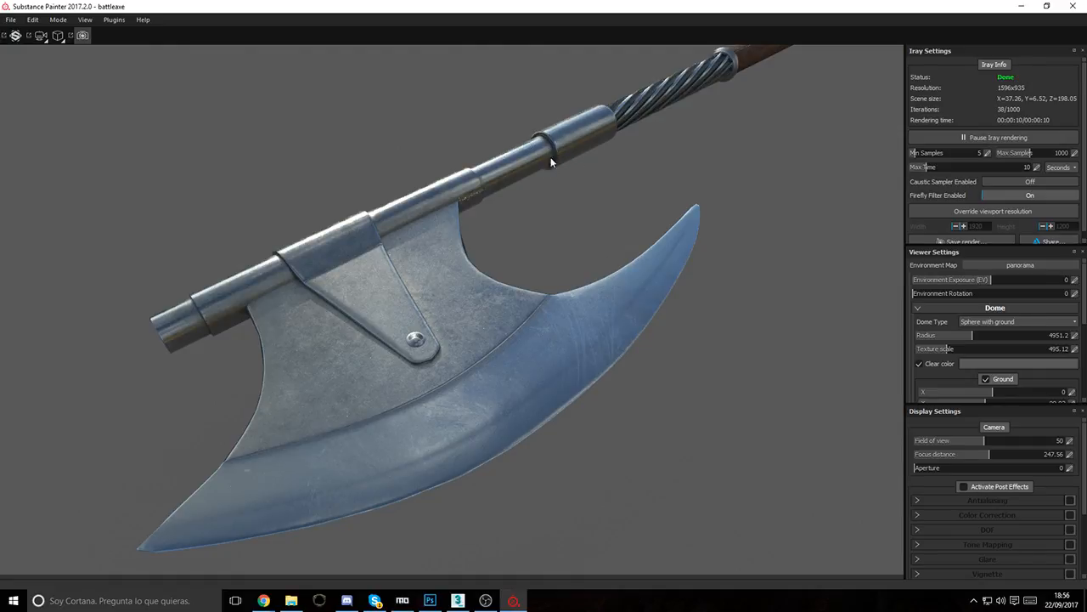
left_click(925, 237)
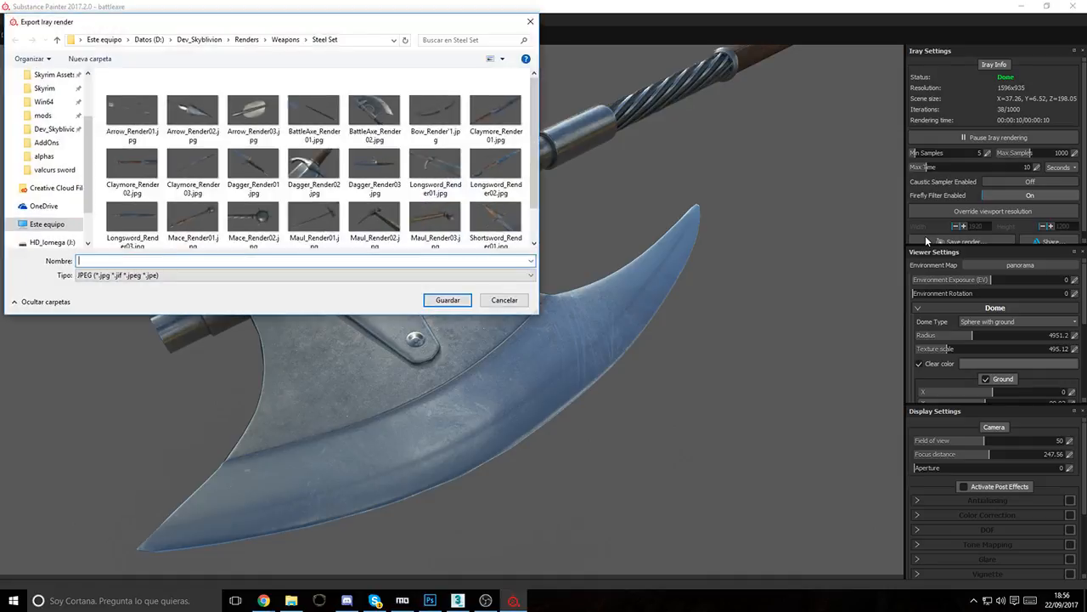
double_click(393, 140)
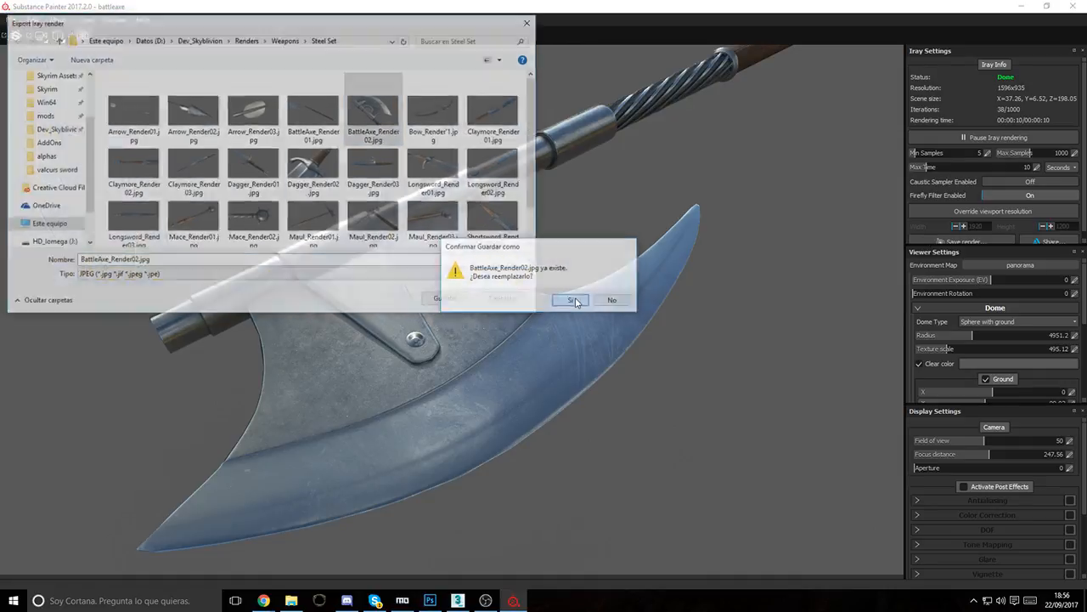
left_click(564, 298)
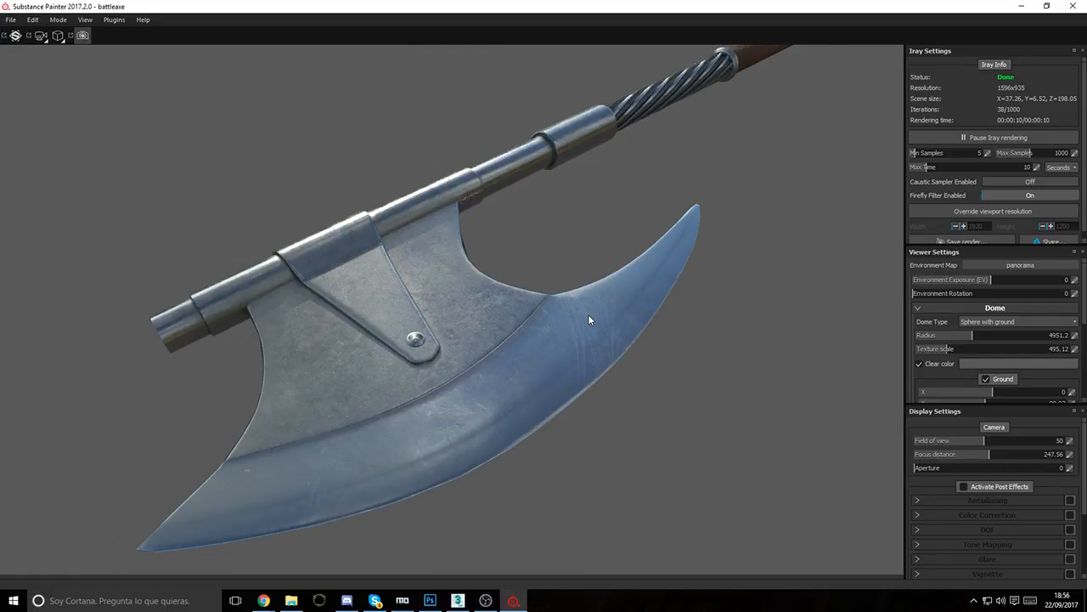
Step: Render the axe from the handle towards the head and save it as a BattleAxe_Render JPEG in the Steel Set folder
middle_click_drag(611, 180, 542, 329, "alt")
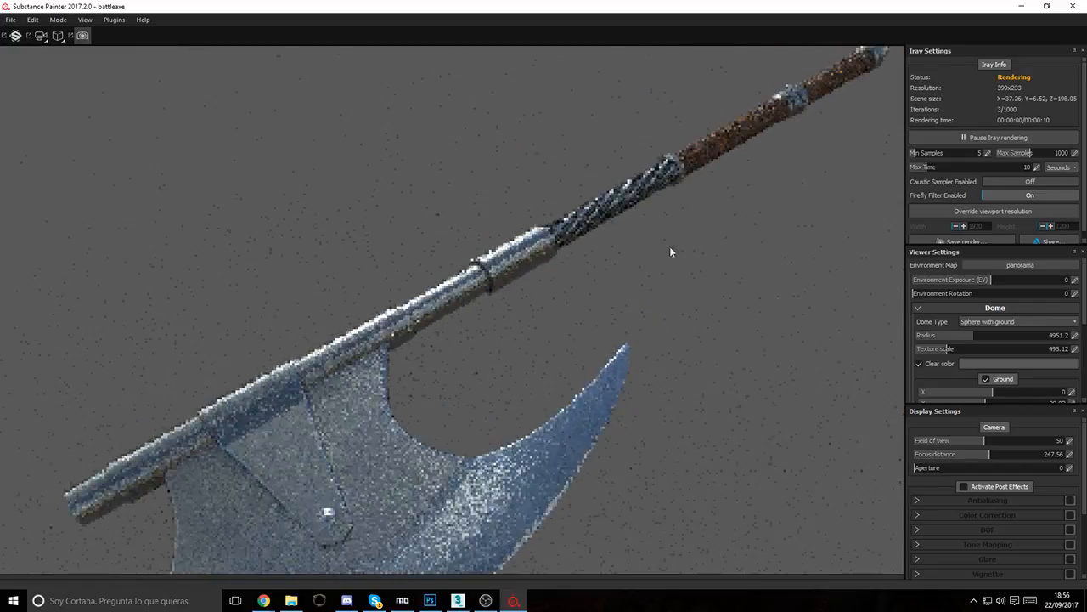
left_click_drag(579, 197, 401, 335, "alt")
left_click_drag(548, 381, 388, 322, "alt")
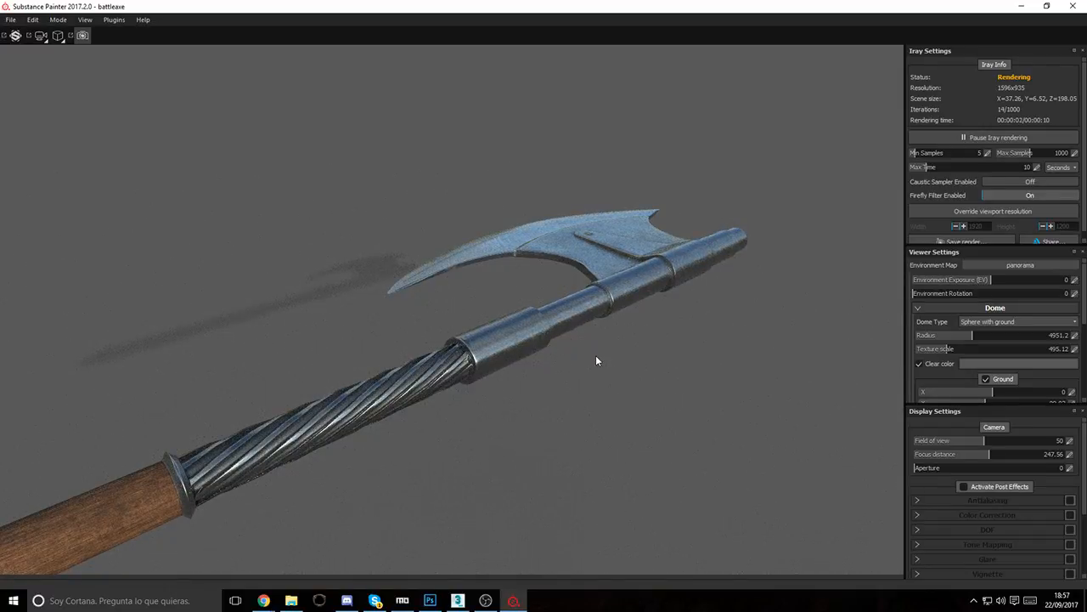
middle_click_drag(583, 361, 703, 307, "alt")
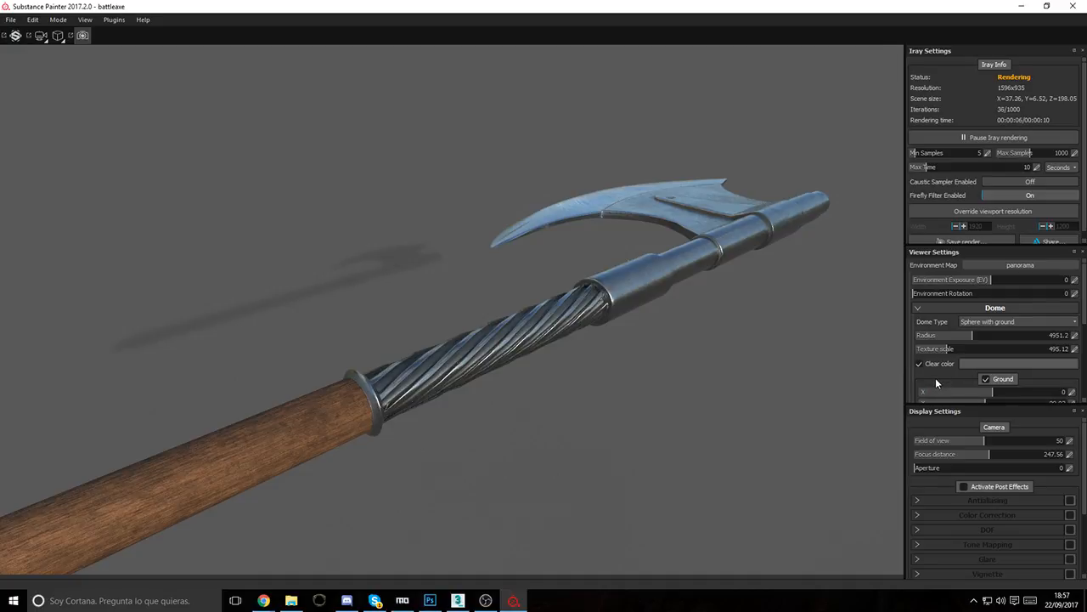
left_click(938, 241)
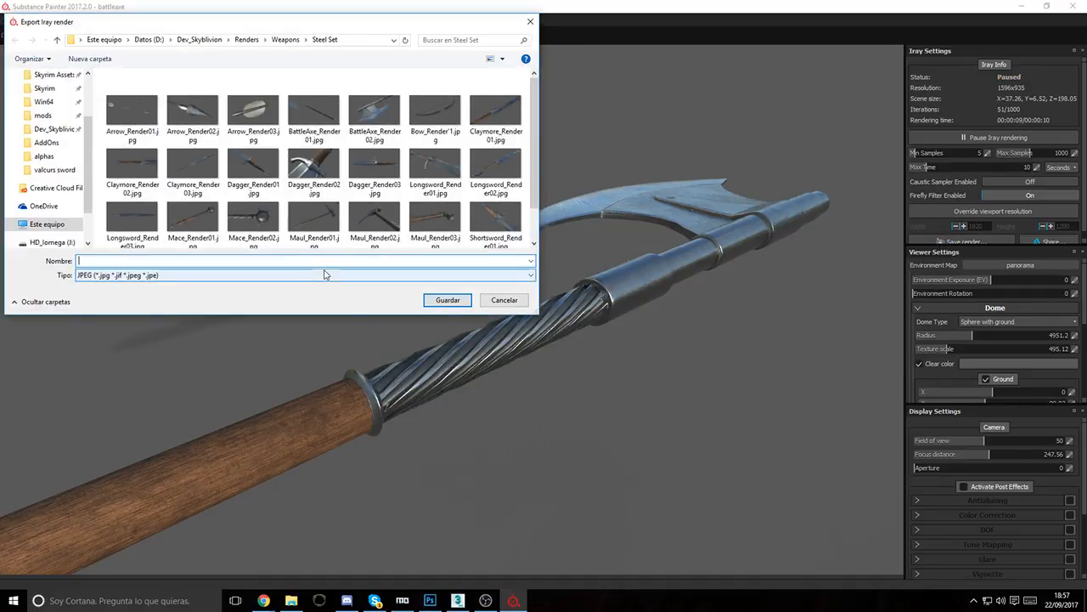
left_click(319, 274)
left_click(319, 275)
left_click(289, 261)
type("B")
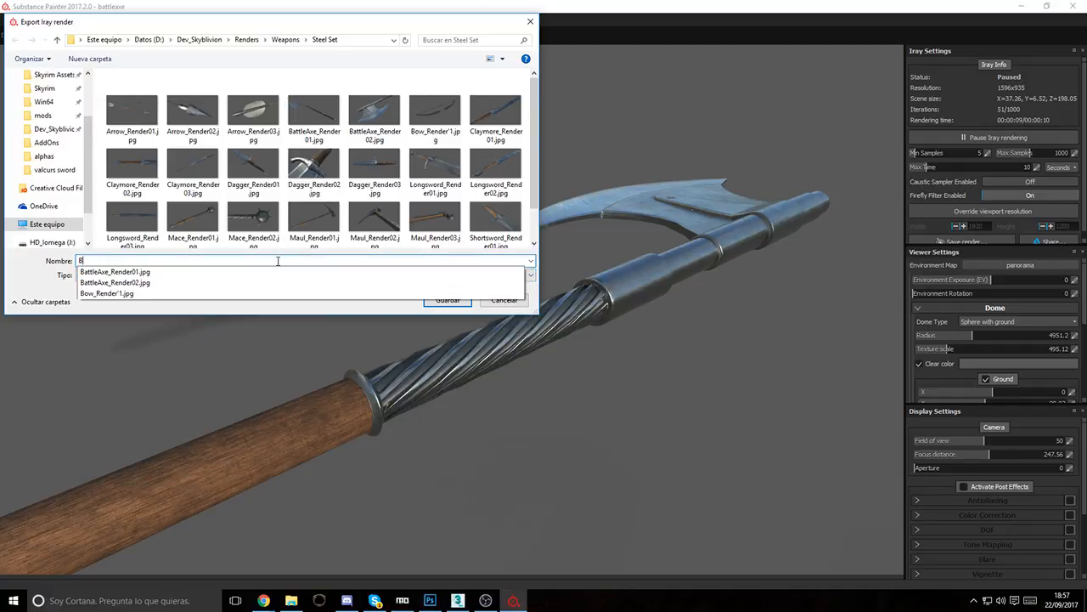
type("attleAxe_R")
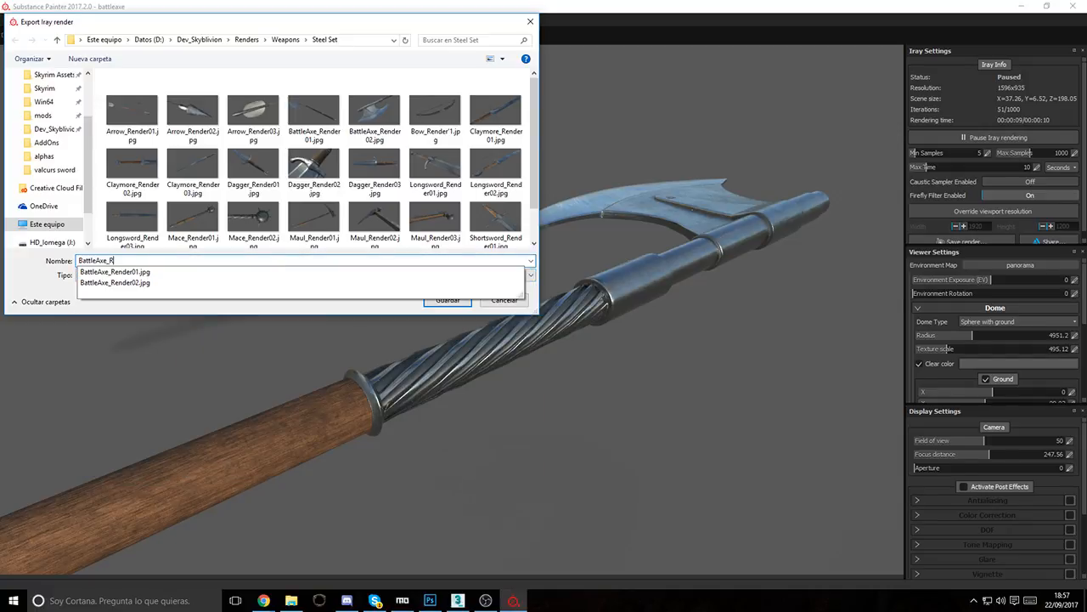
type("emd")
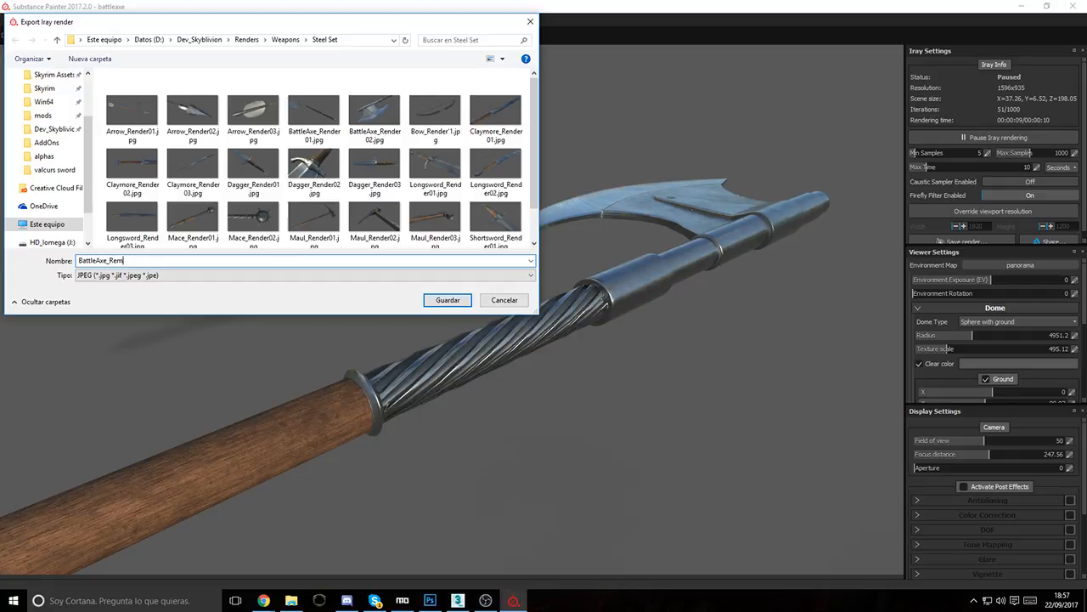
key("BackSpace")
type("nder01")
key("Return")
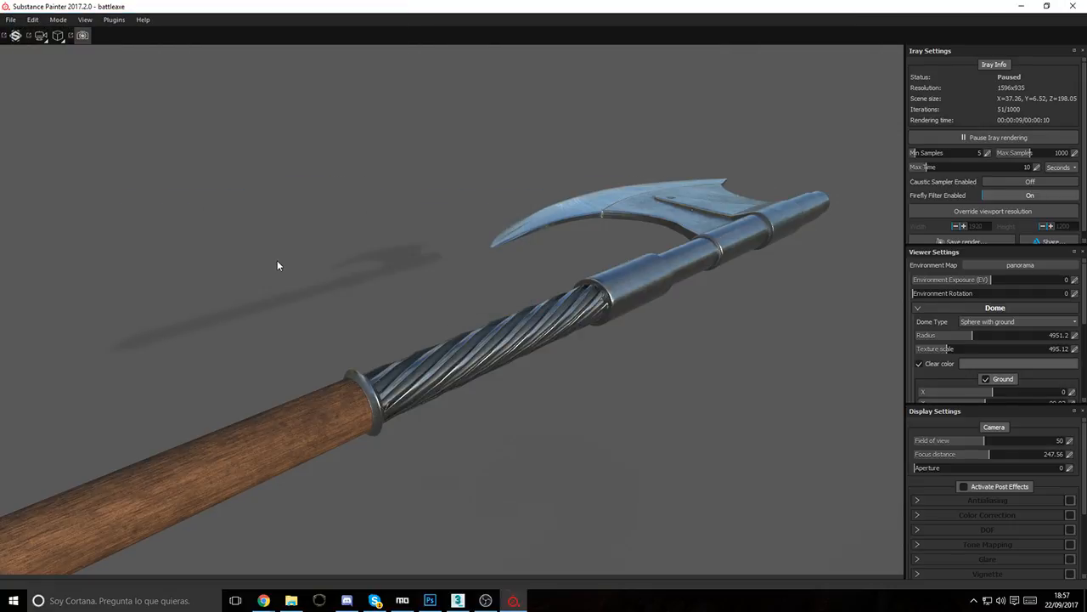
Step: Leave Iray rendering and return to painting mode
left_click(84, 37)
key("ctrl+shift+e")
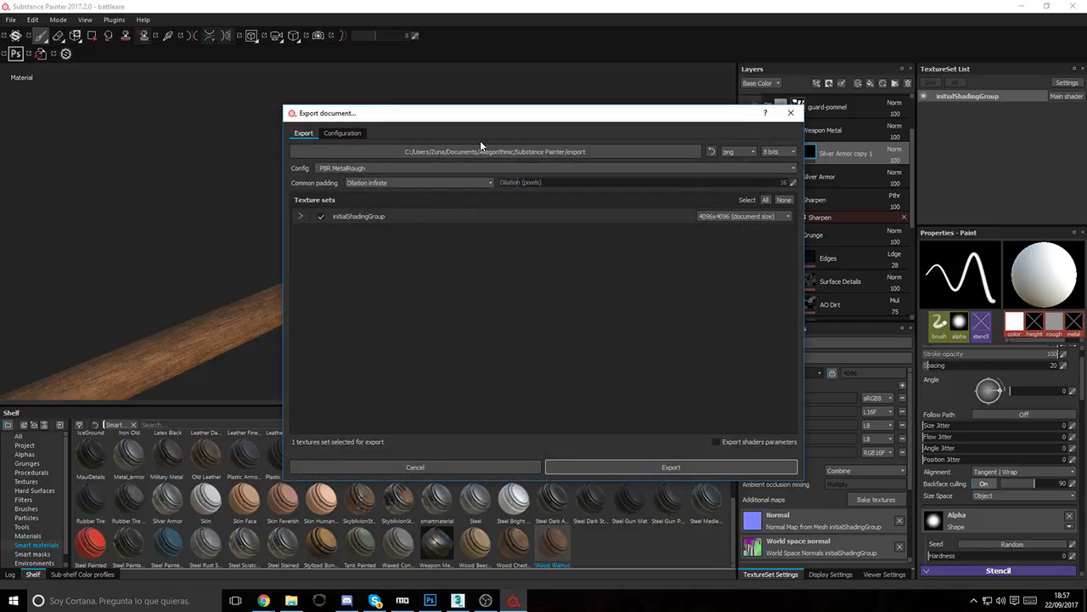
left_click(460, 181)
left_click(422, 216)
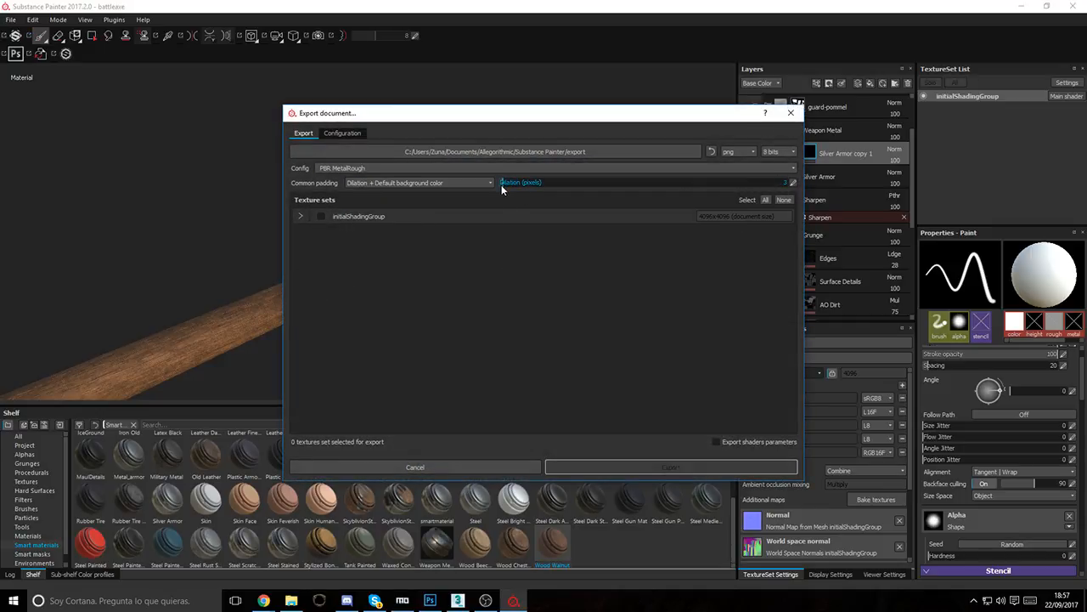
left_click(321, 217)
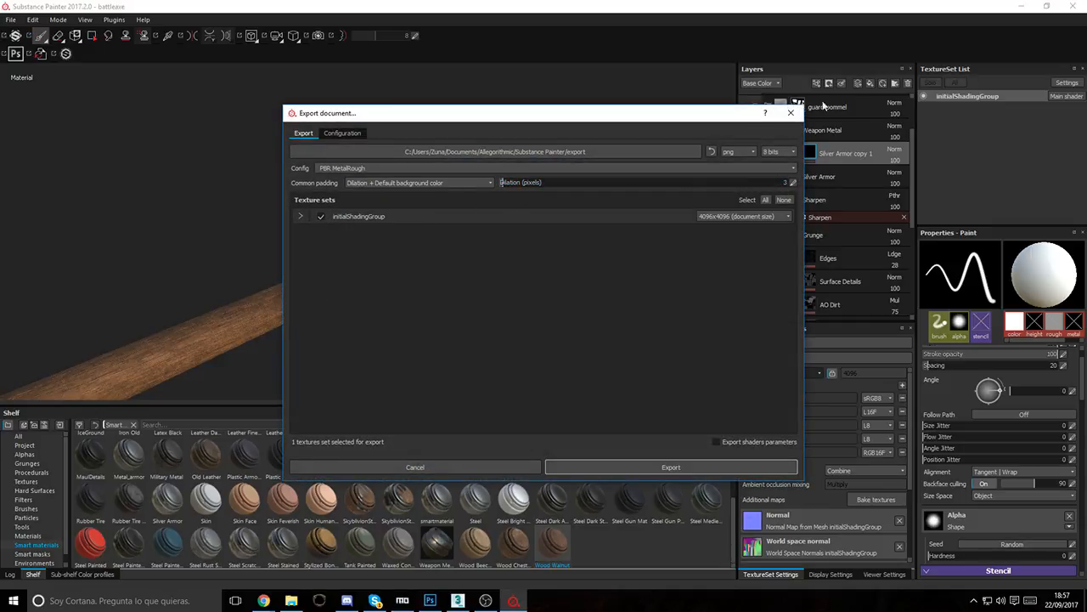
left_click(790, 112)
Step: Rename the initialShadingGroup texture set to BattleAxe_V3
double_click(983, 95)
type("BattleAxe_V3")
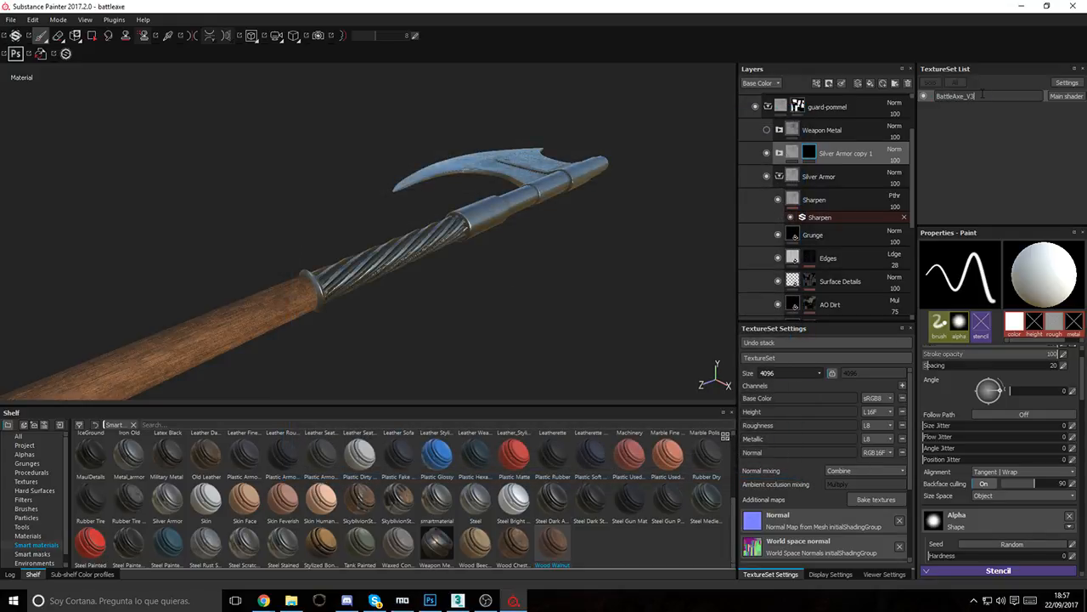
key("Return")
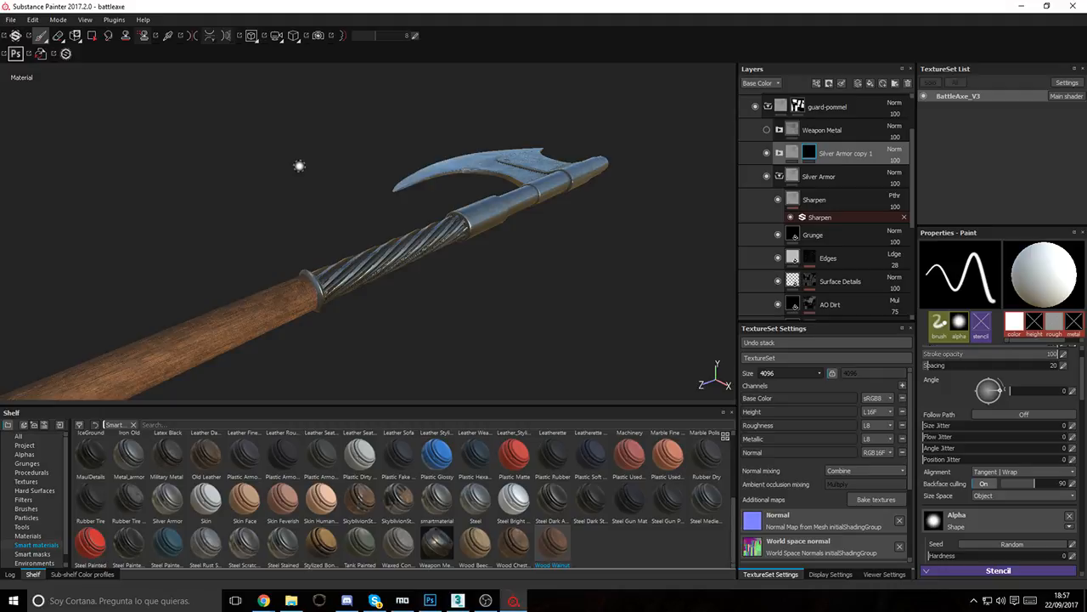
Step: Set the texture export padding to Dilation + Default background color with a dilation of 3 pixels
key("ctrl+shift+e")
left_click(420, 185)
left_click(417, 217)
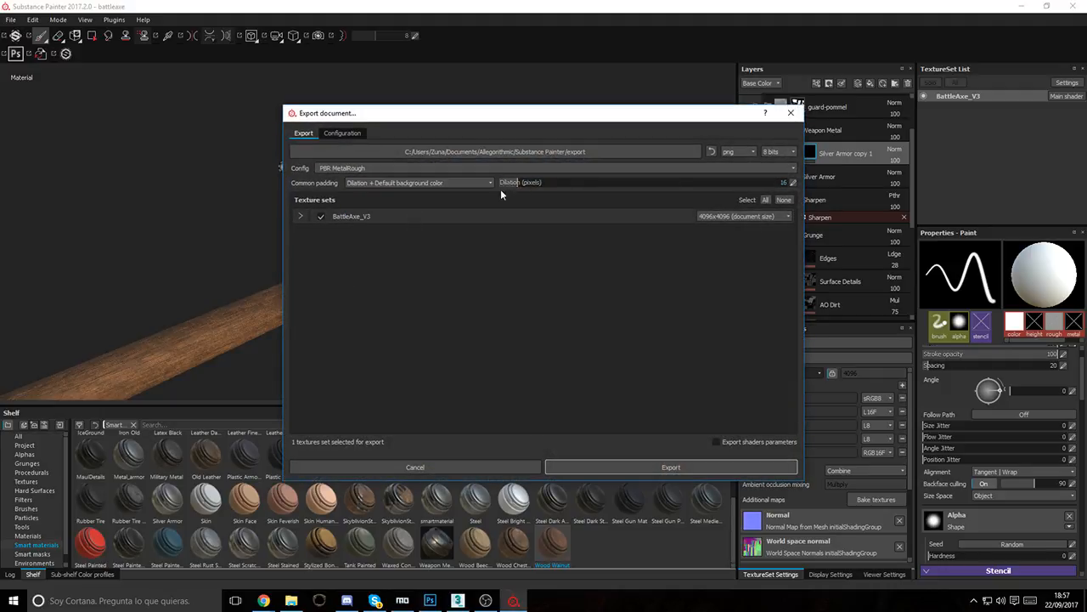
left_click(507, 184)
left_click_drag(503, 181, 502, 181)
Step: Set the export folder to D:/Dev_Skyblivion/Textures/Weapons/Steel Set/Battle Axe/v3
left_click(514, 152)
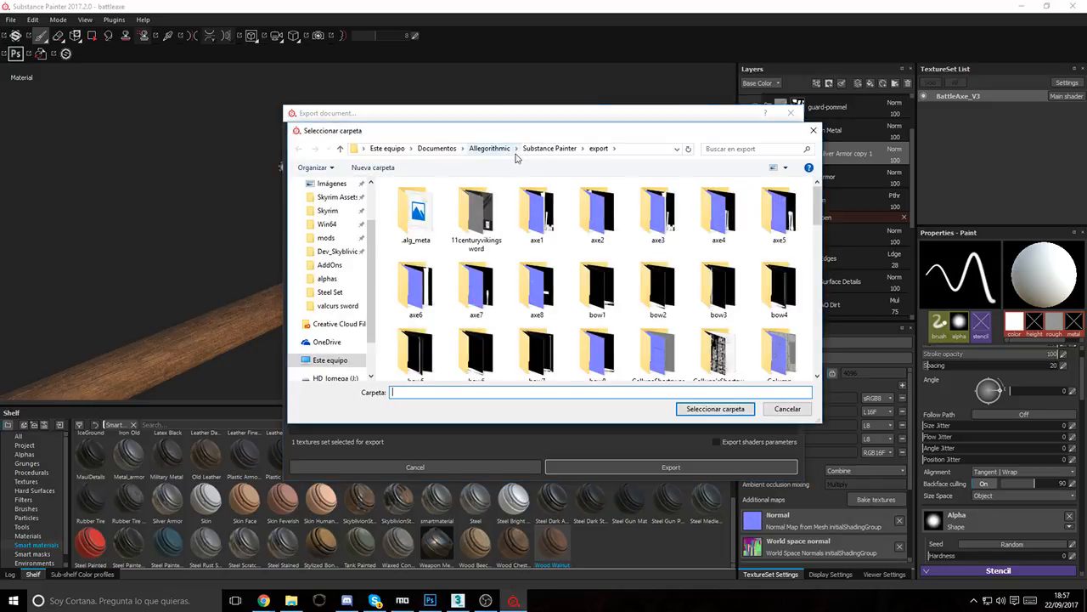
left_click(337, 252)
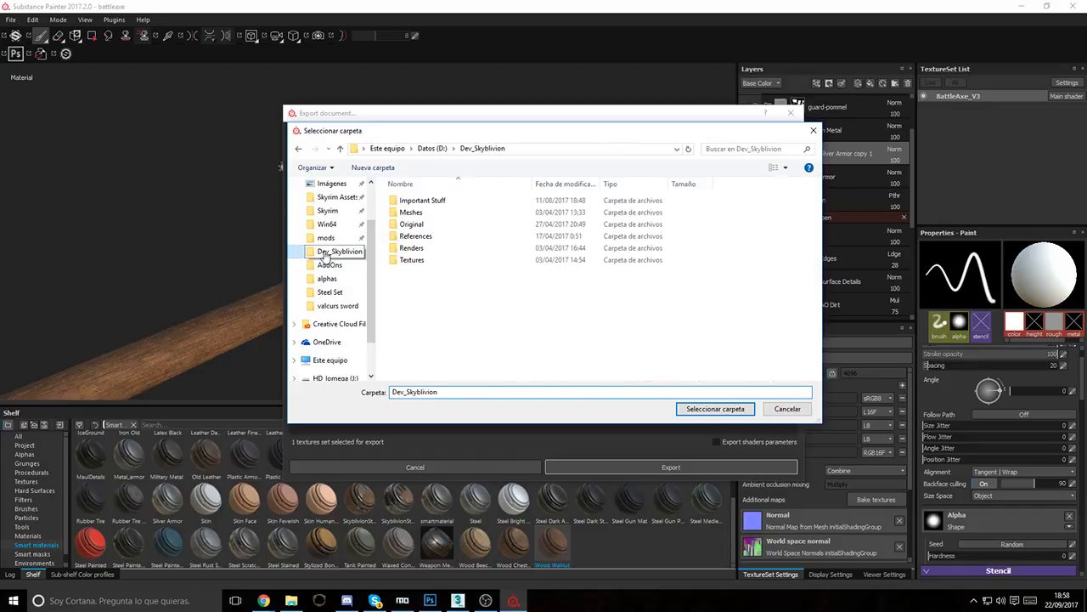
left_click(412, 247)
left_click(413, 260)
double_click(413, 260)
double_click(410, 202)
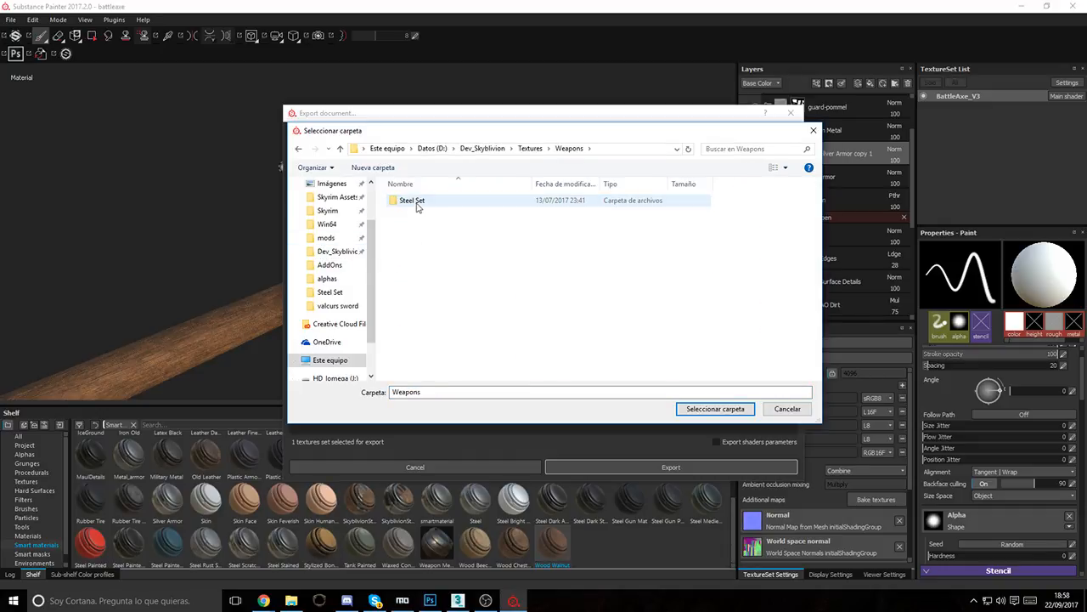
double_click(412, 202)
double_click(408, 213)
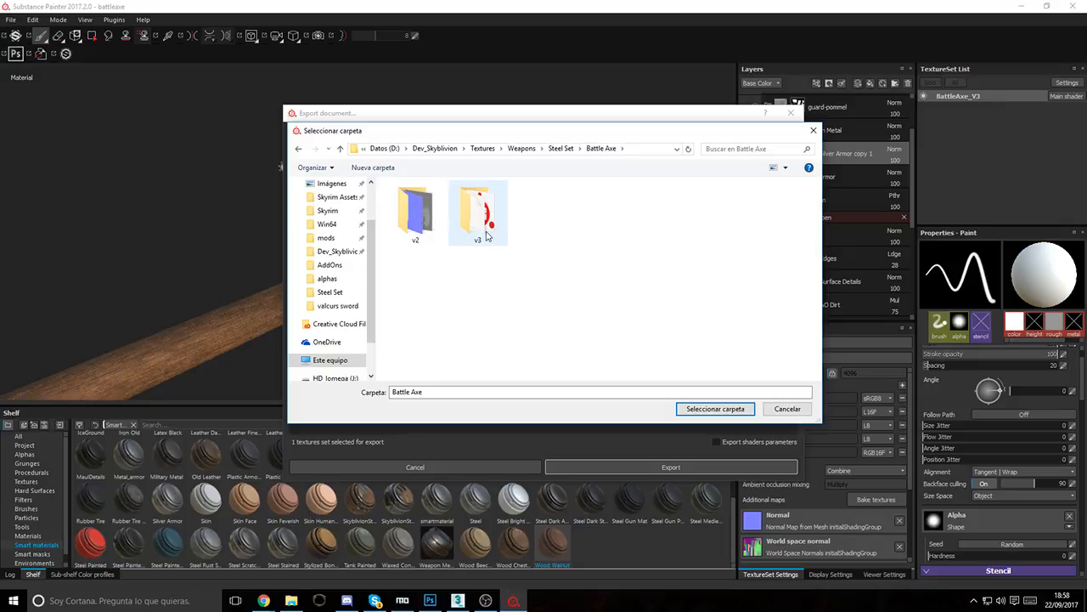
double_click(487, 230)
left_click(715, 408)
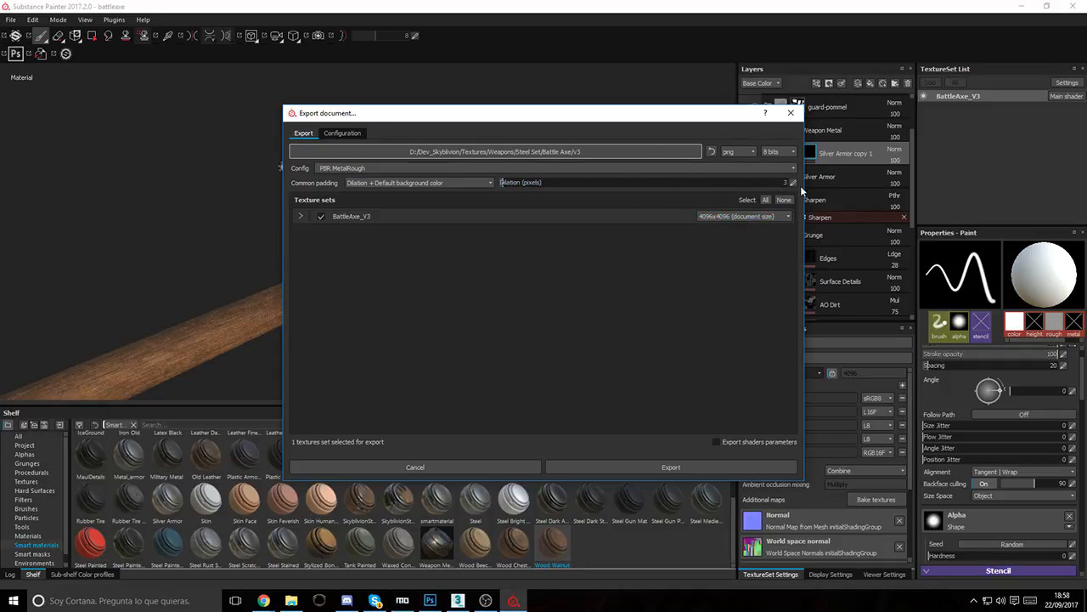
Step: Export the BattleAxe_V3 texture set as 8-bit PNG files at 4096x4096 and open the output folder
left_click(625, 466)
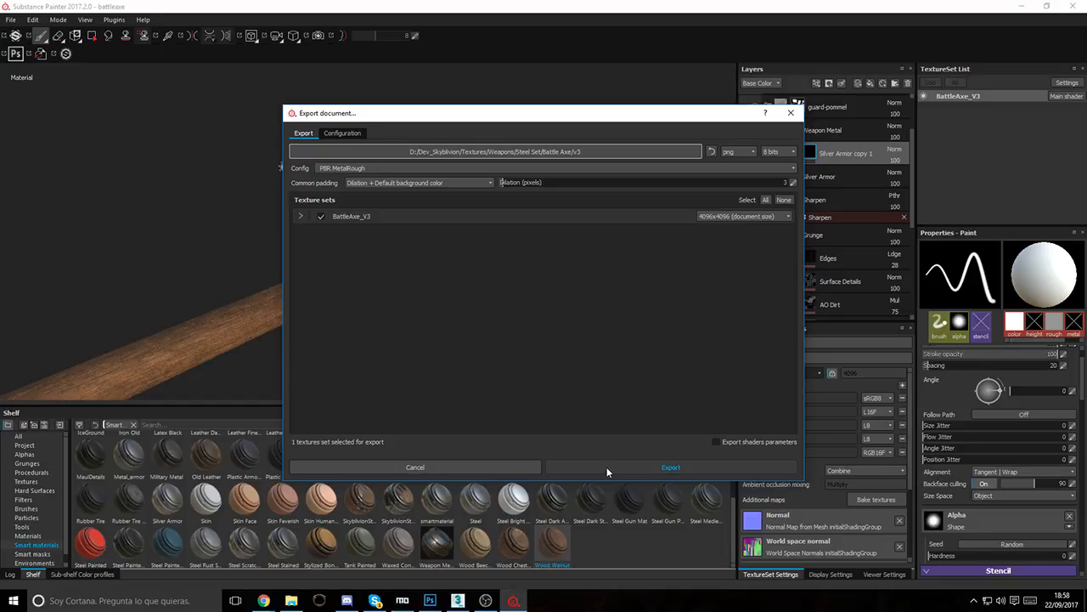
left_click(605, 466)
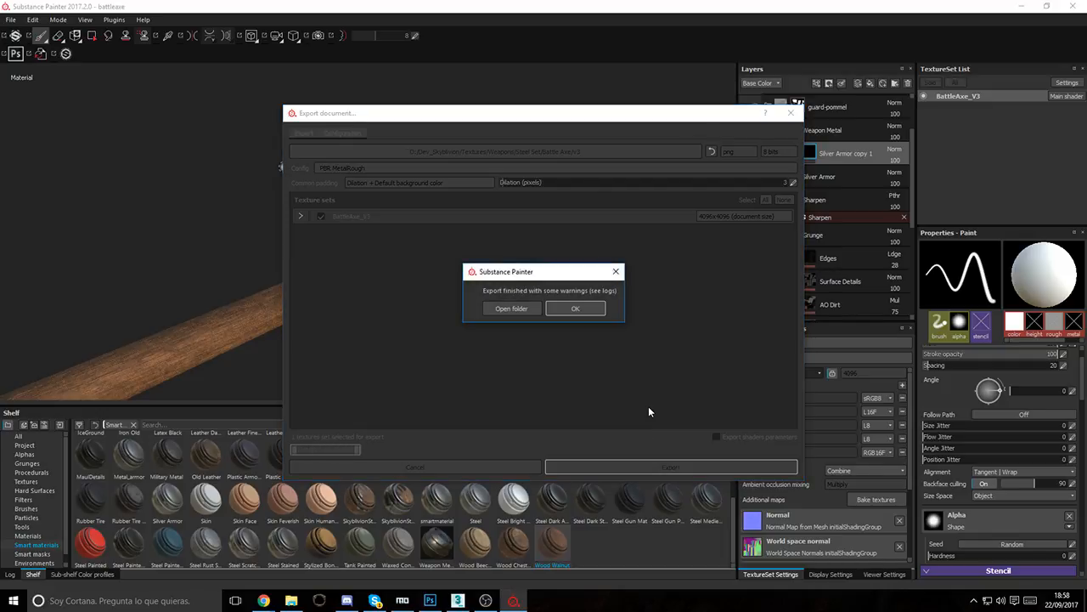
left_click(512, 309)
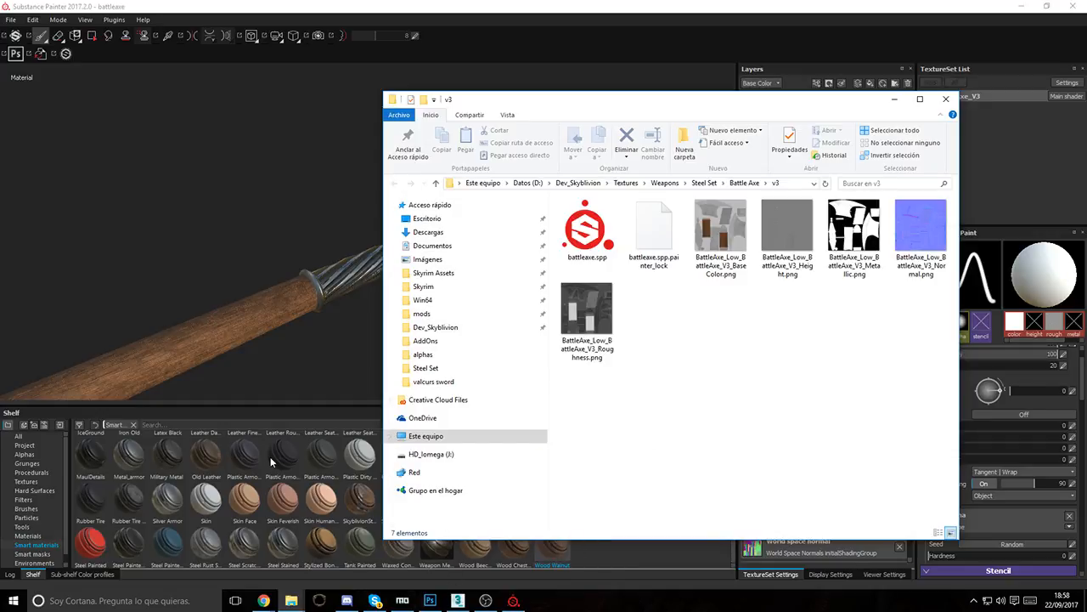
Step: Save the battleaxe project and bring the v3 texture folder window back to the front
left_click(11, 19)
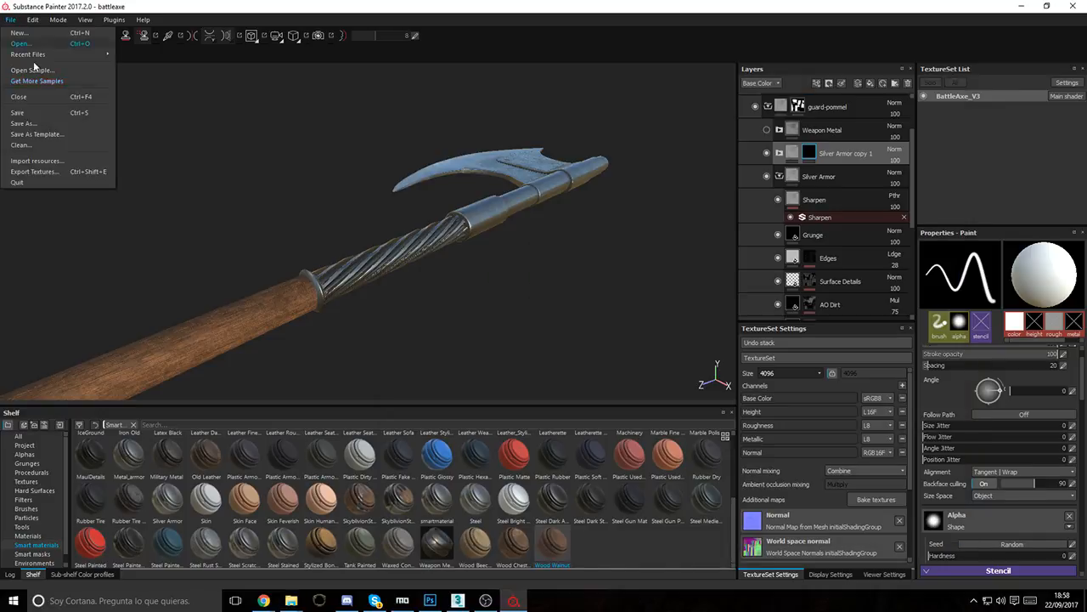
left_click(35, 114)
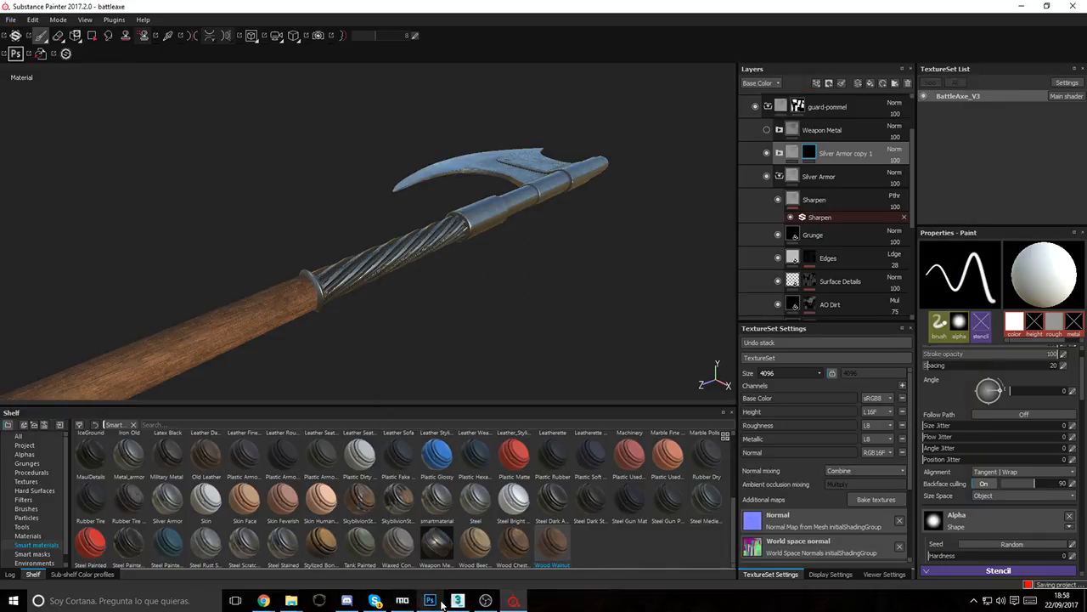
mouse_move(291, 601)
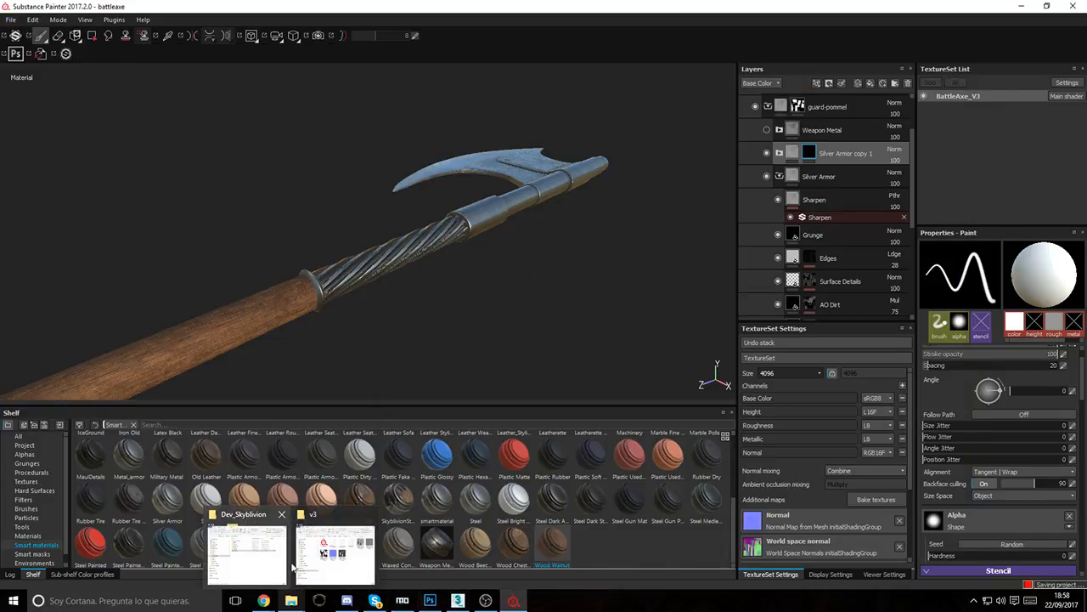
left_click(324, 549)
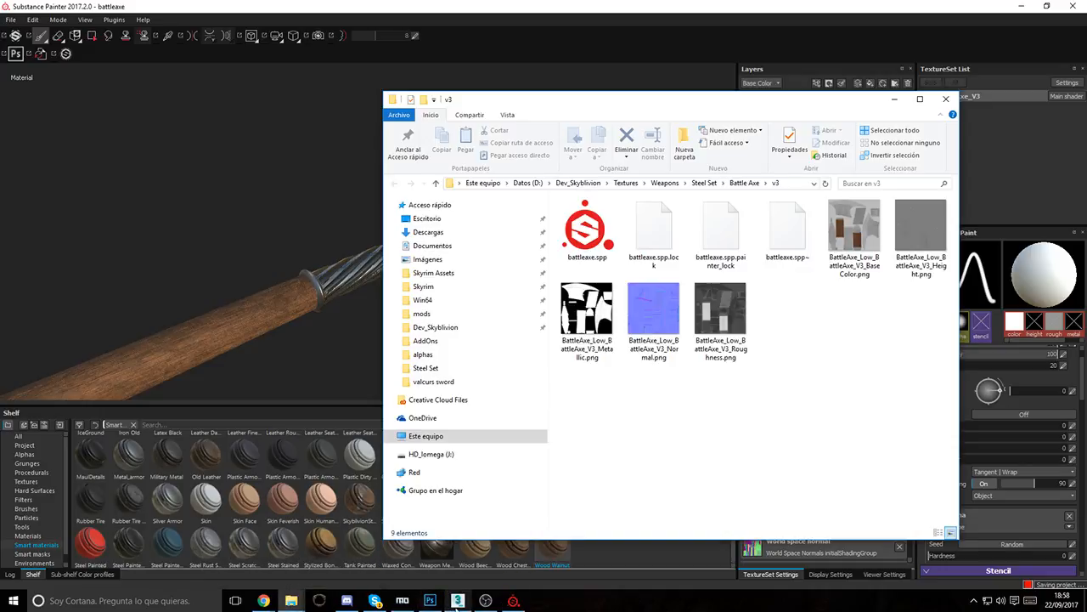
Step: Rearrange the File Explorer windows so the v3 texture folder and the Skyrim Assets meshes folder are both on screen
mouse_move(291, 602)
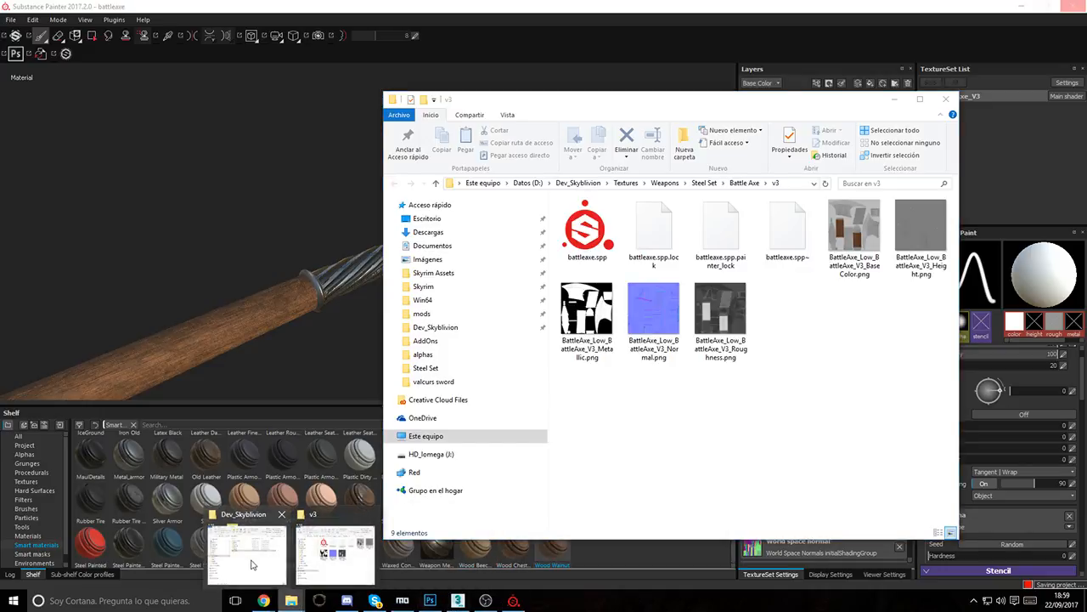
left_click(250, 564)
left_click_drag(614, 92, 1086, 227)
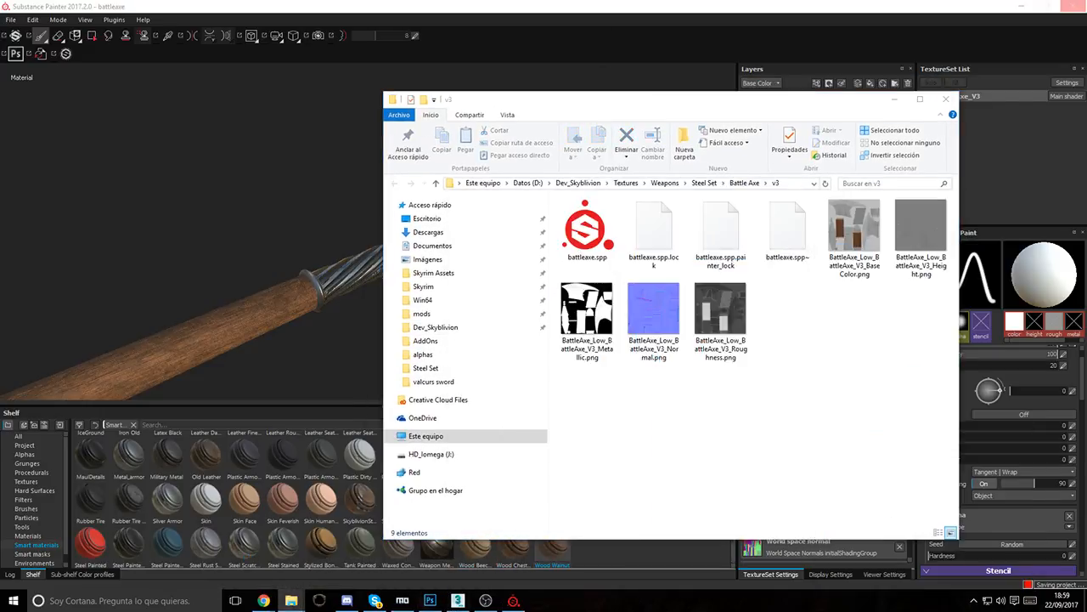
mouse_move(715, 99)
left_mouse_down()
mouse_move(754, 147)
mouse_move(1086, 265)
left_mouse_up()
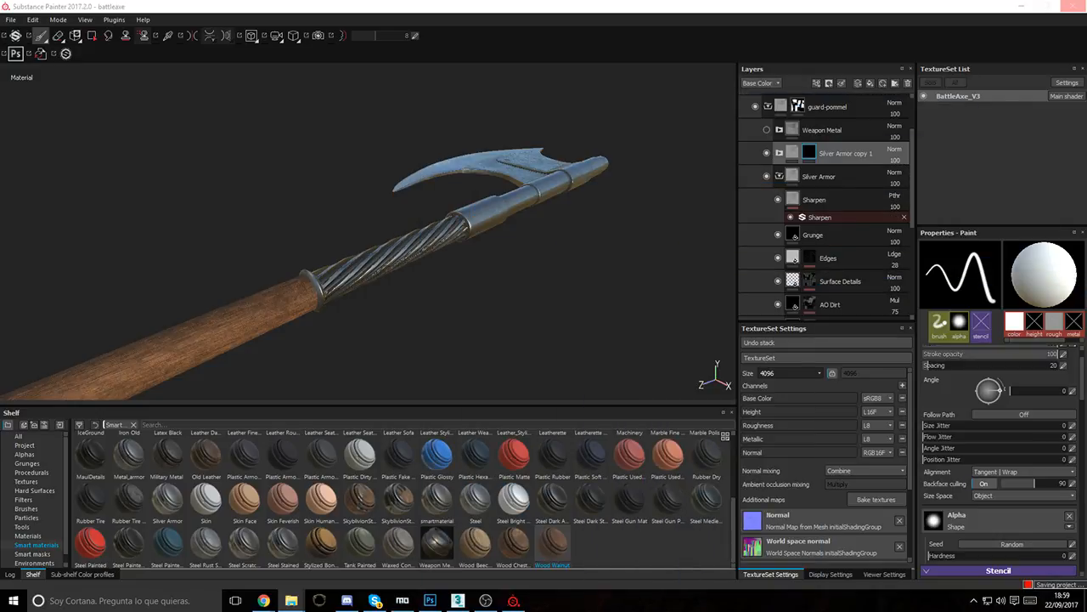
mouse_move(1086, 140)
left_mouse_down()
mouse_move(382, 102)
mouse_move(399, 105)
left_mouse_up()
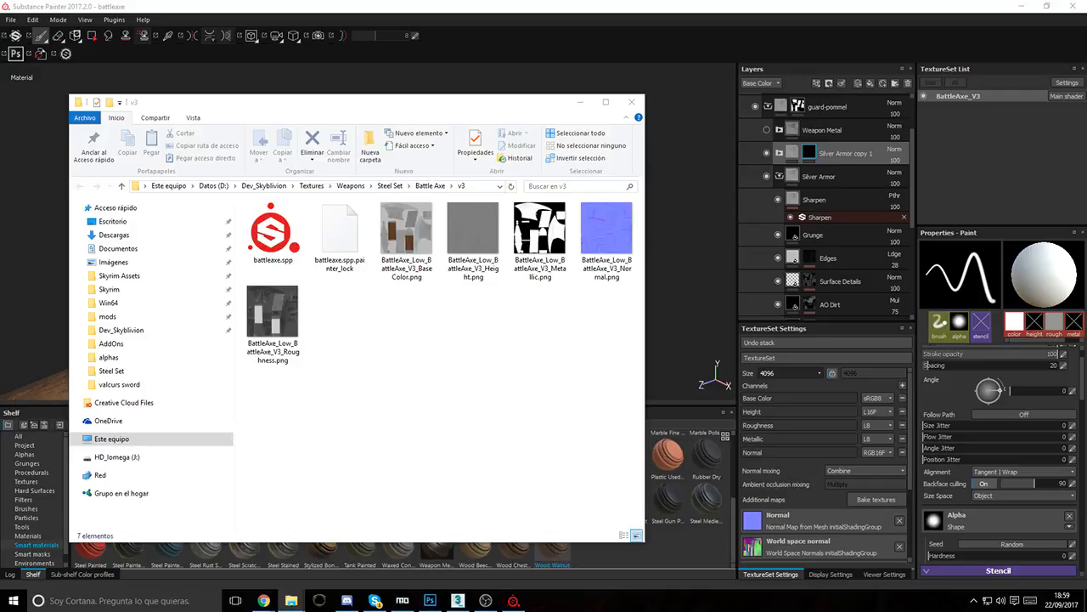
left_click_drag(1086, 136, 500, 58)
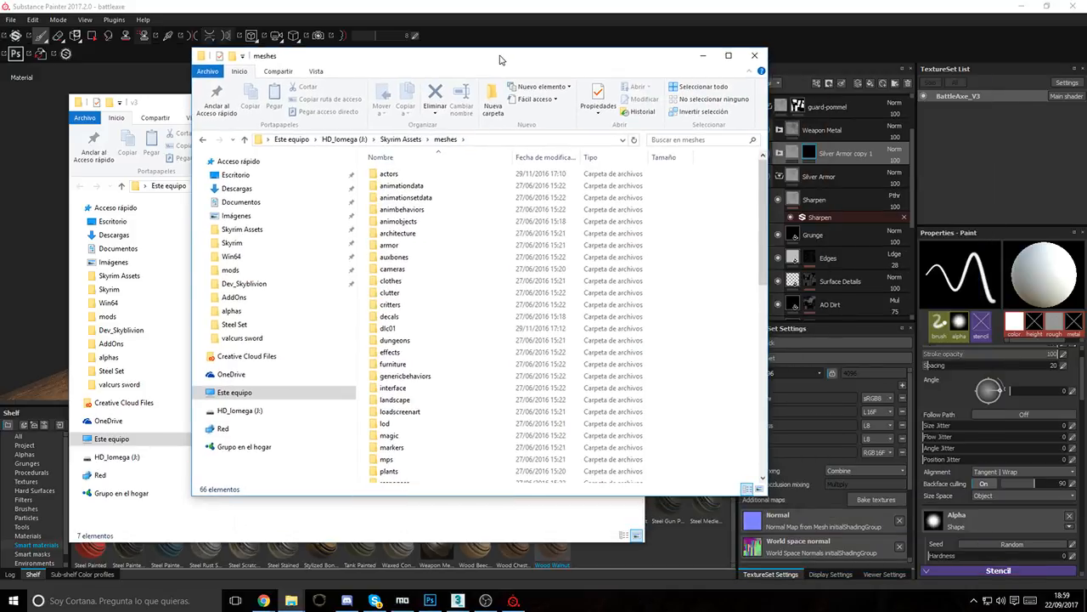
Step: Open the weapons/iron folder inside the Skyrim Assets meshes folder
scroll(468, 381, "down", 11)
scroll(468, 381, "up", 5)
double_click(393, 361)
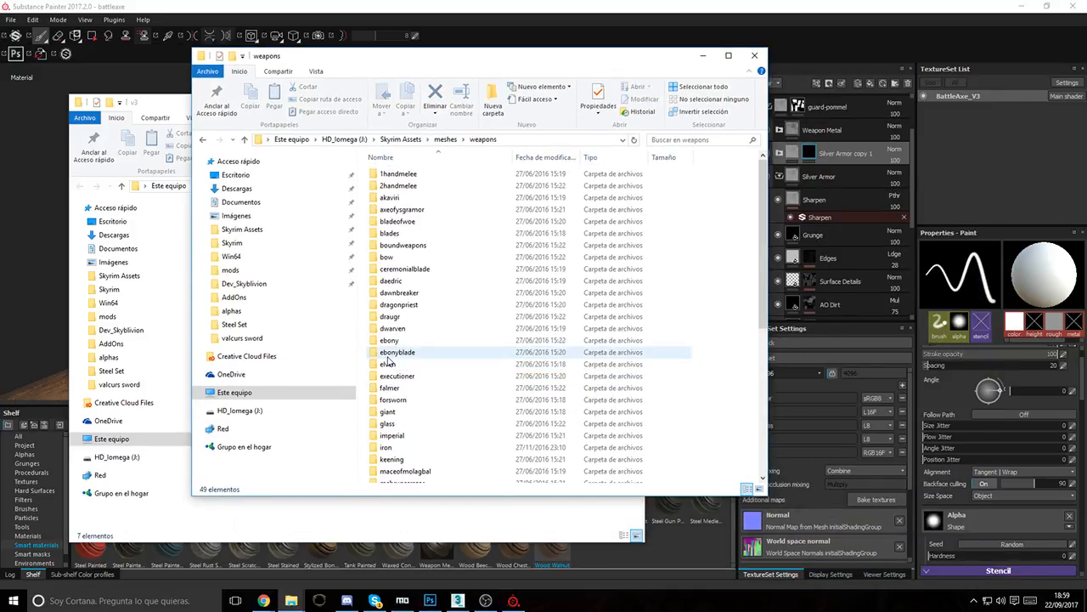
scroll(405, 290, "down", 7)
scroll(397, 323, "up", 5)
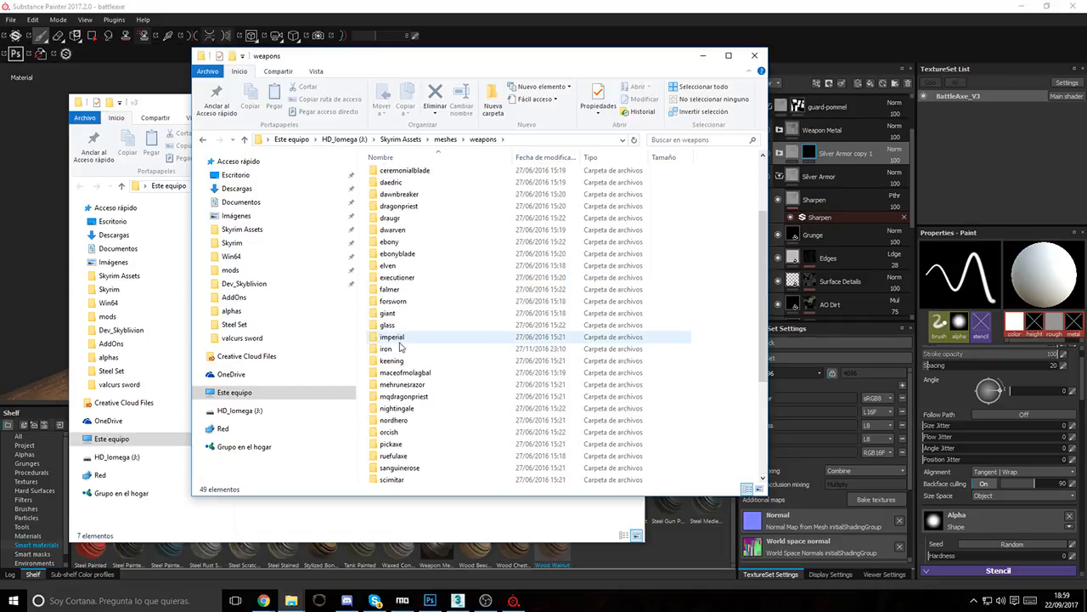
left_click(388, 349)
double_click(390, 350)
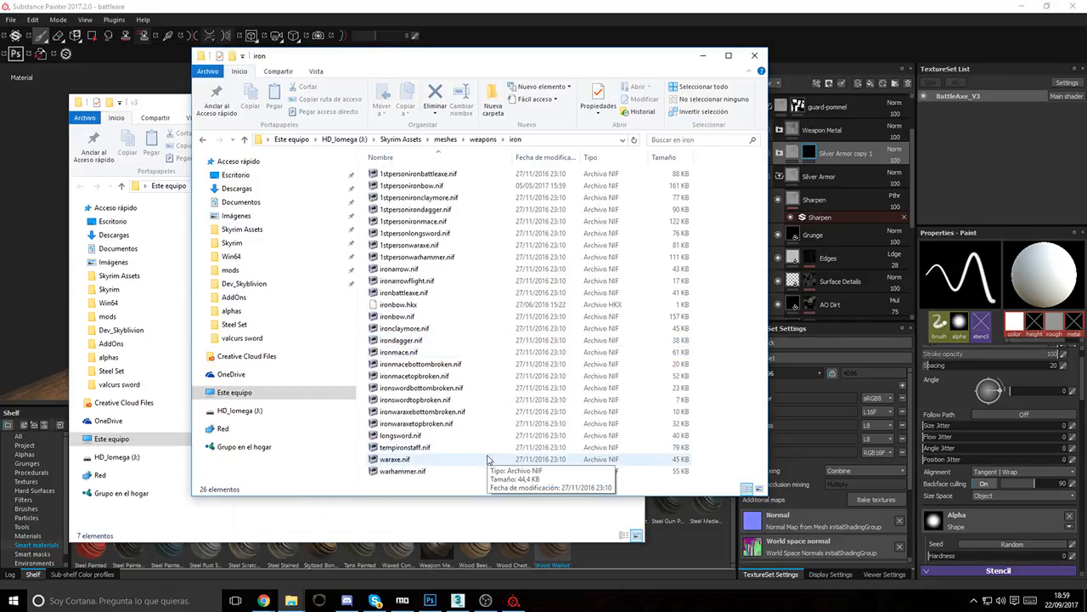
Step: Copy ironbattleaxe.nif from the iron folder to the desktop (Escritorio)
left_click(414, 270)
left_click(390, 293)
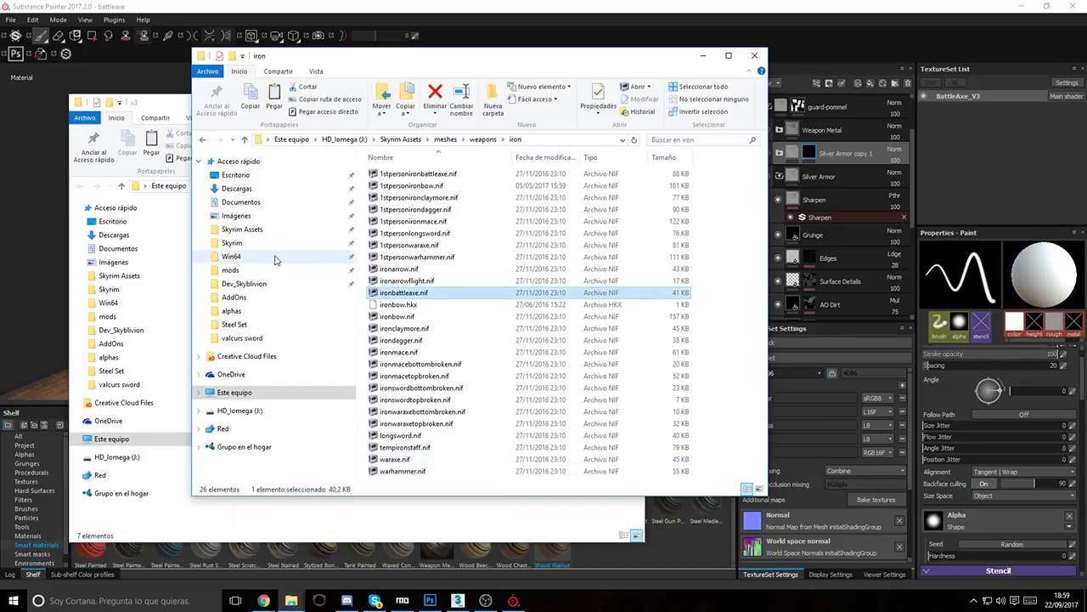
left_click(238, 176)
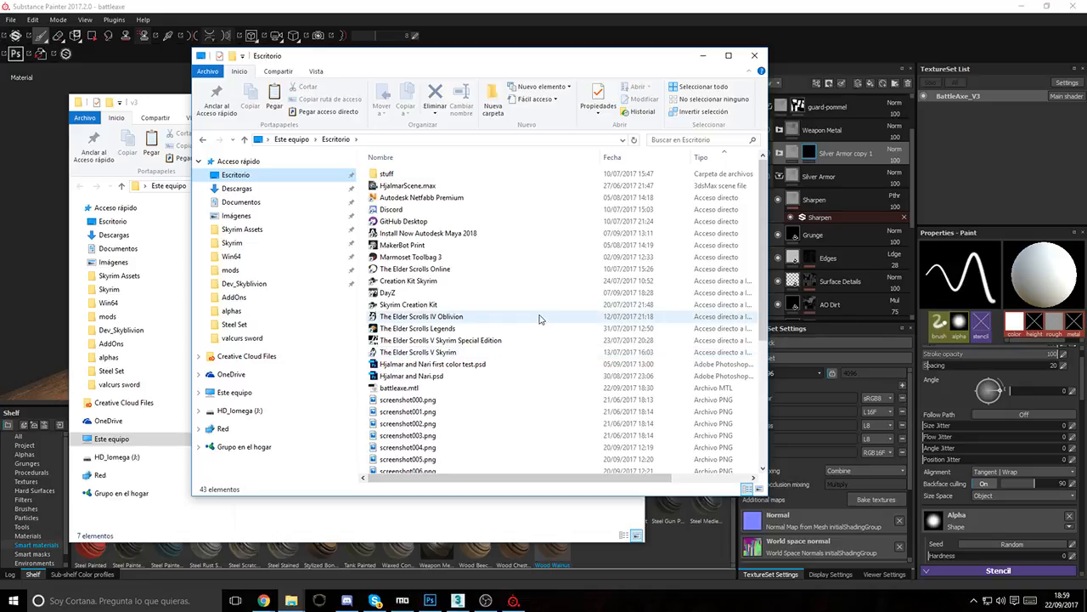
left_click(514, 176)
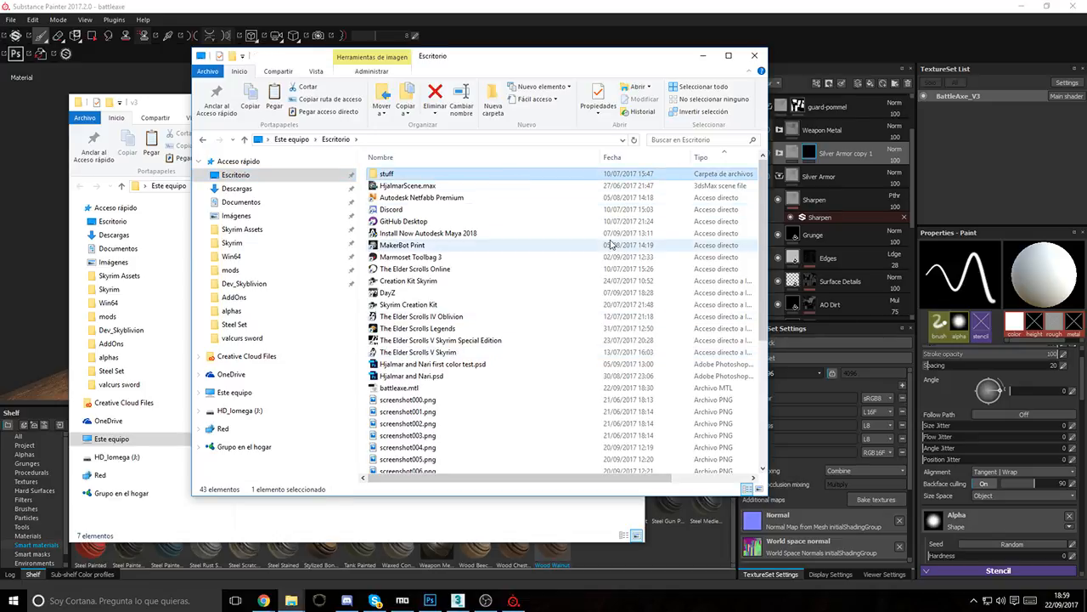
left_click(716, 304)
left_click(680, 281)
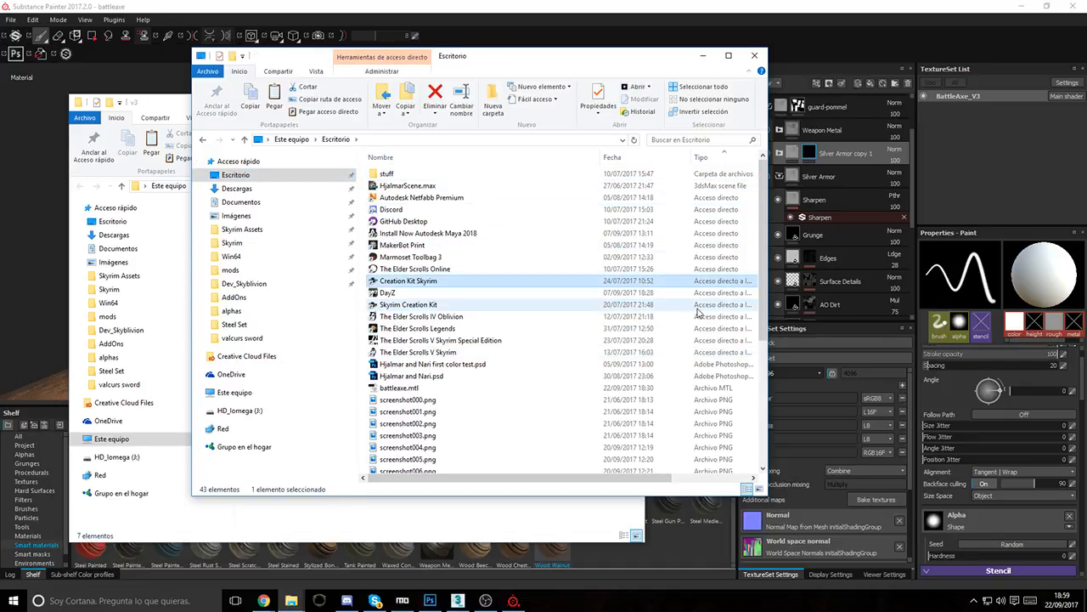
key("End")
Step: Switch to 3ds Max and import ironbattleaxe.nif from the desktop into the battleaxe scene
left_click(458, 601)
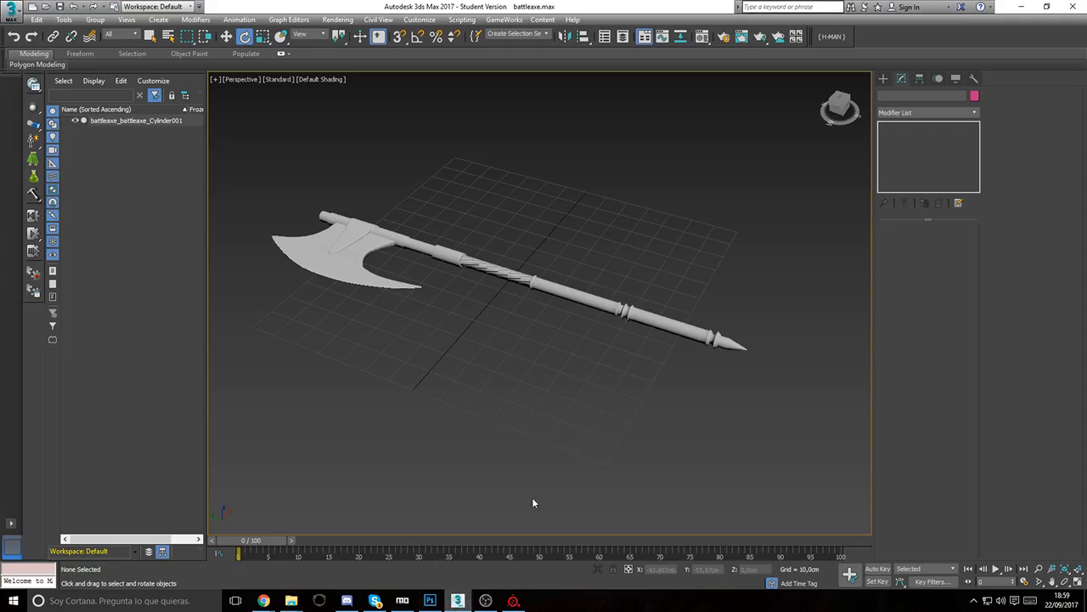
left_click(12, 10)
left_click(40, 167)
left_click(32, 108)
scroll(218, 198, "down", 1)
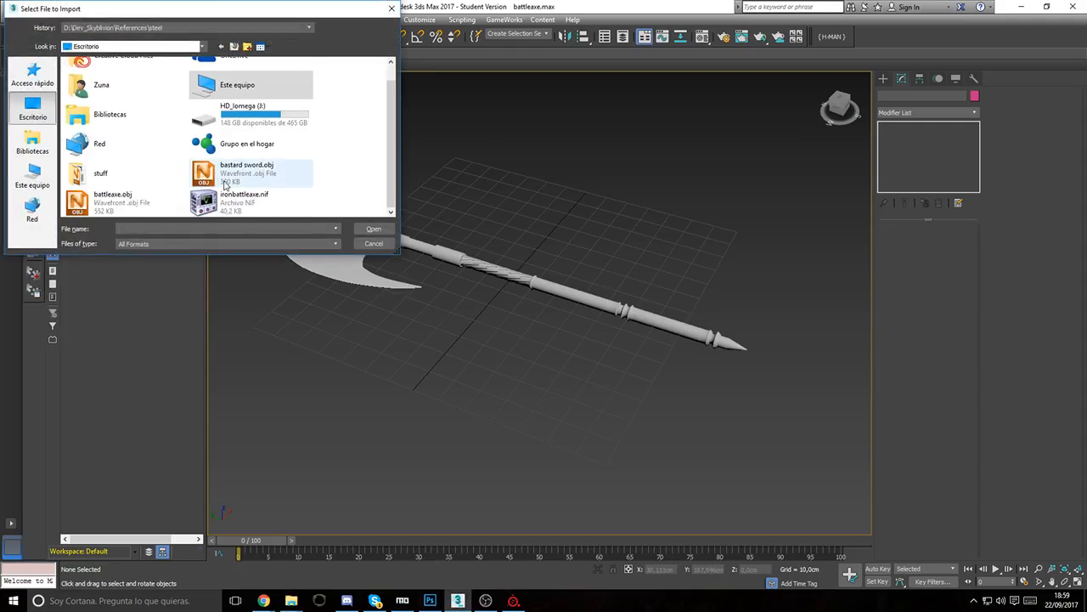
double_click(222, 200)
left_click(468, 418)
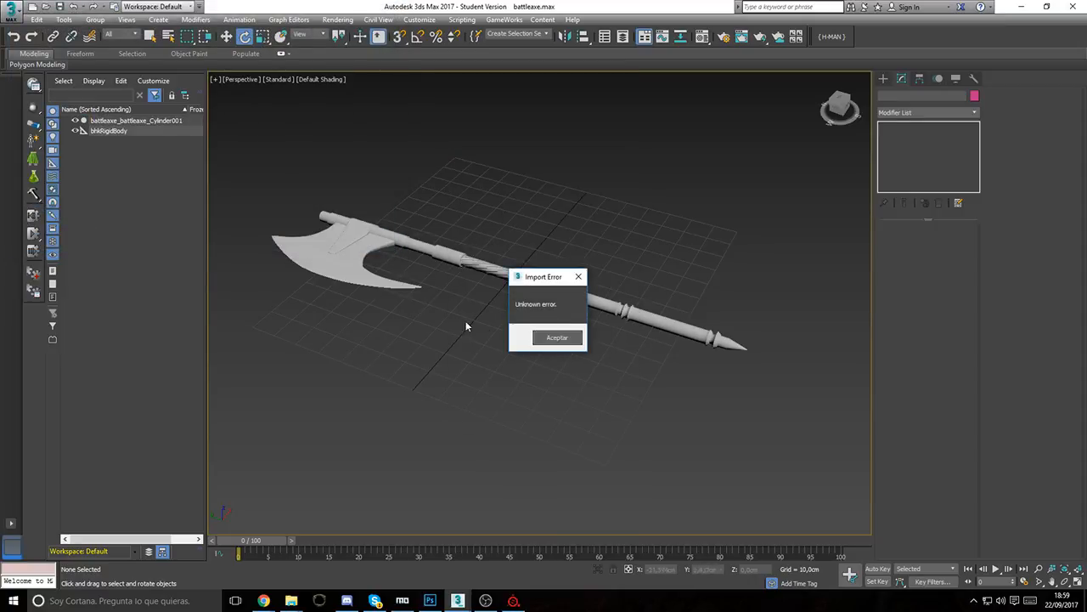
left_click(554, 338)
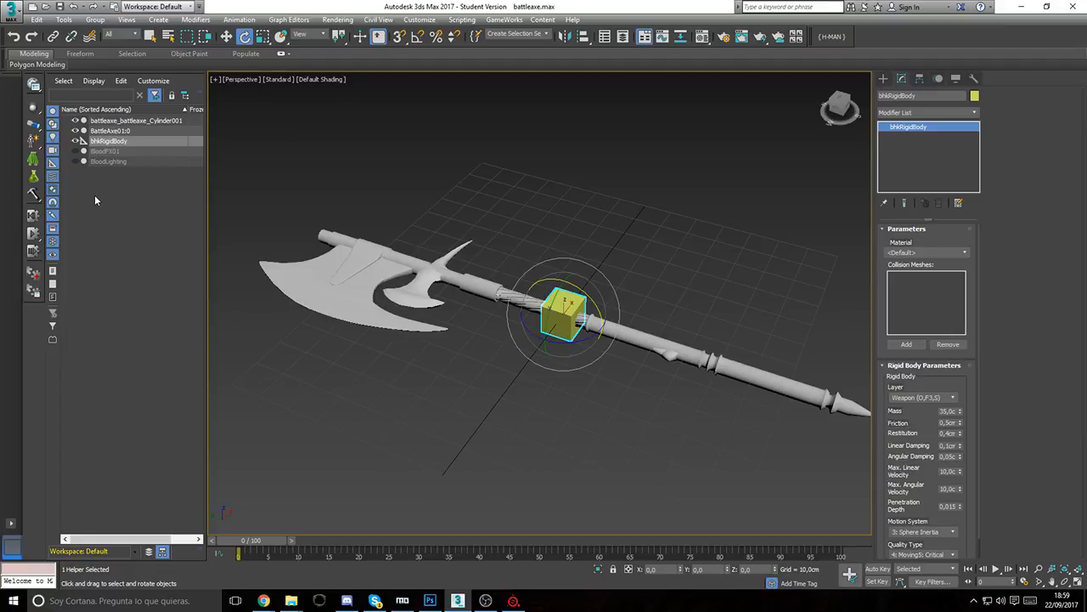
Step: Delete the imported bhkRigidBody, BloodFX01 and BloodLighting objects from the scene
key("Delete")
left_click(107, 141)
key("Delete")
left_click(106, 141)
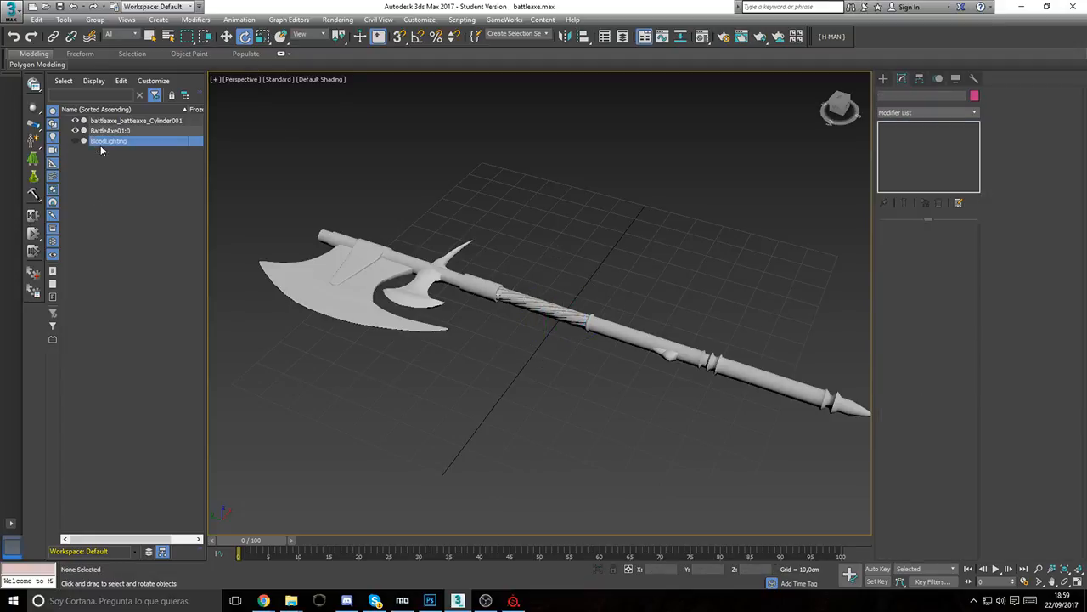
key("Delete")
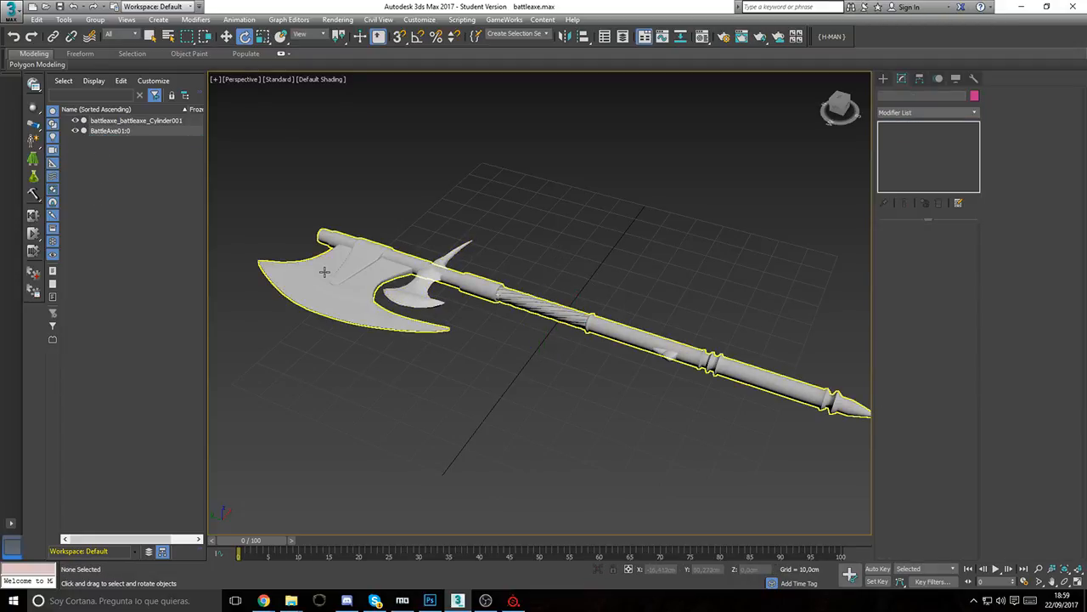
Step: Scale the steel battleaxe uniformly to about 49.8% and move it along Y to about 8.37 cm over the iron axe
left_click(539, 312)
key("r")
left_click_drag(548, 331, 514, 376)
scroll(537, 325, "up", 3)
key("w")
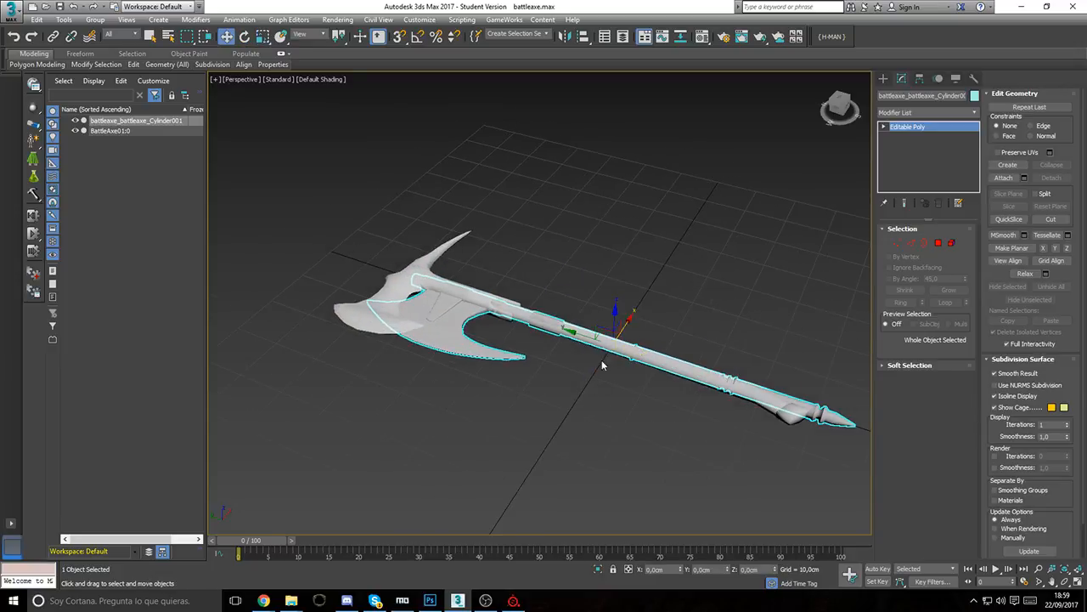
left_click_drag(569, 330, 533, 318)
middle_click_drag(558, 359, 567, 396, "alt")
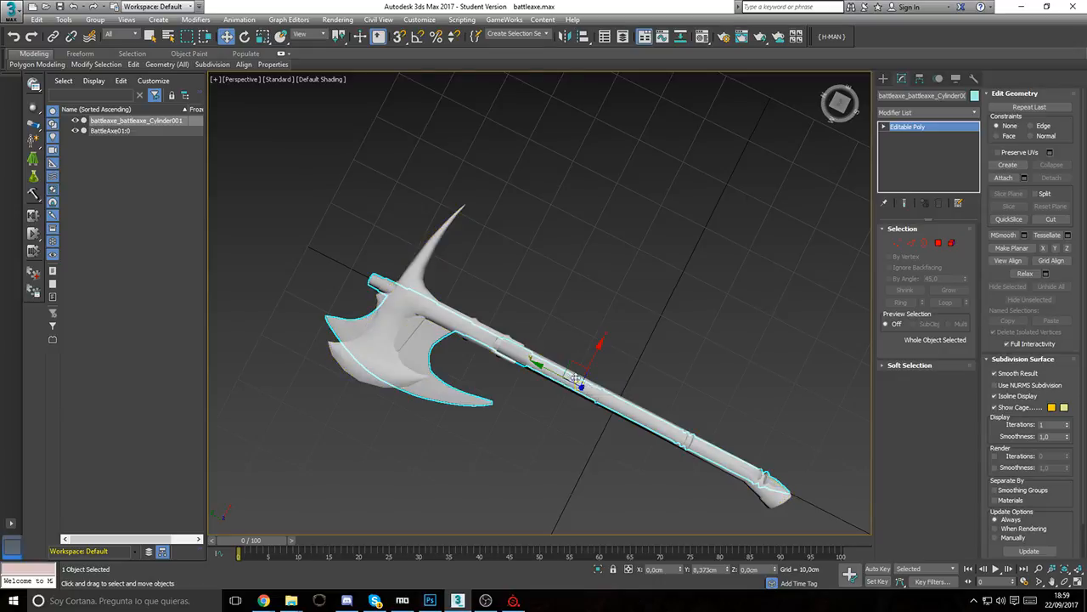
Step: Reduce the steel battleaxe's uniform scale to about 48.4% and compare its fit with the iron axe
middle_click_drag(605, 450, 612, 425)
scroll(585, 389, "up", 5)
scroll(582, 365, "down", 5)
key("r")
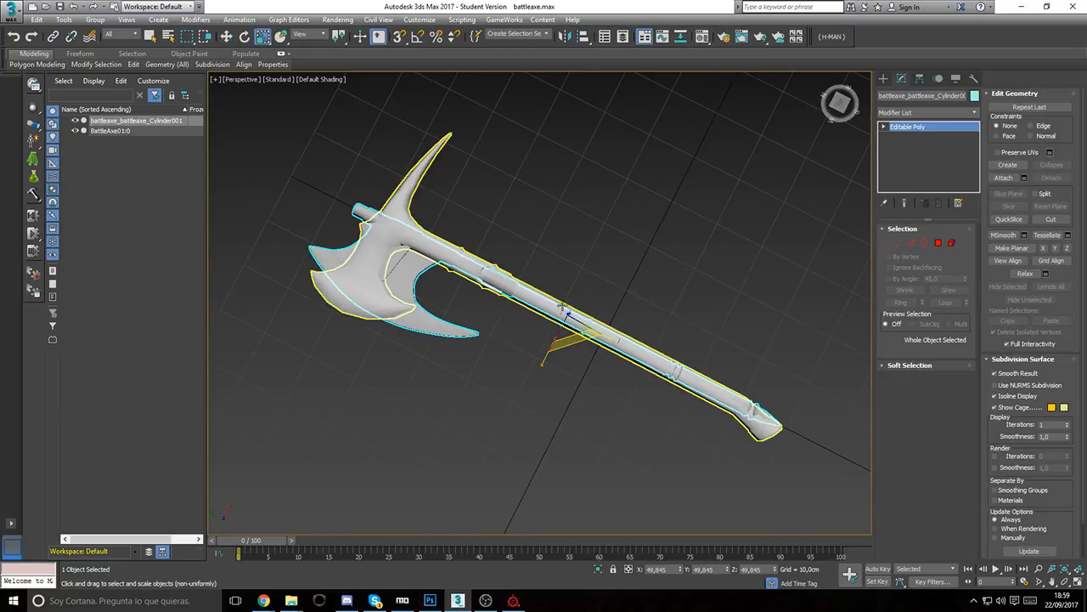
left_click_drag(573, 326, 537, 363)
middle_click_drag(406, 295, 461, 319)
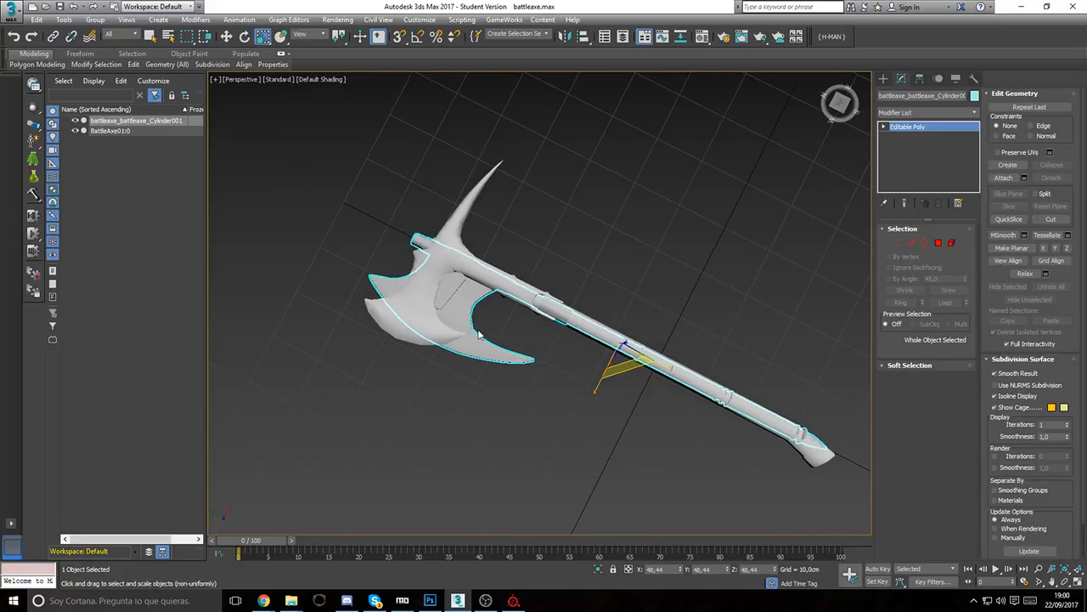
scroll(460, 383, "up", 3)
scroll(476, 372, "down", 3)
middle_click_drag(493, 365, 482, 382)
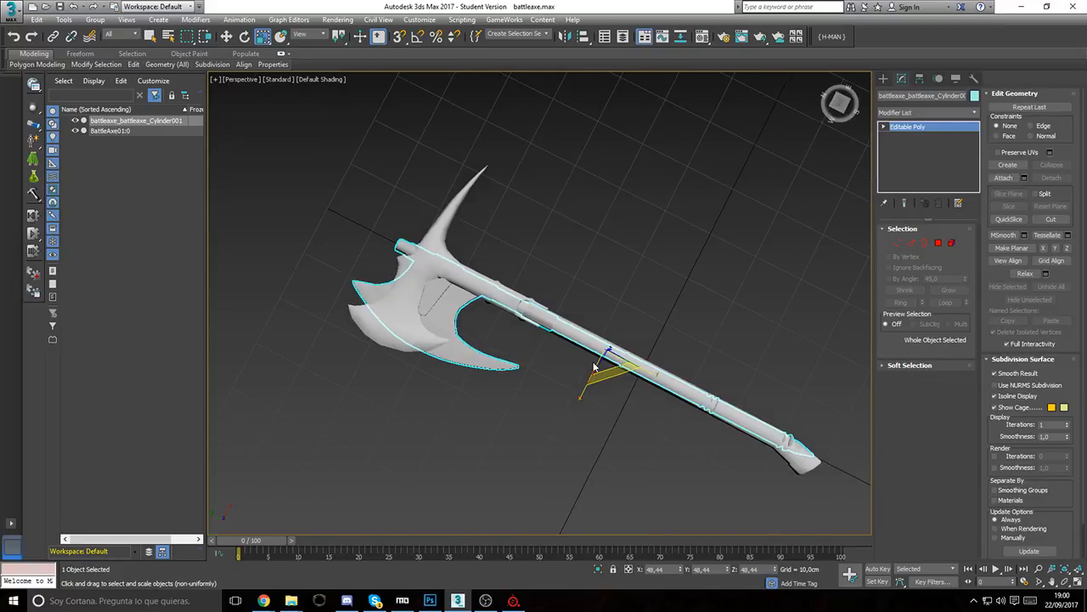
Step: Move the steel battleaxe along Y to about 9.94 cm and scale it uniformly to about 50.8% to match the iron axe
key("w")
left_click_drag(568, 336, 540, 371)
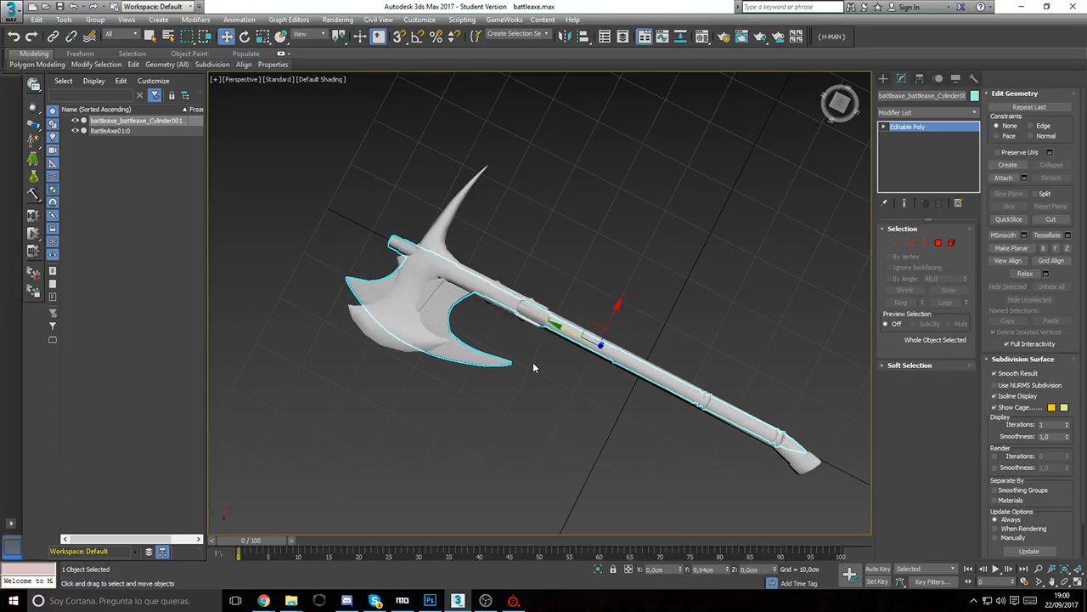
mouse_move(534, 367)
left_mouse_down()
mouse_move(733, 476)
mouse_move(536, 378)
left_mouse_up()
key("r")
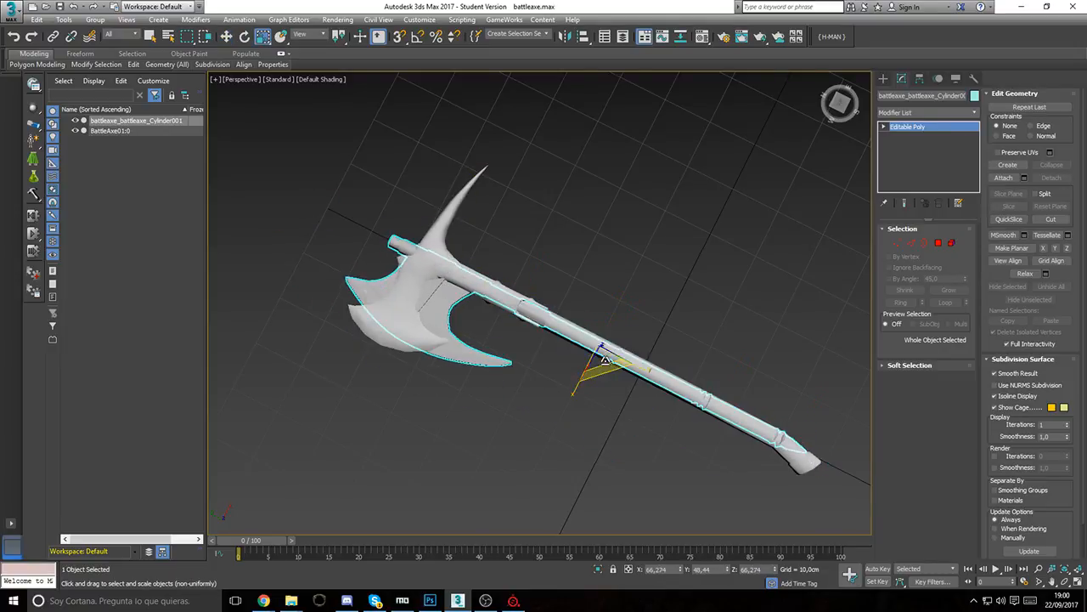
left_click_drag(604, 359, 602, 355)
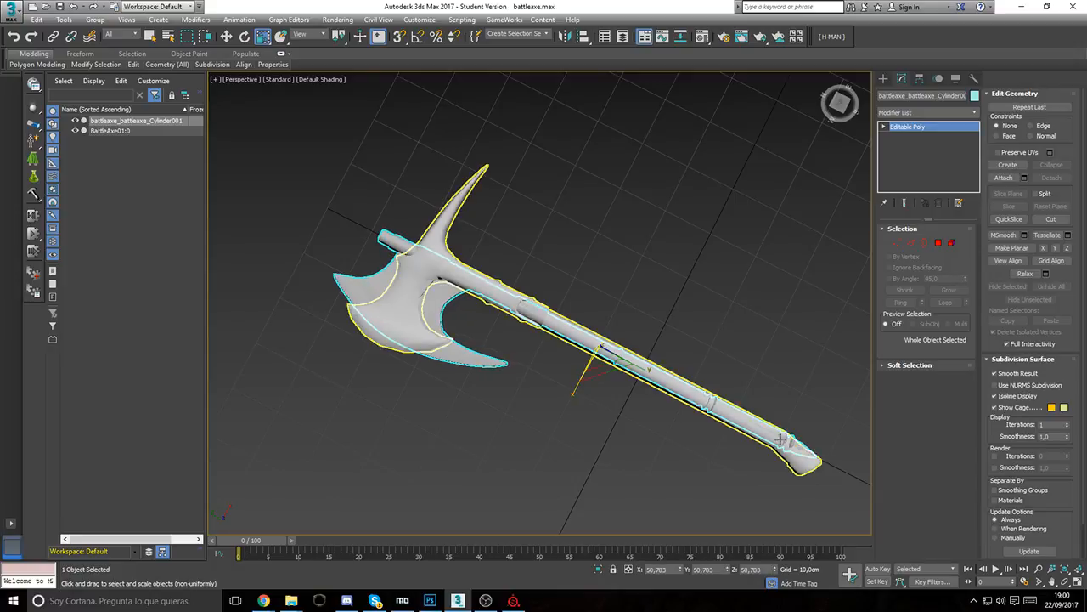
Step: Delete the iron battleaxe reference mesh BattleAxe01:0
middle_click_drag(560, 349, 438, 436, "alt")
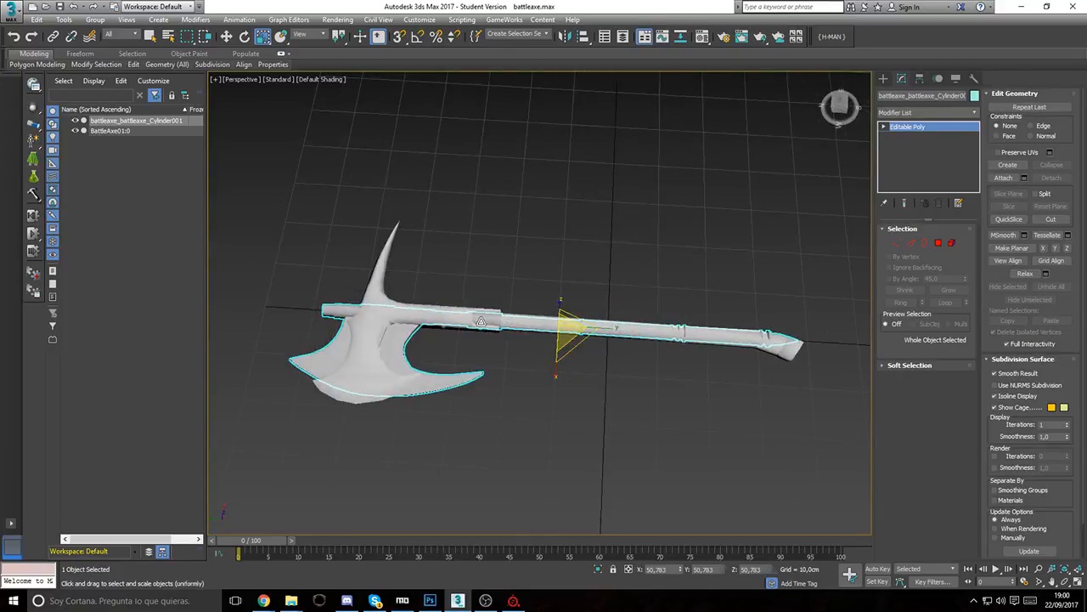
left_click(352, 397)
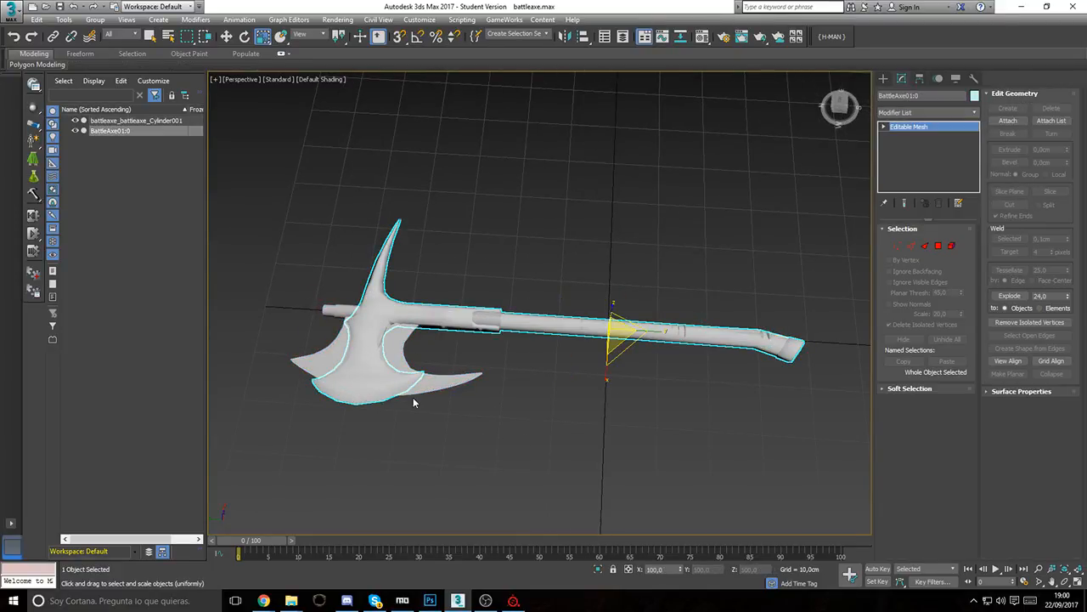
key("Delete")
Step: Clone the steel battleaxe in place as a separate object
left_click(359, 367)
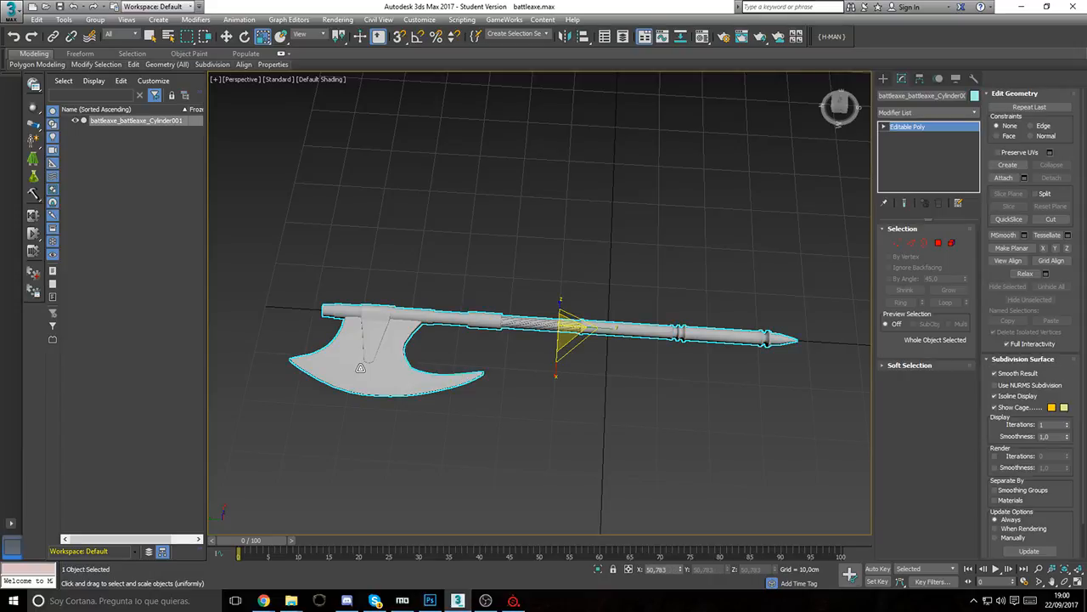
left_click(63, 20)
mouse_move(37, 19)
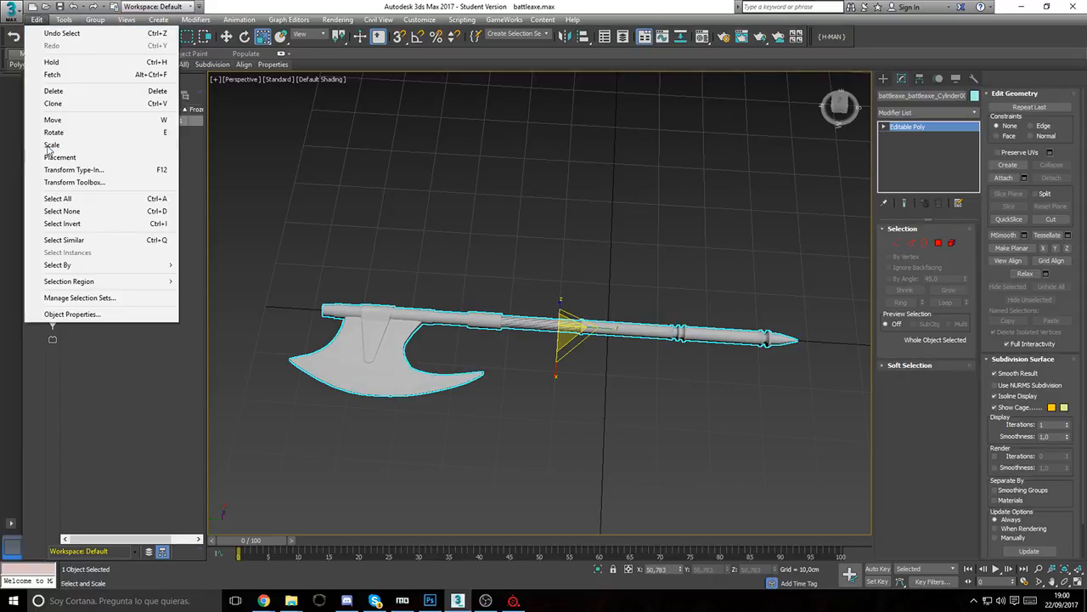
left_click(54, 104)
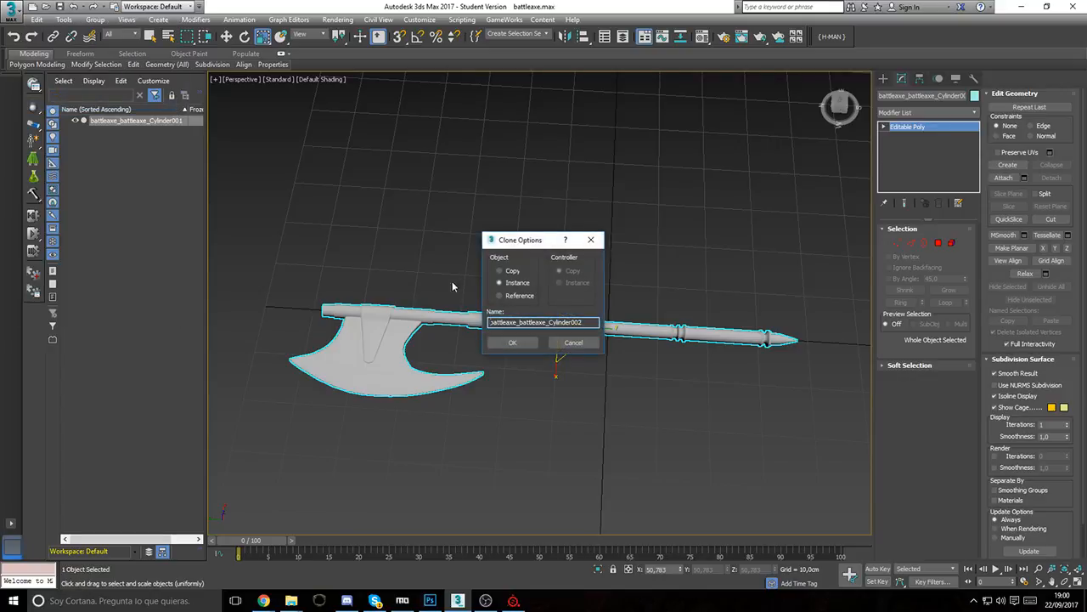
left_click(512, 343)
Step: Delete the handle and upper shaft elements from the cloned battleaxe, keeping only its blade
left_click(952, 243)
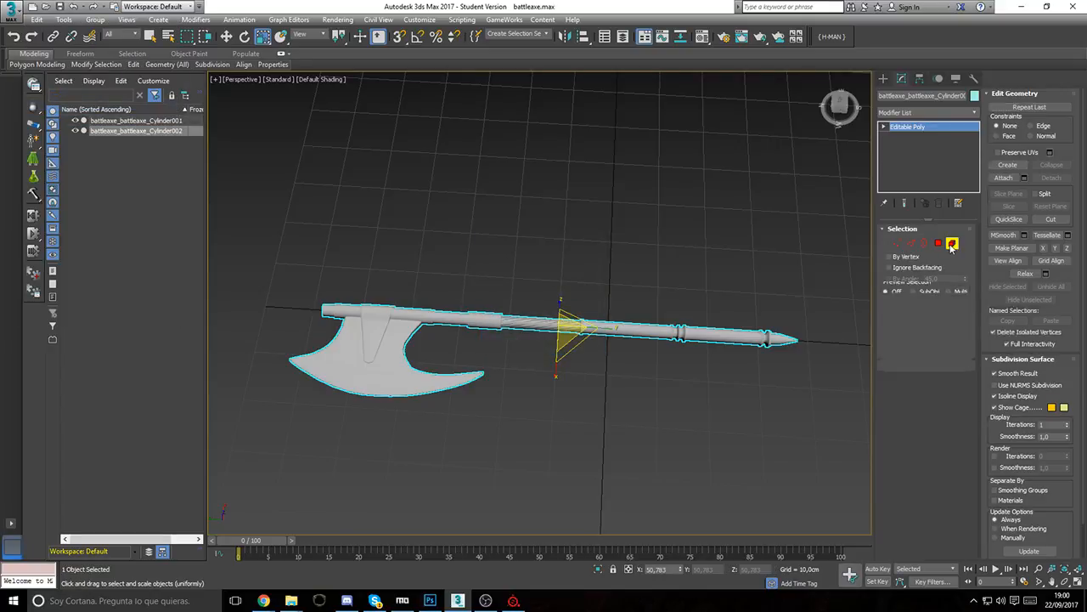
left_click_drag(650, 416, 642, 415)
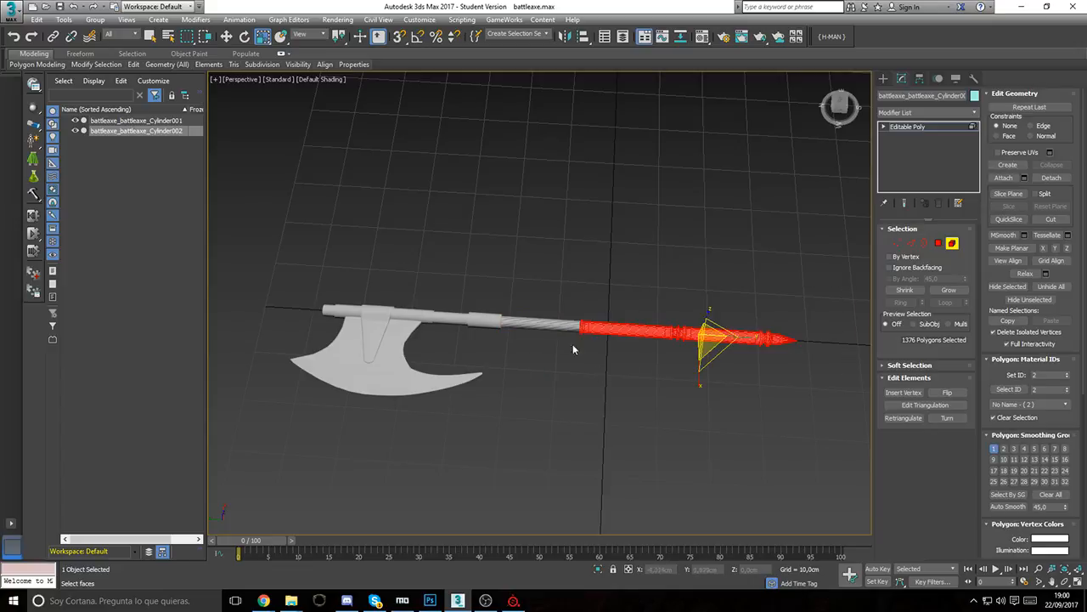
left_click(634, 265)
left_click_drag(478, 336, 471, 334)
left_click(469, 336)
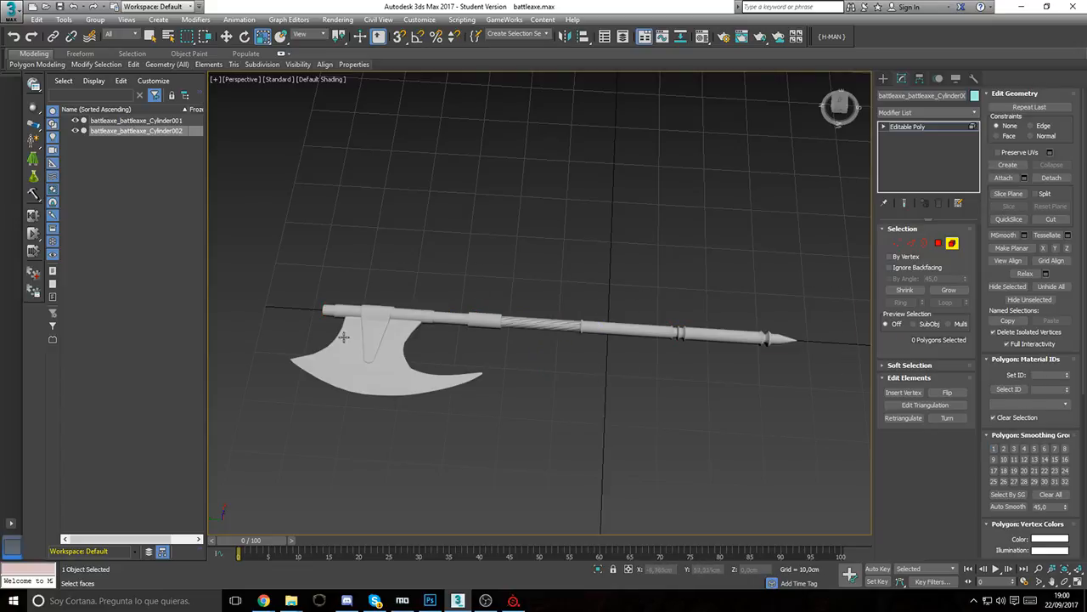
left_click(950, 244)
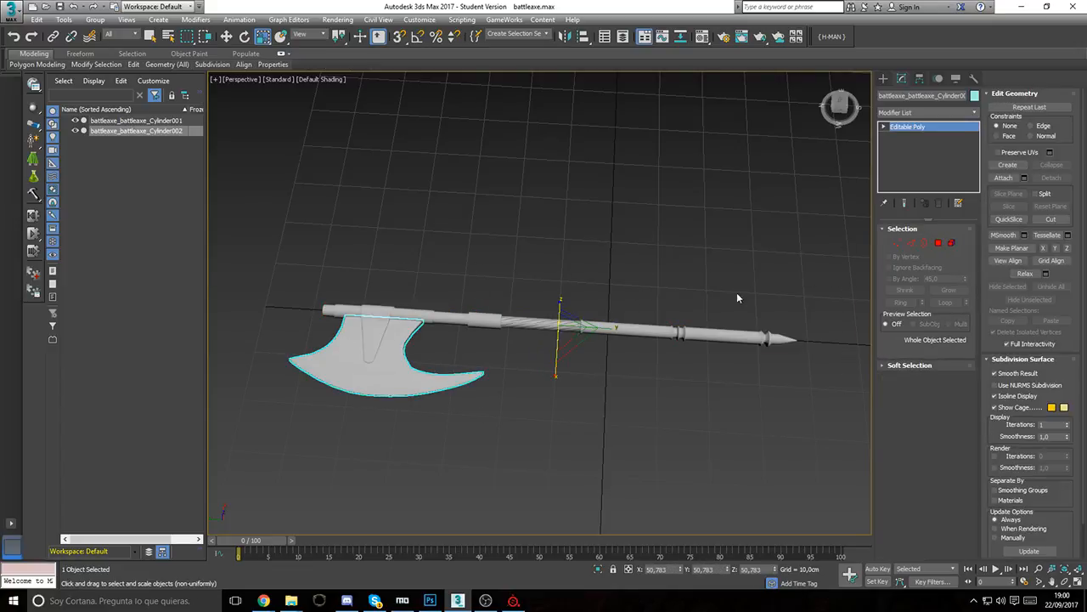
left_click(947, 108)
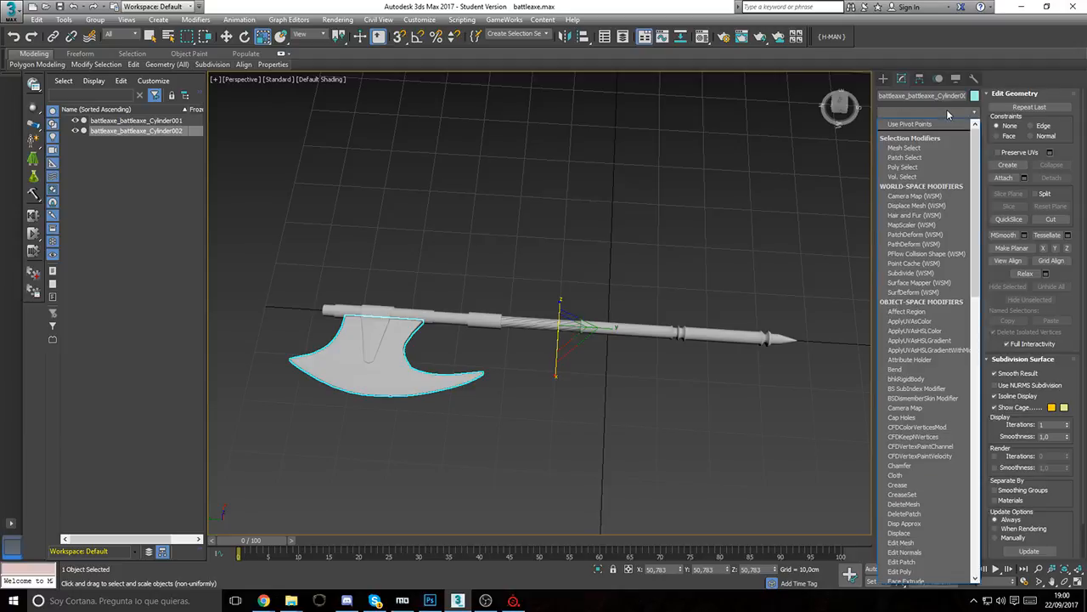
type("pu")
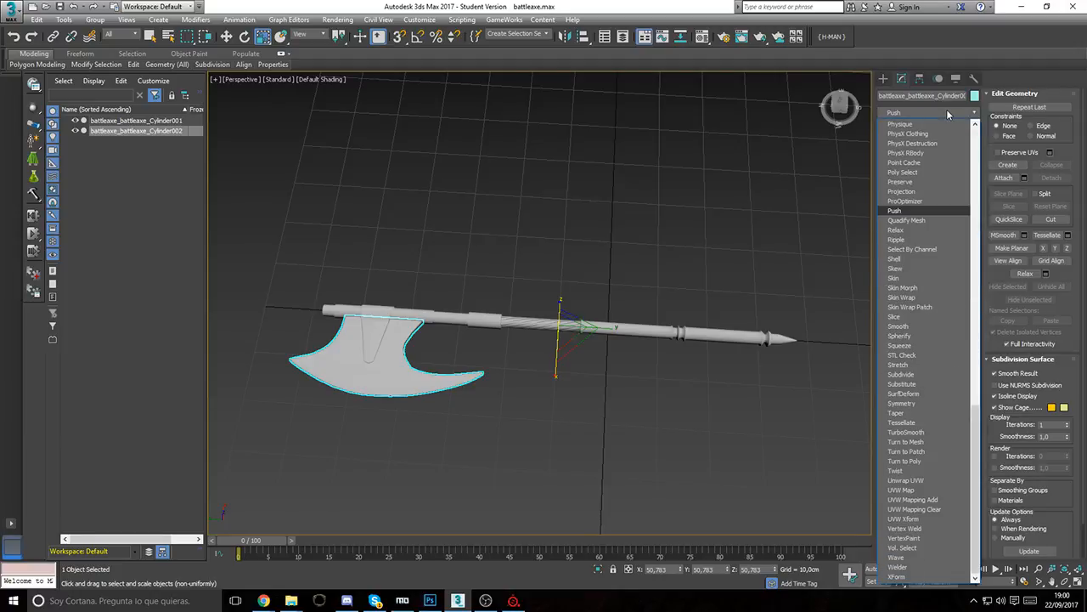
left_click(947, 111)
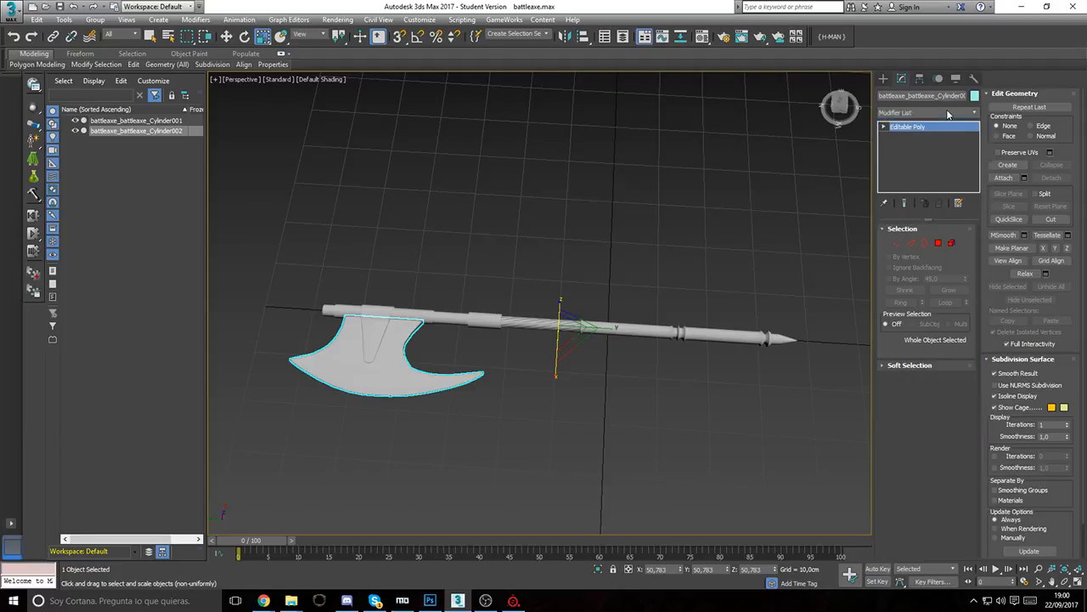
left_click(947, 110)
left_click(947, 111)
Step: Inspect where the clone's blade meets the original's collar and undo the deletion of the clone's upper shaft element
middle_click_drag(366, 200, 544, 197)
scroll(545, 197, "up", 5)
scroll(545, 200, "up", 3)
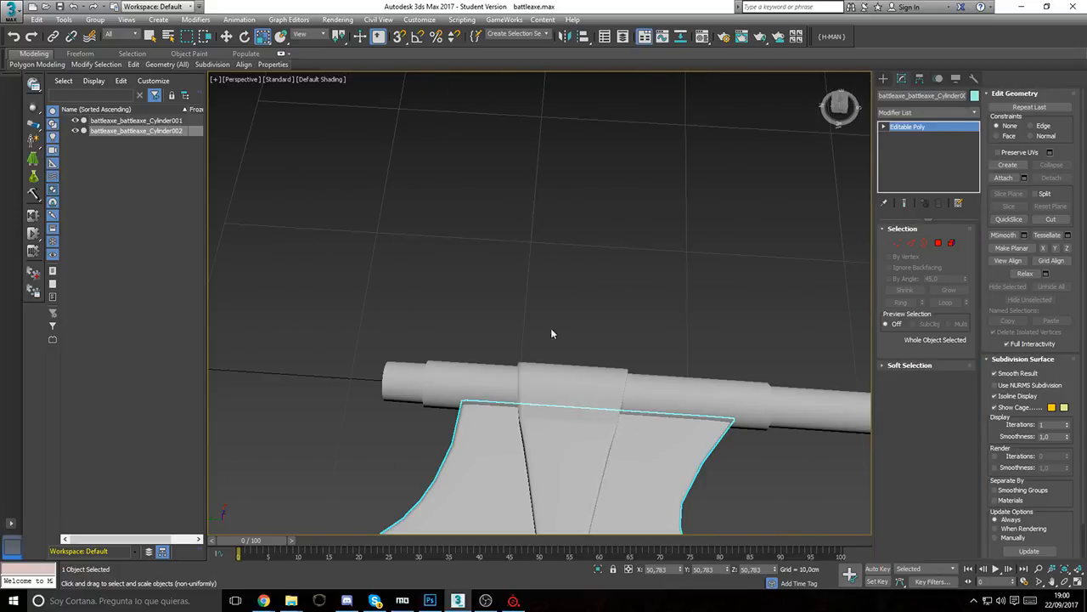
middle_click_drag(553, 370, 508, 260)
middle_click_drag(559, 318, 515, 320, "alt")
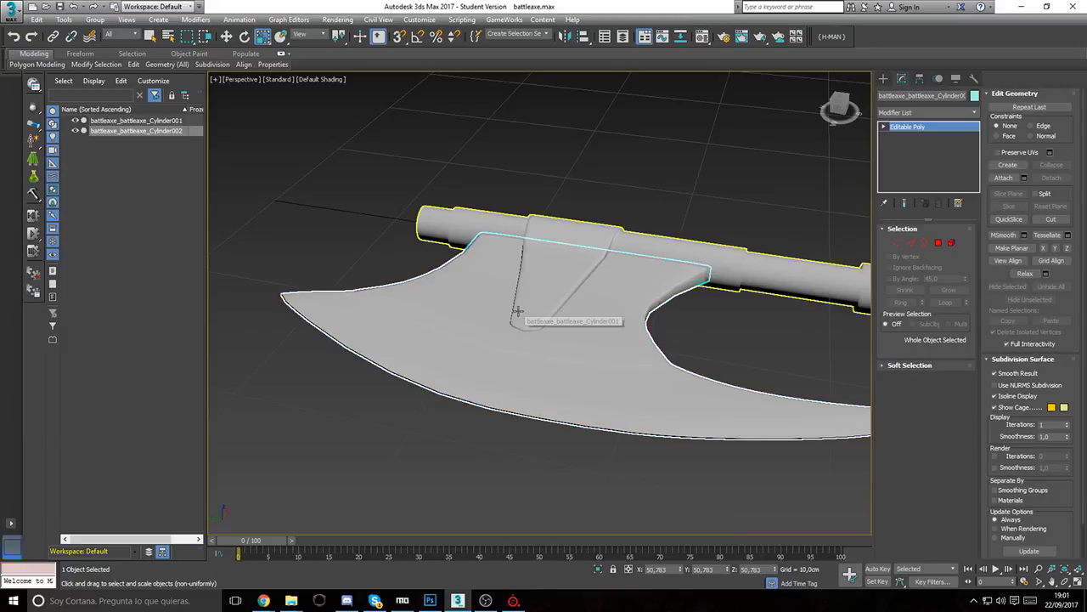
middle_click_drag(779, 292, 660, 290)
scroll(663, 286, "down", 5)
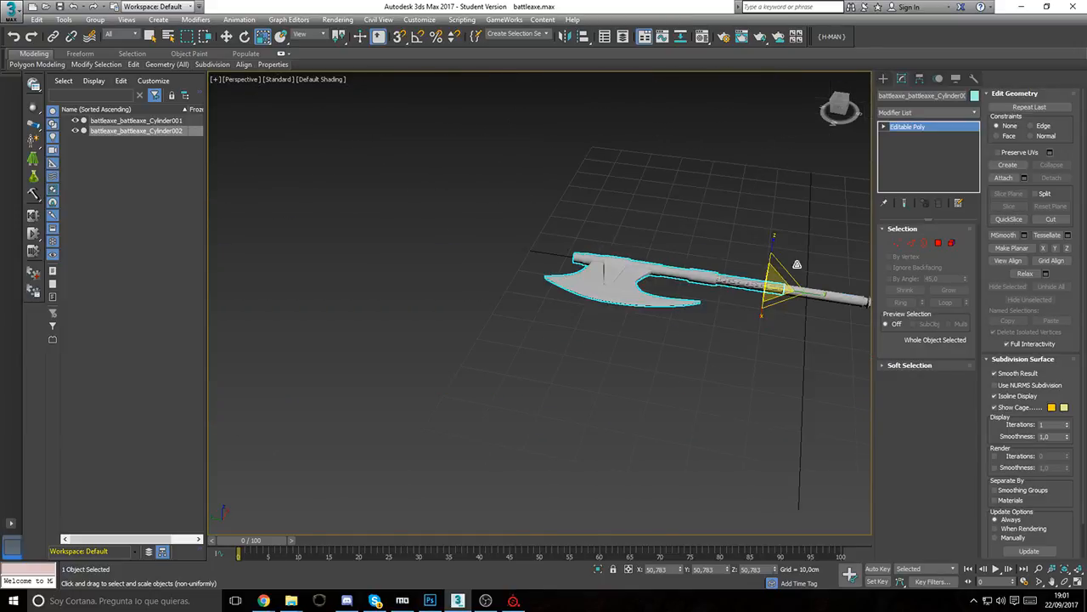
Step: Delete the upper shaft polygons from the clone, sparing the tapered collar plates that overlap the blade
left_click(953, 243)
scroll(684, 274, "up", 5)
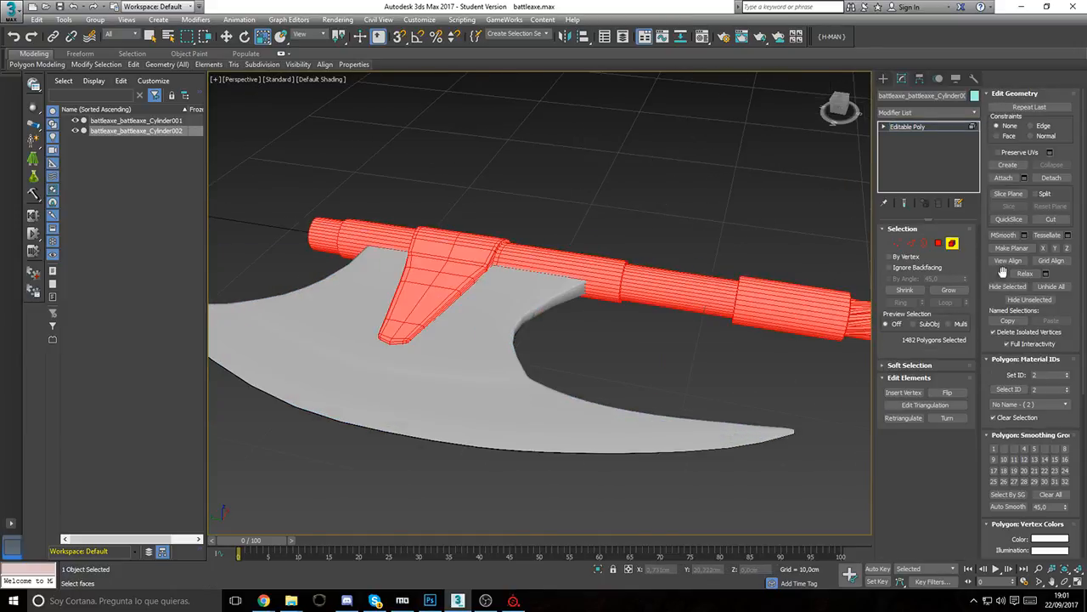
left_click(938, 244)
middle_click_drag(508, 276, 475, 337, "alt")
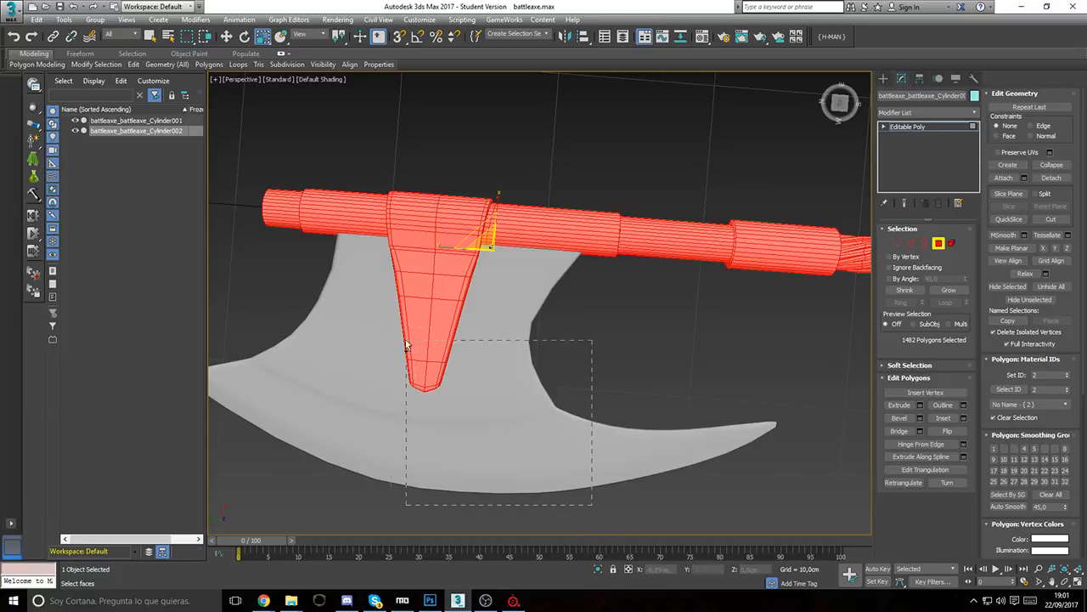
left_click_drag(351, 277, 347, 267, "alt")
middle_click_drag(347, 268, 552, 392, "alt")
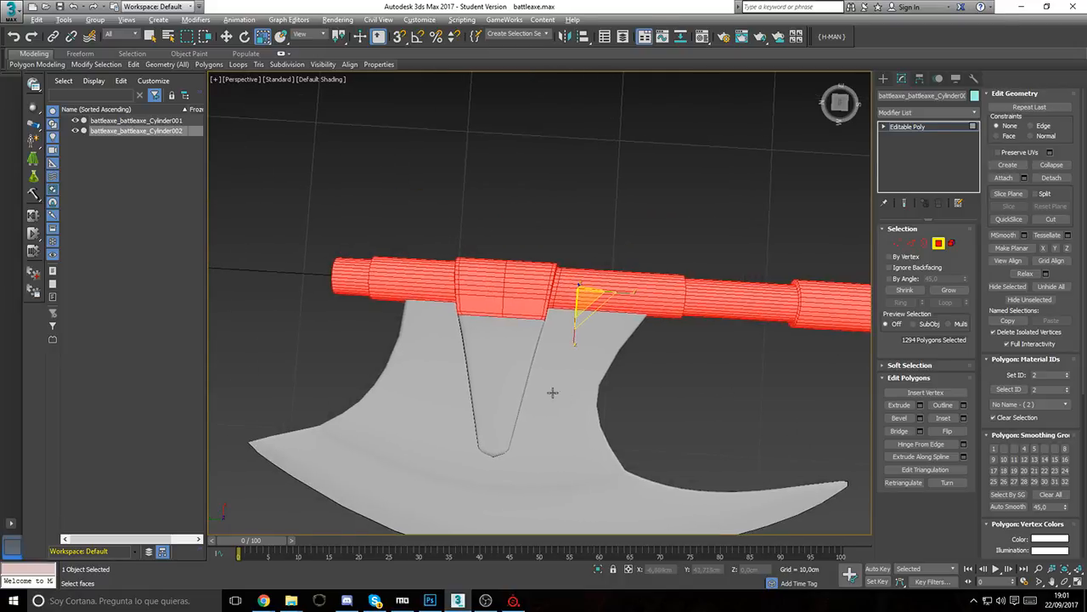
left_click_drag(418, 317, 418, 316, "alt")
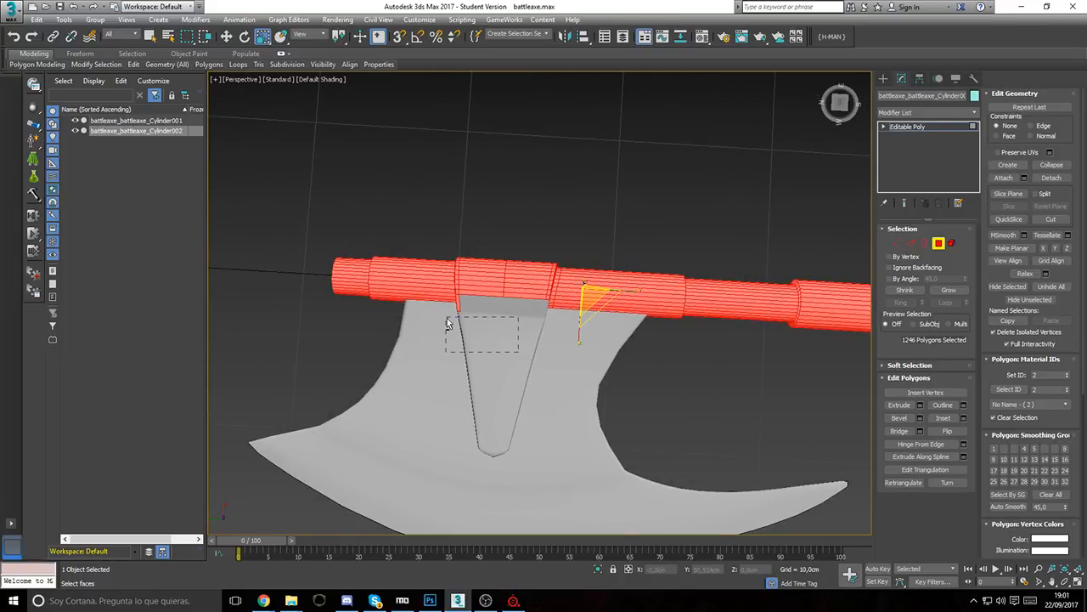
middle_click_drag(448, 319, 498, 308, "alt")
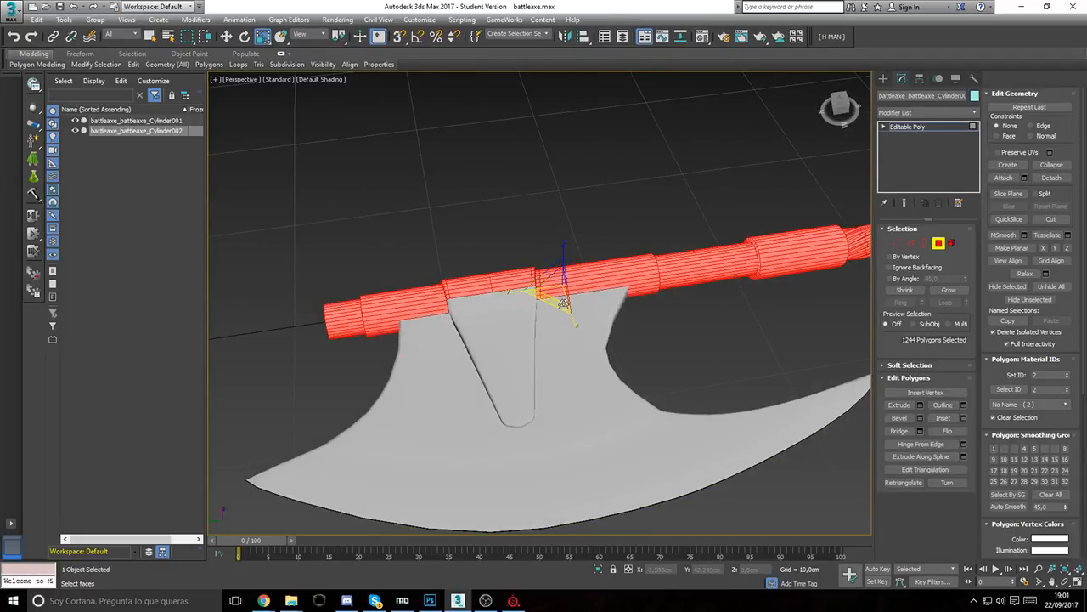
key("ctrl+d")
left_click(938, 243)
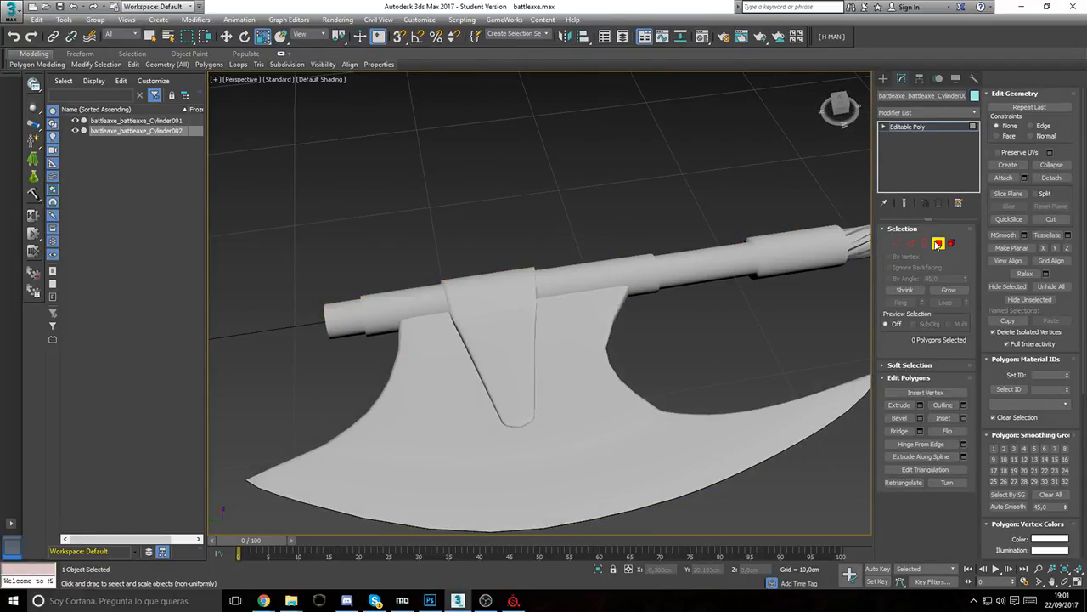
Step: Apply a Push modifier to the blade clone, slightly raise its push value and collapse the stack into the mesh
left_click(894, 113)
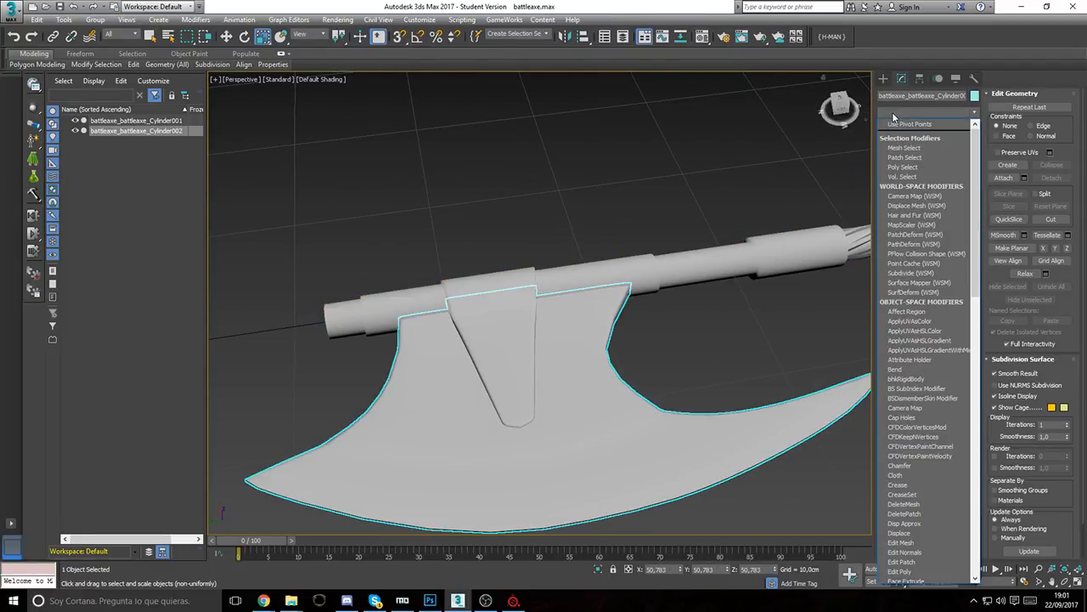
type("push")
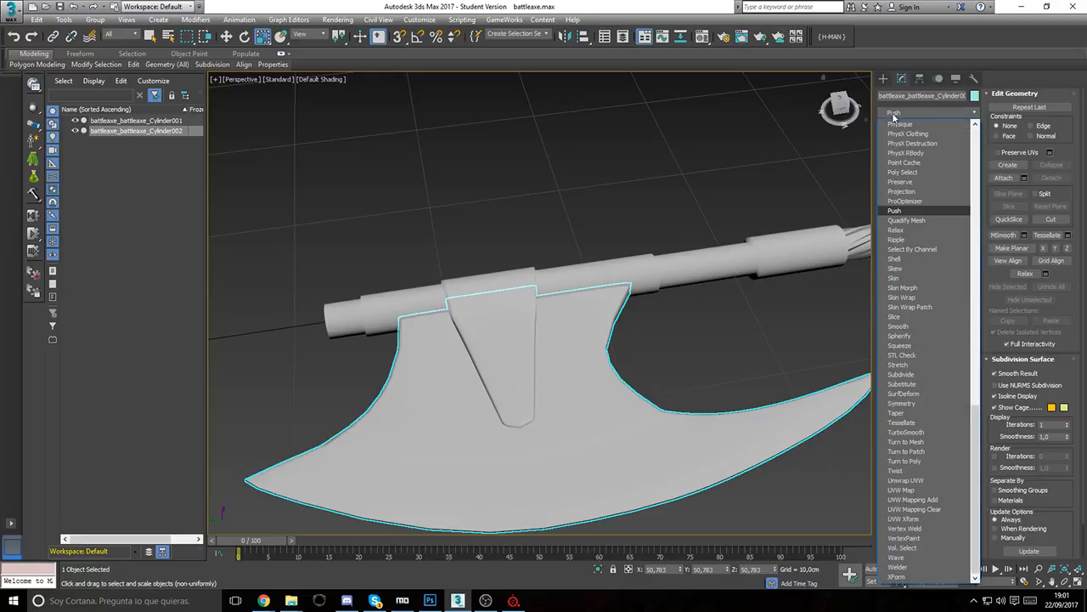
key("Return")
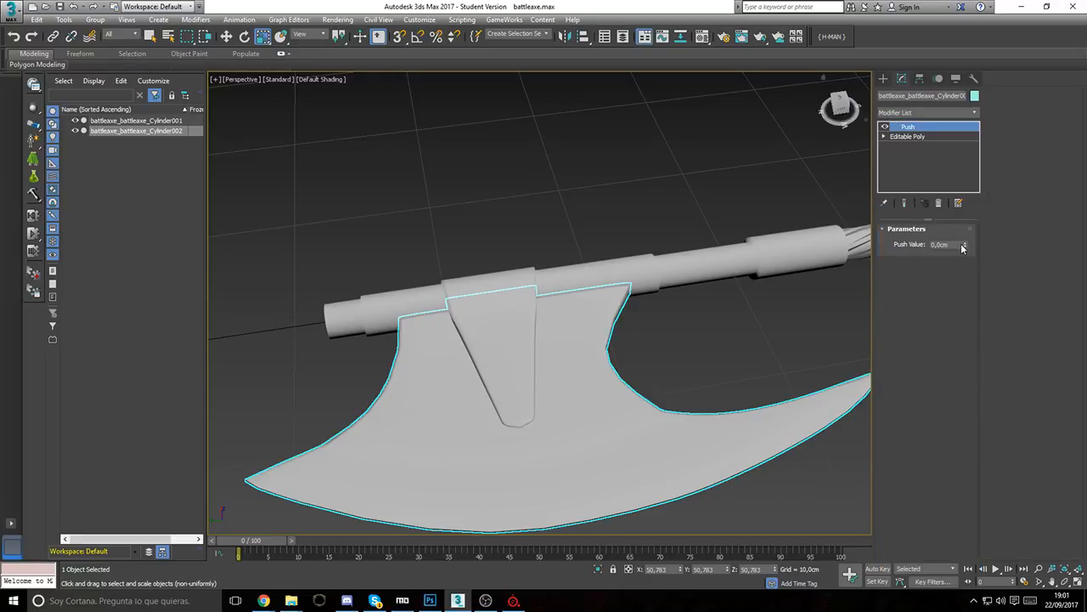
left_click_drag(962, 246, 965, 244)
right_click(919, 128)
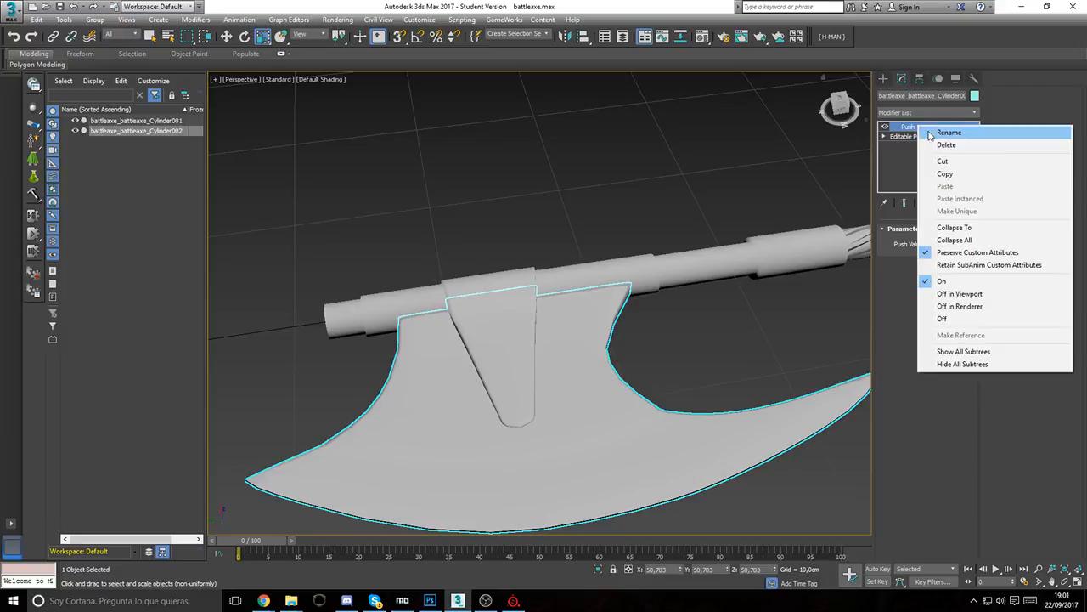
left_click(930, 244)
Step: Add an Unwrap UVW modifier to the blade clone, open its UV editor and select all the UV shells
left_click(910, 113)
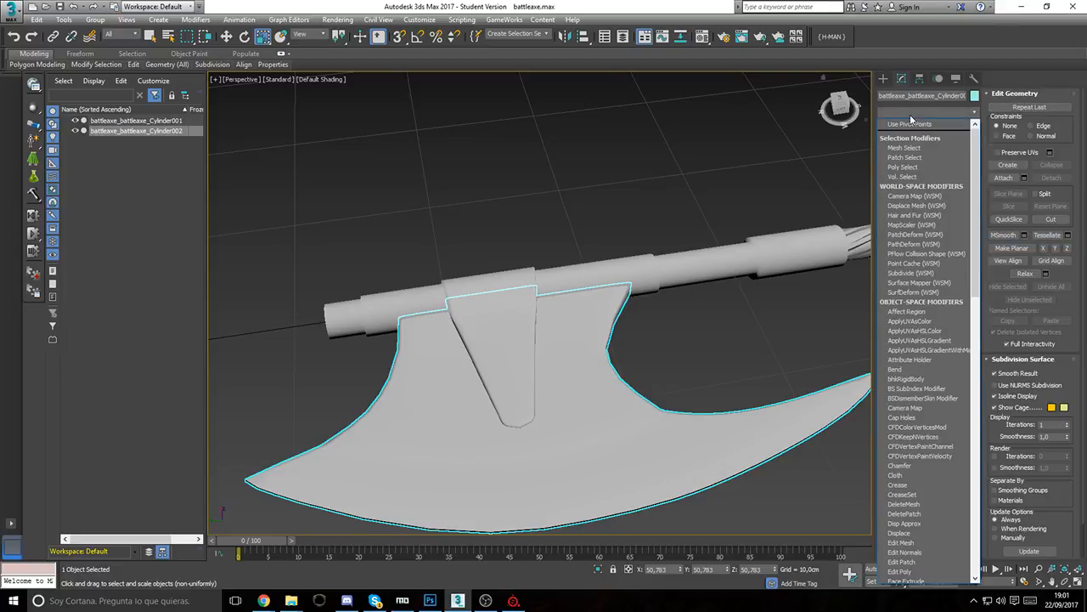
key("u")
key("Return")
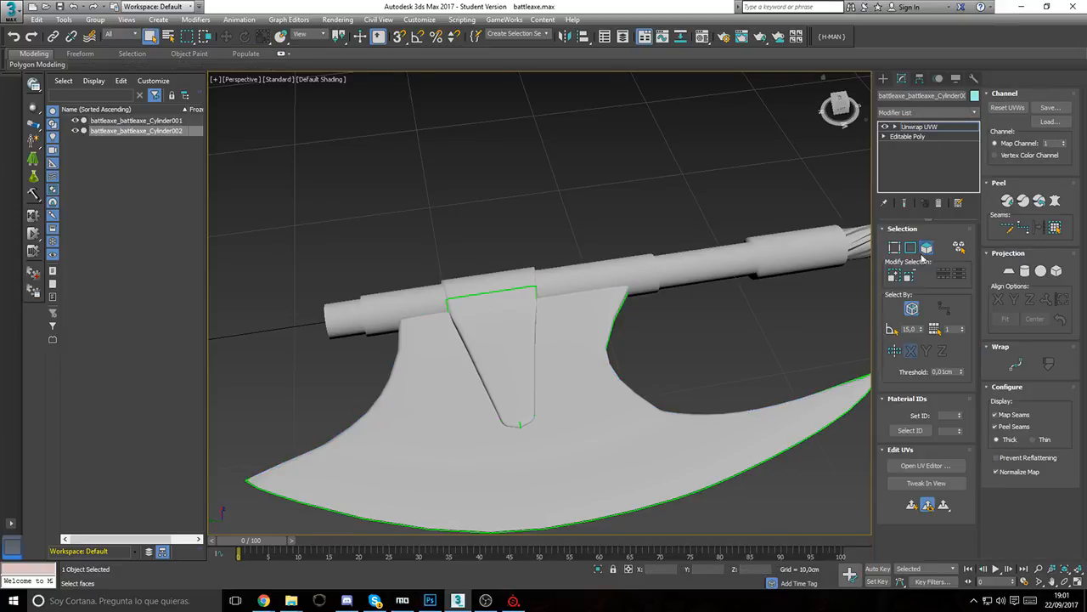
left_click(926, 466)
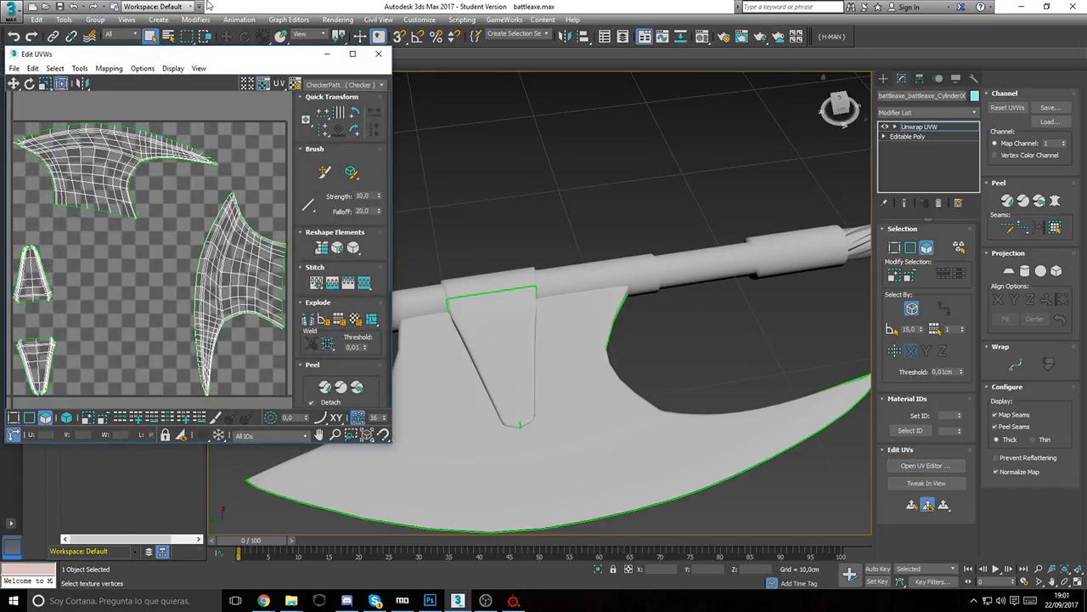
left_click_drag(196, 60, 424, 91)
left_click(463, 296)
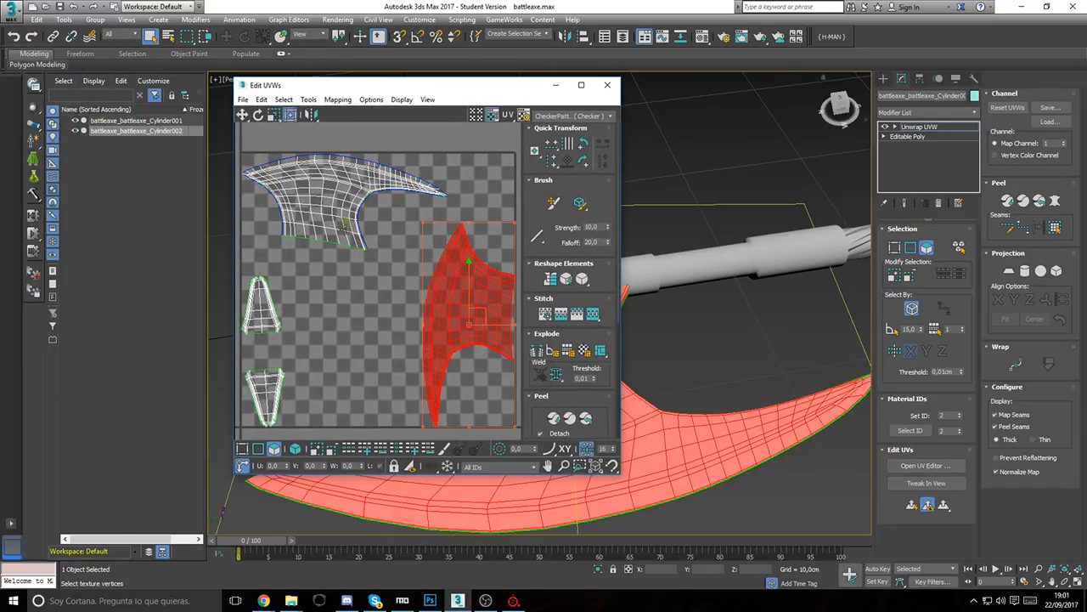
left_click(339, 197)
scroll(440, 242, "down", 5)
left_click_drag(343, 162, 521, 360)
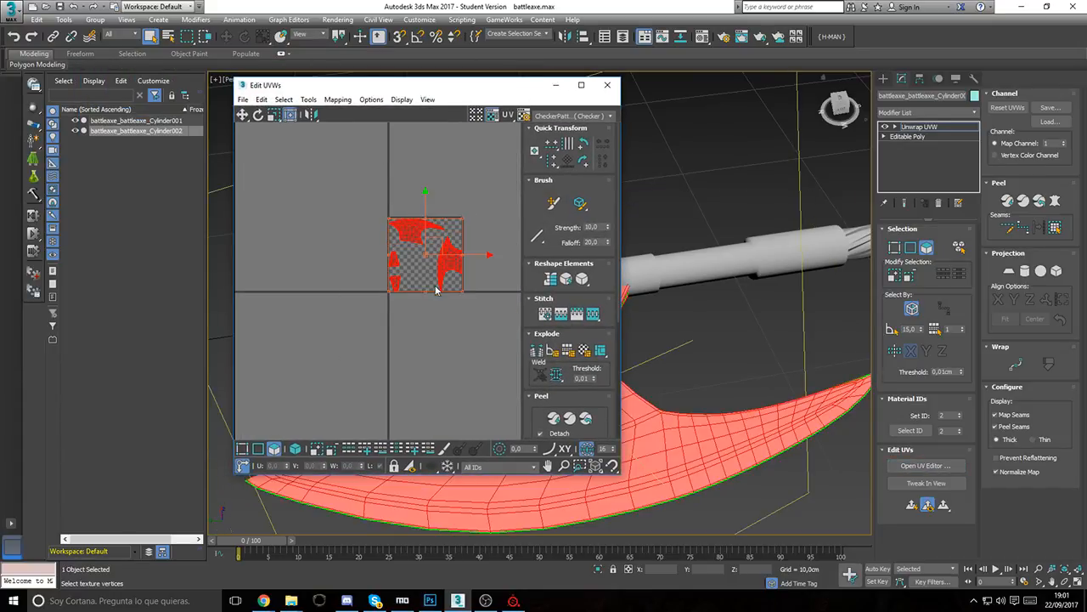
scroll(434, 284, "up", 3)
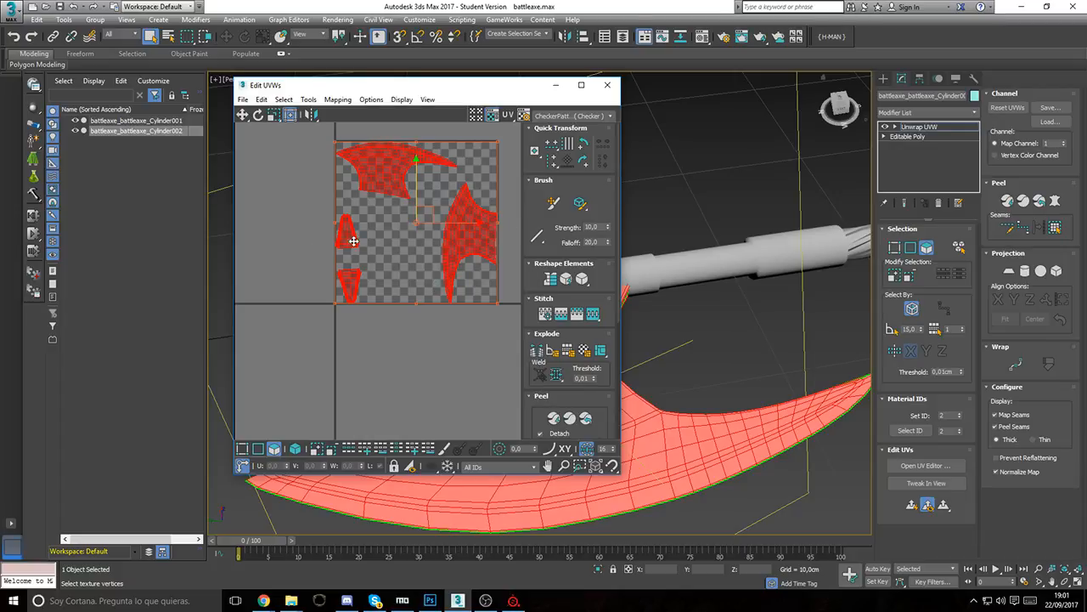
Step: Launch Maya from the Windows search
key("super")
type("maya")
key("Return")
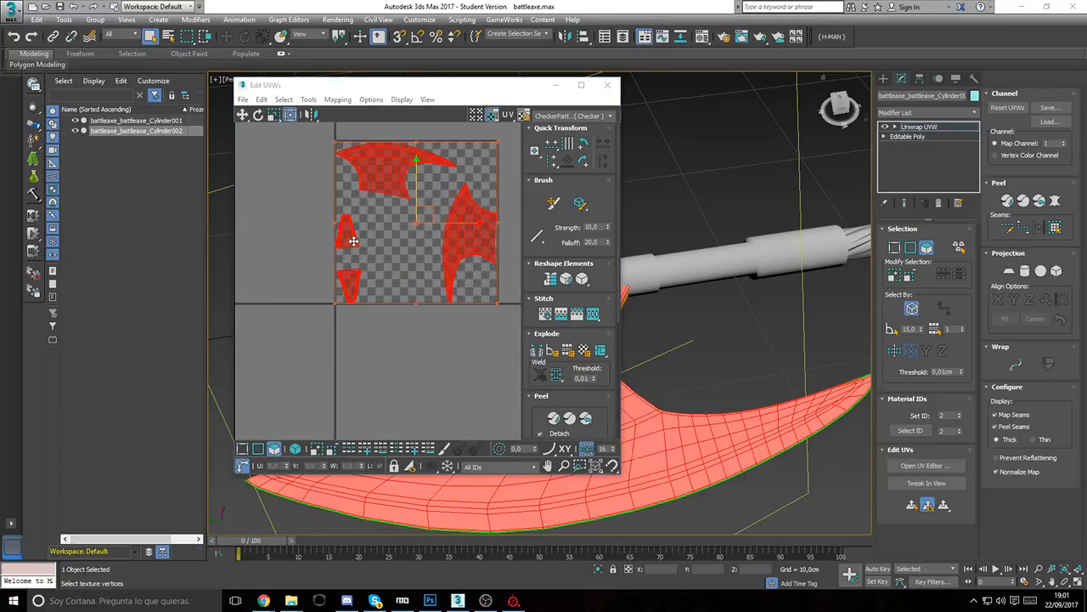
Step: Remap the selected blade clone faces with a planar projection
left_click(348, 83)
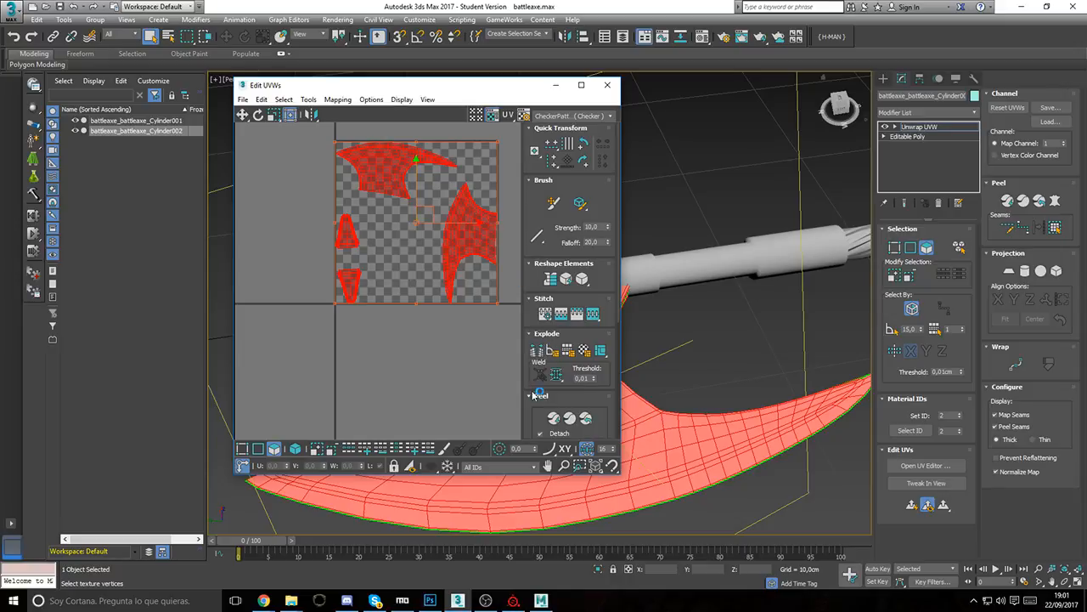
middle_click_drag(407, 231, 402, 241)
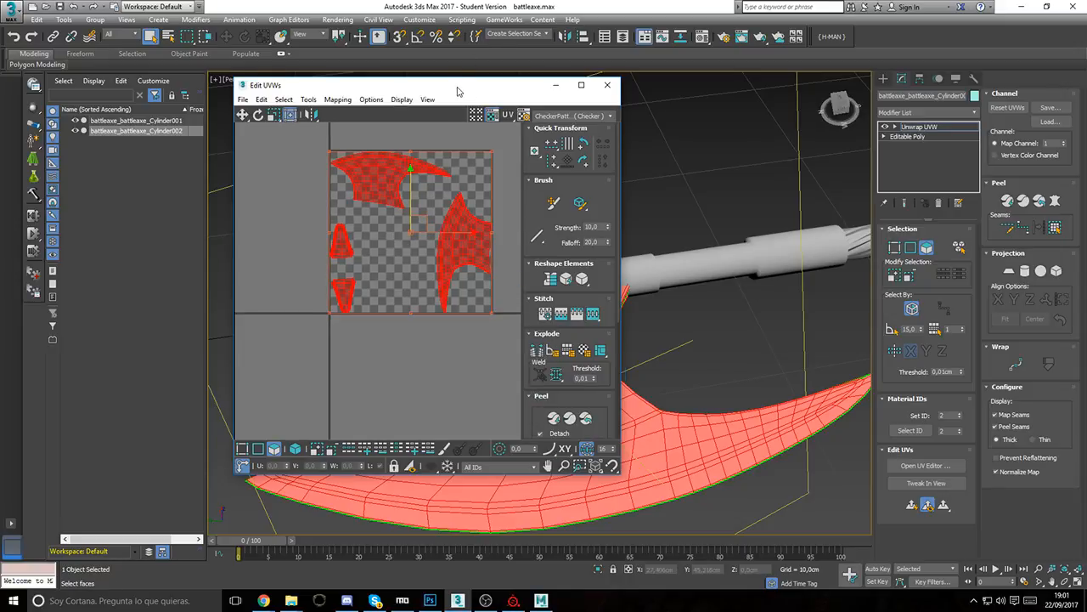
left_click_drag(457, 91, 883, 102)
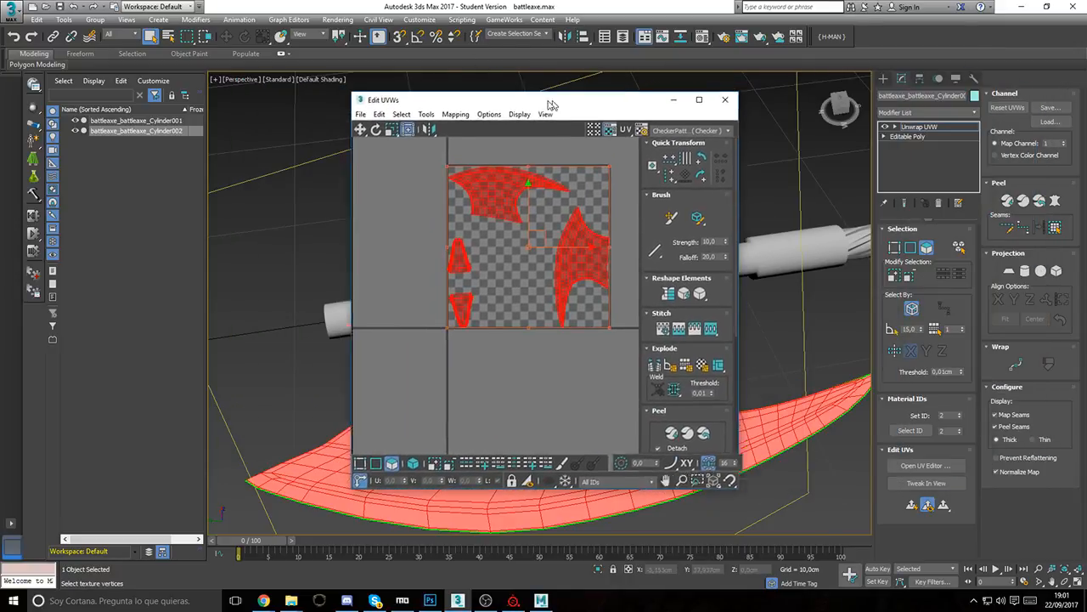
left_click(1009, 271)
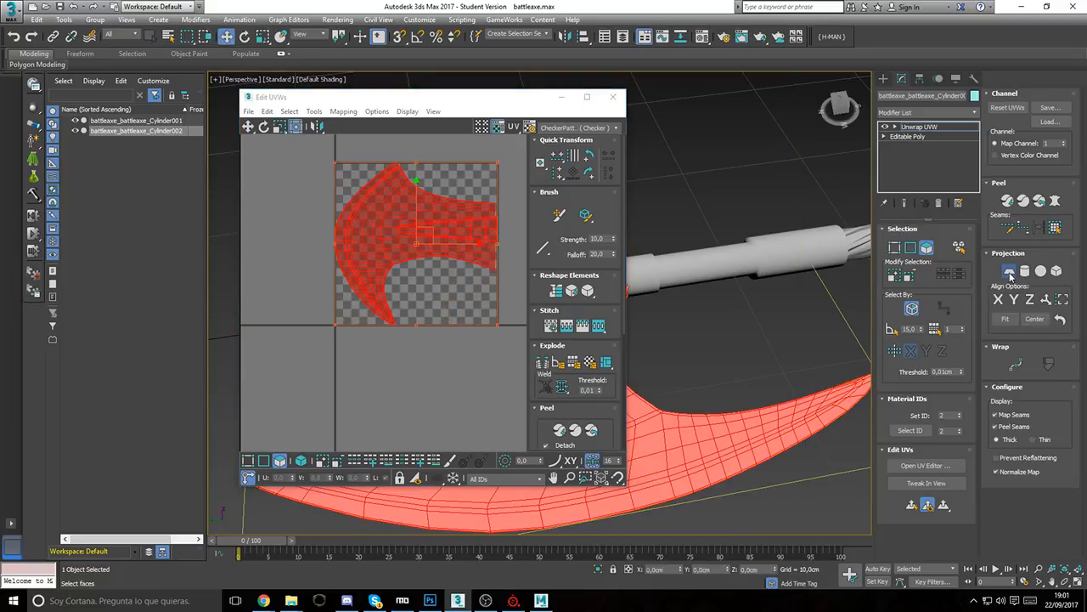
middle_click_drag(462, 322, 485, 340)
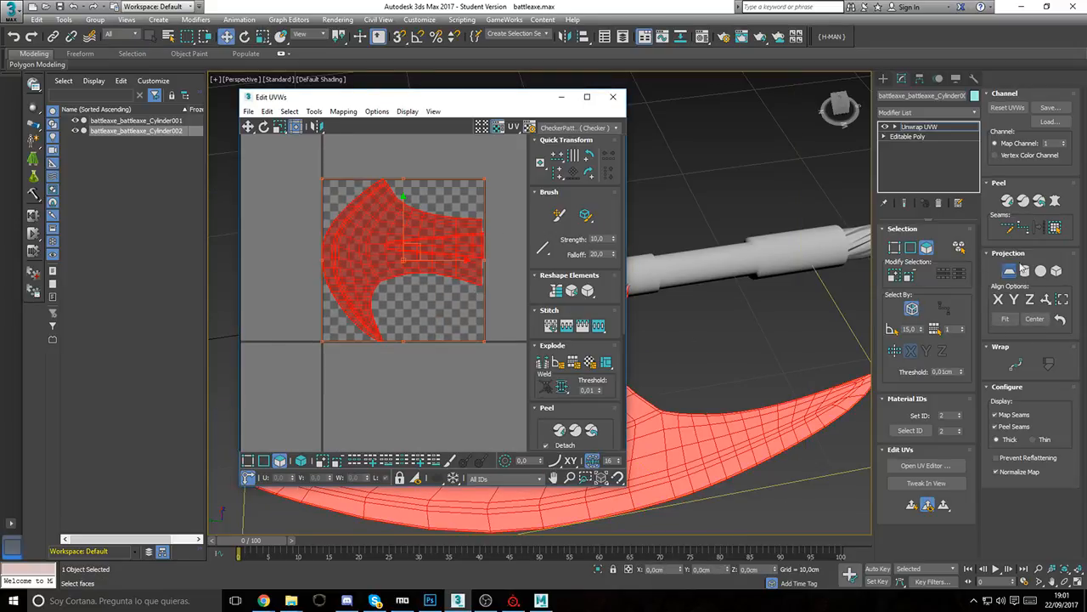
left_click_drag(482, 343, 443, 372)
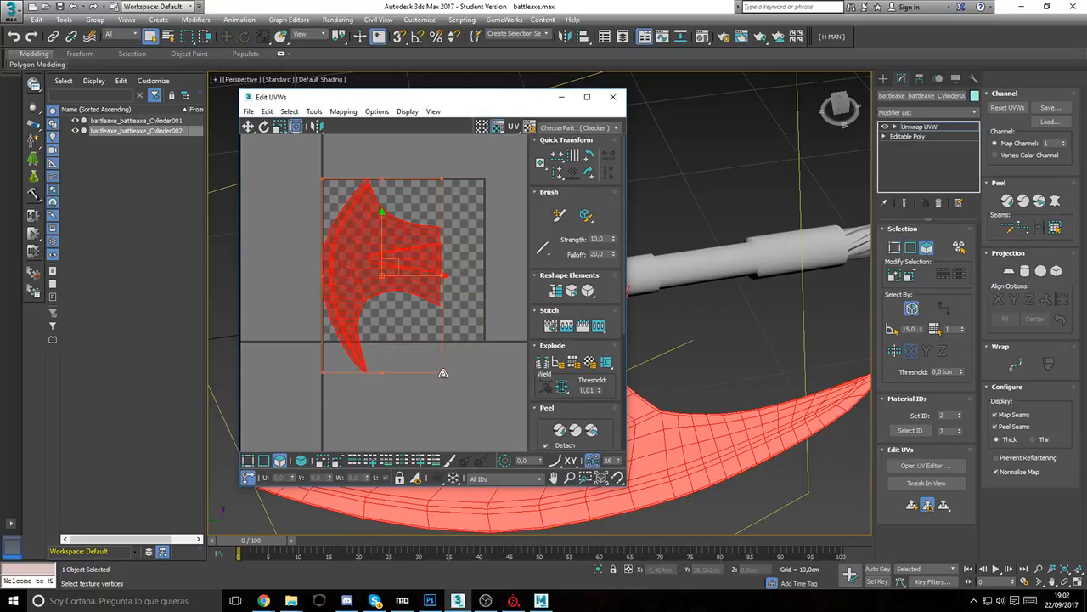
mouse_move(380, 176)
left_mouse_down()
mouse_move(410, 187)
mouse_move(374, 183)
left_mouse_up()
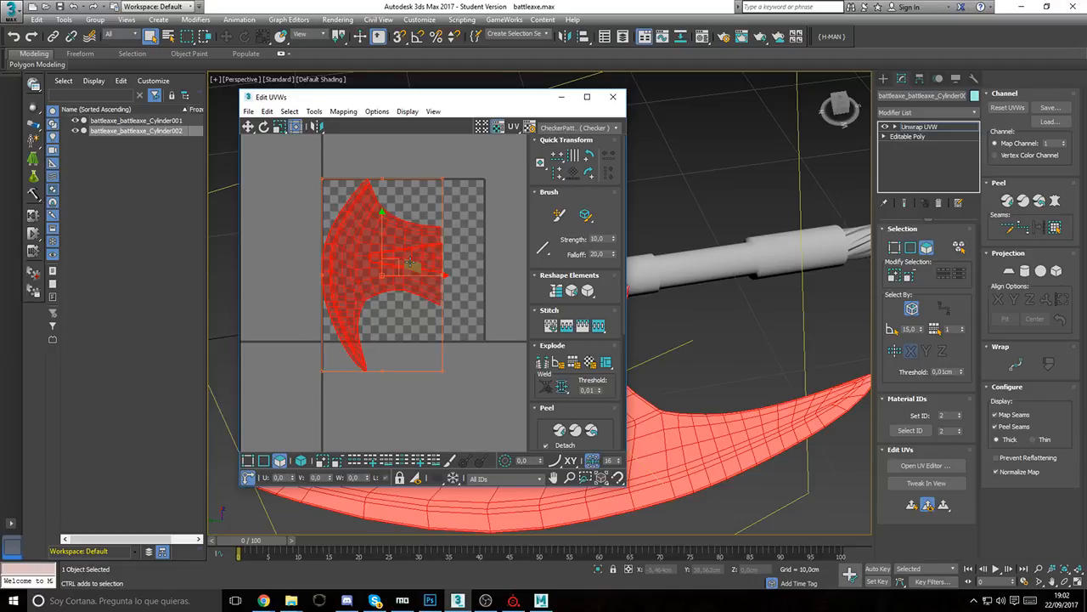
key("ctrl+z")
Step: Deselect the UV faces, close the UV editor and collapse the Unwrap UVW modifier into the blade clone
left_click(497, 235)
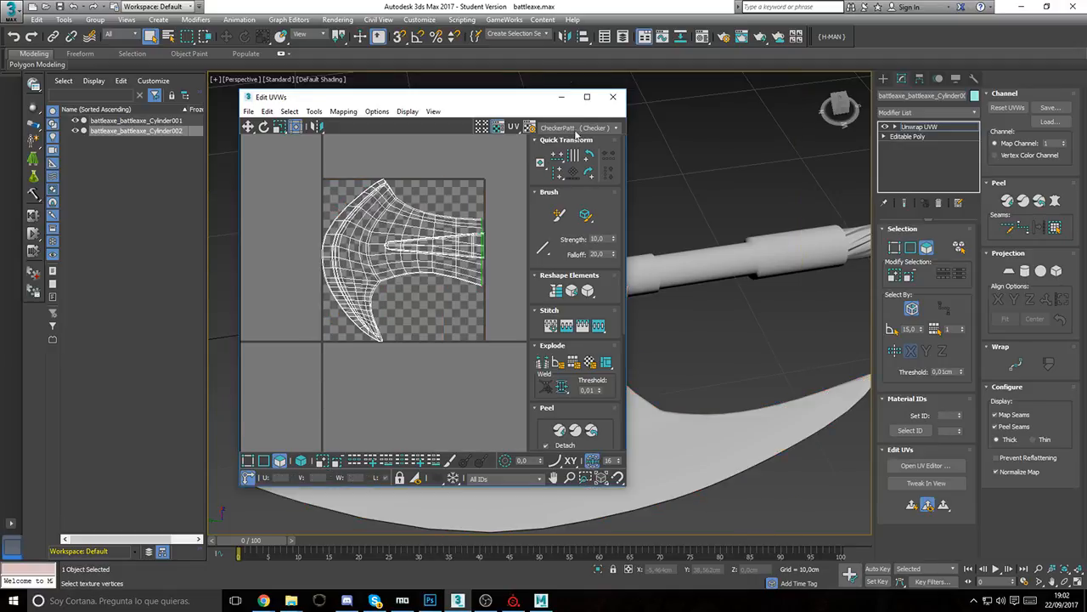
left_click(612, 96)
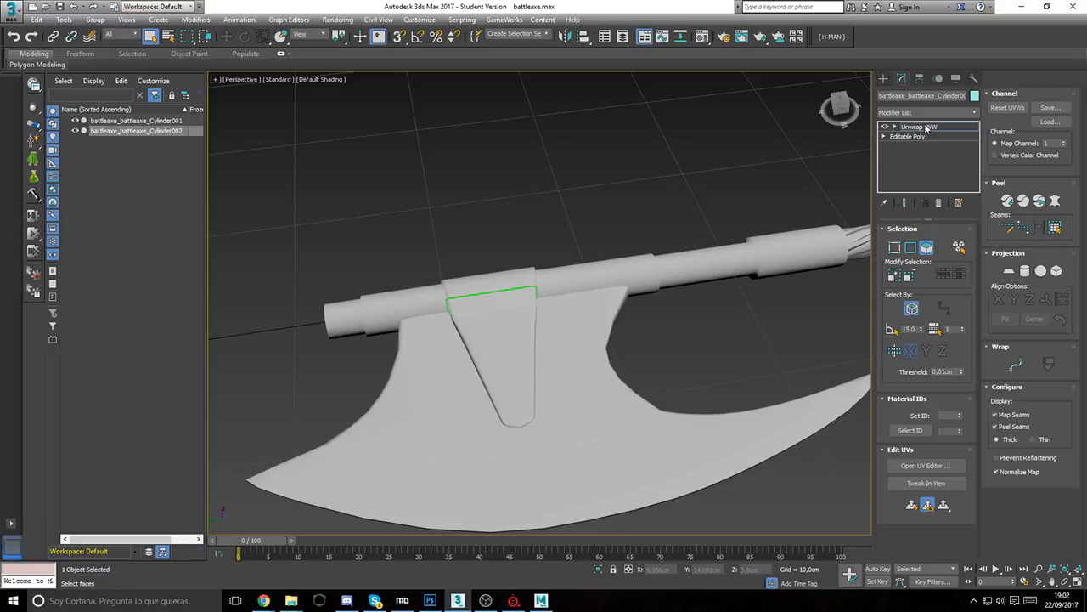
right_click(926, 129)
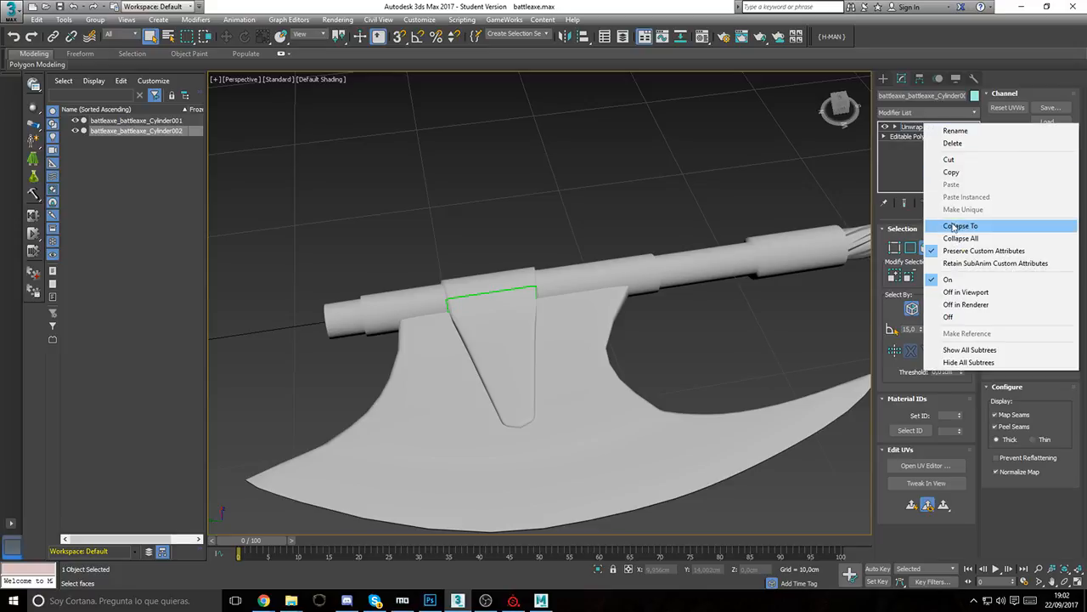
left_click(958, 239)
Step: Rename the blade clone as blood
middle_click_drag(459, 384, 469, 307)
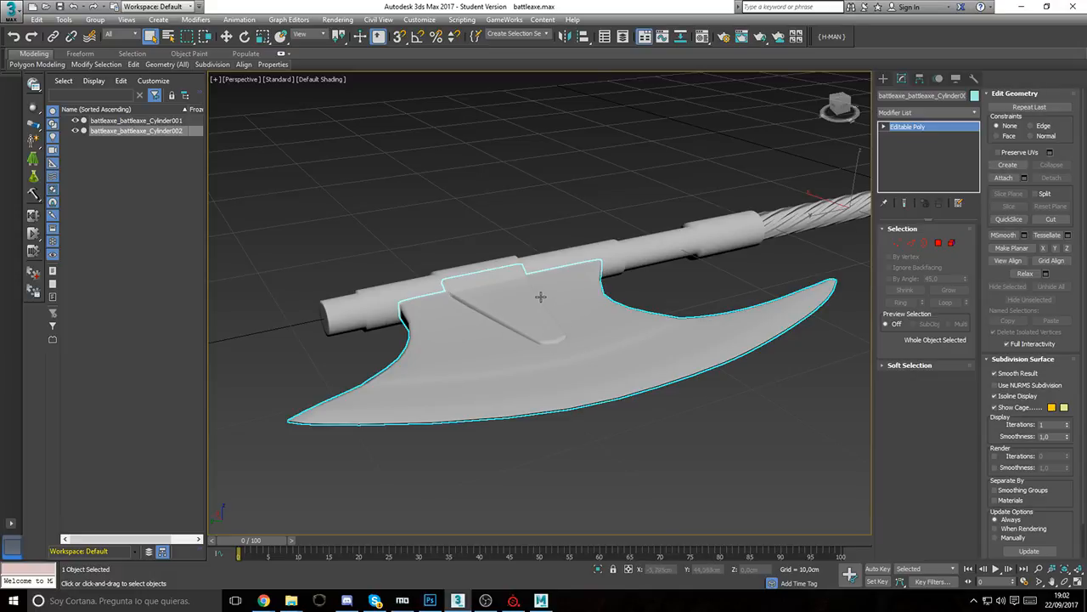
middle_click_drag(559, 283, 514, 367, "alt")
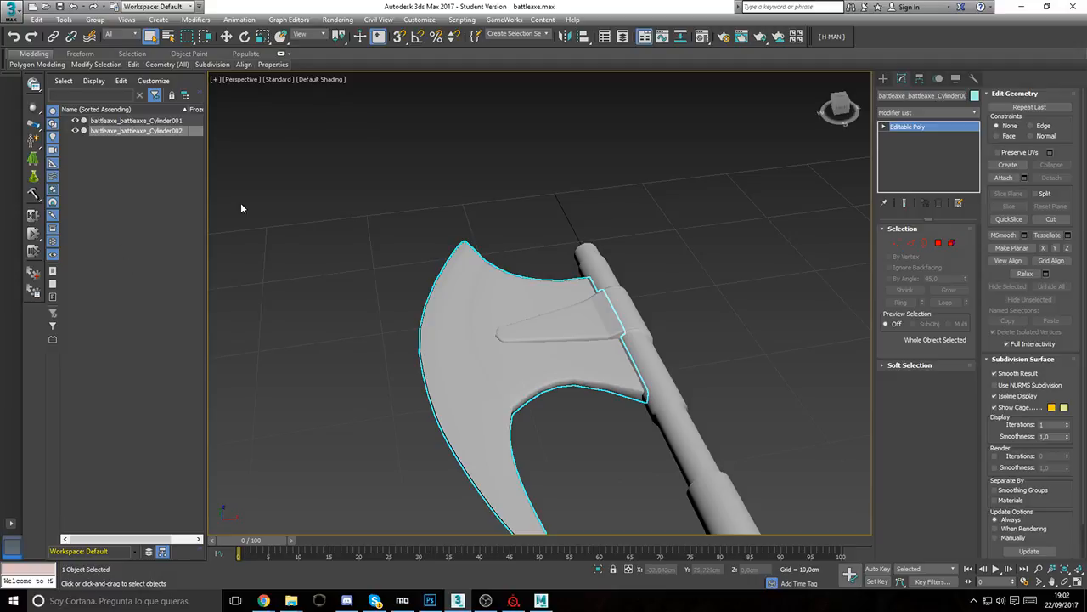
double_click(930, 96)
type("blood")
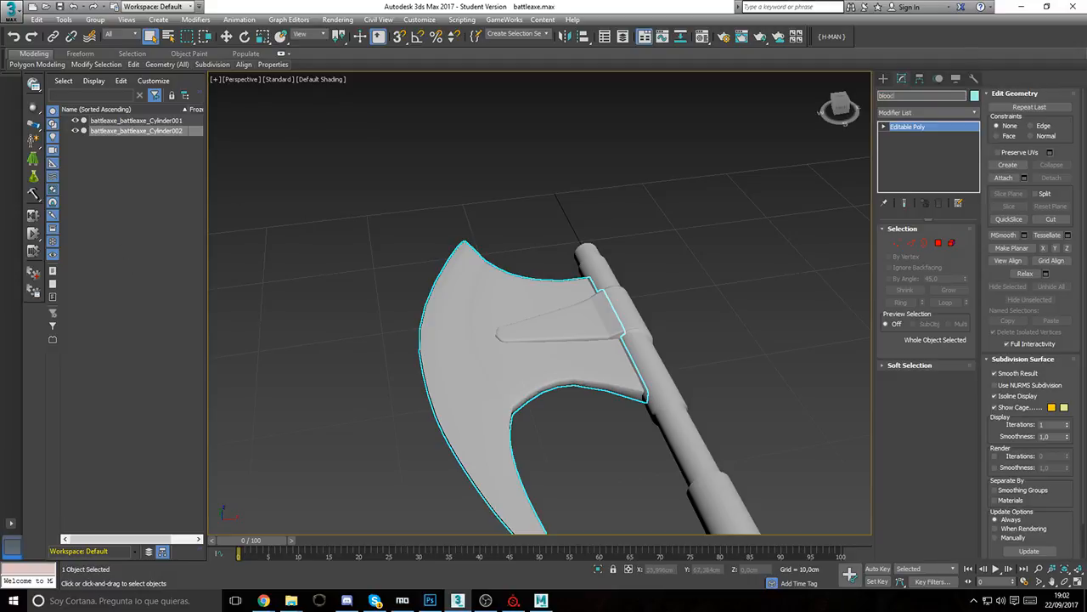
key("Return")
Step: Export the battleaxe scene to the desktop as a Netimmerse/Gamebryo NIF file named battleaxe
scroll(449, 245, "down", 7)
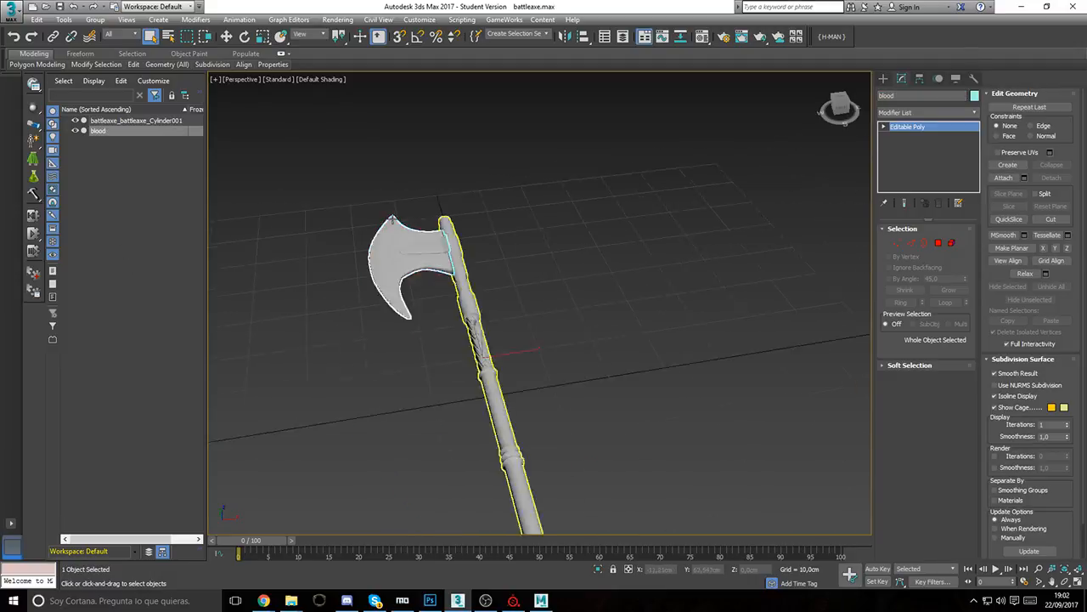
middle_click_drag(431, 296, 503, 316, "alt")
left_click(8, 8)
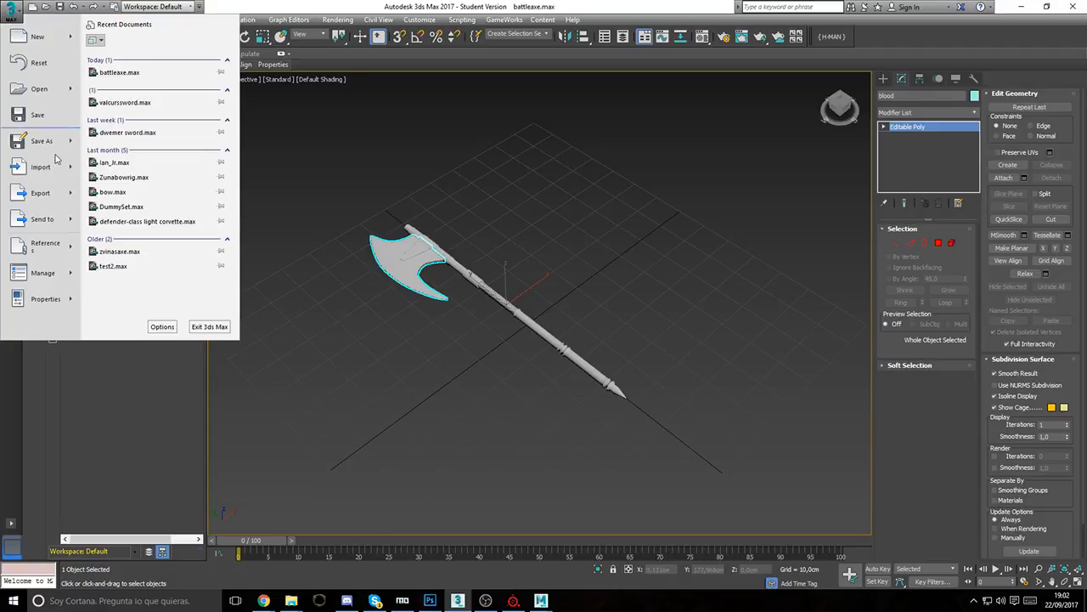
left_click(34, 198)
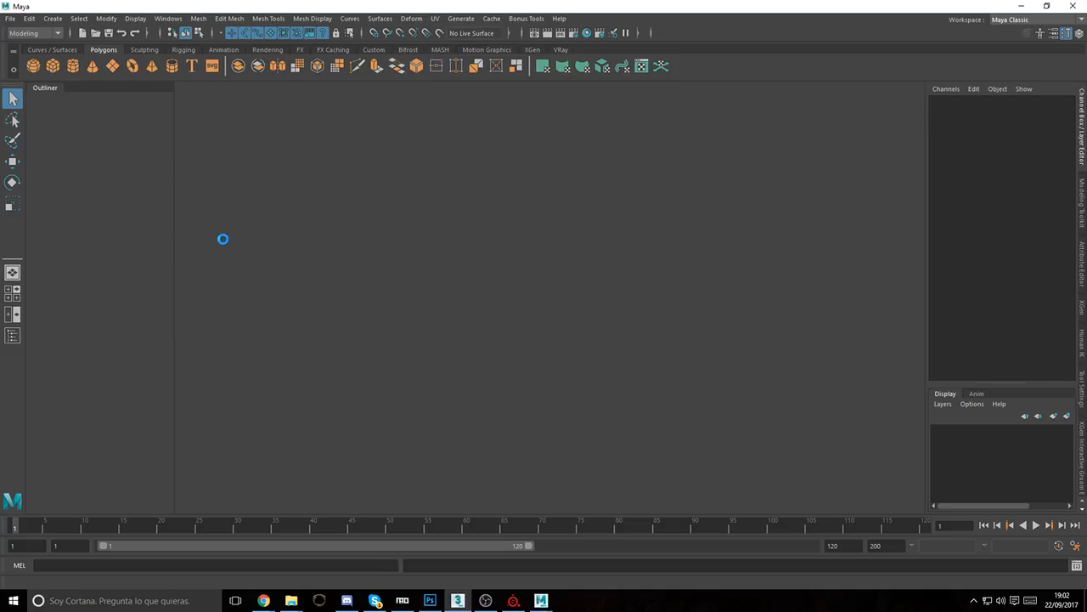
left_click(457, 601)
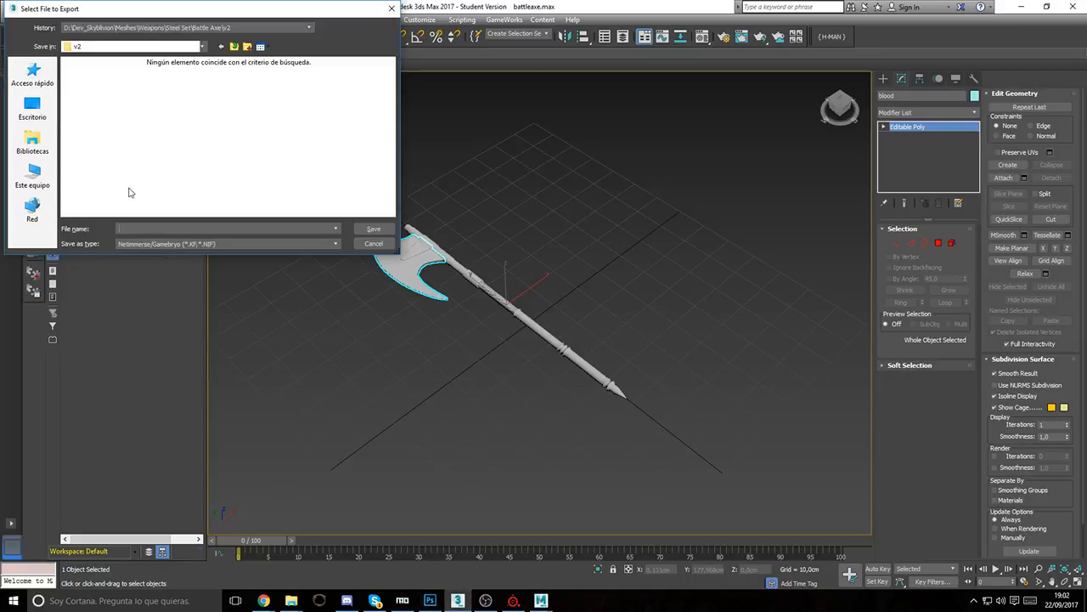
left_click(33, 109)
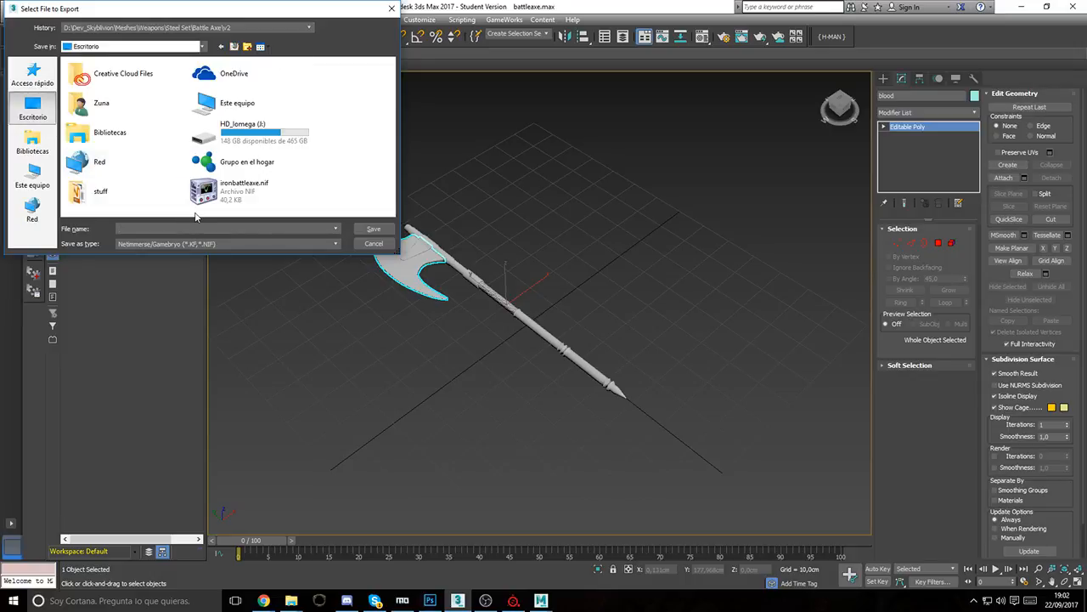
type("battleaxe")
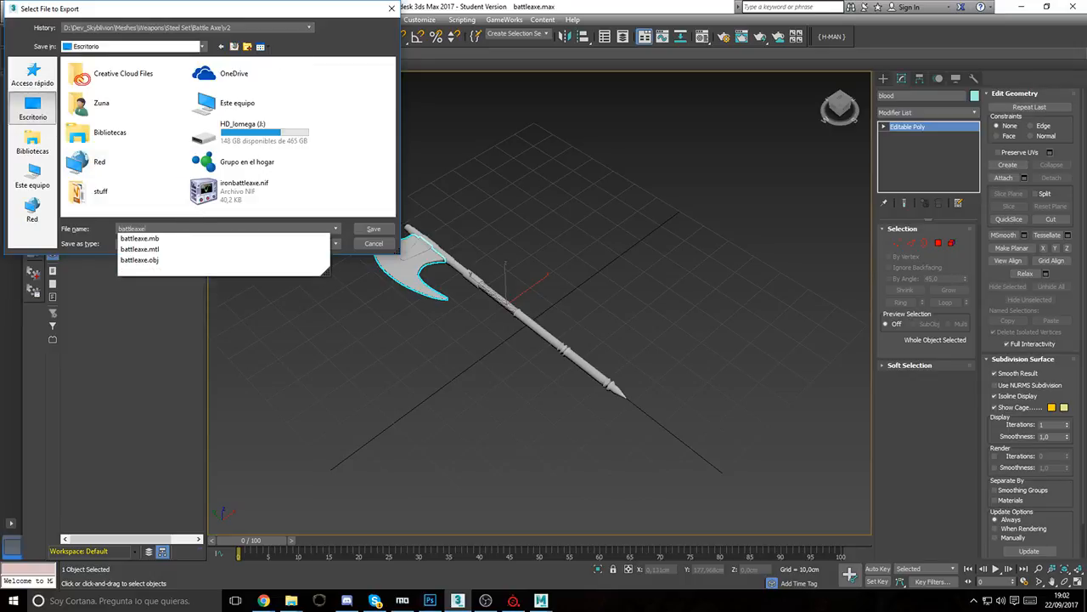
key("Return")
key("Return")
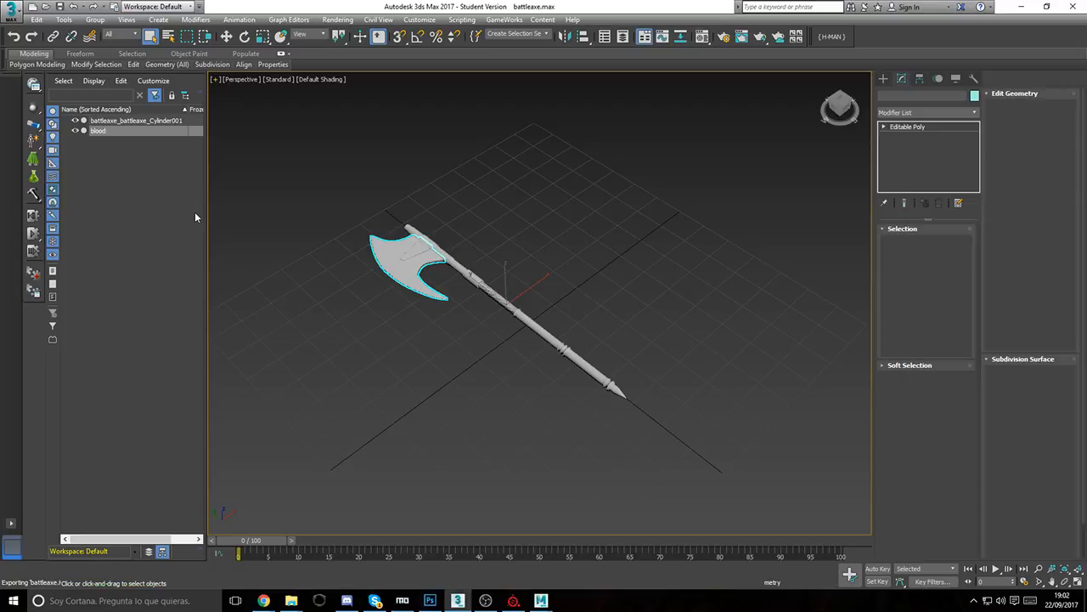
Step: Open ironbattleaxe.nif and the exported battleaxe.nif from the desktop in NifSkope and arrange the two windows side by side
mouse_move(291, 600)
left_click(248, 556)
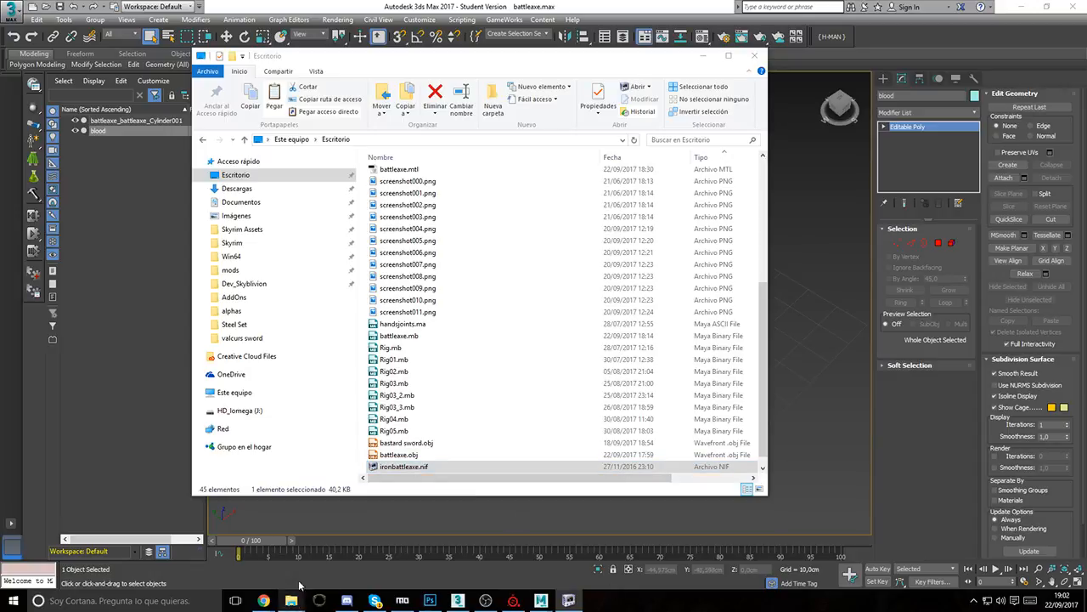
left_click(433, 467)
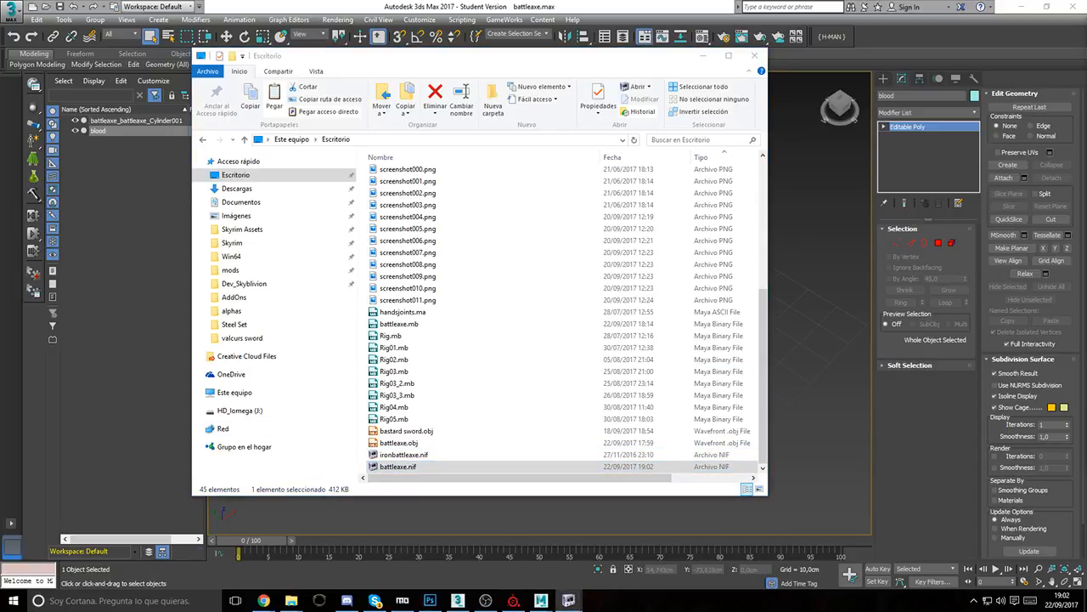
left_click_drag(1086, 170, 4, 180)
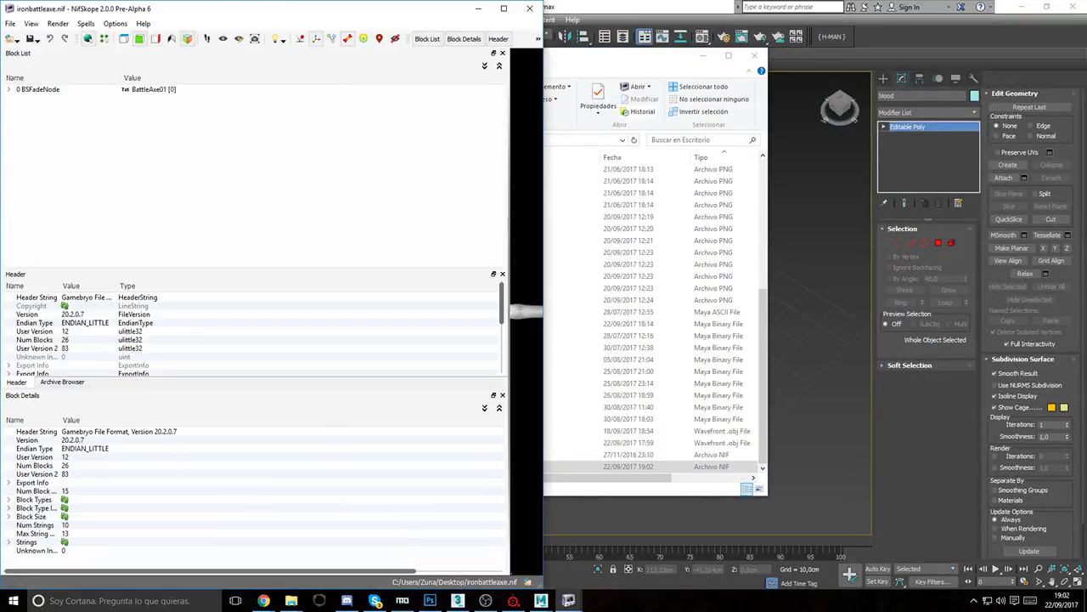
left_click_drag(1086, 182, 1086, 252)
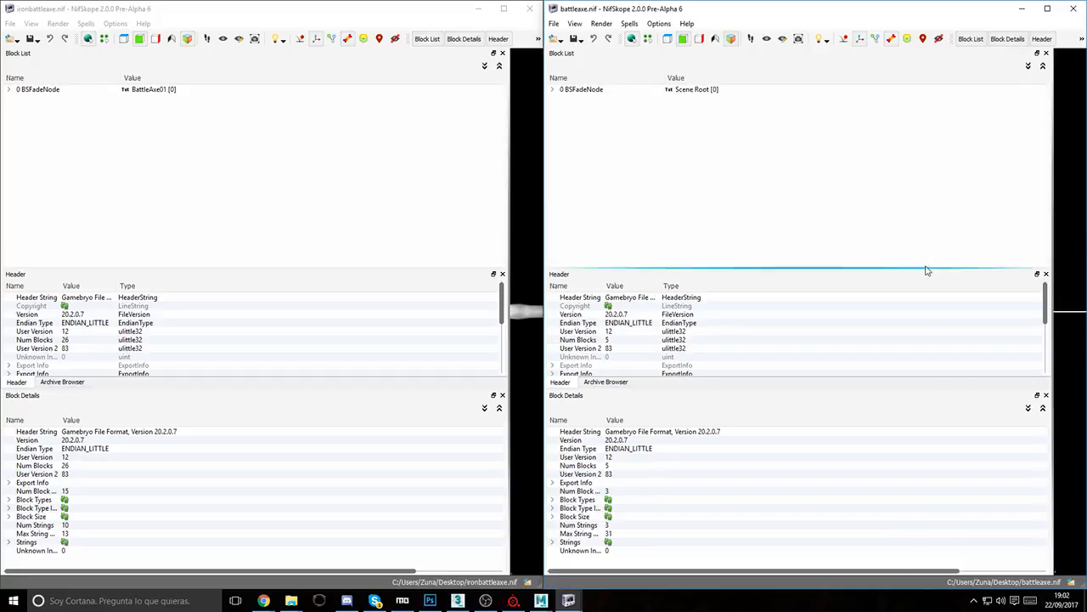
Step: Enlarge the 3D views of both NIF files, orbit to the iron battleaxe, and expand both root nodes and the exported NiTriShapes
left_click_drag(511, 321, 299, 340)
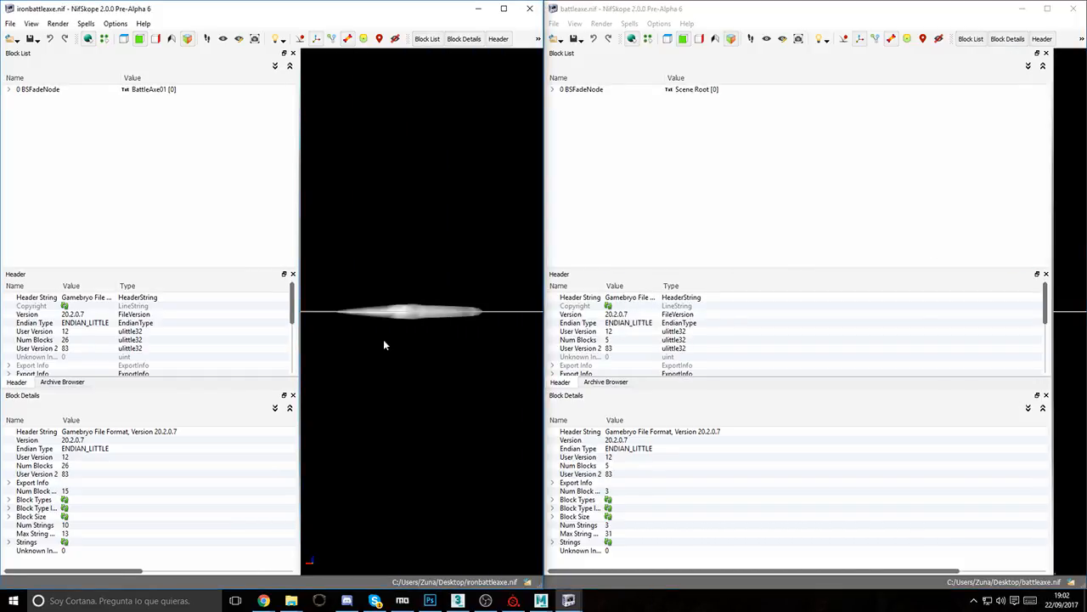
left_click_drag(1052, 292, 816, 301)
left_click_drag(429, 267, 482, 330)
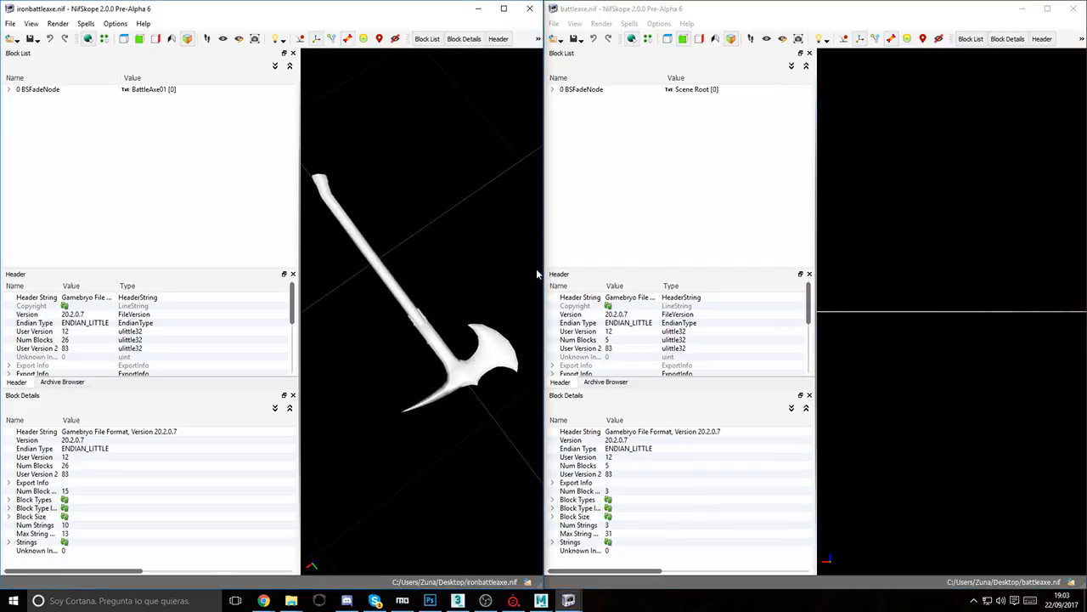
left_click(7, 89)
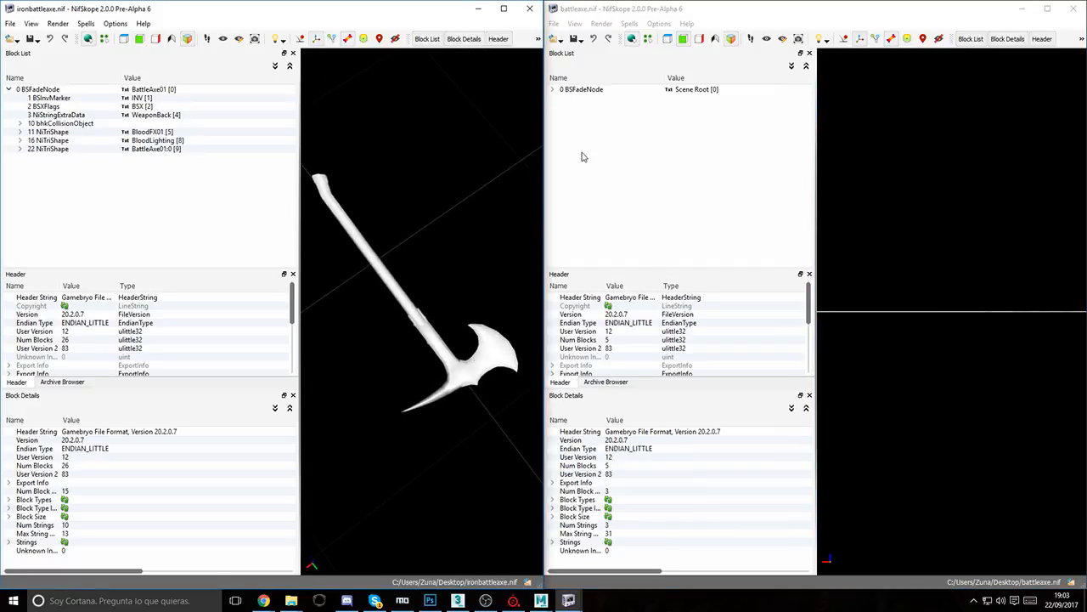
left_click(552, 89)
left_click(563, 98)
left_click(564, 115)
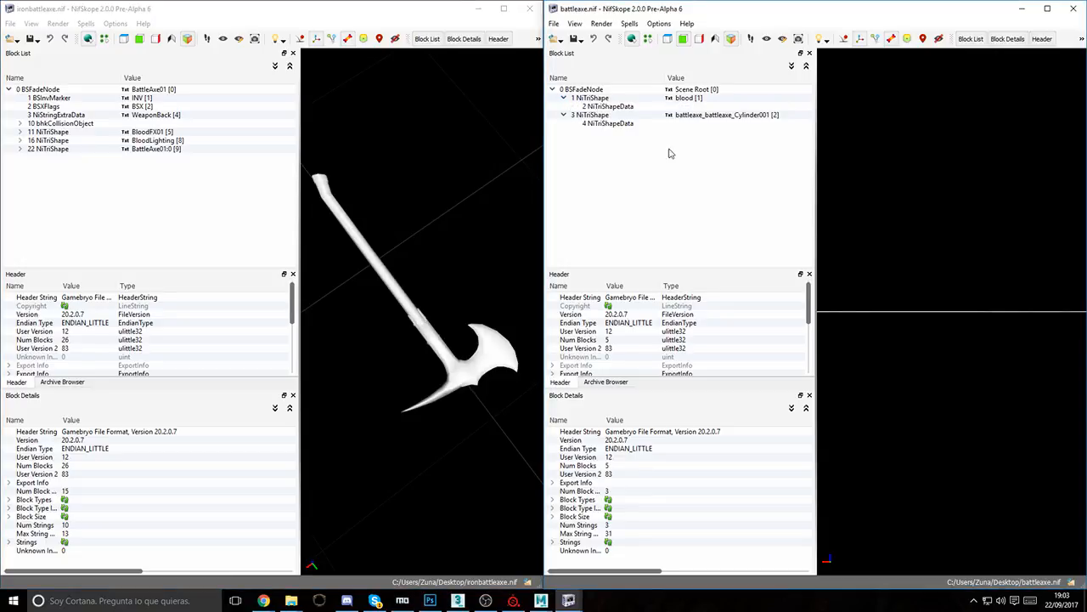
Step: Copy the NiTriShapeData block of the exported axe mesh from battleaxe.nif into ironbattleaxe.nif
left_click(599, 124)
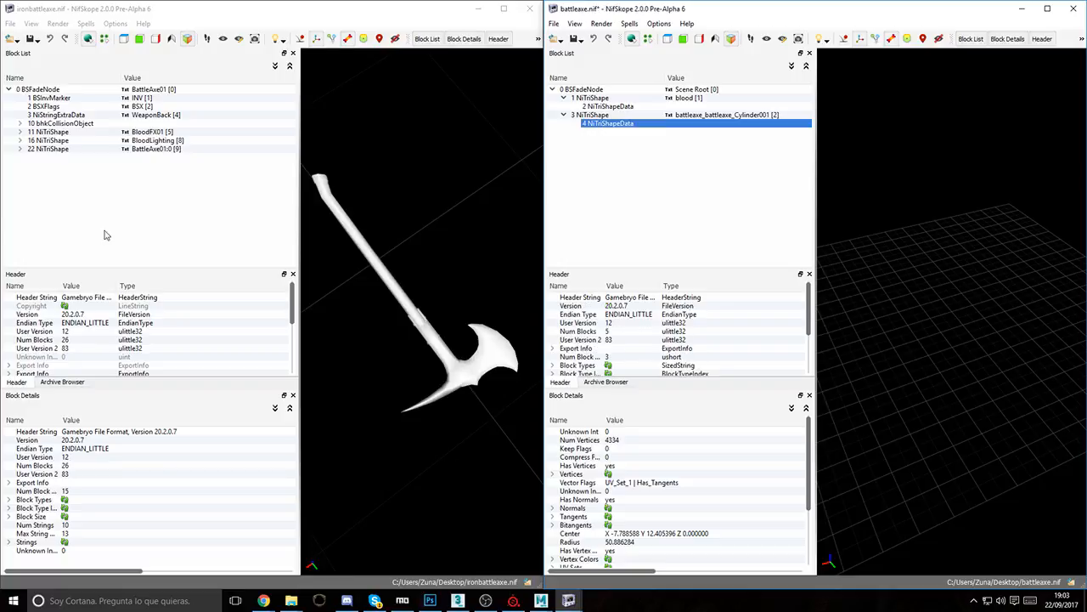
left_click(57, 150)
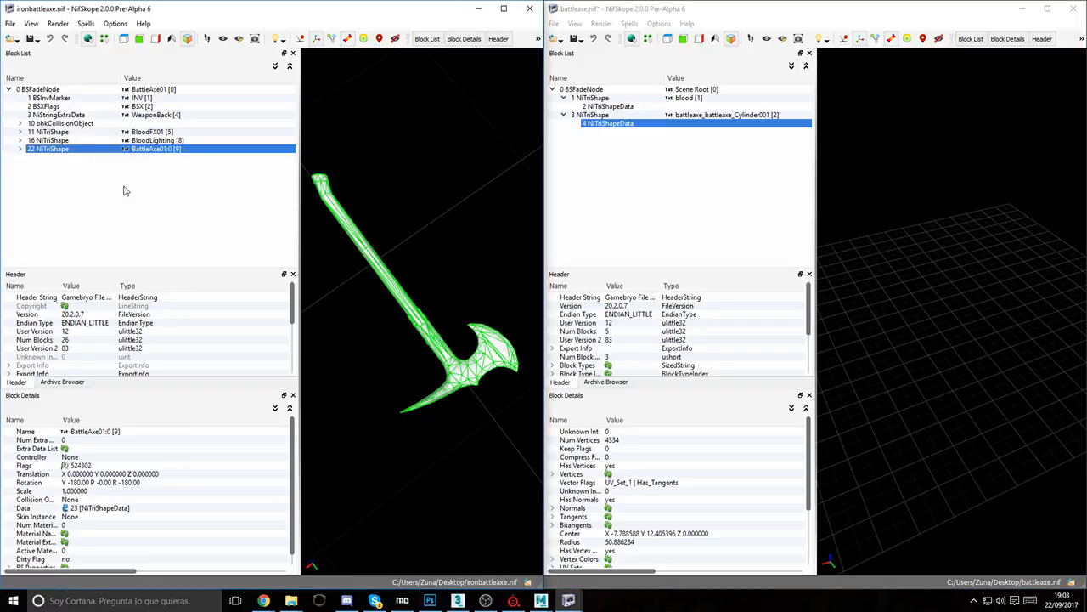
left_click(20, 150)
key("ctrl+v")
Step: Remove the original NiTriShapeData from BattleAxe01:0 and link the shape's Data to the pasted block 25
left_click(60, 159)
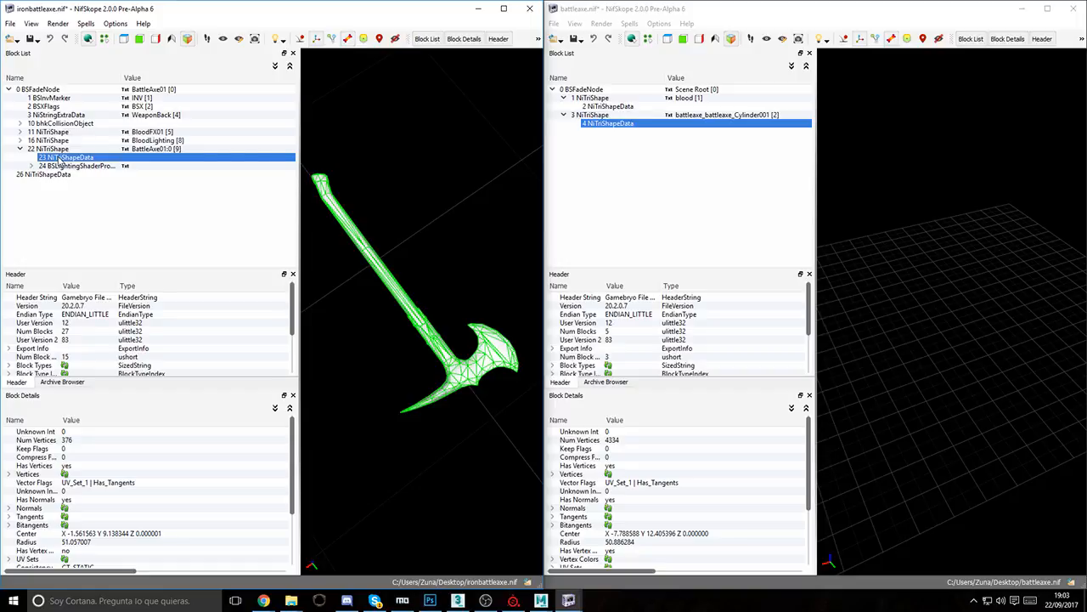
key("Delete")
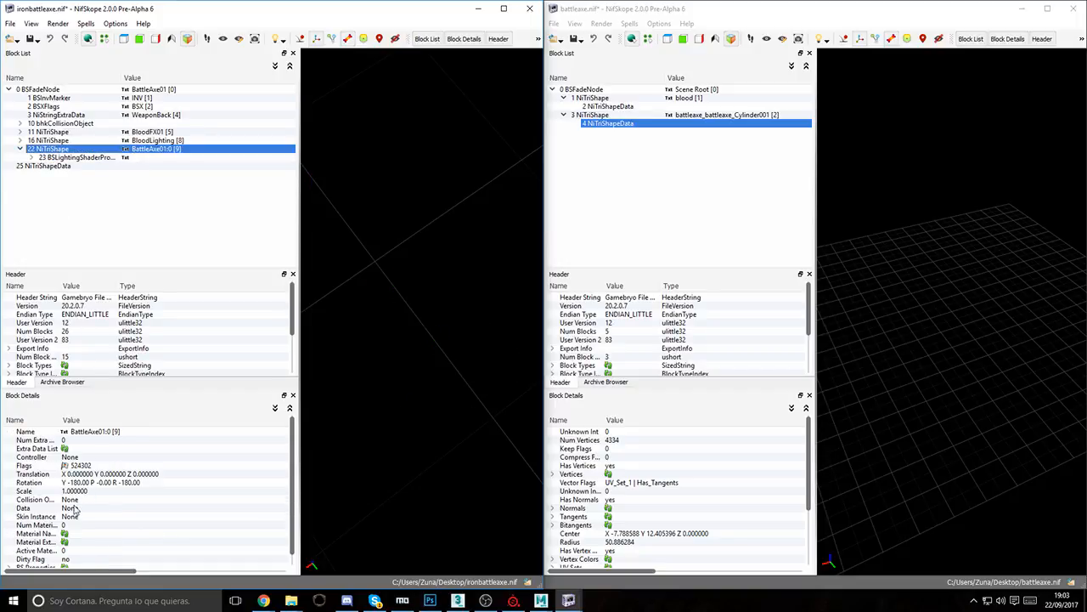
double_click(75, 509)
type("25")
key("Return")
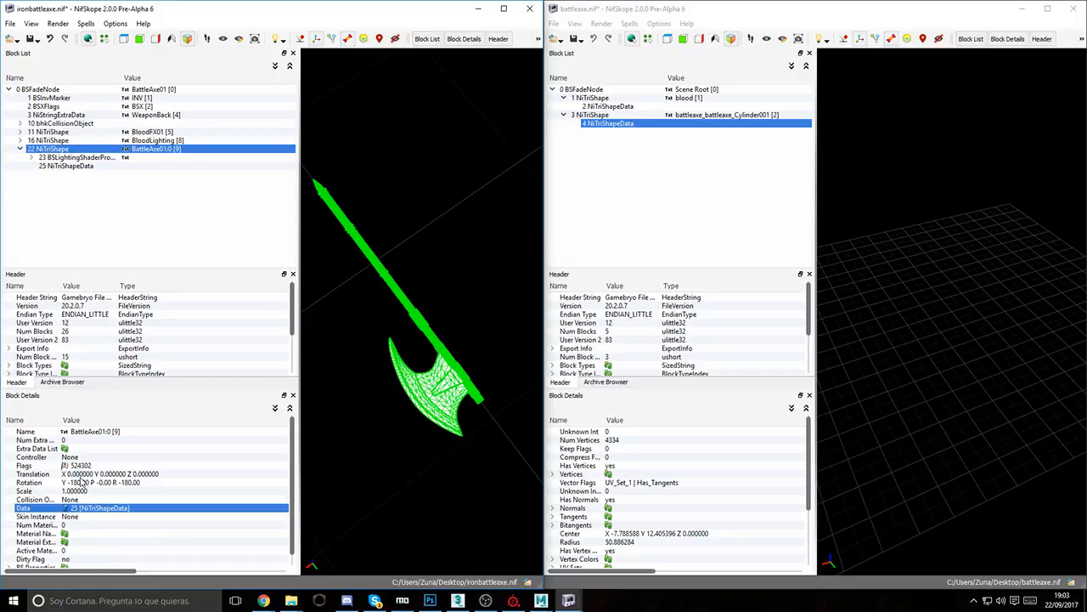
Step: Set the Y and R rotation of the BattleAxe01:0 shape to 0
double_click(80, 476)
double_click(90, 484)
type("0")
key("Return")
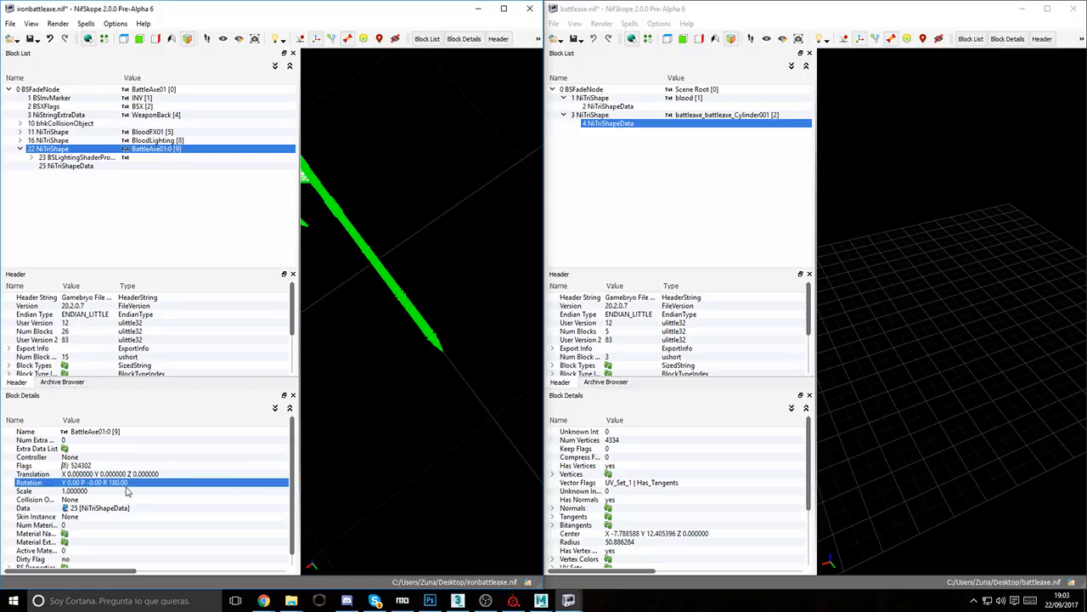
double_click(141, 483)
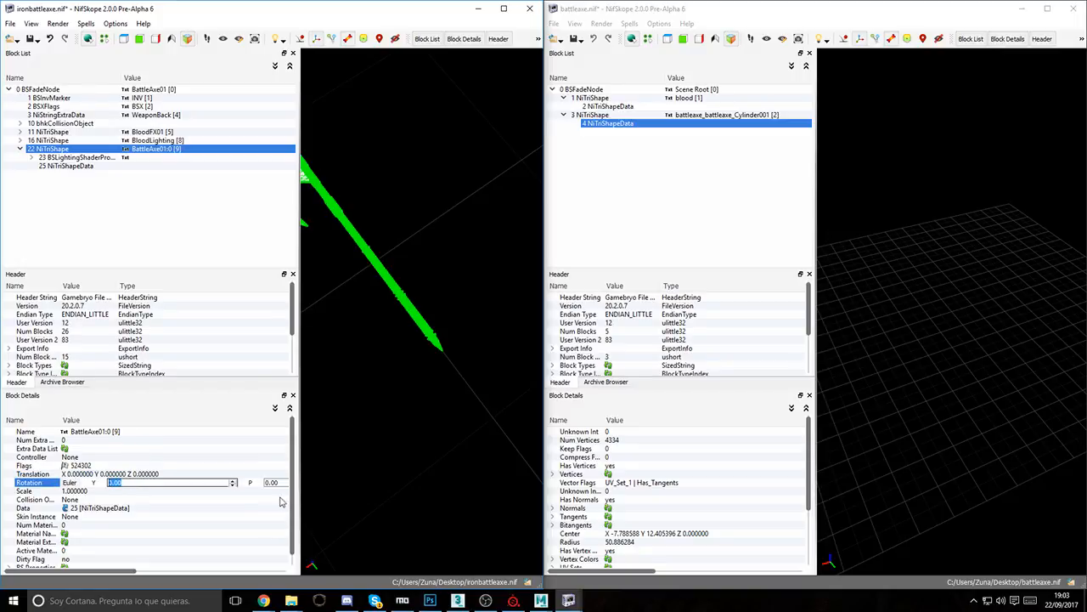
left_click_drag(121, 569, 230, 570)
left_click_drag(226, 482, 65, 463)
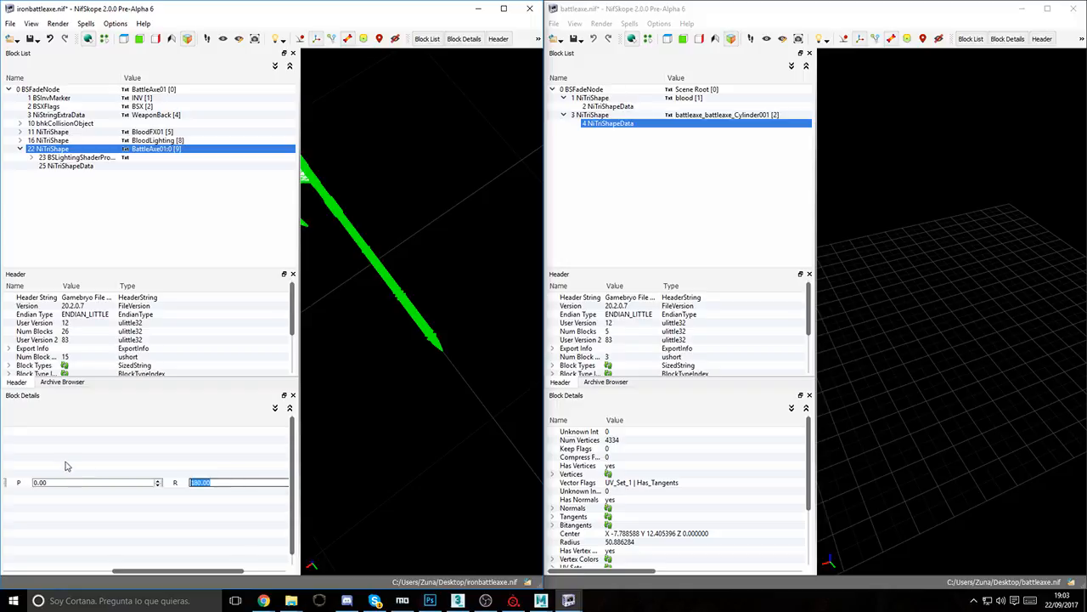
type("0")
key("Return")
left_click(182, 567)
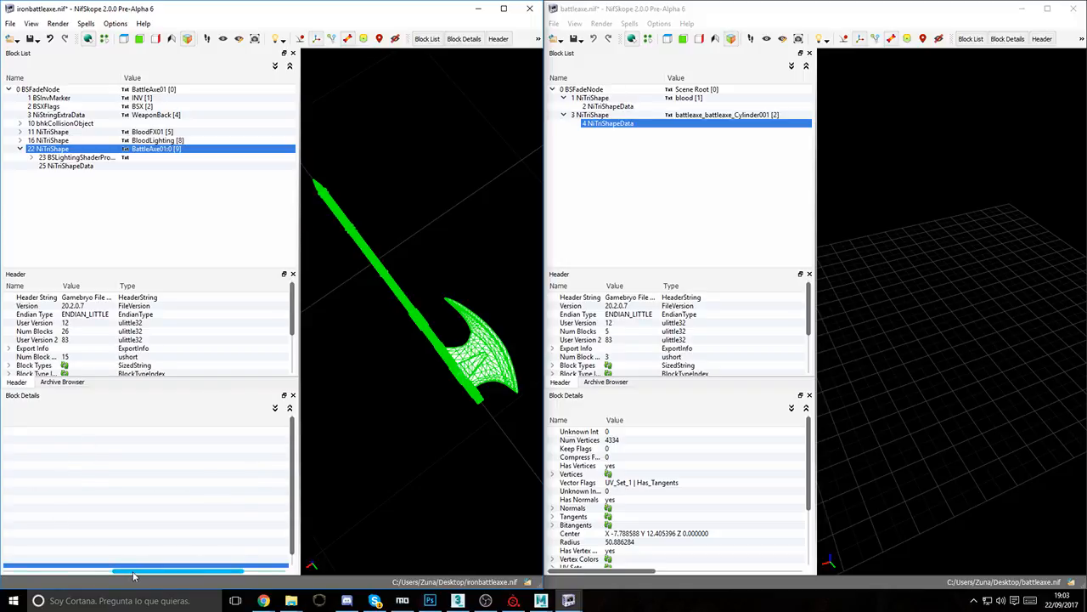
left_click_drag(163, 570, 54, 571)
Step: Examine the texture paths in the BSShaderTextureSet under the axe's lighting shader property
left_click(51, 491)
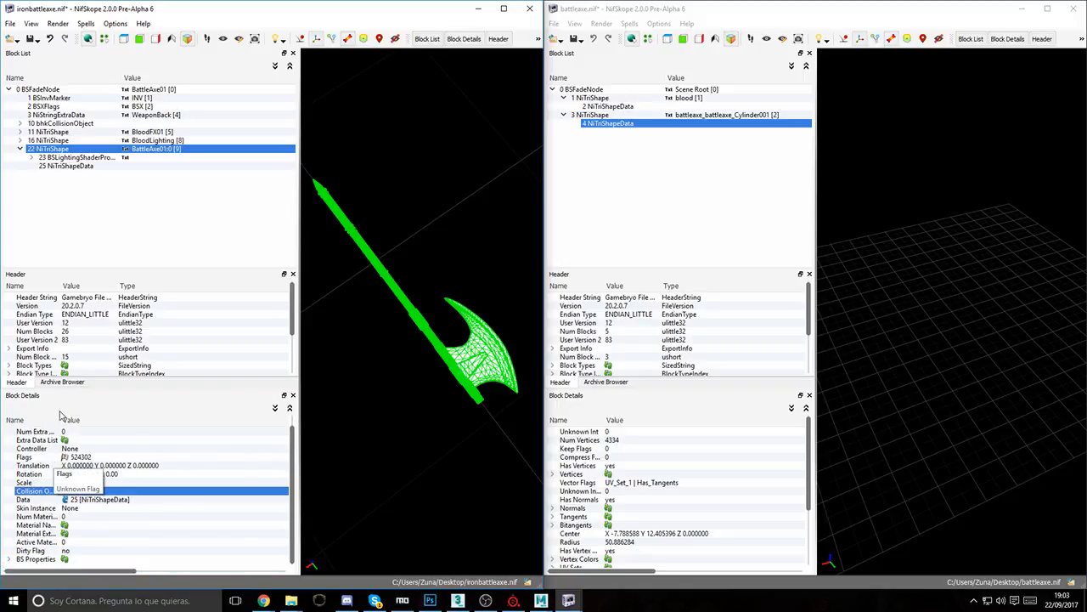
left_click(31, 157)
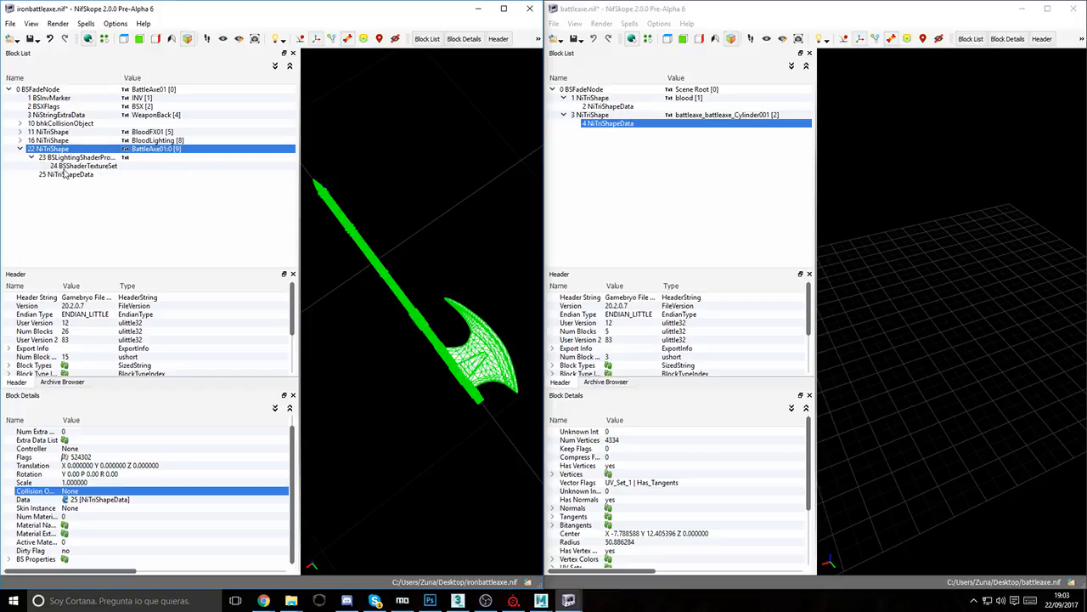
left_click(66, 167)
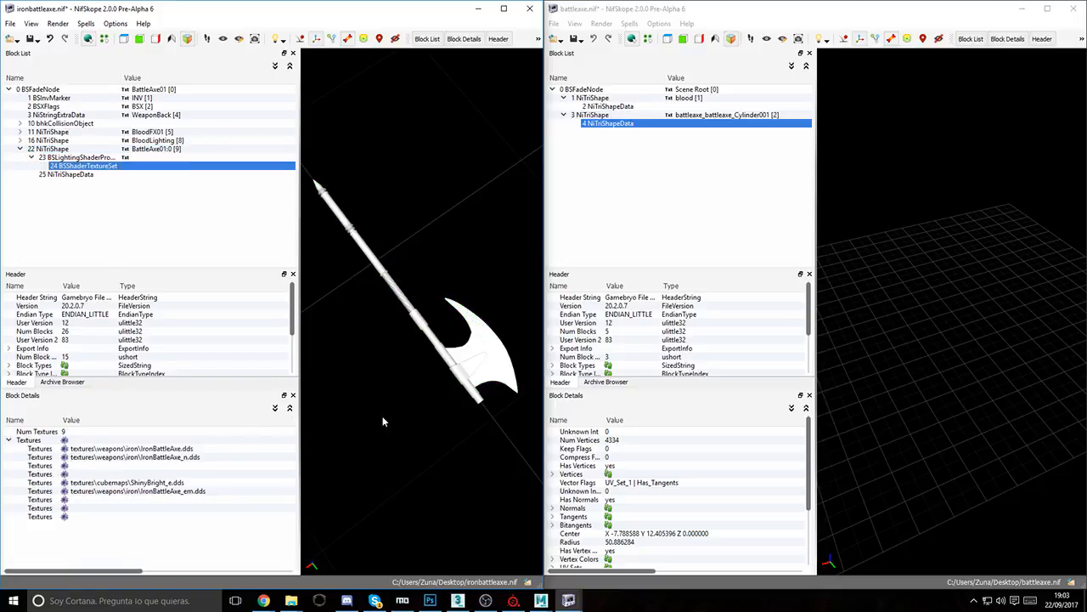
Step: Copy the blood mesh's NiTriShapeData from battleaxe.nif and paste it twice into ironbattleaxe.nif
left_click(599, 107)
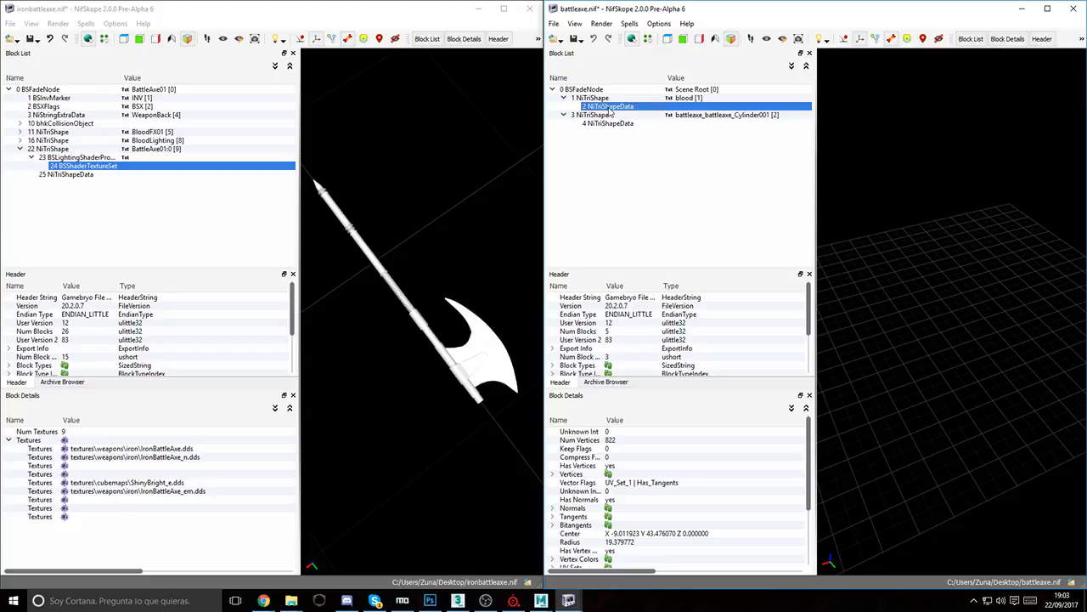
left_click(19, 140)
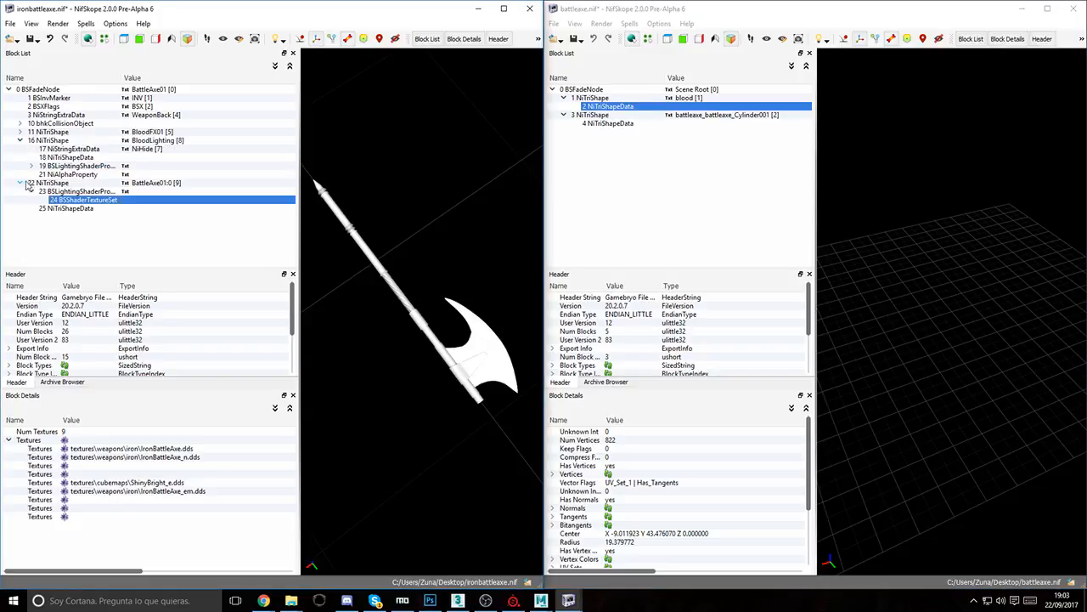
left_click(19, 183)
left_click(48, 140)
key("ctrl+v")
left_click(37, 134)
key("ctrl+v")
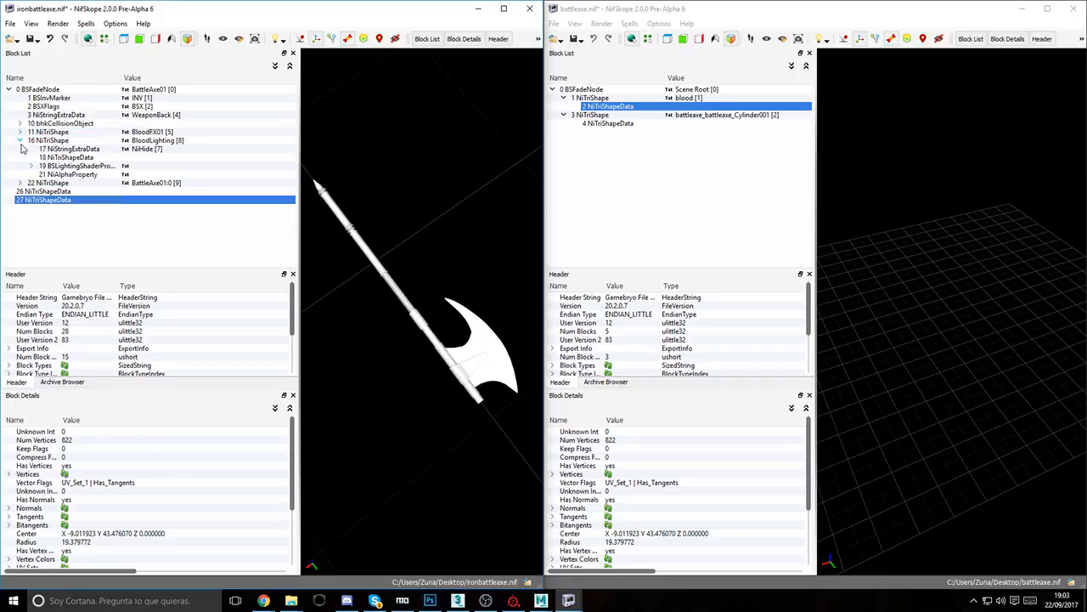
Step: Set the Y and R rotation of the BloodLighting shape to 0
left_click(53, 141)
double_click(119, 489)
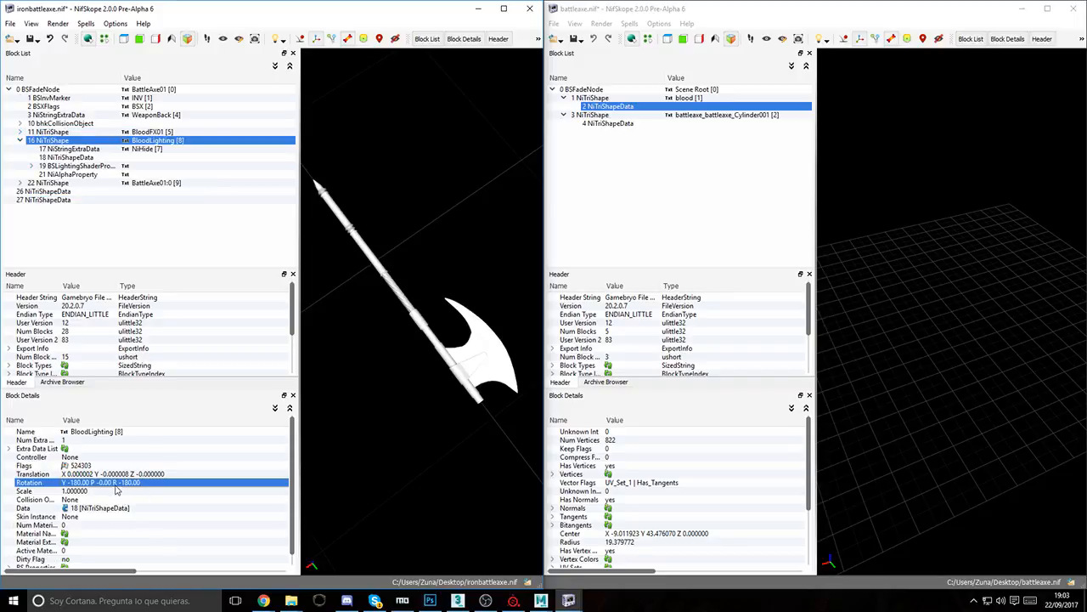
type("0")
left_click_drag(117, 571, 52, 574)
double_click(123, 482)
type("0")
key("Return")
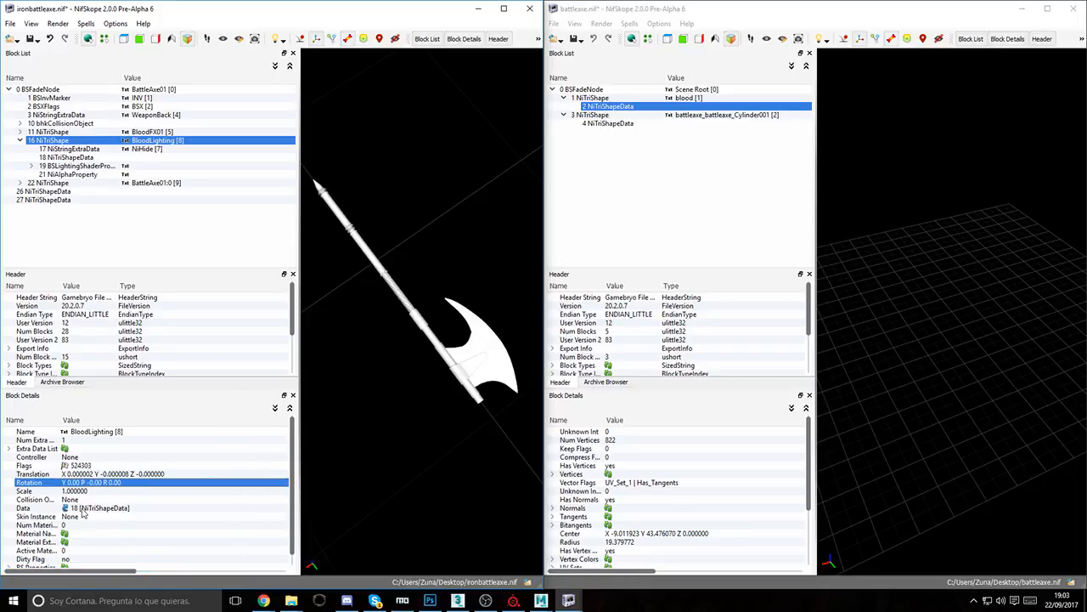
Step: Remove BloodLighting's original NiTriShapeData and link its Data to the pasted block 26
left_click(86, 513)
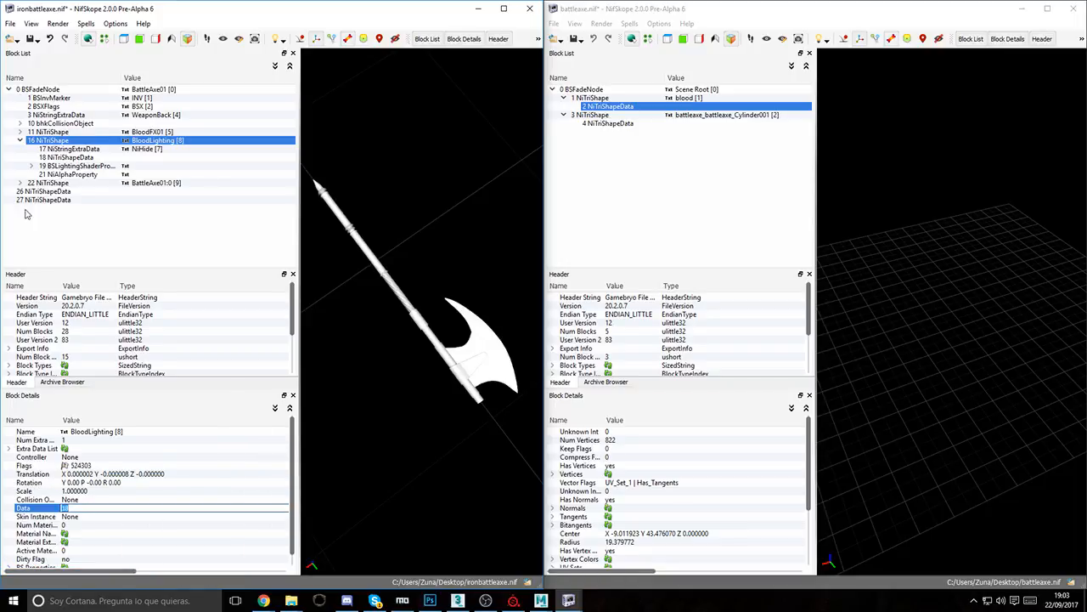
left_click(63, 158)
key("ctrl+Delete")
left_click(45, 142)
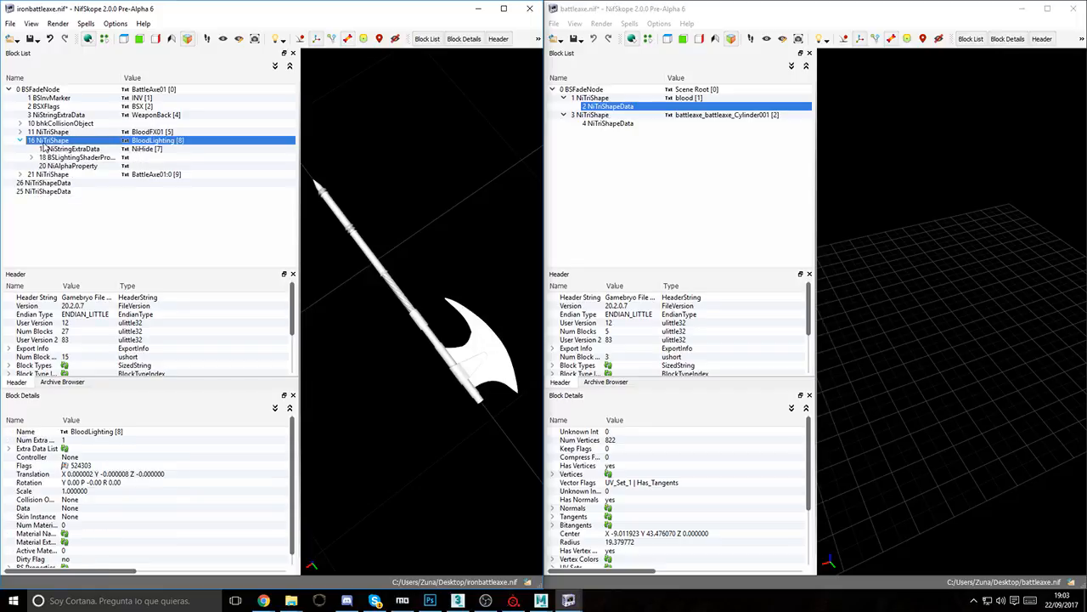
double_click(91, 508)
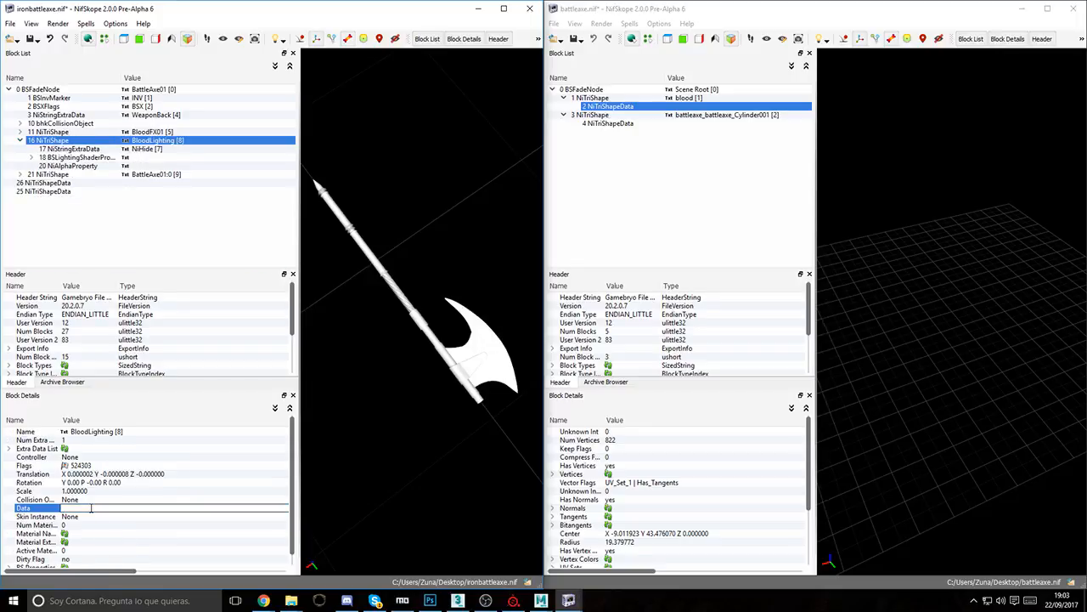
type("26")
key("Return")
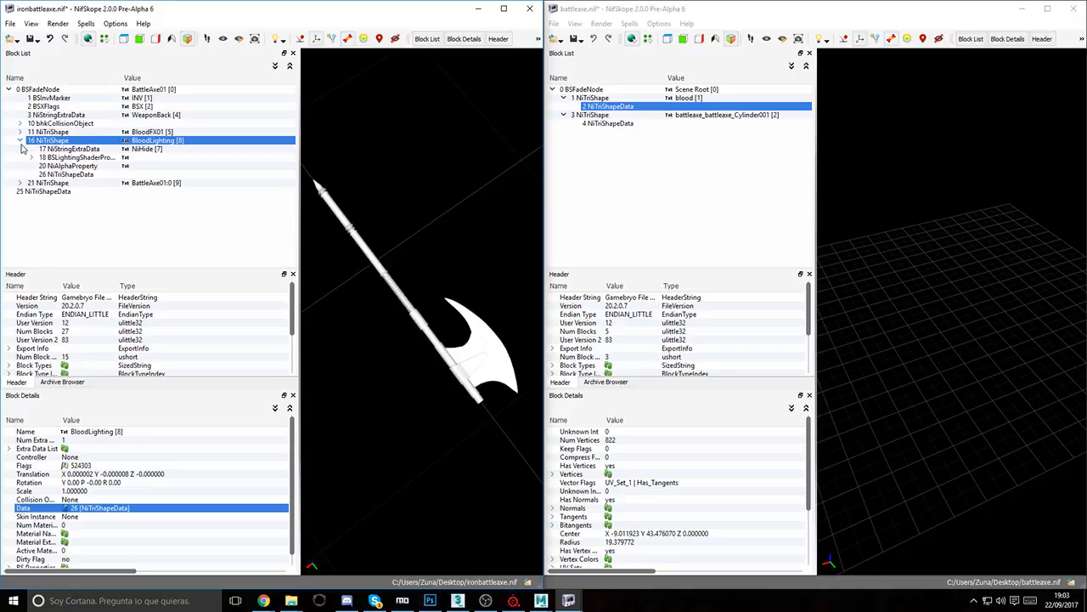
Step: Collapse BloodLighting, expand BloodFX01 and remove its original NiTriShapeData block
left_click(51, 158)
left_click(19, 140)
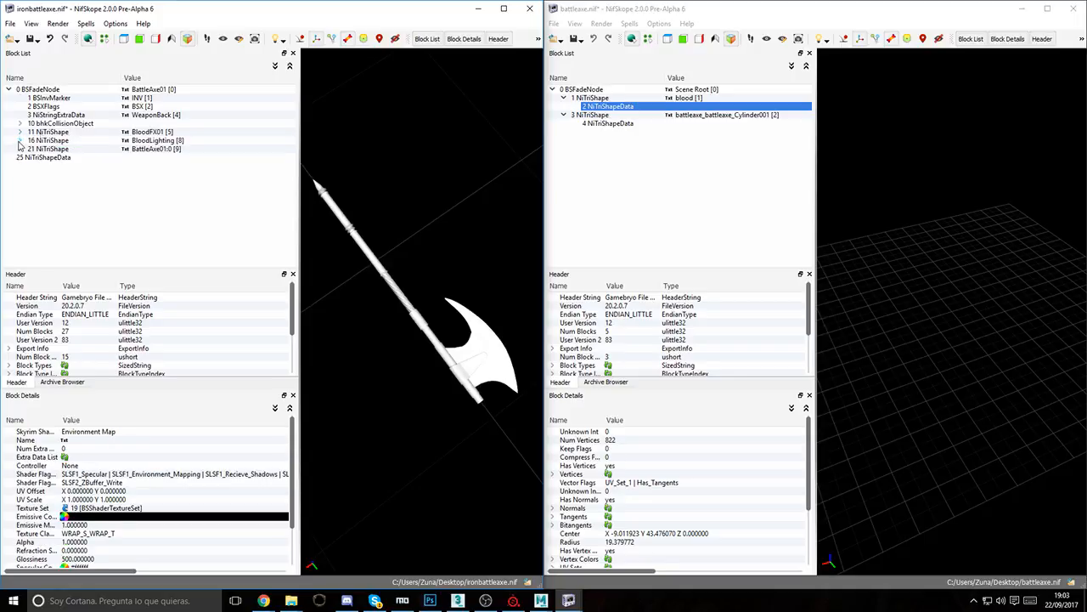
left_click(18, 132)
left_click(18, 133)
left_click(58, 151)
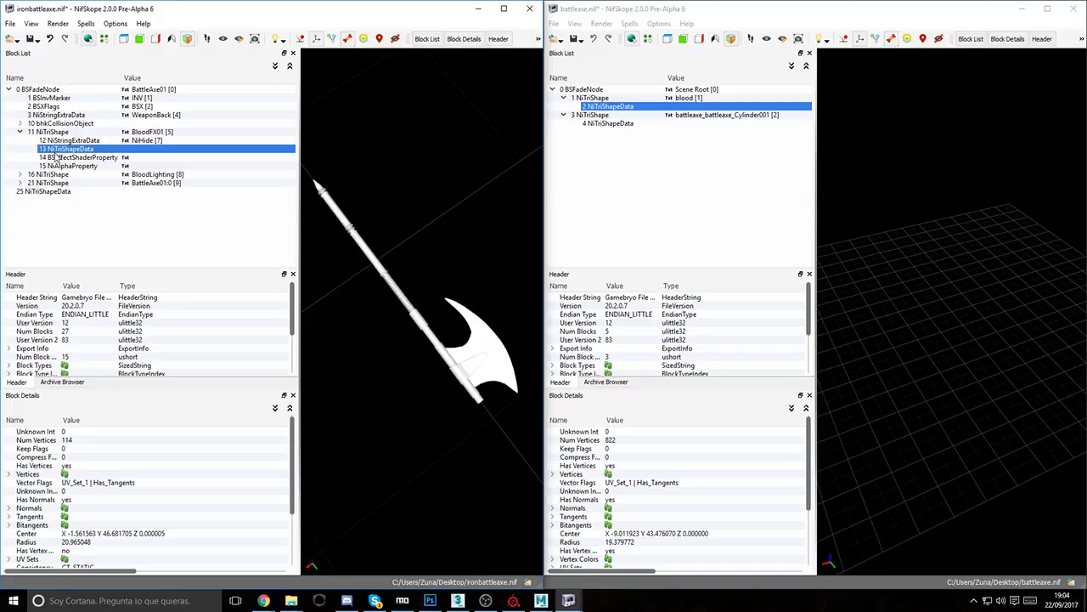
key("Delete")
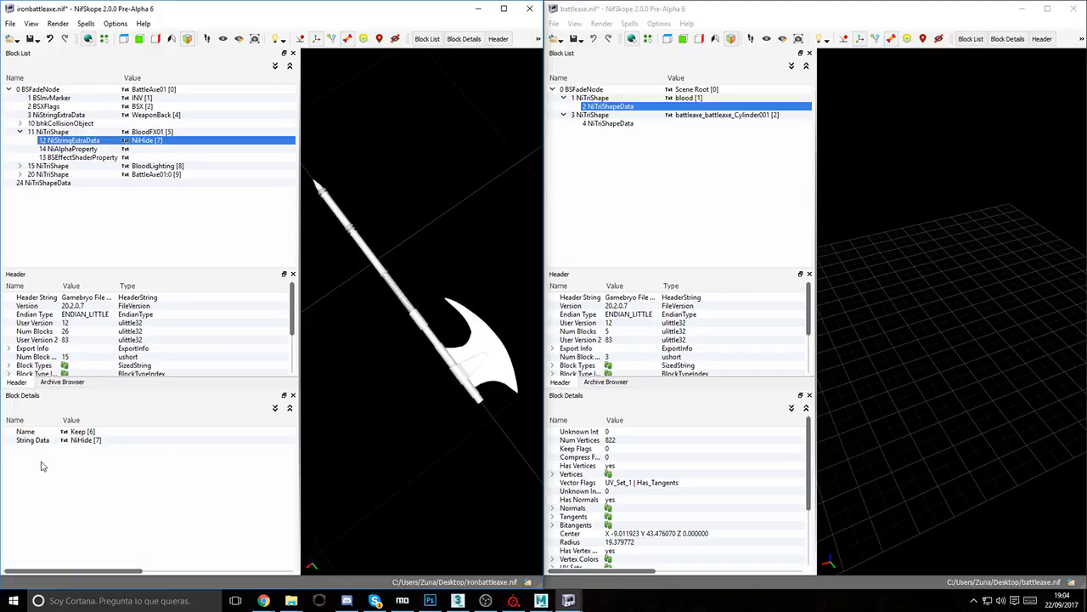
Step: Set the Y and R rotation of the BloodFX01 shape to 0
left_click(60, 132)
double_click(83, 482)
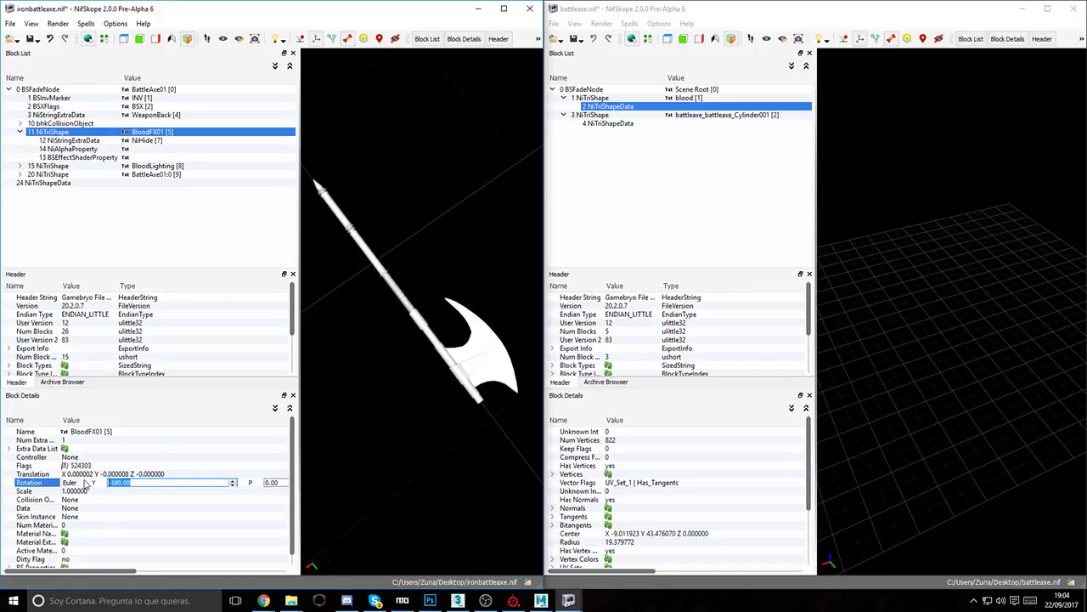
type("0")
left_click(178, 570)
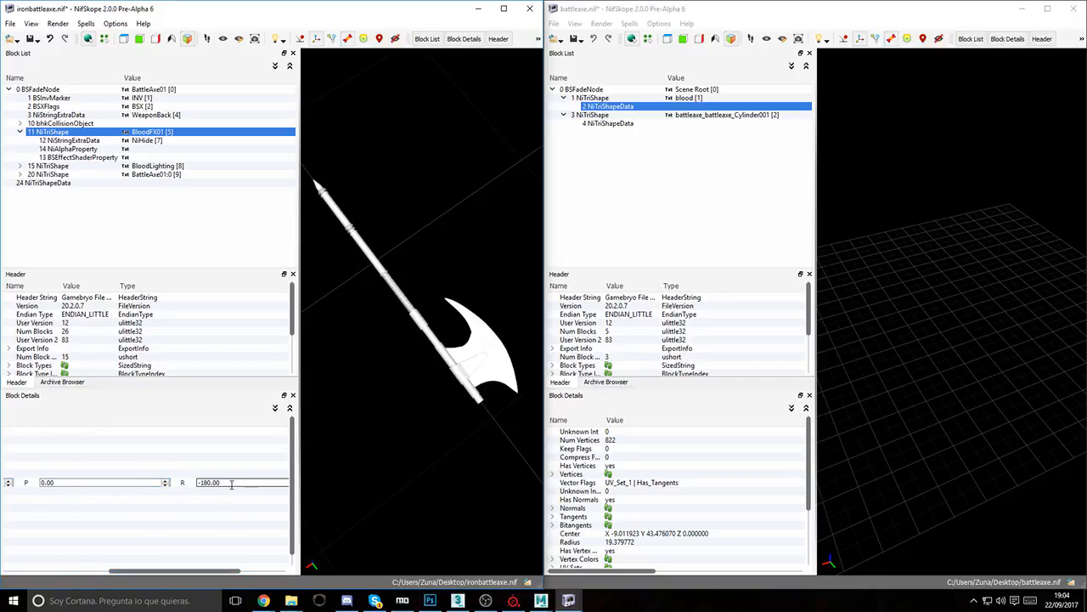
left_click_drag(134, 570, 21, 558)
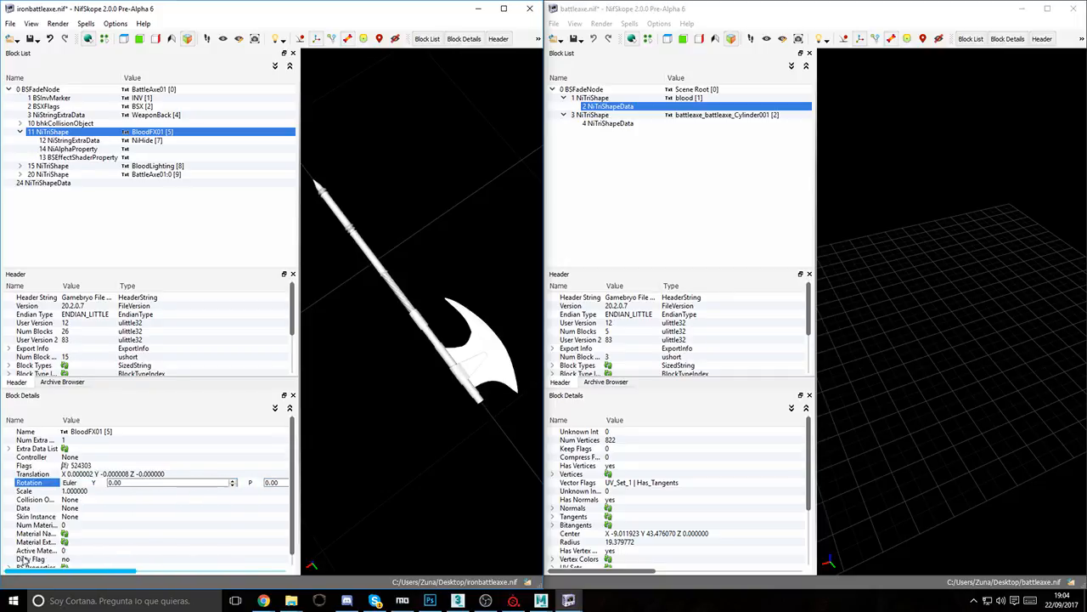
Step: Link the Data of BloodFX01 to the remaining pasted NiTriShapeData block 24
double_click(71, 507)
type("24")
key("Return")
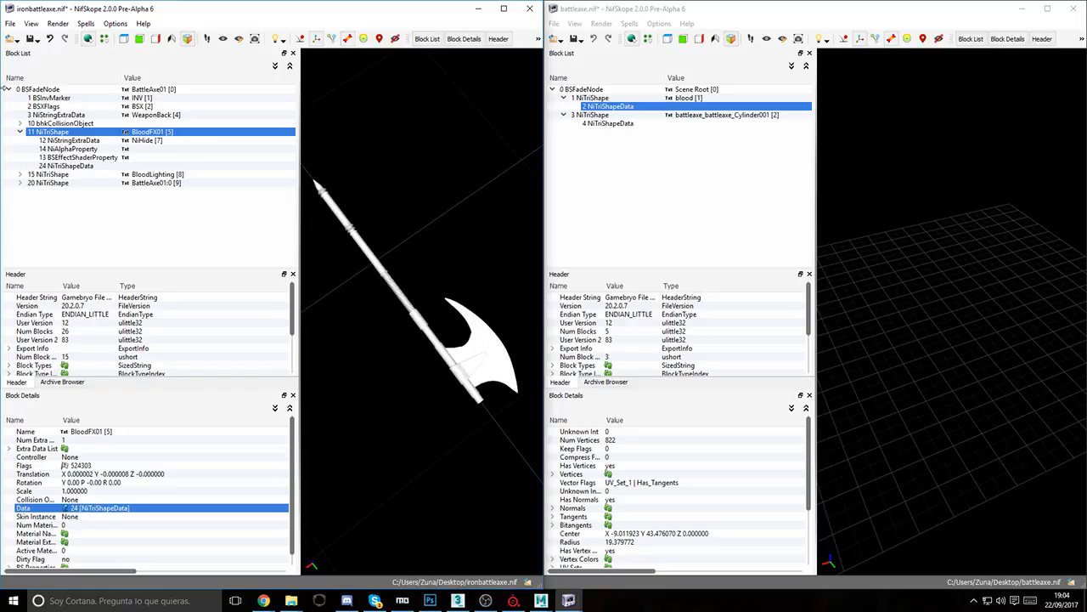
Step: Check the replaced shape data under BloodFX01, BloodLighting and BattleAxe01:0, and view the axe's lighting shader property
left_click(28, 182)
left_click(15, 166)
left_click(21, 175)
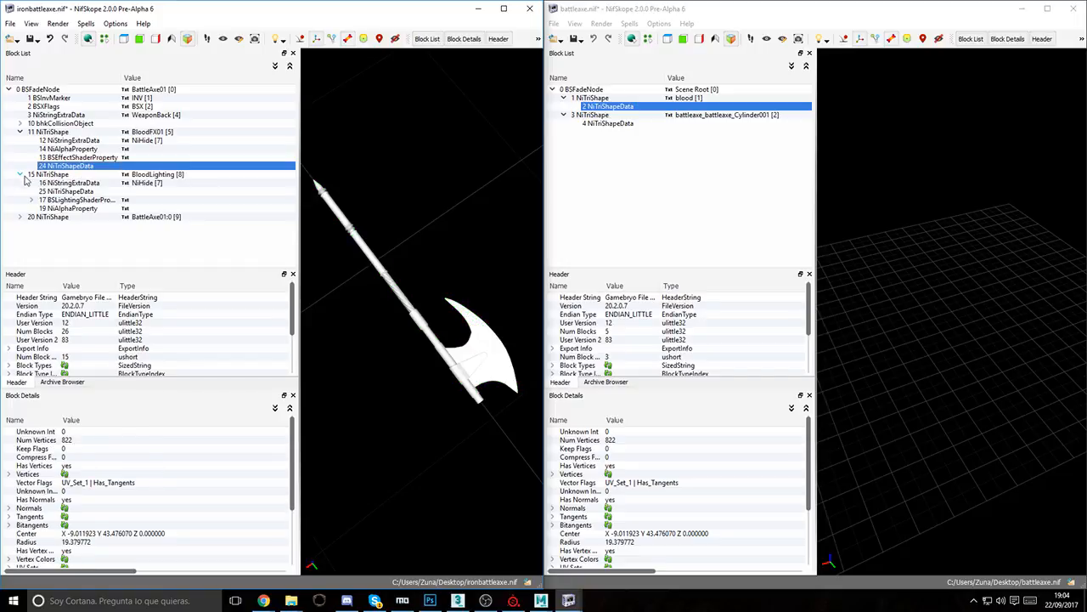
left_click(30, 174)
left_click(20, 174)
left_click(19, 131)
left_click(20, 149)
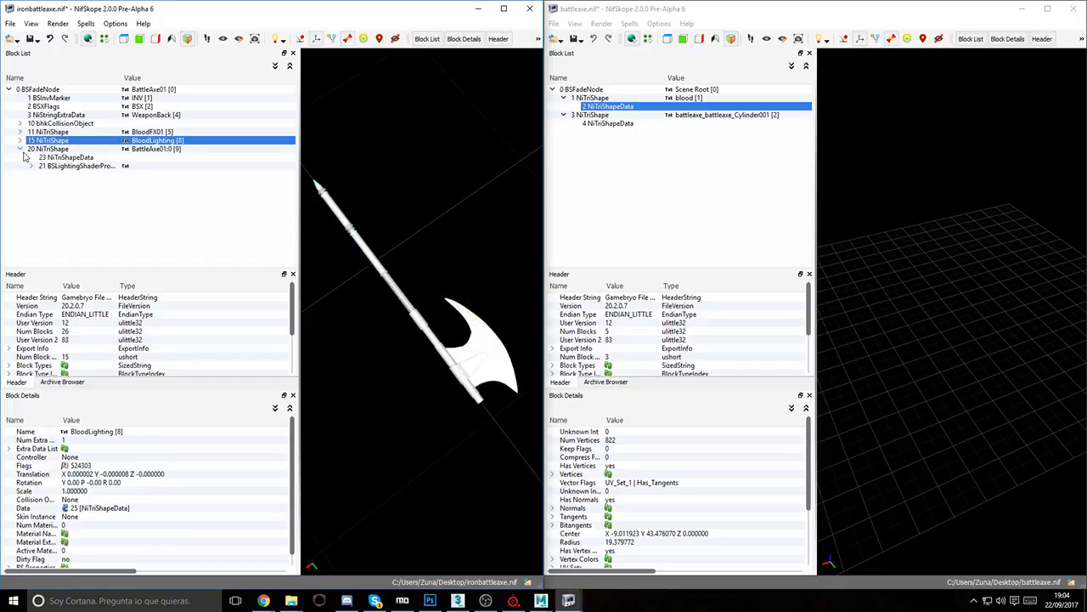
left_click(49, 166)
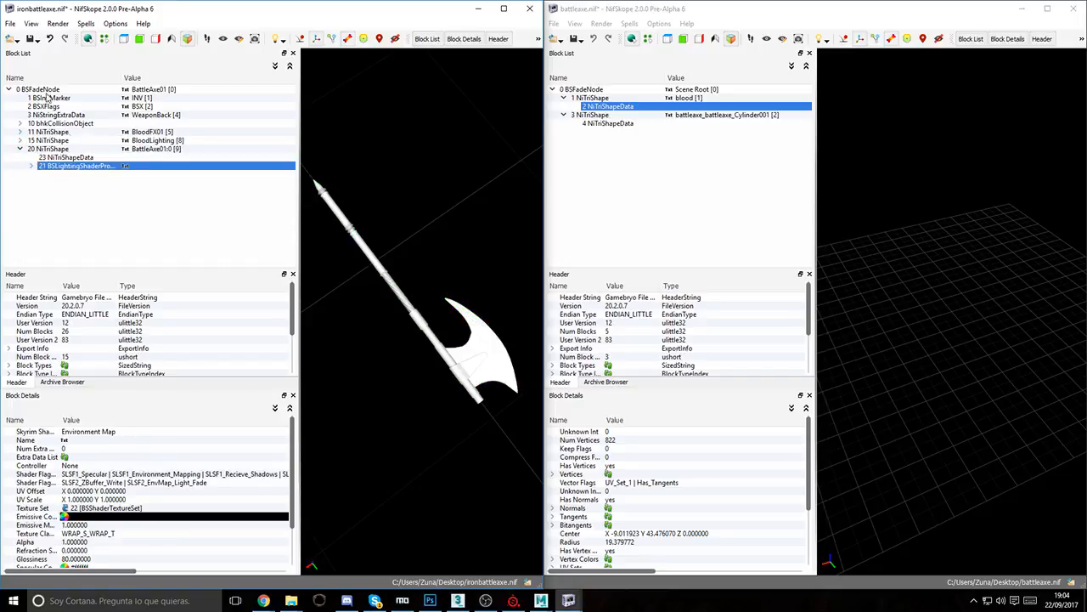
Step: Examine the texture paths in the iron battleaxe's shader texture set and bring the desktop folder window aside
left_click(31, 165)
left_click(61, 174)
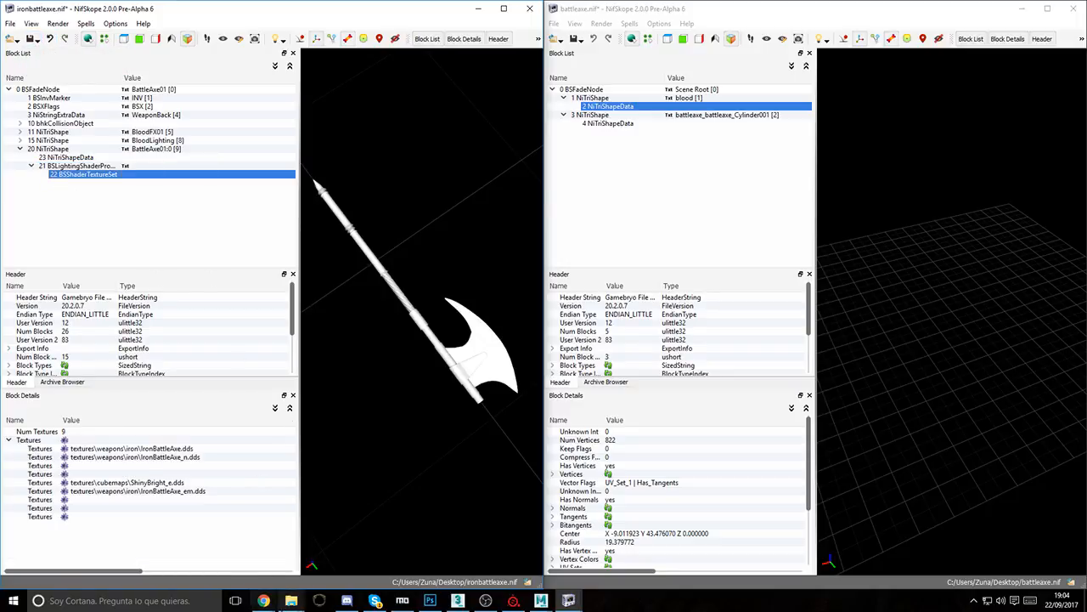
left_click(292, 600)
left_click(335, 551)
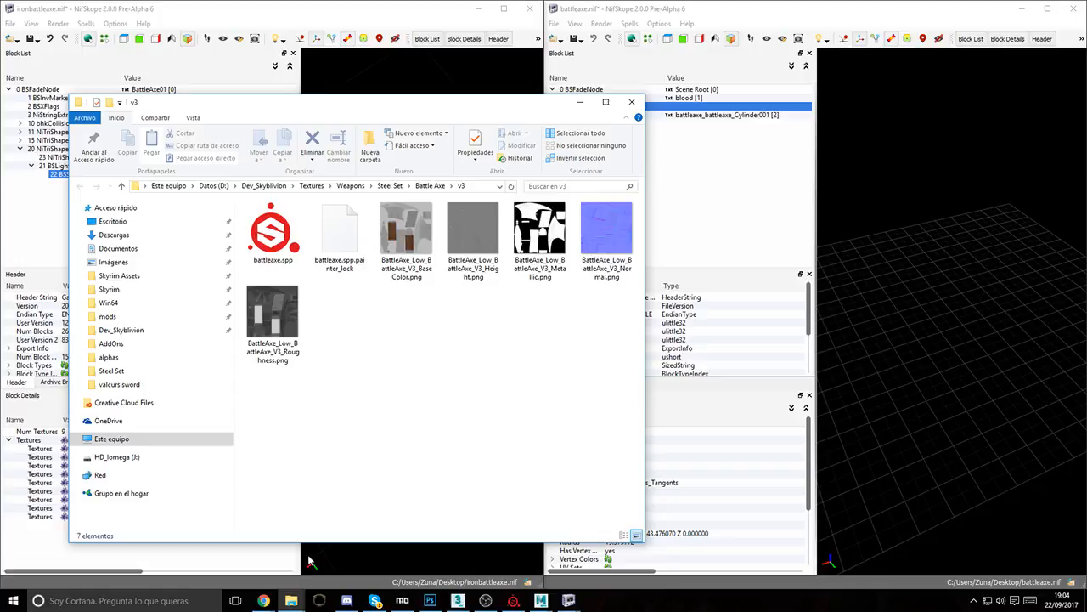
left_click(292, 600)
left_click(248, 554)
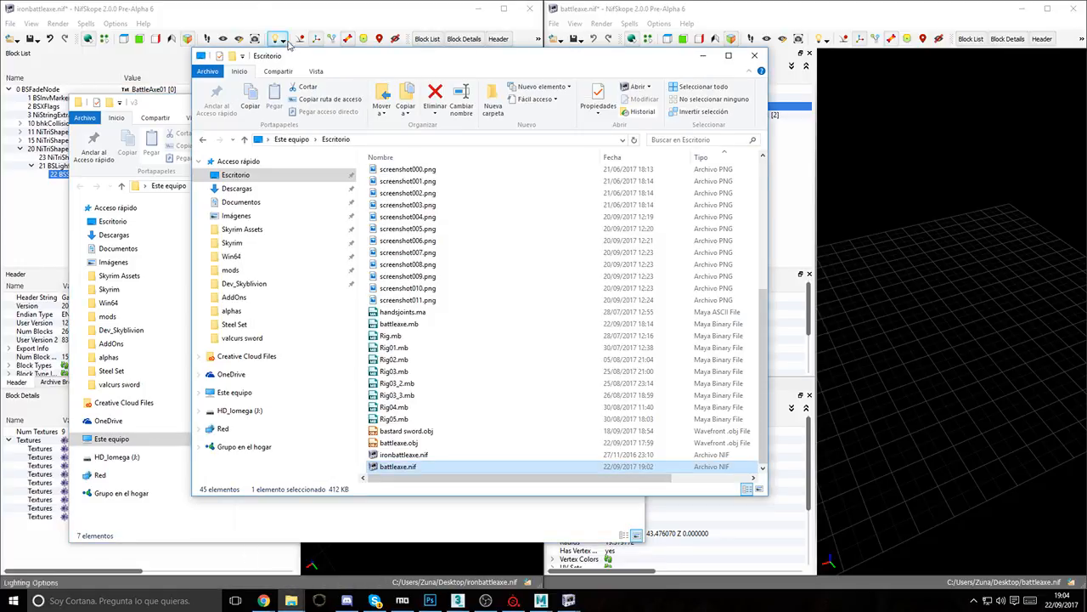
left_click_drag(287, 61, 1086, 179)
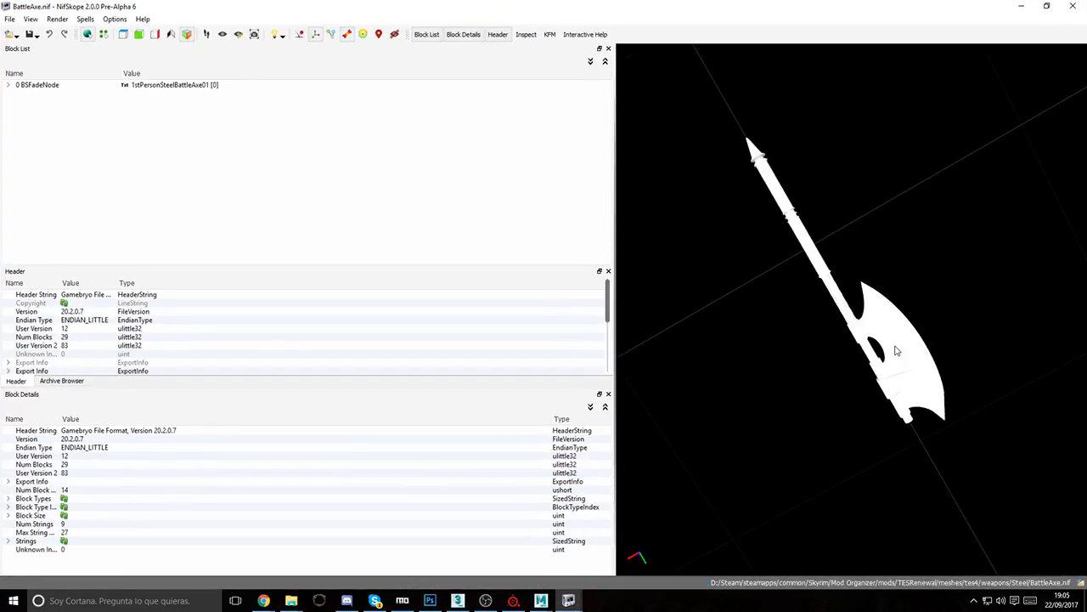
Step: Copy the BSLightingShaderProperty branch from the steel battleaxe's NiTriShape and return to ironbattleaxe.nif
left_click(896, 347)
left_click(19, 136)
left_click(50, 153)
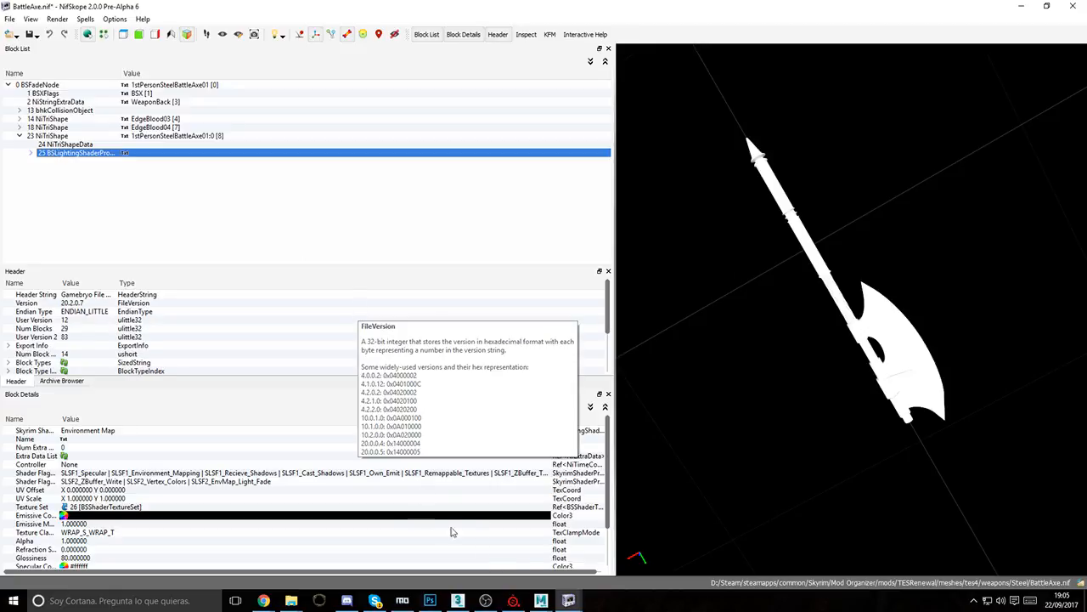
mouse_move(568, 599)
left_click(491, 554)
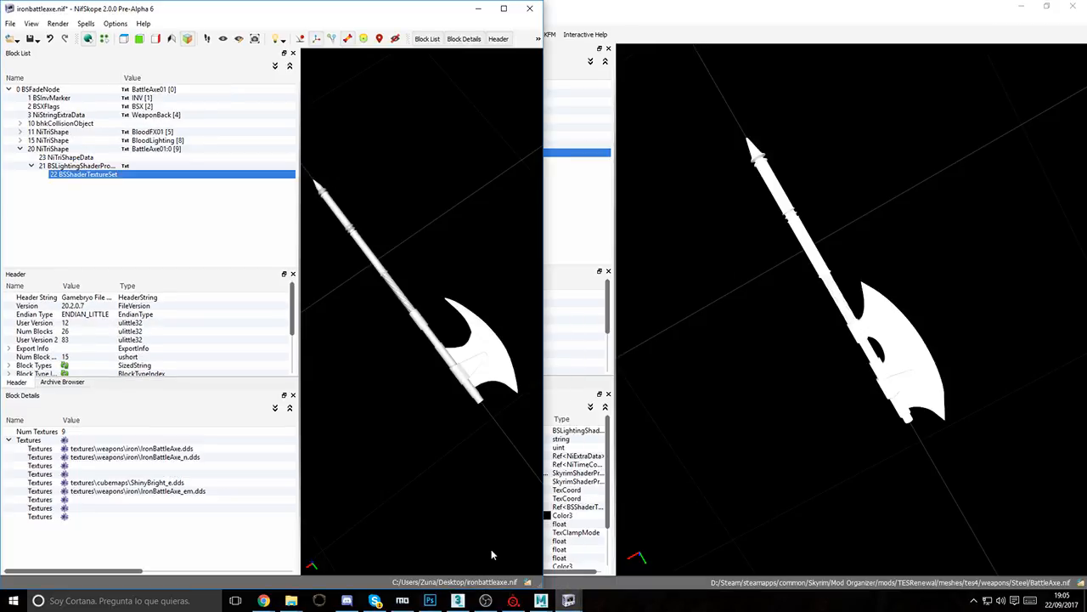
Step: Replace the BSLightingShaderProperty branch of the BattleAxe01:0 NiTriShape with the copied steel battleaxe branch
left_click(58, 168)
double_click(57, 167)
key("ctrl+Delete")
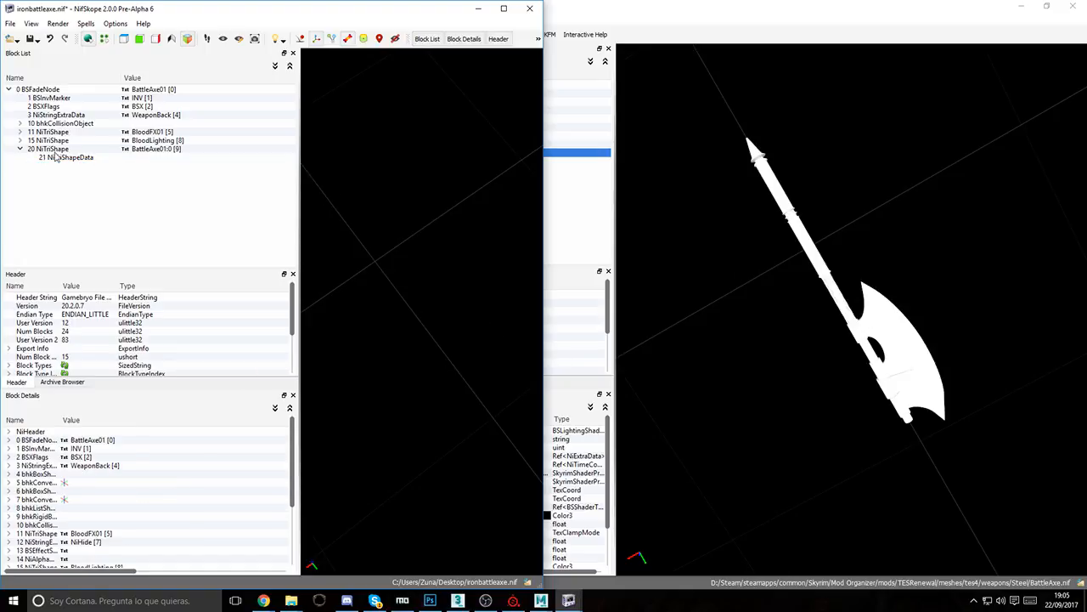
left_click(52, 143)
left_click(52, 148)
key("ctrl+v")
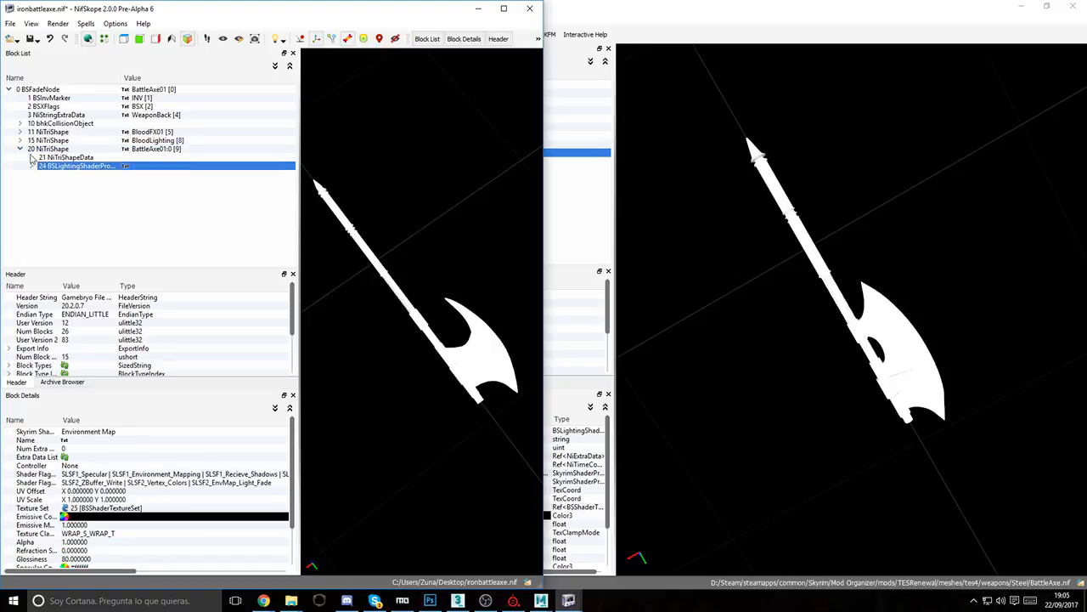
Step: Check the texture paths in the pasted texture set and save the model as battleaxe.nif on the desktop, replacing the existing file
left_click(31, 166)
left_click(80, 175)
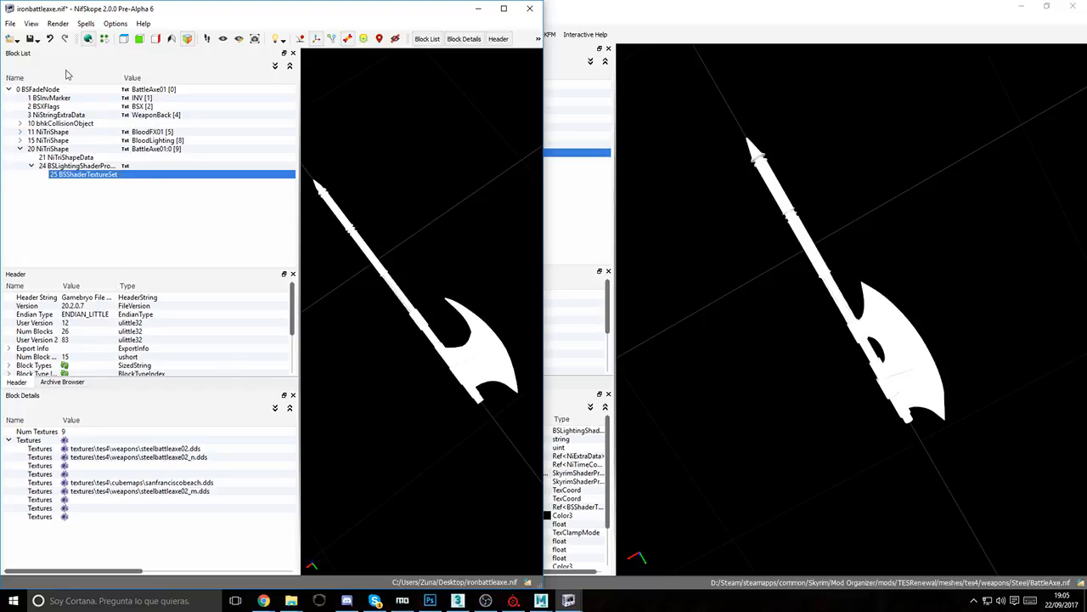
left_click_drag(271, 14, 361, 133)
left_click(125, 161)
left_click(166, 175)
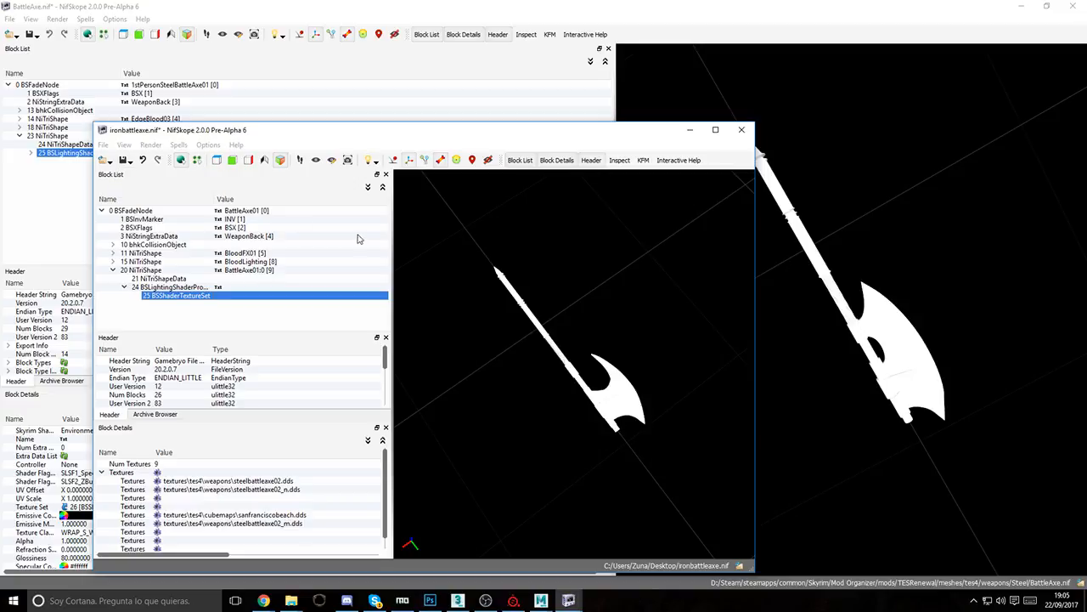
double_click(288, 226)
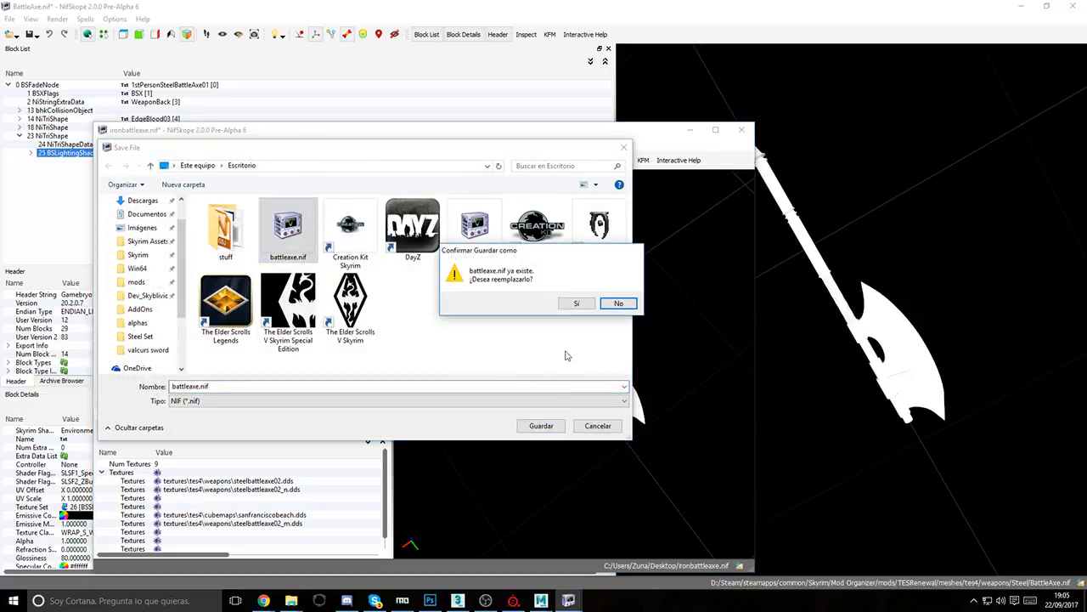
left_click(568, 306)
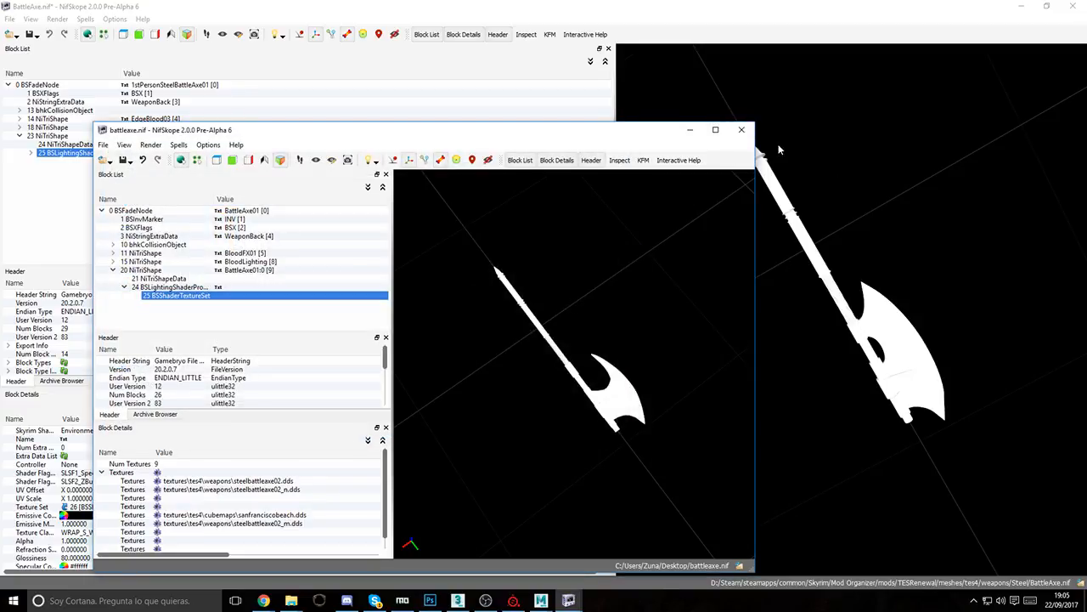
Step: Close the newly saved battleaxe.nif and the steel BattleAxe.nif reference model
left_click(742, 130)
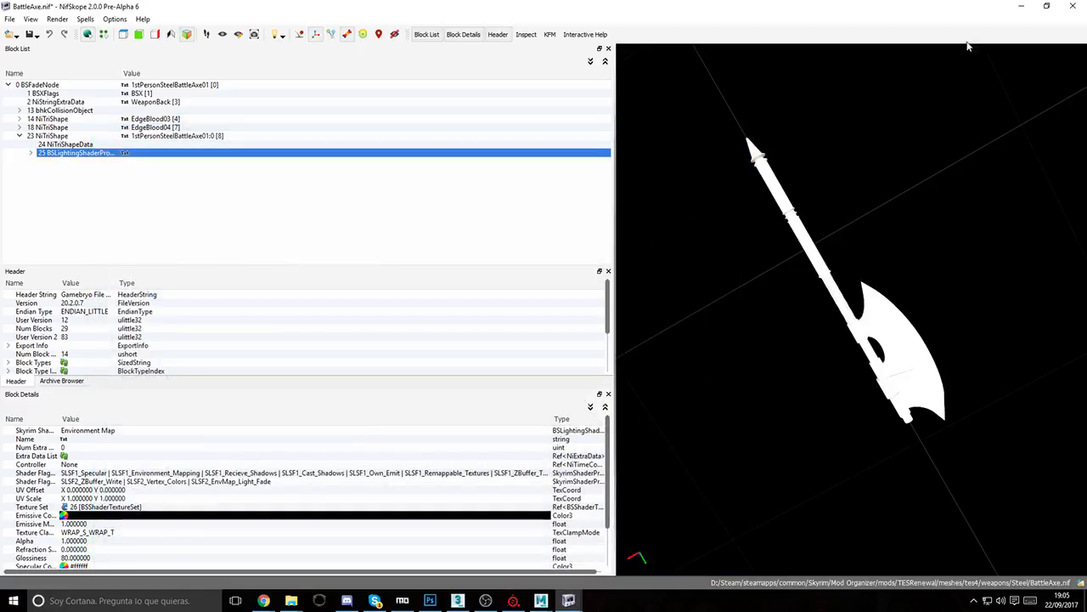
left_click(1072, 6)
left_click(564, 317)
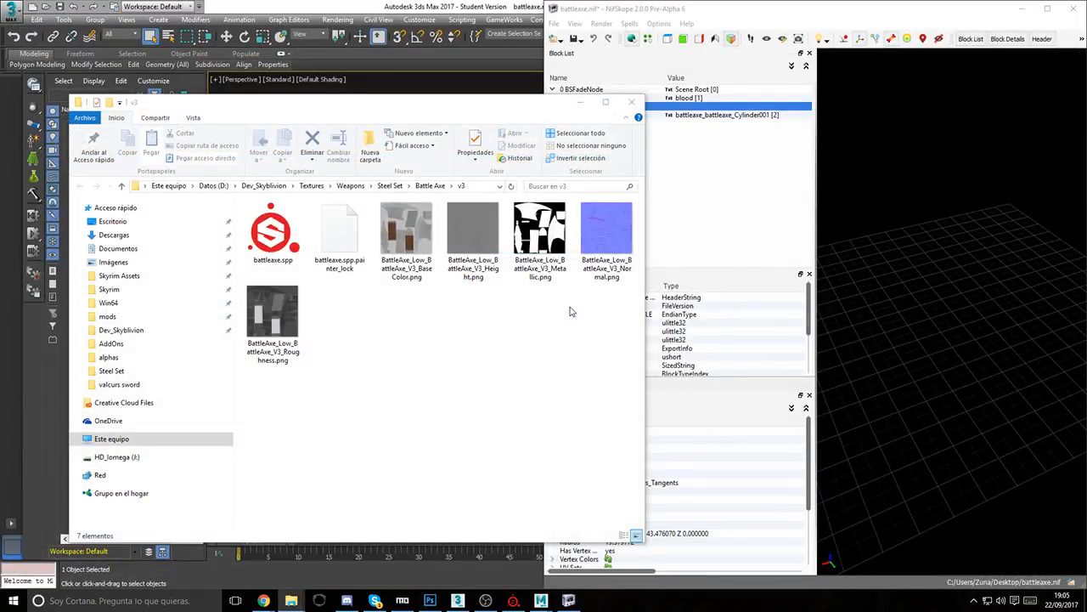
Step: Switch to Photoshop and, in the v3 texture folder, select the BaseColor, Metallic, Normal and Roughness PNG files
left_click(429, 600)
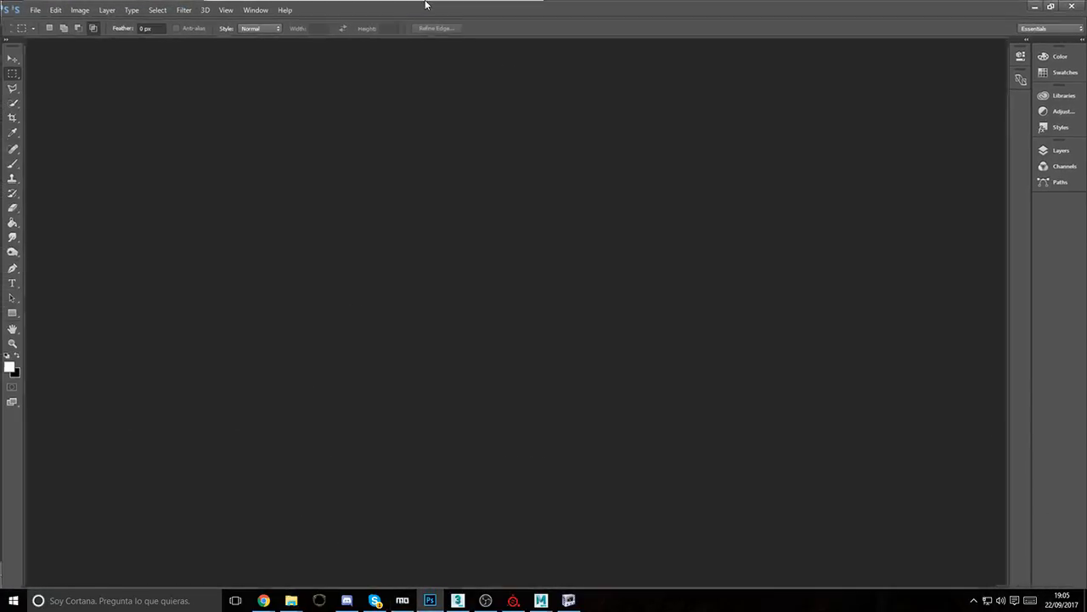
mouse_move(330, 514)
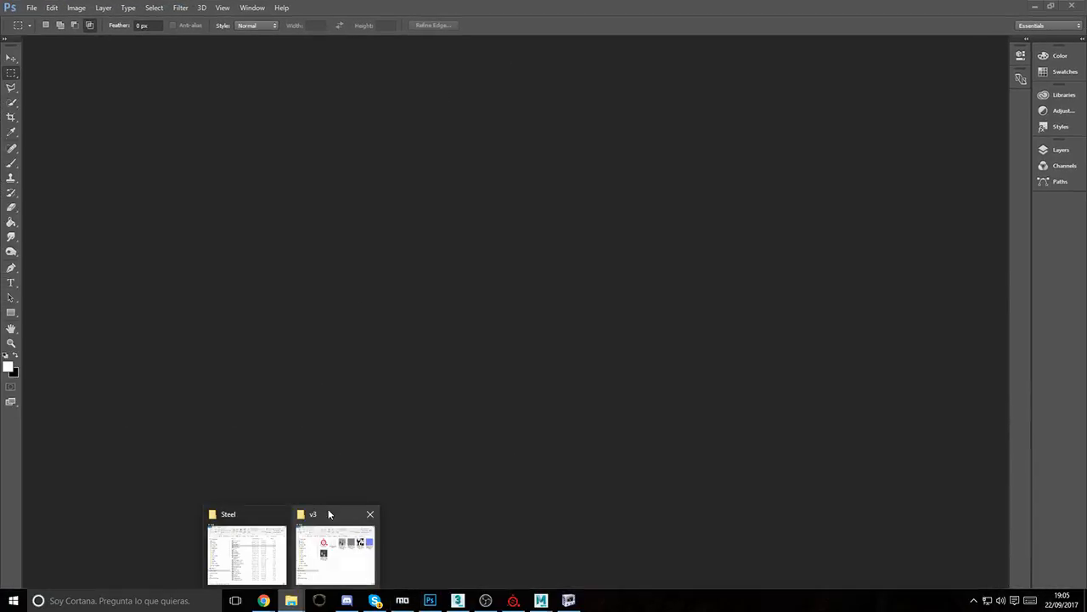
left_click(339, 568)
left_click(396, 241)
left_click(539, 229, "ctrl")
left_click(597, 228, "ctrl")
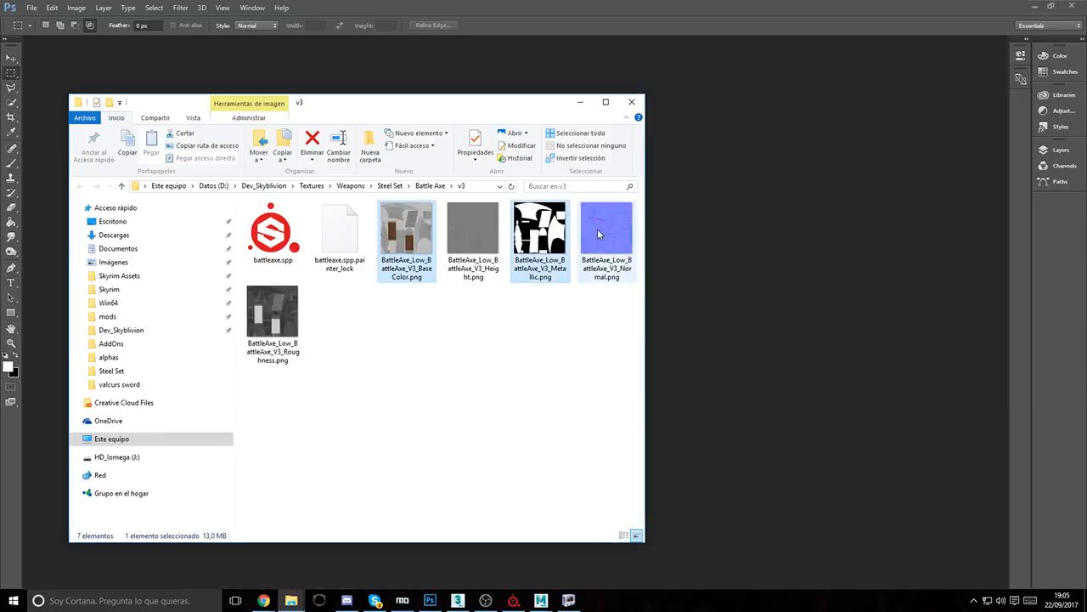
left_click(272, 314, "ctrl")
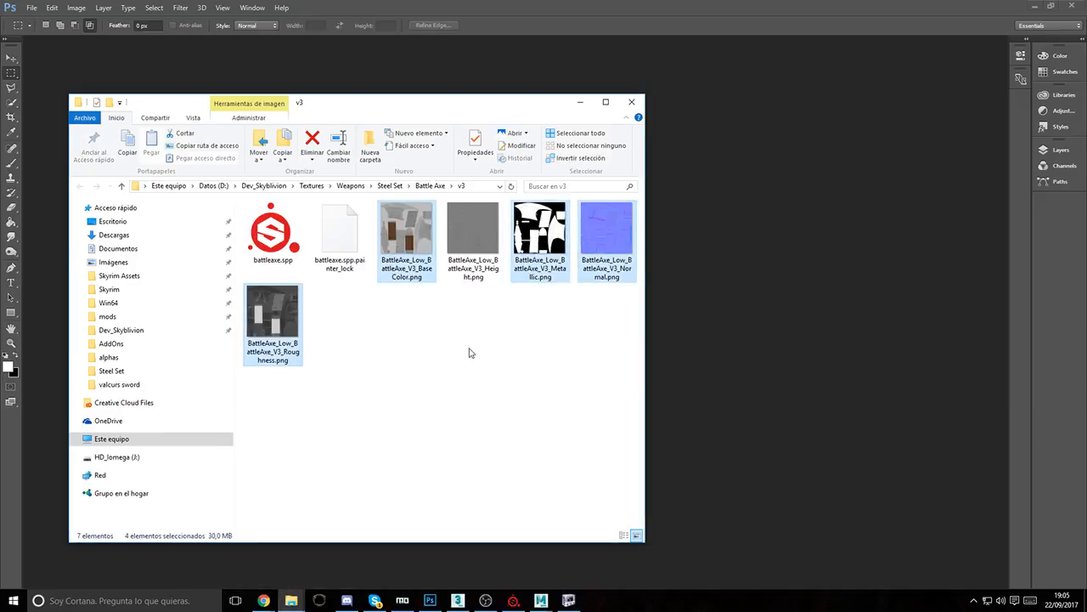
Step: In Substance Painter, export the BattleAxe_V3 texture set as PNG with the Additional maps config
left_click(513, 600)
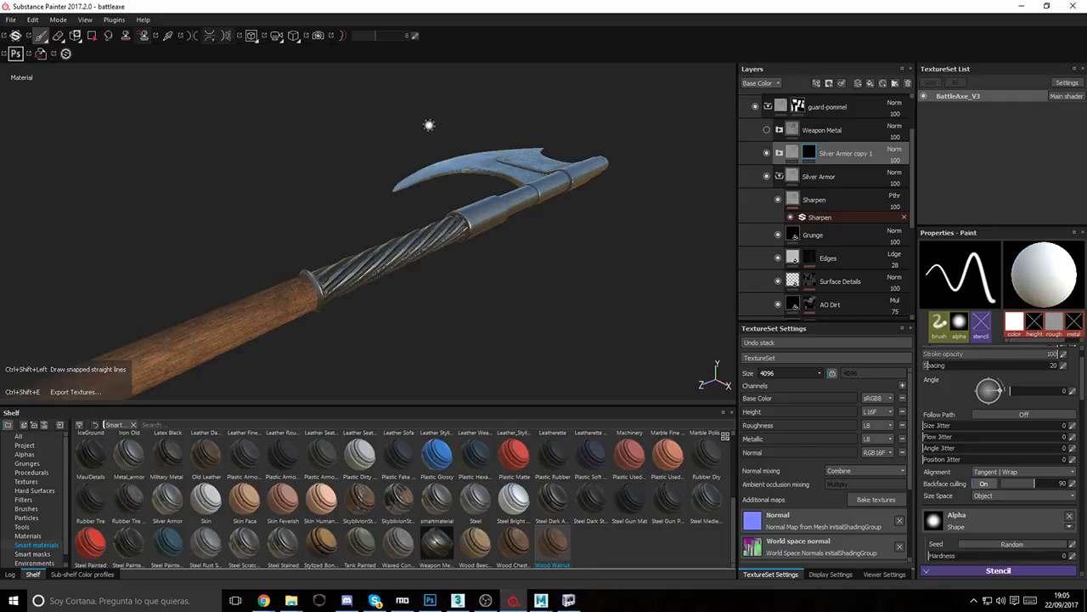
key("ctrl+shift+e")
left_click(372, 176)
left_click(364, 171)
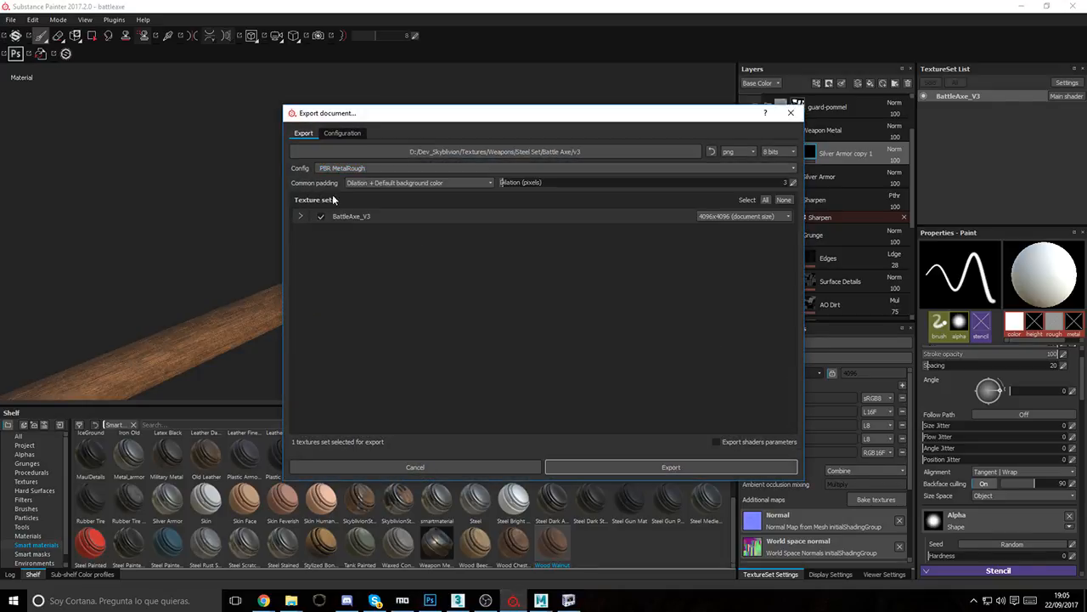
left_click(340, 168)
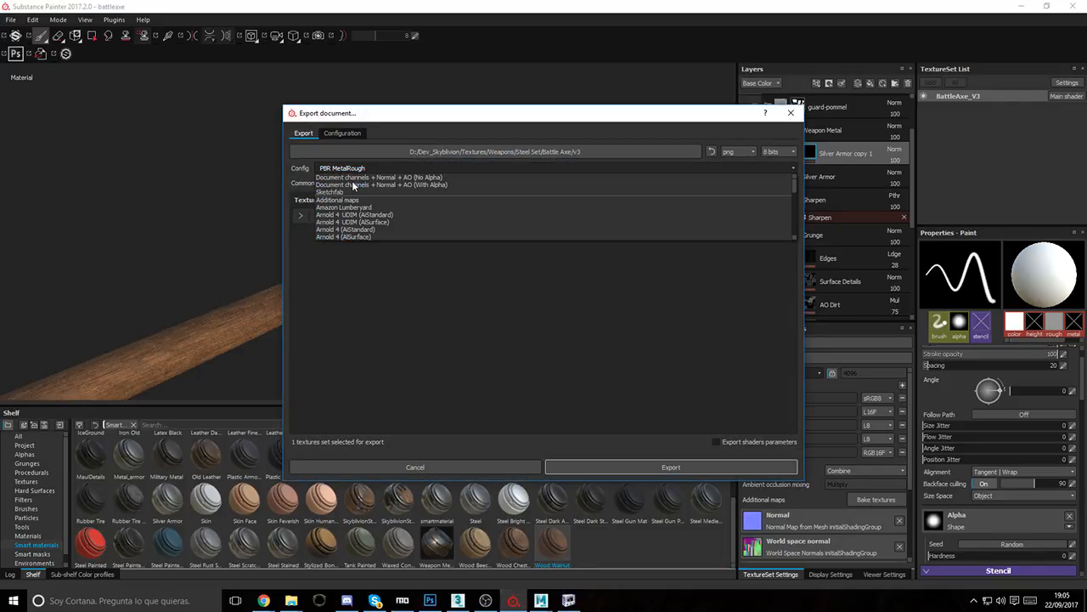
left_click(345, 215)
left_click(299, 217)
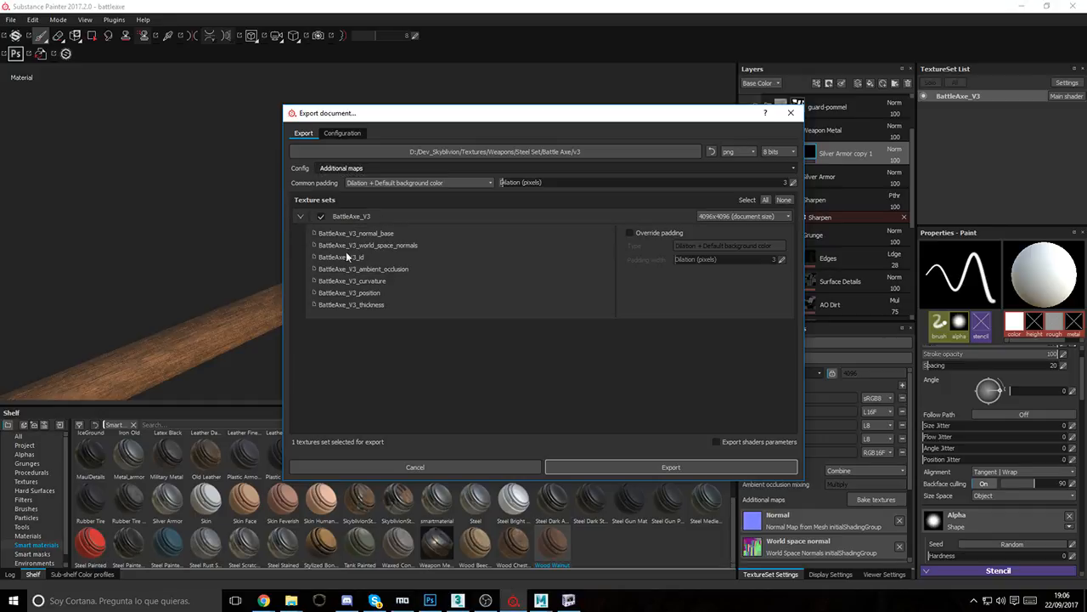
left_click(637, 467)
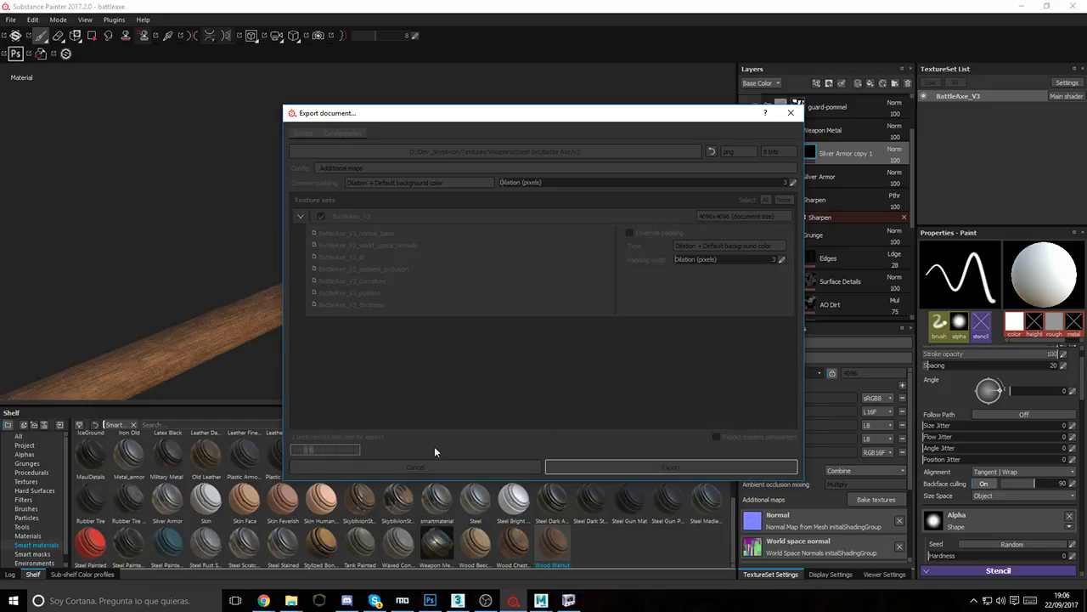
Step: Back in Photoshop, open the BaseColor, Normal, Roughness and ambient_occlusion PNGs from the v3 folder, leaving out the Metallic map
left_click(430, 601)
left_click(291, 604)
left_click(350, 554)
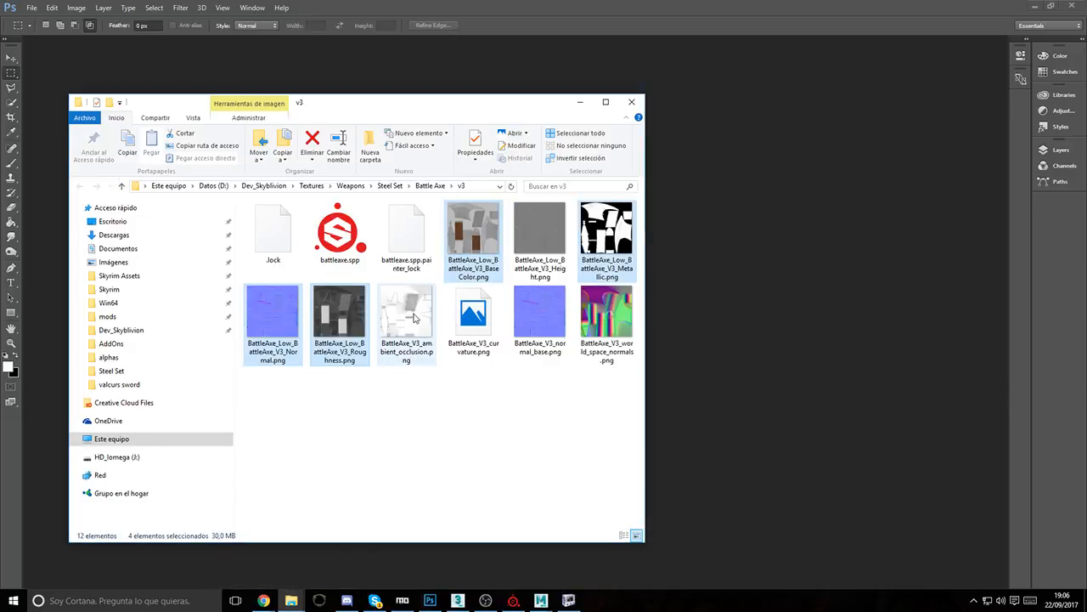
left_click(414, 318, "ctrl")
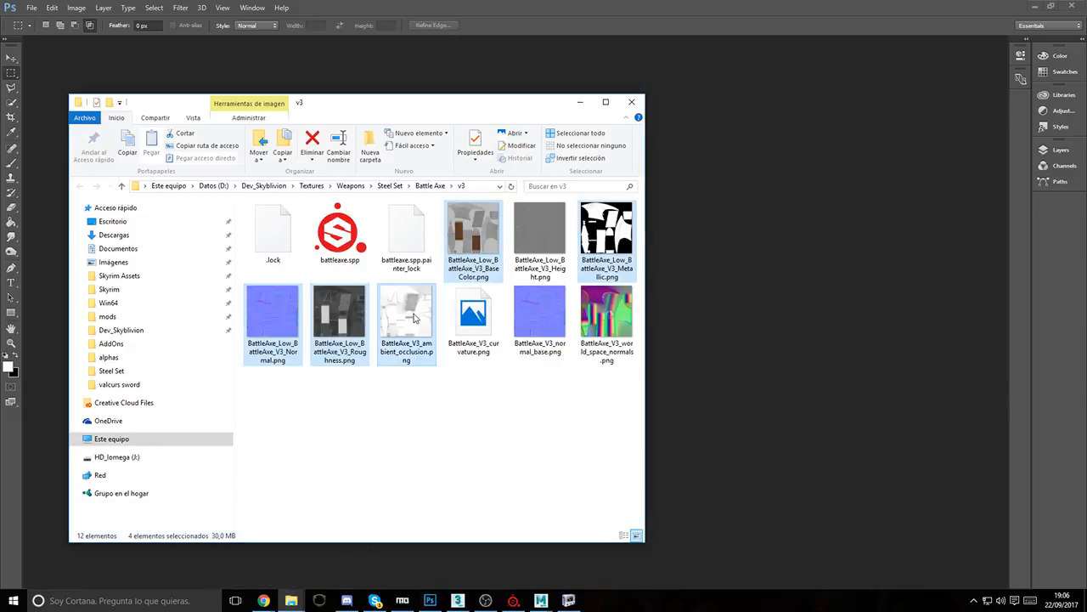
left_click(606, 252, "ctrl")
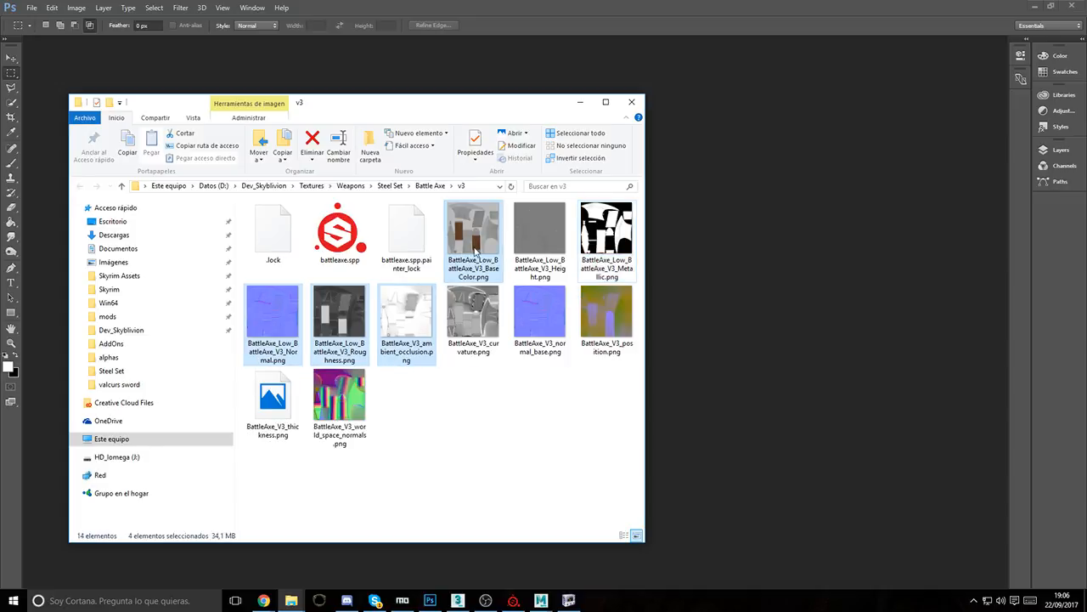
left_click_drag(475, 249, 793, 269)
left_click_drag(794, 268, 795, 267)
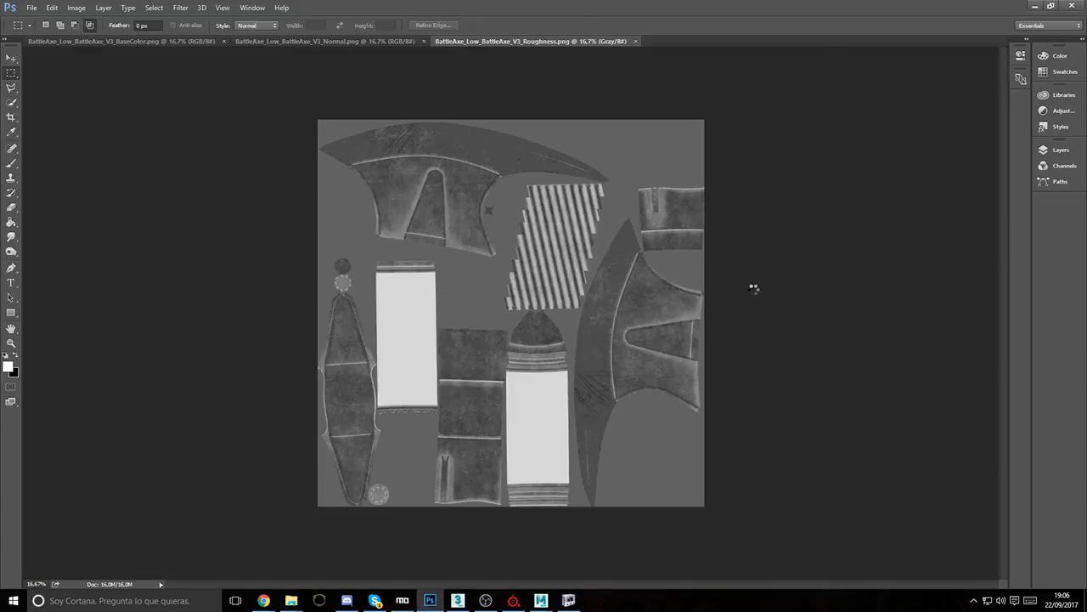
Step: Copy the entire ambient occlusion map and set up the BaseColor image with the History and an enlarged Layers panel showing
left_click_drag(160, 96, 1029, 565)
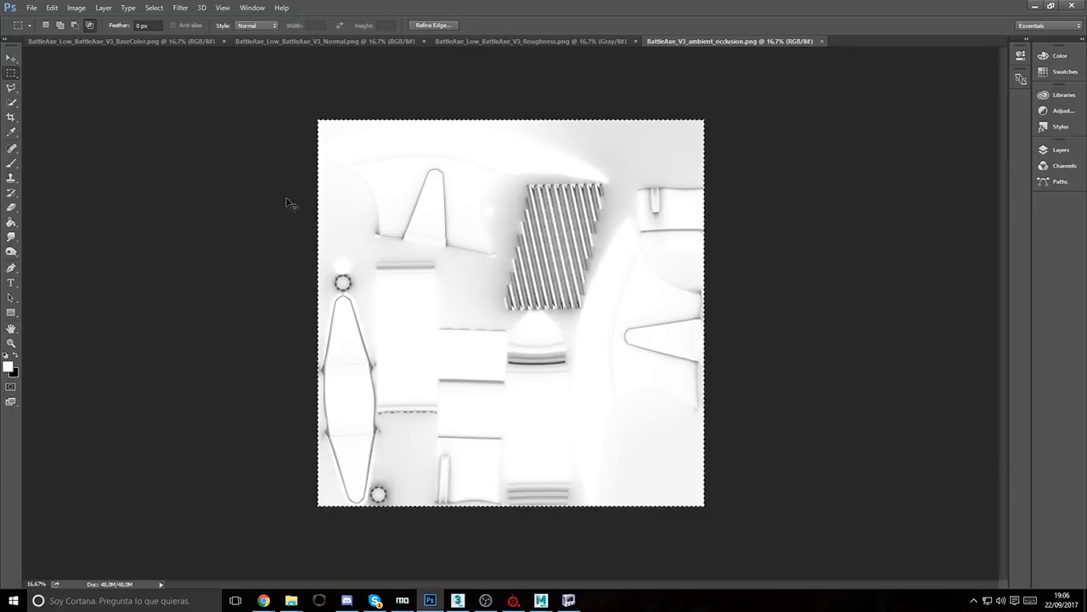
left_click(82, 41)
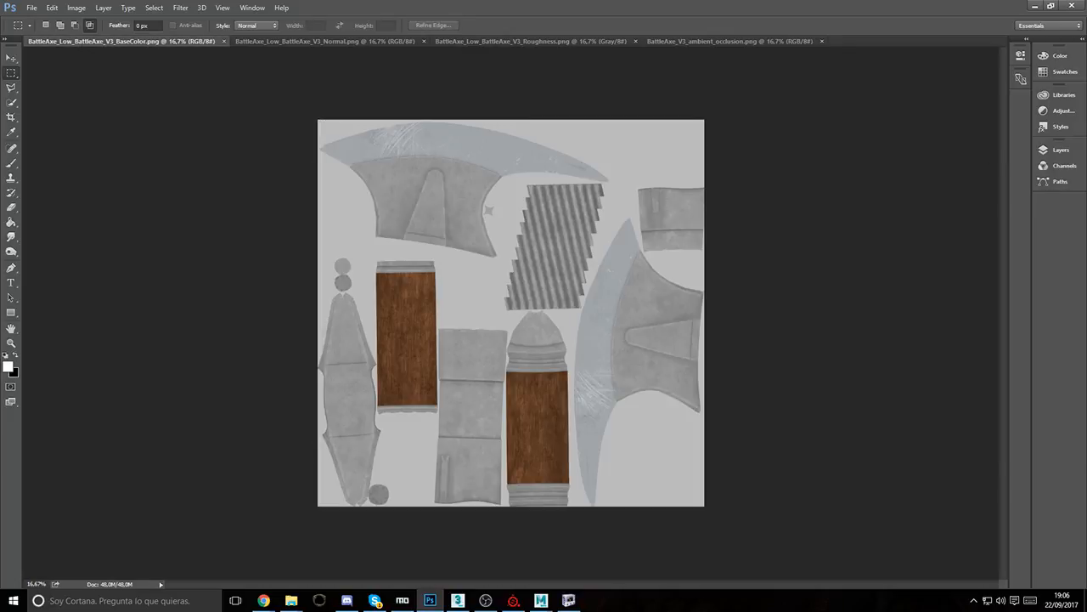
left_click_drag(1020, 55, 907, 63)
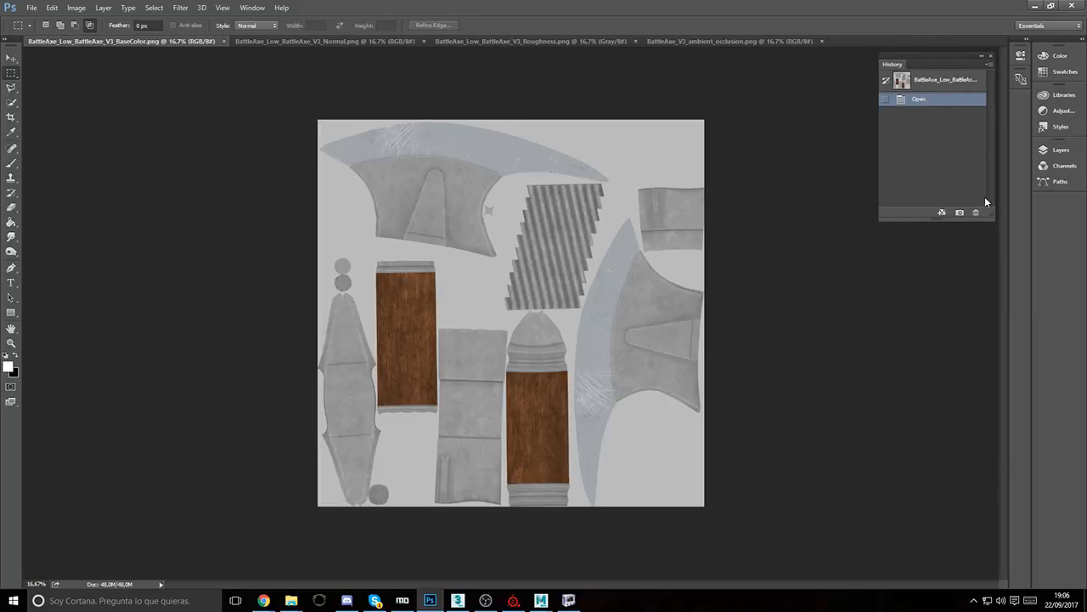
left_click(1061, 150)
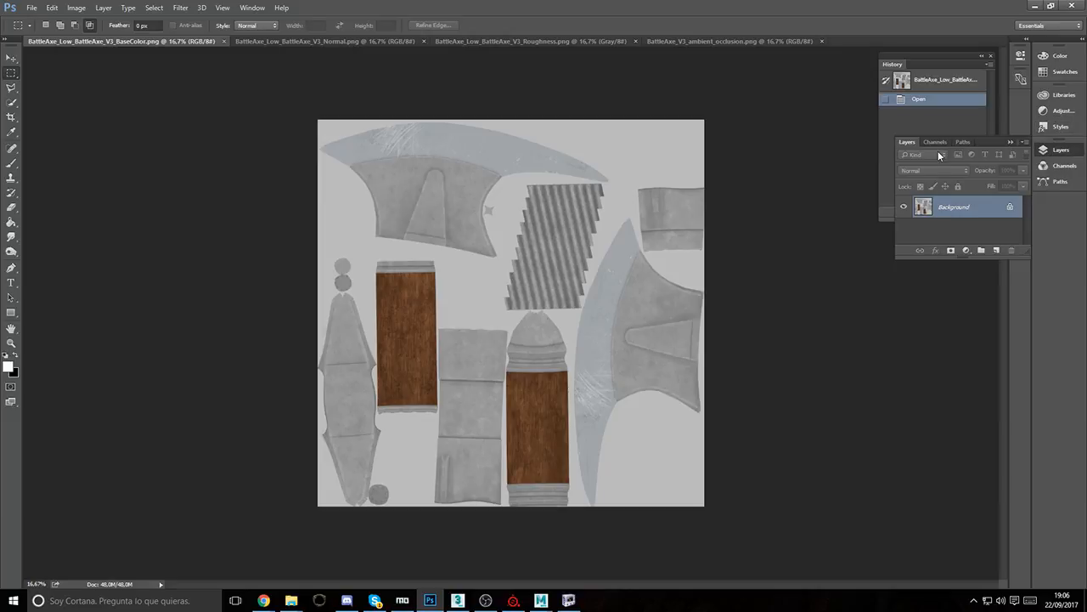
left_click_drag(959, 254, 952, 397)
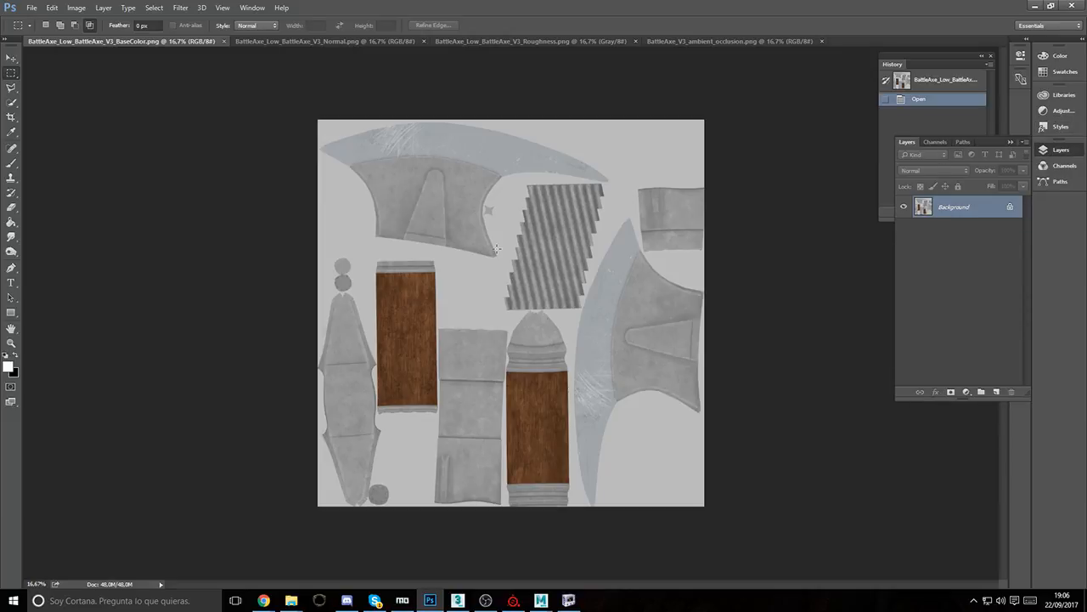
Step: Paste the copied ambient occlusion map over the BaseColor image as a layer and delete that layer
key("ctrl+v")
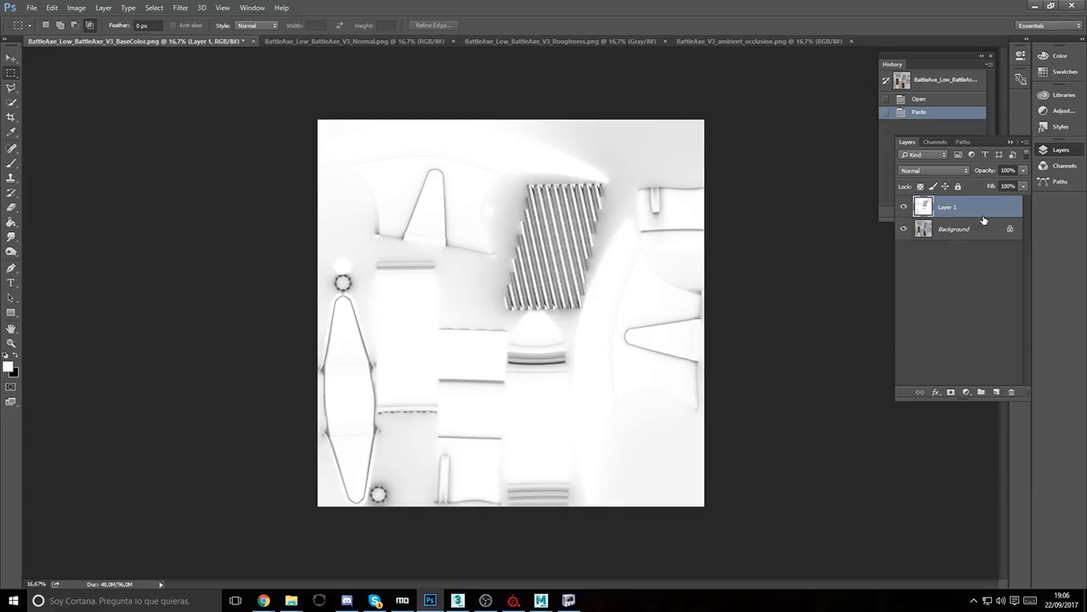
key("Delete")
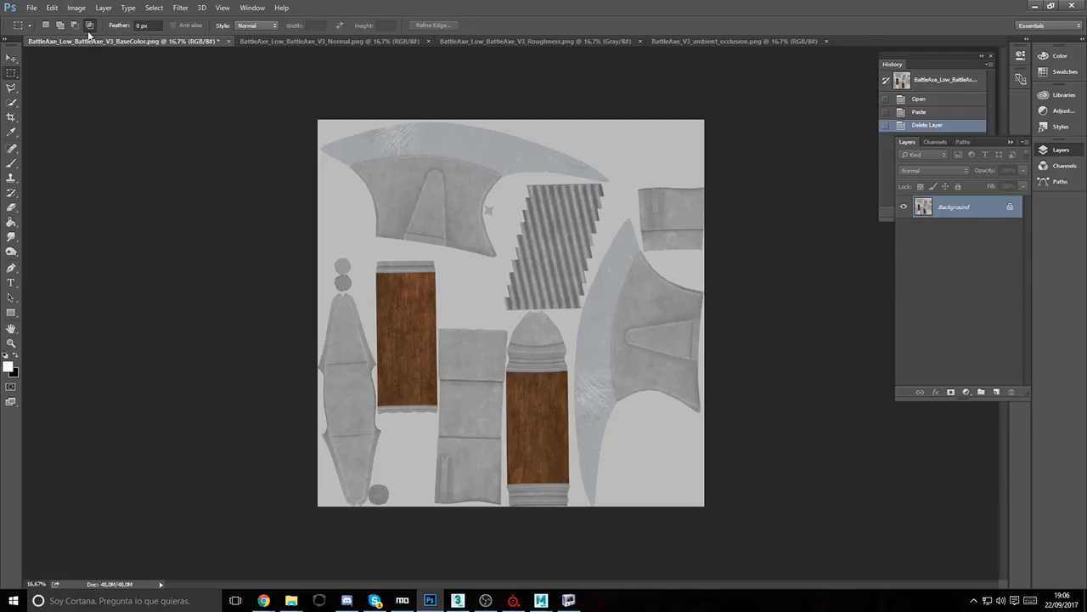
Step: Darken the BaseColor image with a Hue/Saturation adjustment, setting Lightness to -45
left_click(75, 9)
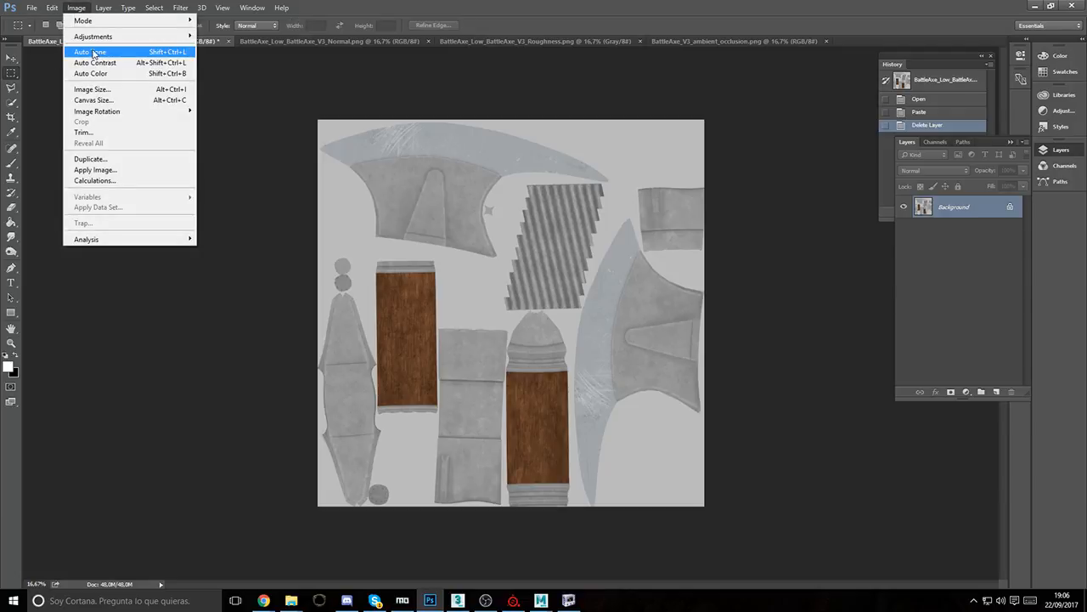
mouse_move(98, 39)
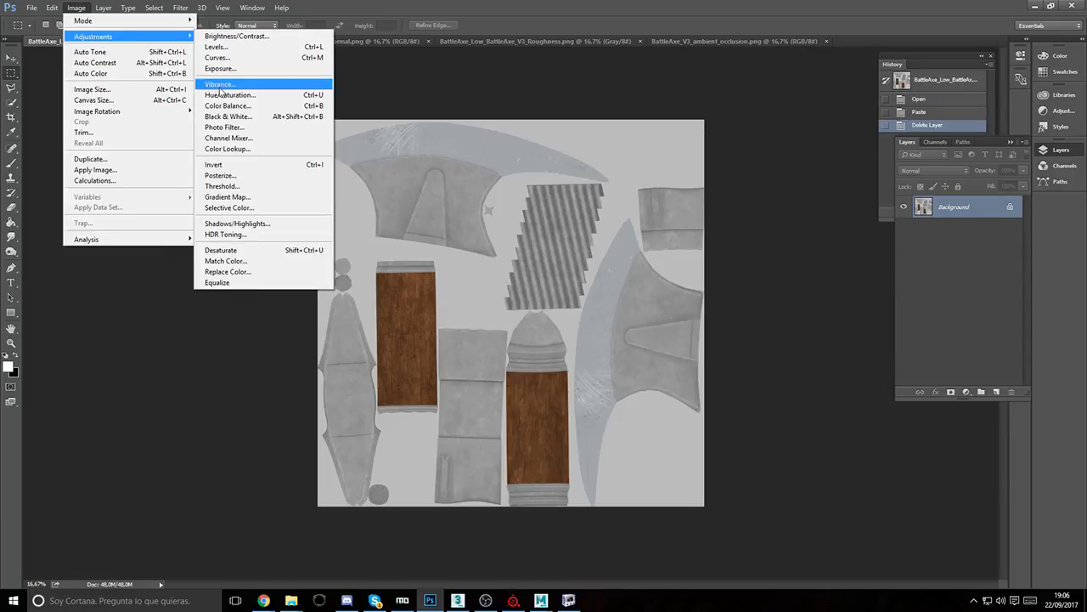
left_click(230, 95)
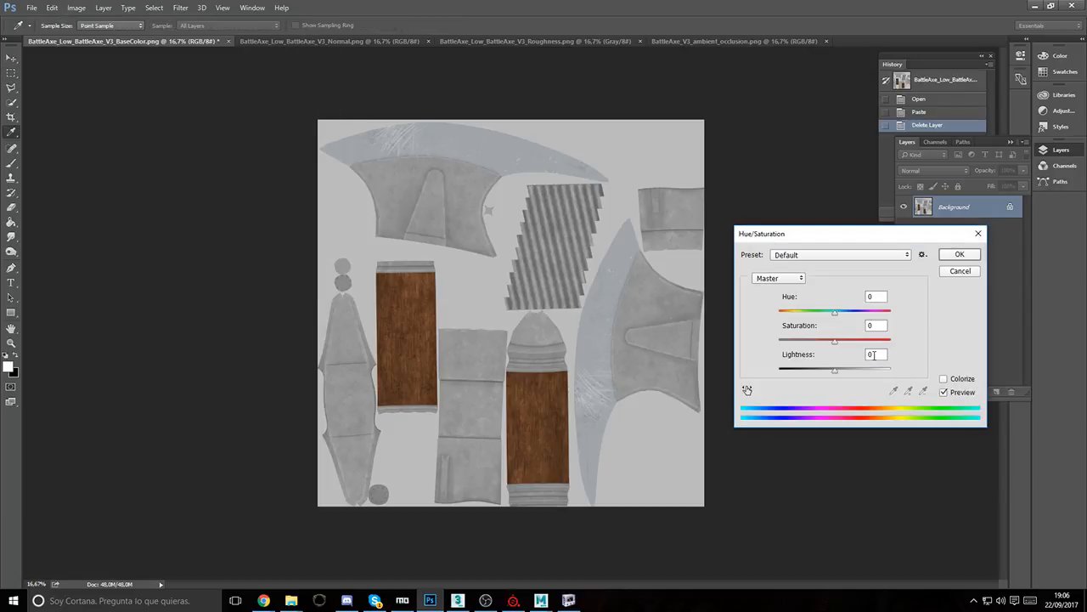
left_click_drag(875, 356, 820, 350)
type("-45")
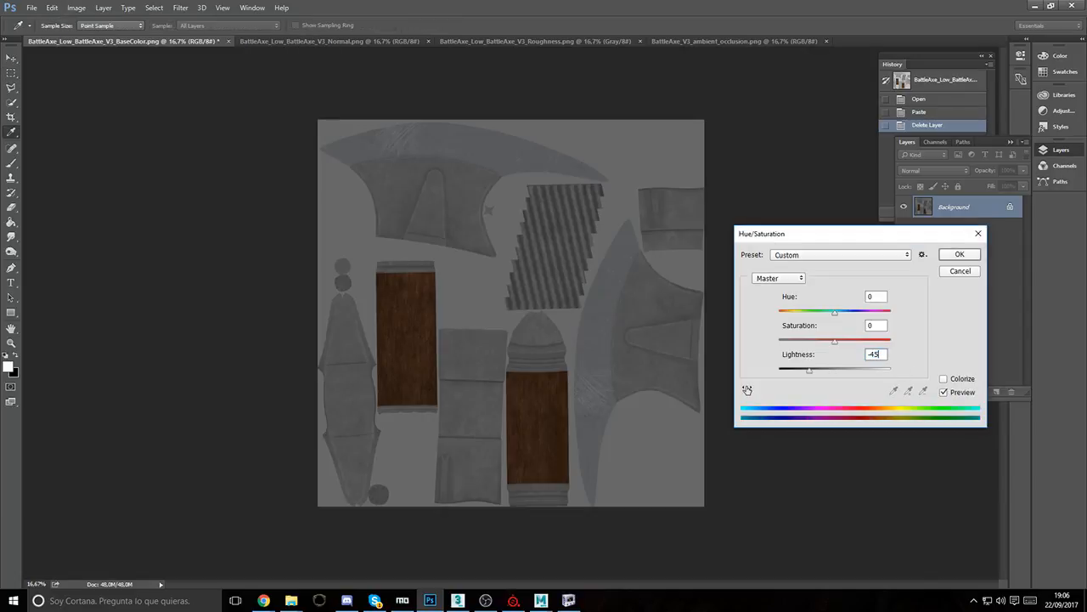
left_click(961, 257)
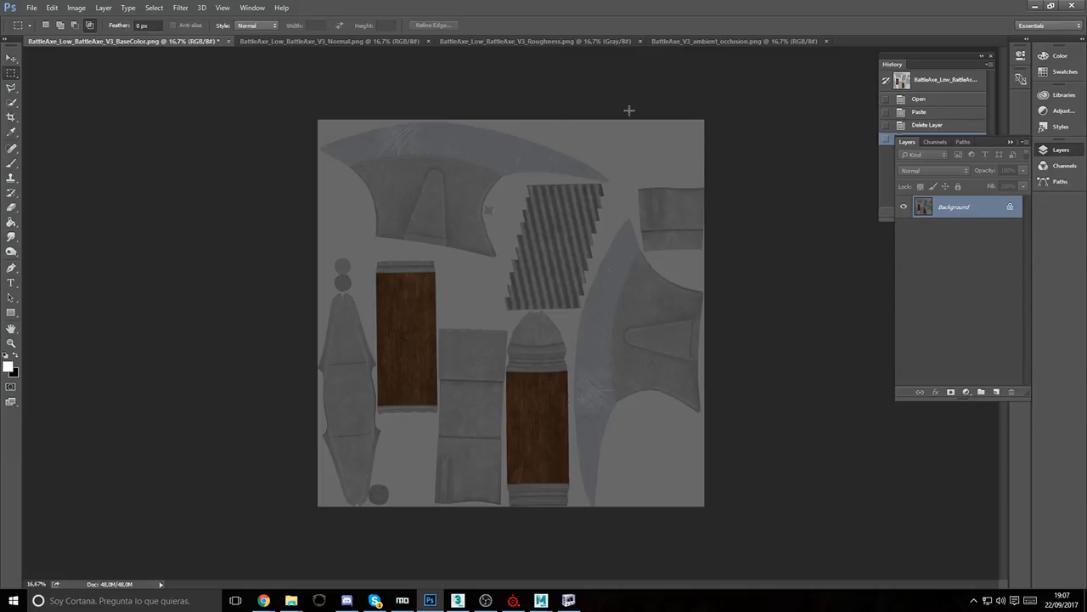
Step: Paste the ambient occlusion map over the BaseColor as a Multiply layer, compare with it hidden, and merge it down
key("ctrl+v")
left_click(924, 173)
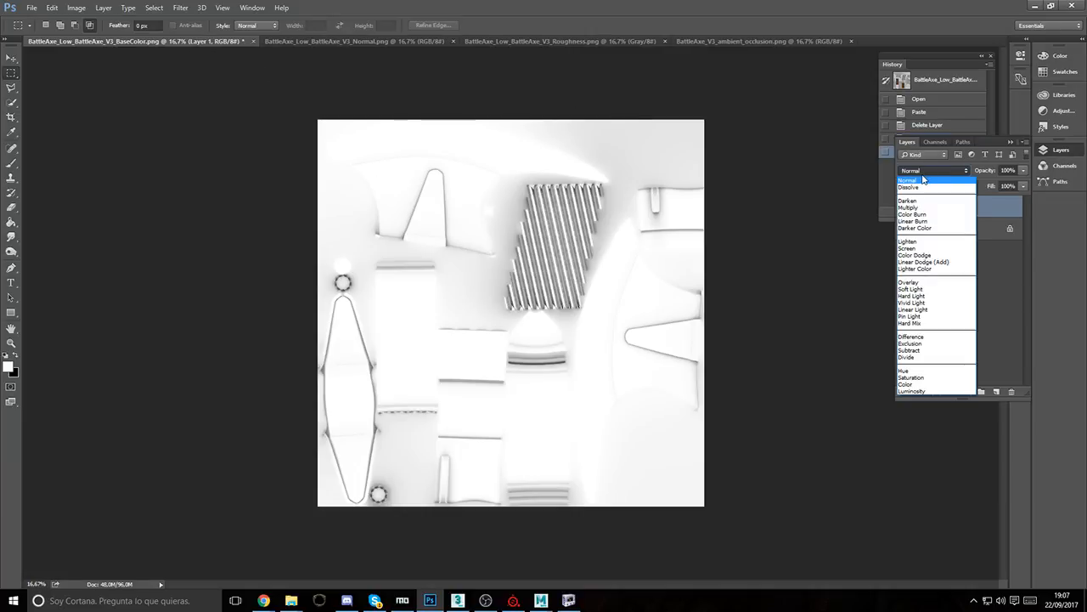
left_click(913, 208)
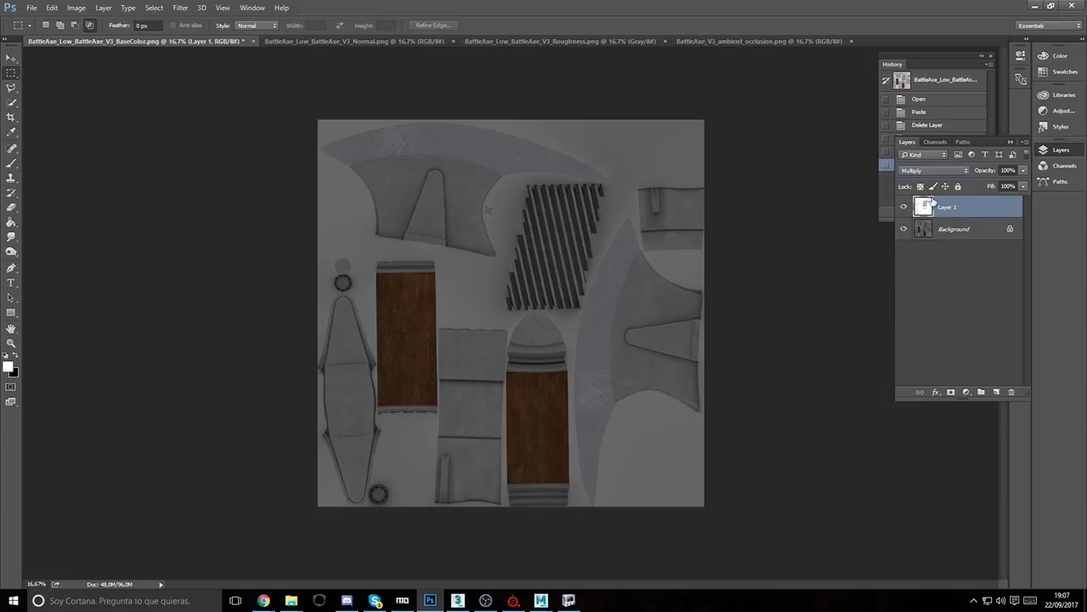
left_click(903, 208)
left_click(903, 208)
left_click(903, 208)
left_click(903, 208)
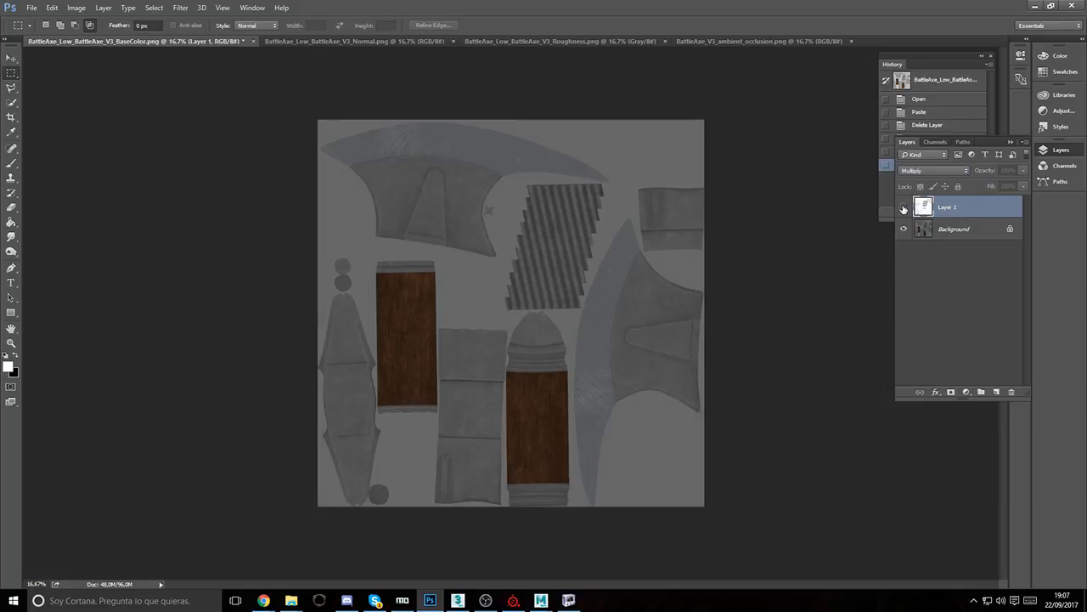
left_click(903, 208)
left_click(903, 208)
left_click(903, 208)
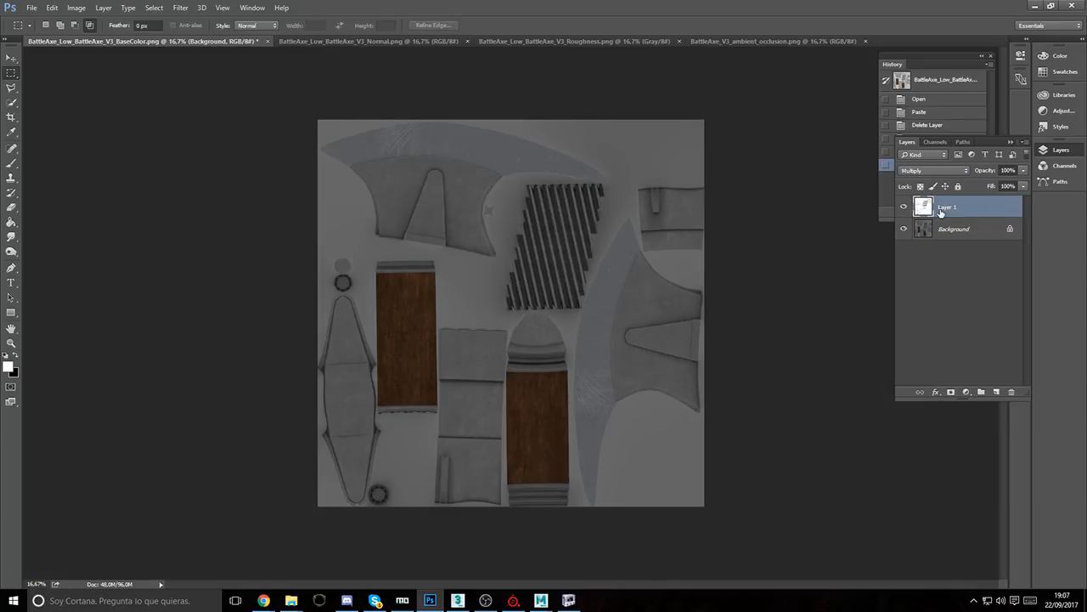
key("ctrl+e")
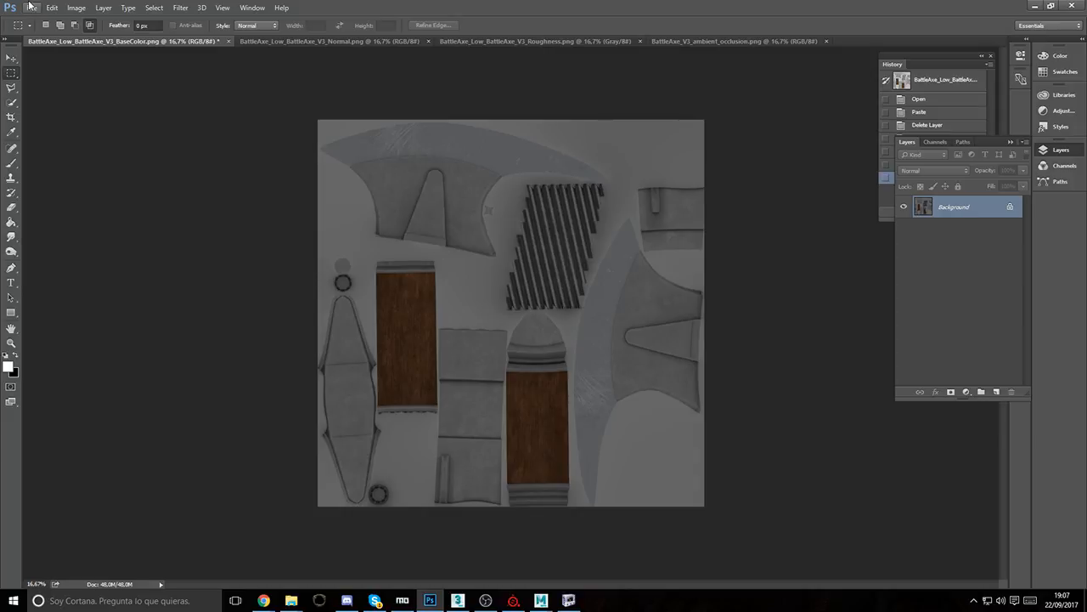
Step: Begin saving the merged BaseColor to the desktop in D3D/DDS format, entering battleaxe as the file name
left_click(31, 8)
left_click(77, 133)
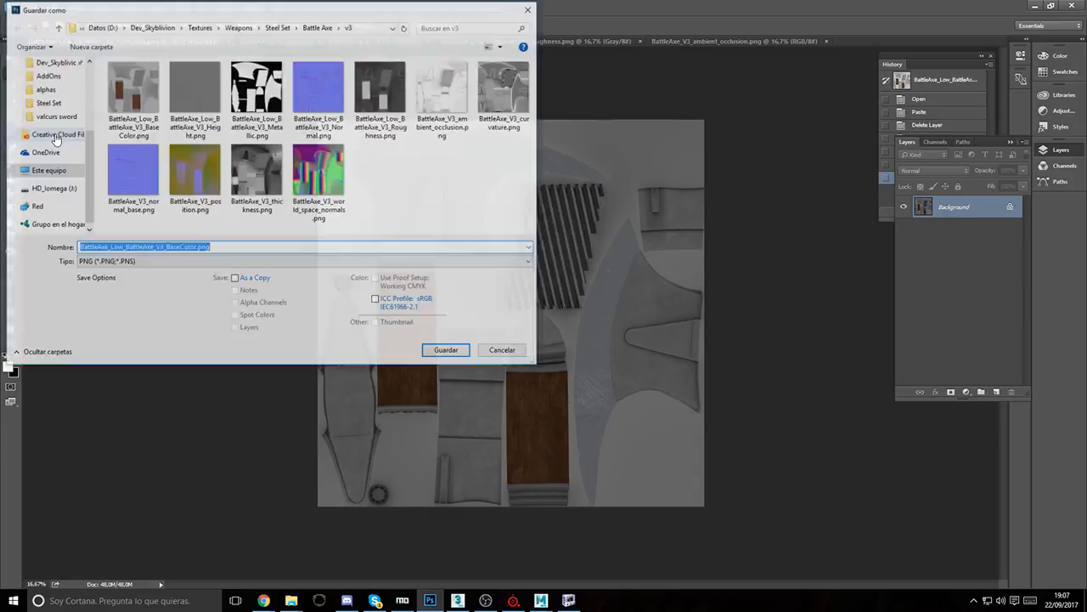
scroll(42, 93, "up", 2)
left_click(49, 79)
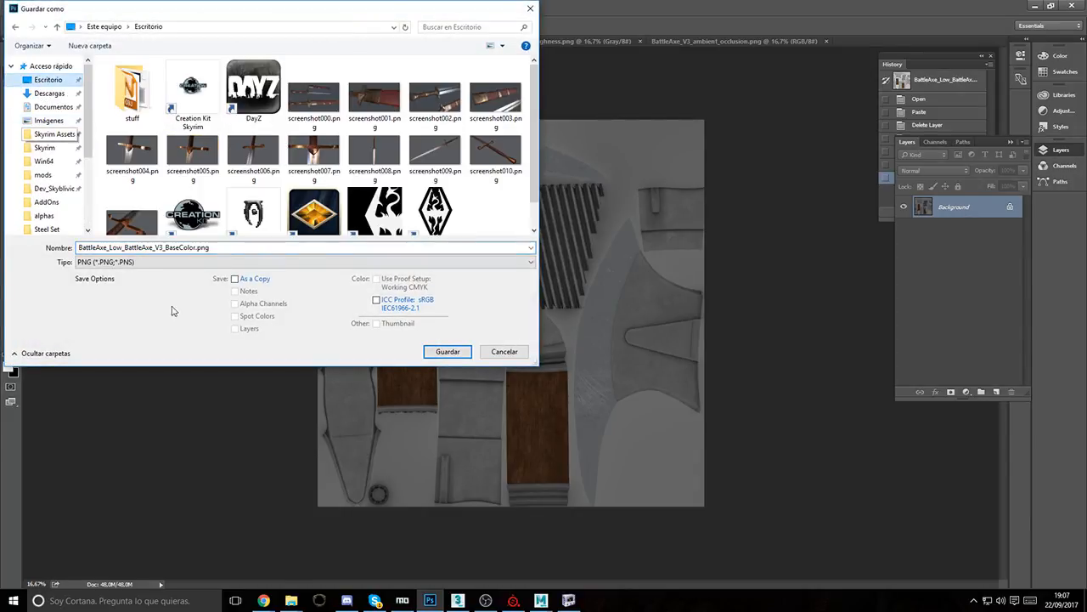
left_click(119, 261)
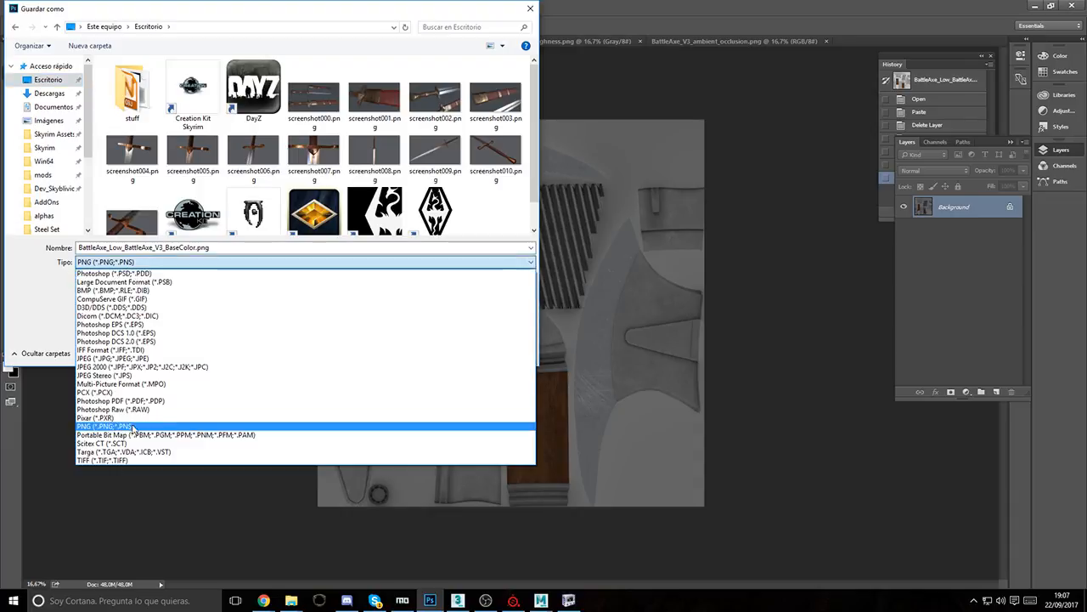
left_click(111, 306)
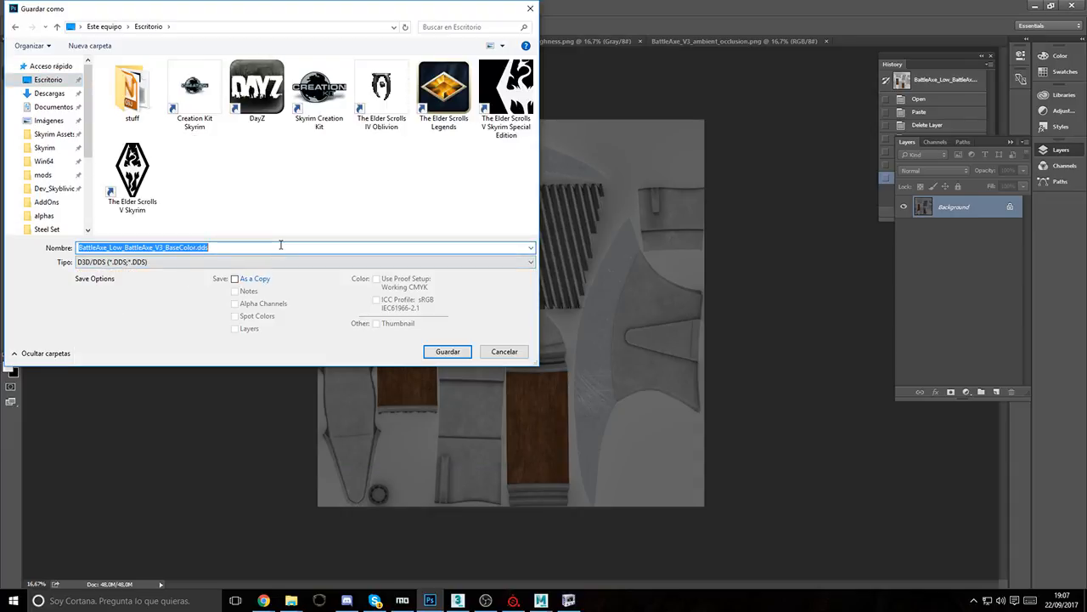
type("battleaxe")
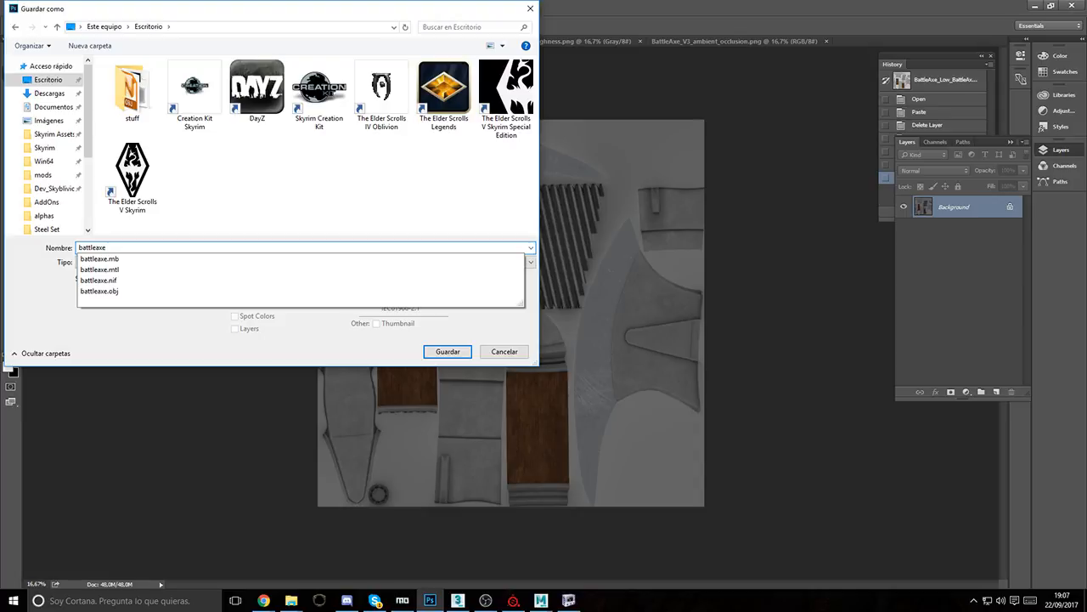
Step: Open the TESRenewal steel BattleAxe.nif in NifSkope and examine the texture set under the axe shape's lighting shader
left_click(569, 600)
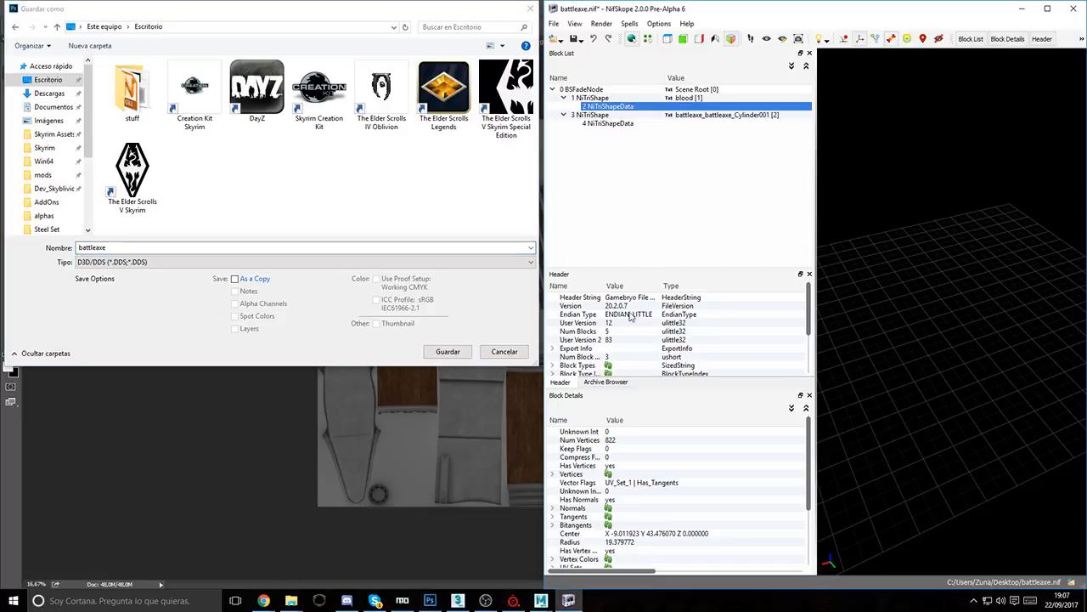
left_click(291, 599)
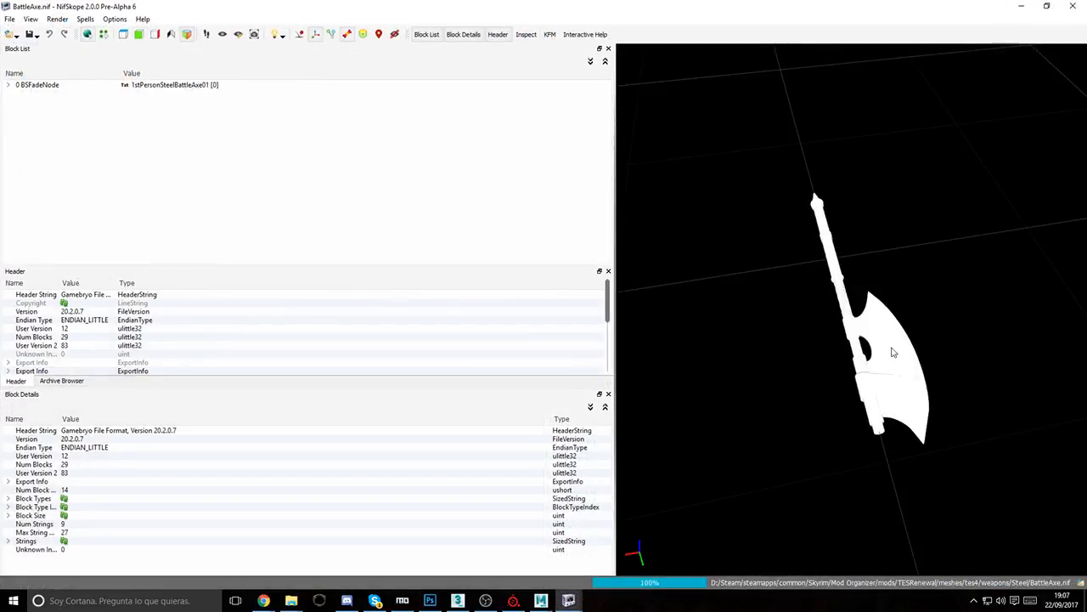
left_click(890, 348)
left_click(20, 138)
left_click(25, 146)
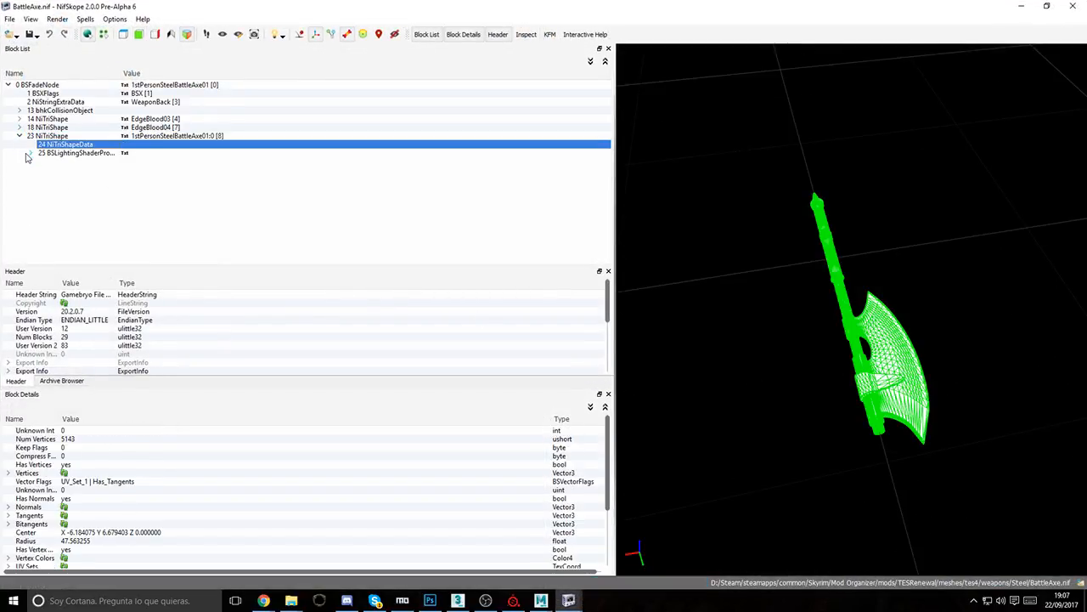
left_click(31, 154)
left_click(52, 161)
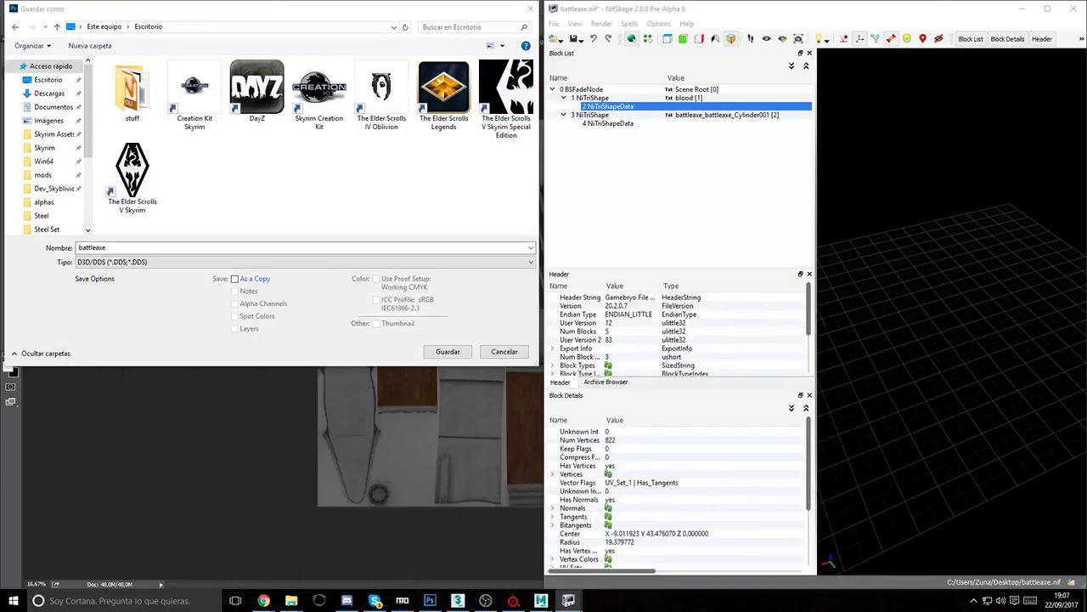
Step: Back in Photoshop, name the DDS file steelbattleaxe02 and save it as DXT5 interpolated alpha with generated MIP maps
left_click(175, 248)
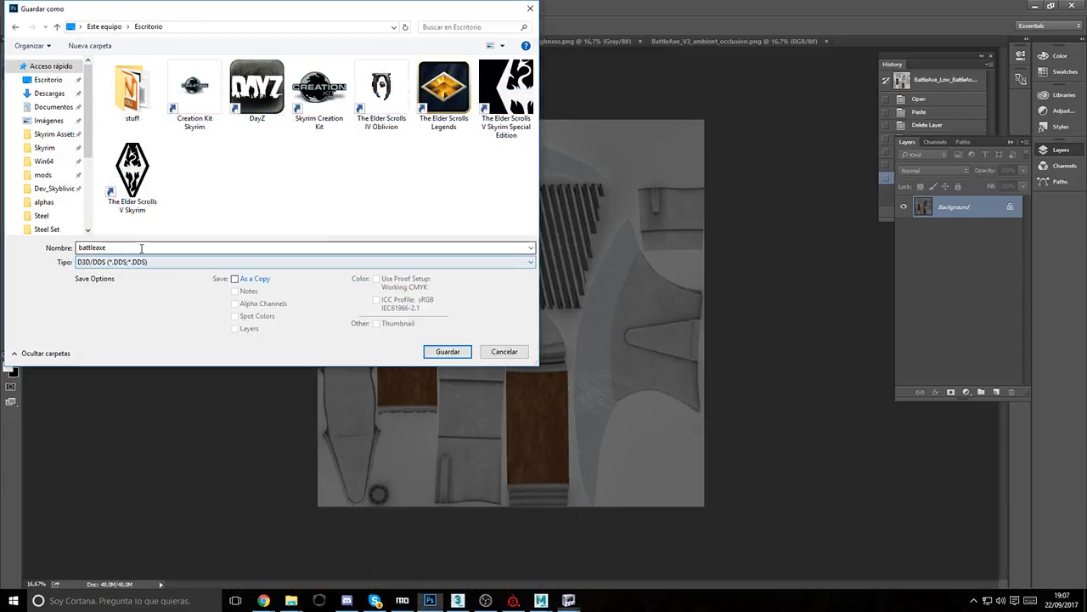
key("BackSpace")
key("BackSpace")
key("BackSpace")
key("BackSpace")
key("BackSpace")
key("BackSpace")
key("BackSpace")
key("BackSpace")
key("BackSpace")
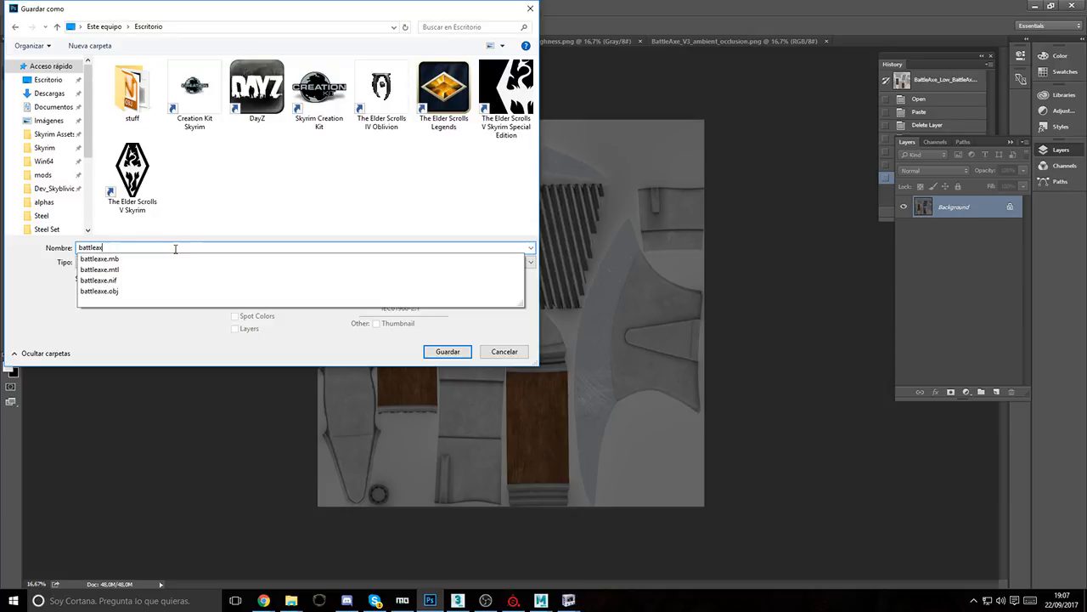
type("steel")
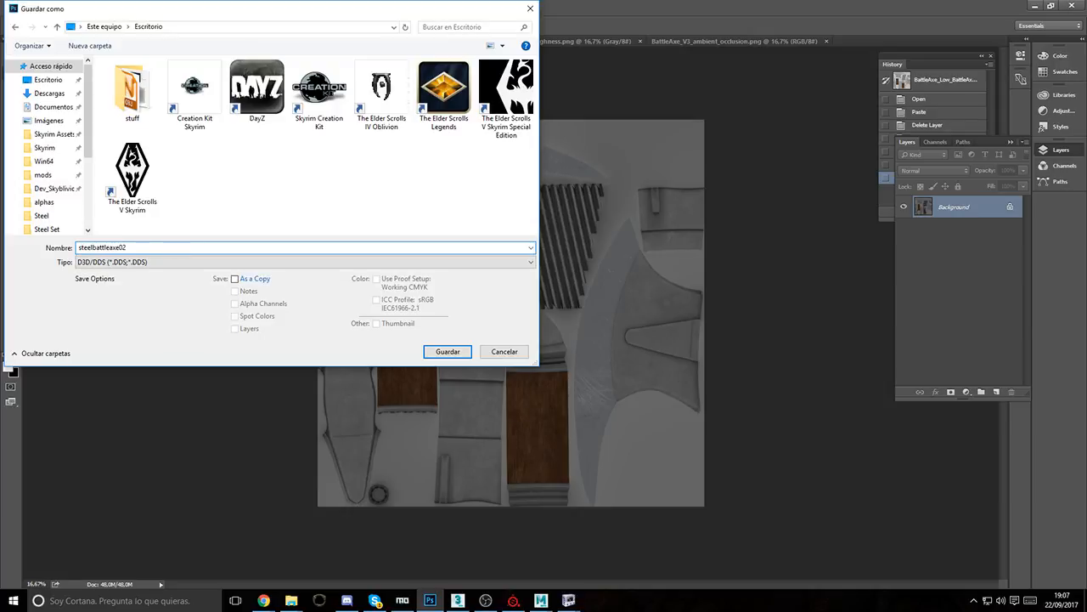
key("Return")
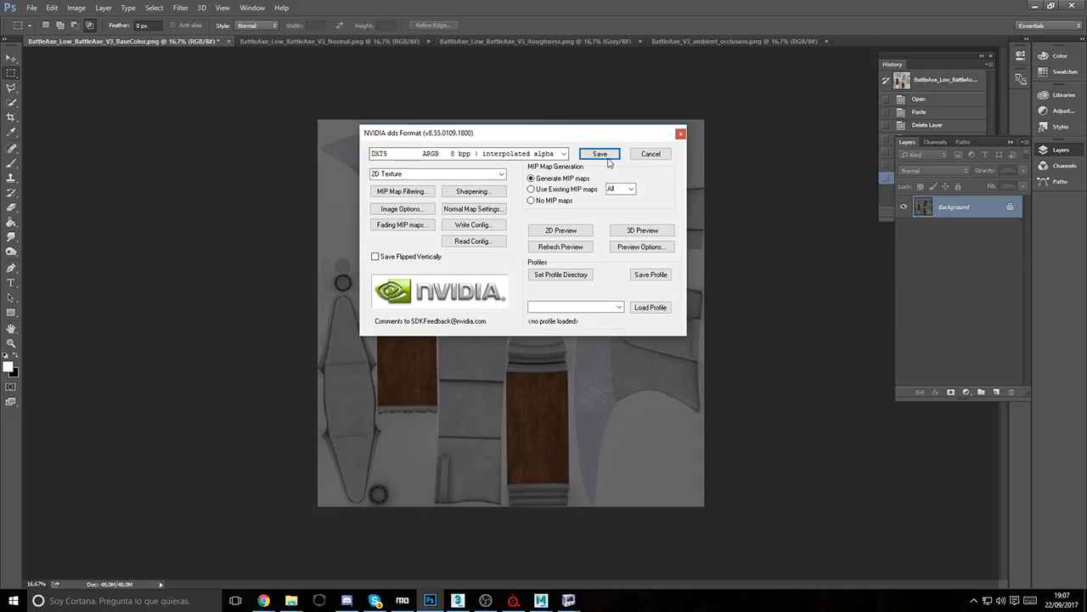
left_click(607, 157)
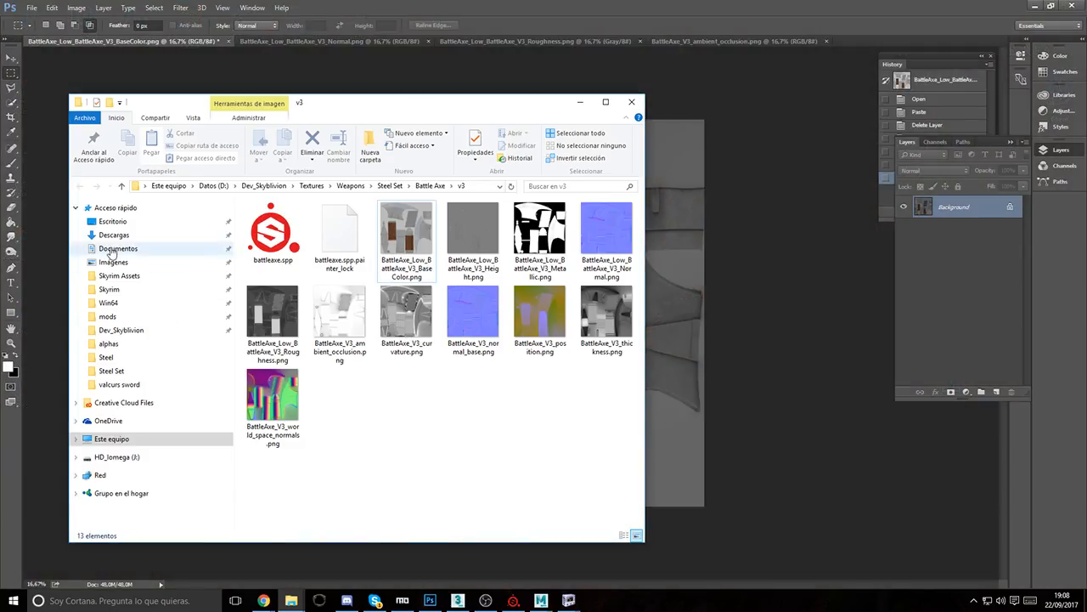
Step: In File Explorer, rename battleaxe.nif on the desktop as BattleAxe.nif and move the window out of the way
left_click(113, 221)
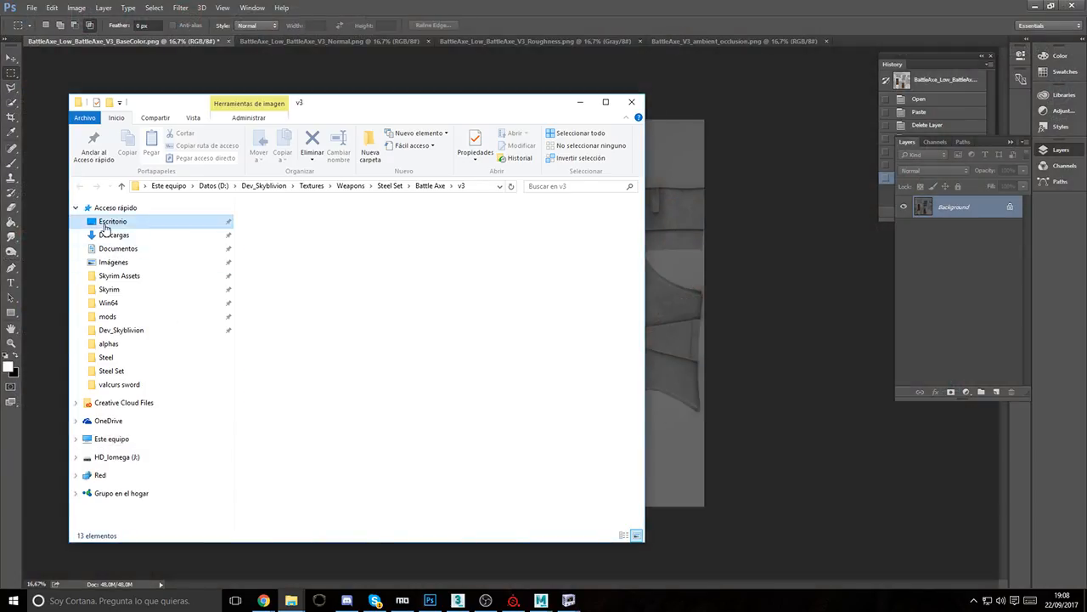
left_click(279, 447)
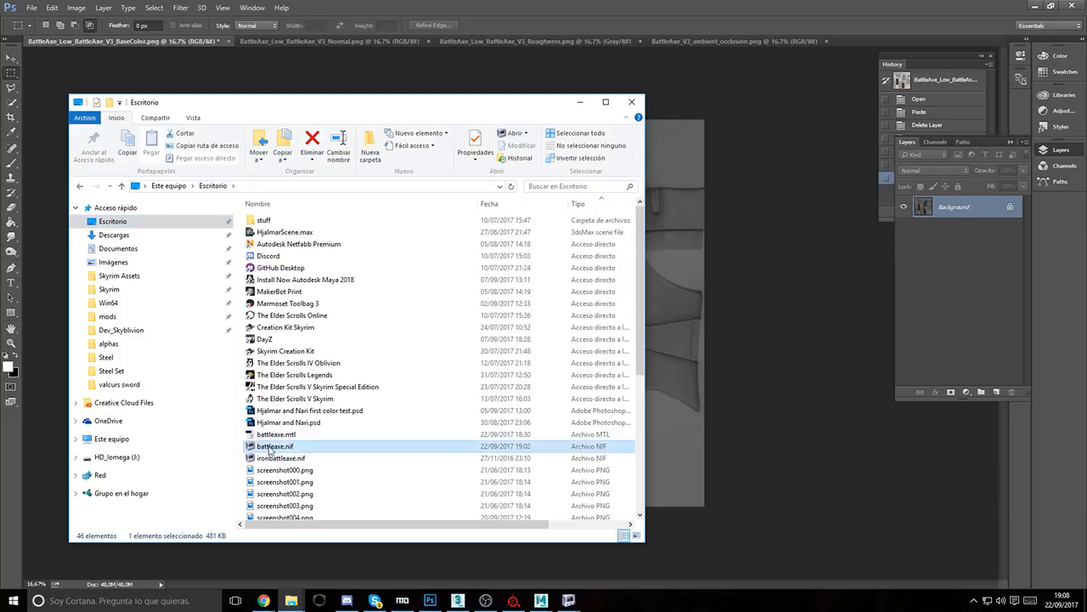
double_click(280, 447)
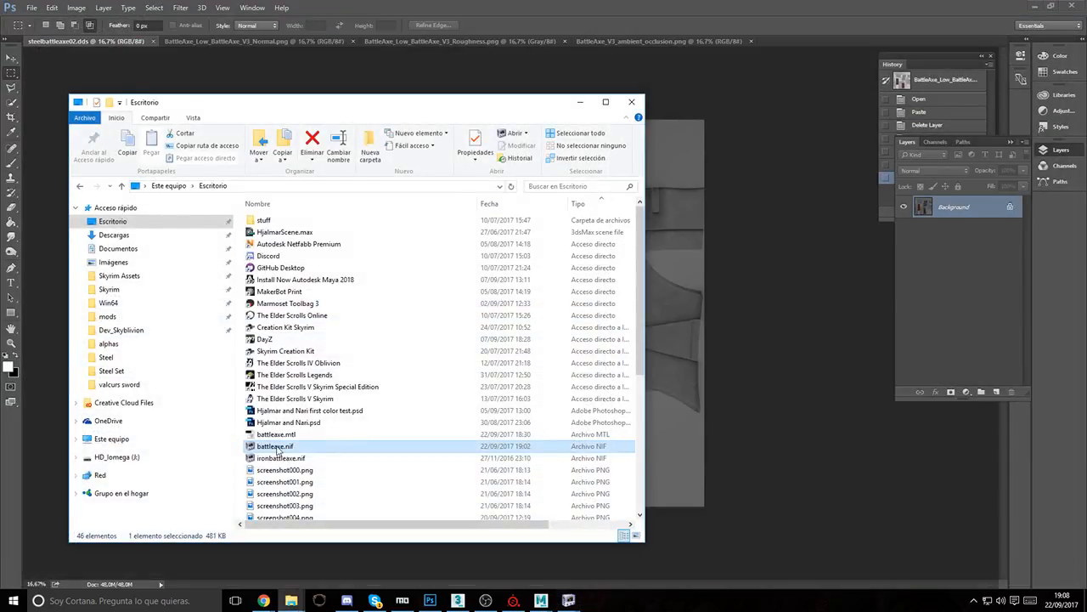
left_click(278, 448)
type("Battle")
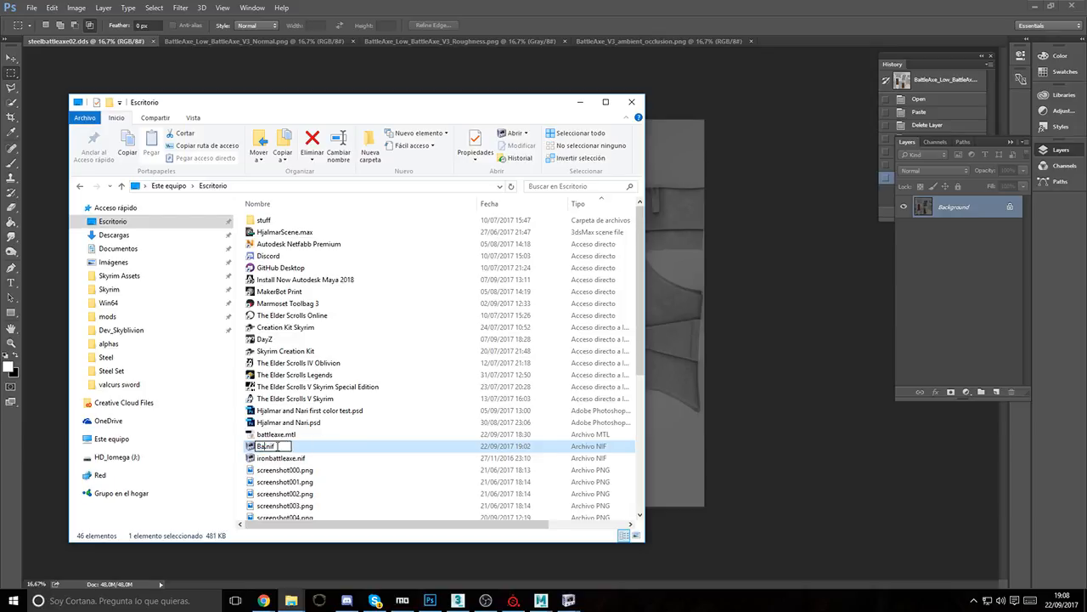
type("Axe")
key("Return")
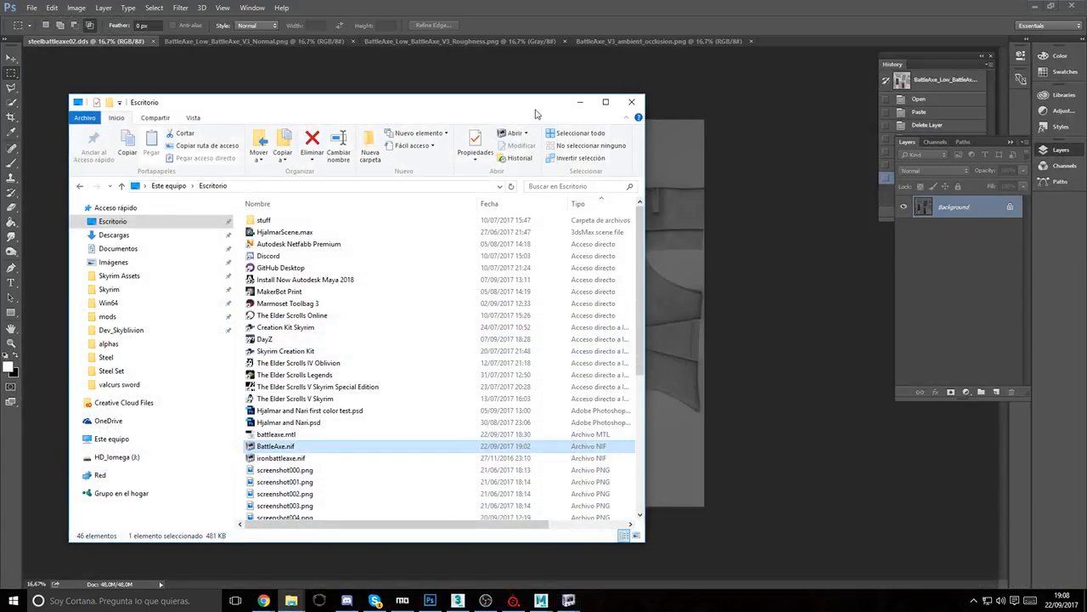
left_click_drag(514, 102, 1086, 107)
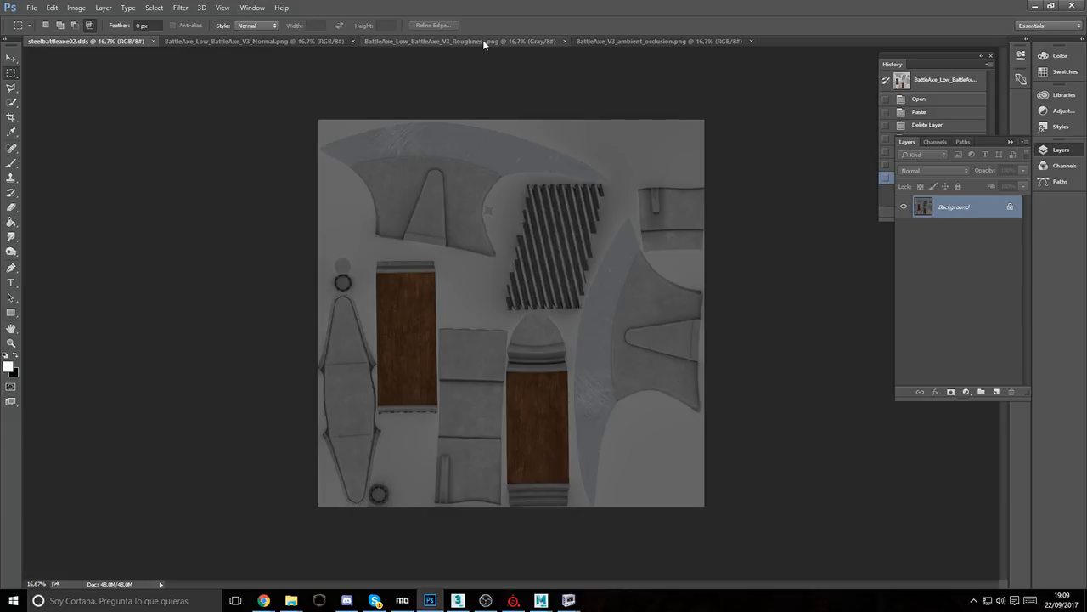
Step: In Photoshop, invert the Roughness map and apply Brightness/Contrast with brightness at -150 and a raised contrast
left_click(519, 40)
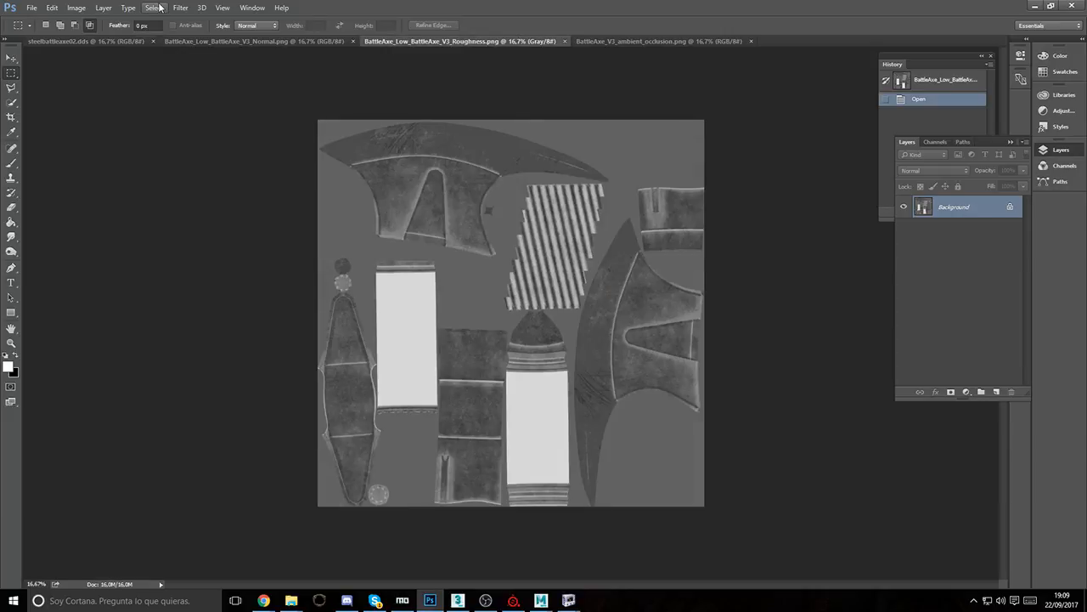
key("ctrl+i")
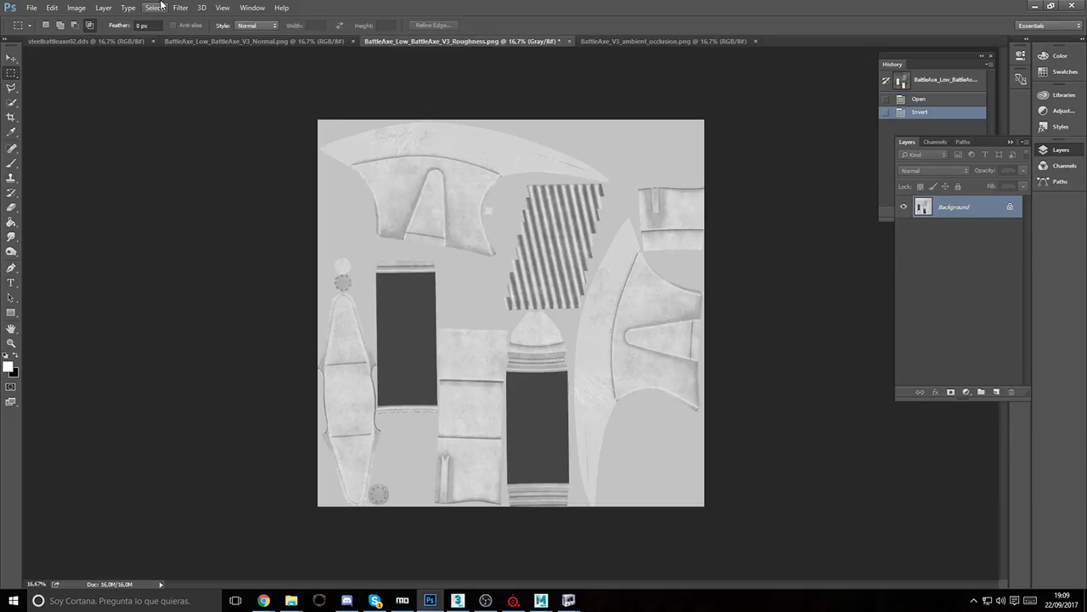
left_click(76, 7)
mouse_move(98, 36)
left_click(225, 36)
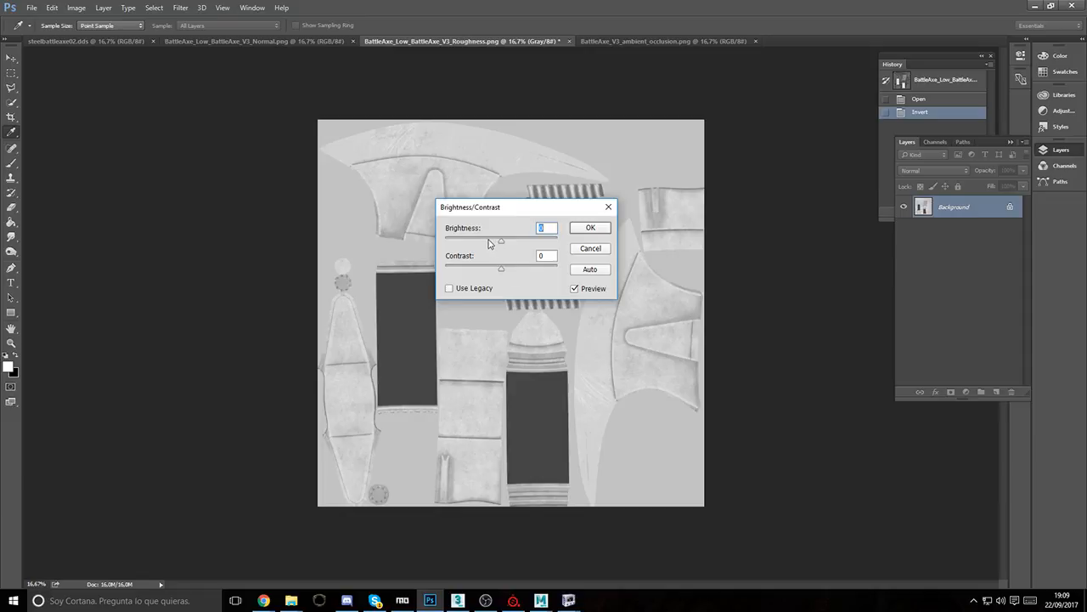
left_click_drag(501, 241, 443, 242)
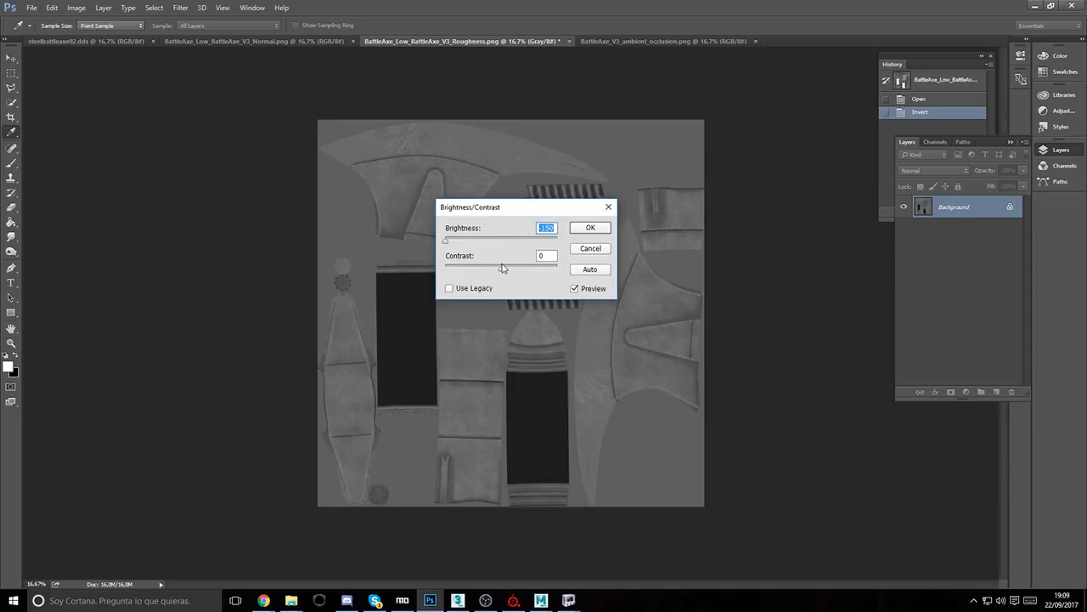
left_click_drag(502, 269, 540, 263)
left_click(588, 229)
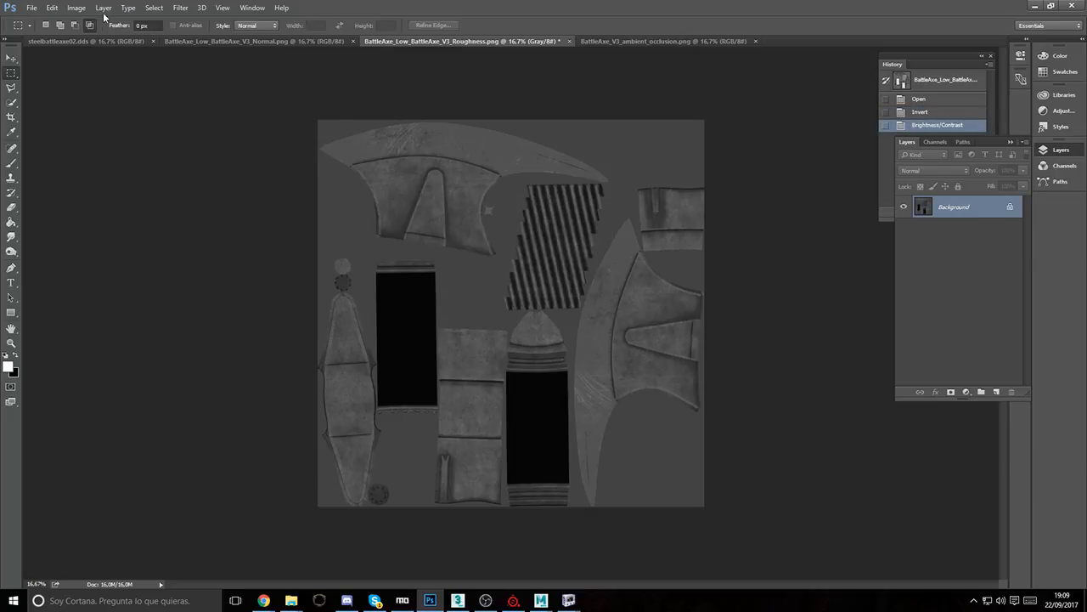
Step: Apply another Brightness/Contrast adjustment to the Roughness map with brightness at -29 and contrast at 33
left_click(77, 8)
mouse_move(93, 36)
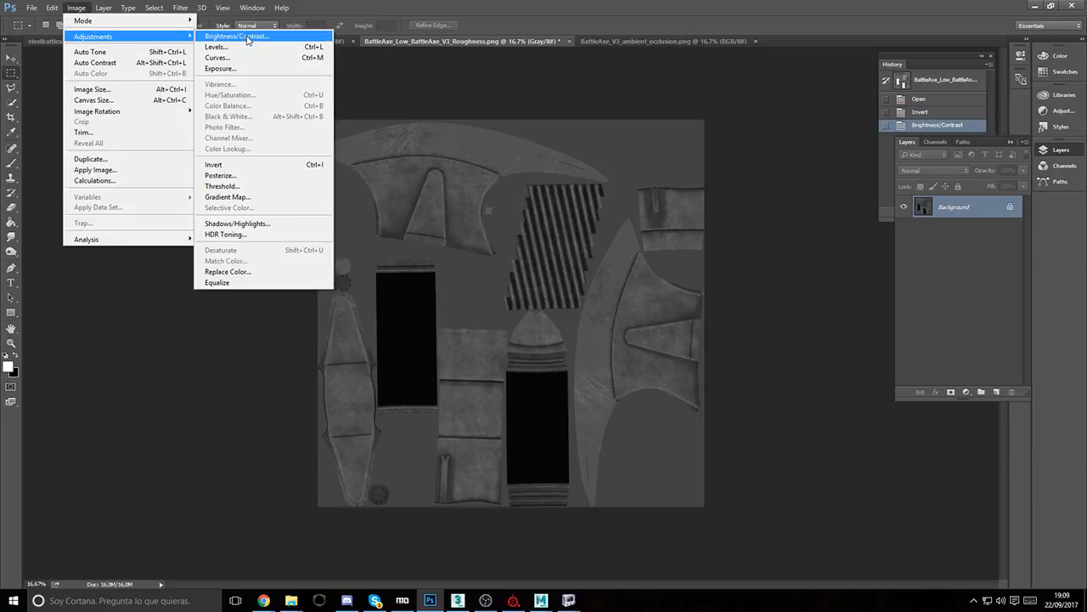
left_click(244, 37)
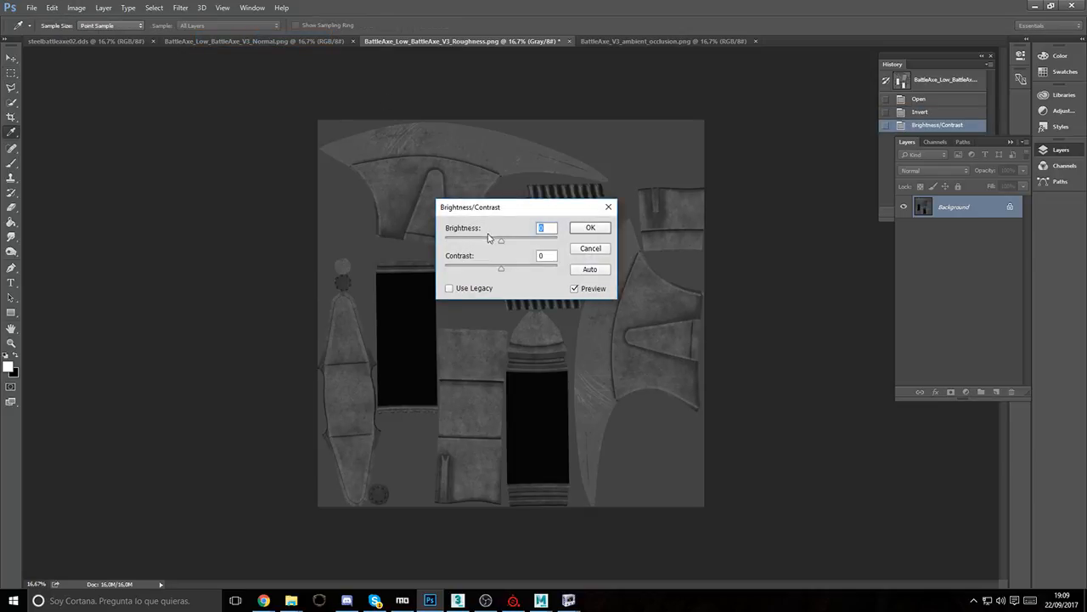
type("-29")
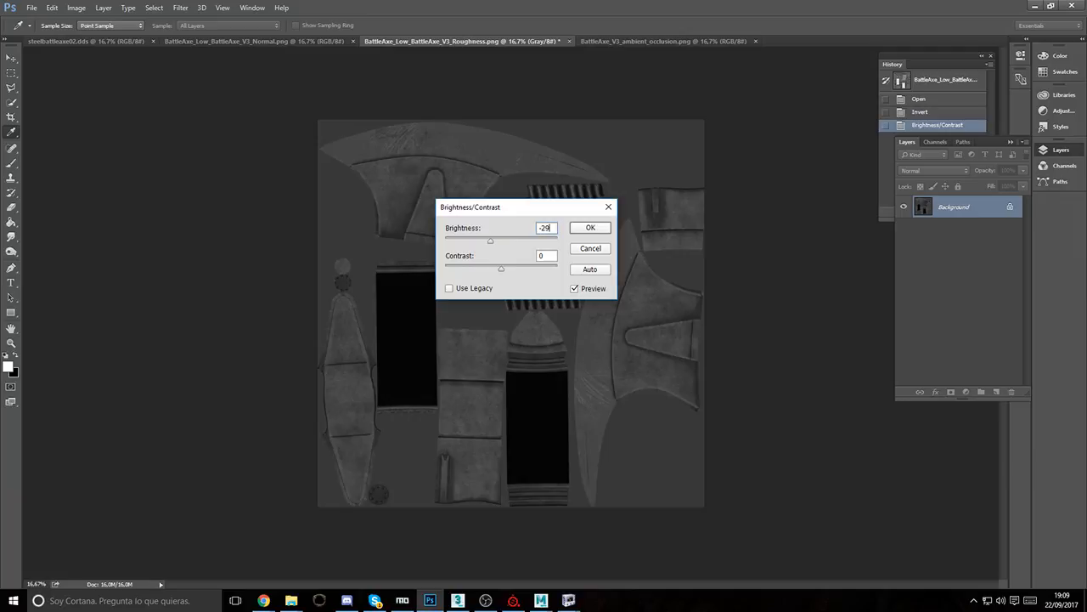
double_click(543, 256)
type("33")
key("Return")
key("m")
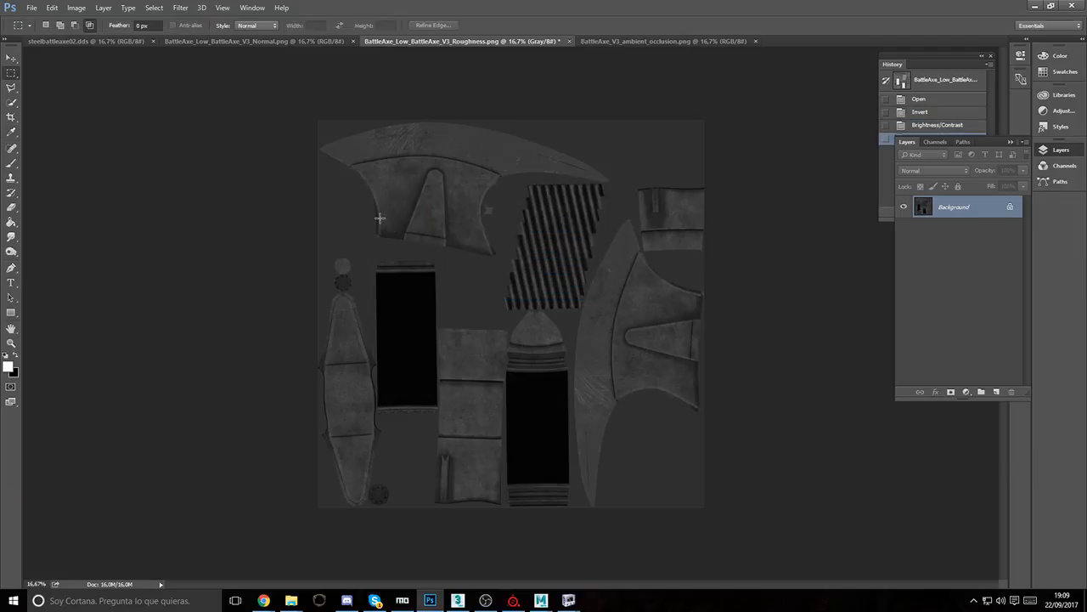
Step: Copy the whole Roughness map into a new alpha channel of the Normal map and reselect its RGB channels
left_click_drag(266, 66, 879, 549)
left_click(300, 43)
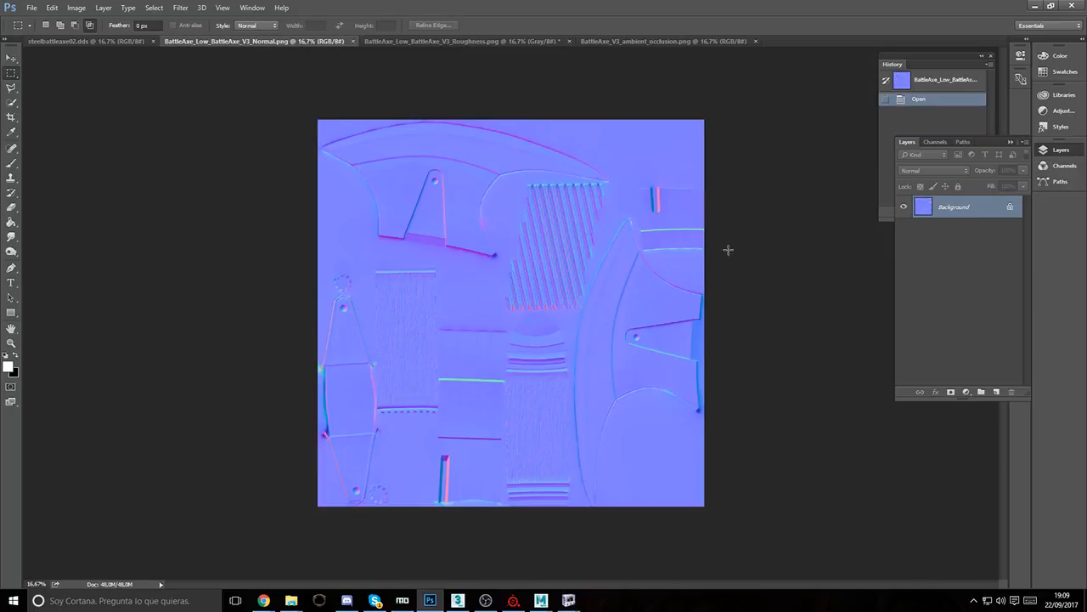
left_click(940, 143)
left_click(989, 396)
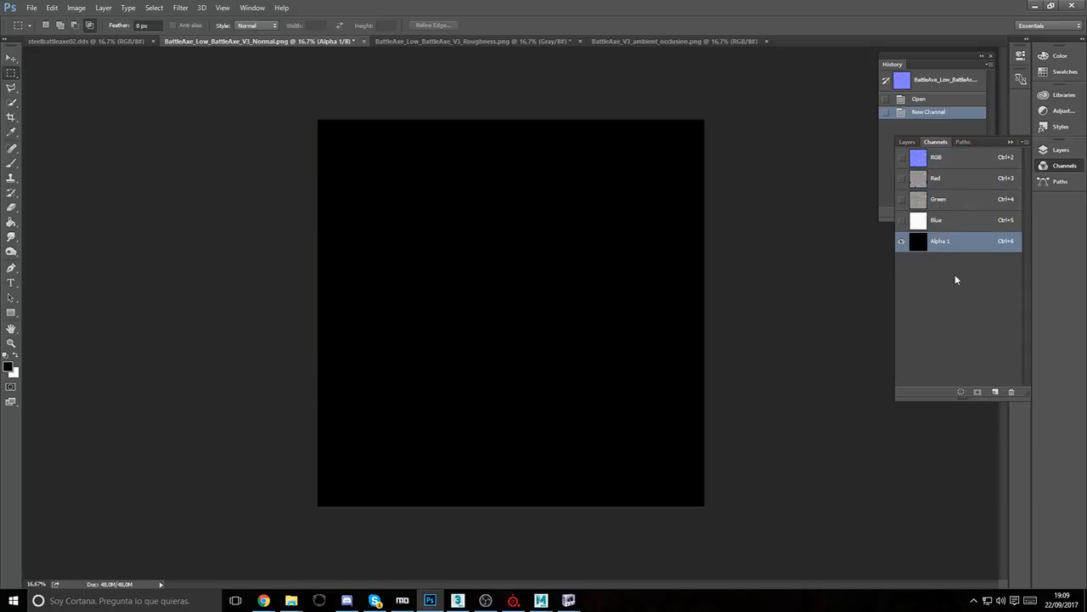
key("ctrl+v")
left_click(934, 159)
Step: Set up saving a copy of the Normal map to the desktop (Escritorio) in D3D/DDS format
left_click(31, 7)
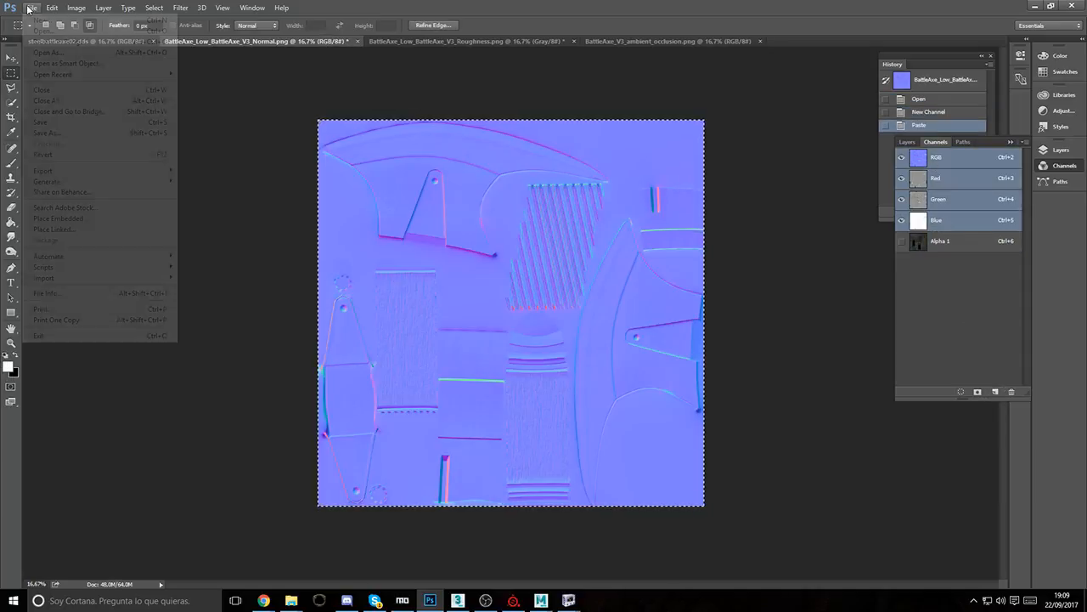
left_click(51, 136)
scroll(56, 146, "up", 4)
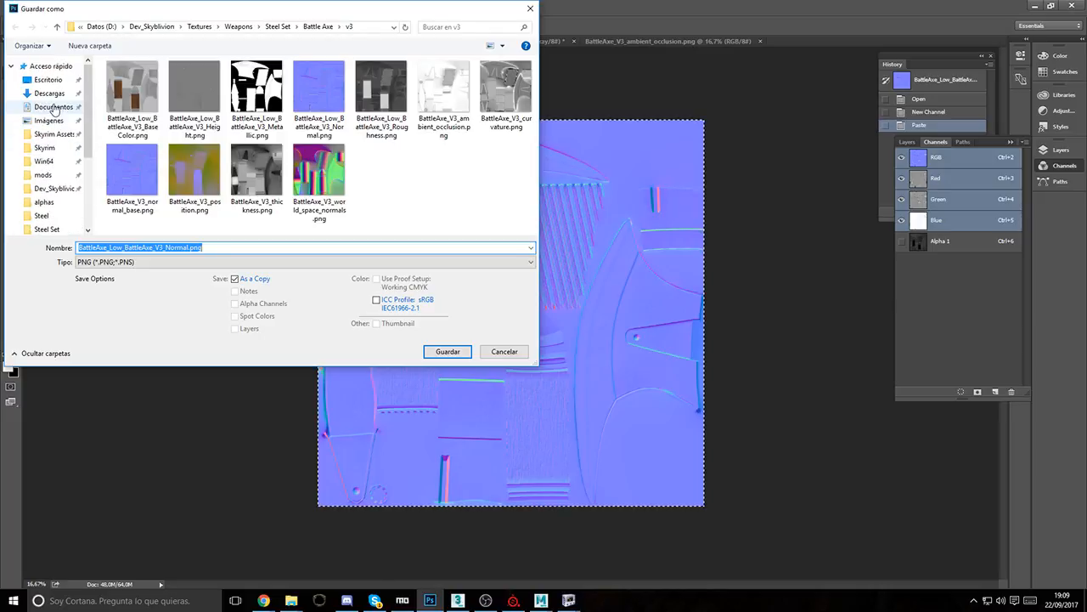
left_click(37, 215)
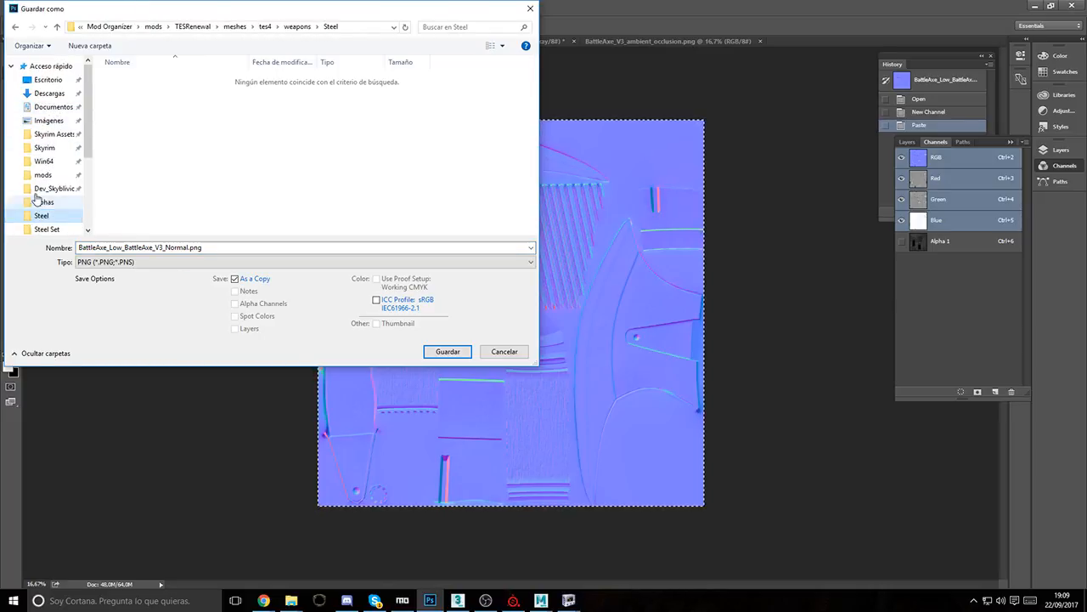
left_click(48, 79)
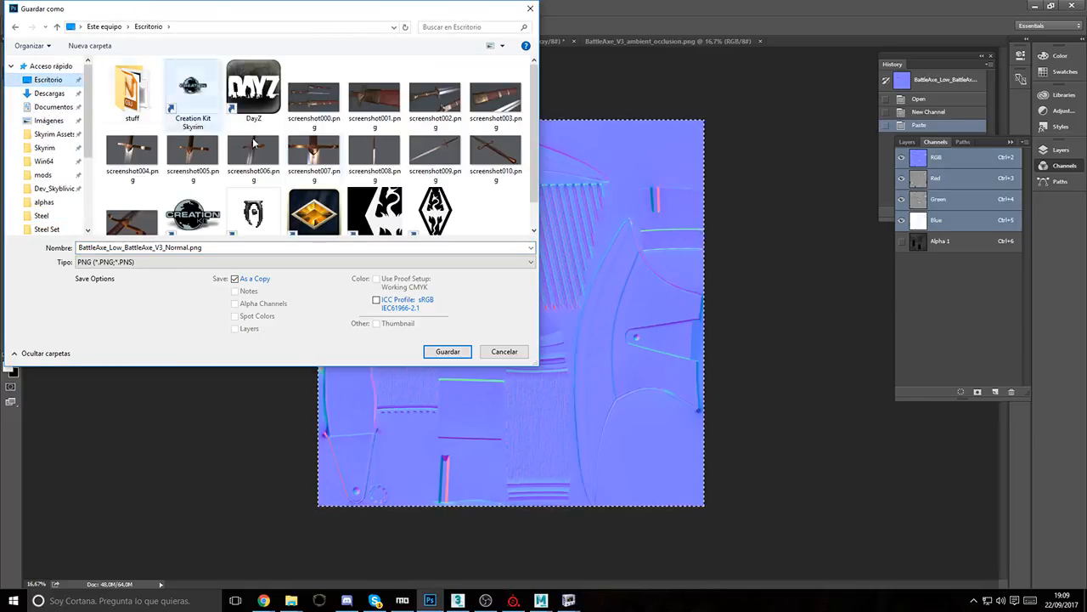
left_click(157, 262)
left_click(146, 282)
Step: Name the file steelbattleaxe02_n, include alpha channels, and save it as DXT5 interpolated alpha with generated MIP maps
left_click(158, 247)
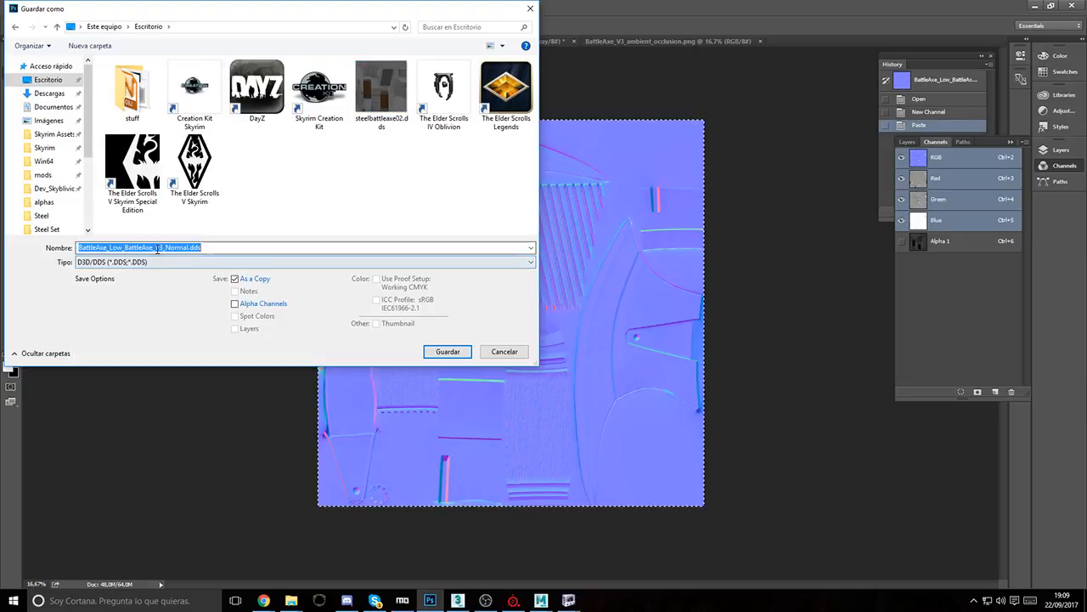
type("steelbat")
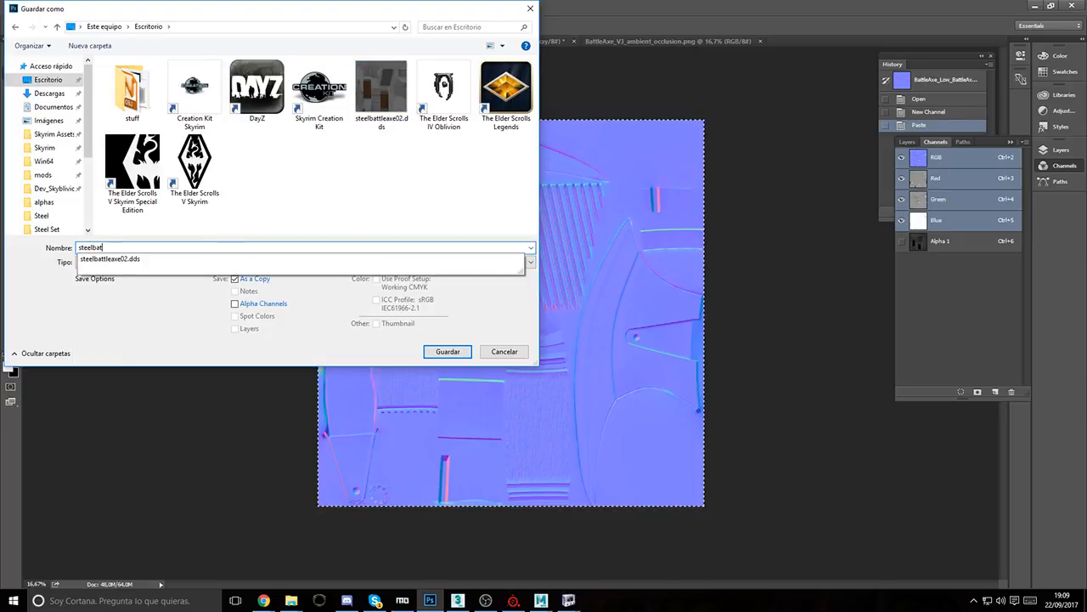
type("tleaxe02")
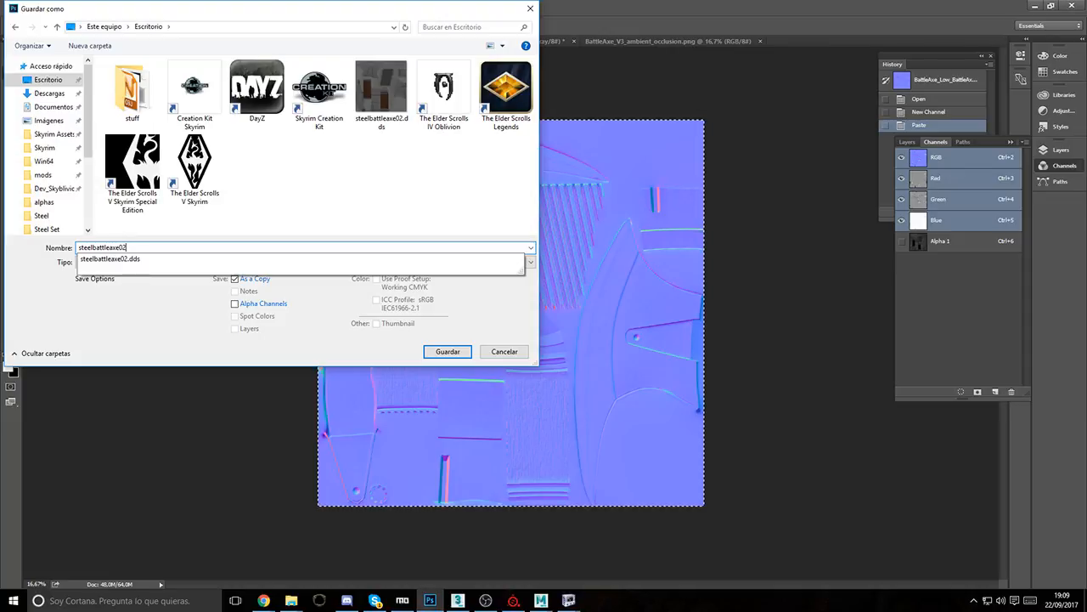
type("_n")
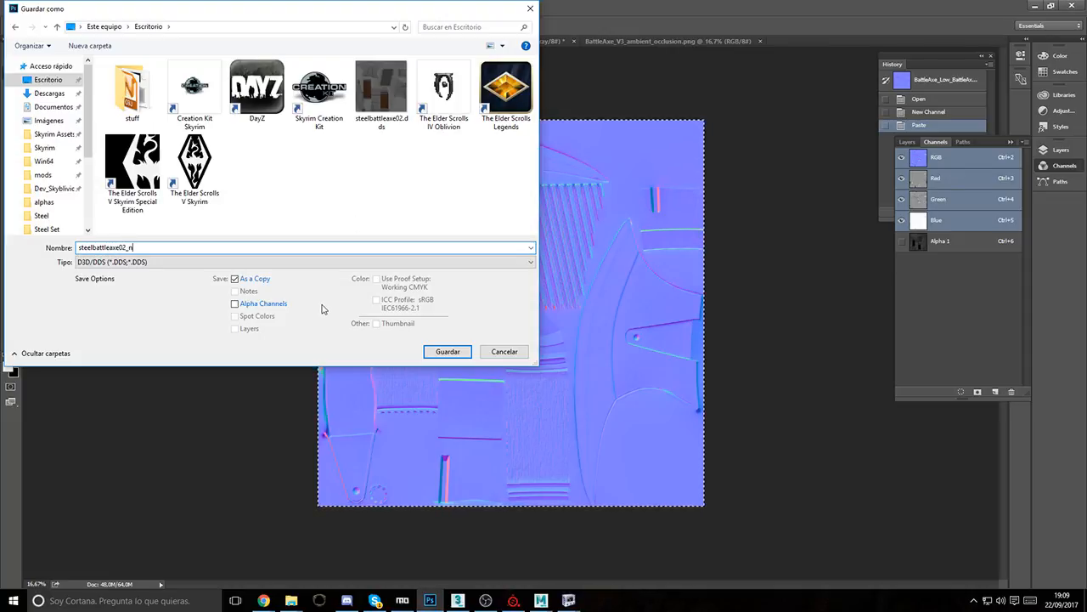
left_click(265, 304)
left_click(447, 352)
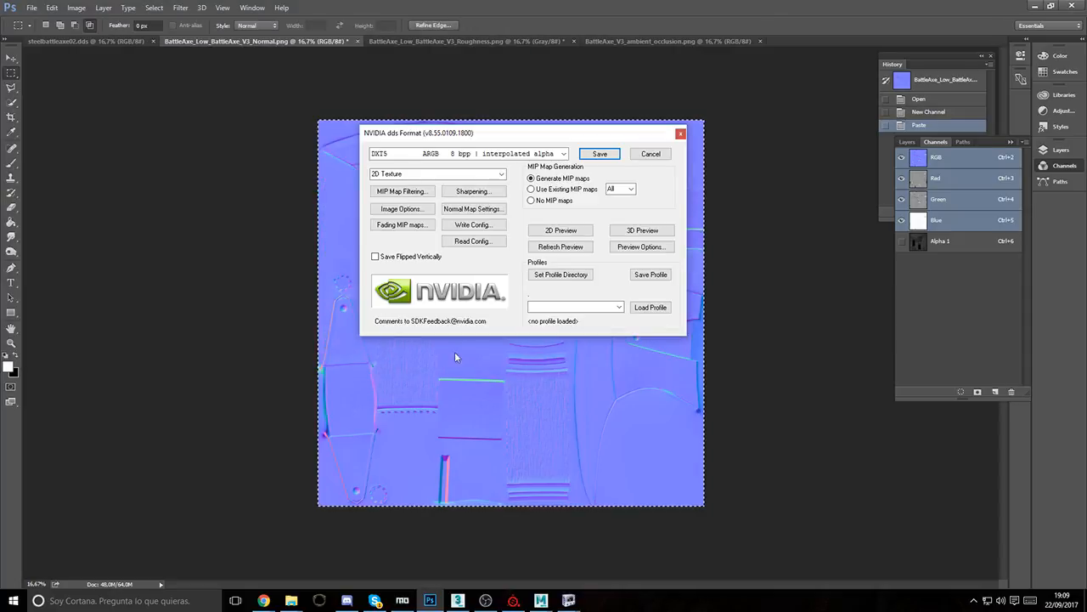
left_click(598, 154)
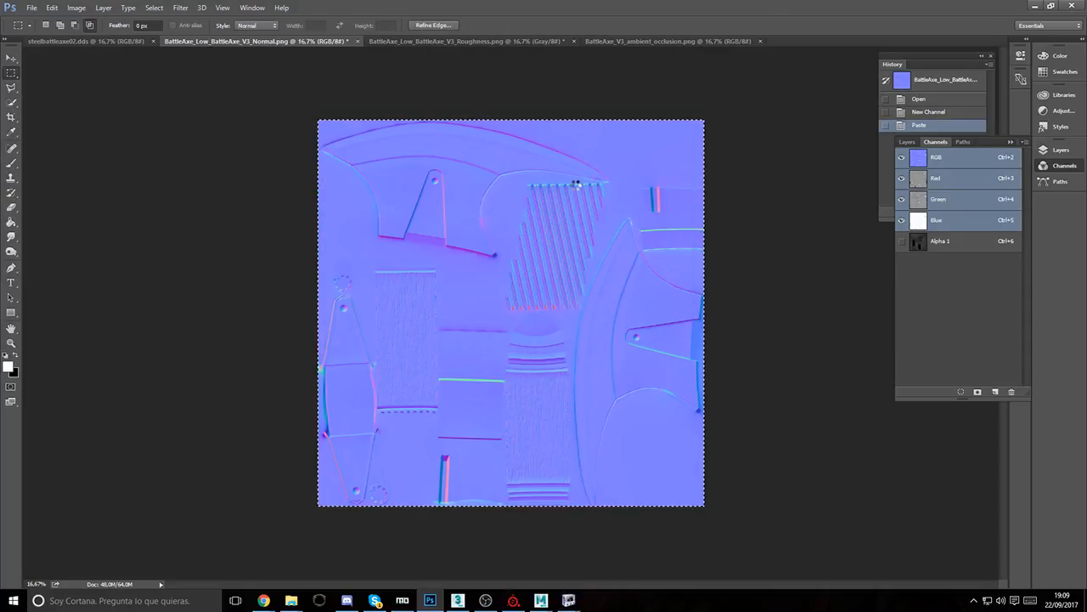
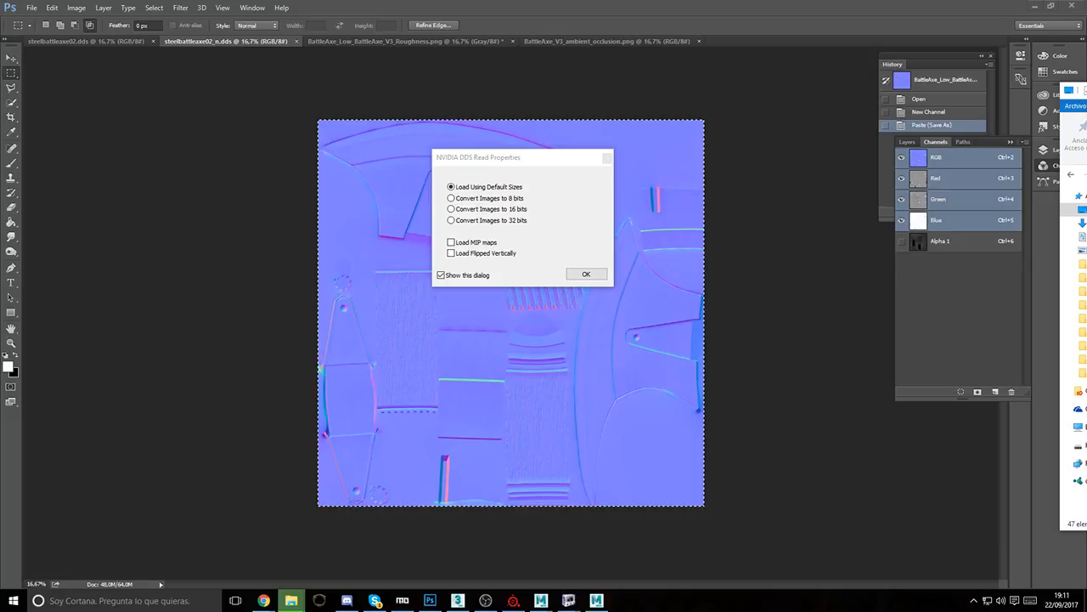
Step: Load silverquiver.dds and sedseducerlongsword_g.dds at default sizes, examine both reference textures, and close them
left_click(586, 274)
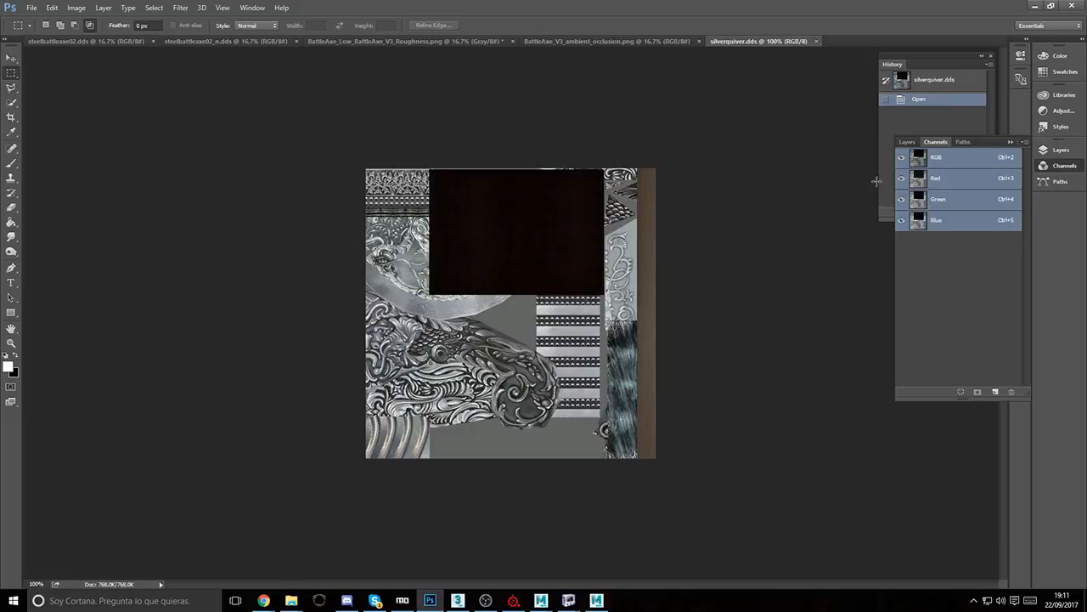
left_click(604, 161)
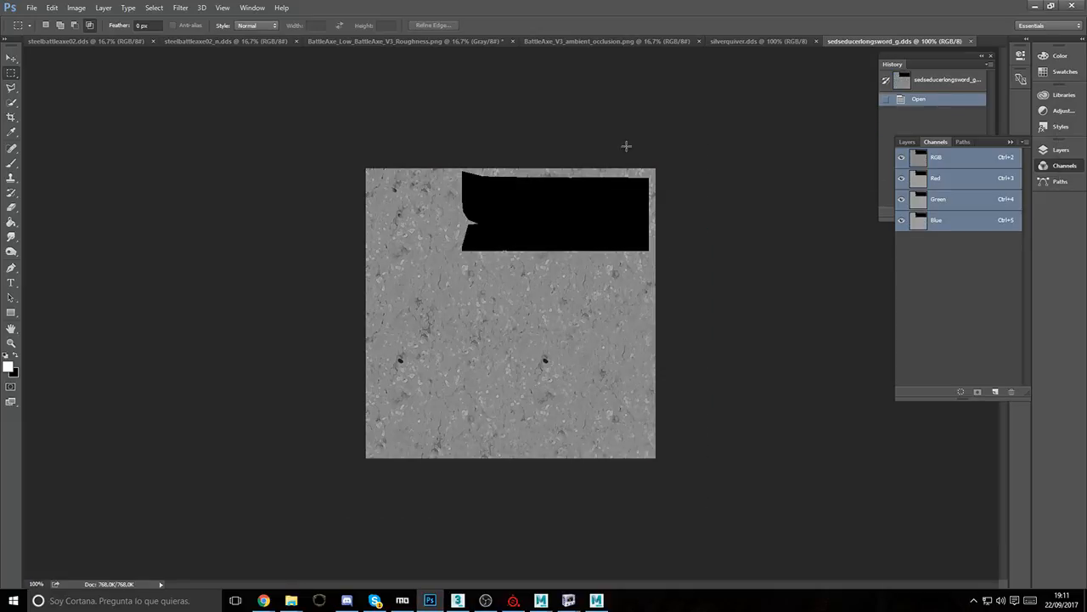
left_click(815, 41)
left_click(853, 42)
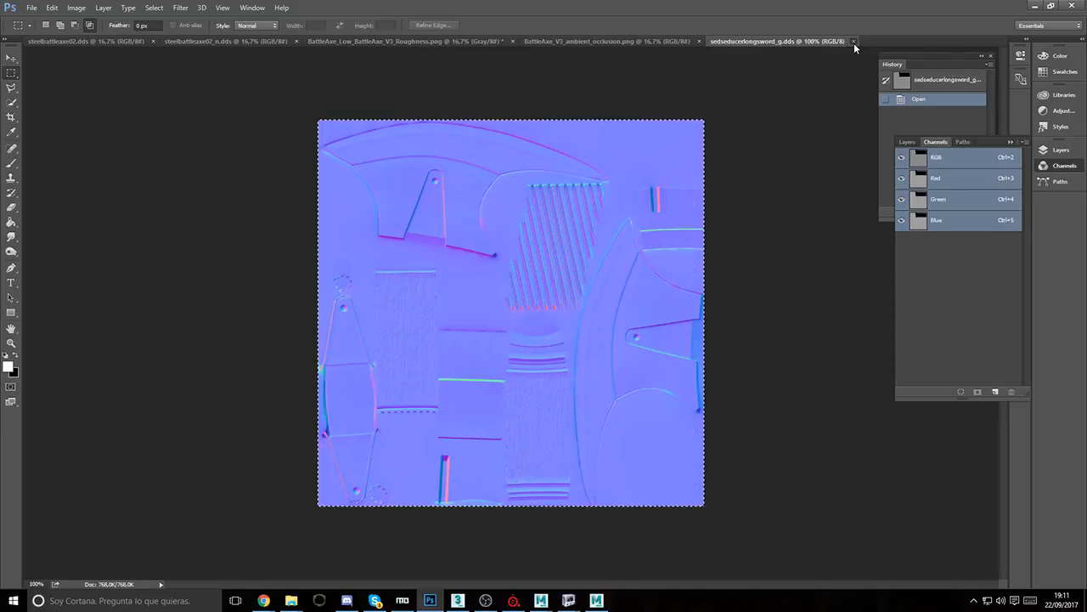
Step: Clear the selection on the steelbattleaxe02_n texture and switch to the Roughness map
key("ctrl+d")
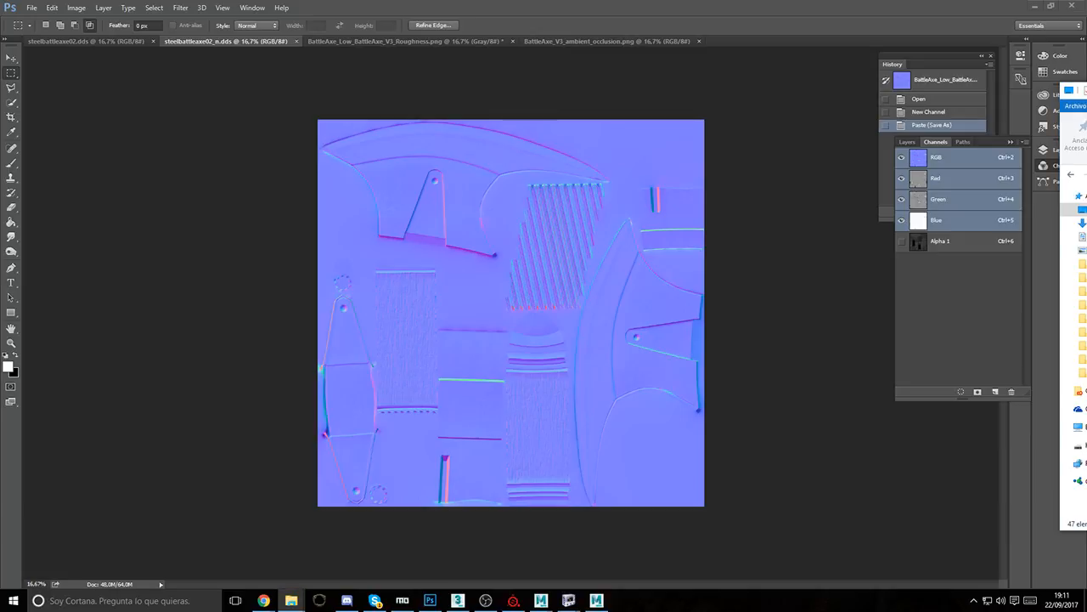
left_click(396, 39)
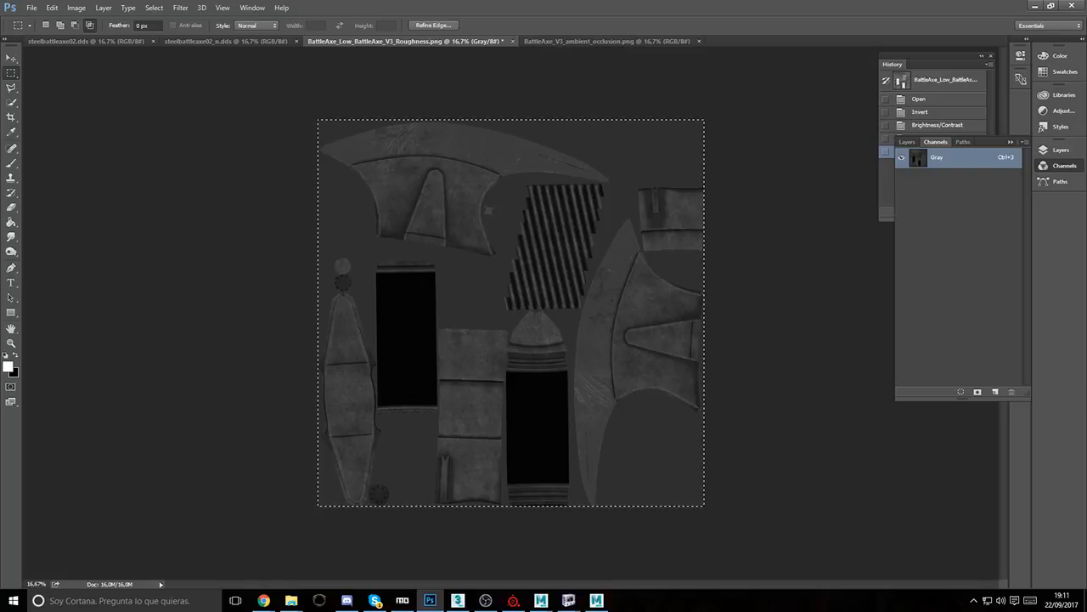
left_click(76, 8)
mouse_move(87, 37)
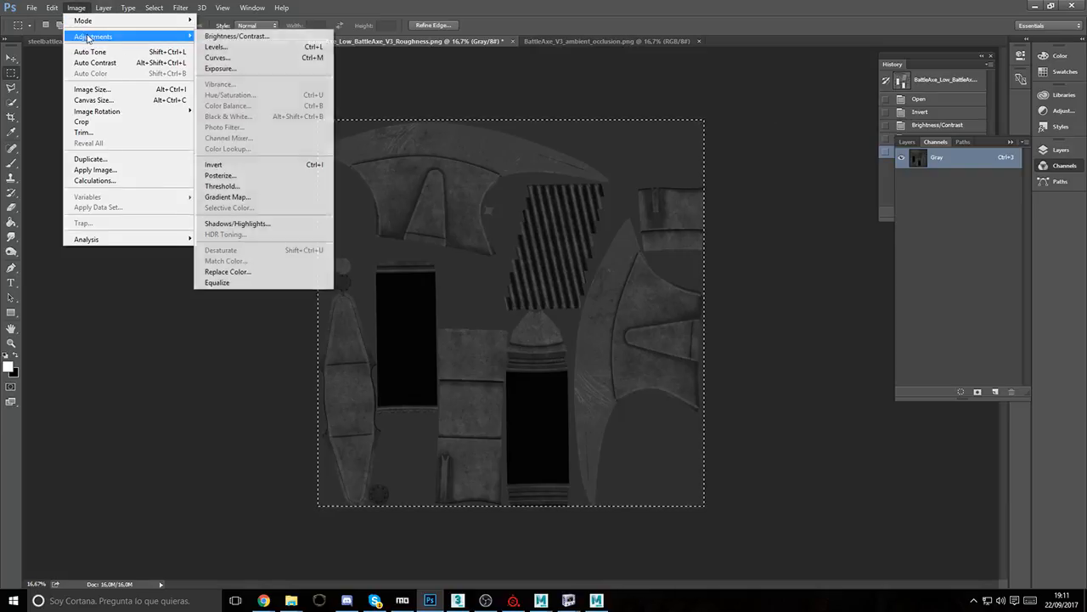
left_click(217, 57)
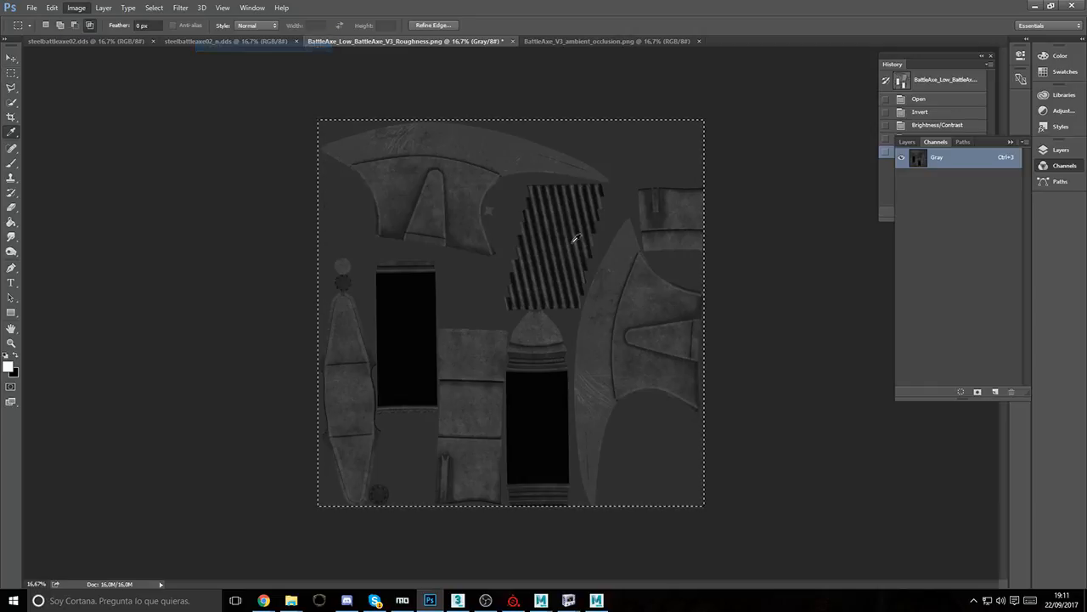
key("Escape")
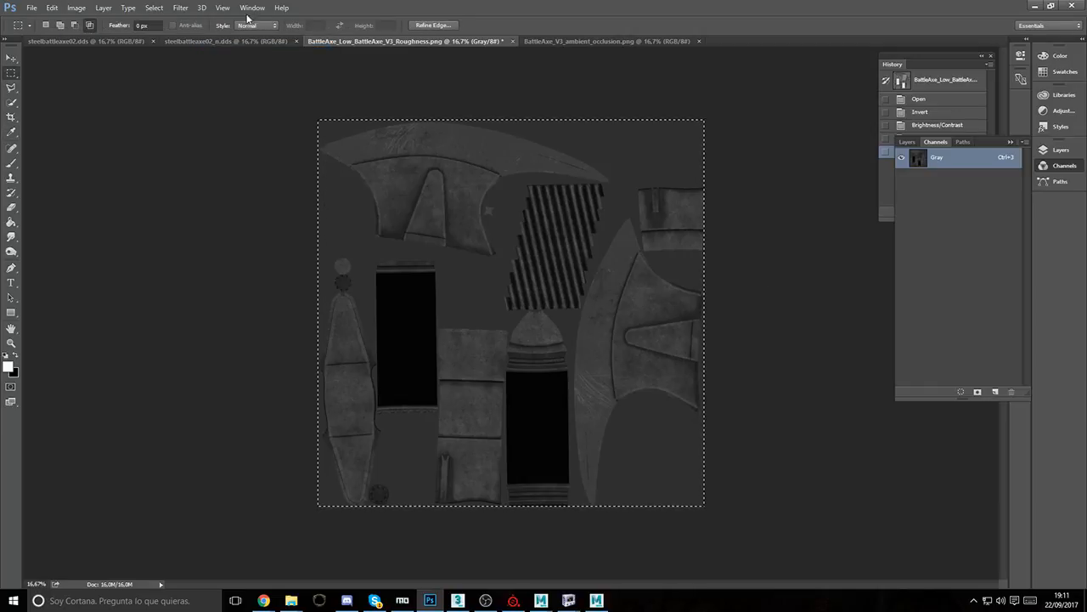
Step: Darken the Roughness map and raise its contrast with an S-shaped Curves adjustment that includes a point at input 56, output 43
left_click(77, 8)
mouse_move(87, 37)
left_click(246, 57)
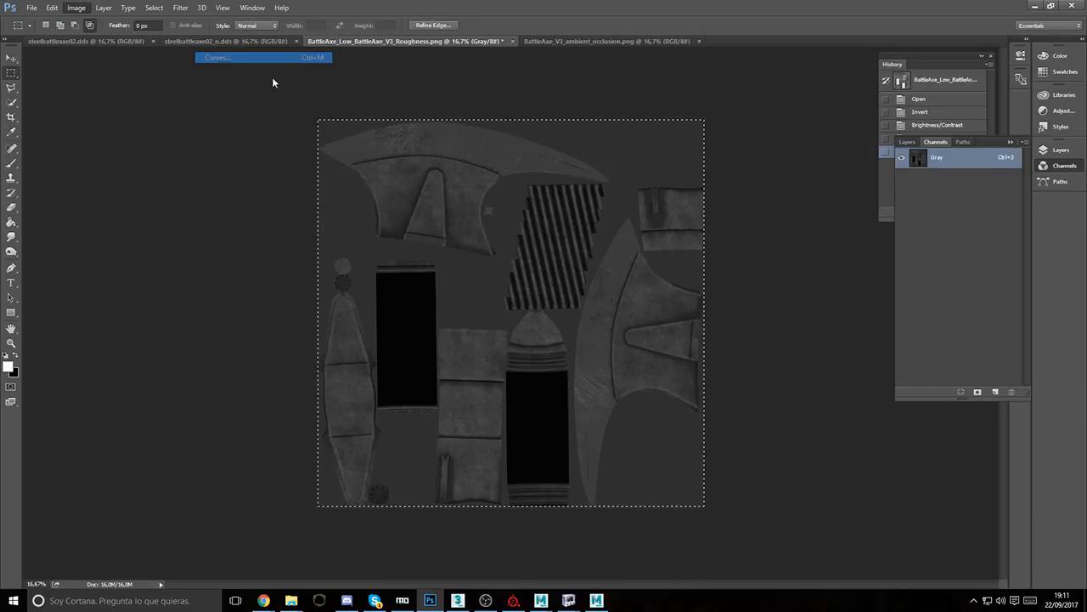
left_click_drag(669, 279, 825, 253)
left_click_drag(748, 363, 768, 334)
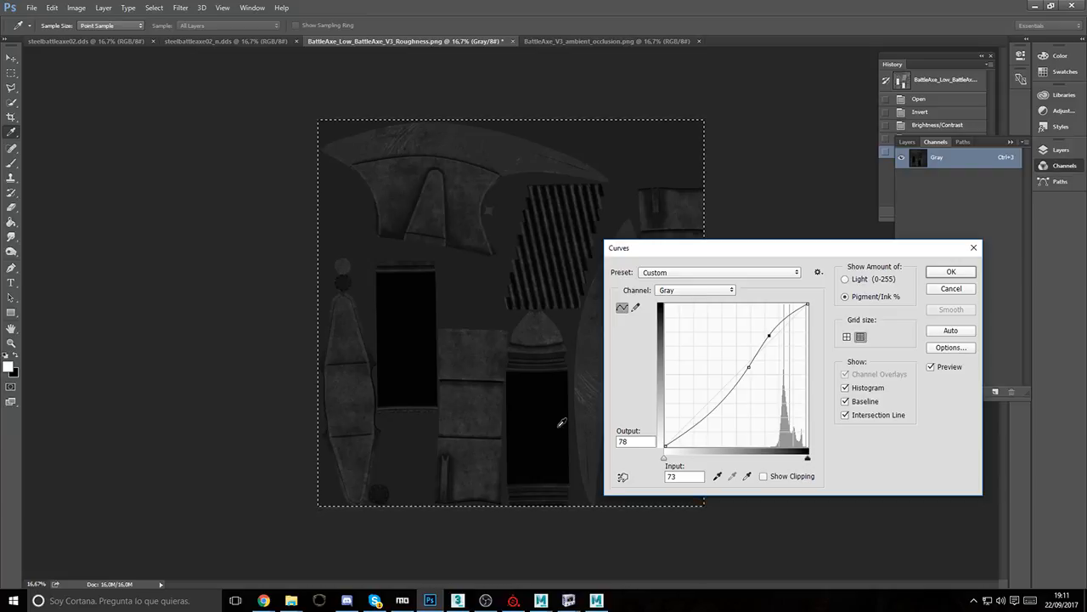
left_click_drag(749, 367, 742, 389)
mouse_move(769, 335)
left_mouse_down()
mouse_move(769, 325)
mouse_move(776, 340)
left_mouse_up()
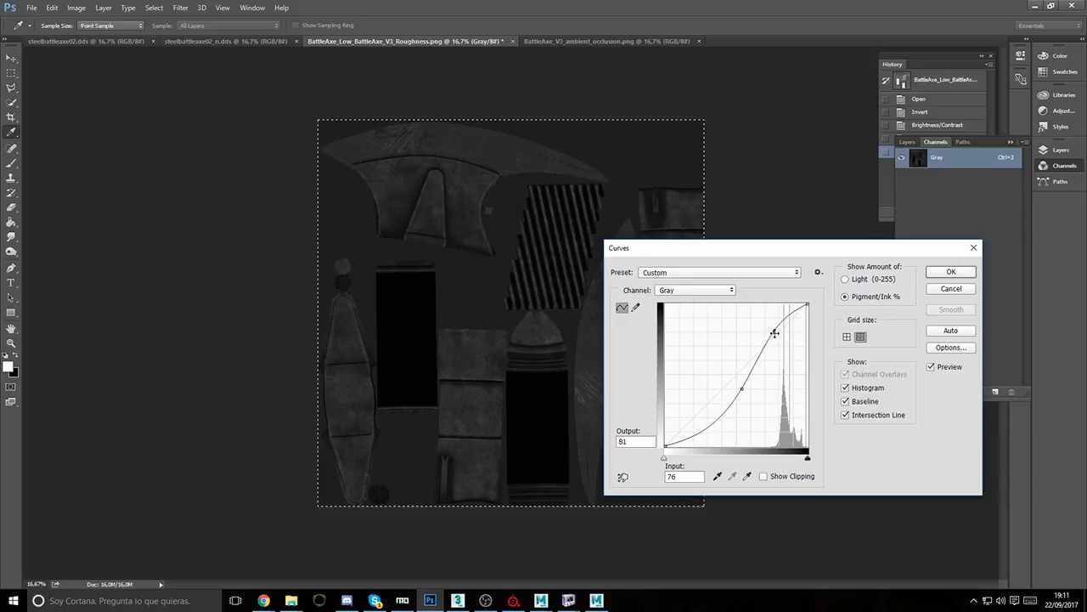
mouse_move(743, 388)
left_mouse_down()
mouse_move(758, 365)
mouse_move(745, 385)
left_mouse_up()
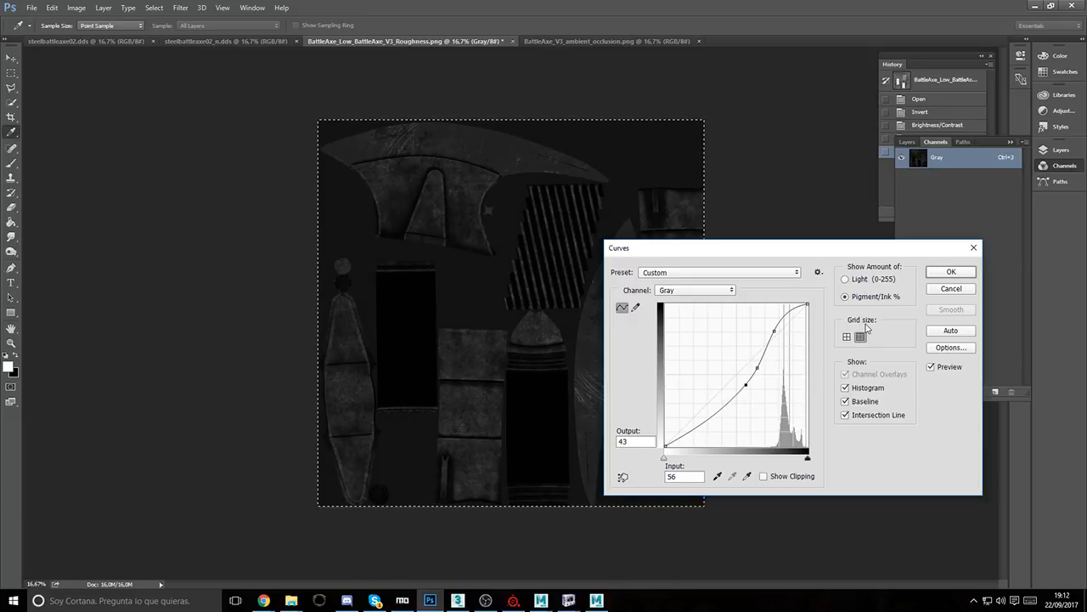
left_click(951, 271)
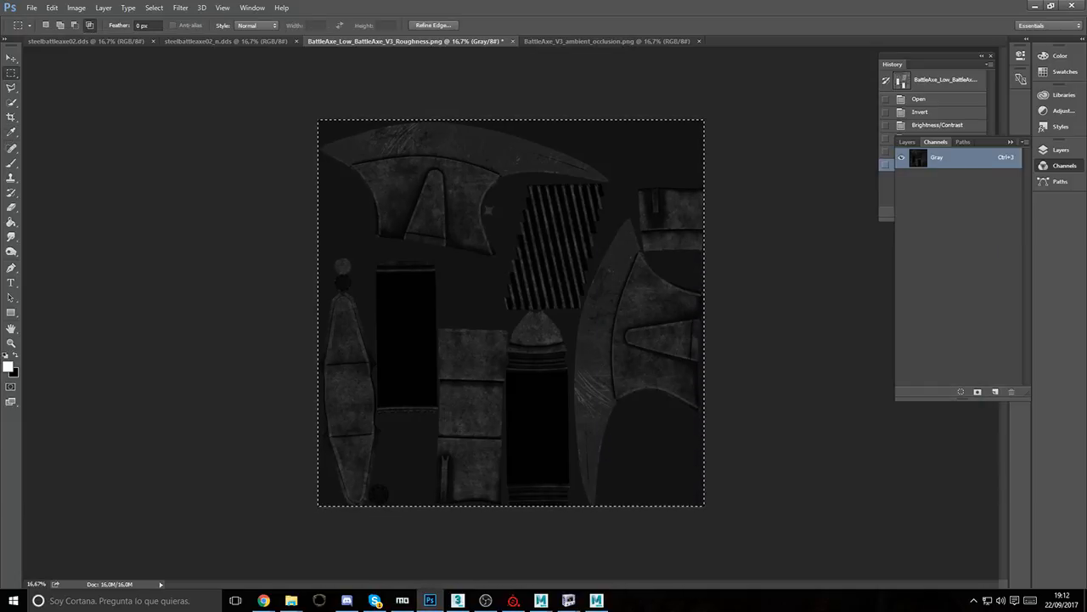
key("ctrl+d")
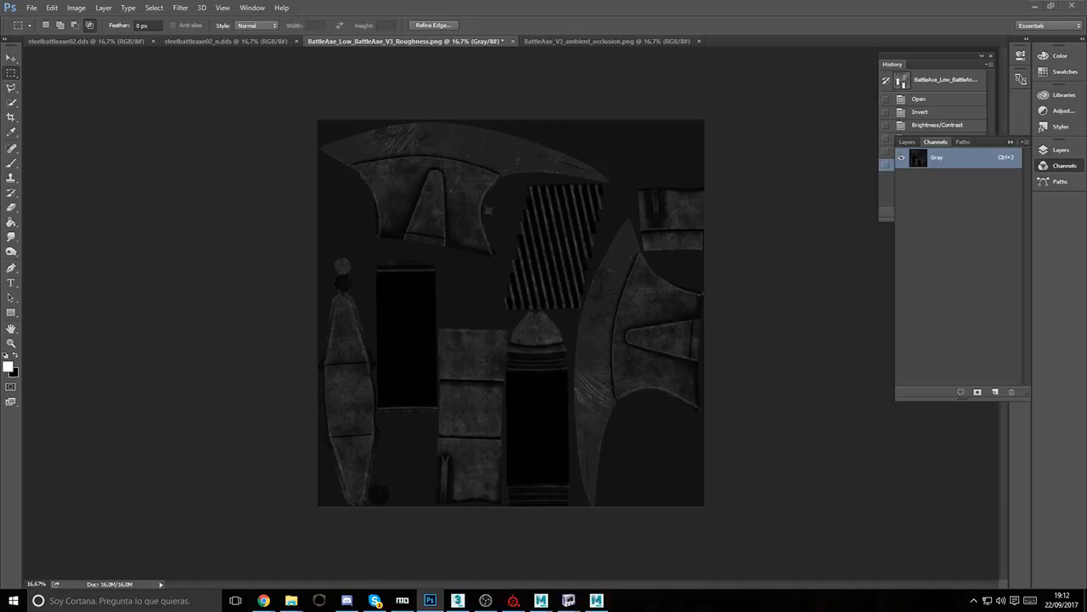
key("alt+Tab")
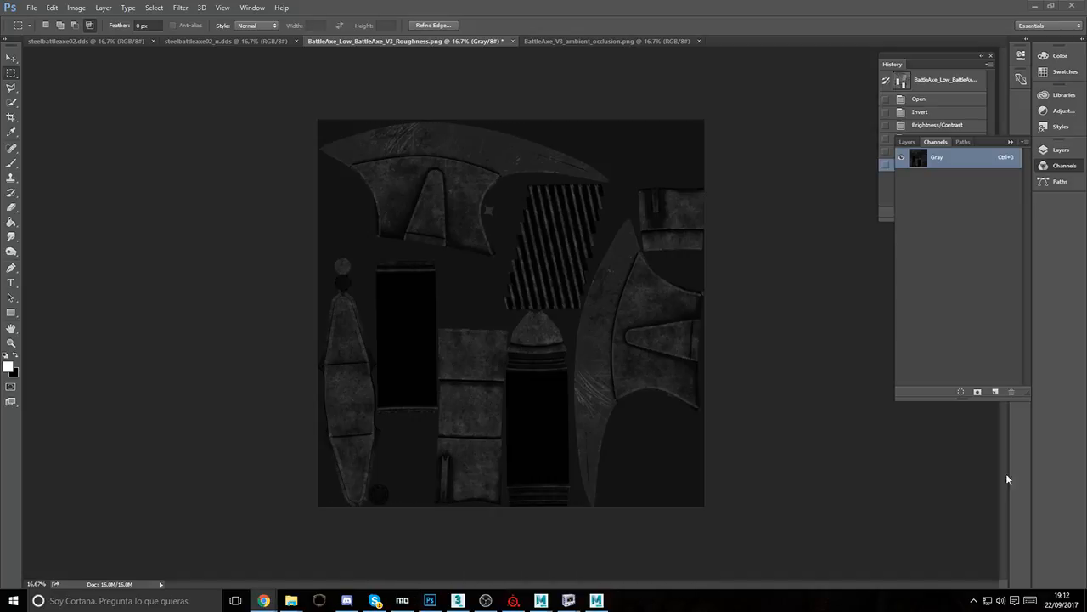
left_click(578, 5)
key("ctrl+a")
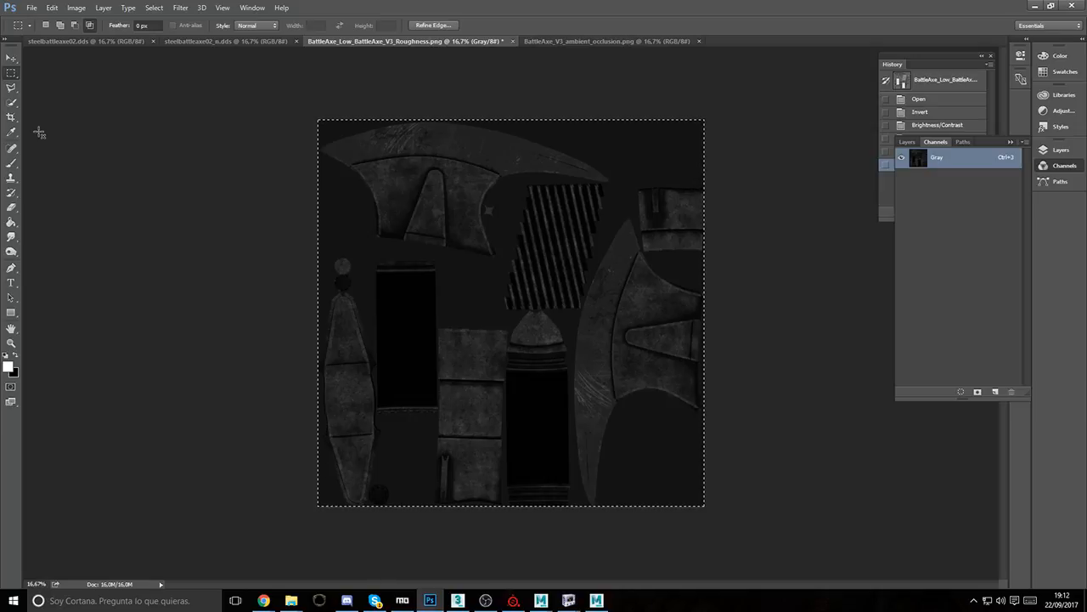
Step: Start saving the adjusted Roughness map as a D3D/DDS file in the desktop folder
left_click(31, 7)
left_click(60, 133)
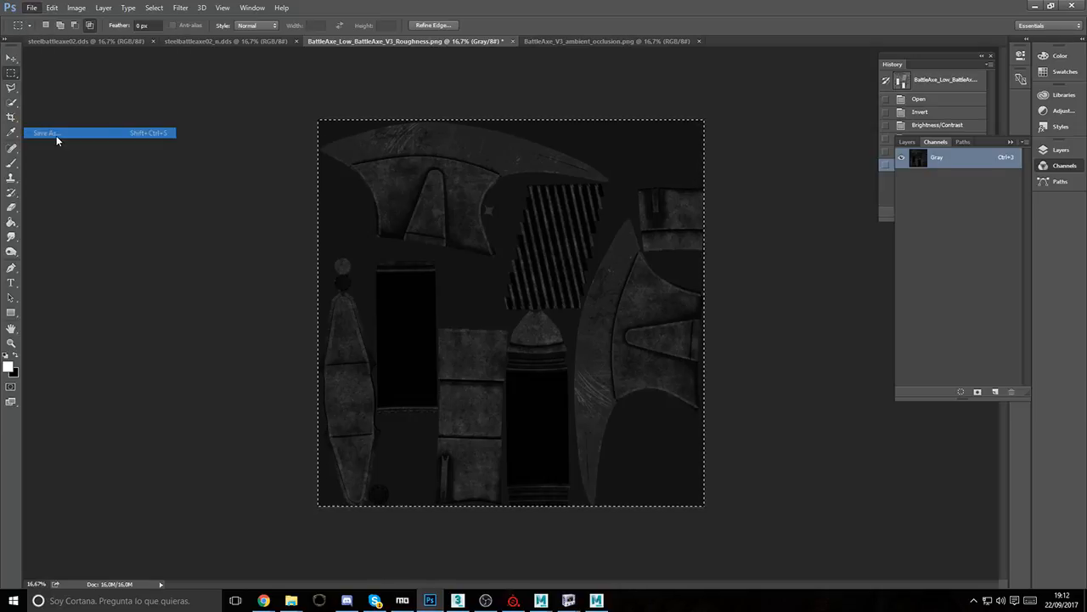
left_click(119, 261)
left_click(119, 307)
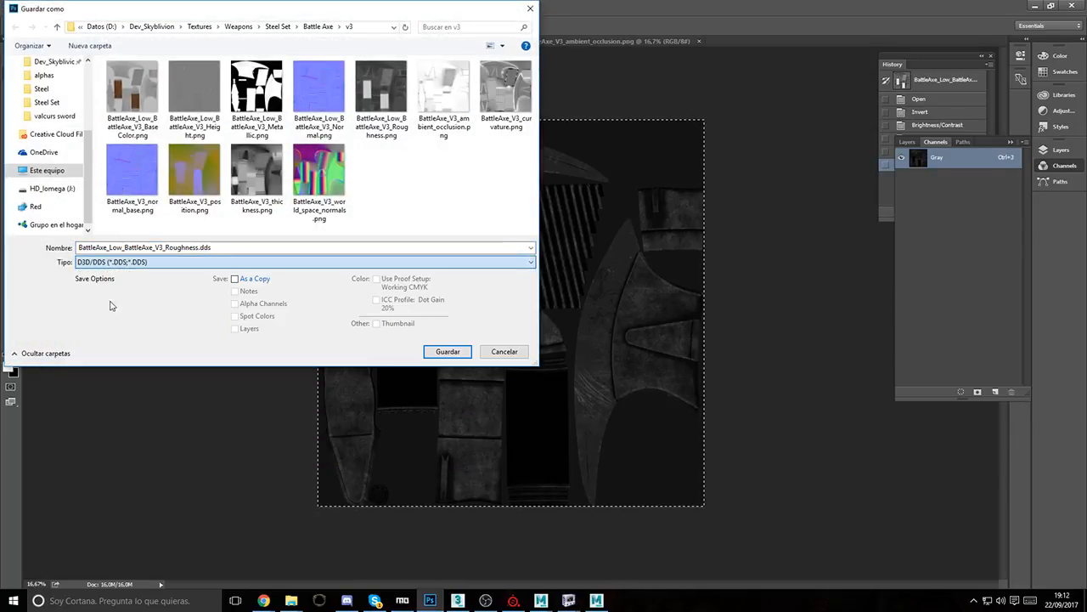
scroll(42, 187, "up", 3)
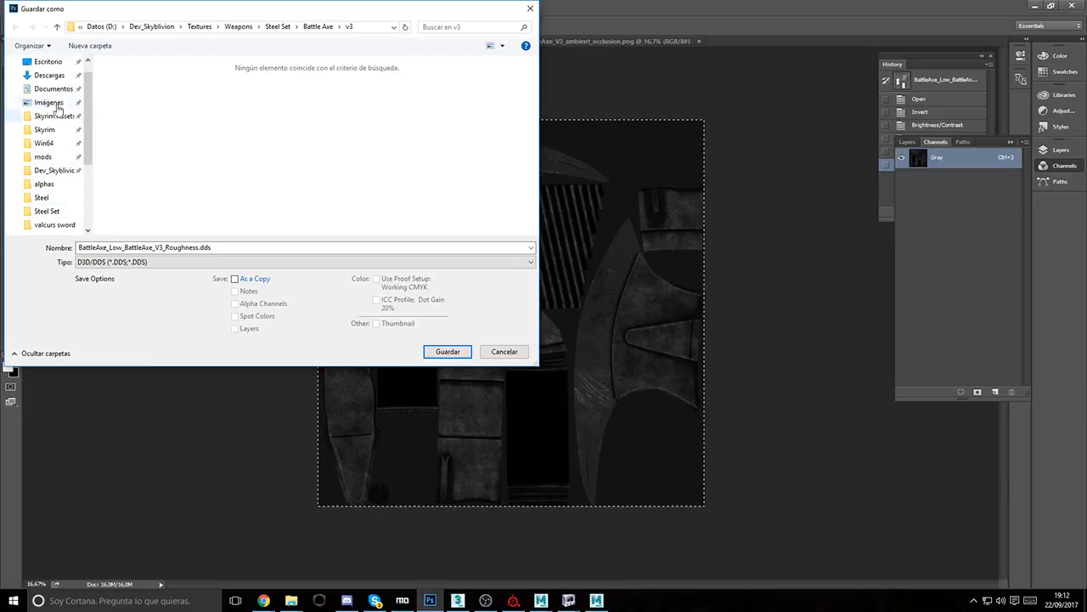
left_click(47, 61)
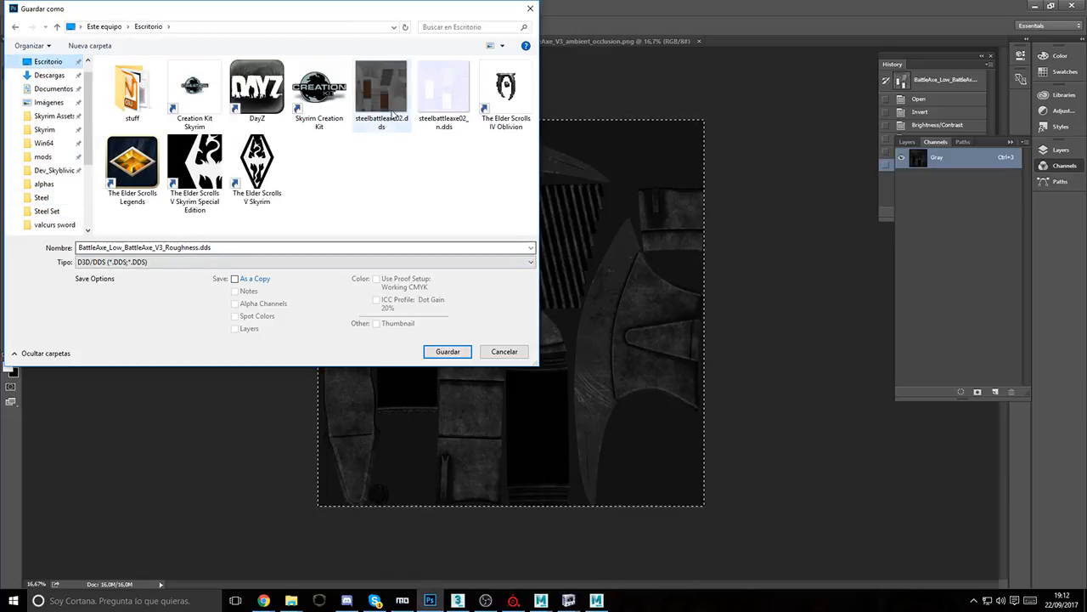
Step: Base the file name on steelbattleaxe02_n.dds, change it to steelbattleaxe02_m.dds, and save the texture
left_click(442, 90)
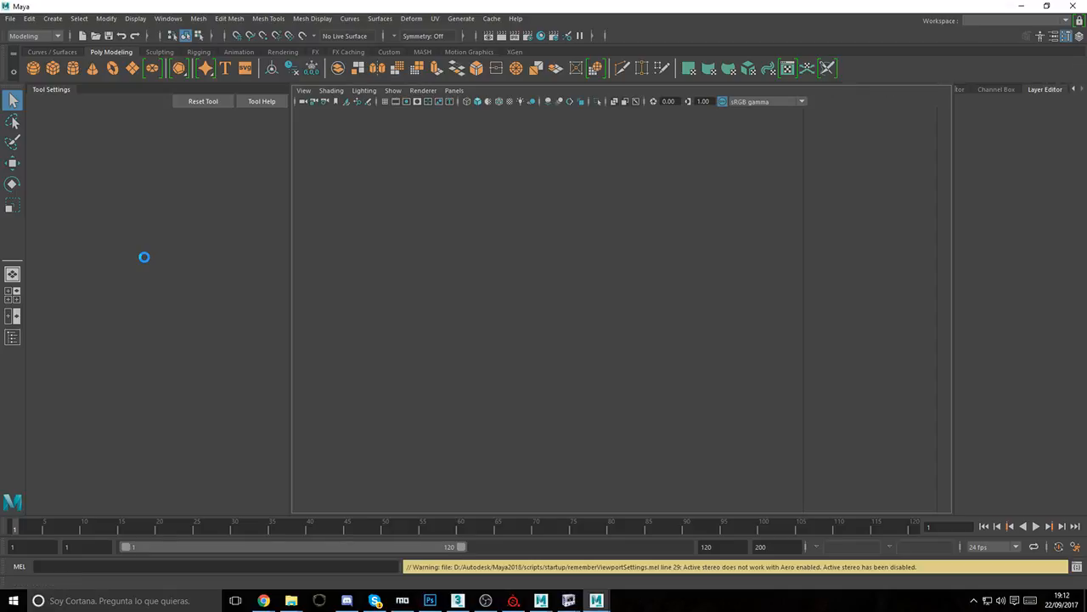
left_click(430, 600)
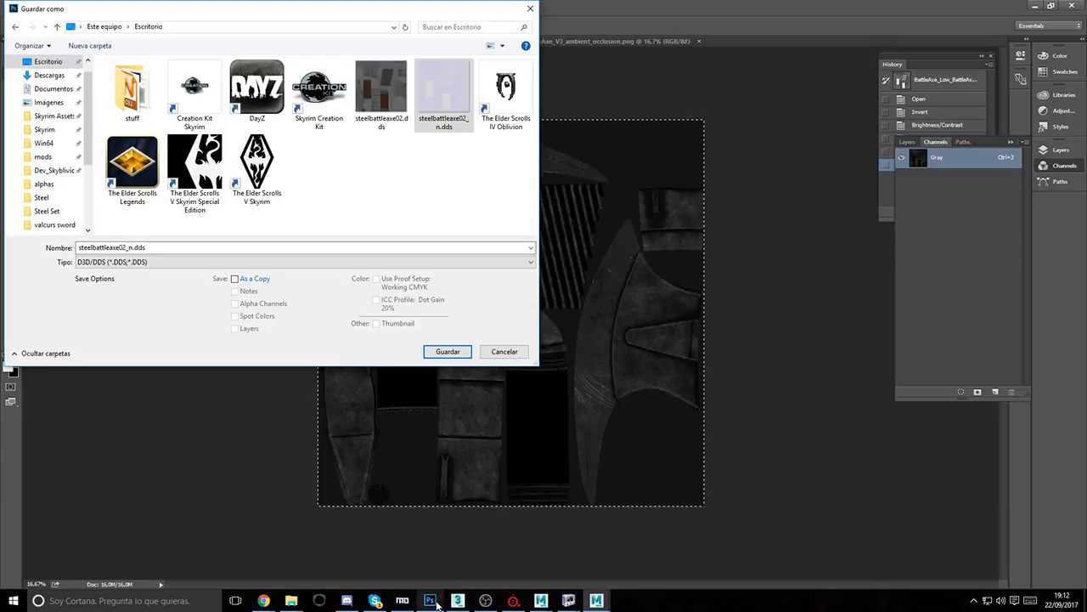
left_click(136, 247)
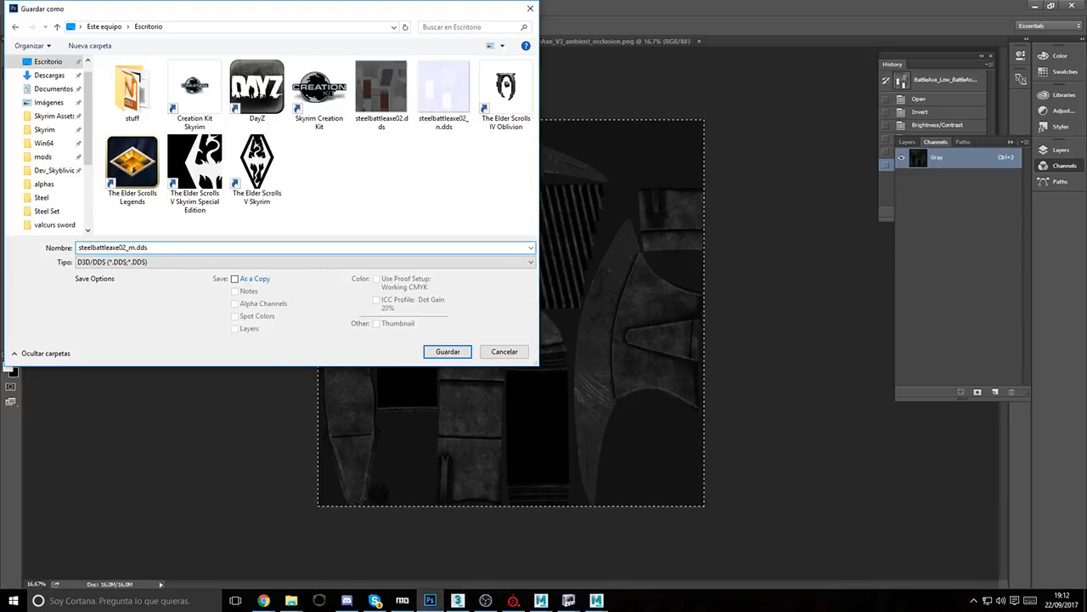
key("Return")
key("Return")
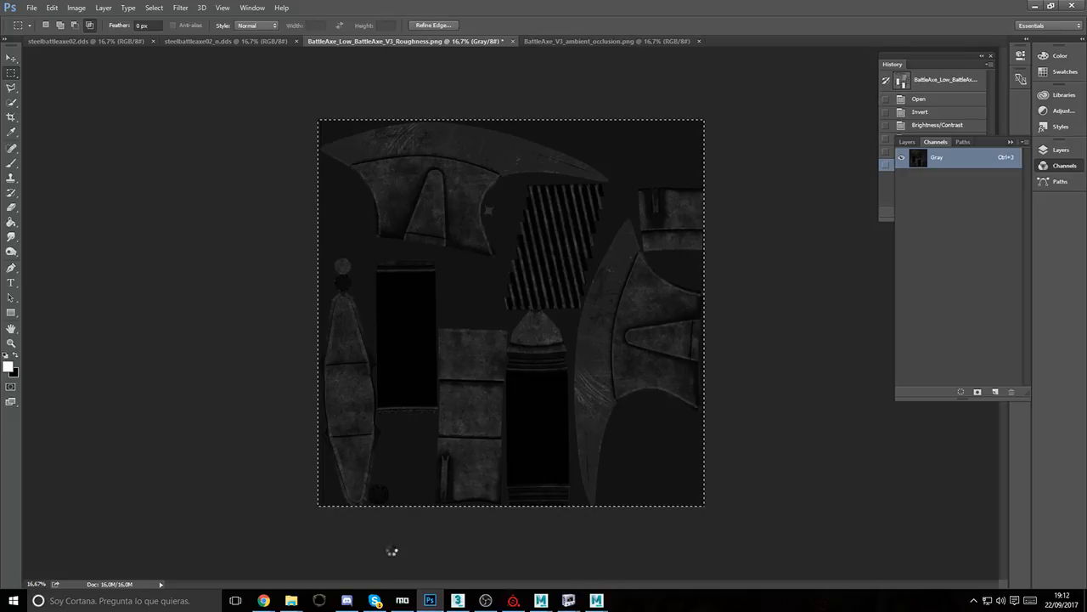
Step: Close Photoshop and cancel loading the student-version file Rig01.mb in Maya
left_click(293, 601)
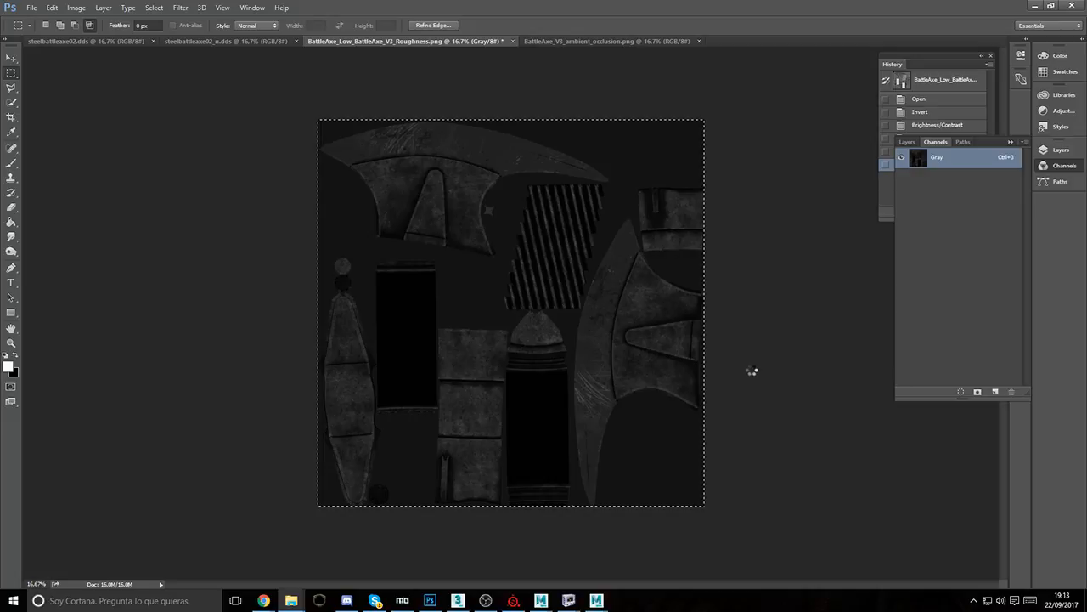
mouse_move(291, 599)
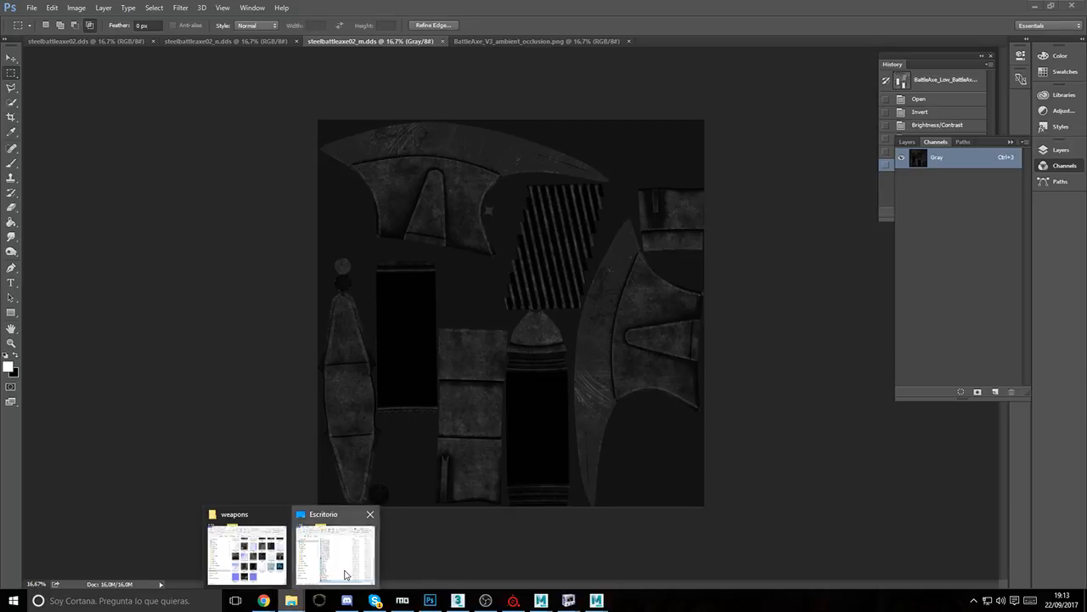
key("ctrl+a")
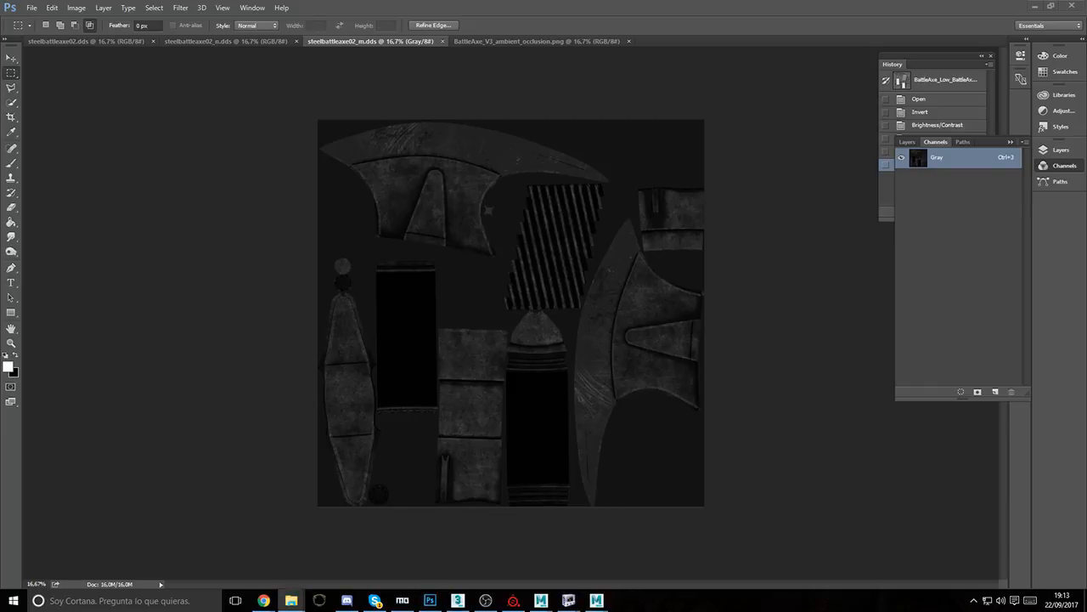
left_click(1069, 8)
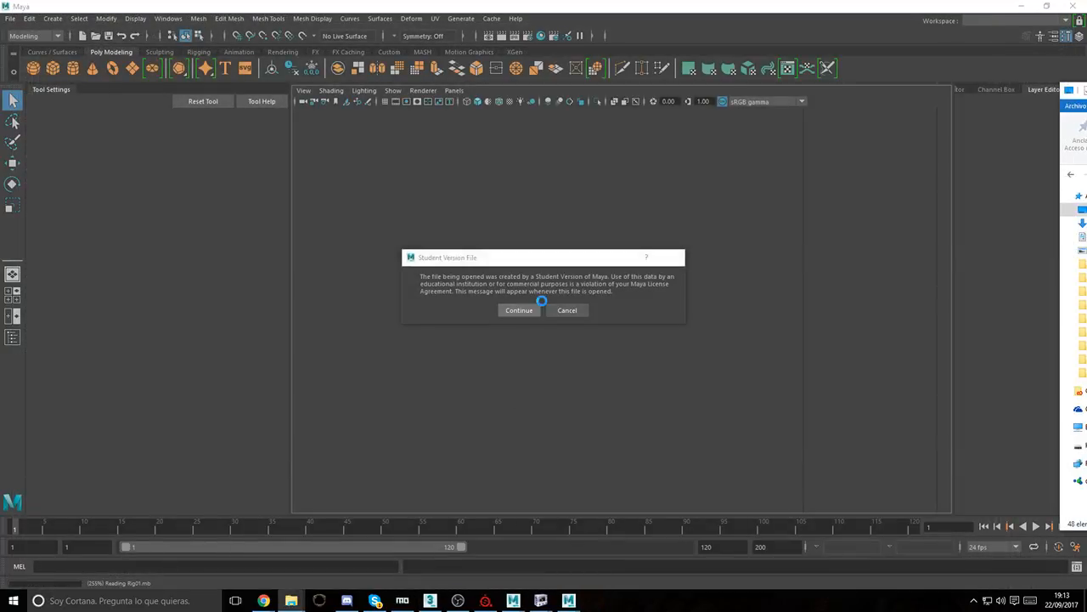
left_click(565, 311)
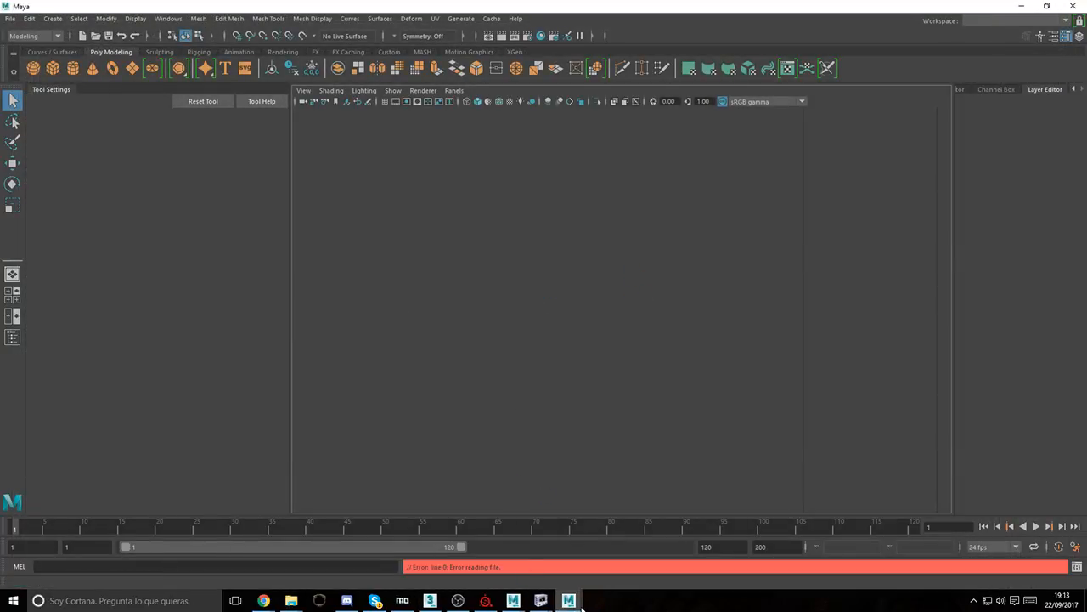
Step: Close the untitled Maya 2017 scene and switch to the remaining Maya window
left_click(515, 604)
left_click(567, 527)
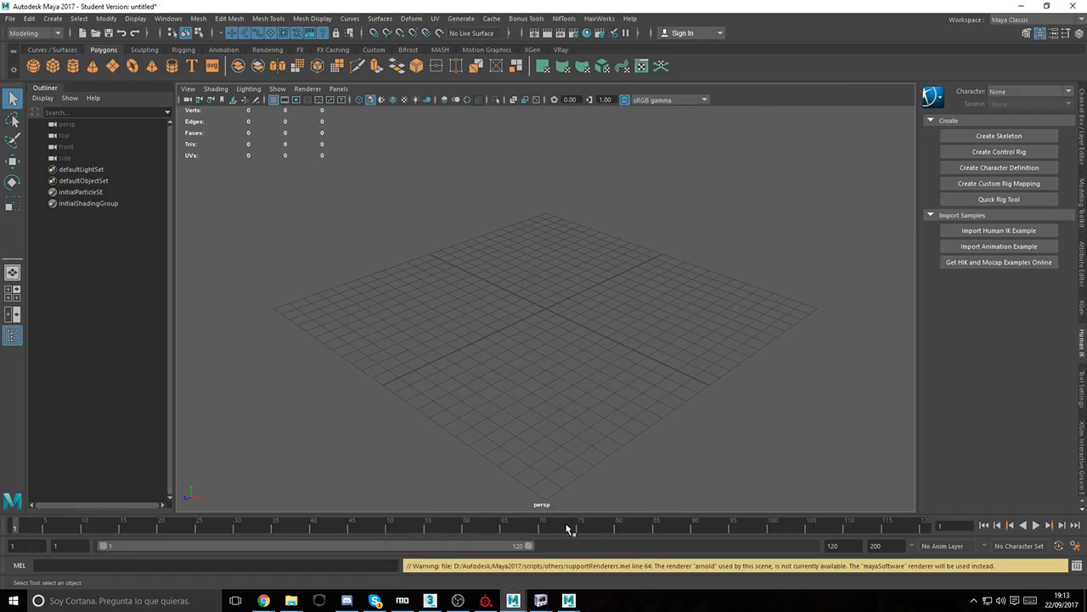
left_click(1073, 6)
left_click(544, 303)
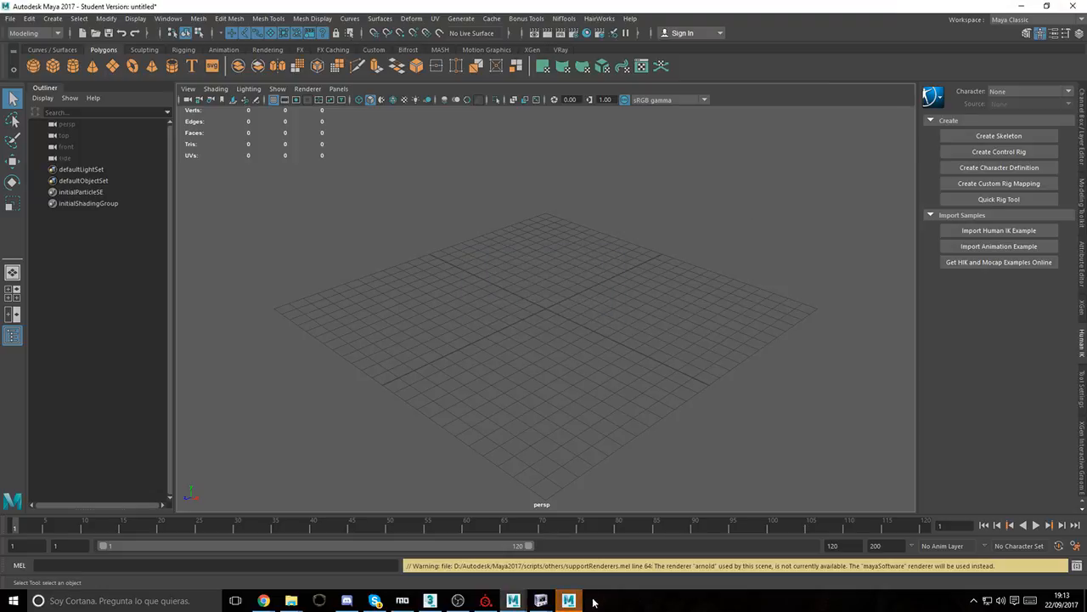
left_click(574, 601)
left_click(619, 564)
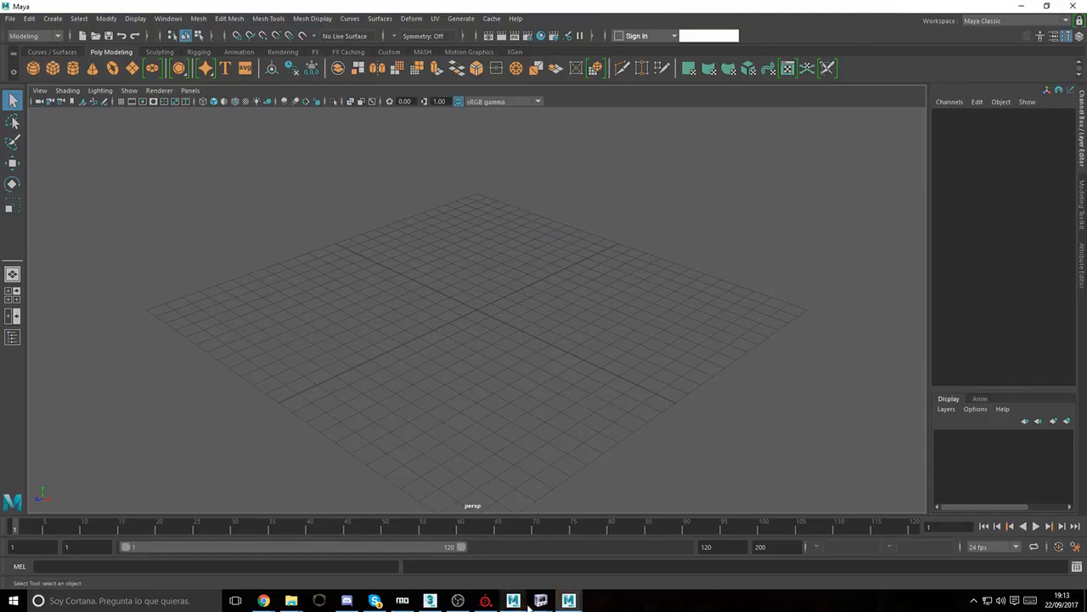
Step: Close the NifSkope windows without saving the changes to battleaxe.nif
mouse_move(540, 603)
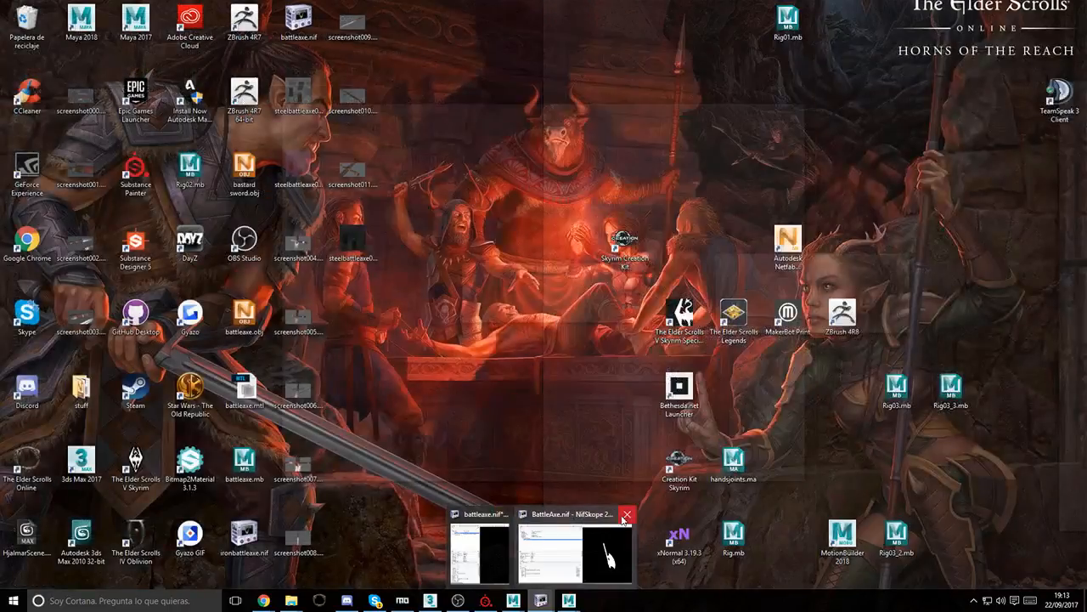
left_click(626, 516)
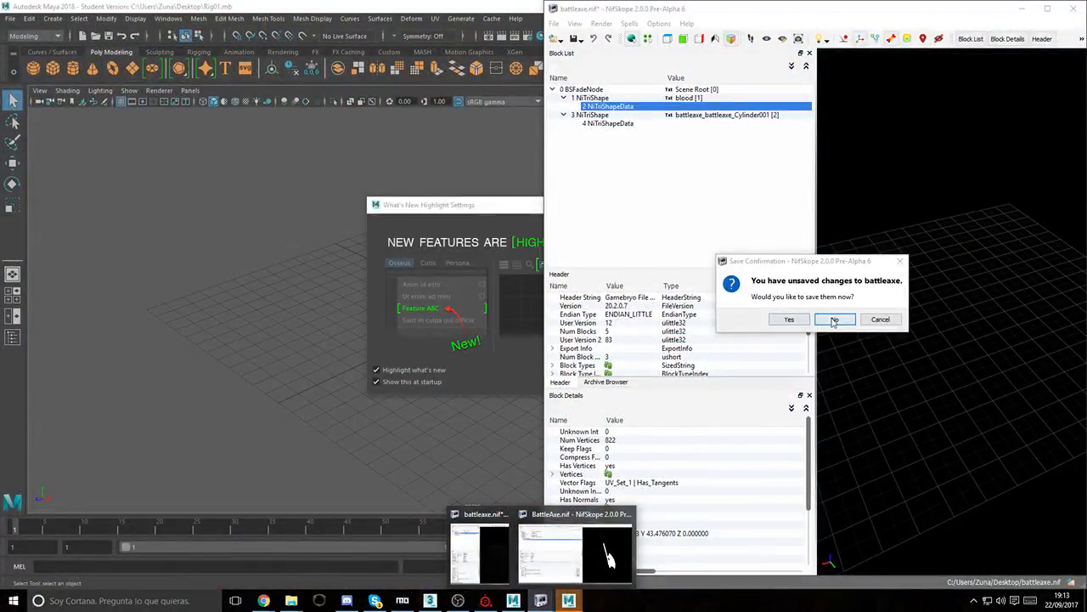
left_click(833, 317)
left_click(568, 601)
left_click(542, 601)
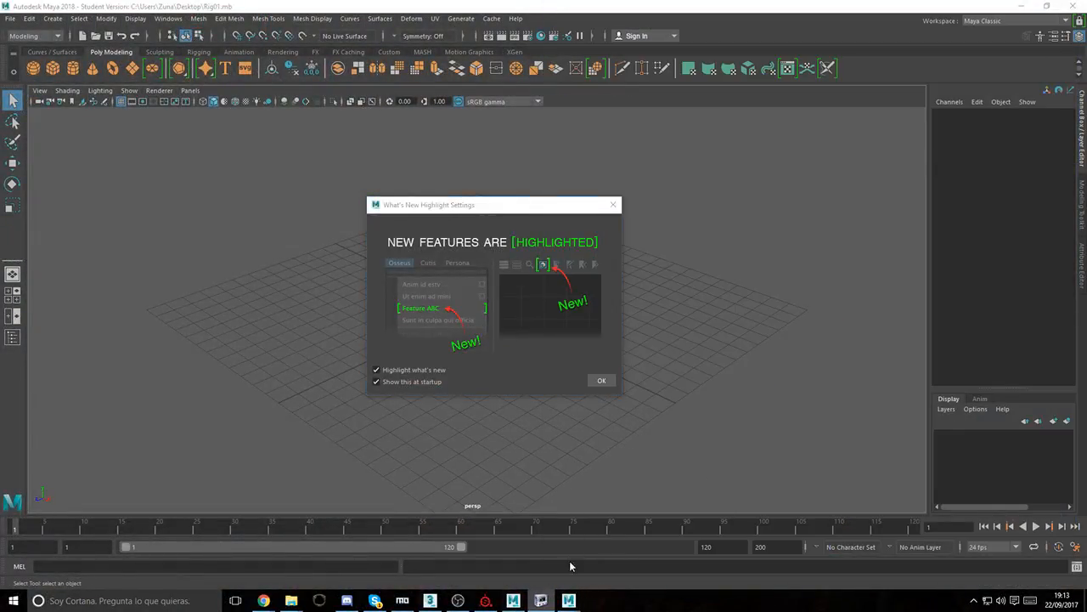
Step: End the Maya task from the Windows Task Manager and close the manager
left_click(598, 380)
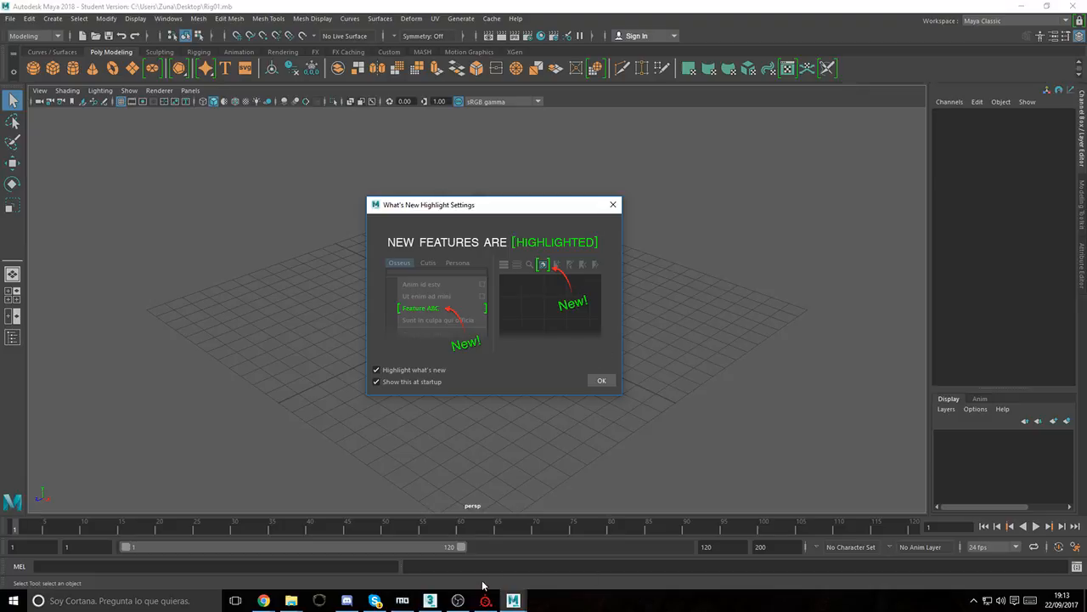
right_click(587, 606)
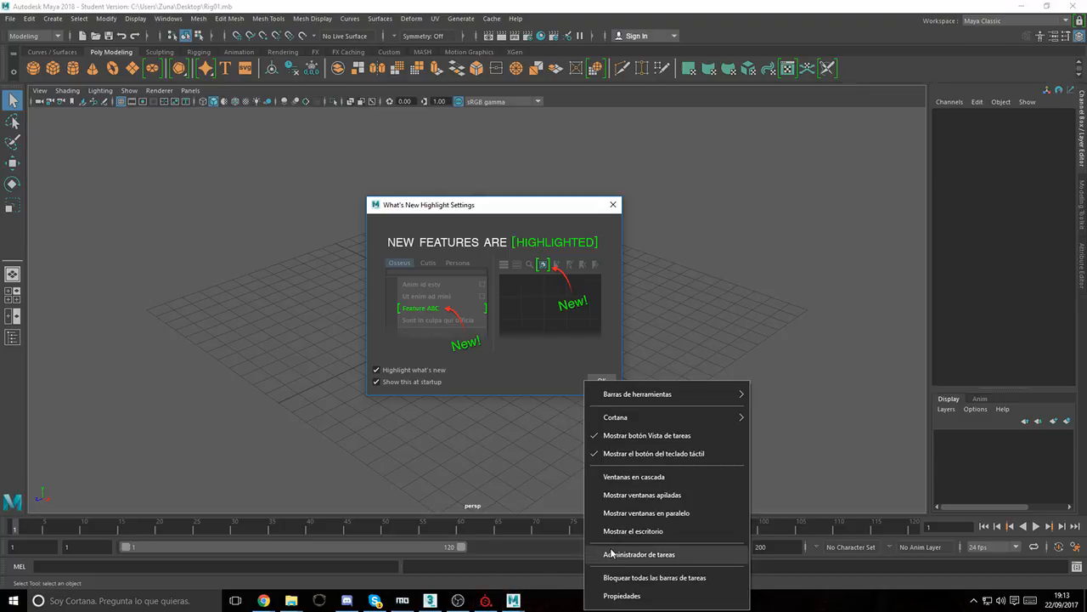
left_click(605, 555)
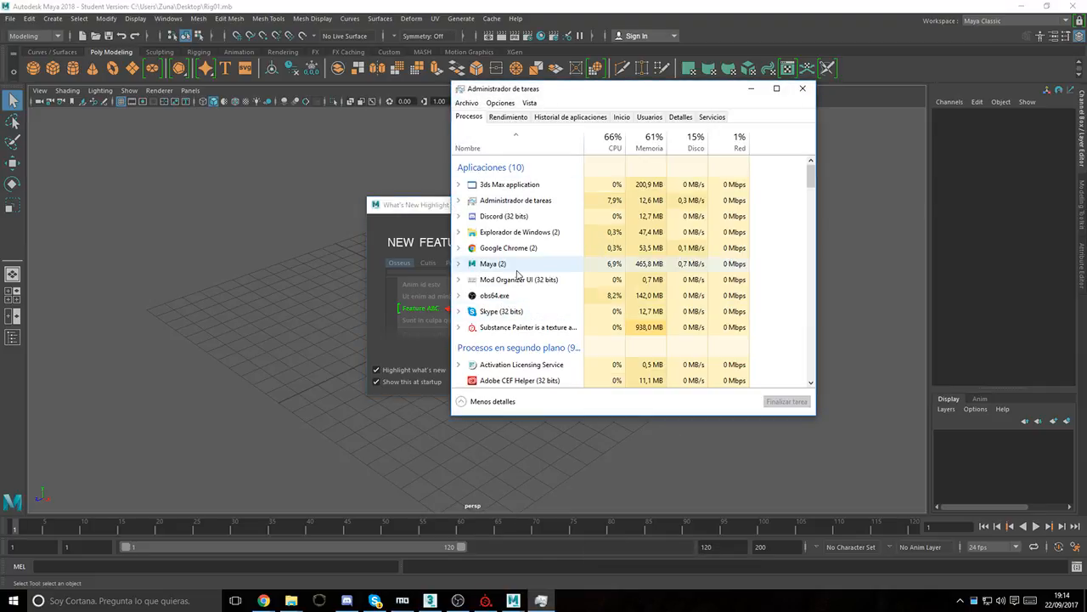
left_click(502, 263)
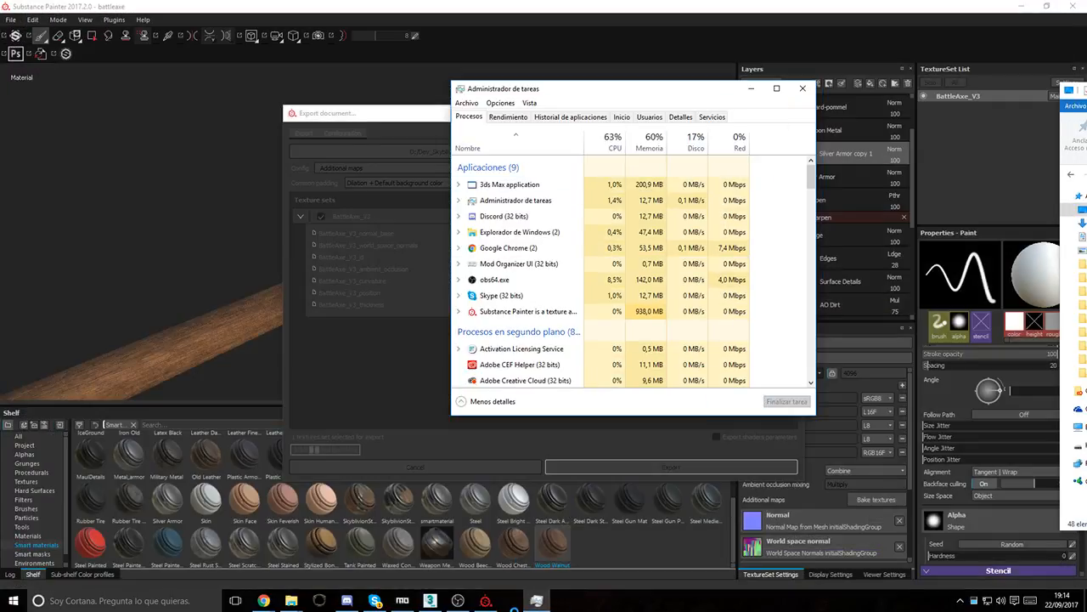
left_click(804, 89)
Step: Close the battleaxe project in Substance Painter and discard its changes
left_click(575, 307)
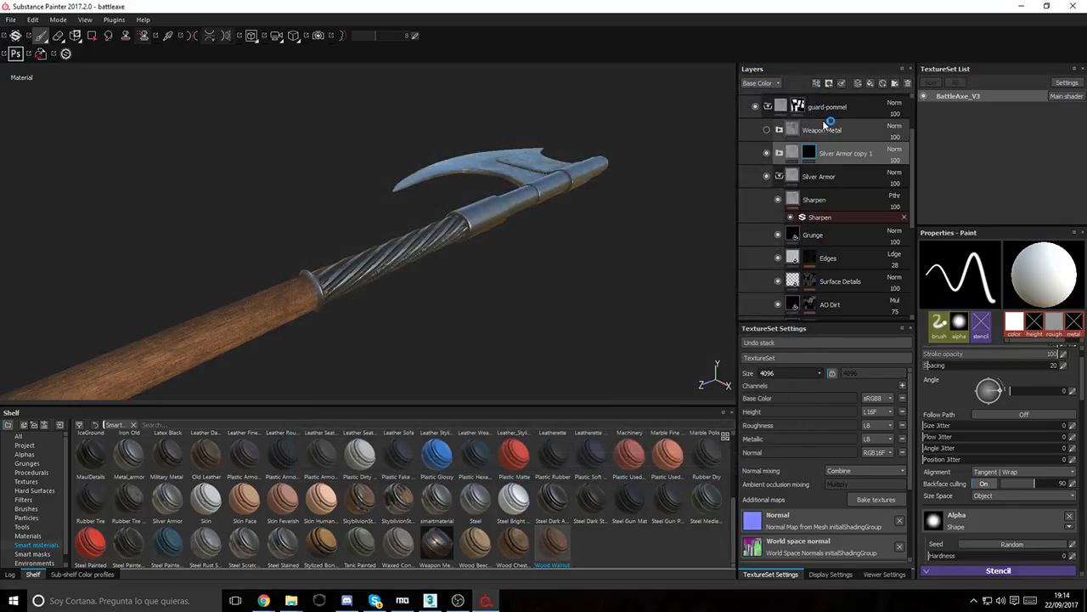
key("ctrl+w")
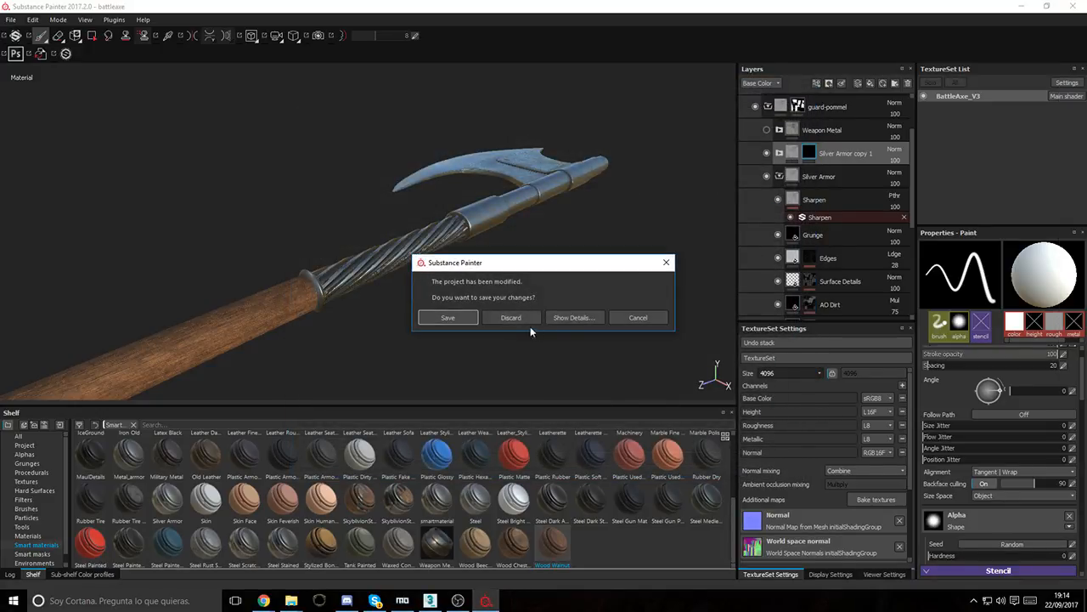
left_click(516, 315)
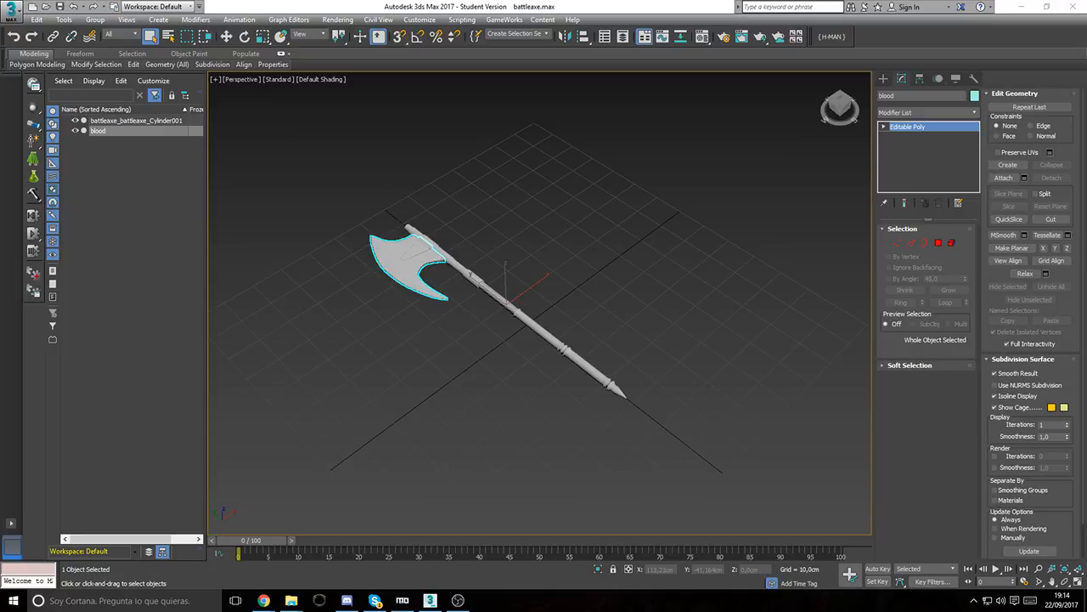
middle_click_drag(590, 342, 589, 315)
left_click(569, 368)
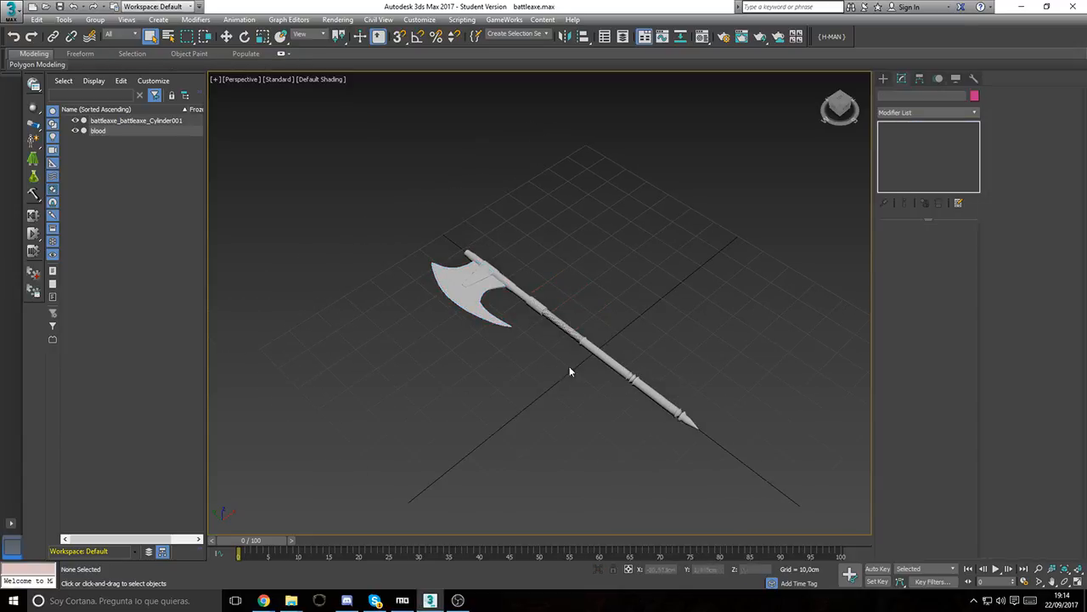
scroll(654, 323, "up", 10)
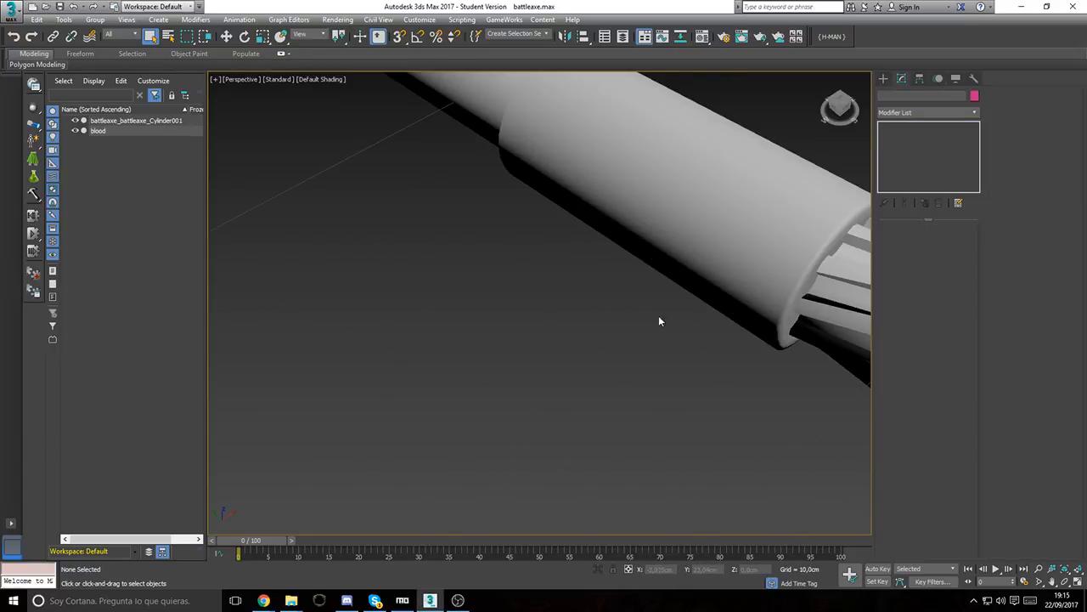
scroll(446, 281, "down", 2)
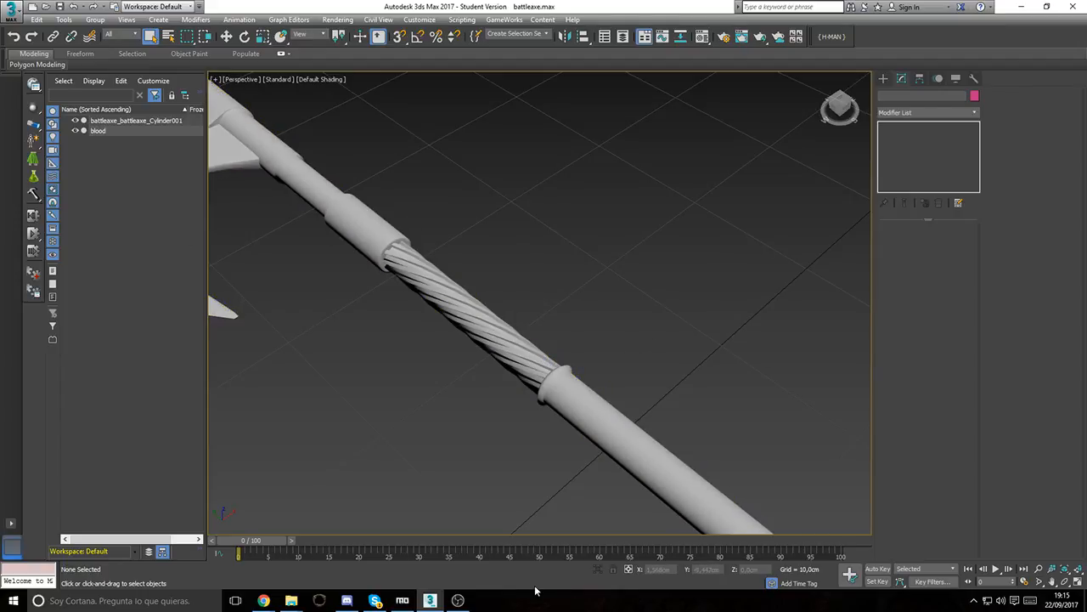
Step: Open steelbattleaxe02_m.dds in Photoshop and convert the texture to greyscale tones with a Black & White adjustment
left_click(407, 603)
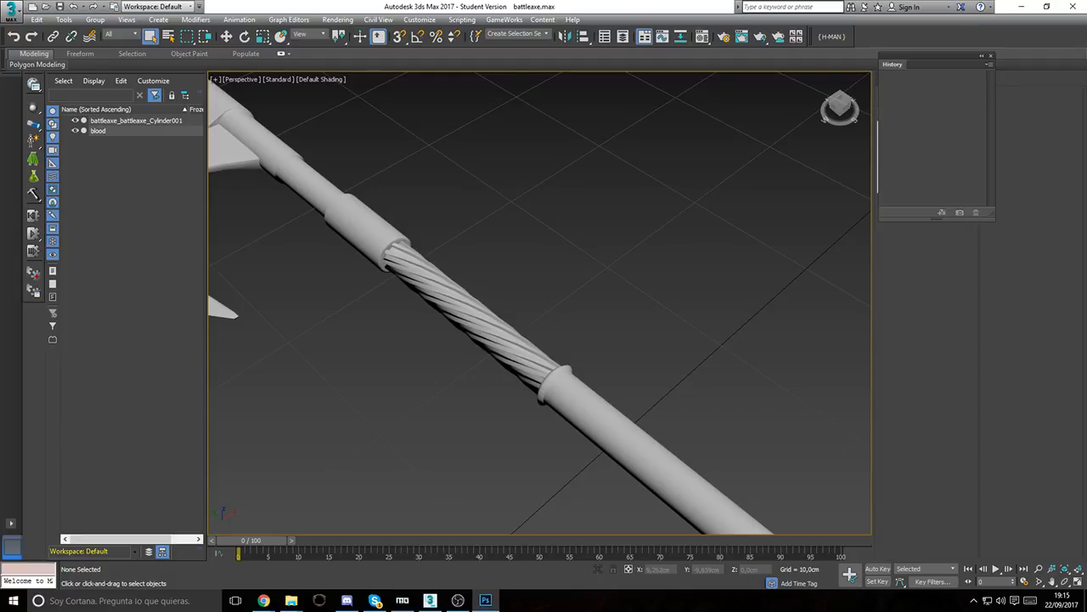
left_click(1050, 274)
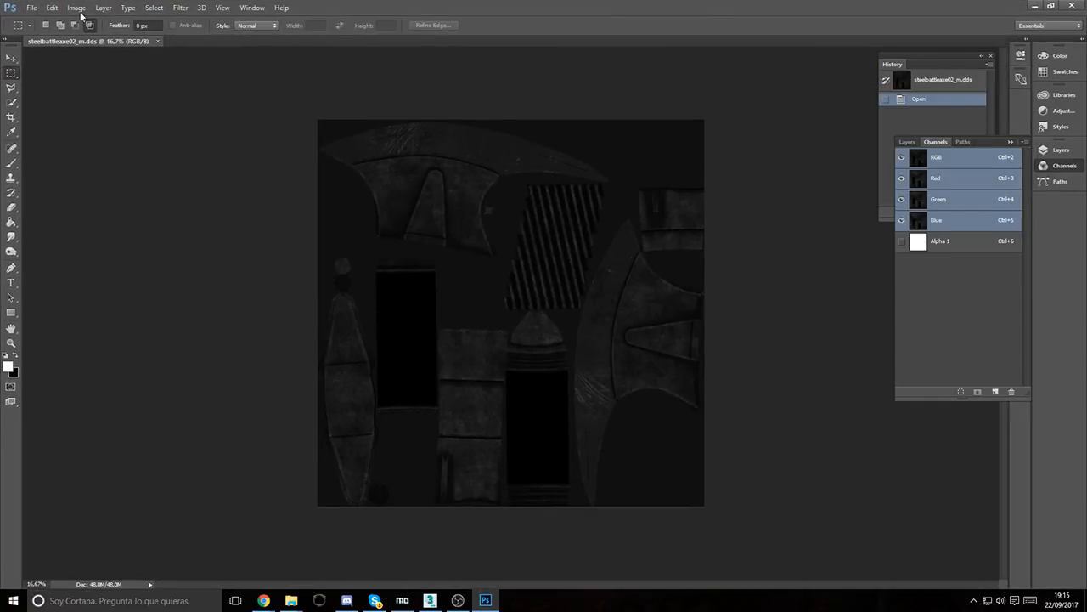
left_click(78, 8)
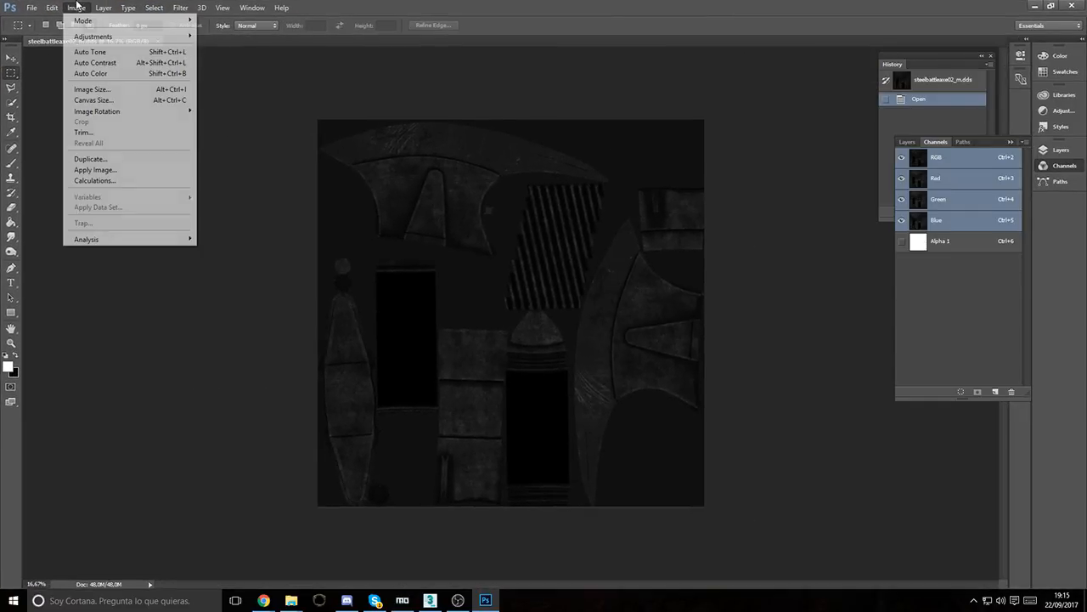
mouse_move(95, 40)
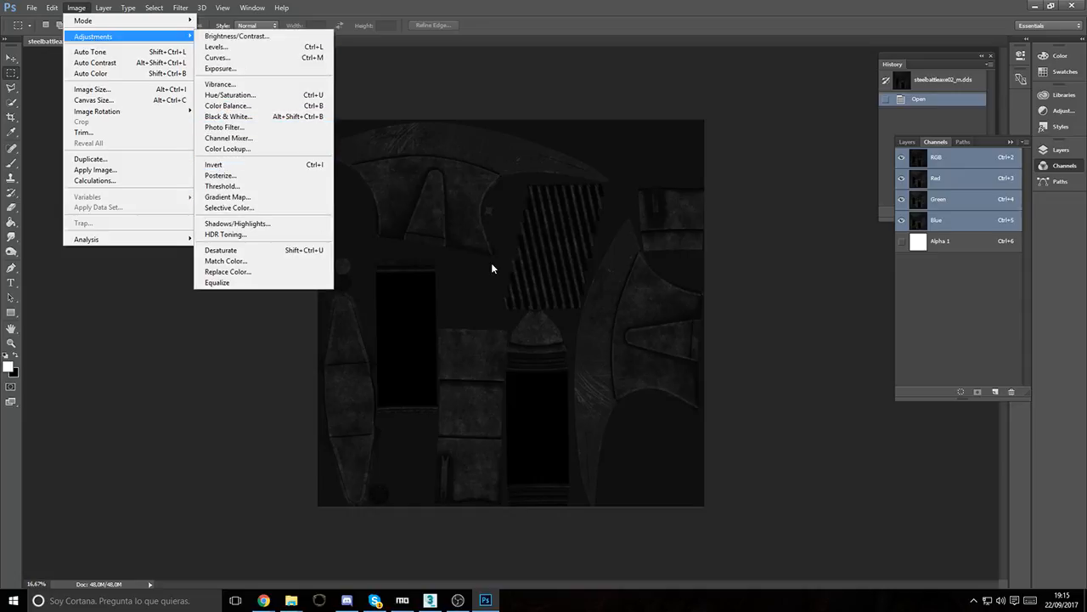
left_click(247, 119)
key("Return")
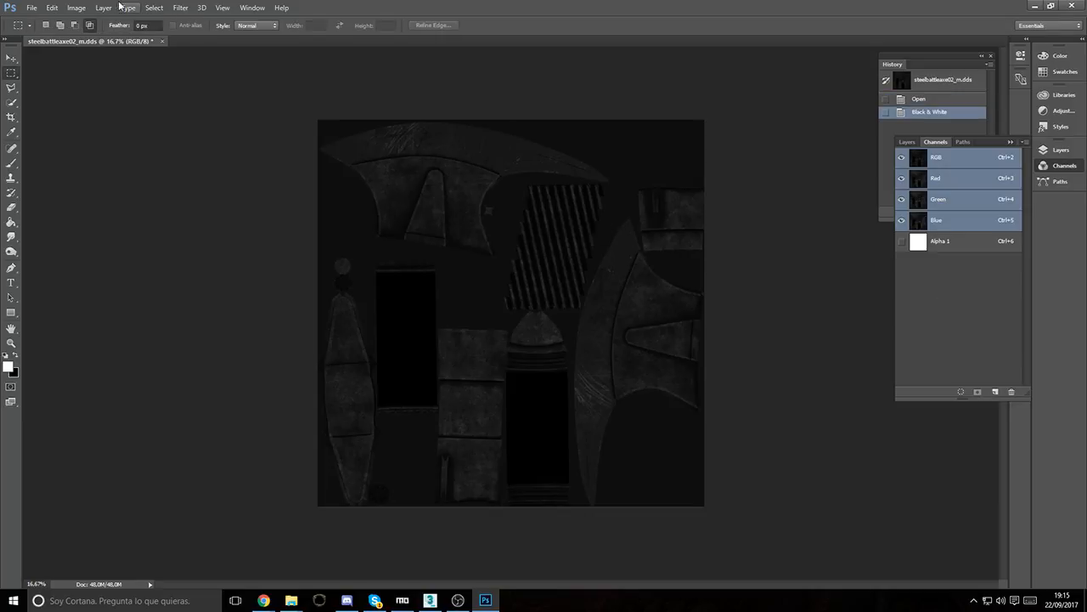
Step: Apply a custom Curves adjustment to the mask's RGB channels, raising the dark tones and placing a point at input 159, output 68
left_click(77, 7)
mouse_move(94, 36)
left_click(236, 50)
left_click(76, 7)
mouse_move(90, 38)
left_click(219, 57)
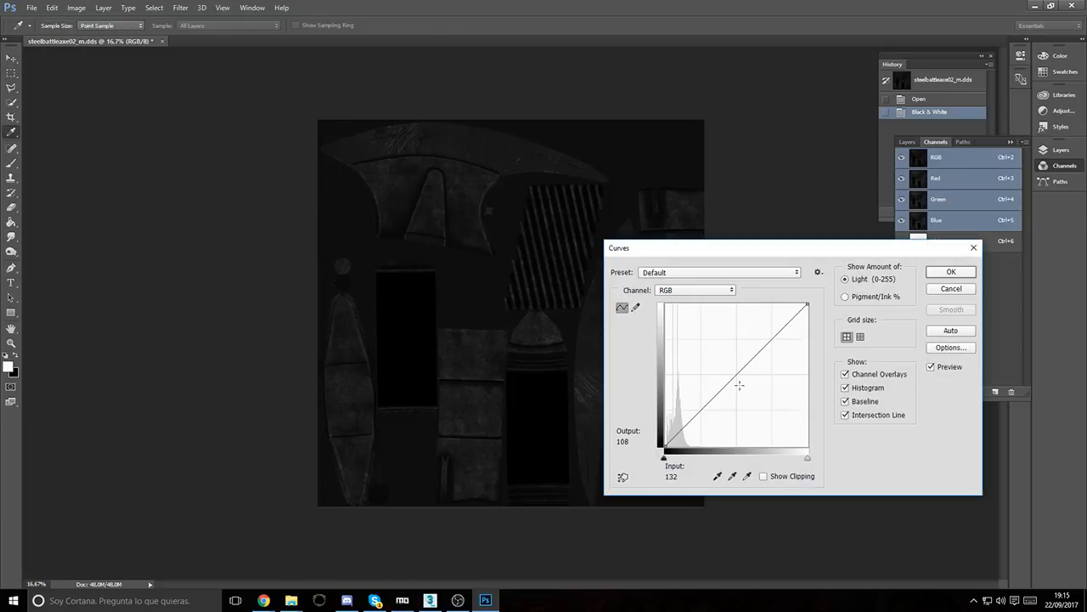
left_click_drag(731, 382, 754, 408)
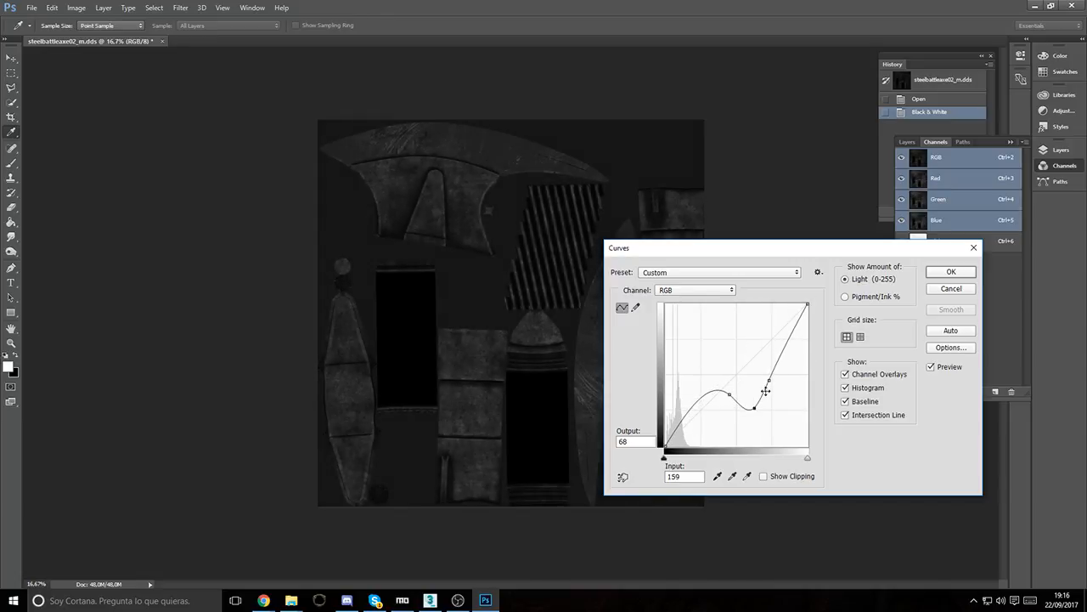
left_click(941, 270)
Step: Save the adjusted environment mask to steelbattleaxe02_m.dds and close Photoshop
left_click(31, 8)
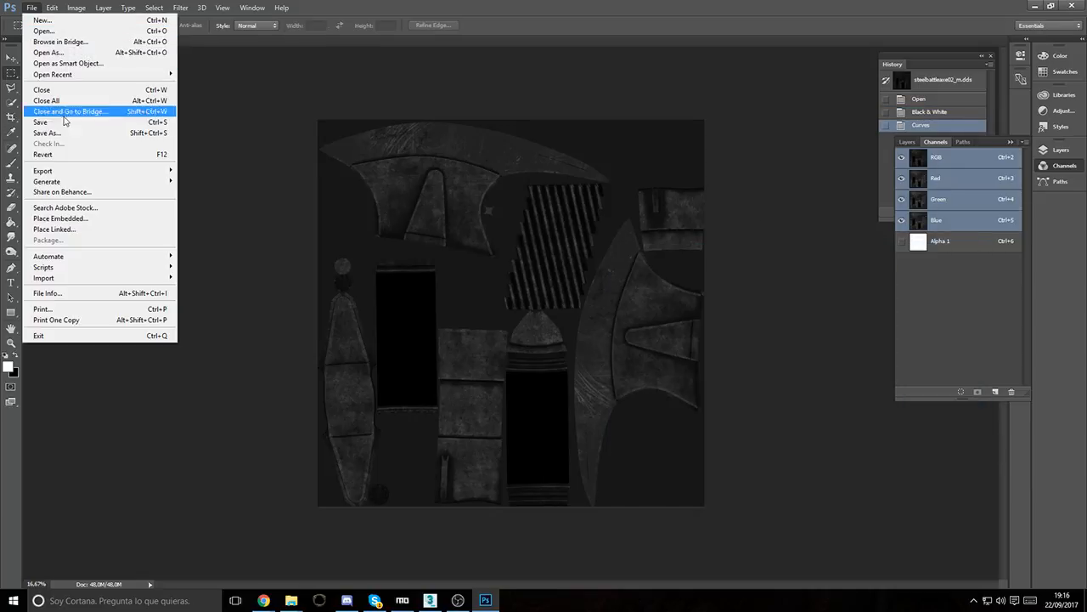
left_click(56, 122)
left_click(605, 154)
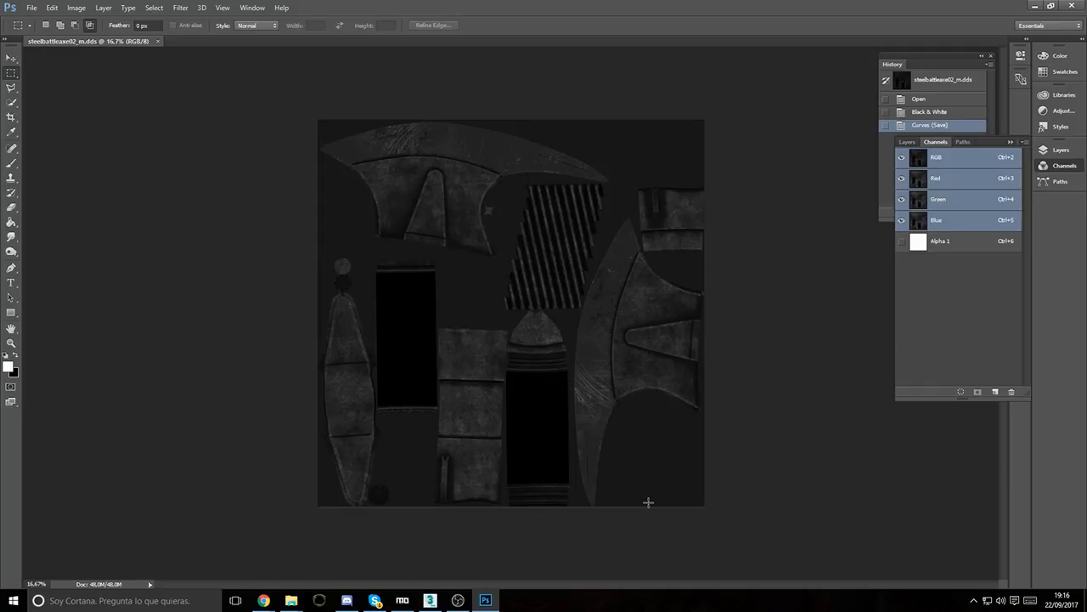
left_click(1074, 5)
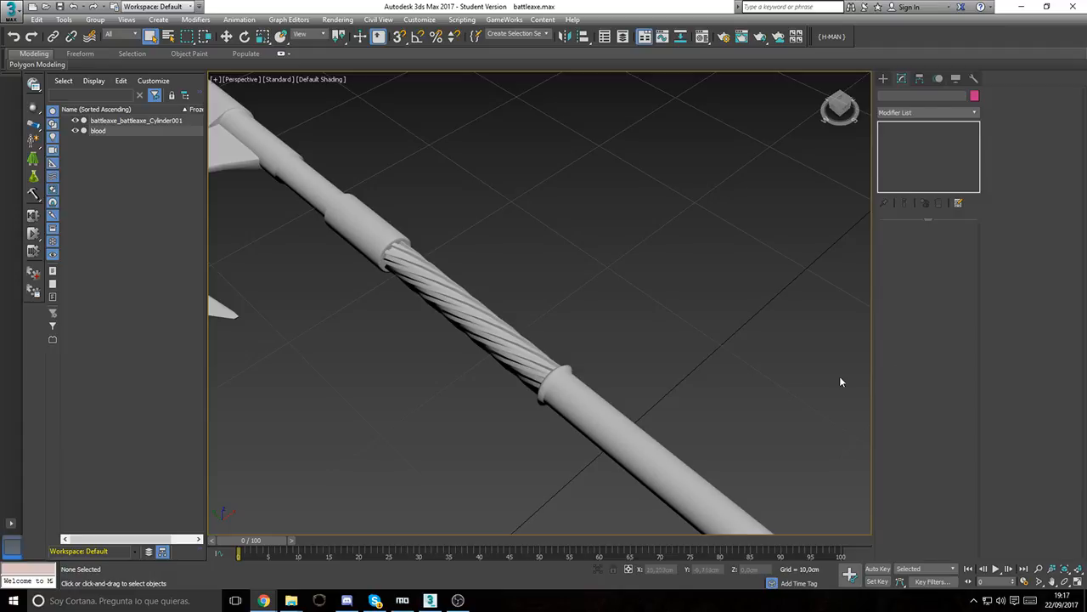
Step: Switch to the mod manager and launch Skyrim through skse_loader.exe
middle_click_drag(537, 317, 611, 340)
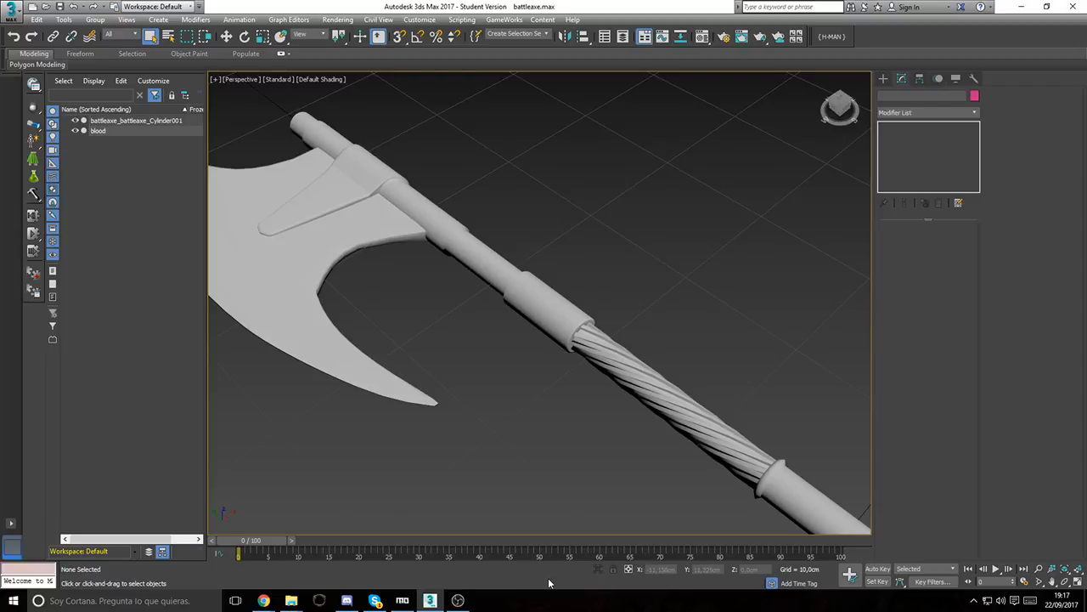
left_click(403, 600)
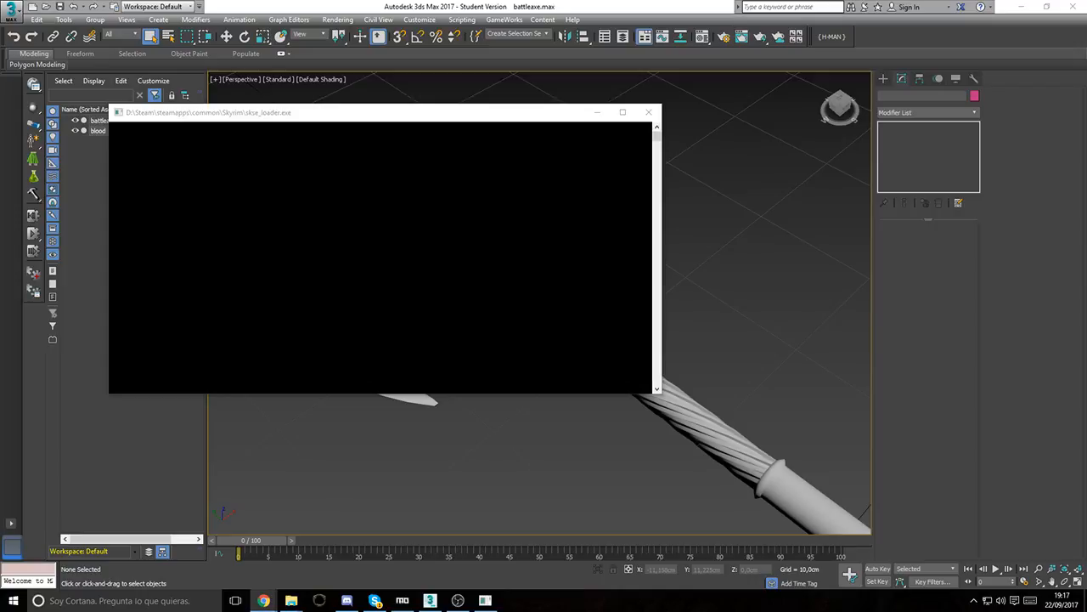
left_click(473, 118)
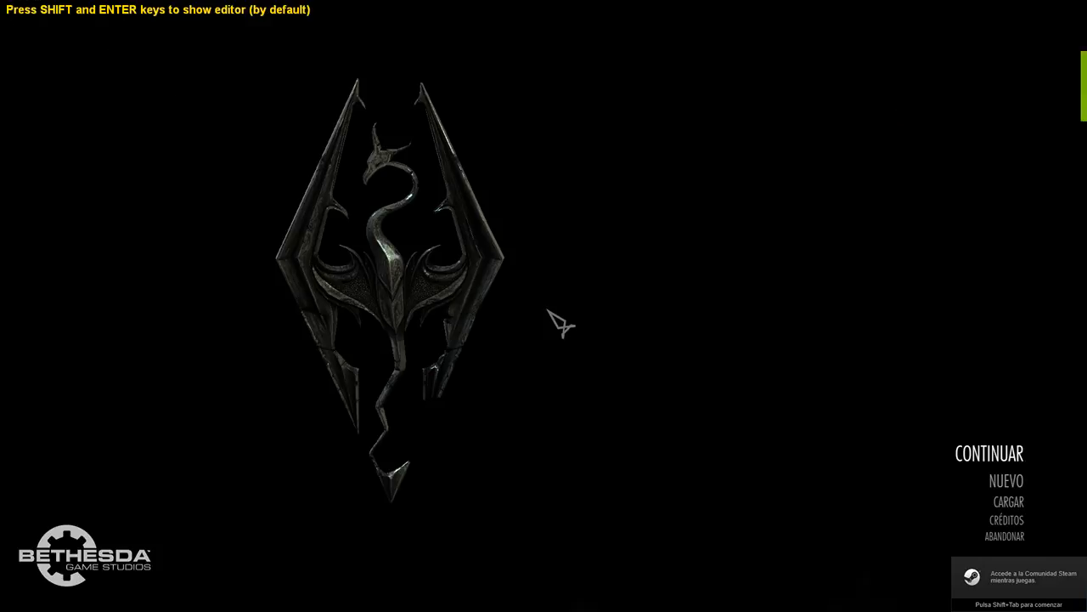
Step: Teleport from the main menu to Windhelm's exterior with the console command "coc windhelmexterior01"
key("grave")
type("coc")
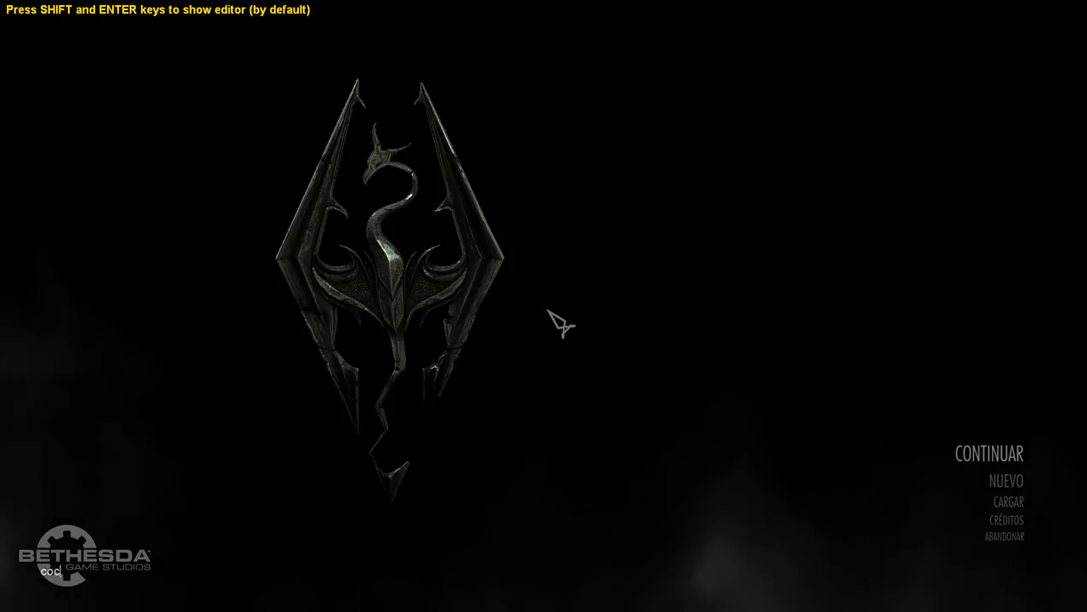
type(" wi")
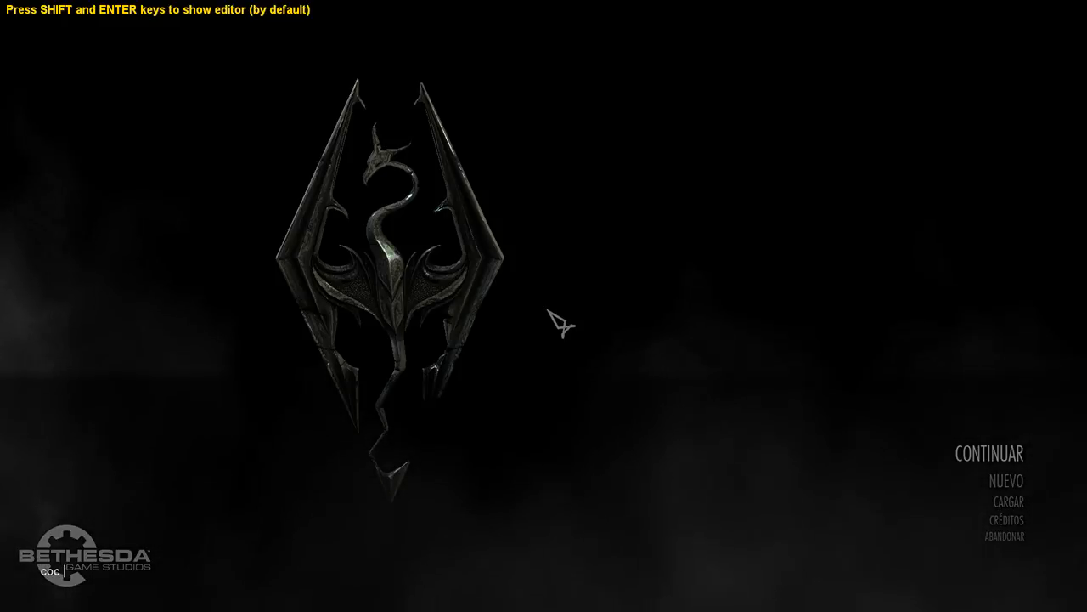
type("ndhelmexterior1")
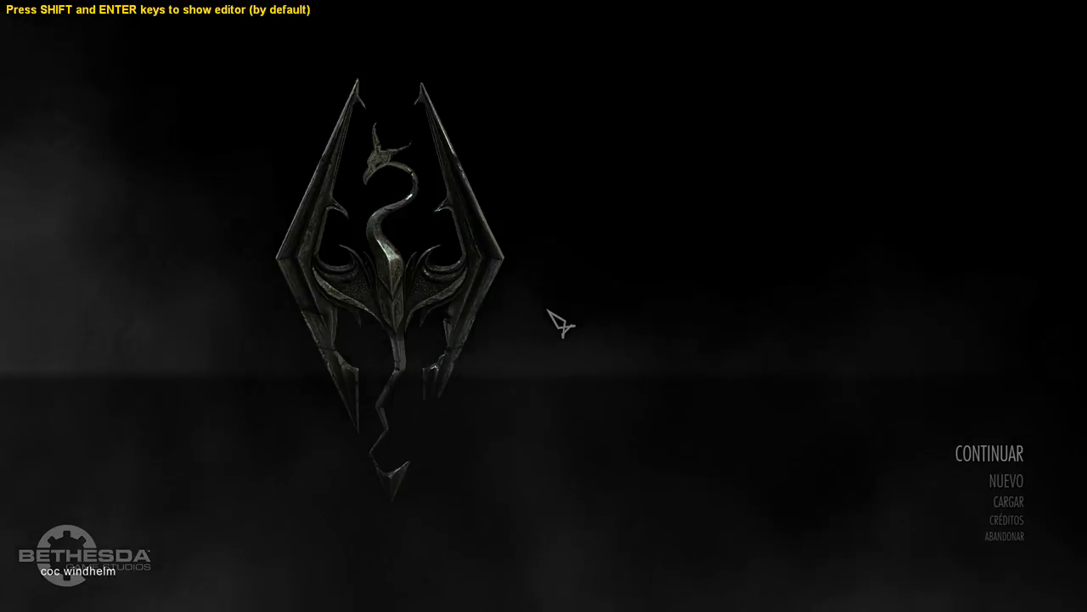
type("2")
key("BackSpace")
key("BackSpace")
type("01")
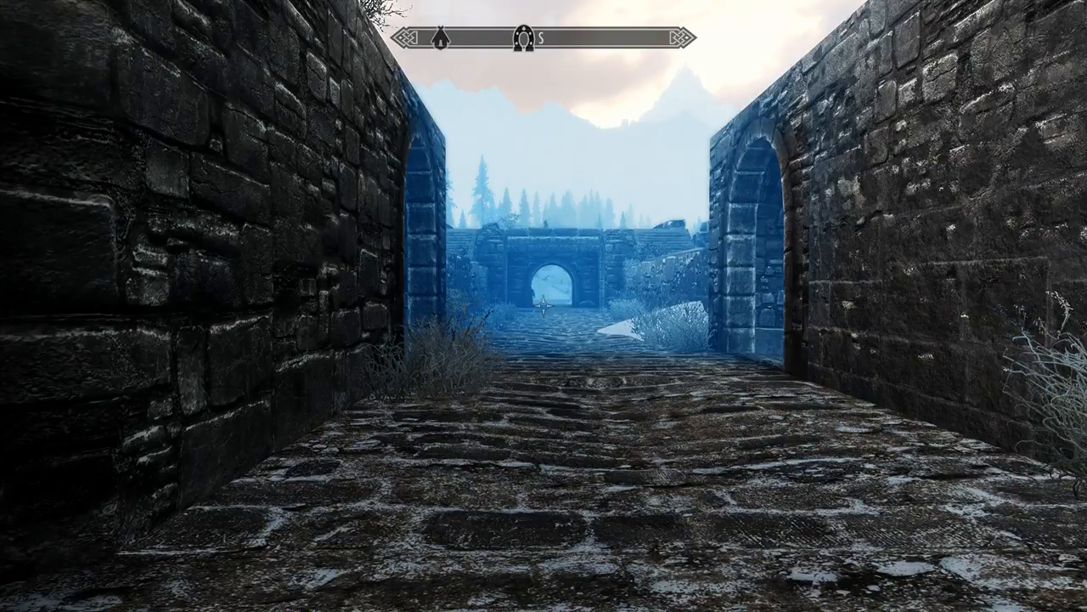
Step: Change the weather with the console command "sw 10e1f2" and wait one in-game hour
key("grave")
type("sw 10e1f2")
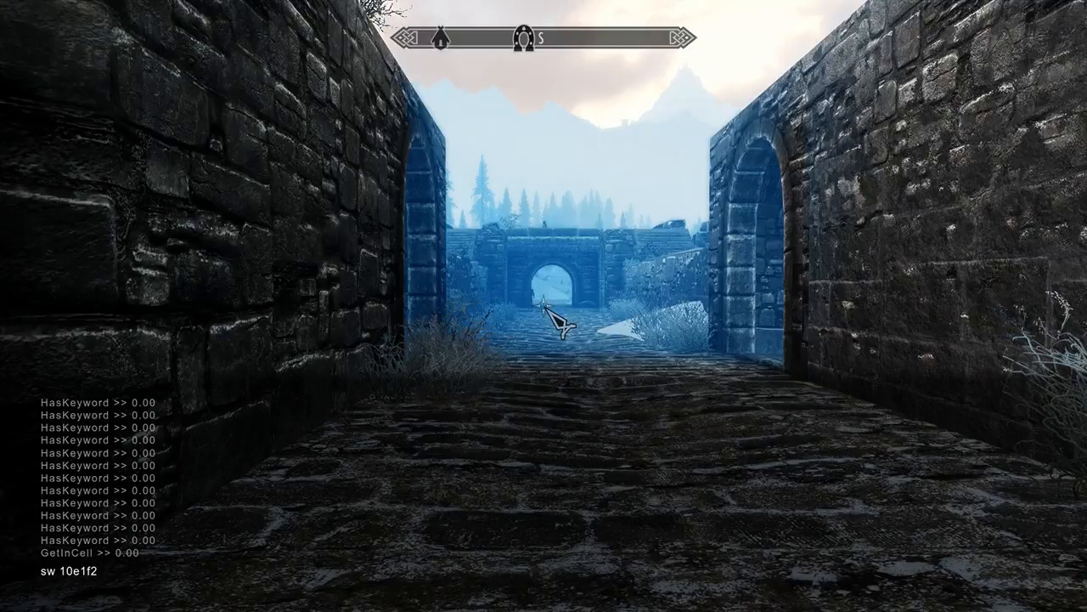
key("t")
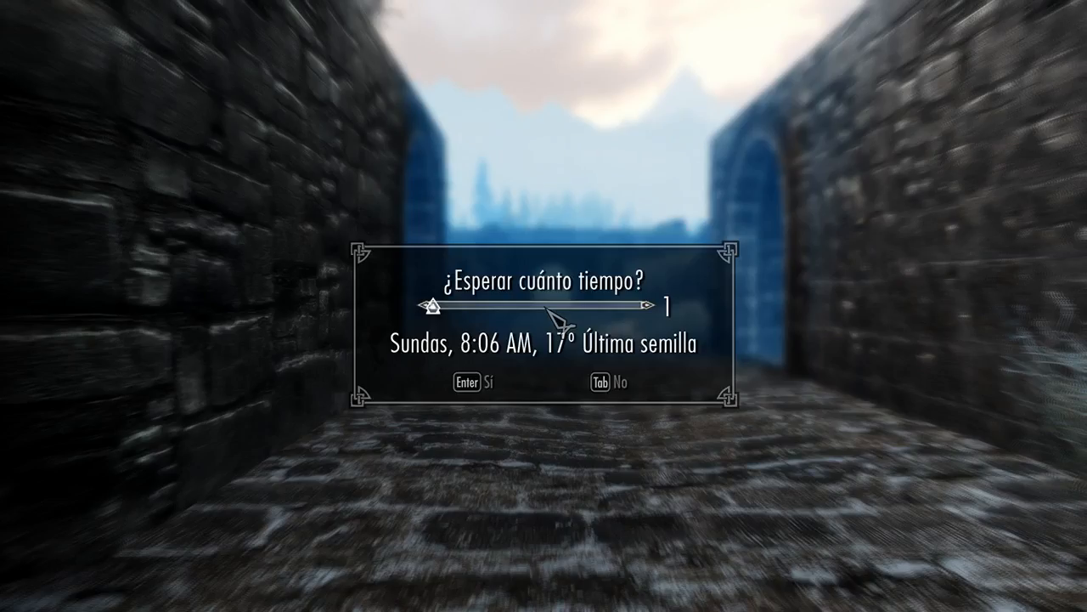
key("Return")
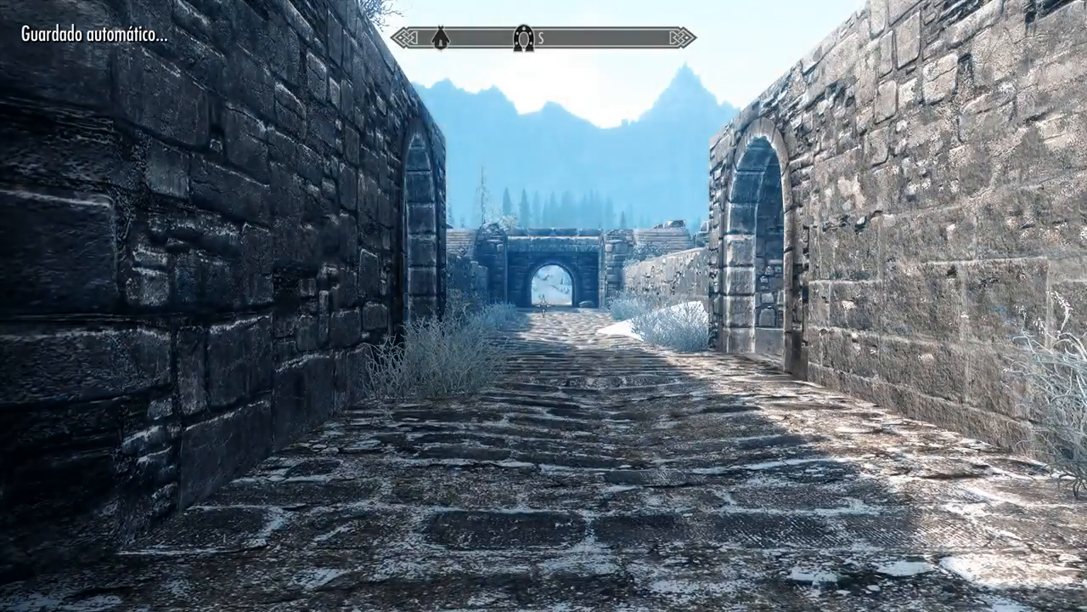
Step: Visit the configuration options in the game's system menu and return to the bridge
key("w")
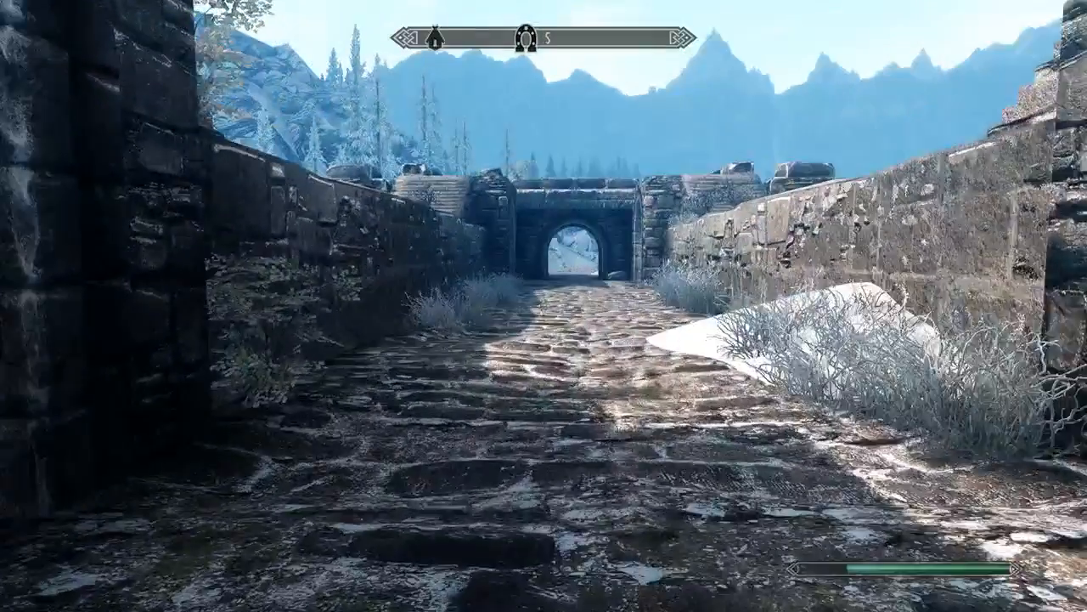
key("Escape")
key("Tab")
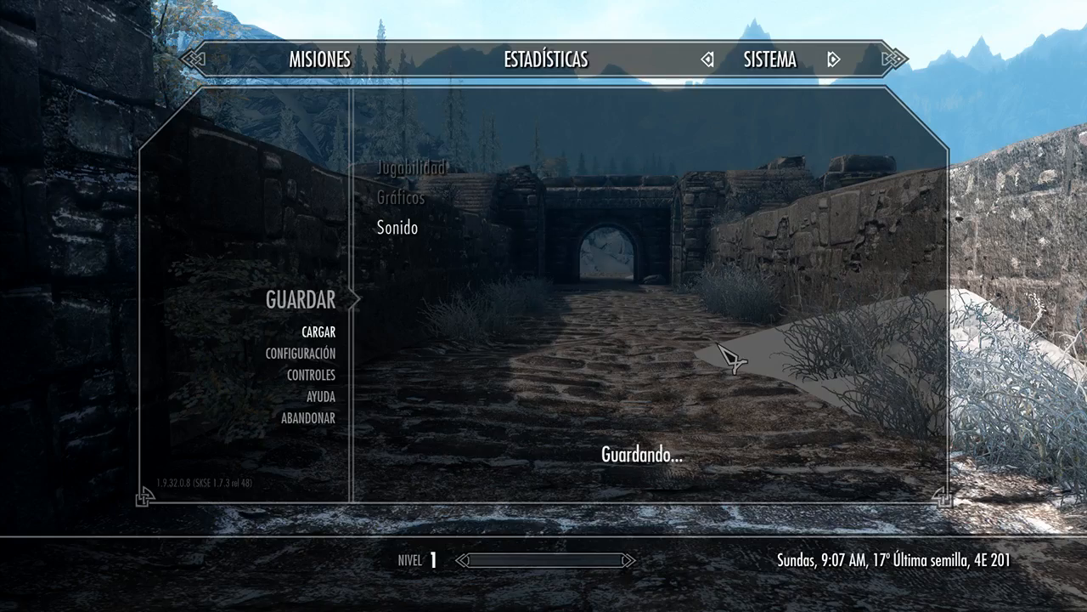
key("Escape")
key("w")
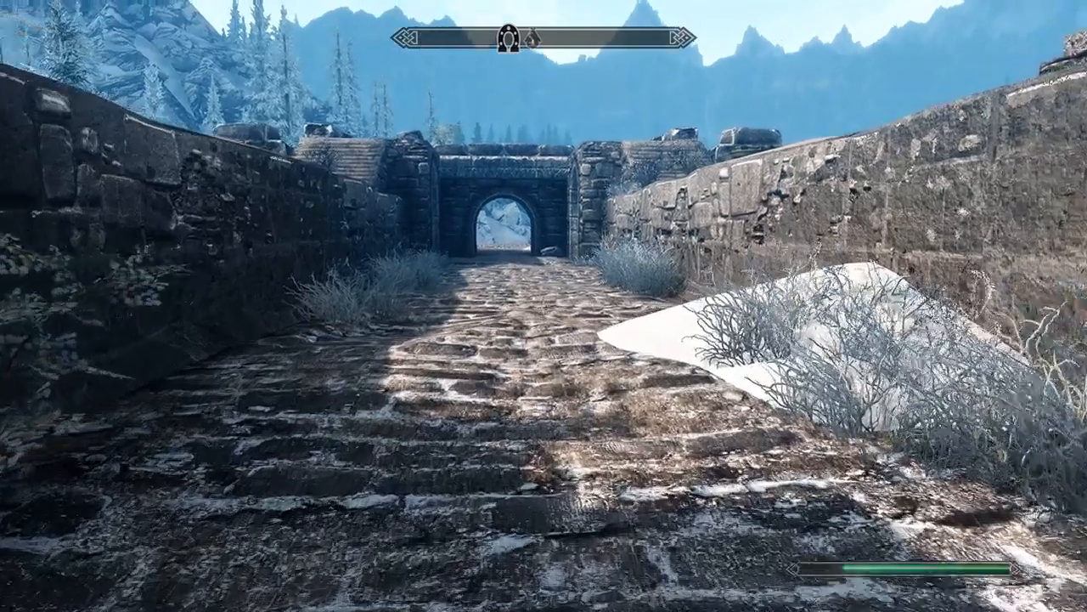
Step: Run along the bridge towards the archway and enable God Mode with the console command "tgm"
key("w")
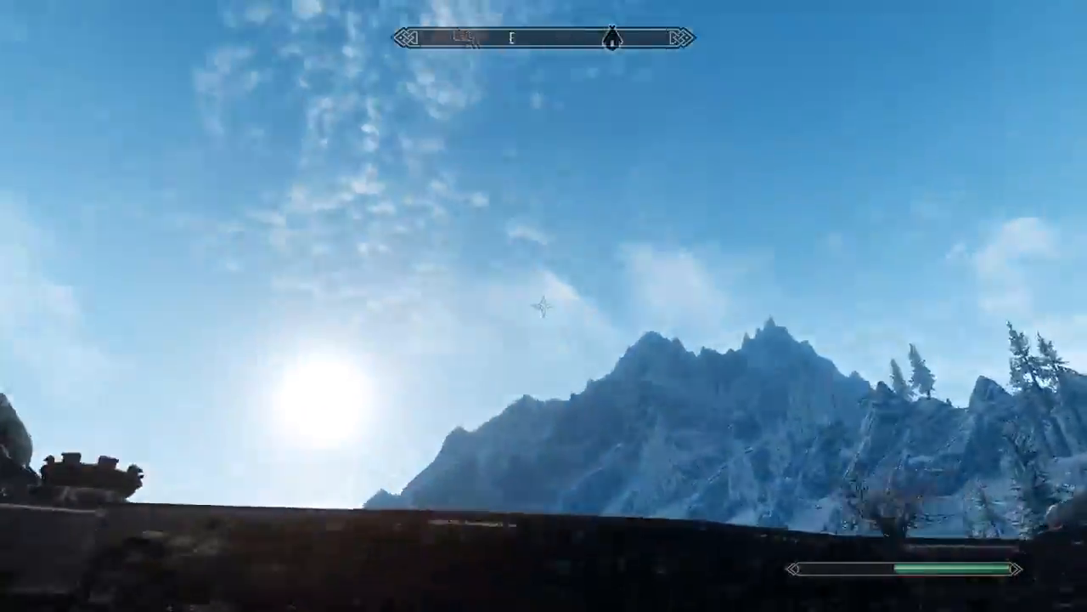
key("w")
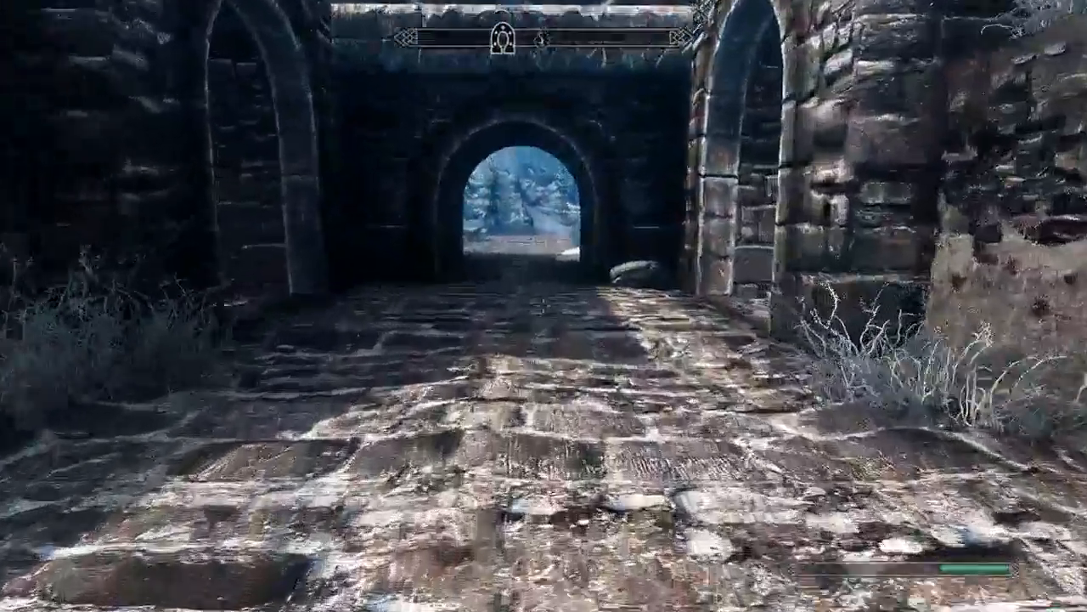
key("grave")
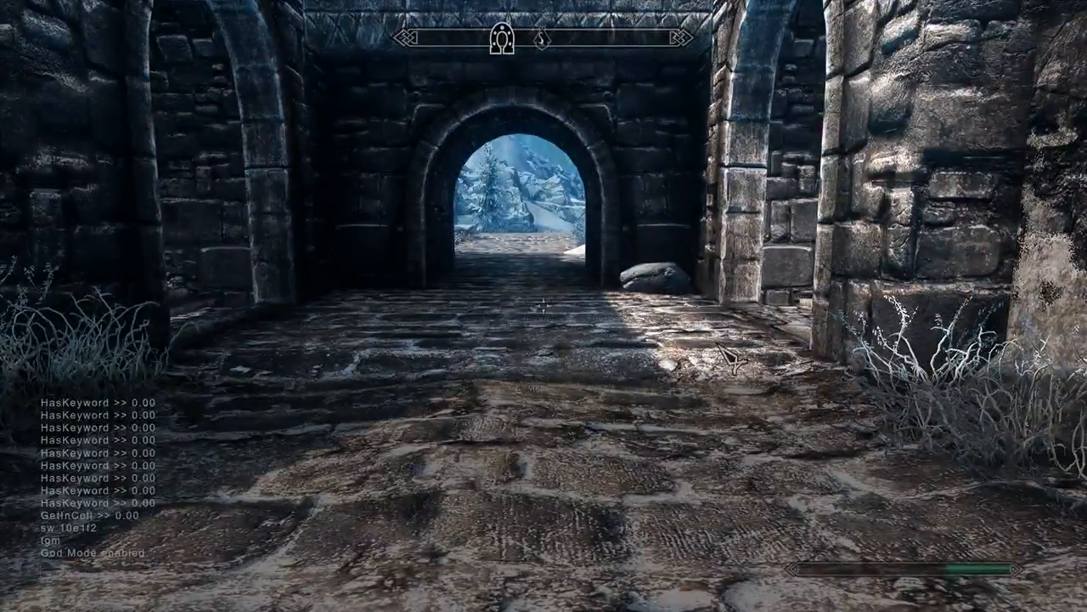
key("grave")
Step: Run through the archway to the Windhelm stables and switch to the third-person view
key("w")
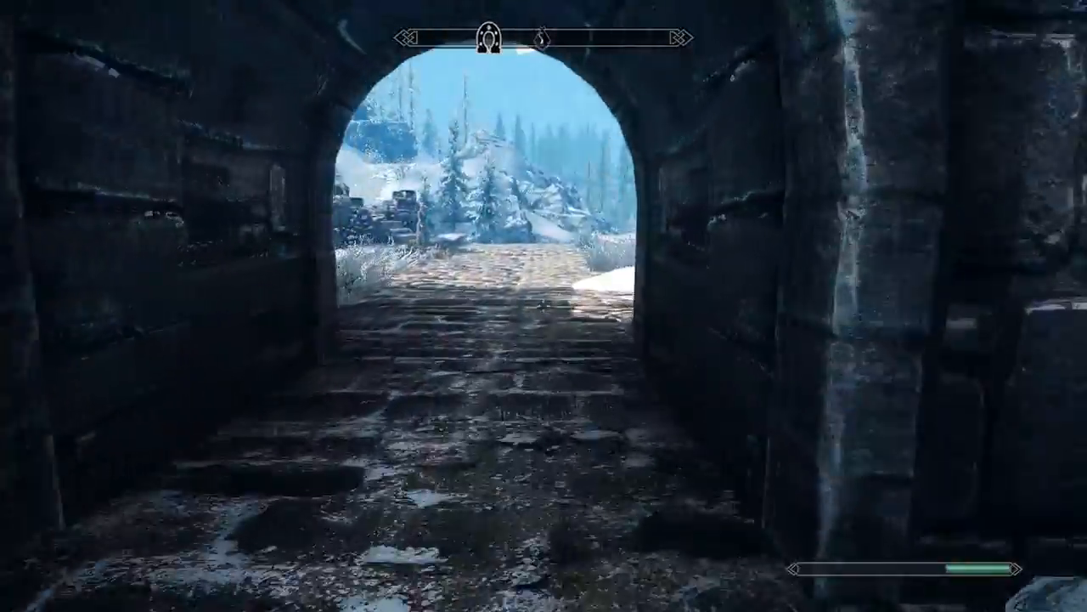
key("w")
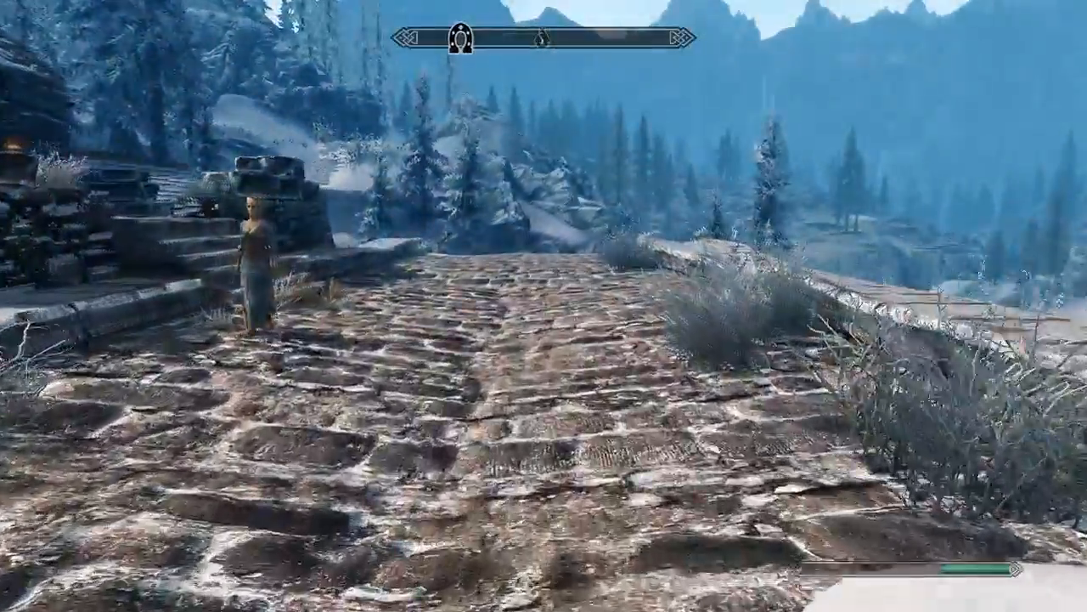
key("f")
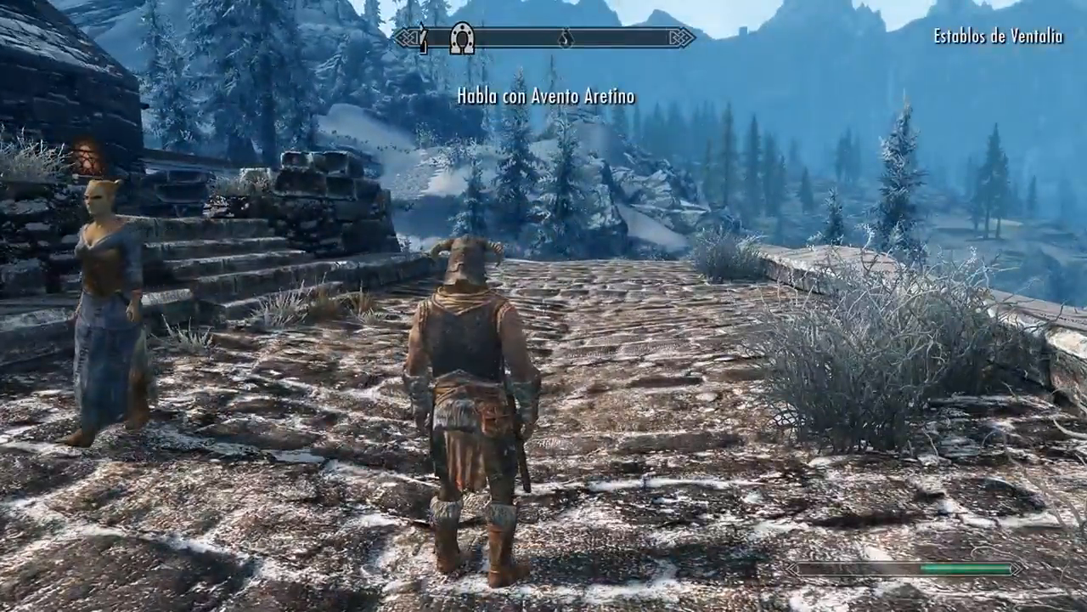
Step: Add the Steel Battle Axe (050229B6) to the player with the player.additem console command and equip it from the weapons inventory
key("grave")
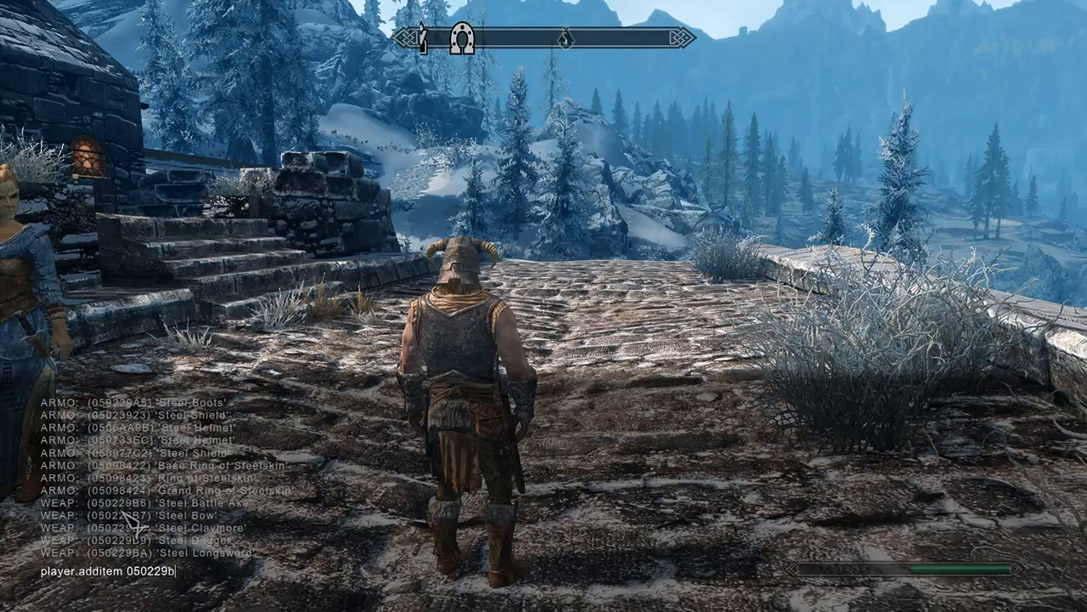
key("grave")
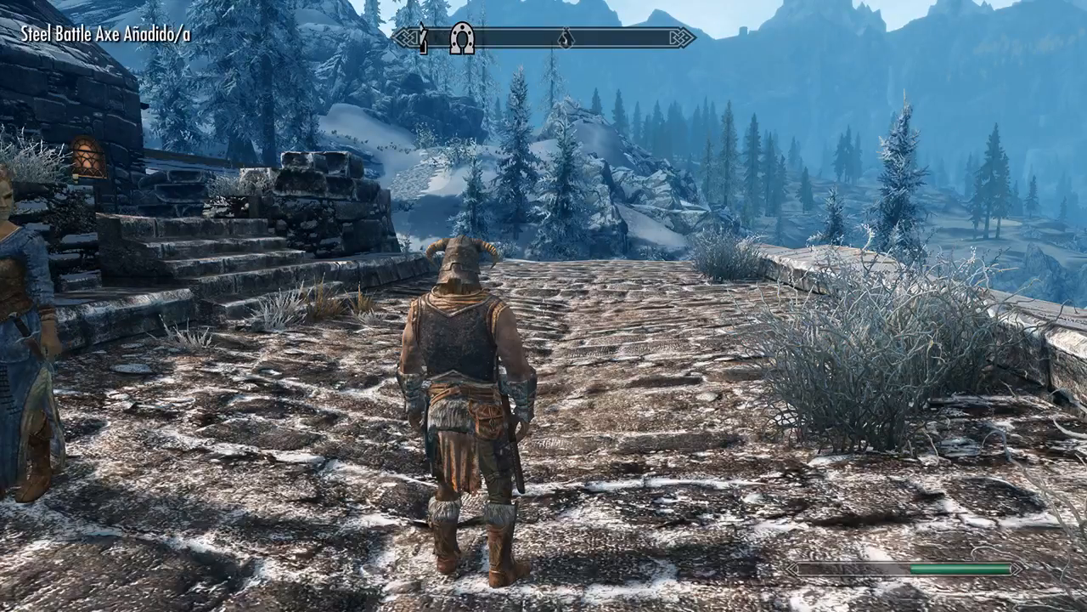
key("i")
left_click(107, 374)
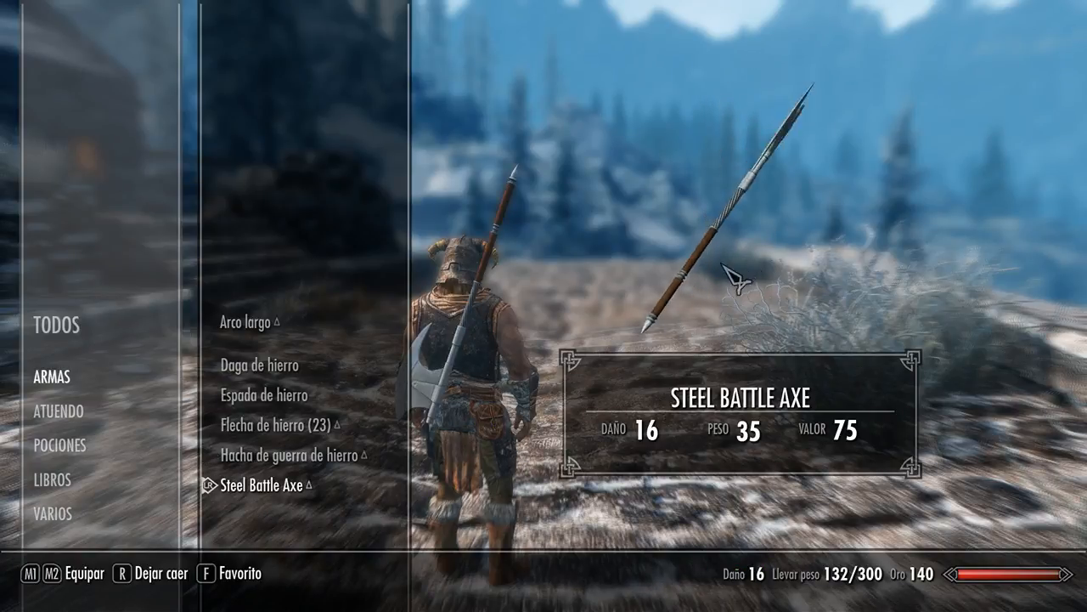
Step: Examine the Steel Battle Axe's model and textures up close in the inventory preview from several angles
scroll(734, 218, "up", 3)
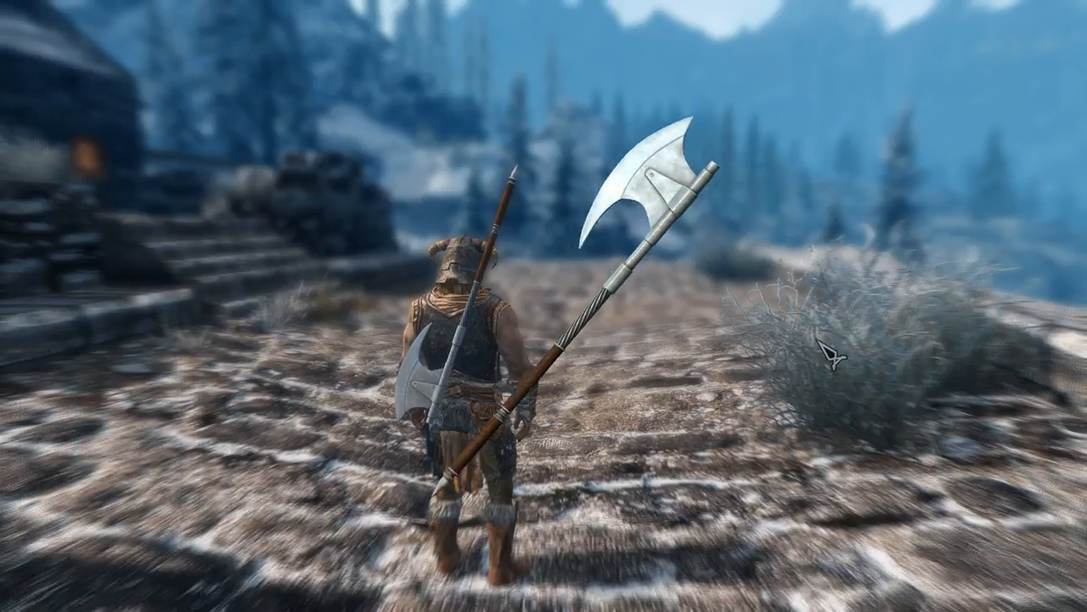
left_click_drag(686, 171, 487, 59)
scroll(487, 59, "down", 3)
key("Tab")
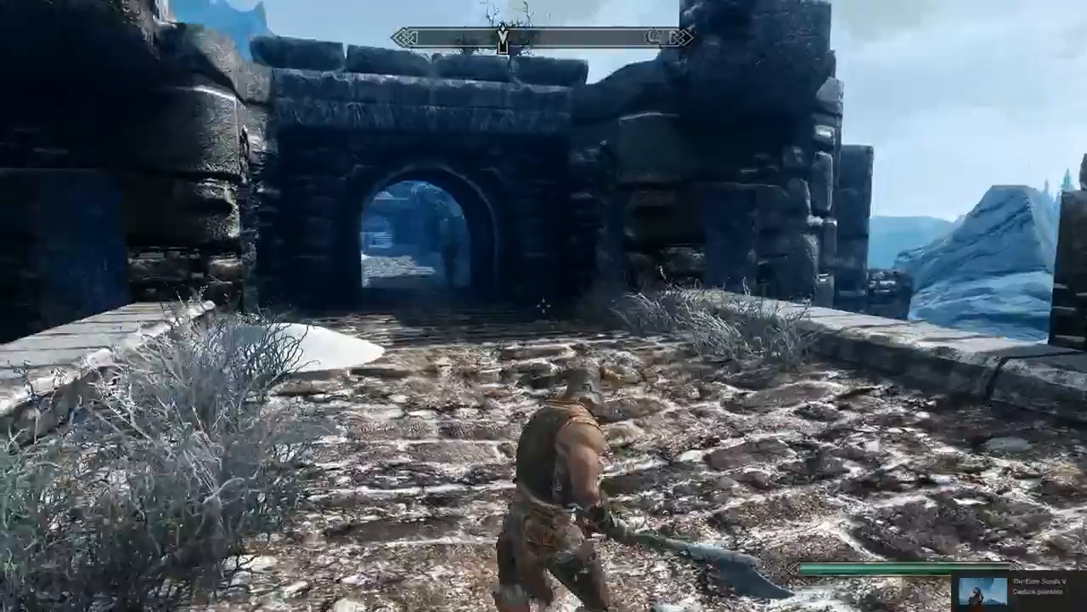
Step: Freeze the game in free-camera mode with the console command "tfc 1" and examine the character holding the axe up close
key("grave")
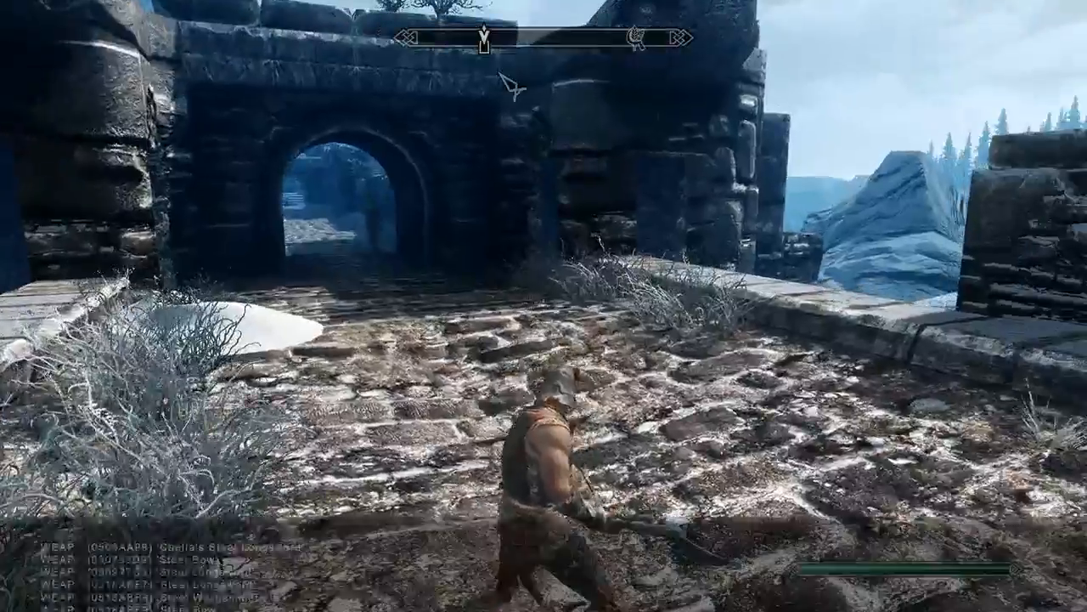
type("tfc")
key("Return")
key("grave")
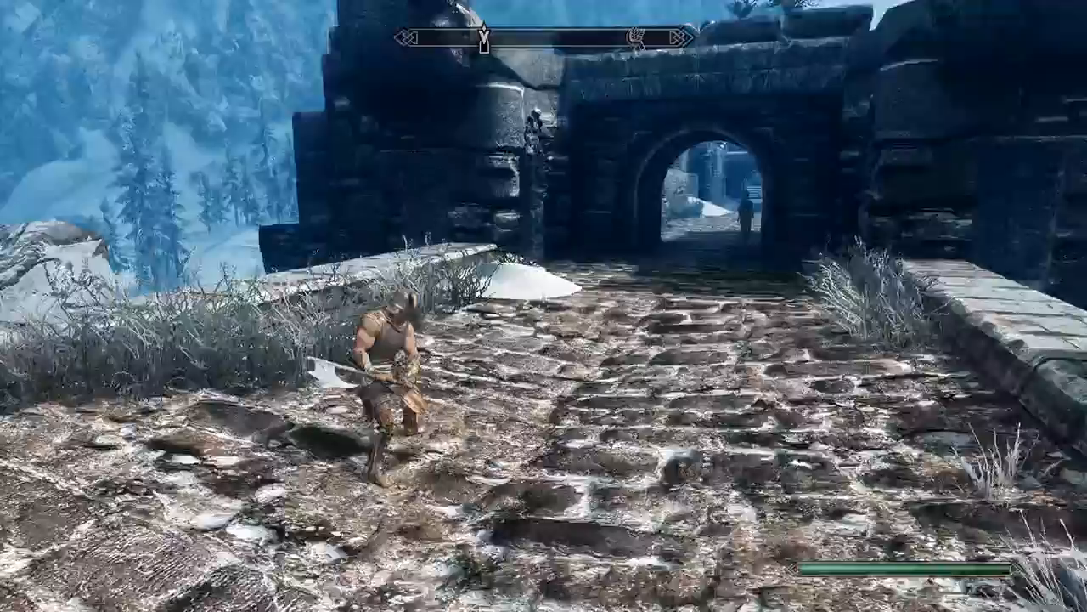
key("w")
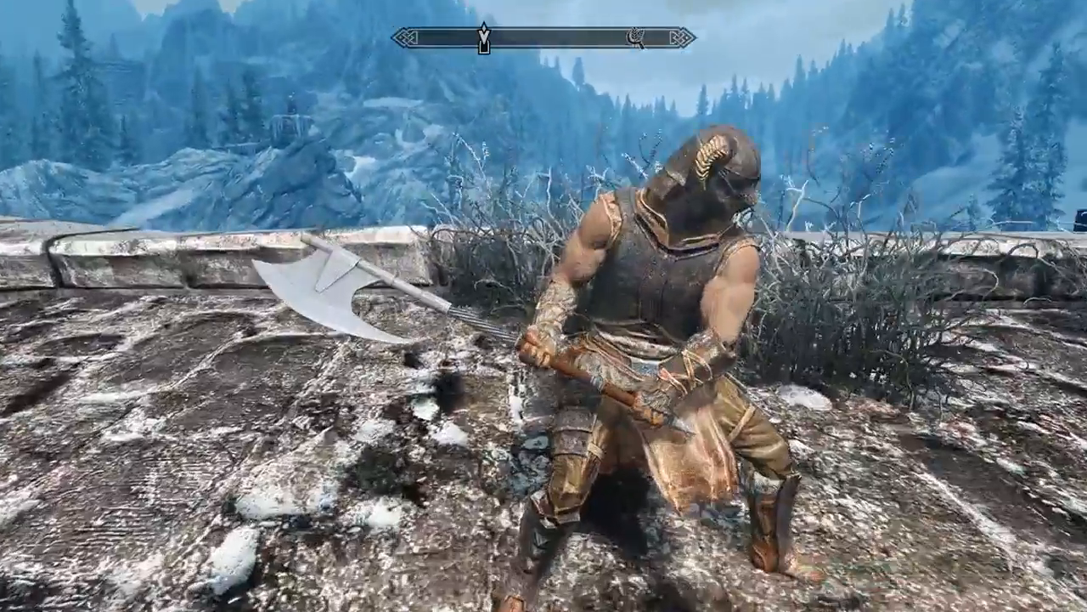
key("s")
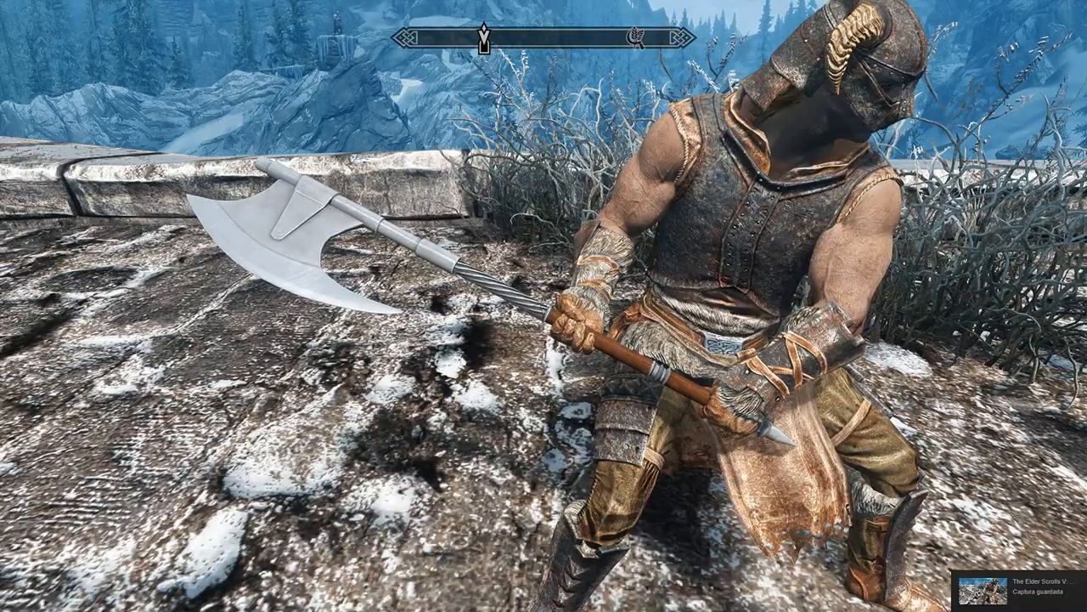
Step: Leave the free camera by repeating the console command "tfc 1" and inspect the axe in first-person view
key("grave")
key("Up")
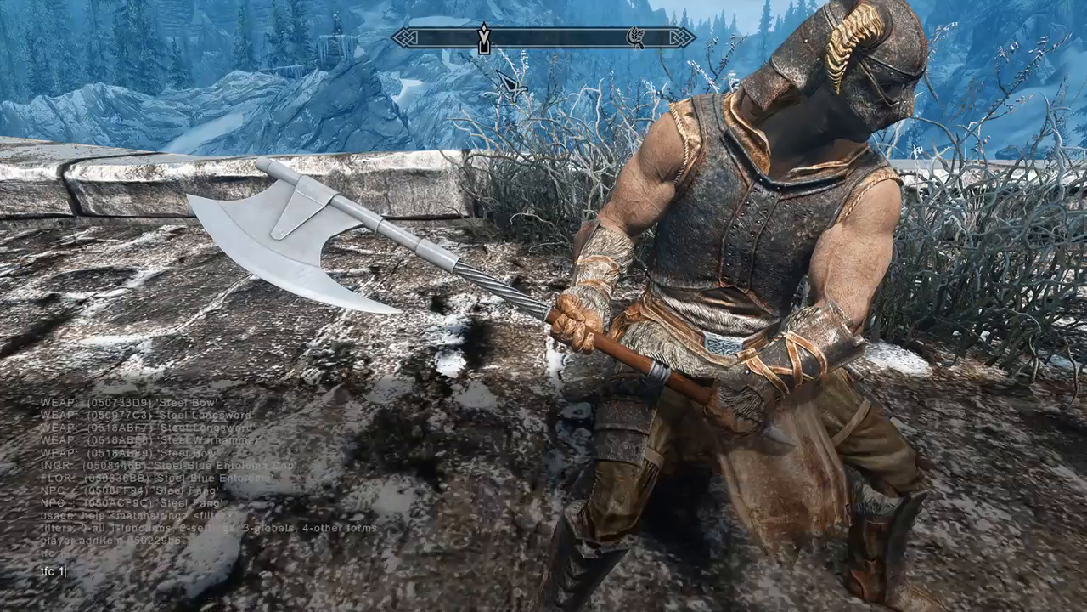
key("grave")
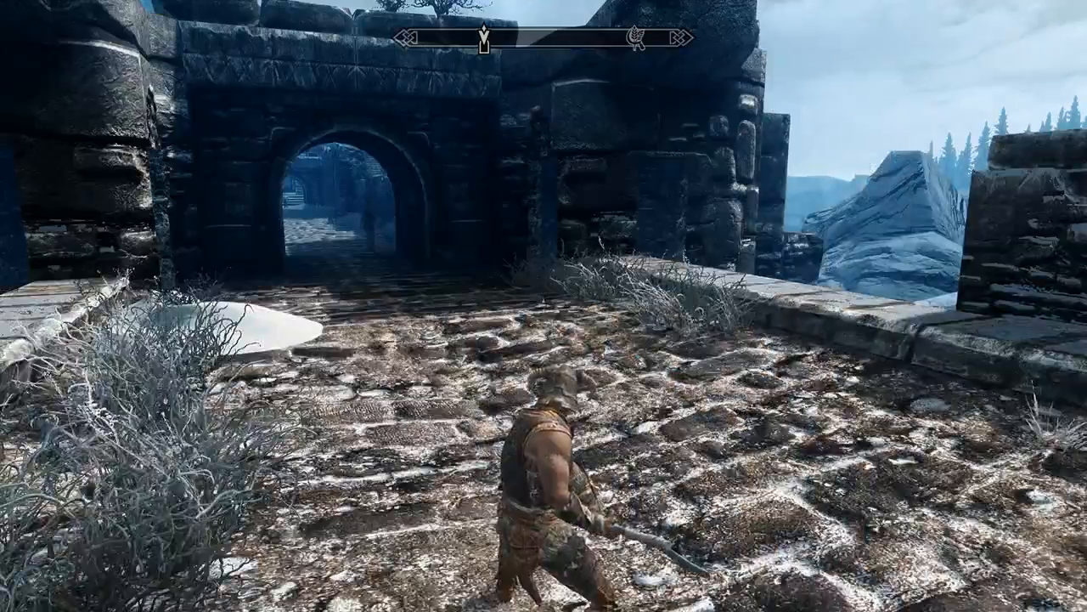
key("f")
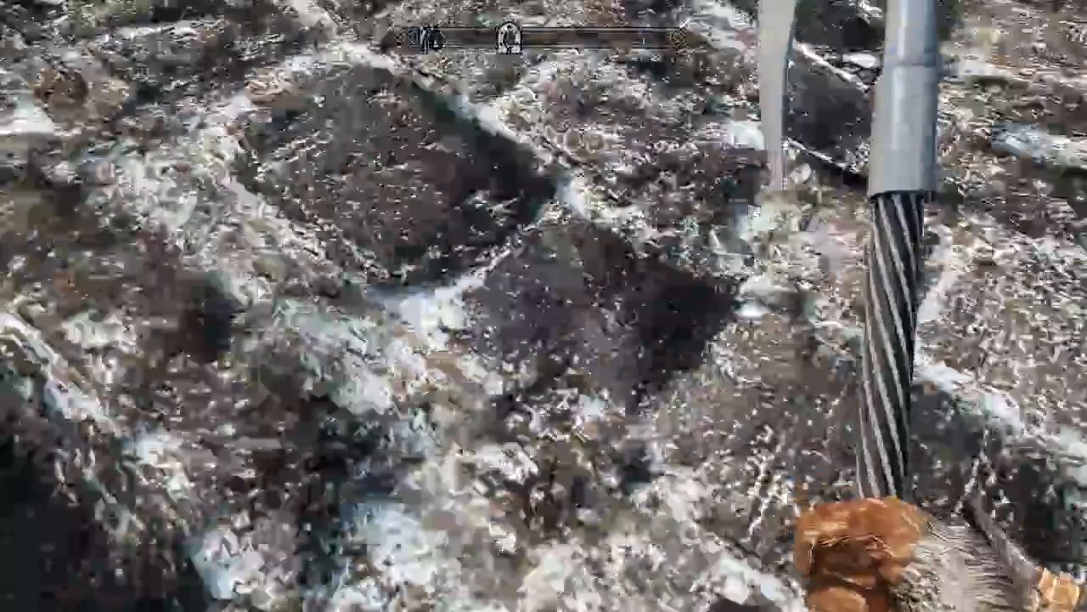
right_click(543, 306)
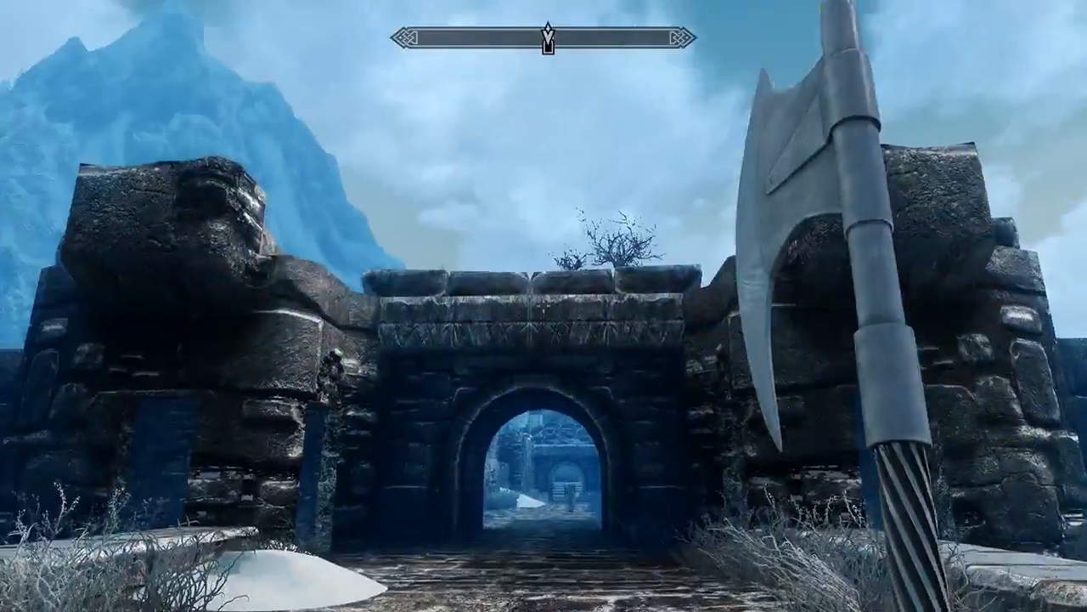
Step: Run through the archway and along the bridge towards the people in front of Windhelm with the axe drawn
key("w")
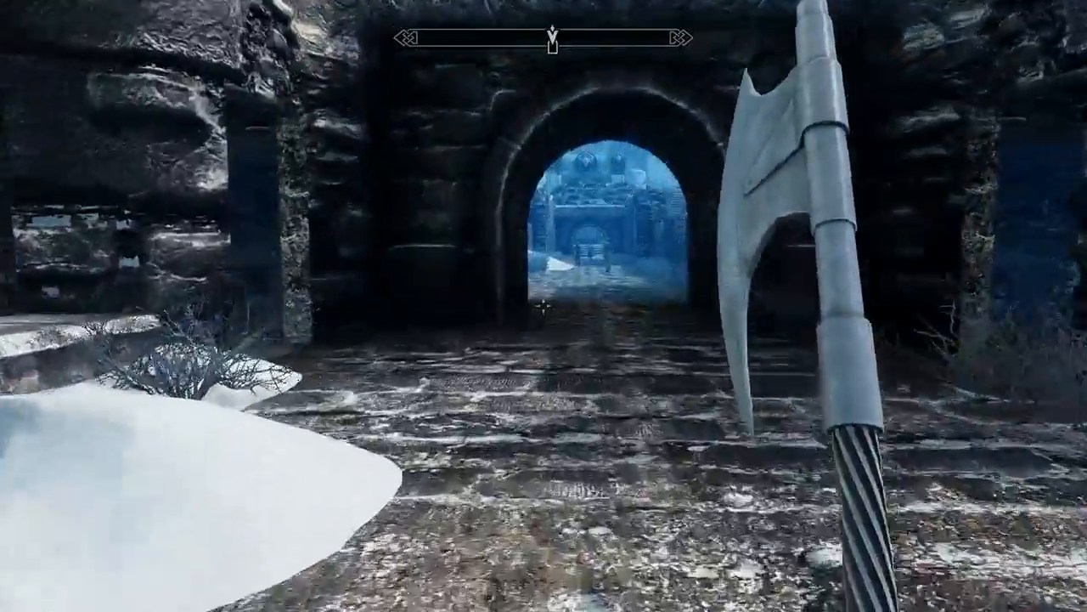
key("w")
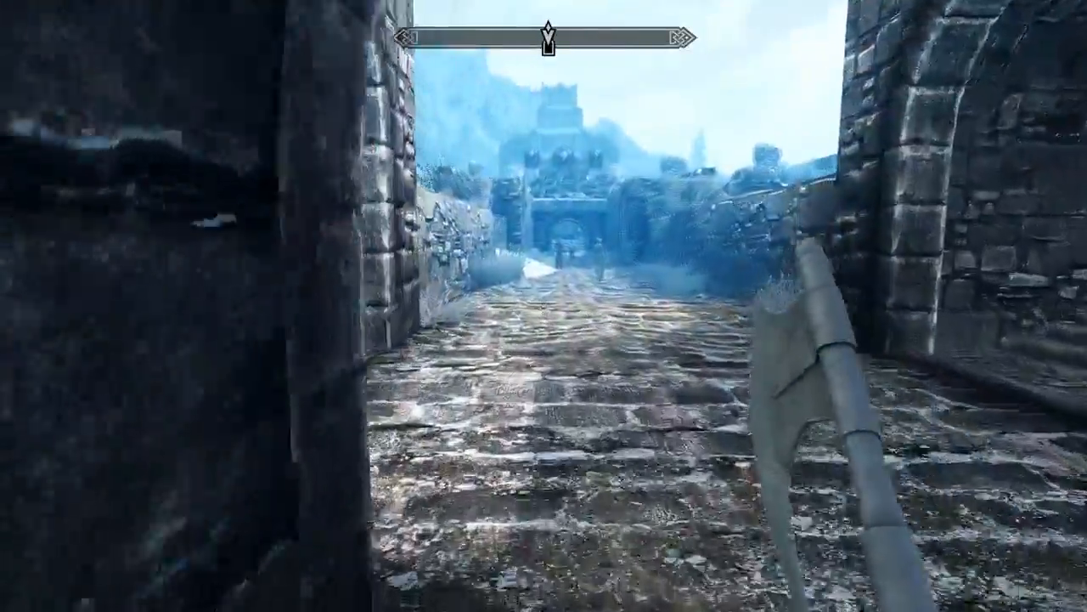
key("w")
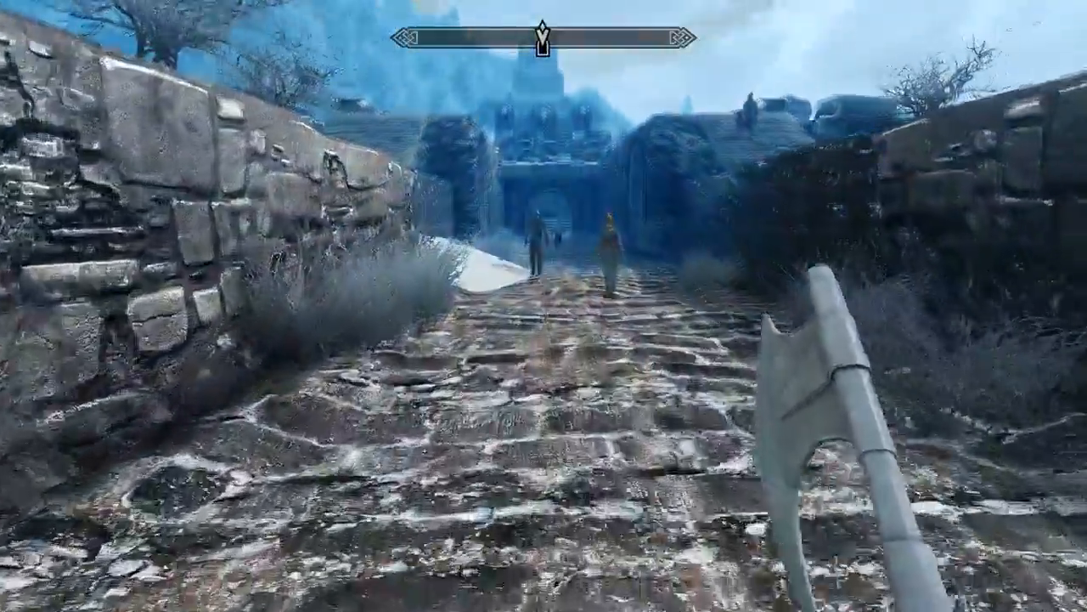
key("w")
Step: Attack the Windhelm guard beside the bridge wall with repeated axe swings until he is defeated
left_click(544, 306)
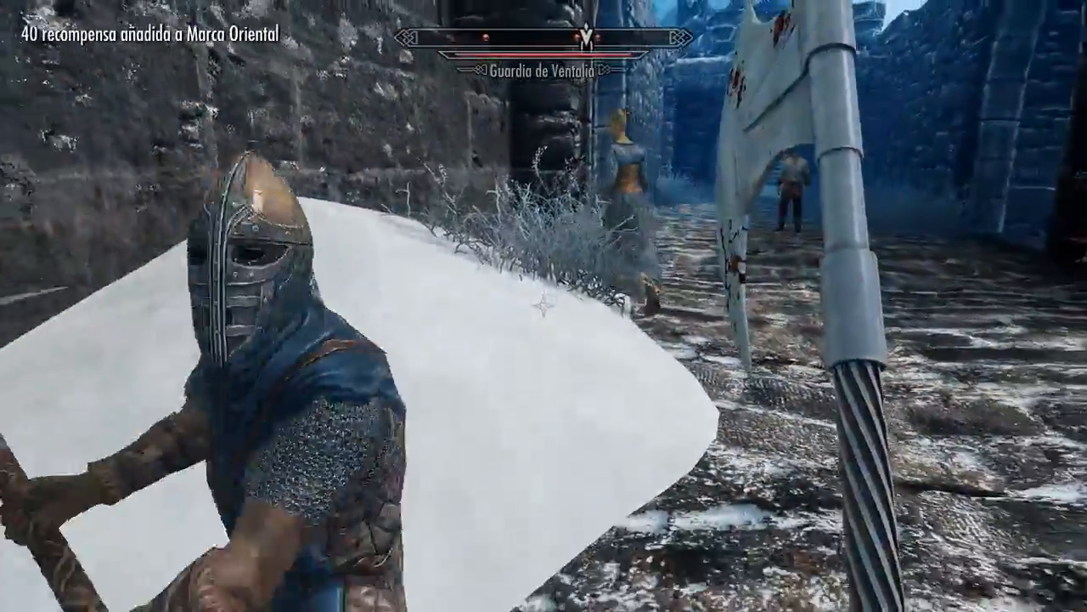
left_click(543, 305)
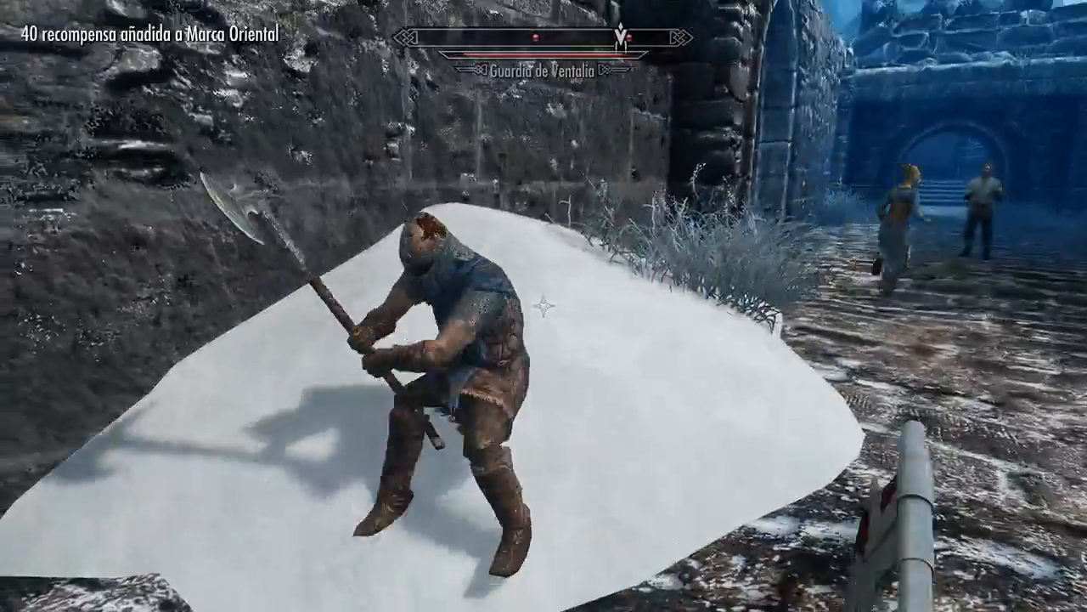
left_click(544, 306)
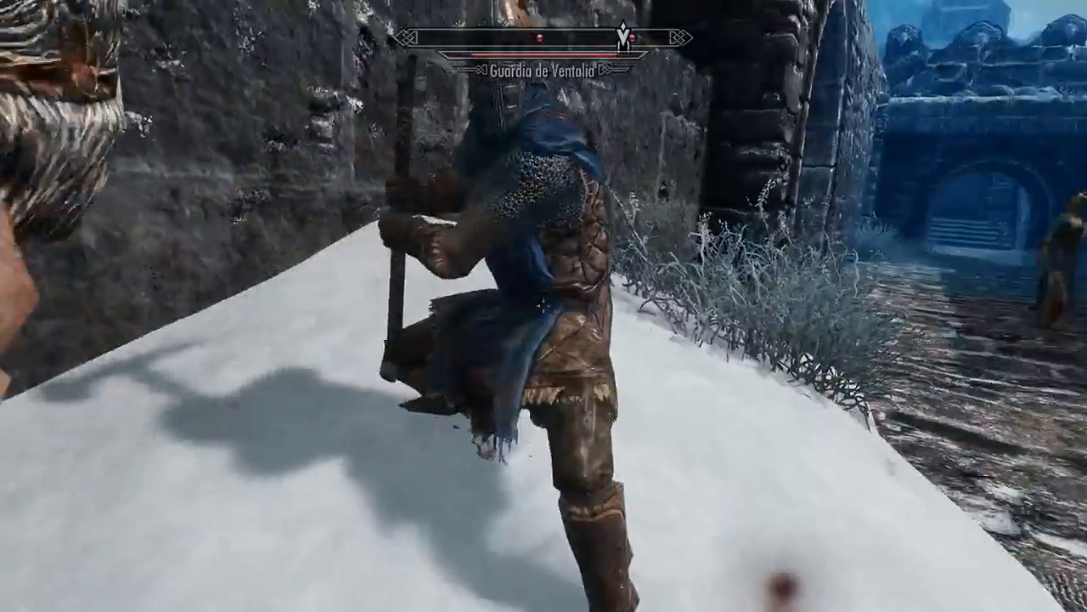
left_click(544, 306)
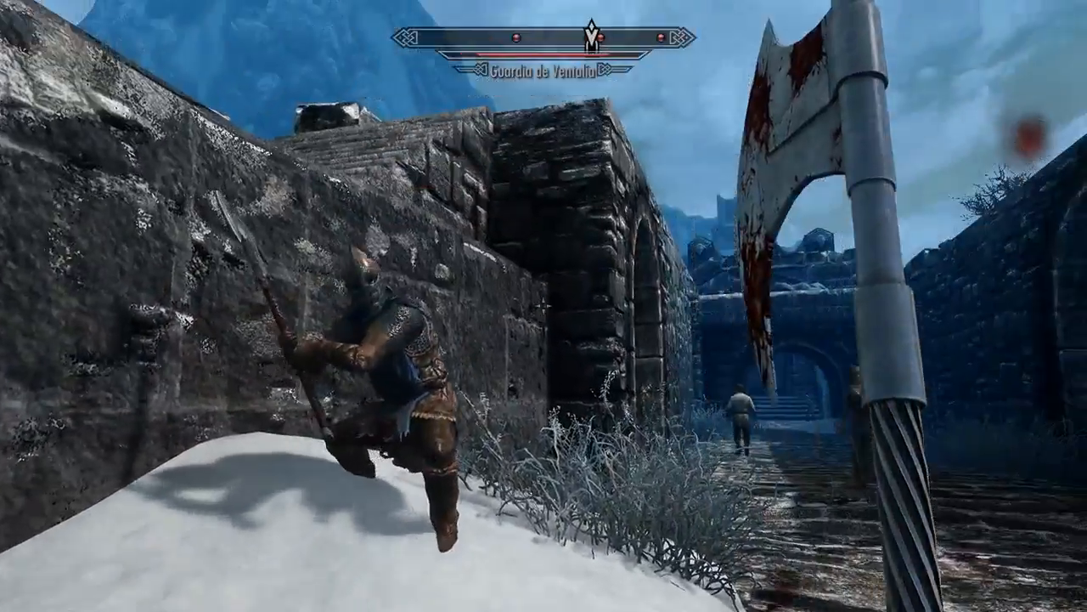
left_click(543, 306)
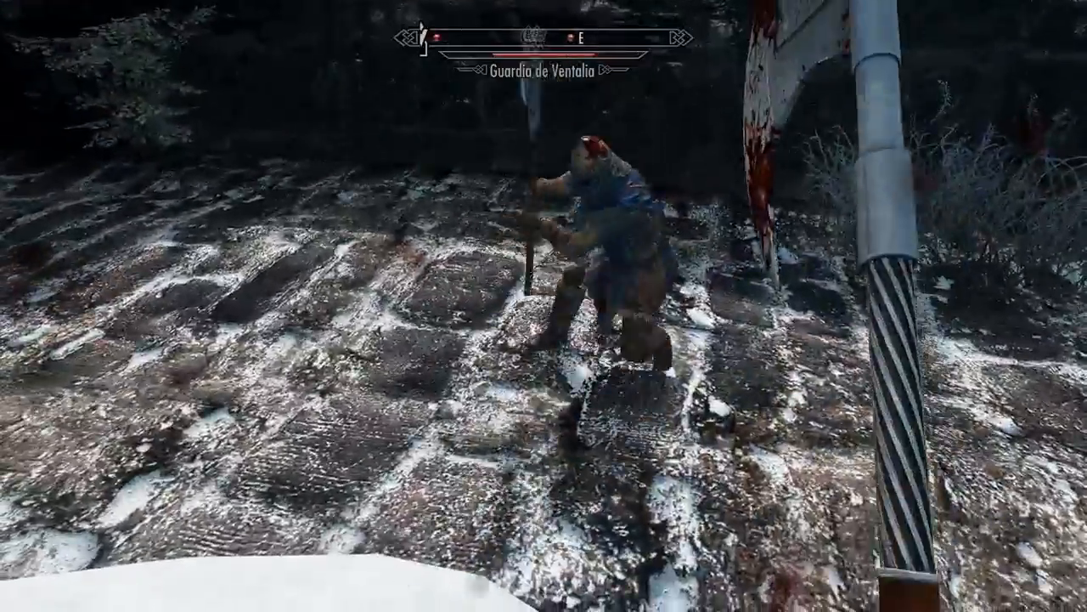
left_click(543, 306)
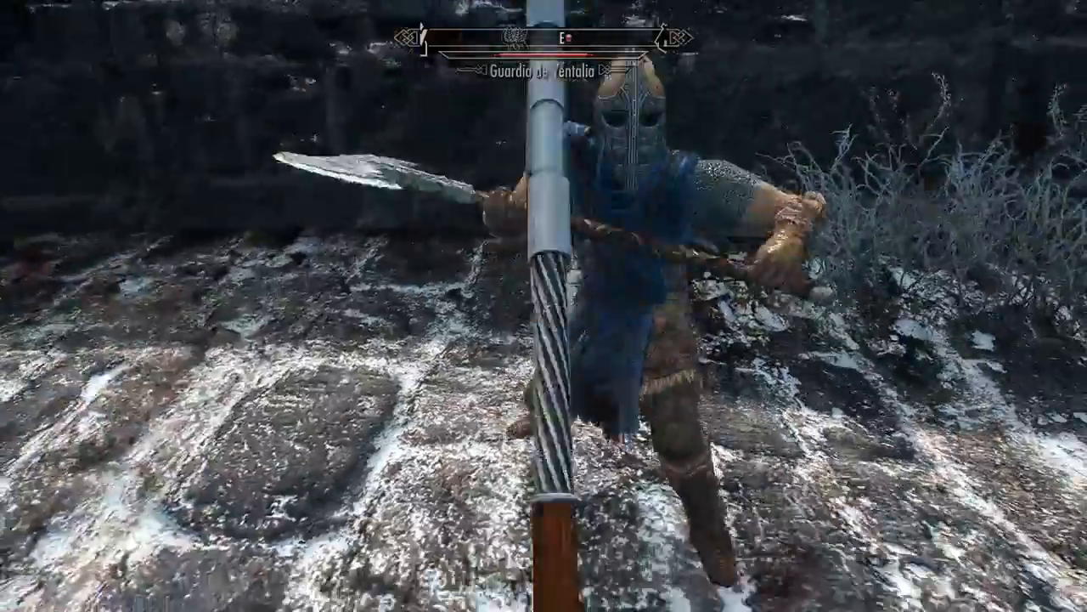
left_click(544, 306)
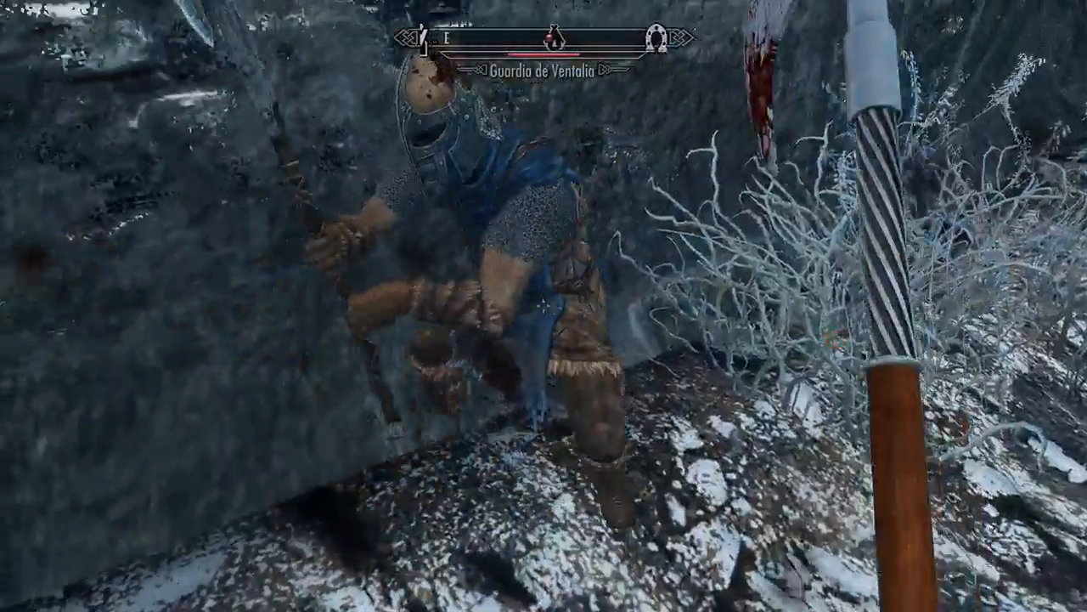
left_click(544, 306)
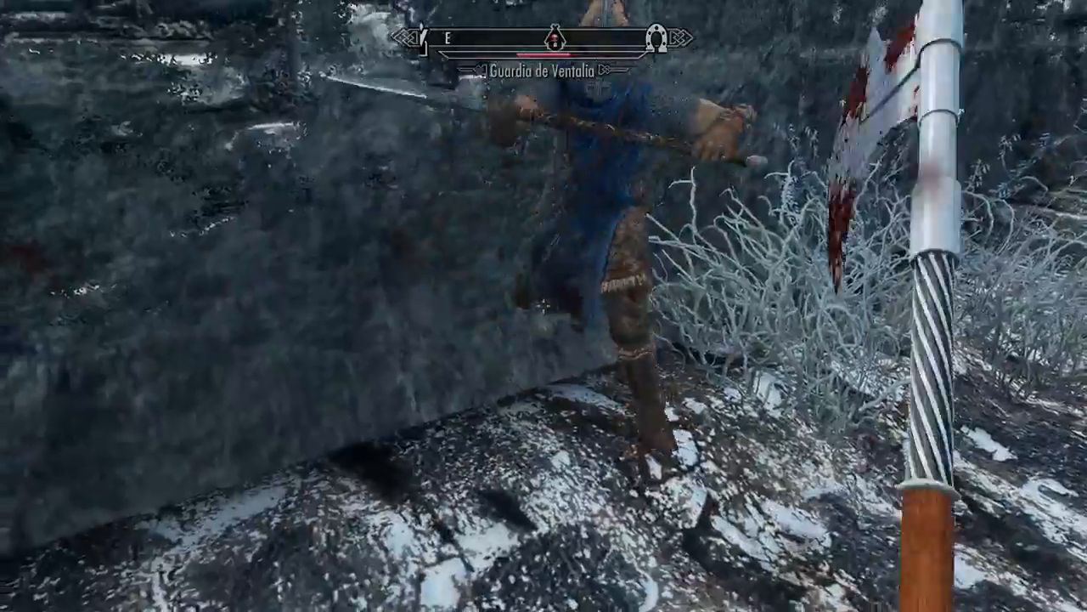
left_click(544, 306)
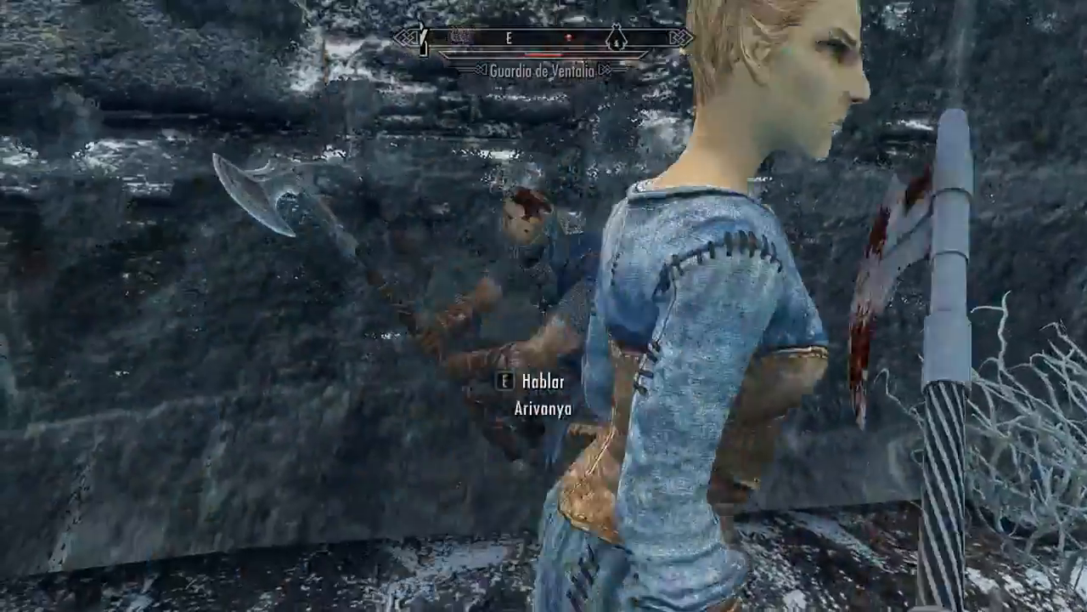
left_click(543, 306)
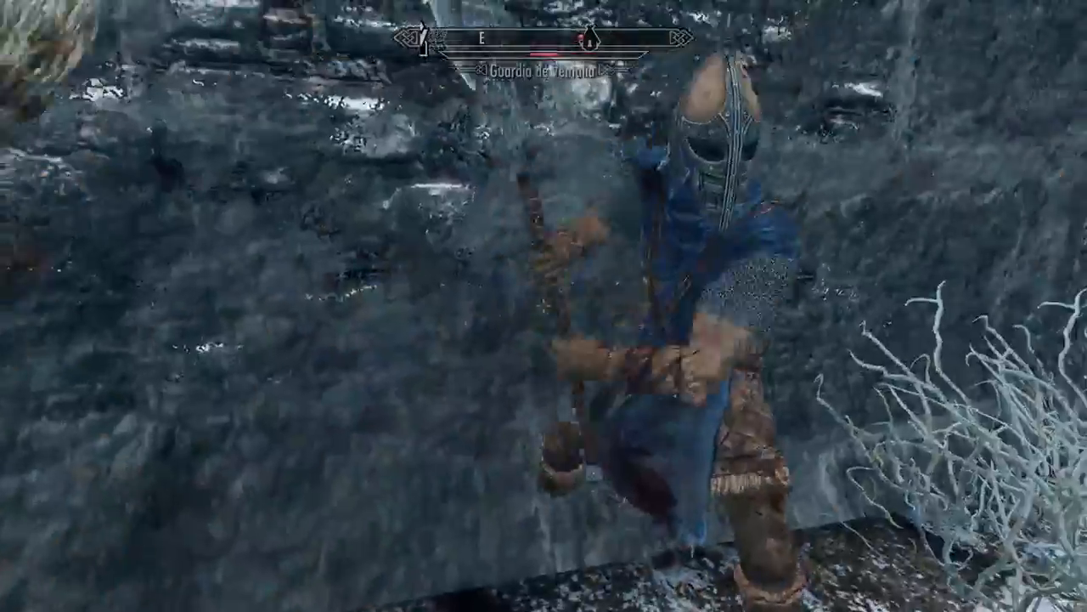
left_click(544, 306)
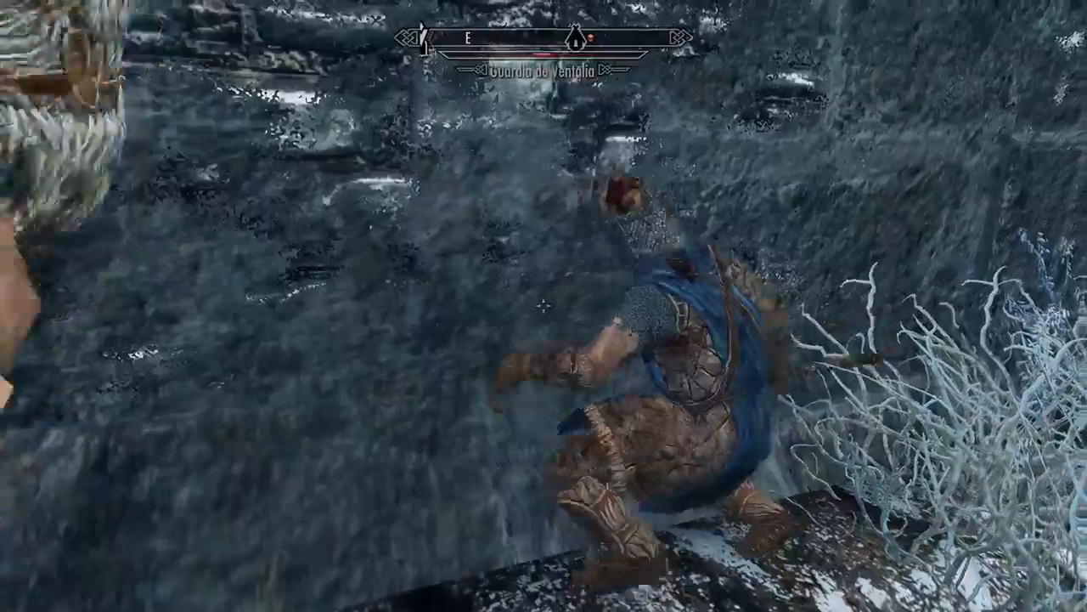
left_click(543, 304)
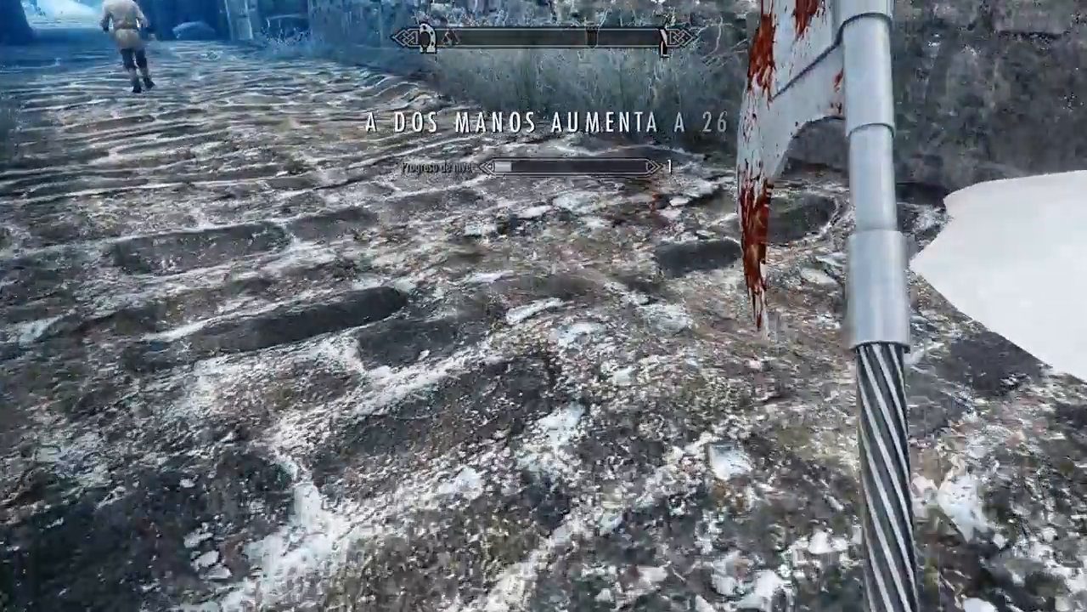
left_click(544, 306)
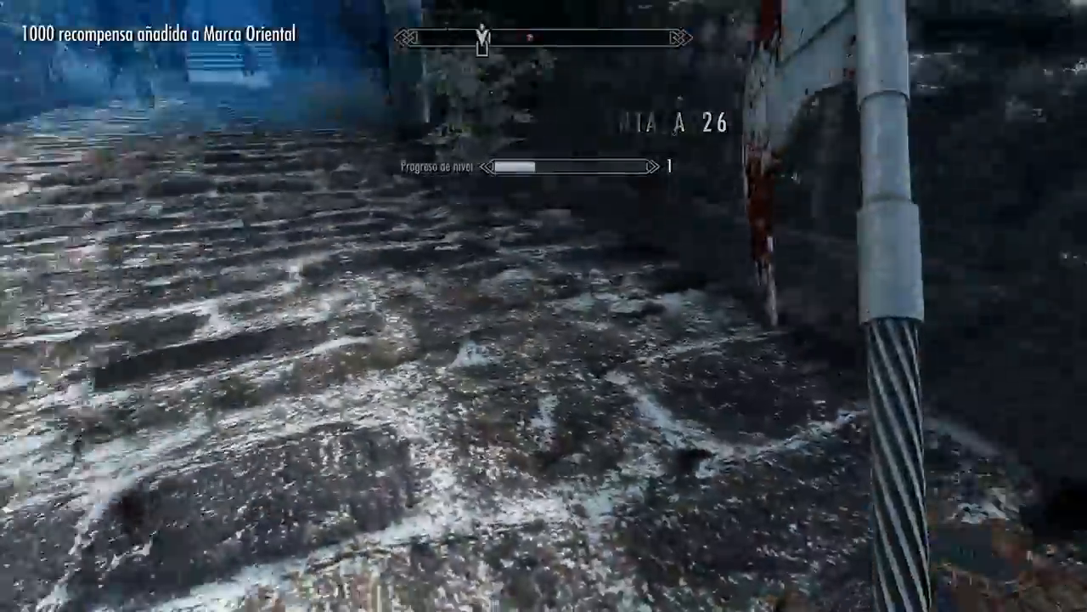
Step: Advance further along the bridge to the other Windhelm guards and strike them repeatedly with the axe
key("a")
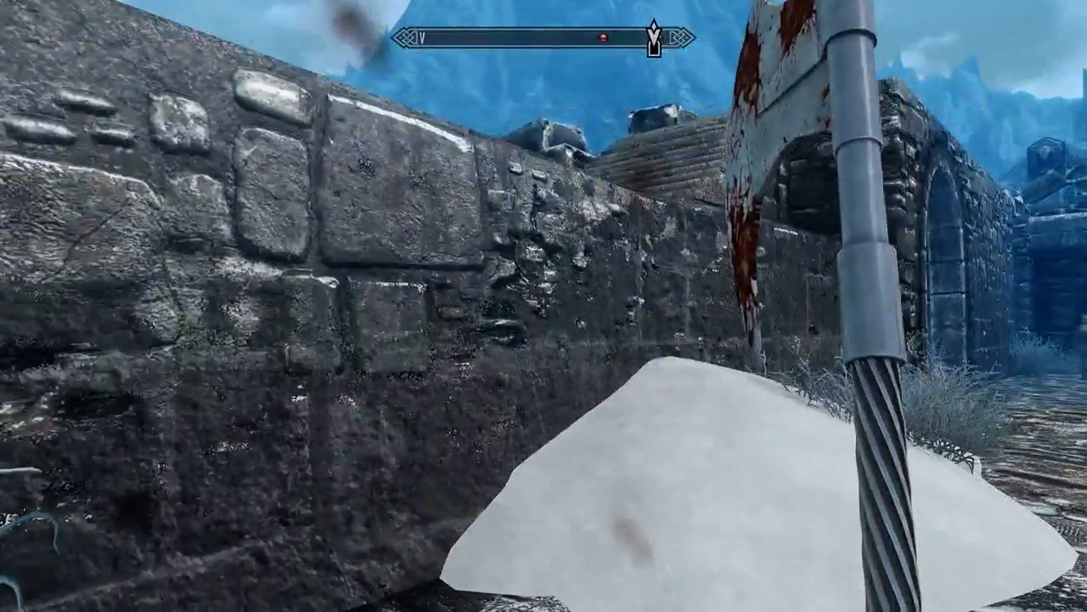
key("w")
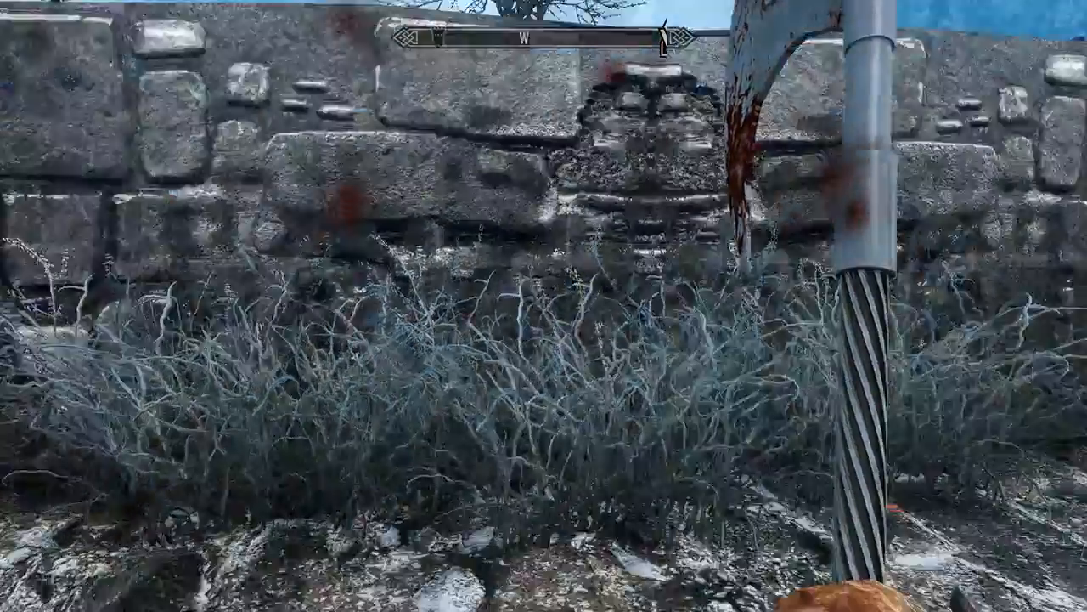
key("w")
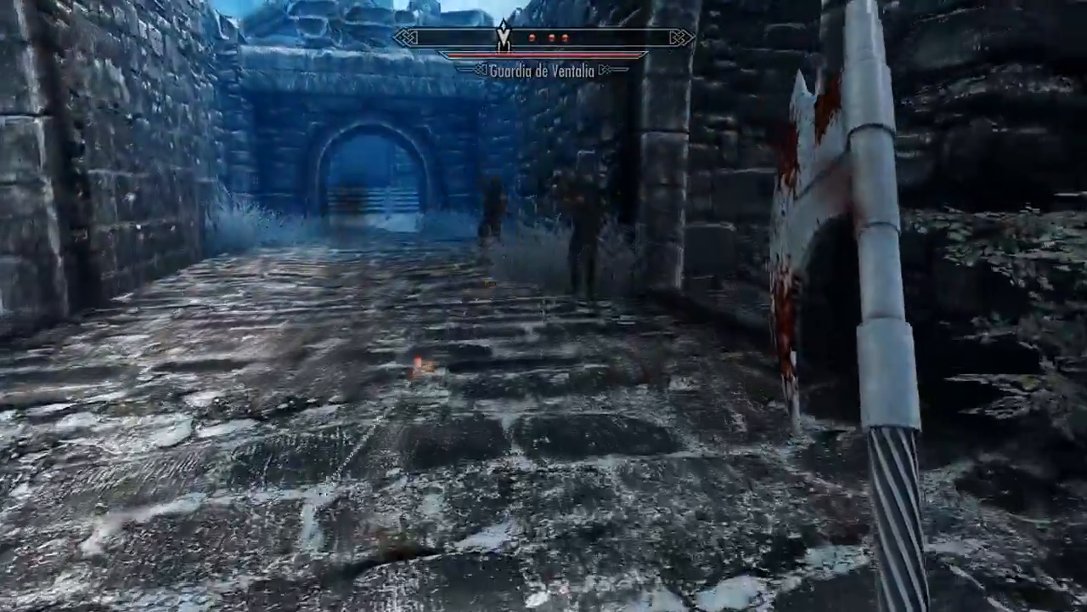
left_click(544, 306)
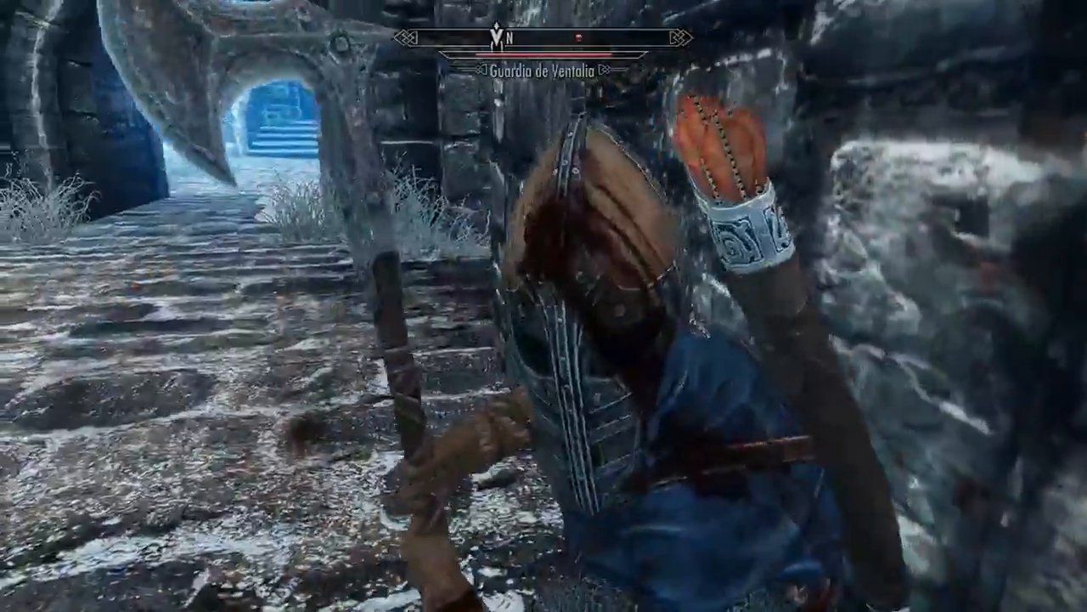
left_click(544, 305)
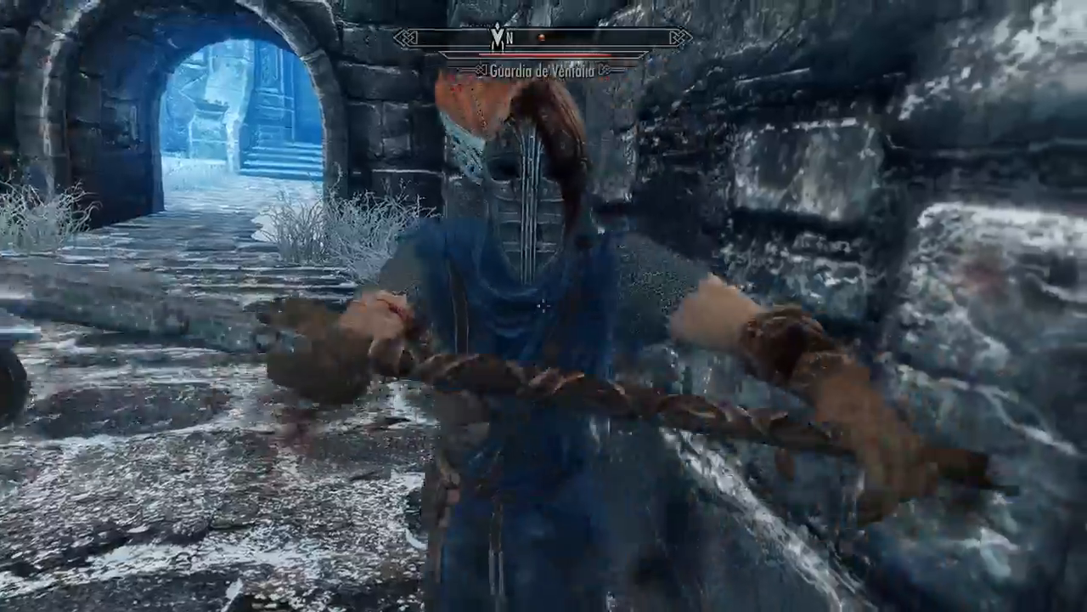
left_click(543, 306)
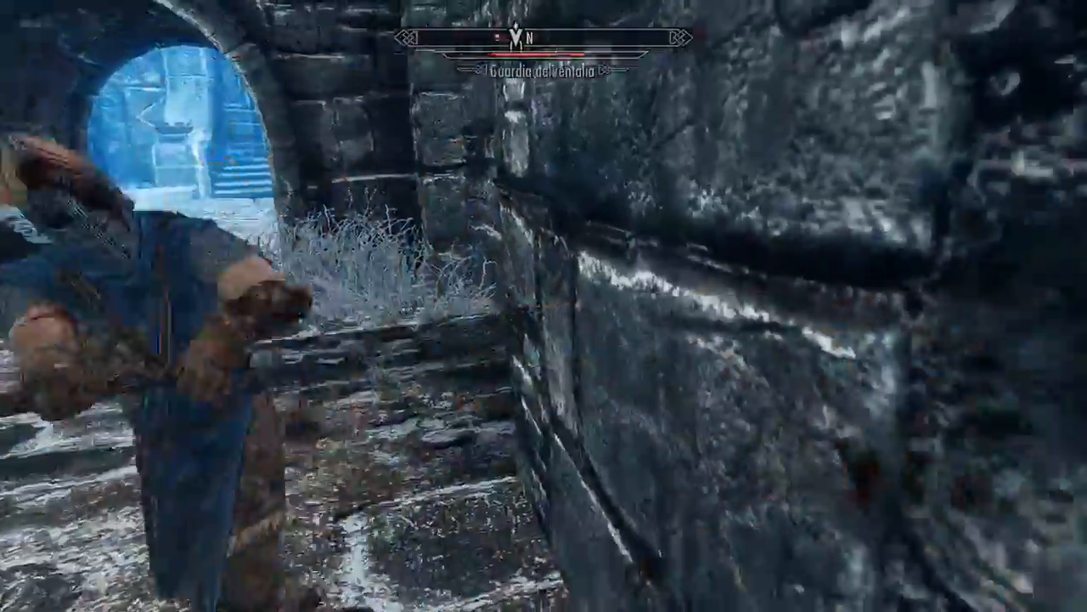
left_click(543, 306)
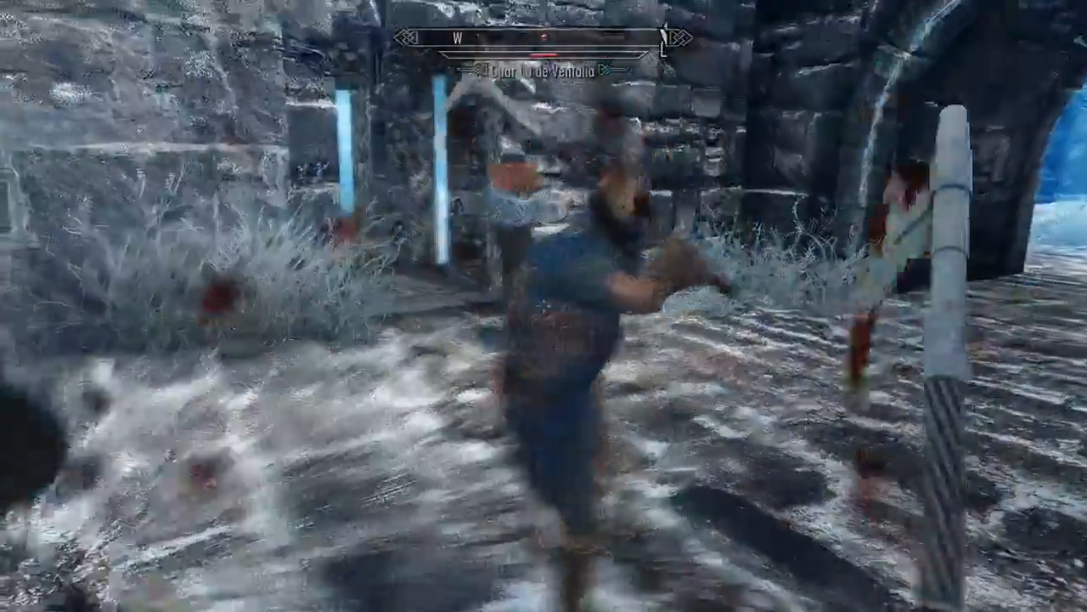
left_click(543, 306)
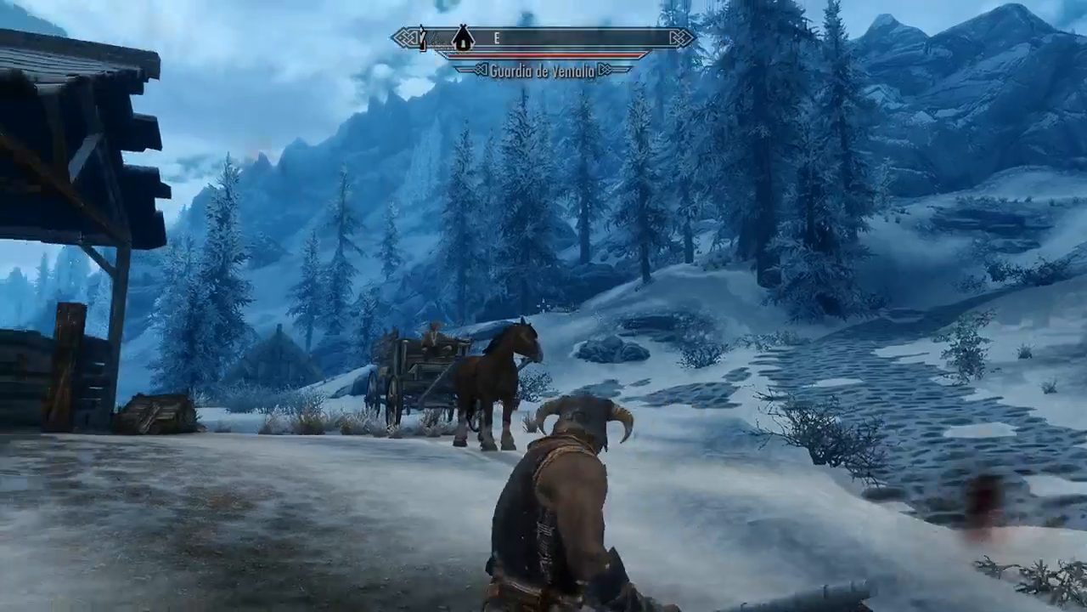
Step: Sheathe the axe, widen the view, and inspect the bloodied blade on the character's back, freezing the scene with the console
key("r")
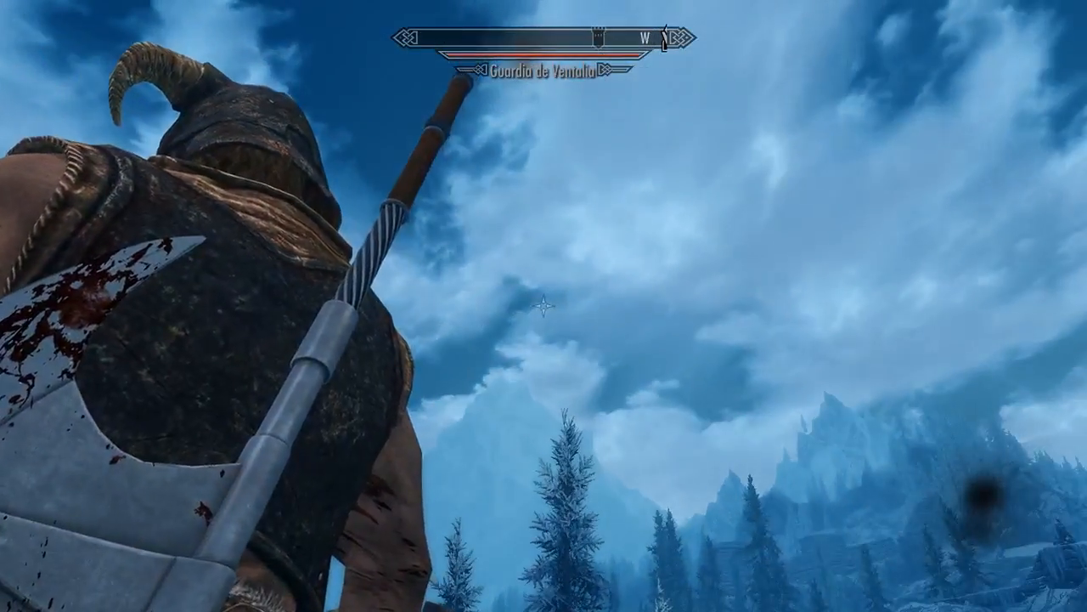
scroll(544, 306, "down", 2)
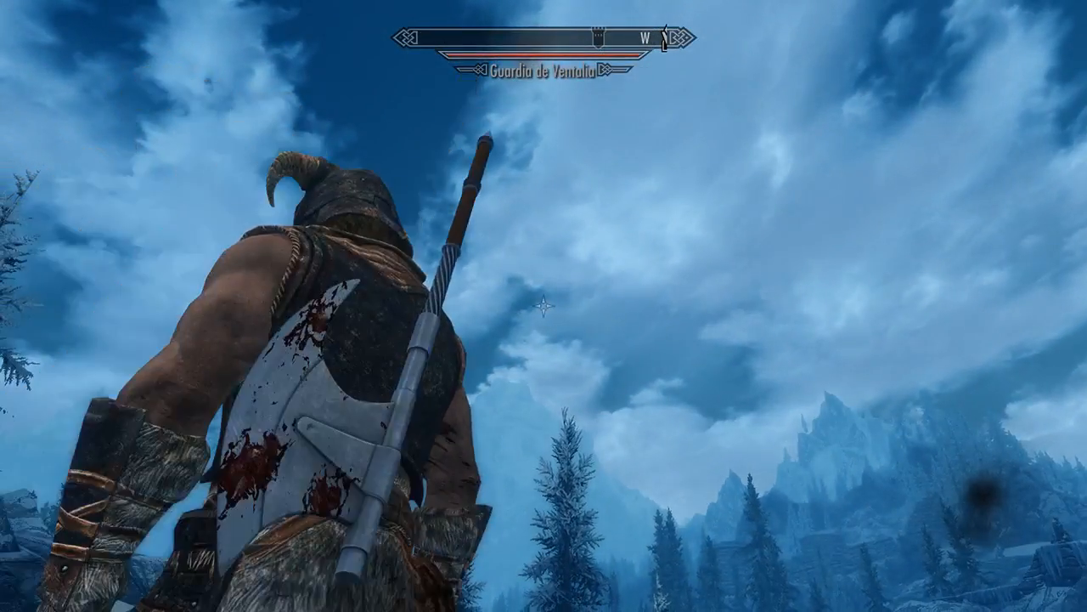
key("grave")
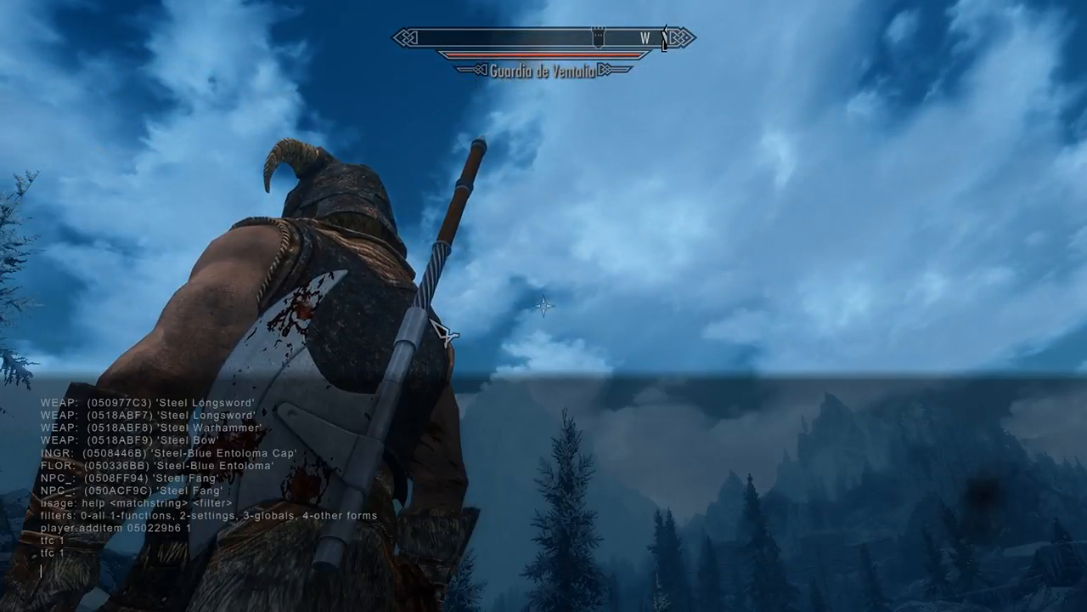
key("grave")
key("grave")
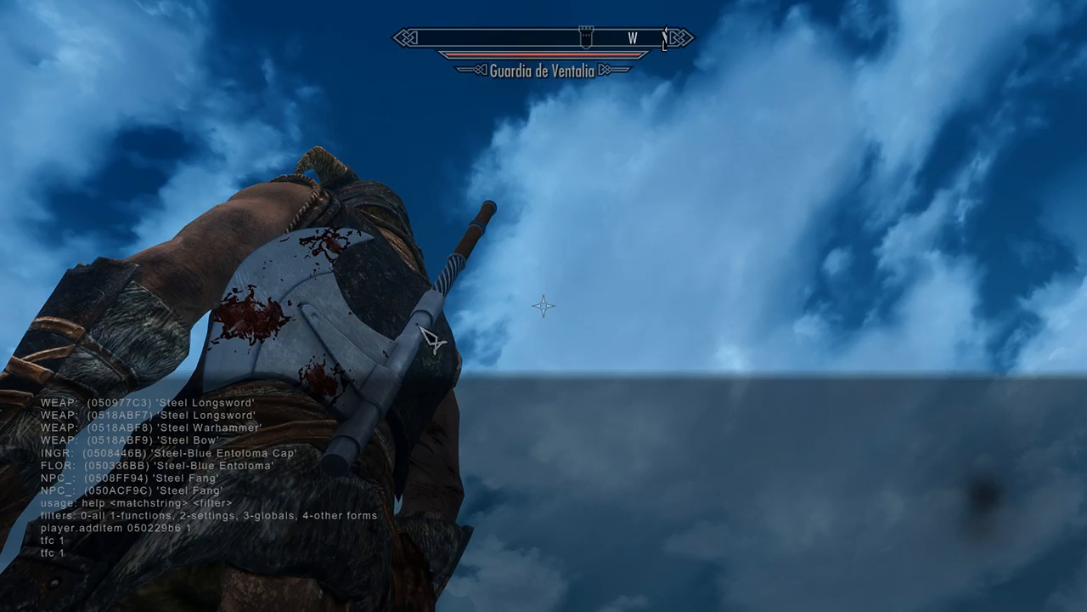
key("grave")
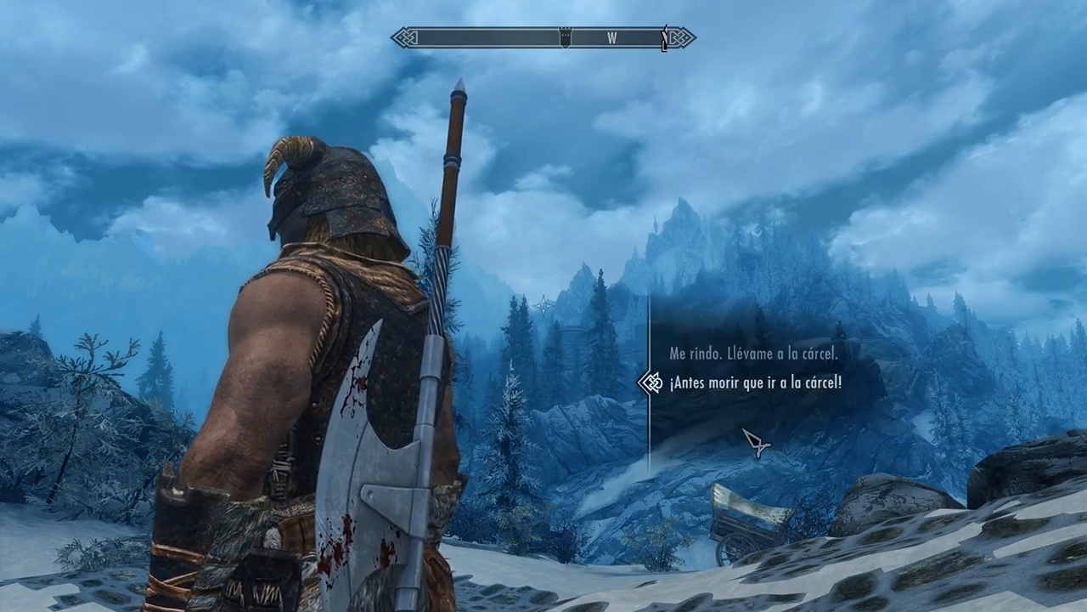
Step: Answer the guard with "¡Antes morir que ir a la cárcel!", run along the snowy slope, and put the axe away
key("e")
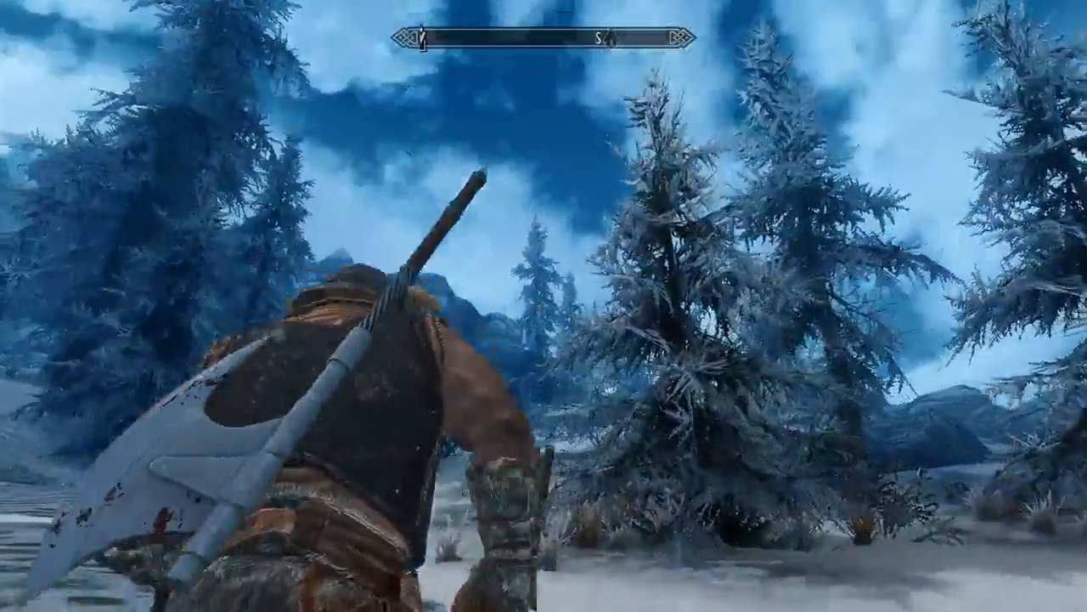
key("w")
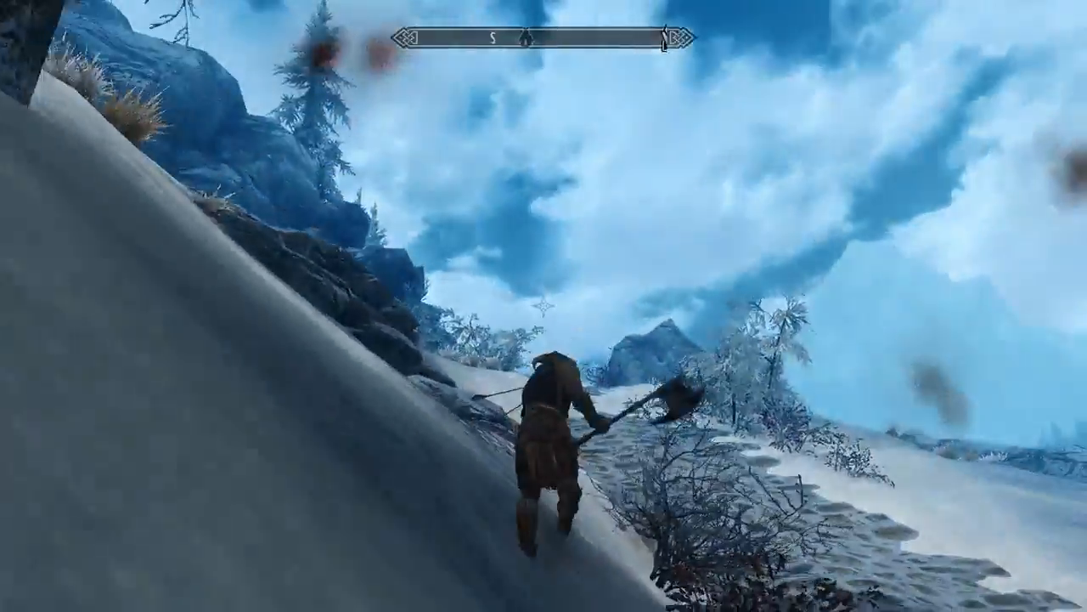
key("r")
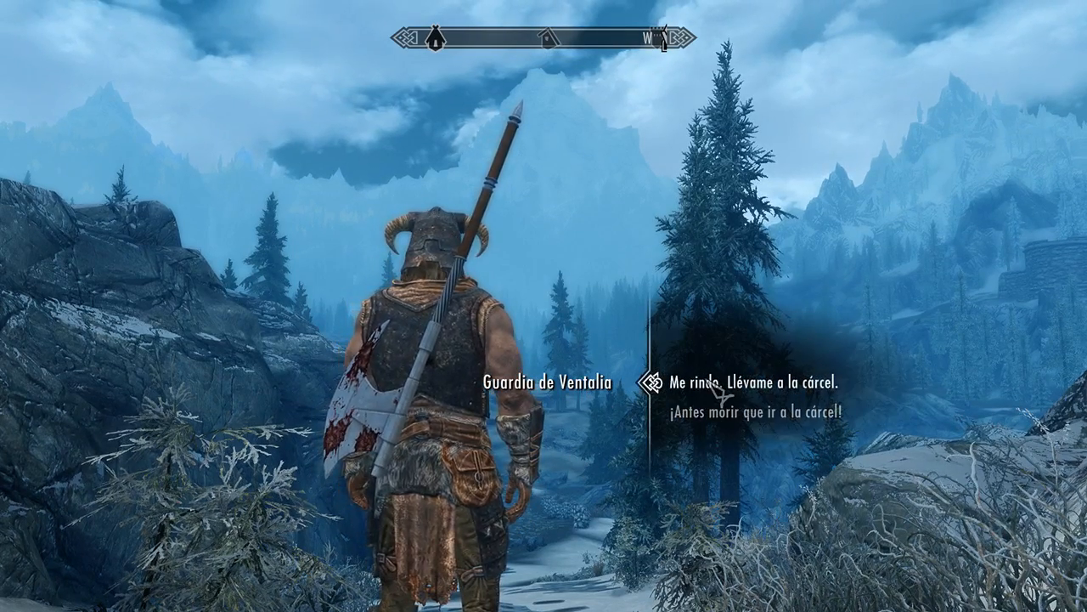
Step: Leave the arrest dialogue with the Windhelm guard and kill the nearby characters with the console command "killall"
key("Tab")
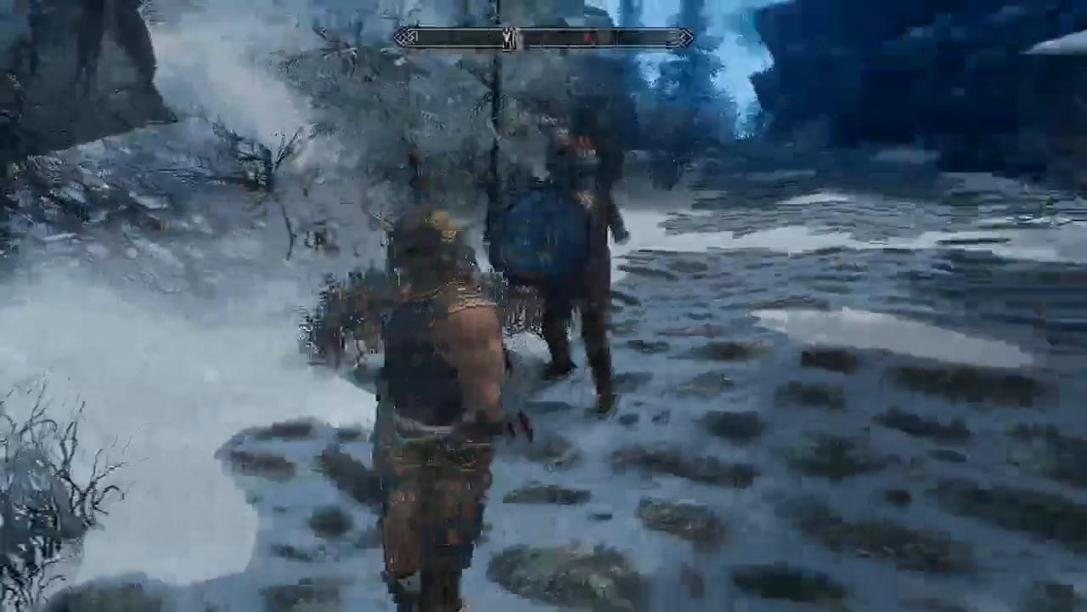
key("grave")
type("k")
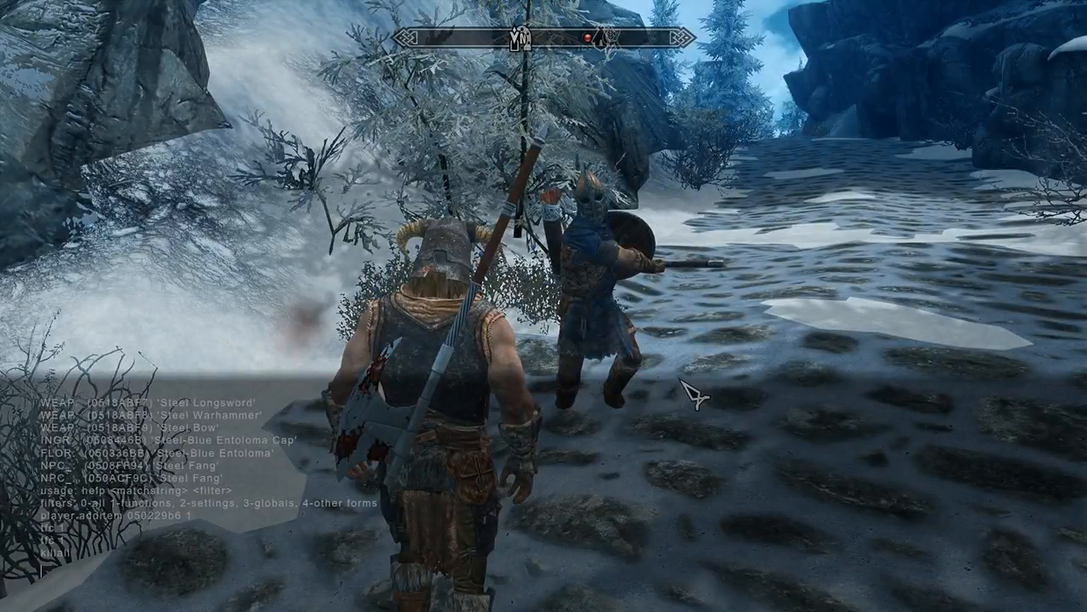
key("grave")
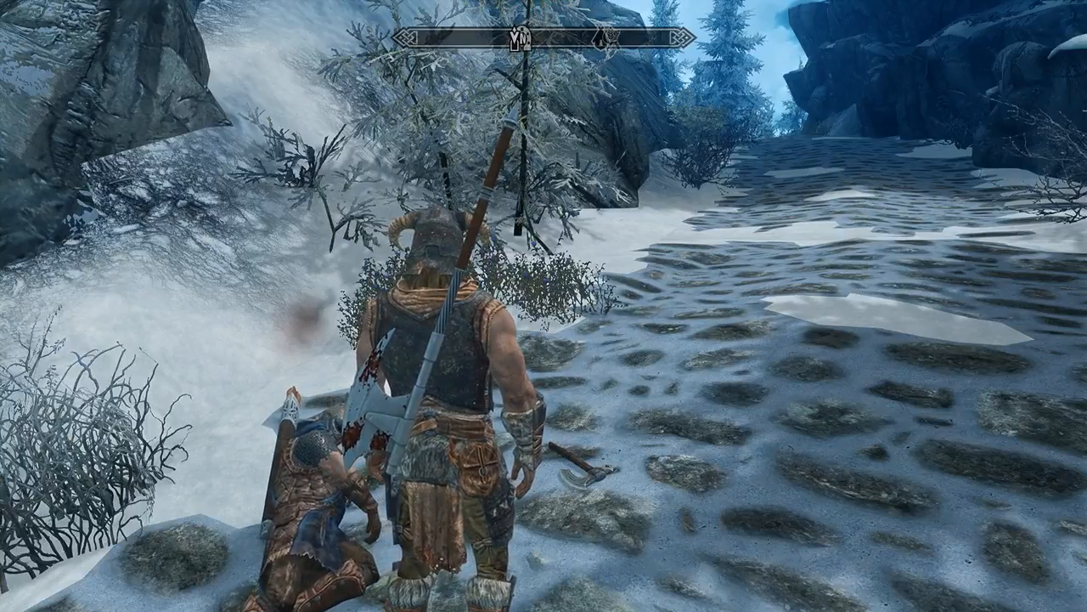
Step: Add one Fine Steel Battle Axe to the inventory with the console command "player.additem 0503a856 1"
key("grave")
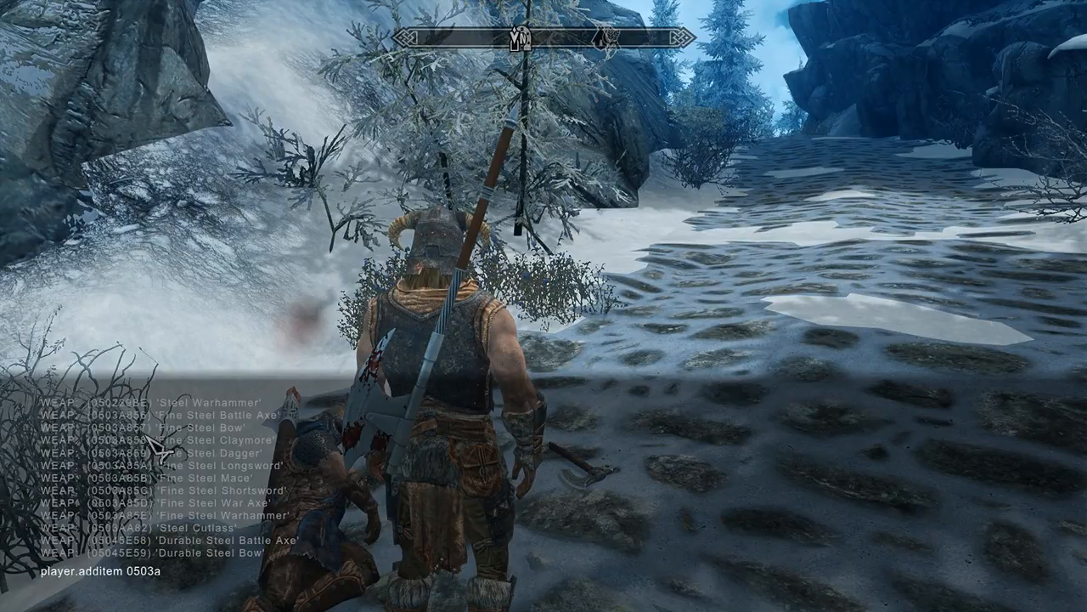
type("1")
key("Return")
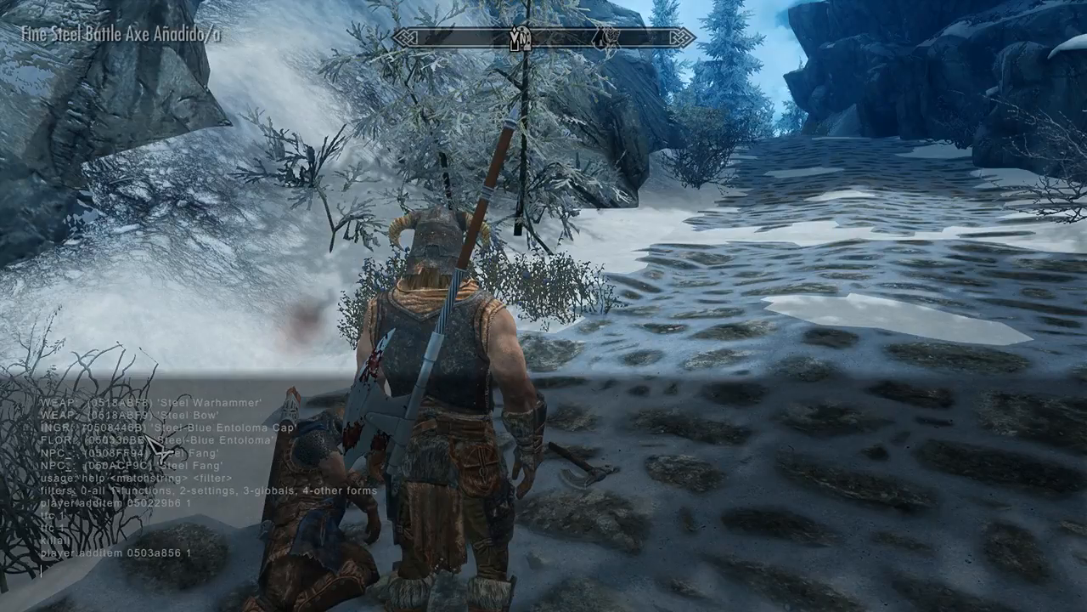
key("grave")
Step: Rotate the Fine Steel Battle Axe preview among the weapons, equip the axe, and return to the game to view it
key("i")
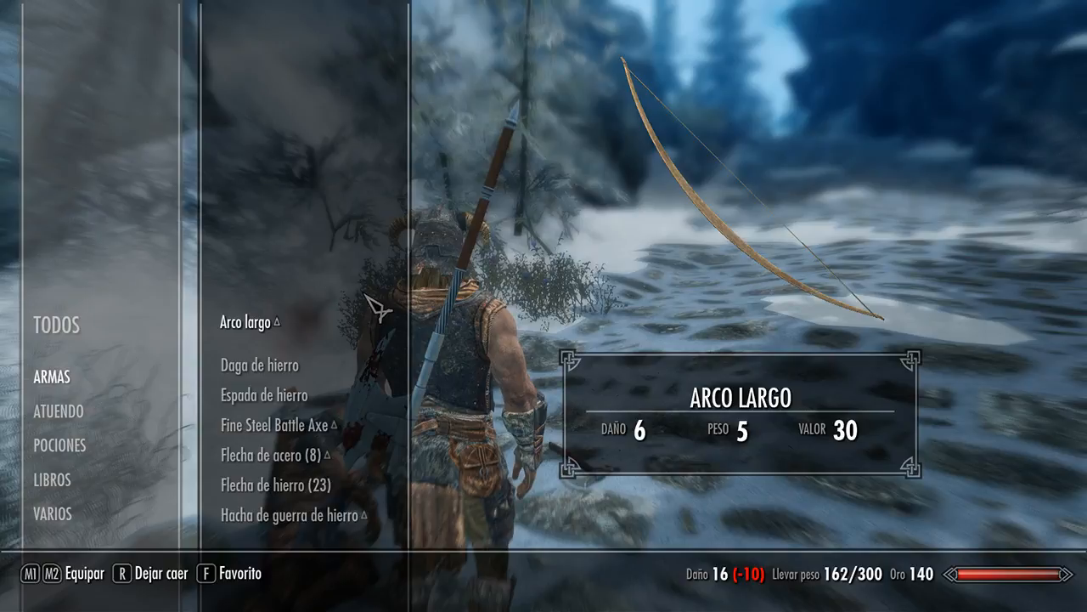
scroll(224, 531, "down", 1)
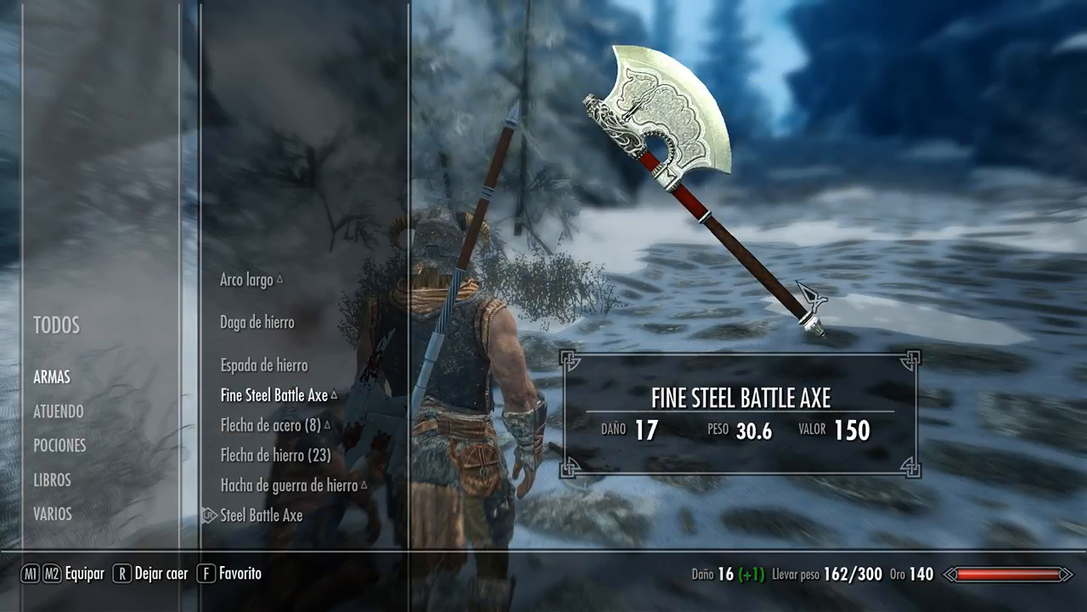
left_click_drag(798, 282, 236, 402)
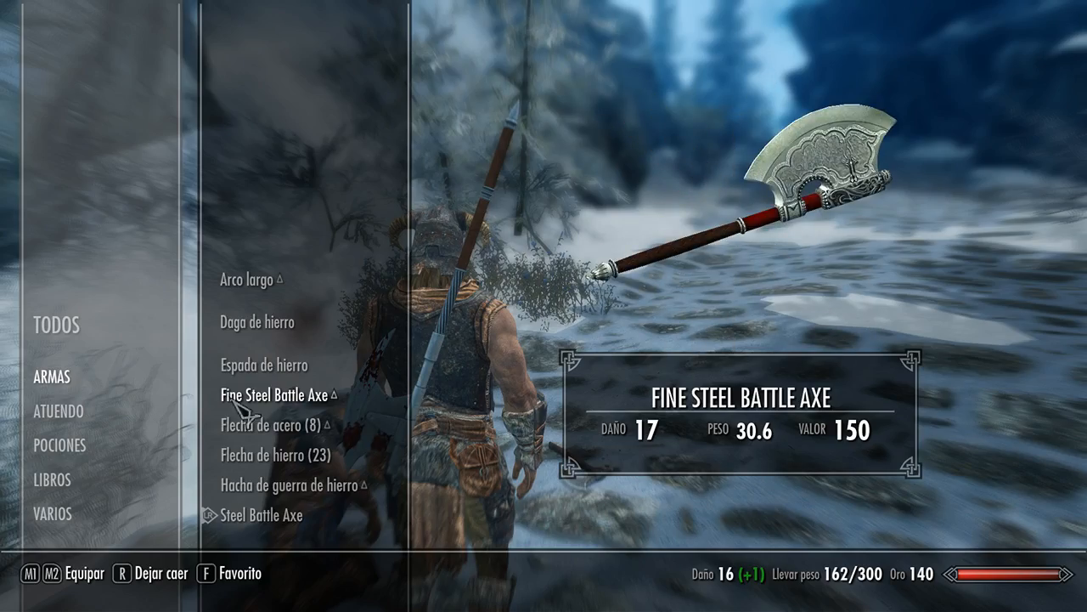
left_click(280, 395)
key("Tab")
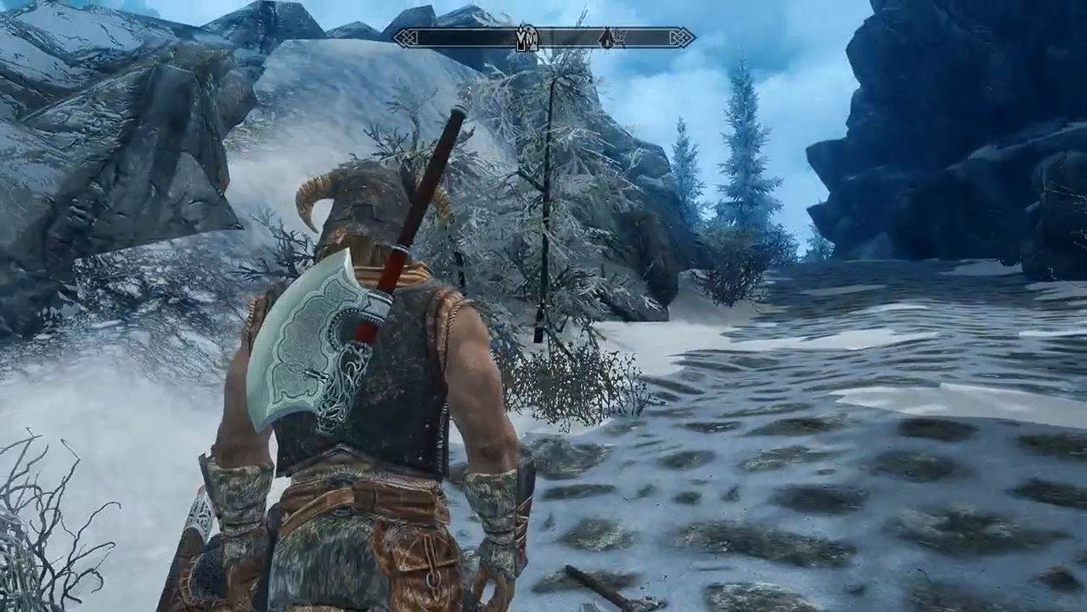
Step: Equip the custom Steel Battle Axe again from the weapons inventory and return to the game
key("Tab")
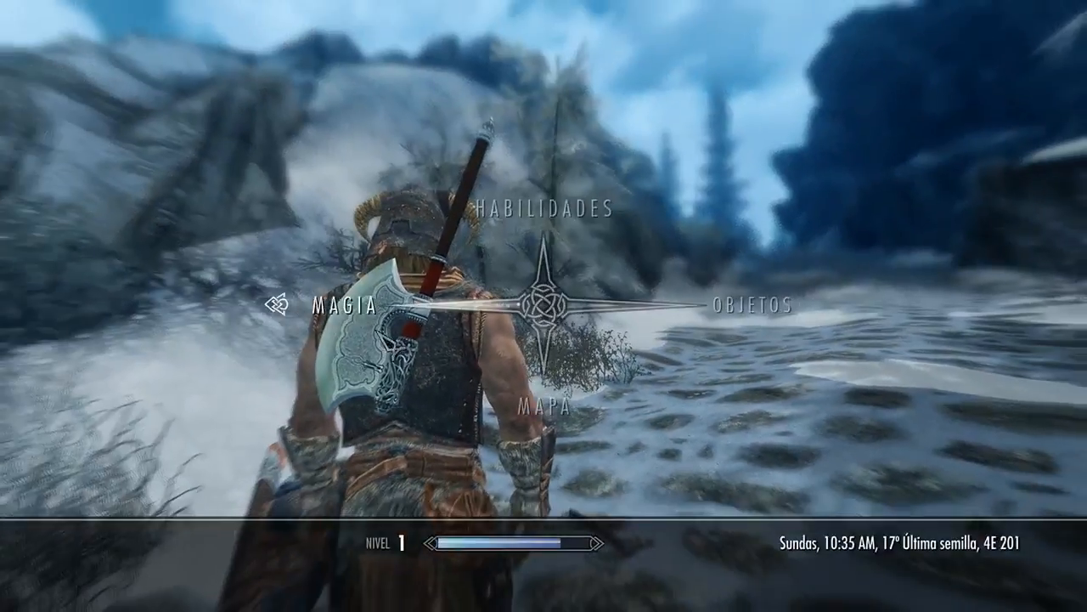
left_click(717, 270)
left_click(114, 395)
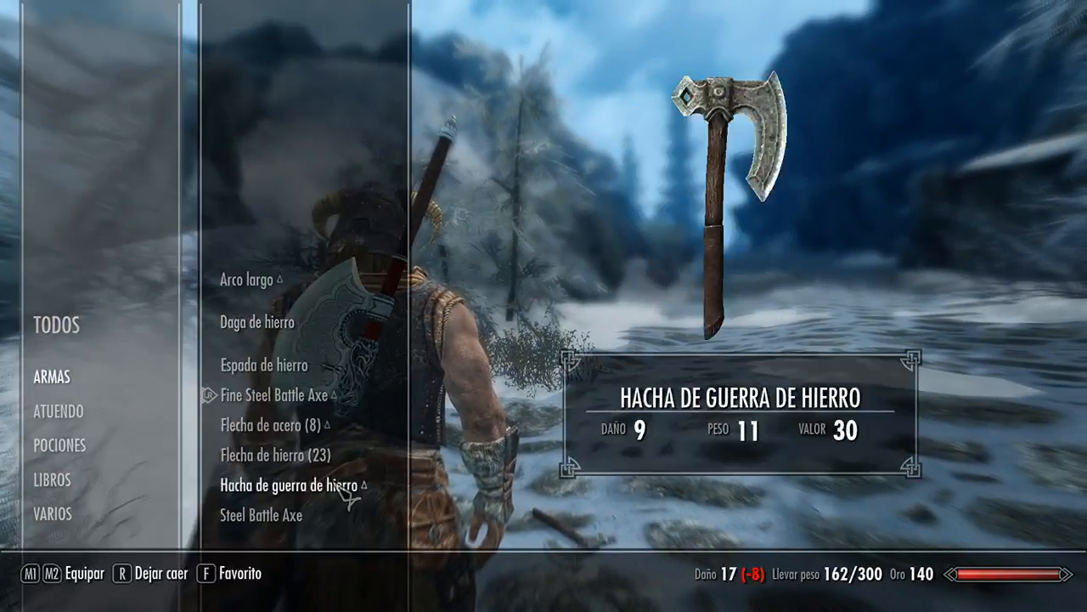
key("e")
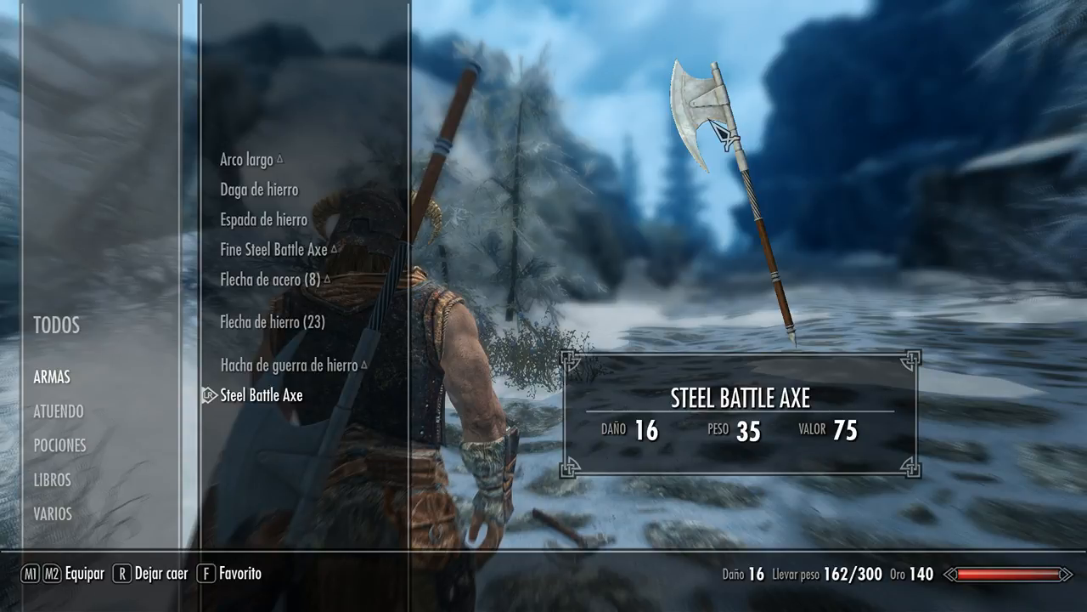
key("Tab")
Step: Check the clean axe on the character's back and climb the snowy rocks beside the road to their top
key("w")
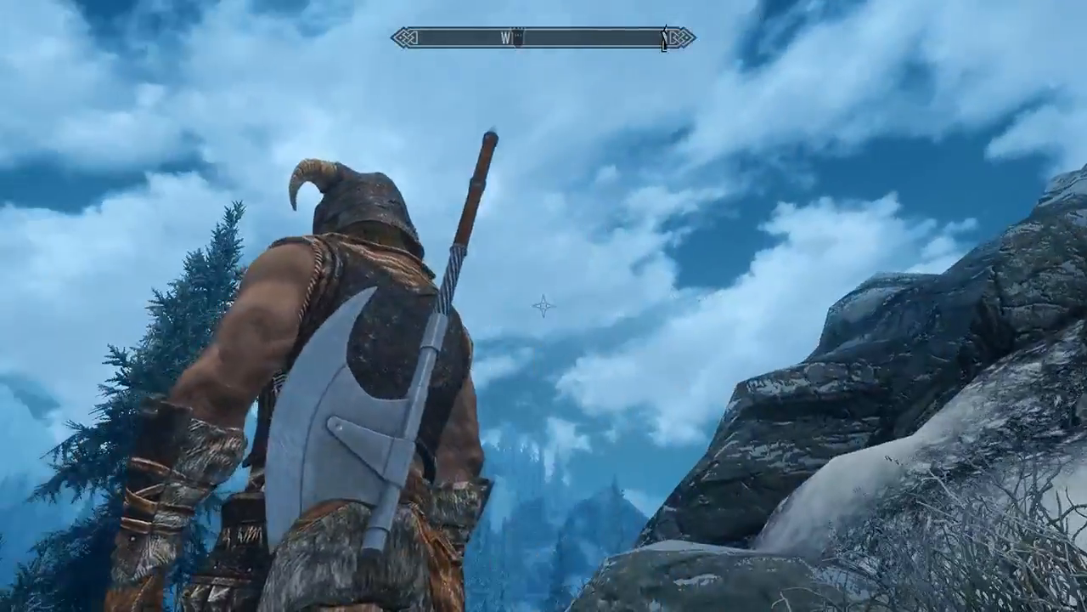
key("w")
key("w")
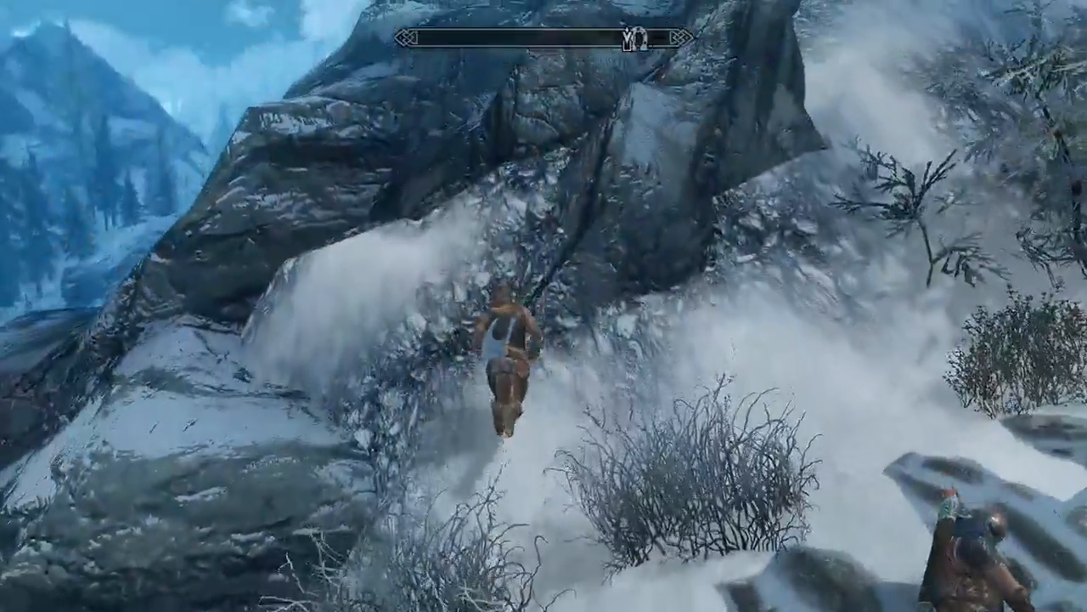
key("w")
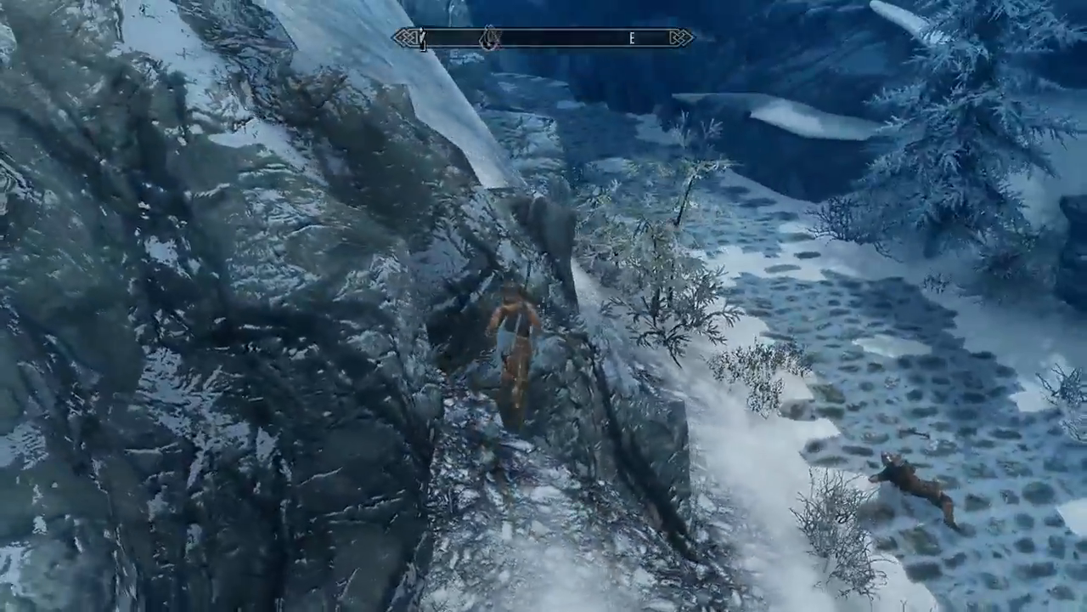
key("w")
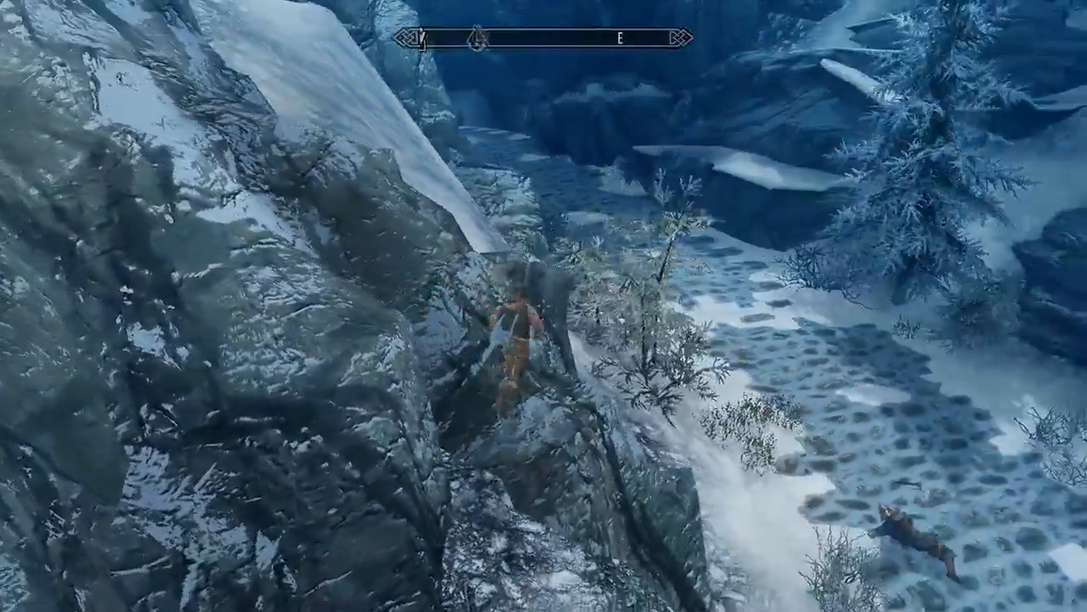
key("w")
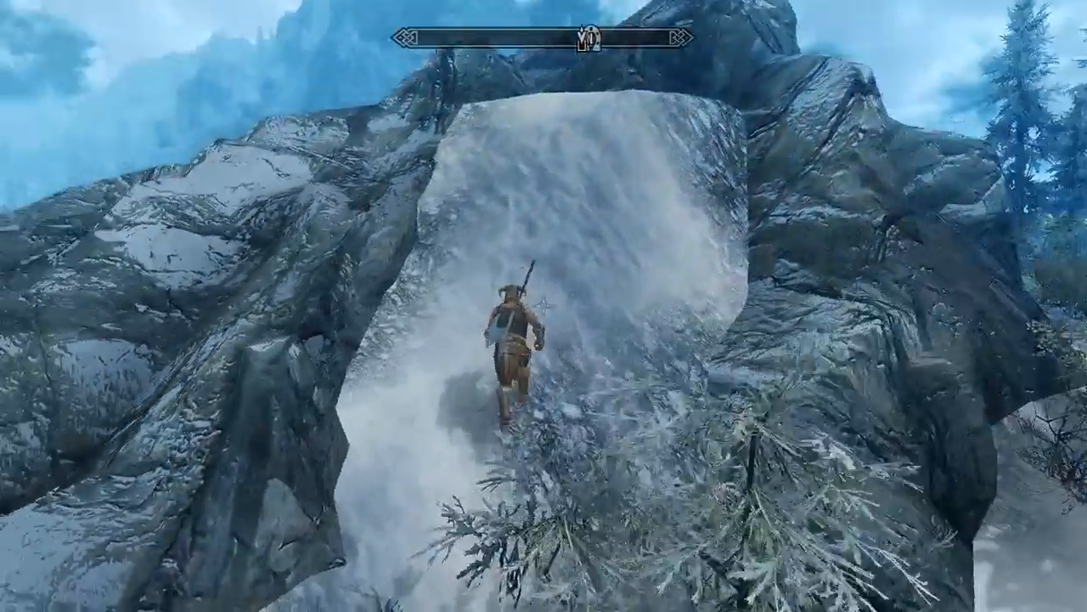
key("w")
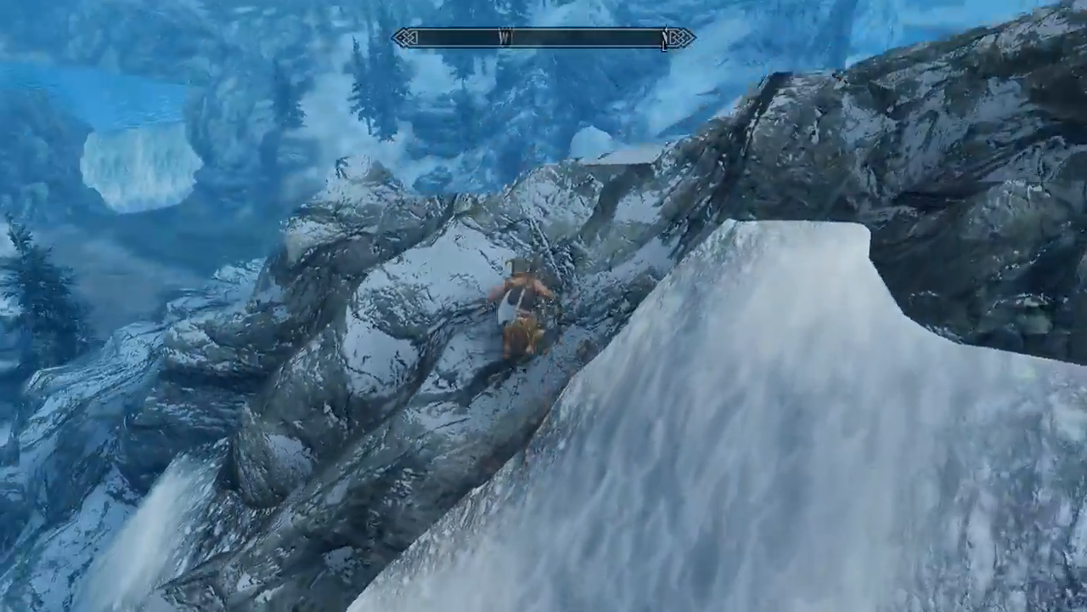
key("w")
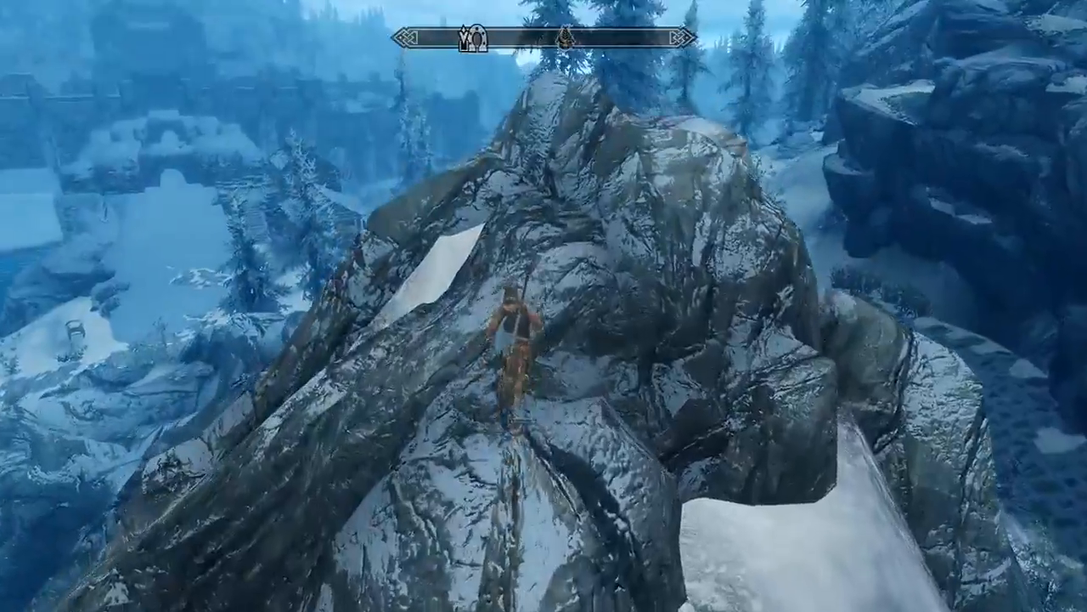
key("w")
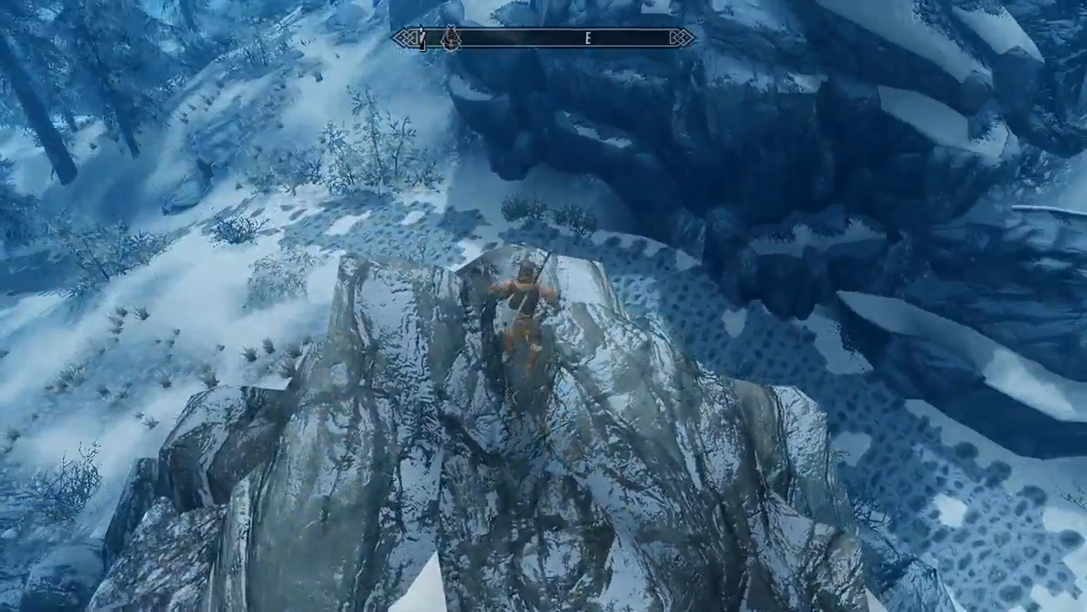
Step: Bring the character down from the rock top onto the snowy slope beside the cobbled road
key("w")
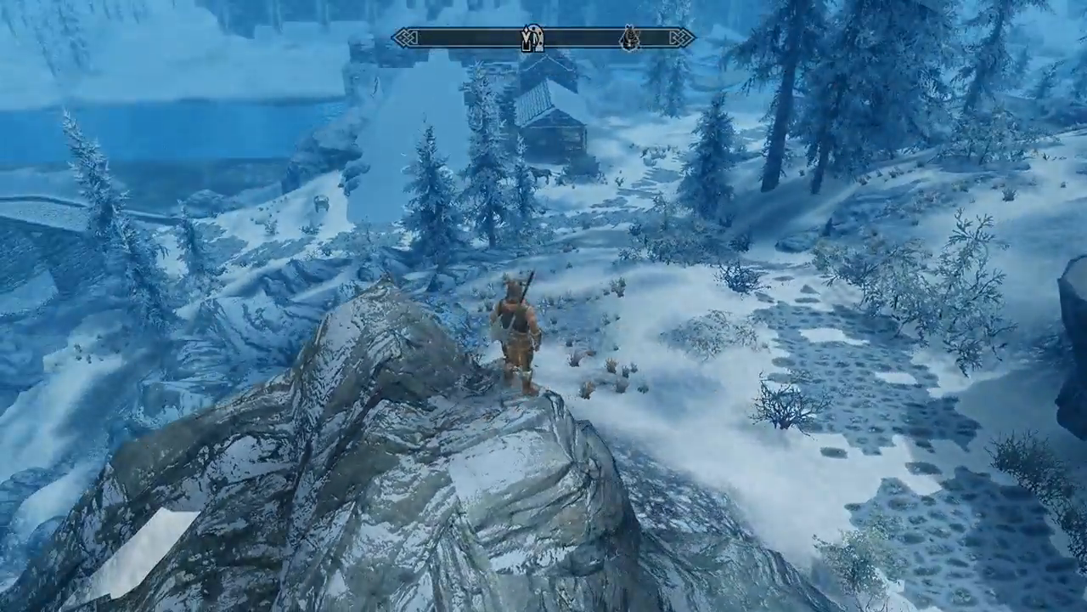
key("w")
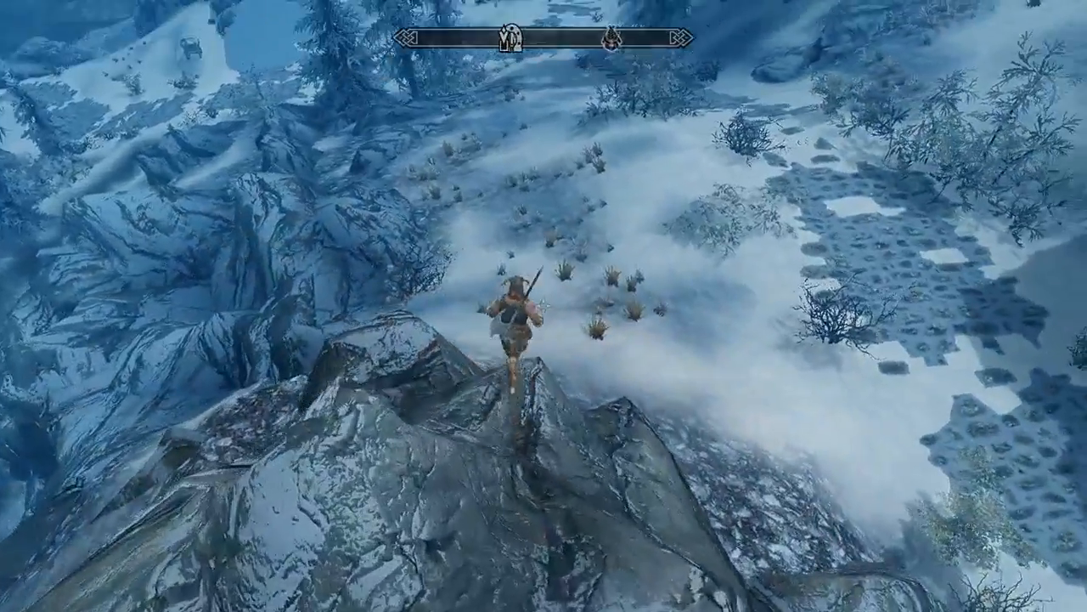
key("w")
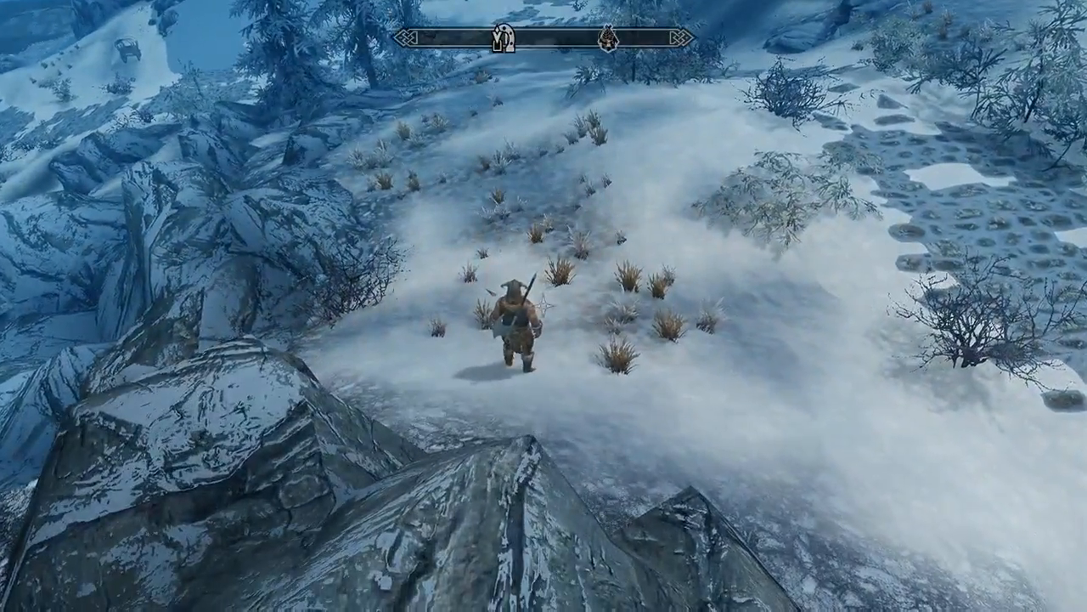
key("w")
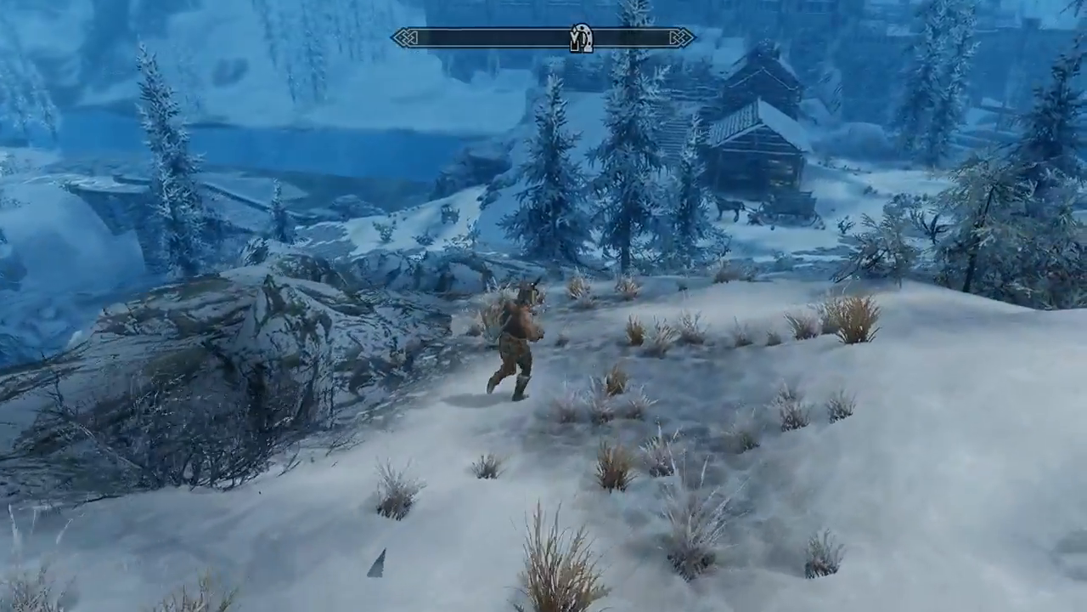
Step: Run down the snowy slope to the cobbled road facing the stable and horse cart, keeping the axe in view
key("w")
key("w")
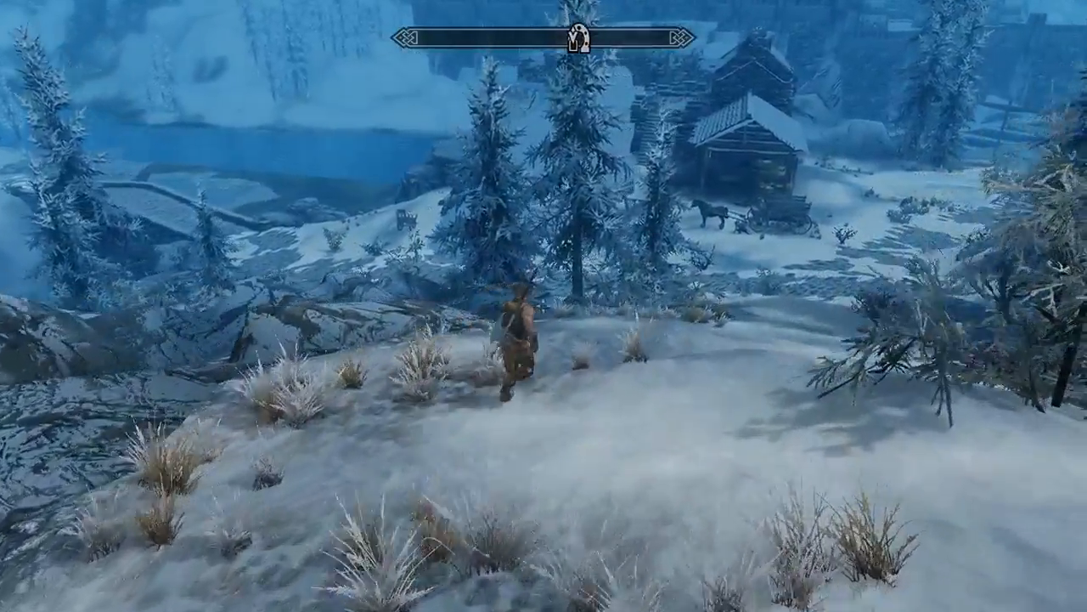
key("w")
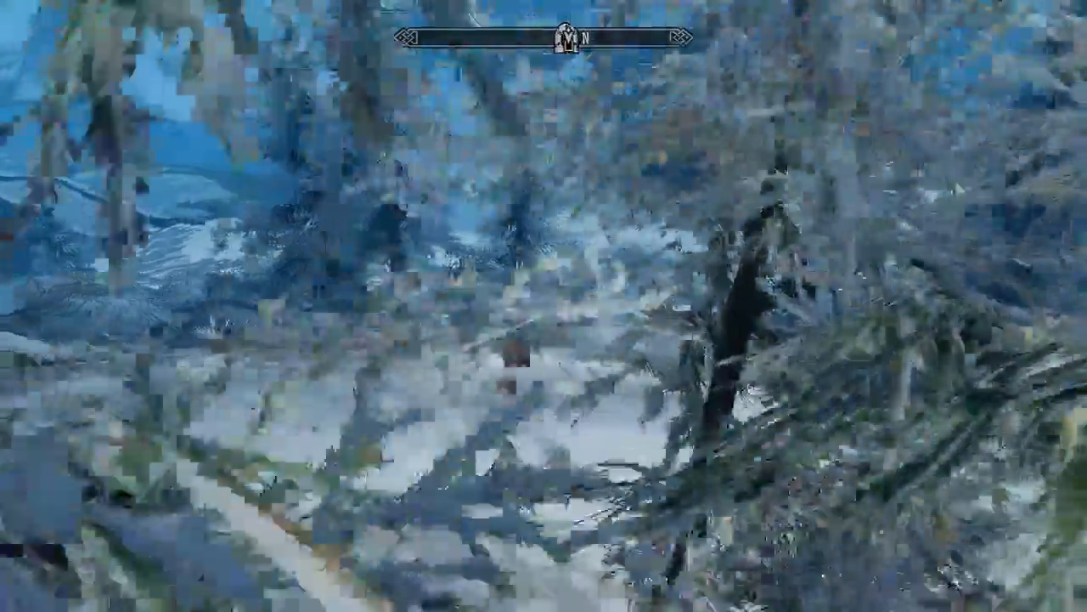
key("w")
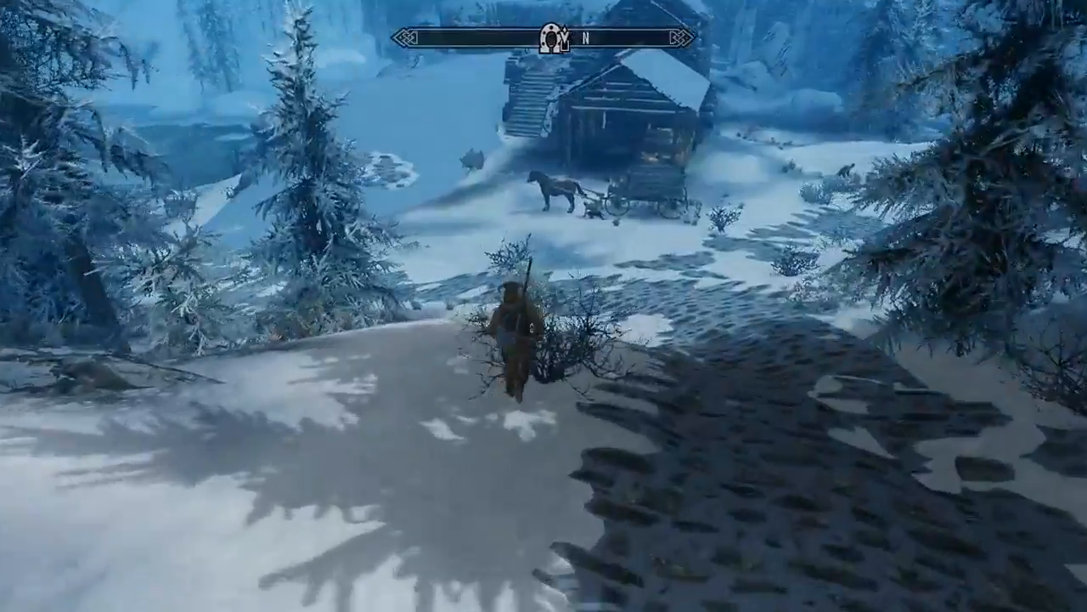
key("w")
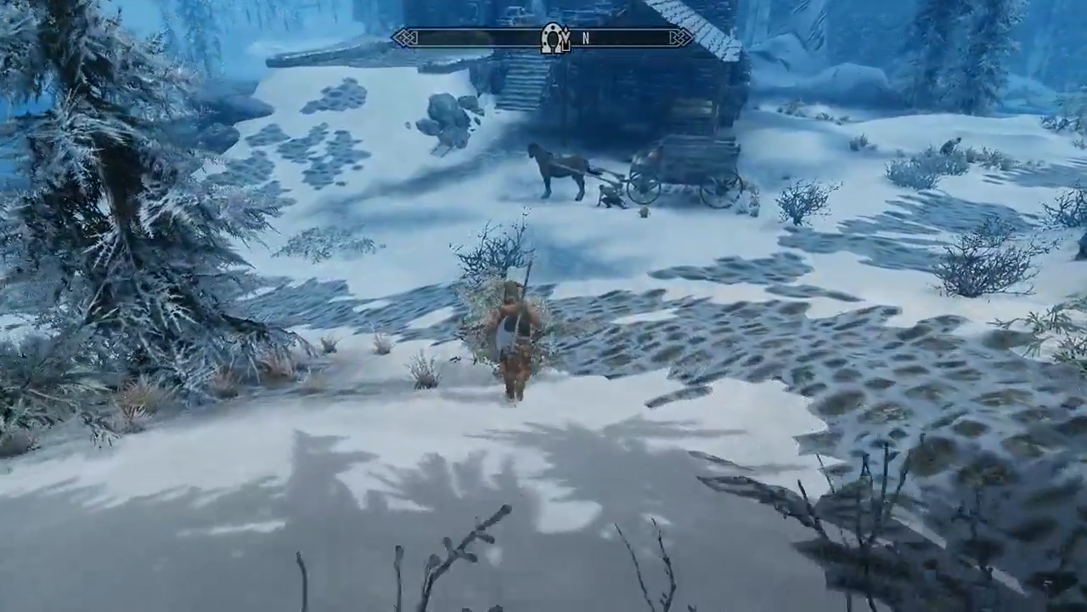
key("w")
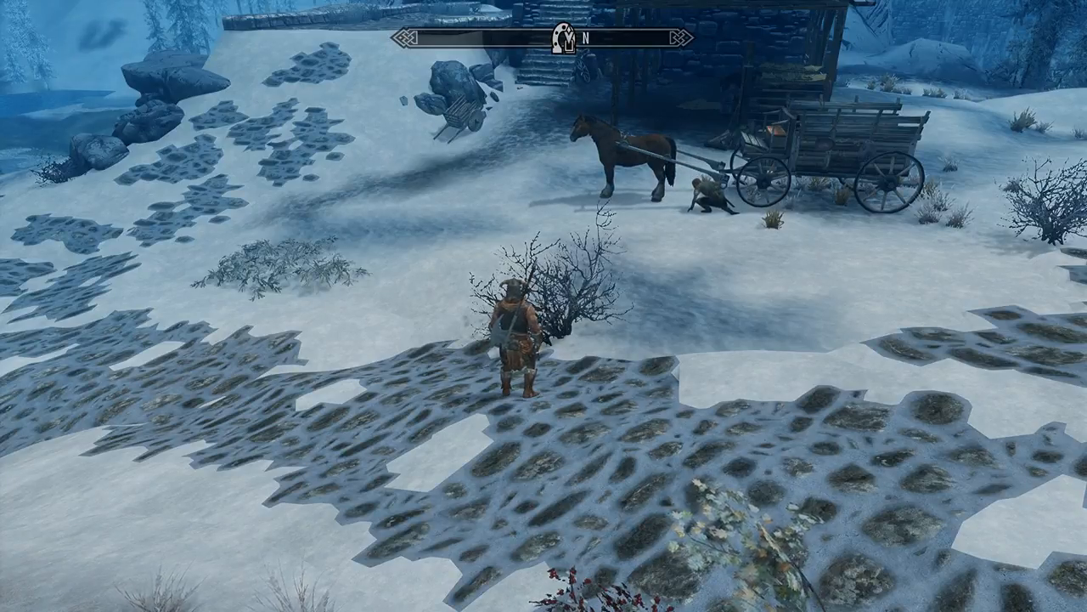
Step: Cross the snowy boulders above the road and view the axe on the character's back up close
key("w")
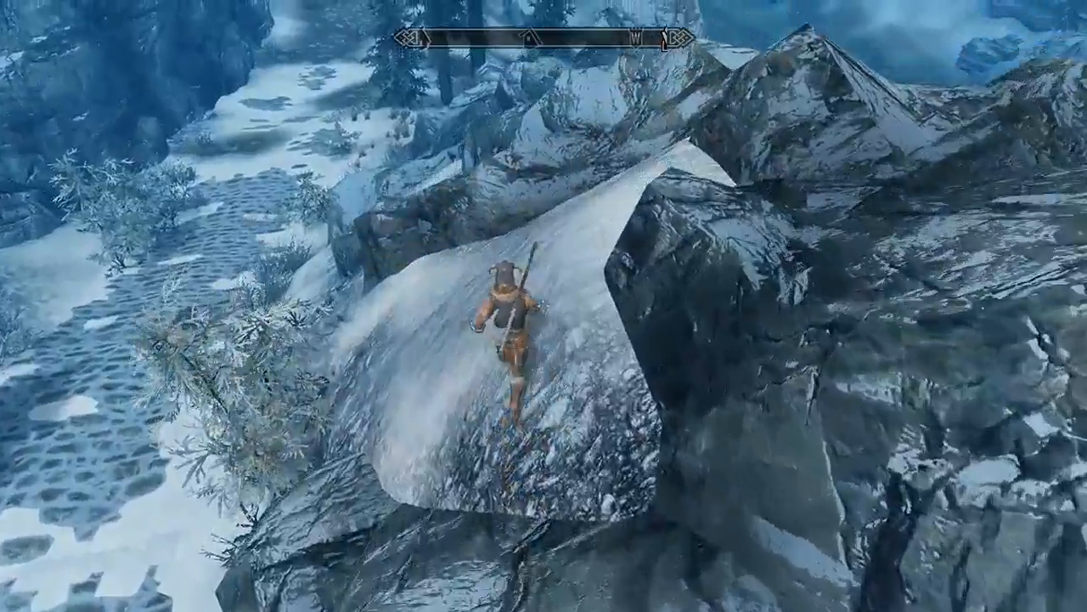
key("space")
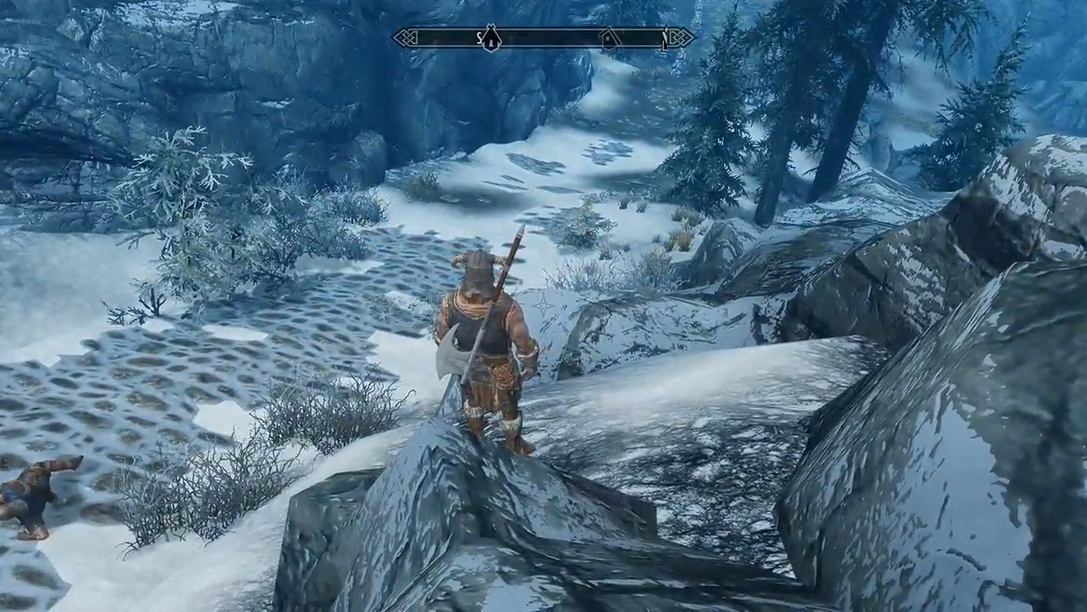
key("w")
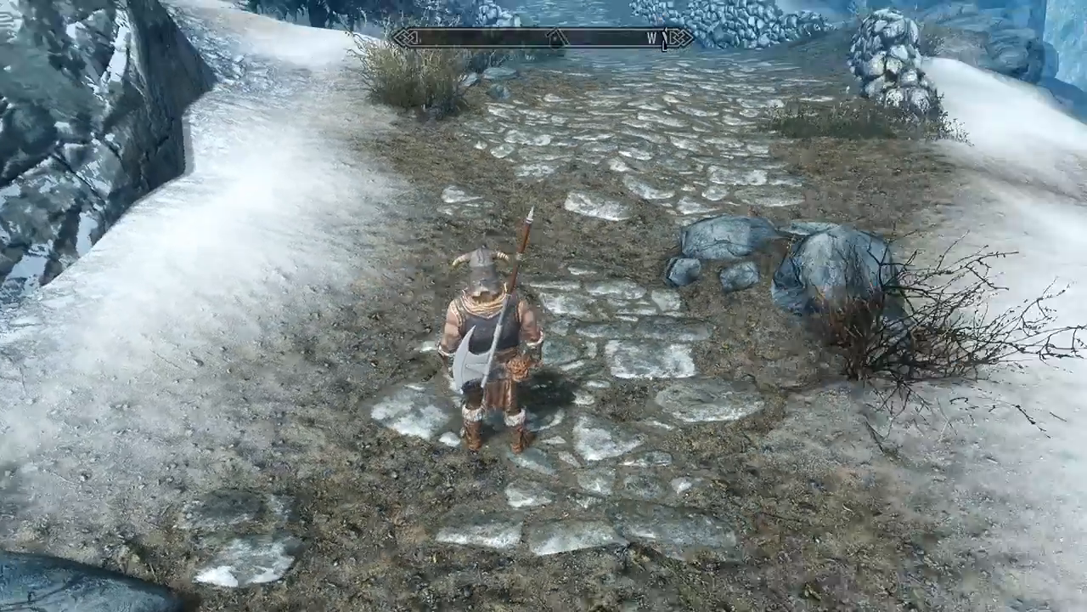
key("w")
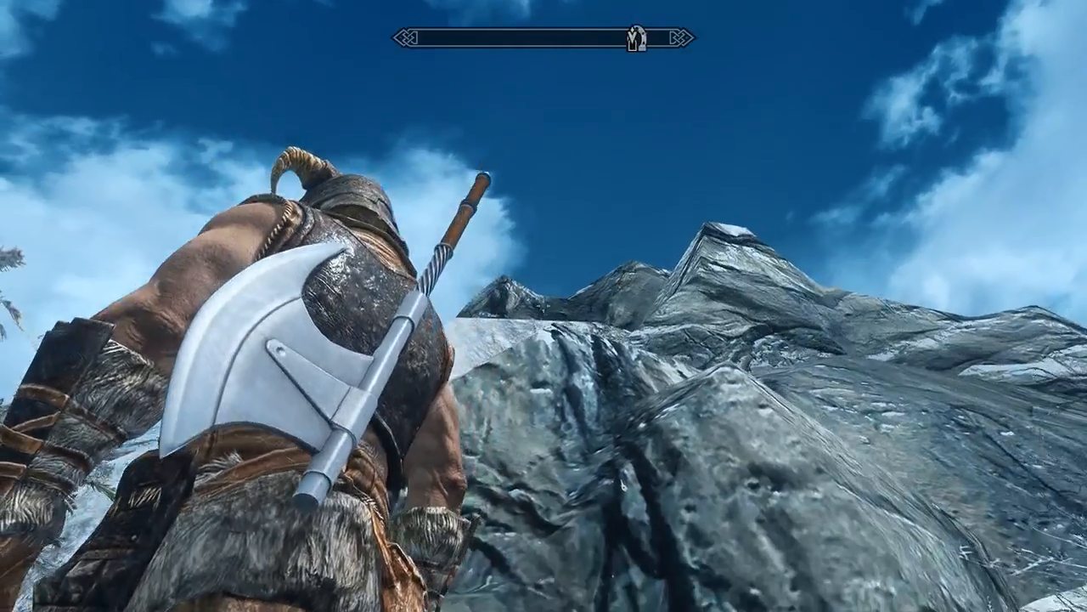
Step: Jump onto the rock face beside the road and traverse it, watching how the axe moves on the back
key("w")
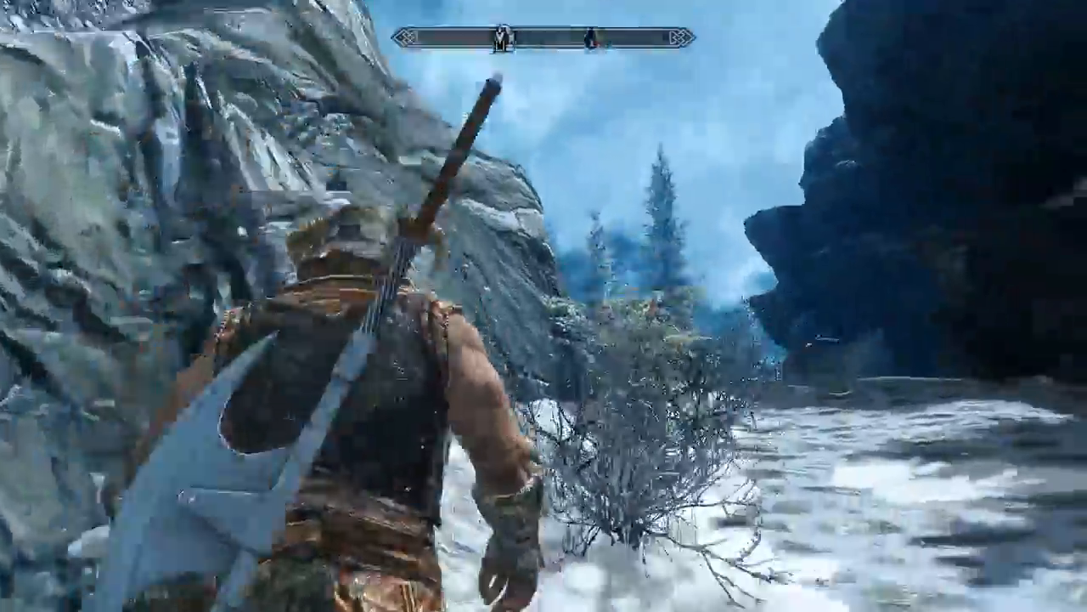
key("space")
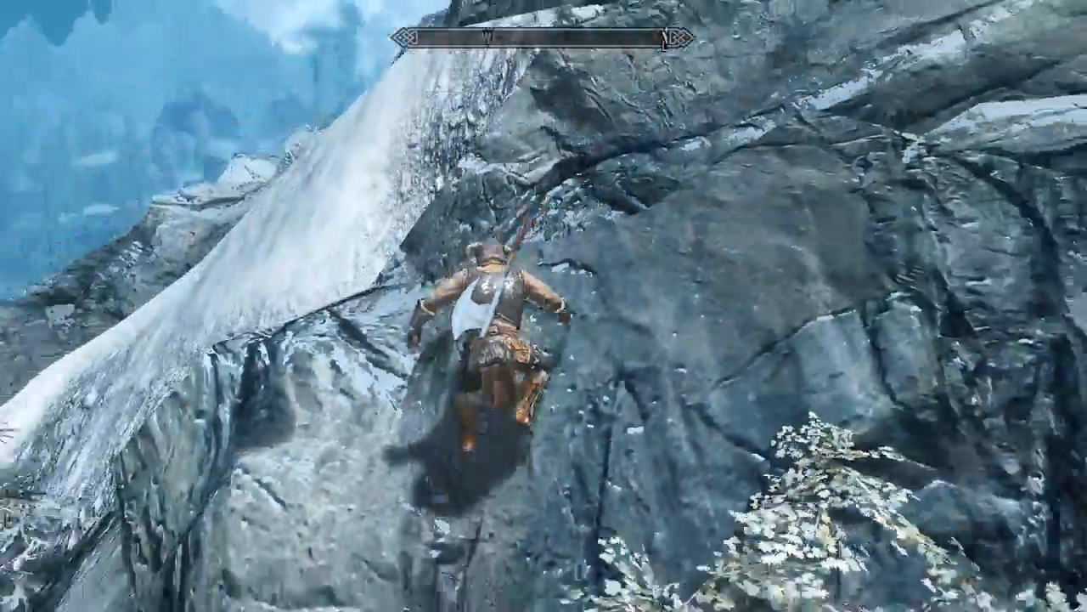
key("w")
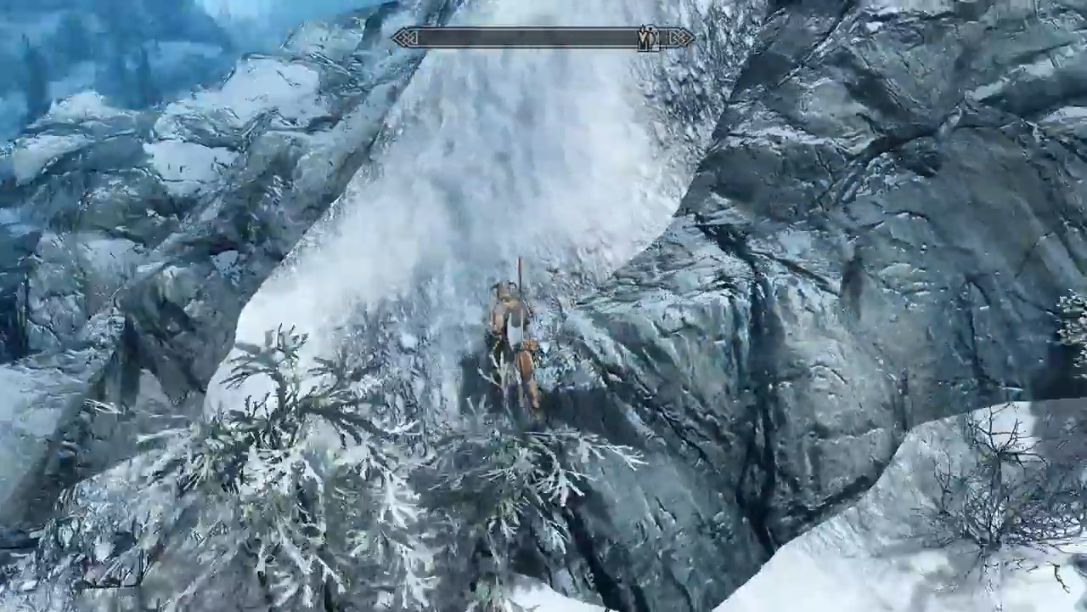
key("w")
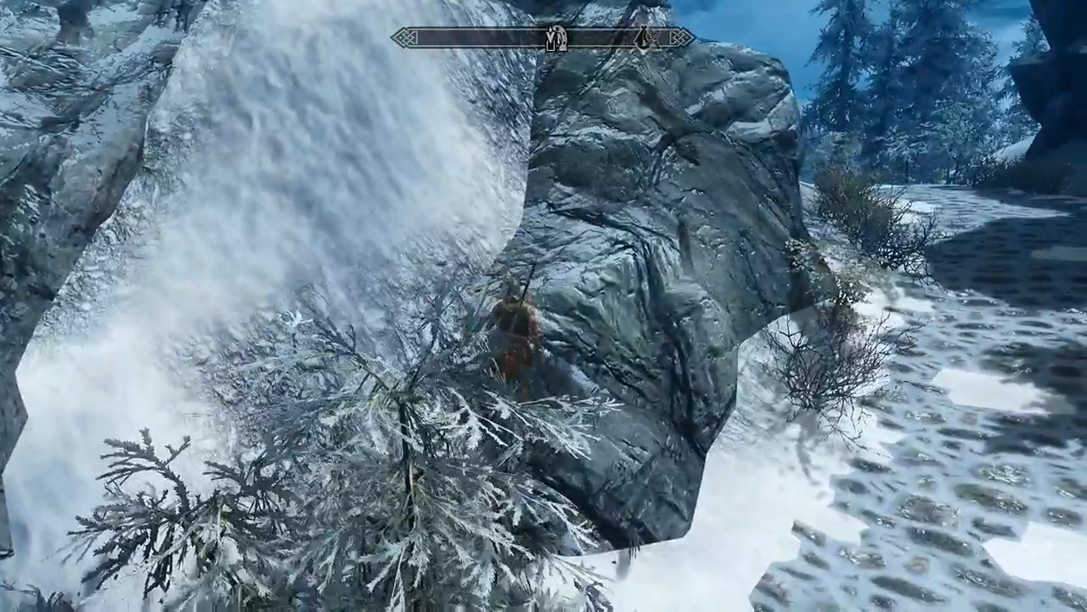
key("w")
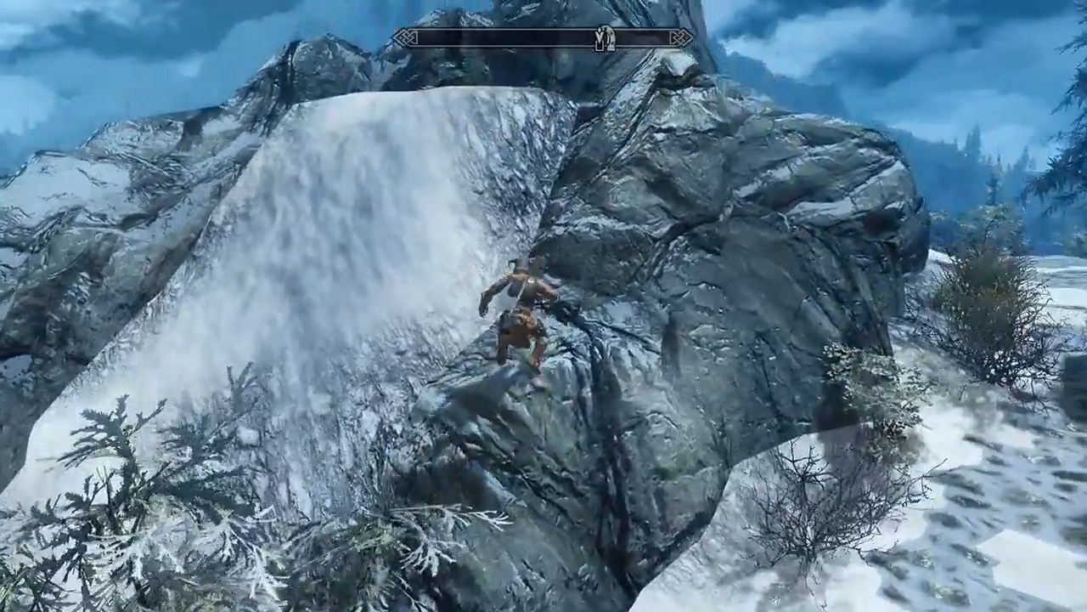
key("w")
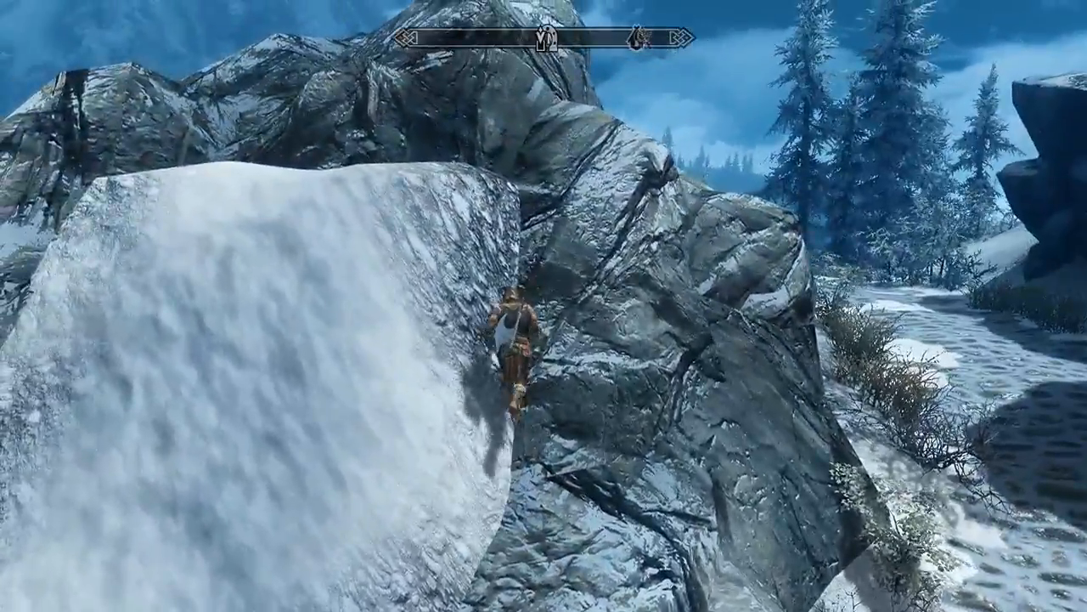
key("w")
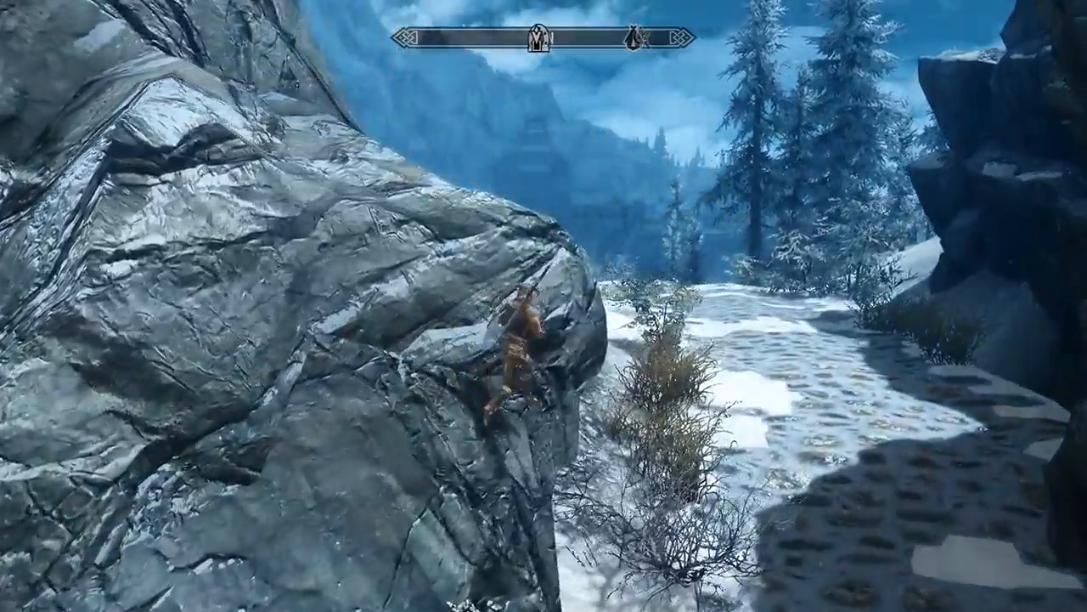
Step: Run along the snowy road towards the stable, and briefly open and close the character menu
key("w")
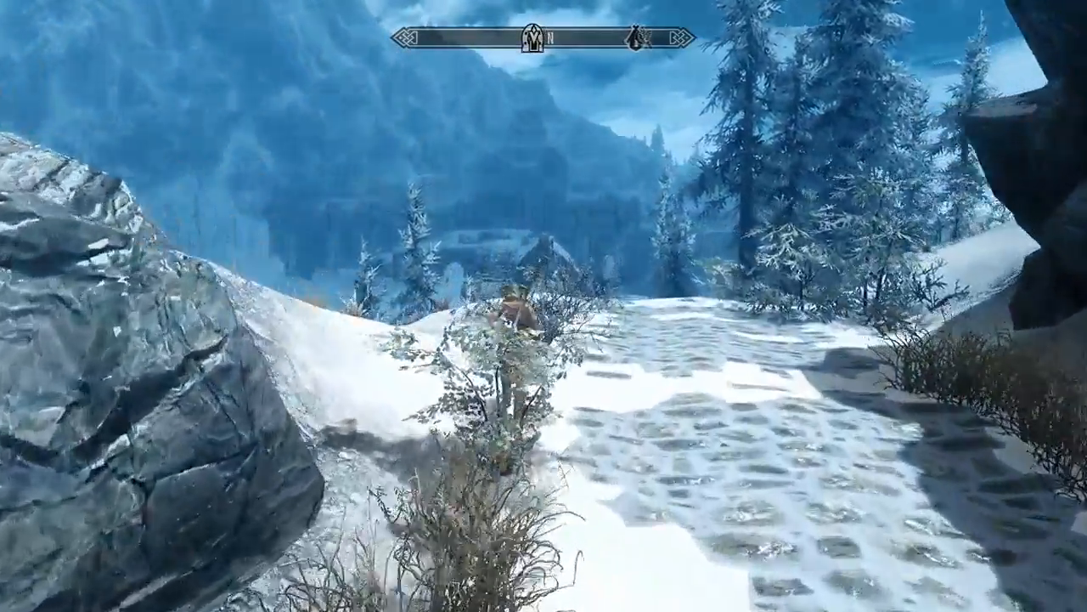
key("w")
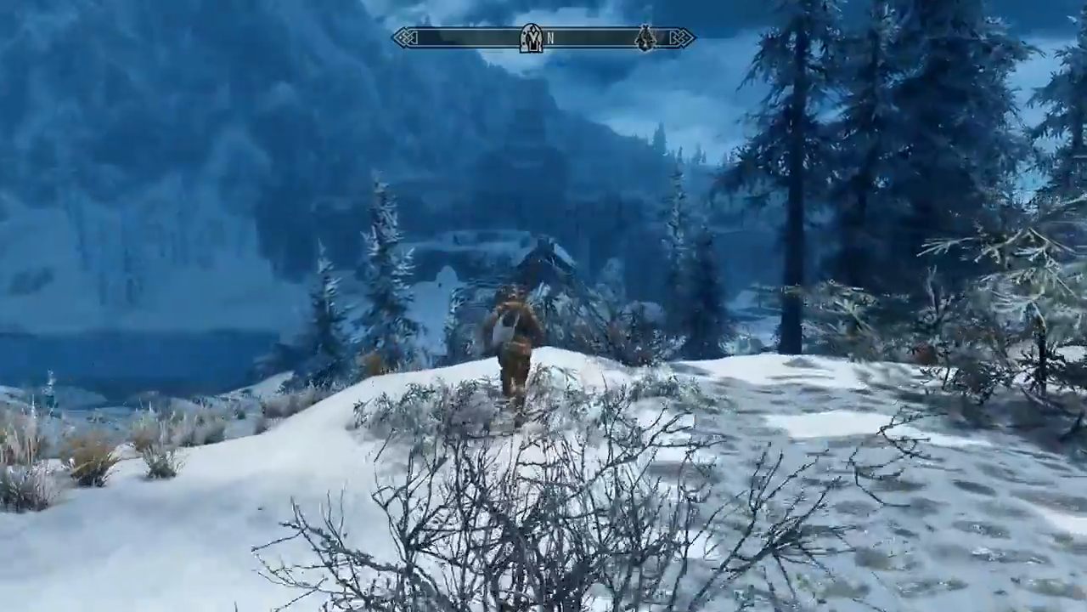
key("w")
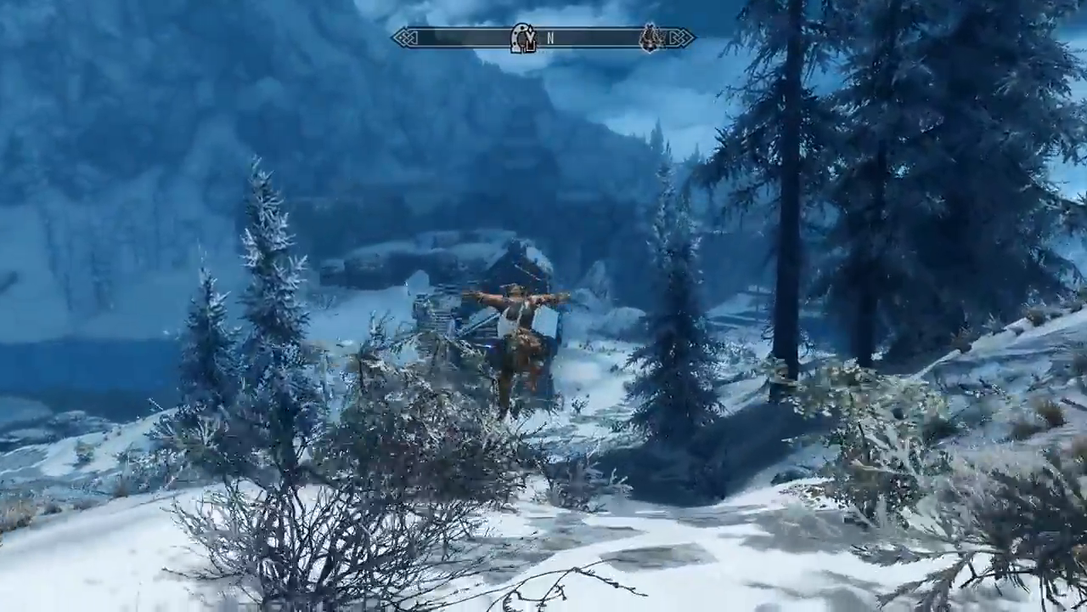
key("w")
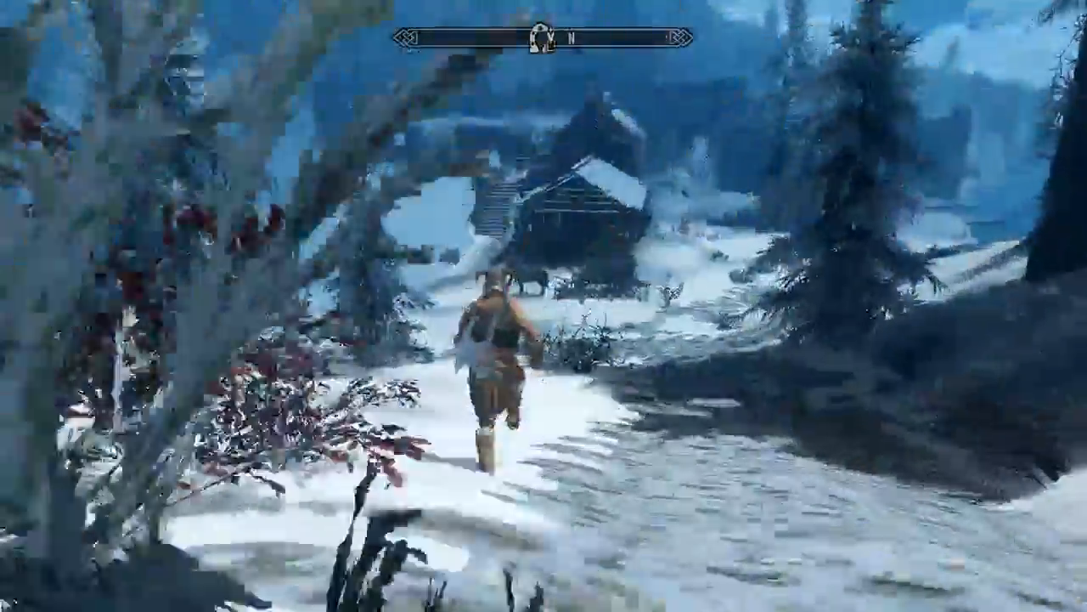
key("Tab")
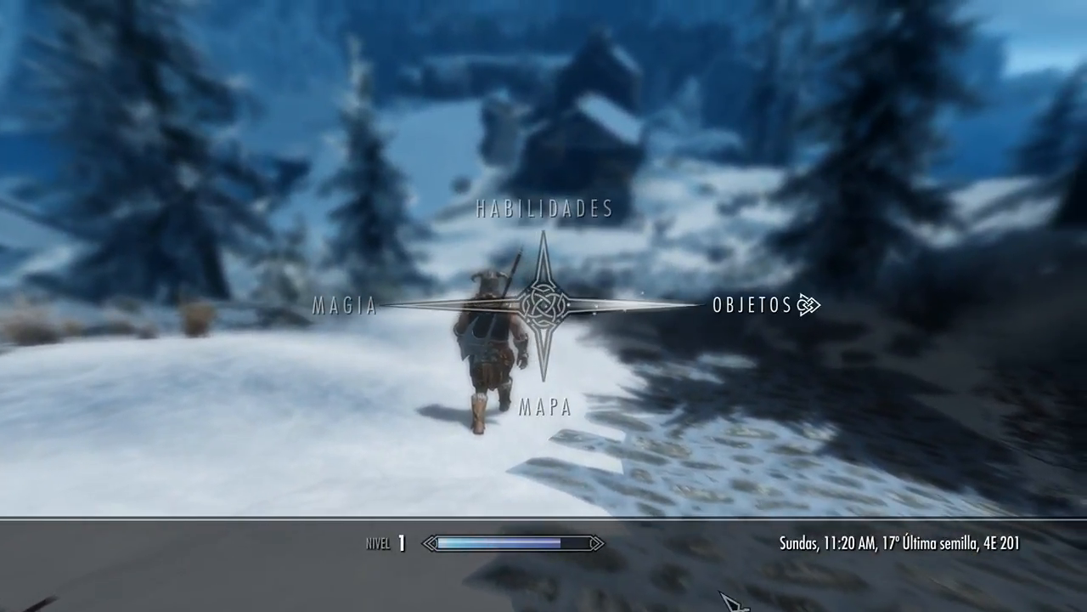
key("Tab")
Step: Run down the last slope onto the cobbled road near the horse cart to view the axe in motion
key("w")
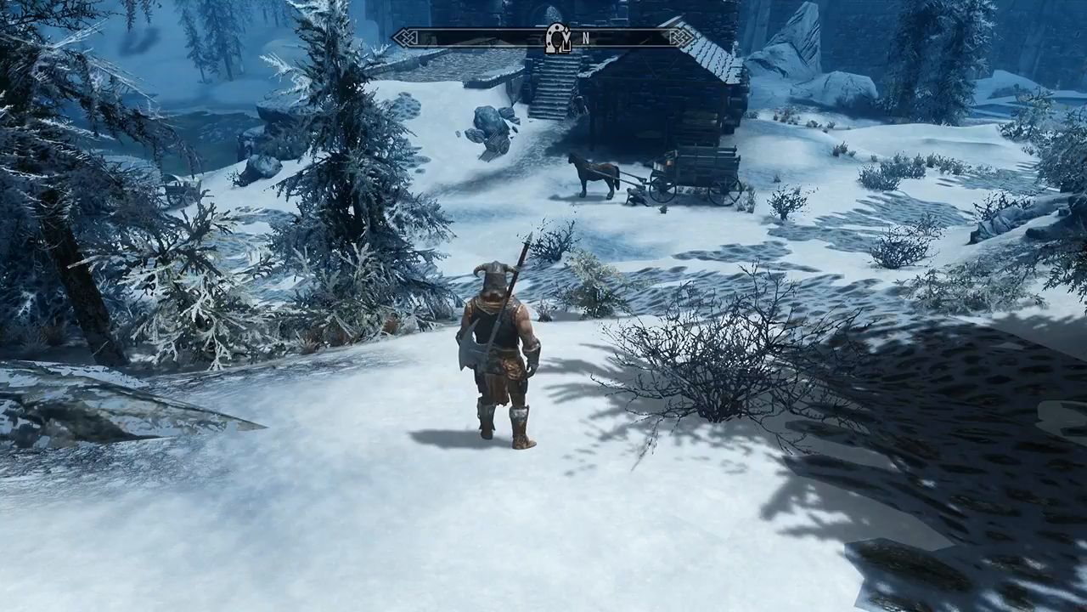
key("w")
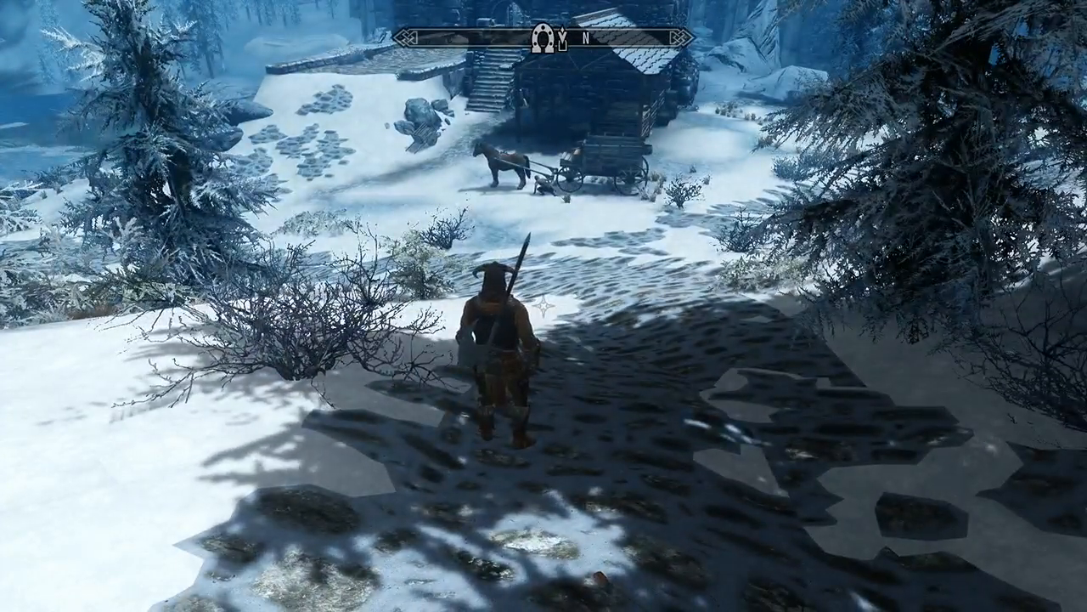
key("a")
key("w")
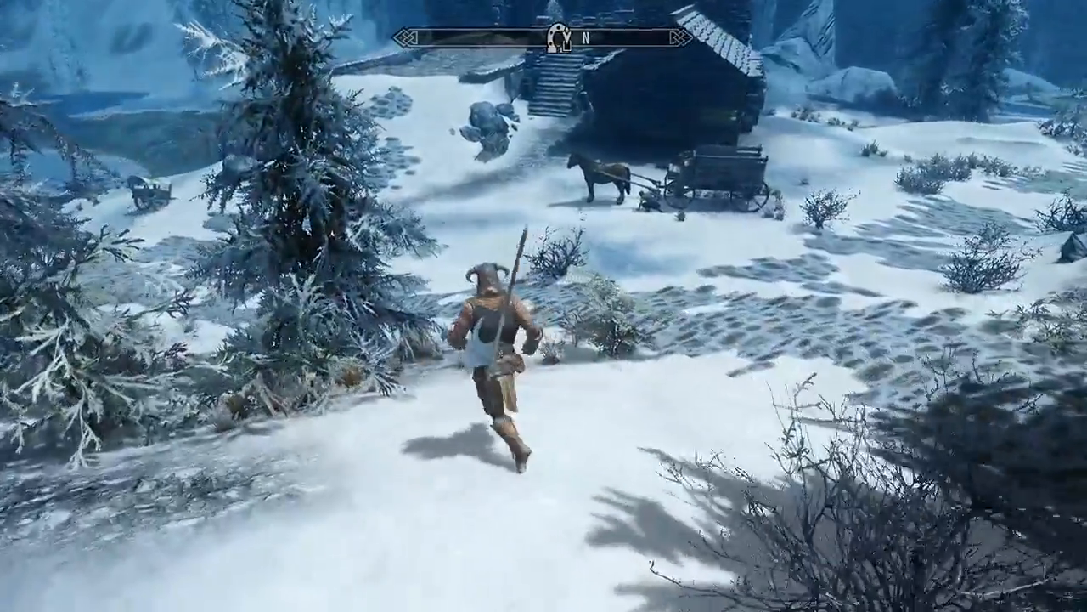
key("w")
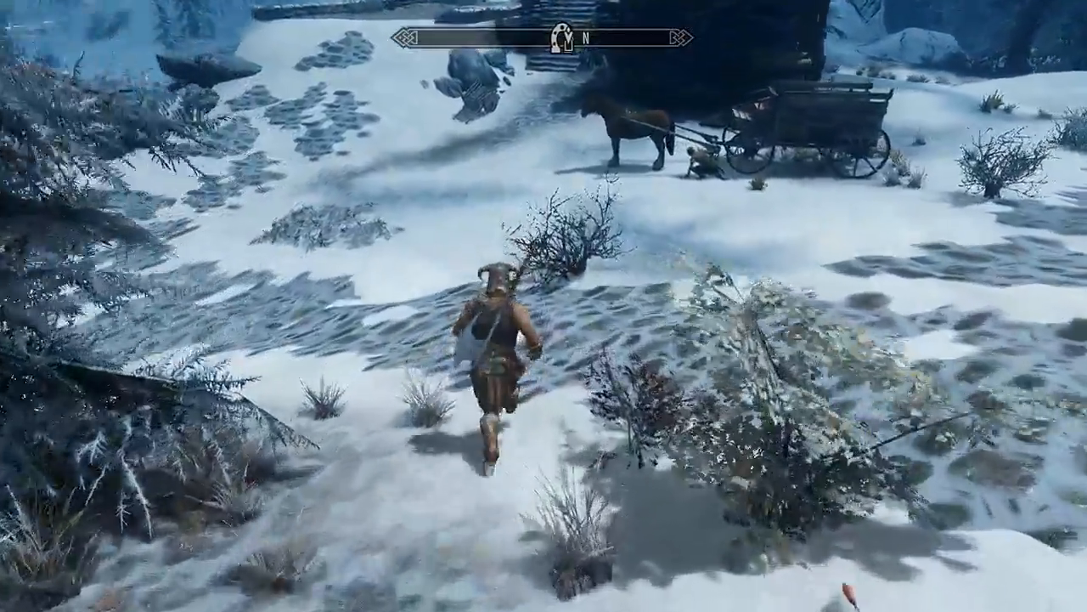
Step: Run up onto the stone bridge and turn back to the snowy edge overlooking the stable and cart
key("w")
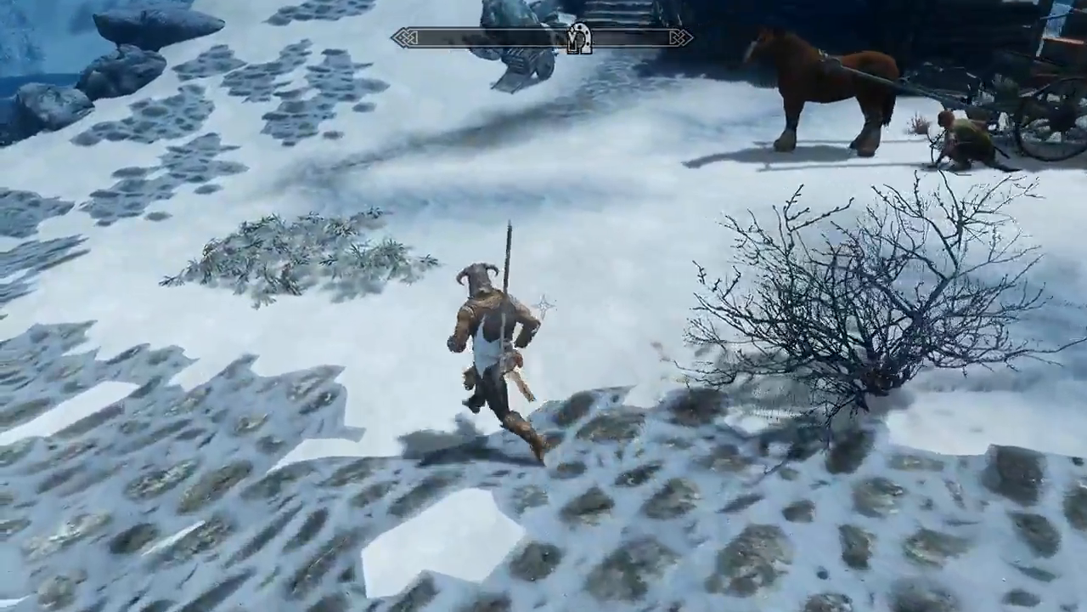
key("w")
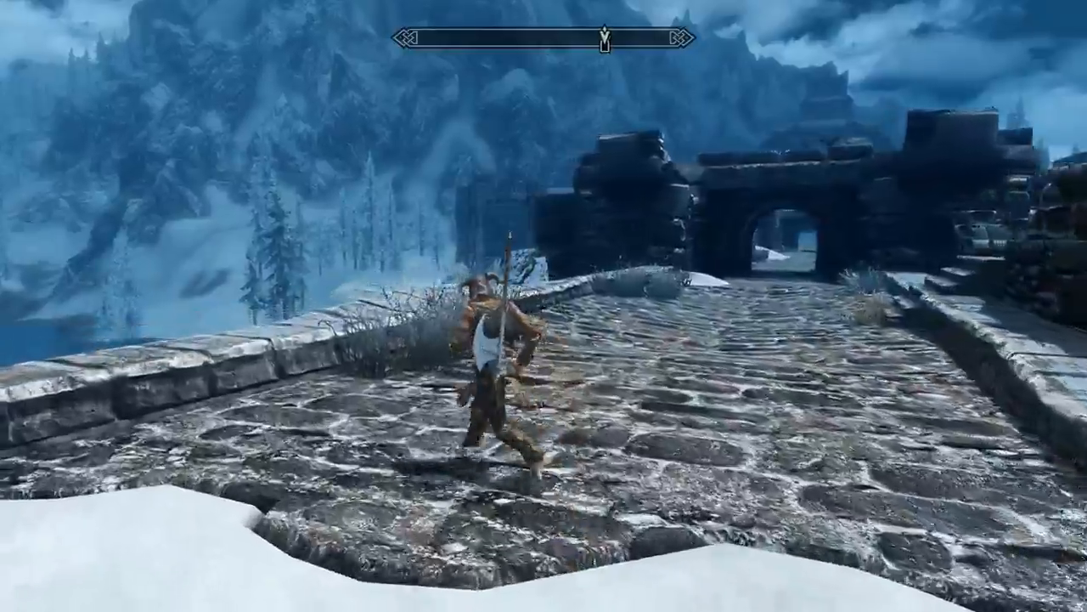
key("w")
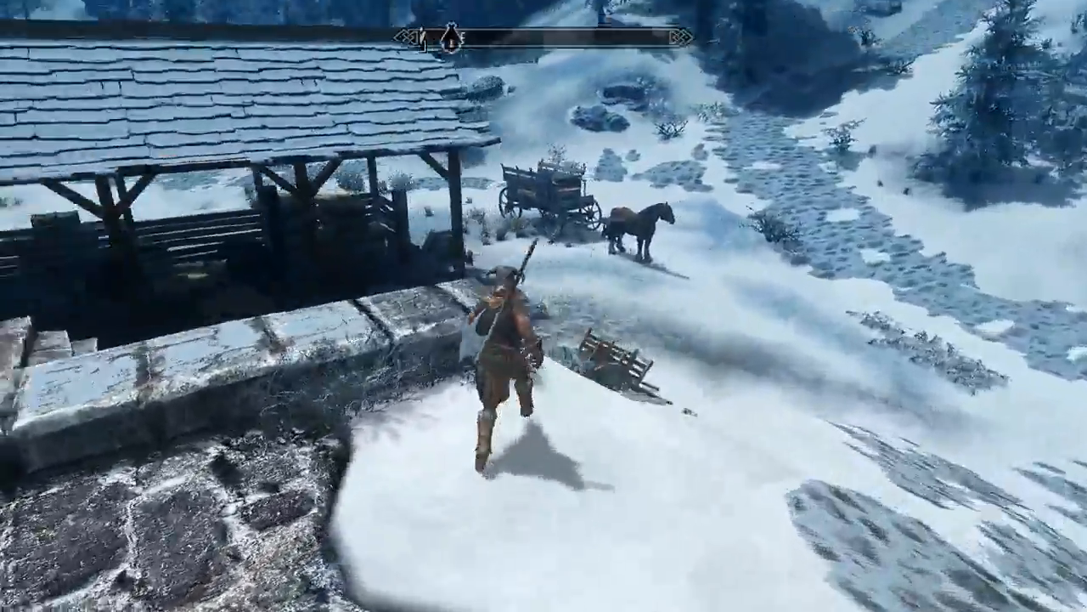
Step: Run across the snowy hillside past the frosted pines towards the ridge overlooking the valley
key("w")
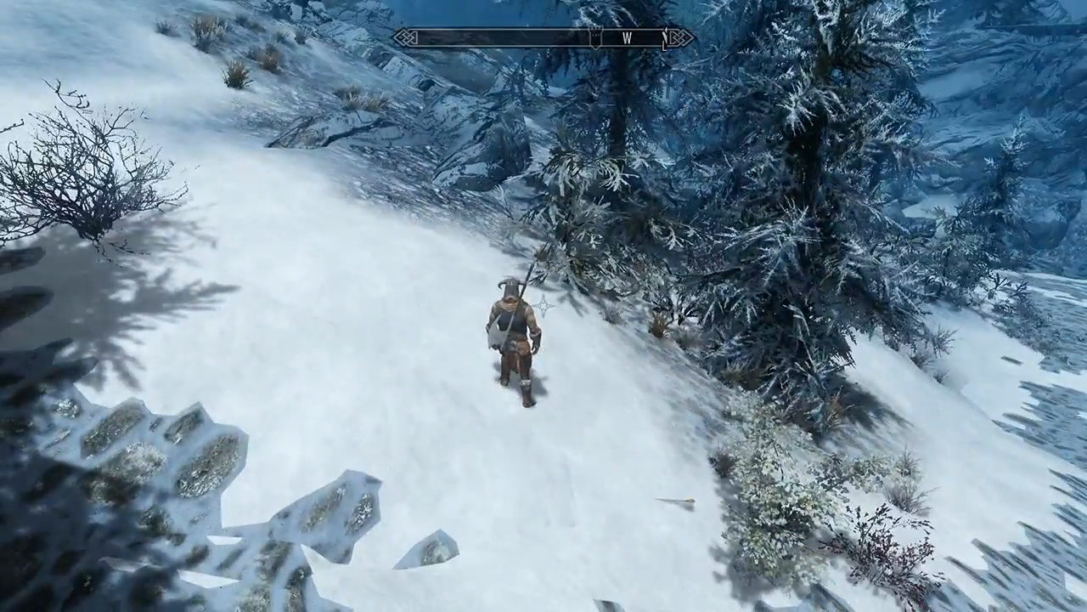
key("w")
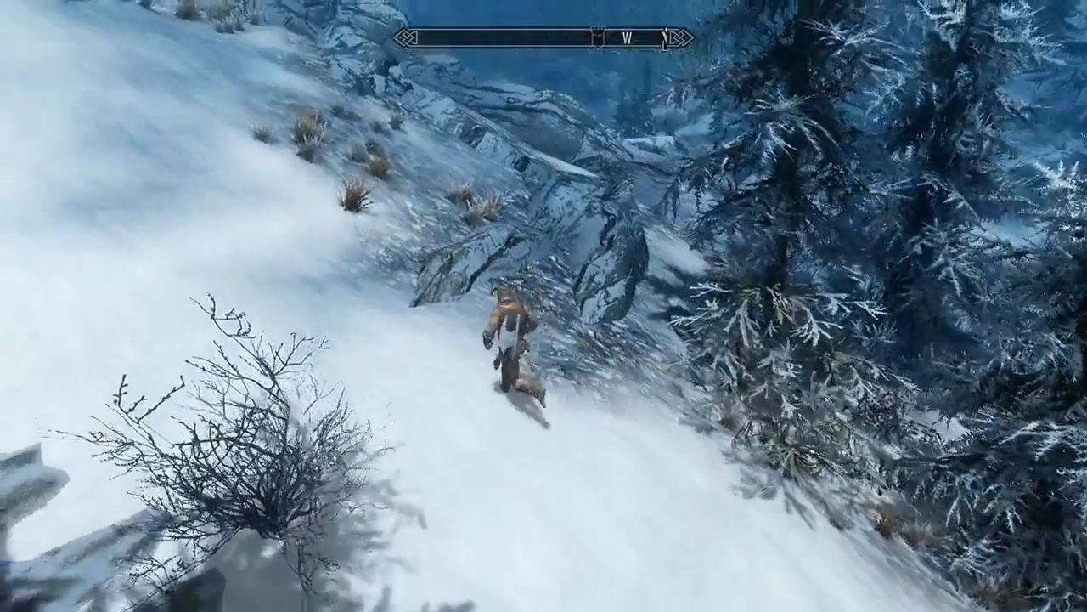
key("w")
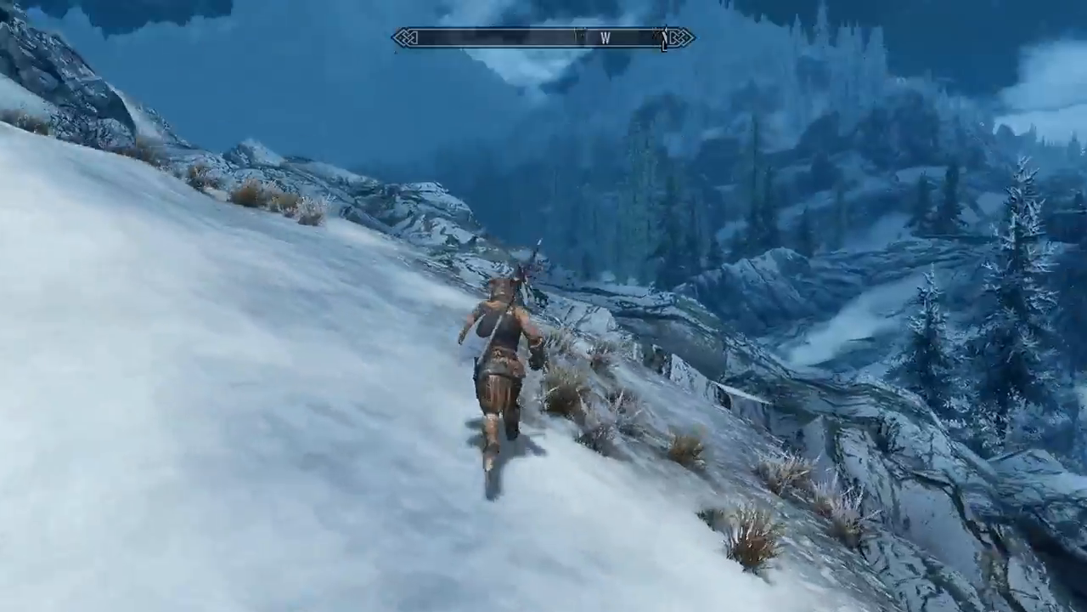
Step: Run up the snowy slope past the frosted bushes and down onto the cobbled road between the rocks
key("w")
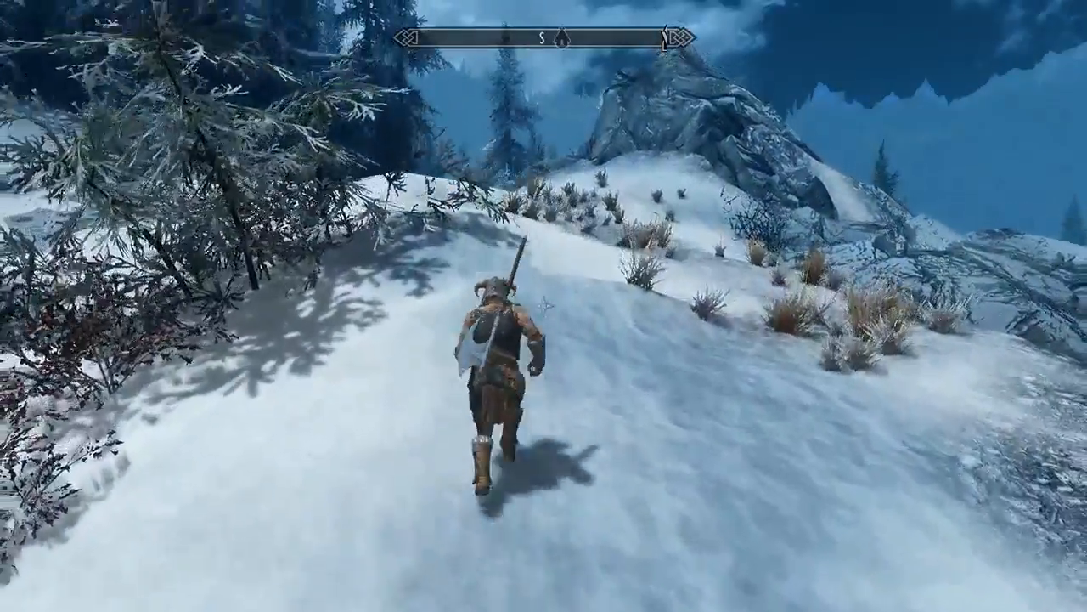
key("w")
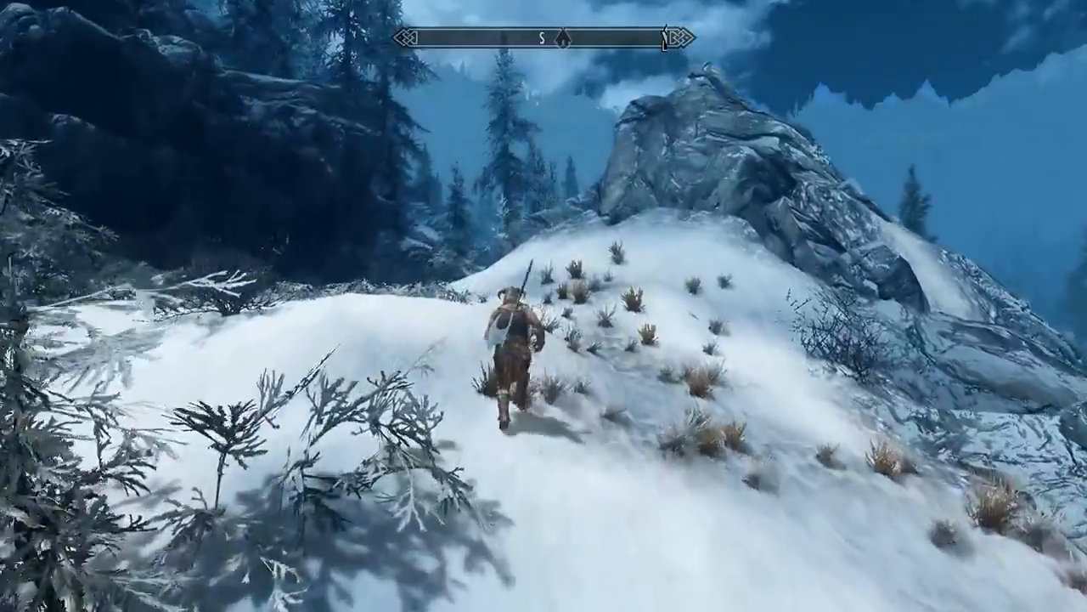
key("w")
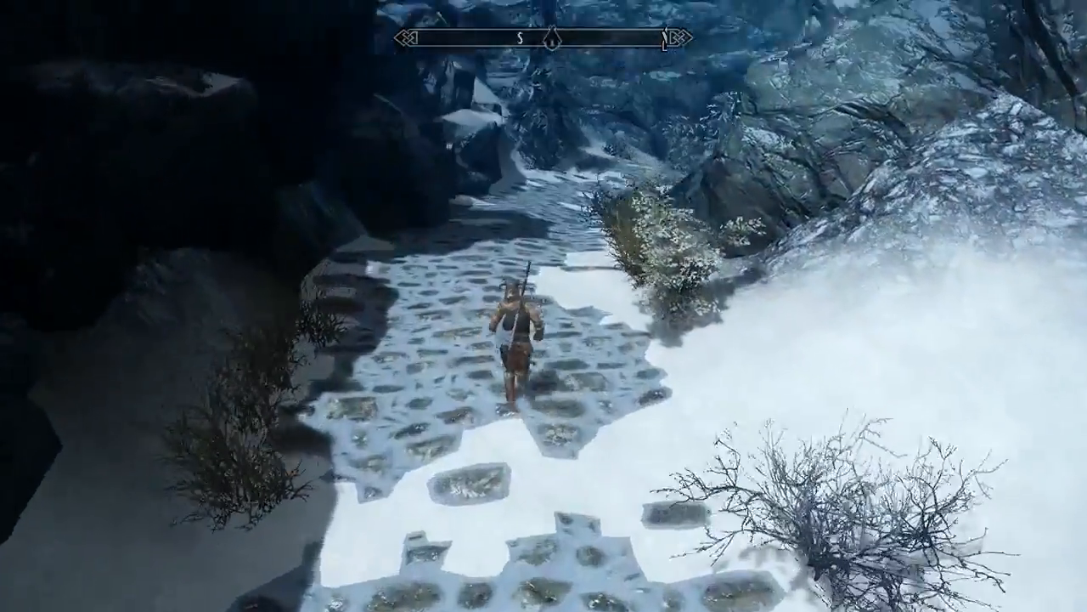
key("w")
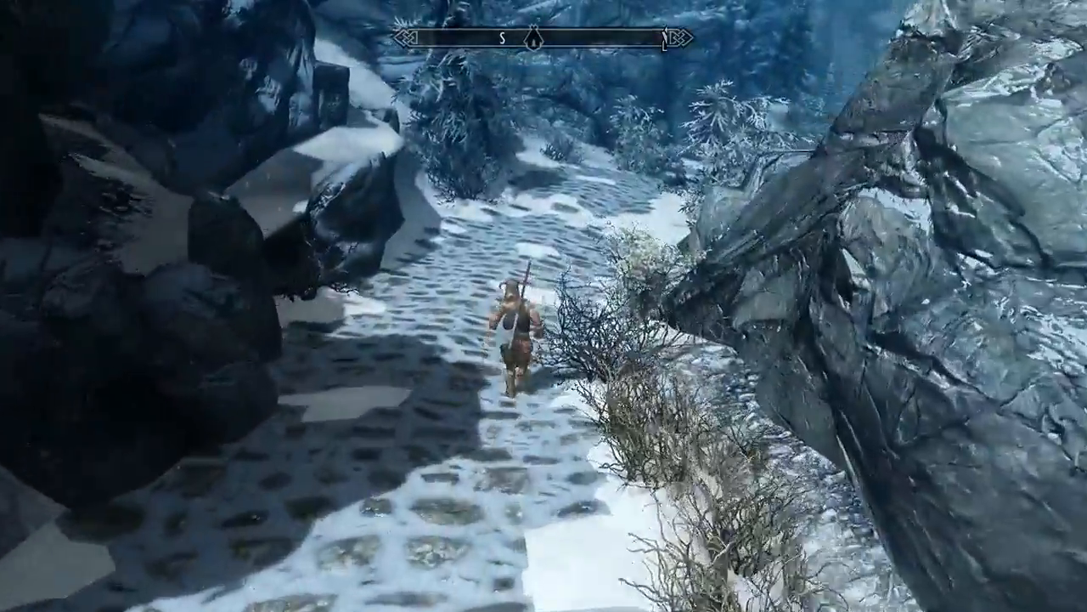
Step: Follow the cobbled road down past the fallen body to the snowy ledge overlooking the waterfall
key("w")
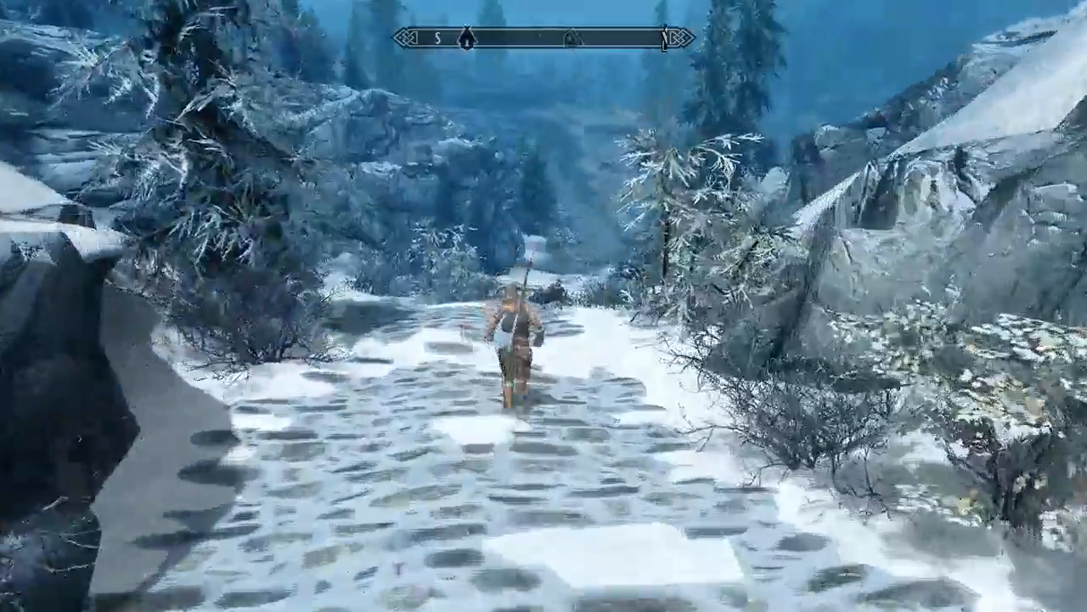
key("w")
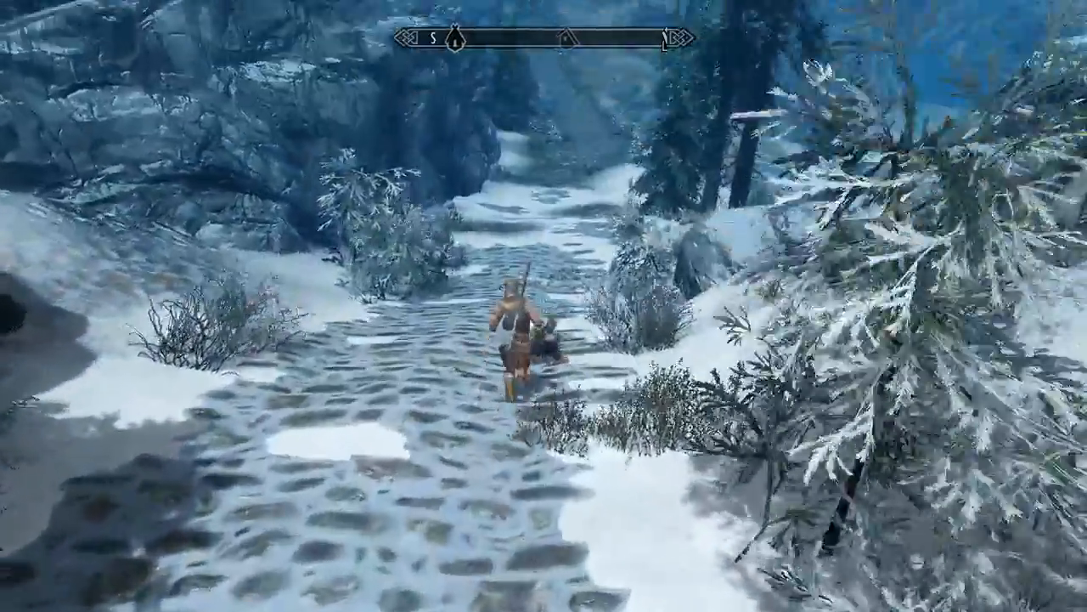
key("w")
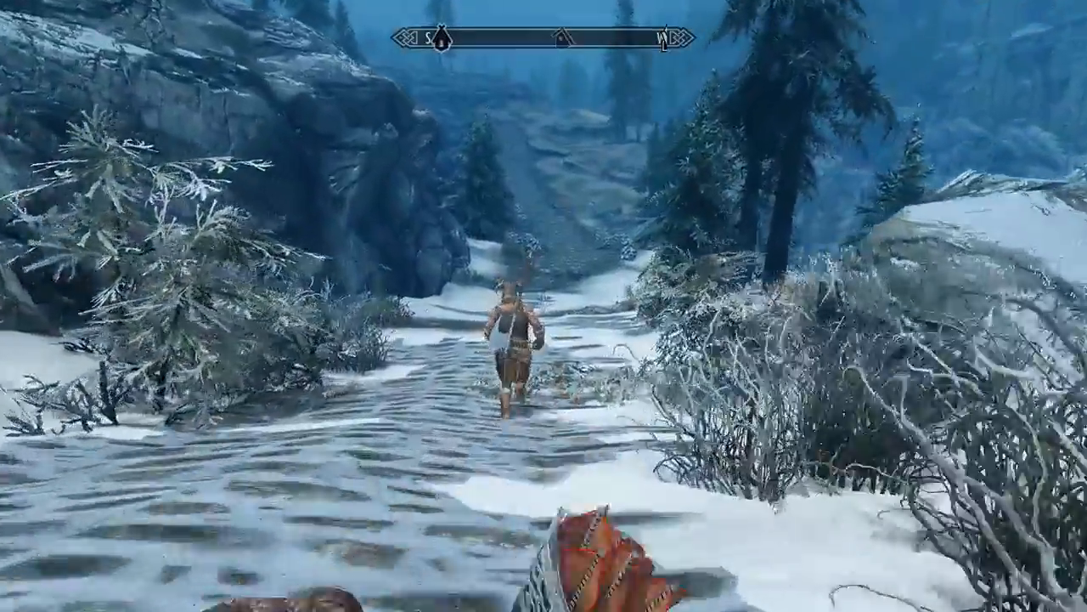
key("w")
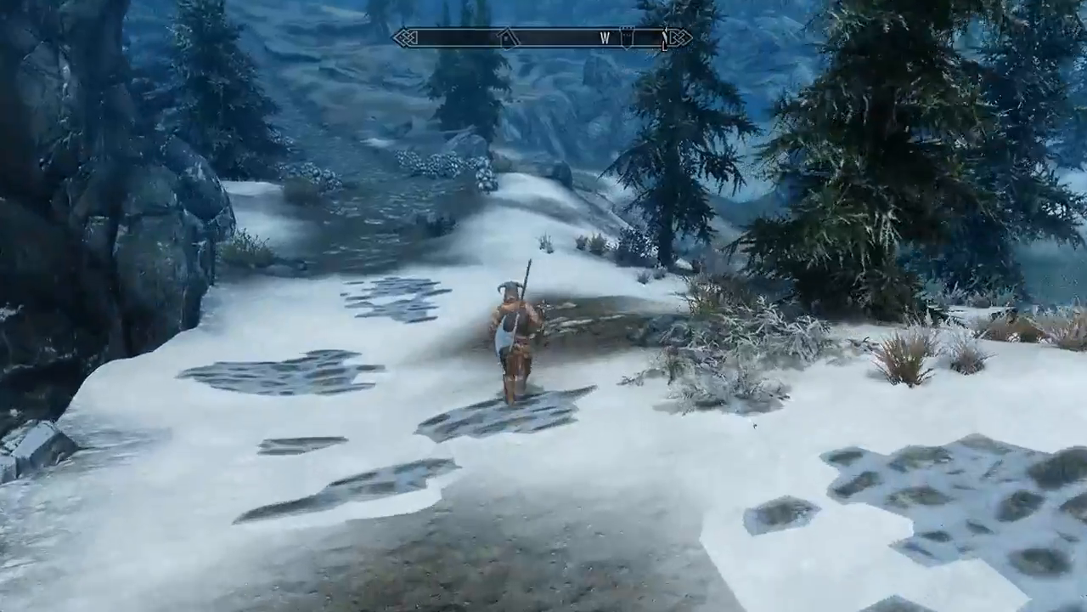
key("w")
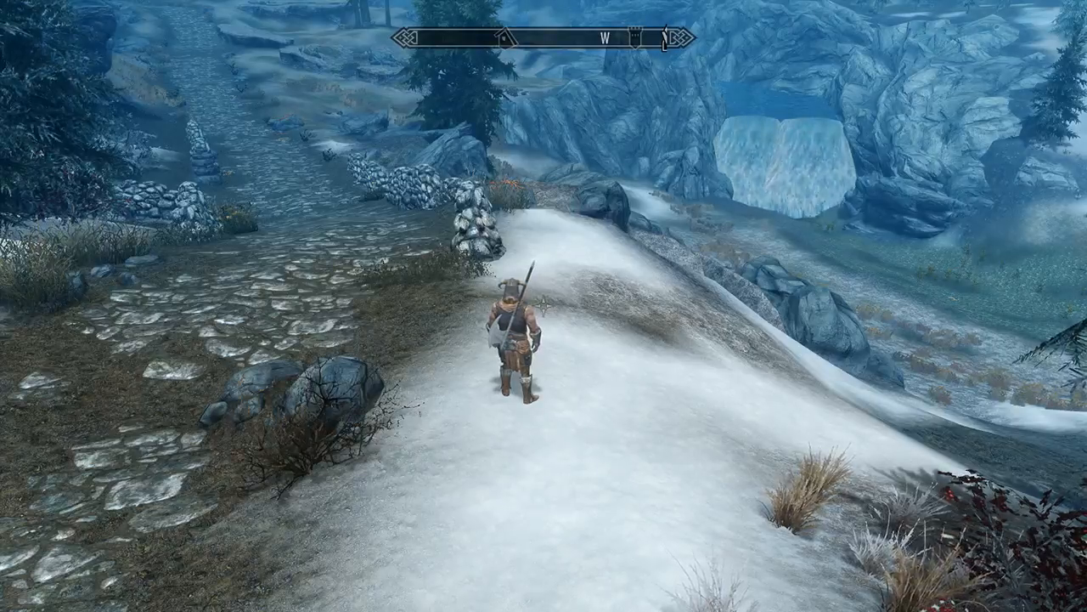
Step: Turn back from the ledge and run up the cobbled road past the fallen body to the snowy roadside
key("s")
key("d")
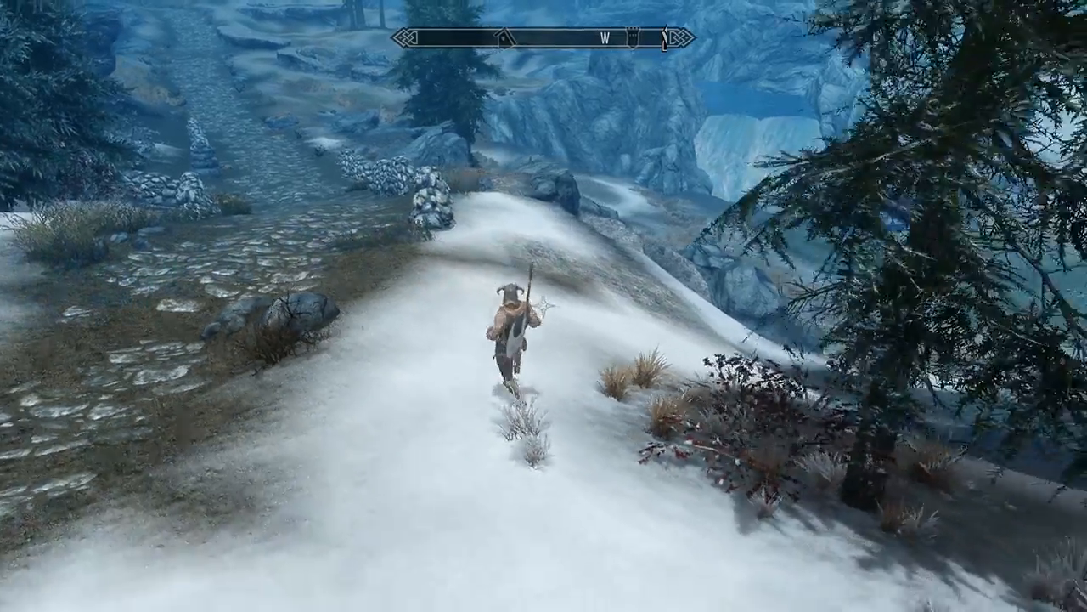
key("w")
key("w")
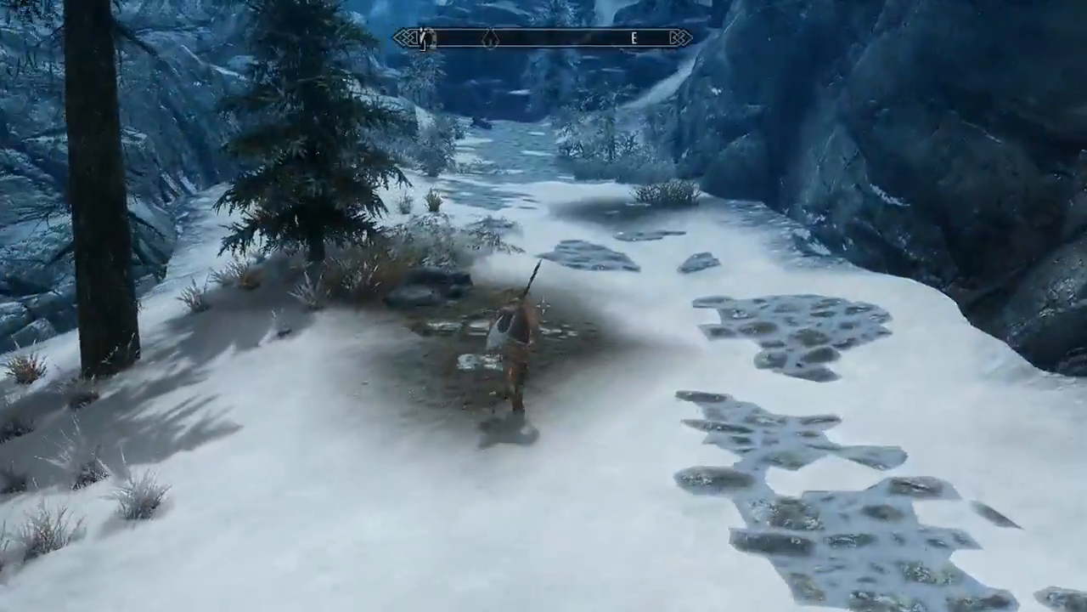
key("w")
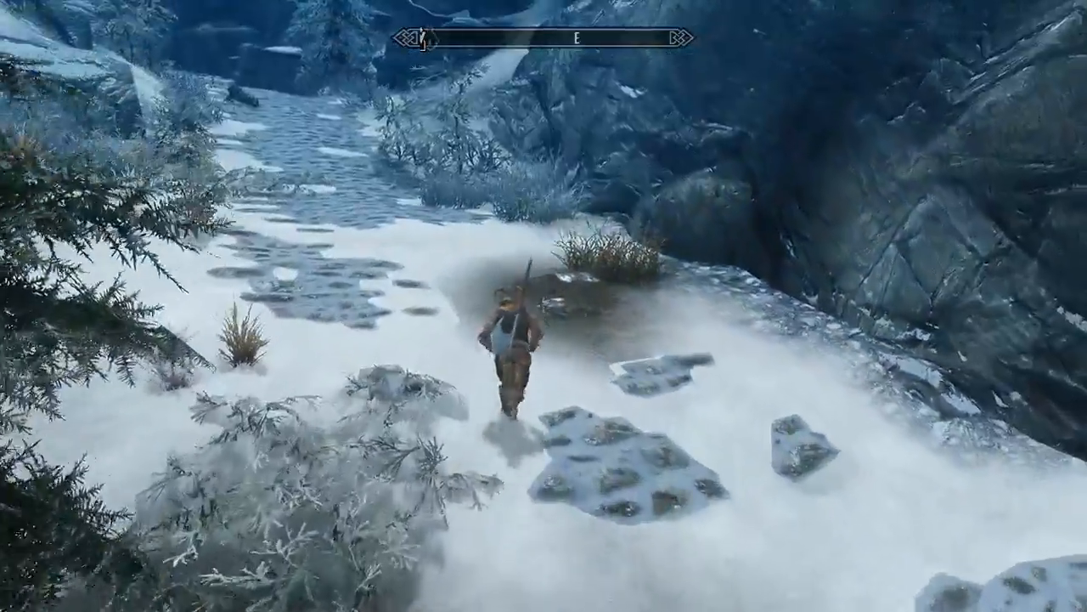
key("w")
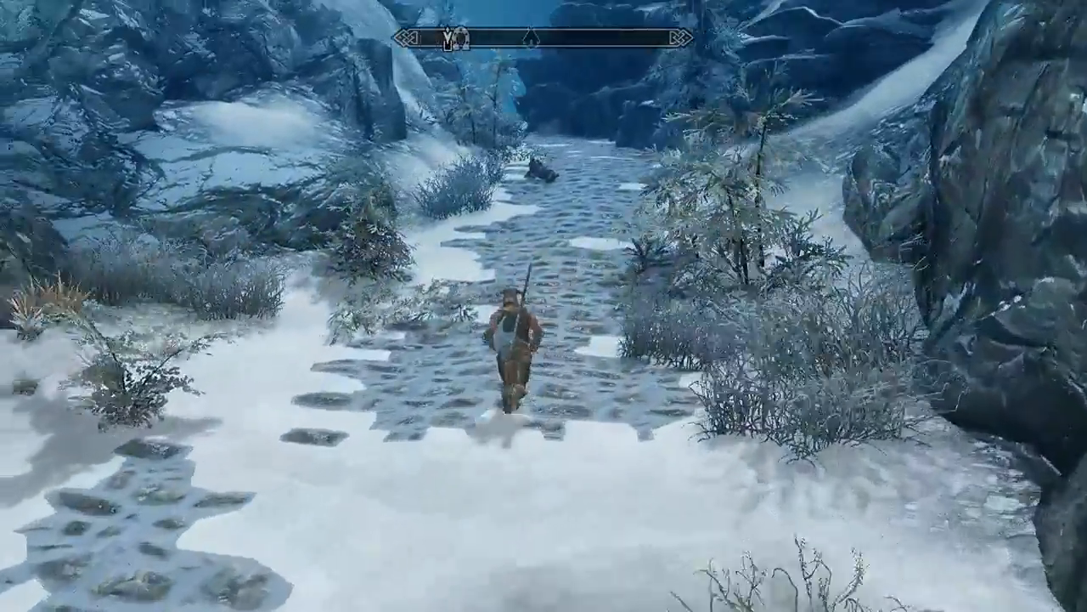
key("w")
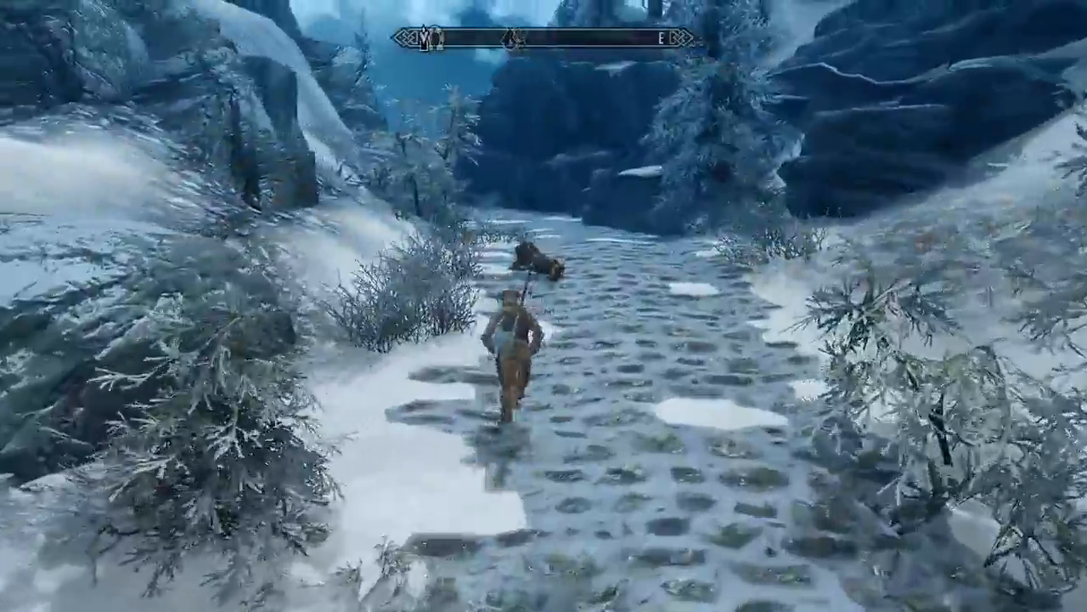
key("w")
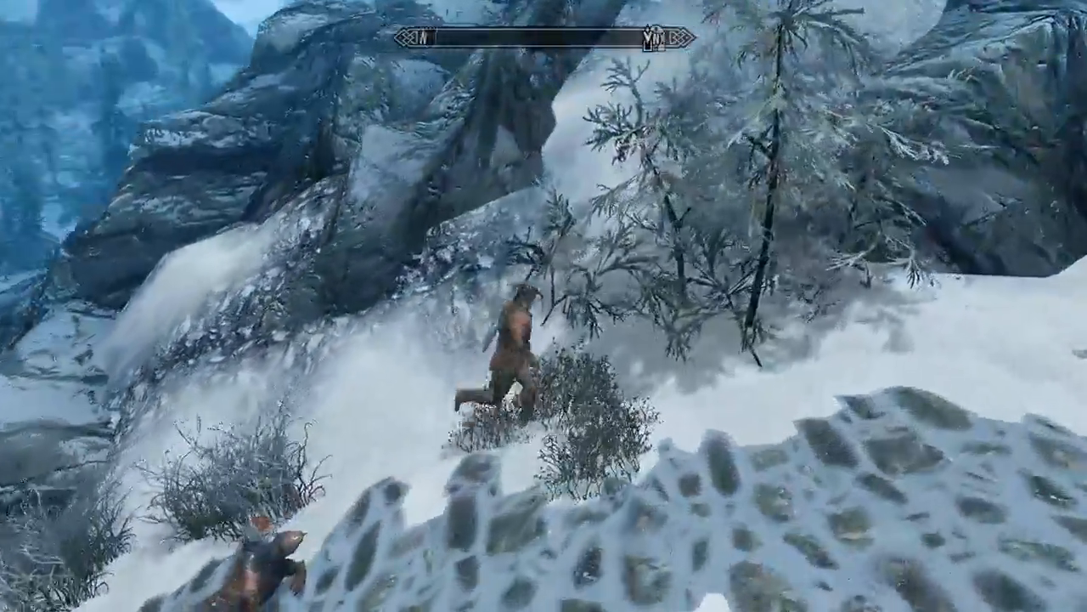
Step: Switch to first-person view and run along the road and over the snowy slope to the rocks overlooking the stable and cart
key("w")
key("f")
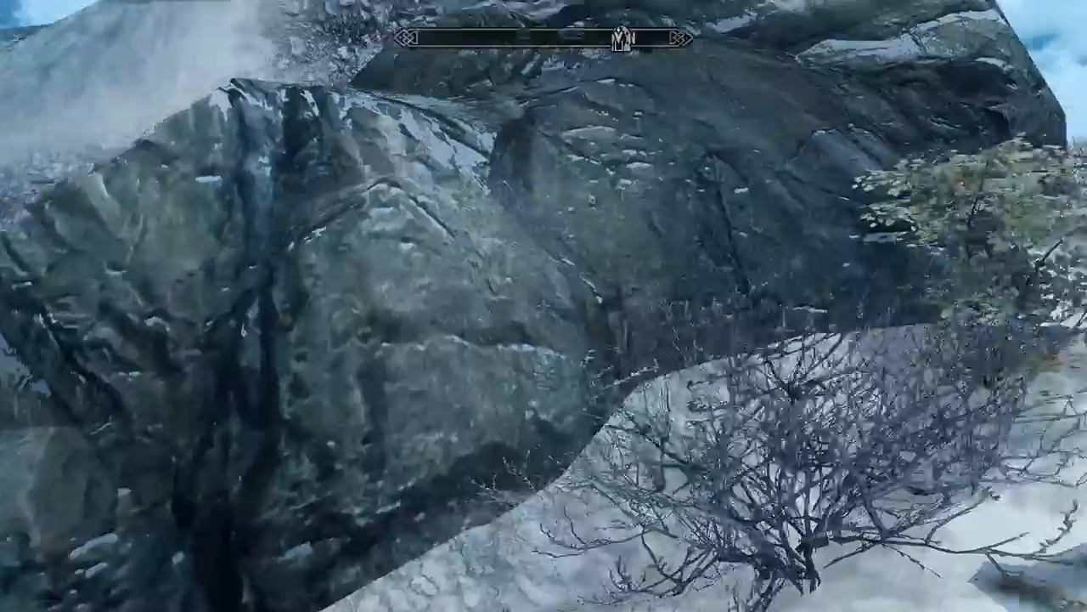
key("w")
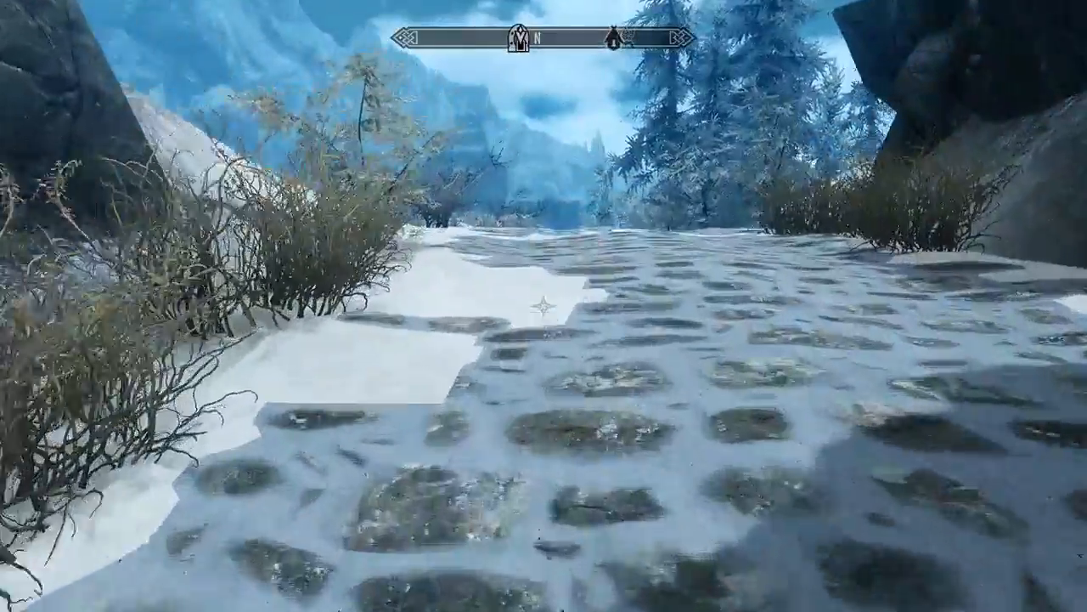
key("w")
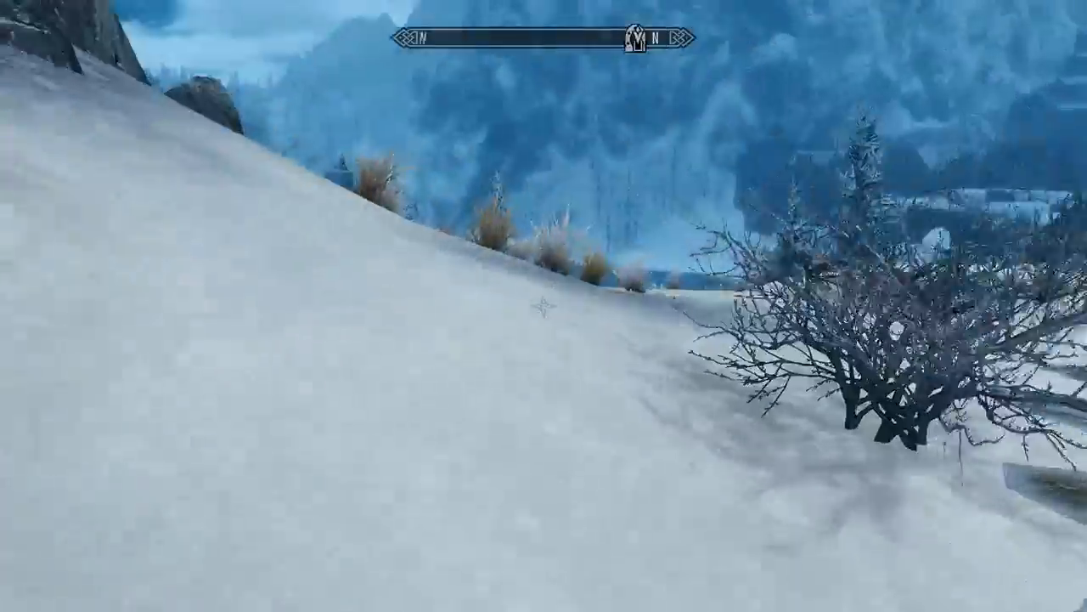
key("w")
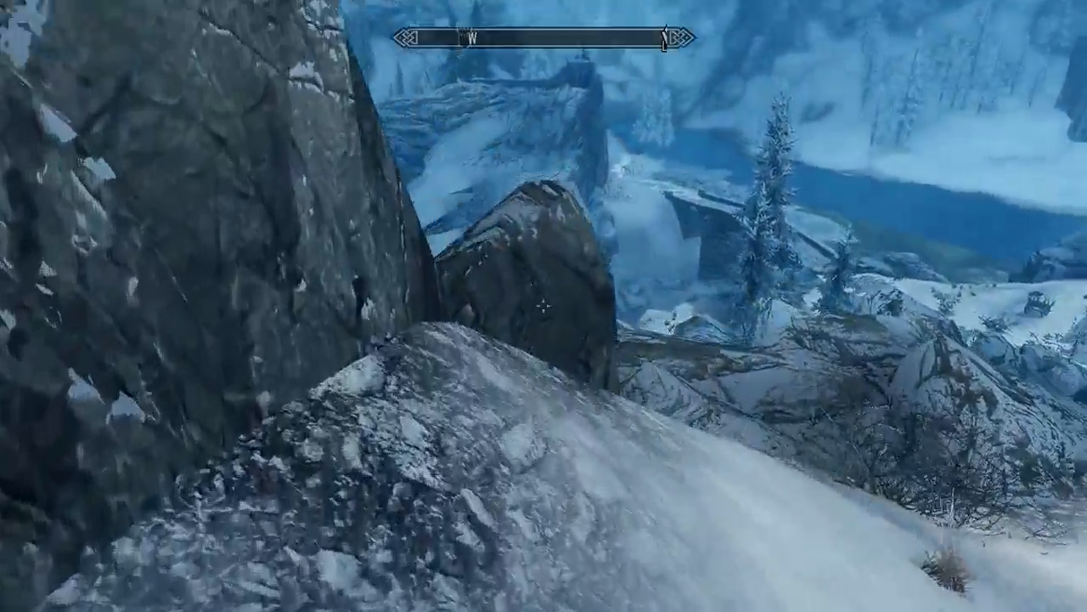
key("w")
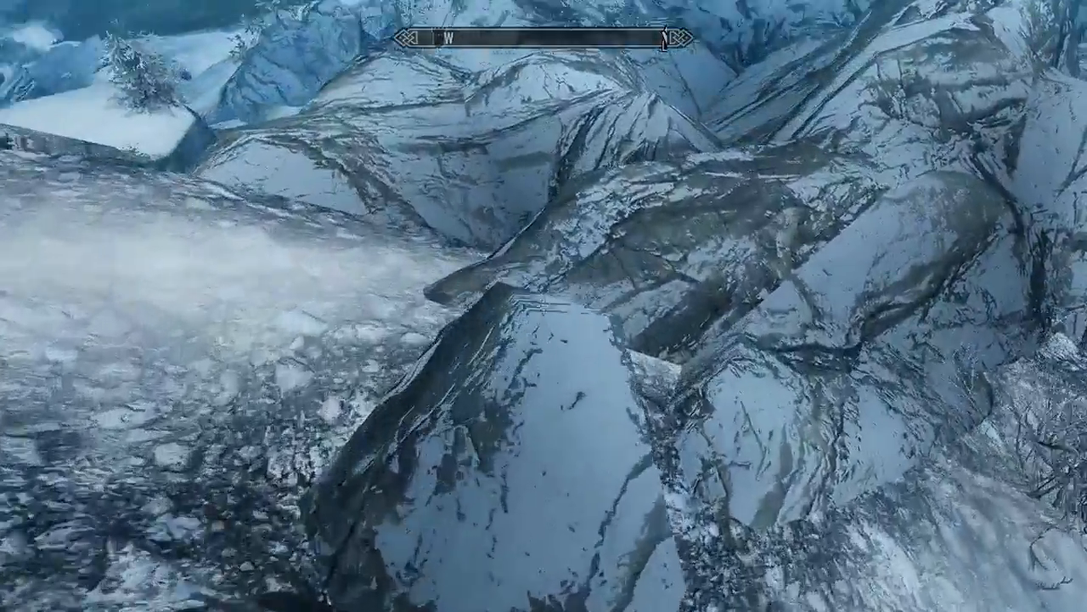
key("w")
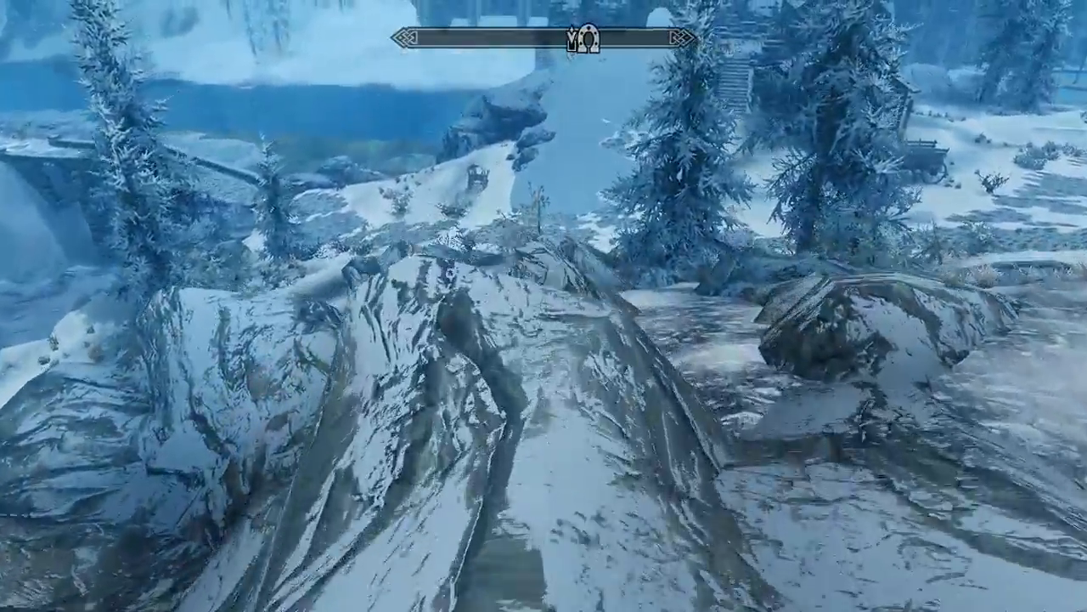
key("w")
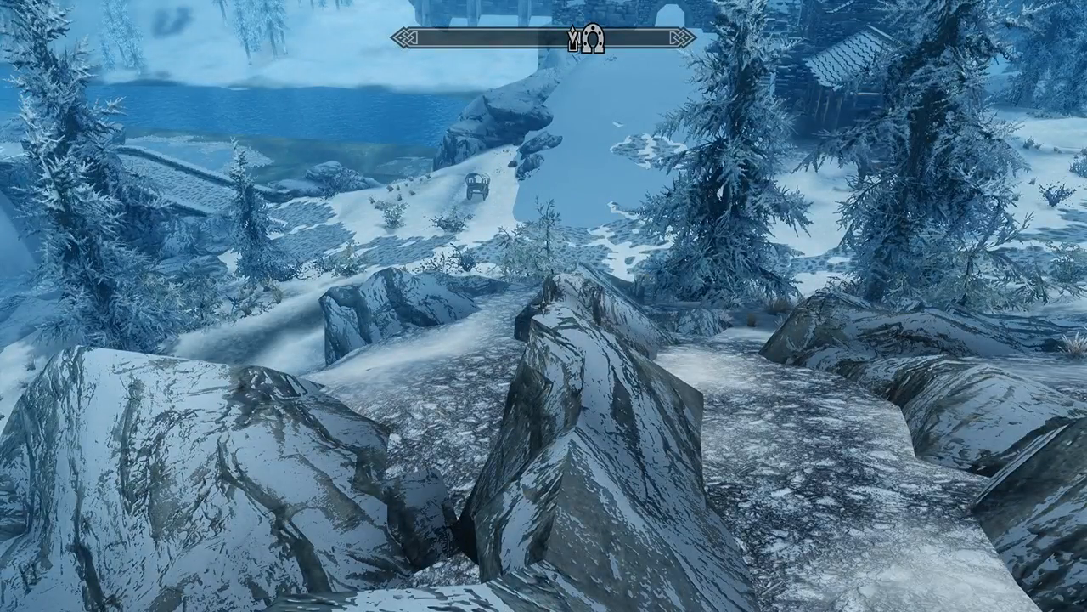
Step: Return to third-person view and run off the rocks across the snowy hillside to the frosted grass facing the pines
key("f")
key("w")
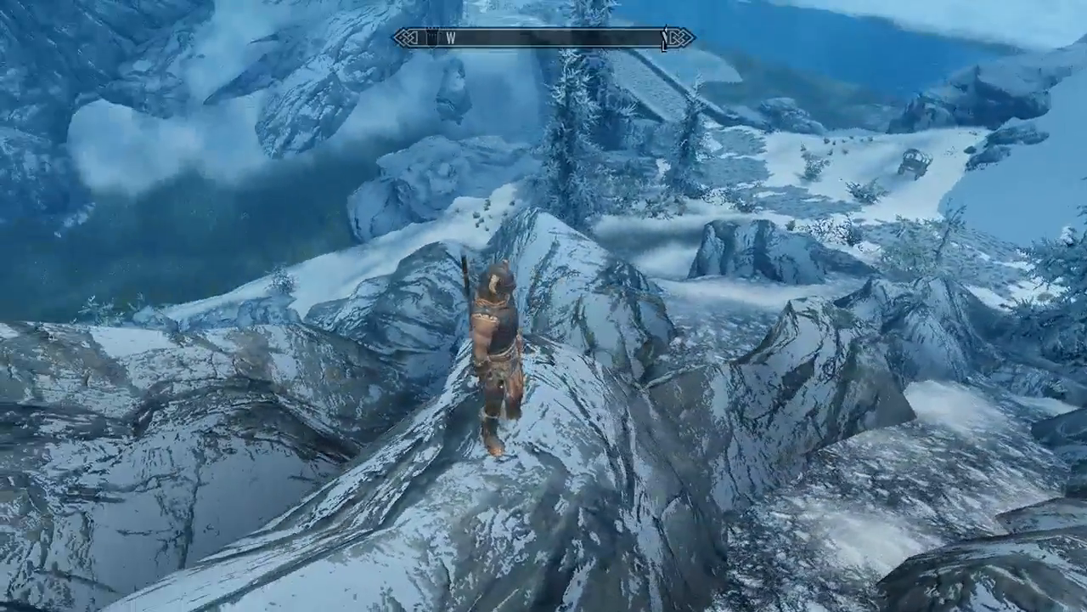
key("w")
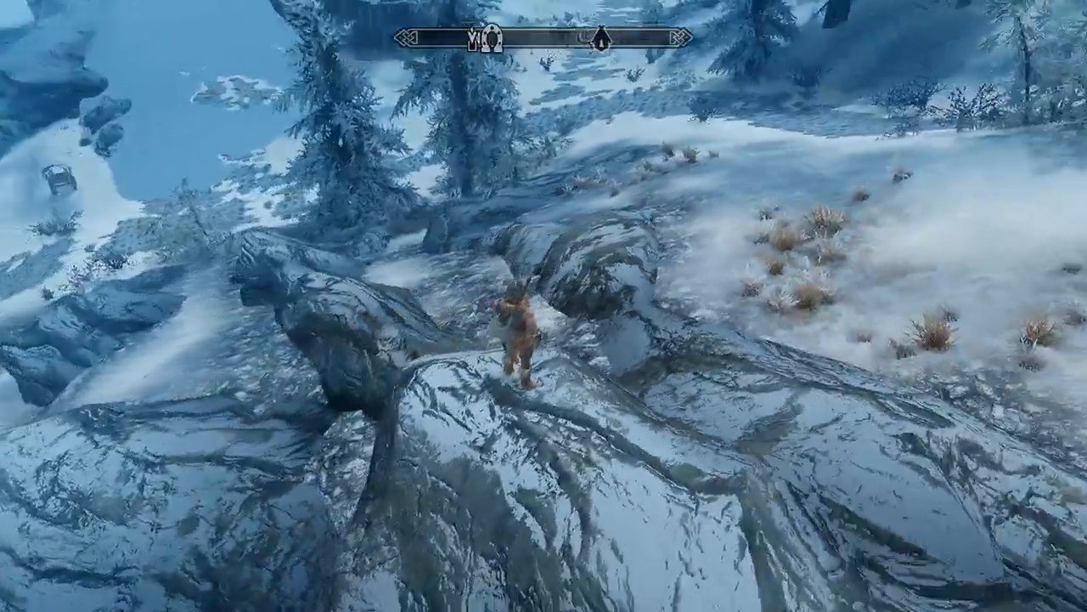
key("w")
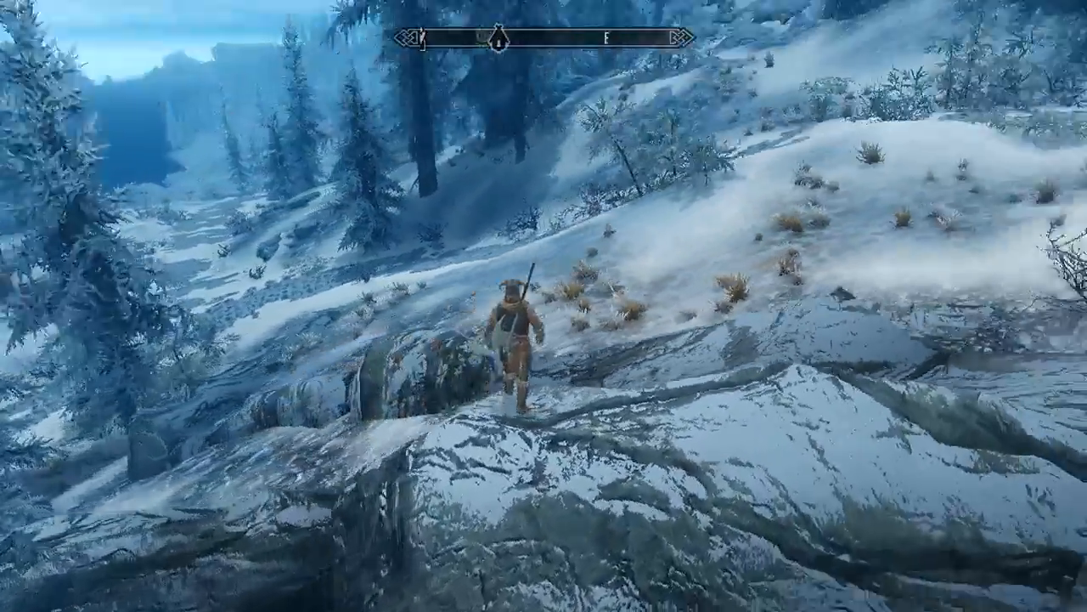
key("w")
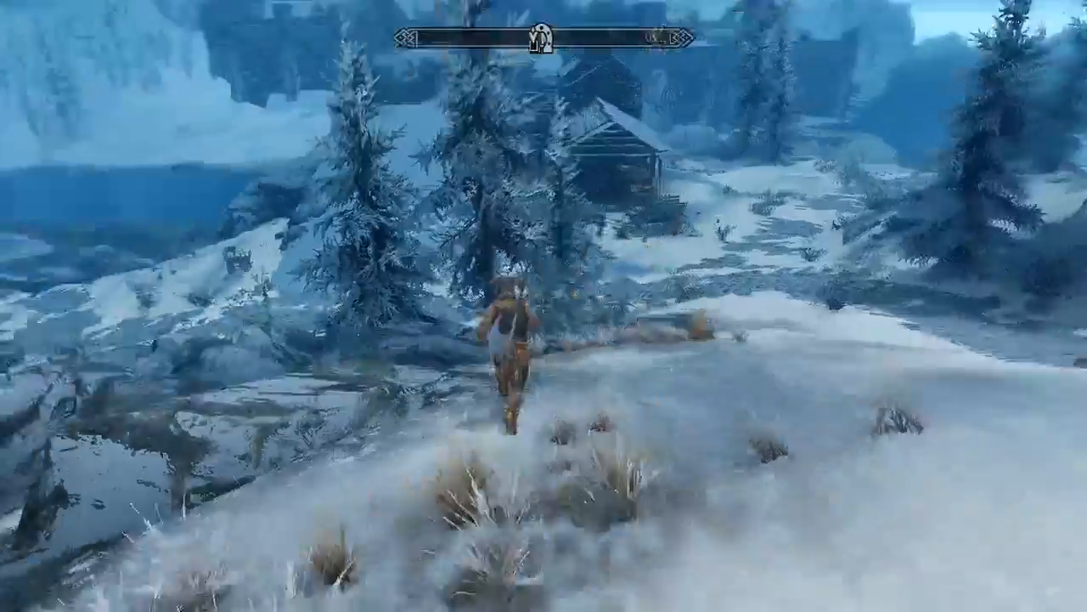
key("w")
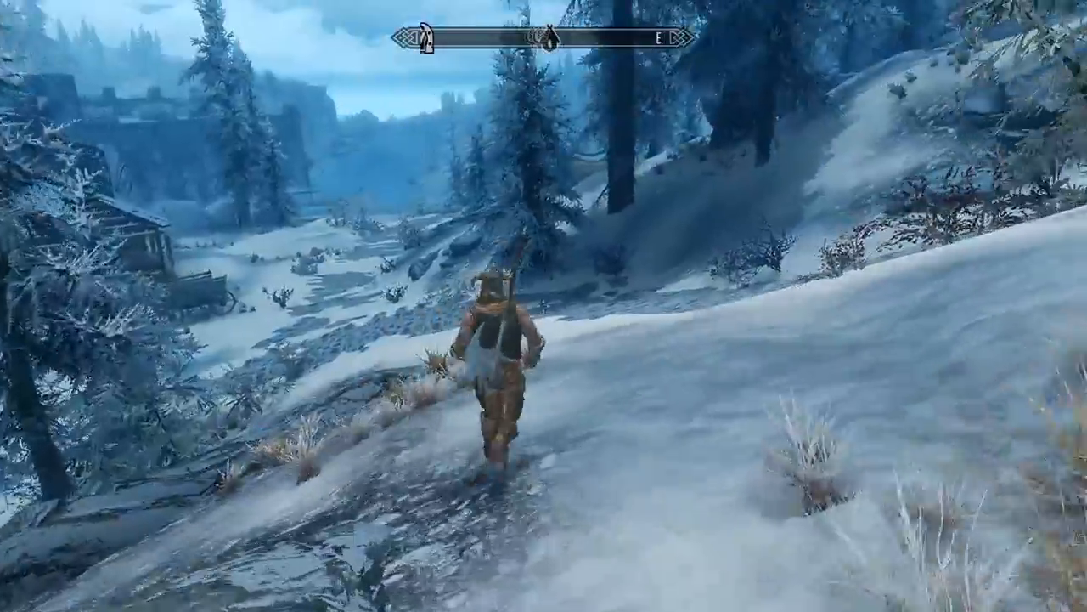
key("w")
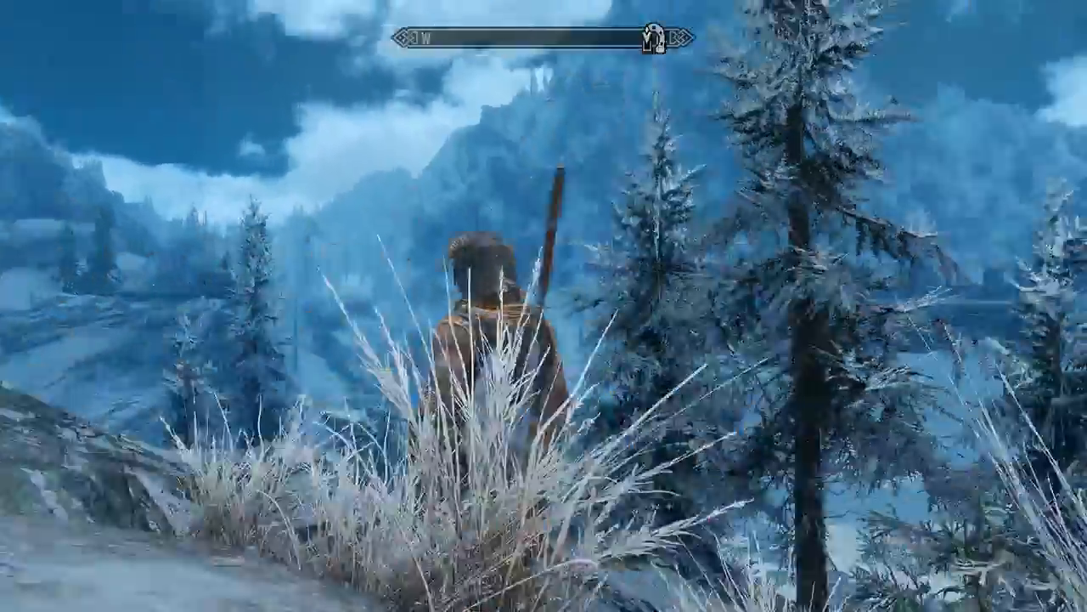
Step: Run back up the snowy hillside past the red-leaved bush and along the cobbled road through the rocky pass
key("w")
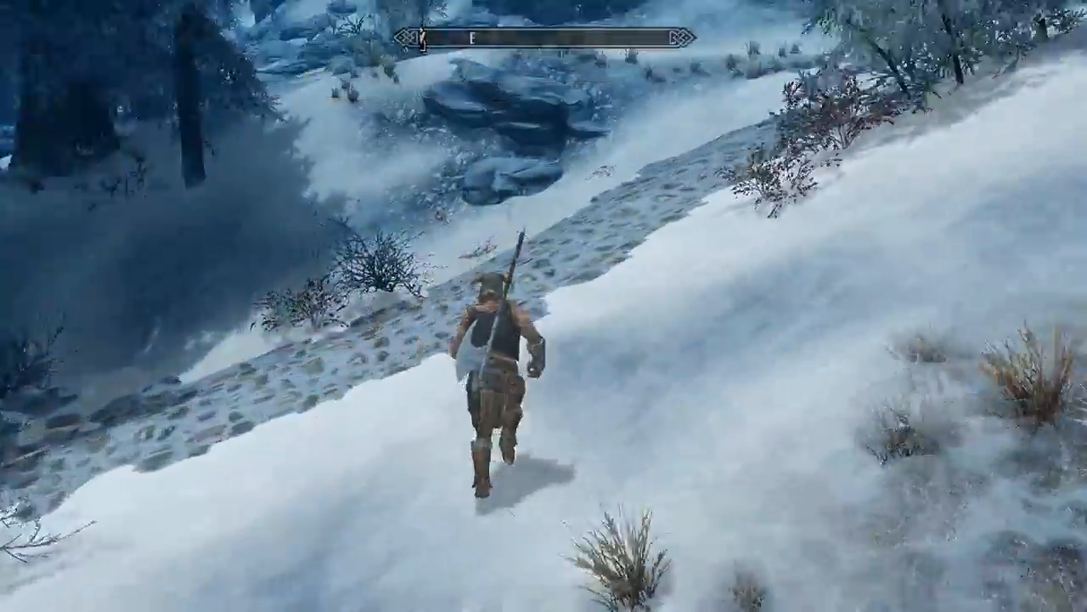
key("w")
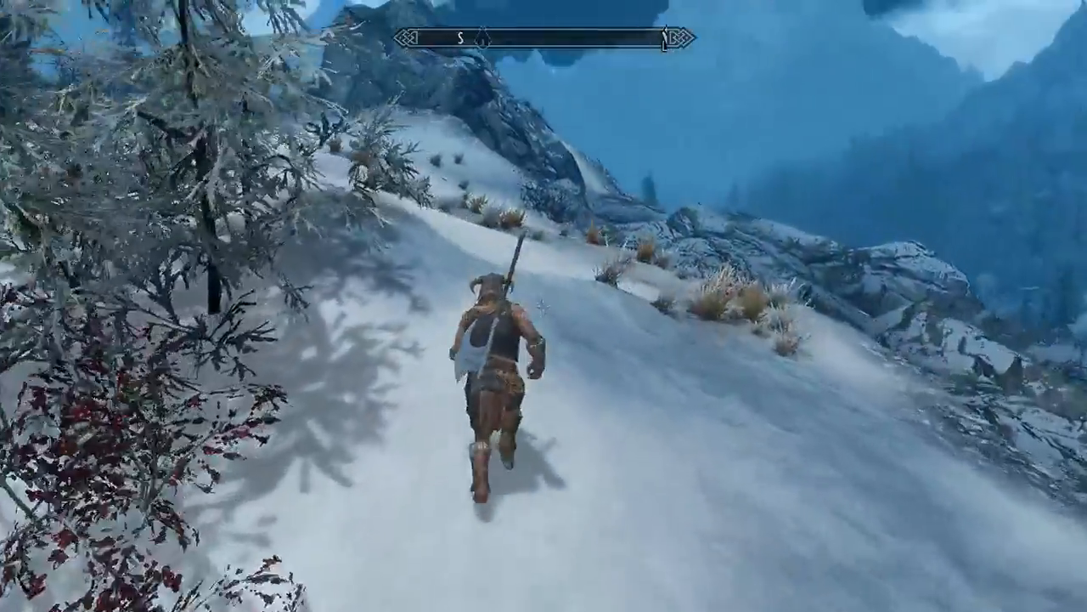
key("w")
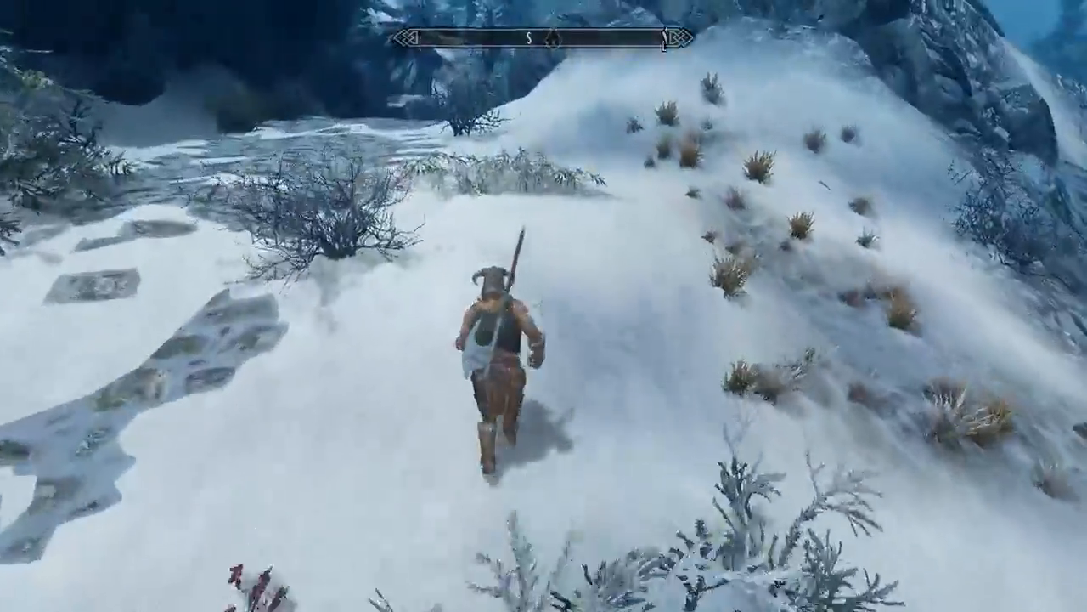
key("w")
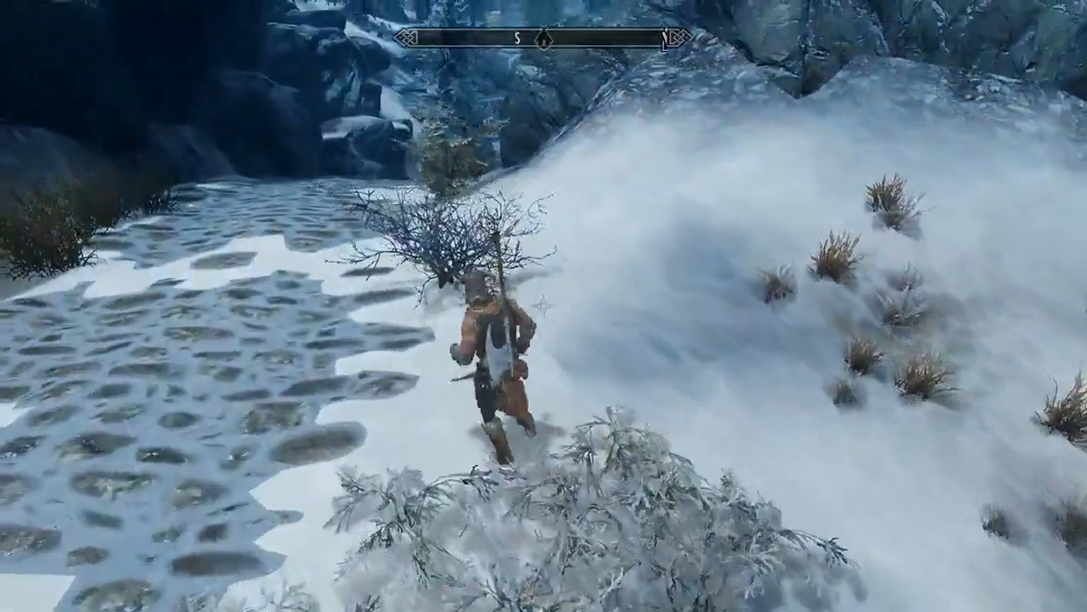
key("w")
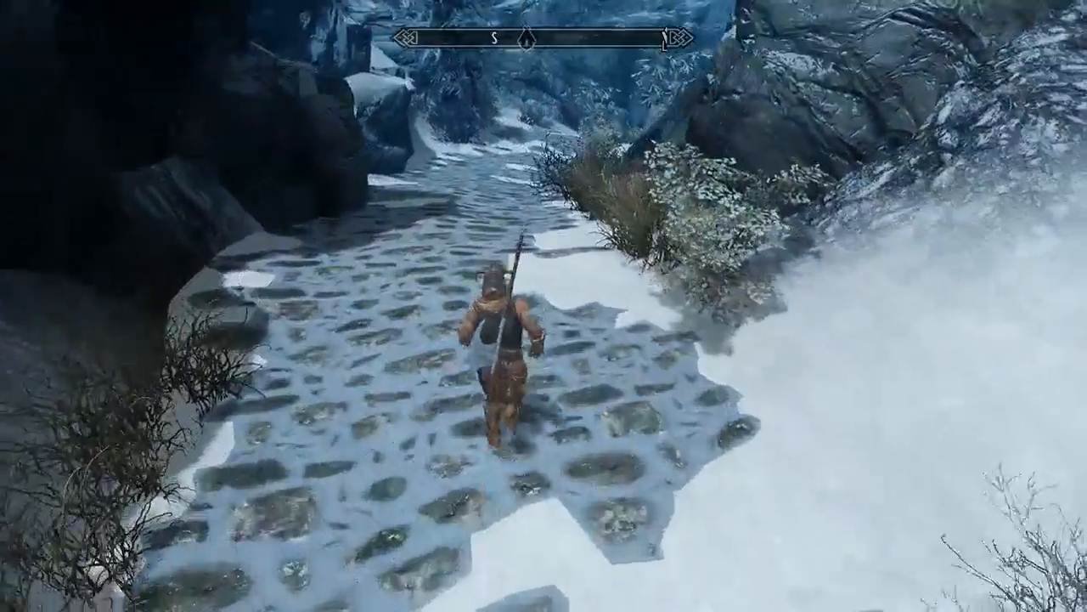
key("w")
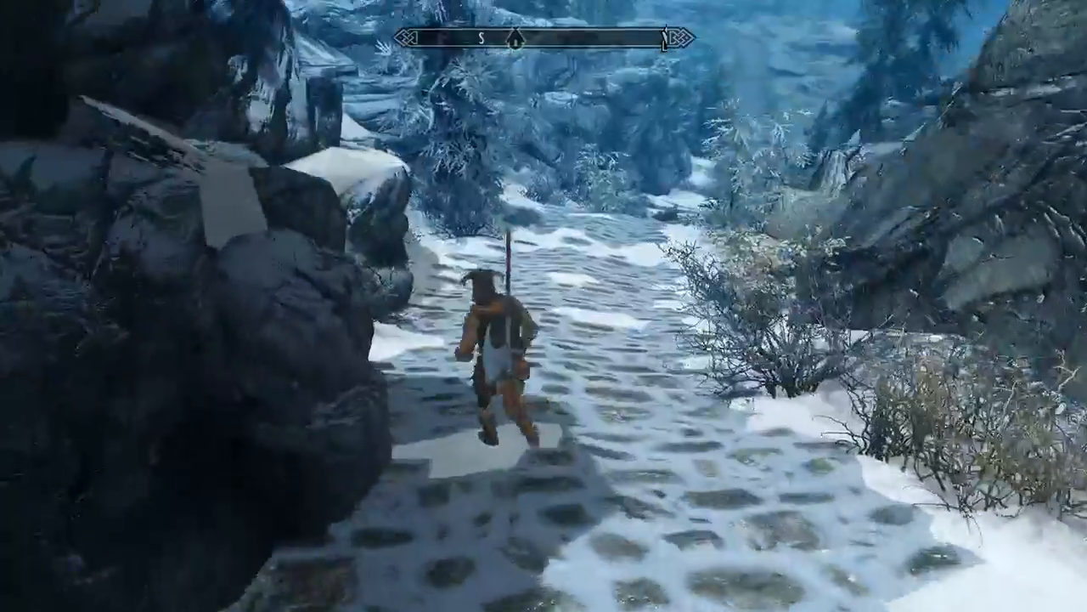
key("w")
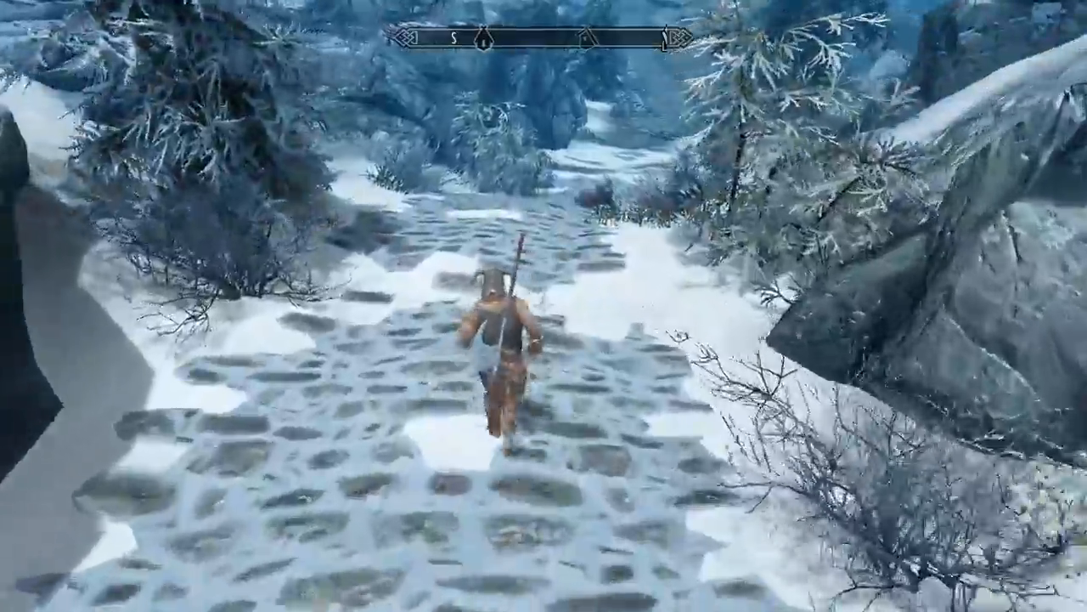
Step: Run down the cobbled road and up the snowy slope onto the rocks facing the waterfall, and view the axe on the character's back from below
key("w")
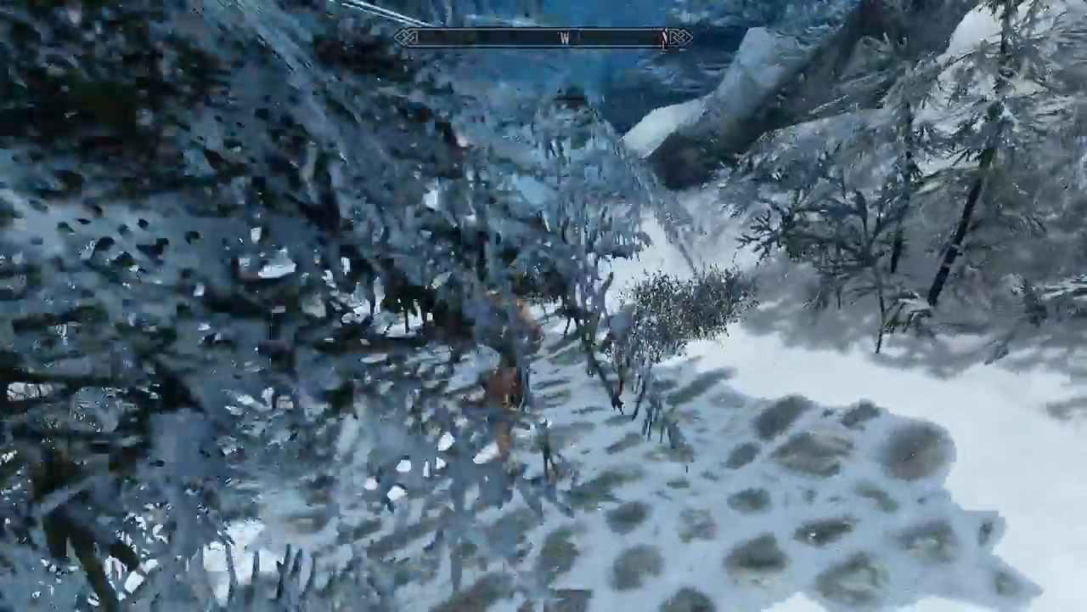
key("w")
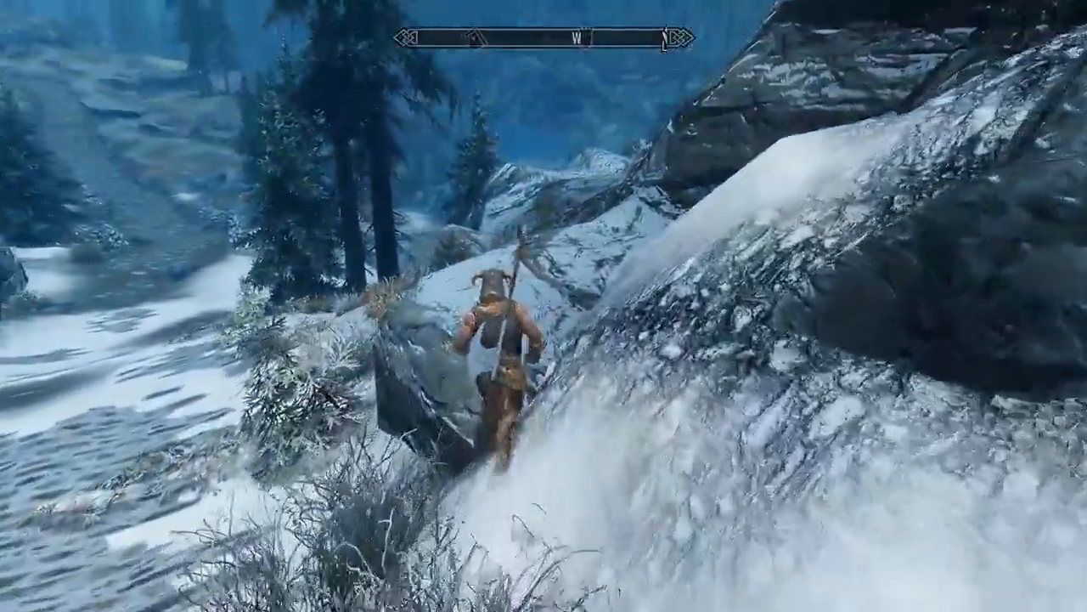
key("w")
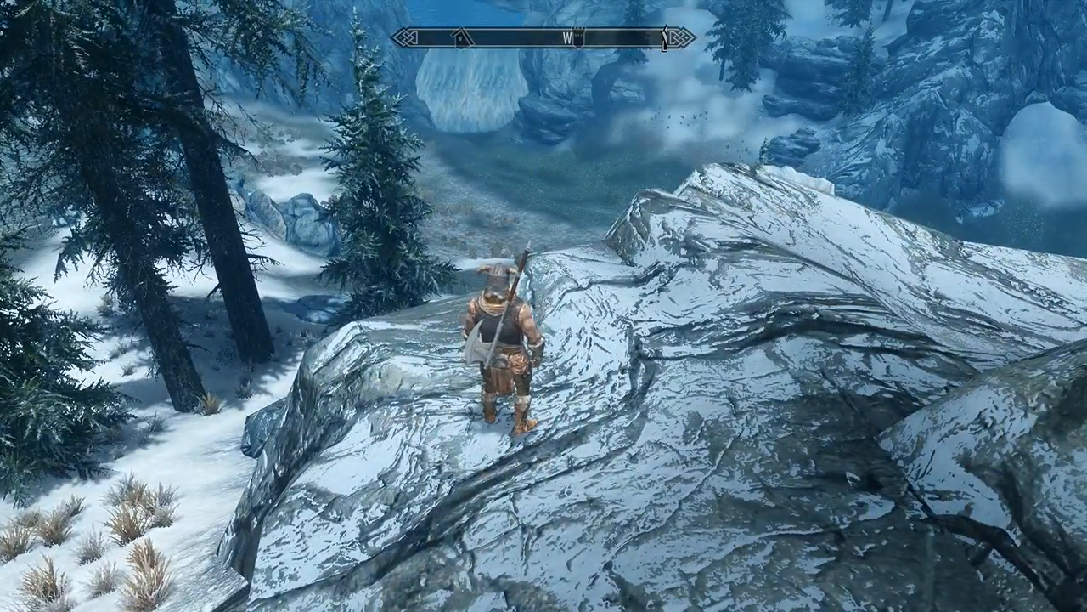
key("w")
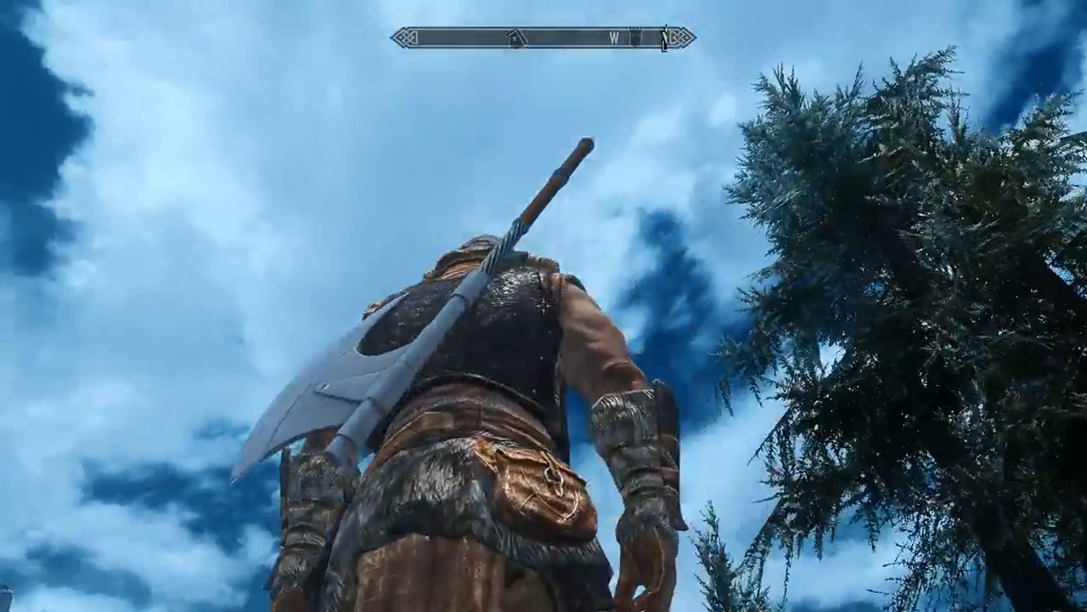
Step: Run off the rocks across the snow and up the cobbled road past the fallen body
key("w")
key("w")
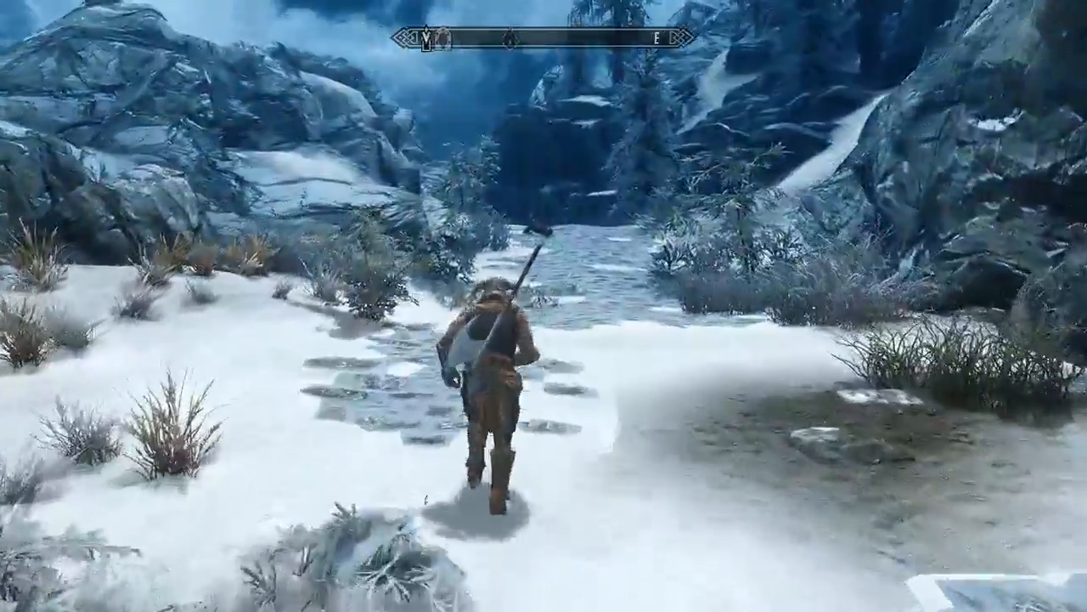
key("w")
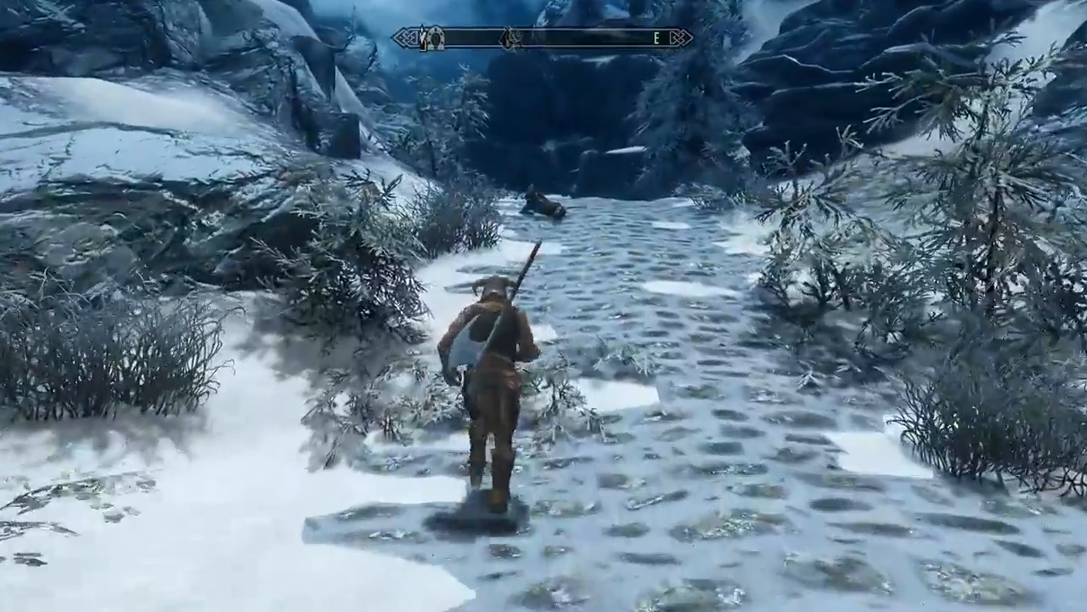
key("w")
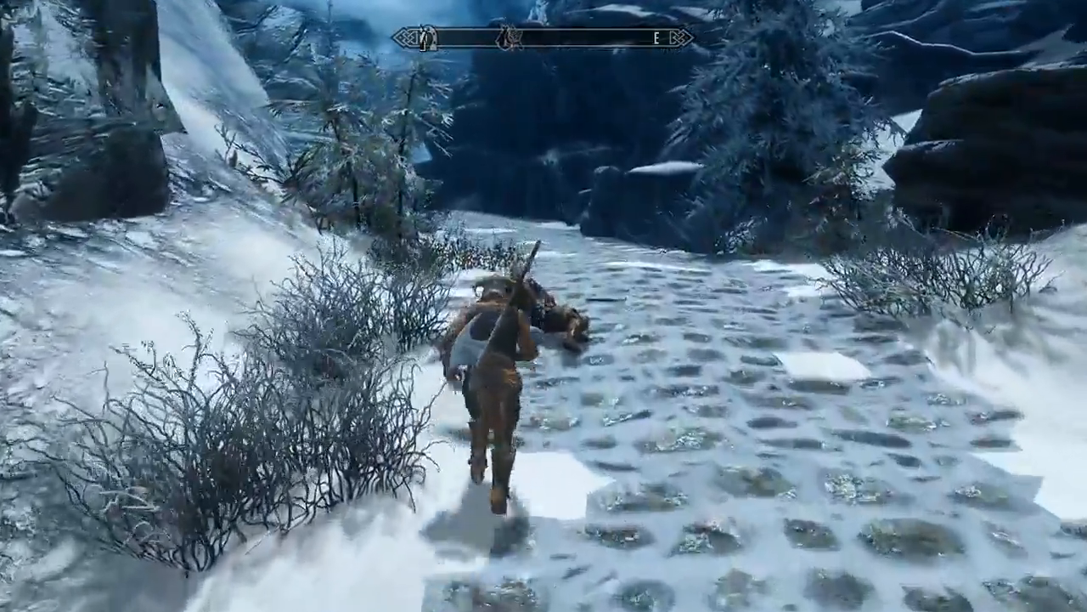
key("w")
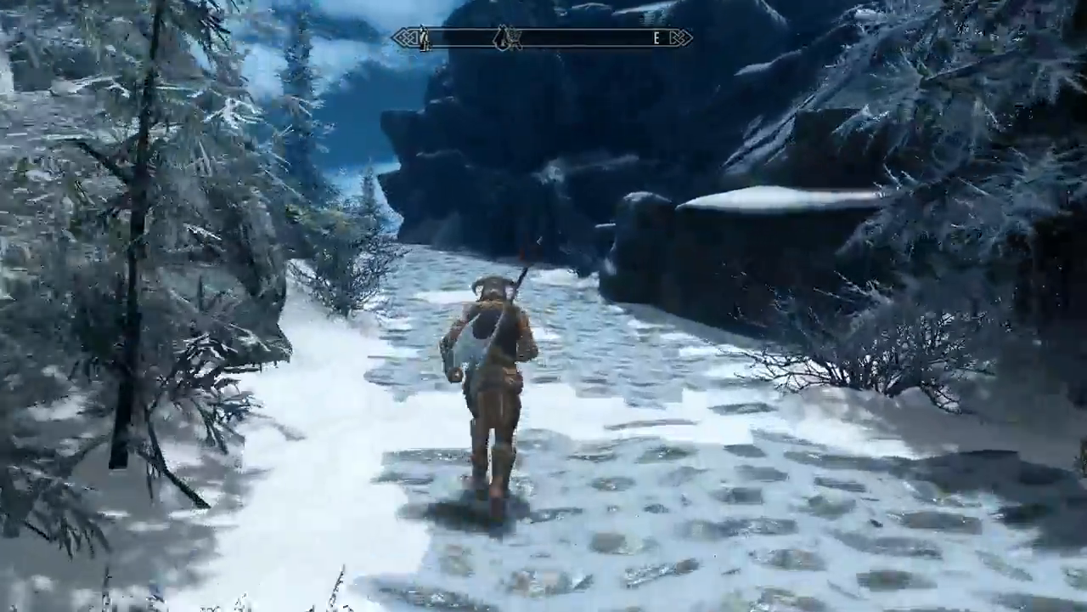
Step: Follow the cobbled road past the dark cliff to the snowy mound facing the tall pines and turn towards the valley
key("w")
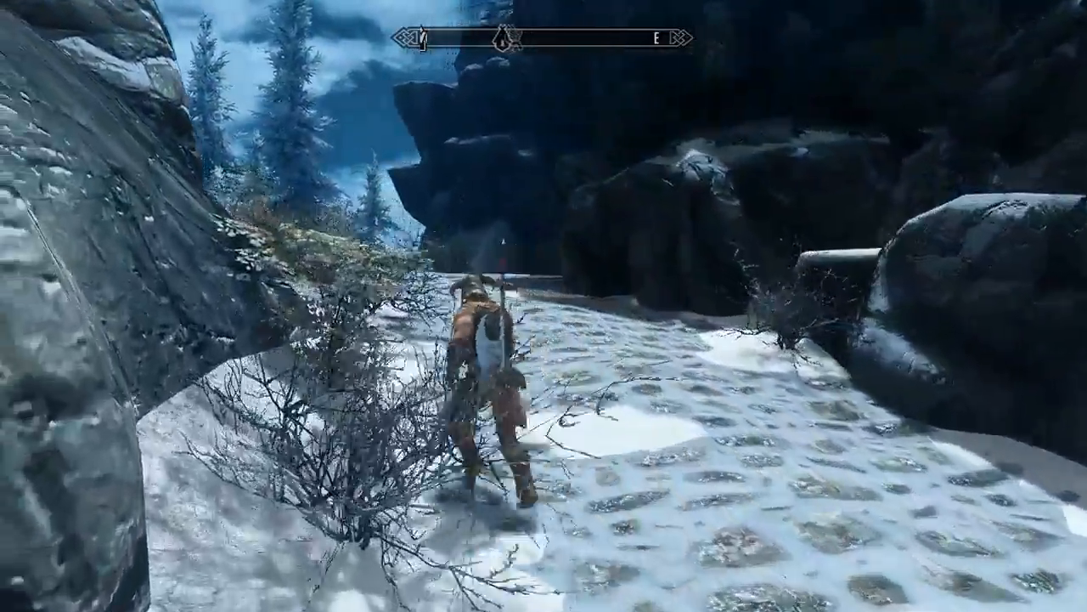
key("w")
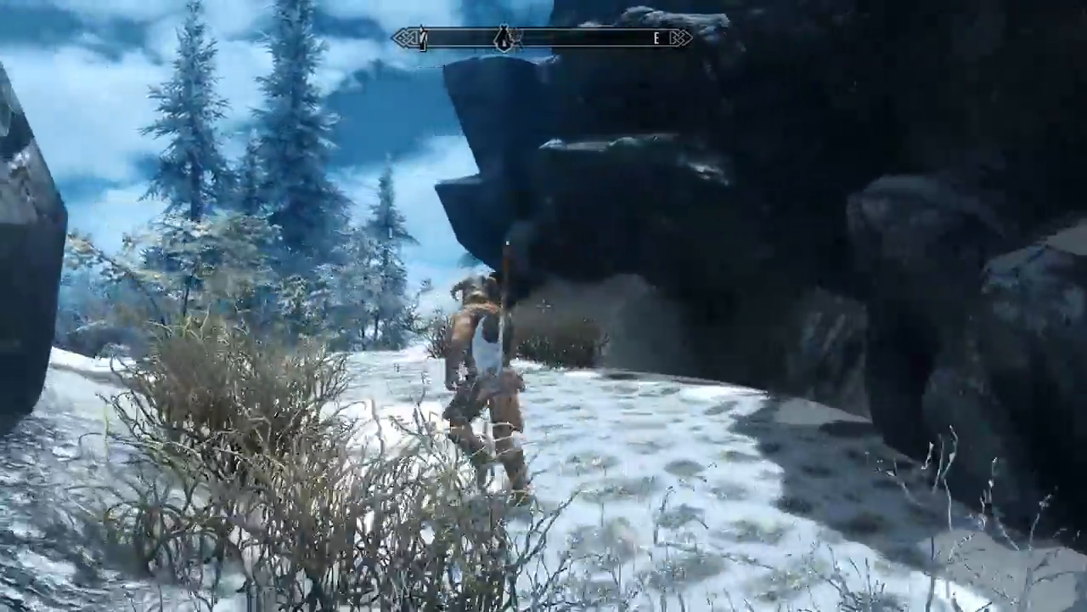
key("w")
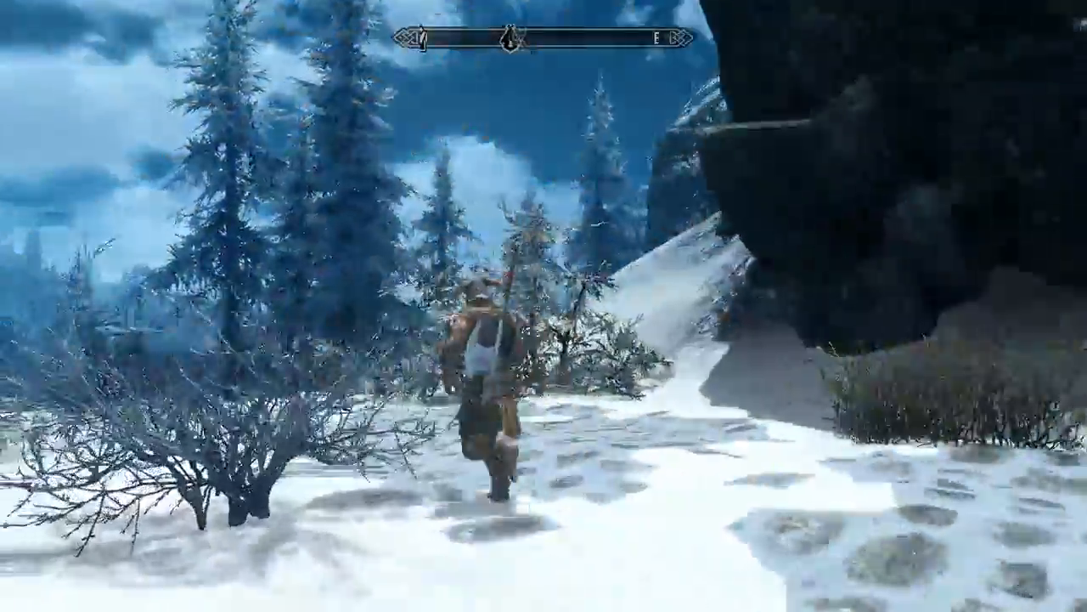
key("w")
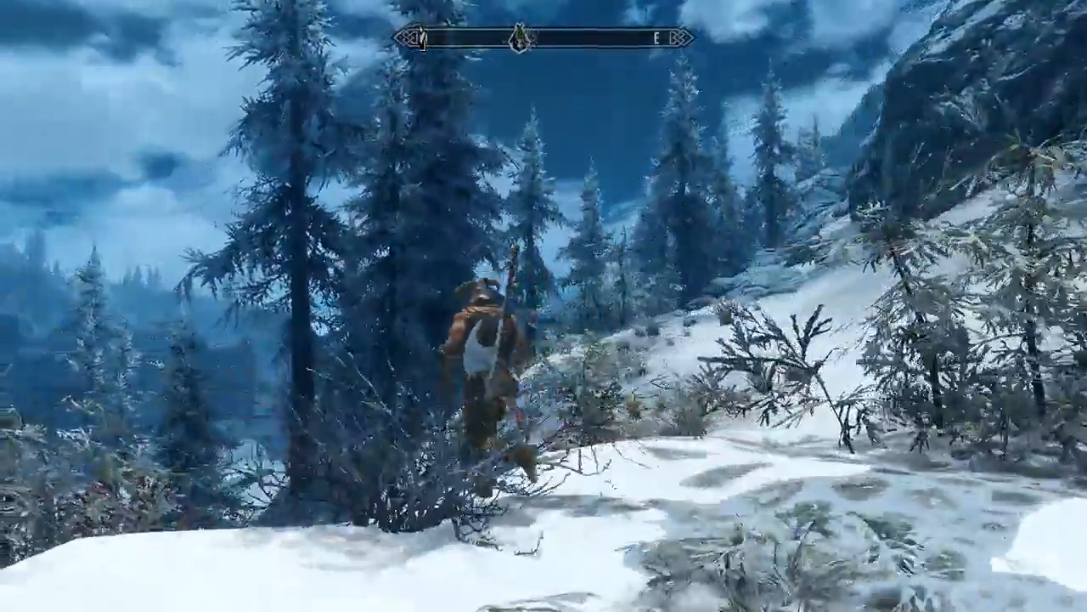
key("w")
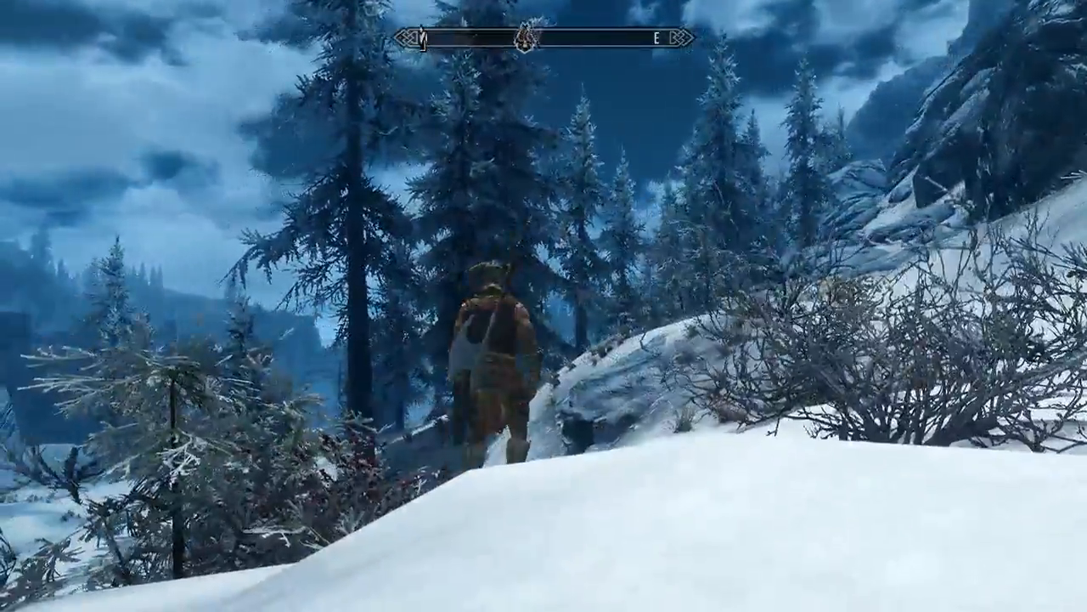
key("w")
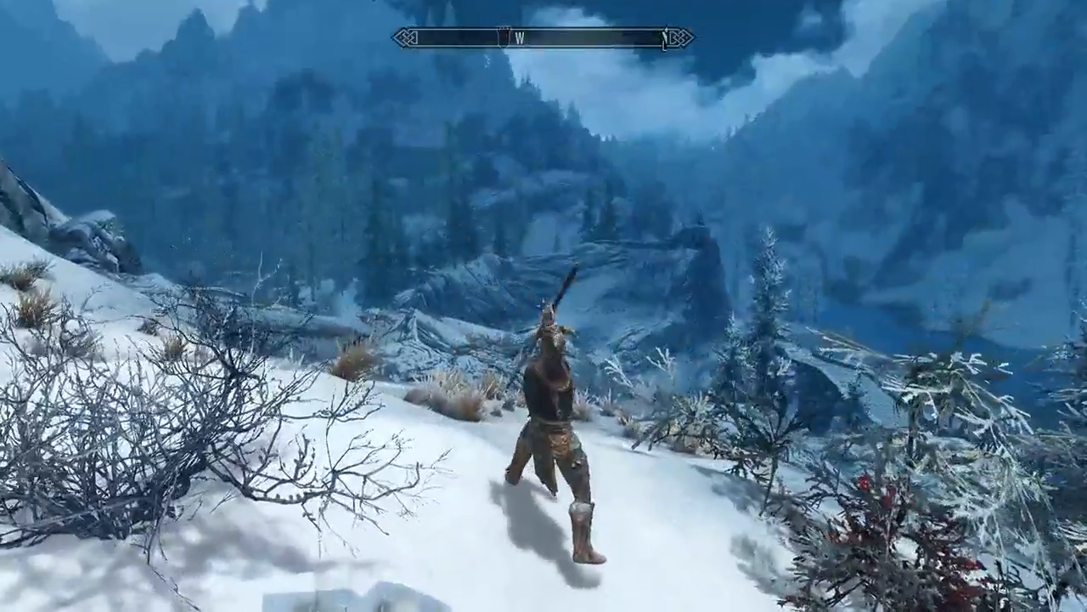
Step: Switch to first-person view and carry the drawn battleaxe over the snowy mound to the foot of the large rock
key("w")
key("f")
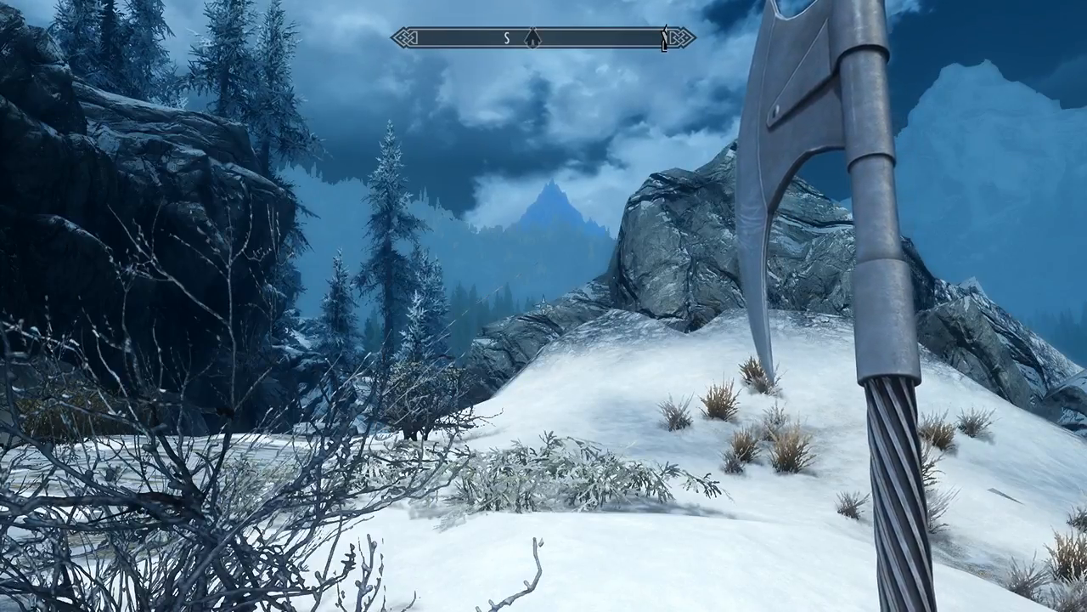
key("w")
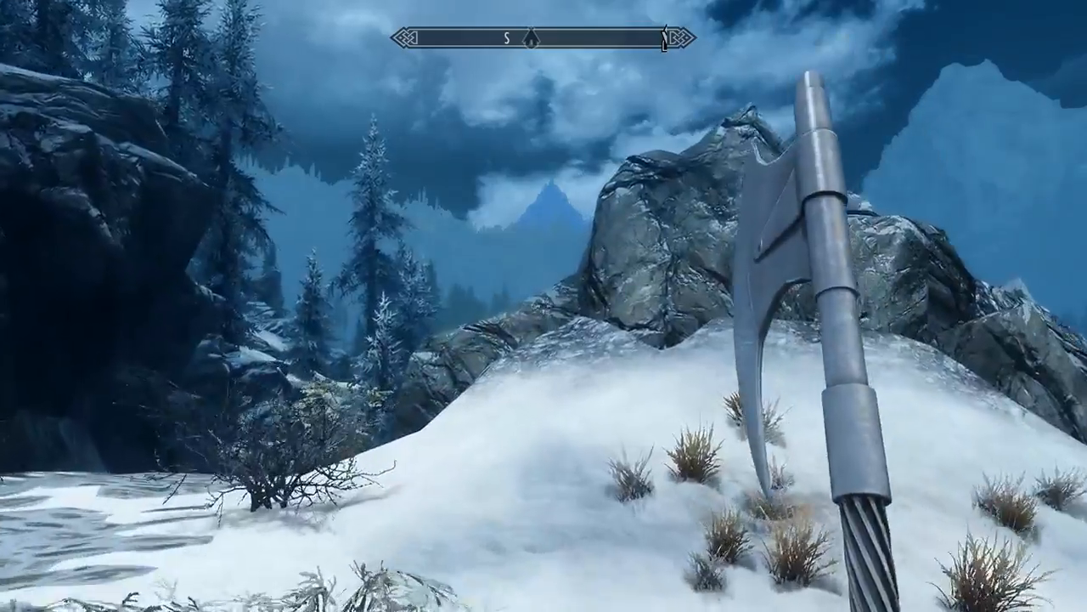
key("w")
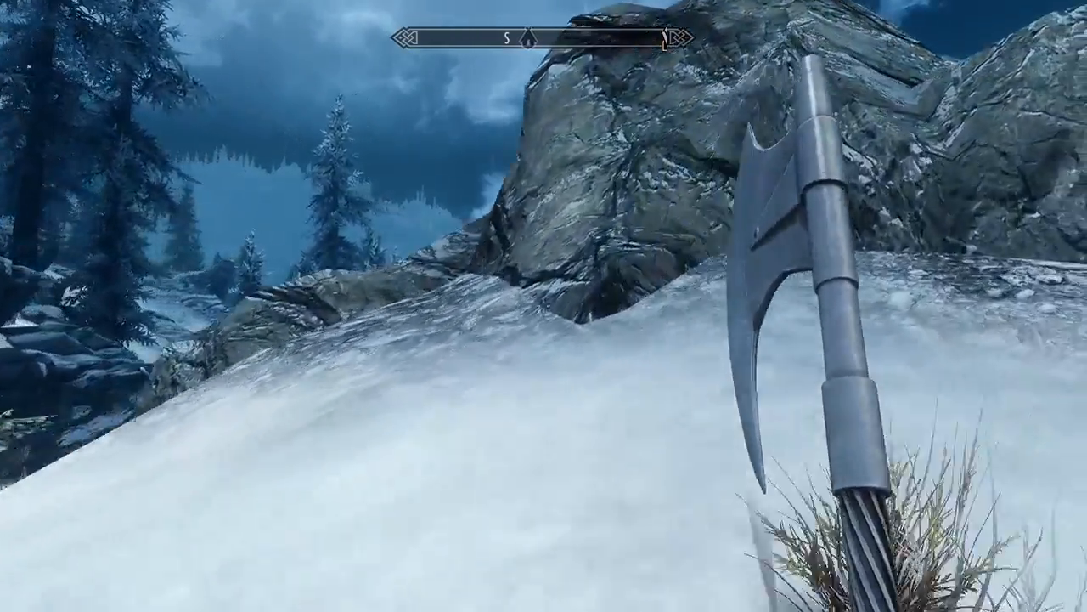
key("w")
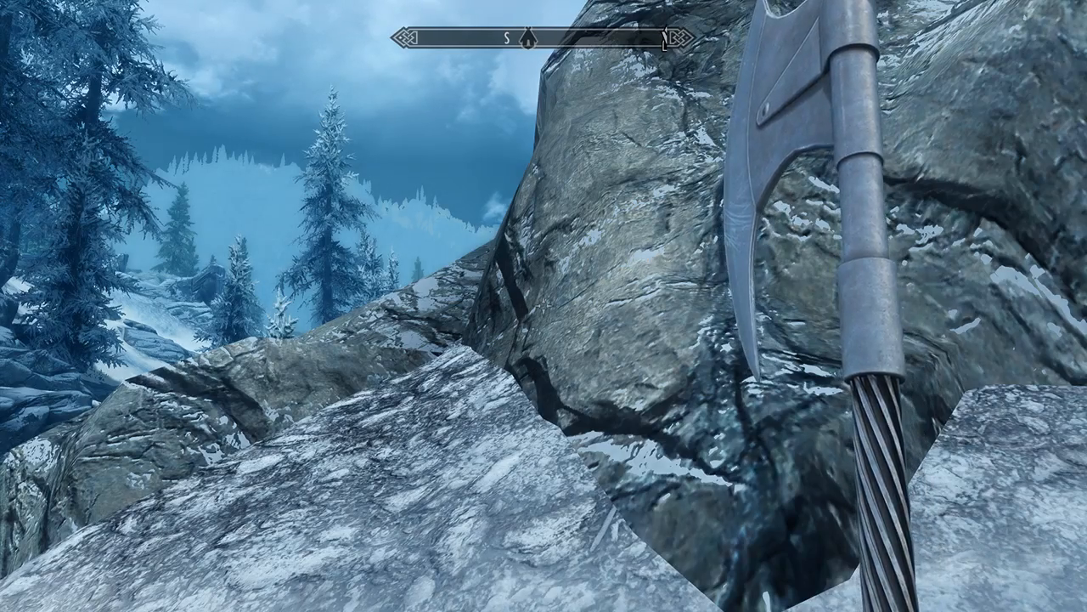
Step: Move around the large rock with the axe drawn and climb onto the outcrop overlooking the waterfall valley
key("w")
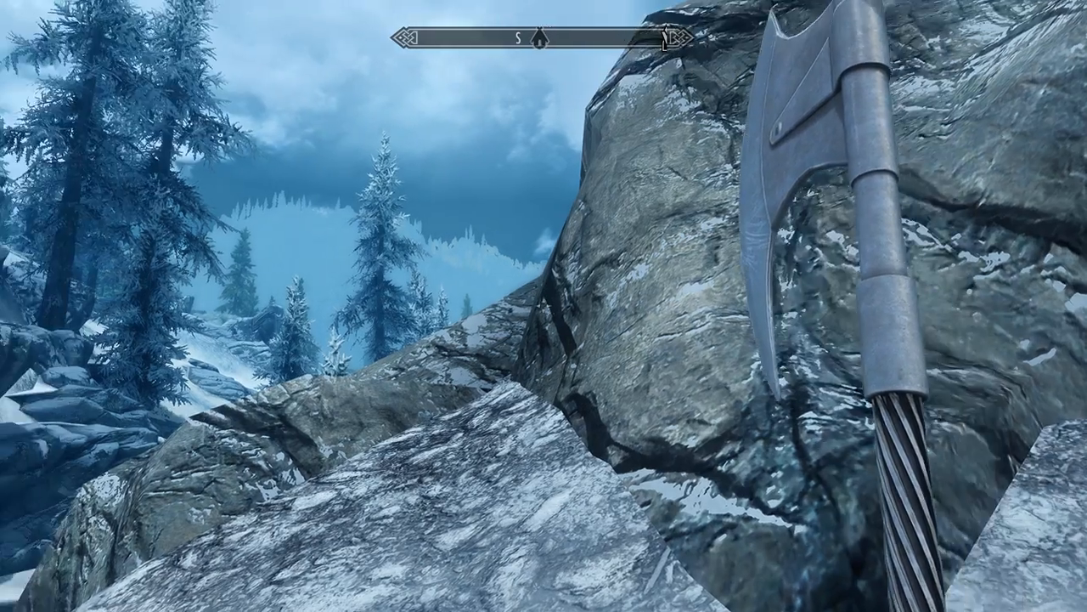
key("w")
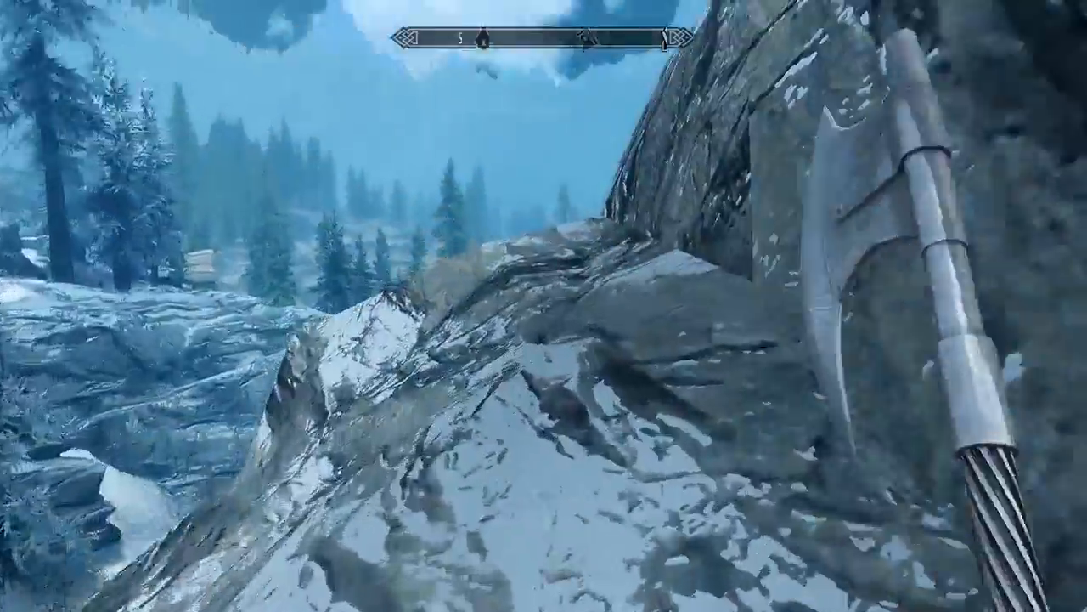
key("w")
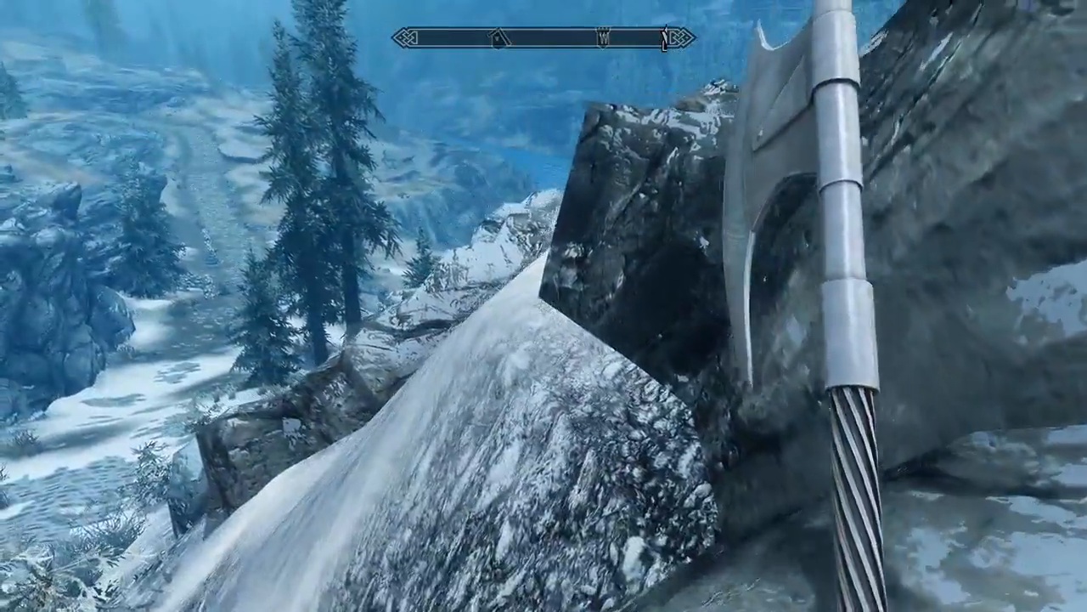
key("w")
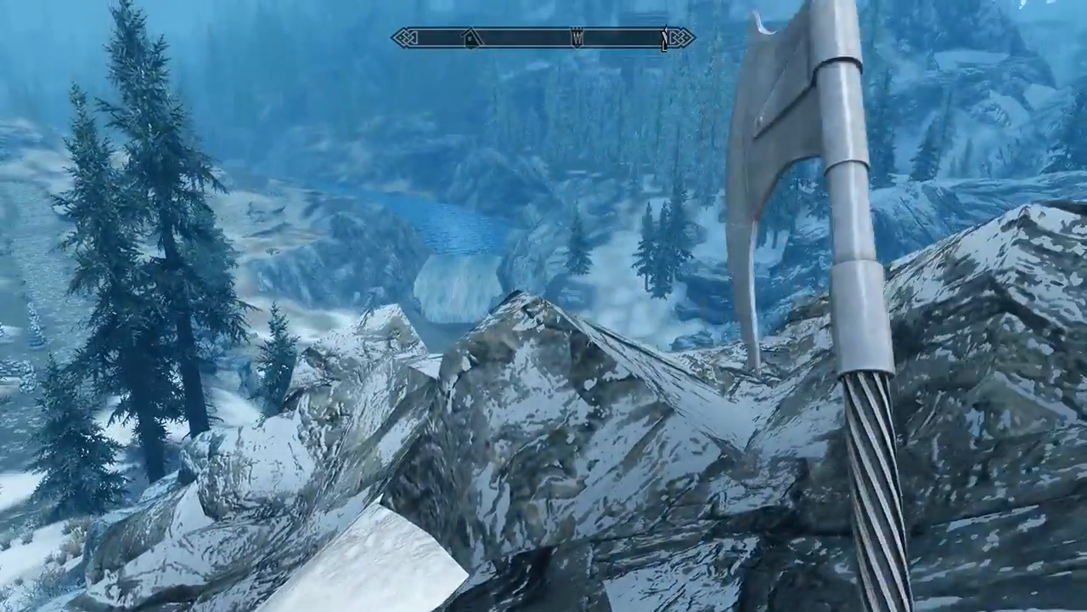
key("w")
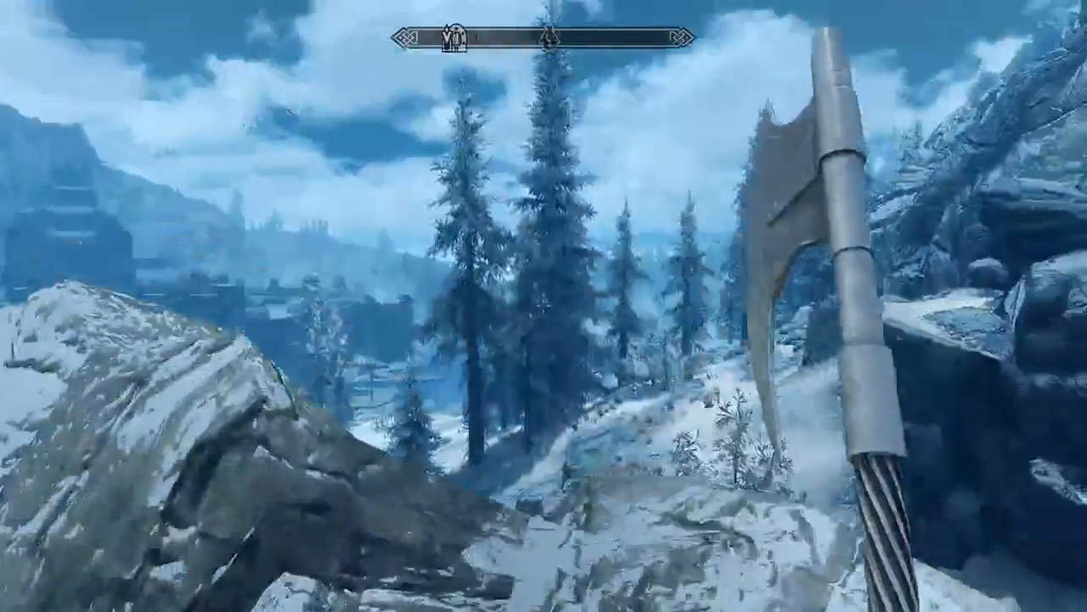
Step: Walk over the outcrop with the axe drawn, viewing it against the bridge, the stable and the cobbled road below
key("w")
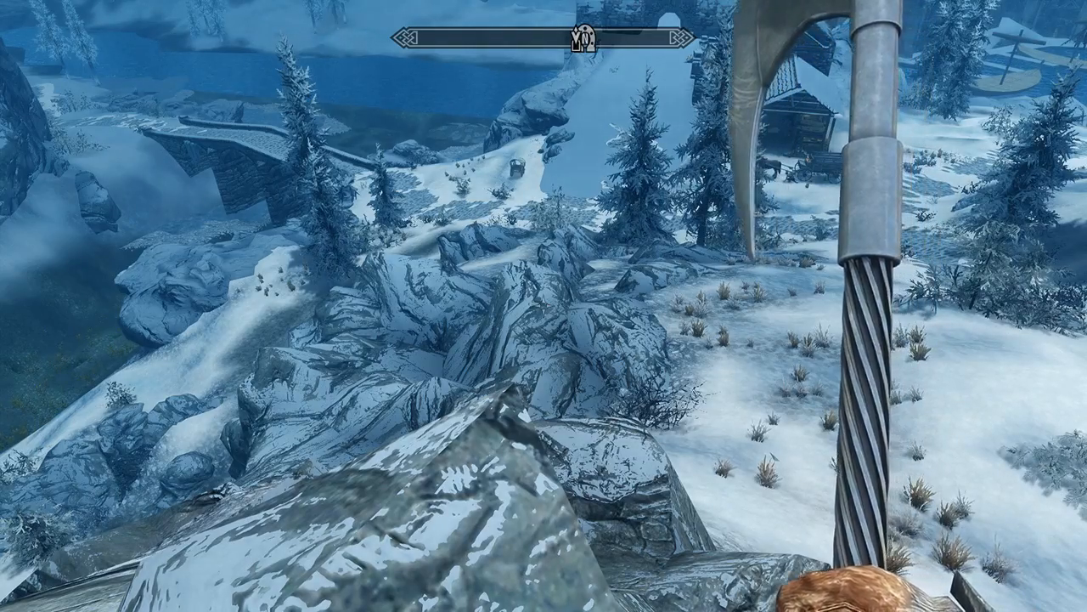
key("w")
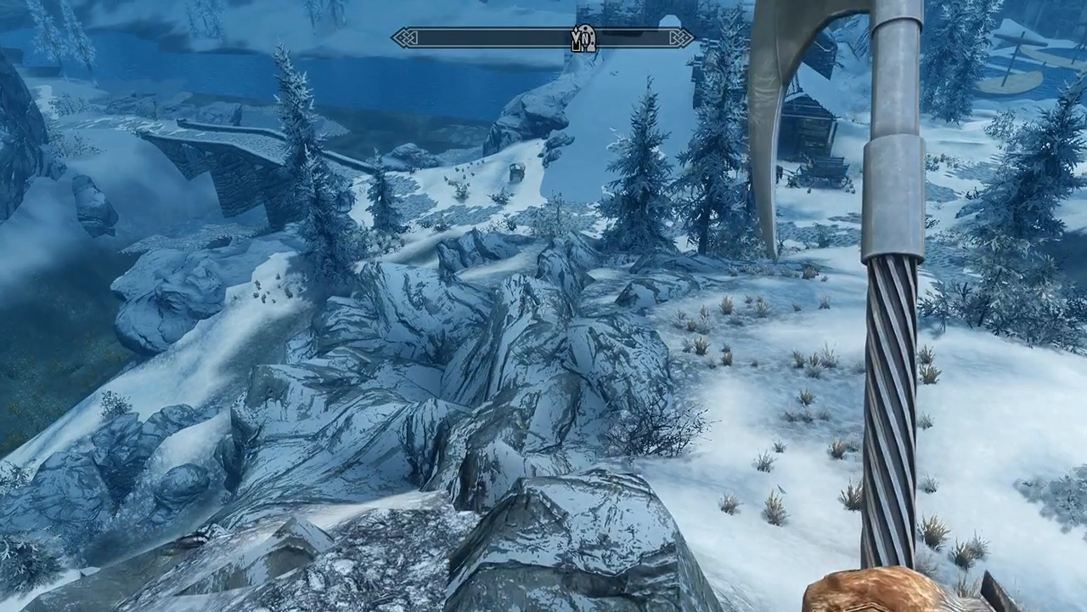
key("w")
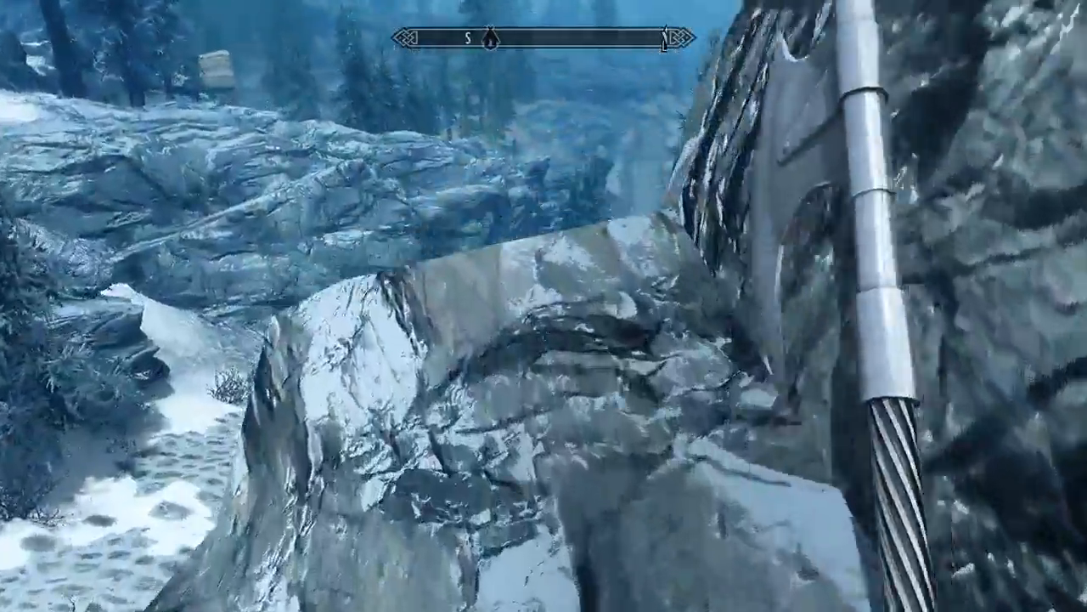
key("w")
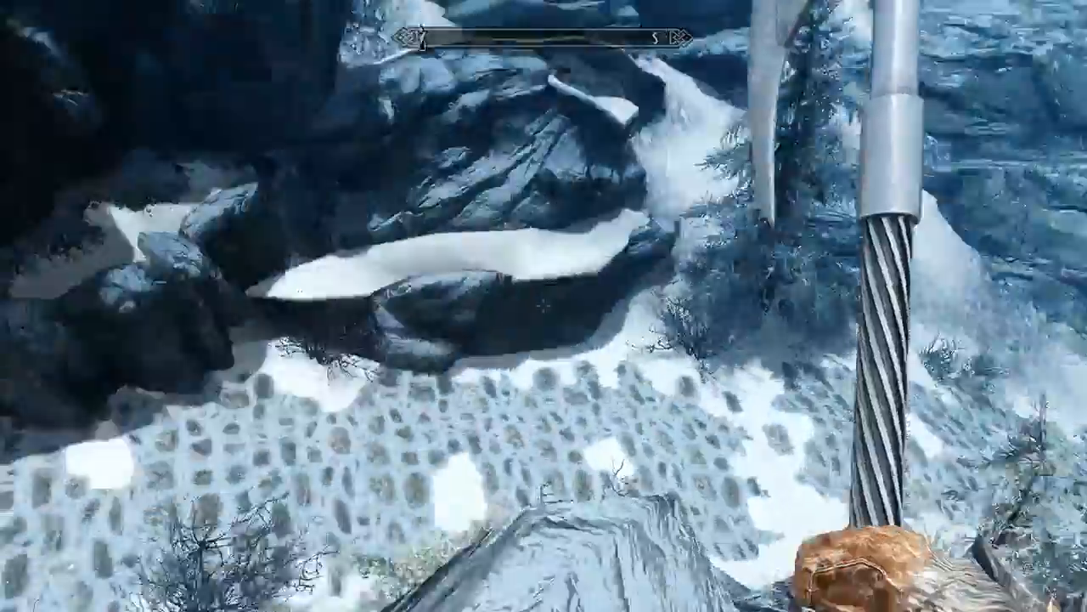
key("w")
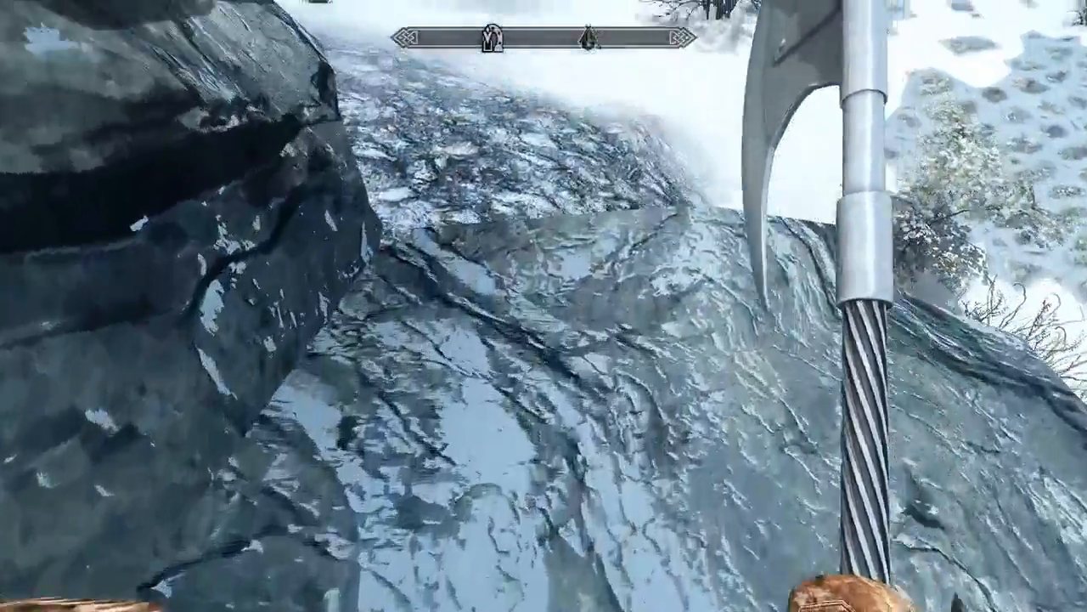
Step: Leave the rocks for the snowy hillside and test sheathing the battleaxe, drawing it again and sheathing it once more
key("w")
key("r")
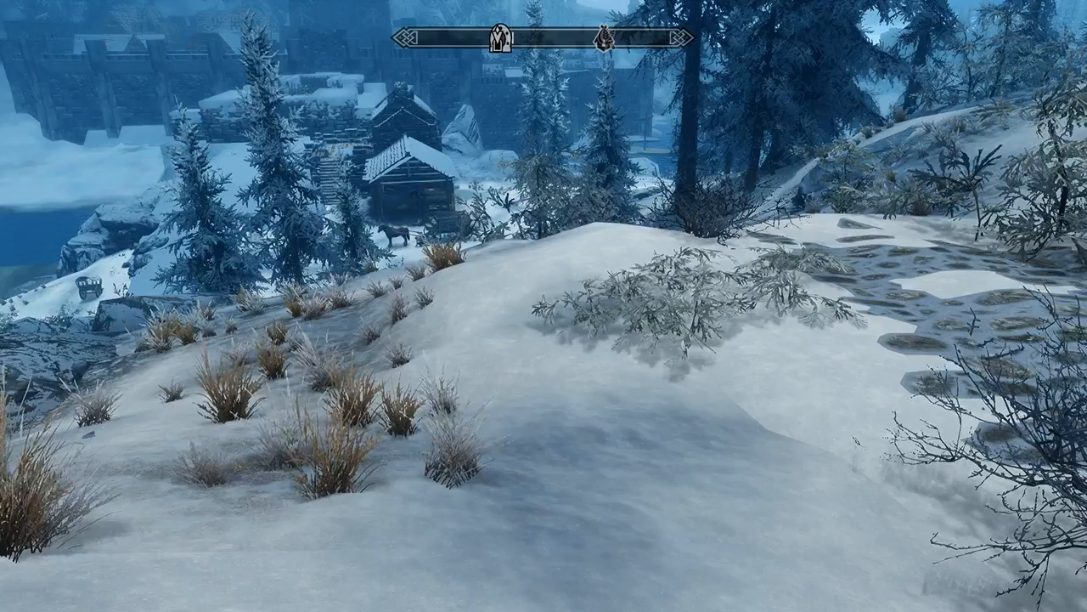
key("w")
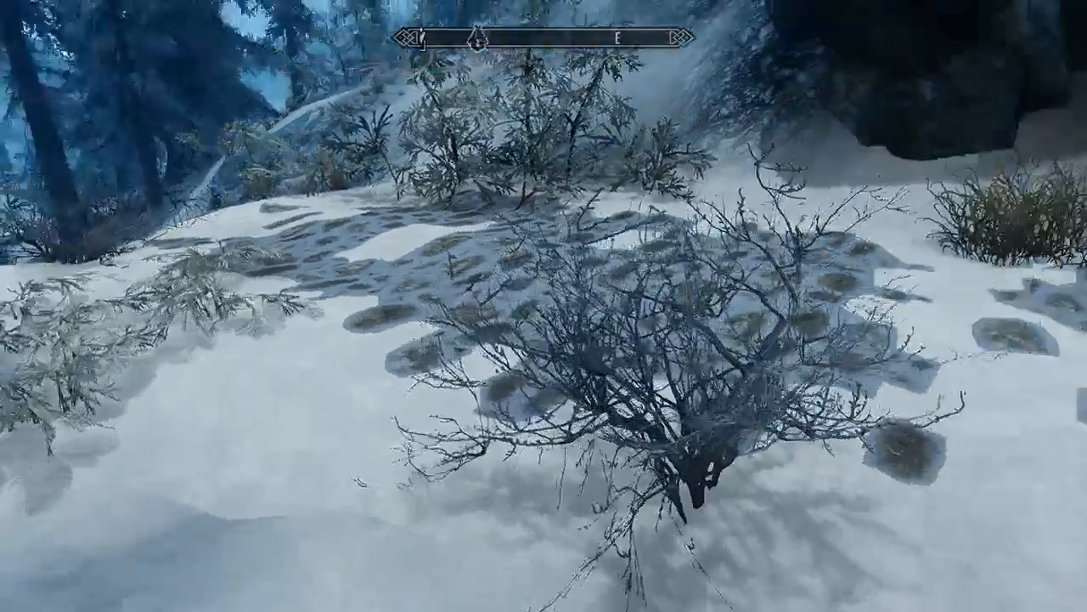
key("r")
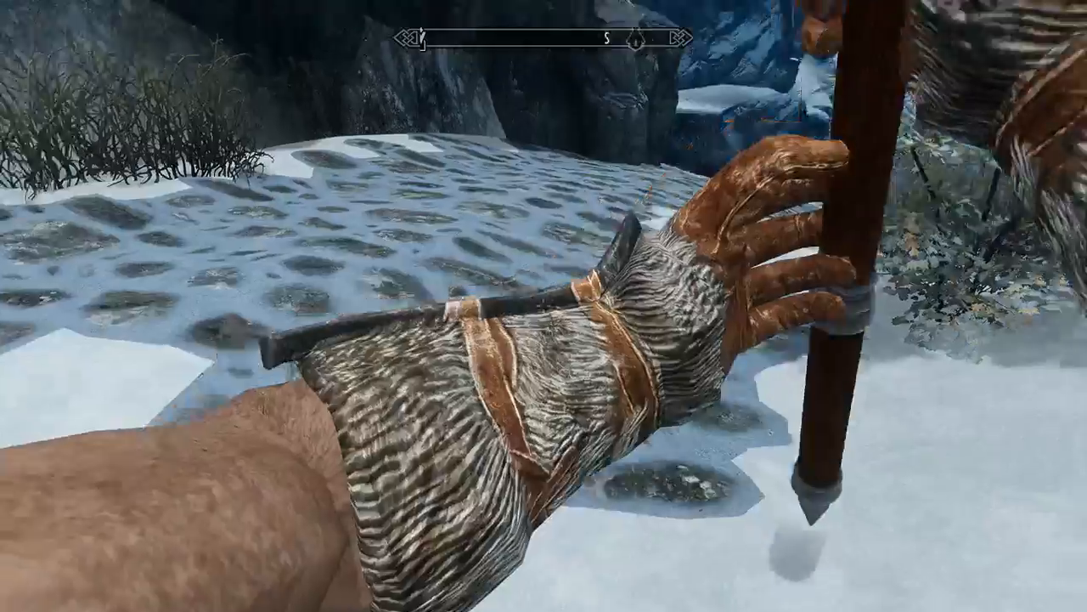
key("w")
key("r")
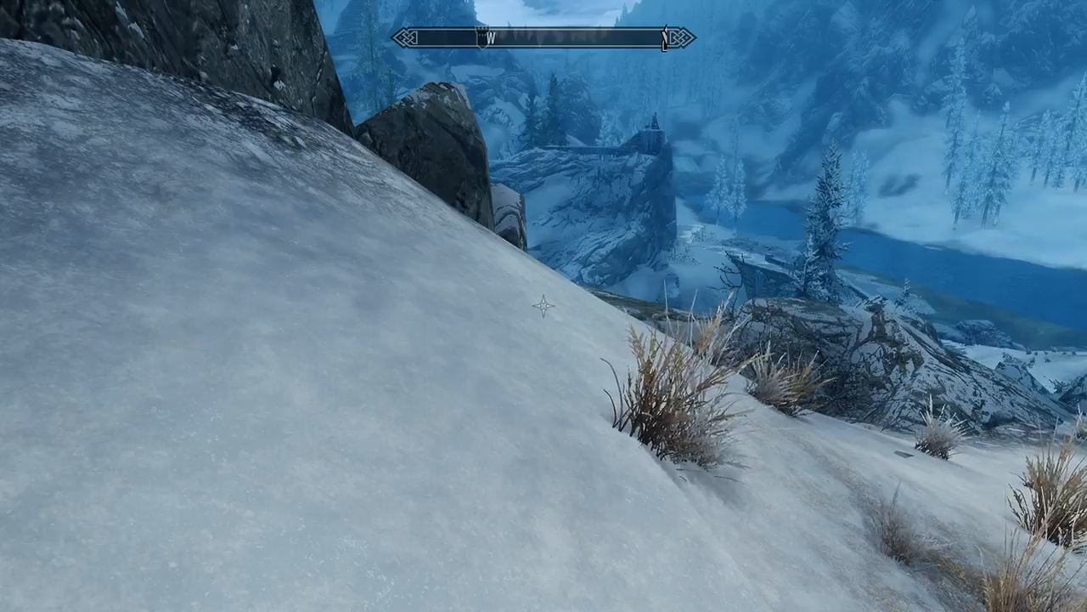
Step: Walk off the snowy hillside between the large rocks and follow the snow-covered cobbled road downhill past the fallen body
key("w")
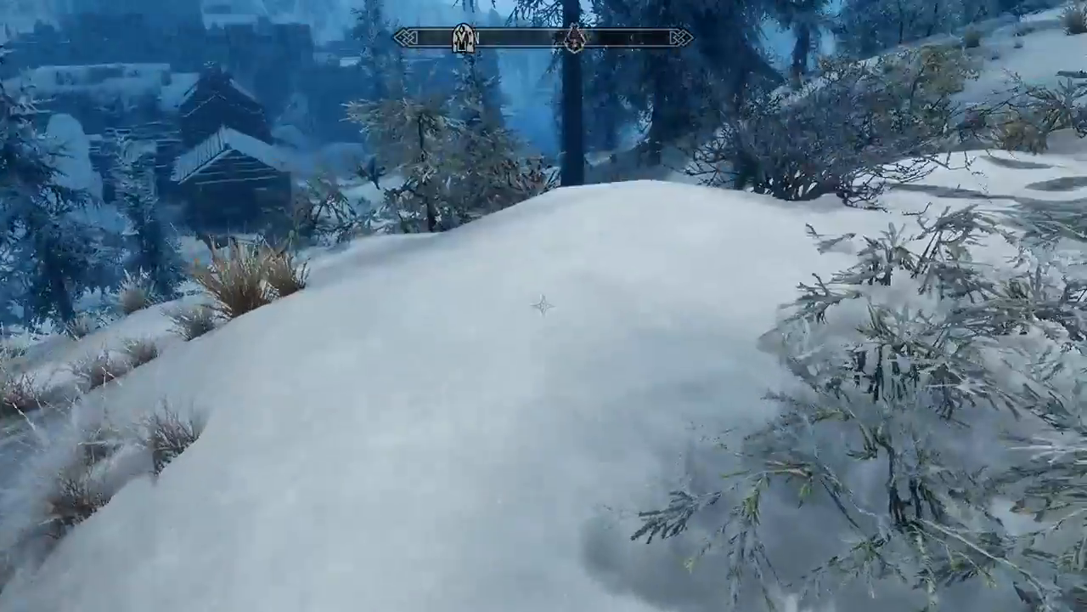
key("w")
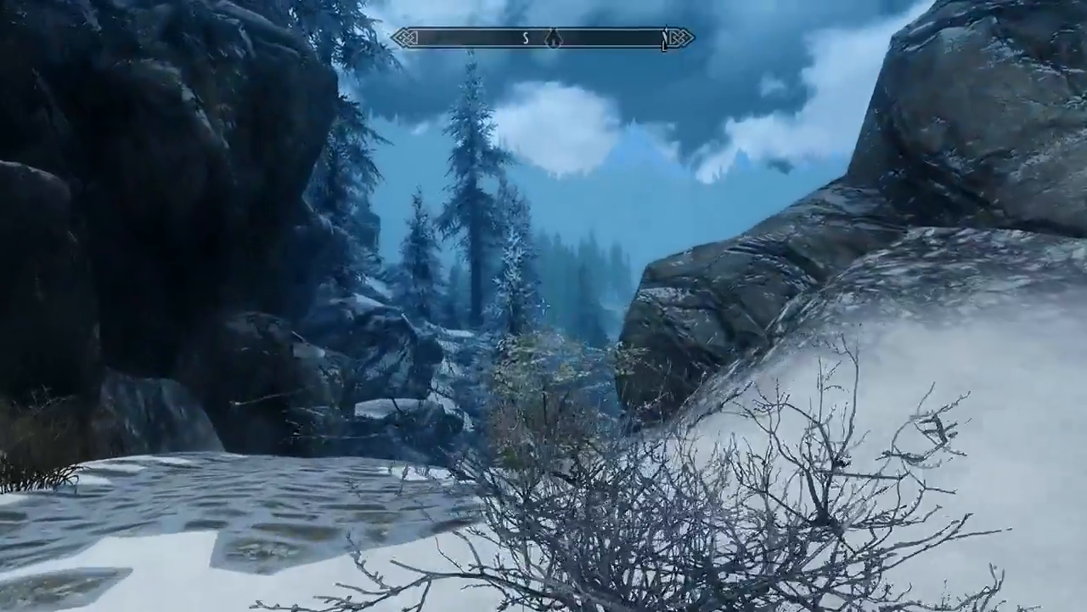
key("w")
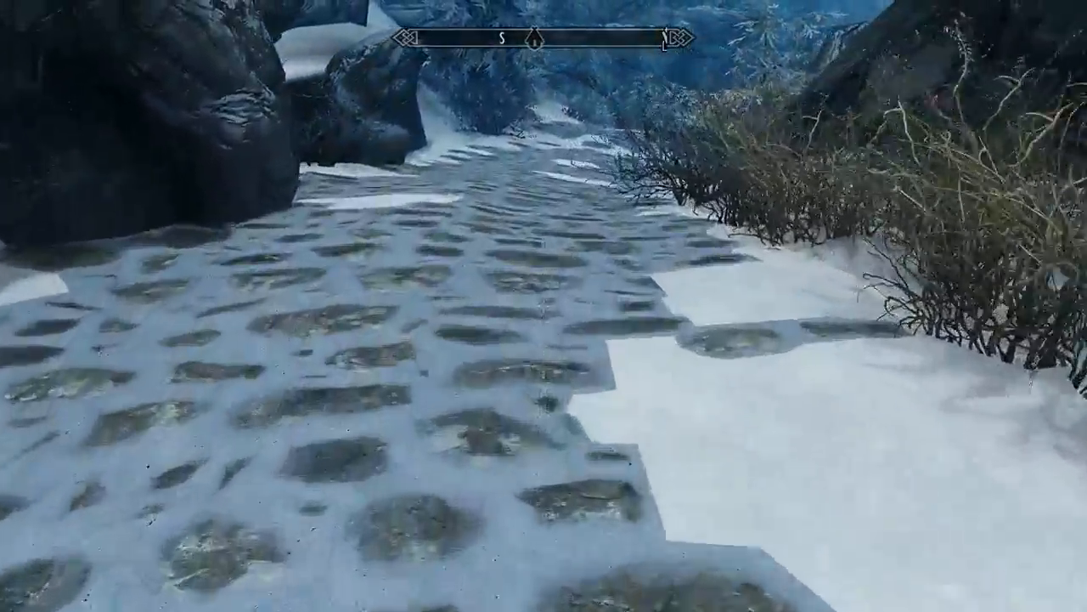
key("w")
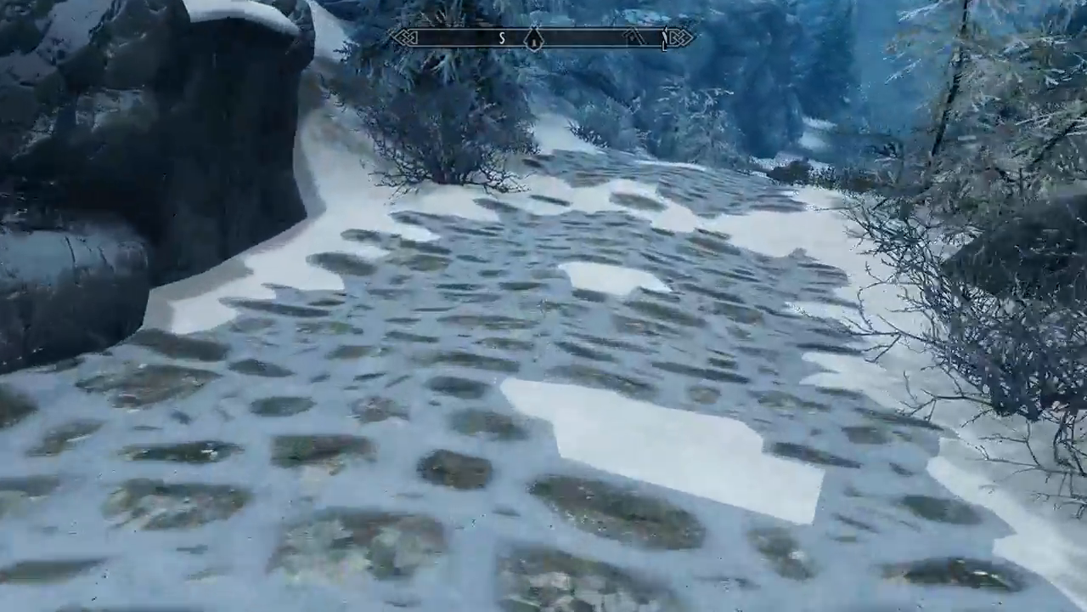
key("w")
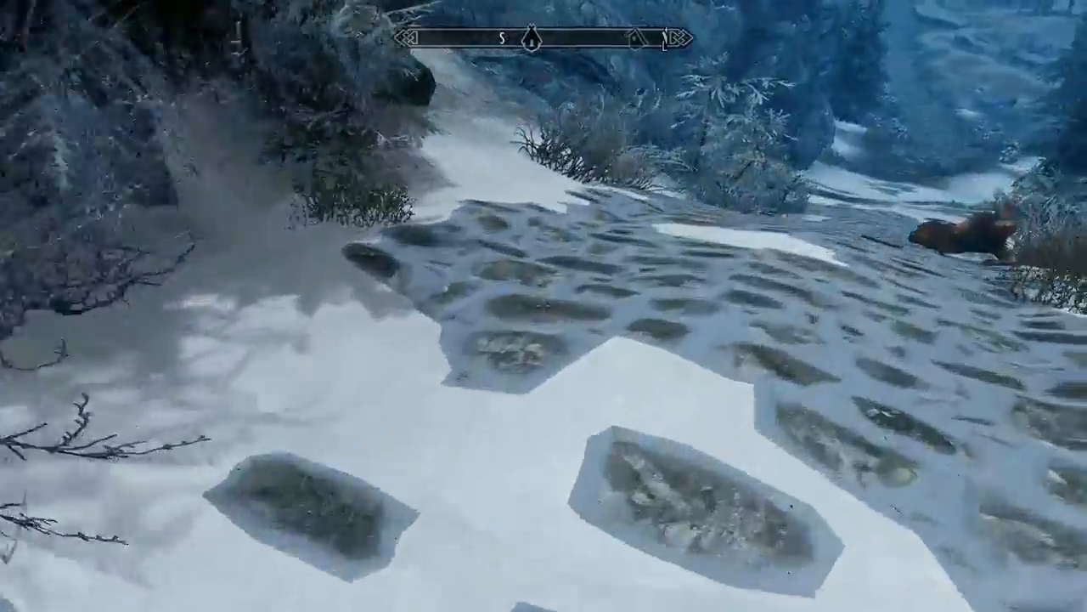
key("w")
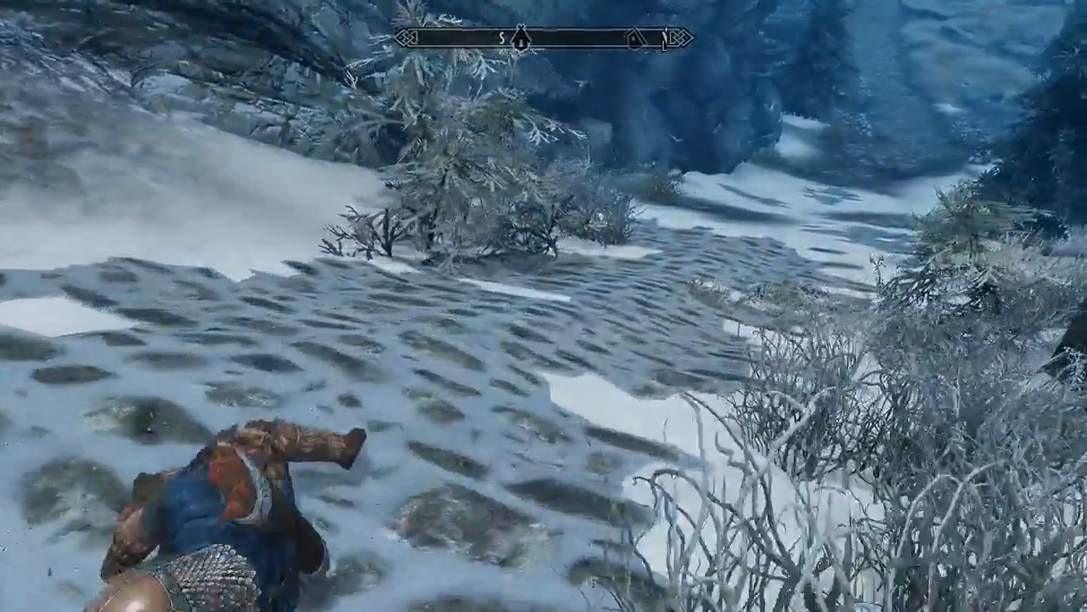
key("w")
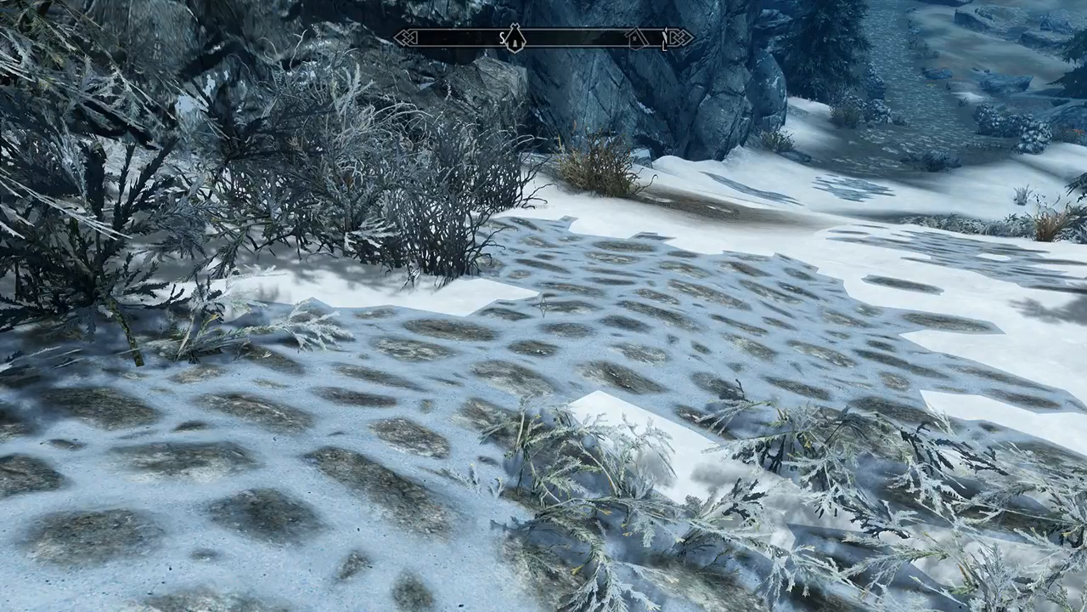
Step: Continue along the road, switch to third-person view and cross the roadside rocks with the sheathed battleaxe on the character's back
key("w")
key("f")
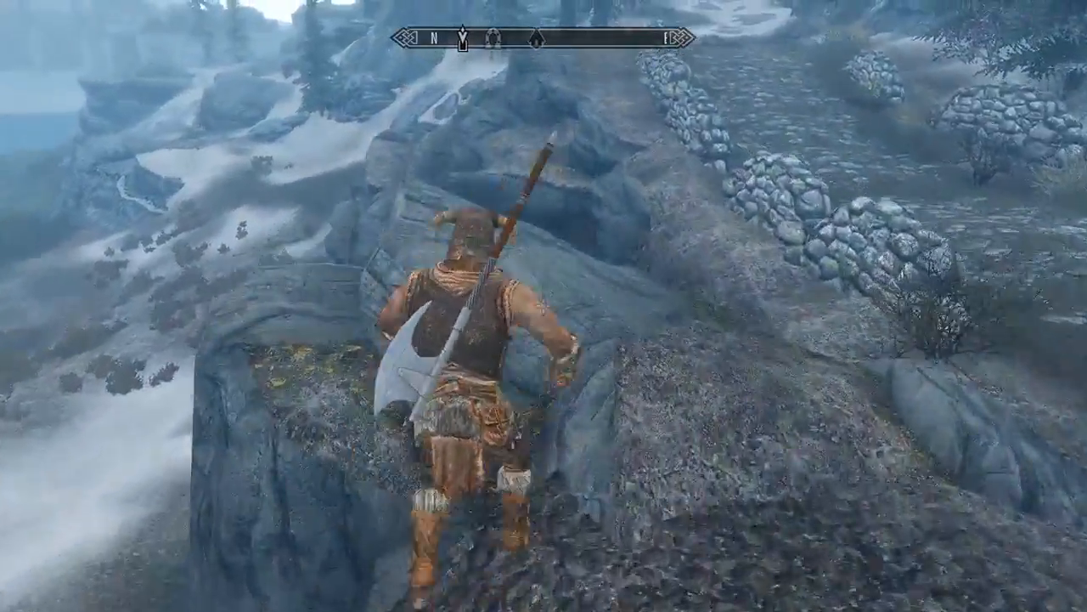
key("space")
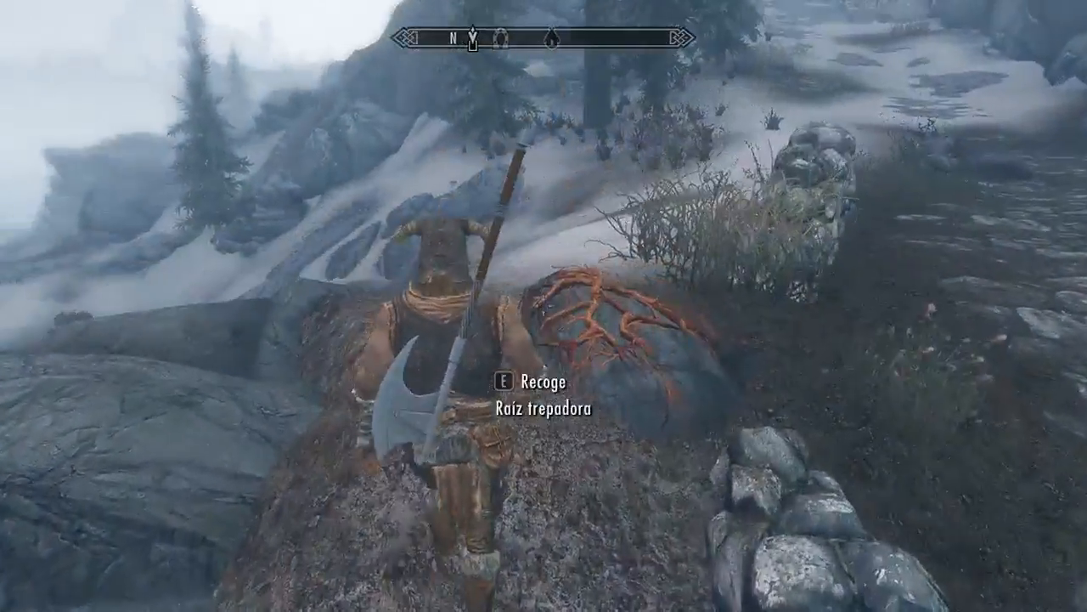
Step: Quit the game with the console command qqq
key("grave")
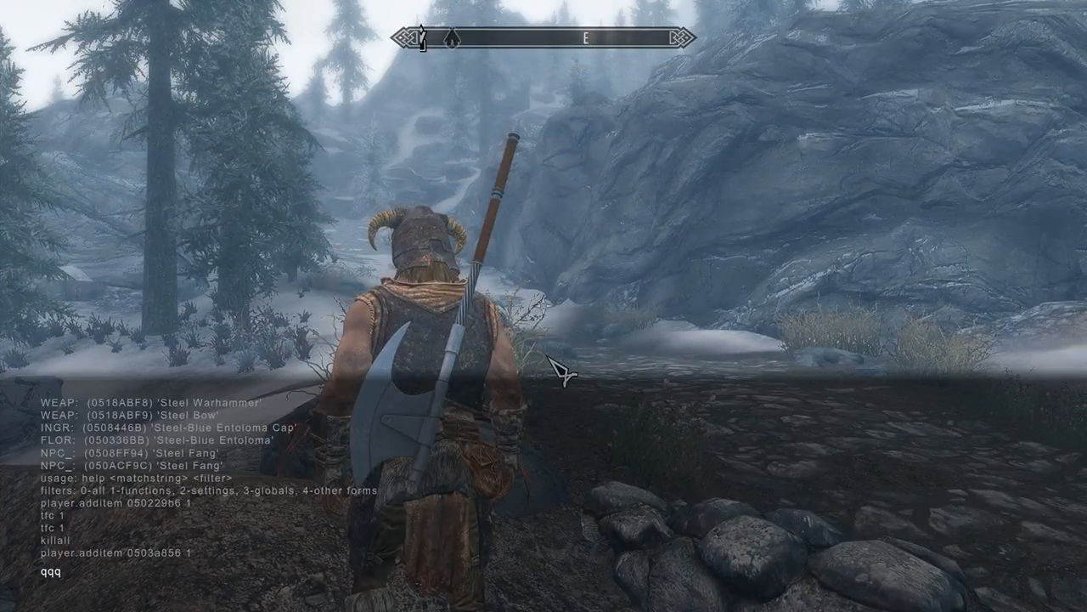
key("Return")
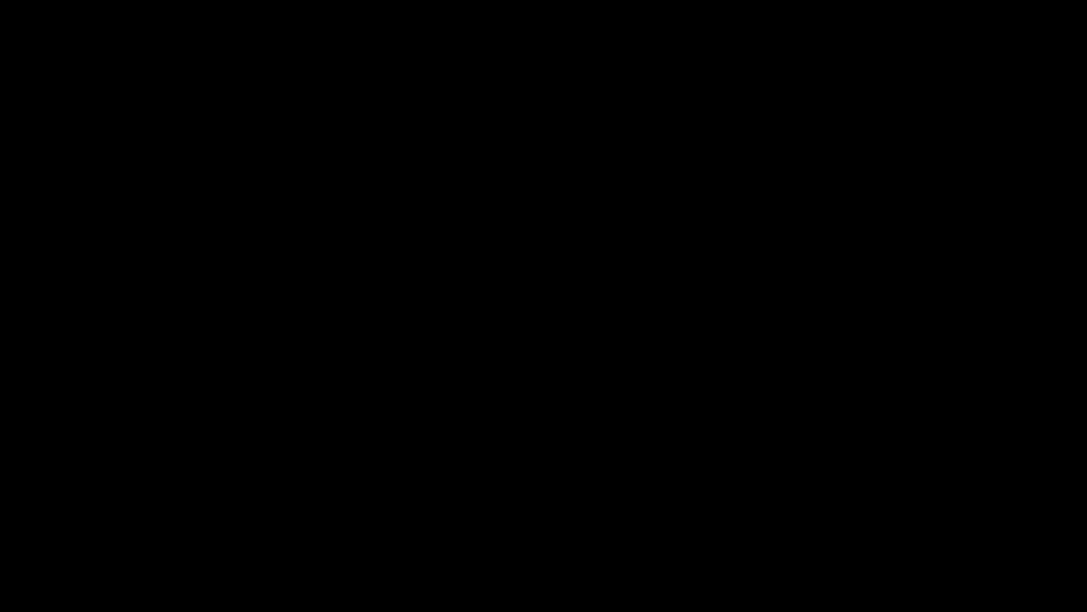